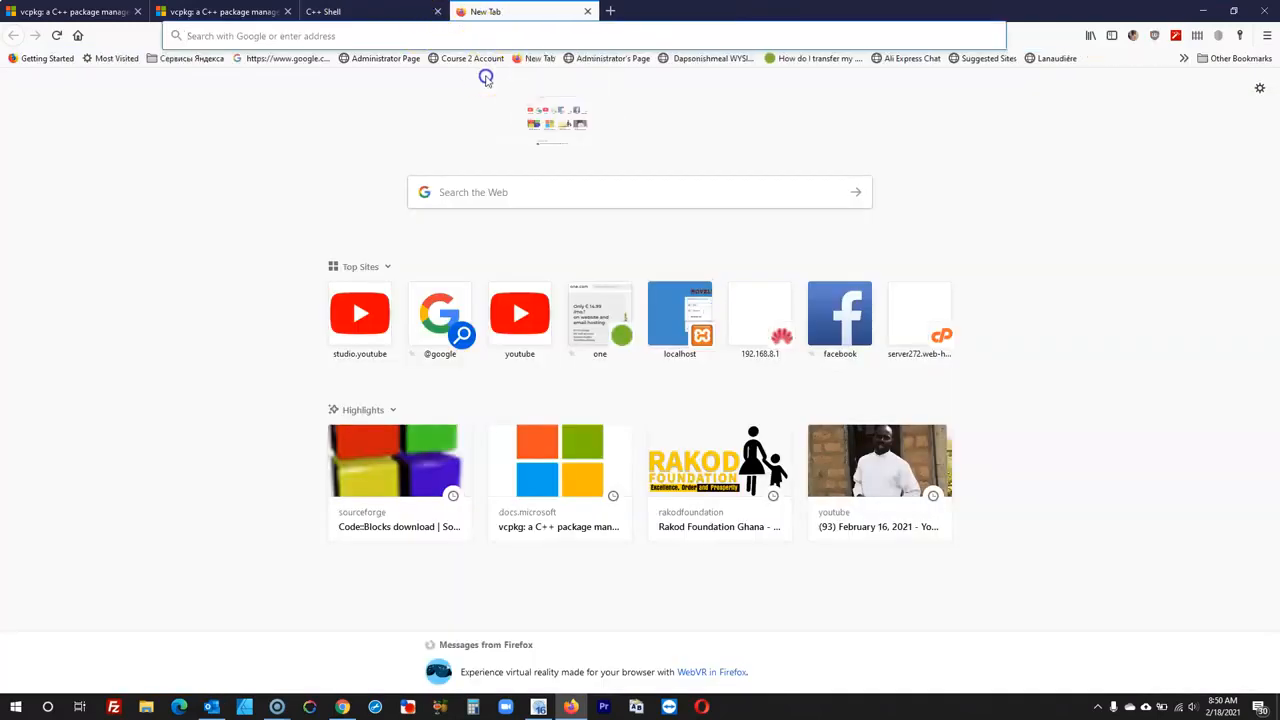
{"action": "right_click", "coordinate": [440, 33]}
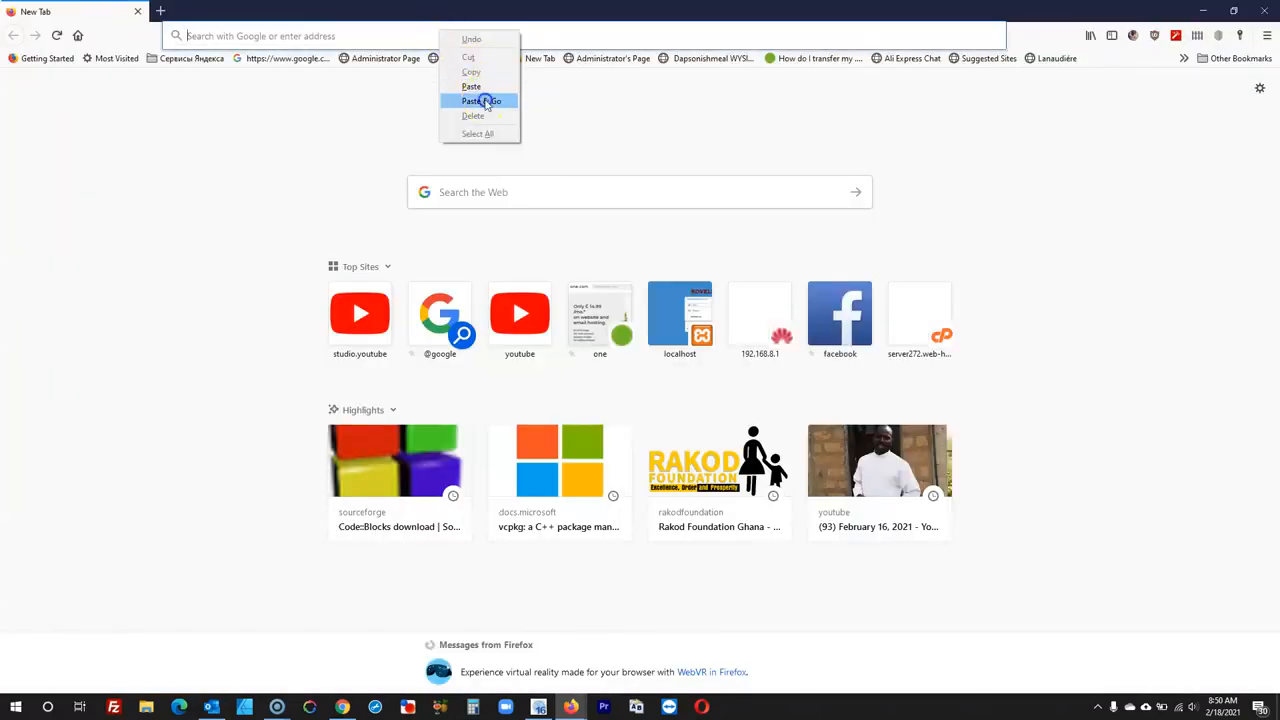
{"action": "left_click", "coordinate": [481, 101]}
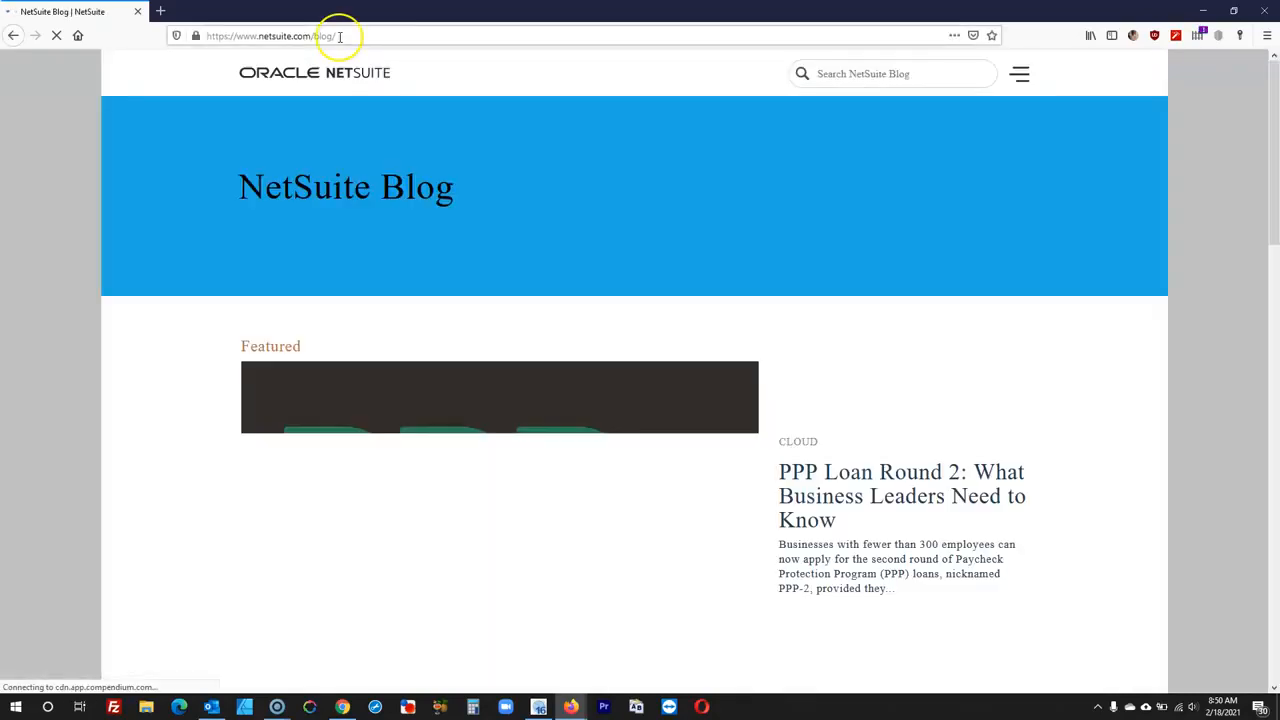
{"action": "scroll", "coordinate": [111, 333], "scroll_direction": "down", "scroll_amount": 2}
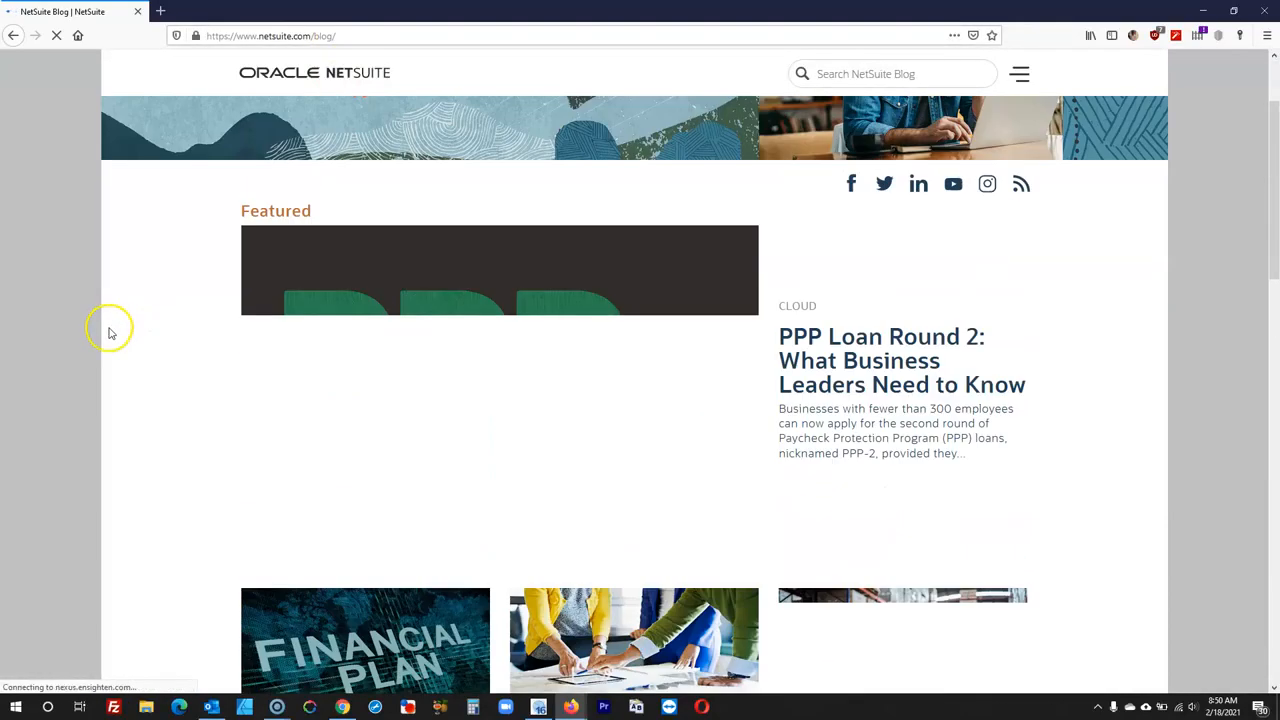
{"action": "scroll", "coordinate": [111, 333], "scroll_direction": "up", "scroll_amount": 2}
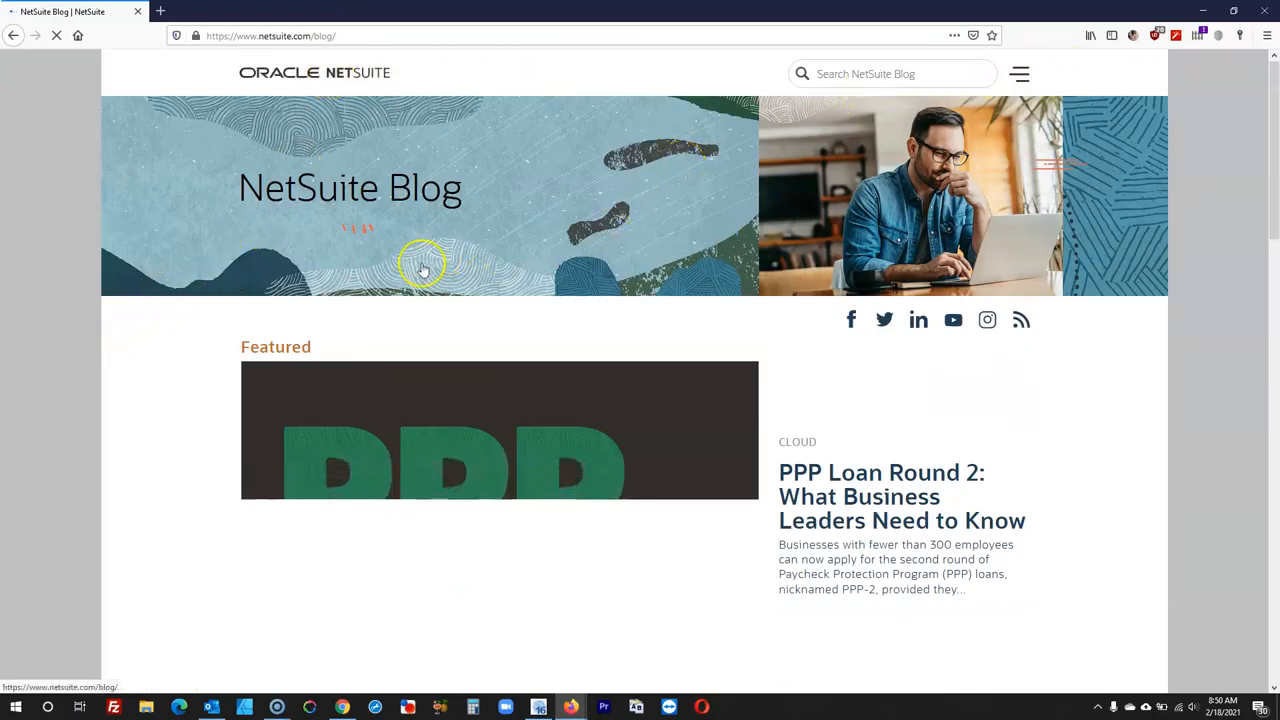
{"action": "scroll", "coordinate": [851, 522], "scroll_direction": "down", "scroll_amount": 8}
{"action": "scroll", "coordinate": [873, 460], "scroll_direction": "down", "scroll_amount": 8}
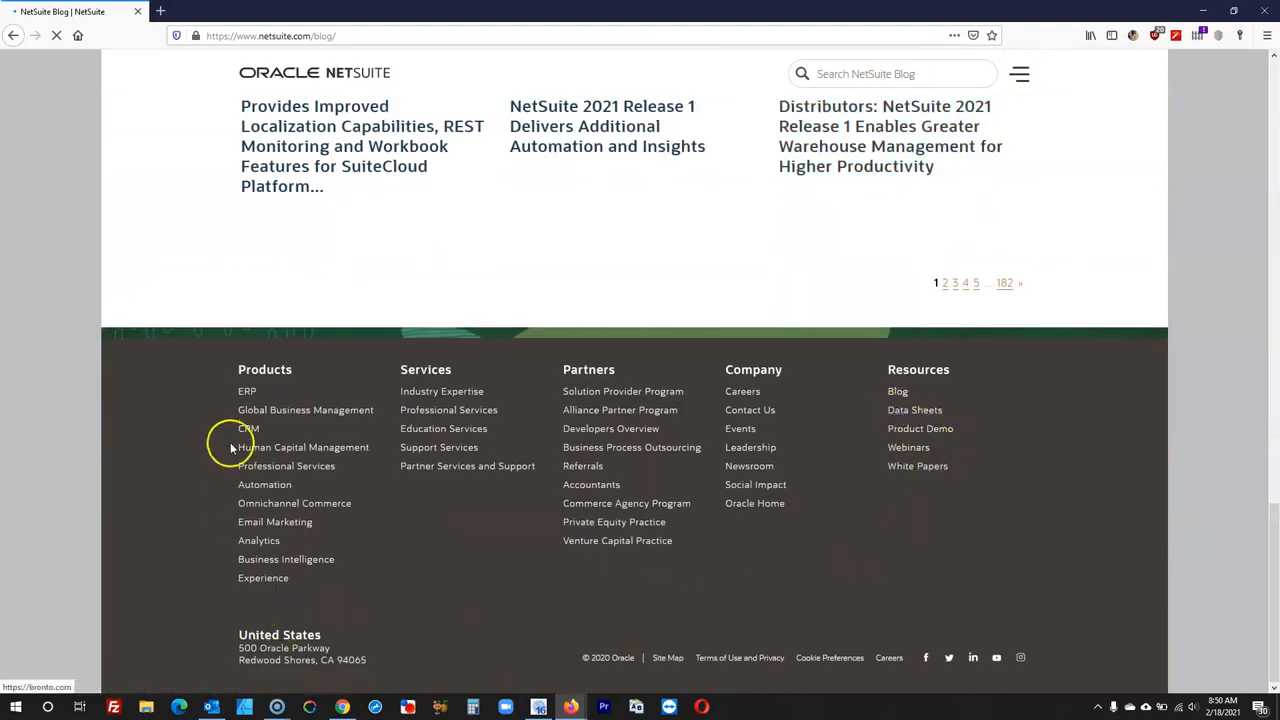
{"action": "scroll", "coordinate": [240, 430], "scroll_direction": "up", "scroll_amount": 12}
{"action": "scroll", "coordinate": [255, 425], "scroll_direction": "up", "scroll_amount": 3}
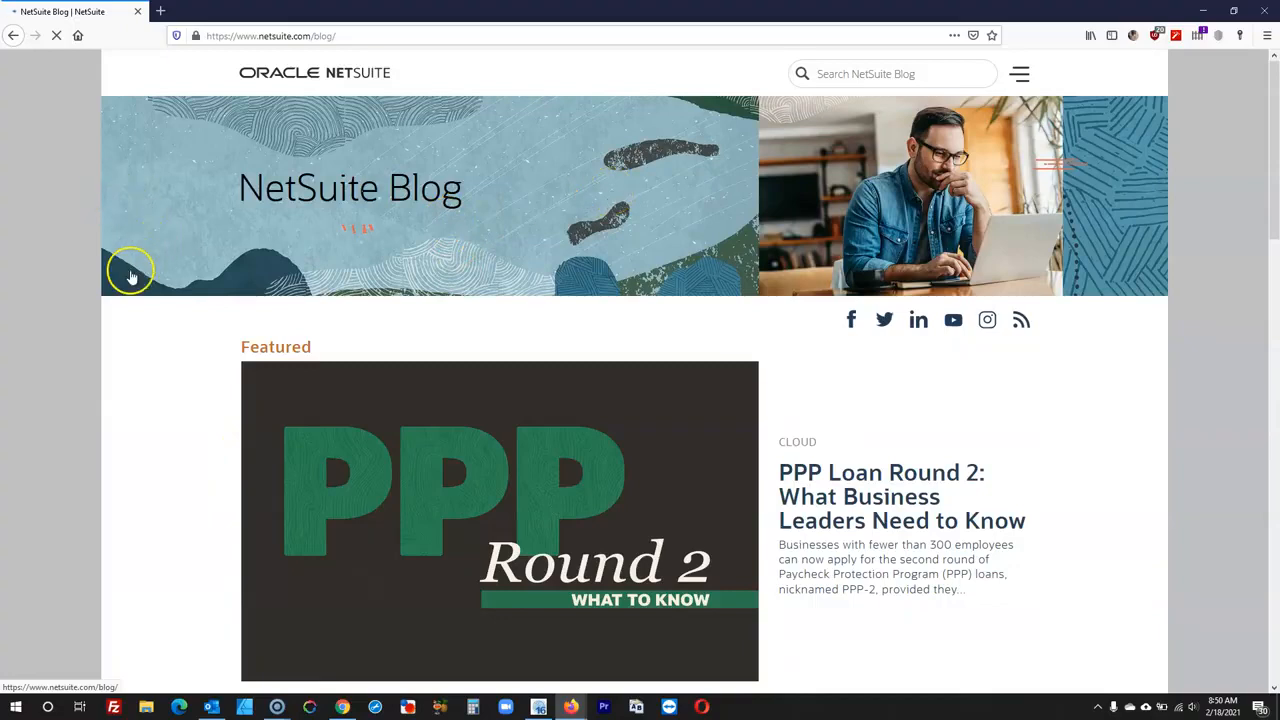
- Inspect the blog banner's container div in the page source and examine its CSS rules for the background image
{"action": "right_click", "coordinate": [147, 239]}
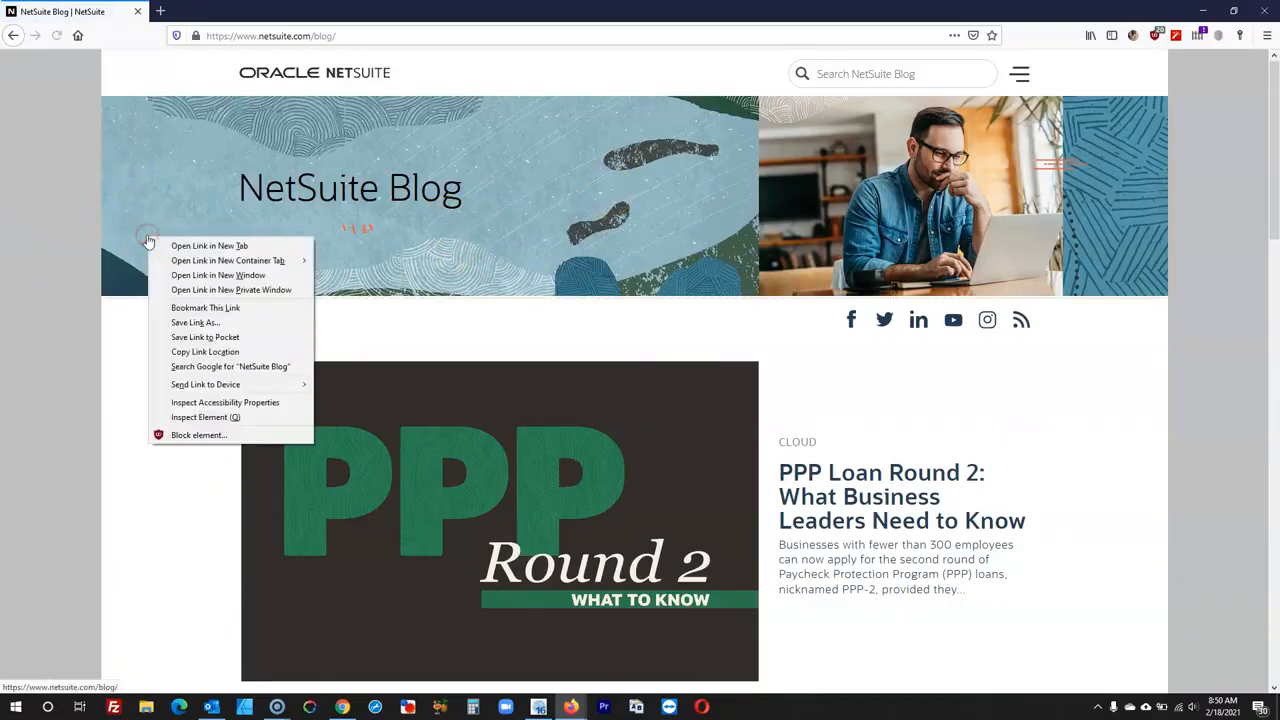
{"action": "left_click", "coordinate": [592, 252]}
{"action": "right_click", "coordinate": [592, 247]}
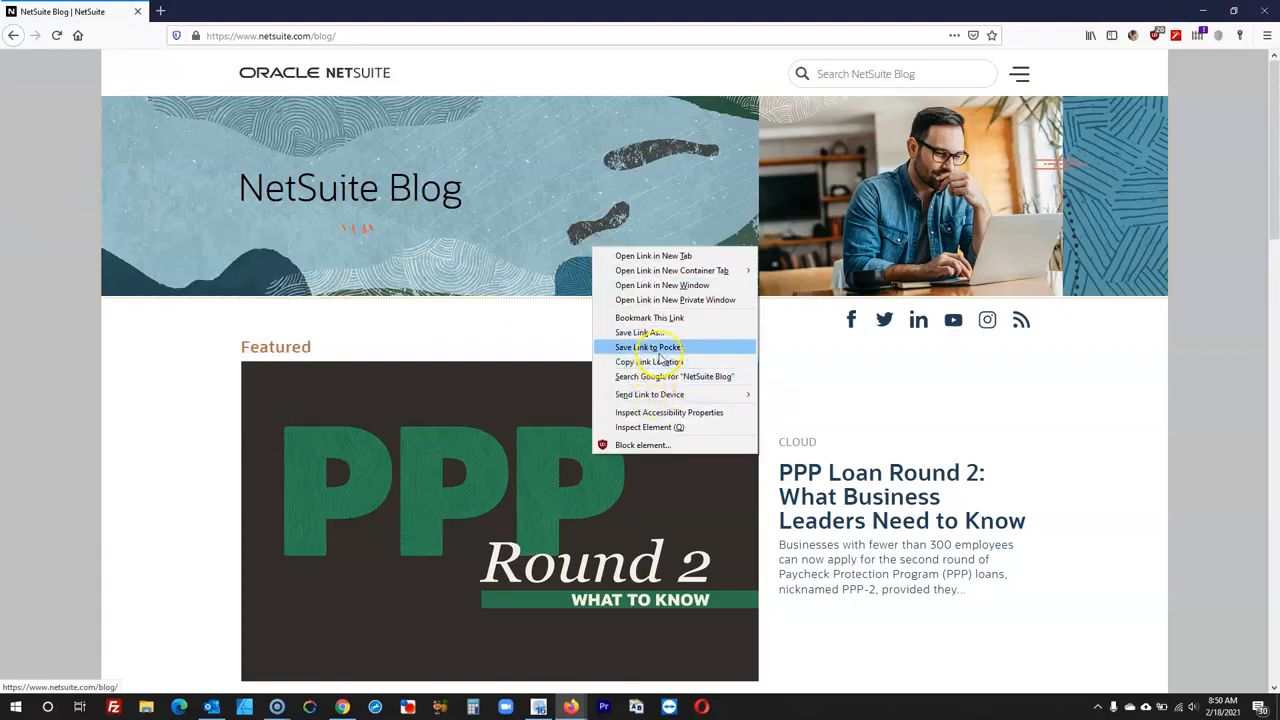
{"action": "left_click", "coordinate": [648, 428]}
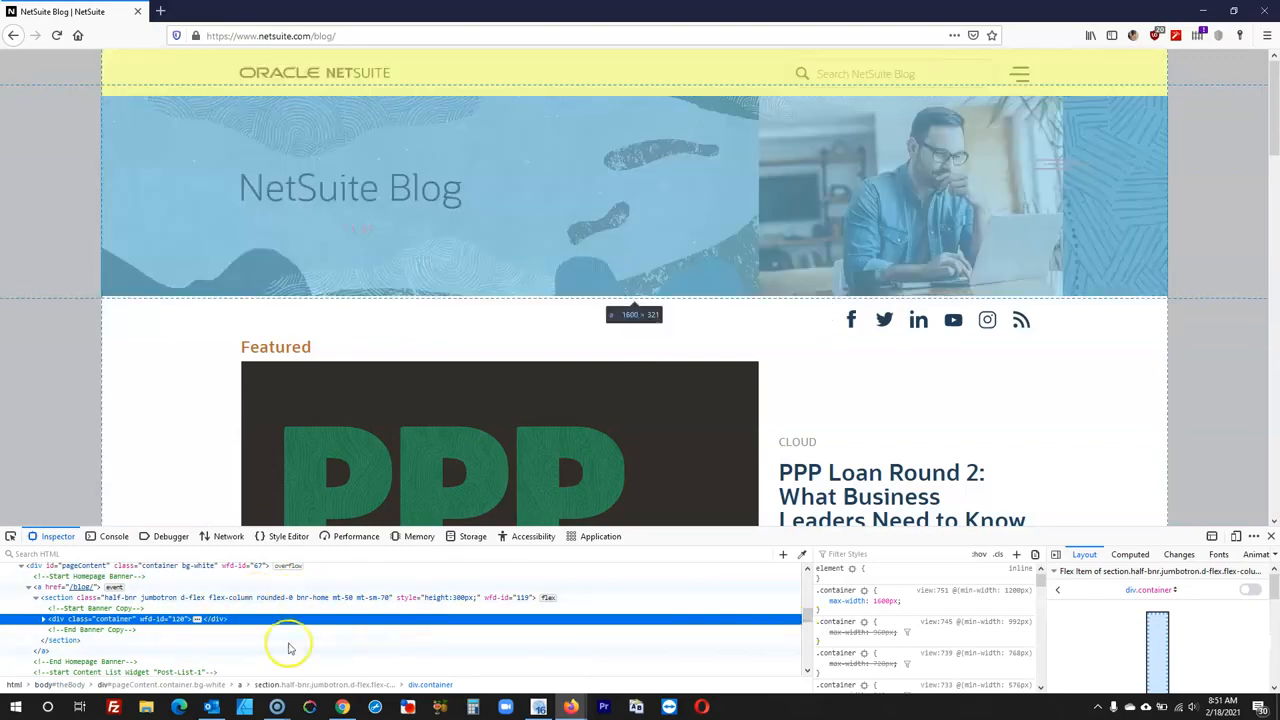
{"action": "left_click", "coordinate": [196, 620]}
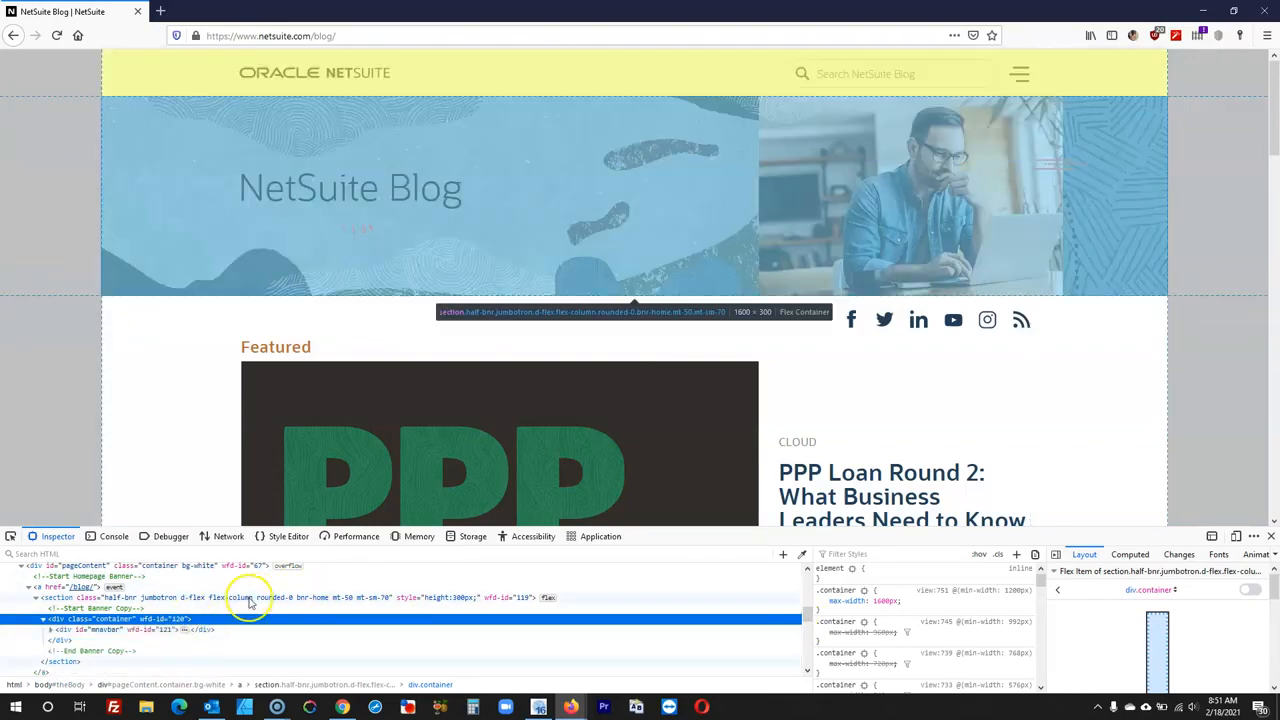
{"action": "scroll", "coordinate": [875, 625], "scroll_direction": "down", "scroll_amount": 10}
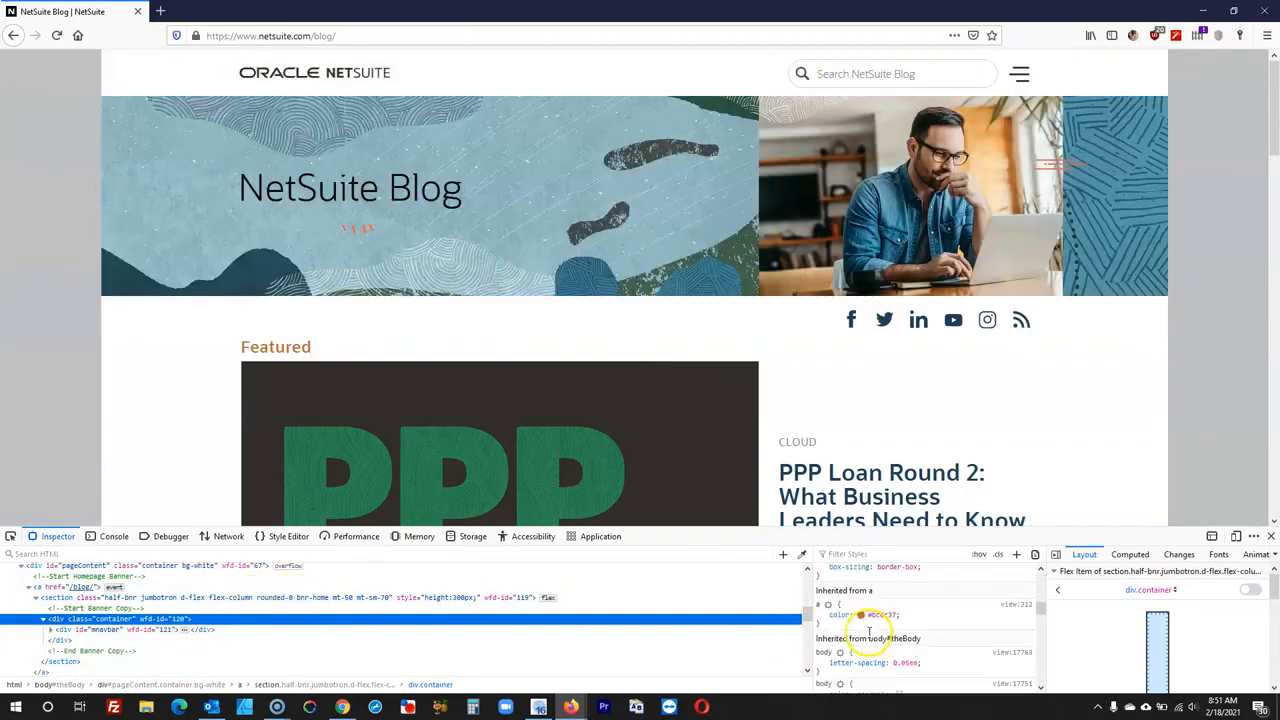
{"action": "scroll", "coordinate": [880, 625], "scroll_direction": "up", "scroll_amount": 5}
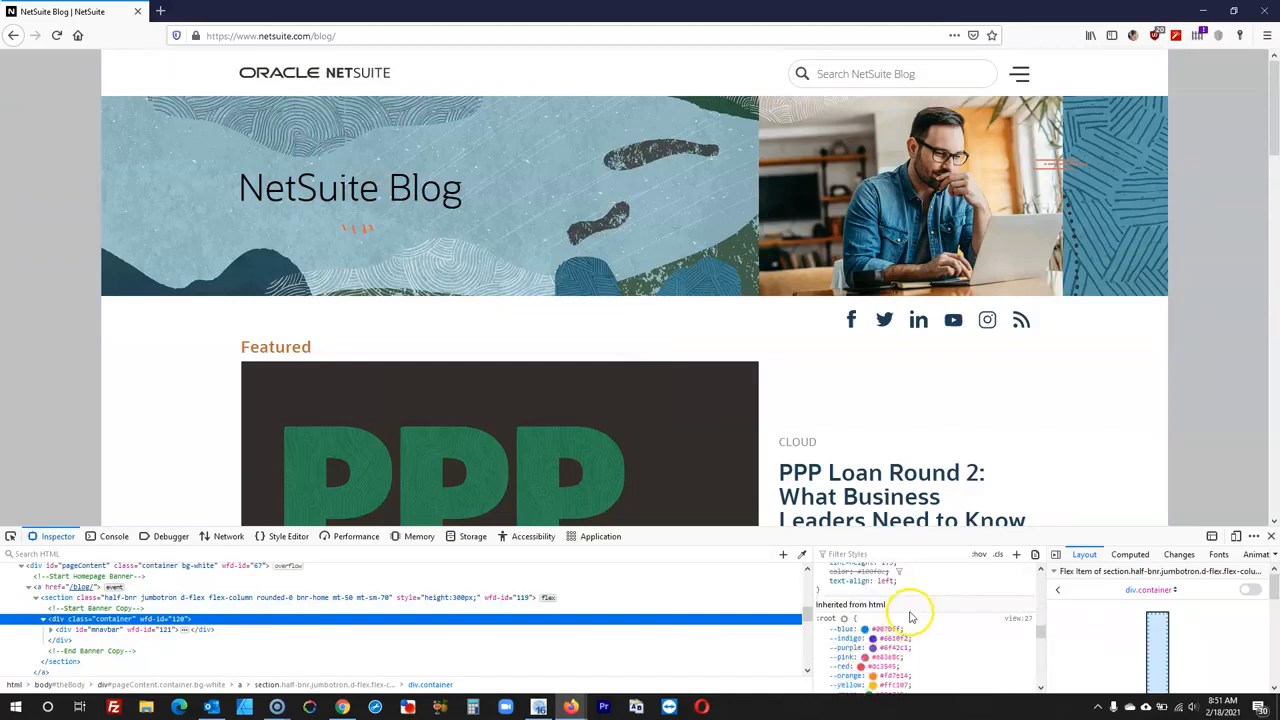
{"action": "mouse_move", "coordinate": [912, 592]}
{"action": "scroll", "coordinate": [912, 600], "scroll_direction": "down", "scroll_amount": 8}
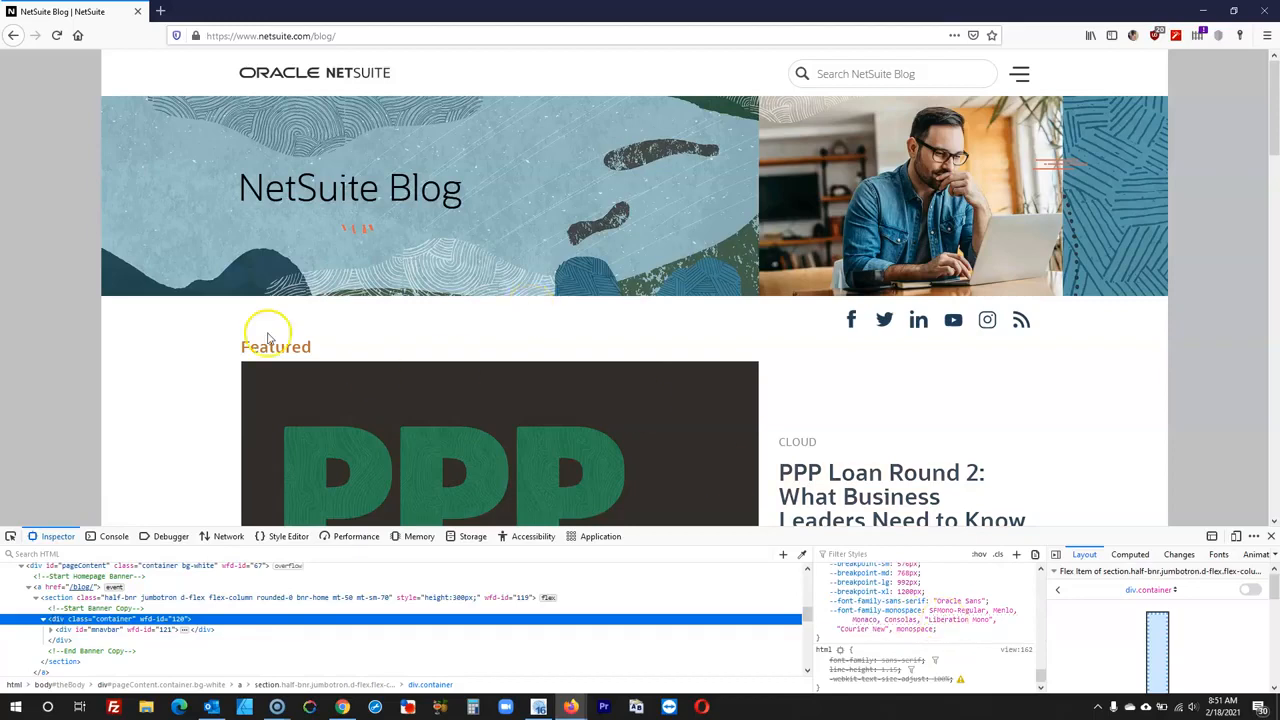
- Inspect the banner's jumbotron section and download the background image ns_blog_banner_redesign_v2.jpg referenced in its .bnr-home rule
{"action": "right_click", "coordinate": [140, 273]}
{"action": "right_click", "coordinate": [125, 289]}
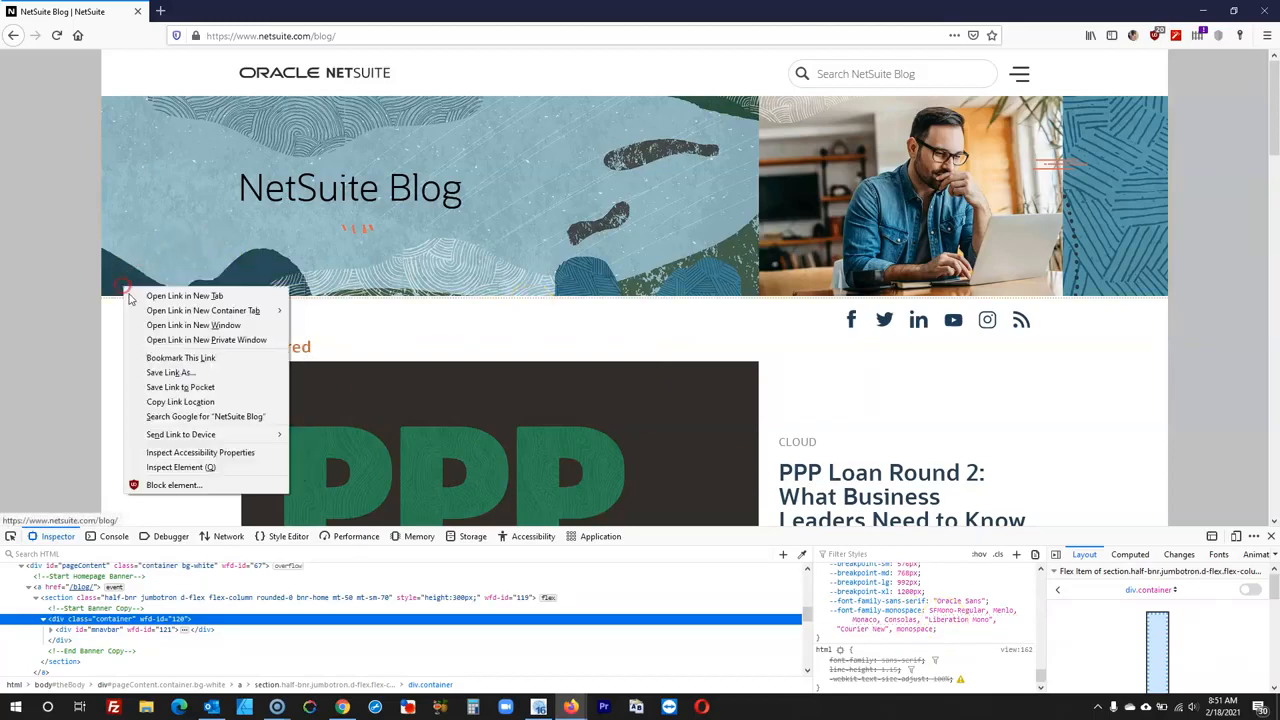
{"action": "left_click", "coordinate": [175, 467]}
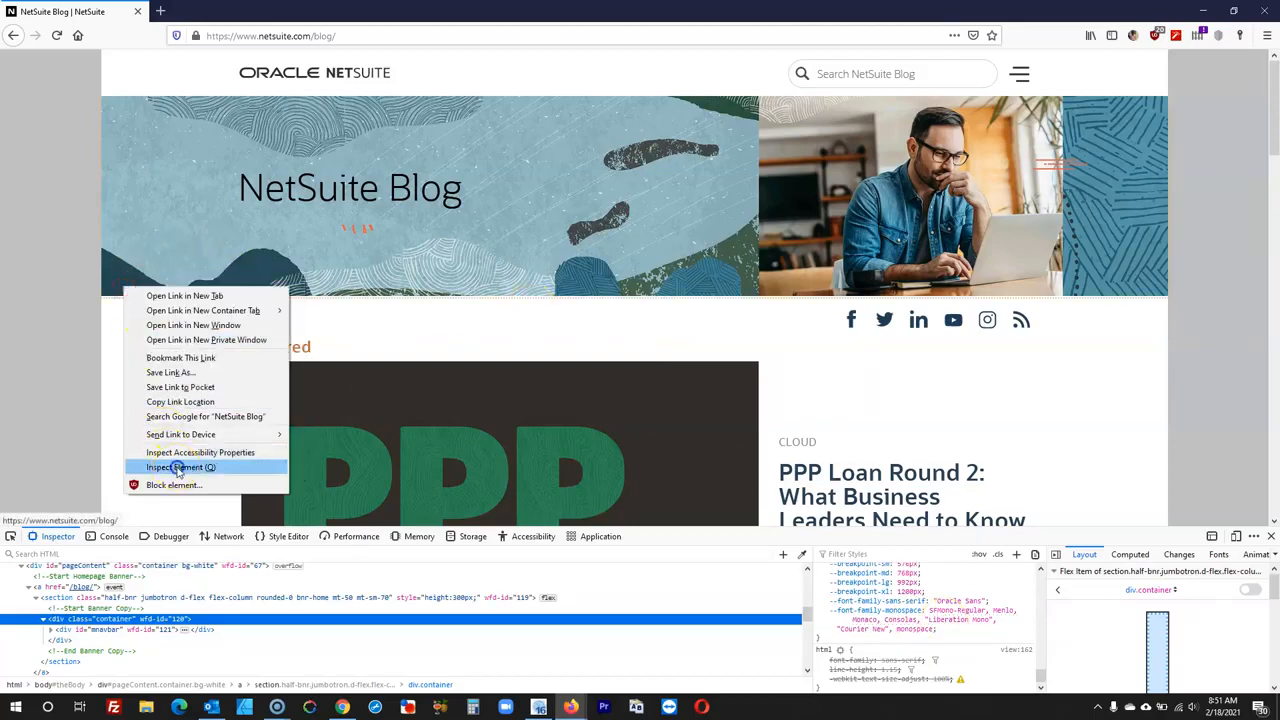
{"action": "scroll", "coordinate": [925, 630], "scroll_direction": "down", "scroll_amount": 10}
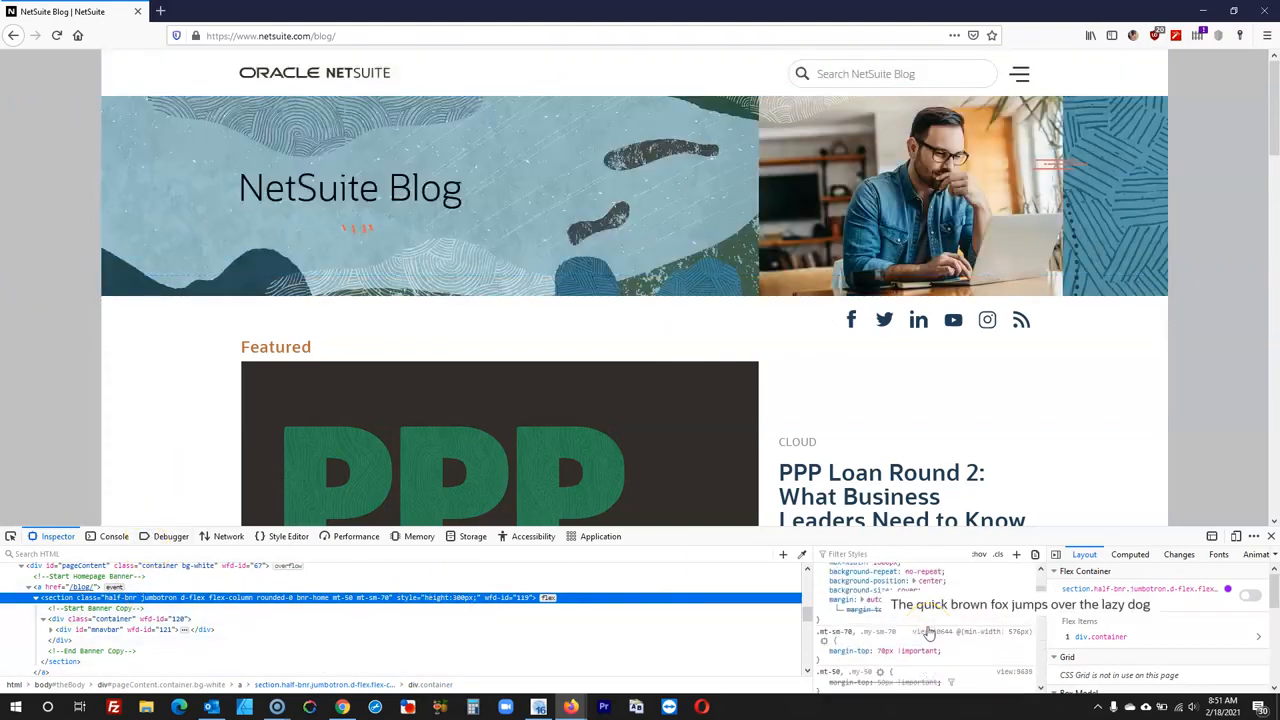
{"action": "scroll", "coordinate": [928, 632], "scroll_direction": "up", "scroll_amount": 5}
{"action": "right_click", "coordinate": [925, 630]}
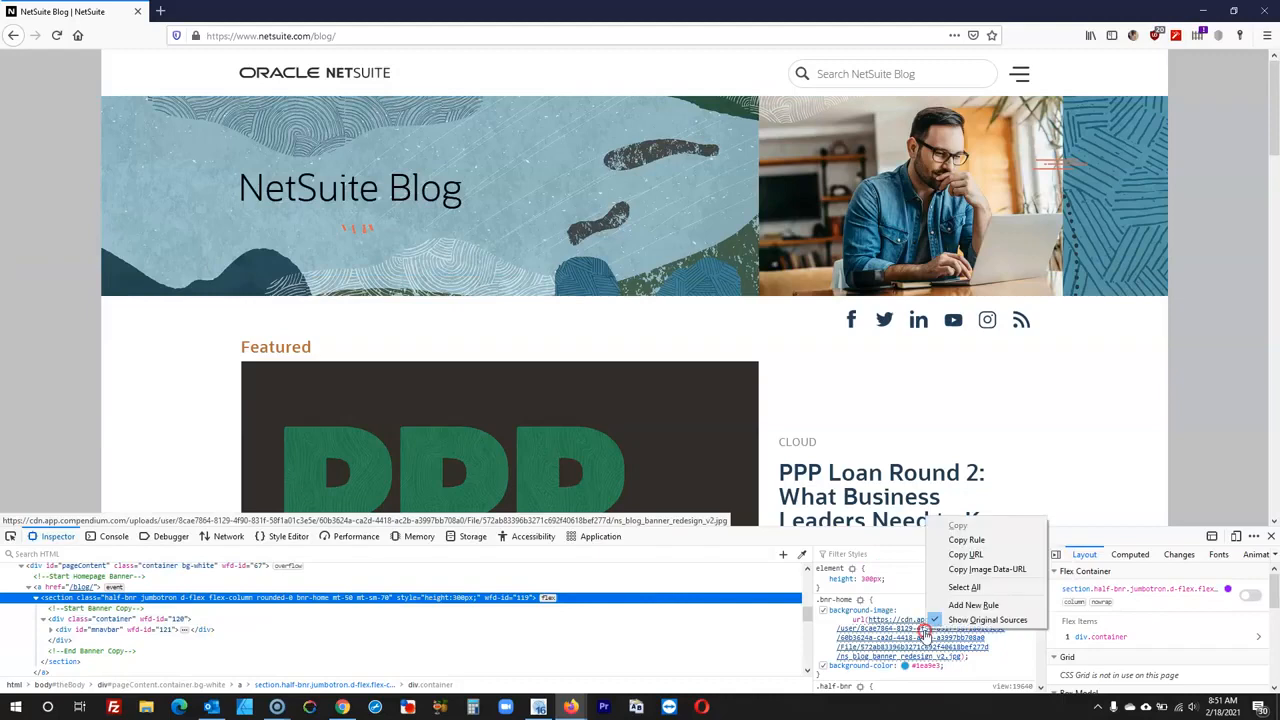
{"action": "left_click", "coordinate": [926, 656]}
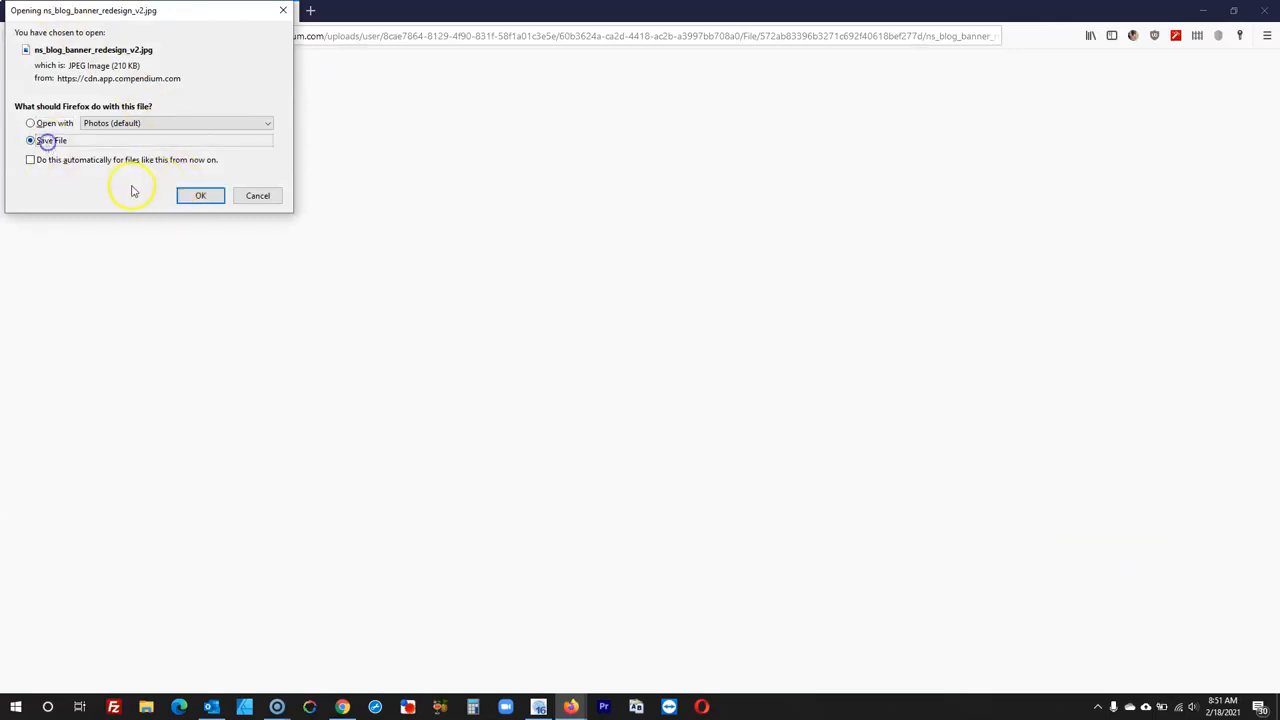
{"action": "left_click", "coordinate": [192, 195]}
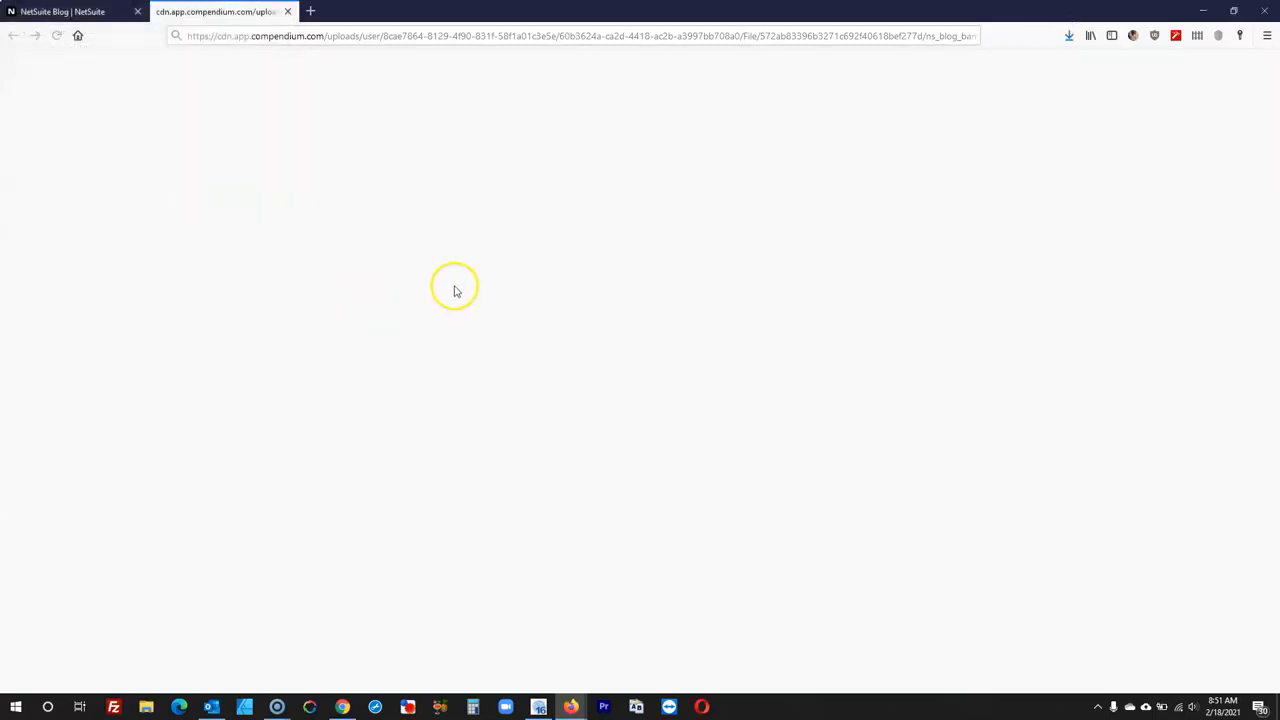
- In File Explorer, go to the WYSIWYG Private Websites folder inside WYSIWYG Web Builder Work on Backup (D:)
{"action": "key", "text": "super+e"}
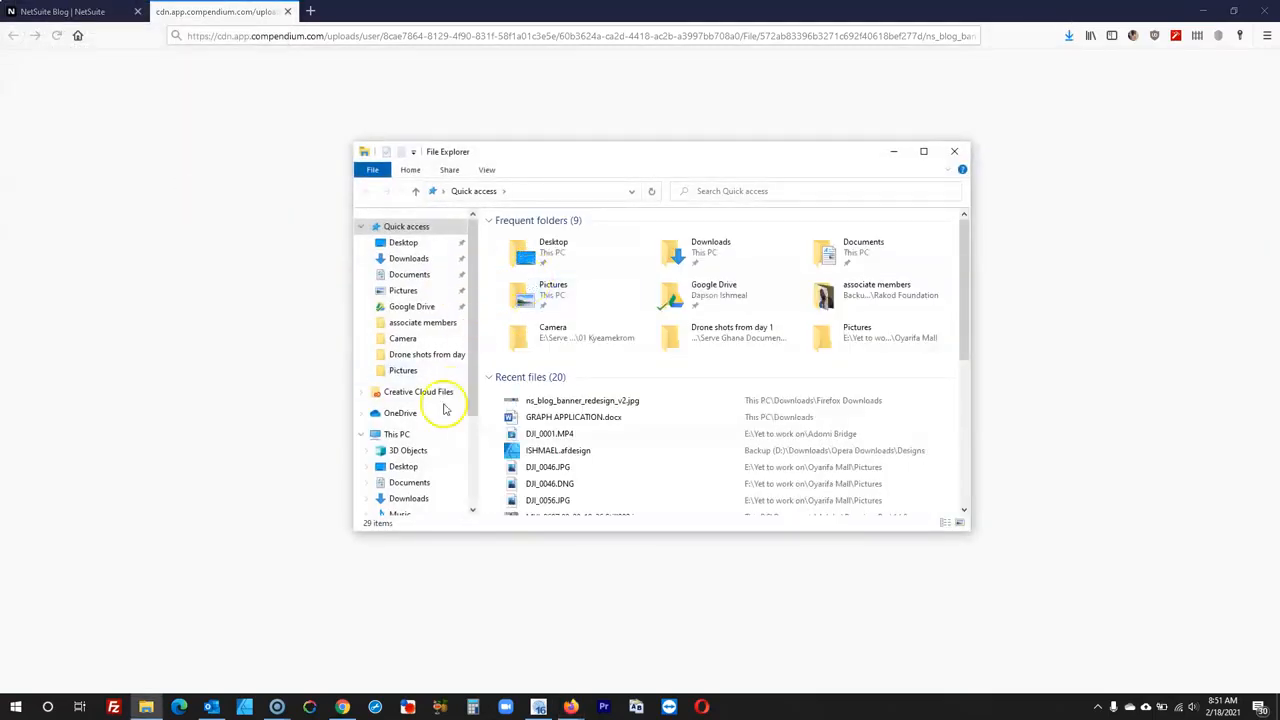
{"action": "left_click", "coordinate": [396, 434]}
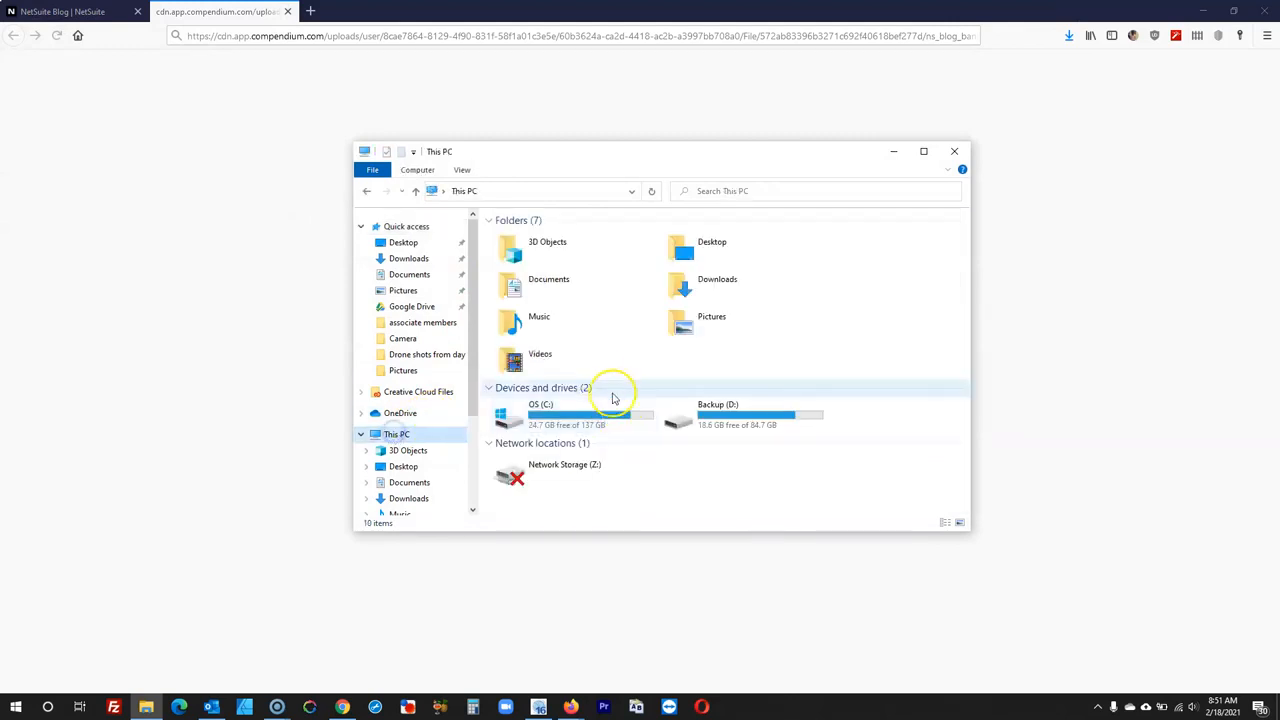
{"action": "double_click", "coordinate": [722, 420]}
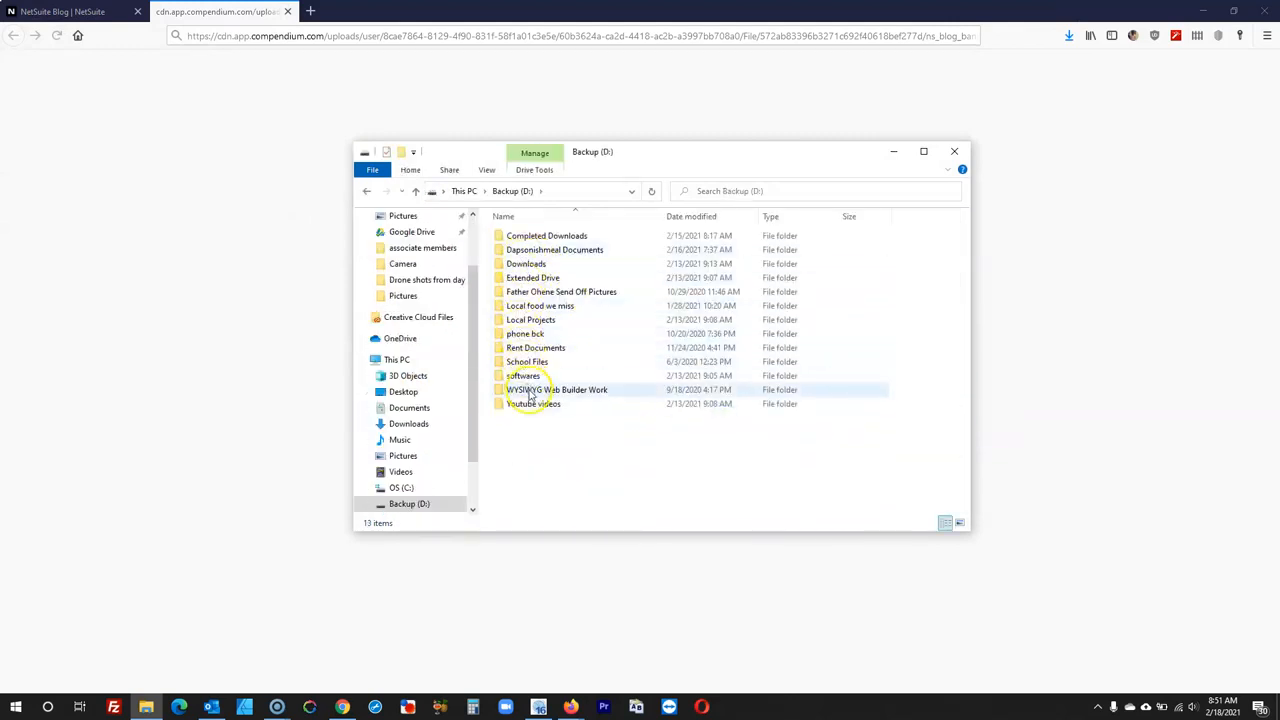
{"action": "double_click", "coordinate": [530, 391]}
{"action": "double_click", "coordinate": [537, 309]}
- Create a folder named with the client's first name in WYSIWYG Private Websites and open it
{"action": "right_click", "coordinate": [532, 340]}
{"action": "left_click", "coordinate": [650, 488]}
{"action": "left_click", "coordinate": [712, 481]}
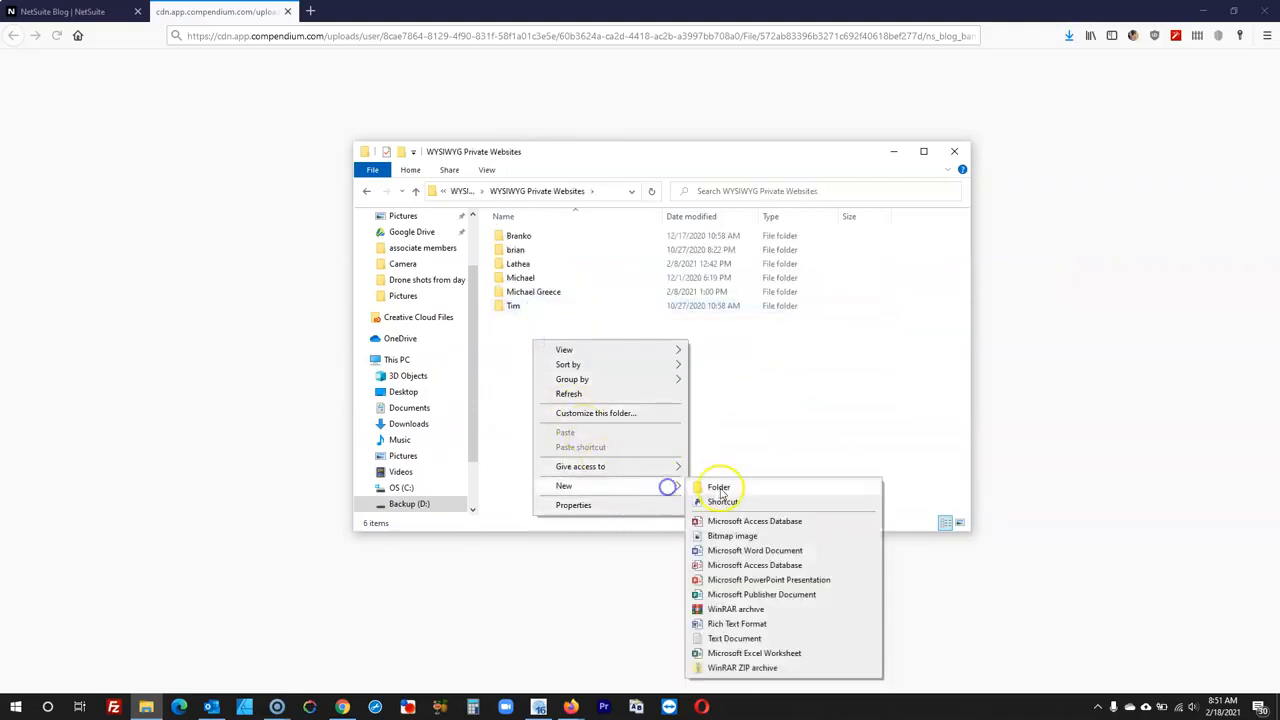
{"action": "left_click", "coordinate": [712, 485]}
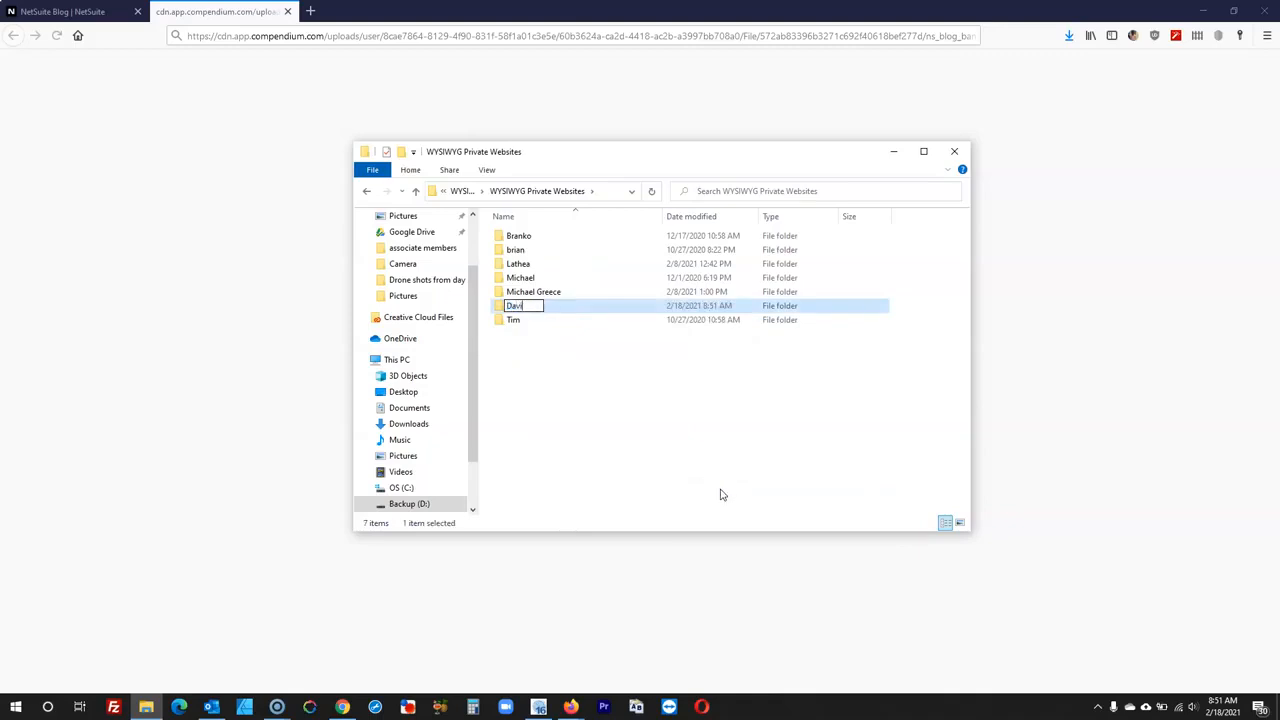
{"action": "key", "text": "Return"}
{"action": "double_click", "coordinate": [515, 263]}
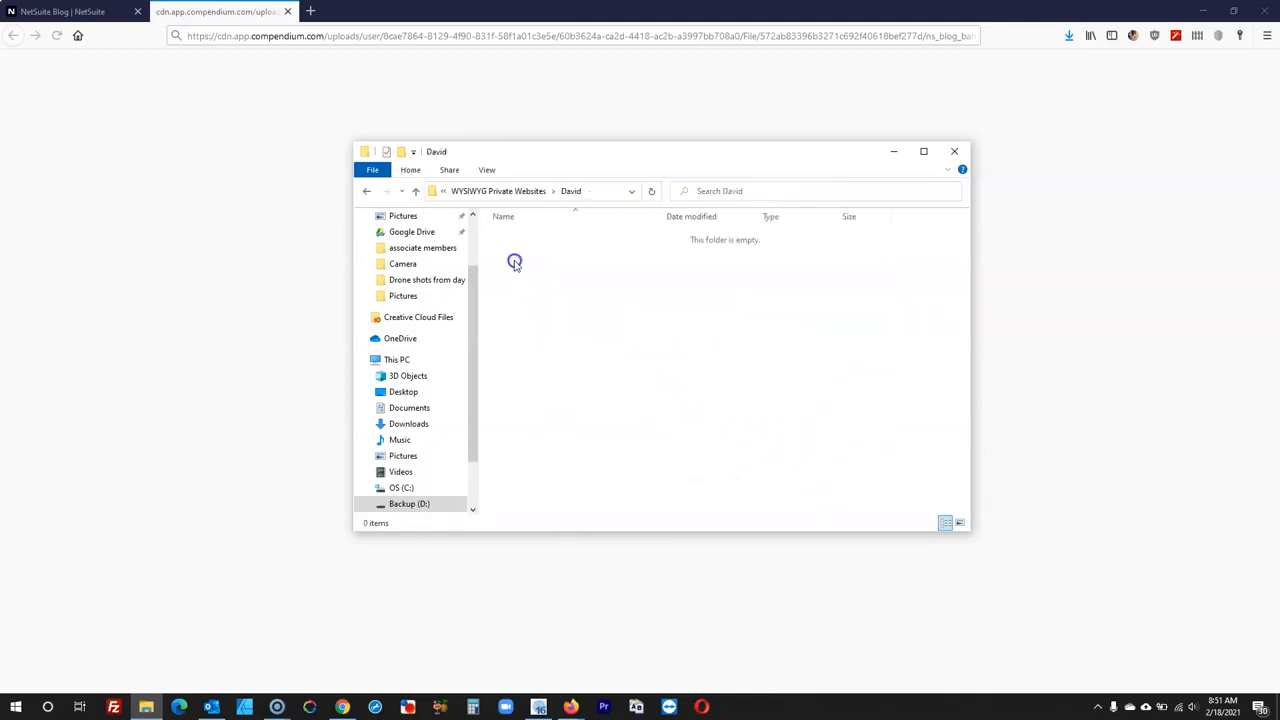
{"action": "right_click", "coordinate": [537, 305]}
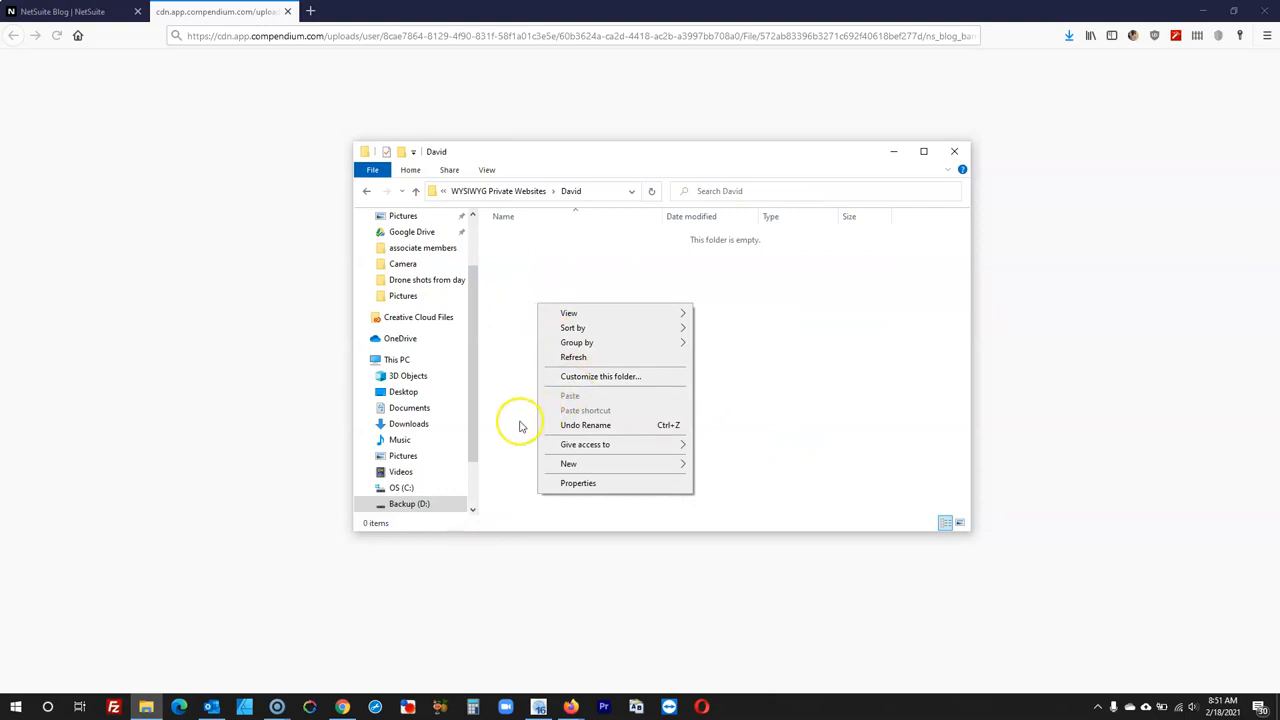
{"action": "left_click", "coordinate": [519, 426]}
- Move ns_blog_banner_redesign_v2.jpg from Firefox Downloads into the new client folder, and return to the blog page, closing the blank image tab
{"action": "left_click", "coordinate": [1072, 38]}
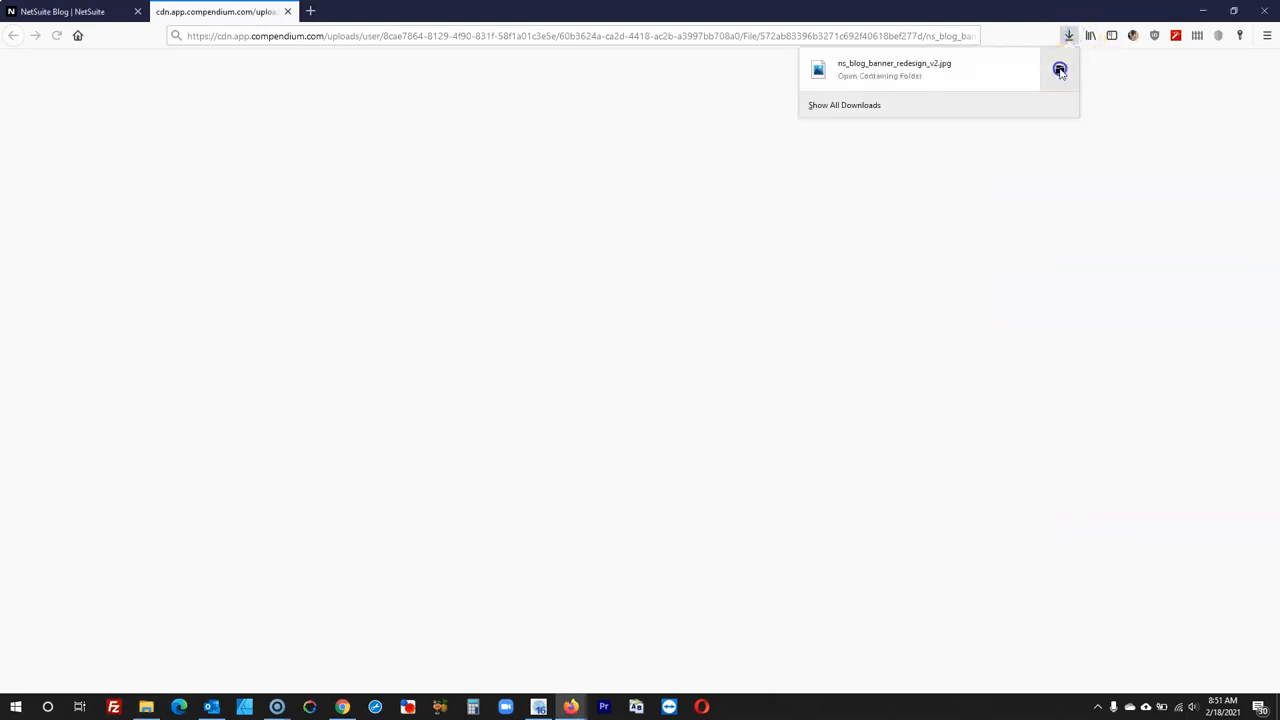
{"action": "left_click", "coordinate": [1060, 70]}
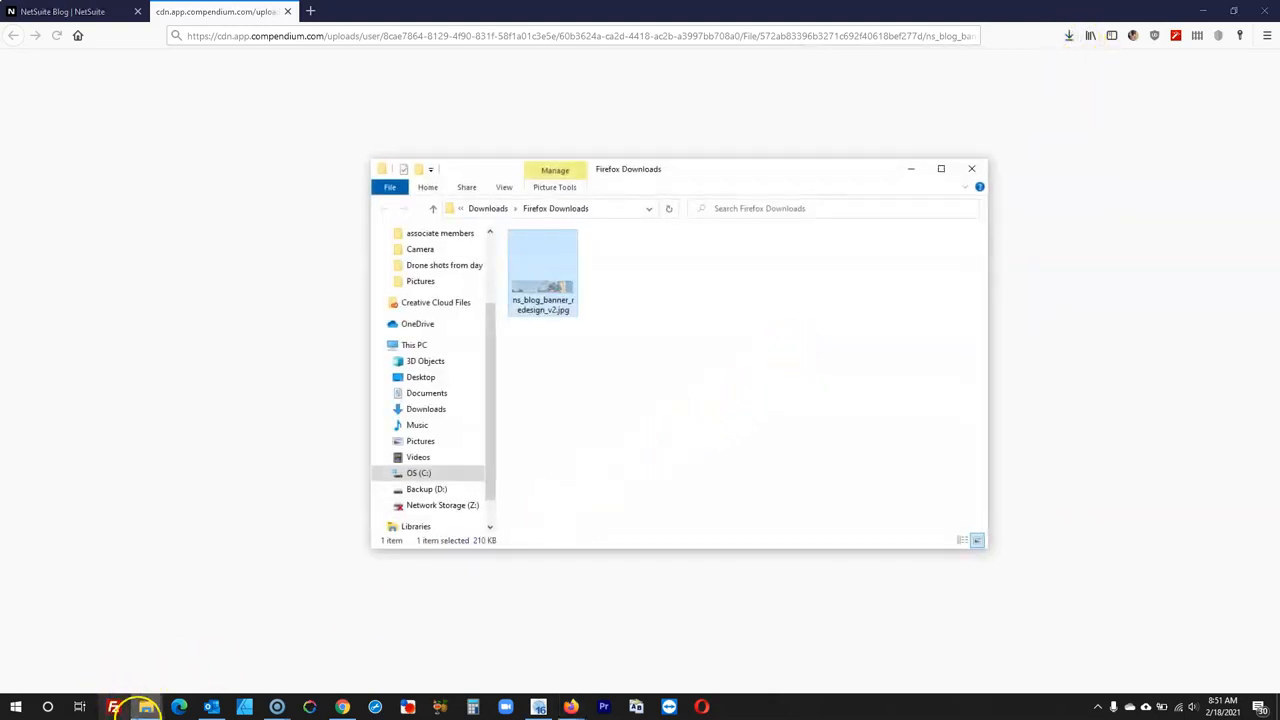
{"action": "left_click", "coordinate": [146, 707]}
{"action": "left_click", "coordinate": [95, 655]}
{"action": "key", "text": "ctrl+v"}
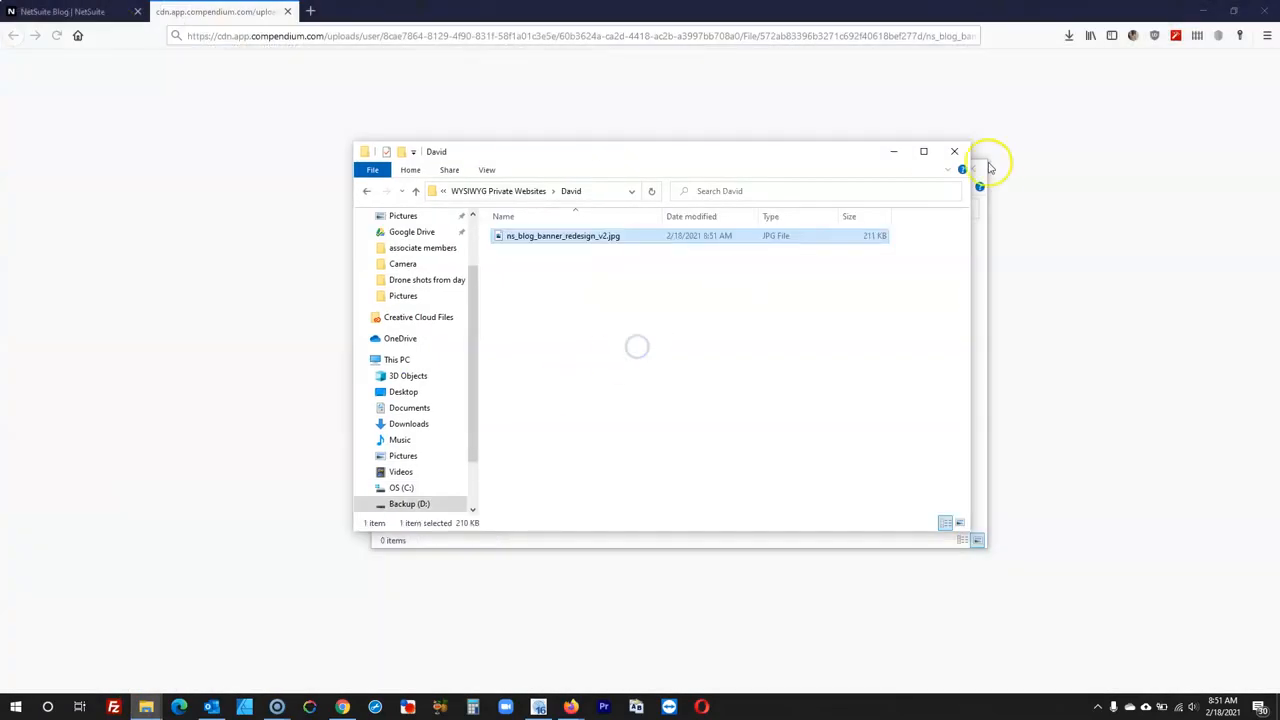
{"action": "left_click", "coordinate": [979, 170]}
{"action": "left_click", "coordinate": [76, 10]}
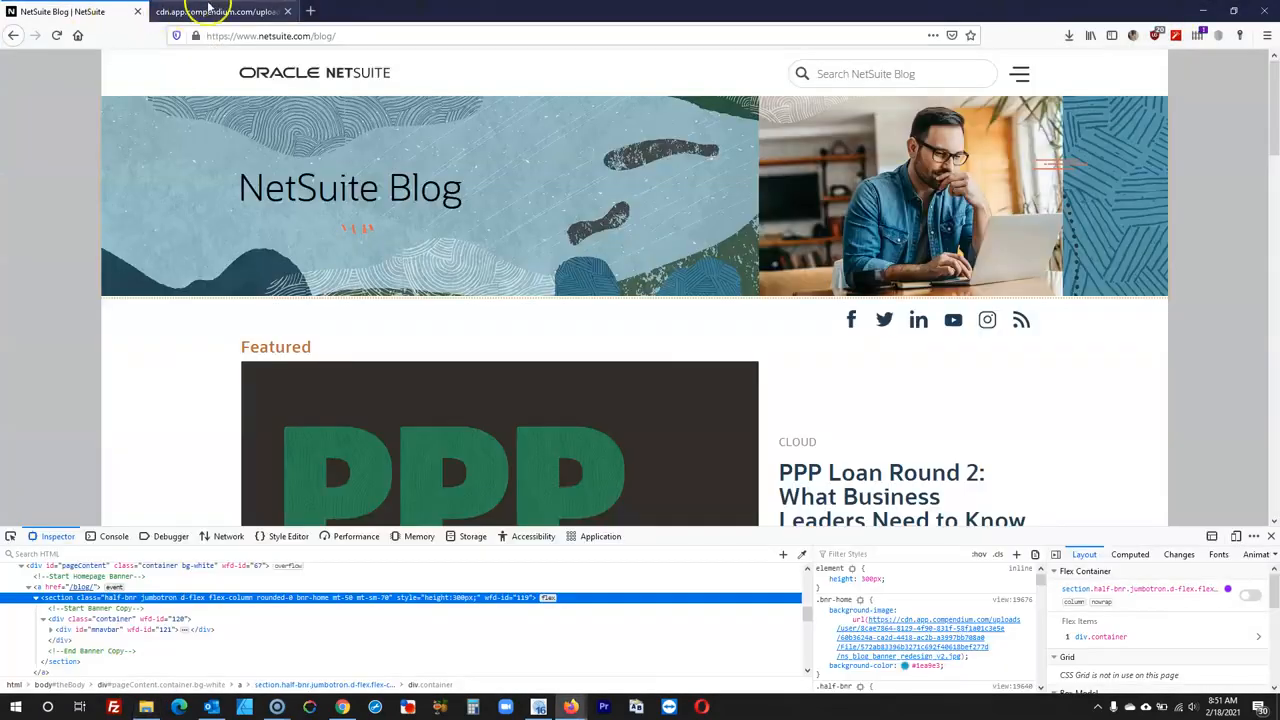
{"action": "left_click", "coordinate": [287, 12]}
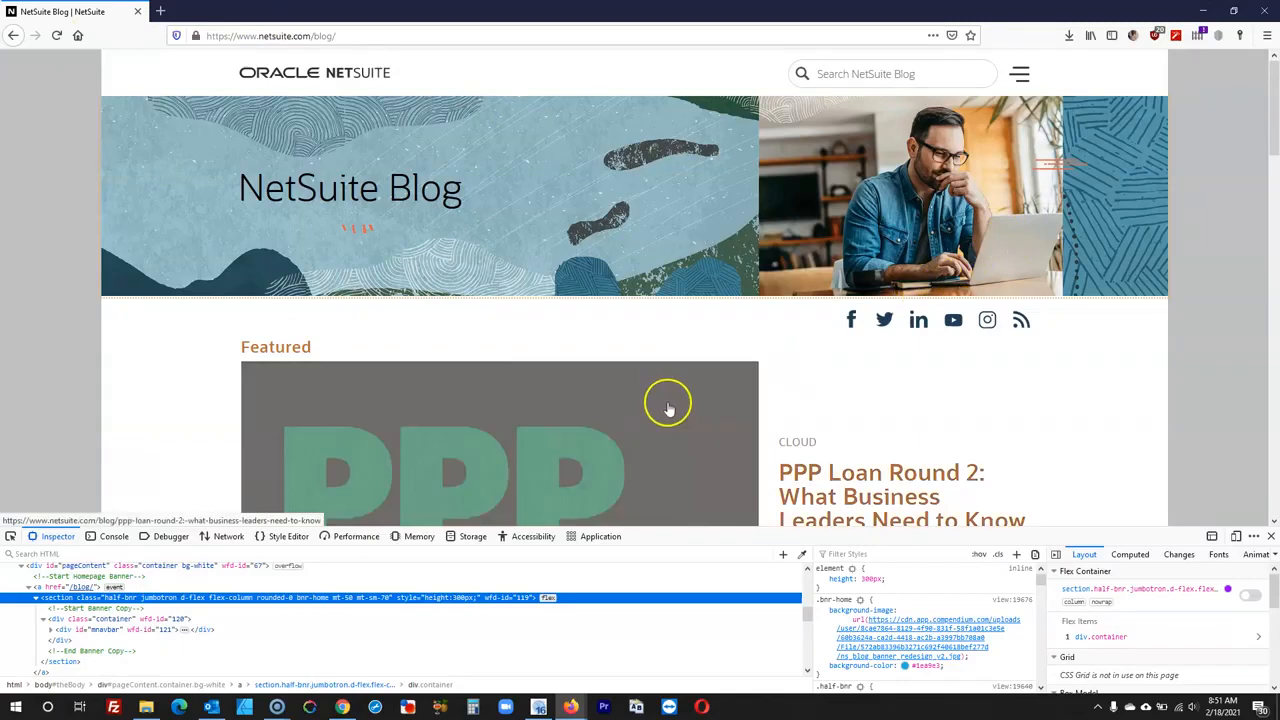
- Save the featured PPP Round 2 article image as ppp_blog_texture.png in Firefox Downloads
{"action": "scroll", "coordinate": [666, 400], "scroll_direction": "down", "scroll_amount": 2}
{"action": "right_click", "coordinate": [393, 340]}
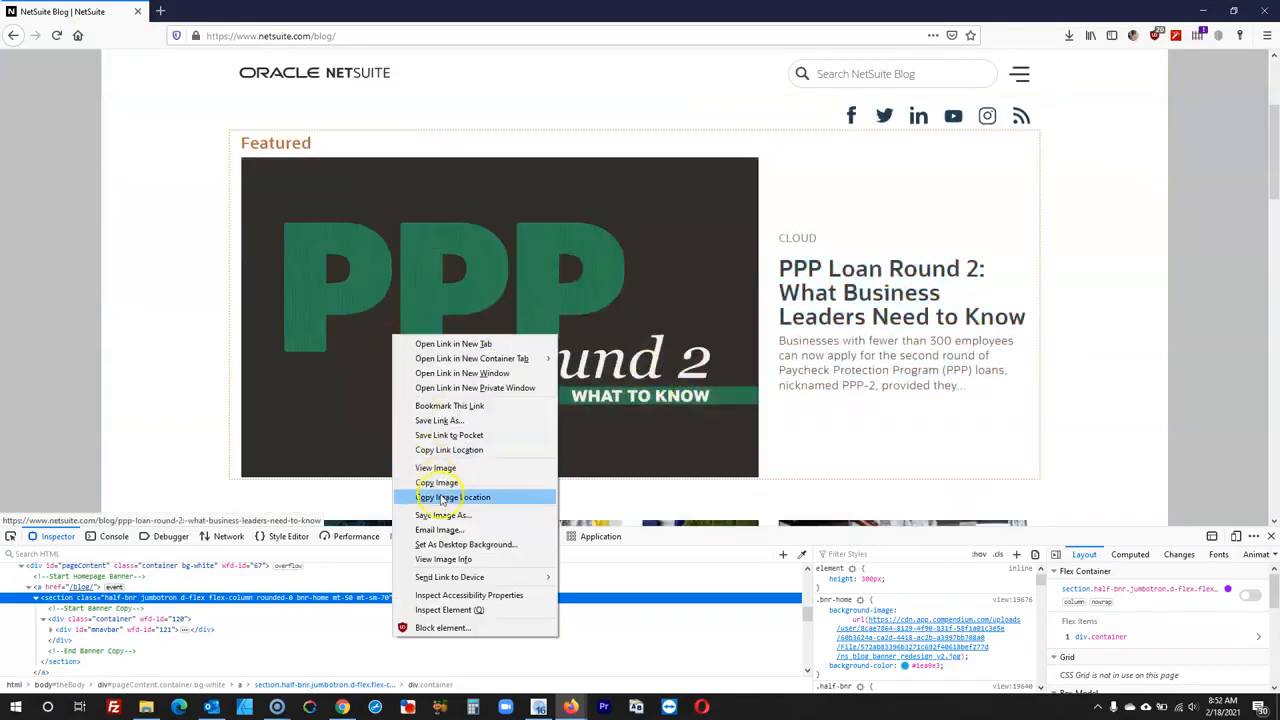
{"action": "left_click", "coordinate": [443, 515]}
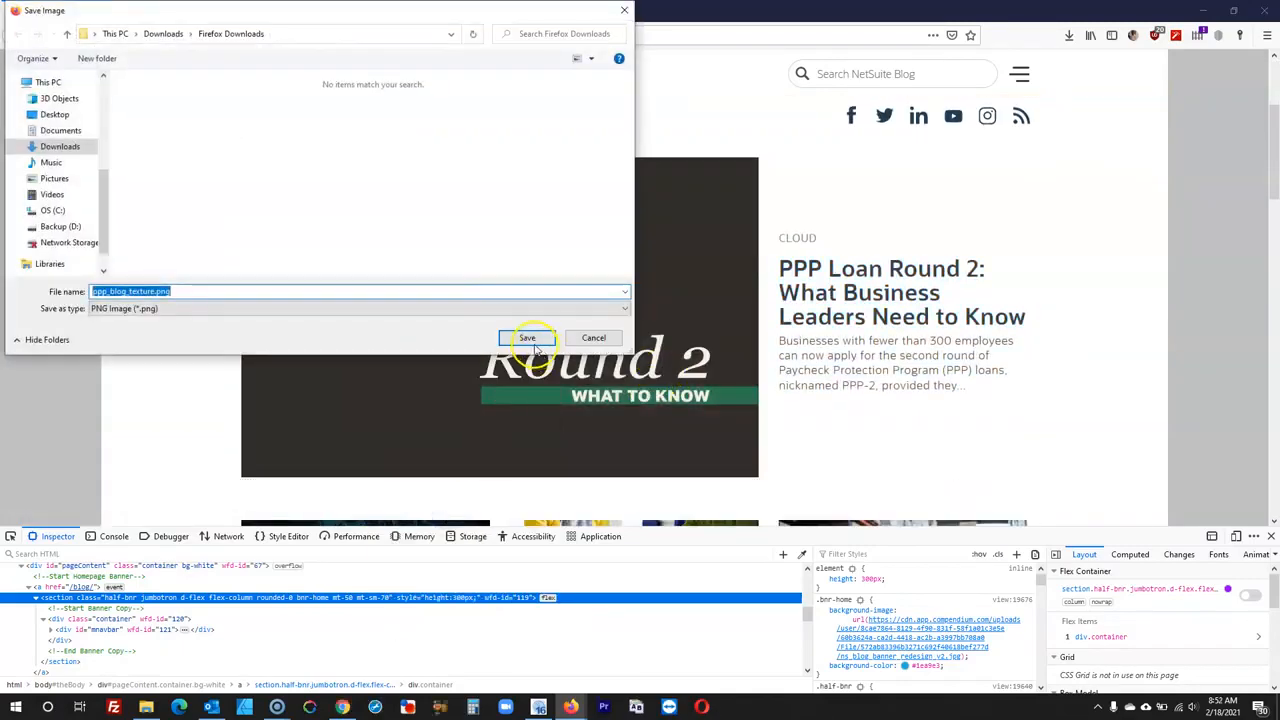
{"action": "left_click", "coordinate": [532, 342]}
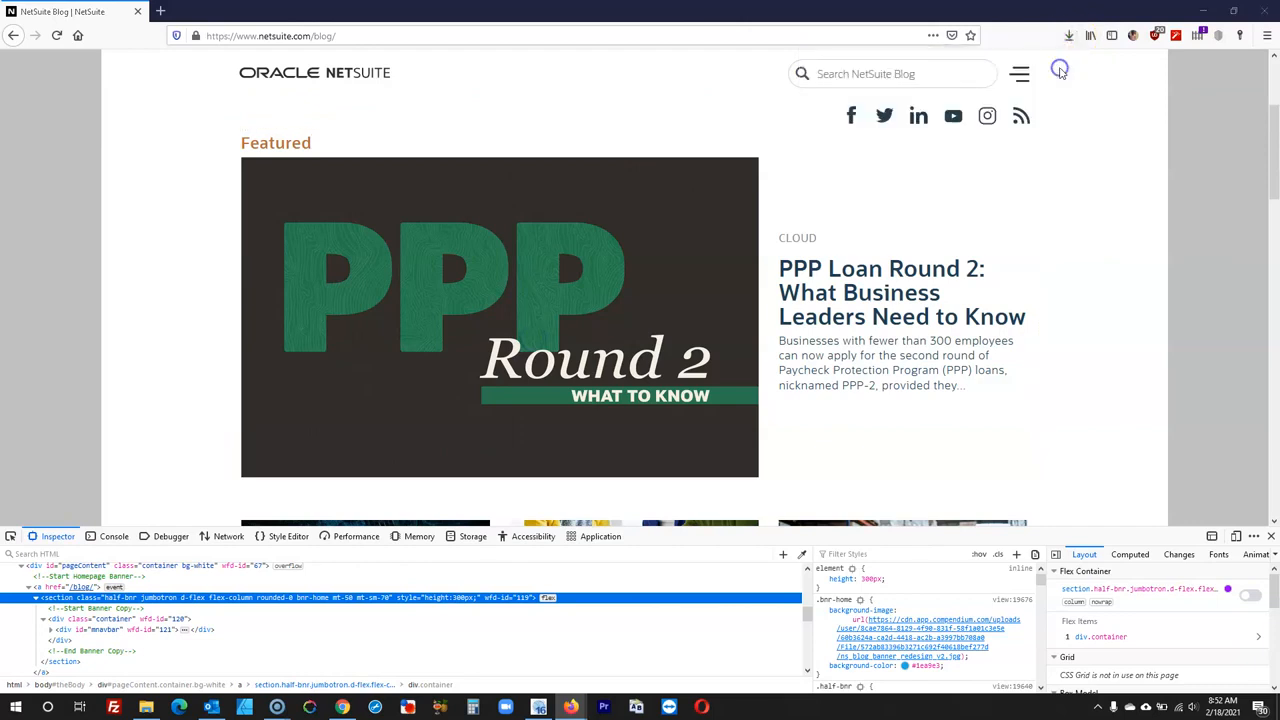
{"action": "left_click", "coordinate": [146, 708]}
{"action": "left_click", "coordinate": [175, 438]}
- Save the first-row article images for xP&A, services projects and NetSuite Pack Station in Firefox Downloads under their default names
{"action": "scroll", "coordinate": [174, 438], "scroll_direction": "down", "scroll_amount": 4}
{"action": "right_click", "coordinate": [421, 242]}
{"action": "left_click", "coordinate": [483, 421]}
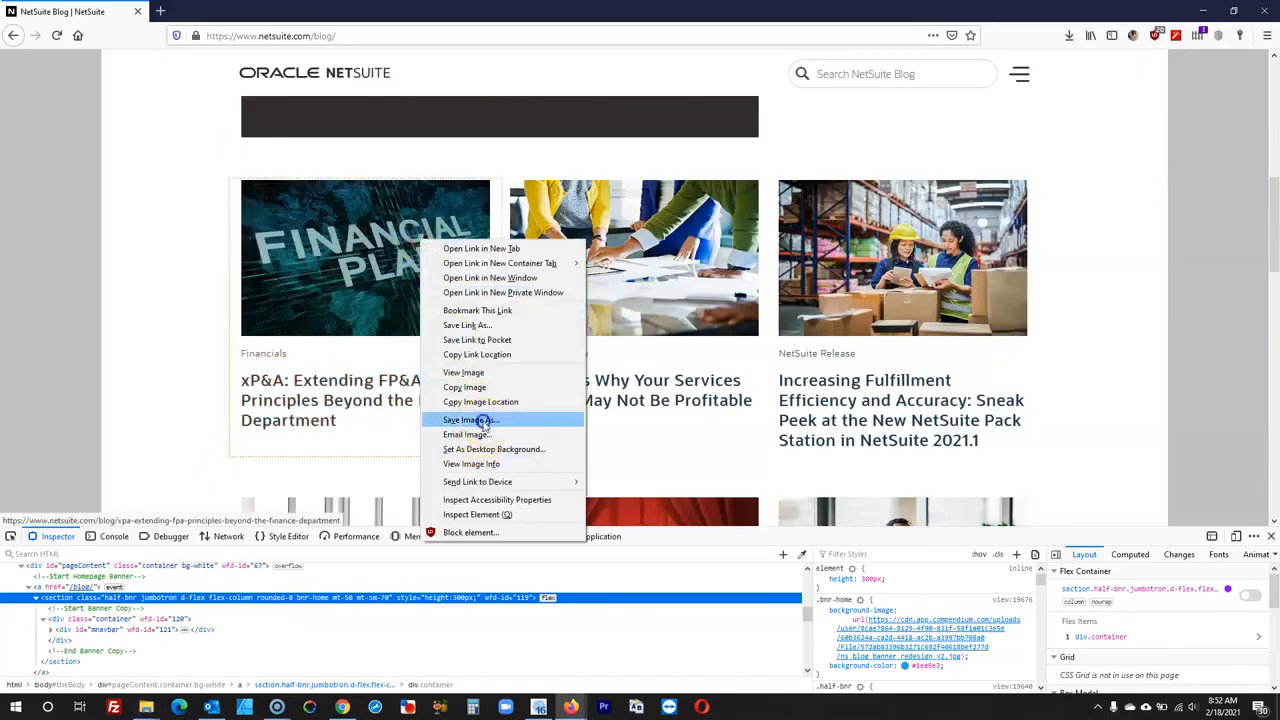
{"action": "left_click", "coordinate": [523, 336]}
{"action": "right_click", "coordinate": [617, 265]}
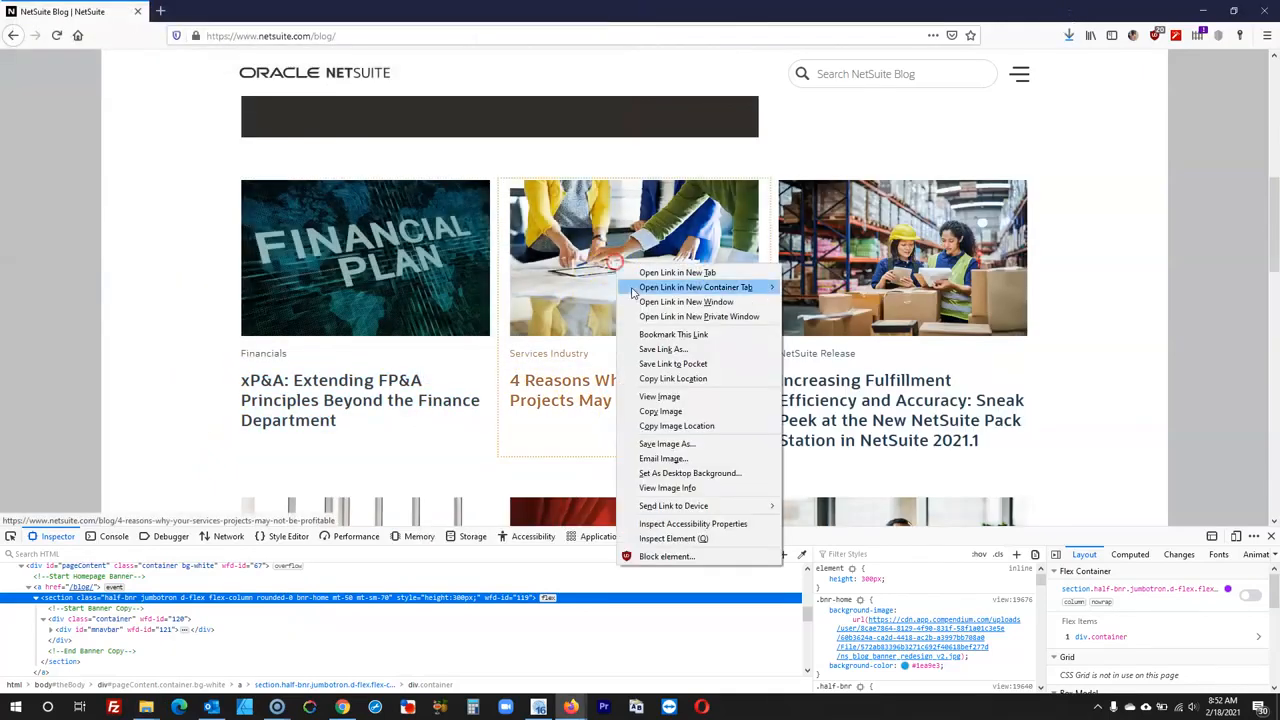
{"action": "left_click", "coordinate": [668, 443]}
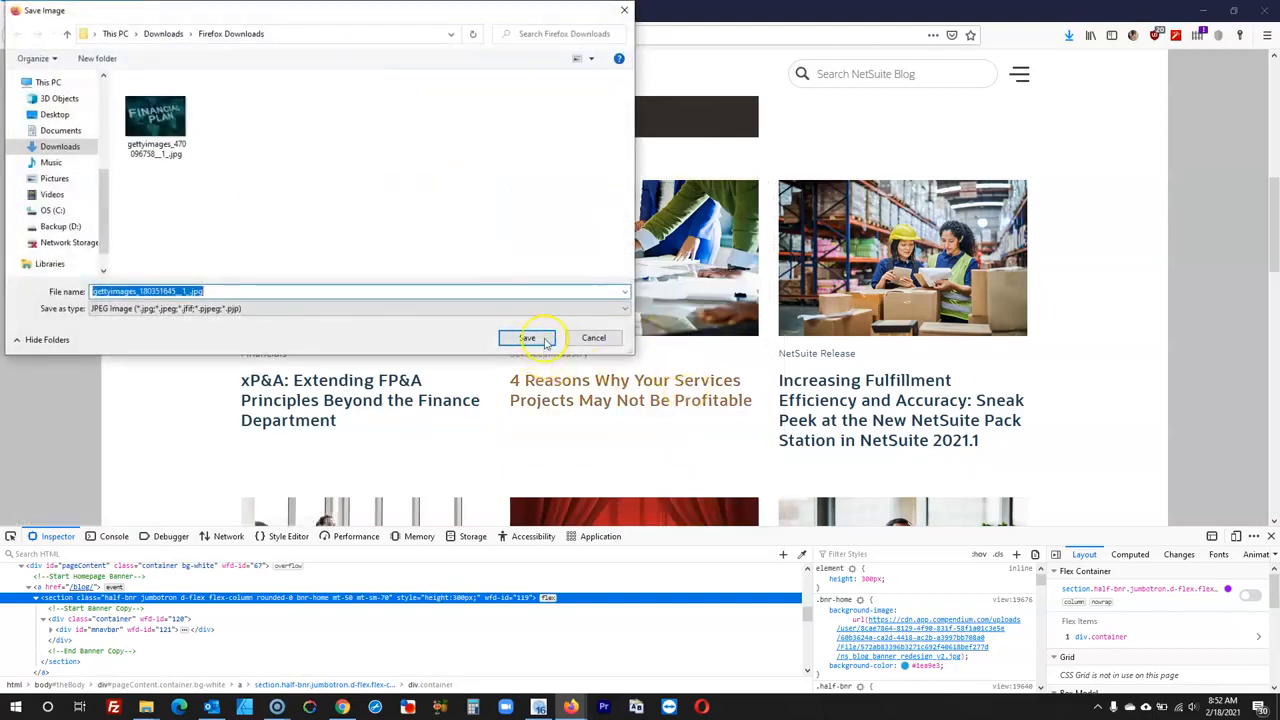
{"action": "left_click", "coordinate": [527, 338]}
{"action": "right_click", "coordinate": [903, 251]}
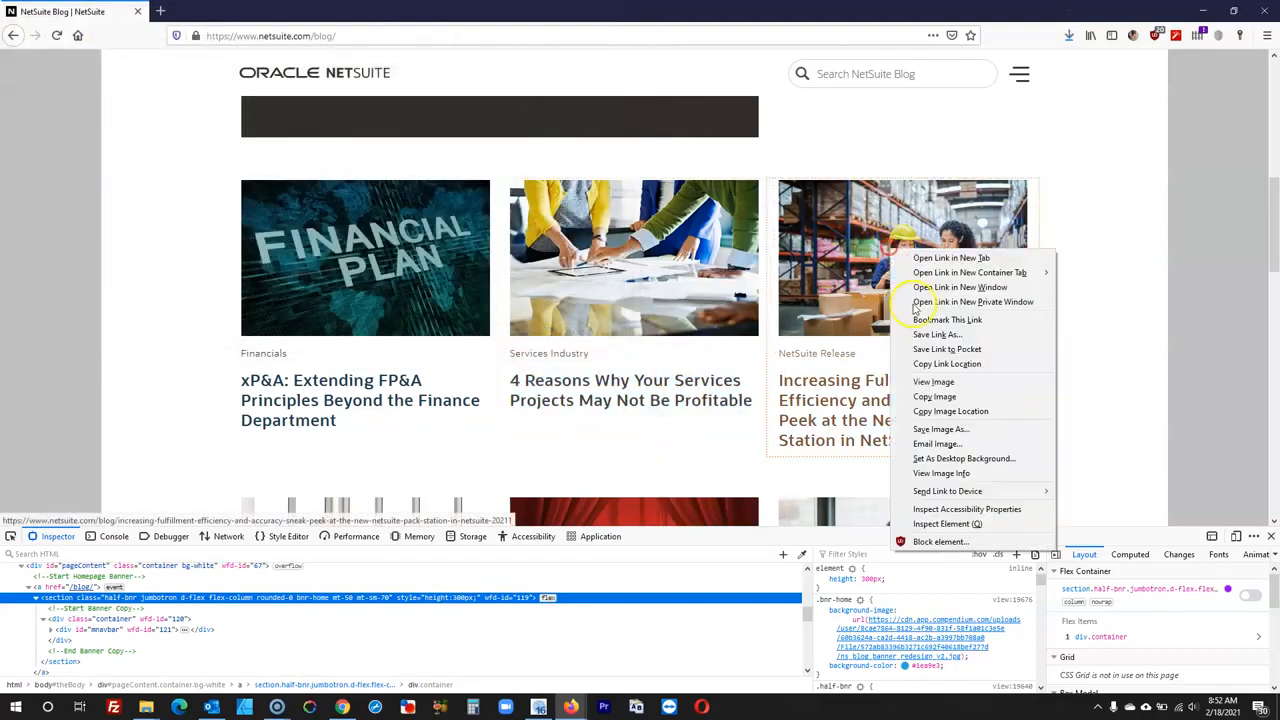
{"action": "left_click", "coordinate": [940, 429]}
{"action": "left_click", "coordinate": [527, 338]}
- Save the second-row article images for employee engagement, the red Sneak Peek curtain and software companies in Firefox Downloads under their default names
{"action": "scroll", "coordinate": [520, 331], "scroll_direction": "down", "scroll_amount": 3}
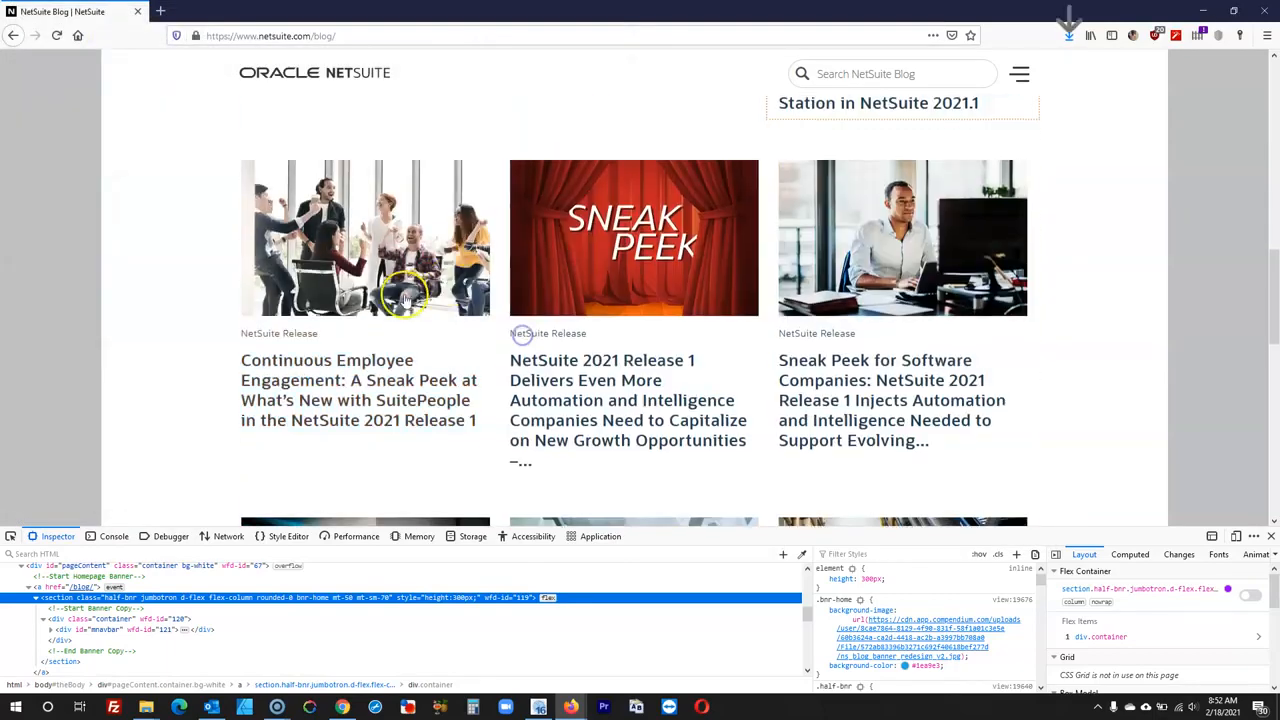
{"action": "right_click", "coordinate": [388, 268]}
{"action": "left_click", "coordinate": [446, 449]}
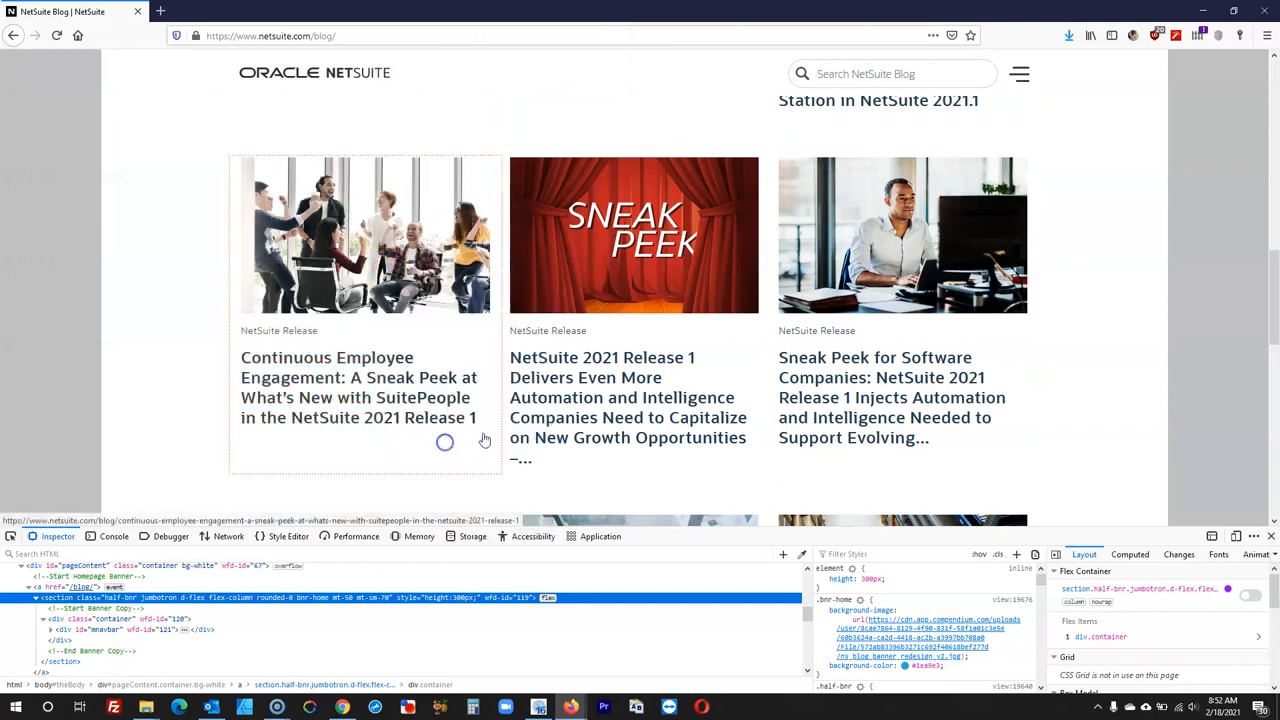
{"action": "left_click", "coordinate": [527, 338]}
{"action": "right_click", "coordinate": [650, 268]}
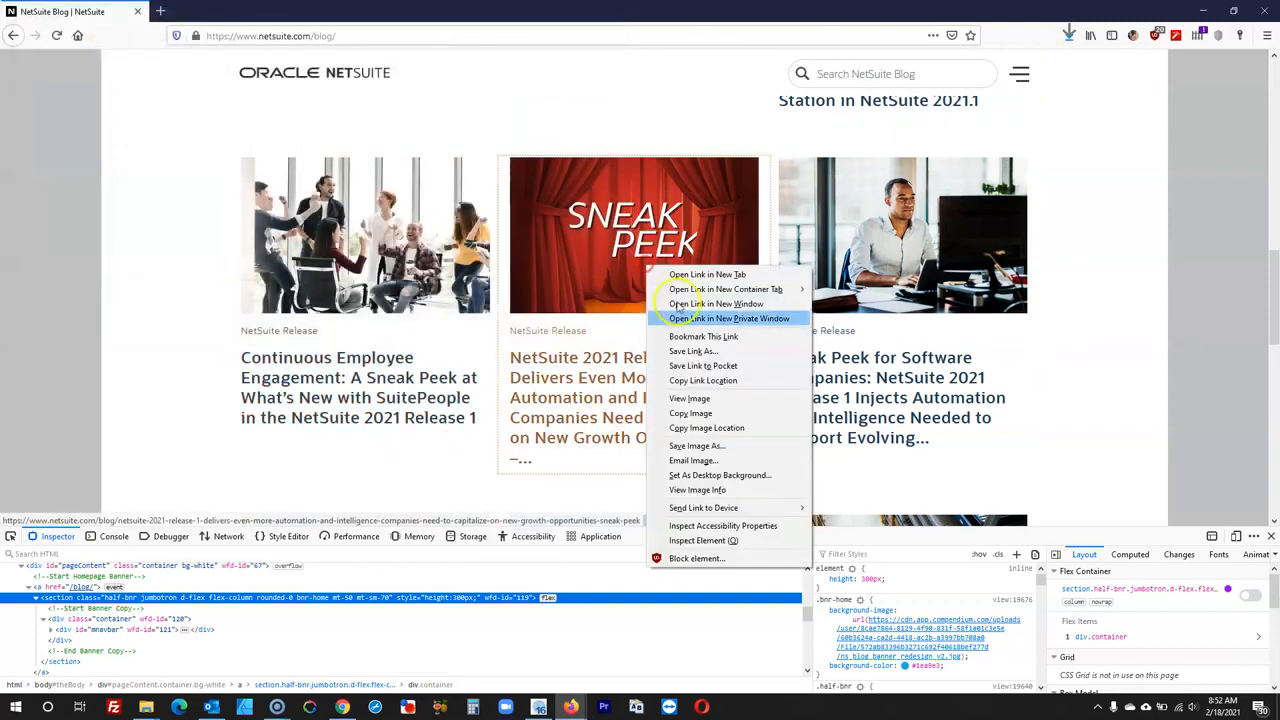
{"action": "left_click", "coordinate": [690, 446]}
{"action": "left_click", "coordinate": [527, 338]}
{"action": "right_click", "coordinate": [858, 262]}
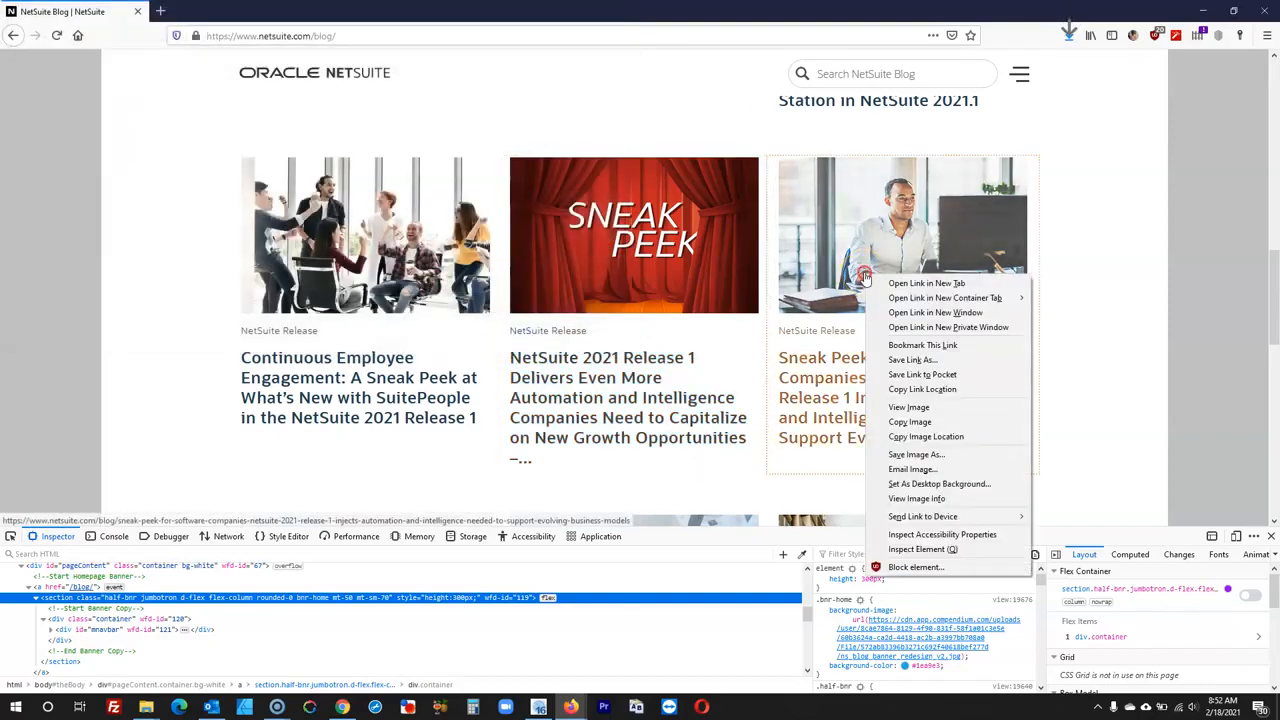
{"action": "left_click", "coordinate": [915, 449]}
{"action": "left_click", "coordinate": [527, 338]}
- Save the third-row article images for SuiteCloud Platform, services firms and wholesale distributors in Firefox Downloads under their default names
{"action": "scroll", "coordinate": [500, 294], "scroll_direction": "down", "scroll_amount": 3}
{"action": "right_click", "coordinate": [389, 276]}
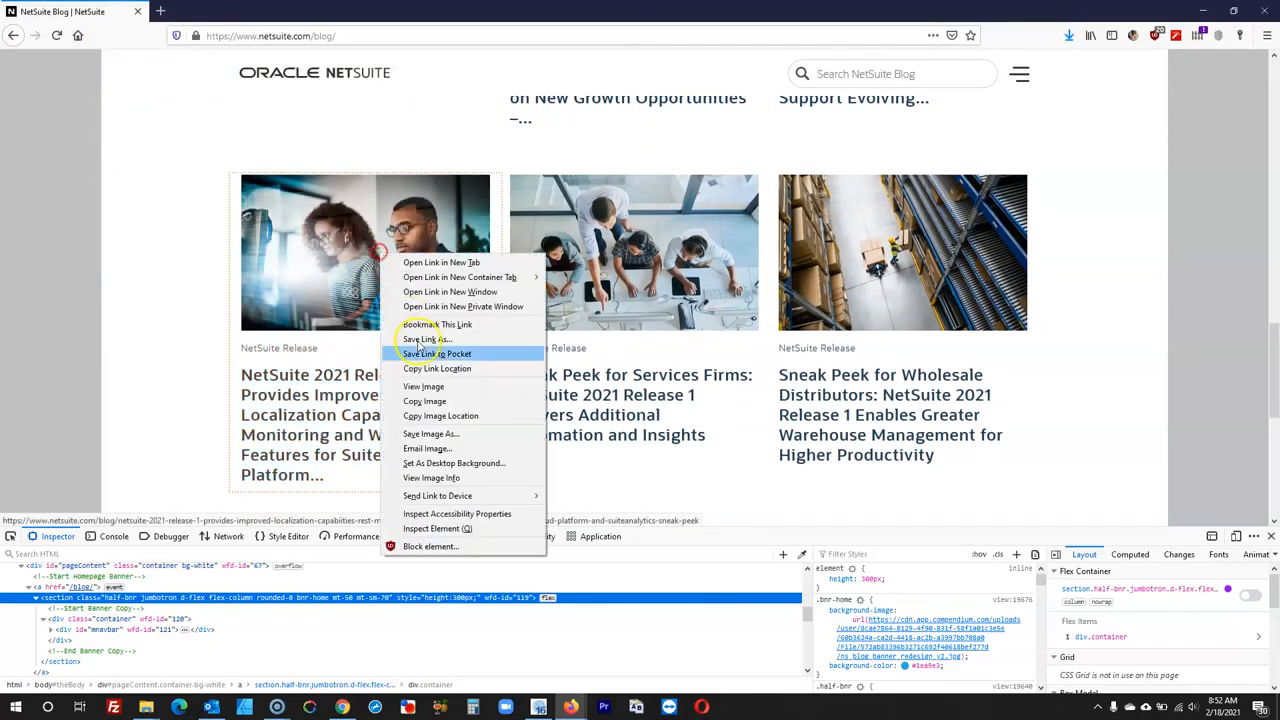
{"action": "left_click", "coordinate": [440, 421]}
{"action": "left_click", "coordinate": [528, 338]}
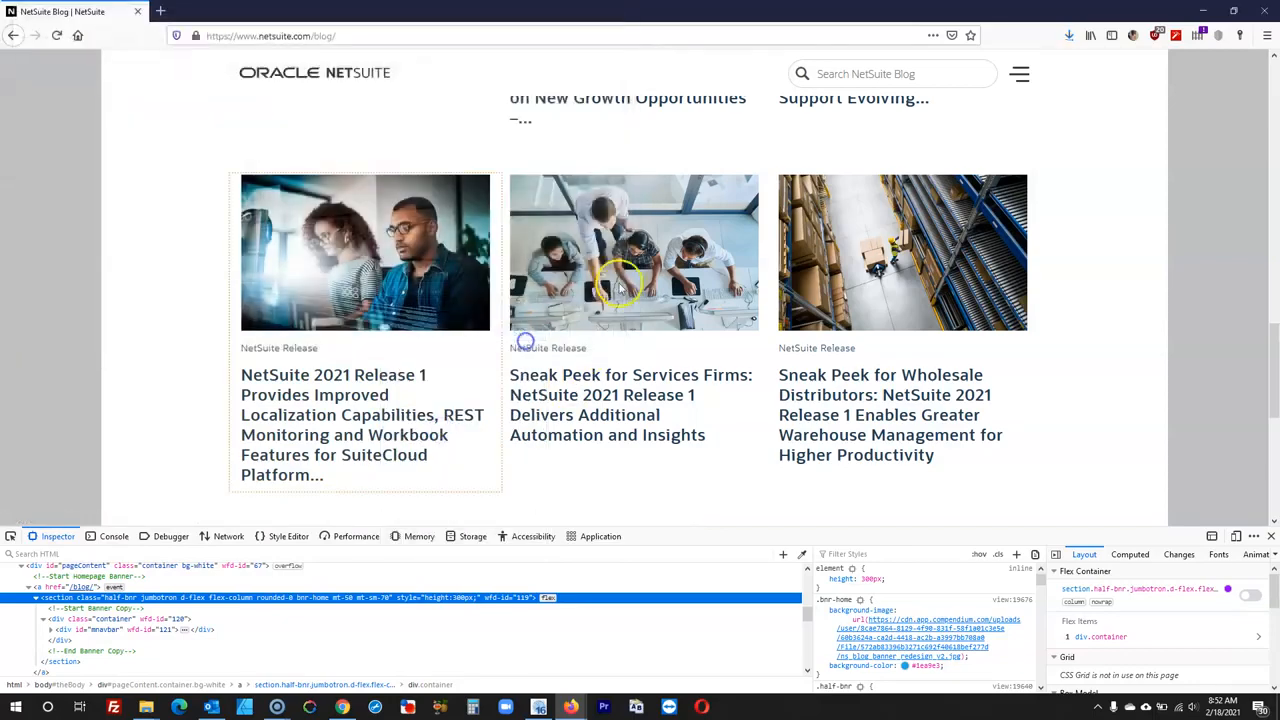
{"action": "right_click", "coordinate": [637, 278]}
{"action": "left_click", "coordinate": [678, 457]}
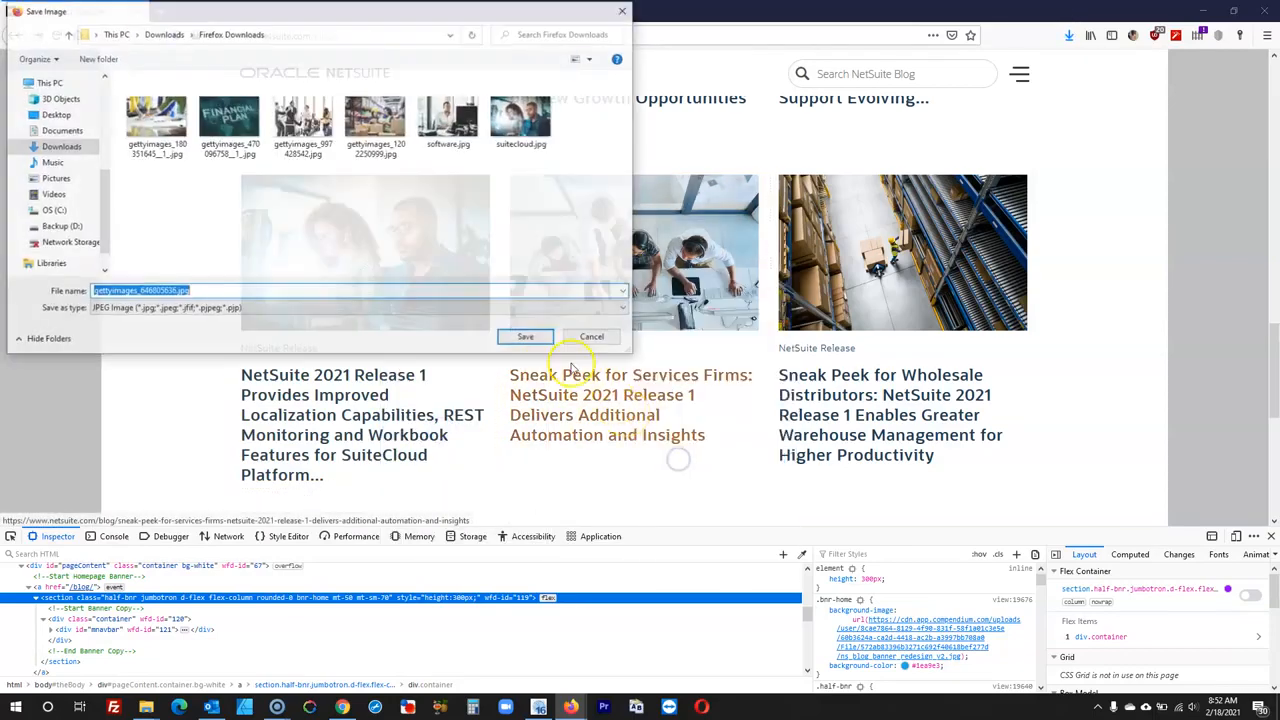
{"action": "left_click", "coordinate": [527, 337]}
{"action": "right_click", "coordinate": [839, 287]}
{"action": "left_click", "coordinate": [887, 467]}
{"action": "left_click", "coordinate": [526, 337]}
- Close the page inspector and save the green strip above the footer as footer_bar_art.png
{"action": "scroll", "coordinate": [369, 368], "scroll_direction": "down", "scroll_amount": 2}
{"action": "scroll", "coordinate": [372, 368], "scroll_direction": "down", "scroll_amount": 2}
{"action": "scroll", "coordinate": [526, 322], "scroll_direction": "up", "scroll_amount": 1}
{"action": "left_click", "coordinate": [1270, 537]}
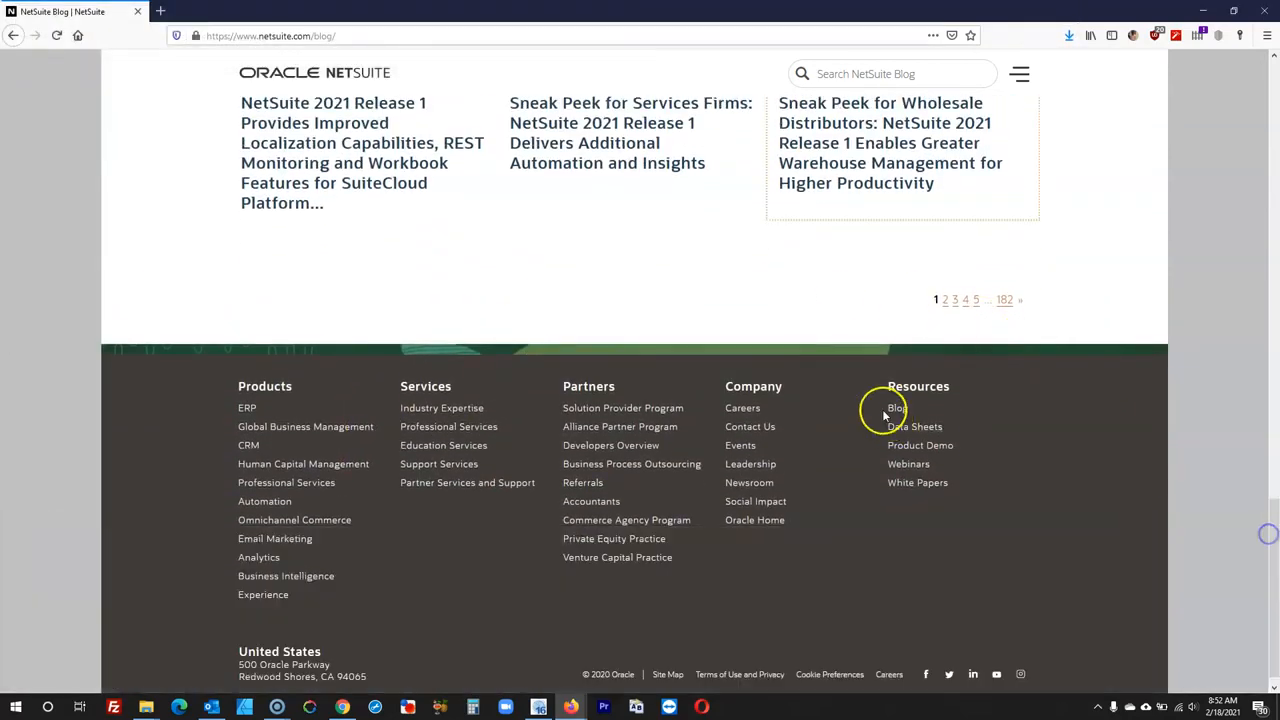
{"action": "scroll", "coordinate": [800, 418], "scroll_direction": "up", "scroll_amount": 1}
{"action": "right_click", "coordinate": [752, 421]}
{"action": "left_click", "coordinate": [817, 506]}
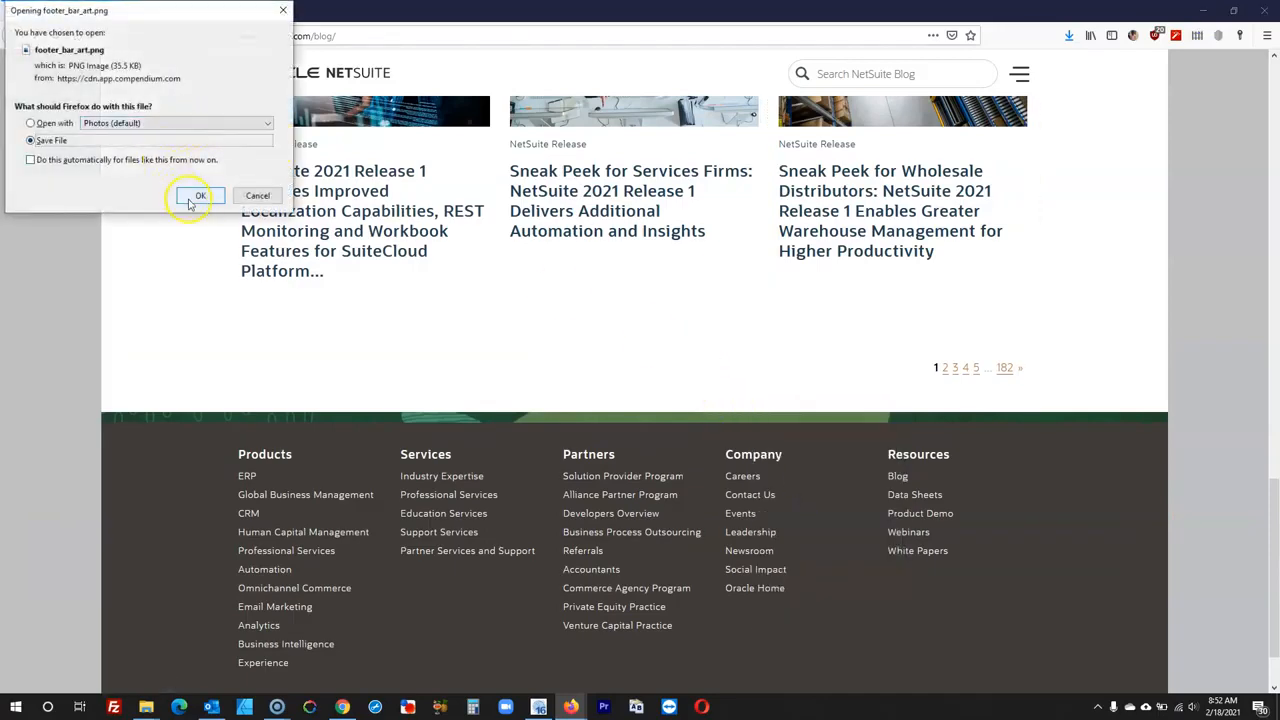
{"action": "left_click", "coordinate": [197, 197]}
{"action": "scroll", "coordinate": [343, 428], "scroll_direction": "down", "scroll_amount": 1}
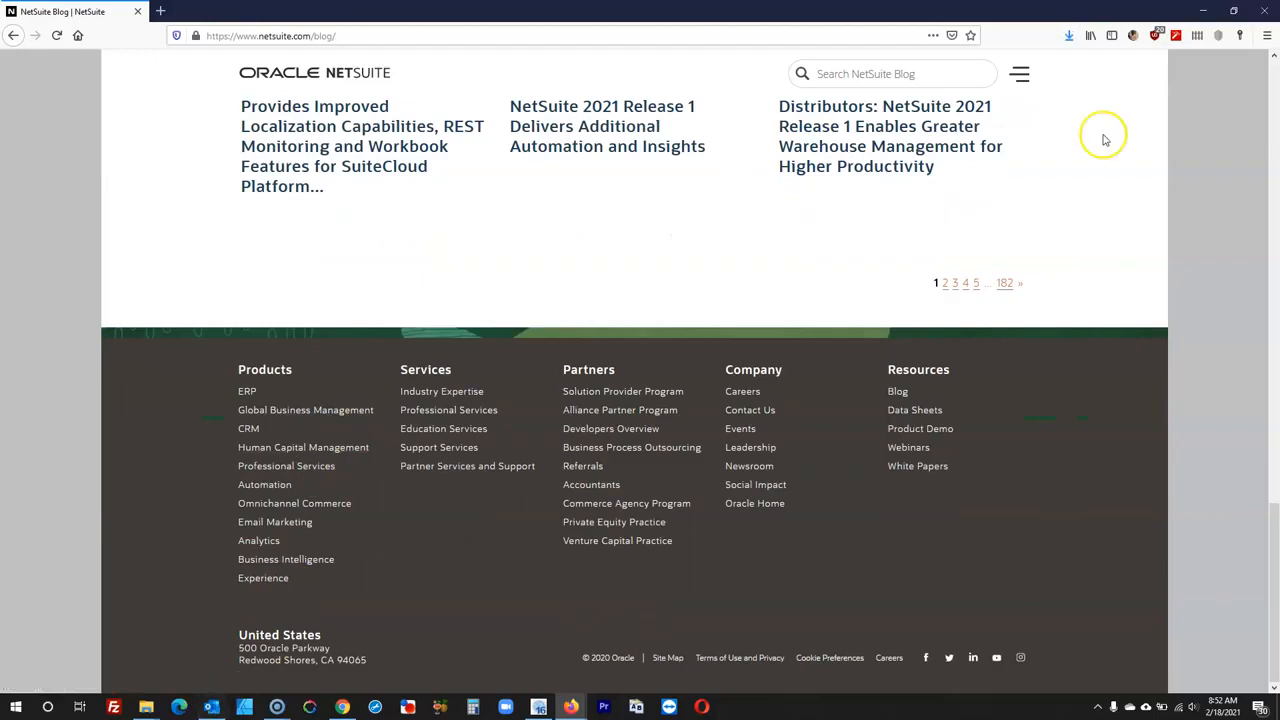
- Move all the saved images from Firefox Downloads into the client folder in WYSIWYG Private Websites, and close the Firefox Downloads window
{"action": "left_click", "coordinate": [1067, 37]}
{"action": "left_click", "coordinate": [1059, 71]}
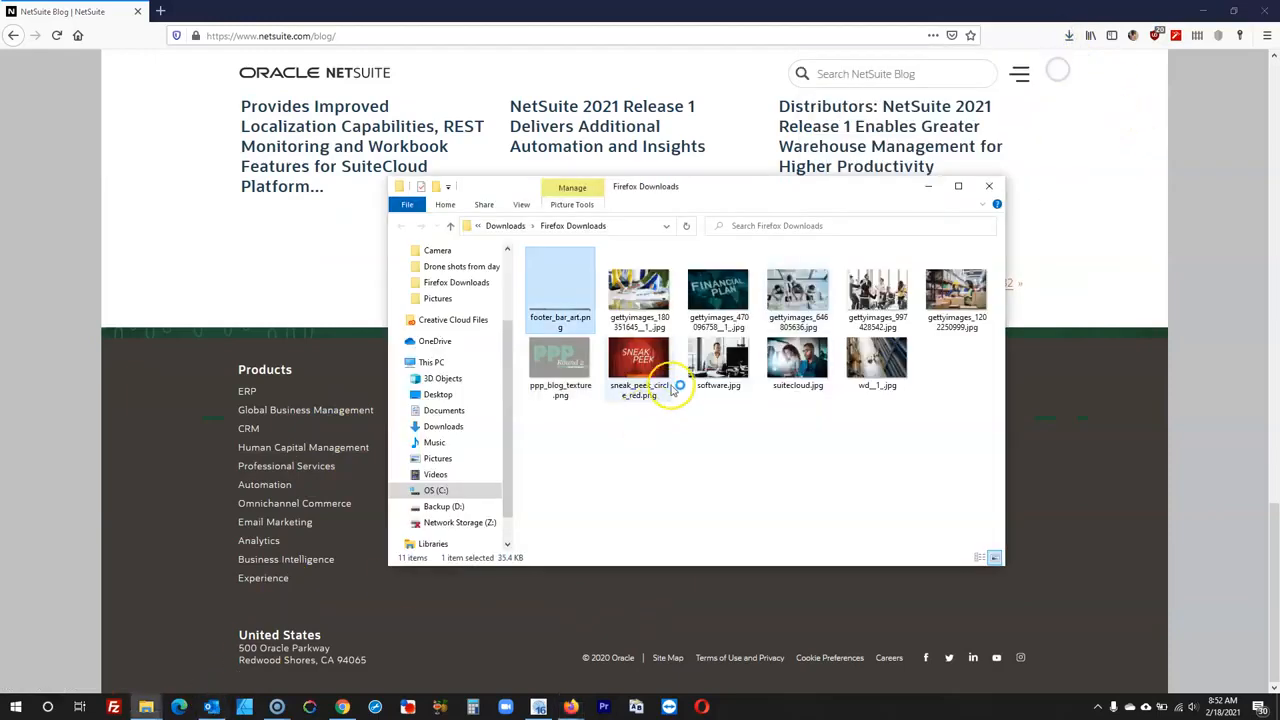
{"action": "left_click", "coordinate": [937, 434]}
{"action": "key", "text": "ctrl+a"}
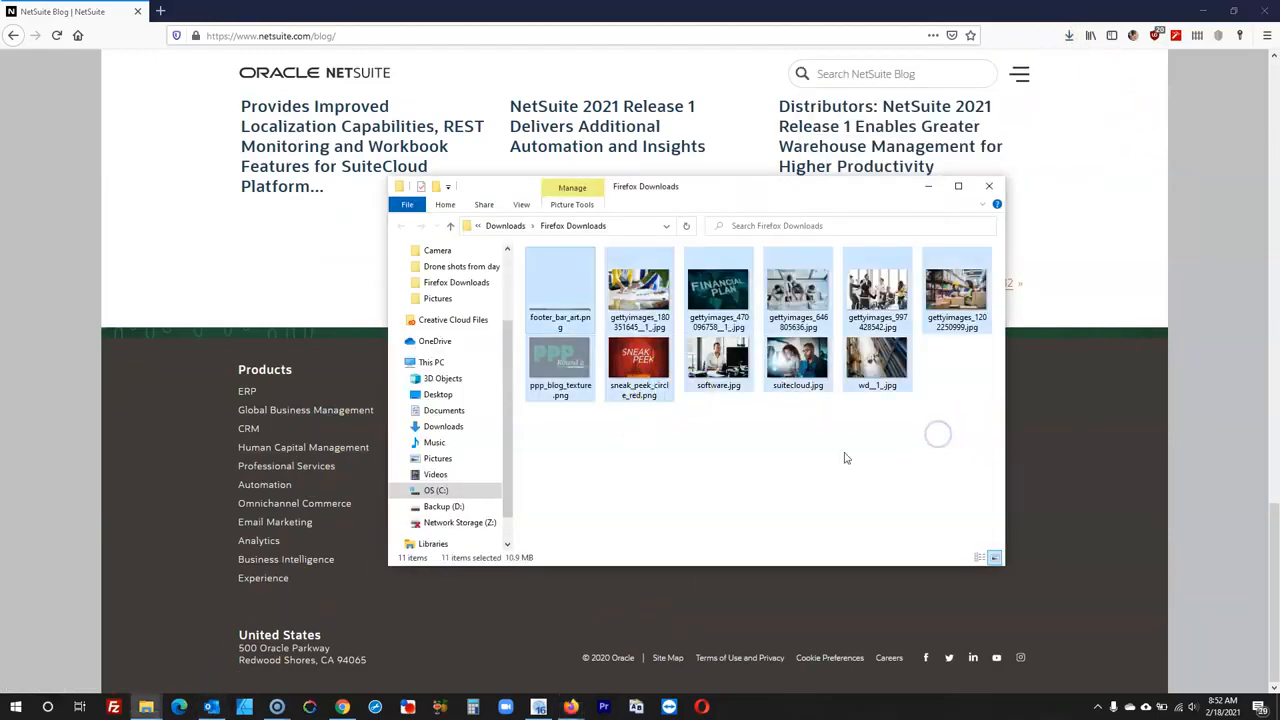
{"action": "left_click", "coordinate": [146, 708]}
{"action": "left_click", "coordinate": [106, 663]}
{"action": "key", "text": "ctrl+v"}
{"action": "left_click", "coordinate": [959, 522]}
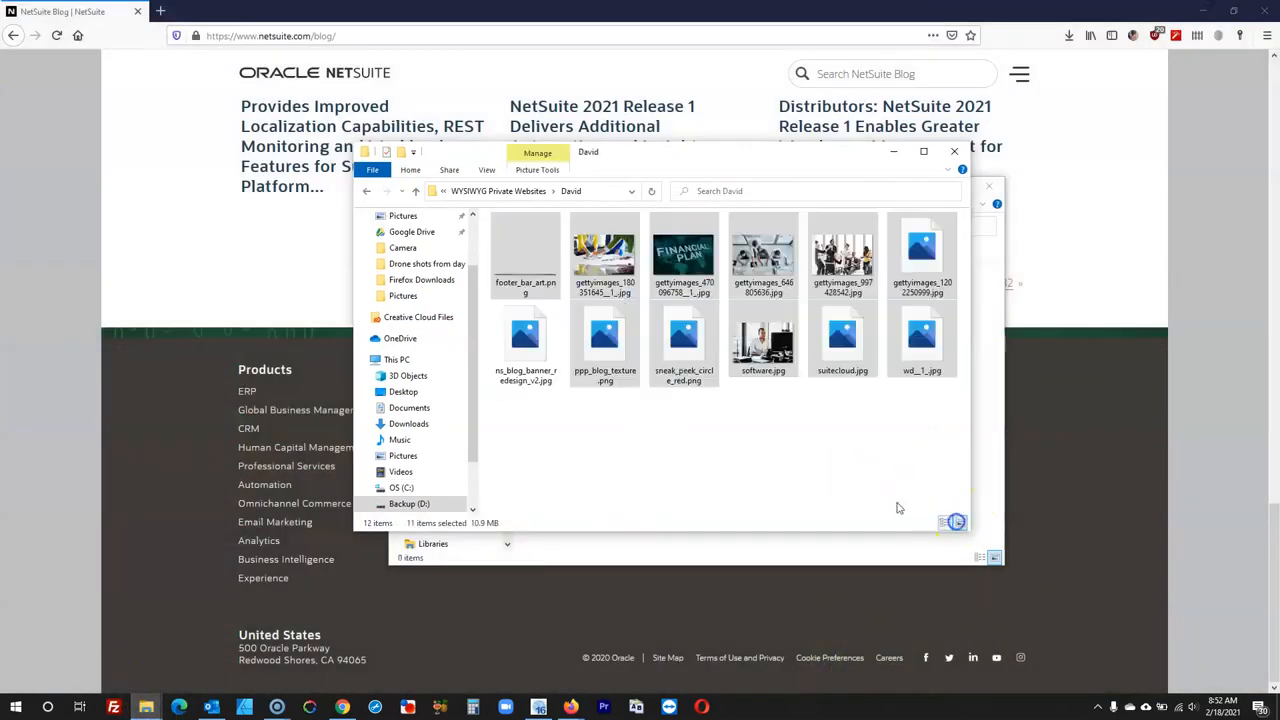
{"action": "left_click", "coordinate": [990, 186]}
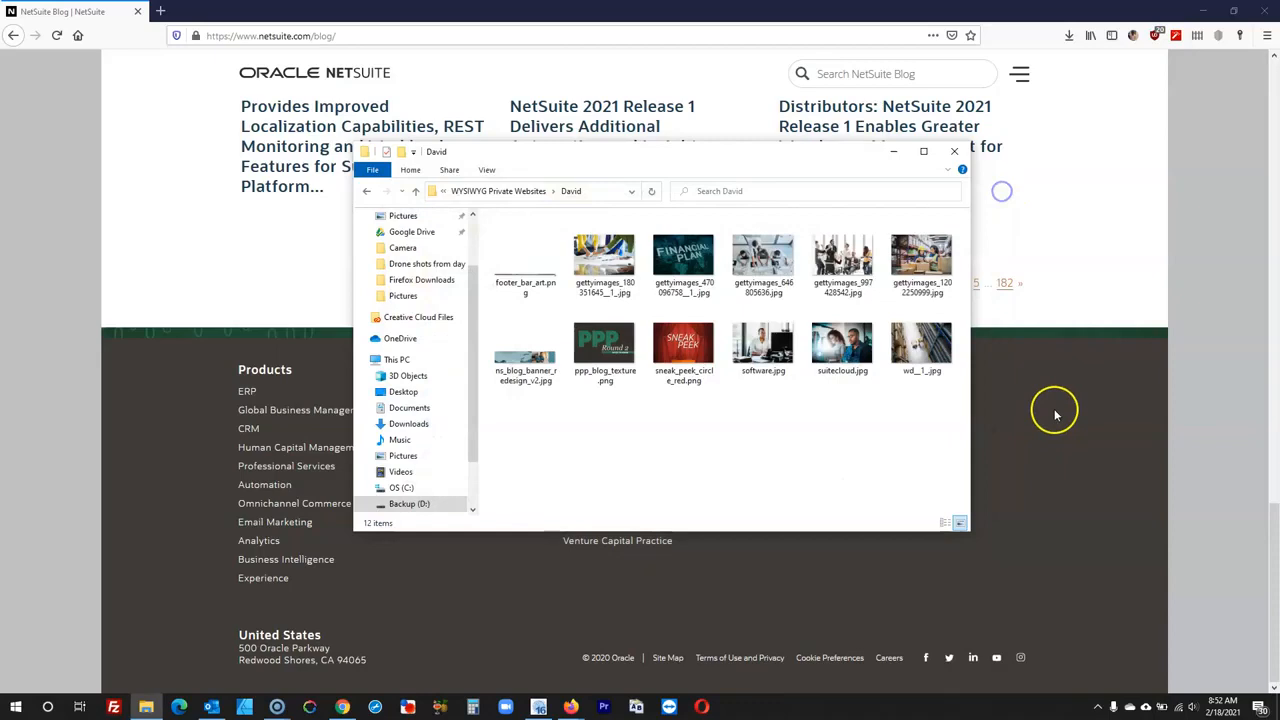
- Inspect the blog page's footer element for its background color and maximum width, and close the inspector
{"action": "left_click", "coordinate": [1051, 409]}
{"action": "right_click", "coordinate": [125, 460]}
{"action": "left_click", "coordinate": [171, 624]}
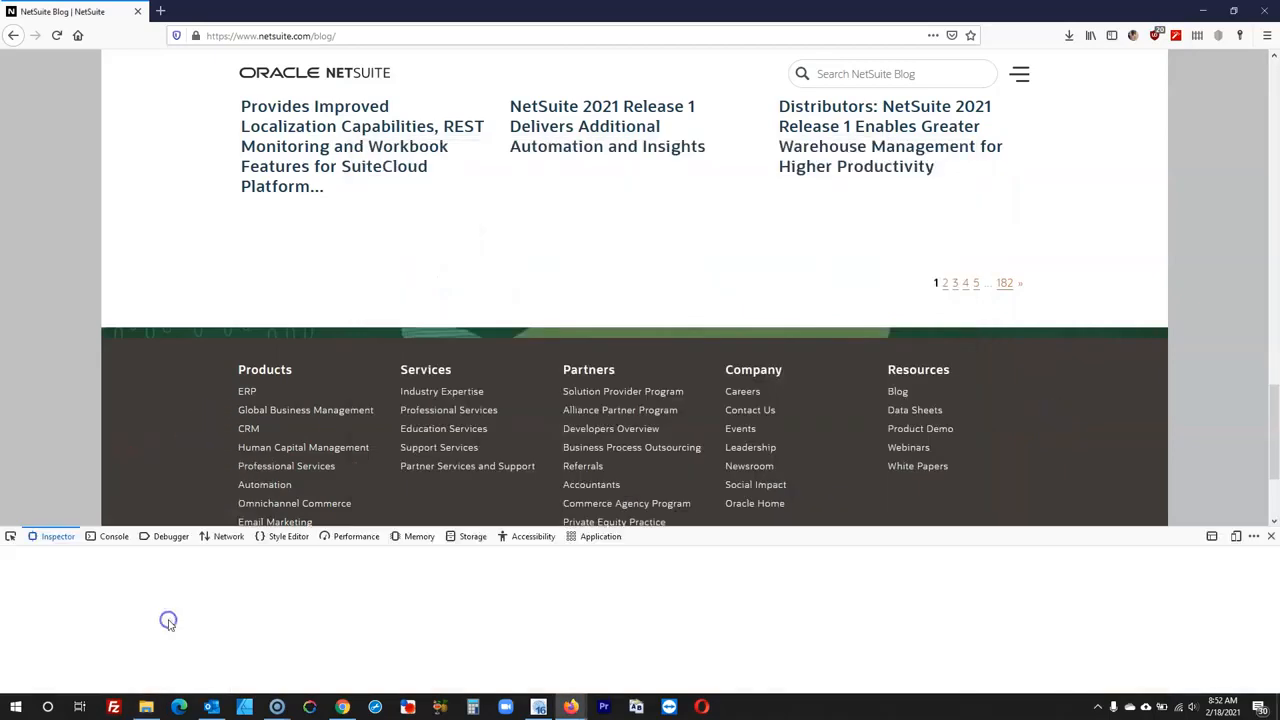
{"action": "left_click", "coordinate": [12, 537]}
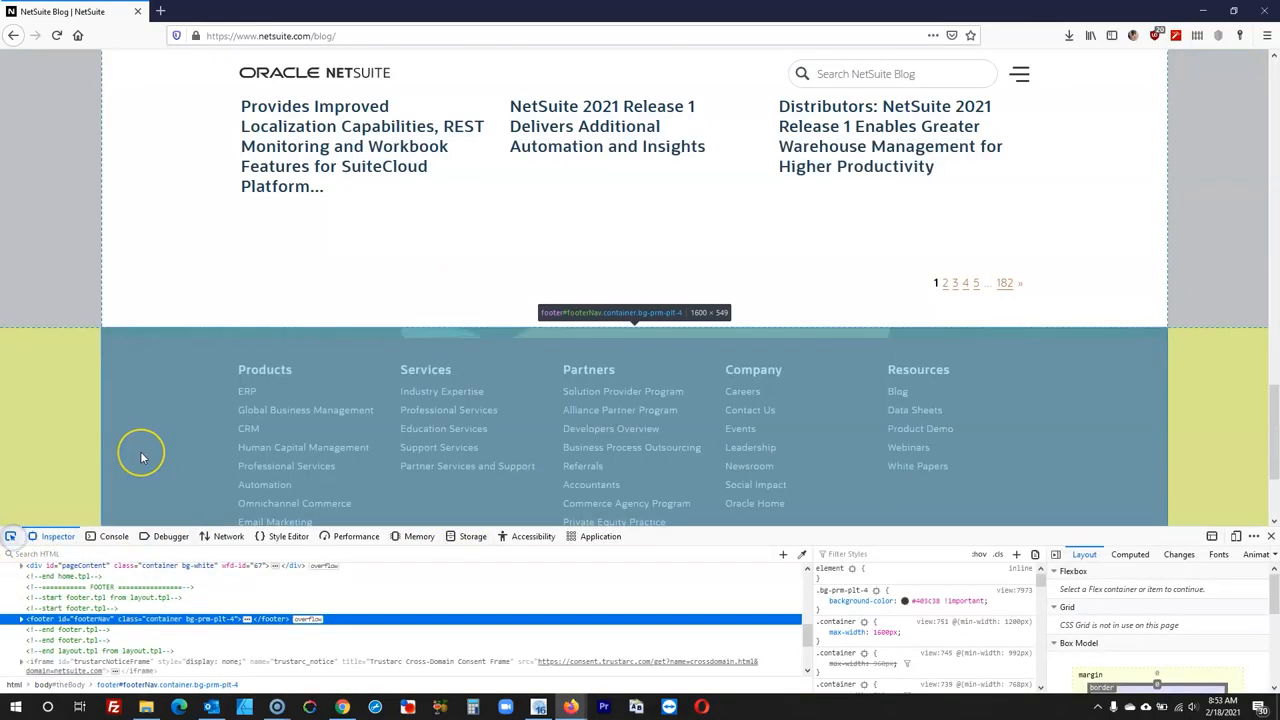
{"action": "left_click", "coordinate": [119, 410]}
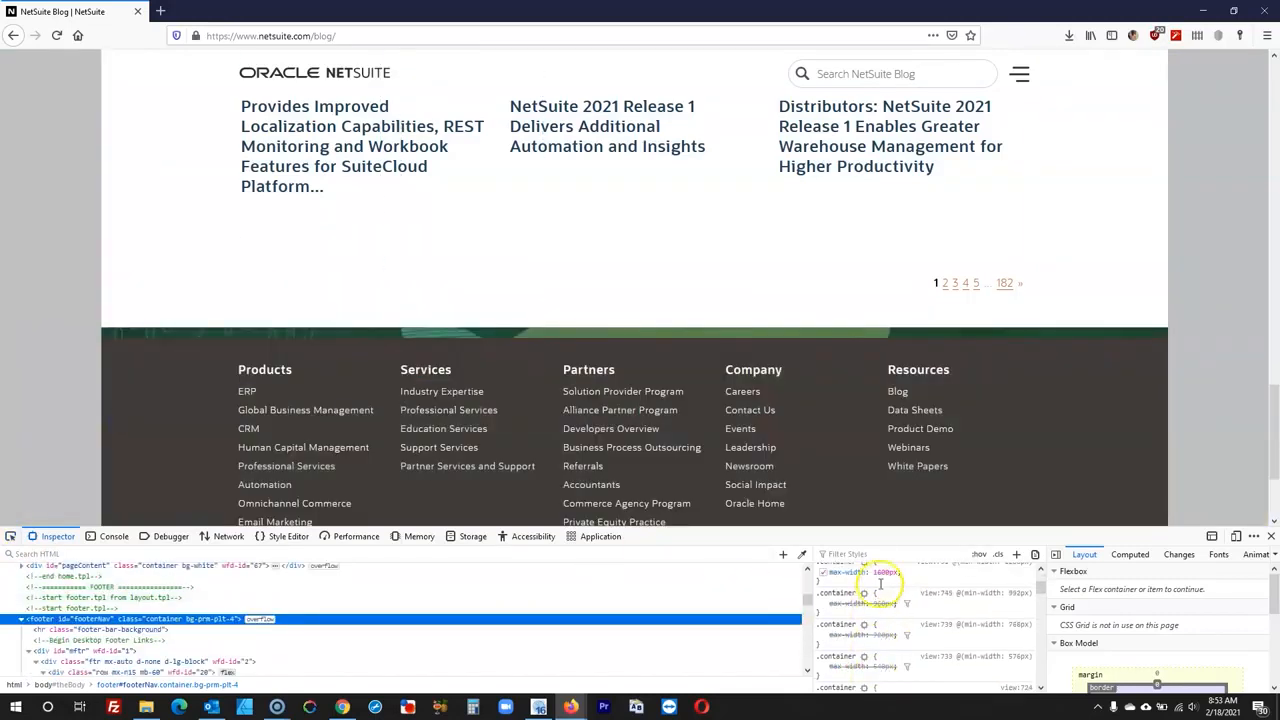
{"action": "left_click", "coordinate": [1271, 538]}
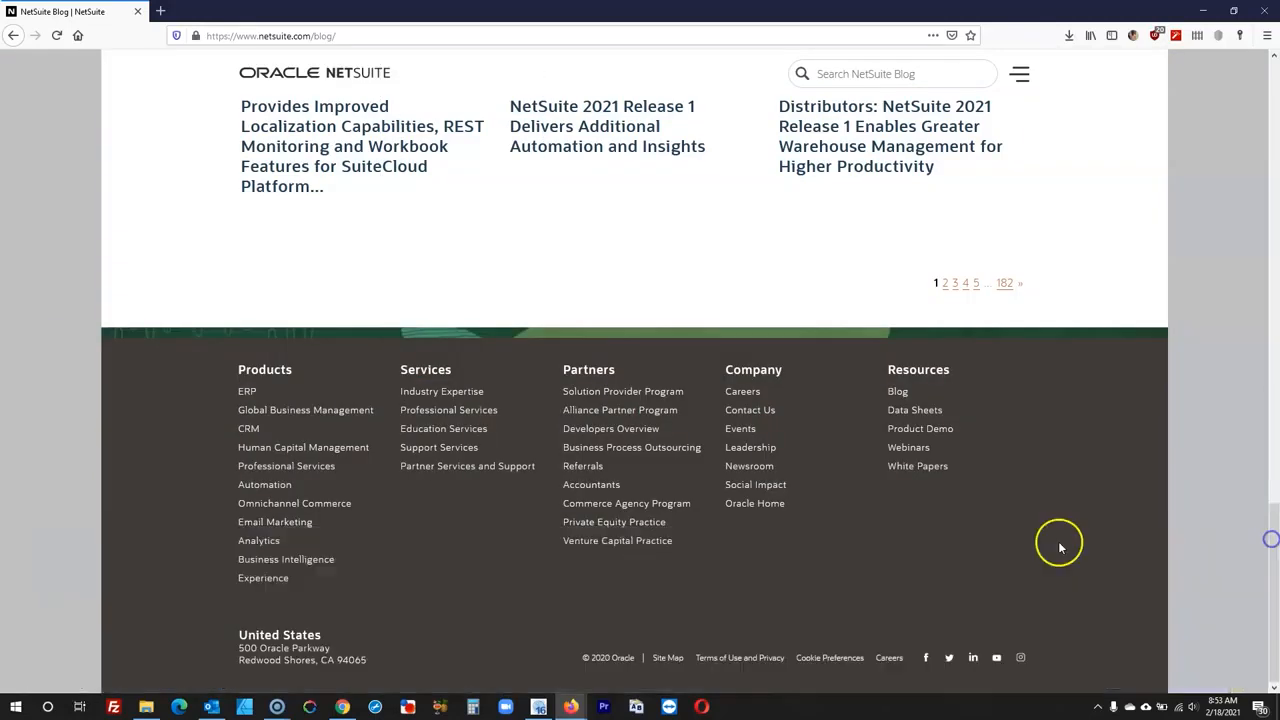
- Switch to WYSIWYG Web Builder and check the program's version information
{"action": "left_click", "coordinate": [538, 706]}
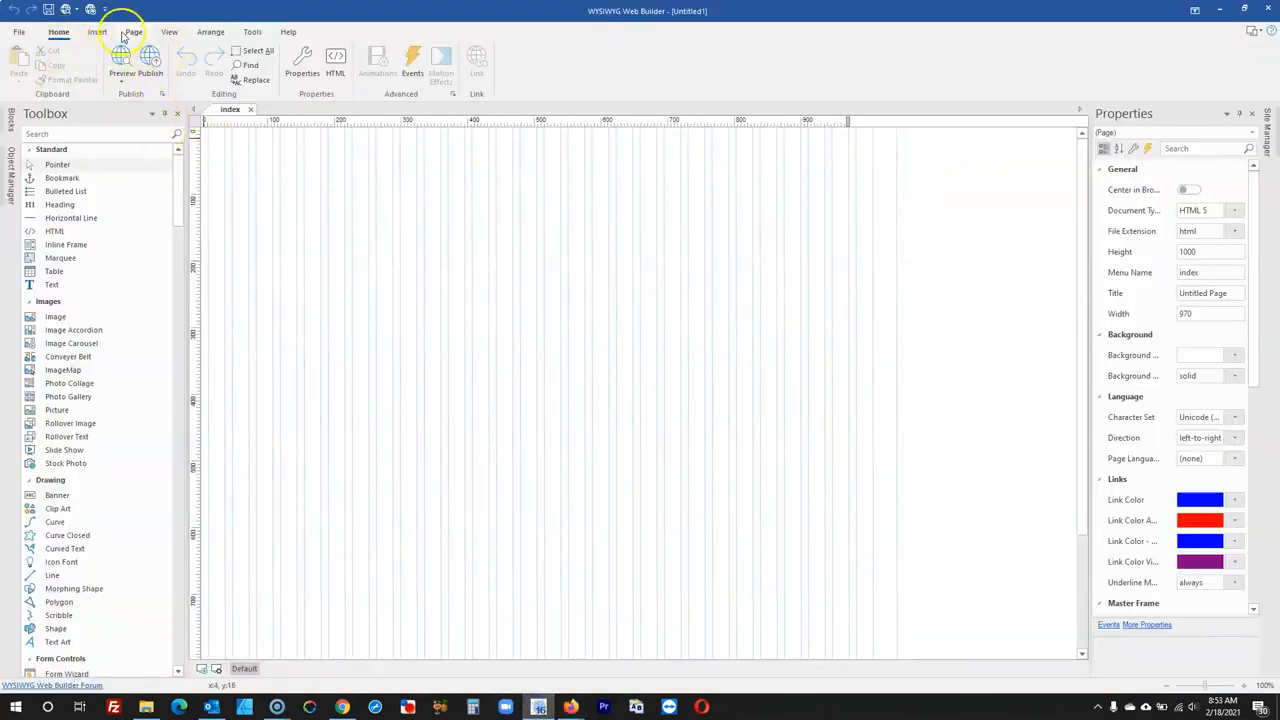
{"action": "left_click", "coordinate": [287, 33]}
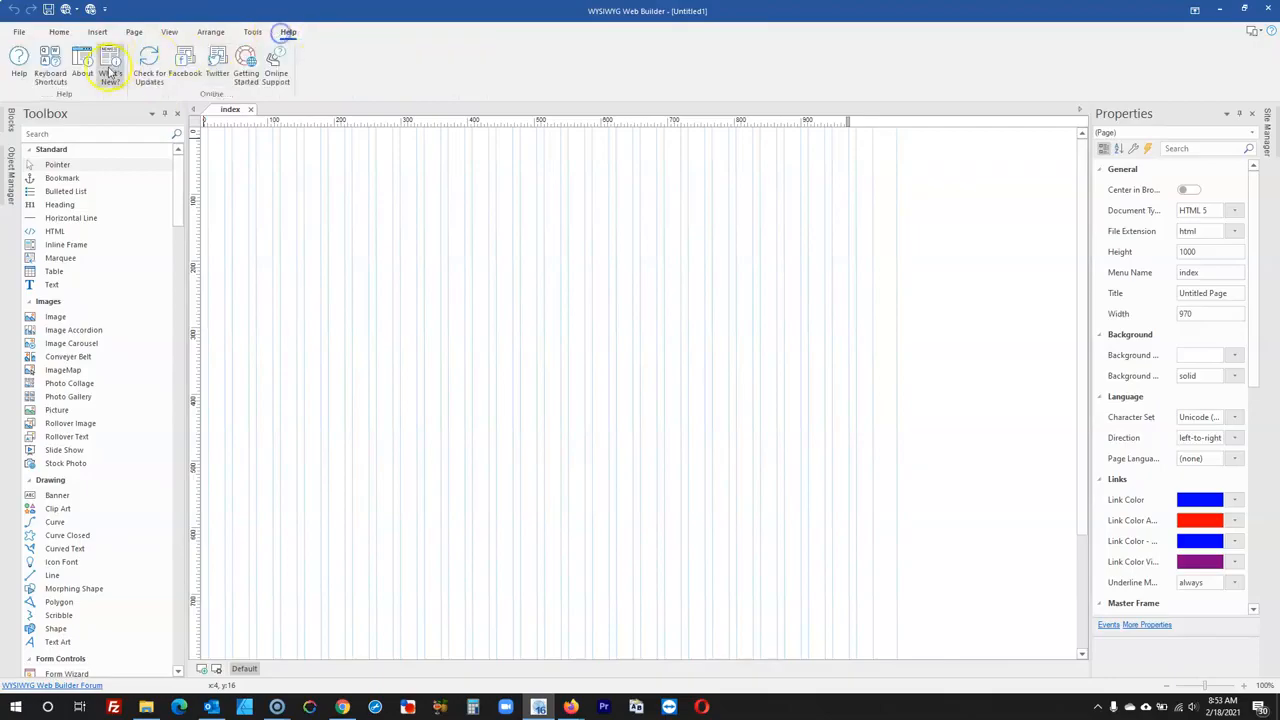
{"action": "left_click", "coordinate": [84, 62]}
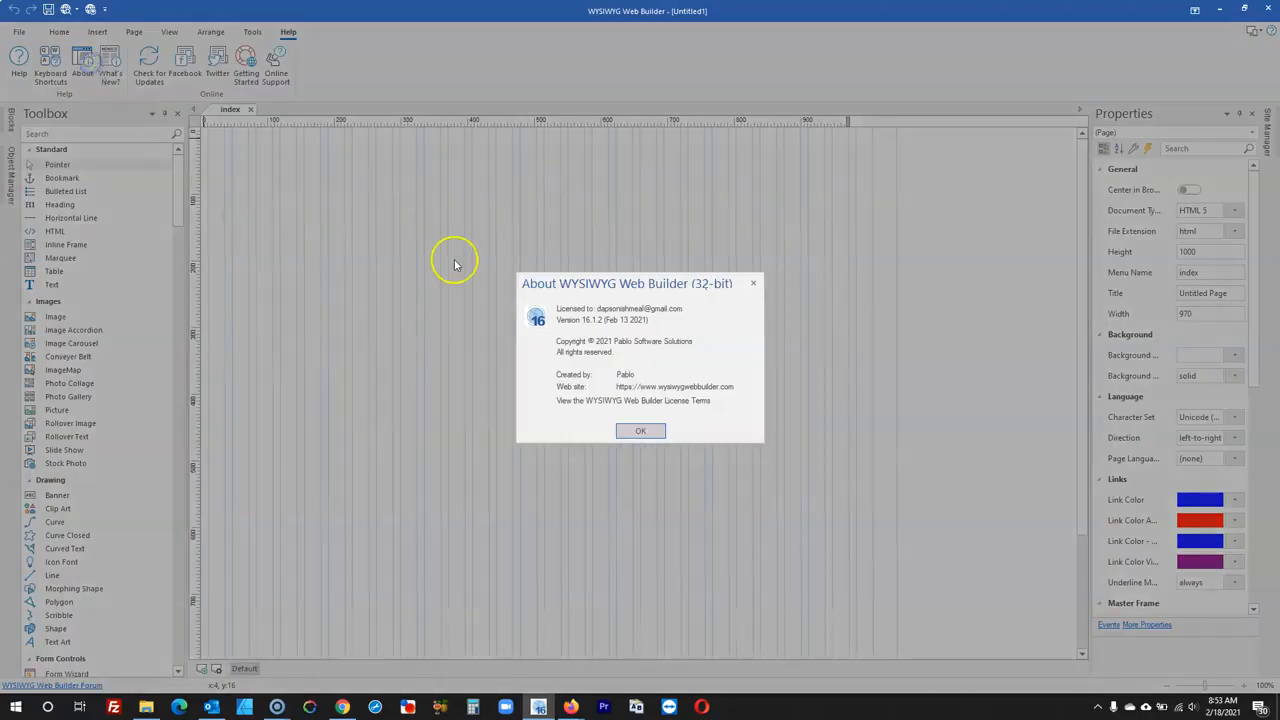
{"action": "left_click", "coordinate": [757, 288]}
- Set the page width of the index page to 1600 in its page properties
{"action": "right_click", "coordinate": [404, 258]}
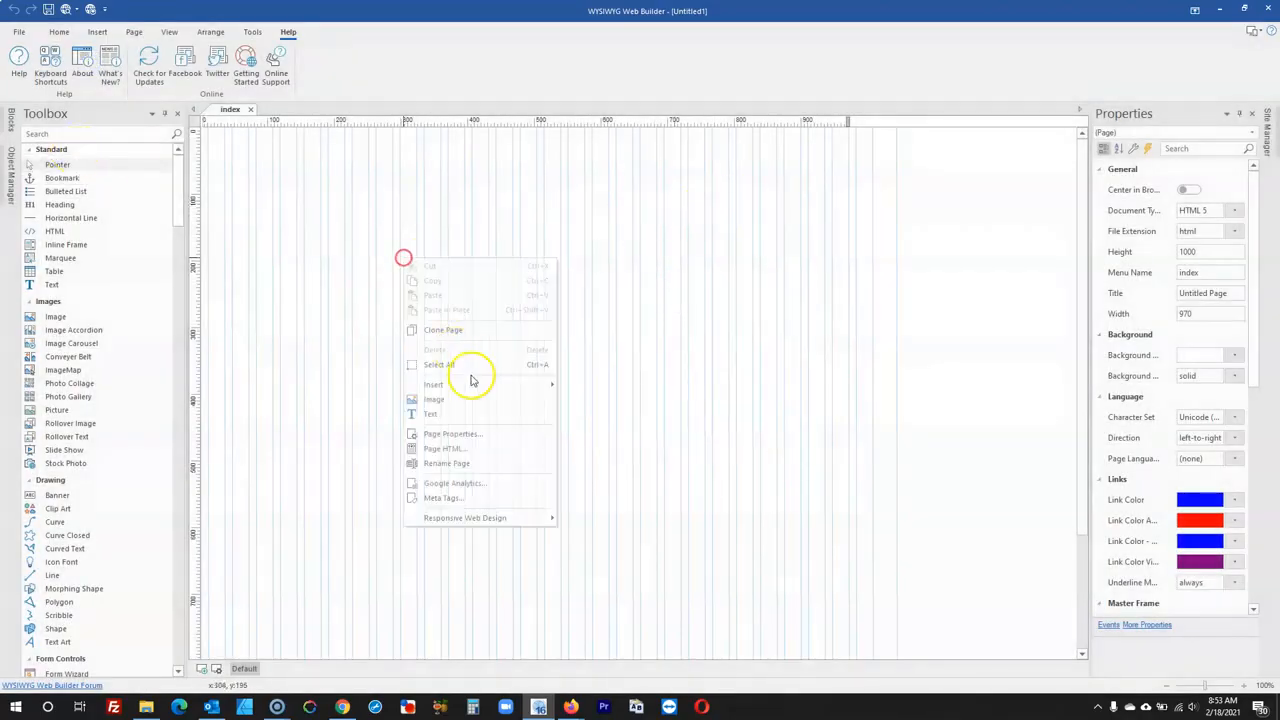
{"action": "left_click", "coordinate": [480, 435]}
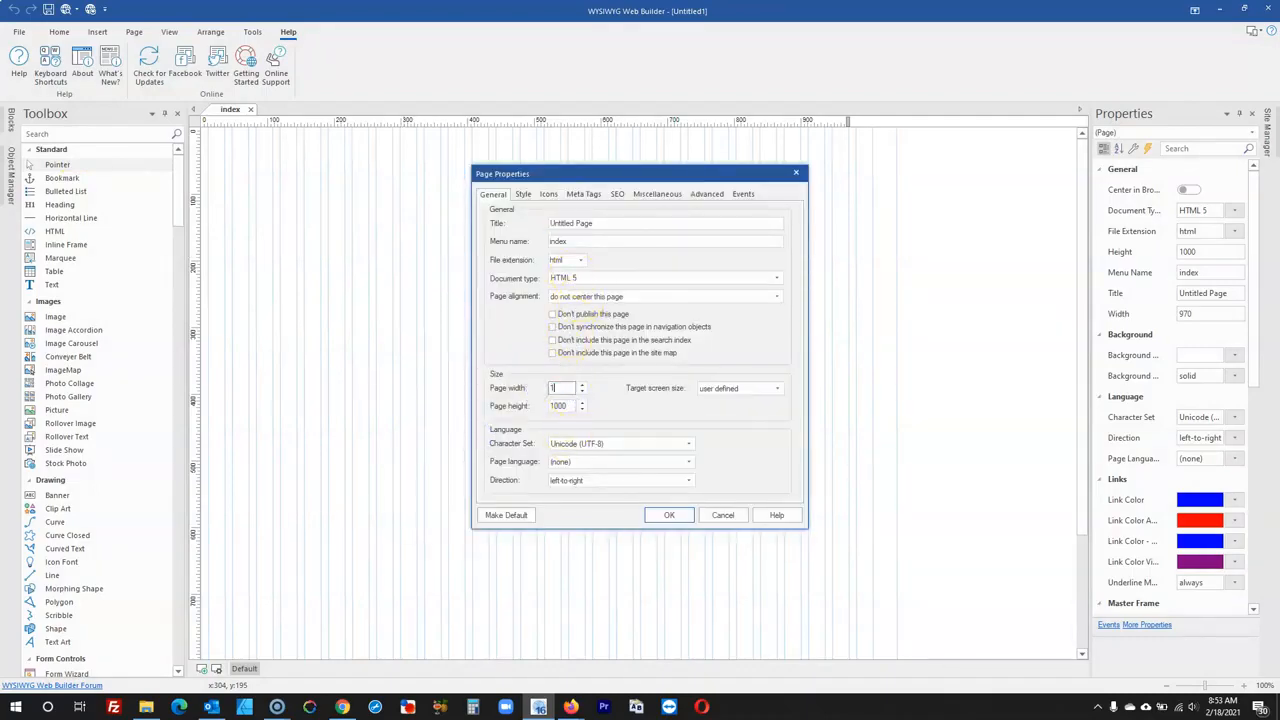
{"action": "left_click", "coordinate": [668, 516]}
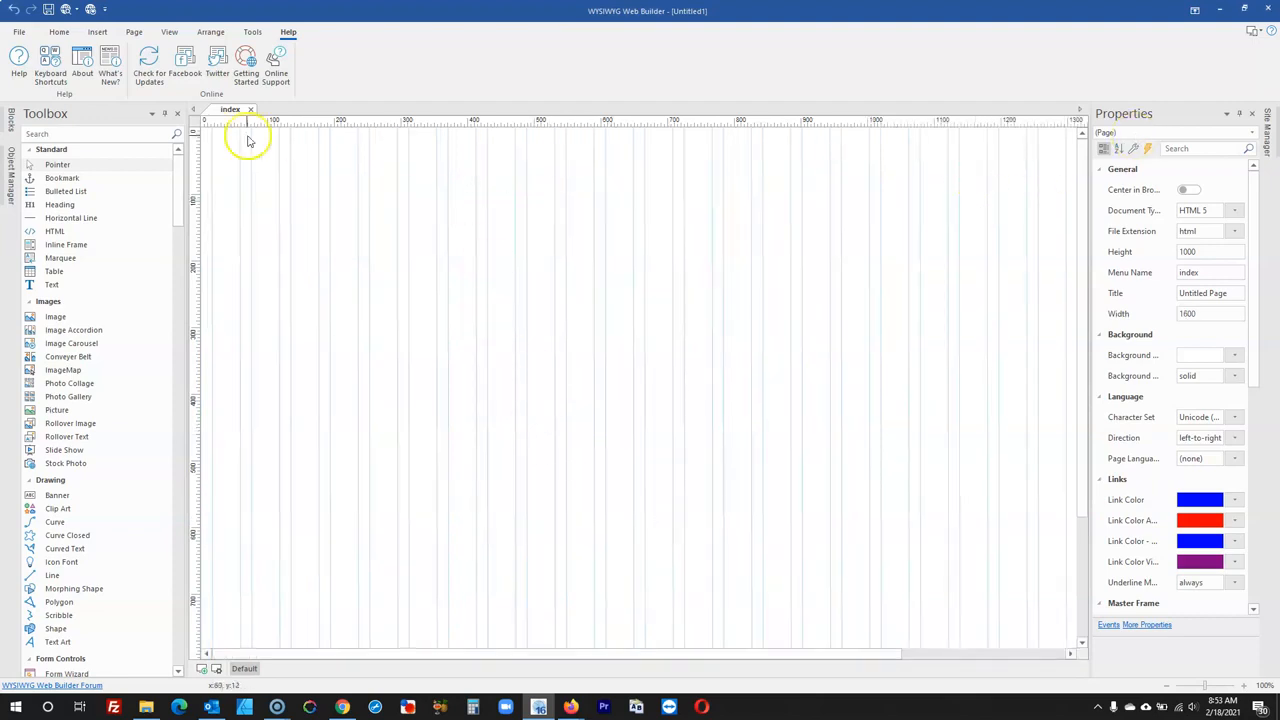
- Collapse the Toolbox and zoom the index page out to 90% to fit its full width
{"action": "left_click", "coordinate": [167, 113]}
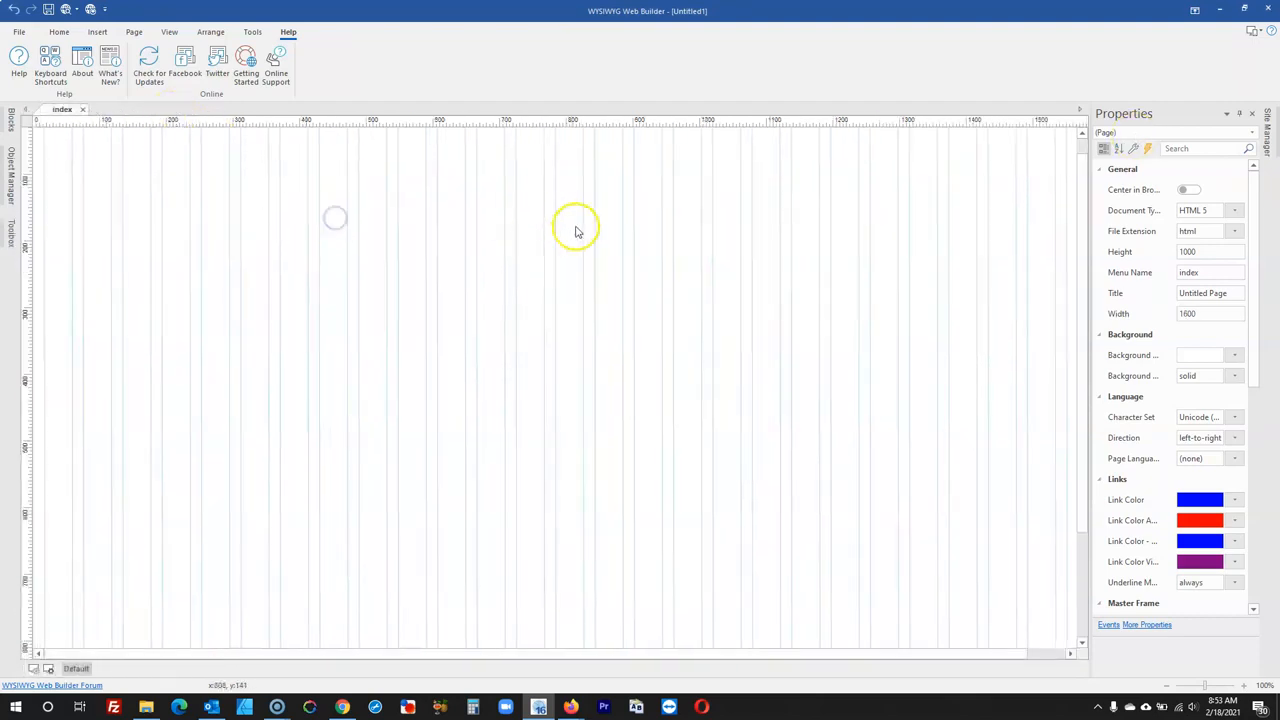
{"action": "left_click_drag", "start_coordinate": [805, 654], "coordinate": [748, 644]}
{"action": "scroll", "coordinate": [580, 408], "scroll_direction": "down", "scroll_amount": 1}
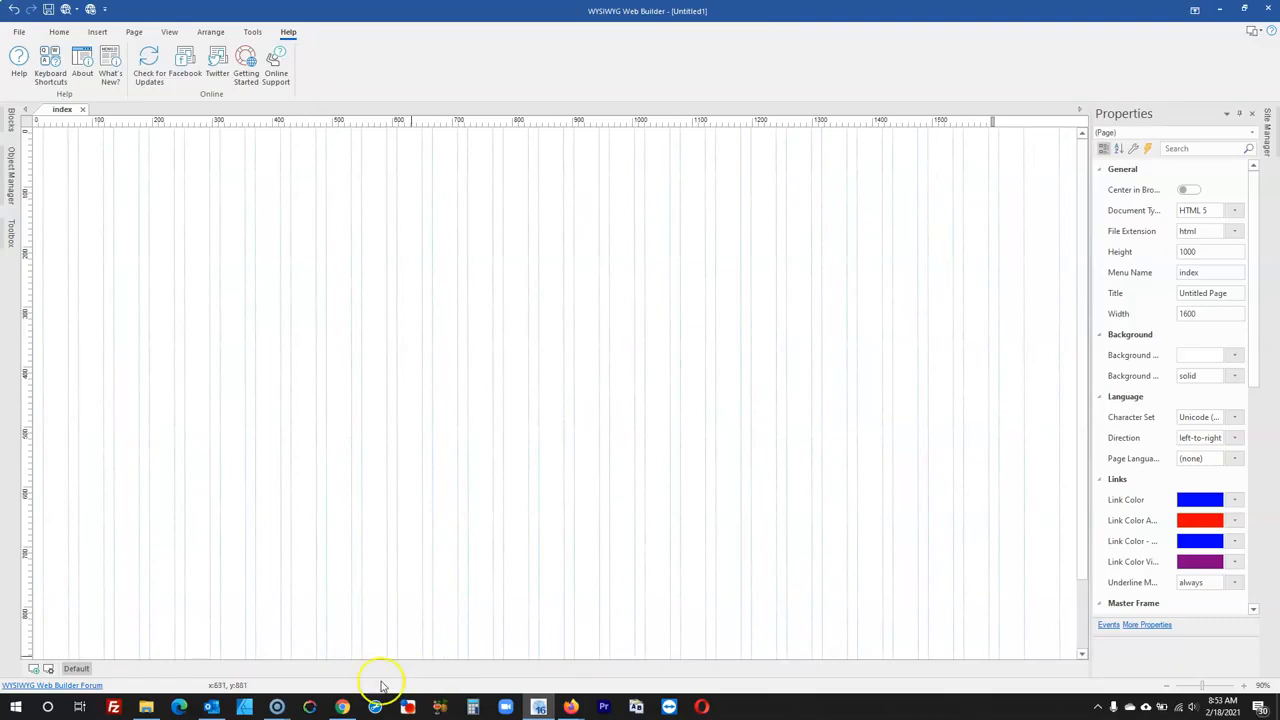
- Switch to Chrome and examine the NetSuite blog page's layout from the header and banner down to the footer
{"action": "left_click", "coordinate": [350, 710]}
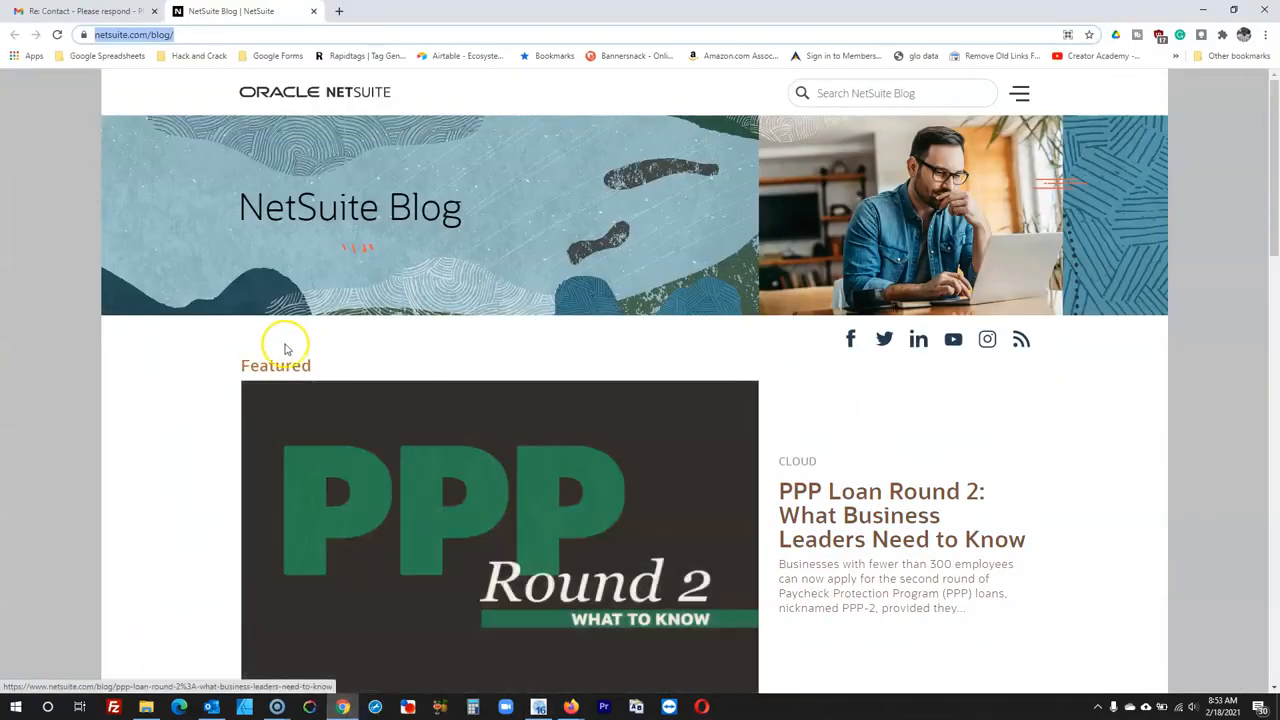
{"action": "scroll", "coordinate": [709, 120], "scroll_direction": "down", "scroll_amount": 1}
{"action": "scroll", "coordinate": [771, 71], "scroll_direction": "up", "scroll_amount": 1}
{"action": "scroll", "coordinate": [894, 114], "scroll_direction": "down", "scroll_amount": 3}
{"action": "scroll", "coordinate": [977, 195], "scroll_direction": "up", "scroll_amount": 3}
{"action": "scroll", "coordinate": [977, 195], "scroll_direction": "down", "scroll_amount": 10}
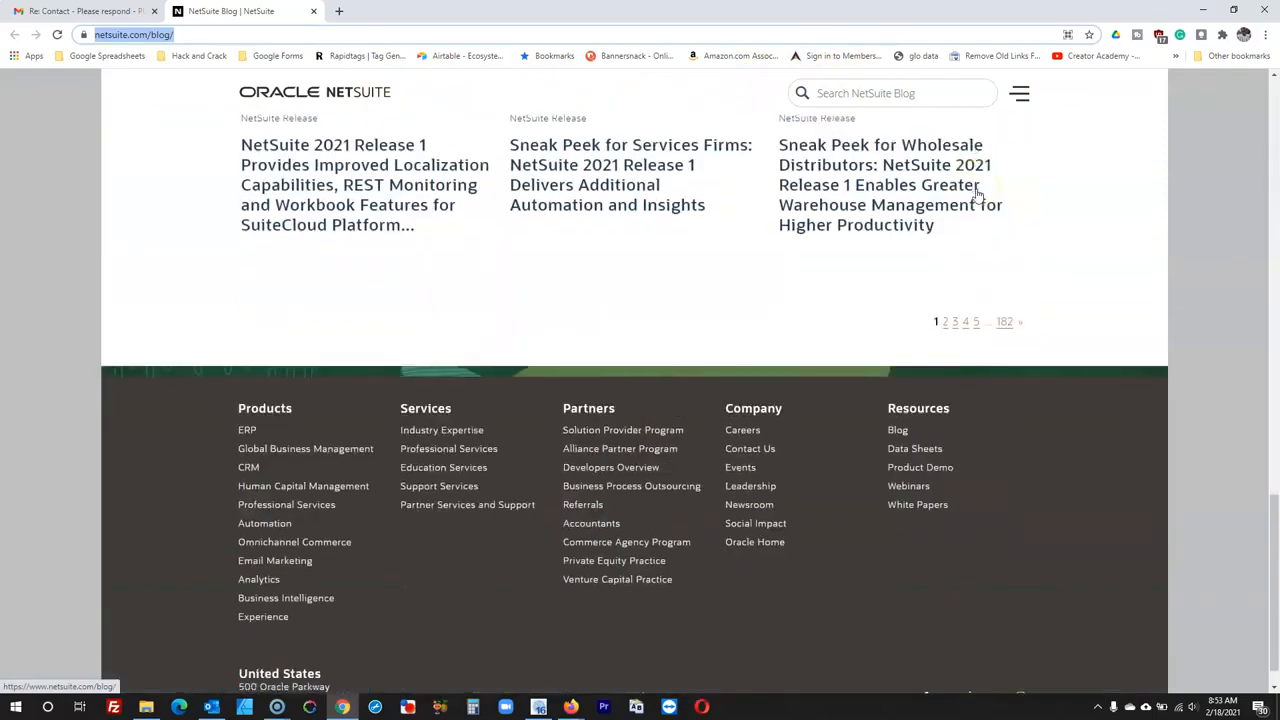
{"action": "scroll", "coordinate": [977, 195], "scroll_direction": "up", "scroll_amount": 6}
{"action": "scroll", "coordinate": [977, 195], "scroll_direction": "up", "scroll_amount": 4}
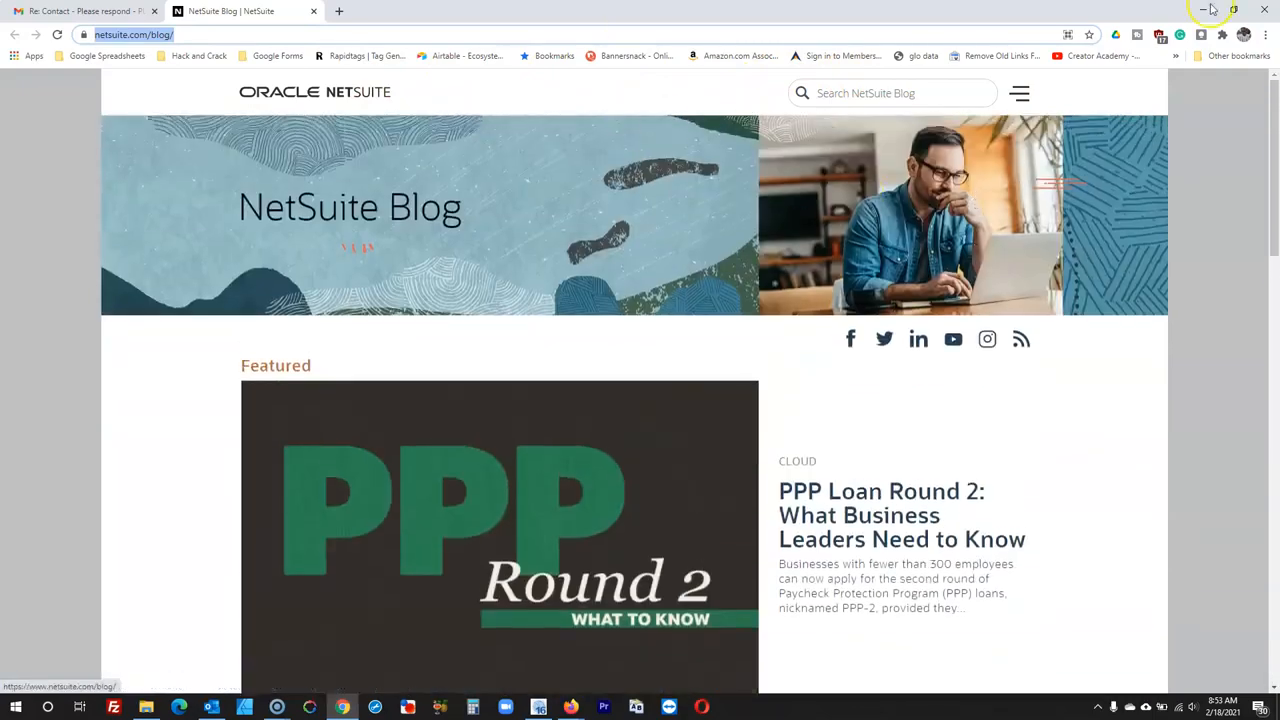
- Leave Chrome and switch to the NetSuite blog page in Firefox
{"action": "right_click", "coordinate": [614, 97]}
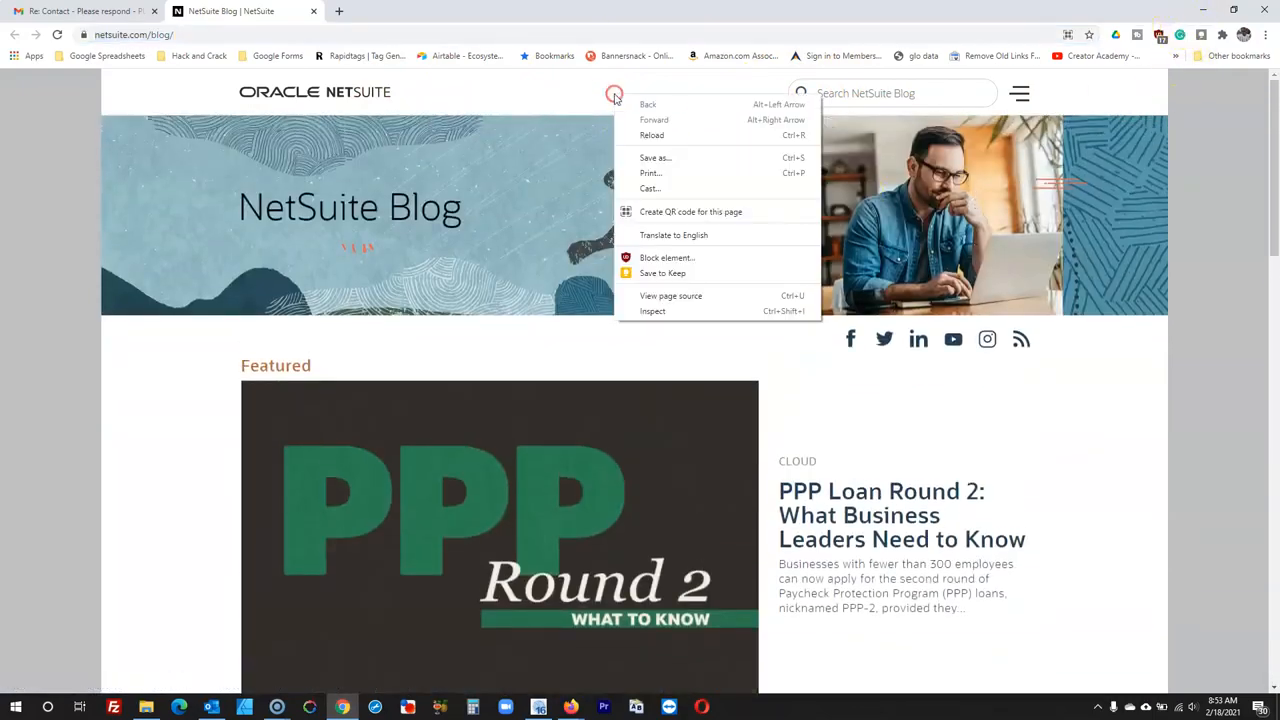
{"action": "left_click", "coordinate": [562, 708]}
{"action": "left_click", "coordinate": [618, 645]}
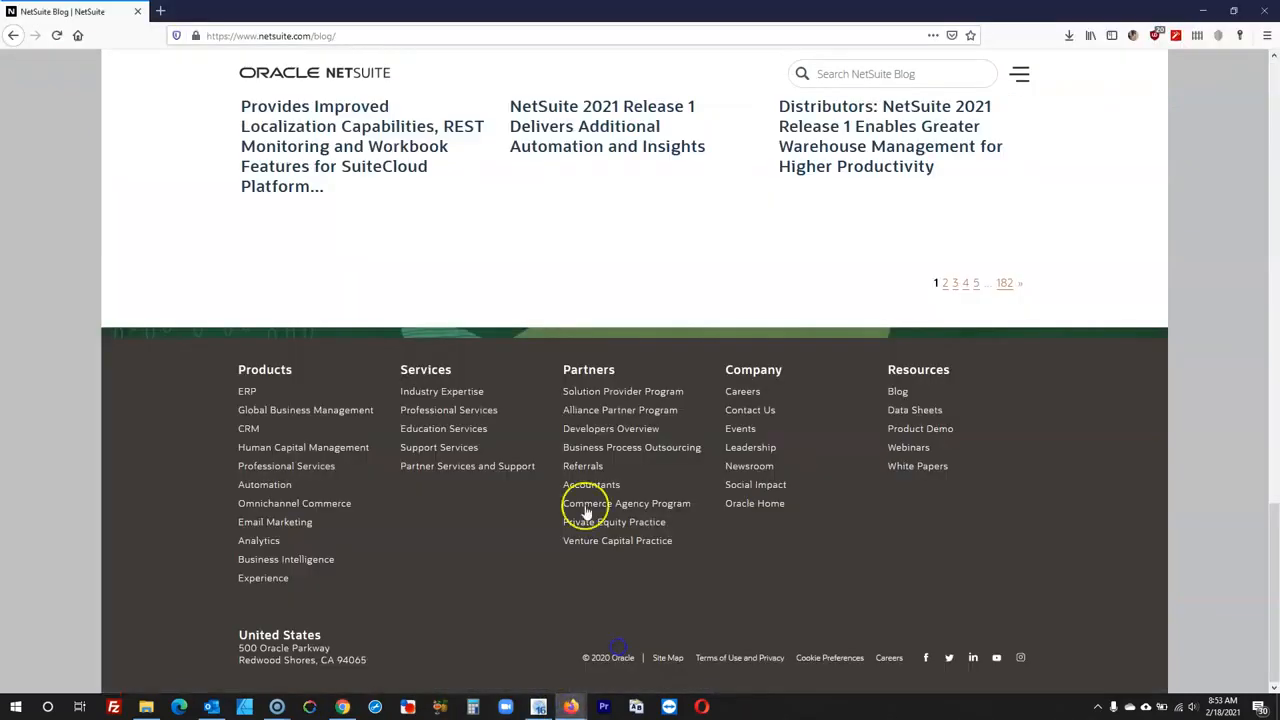
- Inspect the blog page's header bar in Firefox with the element picker to measure its height
{"action": "scroll", "coordinate": [437, 243], "scroll_direction": "up", "scroll_amount": 10}
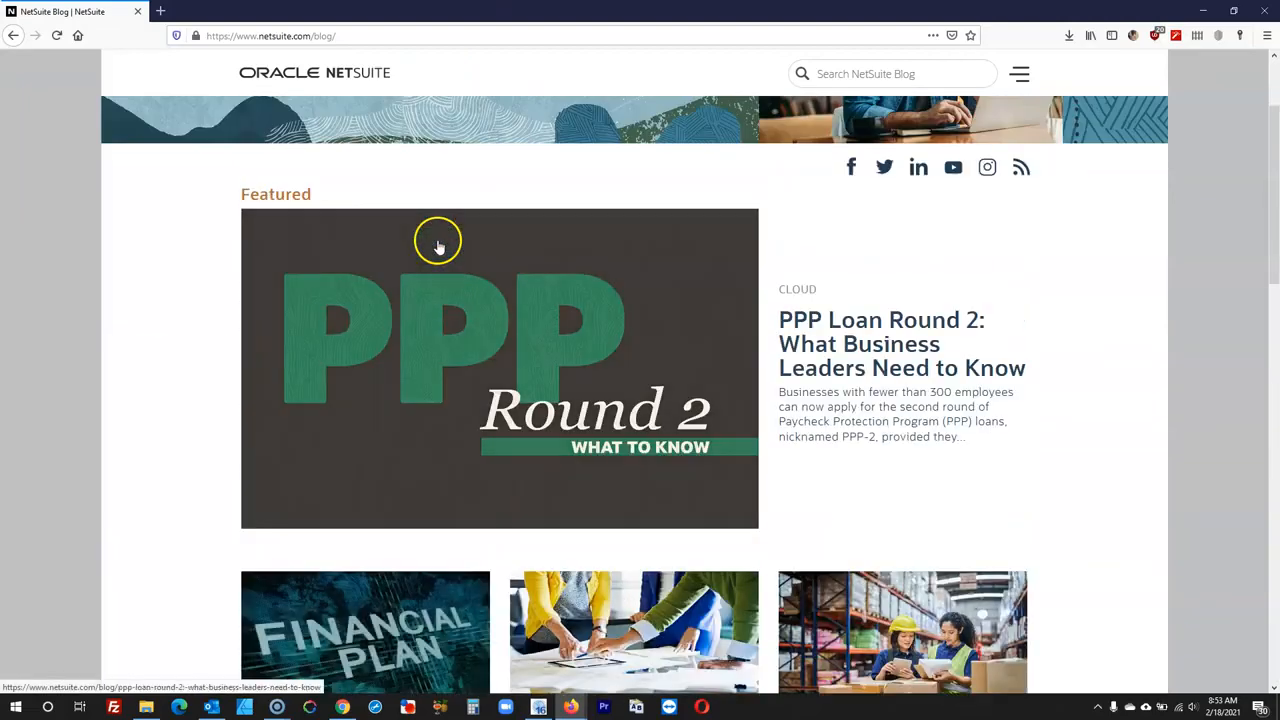
{"action": "right_click", "coordinate": [422, 76]}
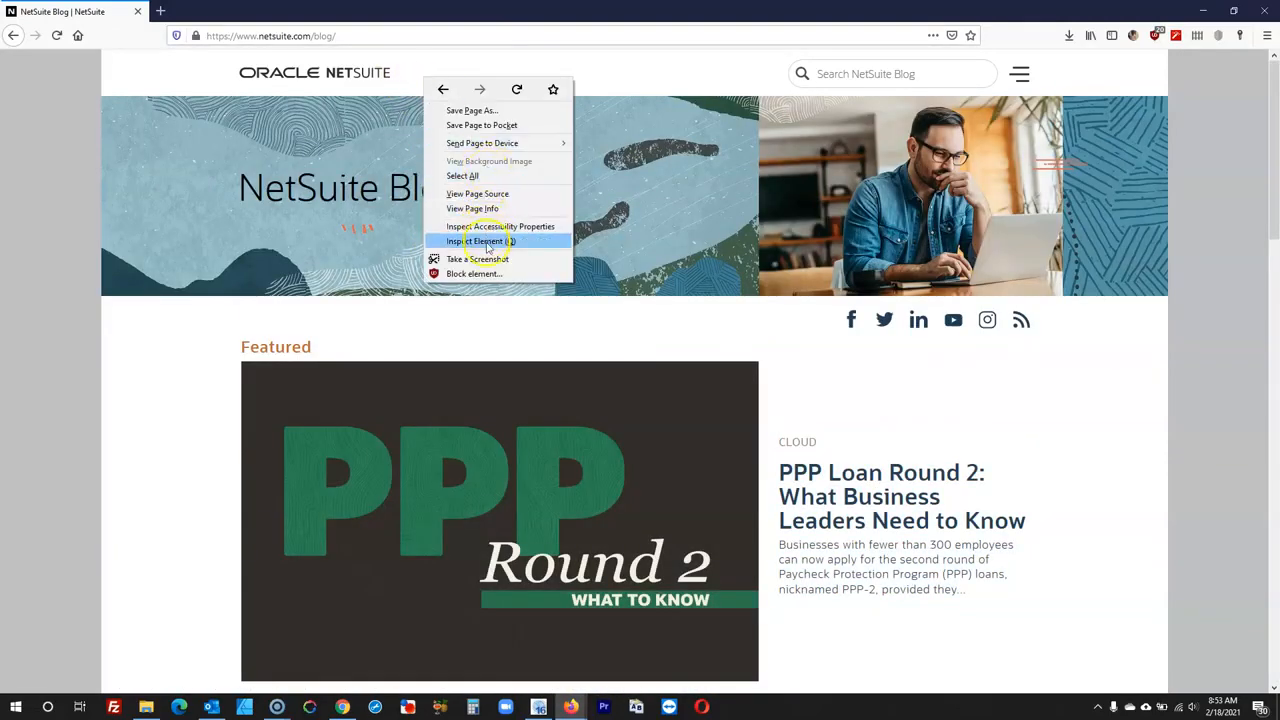
{"action": "left_click", "coordinate": [486, 241]}
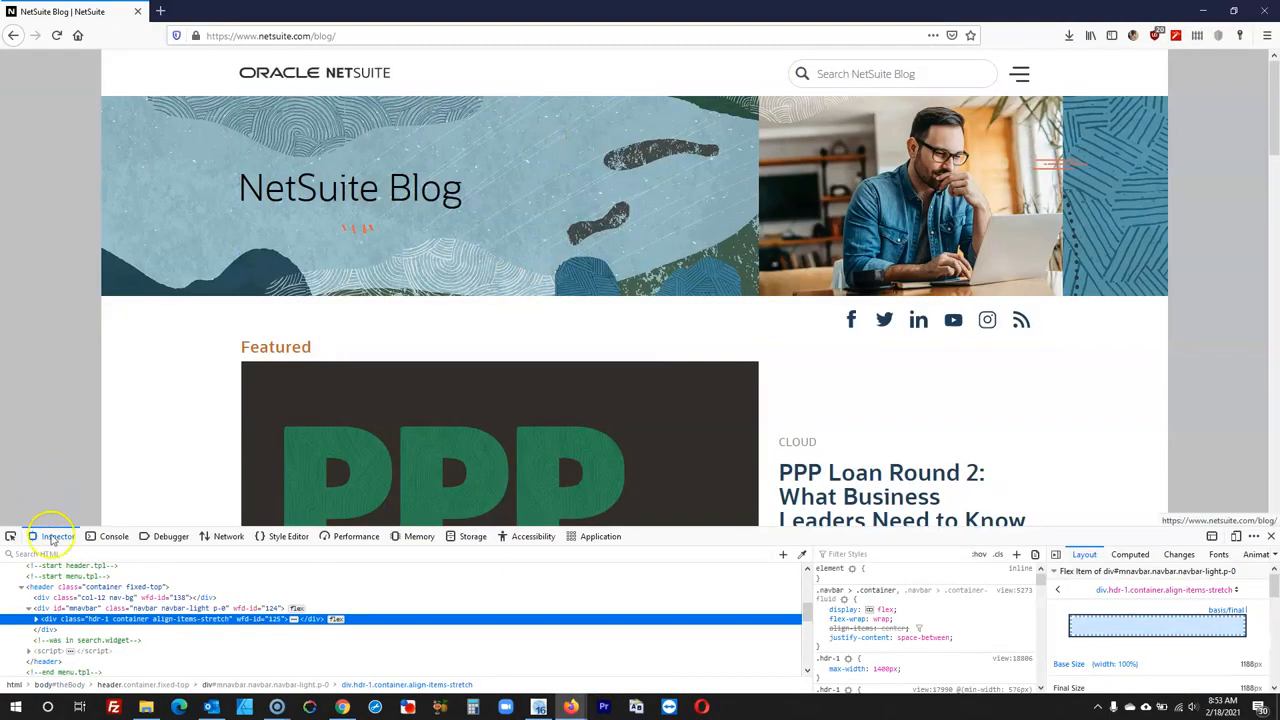
{"action": "left_click", "coordinate": [11, 537]}
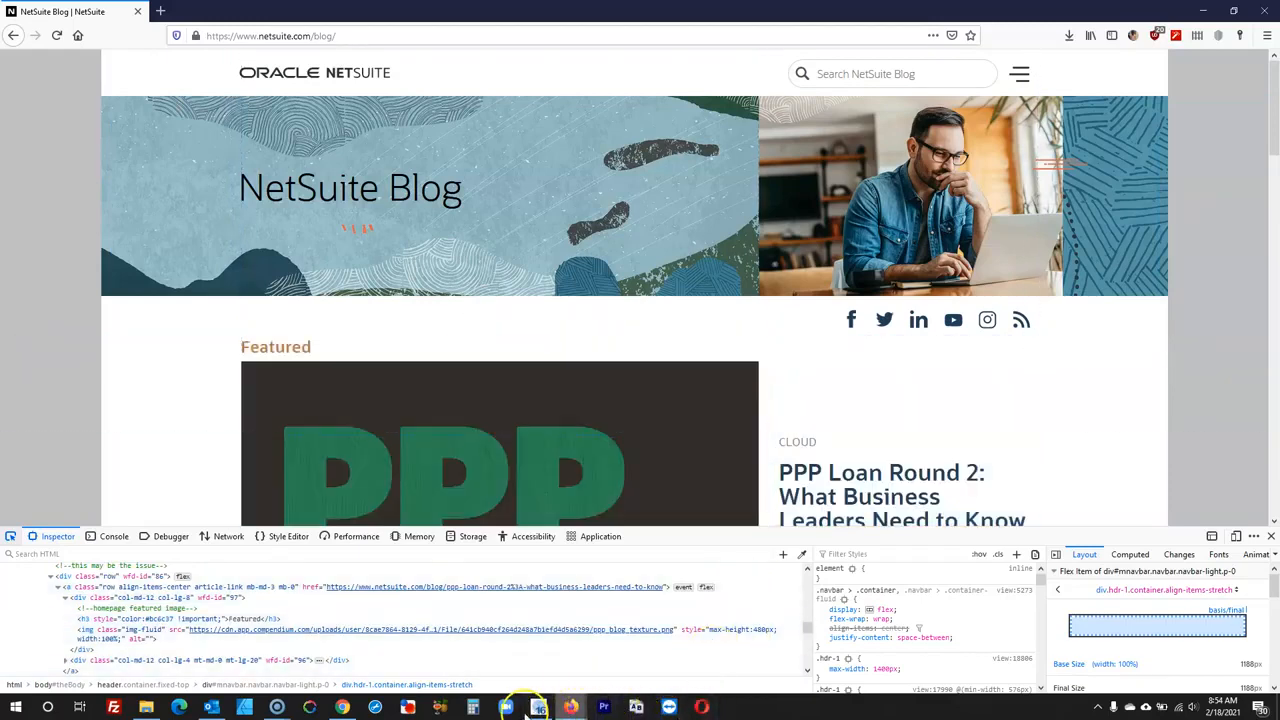
- Switch to WYSIWYG Web Builder, find the Layer object and draw a layer about 521 by 122 px near the page's upper edge
{"action": "left_click", "coordinate": [538, 707]}
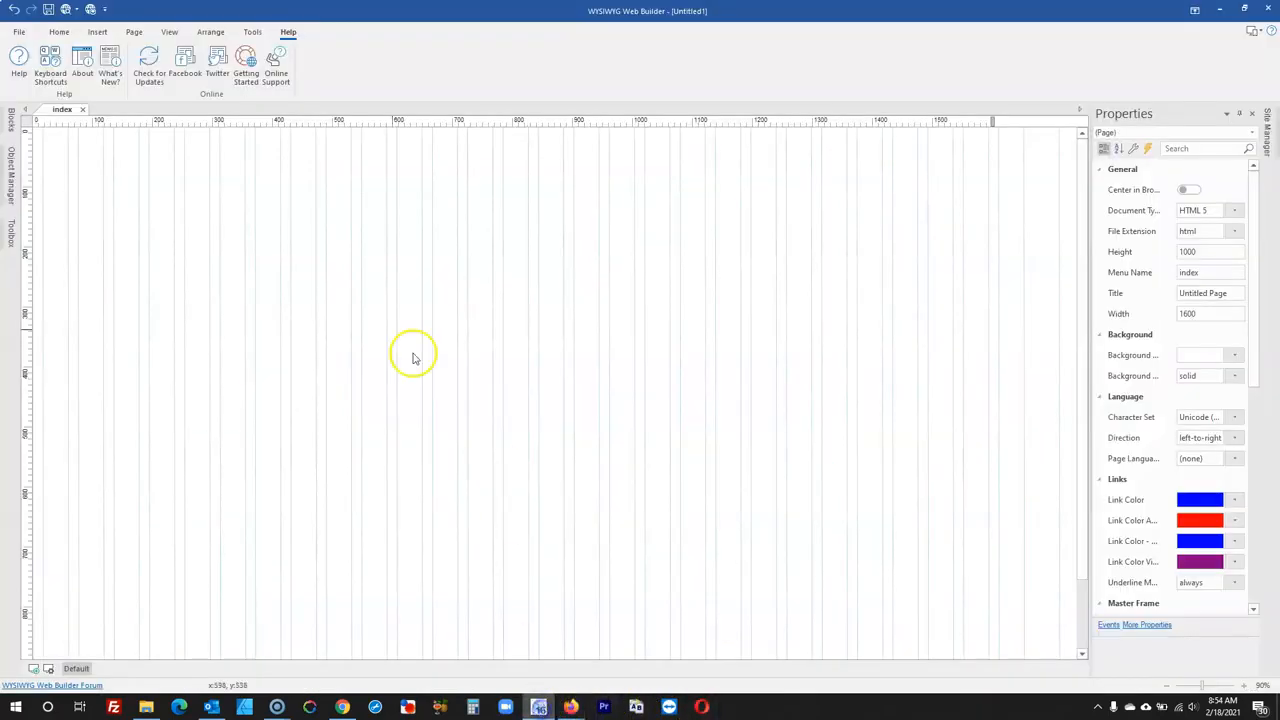
{"action": "left_click", "coordinate": [12, 240]}
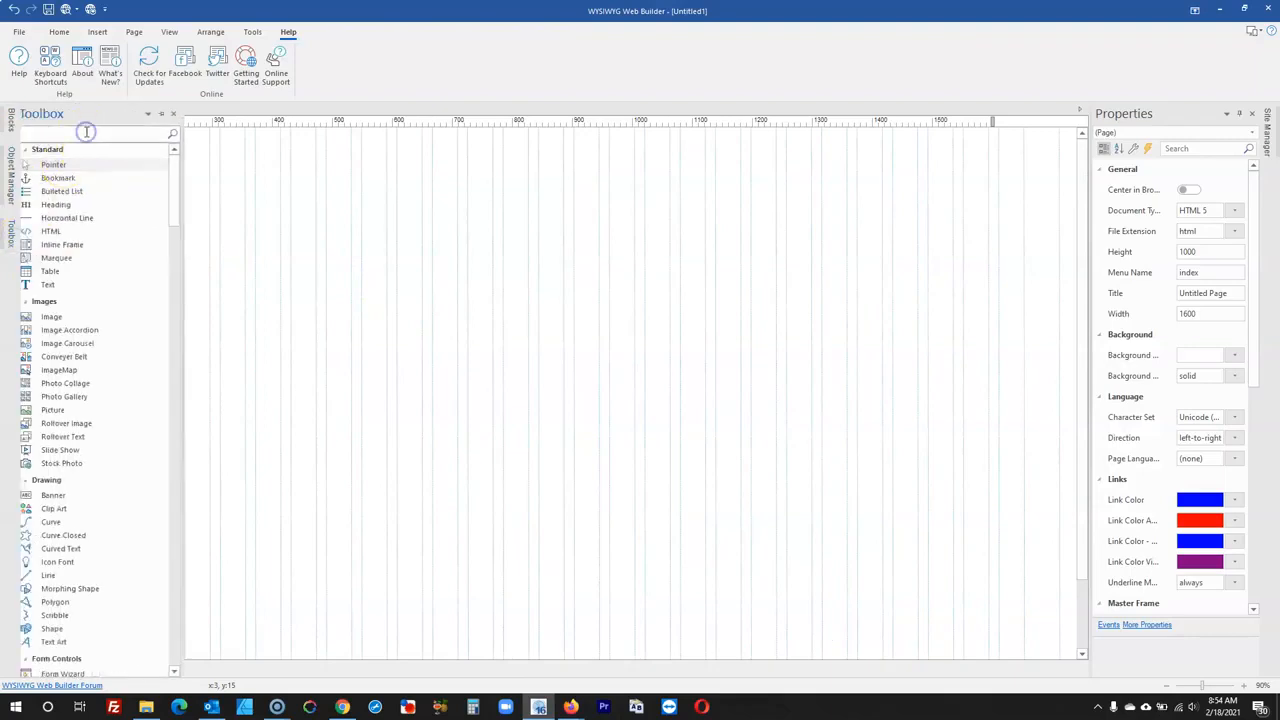
{"action": "left_click", "coordinate": [86, 132]}
{"action": "type", "text": "layer"}
{"action": "left_click", "coordinate": [89, 170]}
{"action": "mouse_move", "coordinate": [328, 171]}
{"action": "left_mouse_down"}
{"action": "mouse_move", "coordinate": [558, 254]}
{"action": "mouse_move", "coordinate": [641, 245]}
{"action": "left_mouse_up"}
{"action": "left_click", "coordinate": [685, 287]}
- Set the new layer's size to 1600, 70 and move it to the page origin at 0, 0
{"action": "left_click", "coordinate": [568, 208]}
{"action": "left_click", "coordinate": [1212, 292]}
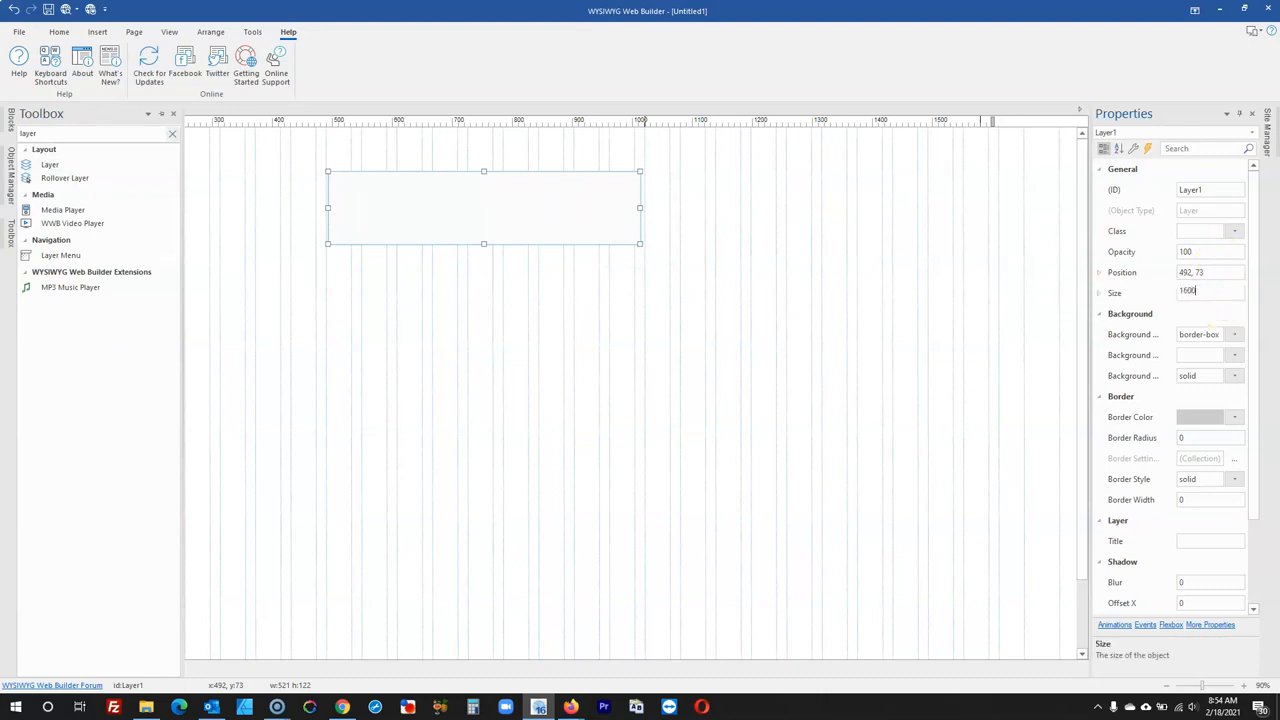
{"action": "key", "text": "Return"}
{"action": "left_click", "coordinate": [854, 320]}
{"action": "left_click_drag", "start_coordinate": [869, 196], "coordinate": [252, 95]}
{"action": "left_click", "coordinate": [369, 246]}
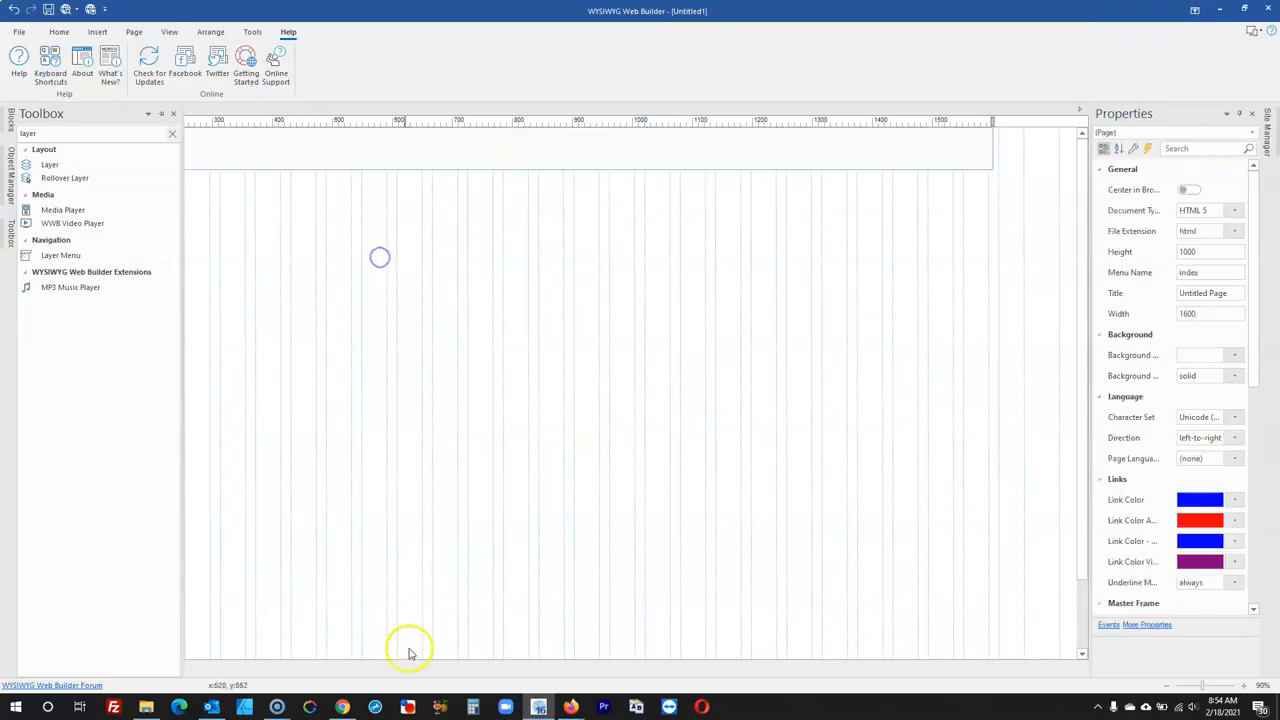
- Switch to Firefox, inspect the grey area outside the blog page's content and close the developer tools
{"action": "mouse_move", "coordinate": [571, 707]}
{"action": "left_click", "coordinate": [615, 683]}
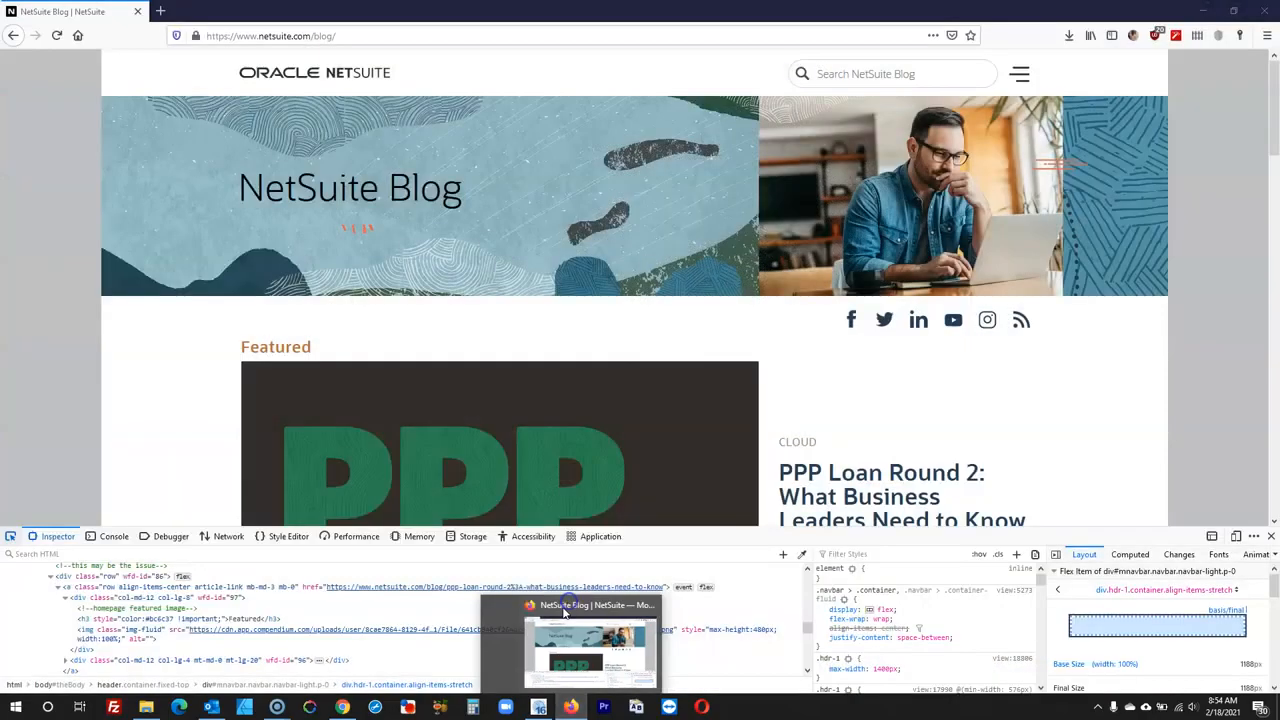
{"action": "left_click", "coordinate": [563, 631]}
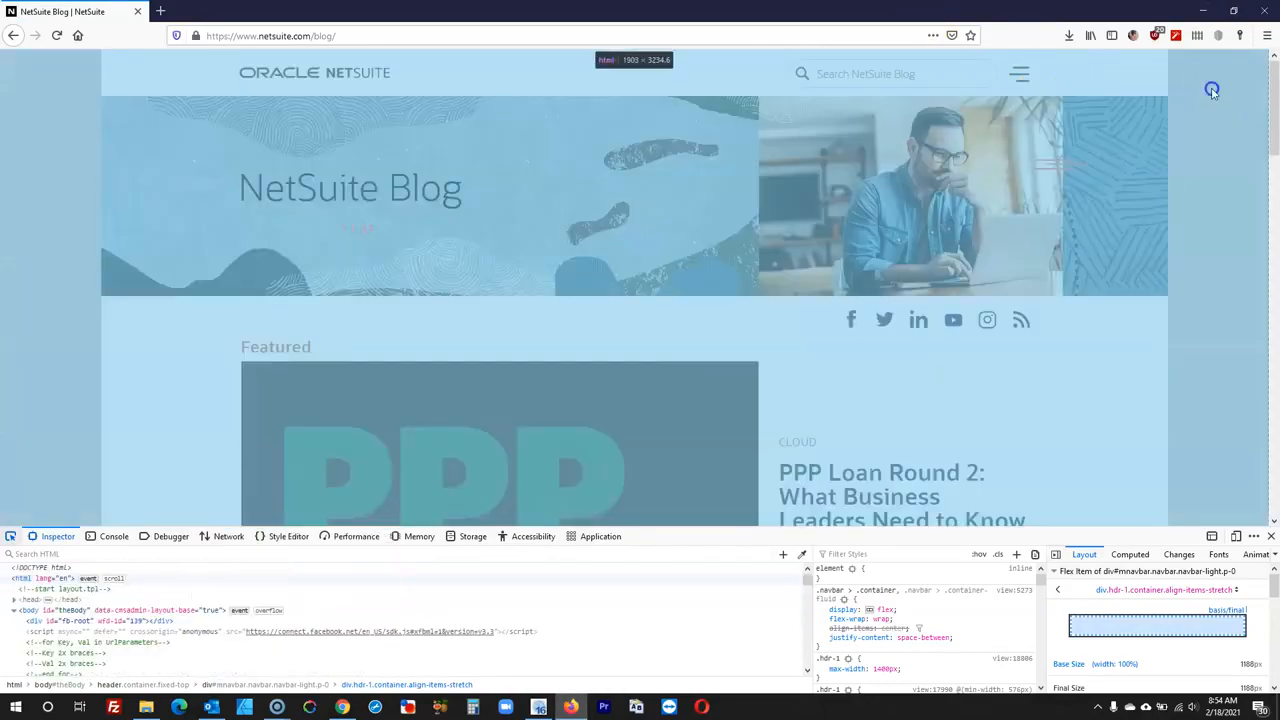
{"action": "left_click", "coordinate": [32, 232]}
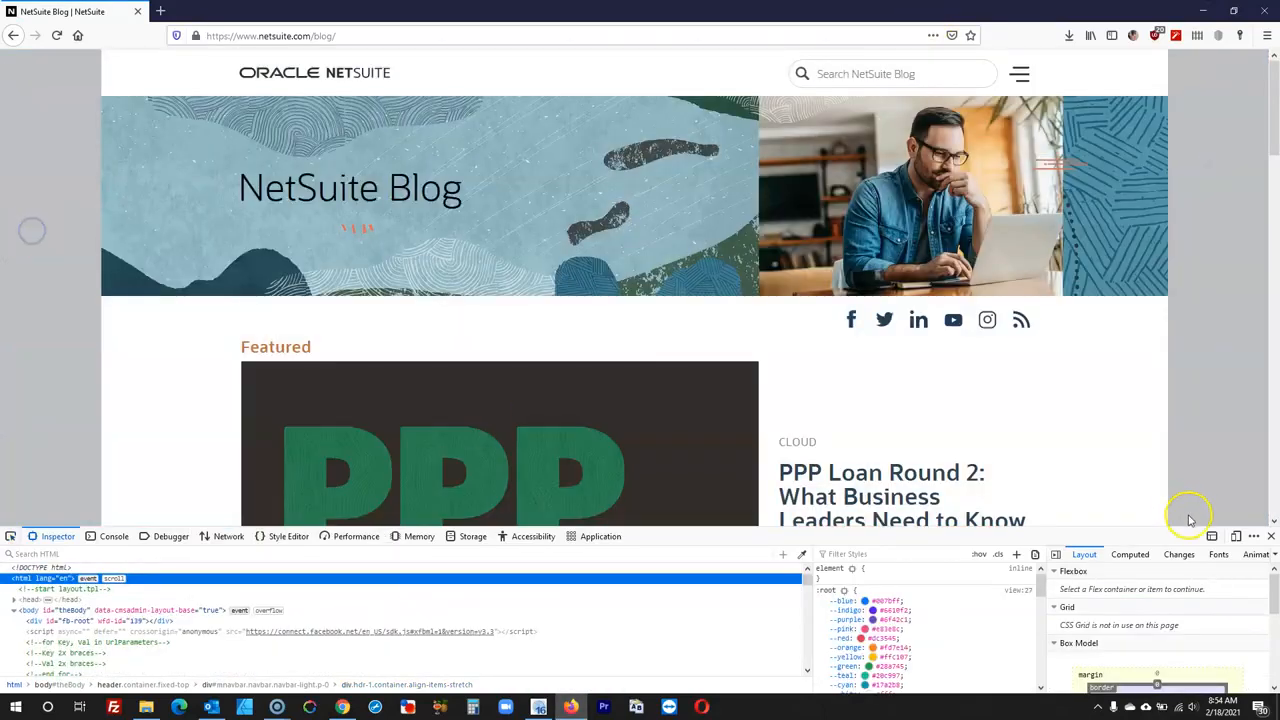
{"action": "left_click", "coordinate": [1271, 537]}
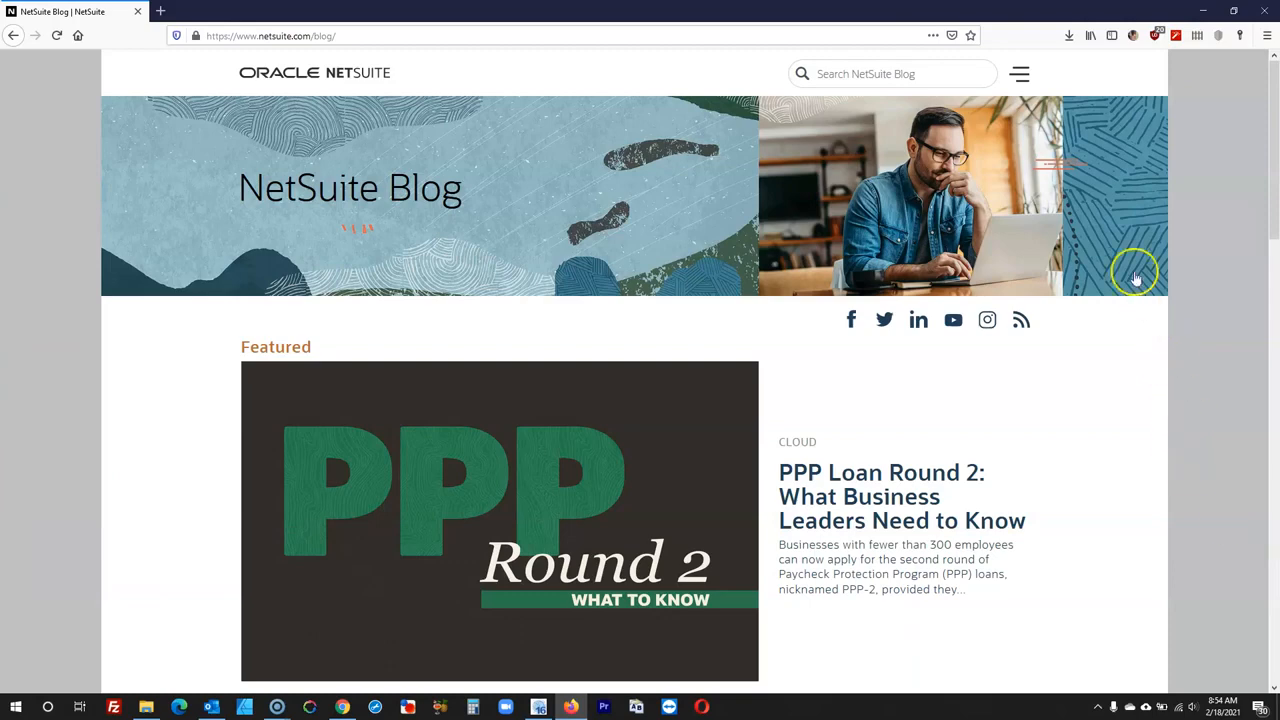
{"action": "scroll", "coordinate": [1057, 94], "scroll_direction": "down", "scroll_amount": 3}
{"action": "scroll", "coordinate": [557, 241], "scroll_direction": "up", "scroll_amount": 3}
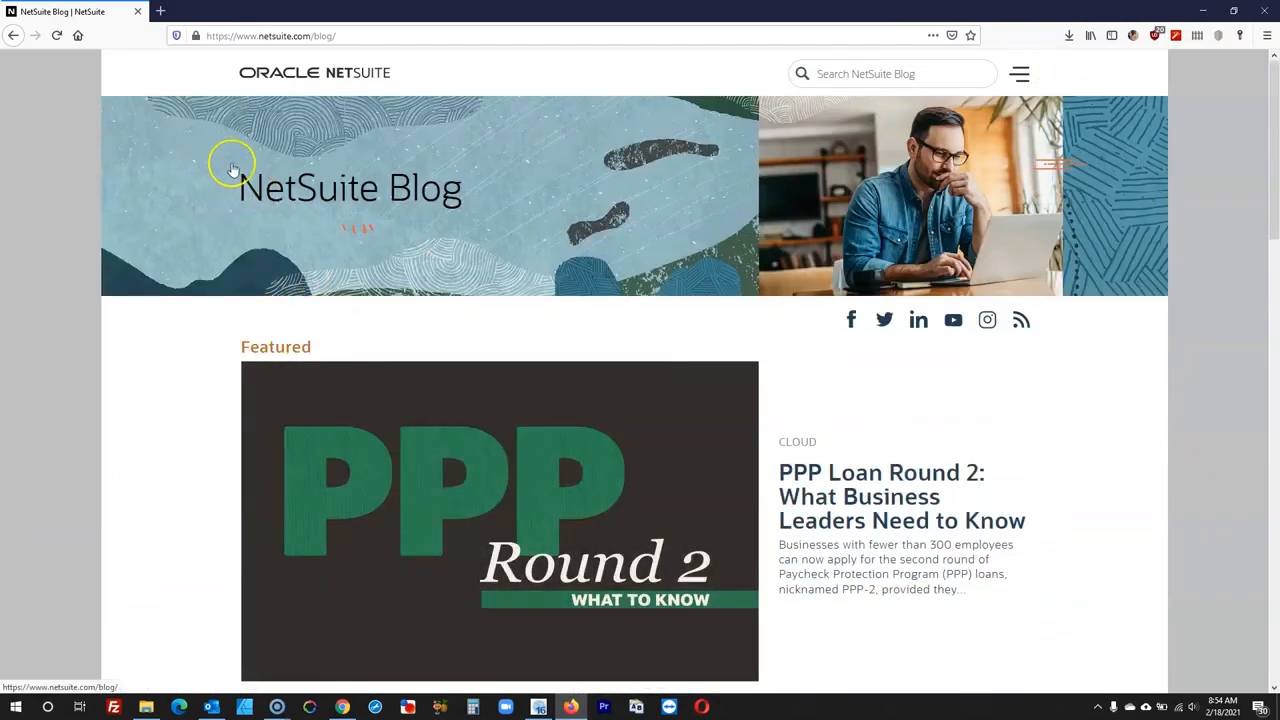
- Inspect the header's inner container holding the logo and search field to measure its width and height
{"action": "right_click", "coordinate": [334, 99]}
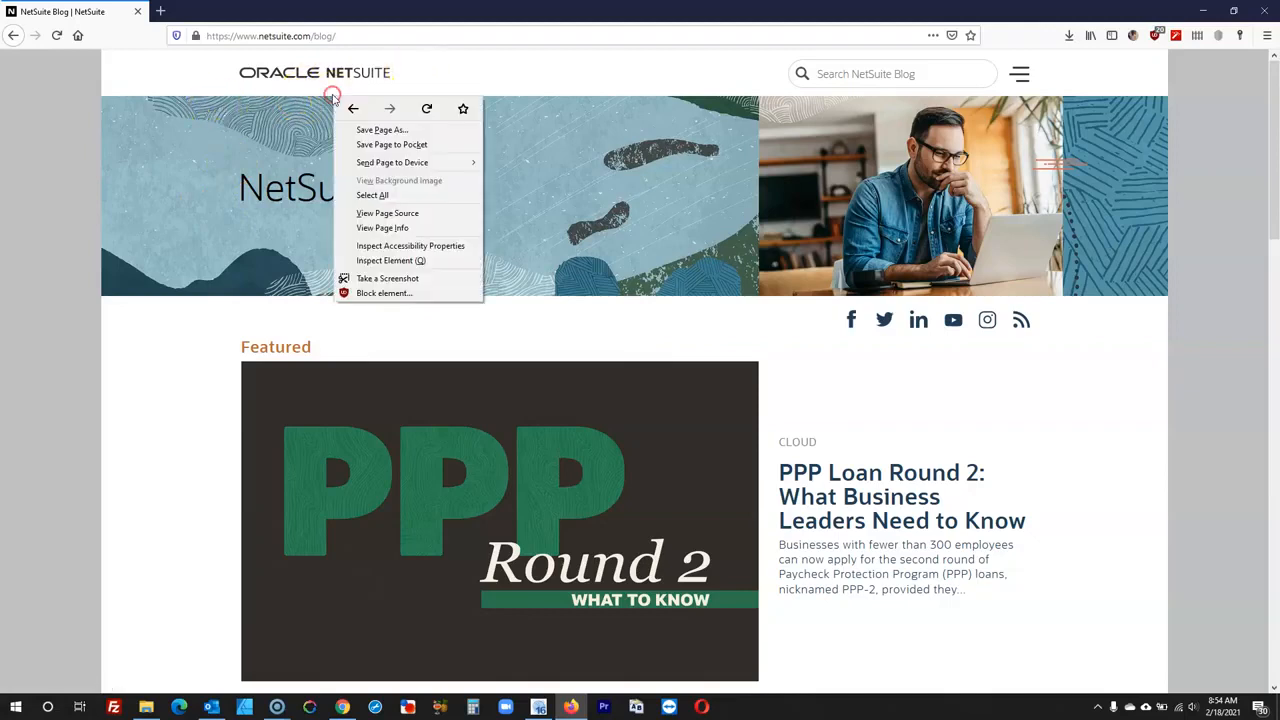
{"action": "left_click", "coordinate": [390, 260]}
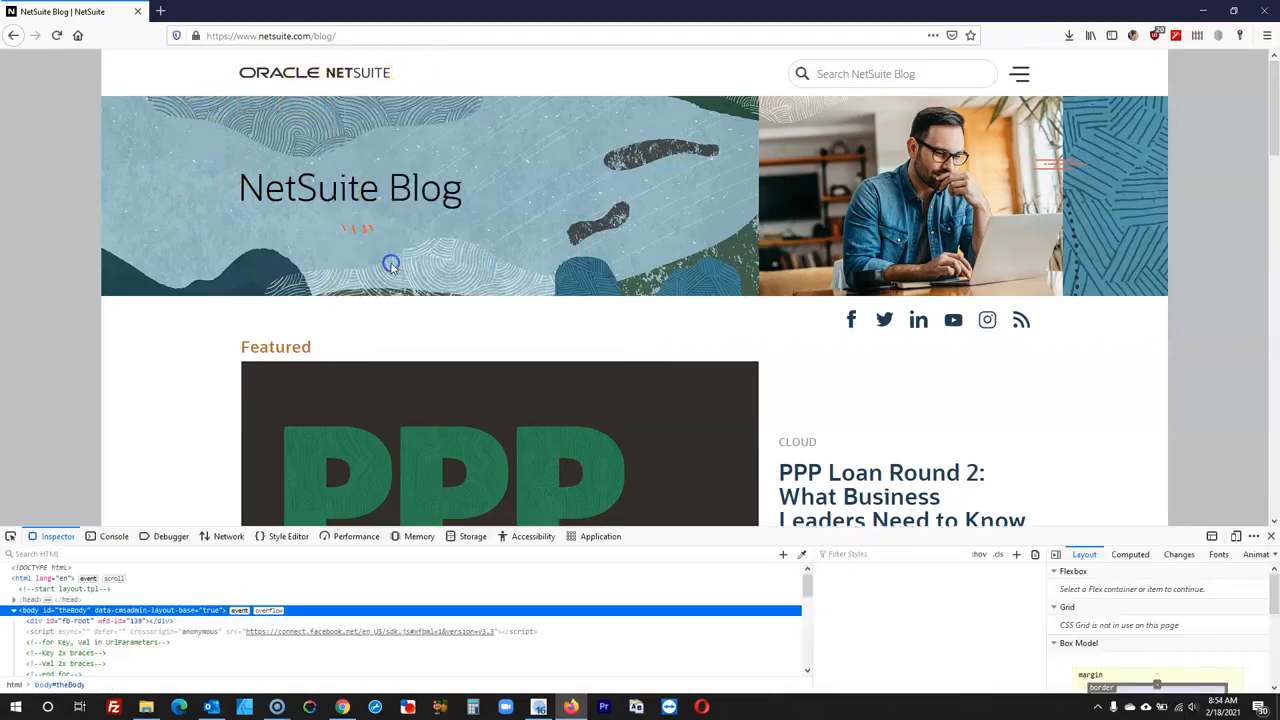
{"action": "left_click", "coordinate": [10, 536]}
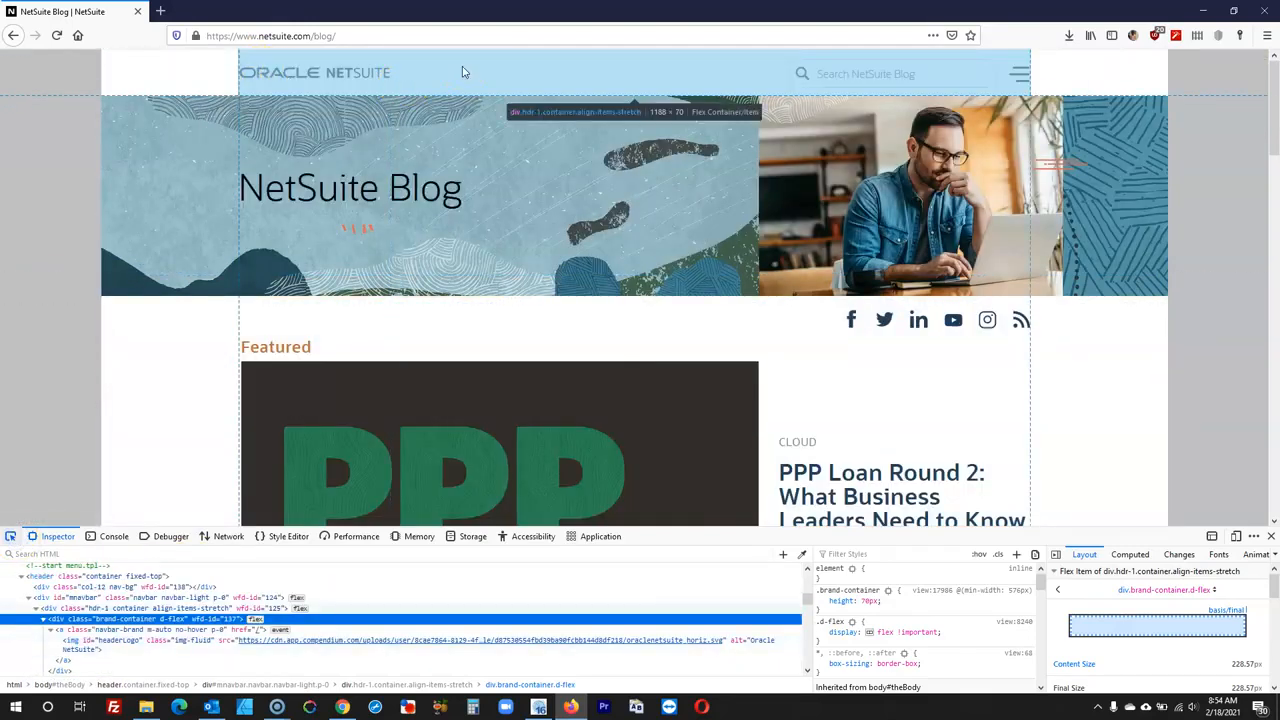
- Switch to WYSIWYG Web Builder and draw a second layer about 990 by 156 px below the header layer
{"action": "left_click", "coordinate": [539, 707]}
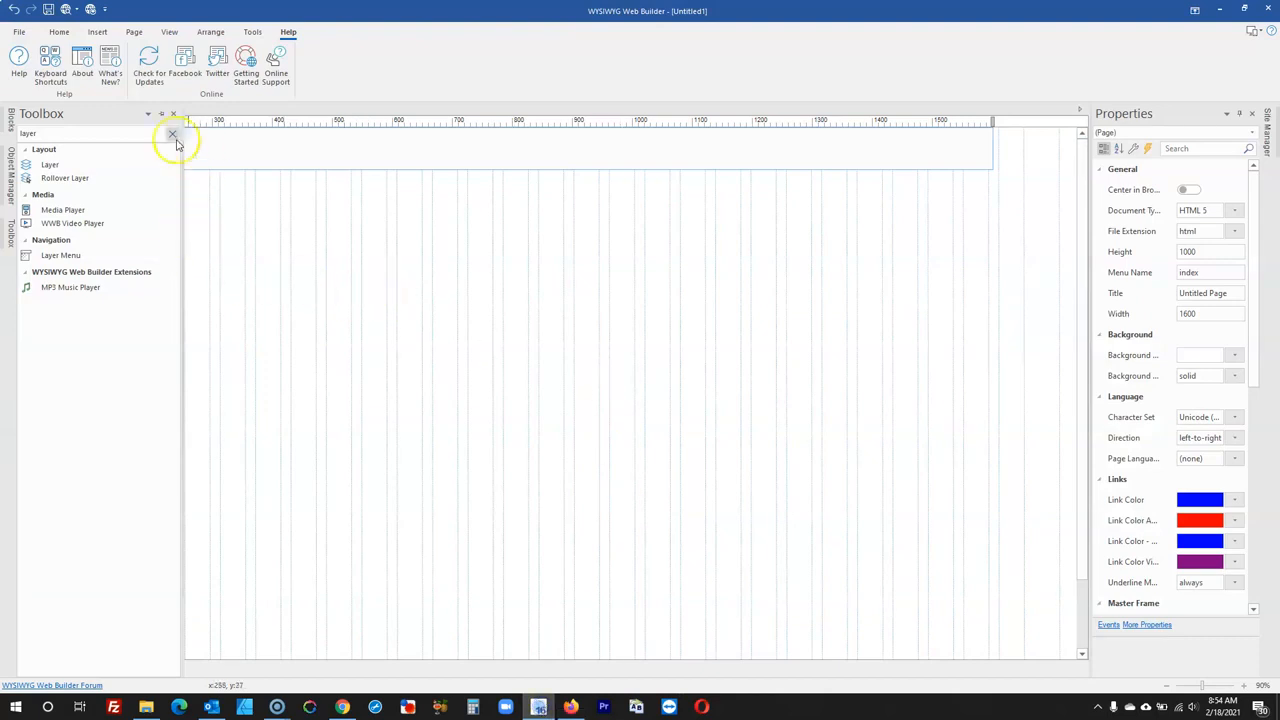
{"action": "left_click", "coordinate": [55, 164]}
{"action": "mouse_move", "coordinate": [258, 232]}
{"action": "left_mouse_down"}
{"action": "mouse_move", "coordinate": [323, 257]}
{"action": "mouse_move", "coordinate": [851, 325]}
{"action": "left_mouse_up"}
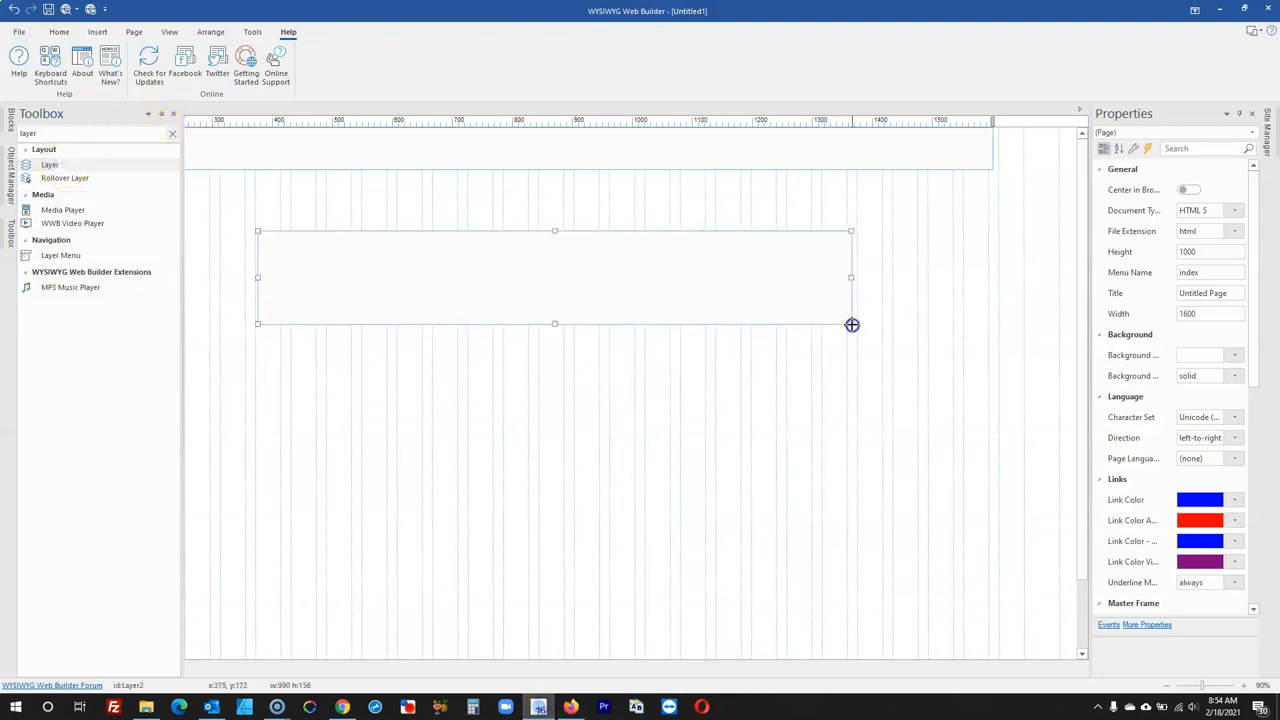
{"action": "left_click", "coordinate": [715, 279]}
- Set the second layer's size to 1188, 70, place it directly under the header layer and center it horizontally in the page
{"action": "left_click", "coordinate": [1210, 293]}
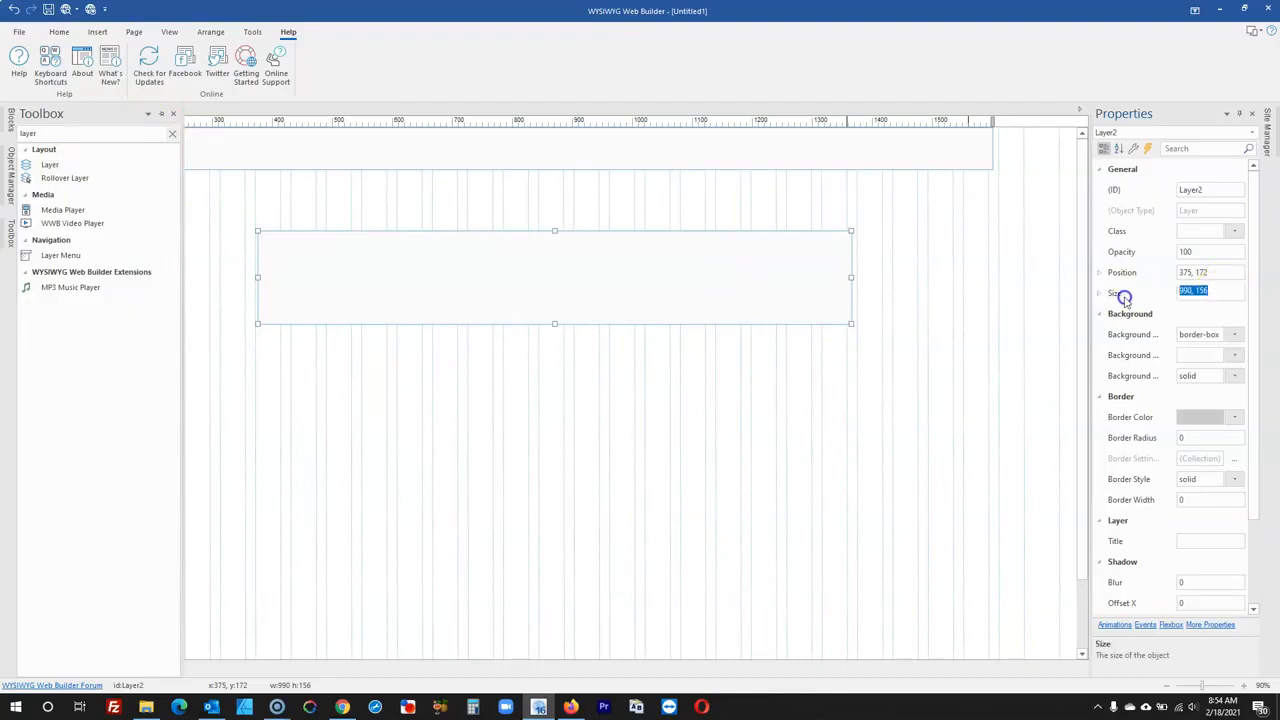
{"action": "key", "text": "Return"}
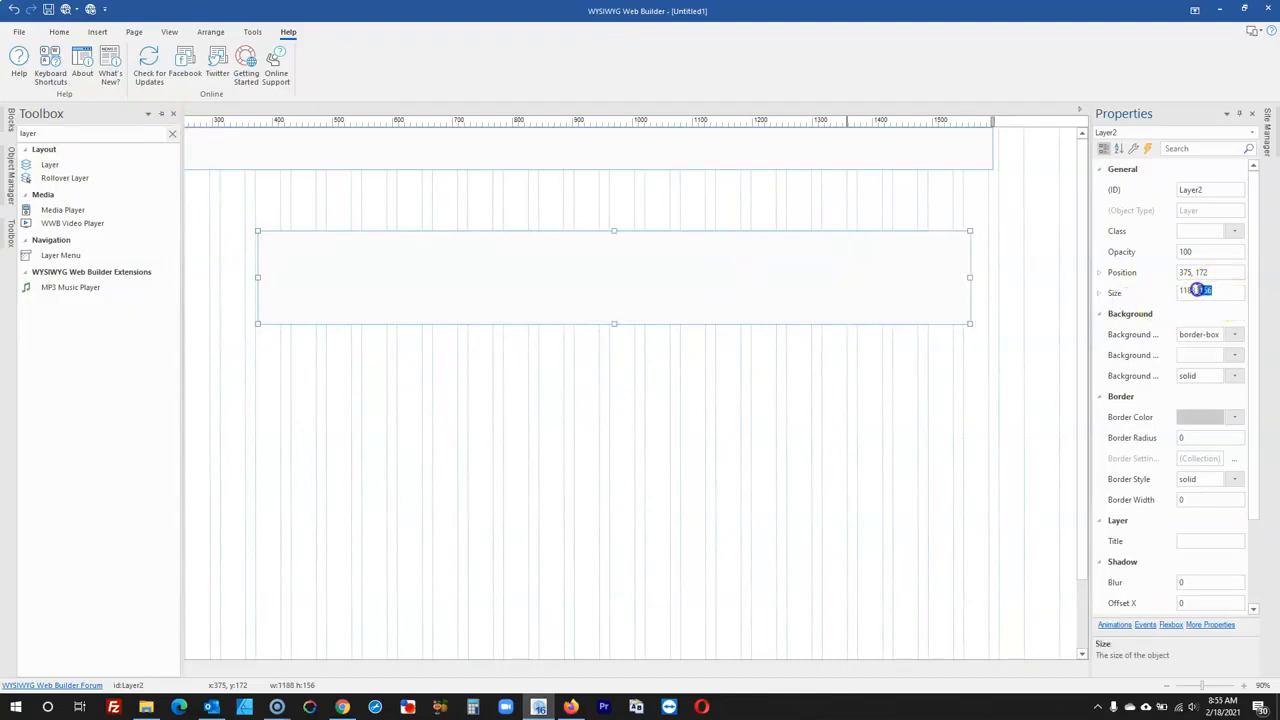
{"action": "key", "text": "Return"}
{"action": "left_click", "coordinate": [337, 384]}
{"action": "left_click_drag", "start_coordinate": [391, 258], "coordinate": [352, 199]}
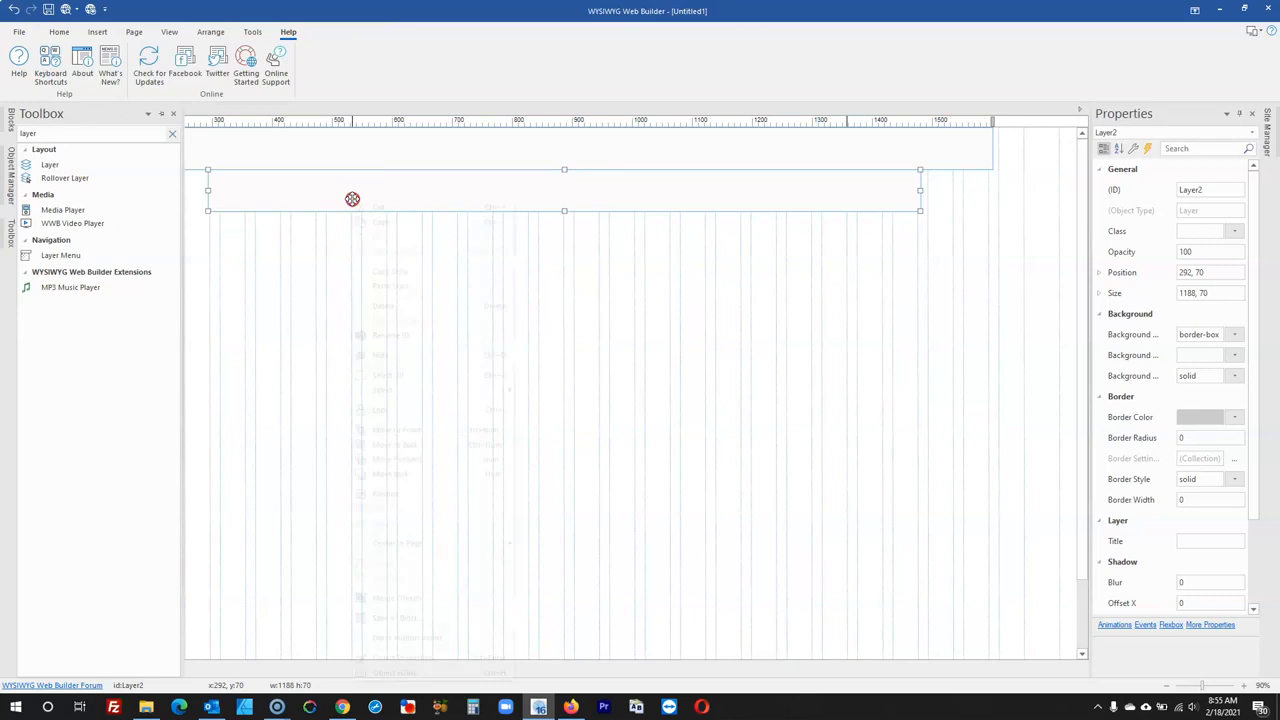
{"action": "mouse_move", "coordinate": [490, 549]}
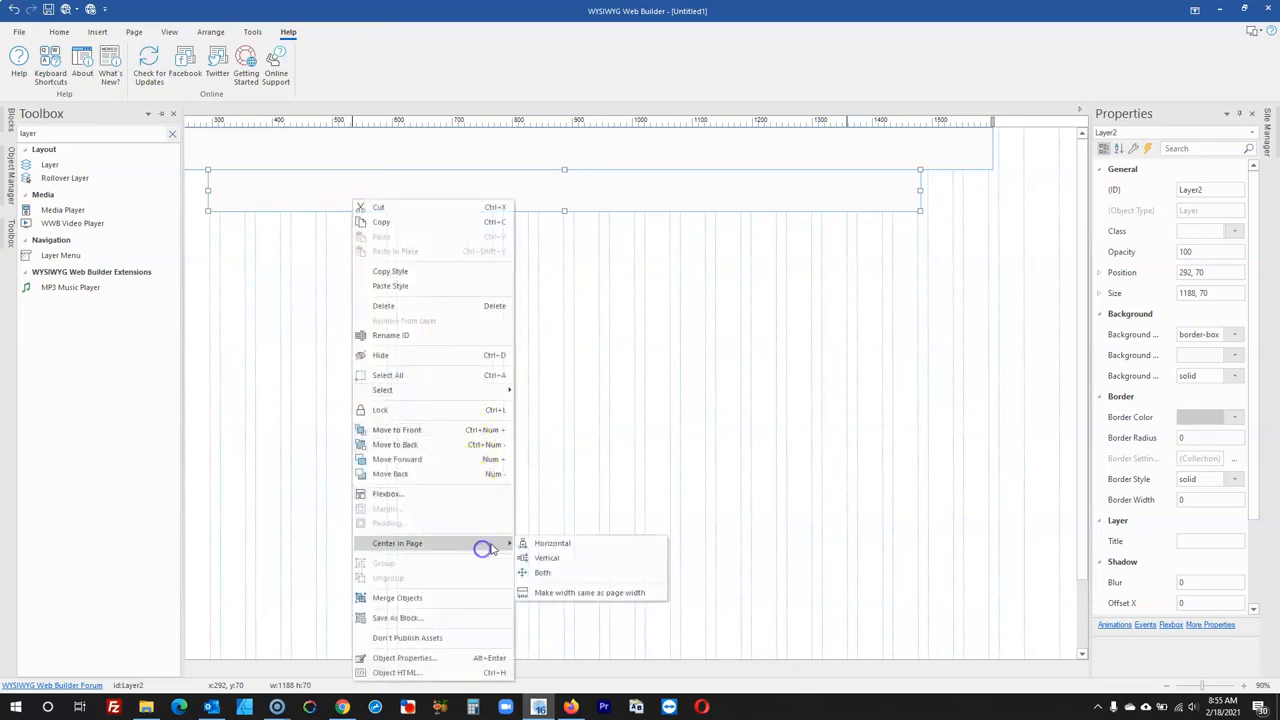
{"action": "left_click", "coordinate": [571, 546]}
{"action": "left_click", "coordinate": [658, 376]}
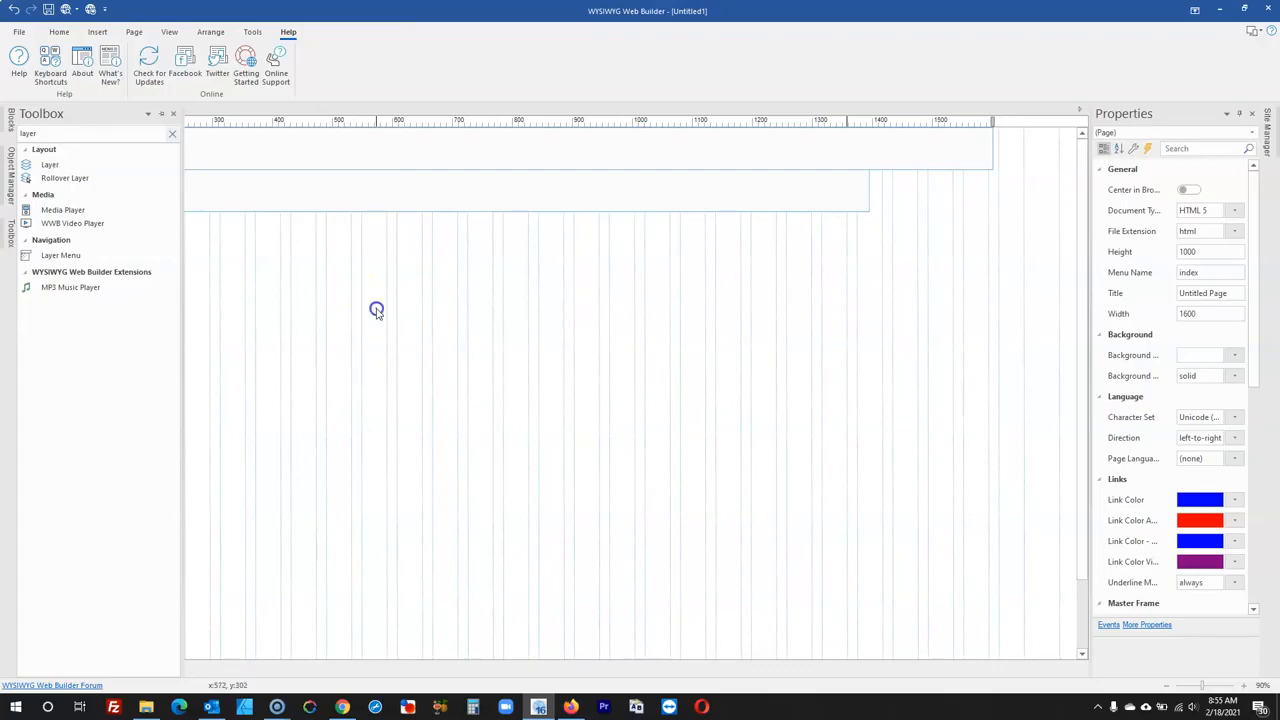
- Collapse the Toolbox and place vertical guides at both side edges of the 1188-wide layer
{"action": "left_click", "coordinate": [162, 113]}
{"action": "left_click", "coordinate": [165, 115]}
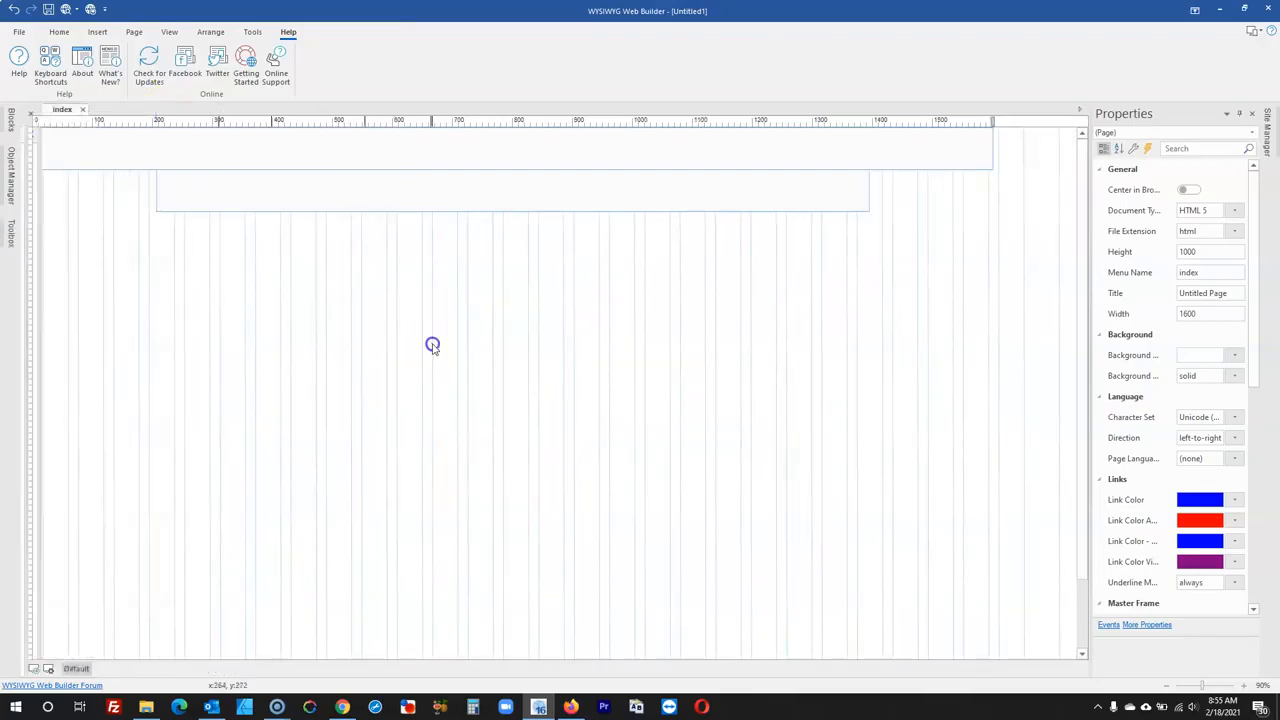
{"action": "left_click_drag", "start_coordinate": [24, 232], "coordinate": [157, 199]}
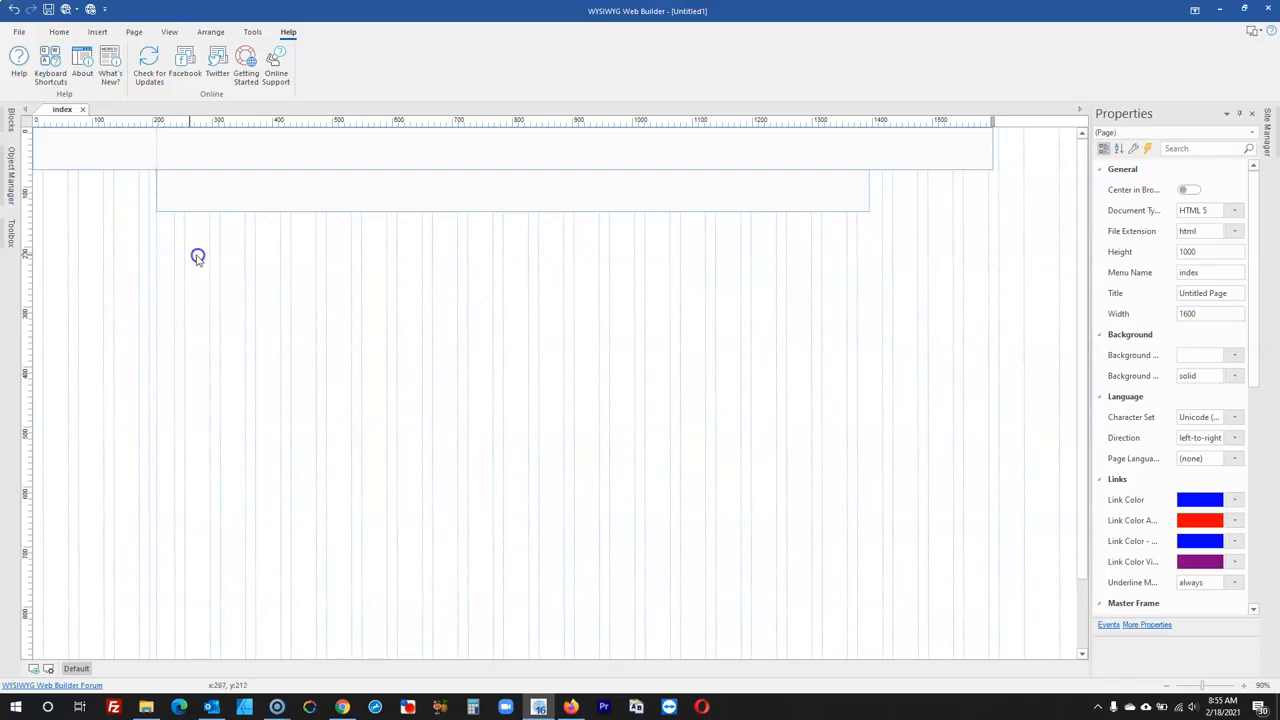
{"action": "left_click_drag", "start_coordinate": [28, 229], "coordinate": [870, 202]}
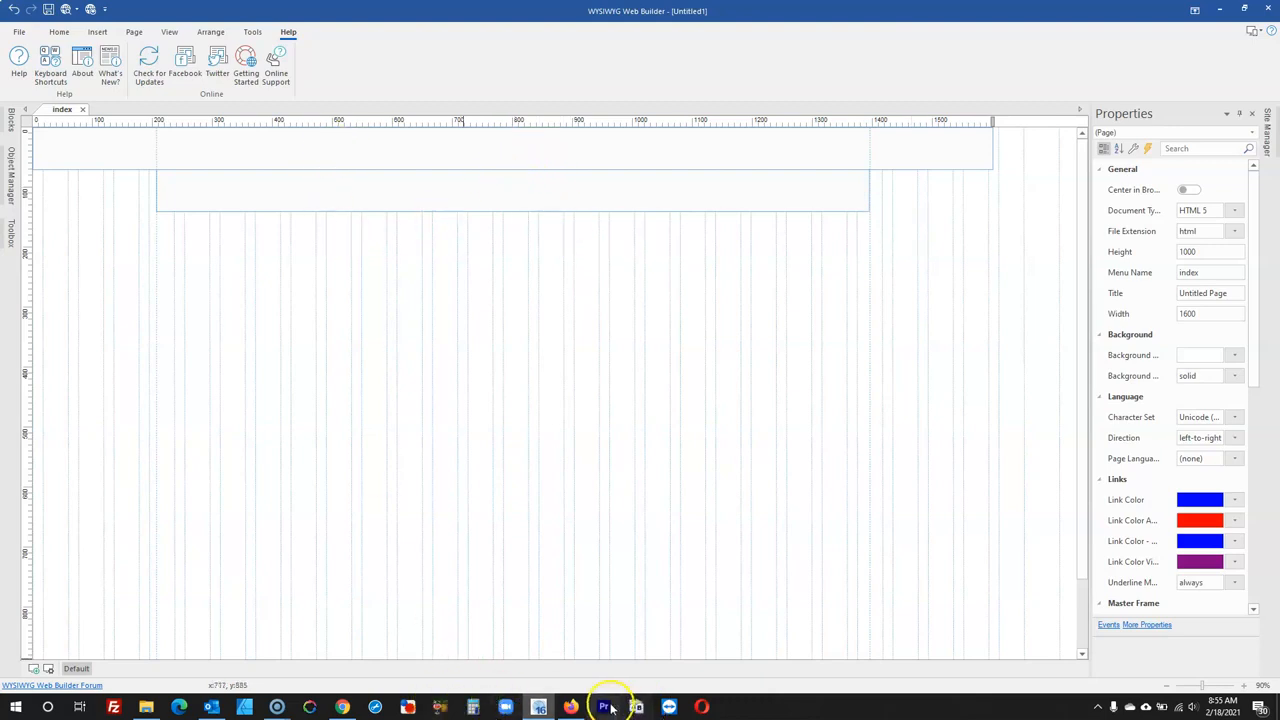
- Give the 1600-wide header layer a solid white background and go through its border color and alignment options
{"action": "left_click", "coordinate": [574, 705]}
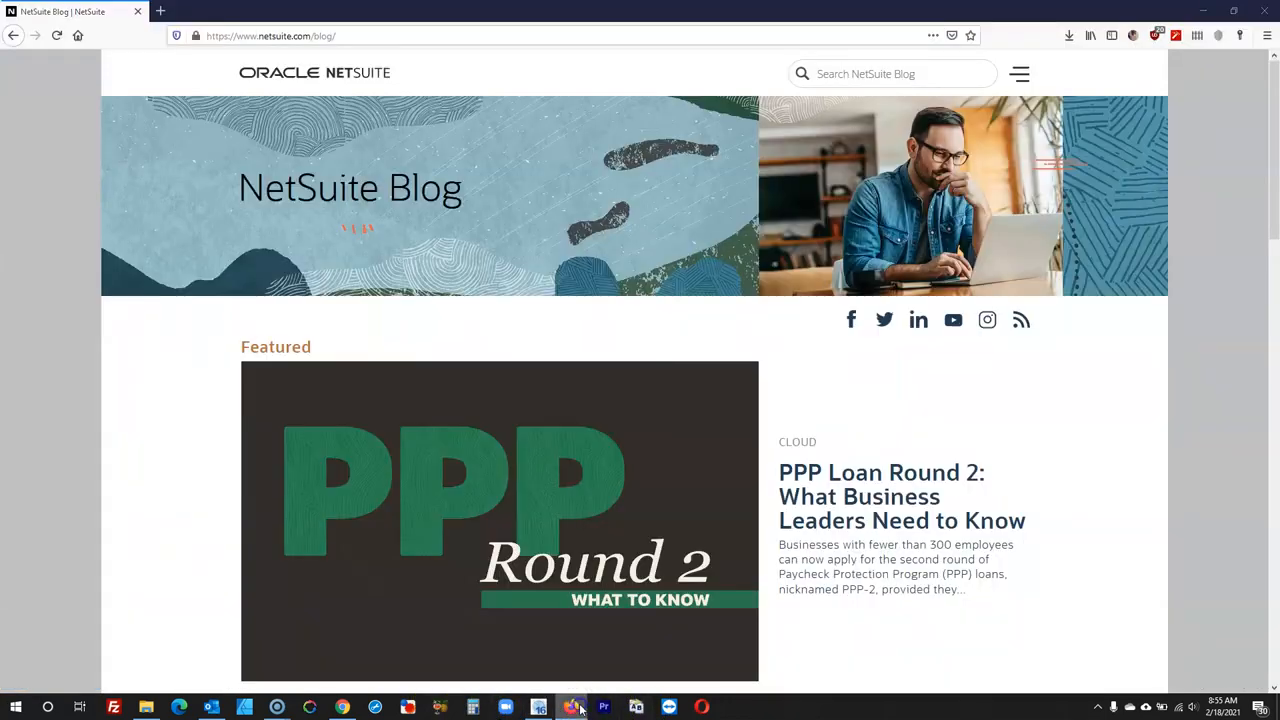
{"action": "left_click", "coordinate": [578, 708]}
{"action": "double_click", "coordinate": [543, 150]}
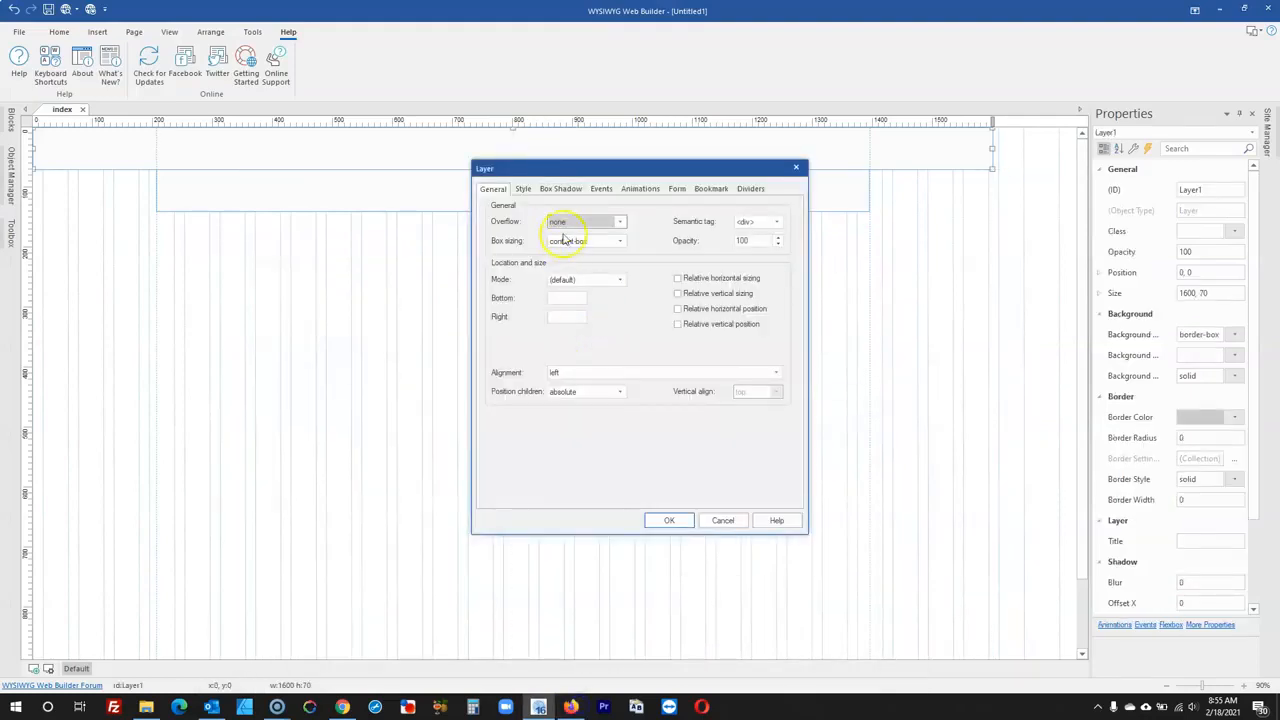
{"action": "left_click", "coordinate": [529, 188]}
{"action": "left_click", "coordinate": [580, 259]}
{"action": "left_click", "coordinate": [580, 262]}
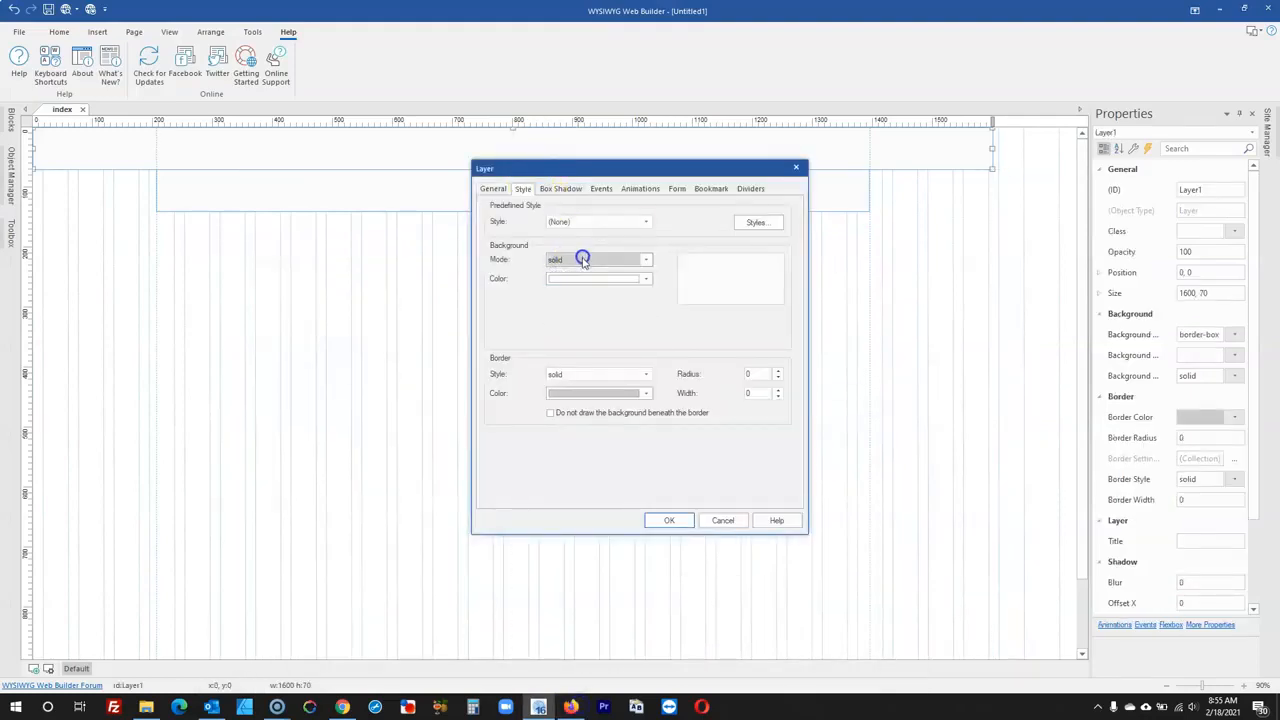
{"action": "left_click", "coordinate": [580, 278]}
{"action": "left_click", "coordinate": [561, 391]}
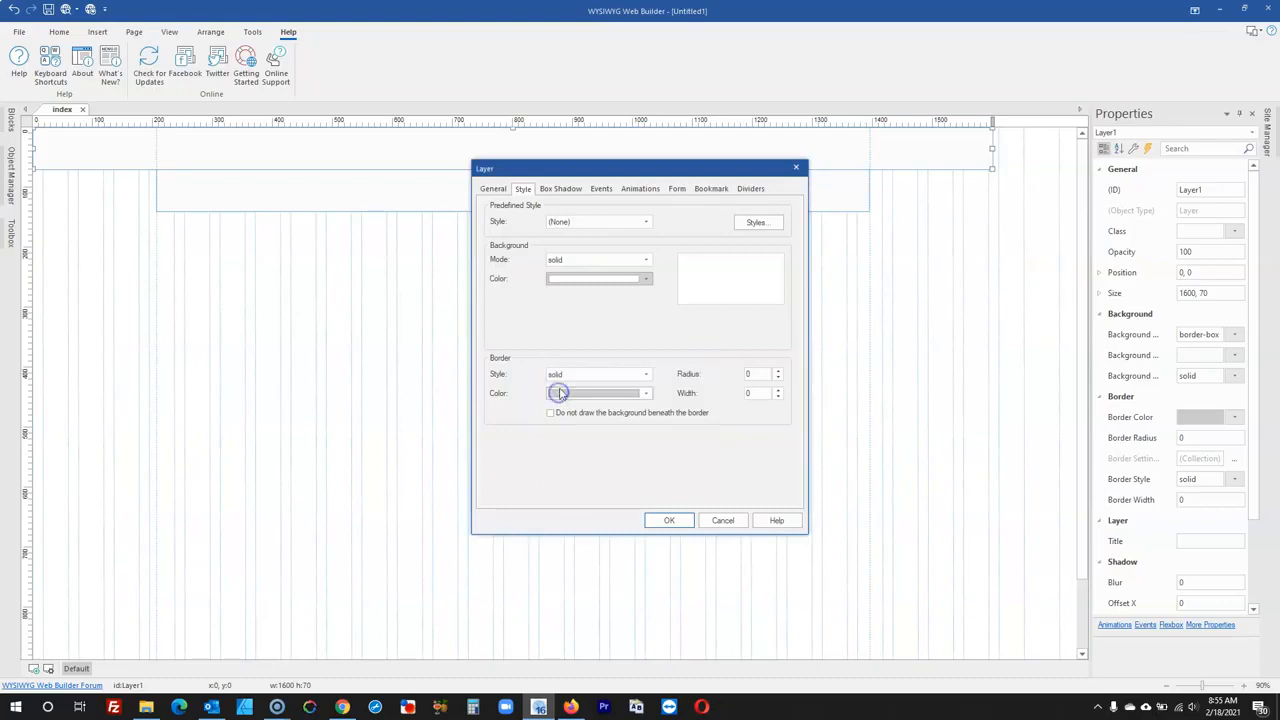
{"action": "left_click", "coordinate": [493, 188]}
{"action": "left_click", "coordinate": [640, 375]}
{"action": "left_click", "coordinate": [631, 391]}
{"action": "left_click", "coordinate": [663, 520]}
{"action": "left_click", "coordinate": [555, 405]}
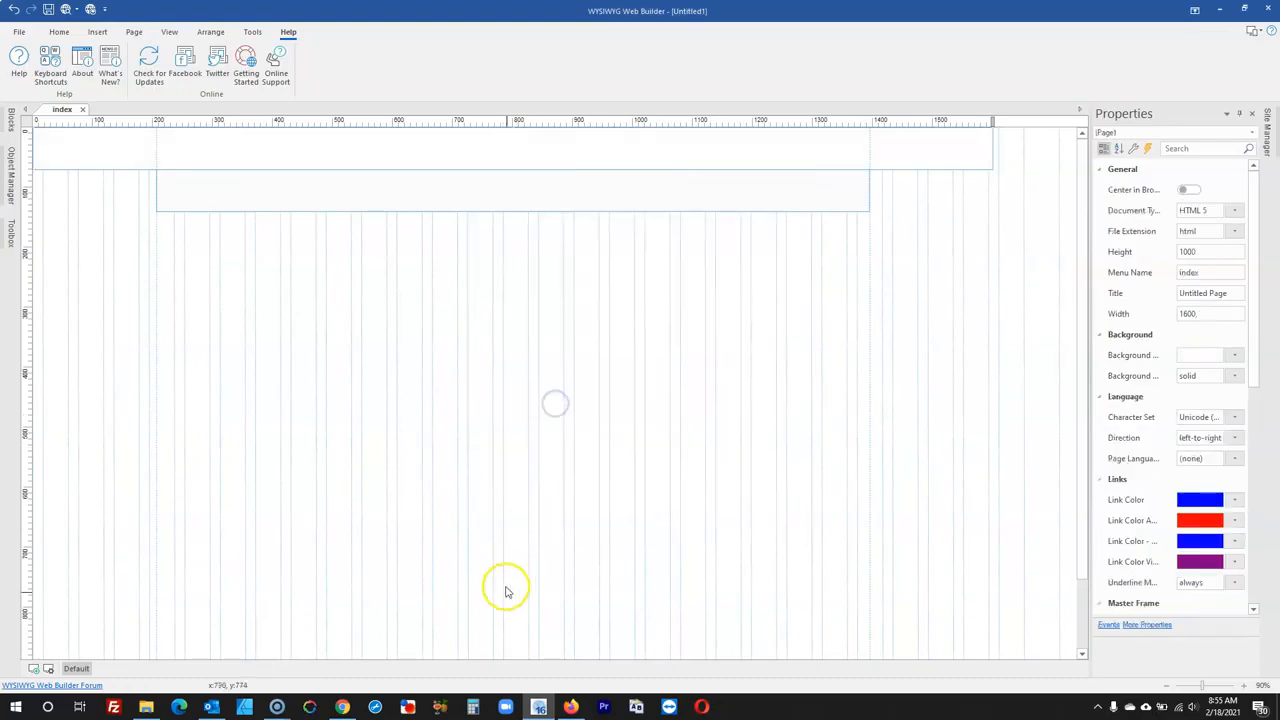
- Switch to Chrome and save the Oracle NetSuite logo from the blog page to the Desktop as oraclenetsuite_horiz.svg
{"action": "left_click", "coordinate": [343, 707]}
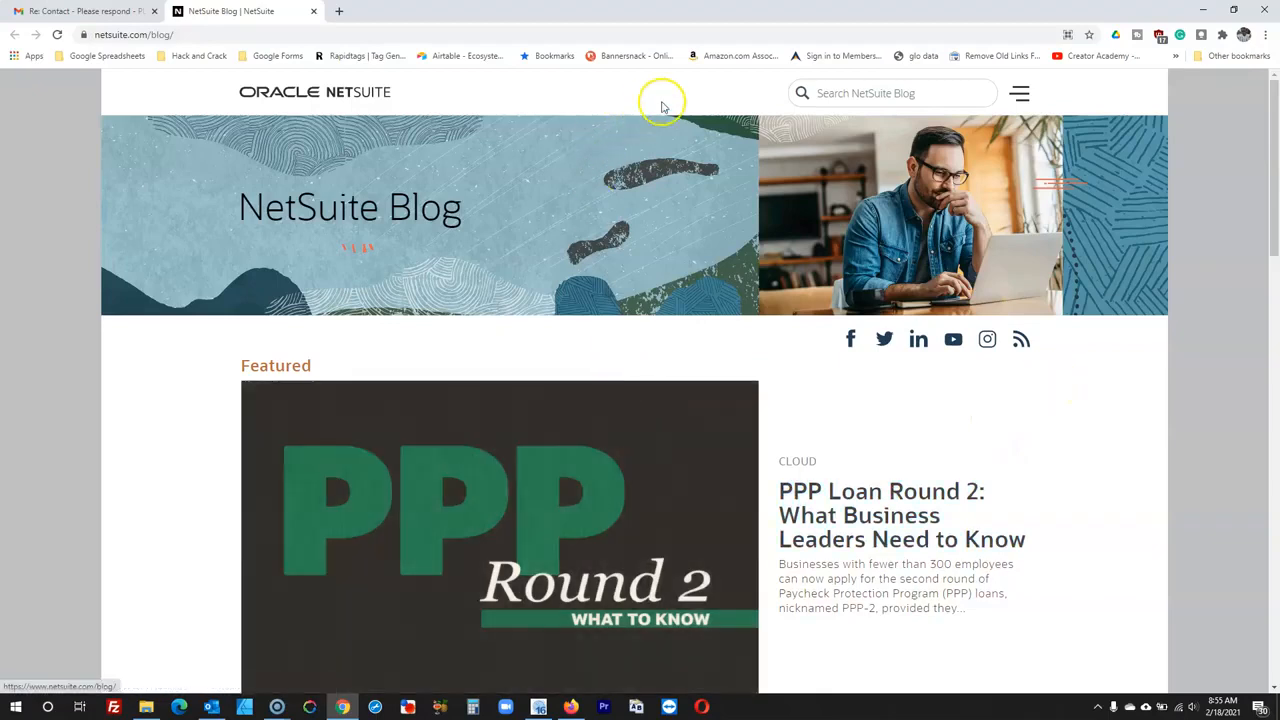
{"action": "right_click", "coordinate": [363, 93]}
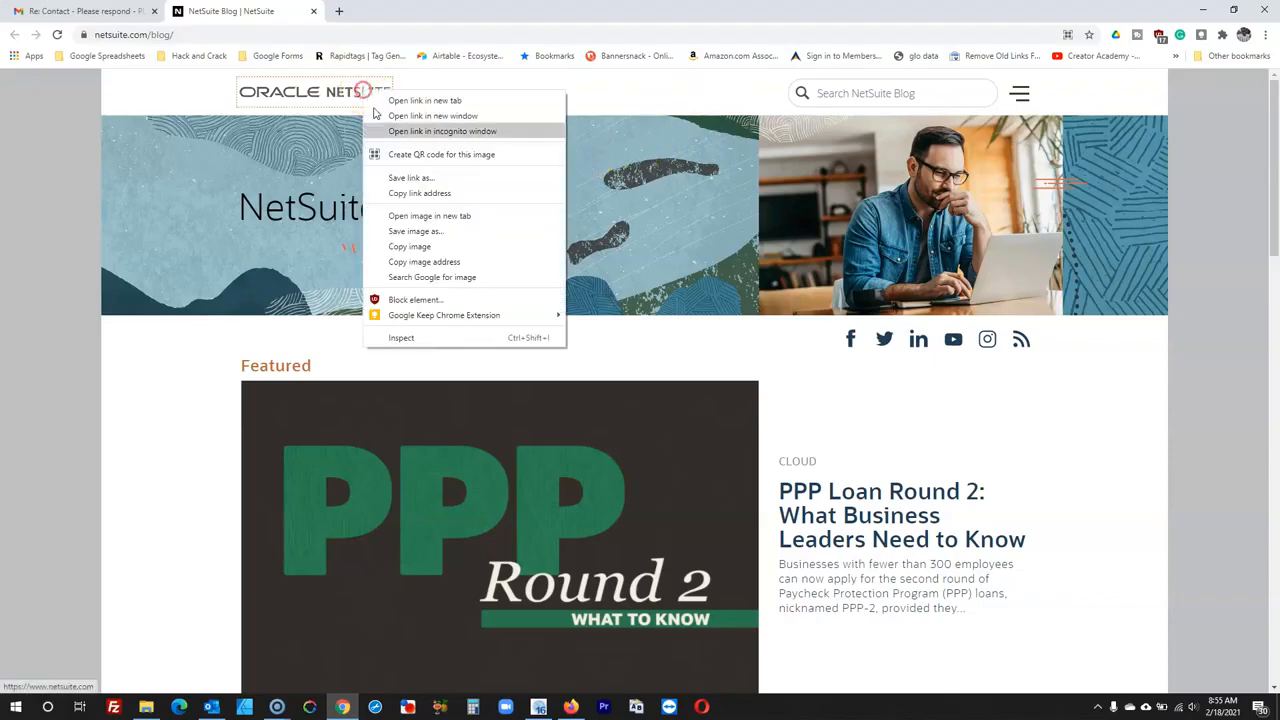
{"action": "left_click", "coordinate": [430, 231]}
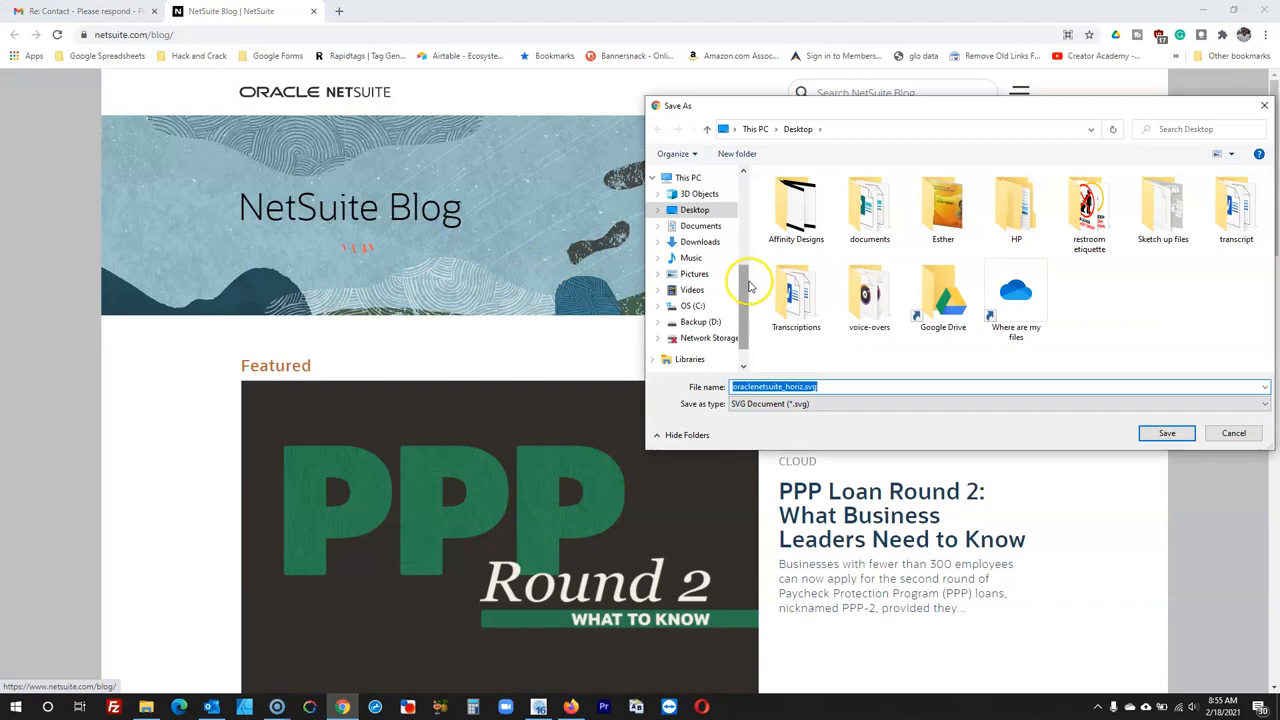
{"action": "left_click", "coordinate": [1165, 436]}
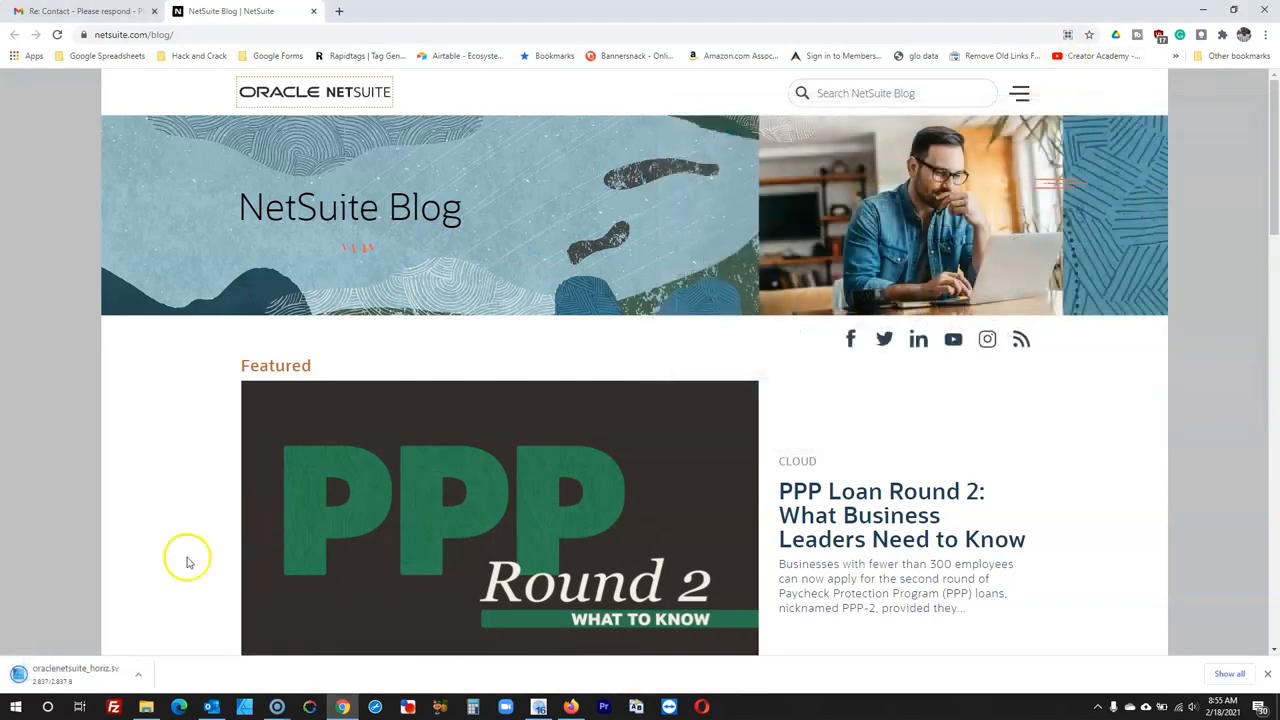
- Move the downloaded oraclenetsuite_horiz.svg from the Desktop folder into the David project folder
{"action": "left_click", "coordinate": [143, 677]}
{"action": "left_click", "coordinate": [162, 630]}
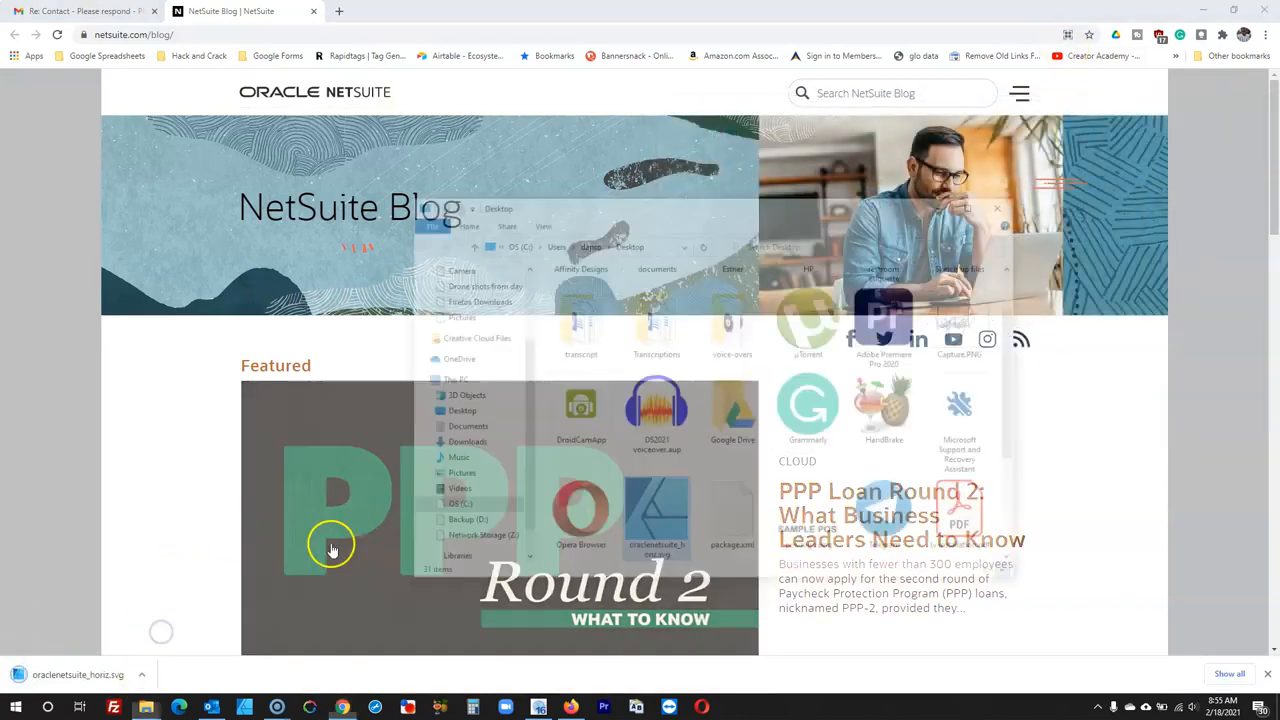
{"action": "key", "text": "ctrl+x"}
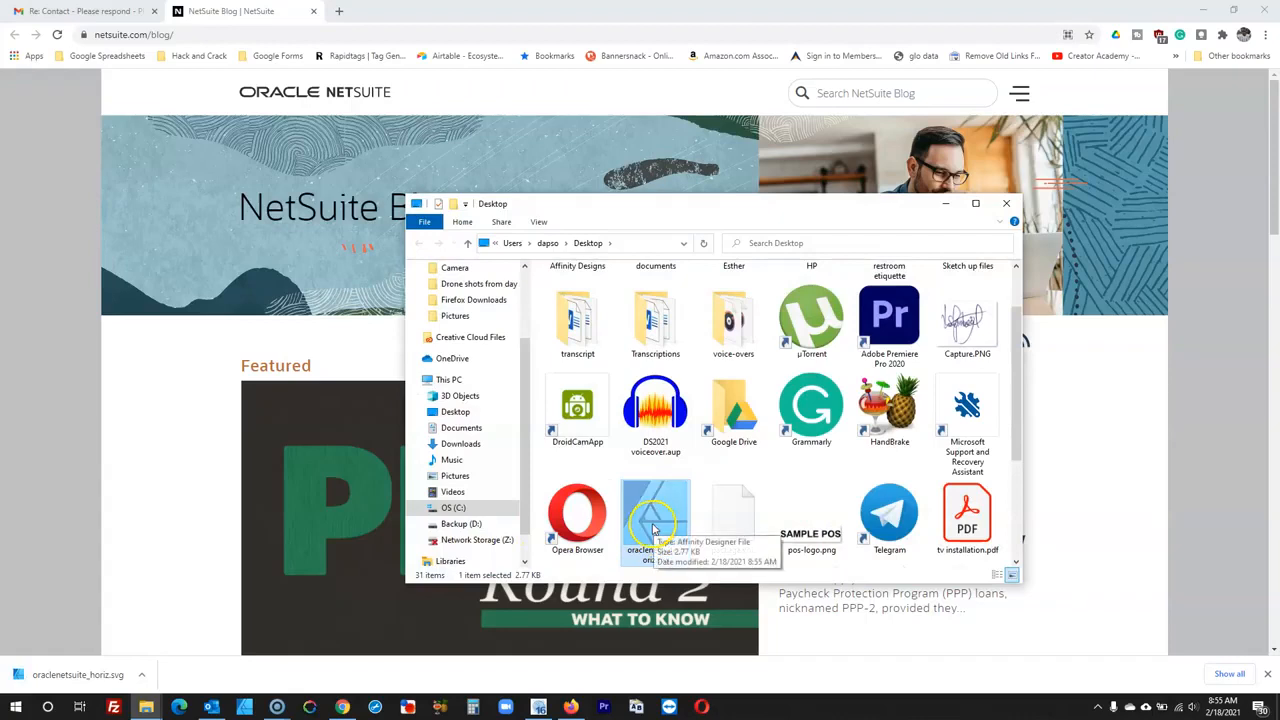
{"action": "left_click", "coordinate": [152, 709]}
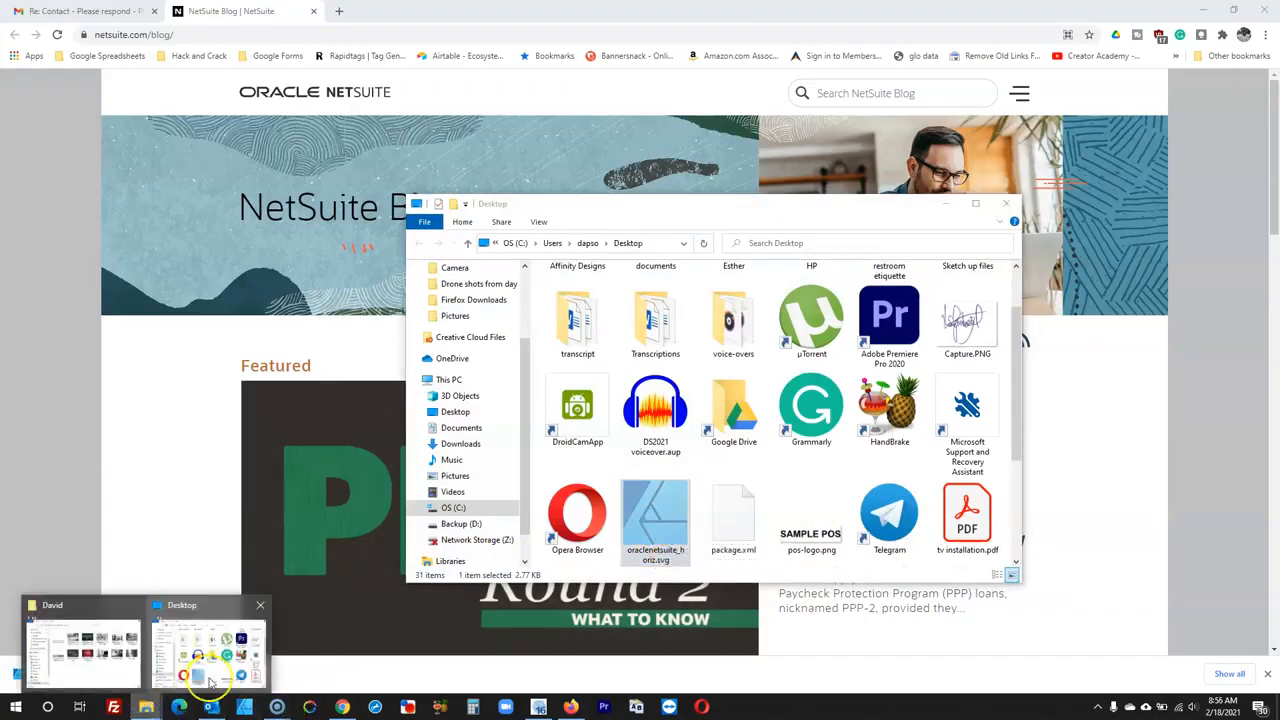
{"action": "left_click", "coordinate": [112, 660]}
{"action": "key", "text": "ctrl+v"}
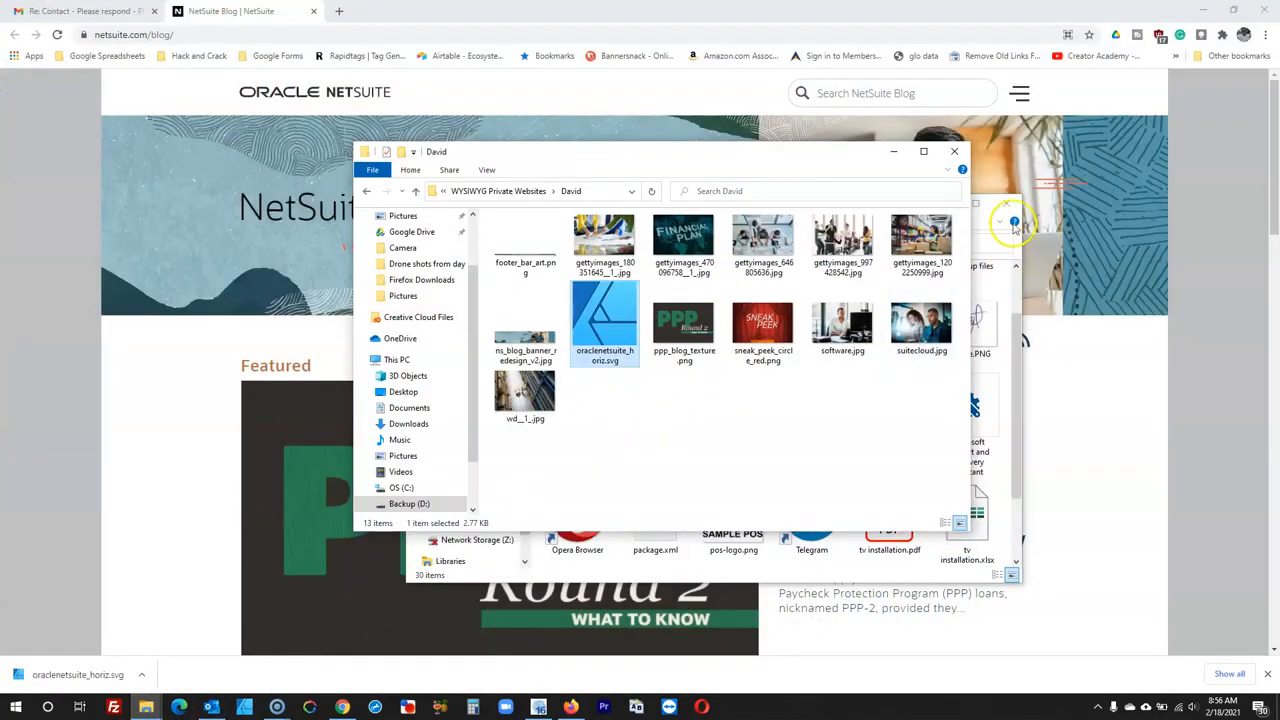
- Insert oraclenetsuite_horiz.svg from the David folder into the header layer in WYSIWYG Web Builder, starting at the left vertical guide
{"action": "left_click_drag", "start_coordinate": [630, 345], "coordinate": [204, 139]}
{"action": "left_click", "coordinate": [286, 434]}
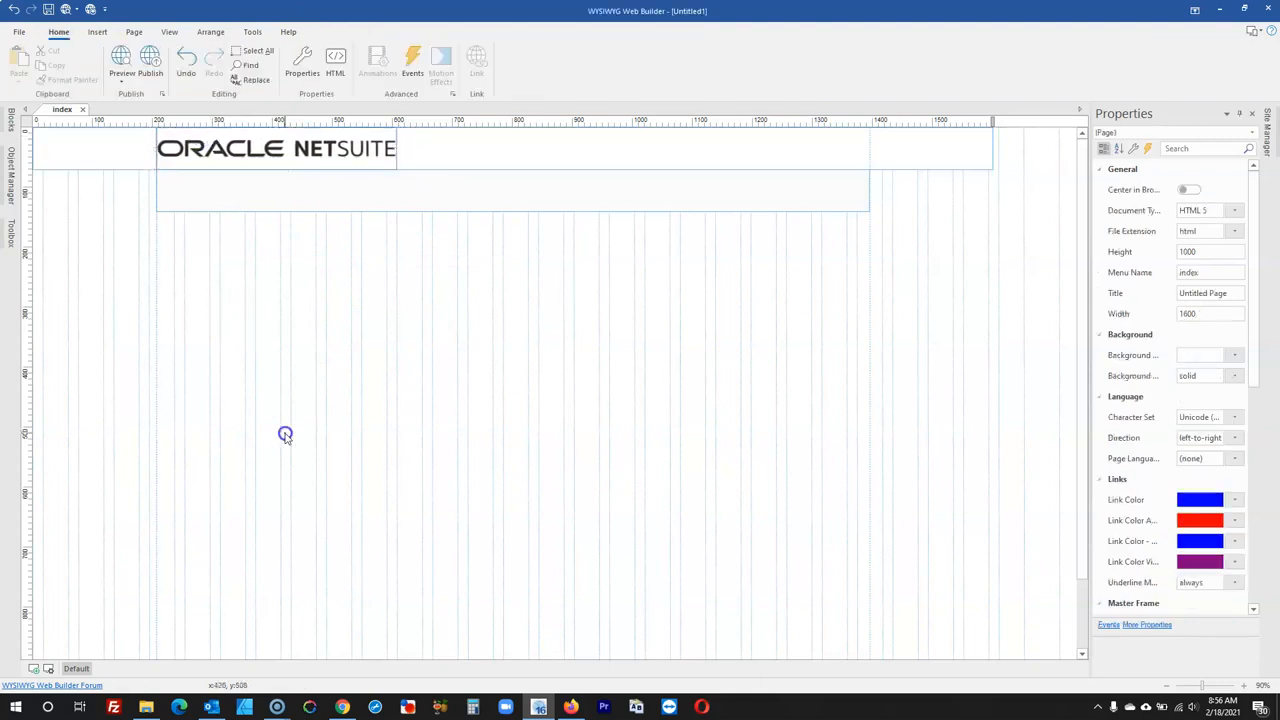
- Switch to Firefox, check which save options the blog header's hamburger icon offers, and return to WYSIWYG Web Builder
{"action": "left_click", "coordinate": [569, 707]}
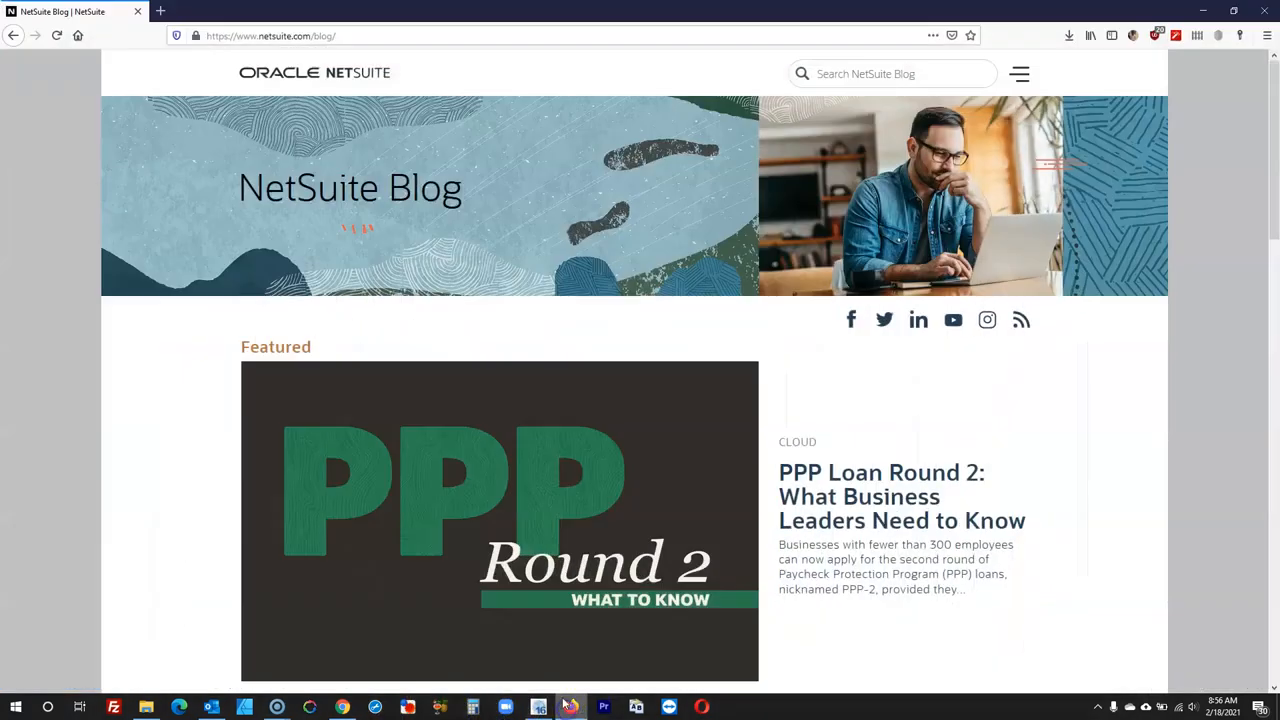
{"action": "right_click", "coordinate": [1022, 80]}
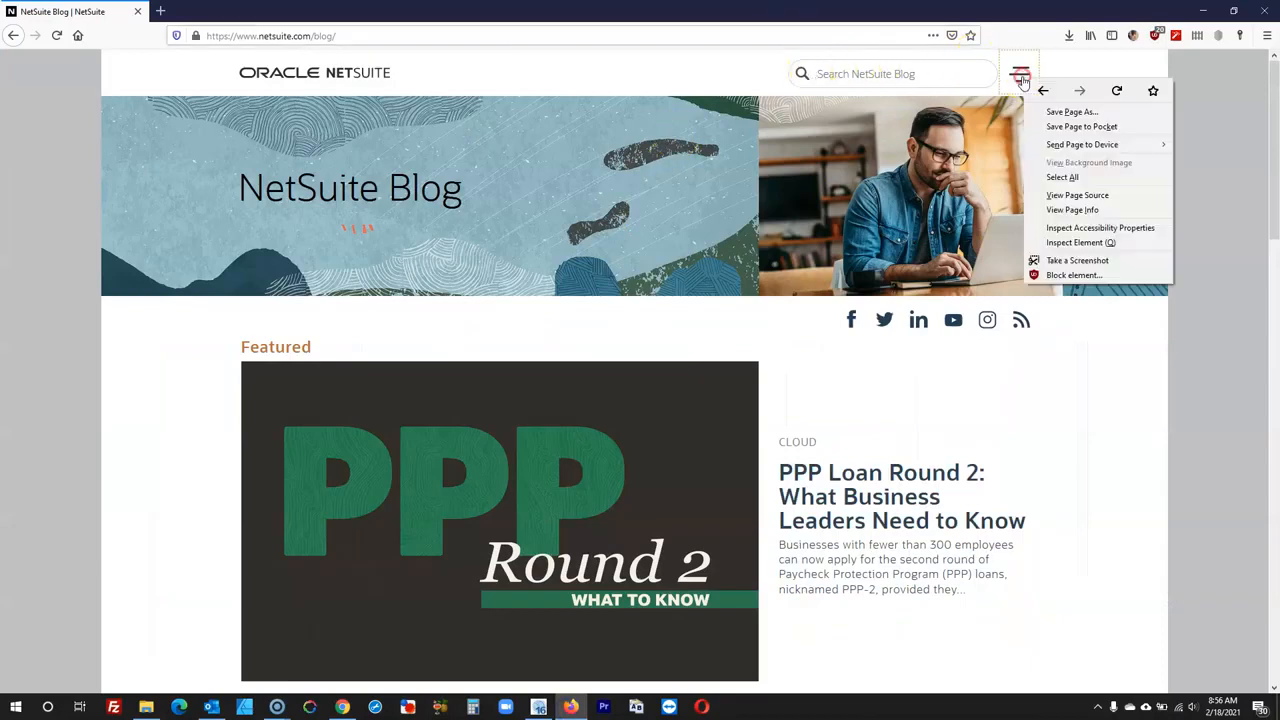
{"action": "left_click", "coordinate": [1222, 250]}
{"action": "left_click", "coordinate": [538, 707]}
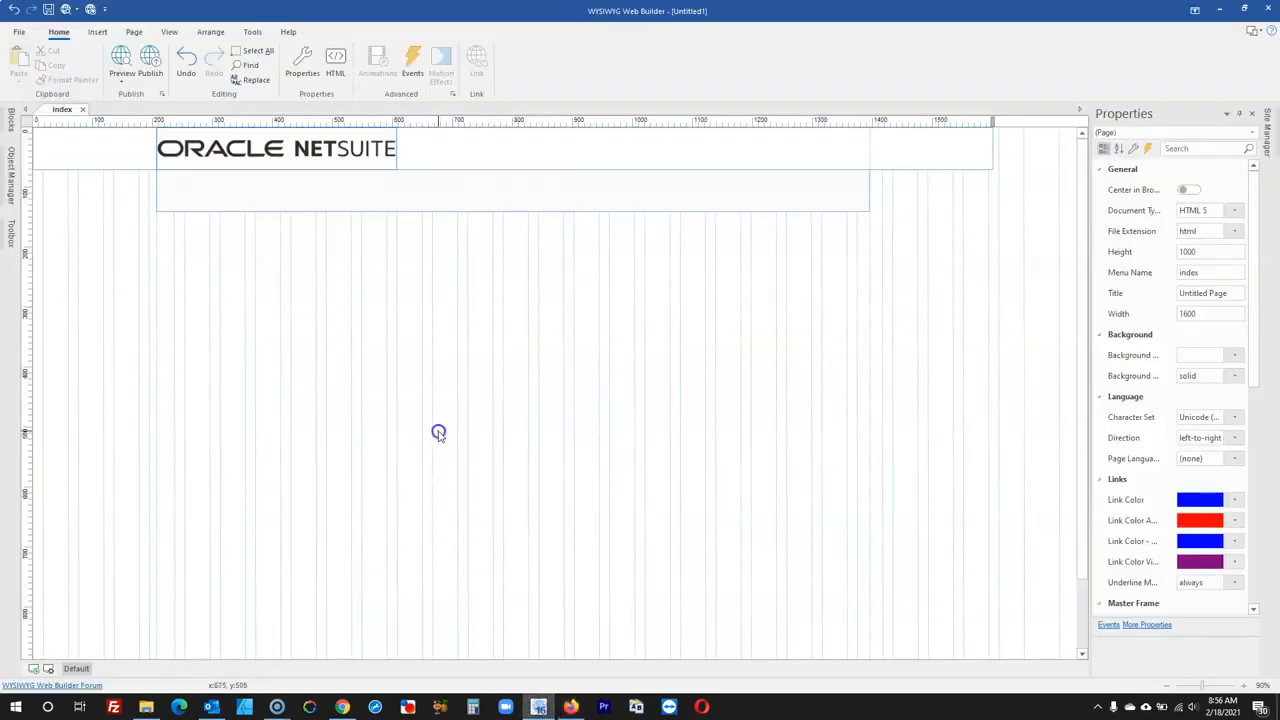
- Pin the Toolbox open, filter it for icon, and draw an Icon Font object about 239 by 51 below the layers
{"action": "left_click", "coordinate": [8, 228]}
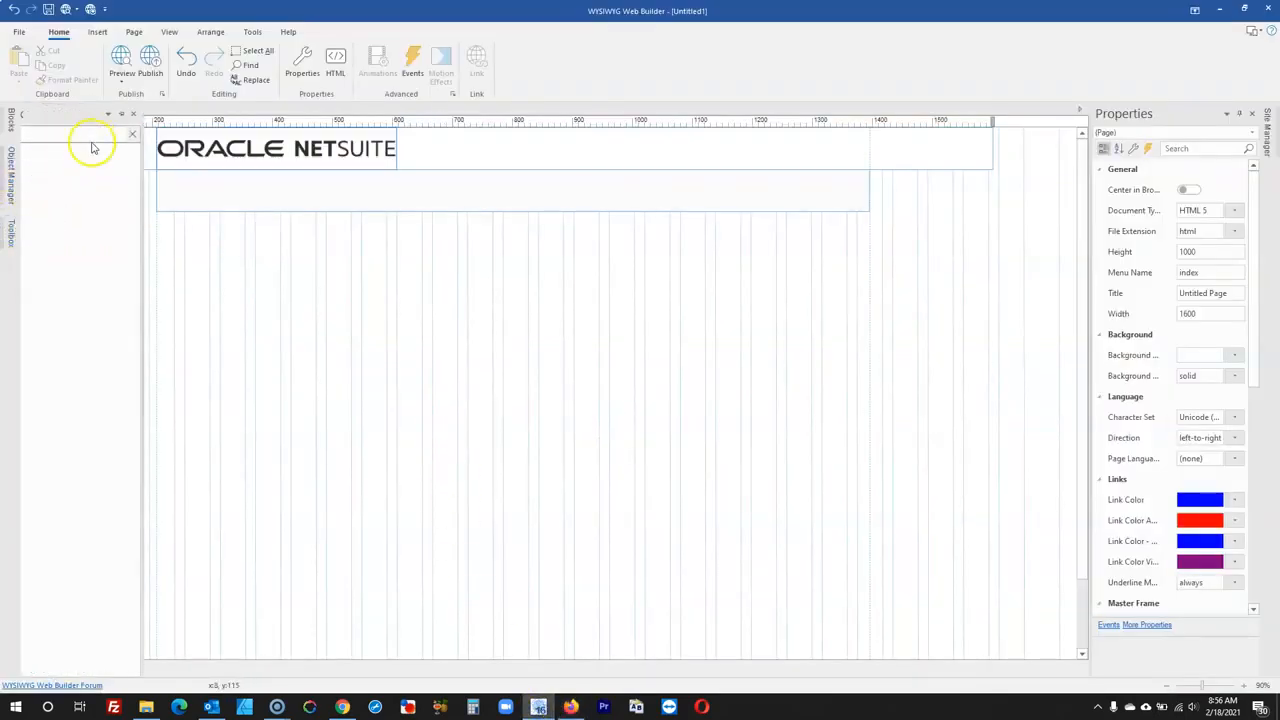
{"action": "left_click", "coordinate": [120, 116]}
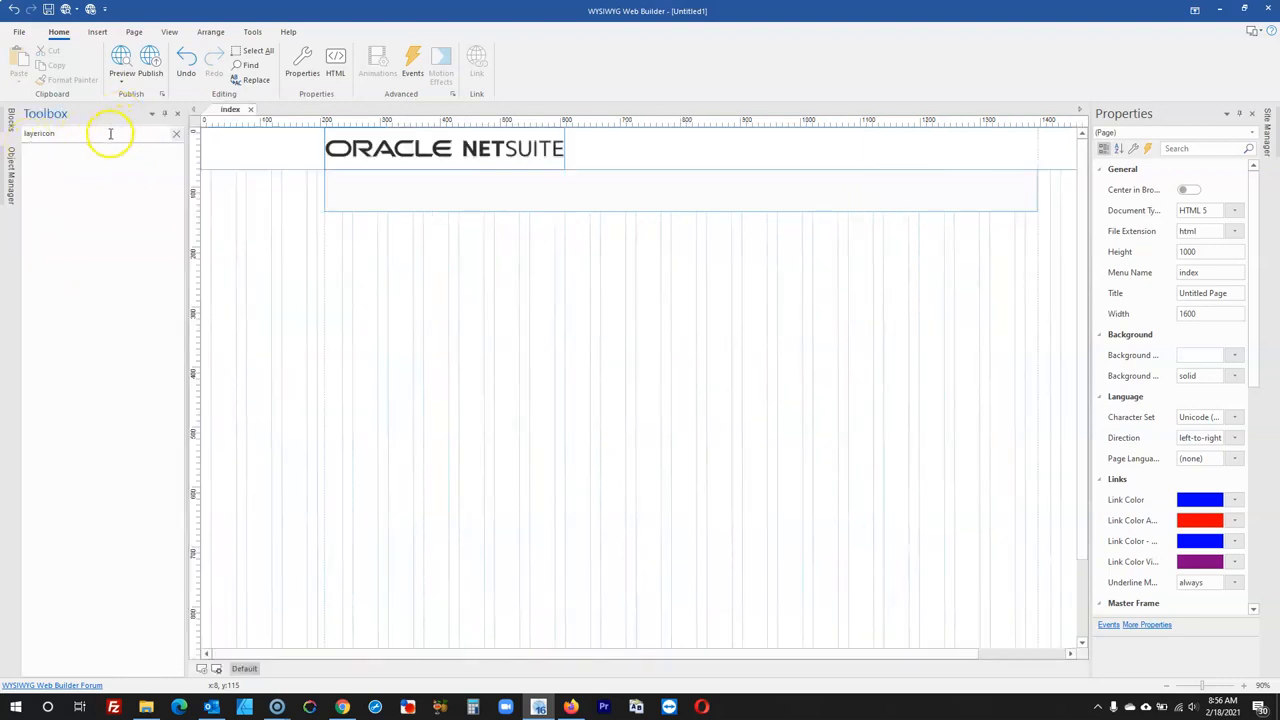
{"action": "left_click", "coordinate": [10, 125]}
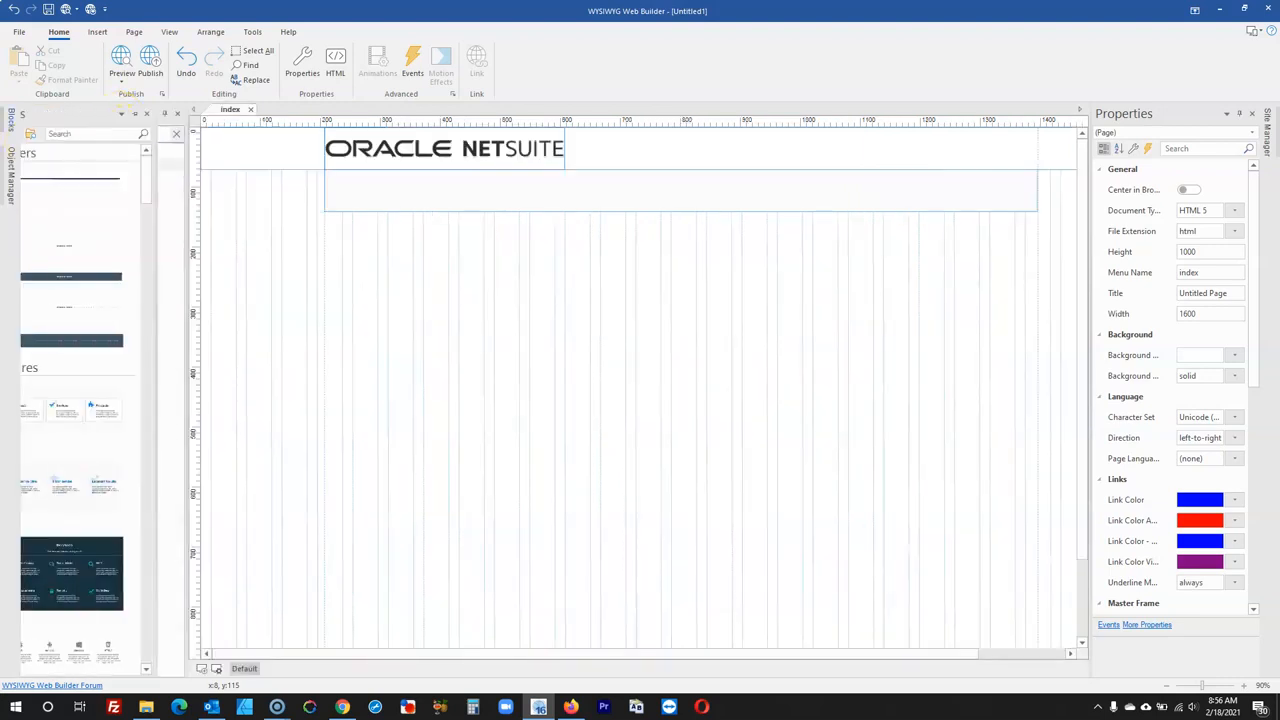
{"action": "left_click", "coordinate": [50, 164]}
{"action": "left_click_drag", "start_coordinate": [395, 293], "coordinate": [540, 323]}
{"action": "left_click", "coordinate": [493, 320]}
- Set the Icon Font object's icon to bars and move the object to position 874, 244
{"action": "double_click", "coordinate": [491, 315]}
{"action": "left_click", "coordinate": [592, 262]}
{"action": "left_click", "coordinate": [605, 236]}
{"action": "type", "text": "b"}
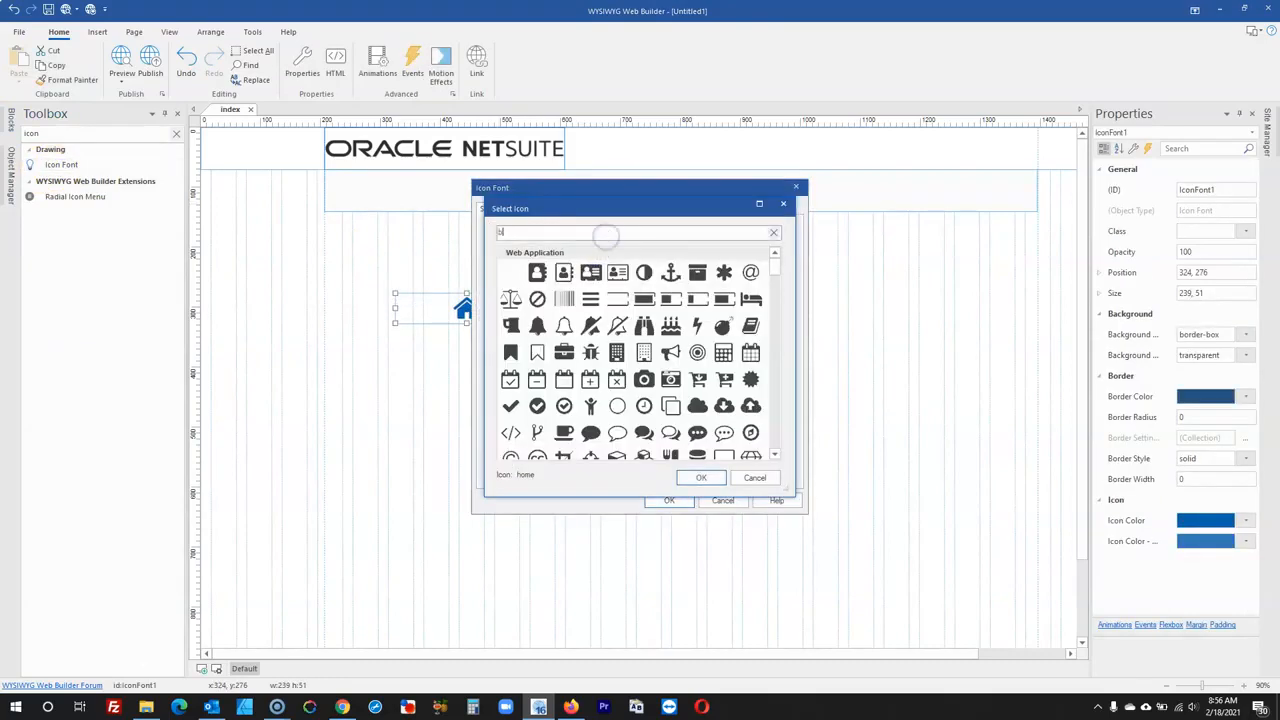
{"action": "type", "text": "ar"}
{"action": "left_click", "coordinate": [535, 274]}
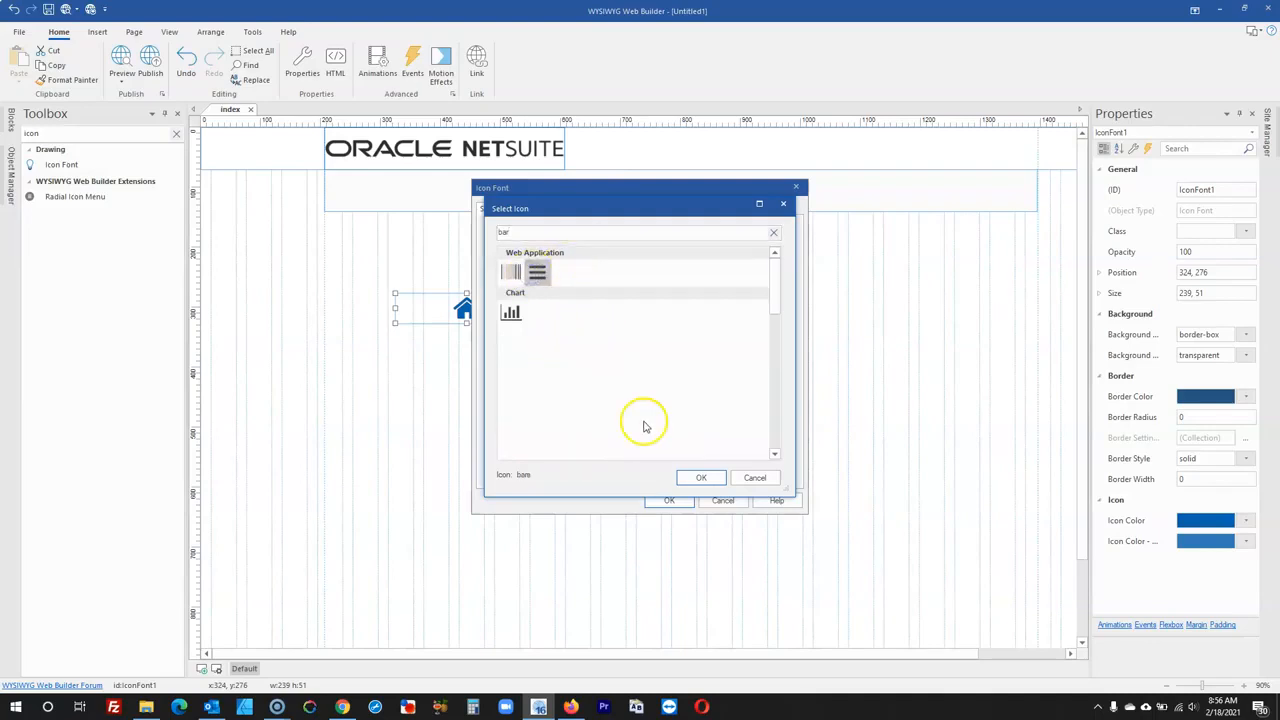
{"action": "left_click", "coordinate": [683, 474]}
{"action": "left_click", "coordinate": [667, 499]}
{"action": "left_click_drag", "start_coordinate": [539, 309], "coordinate": [868, 292]}
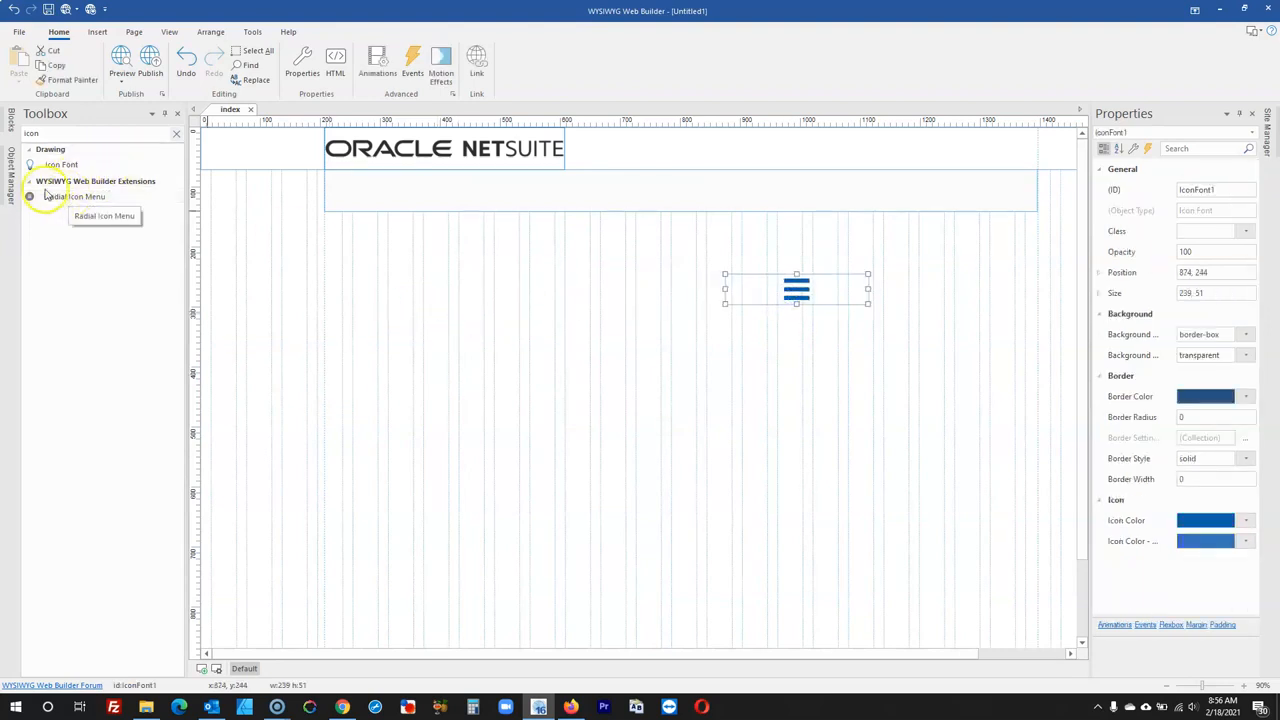
- Clear the Toolbox filter, browse the objects, and filter the list for men to find the menu objects
{"action": "left_click", "coordinate": [176, 135]}
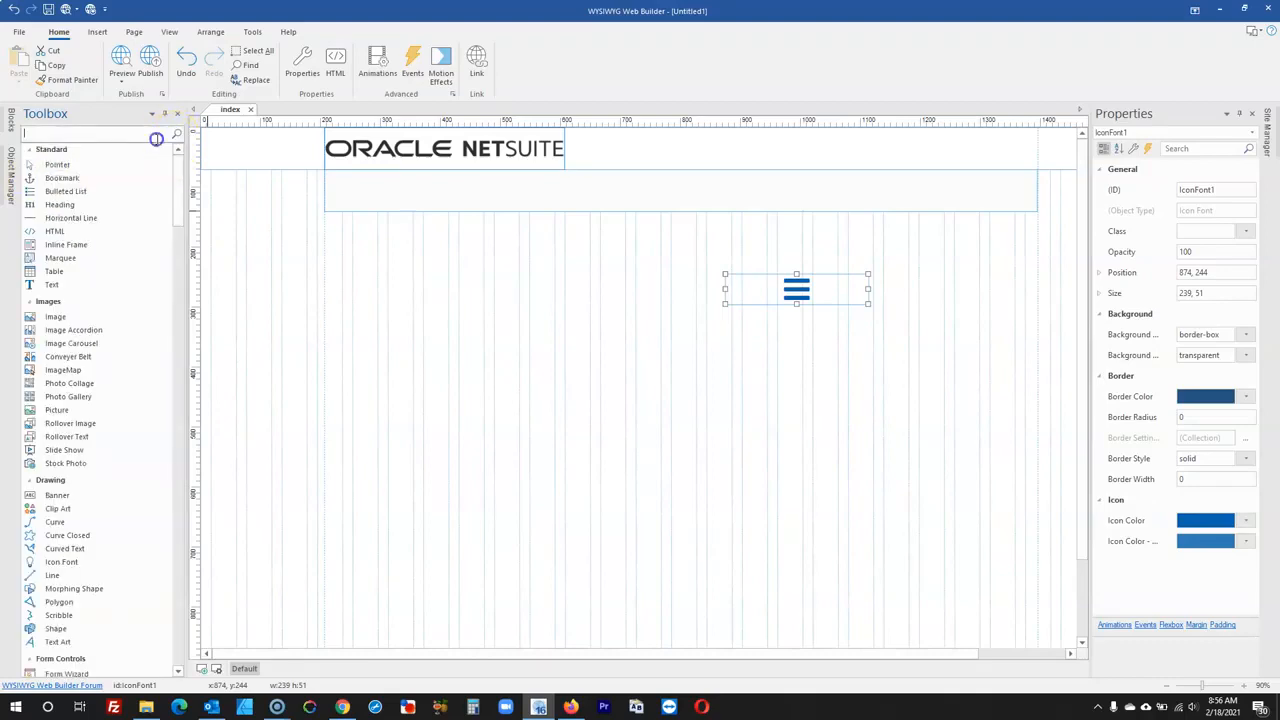
{"action": "scroll", "coordinate": [160, 244], "scroll_direction": "down", "scroll_amount": 6}
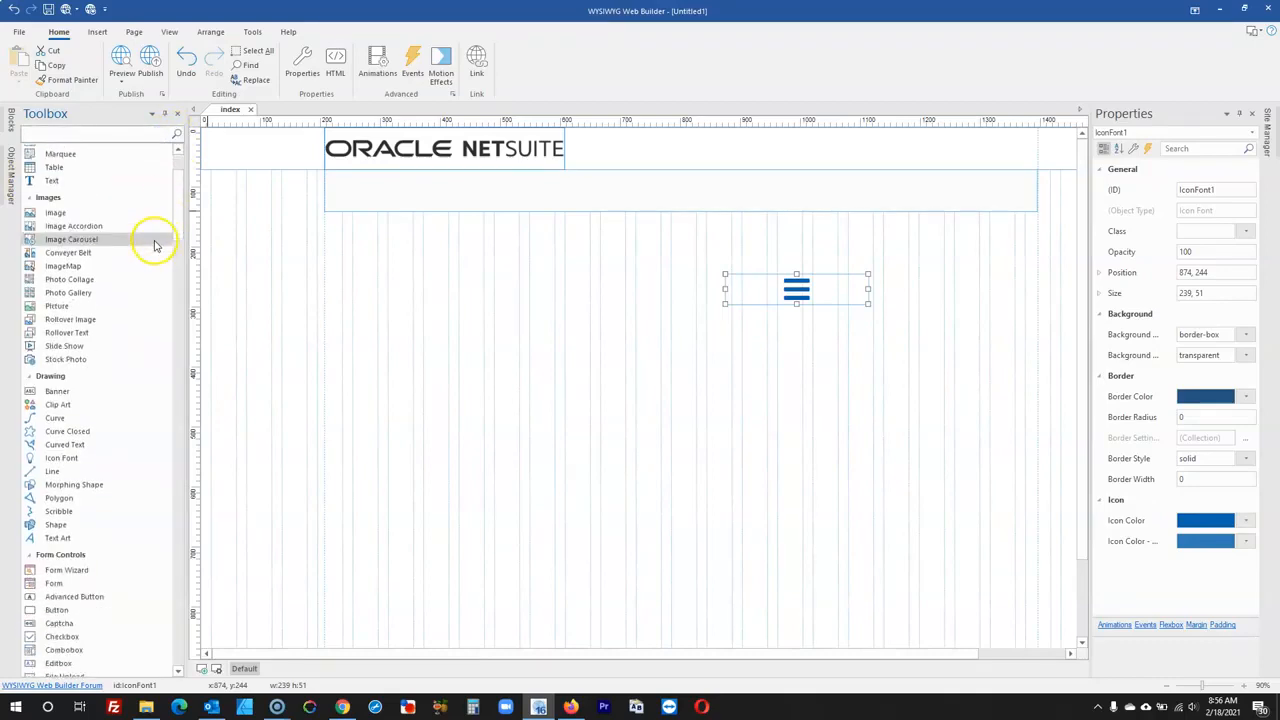
{"action": "scroll", "coordinate": [166, 220], "scroll_direction": "down", "scroll_amount": 2}
{"action": "left_click", "coordinate": [156, 133]}
{"action": "type", "text": "menu"}
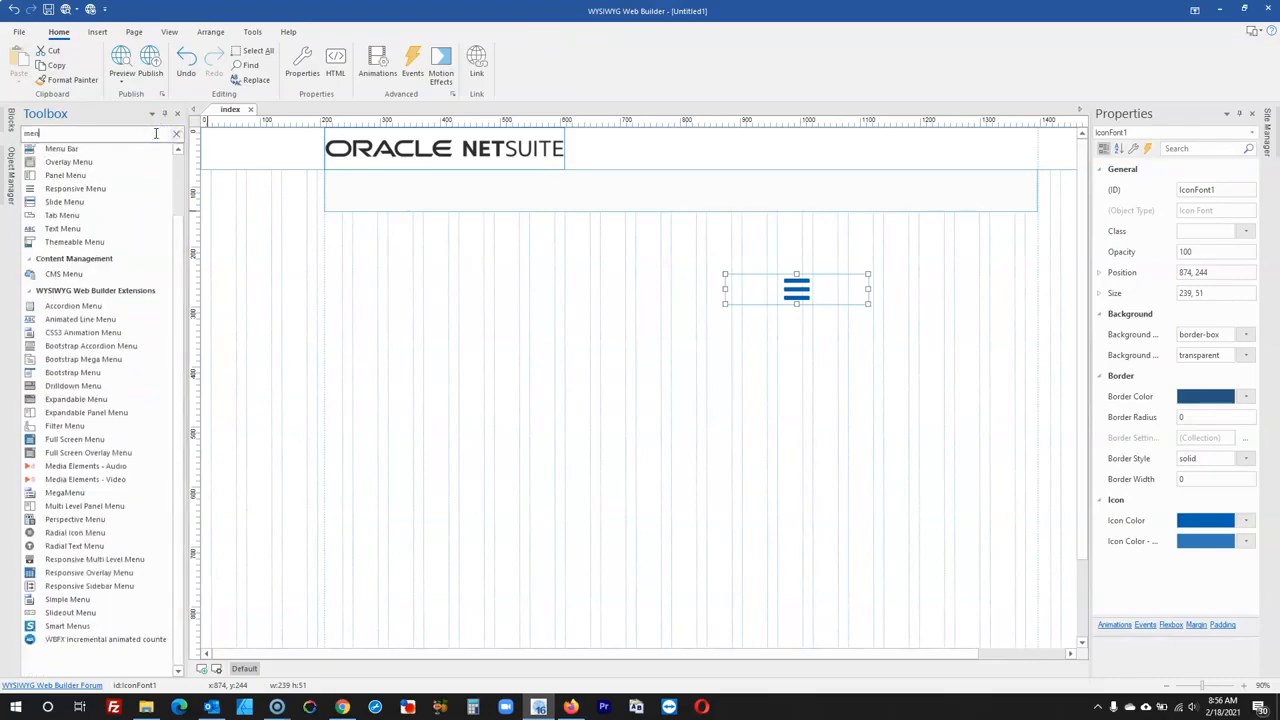
- Draw an Overlay Menu about 269 by 117 below the layers and review its menu items
{"action": "left_click", "coordinate": [133, 153]}
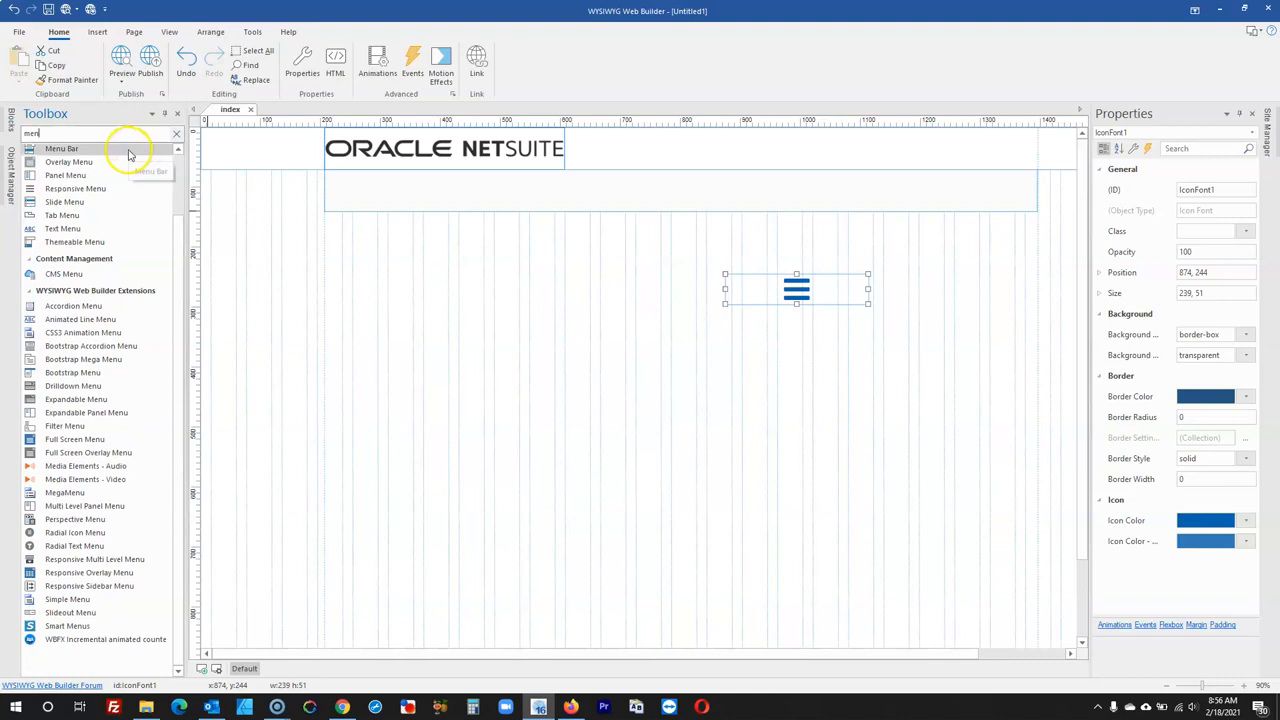
{"action": "left_click", "coordinate": [86, 161]}
{"action": "mouse_move", "coordinate": [292, 287]}
{"action": "left_mouse_down"}
{"action": "mouse_move", "coordinate": [443, 380]}
{"action": "mouse_move", "coordinate": [454, 356]}
{"action": "left_mouse_up"}
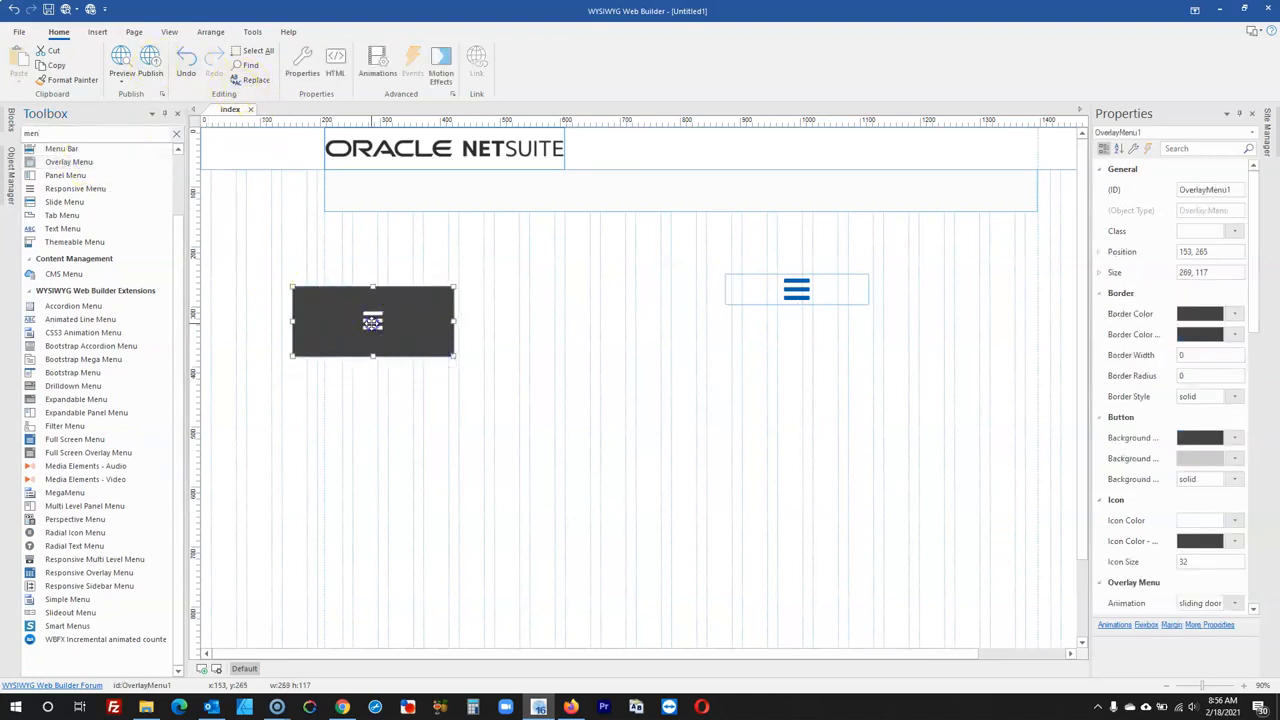
{"action": "double_click", "coordinate": [372, 322]}
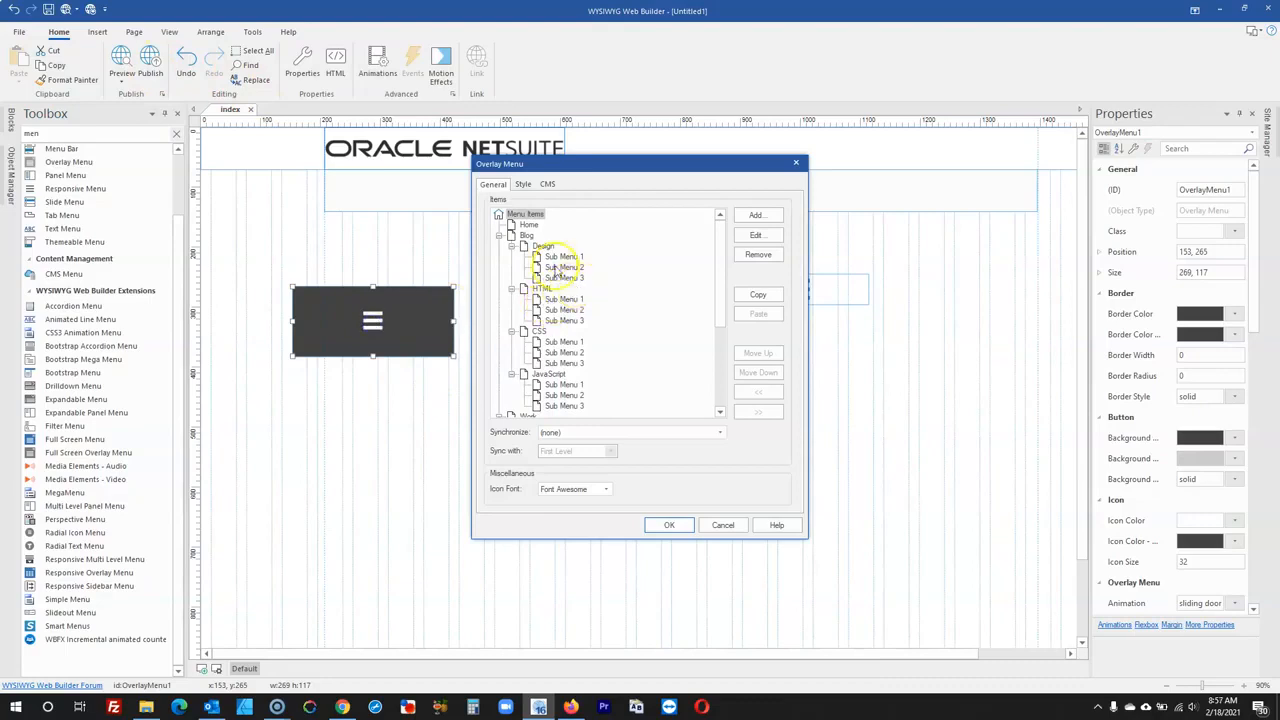
{"action": "left_click", "coordinate": [685, 530]}
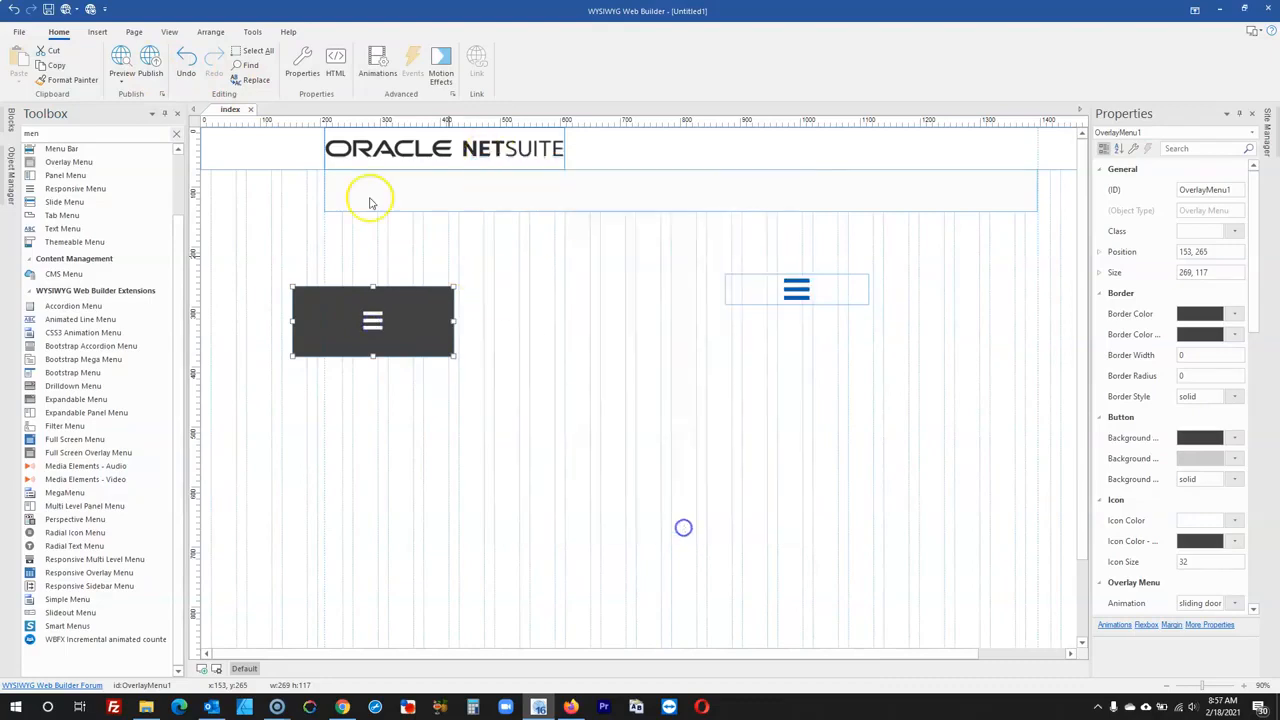
- Preview the page in Firefox, try opening and closing the overlay menu, and return to the page design
{"action": "left_click", "coordinate": [119, 51]}
{"action": "left_click", "coordinate": [166, 282]}
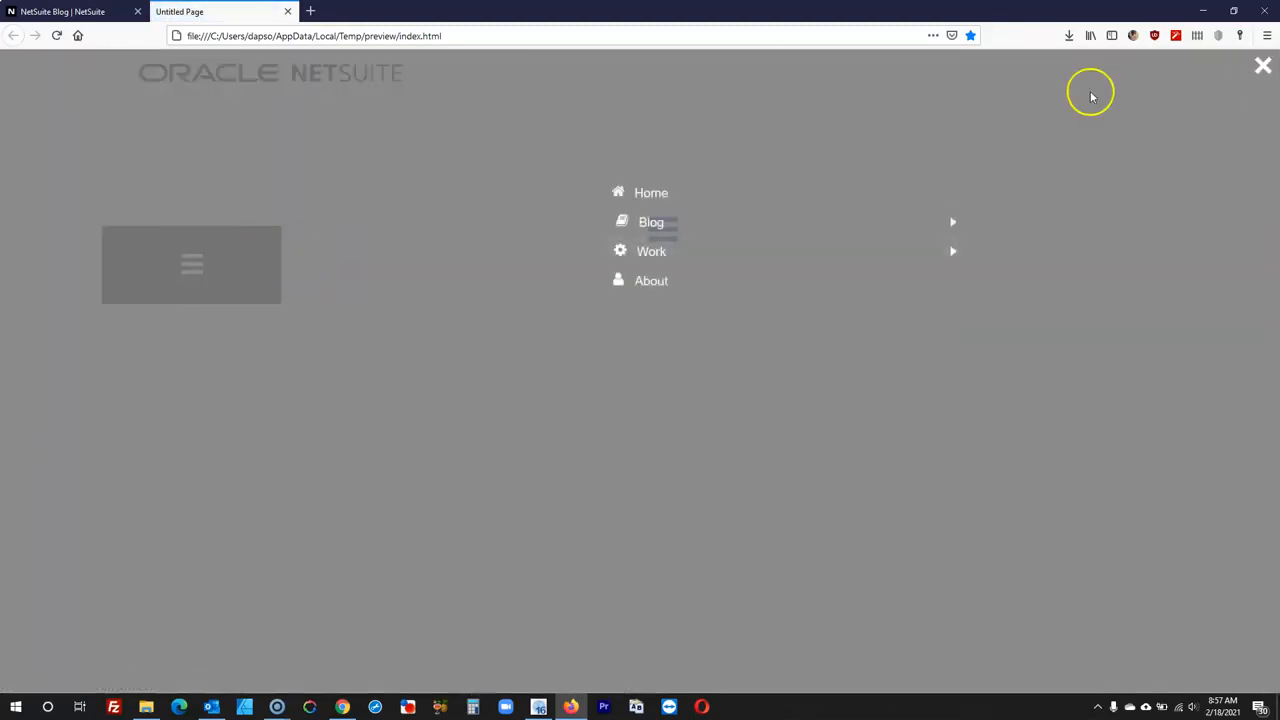
{"action": "left_click", "coordinate": [1258, 67]}
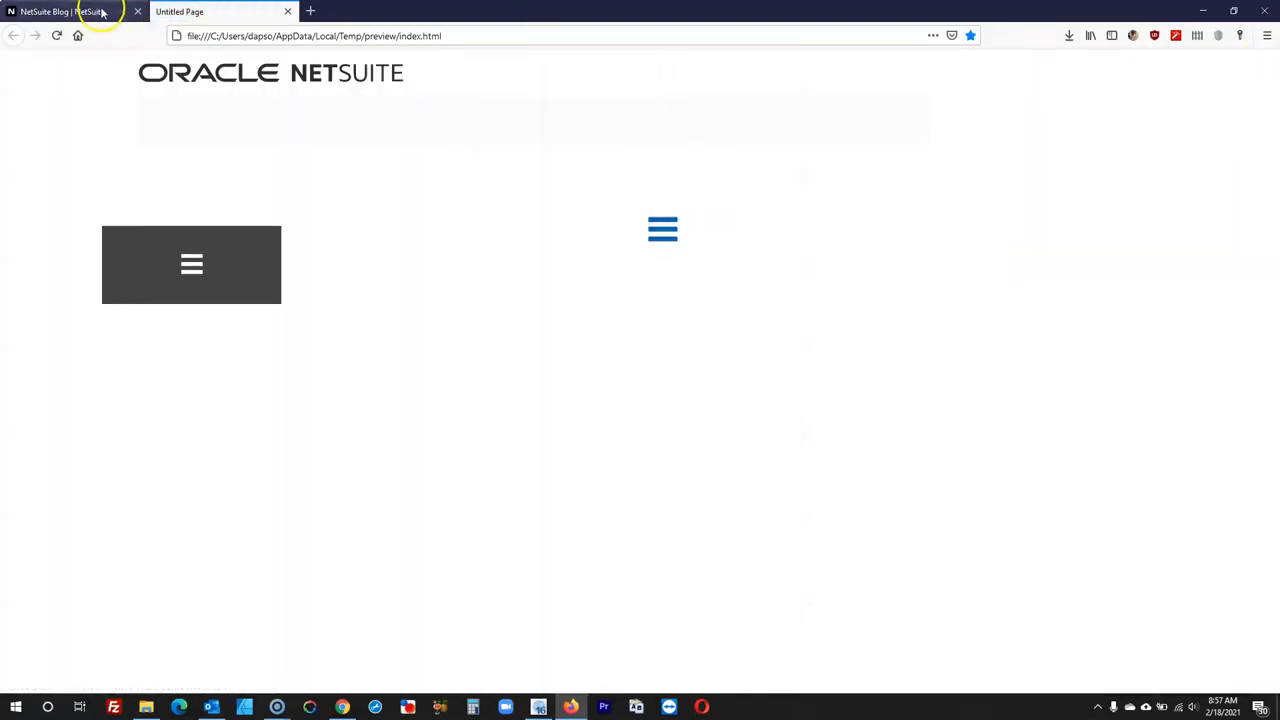
{"action": "left_click", "coordinate": [1203, 10]}
- Review the Overlay Menu's style and CMS settings without changing them, and delete the menu from the page
{"action": "double_click", "coordinate": [432, 313]}
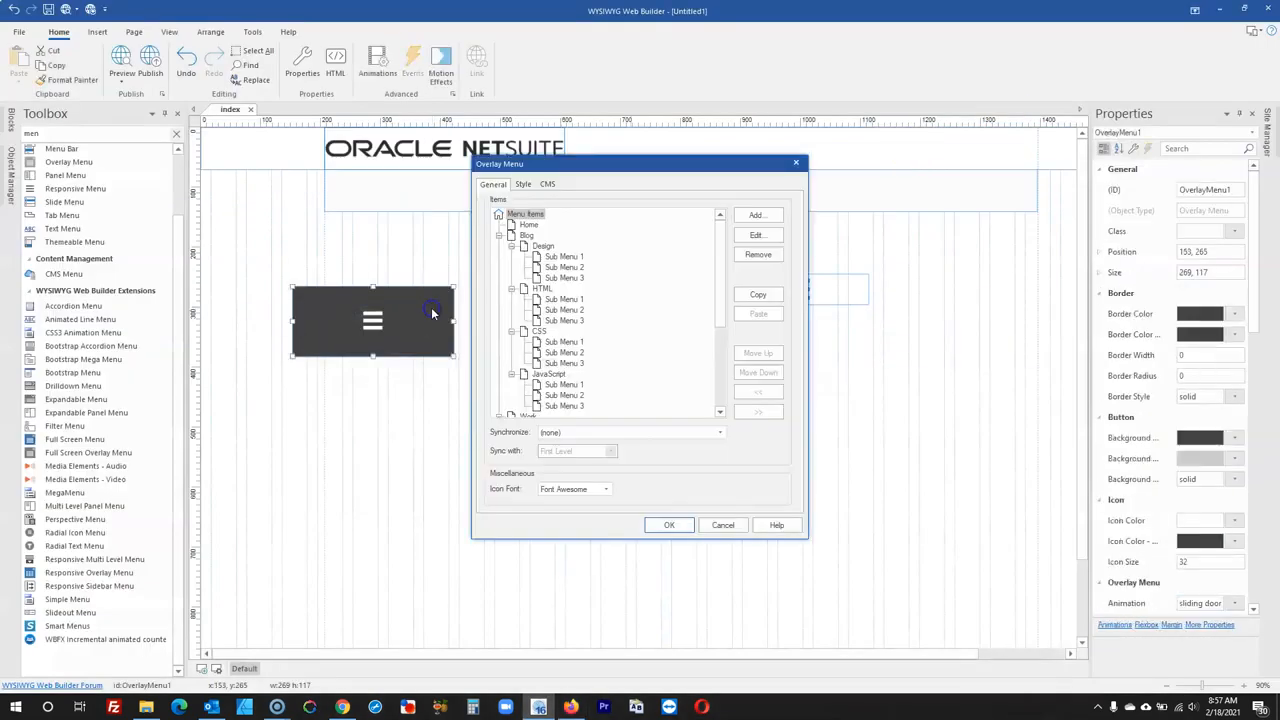
{"action": "left_click", "coordinate": [523, 184]}
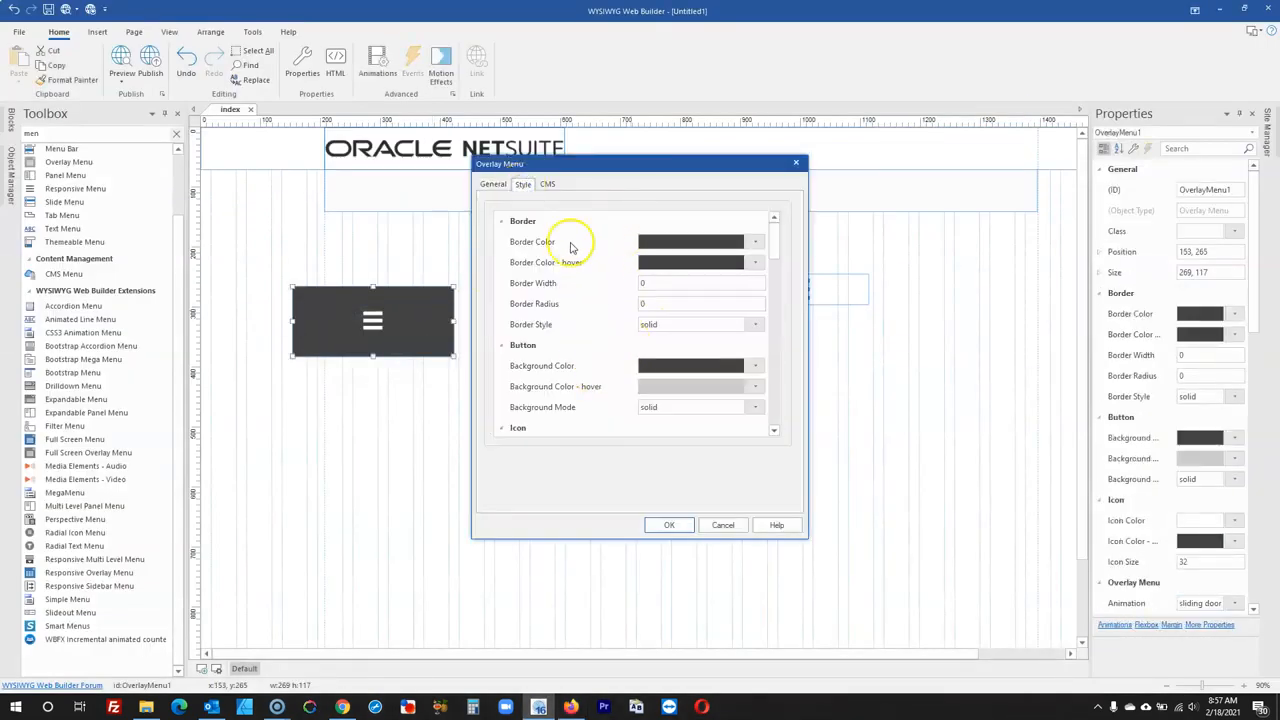
{"action": "left_click", "coordinate": [545, 185]}
{"action": "left_click", "coordinate": [493, 185]}
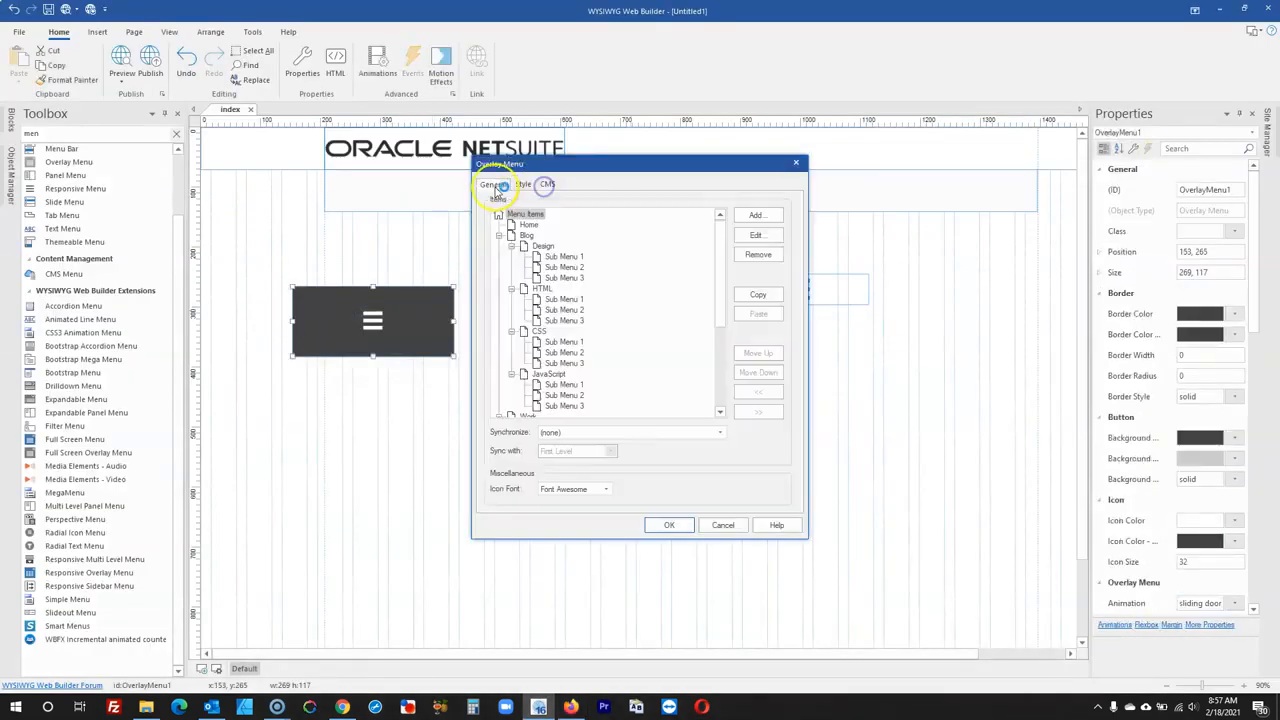
{"action": "left_click", "coordinate": [730, 524]}
{"action": "left_click", "coordinate": [437, 318]}
{"action": "key", "text": "Delete"}
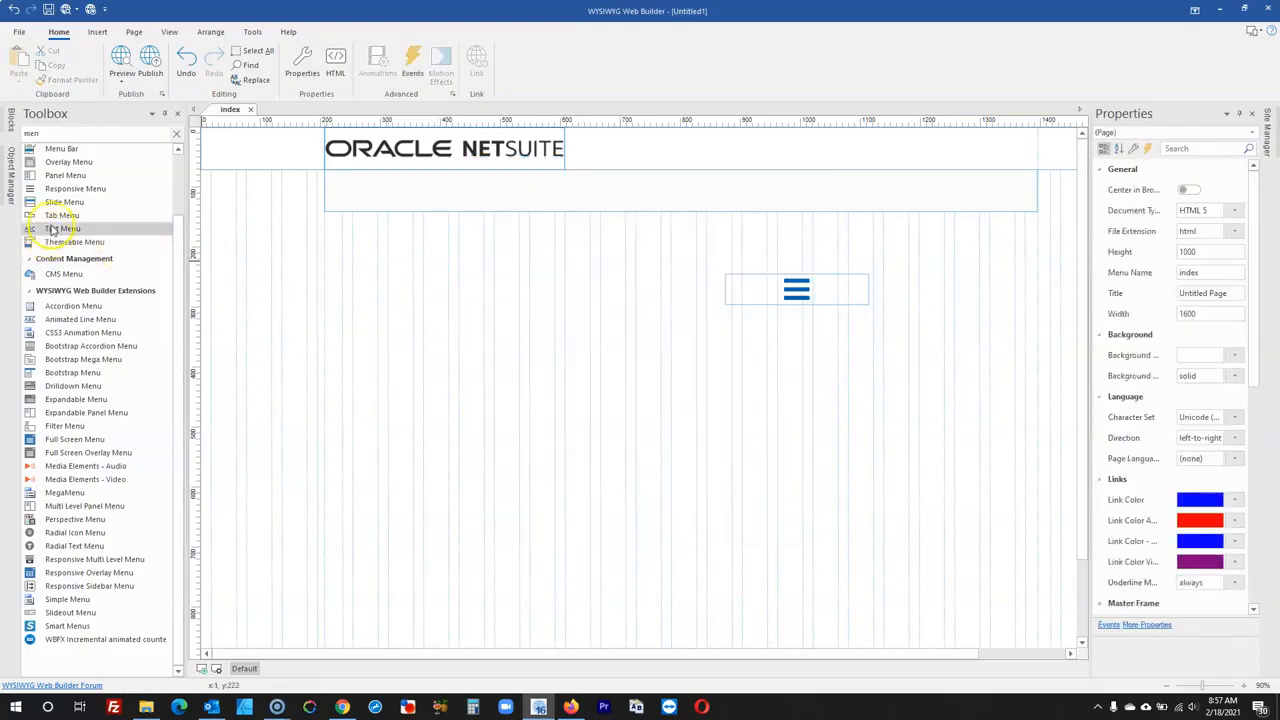
- Draw a Panel Menu about 94 by 78 below the layers and look through the other menu types
{"action": "left_click", "coordinate": [77, 190]}
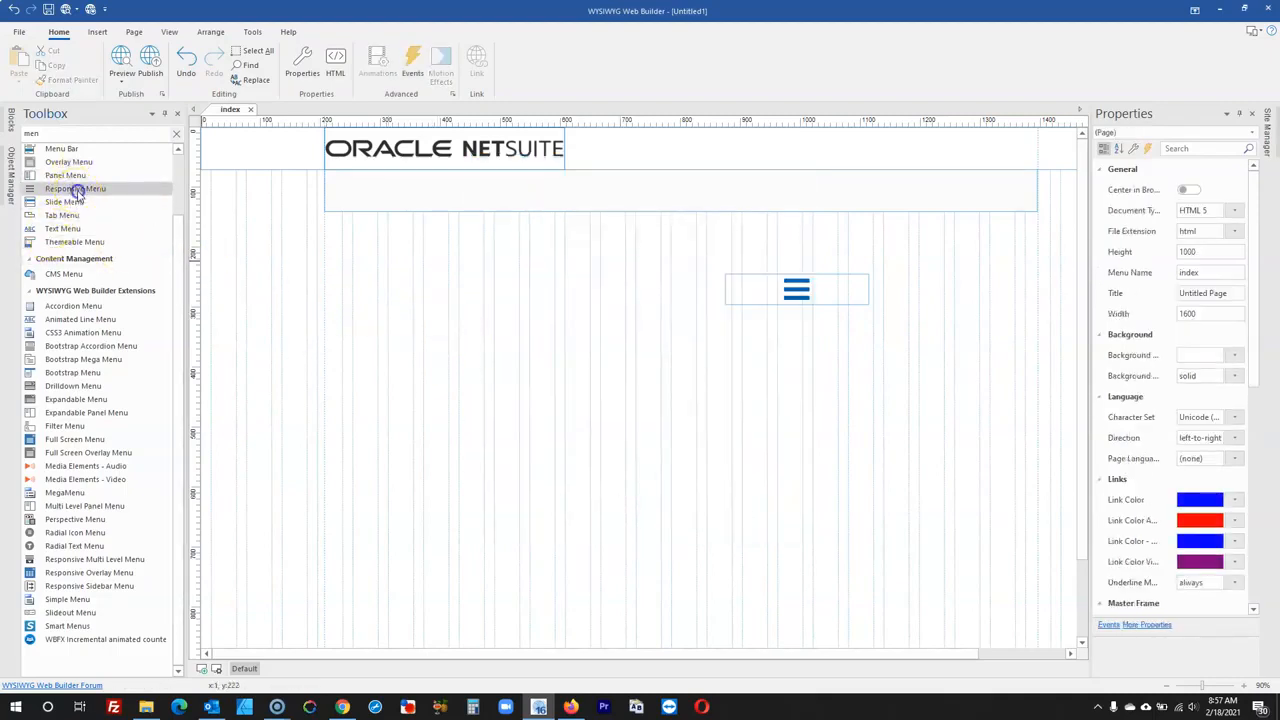
{"action": "left_click", "coordinate": [72, 177]}
{"action": "left_click_drag", "start_coordinate": [488, 315], "coordinate": [540, 359]}
{"action": "left_click", "coordinate": [572, 353]}
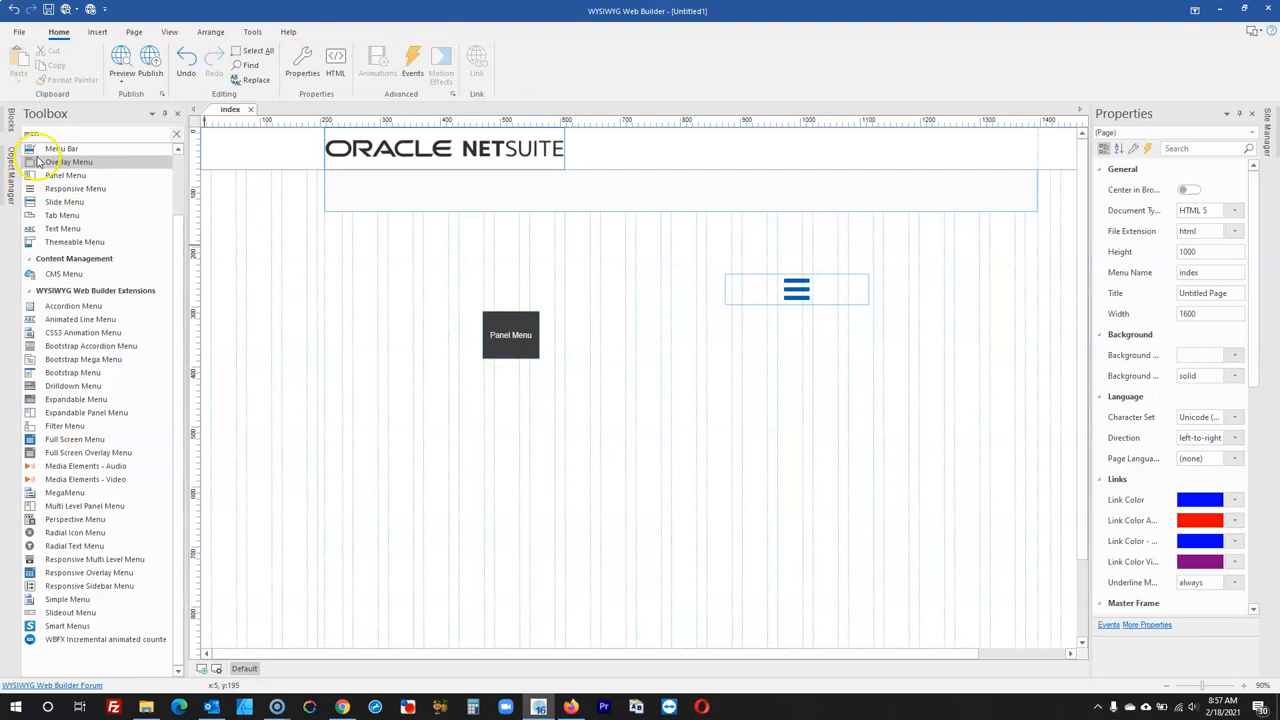
{"action": "left_click", "coordinate": [55, 206]}
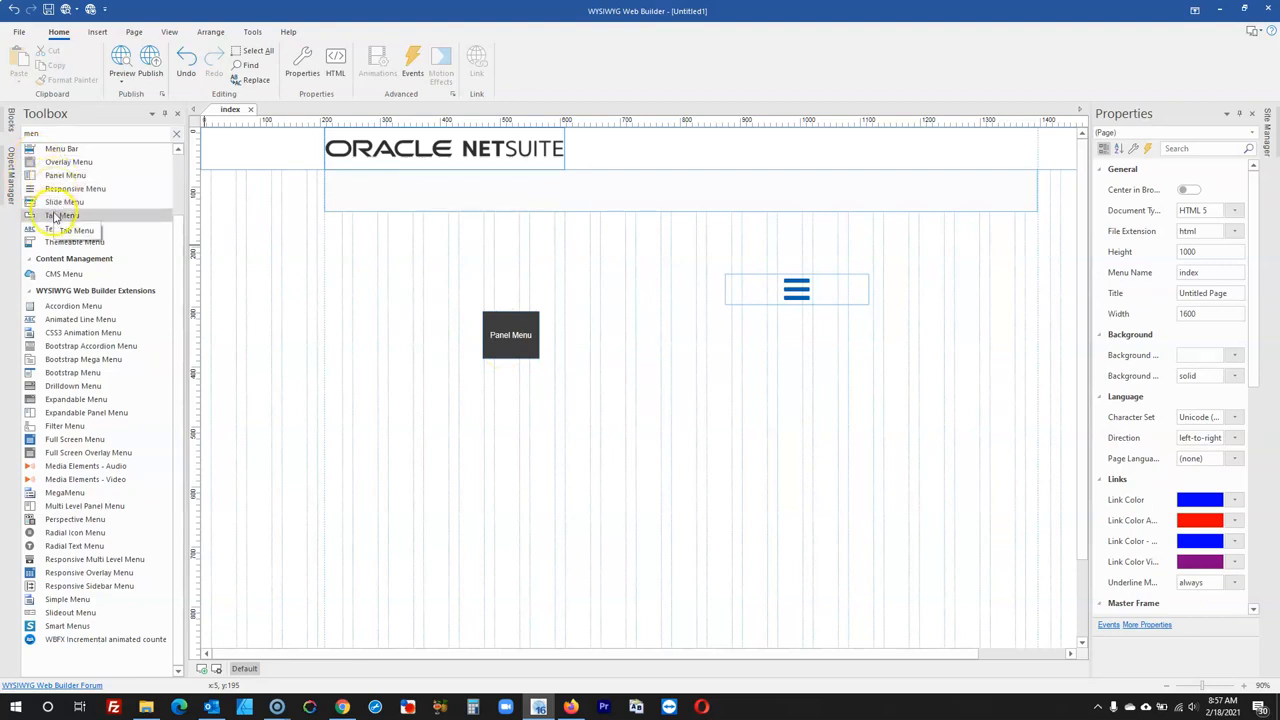
{"action": "left_click", "coordinate": [77, 320]}
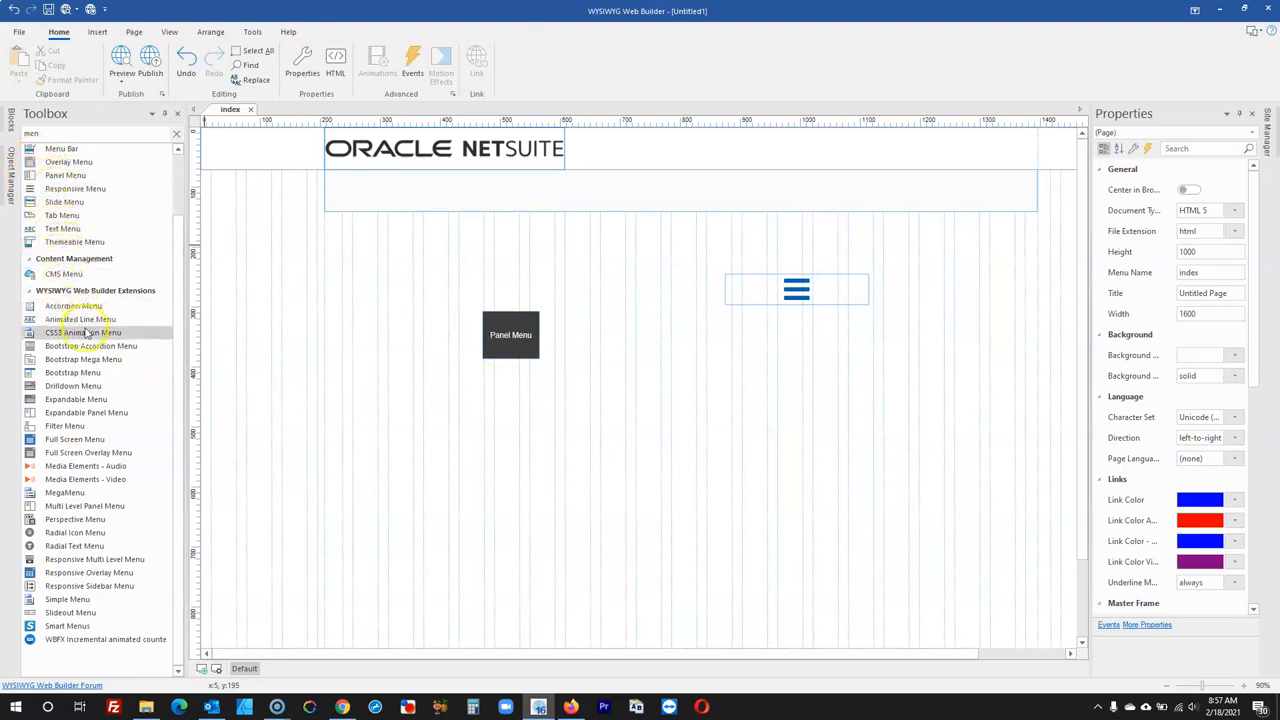
- Open the icon font picker for the Panel Menu's button image
{"action": "double_click", "coordinate": [528, 346]}
{"action": "left_click", "coordinate": [528, 172]}
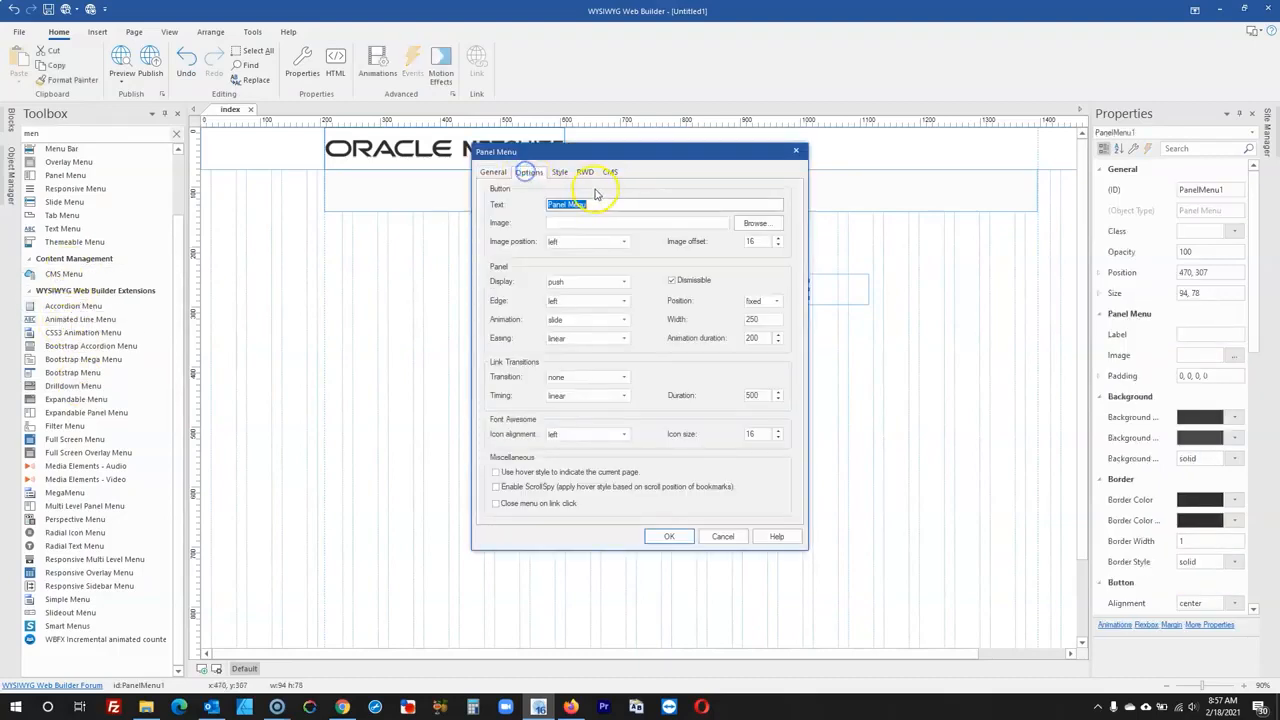
{"action": "left_click", "coordinate": [755, 223]}
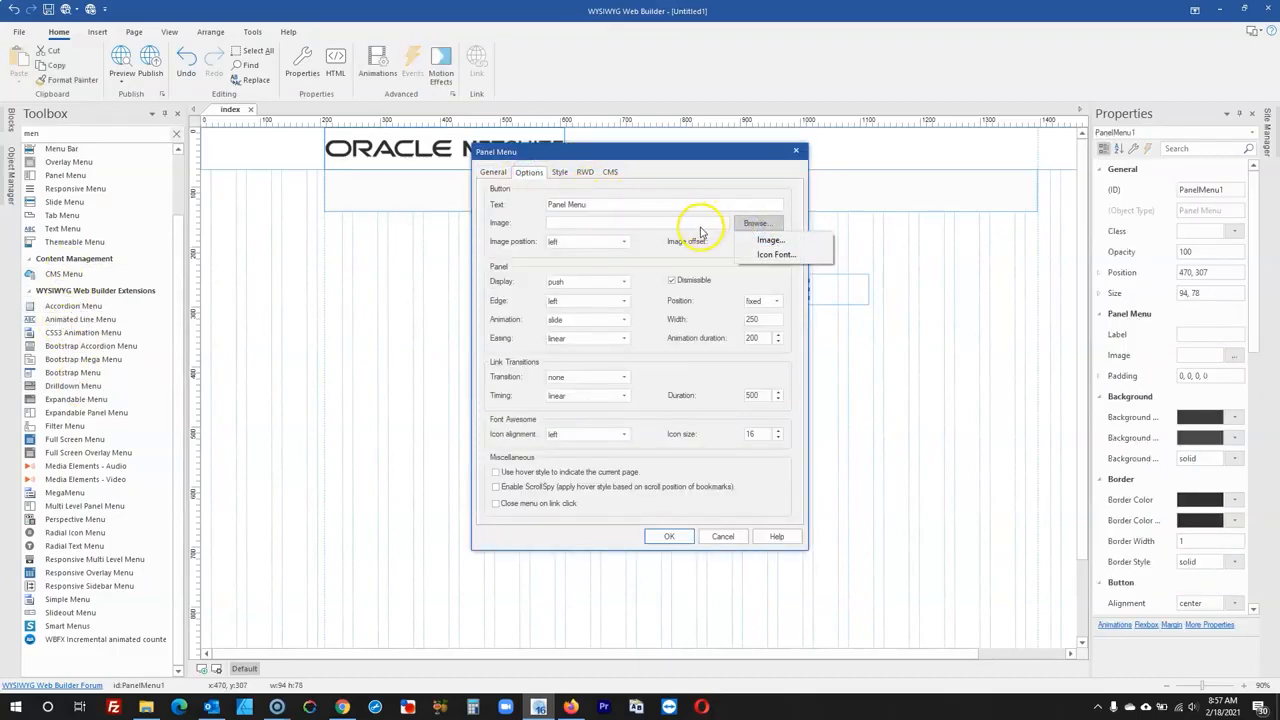
{"action": "left_click", "coordinate": [775, 254]}
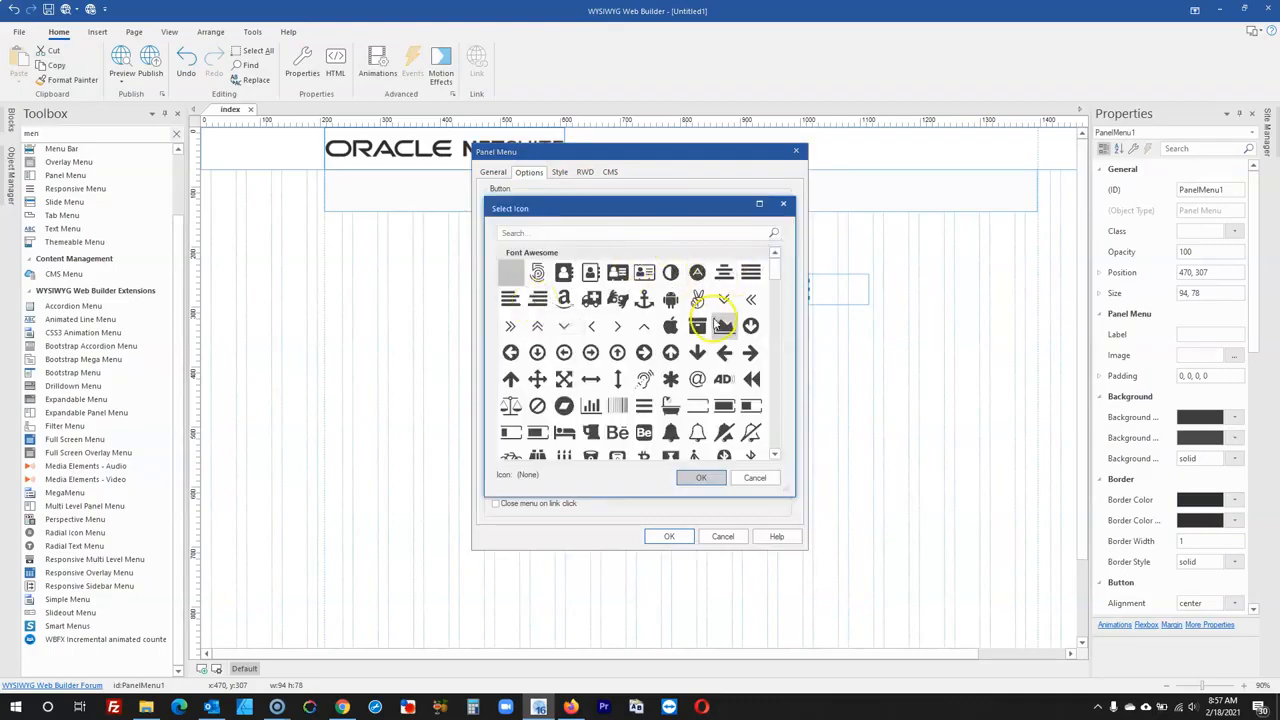
- Switch to Firefox to check the menu icon on the NetSuite Blog page, and return to the icon picker
{"action": "left_click", "coordinate": [572, 706]}
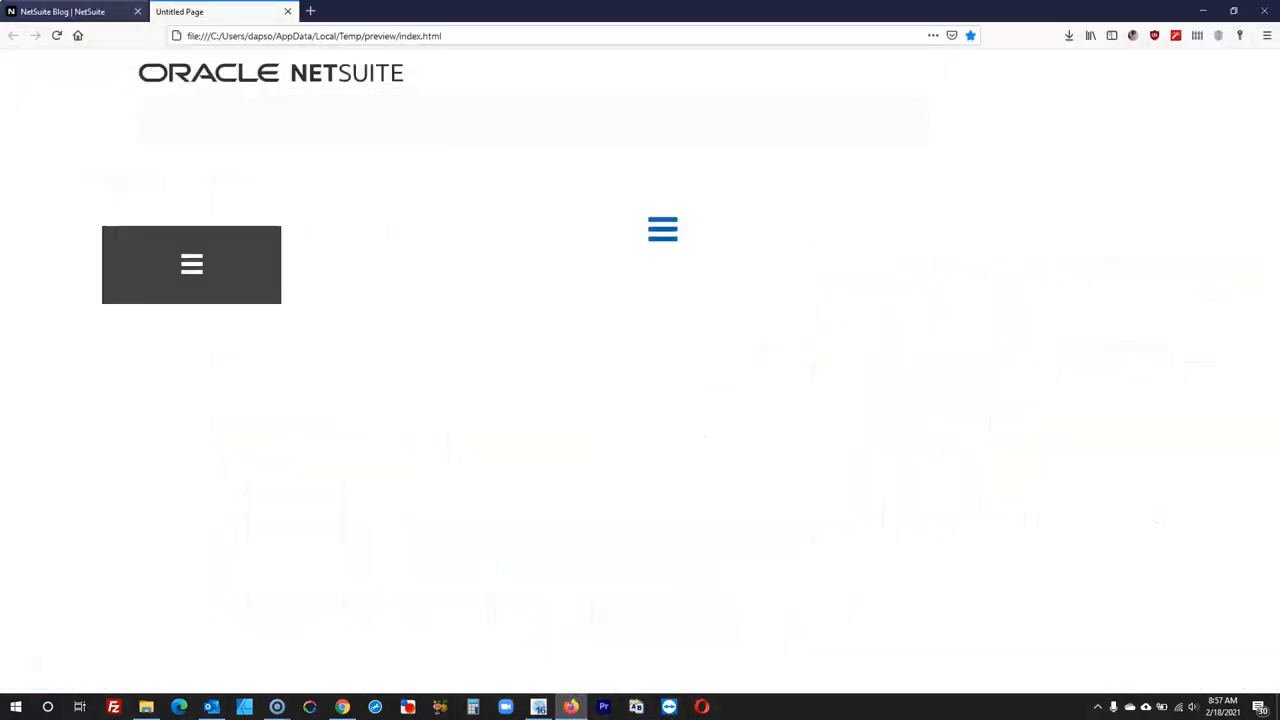
{"action": "left_click", "coordinate": [80, 12]}
{"action": "left_click", "coordinate": [1200, 11]}
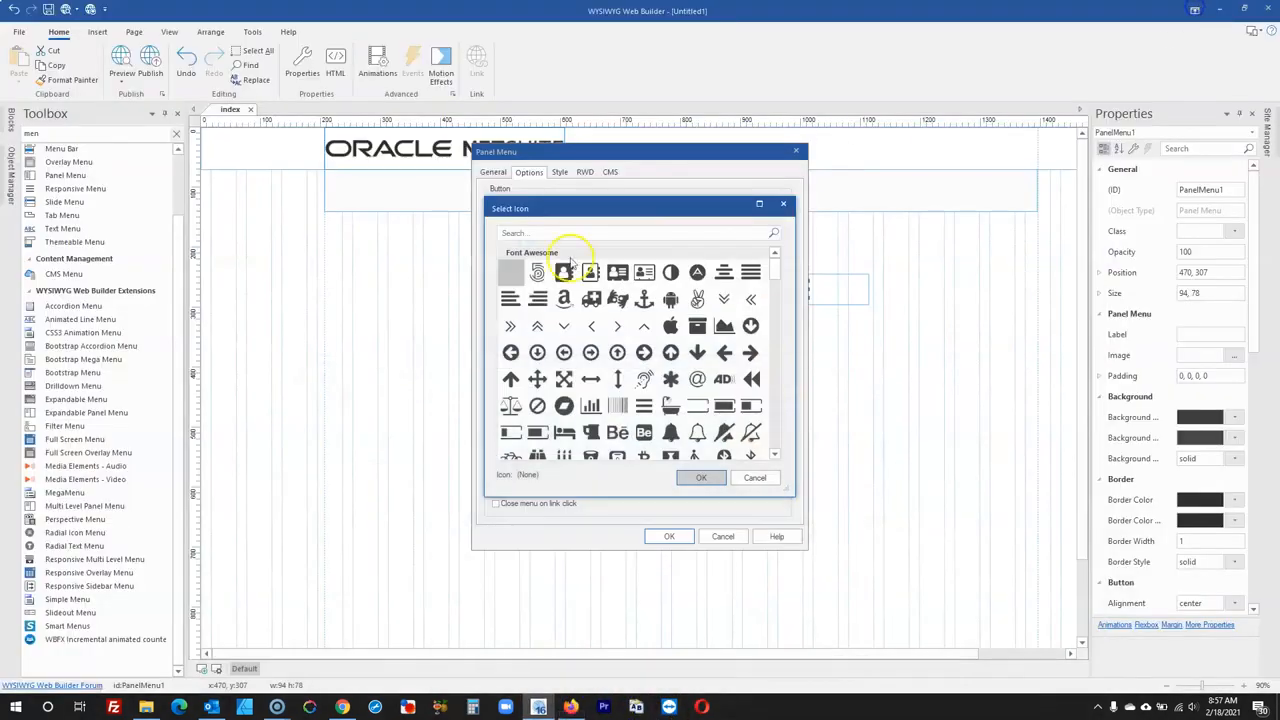
- Search the icons for "ali", try the align-left and align-right icons, and clear the search
{"action": "left_click", "coordinate": [586, 229]}
{"action": "type", "text": "all"}
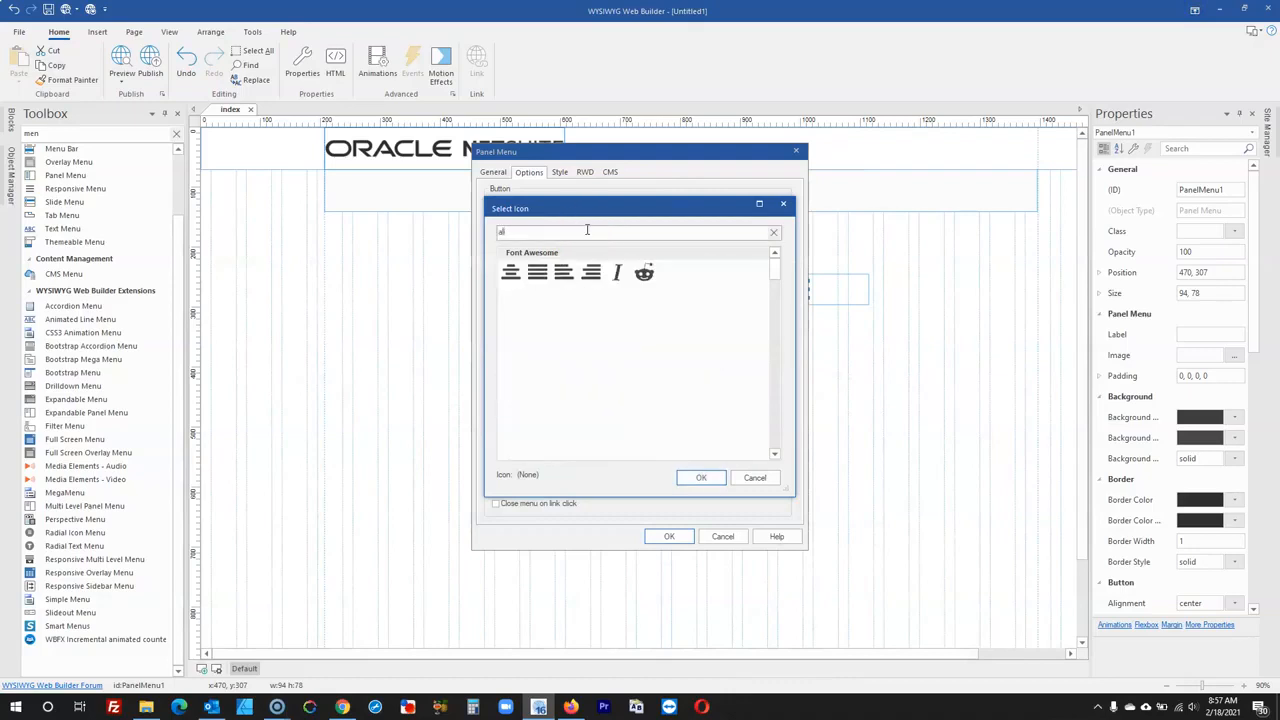
{"action": "left_click", "coordinate": [590, 275]}
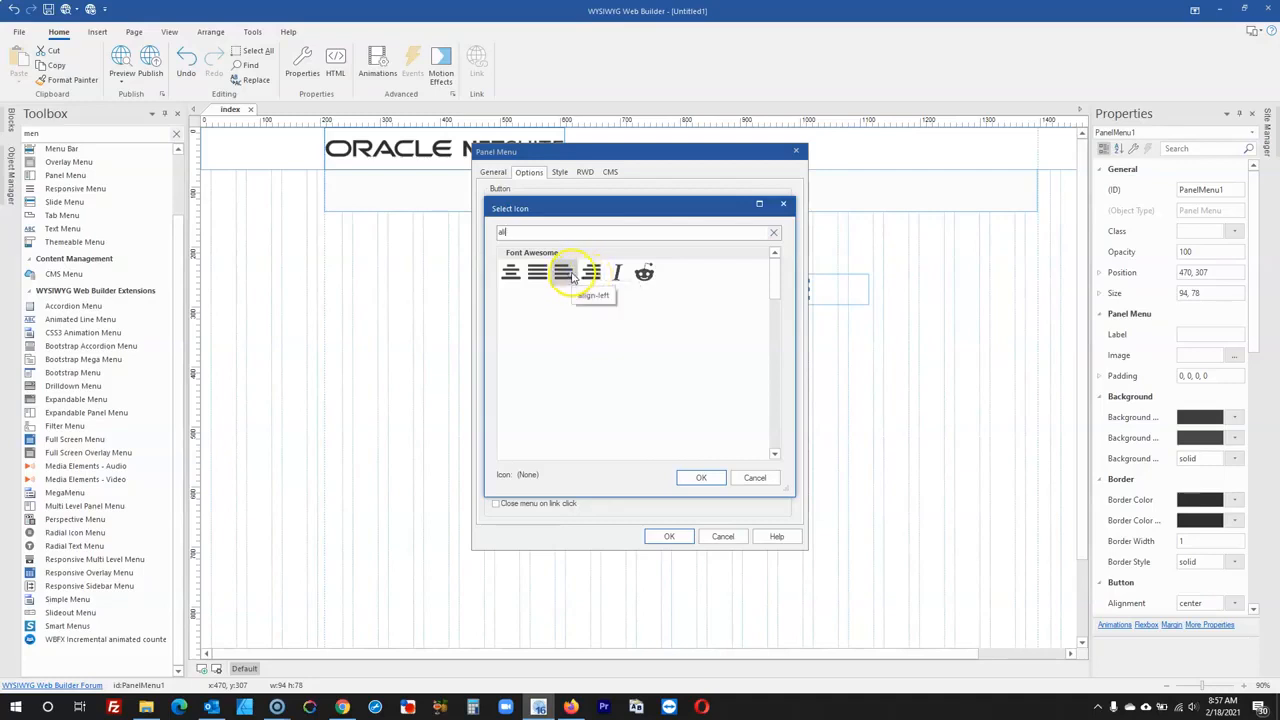
{"action": "left_click", "coordinate": [571, 278]}
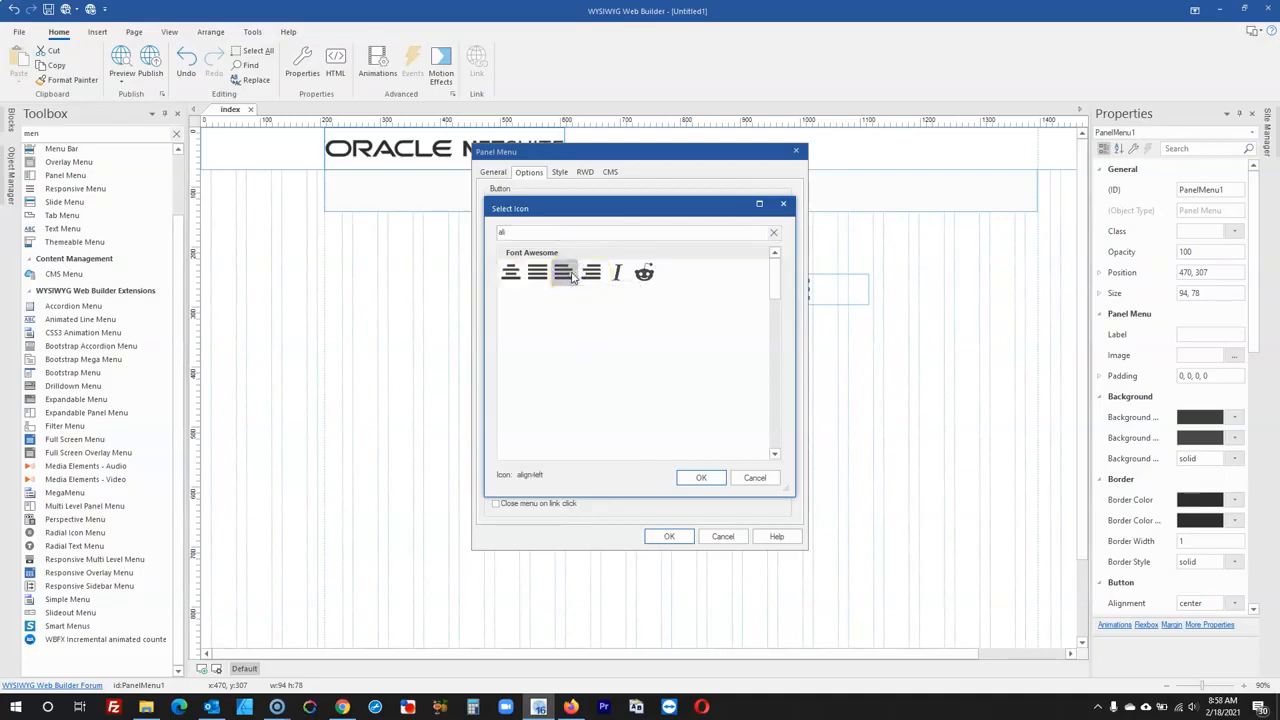
{"action": "left_click", "coordinate": [588, 280]}
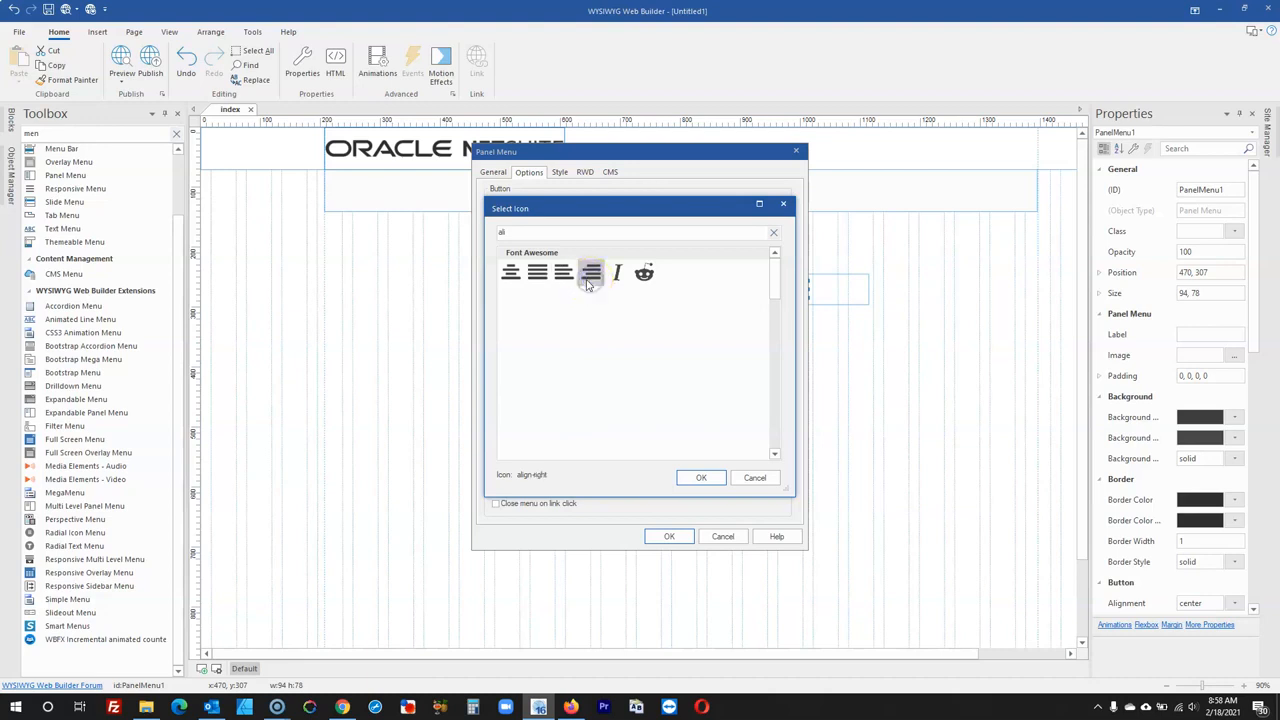
{"action": "left_click_drag", "start_coordinate": [530, 232], "coordinate": [495, 226]}
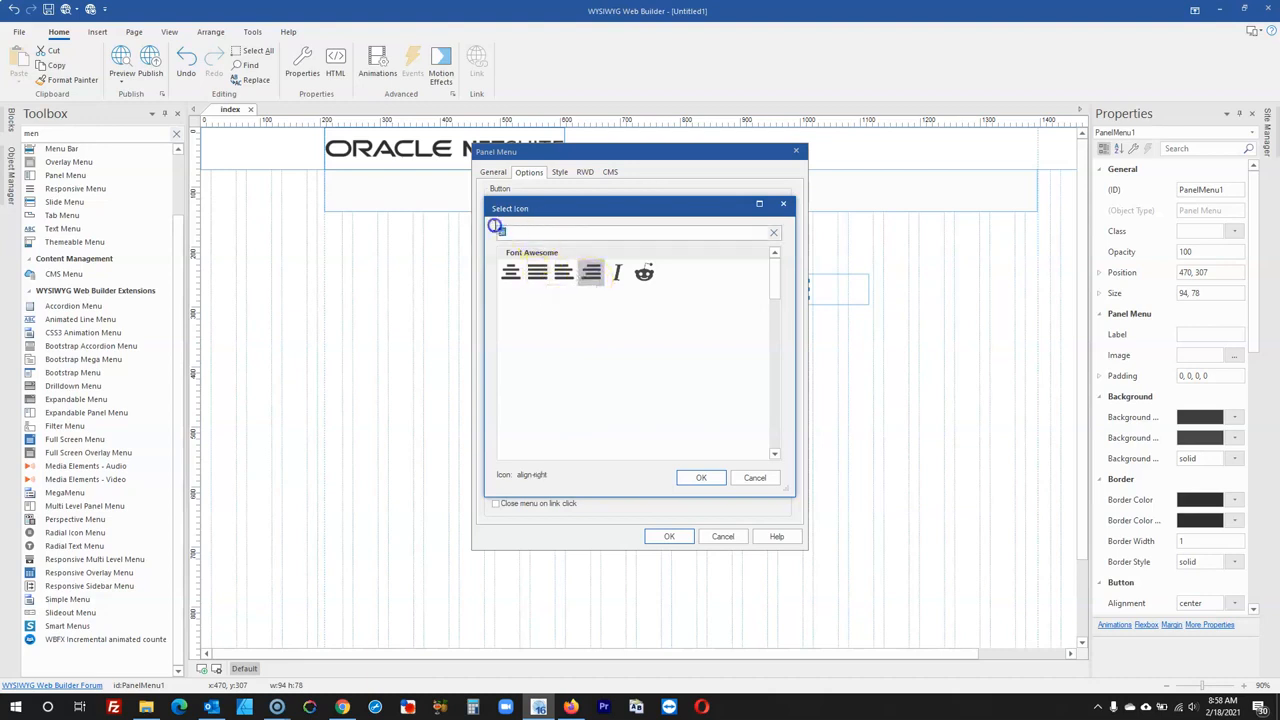
{"action": "key", "text": "BackSpace"}
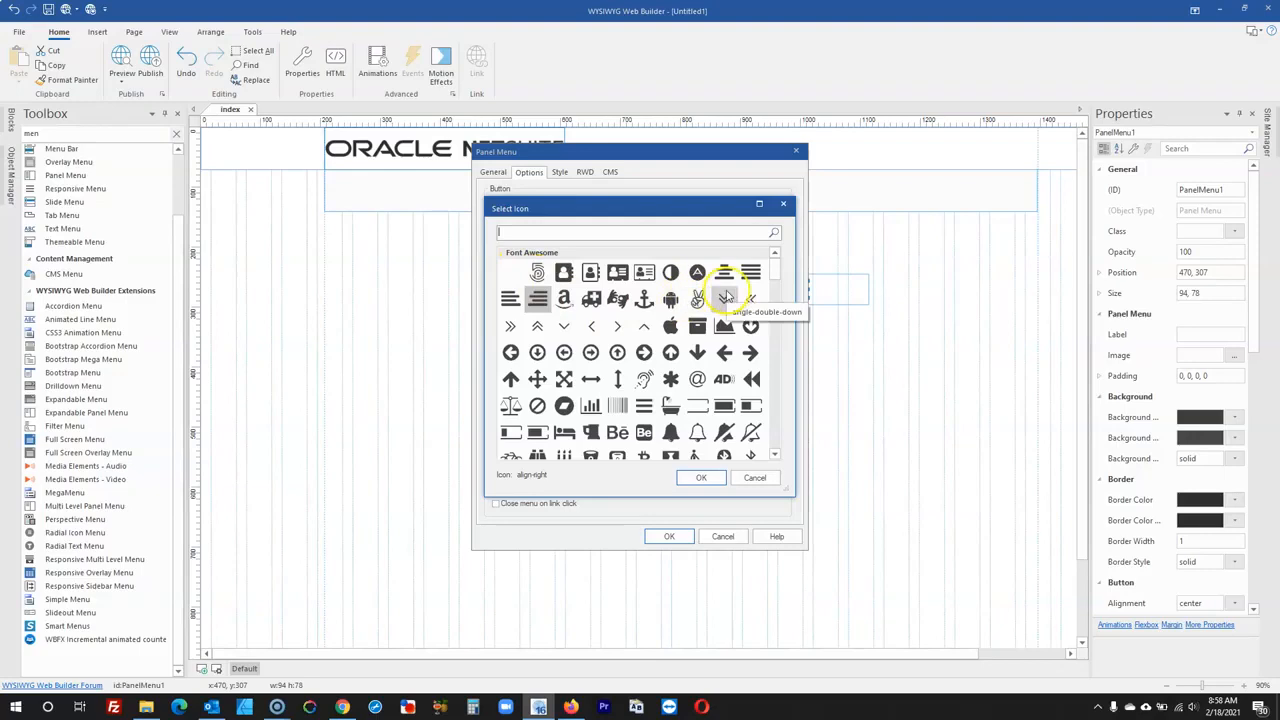
{"action": "scroll", "coordinate": [670, 420], "scroll_direction": "down", "scroll_amount": 1}
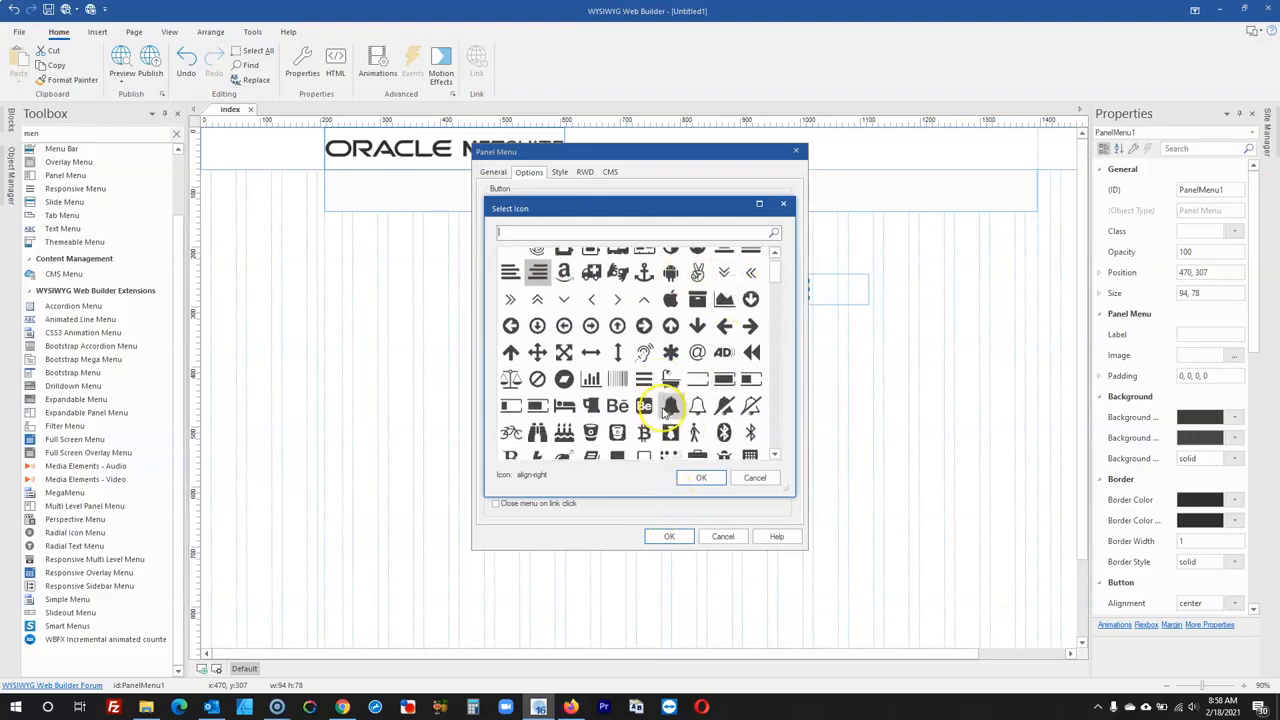
- Search the icons for "bar" and apply the Font Awesome bars icon as the Panel Menu's button image
{"action": "type", "text": "b"}
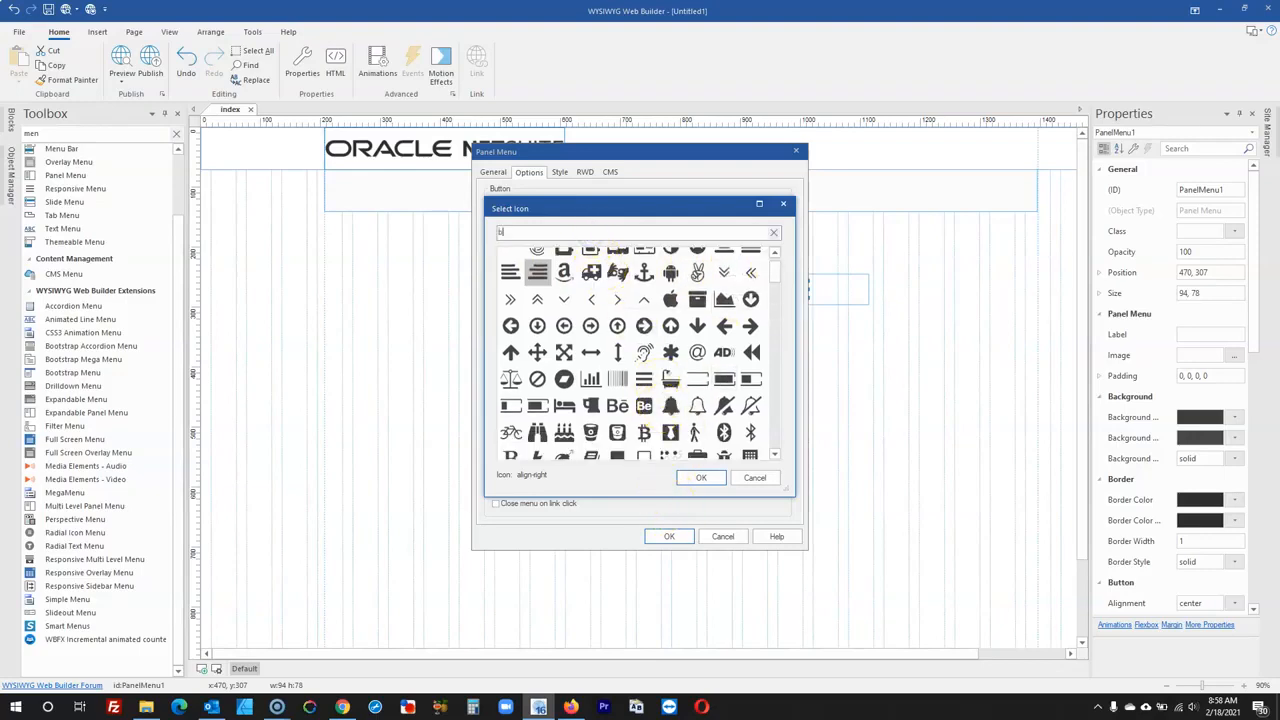
{"action": "type", "text": "ar"}
{"action": "left_click", "coordinate": [566, 272]}
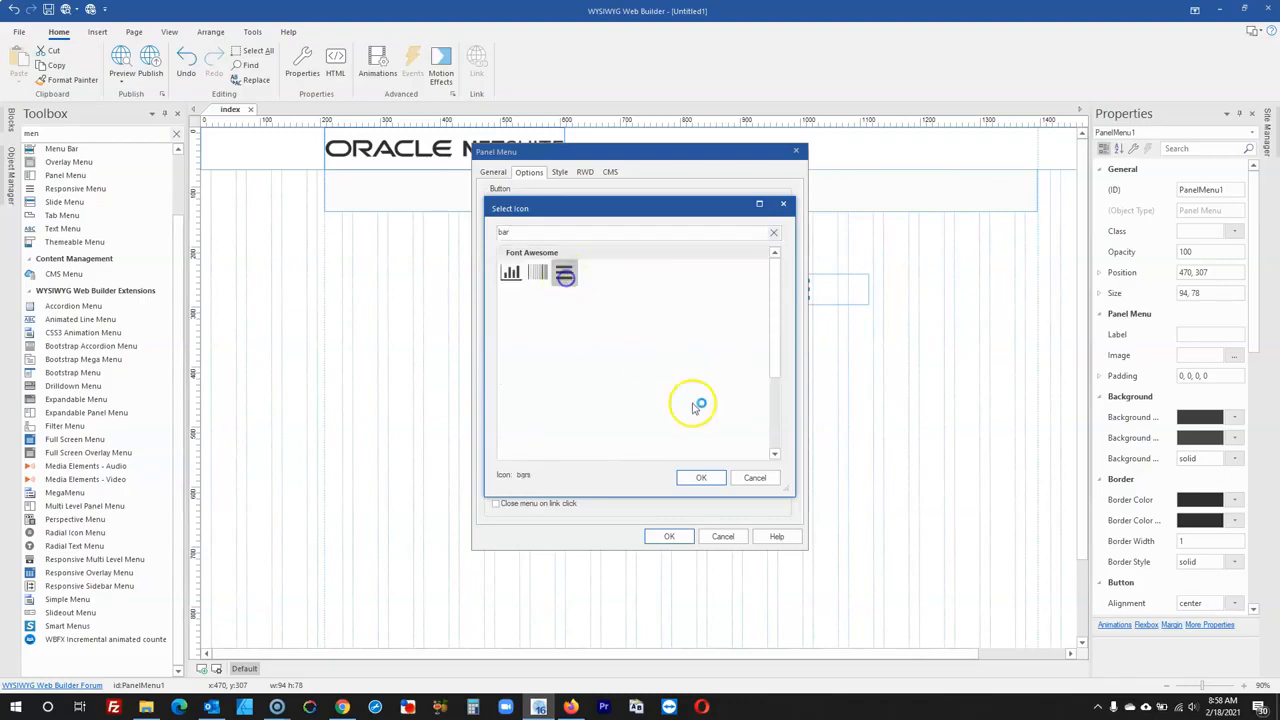
{"action": "left_click", "coordinate": [712, 479]}
{"action": "left_click", "coordinate": [686, 535]}
- Remove the "Panel Menu" text from the menu's button
{"action": "double_click", "coordinate": [529, 337]}
{"action": "left_click", "coordinate": [529, 172]}
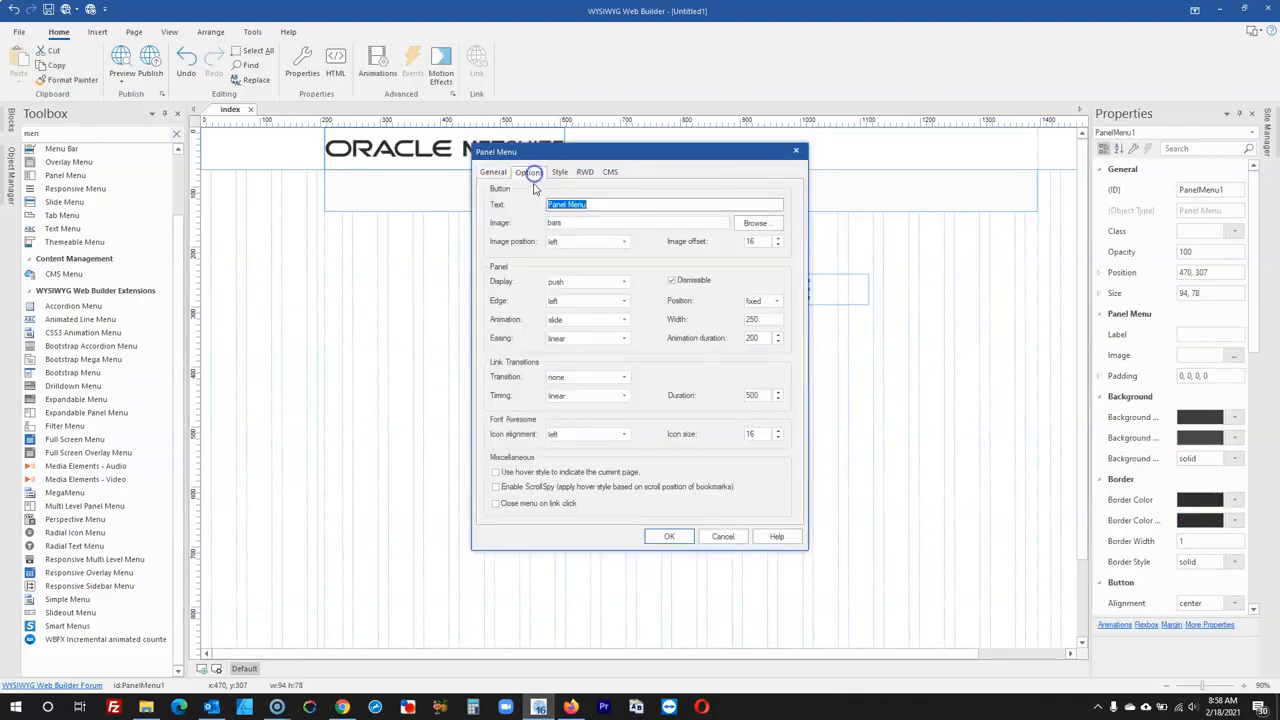
{"action": "key", "text": "Delete"}
{"action": "left_click", "coordinate": [669, 536]}
{"action": "left_click", "coordinate": [640, 430]}
- Set the Panel Menu's image position to right and icon size to 20, and enable the hover style for the current page
{"action": "double_click", "coordinate": [524, 348]}
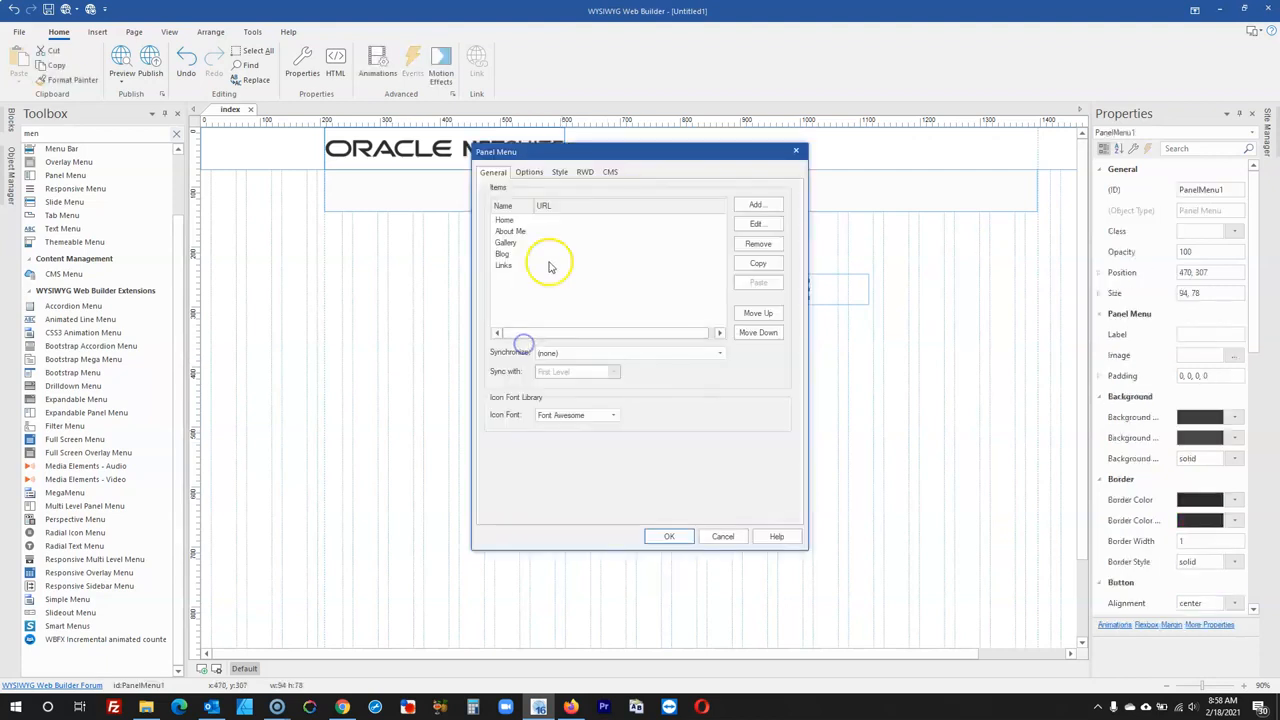
{"action": "left_click", "coordinate": [540, 173]}
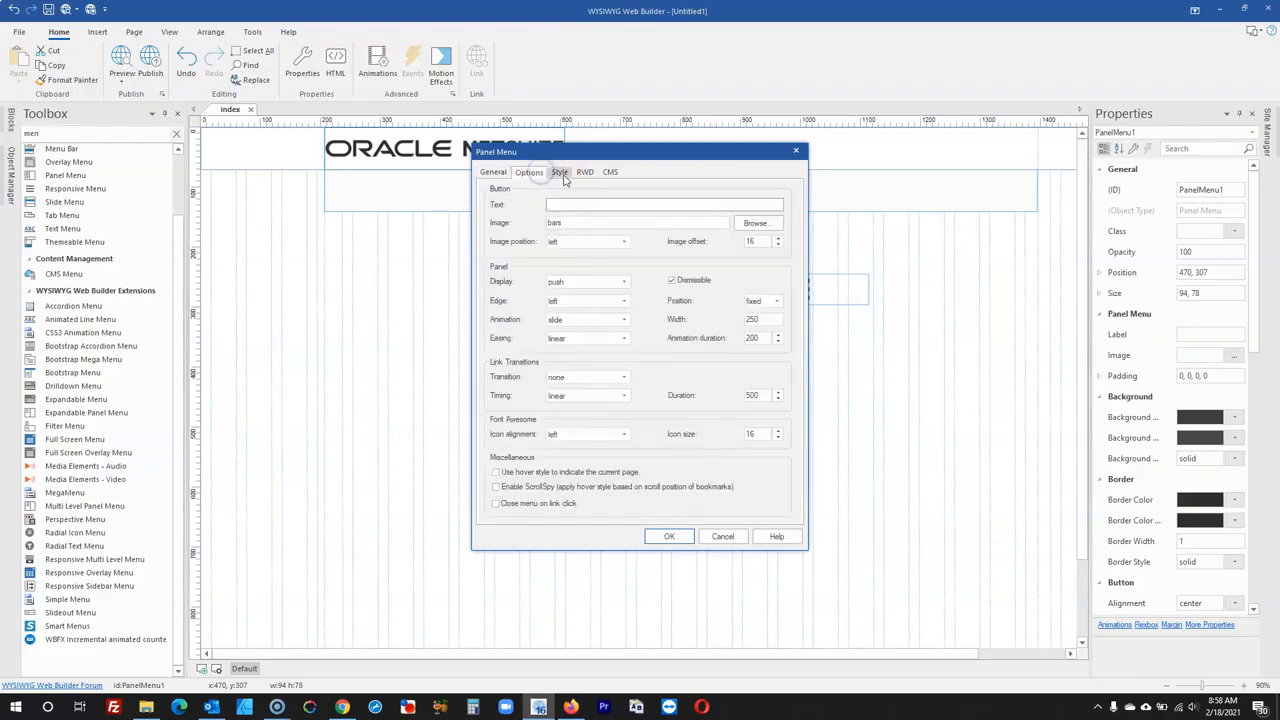
{"action": "left_click", "coordinate": [558, 242]}
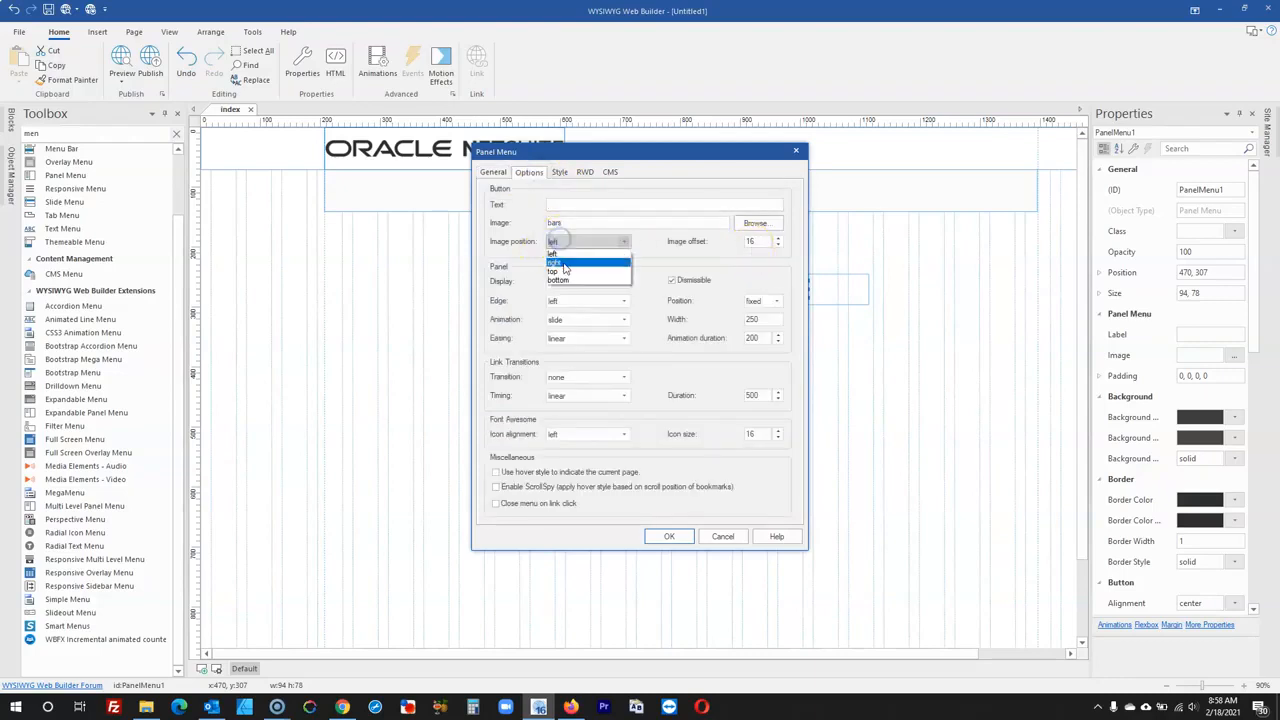
{"action": "left_click", "coordinate": [563, 263]}
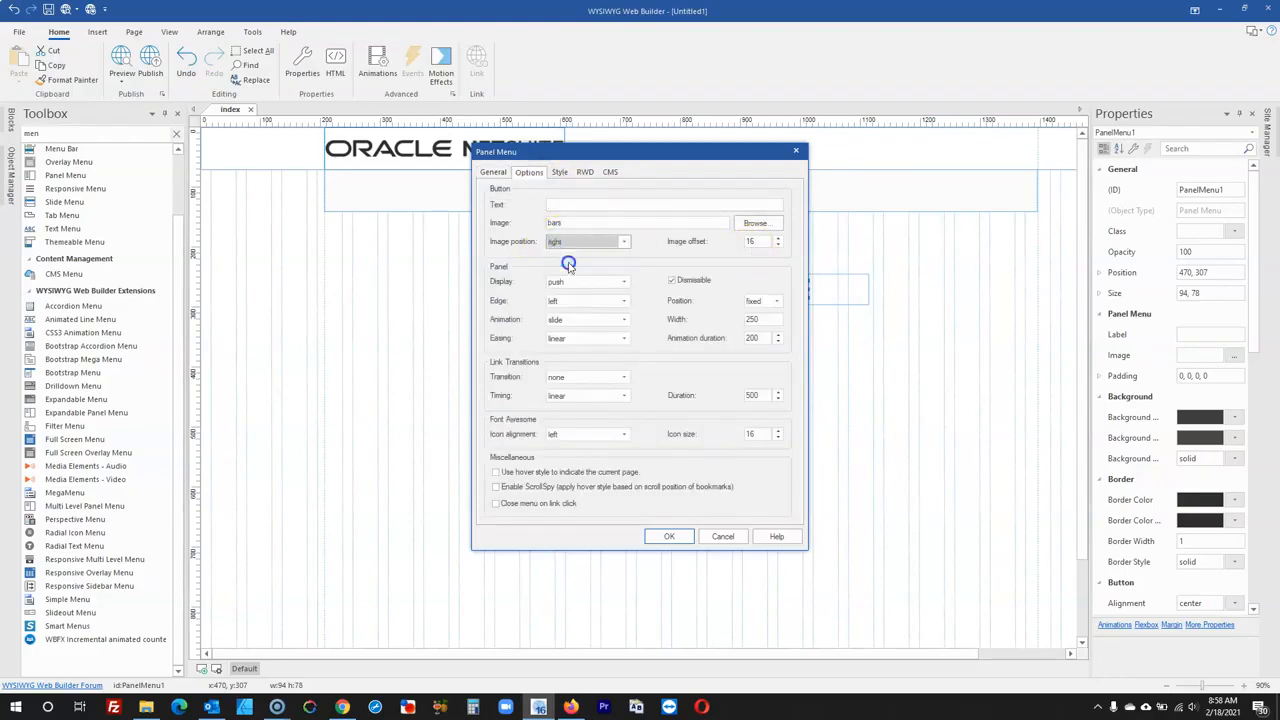
{"action": "left_click", "coordinate": [601, 474]}
{"action": "left_click", "coordinate": [600, 434]}
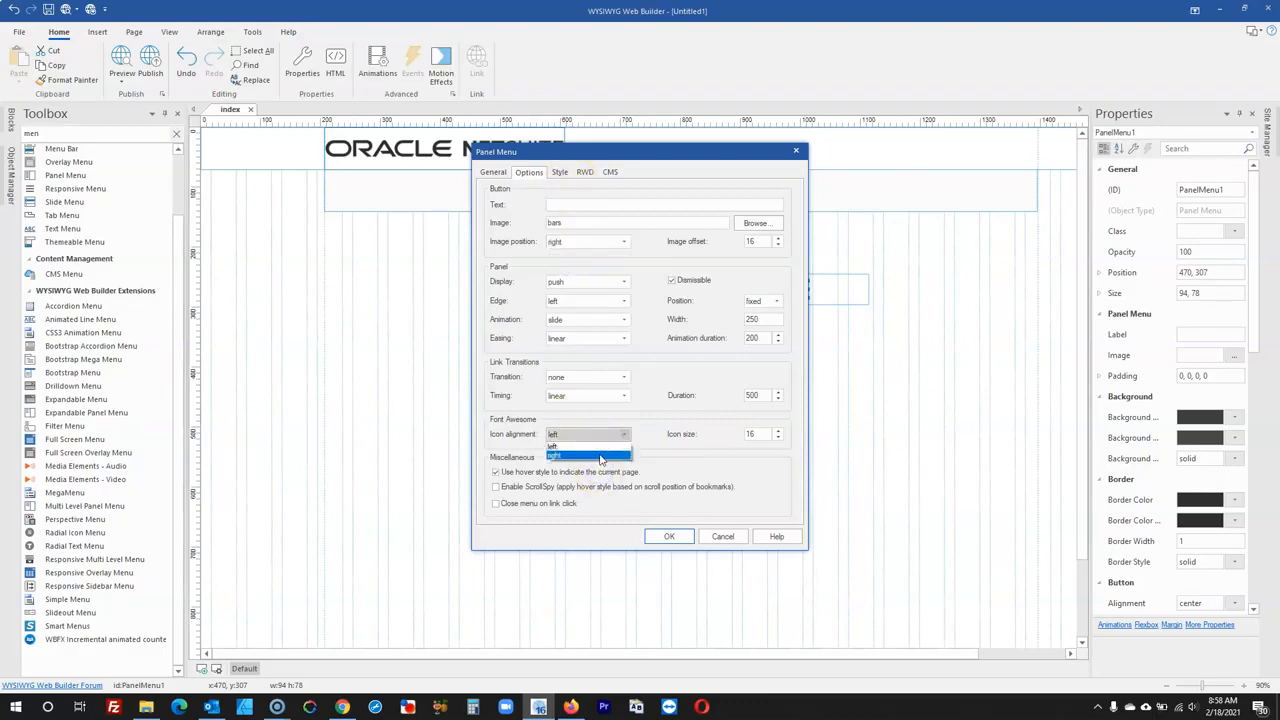
{"action": "left_click", "coordinate": [706, 453]}
{"action": "left_click_drag", "start_coordinate": [759, 432], "coordinate": [730, 429]}
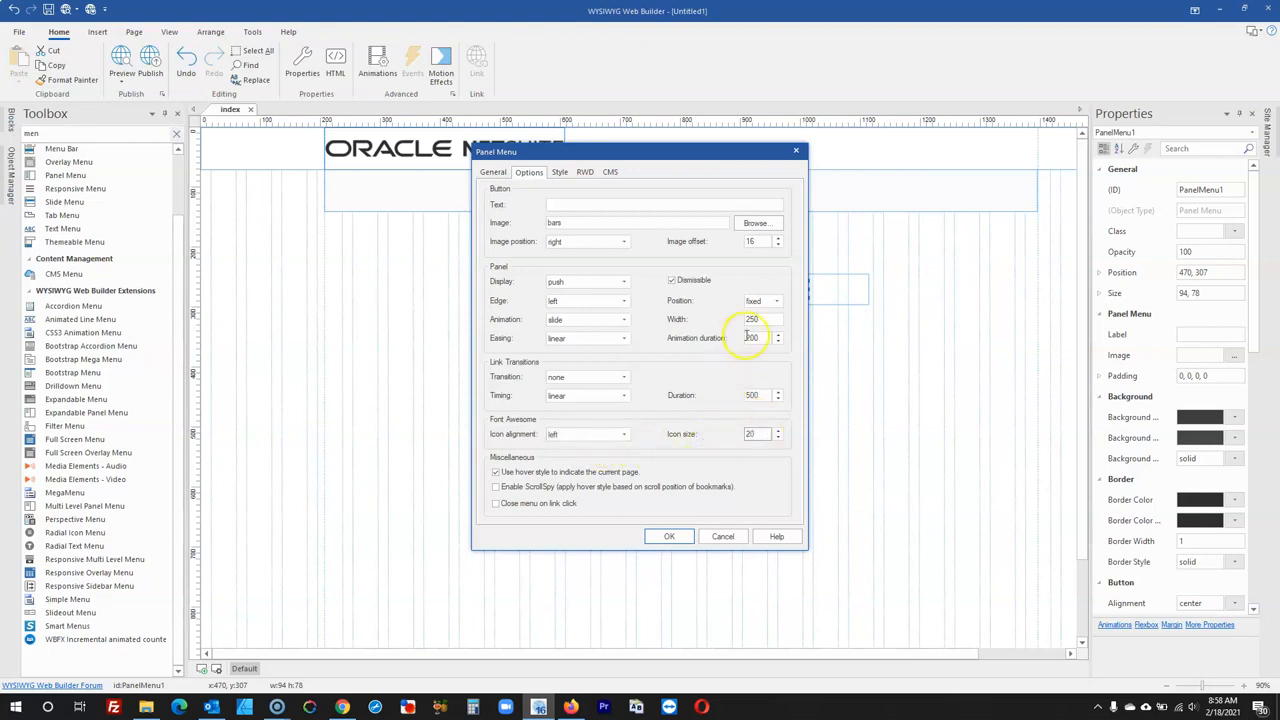
{"action": "left_click", "coordinate": [758, 305]}
{"action": "left_click", "coordinate": [757, 318]}
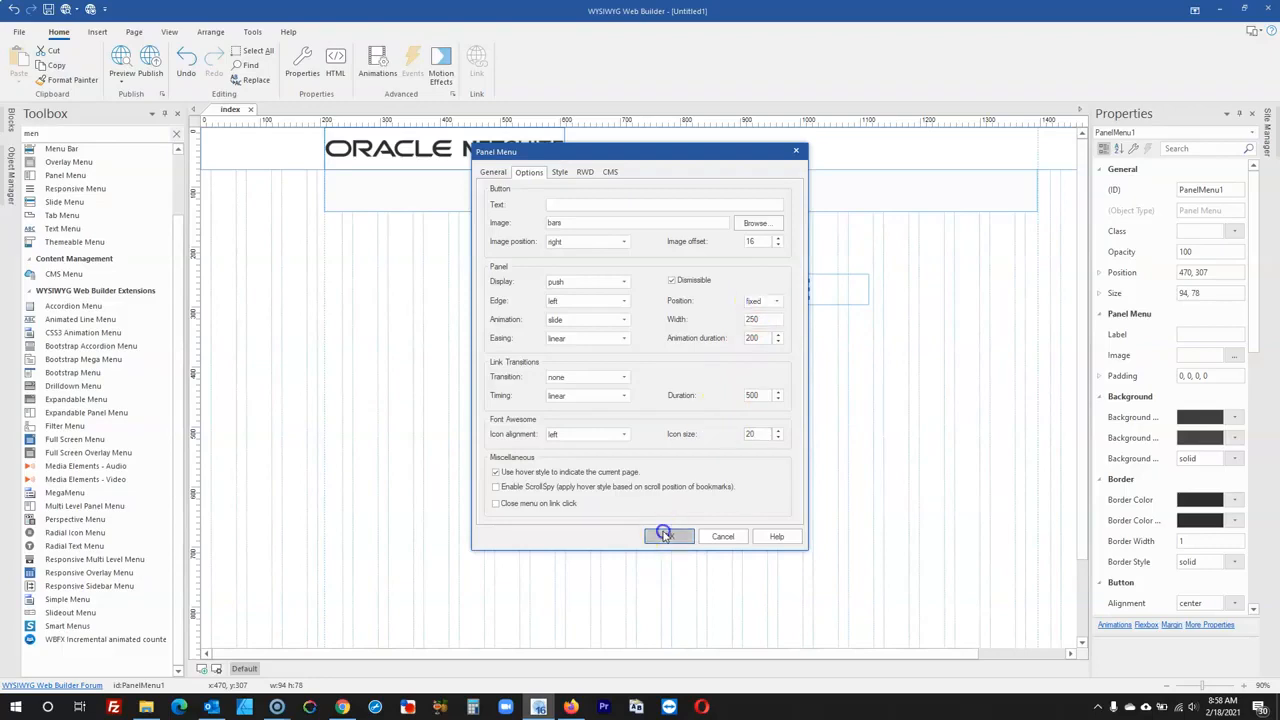
{"action": "left_click", "coordinate": [669, 536]}
- Try icon sizes of 30 and 50 for the Panel Menu
{"action": "double_click", "coordinate": [523, 340]}
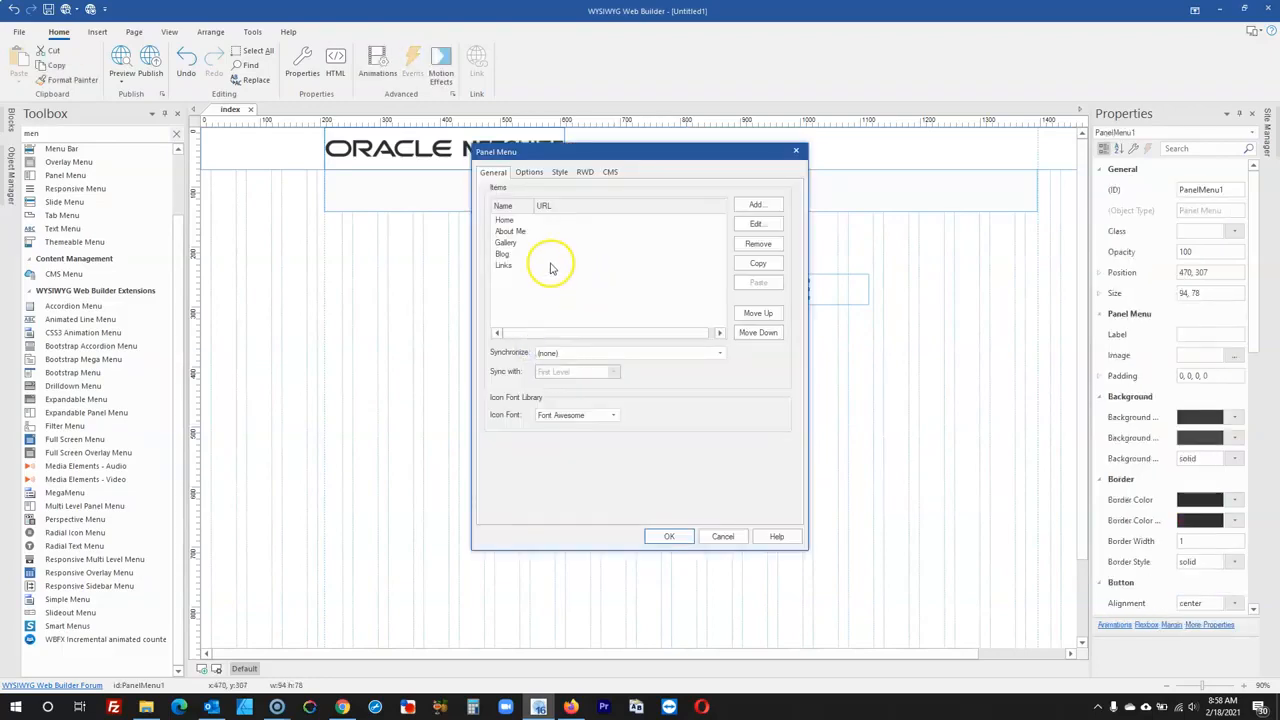
{"action": "left_click", "coordinate": [530, 172]}
{"action": "left_click_drag", "start_coordinate": [760, 434], "coordinate": [731, 444]}
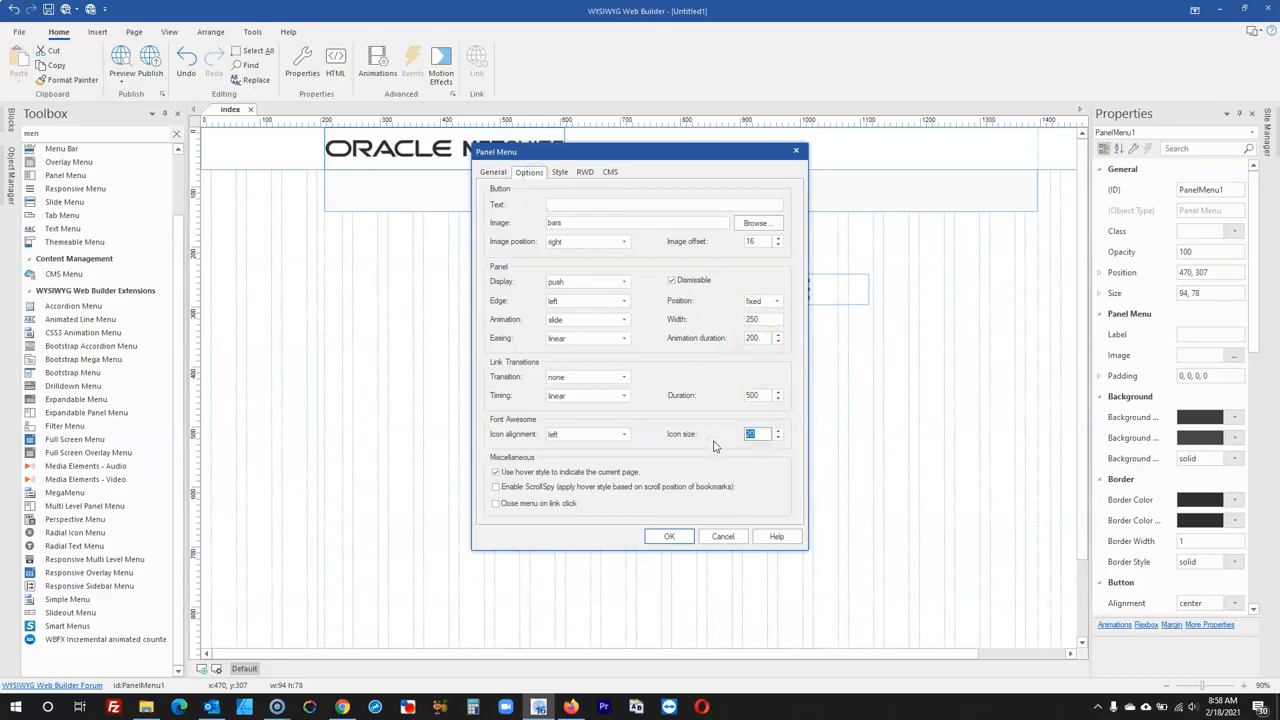
{"action": "left_click", "coordinate": [665, 543]}
{"action": "double_click", "coordinate": [523, 340]}
{"action": "left_click", "coordinate": [525, 174]}
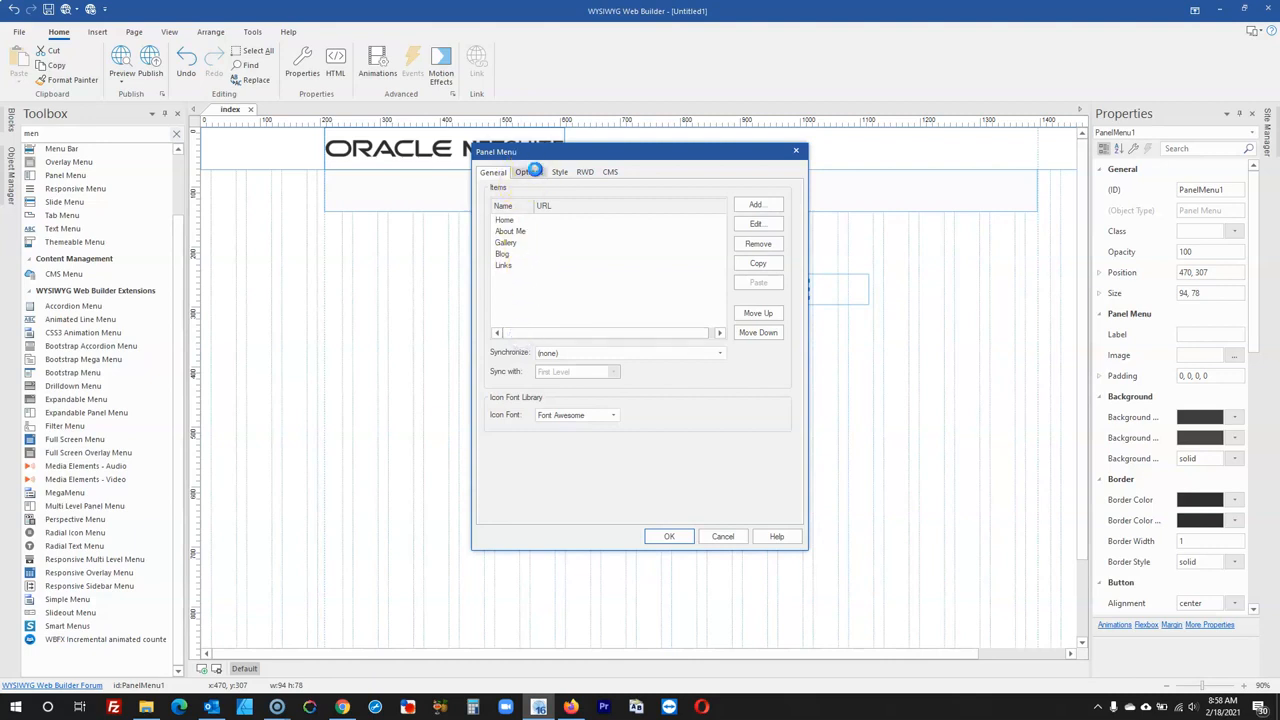
{"action": "left_click", "coordinate": [758, 435]}
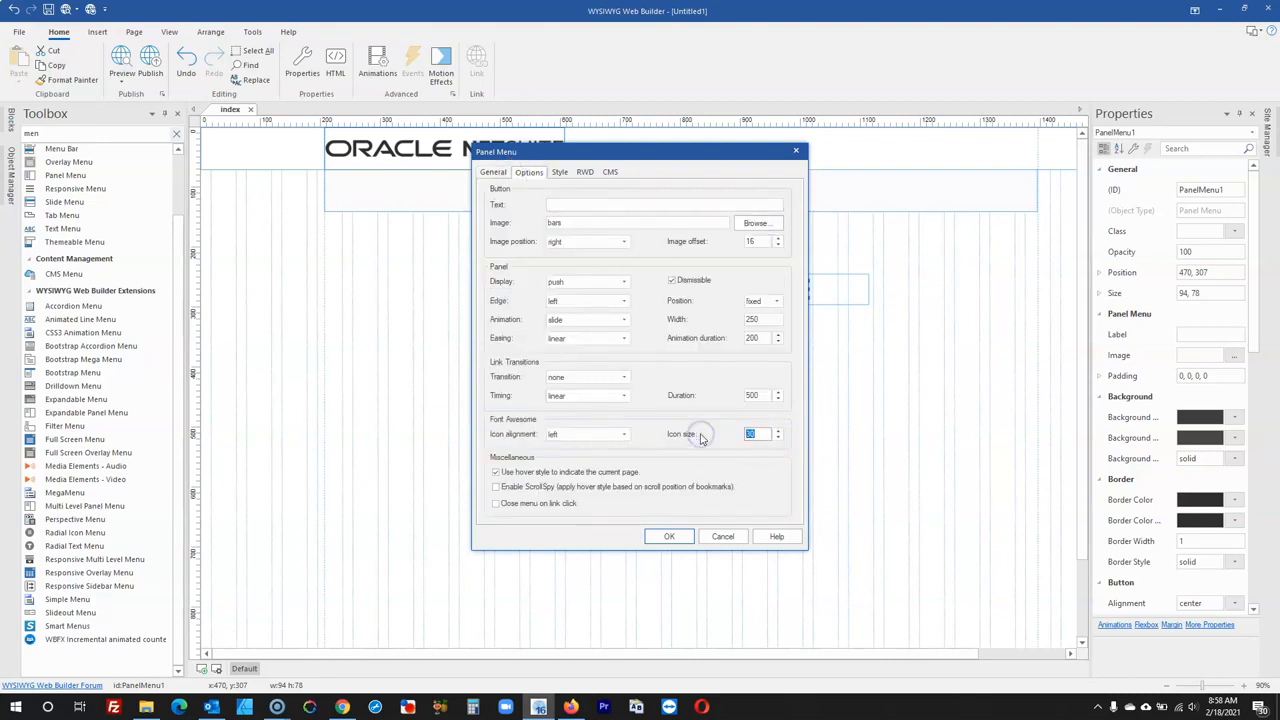
{"action": "left_click", "coordinate": [667, 536]}
- Set the Panel Menu's Font Awesome icon size to 40
{"action": "double_click", "coordinate": [515, 337]}
{"action": "left_click", "coordinate": [529, 173]}
{"action": "left_click", "coordinate": [760, 434]}
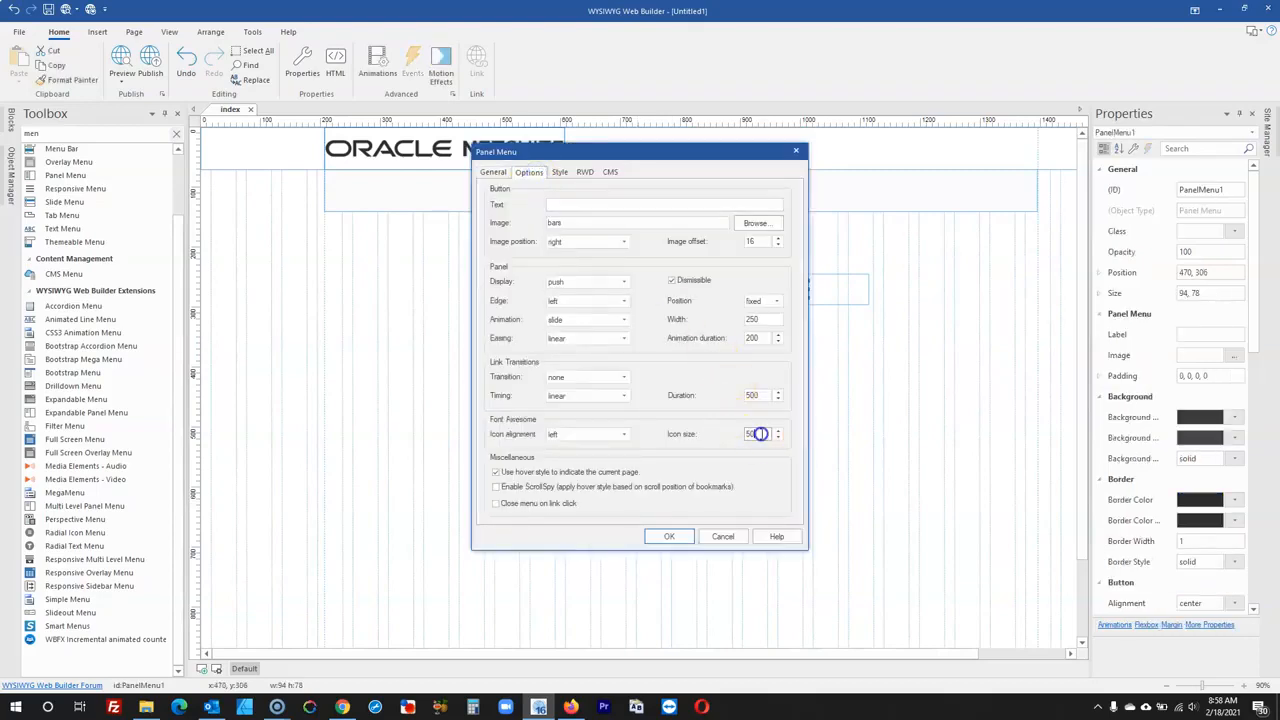
{"action": "left_click", "coordinate": [667, 536]}
- Review the Panel Menu's image position, edge and link transition options, and enable closing the menu on link click
{"action": "double_click", "coordinate": [516, 337]}
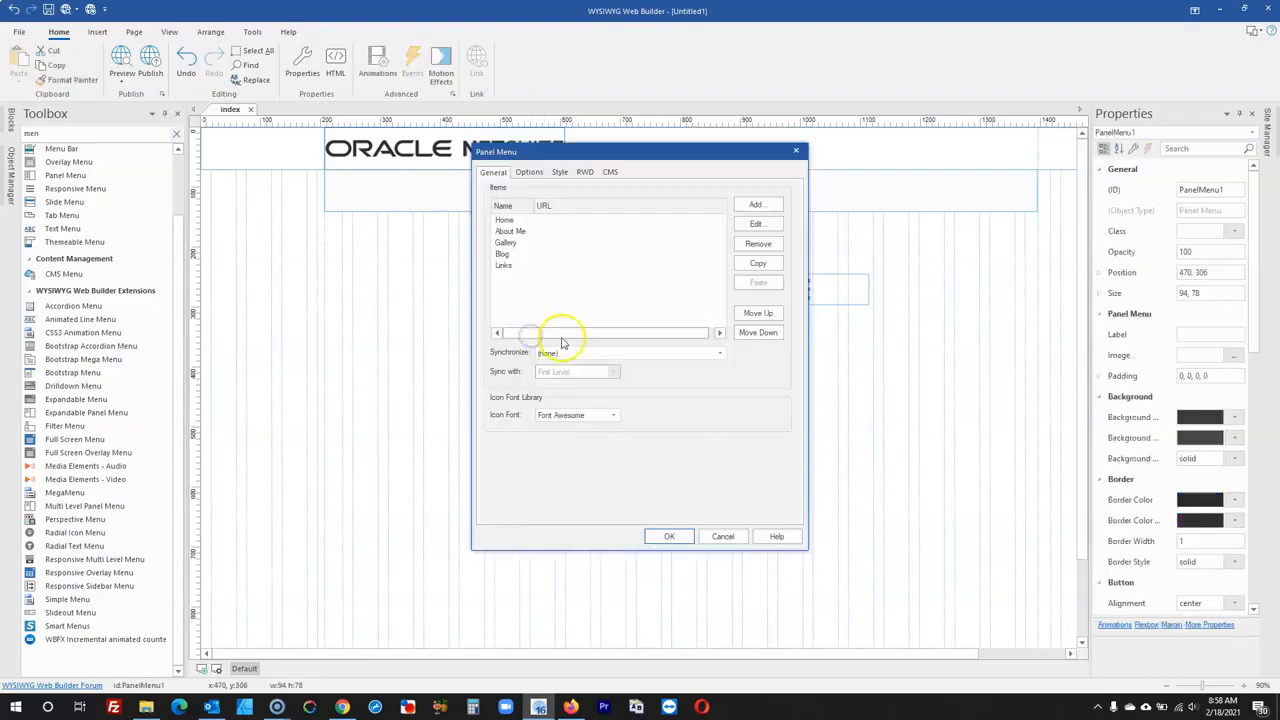
{"action": "left_click", "coordinate": [529, 172]}
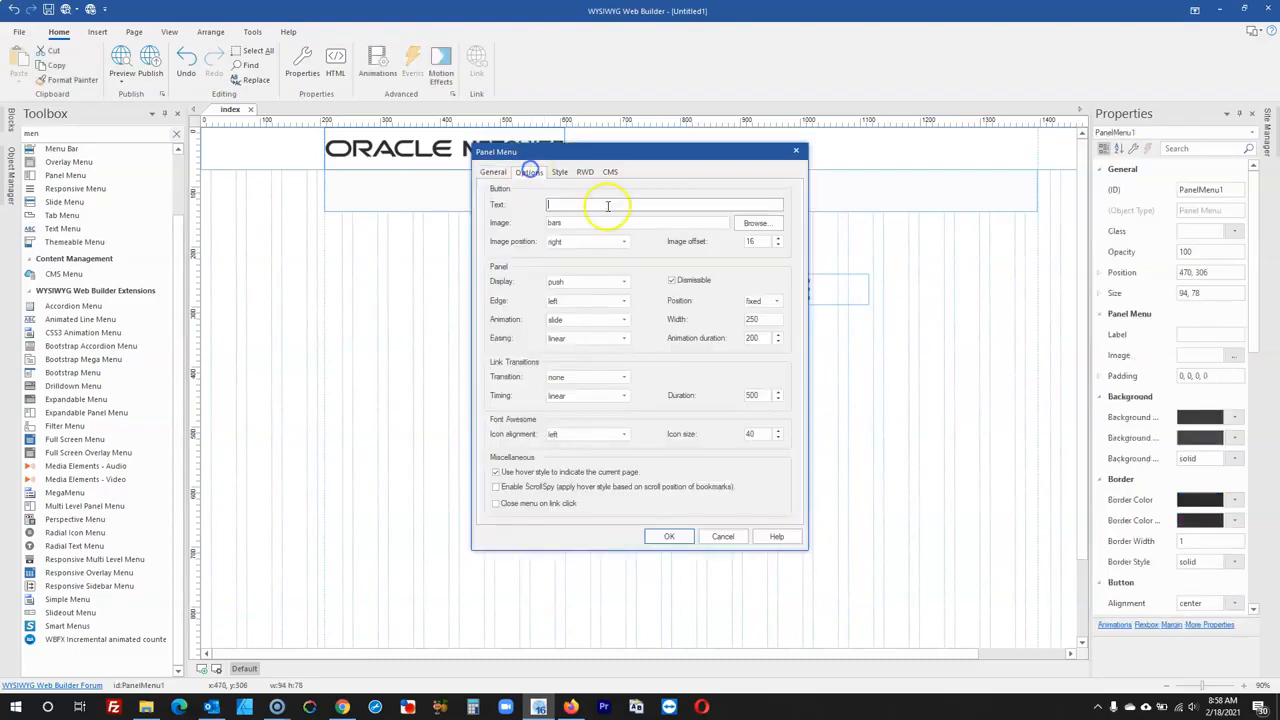
{"action": "left_click", "coordinate": [563, 244]}
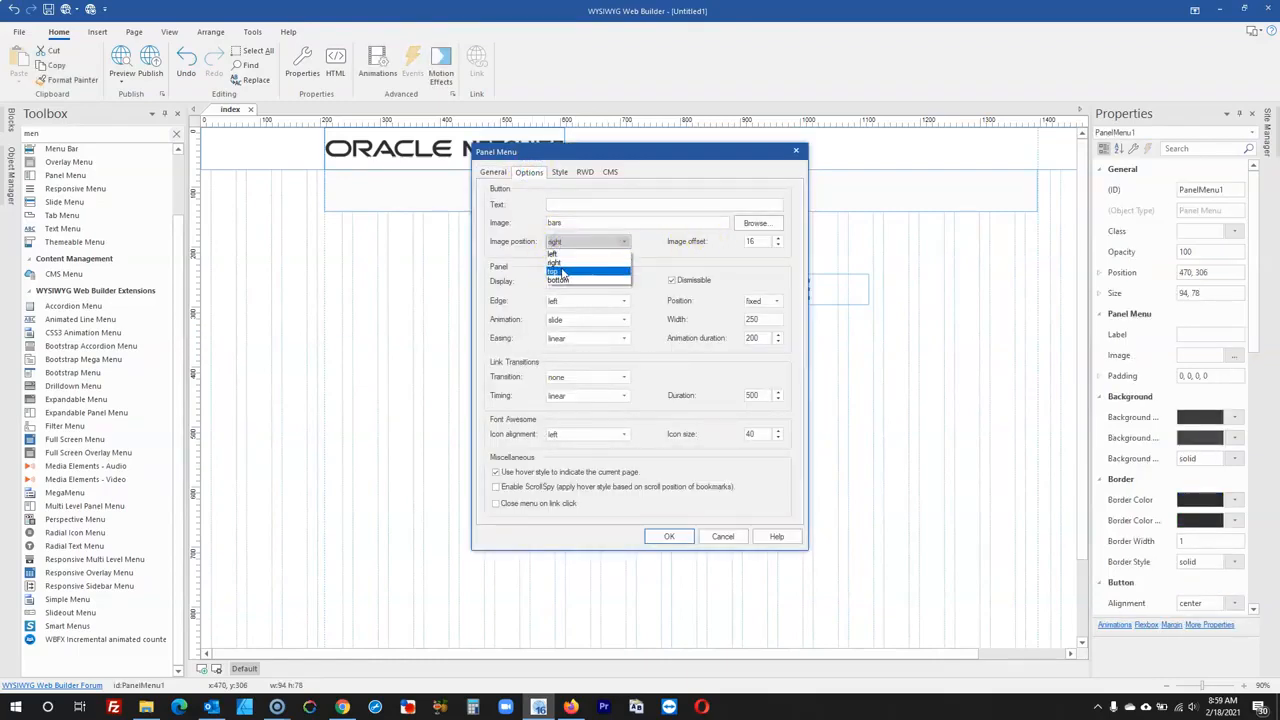
{"action": "left_click", "coordinate": [683, 249]}
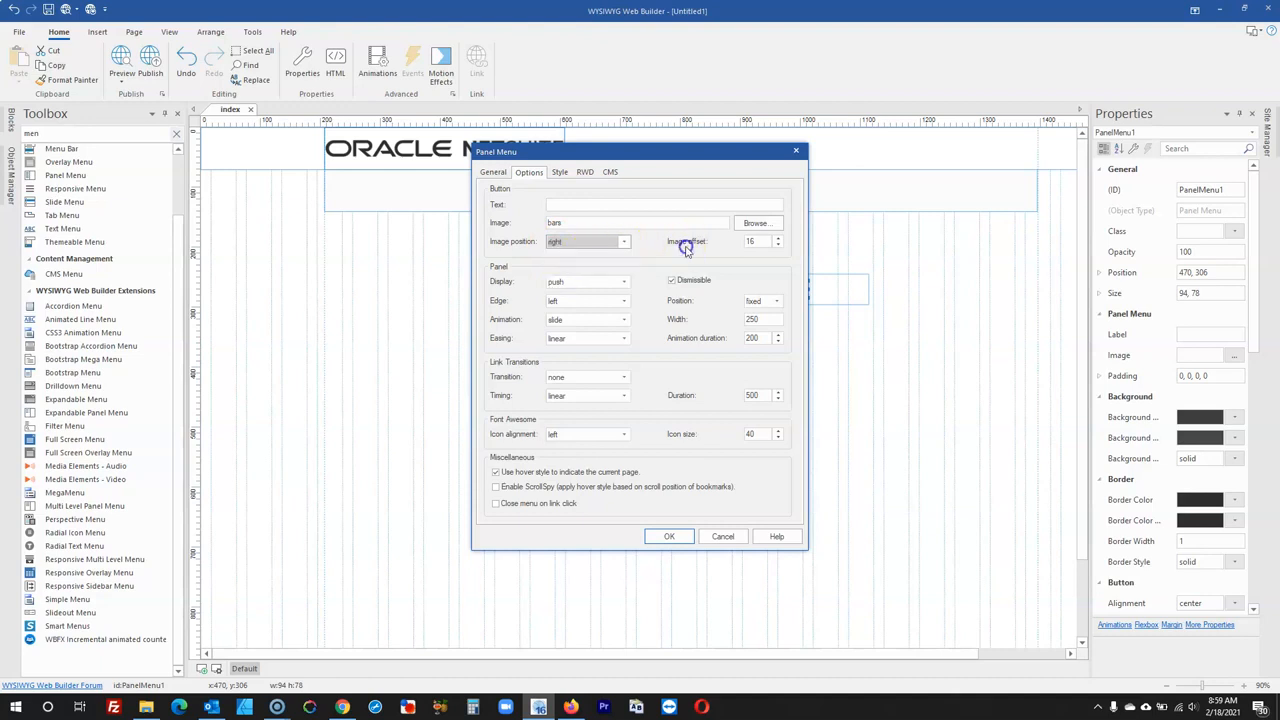
{"action": "left_click", "coordinate": [582, 298]}
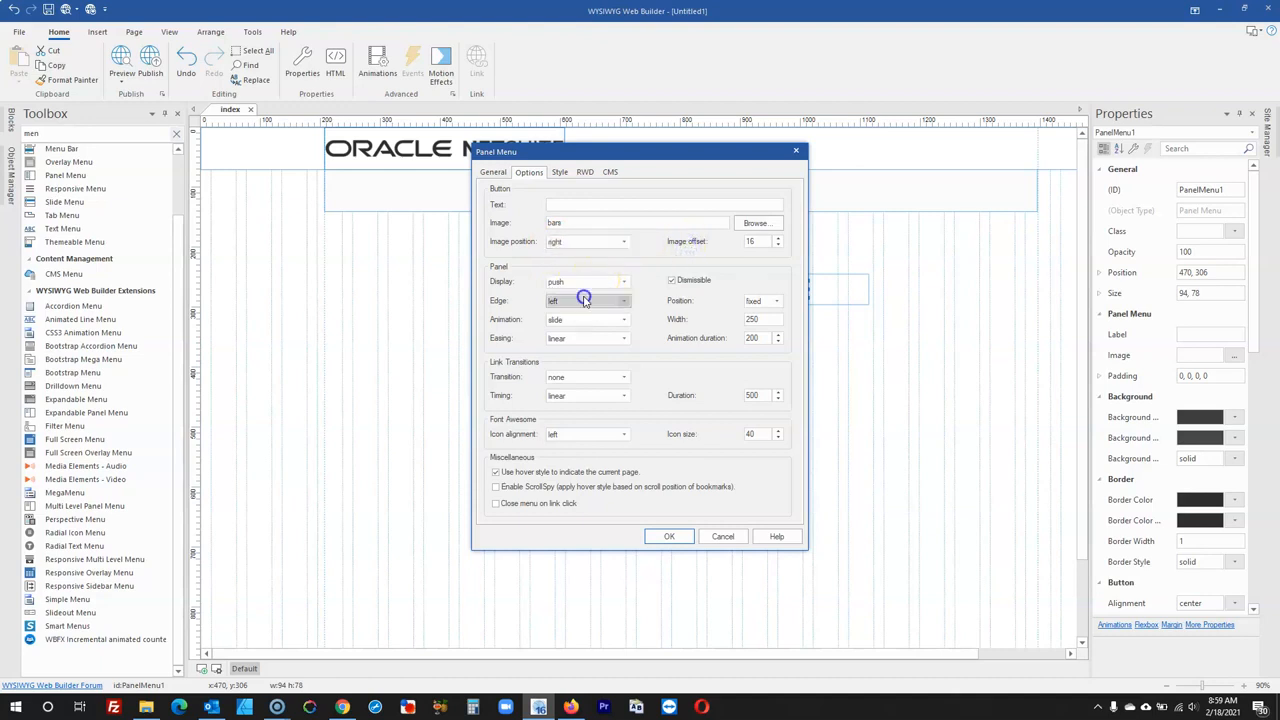
{"action": "left_click", "coordinate": [584, 301]}
{"action": "left_click", "coordinate": [585, 301]}
{"action": "left_click", "coordinate": [583, 299]}
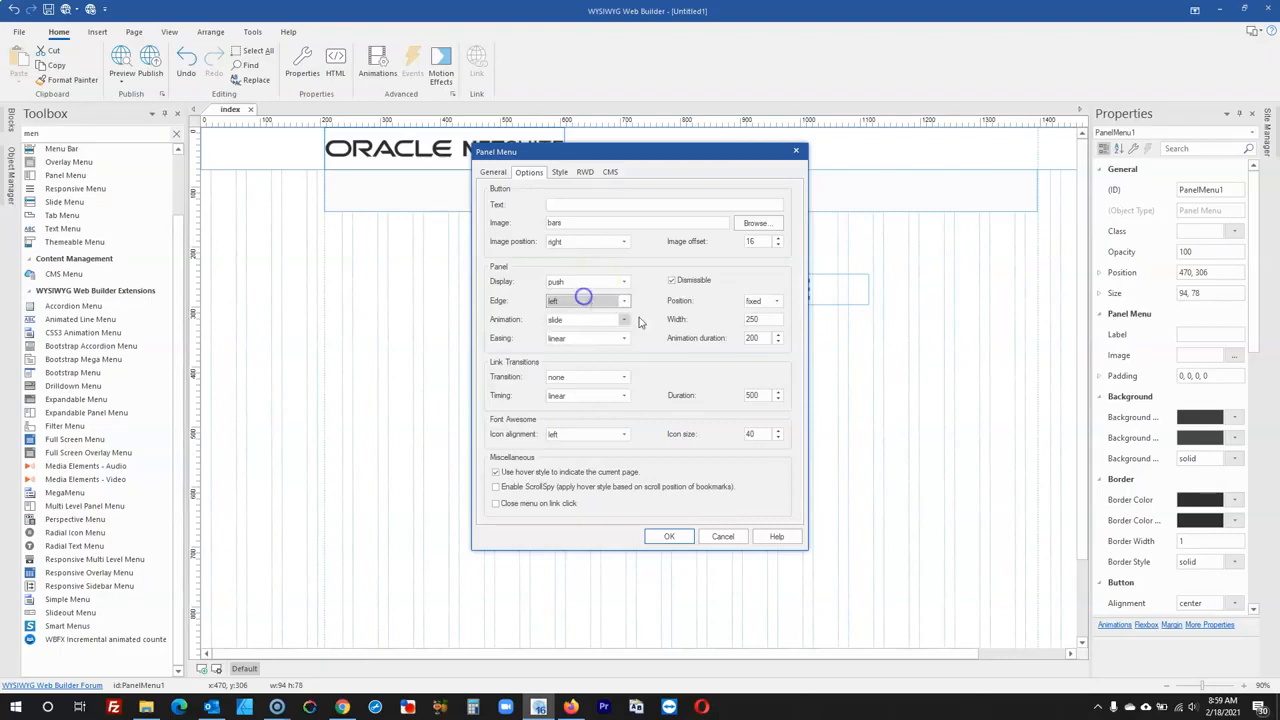
{"action": "left_click", "coordinate": [590, 378]}
{"action": "left_click", "coordinate": [590, 376]}
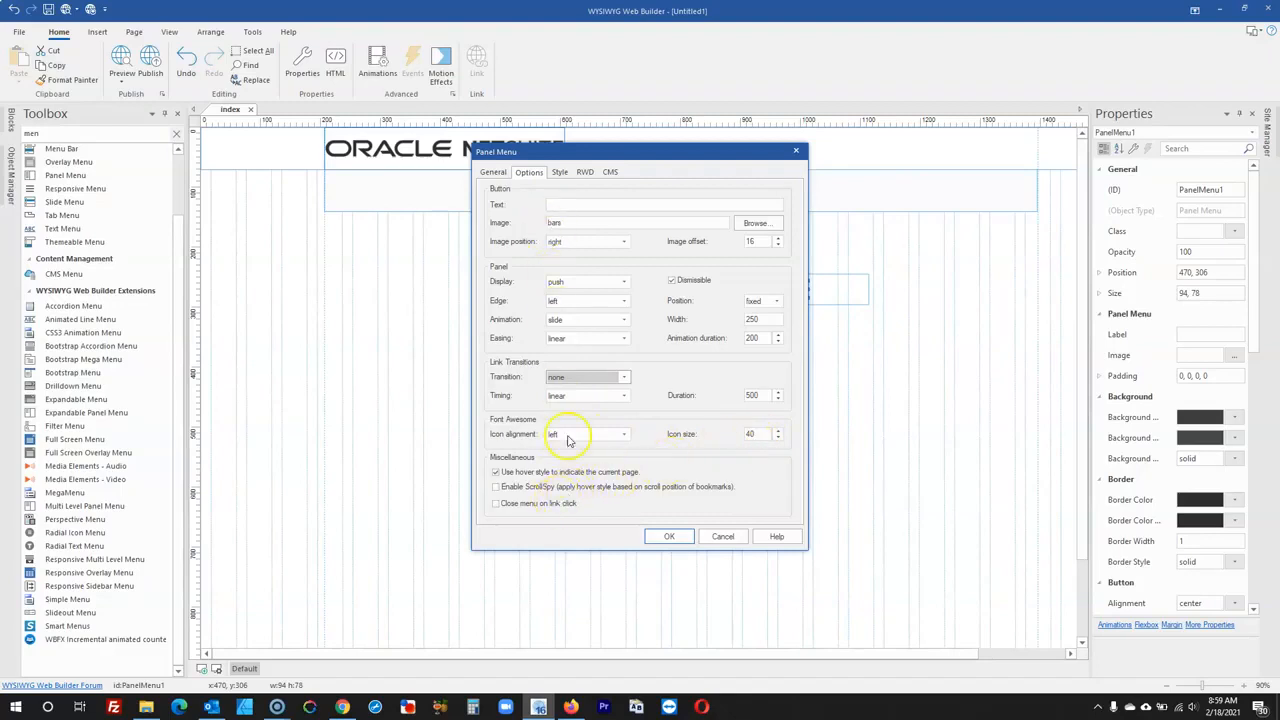
{"action": "left_click", "coordinate": [549, 508]}
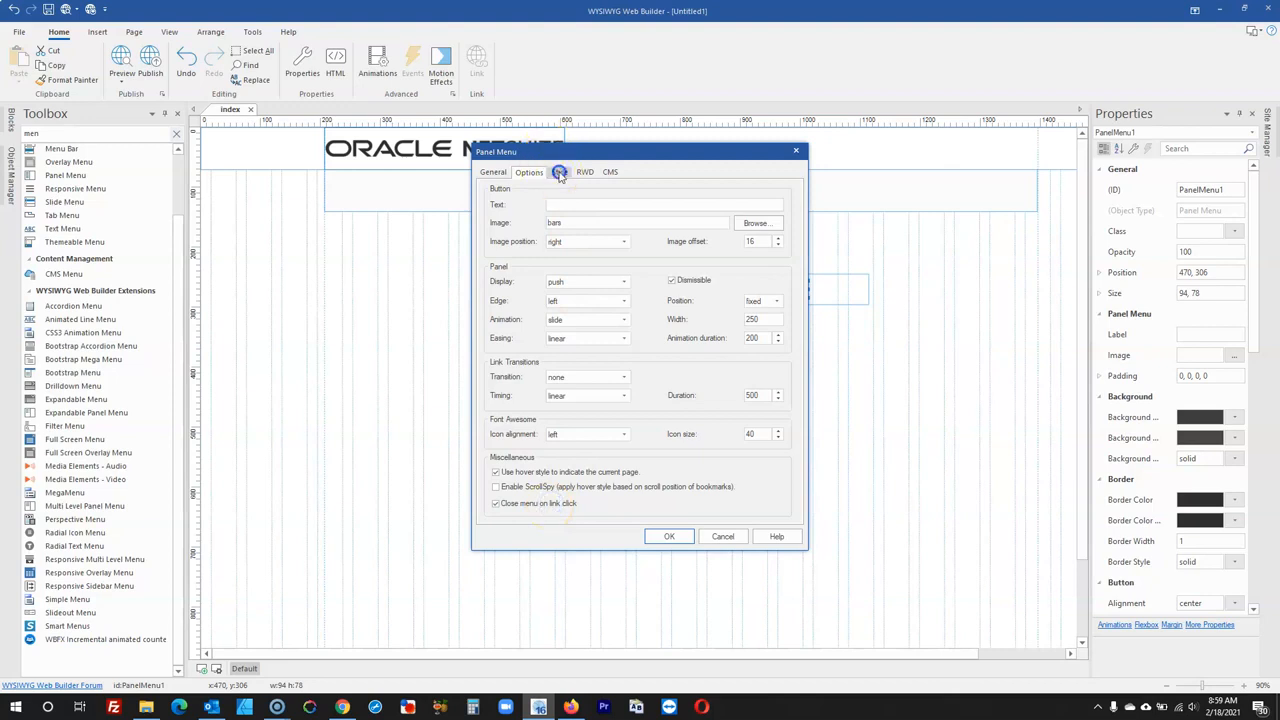
- Check the Panel Menu's style and responsive settings, and apply the changed menu options
{"action": "left_click", "coordinate": [559, 172]}
{"action": "left_click", "coordinate": [585, 172]}
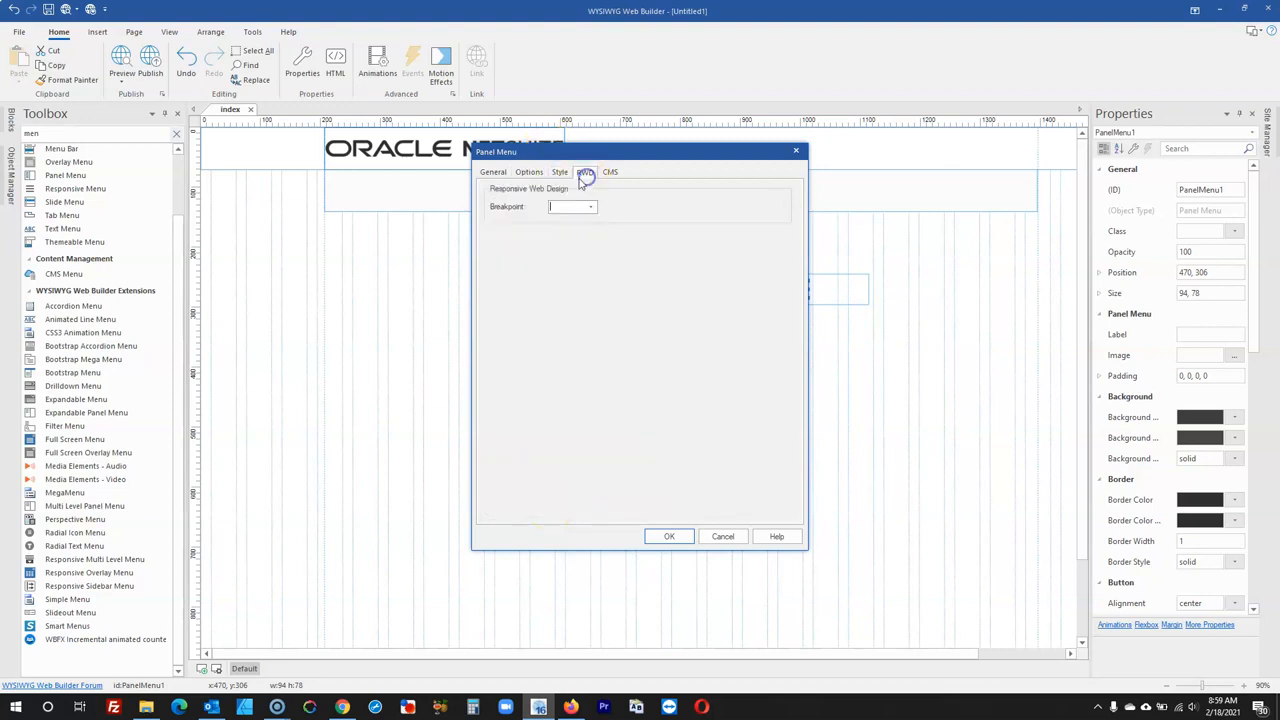
{"action": "left_click", "coordinate": [492, 172]}
{"action": "left_click", "coordinate": [669, 536]}
{"action": "left_click", "coordinate": [654, 483]}
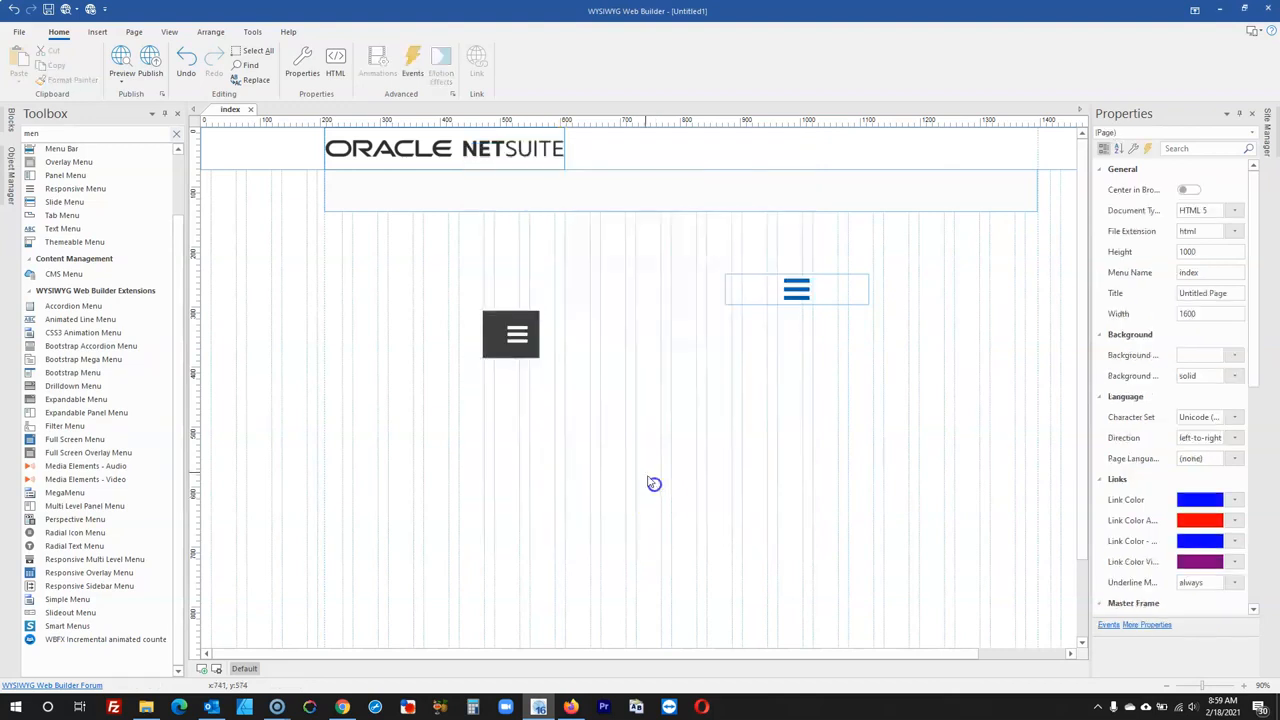
- Try larger image offsets for the Panel Menu's button icon, ending with 25
{"action": "double_click", "coordinate": [510, 340]}
{"action": "left_click", "coordinate": [533, 172]}
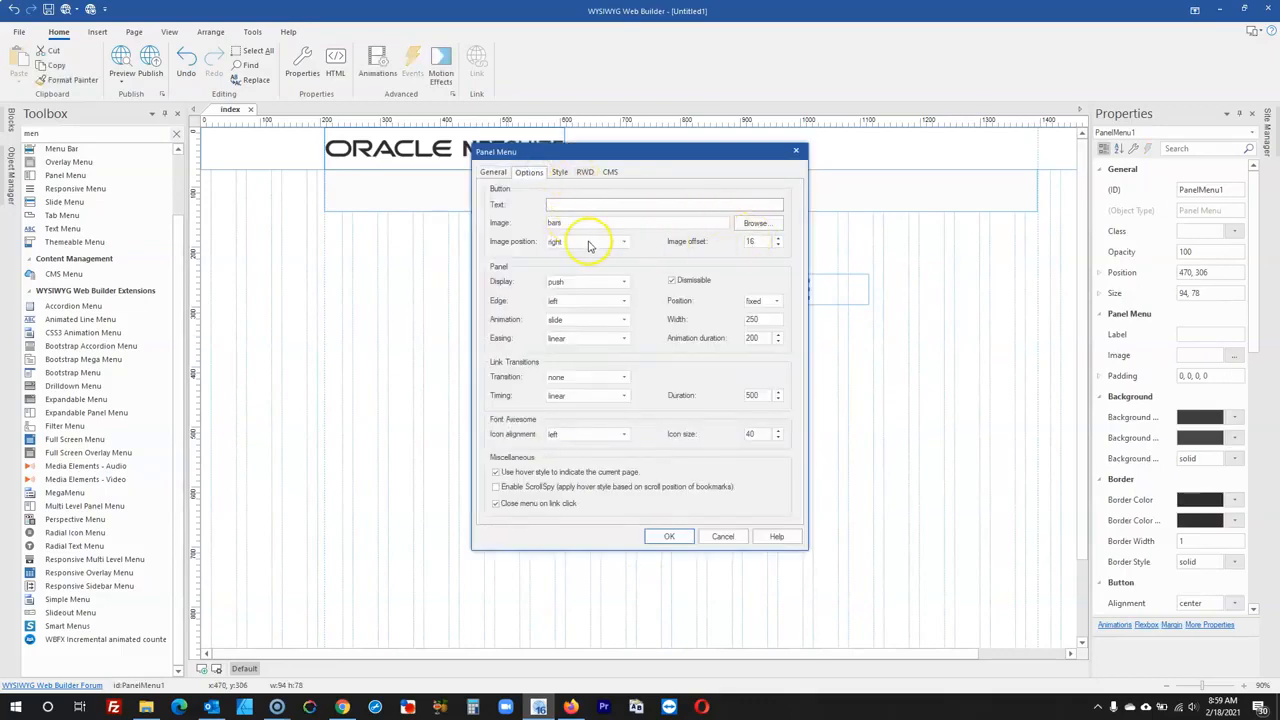
{"action": "double_click", "coordinate": [761, 242]}
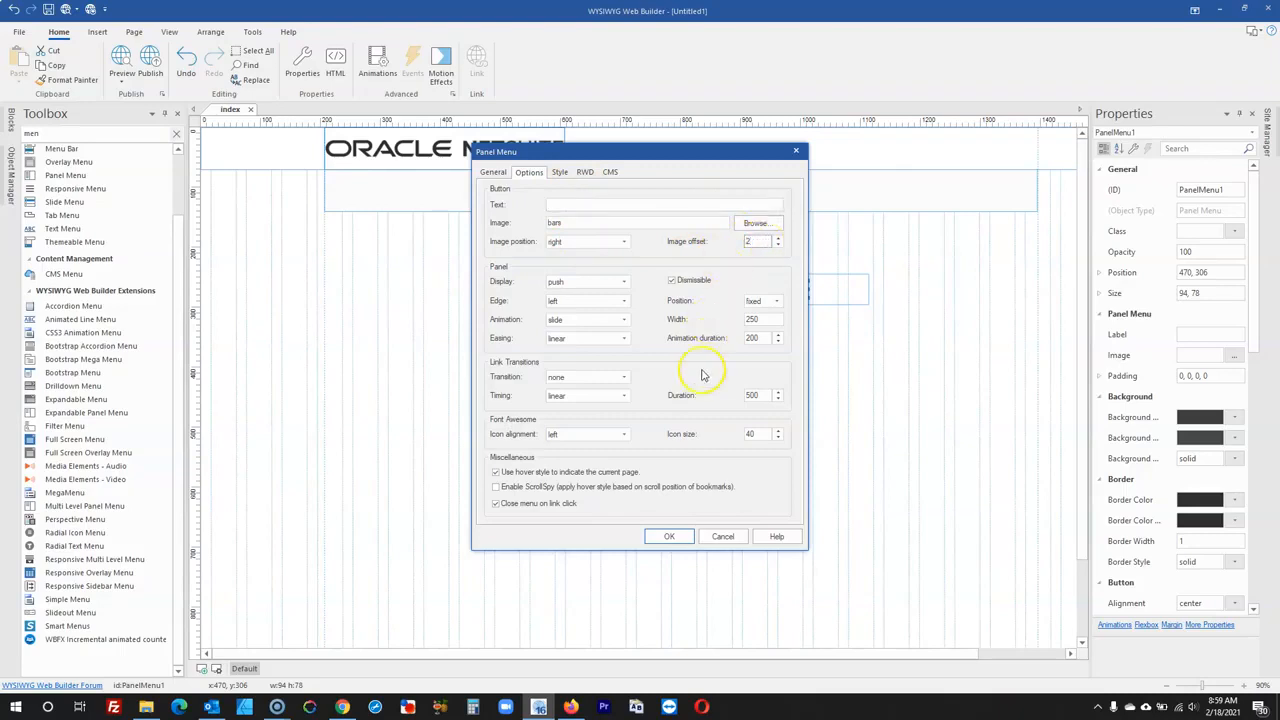
{"action": "left_click", "coordinate": [669, 536]}
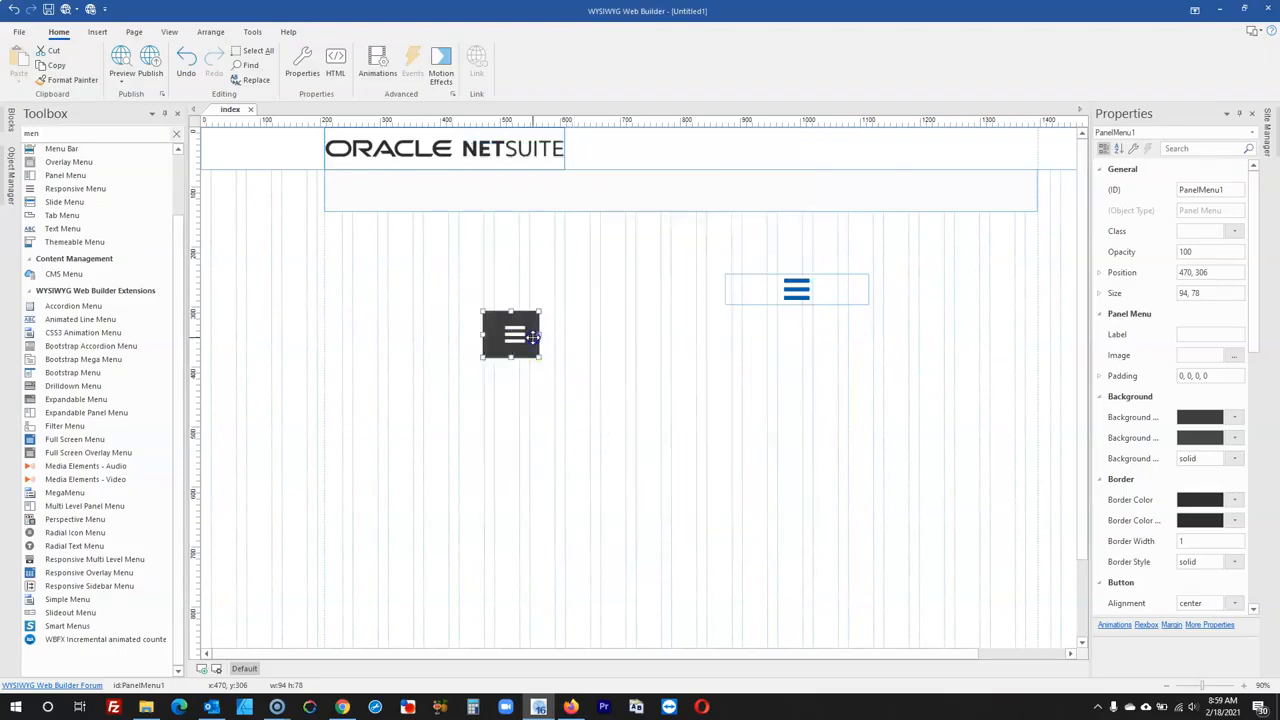
{"action": "double_click", "coordinate": [533, 338]}
{"action": "left_click", "coordinate": [529, 171]}
{"action": "double_click", "coordinate": [762, 241]}
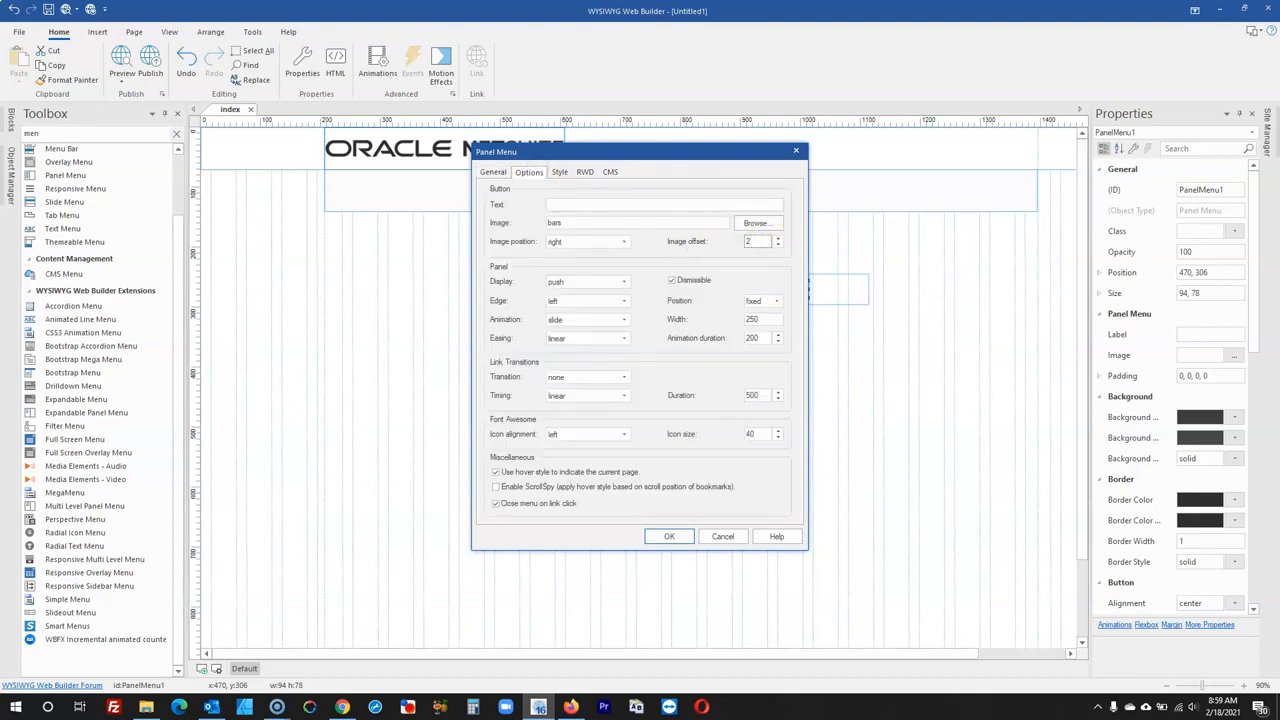
{"action": "type", "text": "25"}
{"action": "left_click", "coordinate": [669, 536]}
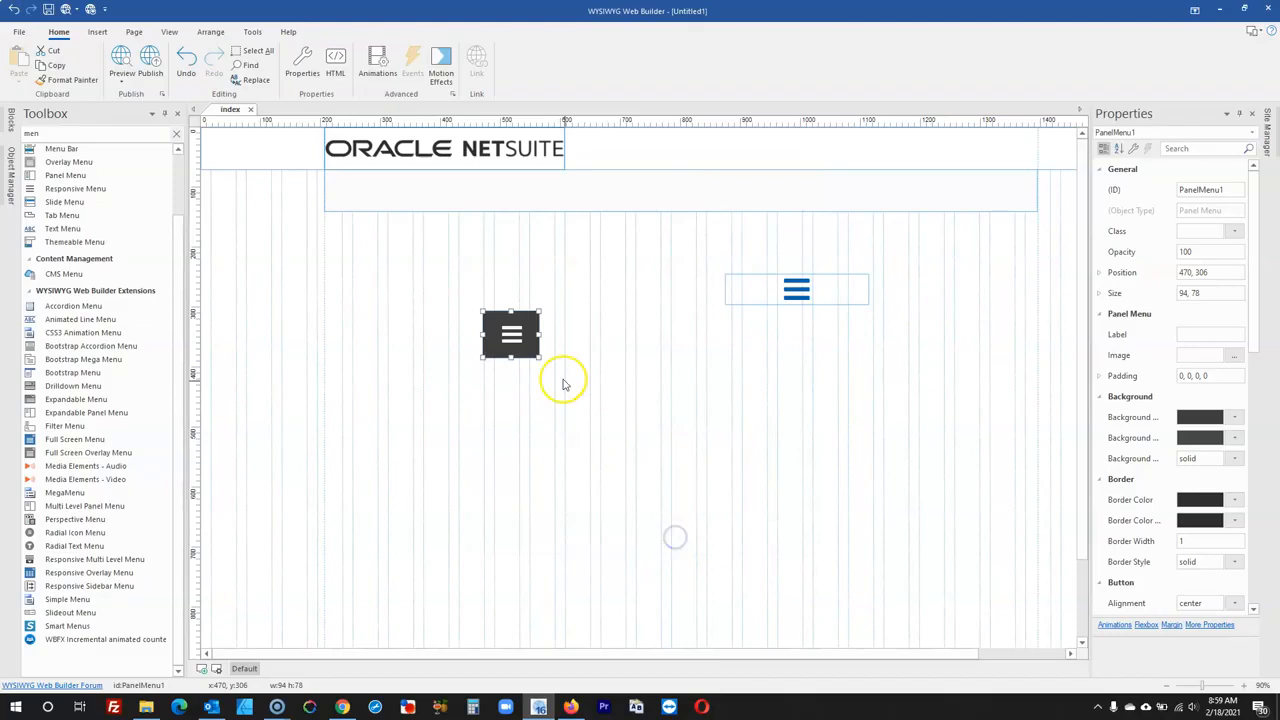
{"action": "double_click", "coordinate": [522, 345]}
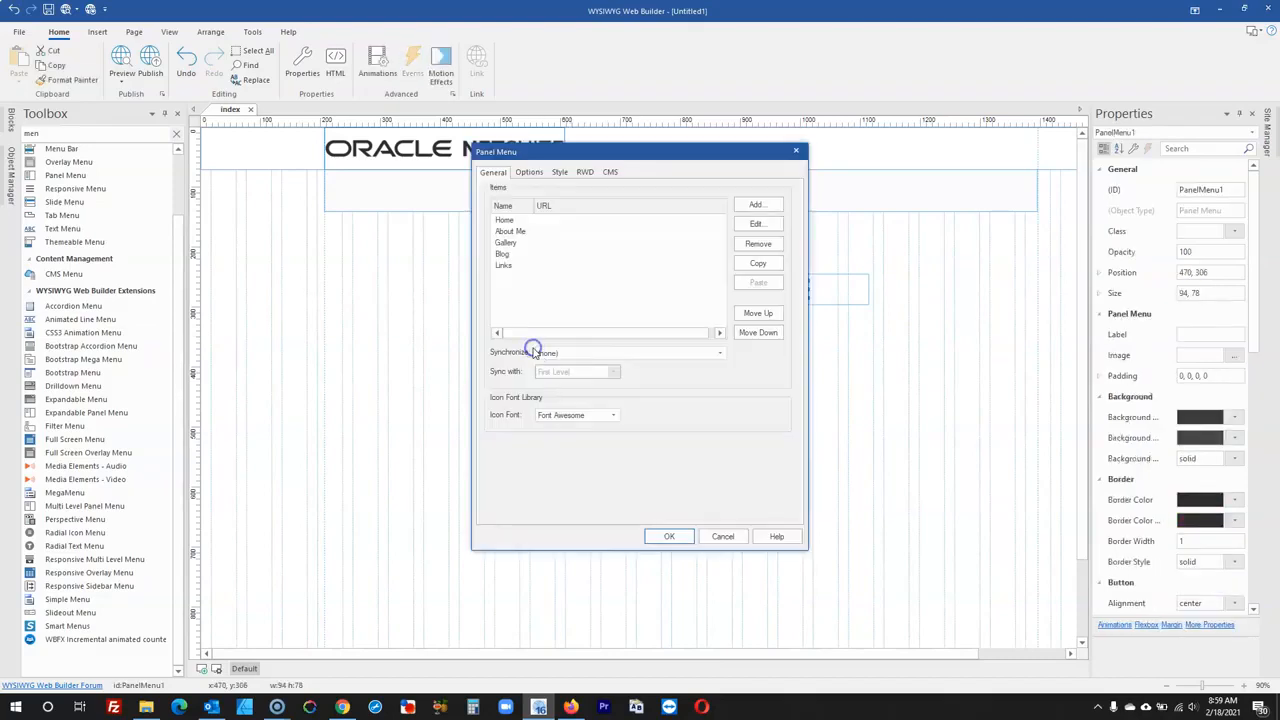
{"action": "left_click", "coordinate": [675, 532]}
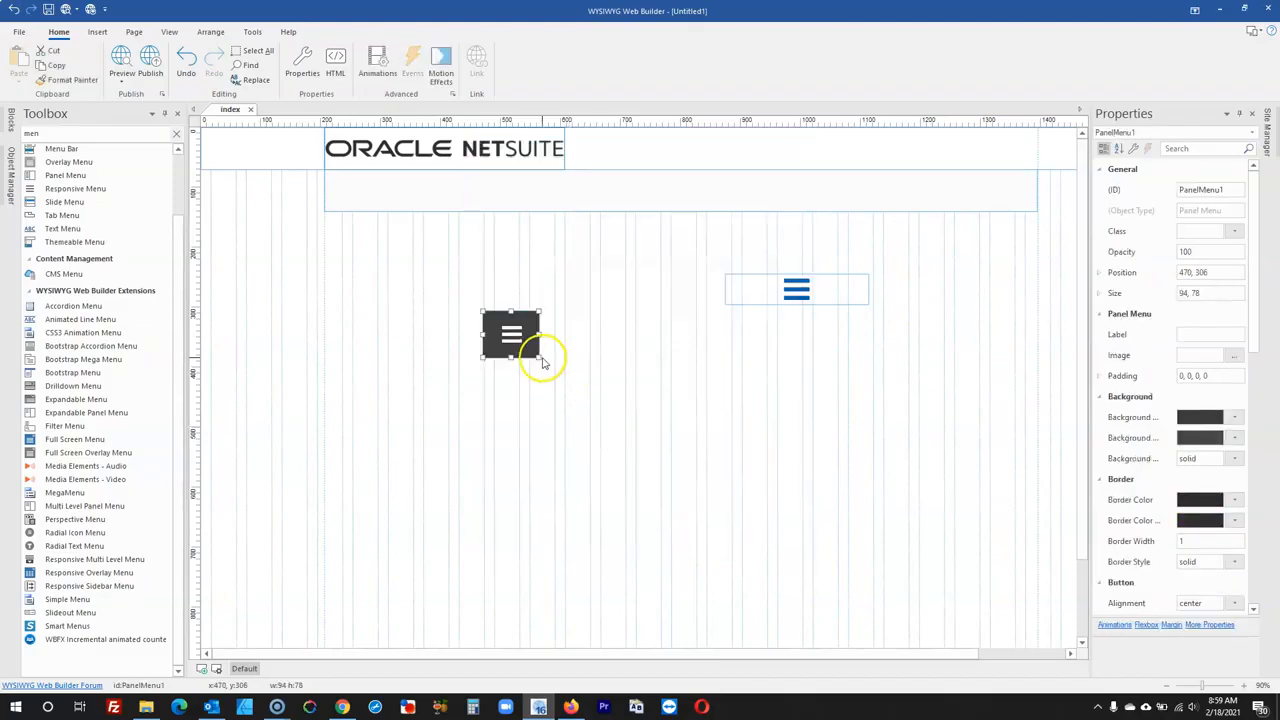
- Shrink the Panel Menu button to about 61 by 51 and set its image offset to 16
{"action": "left_click_drag", "start_coordinate": [536, 355], "coordinate": [519, 341]}
{"action": "left_click", "coordinate": [537, 351]}
{"action": "double_click", "coordinate": [503, 325]}
{"action": "left_click", "coordinate": [530, 171]}
{"action": "double_click", "coordinate": [757, 241]}
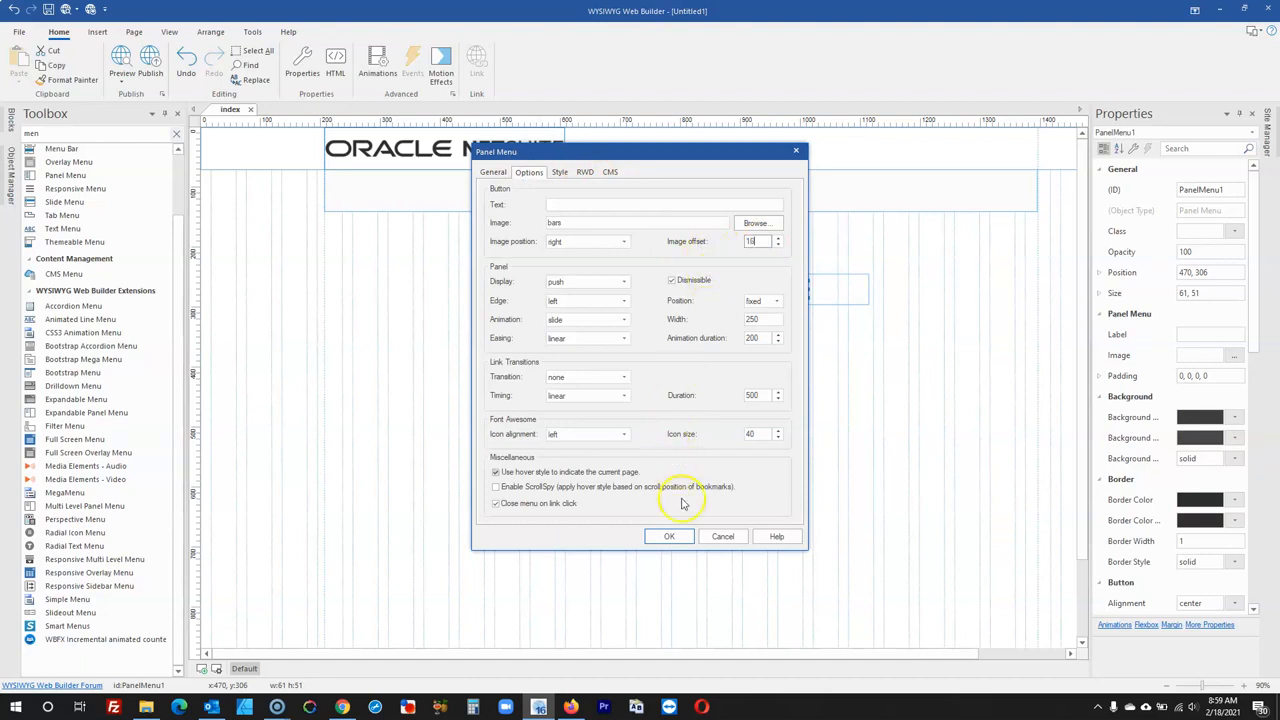
{"action": "left_click", "coordinate": [669, 536]}
- Set the Panel Menu's image offset to 10 and move the button to the header's right end, at about 1320, 10
{"action": "double_click", "coordinate": [496, 317]}
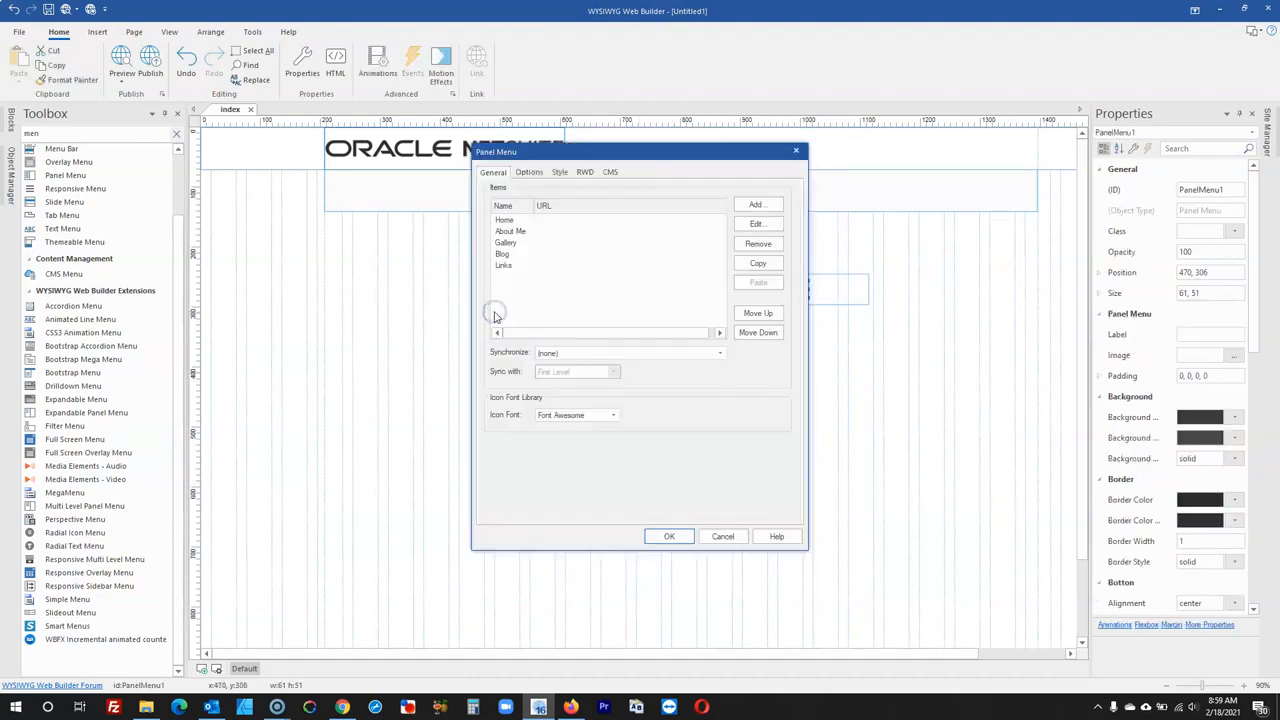
{"action": "left_click", "coordinate": [529, 171]}
{"action": "double_click", "coordinate": [752, 241]}
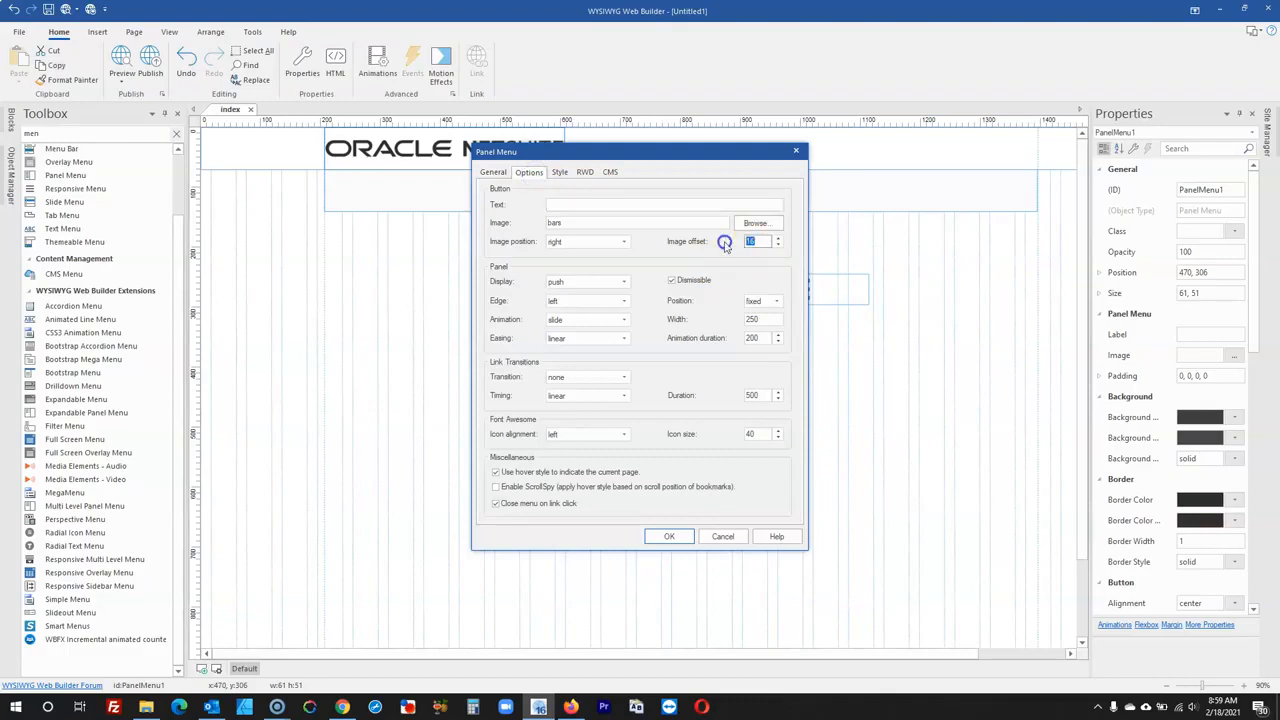
{"action": "left_click", "coordinate": [669, 536]}
{"action": "left_click", "coordinate": [593, 393]}
{"action": "left_click", "coordinate": [498, 327]}
{"action": "left_click", "coordinate": [557, 338]}
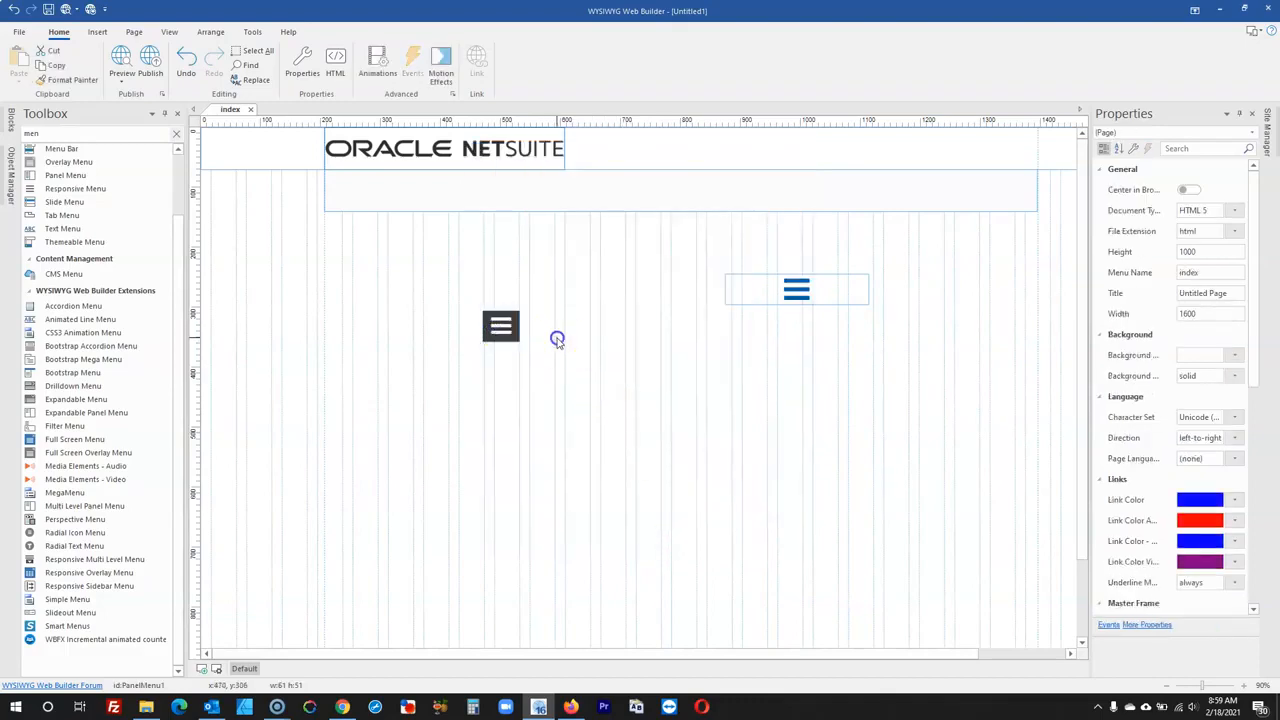
{"action": "left_click_drag", "start_coordinate": [513, 335], "coordinate": [1015, 152]}
- Look through the Panel Menu's style properties and set the button's background color to white
{"action": "double_click", "coordinate": [1013, 150]}
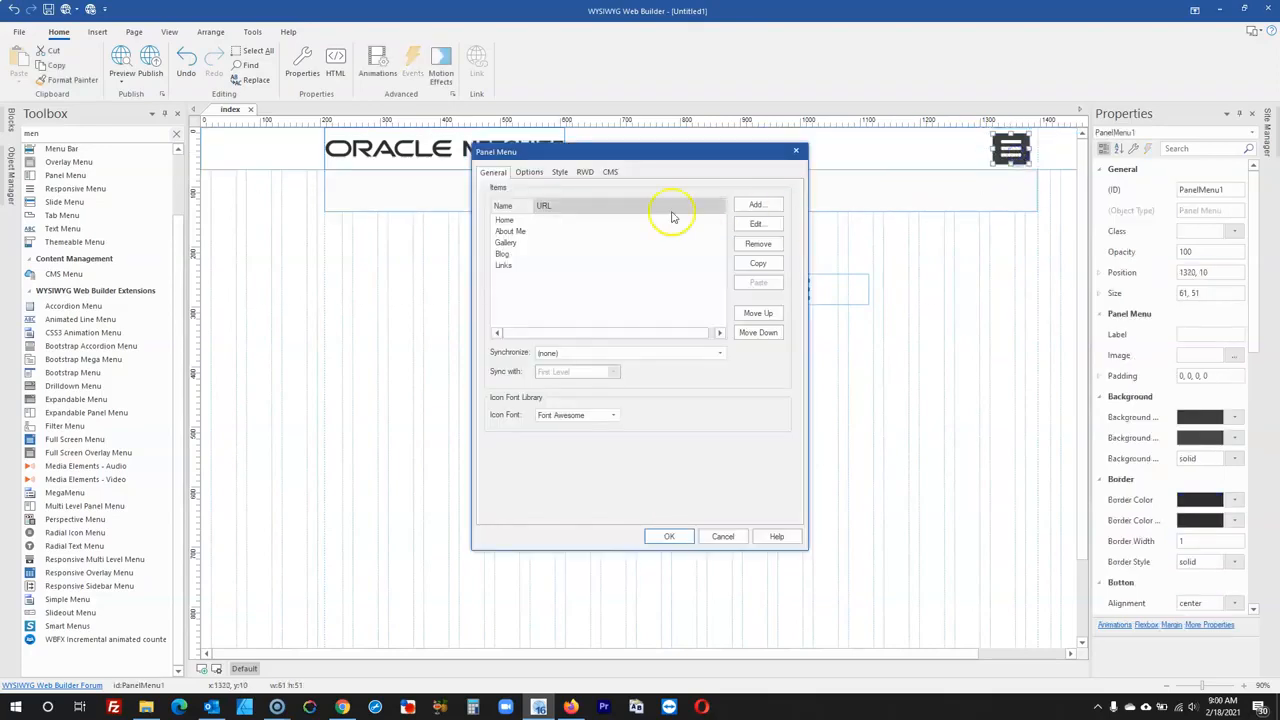
{"action": "left_click", "coordinate": [531, 172]}
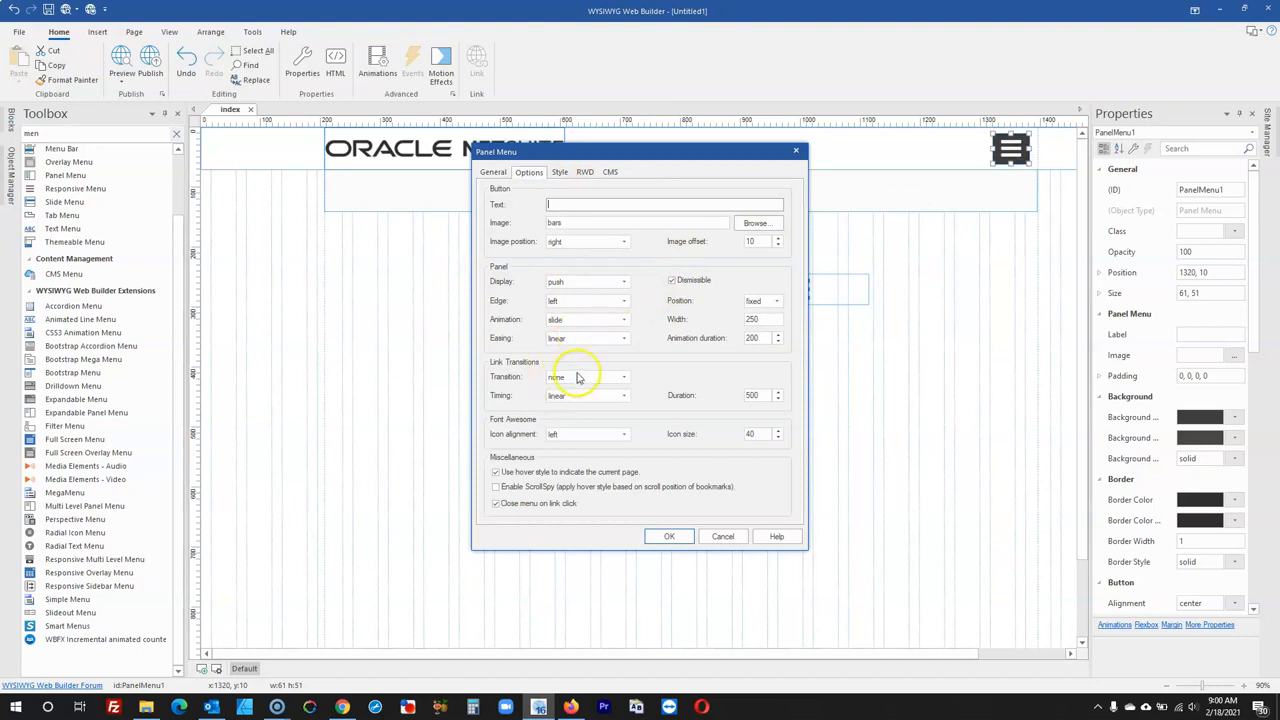
{"action": "left_click", "coordinate": [559, 173]}
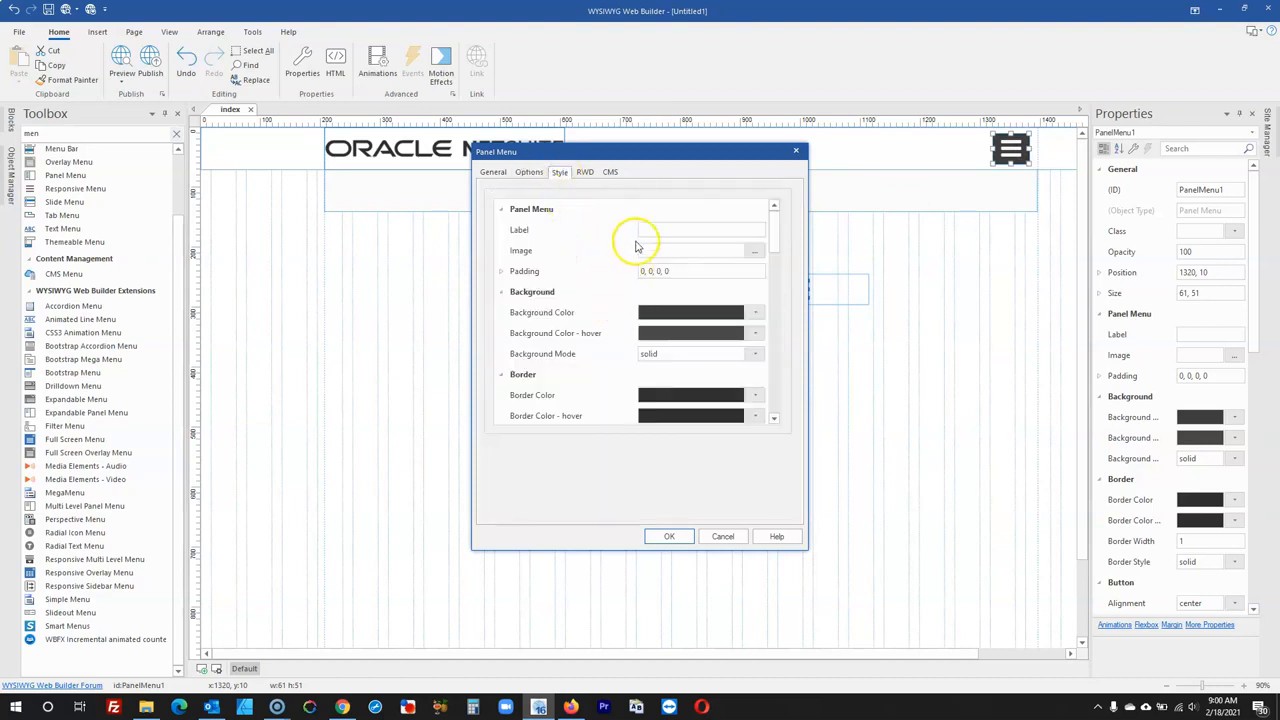
{"action": "scroll", "coordinate": [588, 268], "scroll_direction": "down", "scroll_amount": 1}
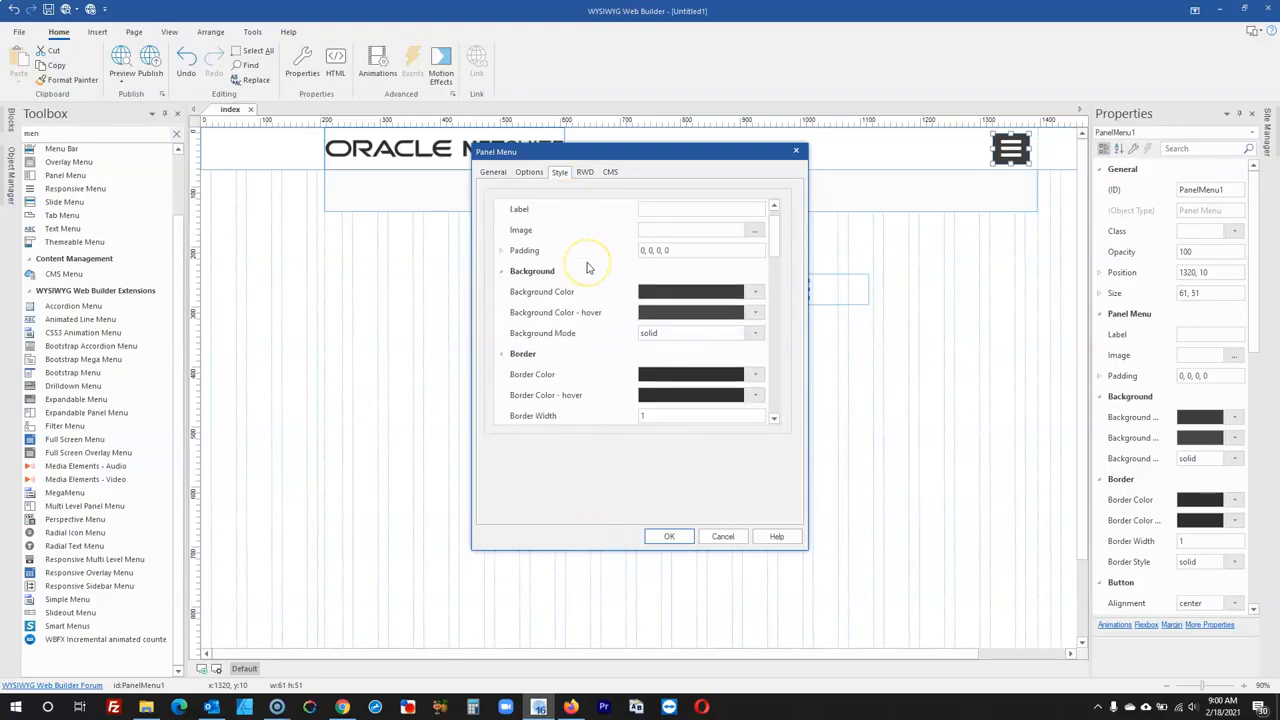
{"action": "scroll", "coordinate": [590, 269], "scroll_direction": "down", "scroll_amount": 10}
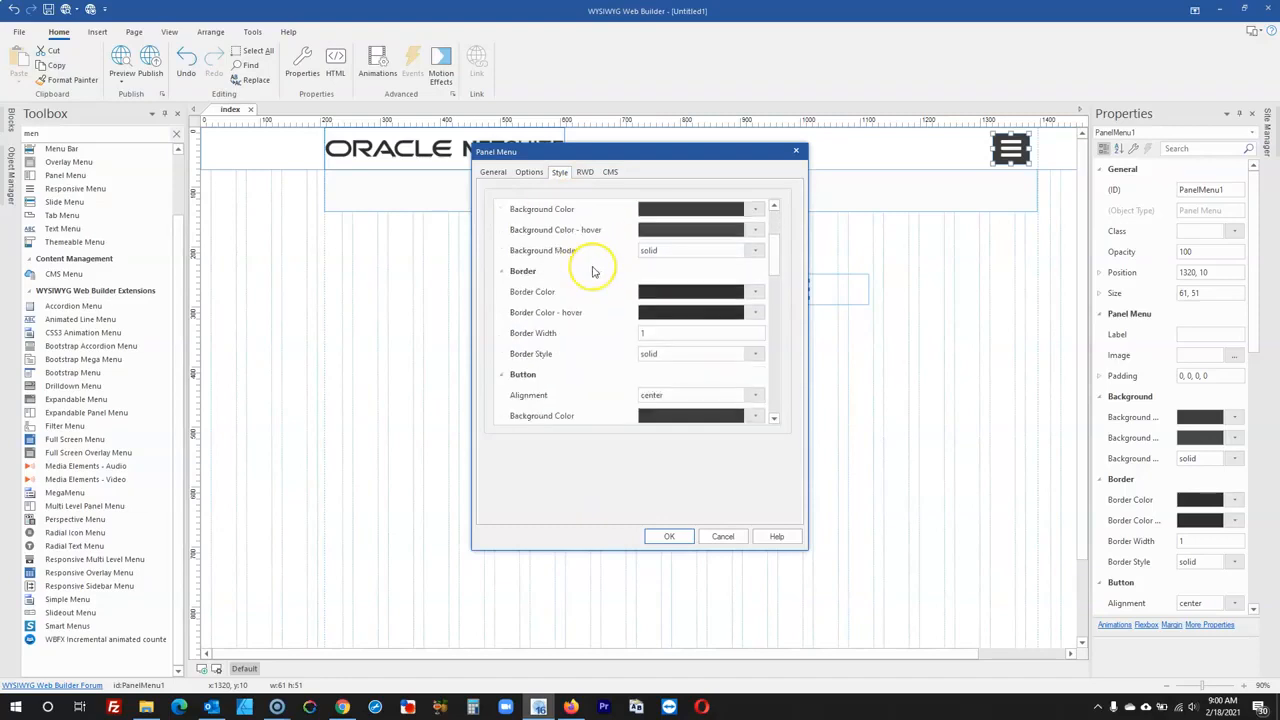
{"action": "scroll", "coordinate": [592, 271], "scroll_direction": "down", "scroll_amount": 12}
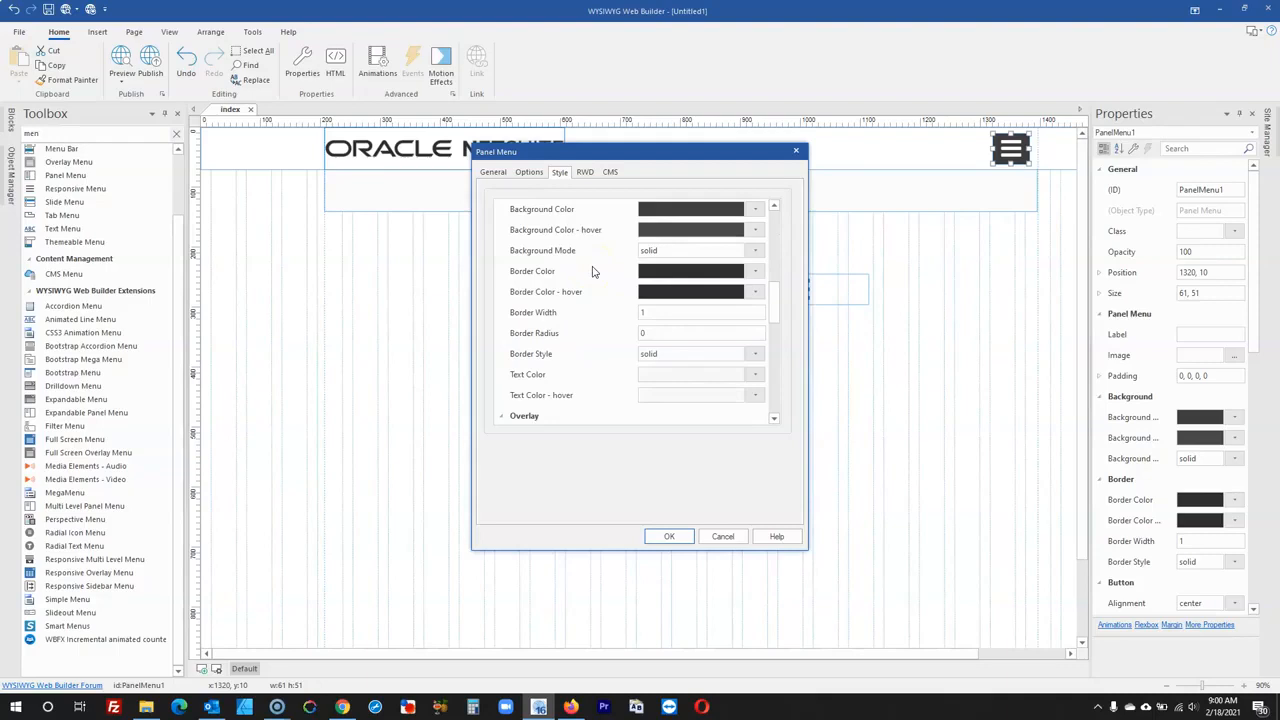
{"action": "scroll", "coordinate": [592, 271], "scroll_direction": "down", "scroll_amount": 5}
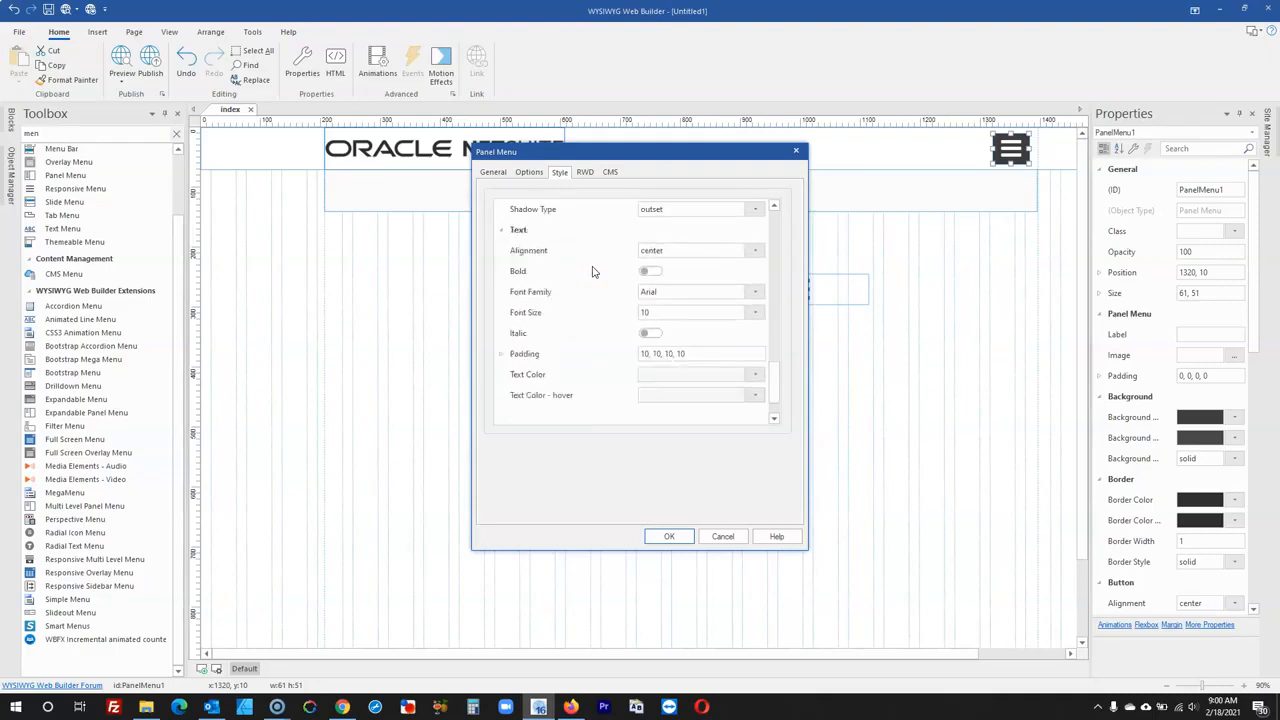
{"action": "scroll", "coordinate": [592, 271], "scroll_direction": "up", "scroll_amount": 6}
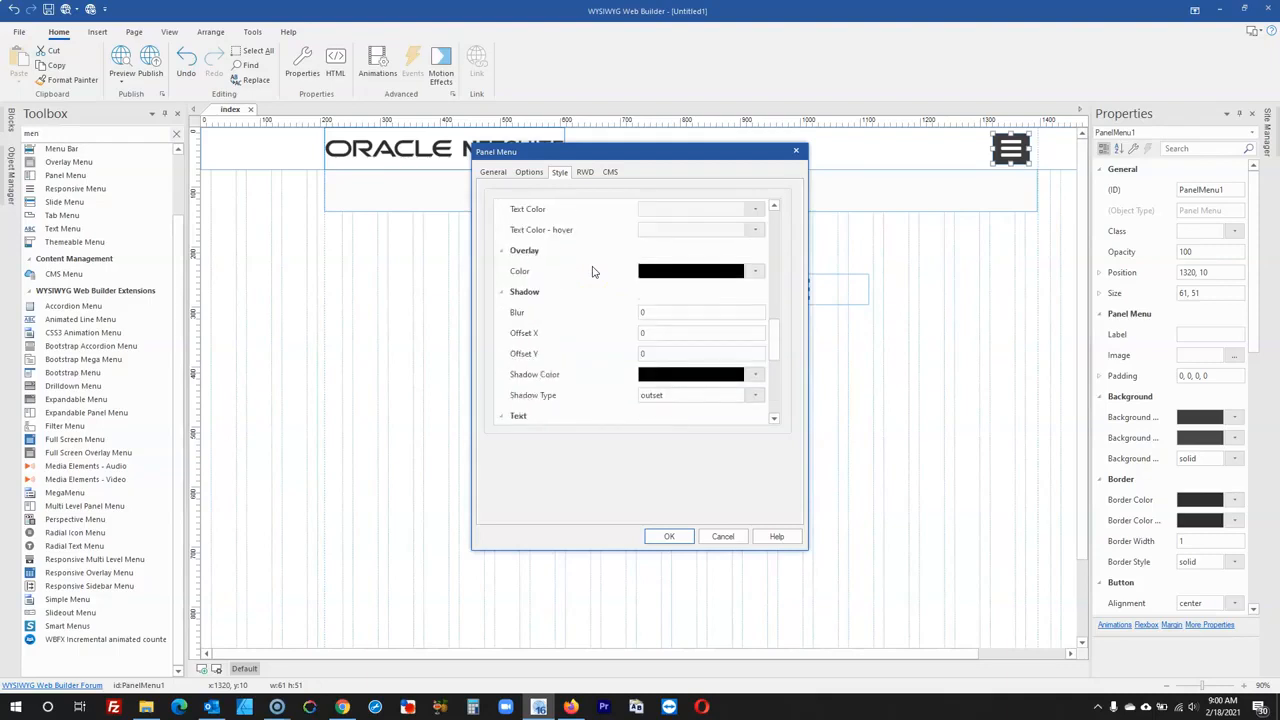
{"action": "scroll", "coordinate": [592, 271], "scroll_direction": "up", "scroll_amount": 6}
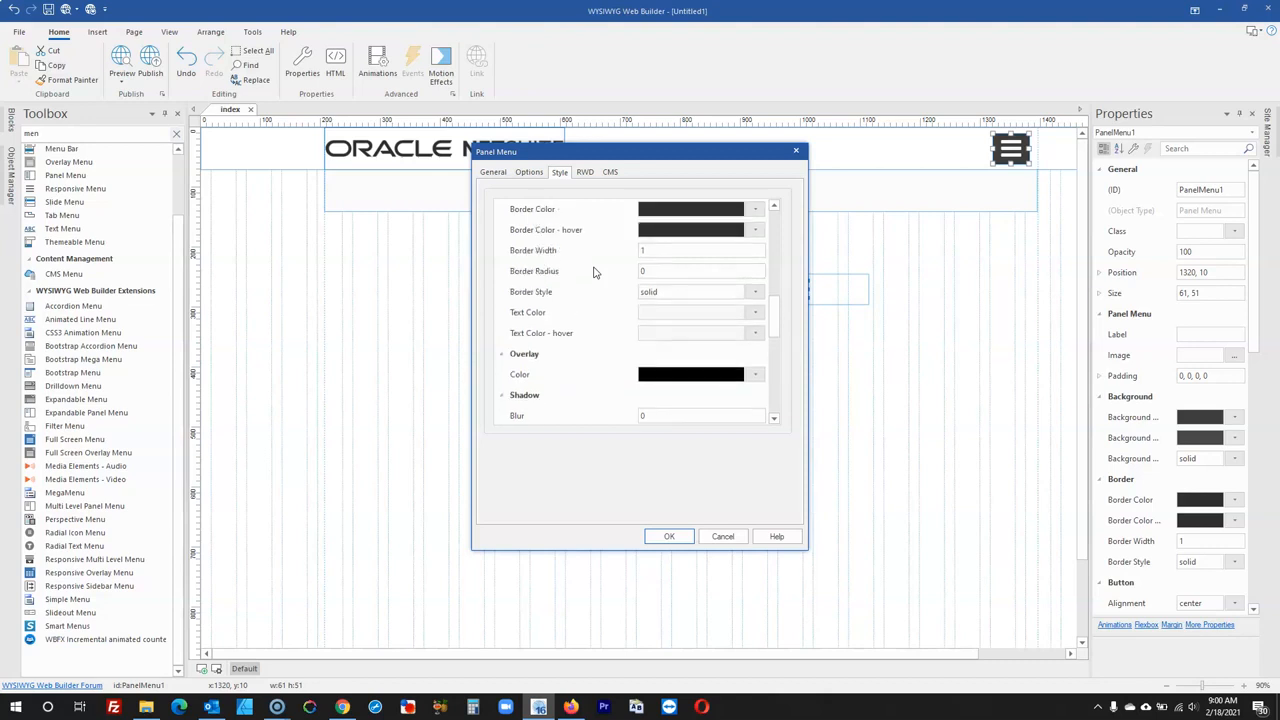
{"action": "scroll", "coordinate": [593, 271], "scroll_direction": "up", "scroll_amount": 5}
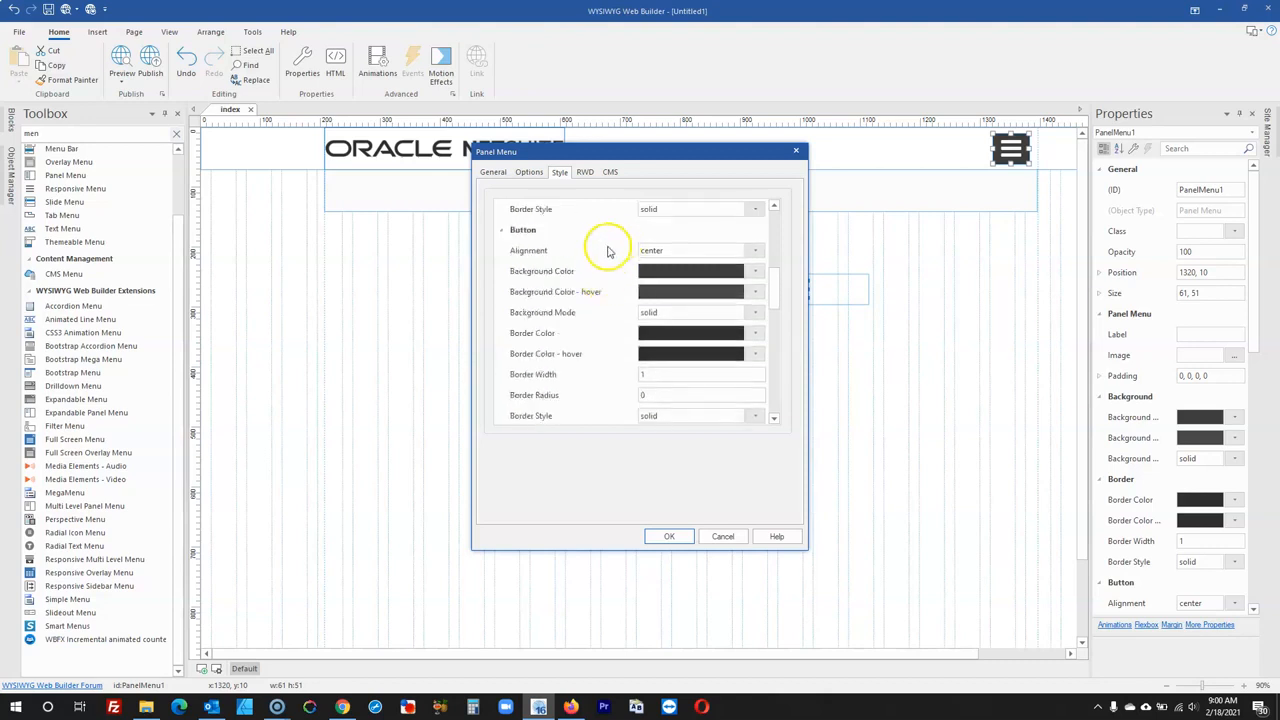
{"action": "left_click", "coordinate": [657, 277]}
{"action": "left_click", "coordinate": [746, 276]}
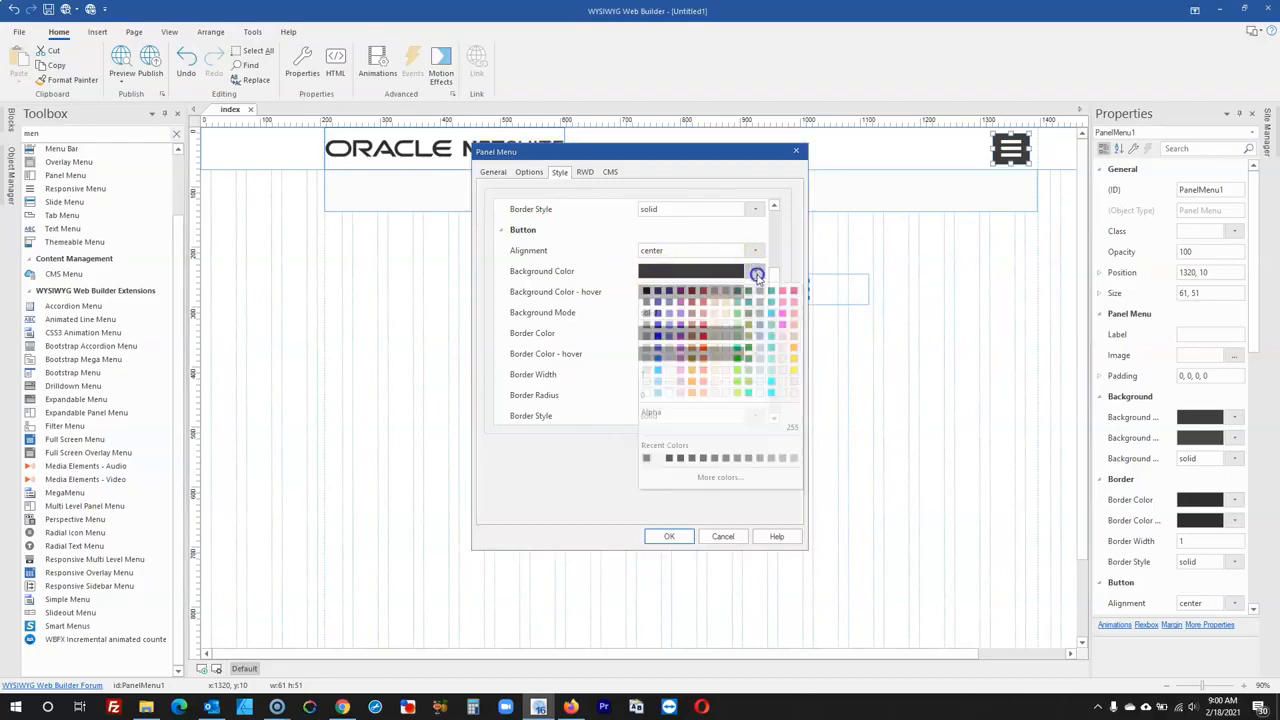
{"action": "left_click", "coordinate": [648, 395]}
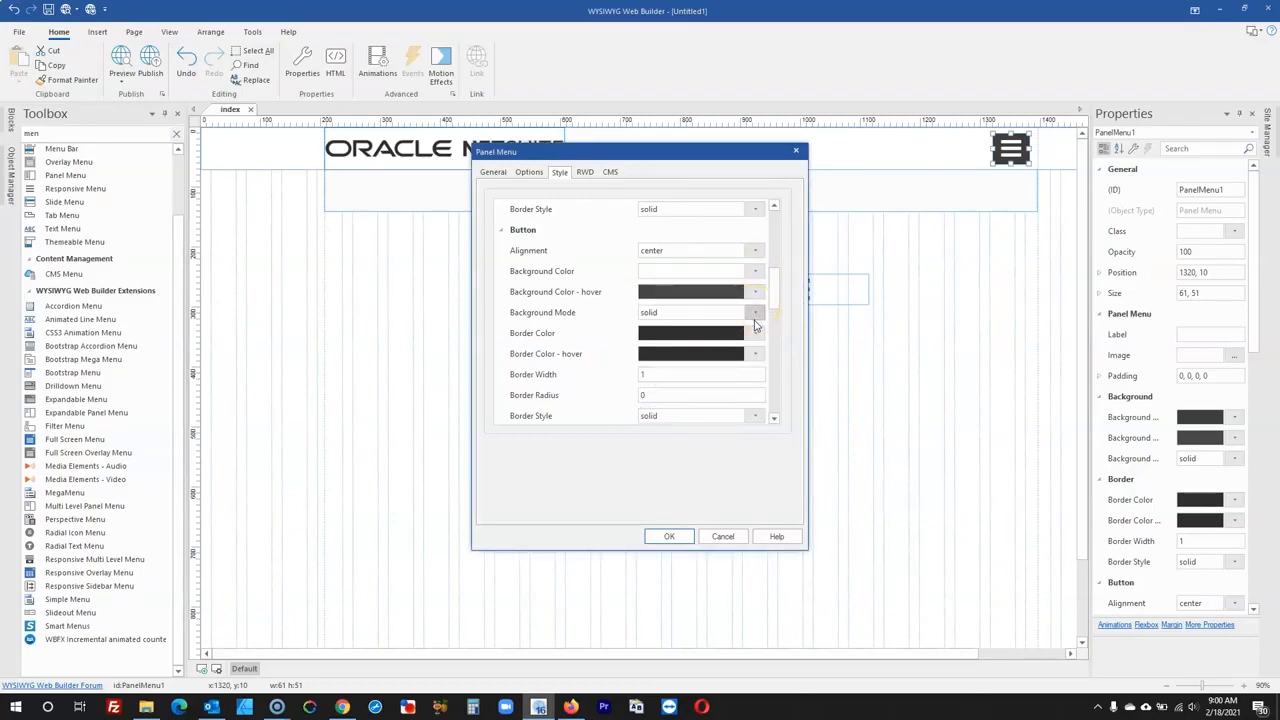
- Set the Panel Menu button's text color to Dark Slate Gray and apply the style
{"action": "scroll", "coordinate": [757, 326], "scroll_direction": "down", "scroll_amount": 2}
{"action": "scroll", "coordinate": [757, 328], "scroll_direction": "down", "scroll_amount": 1}
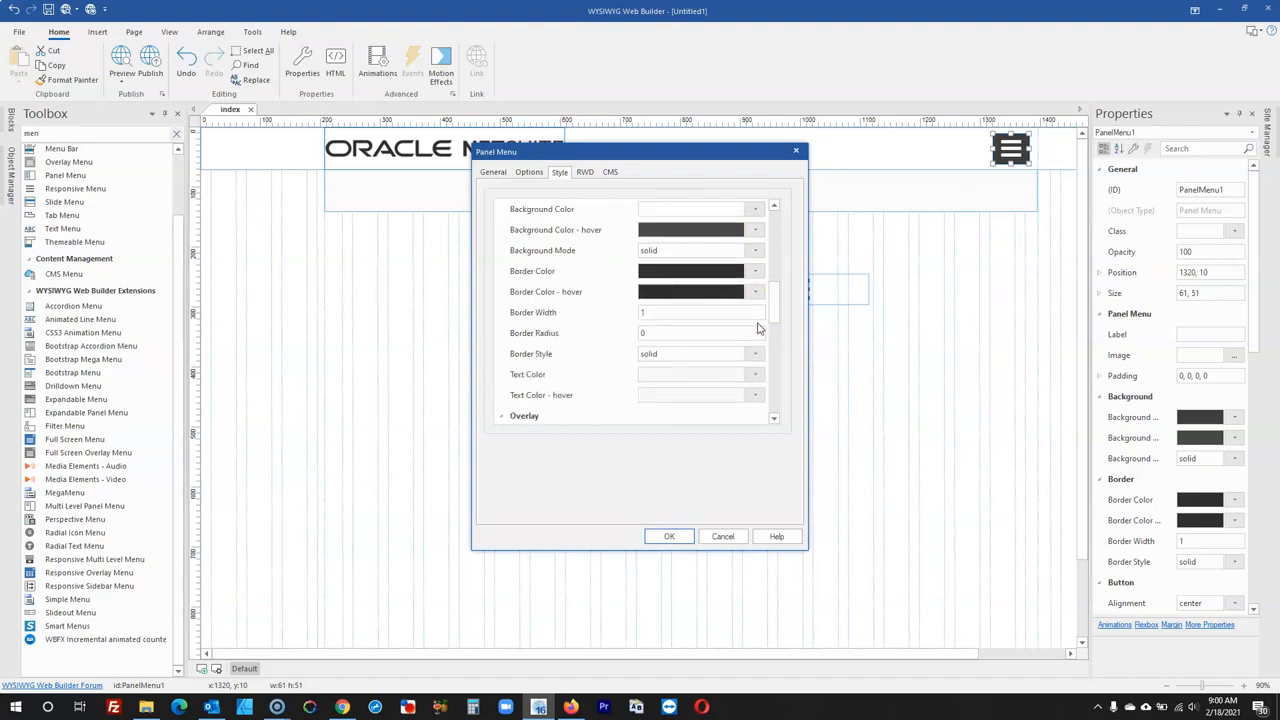
{"action": "scroll", "coordinate": [757, 328], "scroll_direction": "up", "scroll_amount": 1}
{"action": "scroll", "coordinate": [757, 328], "scroll_direction": "down", "scroll_amount": 1}
{"action": "left_click", "coordinate": [755, 374]}
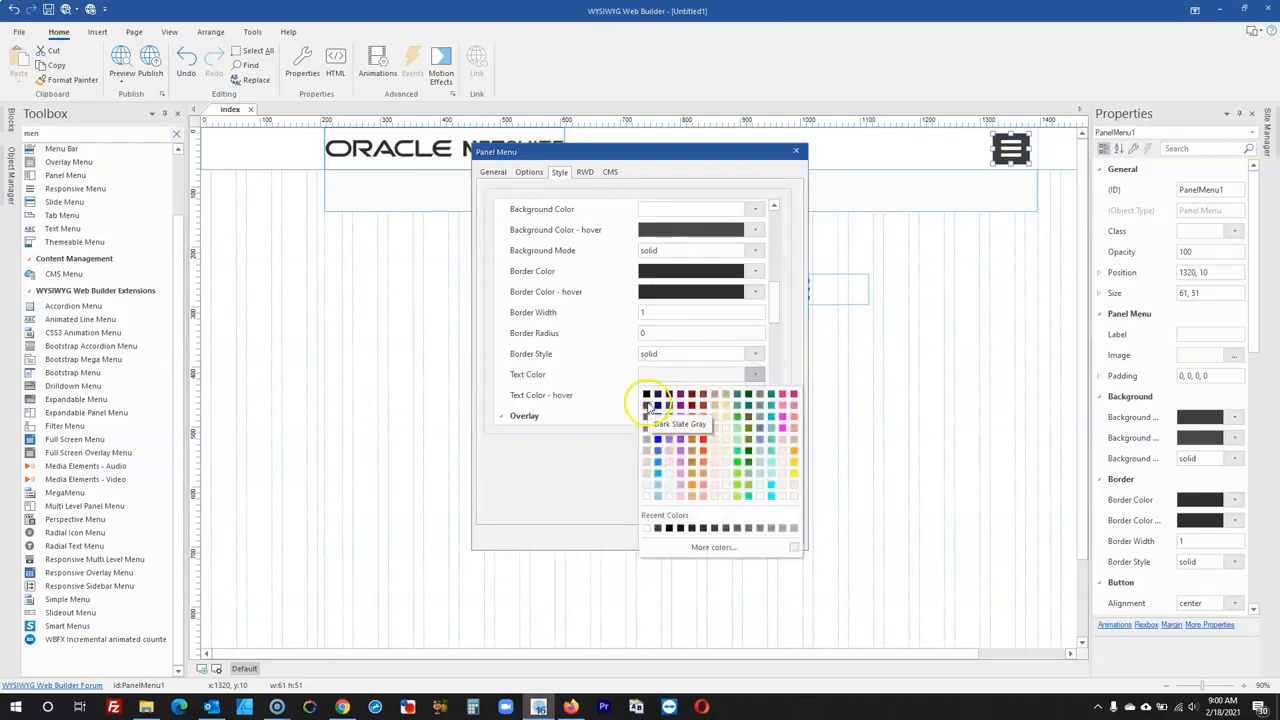
{"action": "left_click", "coordinate": [651, 407]}
{"action": "left_click", "coordinate": [668, 534]}
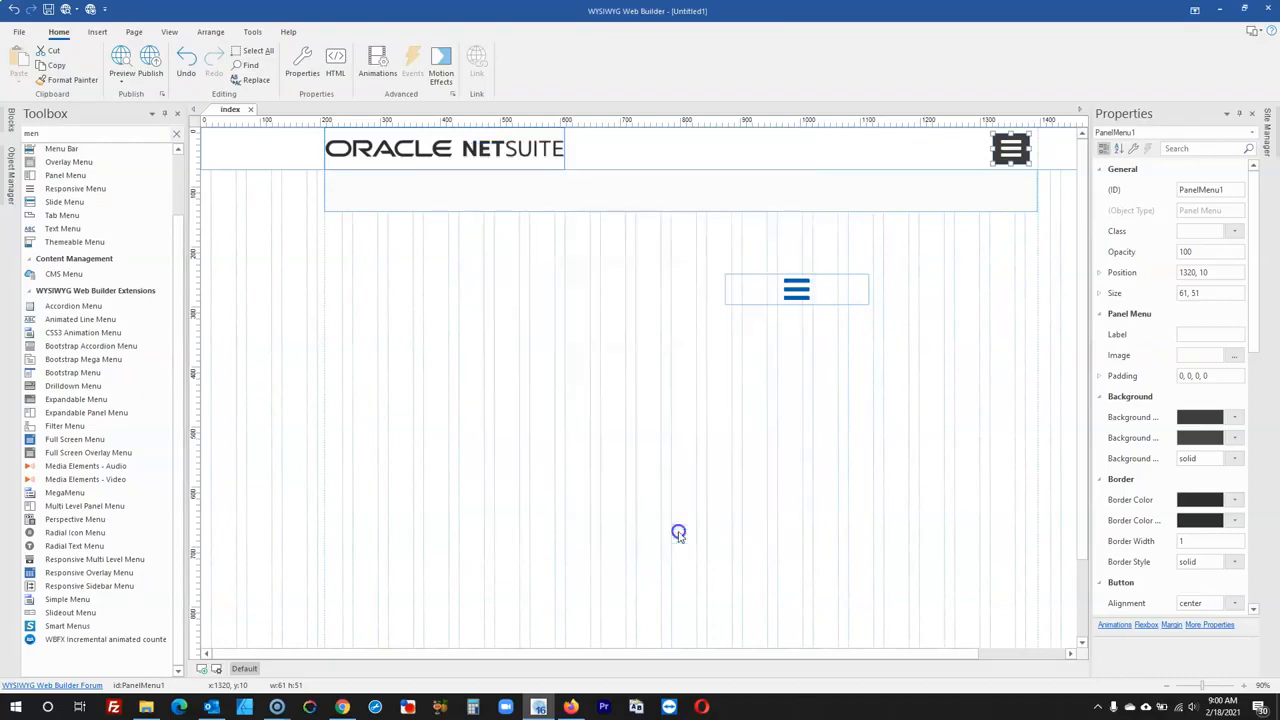
- Set the Panel Menu button's border width to 0 in its style properties and apply it
{"action": "left_click", "coordinate": [1049, 409]}
{"action": "double_click", "coordinate": [1010, 146]}
{"action": "left_click", "coordinate": [529, 172]}
{"action": "left_click", "coordinate": [559, 172]}
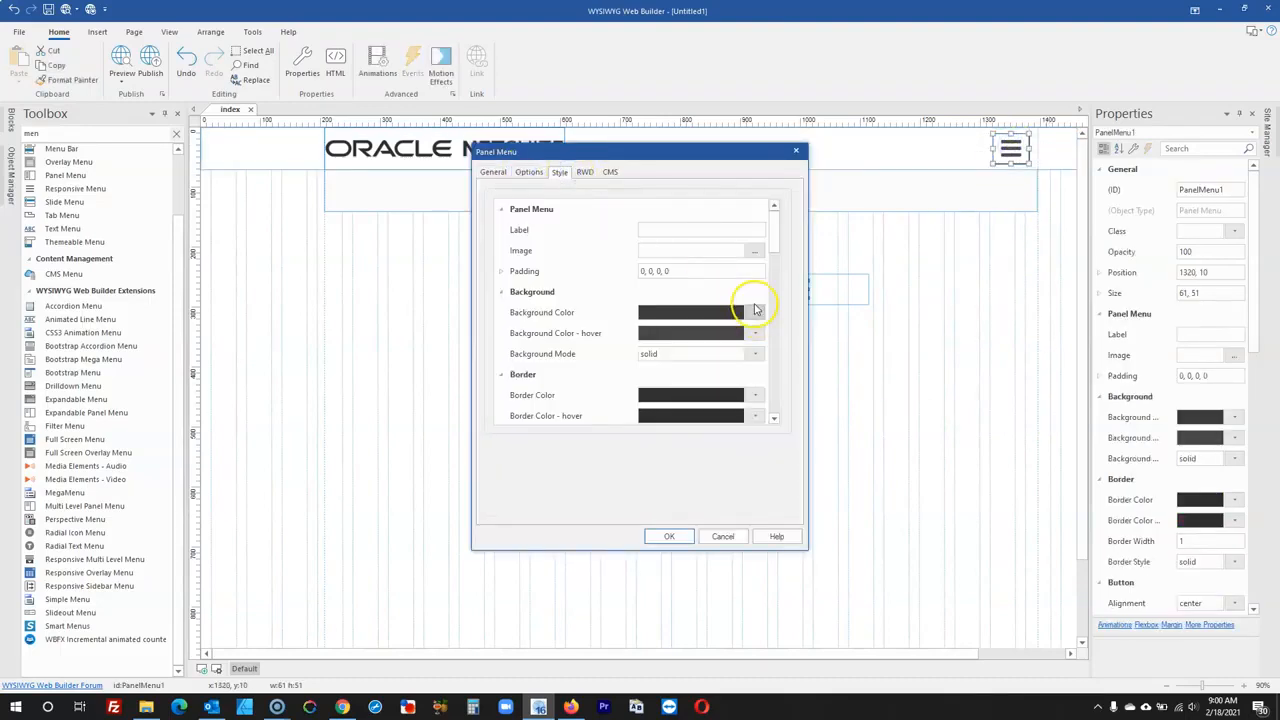
{"action": "scroll", "coordinate": [755, 310], "scroll_direction": "down", "scroll_amount": 3}
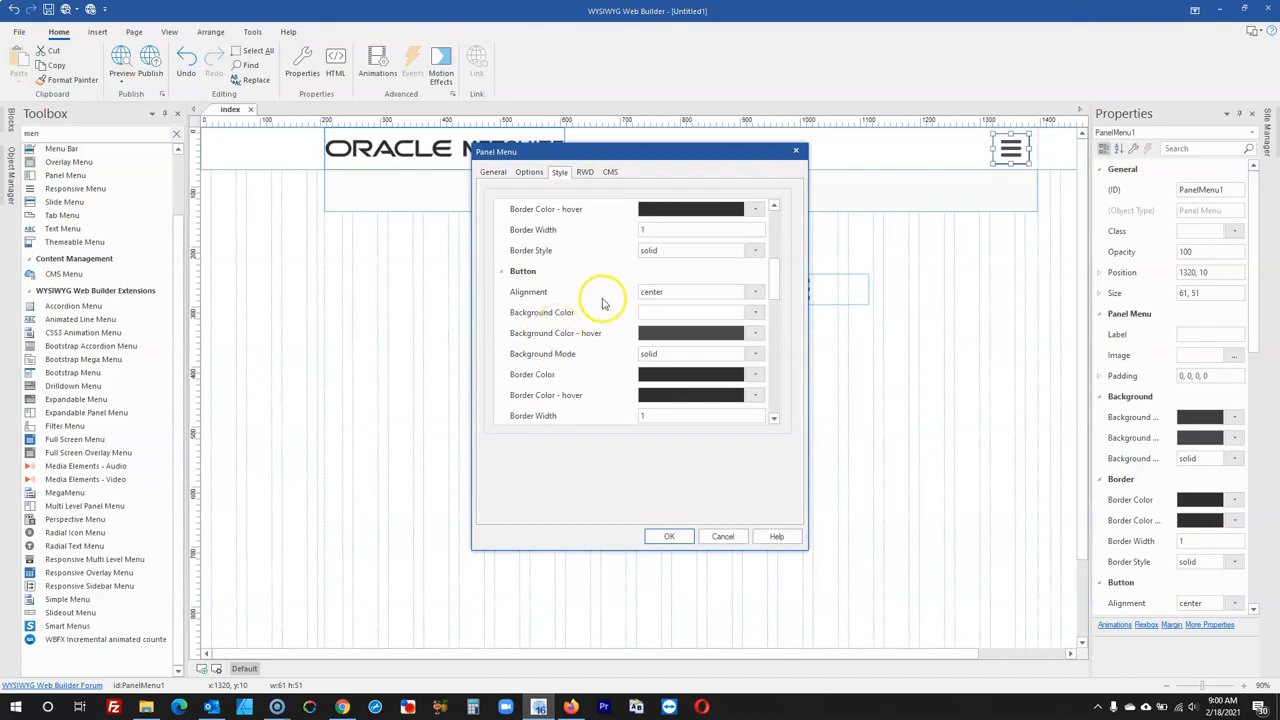
{"action": "scroll", "coordinate": [603, 303], "scroll_direction": "down", "scroll_amount": 1}
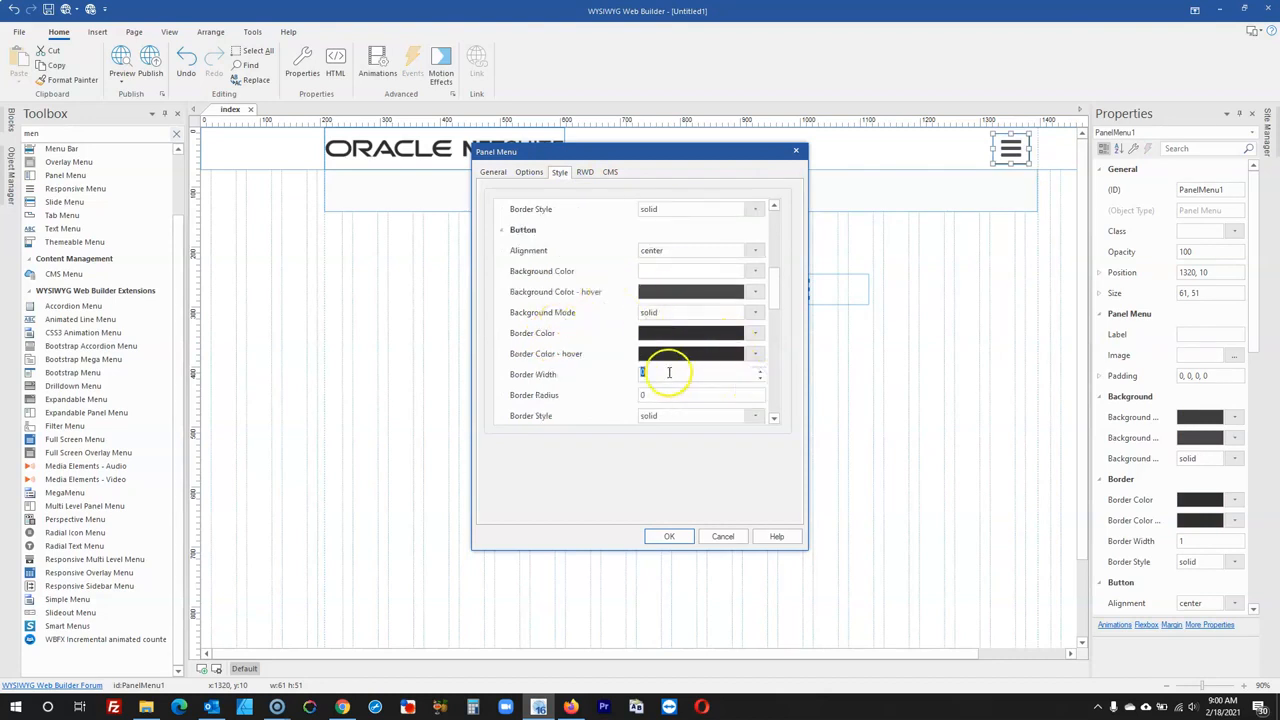
{"action": "left_click", "coordinate": [669, 536]}
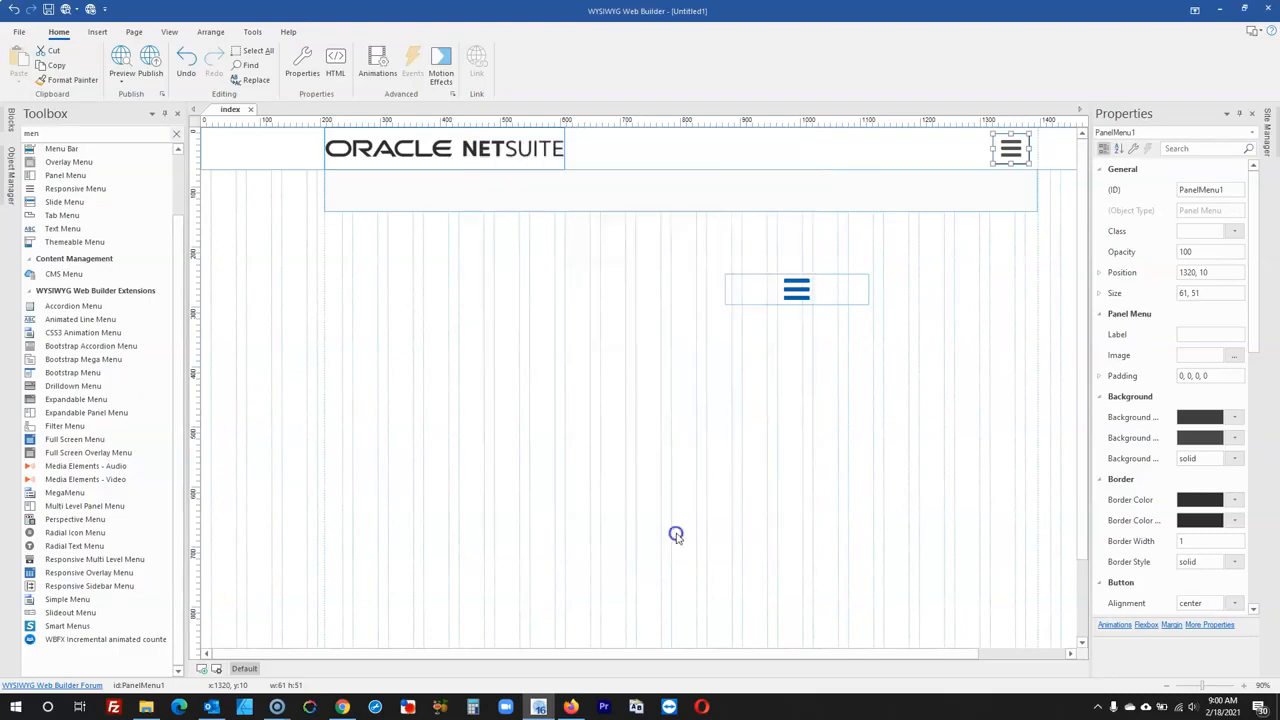
- Save the project as blog.wbs in the client's folder inside WYSIWYG Private Websites
{"action": "left_click", "coordinate": [860, 445]}
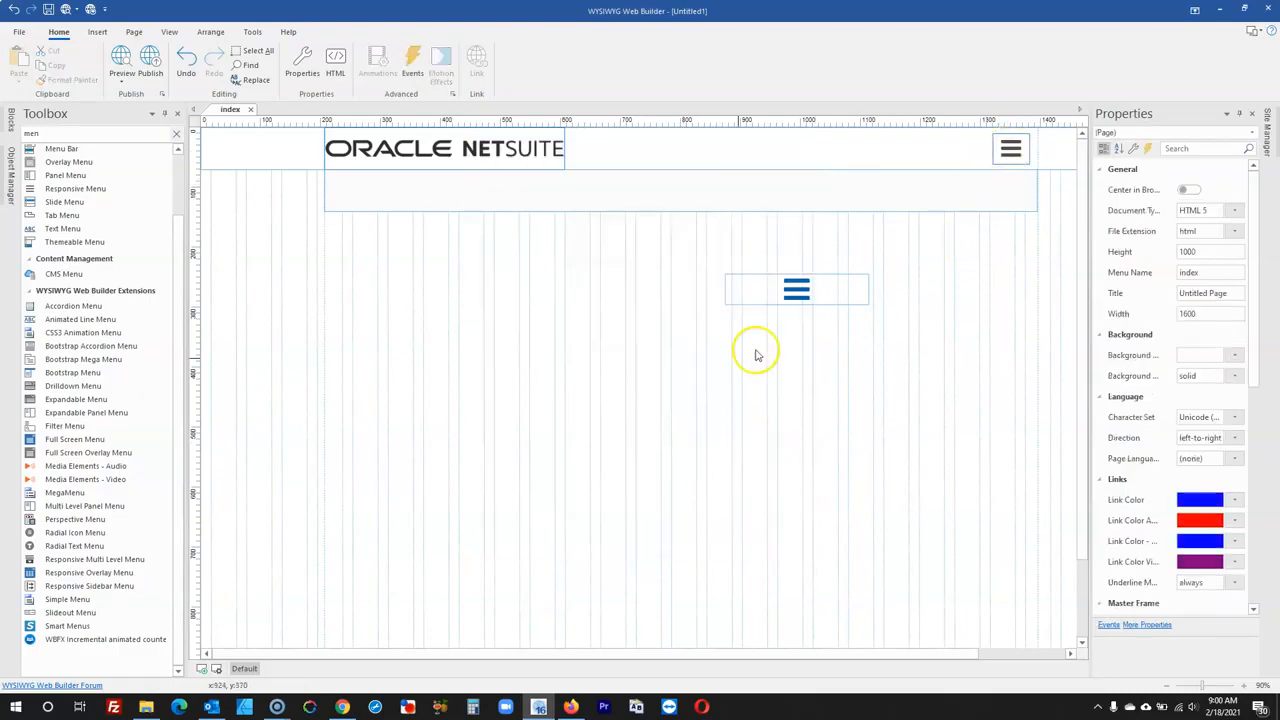
{"action": "left_click", "coordinate": [817, 283]}
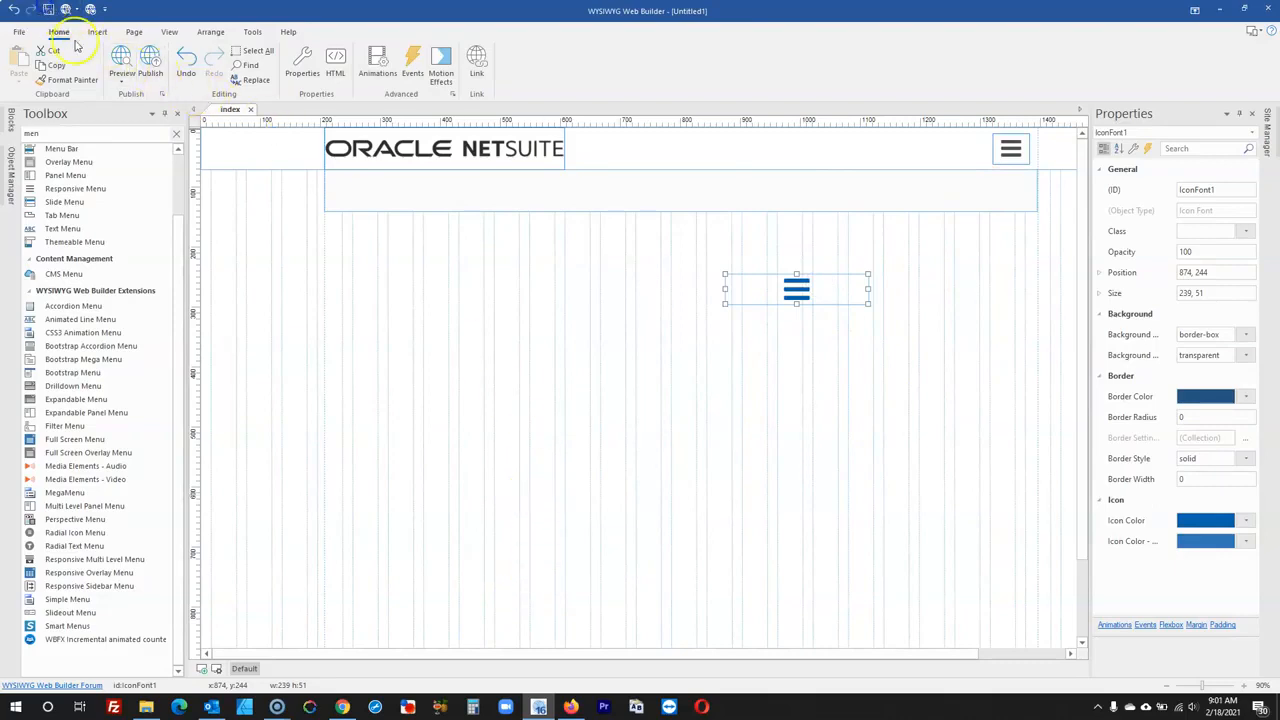
{"action": "key", "text": "ctrl+s"}
{"action": "left_click", "coordinate": [709, 287]}
{"action": "left_click", "coordinate": [709, 287]}
{"action": "left_click", "coordinate": [709, 287]}
{"action": "double_click", "coordinate": [555, 458]}
{"action": "double_click", "coordinate": [548, 383]}
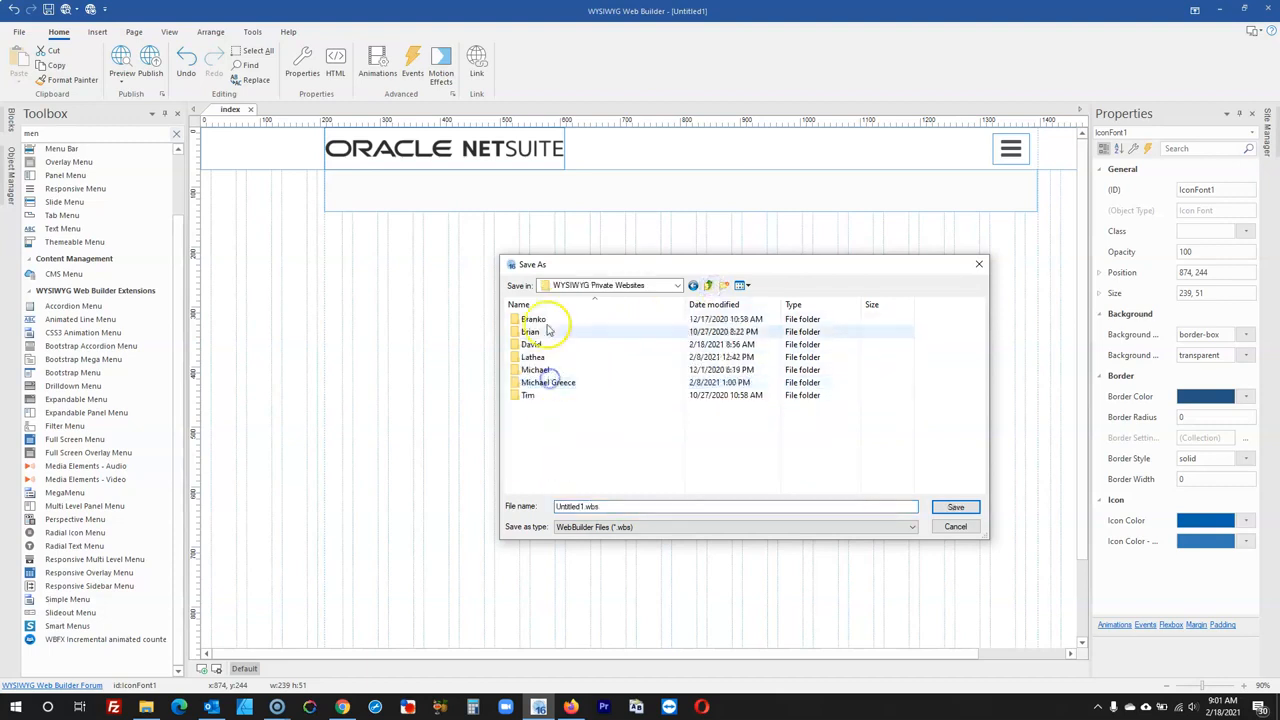
{"action": "left_click", "coordinate": [535, 344]}
{"action": "double_click", "coordinate": [538, 345]}
{"action": "left_click_drag", "start_coordinate": [607, 507], "coordinate": [532, 507]}
{"action": "key", "text": "Return"}
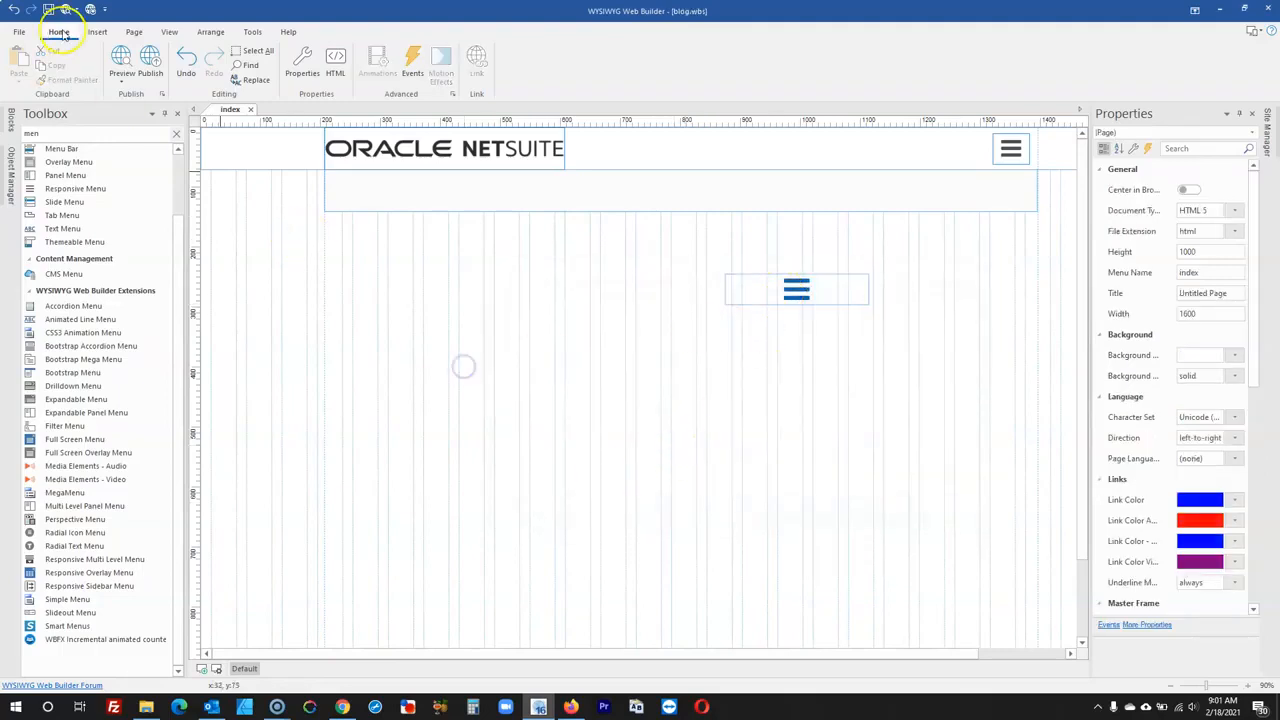
- Preview the page in the browser and test opening and closing the header's Panel Menu
{"action": "left_click", "coordinate": [127, 57]}
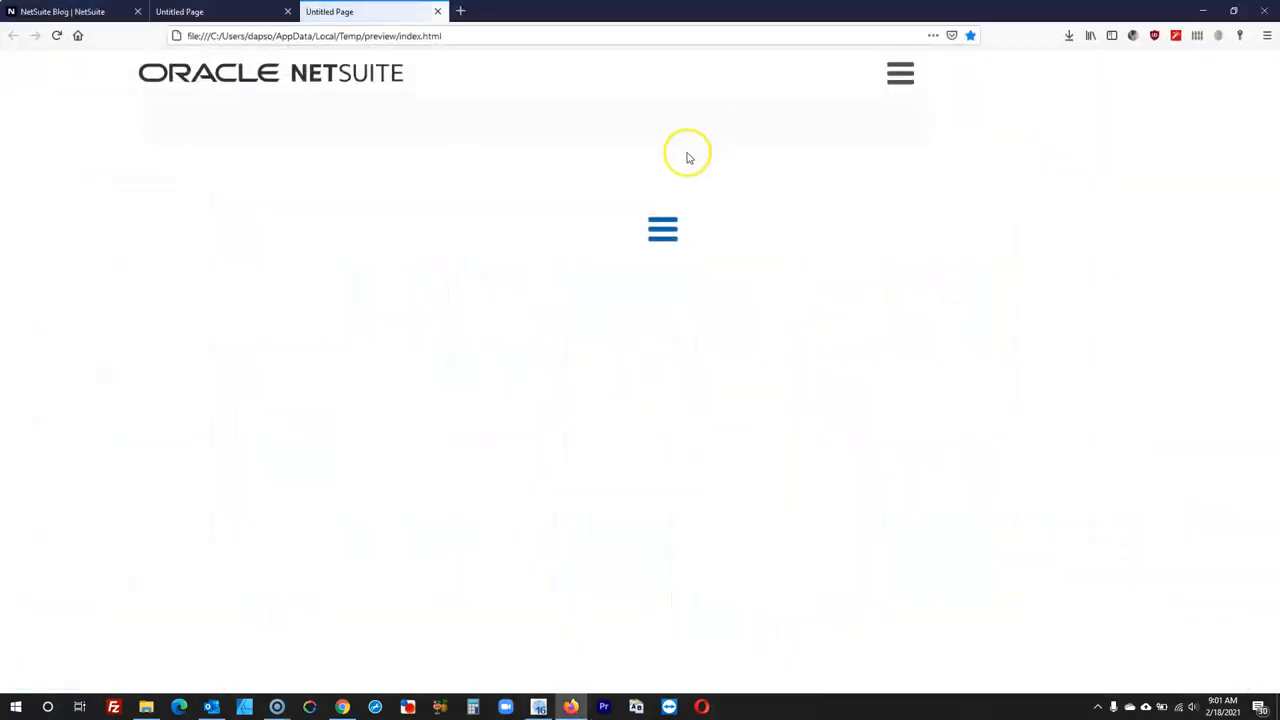
{"action": "left_click", "coordinate": [906, 77]}
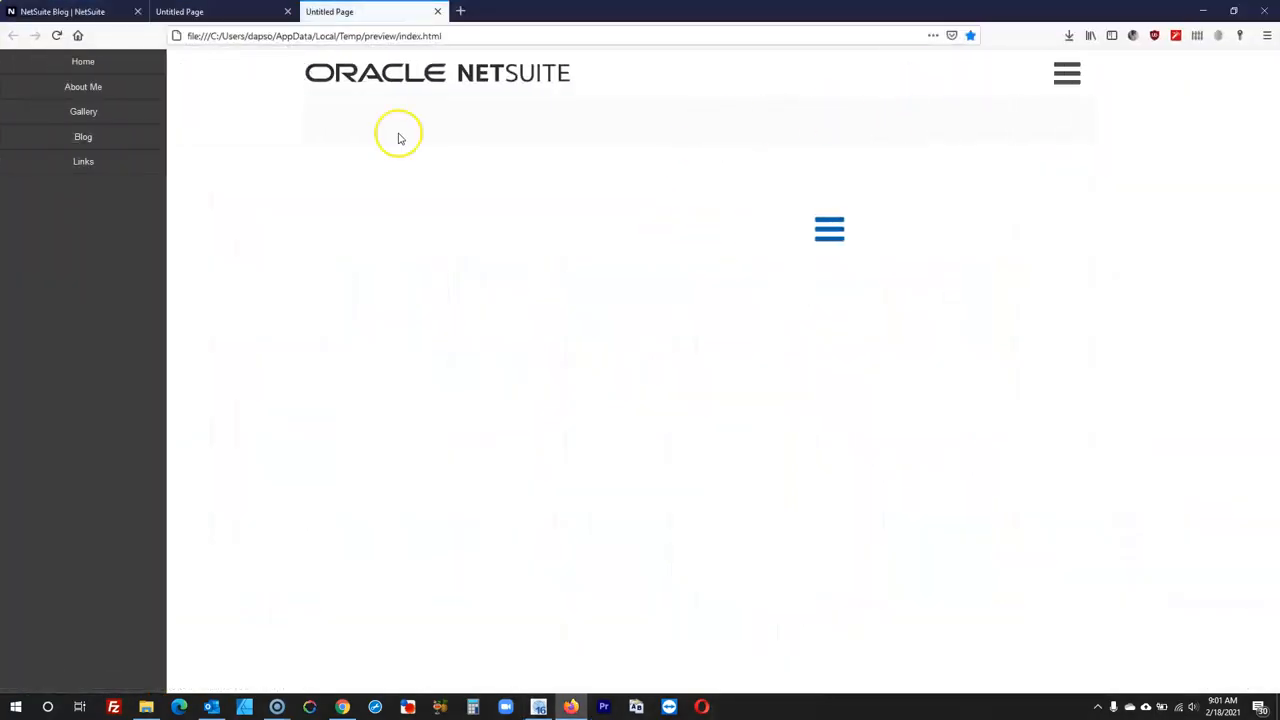
{"action": "left_click", "coordinate": [510, 289]}
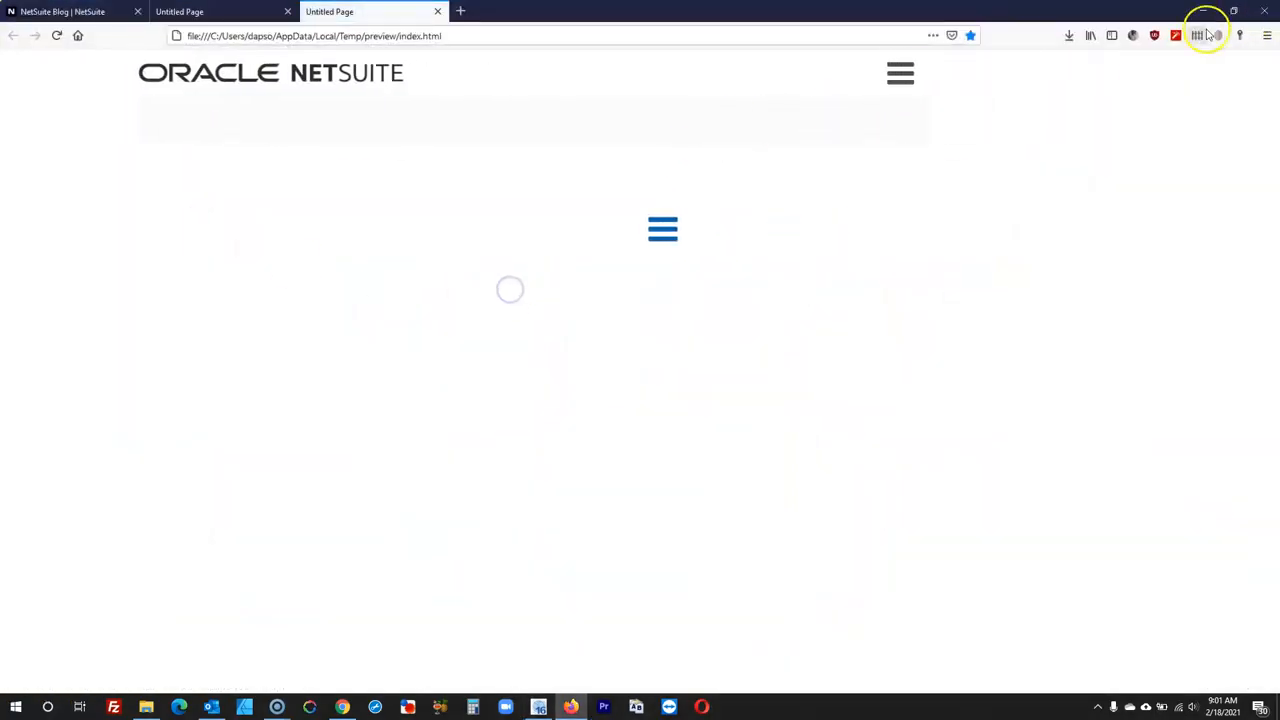
{"action": "left_click", "coordinate": [1204, 12]}
- Set the page alignment to center in the browser in the page properties
{"action": "right_click", "coordinate": [511, 338]}
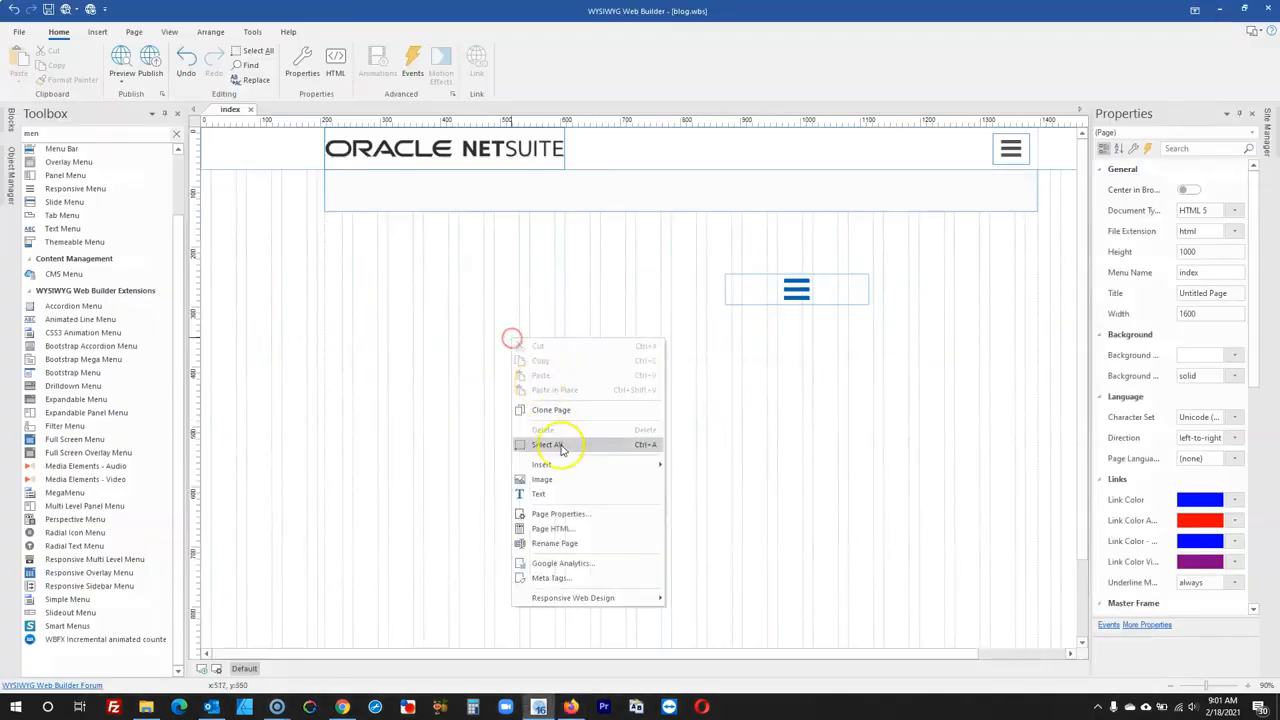
{"action": "left_click", "coordinate": [561, 513]}
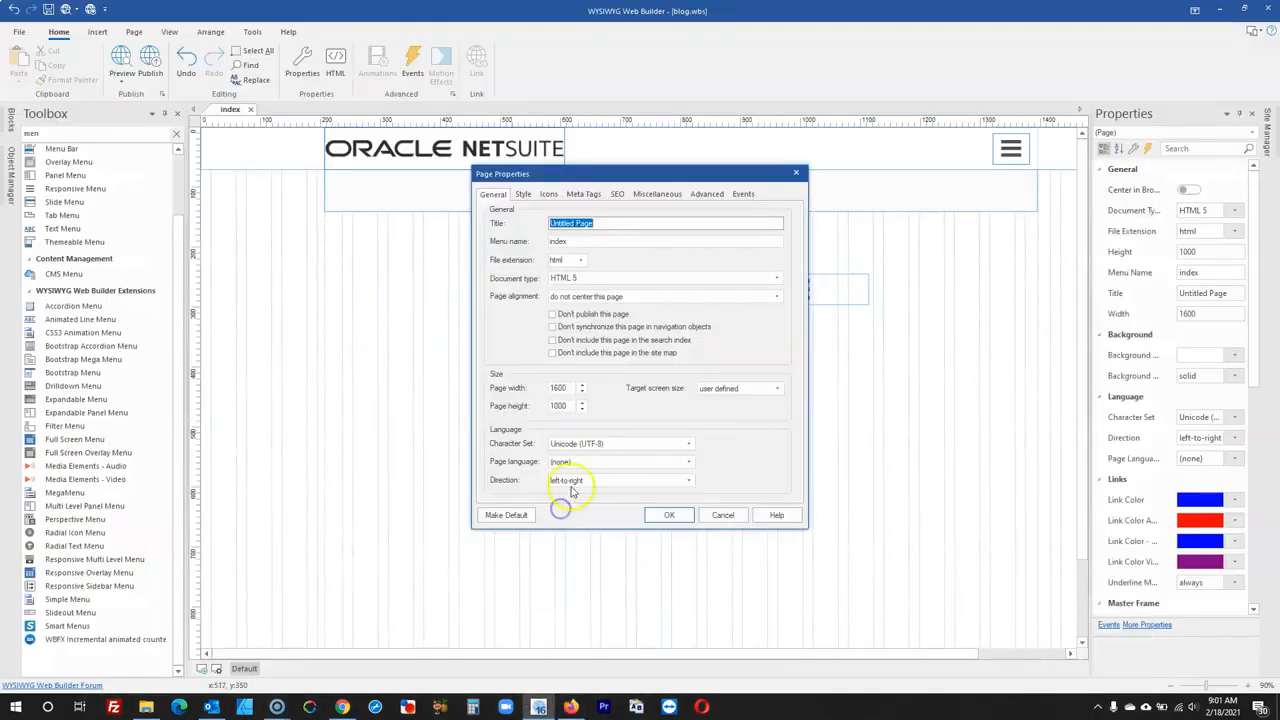
{"action": "left_click", "coordinate": [581, 300]}
{"action": "left_click", "coordinate": [585, 316]}
{"action": "left_click", "coordinate": [662, 515]}
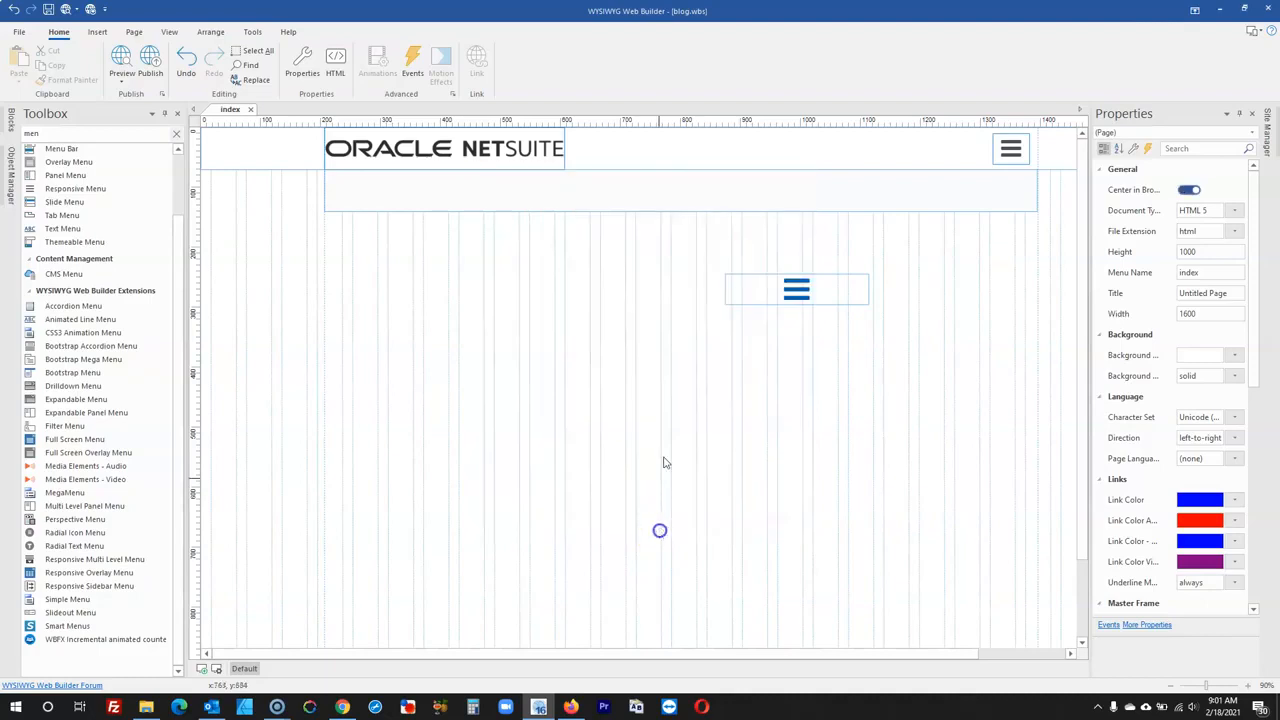
- Set the Panel Menu's panel position to static and its edge to right, keeping the push display
{"action": "left_click", "coordinate": [1004, 150]}
{"action": "double_click", "coordinate": [1004, 150]}
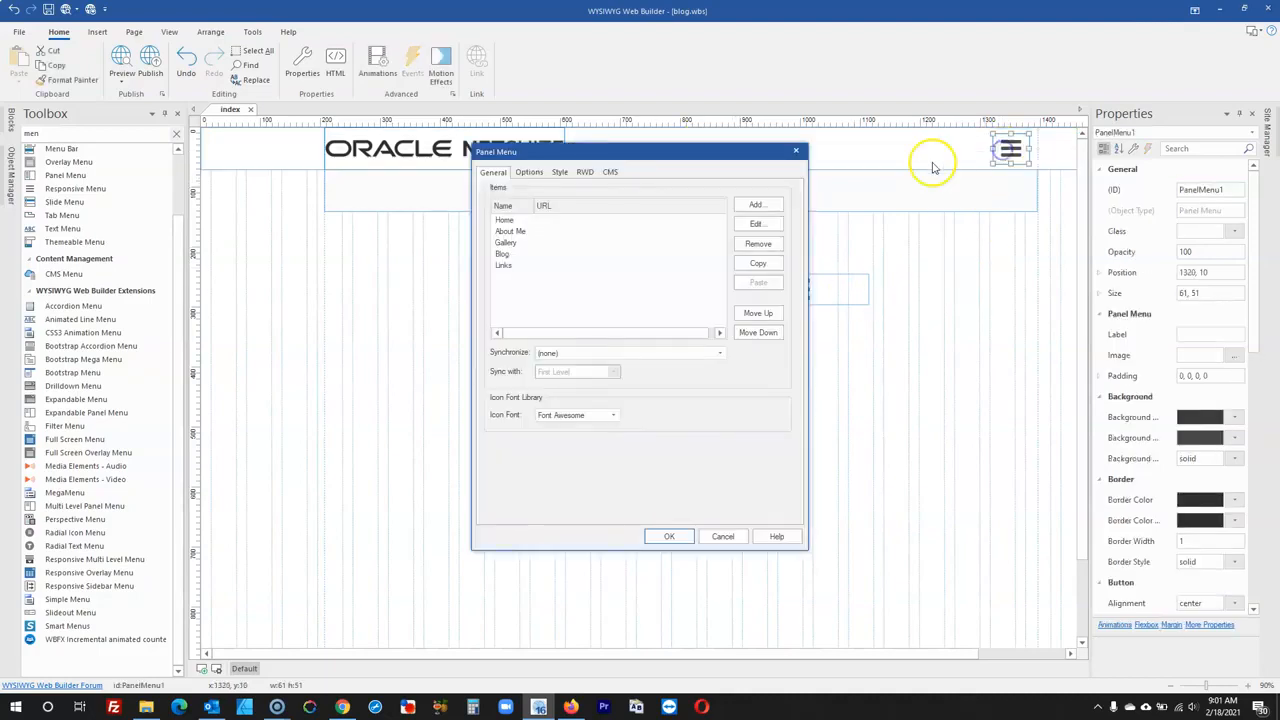
{"action": "left_click", "coordinate": [533, 172]}
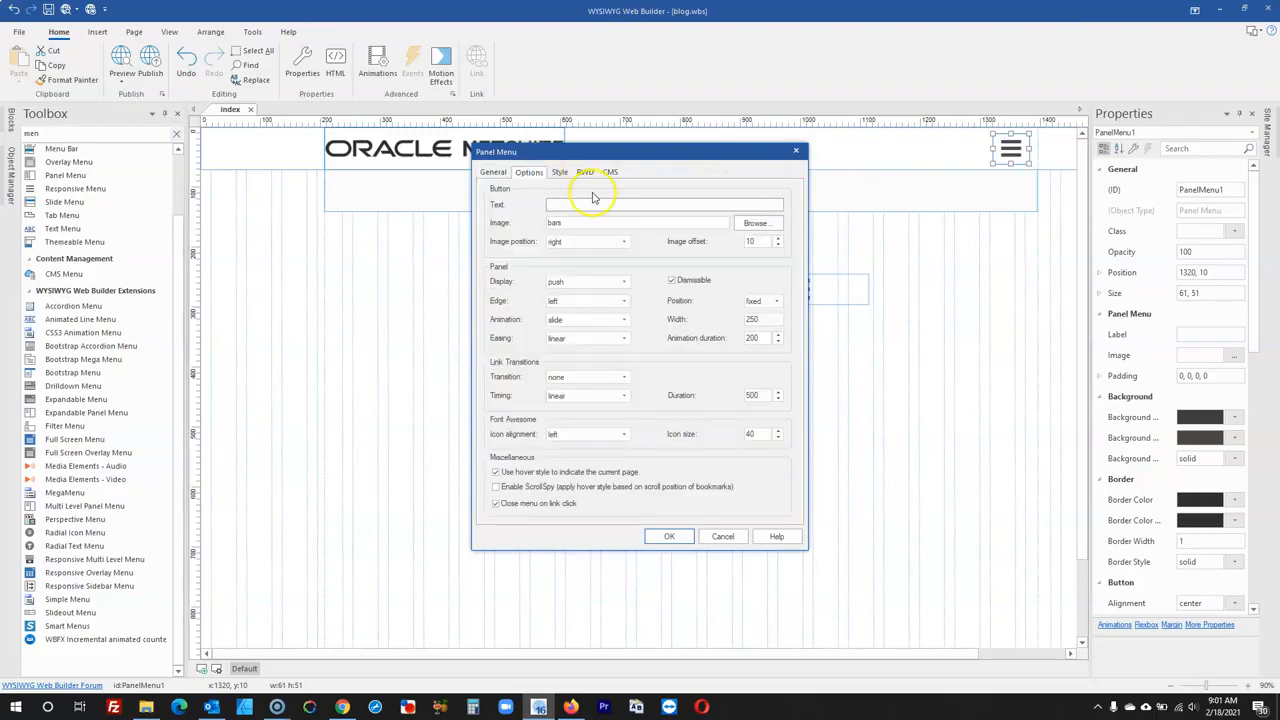
{"action": "left_click", "coordinate": [577, 243]}
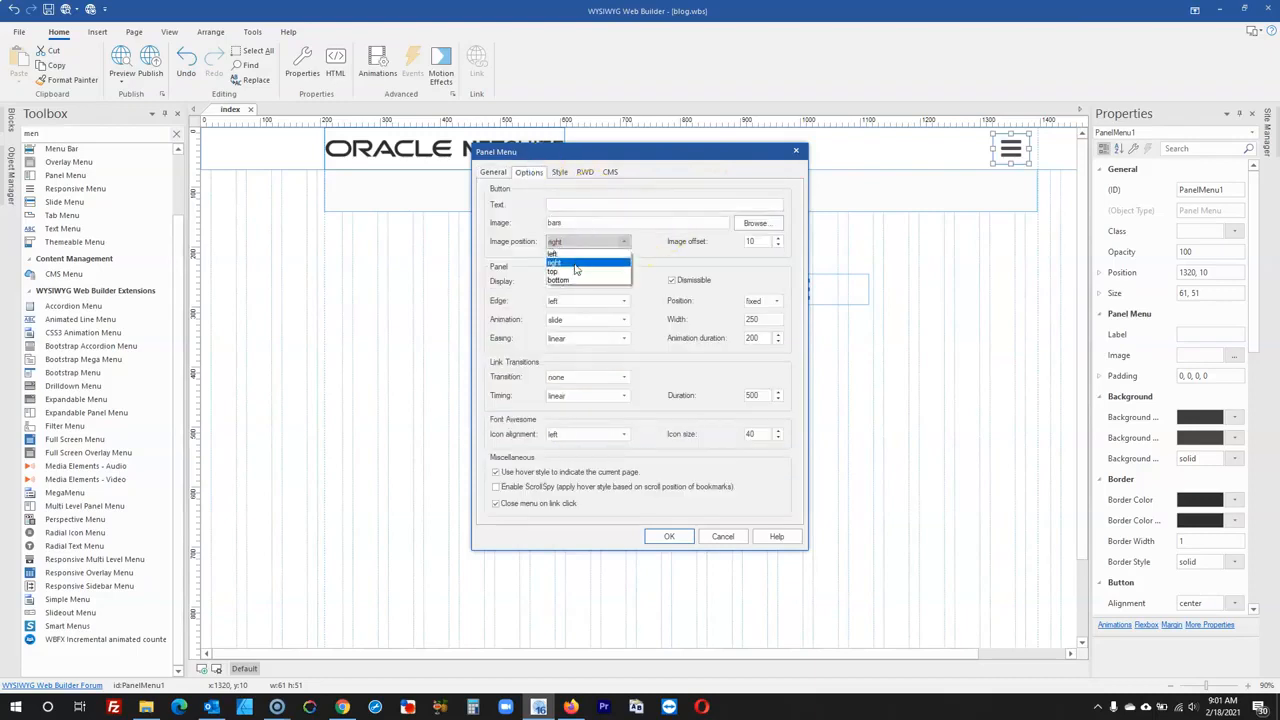
{"action": "left_click", "coordinate": [776, 300]}
{"action": "left_click", "coordinate": [776, 300]}
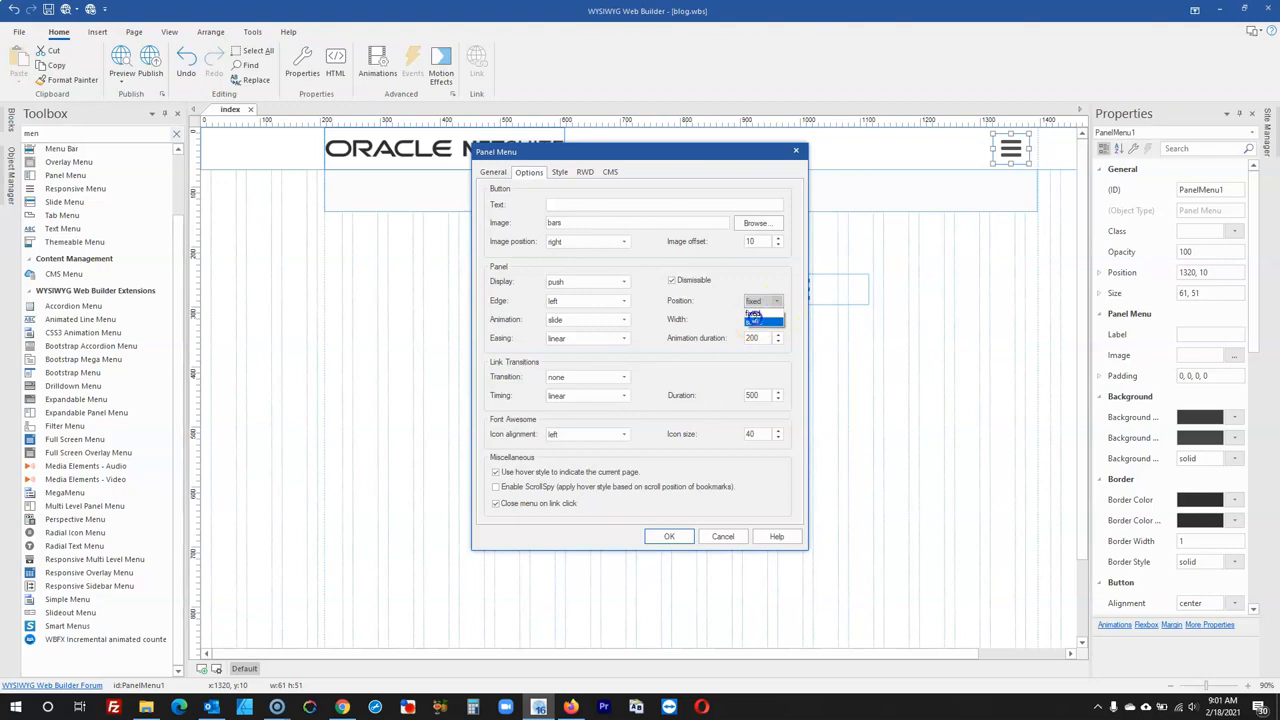
{"action": "left_click", "coordinate": [576, 301]}
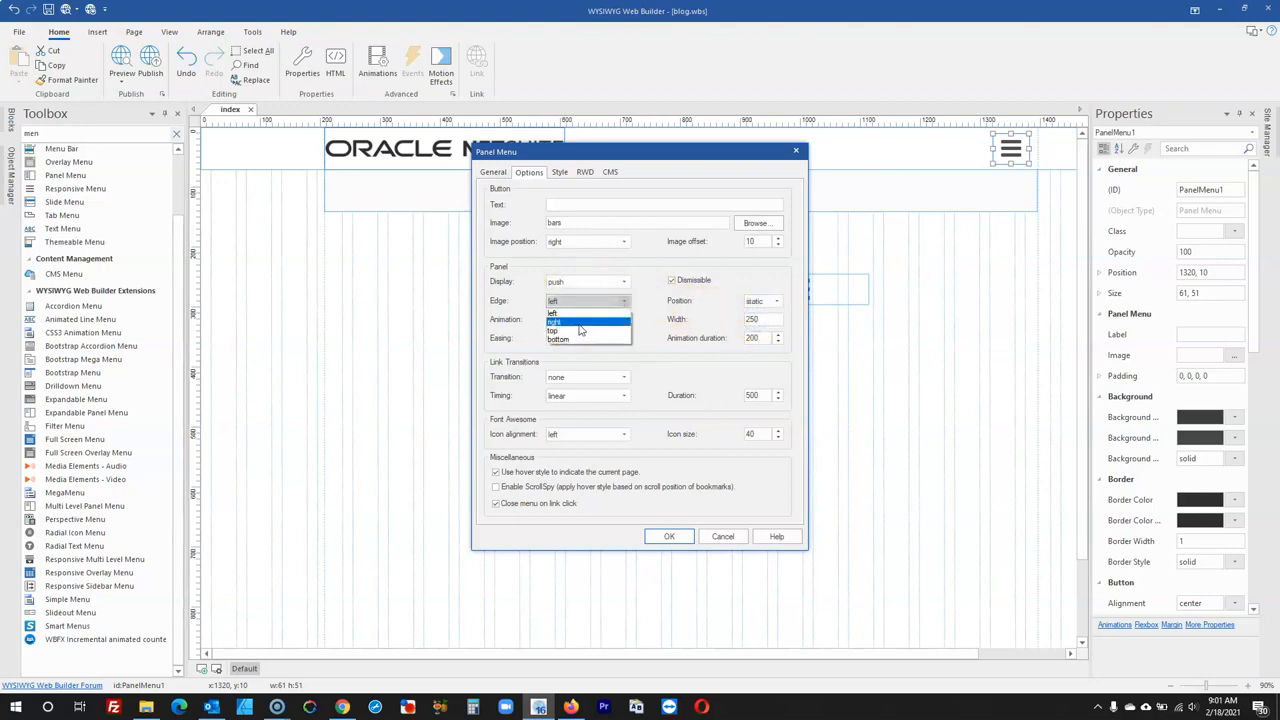
{"action": "left_click", "coordinate": [580, 322]}
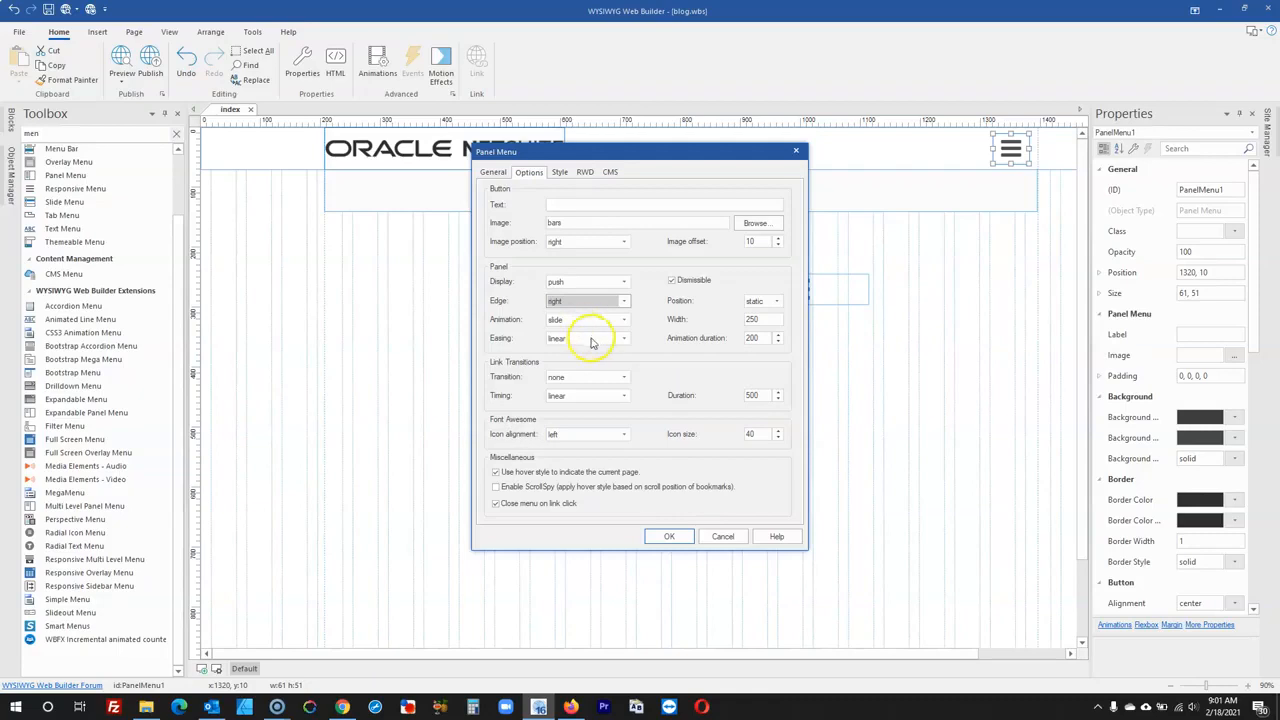
{"action": "left_click", "coordinate": [586, 281]}
{"action": "left_click", "coordinate": [586, 283]}
{"action": "left_click", "coordinate": [666, 536]}
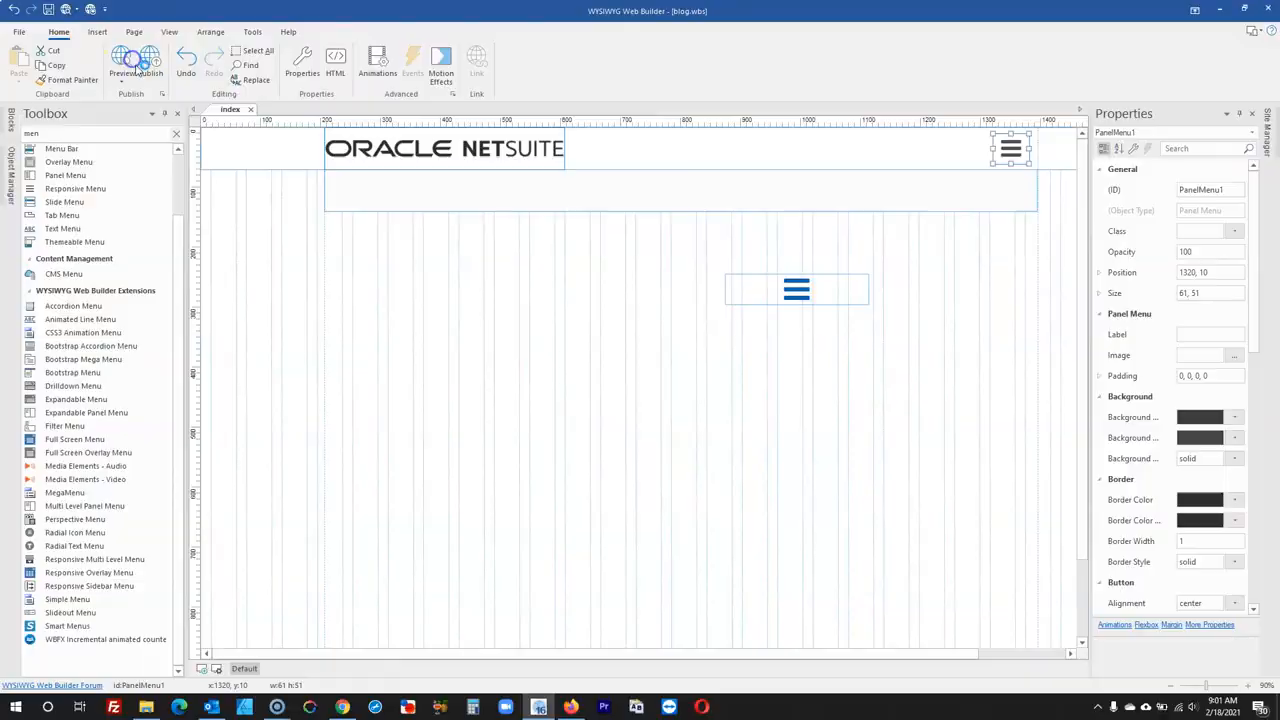
- Preview the page with its menu open and compare it with the hamburger menu on the NetSuite blog
{"action": "left_click", "coordinate": [136, 70]}
{"action": "left_click", "coordinate": [1006, 72]}
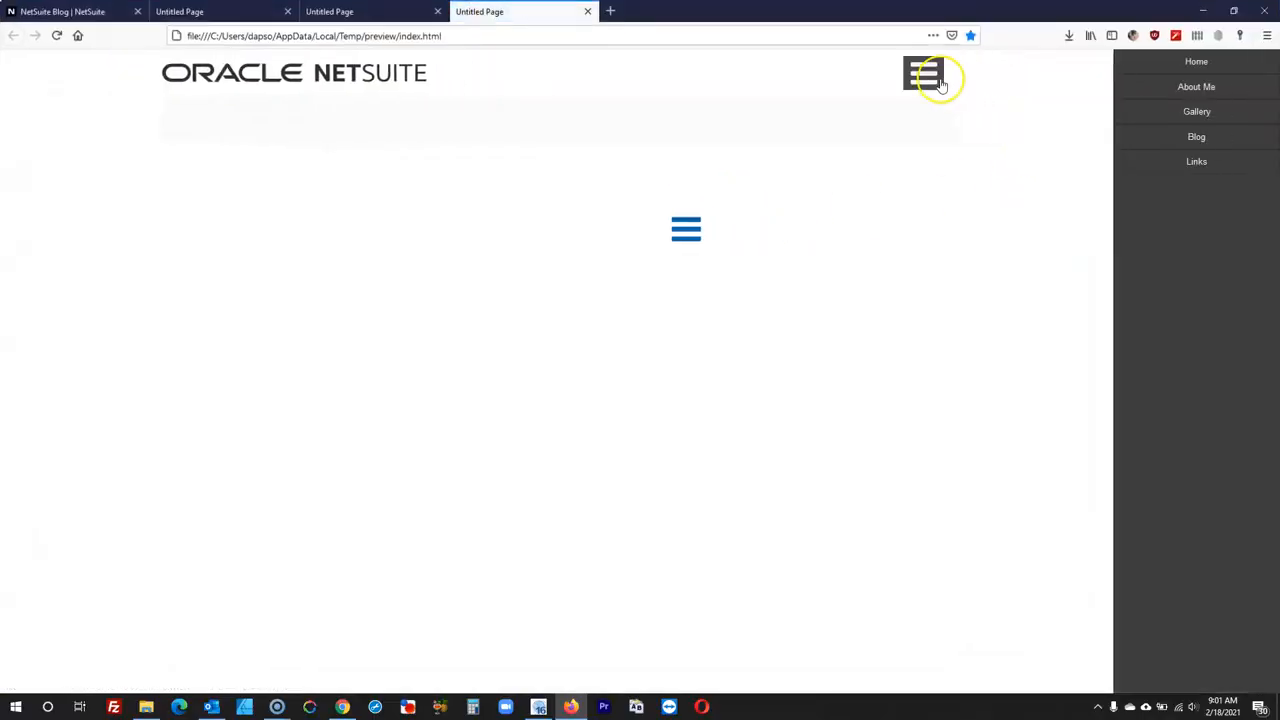
{"action": "left_click", "coordinate": [8, 10]}
{"action": "left_click", "coordinate": [1019, 74]}
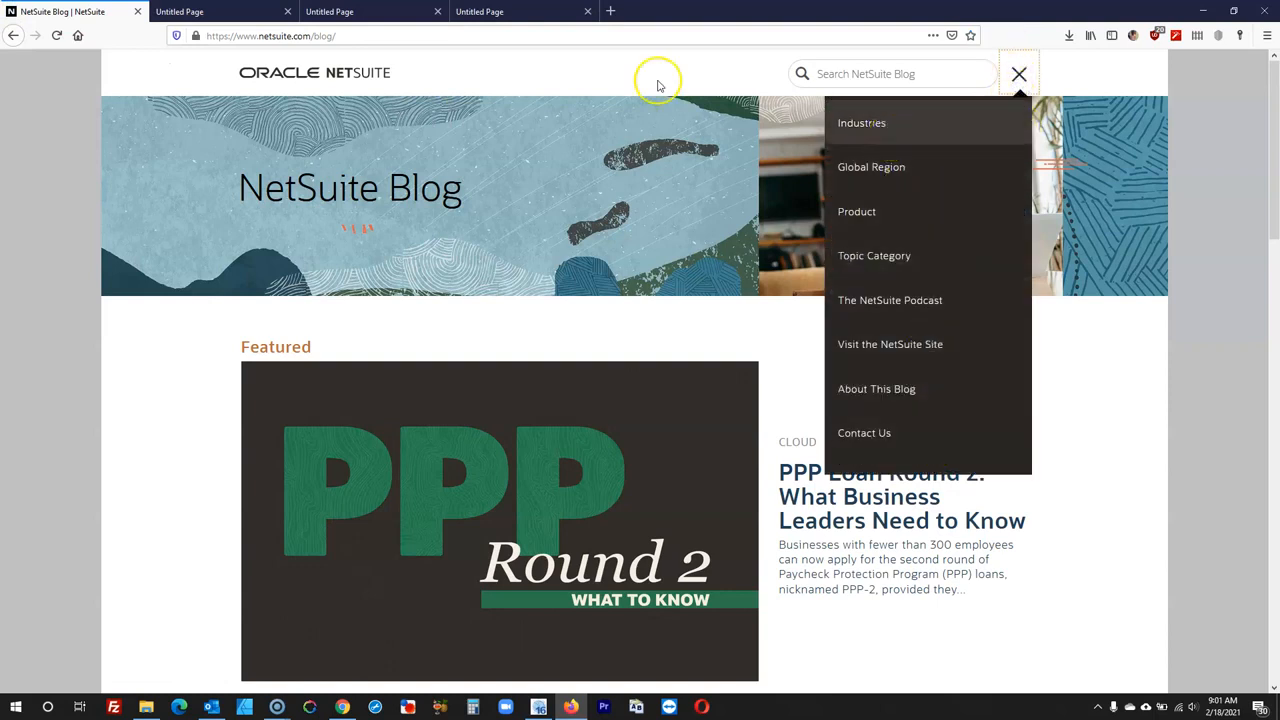
{"action": "left_click", "coordinate": [480, 11]}
{"action": "left_click", "coordinate": [538, 707]}
- Narrow the blue bars icon below the header to about 66 wide
{"action": "left_click", "coordinate": [746, 440]}
{"action": "left_click", "coordinate": [777, 287]}
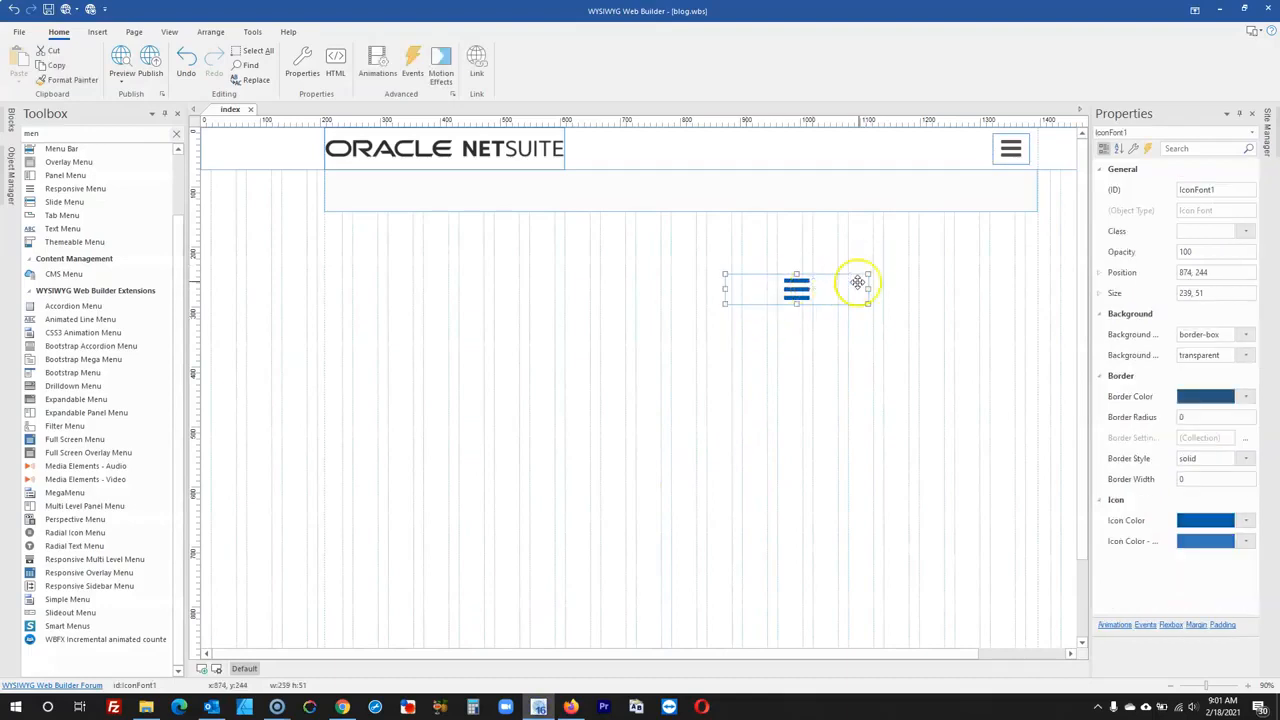
{"action": "left_click_drag", "start_coordinate": [865, 289], "coordinate": [755, 297]}
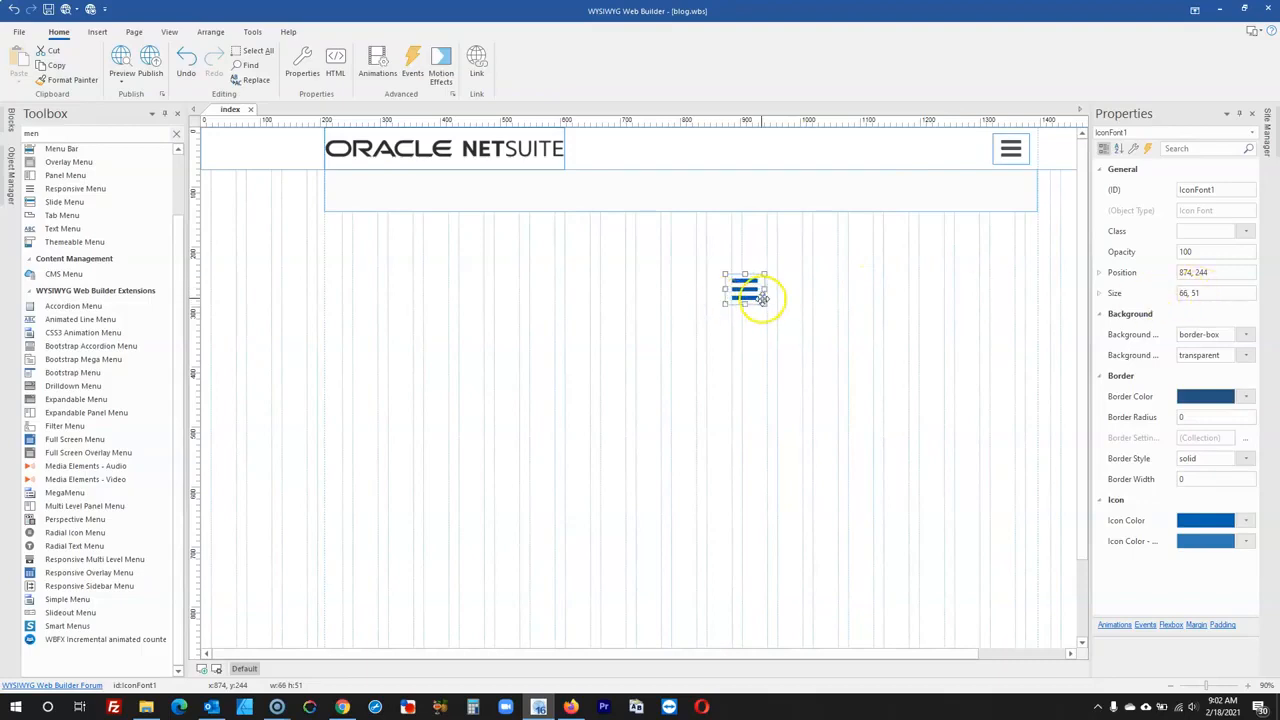
- Set the bars icon's padding to 8 on all sides and apply it
{"action": "double_click", "coordinate": [700, 229]}
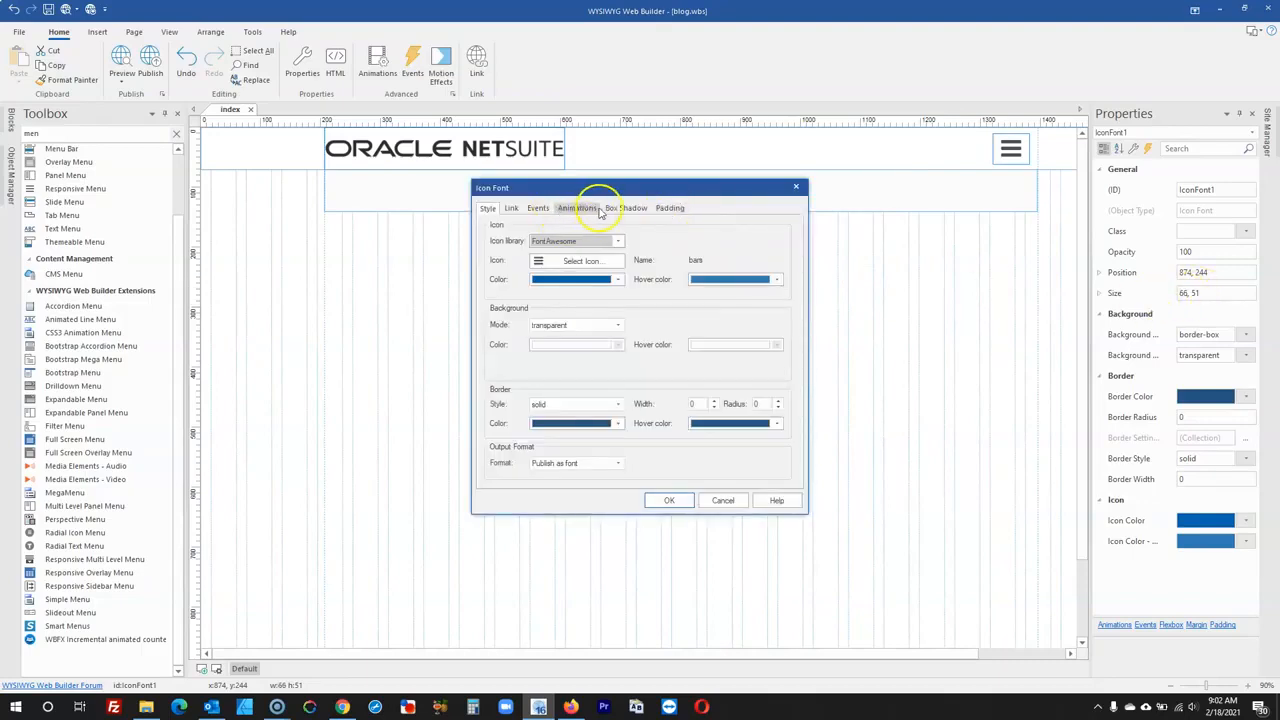
{"action": "left_click", "coordinate": [669, 208]}
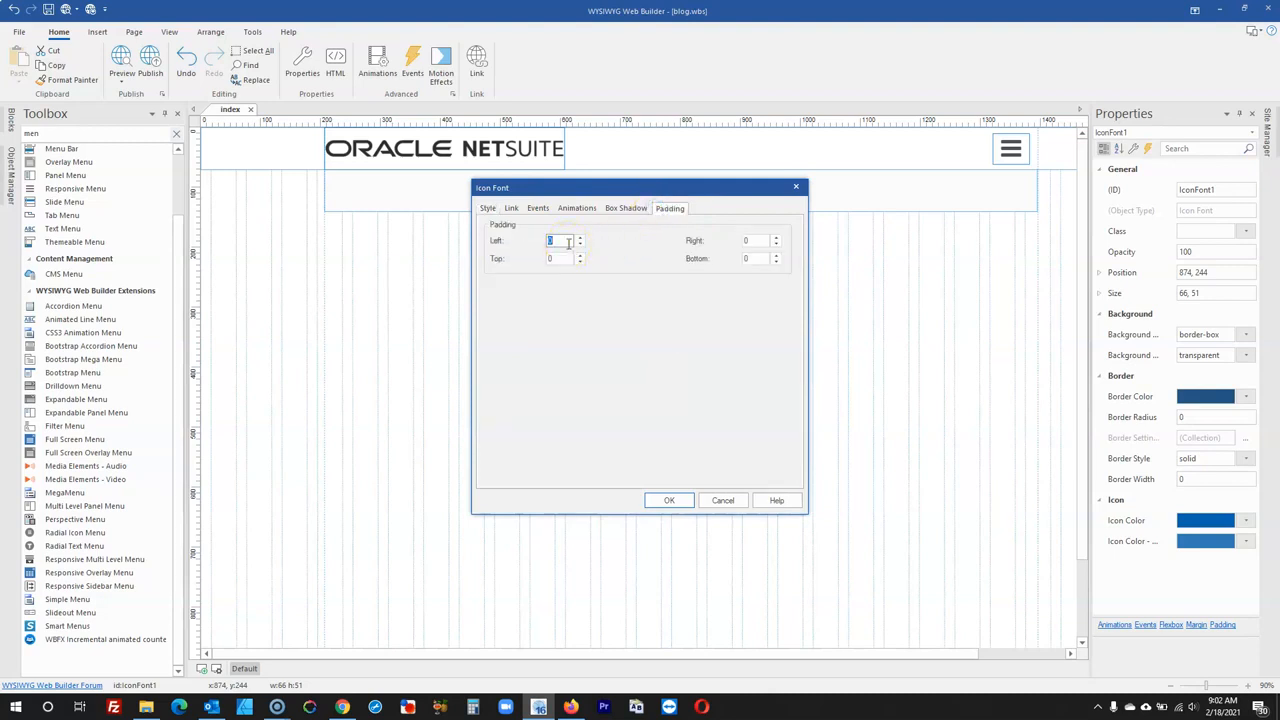
{"action": "type", "text": "8"}
{"action": "left_click", "coordinate": [669, 500]}
{"action": "left_click", "coordinate": [728, 417]}
- Reduce the bars icon's padding, setting the left side to 5, and apply it
{"action": "left_click", "coordinate": [756, 288]}
{"action": "double_click", "coordinate": [760, 288]}
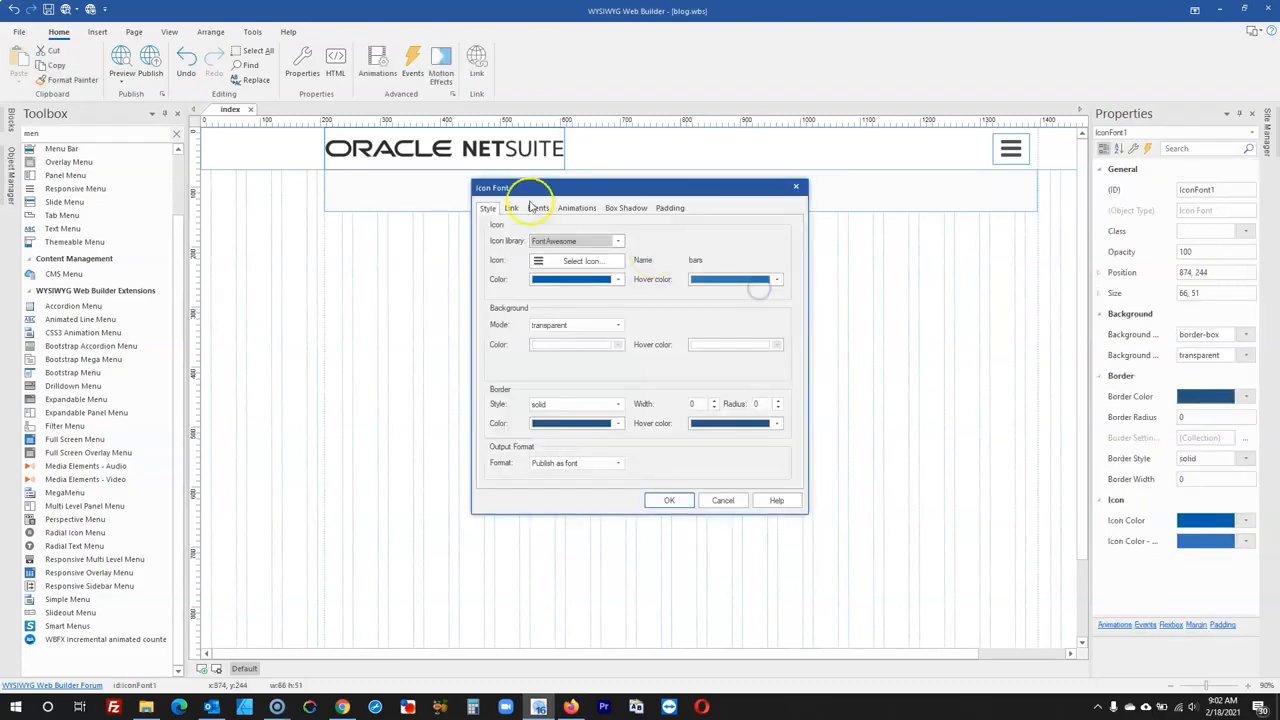
{"action": "left_click", "coordinate": [668, 208]}
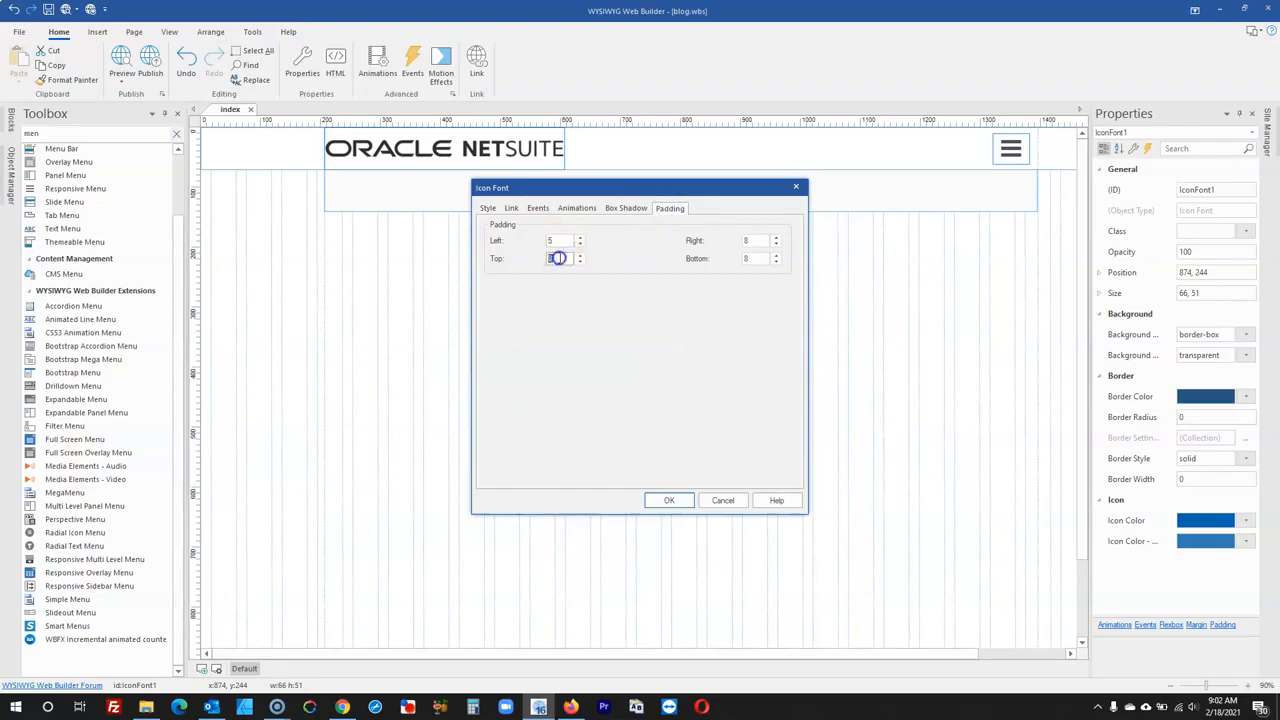
{"action": "left_click", "coordinate": [671, 501]}
{"action": "left_click", "coordinate": [806, 417]}
- Delete the header's Panel Menu button and put the bars icon in its place, at about 1318, 10
{"action": "left_click", "coordinate": [745, 291]}
{"action": "left_click_drag", "start_coordinate": [745, 291], "coordinate": [822, 258]}
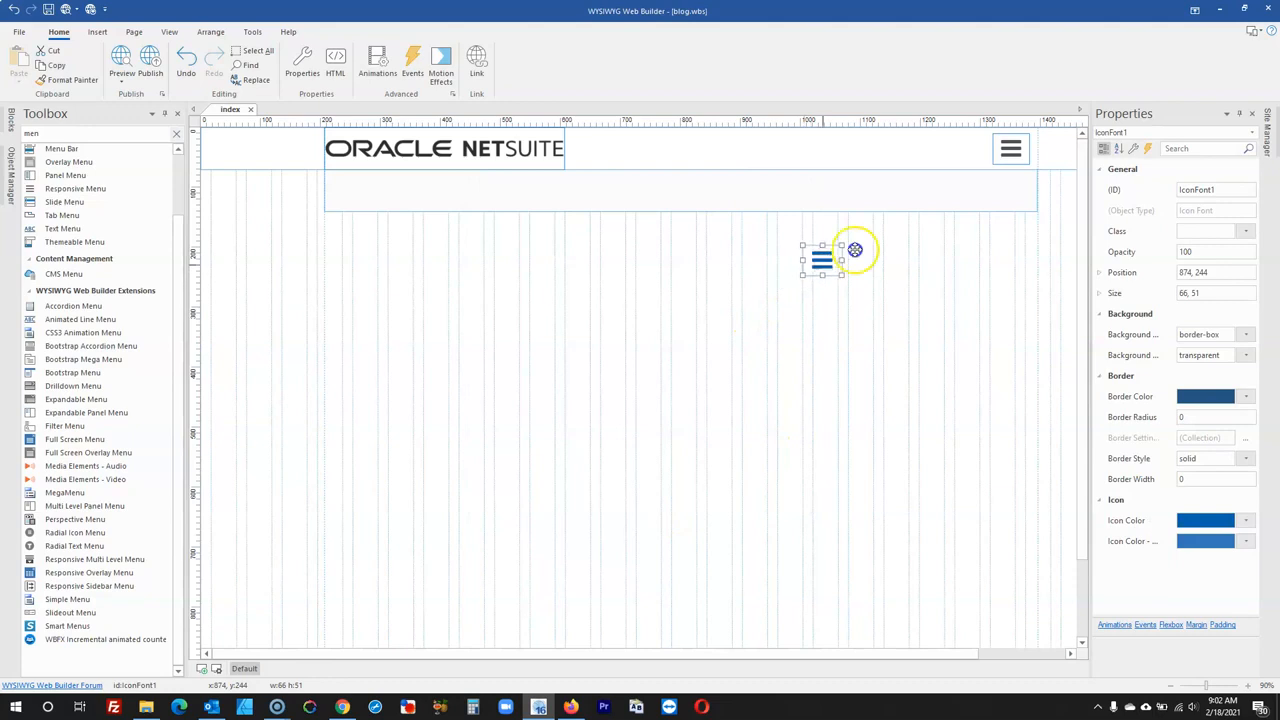
{"action": "left_click", "coordinate": [1010, 148]}
{"action": "left_click_drag", "start_coordinate": [1010, 148], "coordinate": [680, 370]}
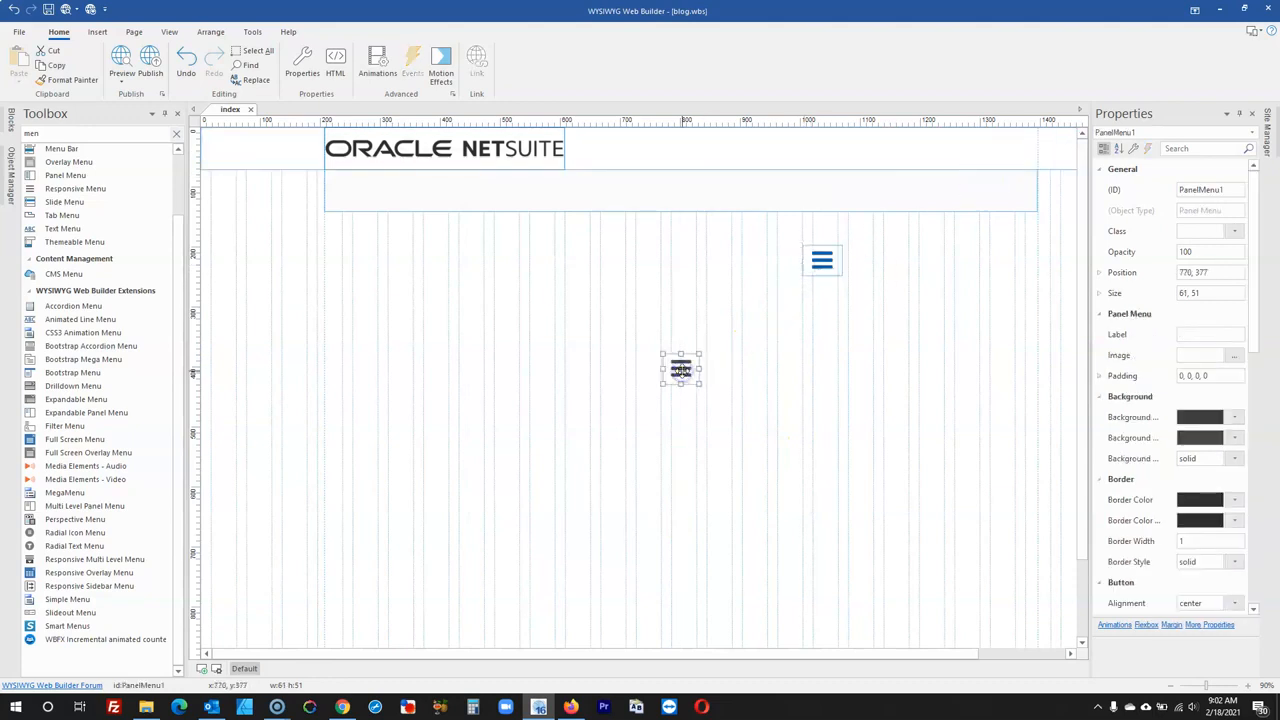
{"action": "key", "text": "Delete"}
{"action": "left_click_drag", "start_coordinate": [822, 260], "coordinate": [1010, 155]}
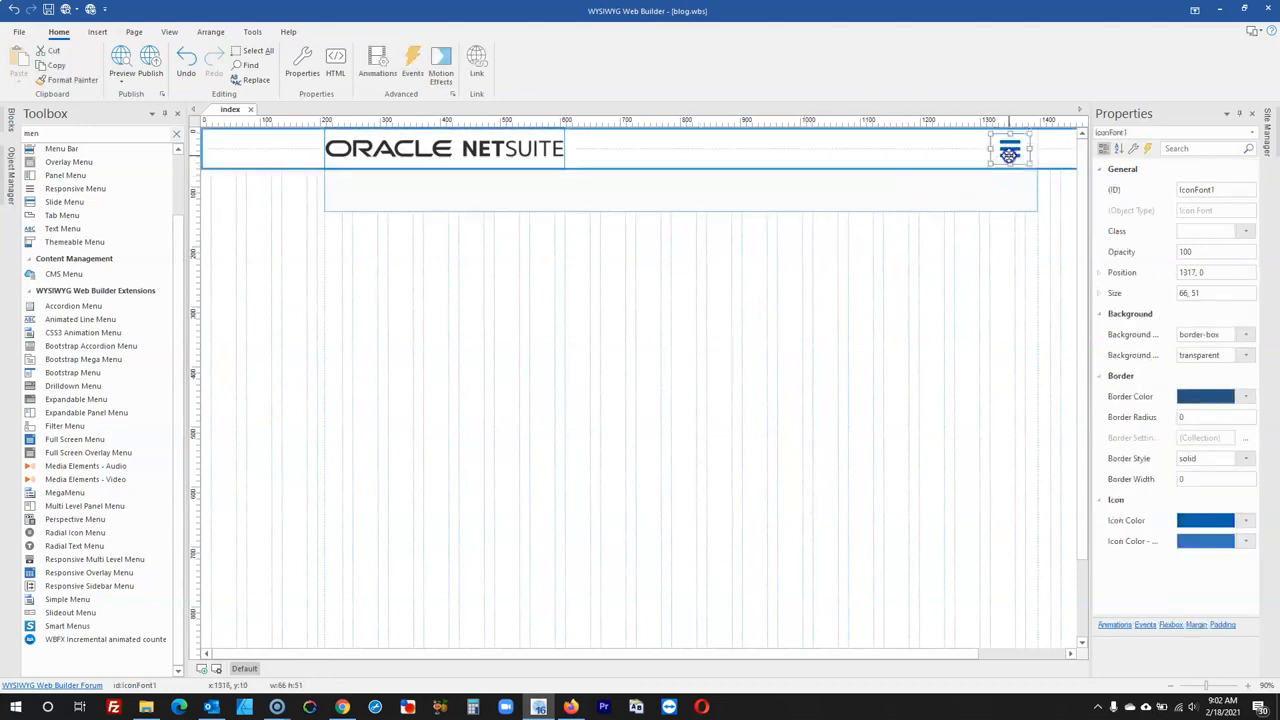
{"action": "left_click", "coordinate": [820, 366]}
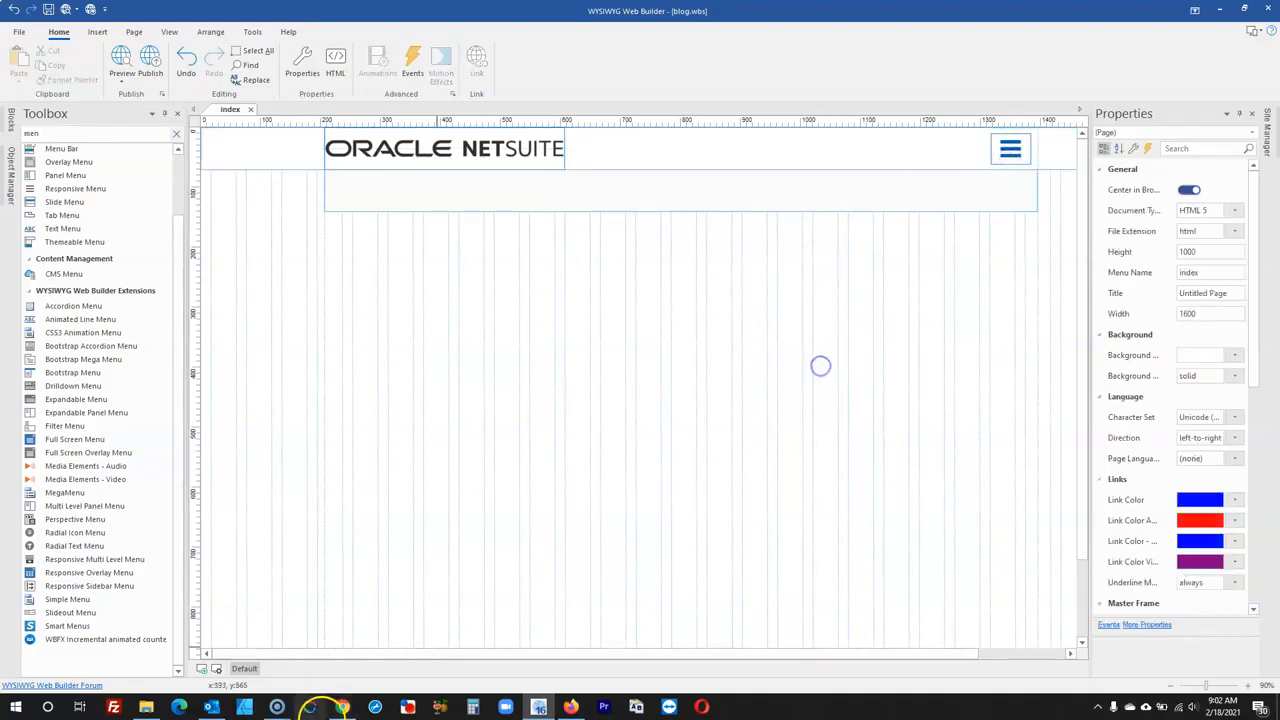
- Examine how the NetSuite blog's hamburger menu opens and closes in the browser, and return to WYSIWYG Web Builder
{"action": "left_click", "coordinate": [571, 706]}
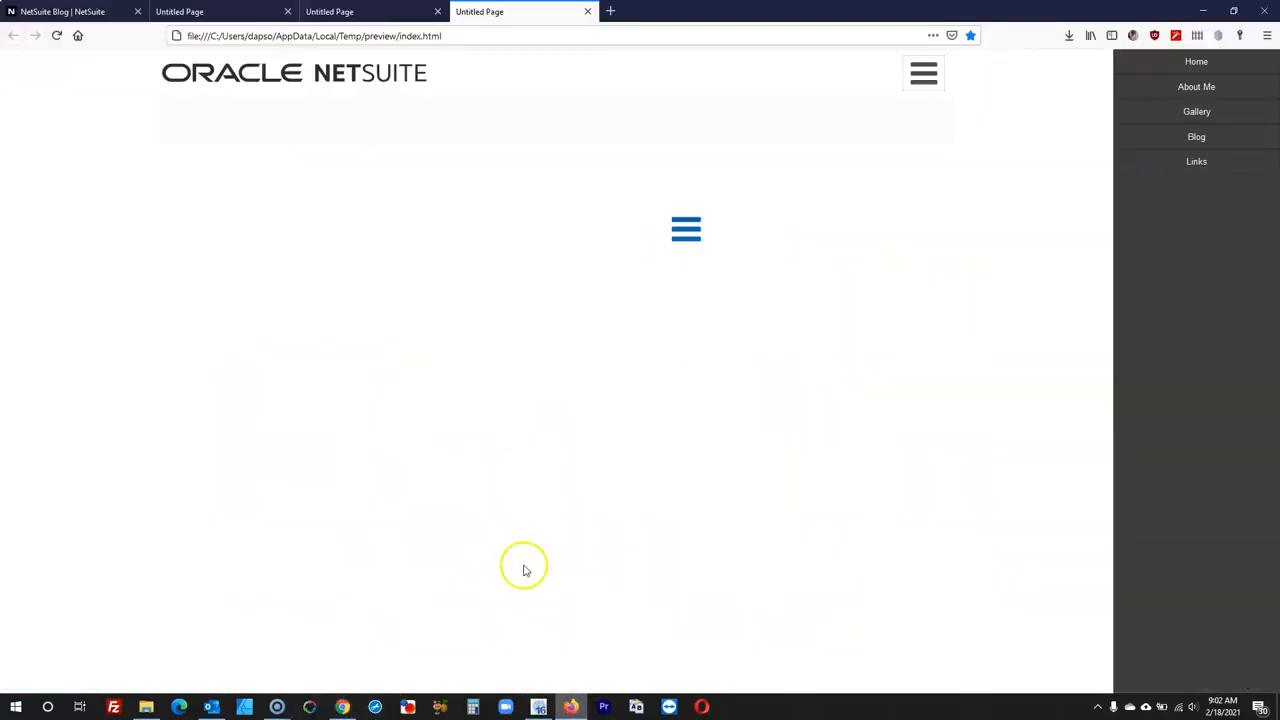
{"action": "left_click", "coordinate": [70, 11]}
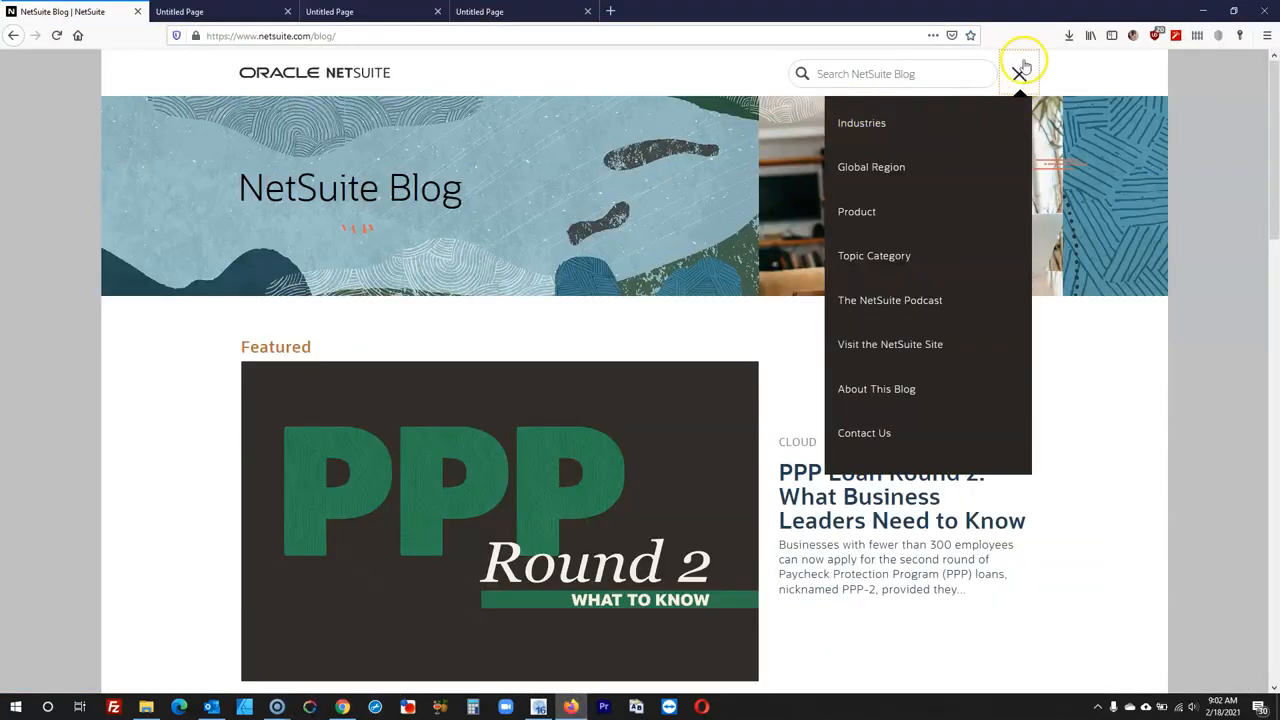
{"action": "left_click", "coordinate": [1022, 70]}
{"action": "left_click", "coordinate": [1022, 70]}
{"action": "left_click", "coordinate": [1022, 70]}
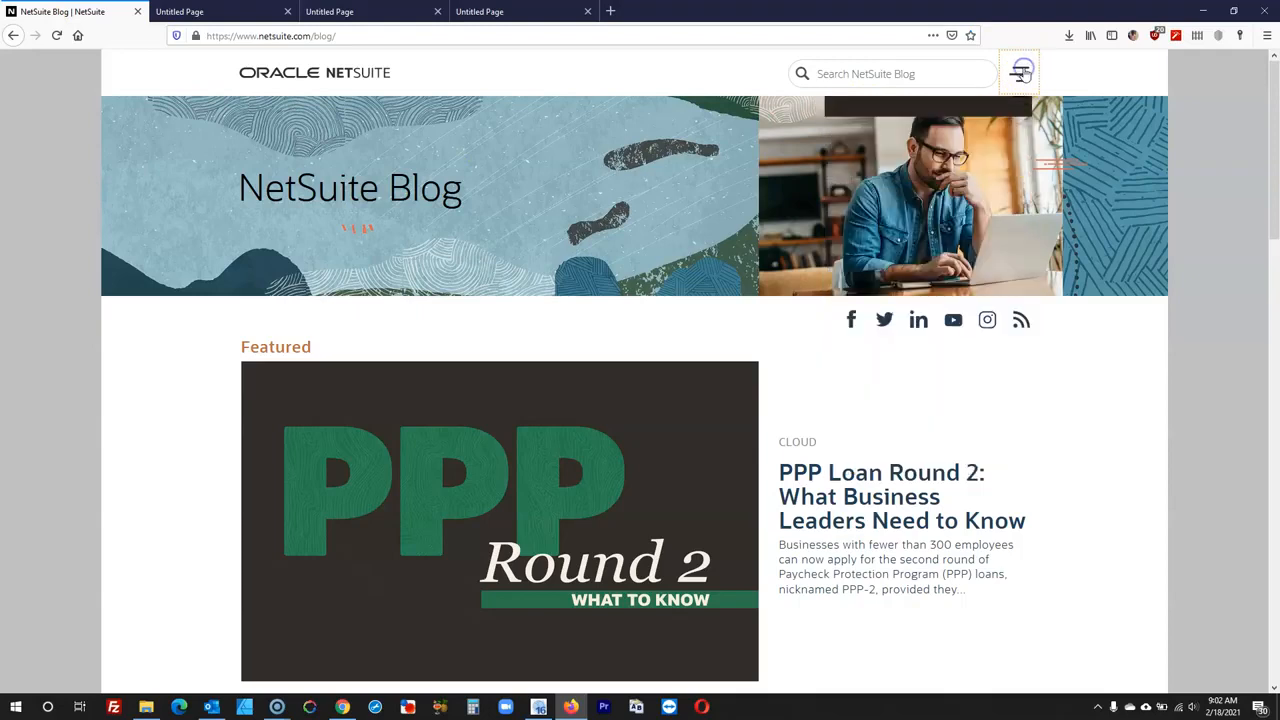
{"action": "left_click", "coordinate": [1022, 72]}
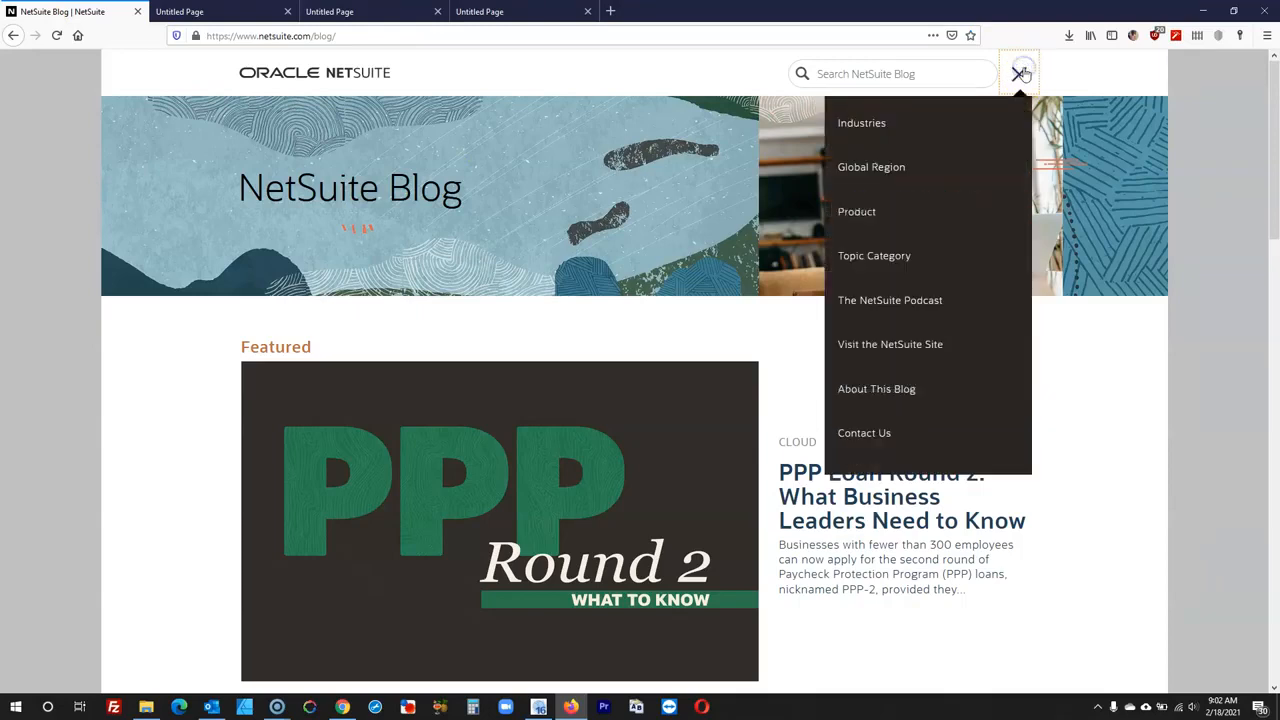
{"action": "left_click", "coordinate": [1022, 72]}
{"action": "left_click", "coordinate": [1022, 72]}
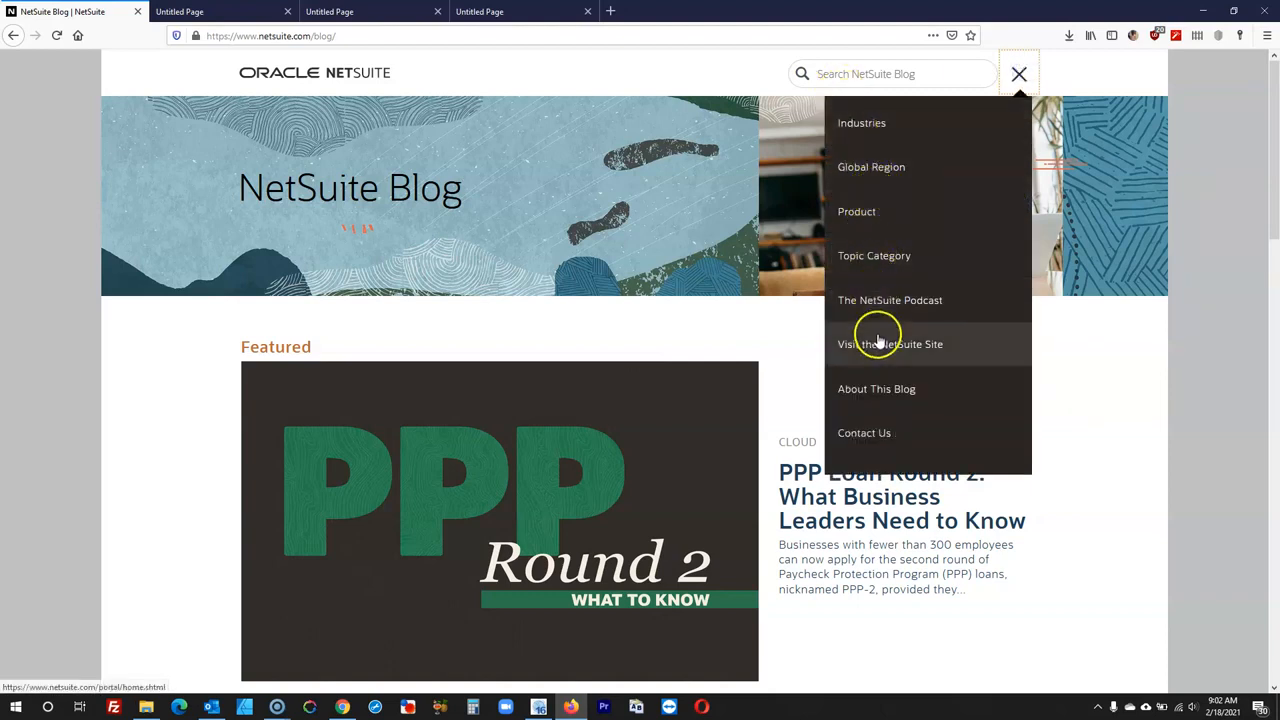
{"action": "left_click", "coordinate": [1022, 75]}
{"action": "left_click", "coordinate": [539, 703]}
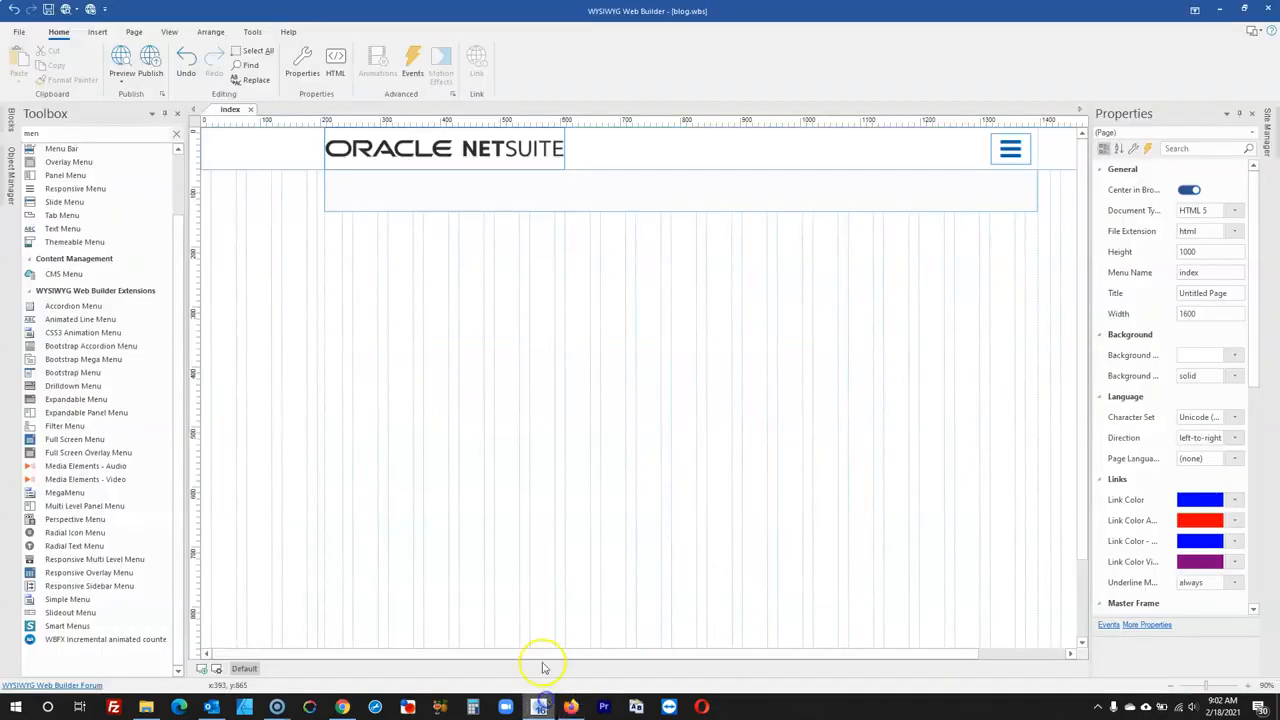
- Find the CSS Menu object by searching for "css" and draw one about 371 by 273 on the page, below the header
{"action": "type", "text": "c"}
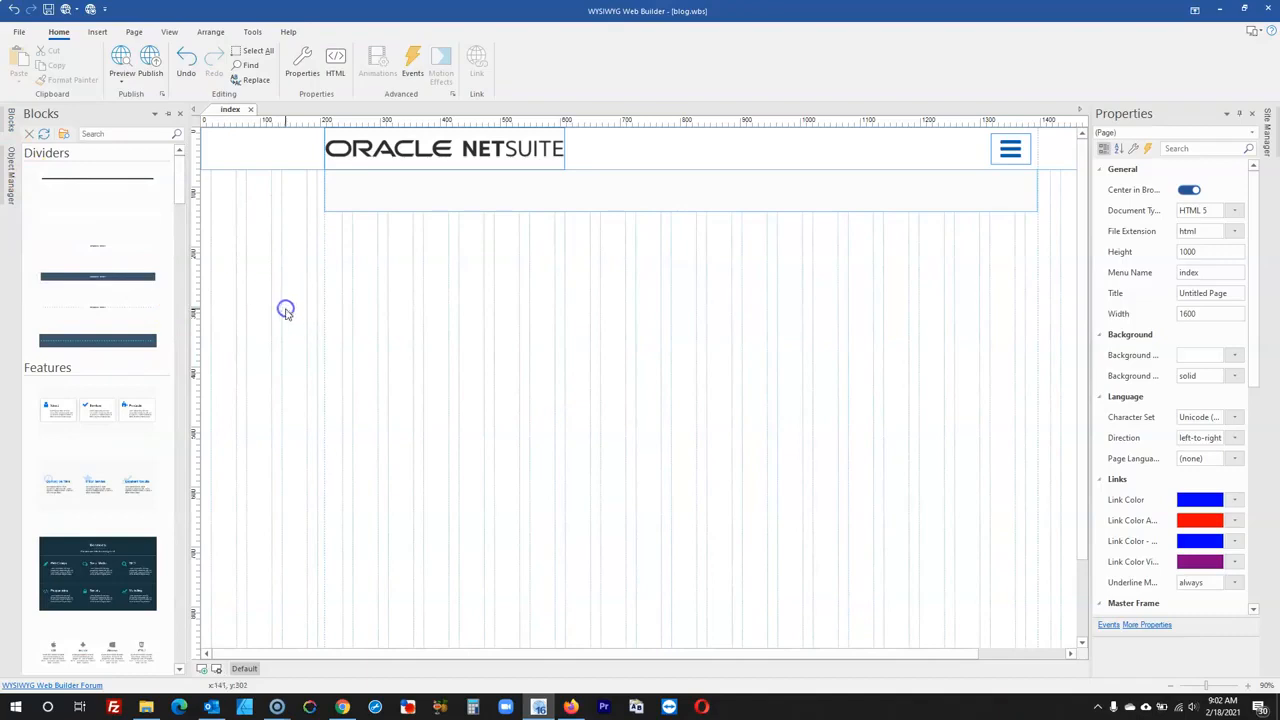
{"action": "left_click", "coordinate": [60, 164]}
{"action": "left_click_drag", "start_coordinate": [508, 268], "coordinate": [724, 422]}
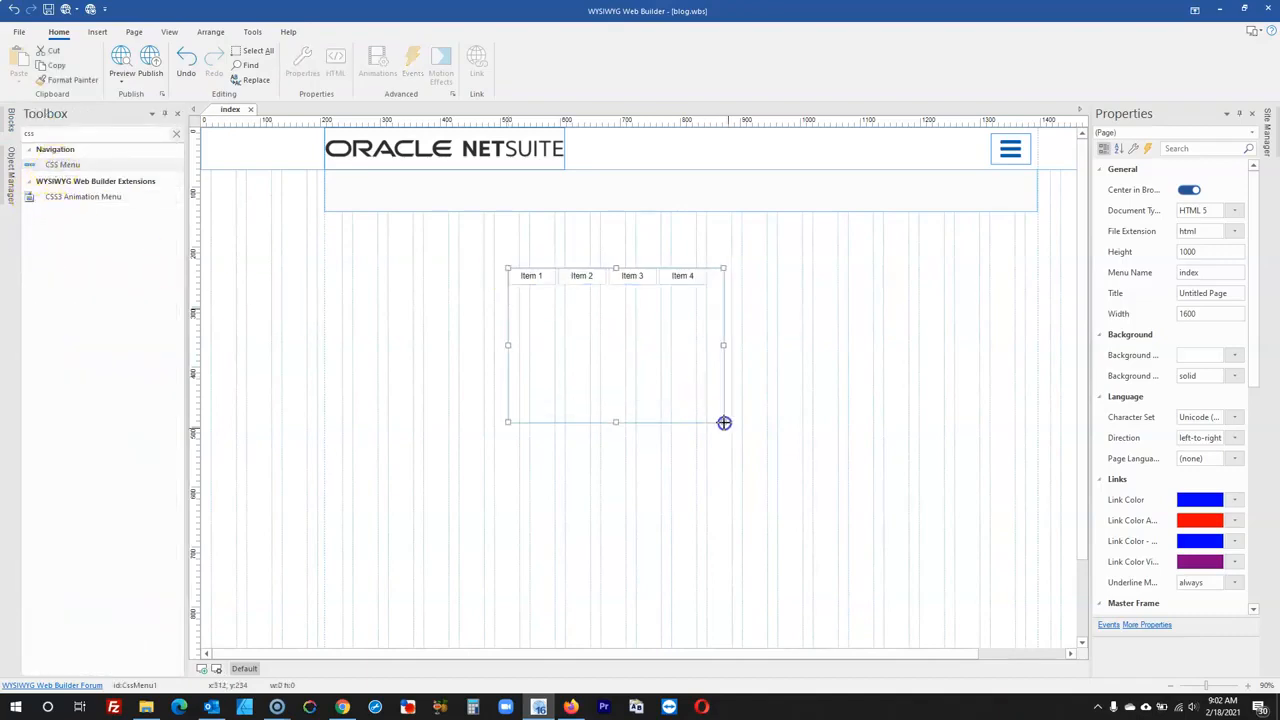
- Open the new CSS menu's style settings and set the main menu's layout mode to vertical
{"action": "double_click", "coordinate": [680, 374]}
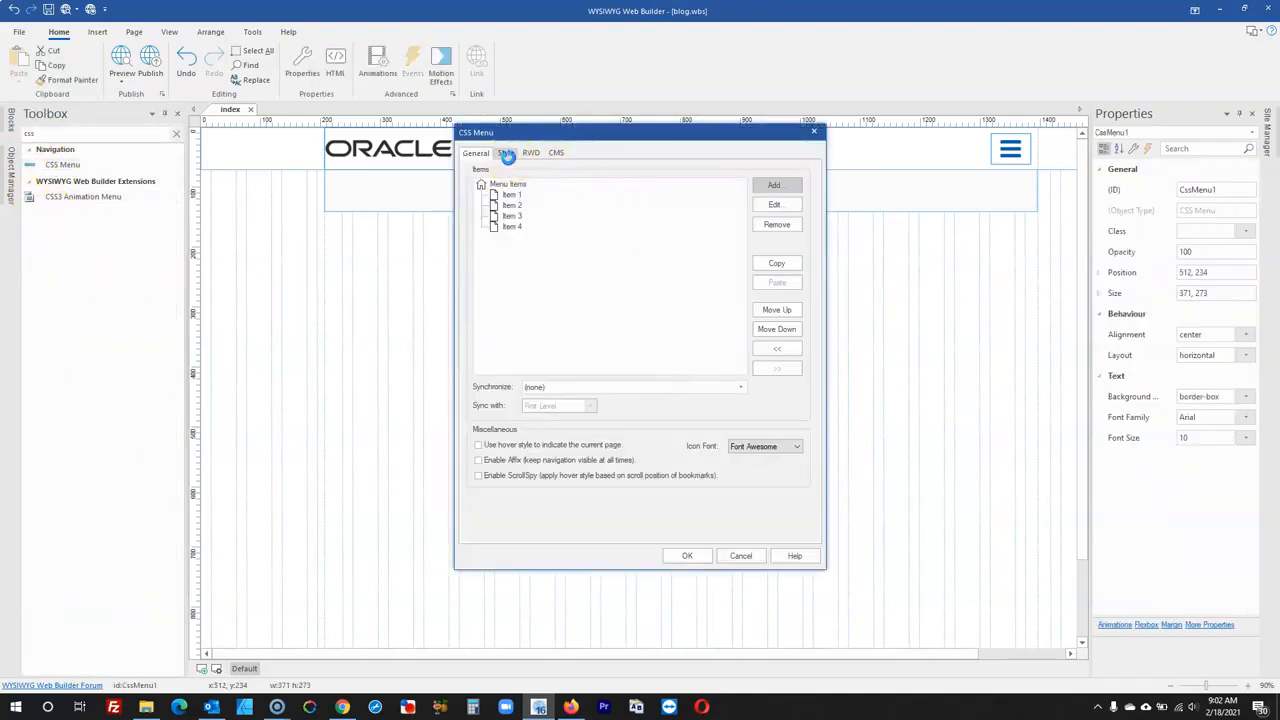
{"action": "left_click", "coordinate": [506, 152]}
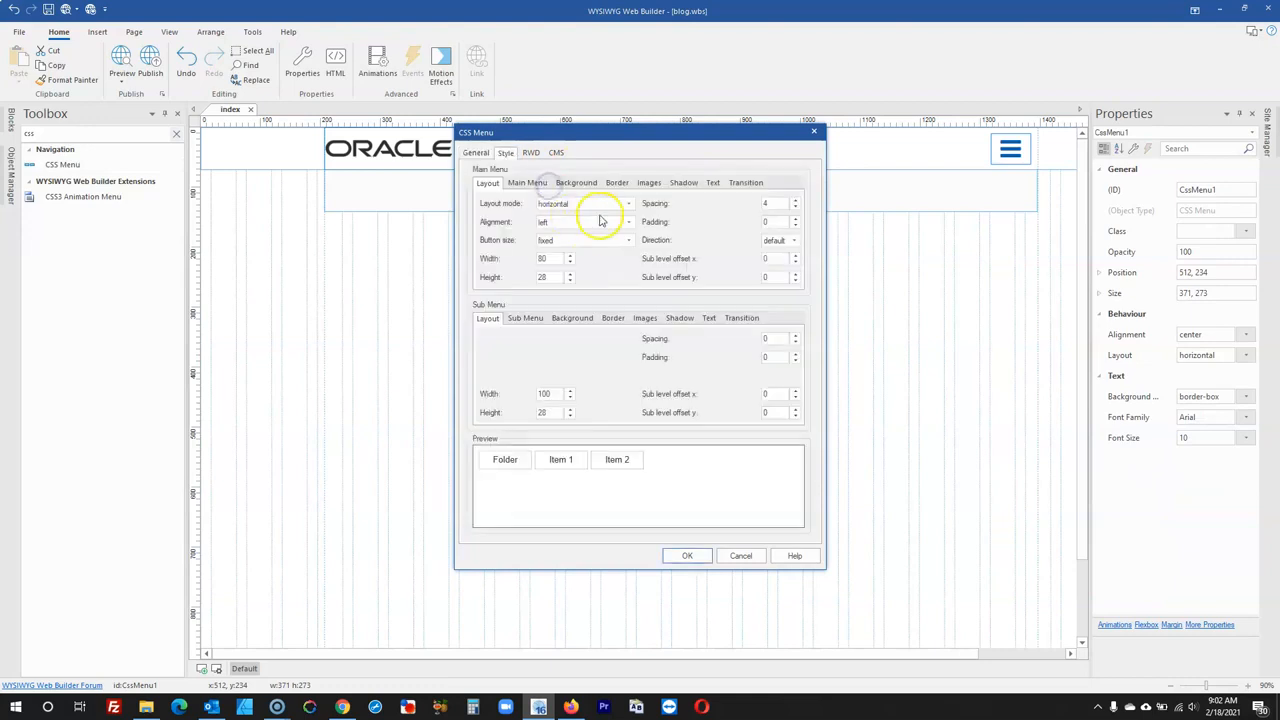
{"action": "left_click", "coordinate": [597, 205]}
{"action": "left_click", "coordinate": [584, 225]}
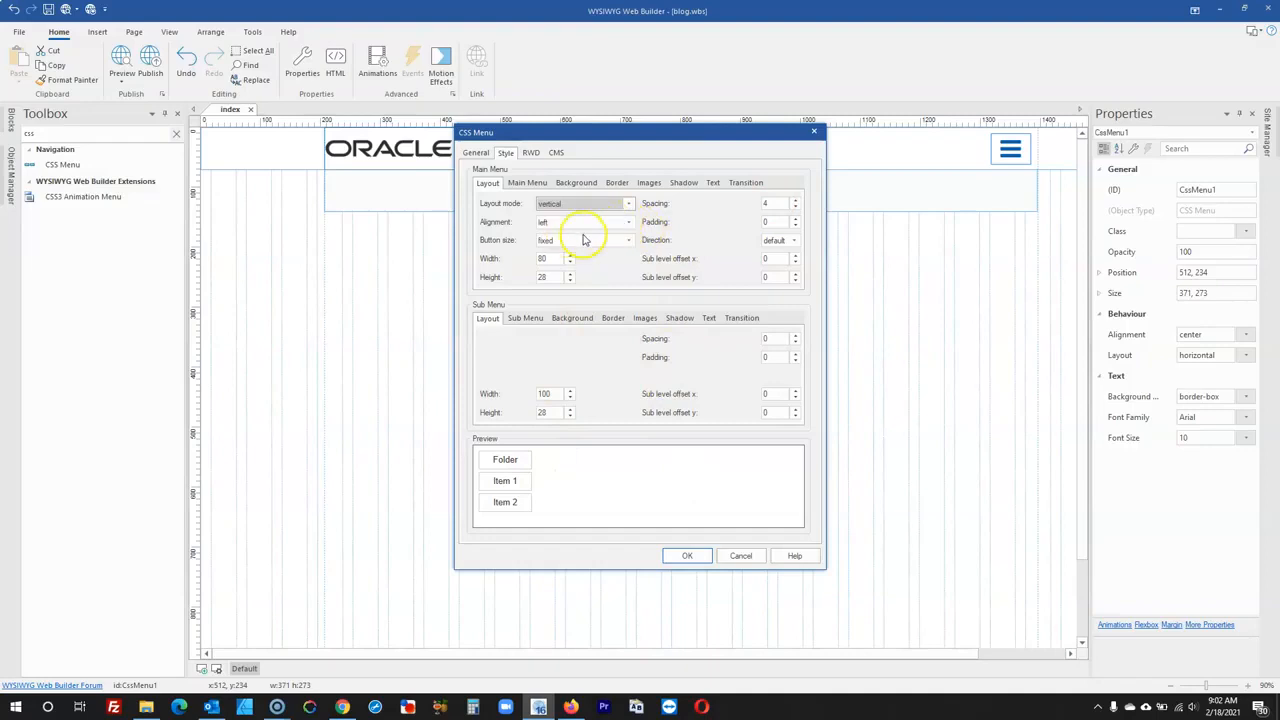
{"action": "left_click", "coordinate": [714, 183]}
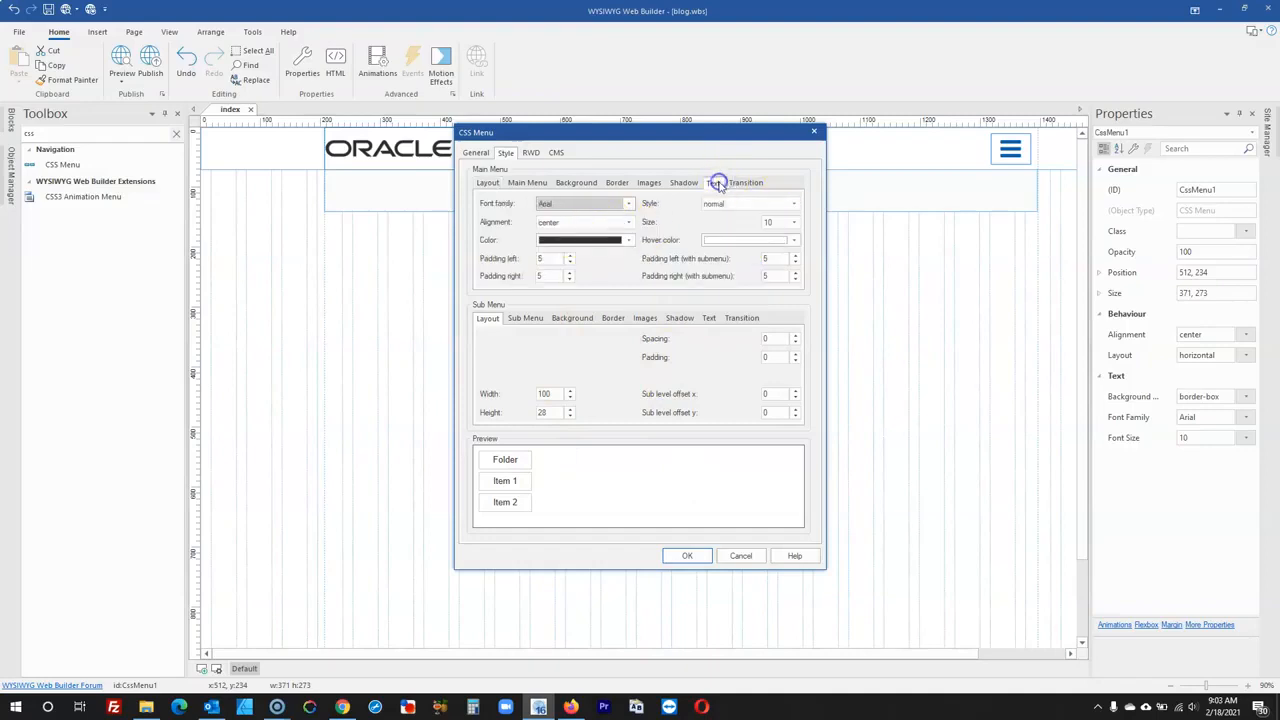
{"action": "double_click", "coordinate": [776, 257]}
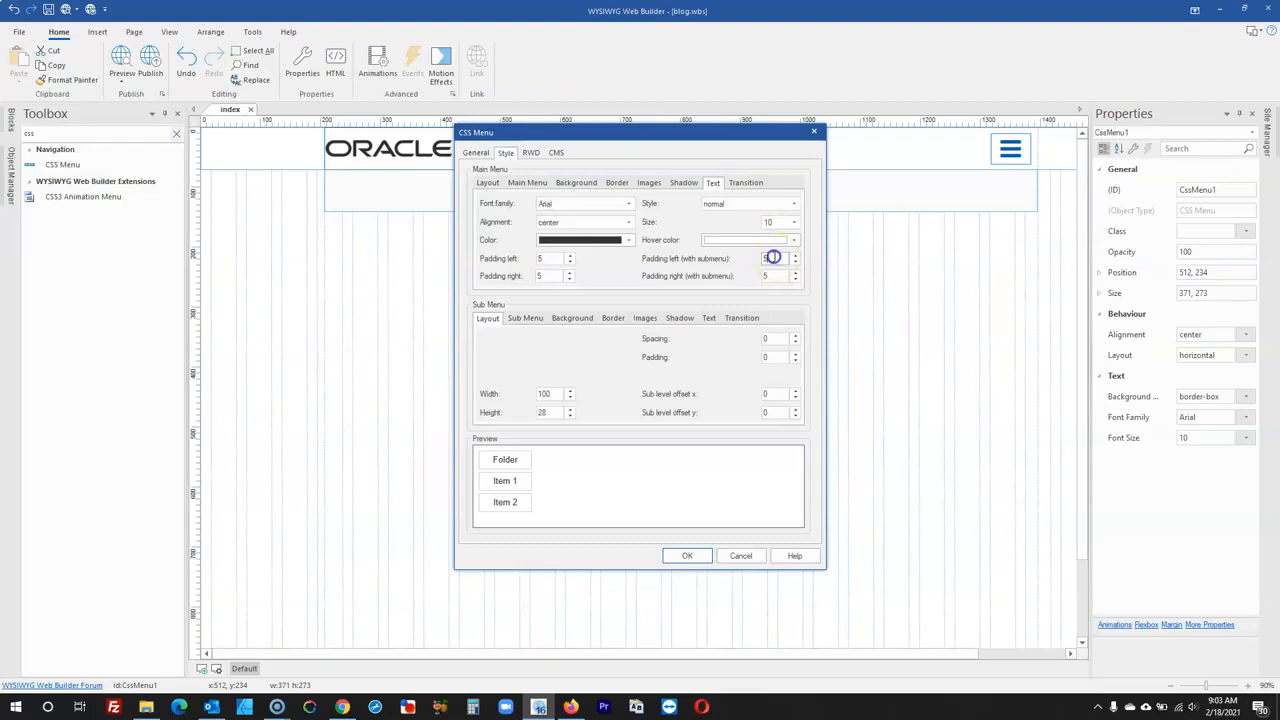
{"action": "left_click", "coordinate": [776, 222]}
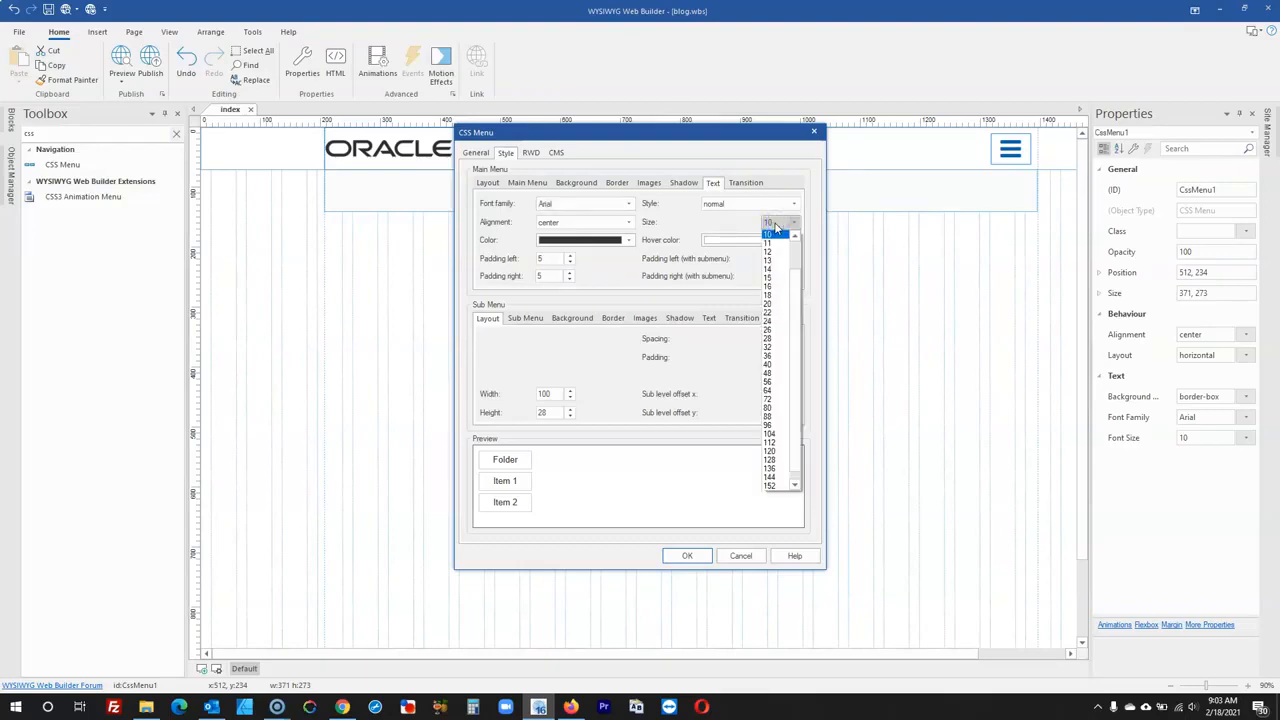
{"action": "left_click", "coordinate": [775, 223]}
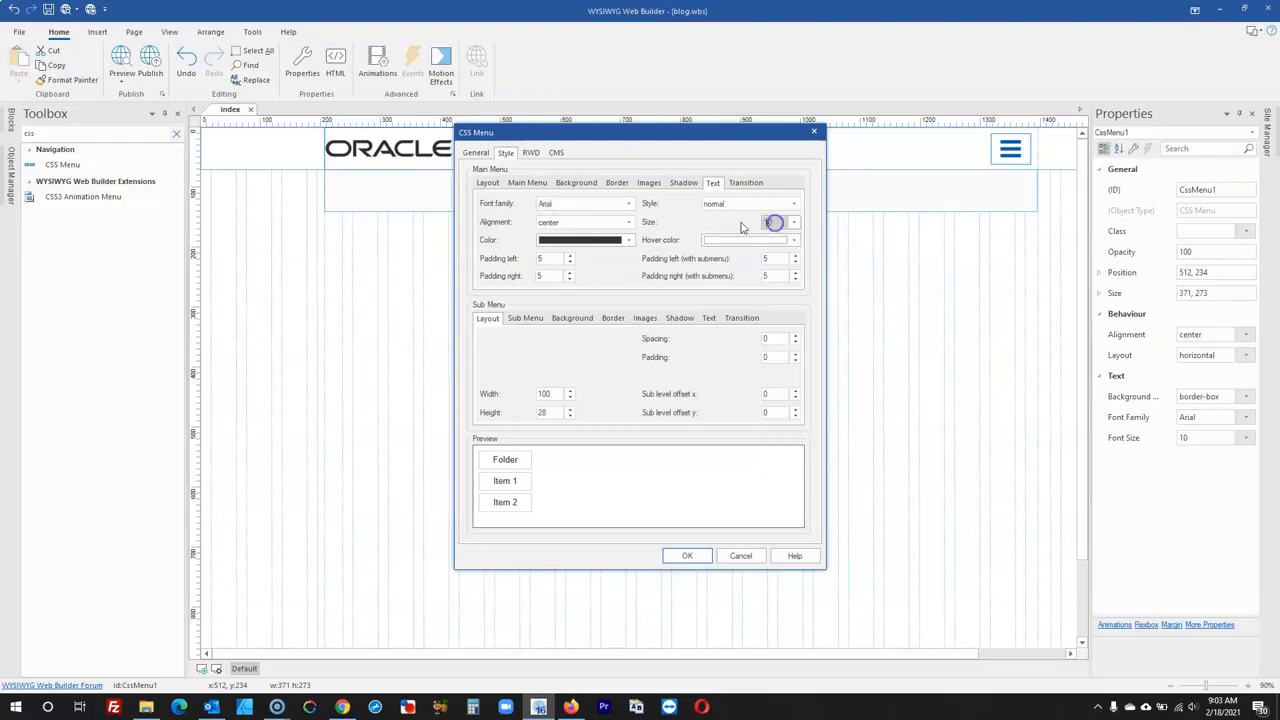
{"action": "left_click", "coordinate": [523, 183]}
{"action": "left_click", "coordinate": [498, 184]}
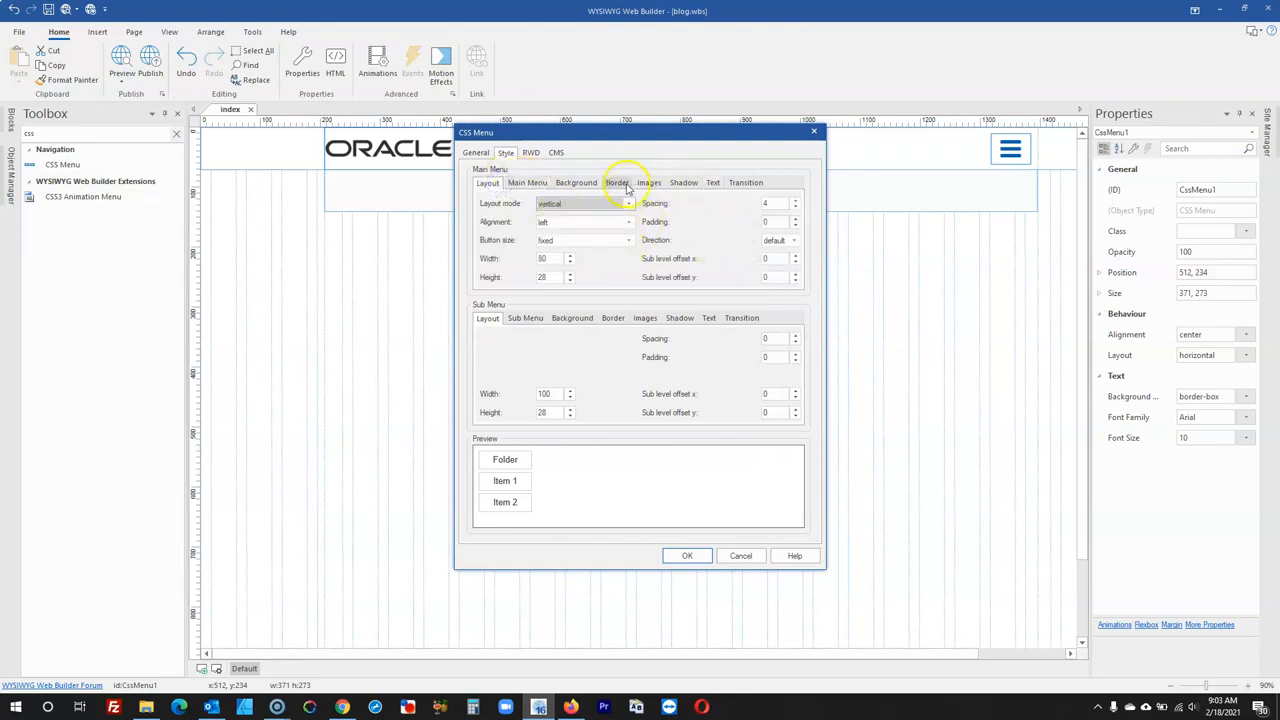
- Remove the border from the main menu's items and set the item height to 50
{"action": "left_click", "coordinate": [595, 186]}
{"action": "left_click", "coordinate": [620, 183]}
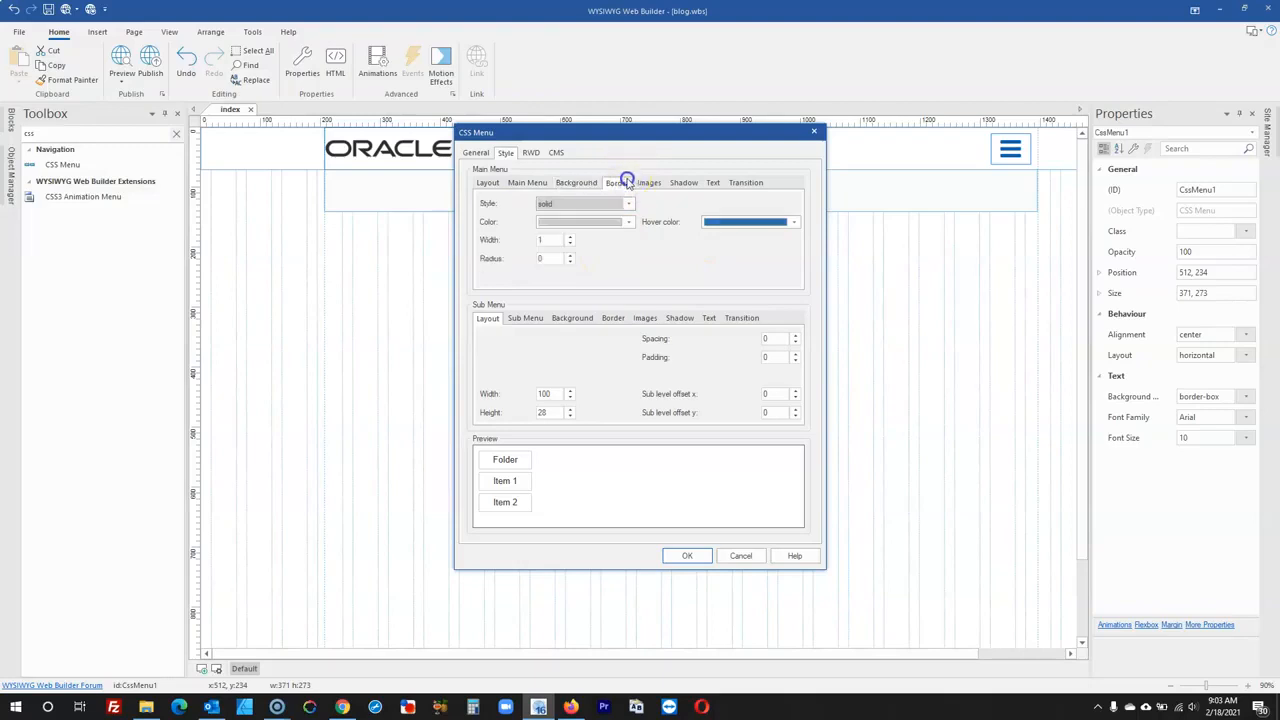
{"action": "left_click", "coordinate": [515, 185]}
{"action": "left_click", "coordinate": [493, 186]}
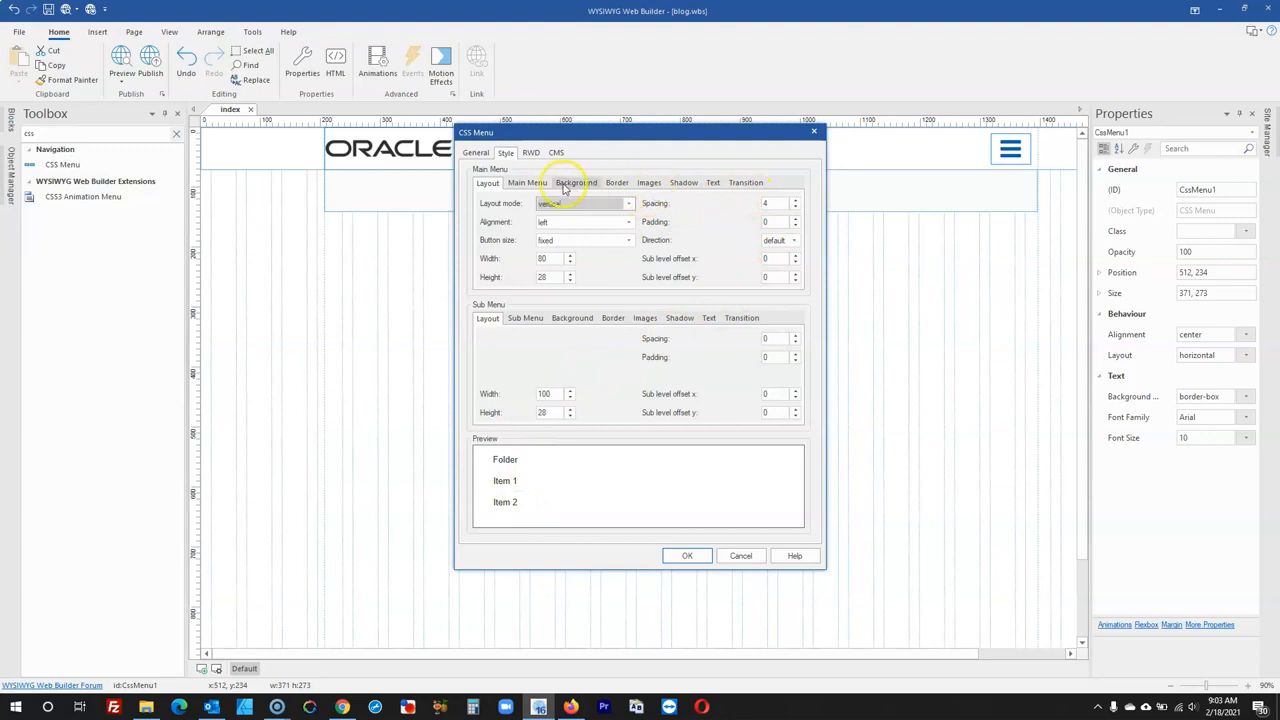
{"action": "double_click", "coordinate": [550, 260]}
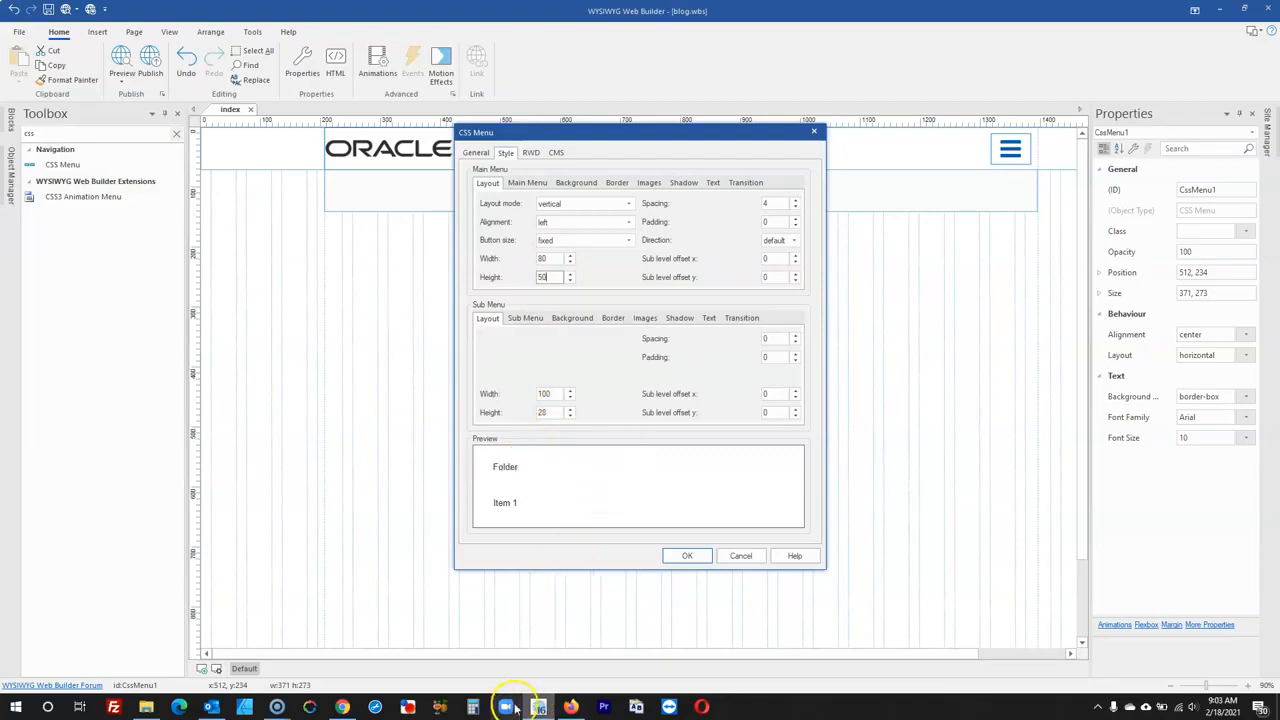
- Switch to Firefox, open the NetSuite blog's hamburger menu and inspect the Global Region item's CSS for its font family
{"action": "left_click", "coordinate": [572, 707]}
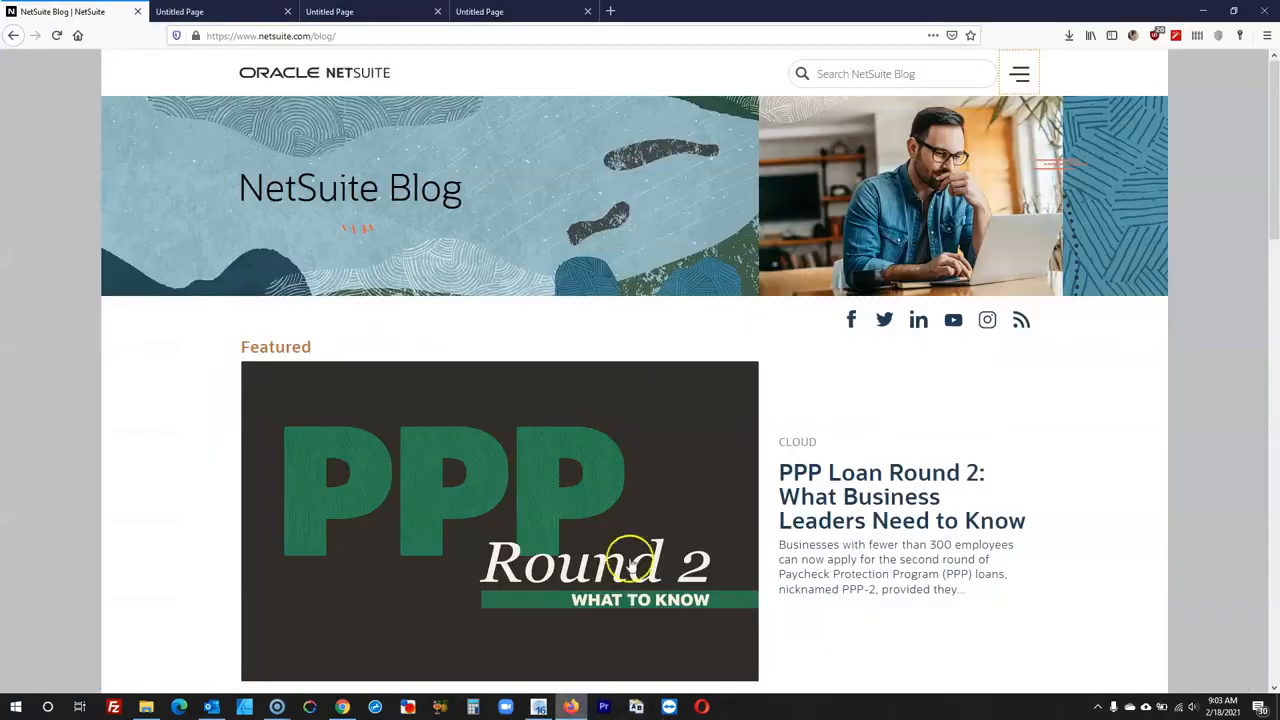
{"action": "left_click", "coordinate": [1019, 73]}
{"action": "right_click", "coordinate": [895, 168]}
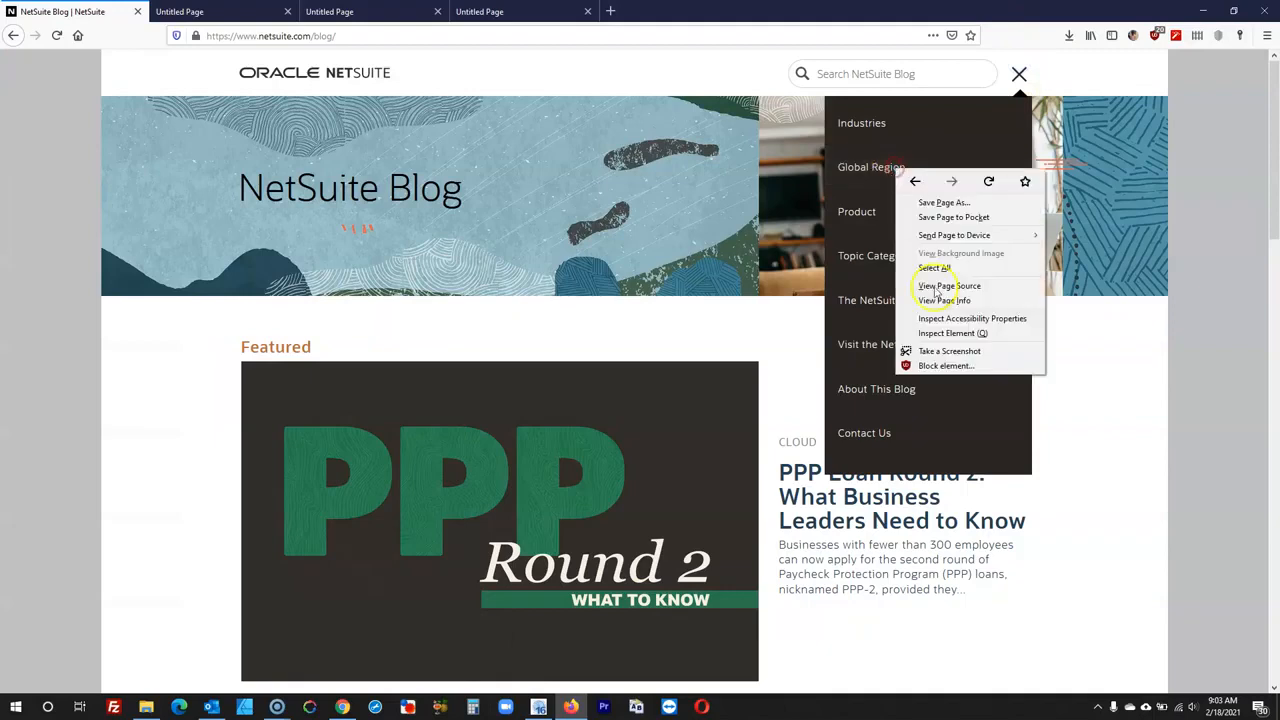
{"action": "left_click", "coordinate": [952, 333]}
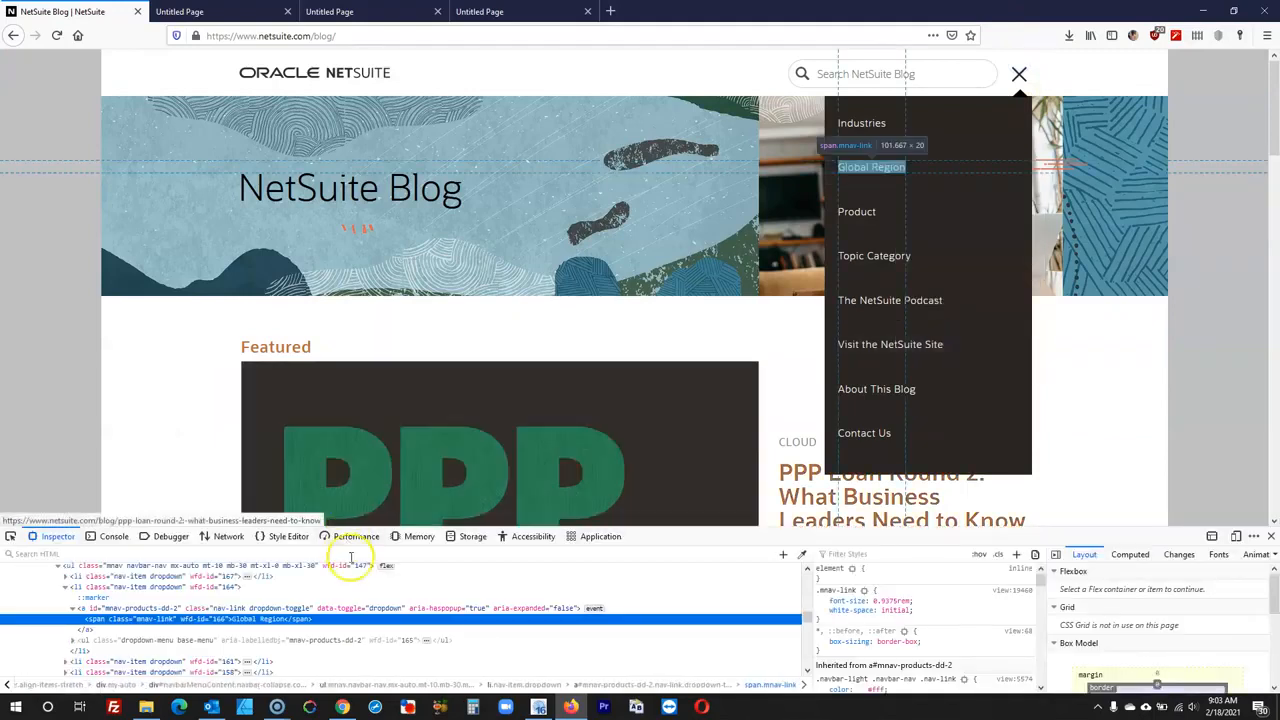
{"action": "scroll", "coordinate": [872, 633], "scroll_direction": "down", "scroll_amount": 5}
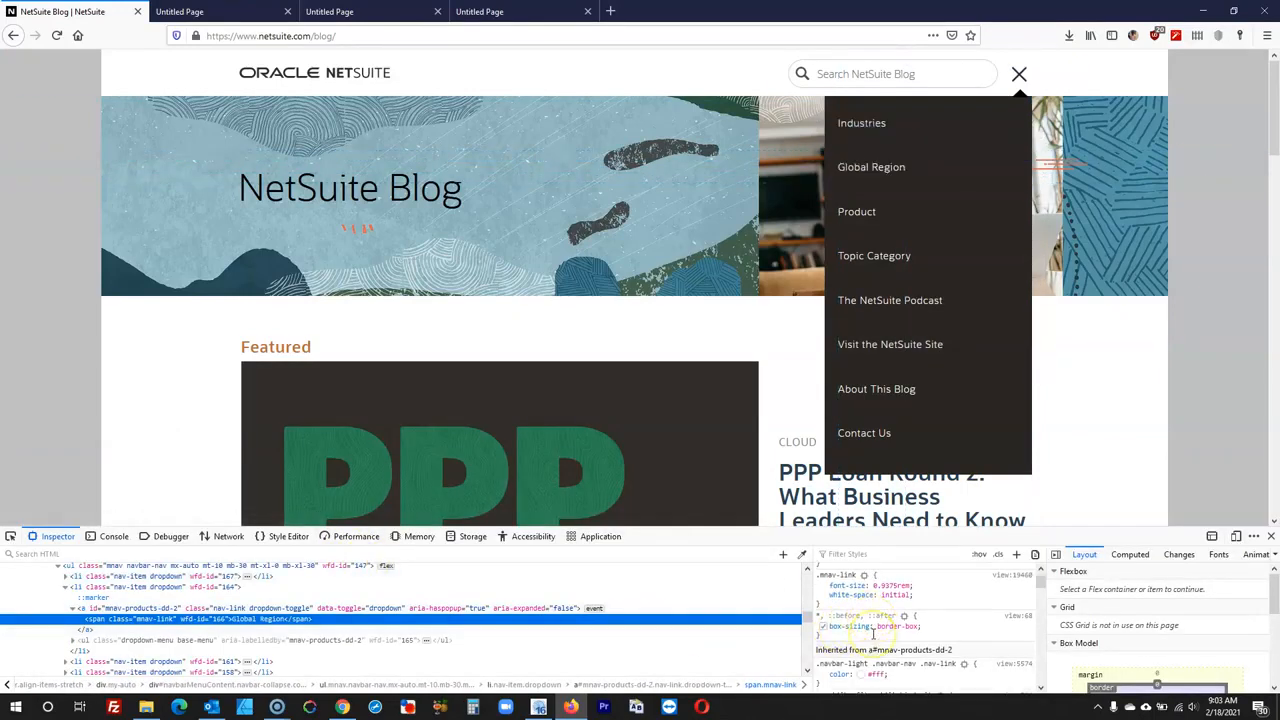
{"action": "scroll", "coordinate": [872, 635], "scroll_direction": "down", "scroll_amount": 5}
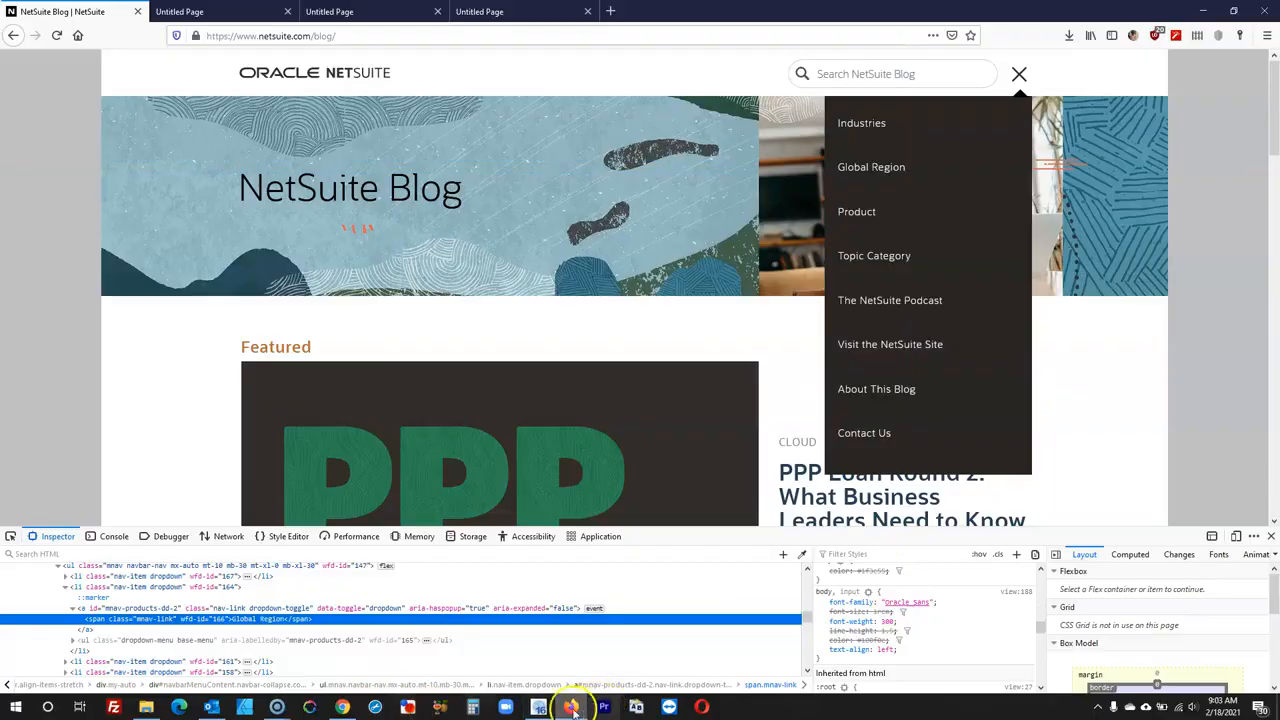
- Return to WYSIWYG Web Builder and apply the CSS menu's settings
{"action": "left_click", "coordinate": [572, 707]}
{"action": "left_click", "coordinate": [680, 555]}
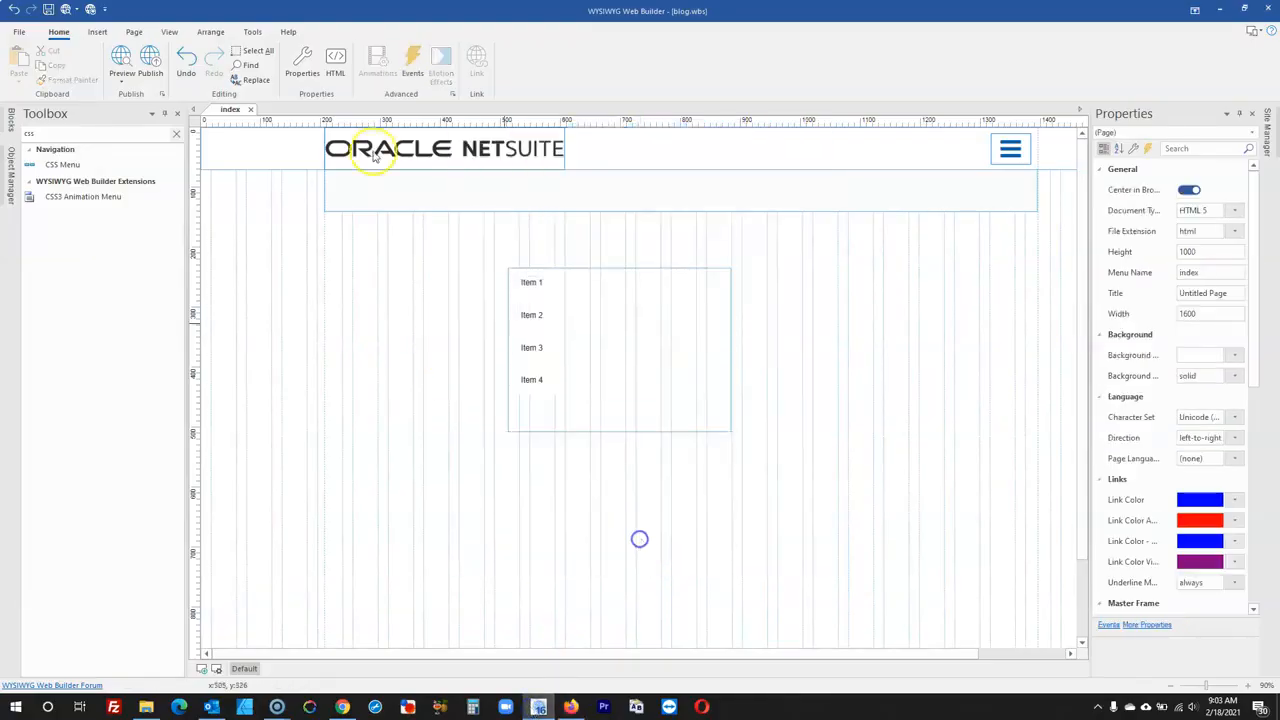
- Search the Google Fonts library for "ora" and "sans", look through the sans fonts, and close it without installing one
{"action": "left_click", "coordinate": [252, 31]}
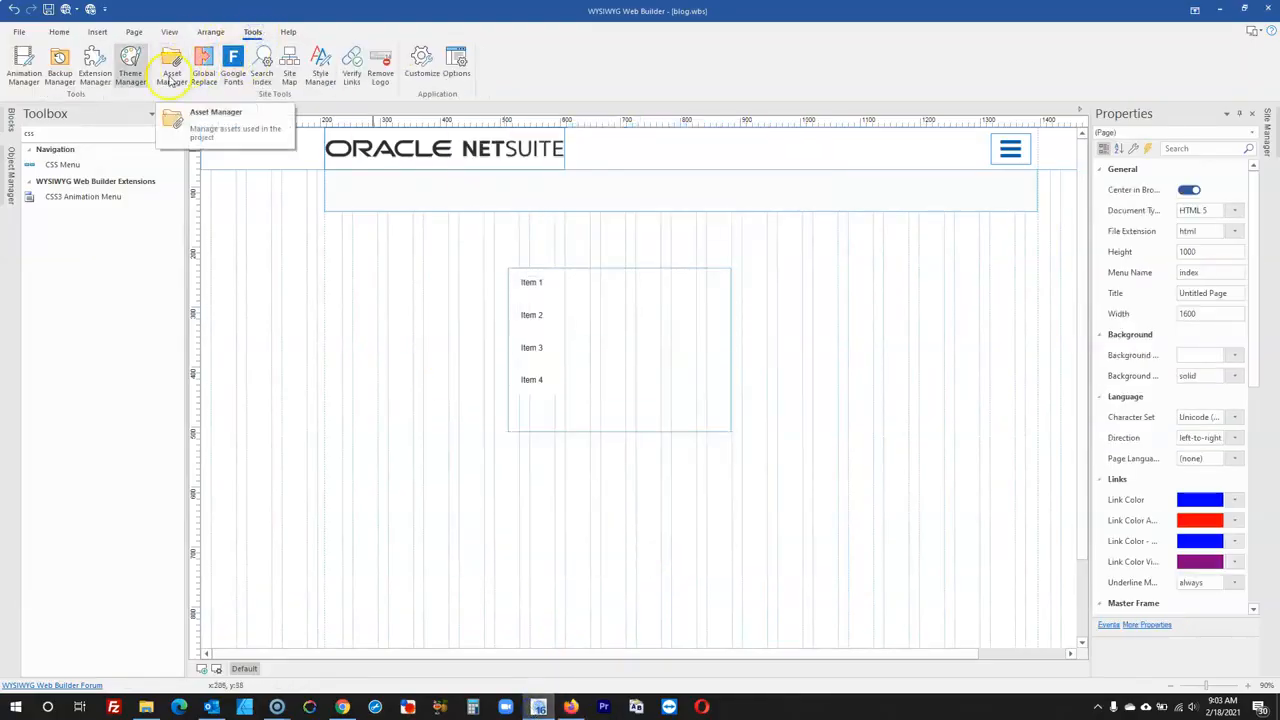
{"action": "left_click", "coordinate": [233, 70]}
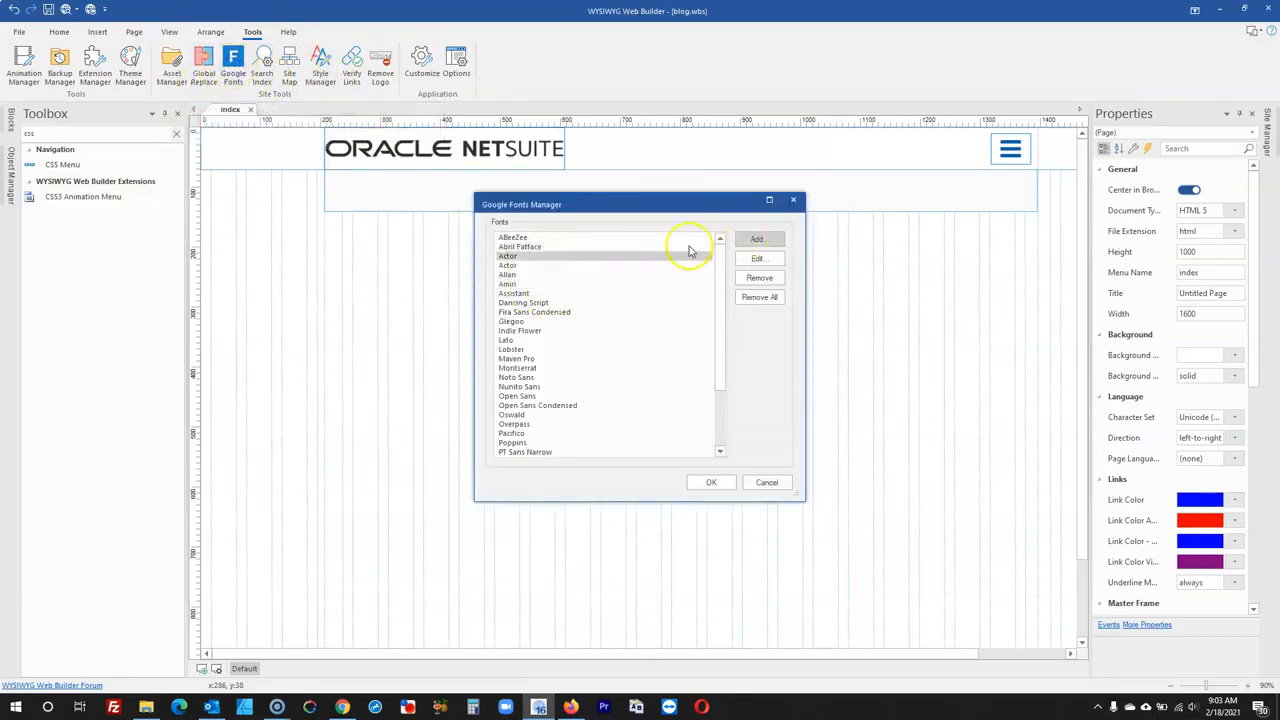
{"action": "left_click", "coordinate": [756, 240]}
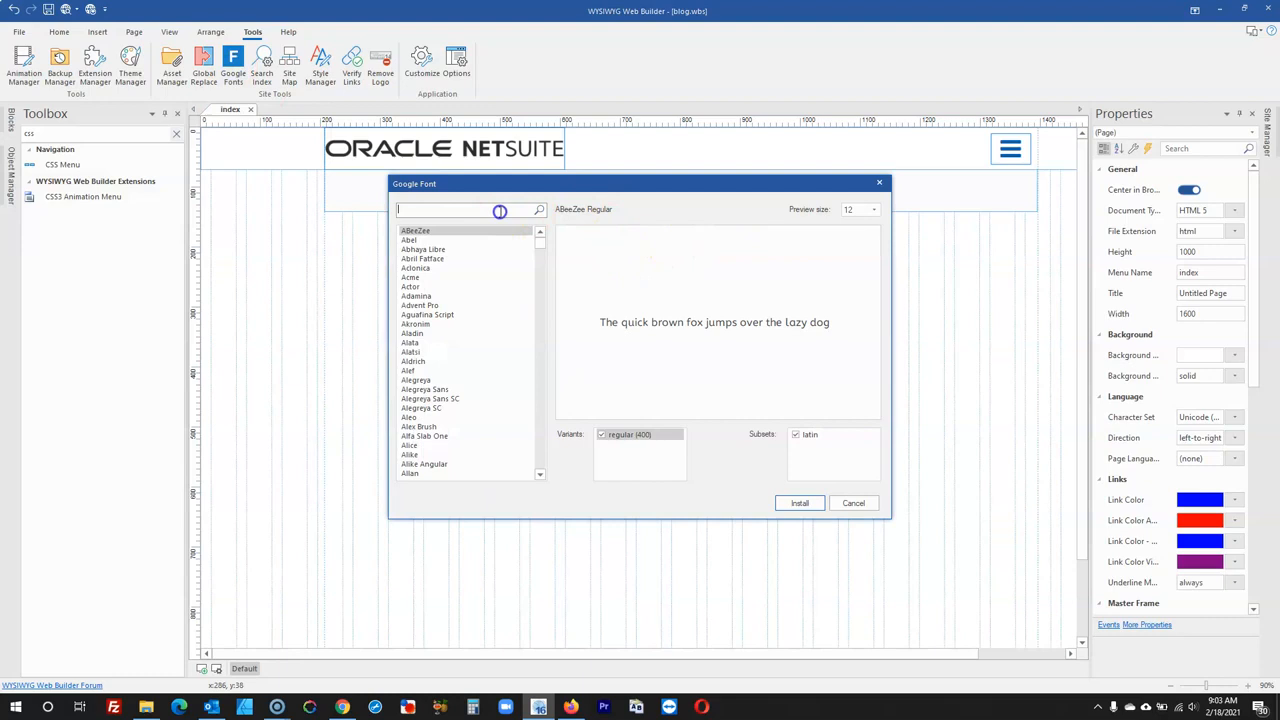
{"action": "type", "text": "ora"}
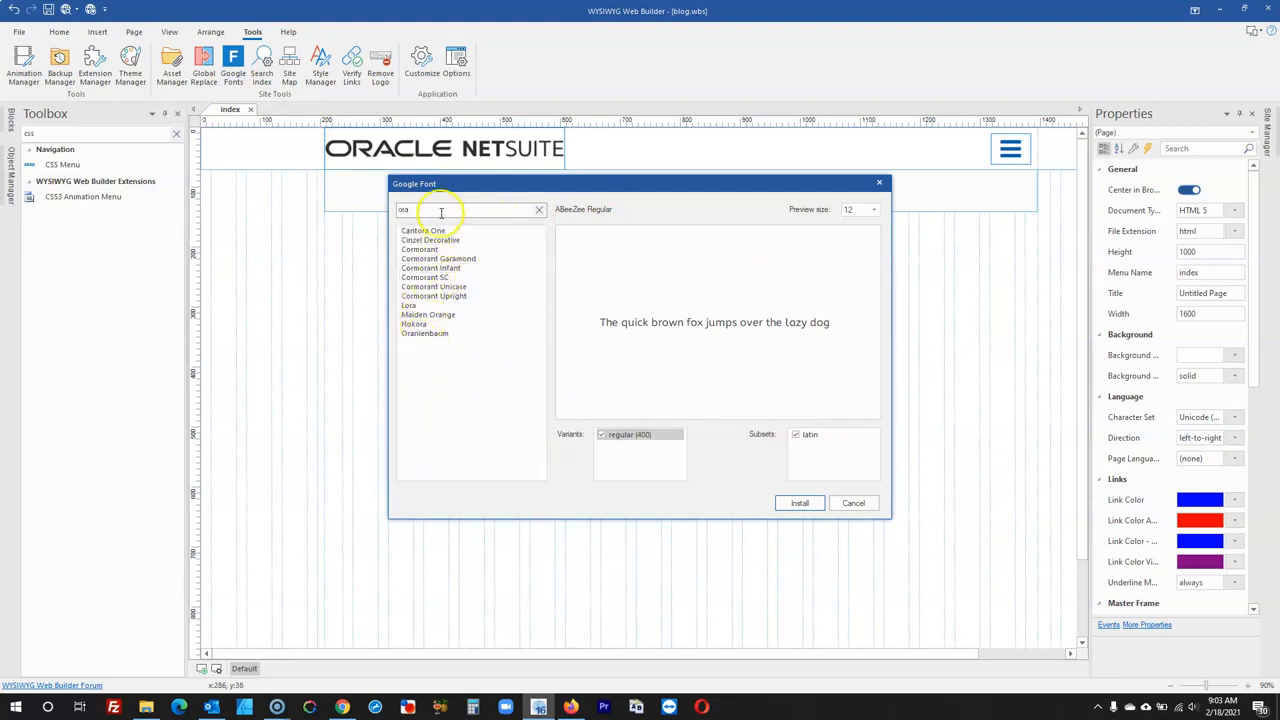
{"action": "type", "text": "sans"}
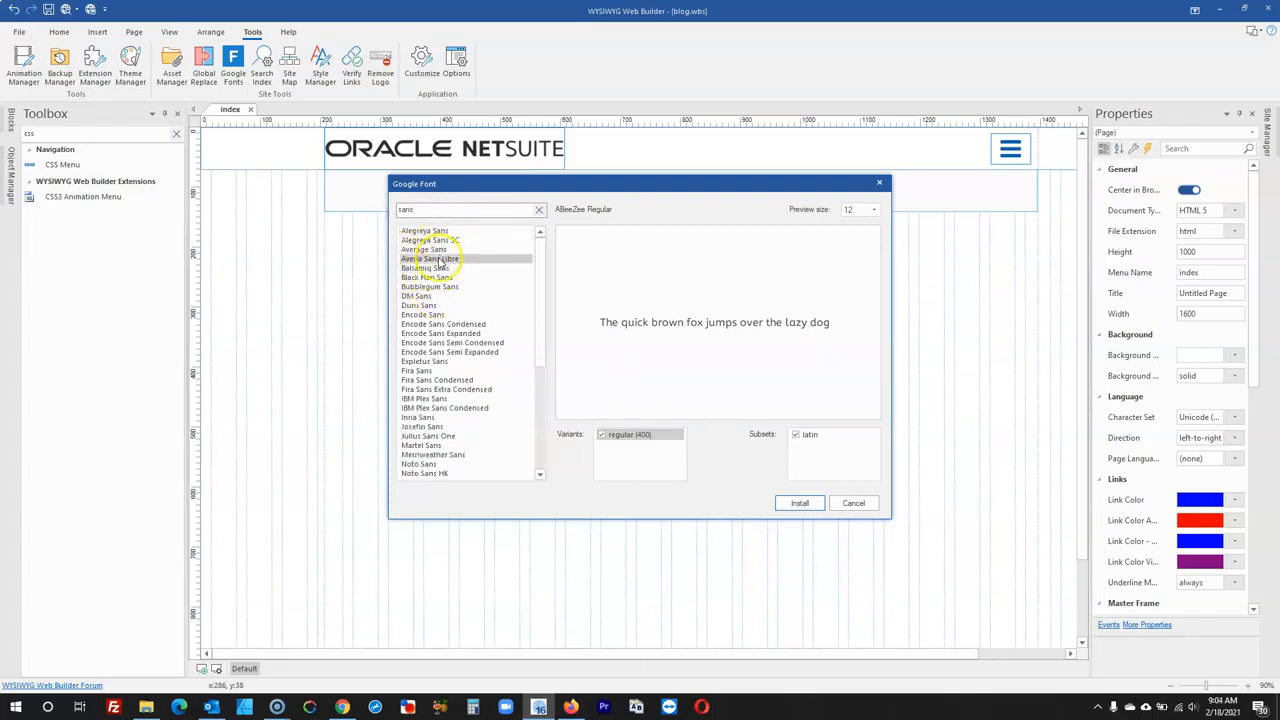
{"action": "scroll", "coordinate": [453, 340], "scroll_direction": "down", "scroll_amount": 6}
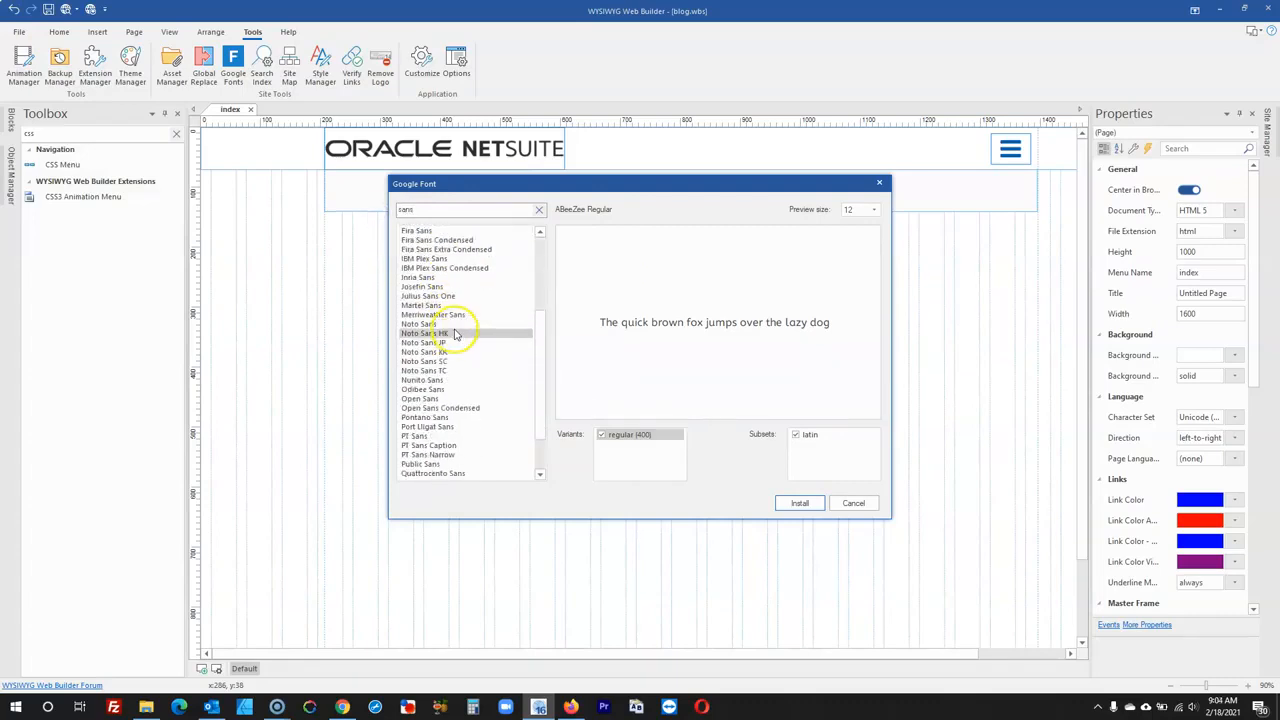
{"action": "scroll", "coordinate": [455, 335], "scroll_direction": "down", "scroll_amount": 1}
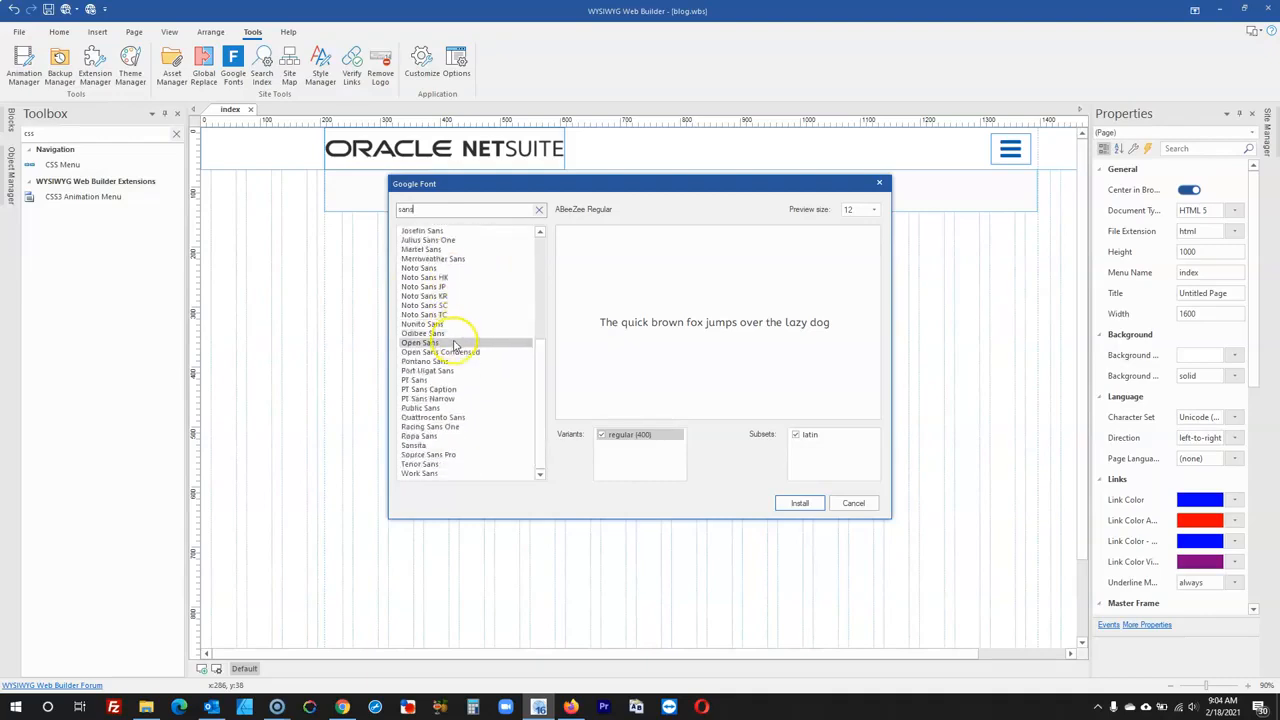
{"action": "left_click", "coordinate": [855, 503]}
{"action": "left_click", "coordinate": [778, 483]}
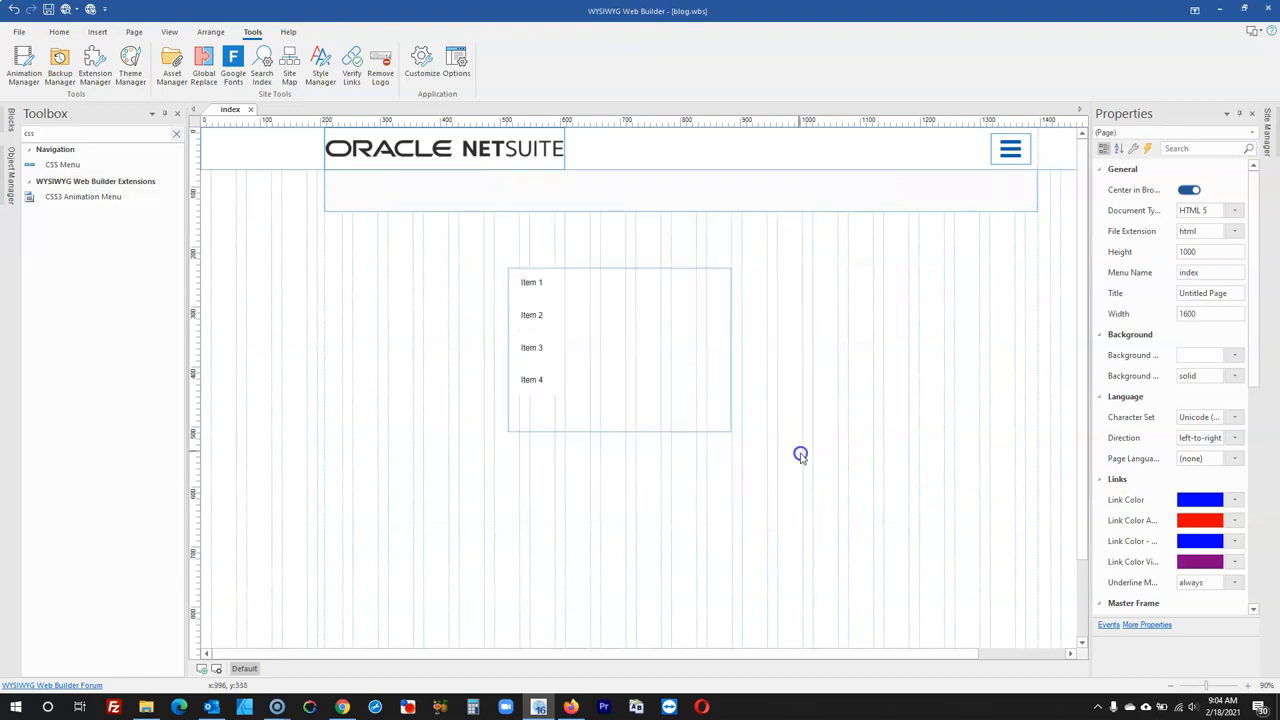
- Set the CSS menu's main menu font family to Open Sans and apply it
{"action": "double_click", "coordinate": [673, 367]}
{"action": "left_click", "coordinate": [586, 189]}
{"action": "left_click", "coordinate": [506, 153]}
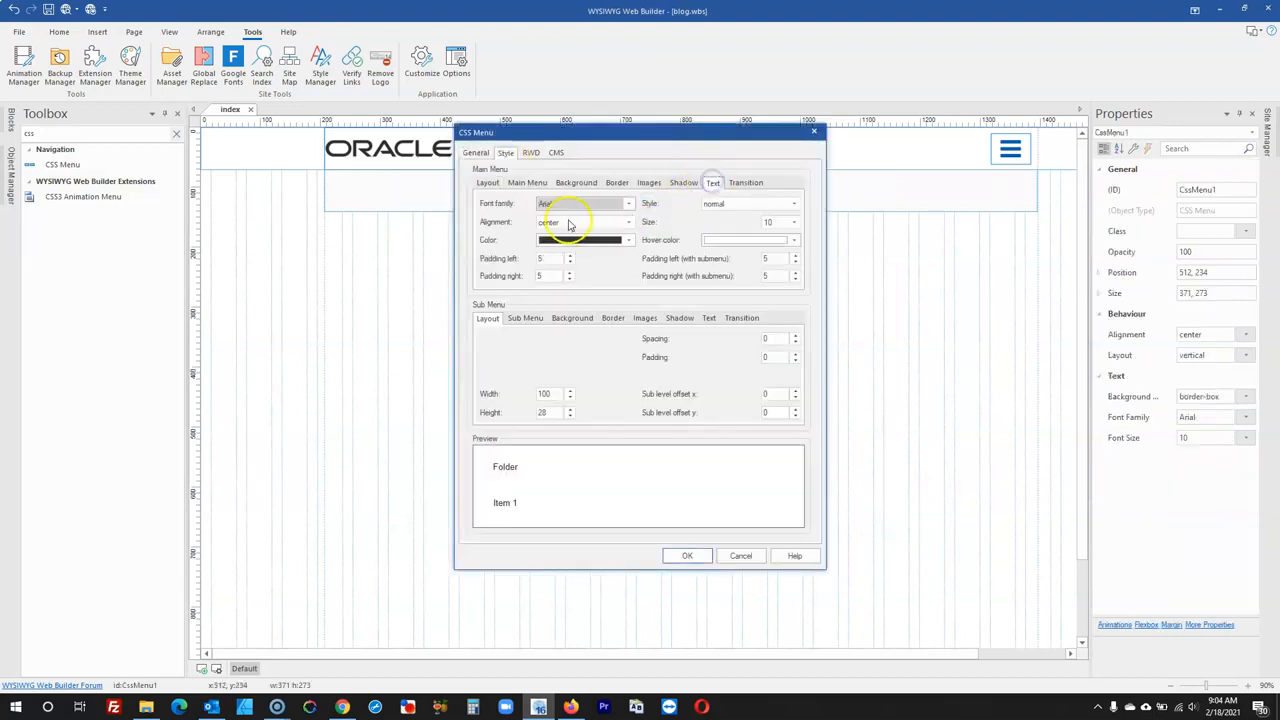
{"action": "left_click", "coordinate": [574, 204]}
{"action": "key", "text": "o"}
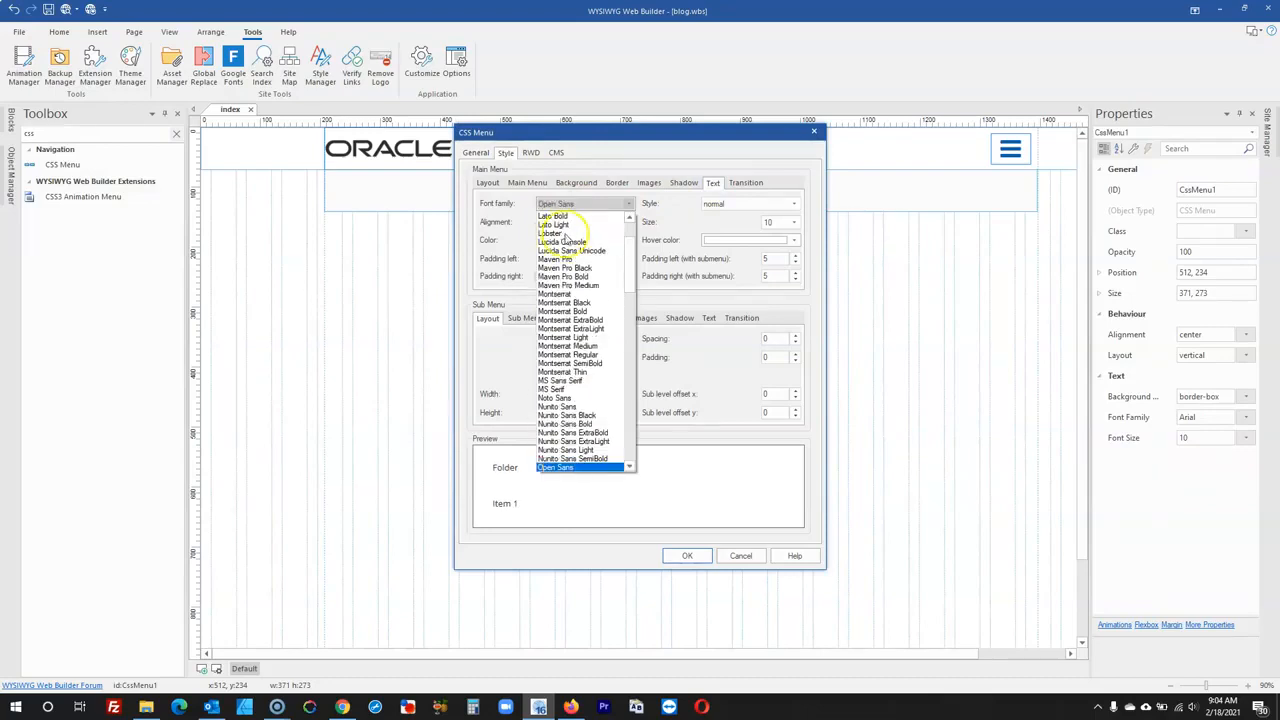
{"action": "left_click", "coordinate": [584, 466]}
{"action": "left_click", "coordinate": [687, 555]}
{"action": "left_click", "coordinate": [646, 494]}
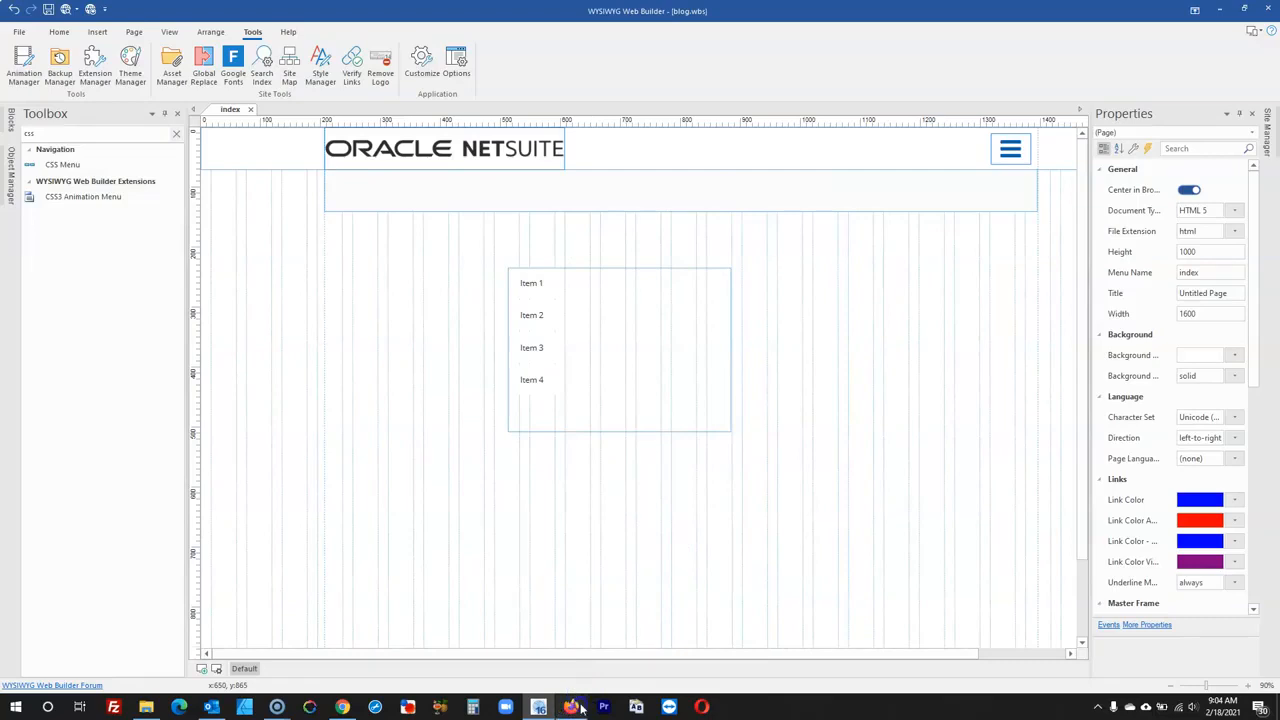
- Switch to Firefox, inspect the open dropdown's container and pick out its background-color value #292623 in the CSS rules
{"action": "left_click", "coordinate": [575, 707]}
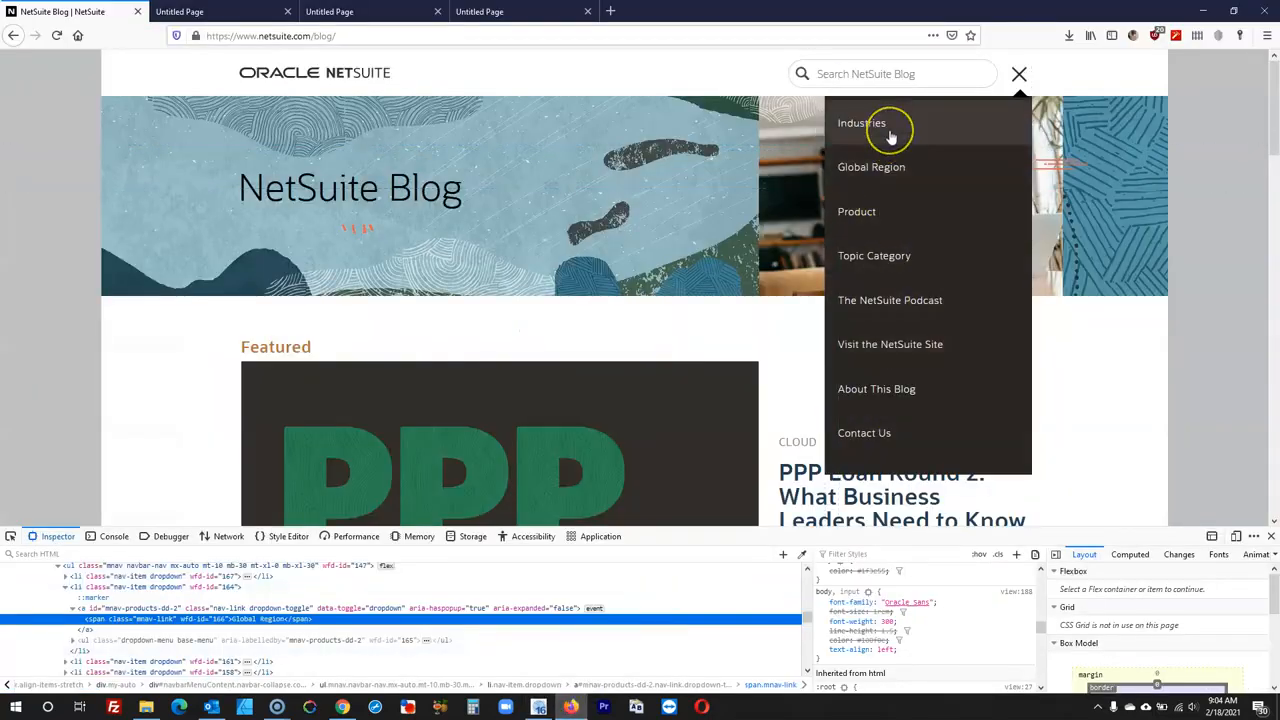
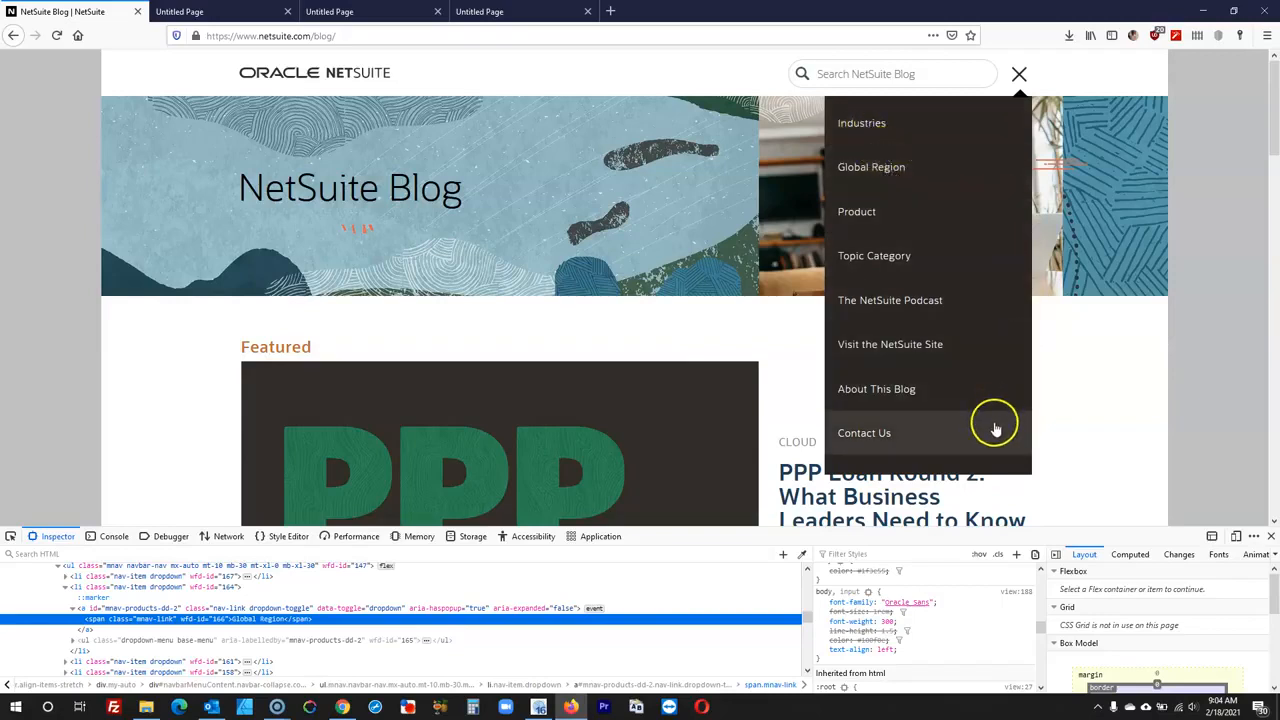
{"action": "right_click", "coordinate": [982, 466]}
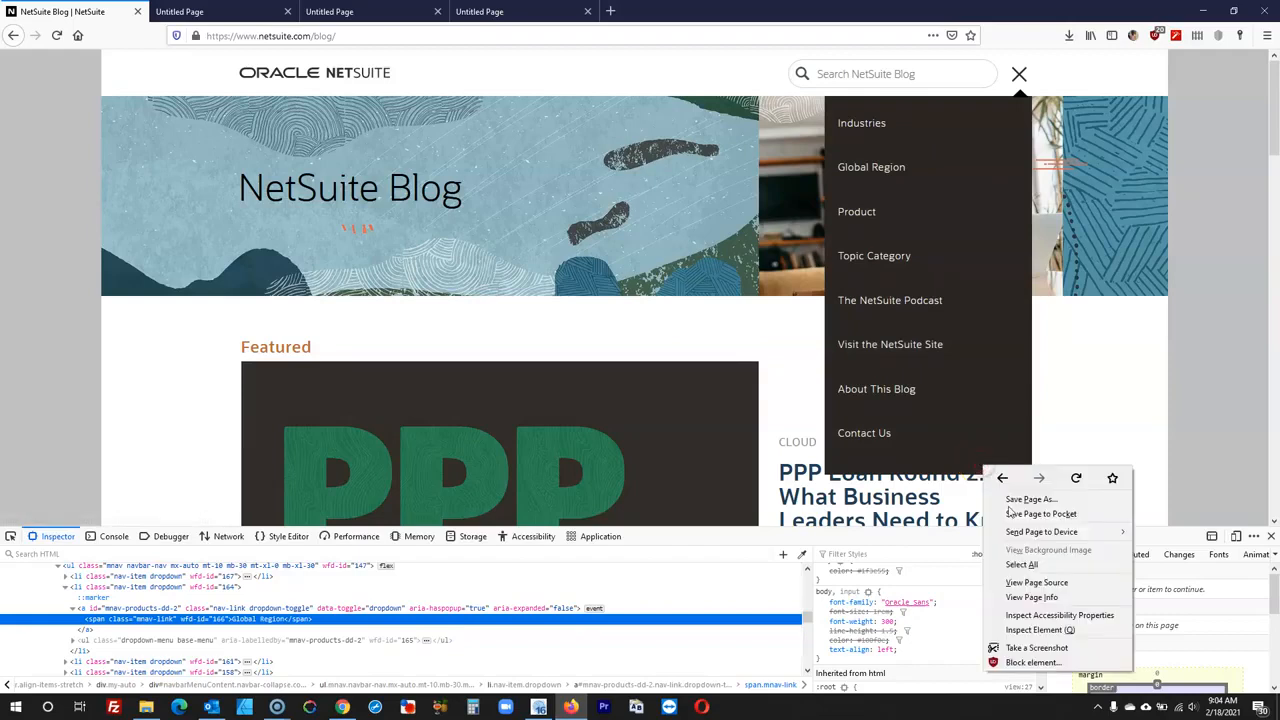
{"action": "left_click", "coordinate": [1050, 634]}
{"action": "left_click", "coordinate": [1048, 634]}
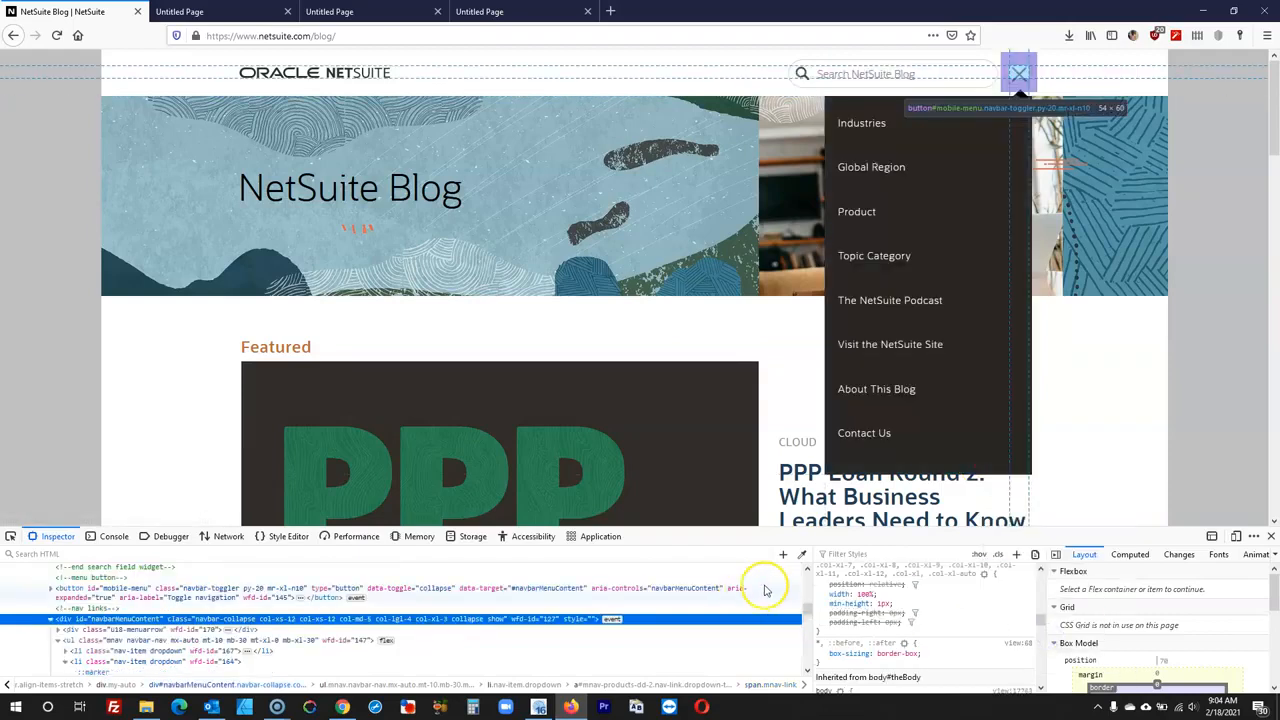
{"action": "scroll", "coordinate": [887, 627], "scroll_direction": "down", "scroll_amount": 5}
{"action": "scroll", "coordinate": [887, 627], "scroll_direction": "up", "scroll_amount": 10}
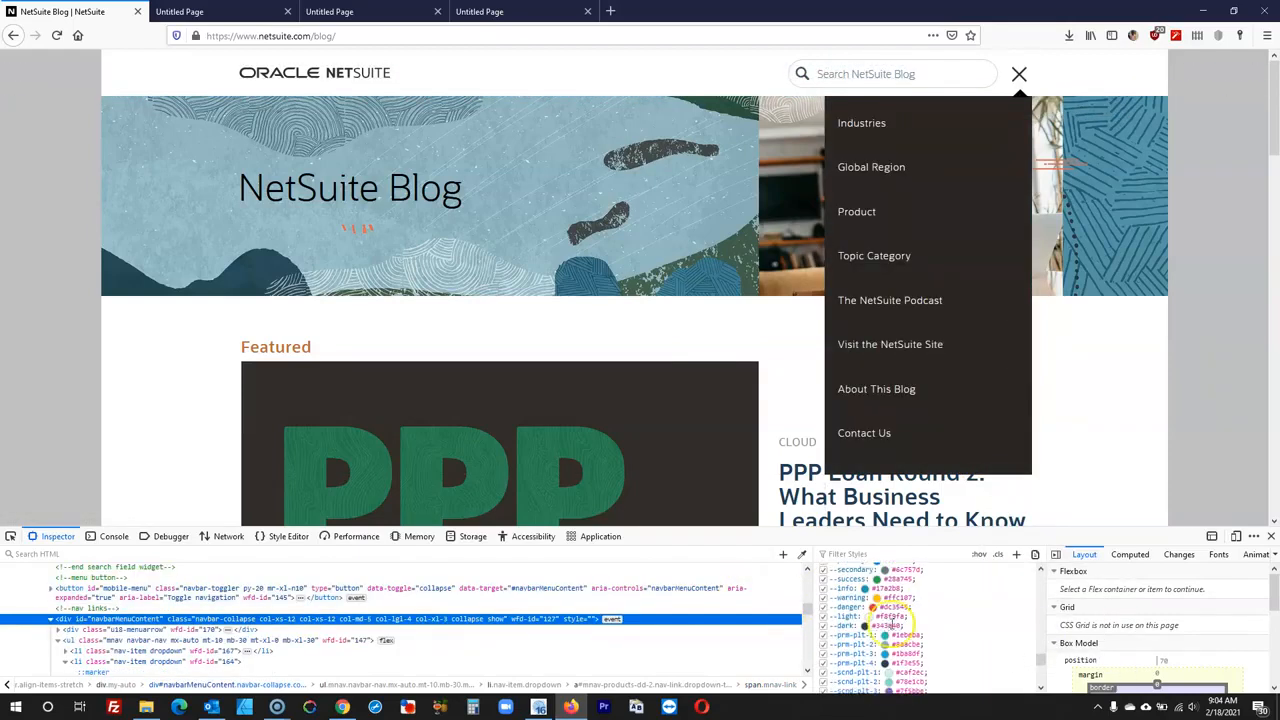
{"action": "scroll", "coordinate": [925, 614], "scroll_direction": "up", "scroll_amount": 3}
{"action": "left_click", "coordinate": [916, 610]}
{"action": "key", "text": "Return"}
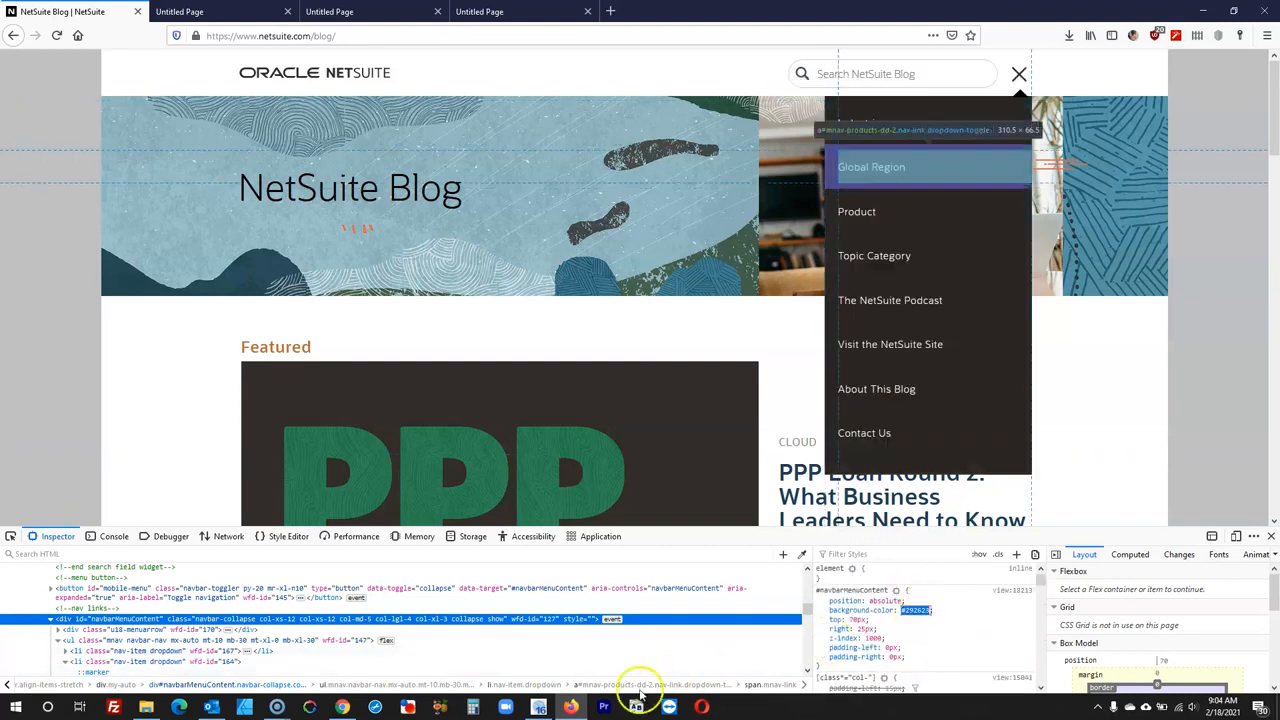
- Return to WYSIWYG Web Builder, find the Layer object in the toolbox and draw a layer about 369 by 525 overlapping the CSS menu
{"action": "left_click", "coordinate": [548, 712]}
{"action": "left_click", "coordinate": [396, 389]}
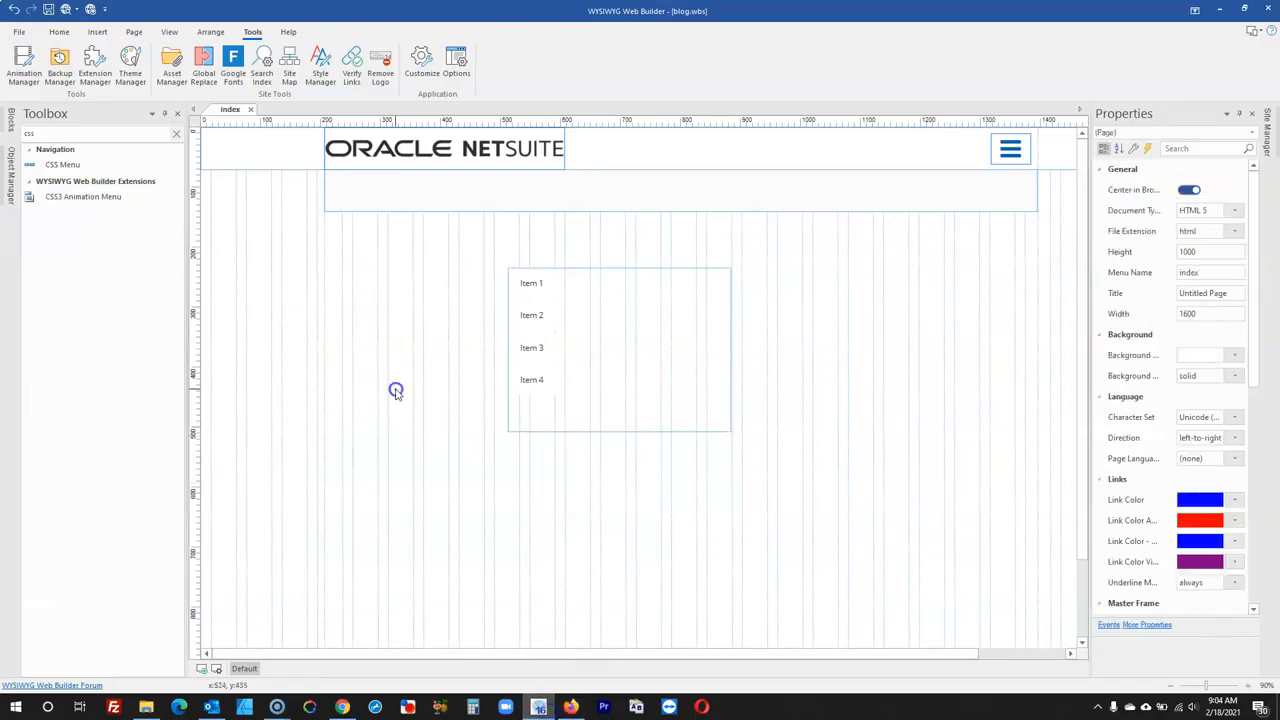
{"action": "left_click", "coordinate": [137, 137]}
{"action": "left_click", "coordinate": [177, 135]}
{"action": "type", "text": "layer"}
{"action": "left_click", "coordinate": [80, 164]}
{"action": "mouse_move", "coordinate": [309, 258]}
{"action": "left_mouse_down"}
{"action": "mouse_move", "coordinate": [423, 529]}
{"action": "mouse_move", "coordinate": [529, 571]}
{"action": "left_mouse_up"}
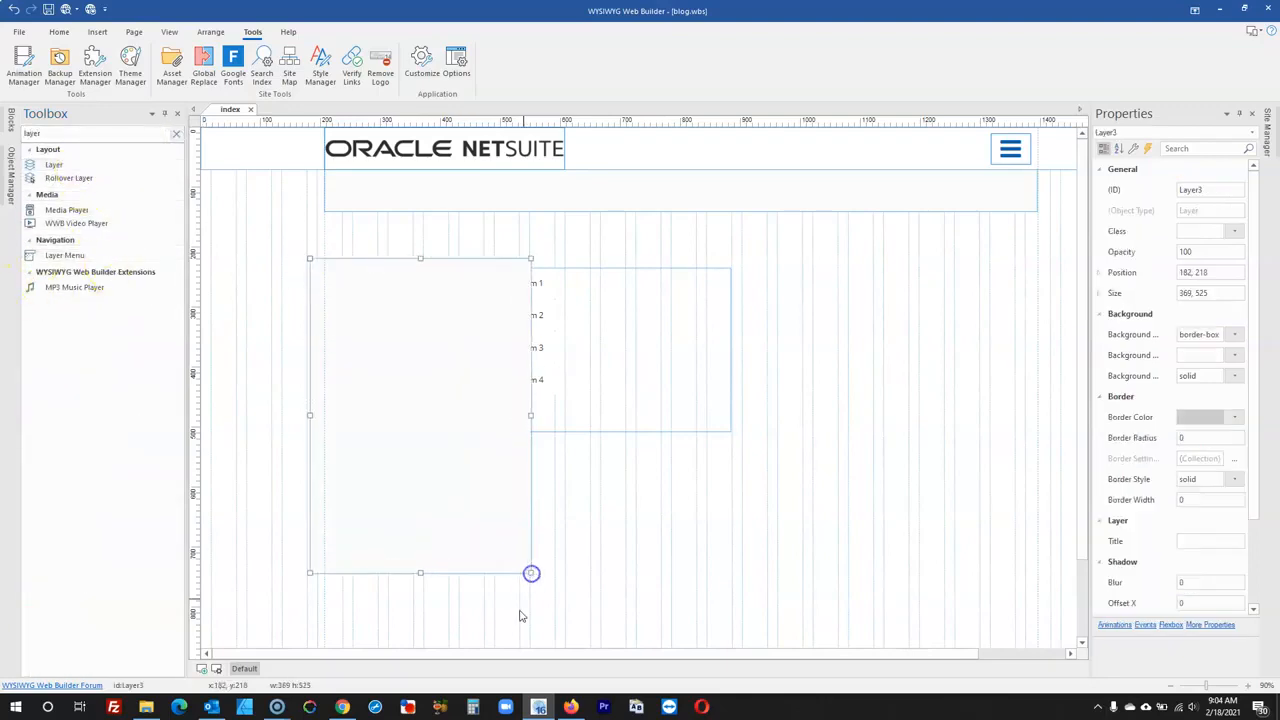
- Switch to Chrome, open the blog's hamburger menu and inspect the Industries item for its dimensions
{"action": "left_click", "coordinate": [342, 707]}
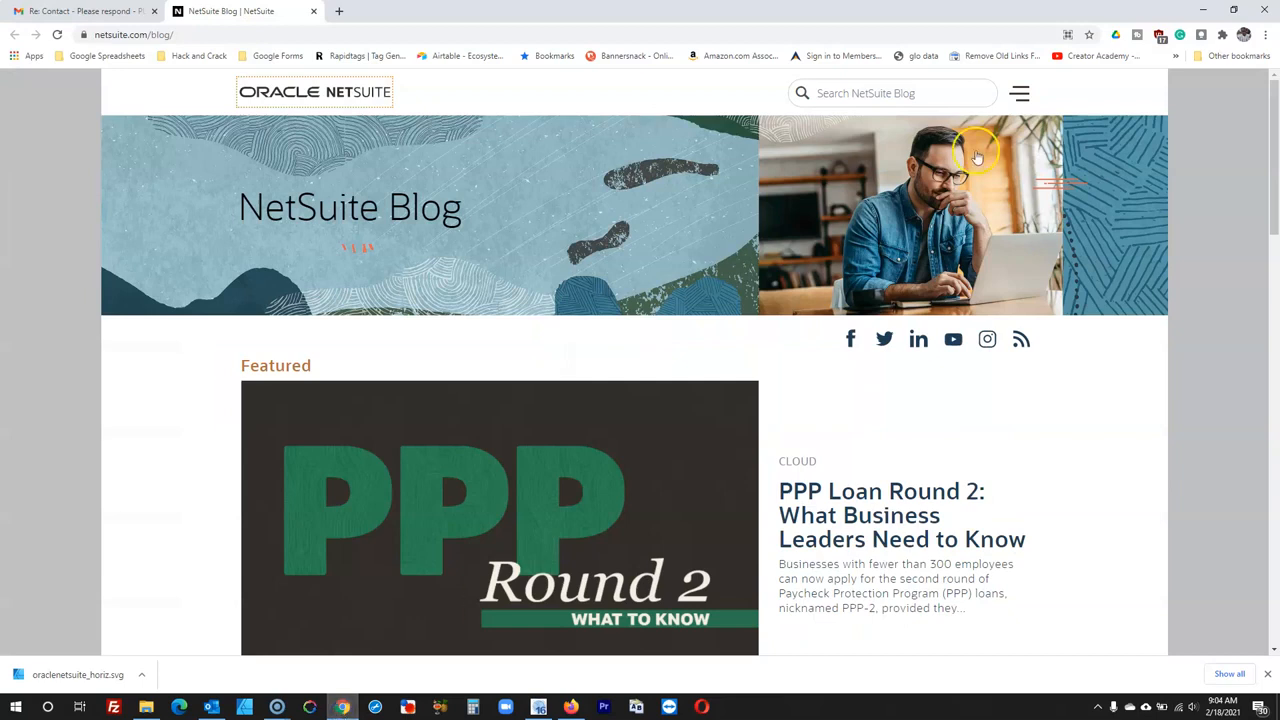
{"action": "left_click", "coordinate": [1019, 93]}
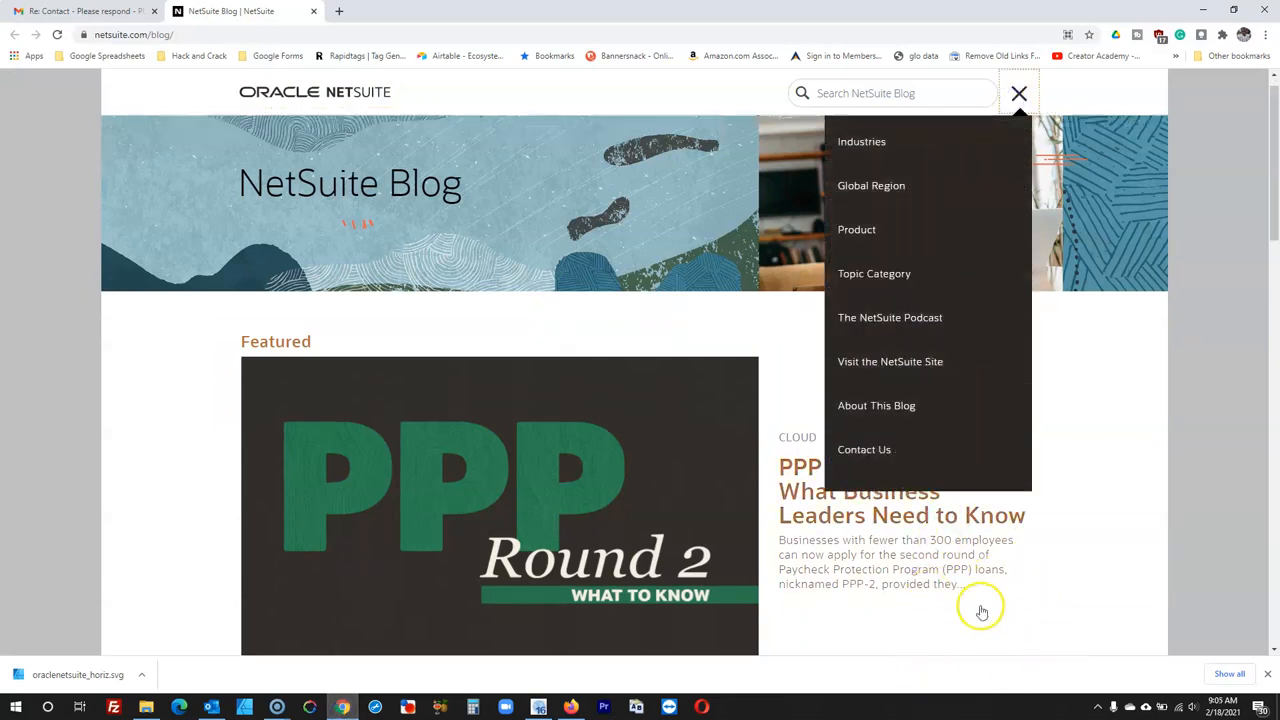
{"action": "right_click", "coordinate": [1157, 504]}
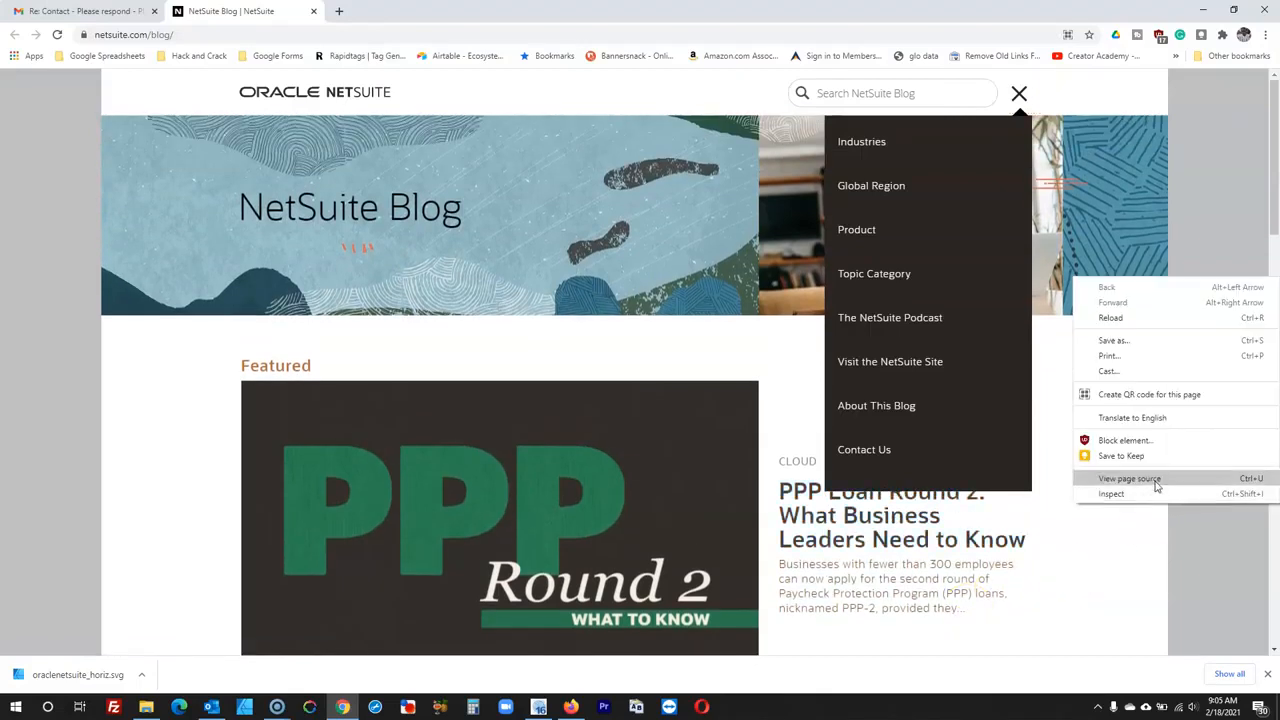
{"action": "left_click", "coordinate": [1148, 493]}
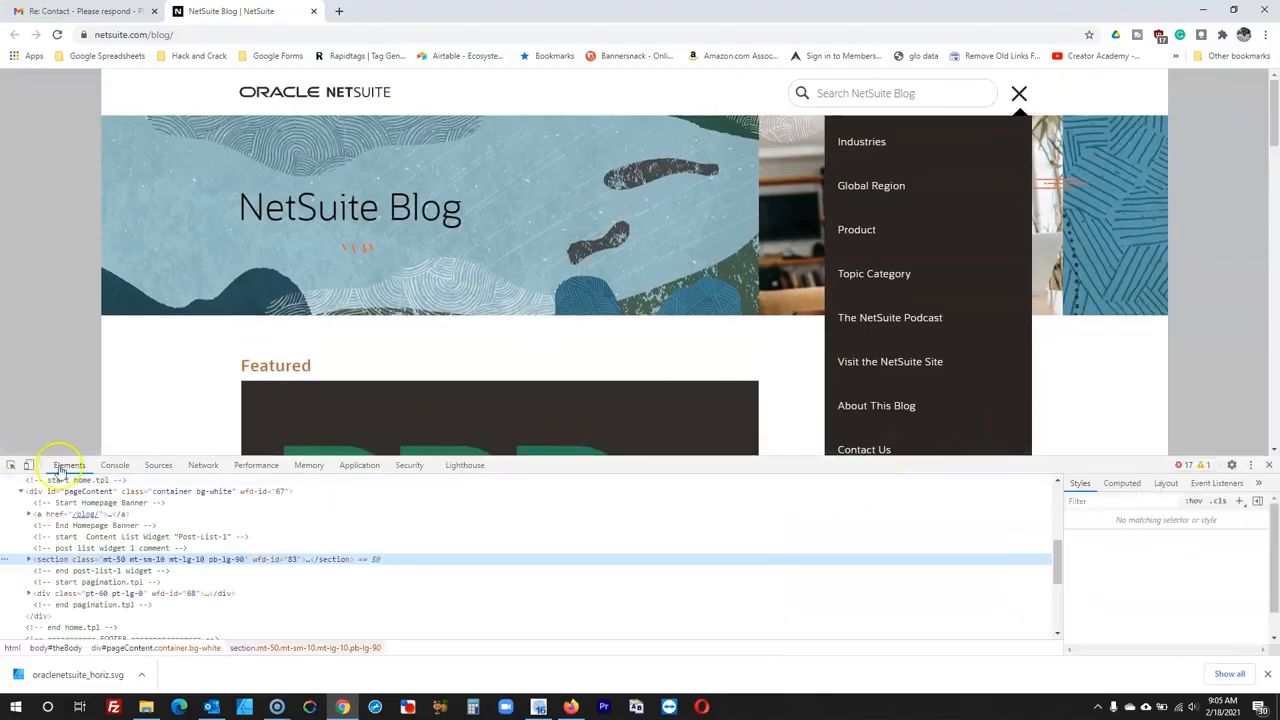
{"action": "left_click", "coordinate": [10, 465]}
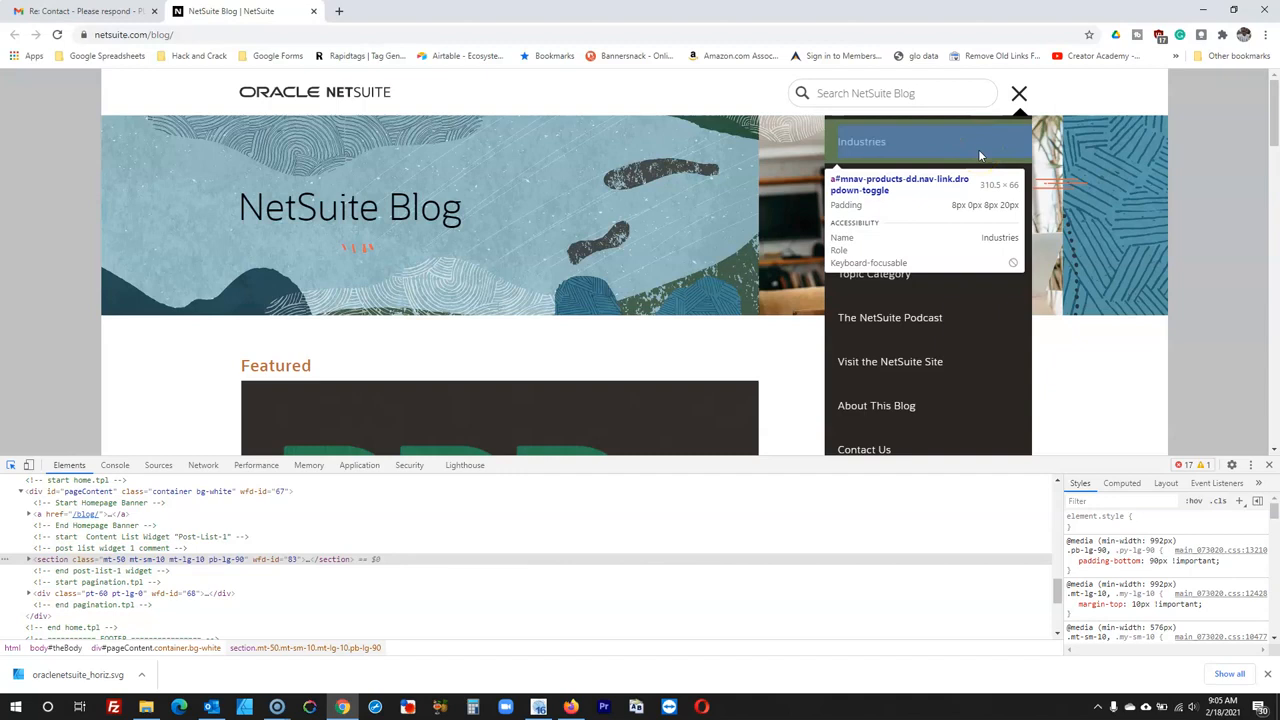
{"action": "left_click", "coordinate": [968, 162]}
- Return to WYSIWYG Web Builder, try a 310 width for the new layer and a shifted CSS menu, and undo both changes
{"action": "left_click", "coordinate": [538, 707]}
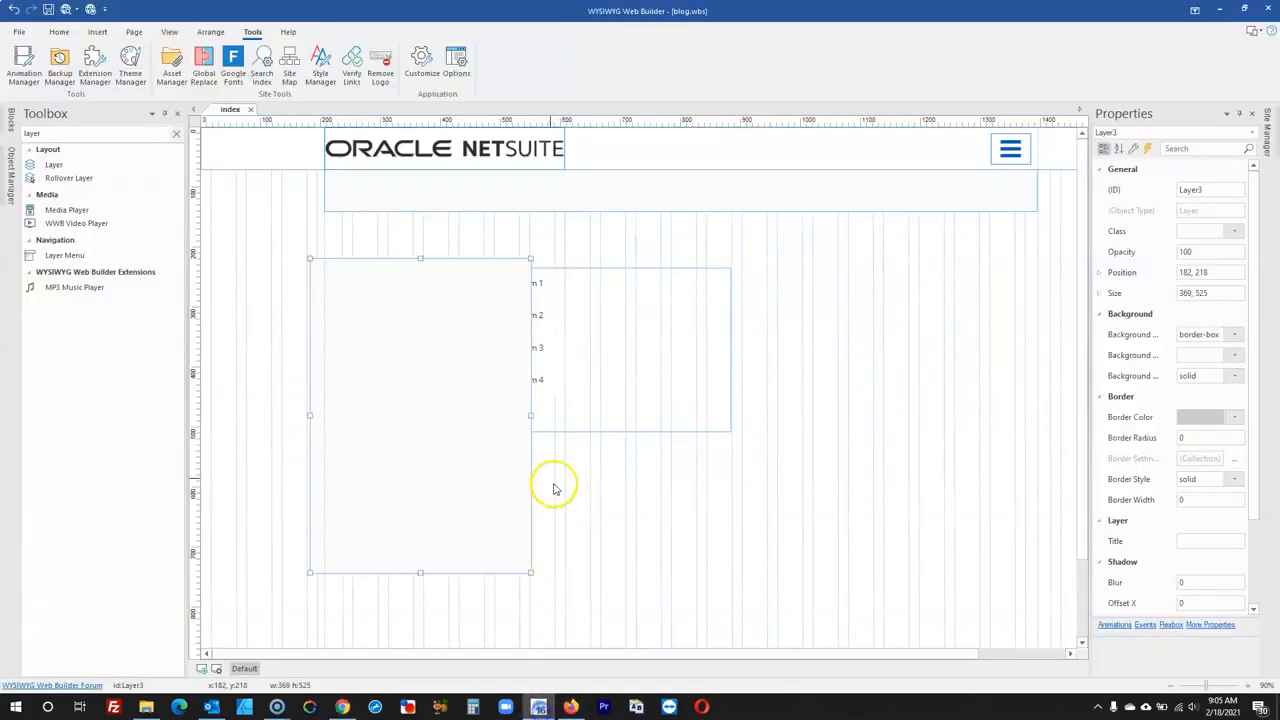
{"action": "double_click", "coordinate": [1193, 293]}
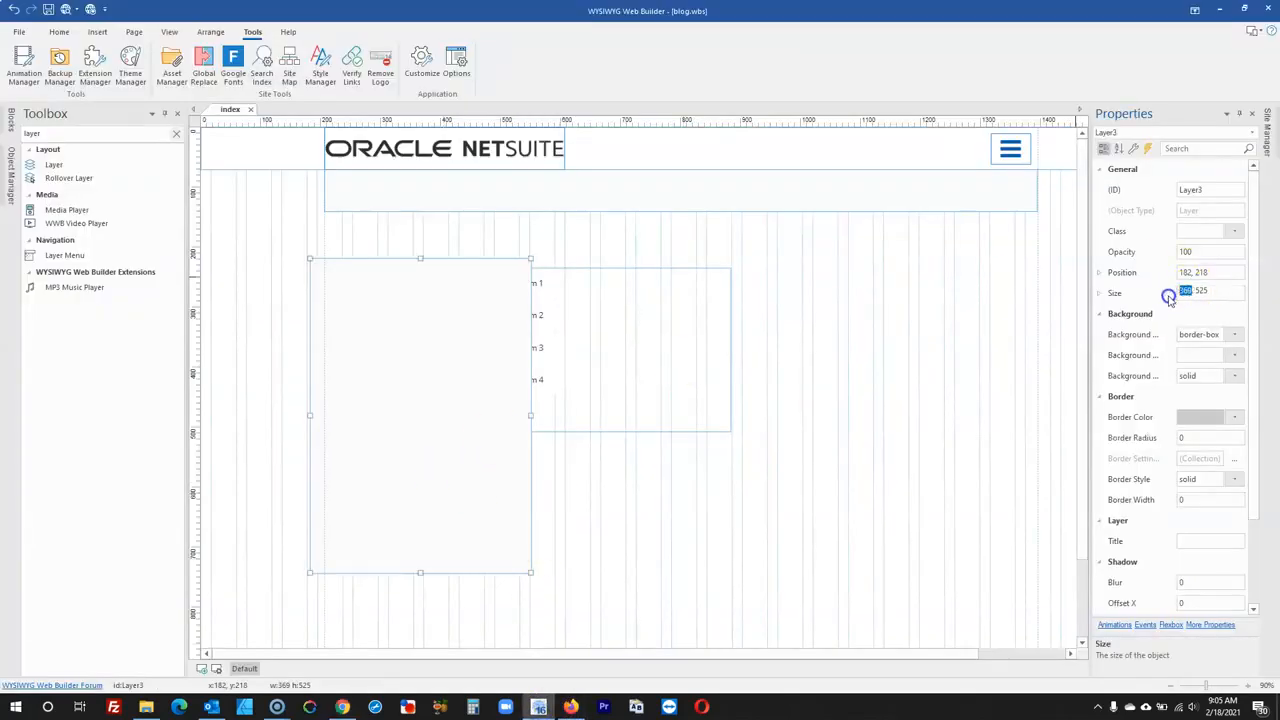
{"action": "type", "text": "310"}
{"action": "key", "text": "Return"}
{"action": "left_click", "coordinate": [820, 419]}
{"action": "left_click_drag", "start_coordinate": [653, 368], "coordinate": [763, 366]}
{"action": "left_click", "coordinate": [460, 409]}
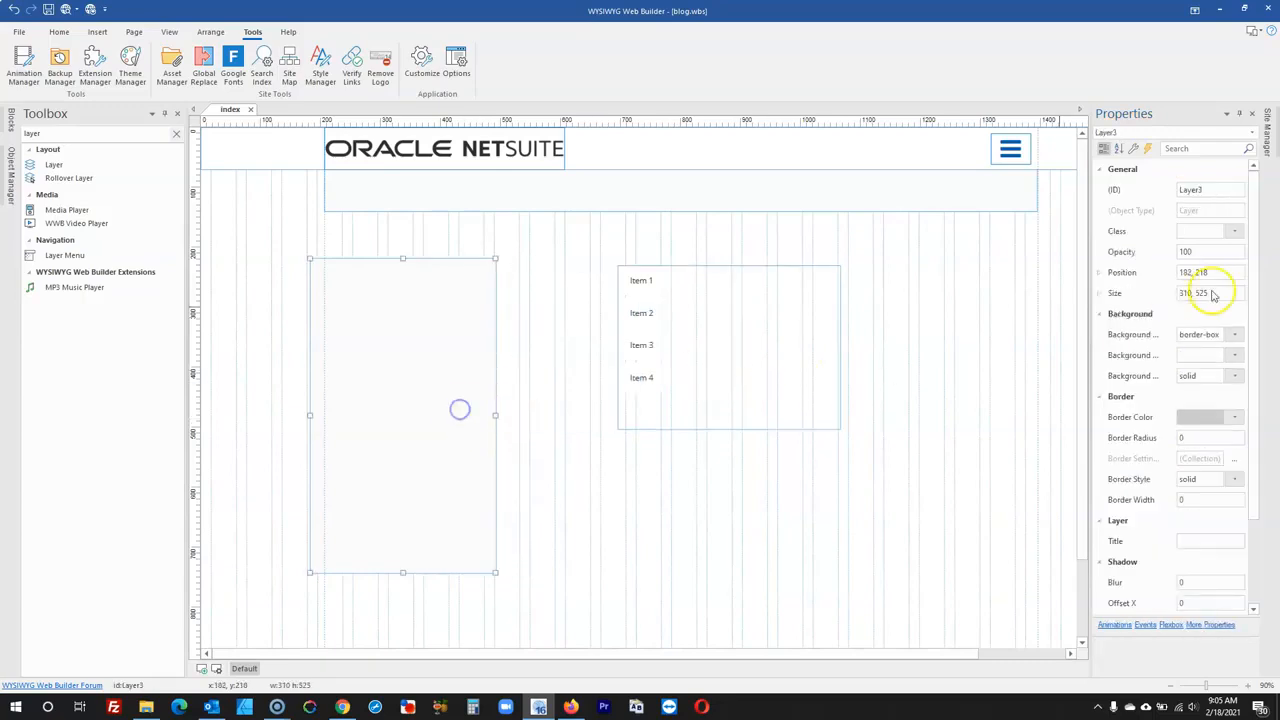
{"action": "left_click", "coordinate": [917, 425]}
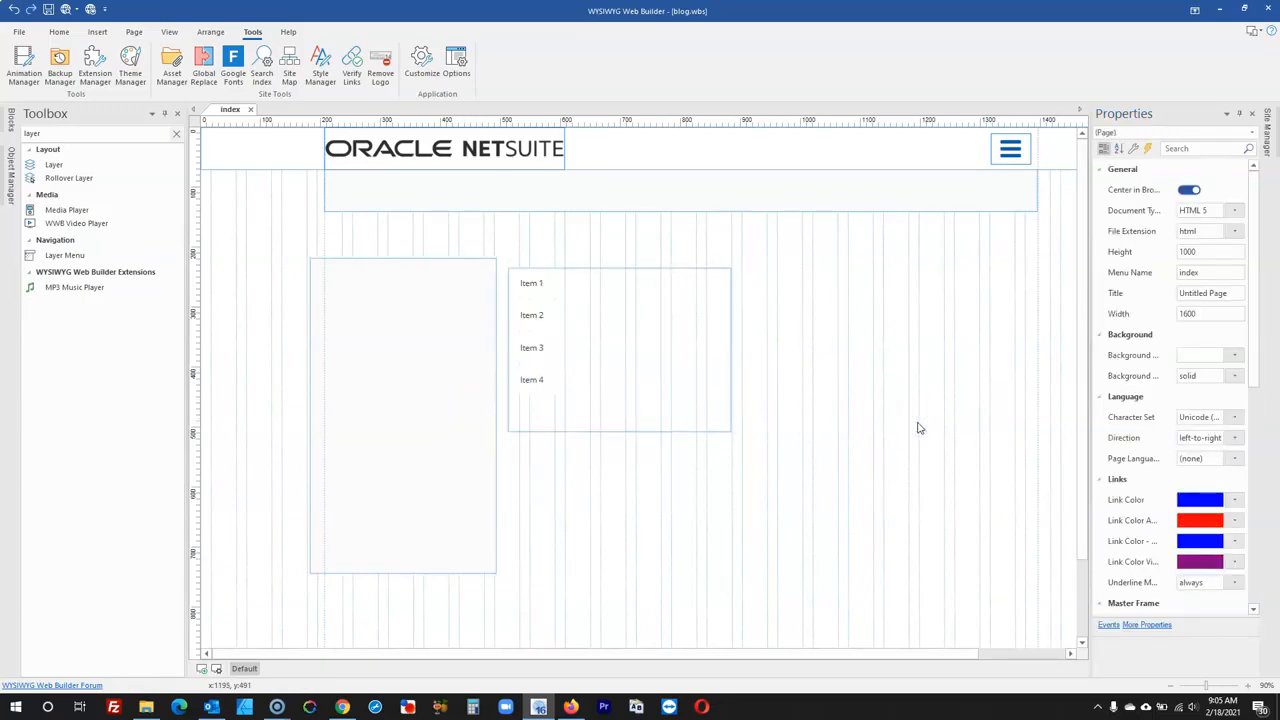
{"action": "key", "text": "ctrl+z"}
- Place the new layer directly below the header under the hamburger icon, at about 1026, 70, and delete the old strip layer there
{"action": "left_click", "coordinate": [499, 382]}
{"action": "left_click_drag", "start_coordinate": [499, 382], "coordinate": [993, 338]}
{"action": "left_click", "coordinate": [860, 204]}
{"action": "key", "text": "Delete"}
{"action": "left_click_drag", "start_coordinate": [923, 268], "coordinate": [929, 235]}
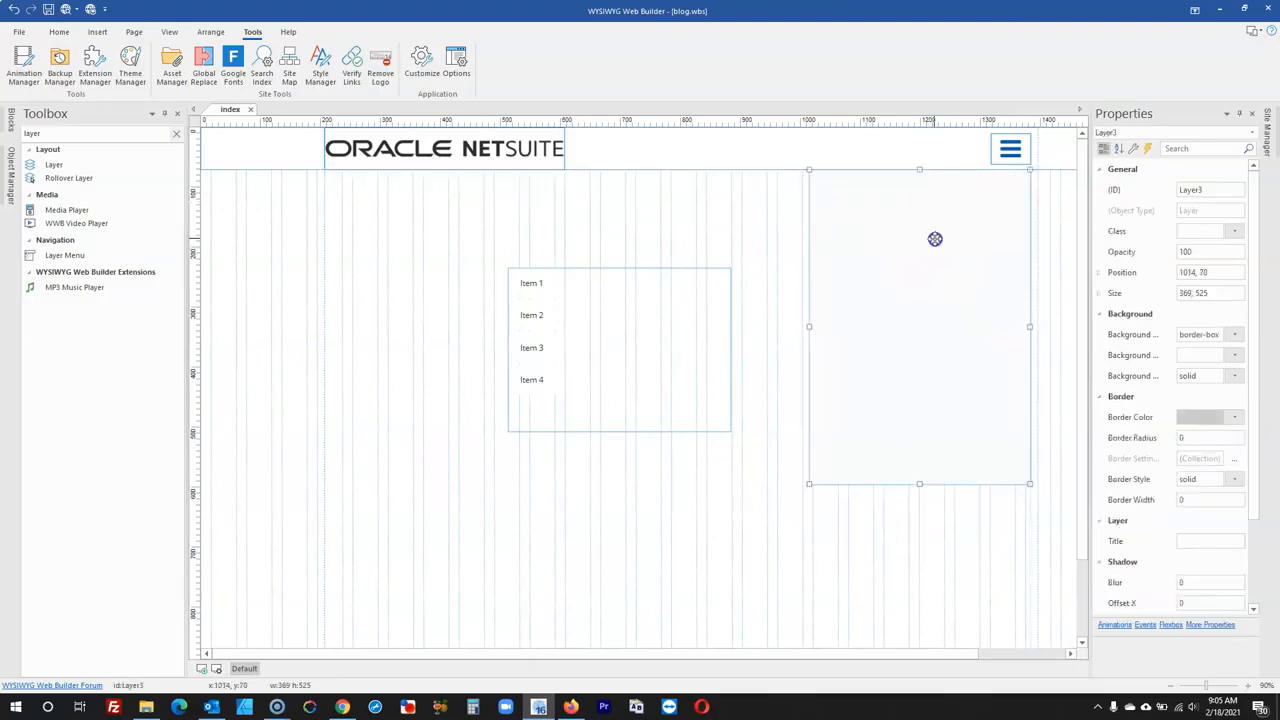
- Check the dropdown's position on the blog in Firefox, return to WYSIWYG Web Builder and nudge the layer up to about y 61
{"action": "left_click", "coordinate": [571, 707]}
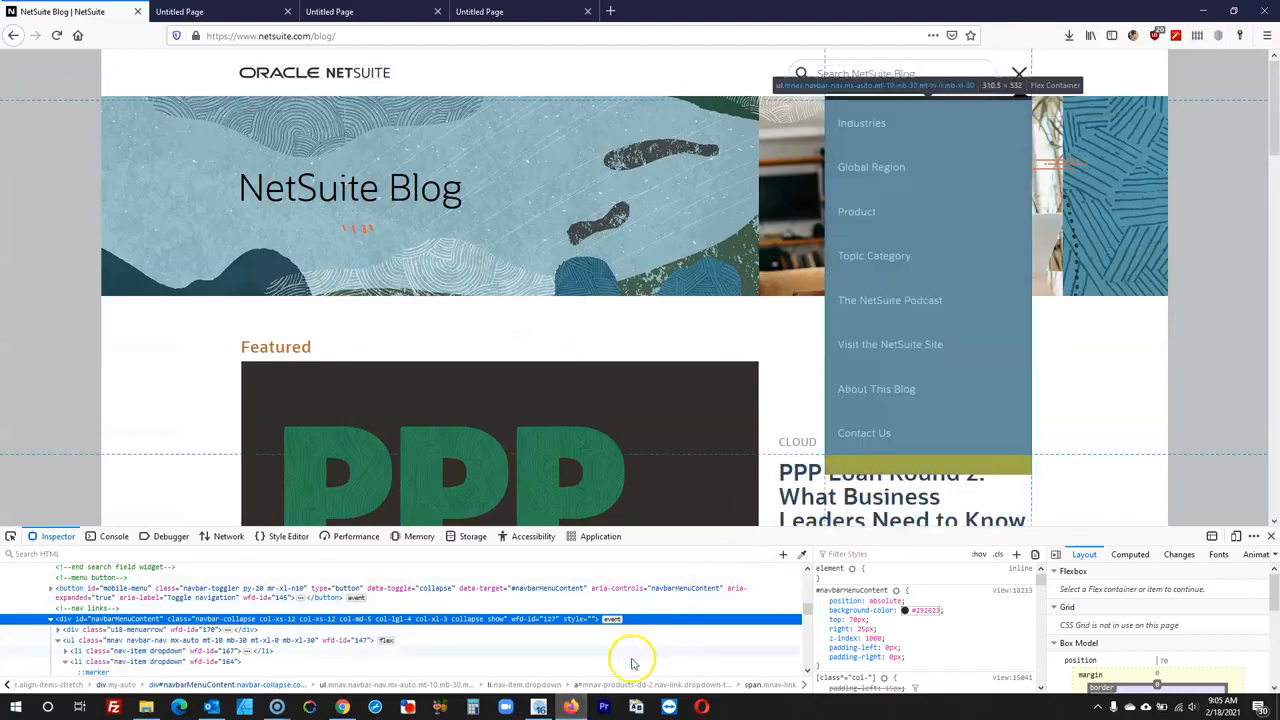
{"action": "left_click", "coordinate": [570, 707]}
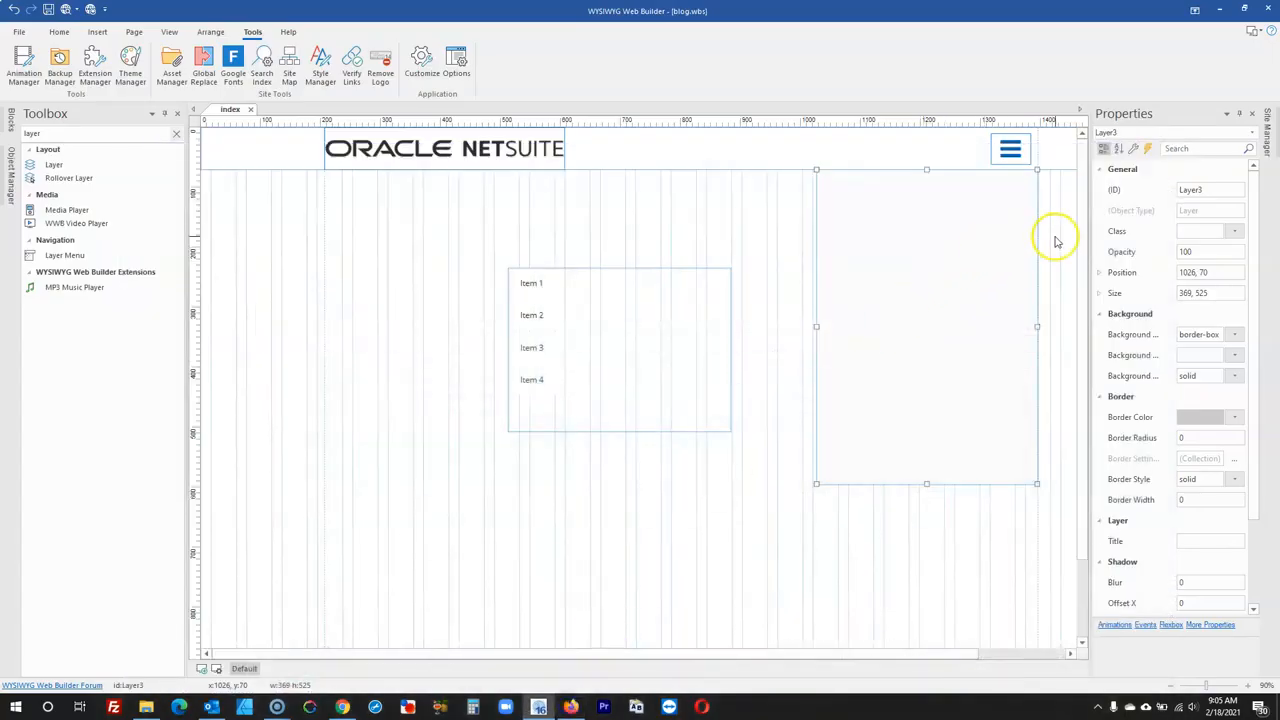
{"action": "left_click", "coordinate": [1057, 234]}
{"action": "left_click", "coordinate": [994, 240]}
{"action": "left_click_drag", "start_coordinate": [994, 238], "coordinate": [995, 231]}
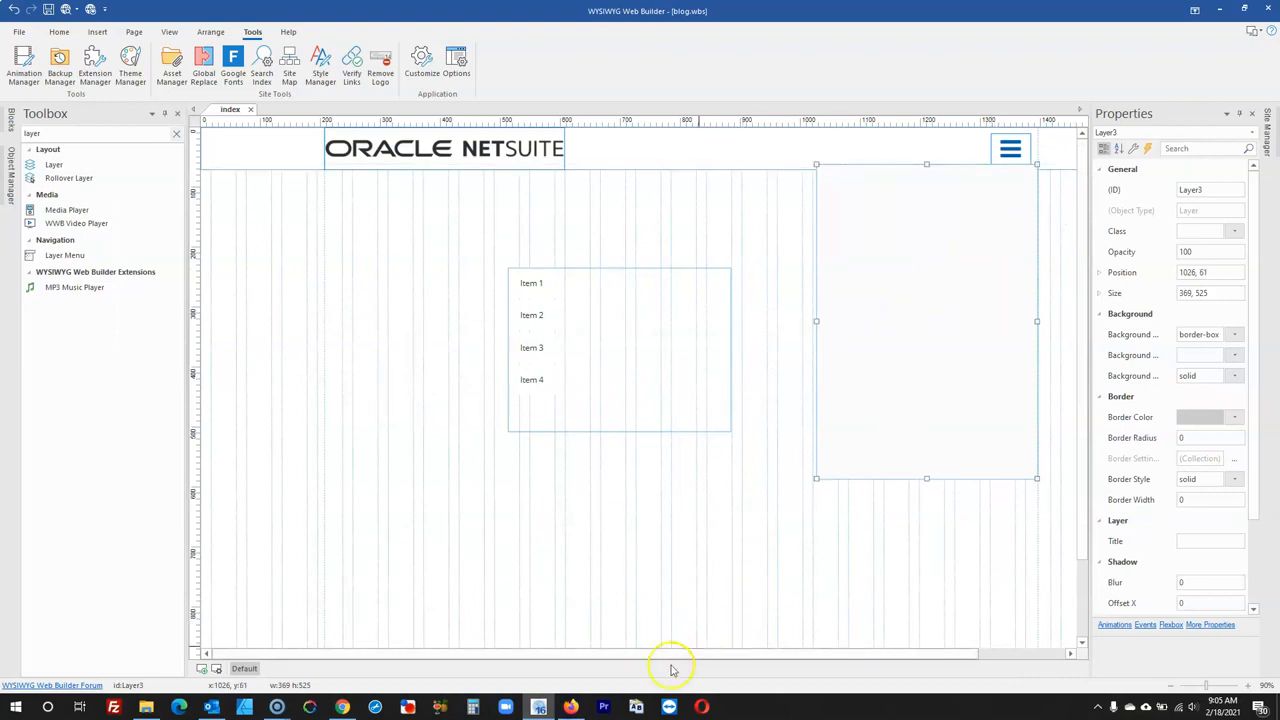
- Toggle the blog's dropdown in Firefox to check its placement, return to WYSIWYG Web Builder and move the layer down to y 70
{"action": "left_click", "coordinate": [571, 705]}
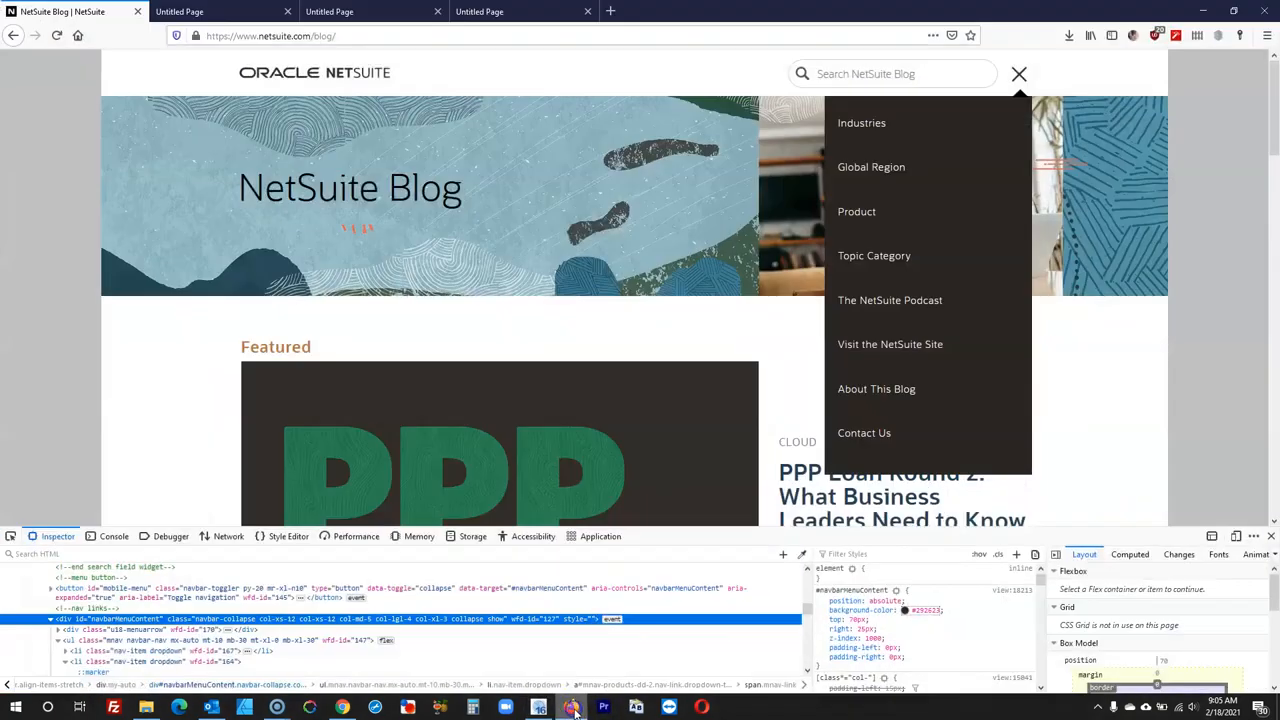
{"action": "left_click", "coordinate": [1020, 77]}
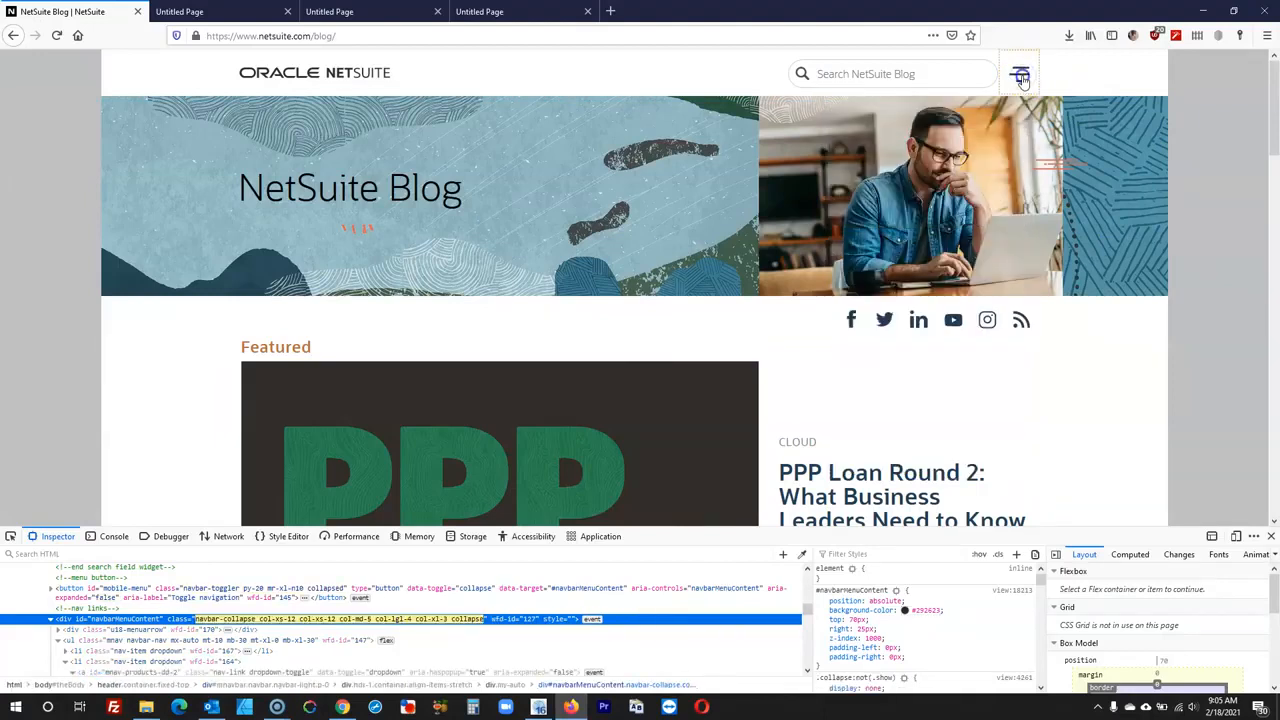
{"action": "left_click", "coordinate": [1020, 77]}
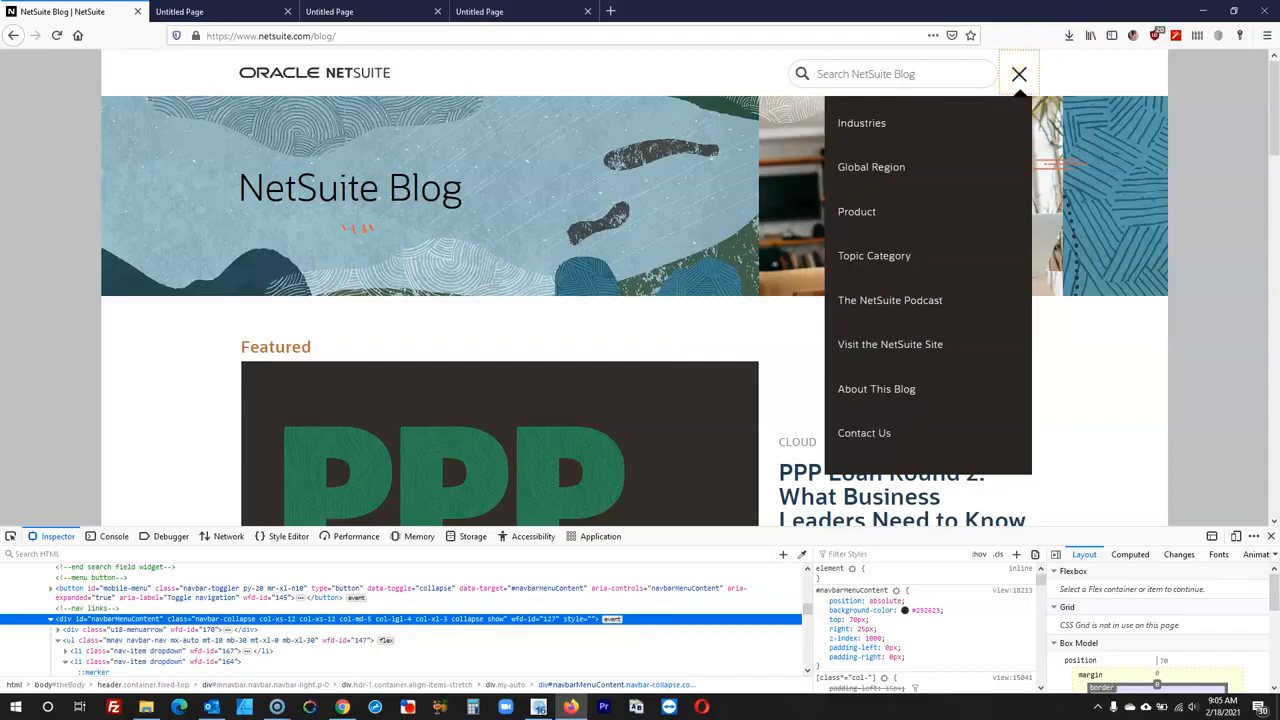
{"action": "left_click", "coordinate": [1203, 11]}
{"action": "left_click", "coordinate": [974, 529]}
{"action": "left_click_drag", "start_coordinate": [974, 326], "coordinate": [976, 332]}
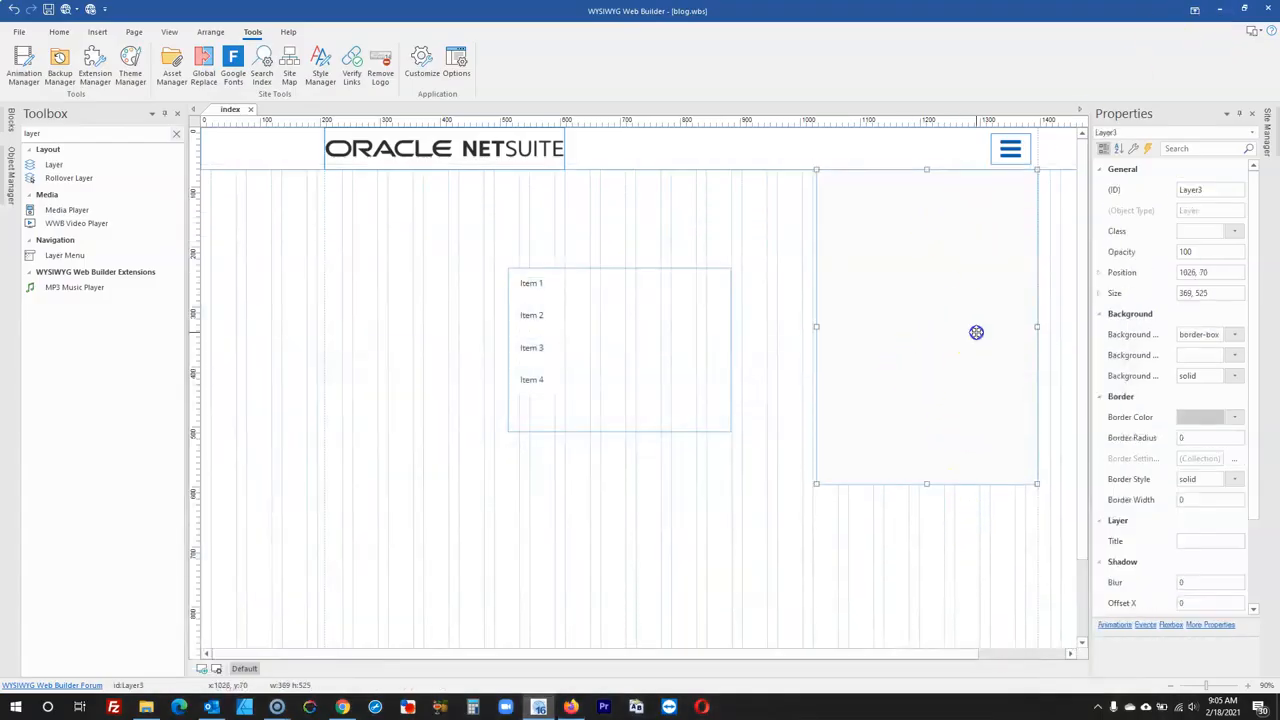
- Narrow the CSS menu to about 341 wide
{"action": "left_click", "coordinate": [757, 263]}
{"action": "left_click", "coordinate": [639, 330]}
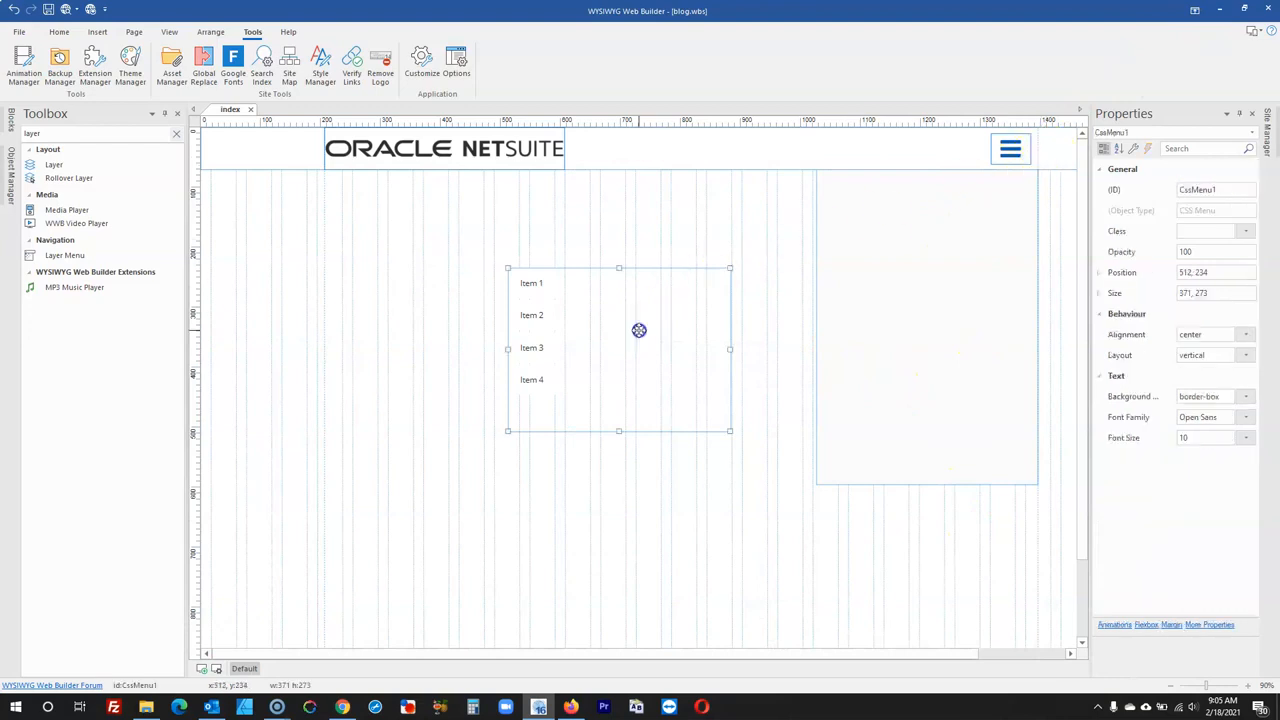
{"action": "left_click_drag", "start_coordinate": [729, 348], "coordinate": [713, 352]}
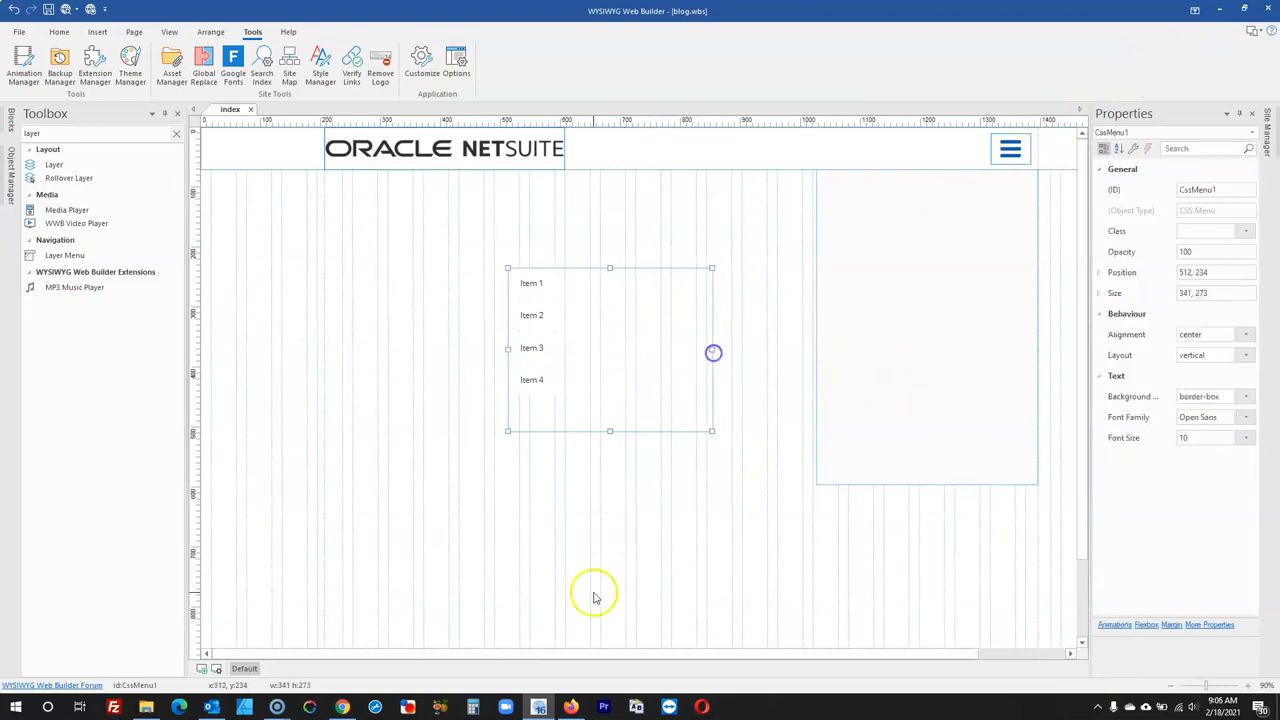
- In Notepad, list the blog's menu items one per line: Industries, Global Region, Product, Topic Category, The NetSuite Podcast, Visit the NetSuite Site, About This Blog, Contact Us
{"action": "left_click", "coordinate": [571, 707]}
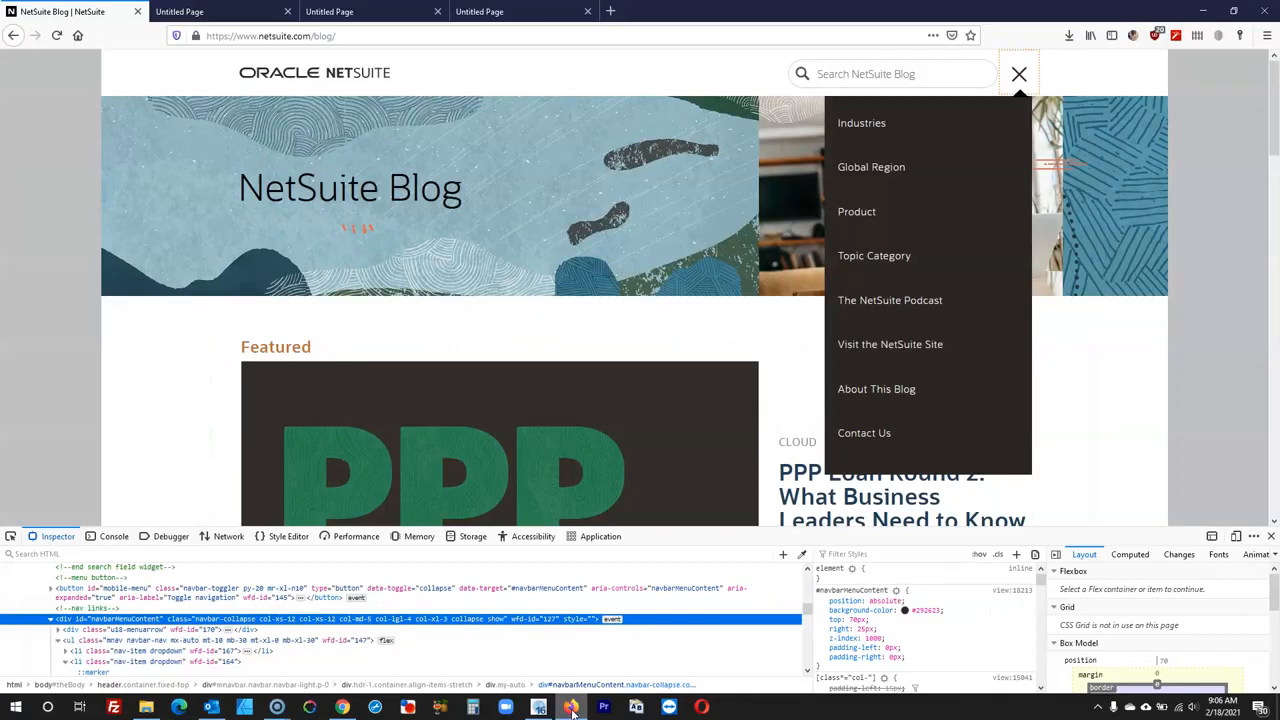
{"action": "key", "text": "super"}
{"action": "type", "text": "note"}
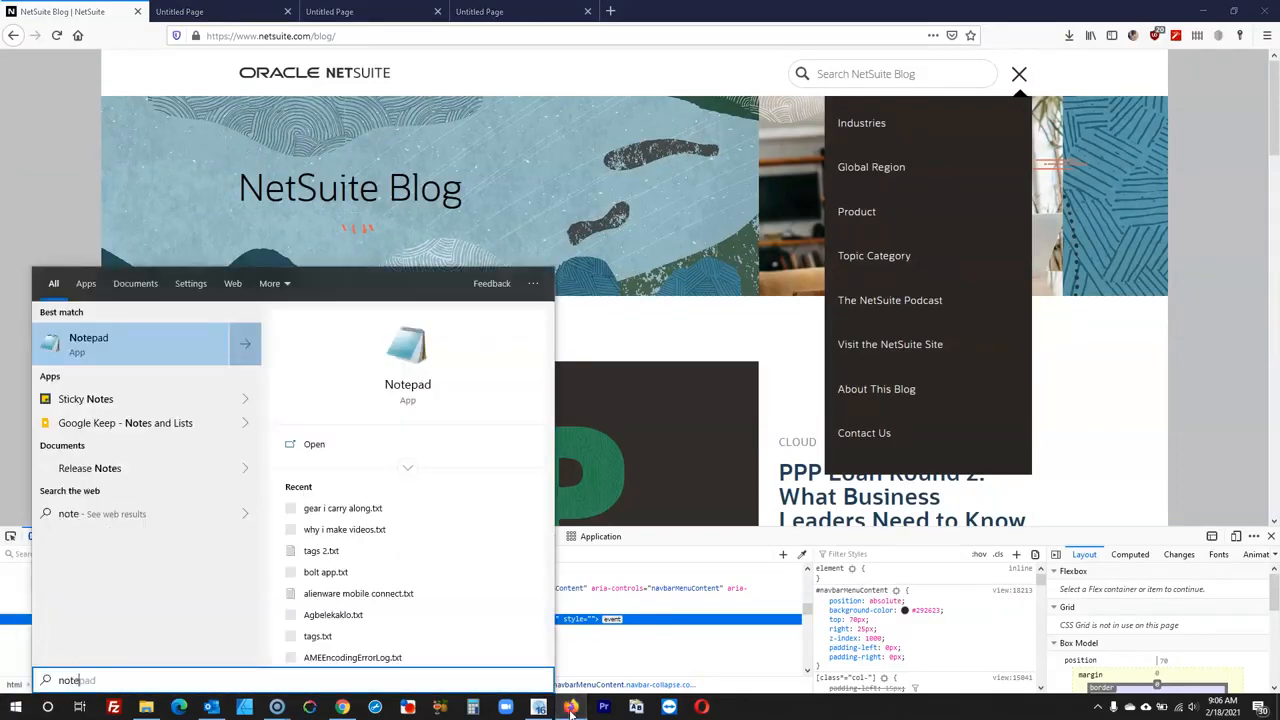
{"action": "key", "text": "Return"}
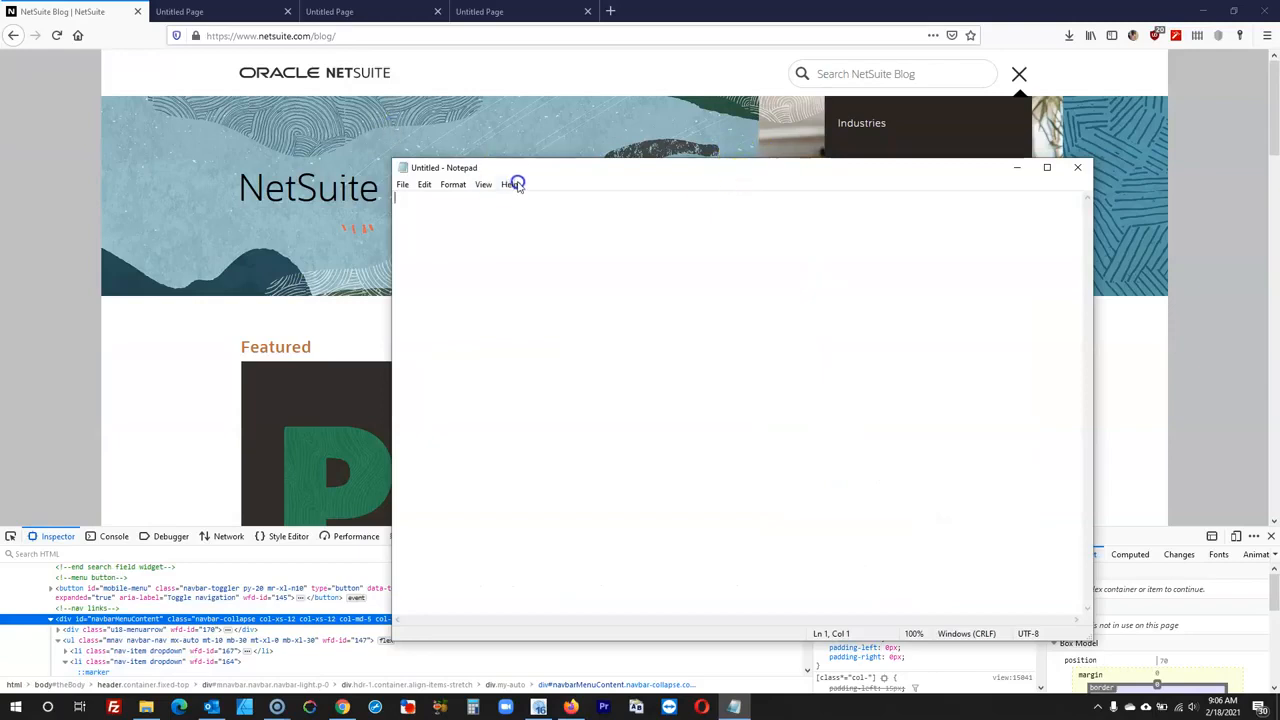
{"action": "left_click_drag", "start_coordinate": [544, 173], "coordinate": [248, 95]}
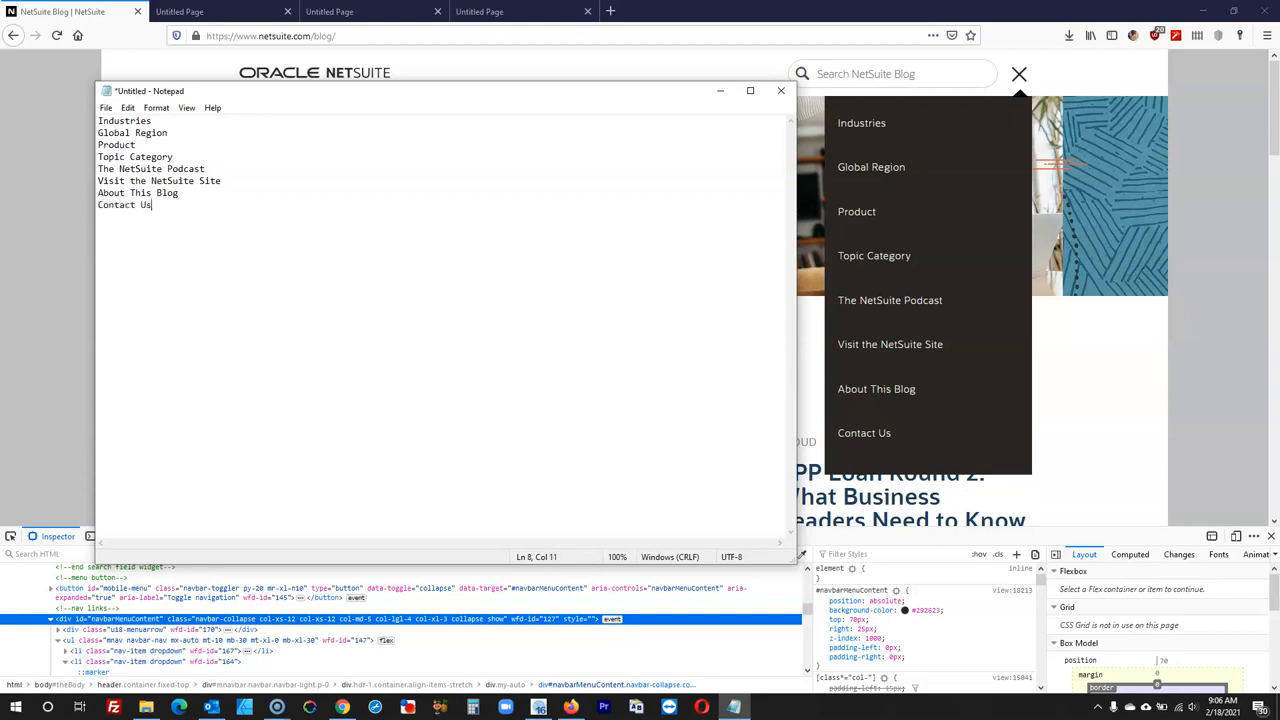
- Return to WYSIWYG Web Builder, open the CSS menu's settings and remove its four default items, Item 1 to Item 4
{"action": "left_click", "coordinate": [1203, 12]}
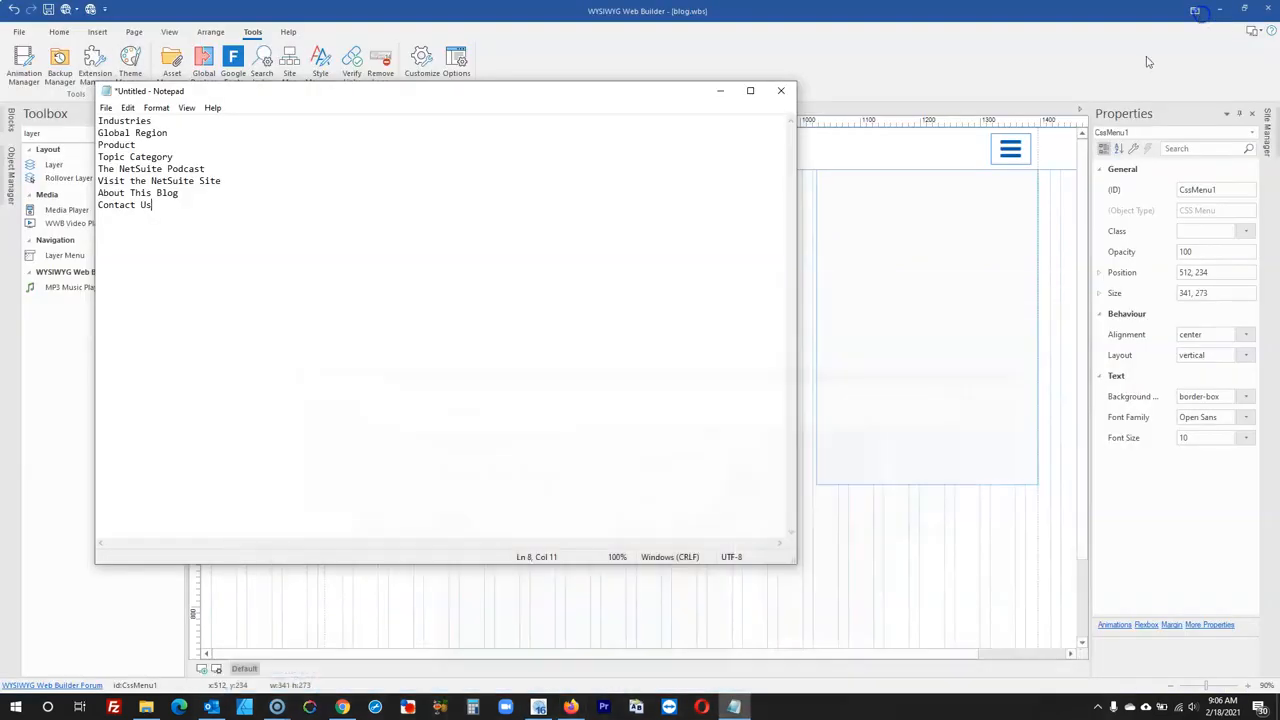
{"action": "left_click_drag", "start_coordinate": [394, 94], "coordinate": [760, 83]}
{"action": "left_click_drag", "start_coordinate": [545, 107], "coordinate": [410, 93]}
{"action": "left_click", "coordinate": [348, 341]}
{"action": "double_click", "coordinate": [668, 290]}
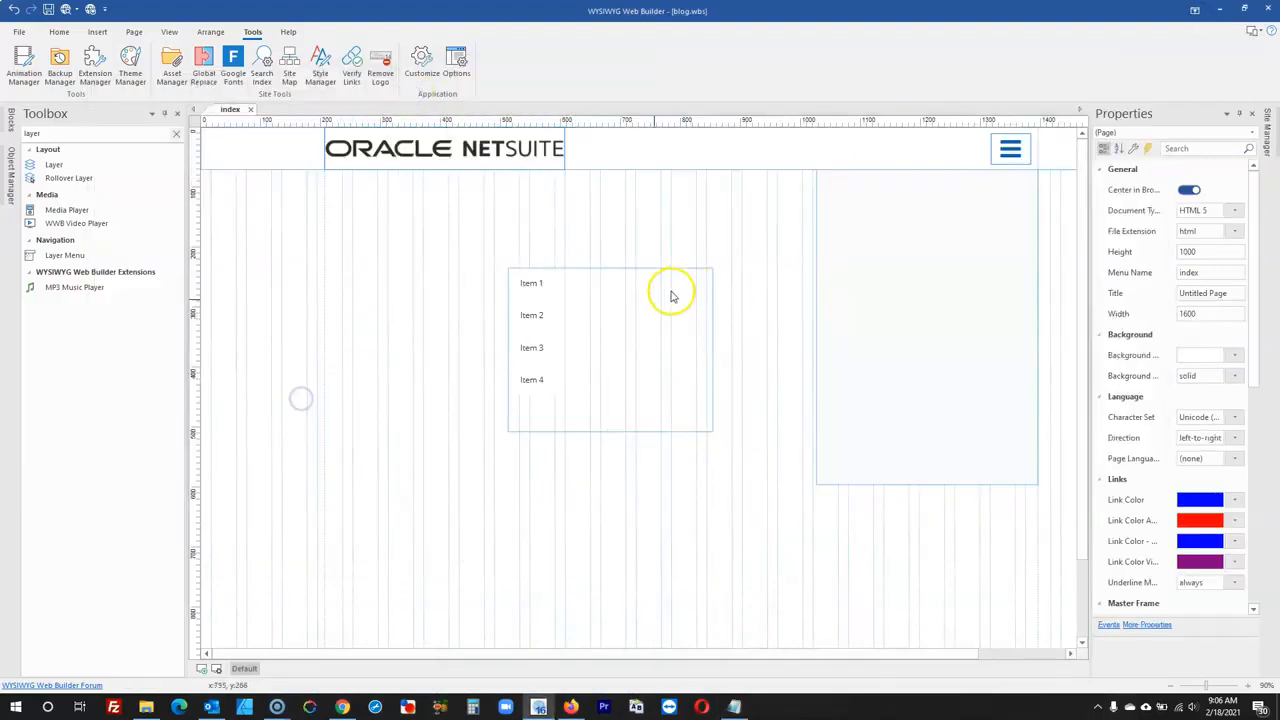
{"action": "left_click", "coordinate": [510, 226]}
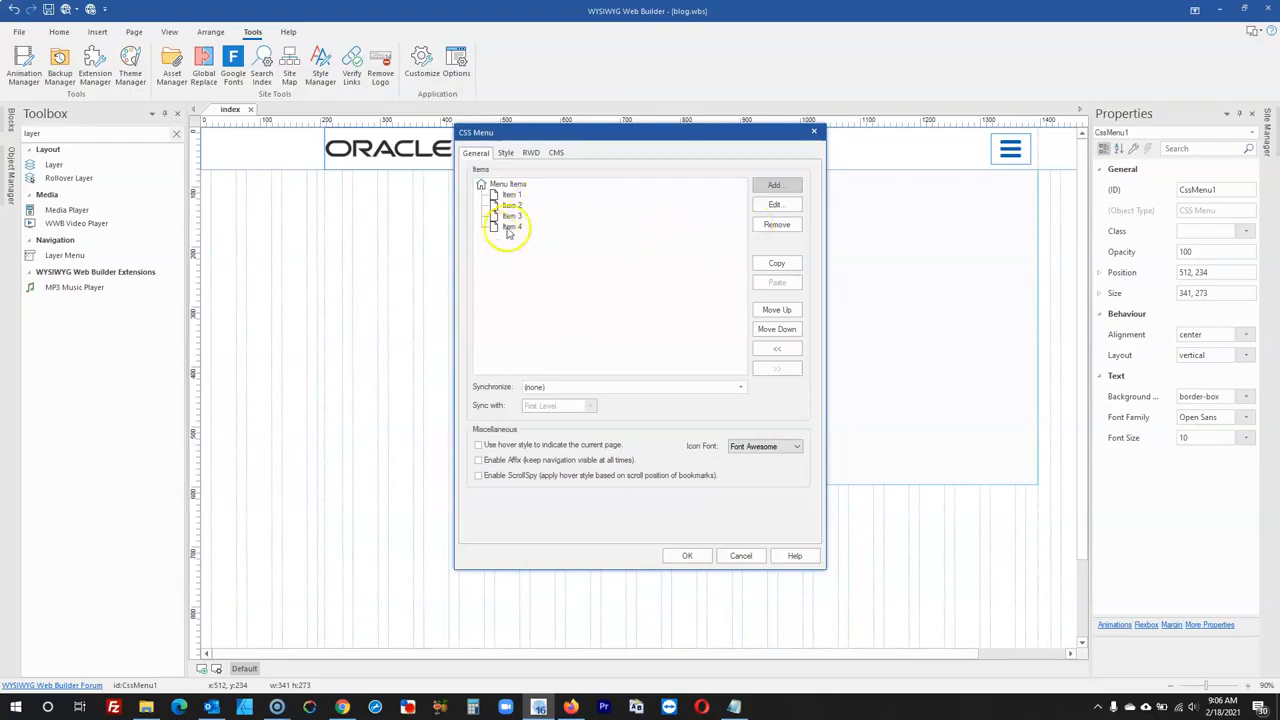
{"action": "left_click", "coordinate": [798, 228]}
{"action": "left_click", "coordinate": [800, 230]}
{"action": "left_click", "coordinate": [800, 230]}
{"action": "left_click", "coordinate": [800, 230]}
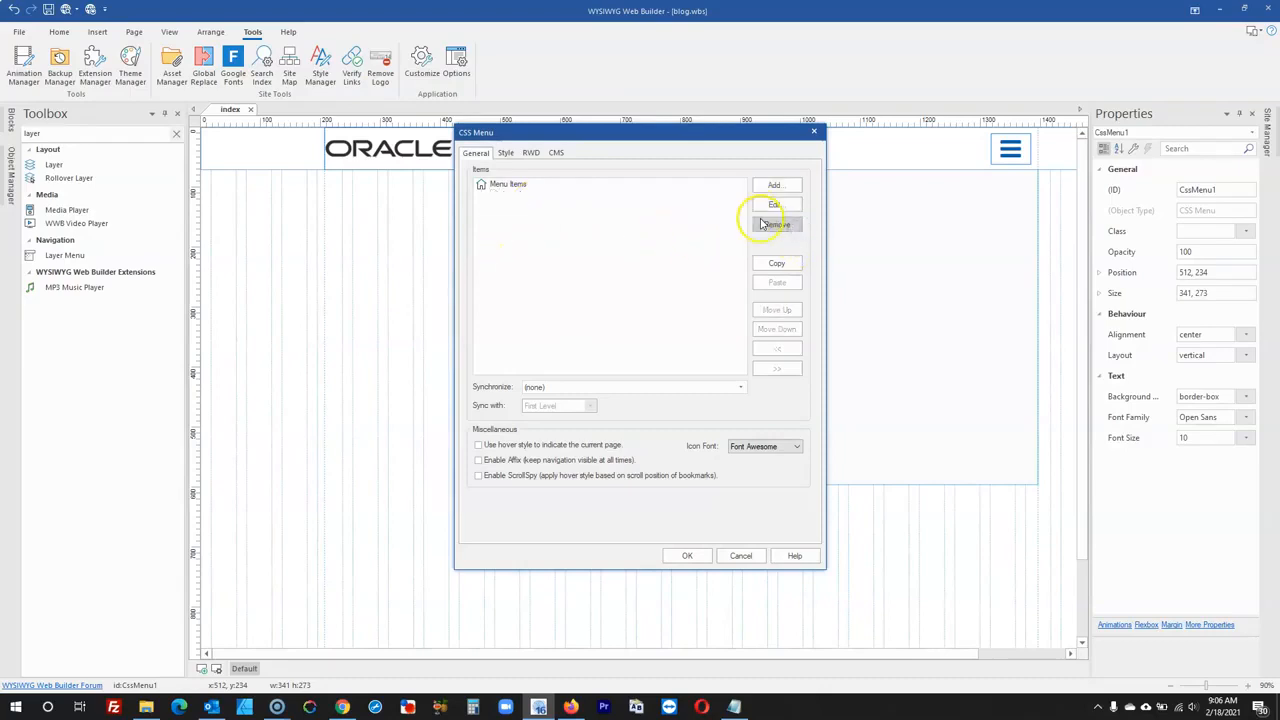
- Add an Industries item to the CSS menu
{"action": "left_click", "coordinate": [775, 185]}
{"action": "type", "text": "Industries"}
{"action": "left_click", "coordinate": [671, 502]}
- Cut Global Region from the Notepad list and add it as an item of the CSS menu in WYSIWYG Web Builder
{"action": "left_click", "coordinate": [734, 708]}
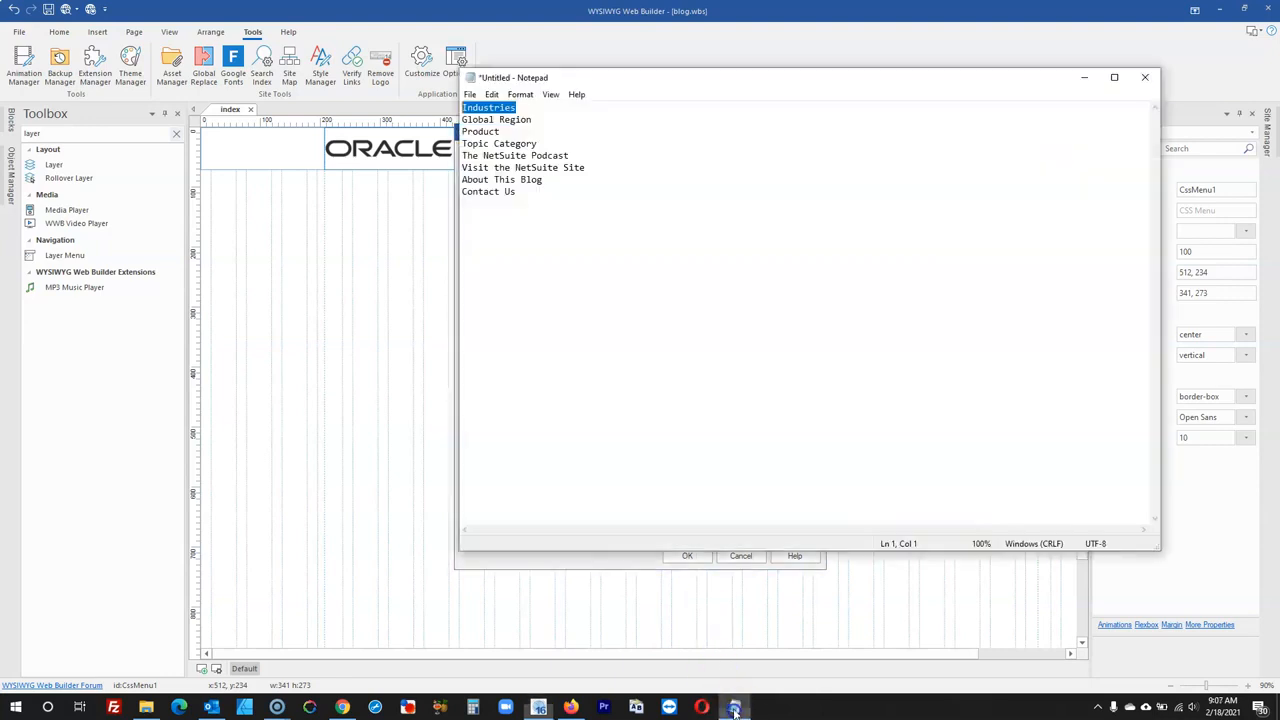
{"action": "left_click_drag", "start_coordinate": [489, 131], "coordinate": [445, 98]}
{"action": "key", "text": "ctrl+x"}
{"action": "key", "text": "ctrl+x"}
{"action": "left_click", "coordinate": [392, 308]}
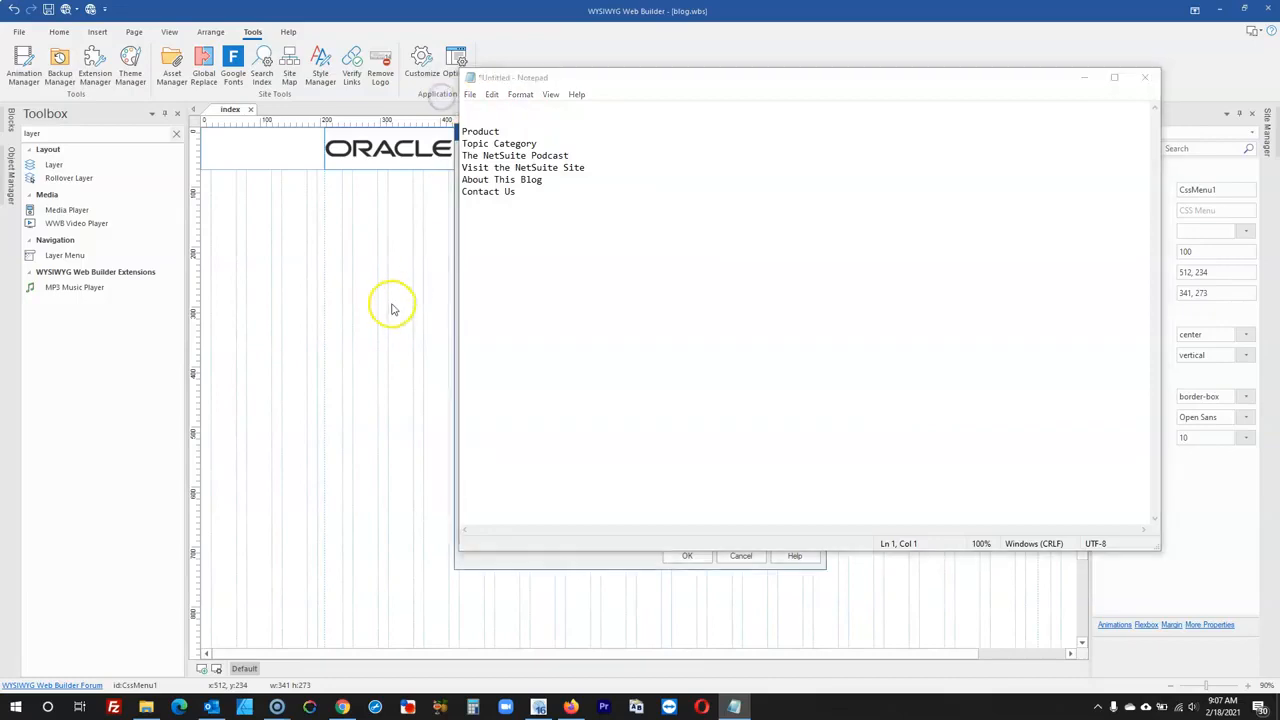
{"action": "left_click", "coordinate": [775, 181]}
{"action": "key", "text": "ctrl+v"}
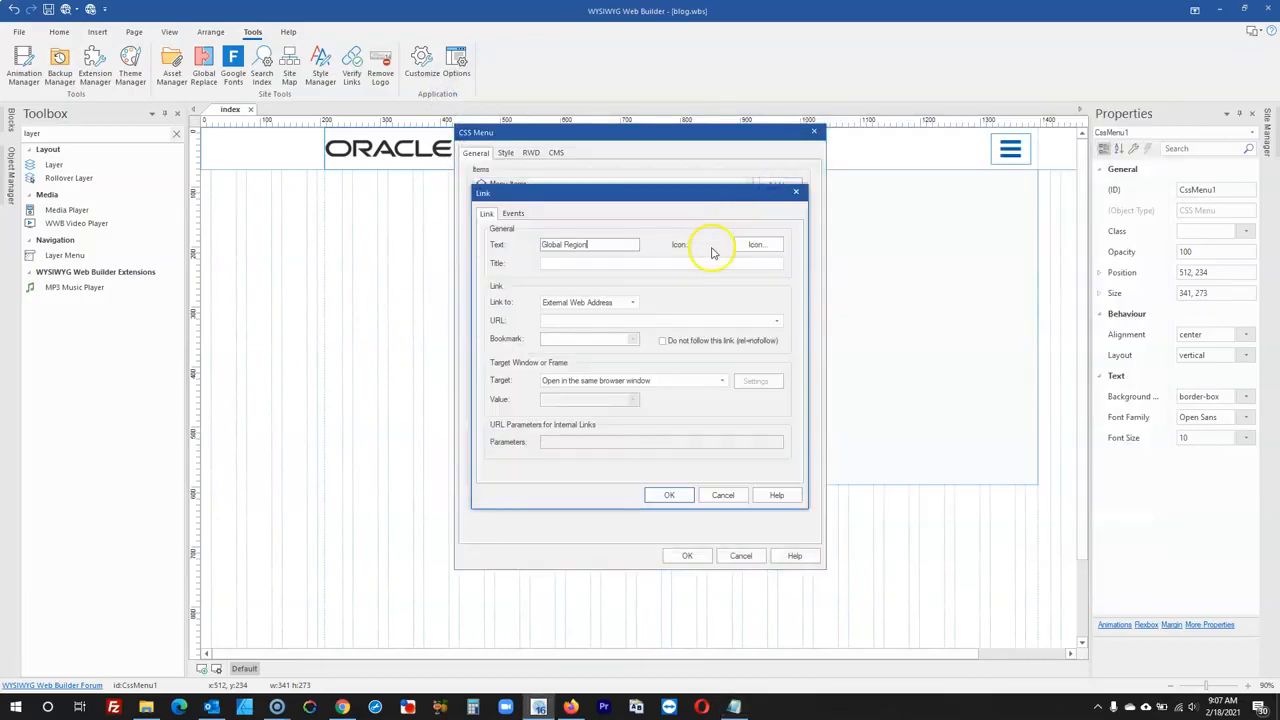
{"action": "left_click", "coordinate": [670, 495]}
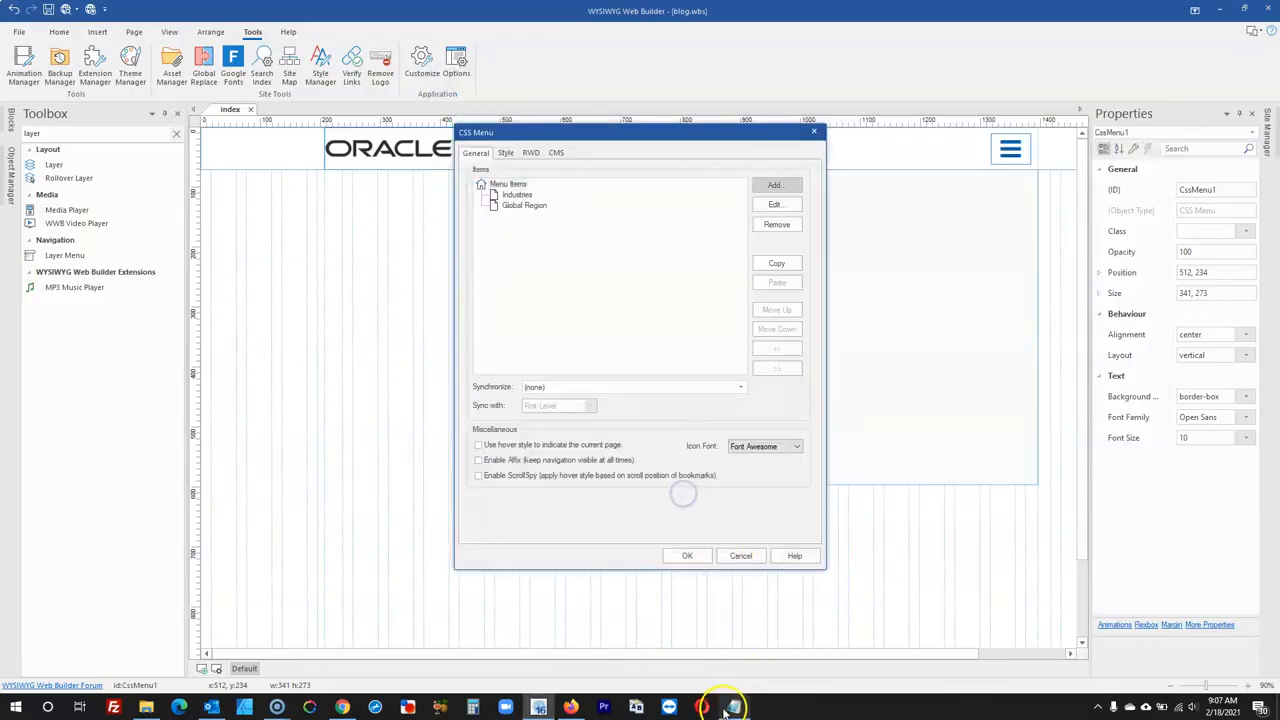
- Take Product from the Notepad list and add it as an item of the CSS menu
{"action": "left_click", "coordinate": [734, 707]}
{"action": "left_click_drag", "start_coordinate": [534, 134], "coordinate": [438, 128]}
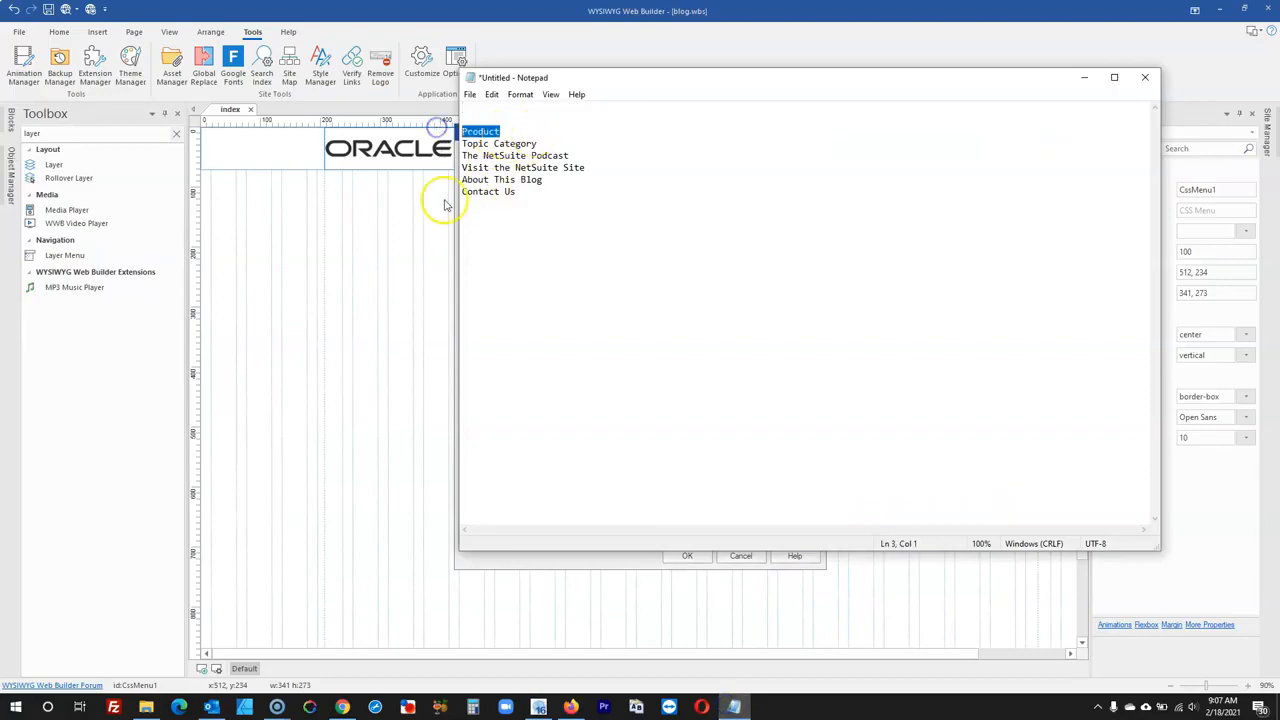
{"action": "left_click", "coordinate": [360, 293]}
{"action": "left_click", "coordinate": [776, 187]}
{"action": "key", "text": "ctrl+v"}
{"action": "left_click", "coordinate": [670, 494]}
{"action": "left_click", "coordinate": [734, 707]}
{"action": "left_click_drag", "start_coordinate": [557, 150], "coordinate": [455, 145]}
{"action": "left_click", "coordinate": [456, 152]}
{"action": "left_click_drag", "start_coordinate": [551, 141], "coordinate": [390, 132]}
{"action": "key", "text": "ctrl+x"}
{"action": "left_click", "coordinate": [378, 260]}
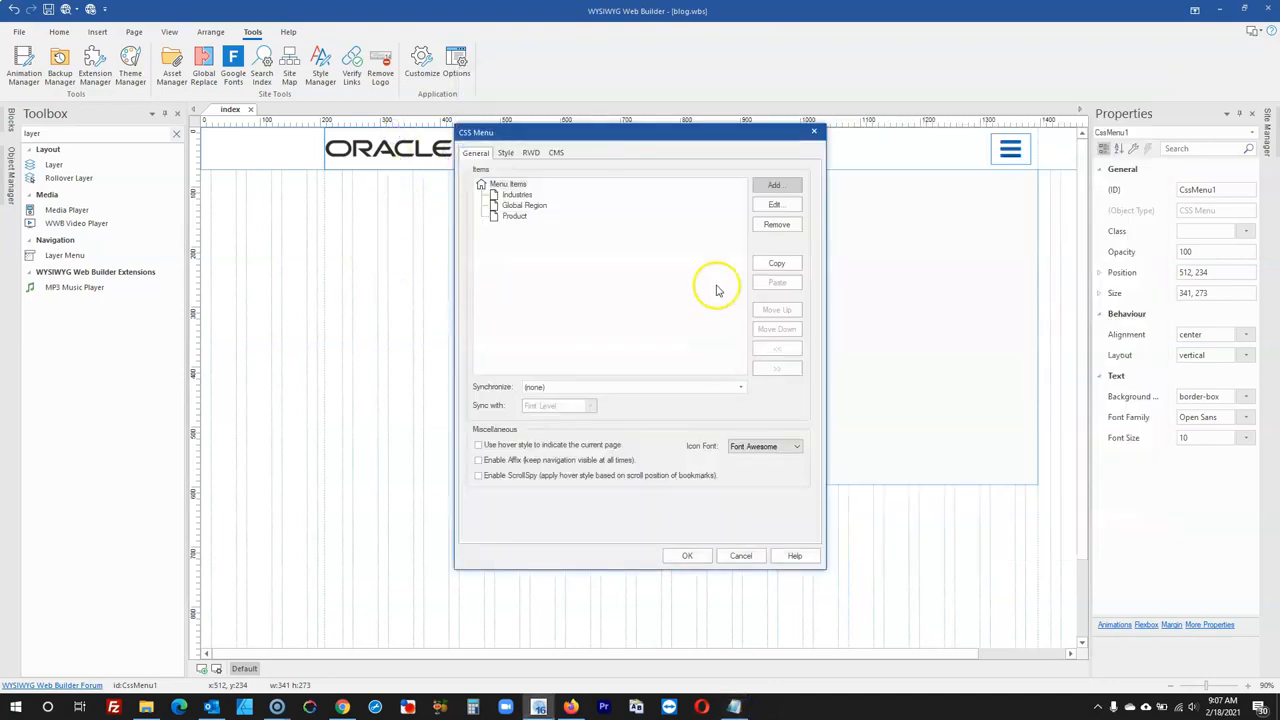
{"action": "left_click", "coordinate": [776, 187]}
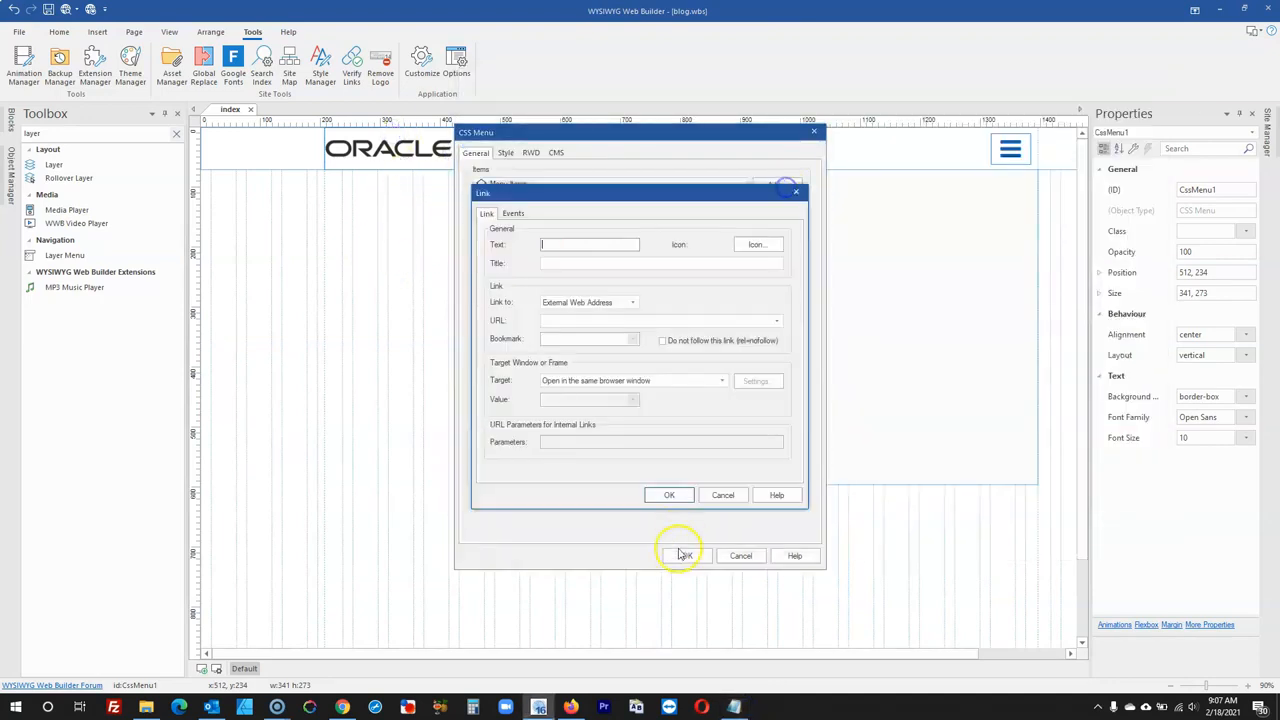
{"action": "left_click", "coordinate": [736, 703]}
{"action": "key", "text": "ctrl+z"}
{"action": "left_click", "coordinate": [625, 320]}
{"action": "left_click_drag", "start_coordinate": [501, 131], "coordinate": [462, 131]}
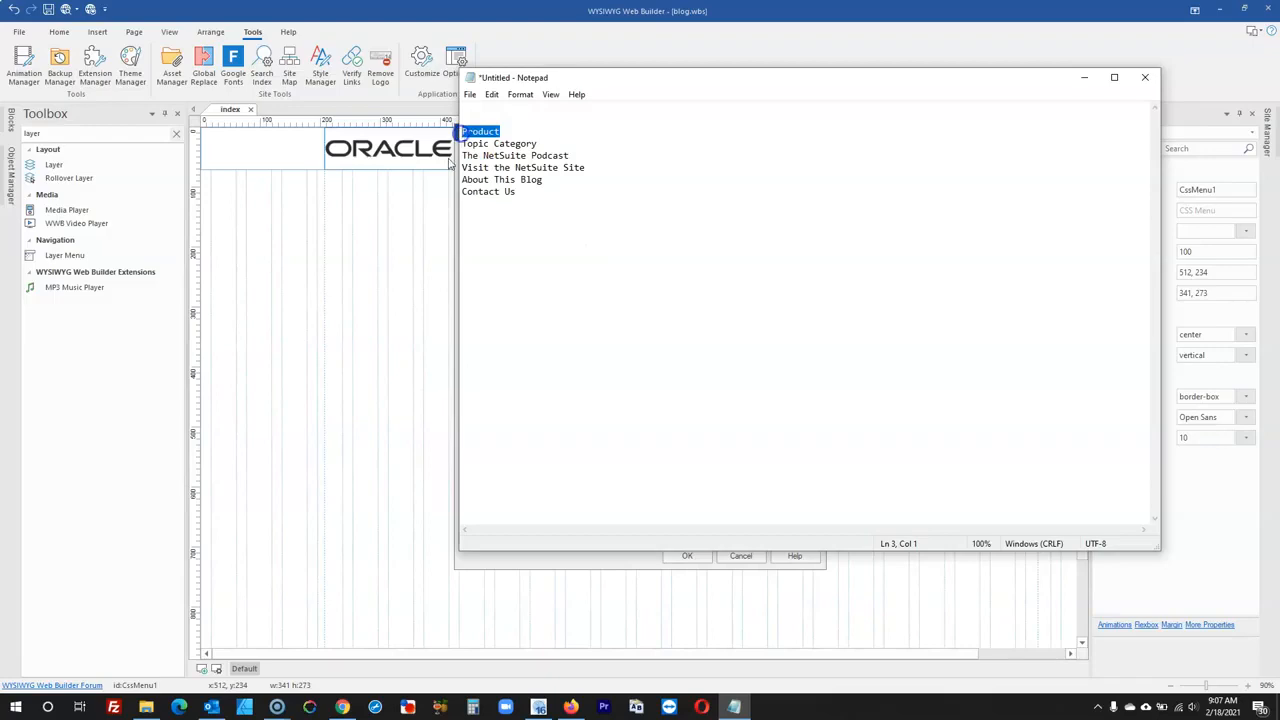
{"action": "left_click", "coordinate": [392, 265]}
{"action": "left_click", "coordinate": [670, 495]}
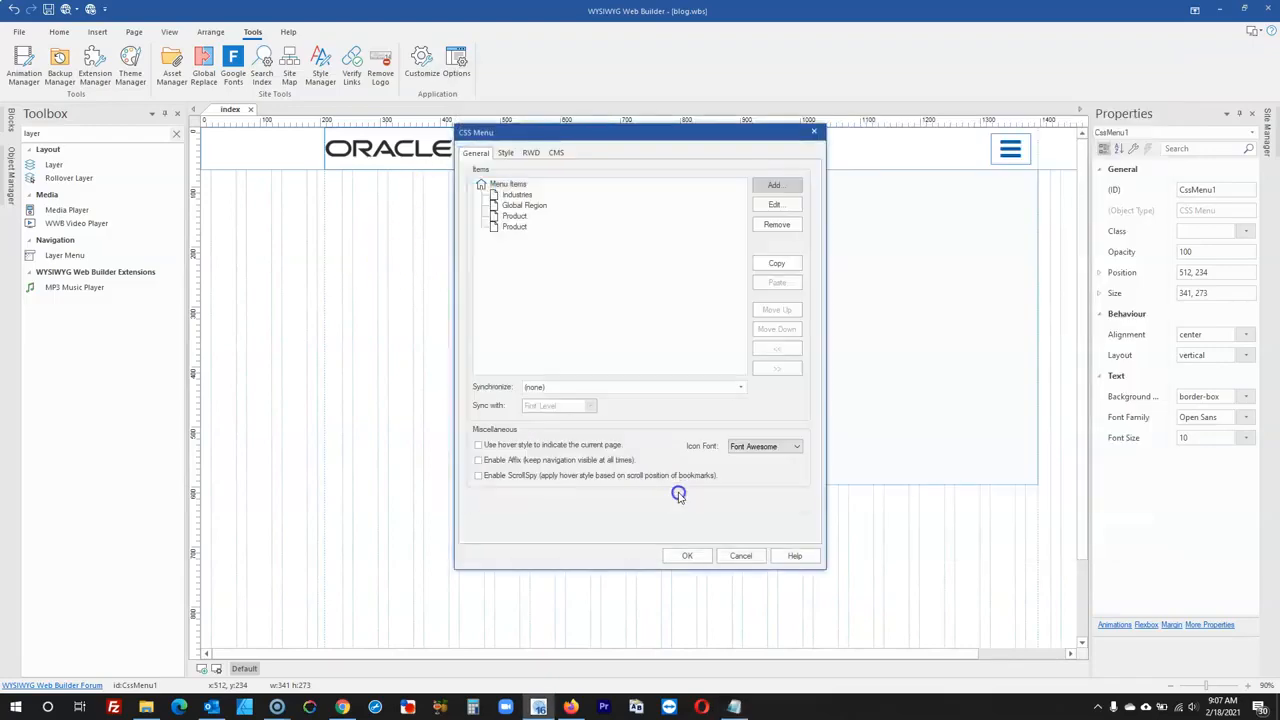
{"action": "left_click", "coordinate": [514, 226]}
{"action": "left_click", "coordinate": [777, 224]}
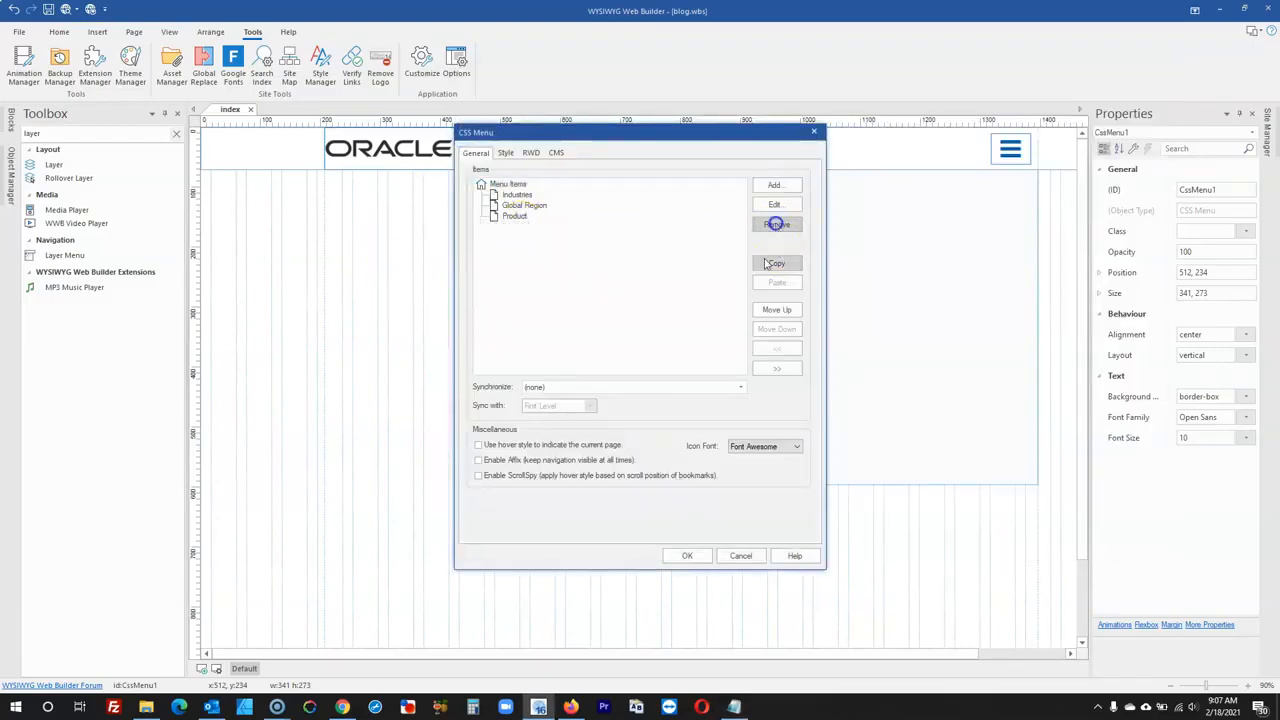
- Cut Topic Category from the Notepad list and add it as a top-level item of the CSS menu
{"action": "left_click", "coordinate": [734, 707]}
{"action": "left_click_drag", "start_coordinate": [538, 143], "coordinate": [461, 144]}
{"action": "key", "text": "ctrl+x"}
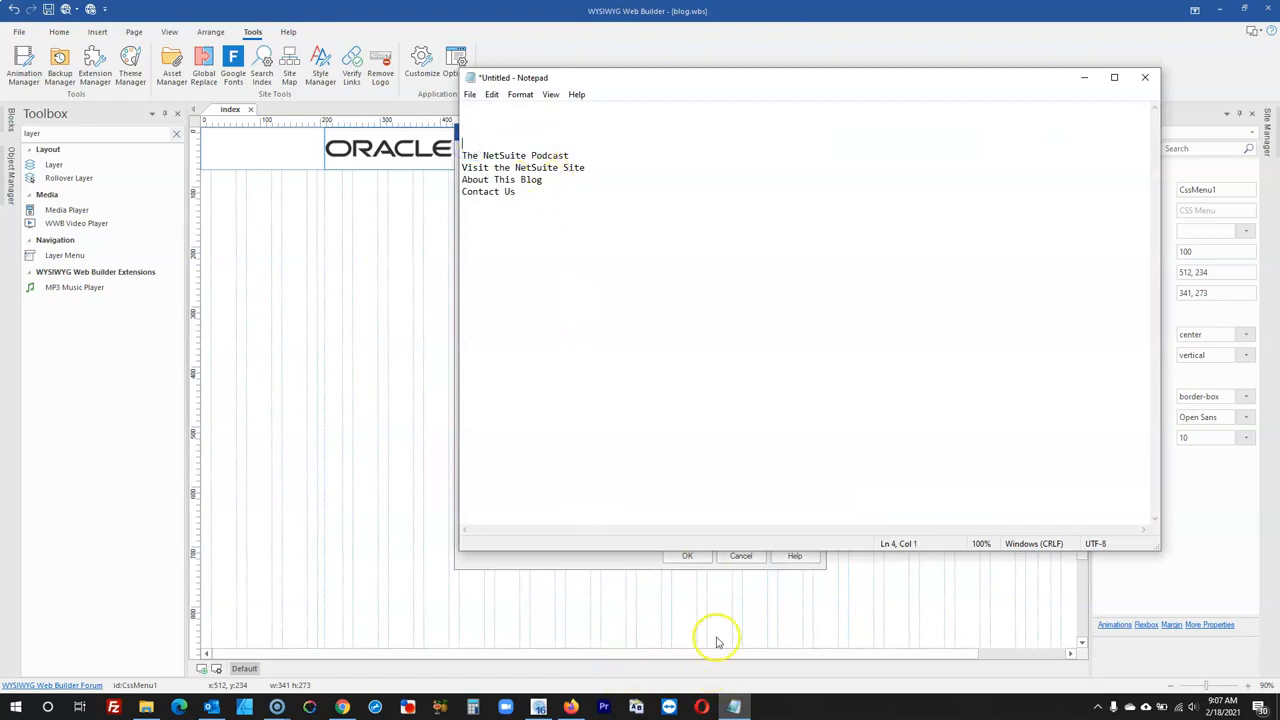
{"action": "left_click", "coordinate": [734, 707]}
{"action": "left_click", "coordinate": [760, 185]}
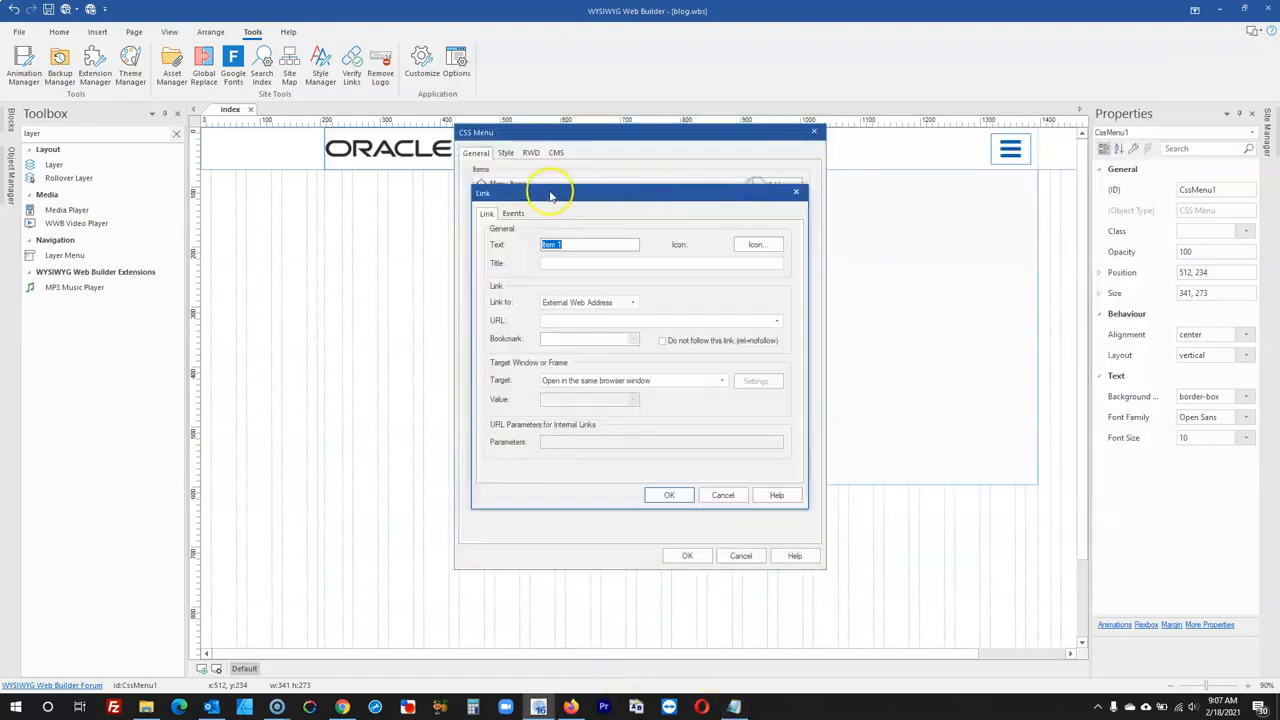
{"action": "left_click", "coordinate": [799, 192]}
{"action": "left_click", "coordinate": [509, 183]}
{"action": "left_click", "coordinate": [780, 185]}
{"action": "key", "text": "ctrl+v"}
{"action": "left_click", "coordinate": [662, 494]}
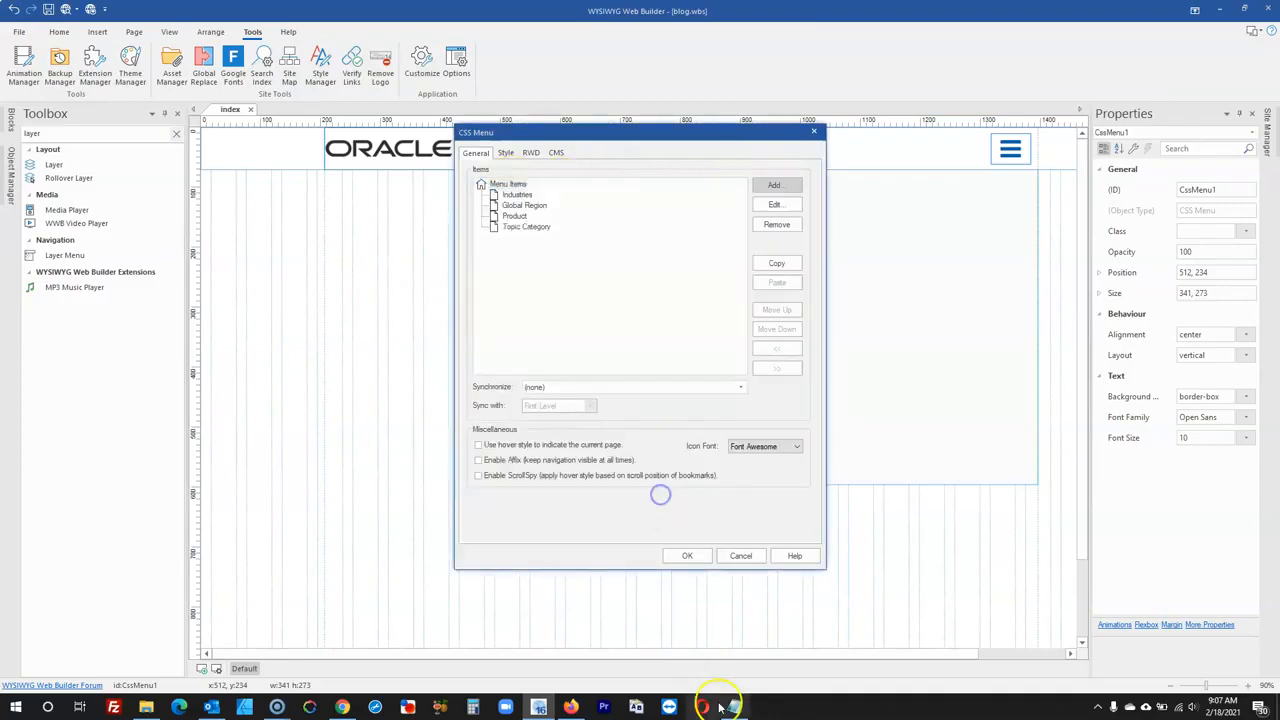
- Cut The NetSuite Podcast from the Notepad list and add it as an item of the CSS menu
{"action": "left_click", "coordinate": [734, 707]}
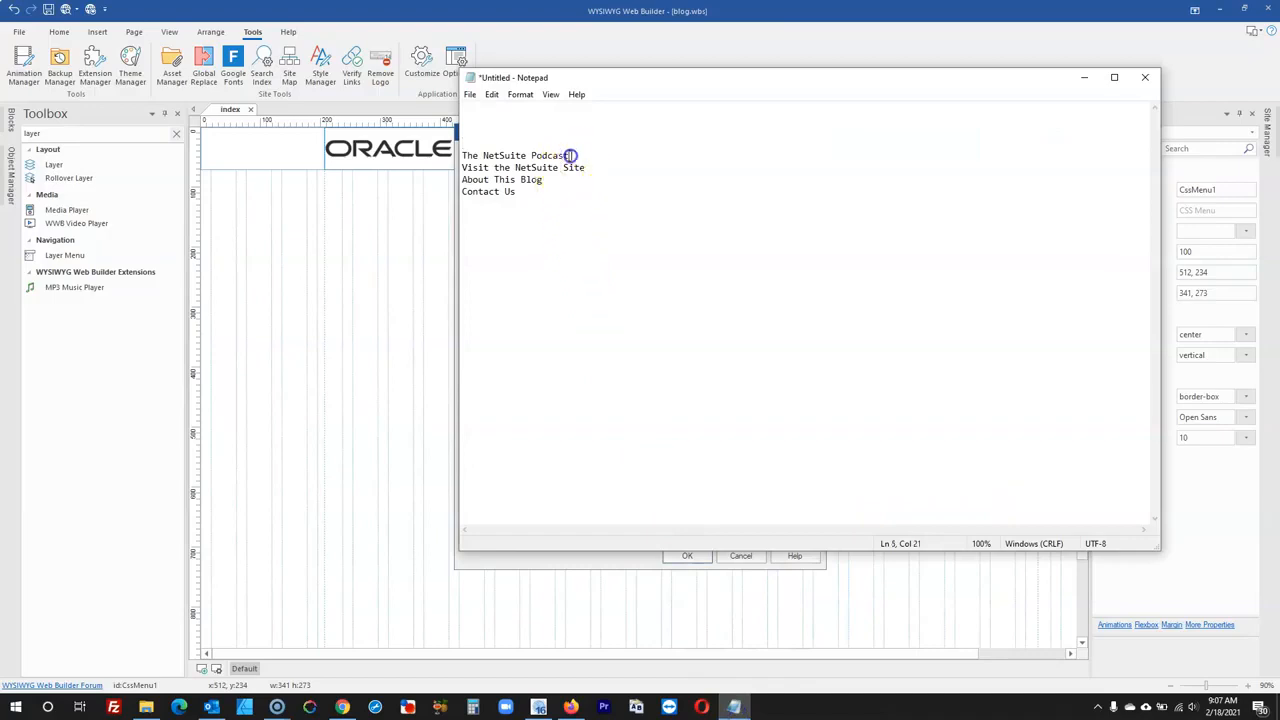
{"action": "left_click_drag", "start_coordinate": [569, 156], "coordinate": [457, 155]}
{"action": "key", "text": "ctrl+x"}
{"action": "key", "text": "alt+Tab"}
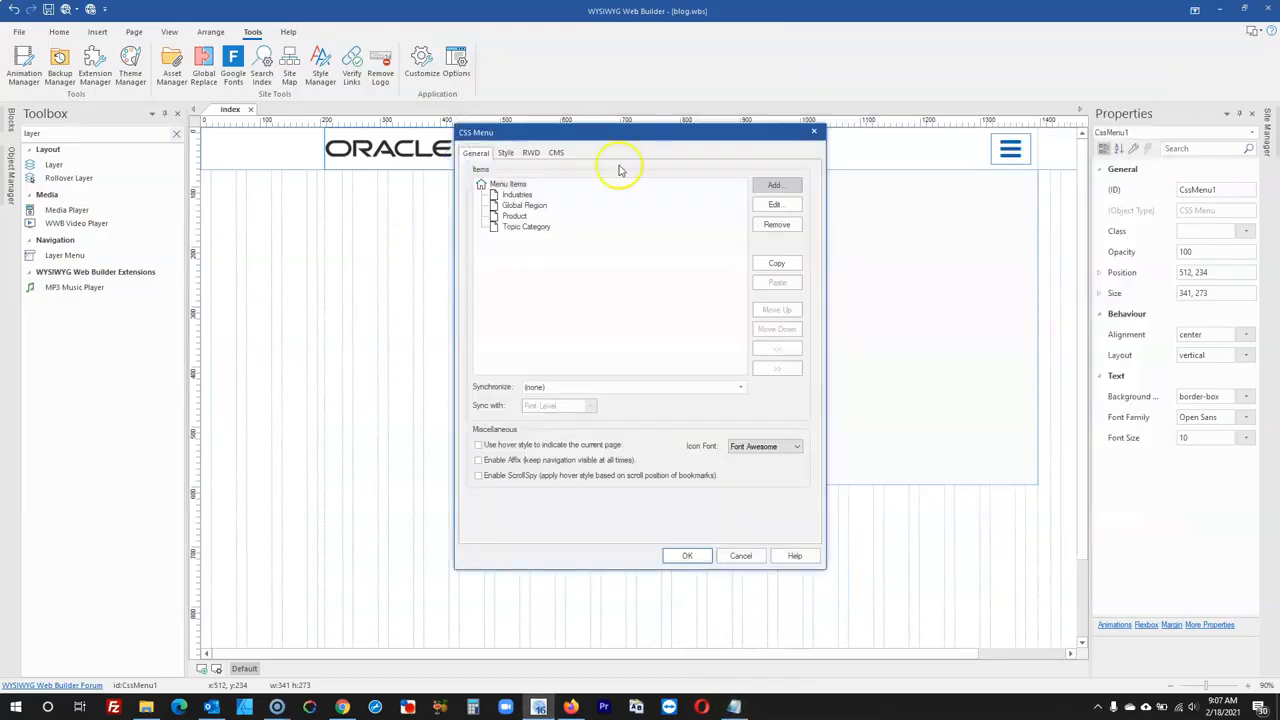
{"action": "left_click", "coordinate": [785, 190]}
{"action": "key", "text": "ctrl+v"}
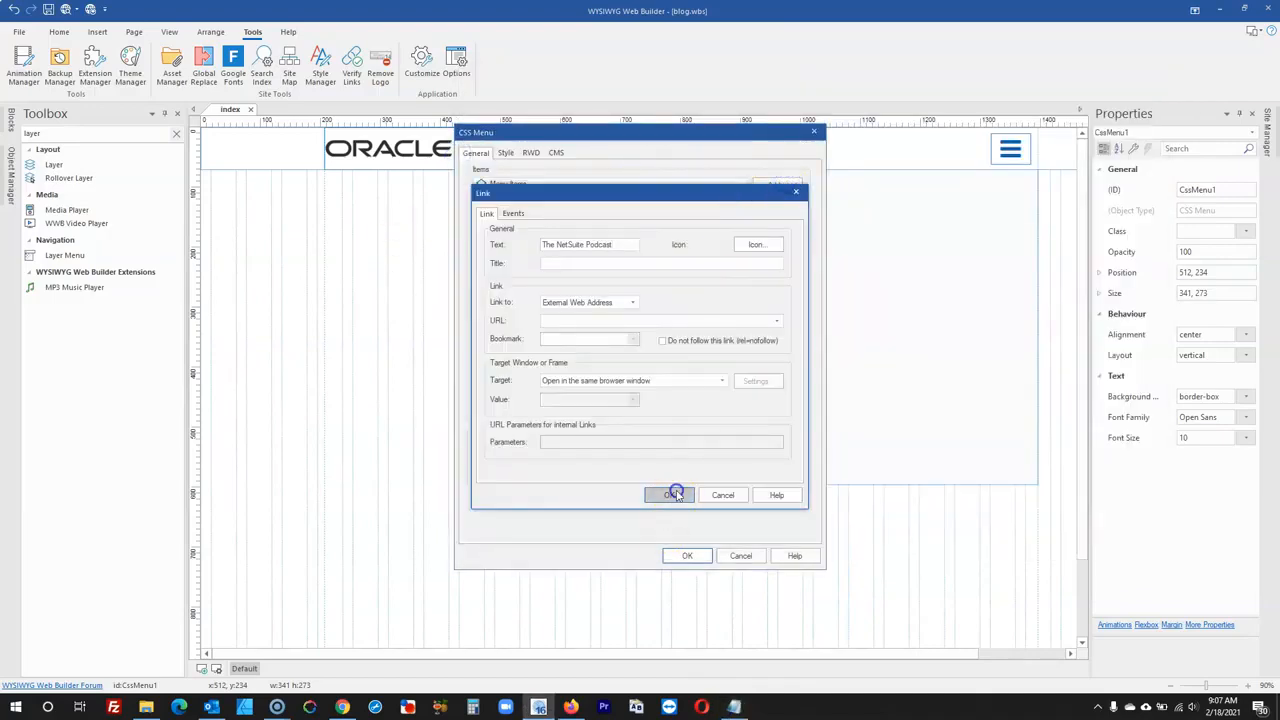
{"action": "left_click", "coordinate": [670, 492]}
- Cut Visit the NetSuite Site from the Notepad list and add it as an item of the CSS menu
{"action": "left_click", "coordinate": [733, 705]}
{"action": "left_click_drag", "start_coordinate": [586, 167], "coordinate": [460, 168]}
{"action": "key", "text": "ctrl+x"}
{"action": "key", "text": "alt+Tab"}
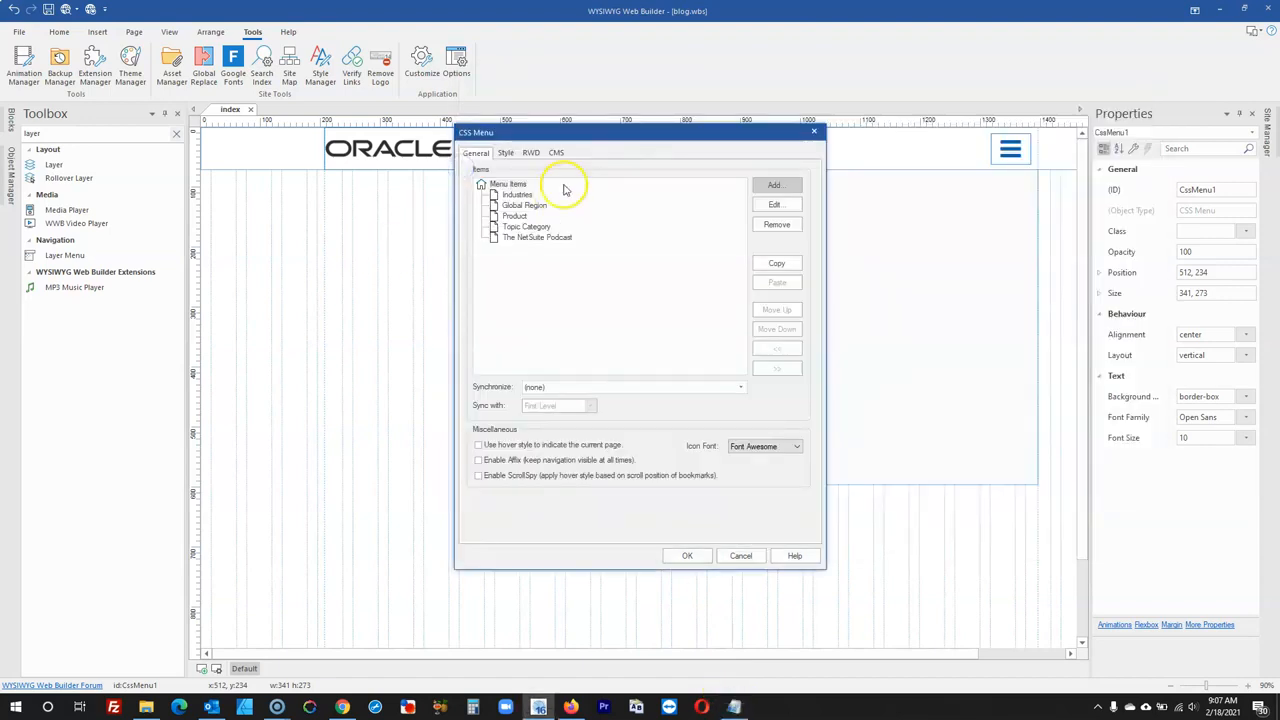
{"action": "left_click", "coordinate": [765, 183]}
{"action": "key", "text": "ctrl+v"}
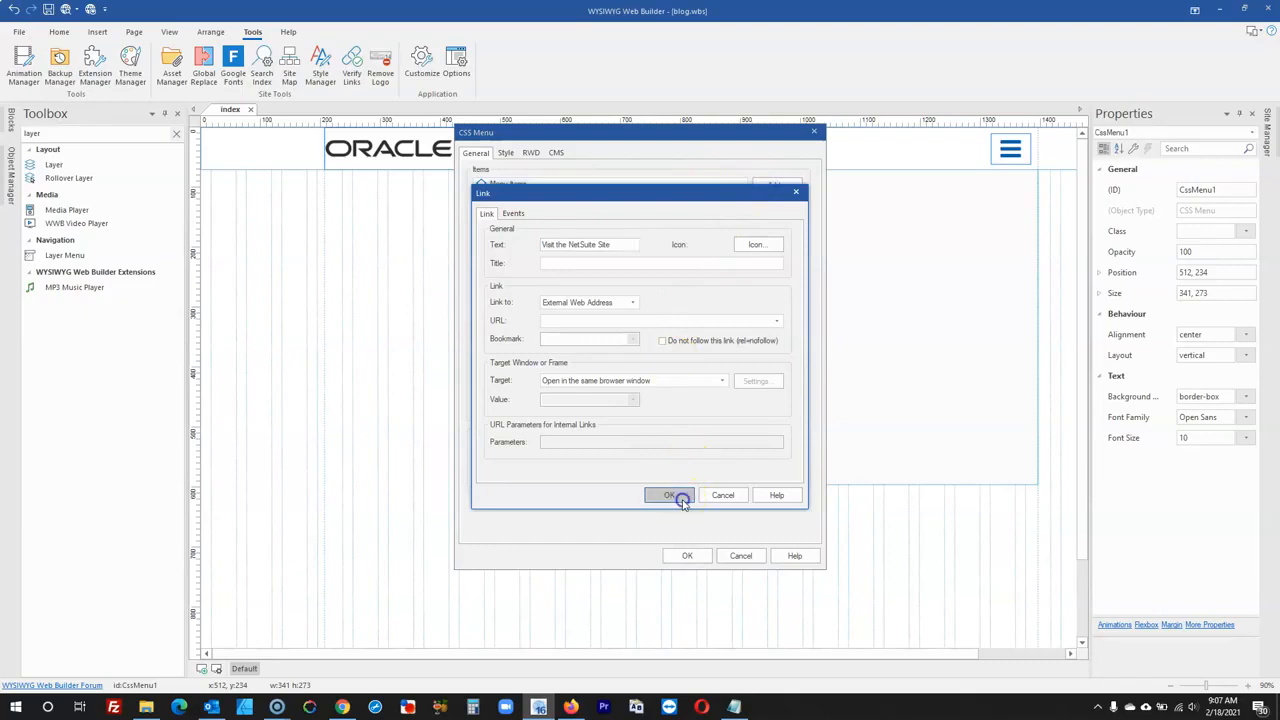
{"action": "left_click", "coordinate": [672, 495]}
- Cut About This Blog from the Notepad list and add it as an item of the CSS menu
{"action": "left_click", "coordinate": [734, 695]}
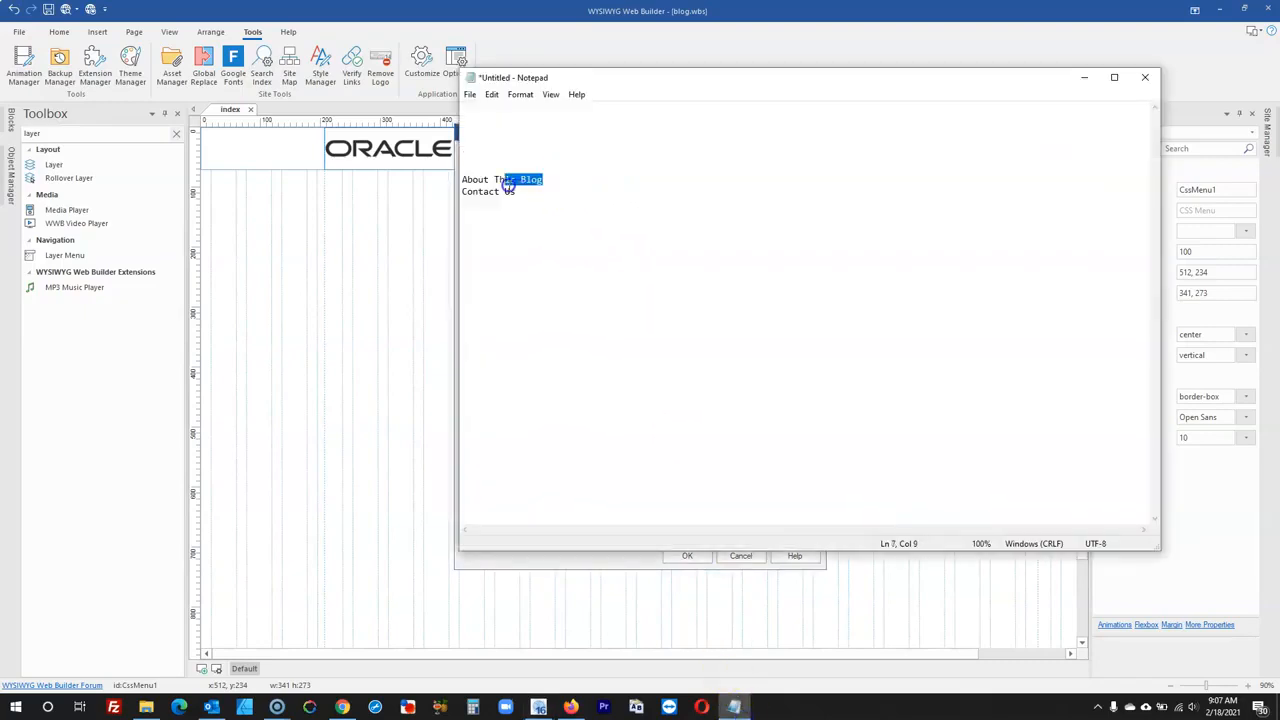
{"action": "key", "text": "ctrl+x"}
{"action": "key", "text": "alt+Tab"}
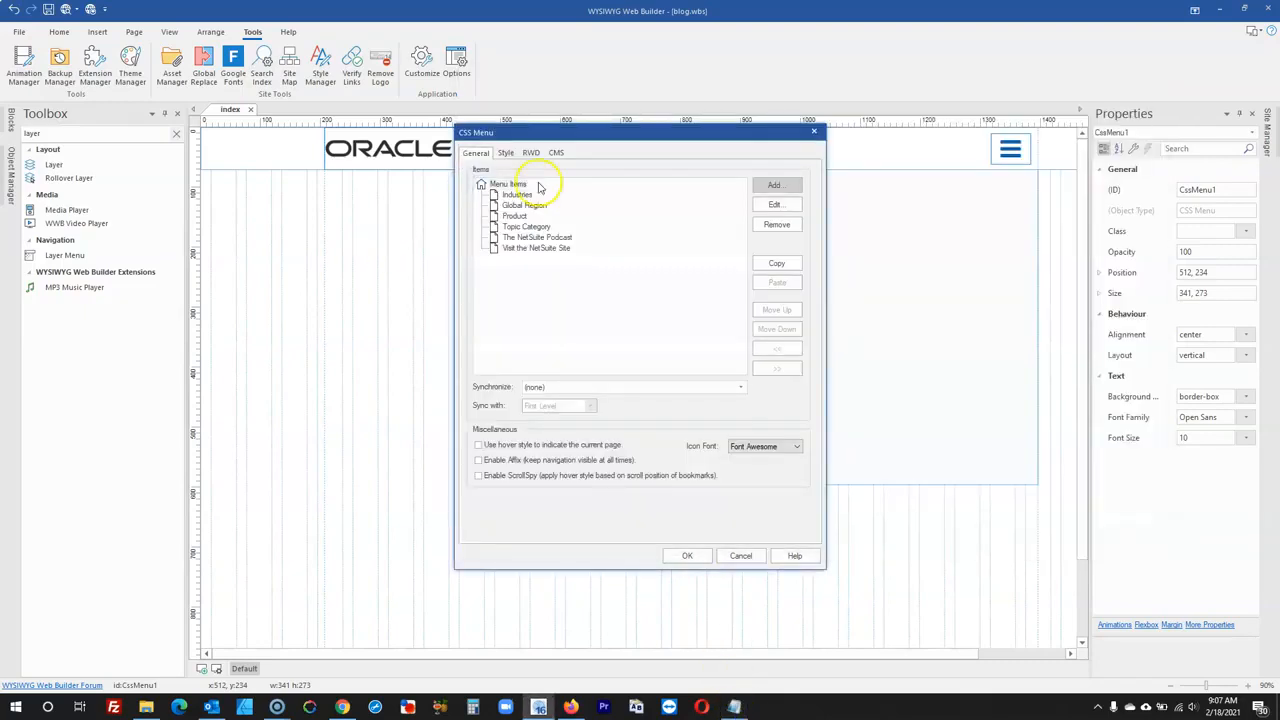
{"action": "left_click", "coordinate": [774, 188]}
{"action": "left_click", "coordinate": [681, 493]}
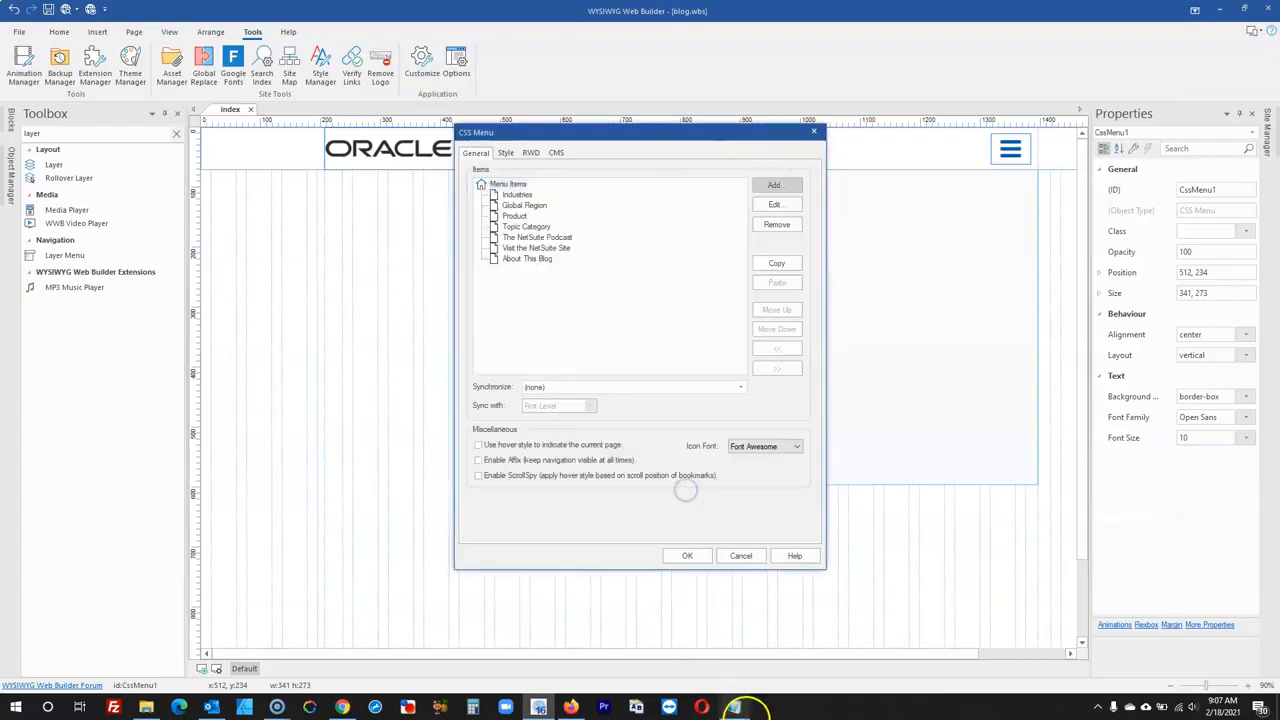
- Cut Contact Us from the Notepad list, add it as the last CSS menu item and apply the menu settings
{"action": "key", "text": "alt+Tab"}
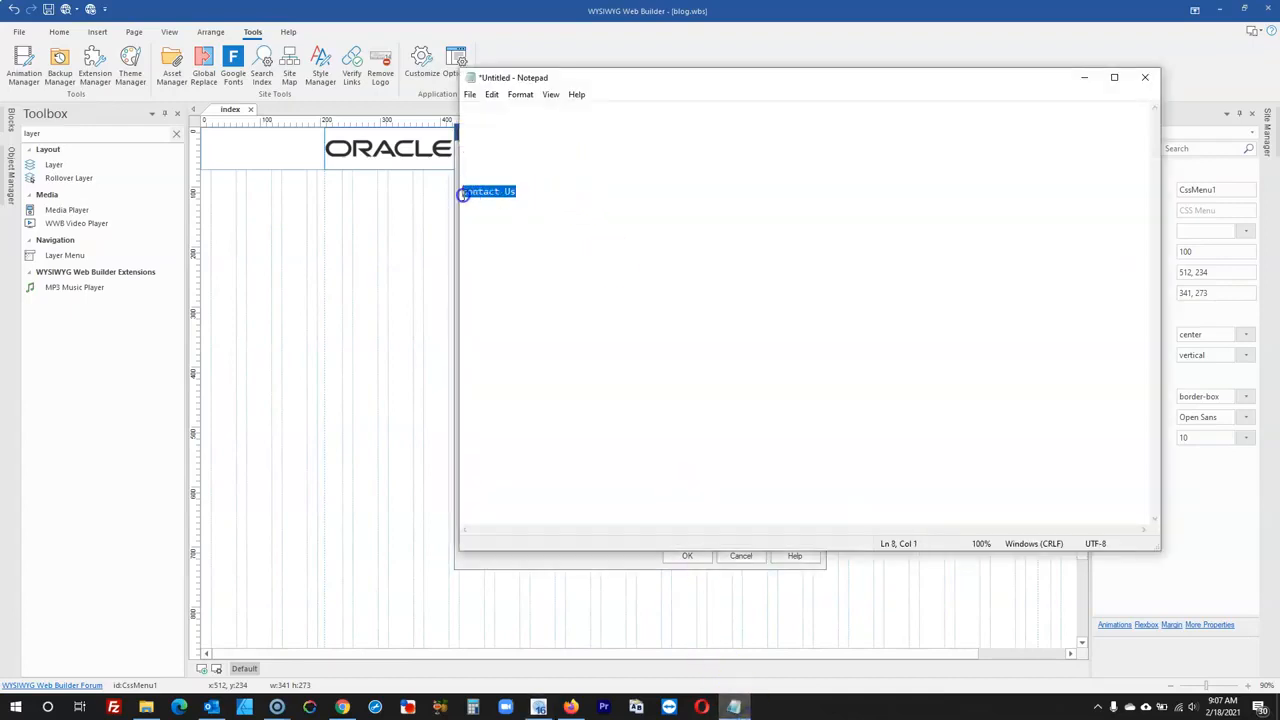
{"action": "key", "text": "ctrl+x"}
{"action": "key", "text": "alt+Tab"}
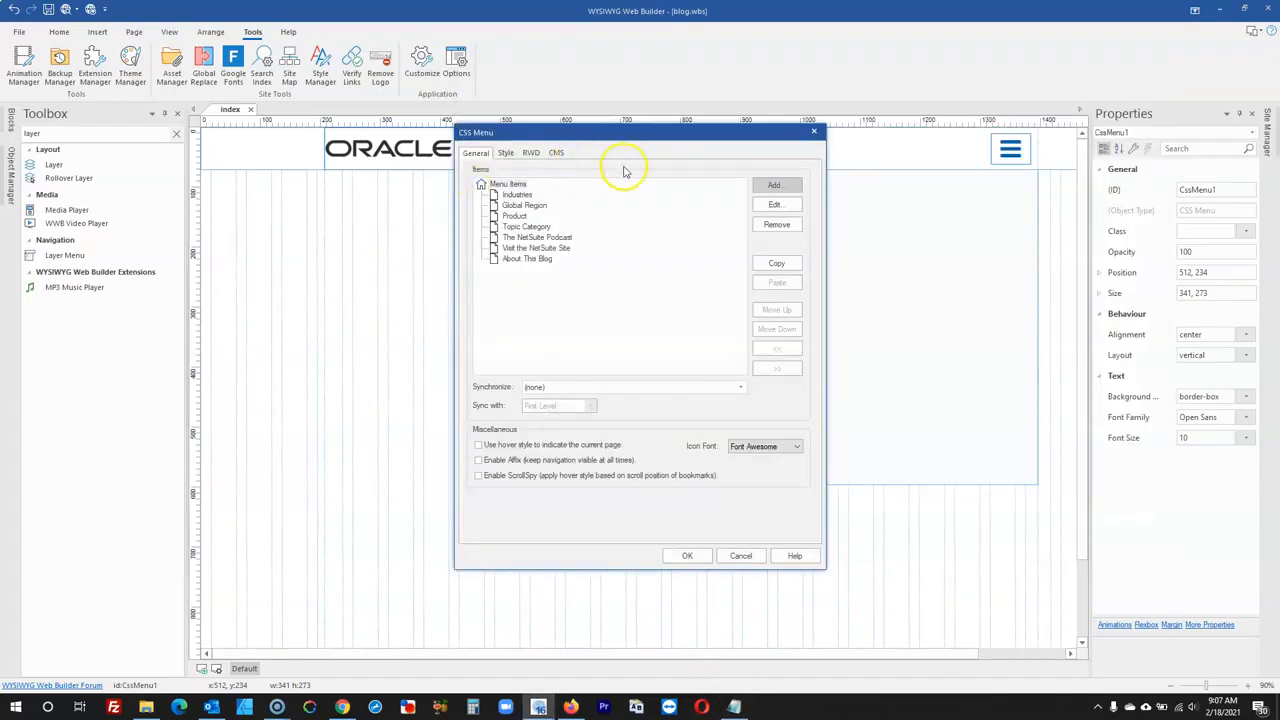
{"action": "left_click", "coordinate": [773, 185]}
{"action": "left_click", "coordinate": [673, 494]}
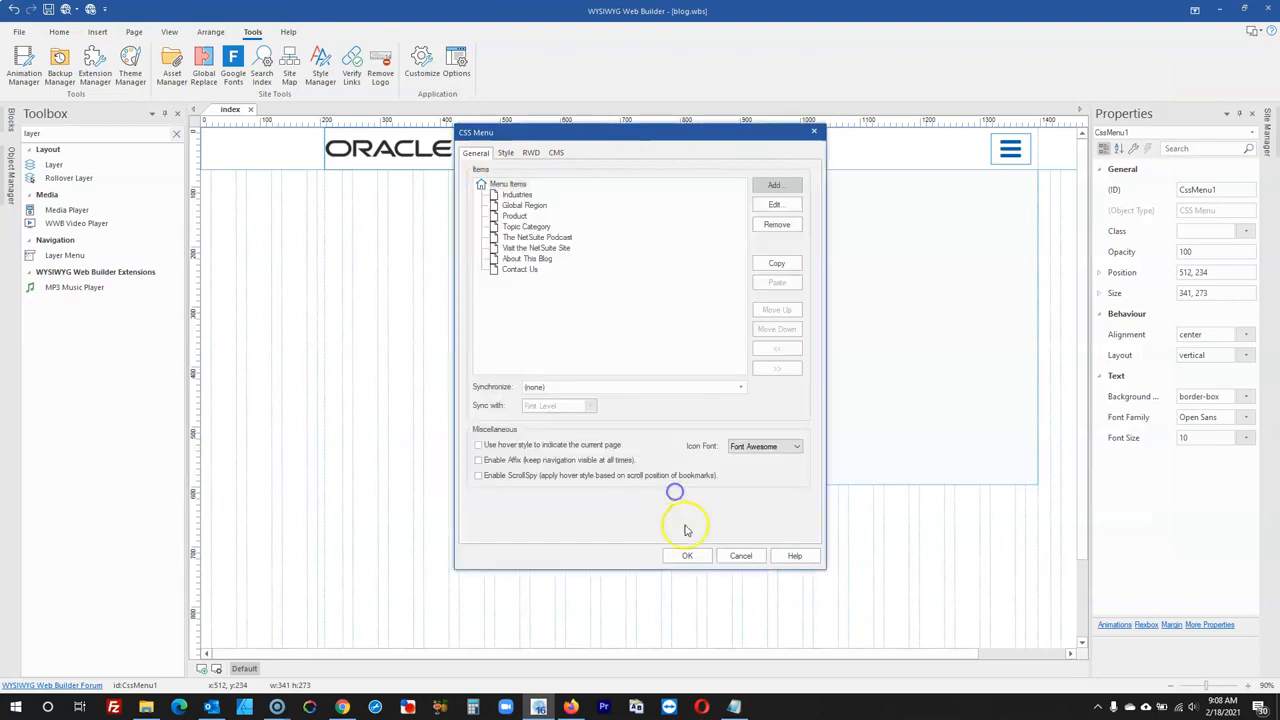
{"action": "left_click", "coordinate": [687, 555]}
- Reposition the CSS menu on the page to about x 448, y 127 and widen it to about 383
{"action": "left_click_drag", "start_coordinate": [643, 423], "coordinate": [574, 340]}
{"action": "left_click", "coordinate": [497, 332]}
{"action": "left_click", "coordinate": [490, 334]}
{"action": "left_click", "coordinate": [495, 334]}
{"action": "left_click_drag", "start_coordinate": [495, 334], "coordinate": [470, 334]}
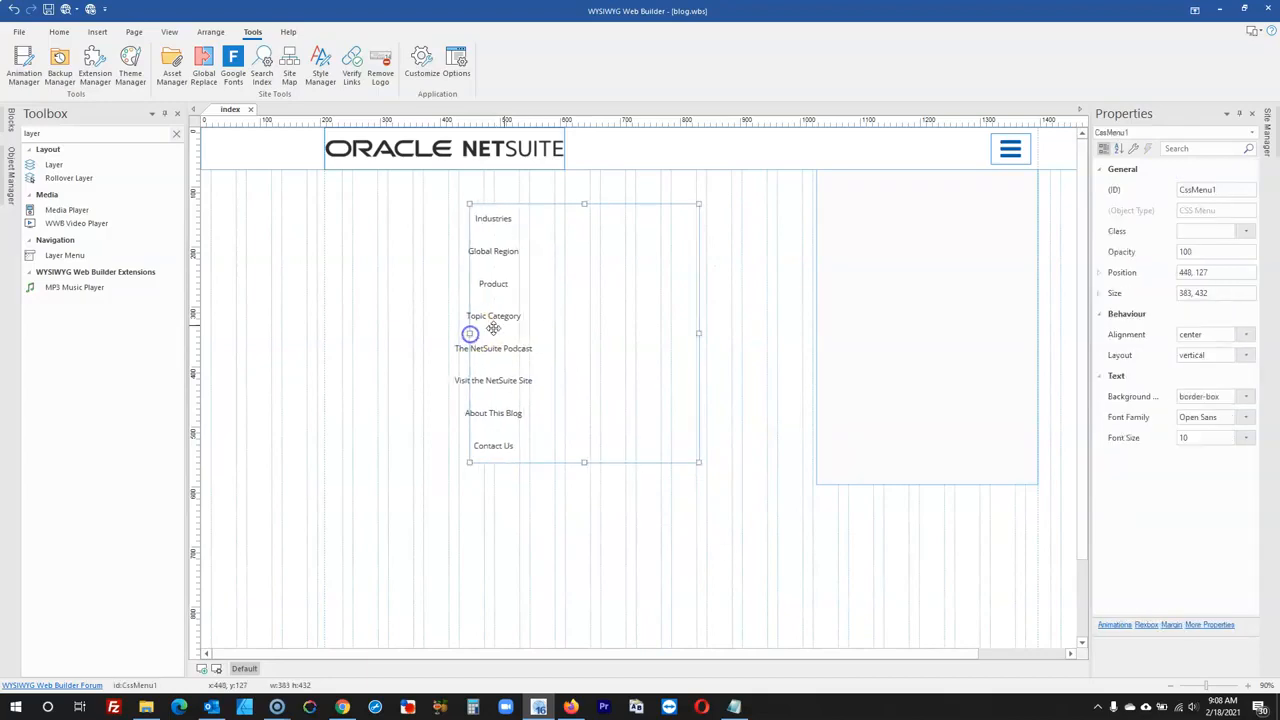
- Left-align the CSS menu's main text and set its size to 11, comparing it with the blog's dropdown in Firefox
{"action": "double_click", "coordinate": [493, 328]}
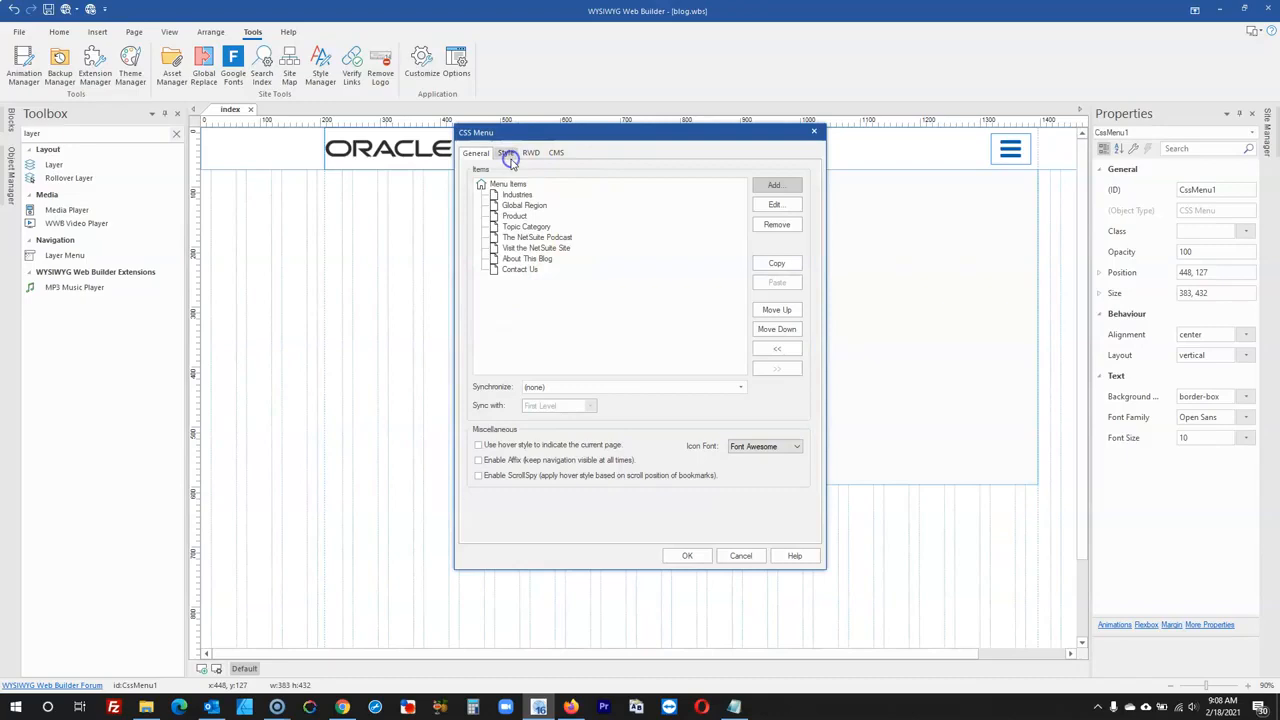
{"action": "left_click", "coordinate": [712, 182]}
{"action": "left_click", "coordinate": [596, 222]}
{"action": "left_click", "coordinate": [571, 236]}
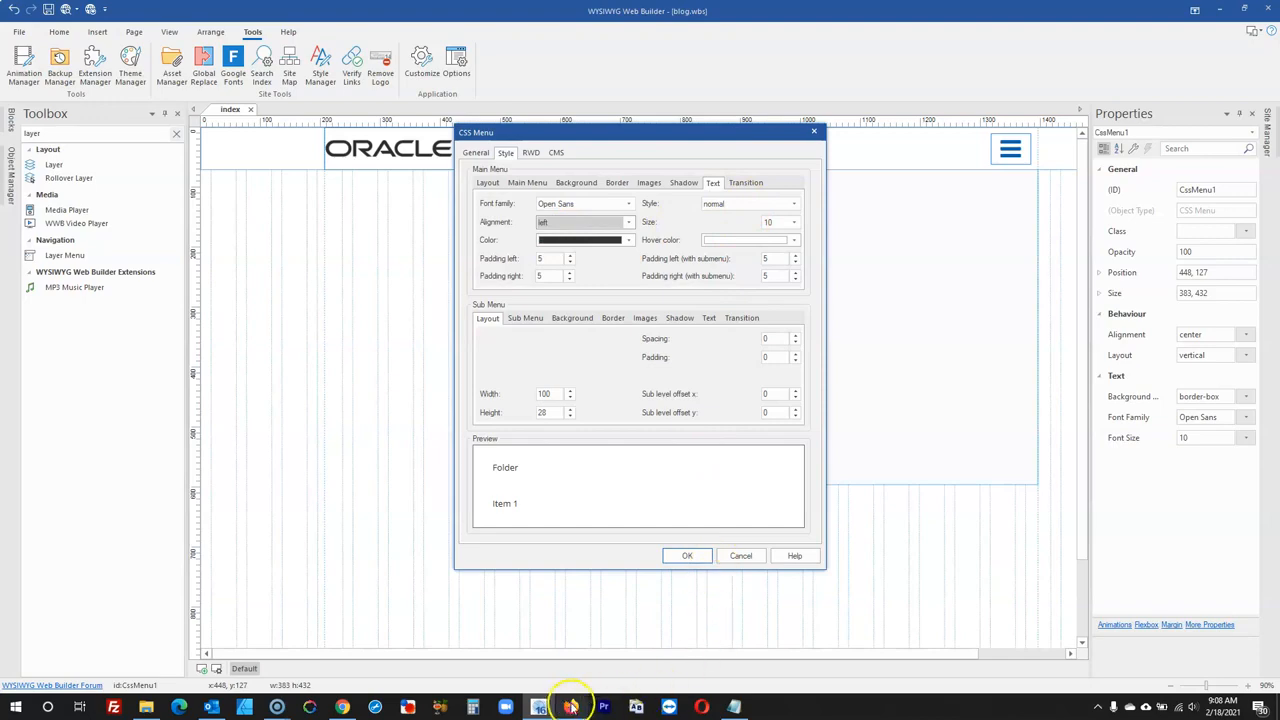
{"action": "left_click", "coordinate": [571, 707]}
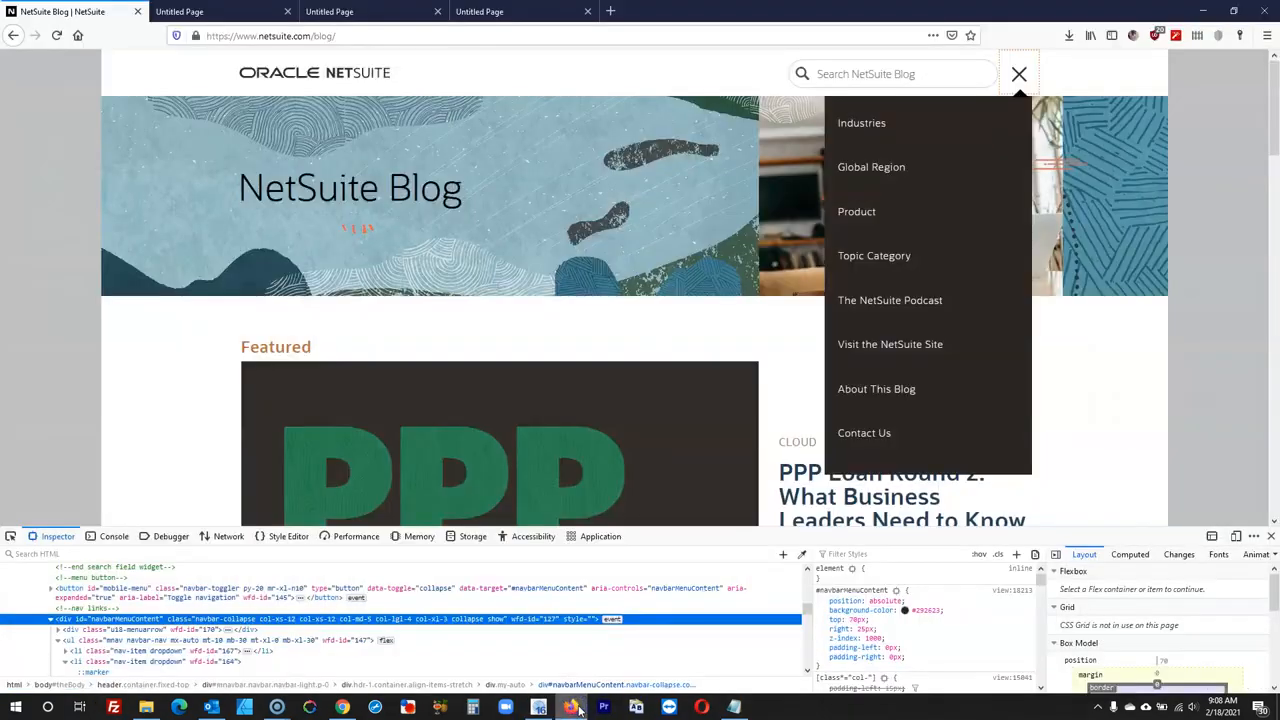
{"action": "left_click", "coordinate": [574, 708]}
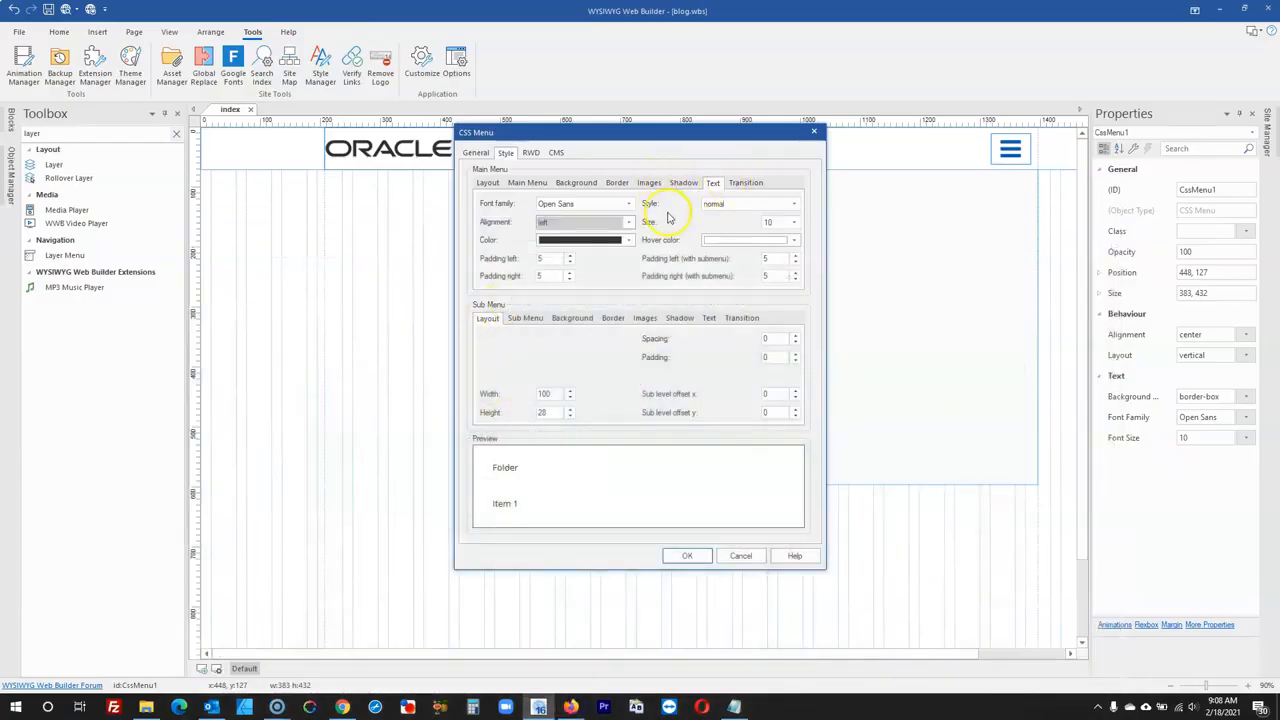
{"action": "left_click", "coordinate": [778, 223]}
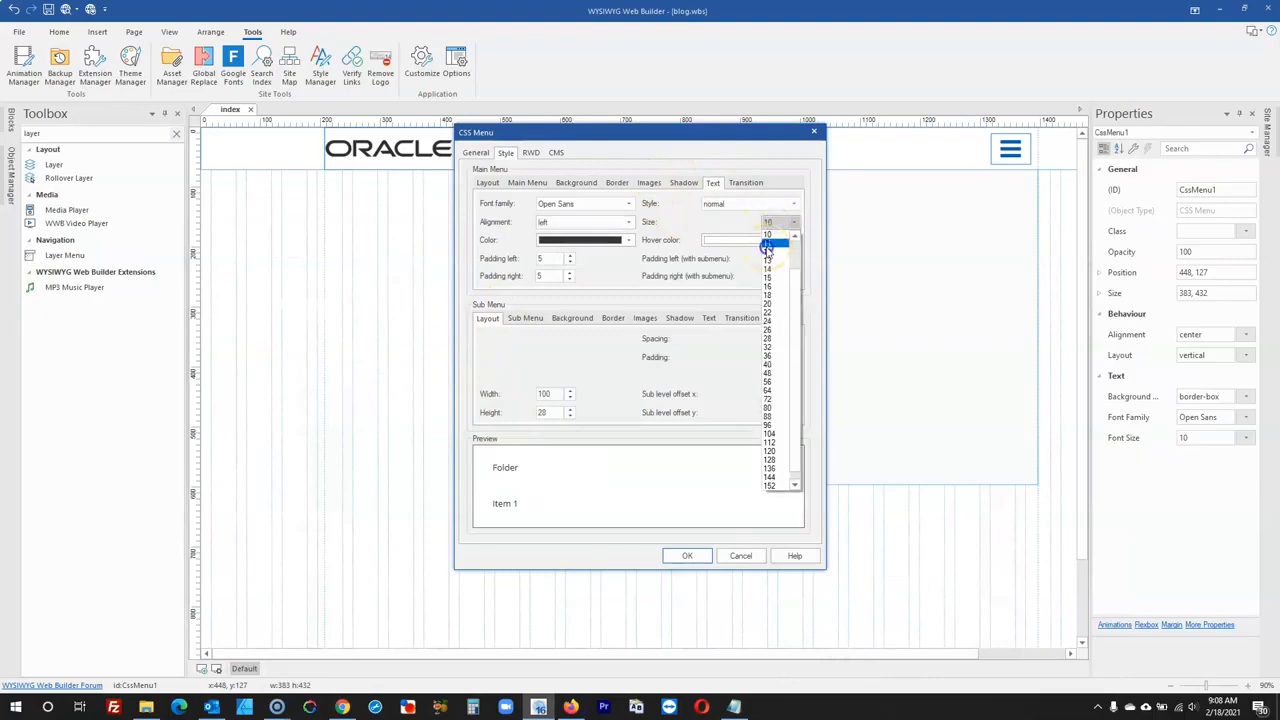
{"action": "left_click", "coordinate": [767, 246]}
{"action": "left_click", "coordinate": [687, 555]}
- Move the CSS menu to about x 544, y 150 and narrow it to about 306 wide
{"action": "left_click", "coordinate": [604, 380]}
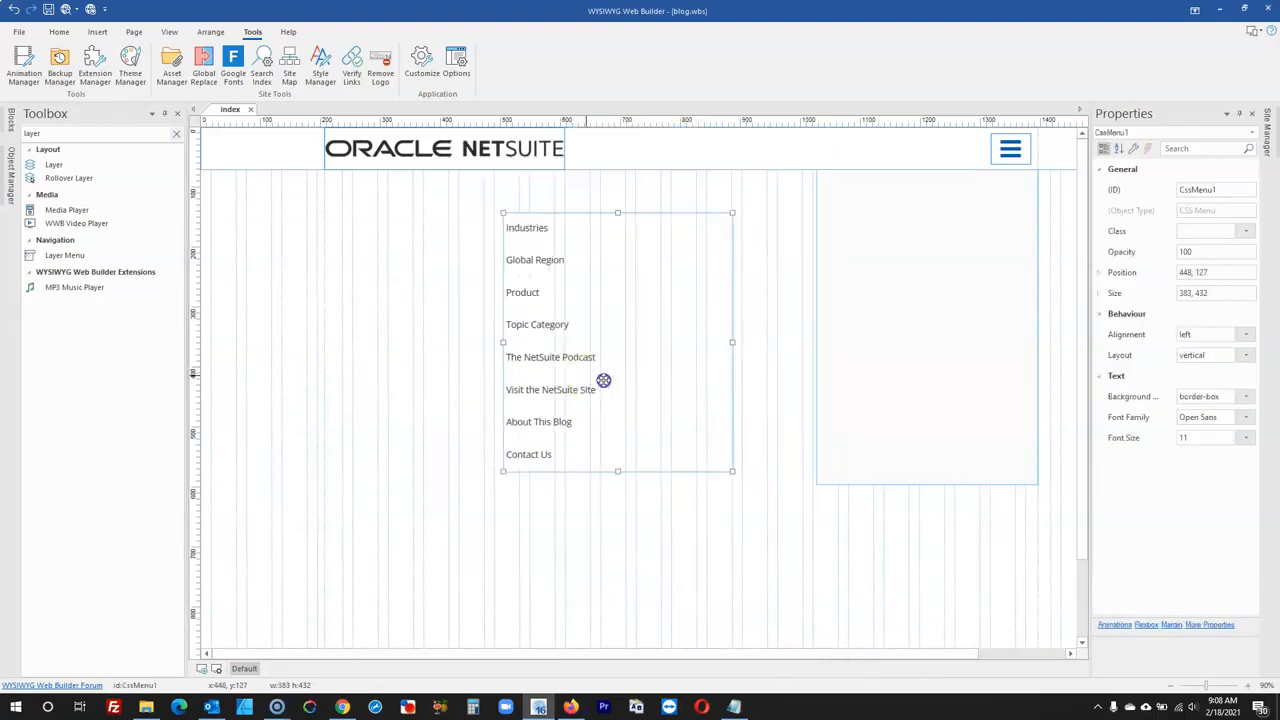
{"action": "left_click_drag", "start_coordinate": [604, 380], "coordinate": [610, 380]}
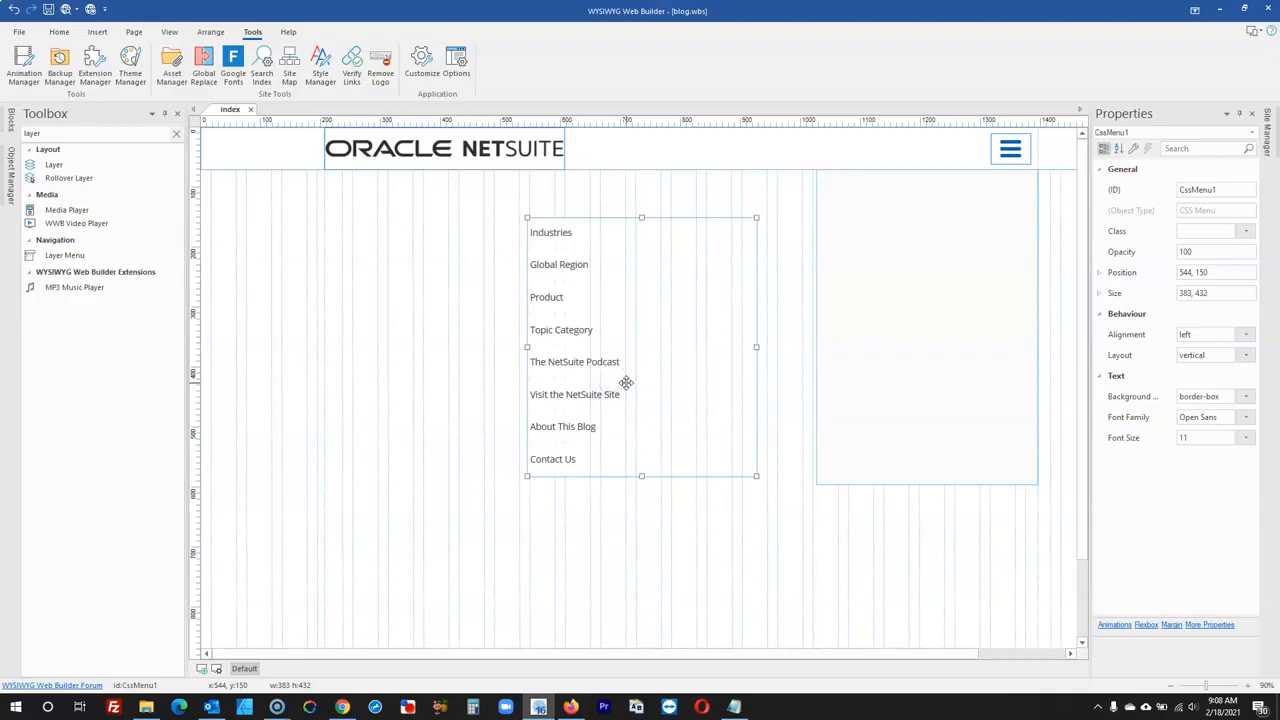
{"action": "left_click_drag", "start_coordinate": [756, 347], "coordinate": [710, 342]}
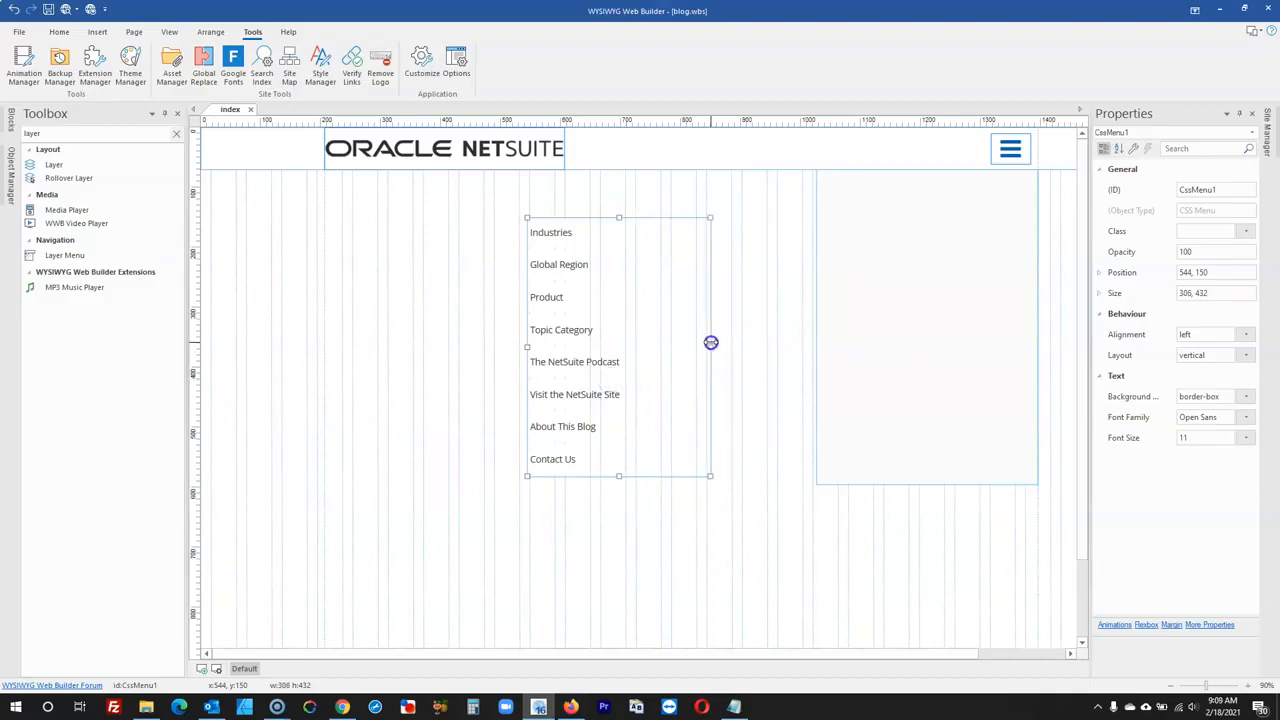
- In Firefox, inspect the blog dropdown's Topic Category link and its whole menu container to examine their dimensions
{"action": "left_click", "coordinate": [570, 707]}
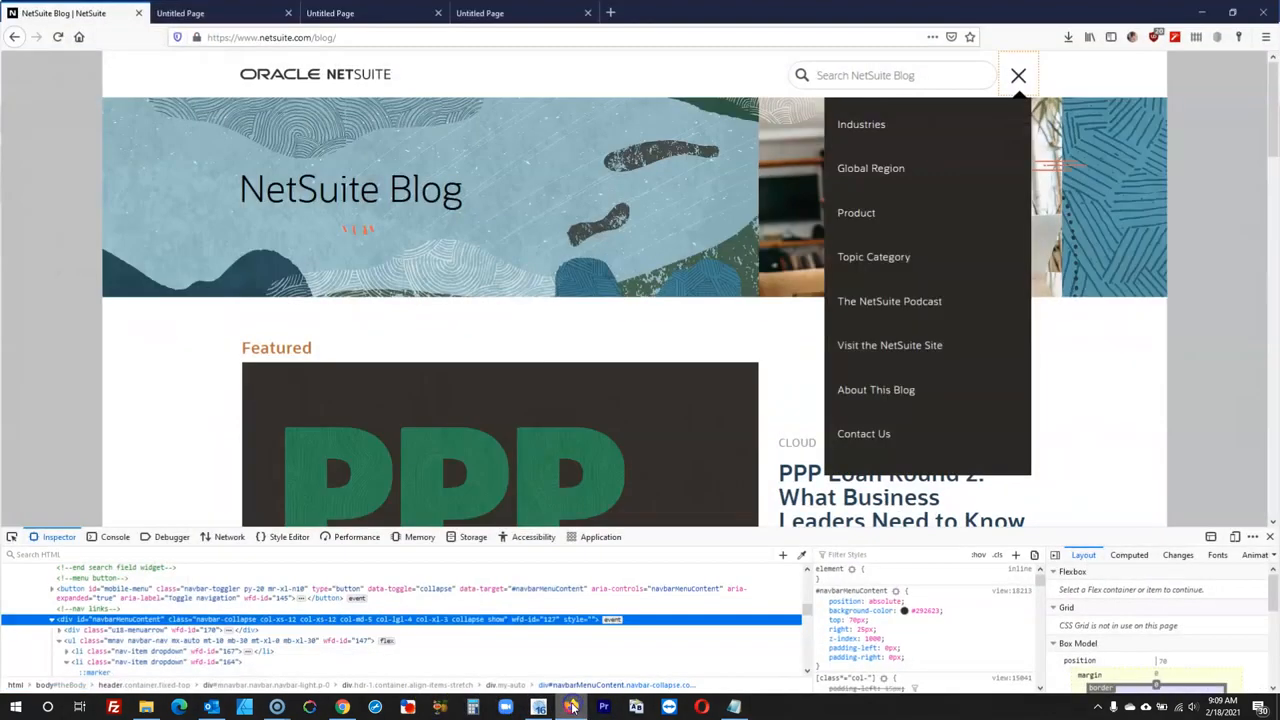
{"action": "right_click", "coordinate": [944, 246]}
{"action": "left_click", "coordinate": [998, 424]}
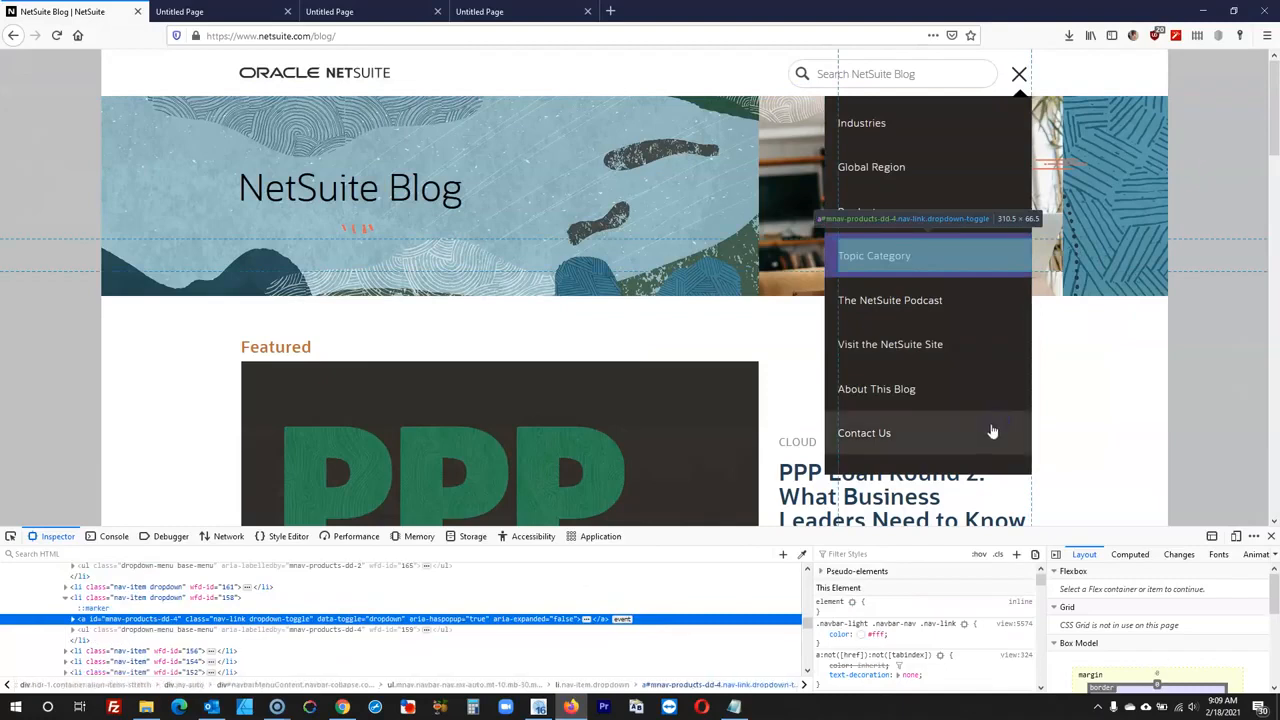
{"action": "right_click", "coordinate": [966, 466]}
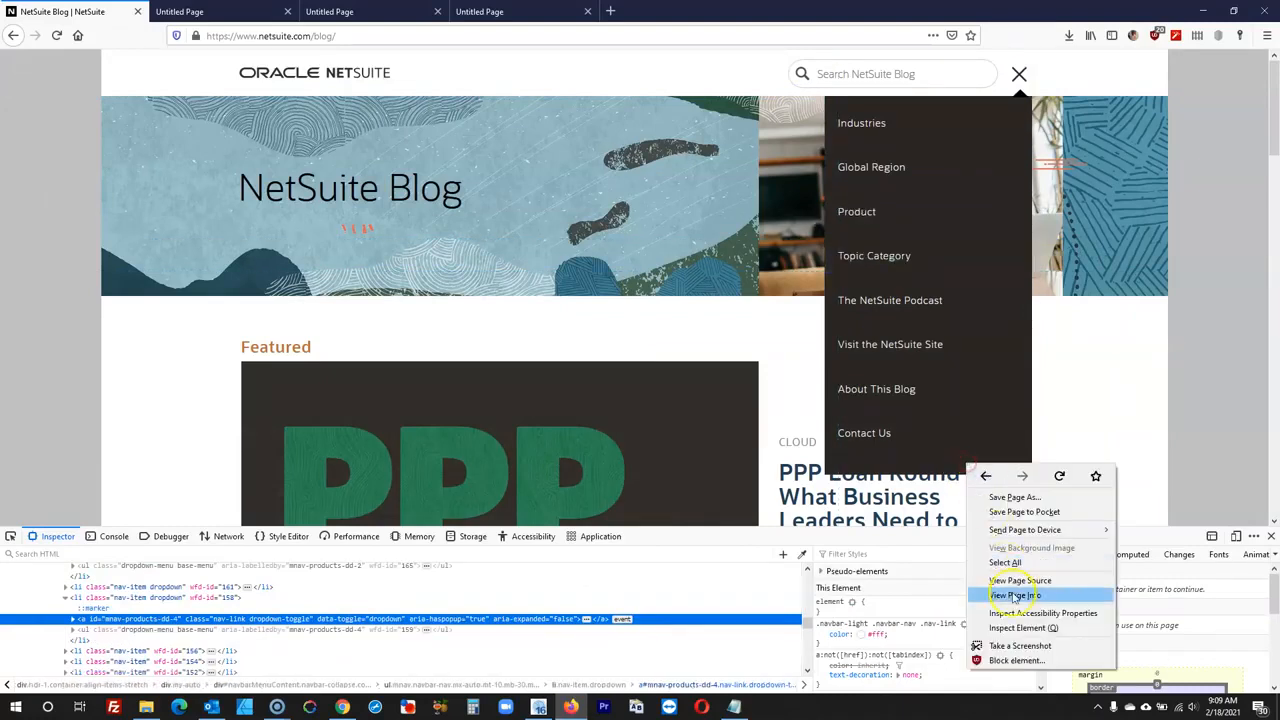
{"action": "left_click", "coordinate": [1018, 628]}
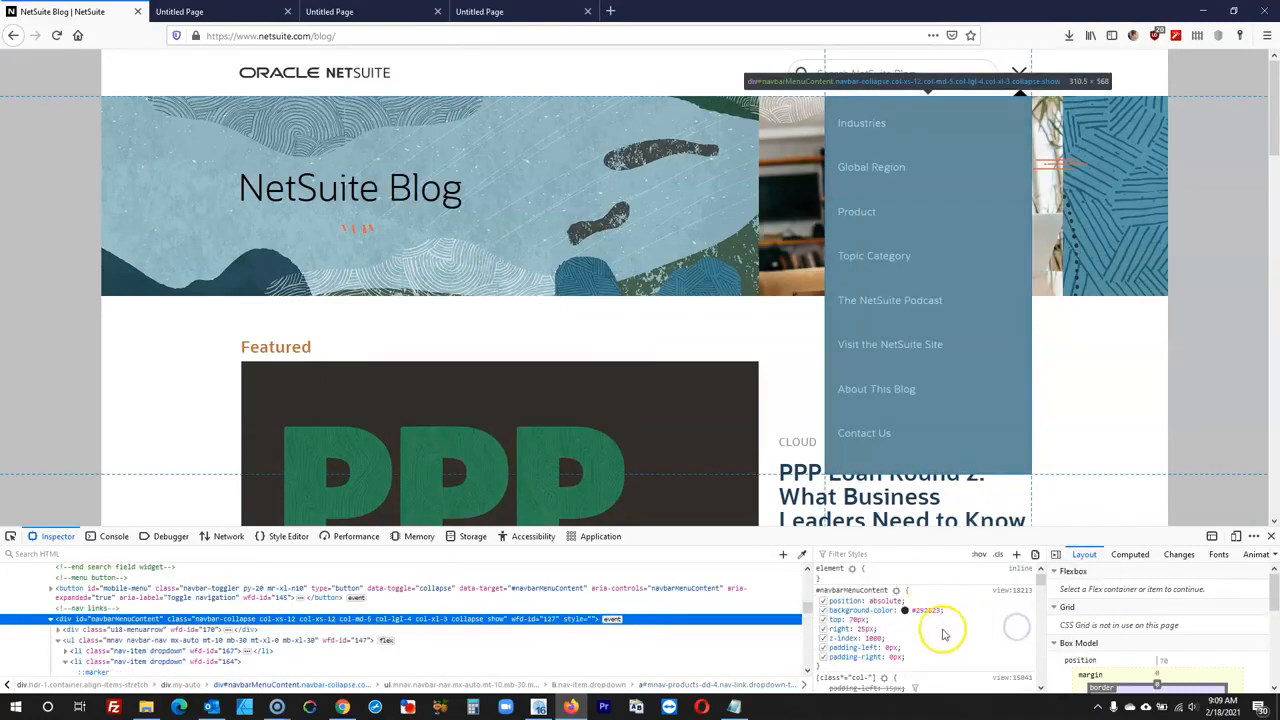
- Copy the website menu's background colour #292623 from Firefox and set it as the empty layer's background in WYSIWYG Web Builder
{"action": "left_click", "coordinate": [916, 610]}
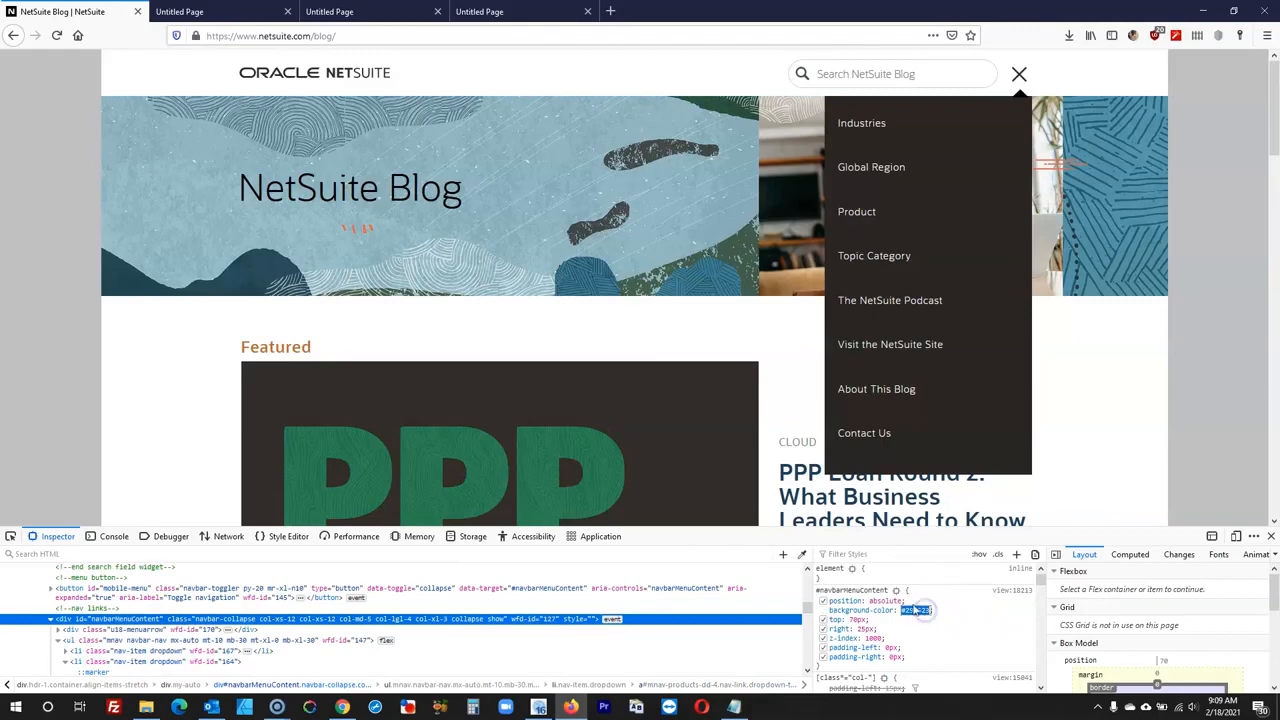
{"action": "left_click", "coordinate": [538, 707]}
{"action": "left_click", "coordinate": [914, 323]}
{"action": "double_click", "coordinate": [914, 323]}
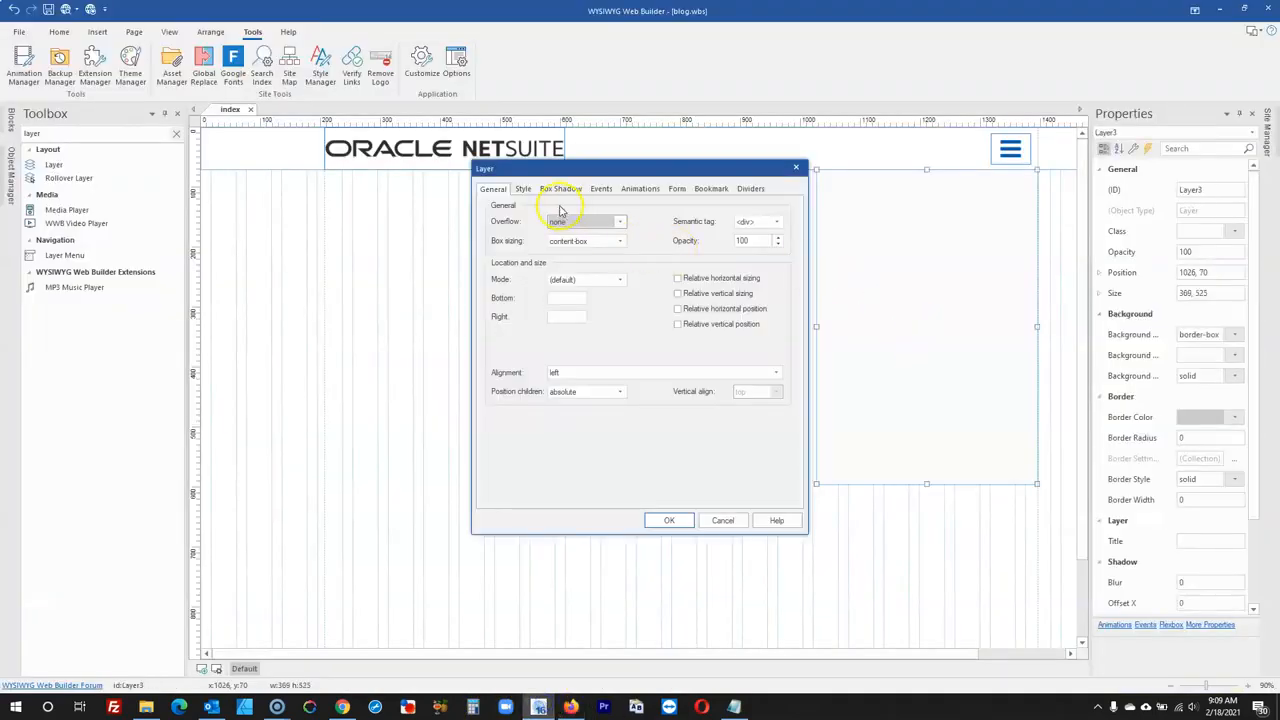
{"action": "left_click", "coordinate": [524, 189]}
{"action": "left_click", "coordinate": [594, 278]}
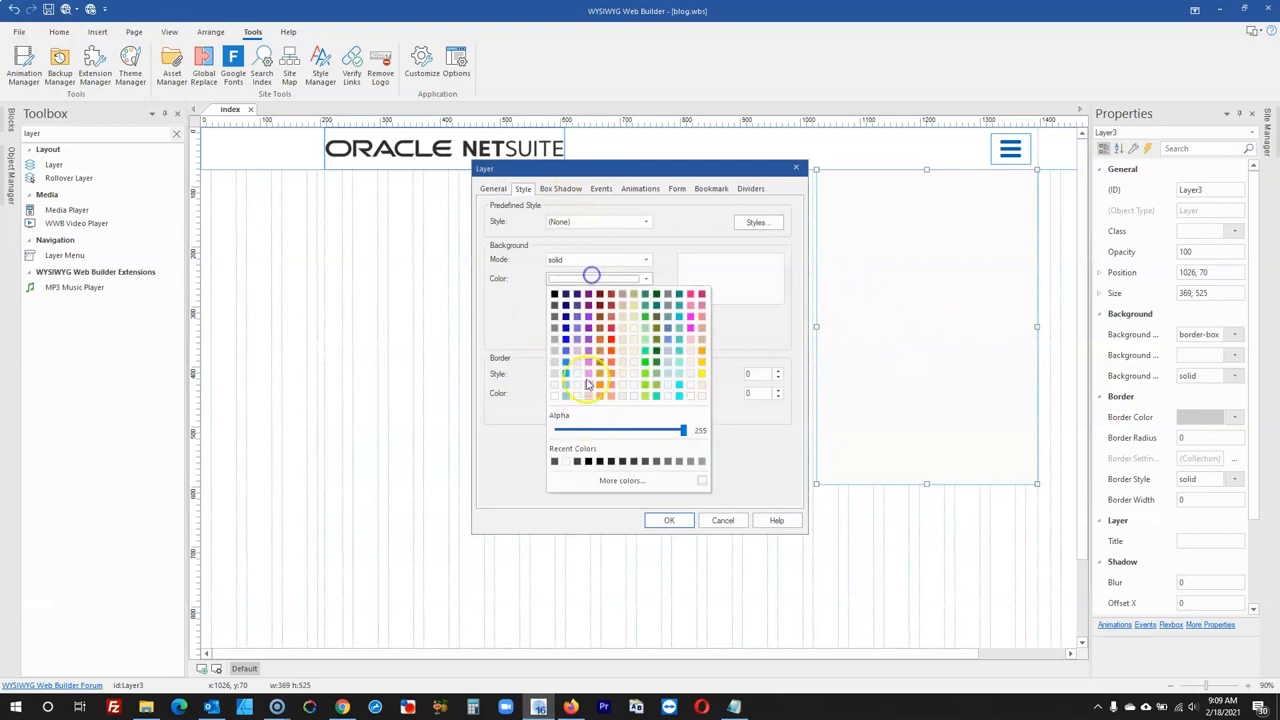
{"action": "left_click", "coordinate": [603, 480]}
{"action": "left_click", "coordinate": [702, 454]}
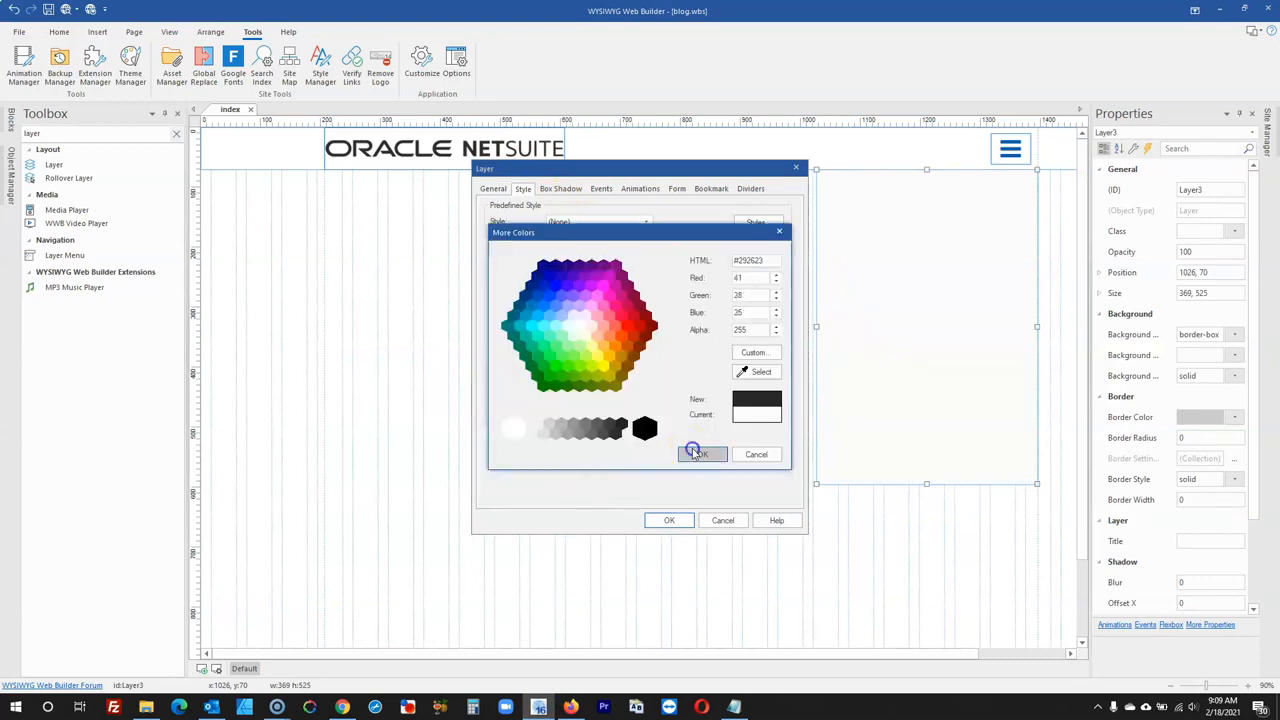
{"action": "left_click", "coordinate": [669, 520]}
- Move the CSS menu onto the dark layer and set its main menu button height to 65
{"action": "left_click", "coordinate": [684, 544]}
{"action": "left_click_drag", "start_coordinate": [604, 335], "coordinate": [886, 291]}
{"action": "double_click", "coordinate": [886, 291]}
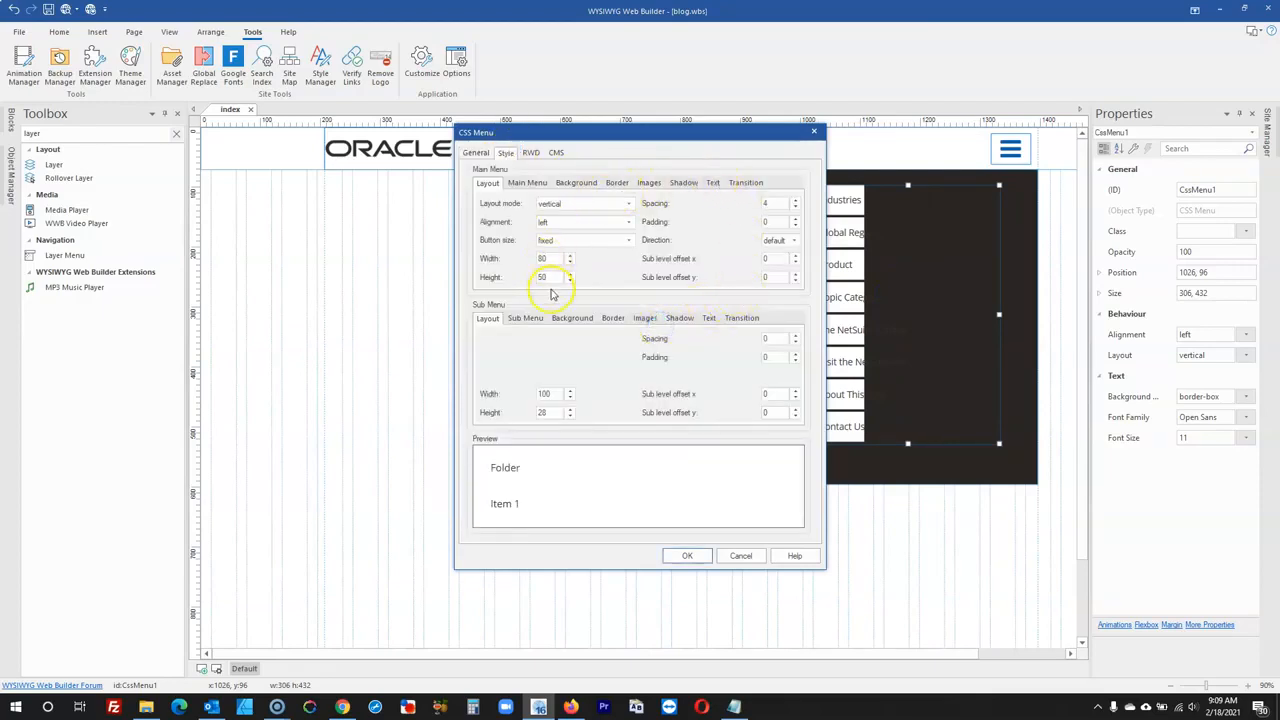
{"action": "type", "text": "6, 5"}
{"action": "left_click", "coordinate": [682, 556]}
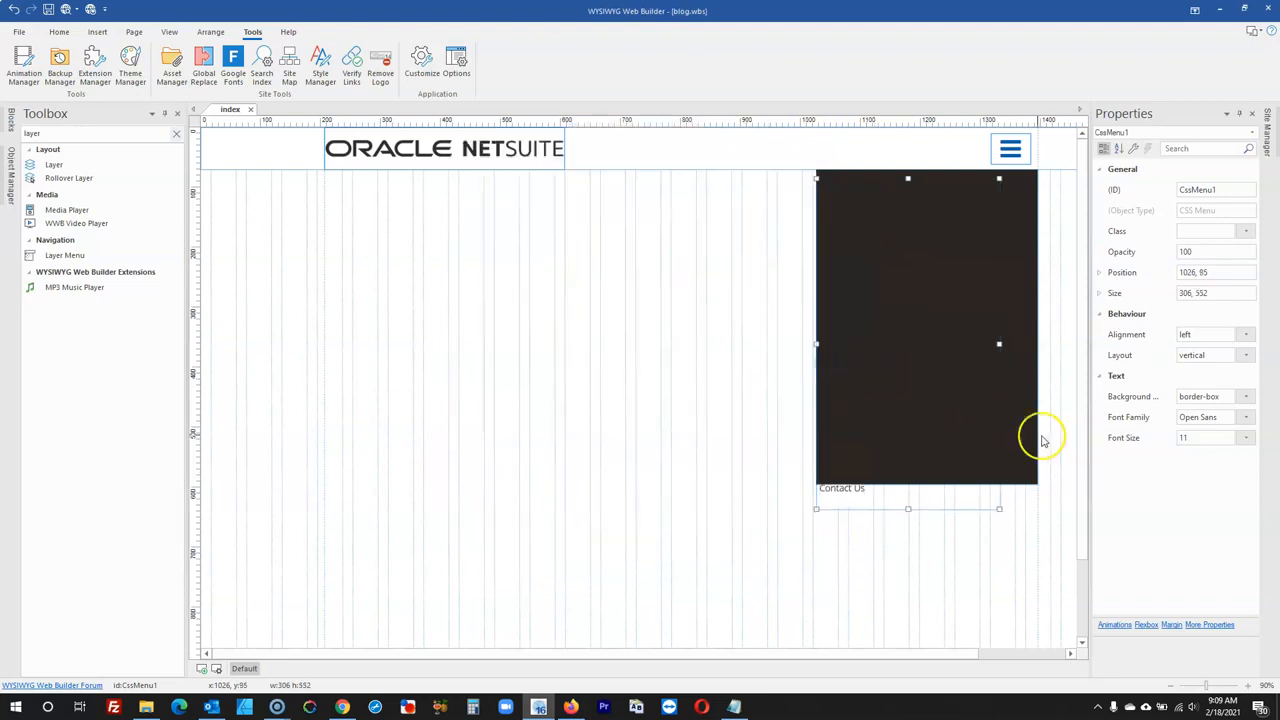
- Stretch the dark layer to about 578 px high to span the menu items and align it flush below the header
{"action": "left_click", "coordinate": [1010, 455]}
{"action": "left_click_drag", "start_coordinate": [926, 486], "coordinate": [935, 517]}
{"action": "left_click_drag", "start_coordinate": [930, 433], "coordinate": [946, 440]}
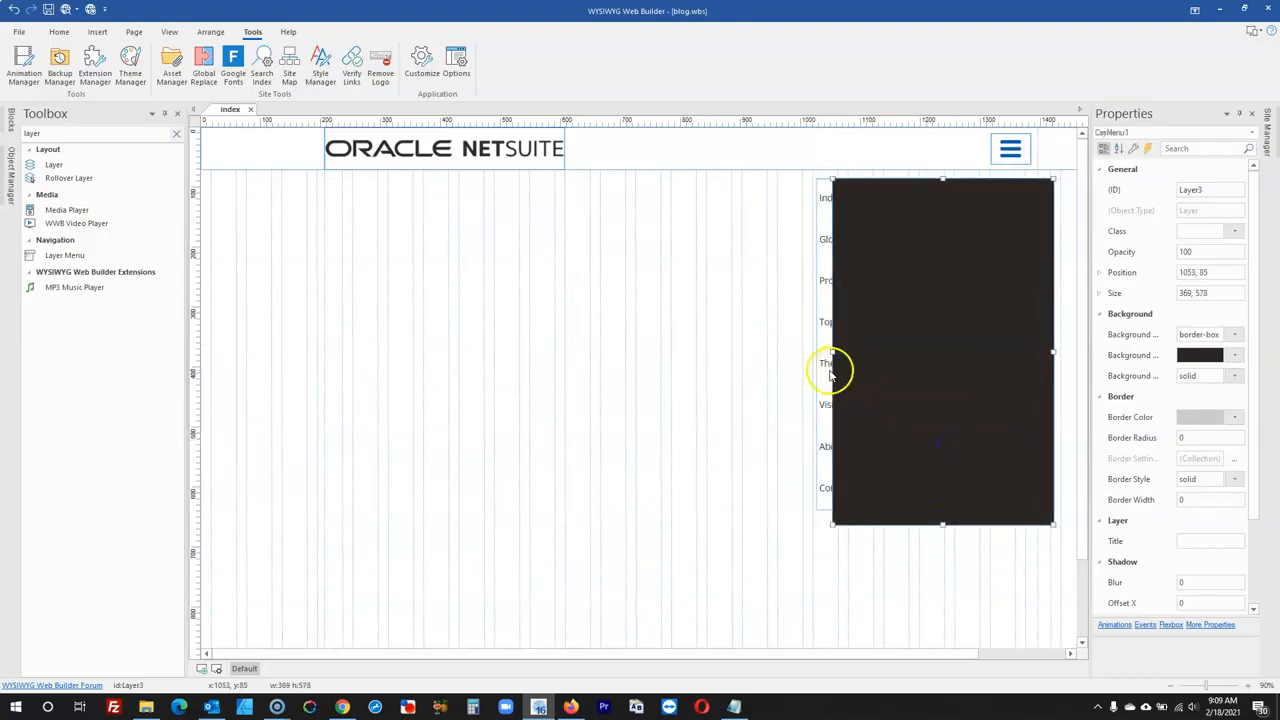
{"action": "left_click", "coordinate": [866, 371]}
{"action": "left_click_drag", "start_coordinate": [838, 366], "coordinate": [817, 349]}
- Position the CSS menu at about 1026, 83 inside the layer and widen it to the layer's full width of 369
{"action": "left_click", "coordinate": [857, 328]}
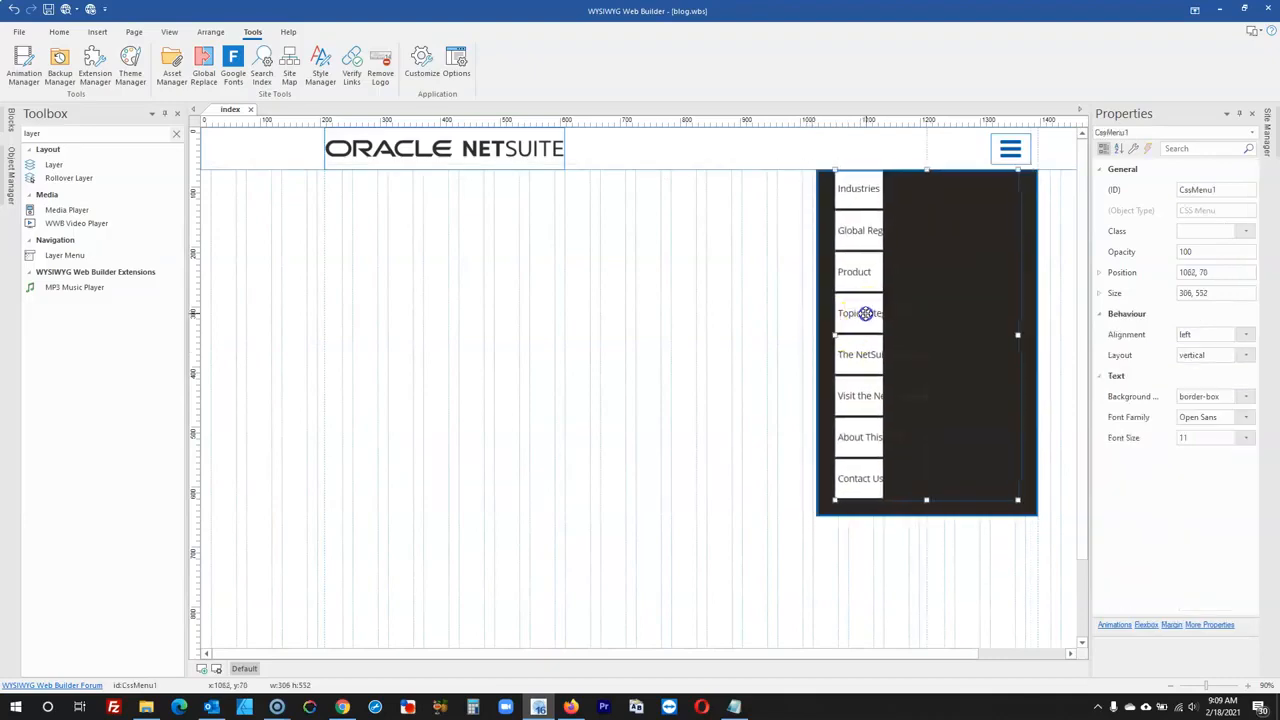
{"action": "left_click_drag", "start_coordinate": [859, 319], "coordinate": [849, 307]}
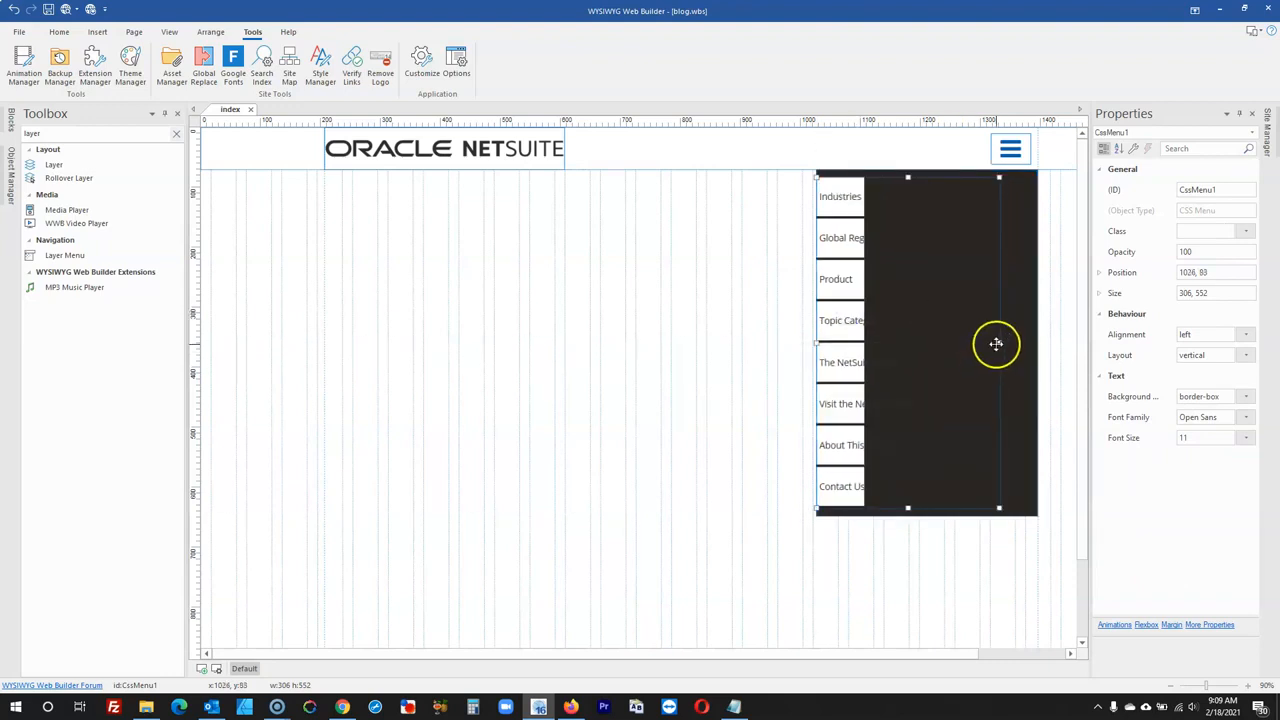
{"action": "left_click_drag", "start_coordinate": [1002, 343], "coordinate": [1037, 343]}
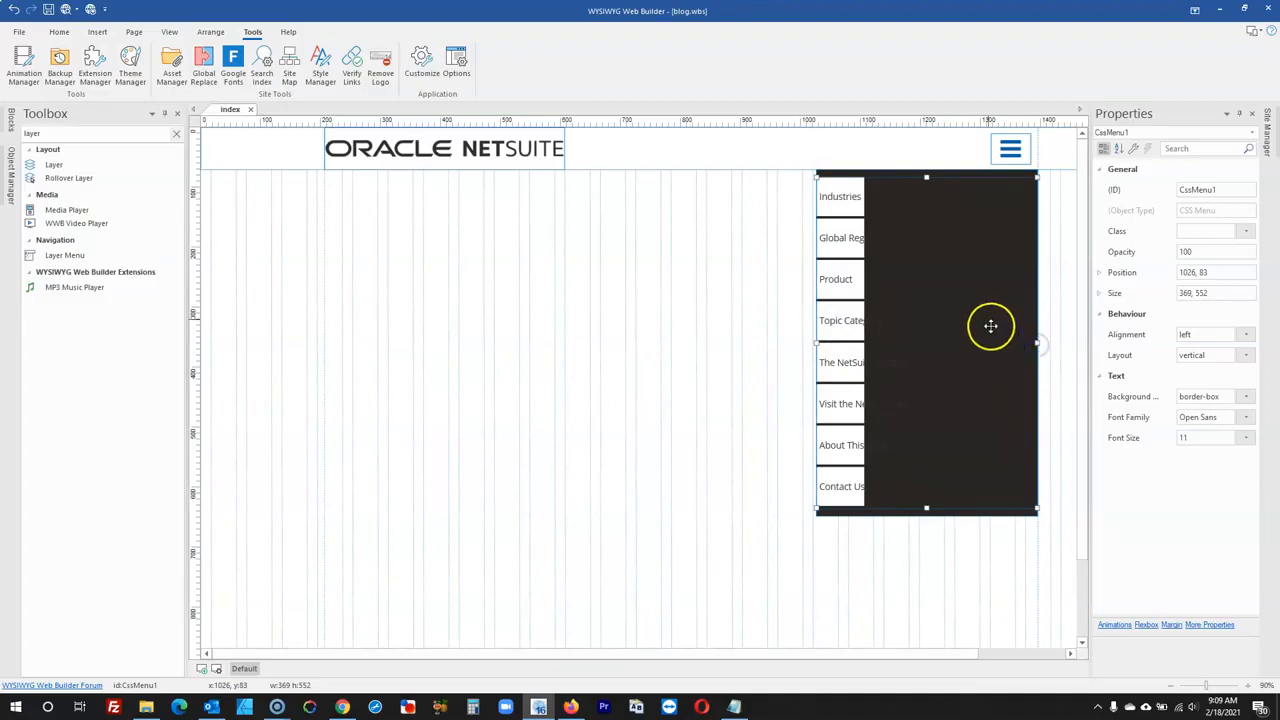
- Set the main menu text's left padding to 20, using the website menu in Firefox as reference
{"action": "double_click", "coordinate": [863, 265]}
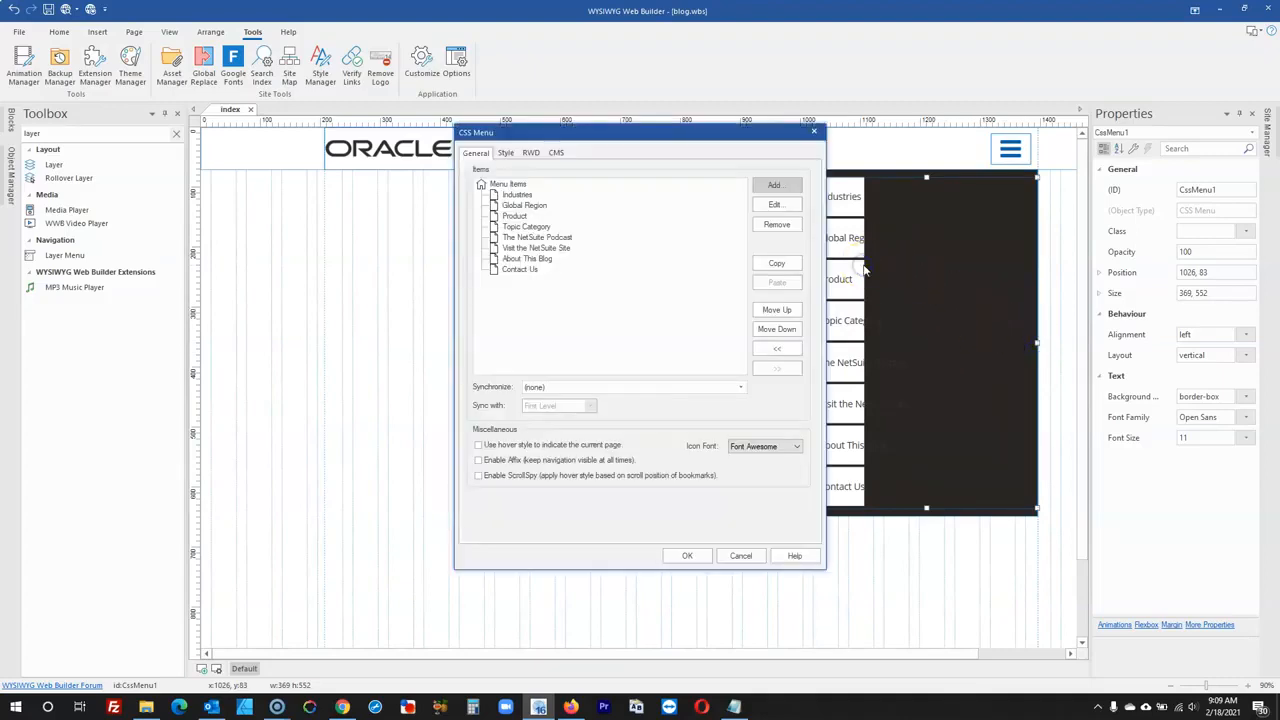
{"action": "left_click", "coordinate": [506, 152]}
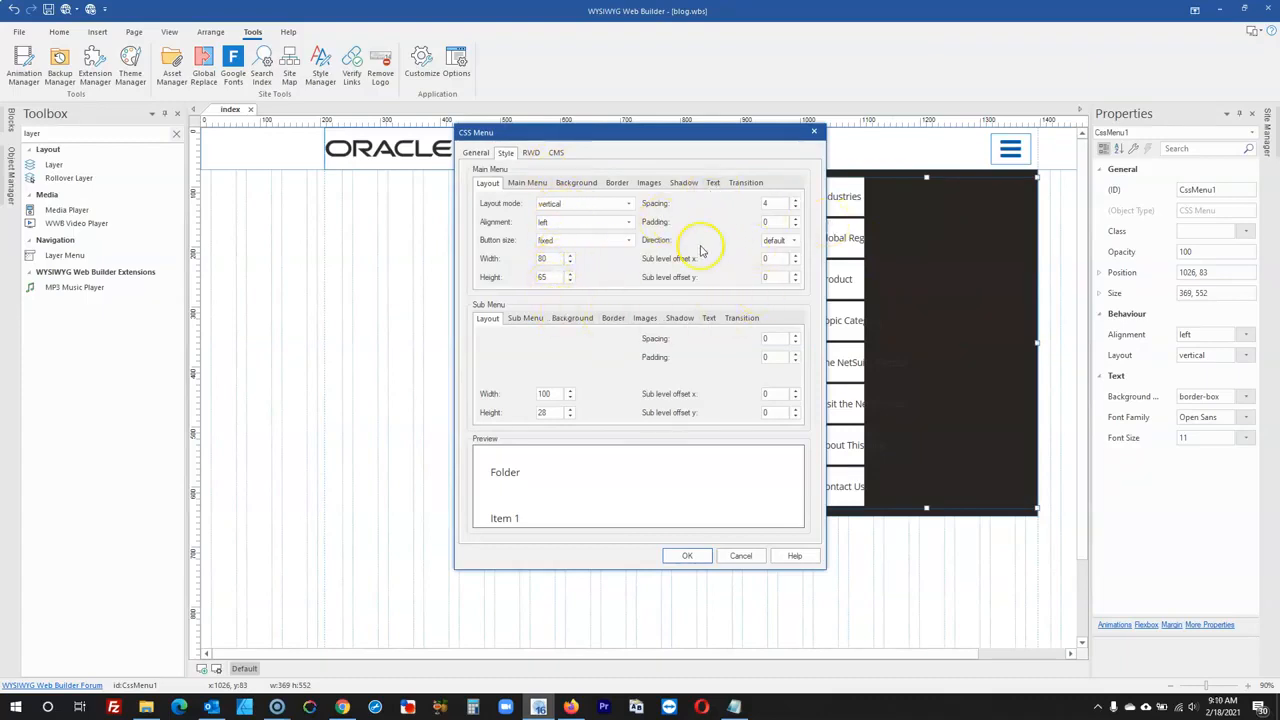
{"action": "left_click", "coordinate": [709, 184]}
{"action": "left_click_drag", "start_coordinate": [548, 260], "coordinate": [518, 260]}
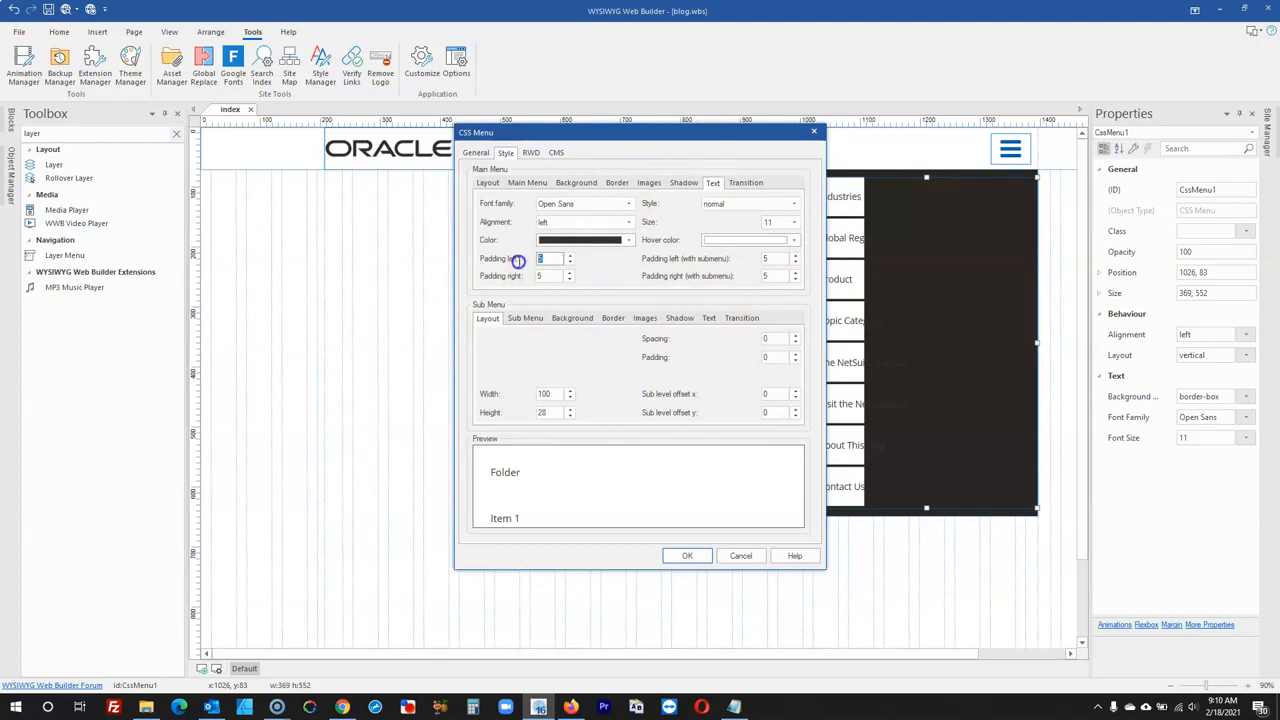
{"action": "left_click", "coordinate": [570, 707]}
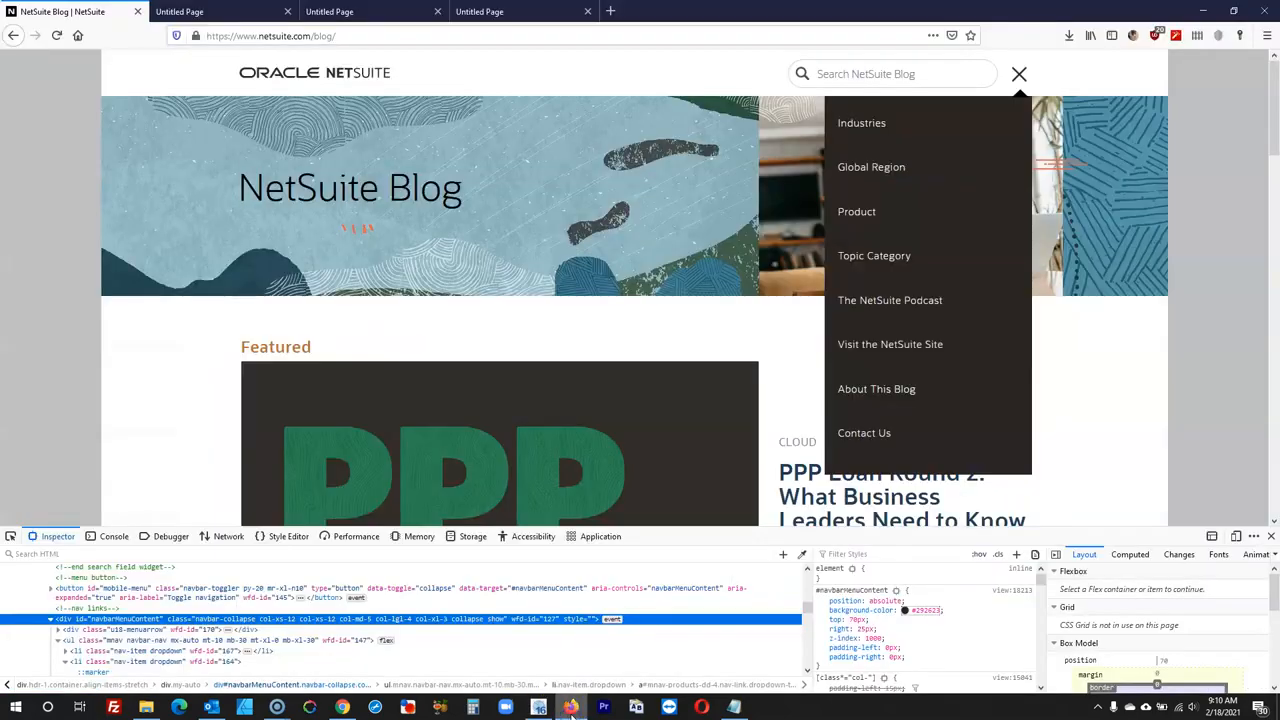
{"action": "left_click", "coordinate": [570, 707]}
{"action": "type", "text": "2"}
{"action": "left_click", "coordinate": [685, 556]}
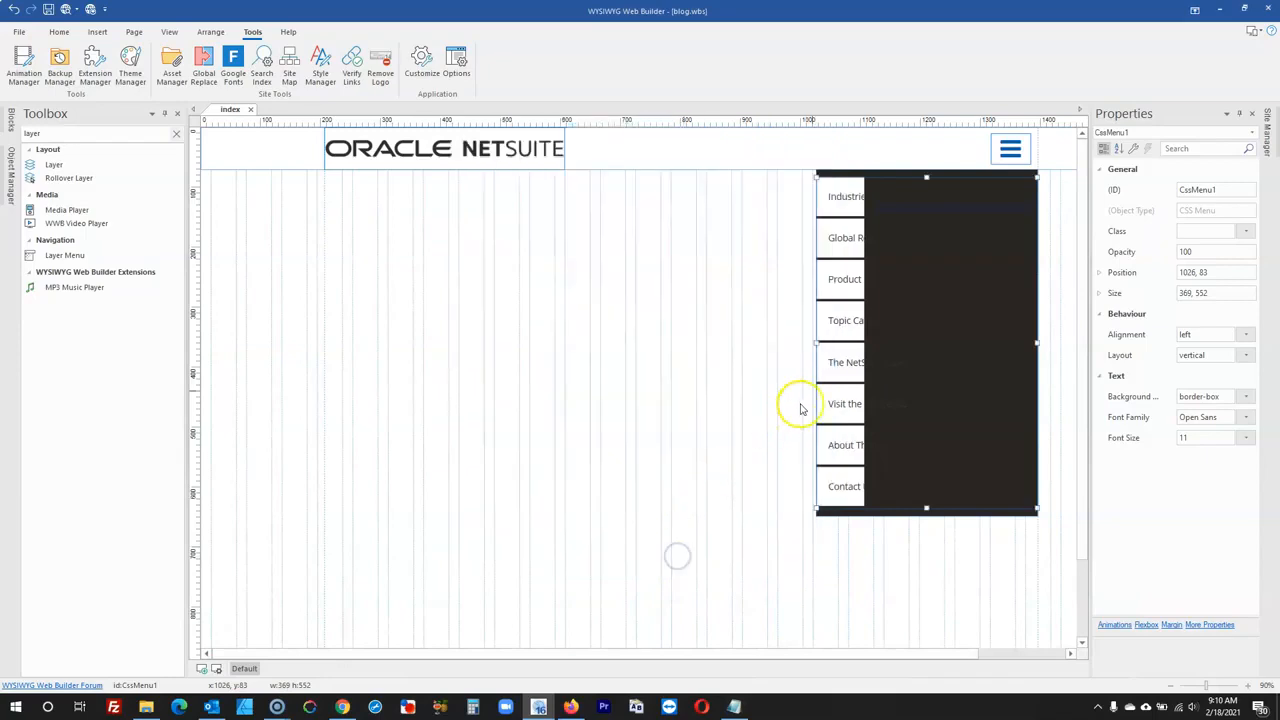
- Compare with the website menu in Firefox and set the CSS menu's main menu text colour to white
{"action": "double_click", "coordinate": [865, 348]}
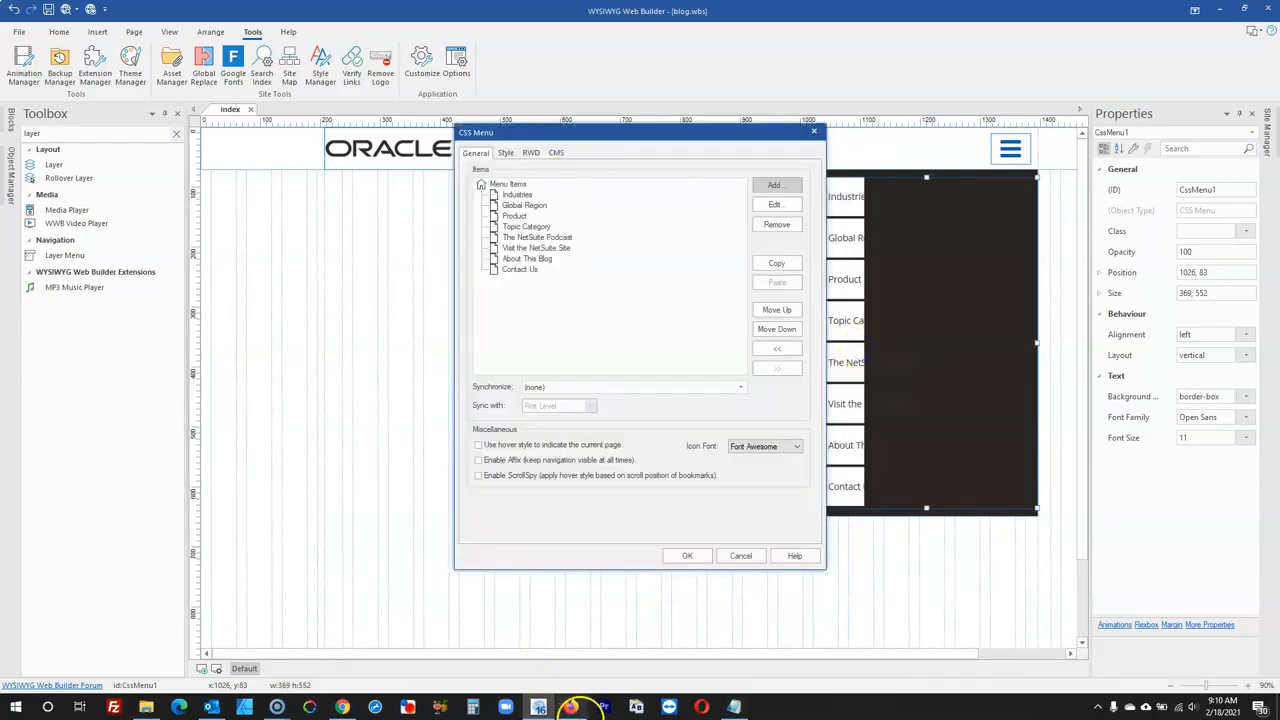
{"action": "left_click", "coordinate": [574, 708]}
{"action": "left_click", "coordinate": [574, 708]}
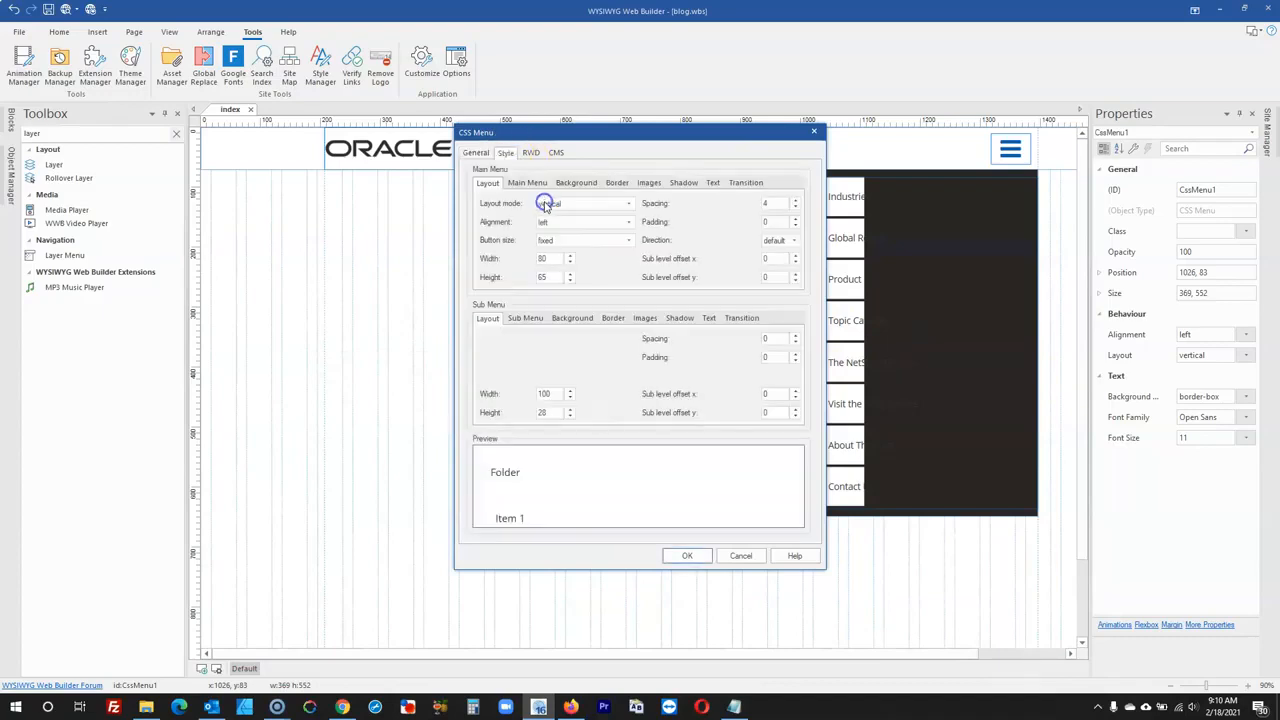
{"action": "left_click", "coordinate": [713, 183]}
{"action": "left_click", "coordinate": [588, 236]}
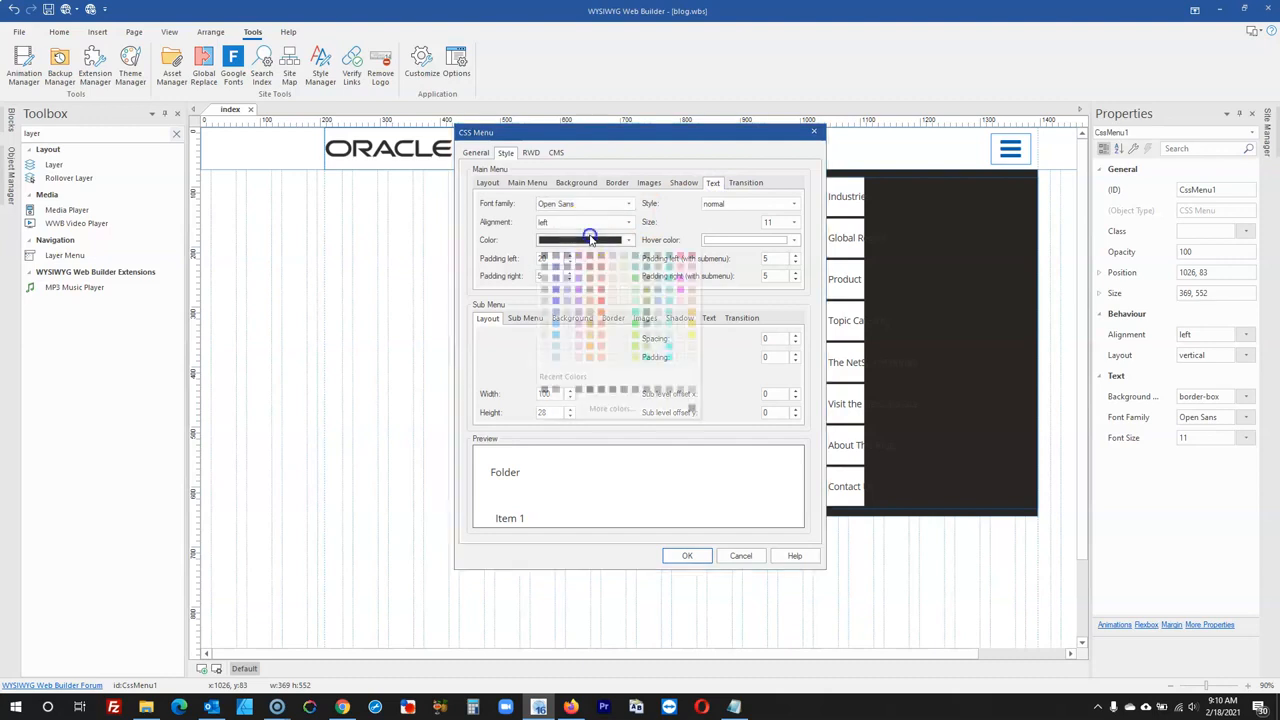
{"action": "left_click", "coordinate": [545, 362]}
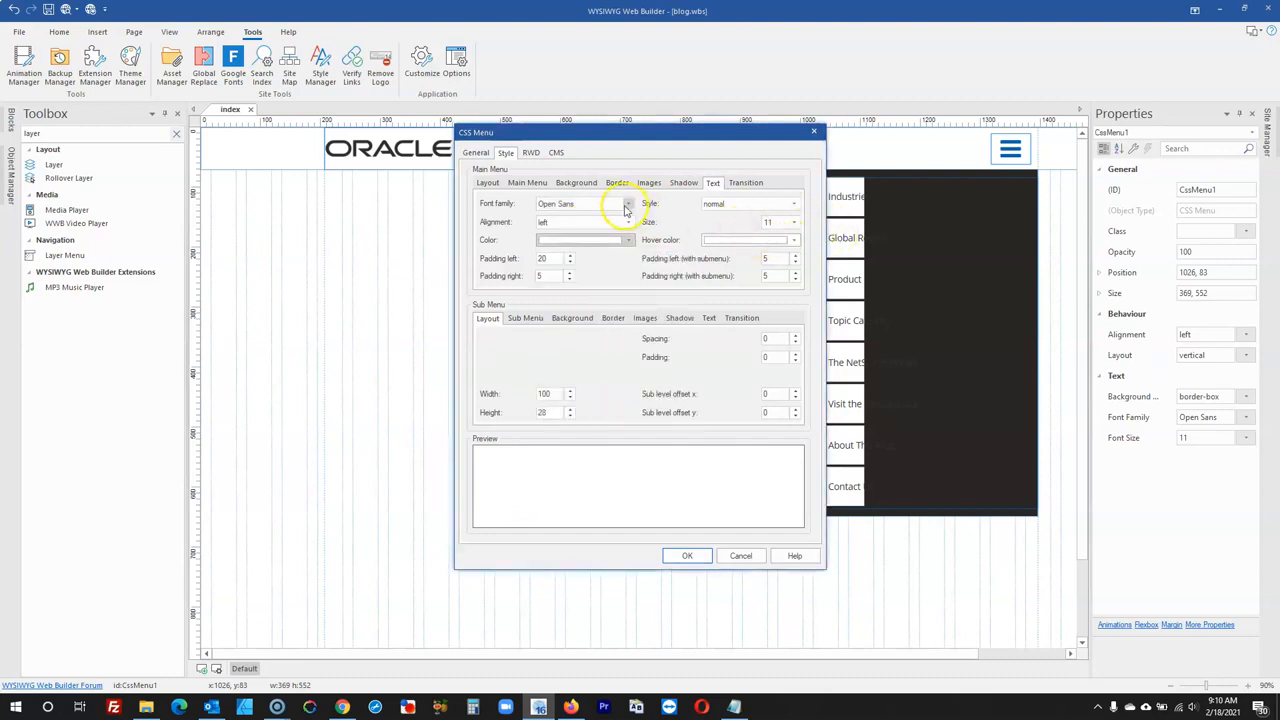
- Open the colour choices for the main menu's solid background
{"action": "left_click", "coordinate": [576, 183]}
{"action": "left_click", "coordinate": [570, 205]}
{"action": "left_click", "coordinate": [570, 213]}
{"action": "left_click", "coordinate": [564, 221]}
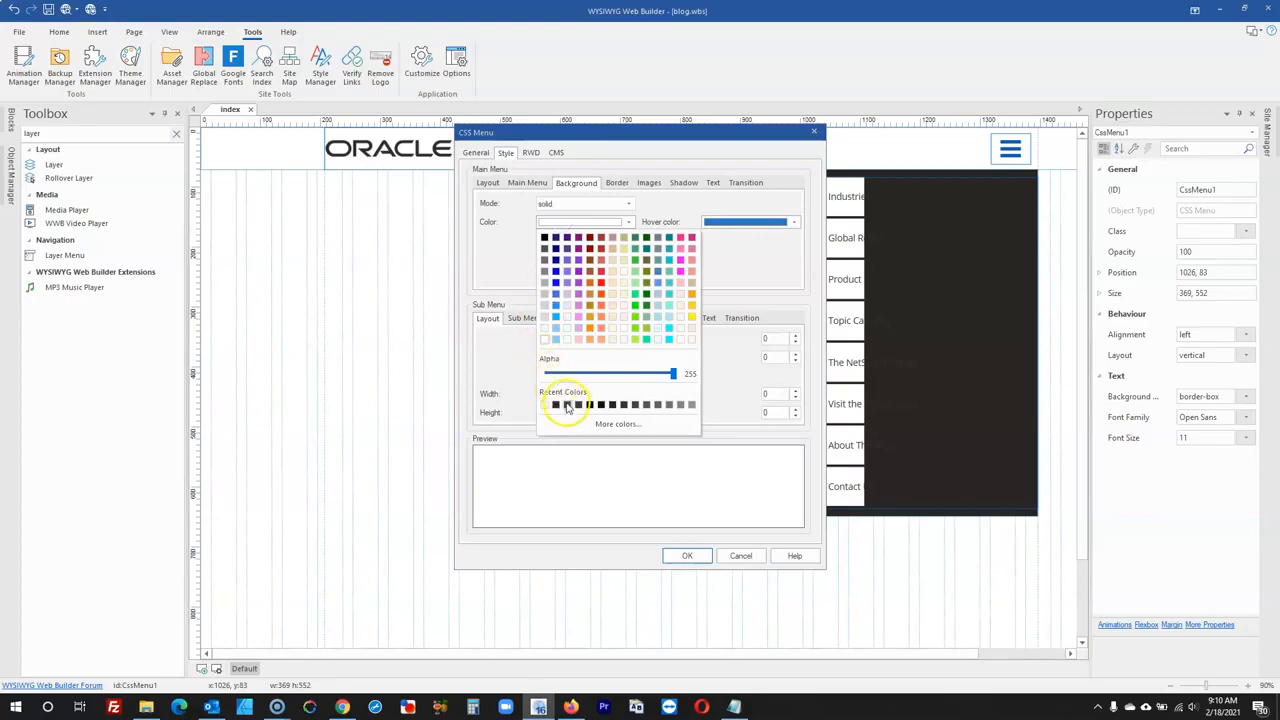
- Switch to Firefox, inspect the styles of The NetSuite Podcast menu link and copy the gray value #6c757d
{"action": "left_click", "coordinate": [571, 707]}
{"action": "right_click", "coordinate": [920, 302]}
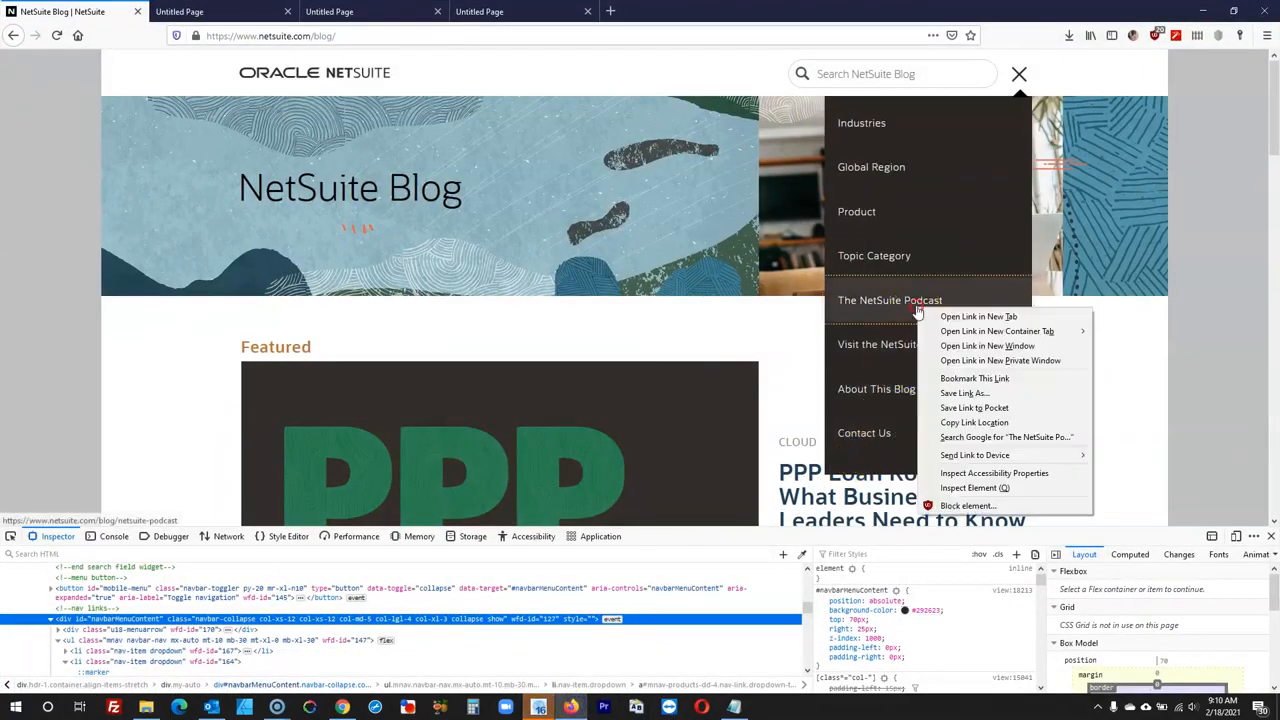
{"action": "left_click", "coordinate": [985, 487]}
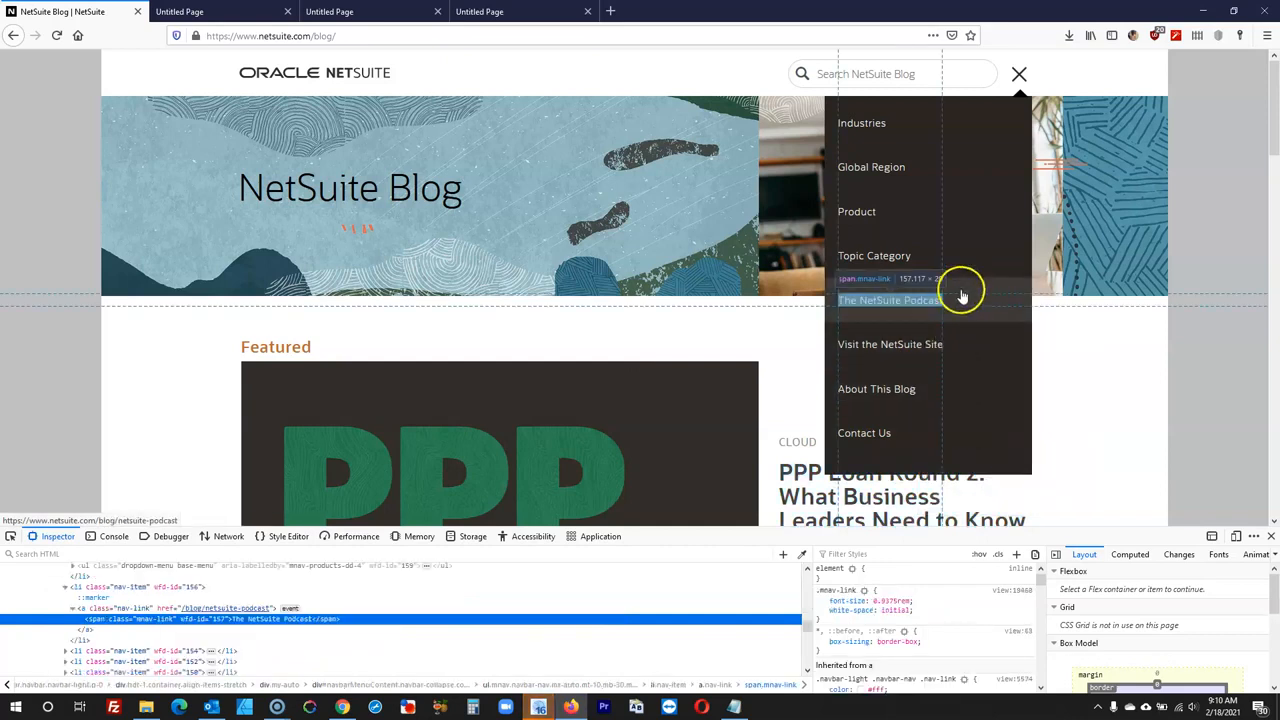
{"action": "scroll", "coordinate": [902, 622], "scroll_direction": "down", "scroll_amount": 5}
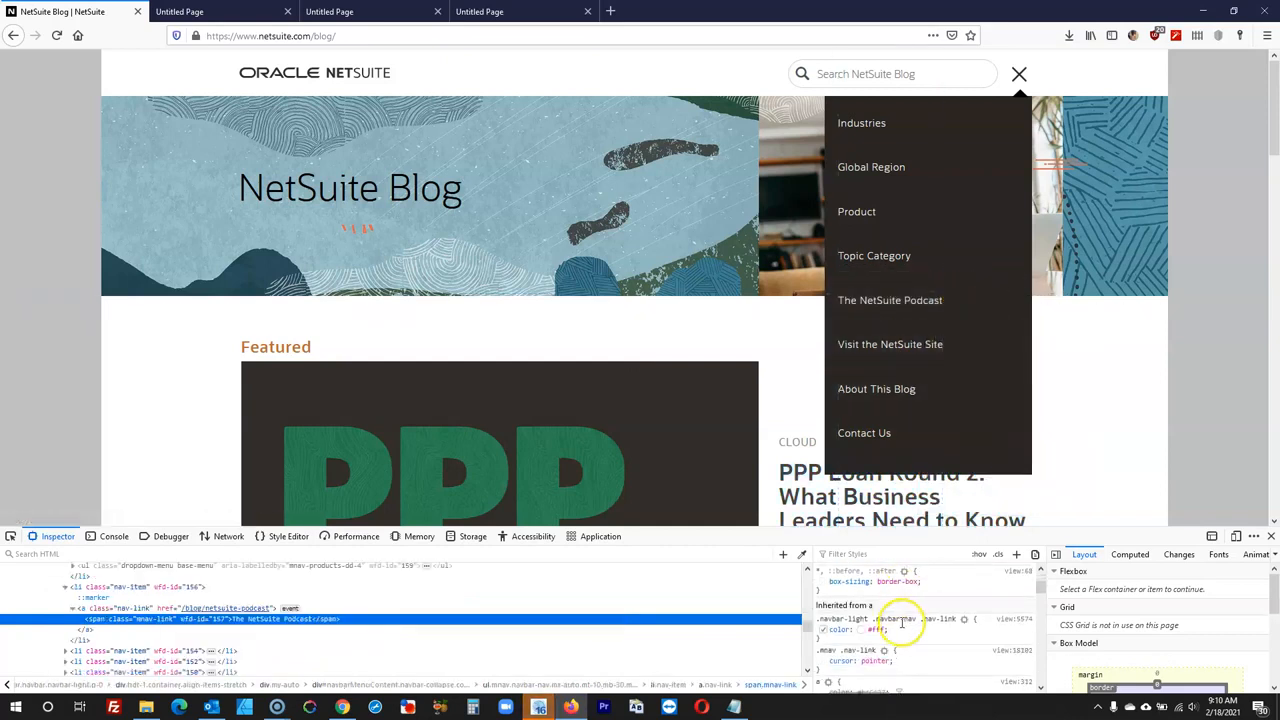
{"action": "scroll", "coordinate": [902, 622], "scroll_direction": "down", "scroll_amount": 8}
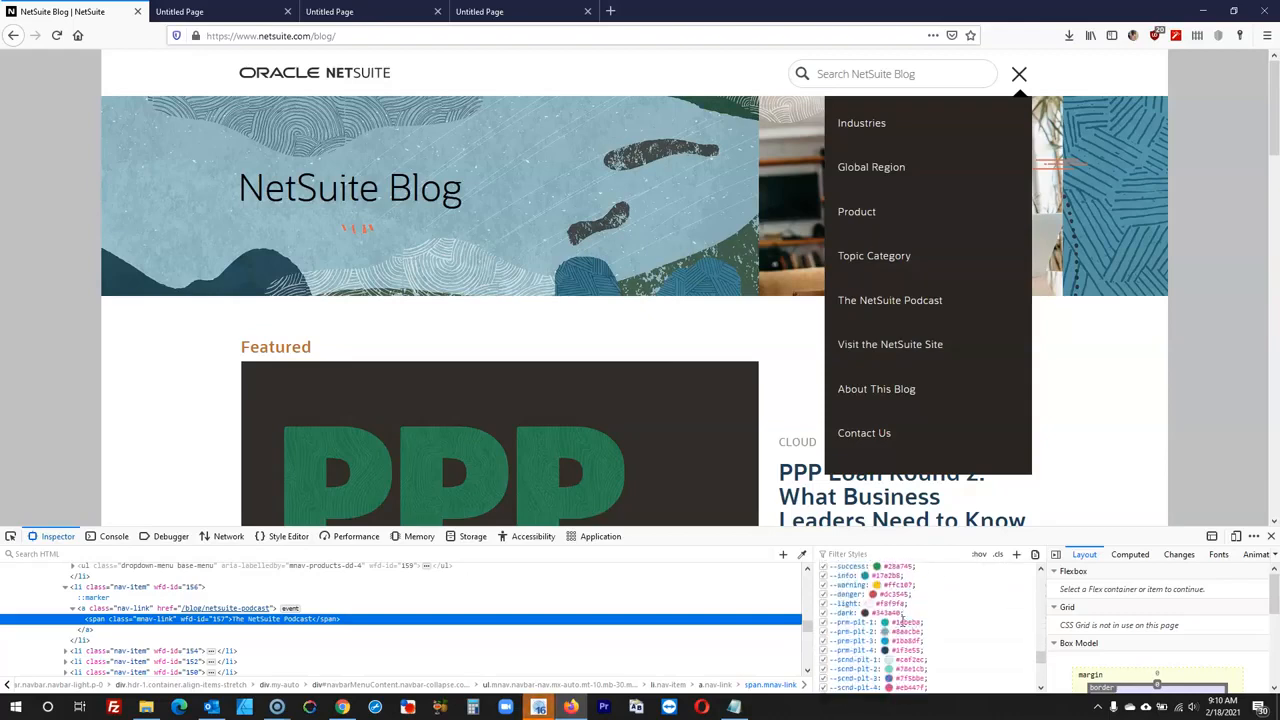
{"action": "scroll", "coordinate": [903, 617], "scroll_direction": "up", "scroll_amount": 4}
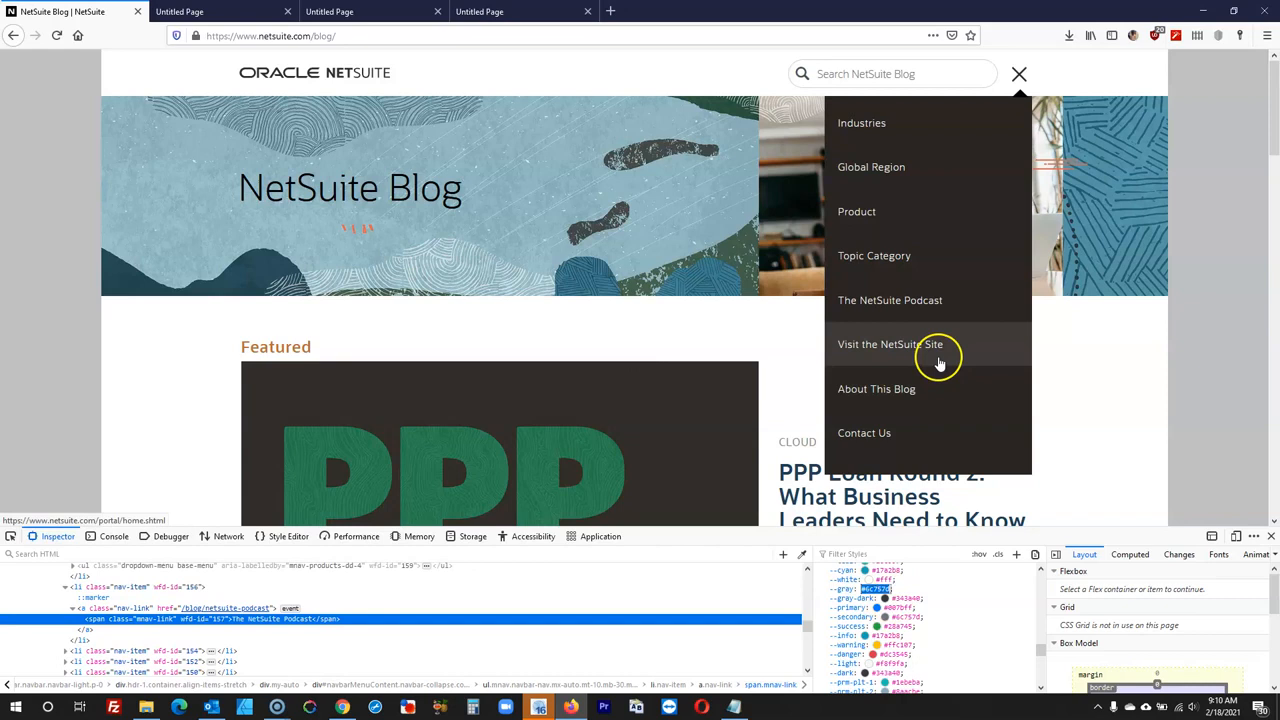
{"action": "scroll", "coordinate": [914, 599], "scroll_direction": "up", "scroll_amount": 3}
{"action": "scroll", "coordinate": [914, 599], "scroll_direction": "down", "scroll_amount": 3}
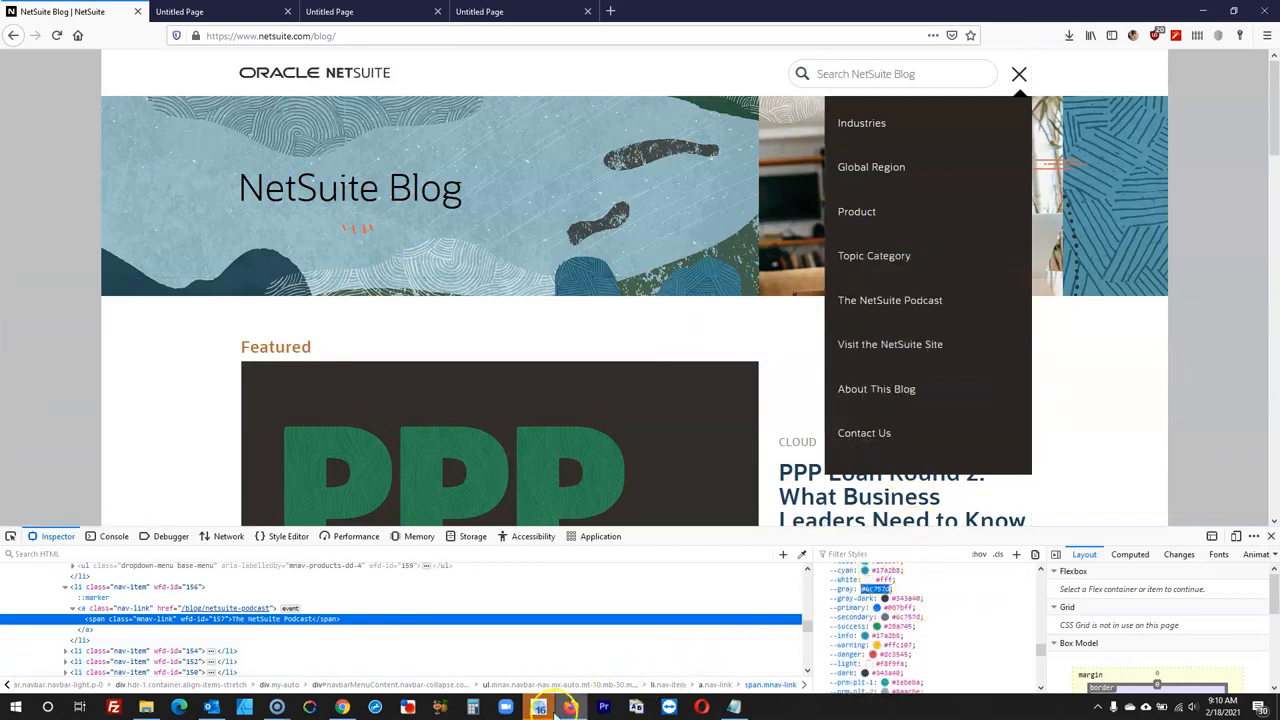
{"action": "left_click", "coordinate": [548, 710]}
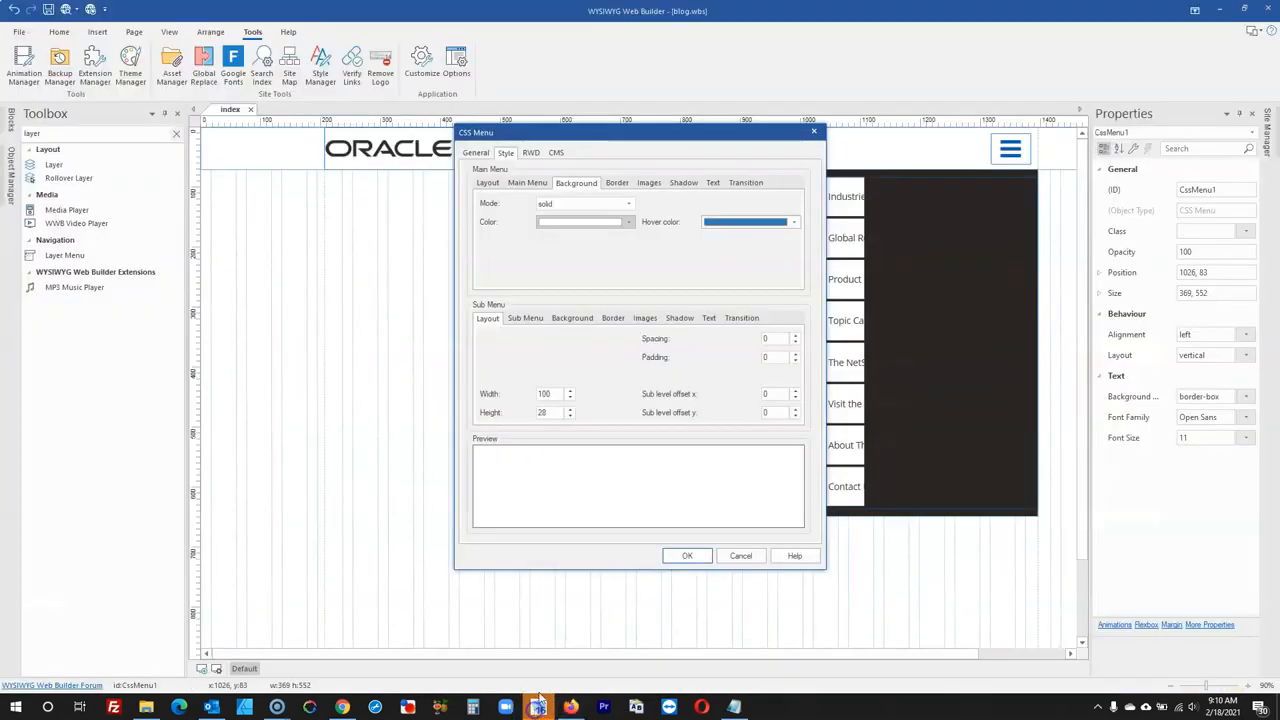
{"action": "left_click", "coordinate": [601, 223]}
{"action": "left_click", "coordinate": [600, 423]}
{"action": "left_click", "coordinate": [612, 428]}
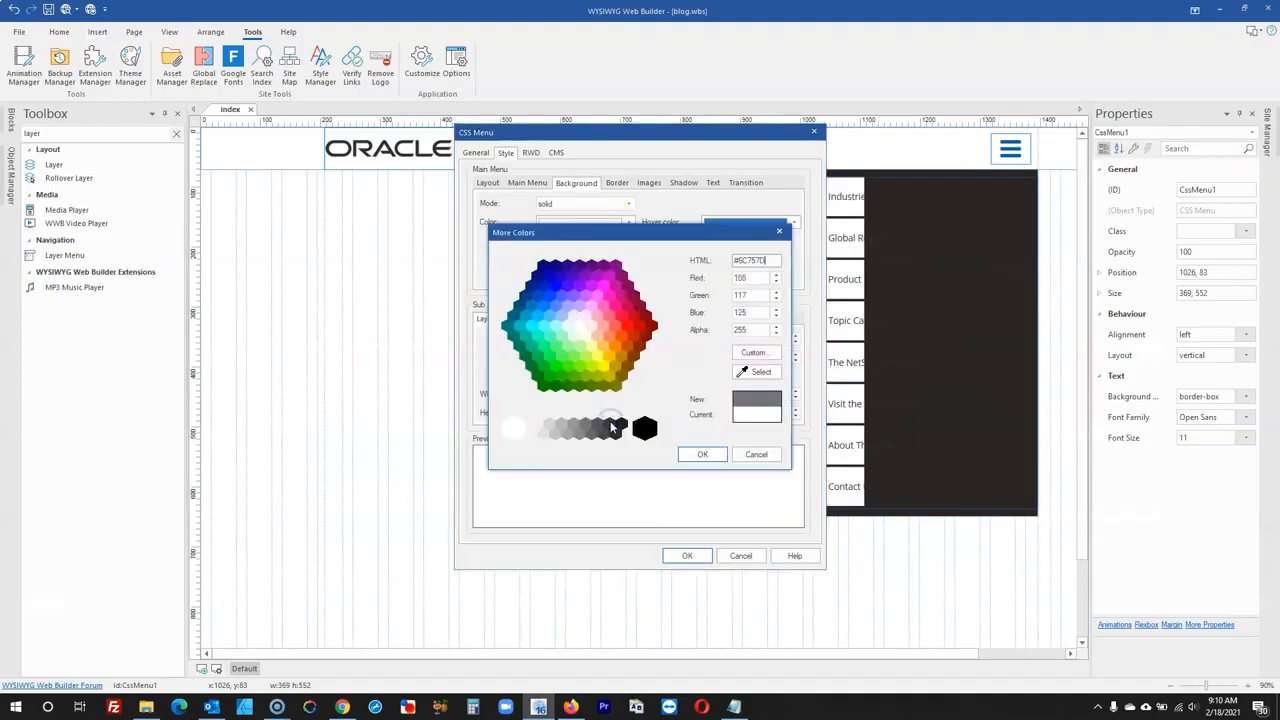
{"action": "left_click", "coordinate": [756, 454]}
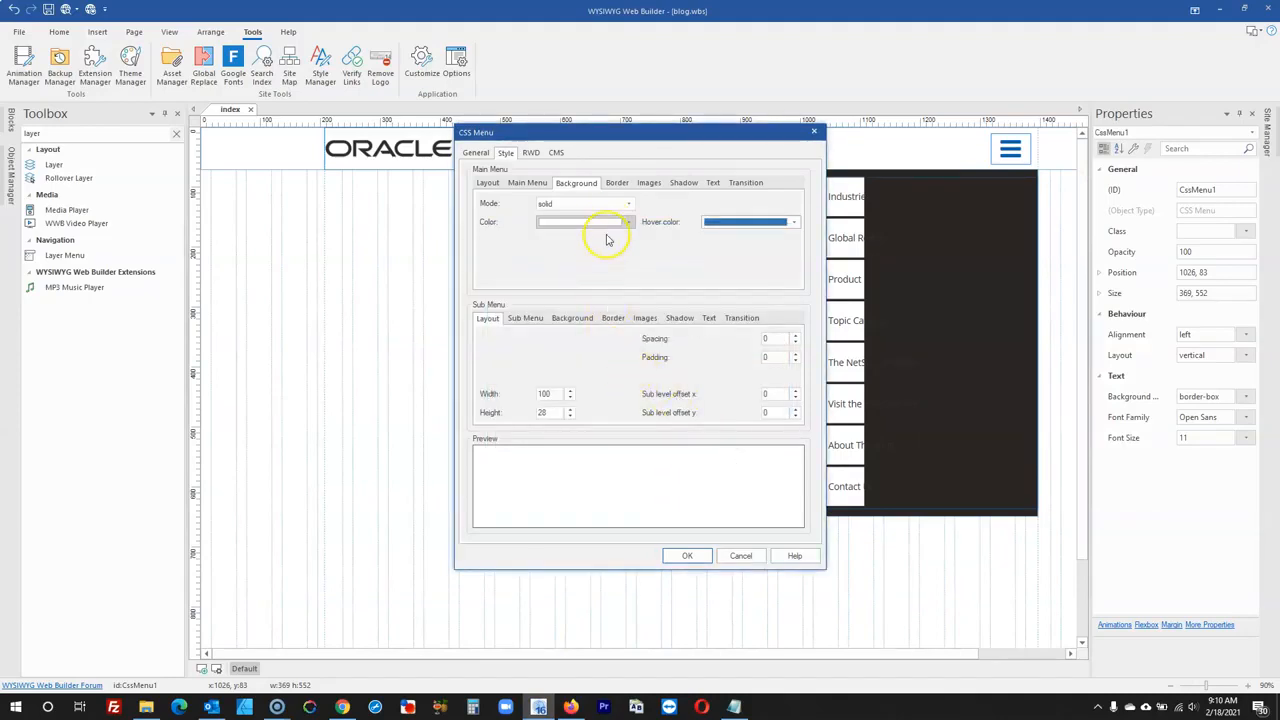
- Set the main menu's background colour to a medium gray from the recent colours and apply the menu settings
{"action": "left_click", "coordinate": [610, 222]}
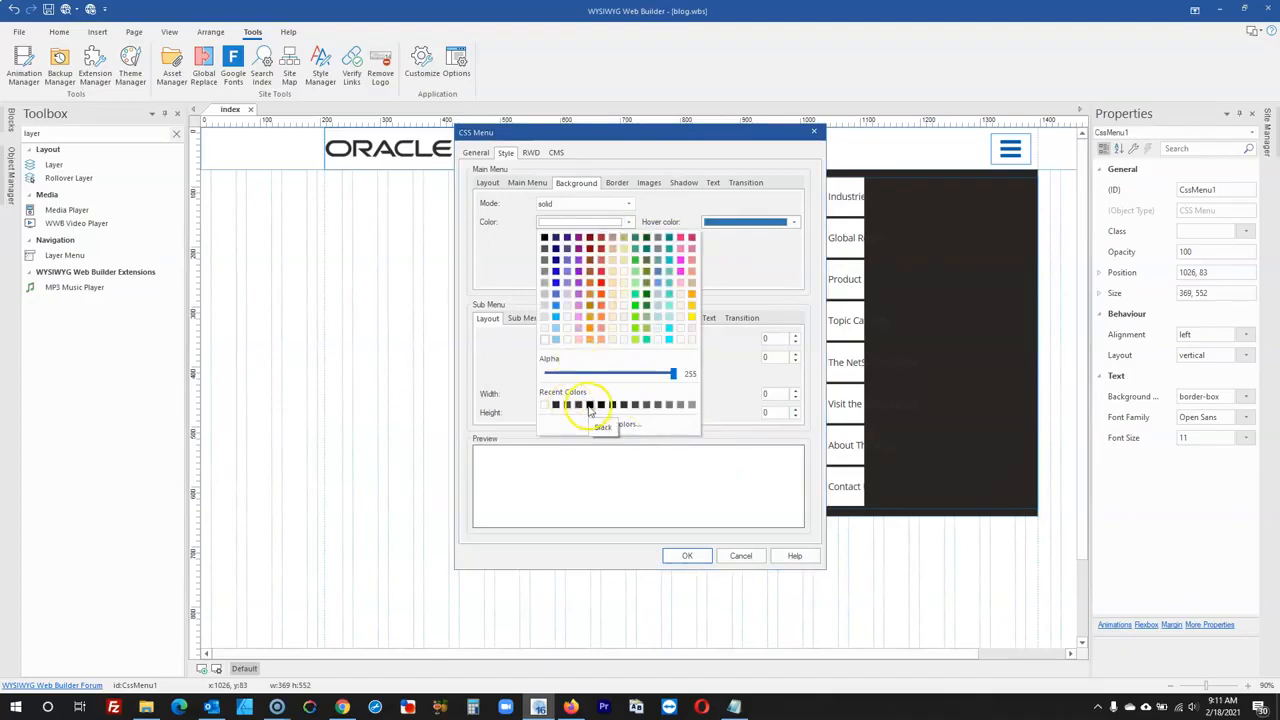
{"action": "left_click", "coordinate": [680, 405]}
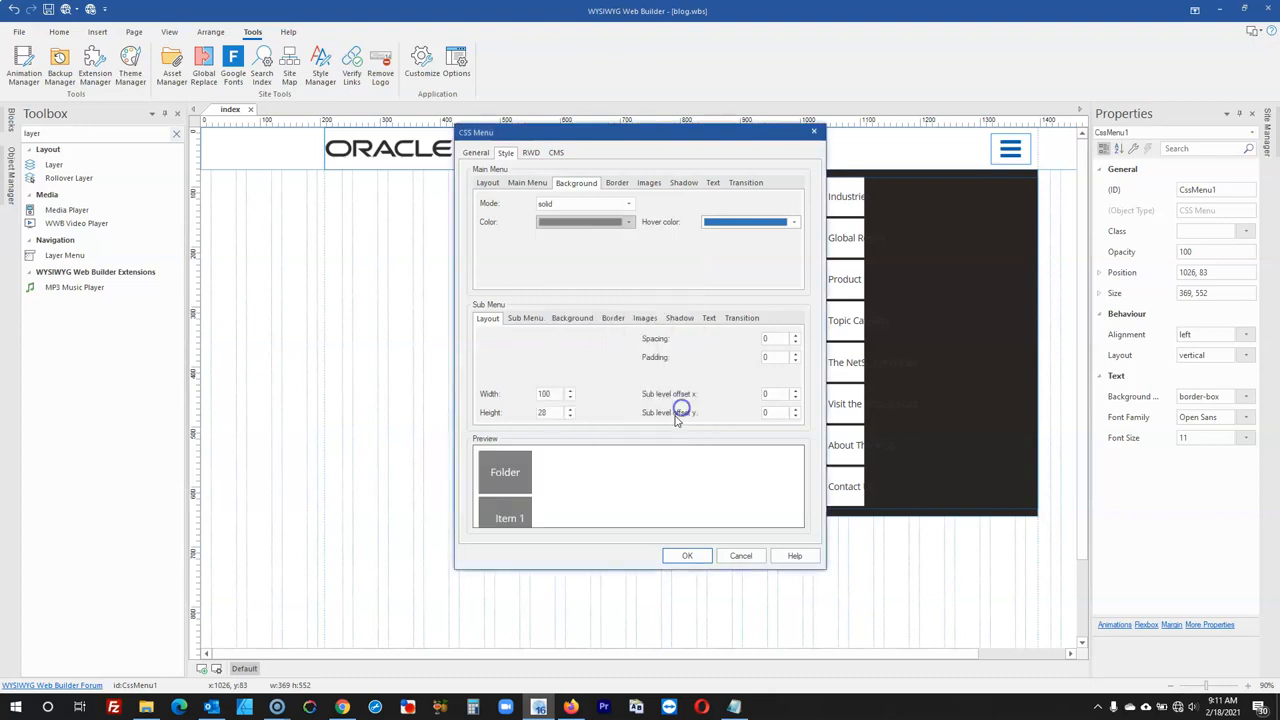
{"action": "left_click", "coordinate": [768, 223]}
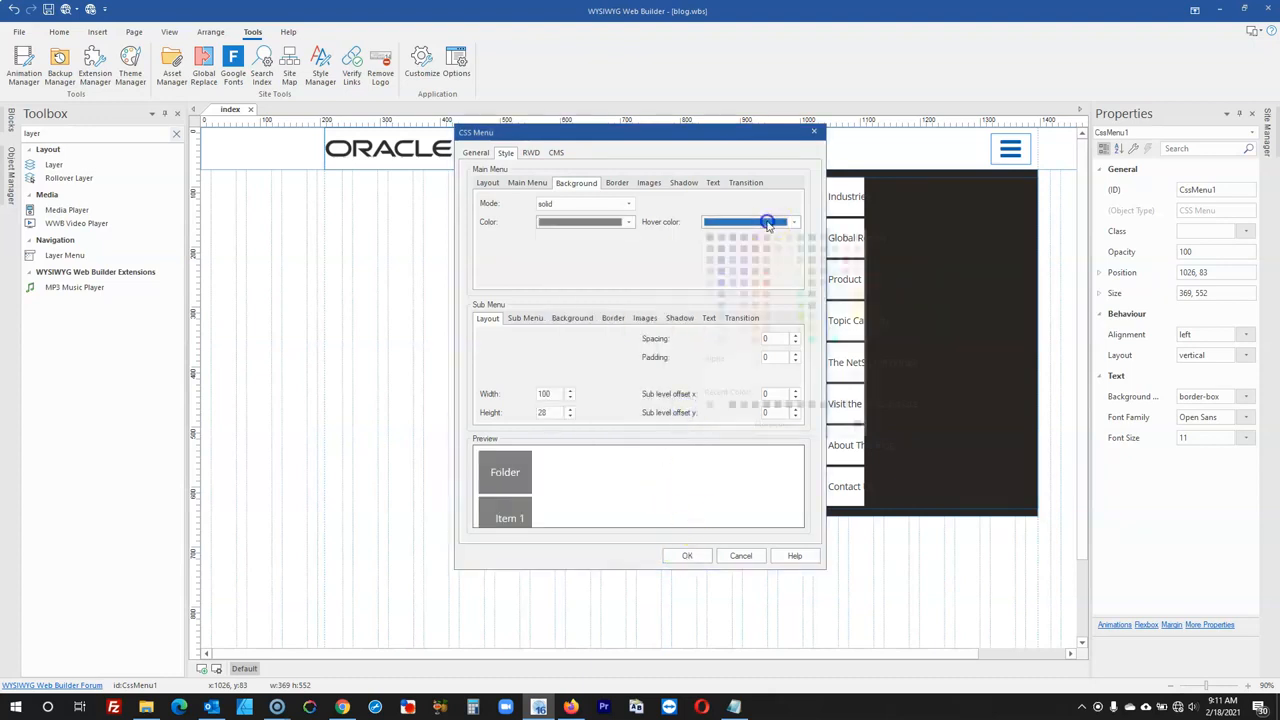
{"action": "left_click", "coordinate": [620, 224]}
{"action": "left_click", "coordinate": [622, 223]}
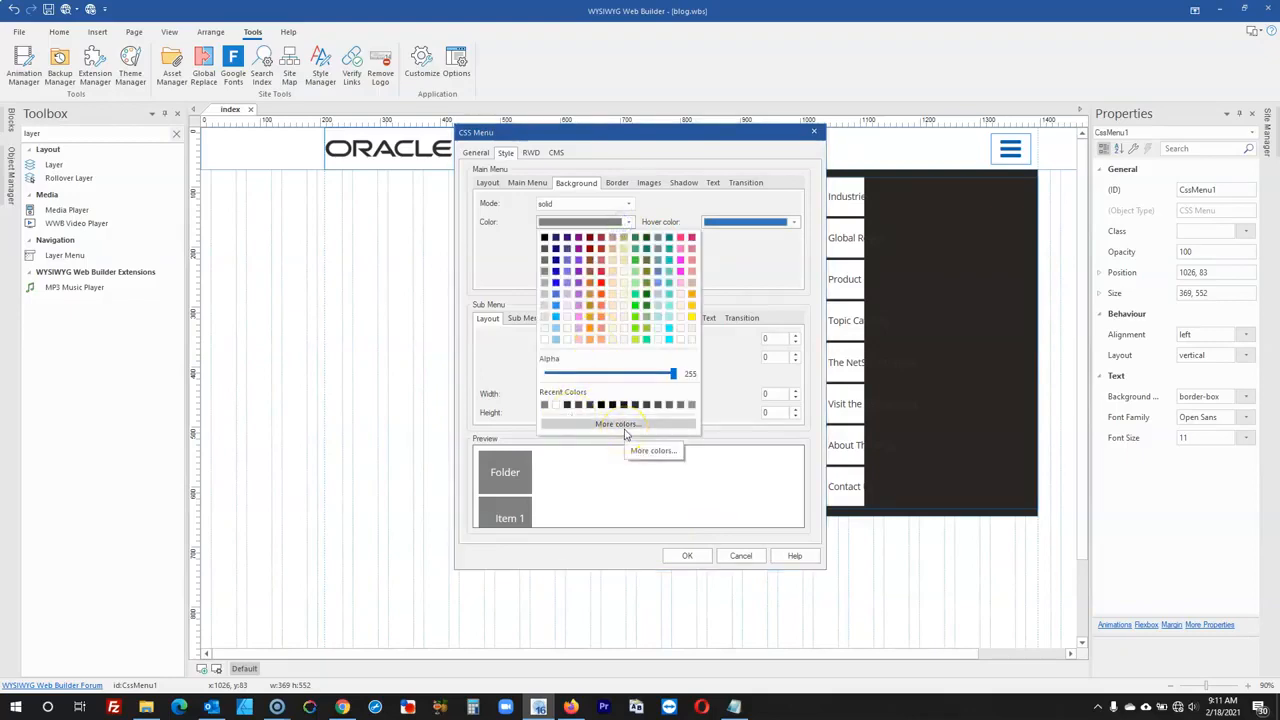
{"action": "left_click", "coordinate": [625, 432]}
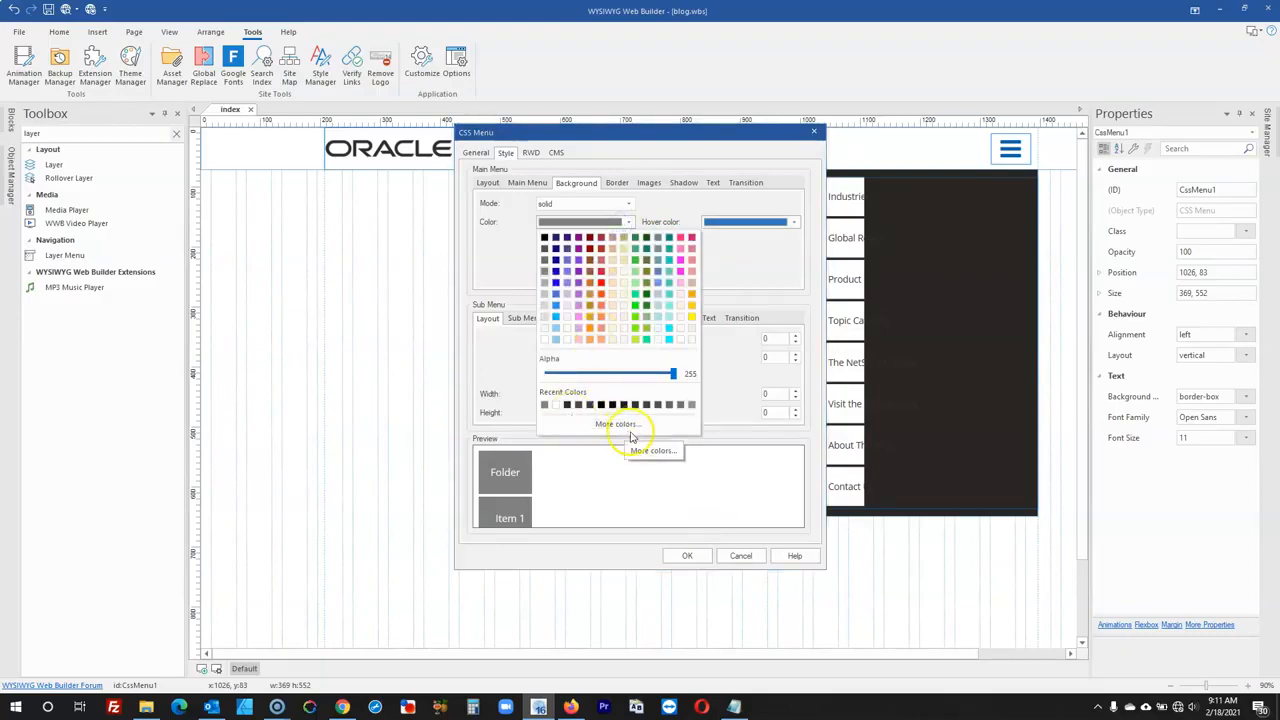
{"action": "left_click", "coordinate": [690, 555]}
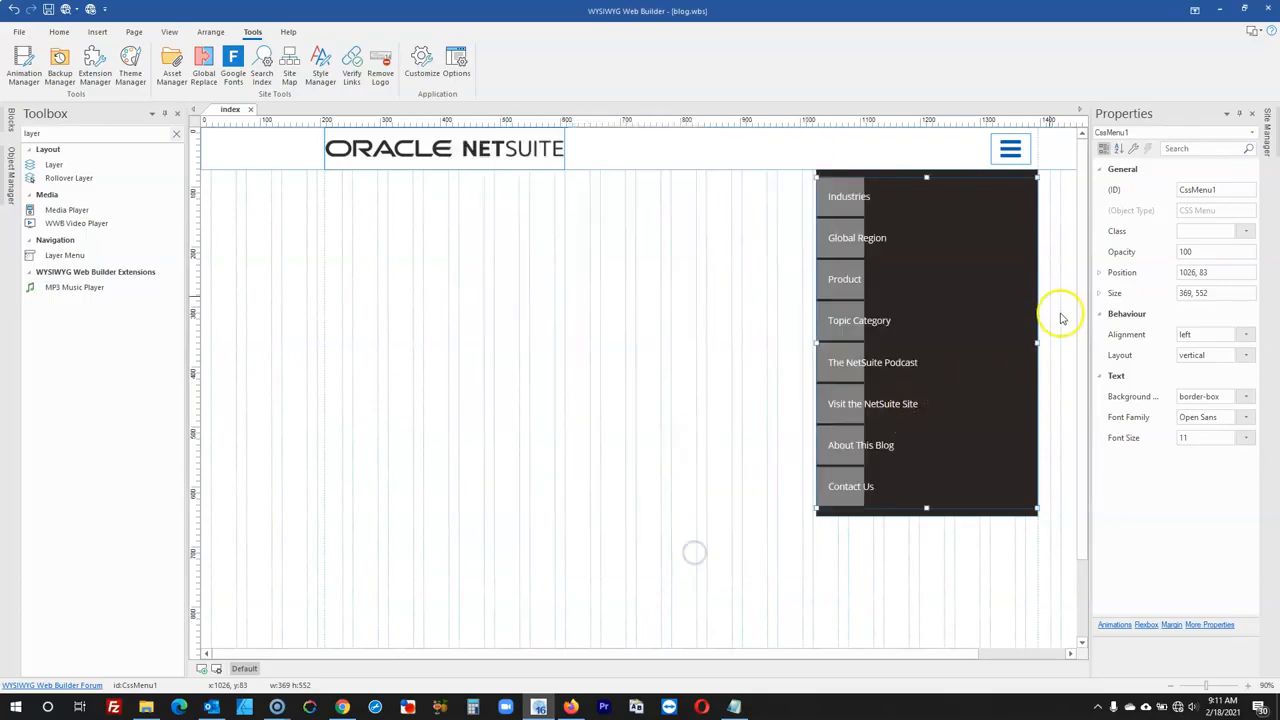
- Copy the HTML colour value #292623 from the dark layer's background and close its settings without changes
{"action": "double_click", "coordinate": [878, 177]}
{"action": "left_click", "coordinate": [522, 188]}
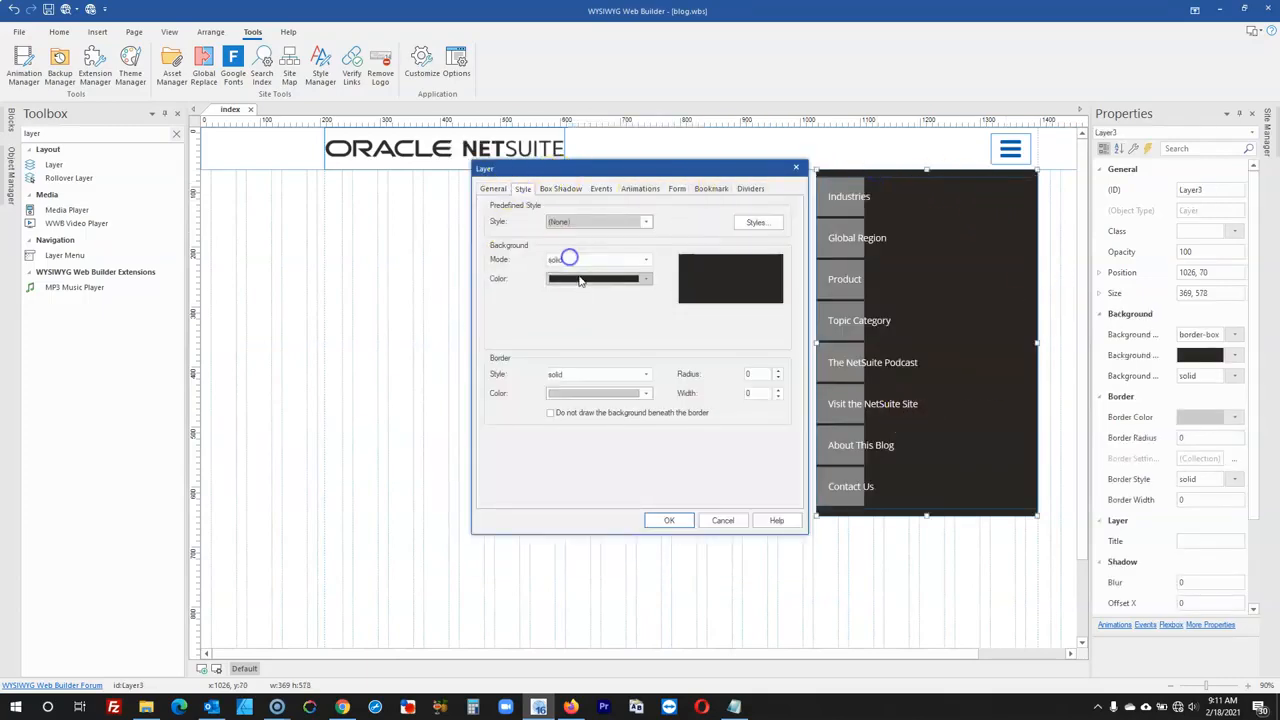
{"action": "left_click", "coordinate": [580, 280]}
{"action": "left_click", "coordinate": [610, 479]}
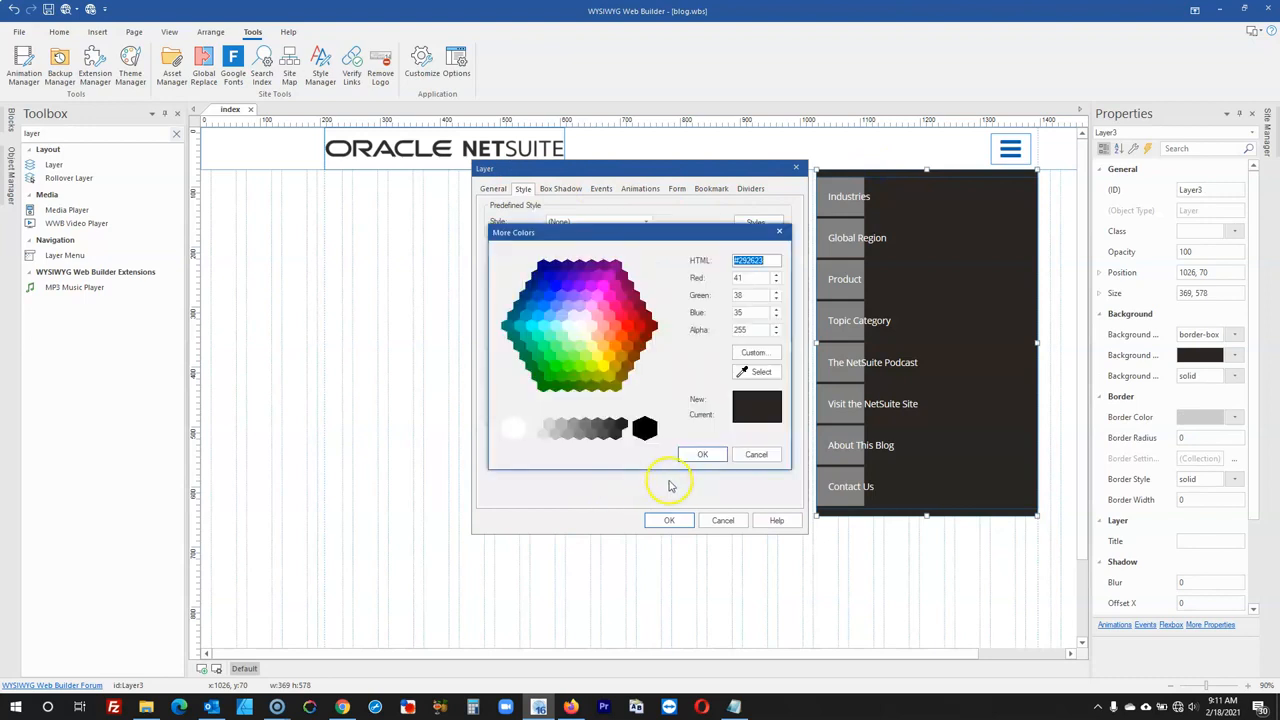
{"action": "left_click", "coordinate": [754, 455]}
{"action": "left_click", "coordinate": [738, 520]}
- Set the CSS menu's main menu background colour to #292623, matching the layer behind it
{"action": "left_click", "coordinate": [845, 403]}
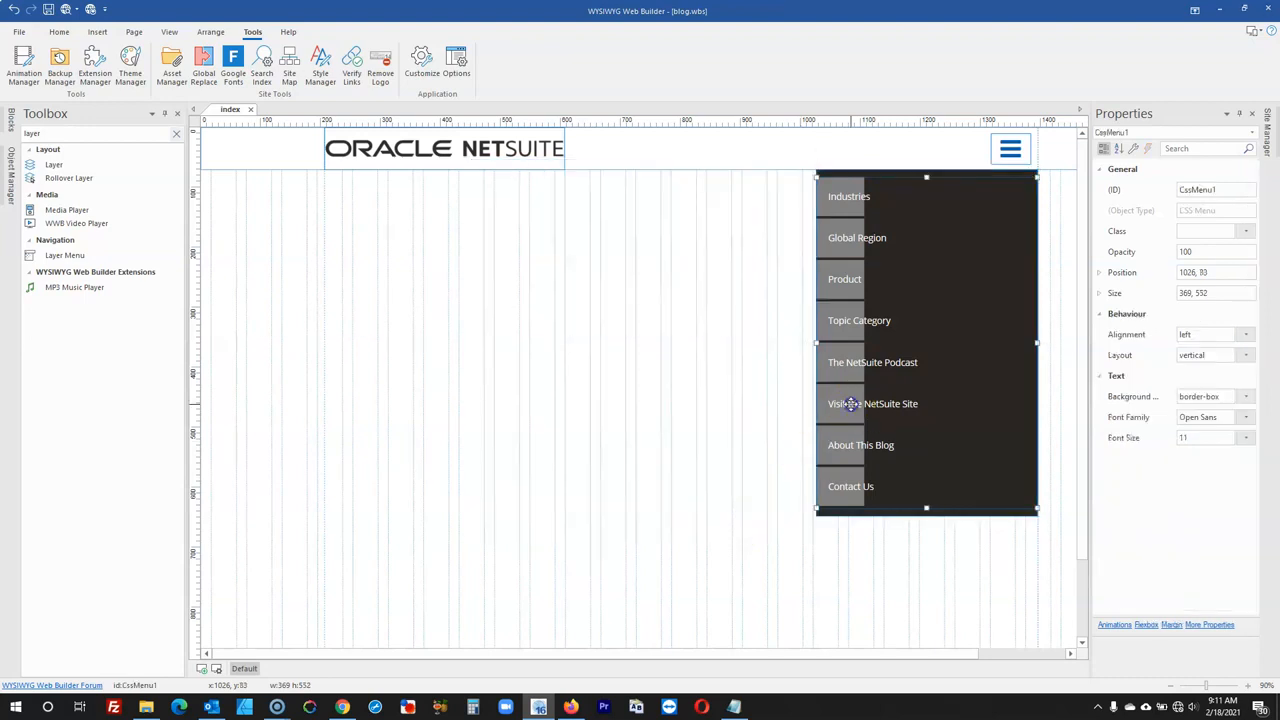
{"action": "double_click", "coordinate": [850, 403]}
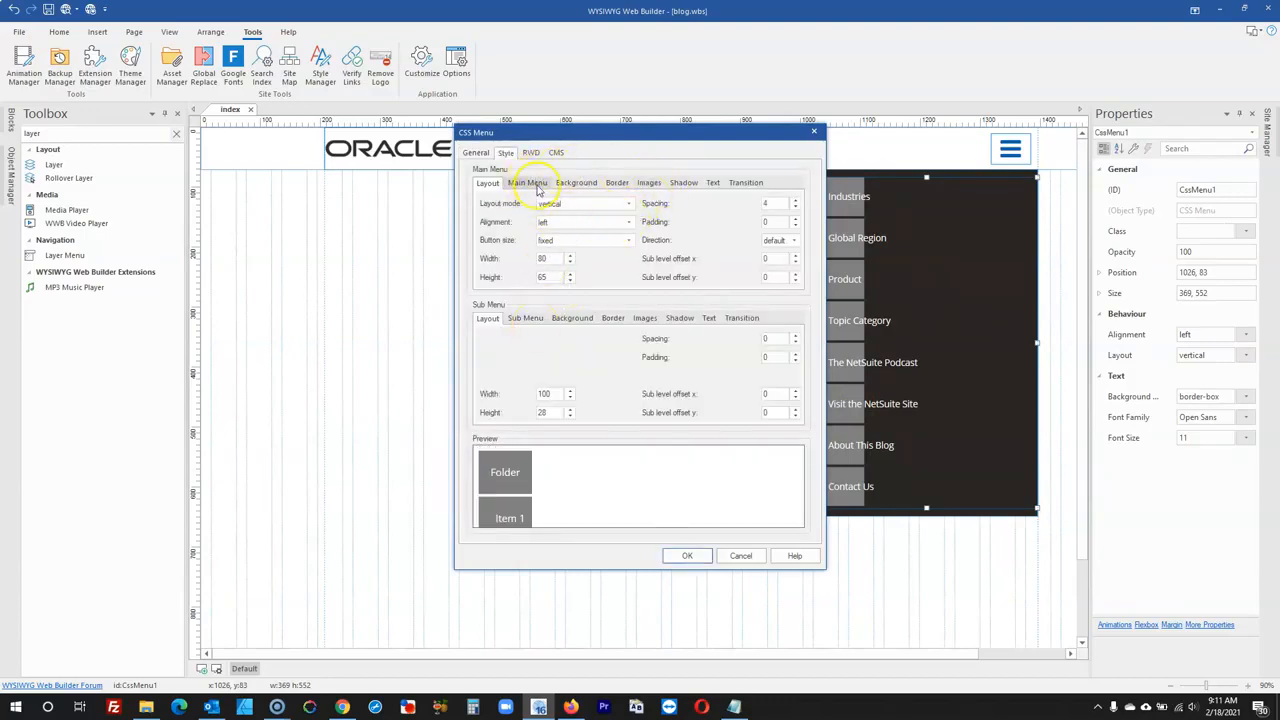
{"action": "left_click", "coordinate": [712, 182]}
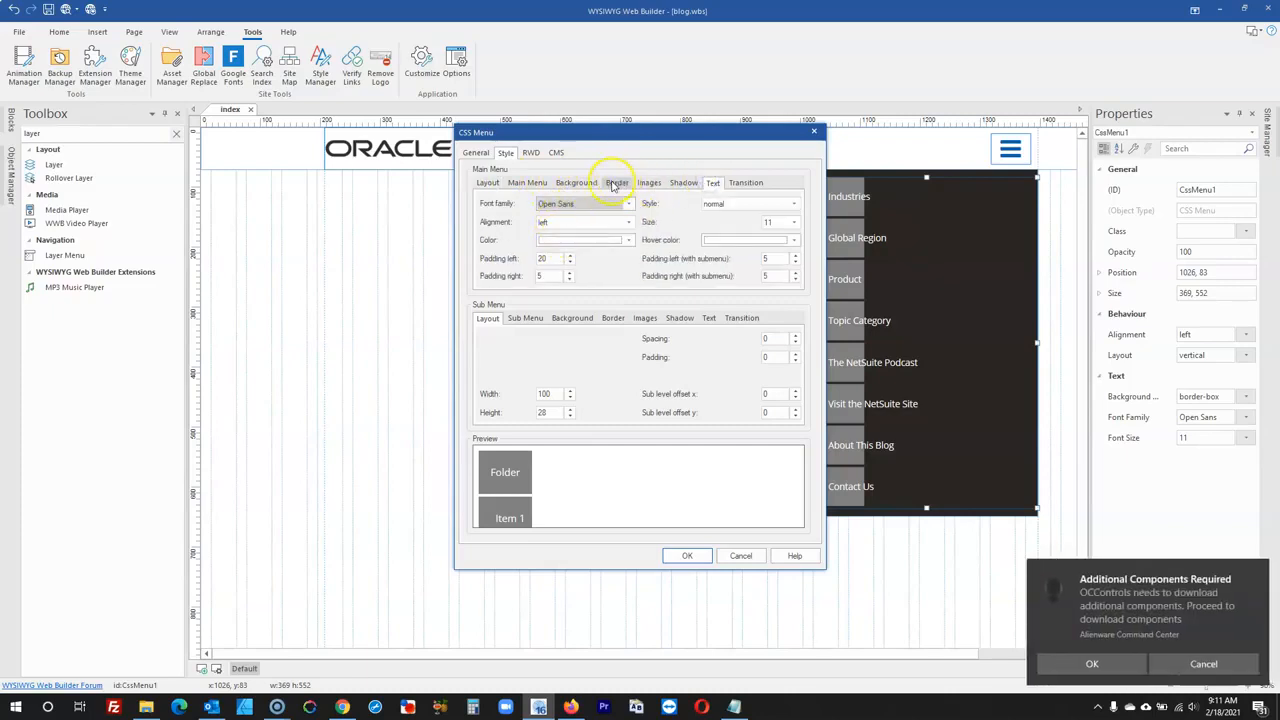
{"action": "left_click", "coordinate": [578, 182]}
{"action": "left_click", "coordinate": [572, 221]}
{"action": "left_click", "coordinate": [606, 423]}
{"action": "left_click", "coordinate": [644, 428]}
{"action": "left_click", "coordinate": [702, 454]}
- Set the main menu's background hover colour to the medium gray from the recent colours and apply the menu settings
{"action": "left_click", "coordinate": [718, 222]}
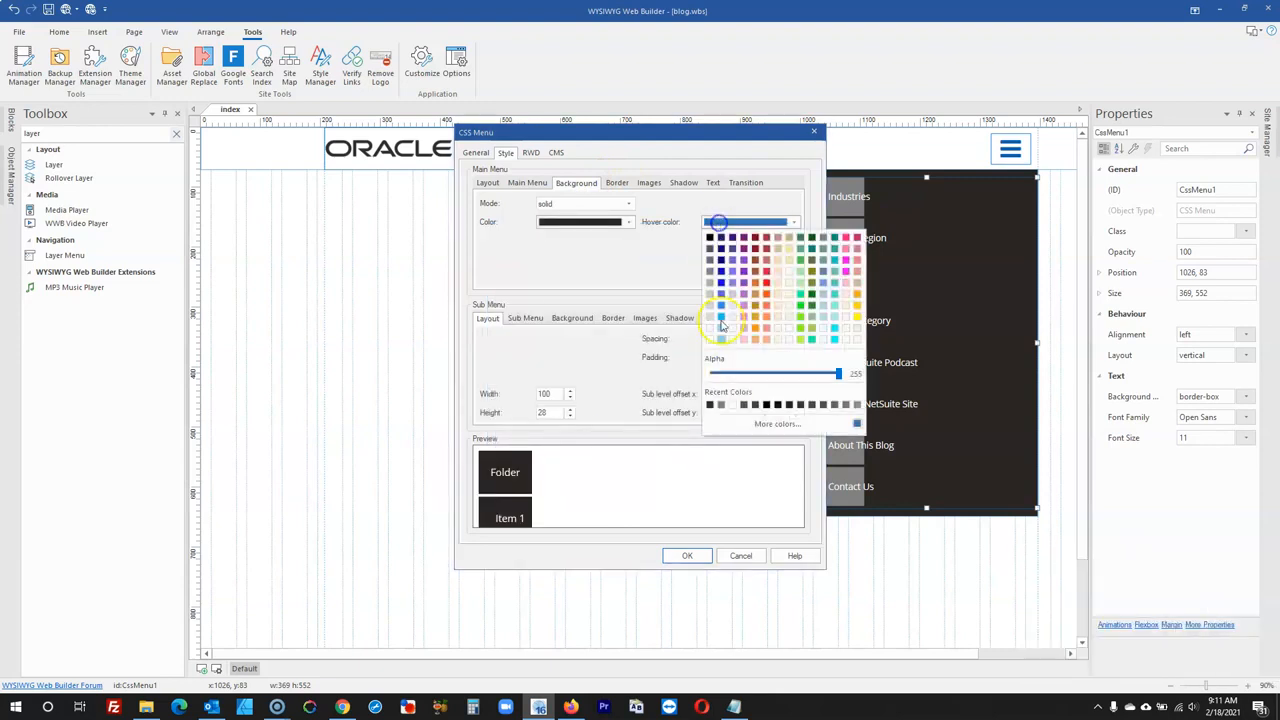
{"action": "left_click", "coordinate": [721, 404]}
{"action": "left_click", "coordinate": [687, 555]}
{"action": "left_click", "coordinate": [812, 571]}
- Increase the CSS menu's main menu text size to 12 and apply the settings
{"action": "left_click", "coordinate": [877, 335]}
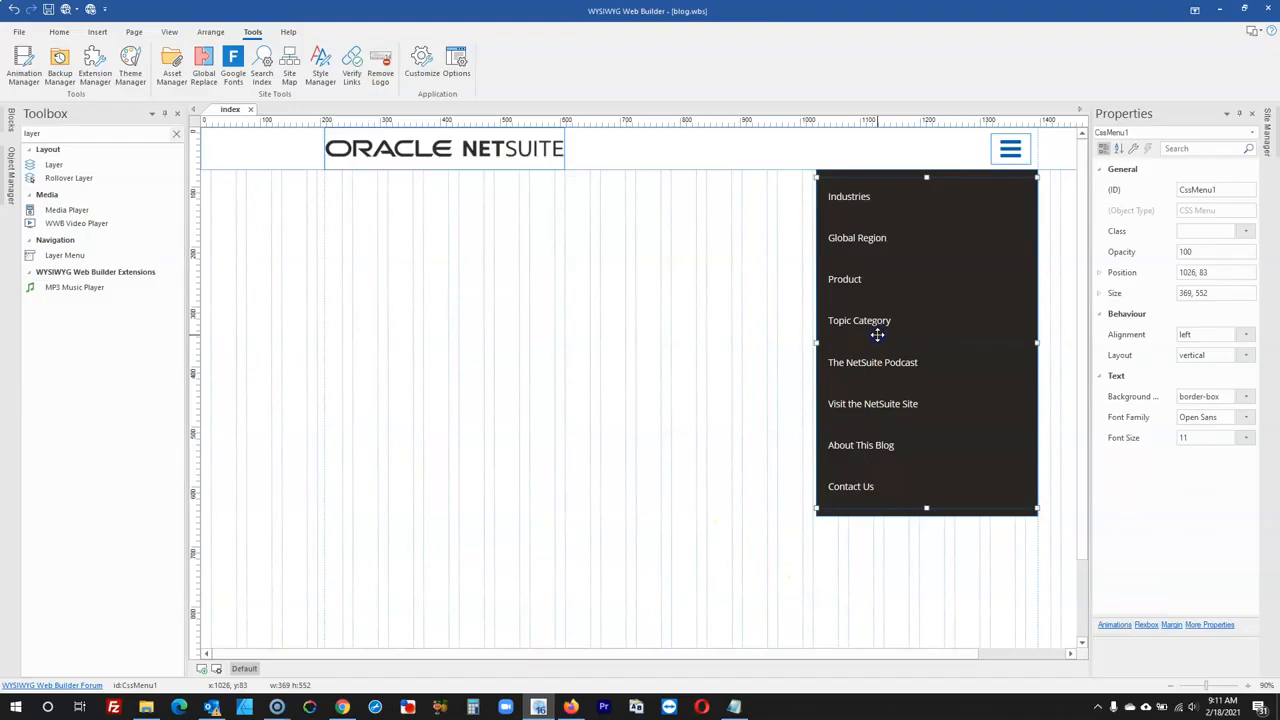
{"action": "double_click", "coordinate": [877, 335]}
{"action": "left_click", "coordinate": [510, 155]}
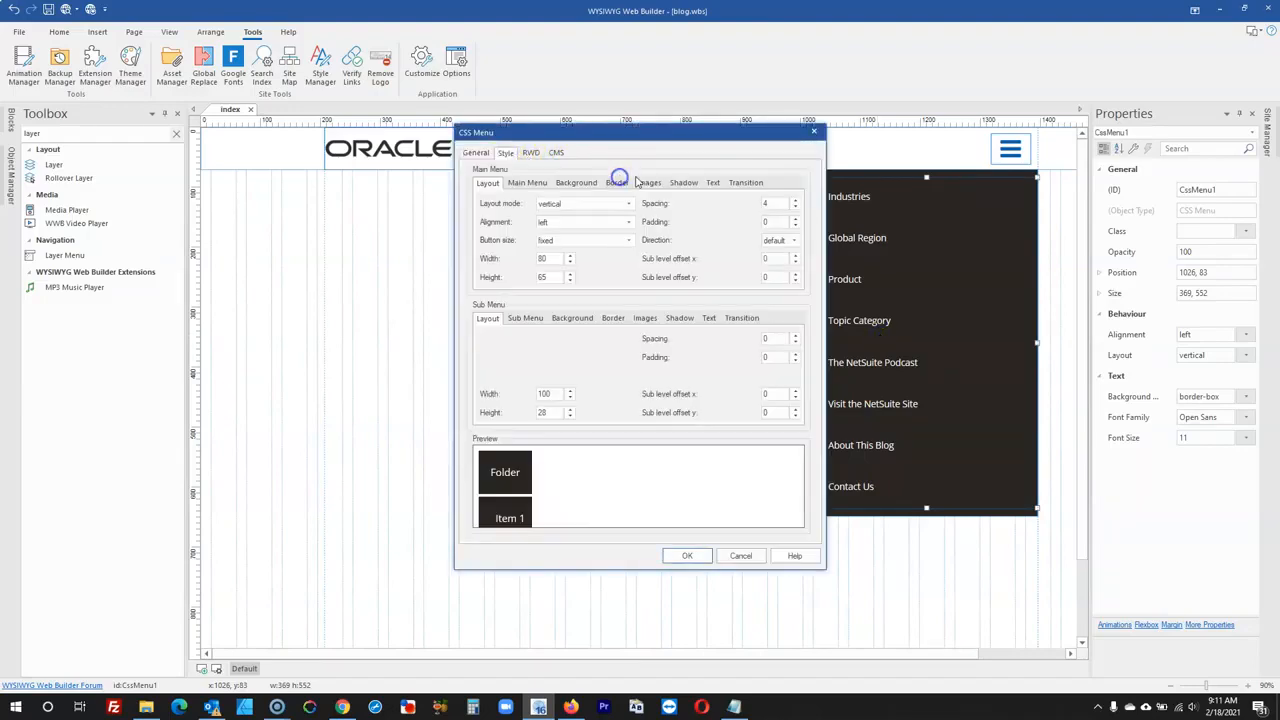
{"action": "left_click", "coordinate": [713, 182]}
{"action": "left_click", "coordinate": [767, 222]}
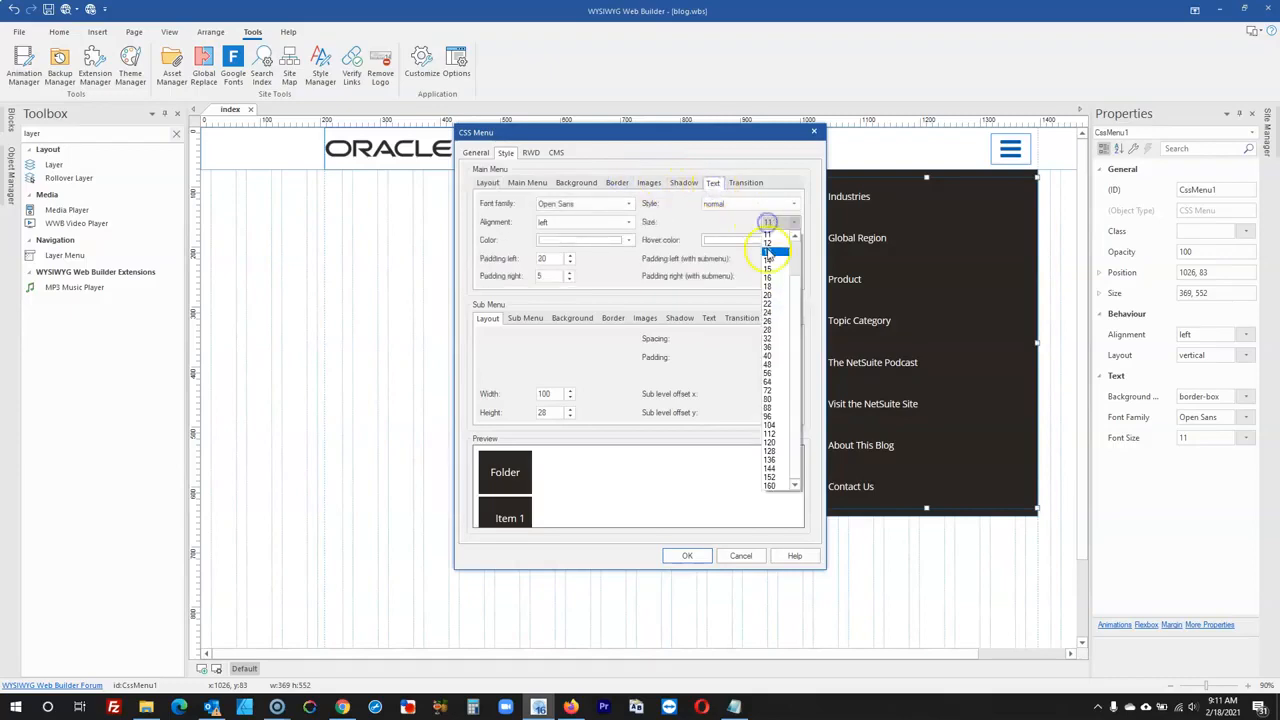
{"action": "left_click", "coordinate": [770, 247]}
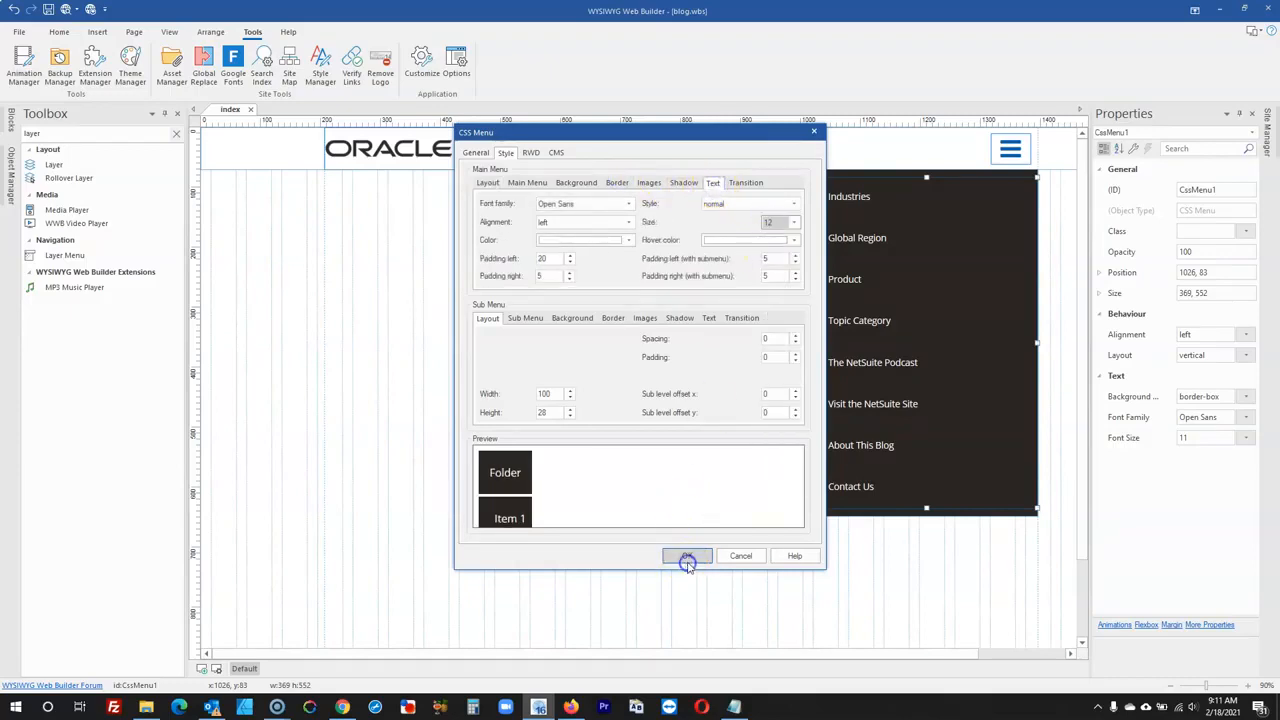
{"action": "left_click", "coordinate": [688, 557]}
{"action": "left_click", "coordinate": [717, 366]}
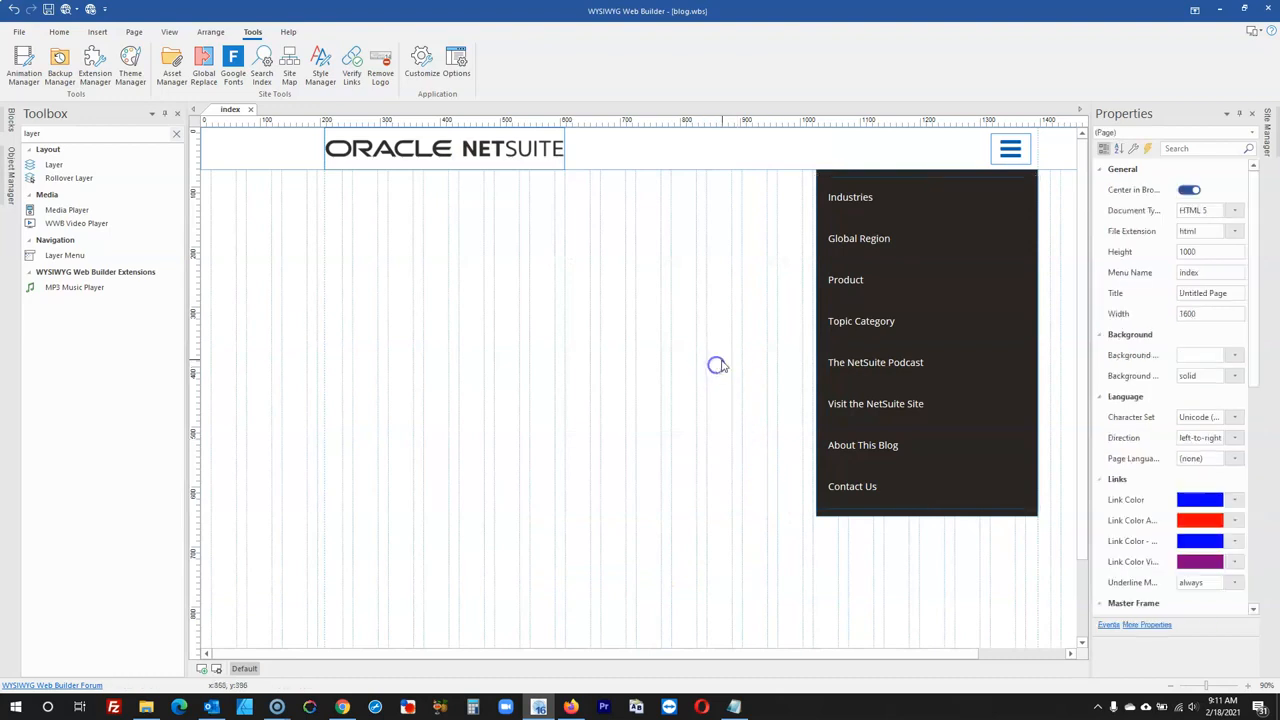
- Set the CSS menu's width to 320, keeping its height at 552
{"action": "left_click", "coordinate": [985, 339]}
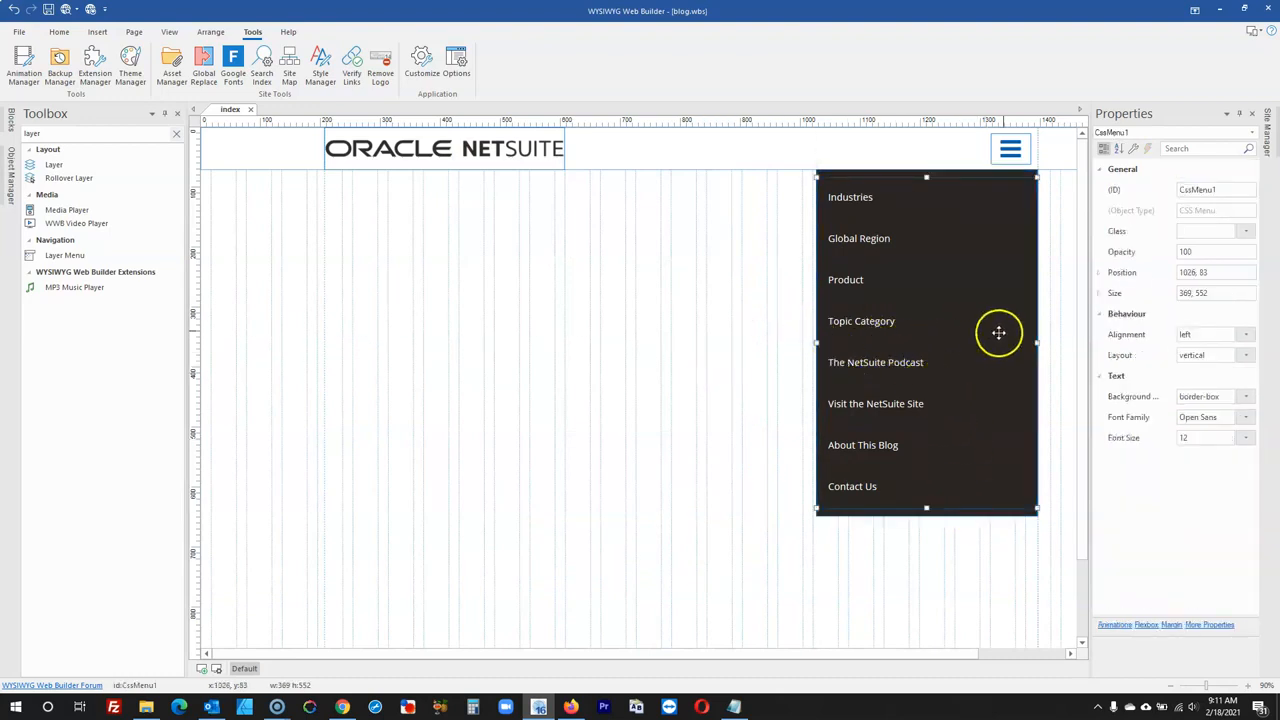
{"action": "double_click", "coordinate": [1184, 291]}
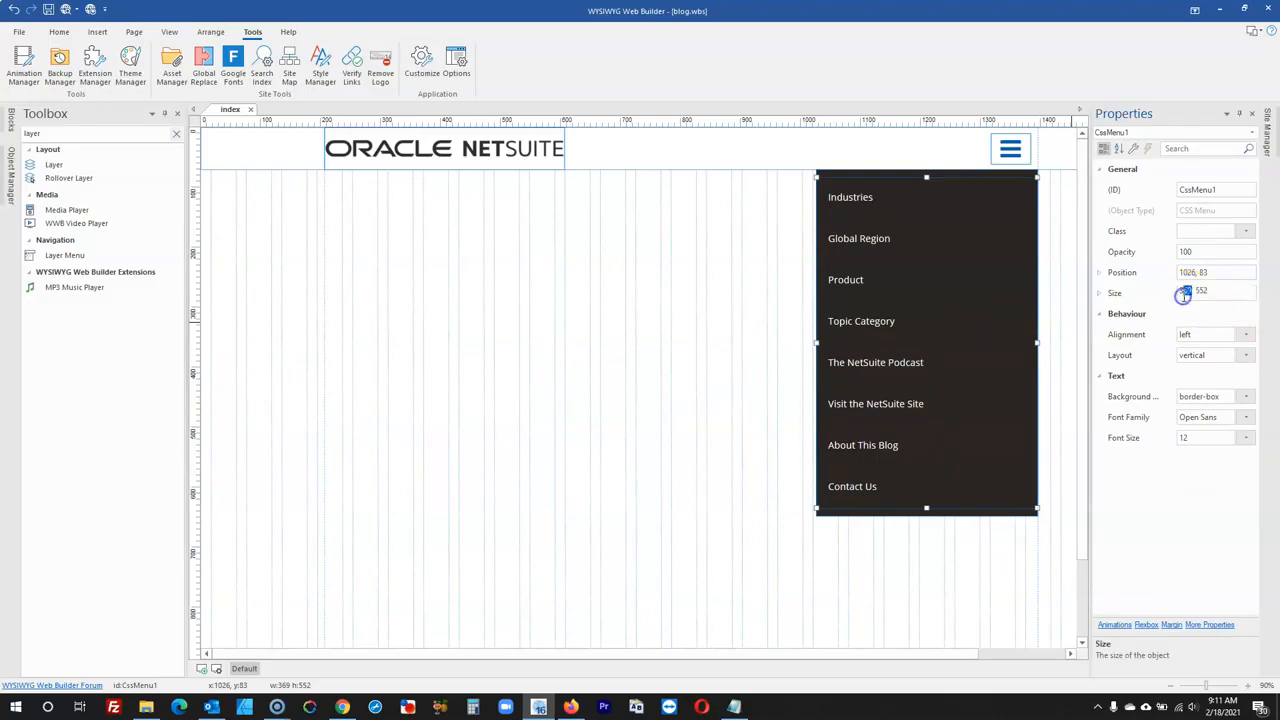
{"action": "key", "text": "Return"}
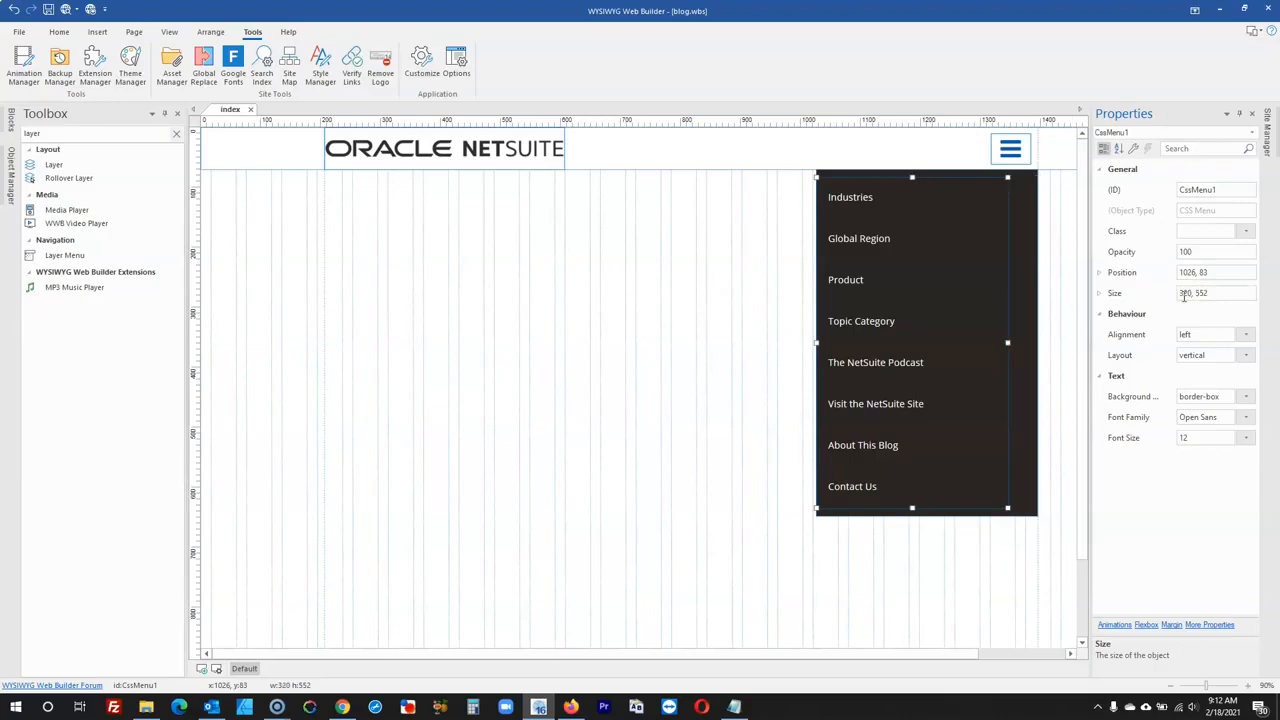
- Narrow the dark layer to the CSS menu's width and move it right so its right edge lines up below the hamburger icon
{"action": "left_click", "coordinate": [1022, 353]}
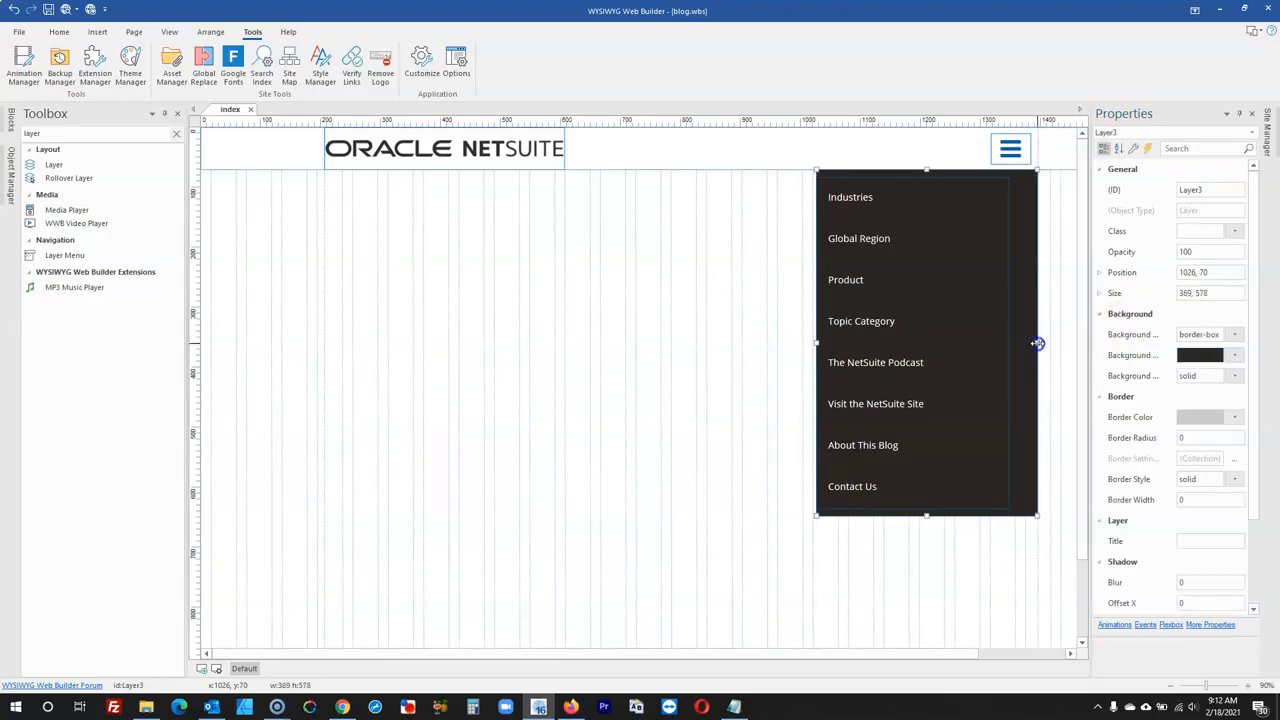
{"action": "left_click_drag", "start_coordinate": [1038, 343], "coordinate": [984, 330]}
{"action": "left_click_drag", "start_coordinate": [892, 172], "coordinate": [916, 176]}
{"action": "left_click", "coordinate": [598, 253]}
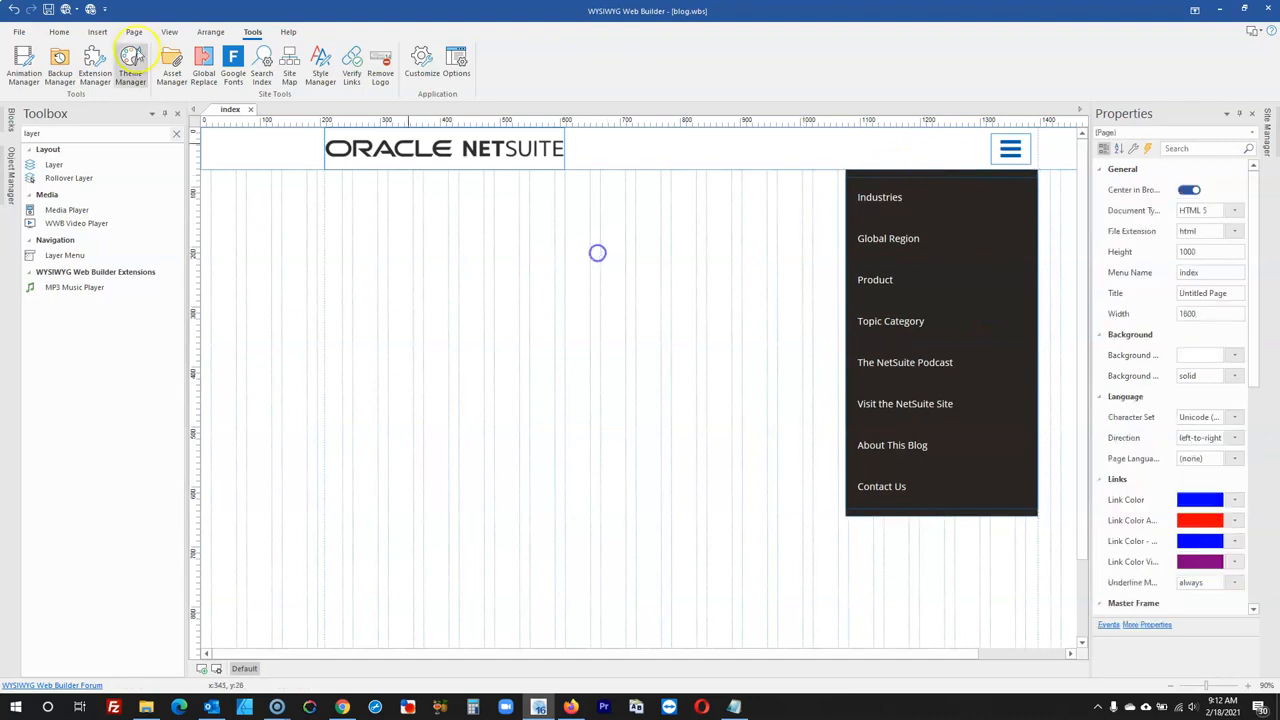
- Preview the page in Firefox and compare the items' hover highlight with the style preview in the CSS menu's settings
{"action": "left_click", "coordinate": [67, 11]}
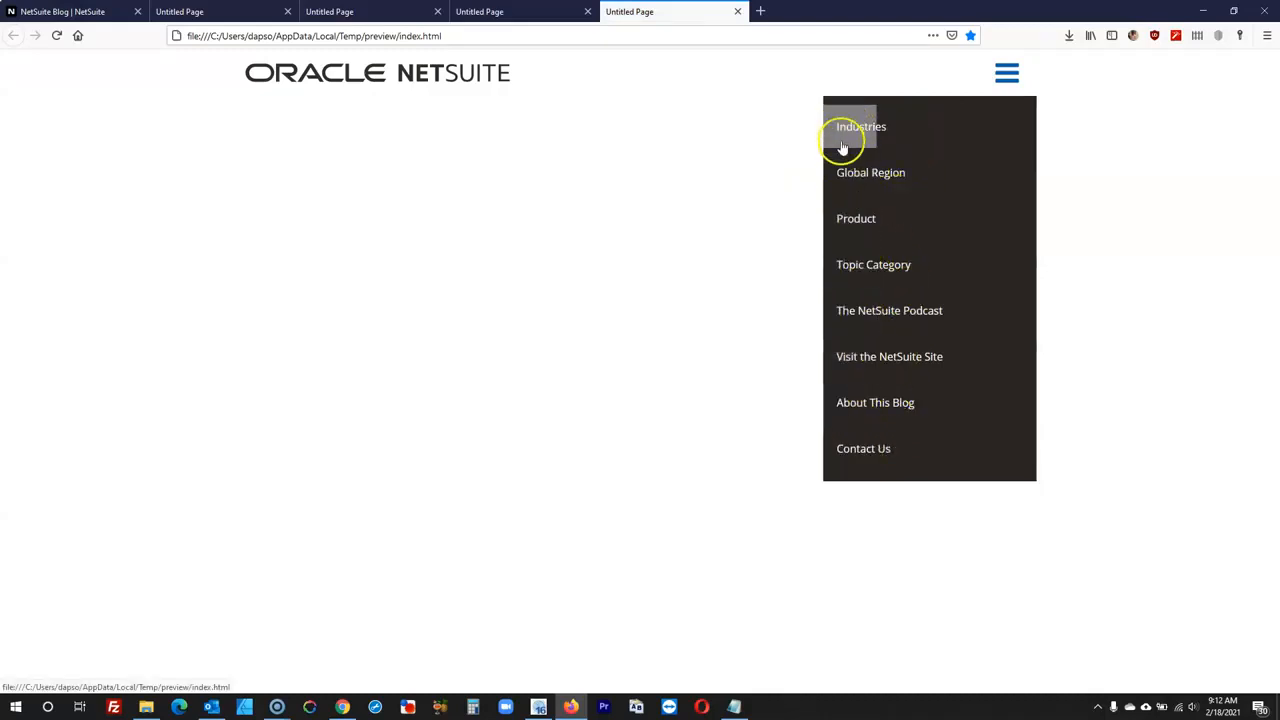
{"action": "left_click", "coordinate": [538, 706]}
{"action": "double_click", "coordinate": [895, 333]}
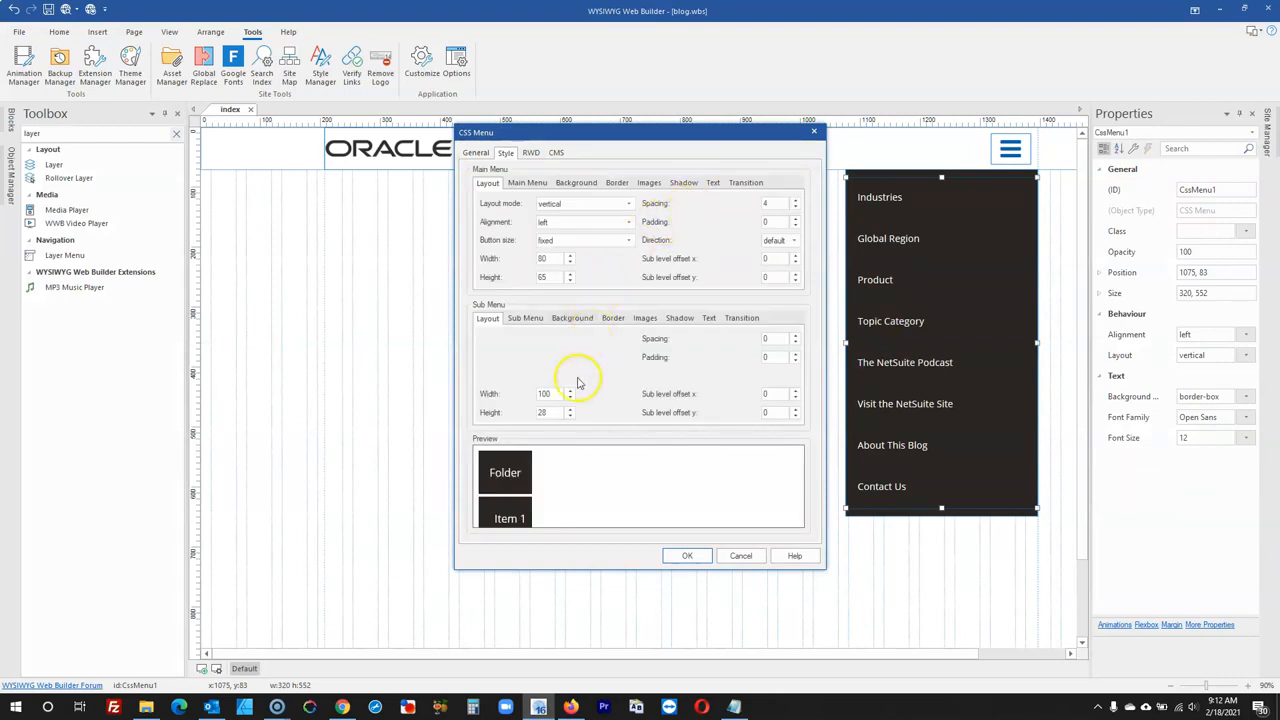
{"action": "mouse_move", "coordinate": [506, 487]}
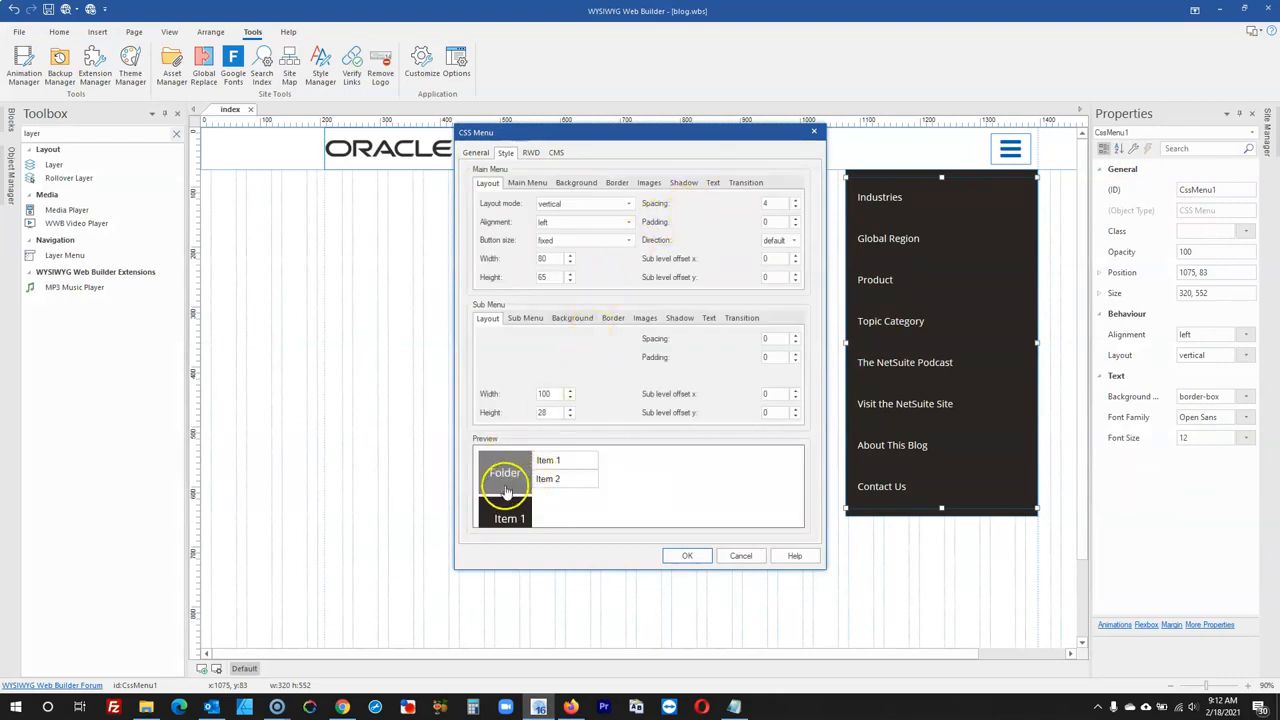
{"action": "left_click", "coordinate": [570, 704]}
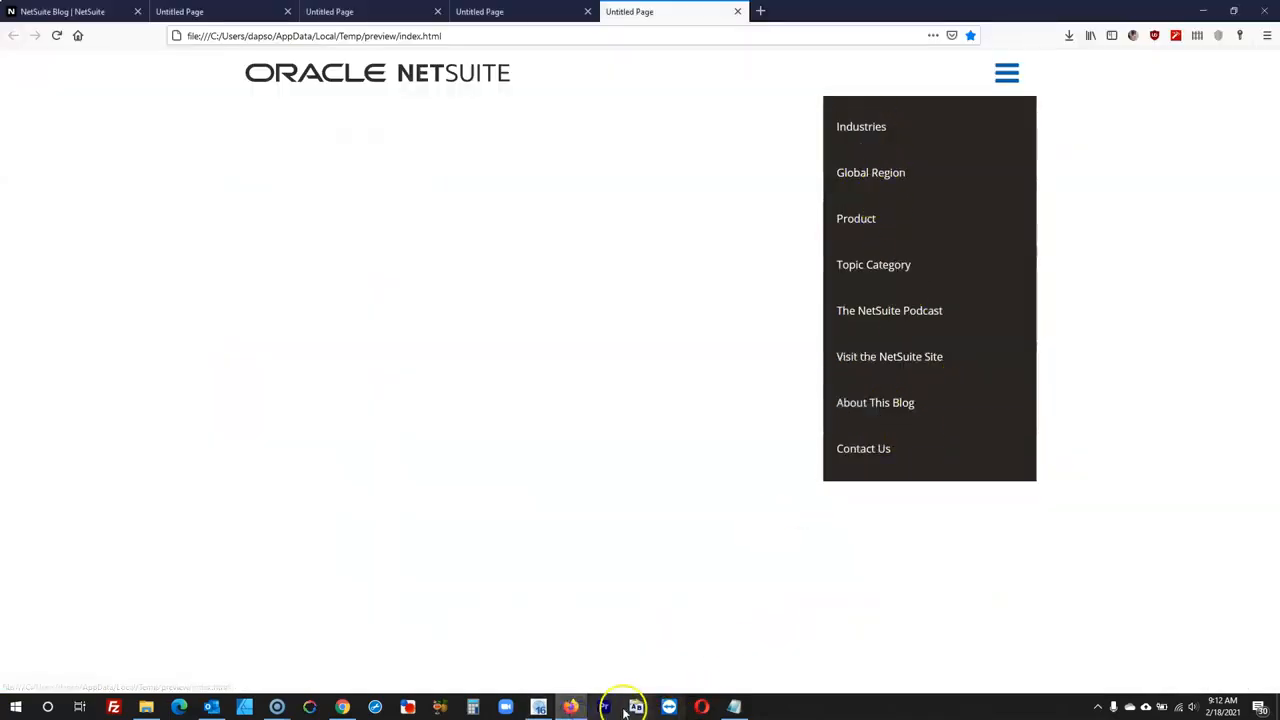
{"action": "left_click", "coordinate": [538, 706]}
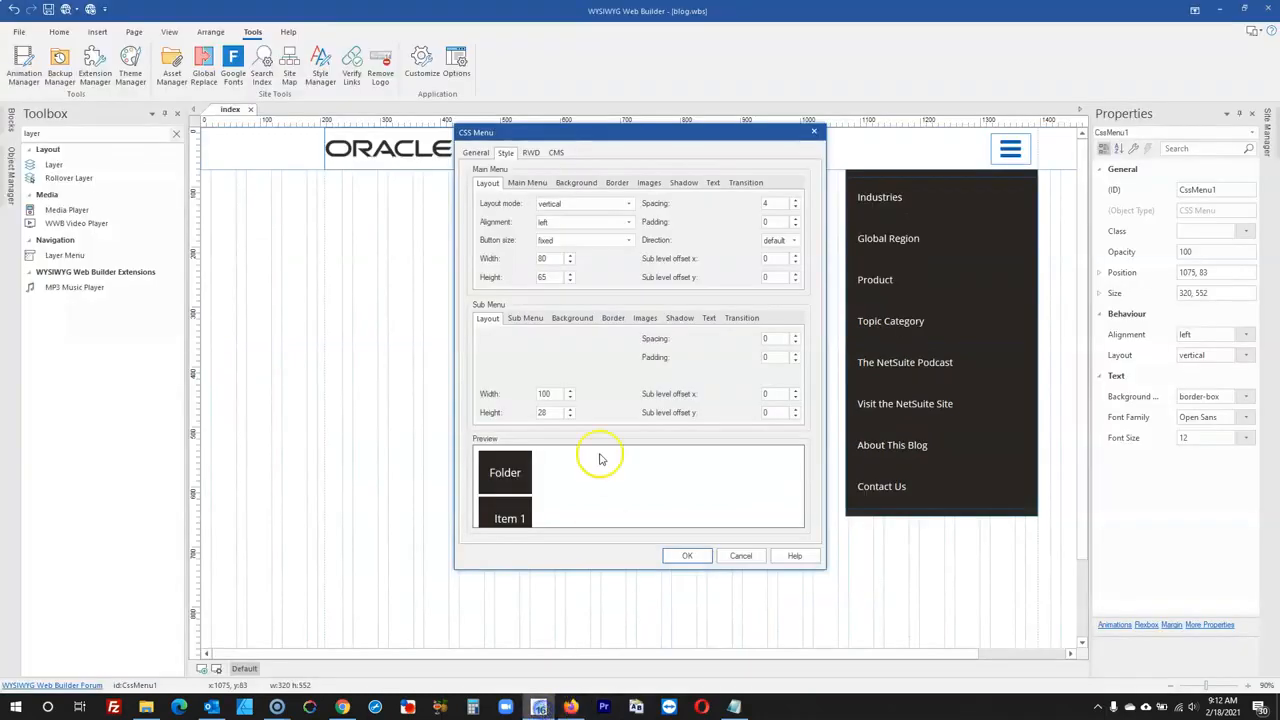
- Change the main menu's button size from fixed to variable and apply the CSS menu settings
{"action": "left_click", "coordinate": [531, 183]}
{"action": "left_click", "coordinate": [486, 183]}
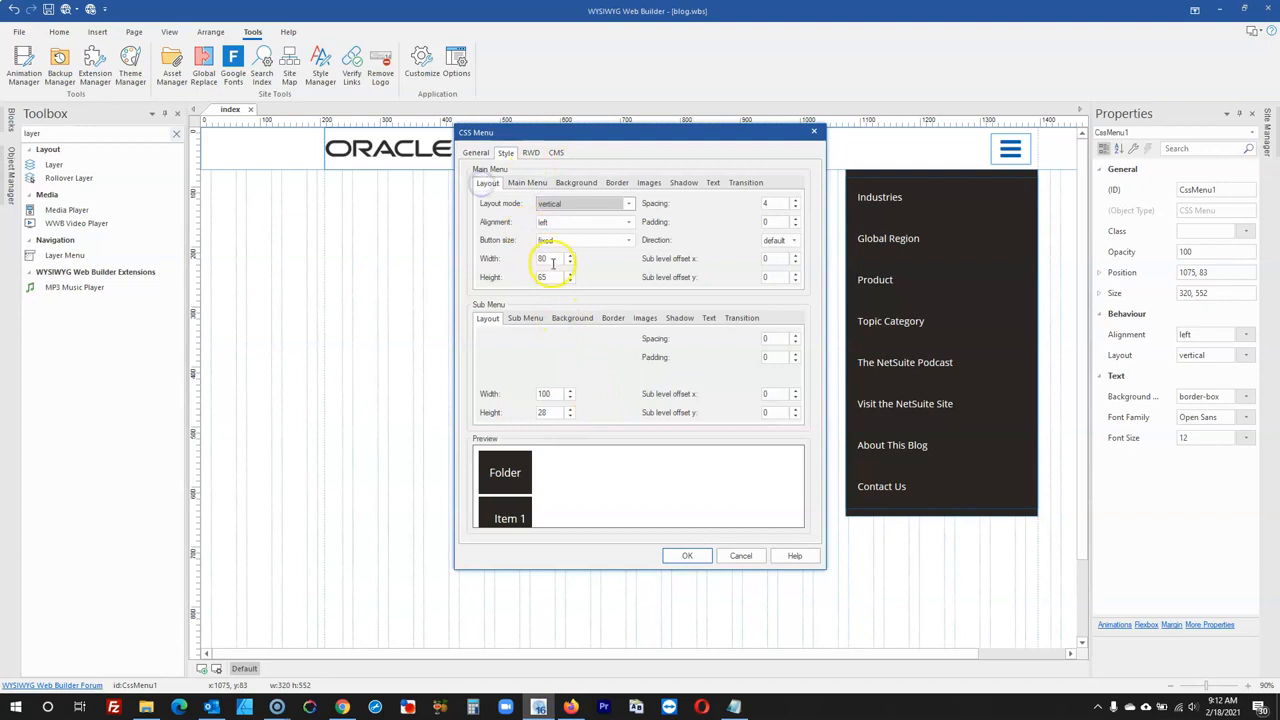
{"action": "double_click", "coordinate": [551, 259]}
{"action": "left_click", "coordinate": [563, 204]}
{"action": "left_click", "coordinate": [563, 203]}
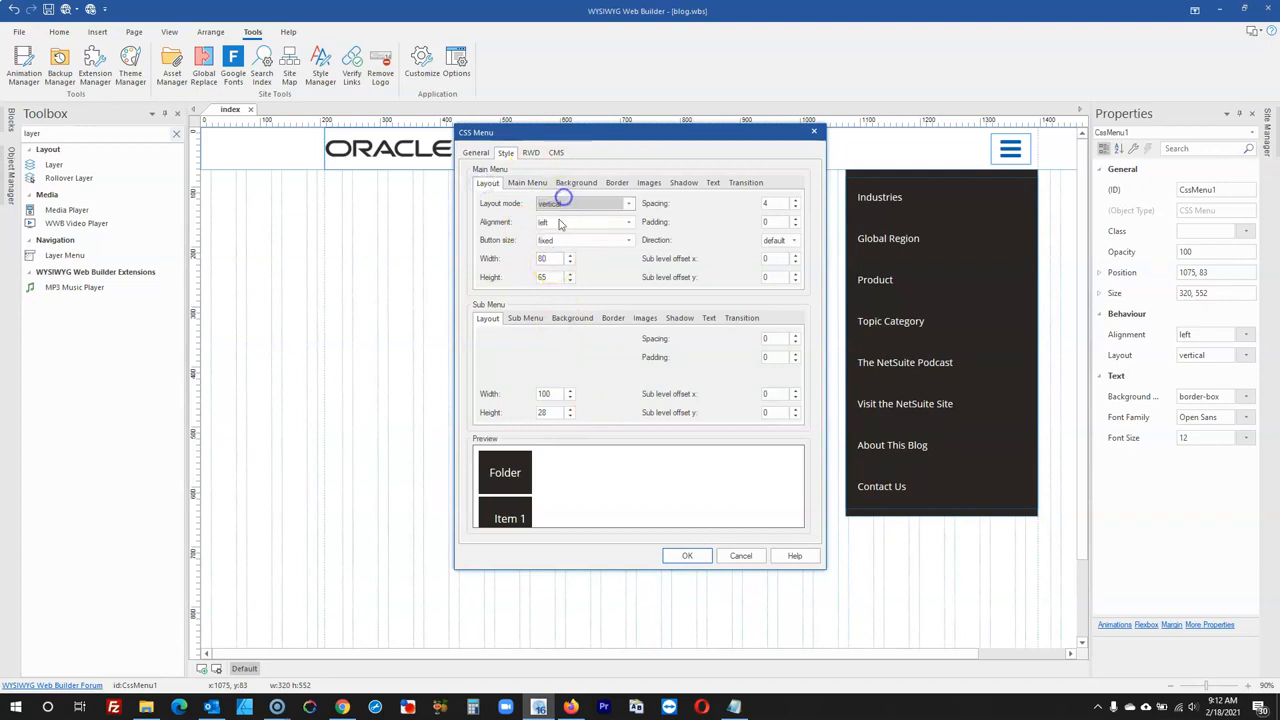
{"action": "left_click", "coordinate": [556, 240]}
{"action": "left_click", "coordinate": [558, 262]}
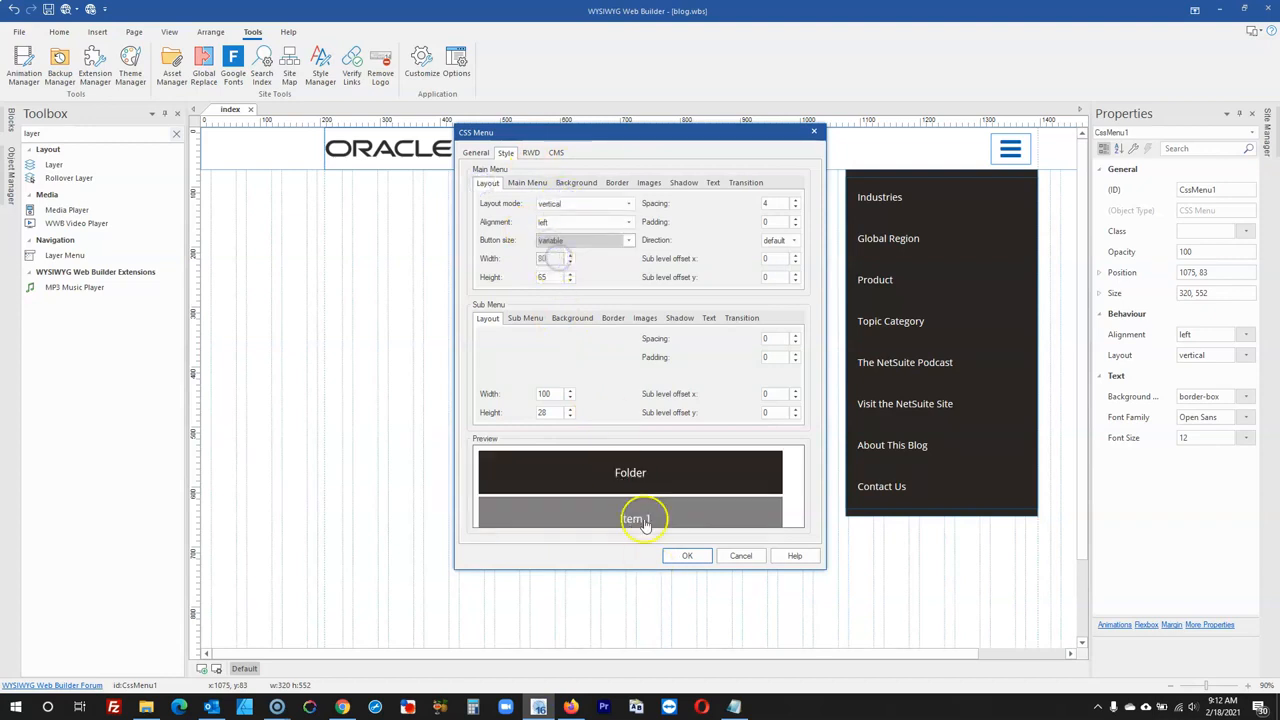
{"action": "left_click", "coordinate": [692, 558]}
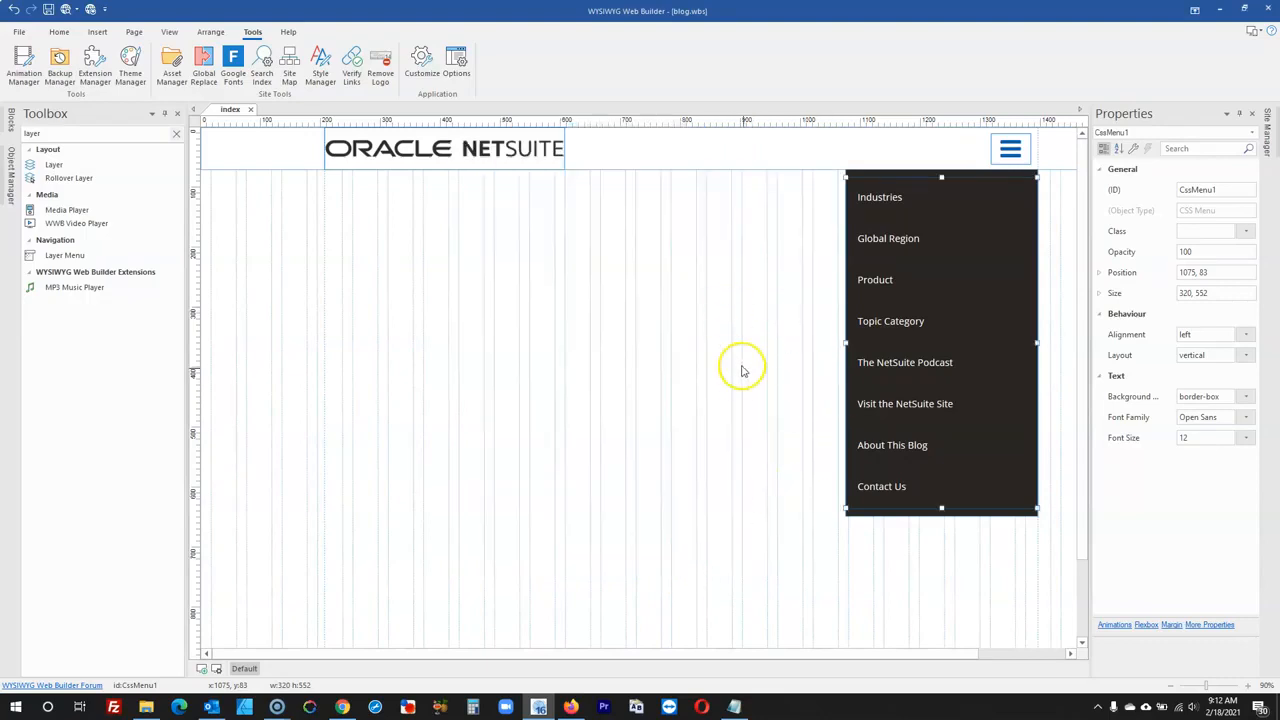
- Preview the page in Firefox again and close the surplus older preview tabs
{"action": "left_click", "coordinate": [68, 13]}
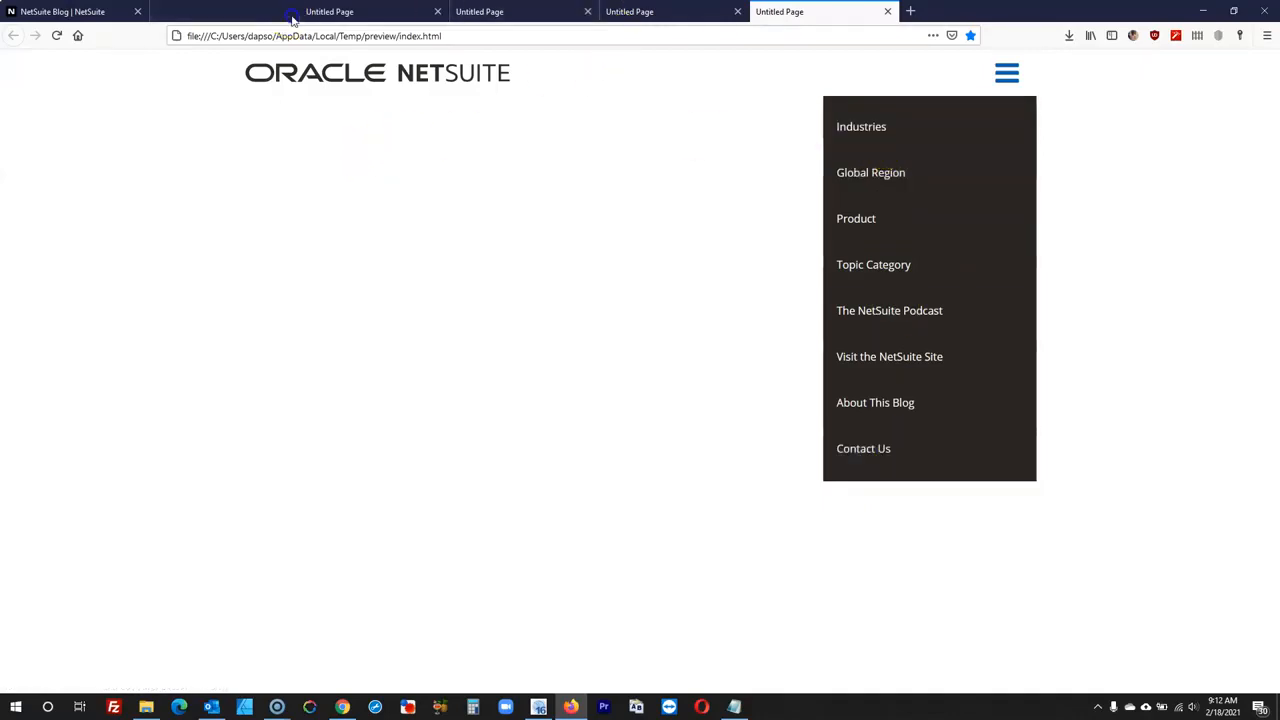
{"action": "left_click", "coordinate": [288, 12]}
{"action": "left_click", "coordinate": [288, 12]}
{"action": "left_click", "coordinate": [288, 12]}
{"action": "left_click", "coordinate": [288, 12]}
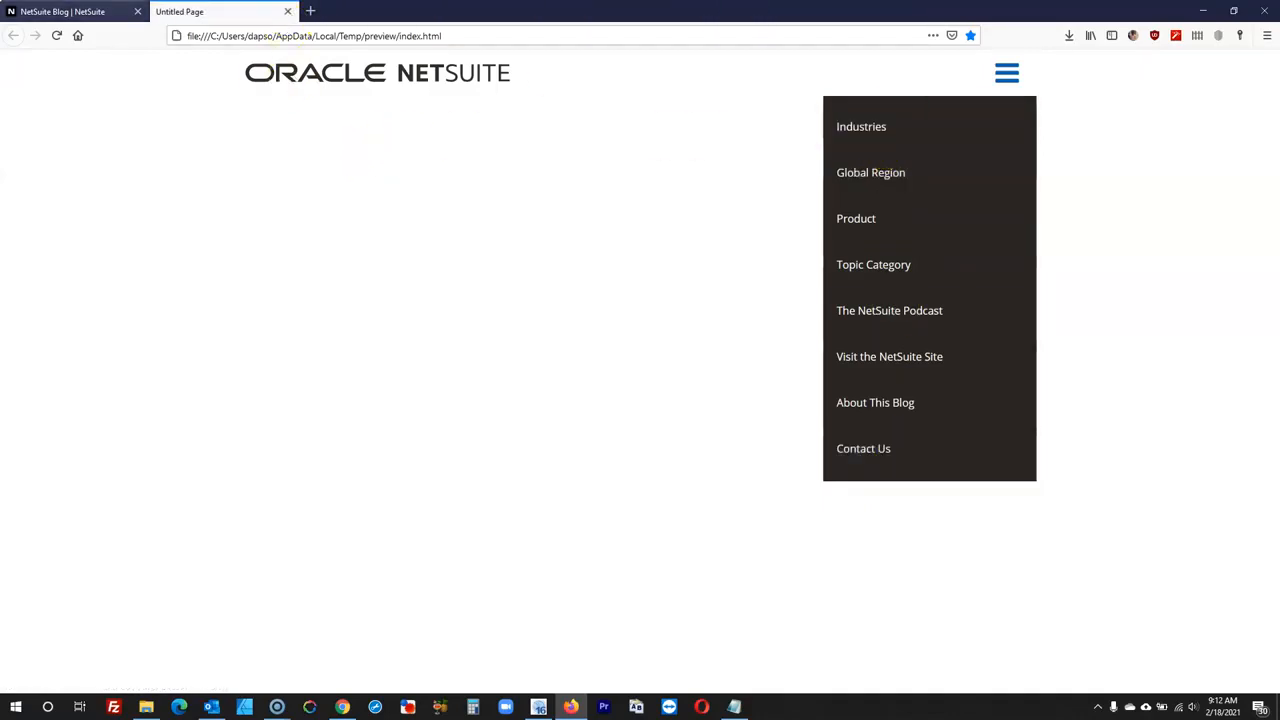
- Inspect the hamburger icon on the NetSuite Blog page and copy its inherited colour value #212529
{"action": "left_click", "coordinate": [120, 12]}
{"action": "left_click", "coordinate": [1020, 75]}
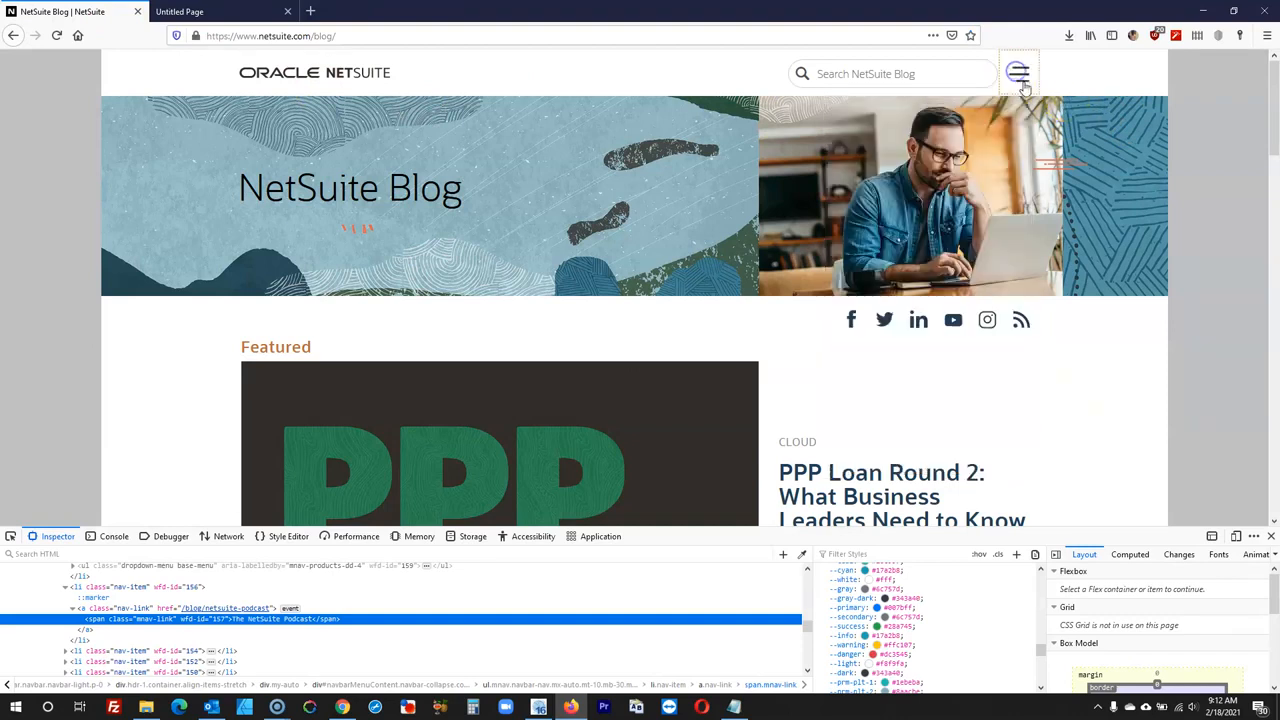
{"action": "right_click", "coordinate": [1020, 75]}
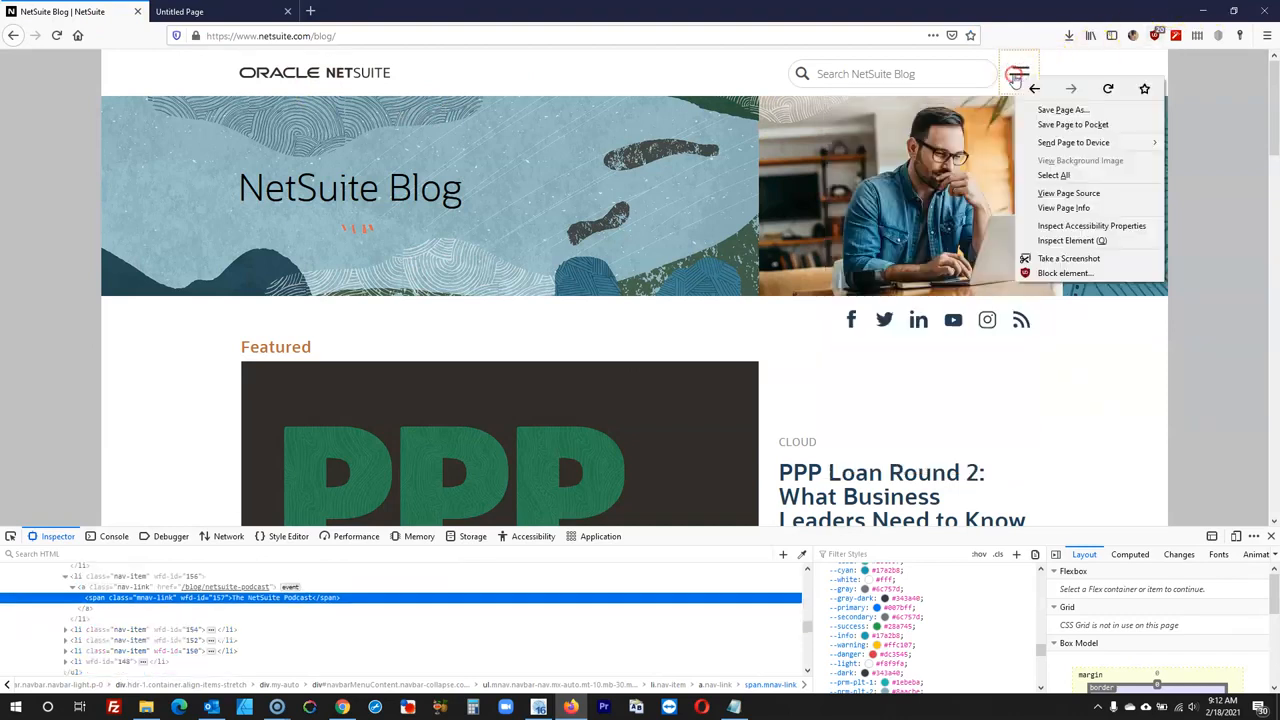
{"action": "left_click", "coordinate": [1048, 245]}
{"action": "scroll", "coordinate": [932, 622], "scroll_direction": "up", "scroll_amount": 5}
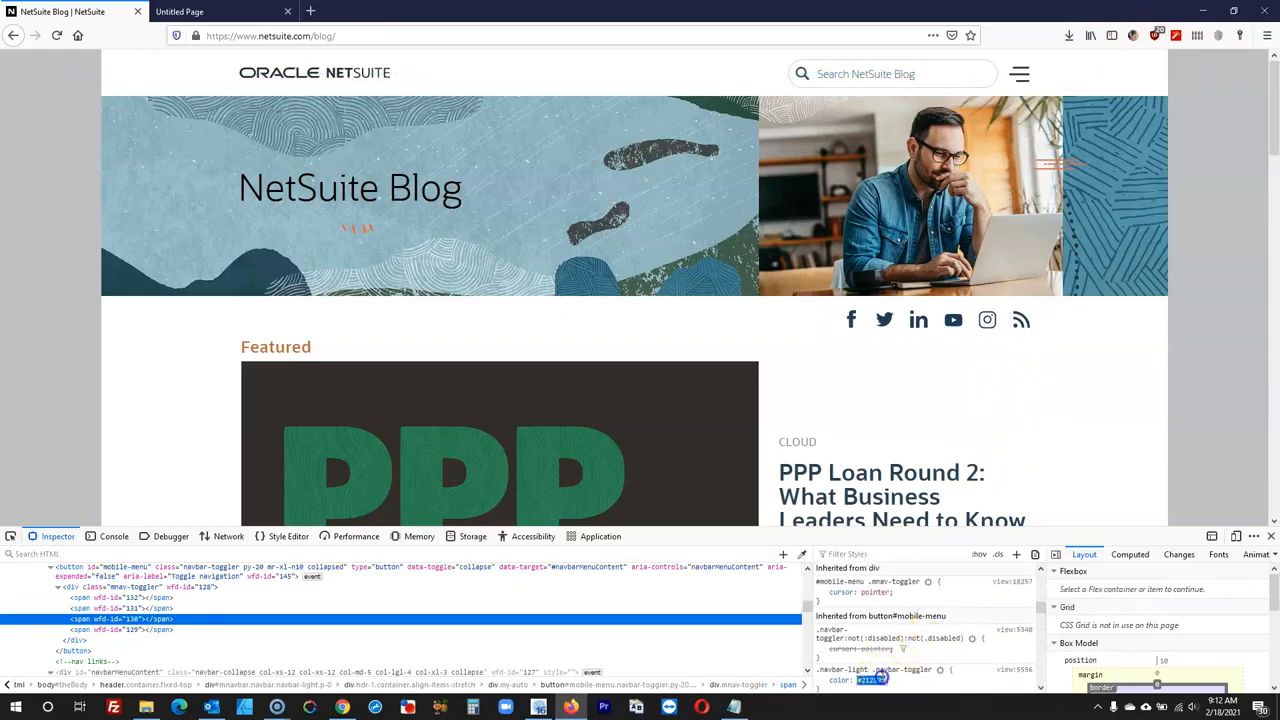
- Back in WYSIWYG Web Builder, set the hamburger icon's colour to #212529
{"action": "left_click", "coordinate": [538, 707]}
{"action": "left_click", "coordinate": [1012, 153]}
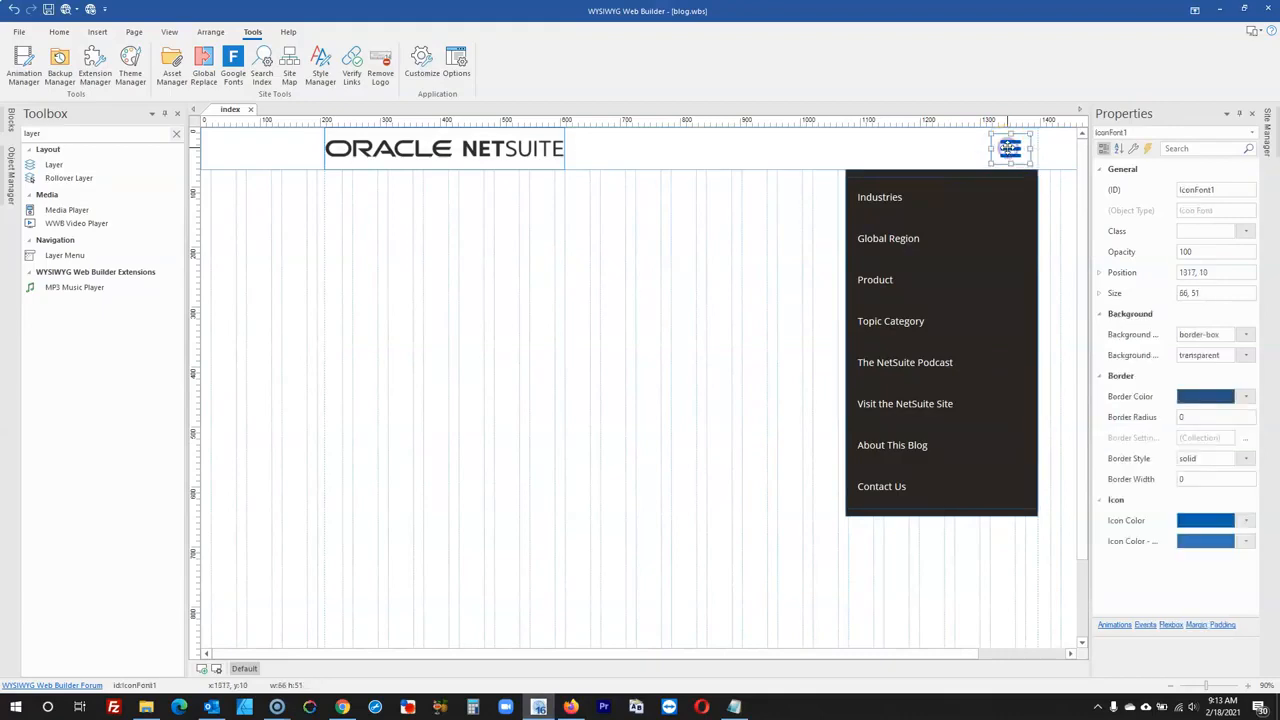
{"action": "double_click", "coordinate": [1010, 148]}
{"action": "left_click", "coordinate": [590, 279]}
{"action": "left_click", "coordinate": [604, 447]}
{"action": "type", "text": "#212529"}
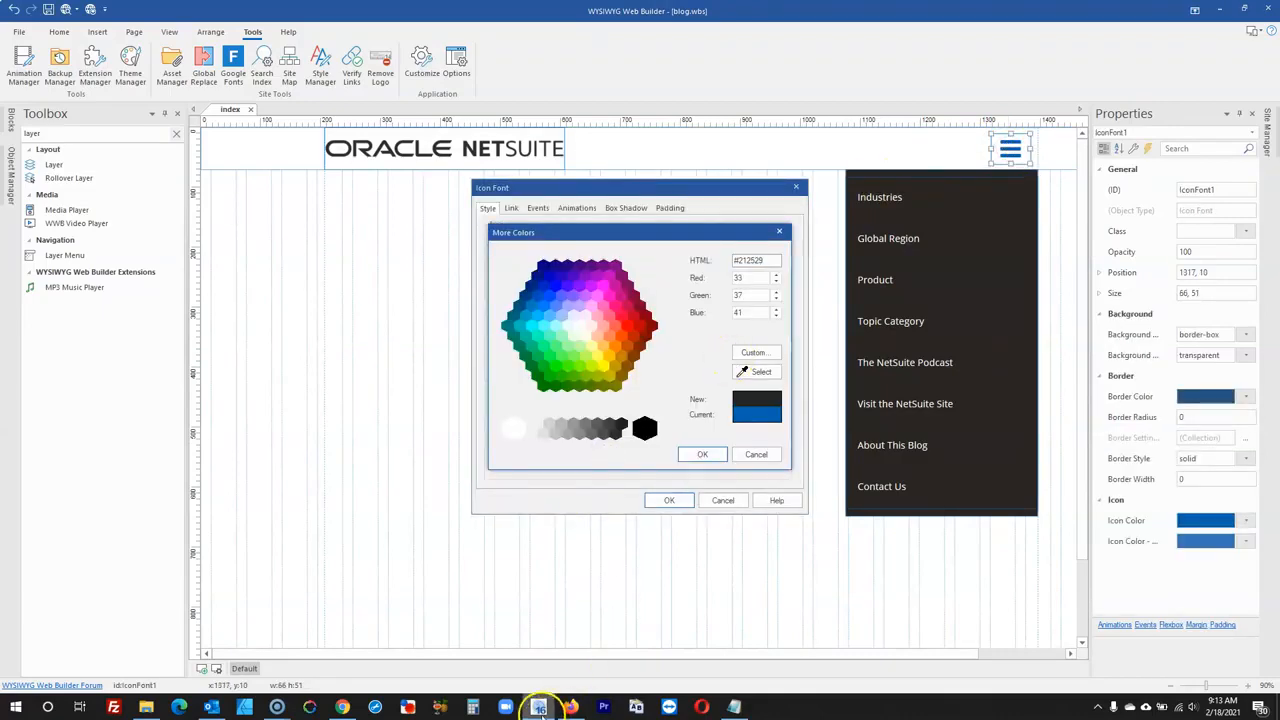
{"action": "left_click", "coordinate": [570, 707]}
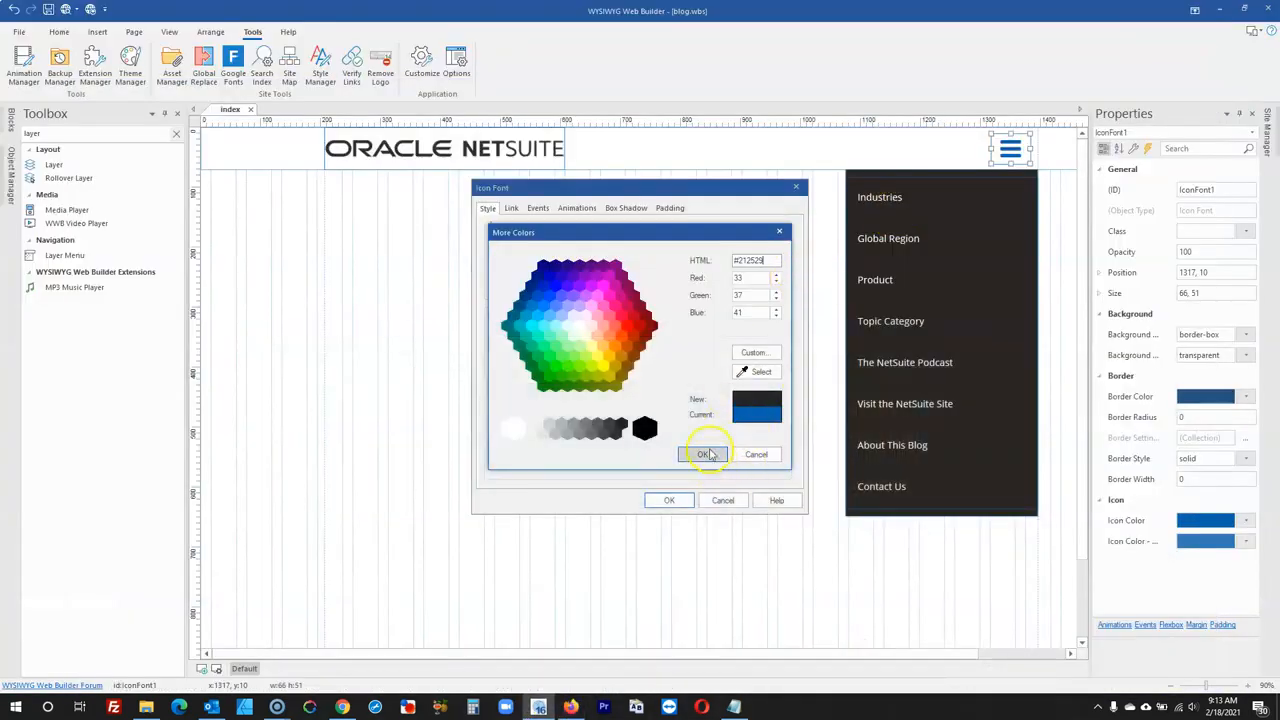
{"action": "left_click", "coordinate": [706, 454]}
- Set the hamburger icon's hover colour to #212529 as well and apply the icon settings
{"action": "left_click", "coordinate": [757, 279]}
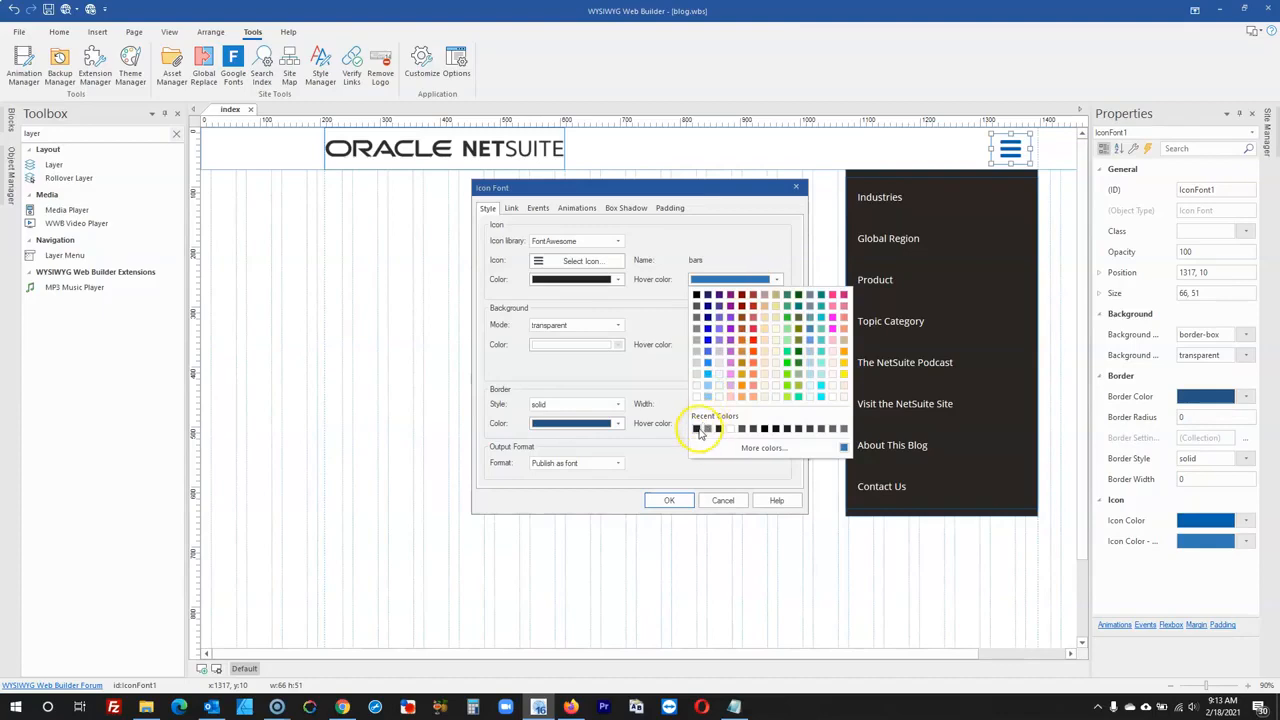
{"action": "left_click", "coordinate": [717, 448]}
{"action": "key", "text": "ctrl+v"}
{"action": "left_click", "coordinate": [716, 456]}
{"action": "left_click", "coordinate": [670, 503]}
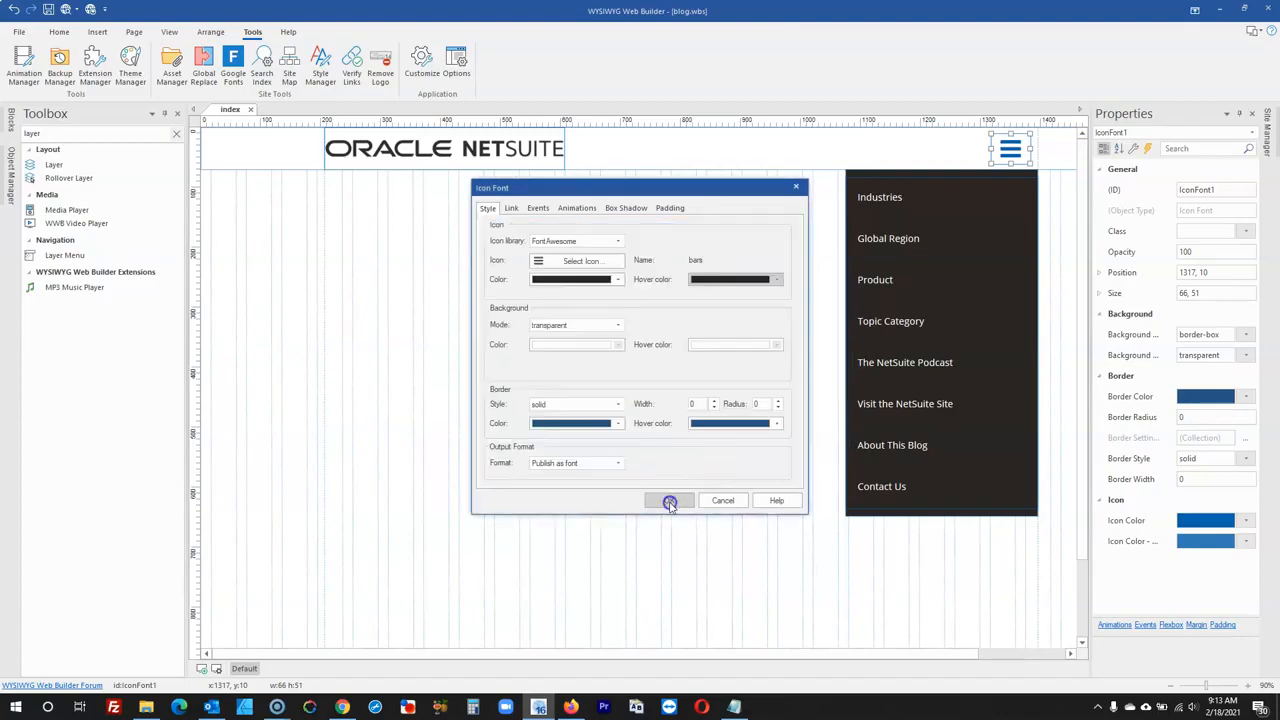
- Set the header hamburger icon's ID to menu
{"action": "left_click", "coordinate": [682, 402]}
{"action": "left_click", "coordinate": [716, 343]}
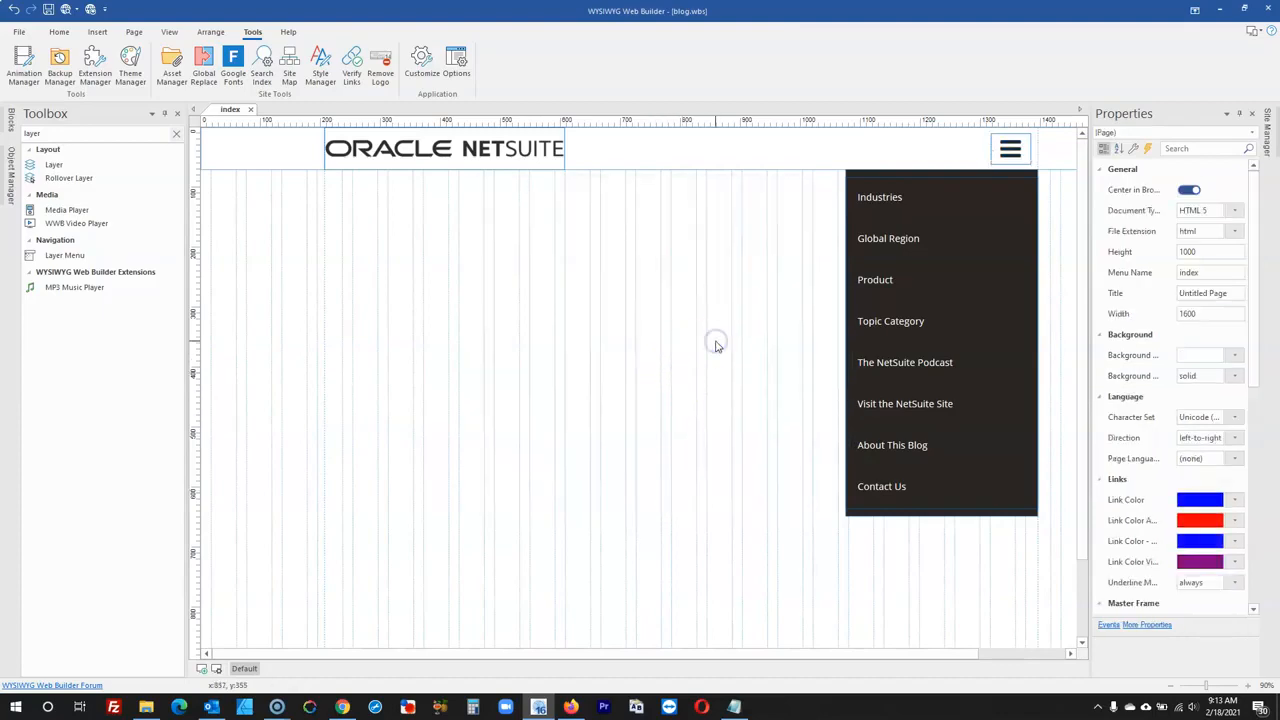
{"action": "left_click", "coordinate": [1010, 155]}
{"action": "left_click", "coordinate": [1228, 186]}
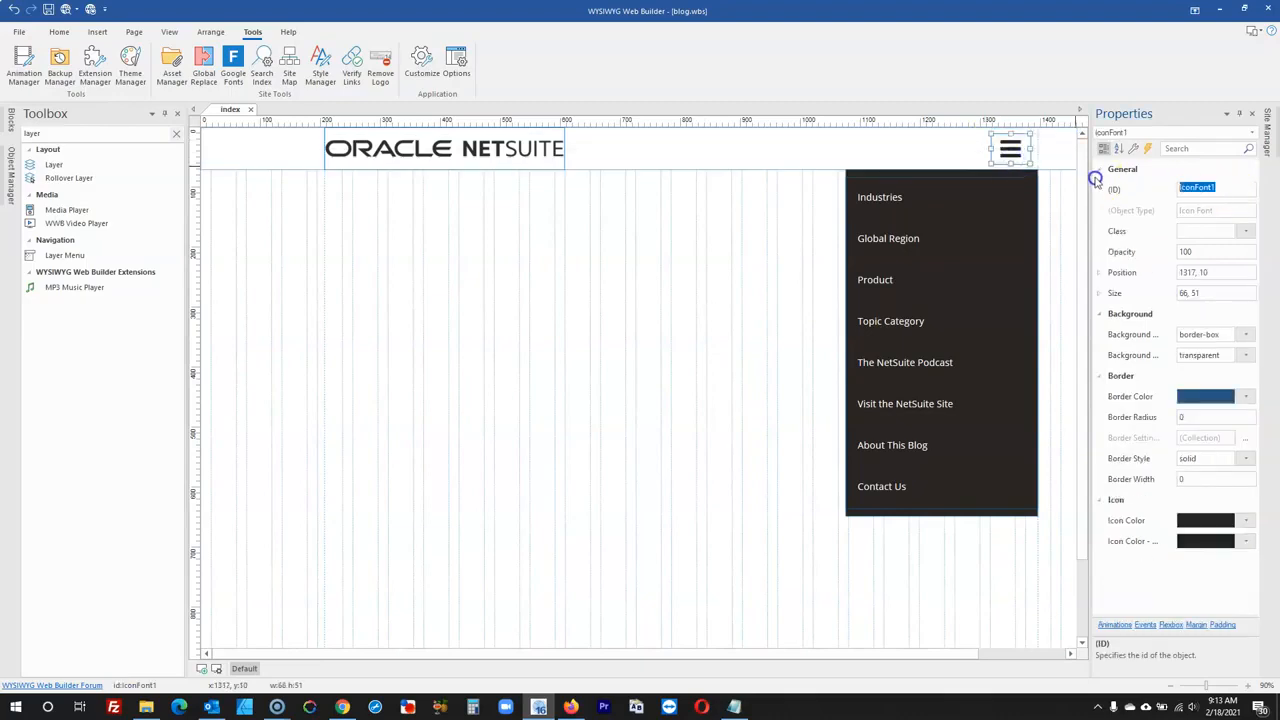
{"action": "left_click", "coordinate": [676, 373]}
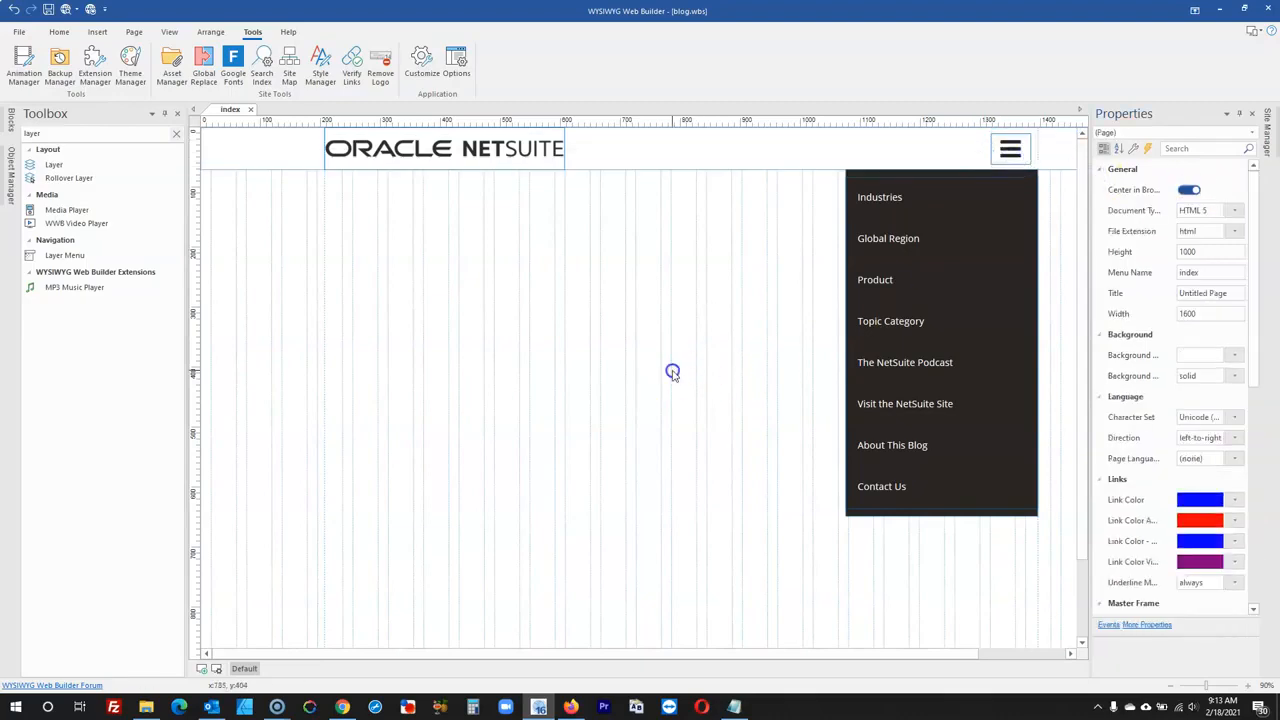
- Paste a copy of the hamburger icon onto the empty page area below the header and set the copy's ID to close
{"action": "left_click", "coordinate": [1015, 148]}
{"action": "left_click", "coordinate": [626, 257]}
{"action": "key", "text": "ctrl+v"}
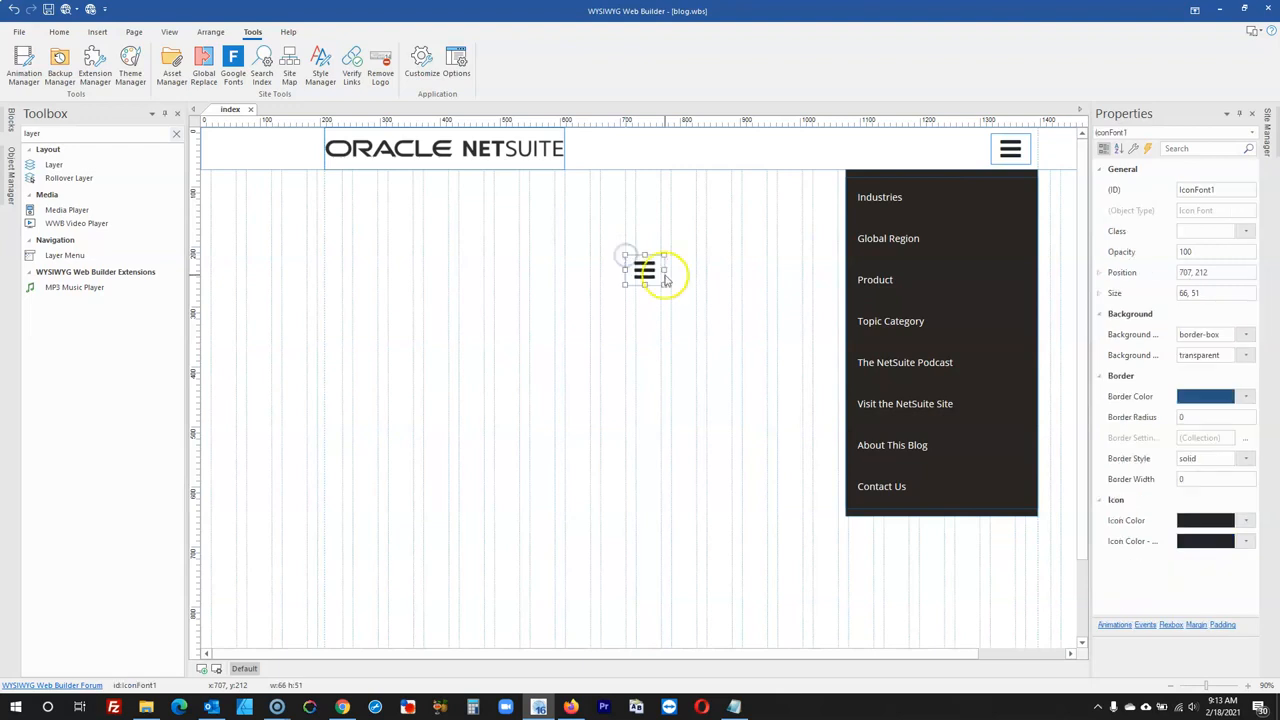
{"action": "left_click", "coordinate": [1134, 186]}
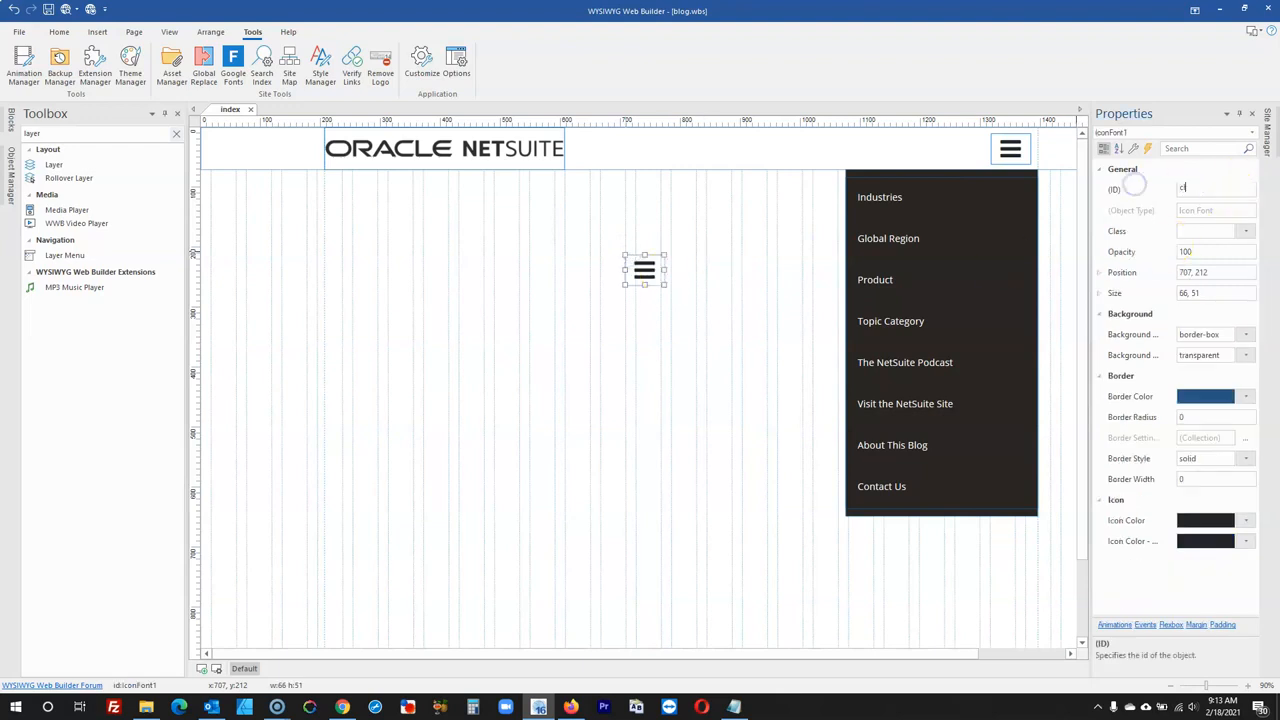
{"action": "type", "text": "close"}
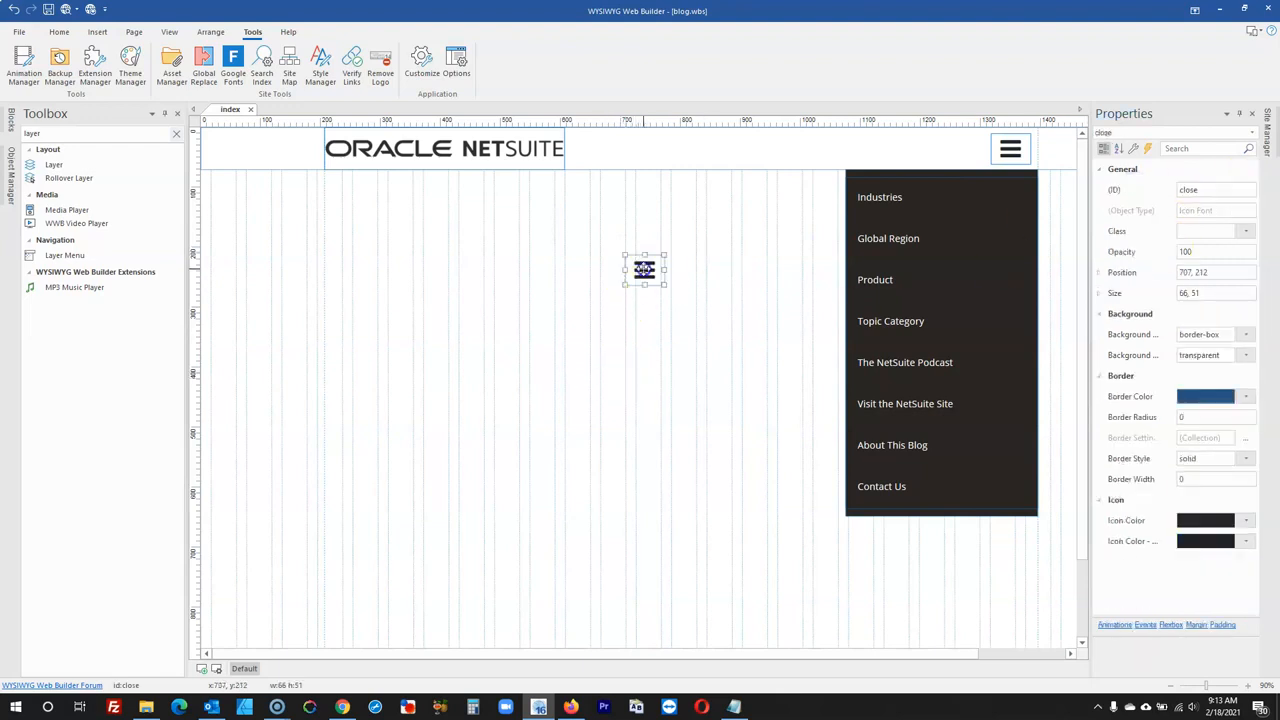
- Open the copied icon's settings and search the FontAwesome icons for "close"
{"action": "double_click", "coordinate": [645, 268]}
{"action": "left_click", "coordinate": [585, 260]}
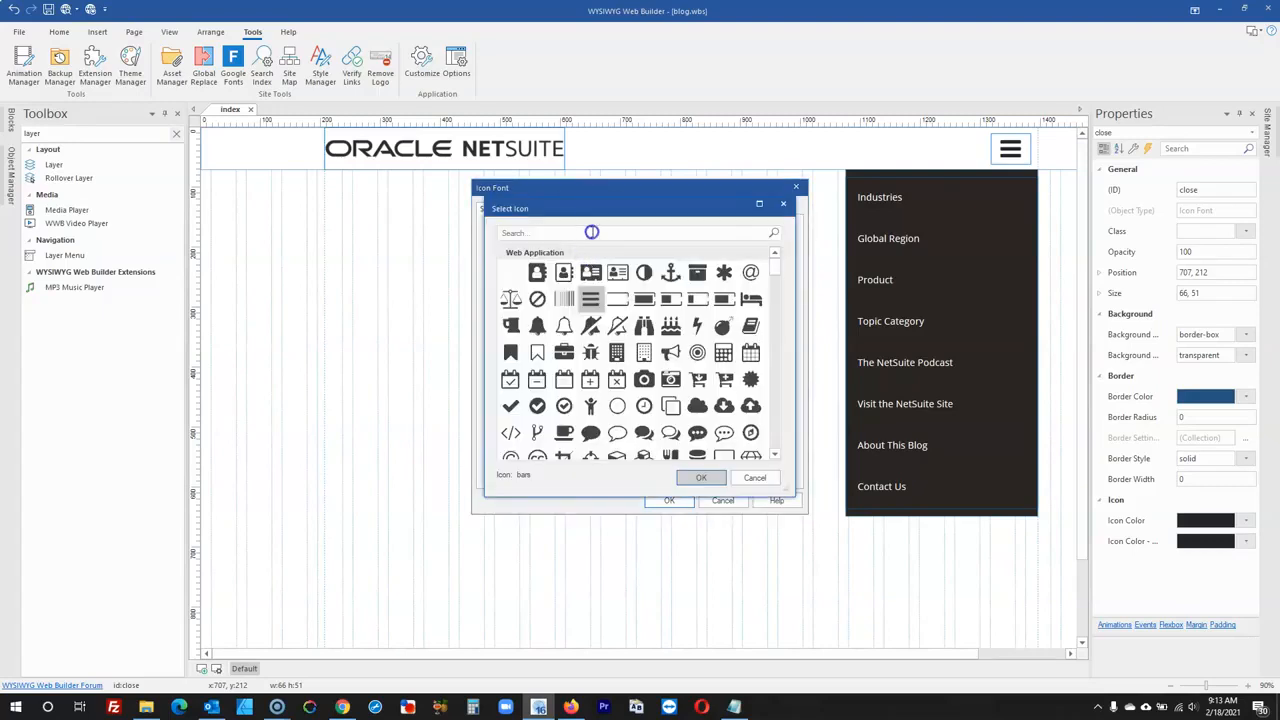
{"action": "left_click", "coordinate": [591, 232]}
{"action": "type", "text": "close"}
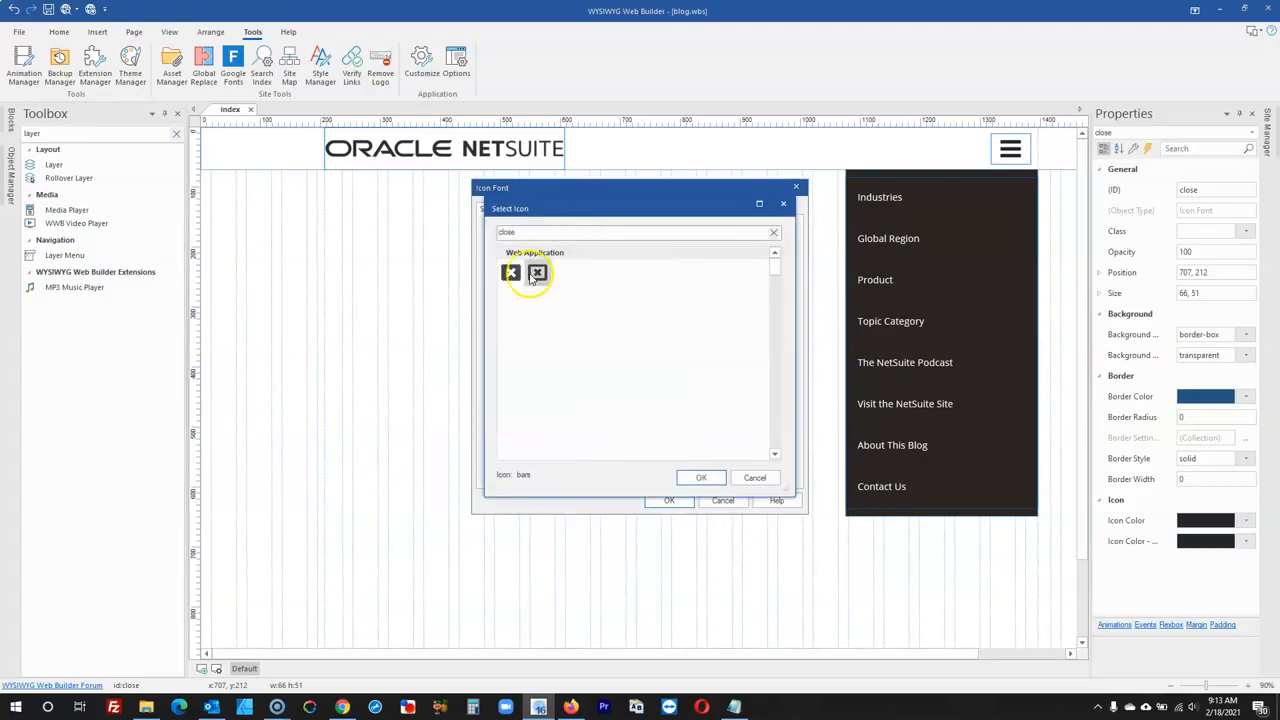
{"action": "left_click_drag", "start_coordinate": [558, 233], "coordinate": [460, 225]}
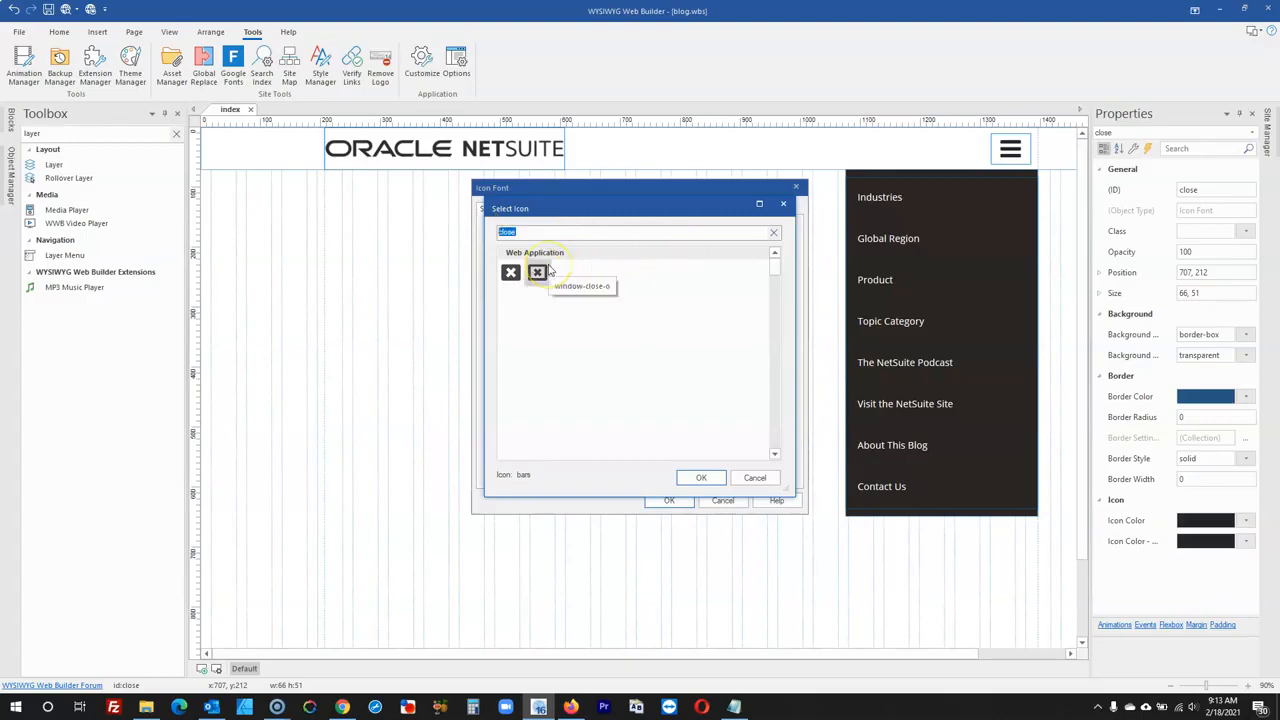
- Clear the search and browse all FontAwesome icon categories for a plain X symbol, leaving the icon selection without choosing one
{"action": "left_click", "coordinate": [775, 234]}
{"action": "scroll", "coordinate": [713, 343], "scroll_direction": "down", "scroll_amount": 3}
{"action": "scroll", "coordinate": [713, 343], "scroll_direction": "up", "scroll_amount": 3}
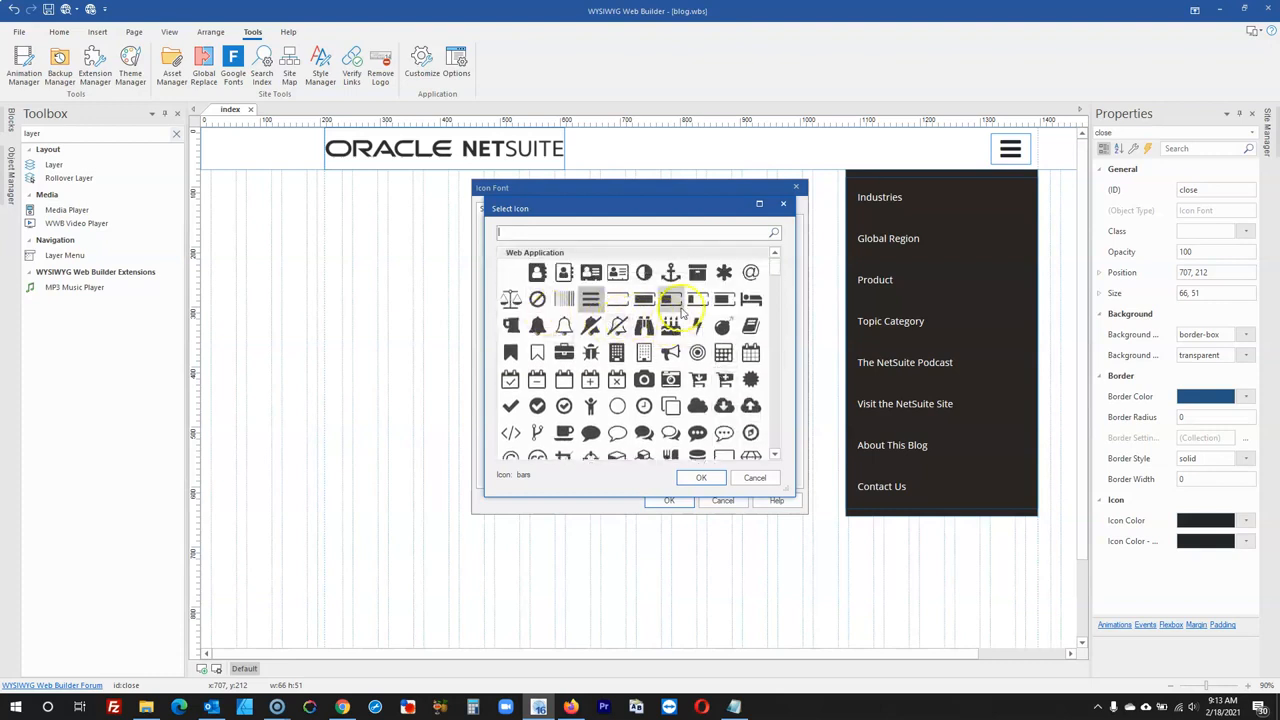
{"action": "scroll", "coordinate": [700, 330], "scroll_direction": "down", "scroll_amount": 2}
{"action": "scroll", "coordinate": [705, 343], "scroll_direction": "down", "scroll_amount": 6}
{"action": "scroll", "coordinate": [705, 343], "scroll_direction": "down", "scroll_amount": 5}
{"action": "scroll", "coordinate": [705, 343], "scroll_direction": "down", "scroll_amount": 5}
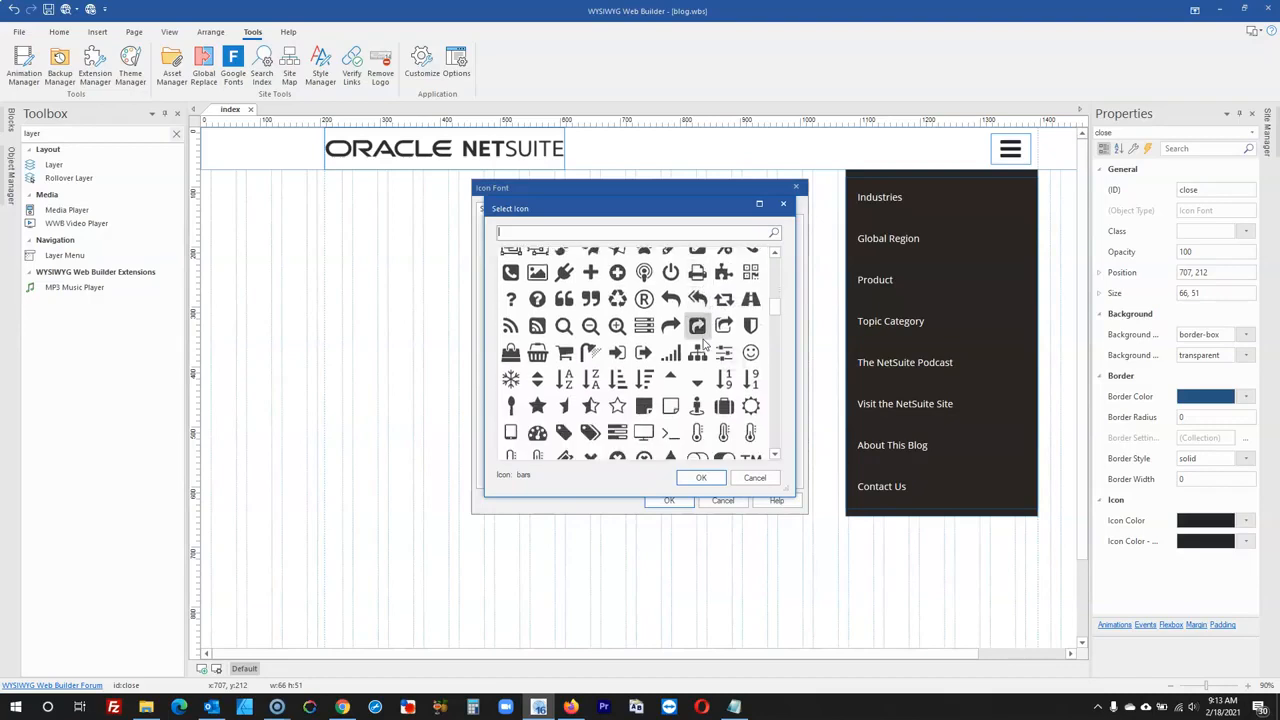
{"action": "scroll", "coordinate": [705, 343], "scroll_direction": "down", "scroll_amount": 1}
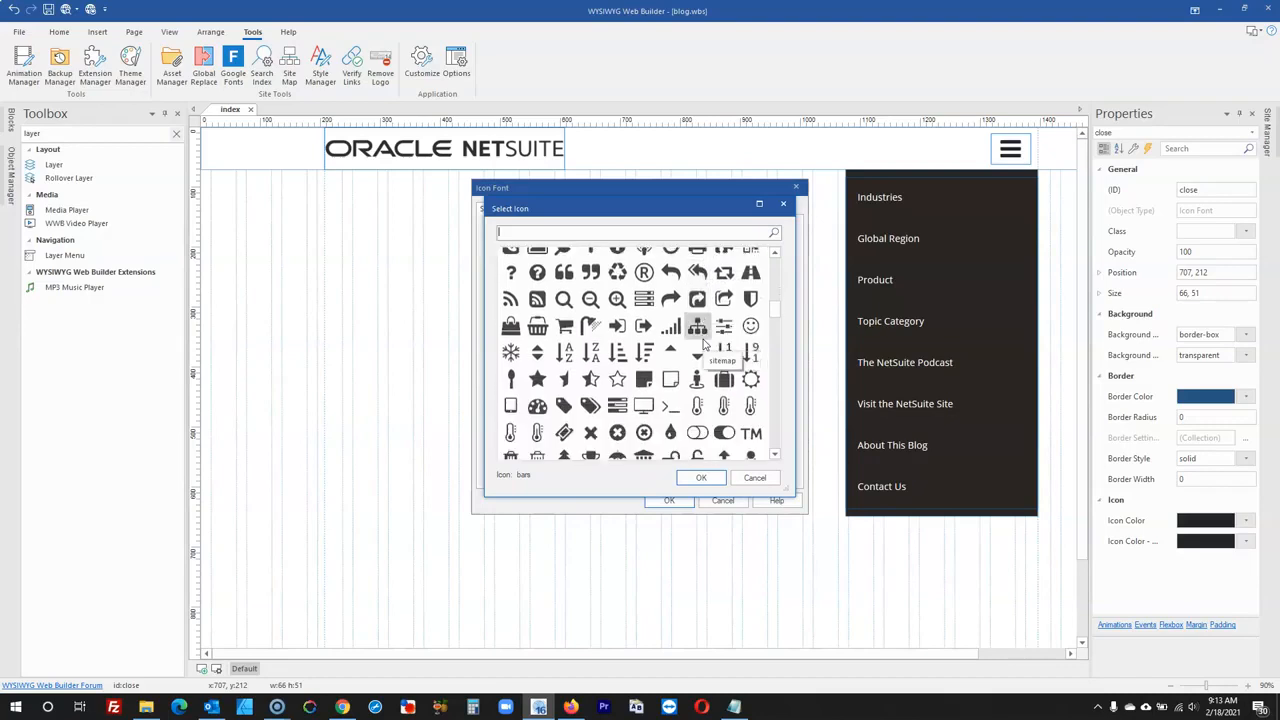
{"action": "scroll", "coordinate": [695, 369], "scroll_direction": "down", "scroll_amount": 1}
{"action": "scroll", "coordinate": [695, 370], "scroll_direction": "down", "scroll_amount": 6}
{"action": "scroll", "coordinate": [697, 368], "scroll_direction": "down", "scroll_amount": 10}
{"action": "scroll", "coordinate": [693, 370], "scroll_direction": "down", "scroll_amount": 5}
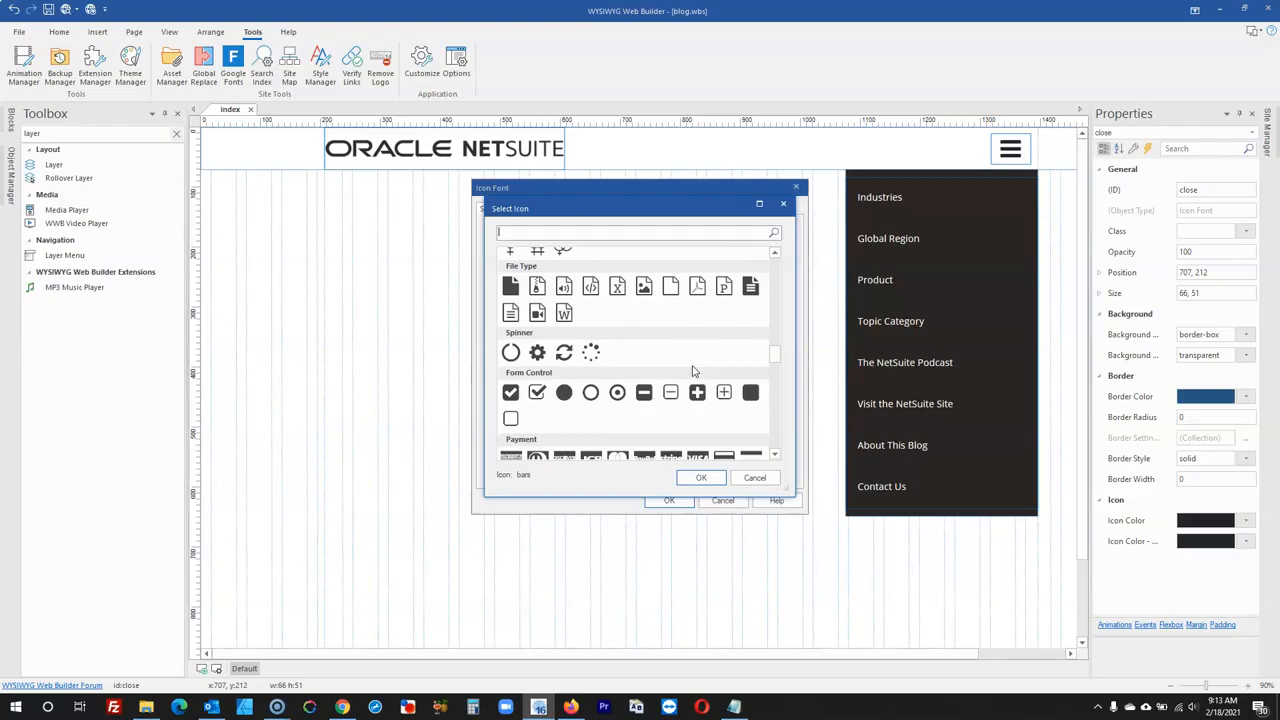
{"action": "scroll", "coordinate": [693, 370], "scroll_direction": "down", "scroll_amount": 8}
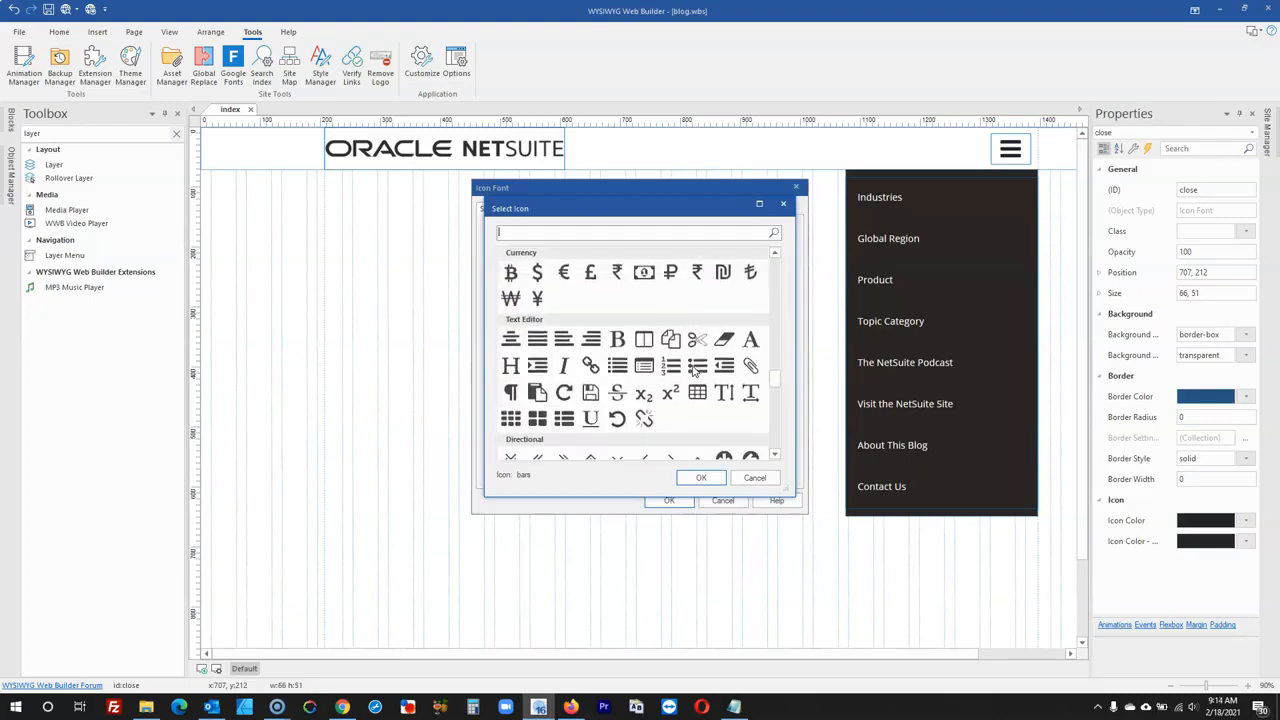
{"action": "scroll", "coordinate": [697, 370], "scroll_direction": "down", "scroll_amount": 7}
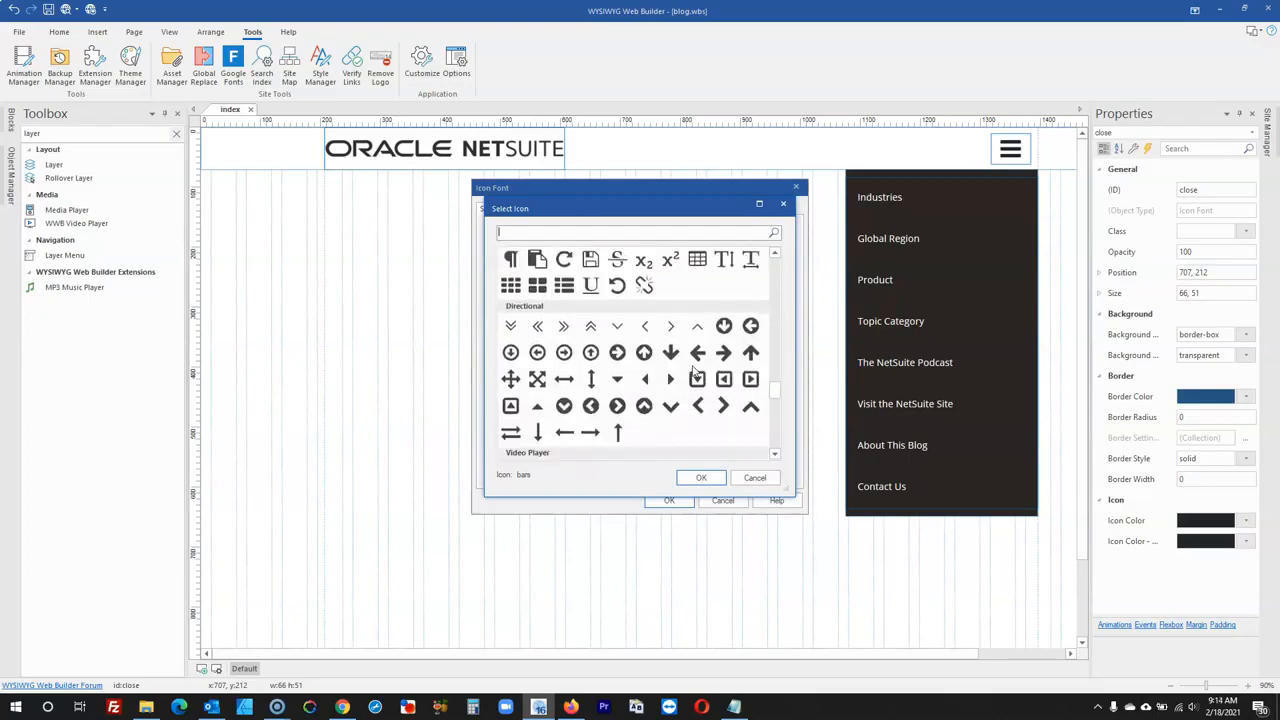
{"action": "scroll", "coordinate": [630, 360], "scroll_direction": "down", "scroll_amount": 8}
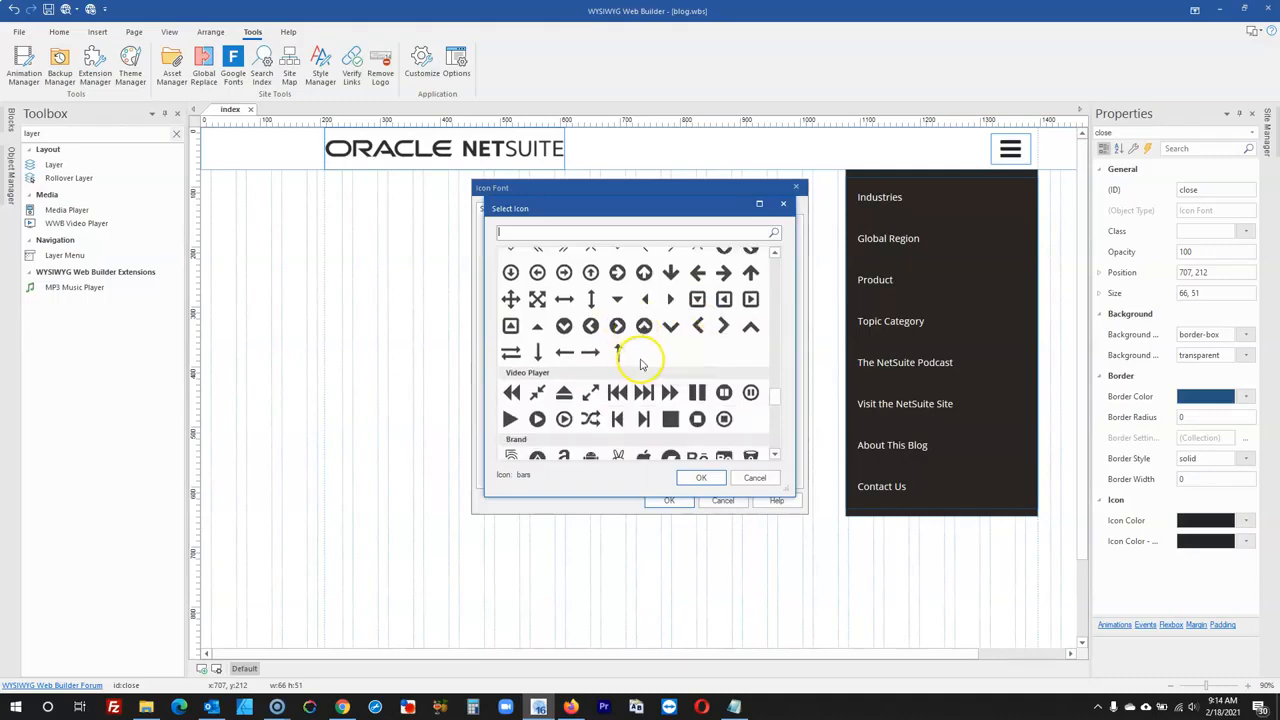
{"action": "scroll", "coordinate": [643, 365], "scroll_direction": "down", "scroll_amount": 8}
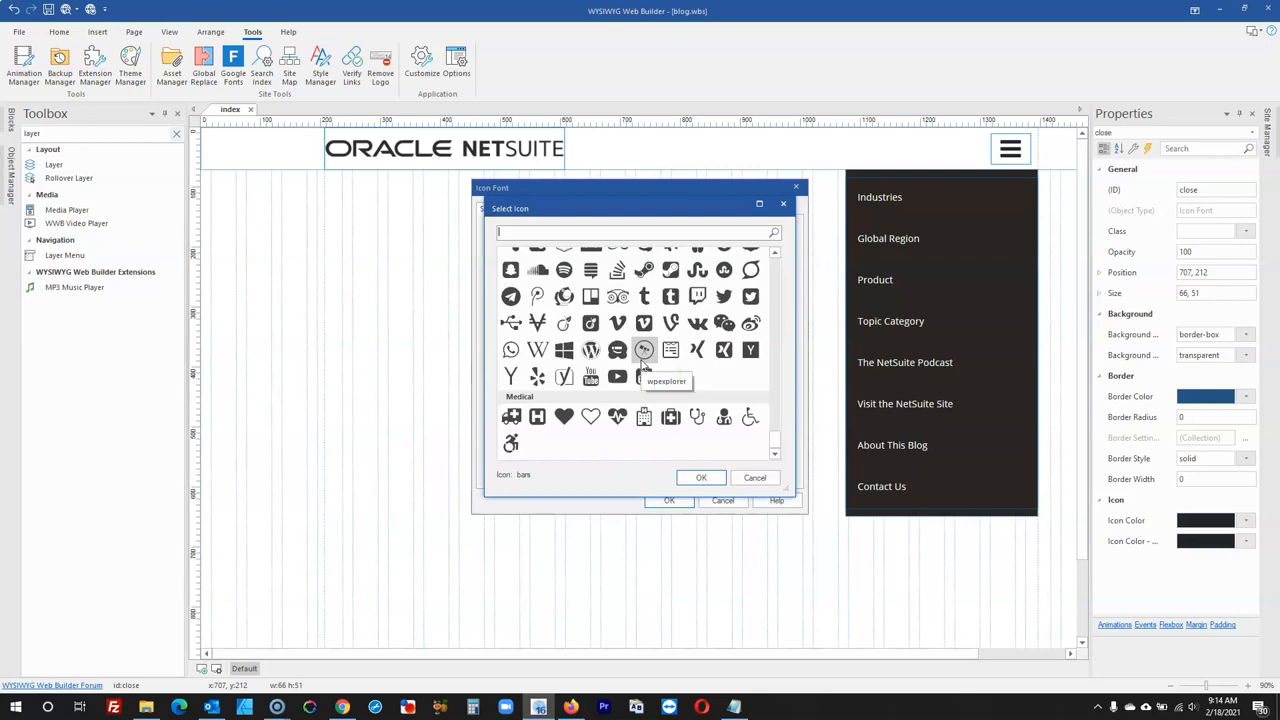
{"action": "left_click", "coordinate": [750, 477]}
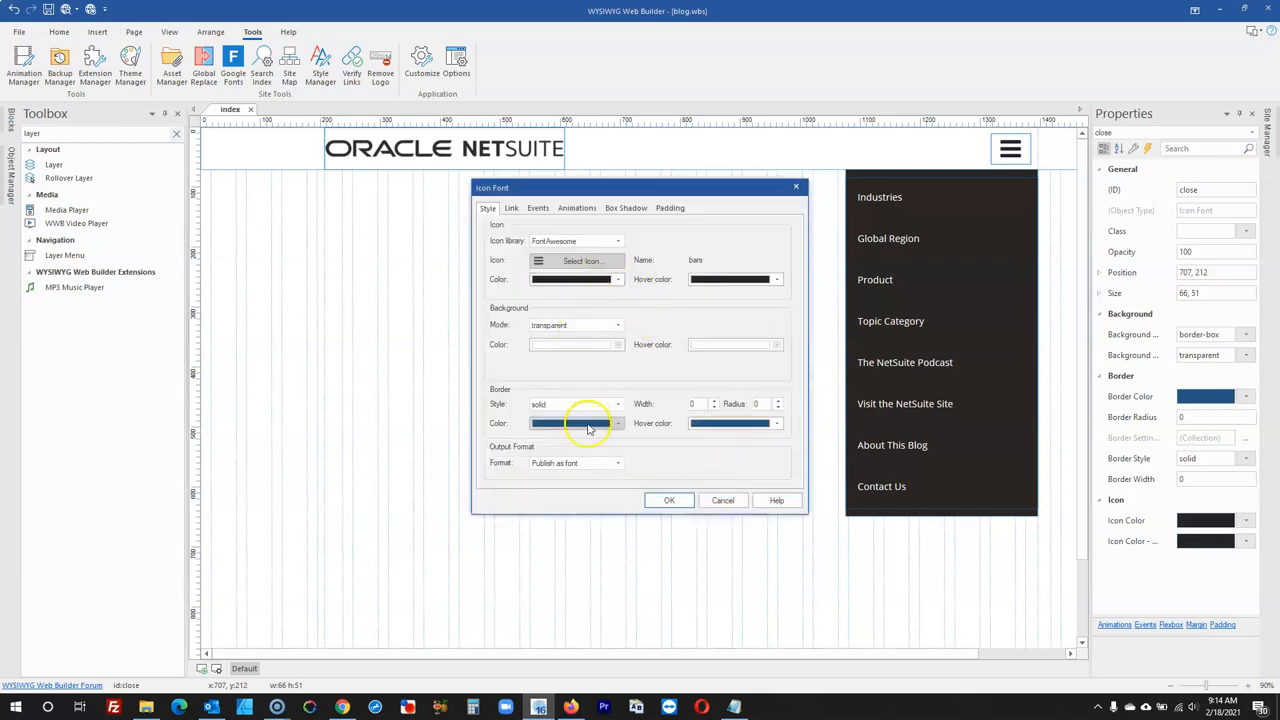
- Switch the copied icon's library to Material Icons, find and choose its "close" icon, and apply the settings
{"action": "left_click", "coordinate": [566, 241]}
{"action": "left_click", "coordinate": [557, 261]}
{"action": "left_click", "coordinate": [602, 265]}
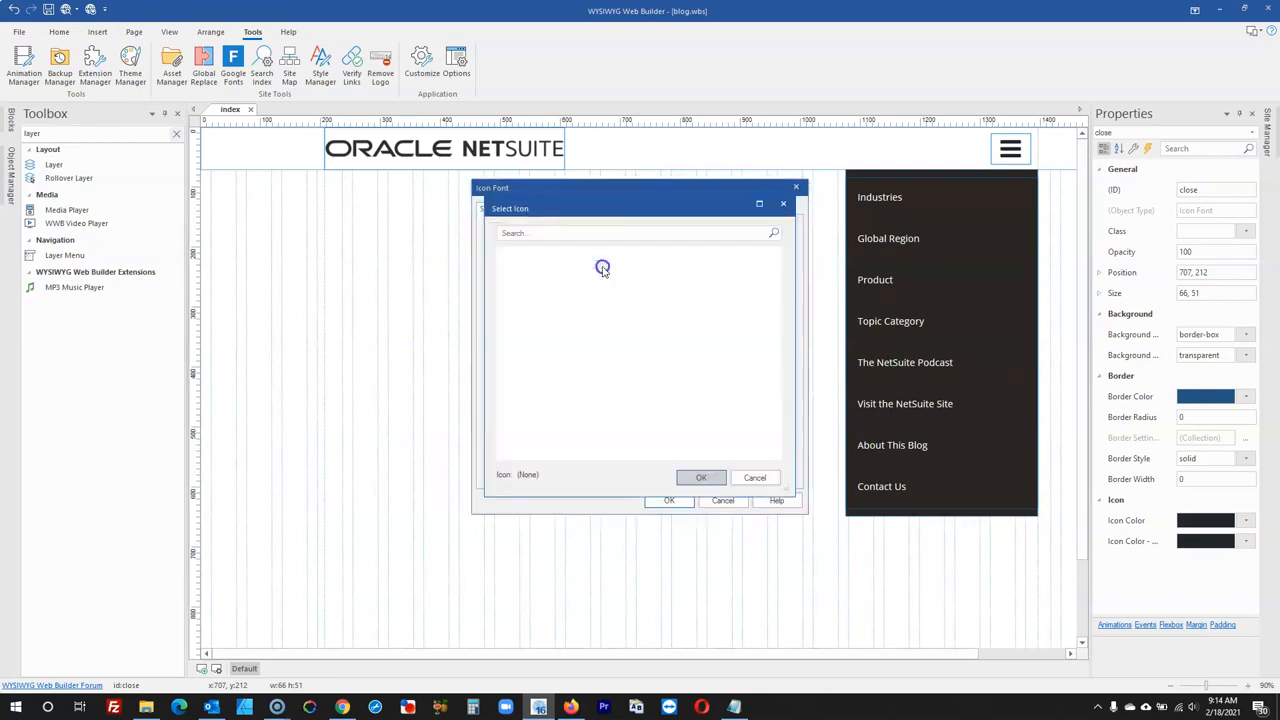
{"action": "scroll", "coordinate": [632, 300], "scroll_direction": "down", "scroll_amount": 1}
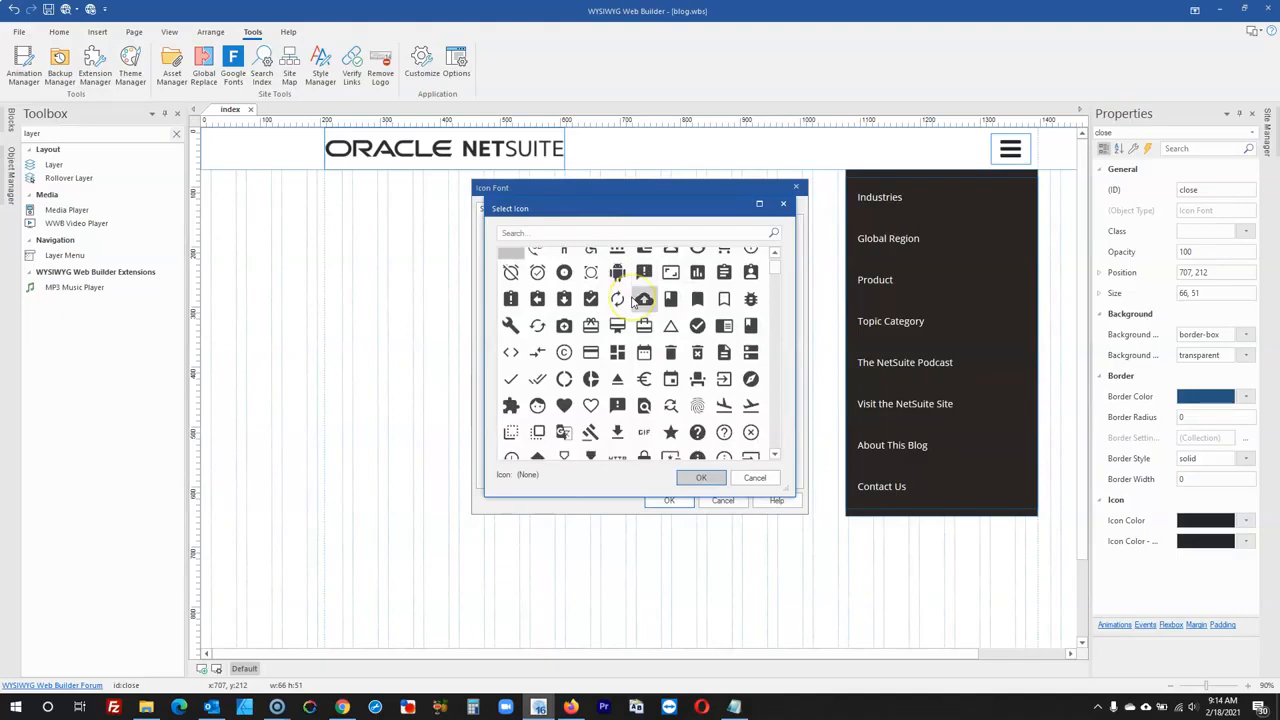
{"action": "left_click", "coordinate": [578, 231]}
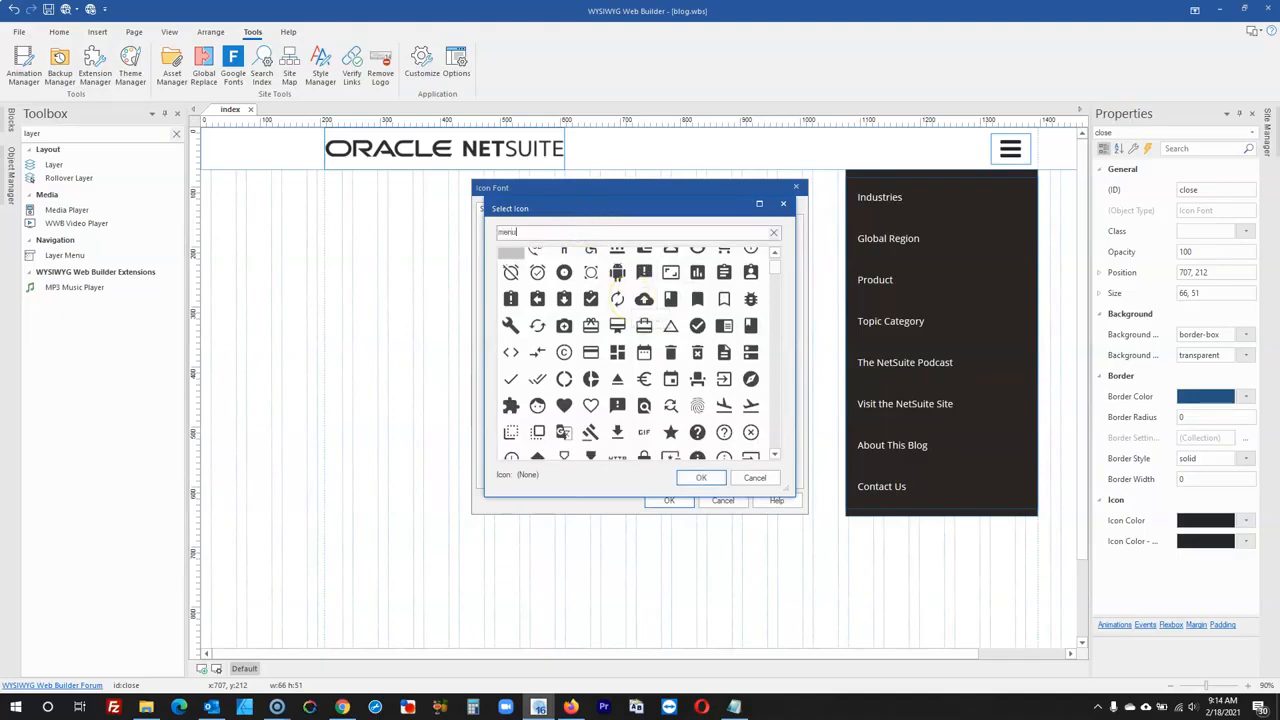
{"action": "type", "text": "menu"}
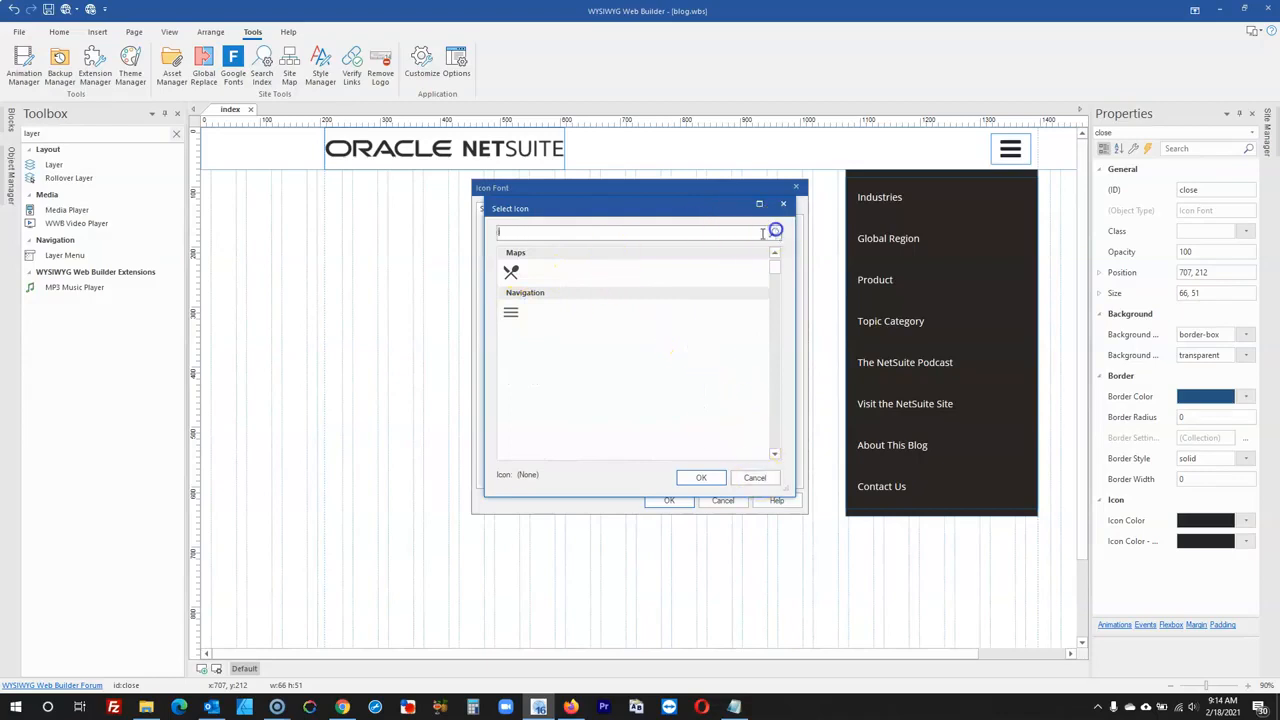
{"action": "type", "text": "close"}
{"action": "left_click", "coordinate": [511, 307]}
{"action": "left_click", "coordinate": [703, 478]}
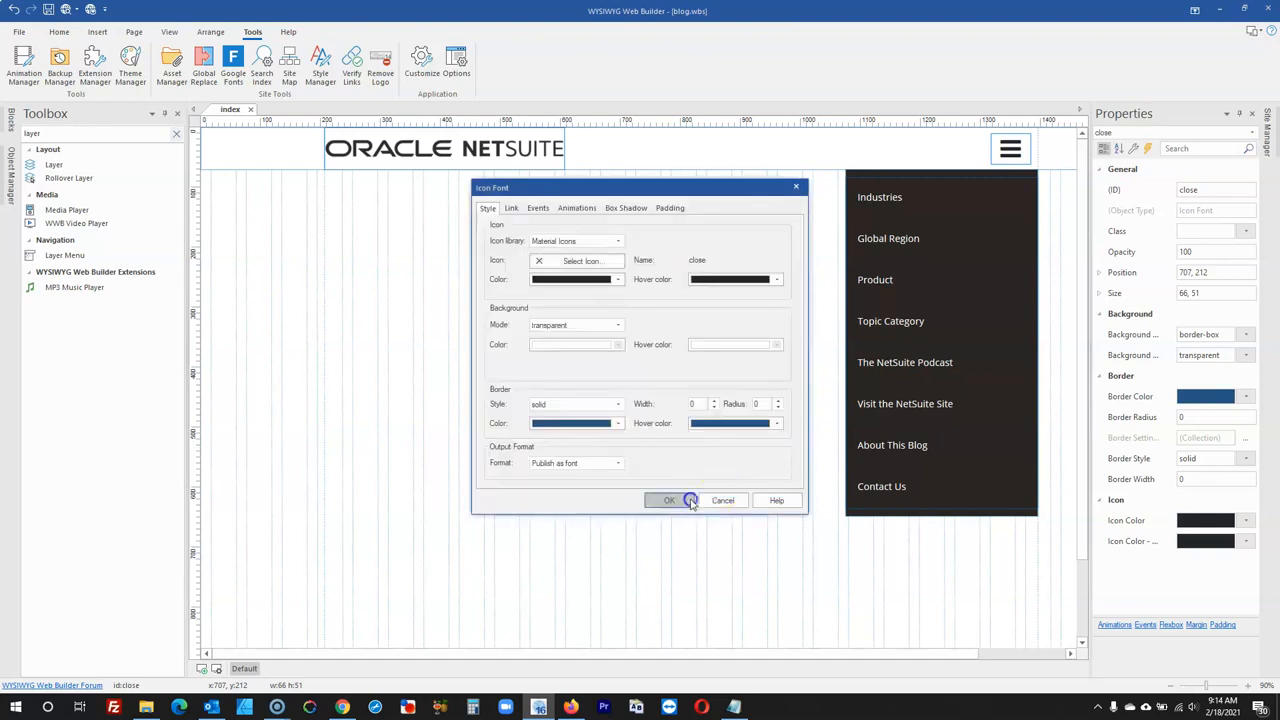
{"action": "left_click", "coordinate": [678, 500]}
- Change the header hamburger icon to the "menu" icon from the Material Icons library and apply the settings
{"action": "double_click", "coordinate": [1010, 148]}
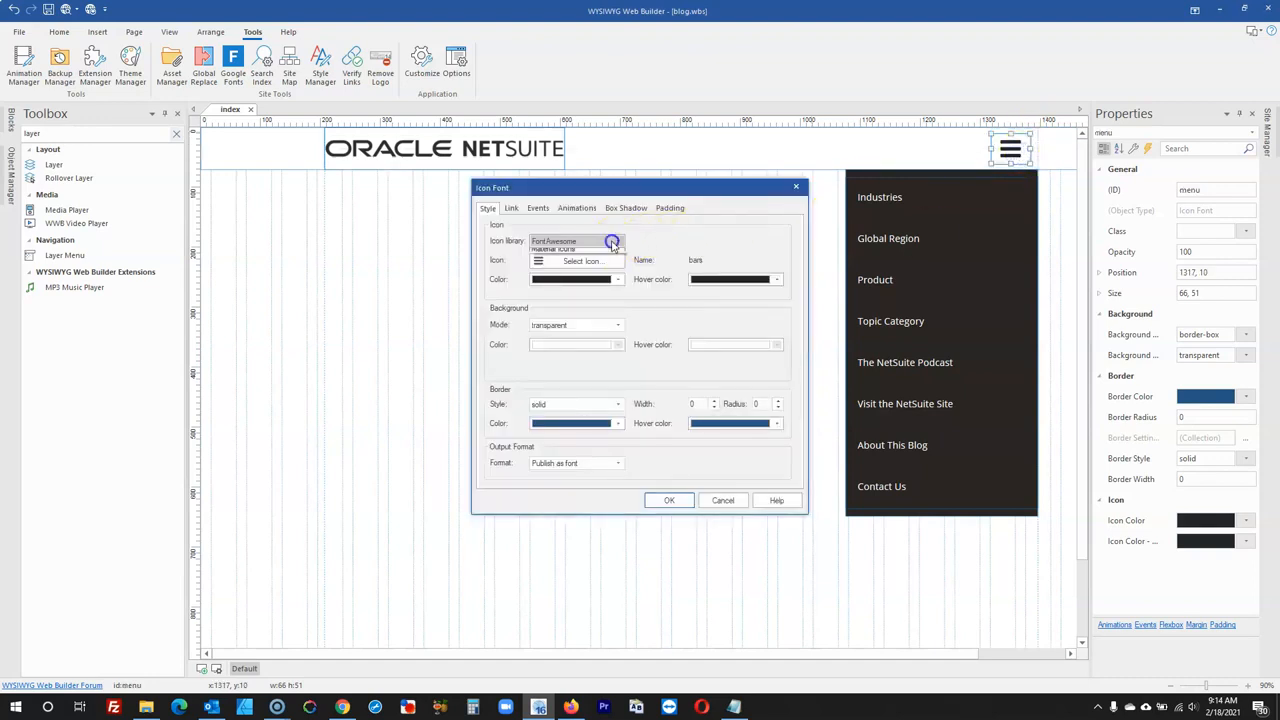
{"action": "left_click", "coordinate": [586, 261]}
{"action": "left_click", "coordinate": [592, 234]}
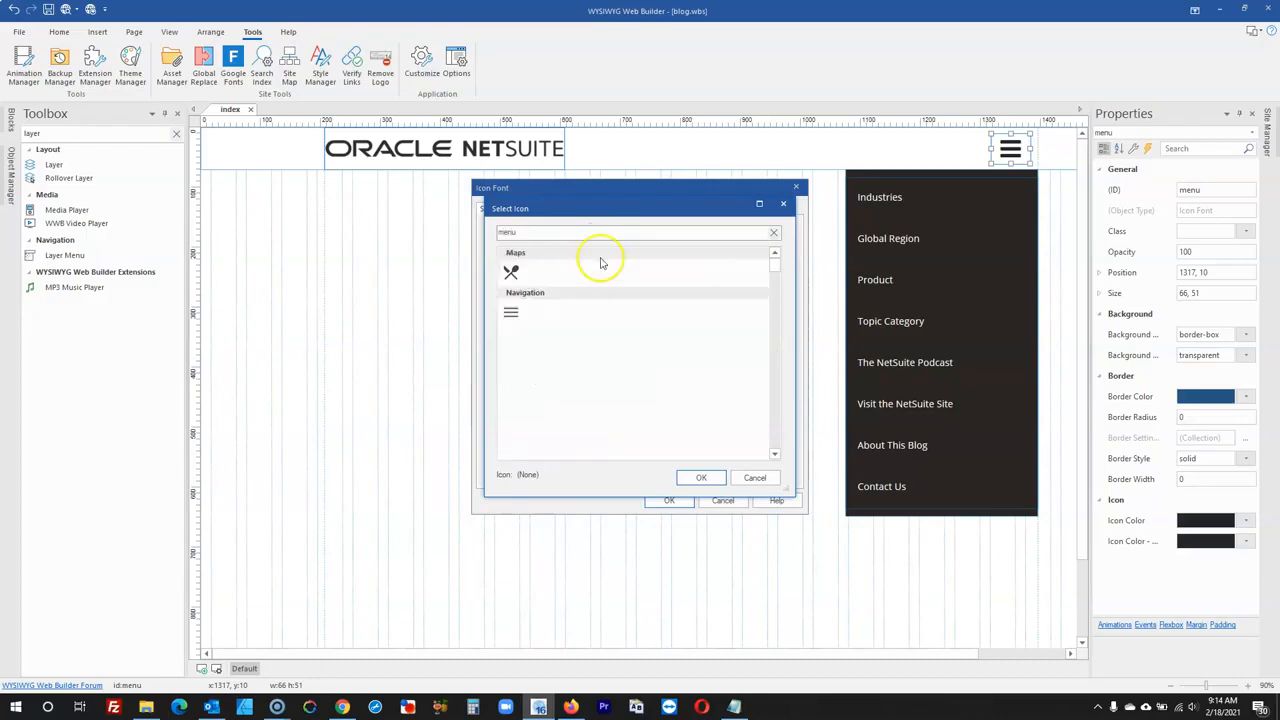
{"action": "left_click", "coordinate": [511, 312]}
{"action": "left_click", "coordinate": [686, 478]}
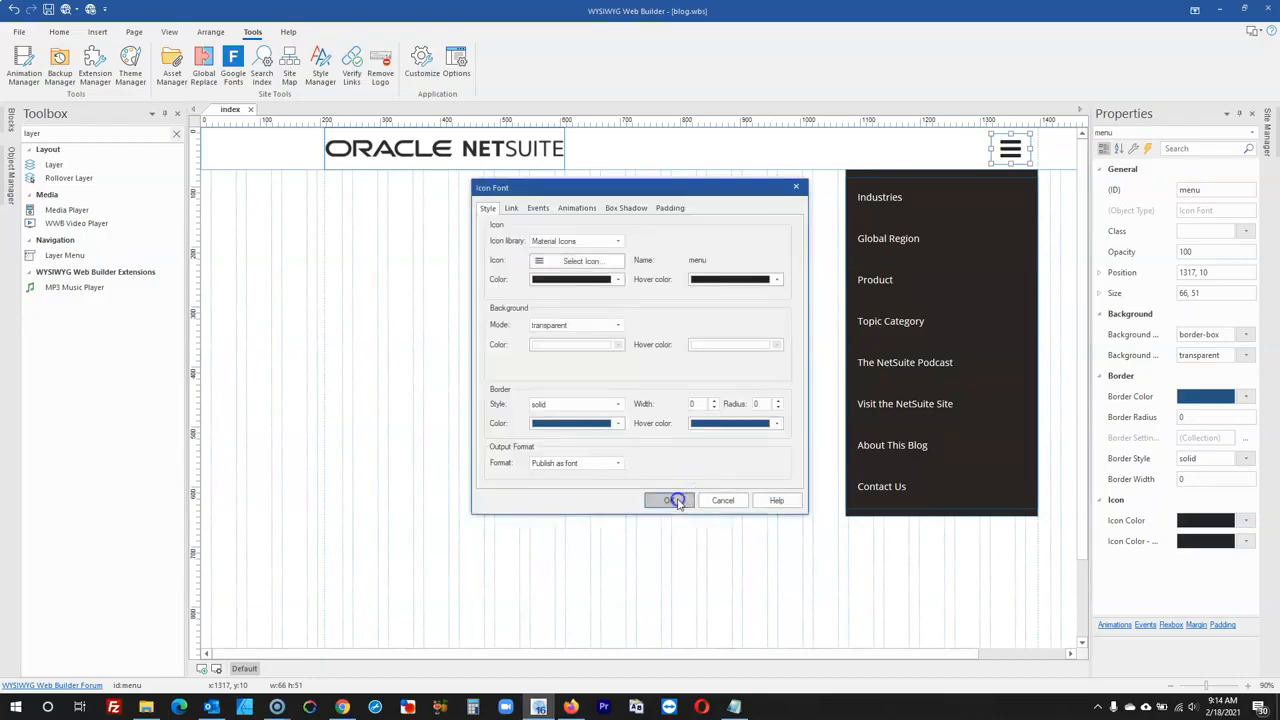
{"action": "left_click", "coordinate": [670, 500]}
- Move the close icon into the header, directly beside the hamburger icon
{"action": "left_click", "coordinate": [644, 271]}
{"action": "left_click_drag", "start_coordinate": [644, 273], "coordinate": [953, 160]}
- Set the ID of the dark dropdown menu layer to navigation
{"action": "left_click", "coordinate": [1010, 181]}
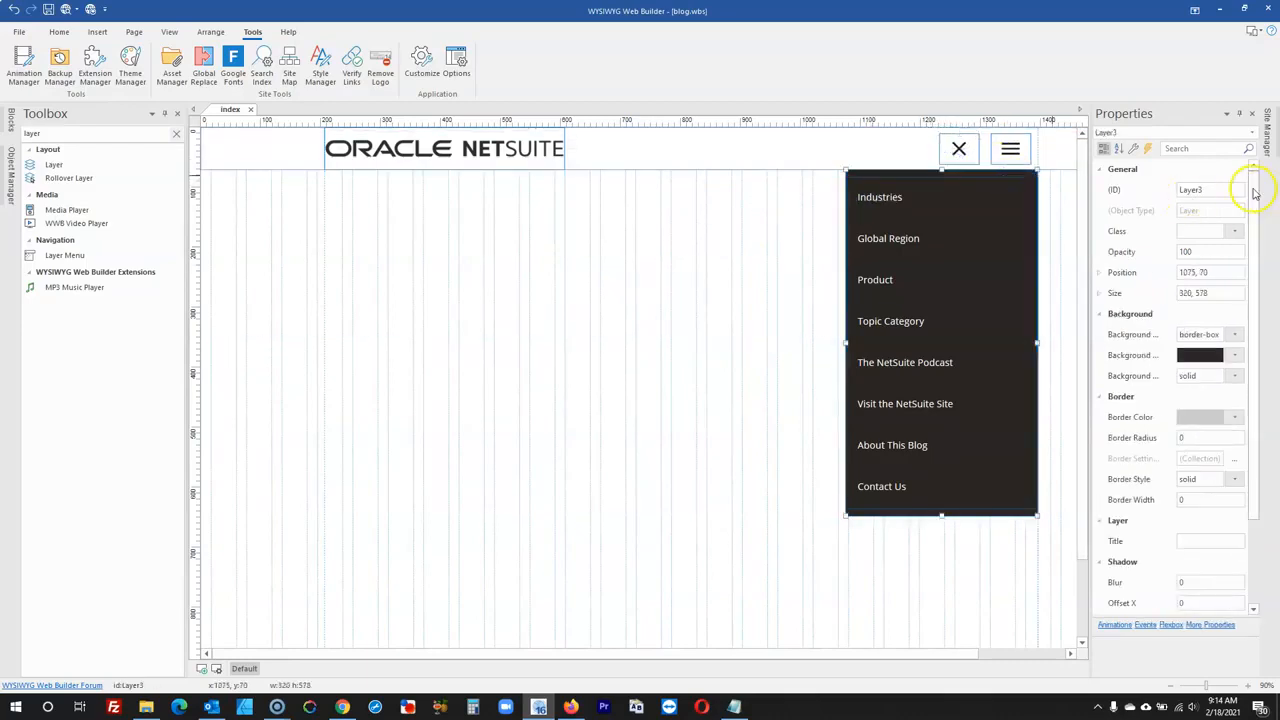
{"action": "left_click", "coordinate": [1107, 190]}
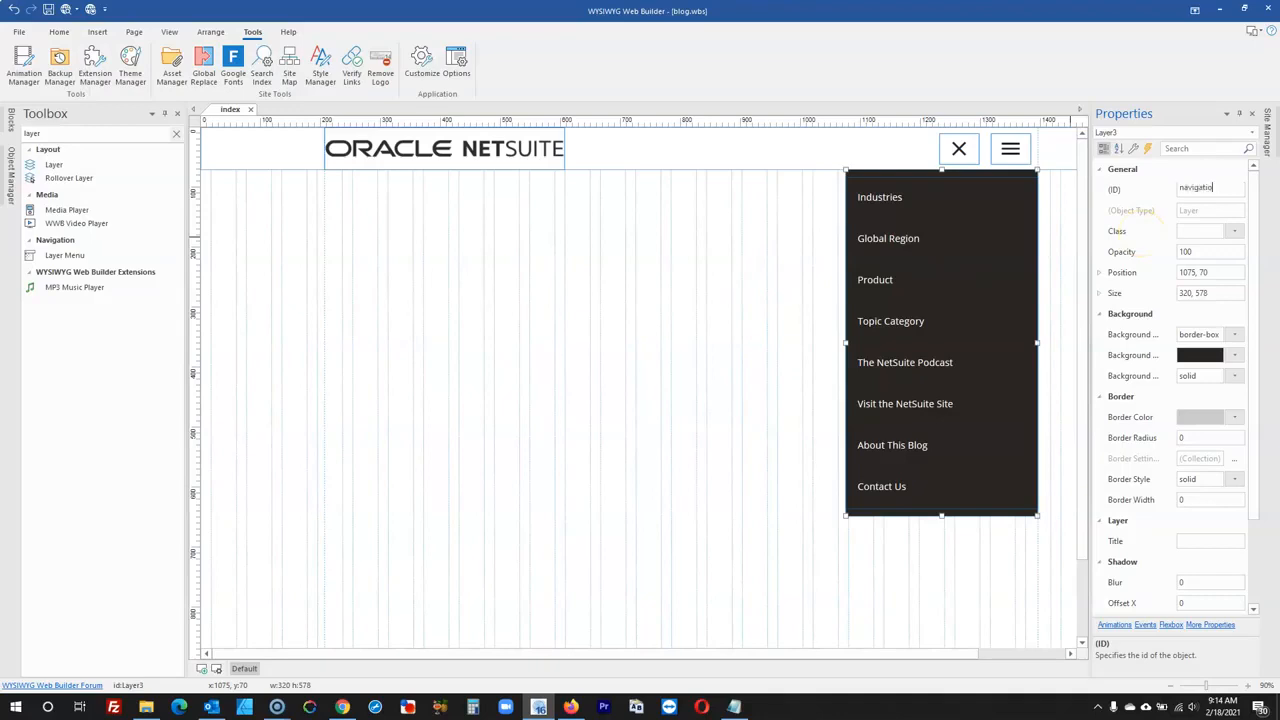
{"action": "left_click", "coordinate": [701, 318]}
{"action": "left_click", "coordinate": [963, 173]}
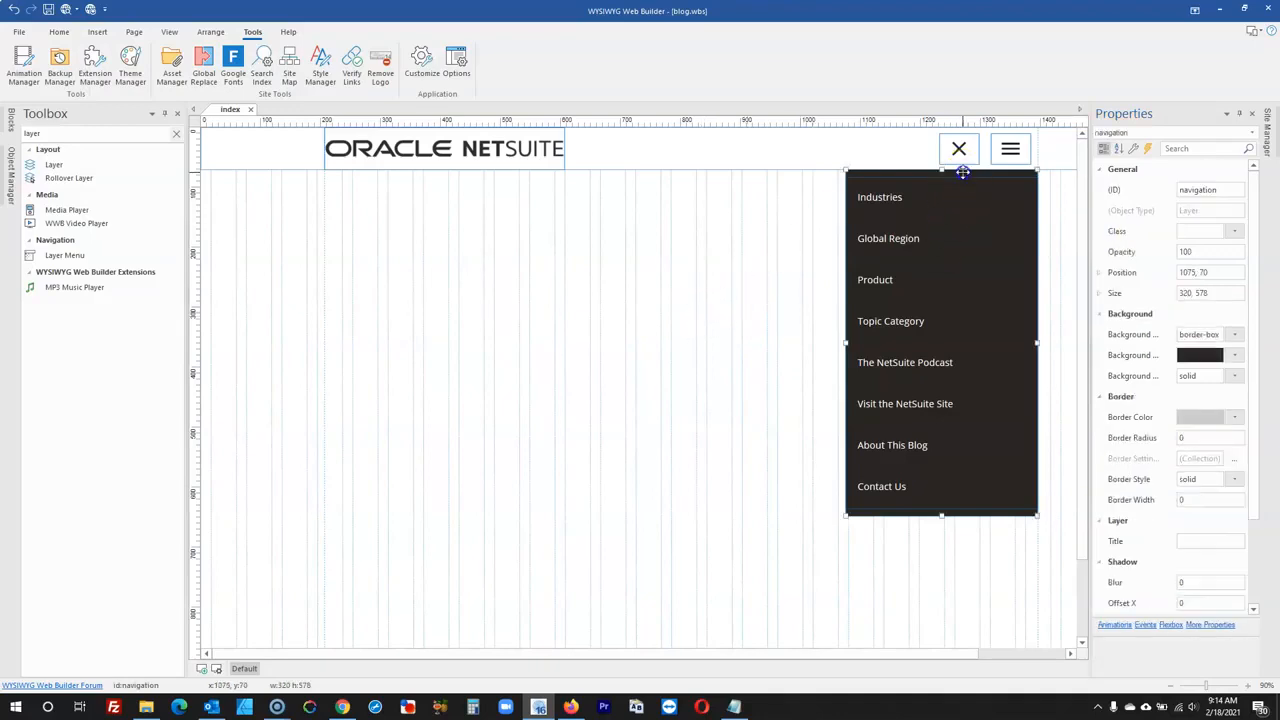
- Add an onclick event to the hamburger icon and set its action to show with effect
{"action": "left_click", "coordinate": [1020, 152]}
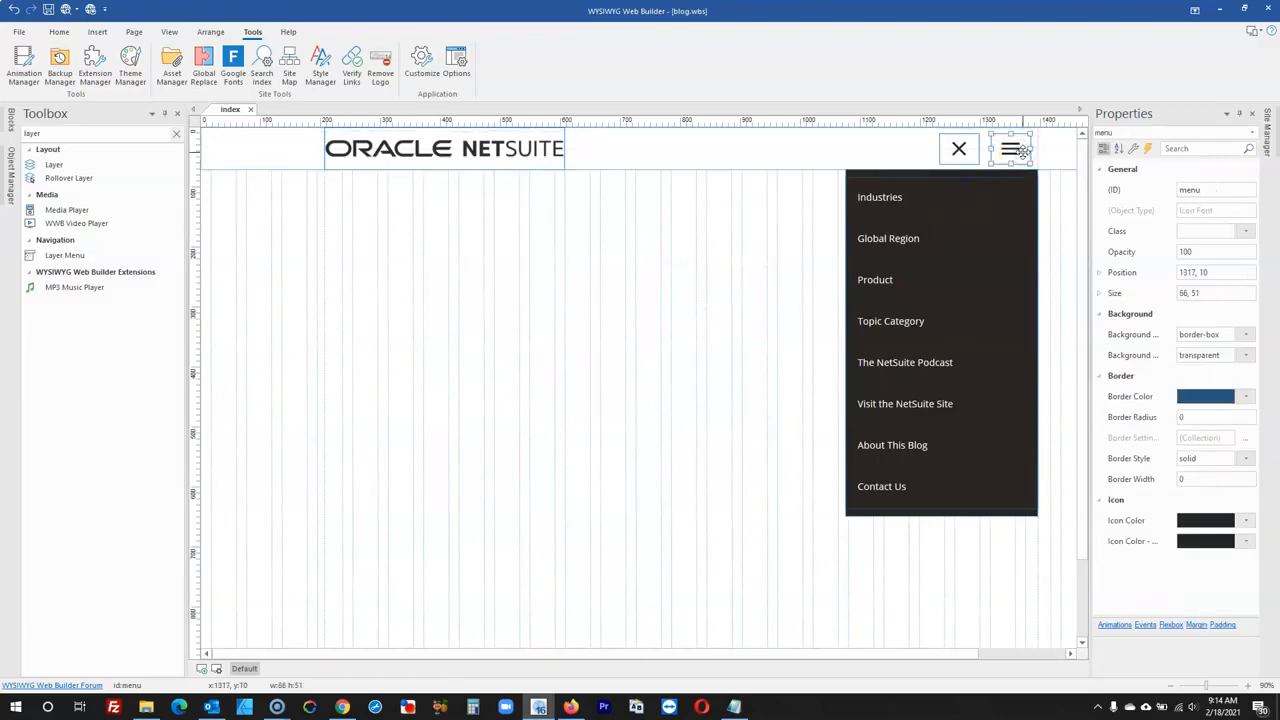
{"action": "double_click", "coordinate": [1020, 150]}
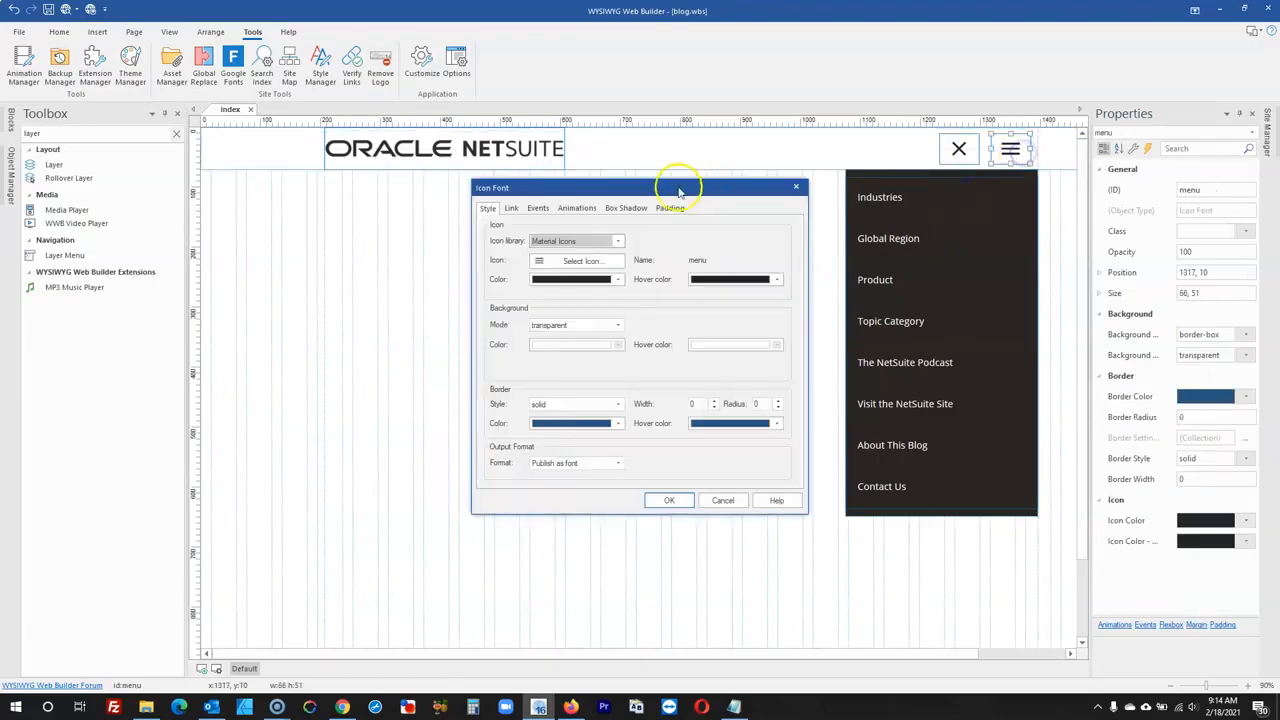
{"action": "left_click", "coordinate": [538, 208]}
{"action": "left_click", "coordinate": [760, 241]}
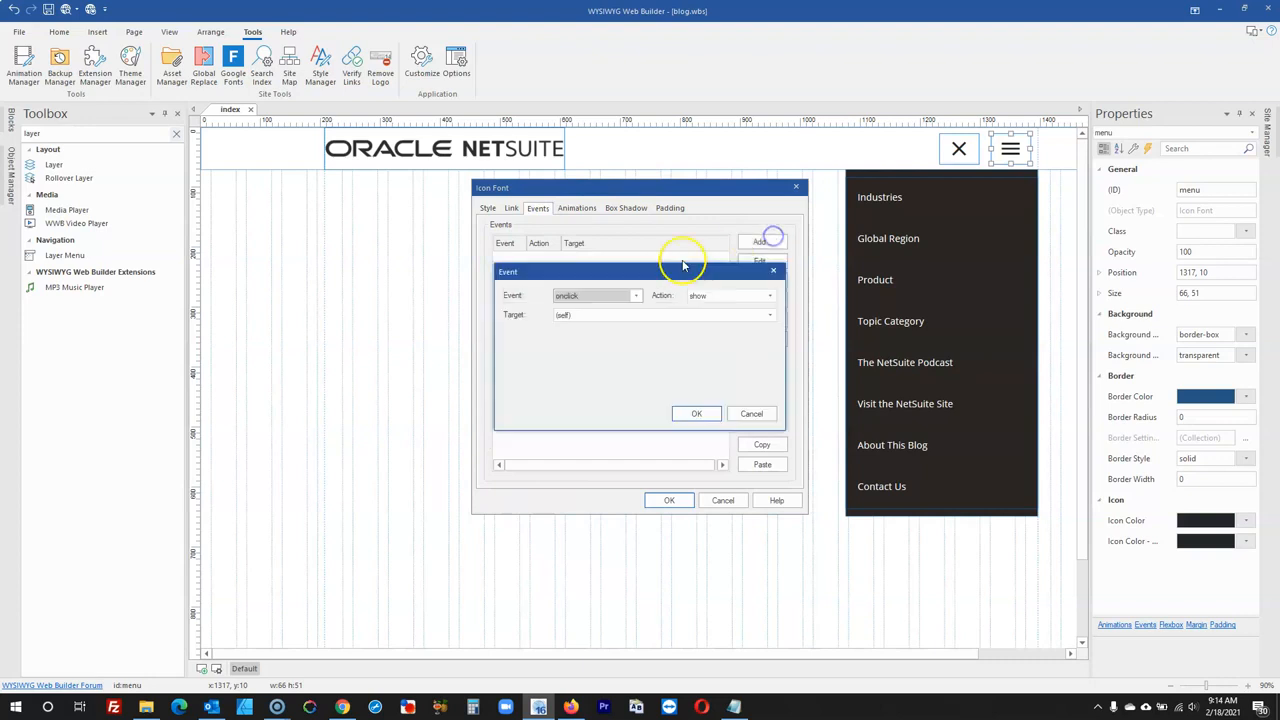
{"action": "left_click", "coordinate": [705, 297]}
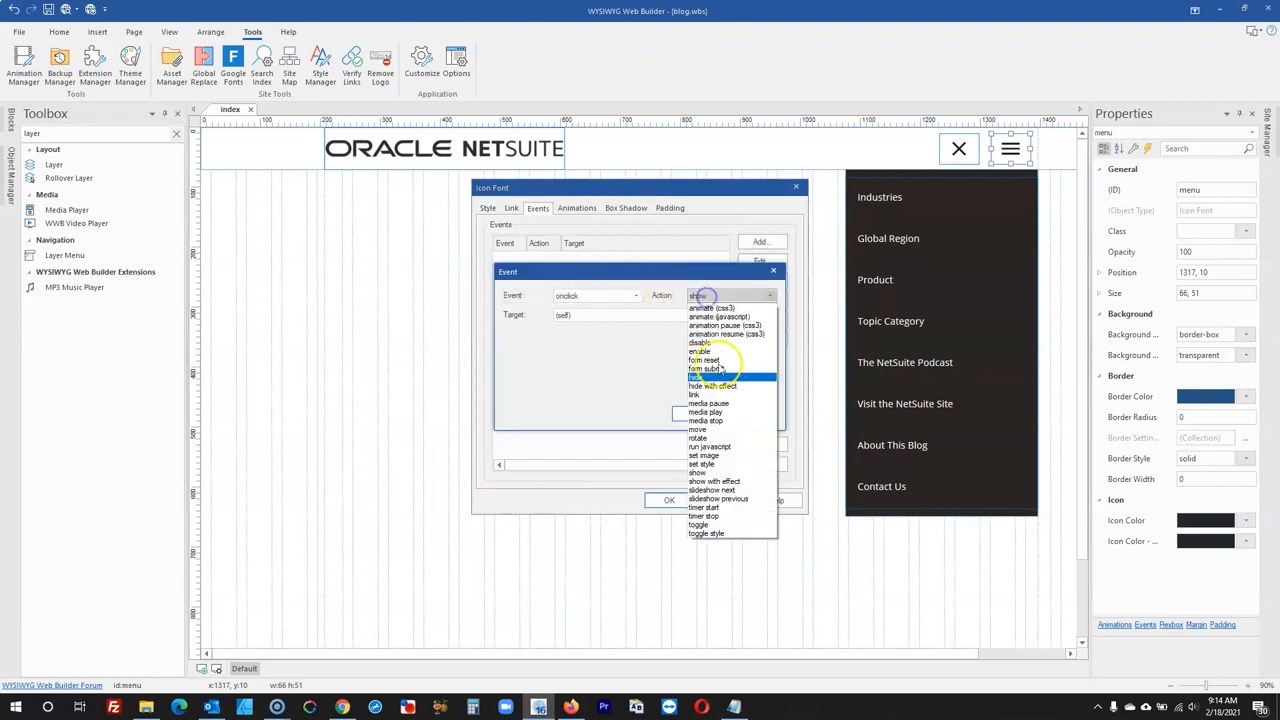
{"action": "left_click", "coordinate": [731, 482]}
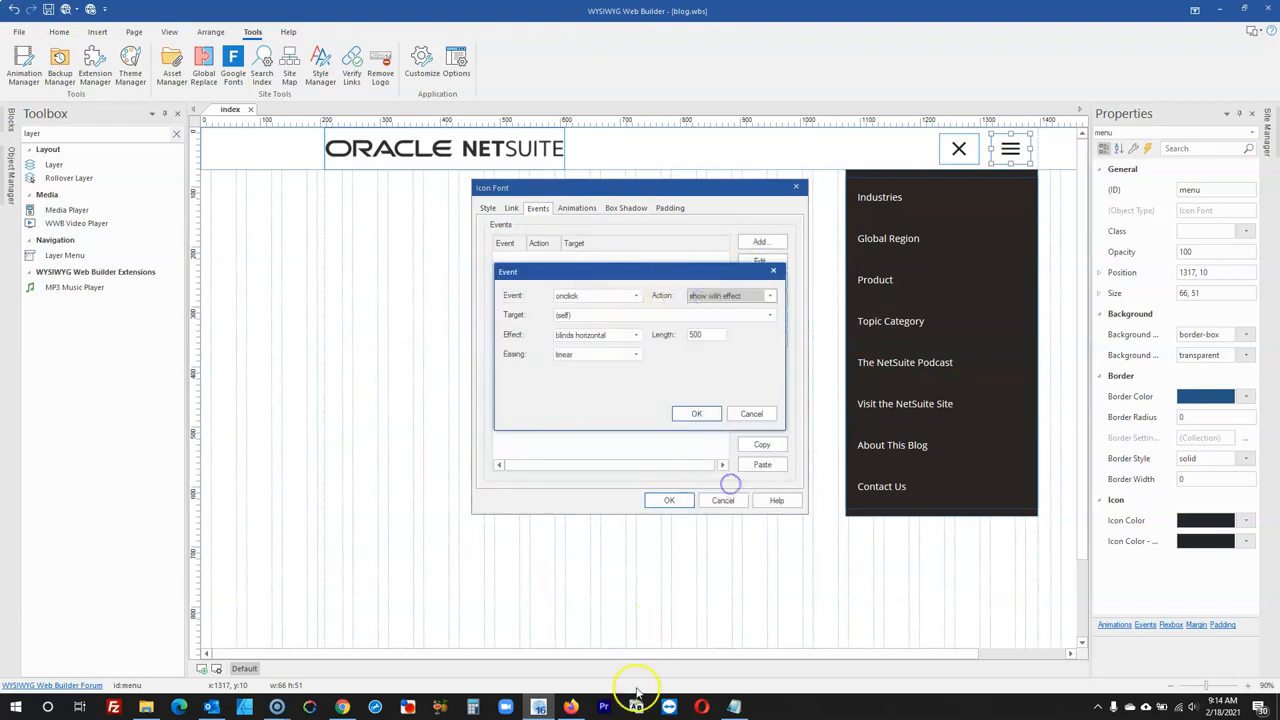
- Switch to the browser and toggle the NetSuite Blog's dropdown menu to examine how it opens and closes
{"action": "left_click", "coordinate": [568, 706]}
{"action": "left_click", "coordinate": [1030, 87]}
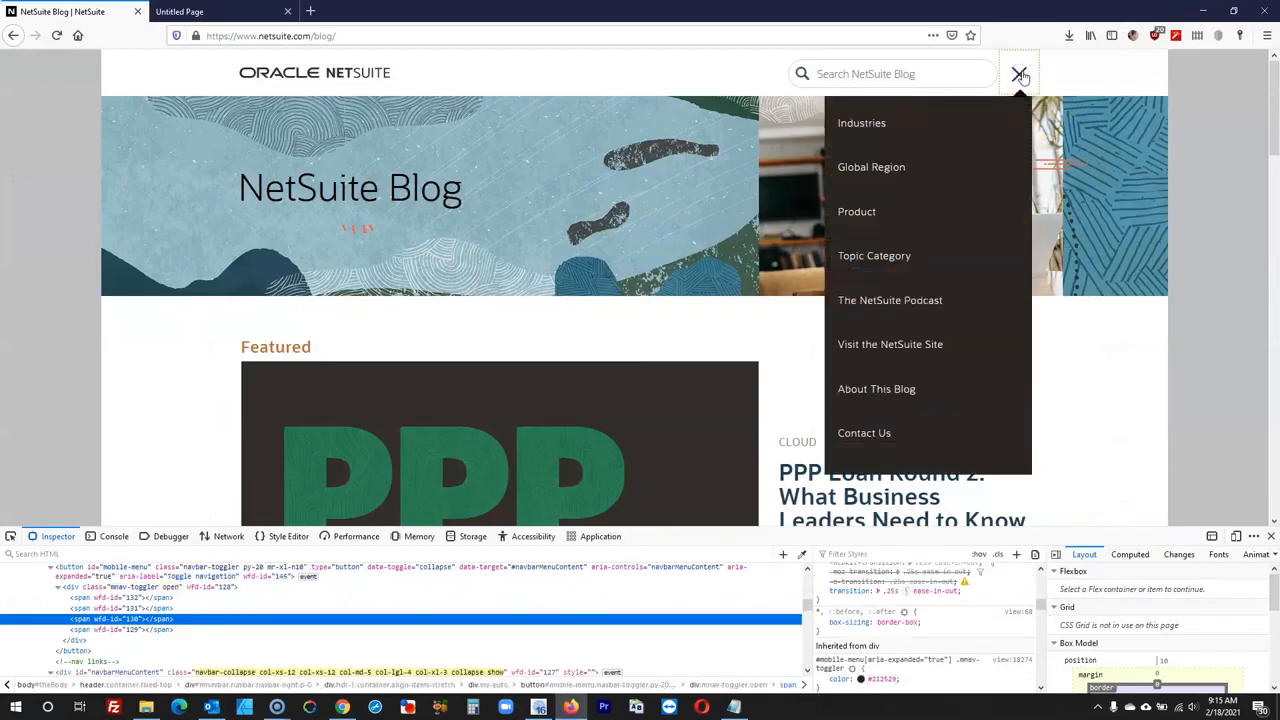
{"action": "left_click", "coordinate": [1022, 76]}
{"action": "left_click", "coordinate": [1022, 76]}
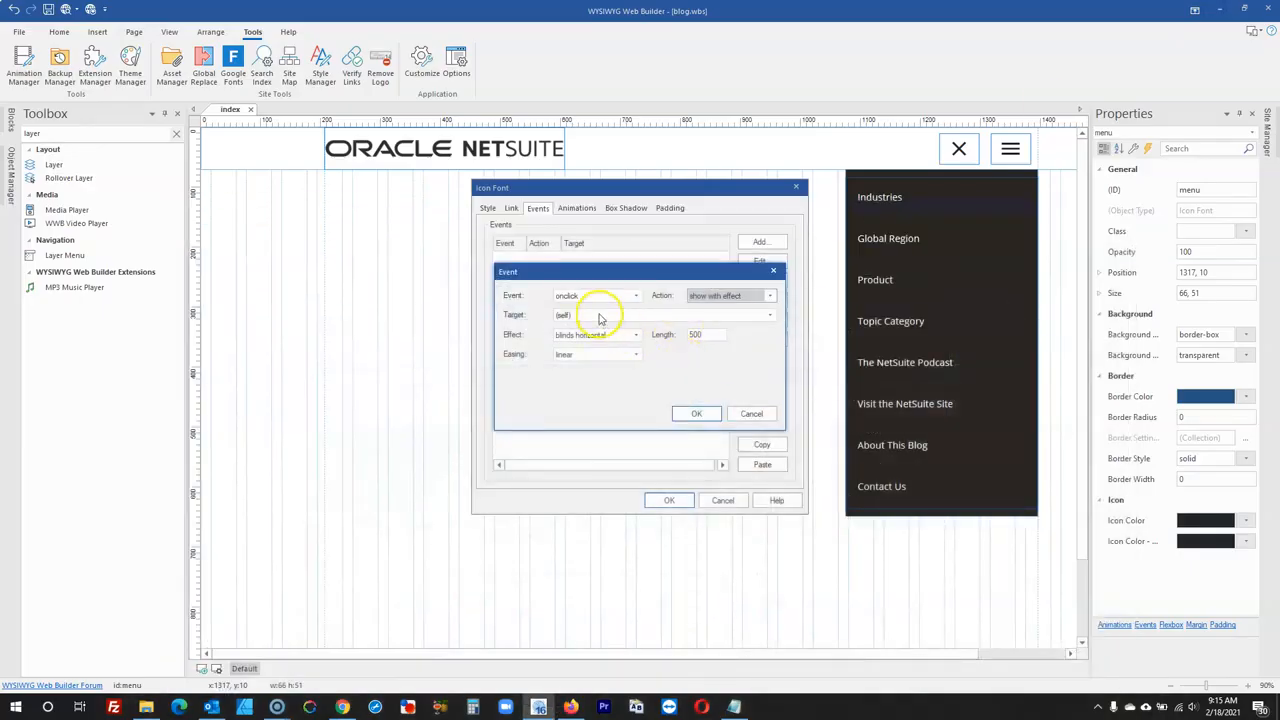
- Target the hamburger icon's show event at the navigation layer with the slide down effect and apply the settings
{"action": "left_click", "coordinate": [600, 318]}
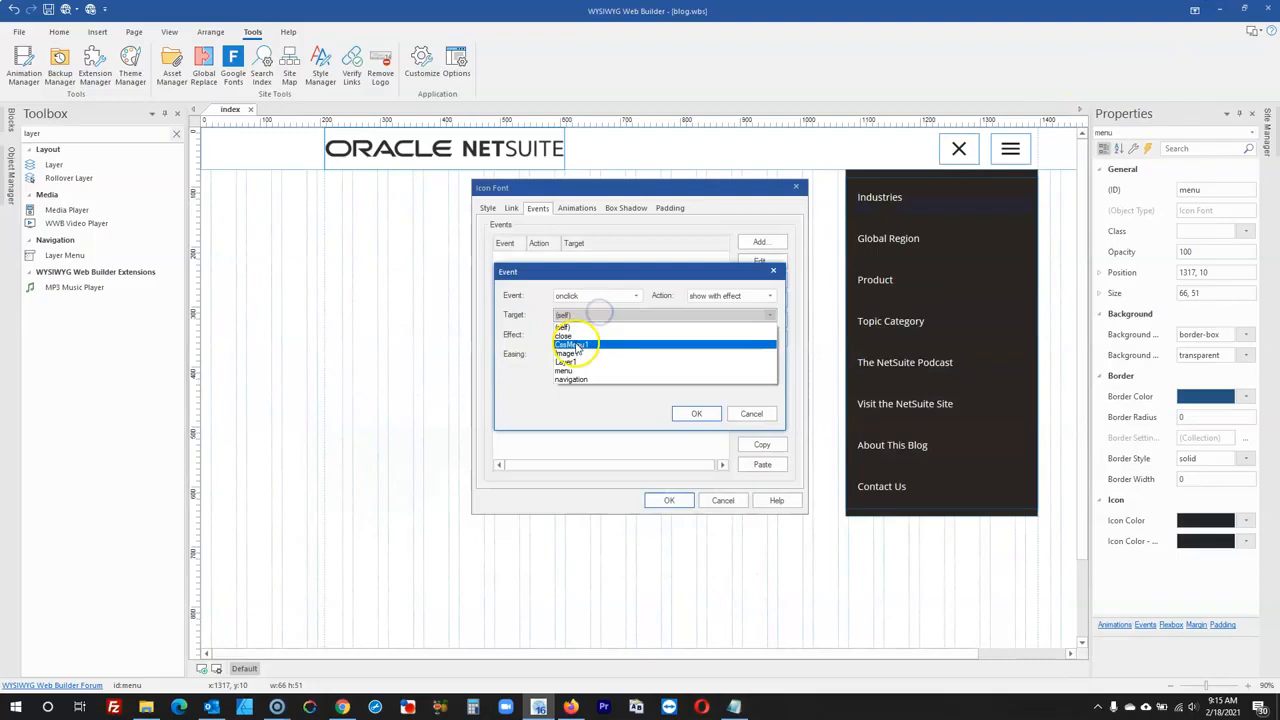
{"action": "left_click", "coordinate": [577, 379]}
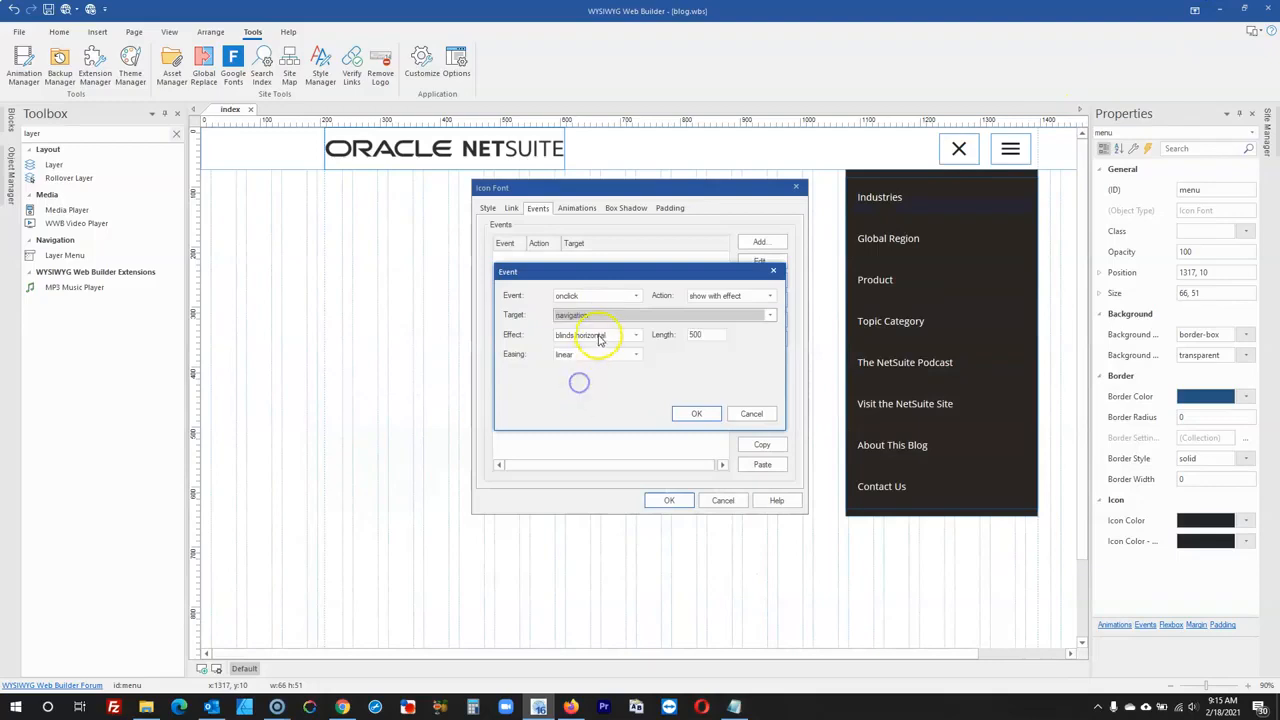
{"action": "left_click", "coordinate": [598, 336]}
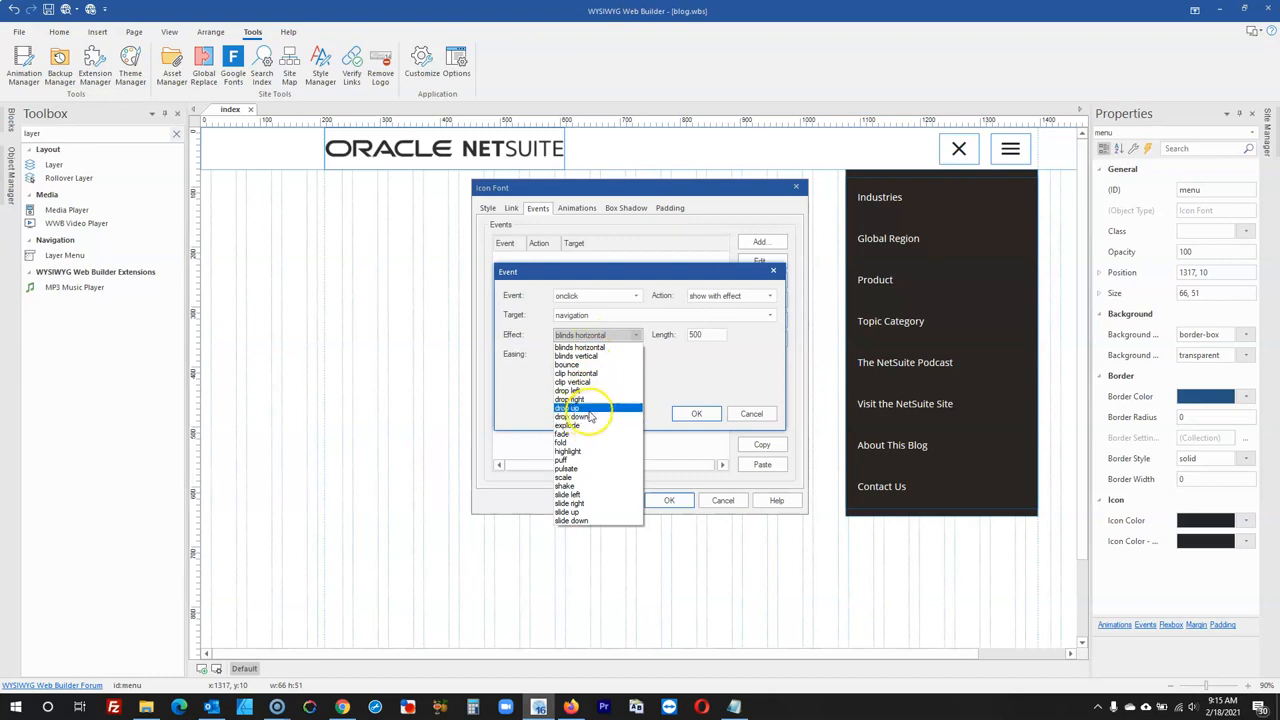
{"action": "left_click", "coordinate": [588, 520]}
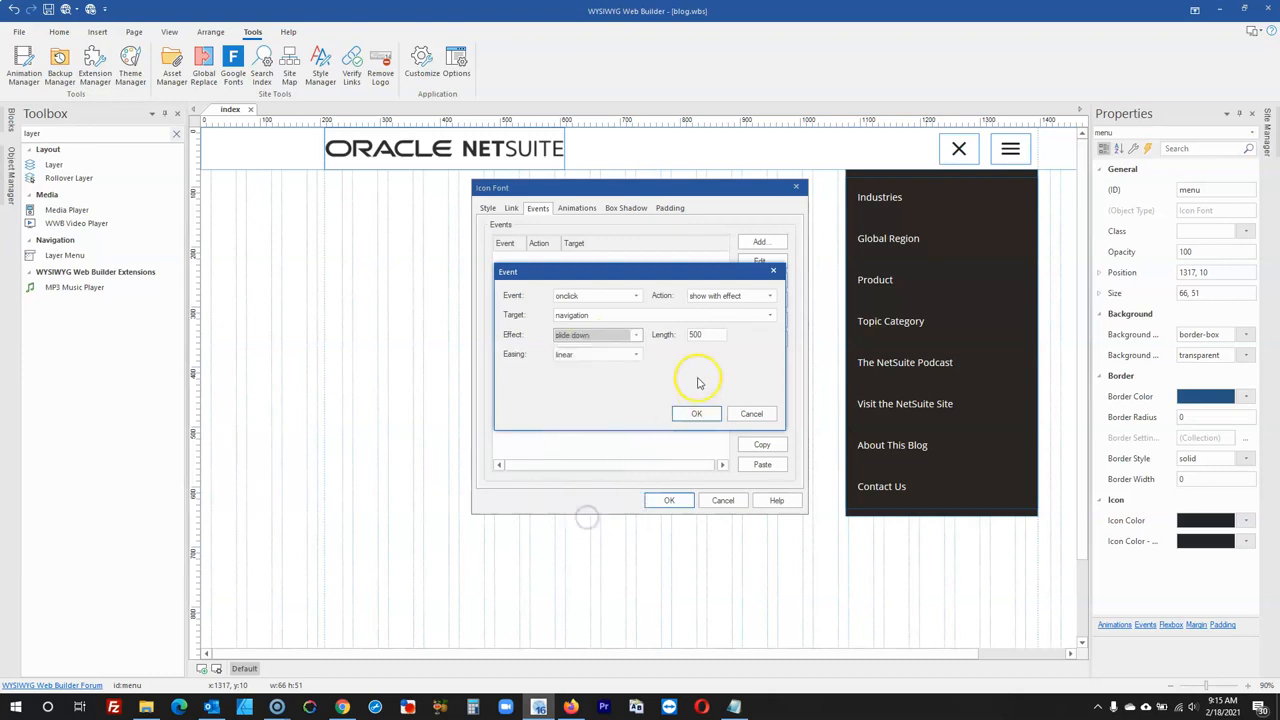
{"action": "left_click", "coordinate": [697, 413]}
{"action": "left_click", "coordinate": [669, 501]}
- Start a new onclick event for the close icon in the header
{"action": "double_click", "coordinate": [960, 149]}
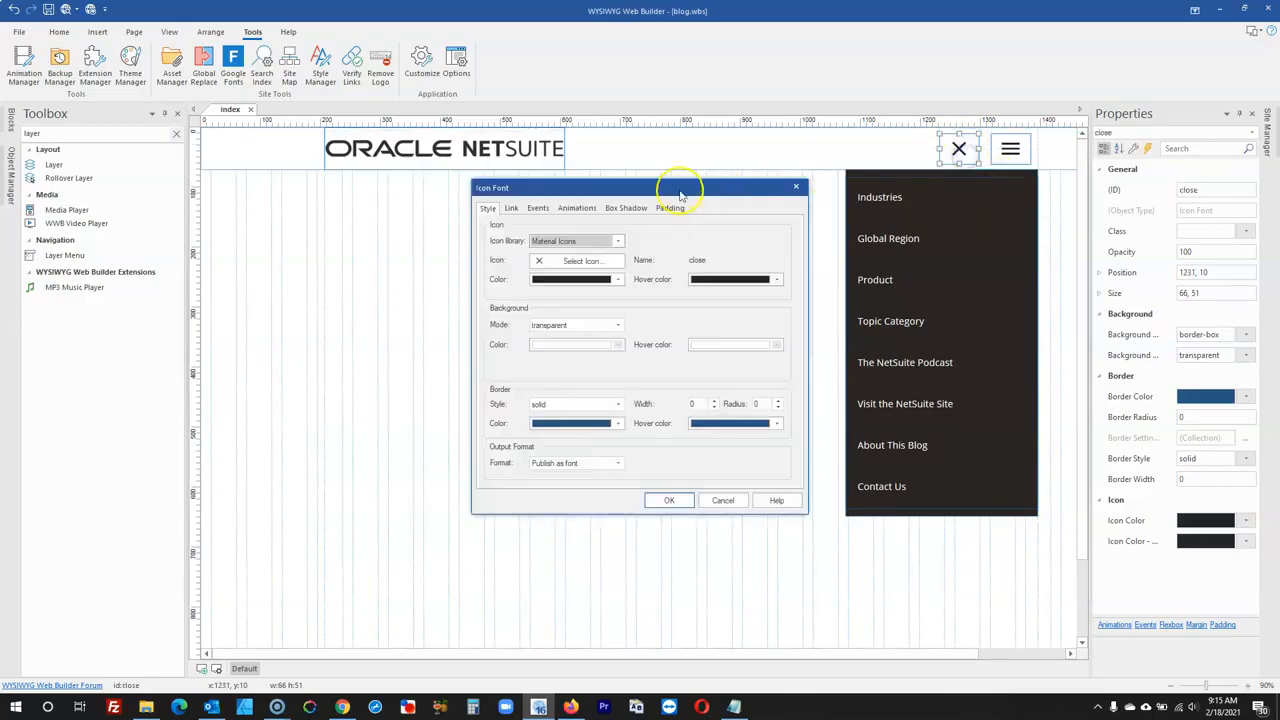
{"action": "left_click", "coordinate": [540, 210]}
{"action": "left_click", "coordinate": [757, 242]}
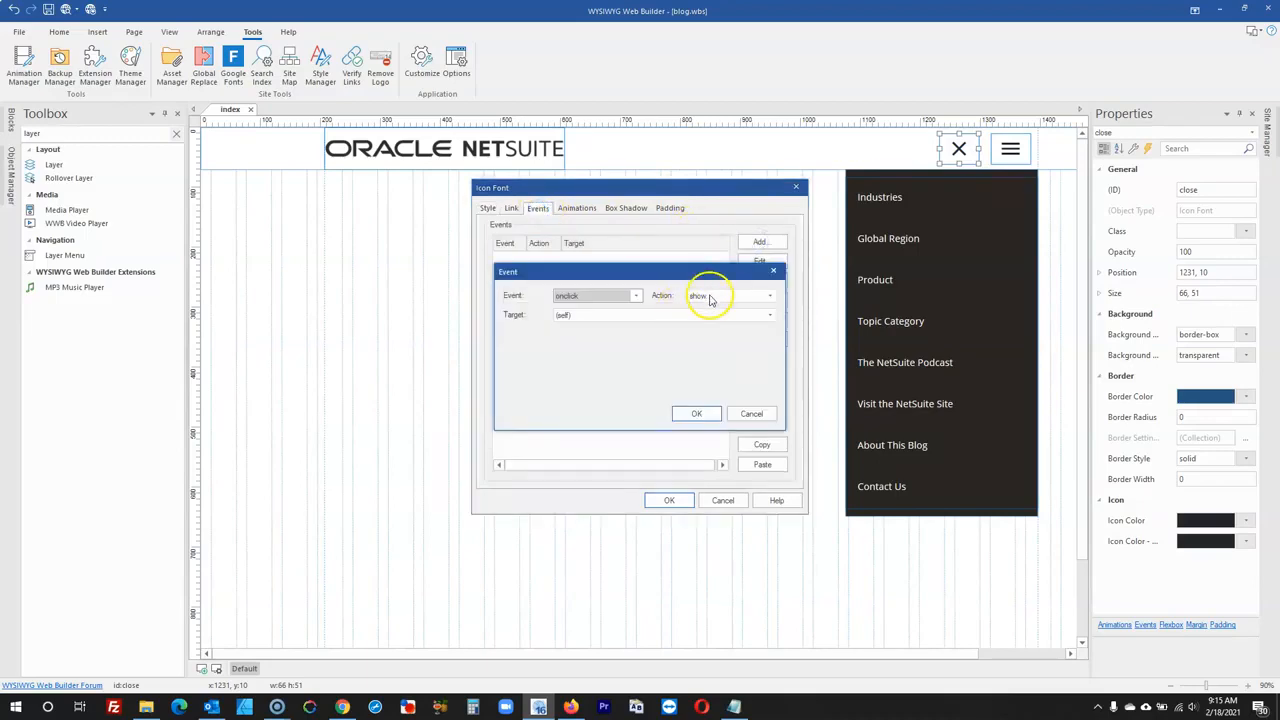
{"action": "left_click", "coordinate": [711, 300]}
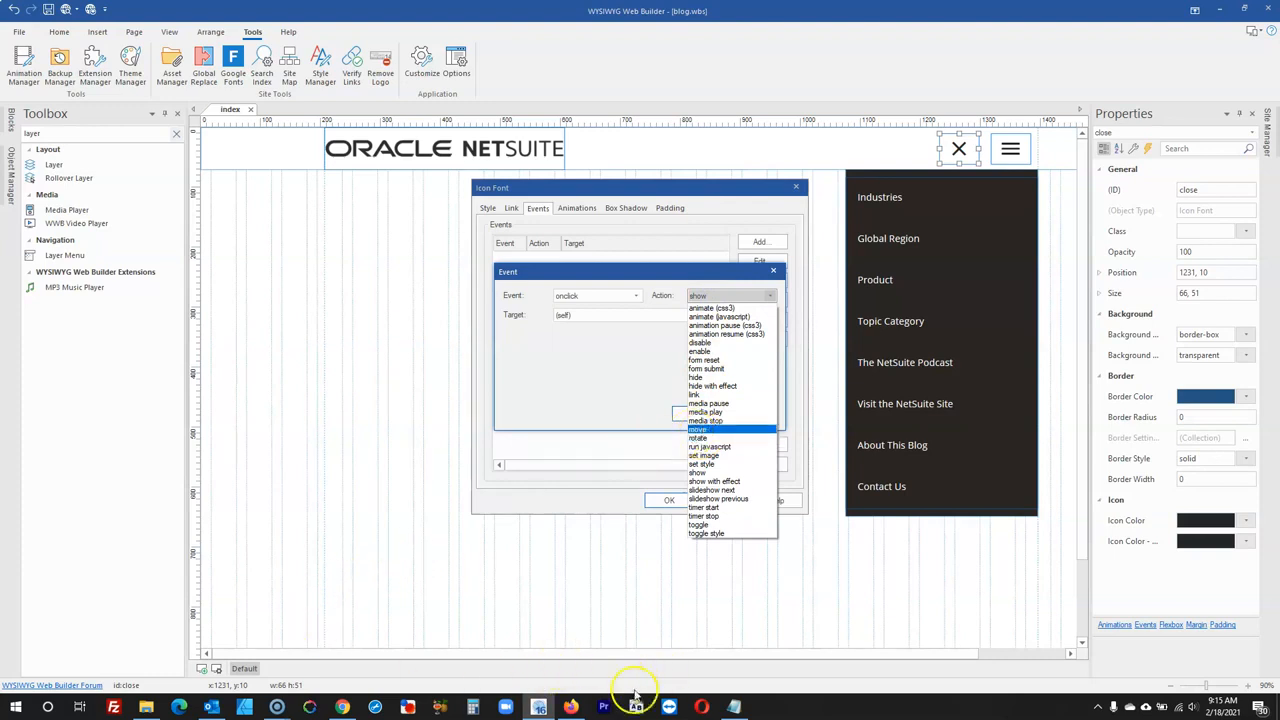
{"action": "left_click", "coordinate": [275, 711]}
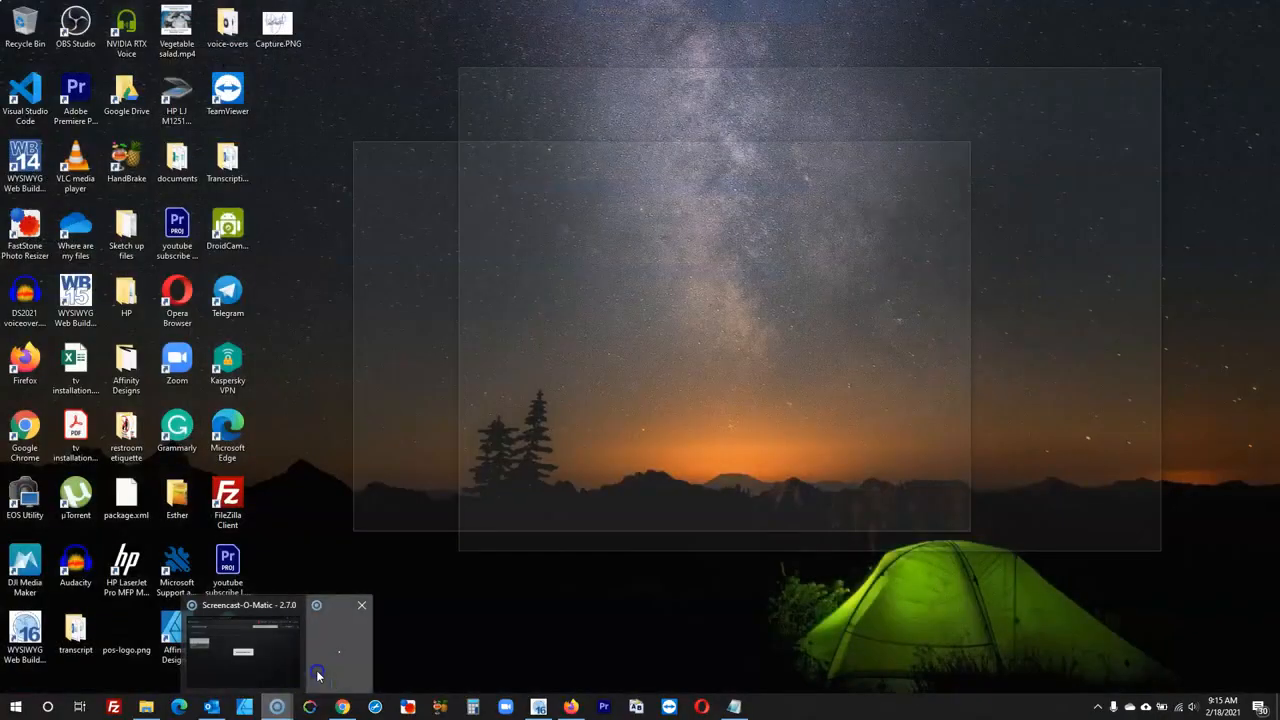
{"action": "left_click", "coordinate": [317, 673]}
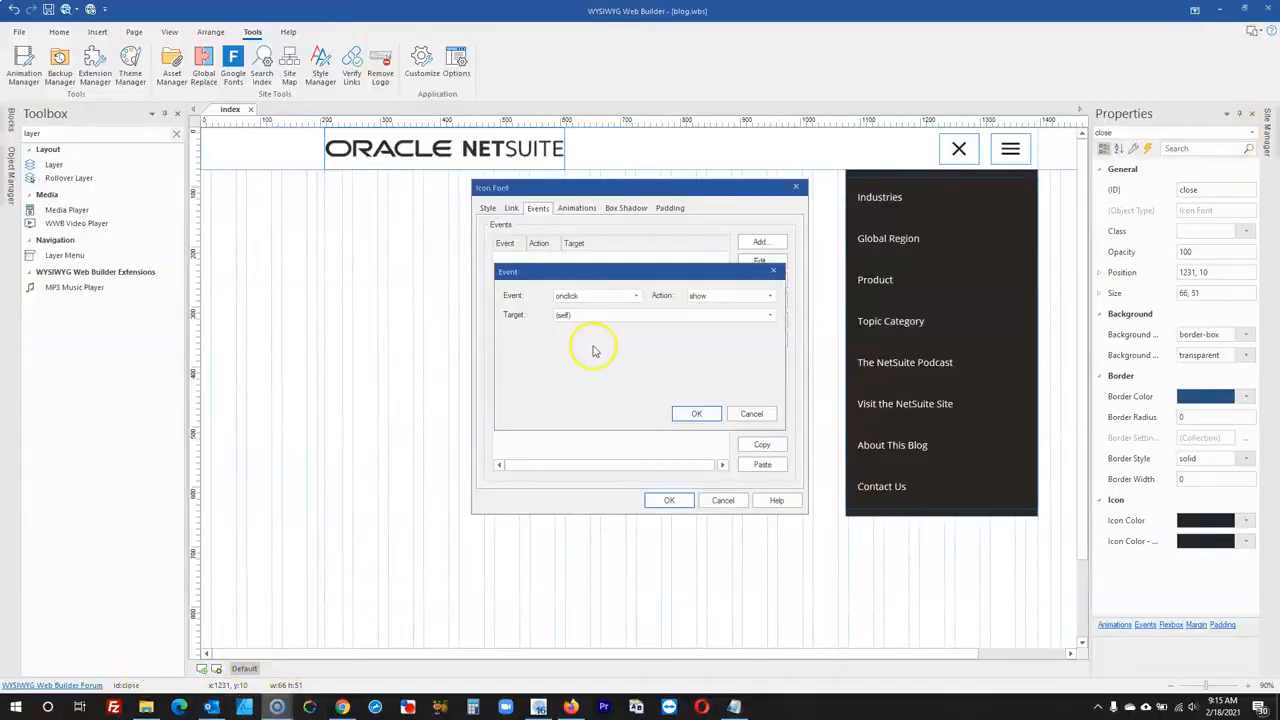
{"action": "left_click", "coordinate": [641, 367]}
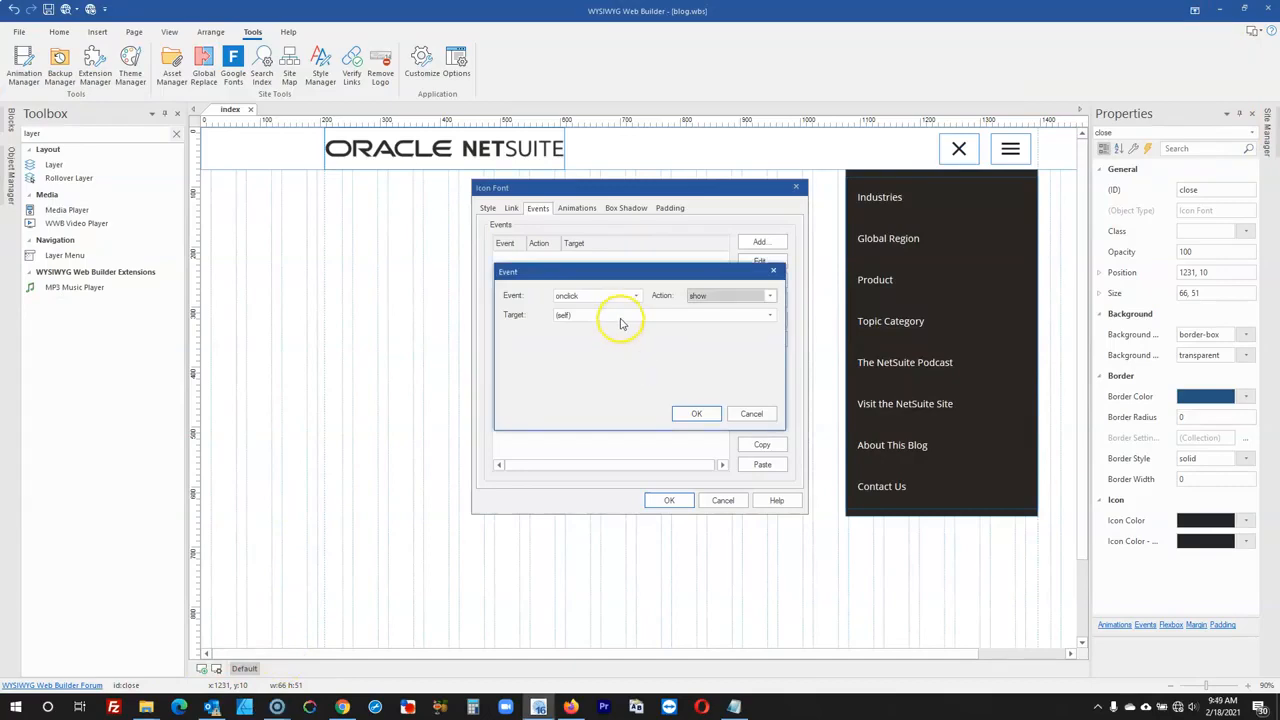
- Set the close icon's onclick event to hide with effect, targeting navigation with the drop down effect, and apply it
{"action": "left_click", "coordinate": [725, 297]}
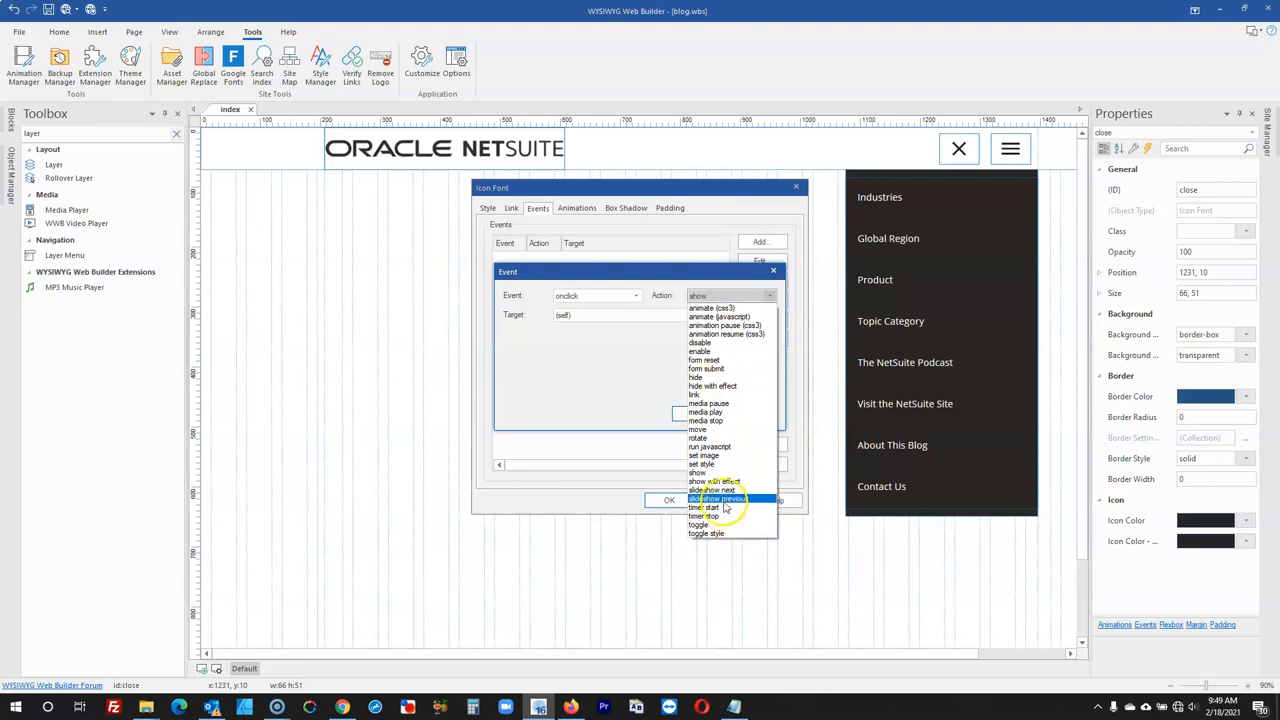
{"action": "left_click", "coordinate": [714, 386]}
{"action": "left_click", "coordinate": [614, 317]}
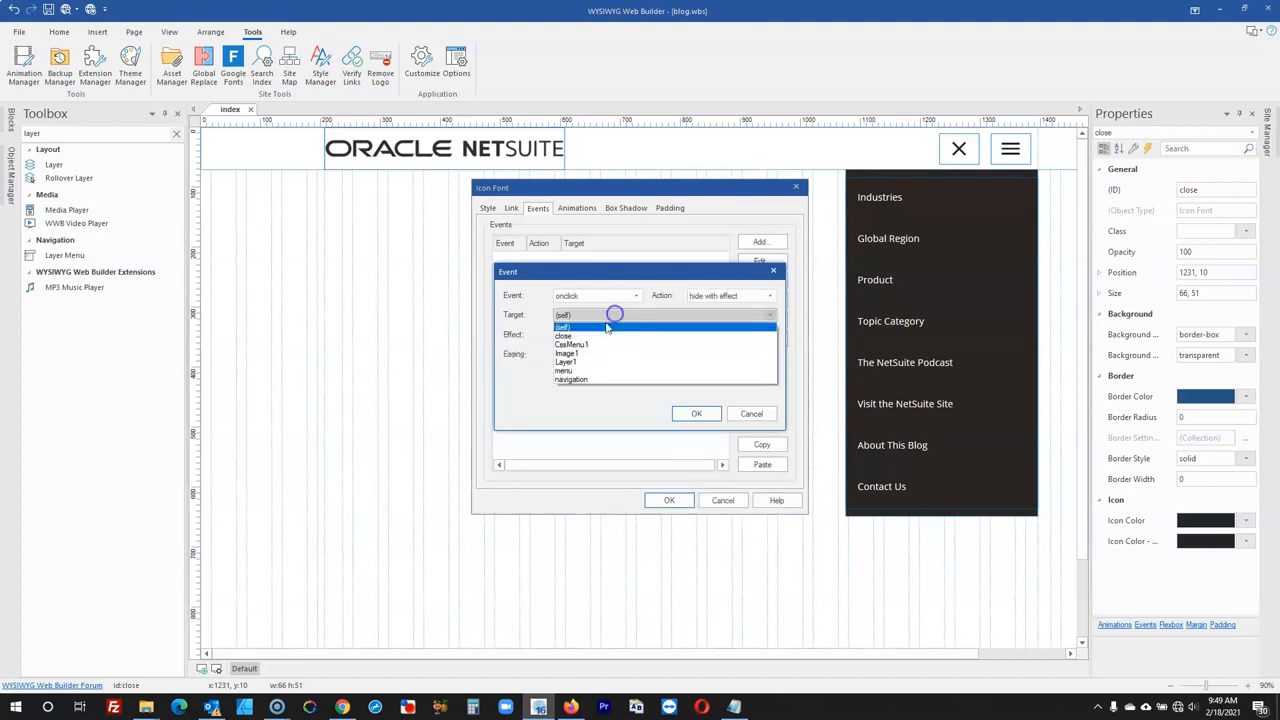
{"action": "left_click", "coordinate": [577, 380]}
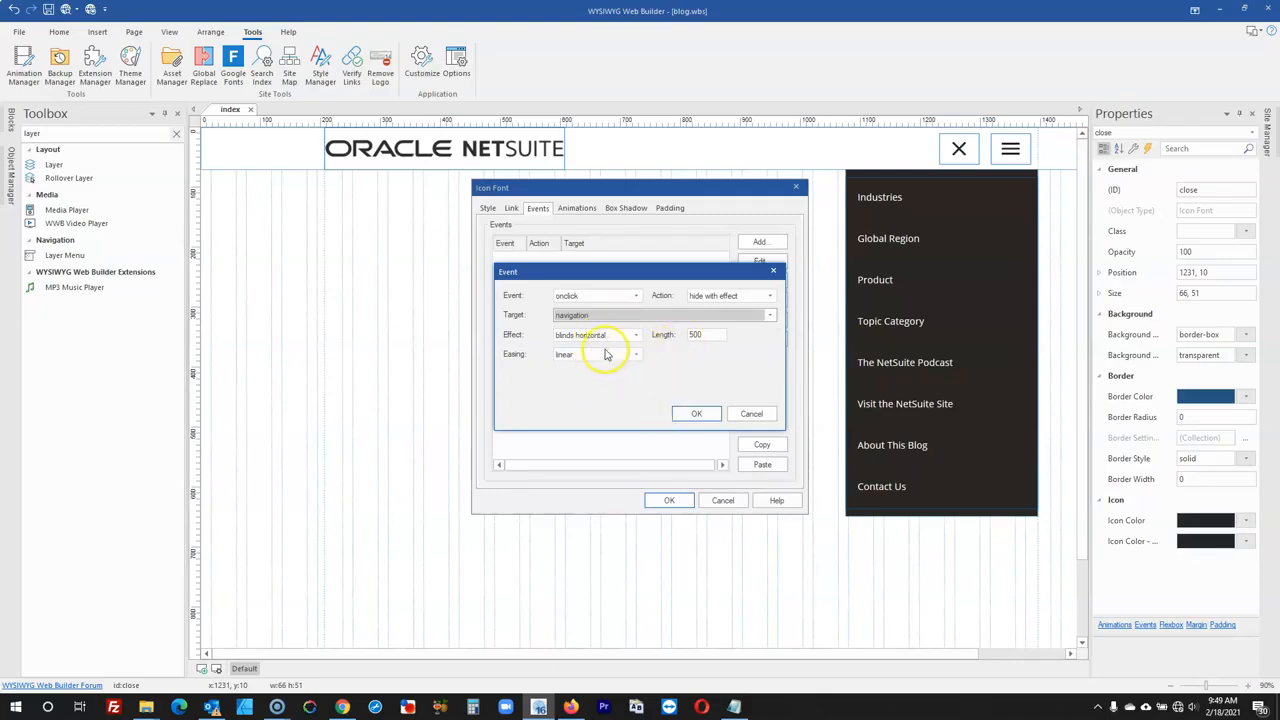
{"action": "left_click", "coordinate": [605, 336]}
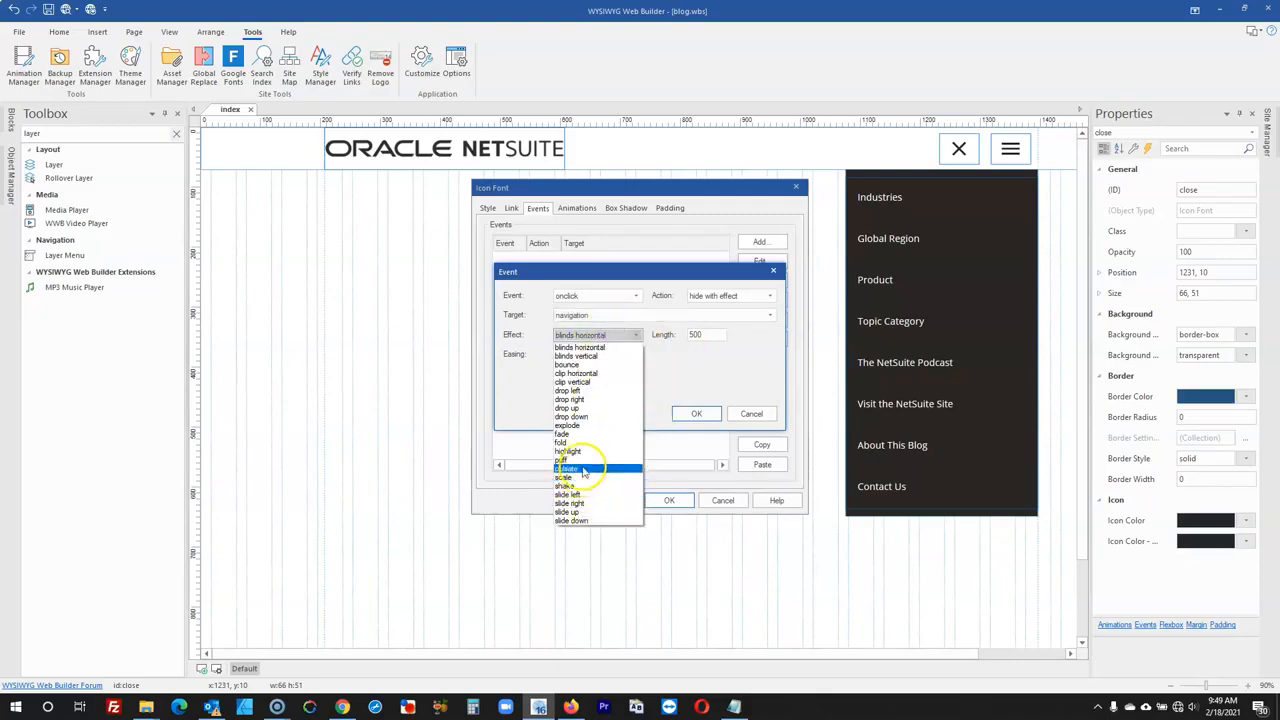
{"action": "left_click", "coordinate": [578, 417]}
{"action": "left_click", "coordinate": [690, 411]}
{"action": "left_click", "coordinate": [670, 500]}
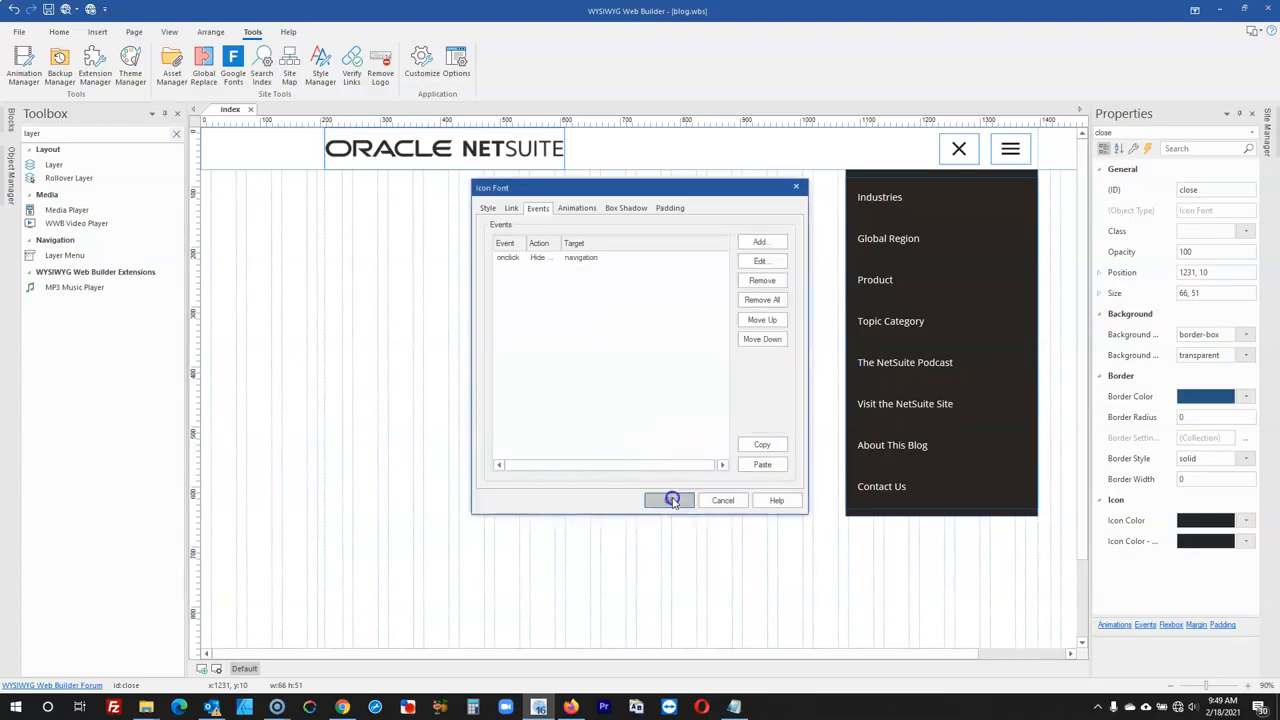
{"action": "left_click", "coordinate": [636, 494]}
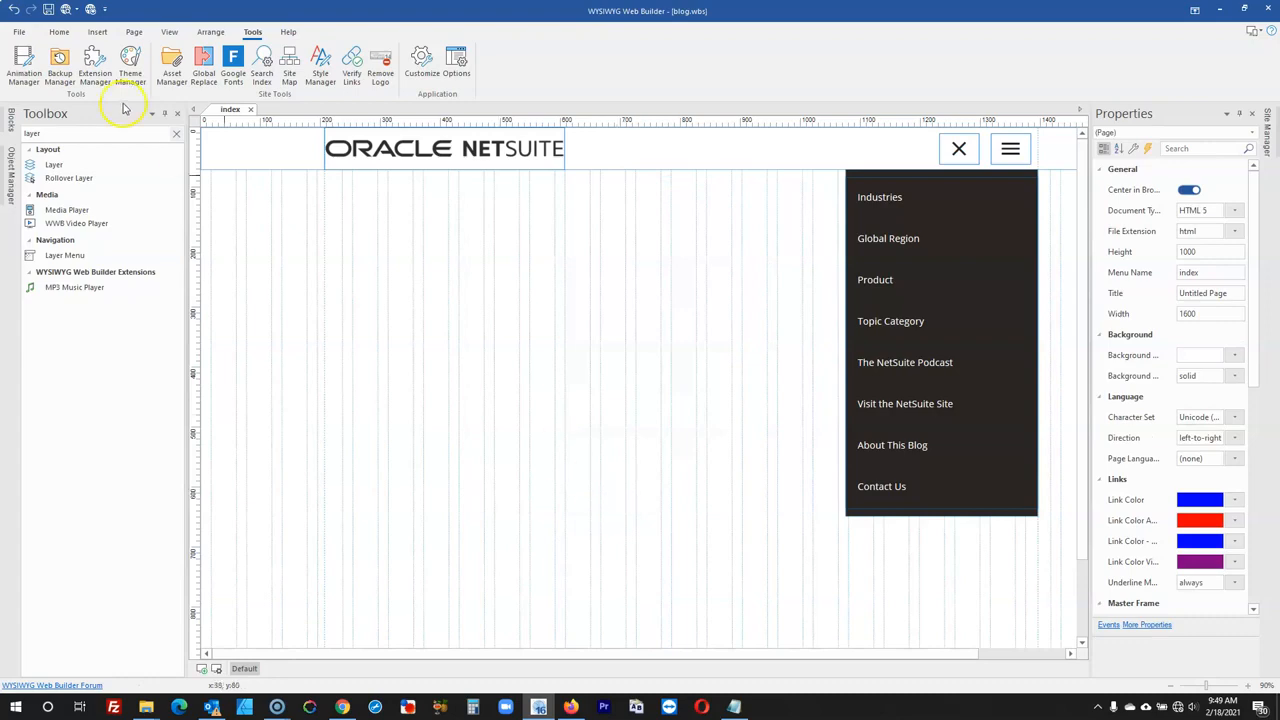
- Preview the page in the browser and test hiding and showing the navigation with the close and hamburger icons
{"action": "left_click", "coordinate": [64, 9]}
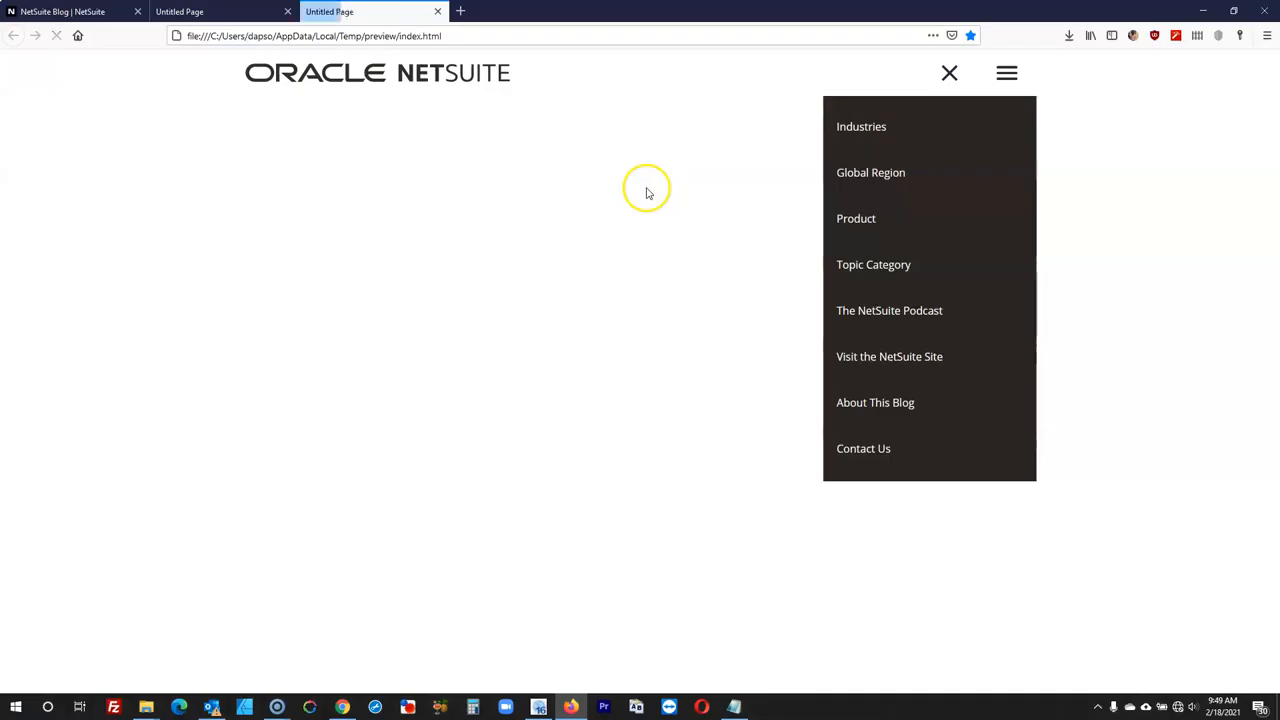
{"action": "left_click", "coordinate": [950, 78]}
{"action": "left_click", "coordinate": [1004, 74]}
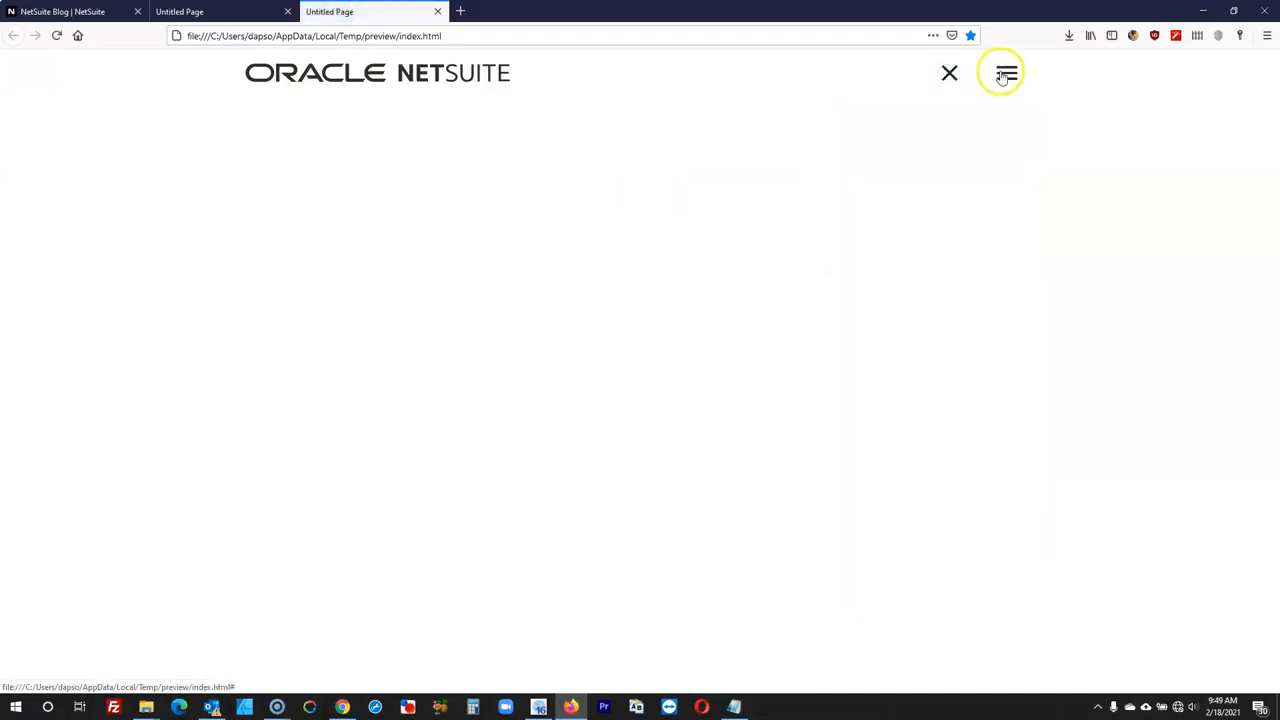
{"action": "left_click", "coordinate": [1203, 10]}
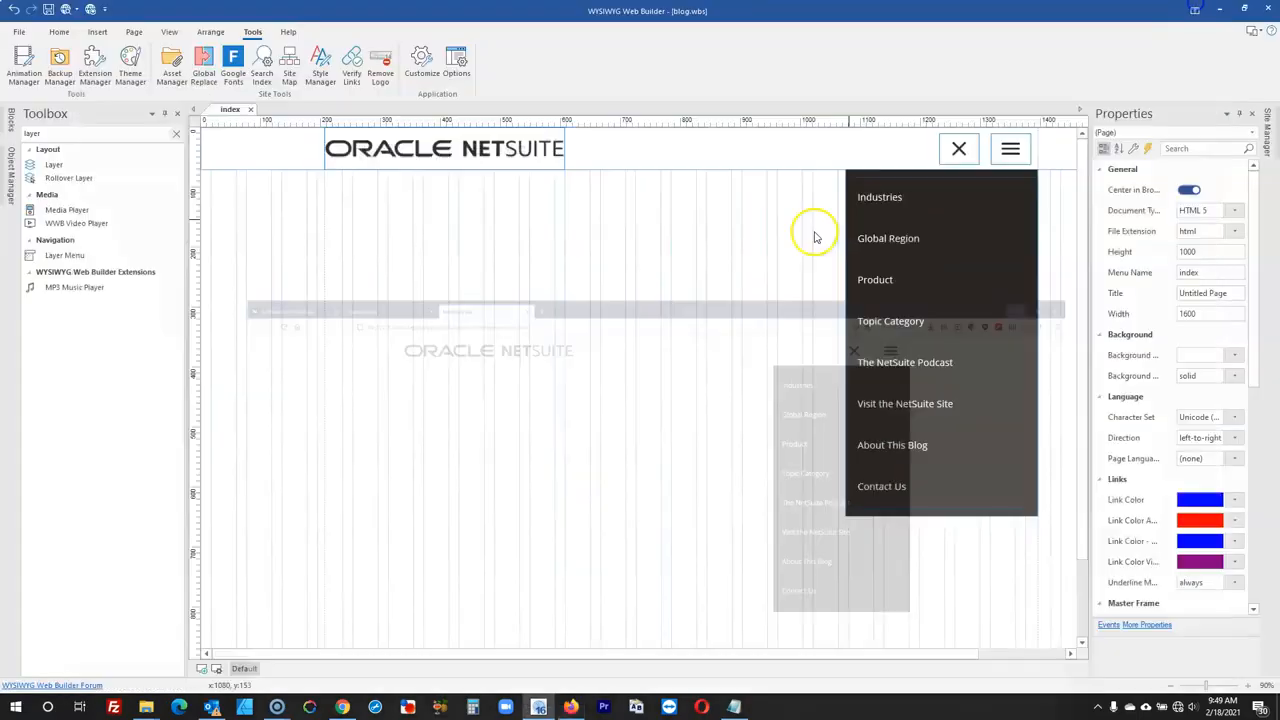
- Change the effect of the hamburger icon's show event to drop up and apply the settings
{"action": "double_click", "coordinate": [1012, 150]}
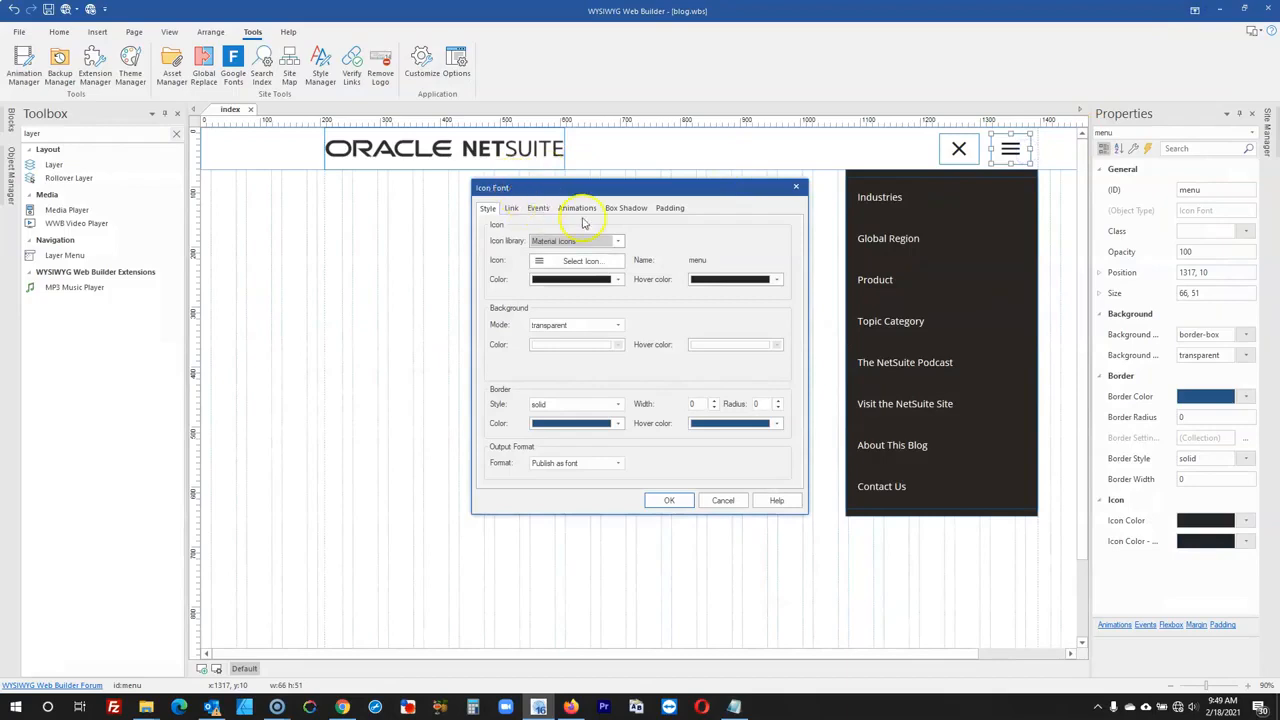
{"action": "left_click", "coordinate": [538, 208]}
{"action": "double_click", "coordinate": [610, 257]}
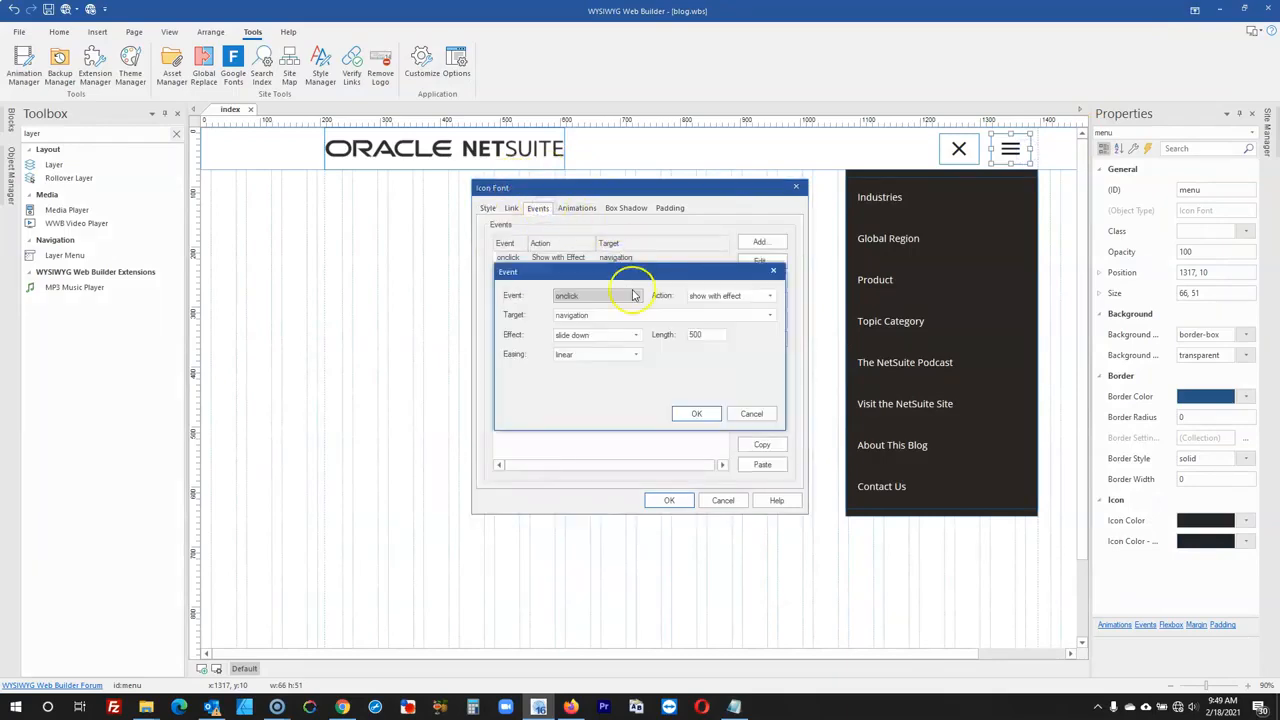
{"action": "left_click", "coordinate": [615, 338]}
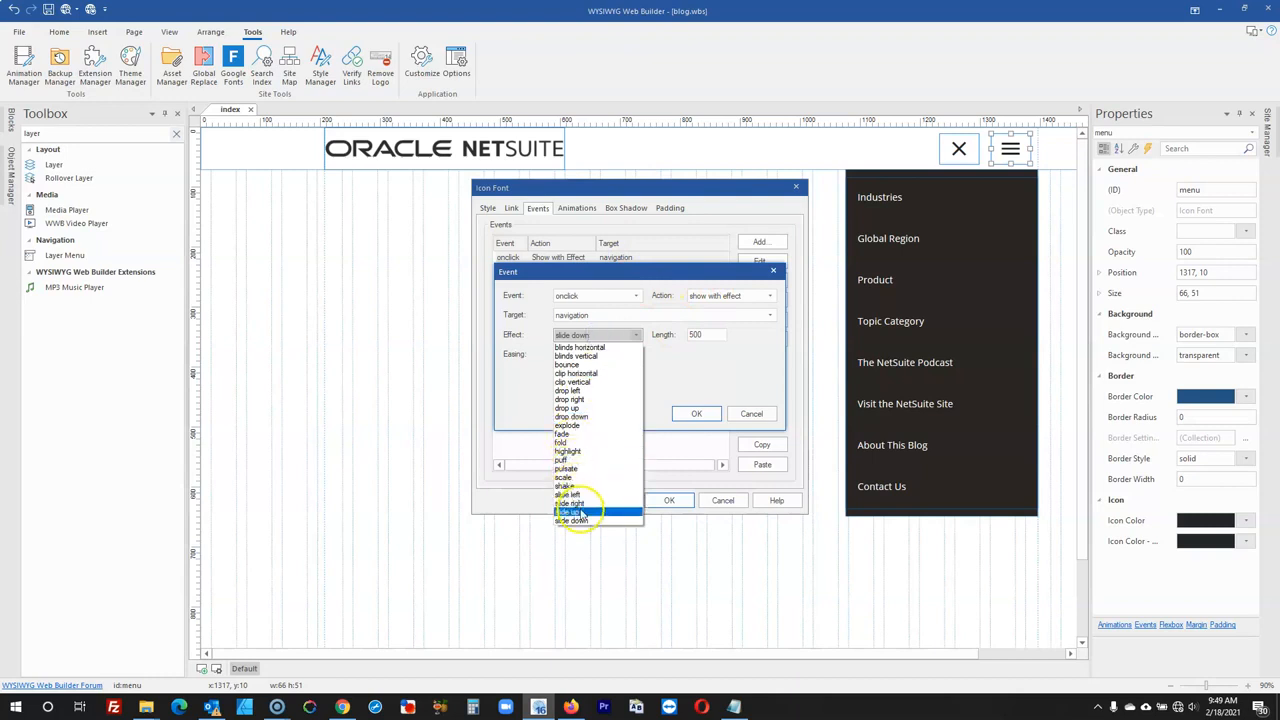
{"action": "left_click", "coordinate": [572, 409]}
{"action": "left_click", "coordinate": [696, 413]}
{"action": "left_click", "coordinate": [672, 500]}
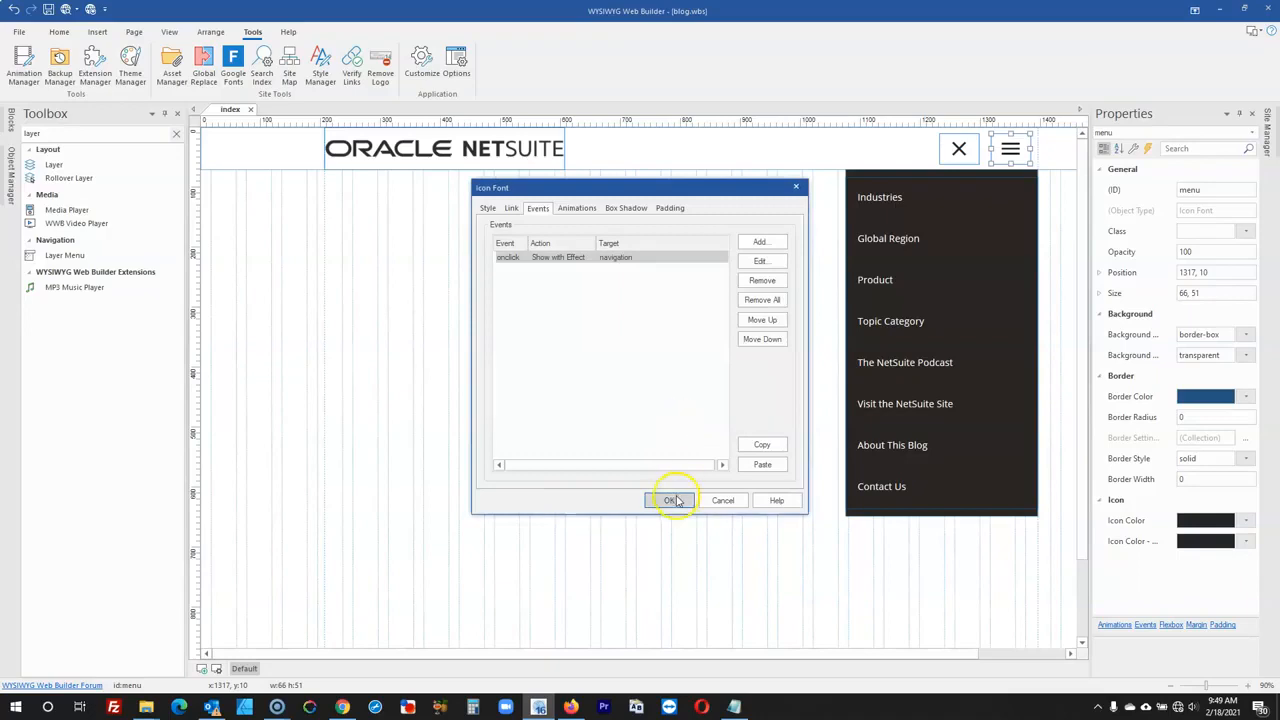
- Preview the page again and repeatedly toggle the navigation with both icons to check the drop up effect
{"action": "left_click", "coordinate": [91, 10]}
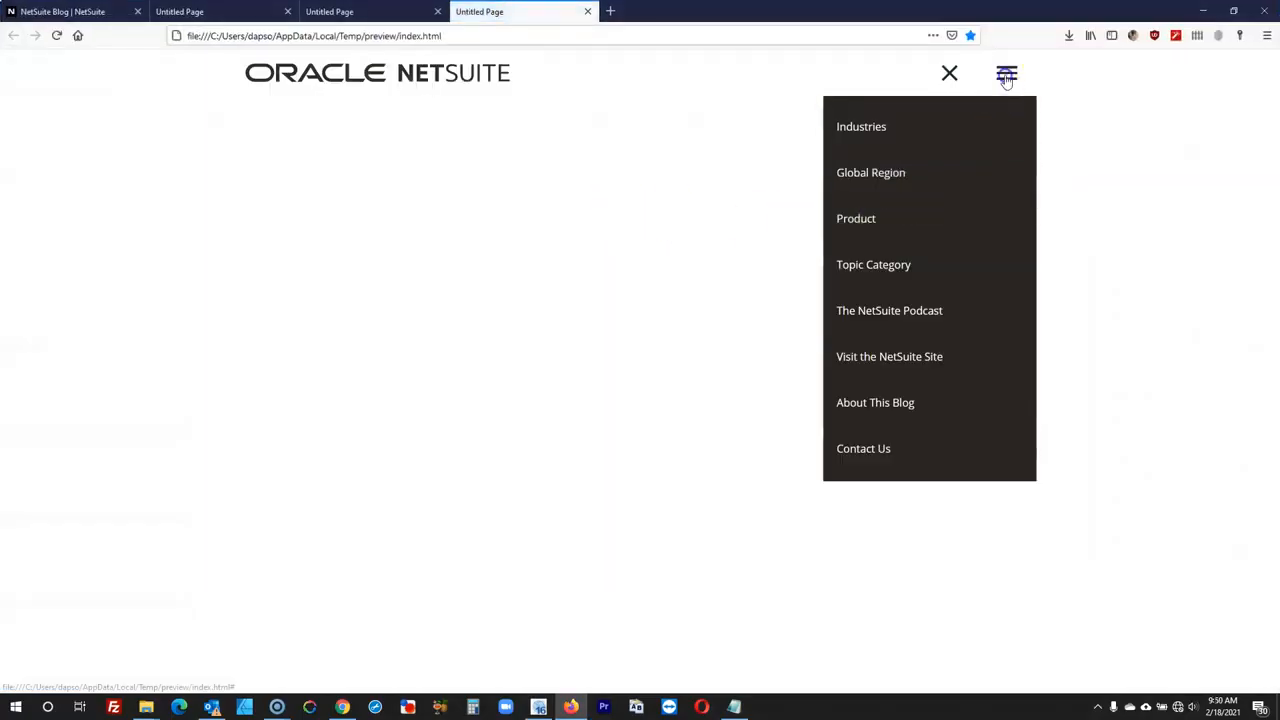
{"action": "left_click", "coordinate": [947, 85]}
{"action": "left_click", "coordinate": [1005, 77]}
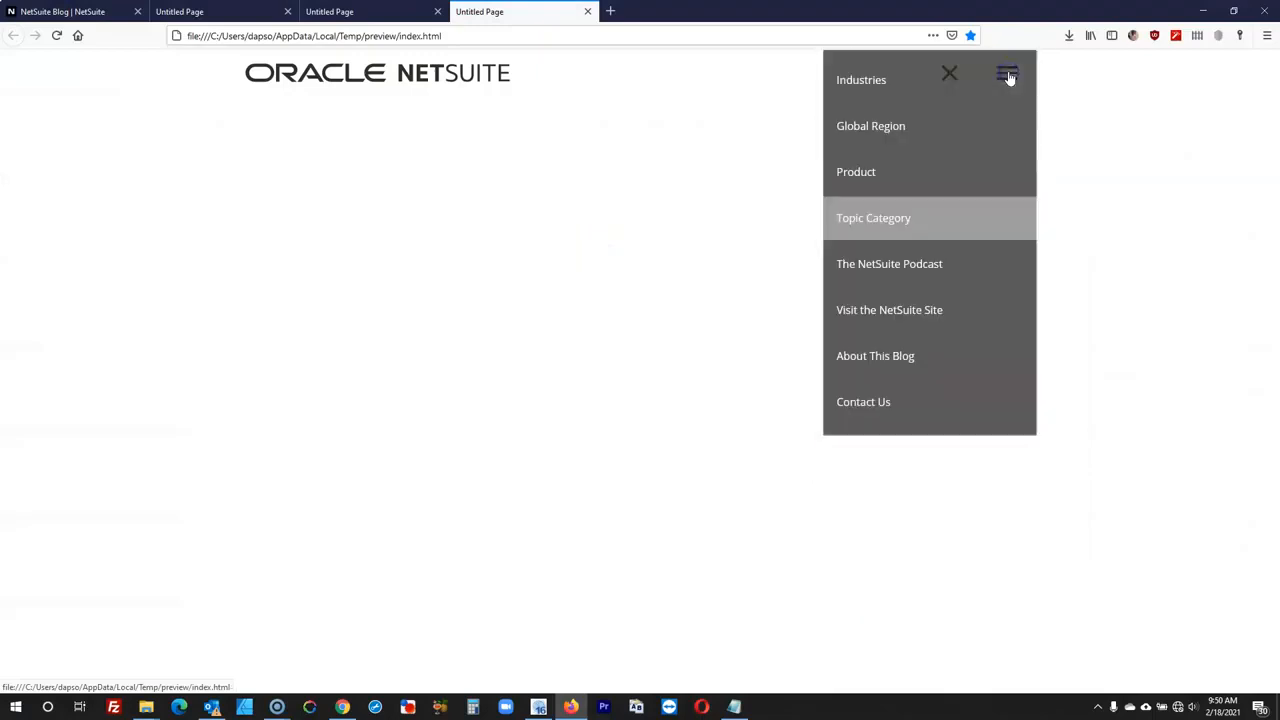
{"action": "left_click", "coordinate": [947, 73]}
{"action": "left_click", "coordinate": [1004, 74]}
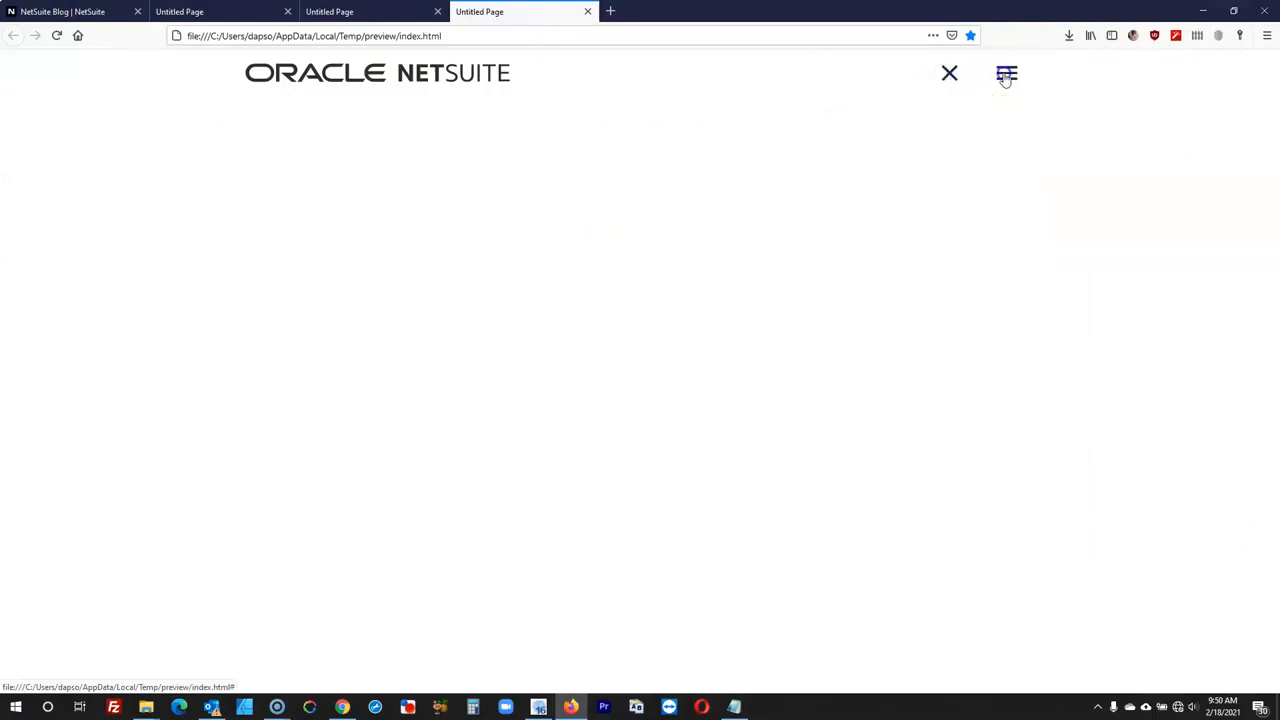
{"action": "left_click", "coordinate": [949, 74]}
{"action": "left_click", "coordinate": [1006, 75]}
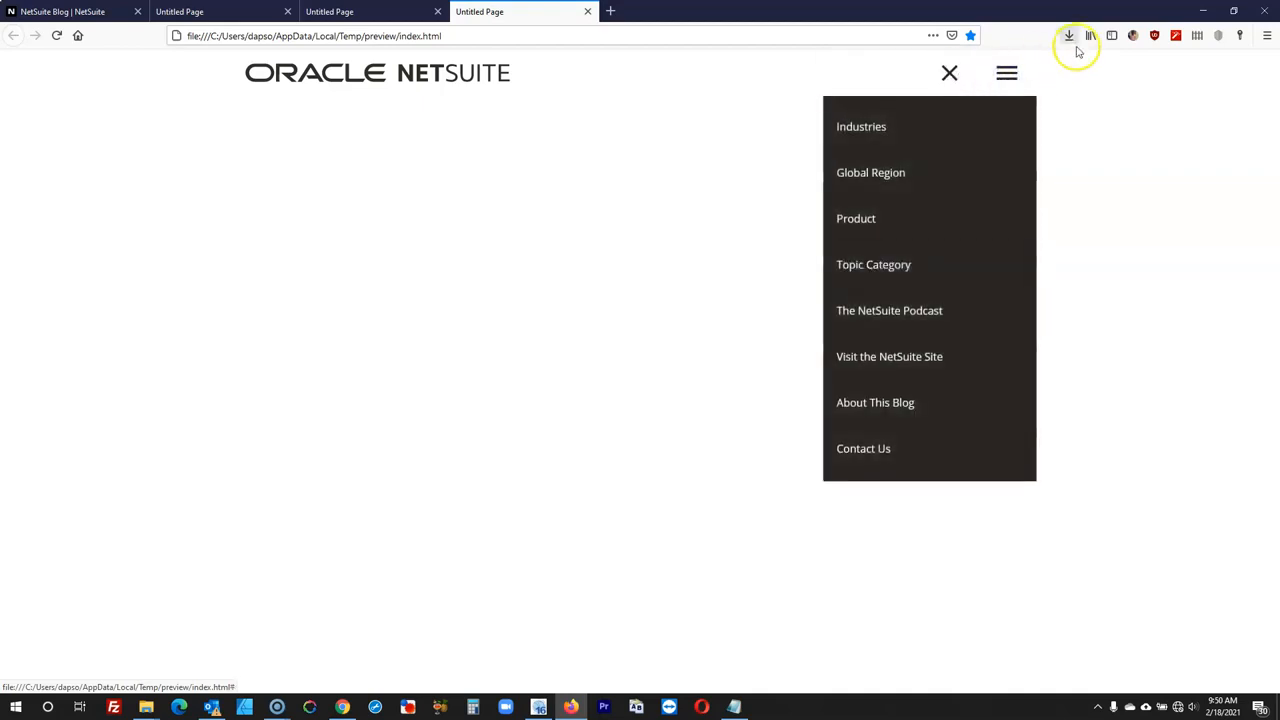
- Compare the preview with the opening and closing animation of the menu on the original NetSuite Blog page
{"action": "left_click", "coordinate": [62, 11]}
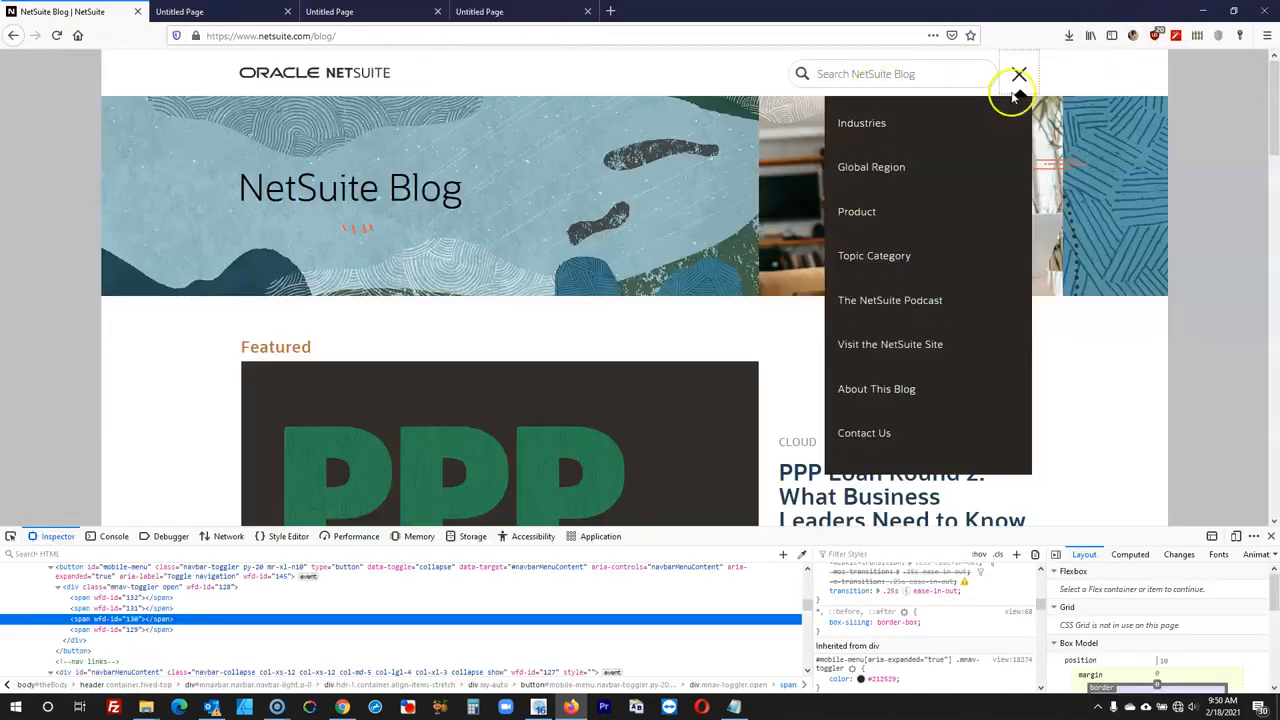
{"action": "left_click", "coordinate": [1012, 78]}
{"action": "left_click", "coordinate": [1018, 76]}
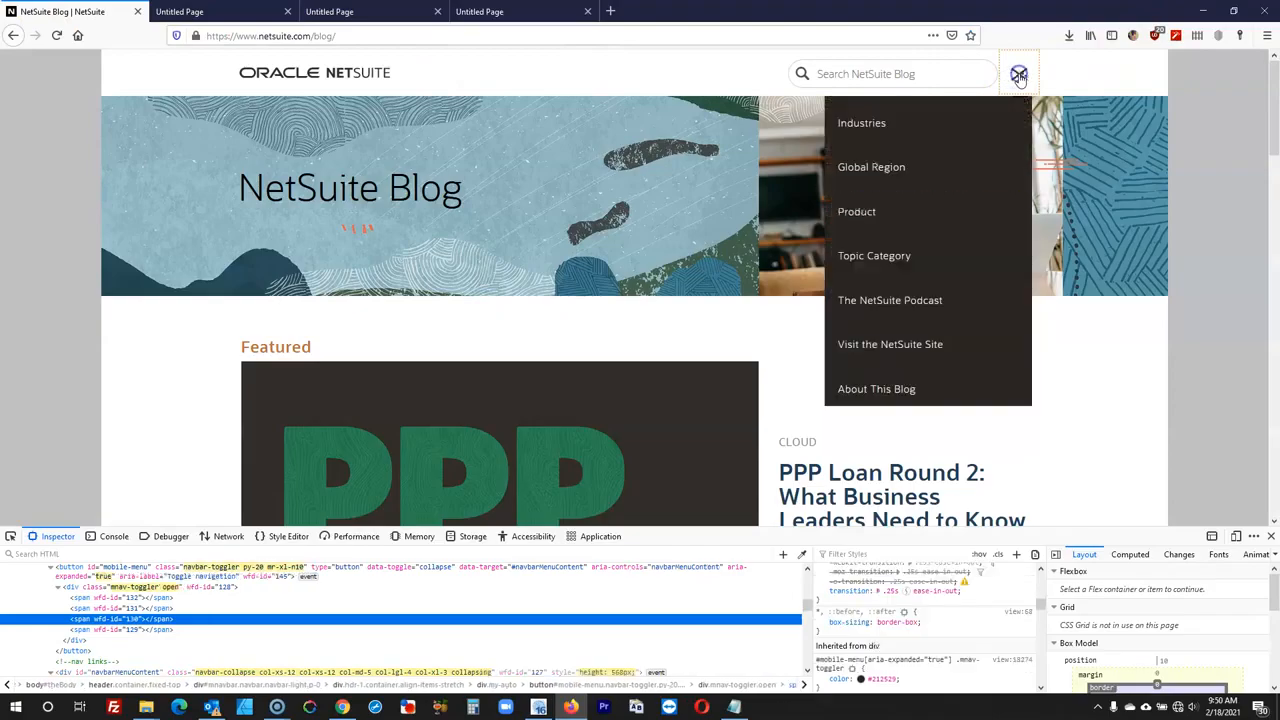
{"action": "left_click", "coordinate": [1203, 11]}
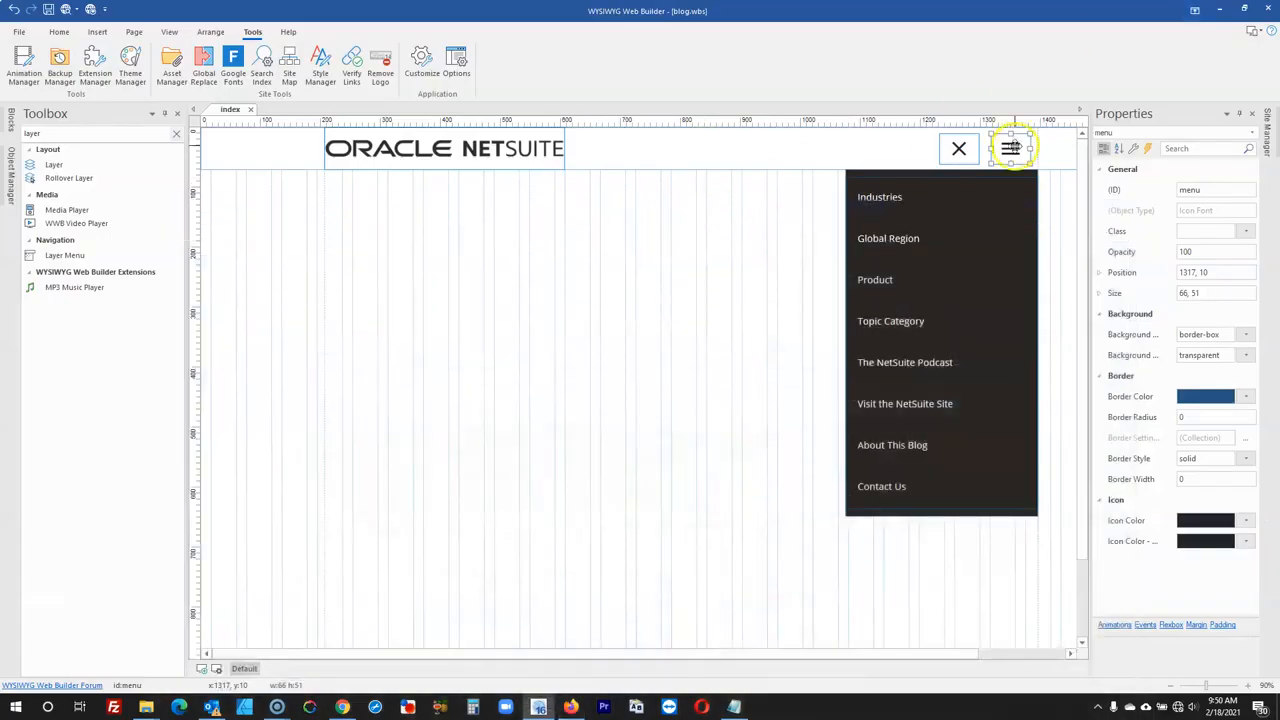
- Set the effect of the hamburger icon's navigation show event to slide down and apply the settings
{"action": "double_click", "coordinate": [1012, 150]}
{"action": "left_click", "coordinate": [538, 208]}
{"action": "left_click", "coordinate": [565, 257]}
{"action": "double_click", "coordinate": [565, 257]}
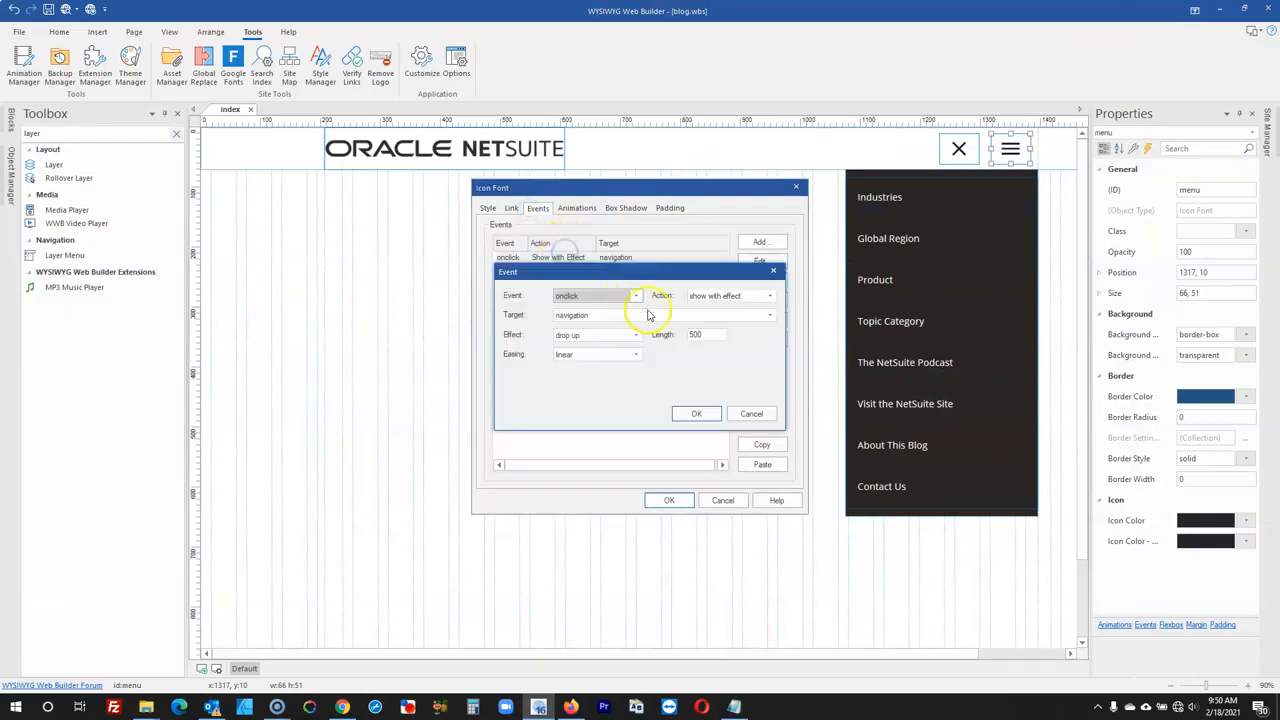
{"action": "left_click", "coordinate": [592, 334]}
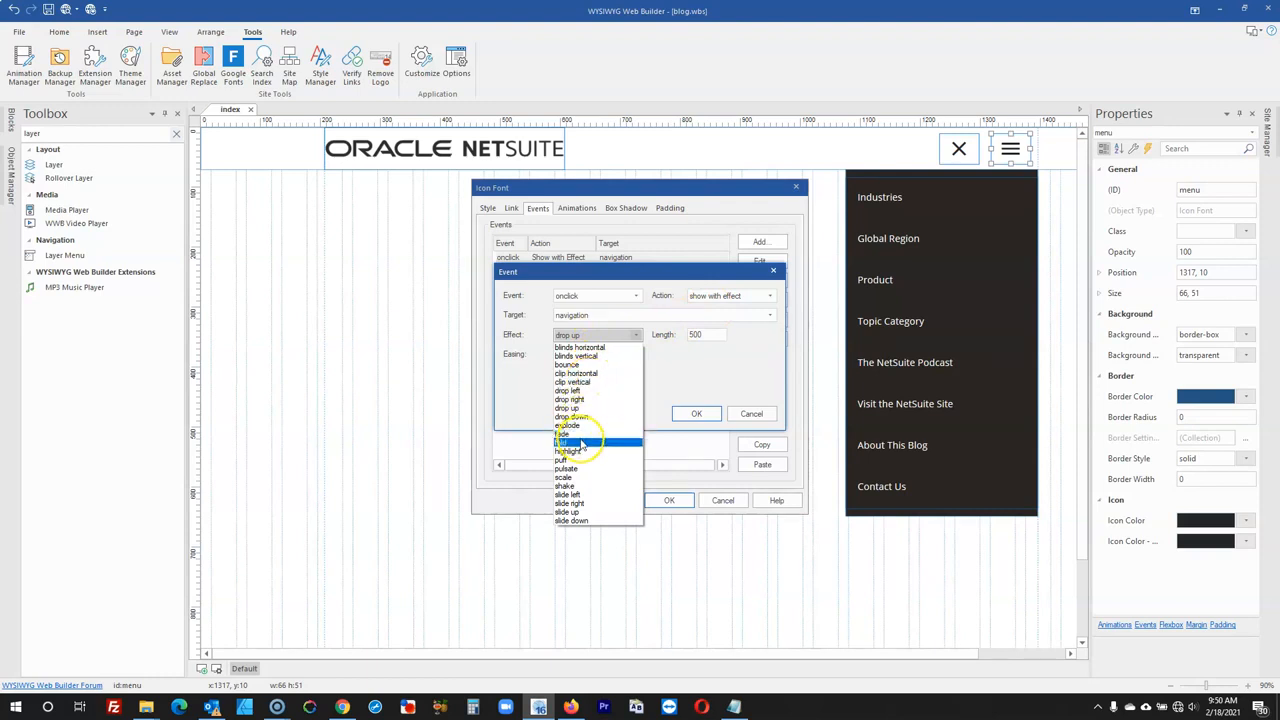
{"action": "left_click", "coordinate": [581, 521]}
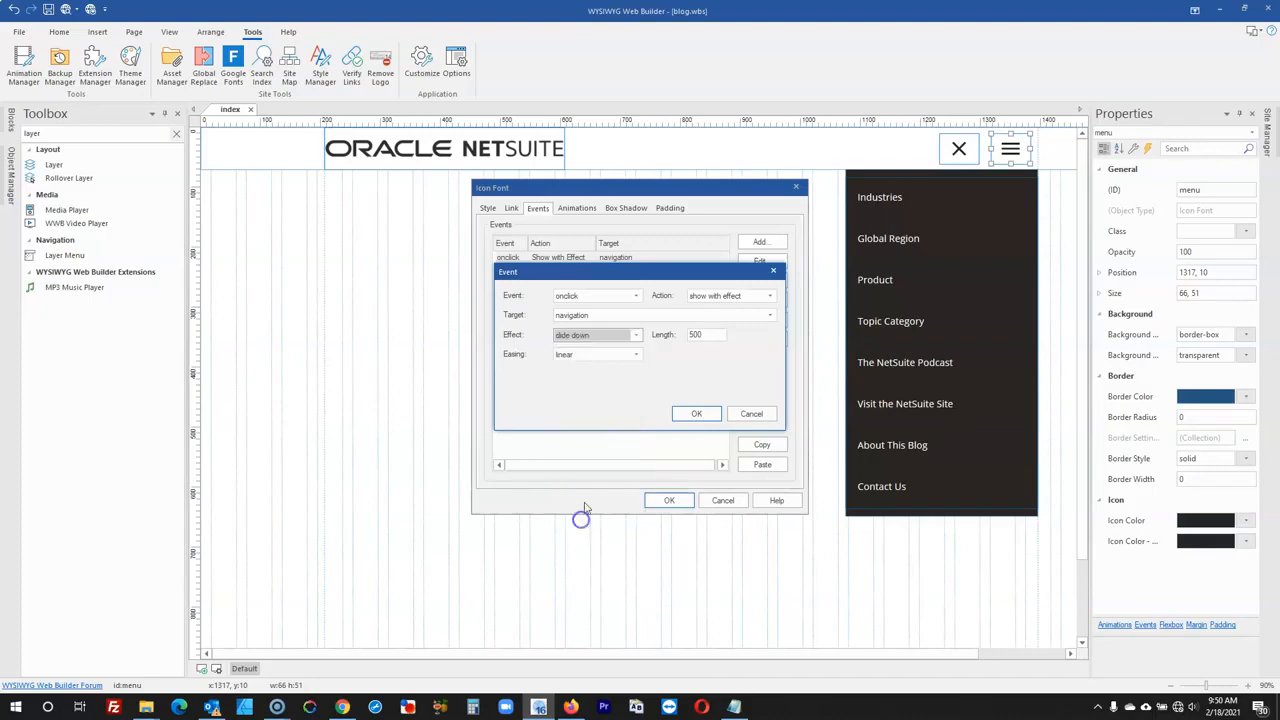
{"action": "left_click", "coordinate": [694, 415]}
{"action": "left_click", "coordinate": [668, 500]}
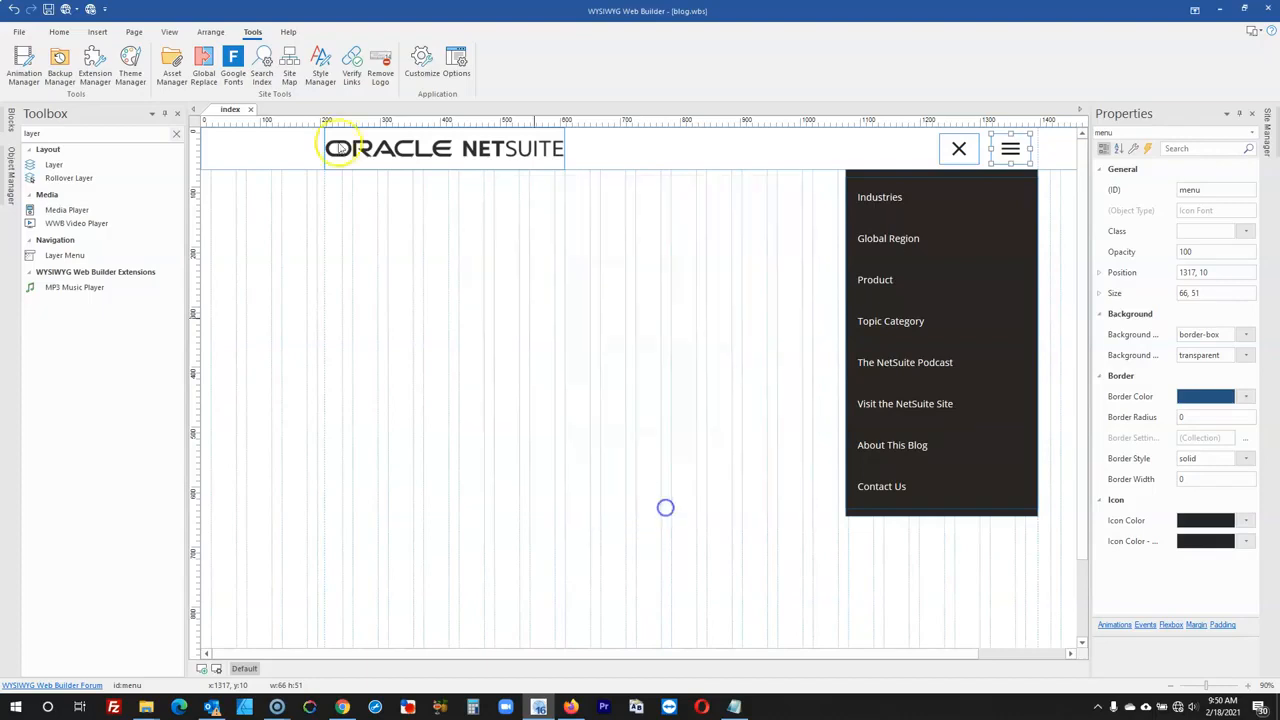
- Preview the page in the browser and test the slide down effect with the close and hamburger icons
{"action": "left_click", "coordinate": [64, 10]}
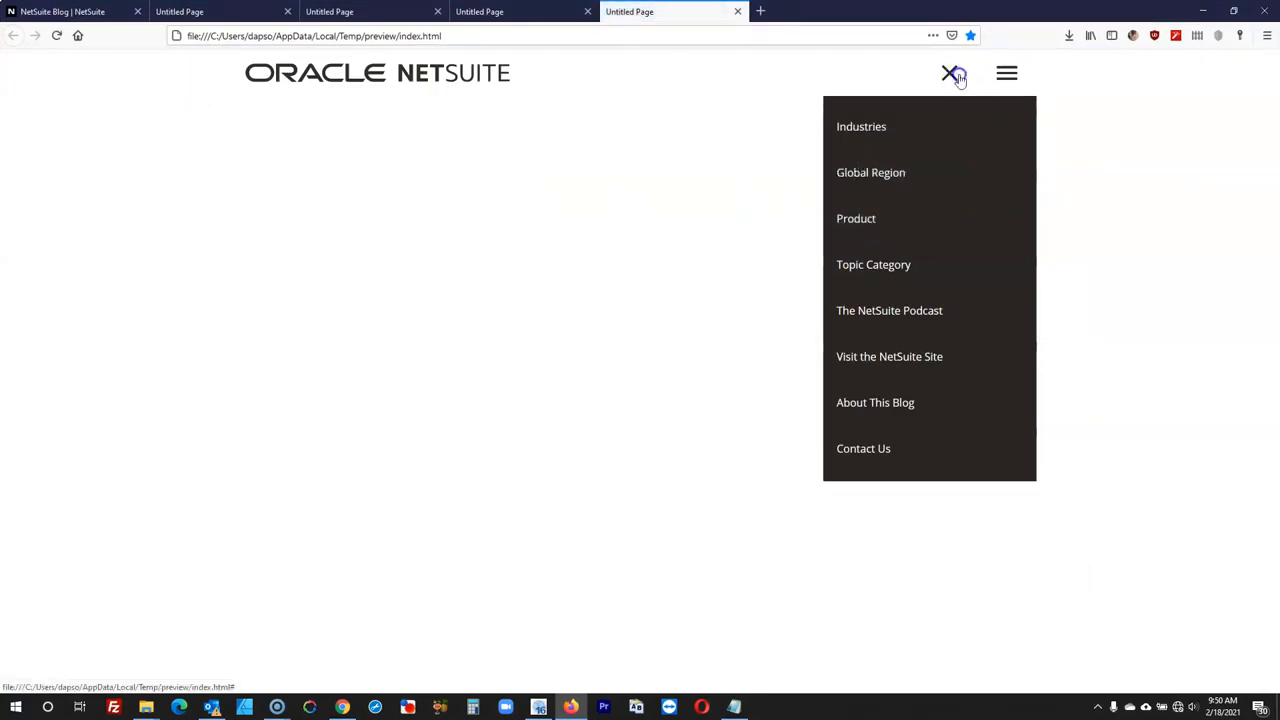
{"action": "left_click", "coordinate": [955, 76]}
{"action": "left_click", "coordinate": [1007, 77]}
{"action": "left_click", "coordinate": [1203, 10]}
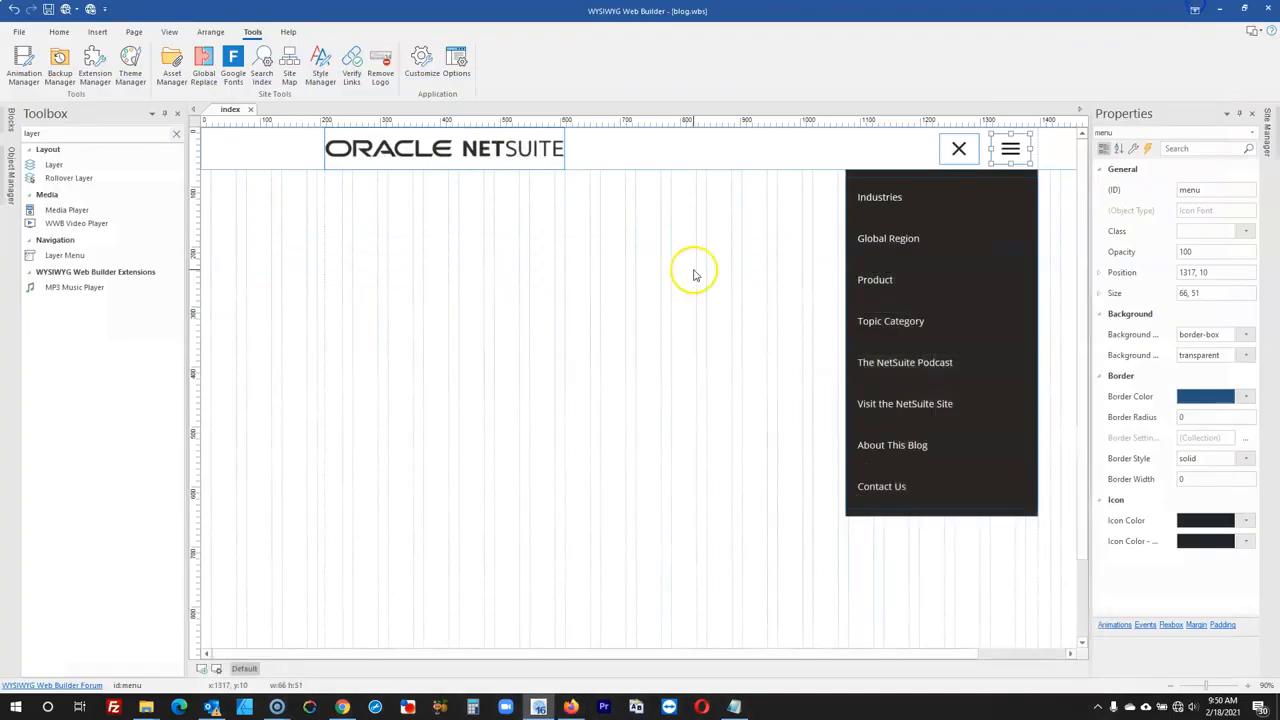
- Set the effect of the hamburger icon's navigation show event to slide up and apply the settings
{"action": "double_click", "coordinate": [1008, 157]}
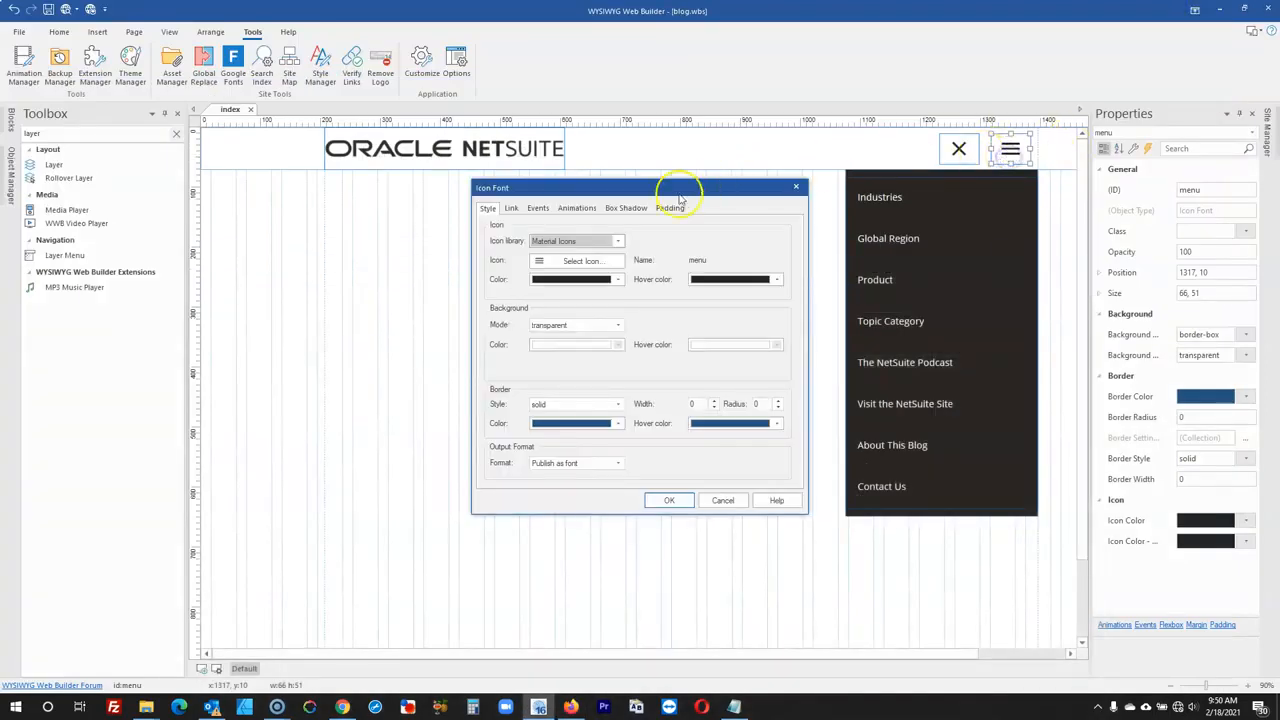
{"action": "left_click", "coordinate": [538, 208]}
{"action": "left_click", "coordinate": [553, 258]}
{"action": "double_click", "coordinate": [553, 259]}
{"action": "left_click", "coordinate": [620, 337]}
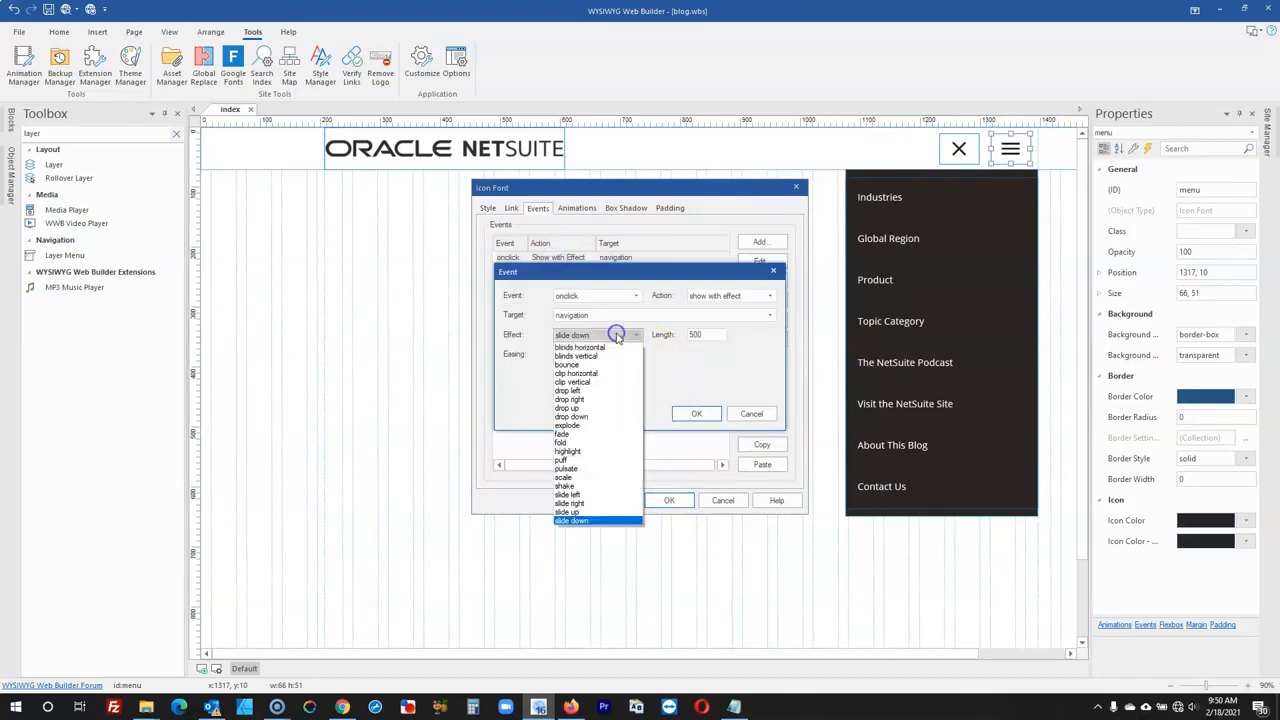
{"action": "left_click", "coordinate": [580, 512]}
{"action": "left_click", "coordinate": [697, 416]}
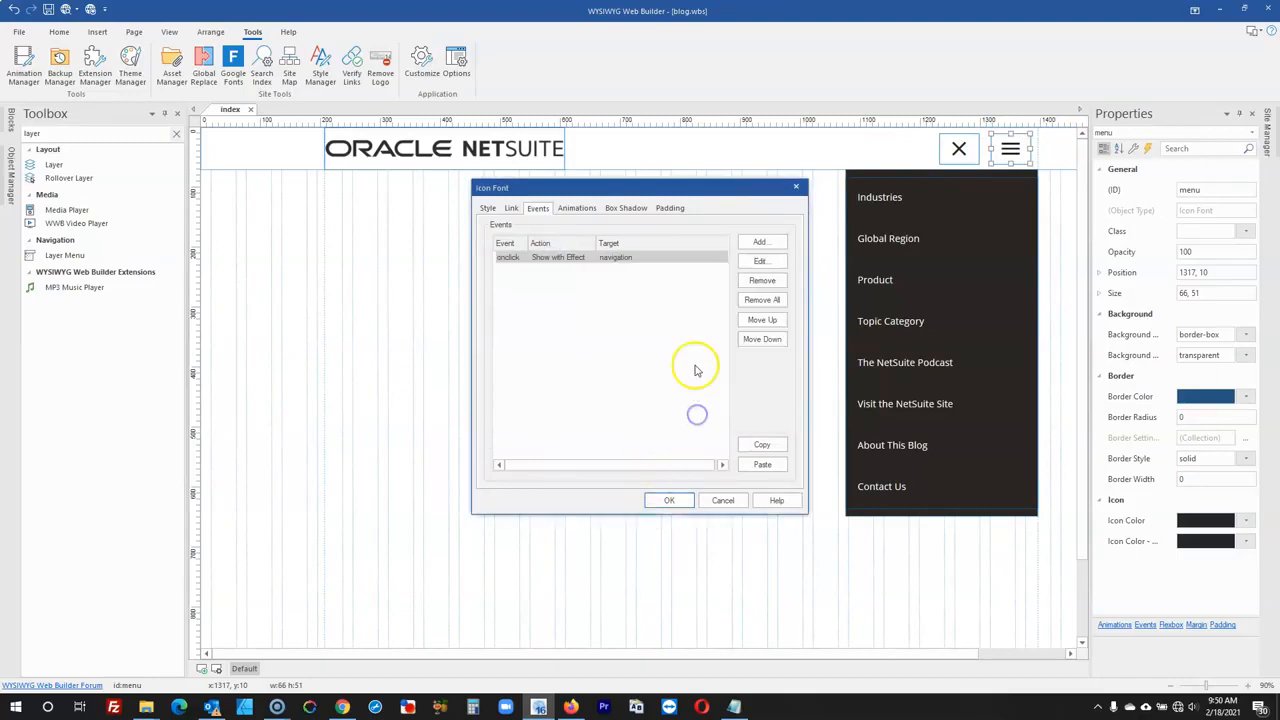
{"action": "left_click", "coordinate": [670, 499]}
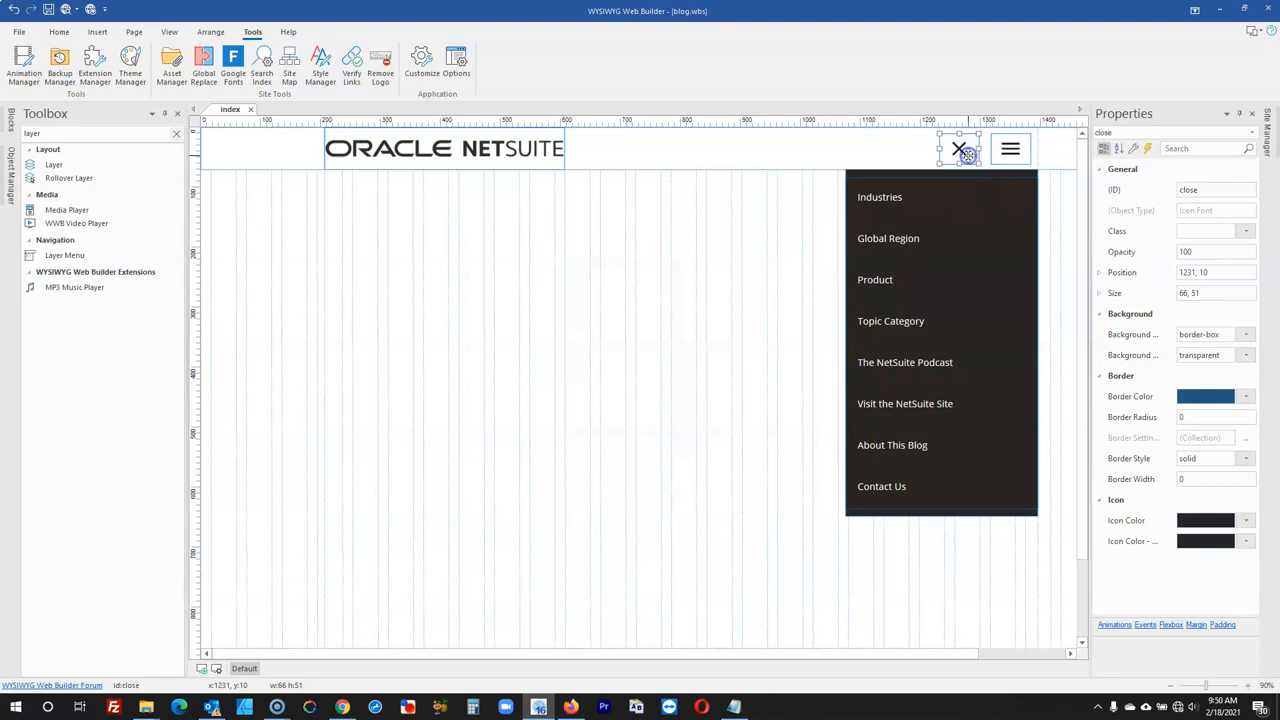
- Set the effect of the close icon's navigation hide event to slide up and apply the settings
{"action": "double_click", "coordinate": [967, 155]}
{"action": "left_click", "coordinate": [537, 208]}
{"action": "double_click", "coordinate": [583, 257]}
{"action": "left_click", "coordinate": [630, 335]}
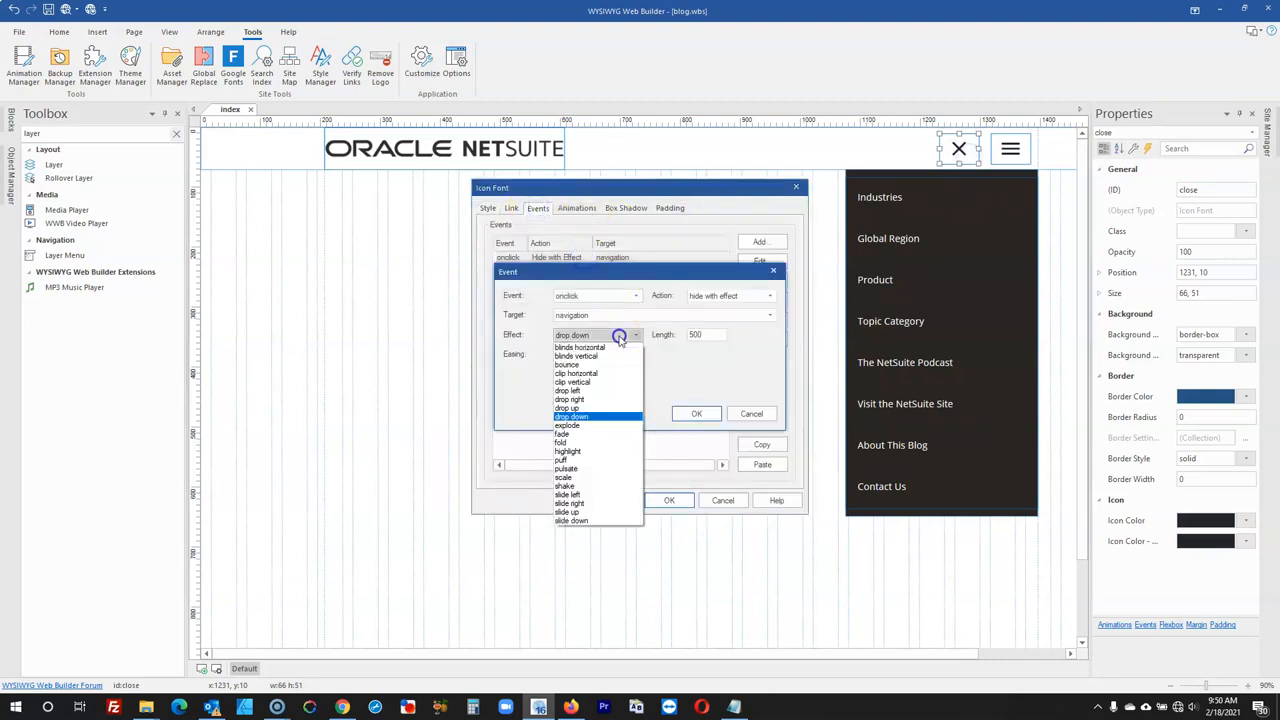
{"action": "left_click", "coordinate": [580, 507]}
{"action": "left_click", "coordinate": [692, 414]}
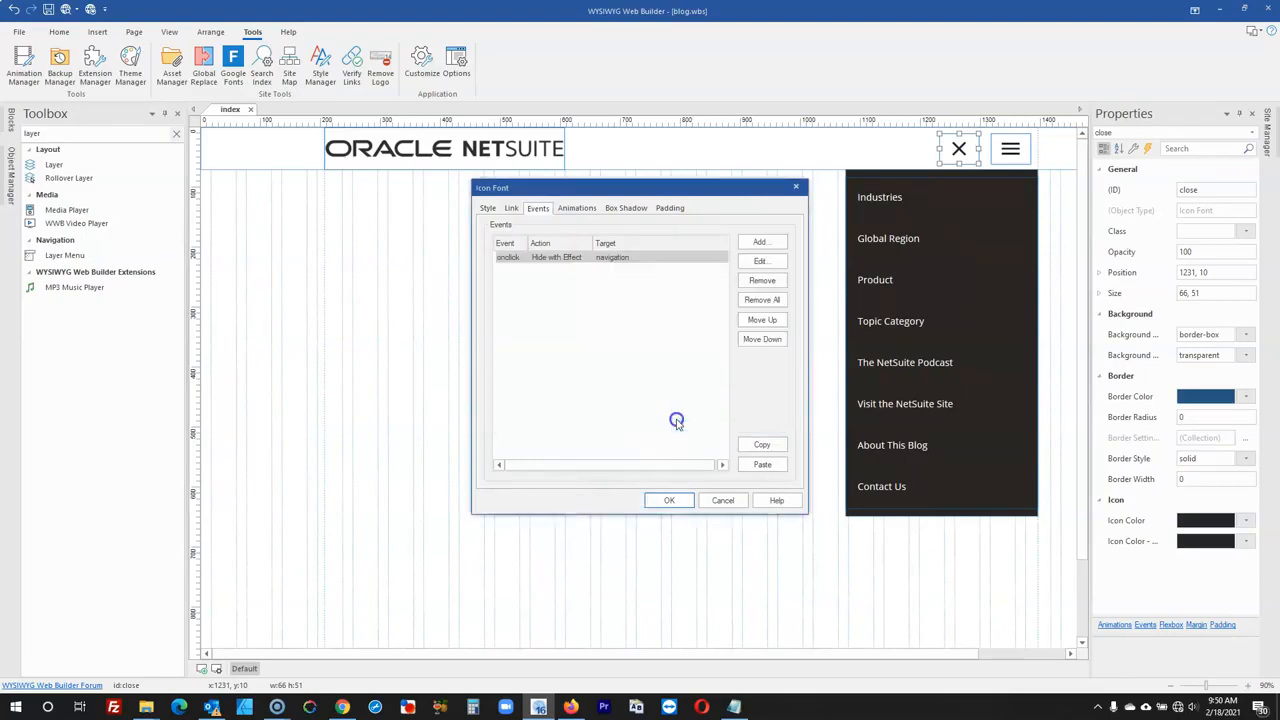
{"action": "left_click", "coordinate": [669, 500]}
- Add an onclick event to the hamburger icon: show with effect, target menu, fade effect, length 0
{"action": "double_click", "coordinate": [1010, 148]}
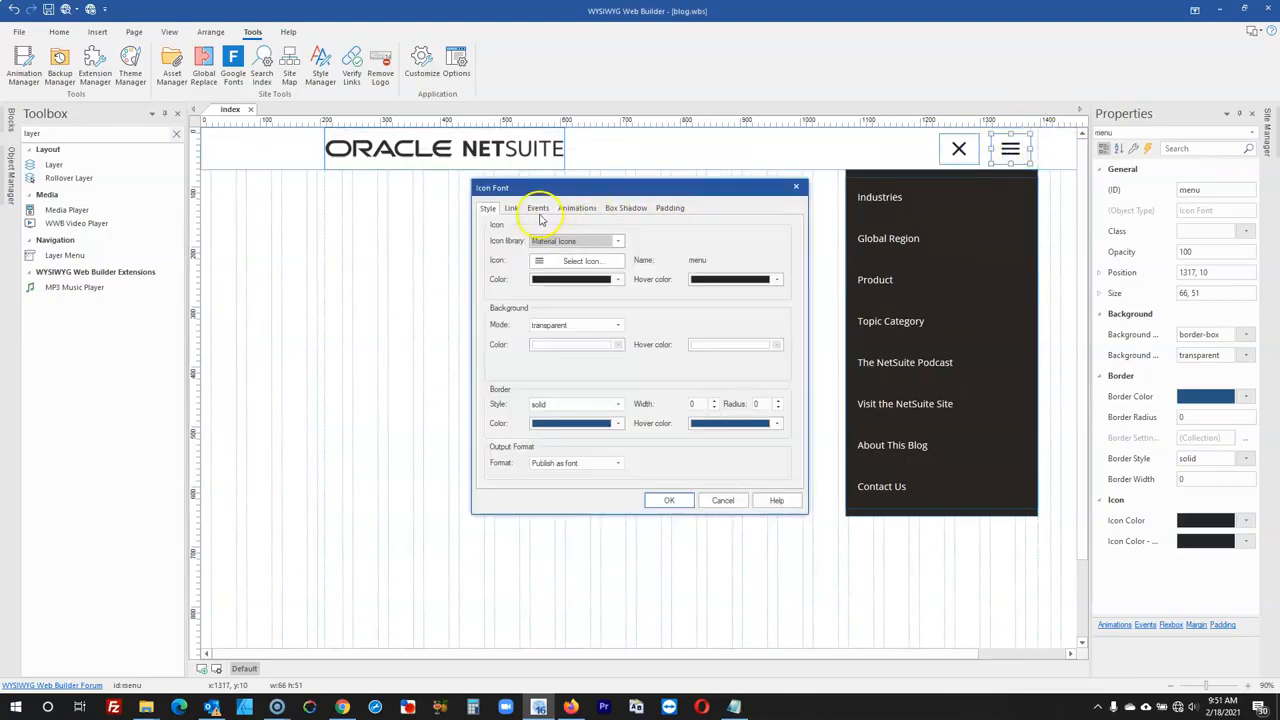
{"action": "left_click", "coordinate": [538, 209]}
{"action": "left_click", "coordinate": [781, 243]}
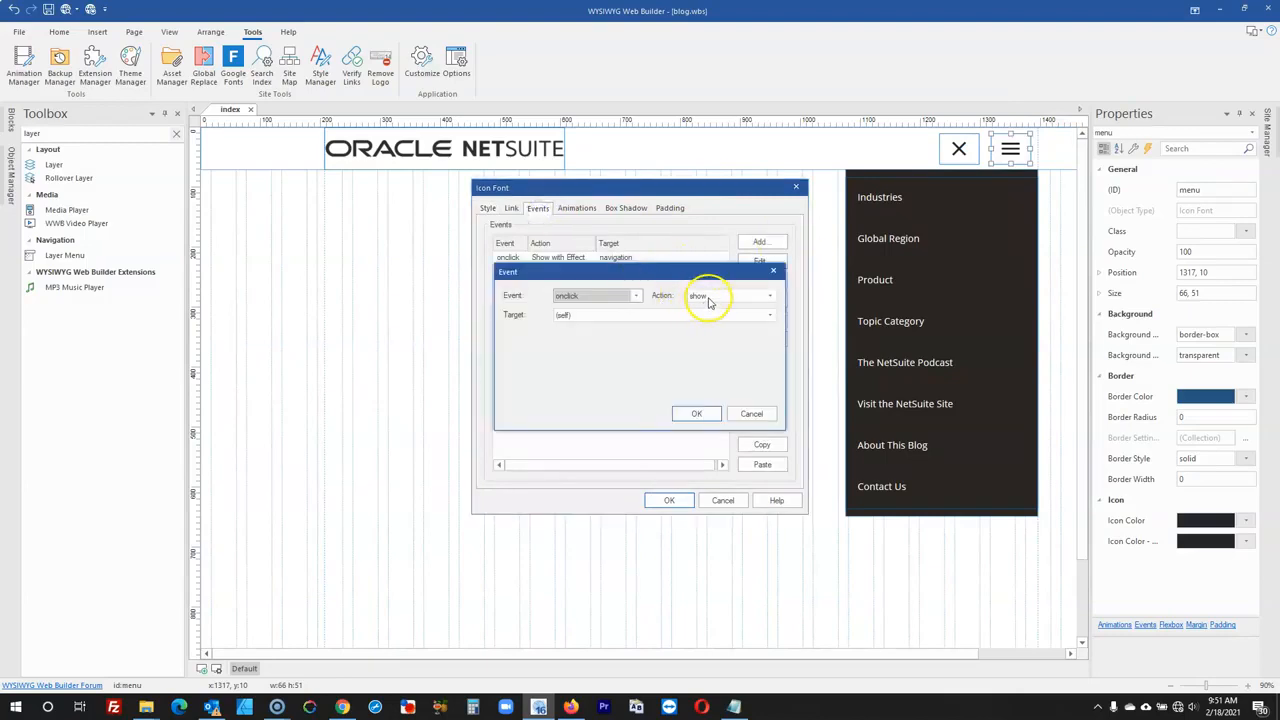
{"action": "left_click", "coordinate": [708, 300]}
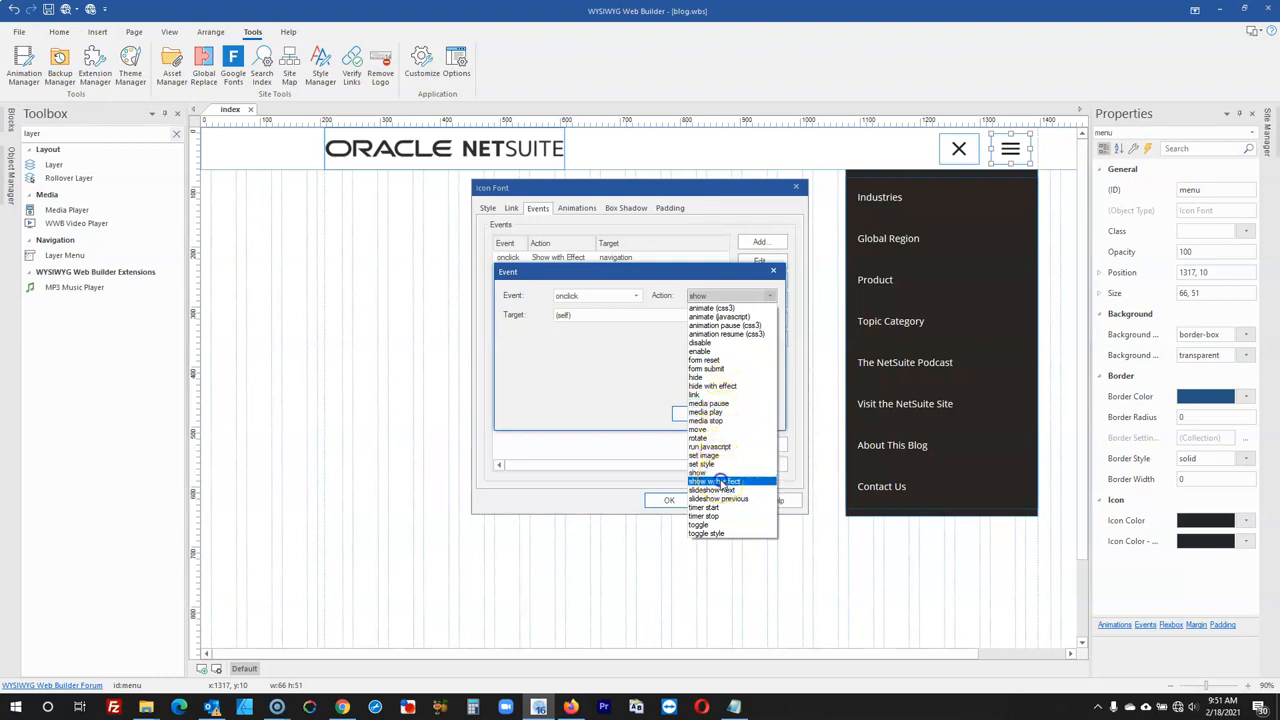
{"action": "left_click", "coordinate": [720, 483]}
{"action": "left_click", "coordinate": [636, 316]}
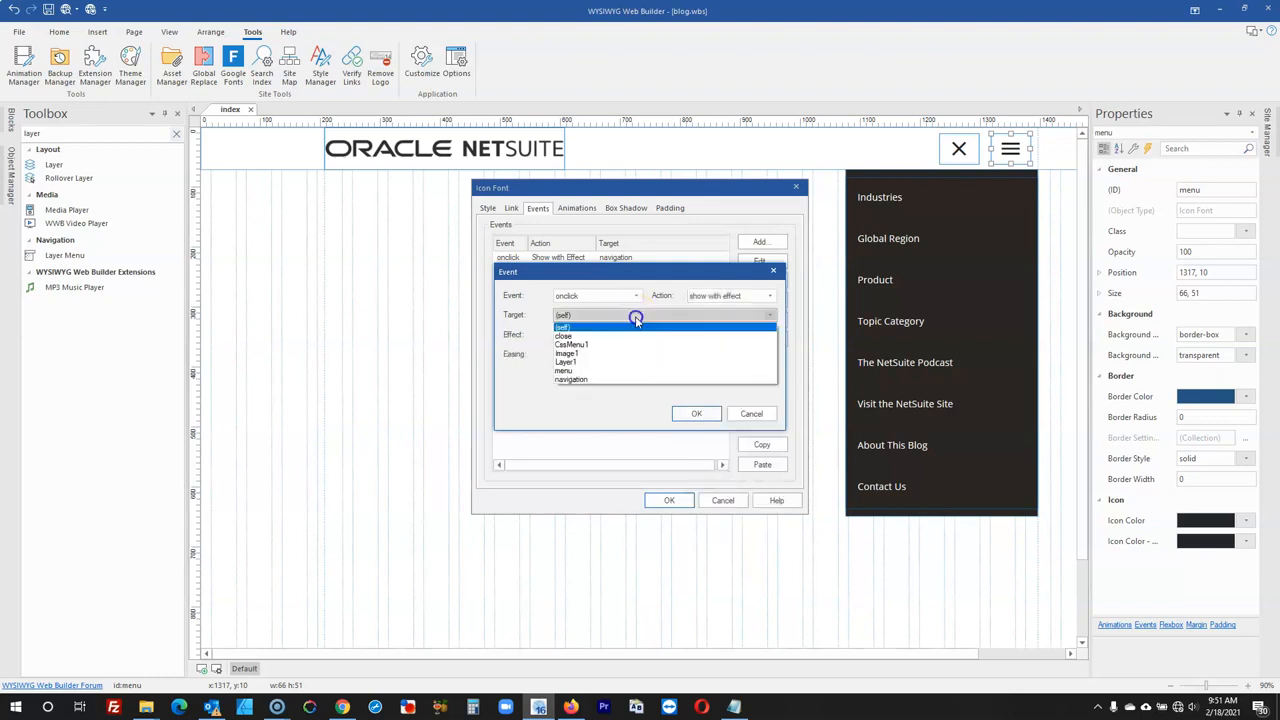
{"action": "left_click", "coordinate": [610, 370]}
{"action": "left_click", "coordinate": [620, 337]}
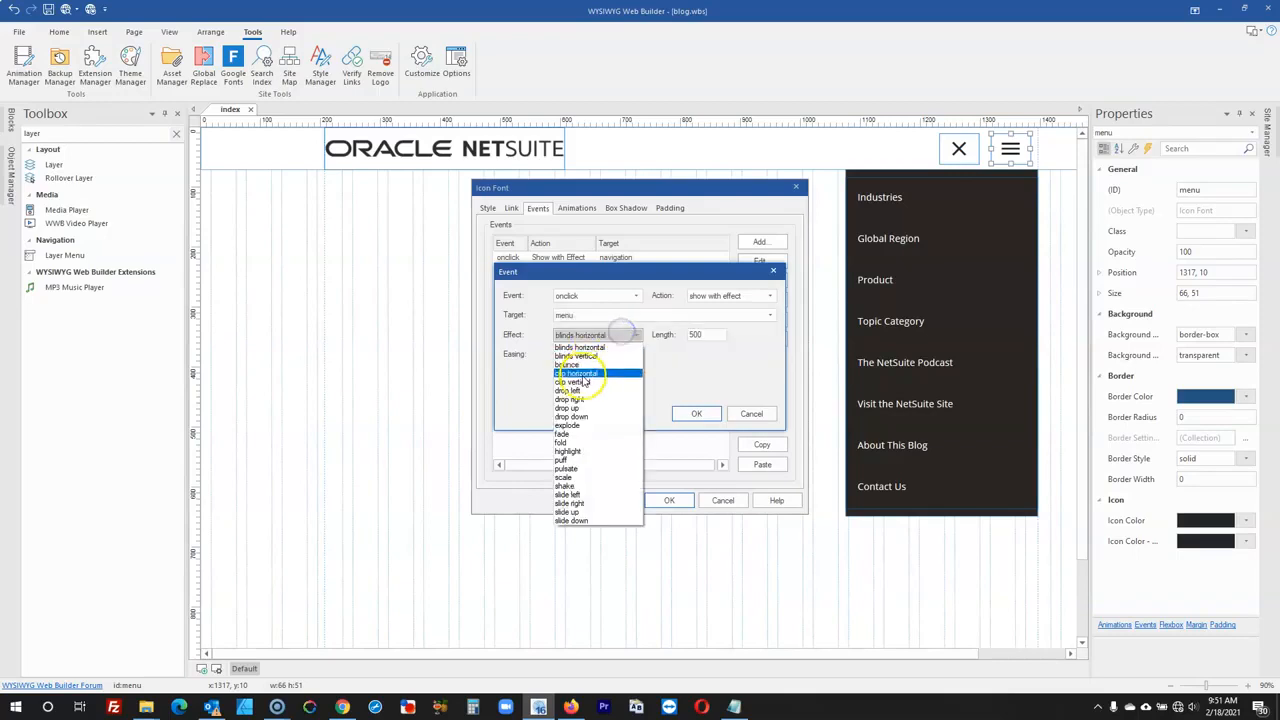
{"action": "left_click", "coordinate": [568, 432]}
{"action": "left_click_drag", "start_coordinate": [714, 334], "coordinate": [657, 337]}
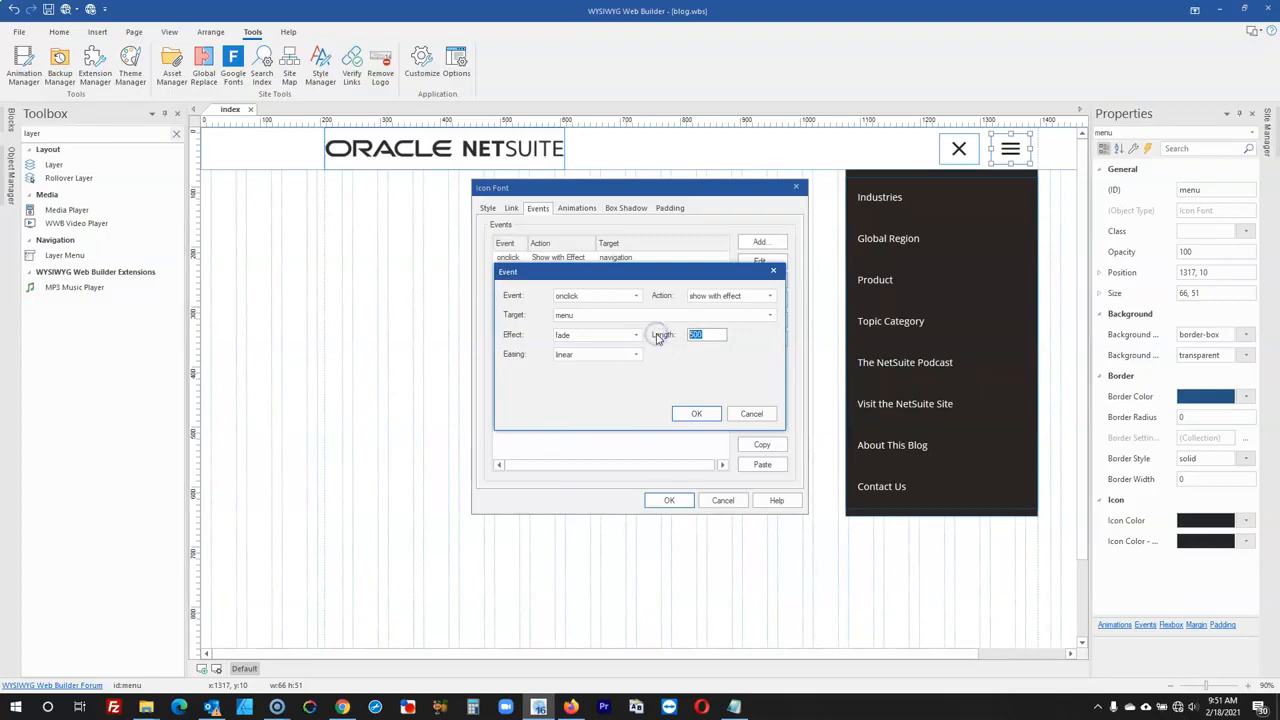
{"action": "left_click", "coordinate": [697, 415]}
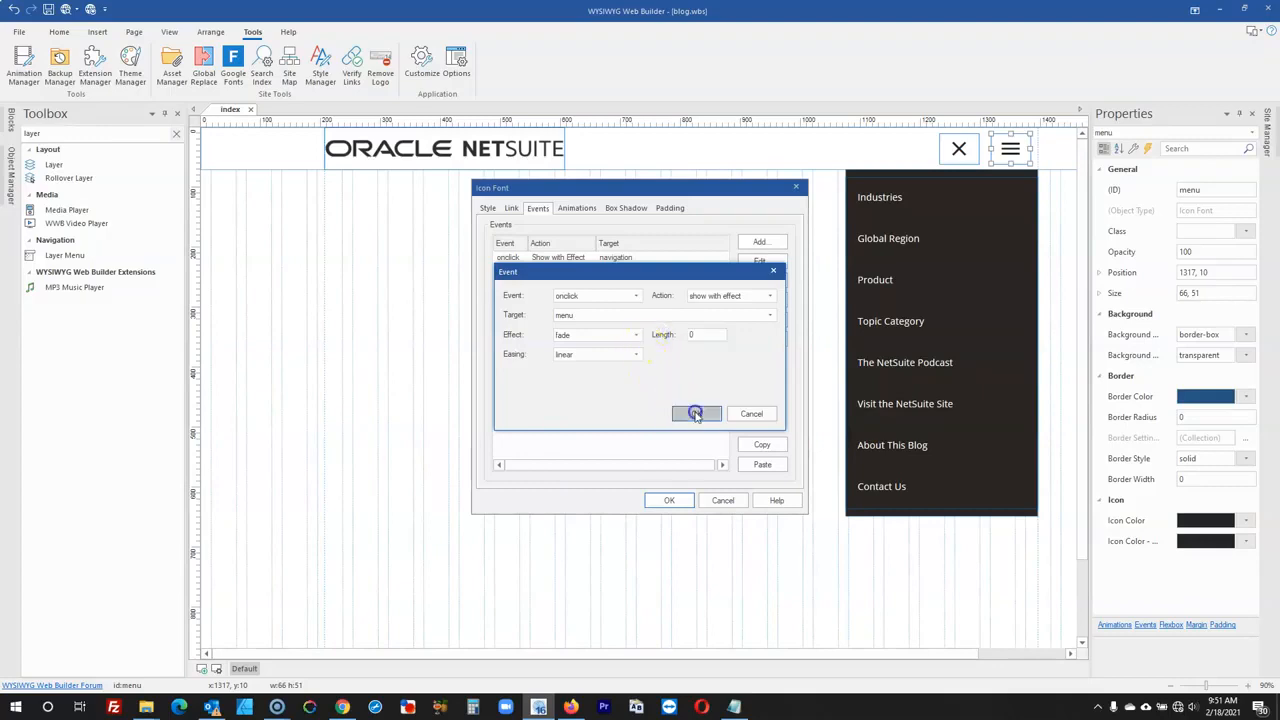
- Add another onclick event to the hamburger icon: show with effect, target close, fade effect, length 0, and apply the settings
{"action": "left_click", "coordinate": [759, 243]}
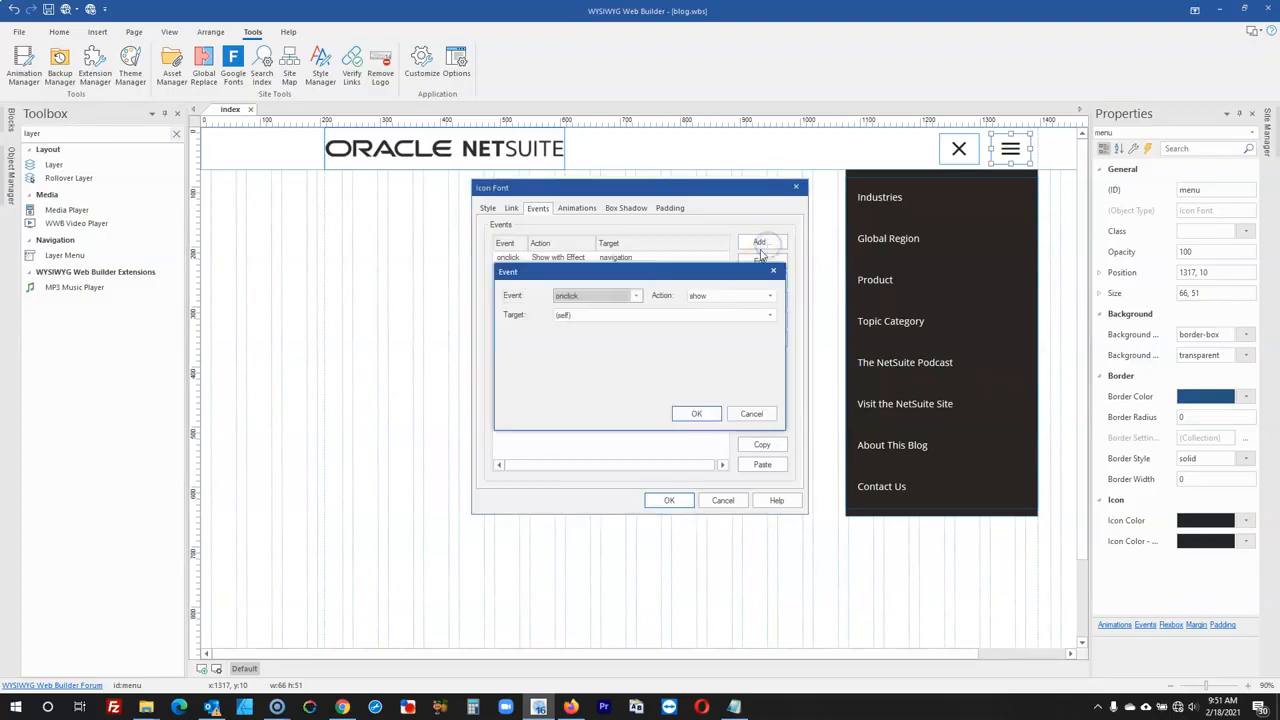
{"action": "left_click", "coordinate": [714, 298]}
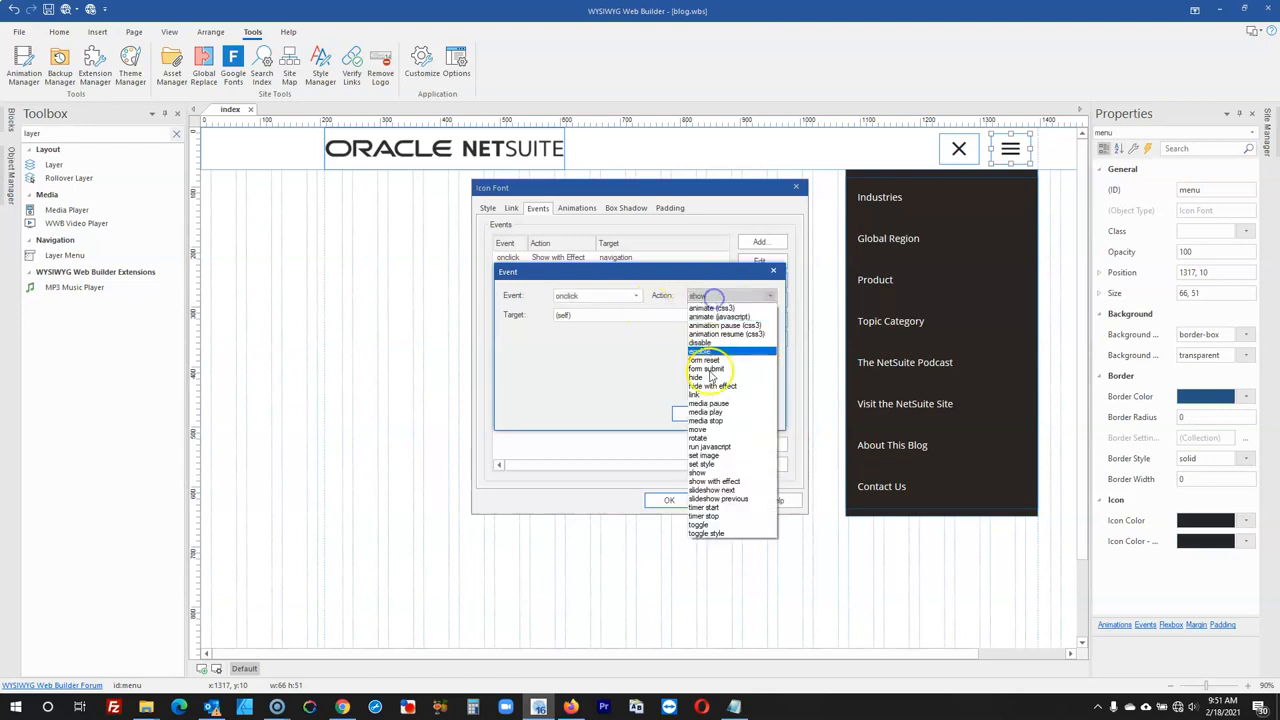
{"action": "left_click", "coordinate": [725, 483]}
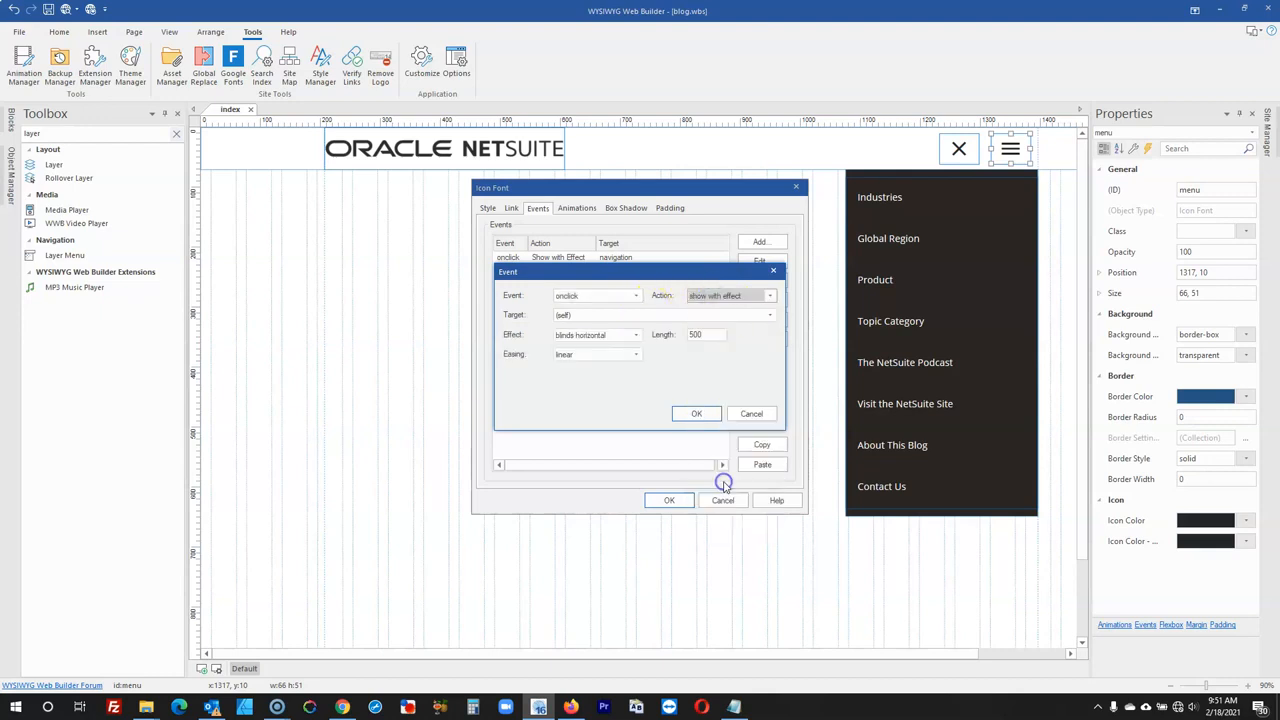
{"action": "left_click_drag", "start_coordinate": [701, 338], "coordinate": [681, 337]}
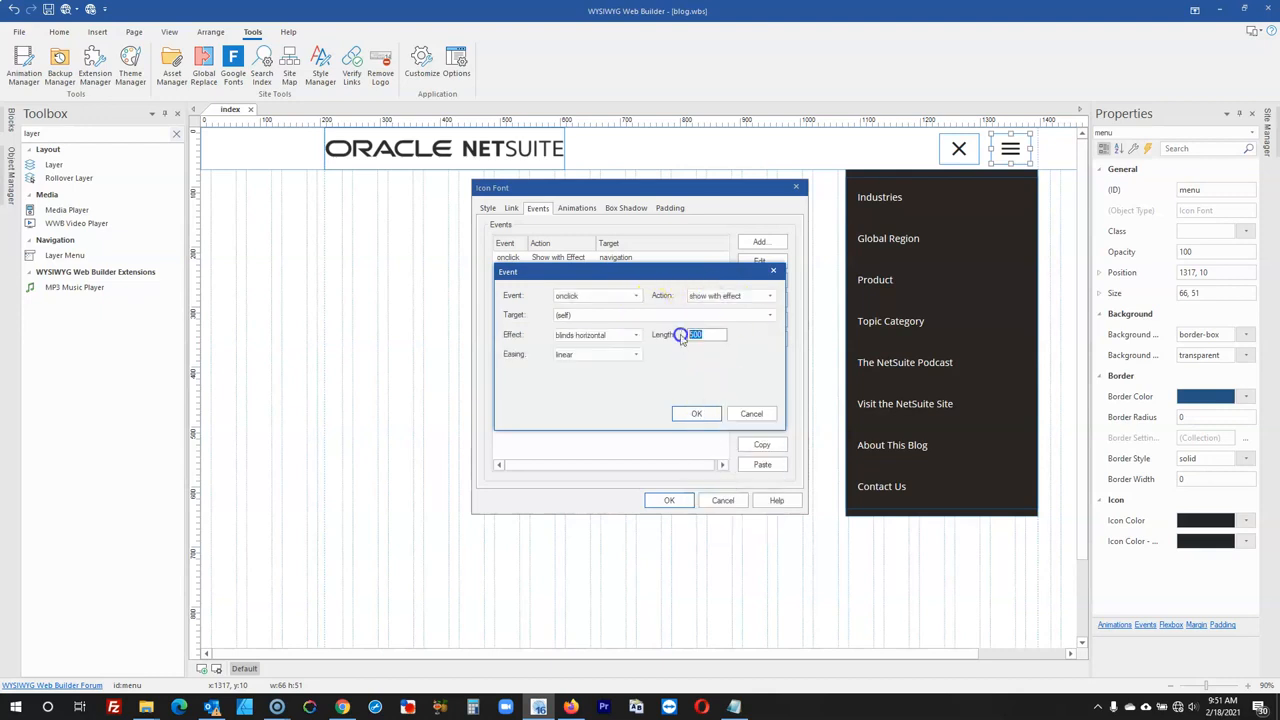
{"action": "left_click", "coordinate": [573, 316]}
{"action": "left_click", "coordinate": [570, 336]}
{"action": "left_click", "coordinate": [580, 335]}
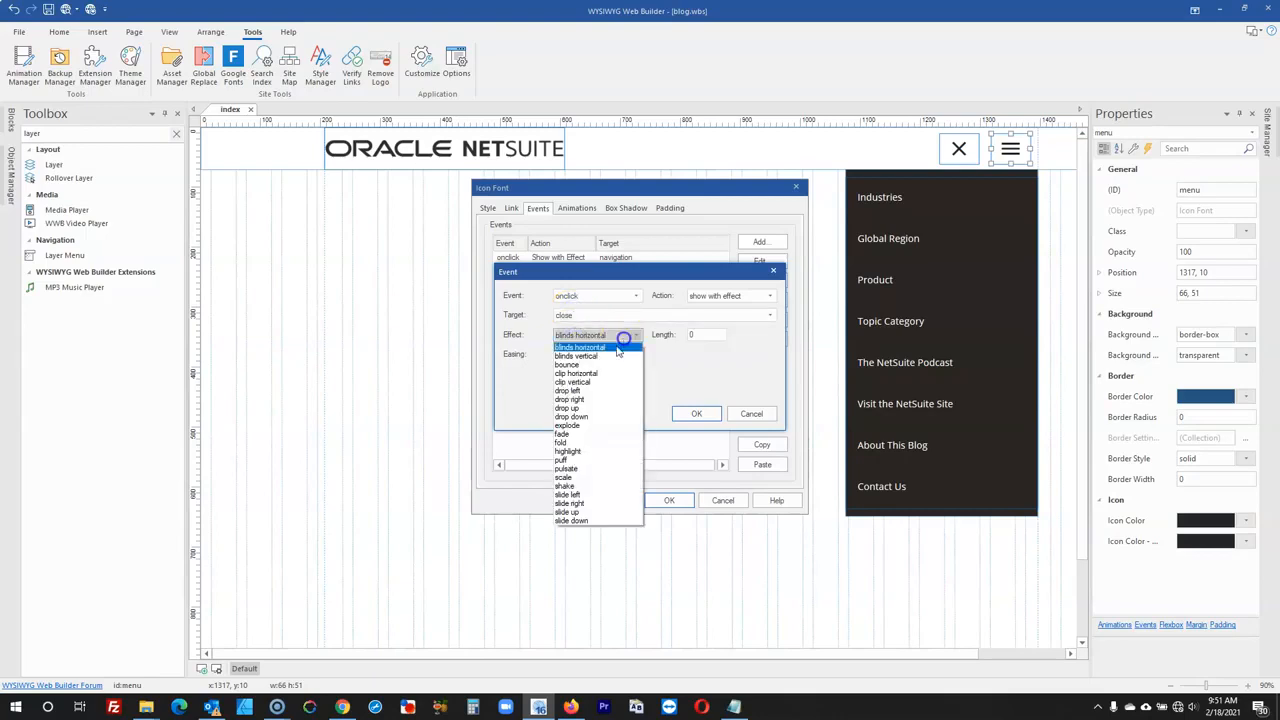
{"action": "left_click", "coordinate": [564, 434]}
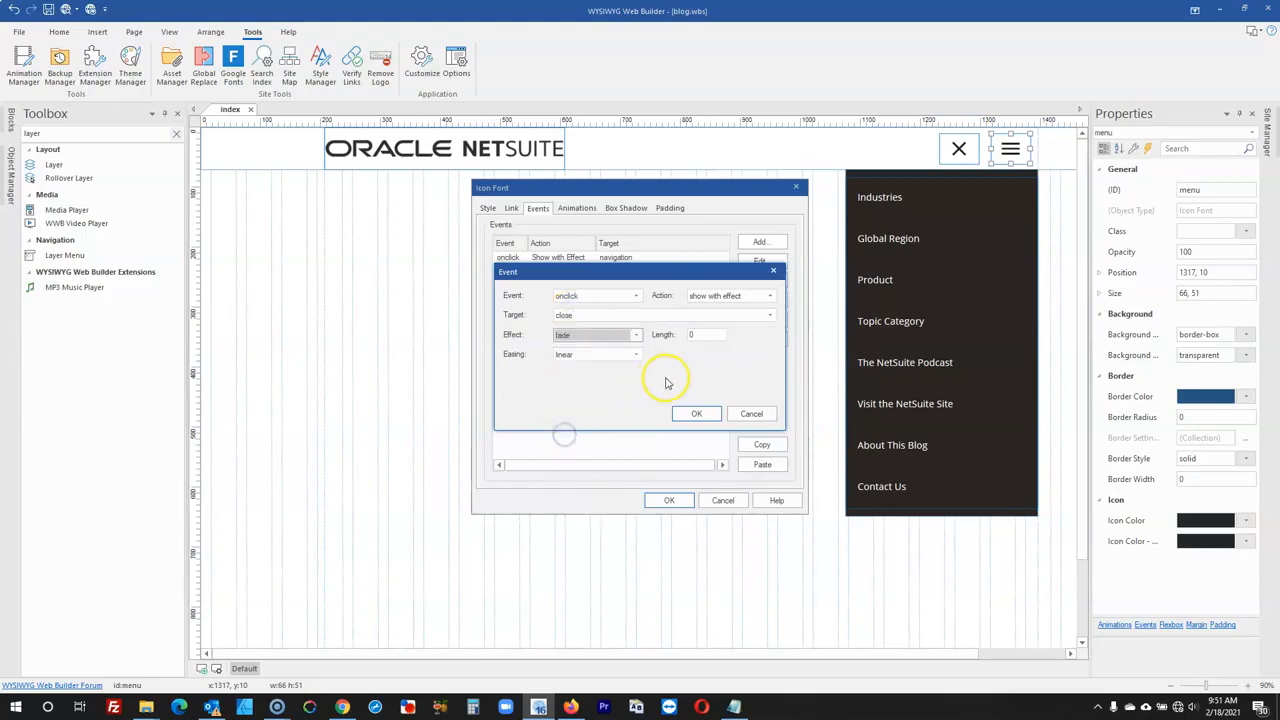
{"action": "left_click", "coordinate": [697, 413]}
{"action": "left_click", "coordinate": [669, 500]}
{"action": "left_click", "coordinate": [681, 288]}
- Add an onclick event to the close icon that shows the menu icon with a fade effect
{"action": "double_click", "coordinate": [966, 150]}
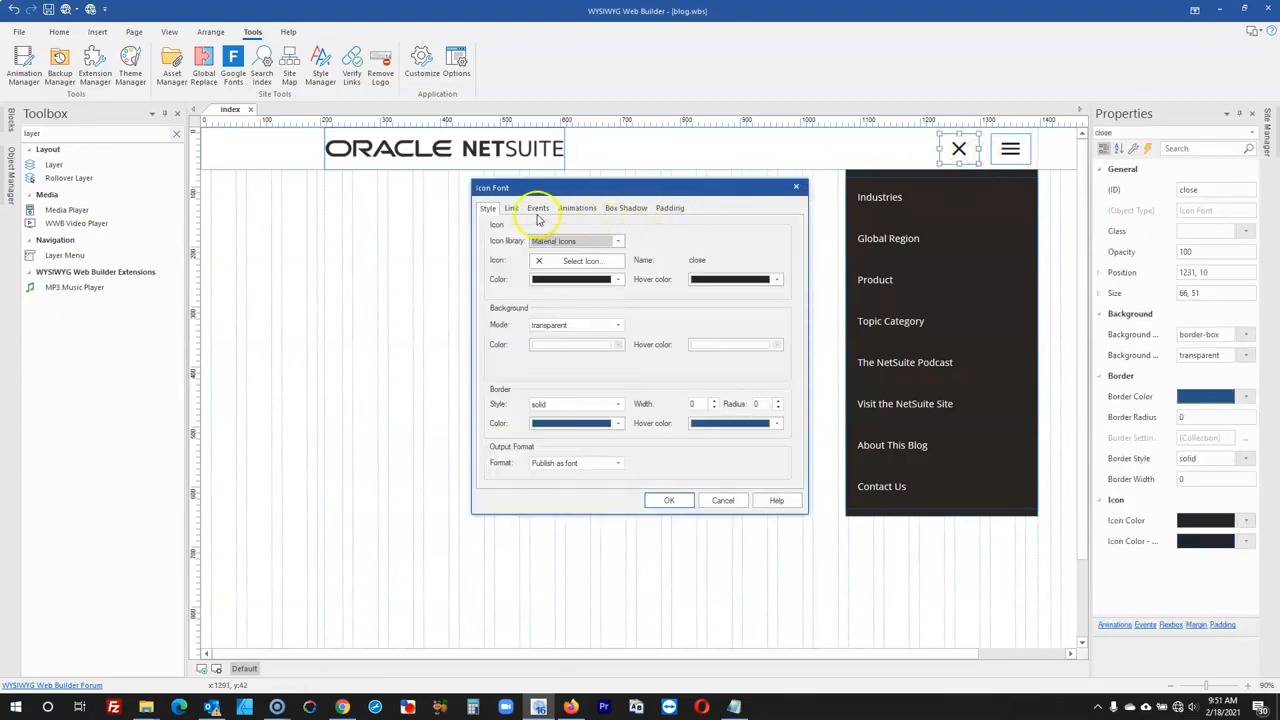
{"action": "left_click", "coordinate": [538, 209]}
{"action": "left_click", "coordinate": [760, 241]}
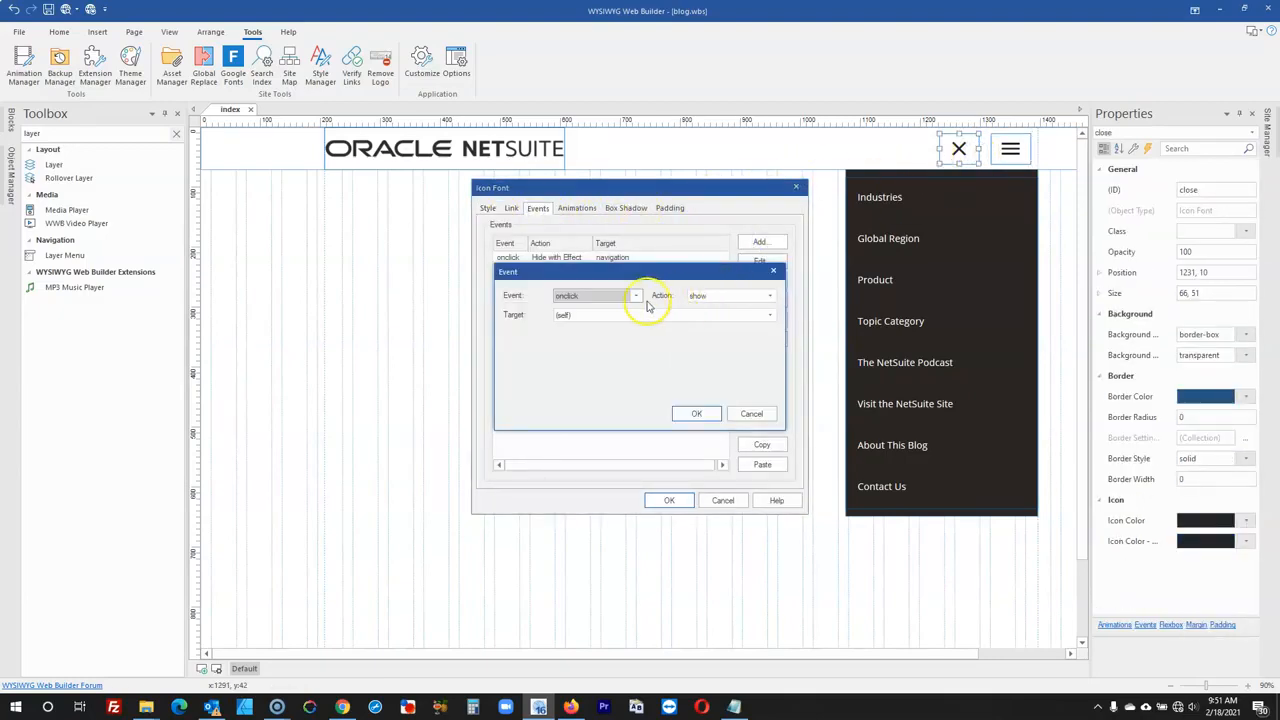
{"action": "left_click", "coordinate": [711, 298]}
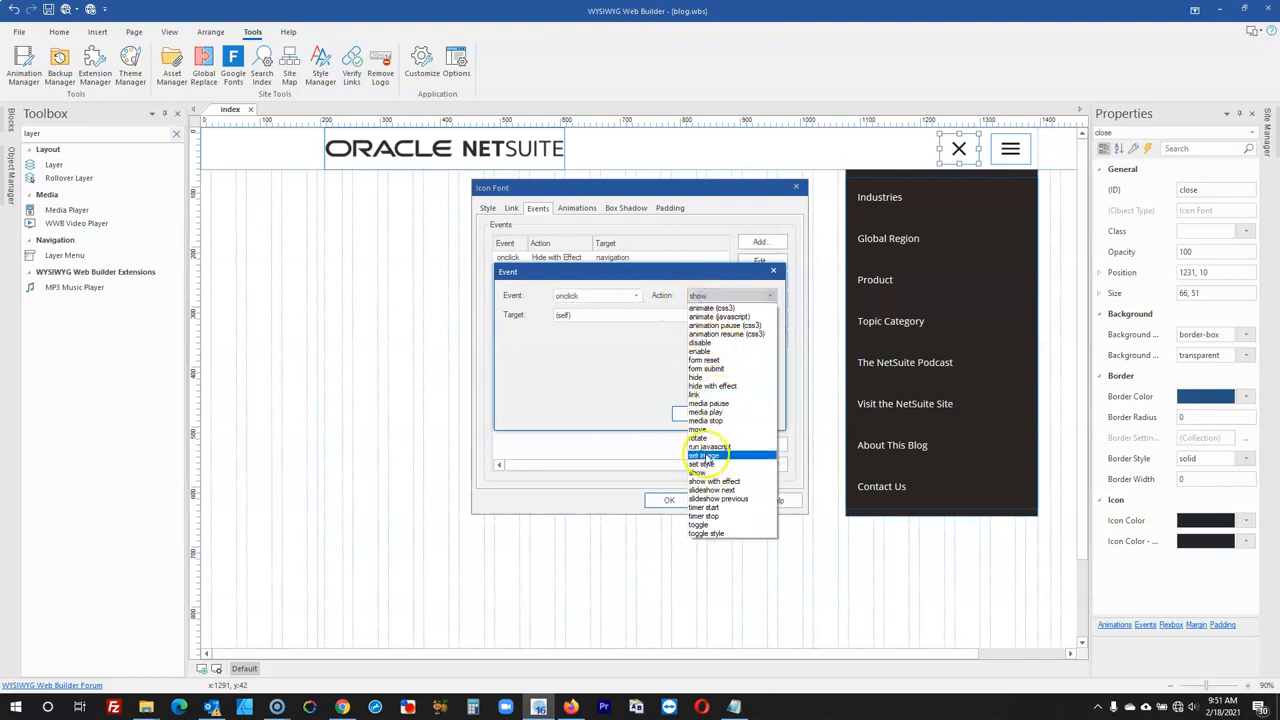
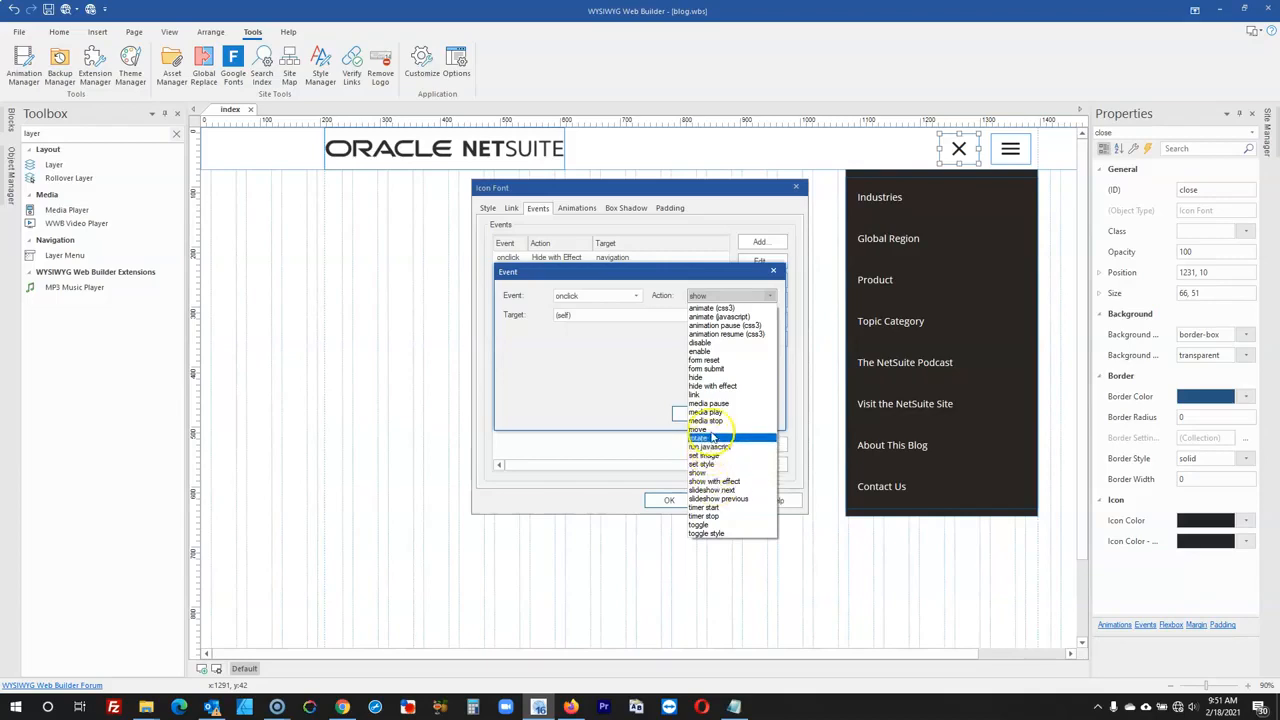
{"action": "left_click", "coordinate": [711, 483]}
{"action": "left_click", "coordinate": [632, 296]}
{"action": "left_click", "coordinate": [658, 285]}
{"action": "left_click", "coordinate": [651, 316]}
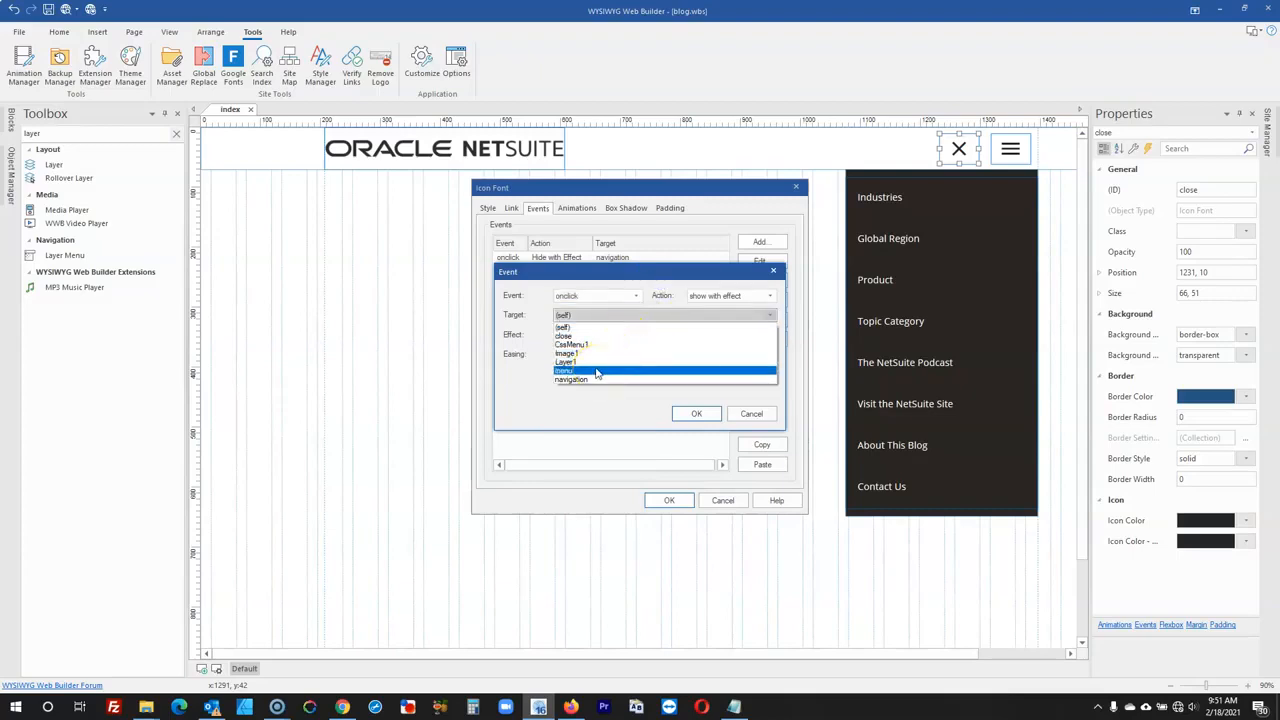
{"action": "left_click", "coordinate": [596, 371]}
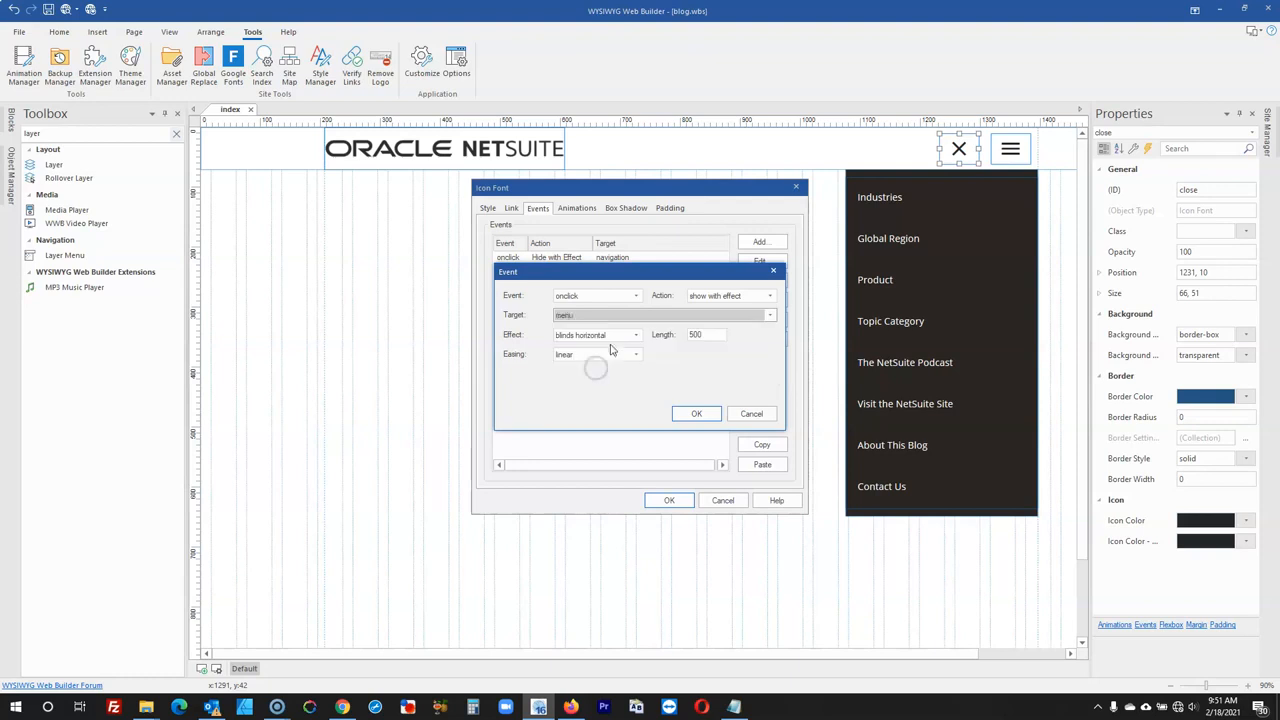
{"action": "left_click", "coordinate": [614, 343]}
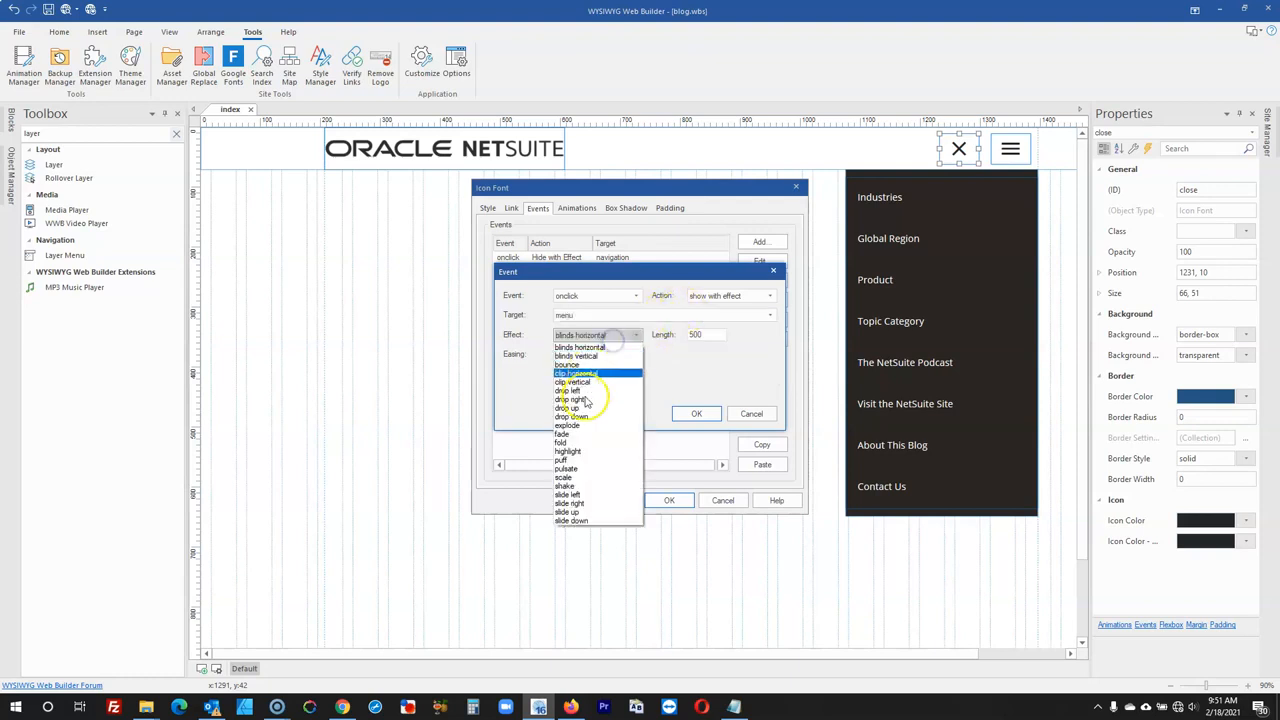
{"action": "left_click", "coordinate": [580, 432]}
{"action": "left_click", "coordinate": [663, 336]}
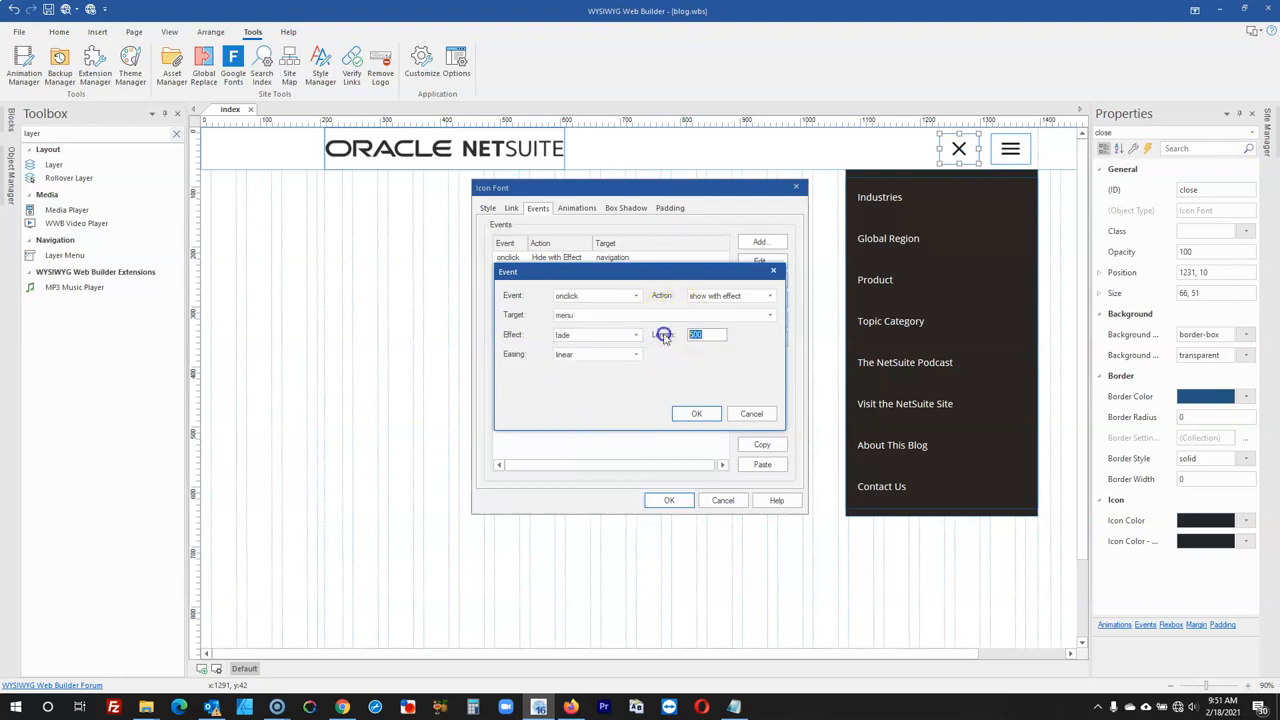
{"action": "left_click", "coordinate": [683, 410]}
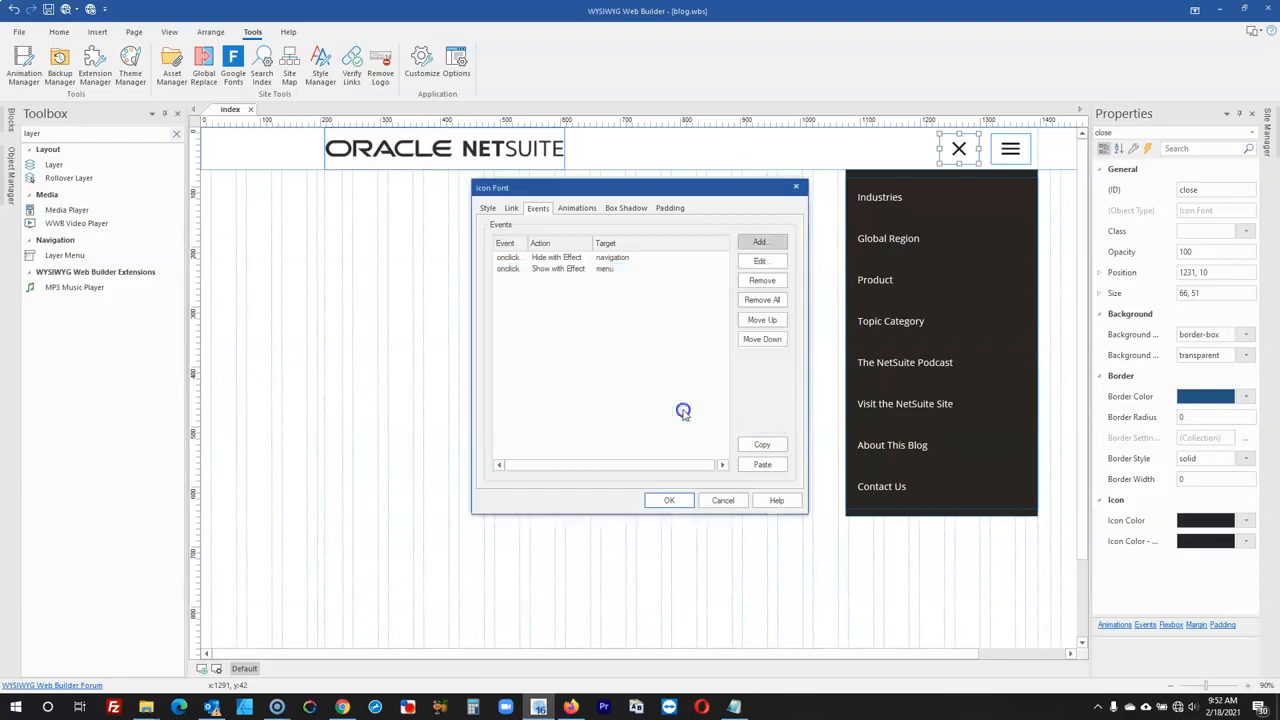
- Add an onclick event to the close icon: hide with effect, target close, fade effect, length 0, and apply the settings
{"action": "left_click", "coordinate": [766, 244]}
{"action": "left_click", "coordinate": [712, 298]}
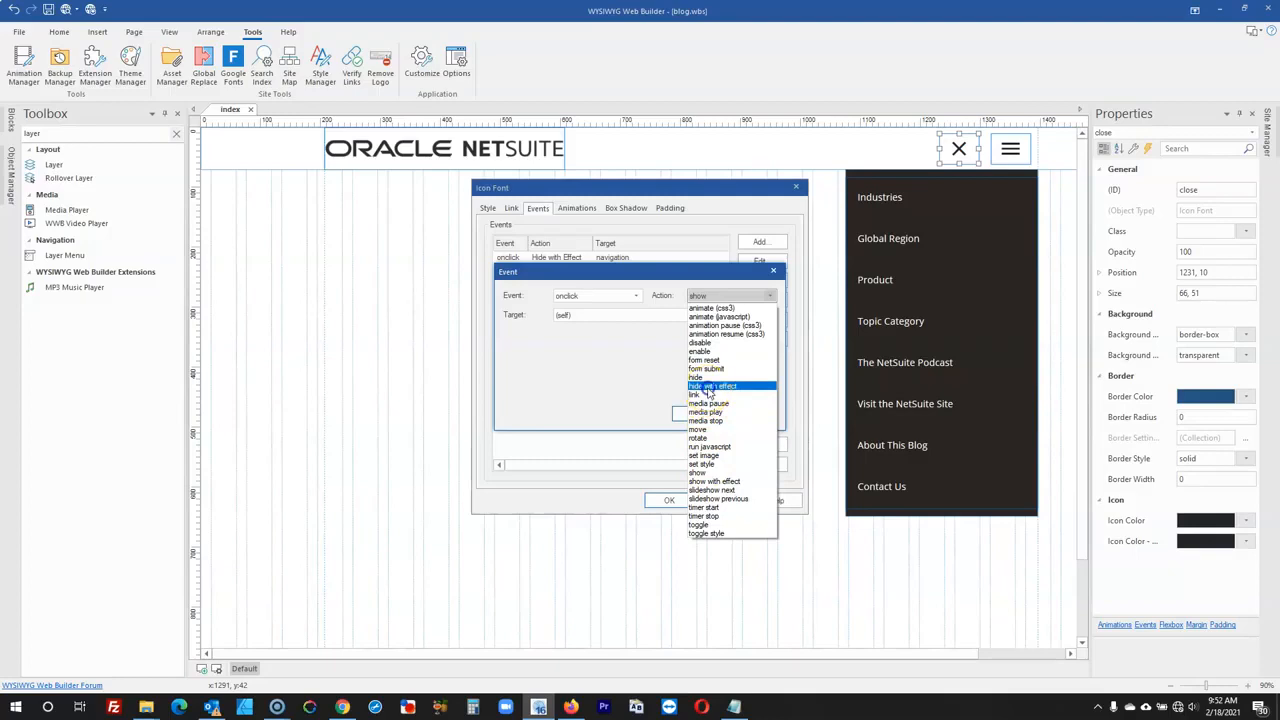
{"action": "left_click", "coordinate": [708, 387]}
{"action": "left_click", "coordinate": [640, 316]}
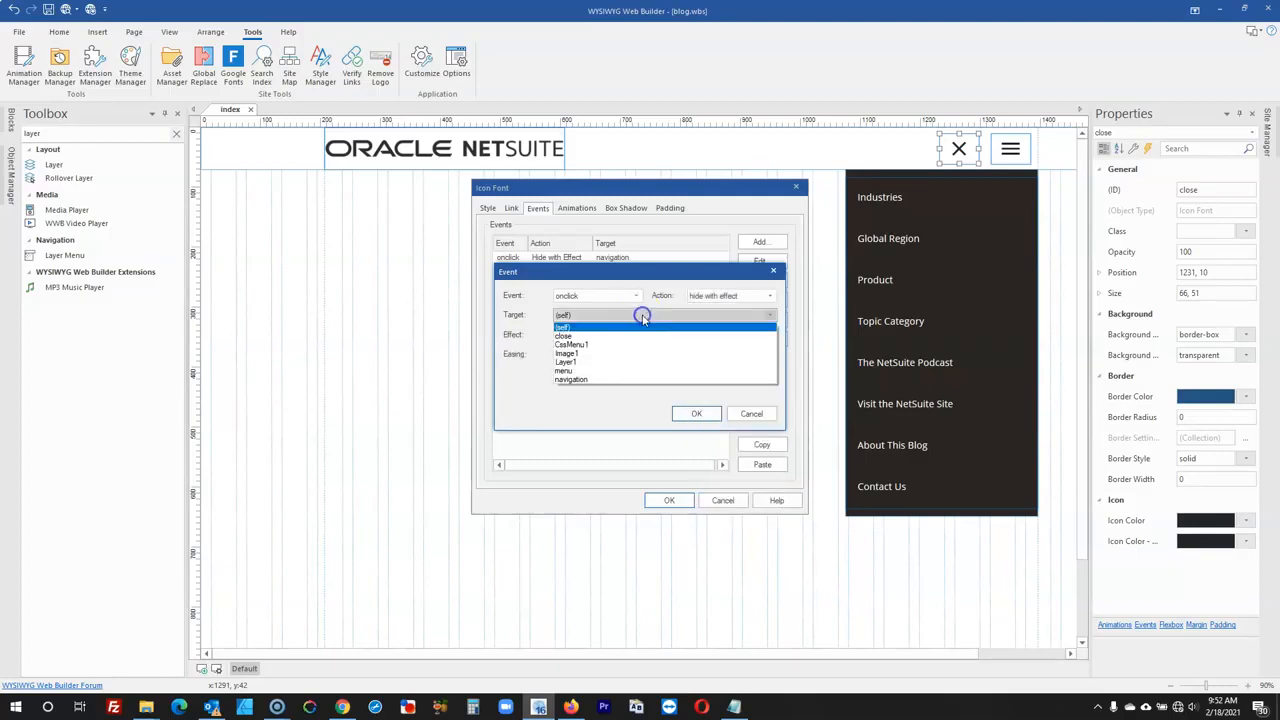
{"action": "left_click", "coordinate": [590, 336]}
{"action": "left_click", "coordinate": [592, 335]}
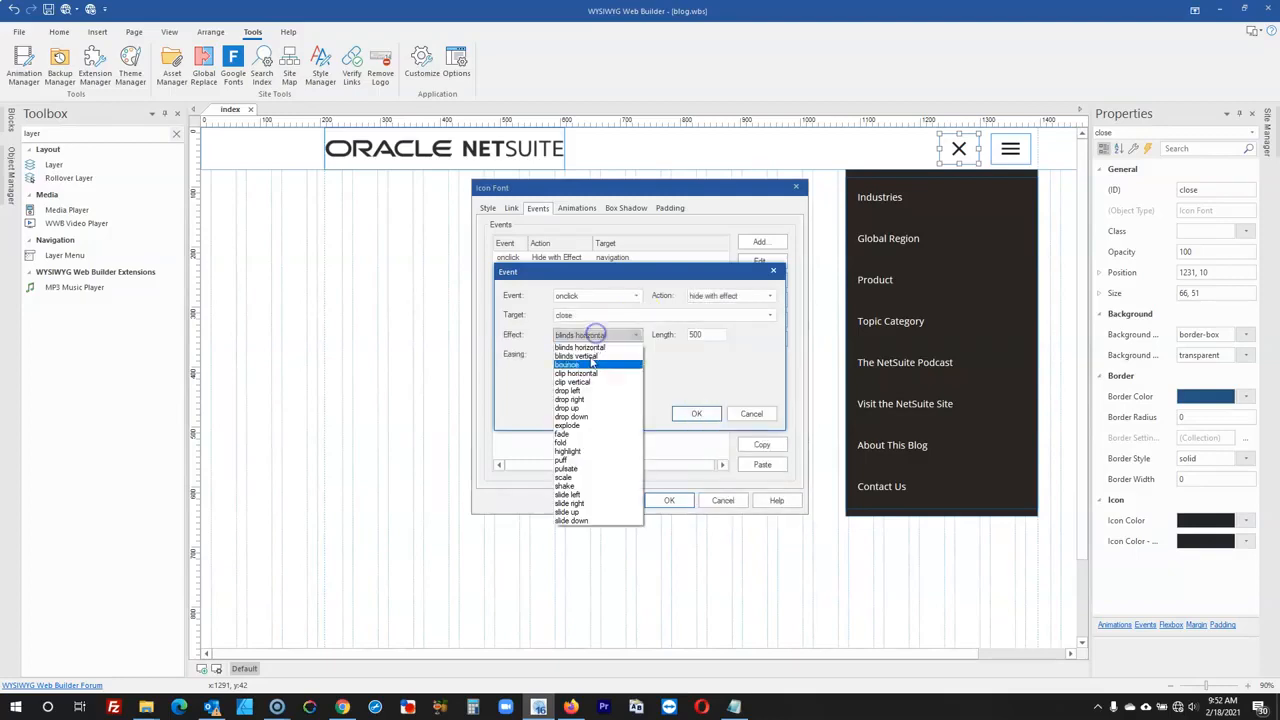
{"action": "left_click", "coordinate": [574, 434]}
{"action": "left_click_drag", "start_coordinate": [705, 338], "coordinate": [661, 334]}
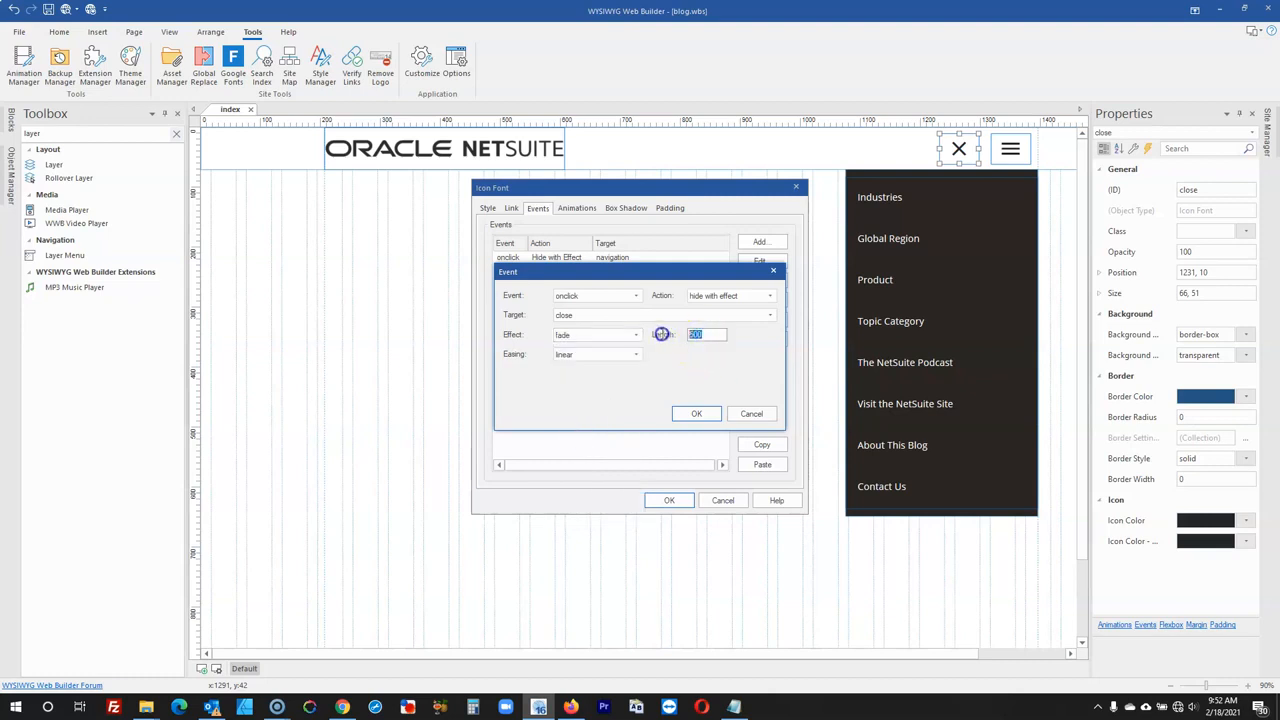
{"action": "type", "text": "0"}
{"action": "left_click", "coordinate": [696, 414]}
{"action": "left_click", "coordinate": [669, 500]}
- Move the close icon over the hamburger icon at position 1317, 10 and turn off its visibility
{"action": "left_click", "coordinate": [725, 362]}
{"action": "left_click", "coordinate": [957, 148]}
{"action": "left_click_drag", "start_coordinate": [988, 148], "coordinate": [996, 150]}
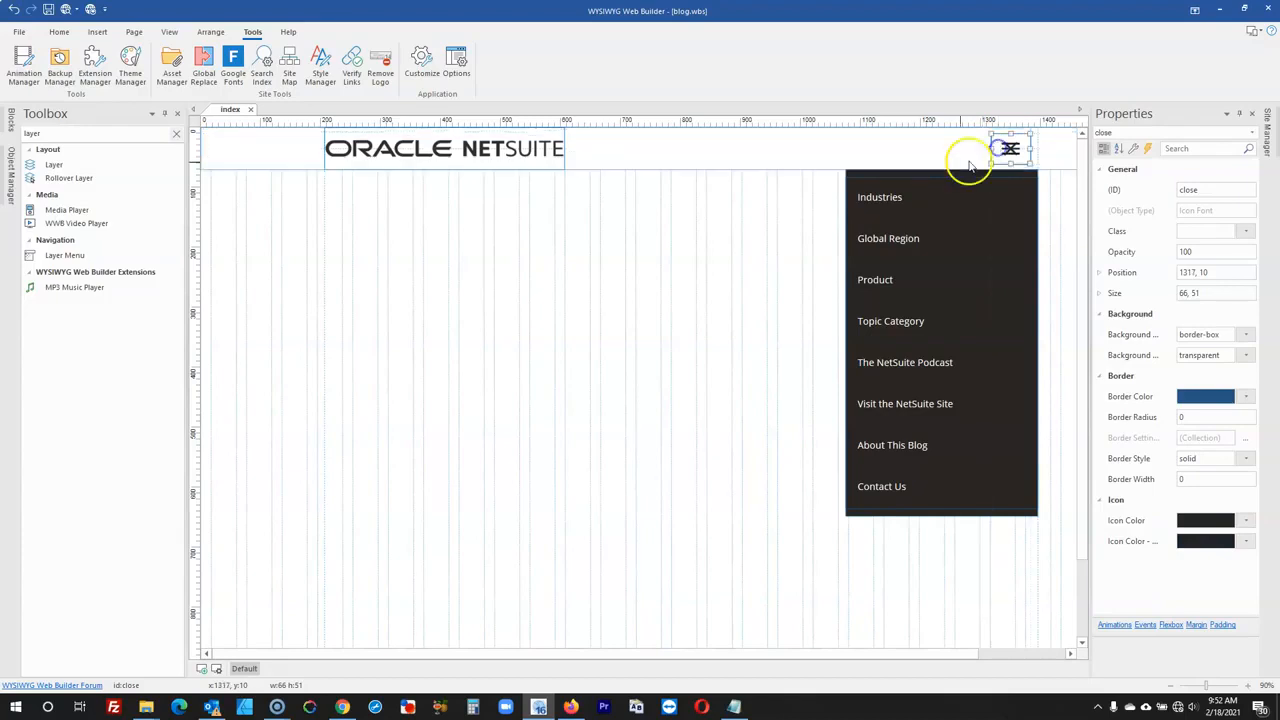
{"action": "left_click", "coordinate": [11, 178]}
{"action": "left_click", "coordinate": [120, 203]}
{"action": "left_click", "coordinate": [346, 220]}
- Preview the page in the browser and test the header icon by toggling the navigation several times
{"action": "left_click", "coordinate": [70, 9]}
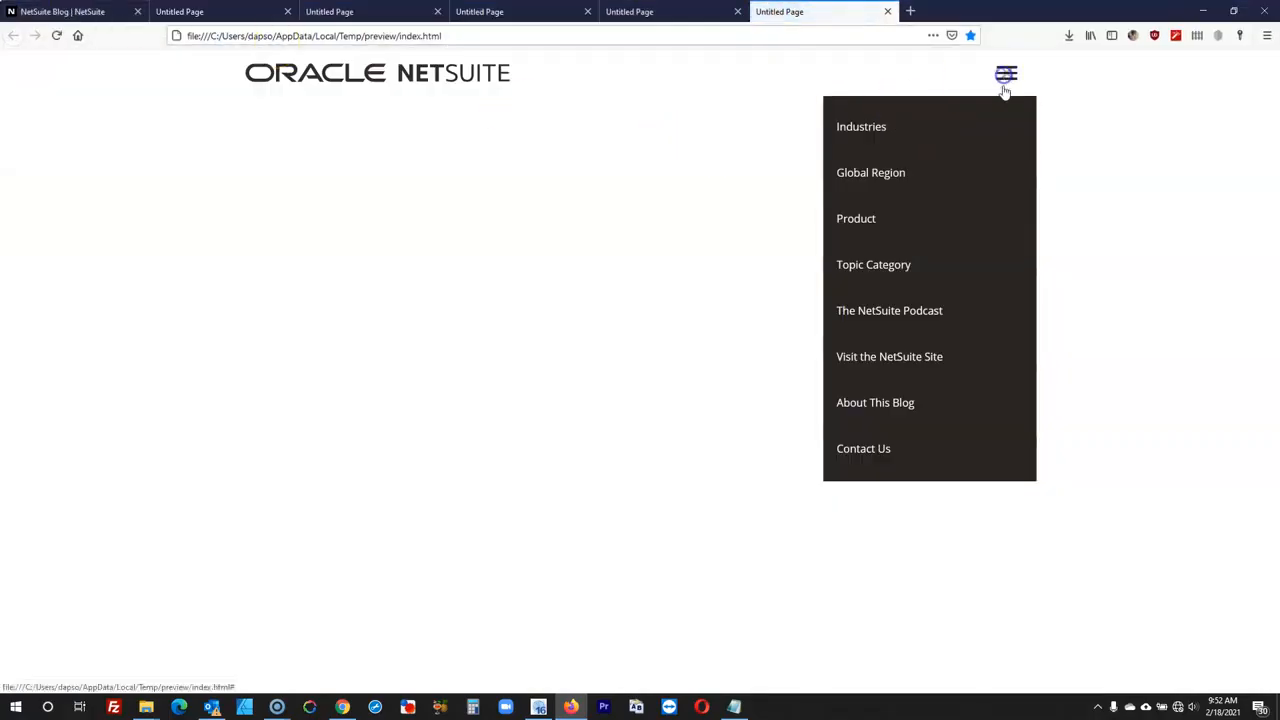
{"action": "left_click", "coordinate": [1007, 82]}
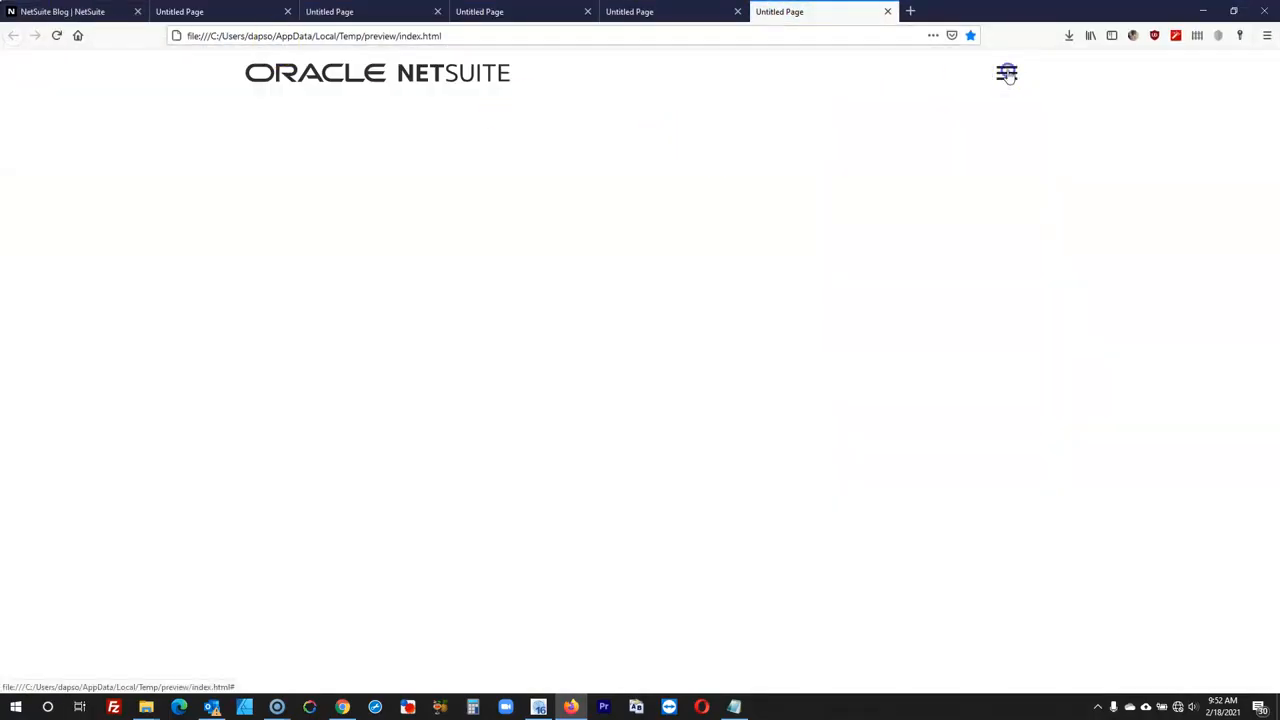
{"action": "left_click", "coordinate": [1007, 75]}
{"action": "left_click", "coordinate": [1007, 75]}
{"action": "left_click", "coordinate": [1007, 75]}
{"action": "left_click", "coordinate": [1007, 75]}
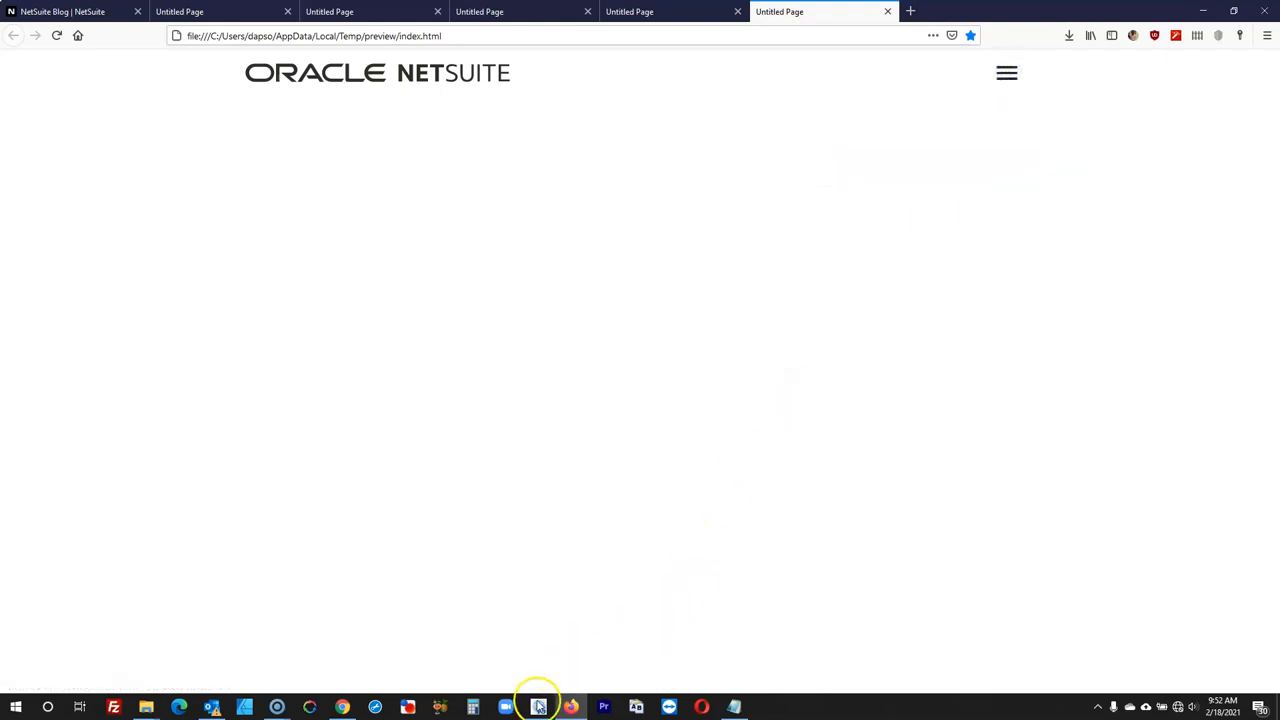
- Back in WYSIWYG Web Builder, change the action of the hamburger icon's menu event to hide with effect, choose its effect, and apply
{"action": "left_click", "coordinate": [538, 706]}
{"action": "left_click", "coordinate": [1016, 140]}
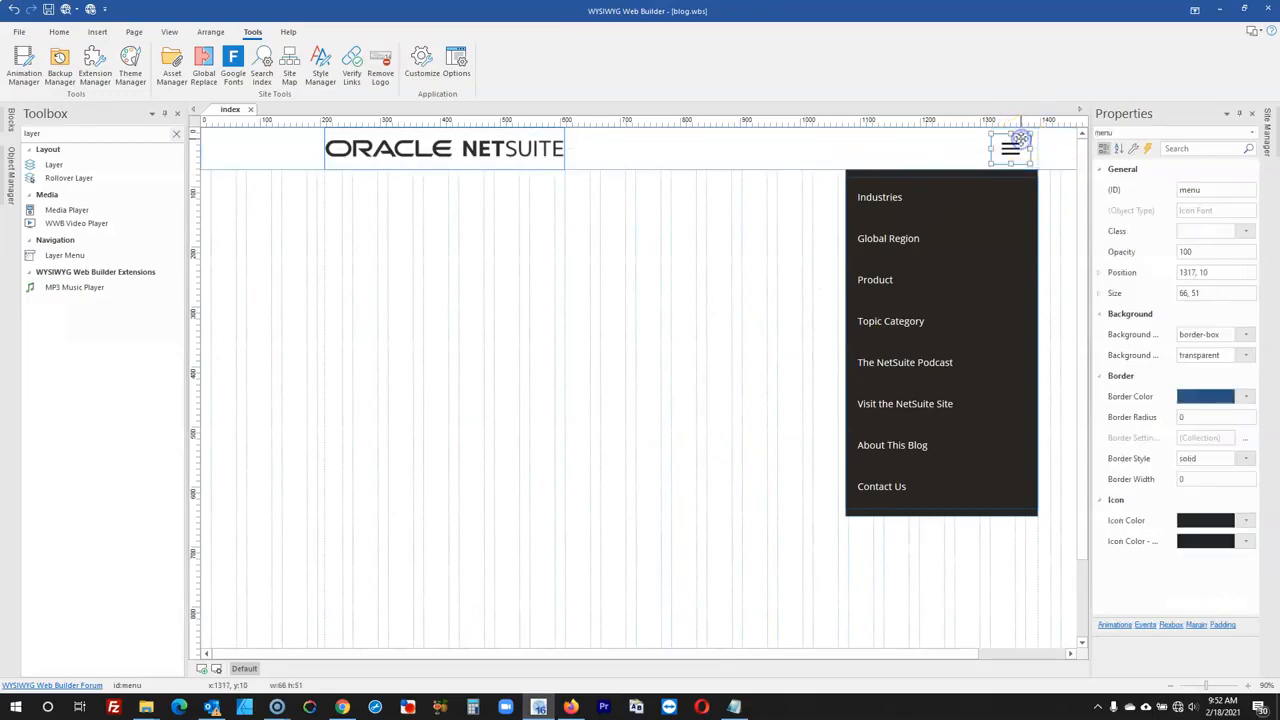
{"action": "double_click", "coordinate": [1018, 140]}
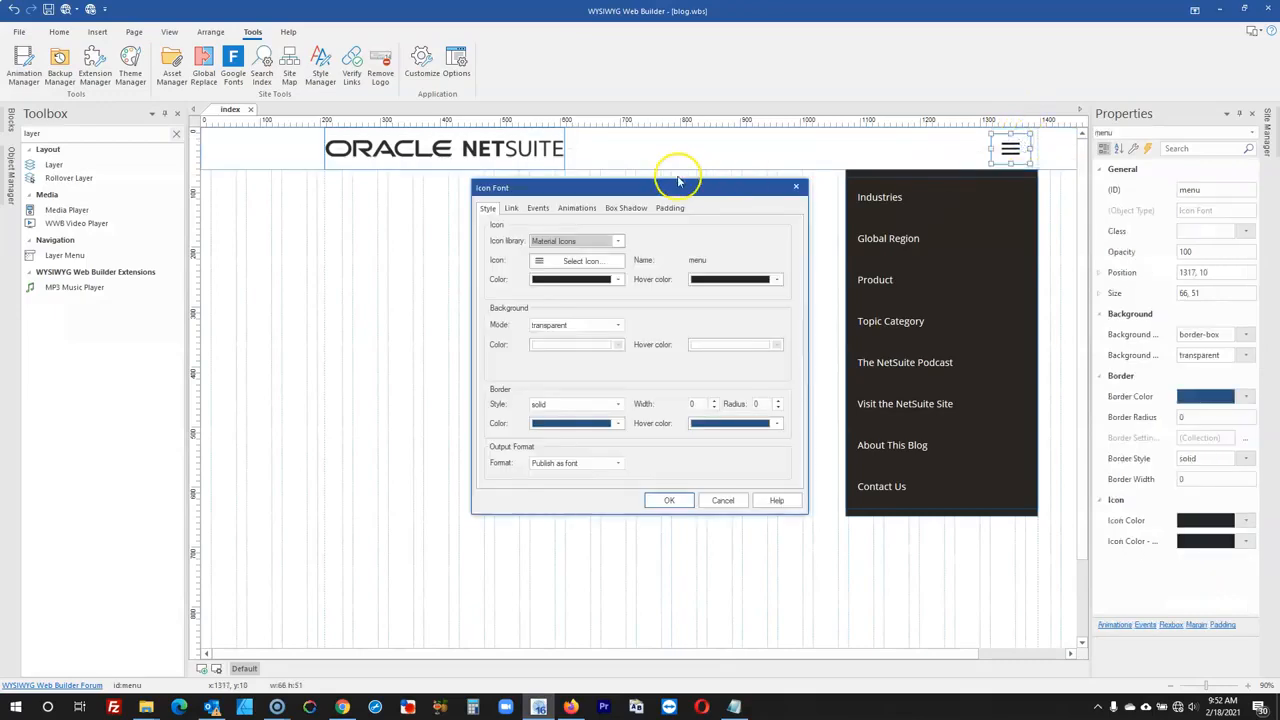
{"action": "left_click", "coordinate": [538, 209]}
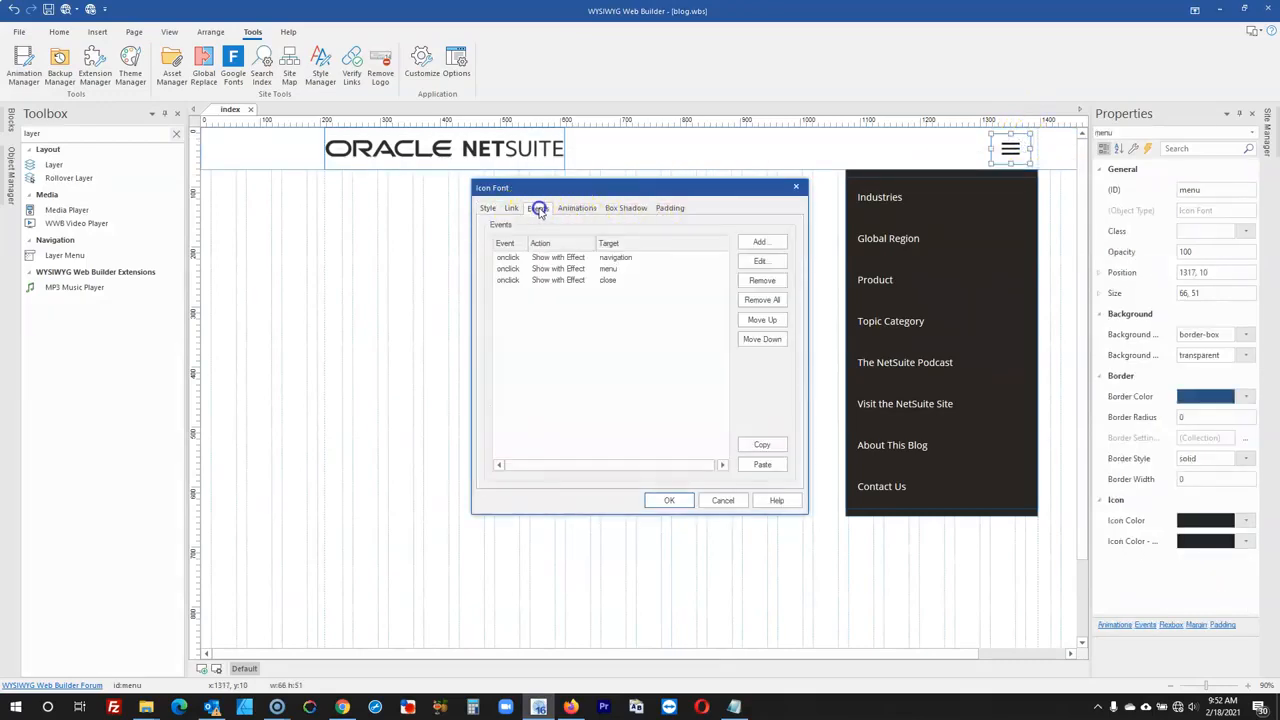
{"action": "double_click", "coordinate": [577, 270]}
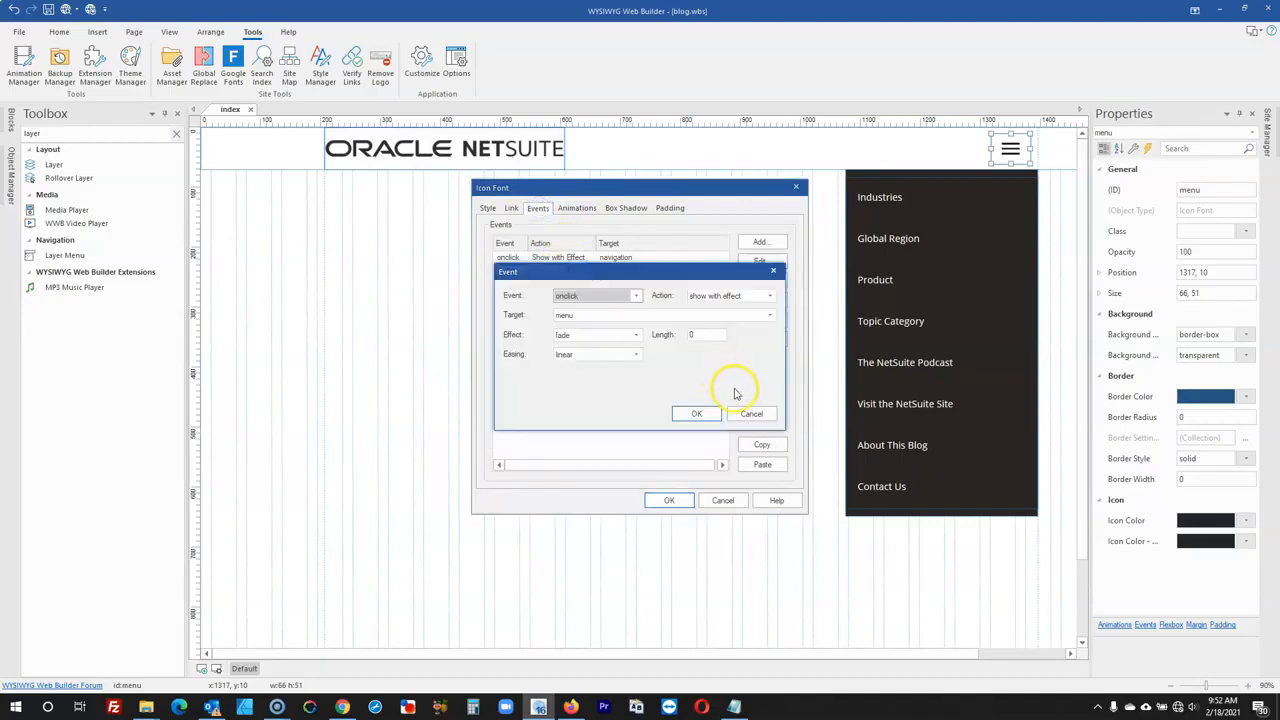
{"action": "left_click", "coordinate": [715, 296]}
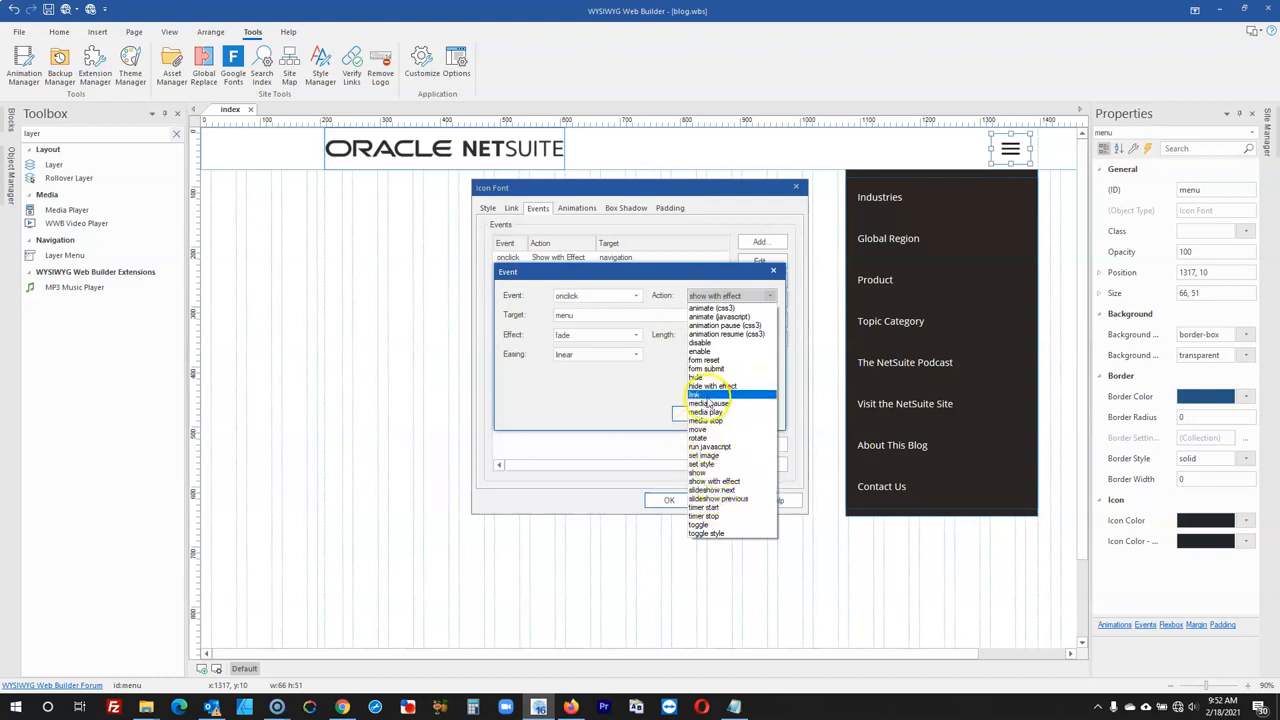
{"action": "left_click", "coordinate": [708, 386]}
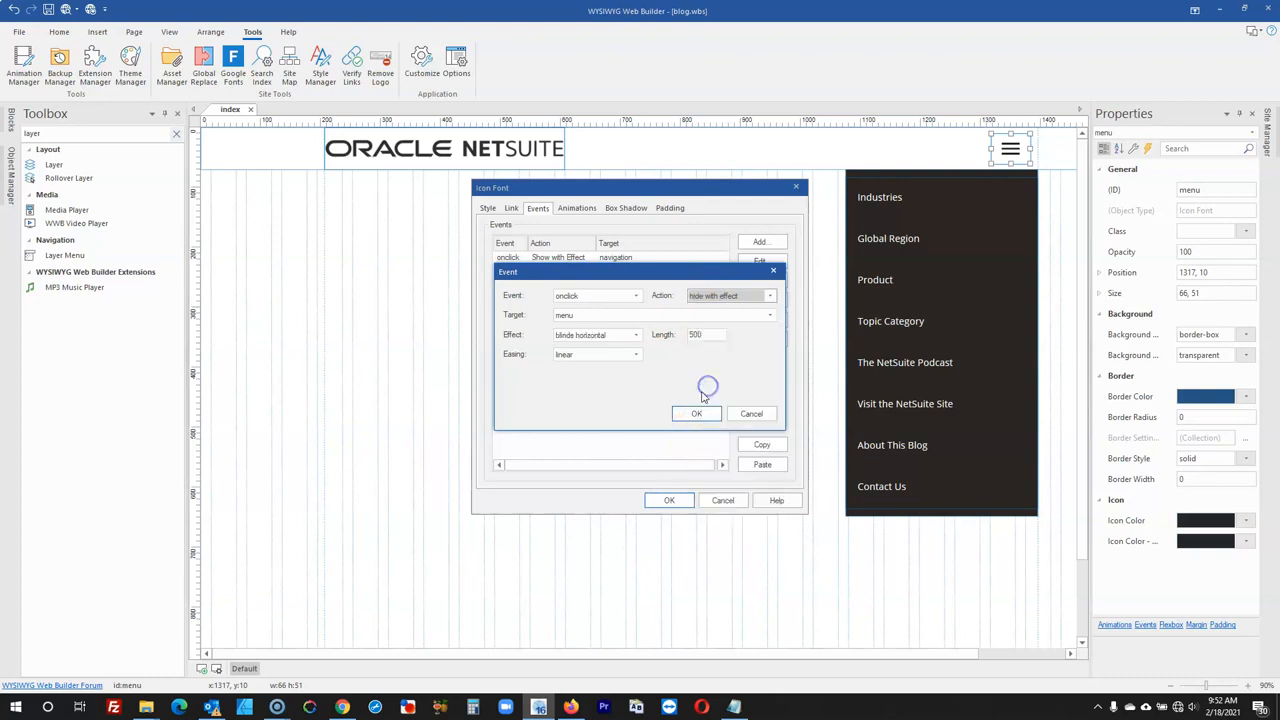
{"action": "left_click", "coordinate": [631, 338]}
{"action": "left_click", "coordinate": [590, 425]}
{"action": "left_click", "coordinate": [696, 413]}
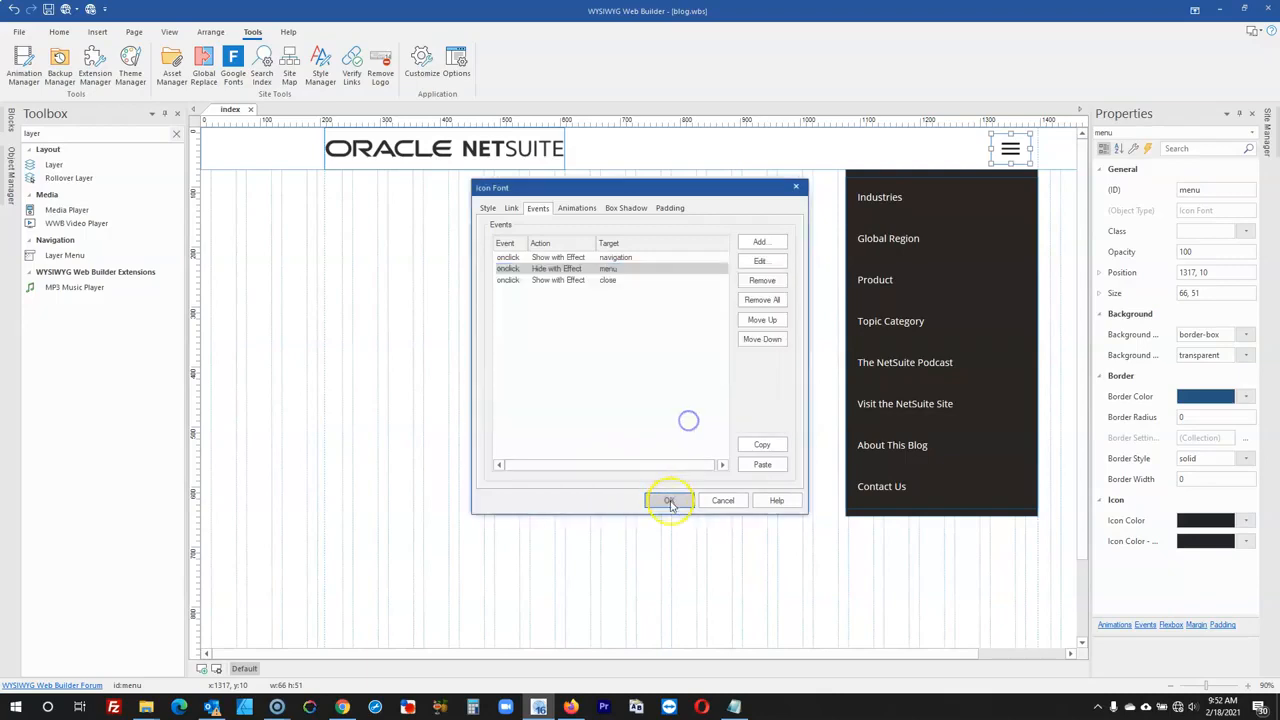
{"action": "left_click", "coordinate": [670, 501]}
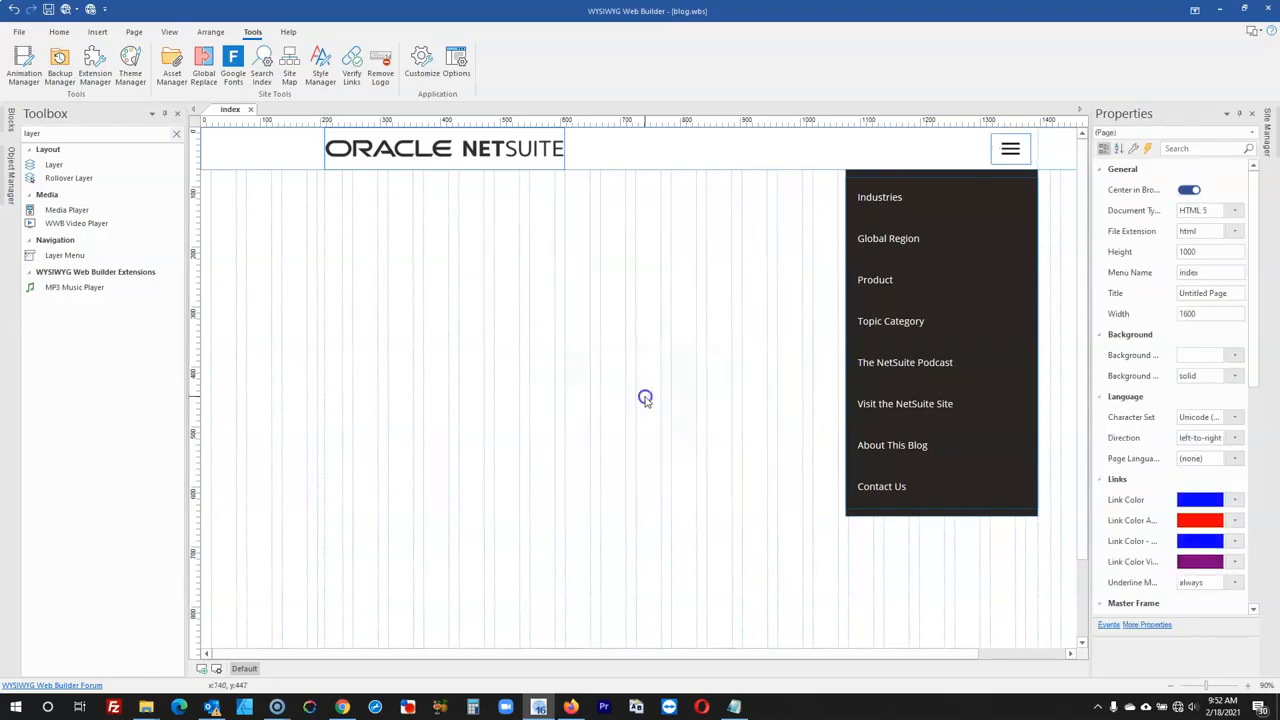
- Turn off the visibility of the navigation layer
{"action": "left_click", "coordinate": [1024, 181]}
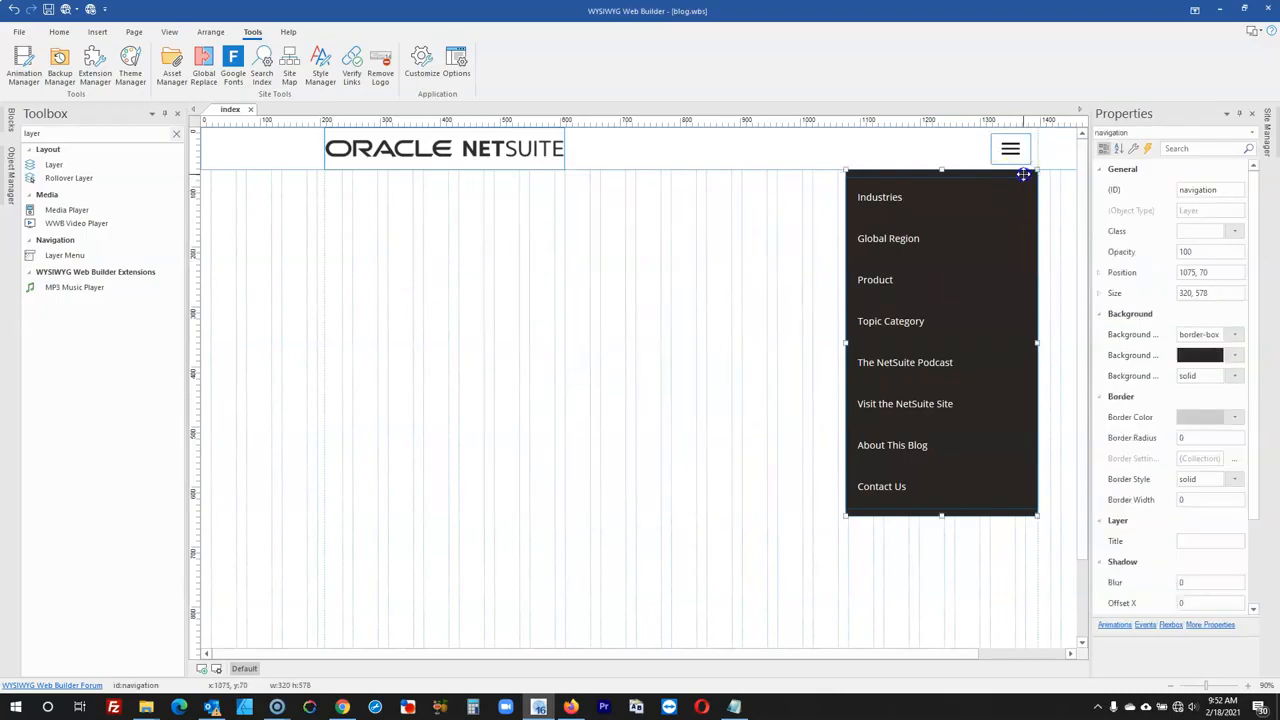
{"action": "left_click", "coordinate": [10, 170]}
{"action": "left_click", "coordinate": [120, 216]}
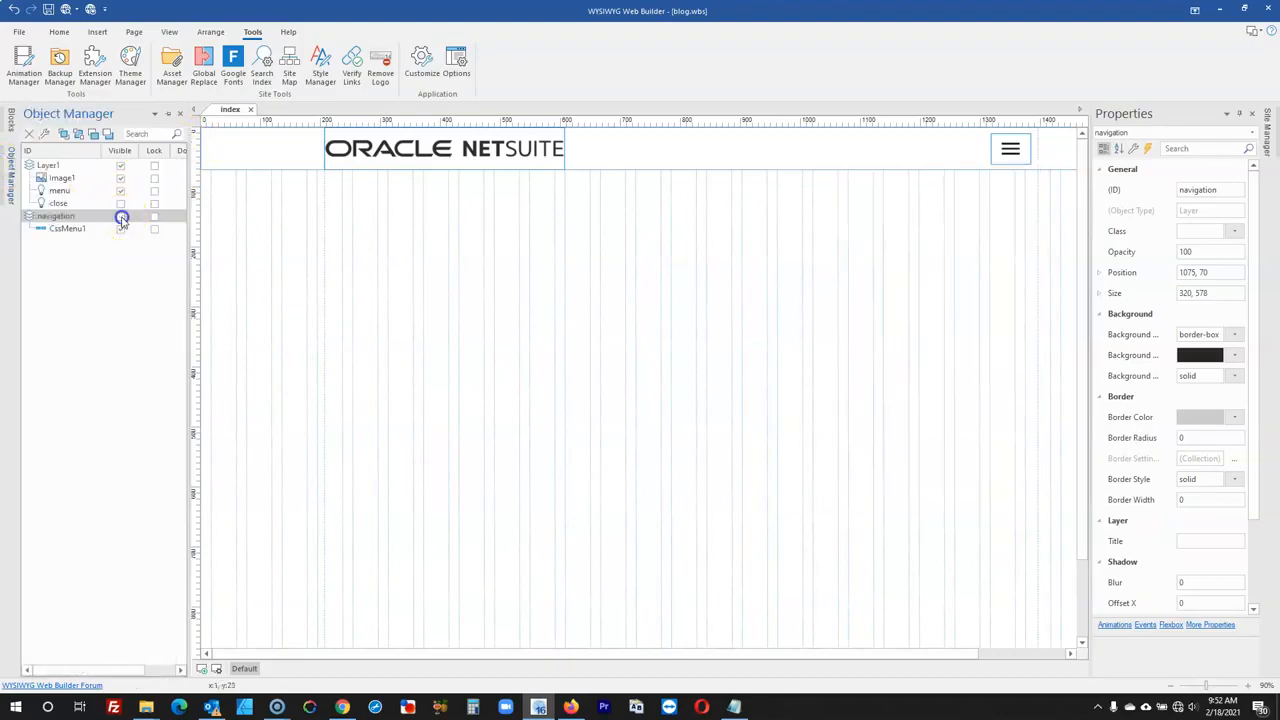
{"action": "left_click", "coordinate": [503, 283]}
- Preview the page again and repeatedly open and close the navigation with the menu and close icons
{"action": "left_click", "coordinate": [66, 11]}
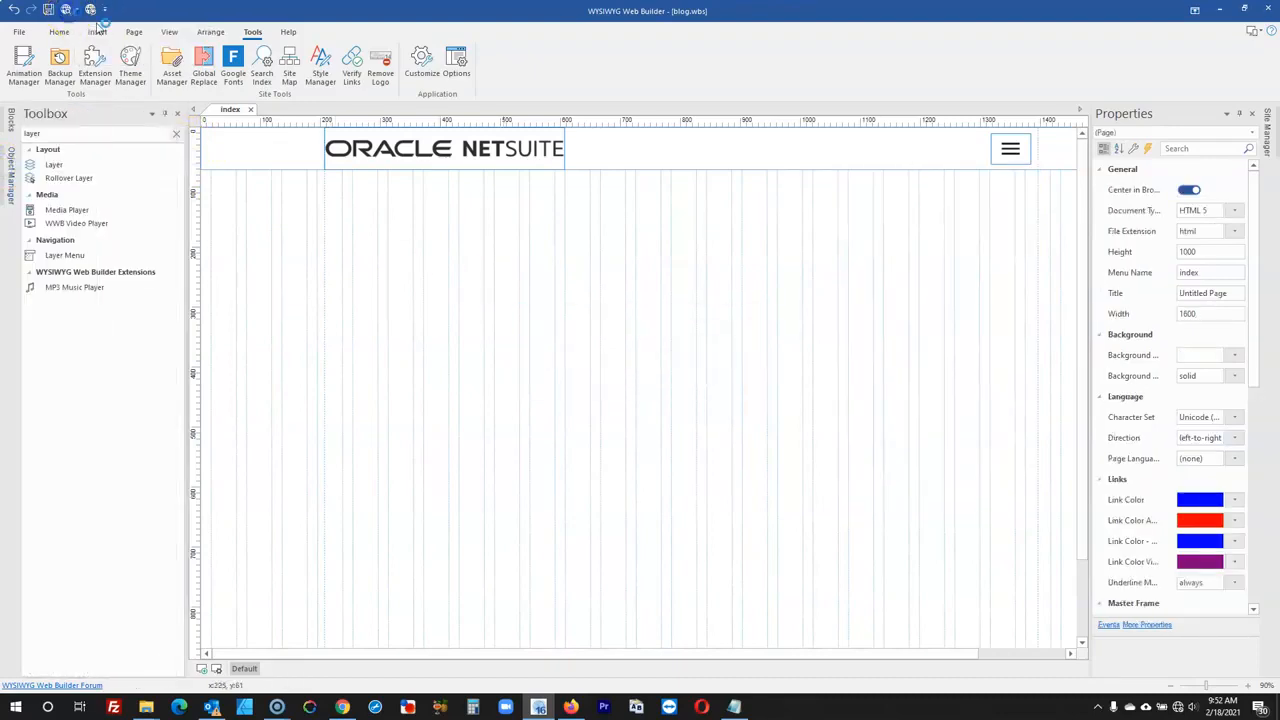
{"action": "left_click", "coordinate": [1006, 78]}
{"action": "left_click", "coordinate": [1006, 80]}
{"action": "left_click", "coordinate": [1006, 78]}
{"action": "left_click", "coordinate": [1006, 80]}
{"action": "left_click", "coordinate": [1006, 78]}
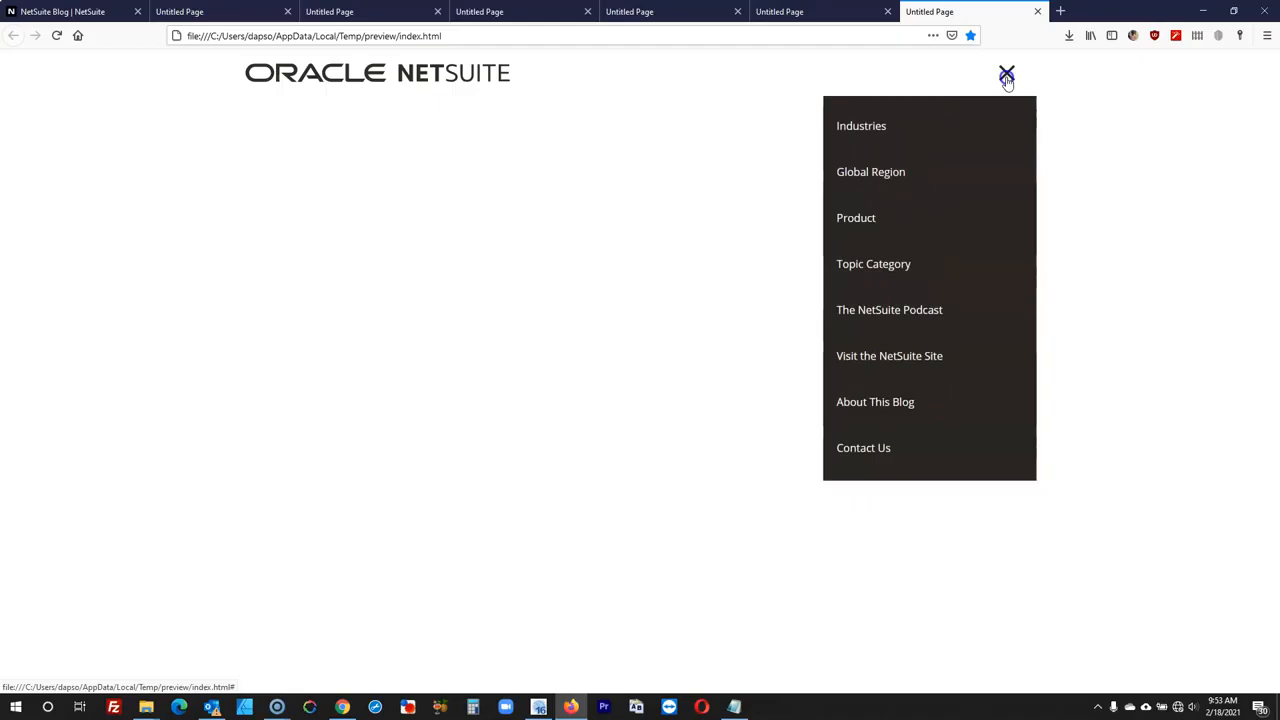
{"action": "left_click", "coordinate": [1006, 78]}
{"action": "left_click", "coordinate": [1006, 78]}
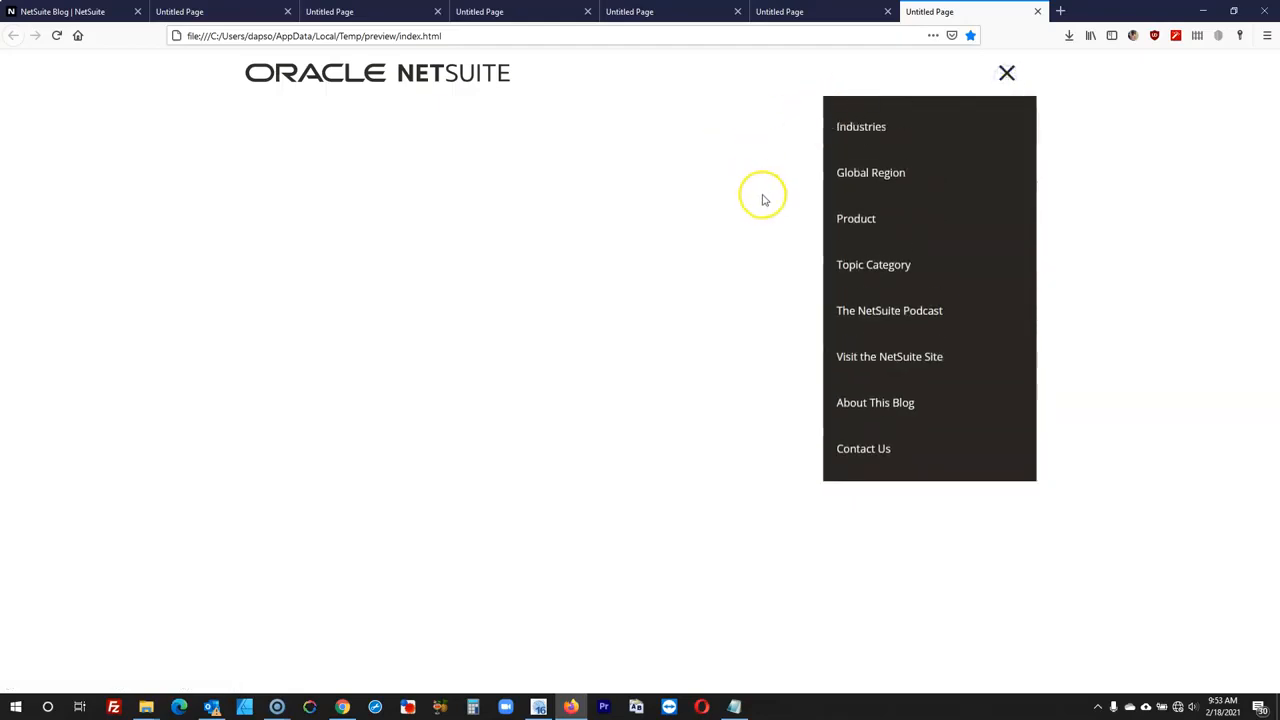
- Close four surplus preview tabs and toggle the navigation again in a remaining preview
{"action": "left_click", "coordinate": [437, 11]}
{"action": "left_click", "coordinate": [437, 11]}
{"action": "left_click", "coordinate": [437, 11]}
{"action": "left_click", "coordinate": [437, 11]}
{"action": "left_click", "coordinate": [1006, 72]}
{"action": "left_click", "coordinate": [1006, 72]}
- Collapse the original NetSuite Blog's navigation, close the inspector, and examine the page's banner, featured article and side background
{"action": "left_click", "coordinate": [72, 11]}
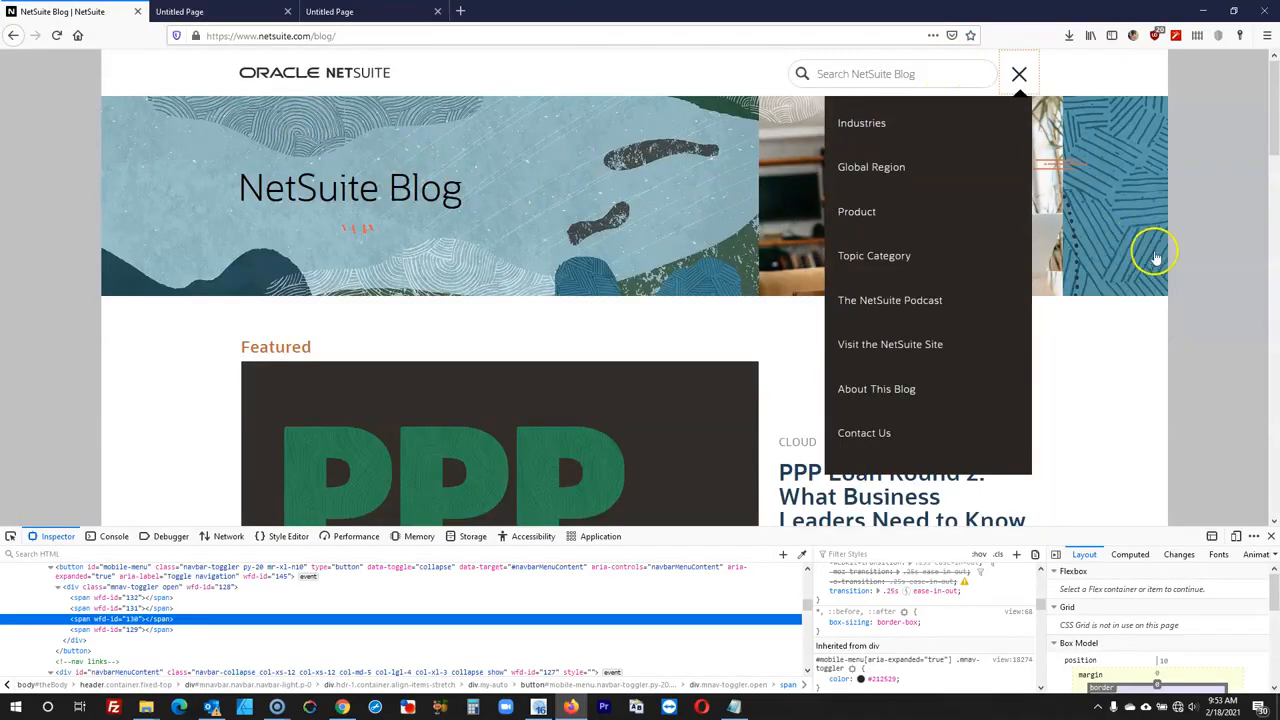
{"action": "left_click", "coordinate": [1016, 75]}
{"action": "scroll", "coordinate": [354, 189], "scroll_direction": "down", "scroll_amount": 5}
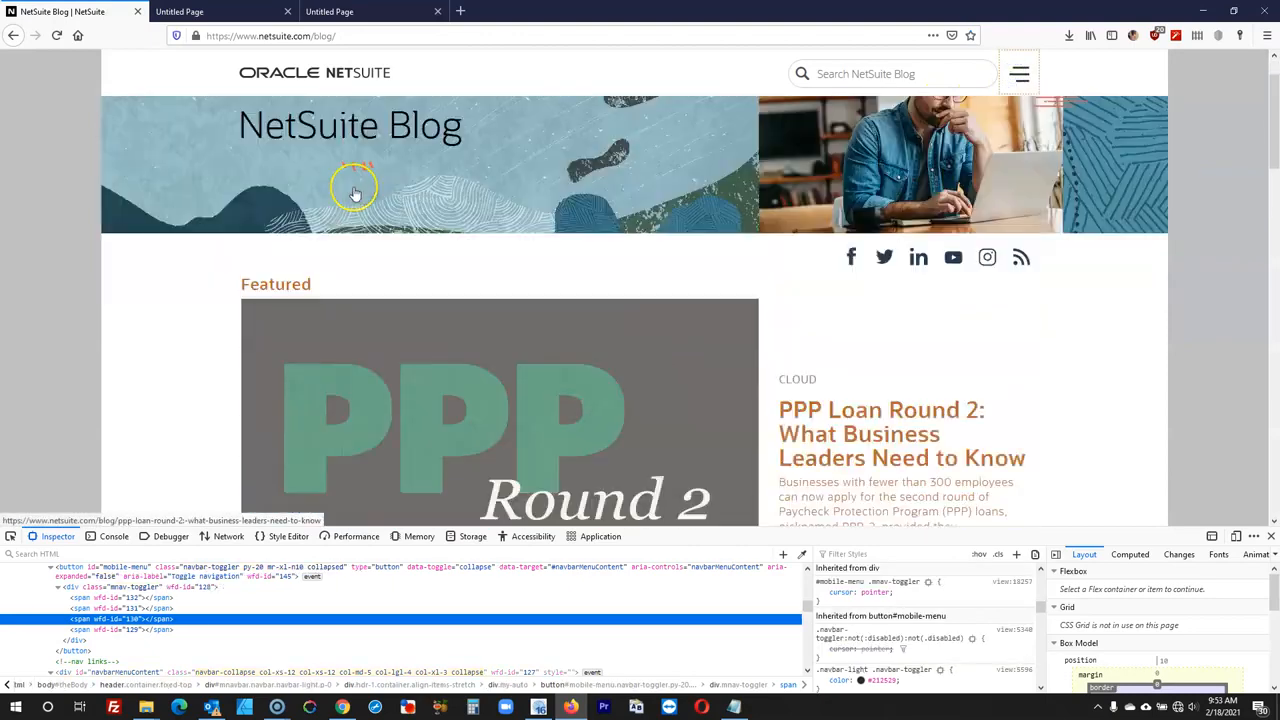
{"action": "scroll", "coordinate": [354, 192], "scroll_direction": "down", "scroll_amount": 3}
{"action": "scroll", "coordinate": [357, 194], "scroll_direction": "up", "scroll_amount": 10}
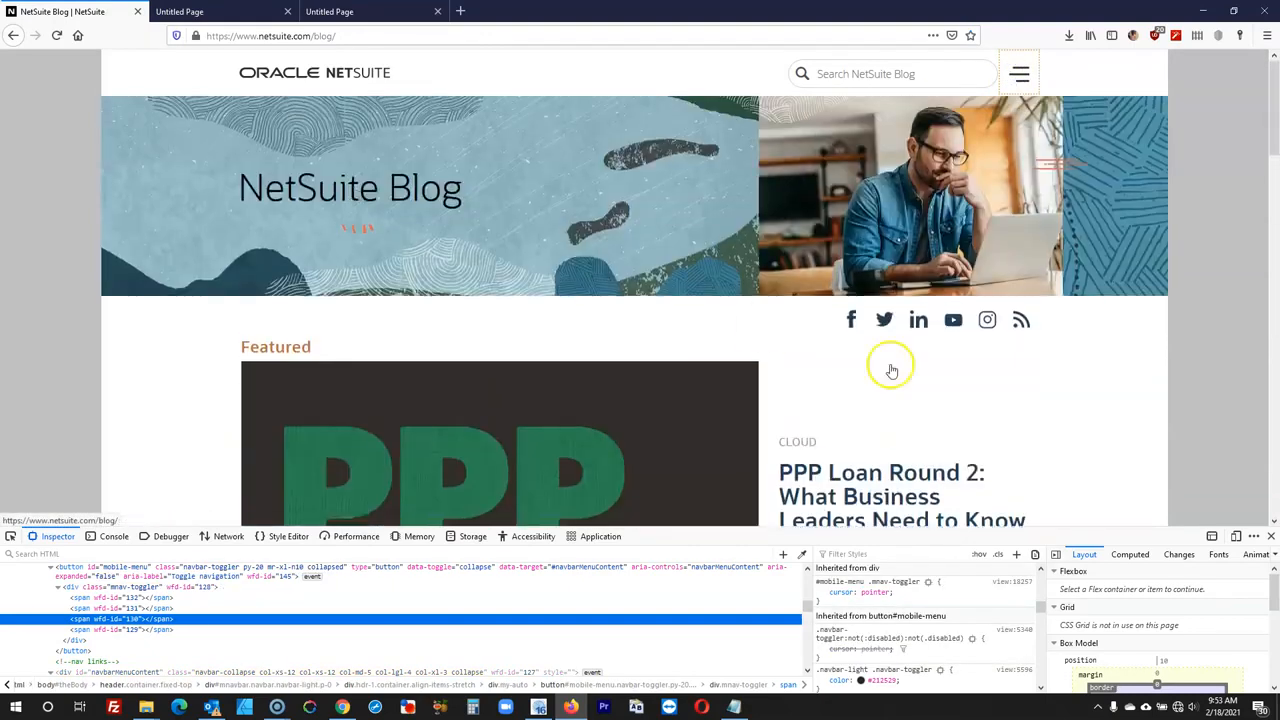
{"action": "left_click", "coordinate": [1270, 536]}
{"action": "scroll", "coordinate": [931, 363], "scroll_direction": "down", "scroll_amount": 3}
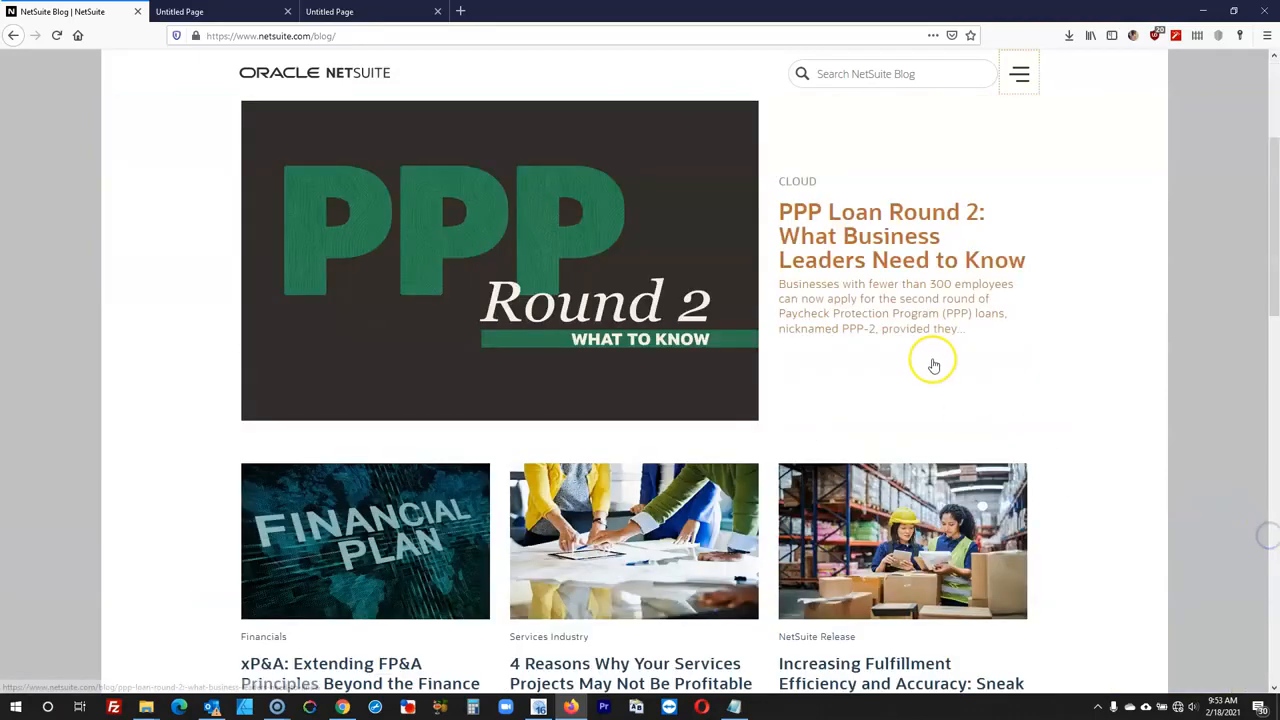
{"action": "scroll", "coordinate": [933, 364], "scroll_direction": "up", "scroll_amount": 3}
{"action": "scroll", "coordinate": [325, 172], "scroll_direction": "down", "scroll_amount": 4}
{"action": "scroll", "coordinate": [325, 172], "scroll_direction": "up", "scroll_amount": 4}
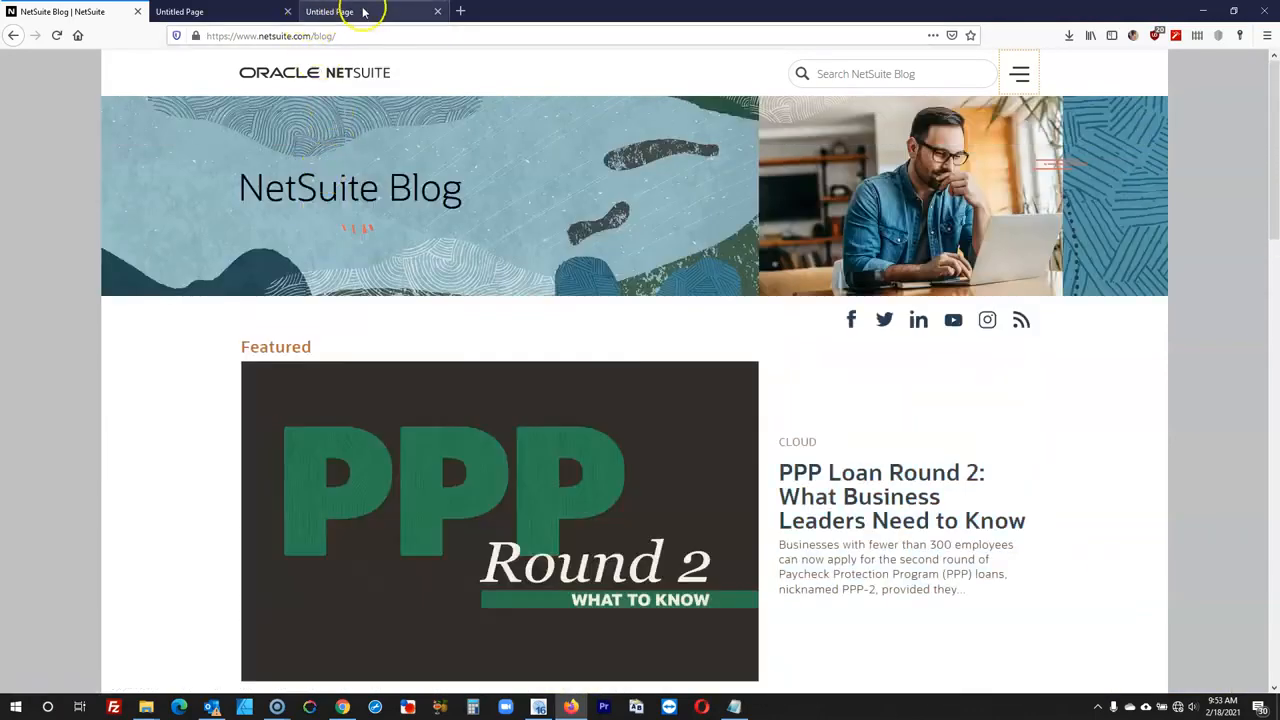
- Inspect the NetSuite Blog page, sample its grey side background with the eyedropper to get its hex colour code, and close the inspector
{"action": "right_click", "coordinate": [38, 212]}
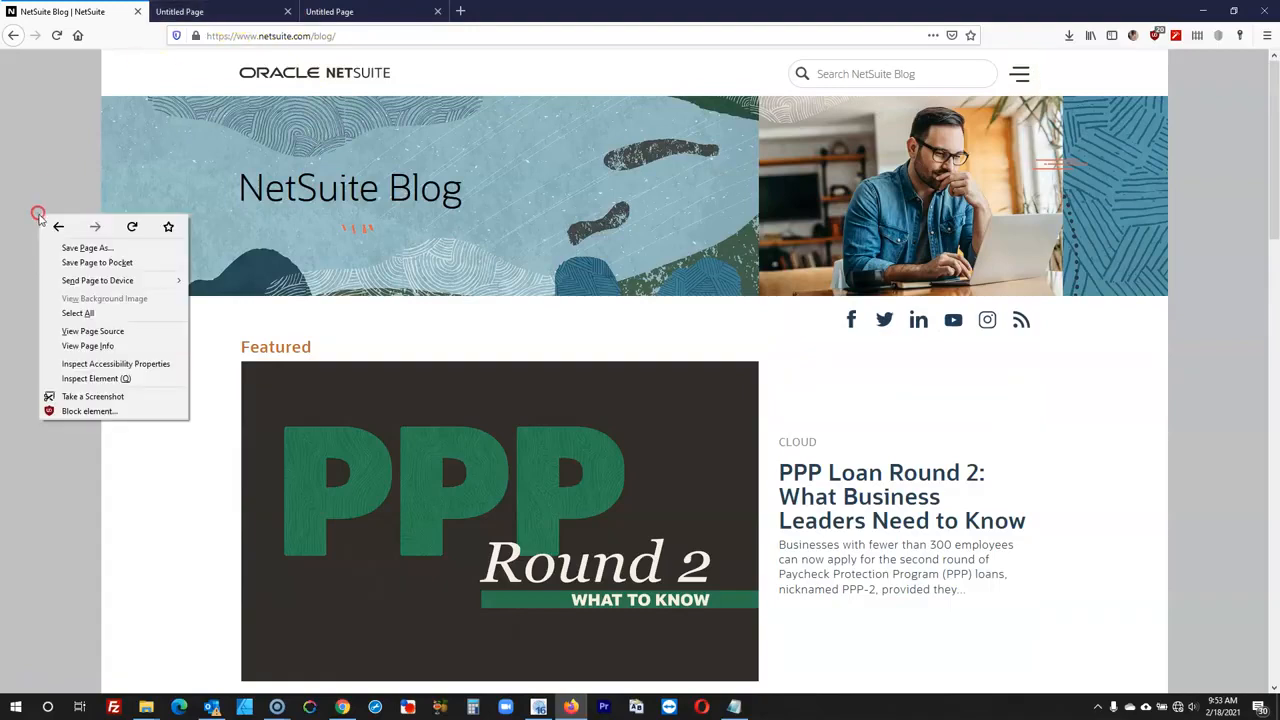
{"action": "left_click", "coordinate": [86, 380]}
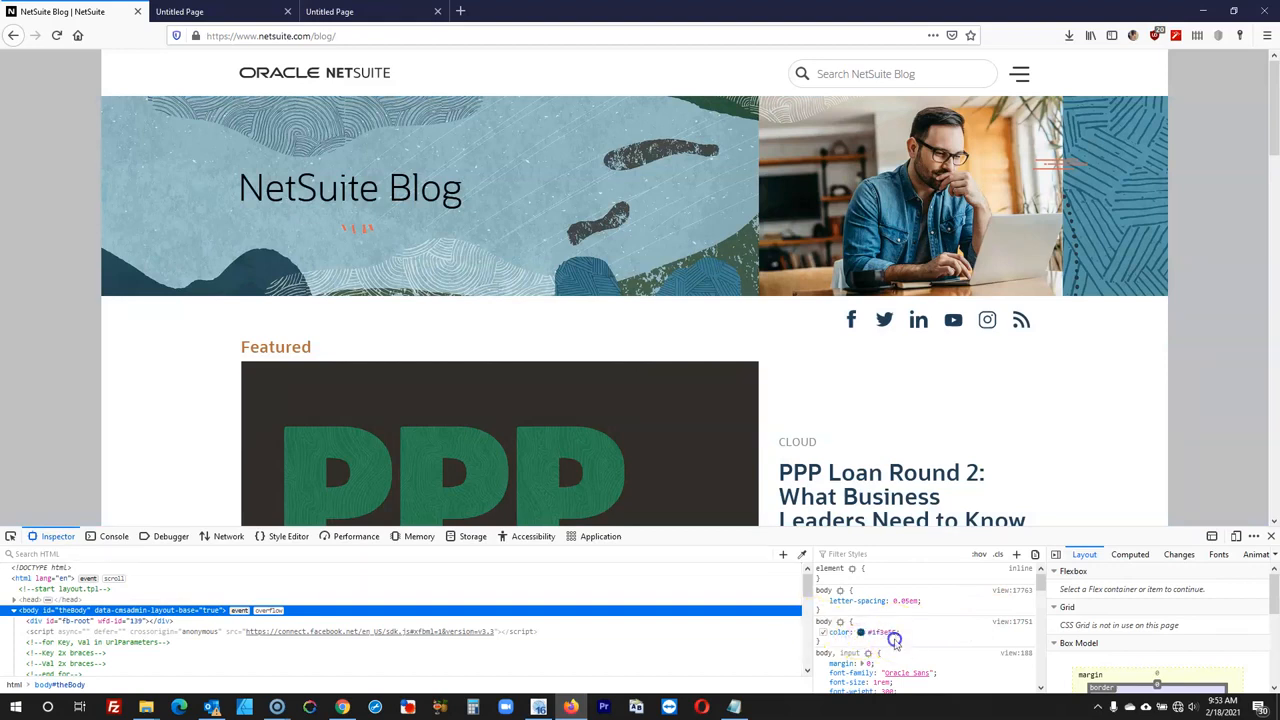
{"action": "left_click", "coordinate": [866, 637]}
{"action": "left_click", "coordinate": [861, 634]}
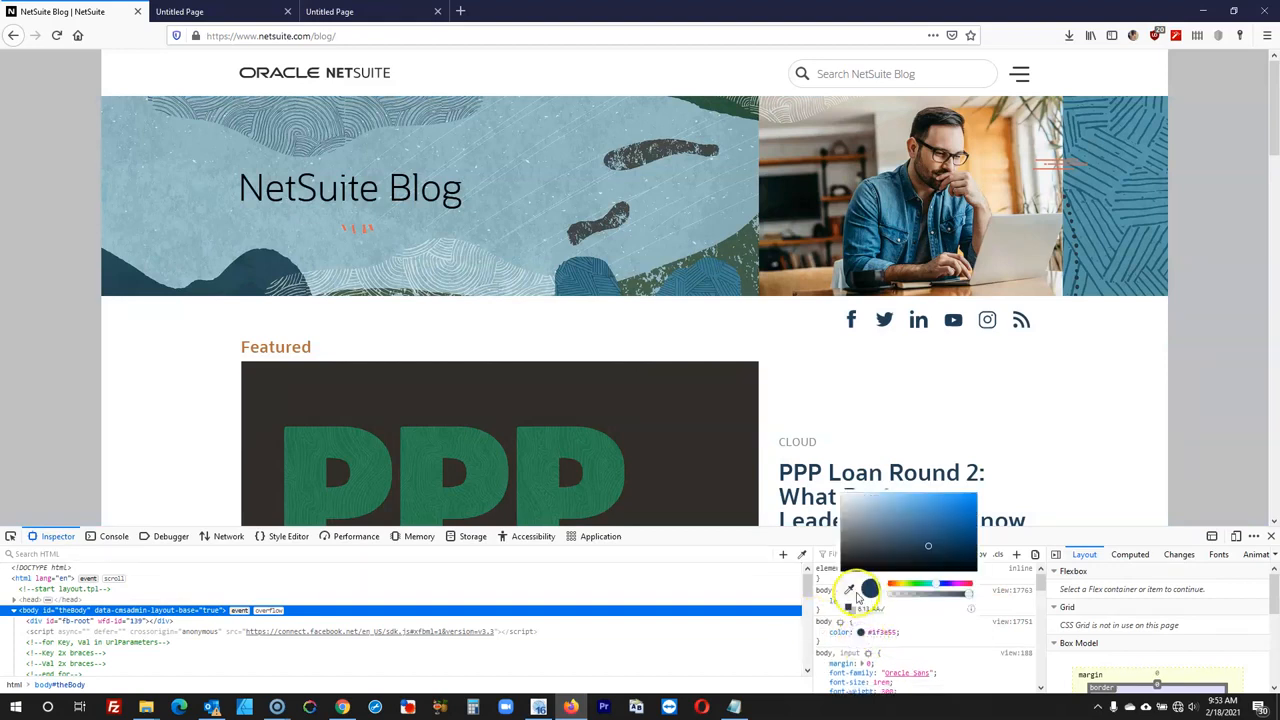
{"action": "left_click", "coordinate": [849, 590]}
{"action": "left_click", "coordinate": [1212, 420]}
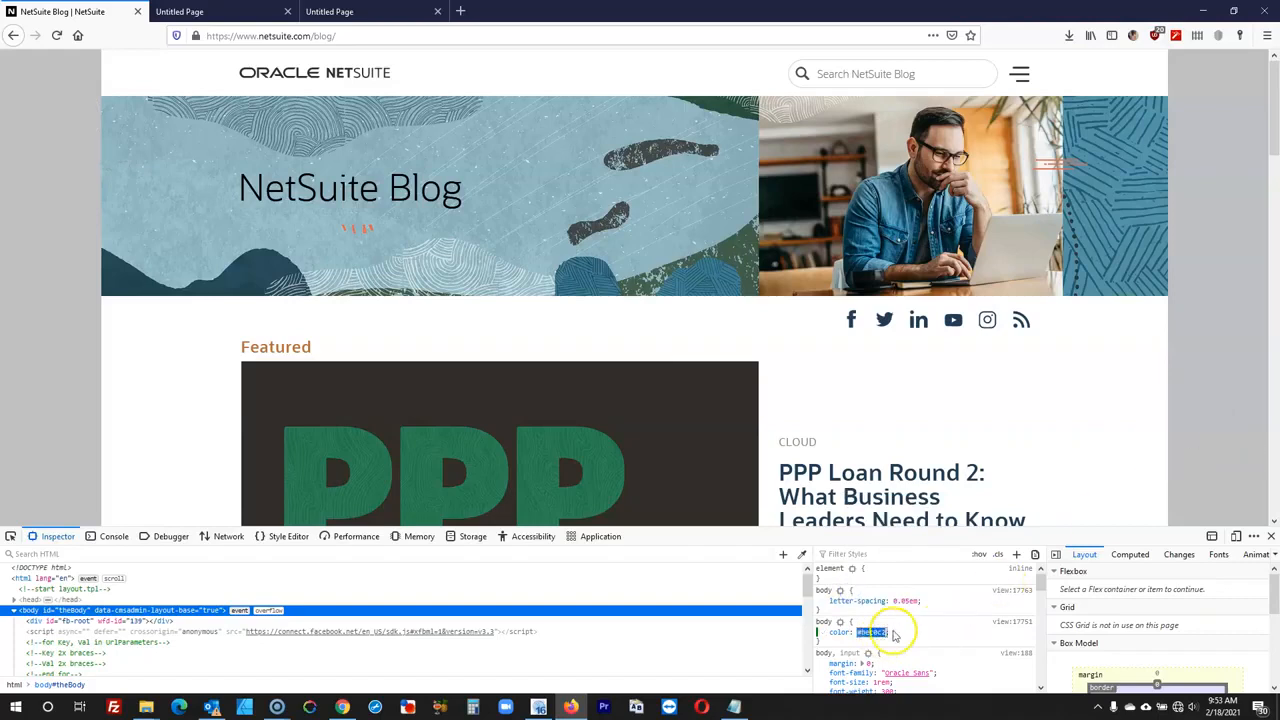
{"action": "left_click", "coordinate": [1271, 537]}
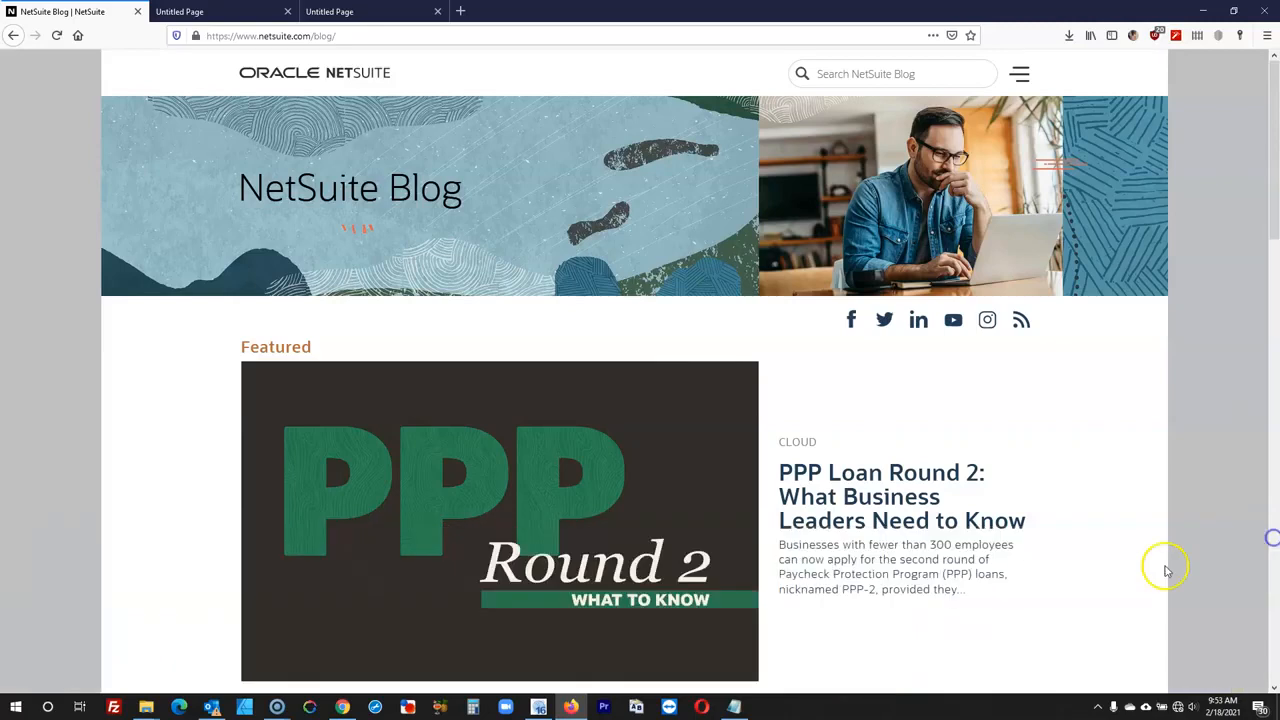
- Switch to WYSIWYG Web Builder and set the page's background colour to #BEC0C2
{"action": "left_click", "coordinate": [538, 706]}
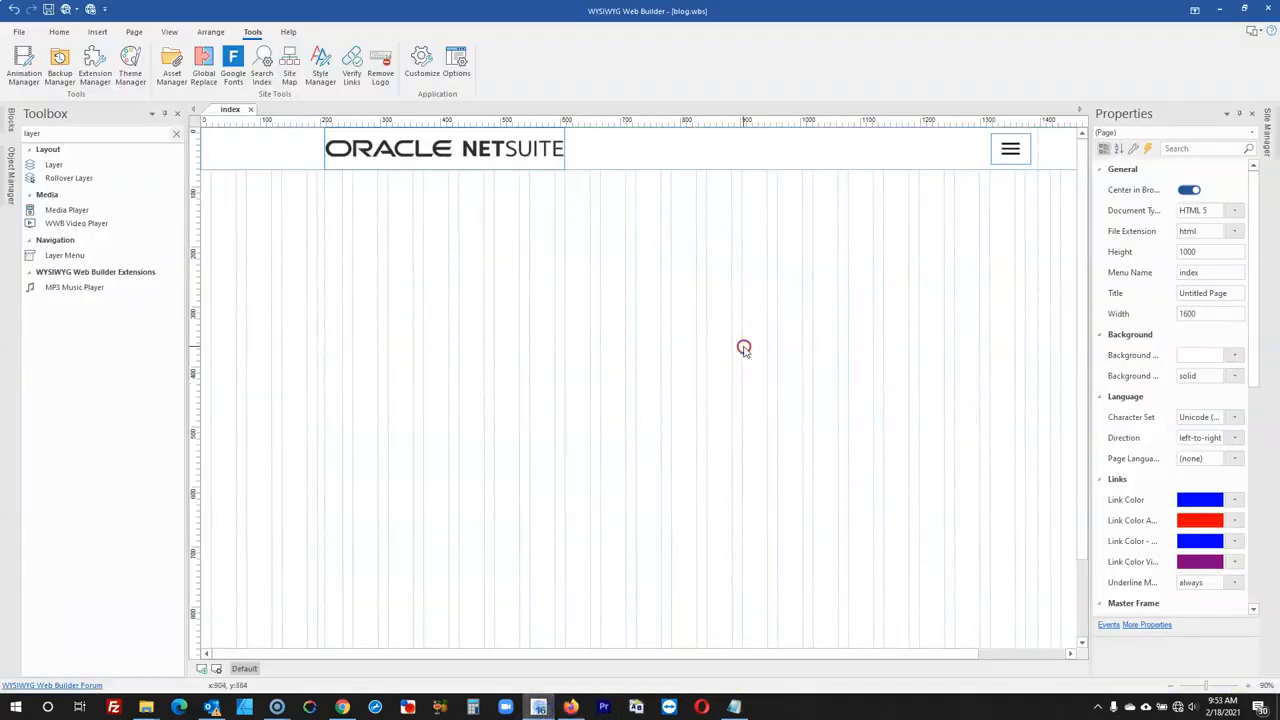
{"action": "right_click", "coordinate": [744, 348]}
{"action": "left_click", "coordinate": [813, 518]}
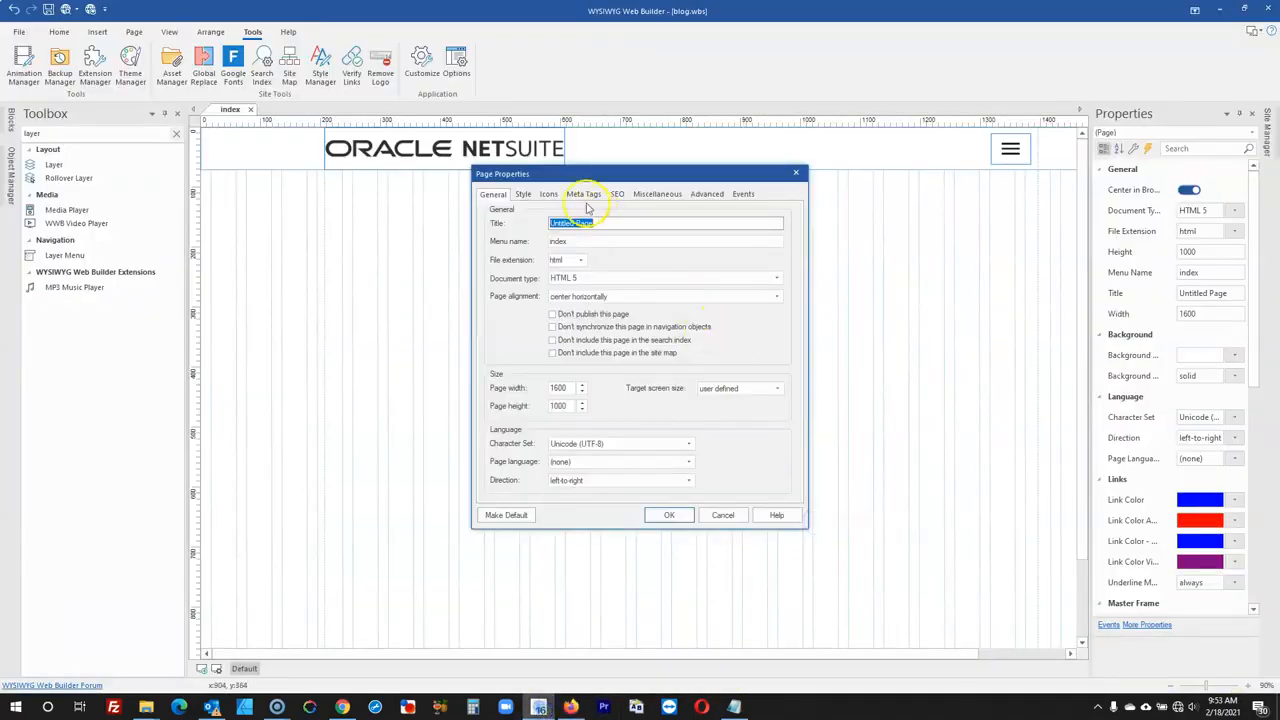
{"action": "left_click", "coordinate": [527, 194]}
{"action": "left_click", "coordinate": [575, 242]}
{"action": "left_click", "coordinate": [598, 409]}
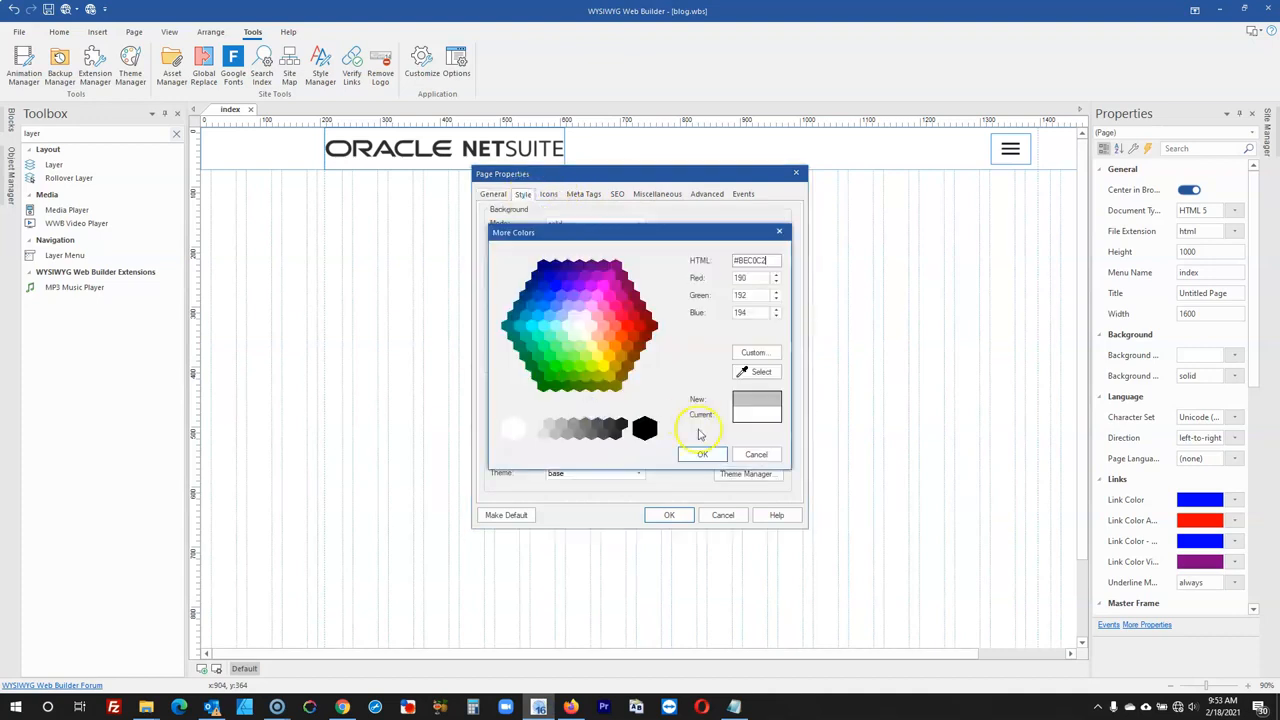
{"action": "left_click", "coordinate": [702, 454]}
{"action": "left_click", "coordinate": [669, 515]}
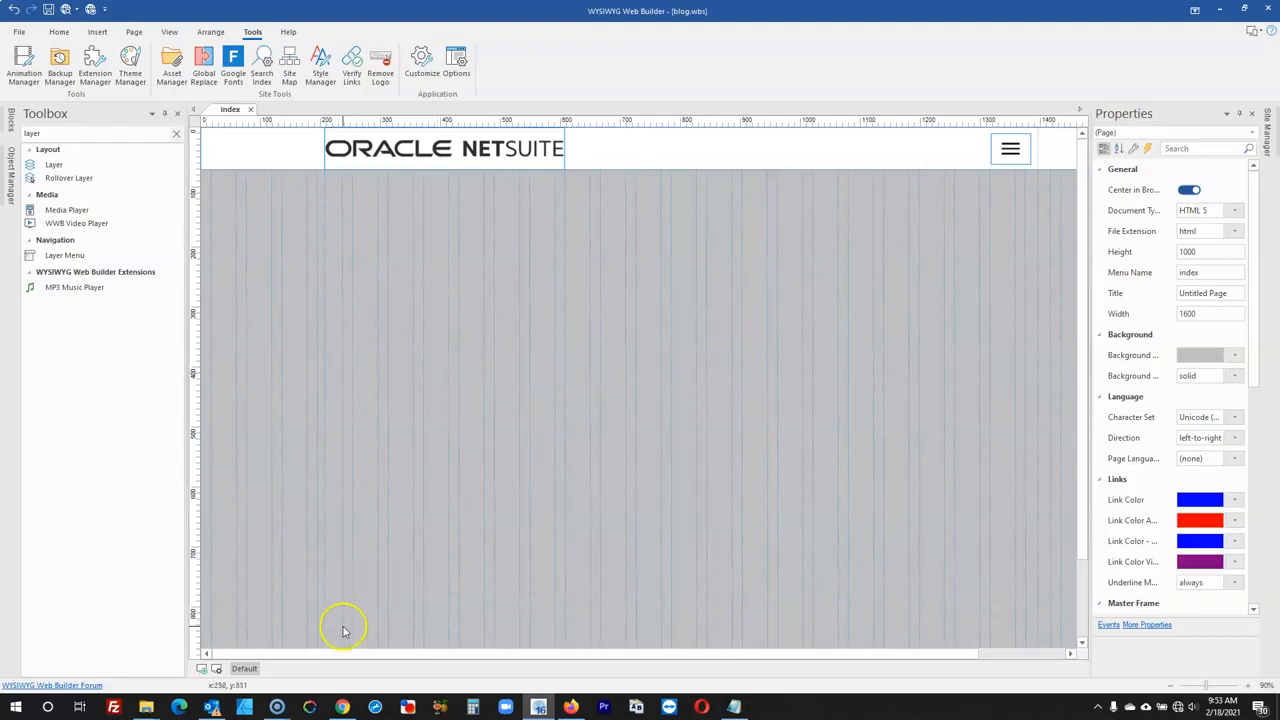
- Using the NetSuite Blog's footer as reference, add a 1600 × 282 px layer below the page header in WYSIWYG Web Builder, starting at x 0
{"action": "left_click", "coordinate": [570, 706]}
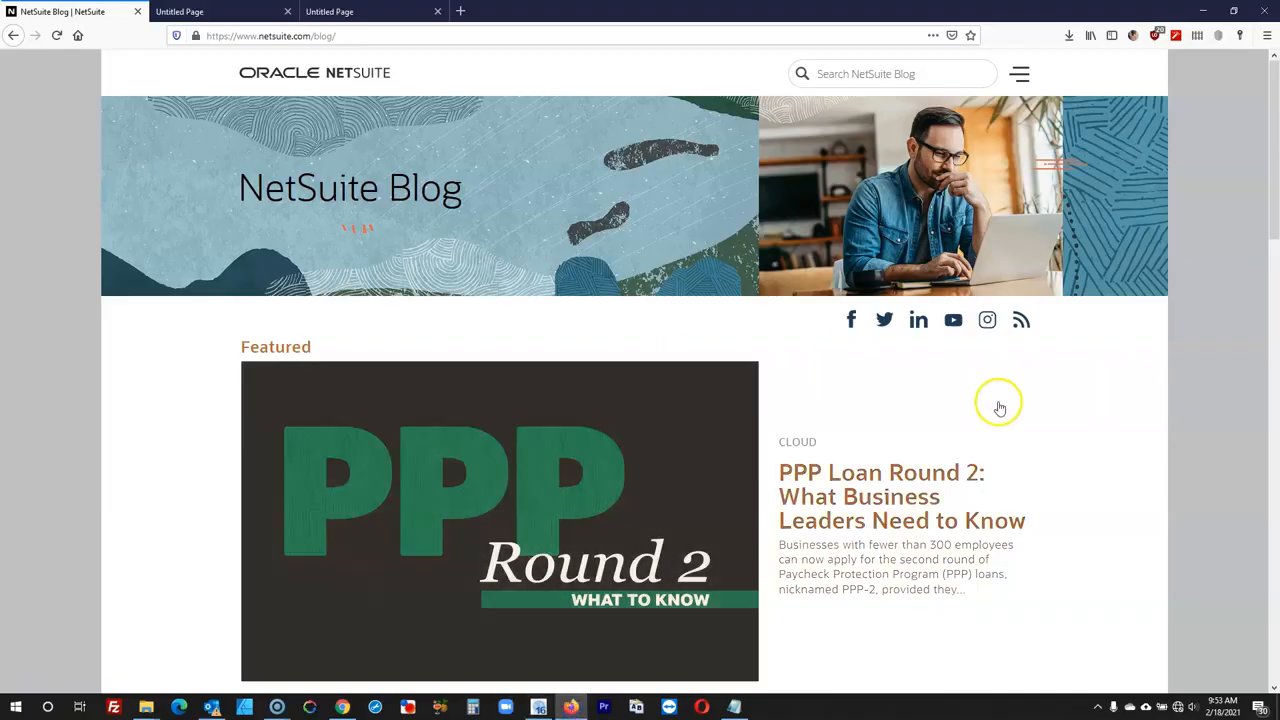
{"action": "scroll", "coordinate": [1000, 408], "scroll_direction": "down", "scroll_amount": 5}
{"action": "scroll", "coordinate": [1000, 405], "scroll_direction": "down", "scroll_amount": 10}
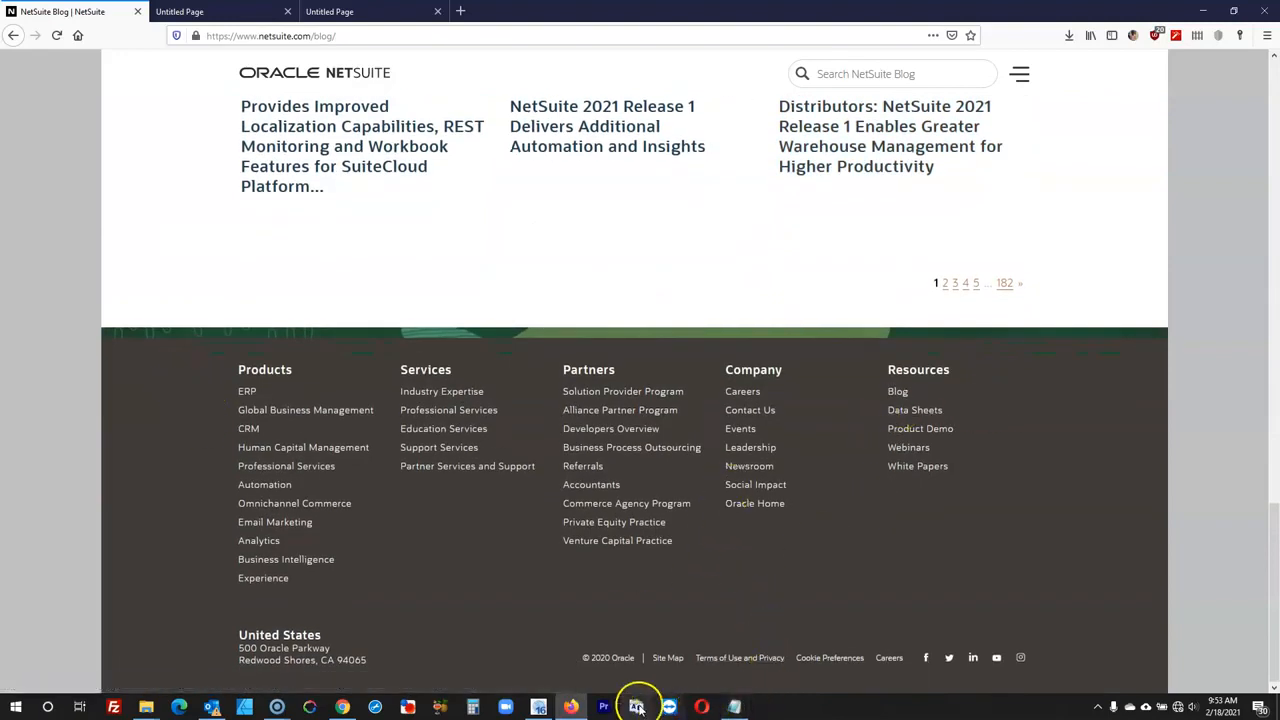
{"action": "left_click", "coordinate": [539, 707]}
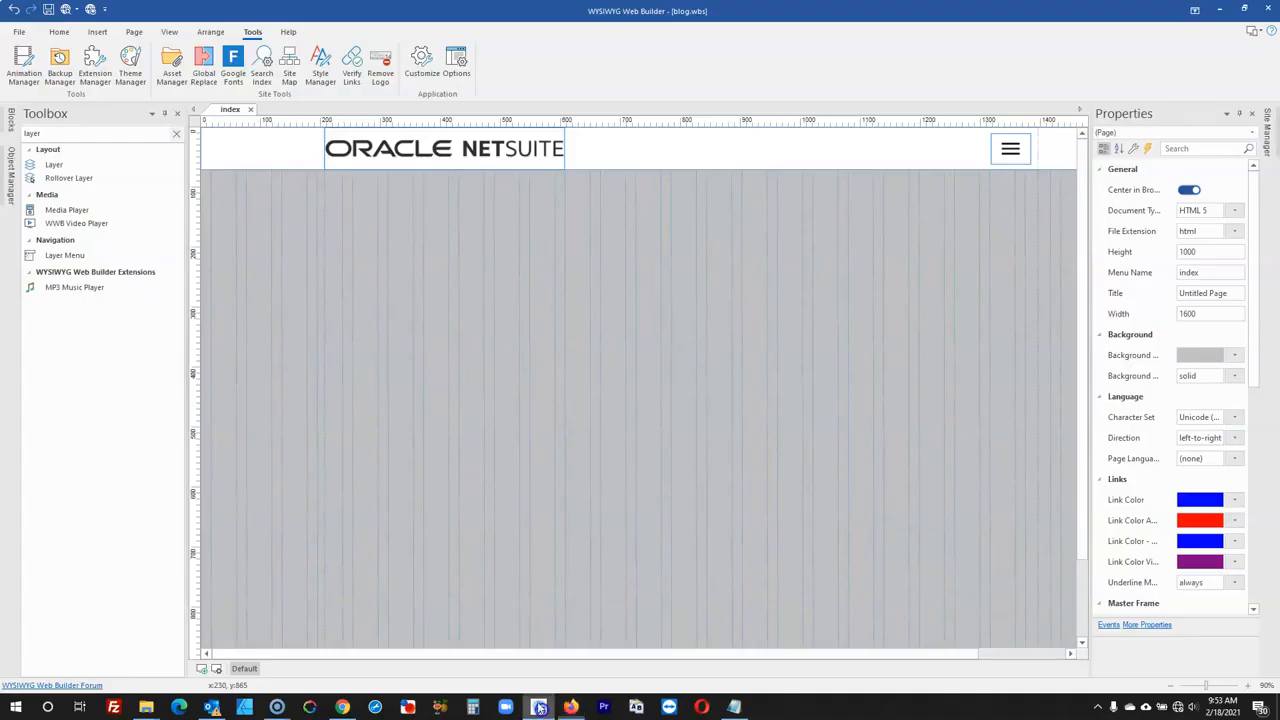
{"action": "left_click", "coordinate": [83, 165]}
{"action": "mouse_move", "coordinate": [243, 347]}
{"action": "left_mouse_down"}
{"action": "mouse_move", "coordinate": [995, 520]}
{"action": "mouse_move", "coordinate": [1031, 517]}
{"action": "left_mouse_up"}
{"action": "left_click_drag", "start_coordinate": [869, 469], "coordinate": [605, 494]}
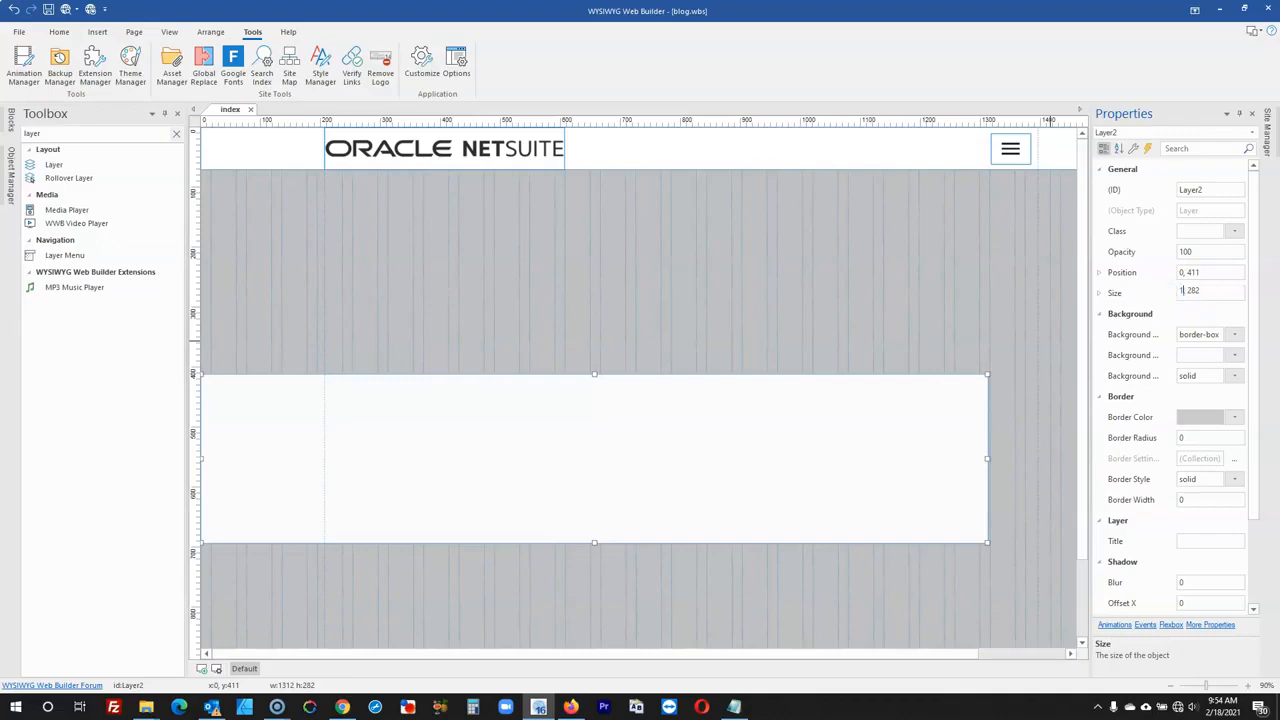
{"action": "key", "text": "Return"}
{"action": "left_click", "coordinate": [791, 327]}
- Set the new footer layer's alignment to center
{"action": "double_click", "coordinate": [534, 475]}
{"action": "left_click", "coordinate": [603, 371]}
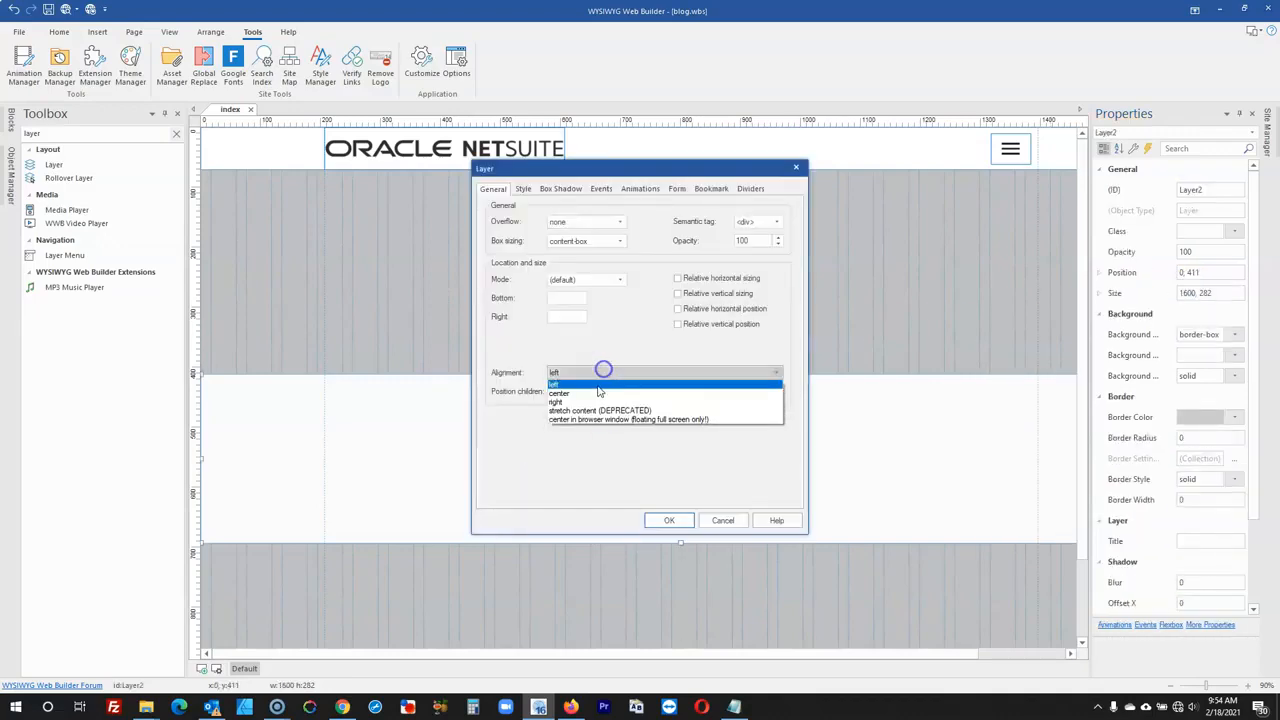
{"action": "left_click", "coordinate": [599, 392]}
{"action": "left_click", "coordinate": [669, 518]}
{"action": "left_click", "coordinate": [654, 360]}
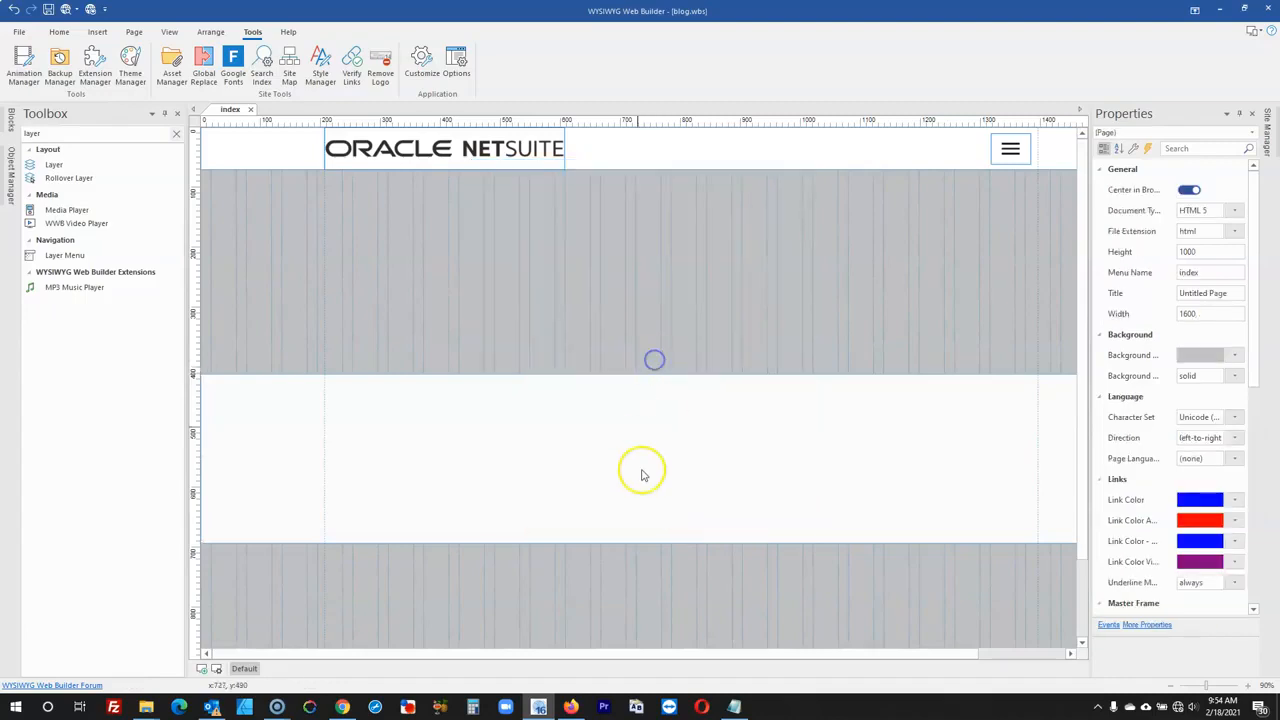
- Switch to Firefox, inspect the original NetSuite Blog footer and select its background colour's hex code for copying
{"action": "left_click", "coordinate": [570, 707]}
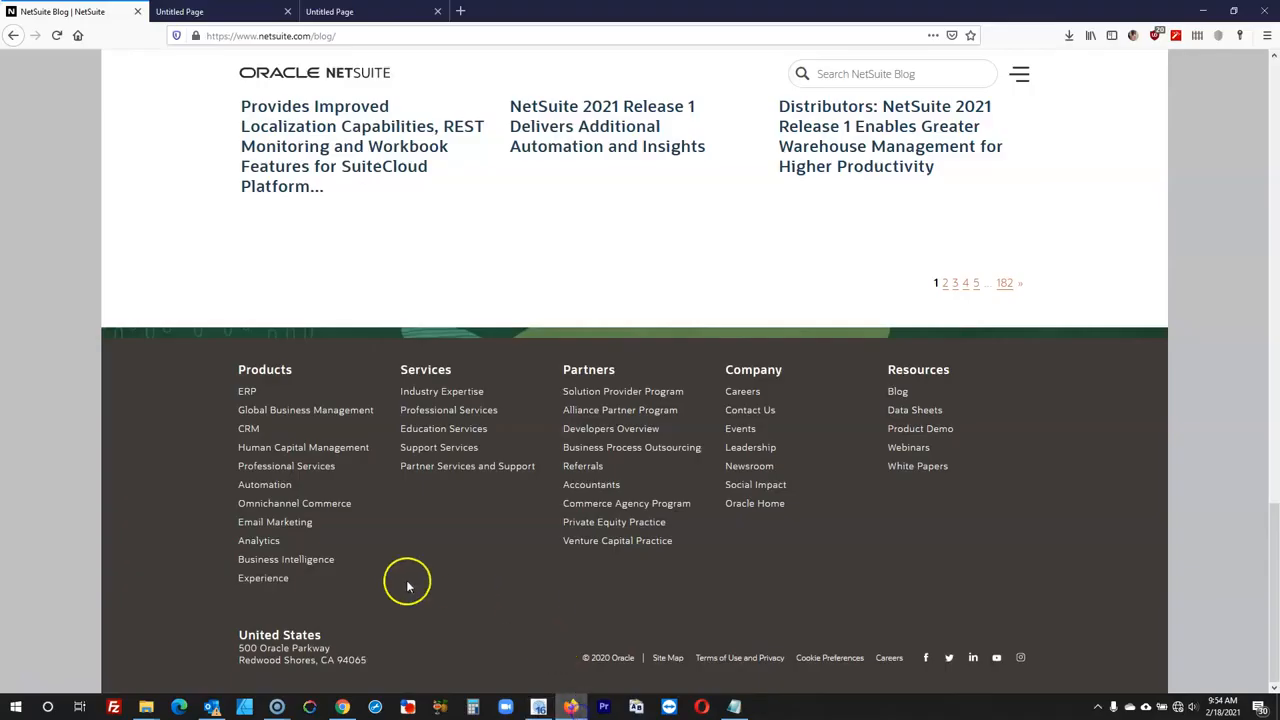
{"action": "right_click", "coordinate": [156, 517]}
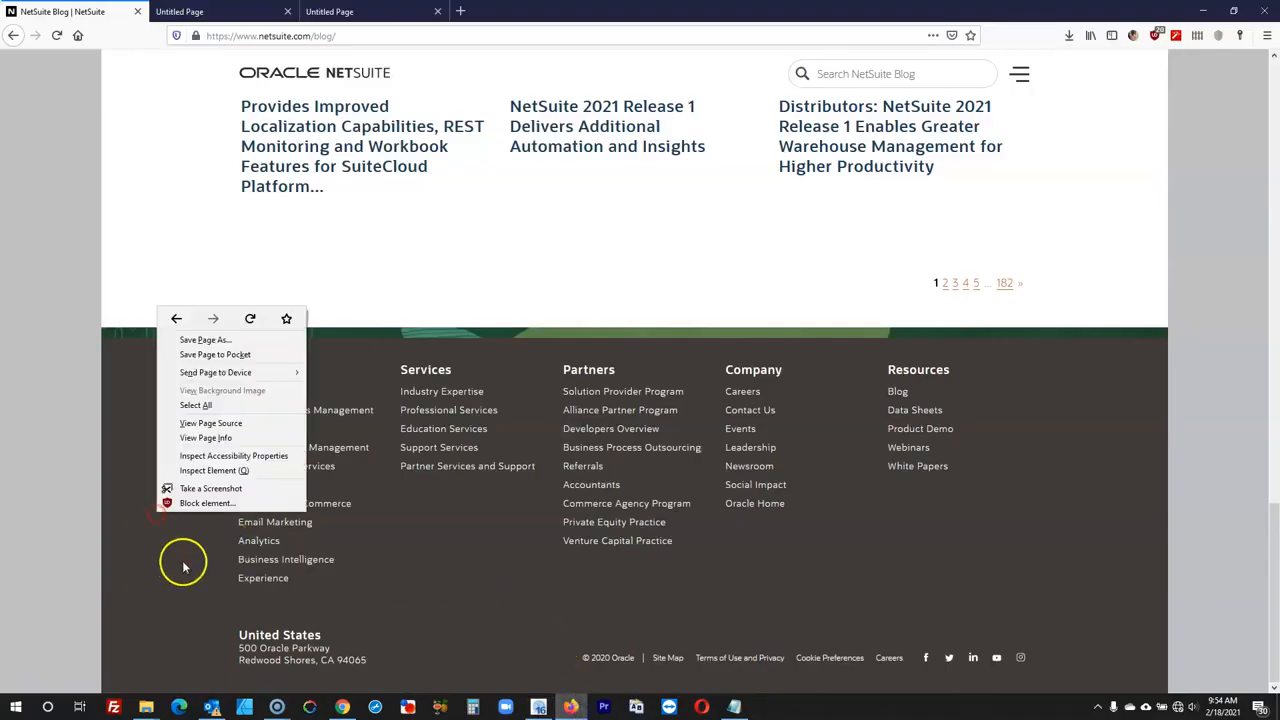
{"action": "left_click", "coordinate": [205, 471]}
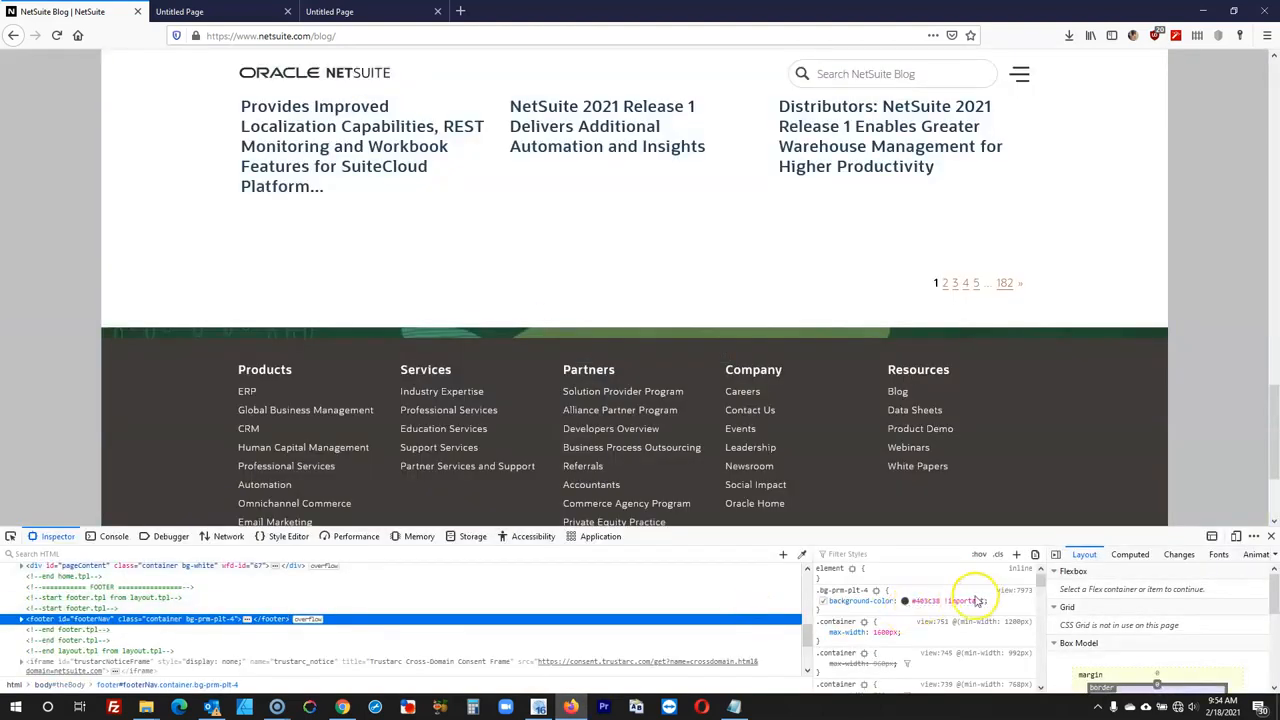
{"action": "left_click", "coordinate": [905, 602]}
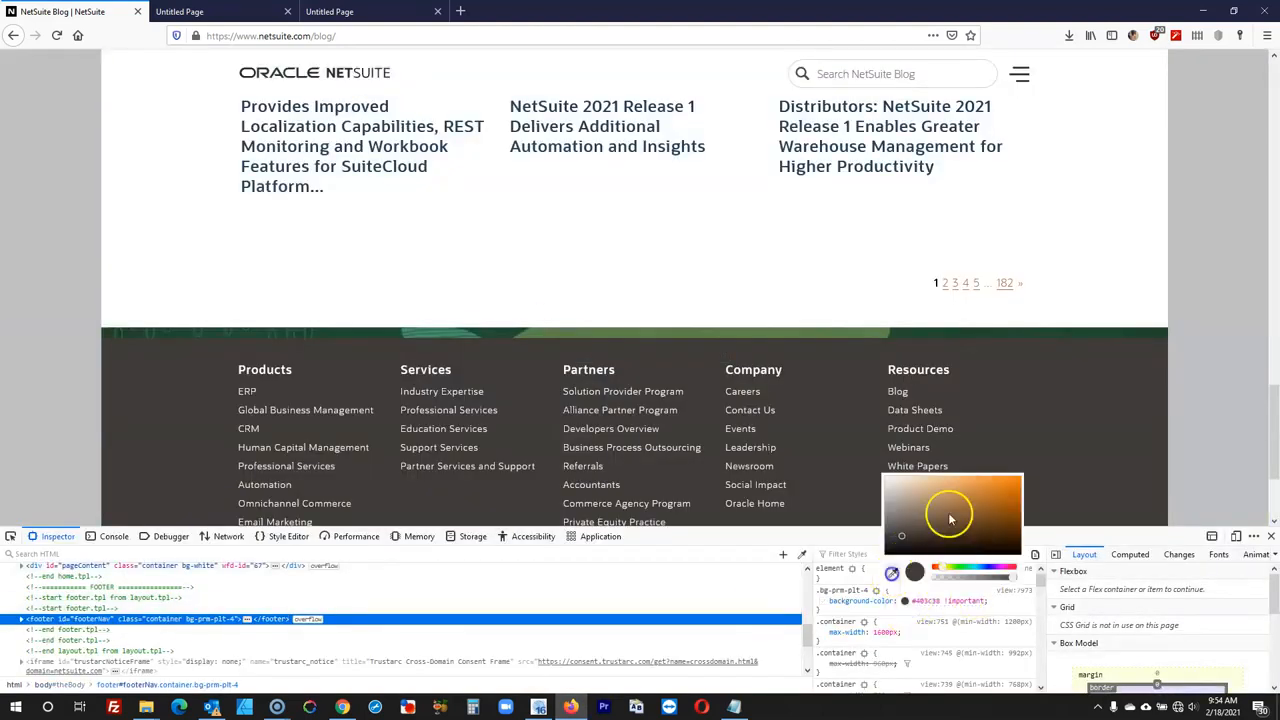
{"action": "left_click", "coordinate": [1090, 449]}
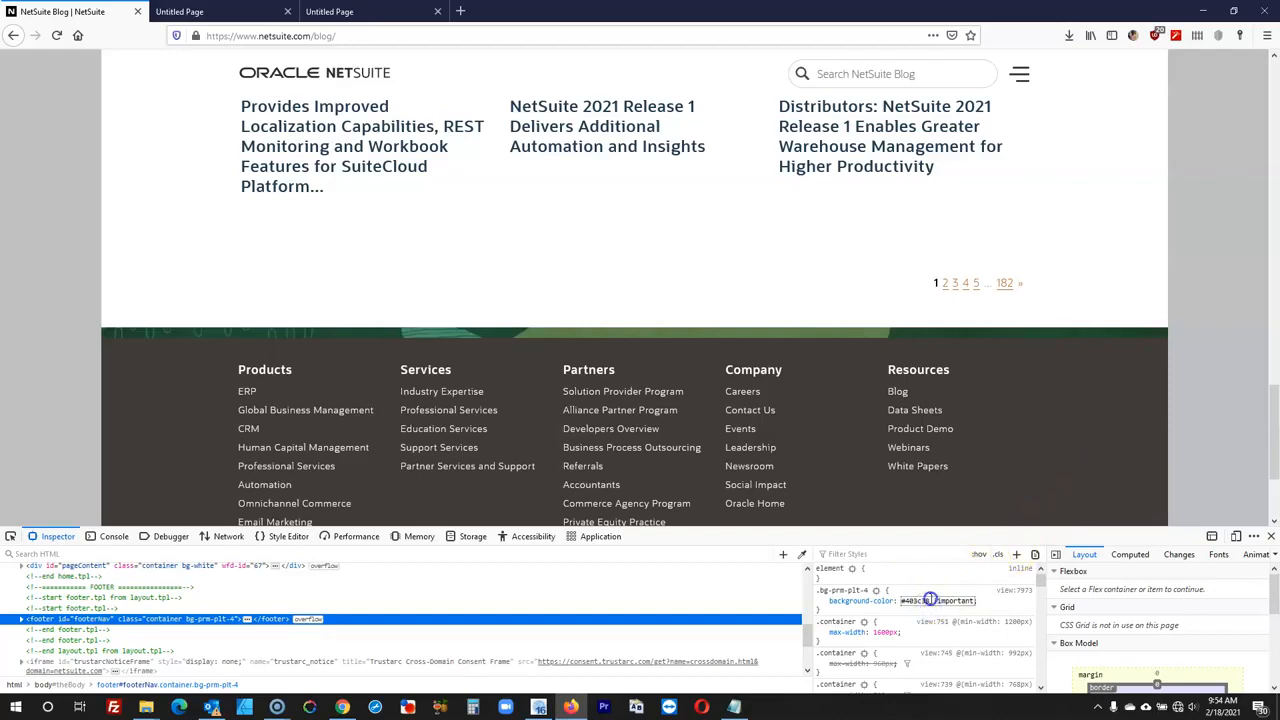
- Switch to WYSIWYG Web Builder and set the footer layer's background colour to #403C38
{"action": "left_click", "coordinate": [538, 707]}
{"action": "double_click", "coordinate": [580, 463]}
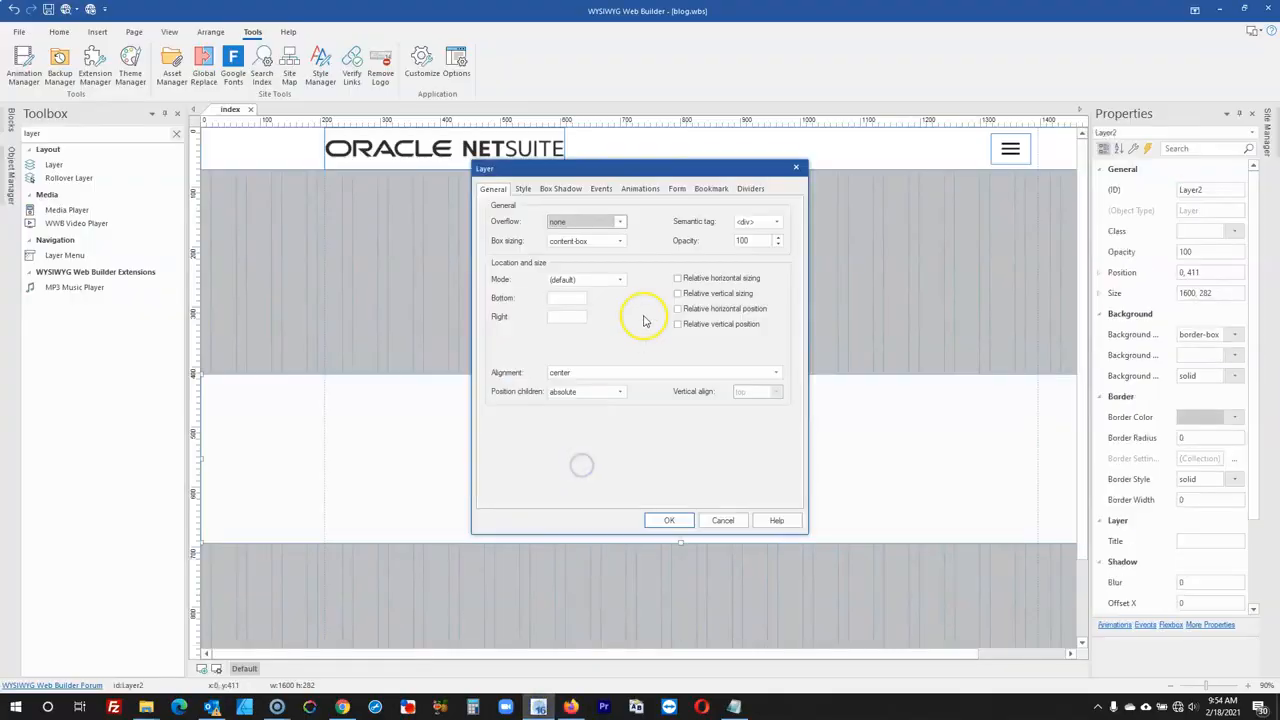
{"action": "left_click", "coordinate": [524, 189]}
{"action": "left_click", "coordinate": [586, 272]}
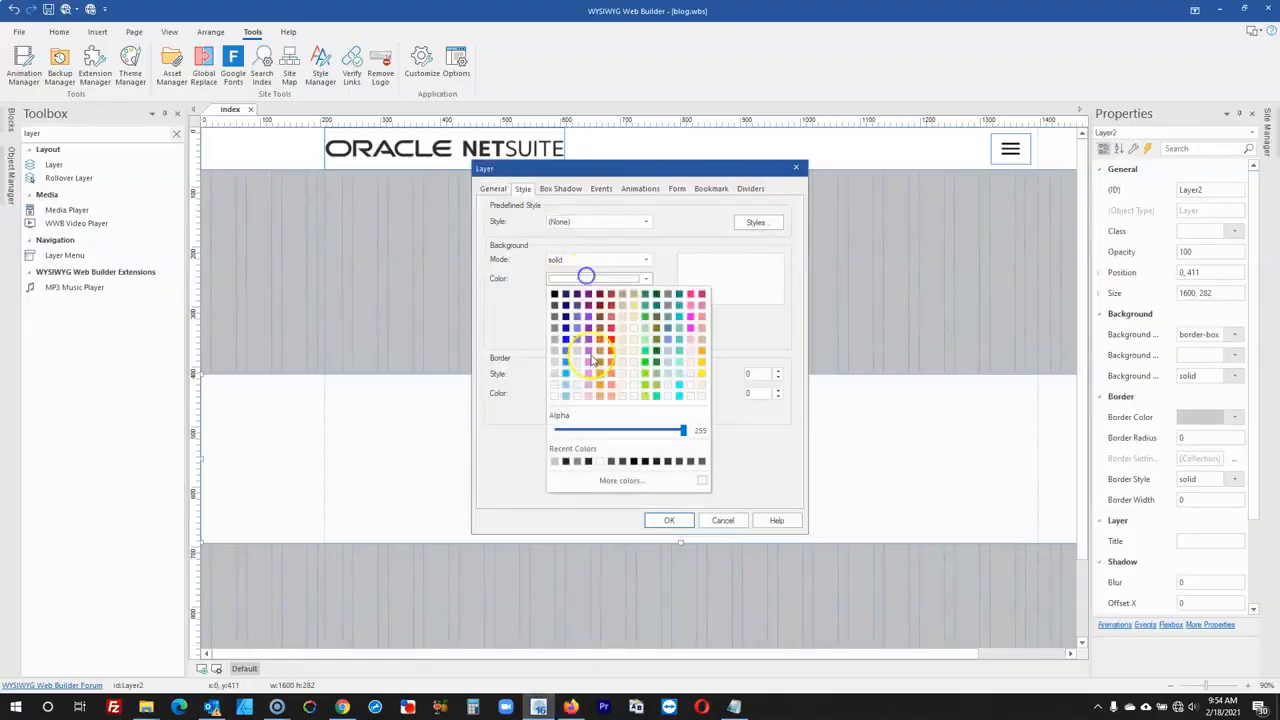
{"action": "left_click", "coordinate": [615, 477]}
{"action": "left_click", "coordinate": [702, 454]}
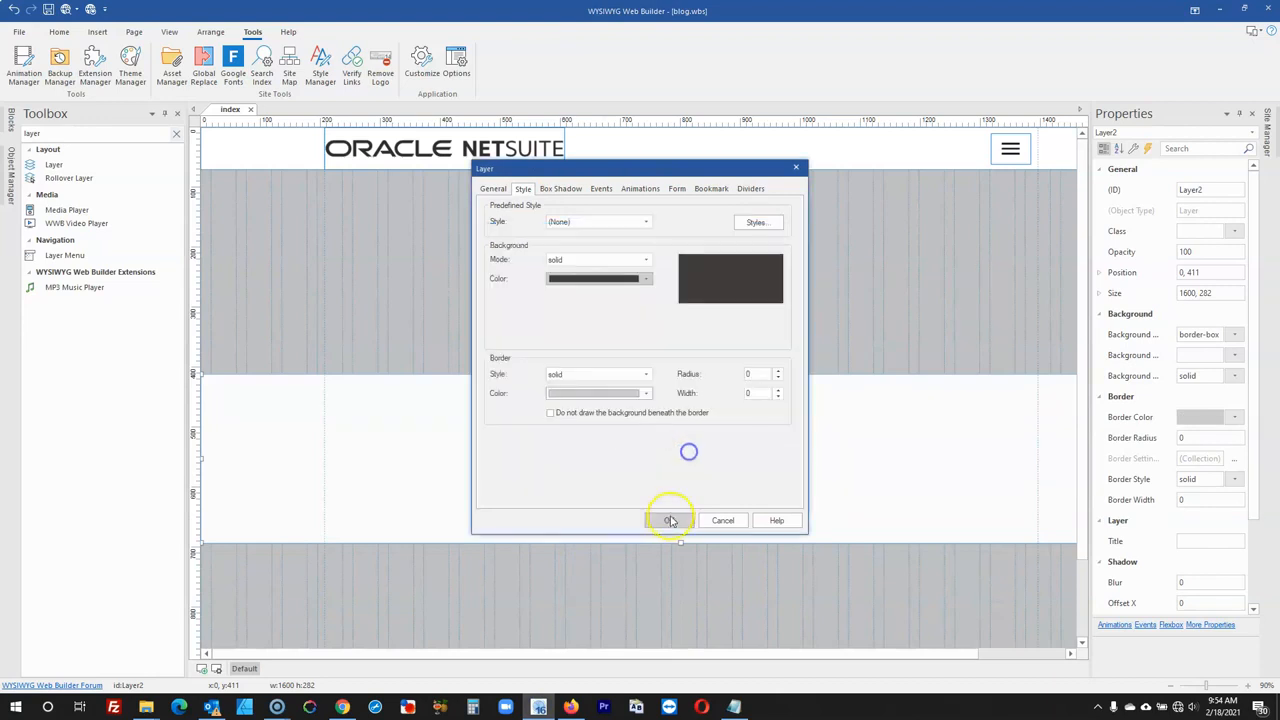
{"action": "left_click", "coordinate": [667, 520]}
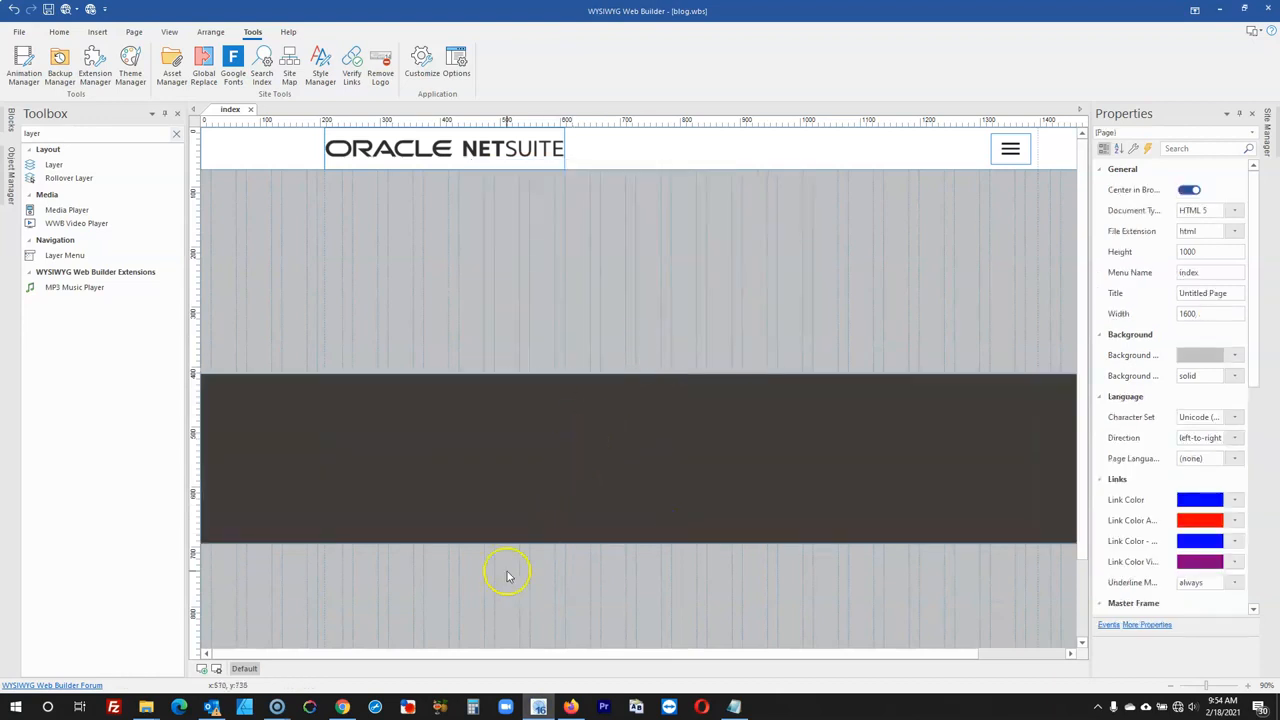
- Auto-hide the Toolbox and recheck the original footer in Firefox
{"action": "left_click", "coordinate": [165, 113]}
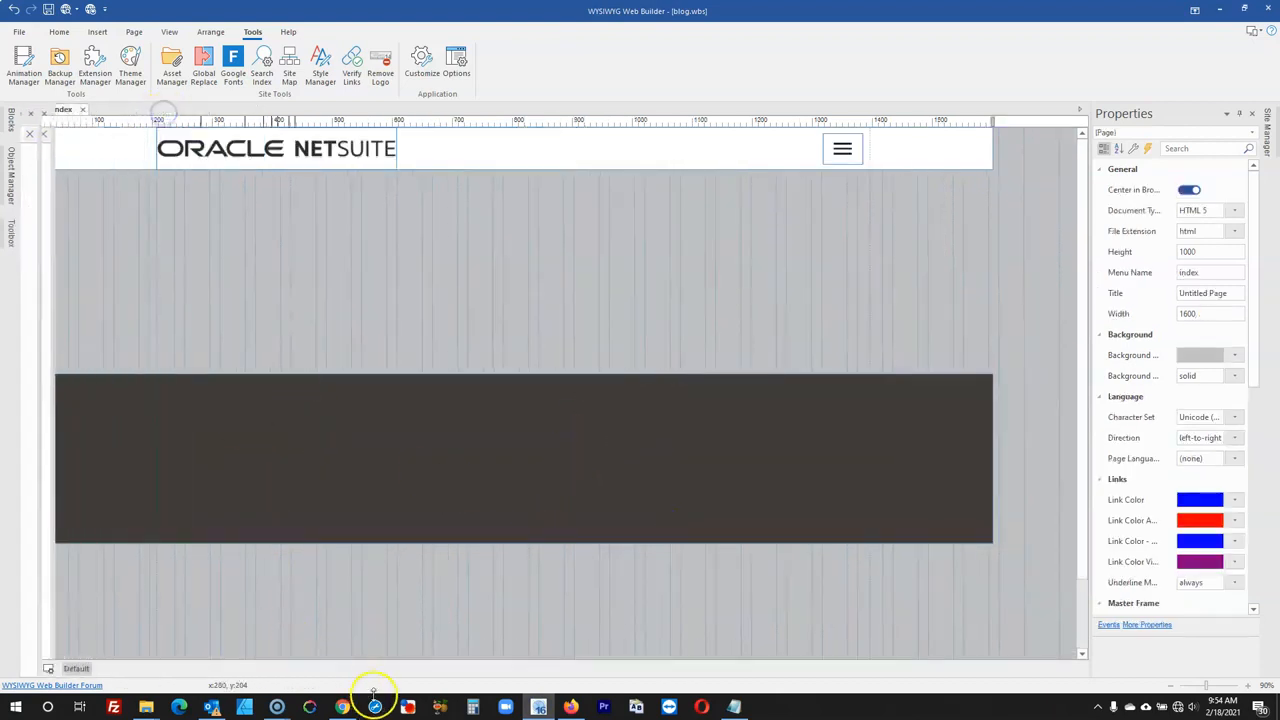
{"action": "left_click", "coordinate": [572, 707]}
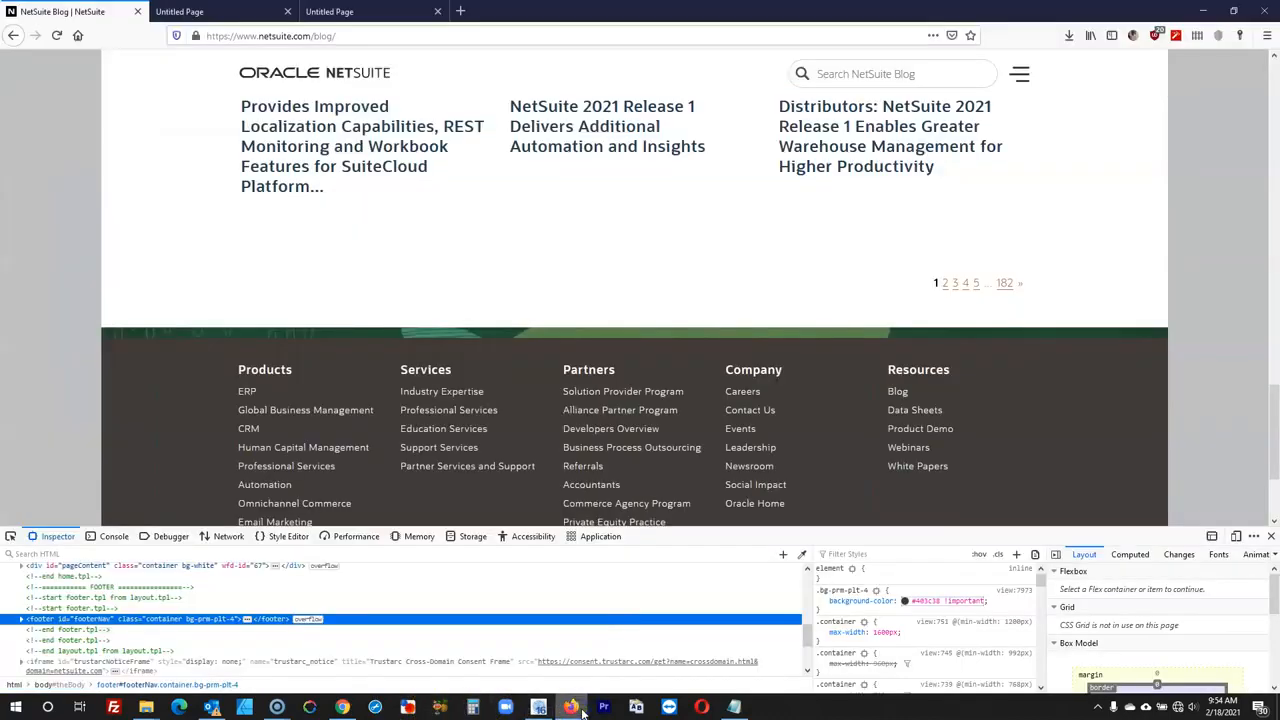
{"action": "left_click", "coordinate": [572, 707]}
{"action": "left_click", "coordinate": [213, 630]}
- Close the surplus folder window and place footer_bar_art.png from the project image folder onto the page below the footer layer
{"action": "left_click", "coordinate": [146, 707]}
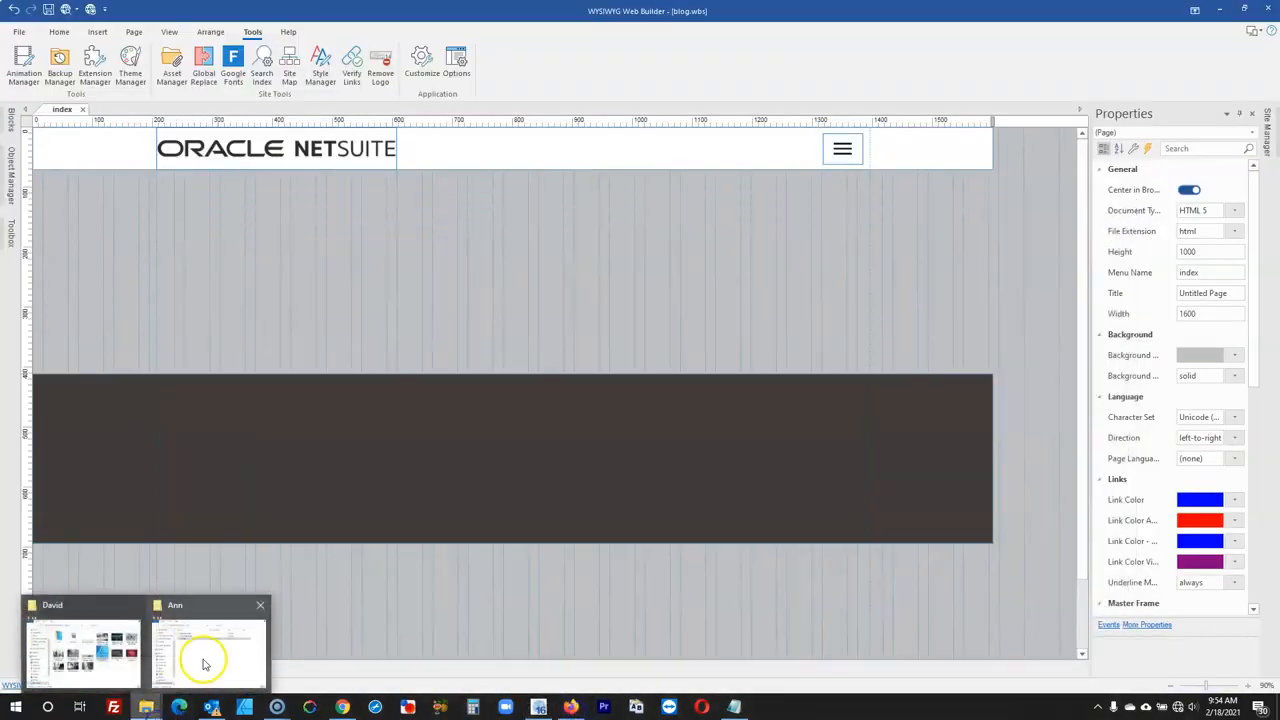
{"action": "left_click", "coordinate": [263, 605]}
{"action": "left_click", "coordinate": [149, 631]}
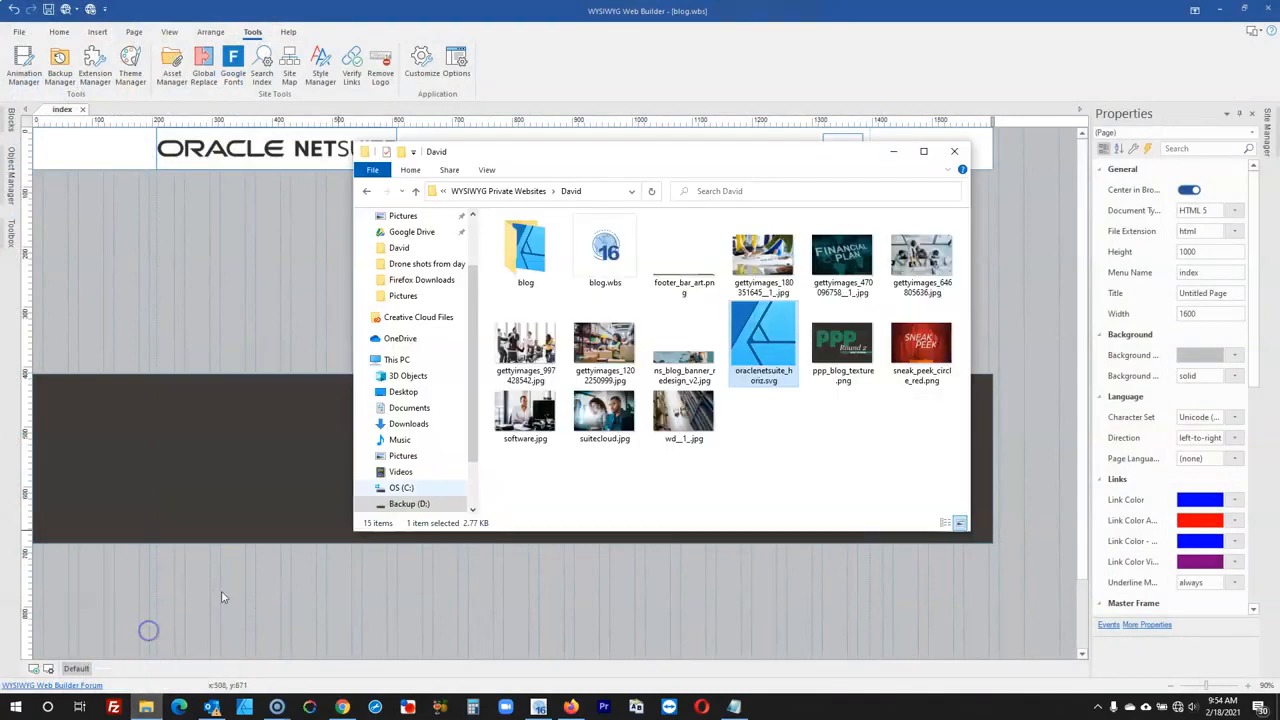
{"action": "left_click_drag", "start_coordinate": [681, 270], "coordinate": [429, 584]}
{"action": "left_click", "coordinate": [707, 451]}
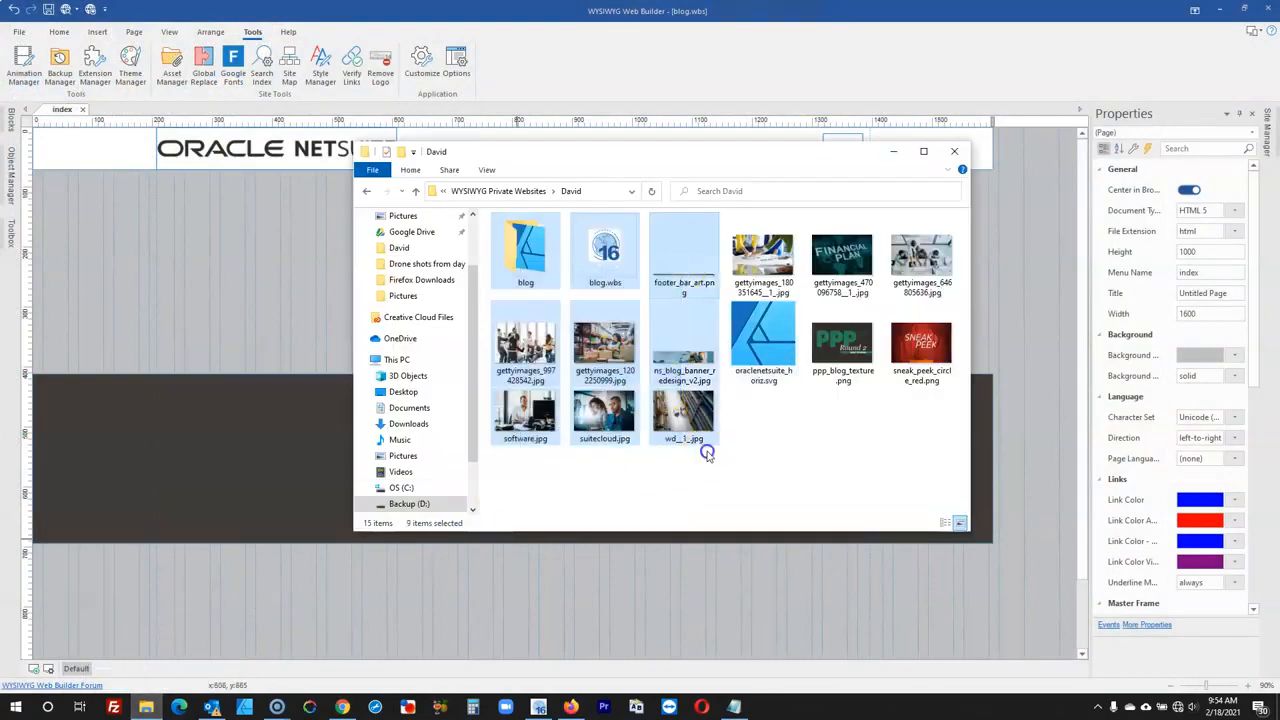
{"action": "left_click_drag", "start_coordinate": [700, 293], "coordinate": [266, 604]}
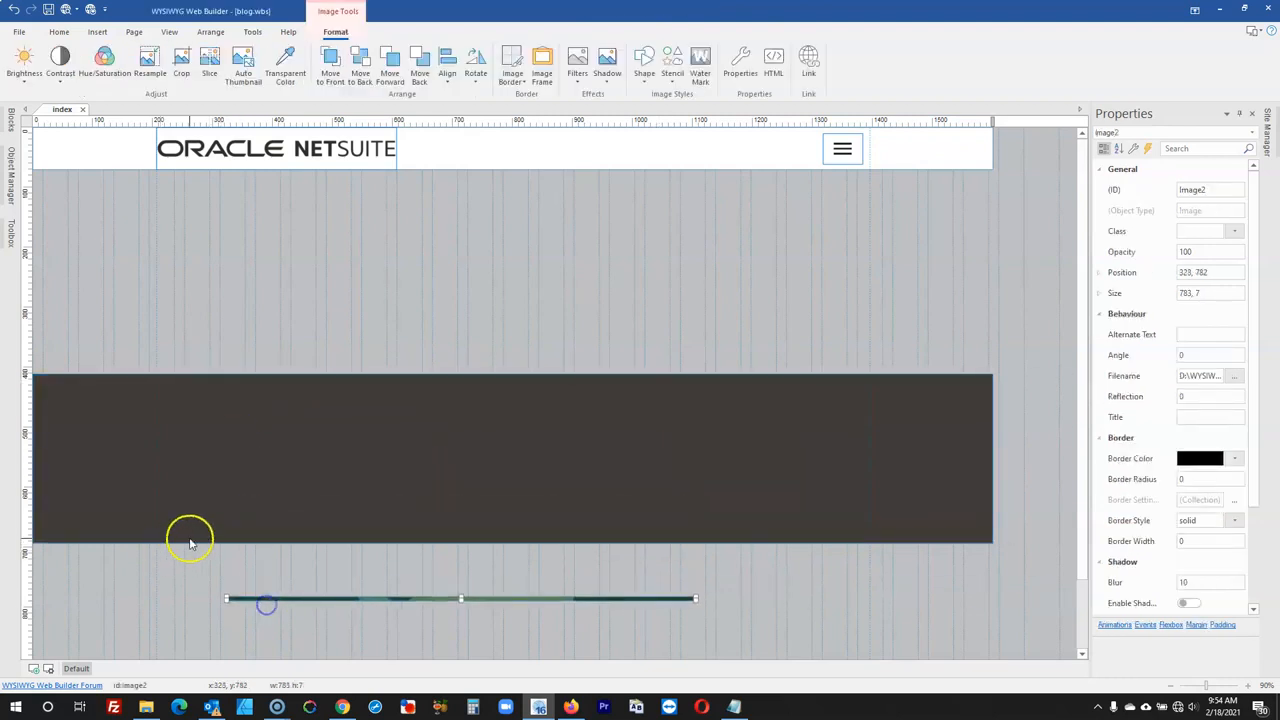
- Check the decorative strip above the original footer, and draw a layer about 167 × 30 px just above the dark footer layer
{"action": "left_click", "coordinate": [570, 707]}
{"action": "left_click", "coordinate": [570, 707]}
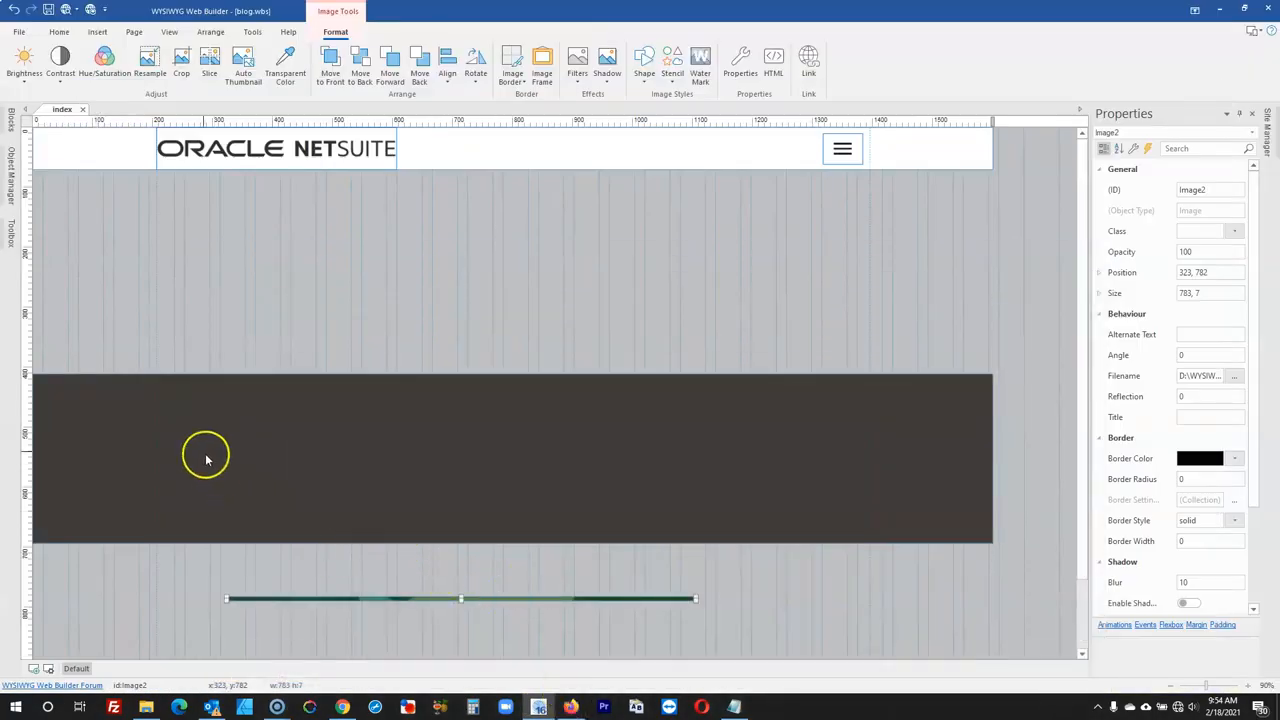
{"action": "left_click", "coordinate": [570, 707]}
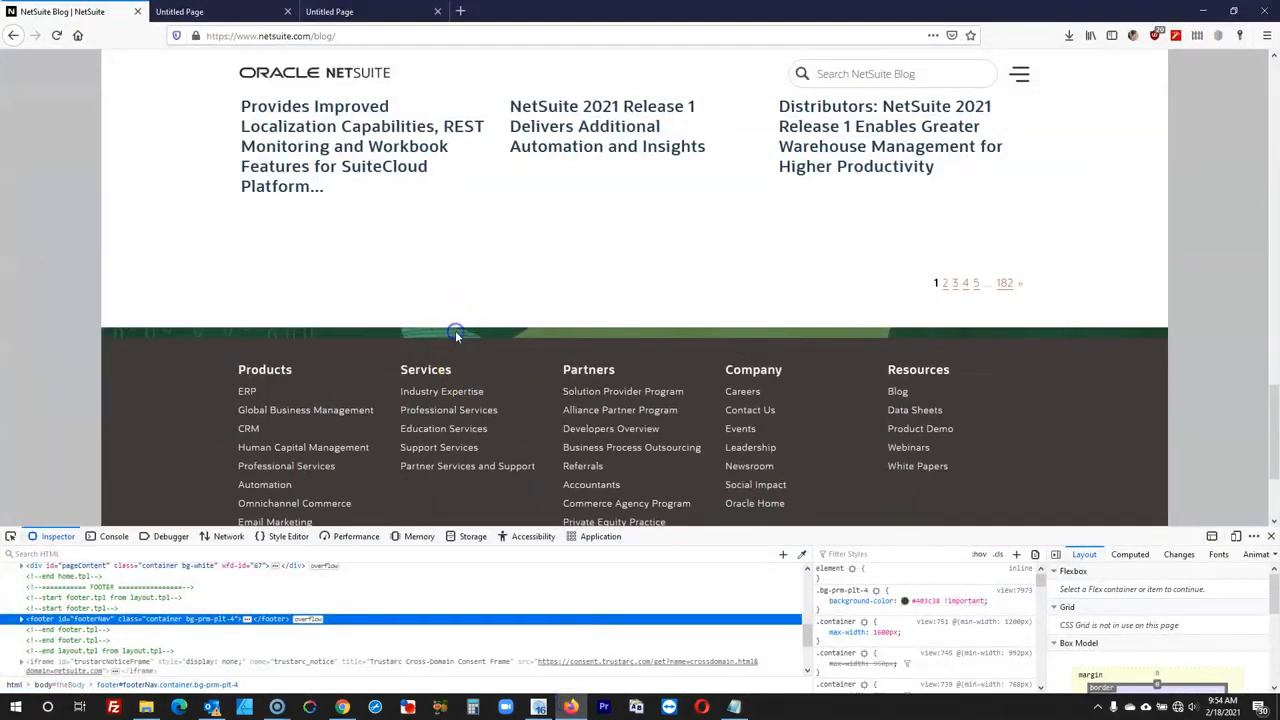
{"action": "right_click", "coordinate": [456, 336]}
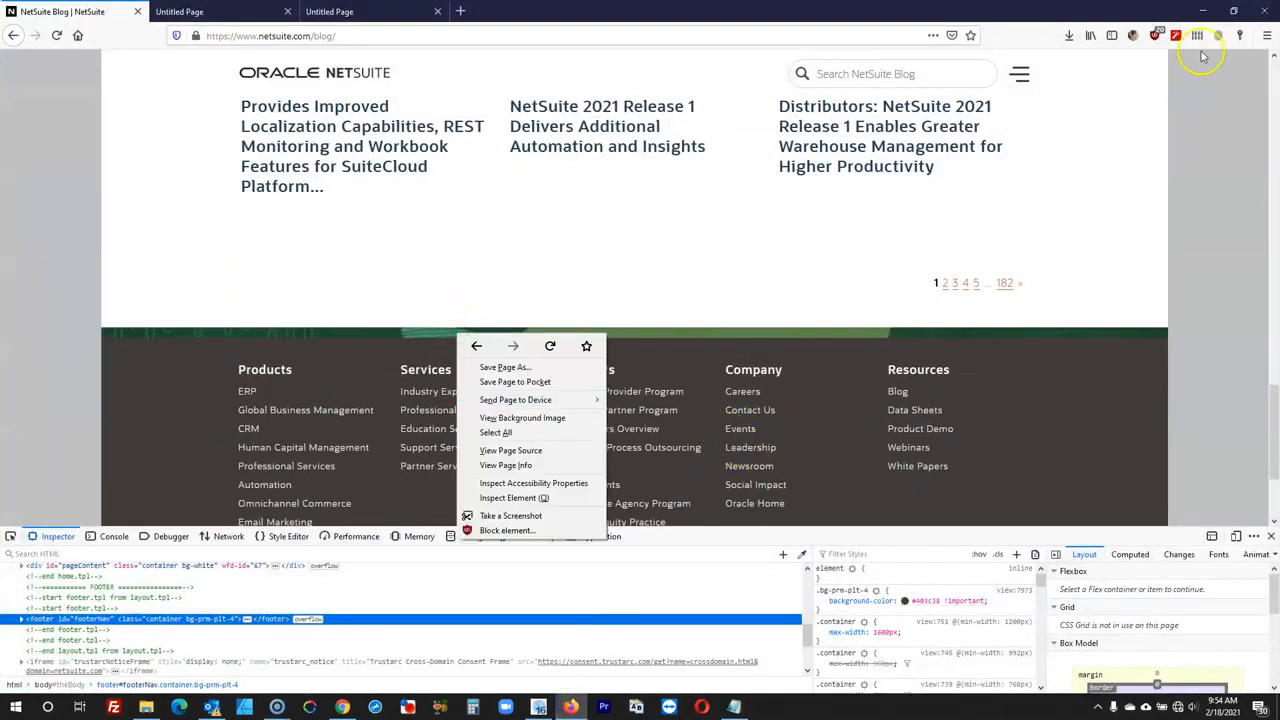
{"action": "left_click", "coordinate": [1203, 11]}
{"action": "left_click", "coordinate": [11, 233]}
{"action": "left_click", "coordinate": [58, 168]}
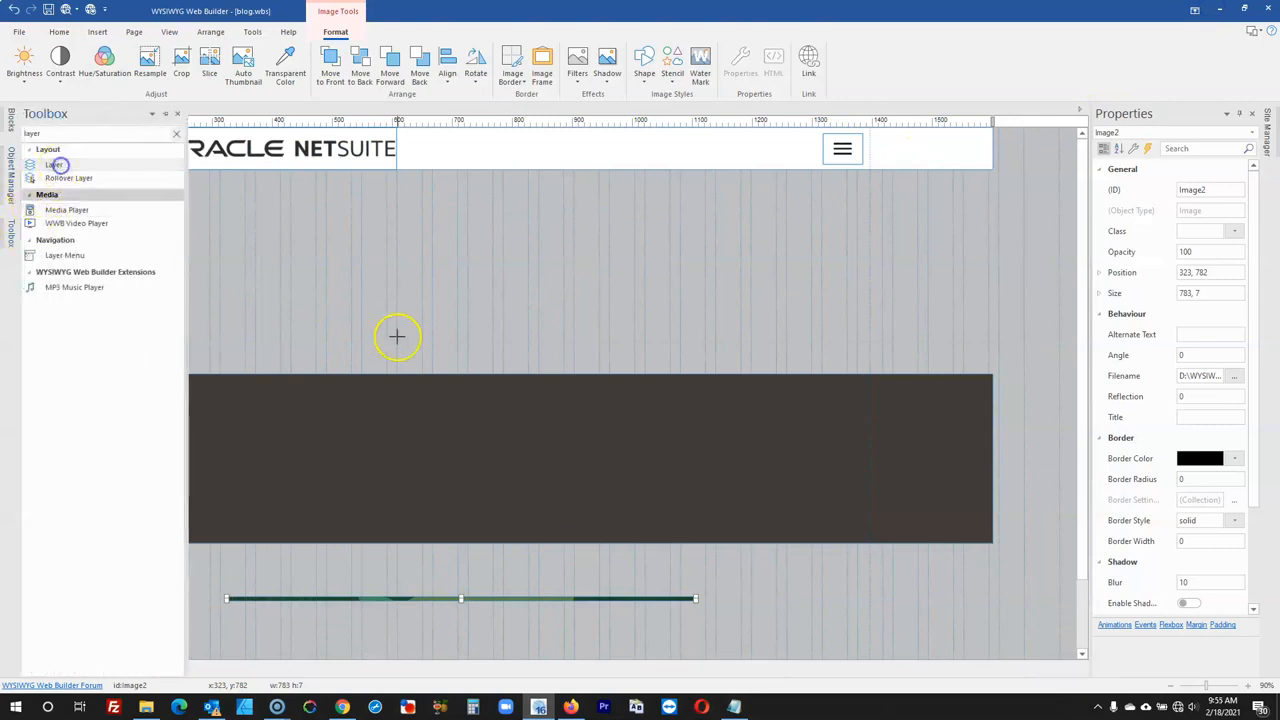
{"action": "left_click_drag", "start_coordinate": [397, 336], "coordinate": [495, 354]}
{"action": "left_click", "coordinate": [623, 360]}
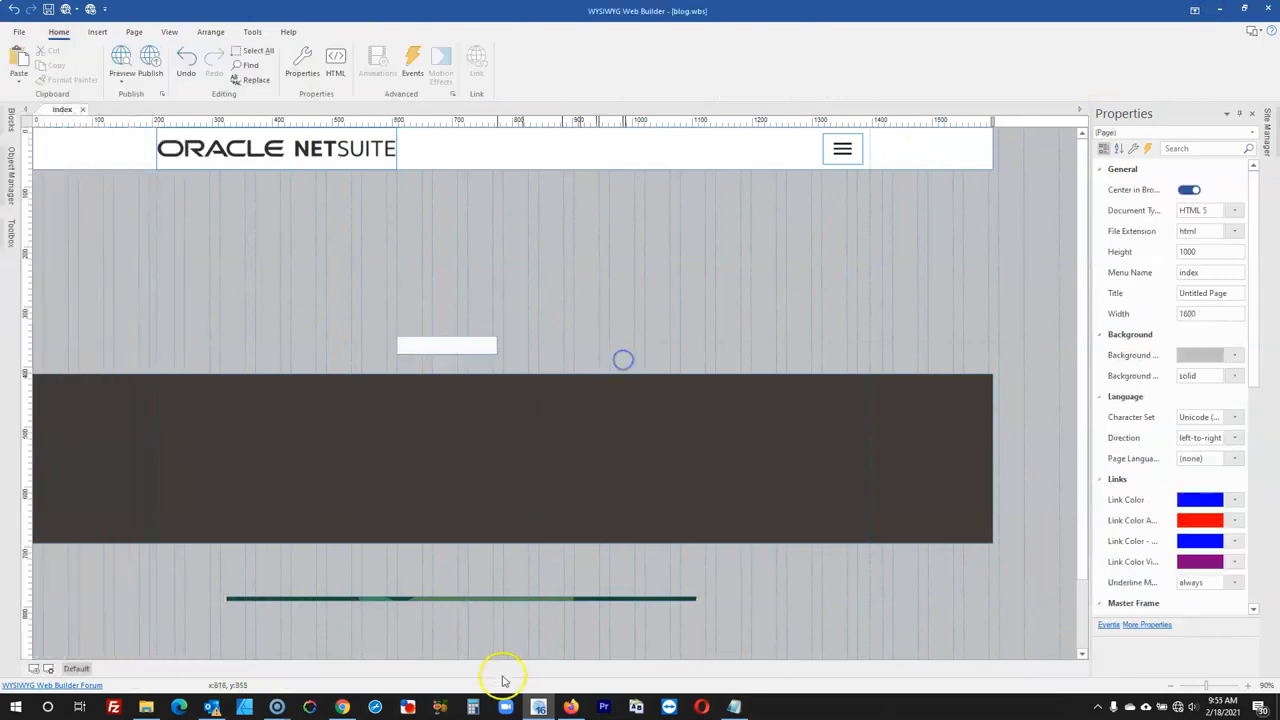
- Switch to Firefox and measure the decorative strip above the original footer with the inspector's element picker
{"action": "left_click", "coordinate": [570, 707]}
{"action": "right_click", "coordinate": [500, 335]}
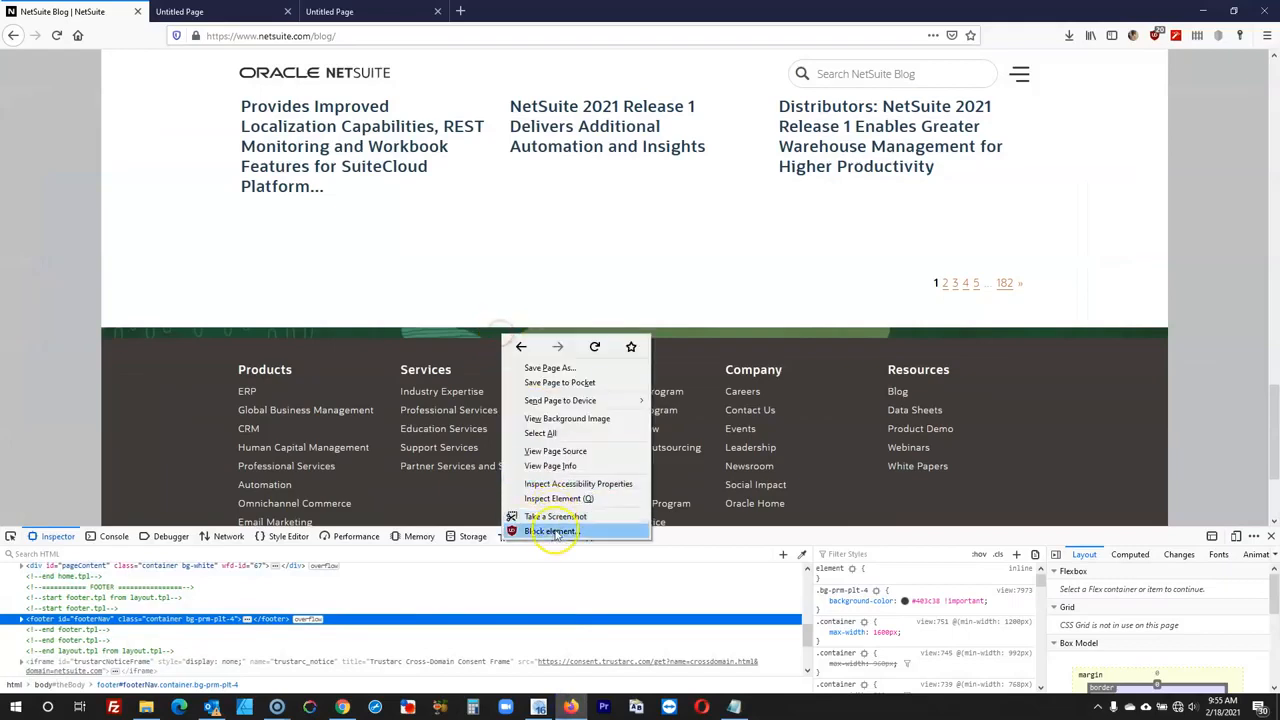
{"action": "left_click", "coordinate": [10, 538]}
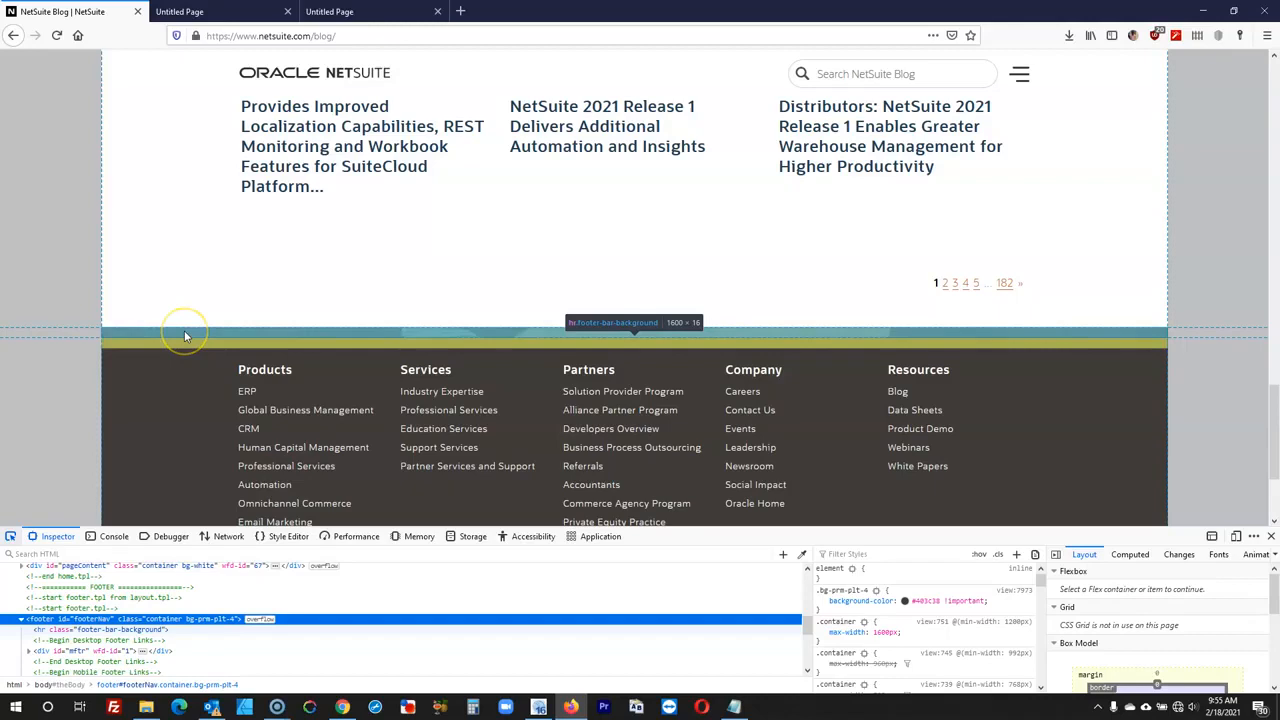
{"action": "left_click", "coordinate": [1203, 11]}
- Resize the small white layer to 1600 × 16 px and move it to position 0, 395, flush on top of the footer layer
{"action": "left_click", "coordinate": [491, 345]}
{"action": "left_click", "coordinate": [1117, 300]}
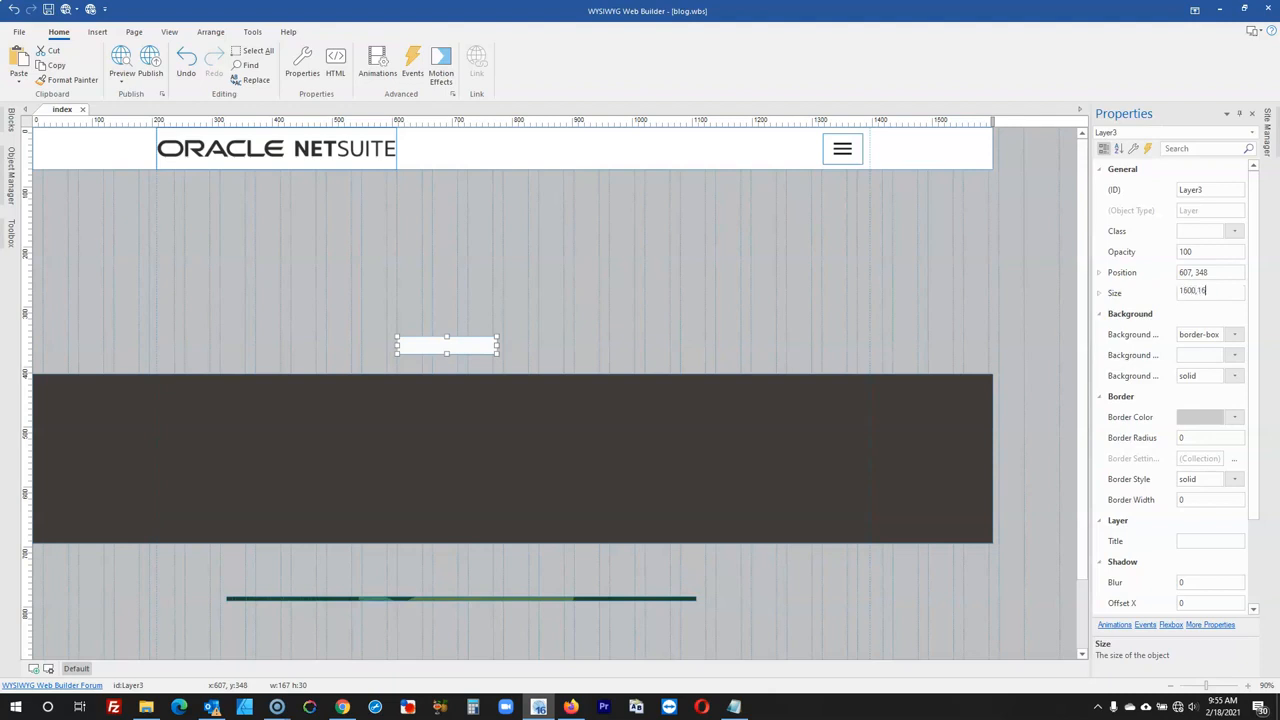
{"action": "type", "text": "1600,16"}
{"action": "key", "text": "Return"}
{"action": "left_click", "coordinate": [829, 344]}
{"action": "left_click_drag", "start_coordinate": [829, 342], "coordinate": [425, 375]}
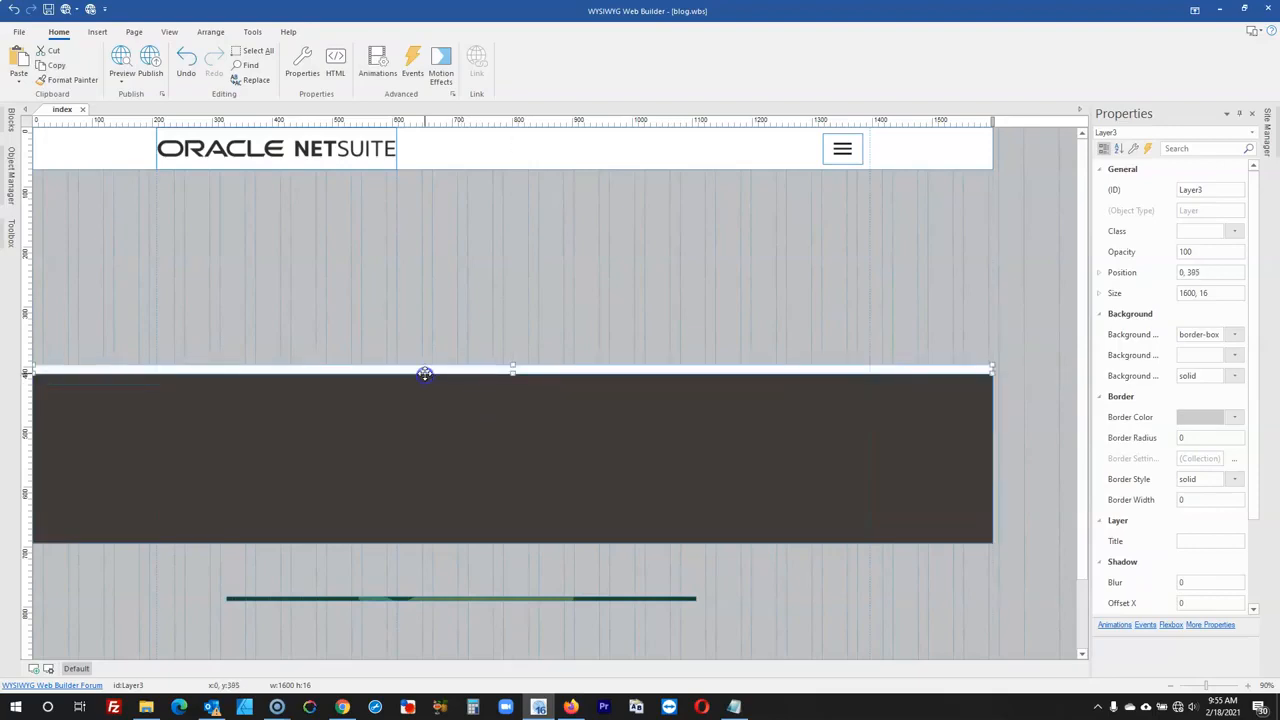
- Give the thin 1600 × 16 px layer above the footer footer_bar_art.png as its background image, and delete the loose image below the footer
{"action": "double_click", "coordinate": [425, 368]}
{"action": "left_click", "coordinate": [525, 188]}
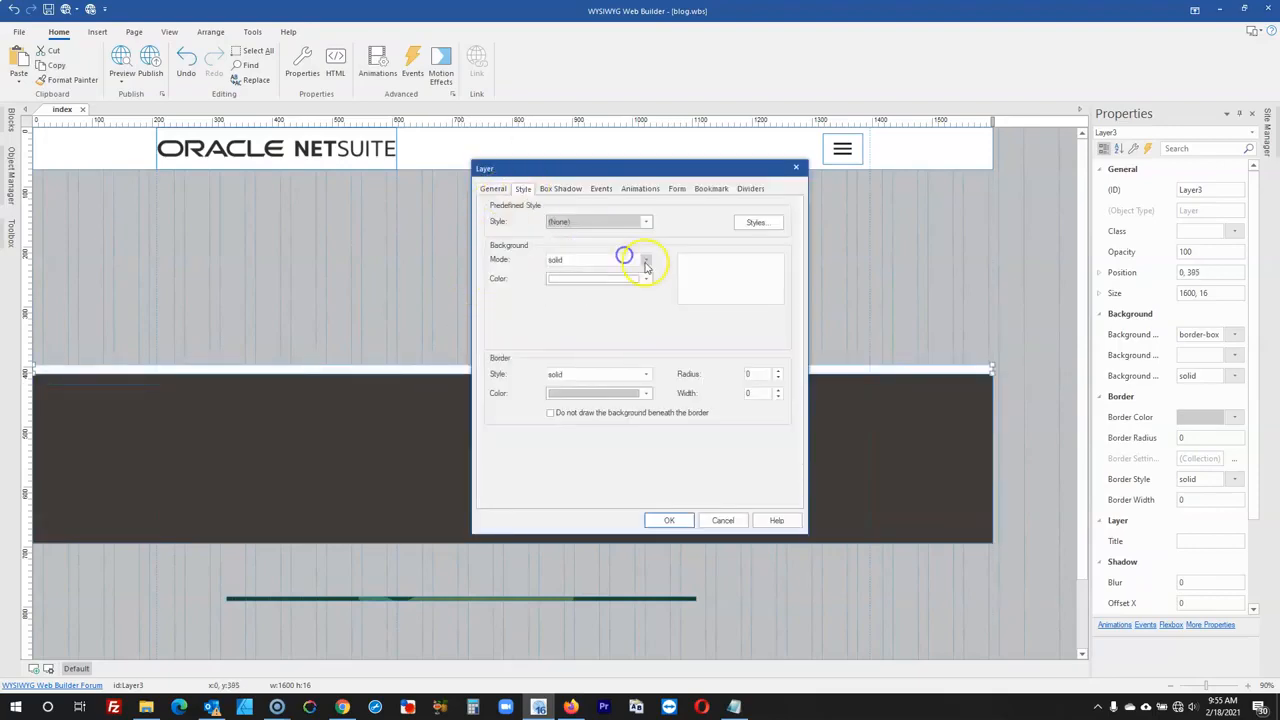
{"action": "left_click", "coordinate": [600, 259]}
{"action": "left_click", "coordinate": [575, 287]}
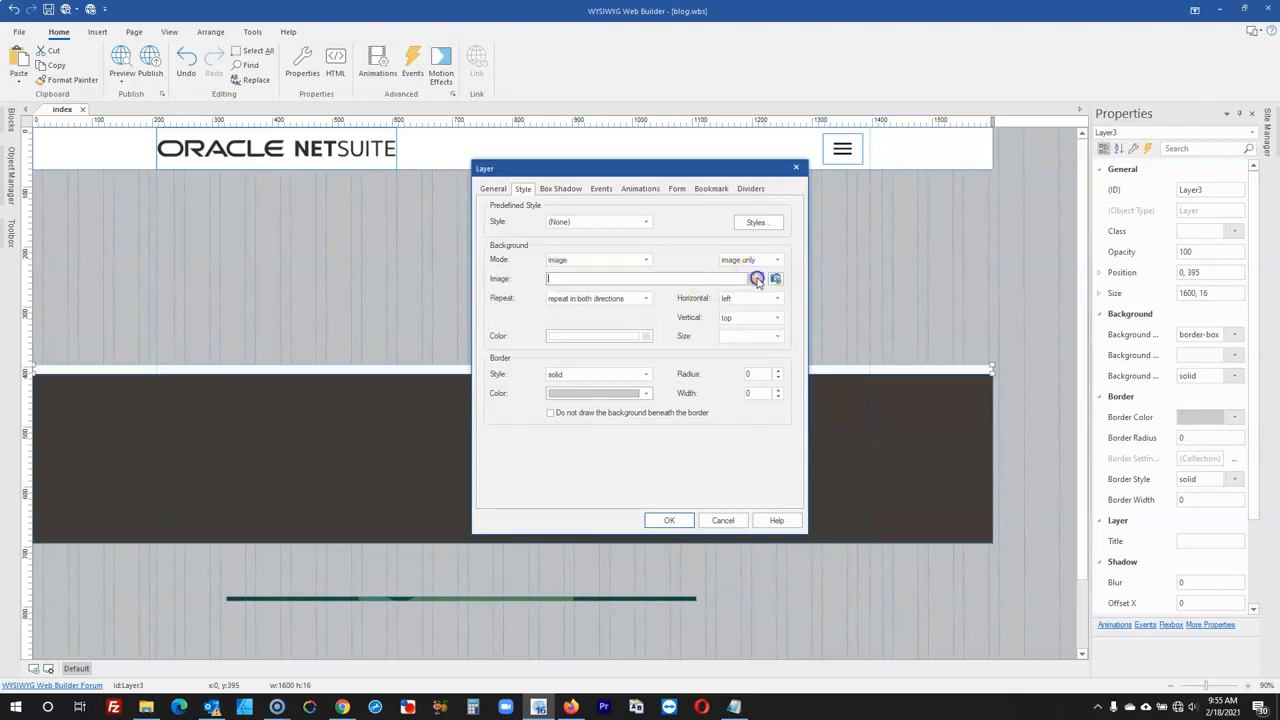
{"action": "left_click", "coordinate": [775, 278]}
{"action": "left_click", "coordinate": [667, 235]}
{"action": "left_click", "coordinate": [667, 235]}
{"action": "left_click", "coordinate": [667, 235]}
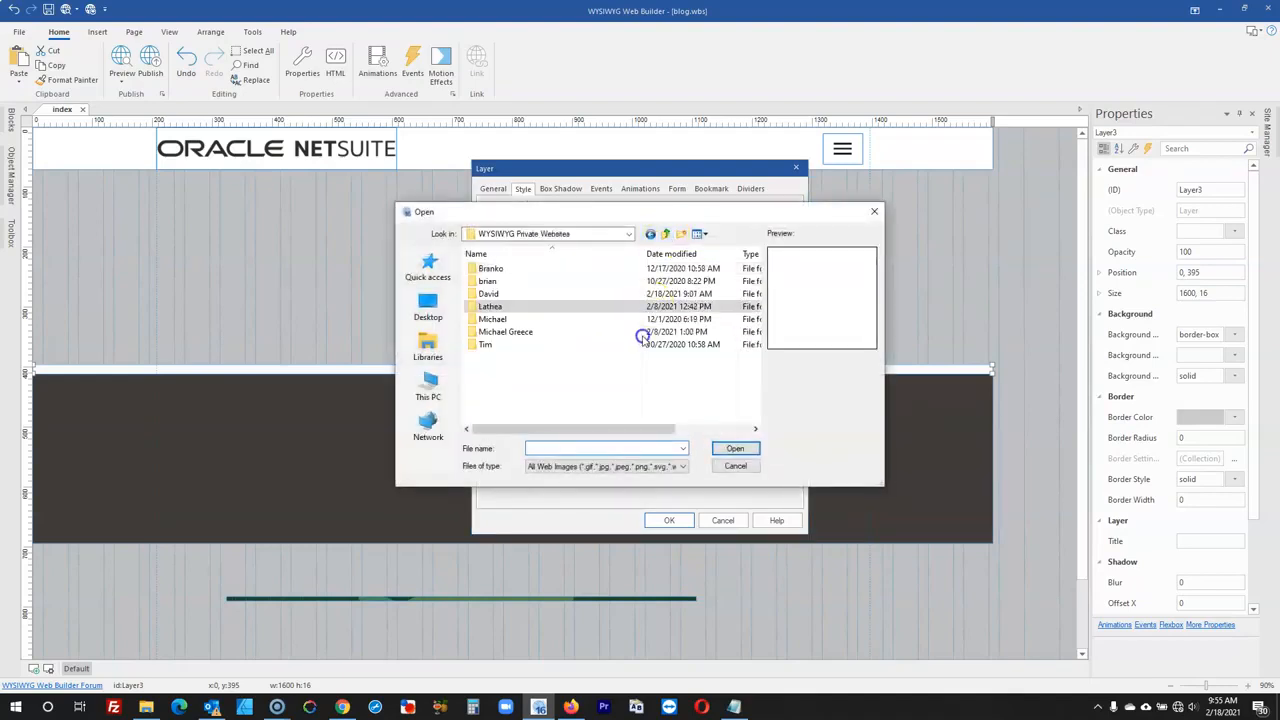
{"action": "double_click", "coordinate": [488, 293]}
{"action": "left_click", "coordinate": [559, 300]}
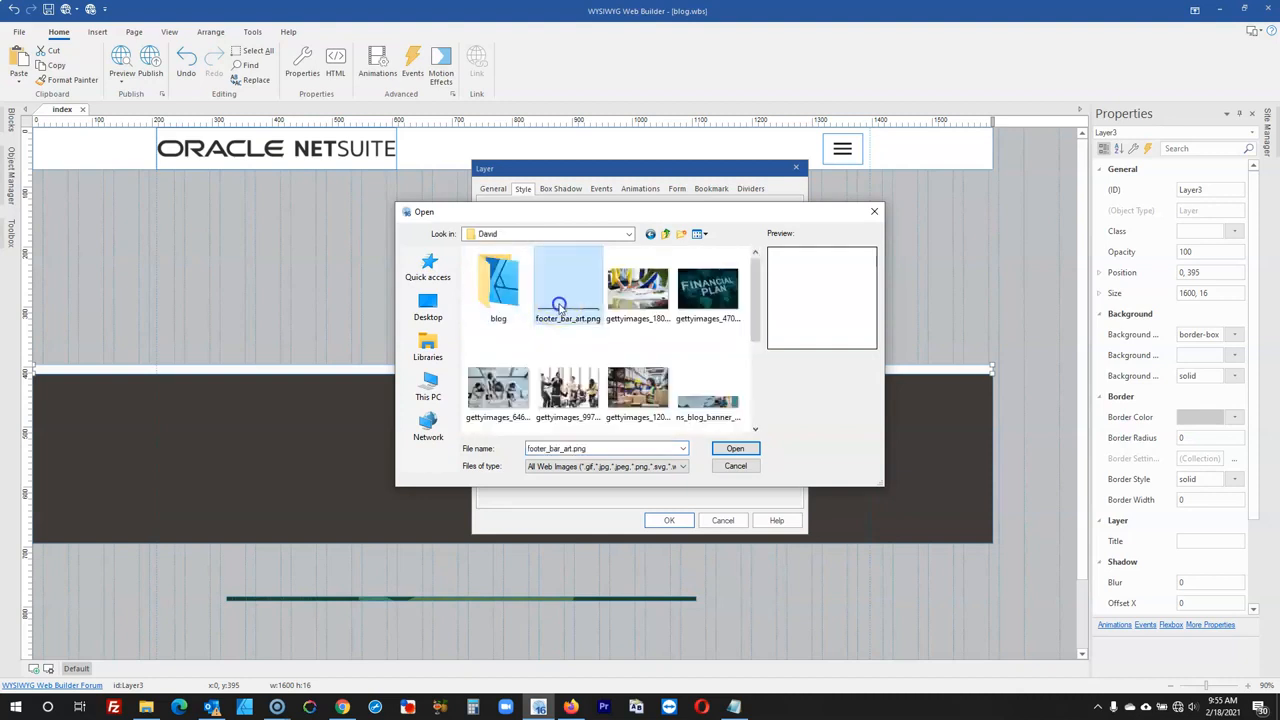
{"action": "double_click", "coordinate": [559, 305]}
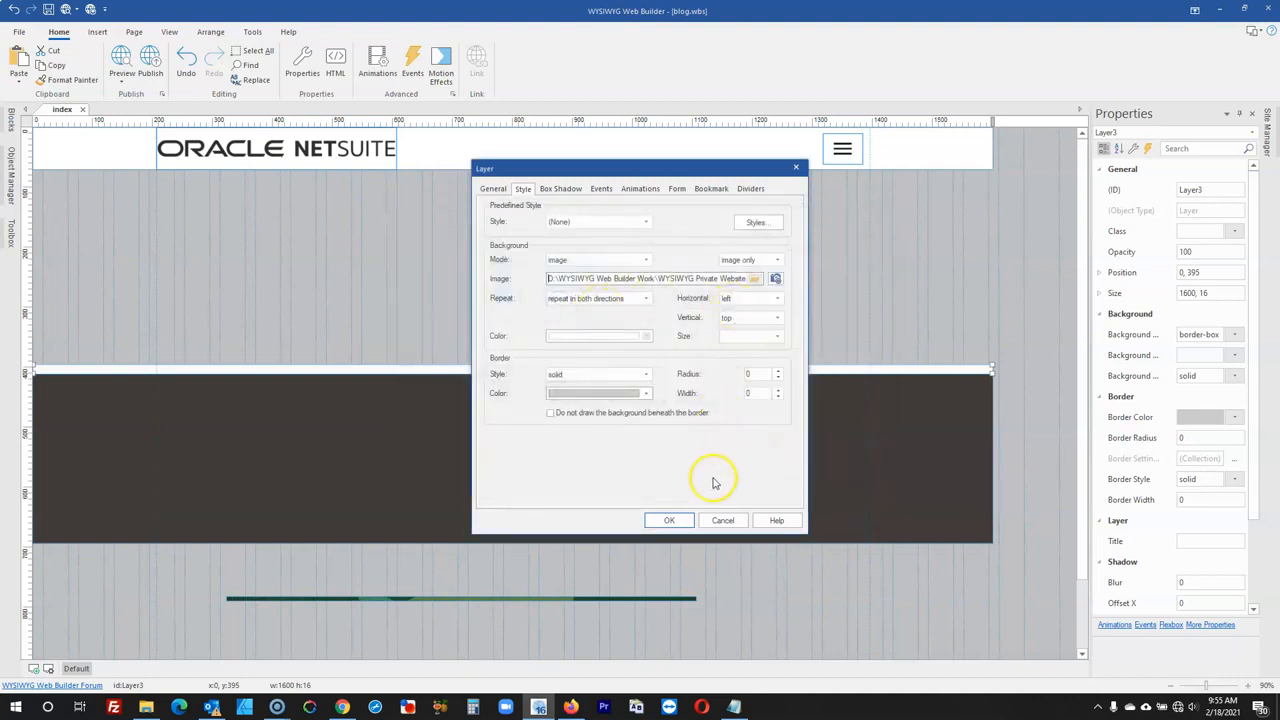
{"action": "left_click", "coordinate": [669, 520]}
{"action": "left_click", "coordinate": [643, 598]}
{"action": "key", "text": "Delete"}
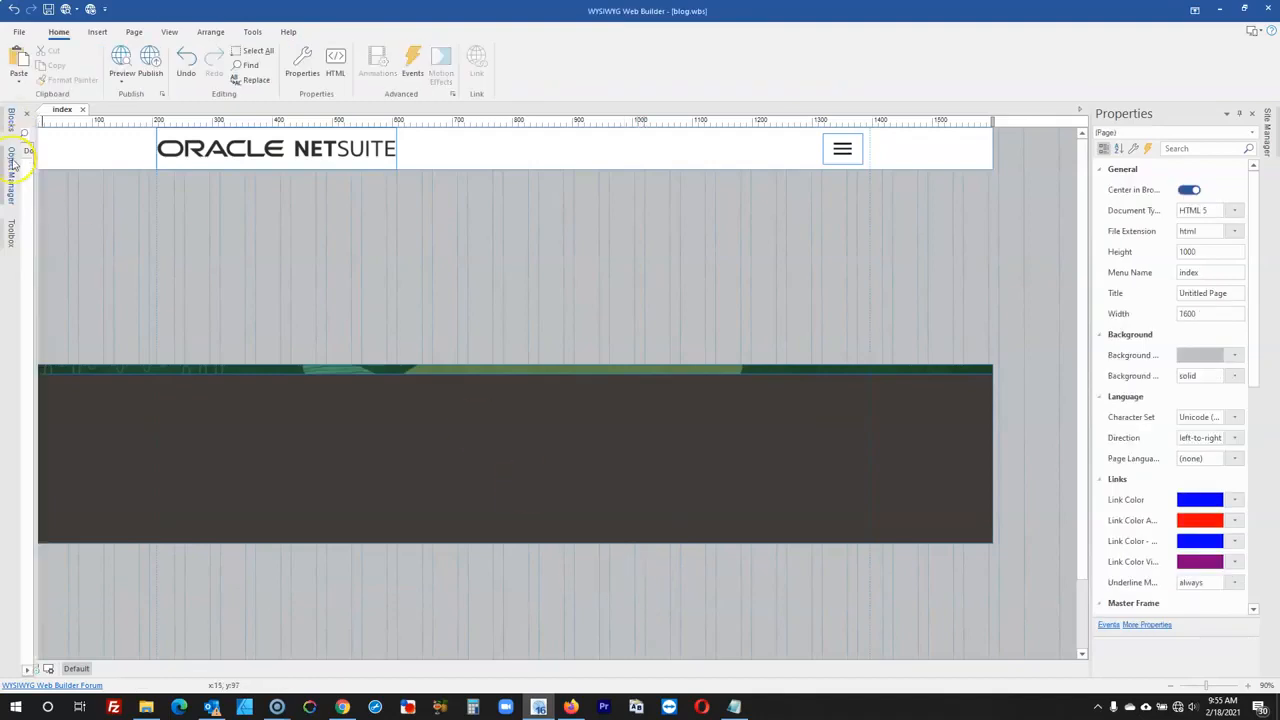
- Add a Content Place Holder at position 0, 70 and stretch it to fill the full-width area between the header and the decorative strip
{"action": "mouse_move", "coordinate": [9, 234]}
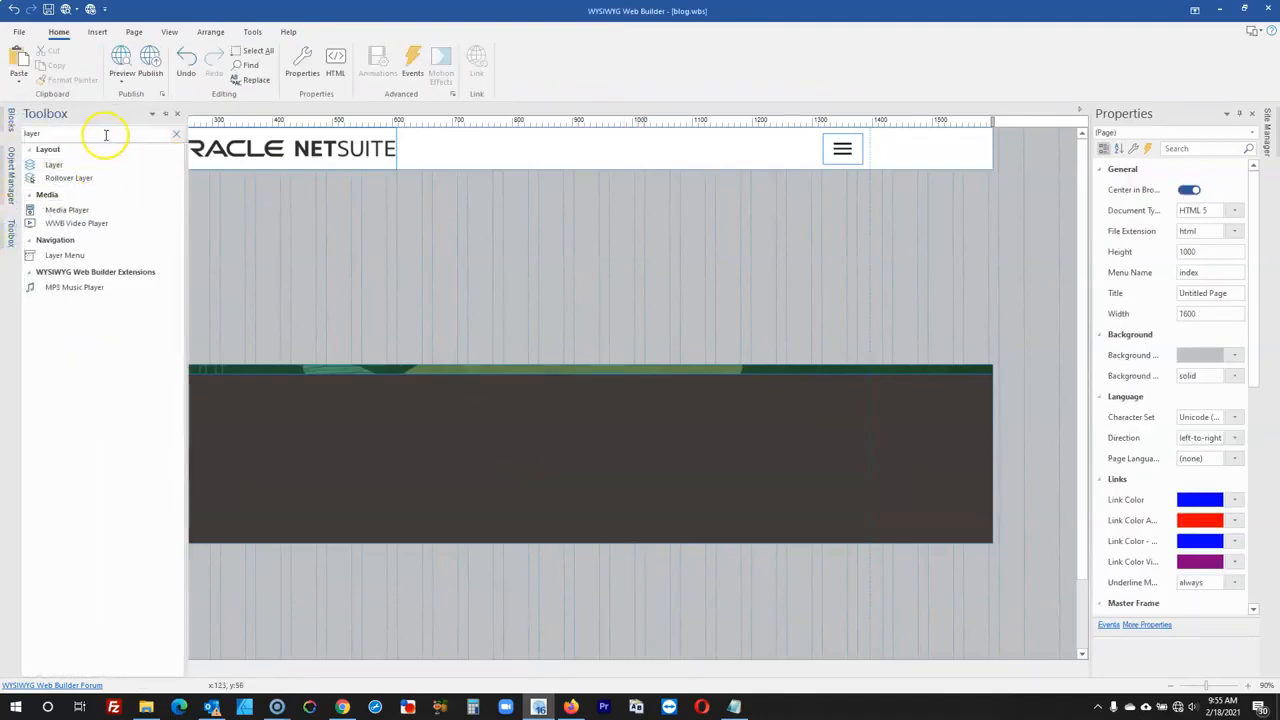
{"action": "mouse_move", "coordinate": [9, 130]}
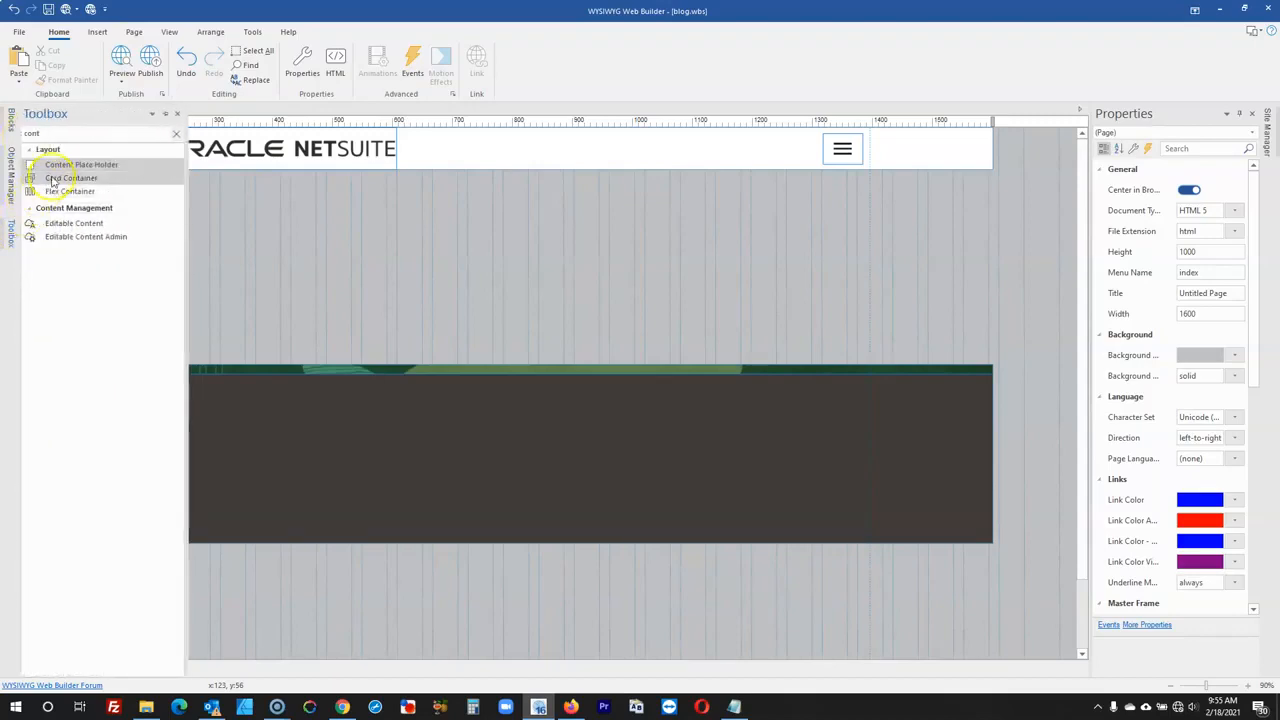
{"action": "left_click", "coordinate": [87, 165]}
{"action": "left_click_drag", "start_coordinate": [332, 212], "coordinate": [600, 306]}
{"action": "left_click", "coordinate": [694, 285]}
{"action": "mouse_move", "coordinate": [485, 255]}
{"action": "left_mouse_down"}
{"action": "mouse_move", "coordinate": [317, 263]}
{"action": "mouse_move", "coordinate": [151, 223]}
{"action": "mouse_move", "coordinate": [134, 206]}
{"action": "mouse_move", "coordinate": [127, 218]}
{"action": "left_mouse_up"}
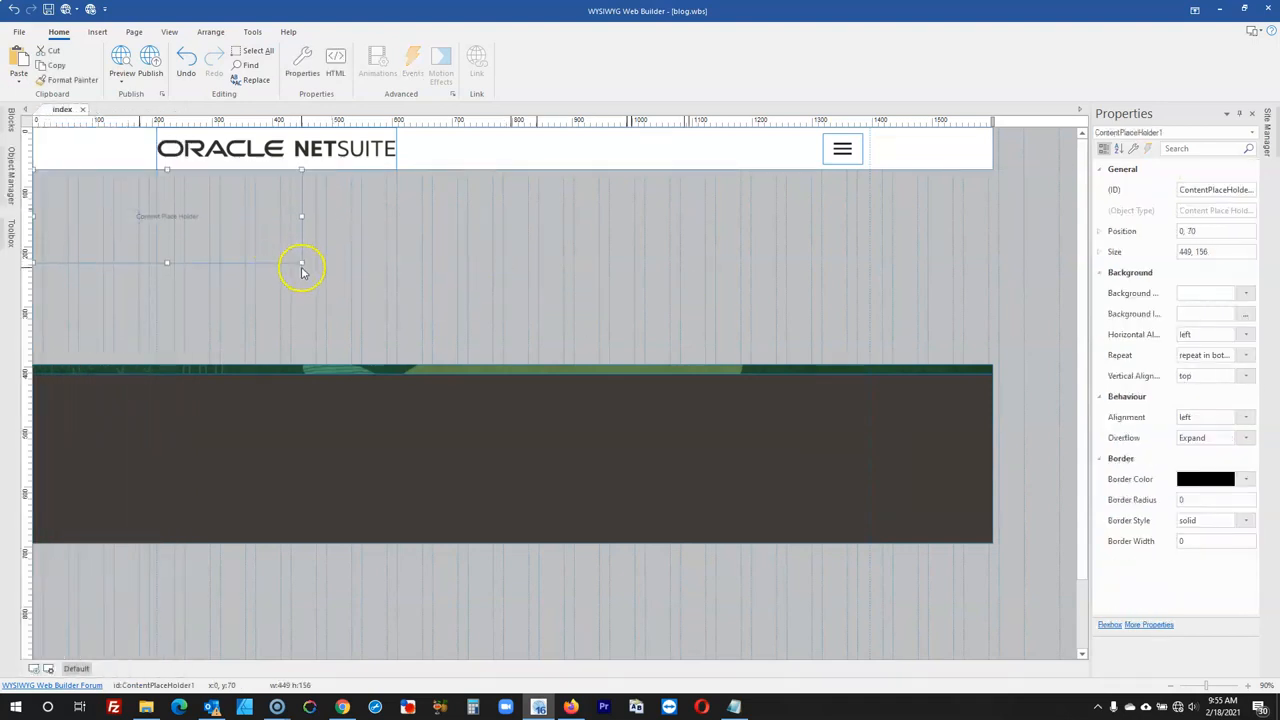
{"action": "left_click_drag", "start_coordinate": [318, 272], "coordinate": [987, 361]}
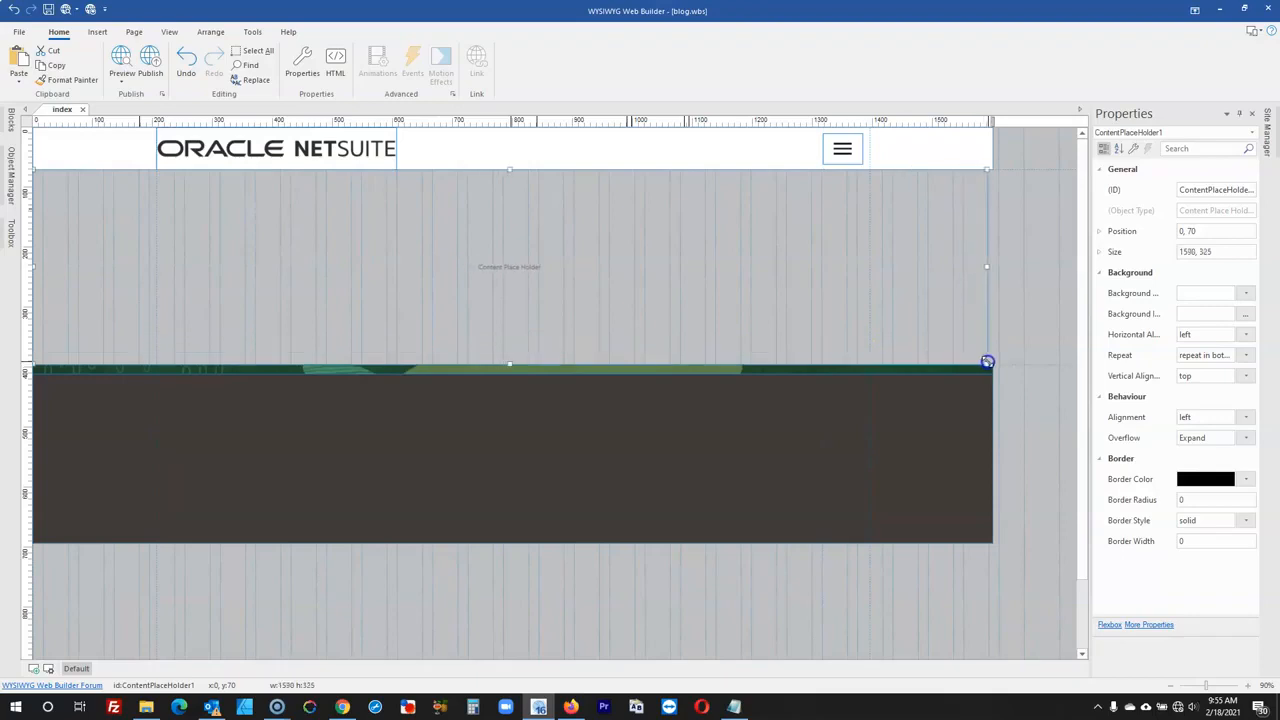
{"action": "left_click", "coordinate": [1019, 298]}
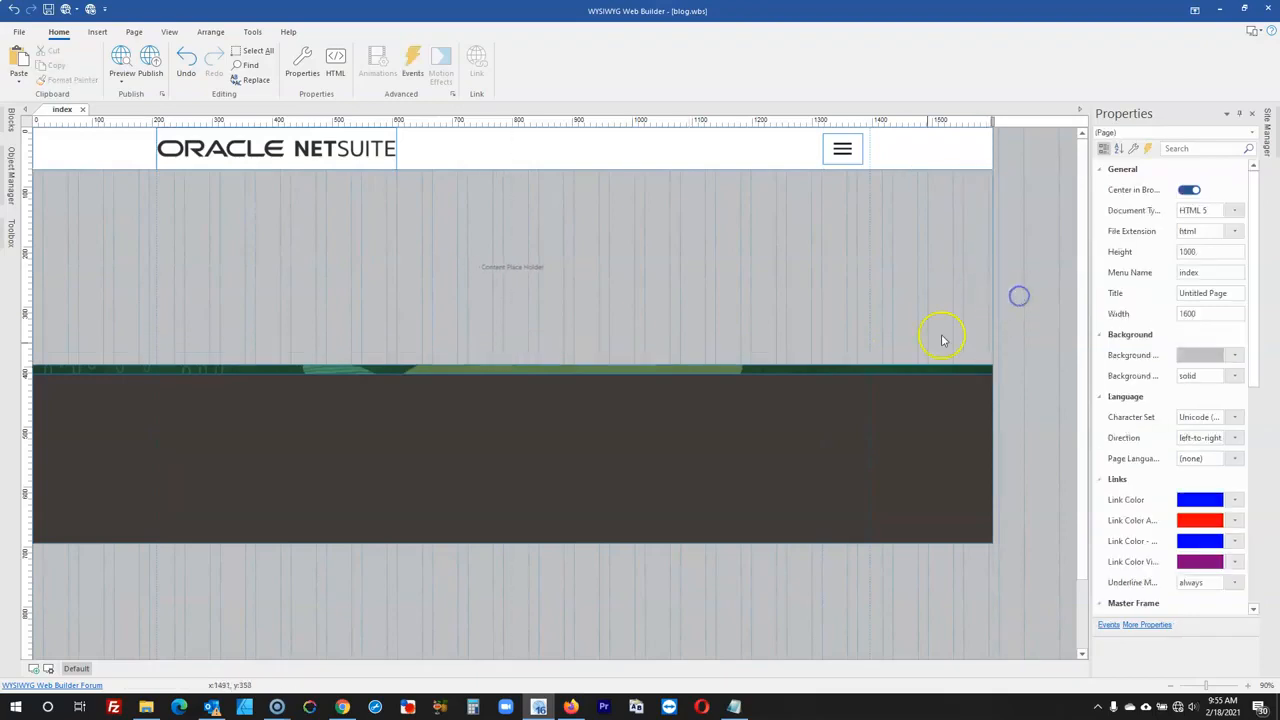
- Switch to Firefox, close the inspector, and examine the link columns and social icons in the original footer
{"action": "left_click", "coordinate": [569, 707]}
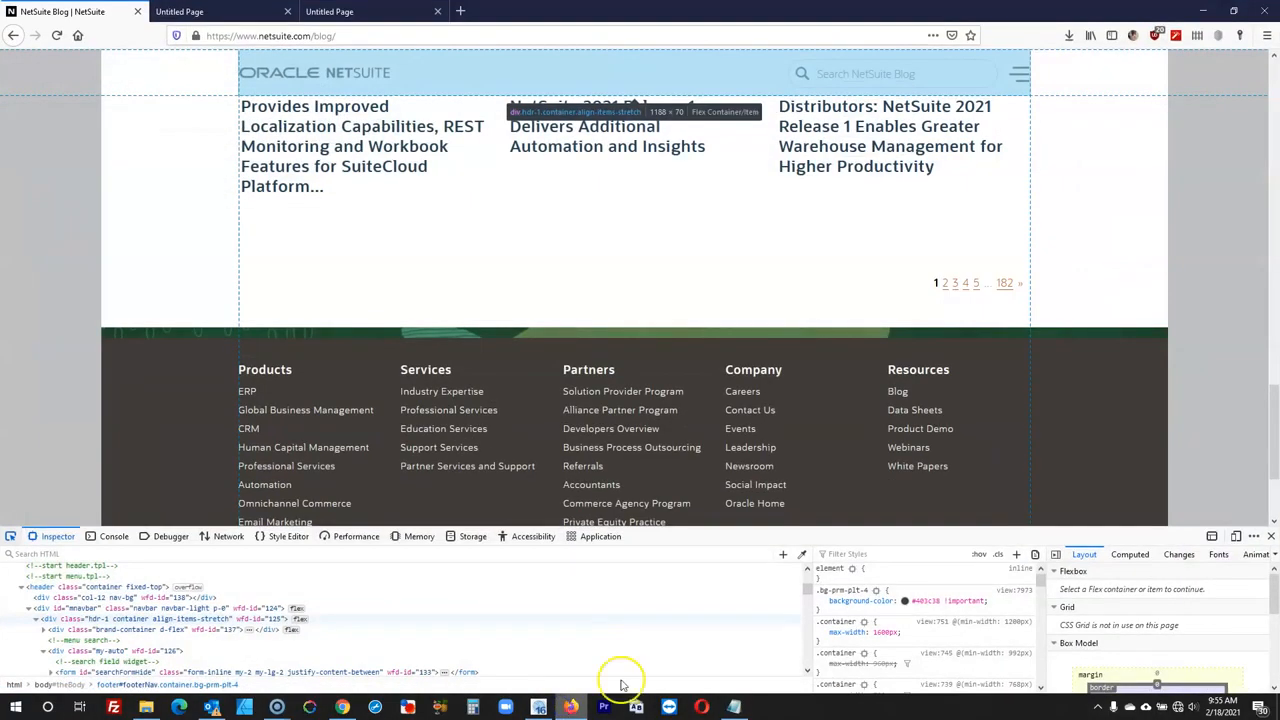
{"action": "left_click", "coordinate": [1270, 536]}
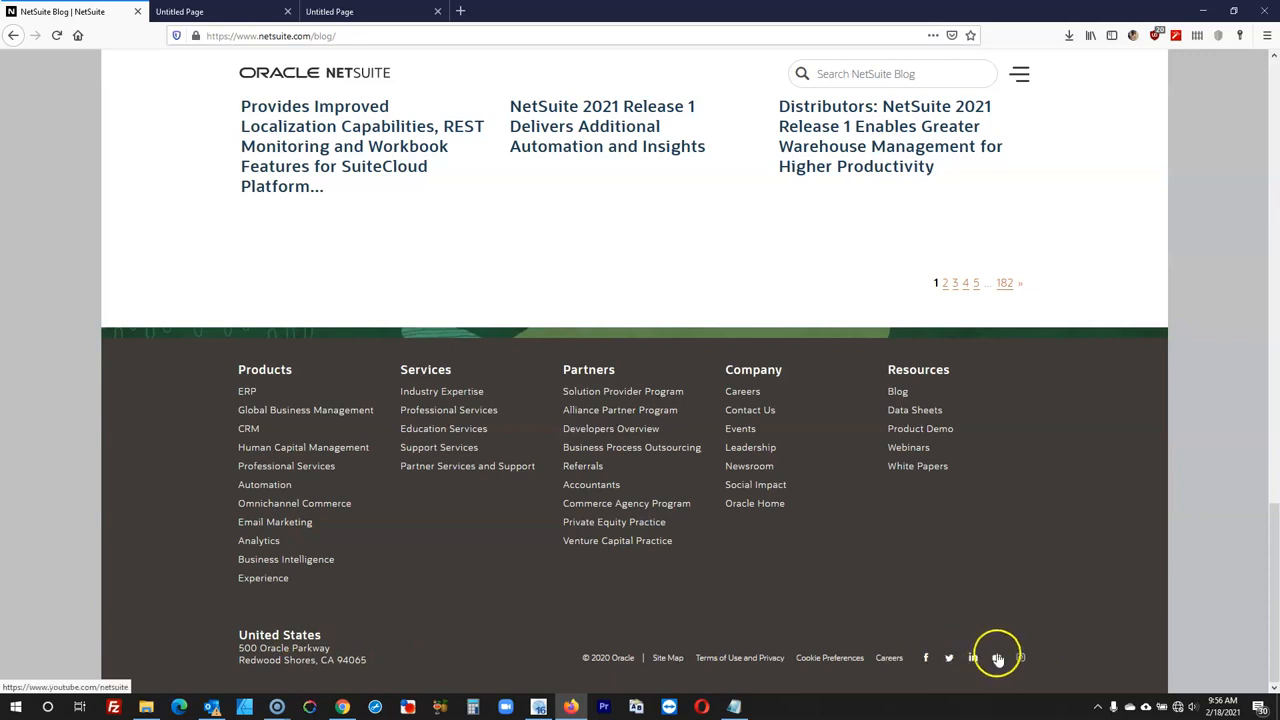
{"action": "left_click", "coordinate": [1203, 11]}
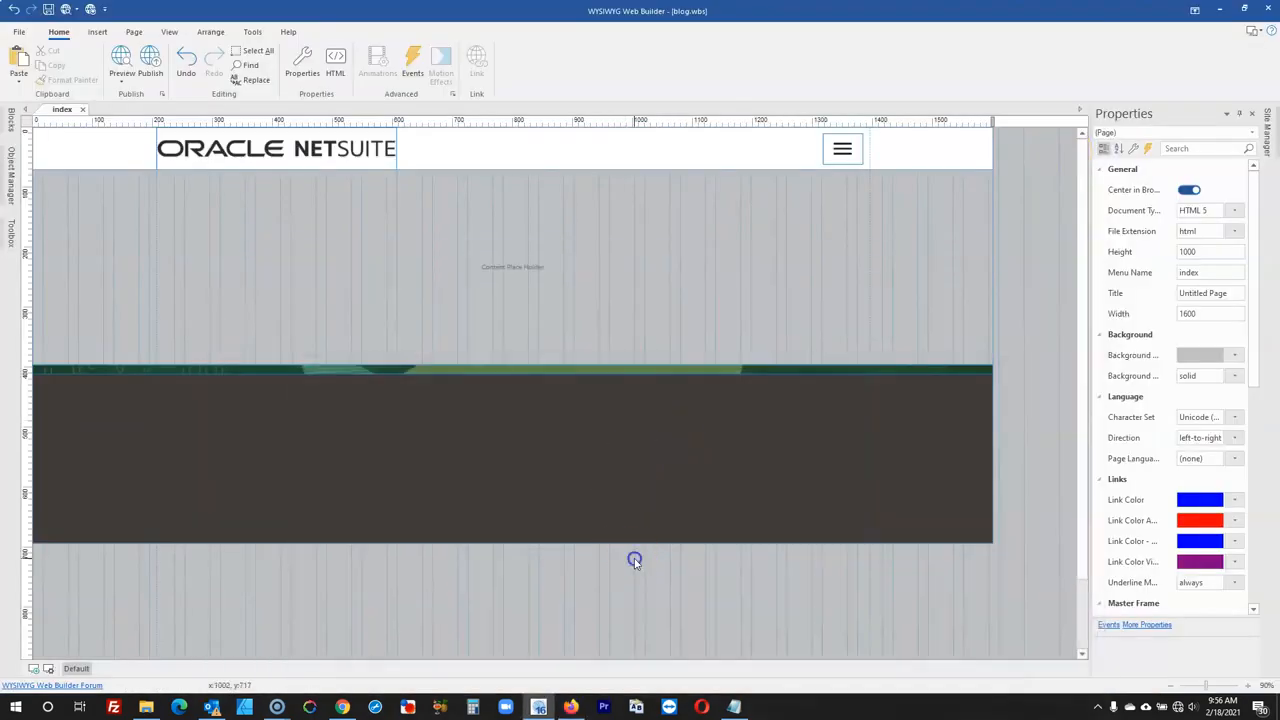
{"action": "left_click", "coordinate": [570, 707]}
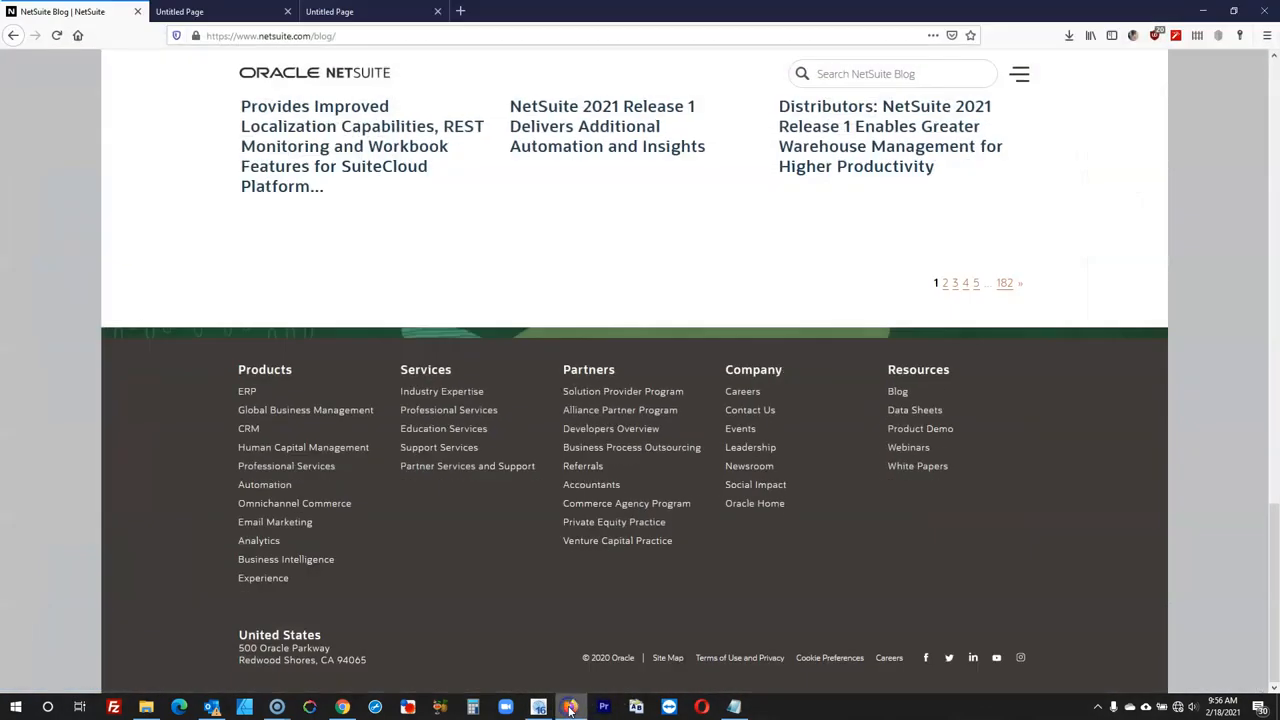
{"action": "left_click", "coordinate": [570, 707]}
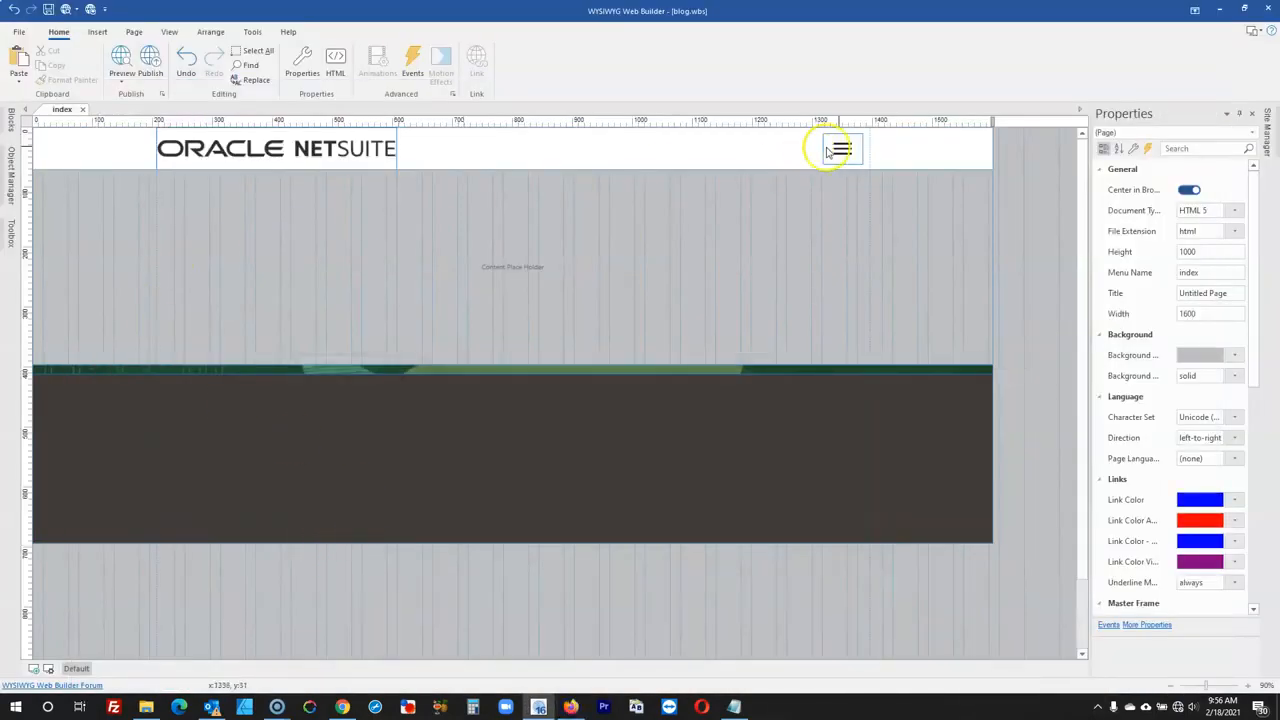
- Duplicate the header's menu icon, place the copy below the footer layer at 998, 717, and open the copy's icon settings
{"action": "left_click", "coordinate": [10, 240]}
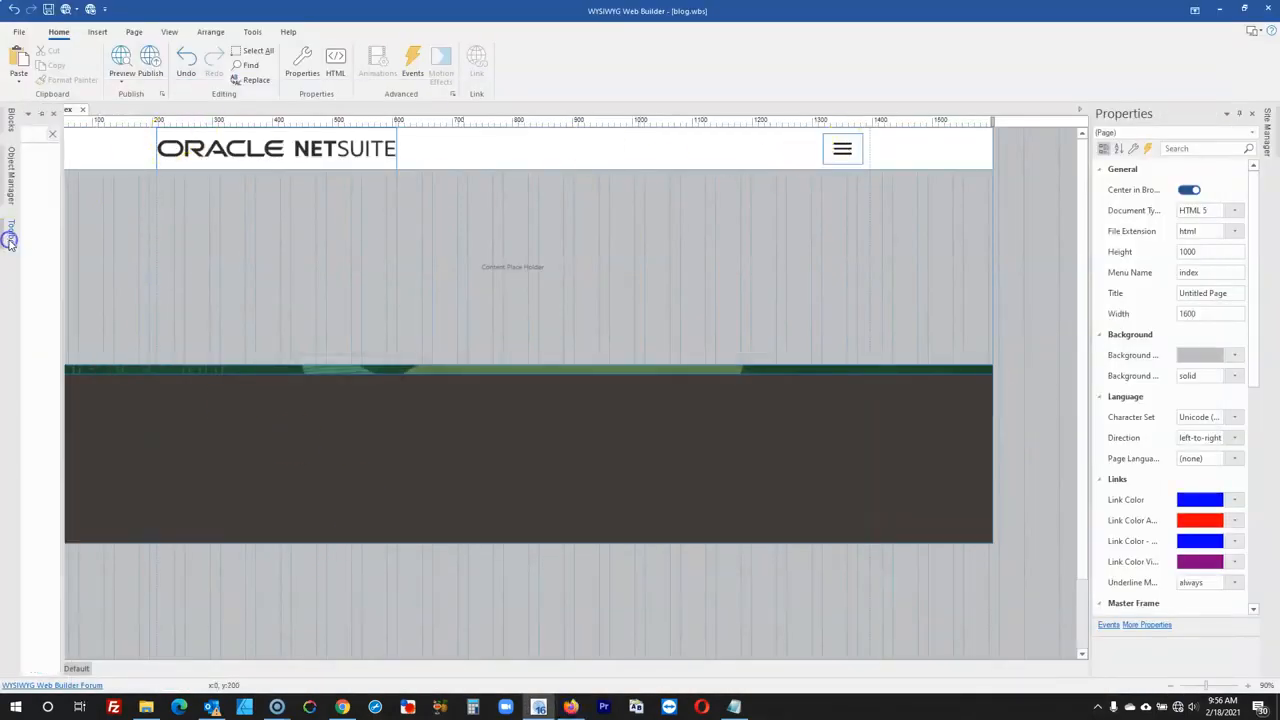
{"action": "left_click", "coordinate": [856, 163]}
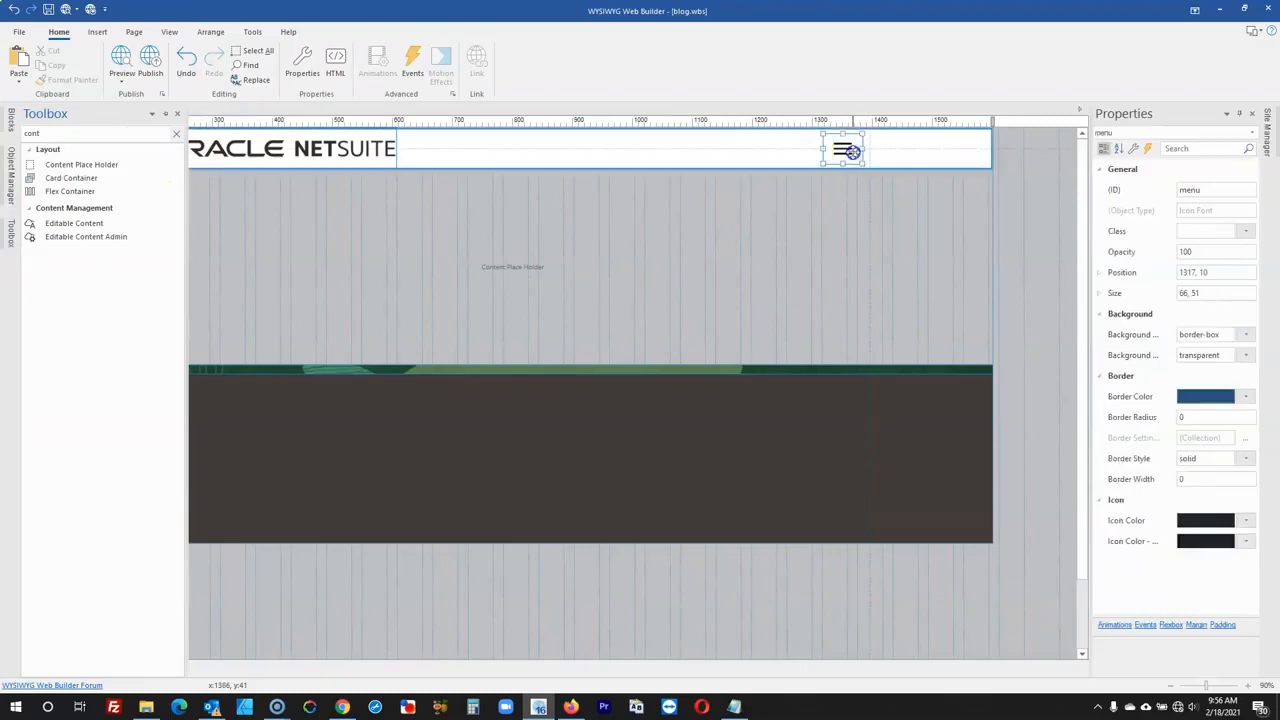
{"action": "left_click", "coordinate": [628, 547]}
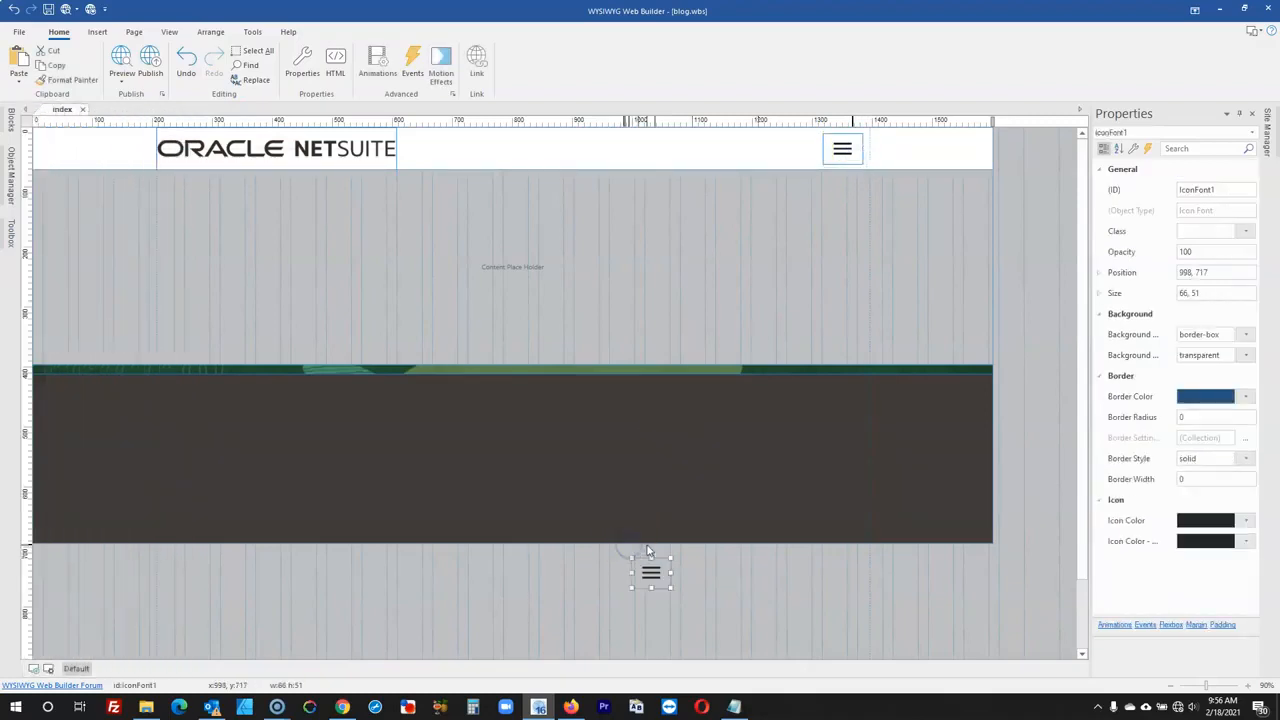
{"action": "double_click", "coordinate": [653, 577]}
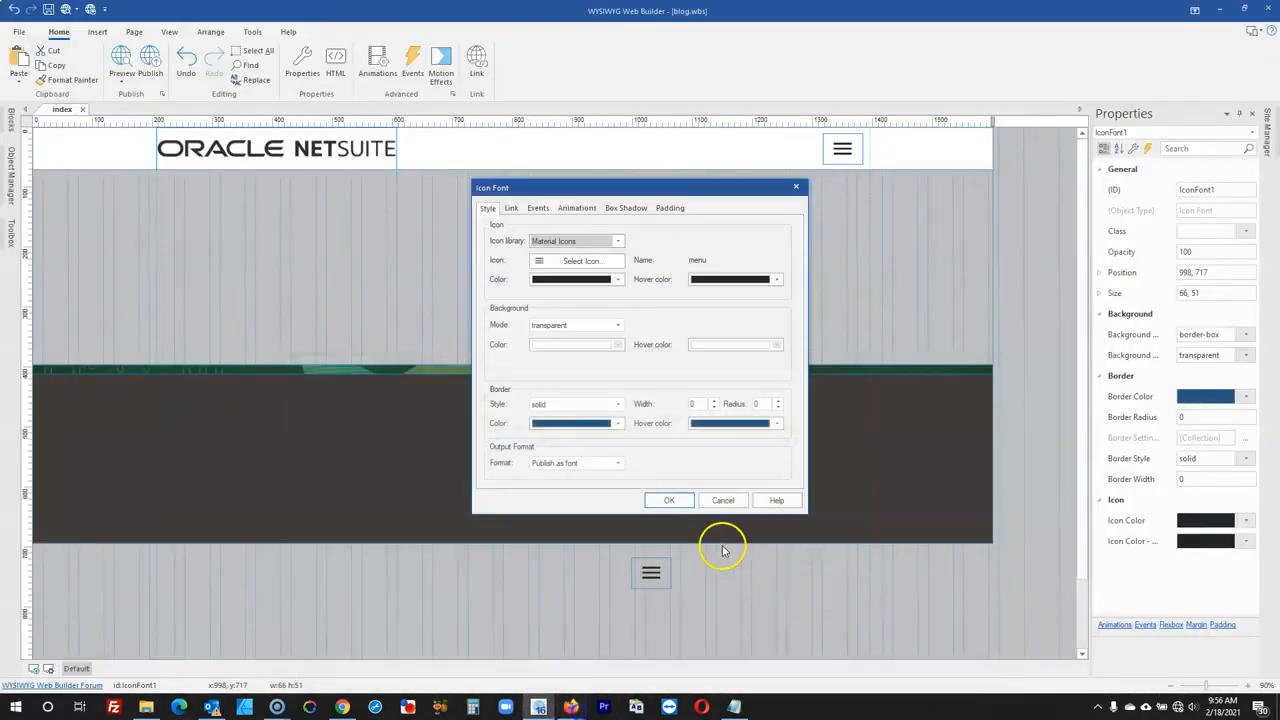
{"action": "left_click", "coordinate": [578, 260]}
{"action": "type", "text": "face"}
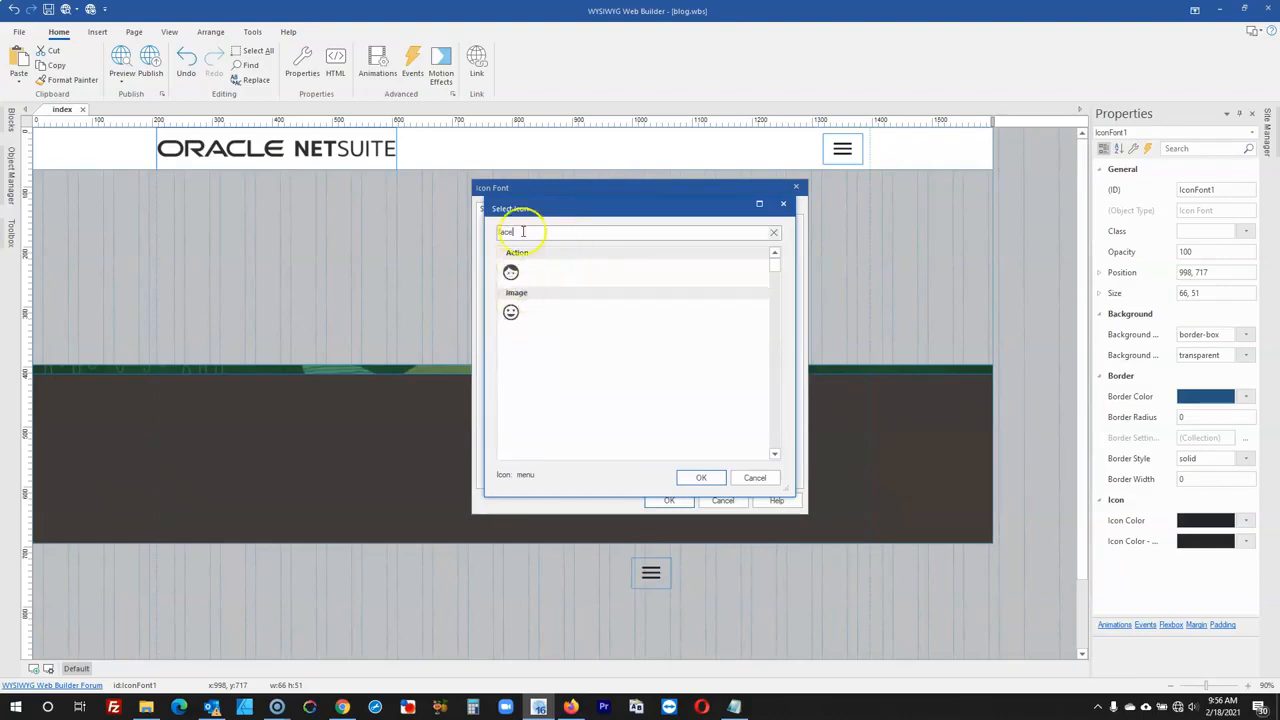
{"action": "left_click", "coordinate": [784, 204]}
- Switch the copied icon to the FontAwesome library, search for "face" and replace its symbol with facebook-f
{"action": "left_click", "coordinate": [583, 242]}
{"action": "left_click", "coordinate": [563, 258]}
{"action": "left_click", "coordinate": [565, 260]}
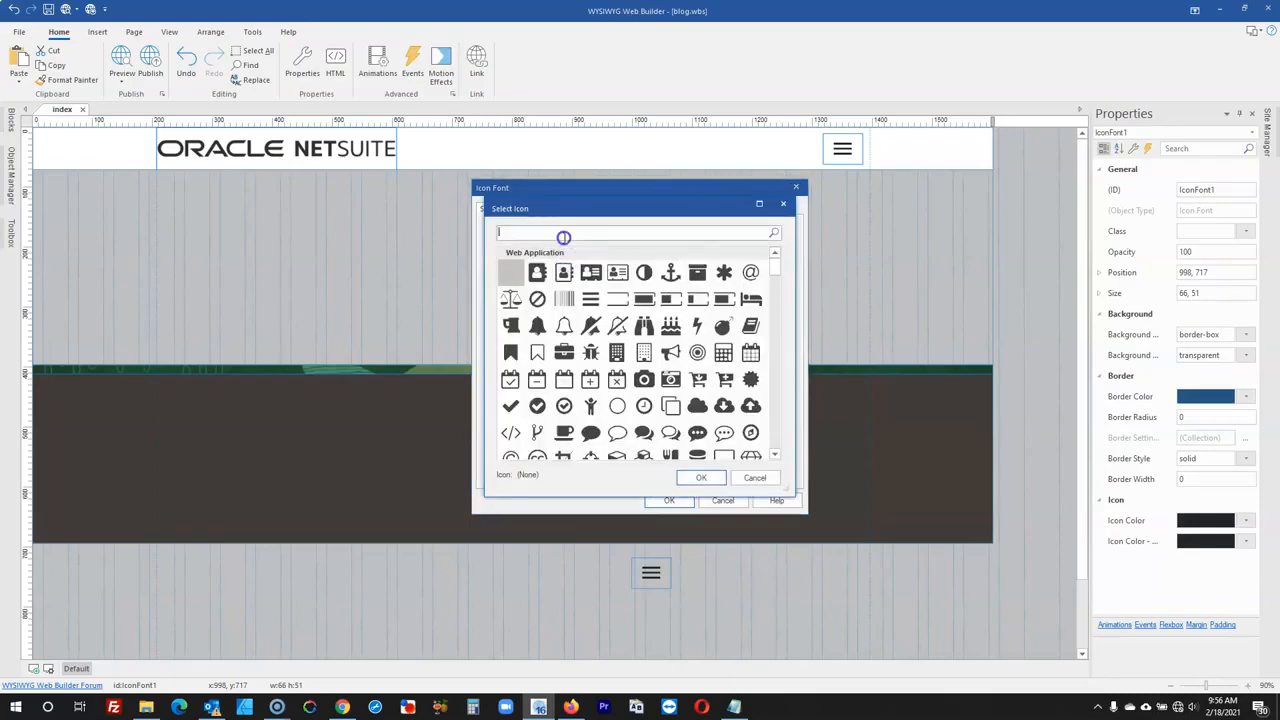
{"action": "type", "text": "face"}
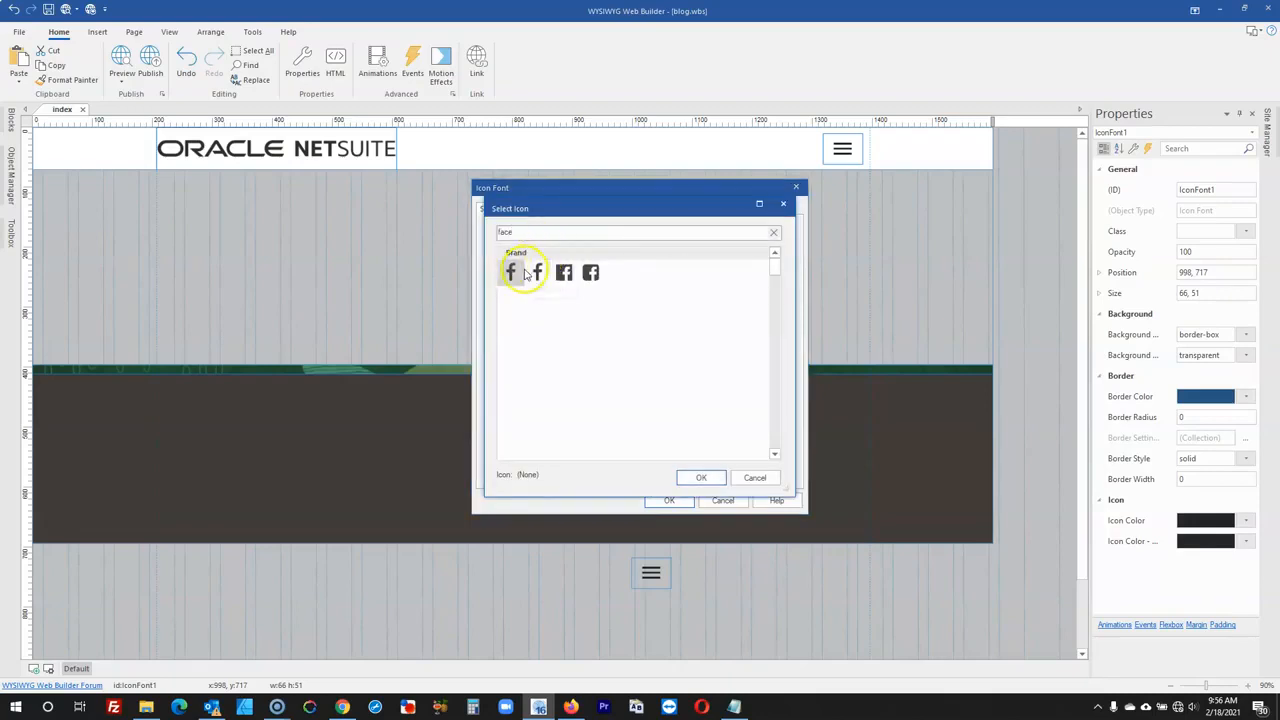
{"action": "left_click", "coordinate": [510, 273]}
{"action": "left_click", "coordinate": [537, 273]}
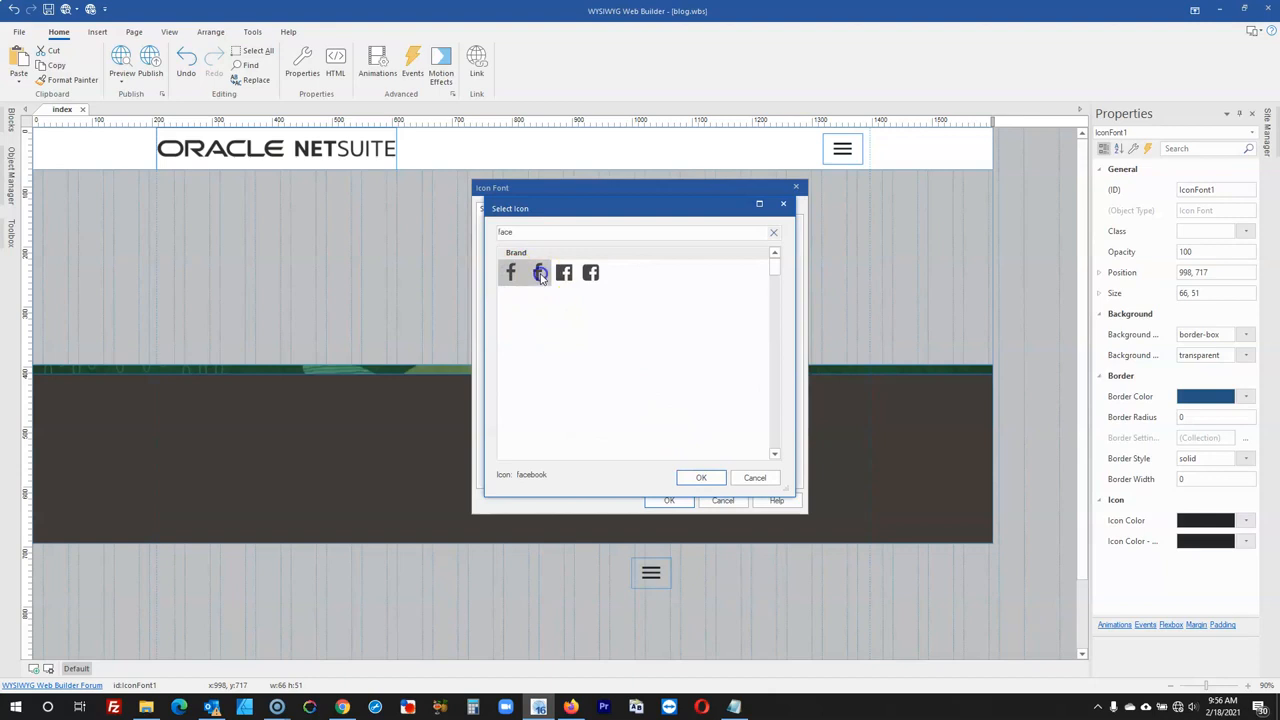
{"action": "left_click", "coordinate": [720, 479]}
{"action": "left_click", "coordinate": [690, 501]}
- Compare the Facebook icon with the social icons in the original footer in Firefox and set its size to 25 × 25 px
{"action": "left_click", "coordinate": [684, 614]}
{"action": "left_click", "coordinate": [636, 572]}
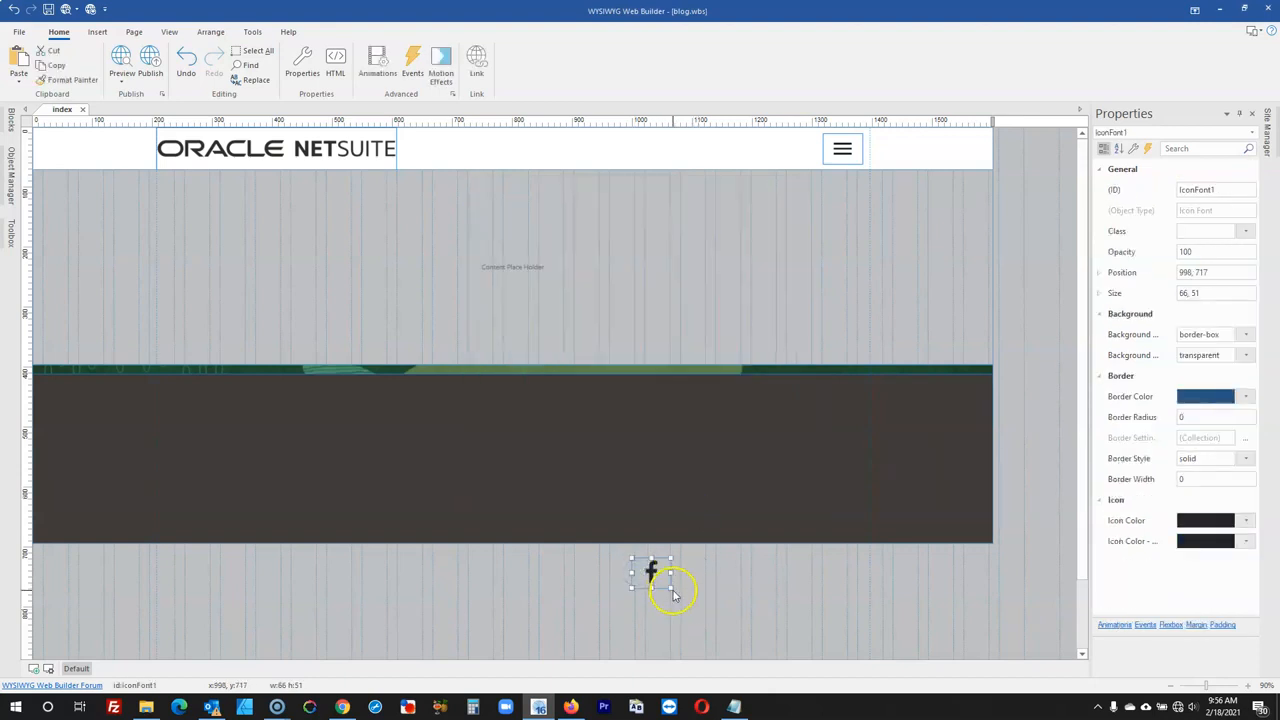
{"action": "left_click_drag", "start_coordinate": [667, 586], "coordinate": [648, 581]}
{"action": "double_click", "coordinate": [643, 568]}
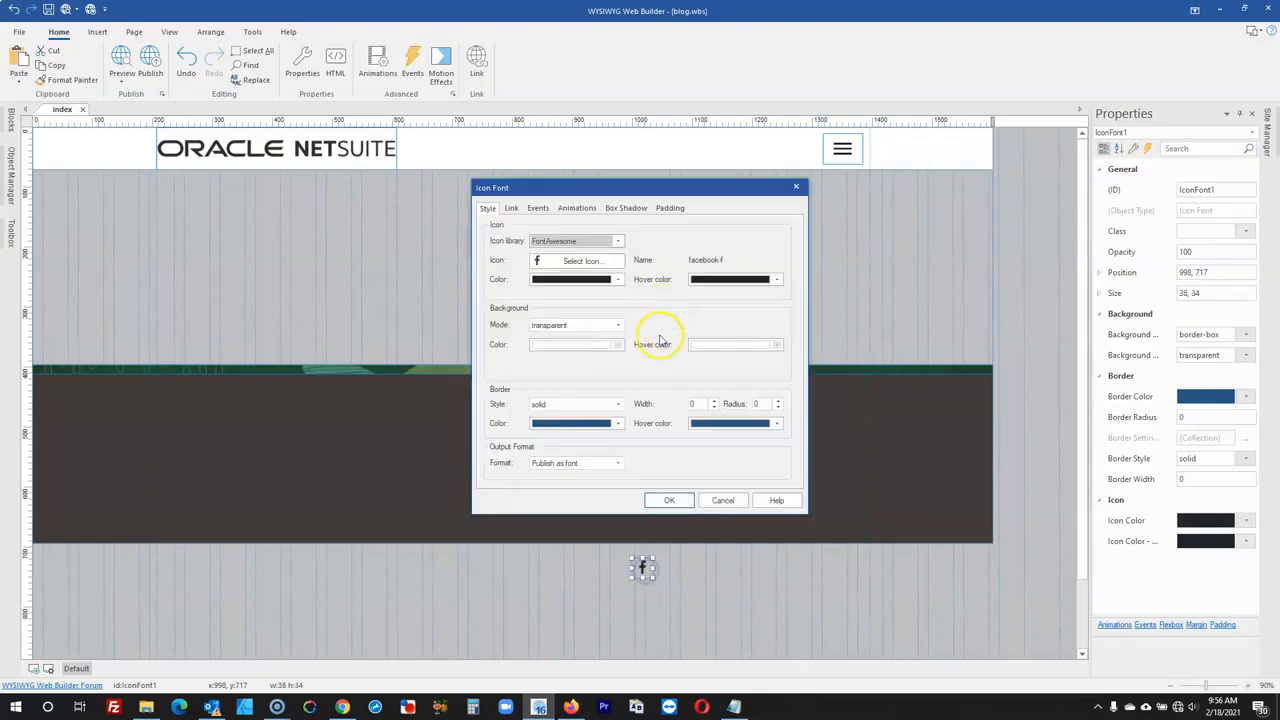
{"action": "left_click", "coordinate": [568, 707]}
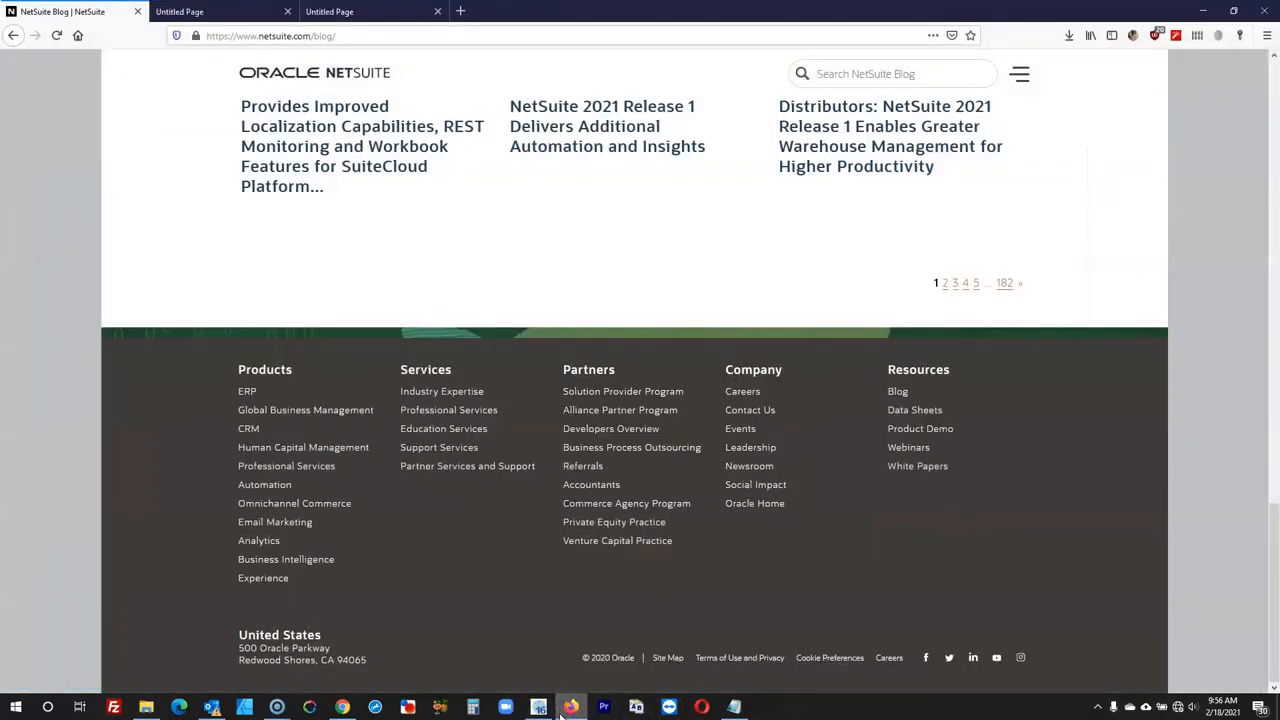
{"action": "left_click", "coordinate": [538, 707]}
{"action": "left_click", "coordinate": [663, 503]}
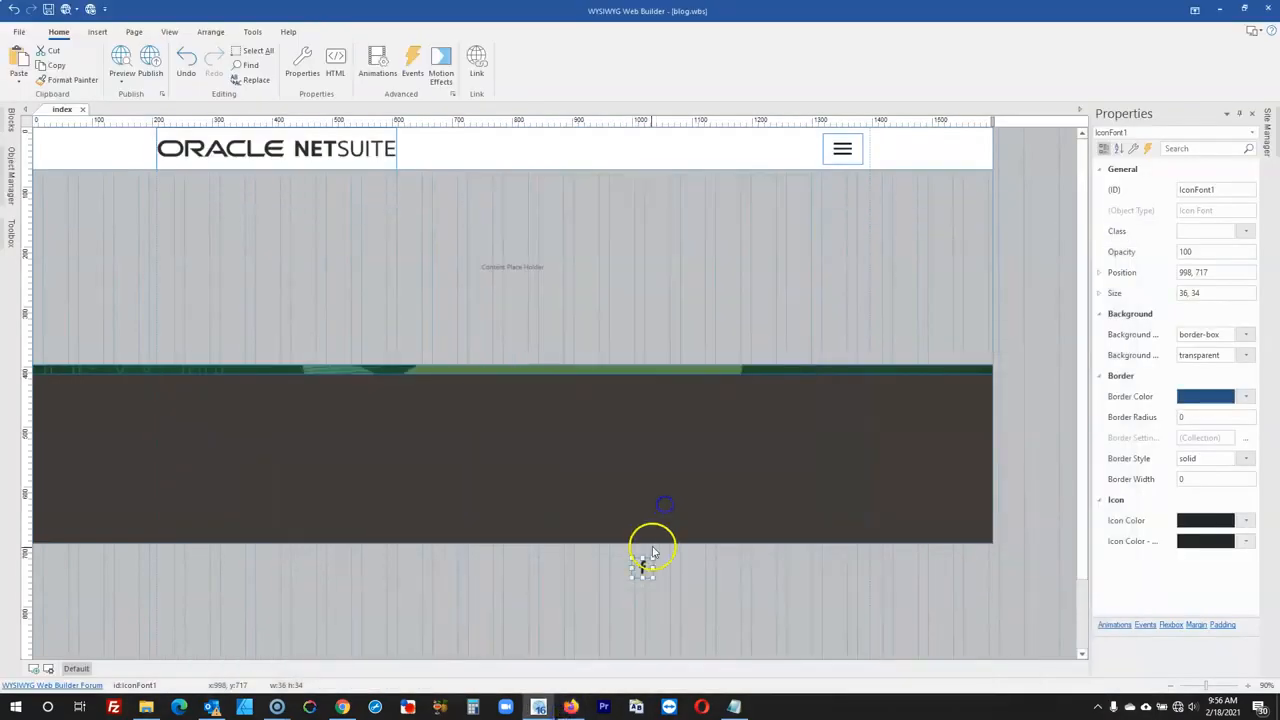
{"action": "left_click_drag", "start_coordinate": [1206, 292], "coordinate": [1096, 306]}
{"action": "left_click", "coordinate": [707, 597]}
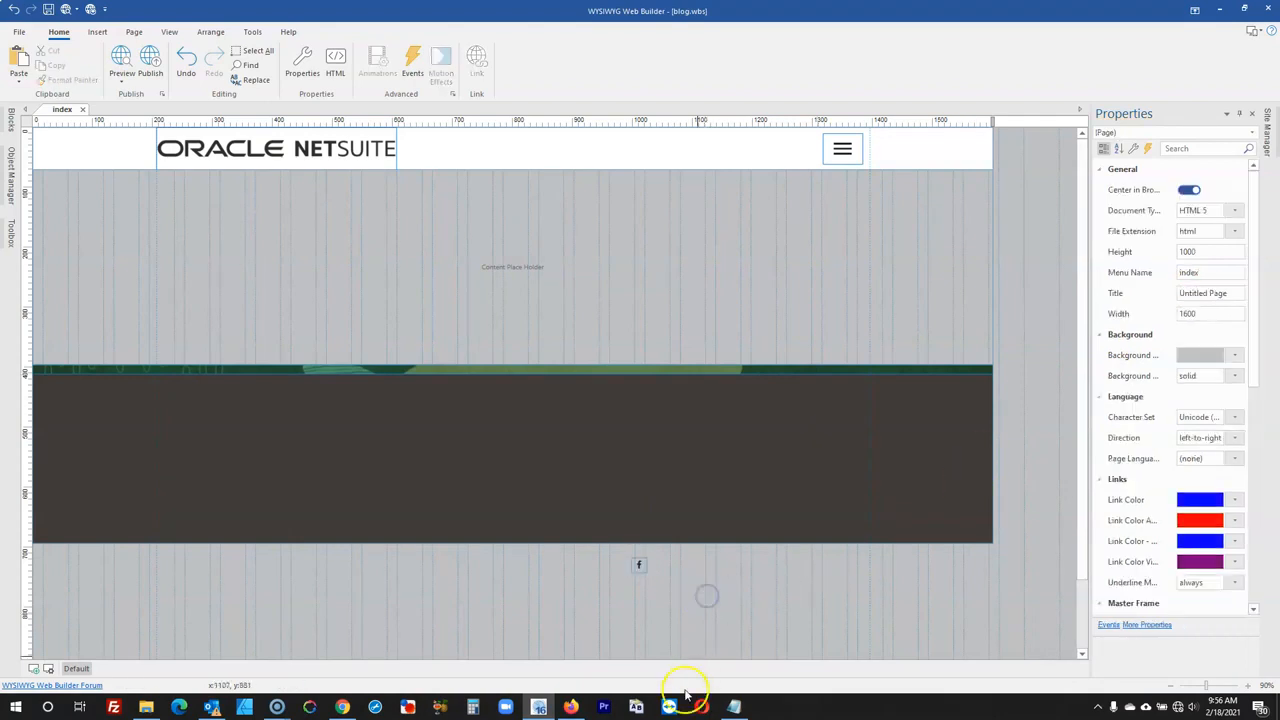
- Check the original social icons in Firefox and set the Facebook icon's colour and hover colour to white
{"action": "left_click", "coordinate": [574, 707]}
{"action": "left_click", "coordinate": [574, 707]}
{"action": "left_click", "coordinate": [639, 565]}
{"action": "double_click", "coordinate": [638, 564]}
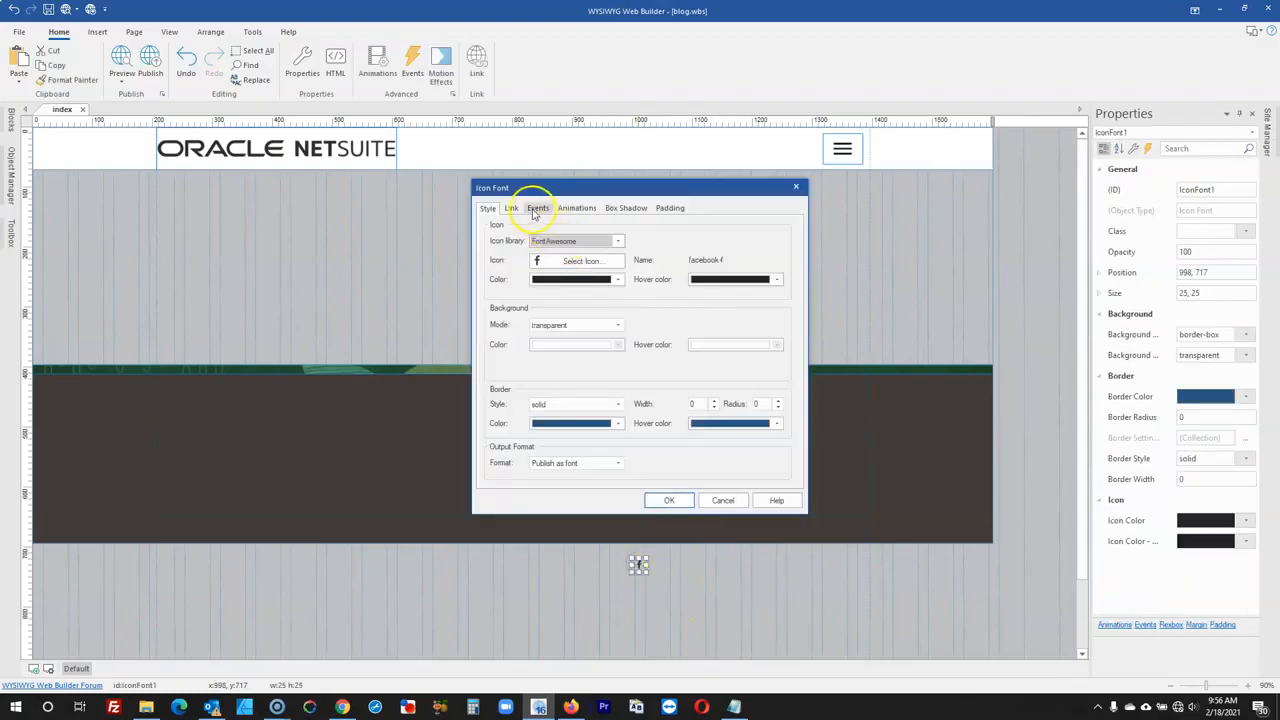
{"action": "left_click", "coordinate": [568, 279]}
{"action": "left_click", "coordinate": [538, 401]}
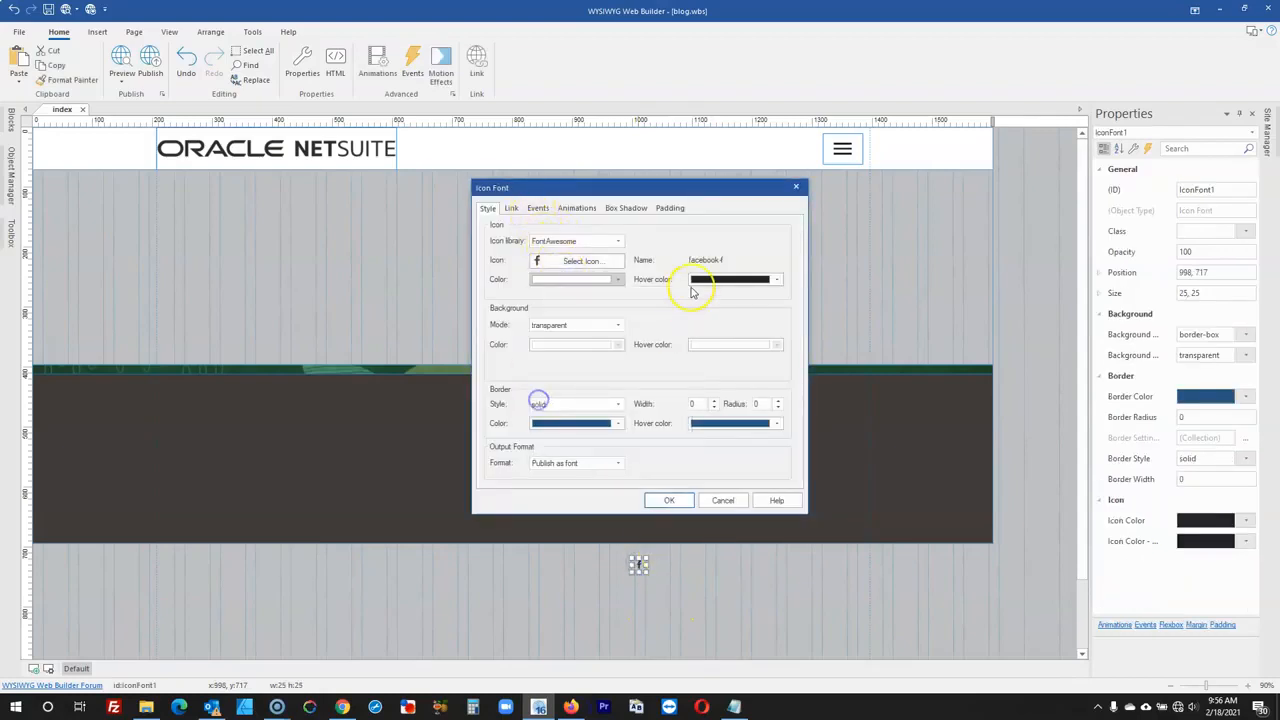
{"action": "left_click", "coordinate": [701, 276]}
{"action": "left_click", "coordinate": [697, 430]}
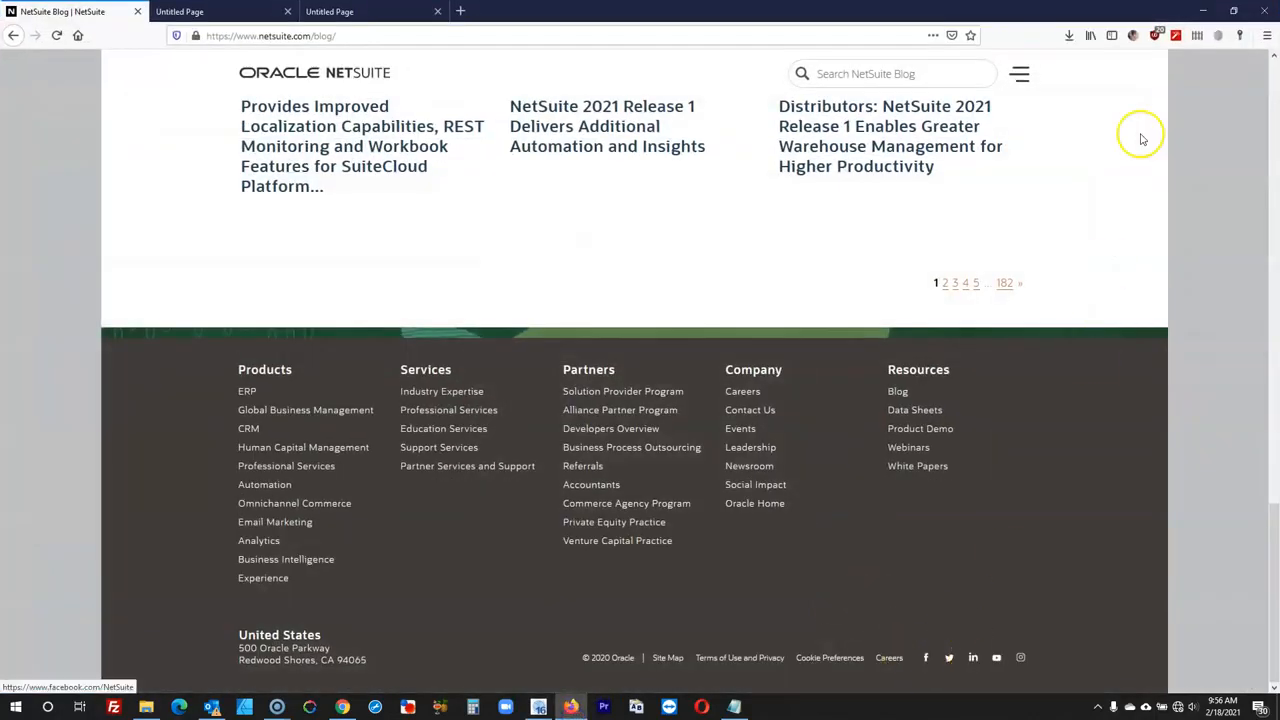
{"action": "left_click", "coordinate": [1203, 11]}
{"action": "left_click", "coordinate": [668, 501]}
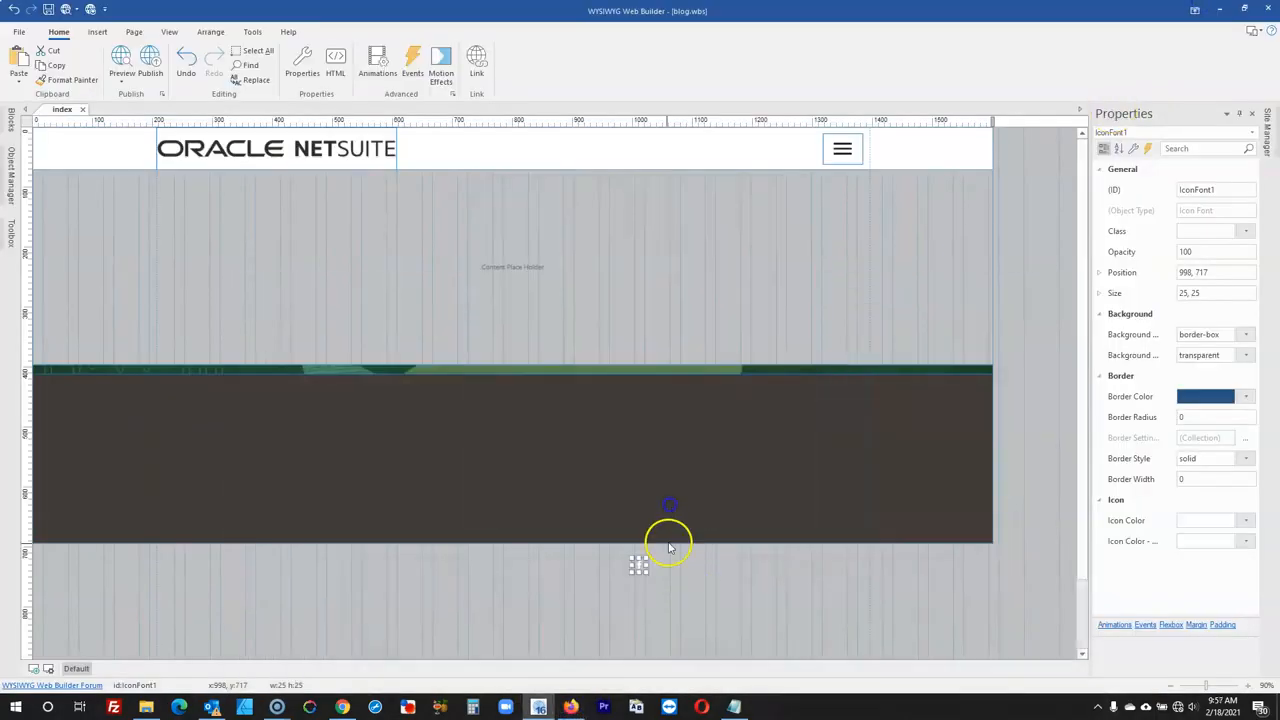
- Move the white Facebook icon into the lower right part of the dark footer layer and compare its placement with the original in Firefox
{"action": "left_click_drag", "start_coordinate": [637, 566], "coordinate": [760, 521]}
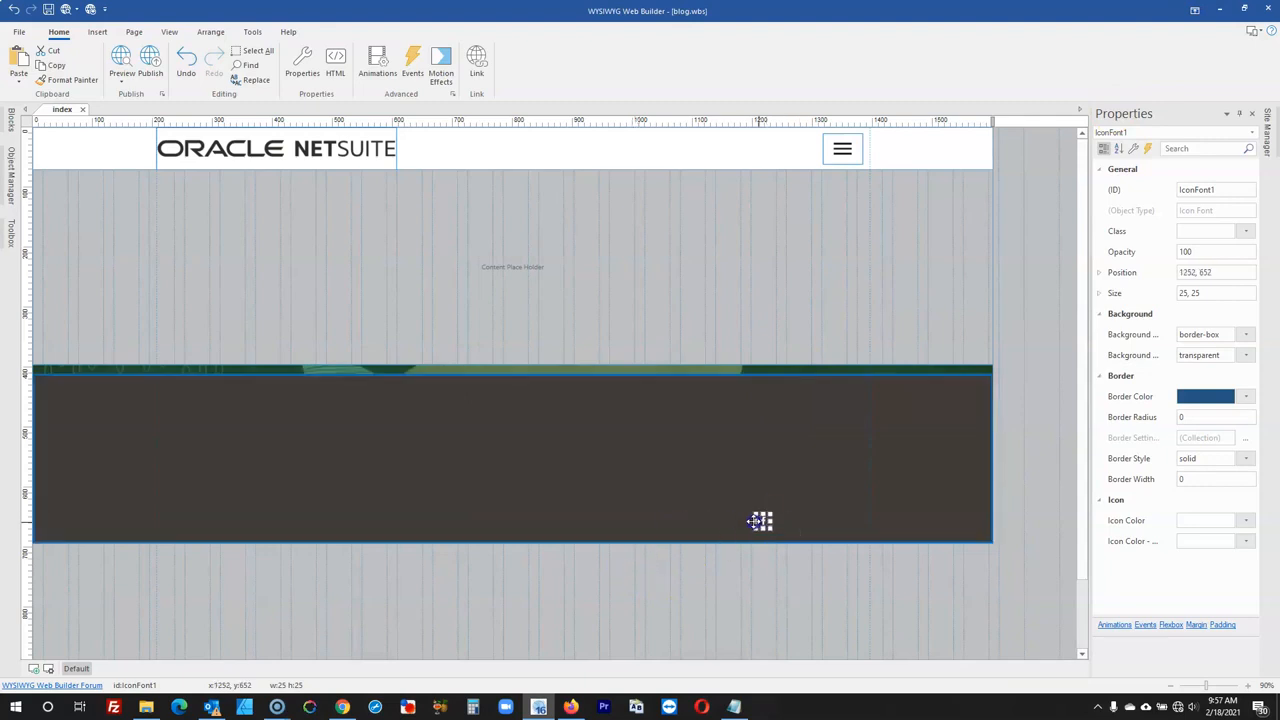
{"action": "left_click", "coordinate": [571, 707]}
{"action": "left_click", "coordinate": [571, 707]}
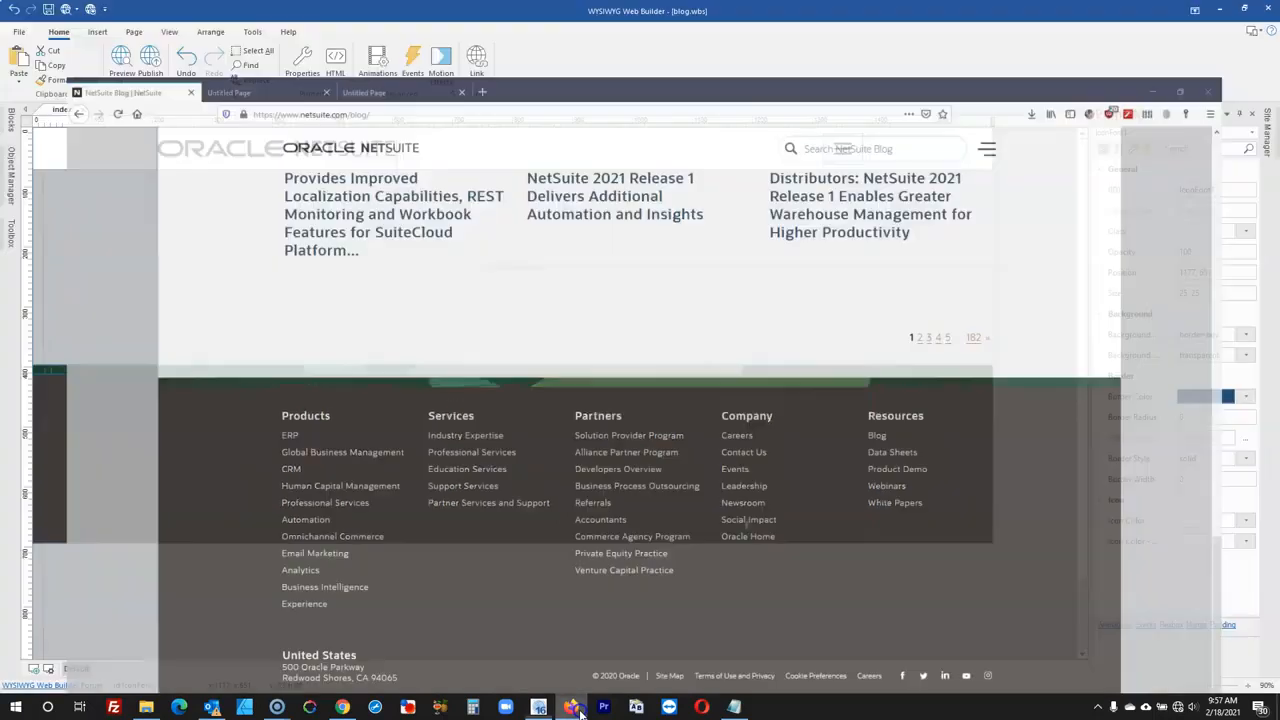
- Paste a copy of the Facebook icon beside it in the dark footer, search for "tw" and replace its symbol with twitter
{"action": "left_click", "coordinate": [764, 518]}
{"action": "key", "text": "ctrl+v"}
{"action": "double_click", "coordinate": [771, 524]}
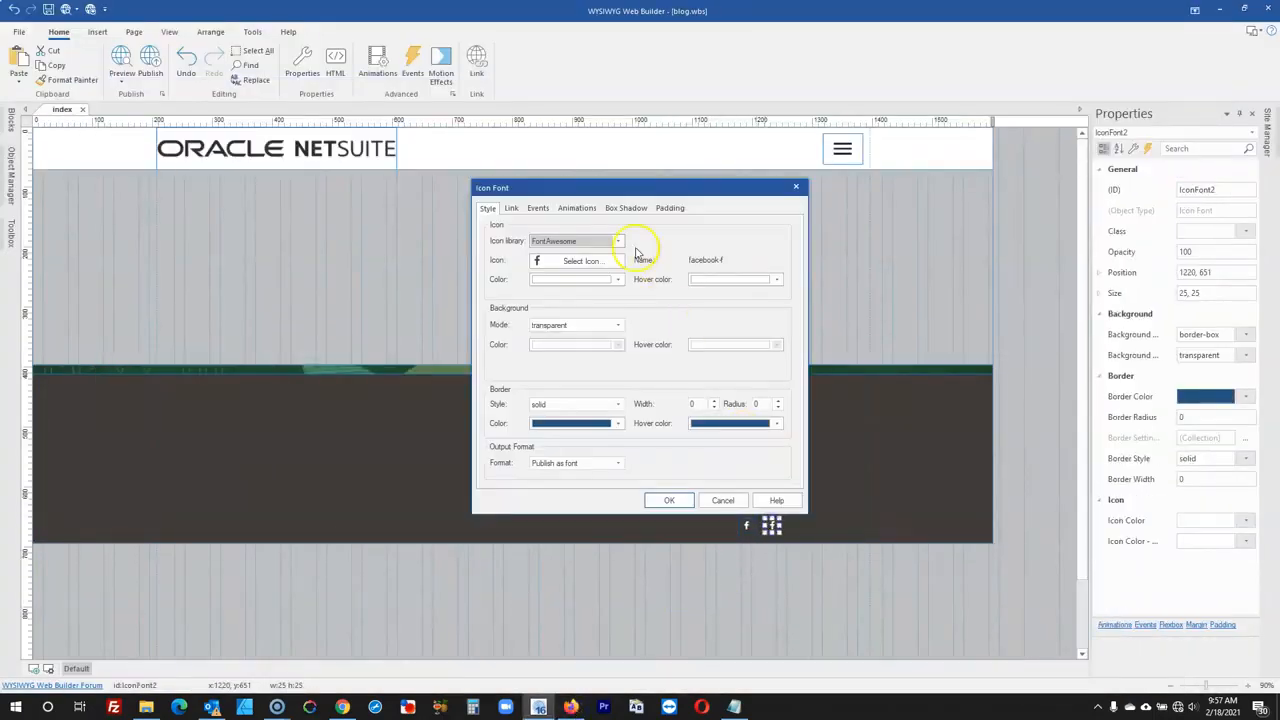
{"action": "left_click", "coordinate": [584, 258]}
{"action": "left_click", "coordinate": [564, 233]}
{"action": "type", "text": "tw"}
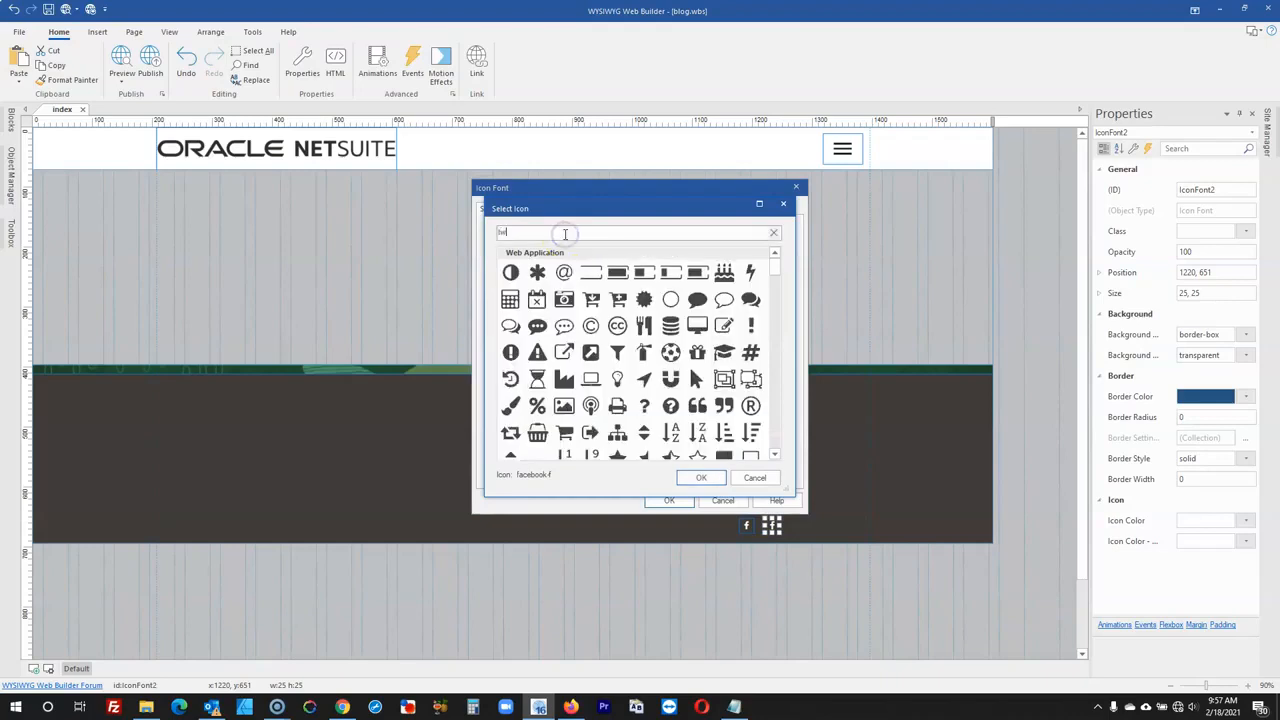
{"action": "left_click", "coordinate": [538, 311]}
{"action": "left_click", "coordinate": [701, 478]}
{"action": "left_click", "coordinate": [669, 500]}
- Check the next social icon in Firefox, paste another copy beside the Twitter icon, search for "link" and change its symbol to LinkedIn
{"action": "left_click", "coordinate": [571, 707]}
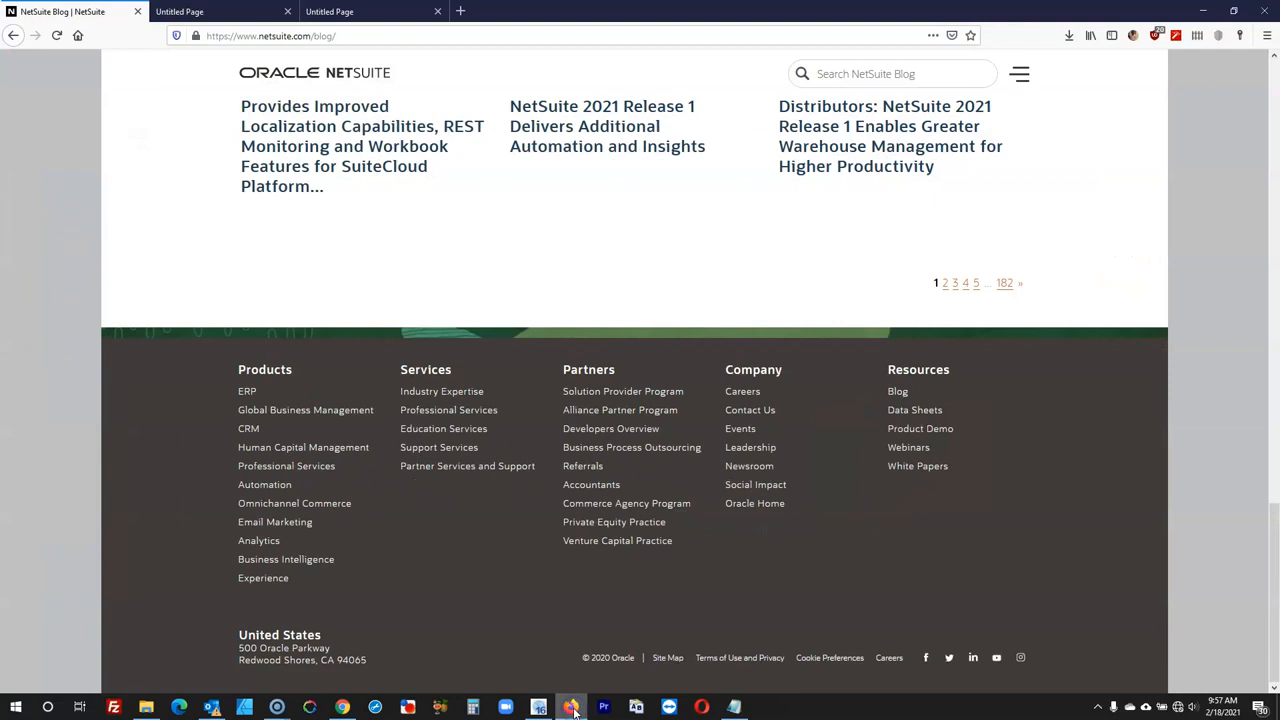
{"action": "left_click", "coordinate": [571, 707]}
{"action": "left_click", "coordinate": [571, 707]}
{"action": "left_click", "coordinate": [571, 707]}
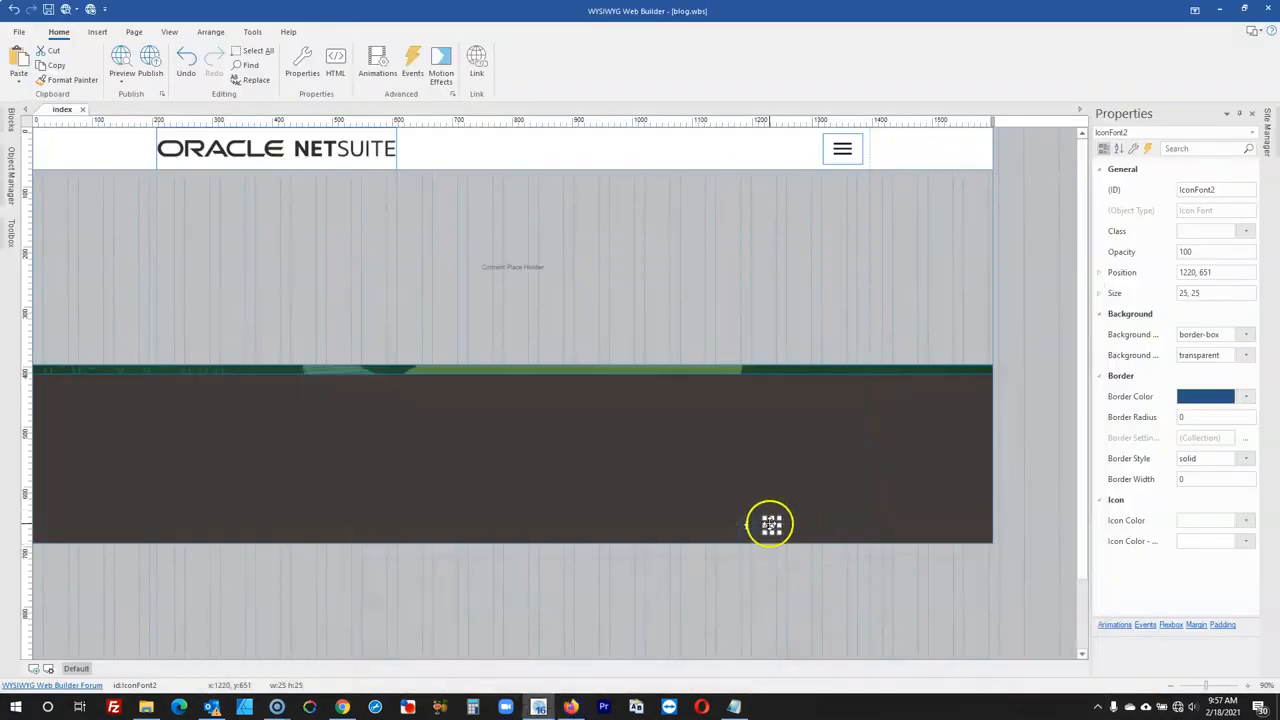
{"action": "key", "text": "ctrl+v"}
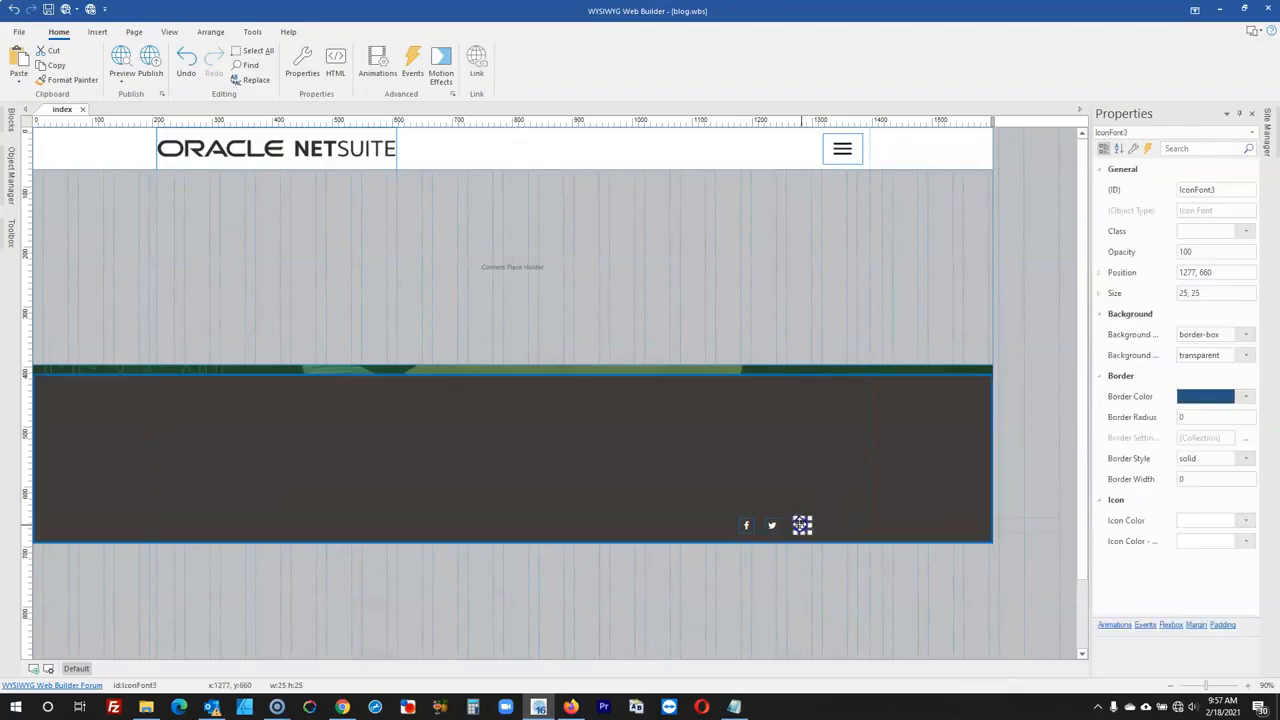
{"action": "double_click", "coordinate": [793, 525]}
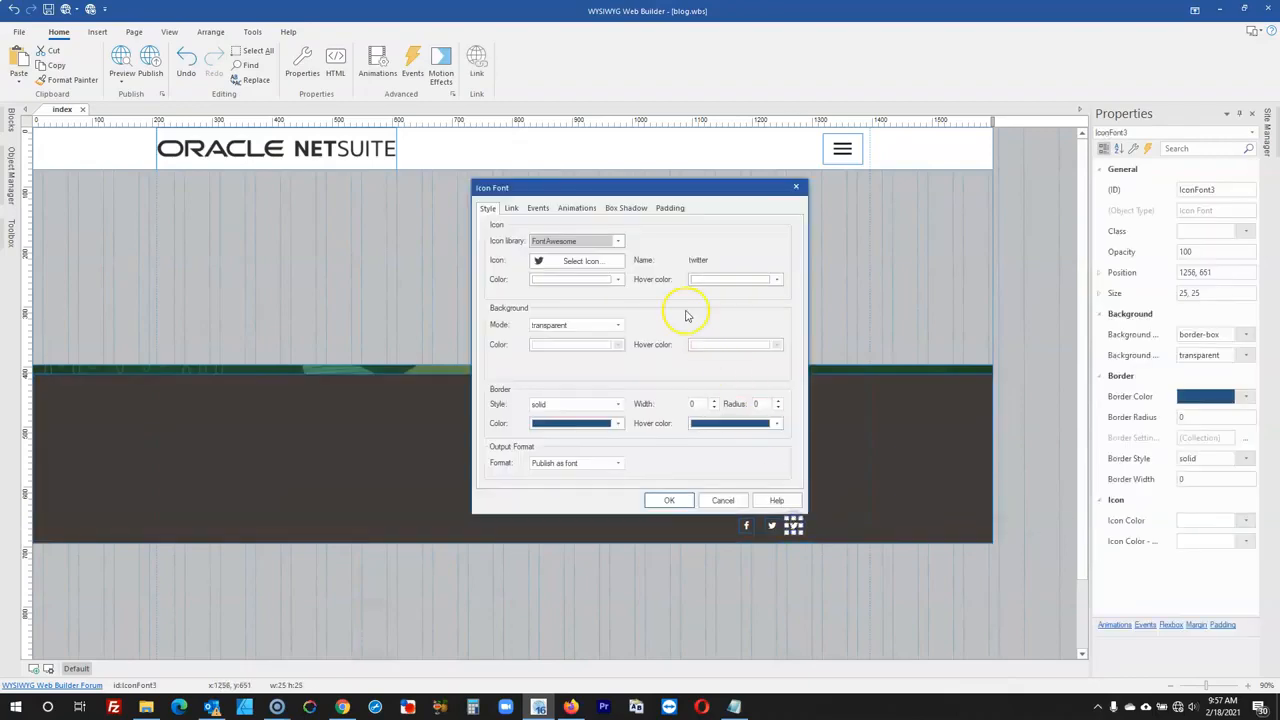
{"action": "left_click", "coordinate": [588, 257]}
{"action": "left_click", "coordinate": [575, 234]}
{"action": "type", "text": "link"}
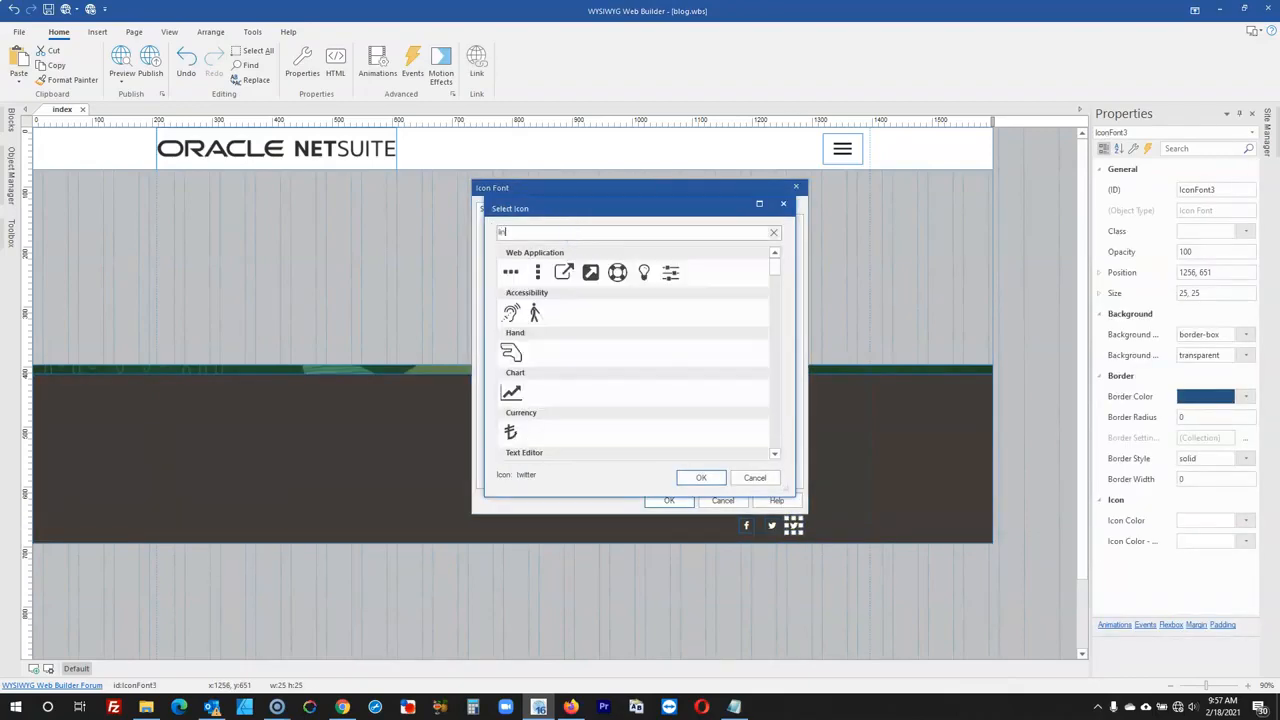
{"action": "left_click", "coordinate": [512, 353]}
{"action": "left_click", "coordinate": [701, 477]}
{"action": "left_click", "coordinate": [669, 500]}
- Place another icon copy at about 1292, 651 beside LinkedIn, change its symbol to youtube-play, and check the next icon in Firefox
{"action": "left_click_drag", "start_coordinate": [792, 525], "coordinate": [818, 528]}
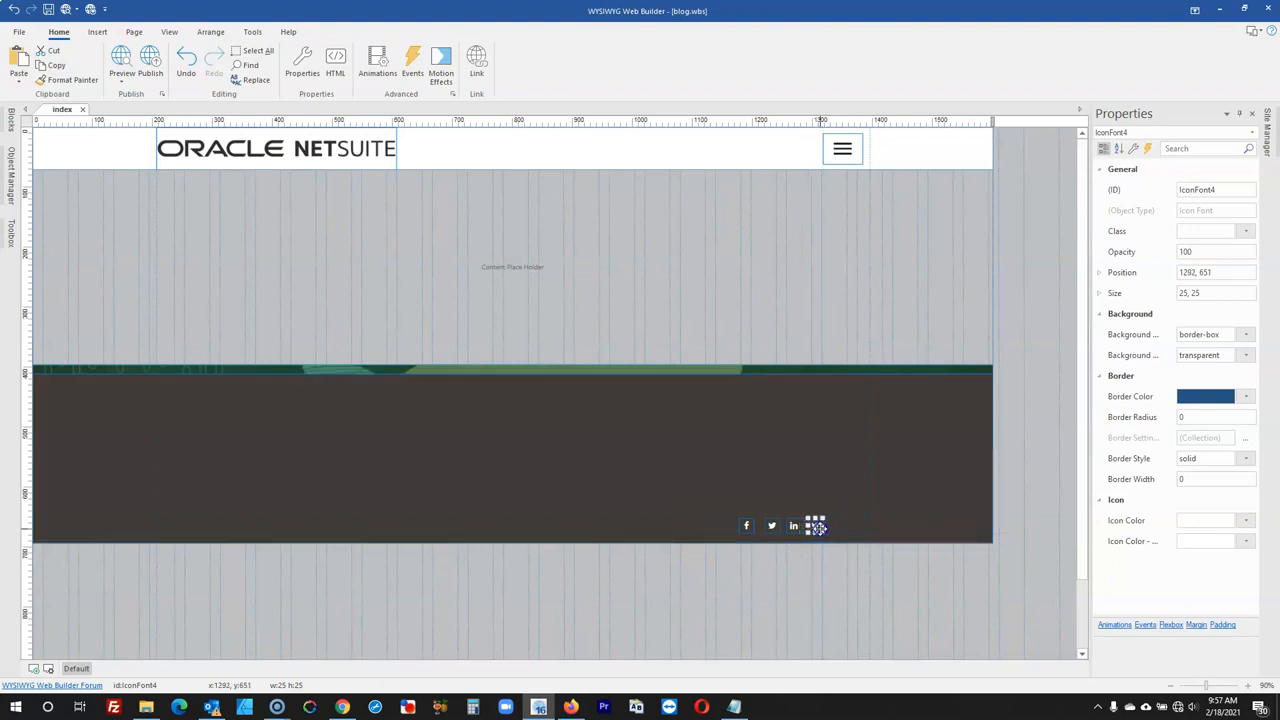
{"action": "double_click", "coordinate": [817, 528]}
{"action": "left_click", "coordinate": [608, 260]}
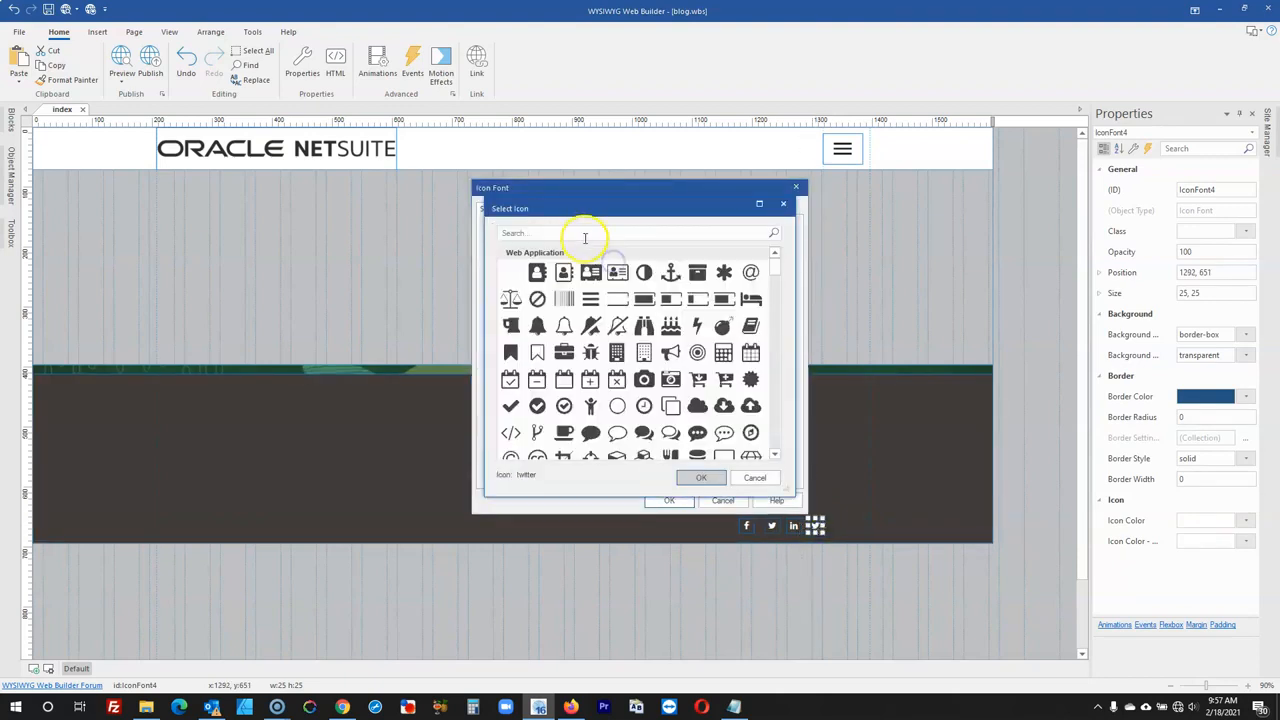
{"action": "type", "text": "you"}
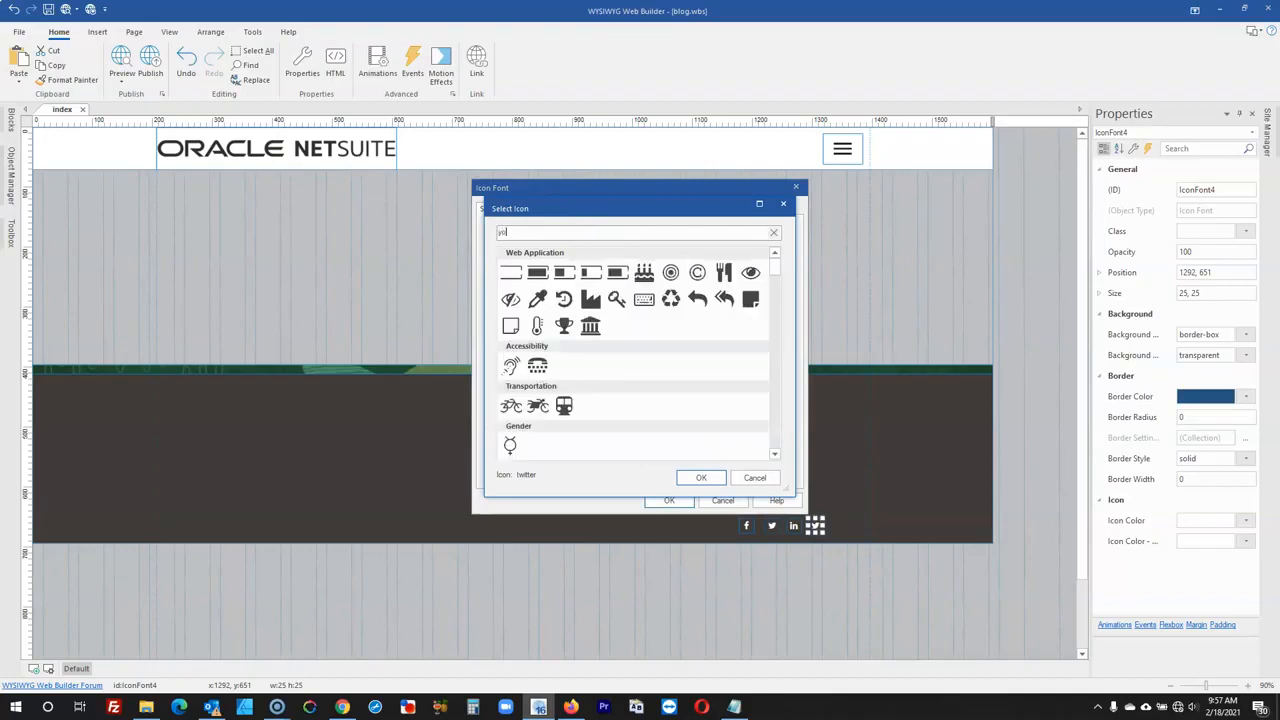
{"action": "left_click", "coordinate": [538, 278]}
{"action": "left_click", "coordinate": [703, 478]}
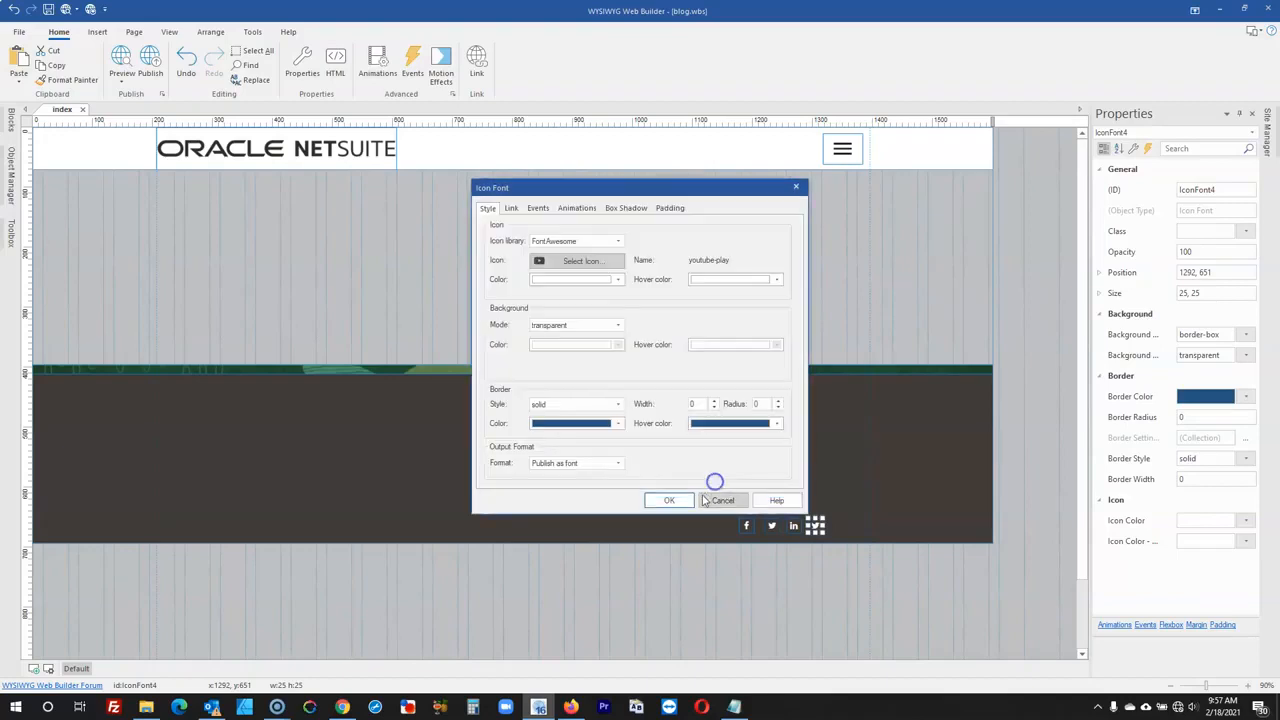
{"action": "left_click", "coordinate": [675, 500]}
{"action": "left_click", "coordinate": [571, 706]}
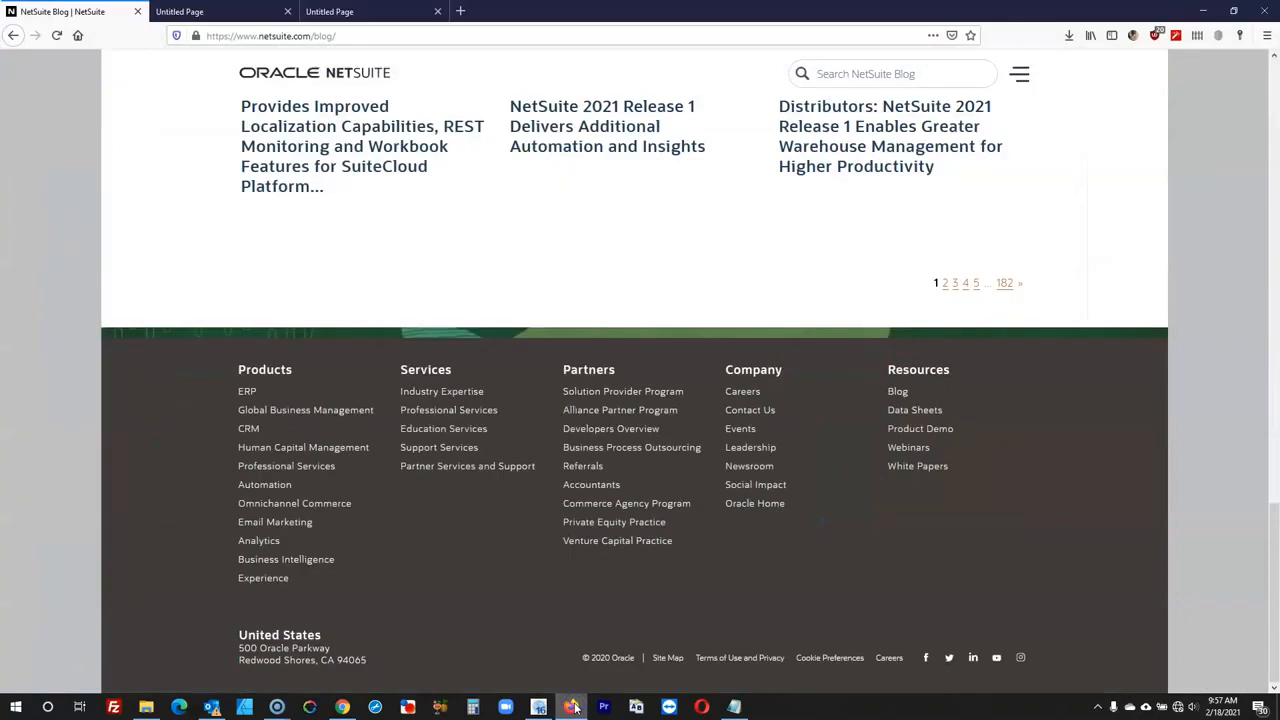
{"action": "left_click", "coordinate": [571, 706]}
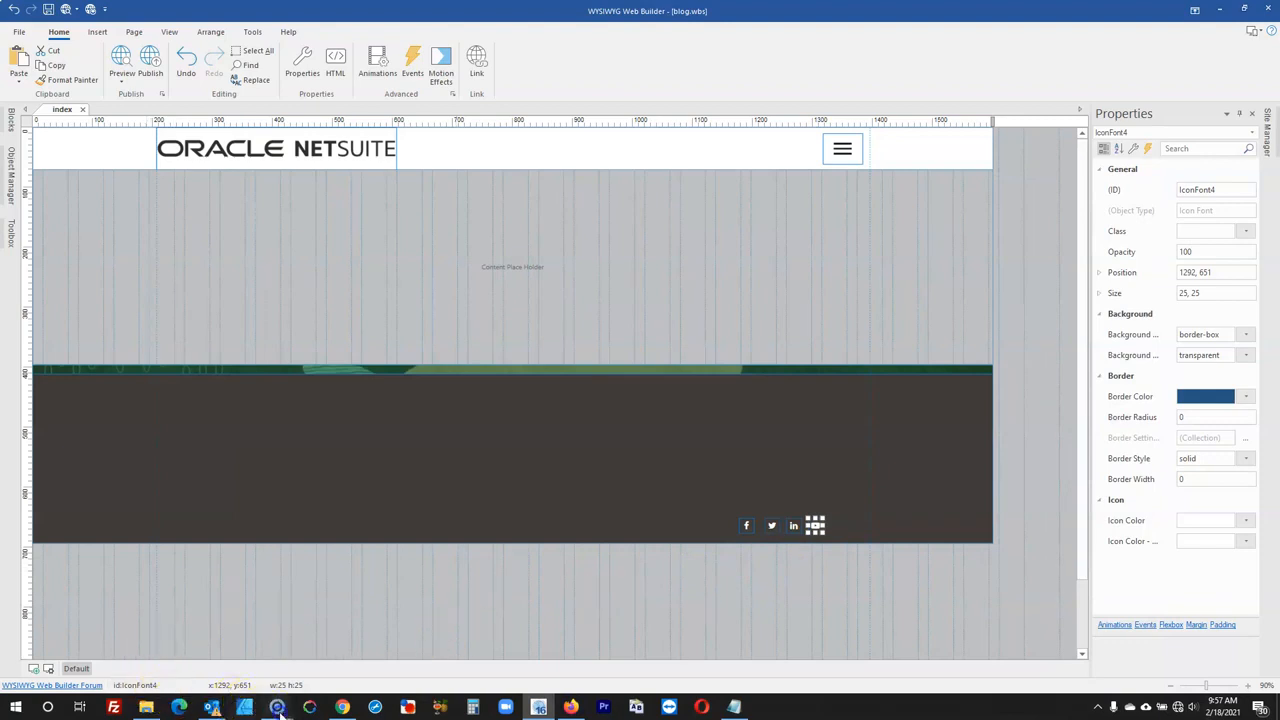
{"action": "mouse_move", "coordinate": [270, 706]}
{"action": "left_click", "coordinate": [248, 657]}
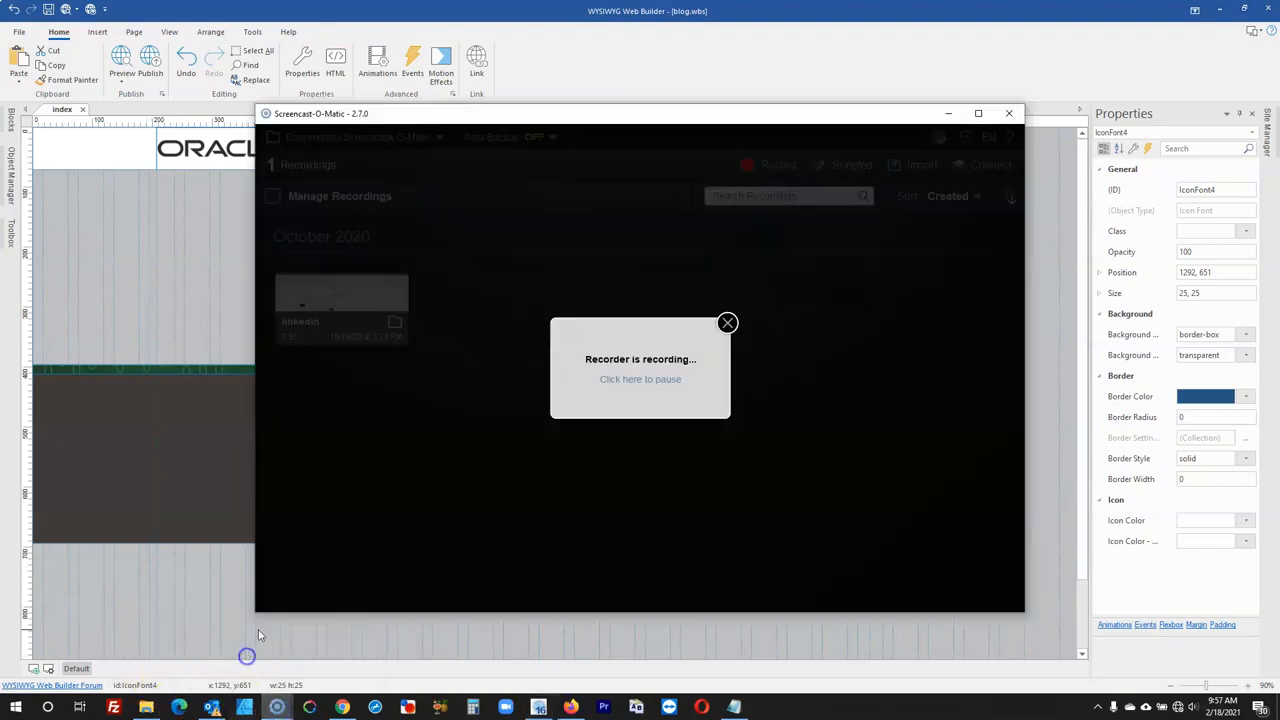
{"action": "left_click", "coordinate": [649, 380]}
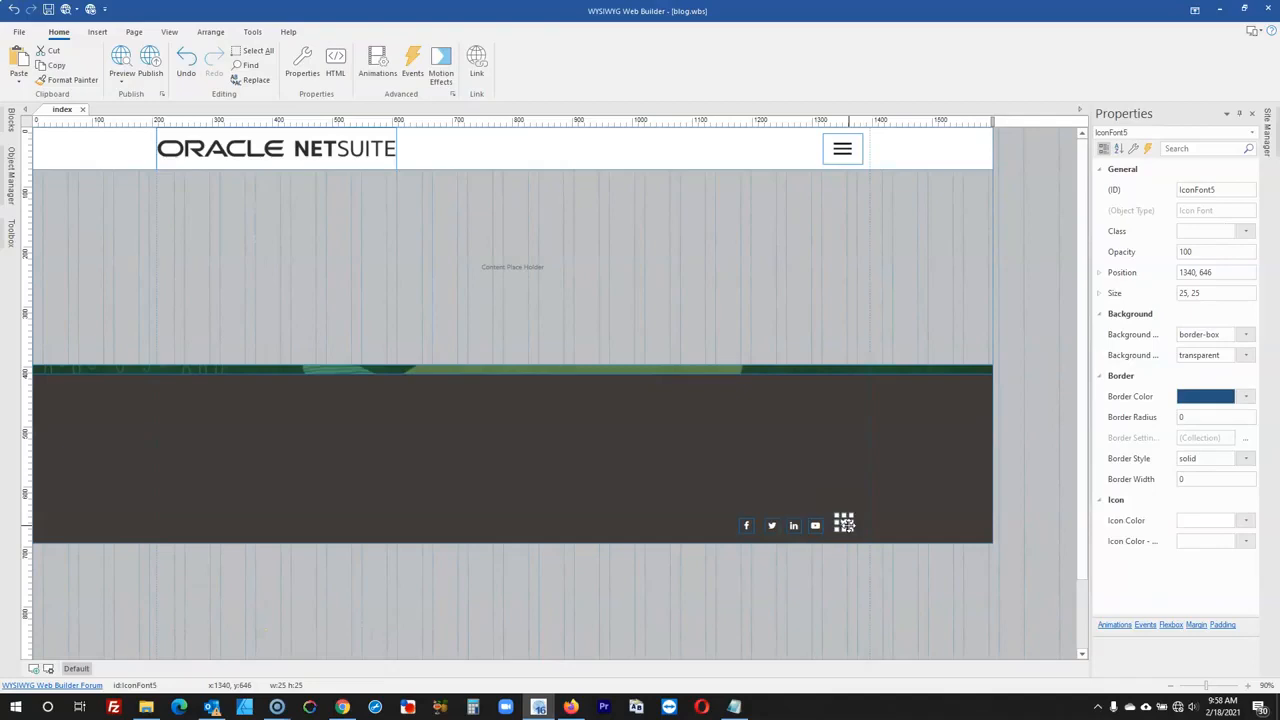
- Place the fifth icon copy at about 1358, 651 in the footer, search for "inst" and replace its symbol with Instagram
{"action": "left_click_drag", "start_coordinate": [845, 524], "coordinate": [848, 530]}
{"action": "double_click", "coordinate": [855, 527]}
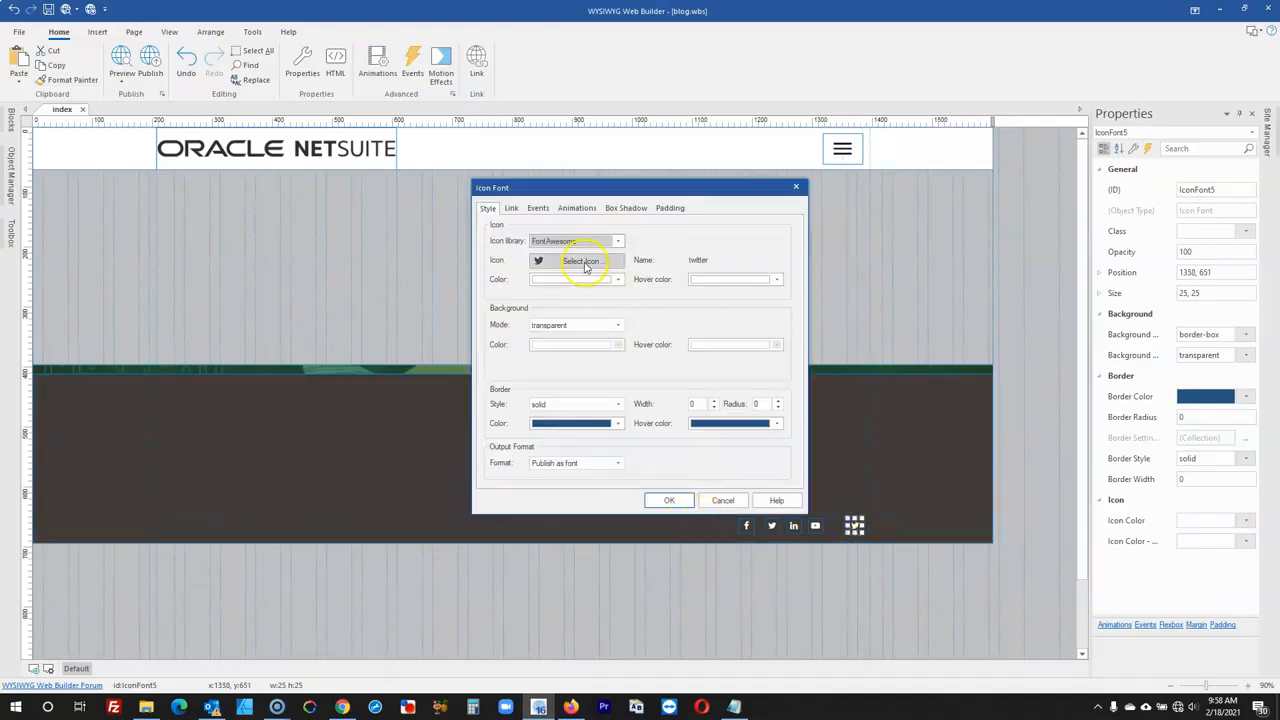
{"action": "left_click", "coordinate": [571, 707]}
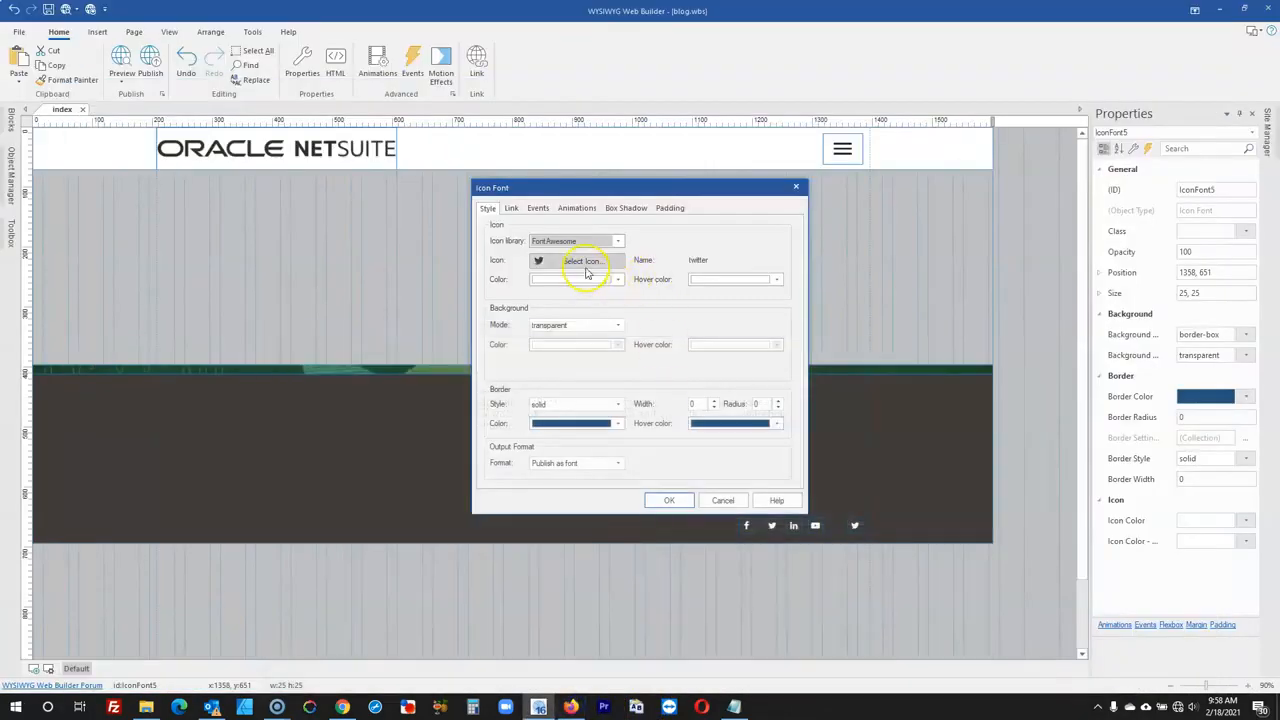
{"action": "left_click", "coordinate": [580, 262]}
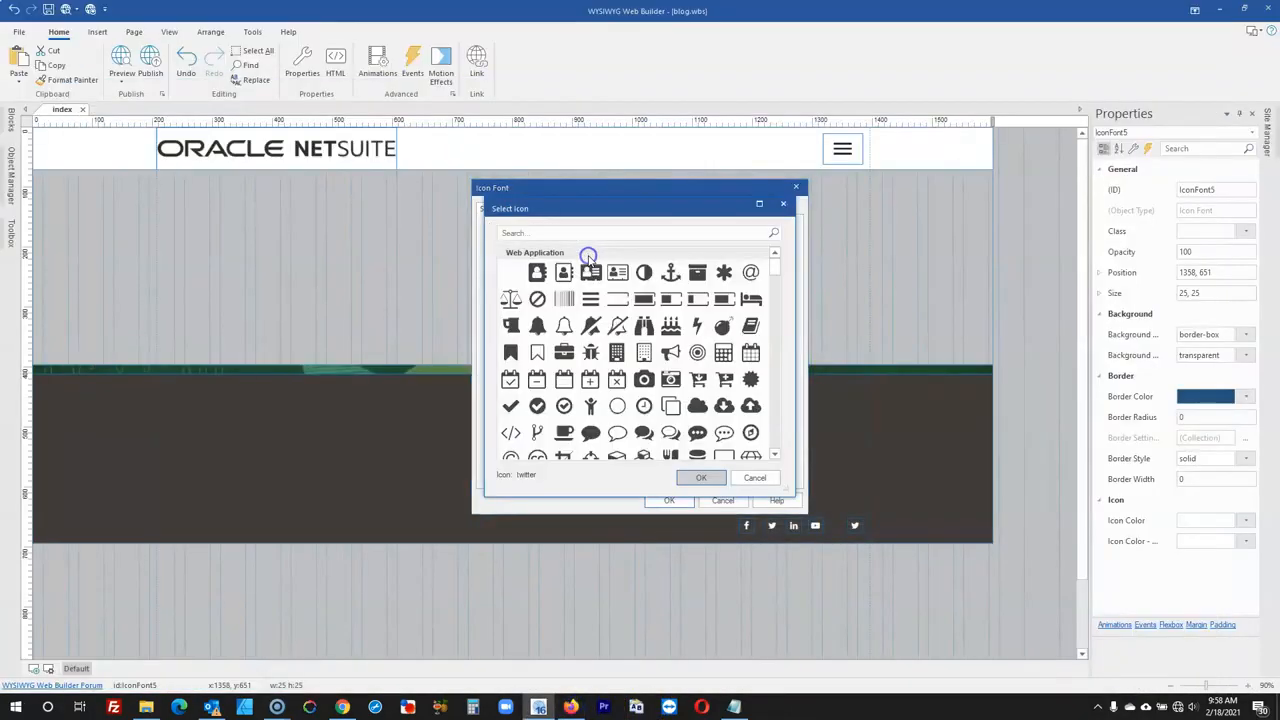
{"action": "left_click", "coordinate": [648, 229]}
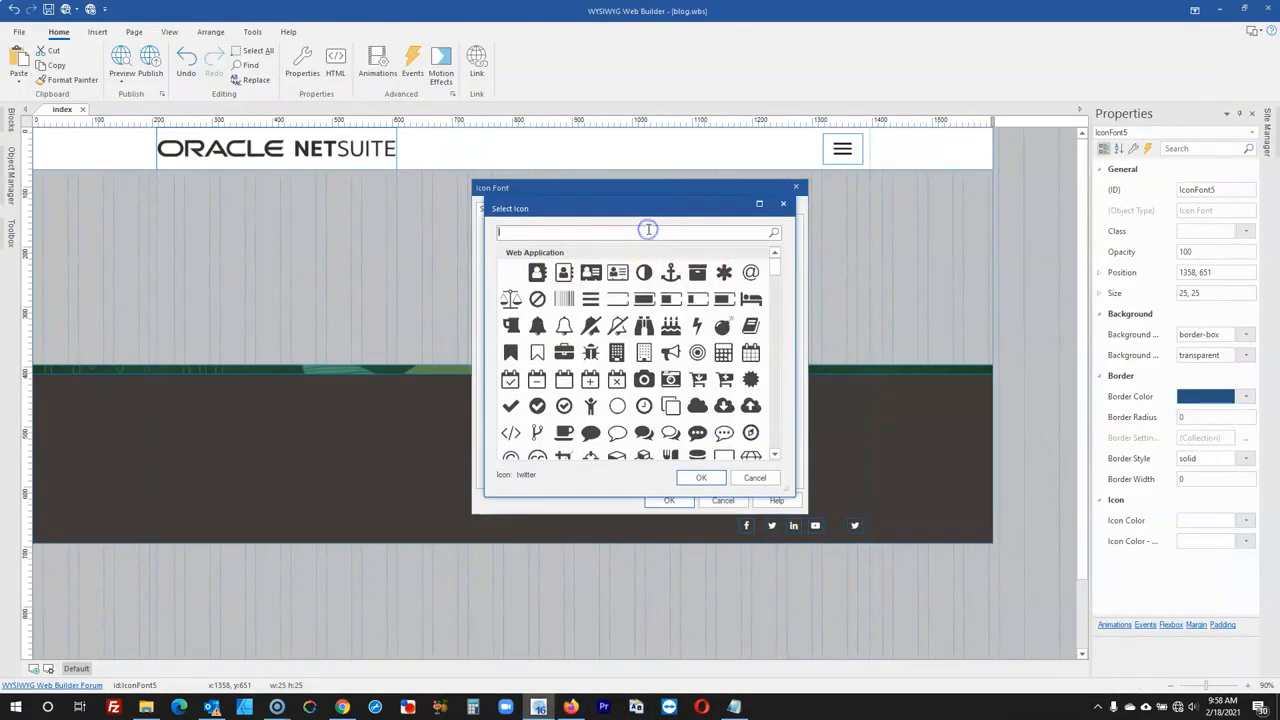
{"action": "type", "text": "inst"}
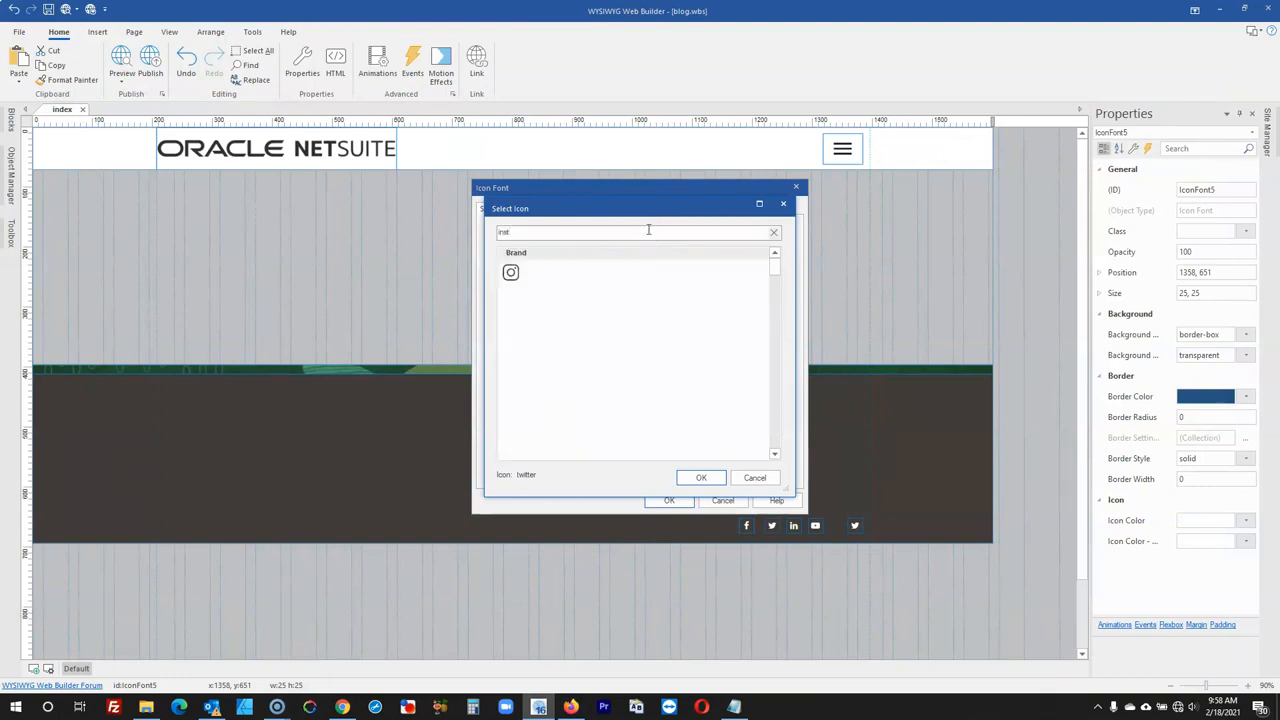
{"action": "left_click", "coordinate": [511, 271]}
{"action": "left_click", "coordinate": [700, 478]}
{"action": "left_click", "coordinate": [672, 500]}
{"action": "left_click", "coordinate": [851, 596]}
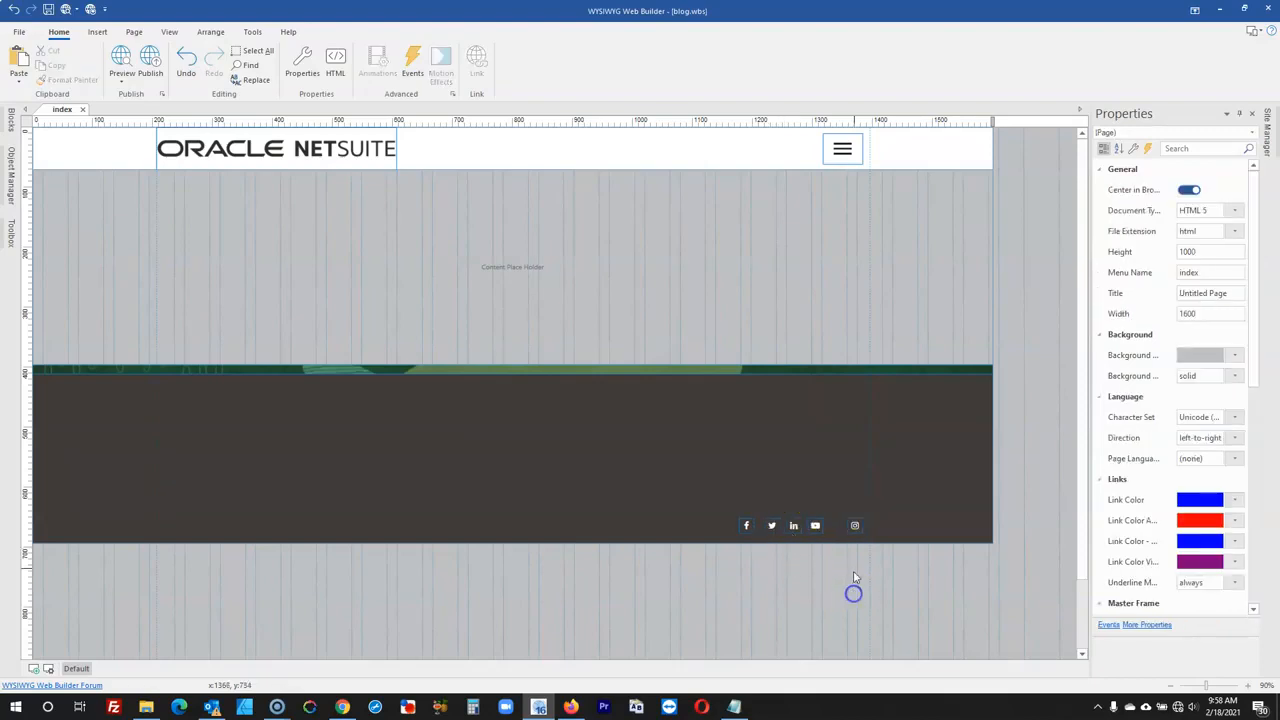
- Compare the icon row with the original in Firefox and move the Facebook, Twitter, LinkedIn and YouTube icons together closer to the Instagram icon
{"action": "left_click", "coordinate": [571, 707]}
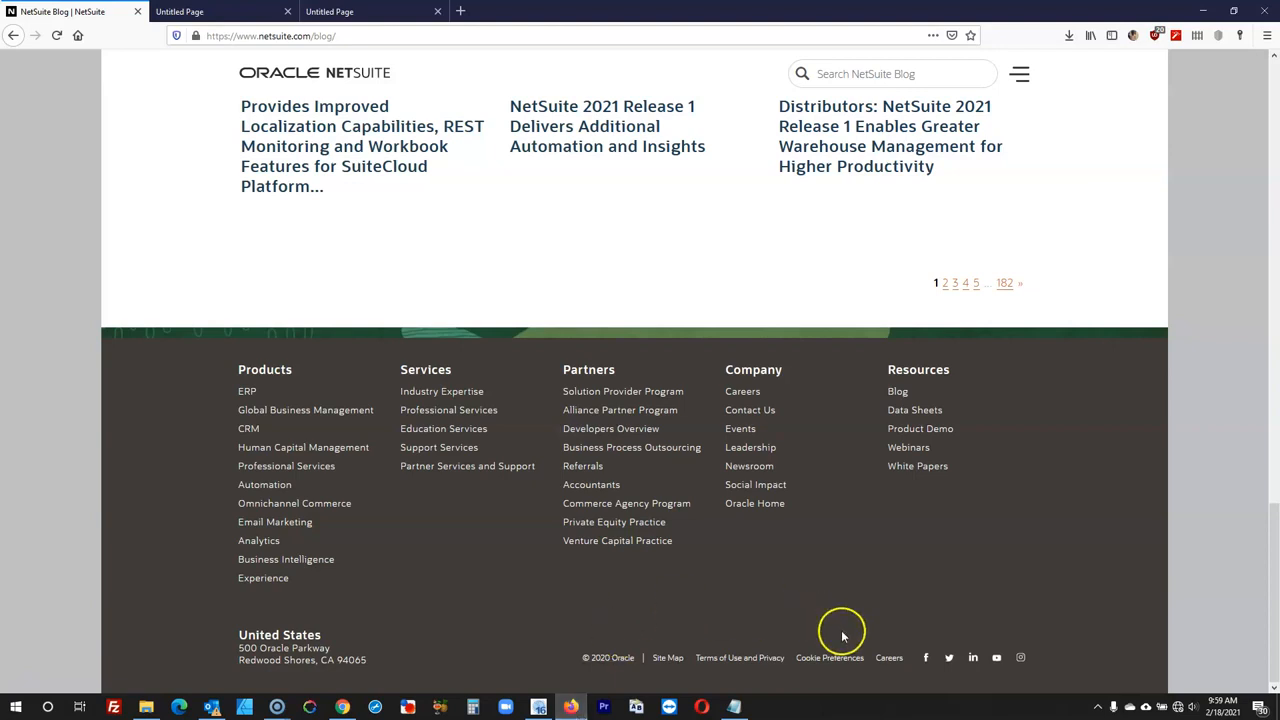
{"action": "left_click", "coordinate": [538, 707]}
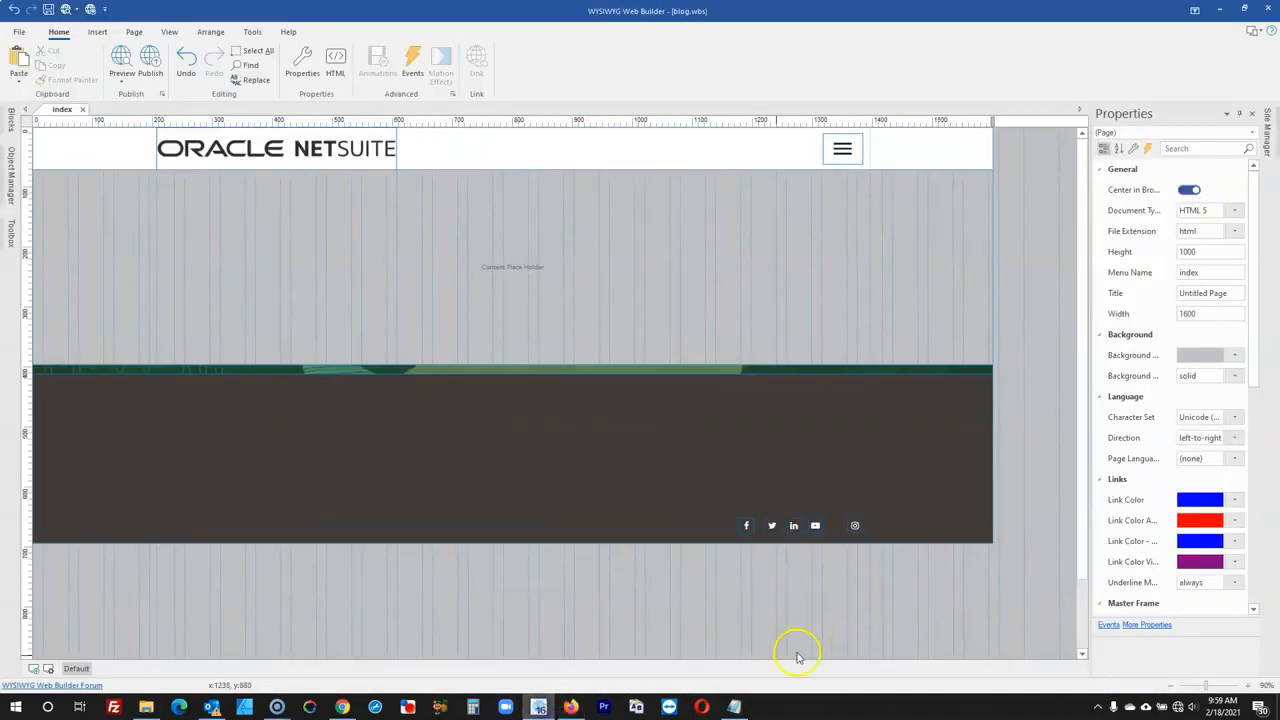
{"action": "left_click", "coordinate": [566, 707]}
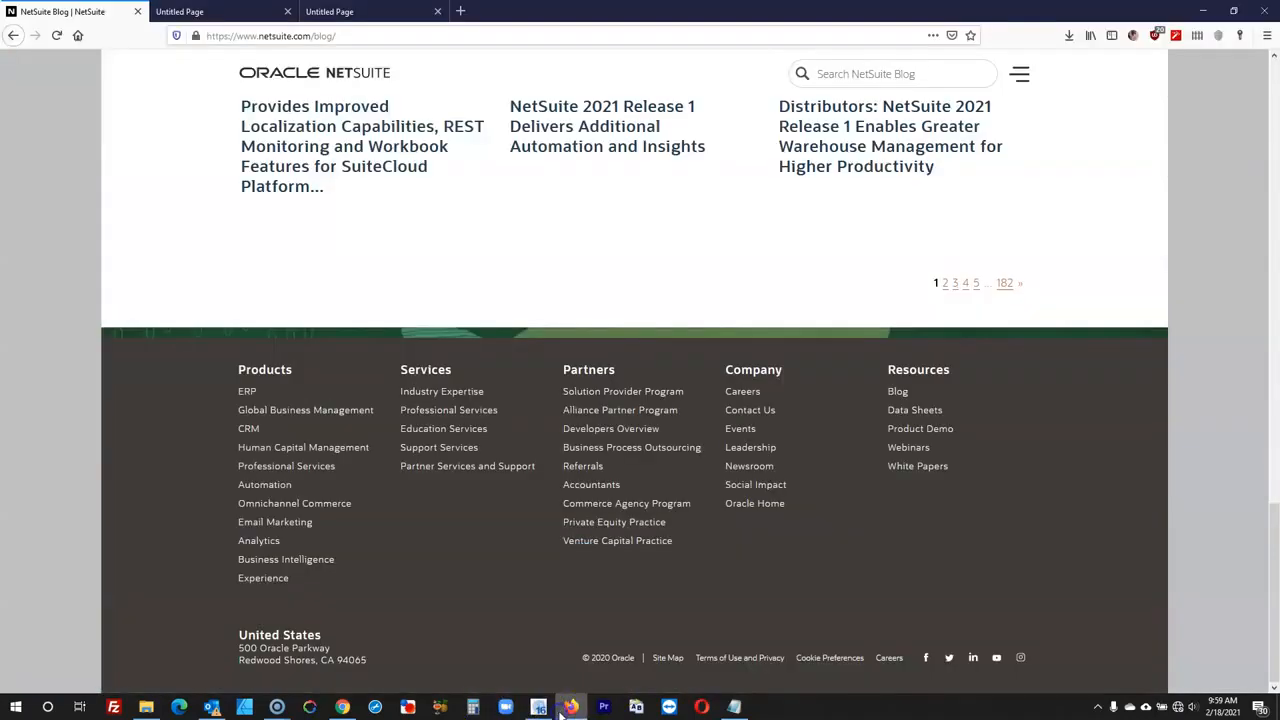
{"action": "left_click", "coordinate": [566, 707]}
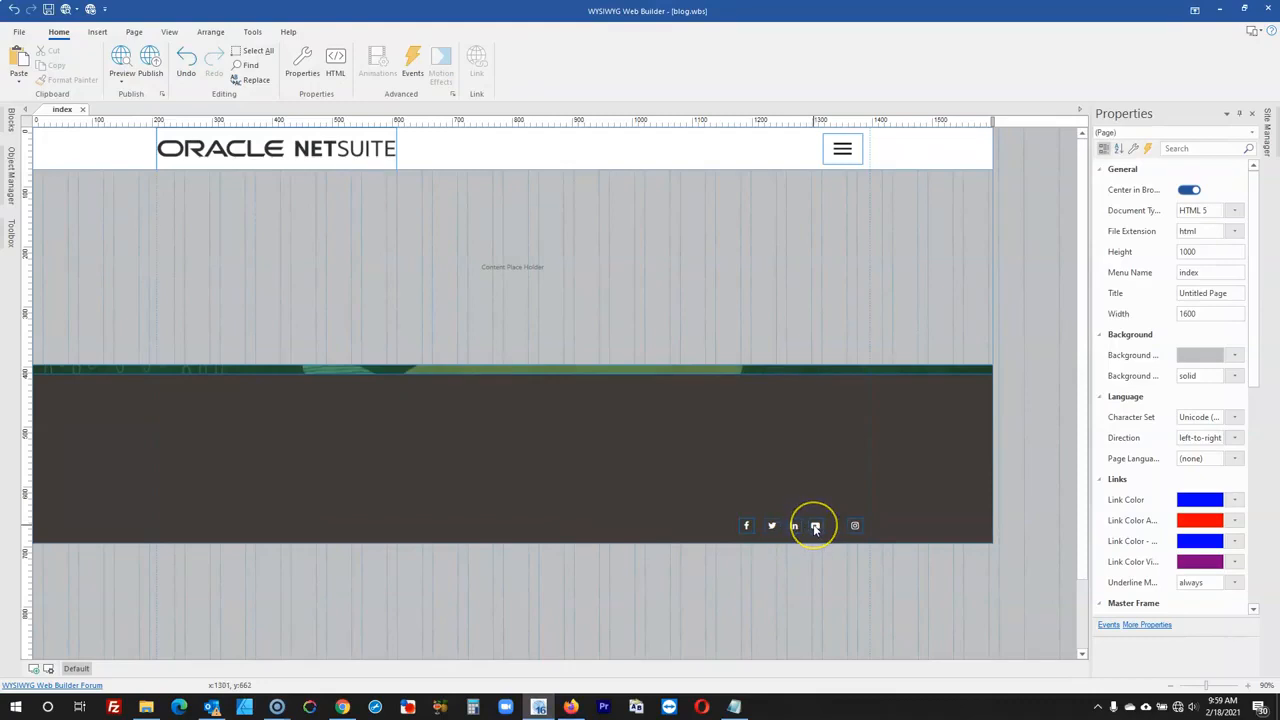
{"action": "left_click", "coordinate": [815, 528]}
{"action": "left_click", "coordinate": [786, 530], "text": "shift"}
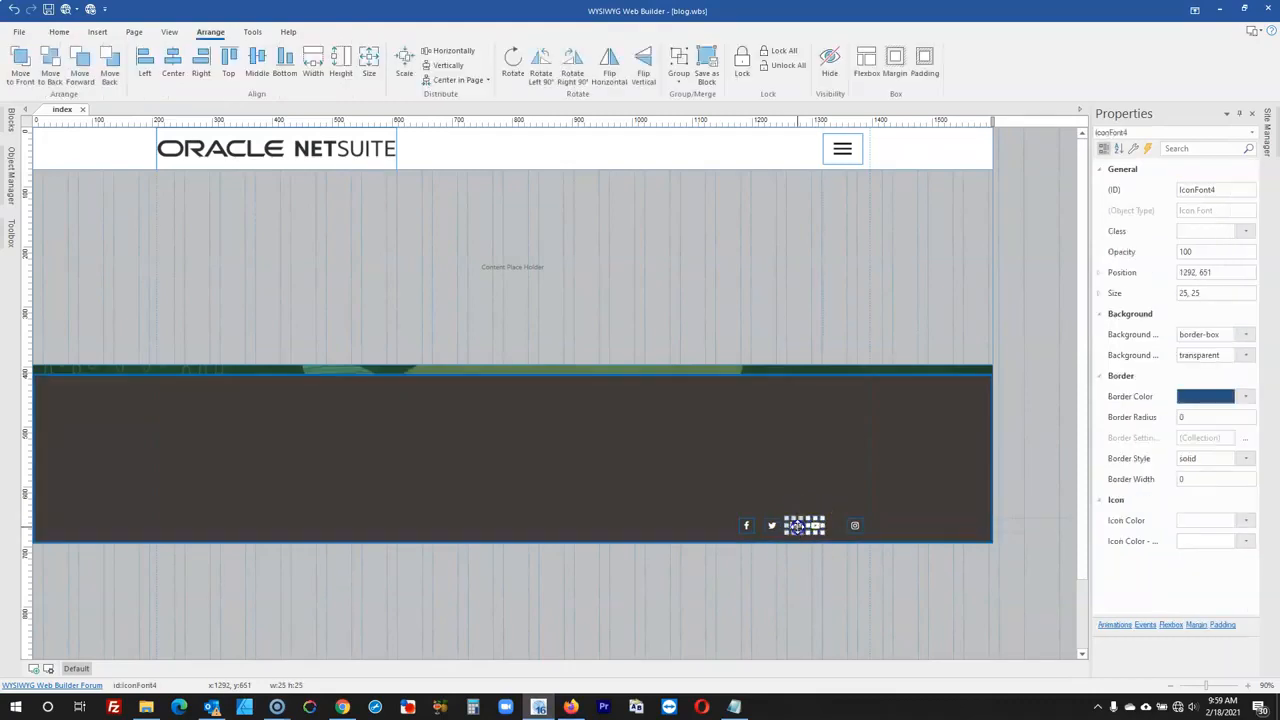
{"action": "left_click", "coordinate": [771, 526], "text": "shift"}
{"action": "left_click", "coordinate": [747, 527], "text": "shift"}
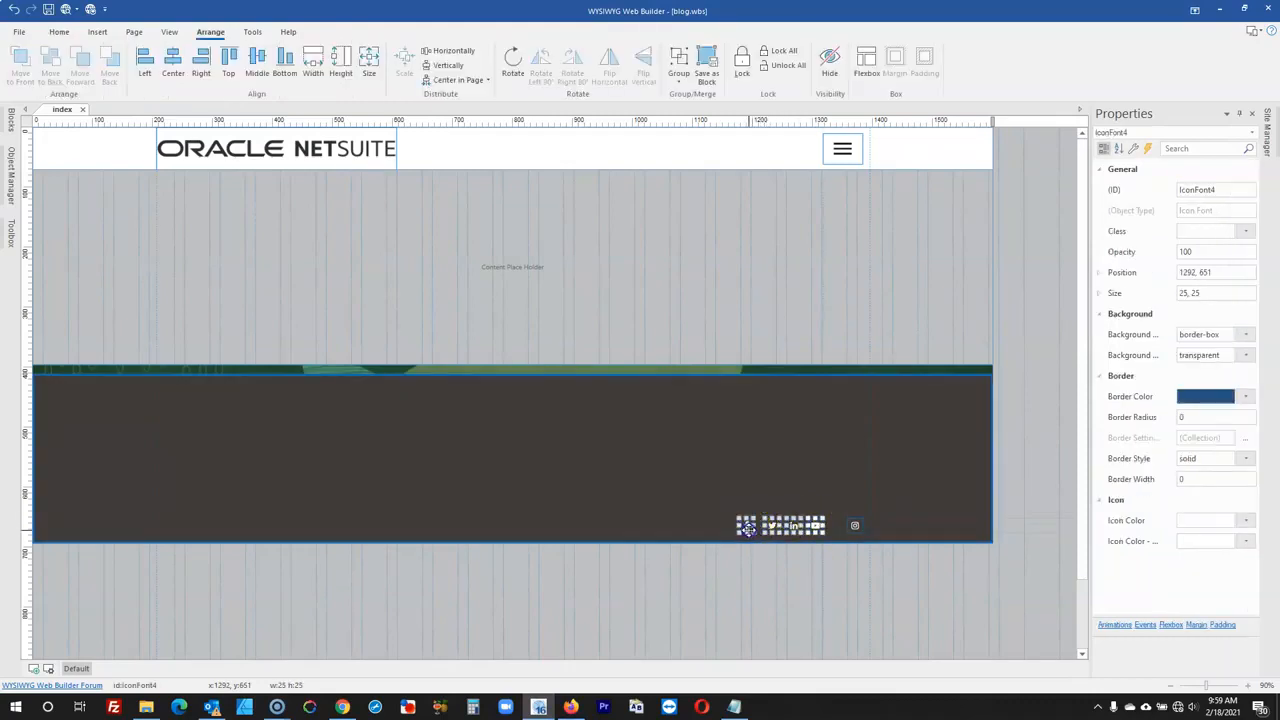
{"action": "left_click_drag", "start_coordinate": [752, 528], "coordinate": [758, 528]}
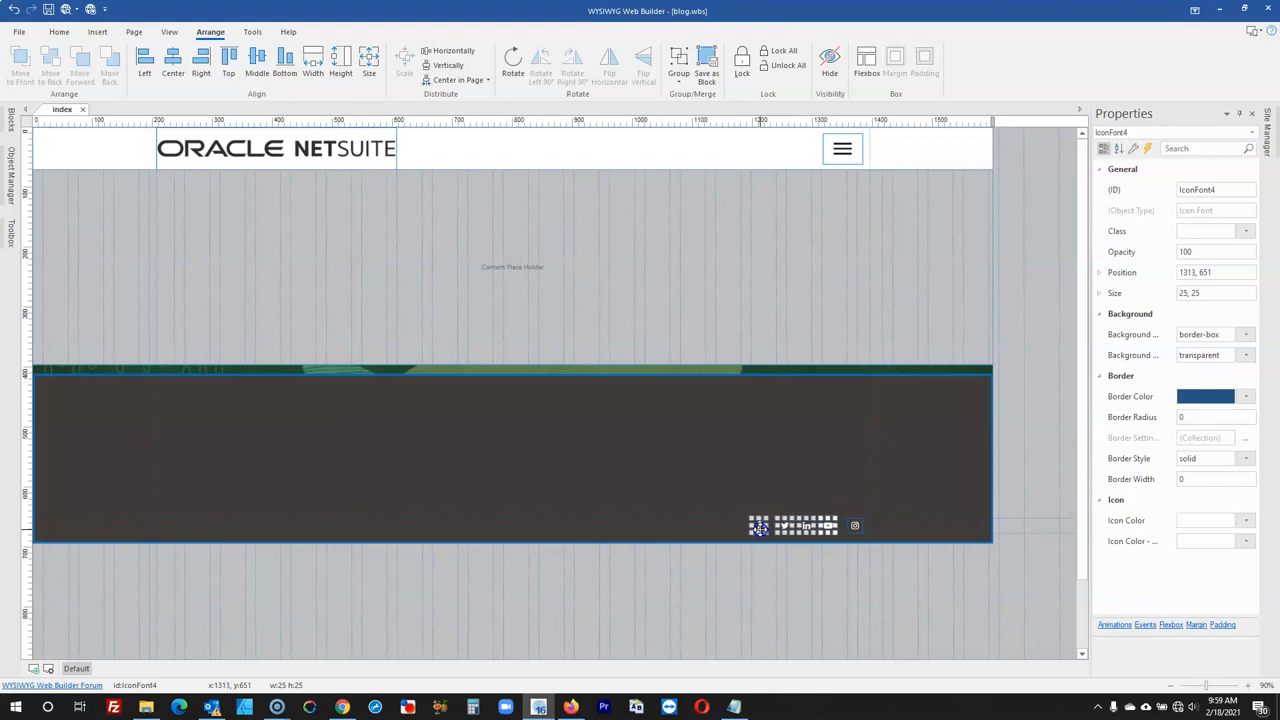
{"action": "key", "text": "Right"}
{"action": "key", "text": "Right"}
{"action": "key", "text": "Right"}
{"action": "key", "text": "Right"}
- Distribute all five social icons evenly horizontally and compare the footer with the original page in Firefox
{"action": "left_click", "coordinate": [855, 528], "text": "shift"}
{"action": "left_click", "coordinate": [440, 51]}
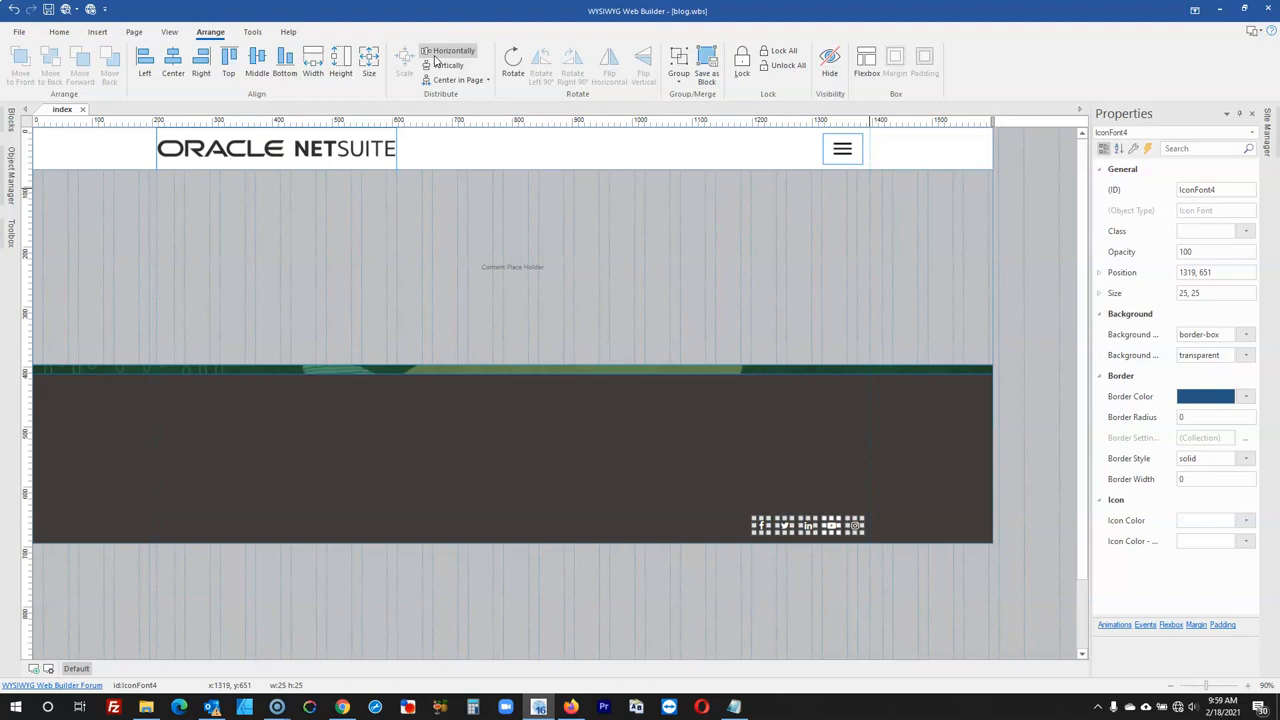
{"action": "left_click", "coordinate": [569, 708]}
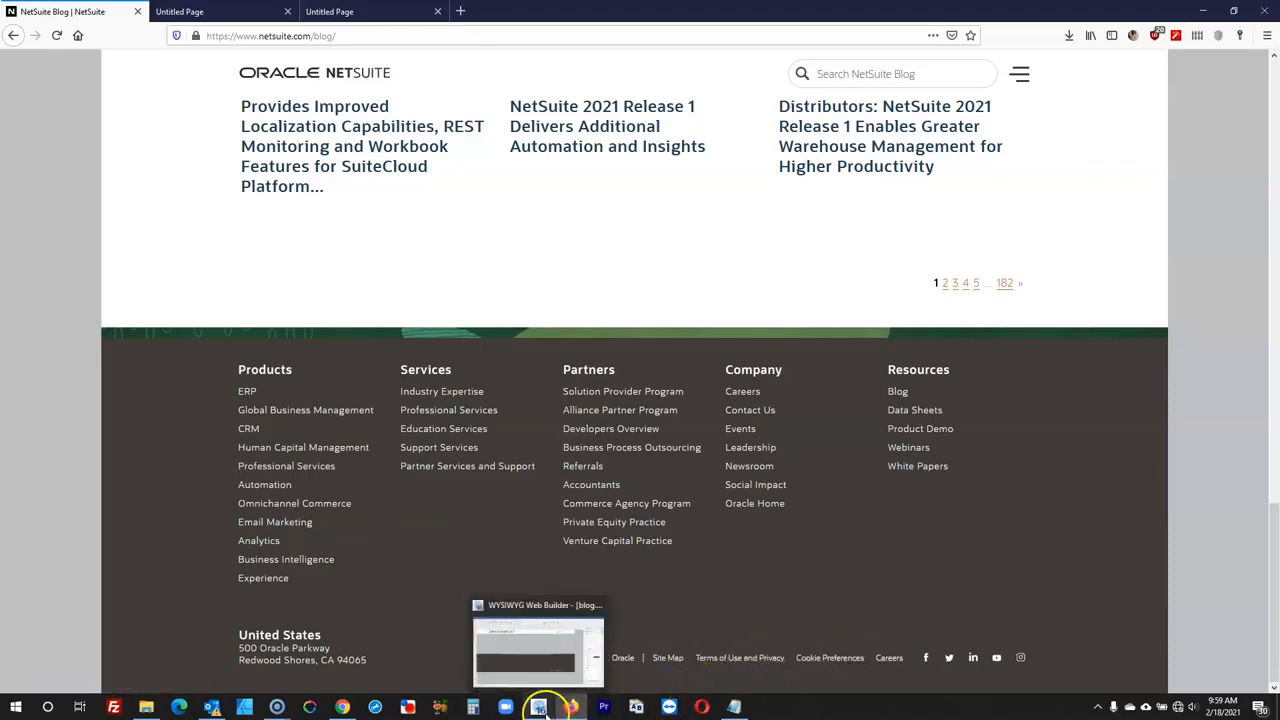
{"action": "left_click", "coordinate": [541, 708]}
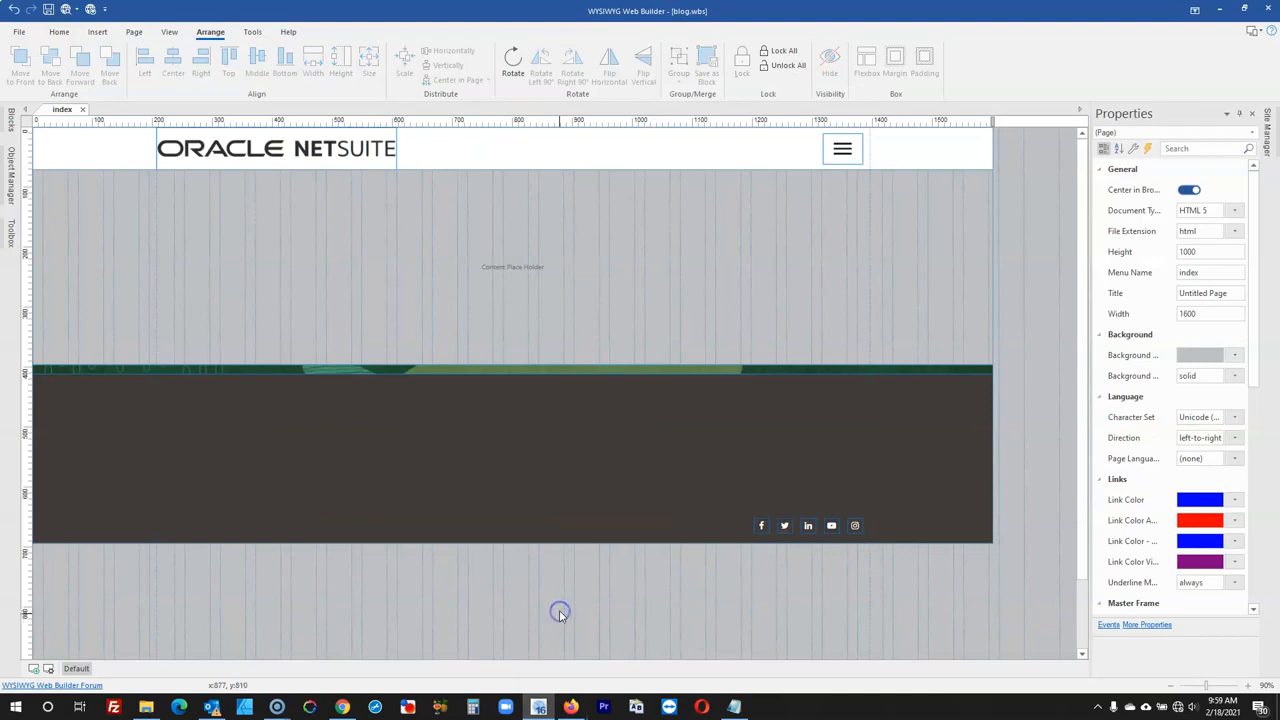
{"action": "left_click", "coordinate": [562, 706]}
{"action": "left_click", "coordinate": [565, 706]}
- Search the available objects for "css" and place a CSS Menu just below the dark footer layer at about 480, 704
{"action": "left_click", "coordinate": [11, 229]}
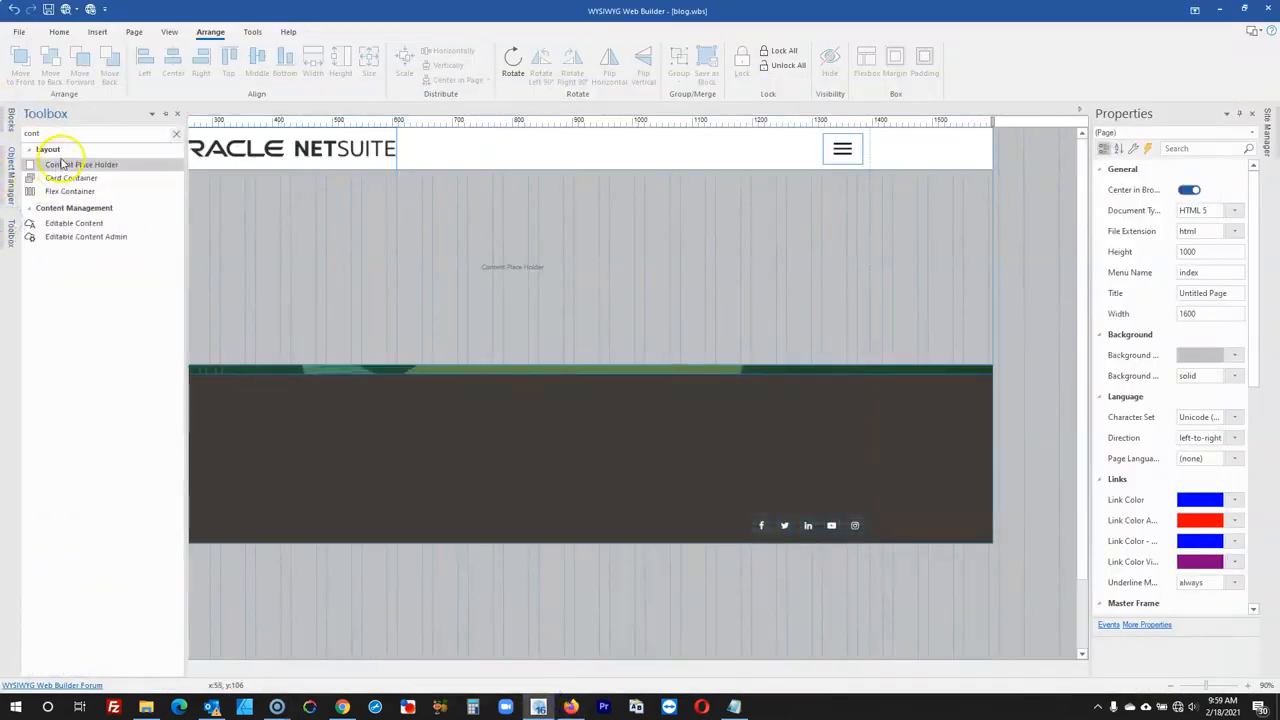
{"action": "key", "text": "BackSpace"}
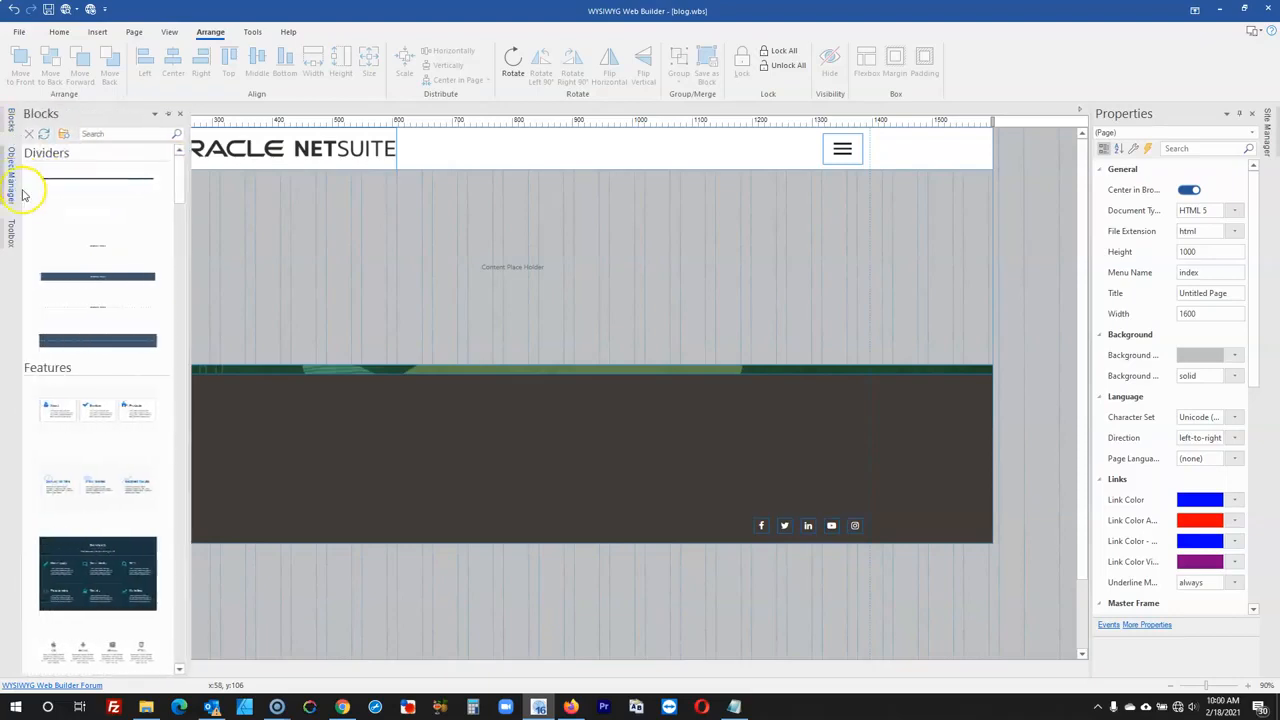
{"action": "left_click", "coordinate": [12, 235]}
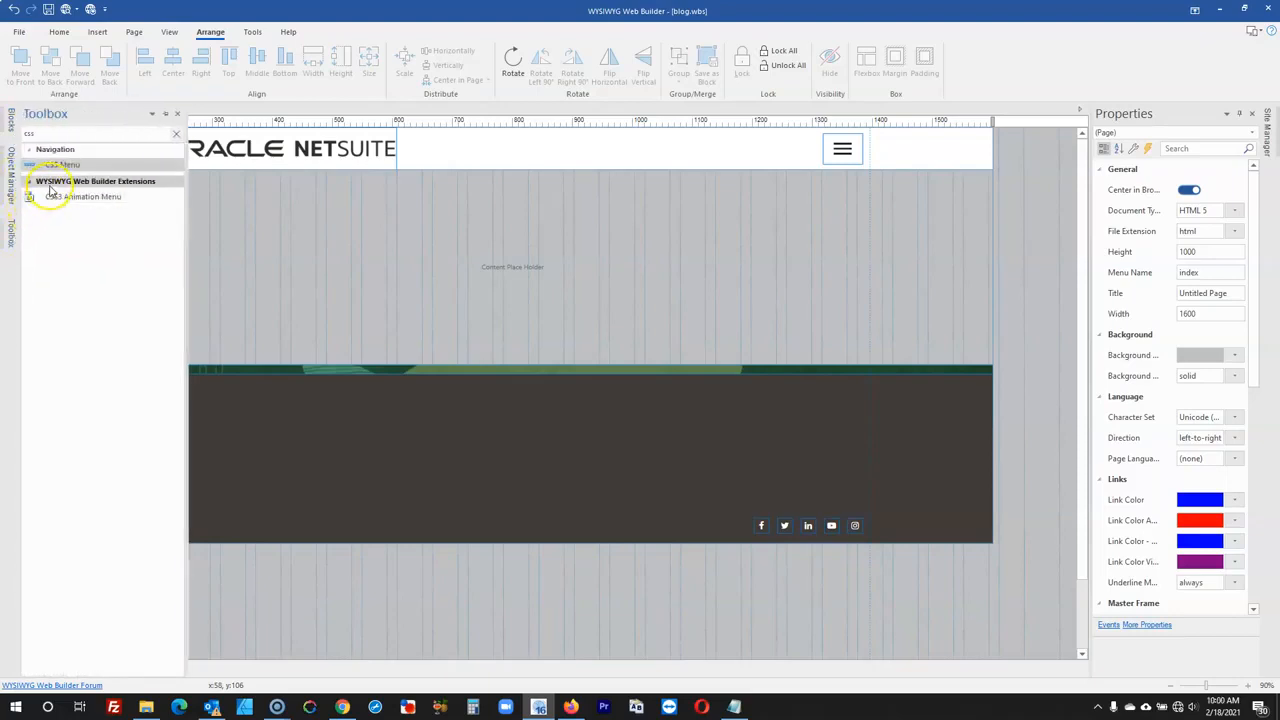
{"action": "left_click_drag", "start_coordinate": [327, 516], "coordinate": [322, 551]}
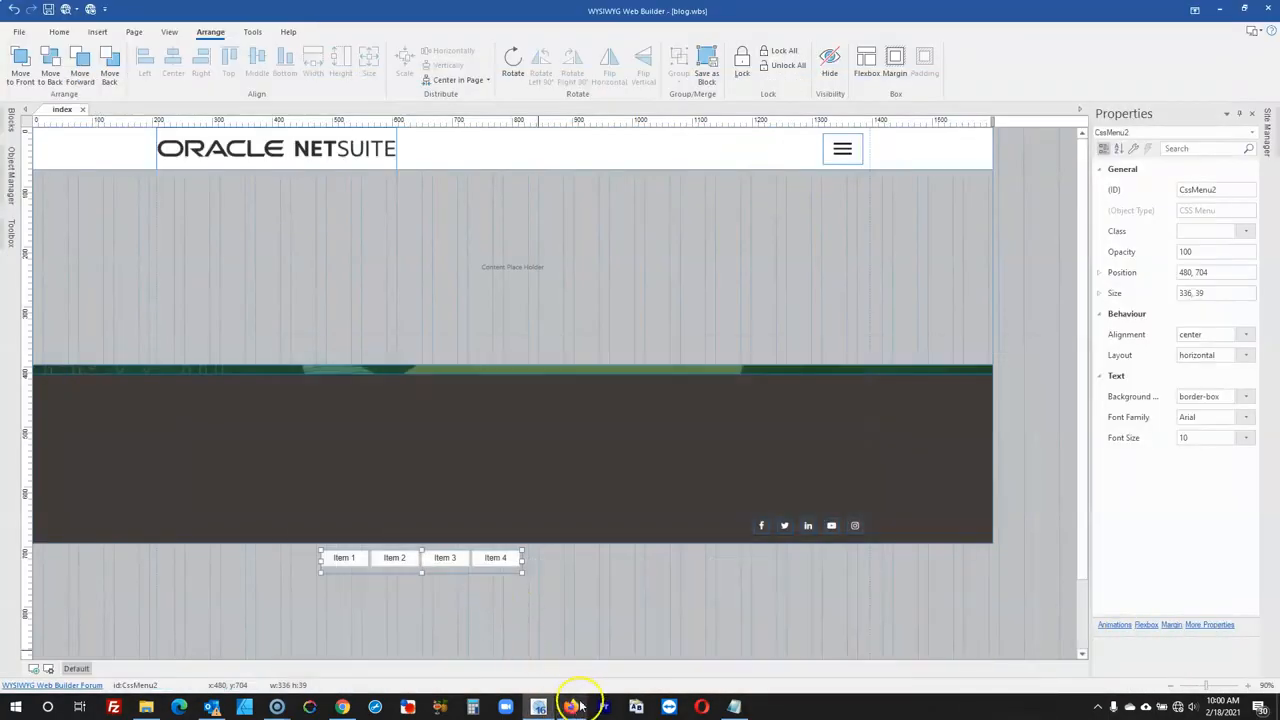
- Copy the Site Map through Careers links from the original footer in Firefox into Notepad, with each entry on its own line
{"action": "left_click", "coordinate": [571, 706]}
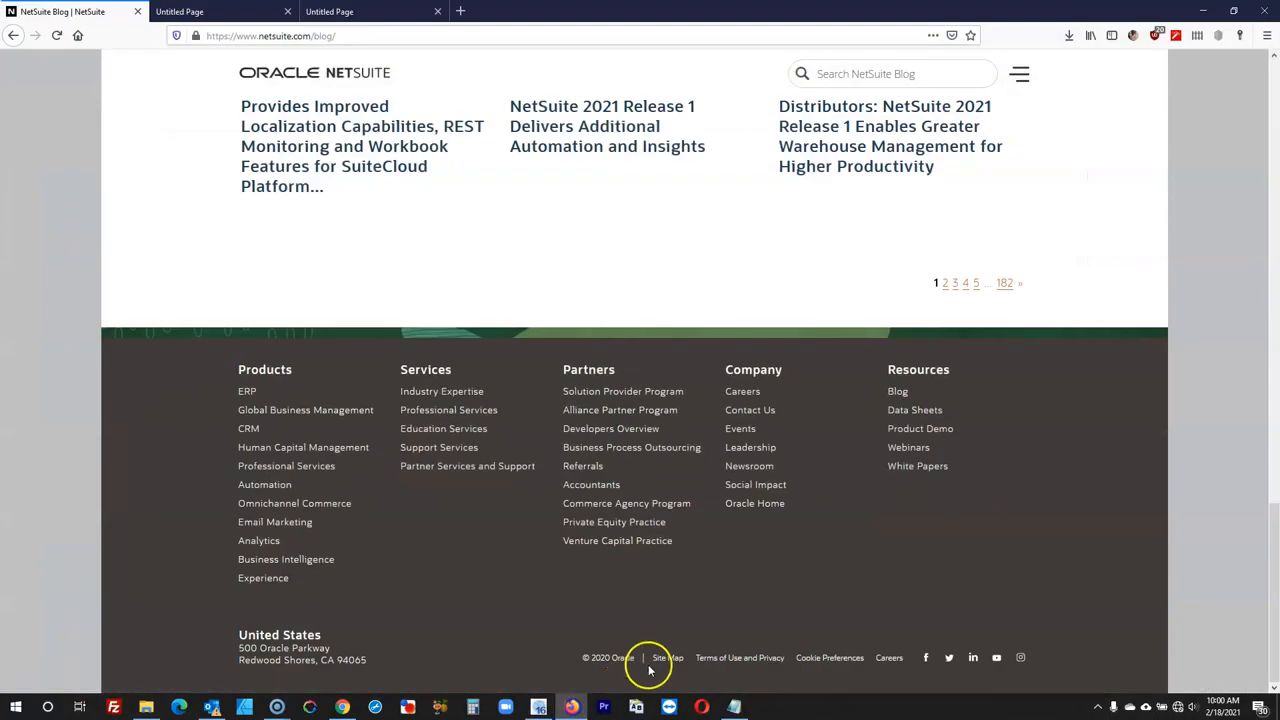
{"action": "left_click_drag", "start_coordinate": [649, 657], "coordinate": [907, 667]}
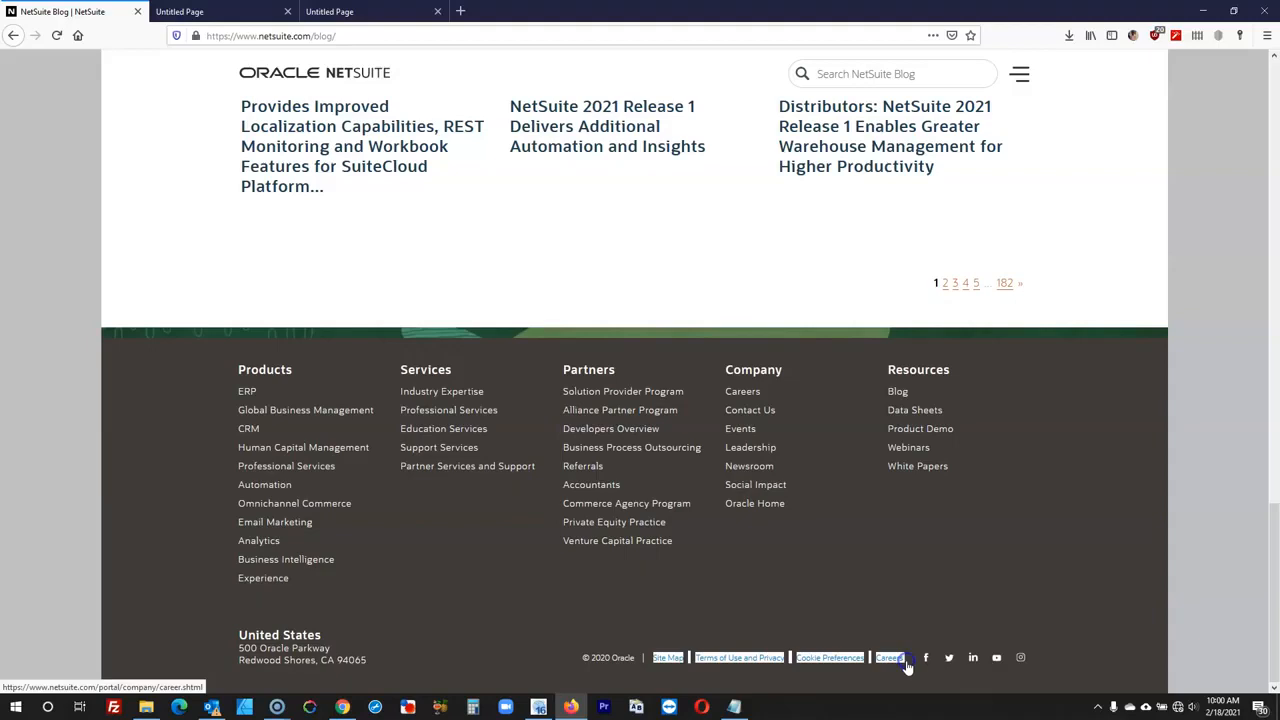
{"action": "left_click", "coordinate": [734, 707]}
{"action": "type", "text": "Site Map Terms of Use and Privacy Cookie Preferences Careers"}
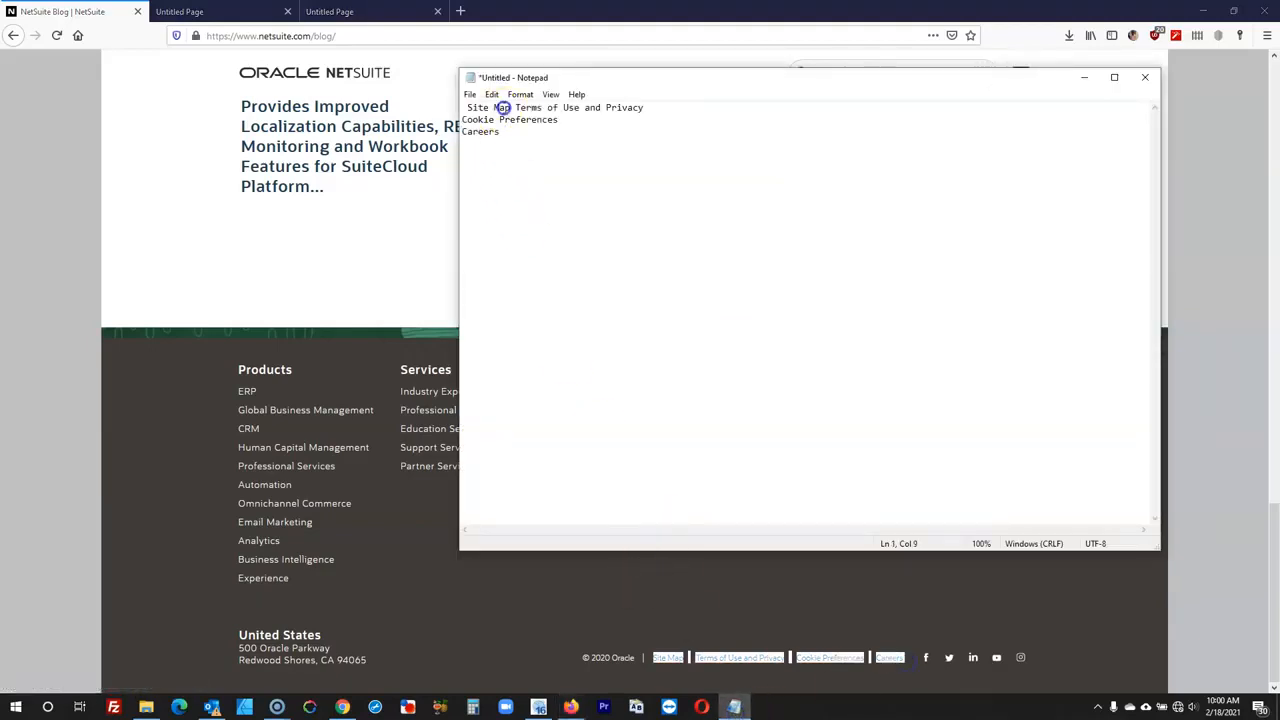
{"action": "key", "text": "Return"}
{"action": "key", "text": "Delete"}
- Copy "Site Map" from Notepad and rename the CSS menu's first item with it in WYSIWYG Web Builder
{"action": "left_click", "coordinate": [465, 108]}
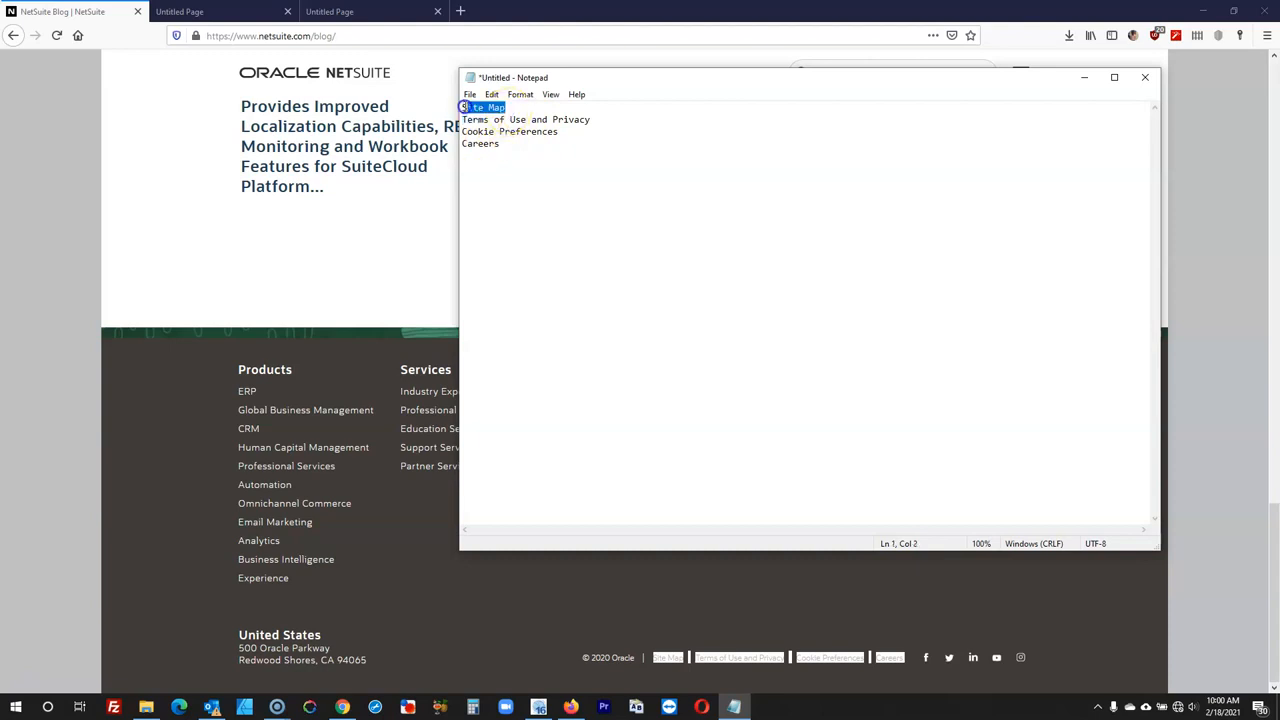
{"action": "left_click", "coordinate": [538, 707]}
{"action": "double_click", "coordinate": [470, 554]}
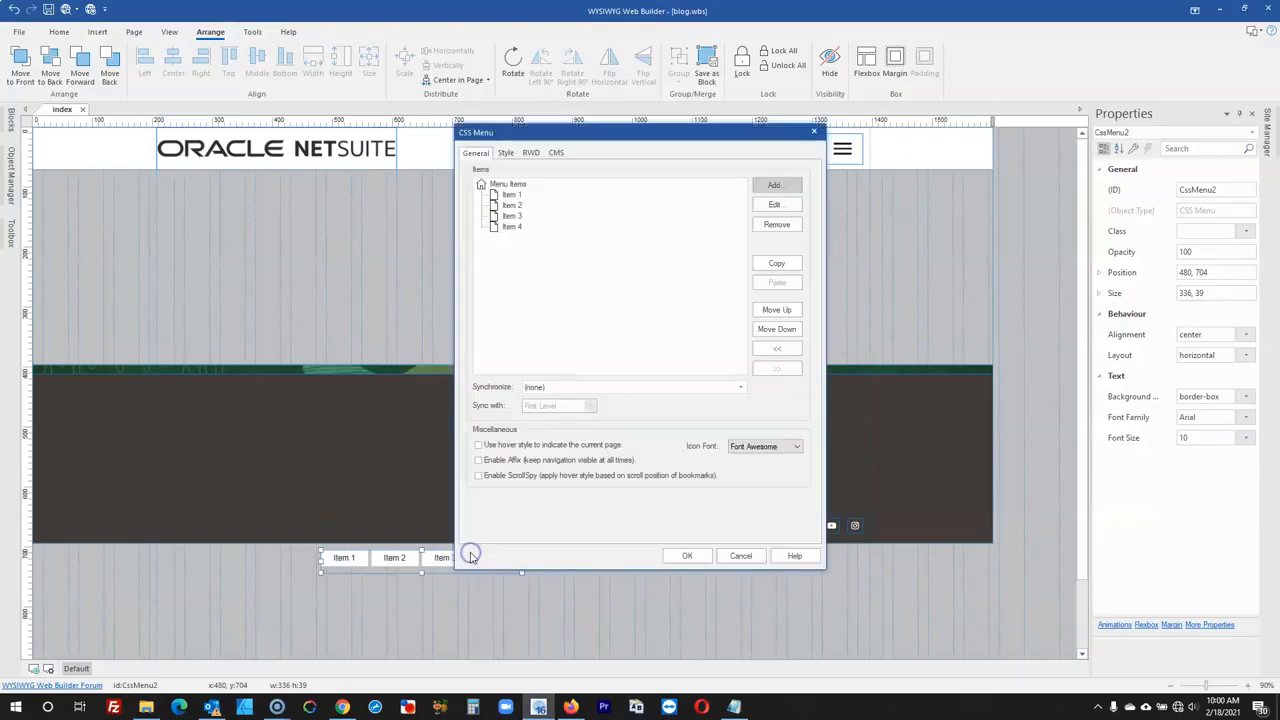
{"action": "double_click", "coordinate": [516, 192]}
{"action": "type", "text": "Site Map"}
{"action": "left_click", "coordinate": [669, 495]}
- Cut "Terms of Use and Privacy" from the Notepad list and use it as the text of the menu's second item
{"action": "left_click", "coordinate": [734, 707]}
{"action": "left_click_drag", "start_coordinate": [591, 120], "coordinate": [476, 121]}
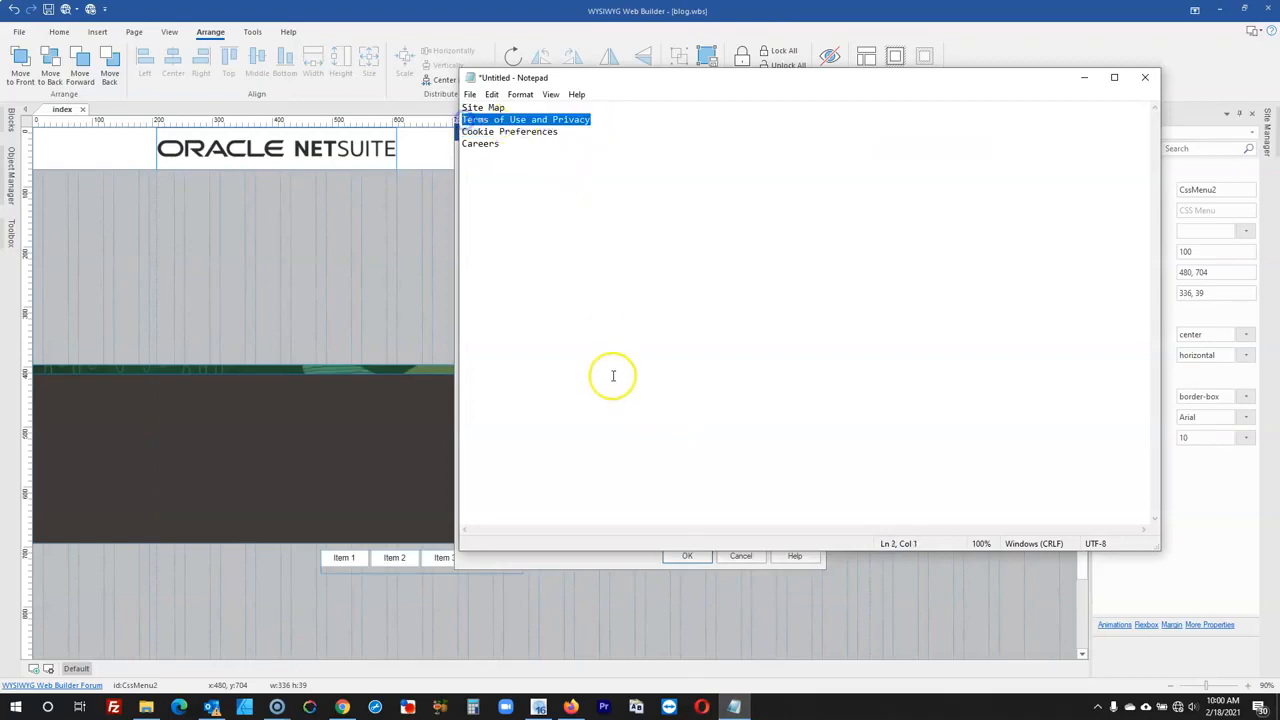
{"action": "key", "text": "ctrl+x"}
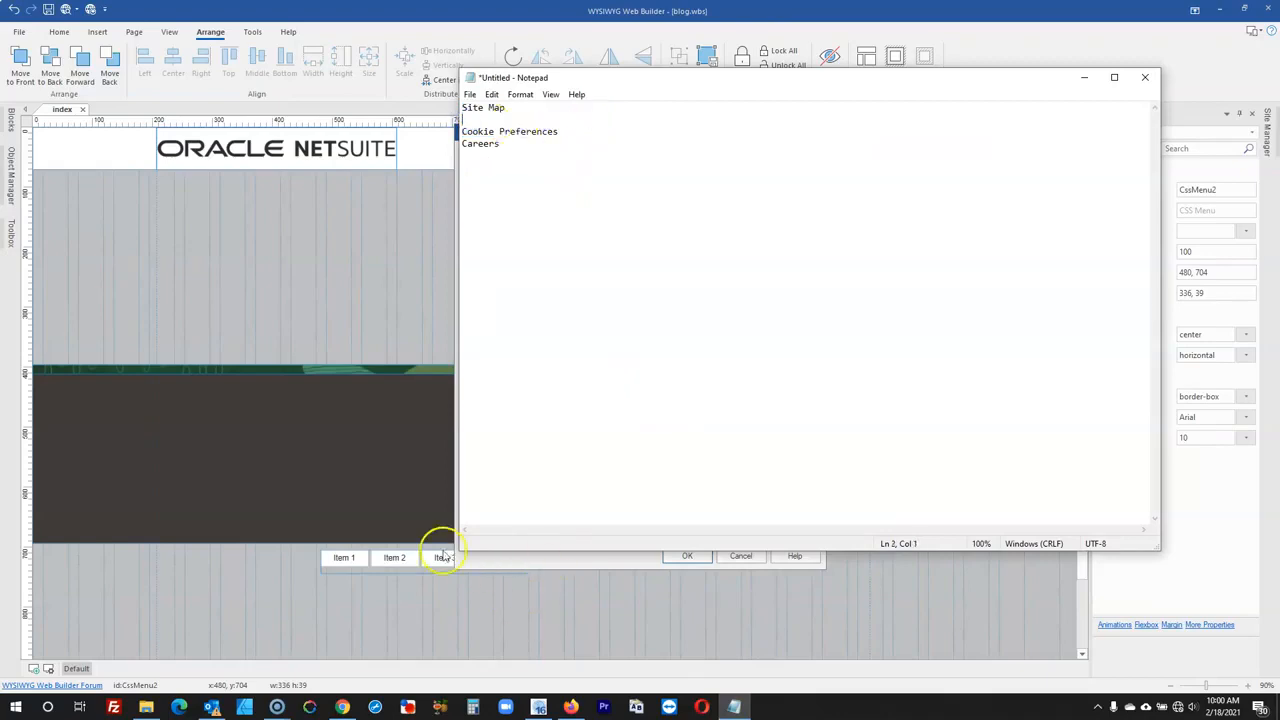
{"action": "left_click", "coordinate": [458, 578]}
{"action": "left_click", "coordinate": [508, 197]}
{"action": "double_click", "coordinate": [508, 197]}
{"action": "key", "text": "ctrl+v"}
- Cut "Cookie Preferences" from the Notepad list and use it as the text of the menu's third item
{"action": "left_click", "coordinate": [734, 707]}
{"action": "left_click_drag", "start_coordinate": [558, 131], "coordinate": [463, 131]}
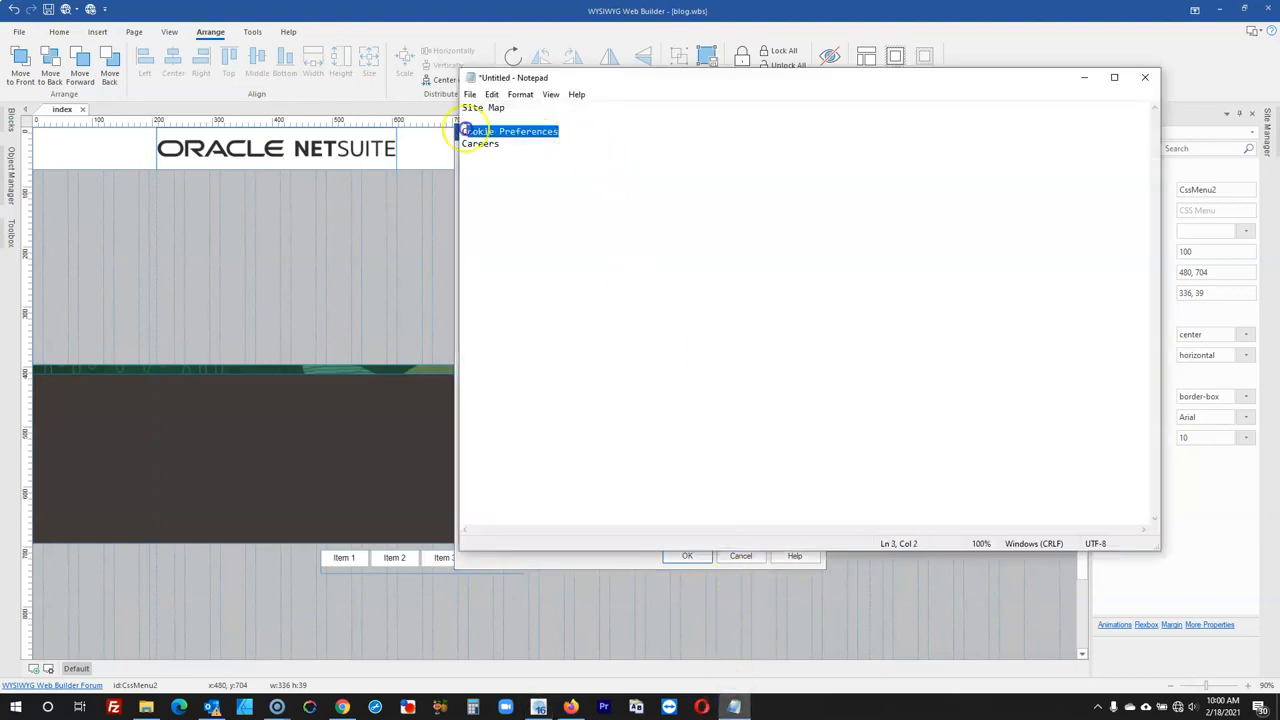
{"action": "key", "text": "ctrl+x"}
{"action": "left_click", "coordinate": [500, 563]}
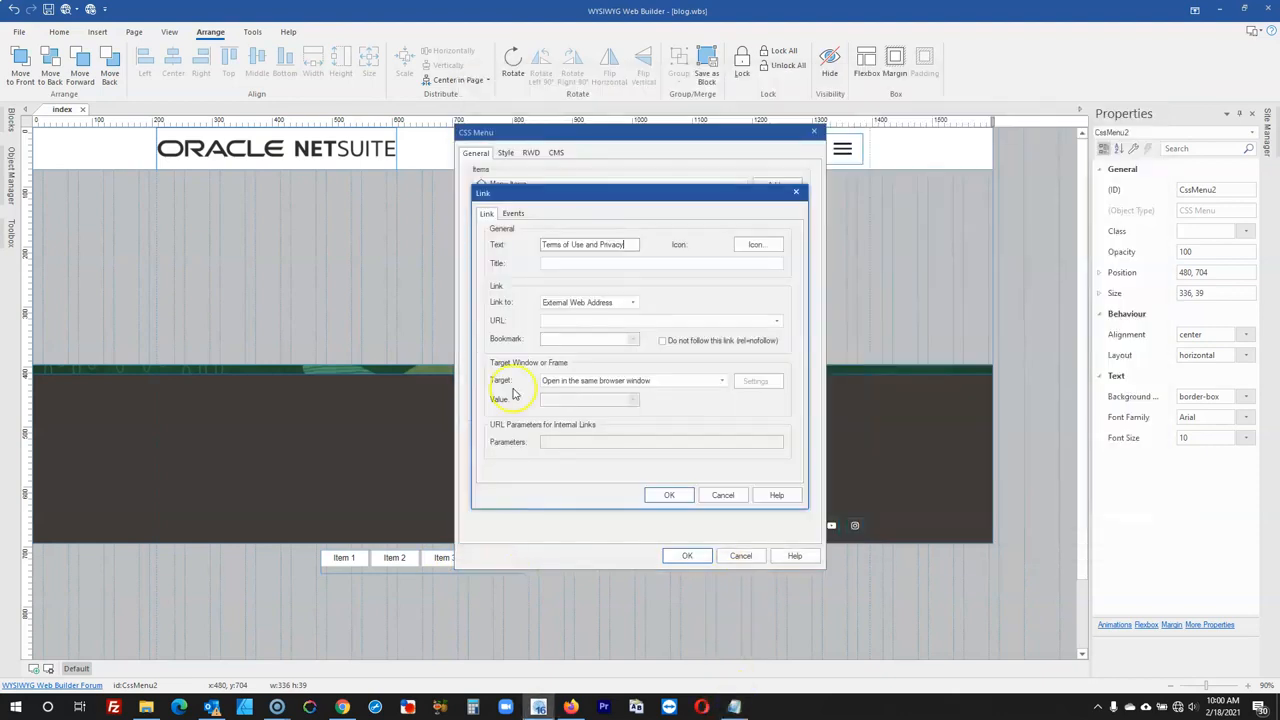
{"action": "left_click", "coordinate": [688, 493]}
{"action": "left_click", "coordinate": [511, 216]}
{"action": "double_click", "coordinate": [511, 216]}
{"action": "key", "text": "ctrl+v"}
{"action": "left_click", "coordinate": [688, 493]}
- Cut "Careers" from the Notepad list and use it as the text of the menu's fourth item
{"action": "left_click", "coordinate": [734, 707]}
{"action": "left_click_drag", "start_coordinate": [510, 143], "coordinate": [458, 143]}
{"action": "key", "text": "ctrl+x"}
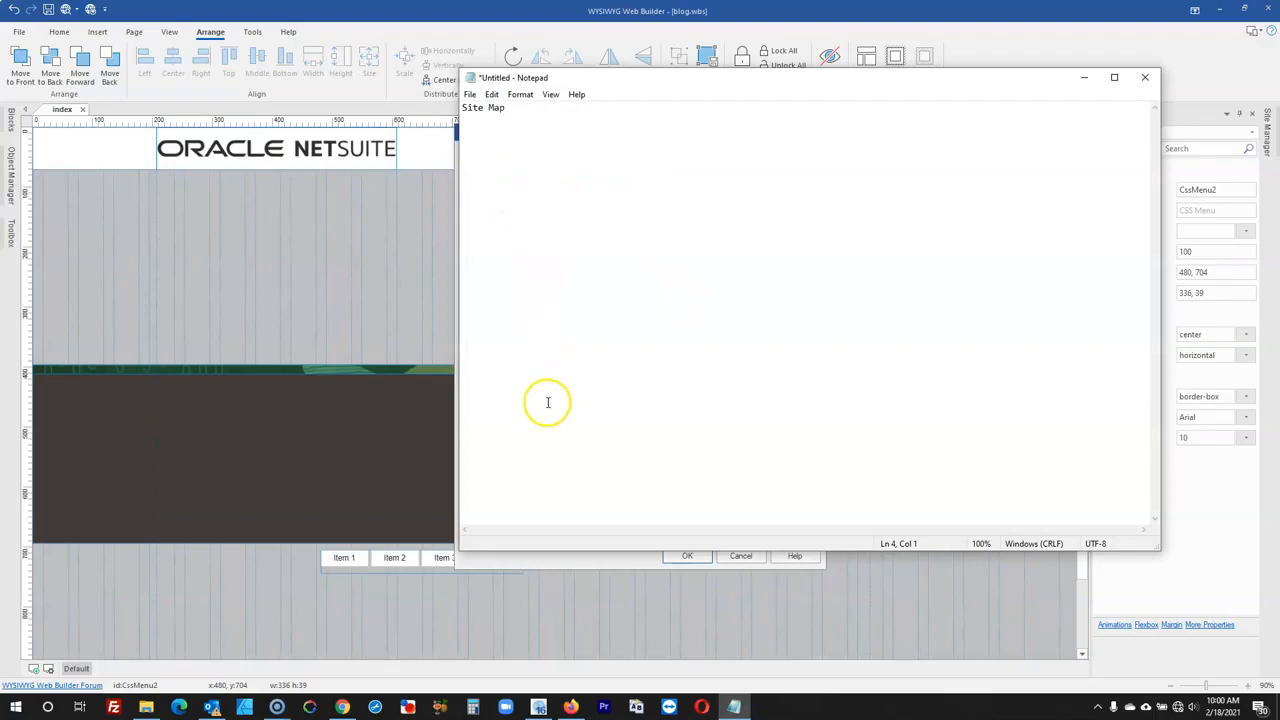
{"action": "left_click", "coordinate": [571, 557]}
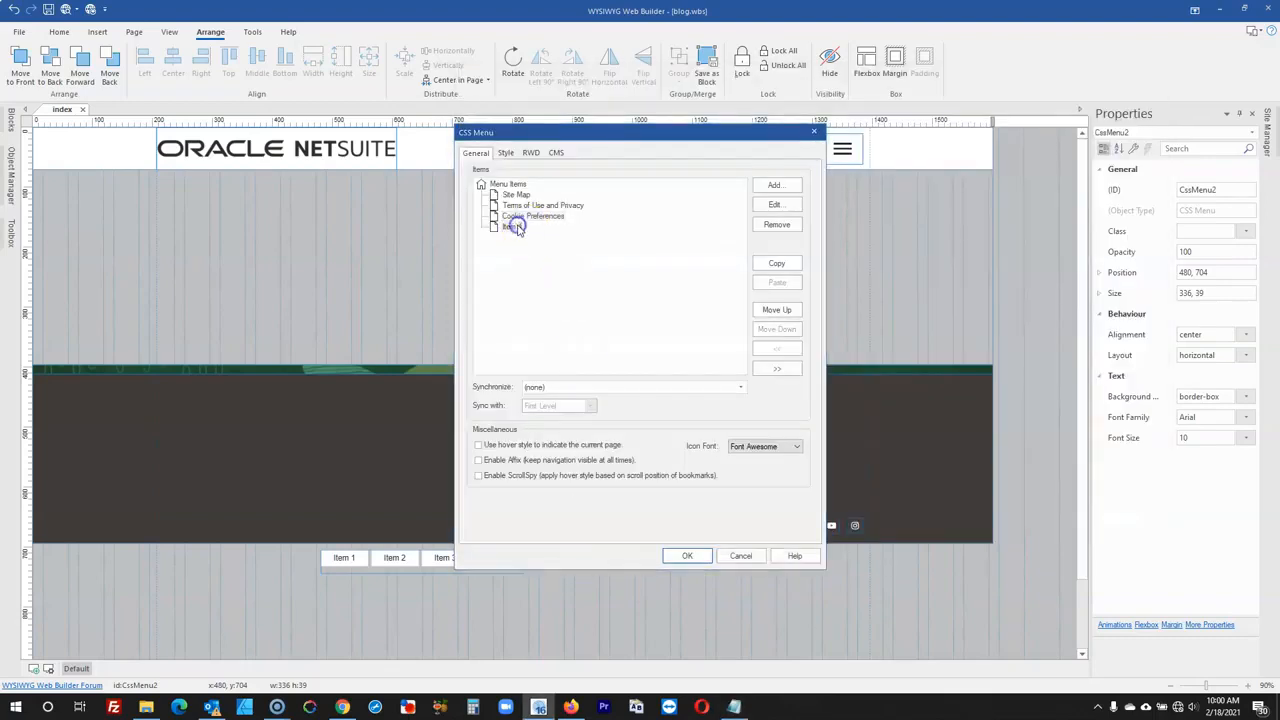
{"action": "double_click", "coordinate": [522, 228]}
{"action": "key", "text": "ctrl+v"}
{"action": "left_click", "coordinate": [667, 494]}
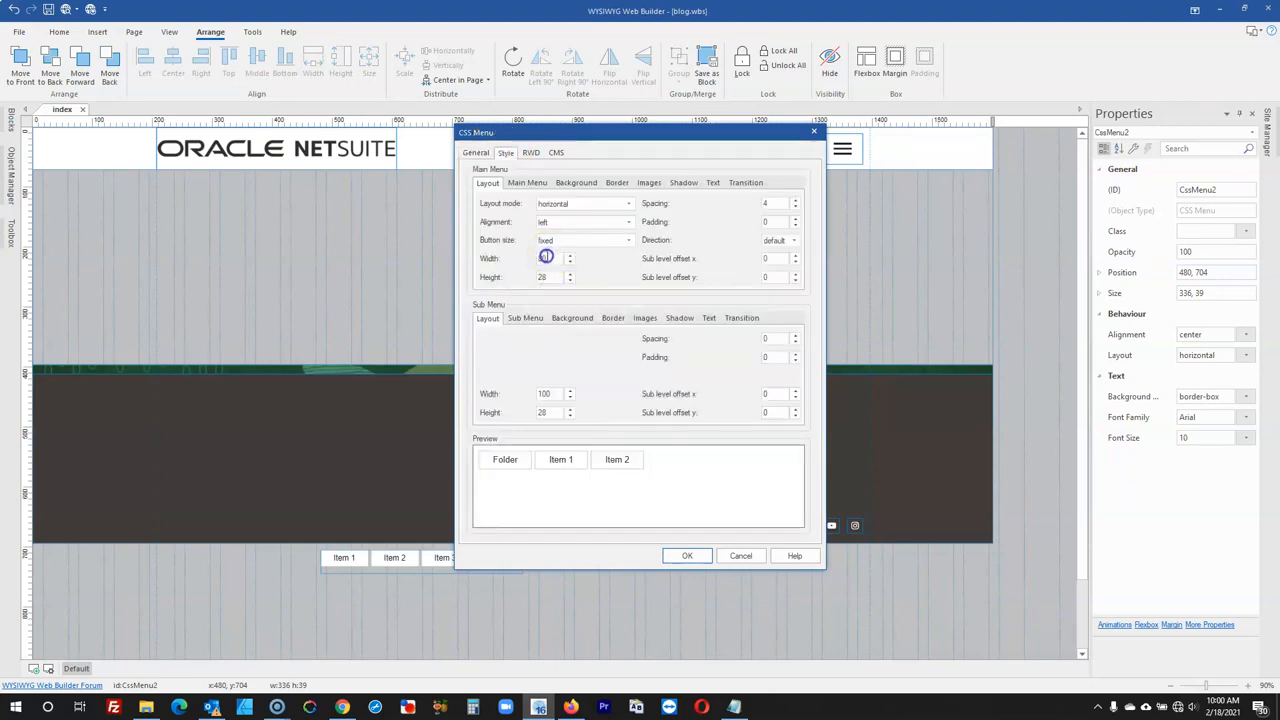
- Set the menu's button size to variable and compare its links with the original footer in Firefox
{"action": "left_click", "coordinate": [551, 240]}
{"action": "left_click", "coordinate": [551, 257]}
{"action": "left_click", "coordinate": [683, 557]}
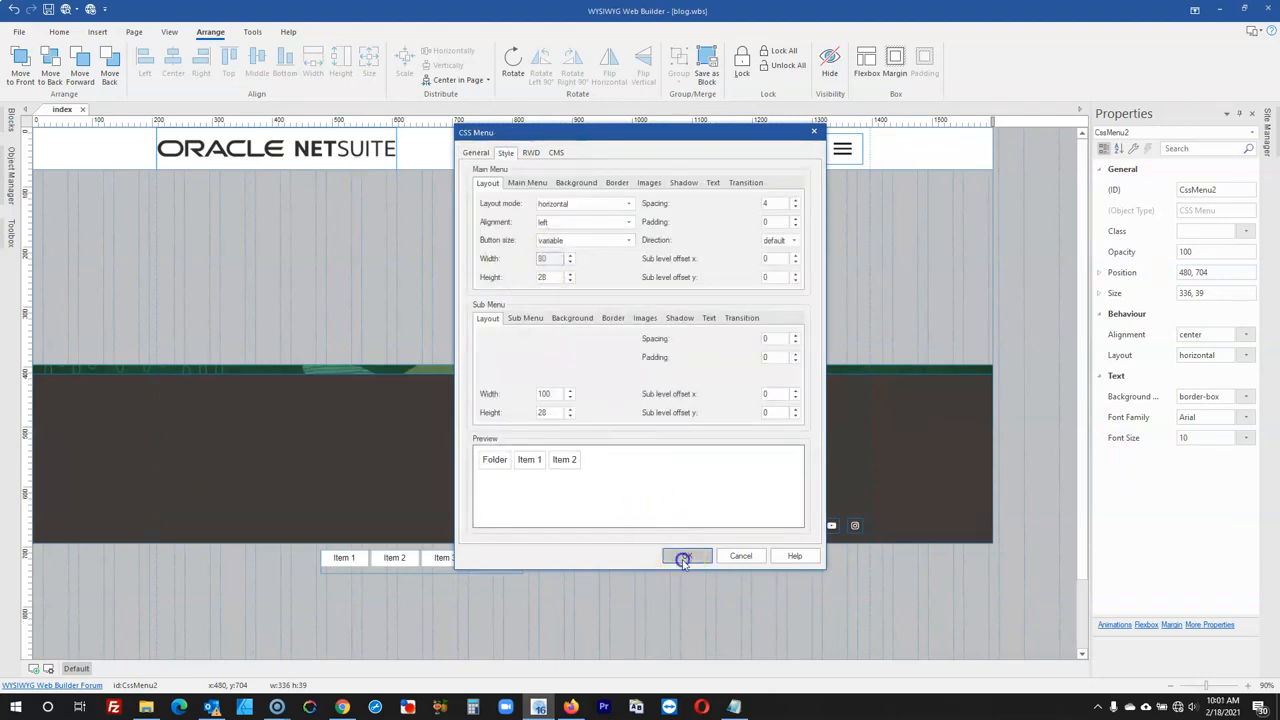
{"action": "left_click", "coordinate": [570, 707]}
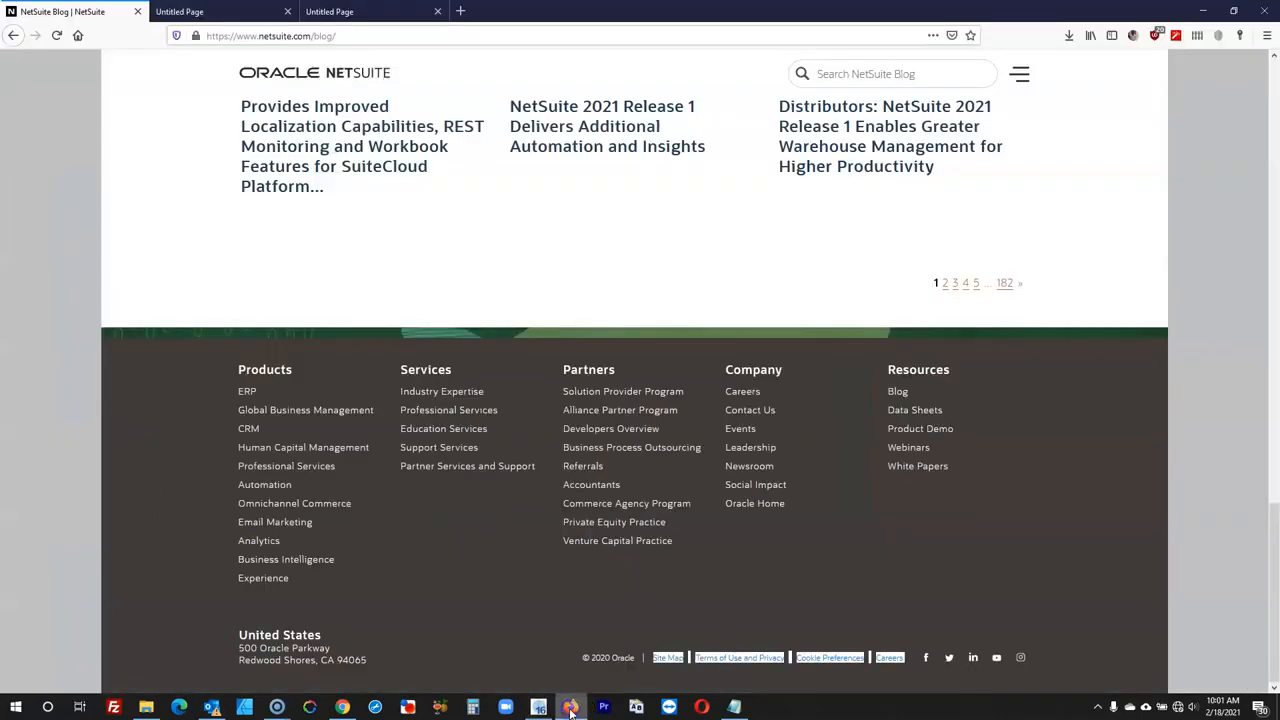
{"action": "left_click", "coordinate": [659, 645]}
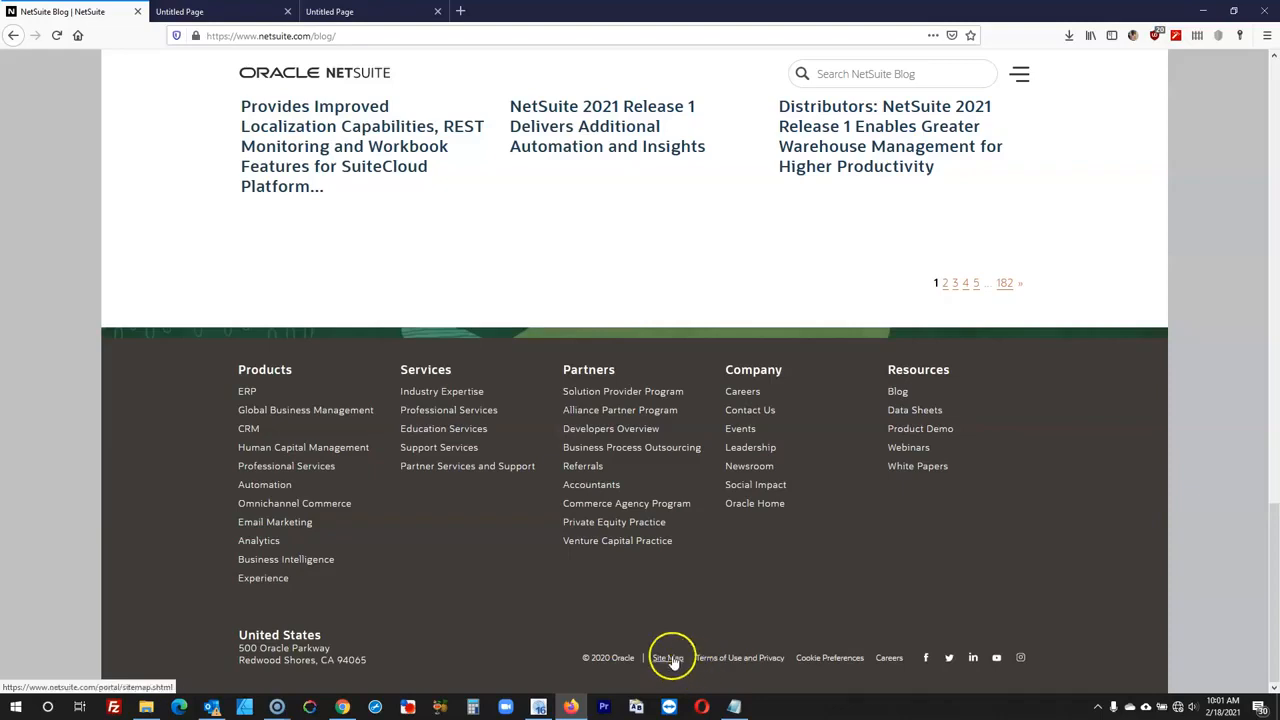
{"action": "left_click", "coordinate": [570, 707]}
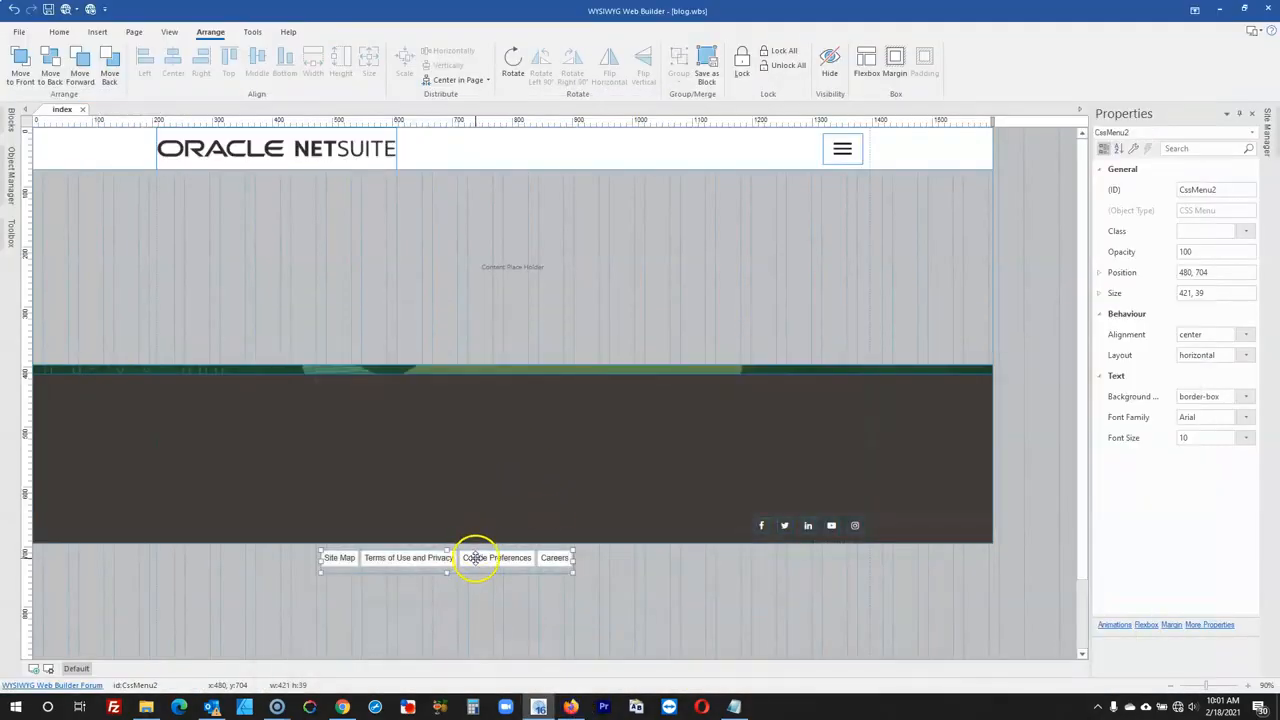
- Change the main menu text's font family to Open Sans
{"action": "double_click", "coordinate": [475, 558]}
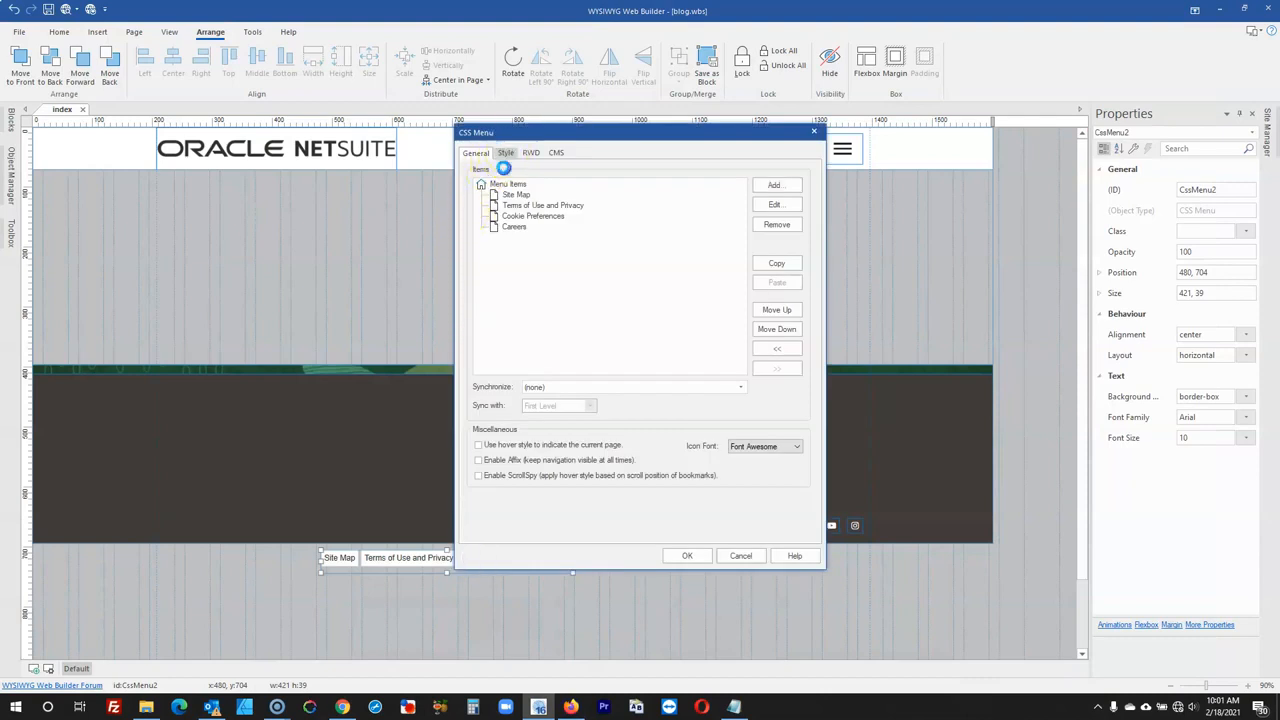
{"action": "left_click", "coordinate": [505, 155]}
{"action": "left_click", "coordinate": [714, 183]}
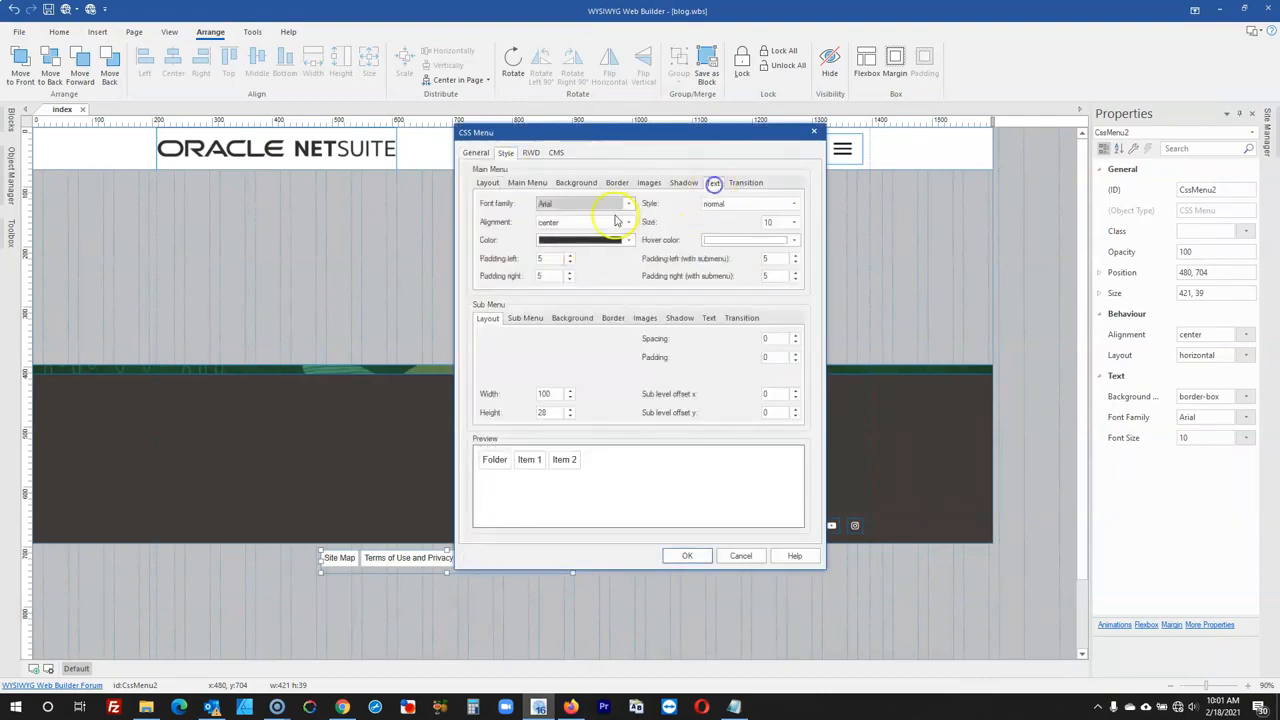
{"action": "left_click", "coordinate": [601, 205]}
{"action": "scroll", "coordinate": [601, 210], "scroll_direction": "down", "scroll_amount": 5}
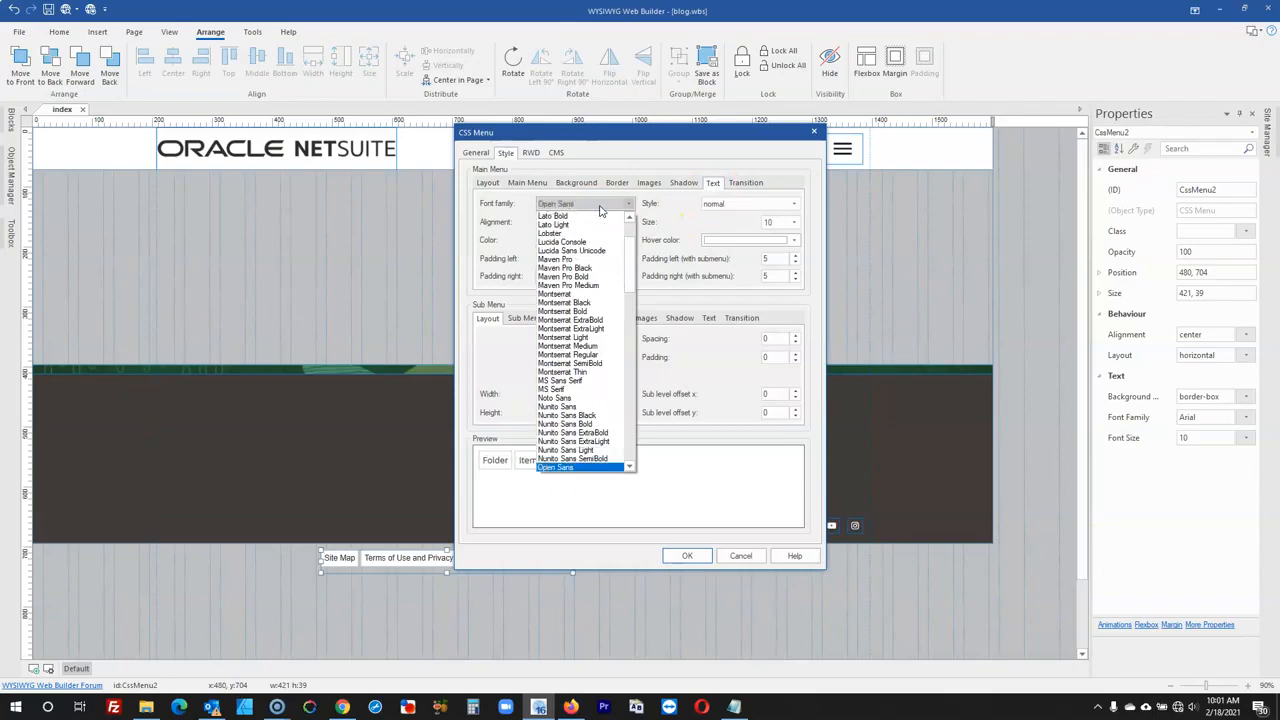
{"action": "left_click", "coordinate": [597, 467]}
{"action": "left_click", "coordinate": [687, 555]}
{"action": "left_click", "coordinate": [649, 600]}
- Set the main menu text's left and right padding to 10 and adjust the menu's width to about 484
{"action": "double_click", "coordinate": [537, 563]}
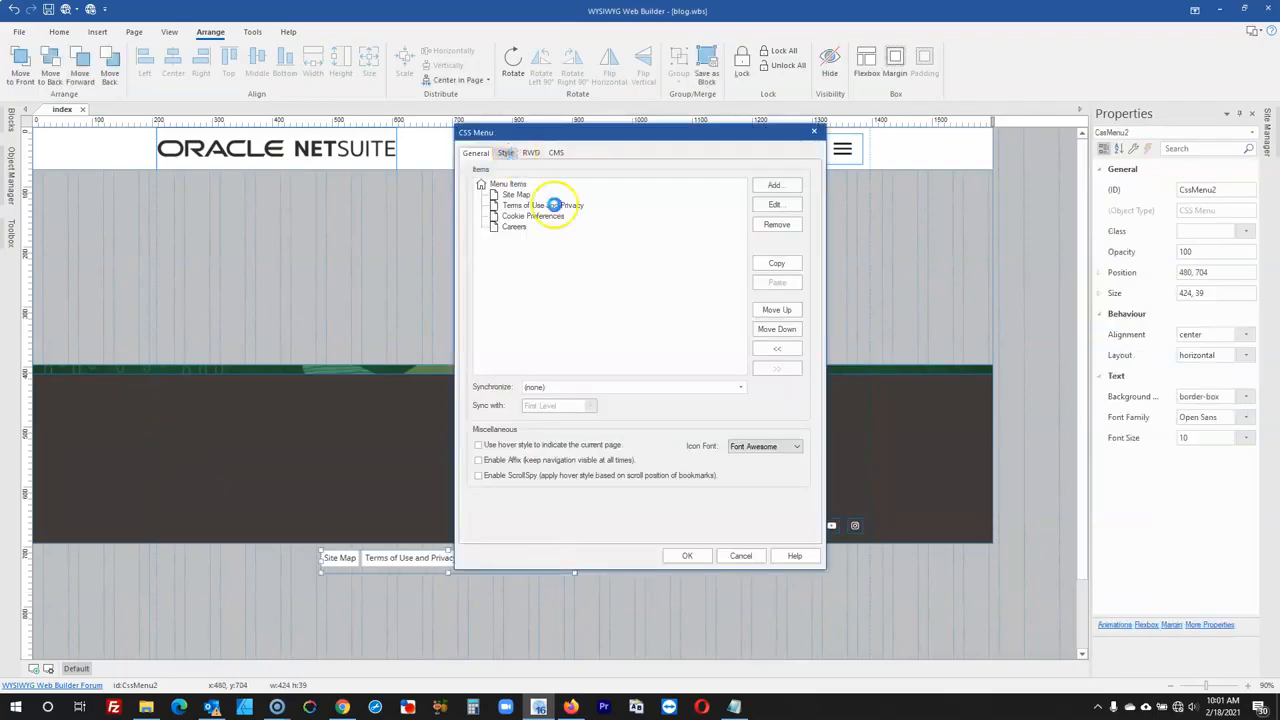
{"action": "left_click", "coordinate": [712, 182]}
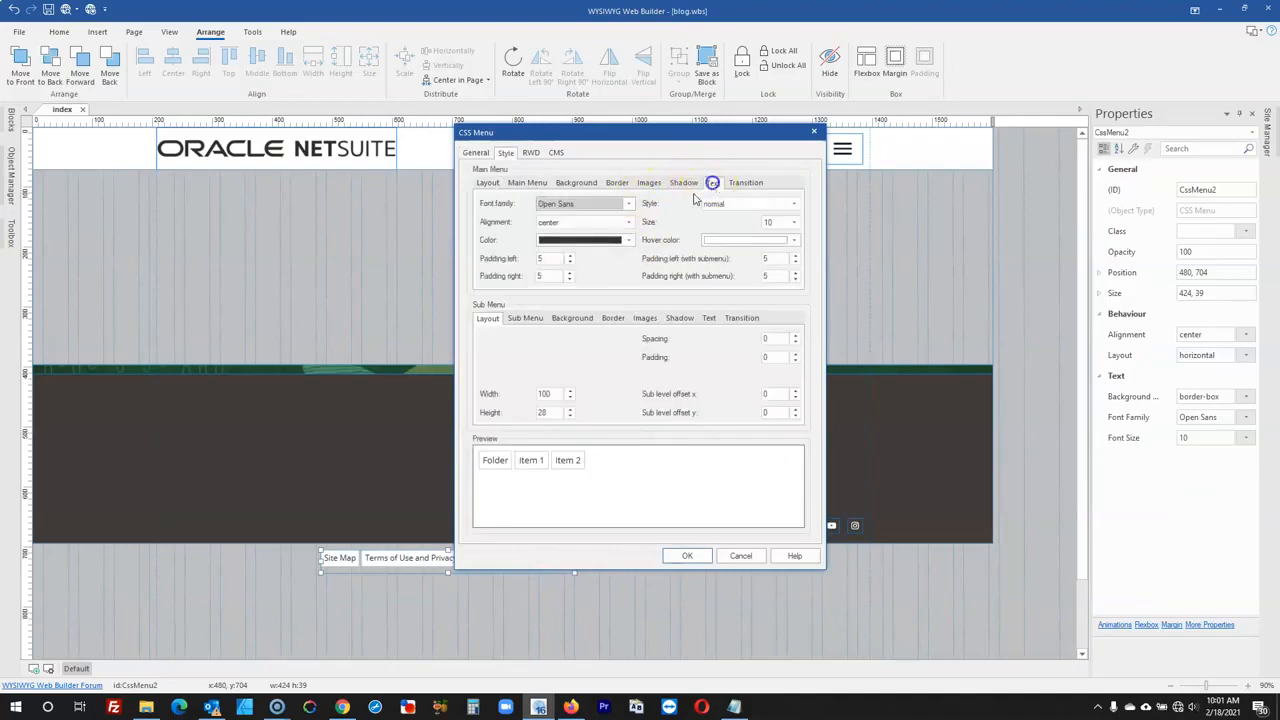
{"action": "left_click", "coordinate": [567, 261]}
{"action": "type", "text": "10"}
{"action": "left_click", "coordinate": [527, 276]}
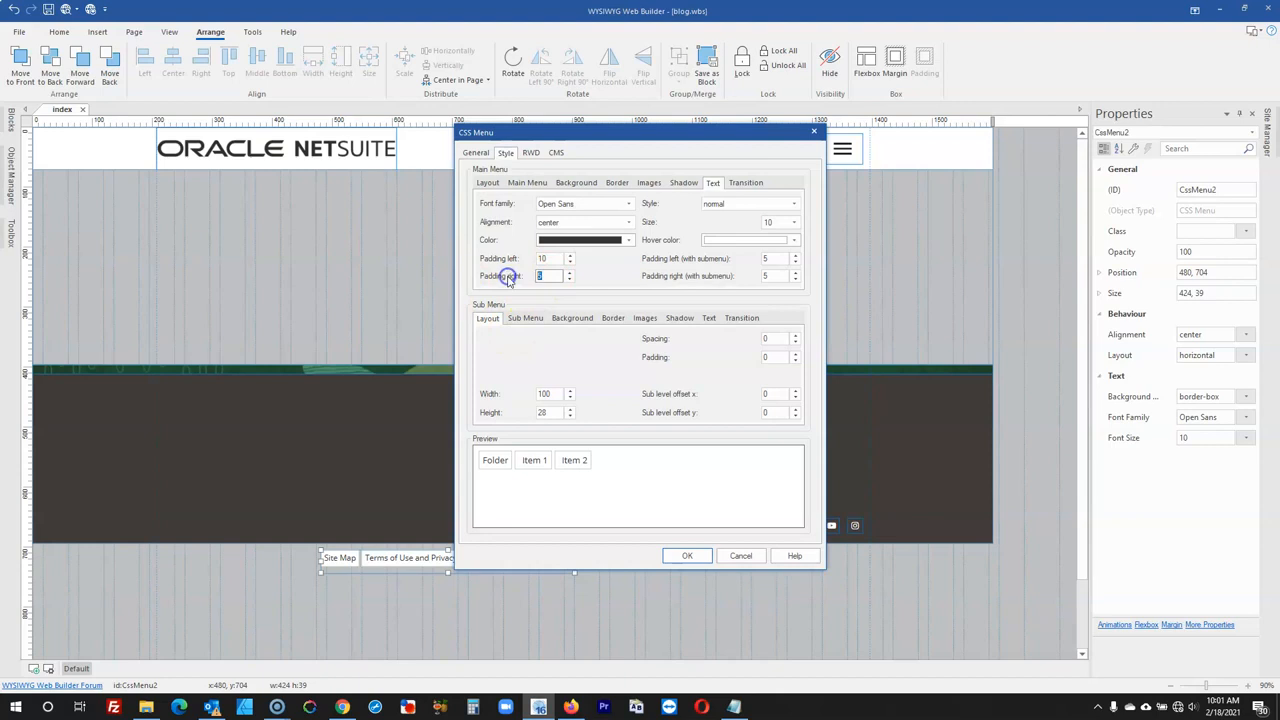
{"action": "left_click", "coordinate": [687, 556]}
{"action": "left_click", "coordinate": [691, 586]}
{"action": "left_click", "coordinate": [590, 561]}
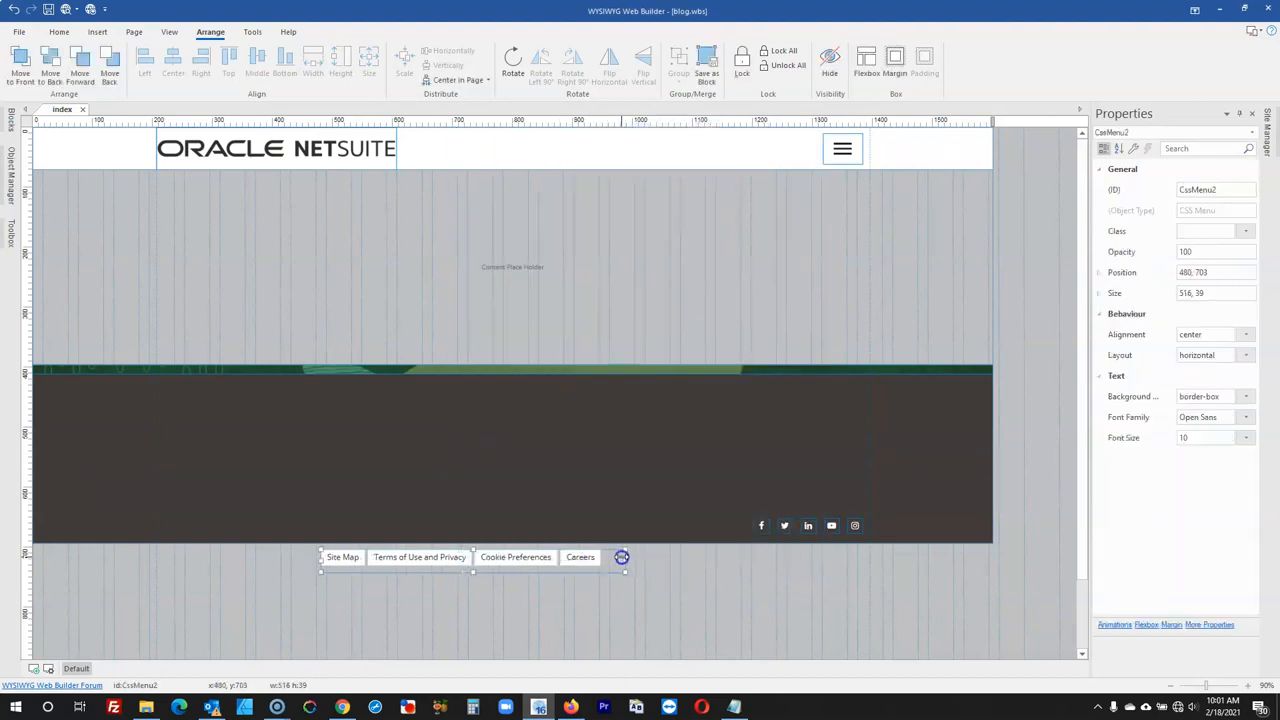
- Remove the main menu's background fill and set its text colour to white
{"action": "double_click", "coordinate": [550, 565]}
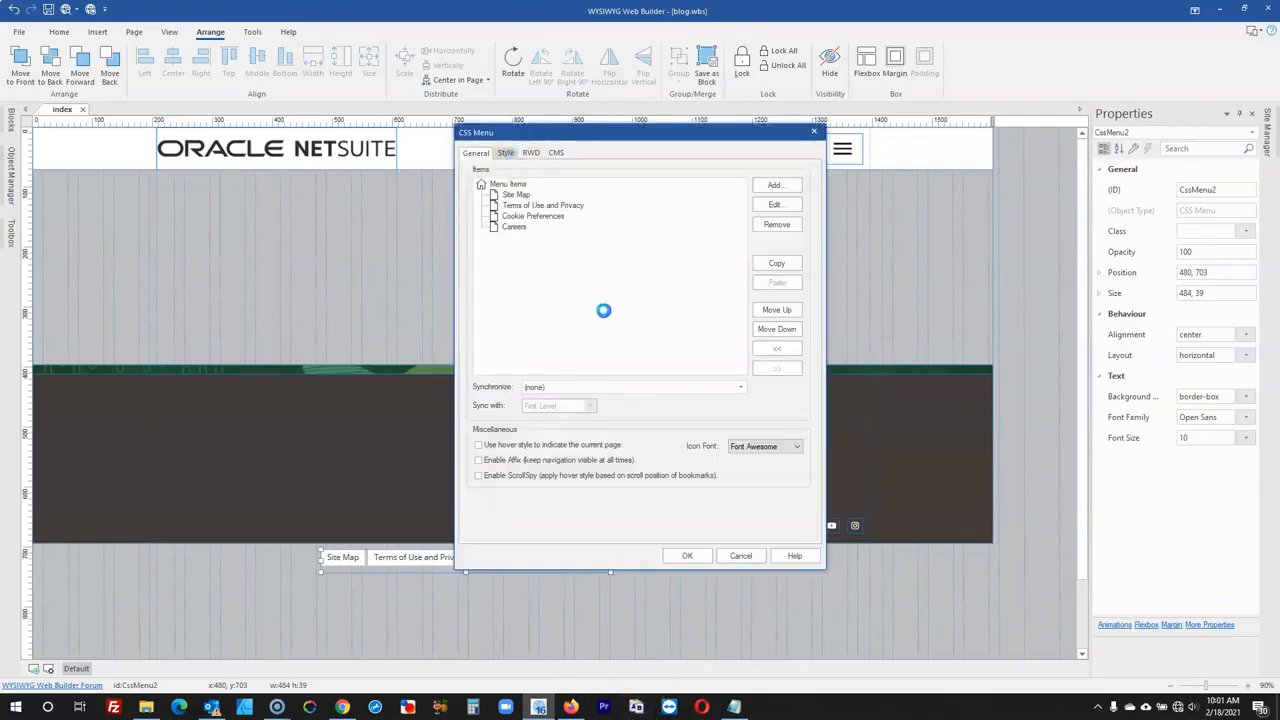
{"action": "left_click", "coordinate": [594, 183]}
{"action": "left_click", "coordinate": [588, 203]}
{"action": "left_click", "coordinate": [559, 241]}
{"action": "left_click", "coordinate": [712, 183]}
{"action": "left_click", "coordinate": [620, 240]}
{"action": "left_click", "coordinate": [542, 358]}
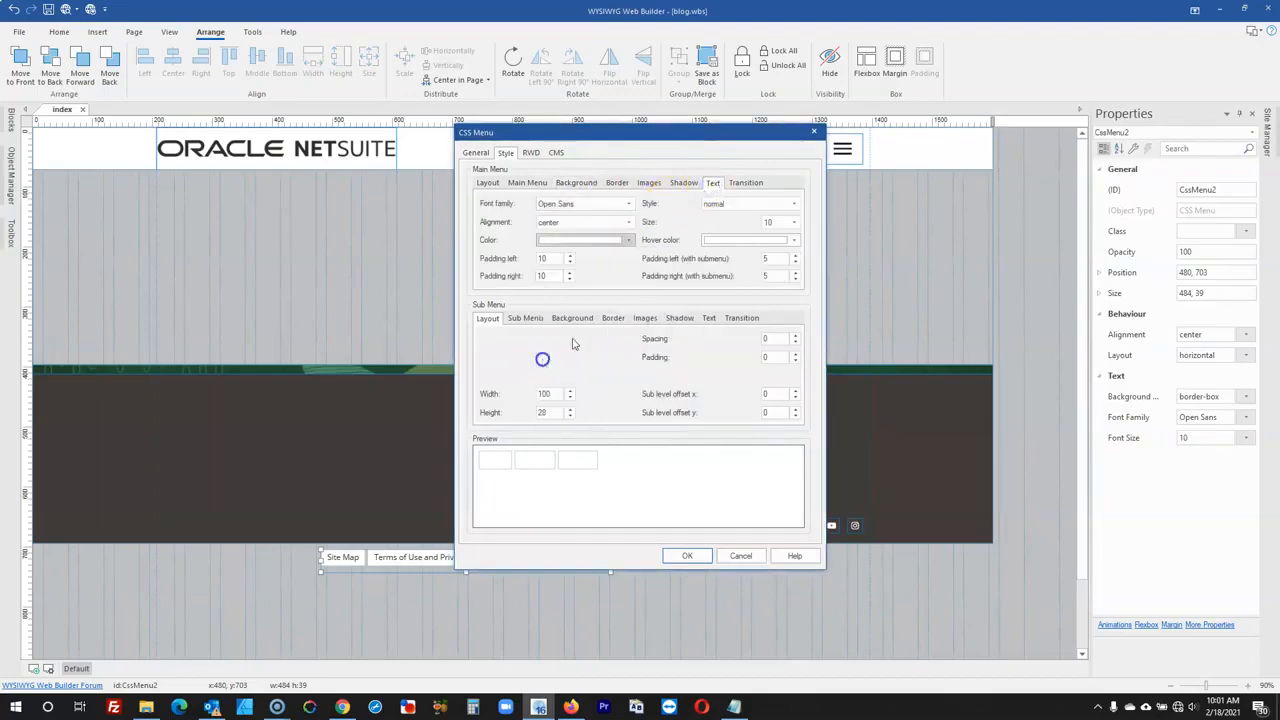
{"action": "left_click", "coordinate": [687, 556]}
- Move the CSS menu into the dark footer at about 679, 644 and remove its main menu border
{"action": "left_click", "coordinate": [591, 553]}
{"action": "left_click_drag", "start_coordinate": [591, 553], "coordinate": [702, 526]}
{"action": "double_click", "coordinate": [702, 526]}
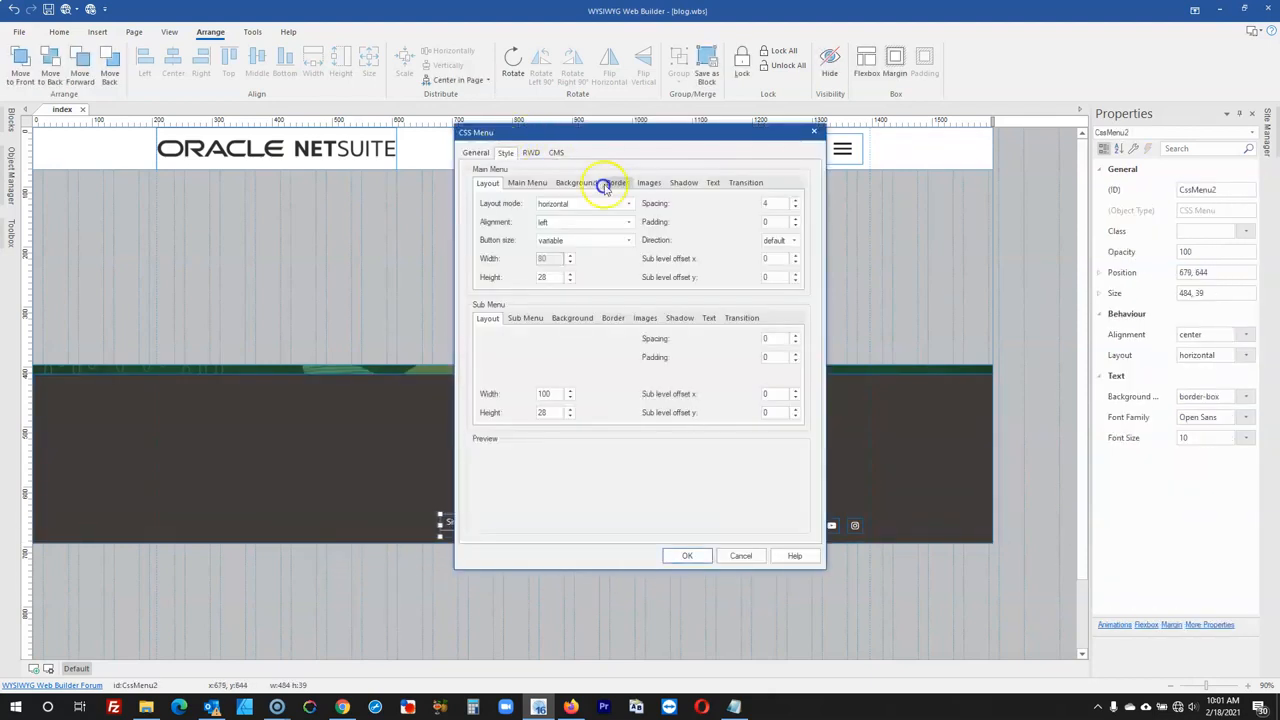
{"action": "left_click", "coordinate": [622, 184]}
{"action": "left_click", "coordinate": [603, 205]}
{"action": "left_click", "coordinate": [576, 214]}
{"action": "left_click", "coordinate": [570, 243]}
{"action": "left_click", "coordinate": [661, 553]}
- Reduce the link menu's height to 28, place it at about 698, 649 beside the social icons and compare with the original in Firefox
{"action": "left_click", "coordinate": [677, 598]}
{"action": "left_click", "coordinate": [670, 531]}
{"action": "left_click_drag", "start_coordinate": [587, 539], "coordinate": [614, 524]}
{"action": "left_click", "coordinate": [571, 707]}
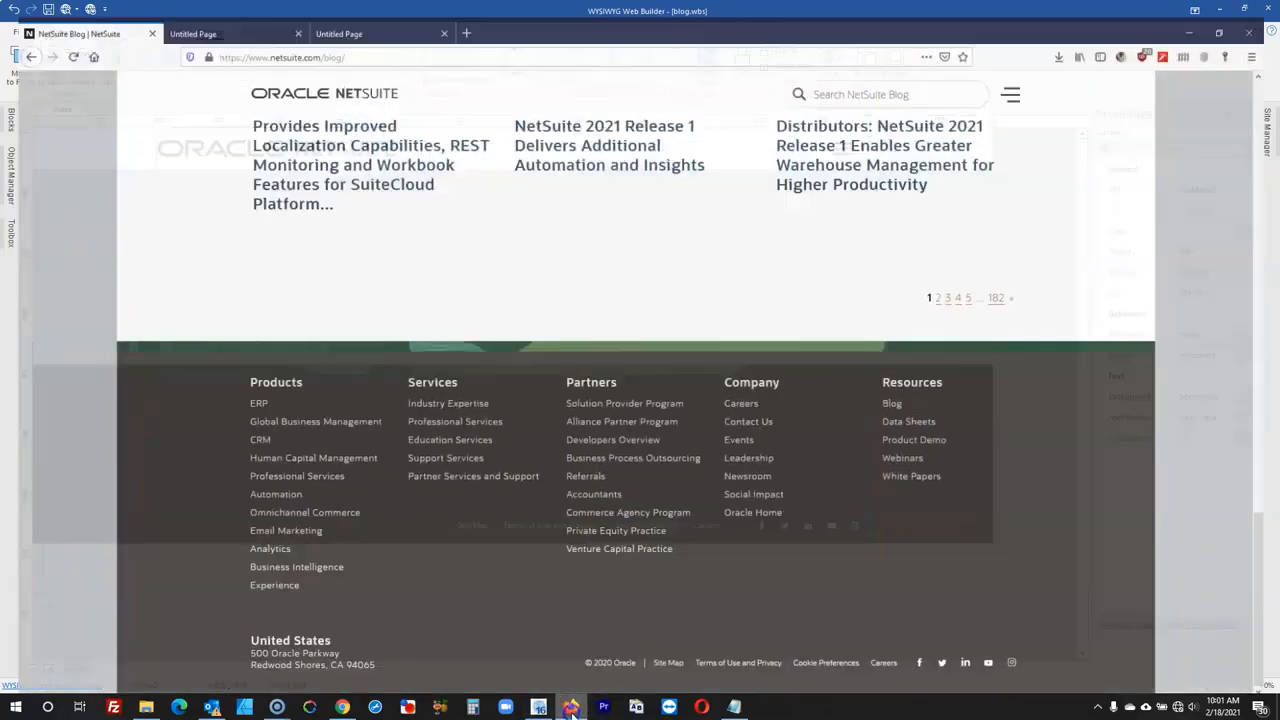
{"action": "left_click", "coordinate": [571, 707]}
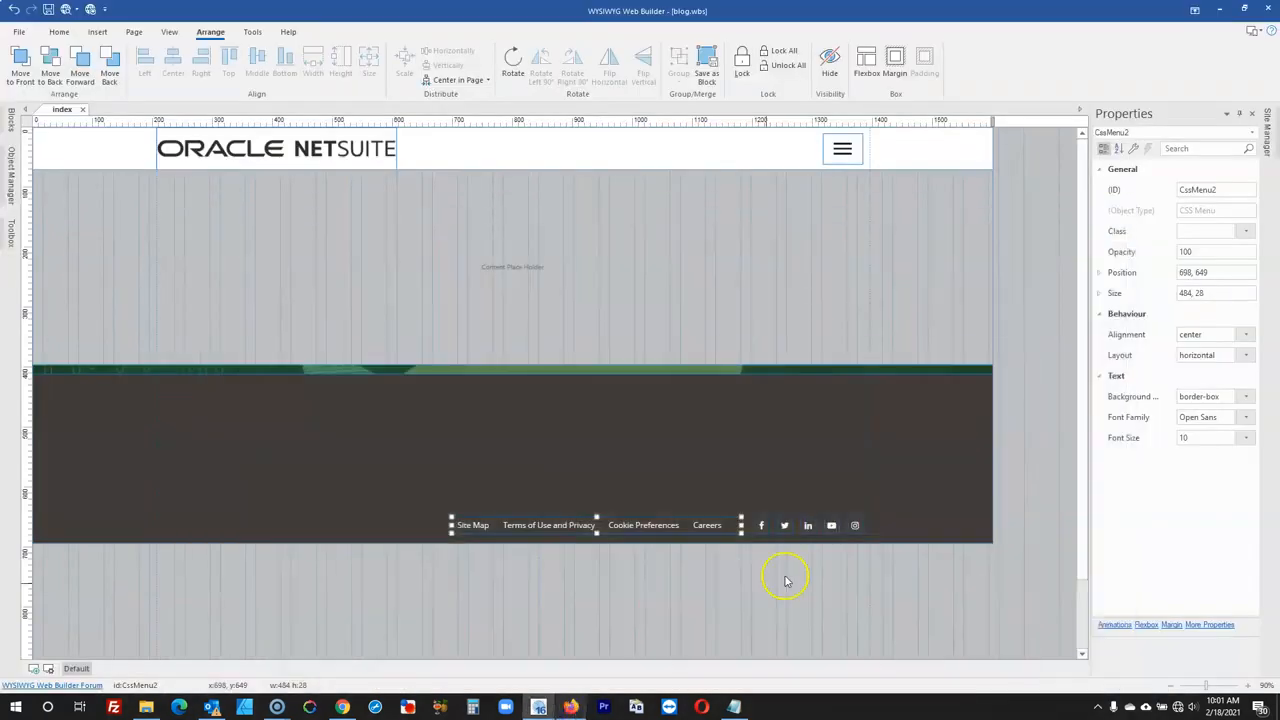
{"action": "left_click", "coordinate": [800, 590]}
{"action": "left_click", "coordinate": [726, 528]}
{"action": "left_click", "coordinate": [676, 563]}
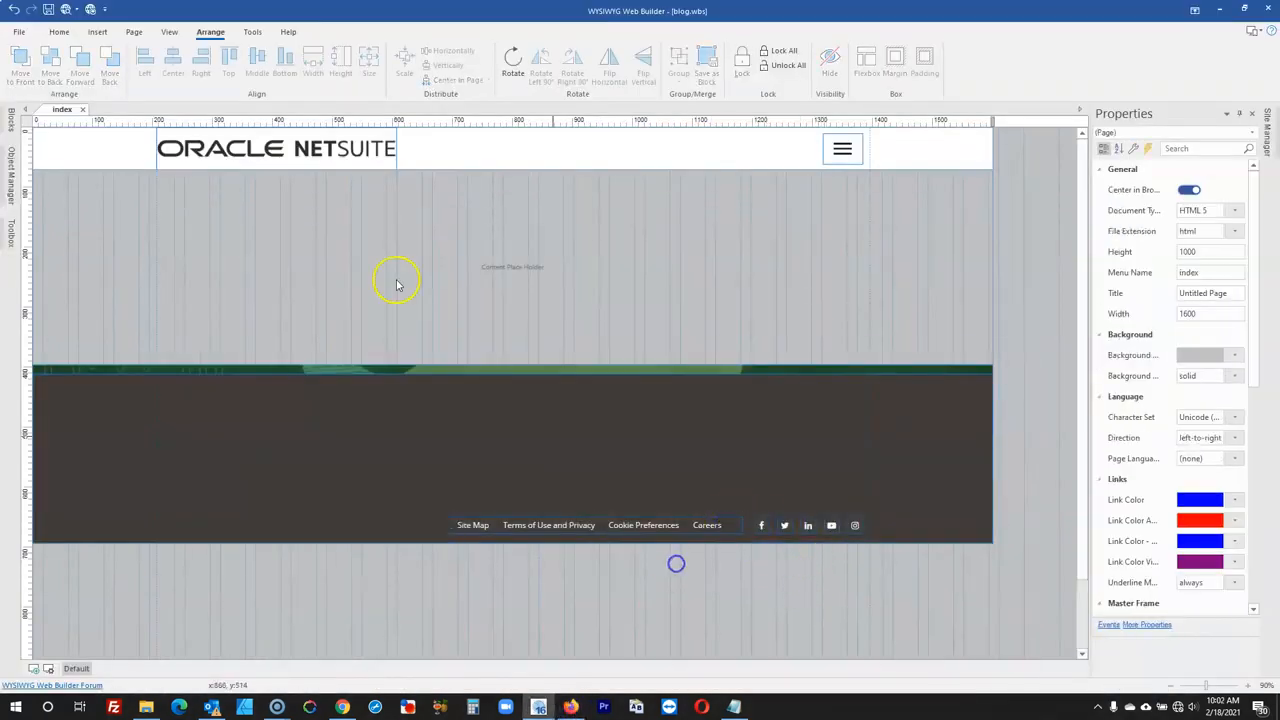
- Preview the page in the browser, compare its footer with the original NetSuite page and close the extra preview tabs
{"action": "left_click", "coordinate": [68, 10]}
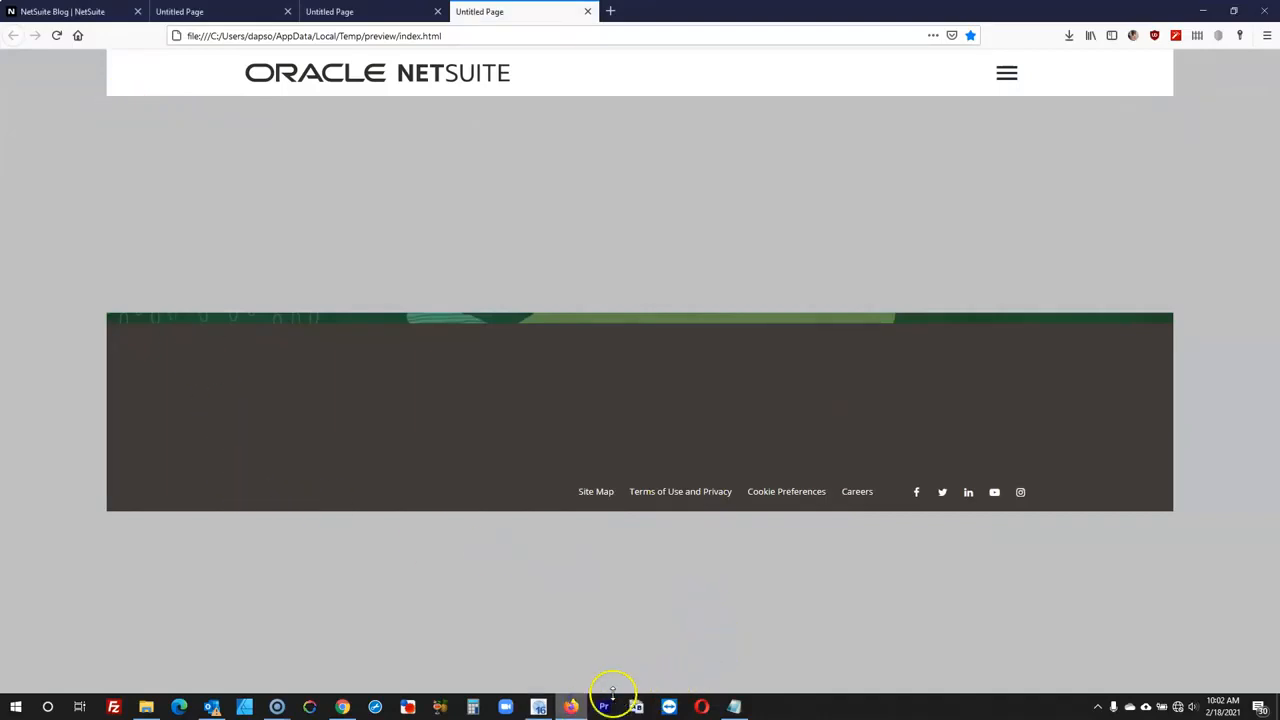
{"action": "left_click", "coordinate": [538, 706]}
{"action": "left_click", "coordinate": [571, 706]}
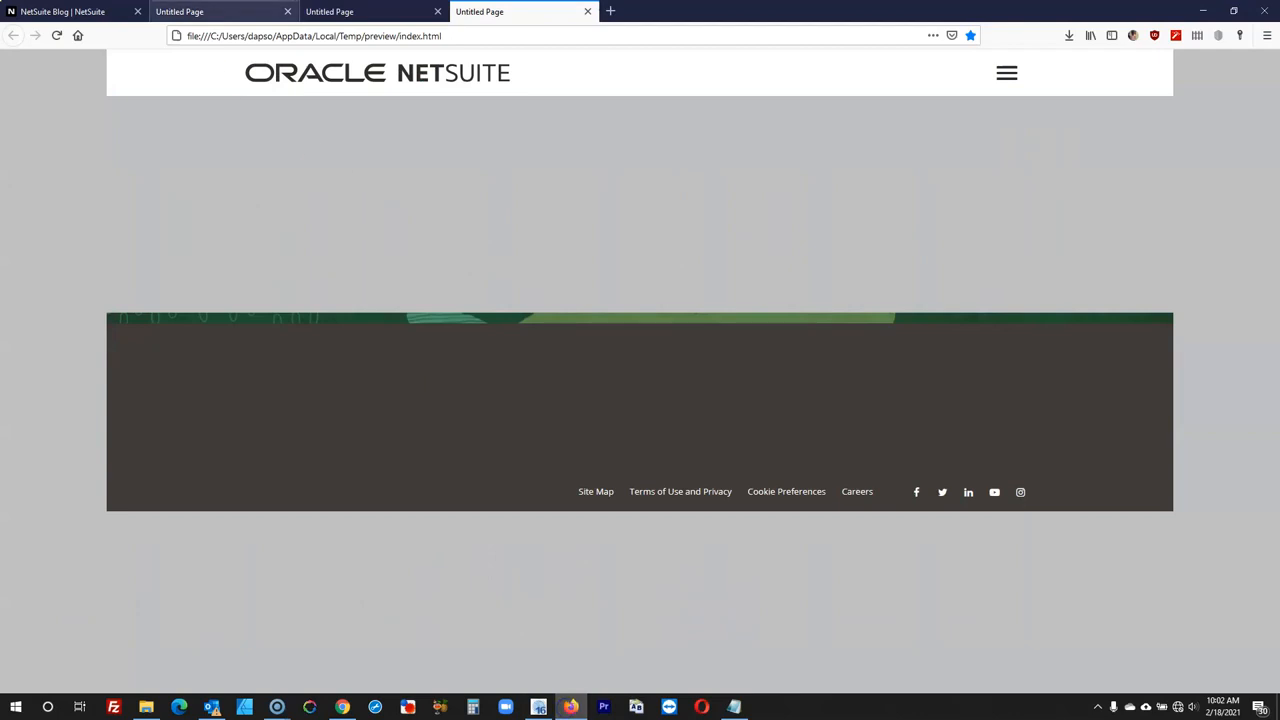
{"action": "left_click", "coordinate": [100, 12]}
{"action": "left_click", "coordinate": [286, 12]}
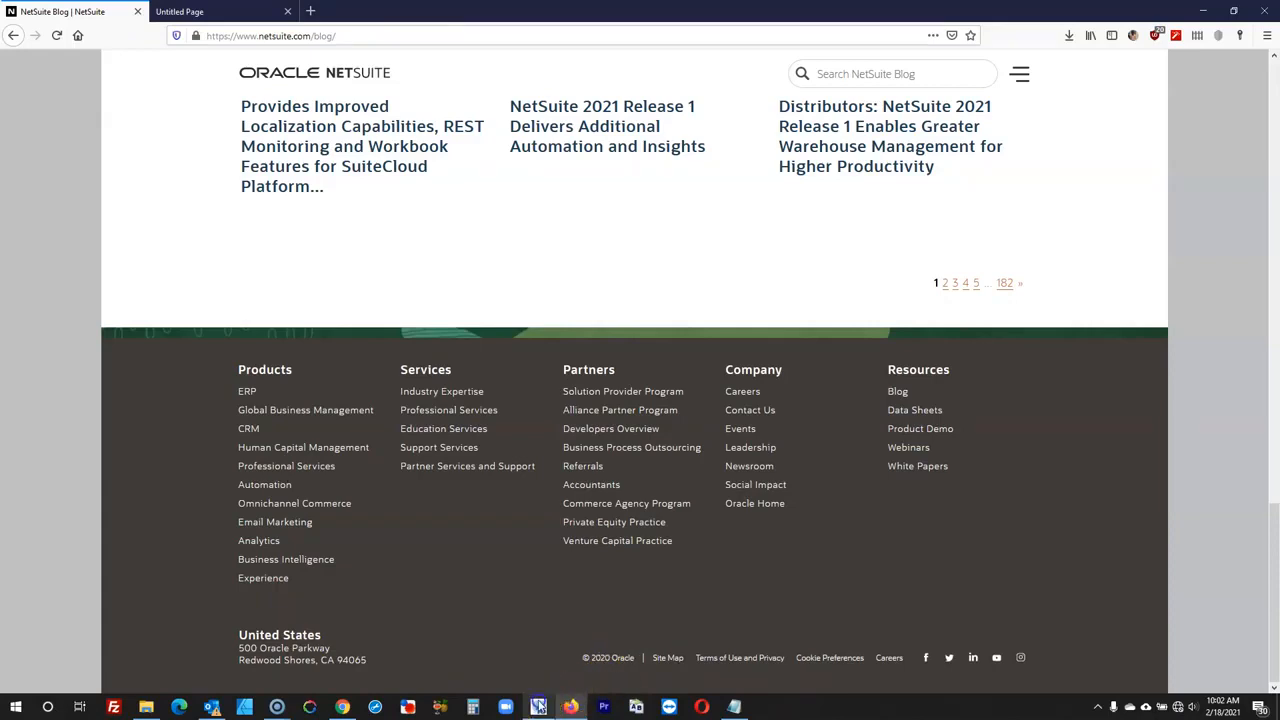
{"action": "left_click", "coordinate": [538, 706]}
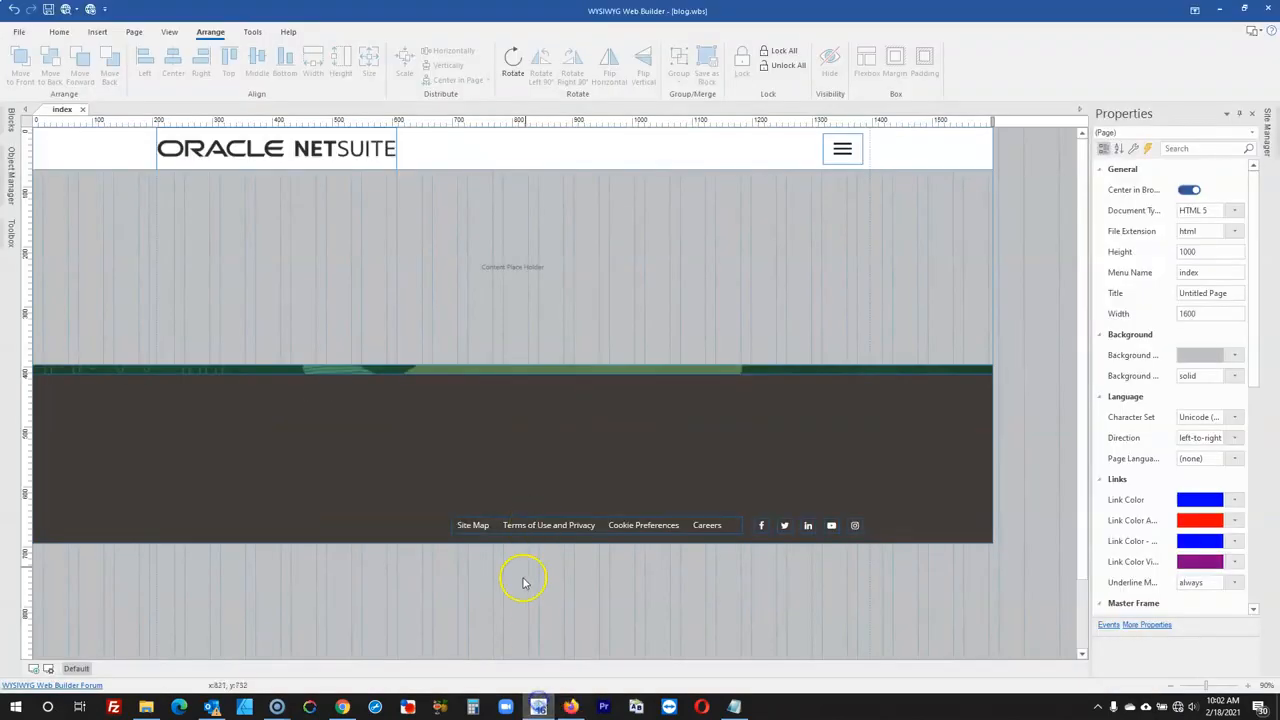
- Add a ready-to-use JavaScript object below the footer and set it to the predefined Copyright Notice script
{"action": "left_click", "coordinate": [8, 235]}
{"action": "type", "text": "read"}
{"action": "left_click_drag", "start_coordinate": [63, 196], "coordinate": [480, 614]}
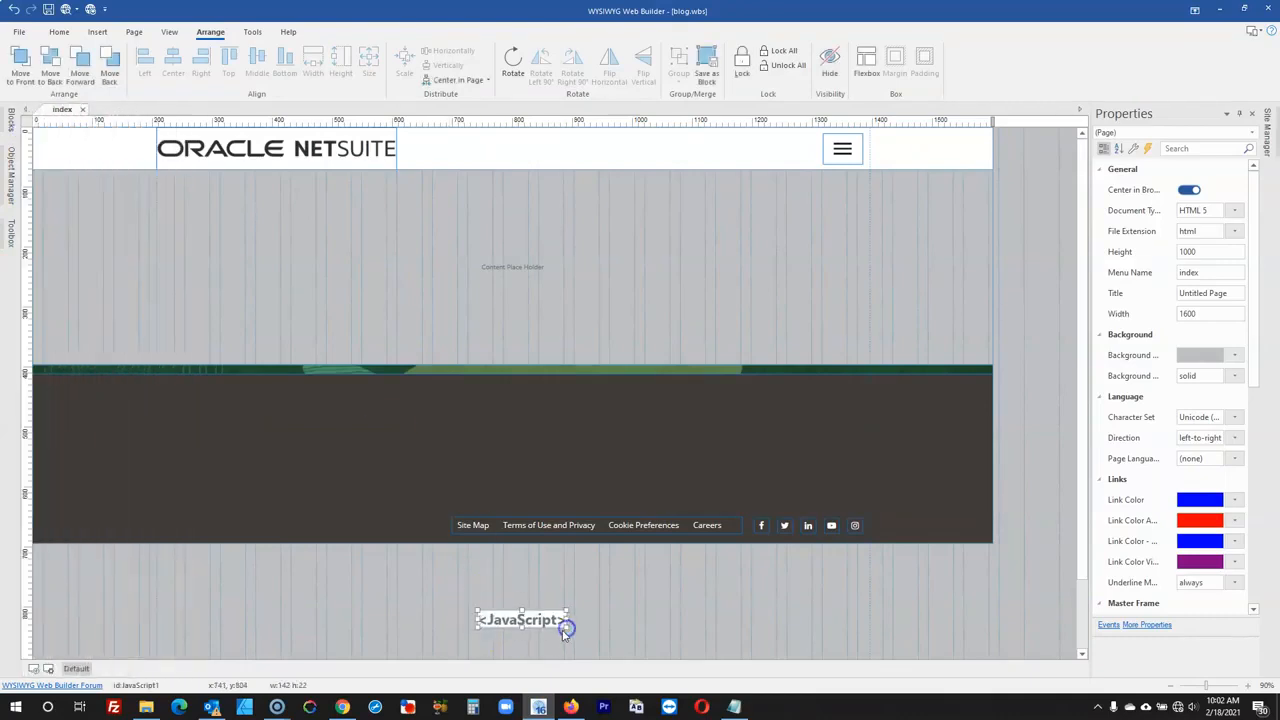
{"action": "double_click", "coordinate": [566, 627]}
{"action": "left_click", "coordinate": [440, 295]}
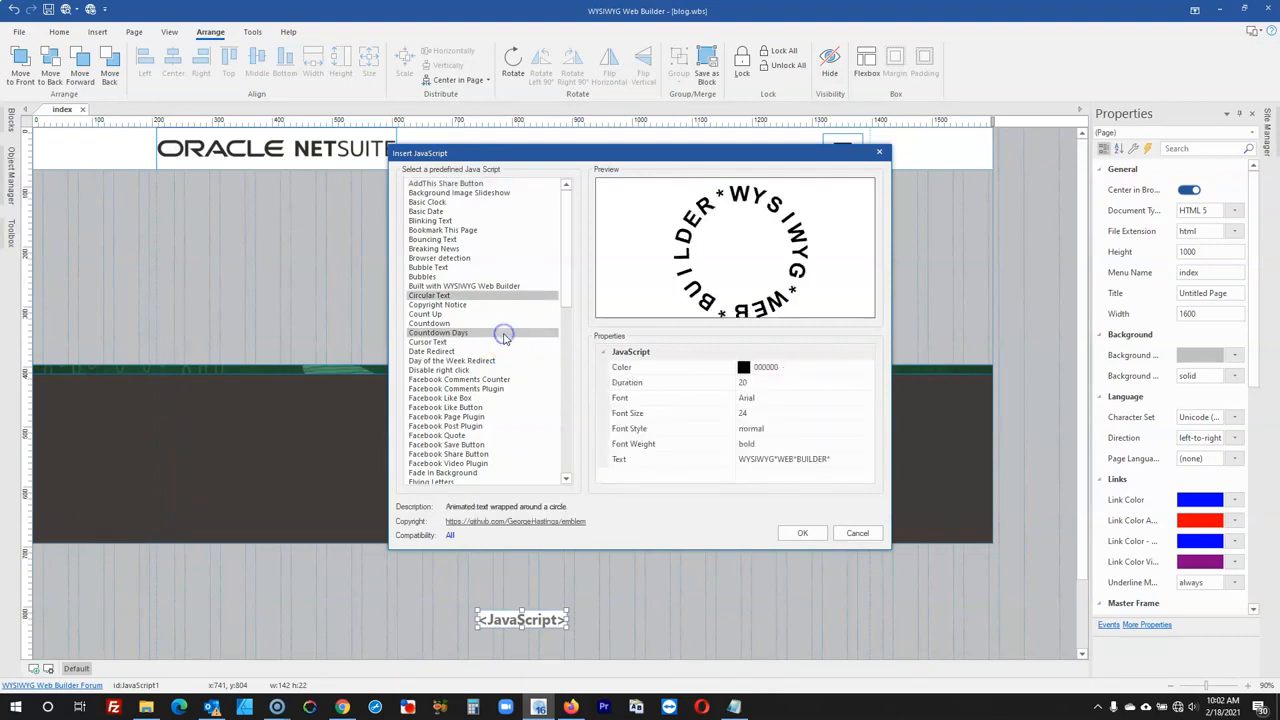
{"action": "left_click", "coordinate": [437, 304]}
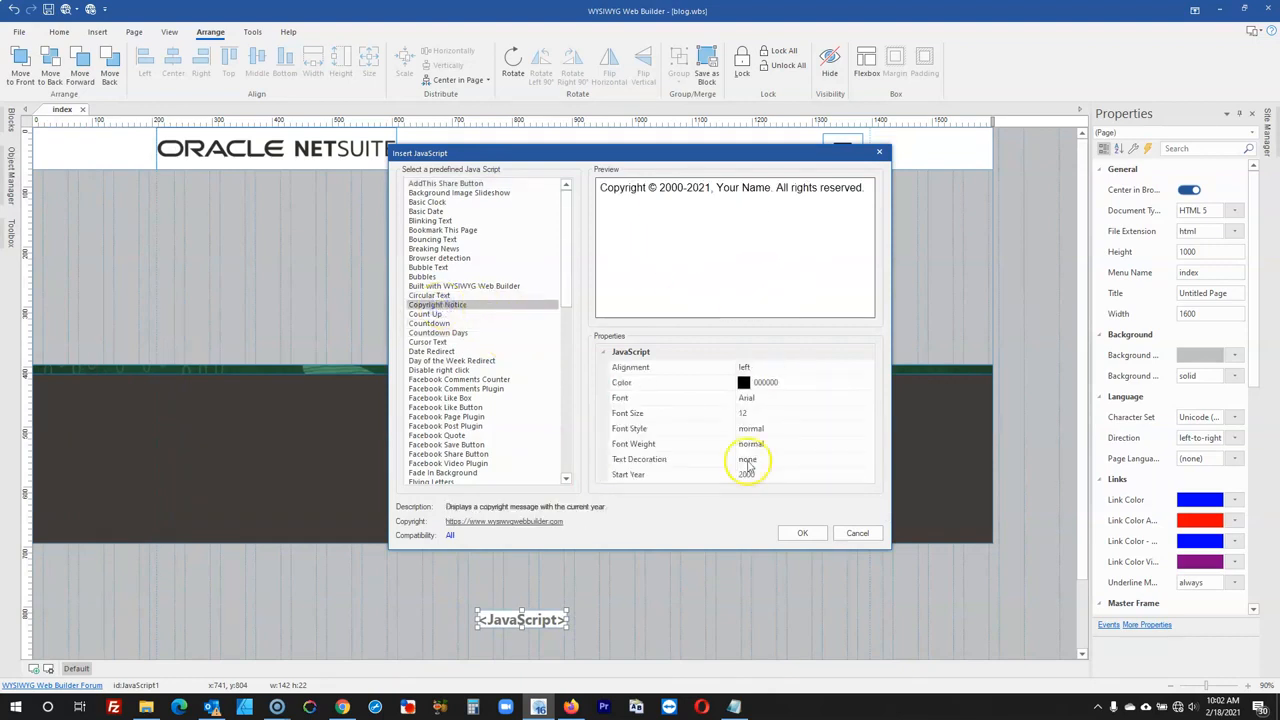
{"action": "left_click", "coordinate": [802, 532]}
- Move the copyright notice into the footer, just before the Site Map link, at about 520, 648
{"action": "left_click_drag", "start_coordinate": [540, 620], "coordinate": [412, 530]}
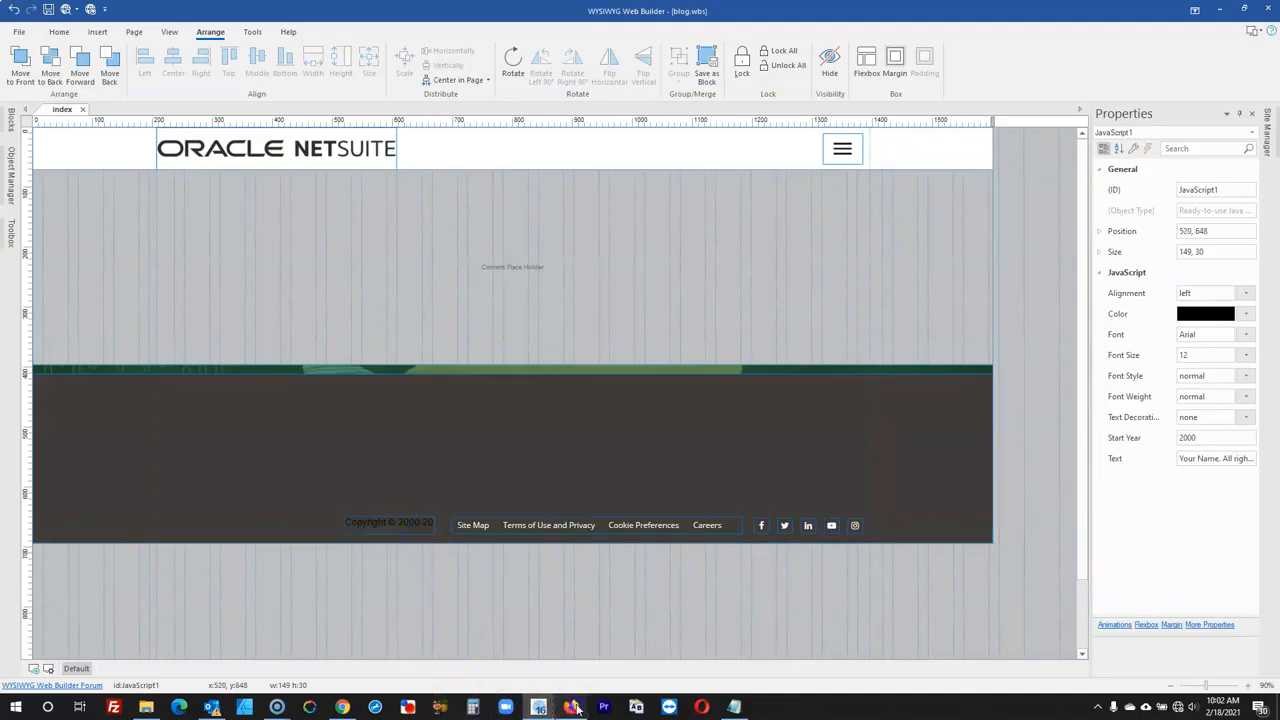
{"action": "left_click", "coordinate": [571, 707]}
{"action": "left_click", "coordinate": [575, 707]}
- Clear the copyright notice's Text and Start Year values in its JavaScript properties
{"action": "double_click", "coordinate": [429, 534]}
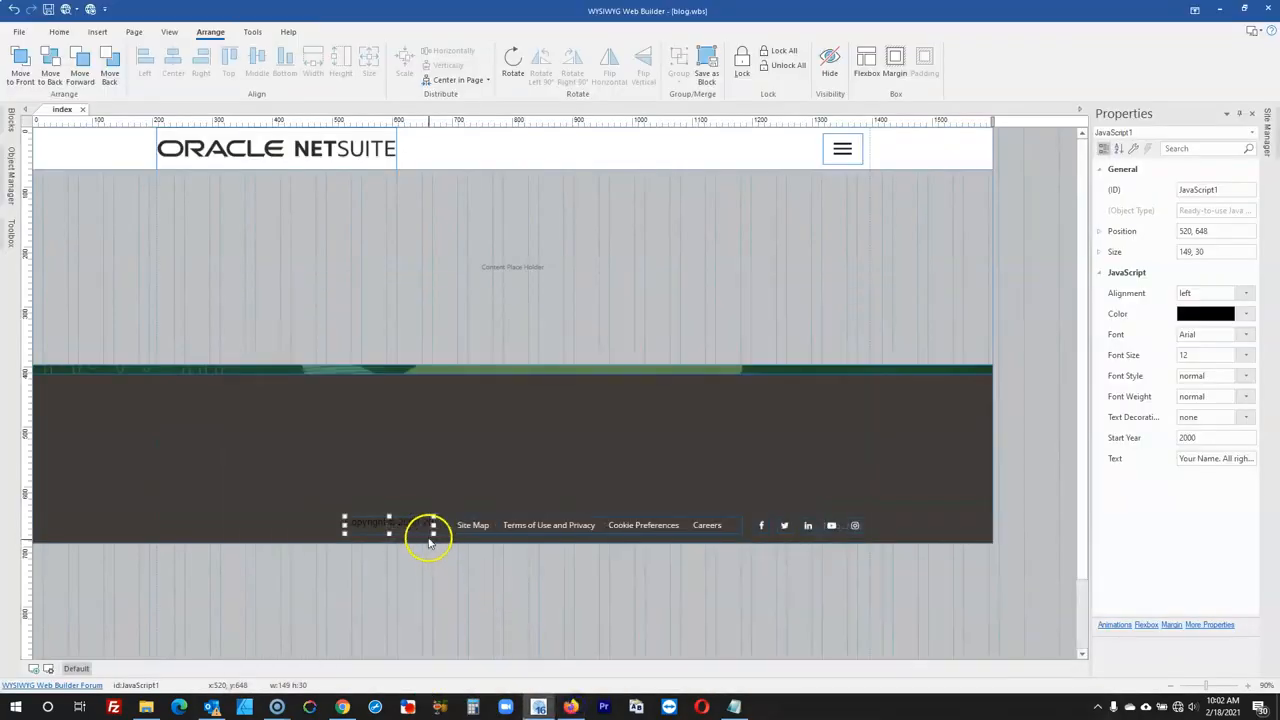
{"action": "scroll", "coordinate": [651, 430], "scroll_direction": "down", "scroll_amount": 1}
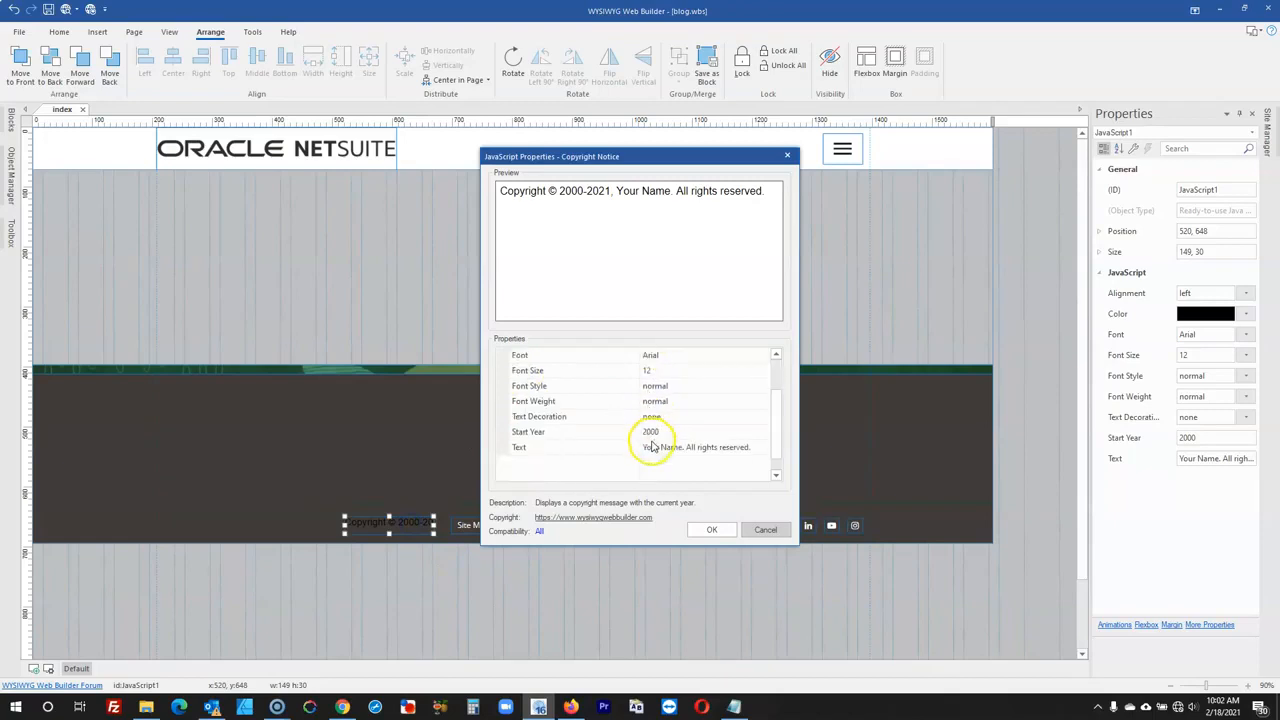
{"action": "left_click", "coordinate": [612, 433]}
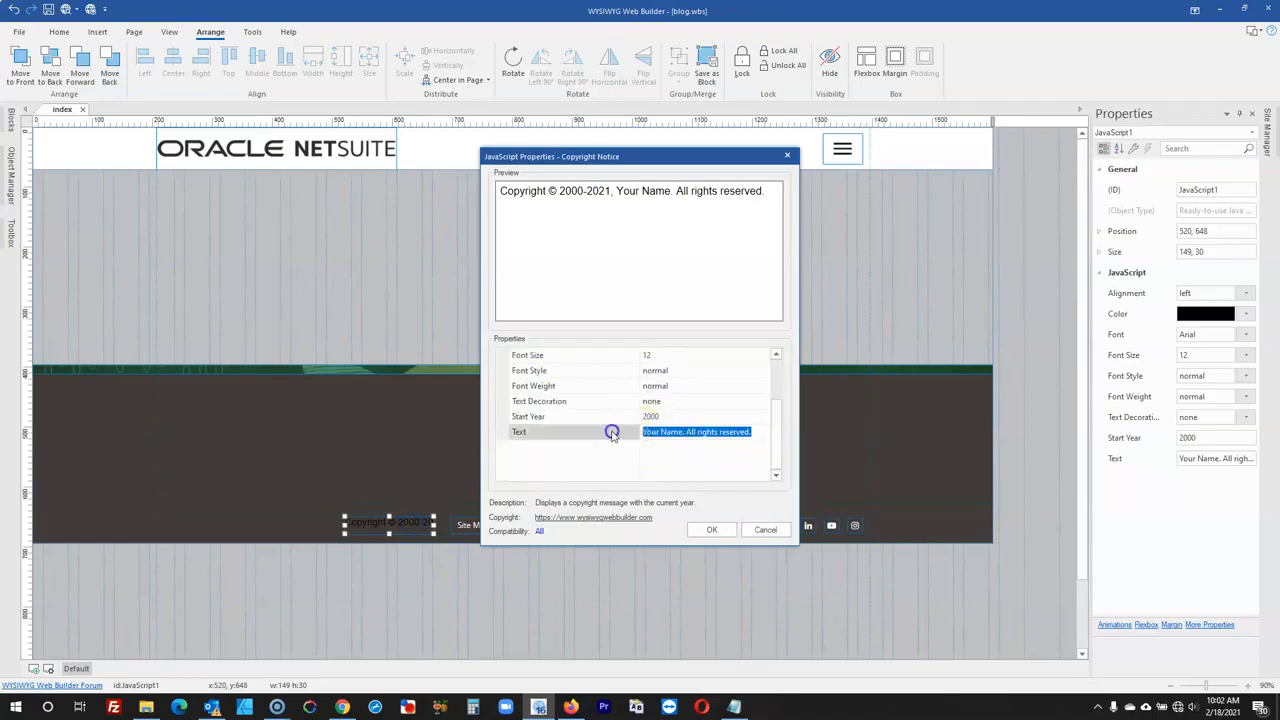
{"action": "key", "text": "BackSpace"}
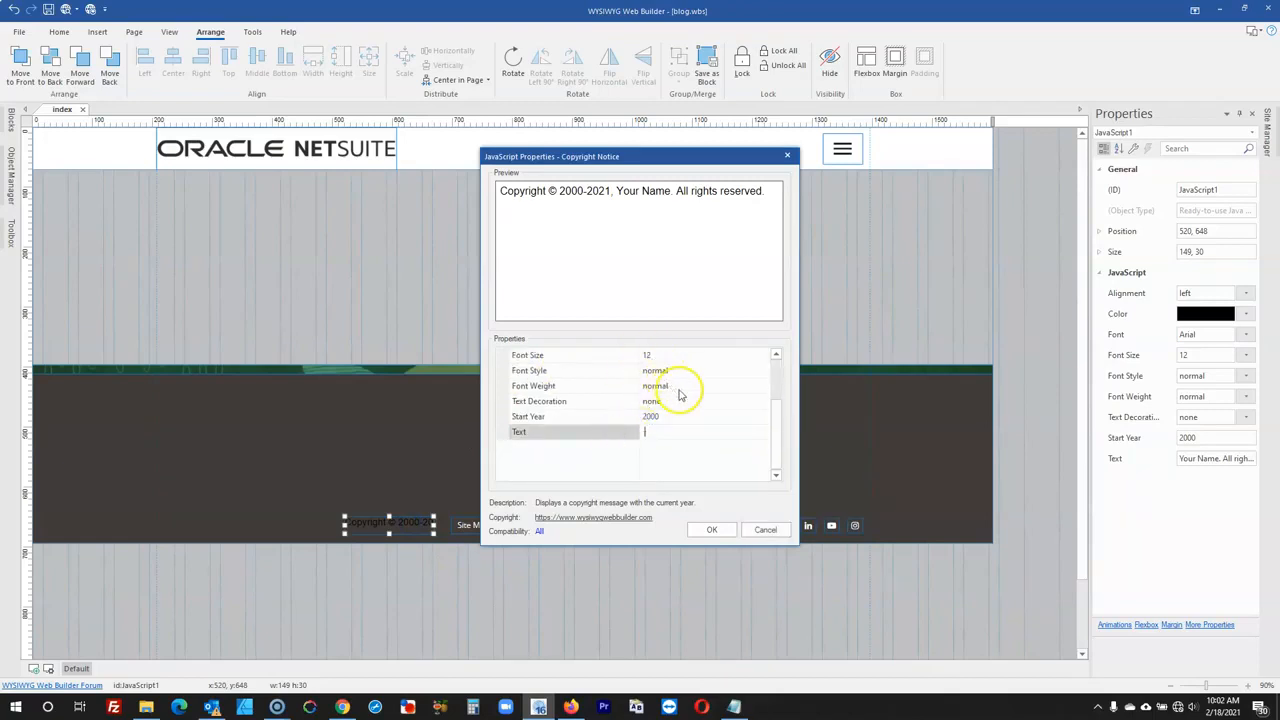
{"action": "left_click", "coordinate": [679, 390]}
{"action": "scroll", "coordinate": [679, 393], "scroll_direction": "up", "scroll_amount": 1}
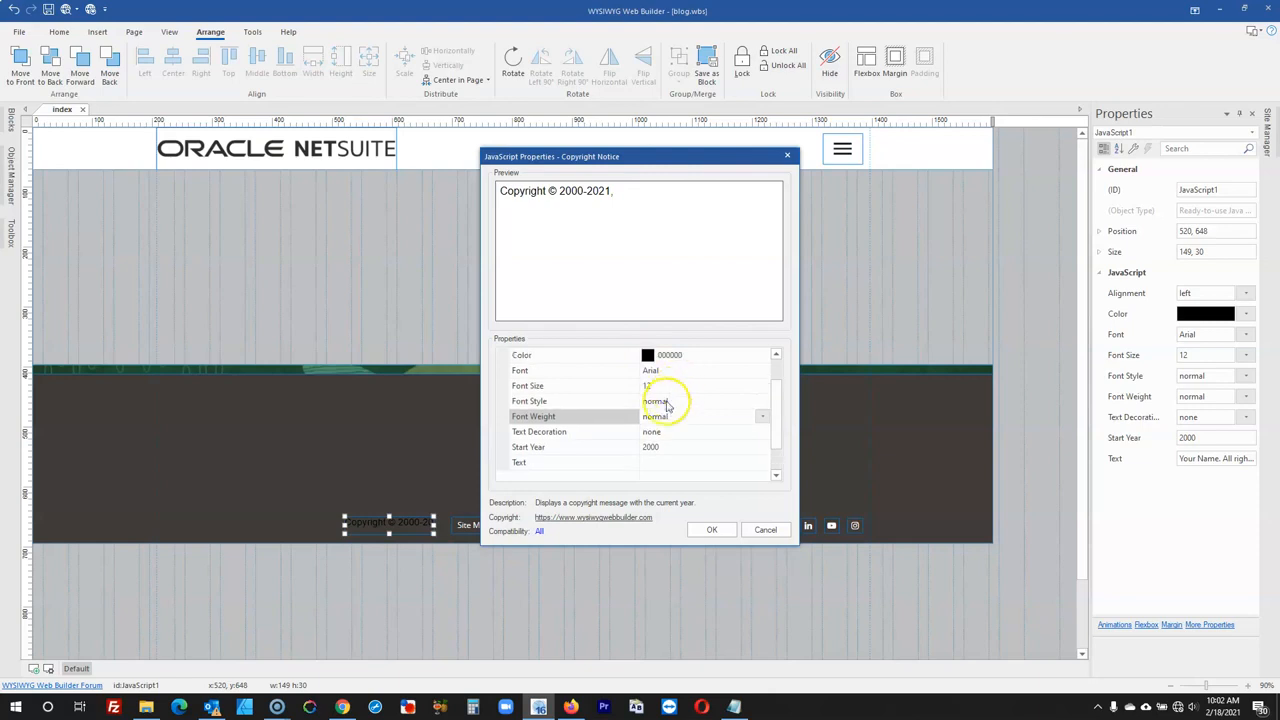
{"action": "left_click", "coordinate": [703, 446]}
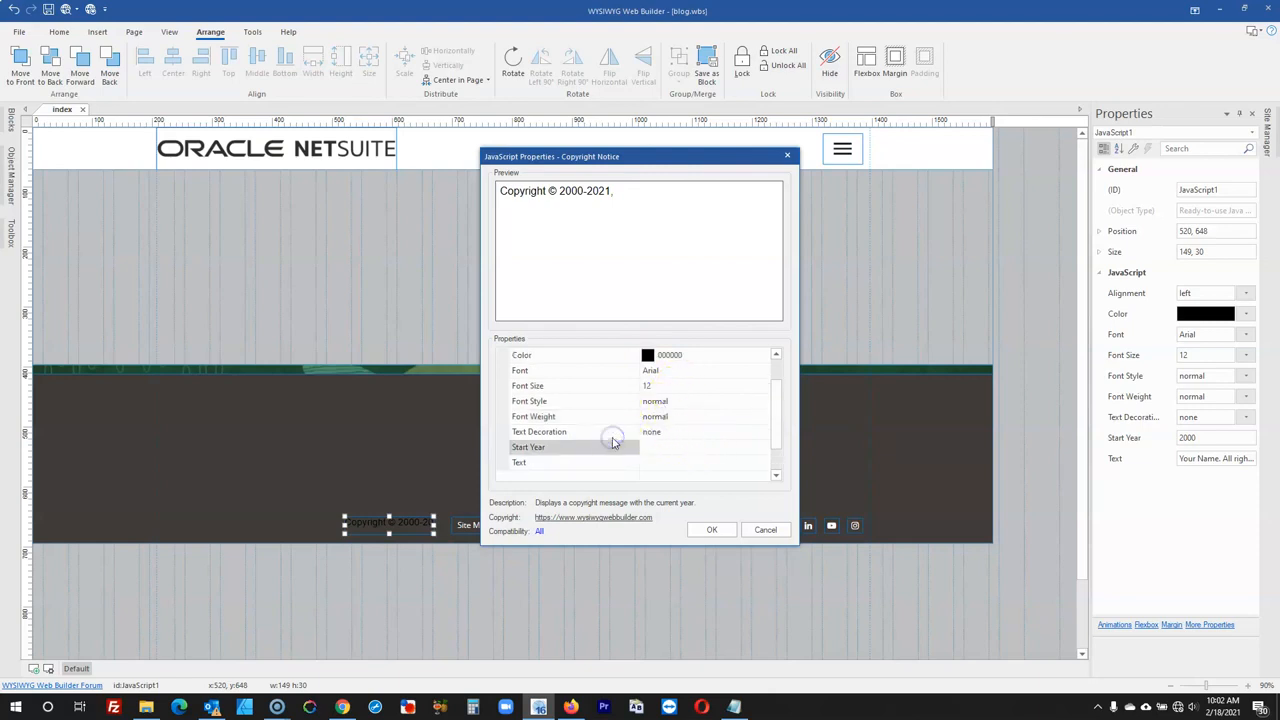
{"action": "left_click", "coordinate": [711, 529]}
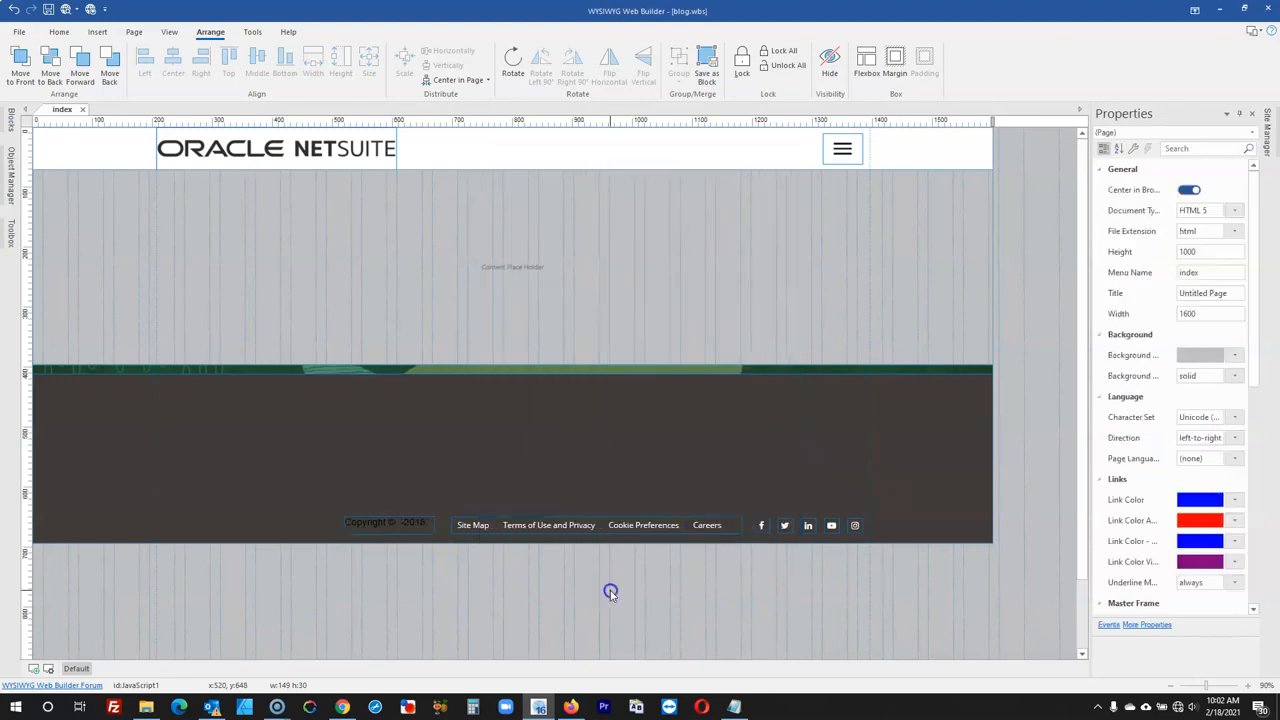
- Set the copyright notice's font to Open Sans and its color to white (FFFFFF)
{"action": "double_click", "coordinate": [389, 524]}
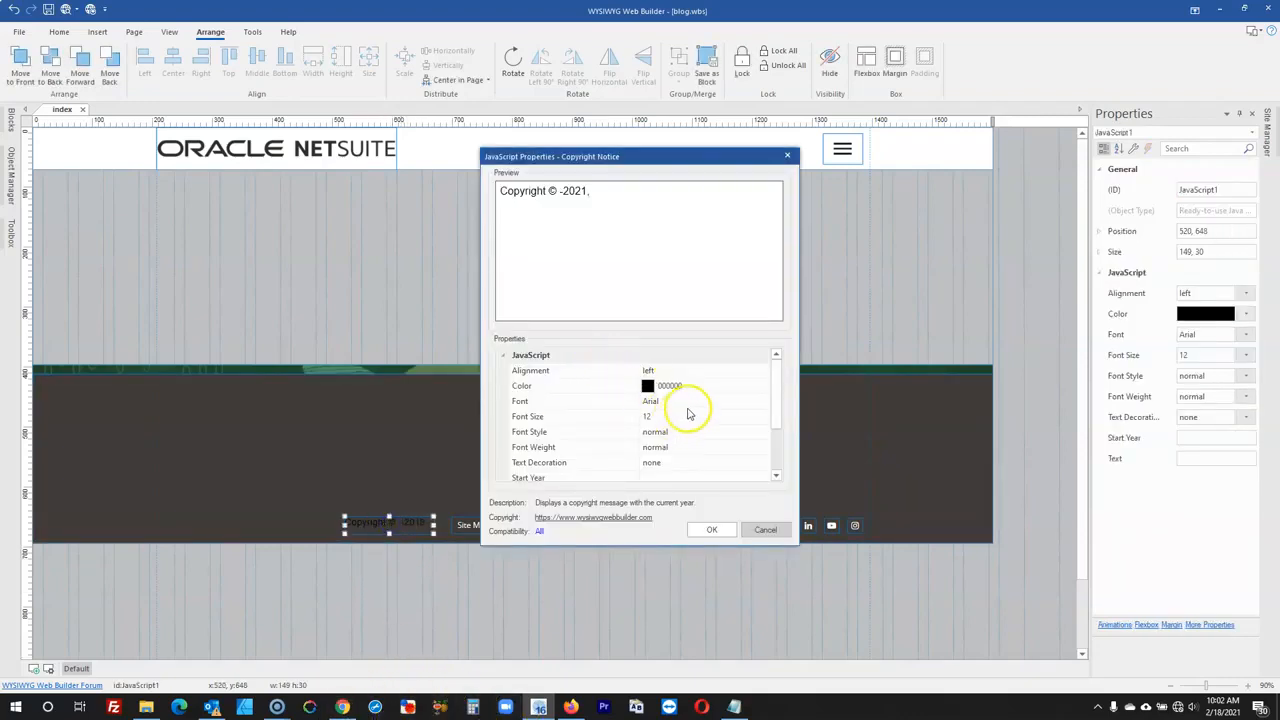
{"action": "scroll", "coordinate": [758, 415], "scroll_direction": "down", "scroll_amount": 1}
{"action": "scroll", "coordinate": [760, 414], "scroll_direction": "up", "scroll_amount": 2}
{"action": "left_click", "coordinate": [765, 403]}
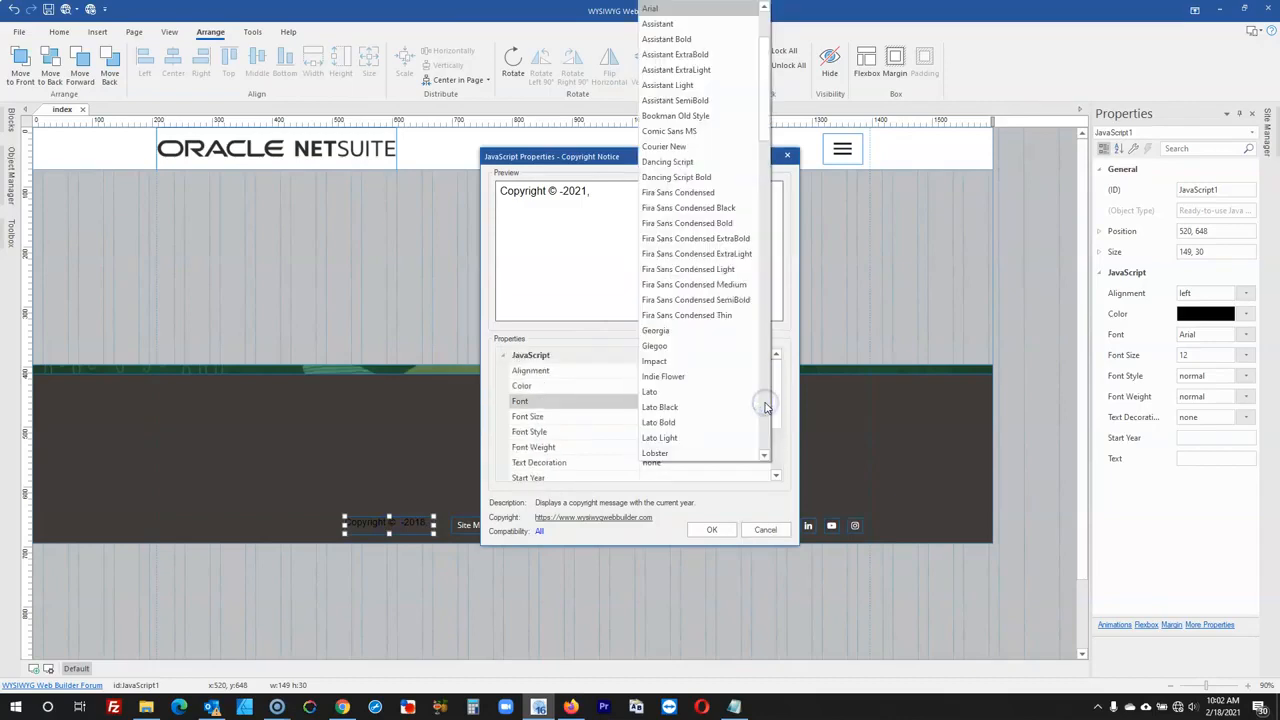
{"action": "scroll", "coordinate": [765, 407], "scroll_direction": "down", "scroll_amount": 9}
{"action": "left_click", "coordinate": [711, 452]}
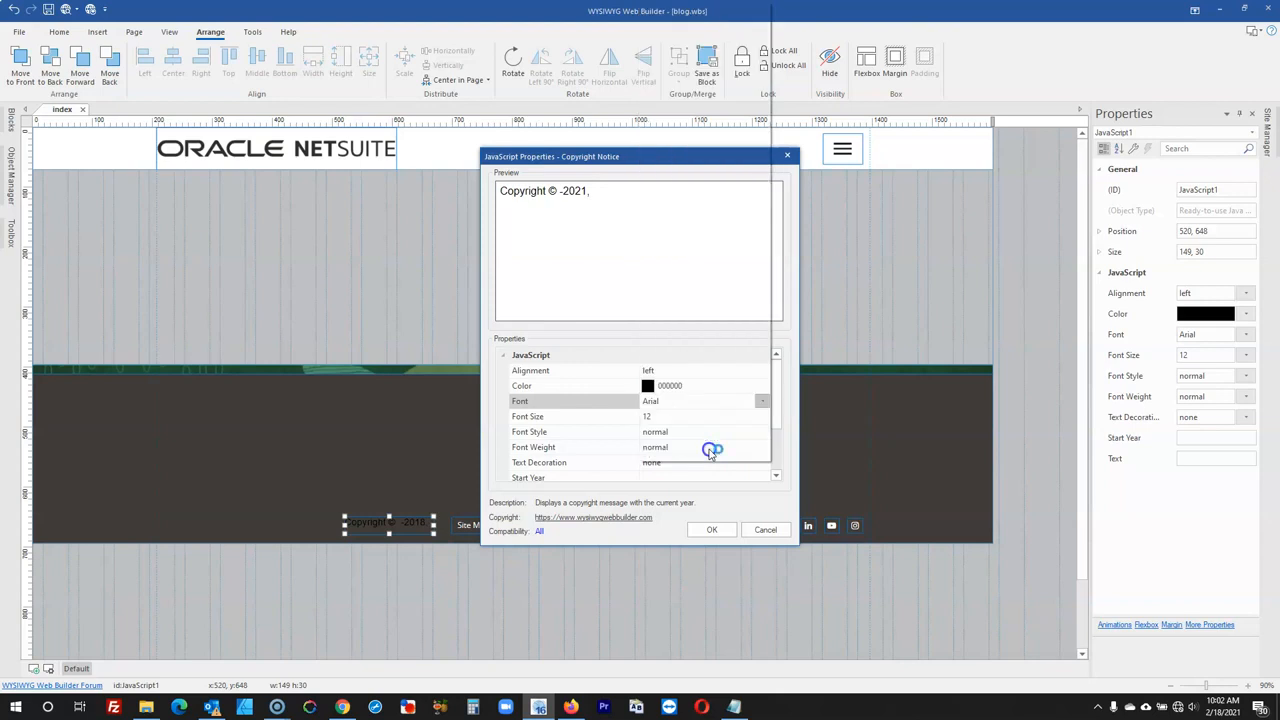
{"action": "left_click", "coordinate": [762, 385]}
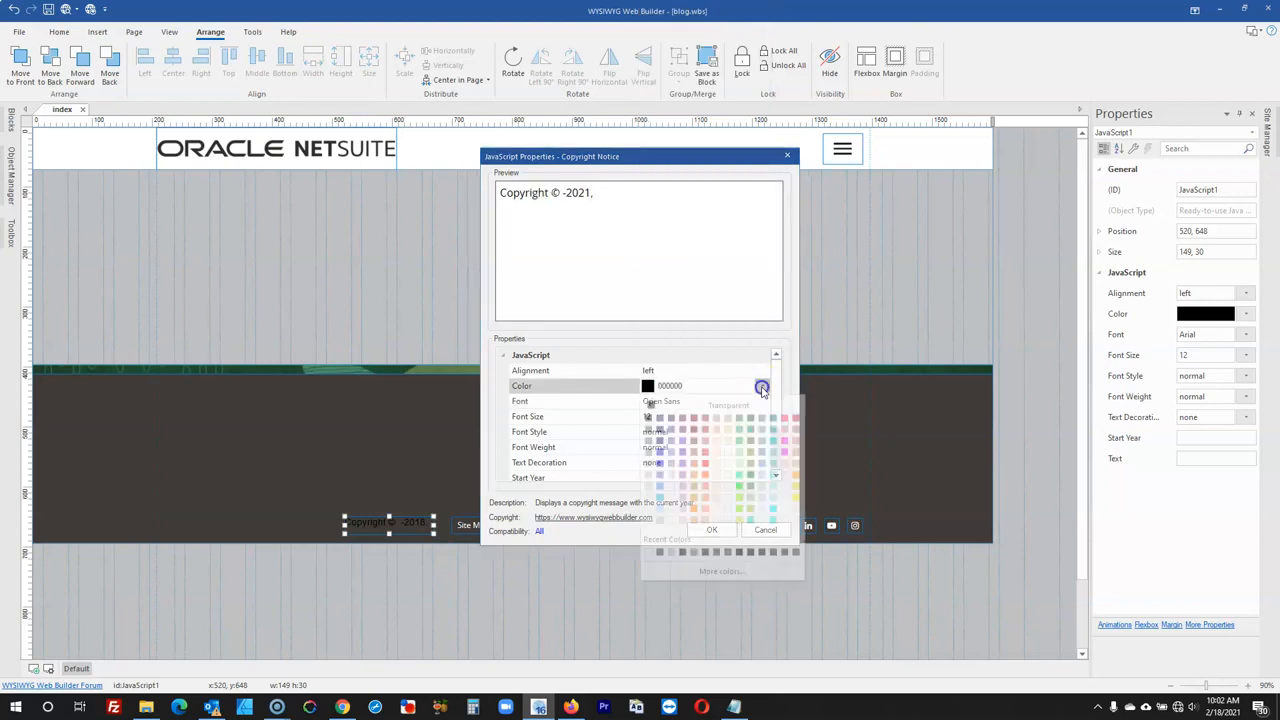
{"action": "left_click", "coordinate": [651, 551]}
{"action": "key", "text": "Return"}
{"action": "left_click", "coordinate": [669, 592]}
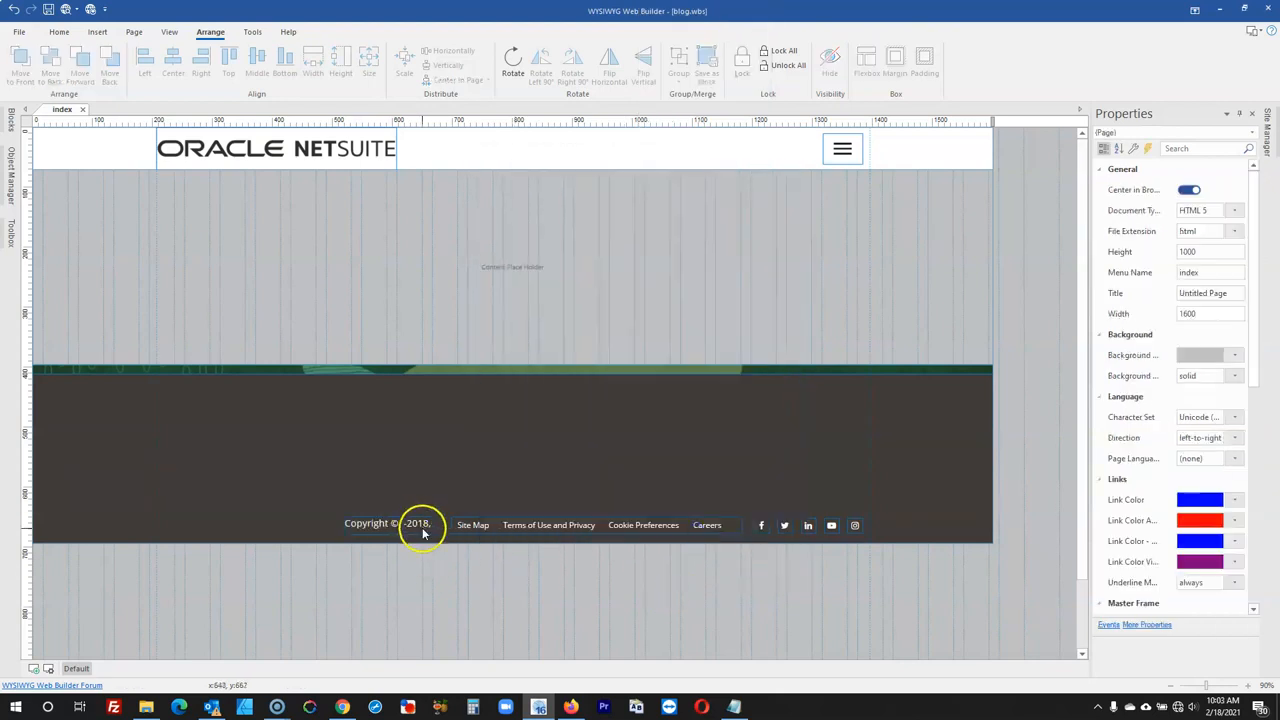
- Reduce the copyright notice's height to about 28 and nudge it closer to the footer links, at about 532, 649
{"action": "left_click", "coordinate": [400, 527]}
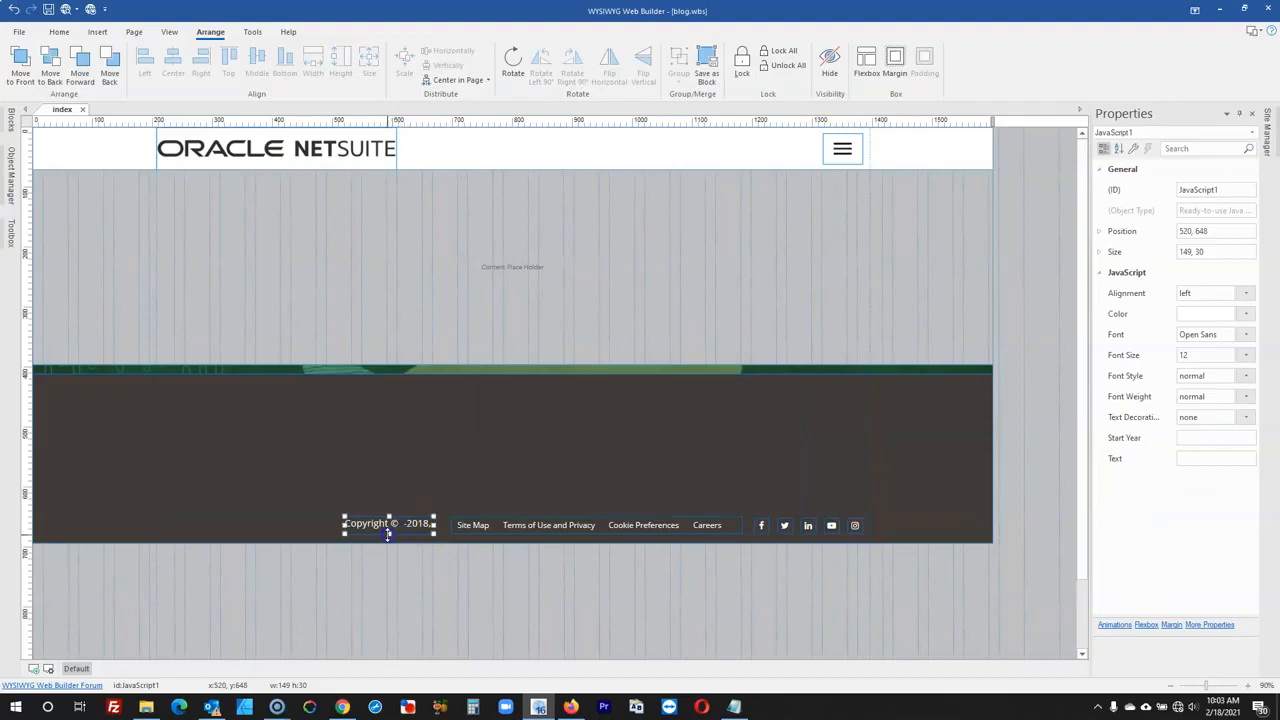
{"action": "left_click_drag", "start_coordinate": [417, 527], "coordinate": [424, 529]}
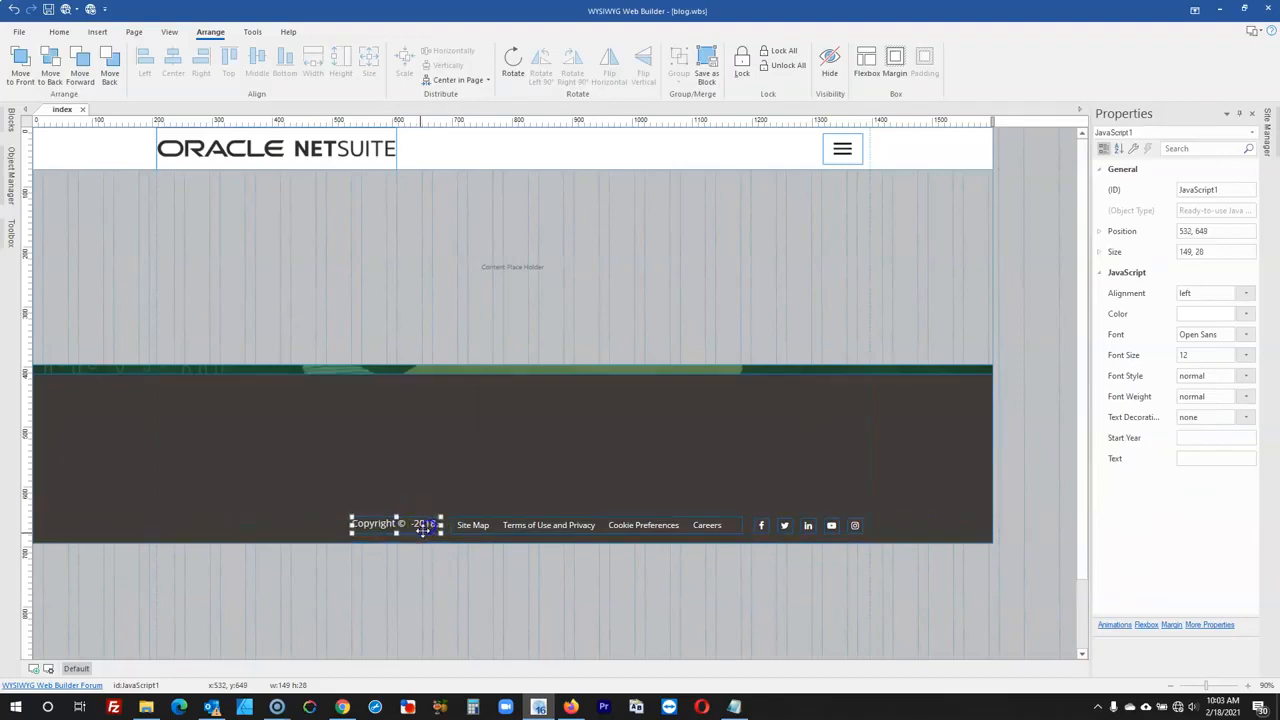
{"action": "left_click", "coordinate": [423, 585]}
{"action": "left_click", "coordinate": [423, 527]}
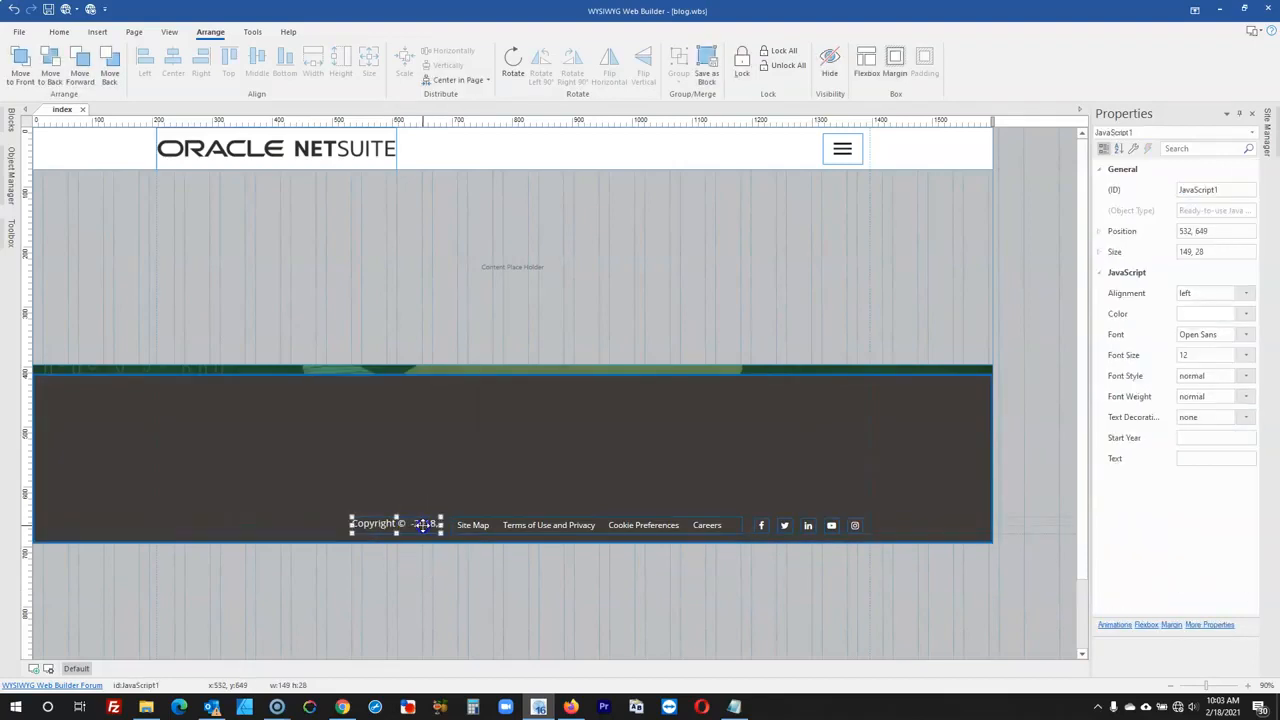
{"action": "left_click", "coordinate": [444, 586]}
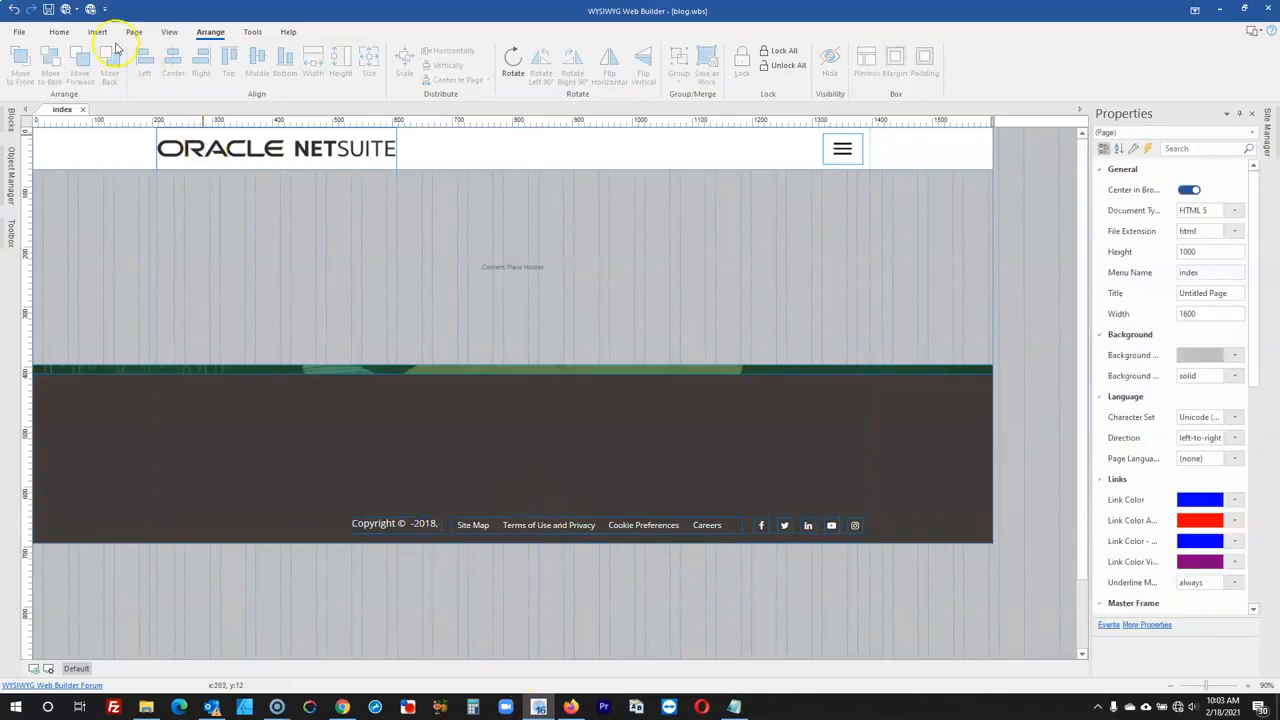
- Preview the page in the browser and set the copyright notice's font size to 10
{"action": "left_click", "coordinate": [65, 9]}
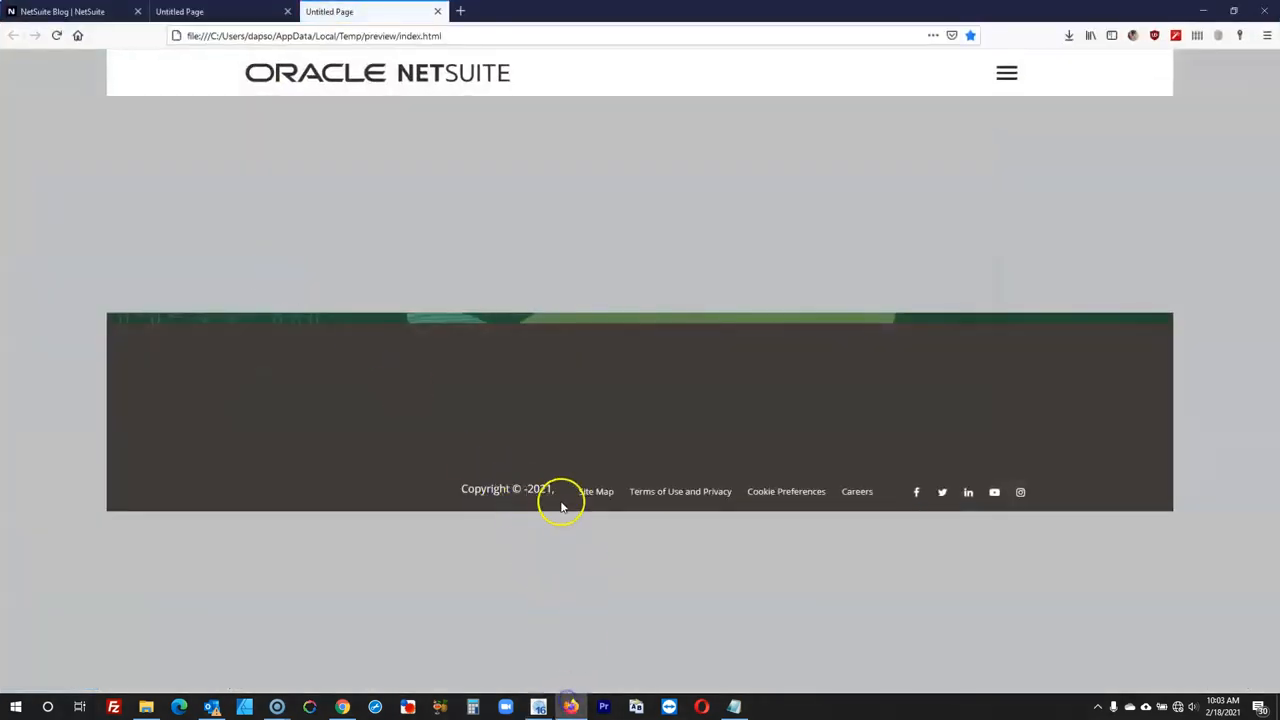
{"action": "left_click", "coordinate": [538, 706]}
{"action": "double_click", "coordinate": [417, 523]}
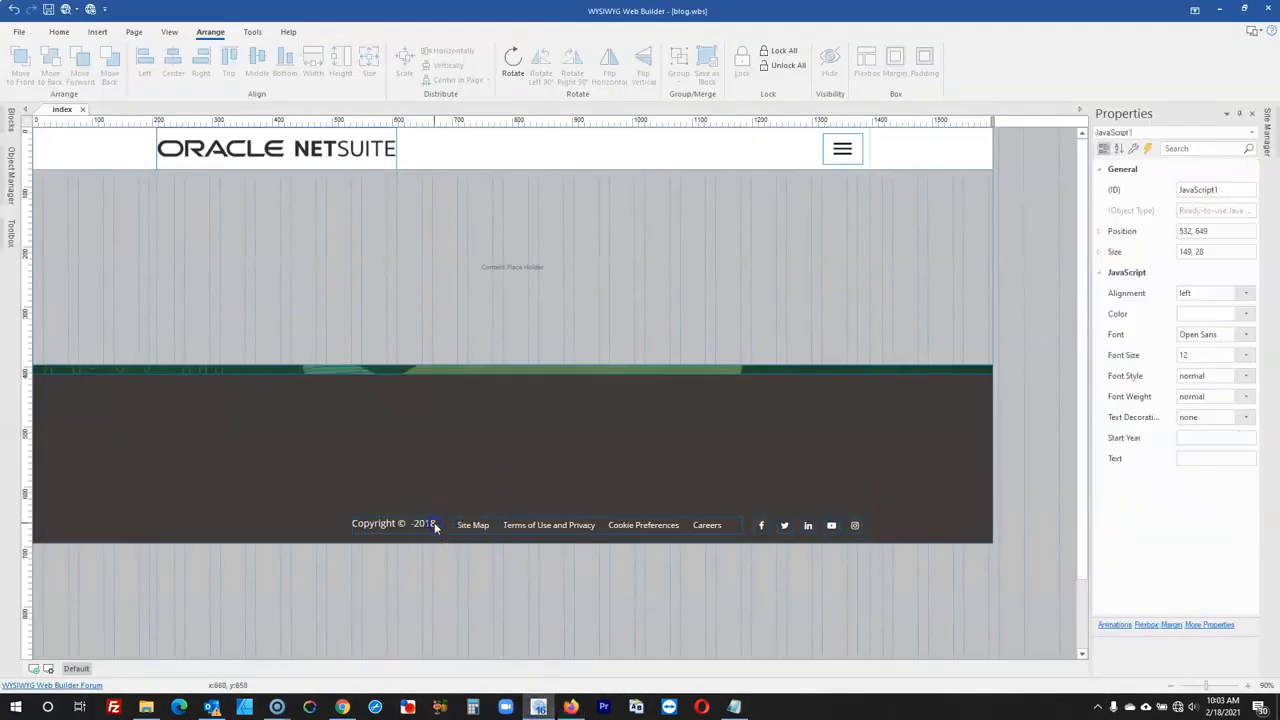
{"action": "left_click", "coordinate": [760, 416]}
{"action": "left_click", "coordinate": [758, 417]}
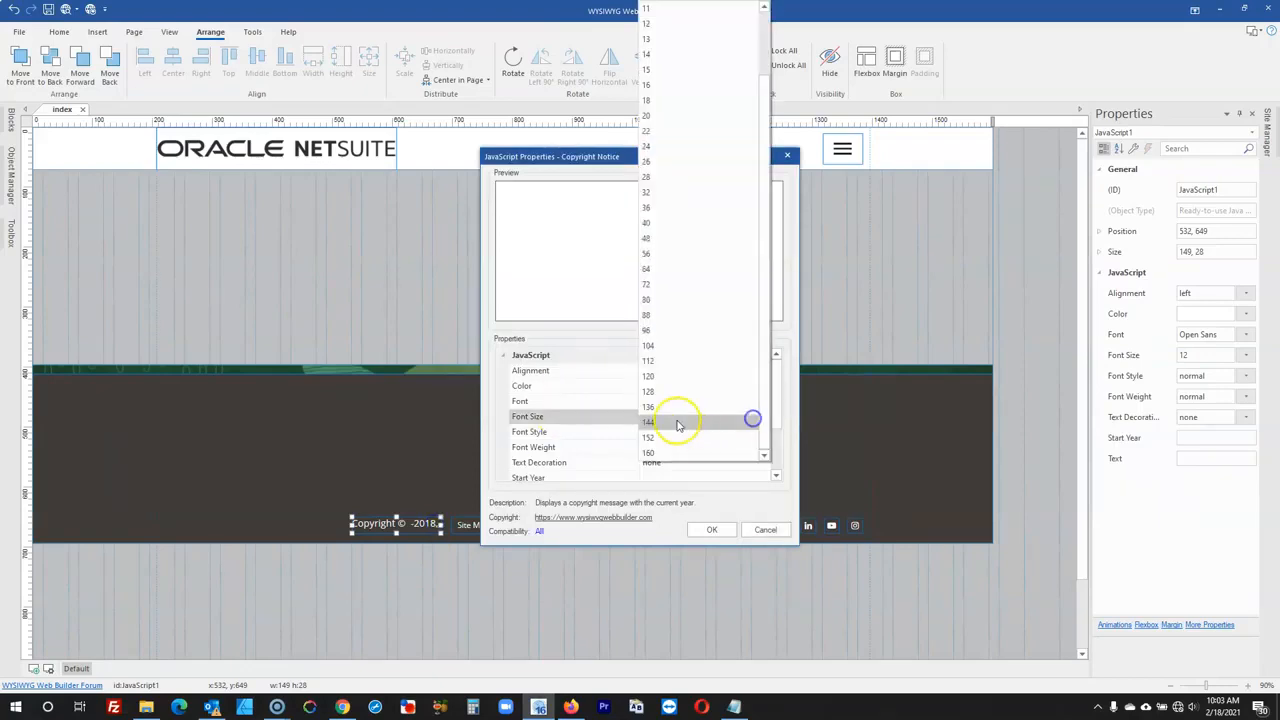
{"action": "left_click", "coordinate": [656, 35]}
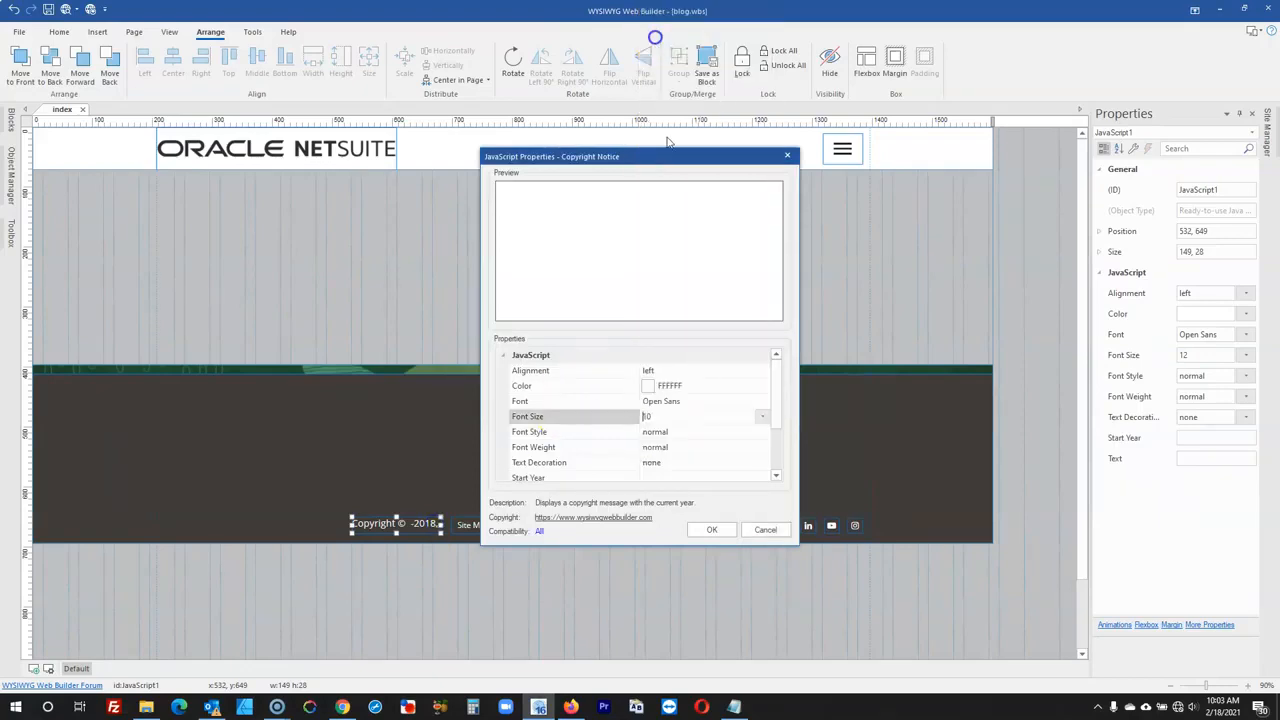
{"action": "left_click", "coordinate": [710, 529]}
{"action": "left_click", "coordinate": [686, 573]}
- Narrow the copyright notice's box to about 127 wide and adjust its height
{"action": "left_click", "coordinate": [368, 523]}
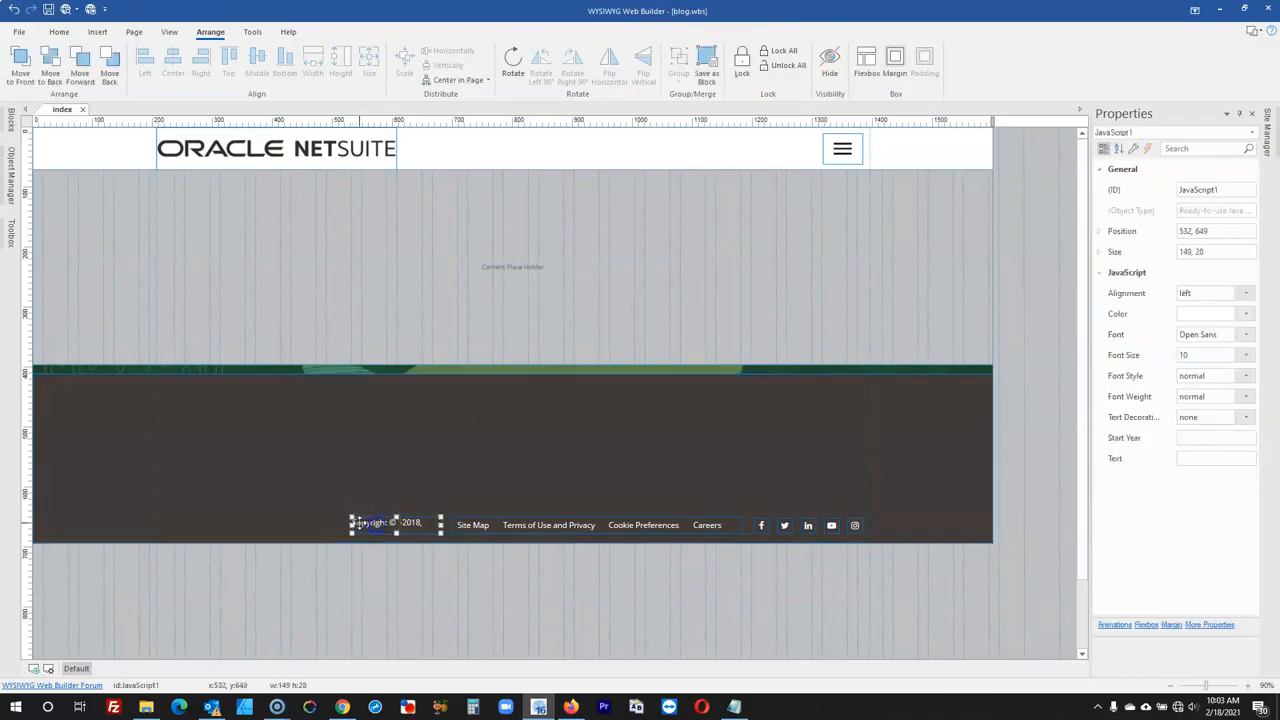
{"action": "left_click_drag", "start_coordinate": [350, 524], "coordinate": [403, 525]}
{"action": "left_click", "coordinate": [404, 522]}
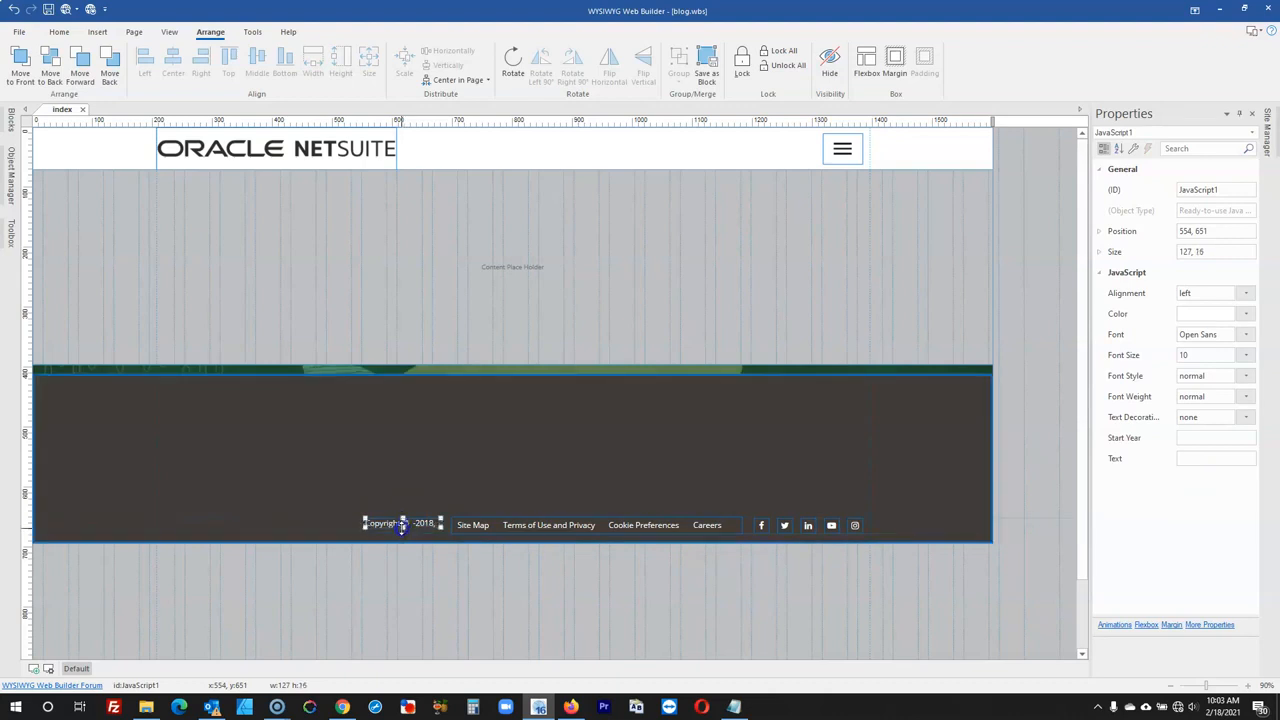
{"action": "left_click_drag", "start_coordinate": [402, 528], "coordinate": [402, 532]}
{"action": "left_click", "coordinate": [1221, 251]}
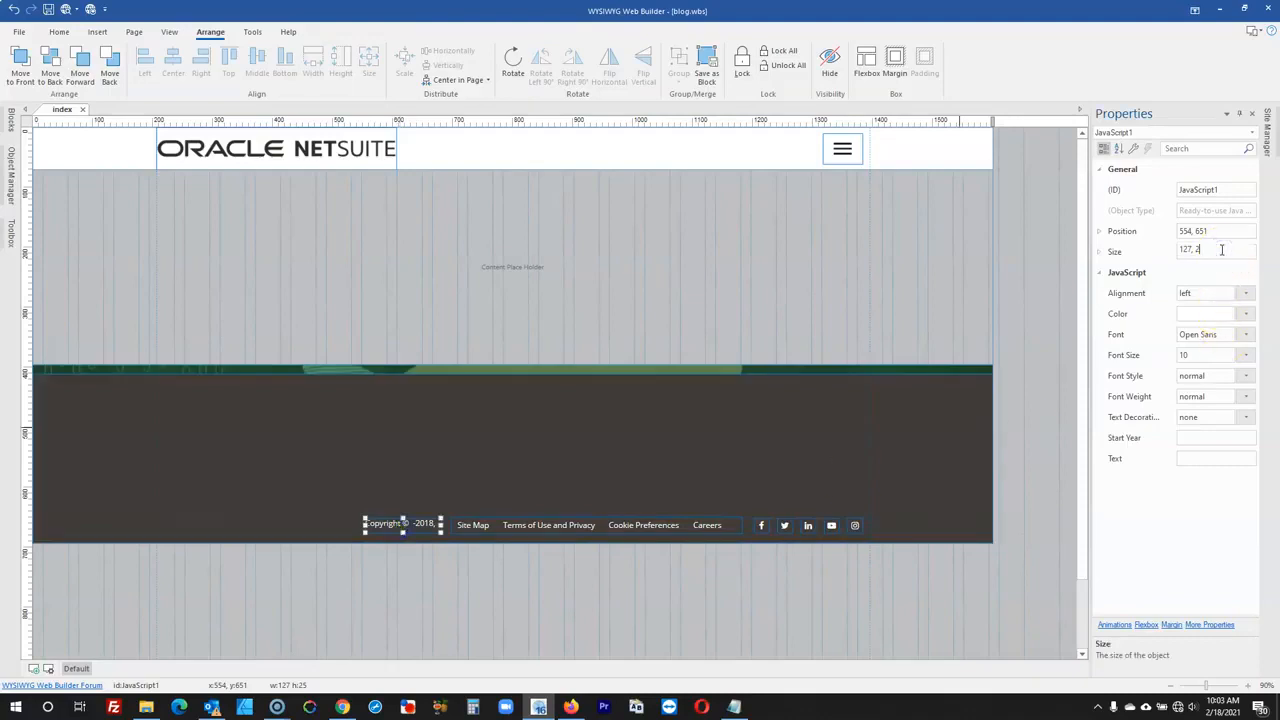
- Align the copyright notice and the footer link menu along their vertical middles
{"action": "left_click", "coordinate": [470, 524], "text": "shift"}
{"action": "left_click", "coordinate": [258, 58]}
{"action": "left_click", "coordinate": [335, 652]}
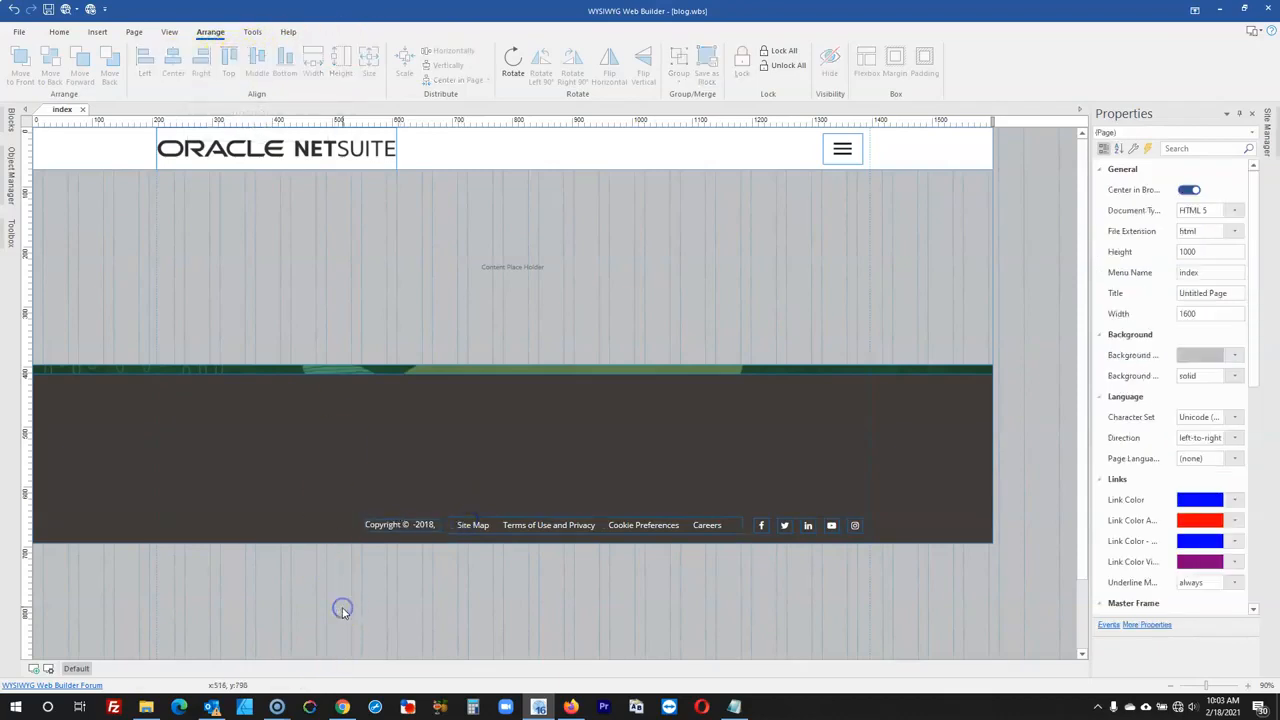
- Switch to Firefox and close the two Untitled Page preview tabs
{"action": "left_click", "coordinate": [572, 706]}
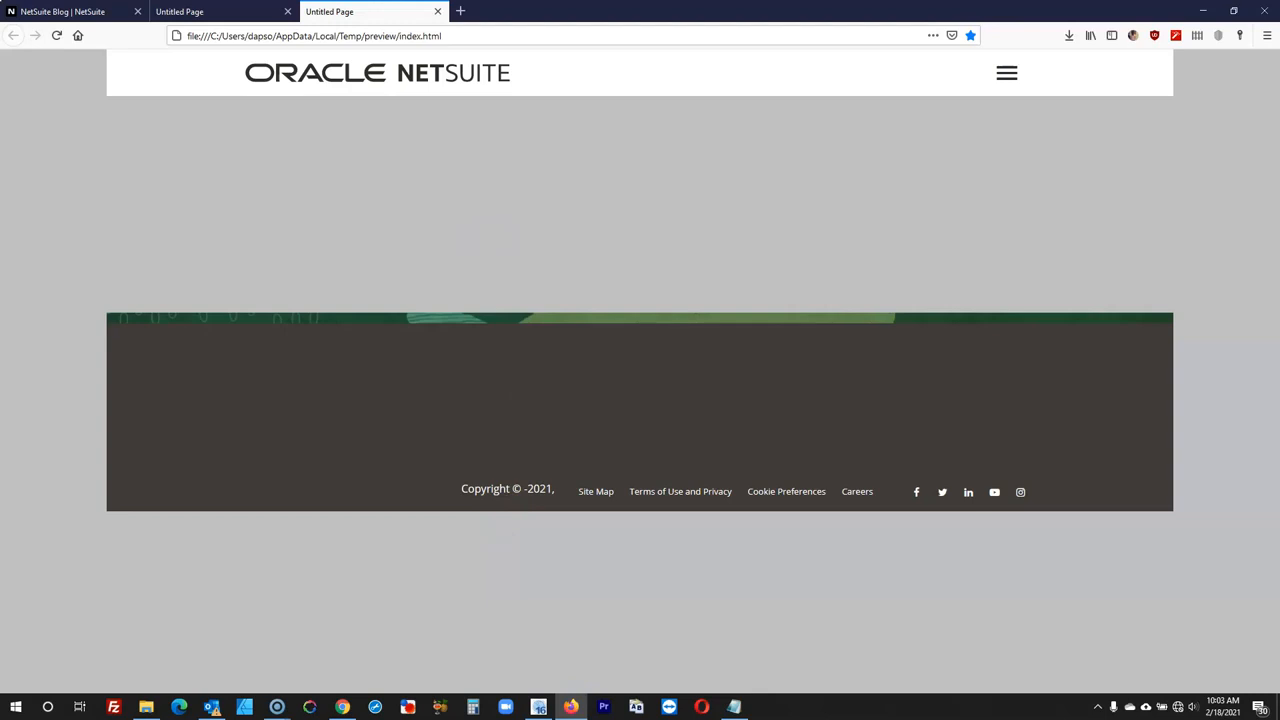
{"action": "left_click", "coordinate": [436, 12]}
{"action": "left_click", "coordinate": [284, 13]}
{"action": "left_click", "coordinate": [288, 12]}
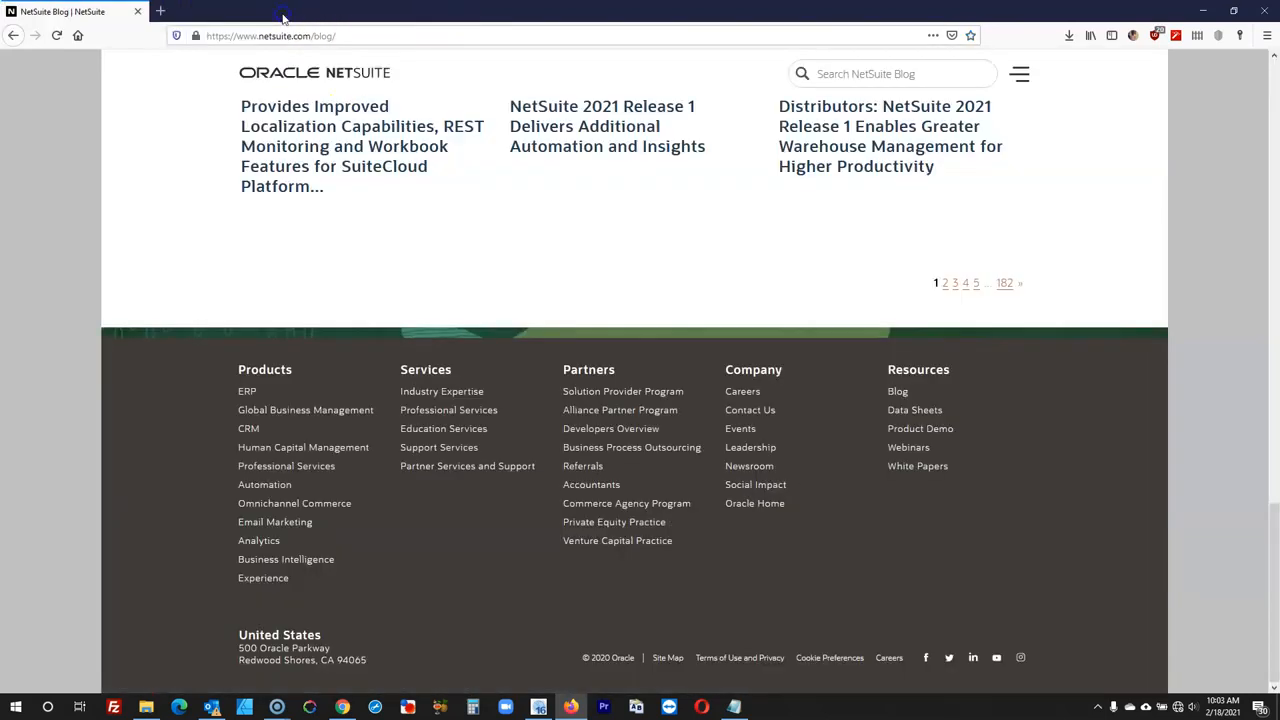
- Examine the layout of the original NetSuite blog page from its footer up to the header
{"action": "scroll", "coordinate": [930, 420], "scroll_direction": "up", "scroll_amount": 3}
{"action": "scroll", "coordinate": [840, 418], "scroll_direction": "up", "scroll_amount": 15}
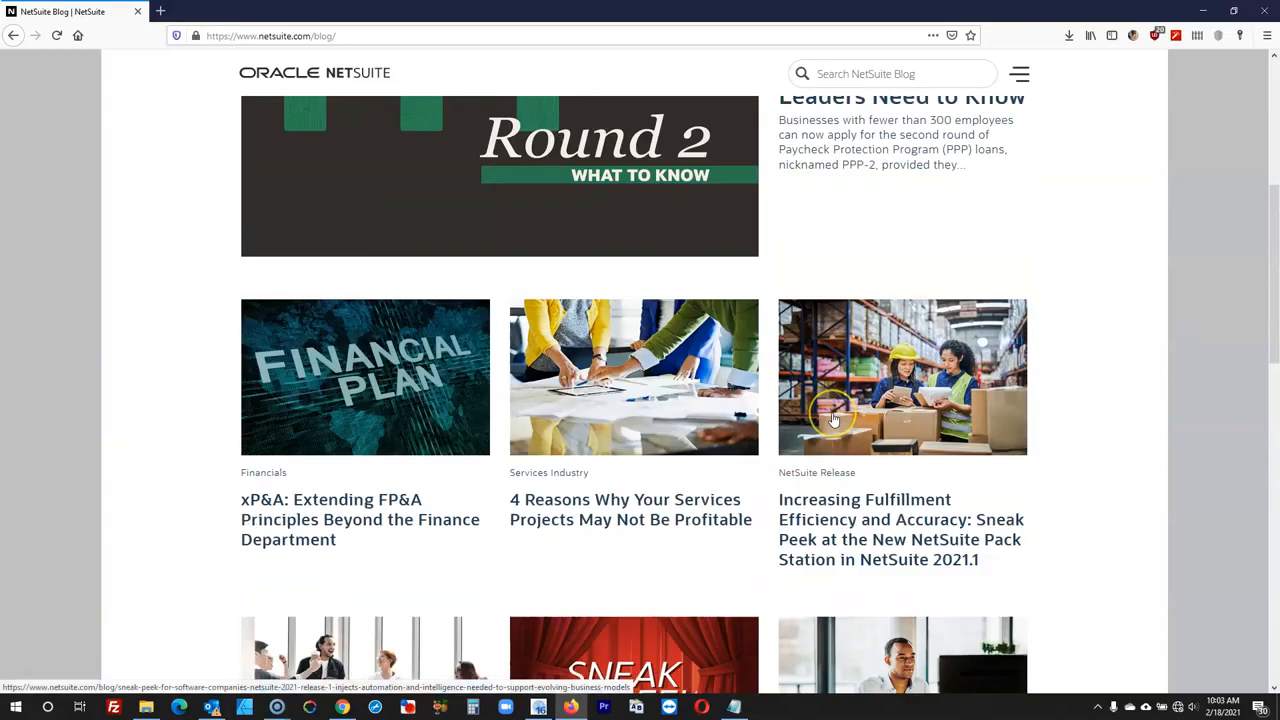
{"action": "scroll", "coordinate": [1058, 120], "scroll_direction": "down", "scroll_amount": 4}
{"action": "scroll", "coordinate": [1057, 94], "scroll_direction": "up", "scroll_amount": 4}
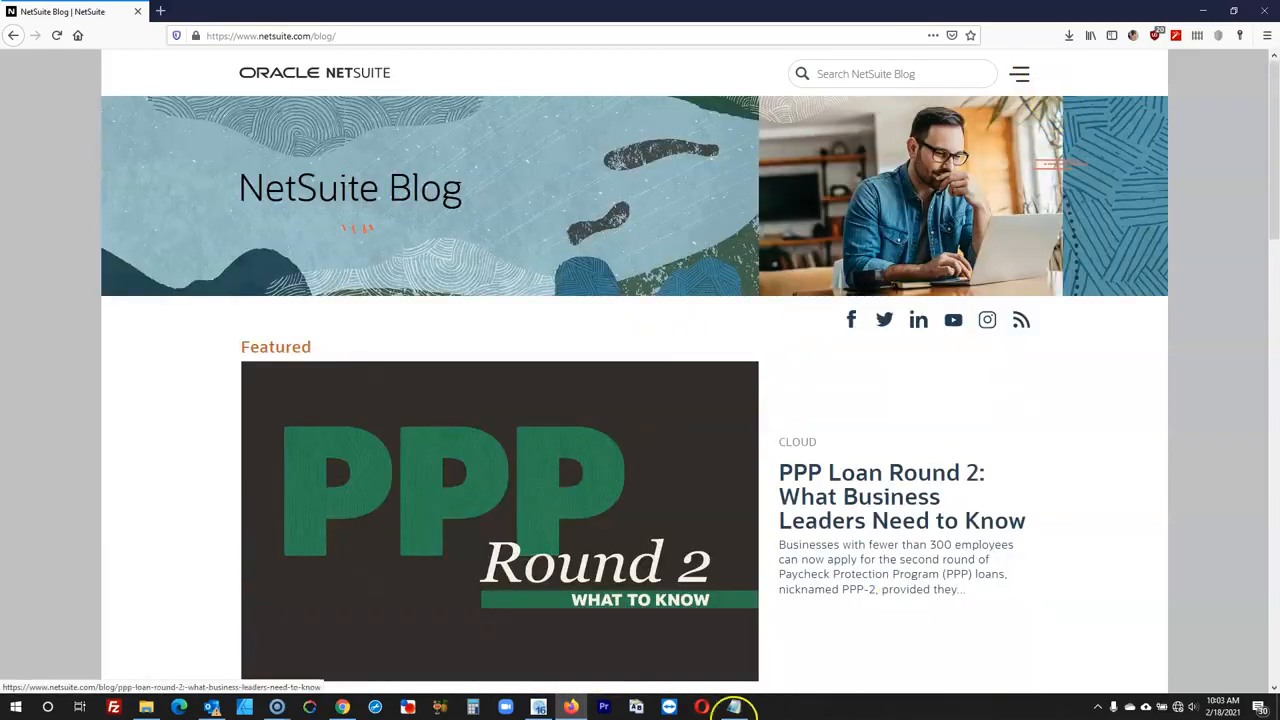
- Switch to WYSIWYG Web Builder and make the header layer a sticky layer with a delay of 0
{"action": "left_click", "coordinate": [540, 708]}
{"action": "double_click", "coordinate": [634, 138]}
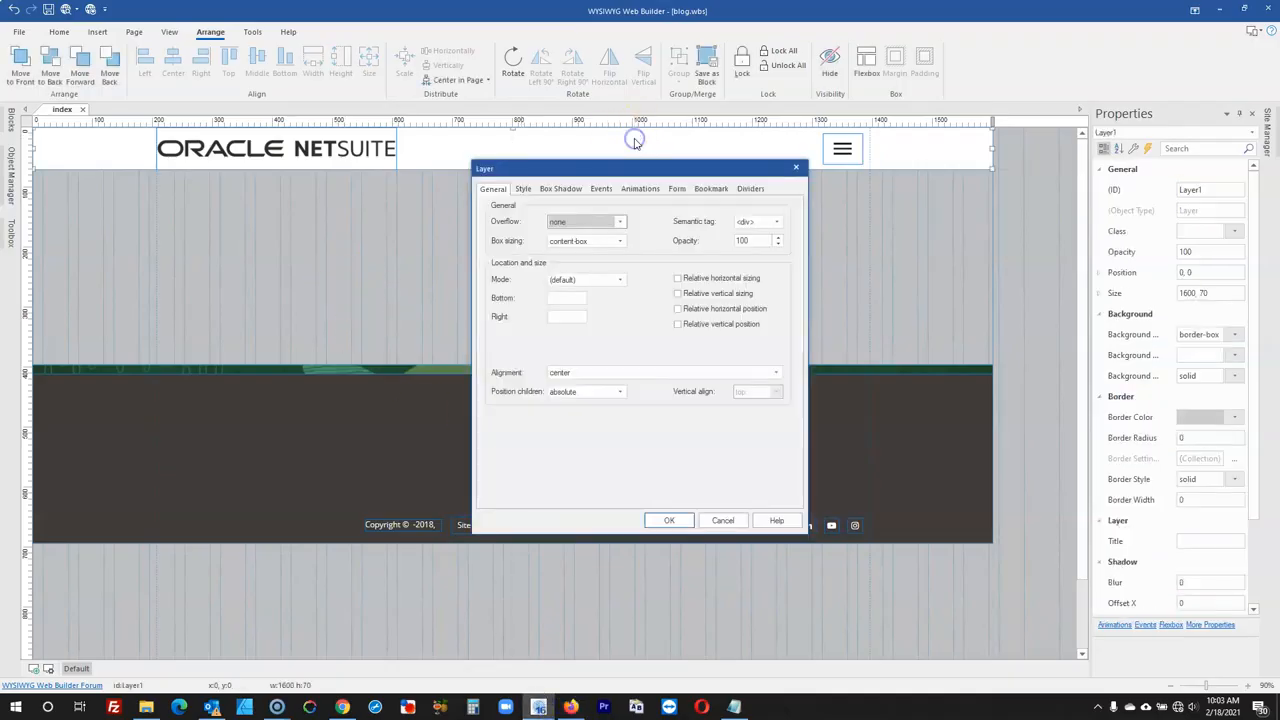
{"action": "left_click", "coordinate": [523, 188]}
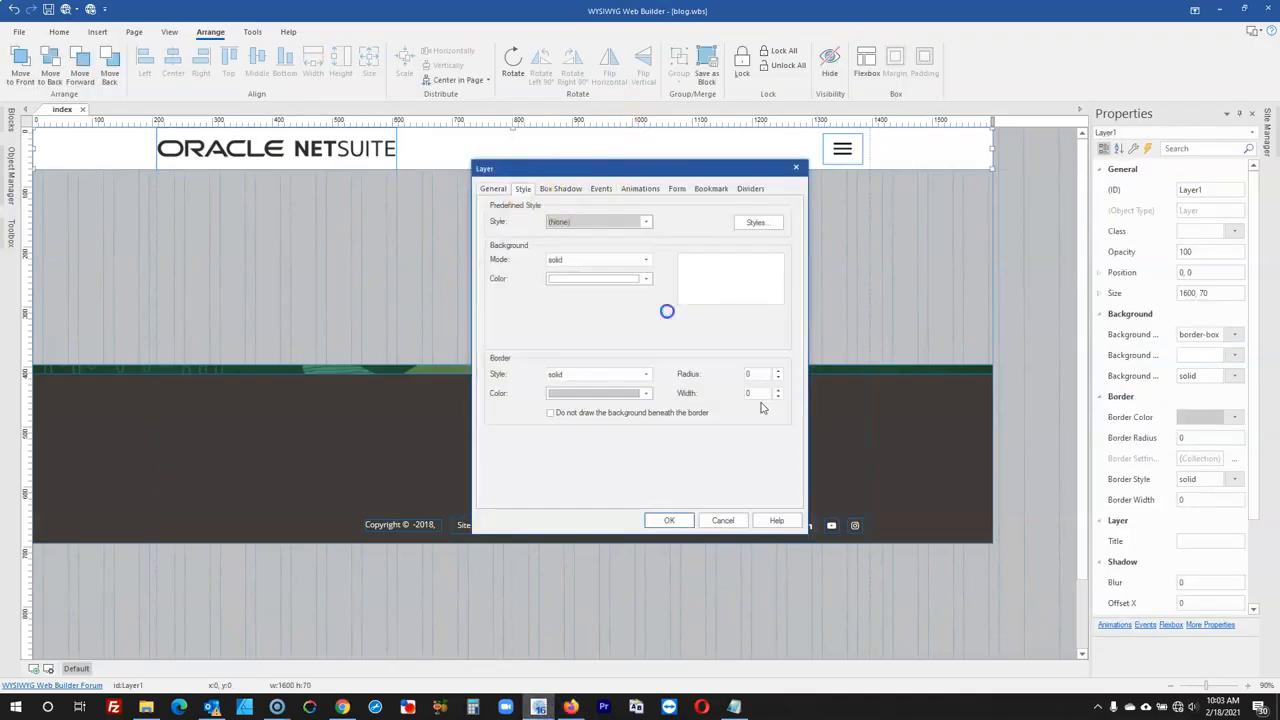
{"action": "left_click", "coordinate": [582, 270]}
{"action": "left_click", "coordinate": [566, 349]}
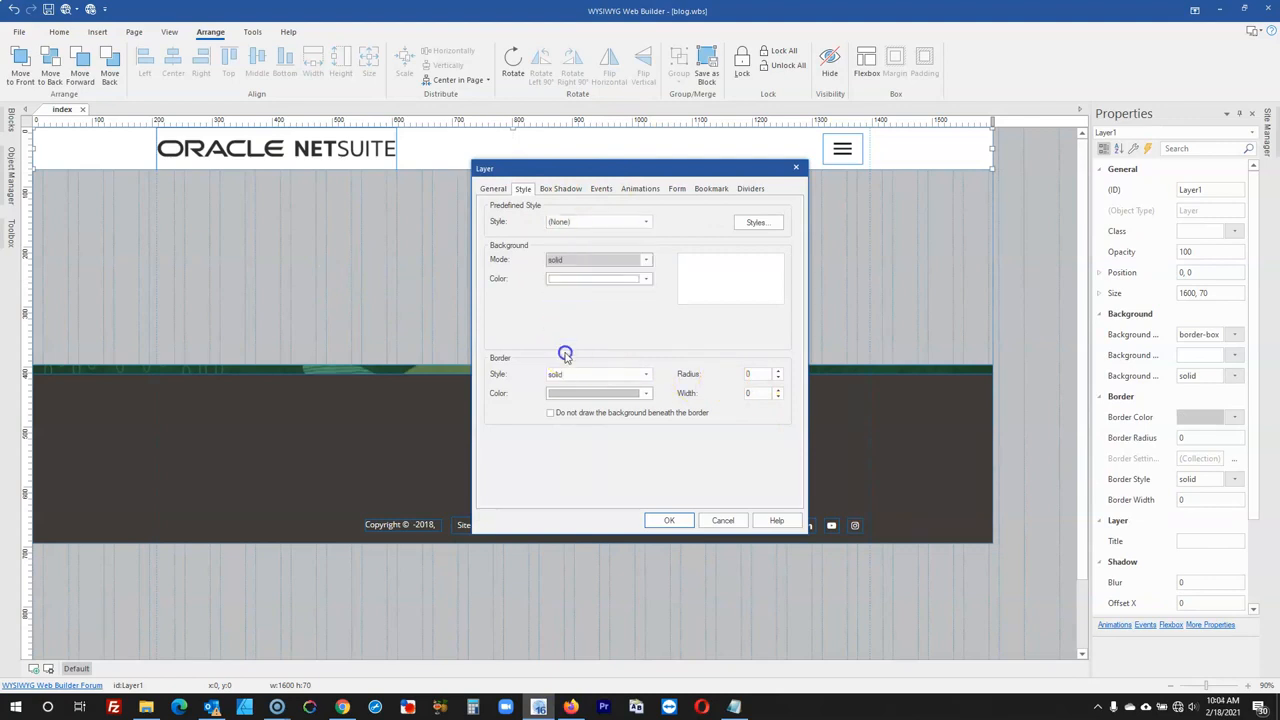
{"action": "left_click", "coordinate": [494, 189]}
{"action": "left_click", "coordinate": [572, 279]}
{"action": "left_click", "coordinate": [578, 360]}
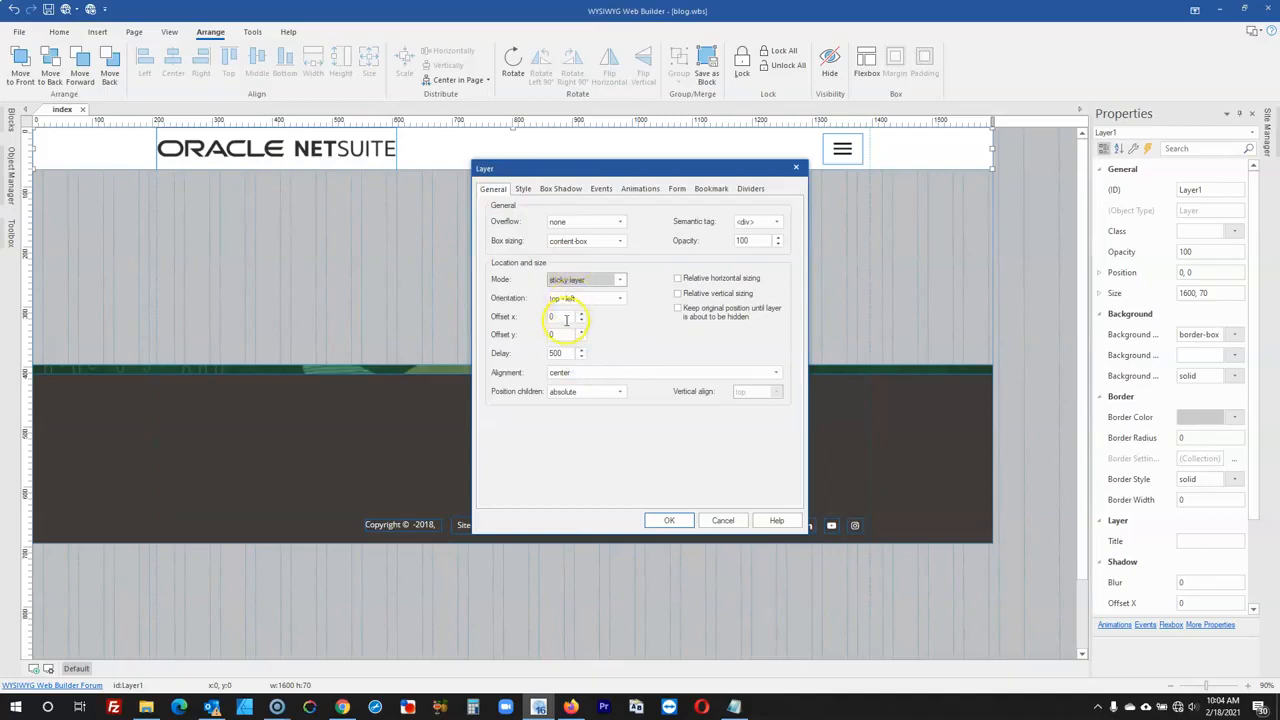
{"action": "left_click_drag", "start_coordinate": [565, 345], "coordinate": [530, 350]}
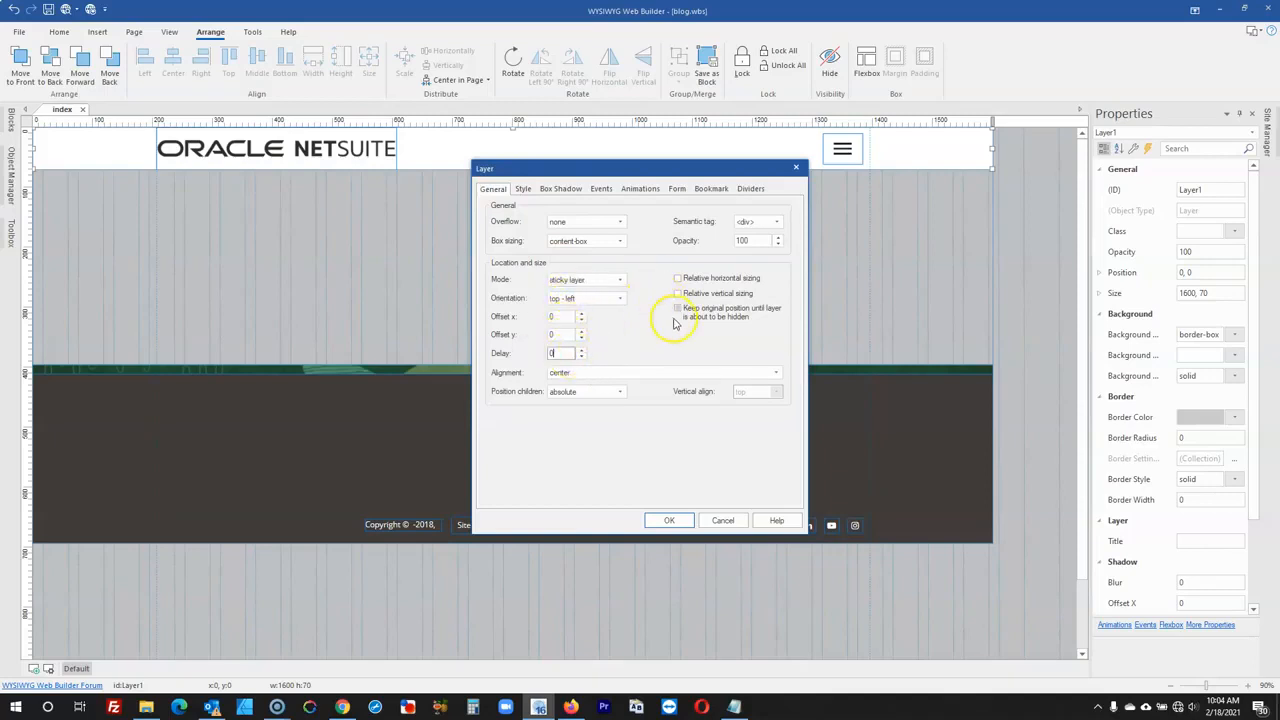
{"action": "type", "text": "0"}
{"action": "left_click", "coordinate": [669, 520]}
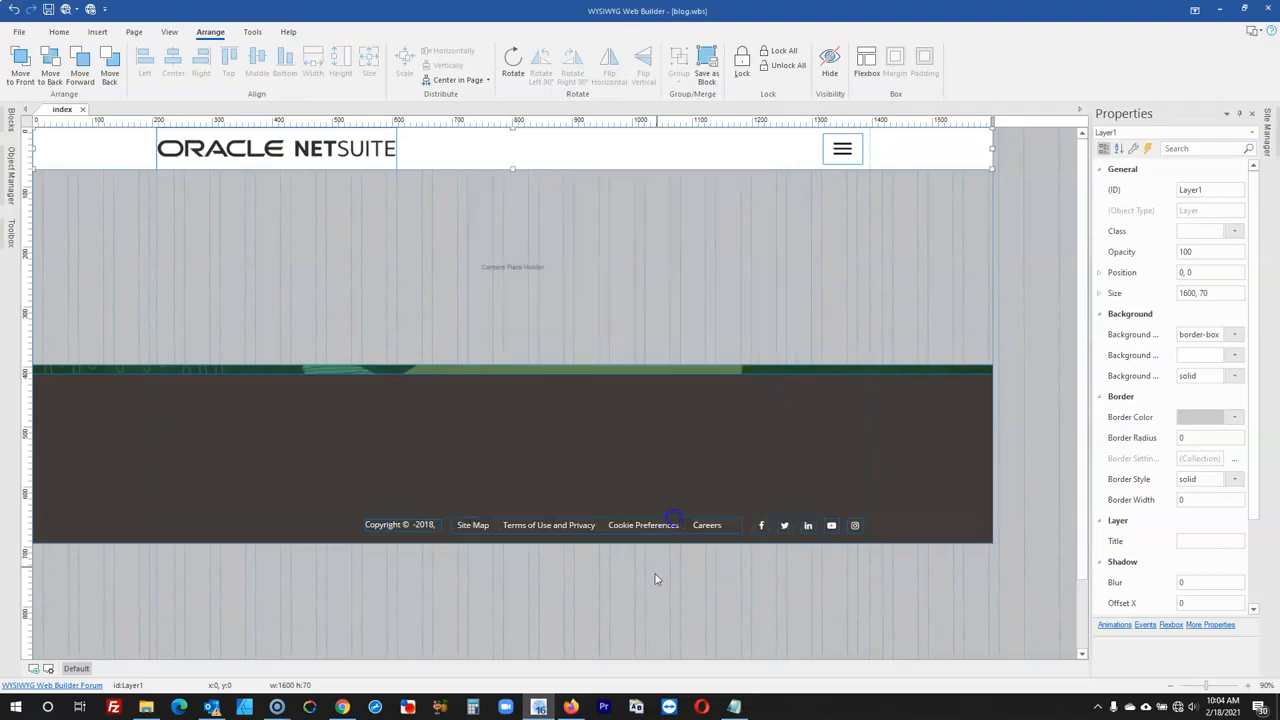
{"action": "left_click", "coordinate": [655, 581]}
- Rename the site's index page to master-page
{"action": "left_click", "coordinate": [1268, 138]}
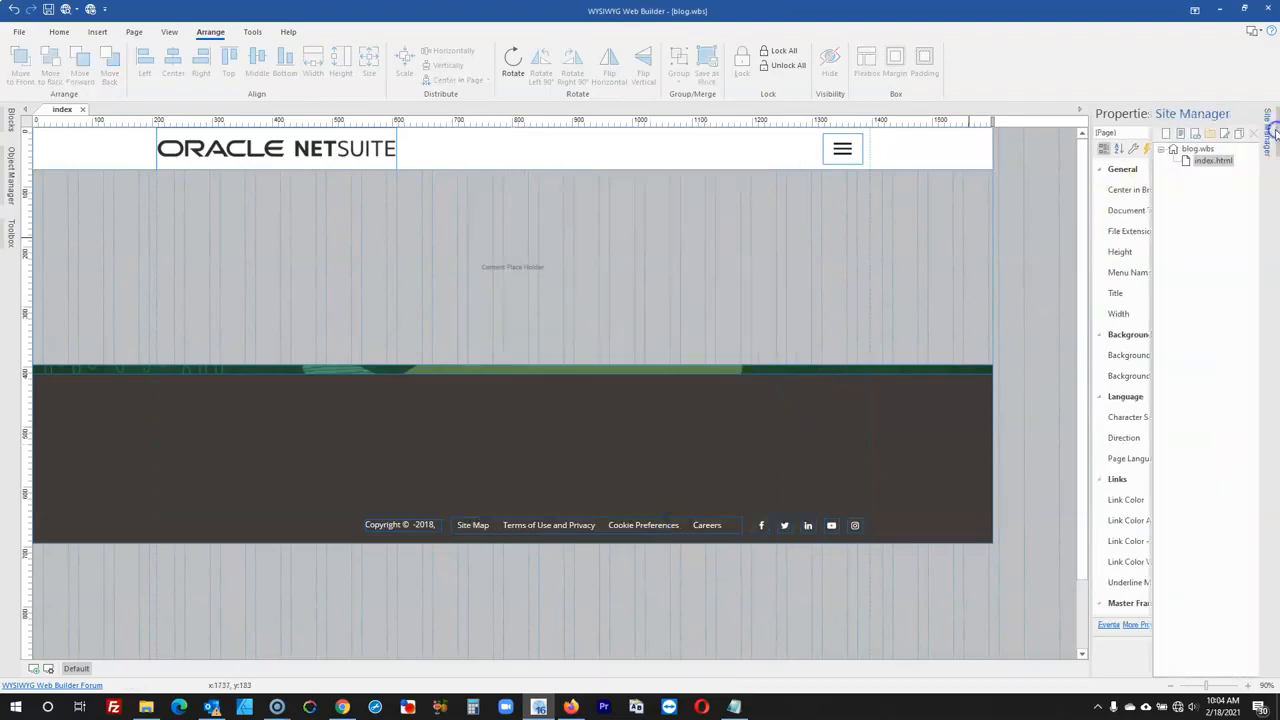
{"action": "left_click", "coordinate": [1135, 165]}
{"action": "left_click", "coordinate": [1138, 149]}
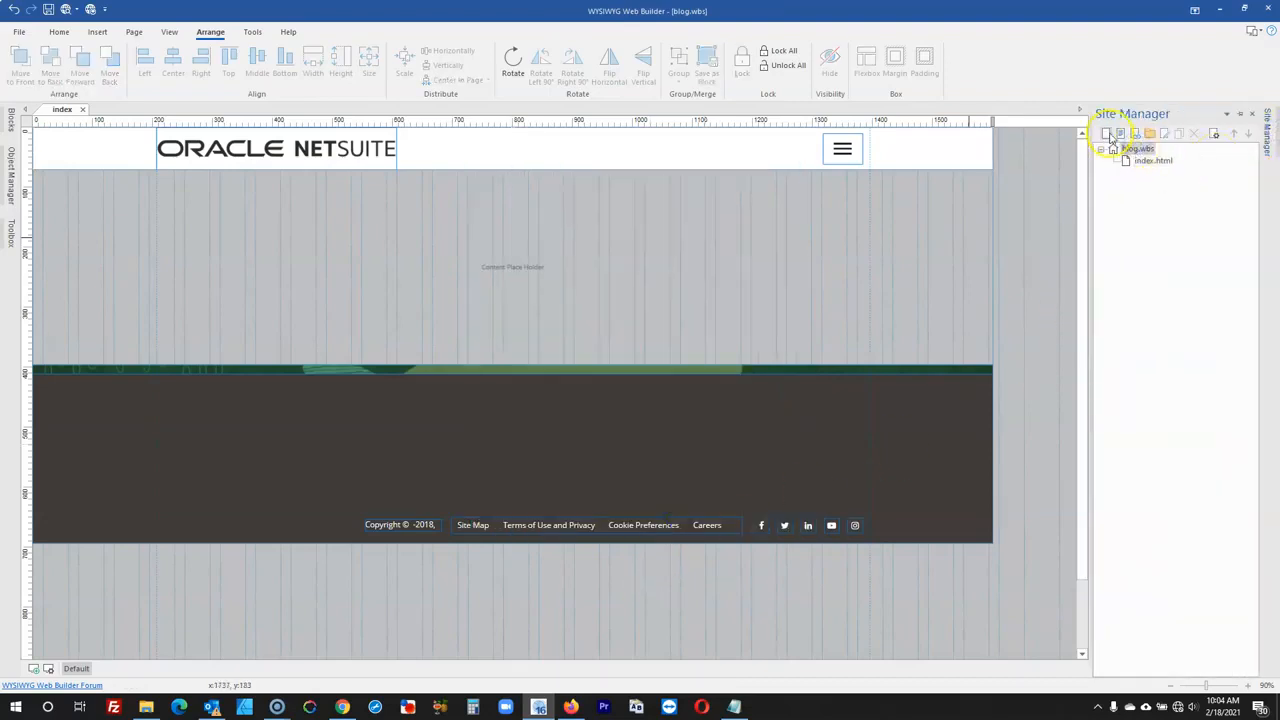
{"action": "right_click", "coordinate": [1150, 163]}
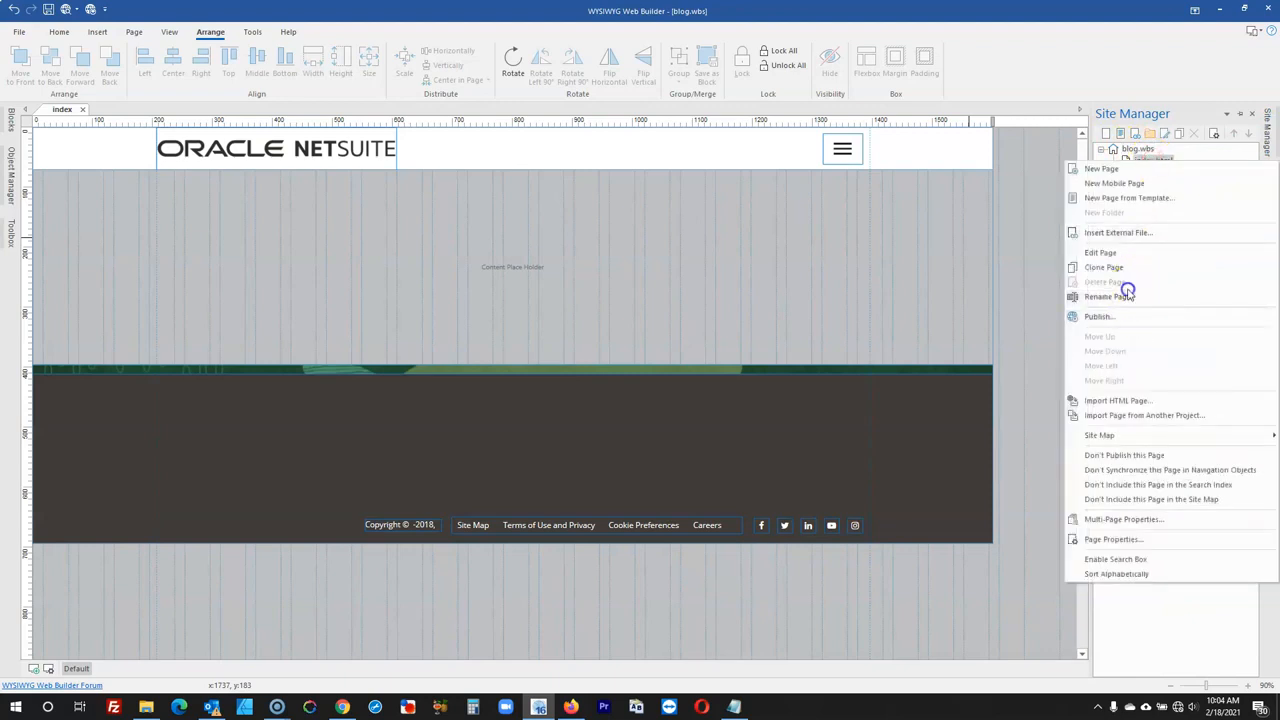
{"action": "left_click", "coordinate": [1133, 302]}
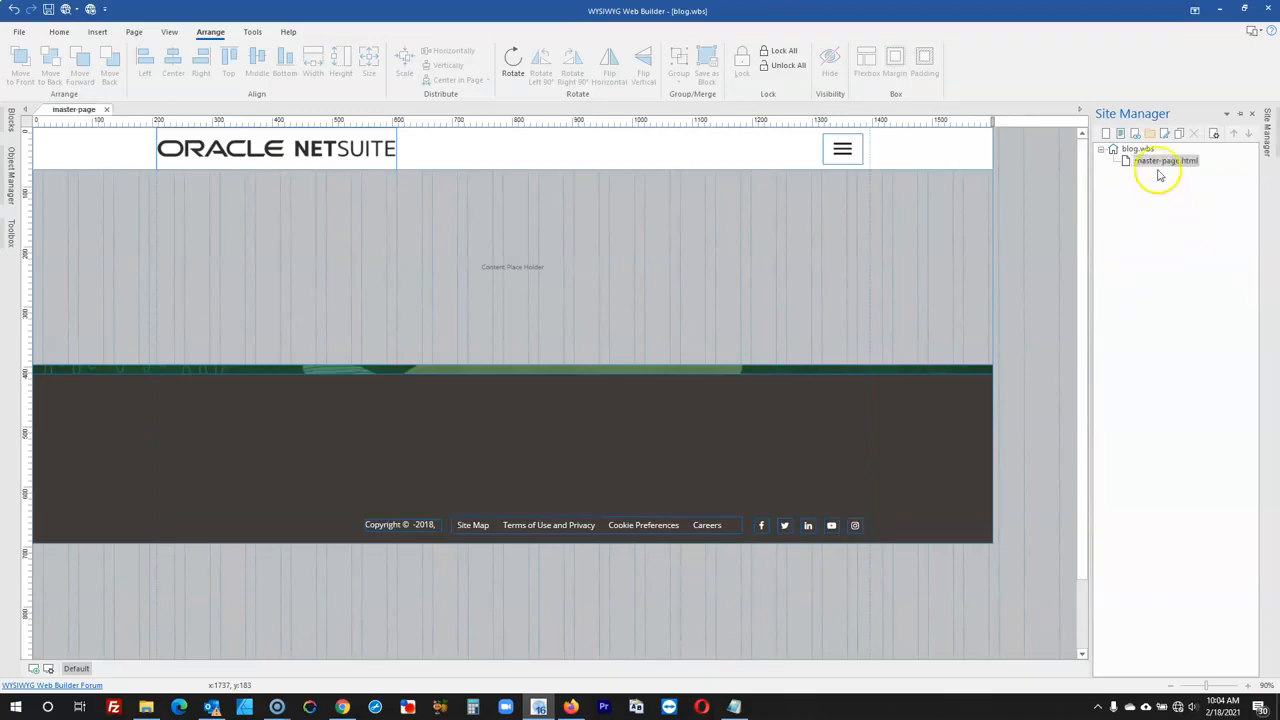
- Clone the master page and rename the copy to index
{"action": "left_click", "coordinate": [1168, 136]}
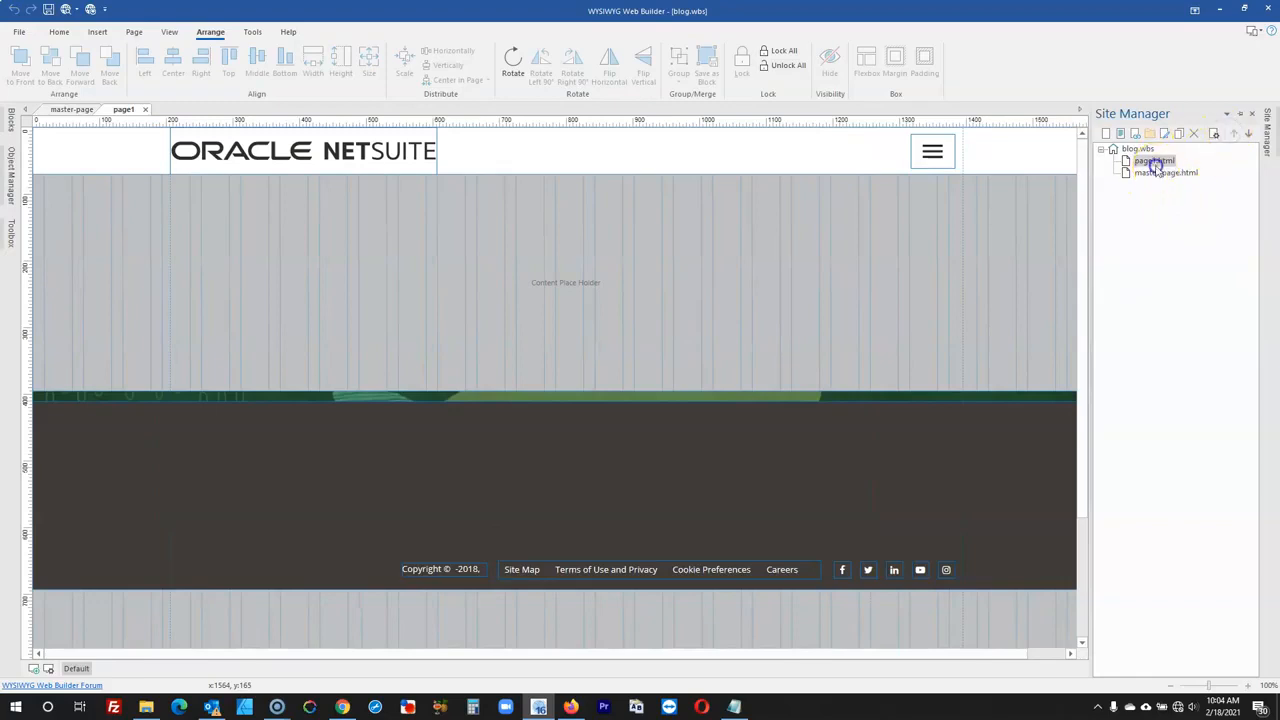
{"action": "right_click", "coordinate": [1156, 167]}
{"action": "left_click", "coordinate": [1124, 302]}
- Exclude master-page.html from publishing, navigation synchronization, the search index and the site map
{"action": "double_click", "coordinate": [1160, 172]}
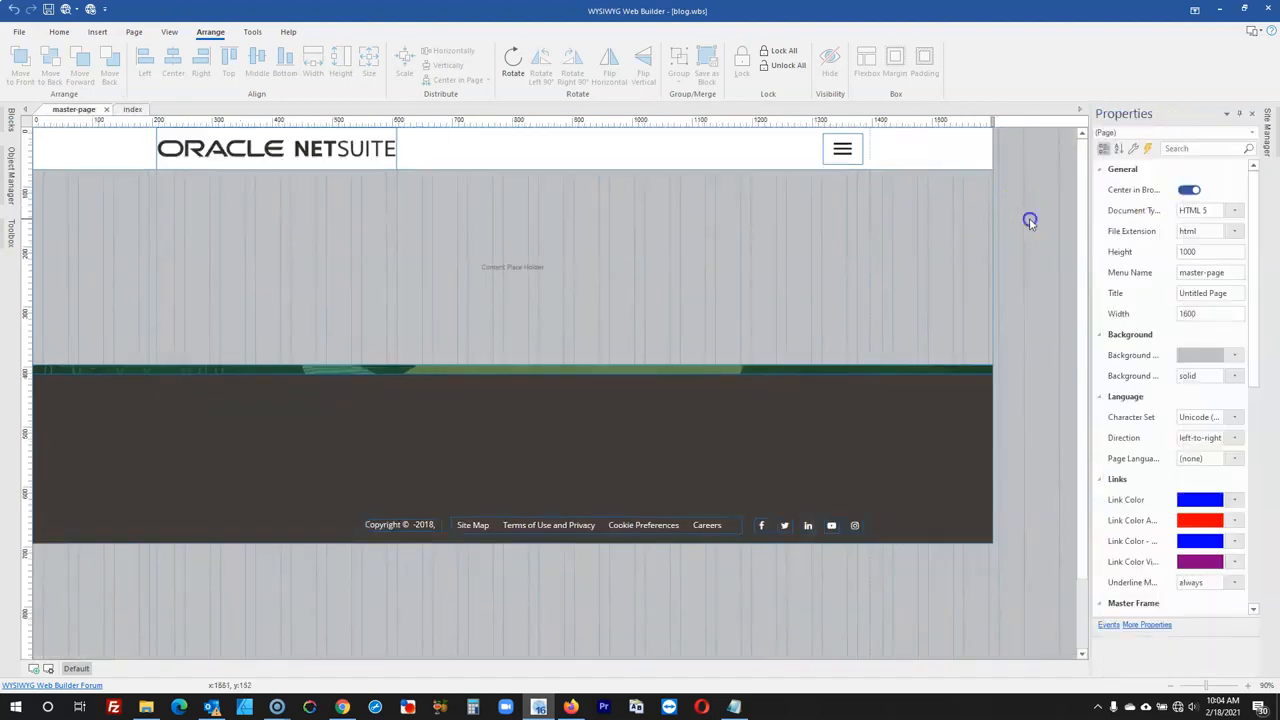
{"action": "left_click", "coordinate": [1264, 140]}
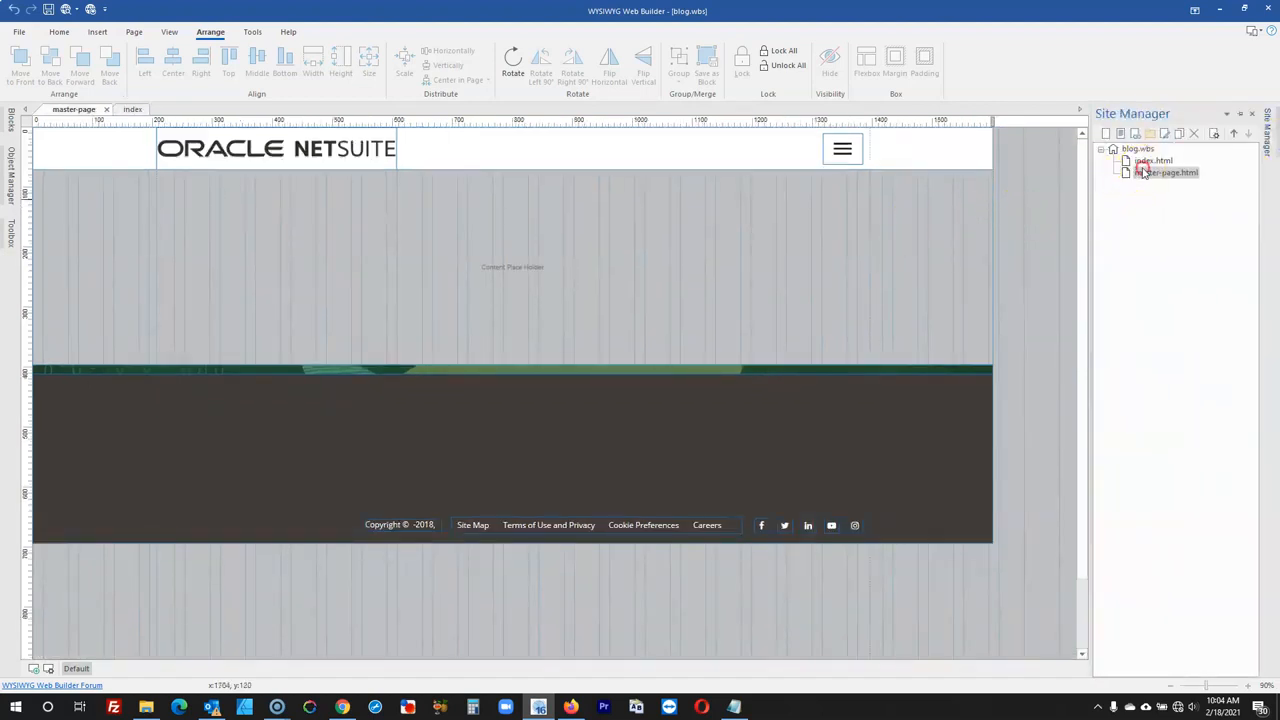
{"action": "right_click", "coordinate": [1143, 172]}
{"action": "left_click", "coordinate": [1151, 457]}
{"action": "right_click", "coordinate": [1148, 178]}
{"action": "left_click", "coordinate": [1187, 472]}
{"action": "right_click", "coordinate": [1143, 174]}
{"action": "left_click", "coordinate": [1174, 493]}
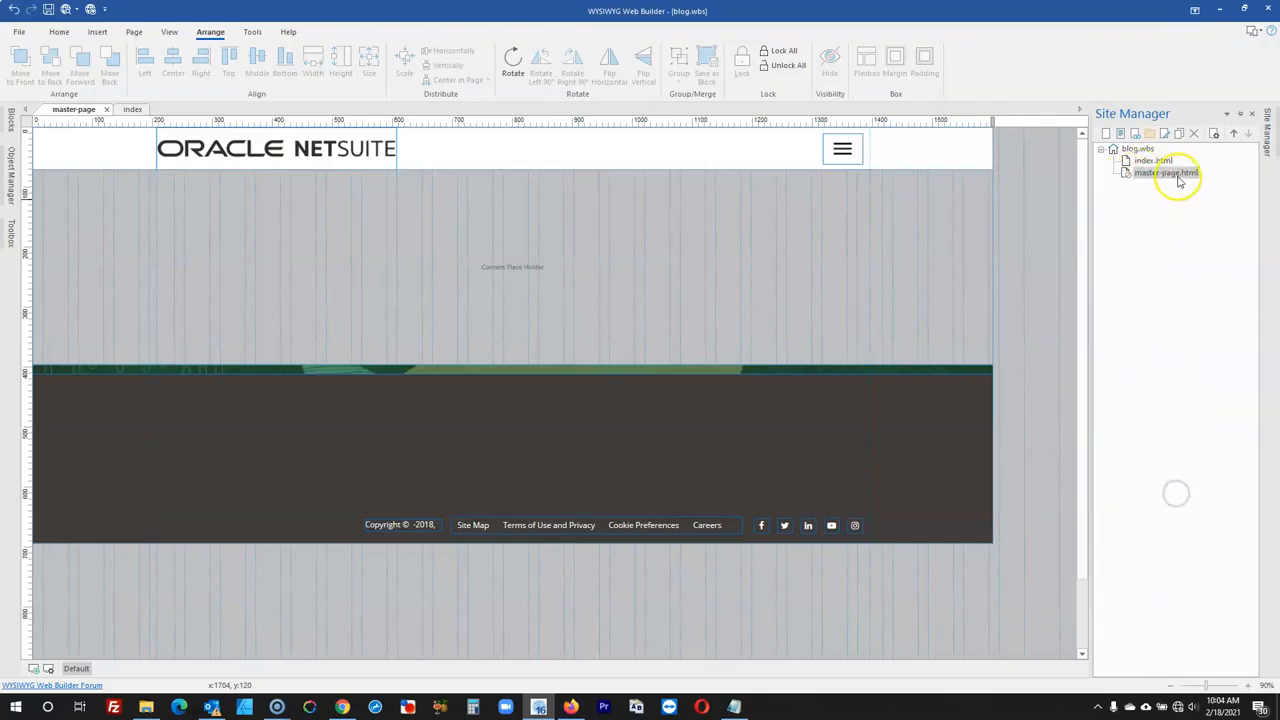
{"action": "right_click", "coordinate": [1178, 179]}
{"action": "left_click", "coordinate": [1178, 518]}
{"action": "left_click", "coordinate": [1030, 555]}
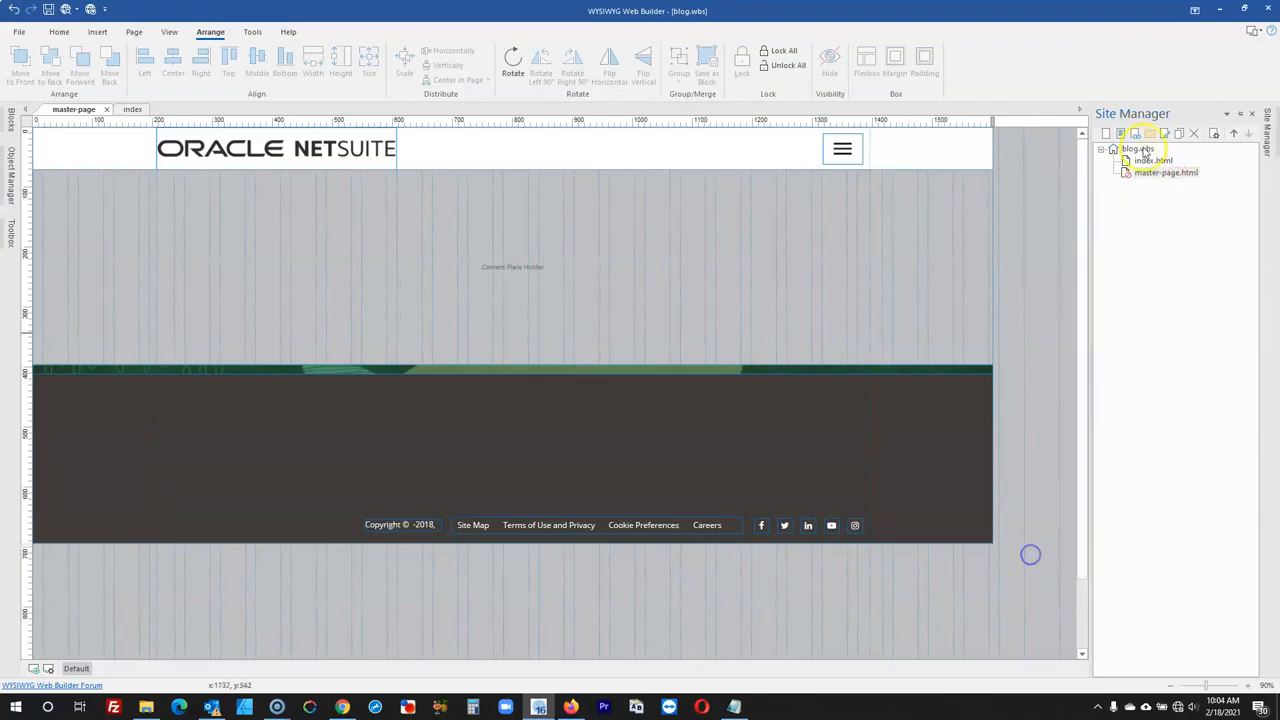
- Open the index page for editing
{"action": "double_click", "coordinate": [1155, 162]}
{"action": "left_click", "coordinate": [1062, 221]}
{"action": "key", "text": "ctrl+a"}
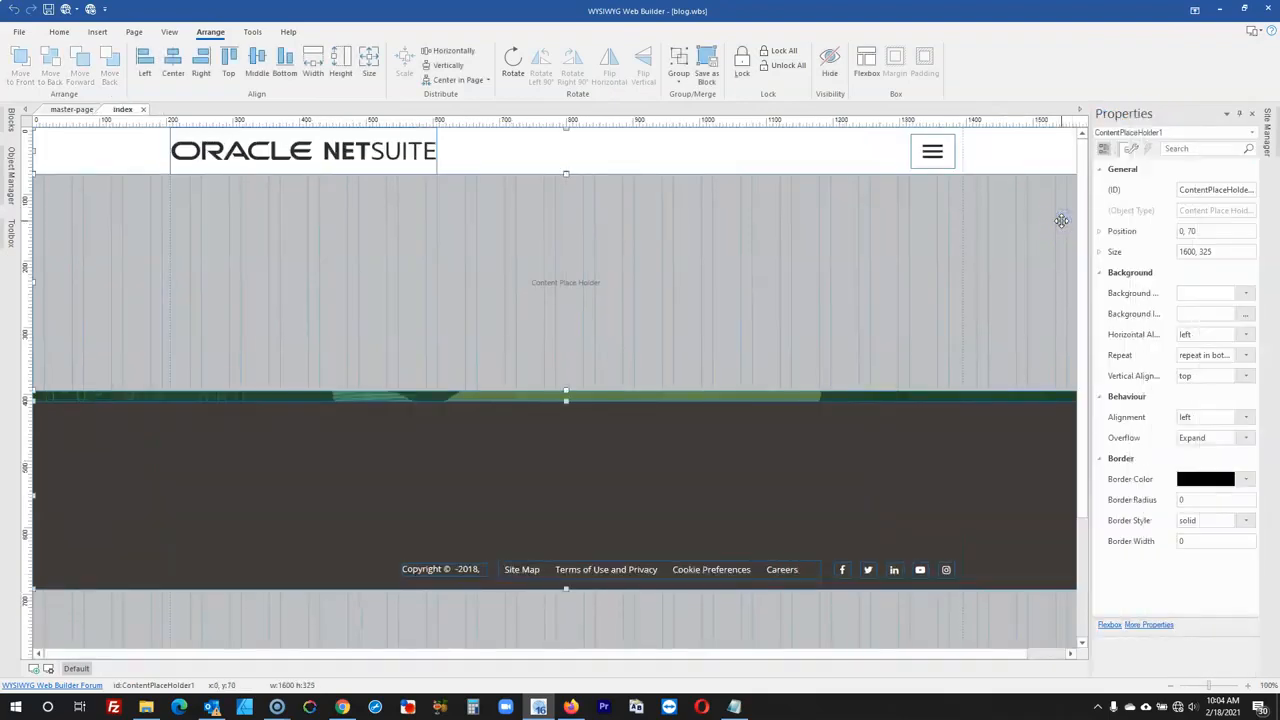
{"action": "key", "text": "Delete"}
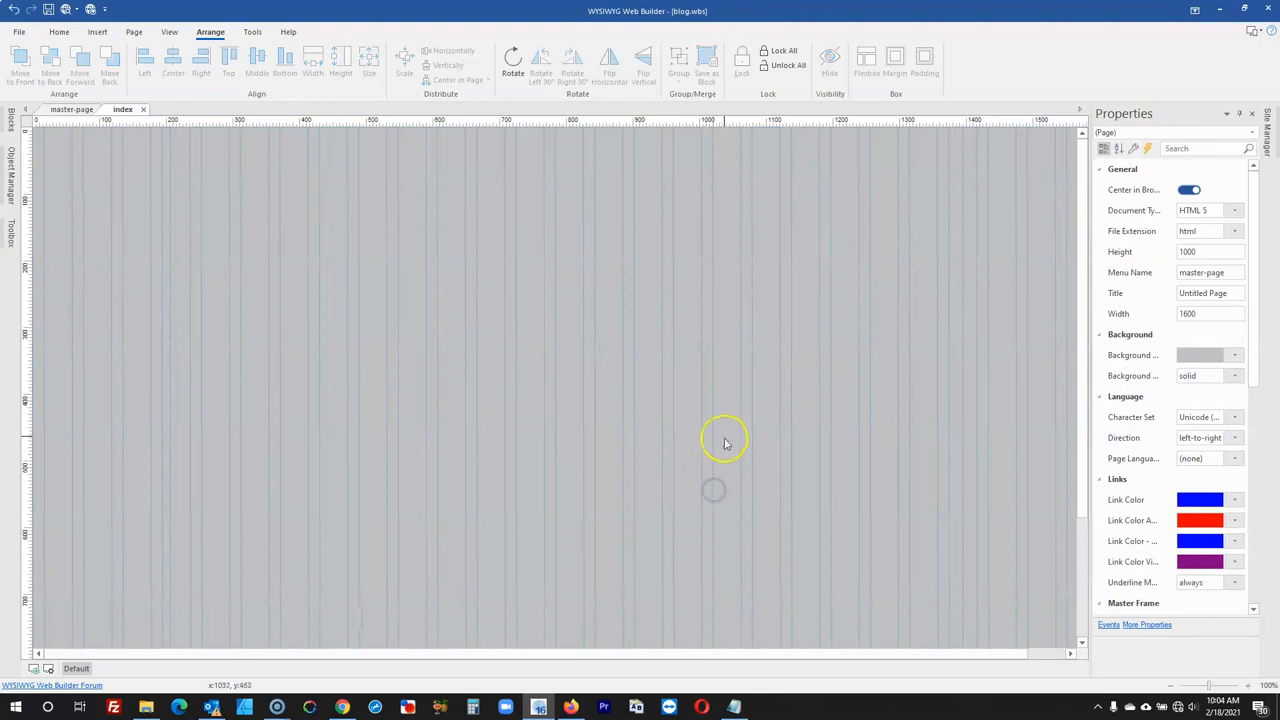
{"action": "key", "text": "ctrl+z"}
- Delete the footer layers and the content placeholder from the index page
{"action": "left_click_drag", "start_coordinate": [575, 613], "coordinate": [343, 392]}
{"action": "key", "text": "Delete"}
{"action": "left_click", "coordinate": [366, 289]}
{"action": "key", "text": "Delete"}
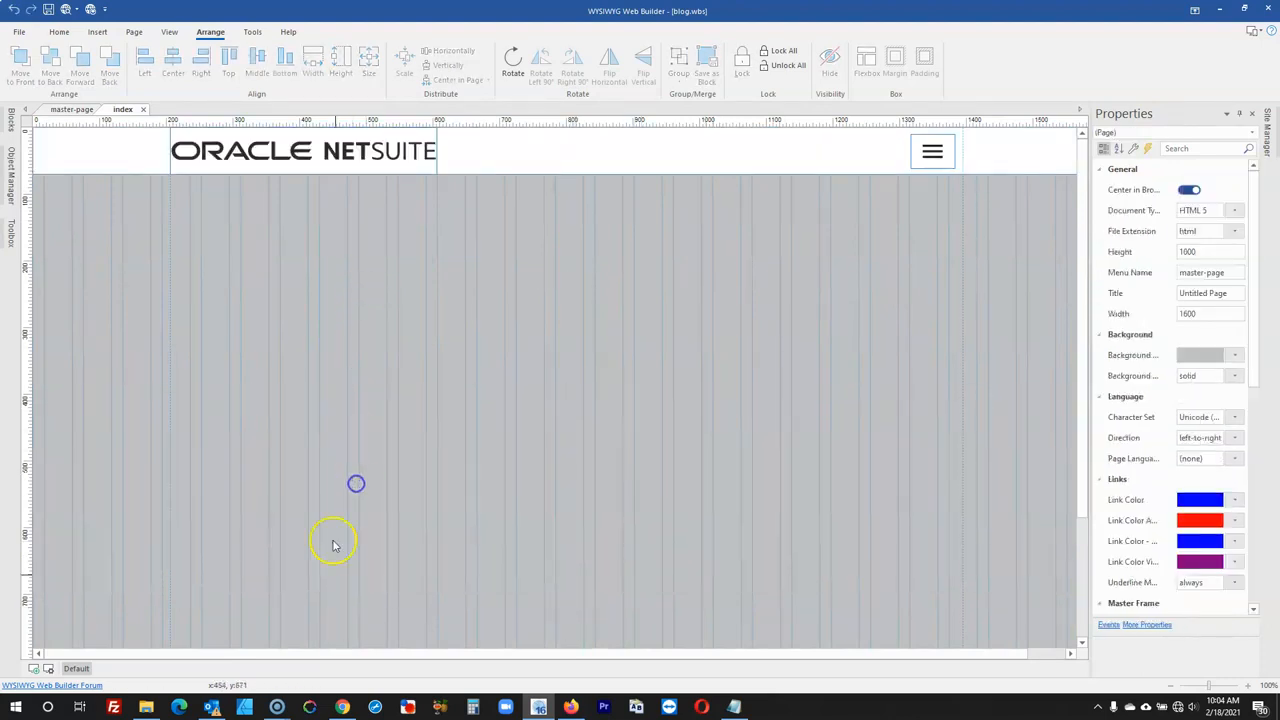
- Delete the Oracle NetSuite logo and the hamburger menu icon from the index page's header layer
{"action": "left_click", "coordinate": [274, 151]}
{"action": "key", "text": "Delete"}
{"action": "left_click", "coordinate": [508, 157]}
{"action": "left_click", "coordinate": [932, 151]}
{"action": "key", "text": "Delete"}
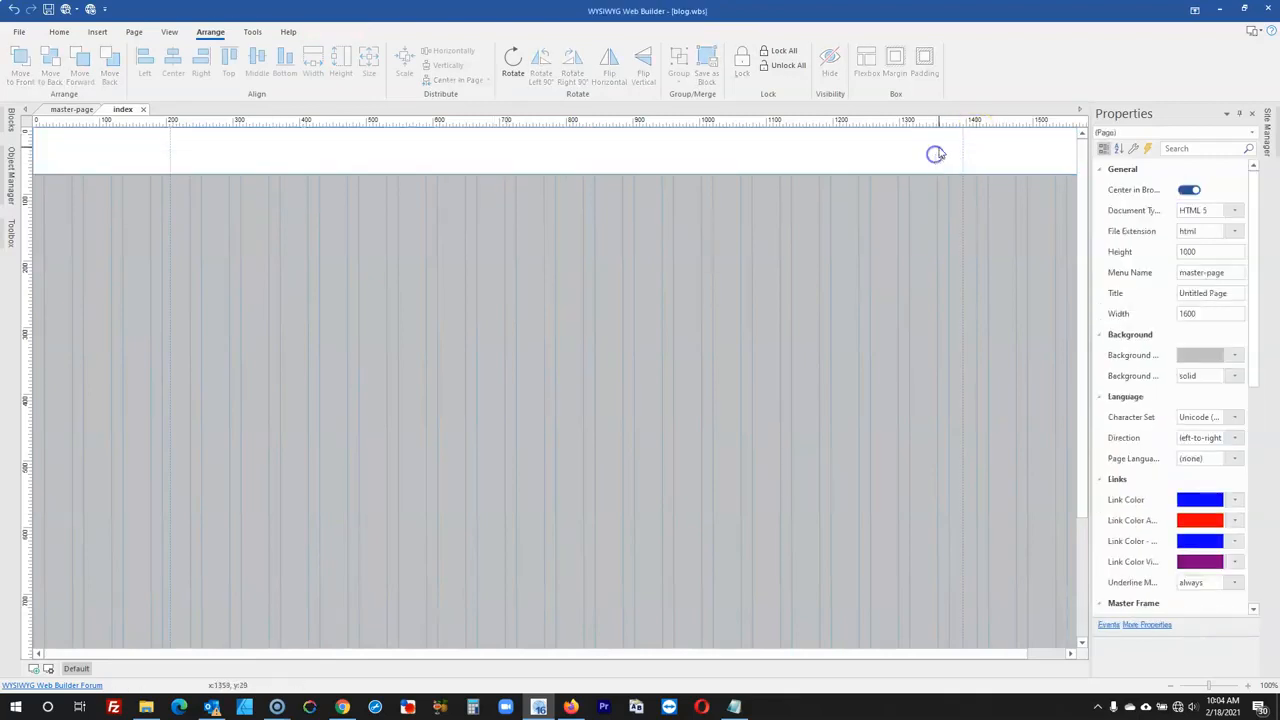
- Make the header's hidden dropdown menu layer visible and delete it from the index page
{"action": "left_click", "coordinate": [11, 168]}
{"action": "left_click", "coordinate": [121, 177]}
{"action": "left_click", "coordinate": [121, 190]}
{"action": "left_click", "coordinate": [940, 150]}
{"action": "key", "text": "Delete"}
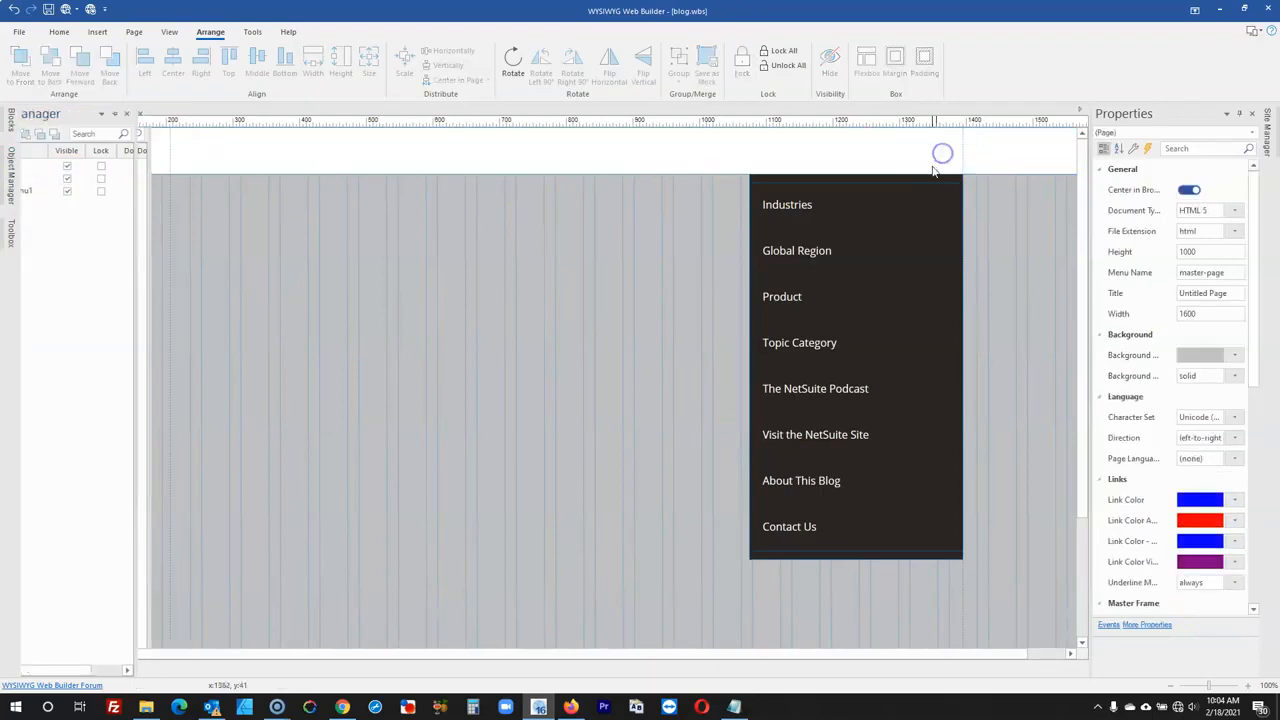
{"action": "left_click", "coordinate": [903, 207]}
{"action": "left_click", "coordinate": [906, 177]}
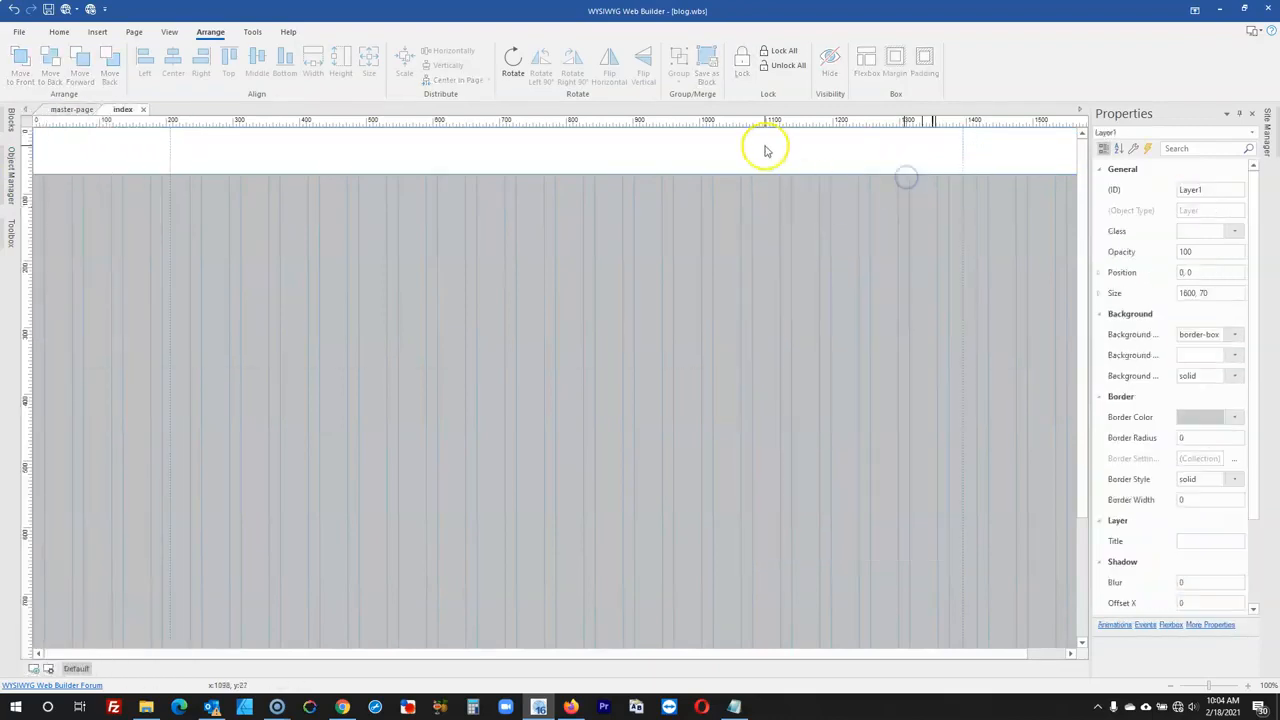
- Place the emptied white header layer lower on the index page, at about x 132, y 261
{"action": "left_click", "coordinate": [748, 175]}
{"action": "left_click_drag", "start_coordinate": [516, 225], "coordinate": [186, 314]}
{"action": "left_click", "coordinate": [267, 190]}
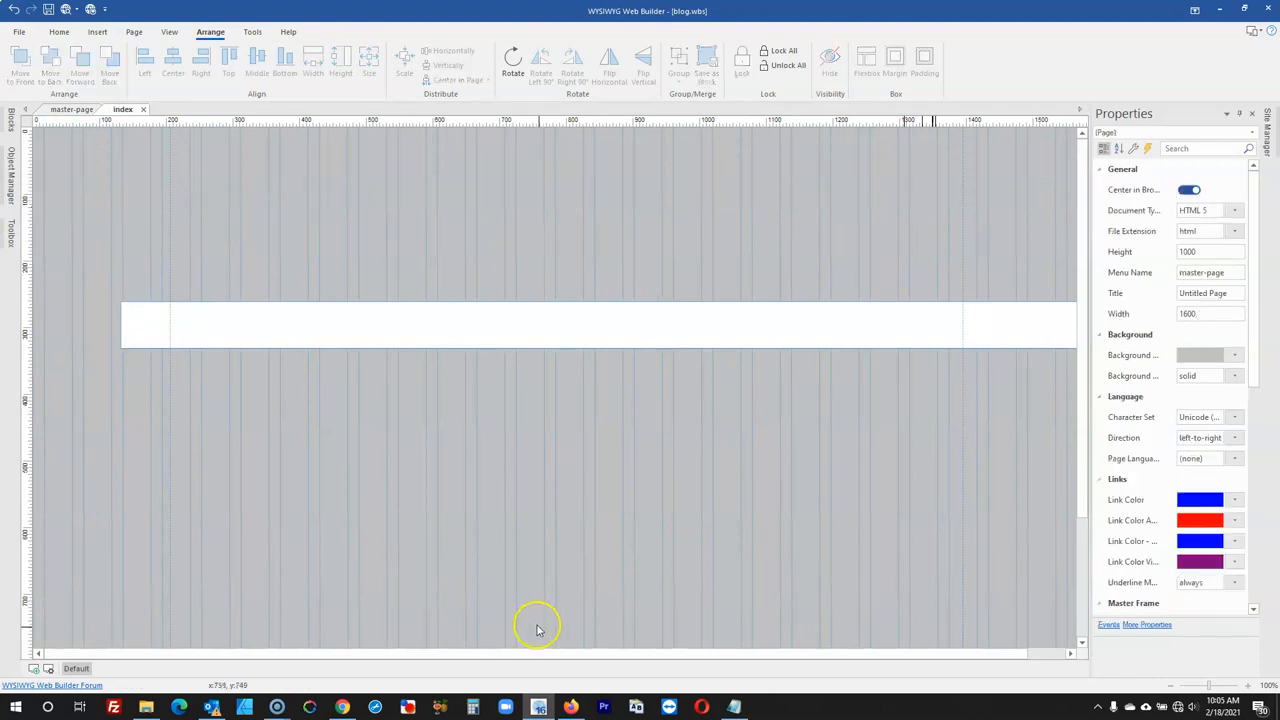
{"action": "scroll", "coordinate": [616, 492], "scroll_direction": "down", "scroll_amount": 1}
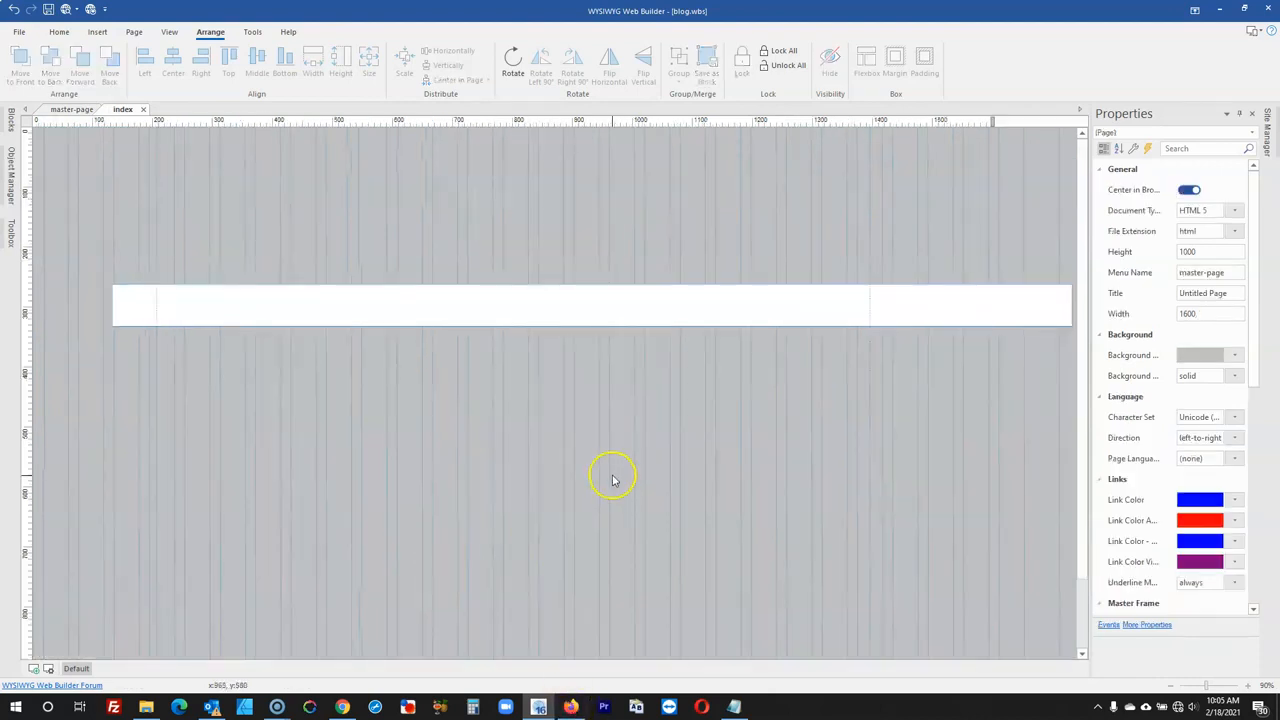
- Switch to Firefox and inspect the NetSuite Blog banner element to find its dimensions
{"action": "left_click", "coordinate": [571, 706]}
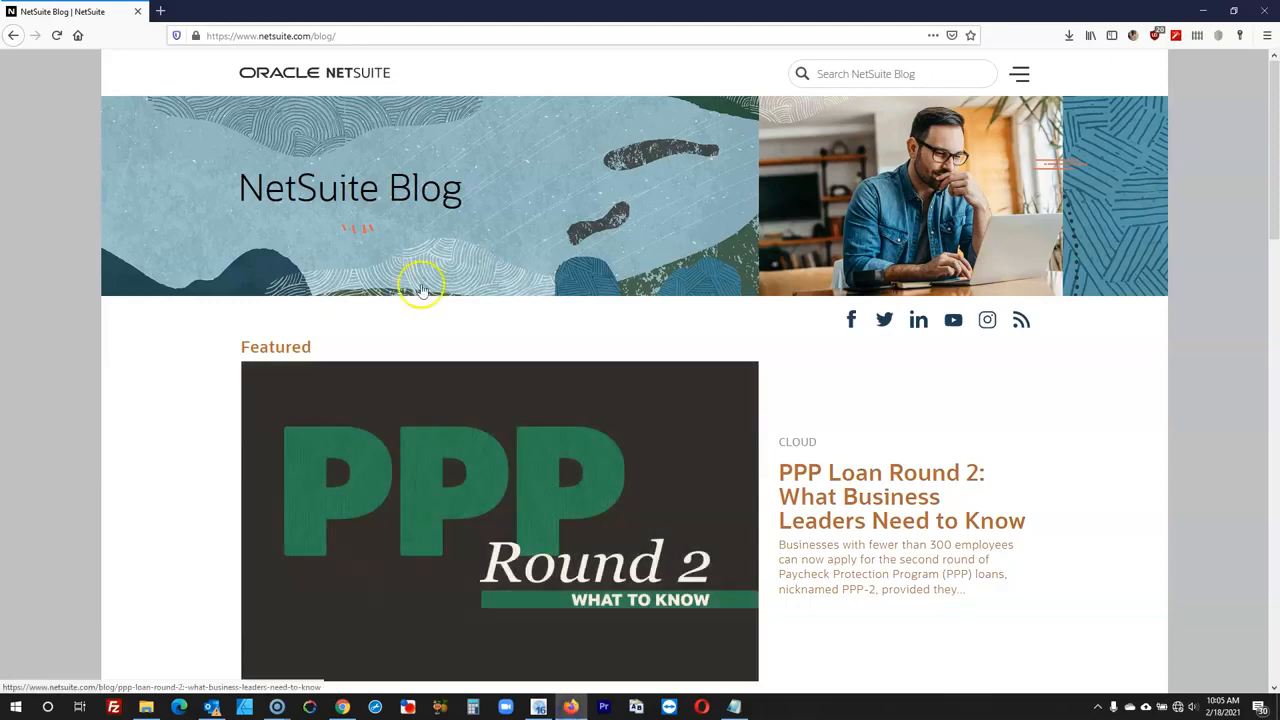
{"action": "right_click", "coordinate": [424, 171]}
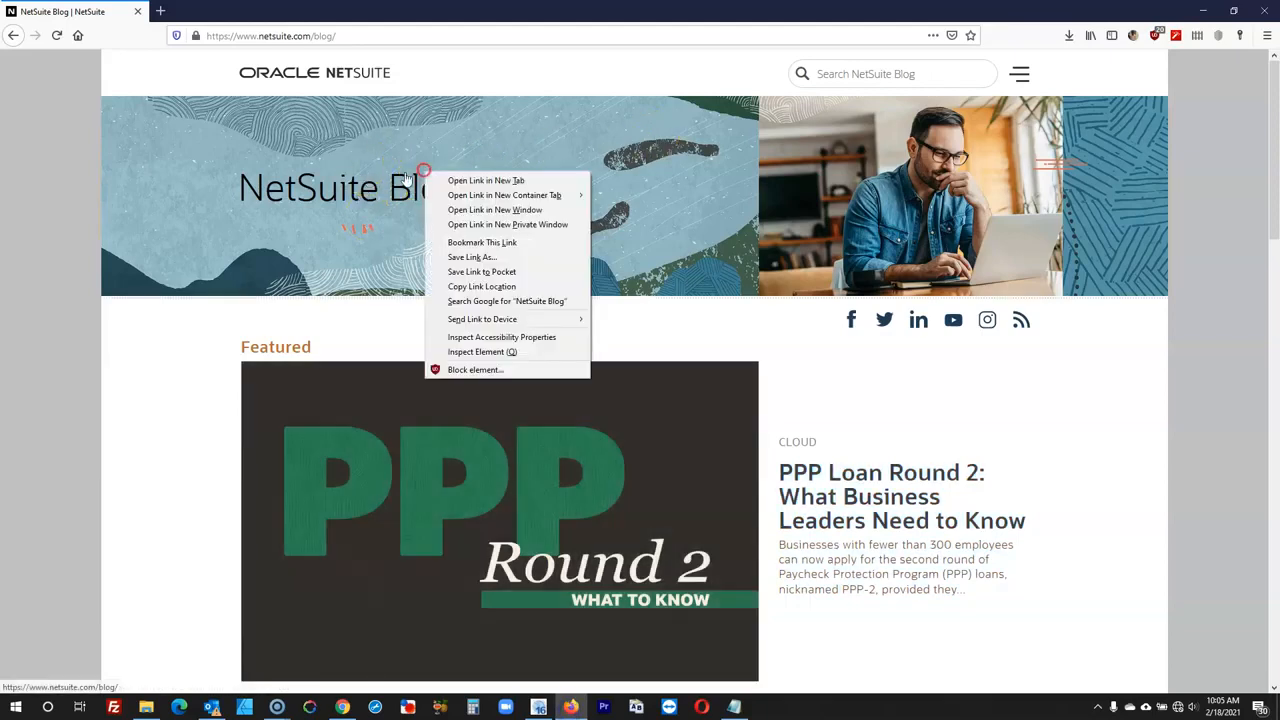
{"action": "left_click", "coordinate": [494, 352]}
{"action": "left_click", "coordinate": [10, 536]}
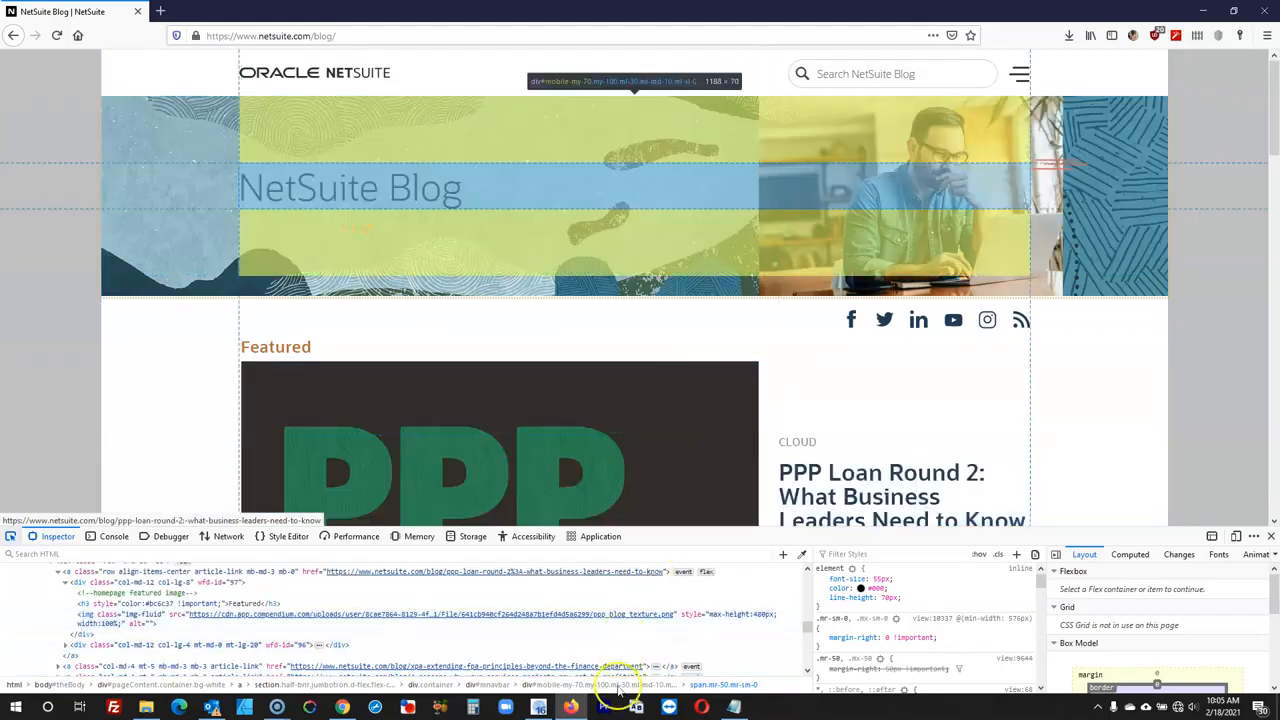
- Switch back to WYSIWYG Web Builder, set the white layer's size to 1600 by 270, and move it to position 0, 0
{"action": "left_click", "coordinate": [539, 706]}
{"action": "left_click", "coordinate": [472, 308]}
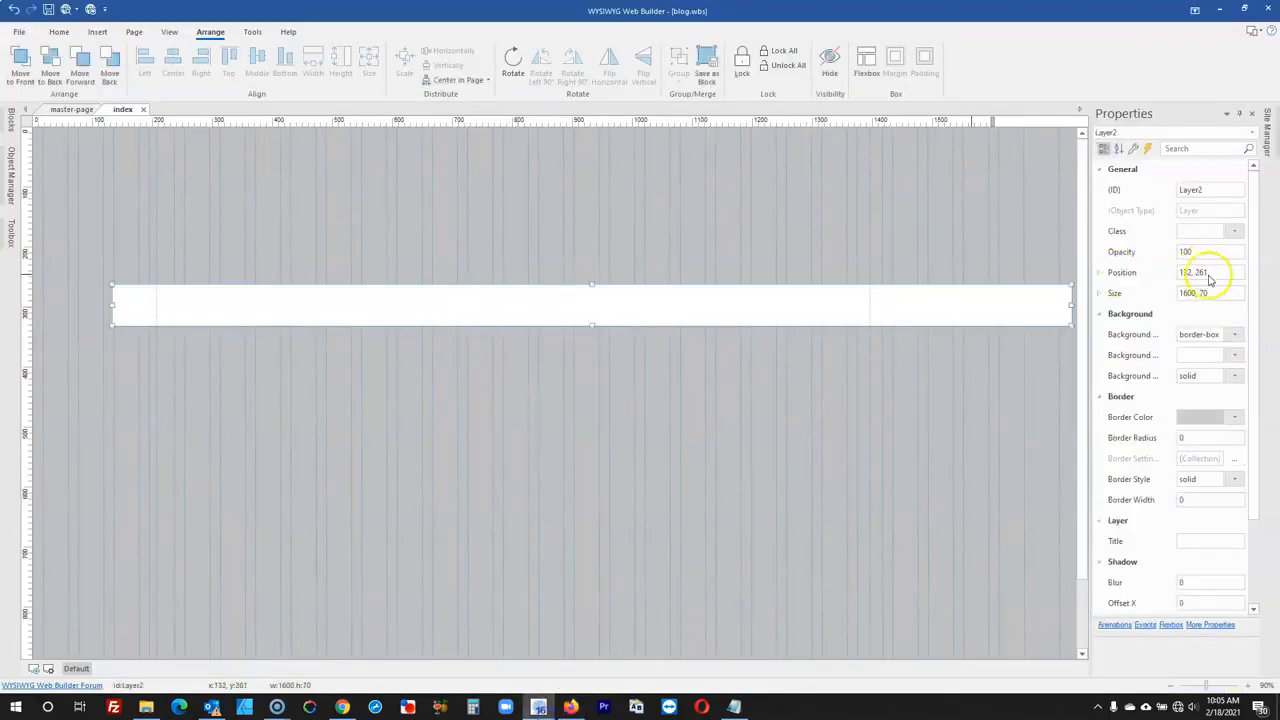
{"action": "left_click", "coordinate": [1215, 291]}
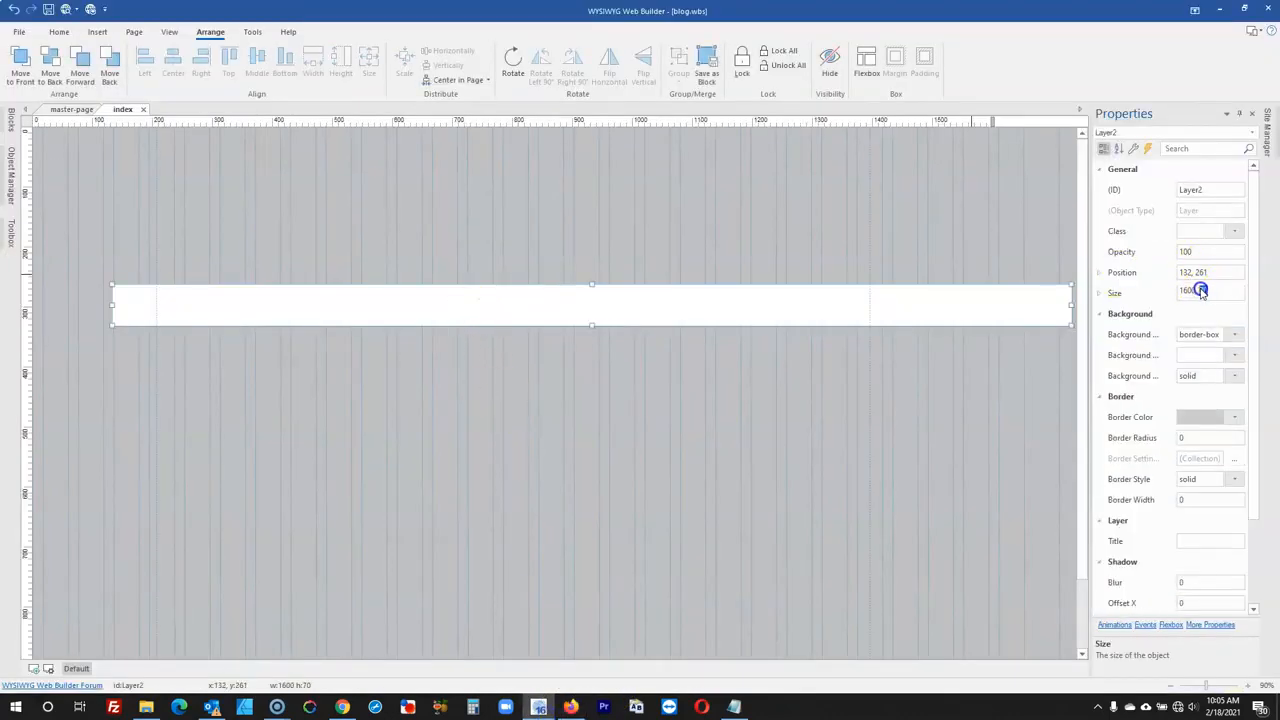
{"action": "key", "text": "Return"}
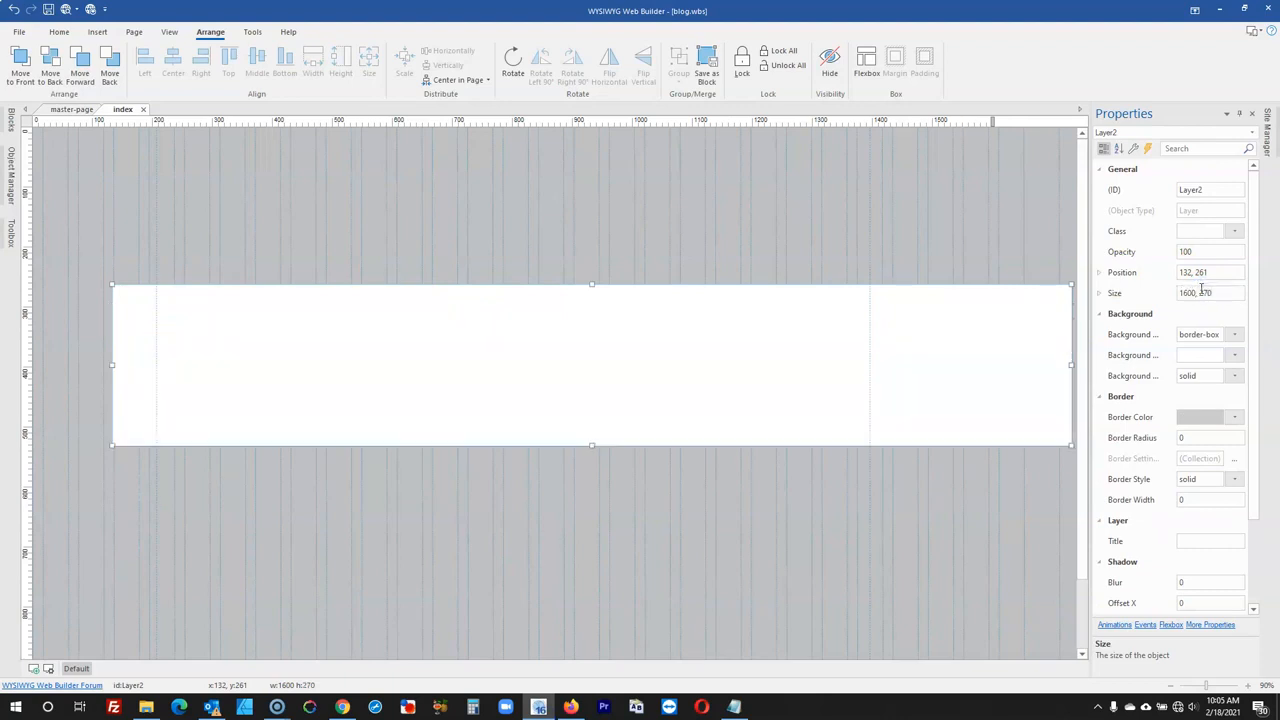
{"action": "left_click", "coordinate": [763, 549]}
{"action": "left_click_drag", "start_coordinate": [600, 365], "coordinate": [443, 138]}
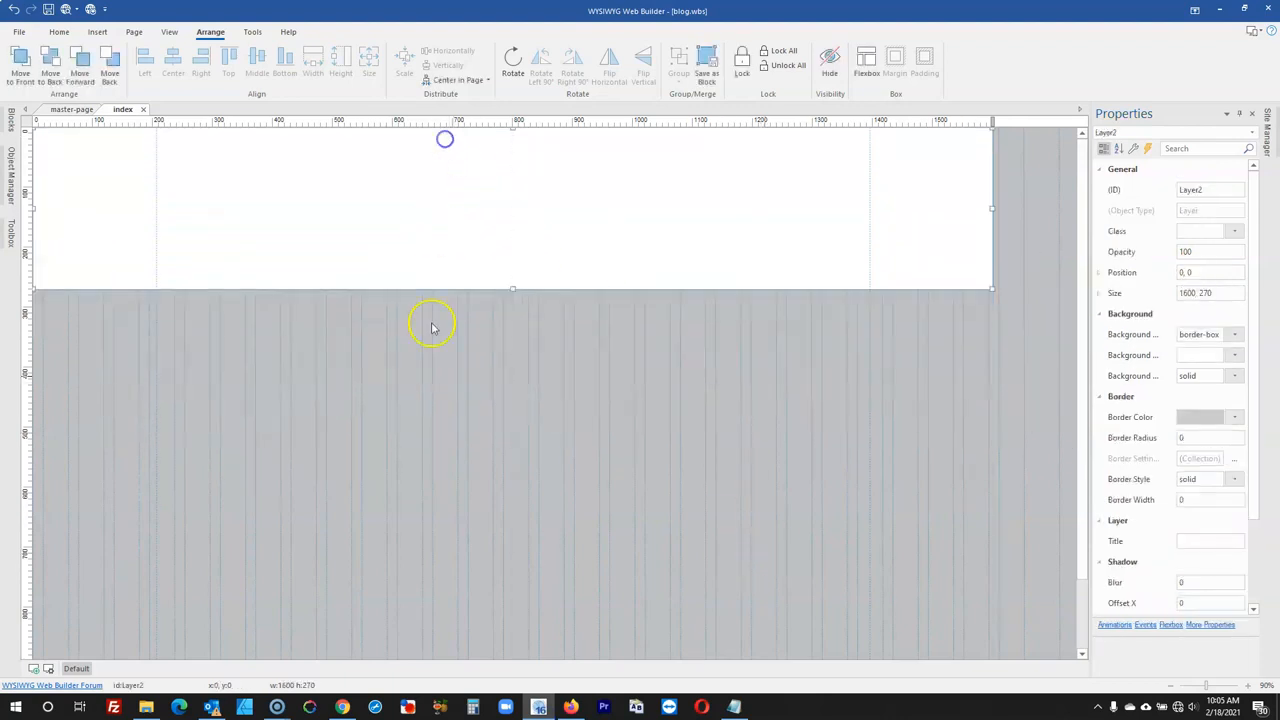
{"action": "left_click", "coordinate": [426, 400]}
- Set the layer's background mode to image and choose the ns_blog_banner picture
{"action": "left_click", "coordinate": [314, 249]}
{"action": "left_click", "coordinate": [303, 224]}
{"action": "double_click", "coordinate": [301, 222]}
{"action": "left_click", "coordinate": [523, 188]}
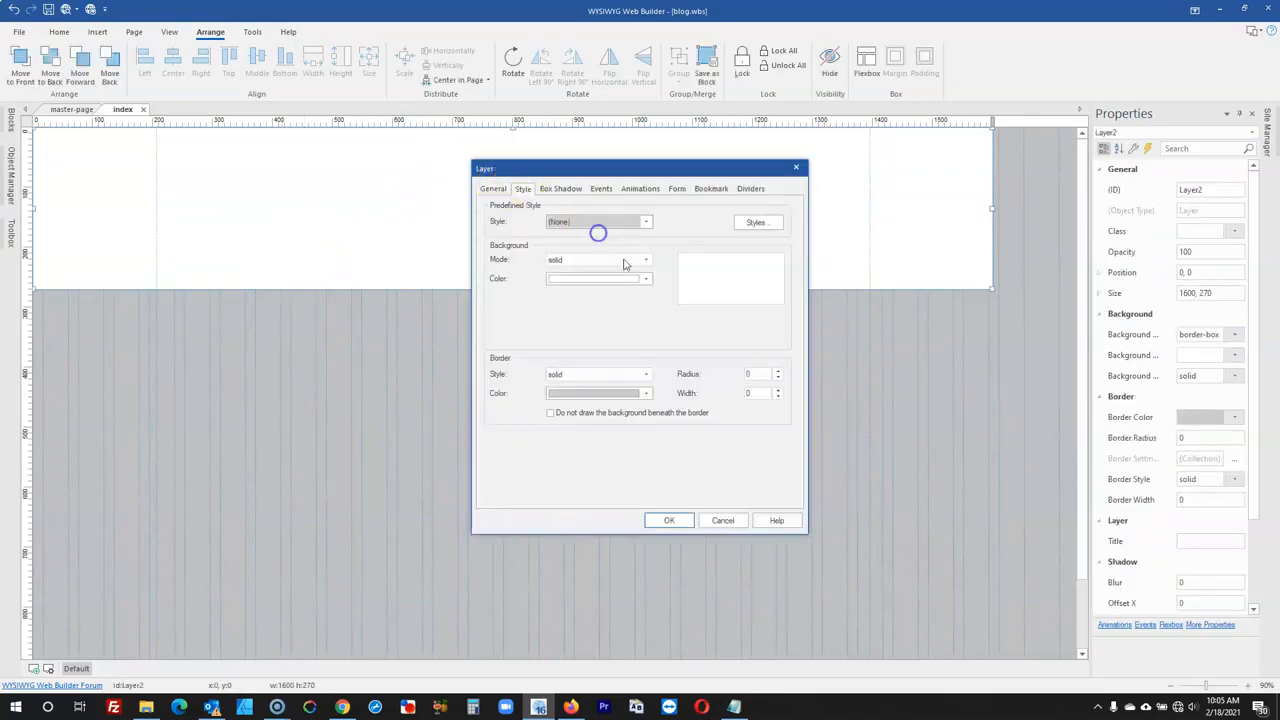
{"action": "left_click", "coordinate": [623, 261]}
{"action": "left_click", "coordinate": [586, 289]}
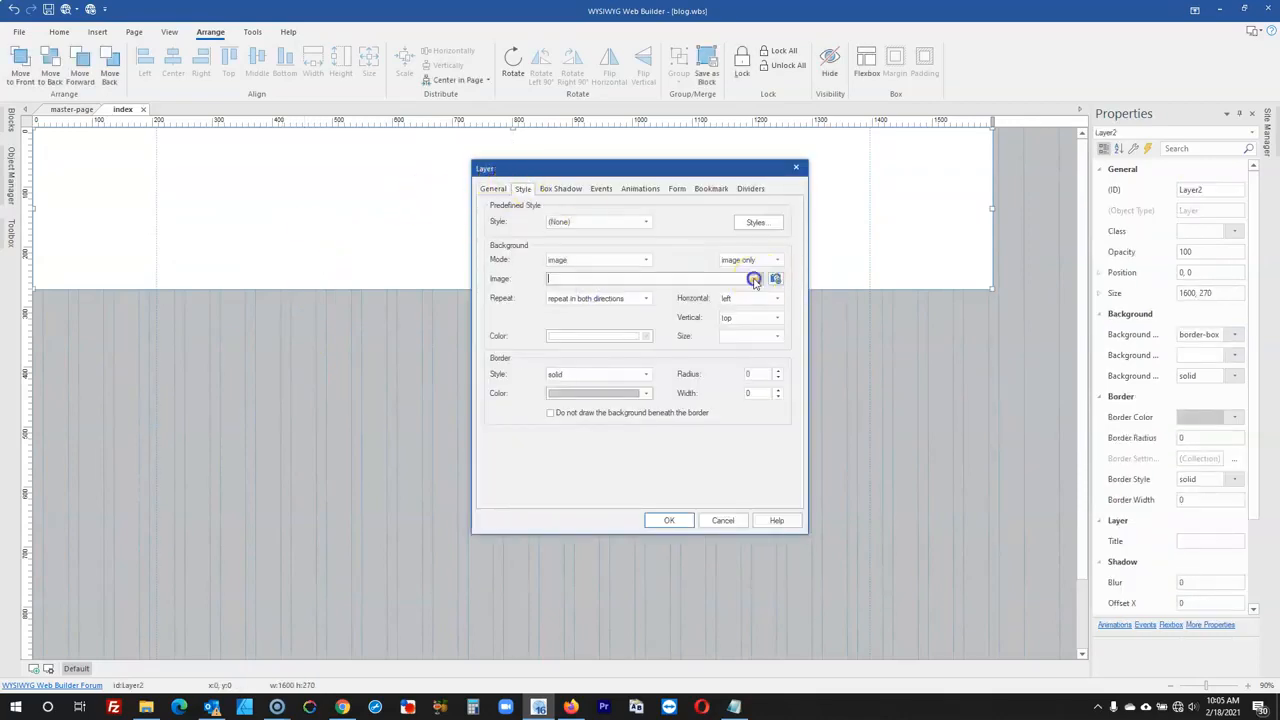
{"action": "left_click", "coordinate": [752, 277]}
{"action": "scroll", "coordinate": [620, 335], "scroll_direction": "down", "scroll_amount": 4}
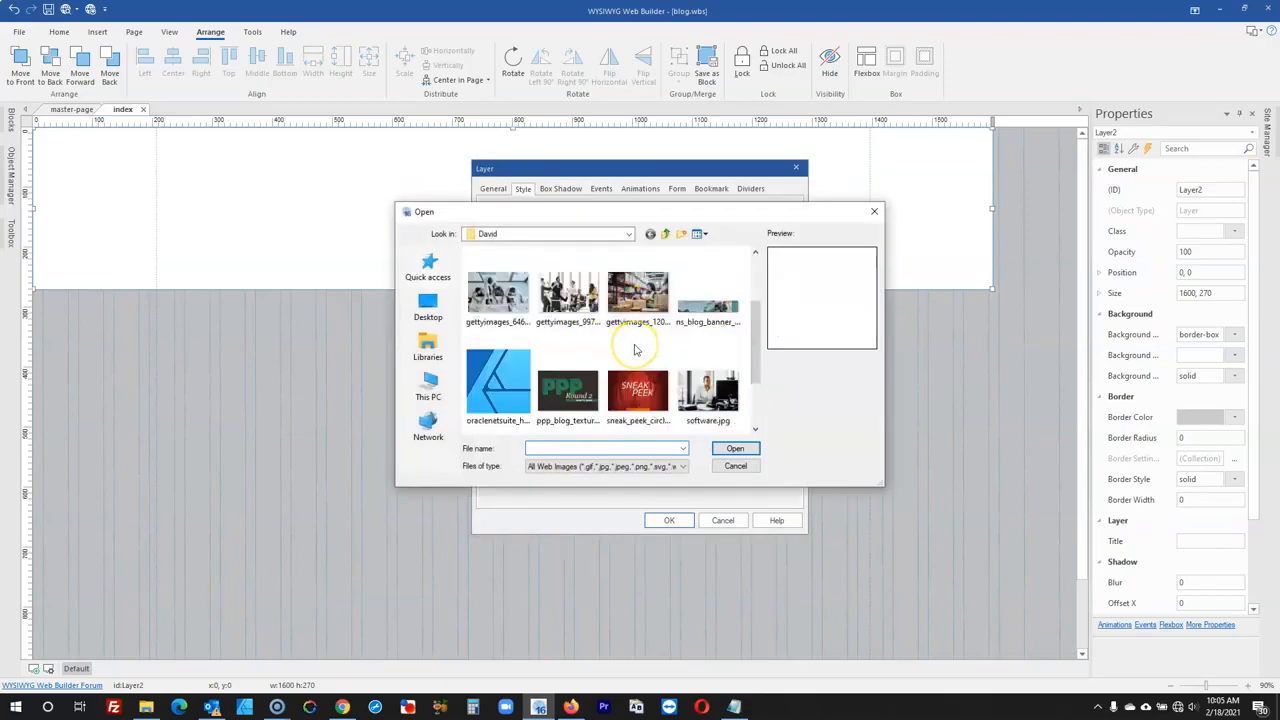
{"action": "scroll", "coordinate": [634, 350], "scroll_direction": "up", "scroll_amount": 2}
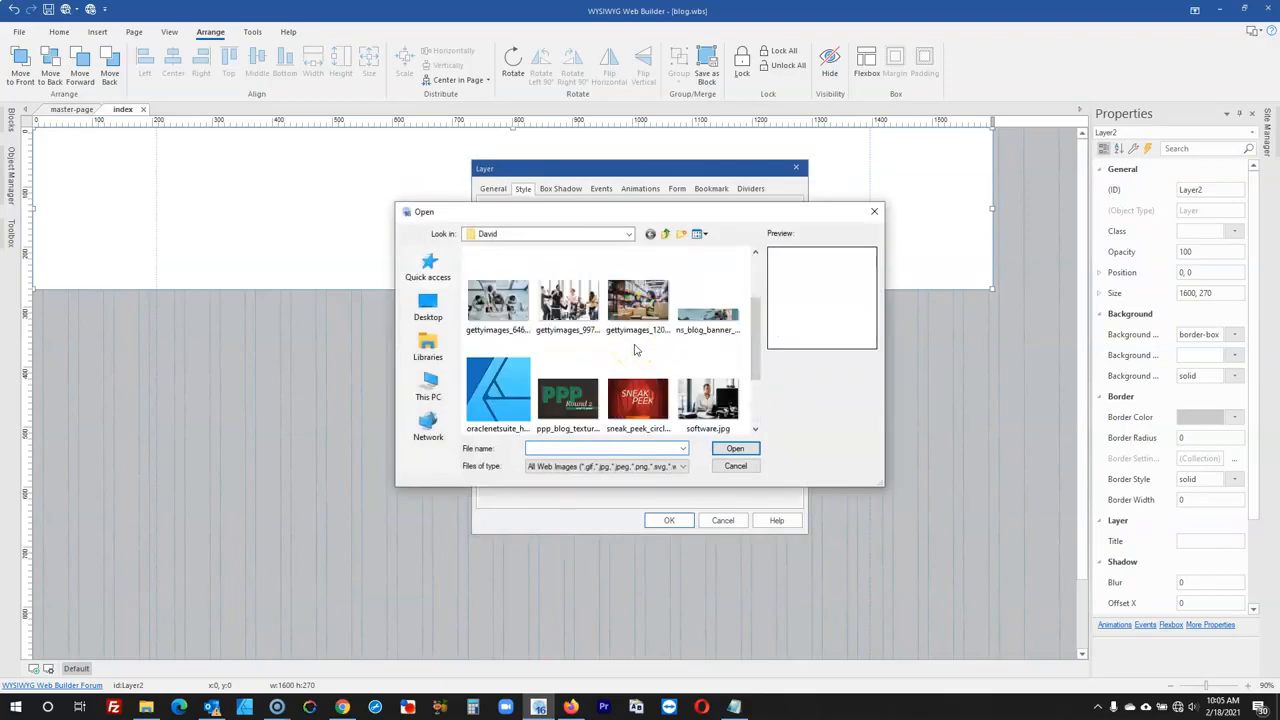
{"action": "double_click", "coordinate": [688, 330]}
- Set the banner layer's background image to centre horizontally and vertically, cover size, and do not repeat
{"action": "left_click", "coordinate": [750, 300]}
{"action": "left_click", "coordinate": [754, 318]}
{"action": "left_click", "coordinate": [776, 318]}
{"action": "left_click", "coordinate": [757, 334]}
{"action": "left_click", "coordinate": [776, 336]}
{"action": "left_click", "coordinate": [754, 358]}
{"action": "left_click", "coordinate": [620, 300]}
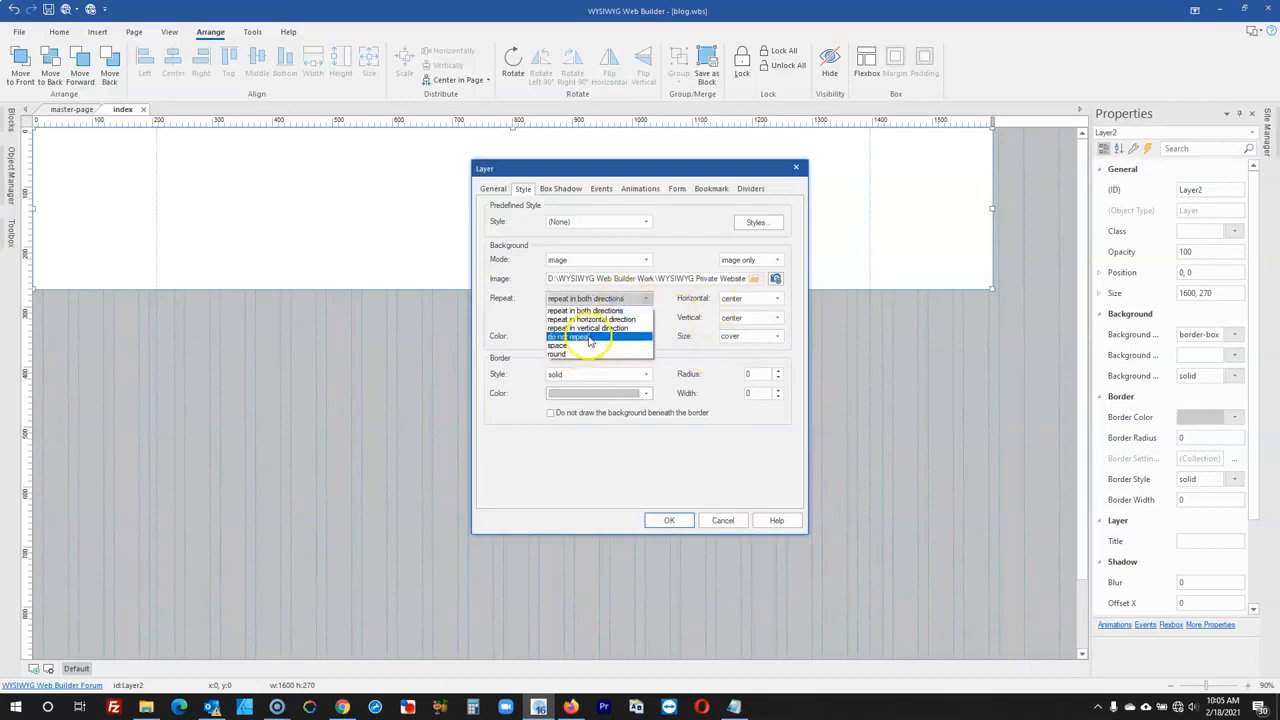
{"action": "left_click", "coordinate": [575, 337]}
{"action": "left_click", "coordinate": [650, 519]}
{"action": "left_click", "coordinate": [640, 490]}
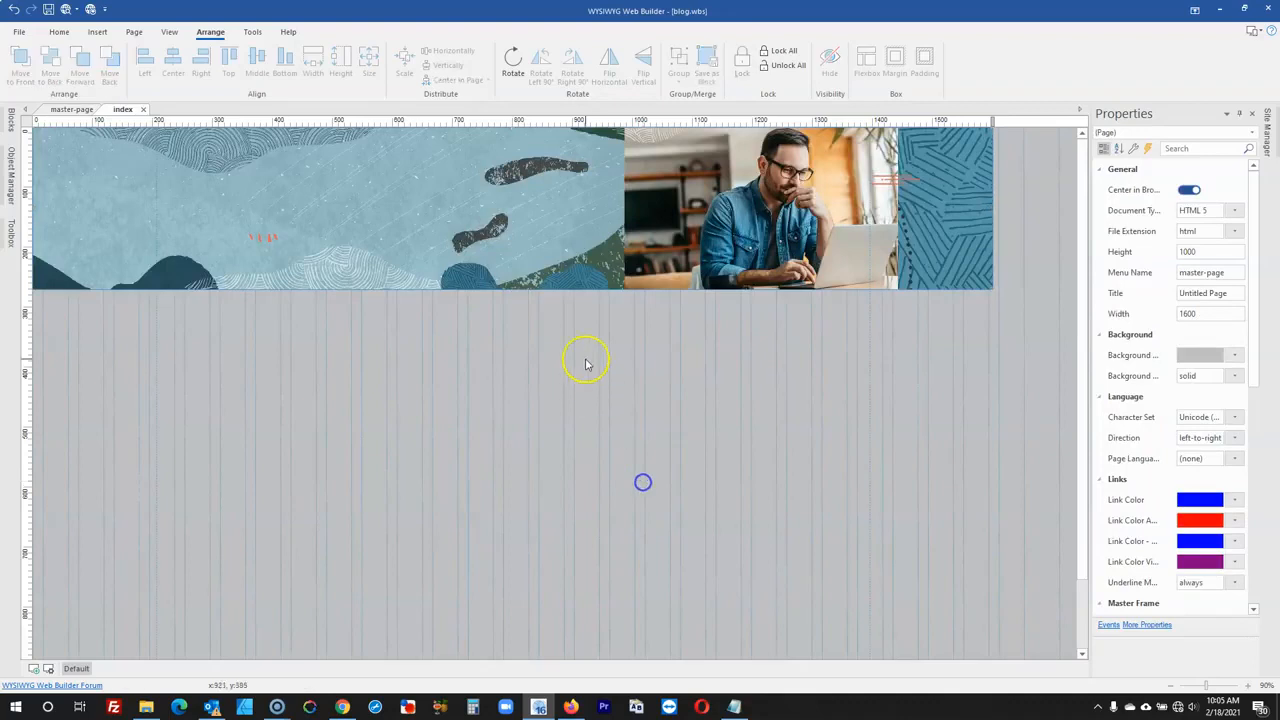
- Switch to Firefox and inspect the NetSuite Blog heading's font size, line height and font family
{"action": "left_click", "coordinate": [571, 705]}
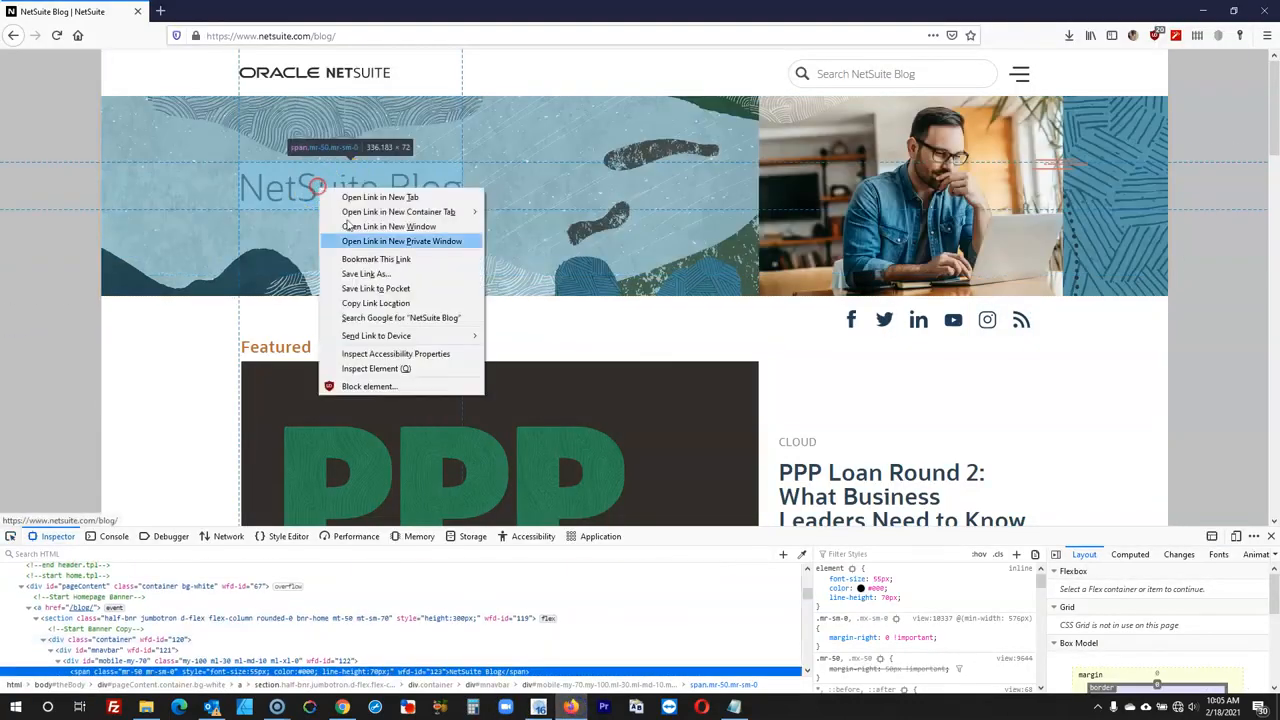
{"action": "left_click", "coordinate": [380, 369]}
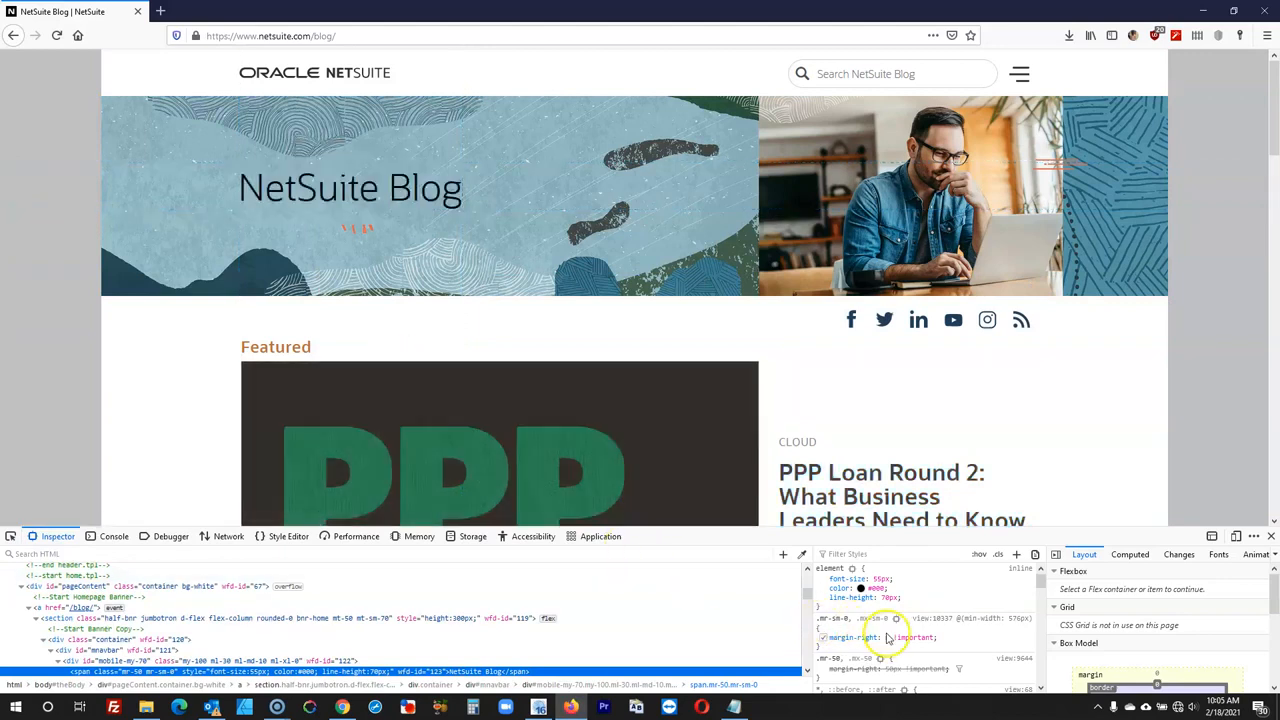
{"action": "scroll", "coordinate": [895, 628], "scroll_direction": "down", "scroll_amount": 10}
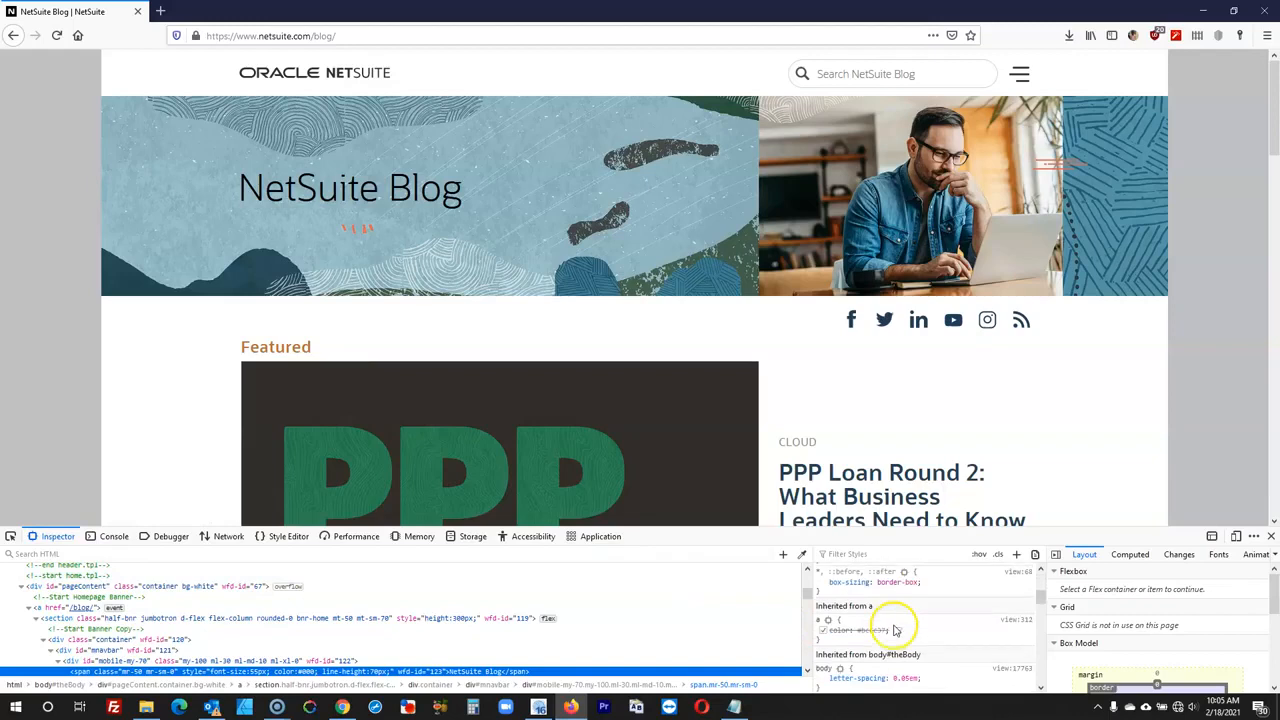
{"action": "scroll", "coordinate": [895, 625], "scroll_direction": "down", "scroll_amount": 1}
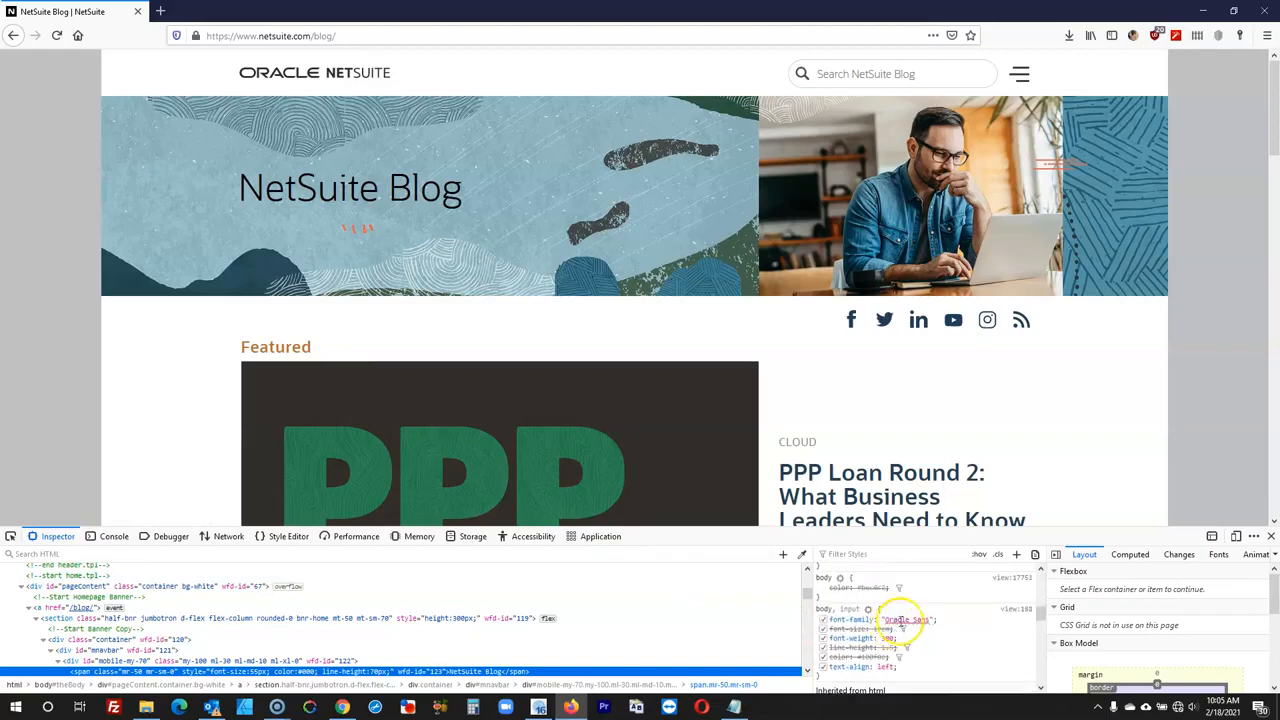
{"action": "left_click", "coordinate": [1271, 537]}
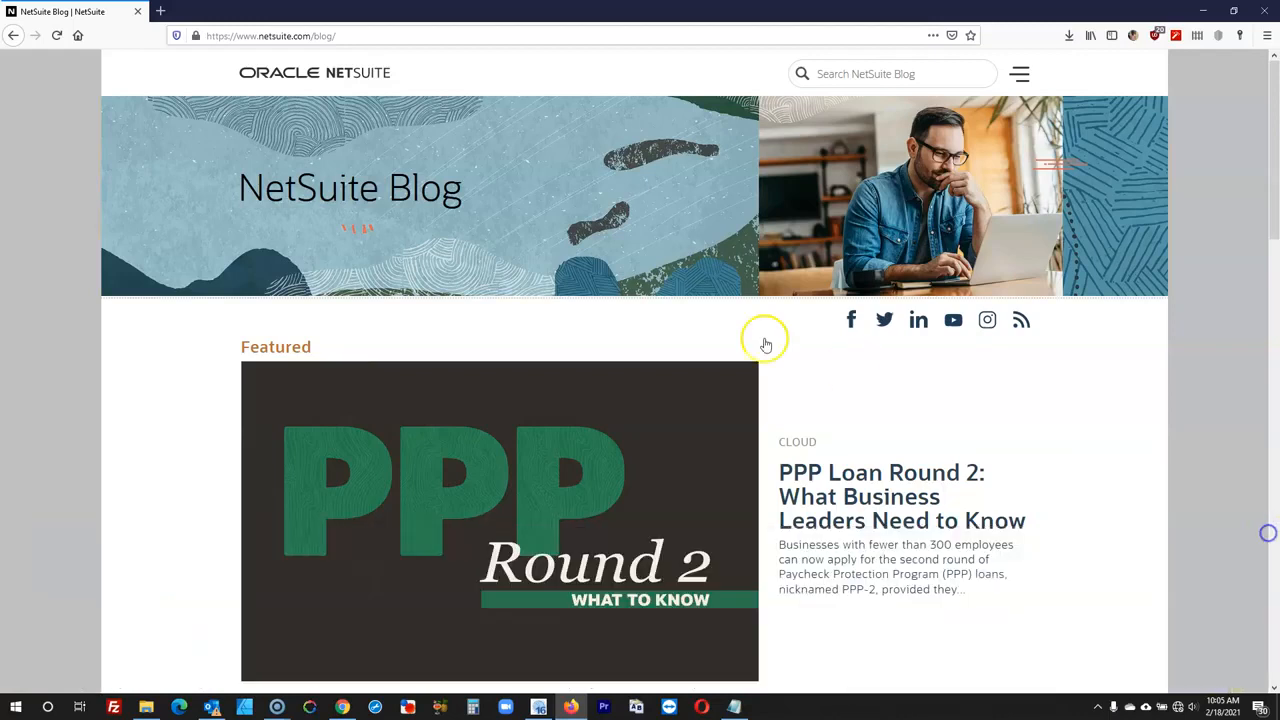
- Copy the NetSuite Blog heading text and paste it in WYSIWYG Web Builder onto the banner at about x 83, y 108
{"action": "left_click_drag", "start_coordinate": [240, 188], "coordinate": [351, 197]}
{"action": "left_click_drag", "start_coordinate": [535, 211], "coordinate": [442, 231]}
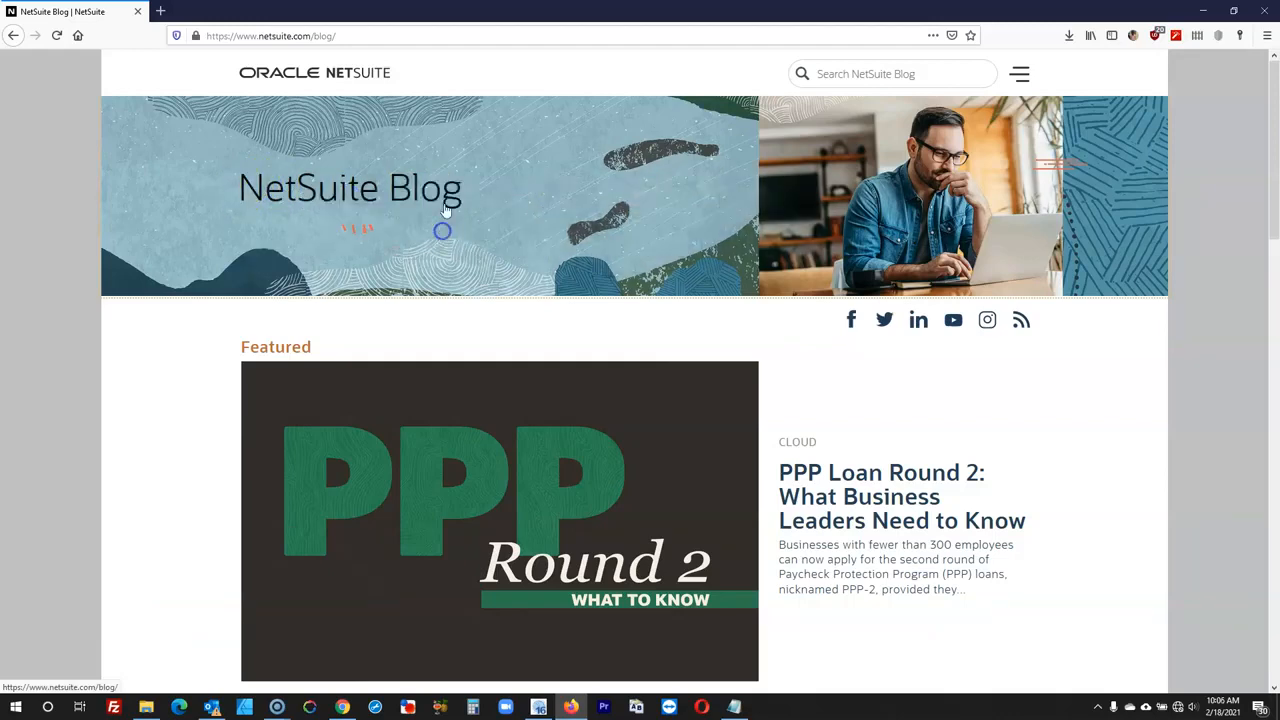
{"action": "left_click_drag", "start_coordinate": [77, 157], "coordinate": [464, 203]}
{"action": "key", "text": "ctrl+c"}
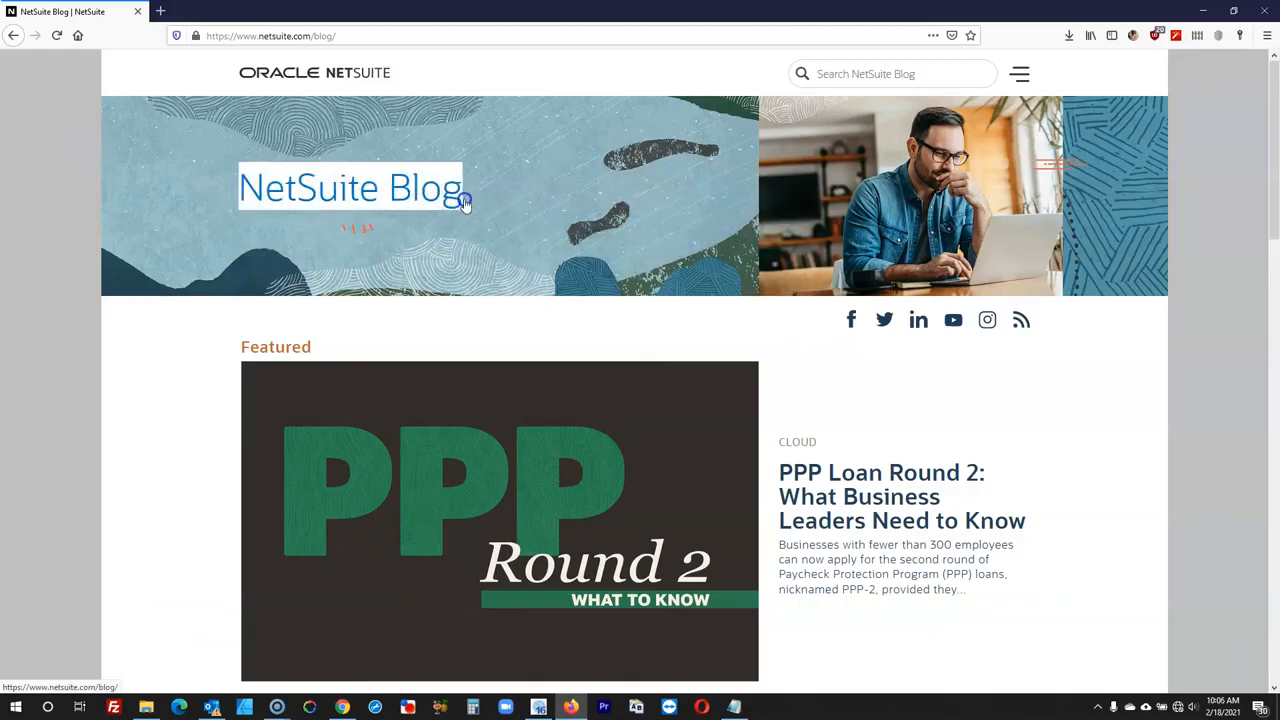
{"action": "left_click", "coordinate": [540, 707]}
{"action": "key", "text": "ctrl+v"}
{"action": "left_click_drag", "start_coordinate": [466, 394], "coordinate": [120, 191]}
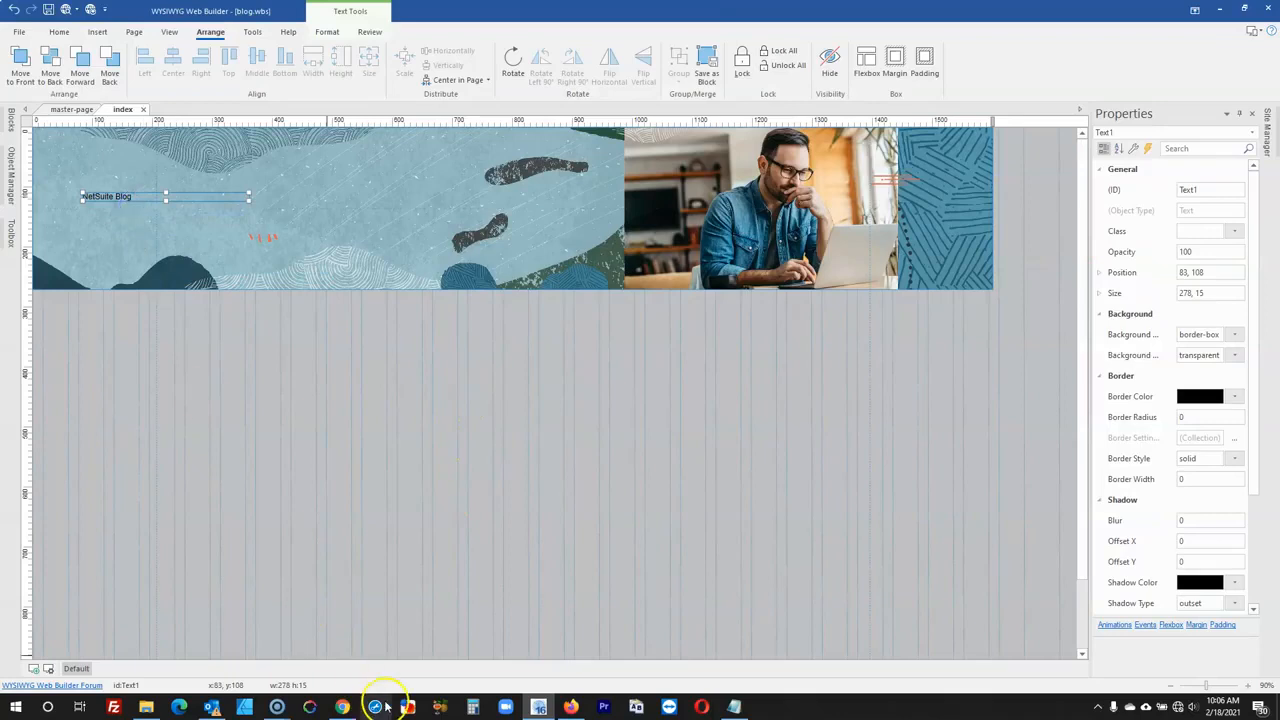
- Format the NetSuite Blog text as Open Sans 56 and resize its box to about 546 by 102 at x 109, y 106
{"action": "double_click", "coordinate": [179, 198]}
{"action": "left_click", "coordinate": [147, 53]}
{"action": "type", "text": "Open Sans"}
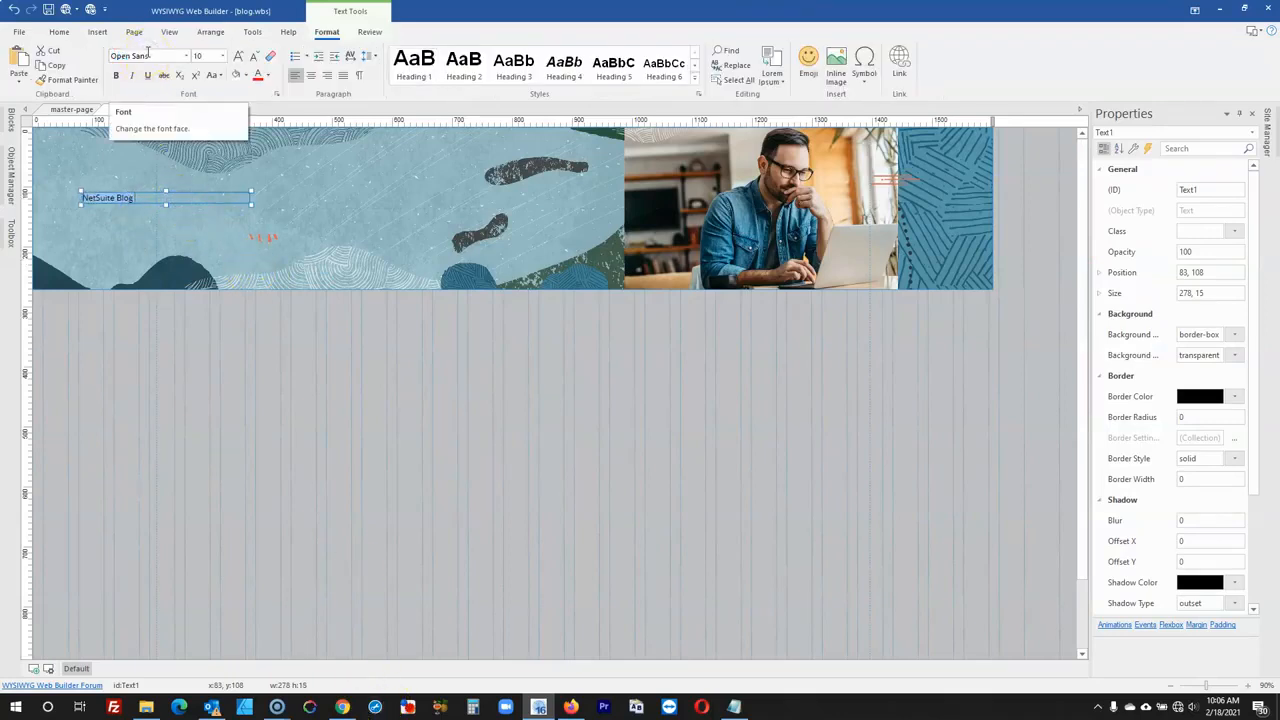
{"action": "key", "text": "Return"}
{"action": "left_click", "coordinate": [204, 57]}
{"action": "type", "text": "50"}
{"action": "key", "text": "Return"}
{"action": "left_click", "coordinate": [287, 378]}
{"action": "left_click", "coordinate": [251, 246]}
{"action": "left_click_drag", "start_coordinate": [249, 250], "coordinate": [424, 229]}
{"action": "left_click", "coordinate": [268, 251]}
{"action": "left_click", "coordinate": [264, 252]}
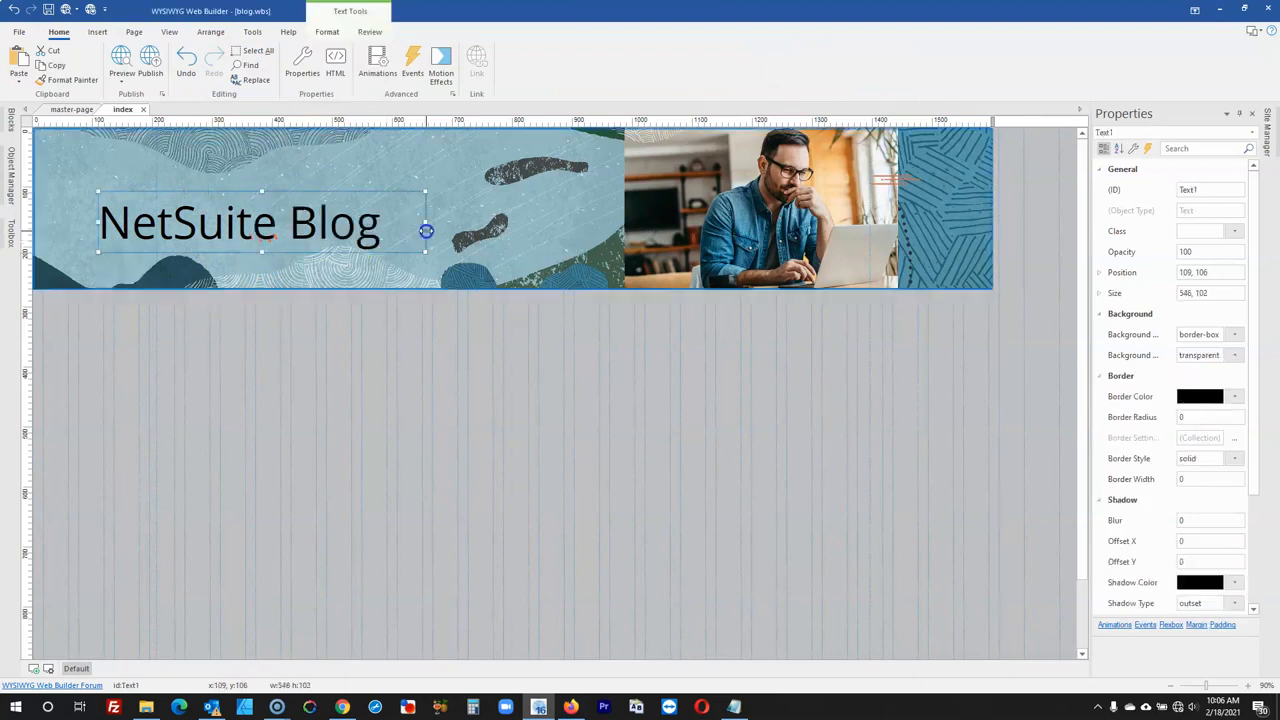
- Compare with the original in Firefox, reduce the NetSuite Blog text to size 40 and place it at about x 108, y 90
{"action": "left_click", "coordinate": [570, 706]}
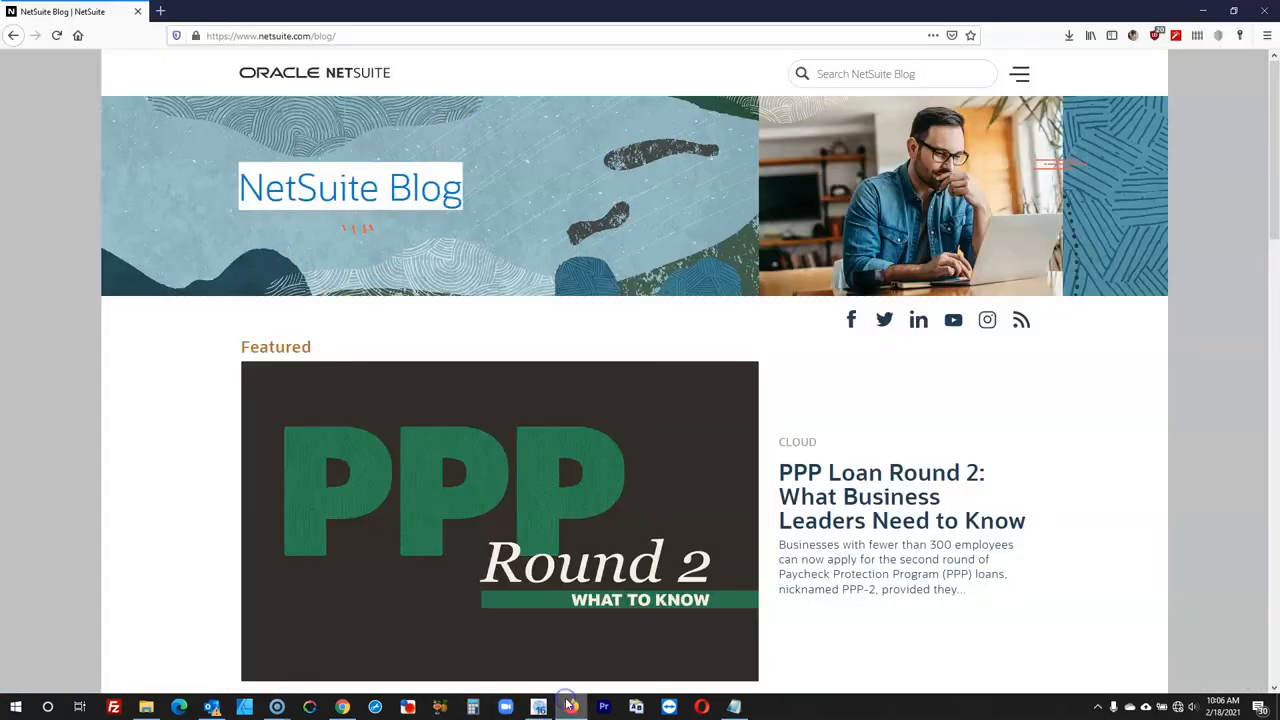
{"action": "left_click", "coordinate": [570, 706]}
{"action": "left_click", "coordinate": [291, 420]}
{"action": "left_click", "coordinate": [230, 222]}
{"action": "double_click", "coordinate": [230, 222]}
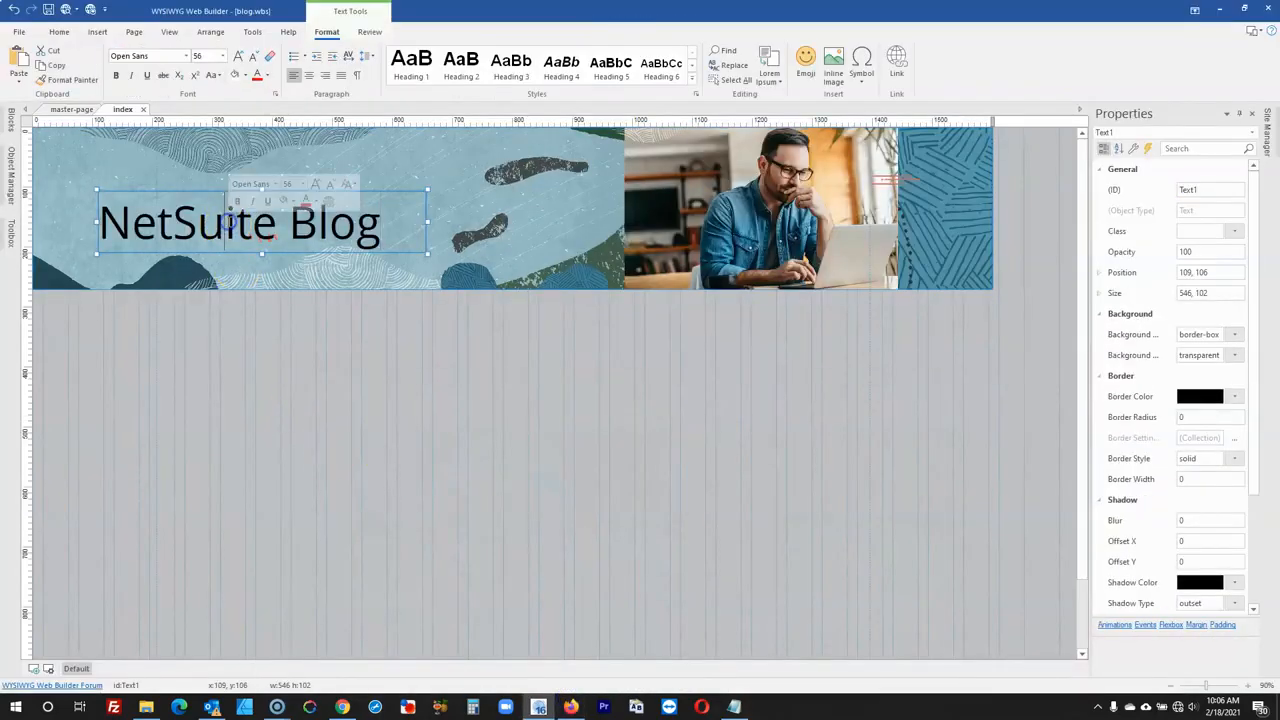
{"action": "key", "text": "ctrl+a"}
{"action": "left_click", "coordinate": [201, 56]}
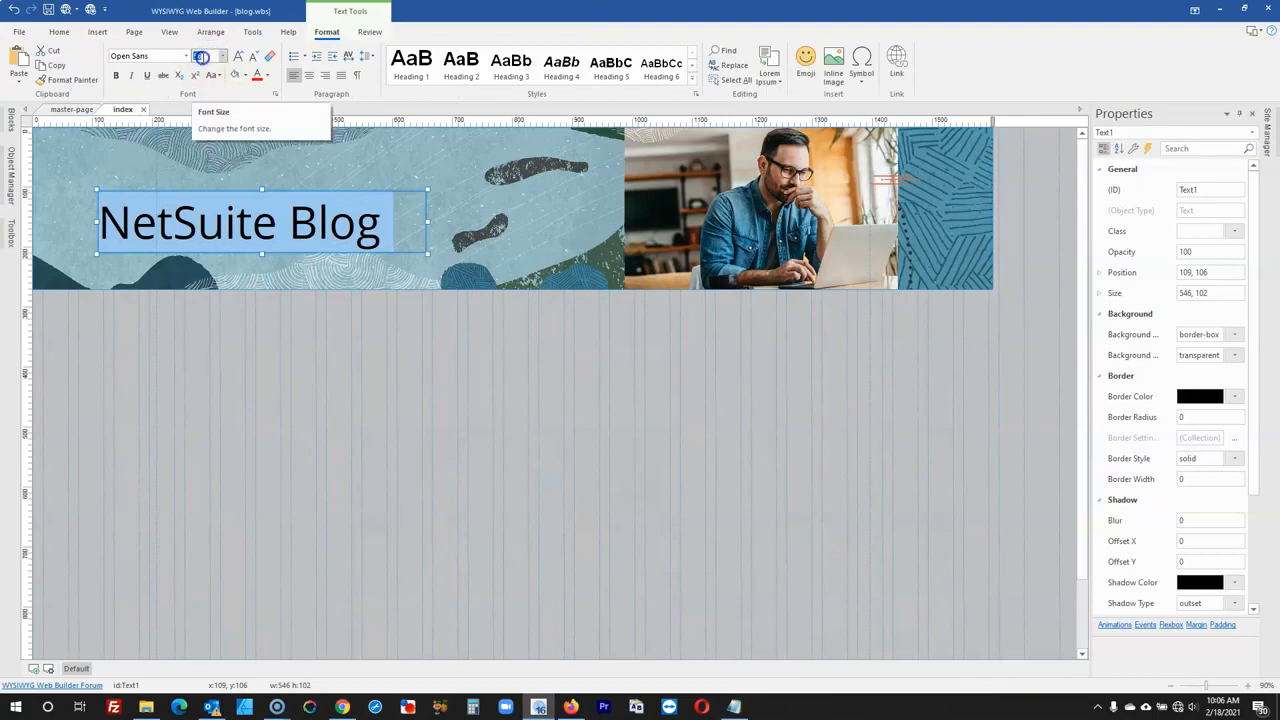
{"action": "type", "text": "40"}
{"action": "key", "text": "Return"}
{"action": "left_click", "coordinate": [337, 423]}
{"action": "left_click", "coordinate": [203, 215]}
{"action": "mouse_move", "coordinate": [203, 215]}
{"action": "left_mouse_down"}
{"action": "mouse_move", "coordinate": [165, 197]}
{"action": "mouse_move", "coordinate": [202, 205]}
{"action": "left_mouse_up"}
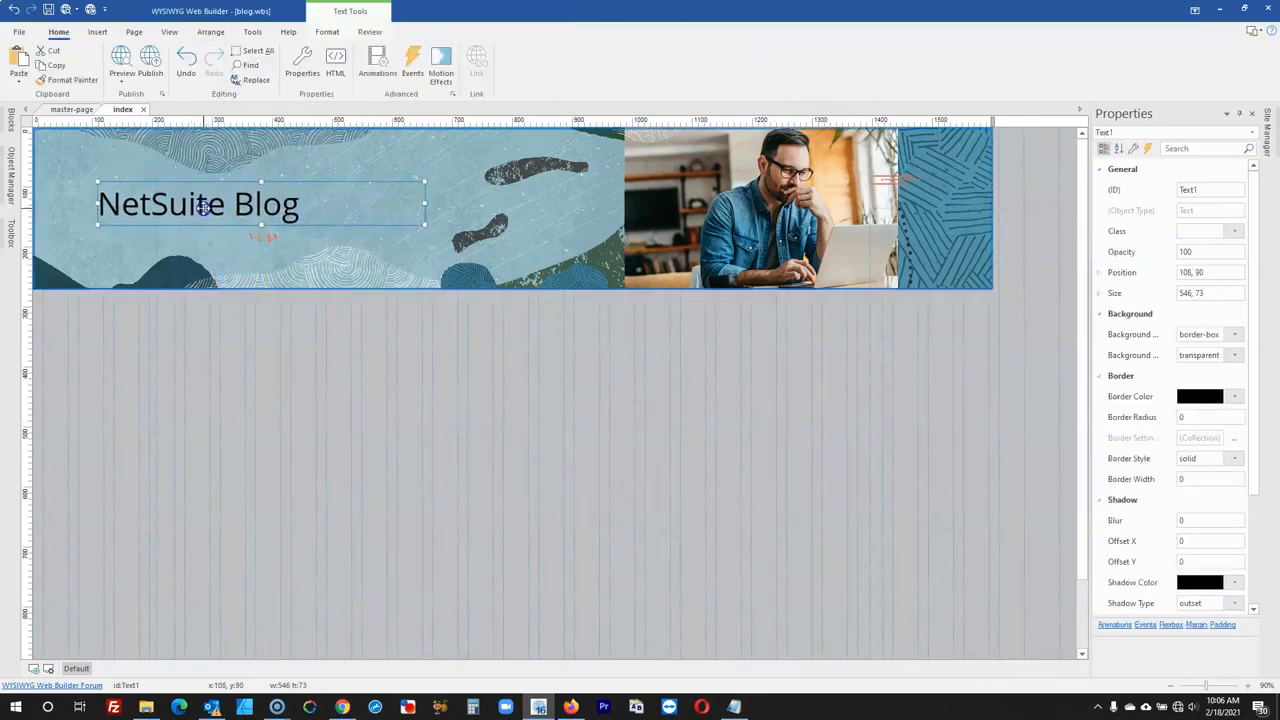
- Check the original in Firefox, move the NetSuite Blog text to about x 206, and center it vertically in the banner
{"action": "left_click", "coordinate": [572, 708]}
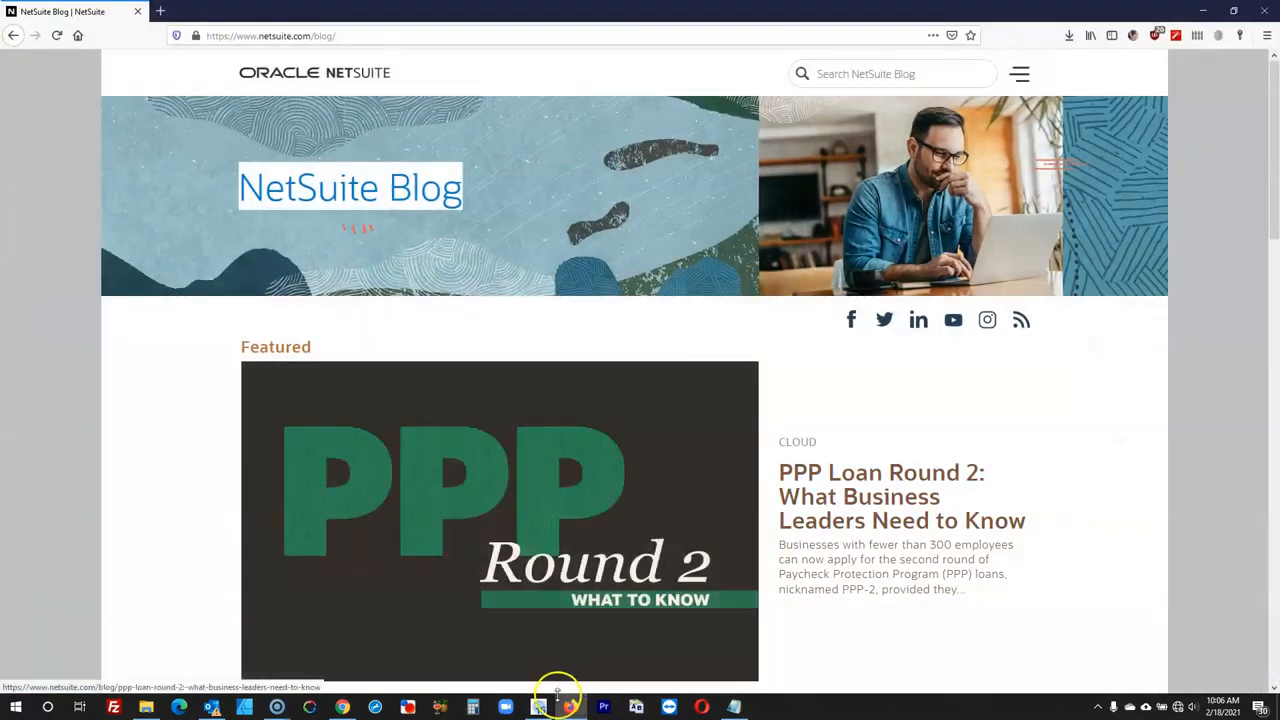
{"action": "left_click", "coordinate": [540, 706]}
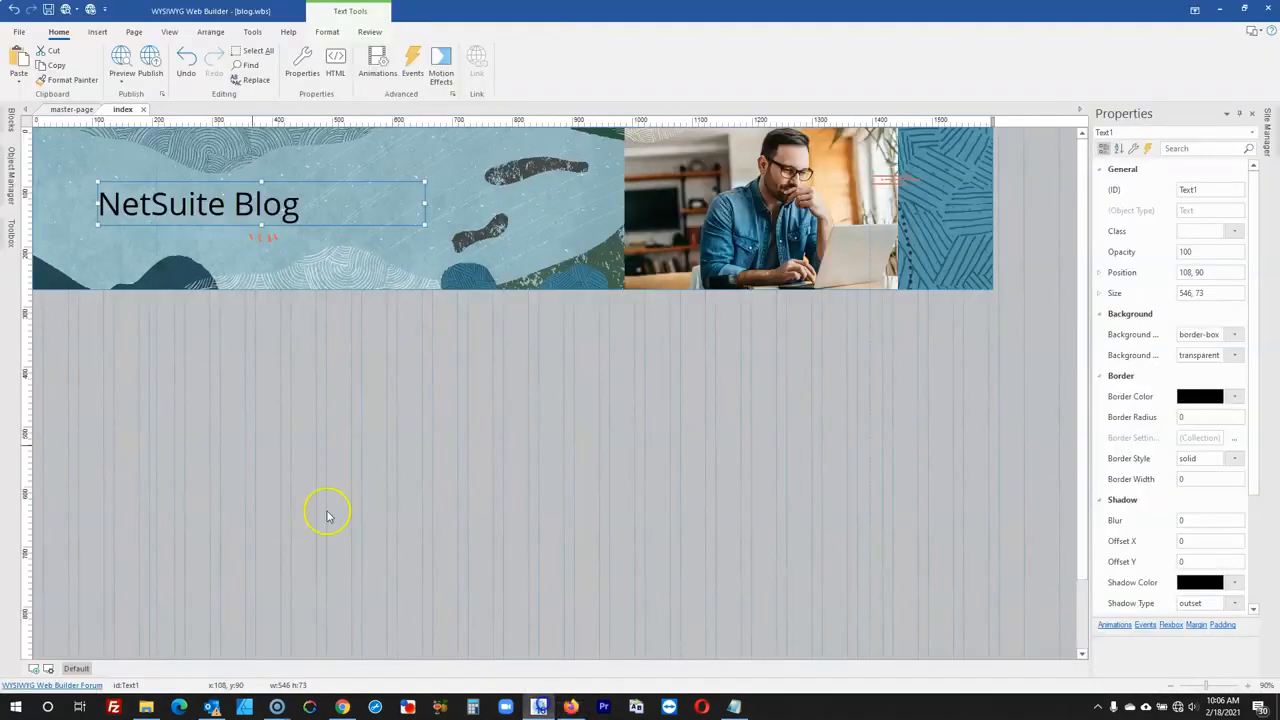
{"action": "left_click_drag", "start_coordinate": [141, 201], "coordinate": [201, 195]}
{"action": "right_click", "coordinate": [204, 195]}
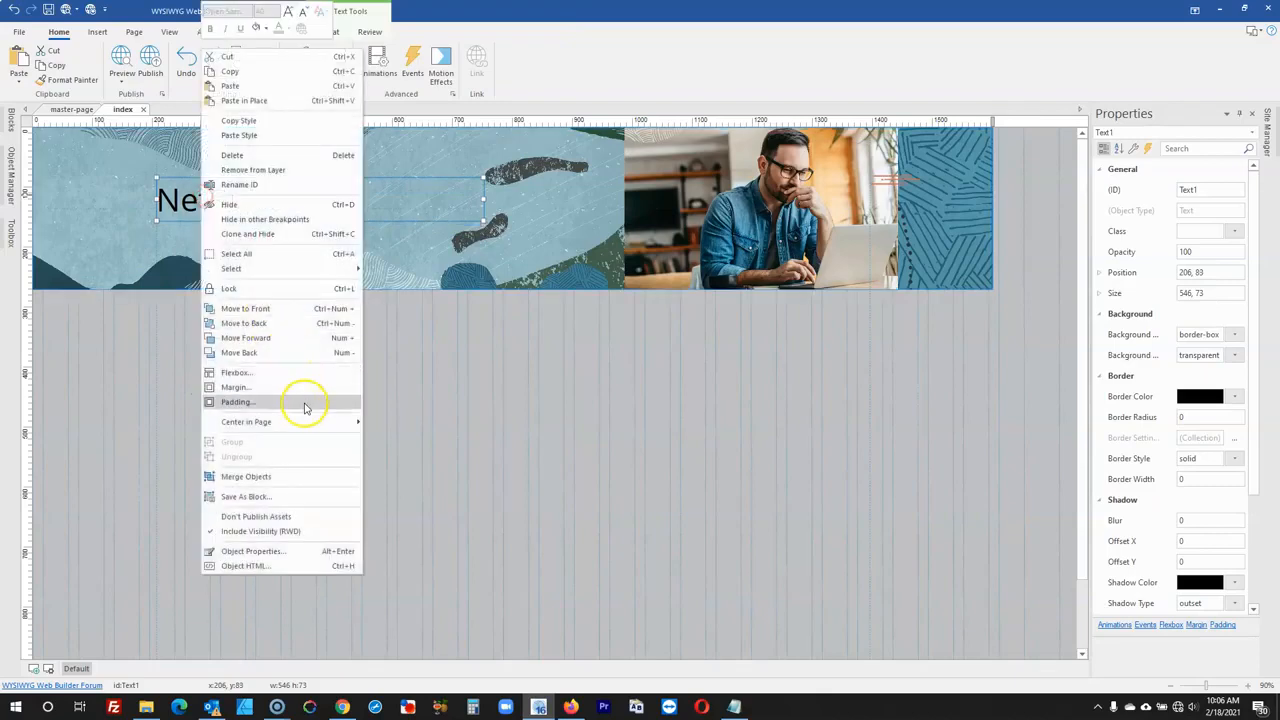
{"action": "left_click", "coordinate": [334, 422]}
{"action": "left_click", "coordinate": [405, 441]}
{"action": "left_click", "coordinate": [500, 434]}
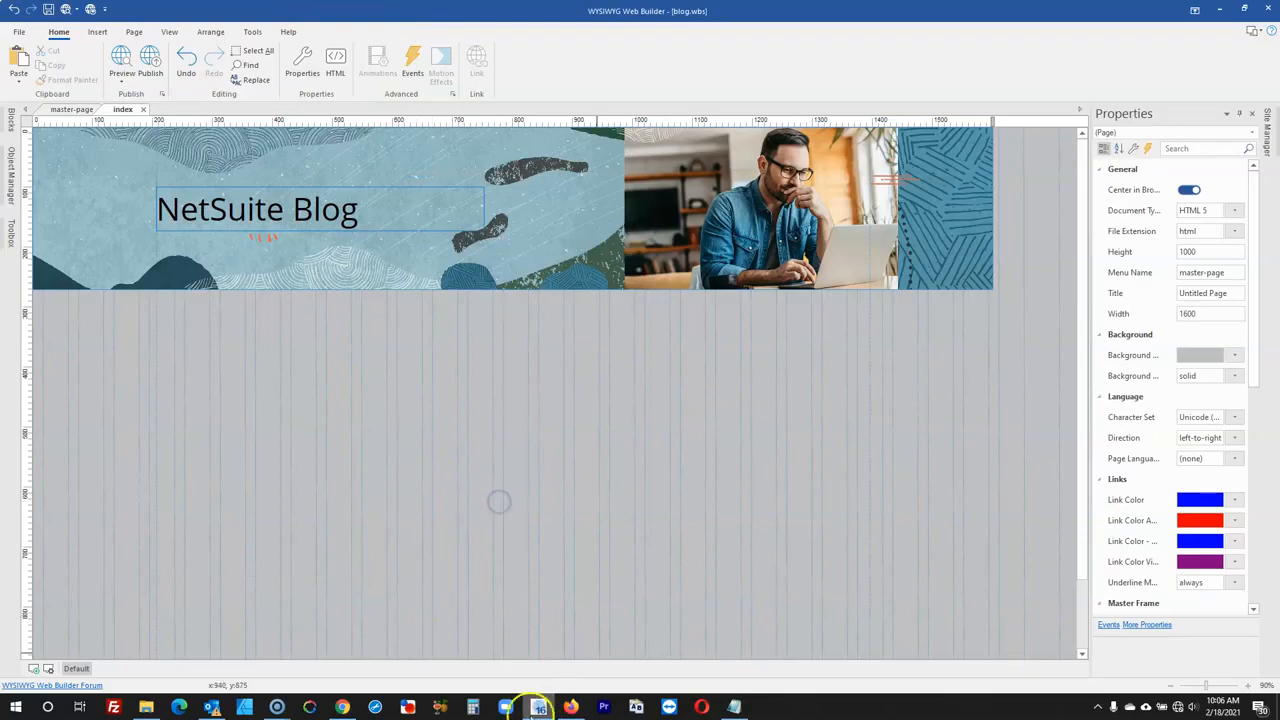
- Switch to Firefox, look at the social icon row below the original banner, and return to WYSIWYG Web Builder
{"action": "left_click", "coordinate": [570, 706]}
{"action": "left_click", "coordinate": [572, 706]}
{"action": "left_click", "coordinate": [571, 706]}
{"action": "left_click", "coordinate": [903, 320]}
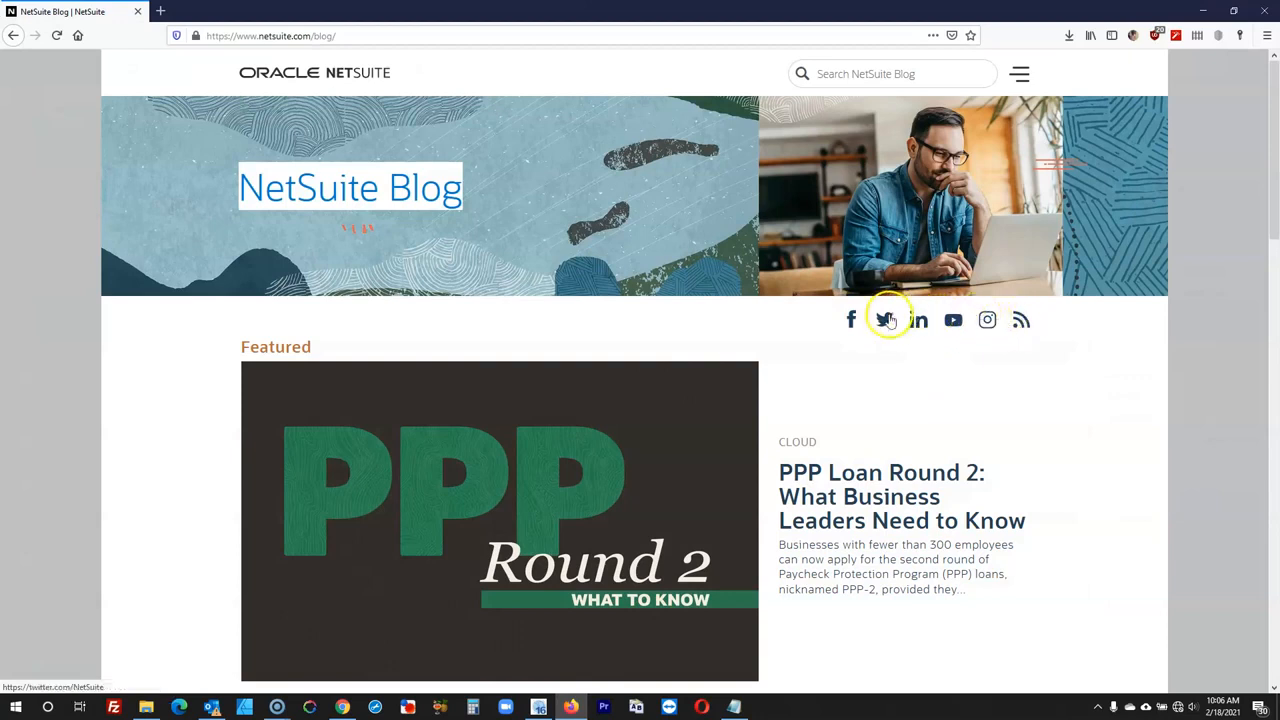
{"action": "left_click", "coordinate": [1201, 12]}
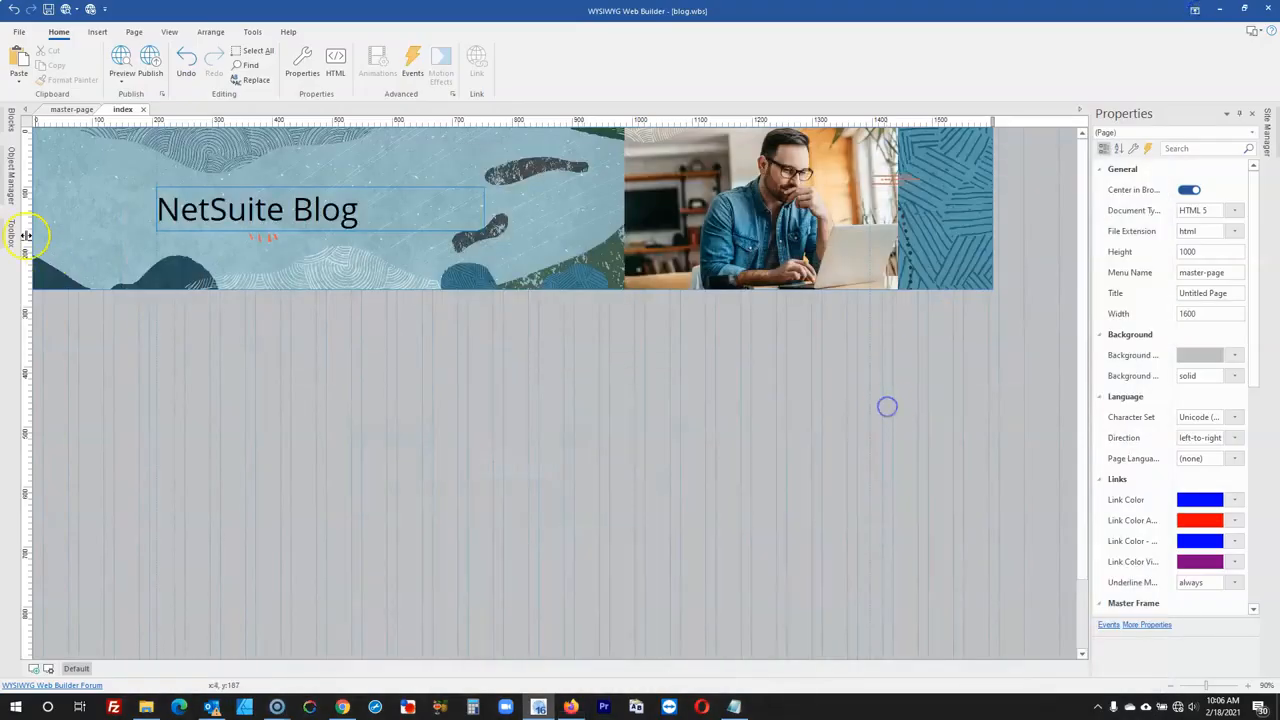
- Search the toolbox for "lay" and add a new Layer directly below the banner, against the page's left edge
{"action": "left_click", "coordinate": [12, 228]}
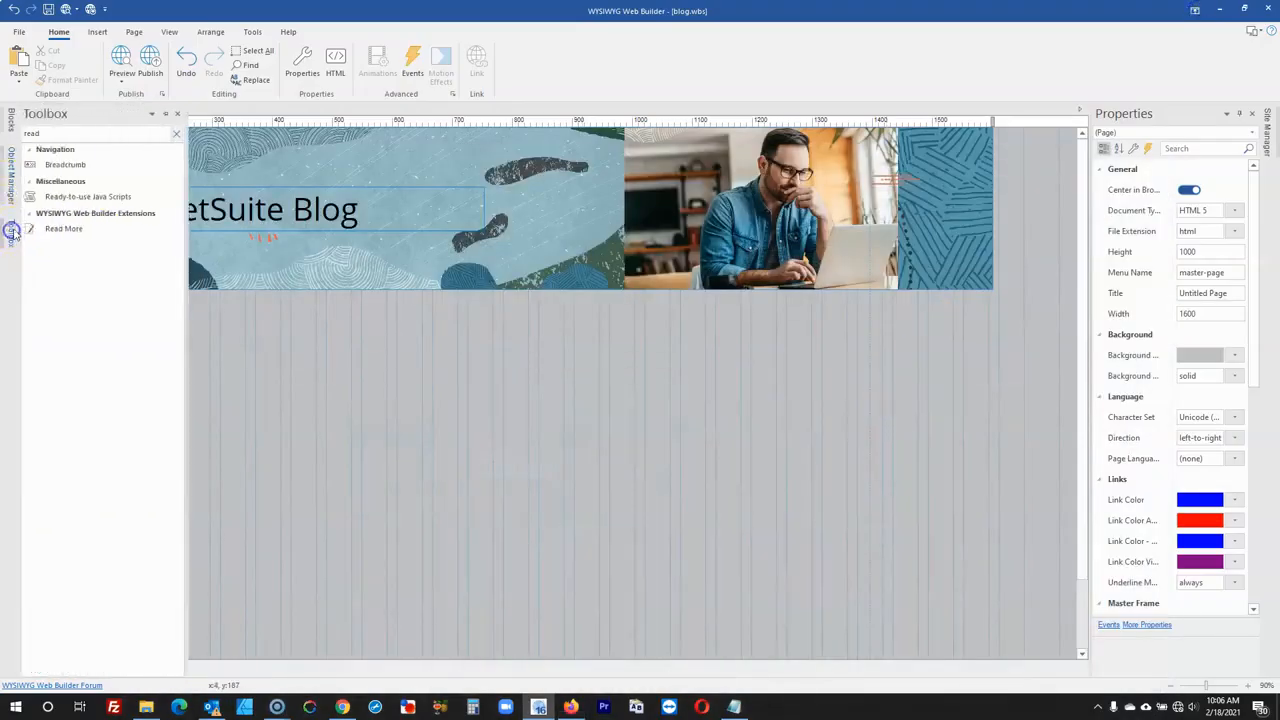
{"action": "left_click", "coordinate": [176, 133]}
{"action": "type", "text": "lay"}
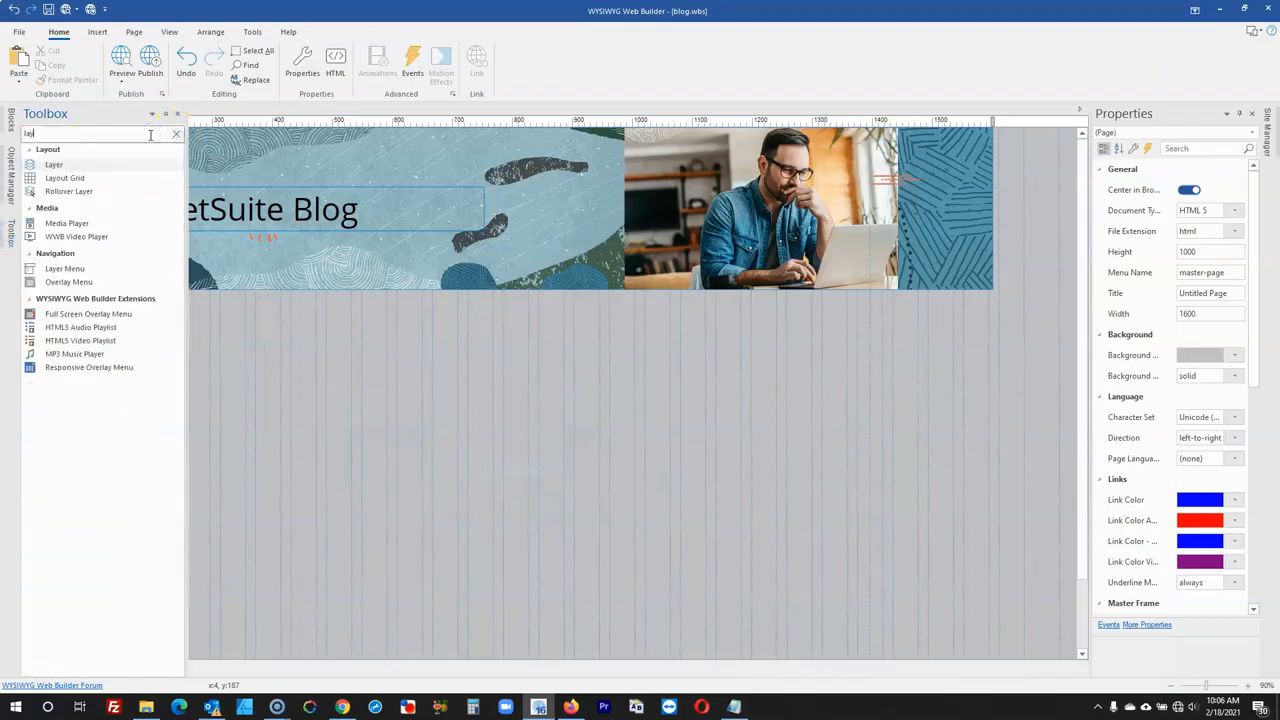
{"action": "left_click", "coordinate": [78, 165]}
{"action": "mouse_move", "coordinate": [290, 357]}
{"action": "left_mouse_down"}
{"action": "mouse_move", "coordinate": [605, 398]}
{"action": "mouse_move", "coordinate": [234, 317]}
{"action": "left_mouse_up"}
{"action": "left_click", "coordinate": [340, 356]}
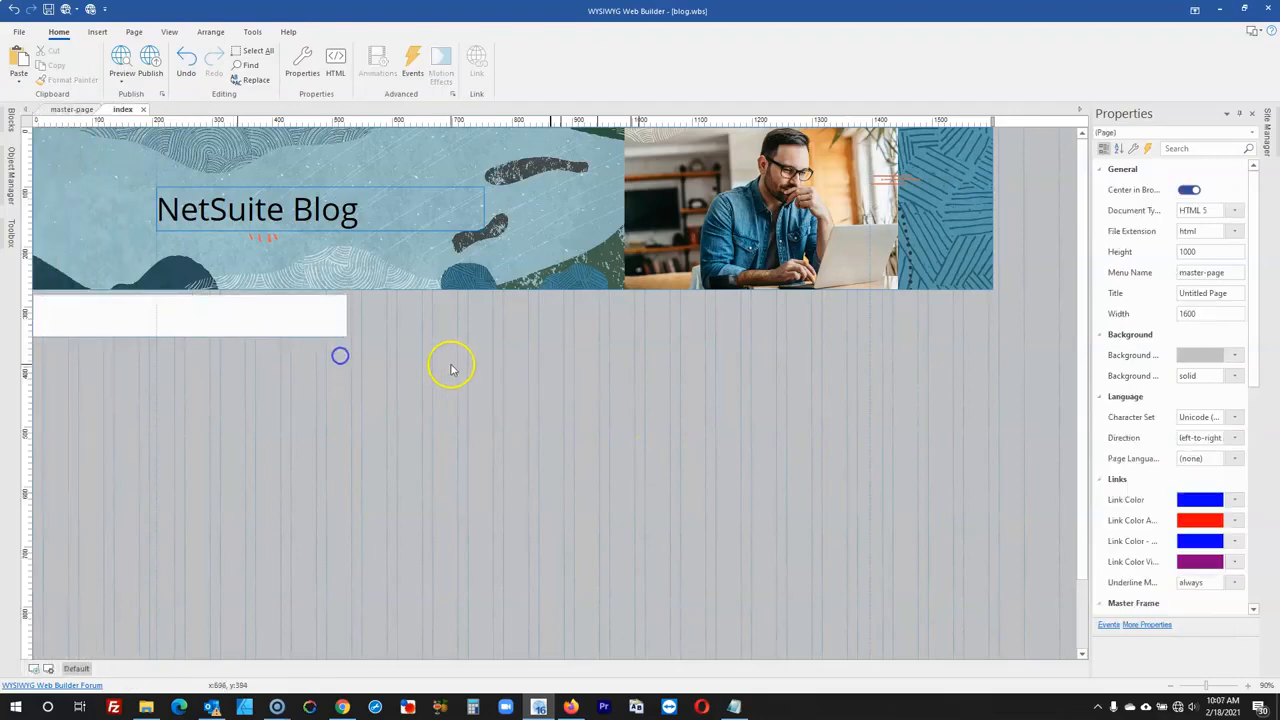
- Assign master-page as the index page's master page in the page properties, with the Master Frame type
{"action": "right_click", "coordinate": [451, 366]}
{"action": "left_click", "coordinate": [517, 539]}
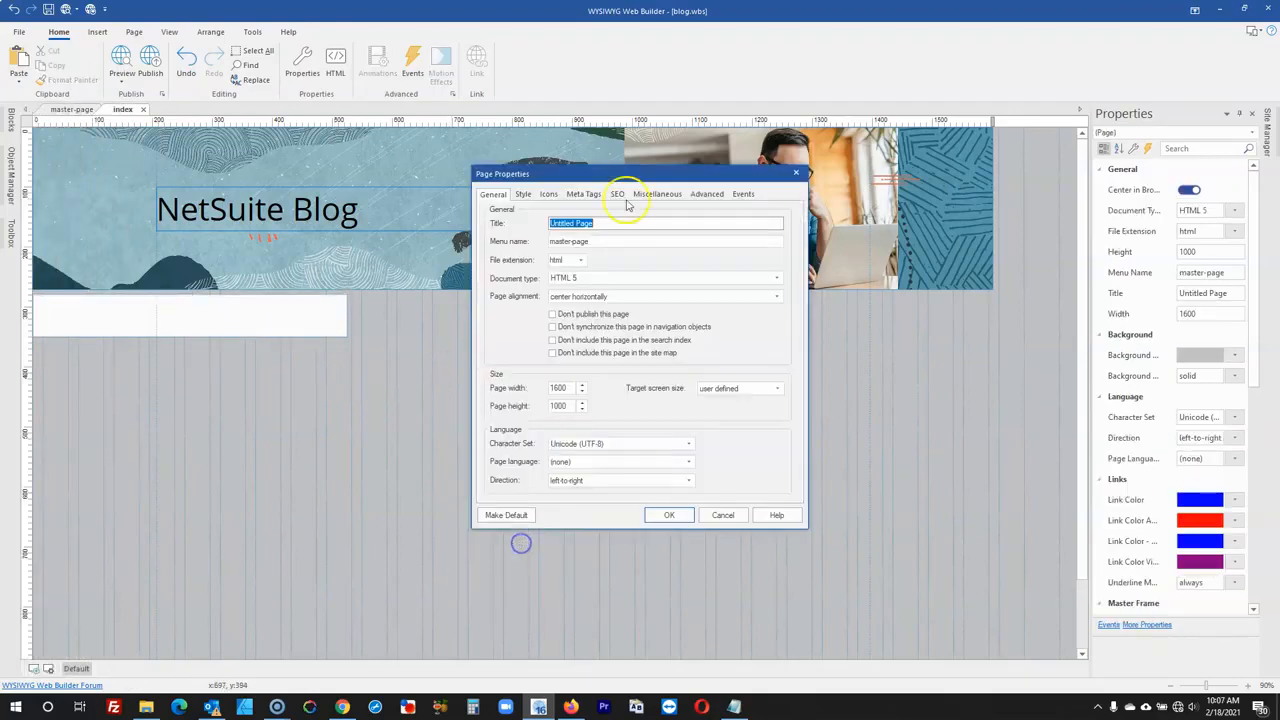
{"action": "left_click", "coordinate": [660, 194]}
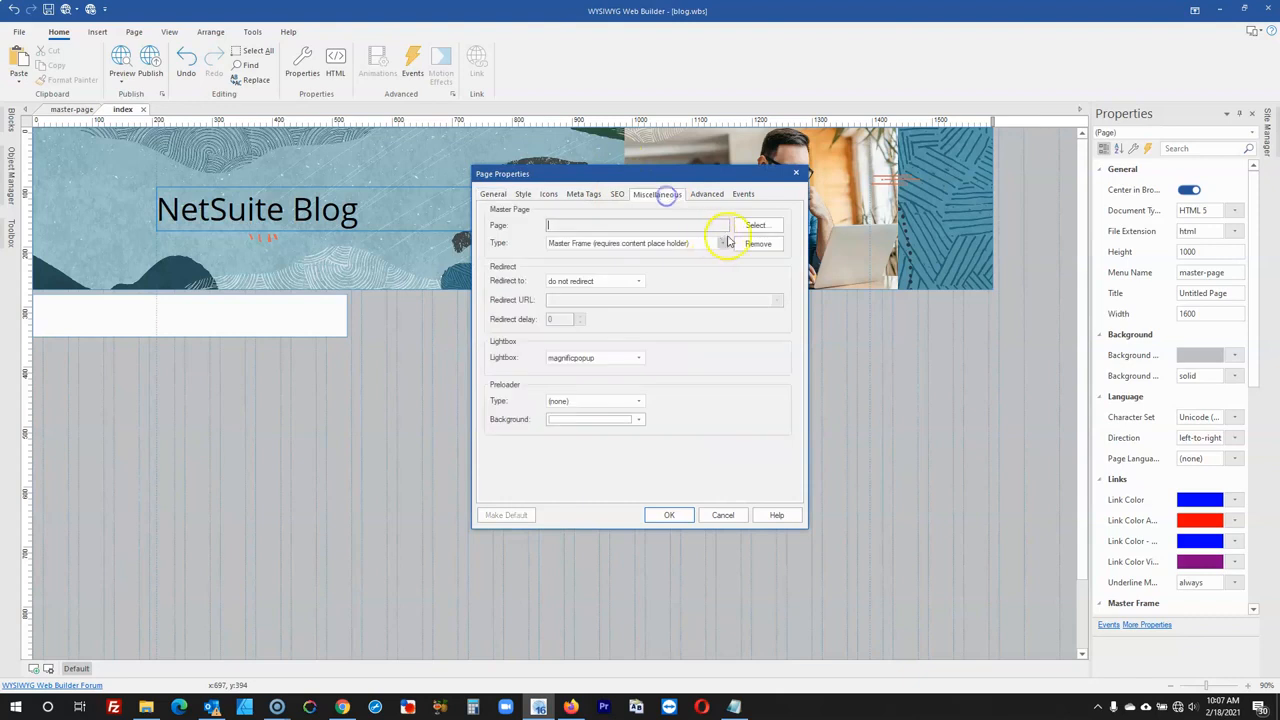
{"action": "left_click", "coordinate": [749, 222]}
{"action": "left_click", "coordinate": [558, 274]}
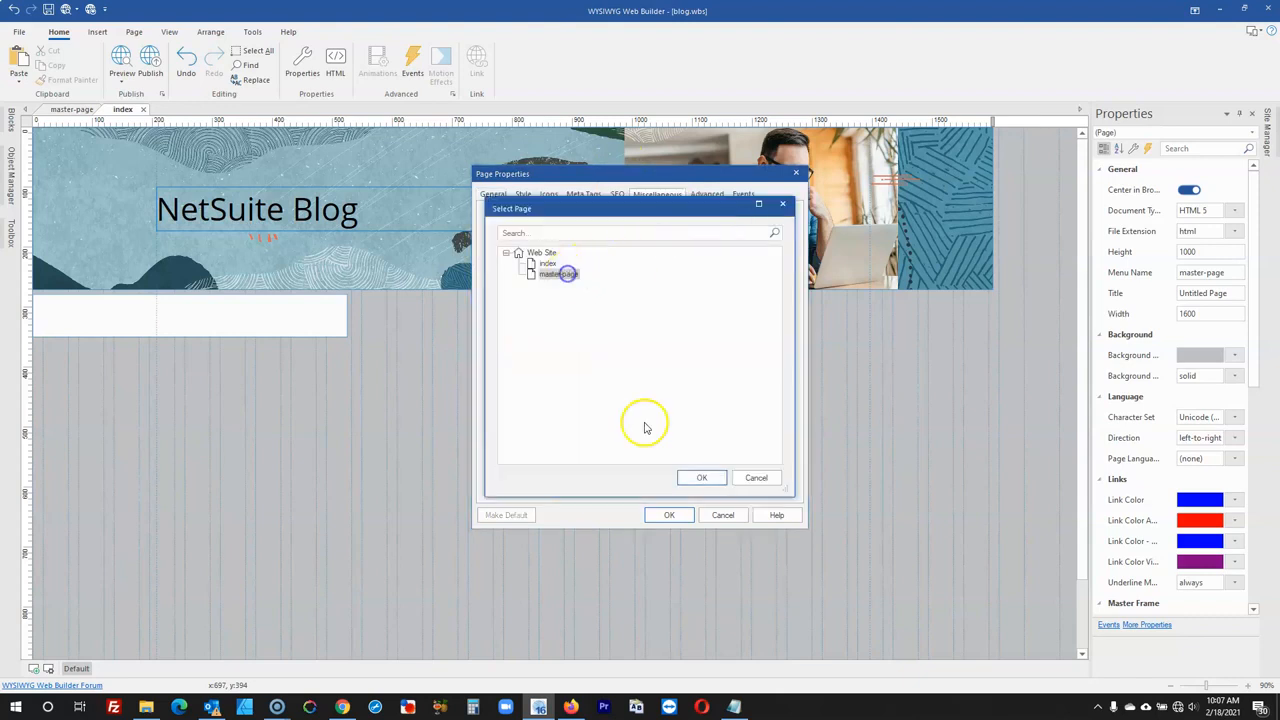
{"action": "left_click", "coordinate": [701, 477]}
{"action": "left_click", "coordinate": [686, 517]}
- Preview the index page in Firefox, return to WYSIWYG Web Builder, and check the page's general properties
{"action": "left_click", "coordinate": [133, 62]}
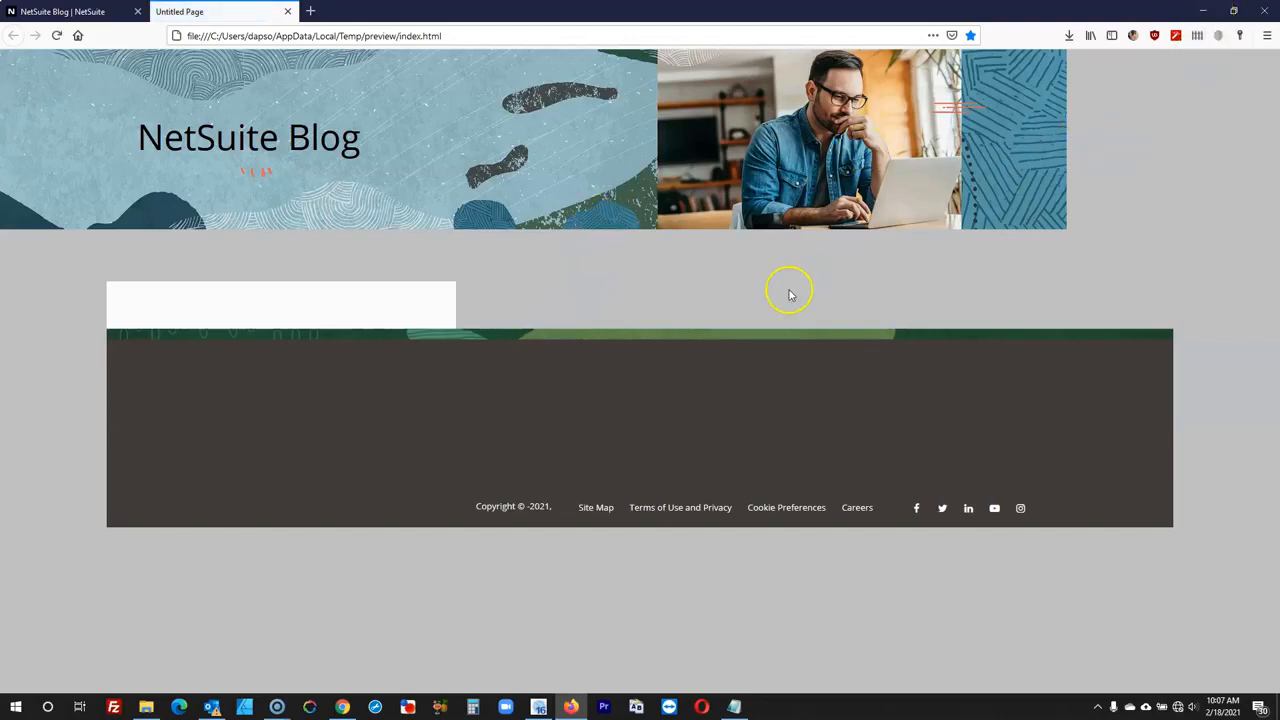
{"action": "left_click", "coordinate": [1197, 20]}
{"action": "right_click", "coordinate": [417, 349]}
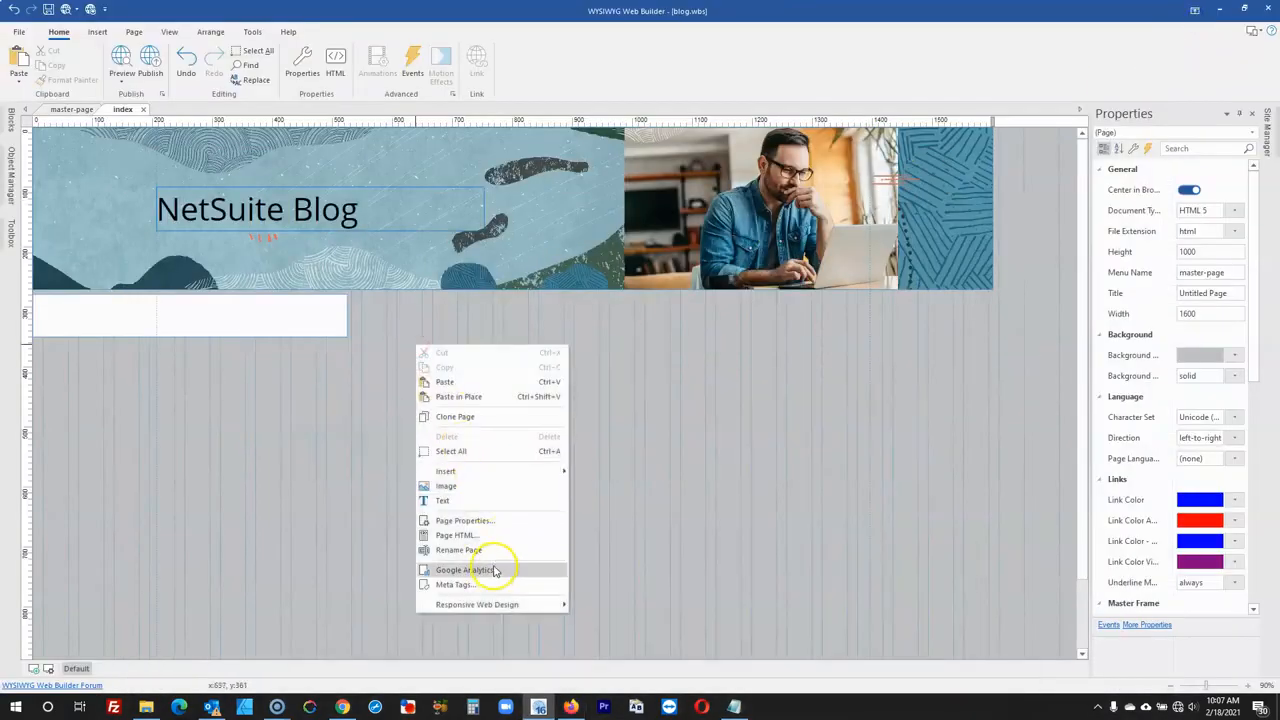
{"action": "left_click", "coordinate": [483, 514]}
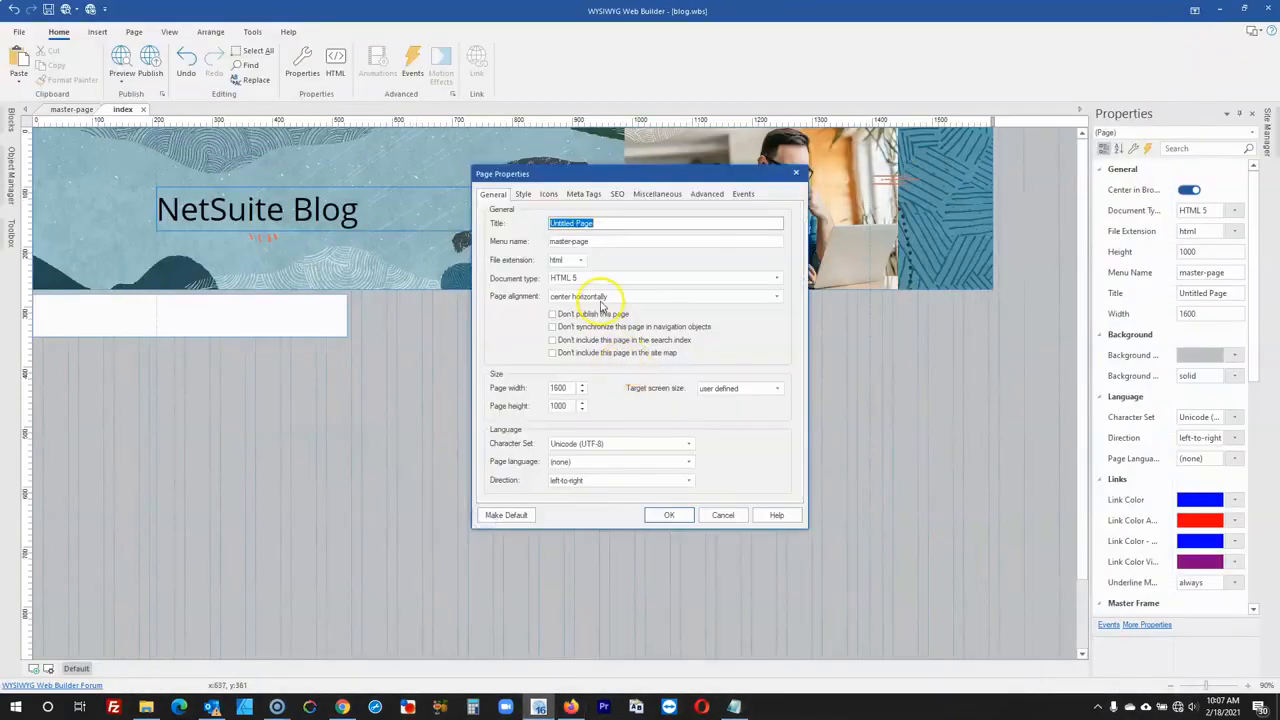
{"action": "left_click", "coordinate": [667, 515]}
- Set the banner layer's location and size mode to default, and preview the index page again in Firefox
{"action": "double_click", "coordinate": [529, 266]}
{"action": "left_click", "coordinate": [585, 280]}
{"action": "left_click", "coordinate": [566, 291]}
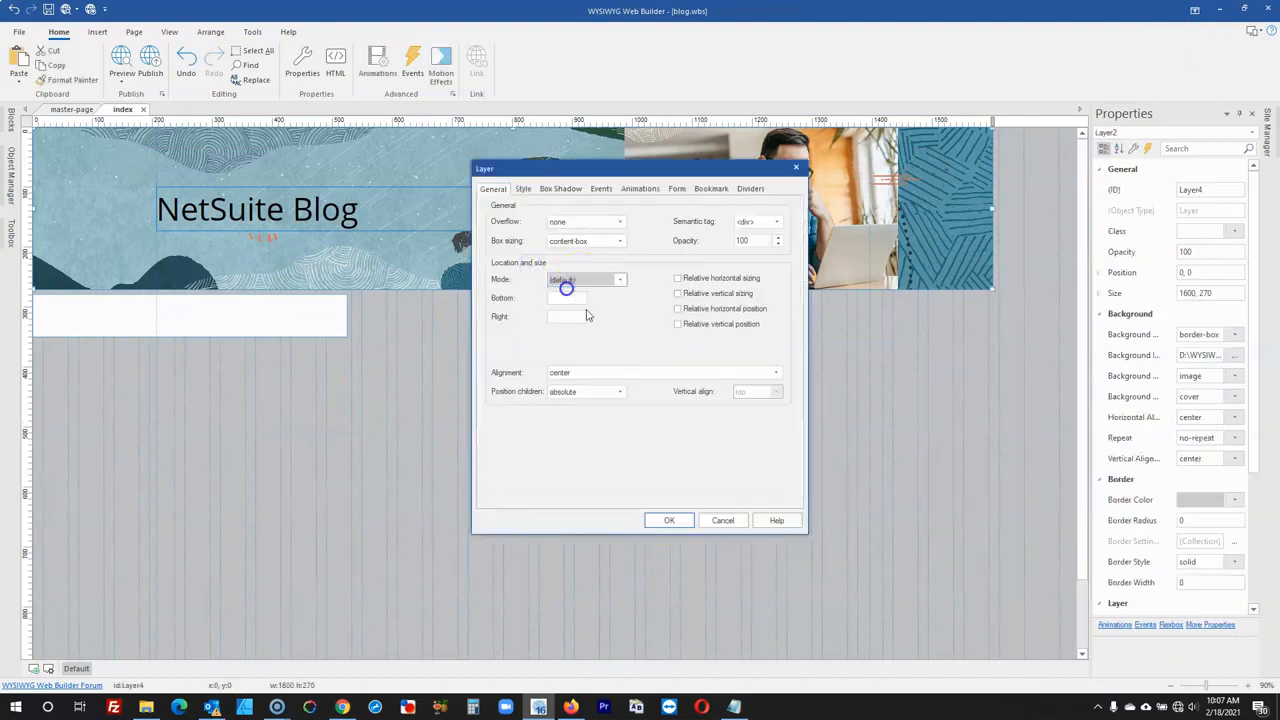
{"action": "left_click", "coordinate": [668, 515]}
{"action": "left_click", "coordinate": [660, 470]}
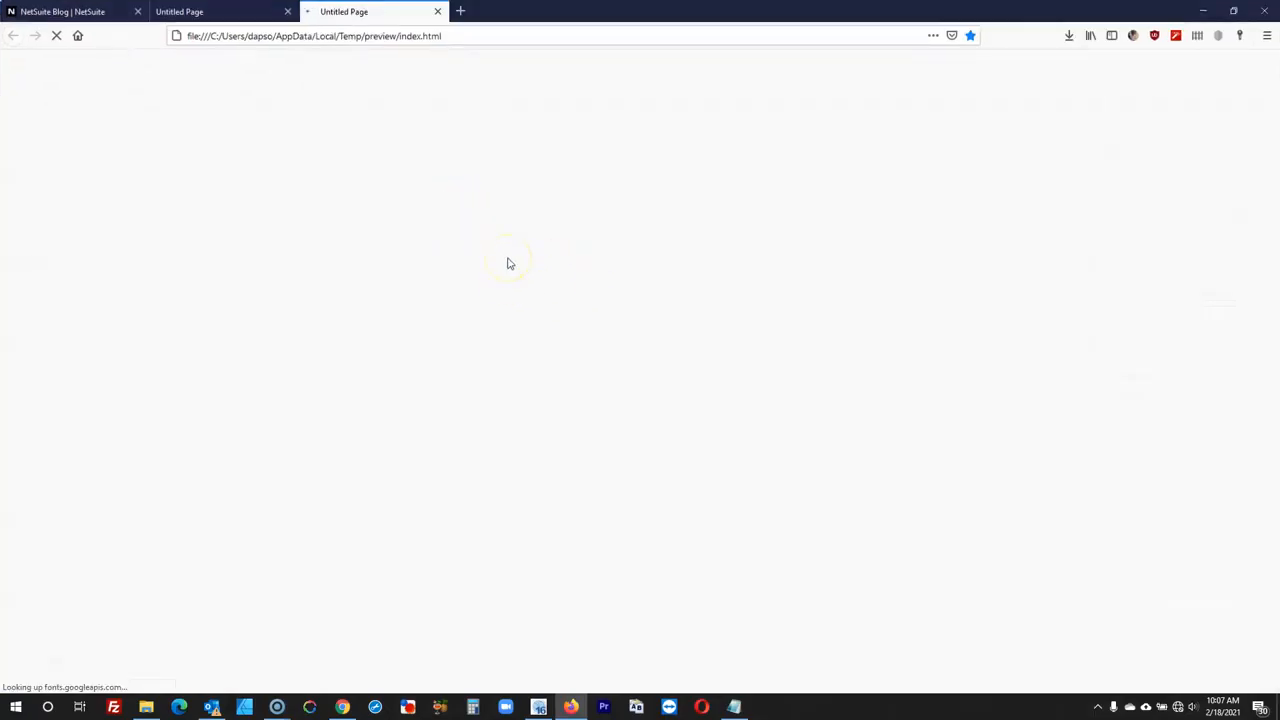
{"action": "left_click", "coordinate": [287, 11]}
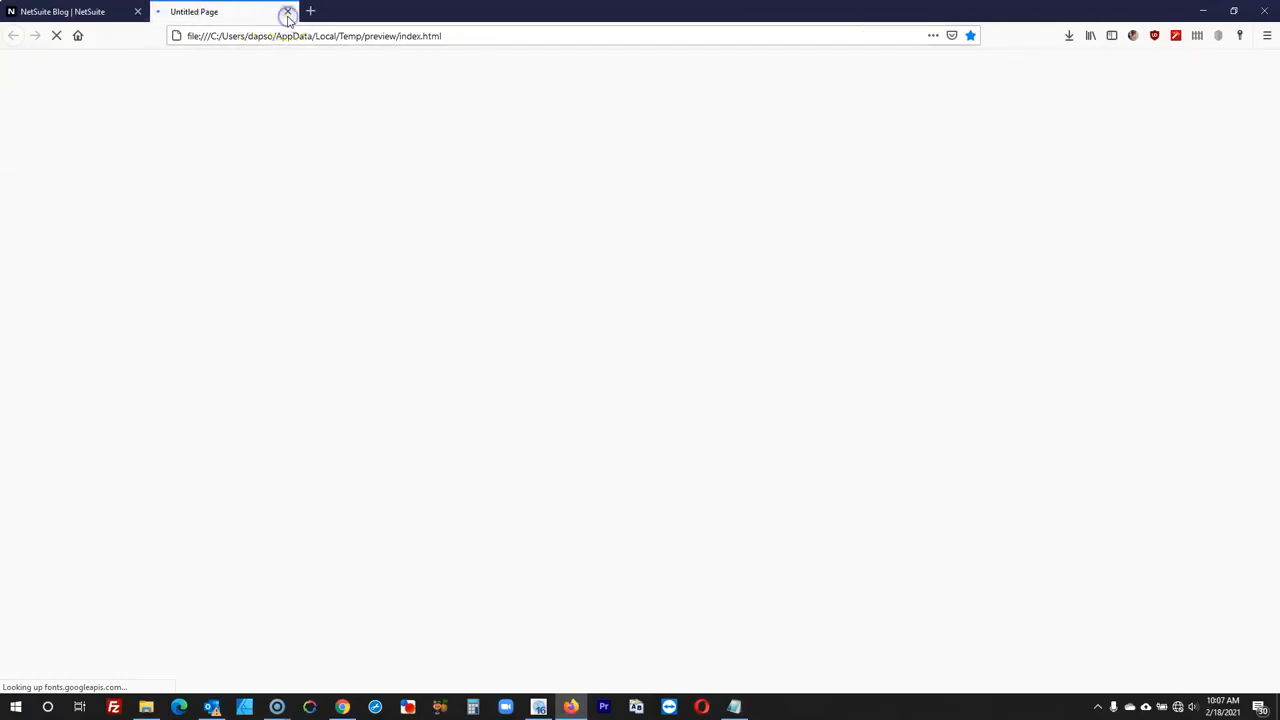
{"action": "left_click", "coordinate": [538, 707]}
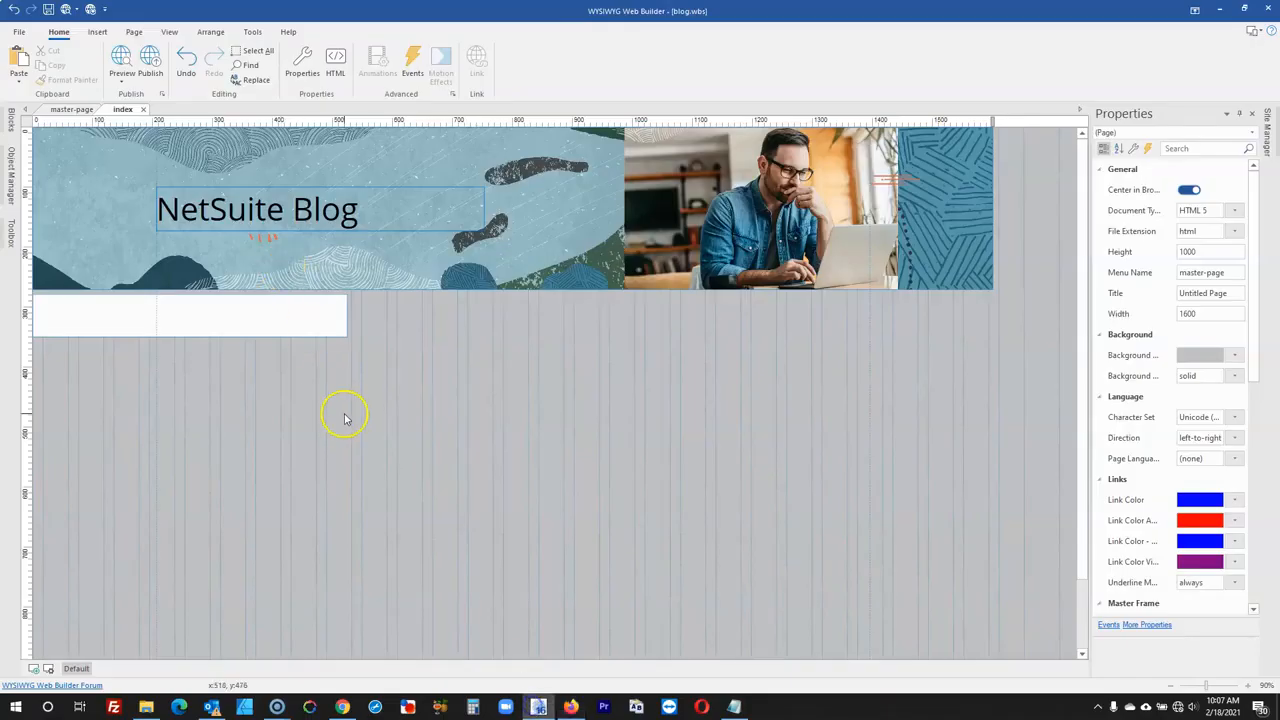
- Compare the original NetSuite blog page with the index page preview in Firefox, and return to WYSIWYG Web Builder
{"action": "left_click", "coordinate": [65, 10]}
{"action": "left_click", "coordinate": [220, 11]}
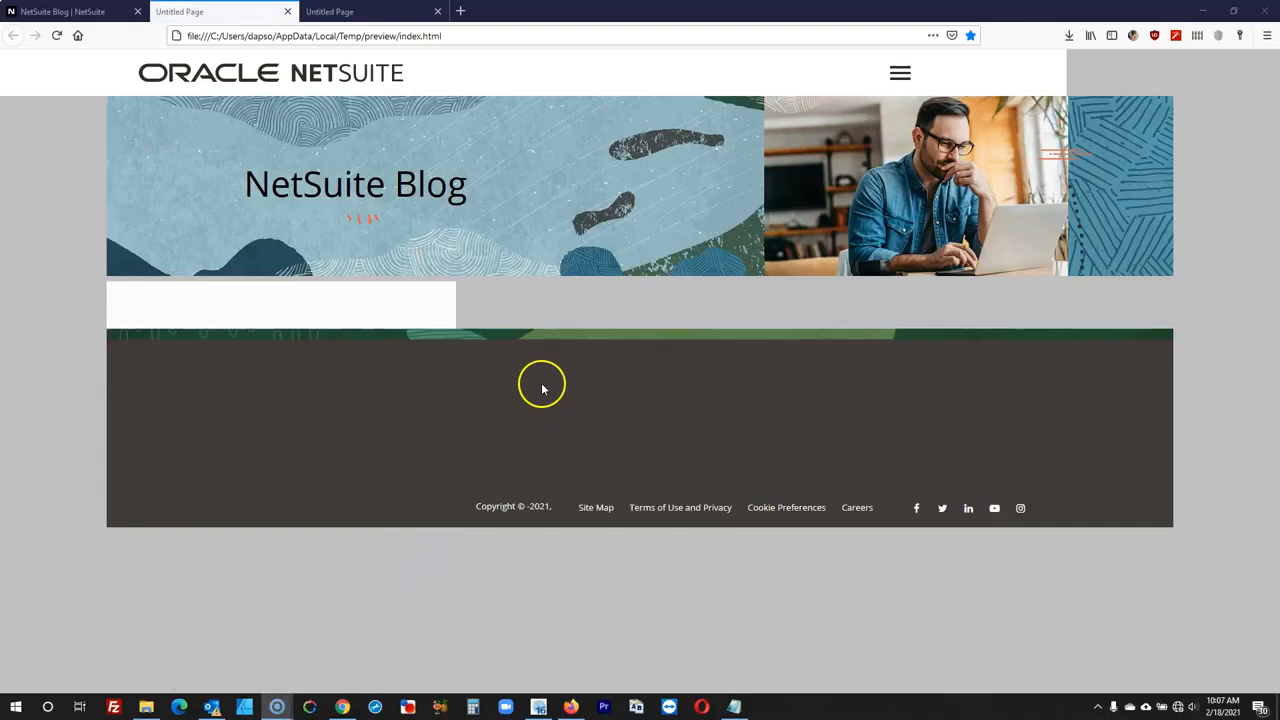
{"action": "left_click", "coordinate": [542, 386]}
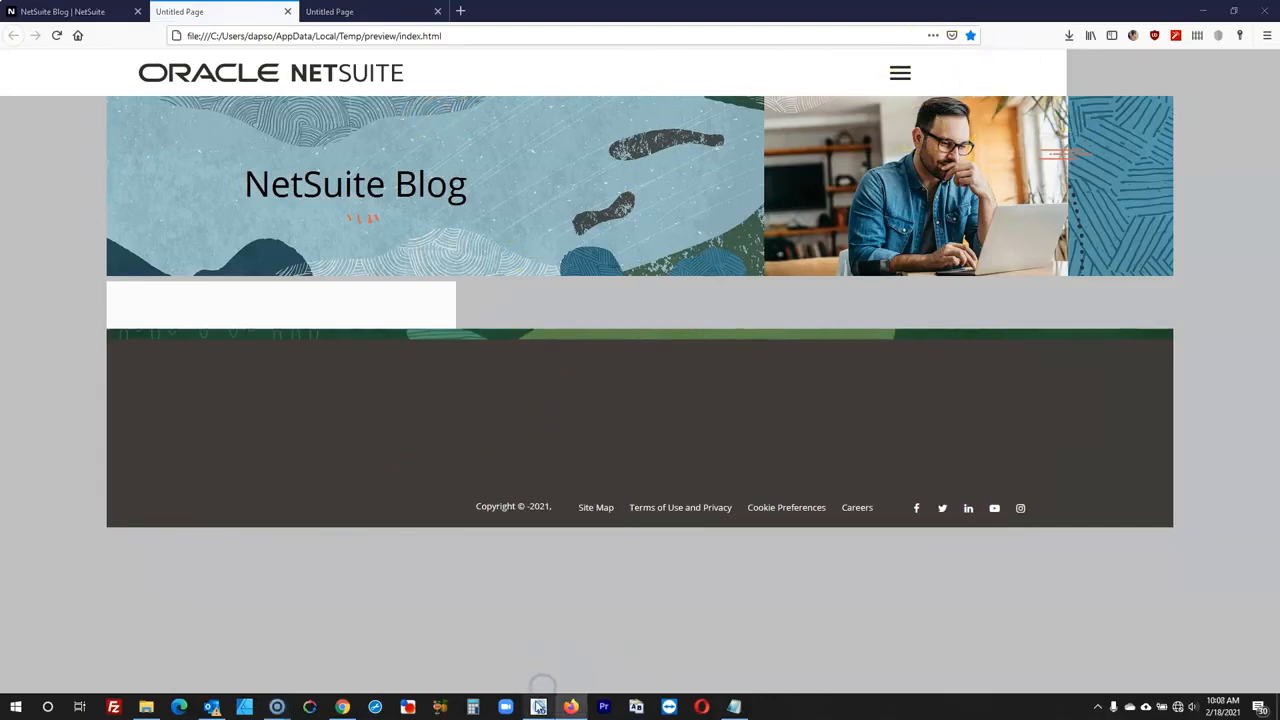
{"action": "left_click", "coordinate": [538, 706]}
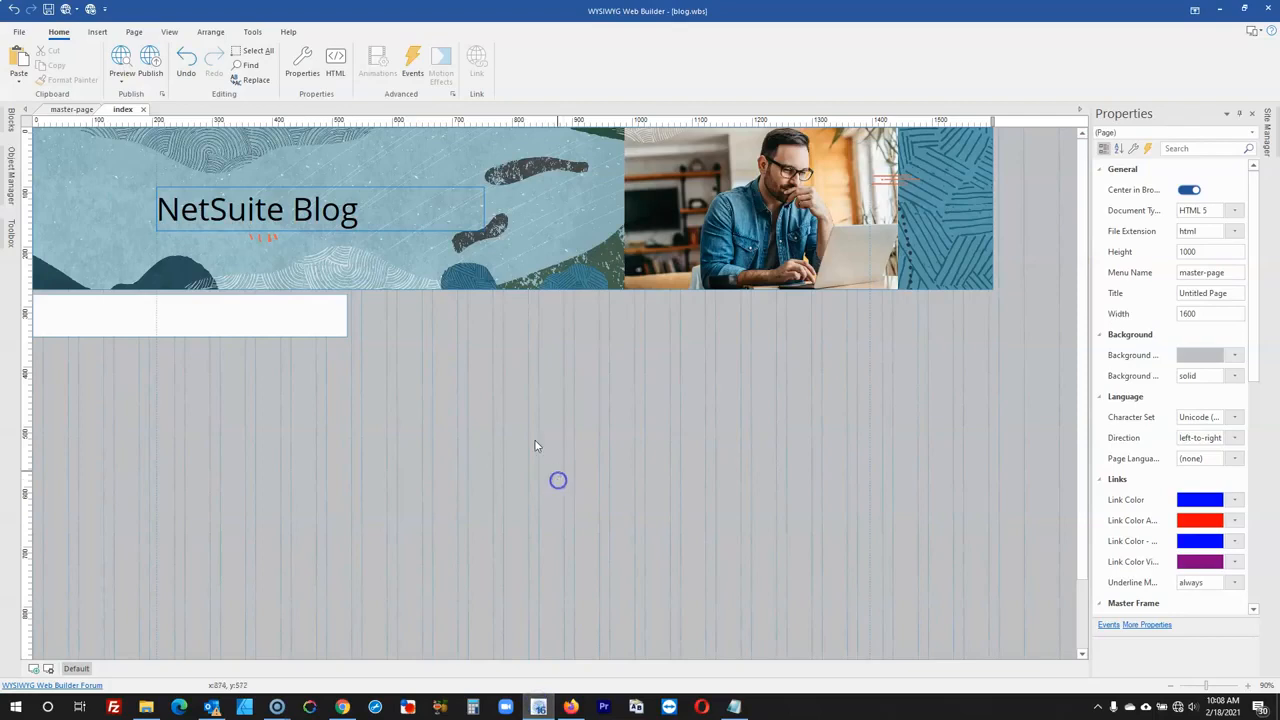
- On the master page, set the sticky header layer's orientation to top - center
{"action": "left_click", "coordinate": [71, 109]}
{"action": "left_click", "coordinate": [513, 148]}
{"action": "double_click", "coordinate": [513, 148]}
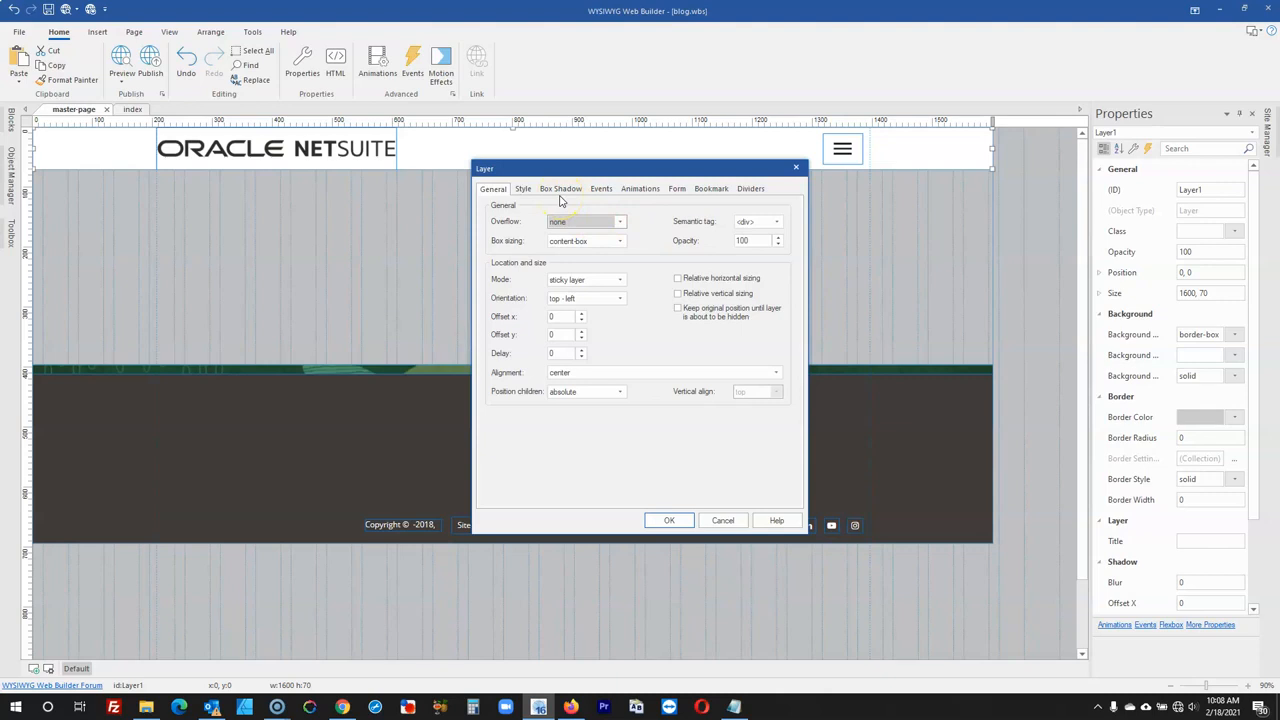
{"action": "left_click", "coordinate": [601, 190]}
{"action": "left_click", "coordinate": [578, 298]}
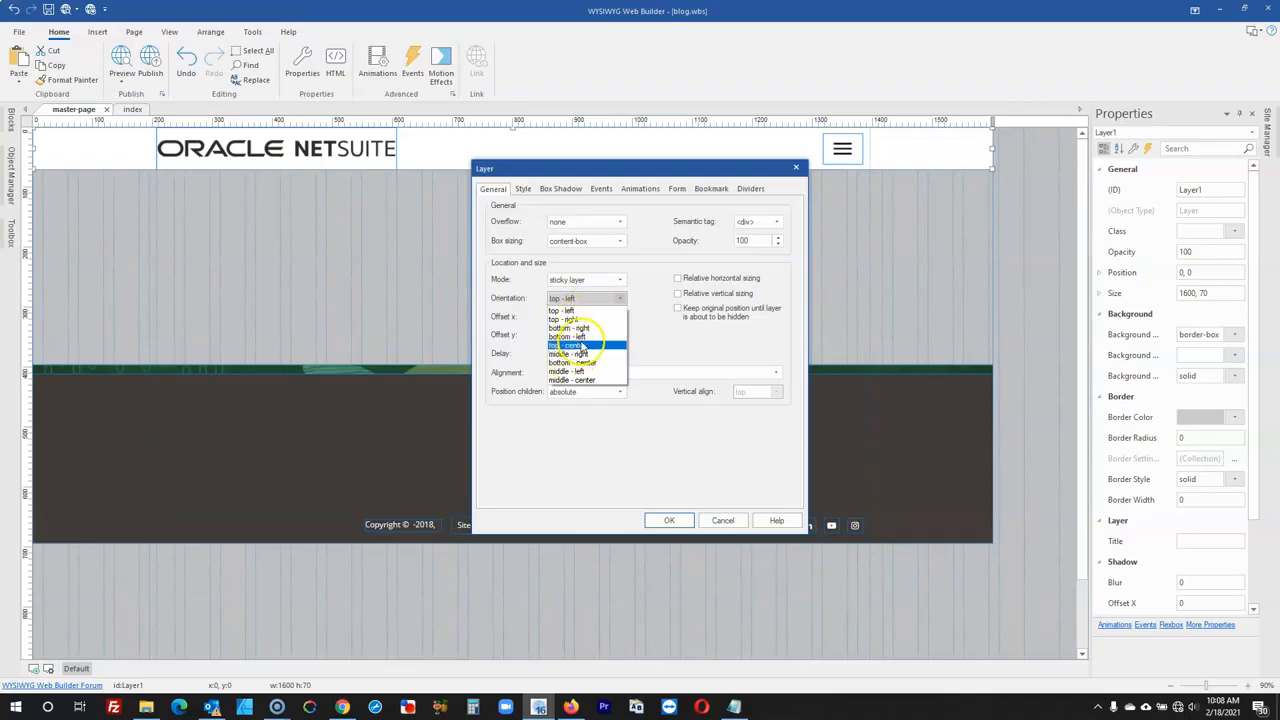
{"action": "left_click", "coordinate": [581, 346]}
{"action": "left_click", "coordinate": [669, 520]}
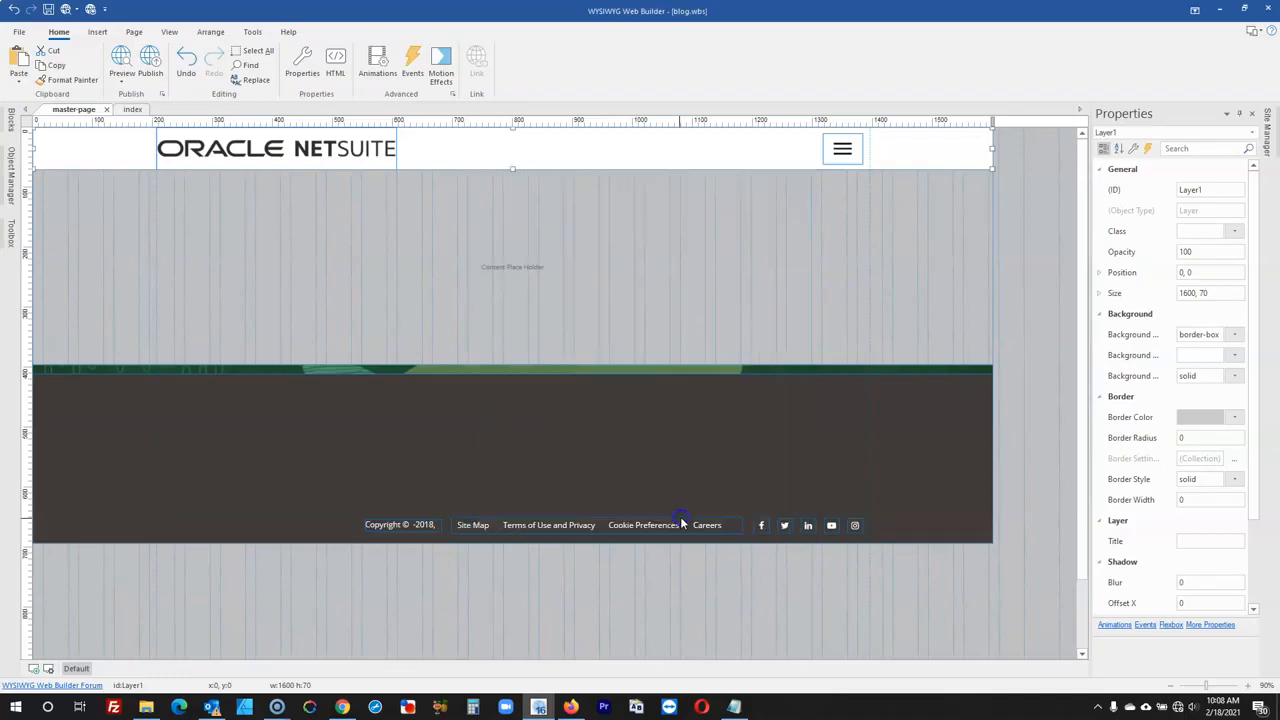
{"action": "left_click", "coordinate": [634, 632]}
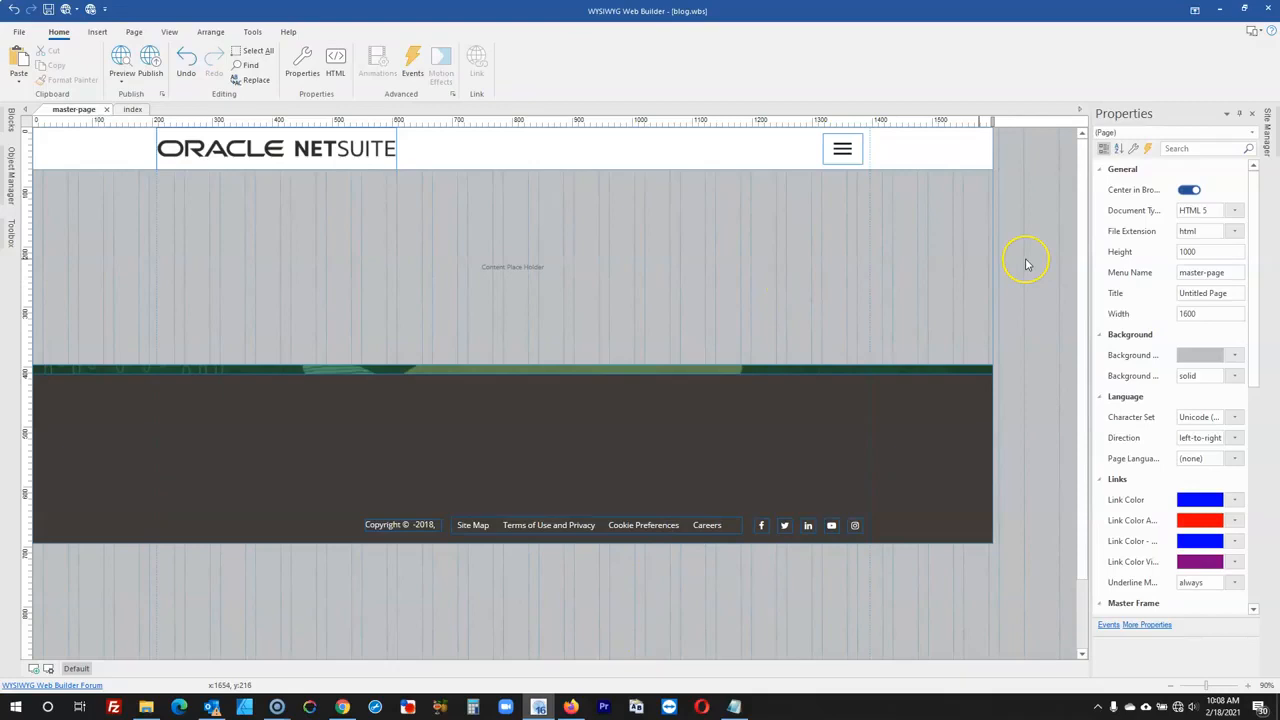
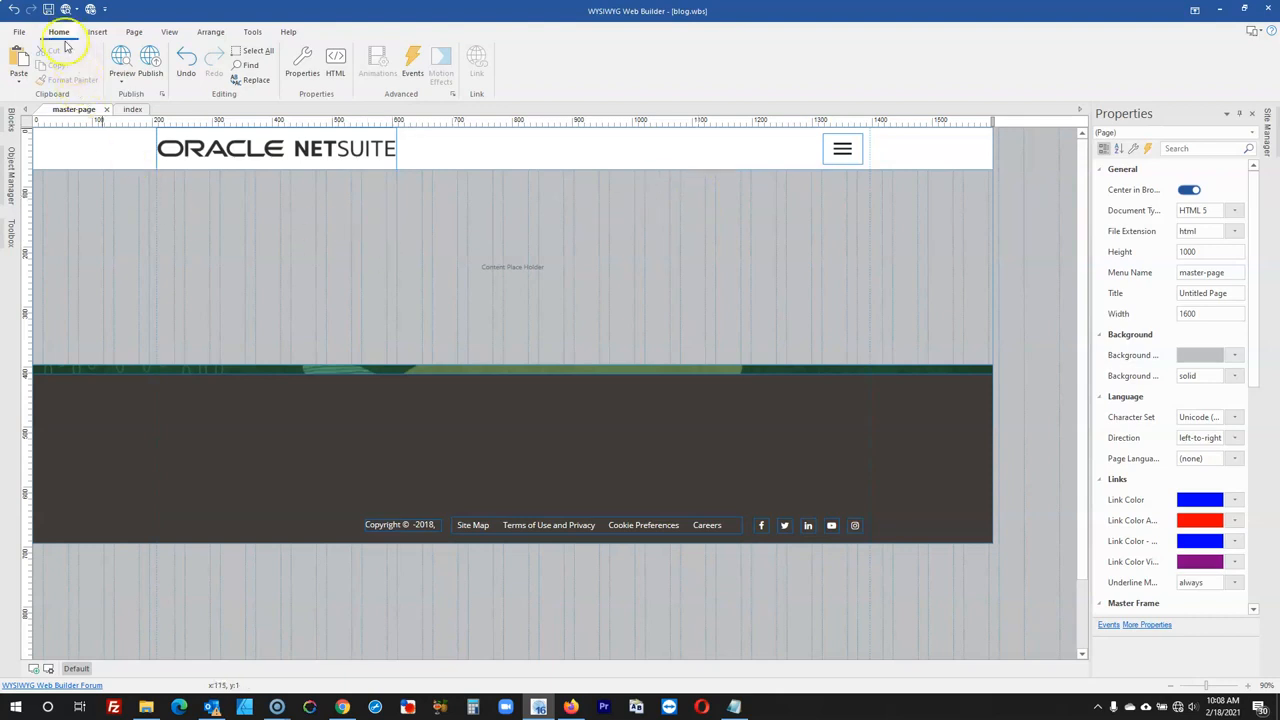
- Preview the index page in Firefox, test the header's hamburger menu, and return to WYSIWYG Web Builder
{"action": "left_click", "coordinate": [131, 110]}
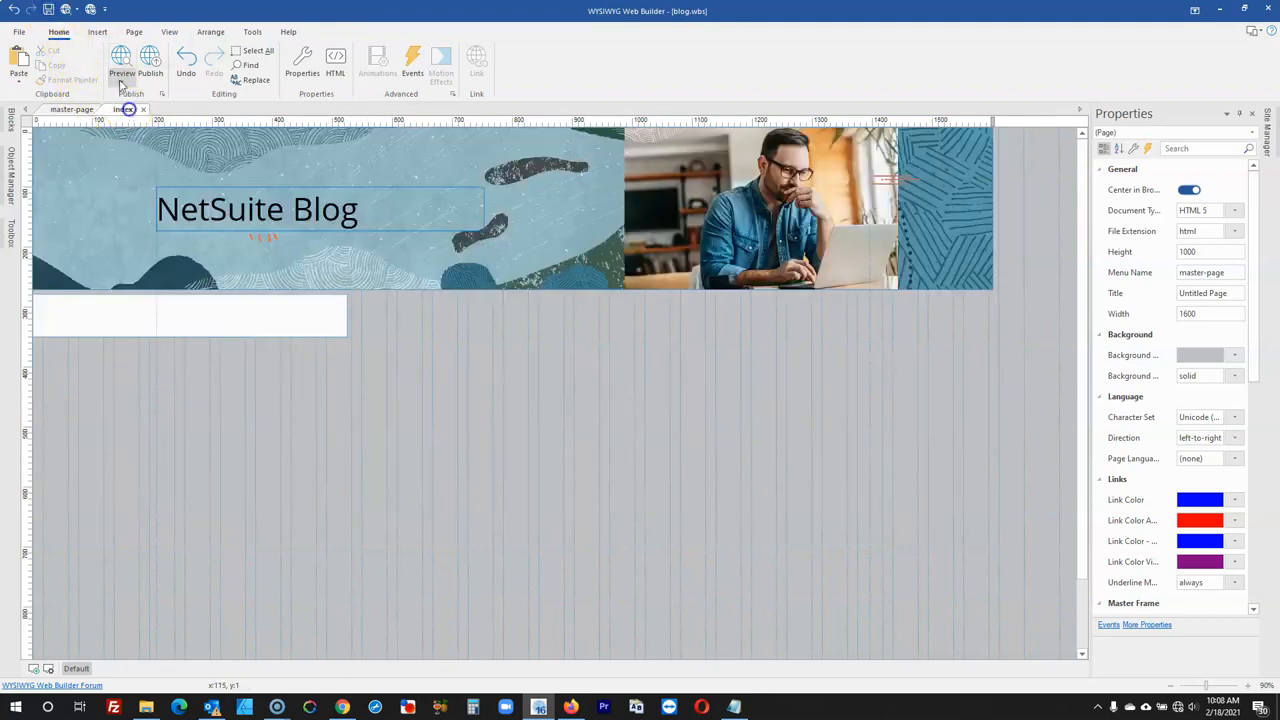
{"action": "left_click", "coordinate": [121, 60]}
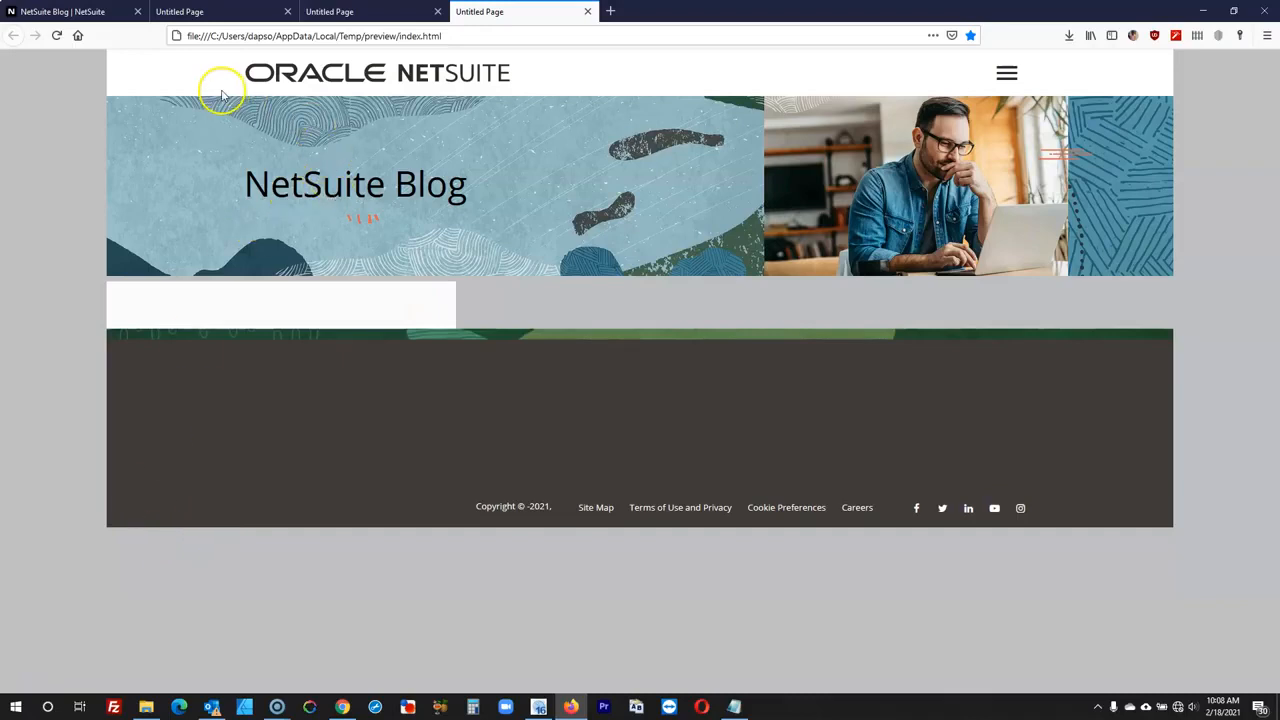
{"action": "left_click", "coordinate": [1019, 76]}
{"action": "left_click", "coordinate": [1019, 76]}
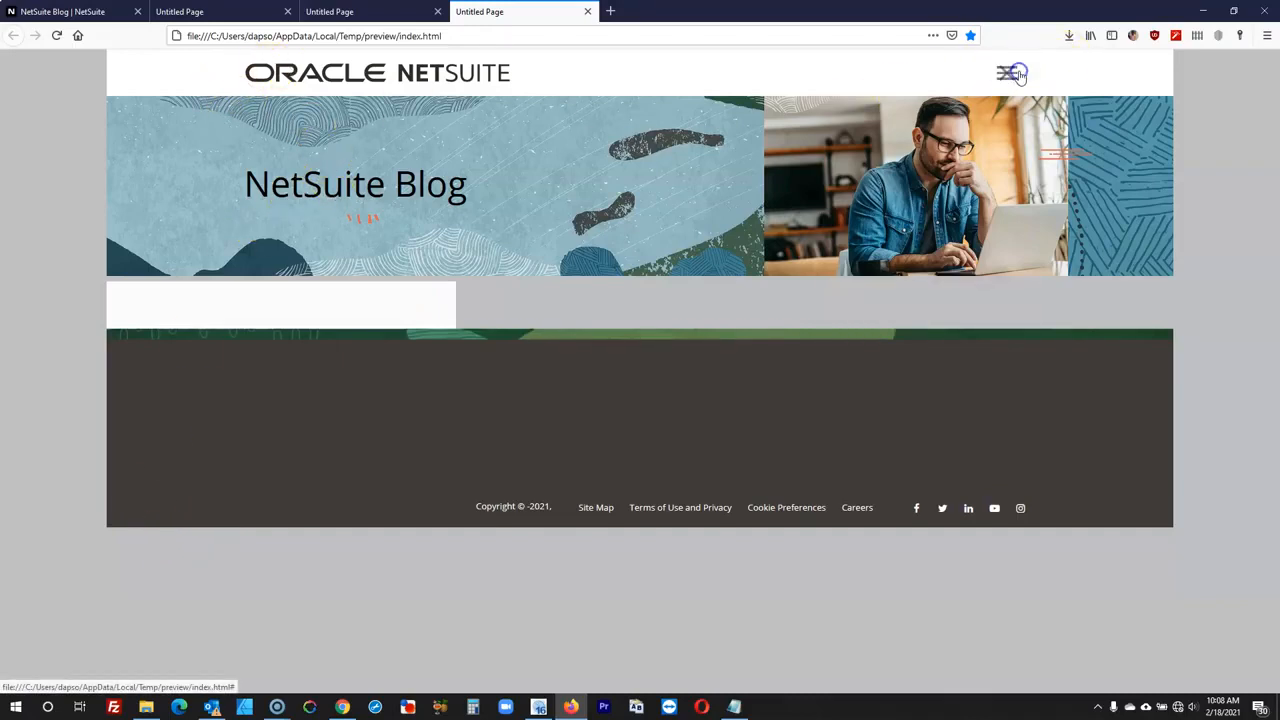
{"action": "left_click", "coordinate": [1019, 76]}
{"action": "left_click", "coordinate": [538, 707]}
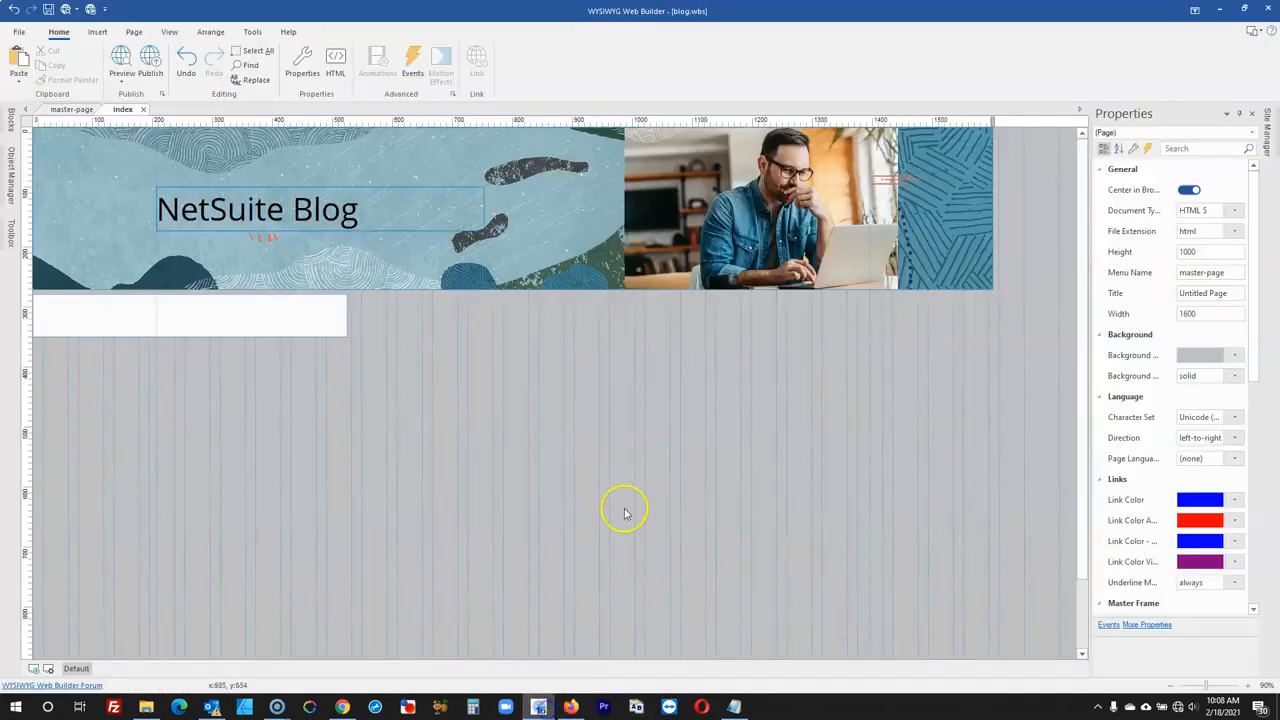
- Move the master page's content place holder to the back of the stacking order
{"action": "left_click", "coordinate": [72, 109]}
{"action": "left_click", "coordinate": [641, 281]}
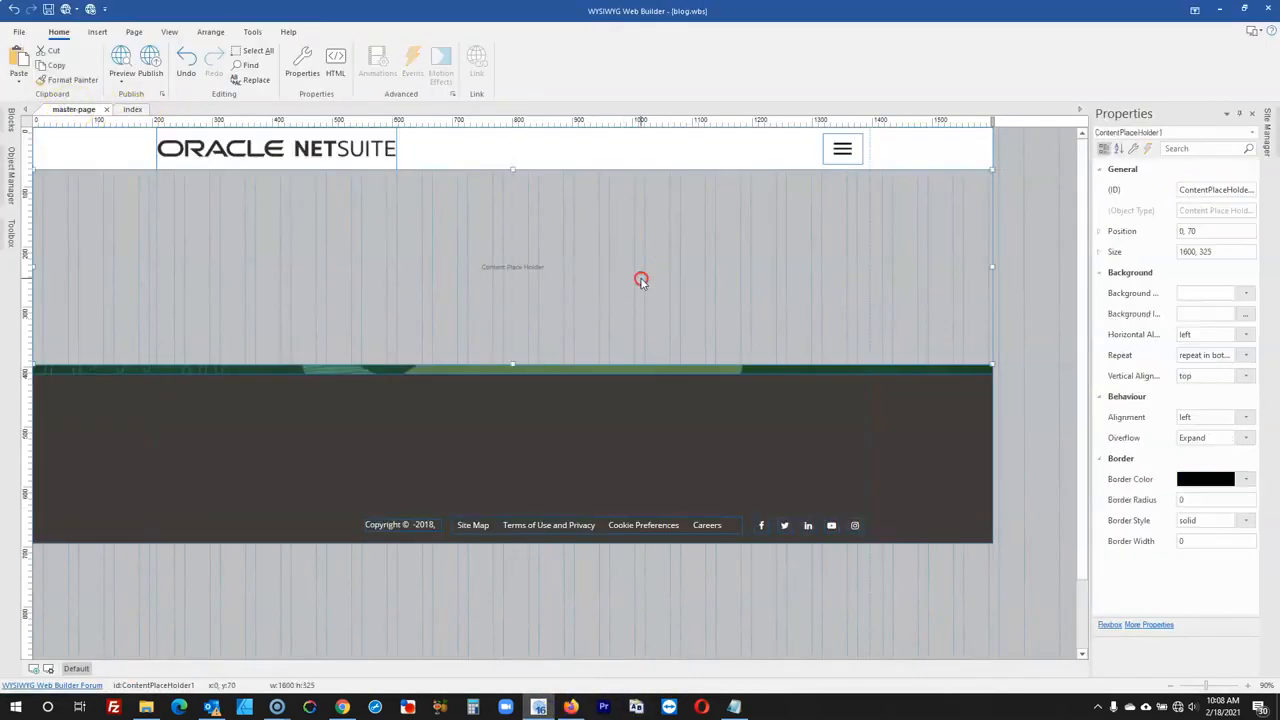
{"action": "right_click", "coordinate": [641, 281]}
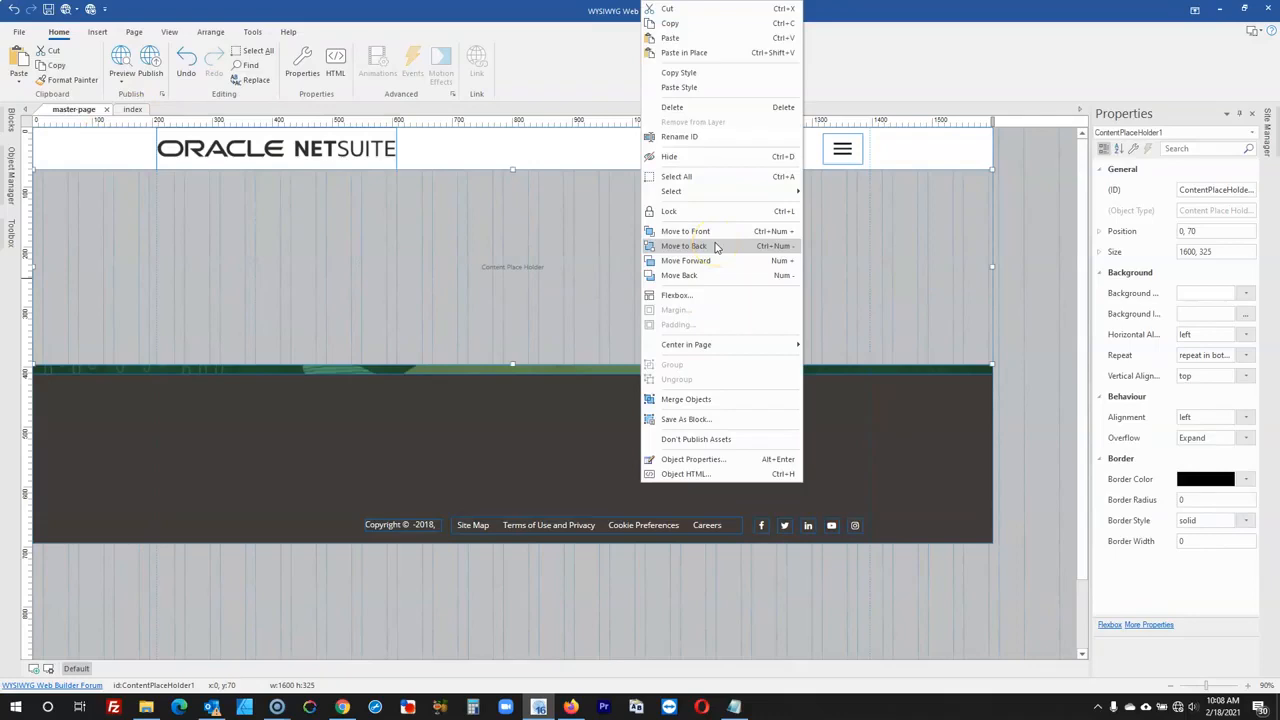
{"action": "left_click", "coordinate": [715, 245]}
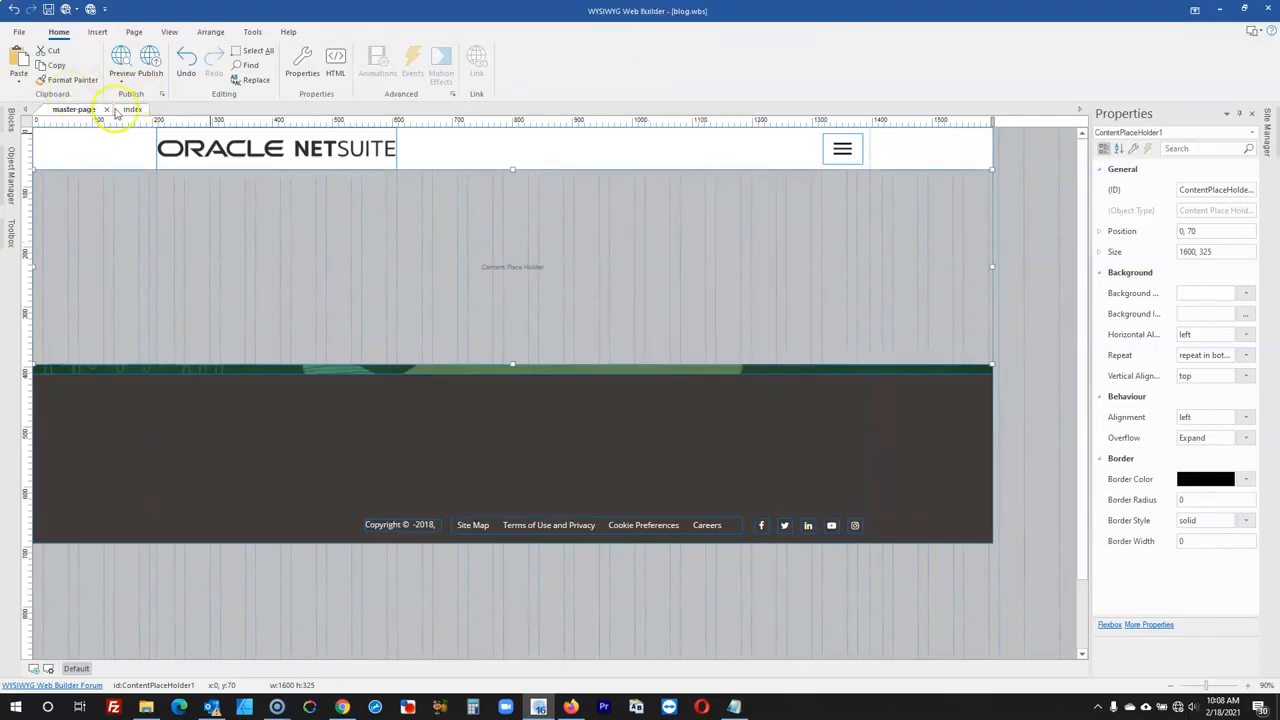
- Preview the index page in Firefox again, close the older preview tabs, and return to WYSIWYG Web Builder
{"action": "left_click", "coordinate": [129, 110]}
{"action": "left_click", "coordinate": [121, 58]}
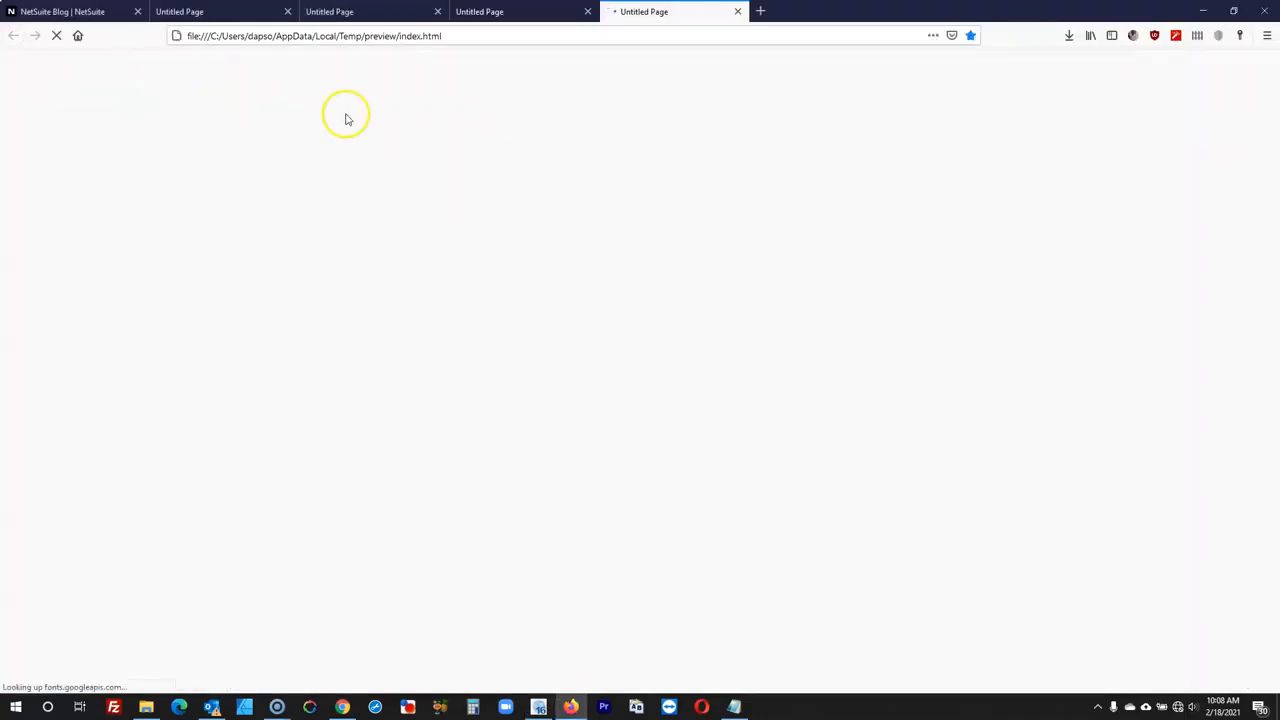
{"action": "left_click", "coordinate": [587, 11]}
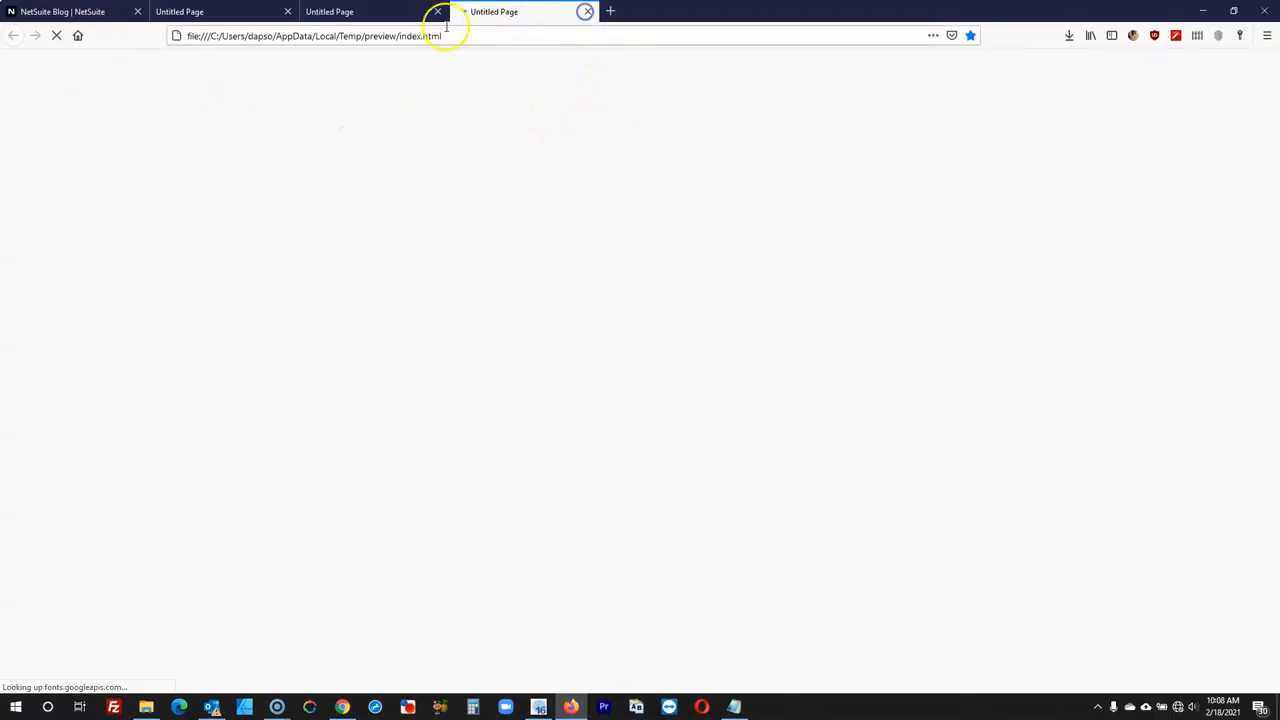
{"action": "left_click", "coordinate": [438, 12]}
{"action": "left_click", "coordinate": [287, 11]}
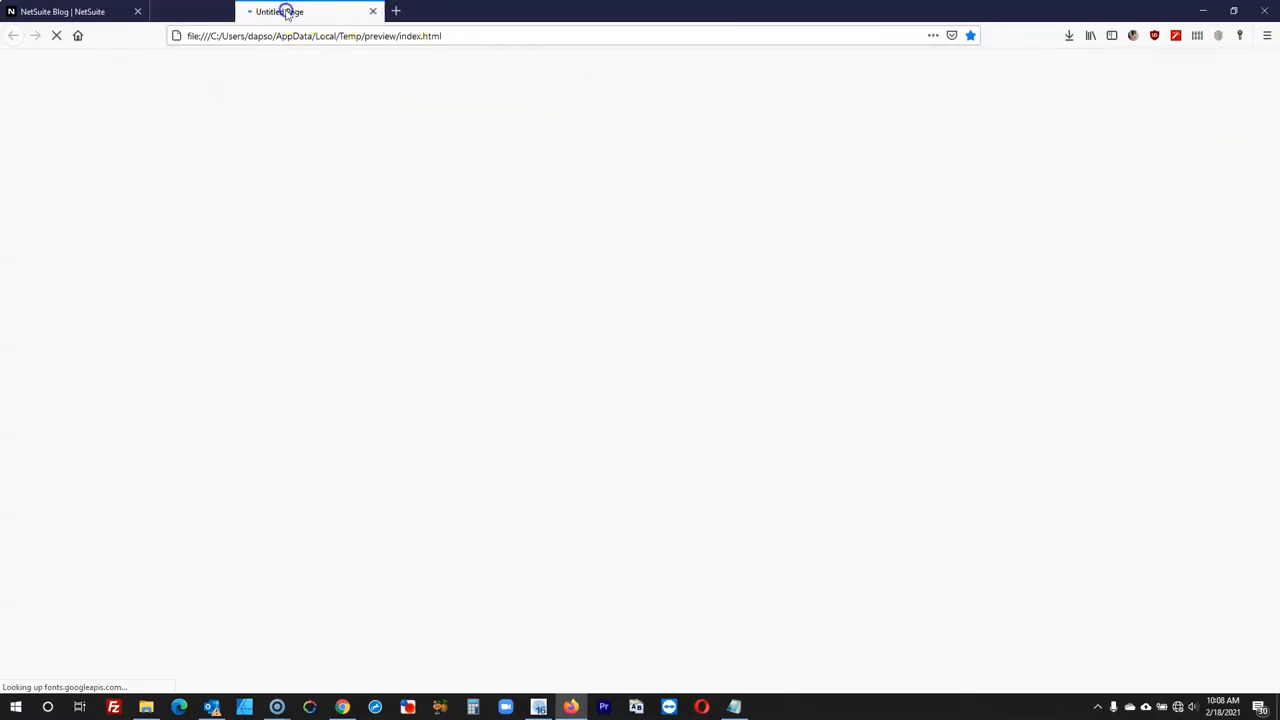
{"action": "left_click", "coordinate": [538, 707]}
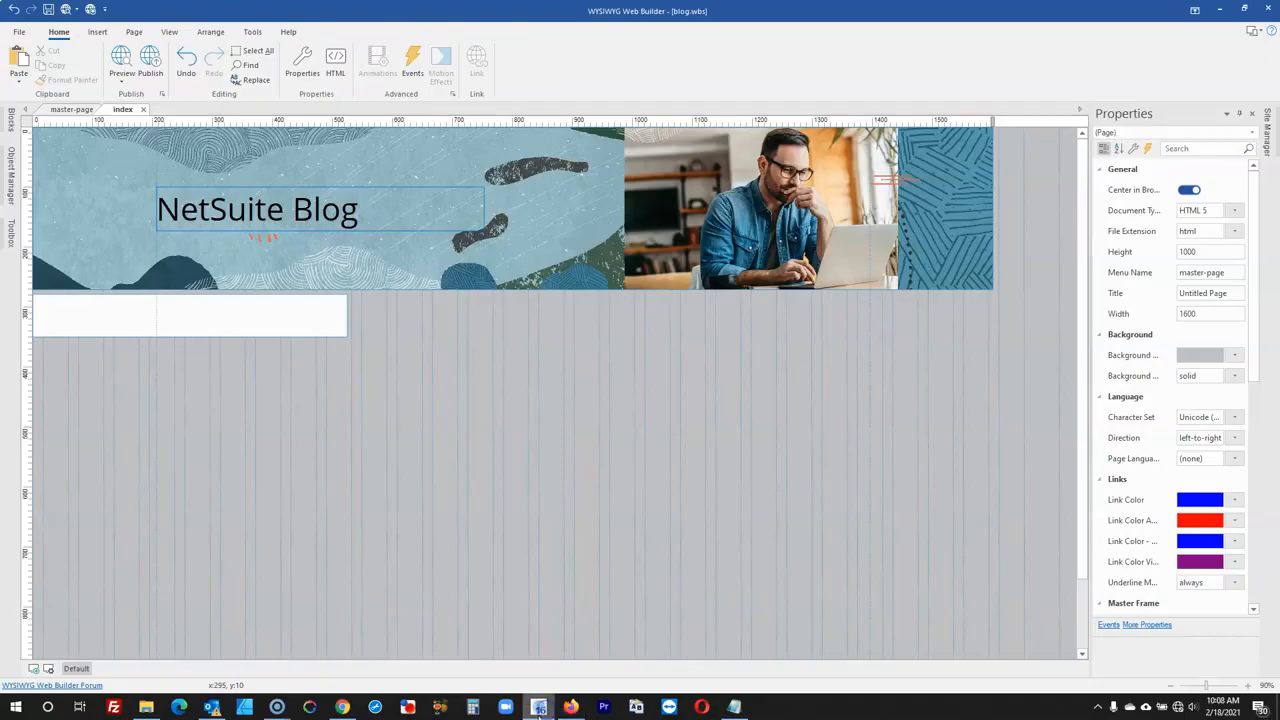
{"action": "left_click", "coordinate": [538, 707]}
{"action": "left_click", "coordinate": [538, 707]}
{"action": "left_click", "coordinate": [538, 707]}
{"action": "left_click", "coordinate": [538, 707]}
- Move the master page's header layer to the front of the stacking order
{"action": "left_click", "coordinate": [76, 114]}
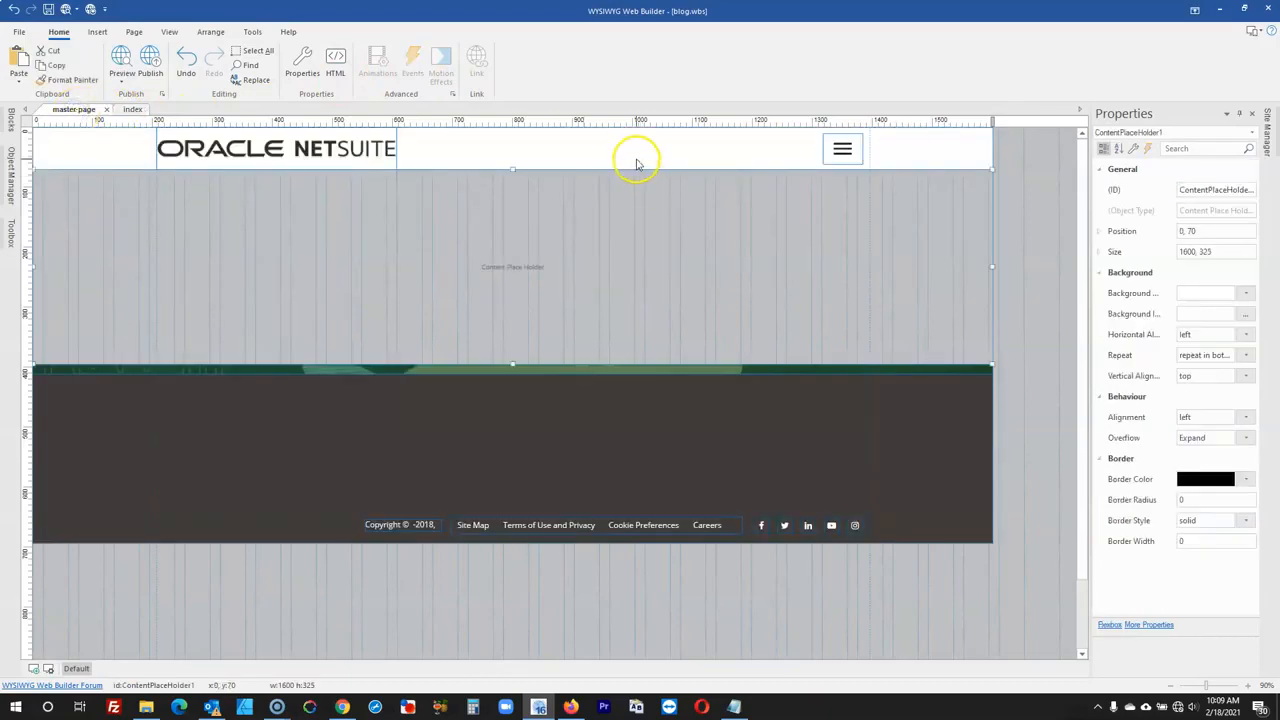
{"action": "right_click", "coordinate": [625, 147]}
{"action": "left_click", "coordinate": [611, 145]}
{"action": "right_click", "coordinate": [611, 145]}
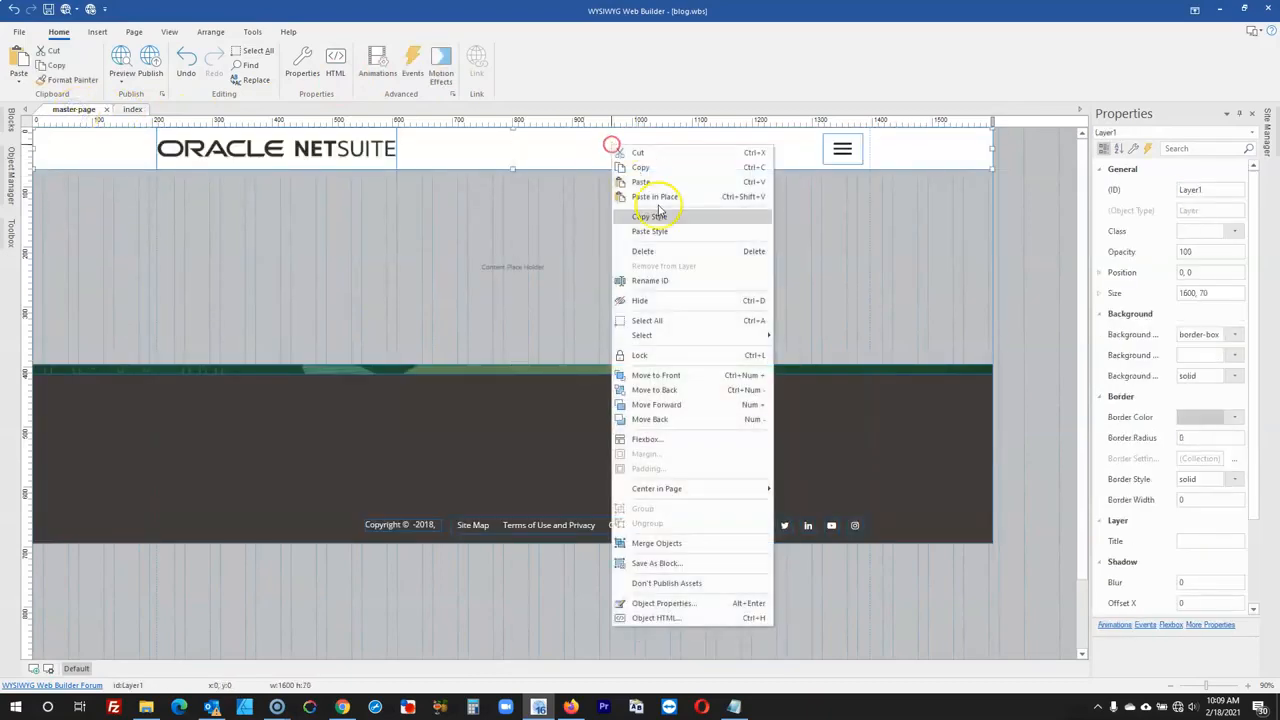
{"action": "left_click", "coordinate": [665, 377]}
{"action": "left_click", "coordinate": [1053, 267]}
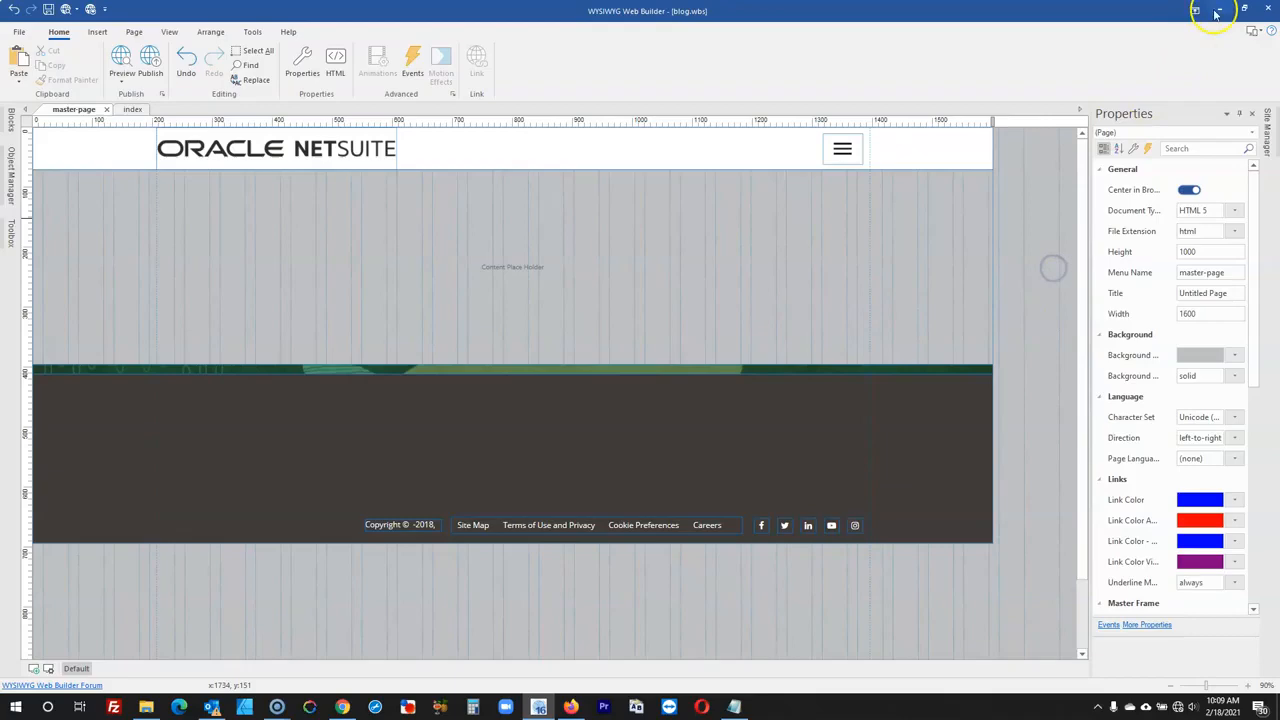
- Preview the master page, then open and close the hamburger menu in the index preview and return to WYSIWYG Web Builder
{"action": "left_click", "coordinate": [121, 58]}
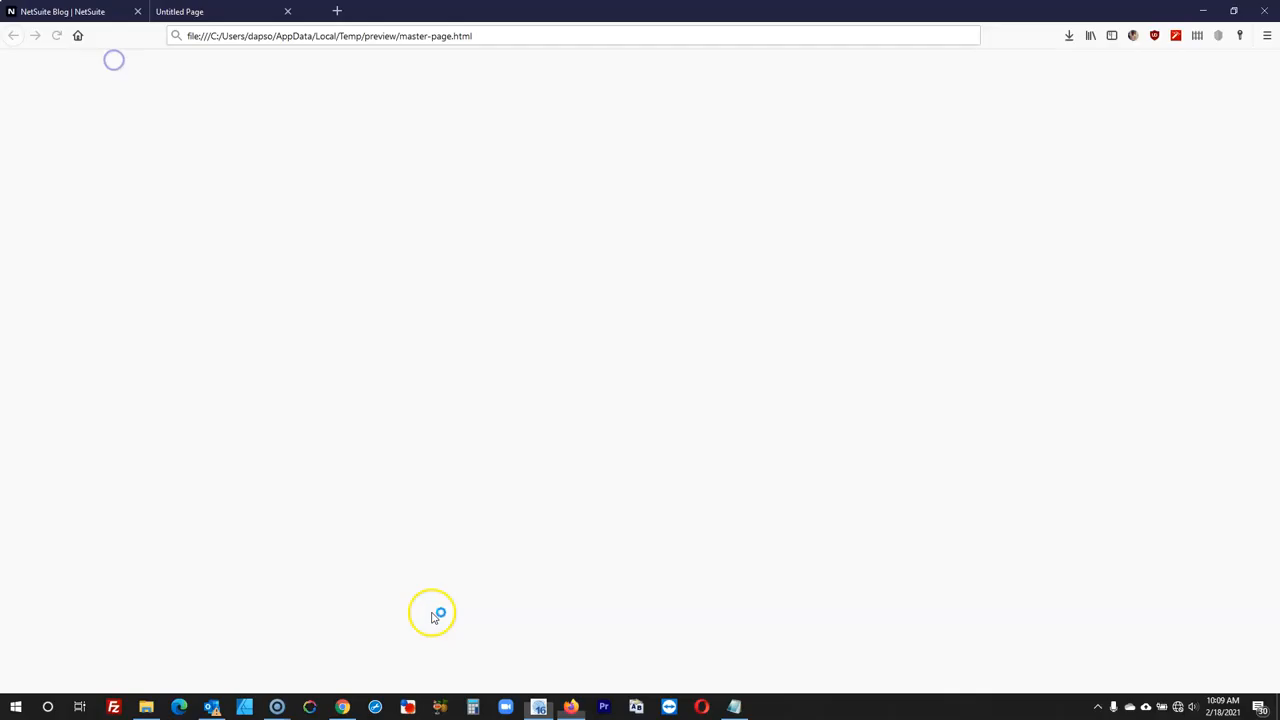
{"action": "left_click", "coordinate": [245, 18]}
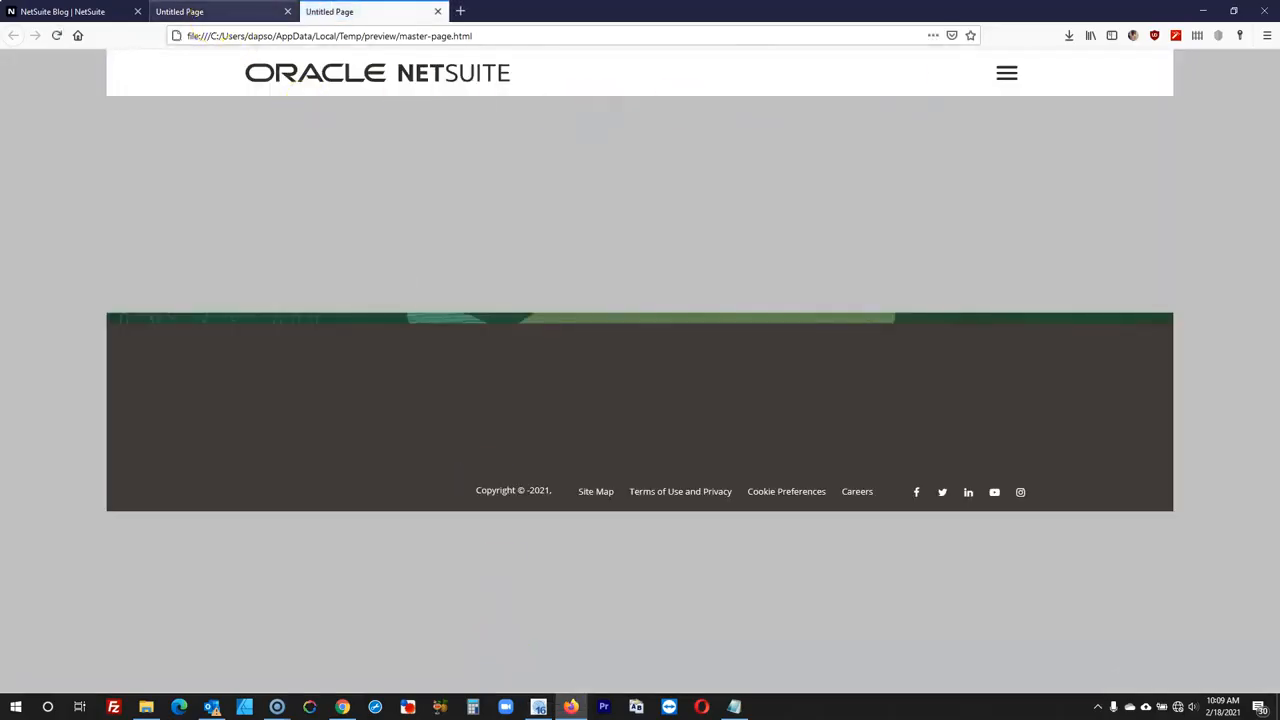
{"action": "left_click", "coordinate": [1012, 73]}
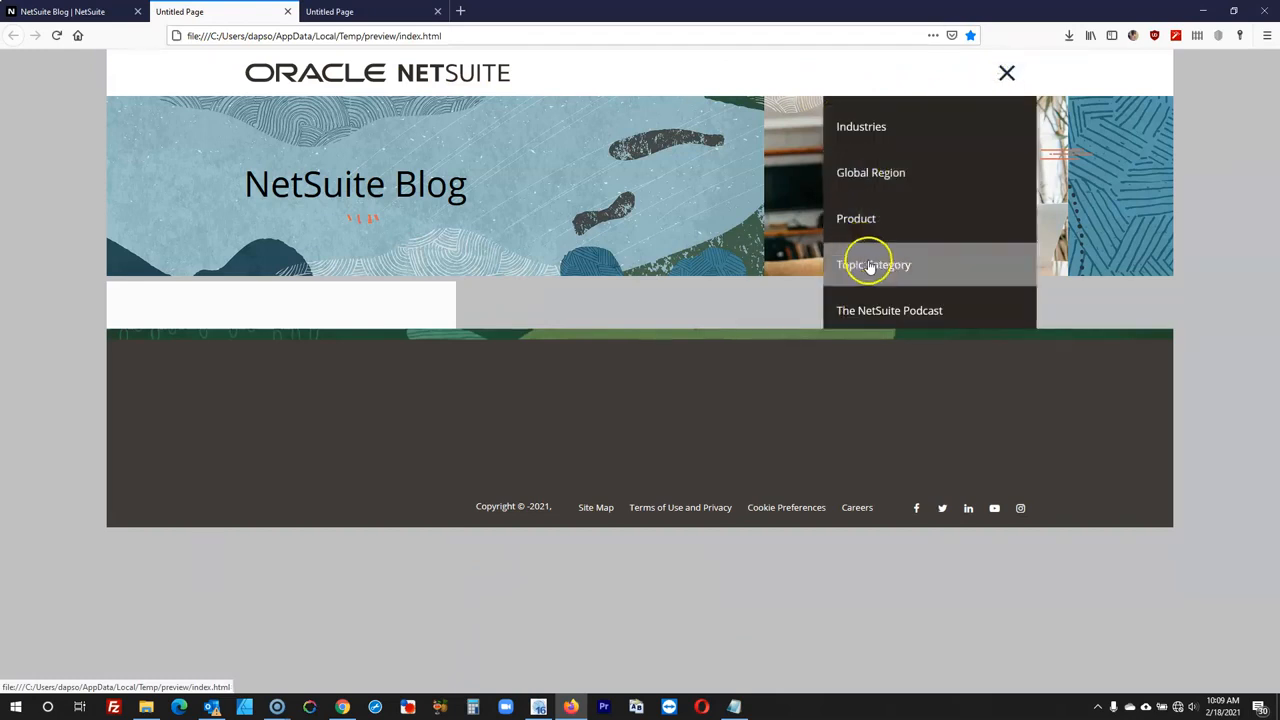
{"action": "left_click", "coordinate": [1008, 74]}
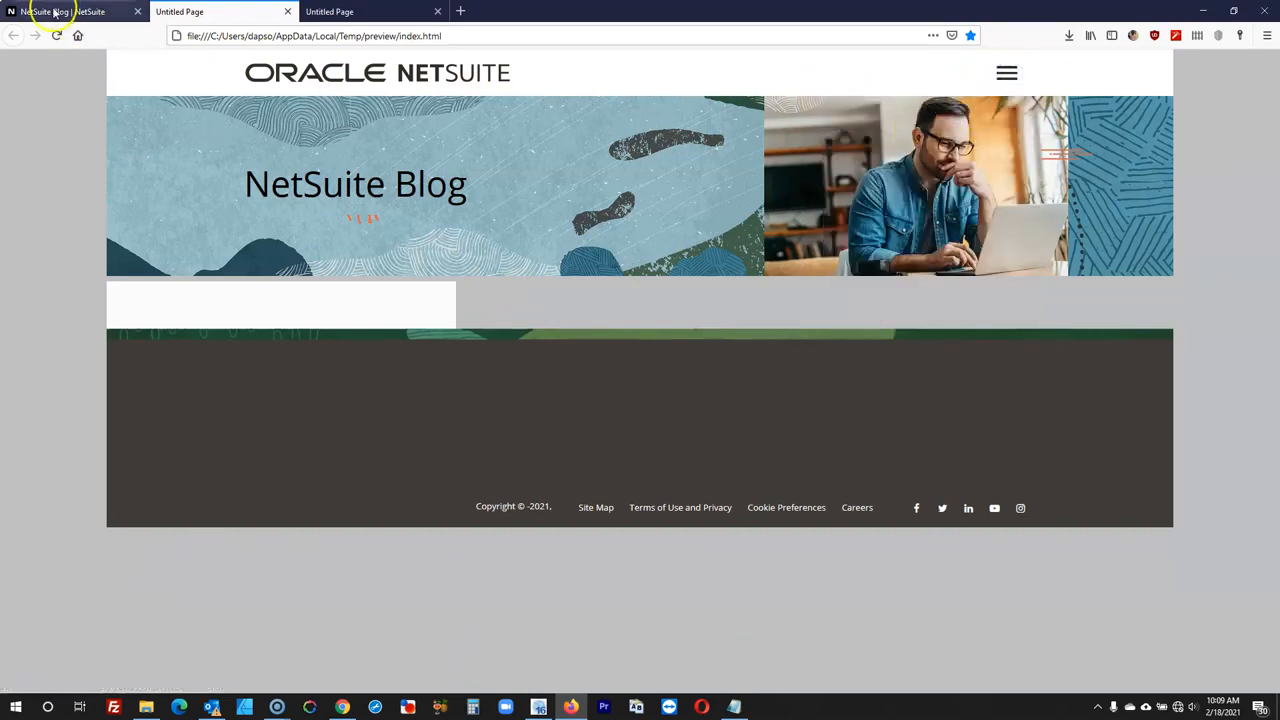
{"action": "left_click", "coordinate": [55, 11]}
{"action": "left_click", "coordinate": [538, 707]}
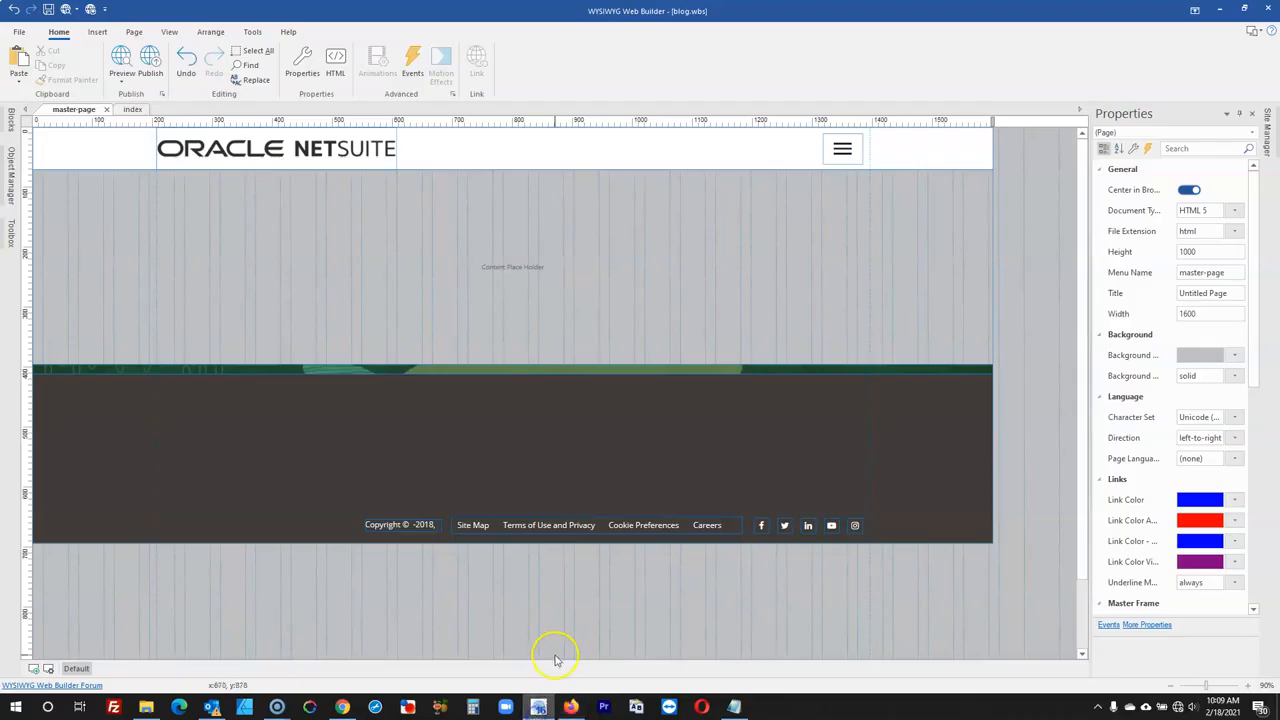
- Open the index page and place its page tab ahead of master-page
{"action": "left_click", "coordinate": [132, 109]}
{"action": "left_click_drag", "start_coordinate": [129, 109], "coordinate": [97, 113]}
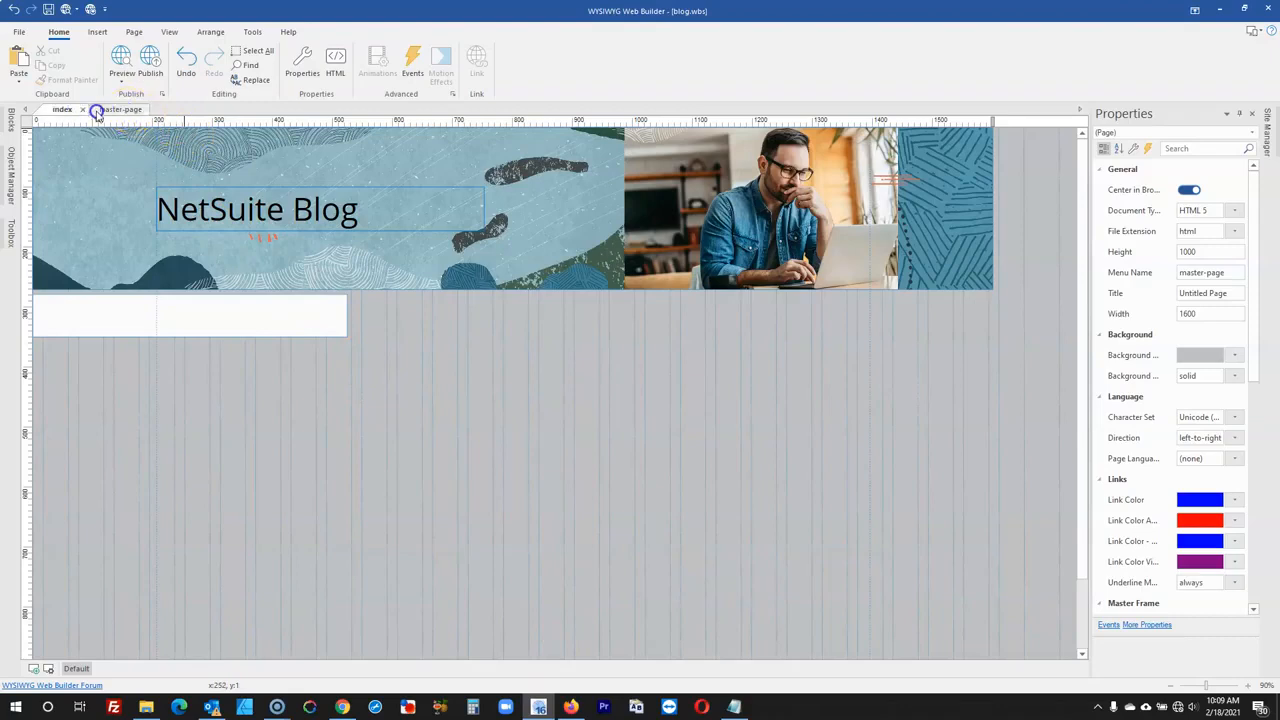
- Inspect the social sharing icon bar below the banner on the NetSuite blog page in Firefox, and return to WYSIWYG Web Builder
{"action": "left_click", "coordinate": [570, 707]}
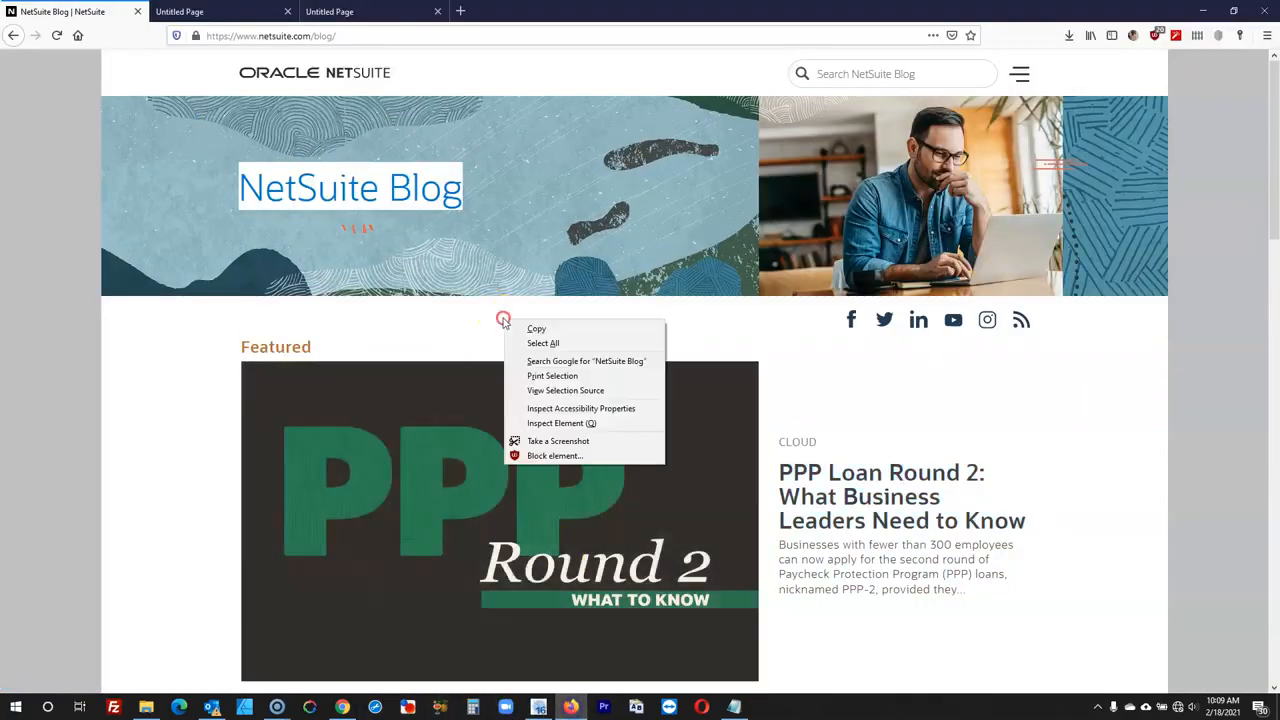
{"action": "left_click", "coordinate": [556, 424]}
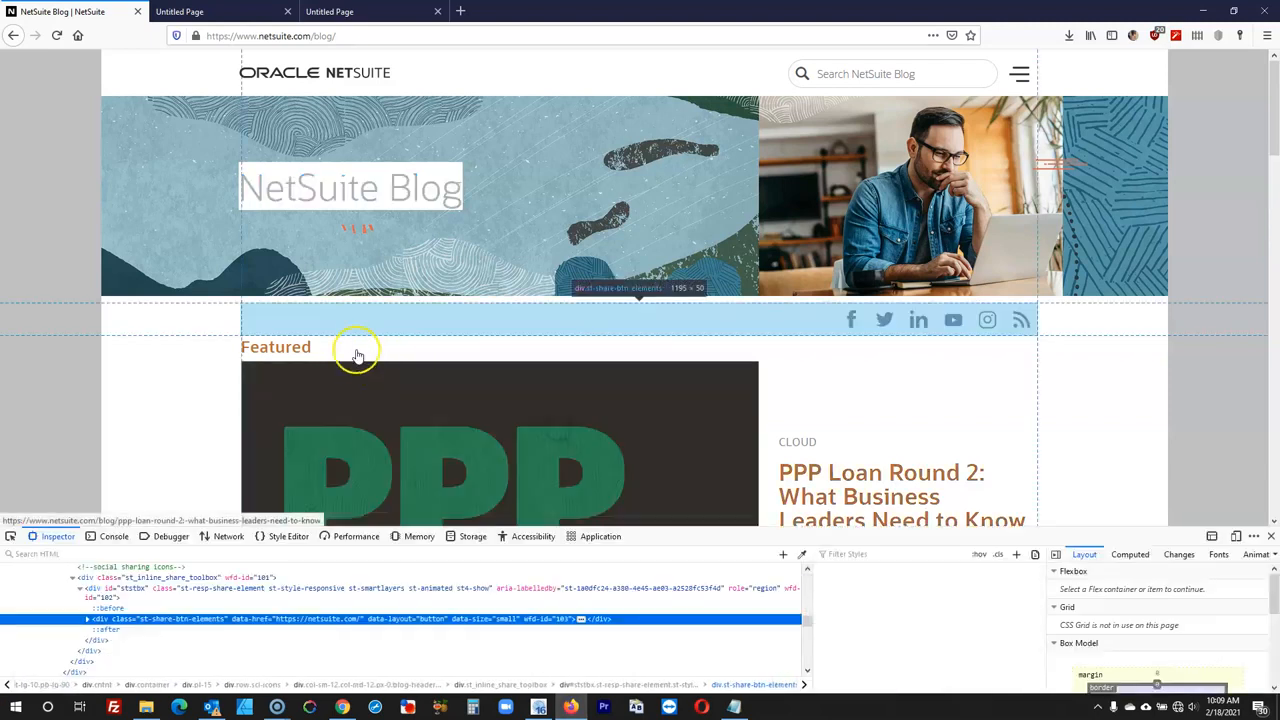
{"action": "left_click", "coordinate": [355, 309]}
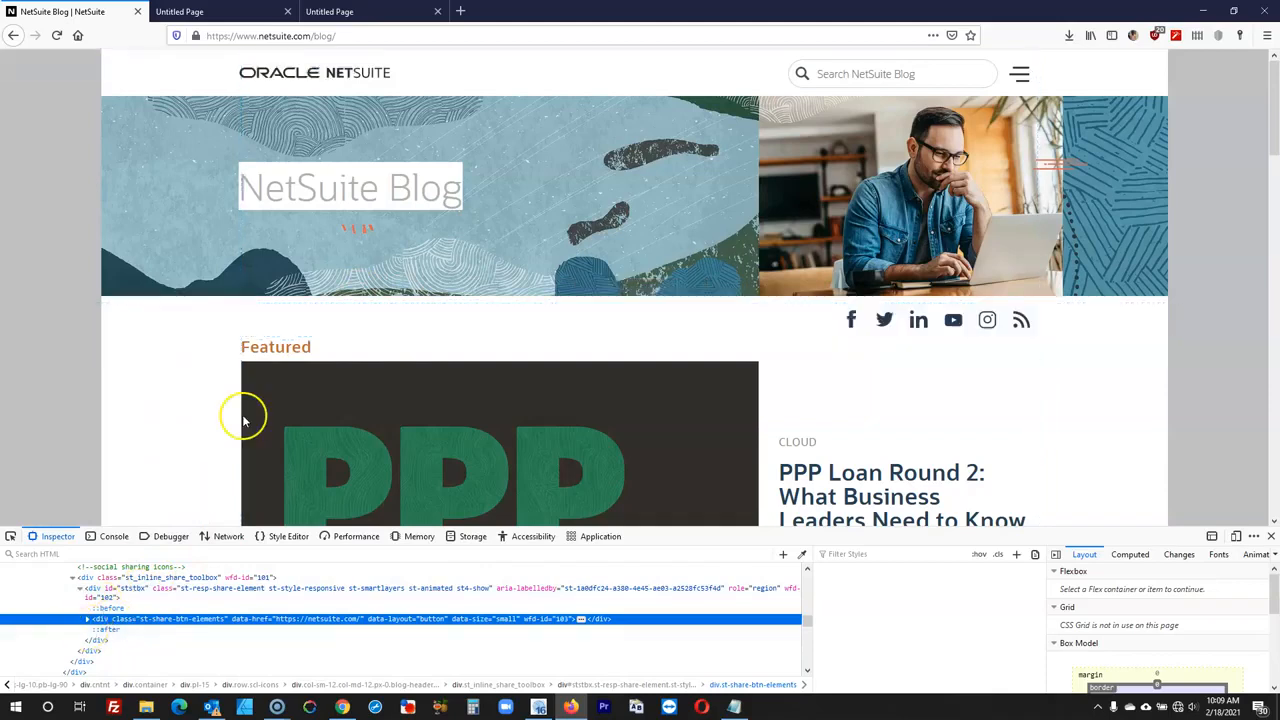
{"action": "left_click", "coordinate": [1203, 11]}
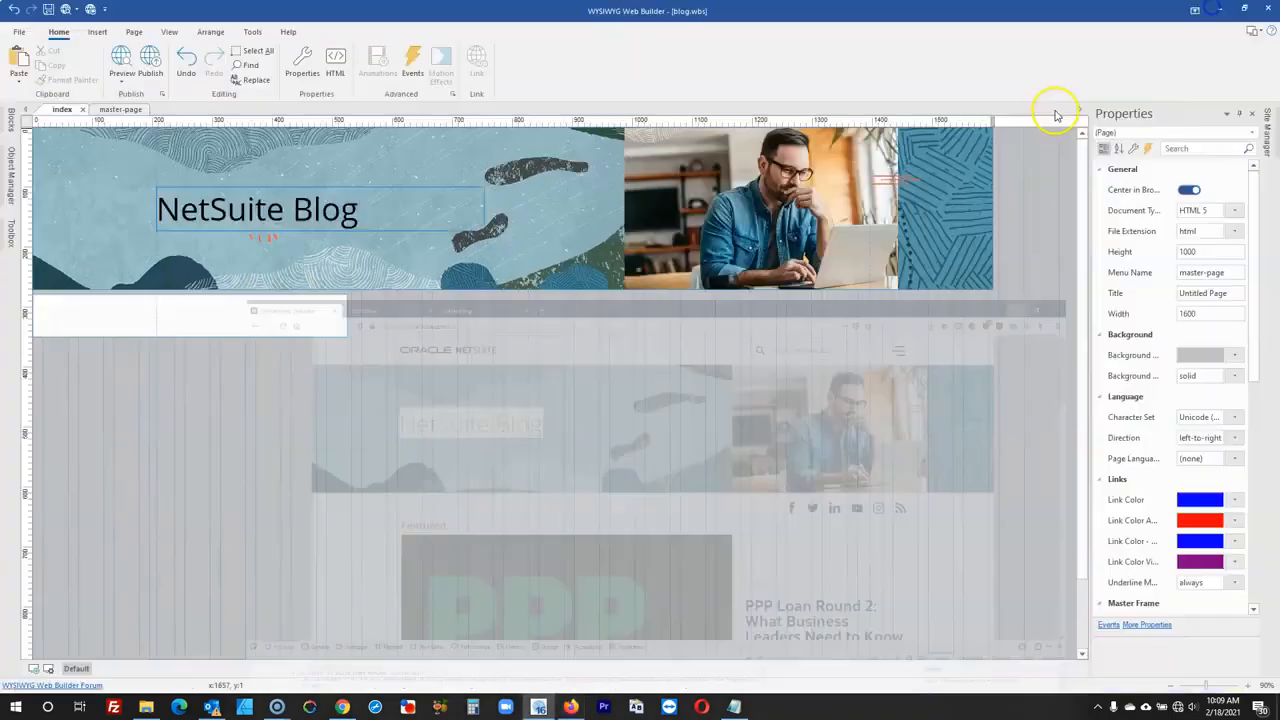
- Check the blog layout in Firefox, then in WYSIWYG Web Builder resize the white layer below the banner to 1600 wide and about 562 high
{"action": "left_click", "coordinate": [291, 322]}
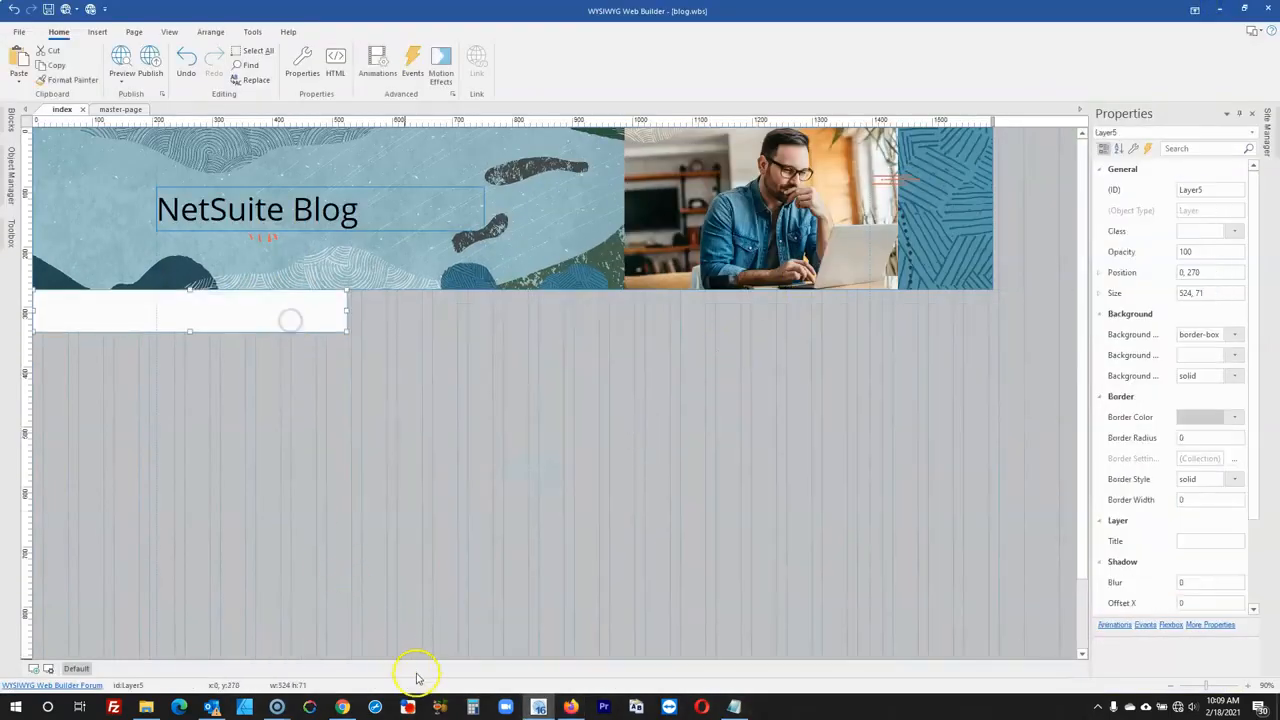
{"action": "left_click", "coordinate": [570, 707]}
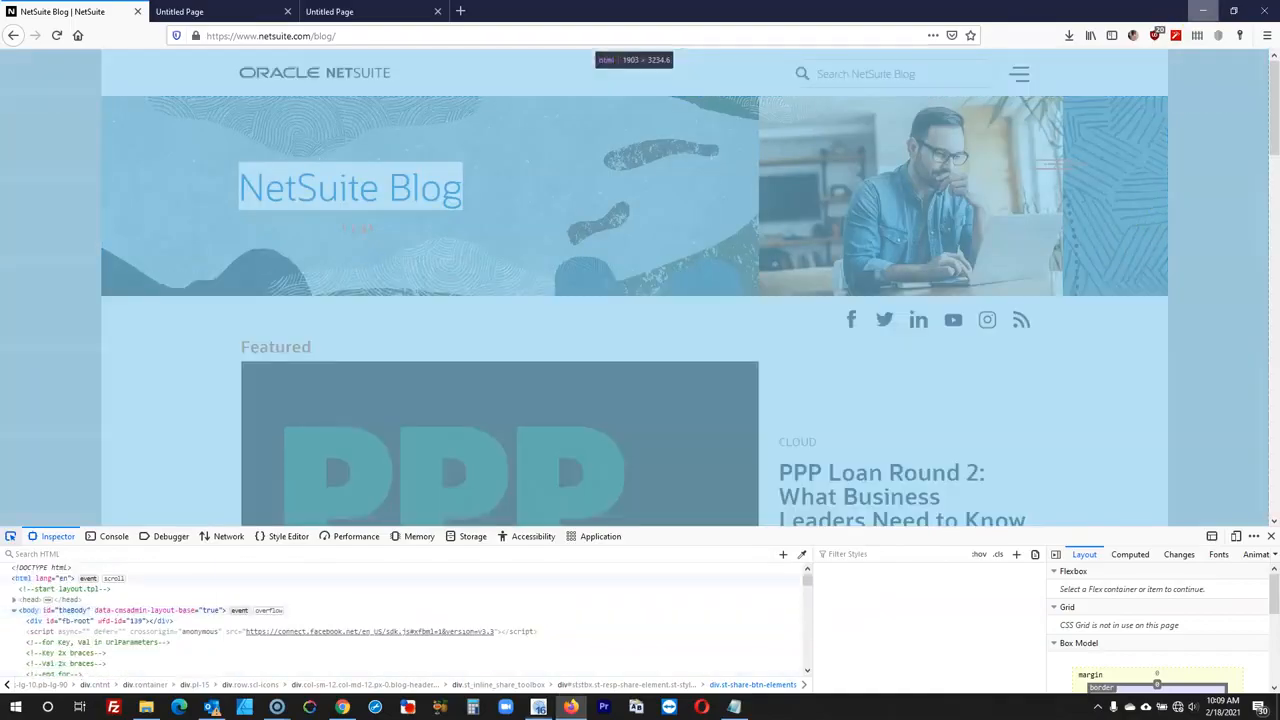
{"action": "left_click", "coordinate": [1206, 11]}
{"action": "left_click", "coordinate": [343, 314]}
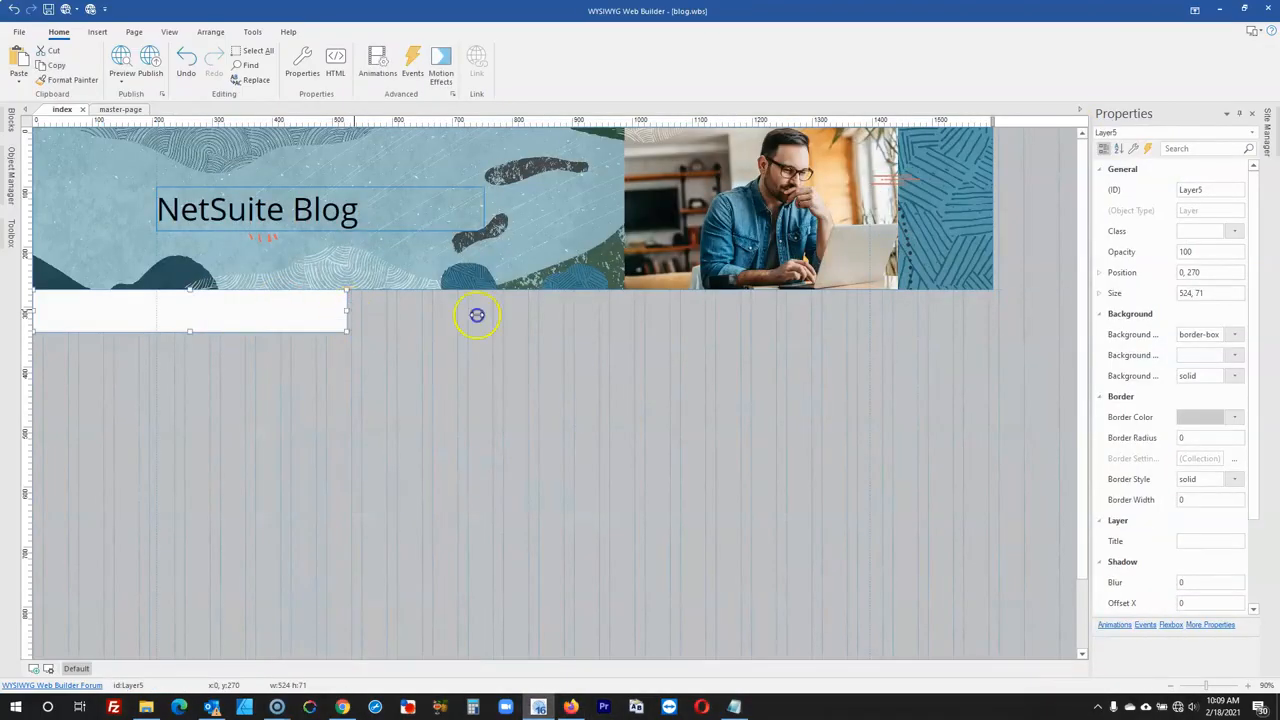
{"action": "left_click_drag", "start_coordinate": [477, 315], "coordinate": [1027, 337]}
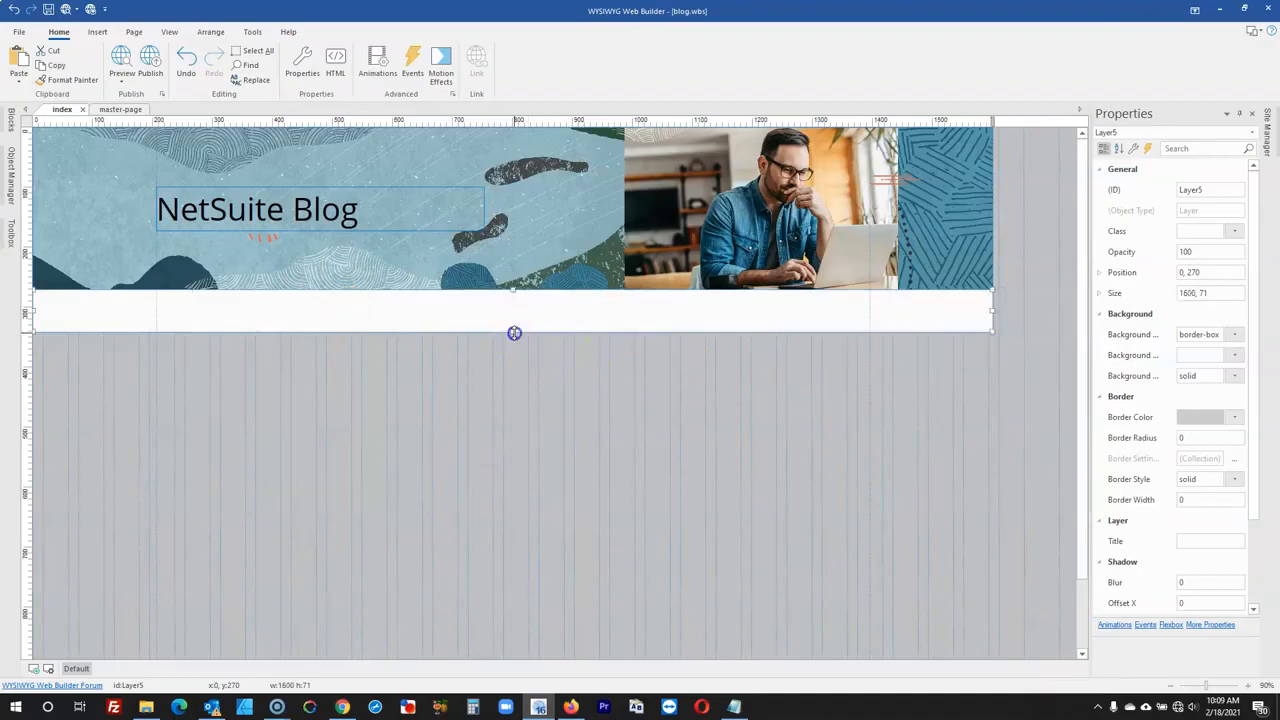
{"action": "left_click_drag", "start_coordinate": [514, 333], "coordinate": [514, 626]}
- Add a 1195 by 50 layer inside the white layer and place it at about 203, 288, just below the banner
{"action": "mouse_move", "coordinate": [12, 226]}
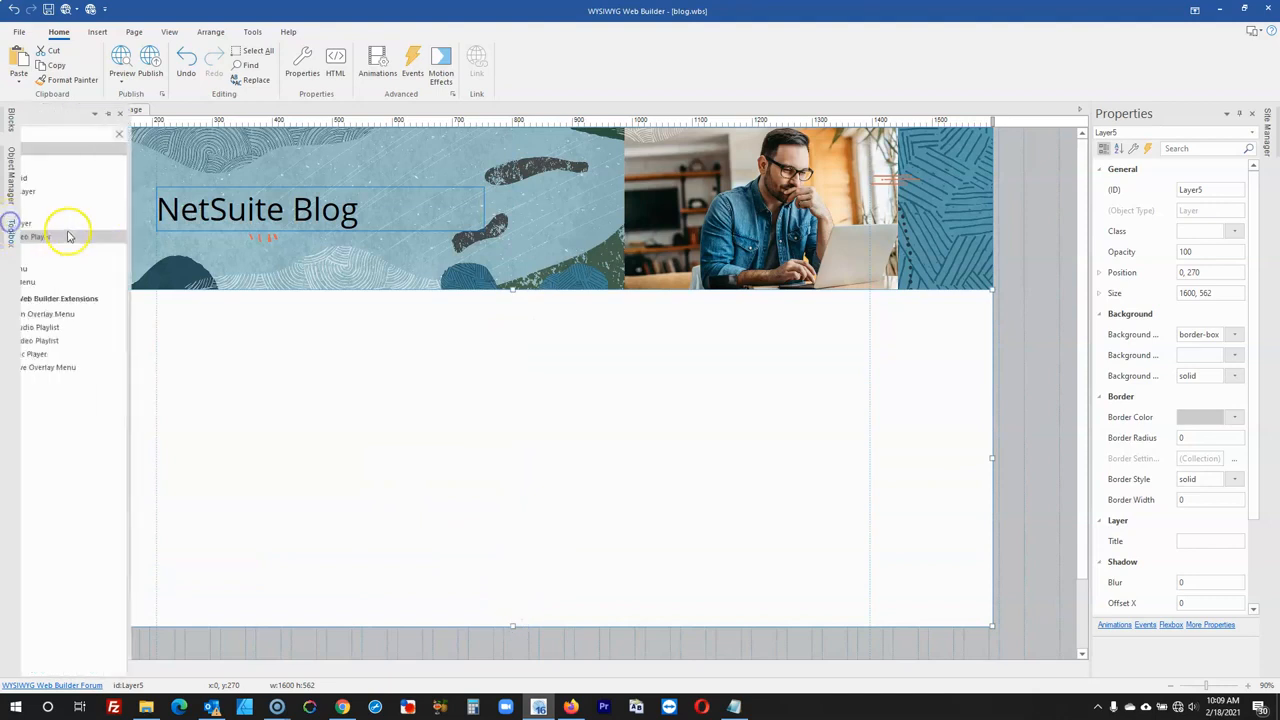
{"action": "left_click", "coordinate": [1019, 347]}
{"action": "left_click", "coordinate": [947, 363]}
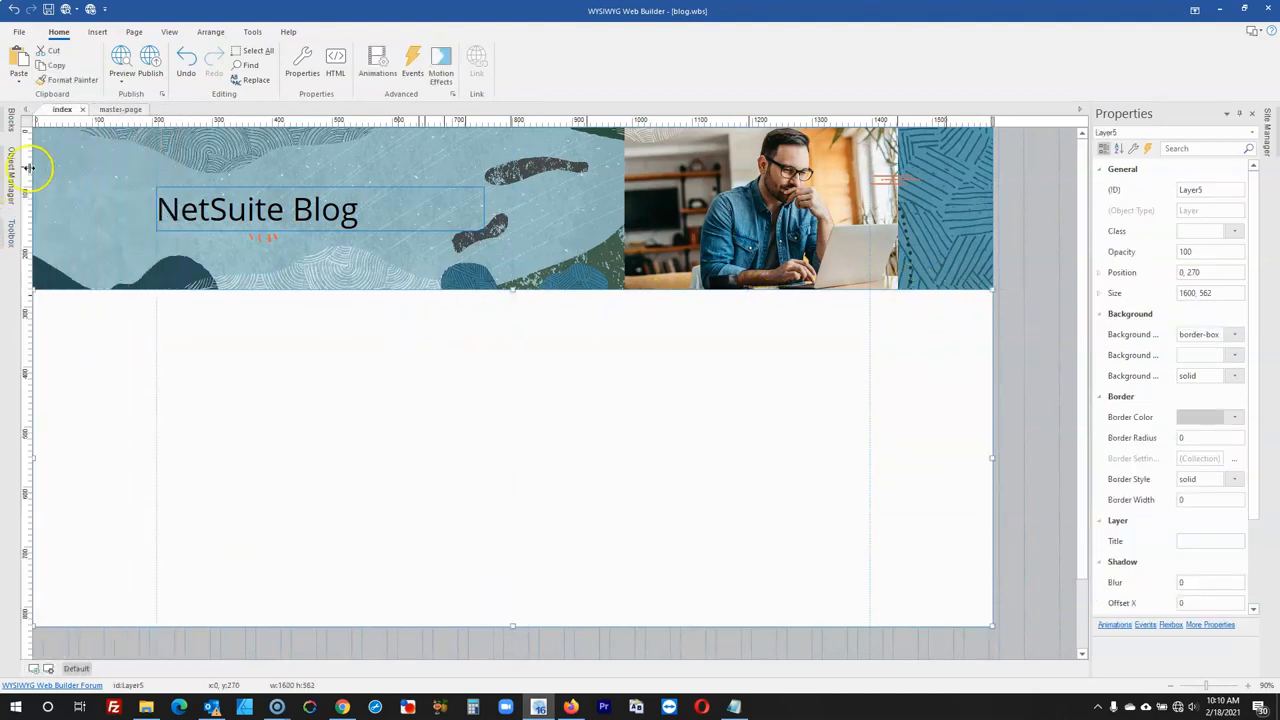
{"action": "mouse_move", "coordinate": [20, 236]}
{"action": "left_click", "coordinate": [53, 165]}
{"action": "left_click_drag", "start_coordinate": [344, 368], "coordinate": [683, 410]}
{"action": "left_click", "coordinate": [1234, 290]}
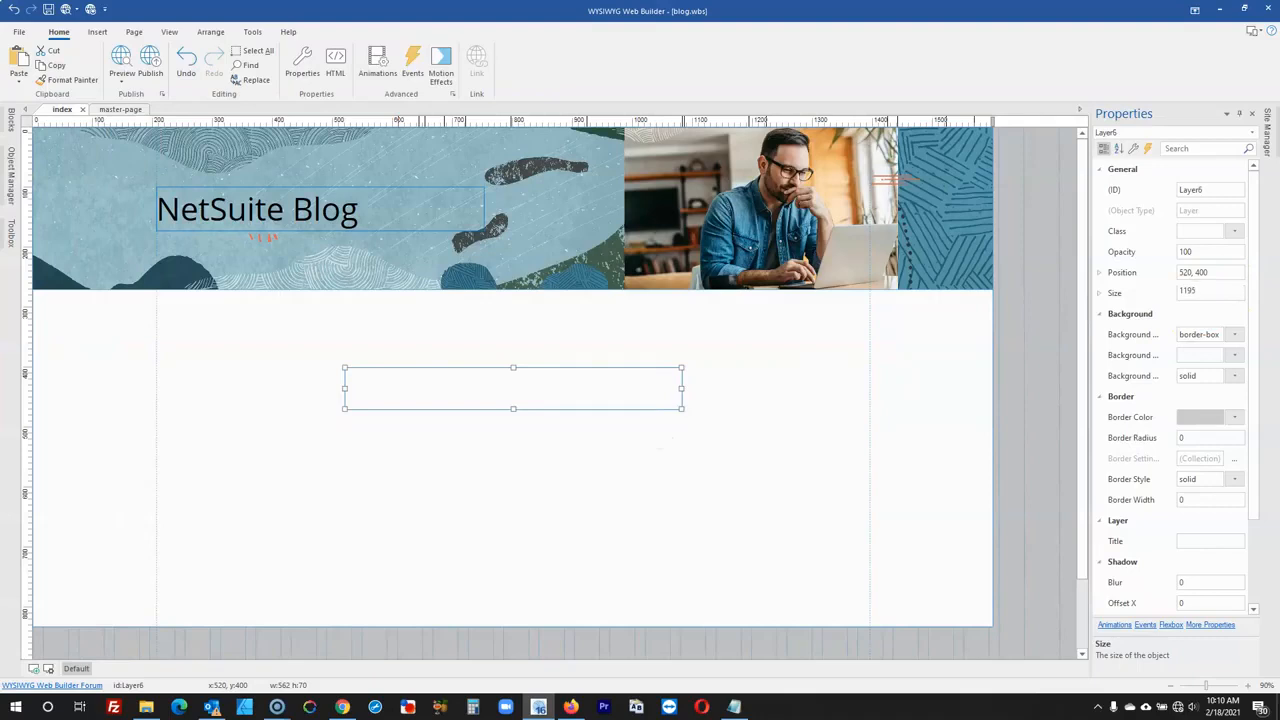
{"action": "key", "text": "Return"}
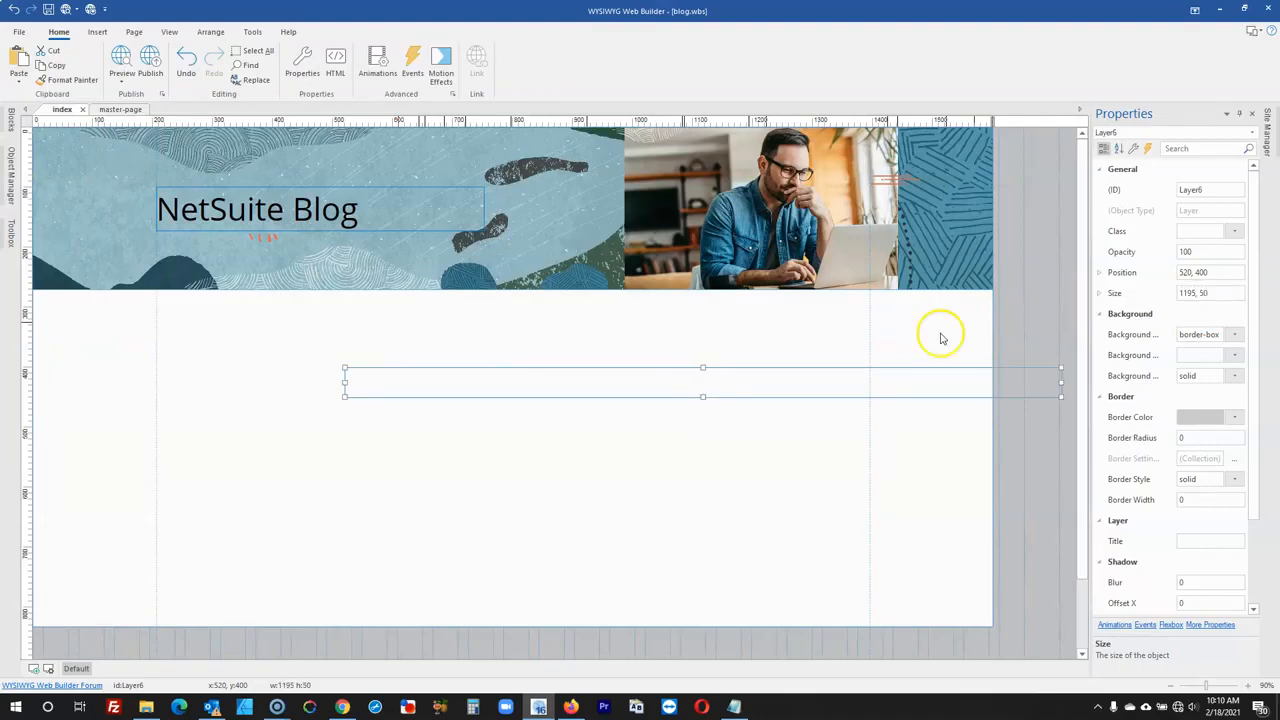
{"action": "left_click", "coordinate": [1014, 323]}
{"action": "left_click_drag", "start_coordinate": [962, 385], "coordinate": [763, 319]}
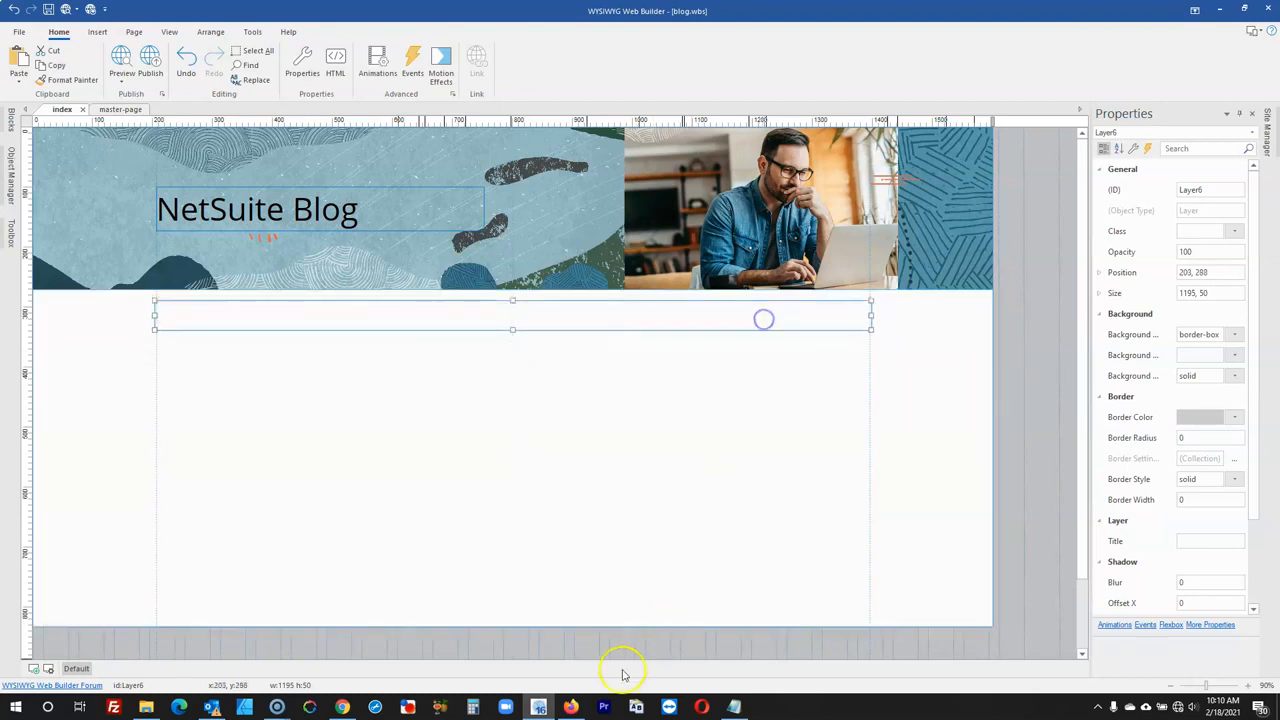
- Check the social icons on the NetSuite blog page in Firefox, then open the master page in WYSIWYG Web Builder
{"action": "left_click", "coordinate": [572, 707]}
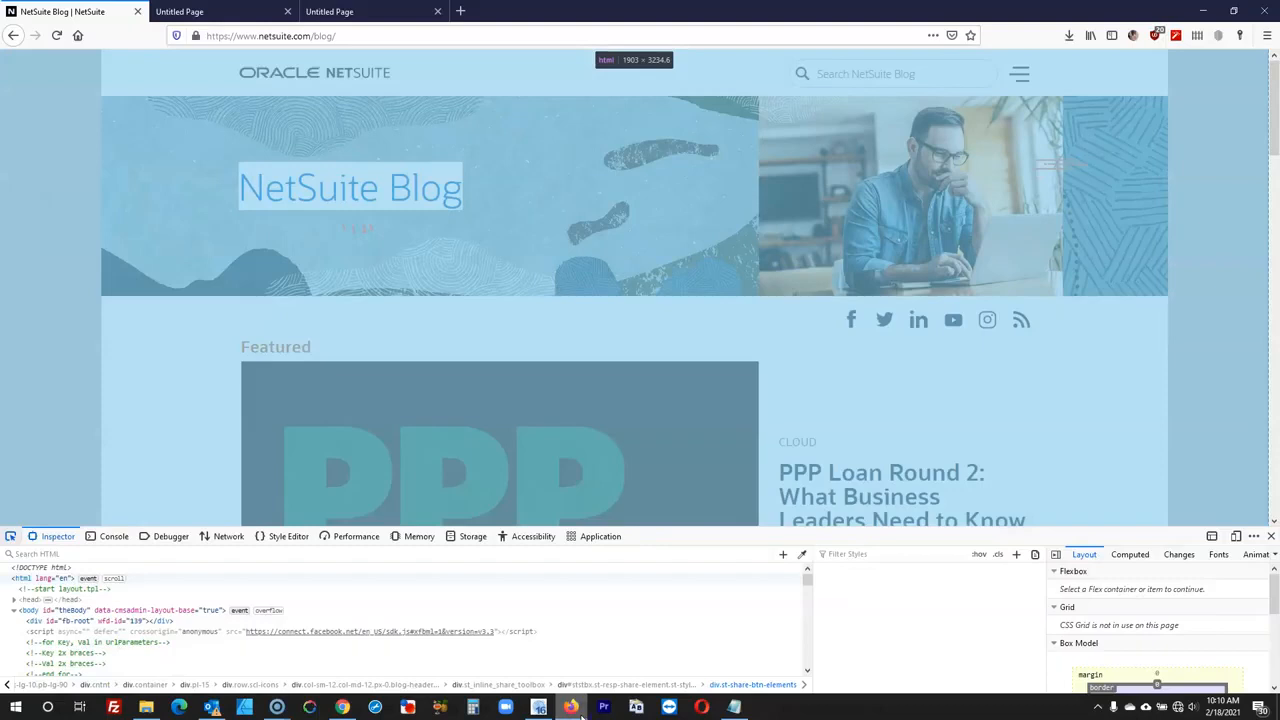
{"action": "left_click", "coordinate": [572, 707]}
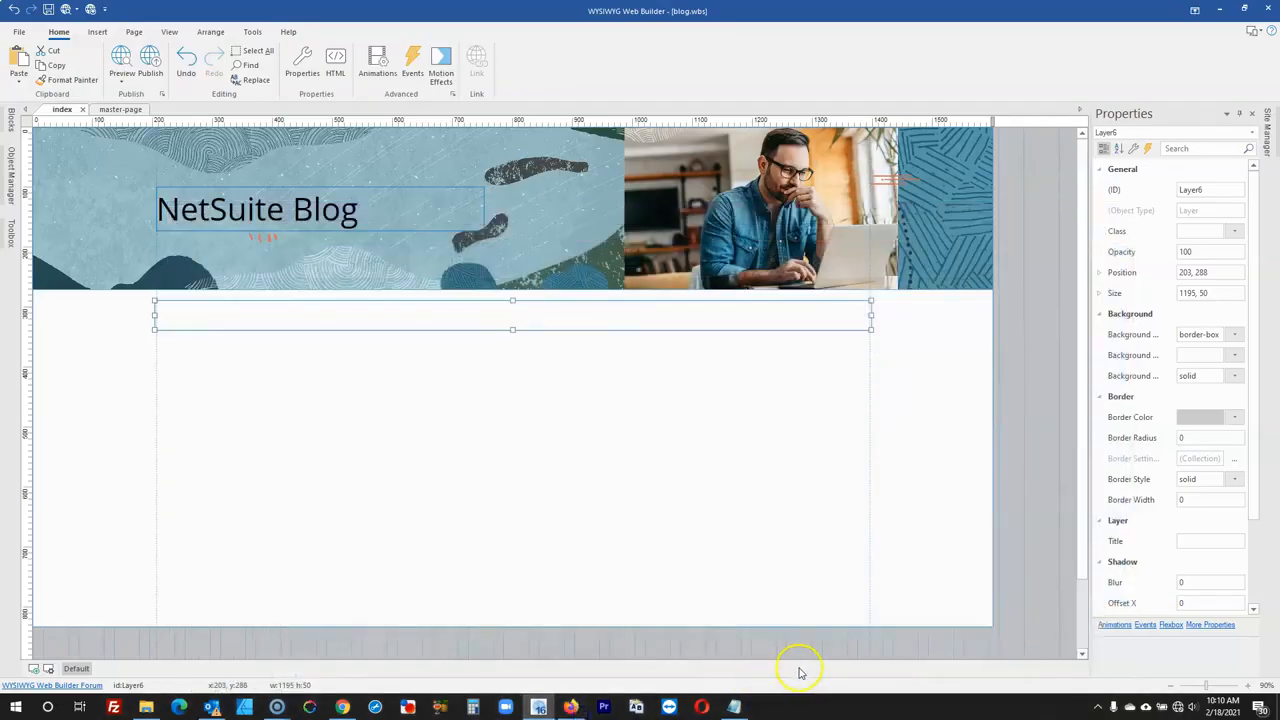
{"action": "left_click", "coordinate": [108, 108]}
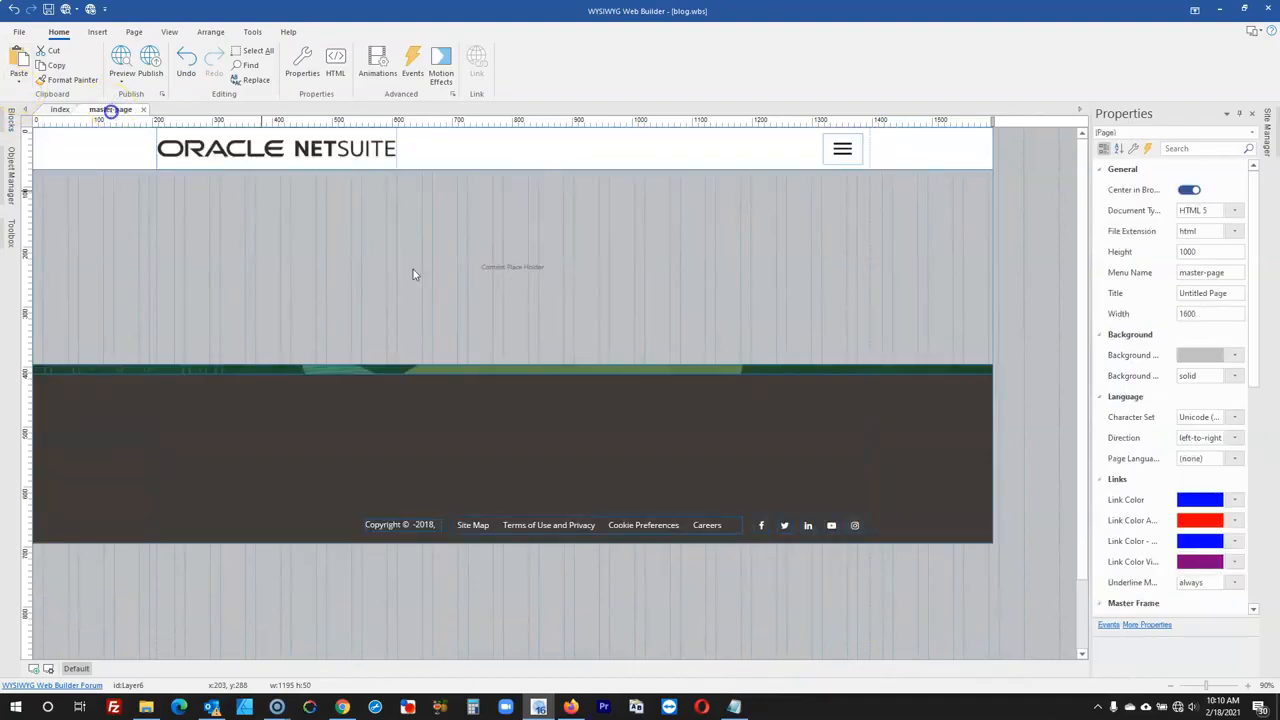
{"action": "left_click", "coordinate": [764, 525]}
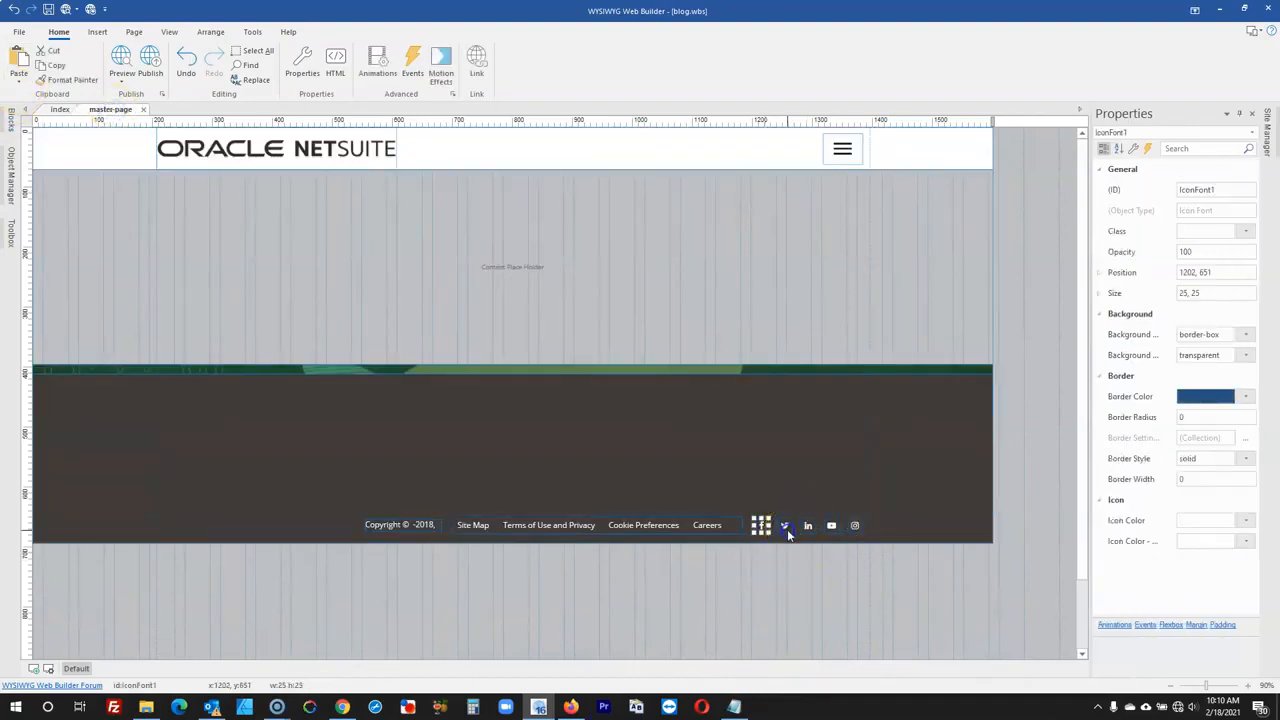
{"action": "left_click", "coordinate": [786, 530], "text": "shift"}
{"action": "left_click", "coordinate": [808, 527], "text": "shift"}
{"action": "left_click", "coordinate": [831, 525], "text": "shift"}
{"action": "left_click", "coordinate": [855, 526], "text": "shift"}
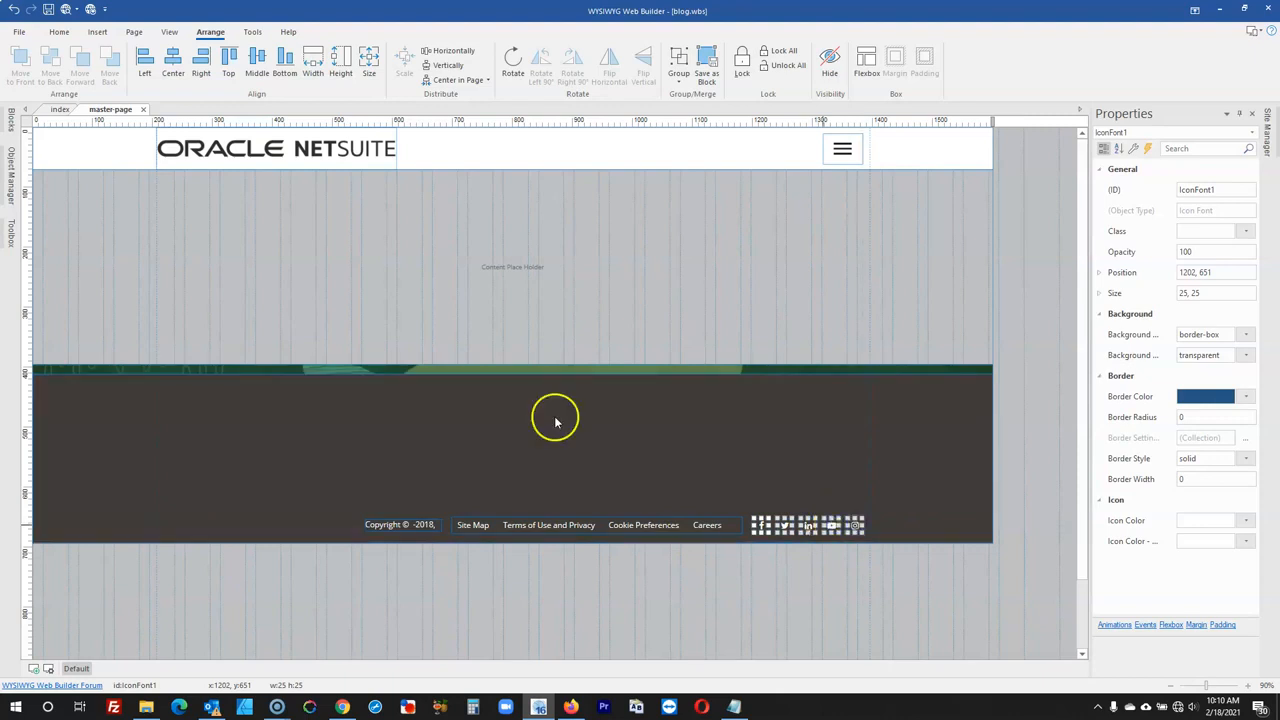
{"action": "left_click", "coordinate": [769, 647]}
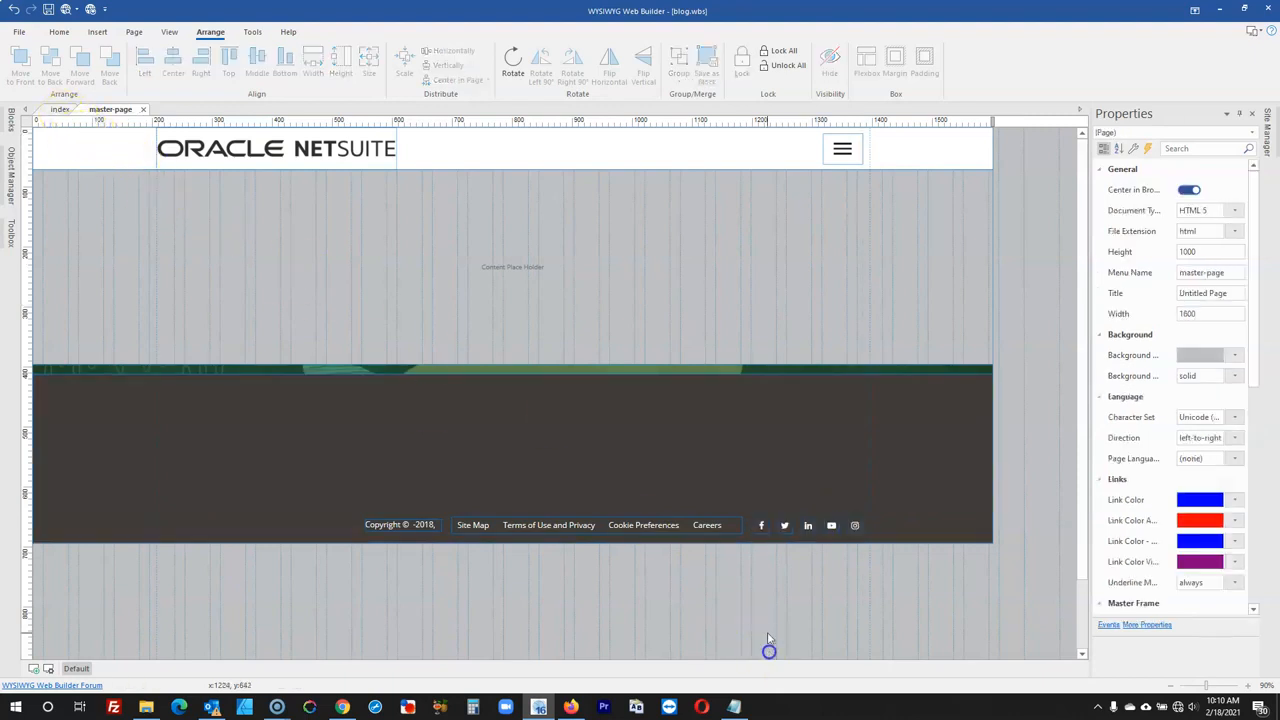
- Copy the Facebook icon from the master page's footer onto the index page and open the copy's Icon Font settings
{"action": "left_click", "coordinate": [760, 523]}
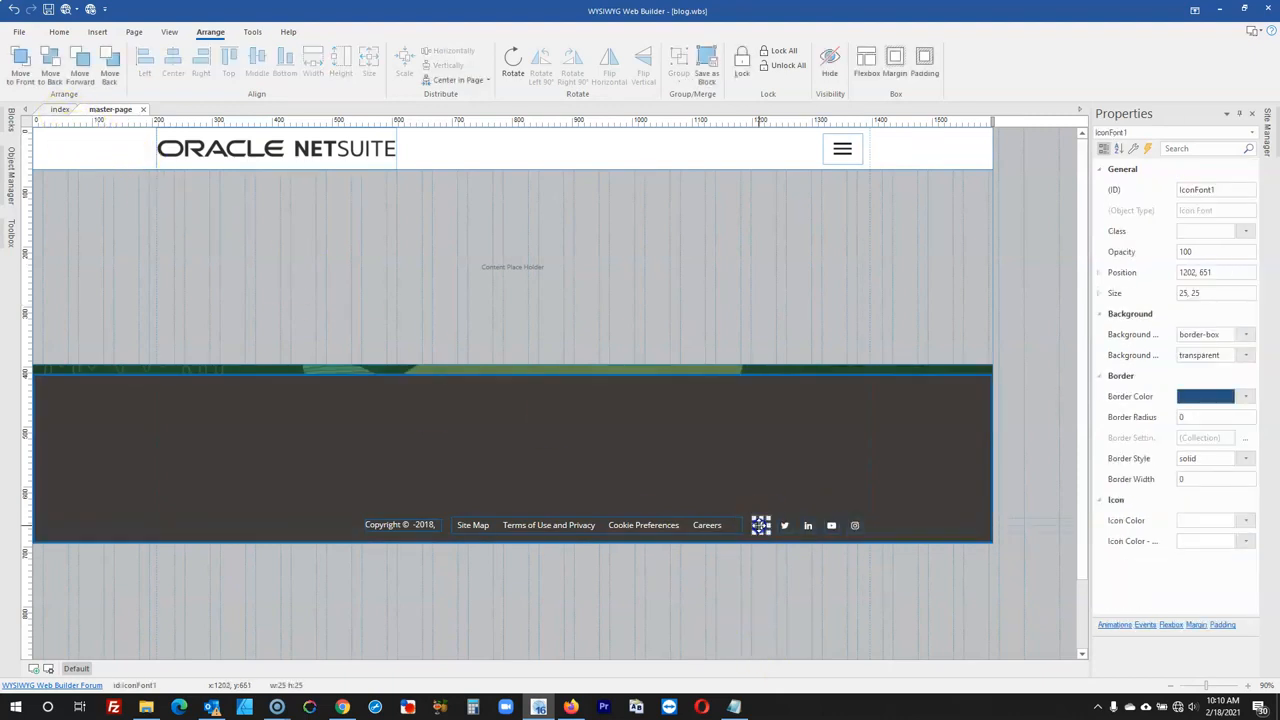
{"action": "left_click", "coordinate": [60, 110]}
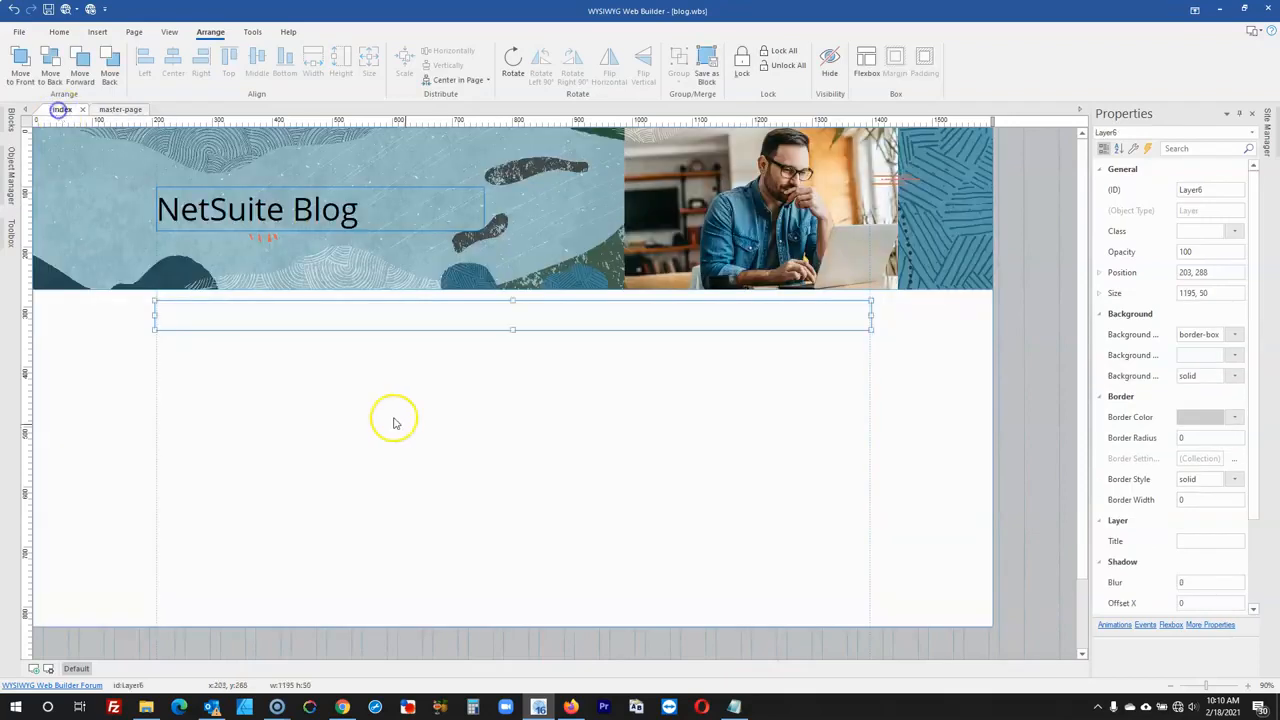
{"action": "double_click", "coordinate": [608, 417]}
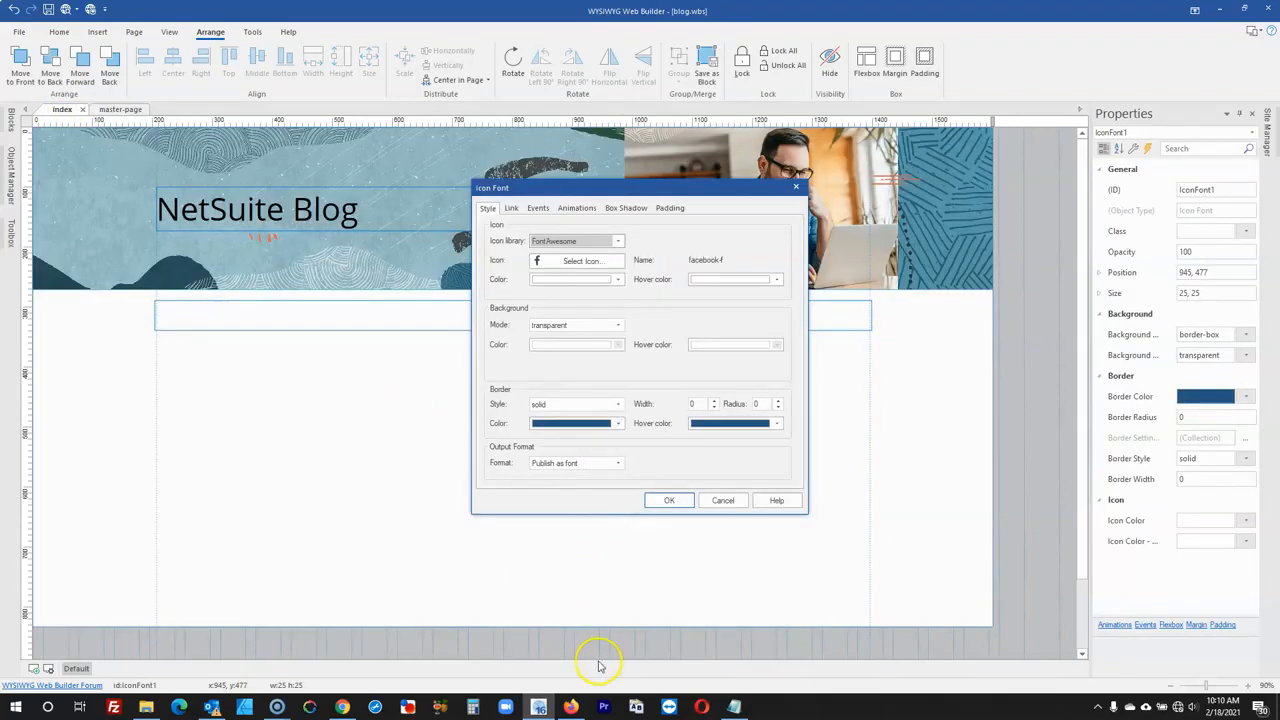
- Switch to Firefox and inspect the Facebook icon below the blog banner
{"action": "left_click", "coordinate": [570, 707]}
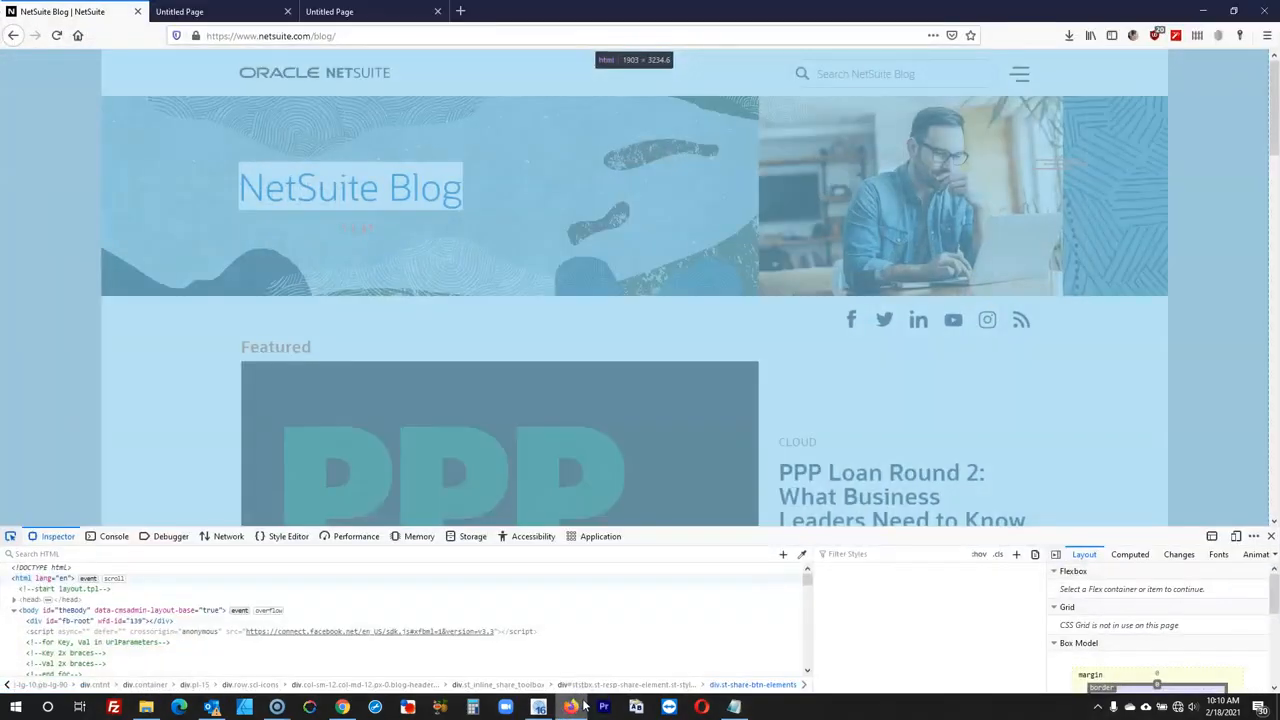
{"action": "left_click", "coordinate": [584, 707]}
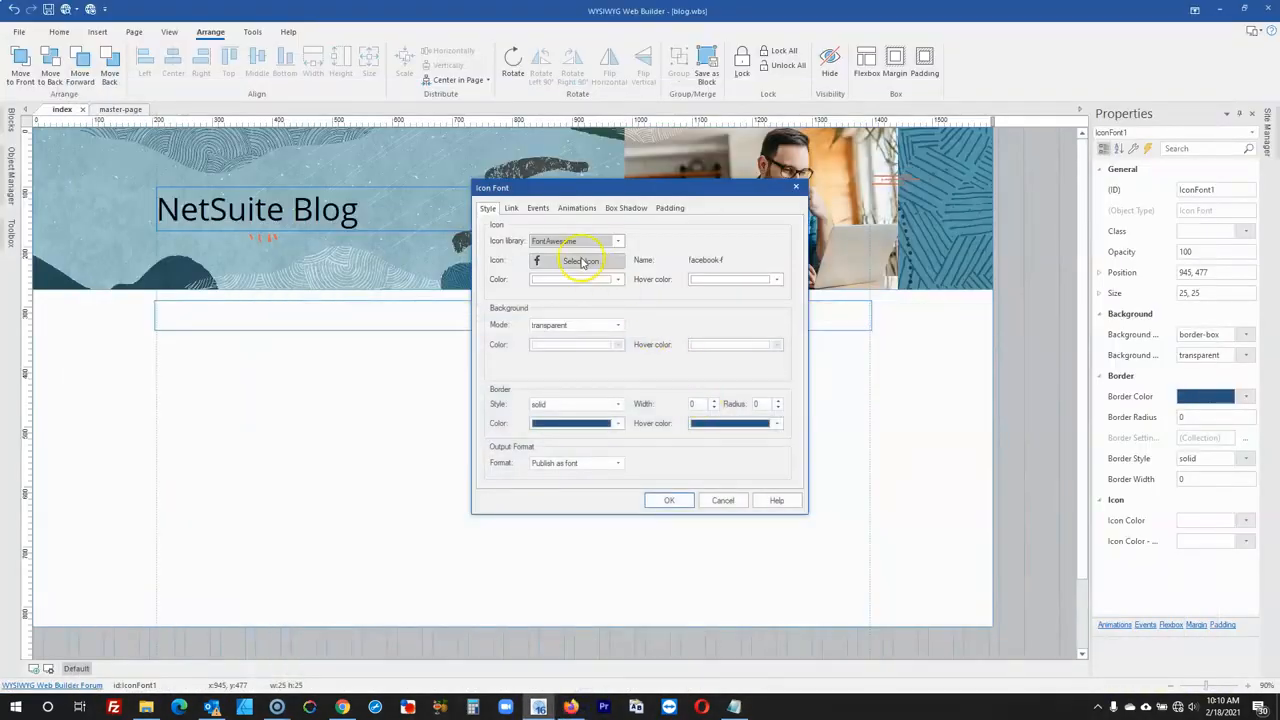
{"action": "left_click", "coordinate": [570, 707]}
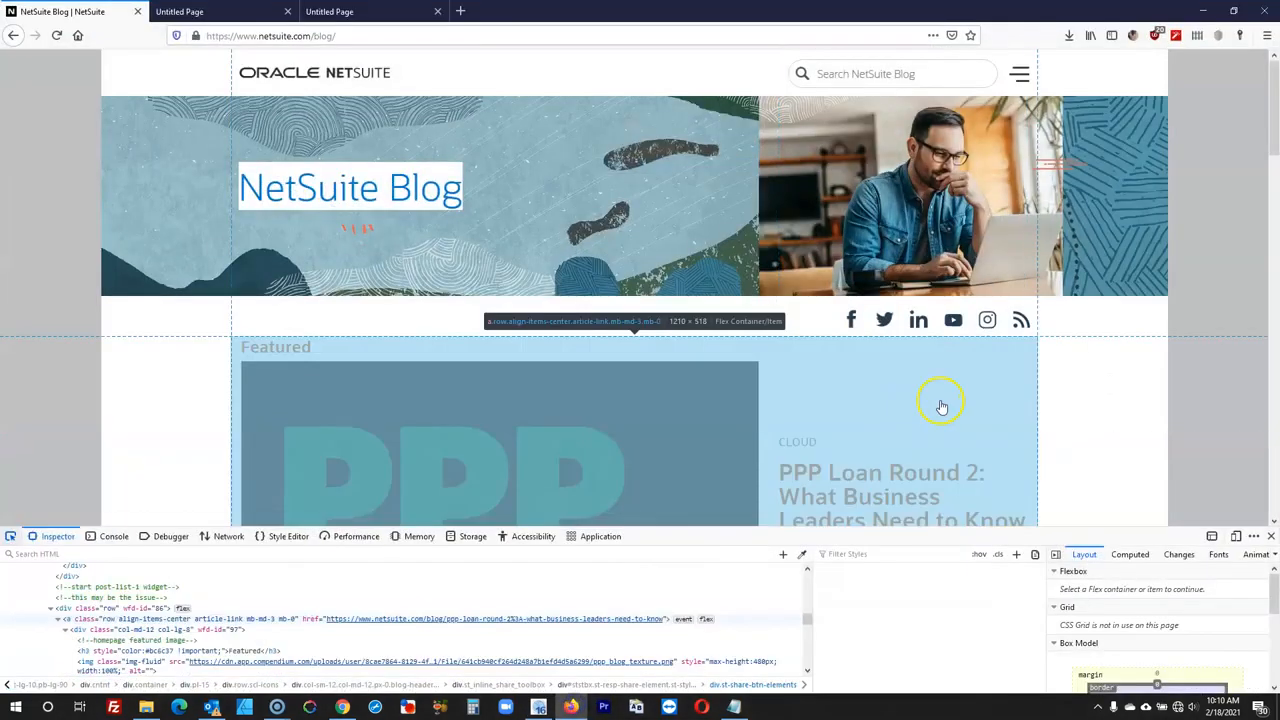
{"action": "right_click", "coordinate": [852, 325]}
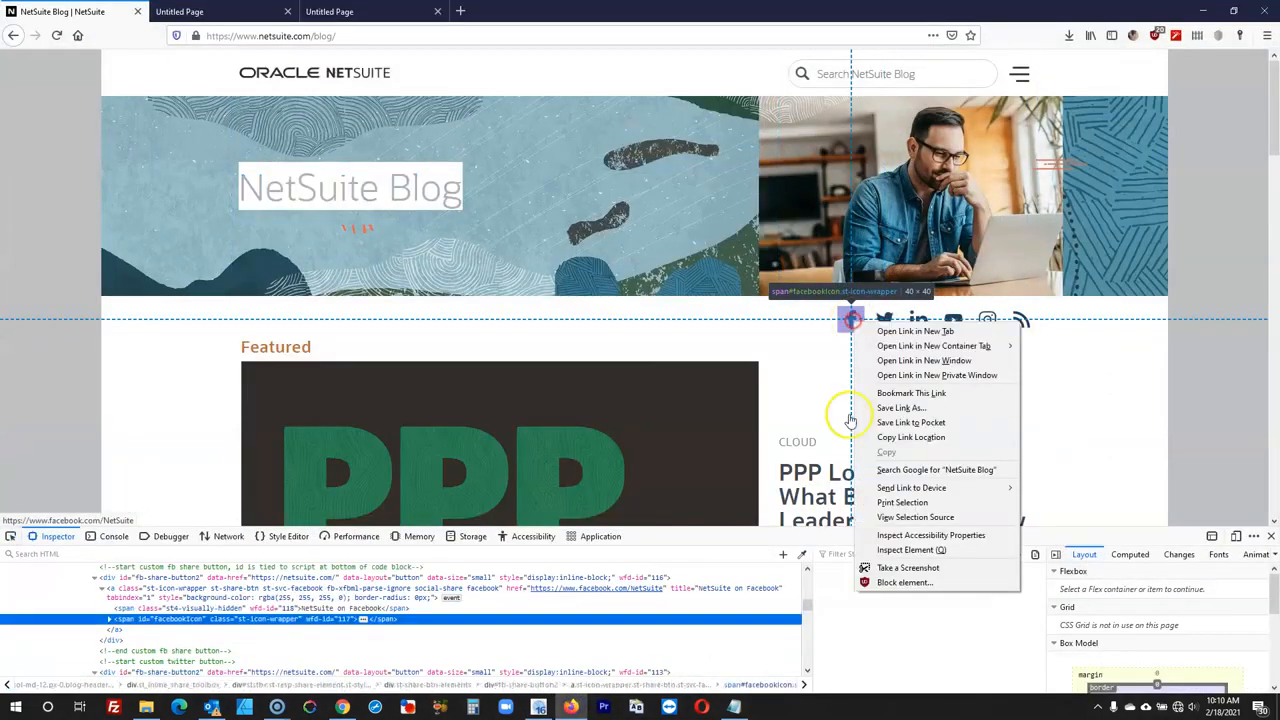
{"action": "left_click", "coordinate": [888, 551]}
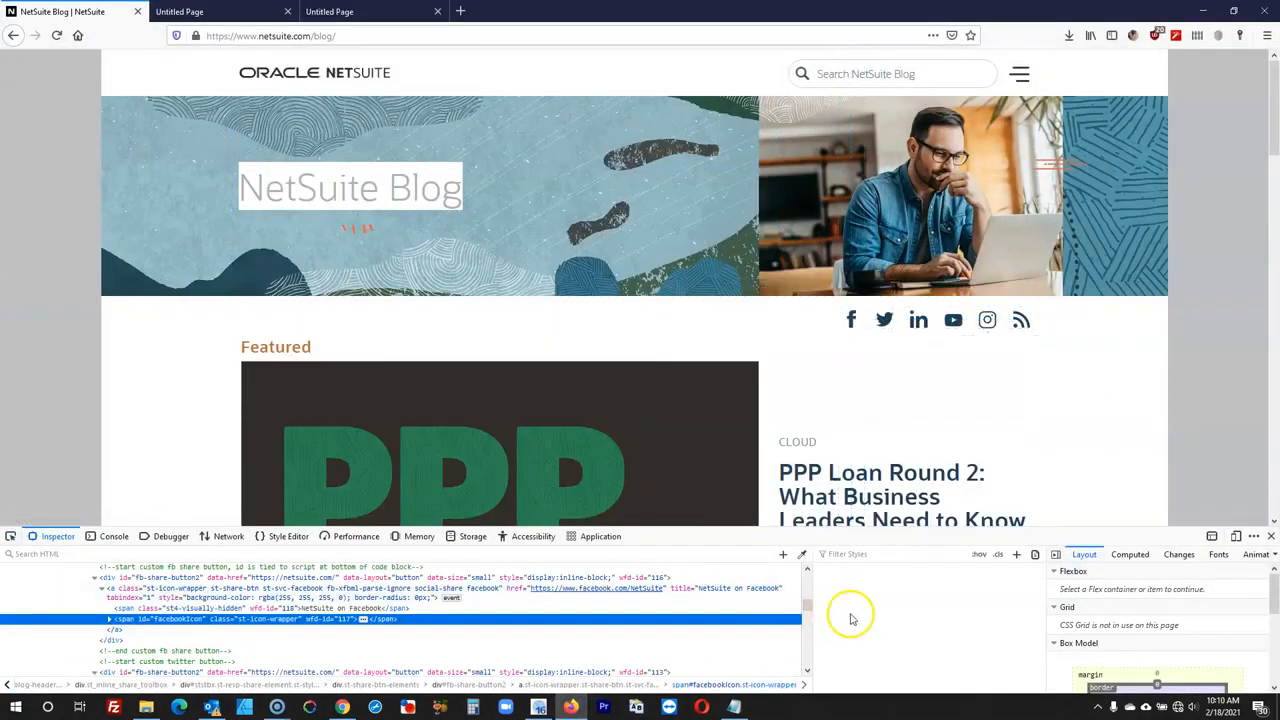
- Inspect the Twitter icon below the banner and look through its style rules for the icon colour
{"action": "right_click", "coordinate": [884, 318]}
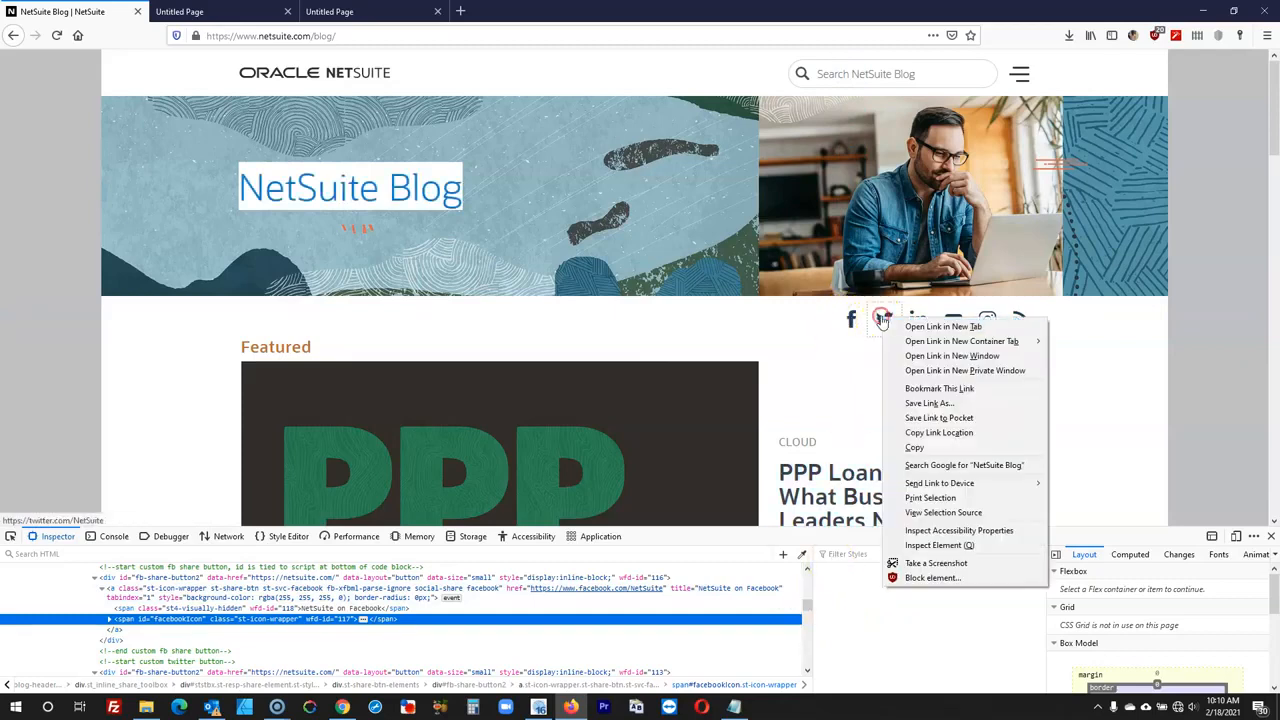
{"action": "left_click", "coordinate": [940, 545]}
{"action": "scroll", "coordinate": [886, 636], "scroll_direction": "down", "scroll_amount": 5}
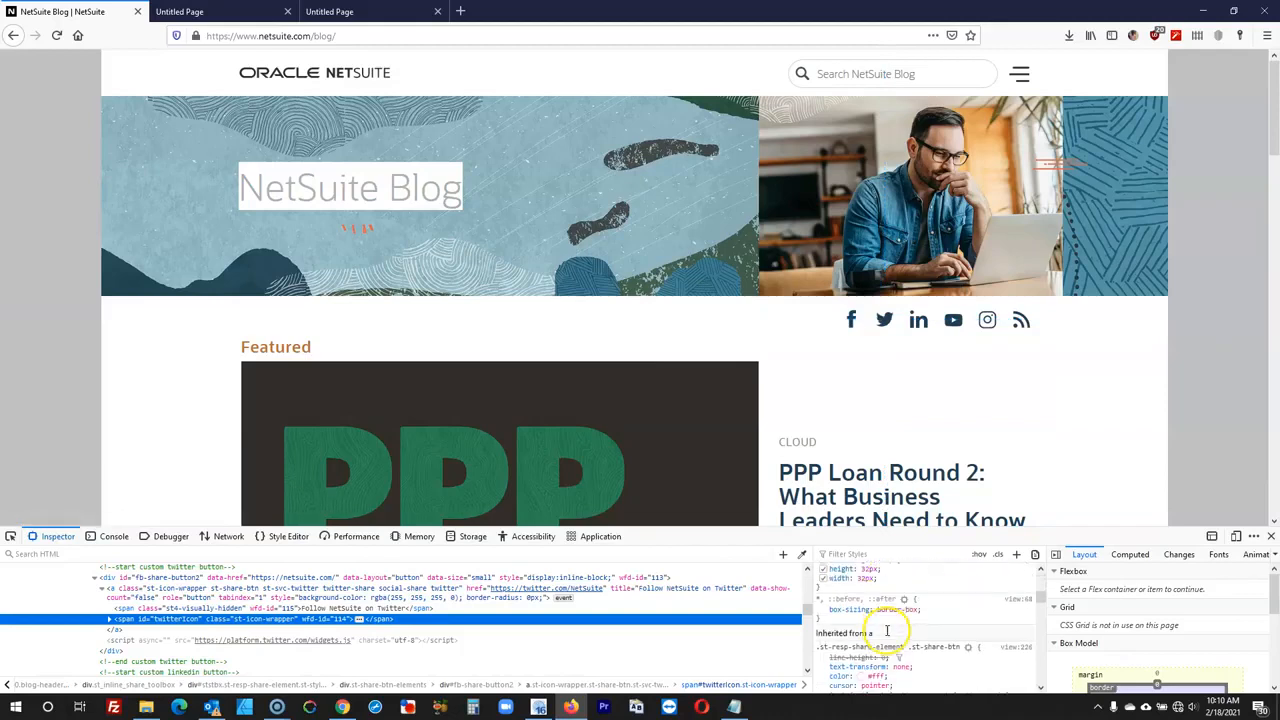
{"action": "scroll", "coordinate": [886, 630], "scroll_direction": "down", "scroll_amount": 5}
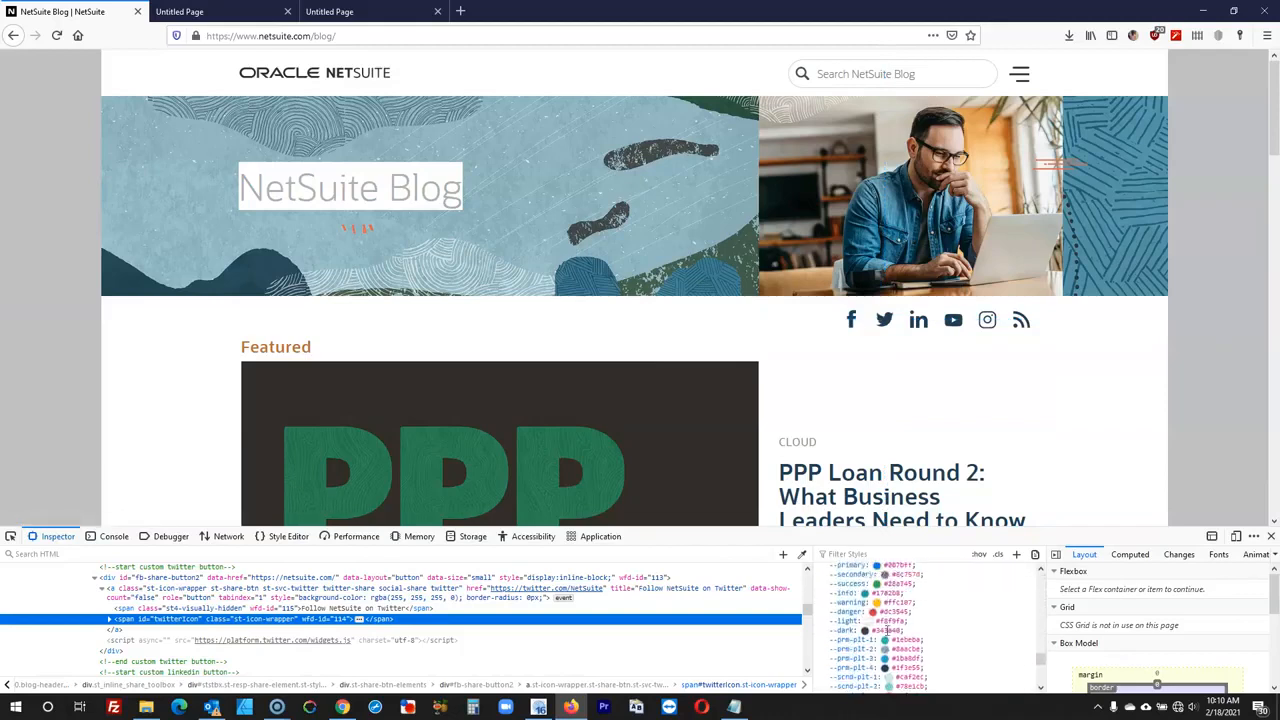
{"action": "scroll", "coordinate": [880, 582], "scroll_direction": "up", "scroll_amount": 10}
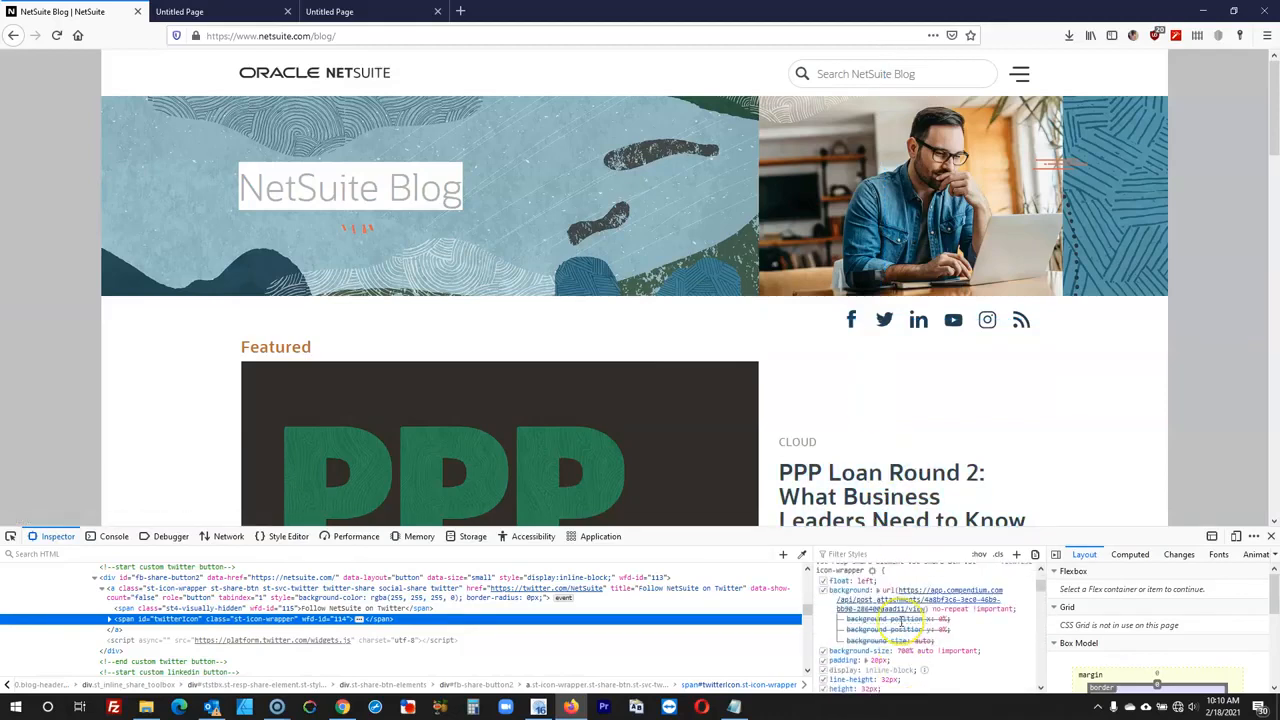
{"action": "scroll", "coordinate": [902, 622], "scroll_direction": "down", "scroll_amount": 4}
{"action": "scroll", "coordinate": [902, 620], "scroll_direction": "up", "scroll_amount": 4}
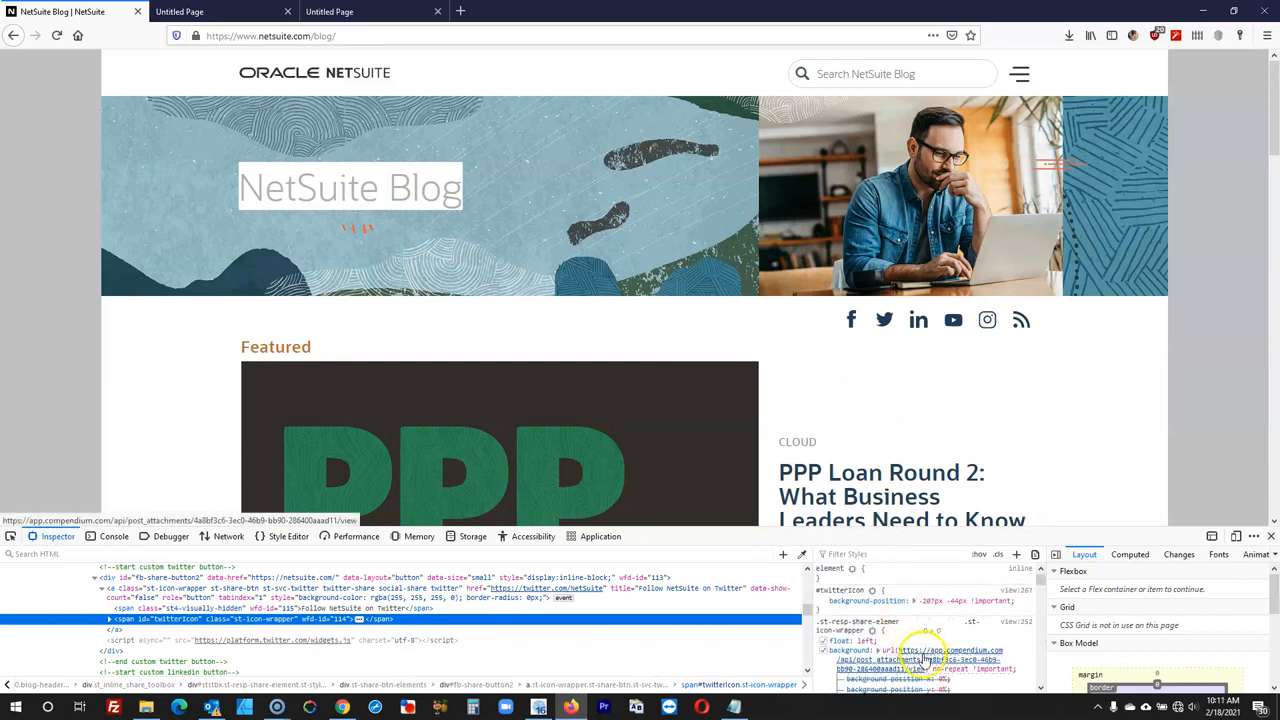
- Inspect the YouTube icon's style rules and copy the --prm-plt-4 colour value #1f3e55
{"action": "right_click", "coordinate": [952, 319]}
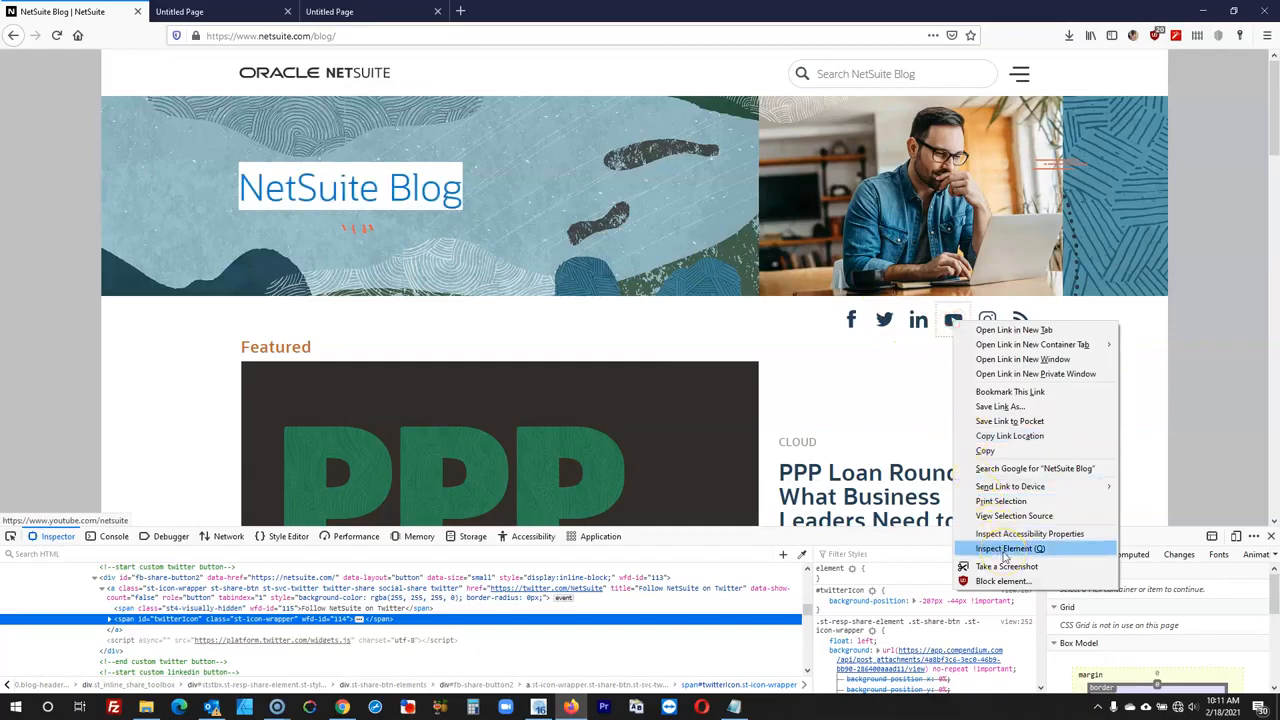
{"action": "left_click", "coordinate": [1003, 553]}
{"action": "scroll", "coordinate": [935, 650], "scroll_direction": "down", "scroll_amount": 3}
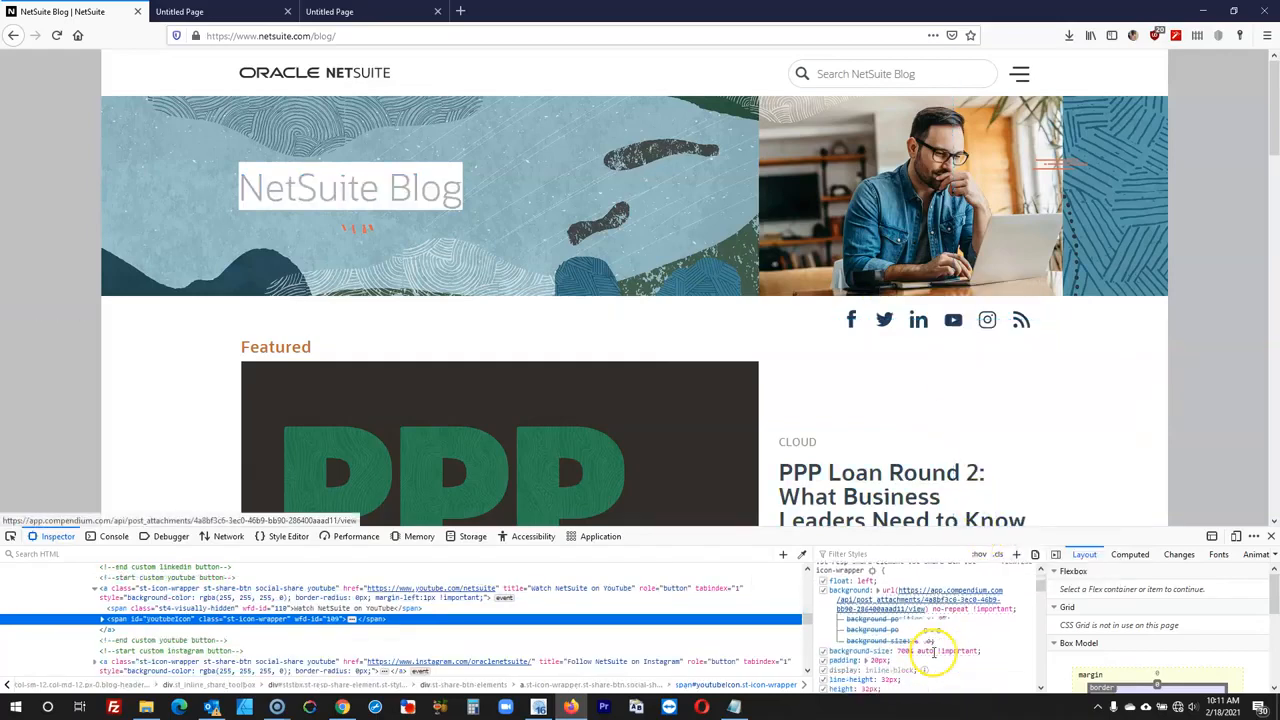
{"action": "scroll", "coordinate": [935, 655], "scroll_direction": "down", "scroll_amount": 10}
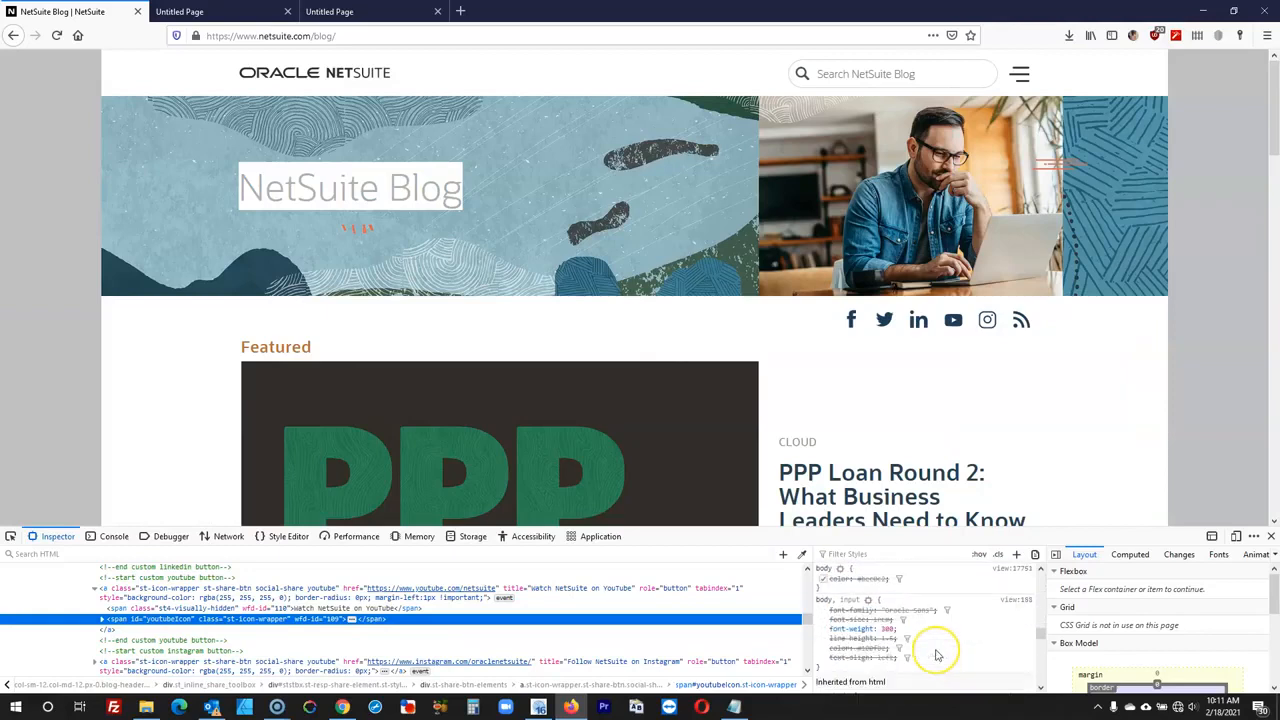
{"action": "scroll", "coordinate": [937, 655], "scroll_direction": "down", "scroll_amount": 3}
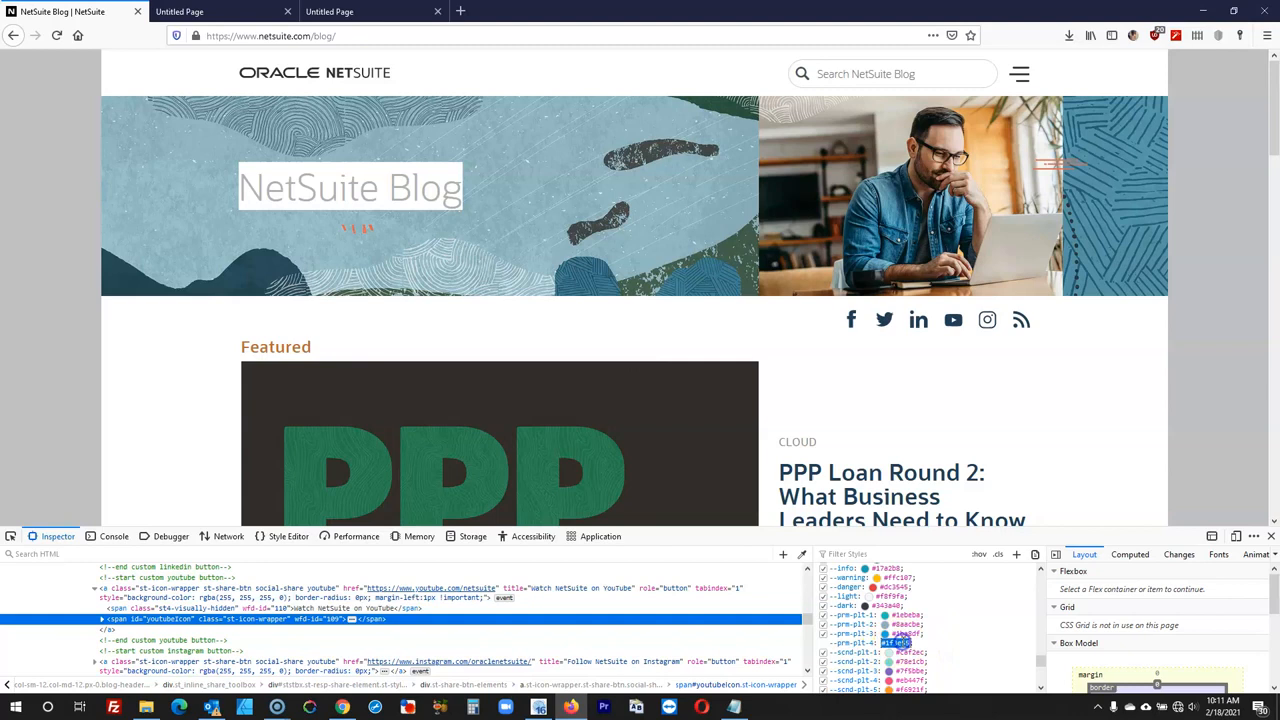
{"action": "scroll", "coordinate": [948, 628], "scroll_direction": "down", "scroll_amount": 3}
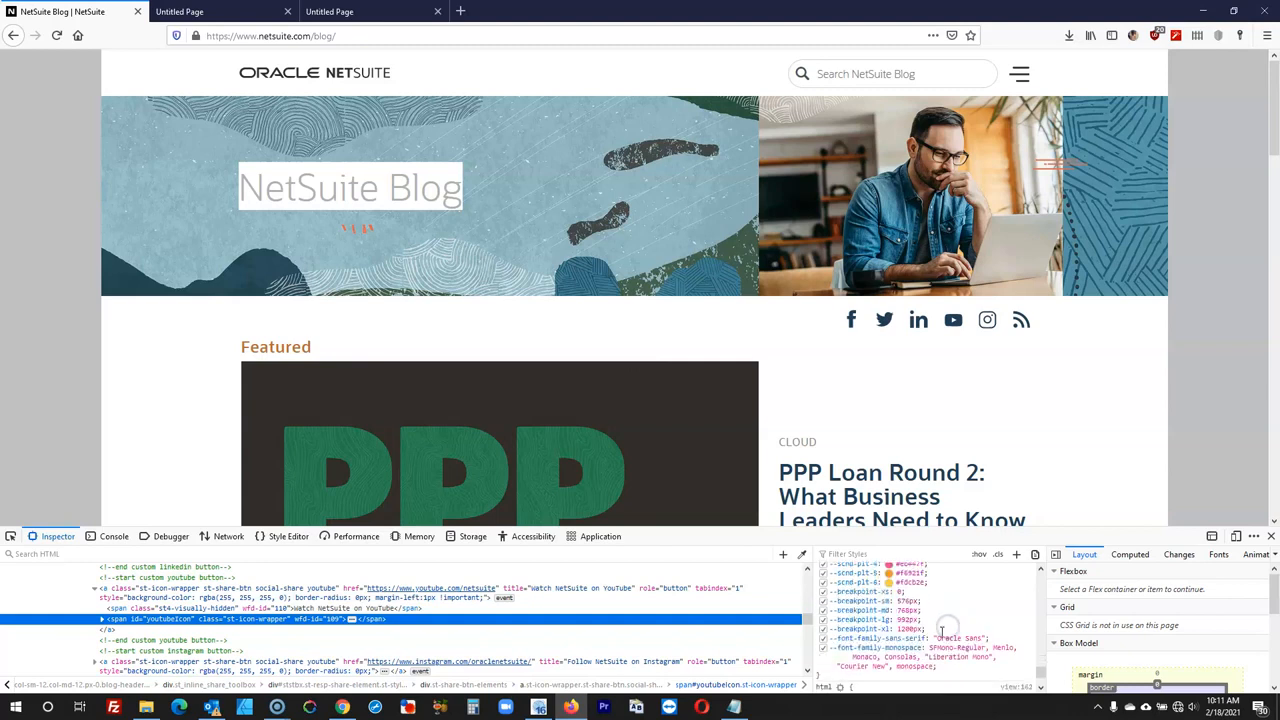
- Switch to WYSIWYG Web Builder and set the Facebook icon's colour and hover colour to #1F3E55
{"action": "left_click", "coordinate": [545, 699]}
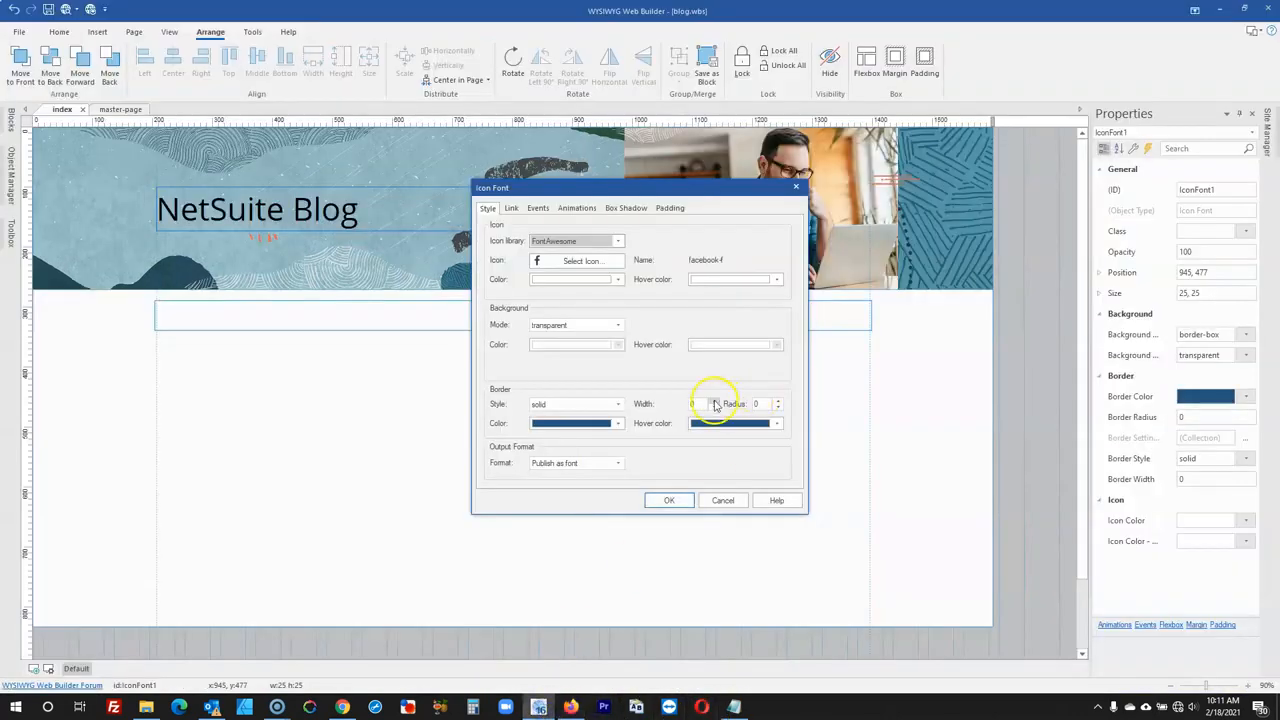
{"action": "left_click", "coordinate": [586, 279]}
{"action": "left_click", "coordinate": [593, 446]}
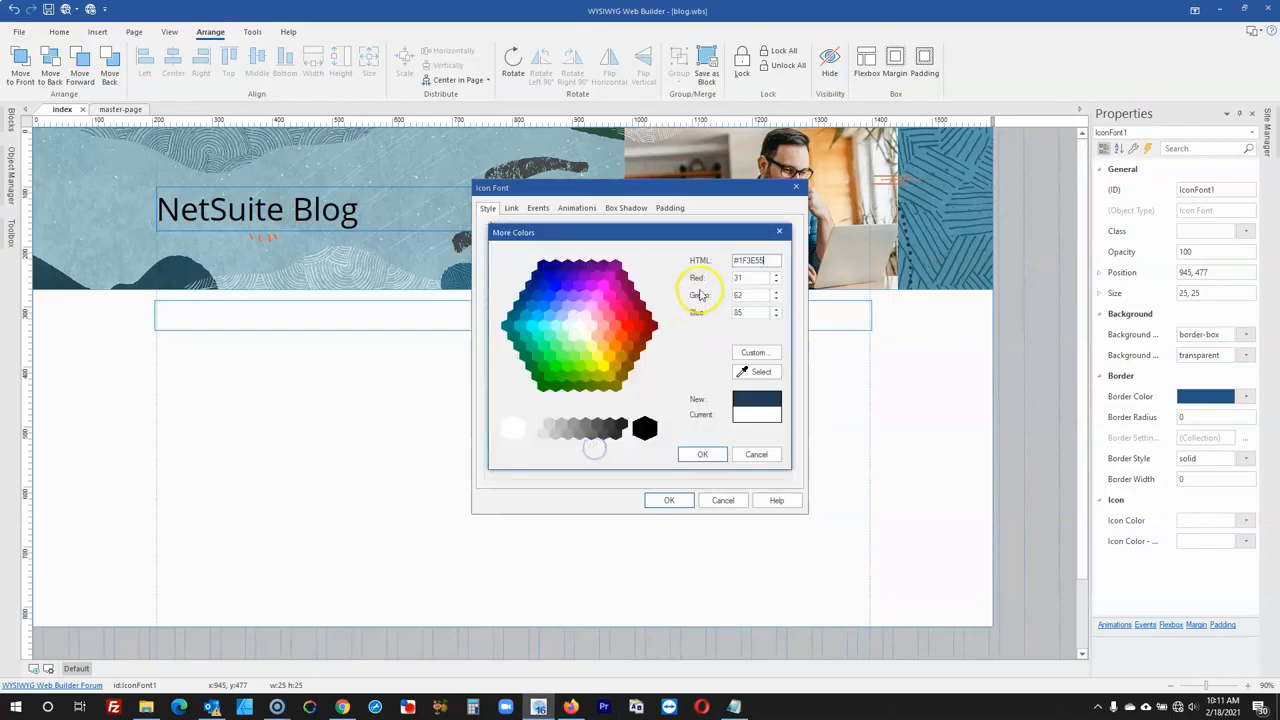
{"action": "left_click", "coordinate": [702, 454]}
{"action": "left_click", "coordinate": [570, 707]}
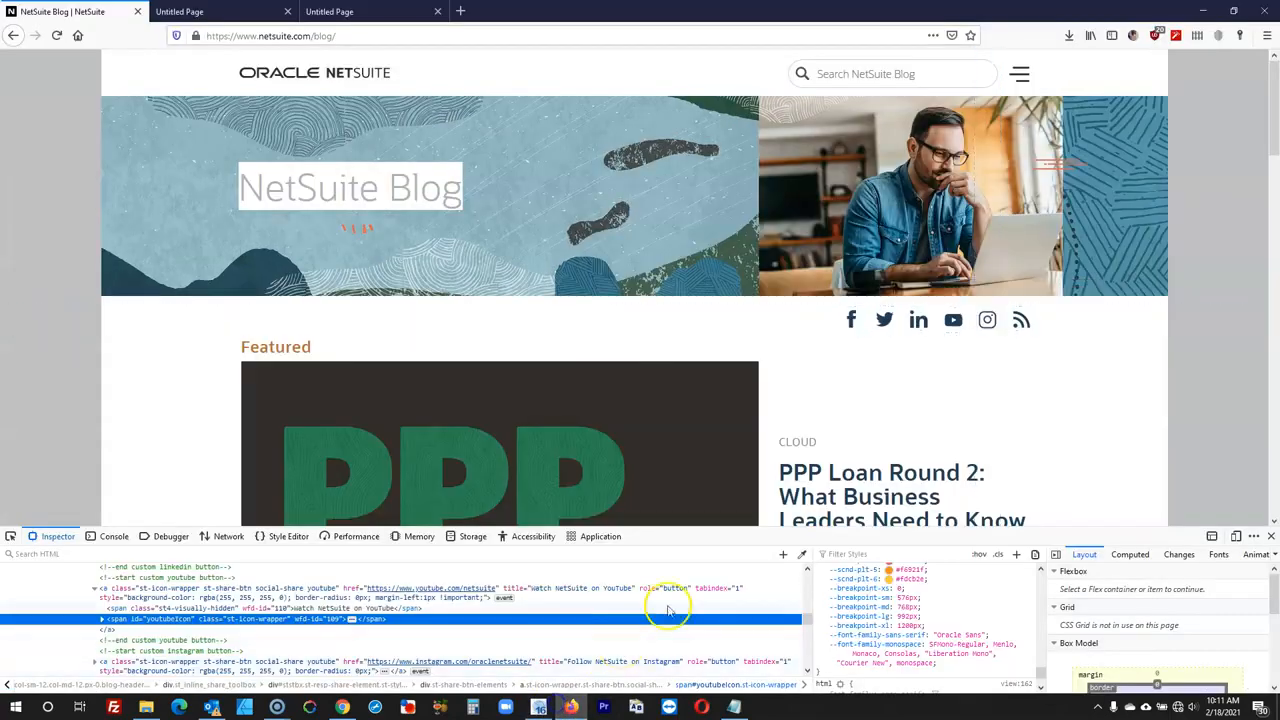
{"action": "left_click", "coordinate": [538, 707]}
{"action": "left_click", "coordinate": [720, 279]}
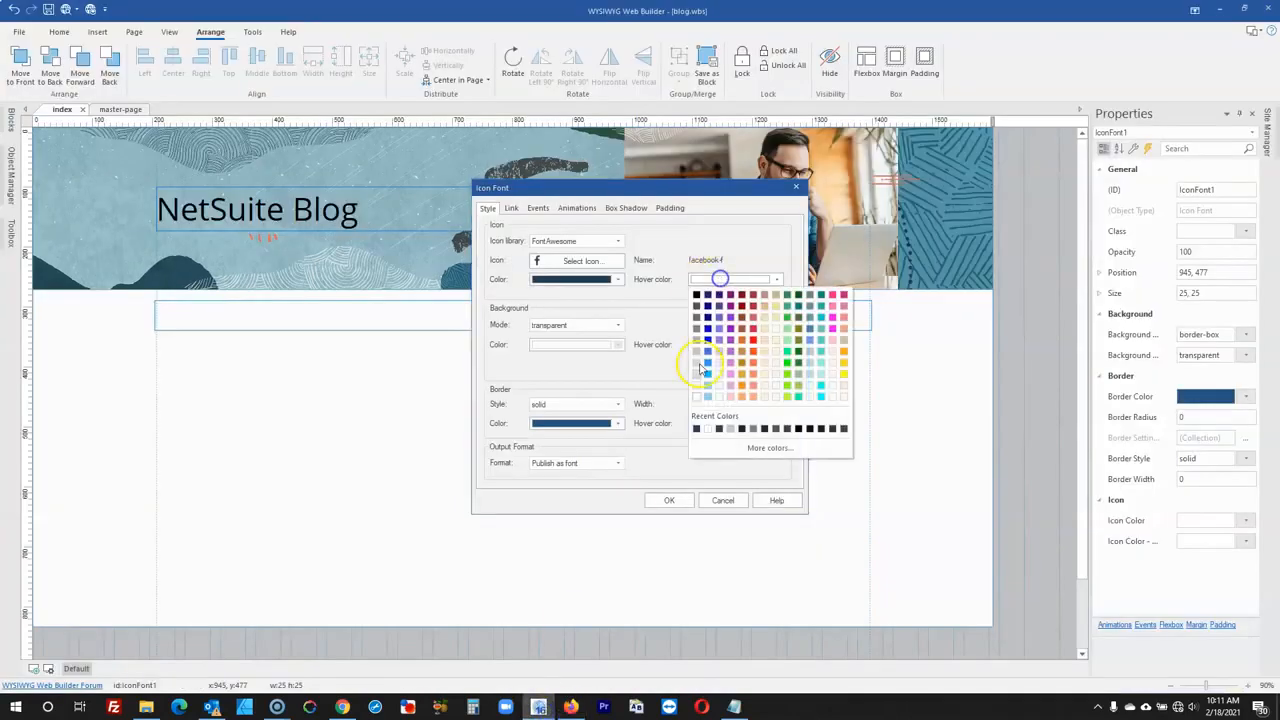
{"action": "left_click", "coordinate": [697, 427]}
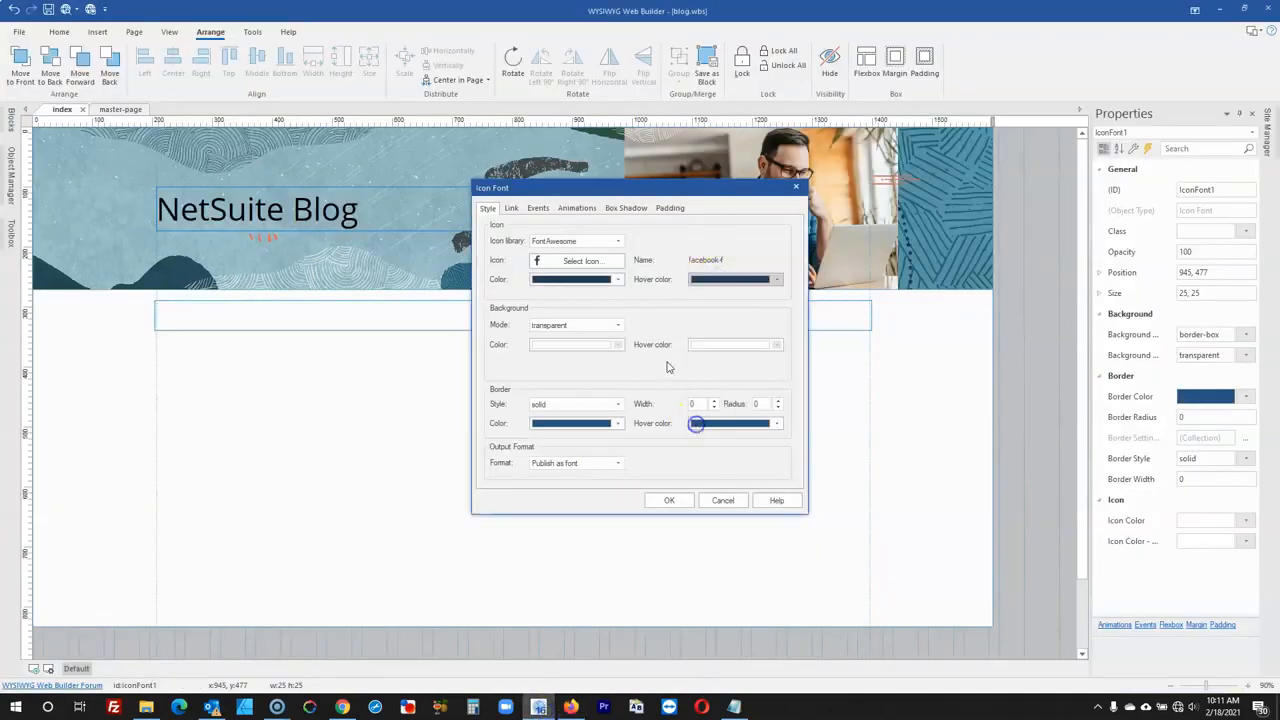
{"action": "left_click", "coordinate": [668, 501]}
- Resize the Facebook icon to 40 by 40 and move it into the empty layer below the banner
{"action": "left_click", "coordinate": [606, 423]}
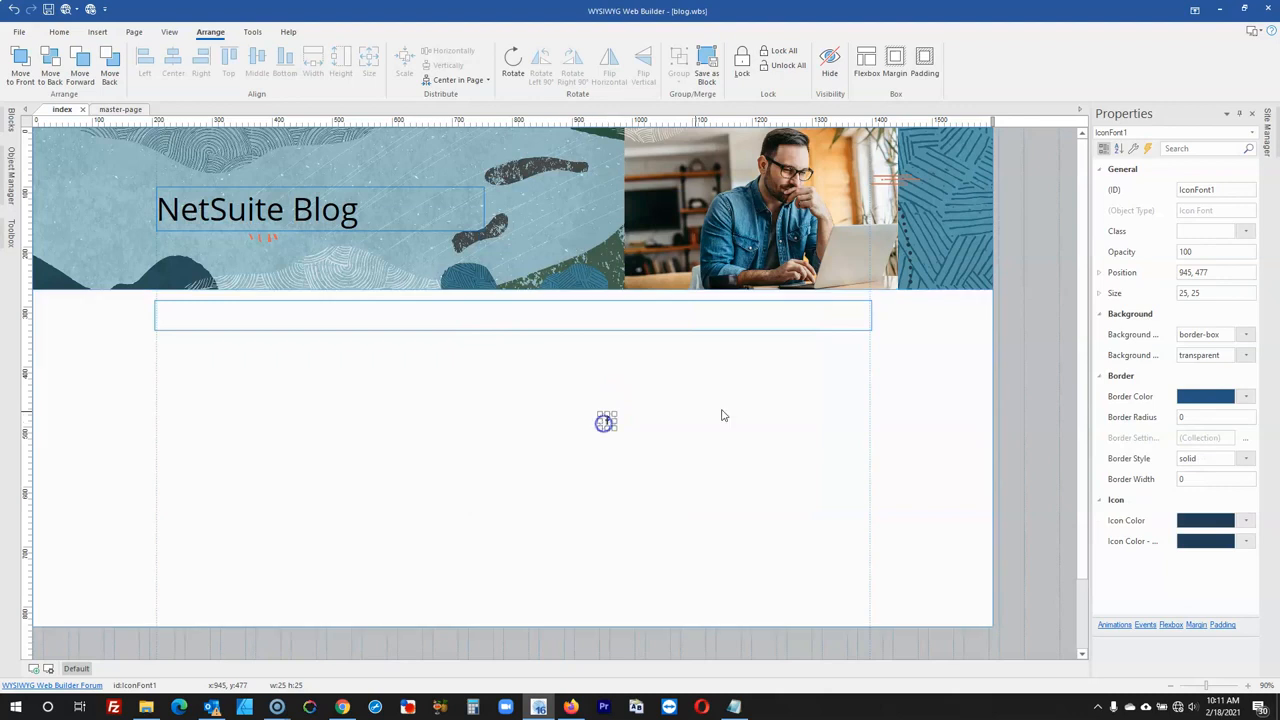
{"action": "left_click", "coordinate": [1152, 295]}
{"action": "left_click", "coordinate": [572, 707]}
{"action": "left_click", "coordinate": [575, 707]}
{"action": "left_click_drag", "start_coordinate": [617, 426], "coordinate": [684, 312]}
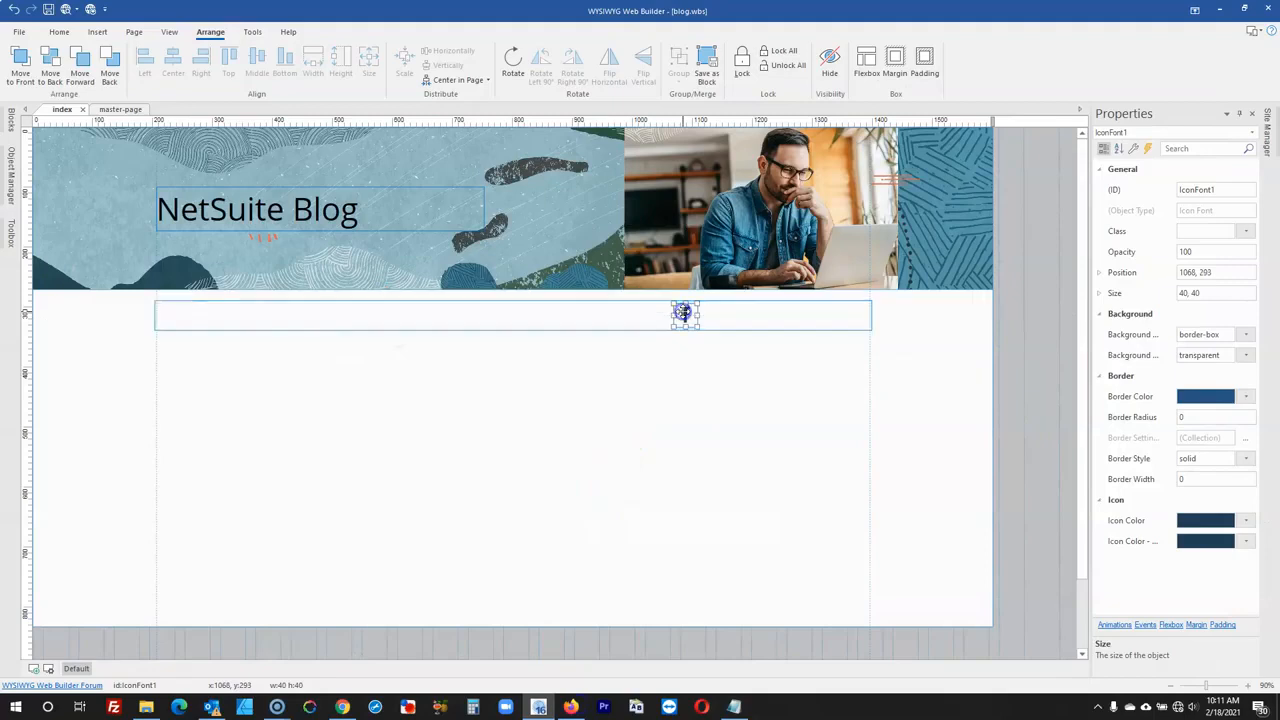
{"action": "left_click", "coordinate": [572, 707]}
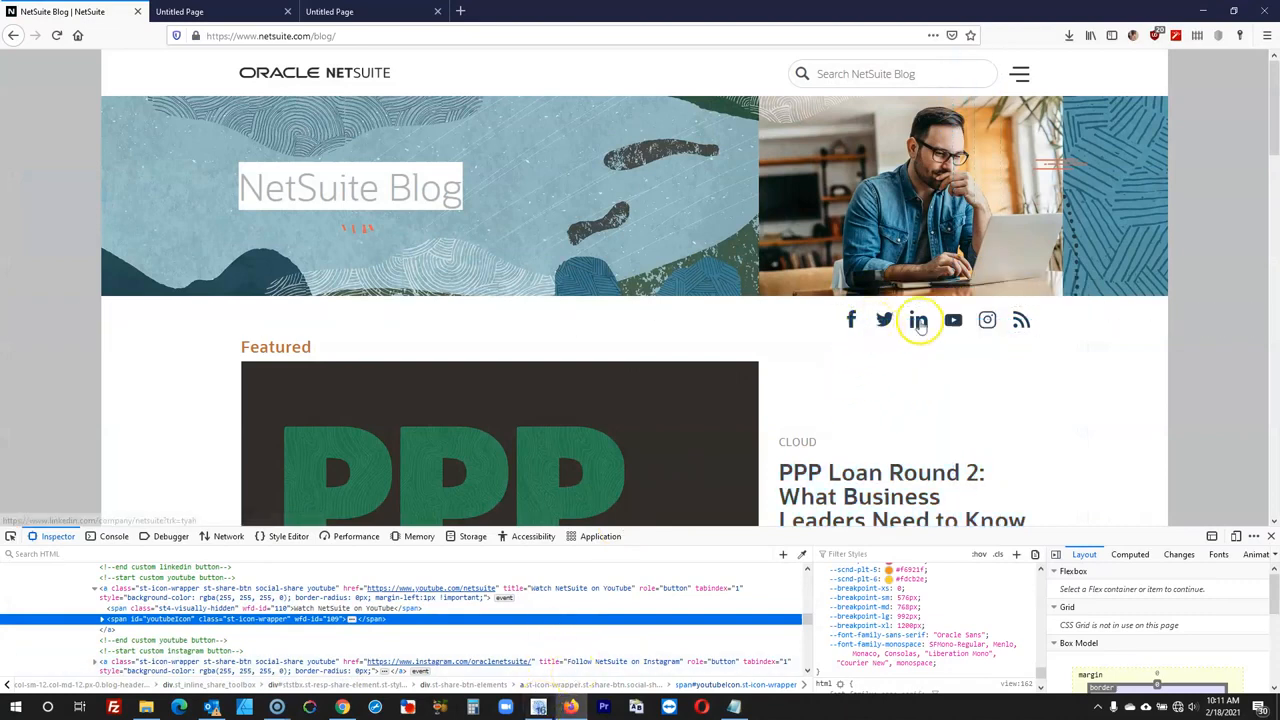
{"action": "left_click", "coordinate": [538, 707]}
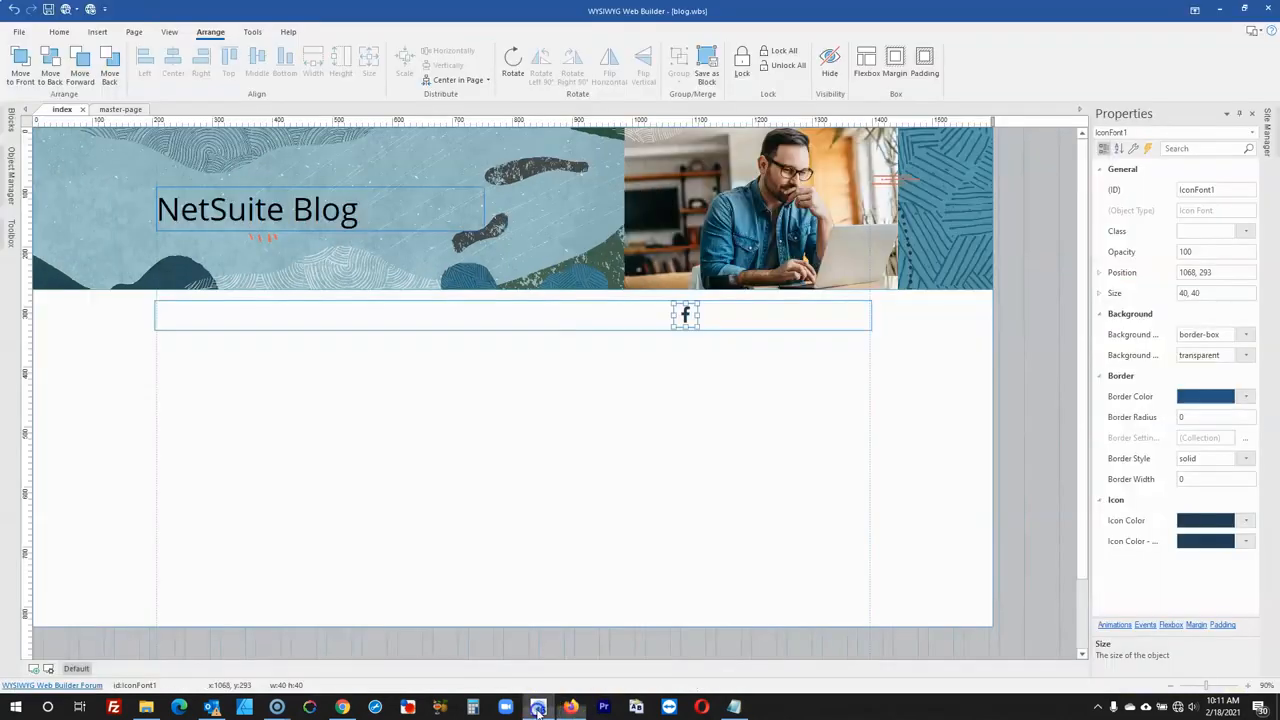
- Paste five copies of the Facebook icon into the layer below the banner, placing one near its right end
{"action": "left_click", "coordinate": [818, 318]}
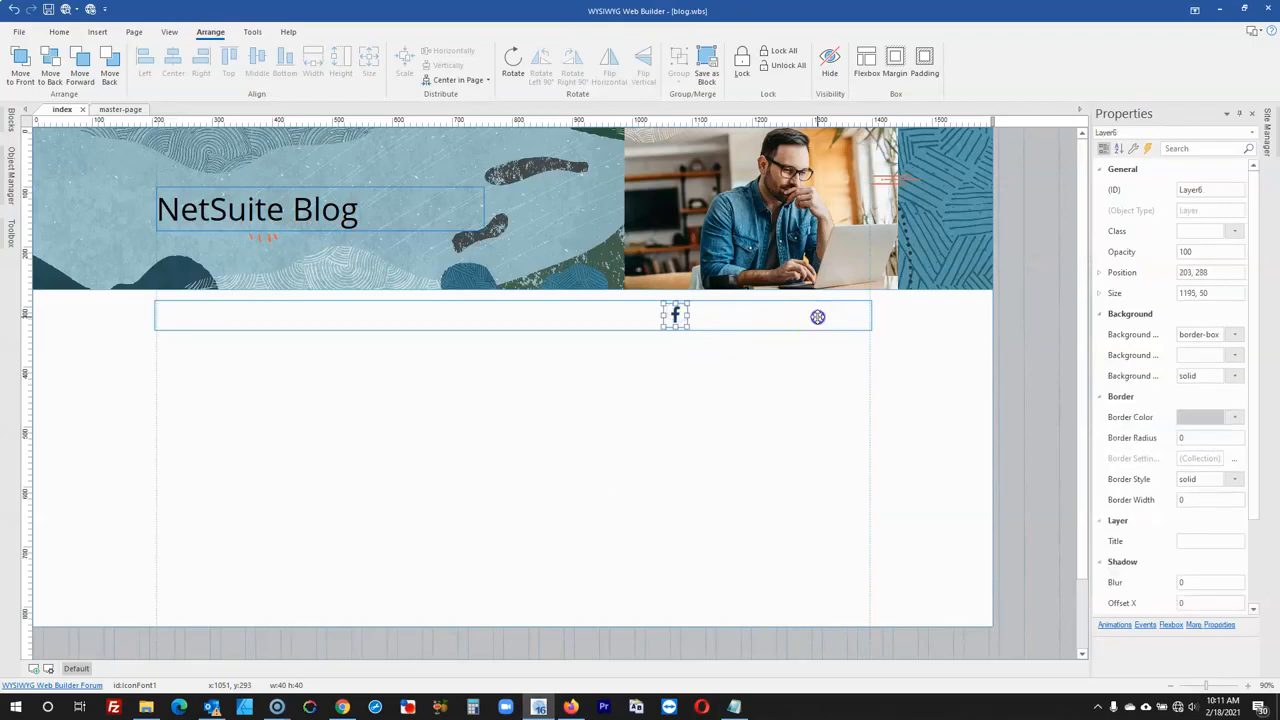
{"action": "left_click", "coordinate": [702, 316]}
{"action": "left_click", "coordinate": [706, 317]}
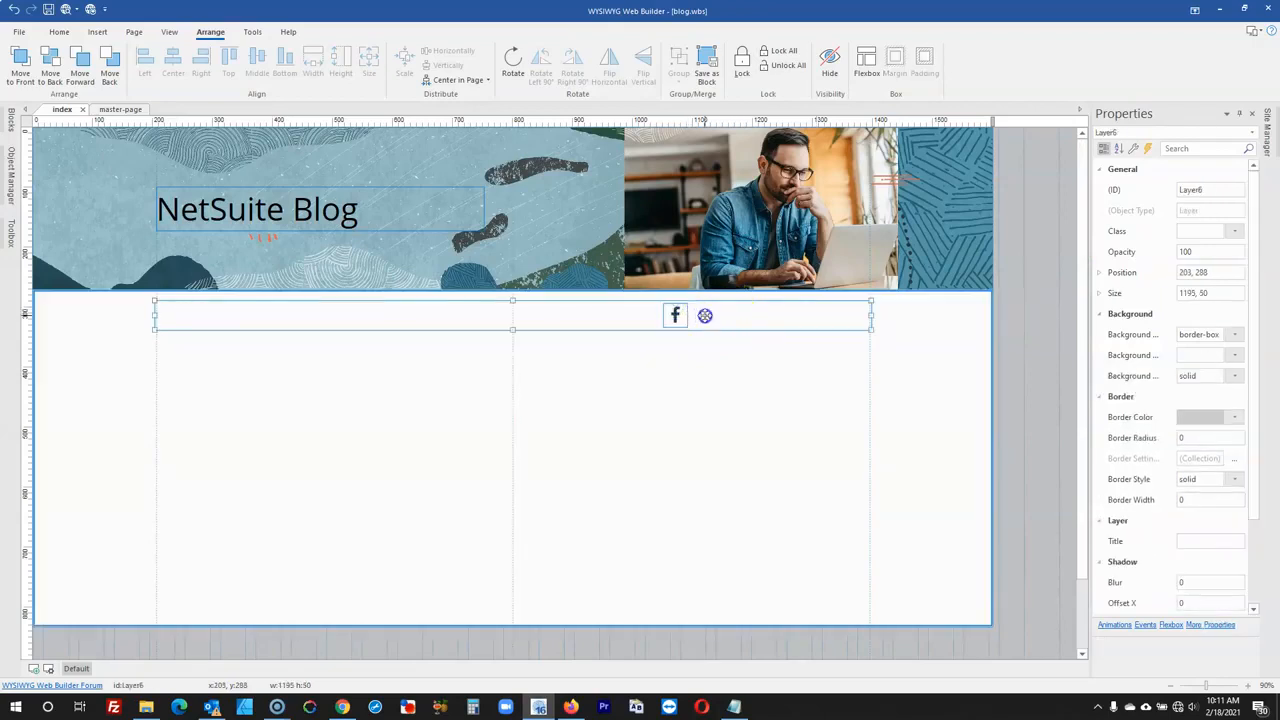
{"action": "key", "text": "ctrl+v"}
{"action": "left_click_drag", "start_coordinate": [726, 321], "coordinate": [845, 303]}
{"action": "left_click", "coordinate": [786, 312]}
{"action": "key", "text": "ctrl+v"}
{"action": "left_click", "coordinate": [807, 308]}
{"action": "key", "text": "ctrl+v"}
- Distribute the six Facebook icons horizontally in the layer below the banner
{"action": "left_click", "coordinate": [784, 316], "text": "shift"}
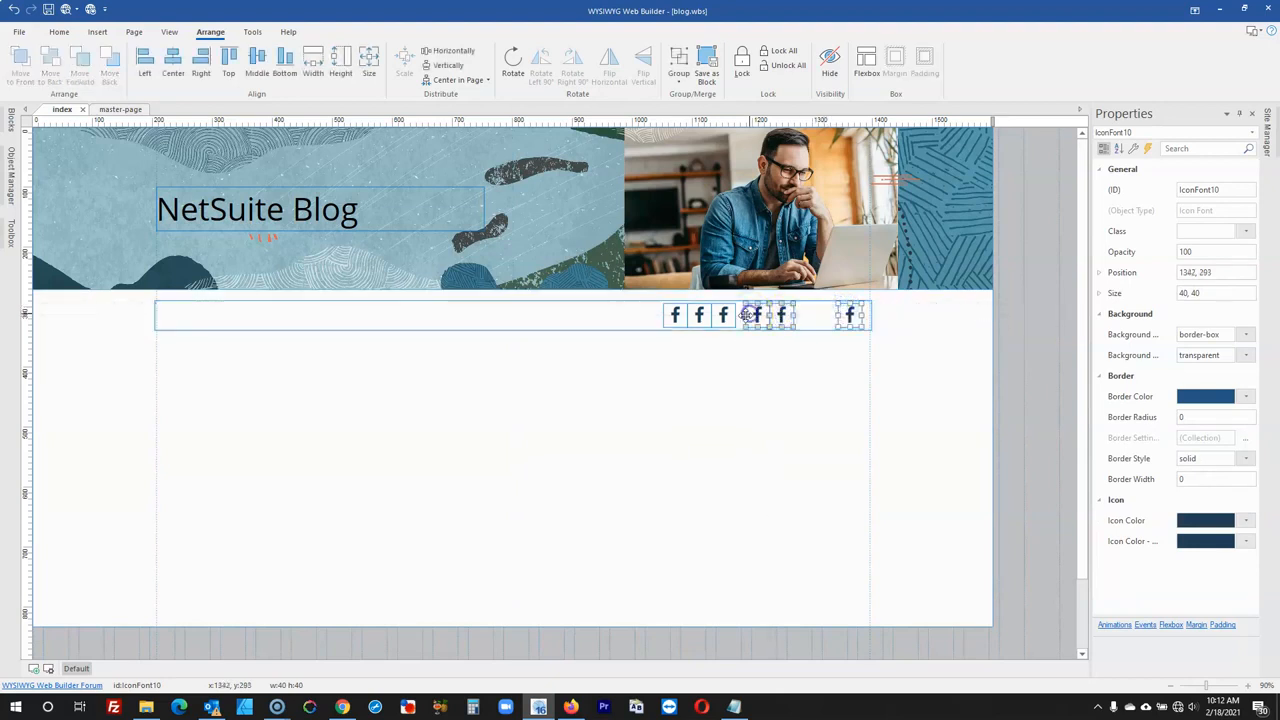
{"action": "left_click", "coordinate": [703, 316], "text": "shift"}
{"action": "left_click", "coordinate": [675, 315], "text": "shift"}
{"action": "left_click", "coordinate": [436, 51]}
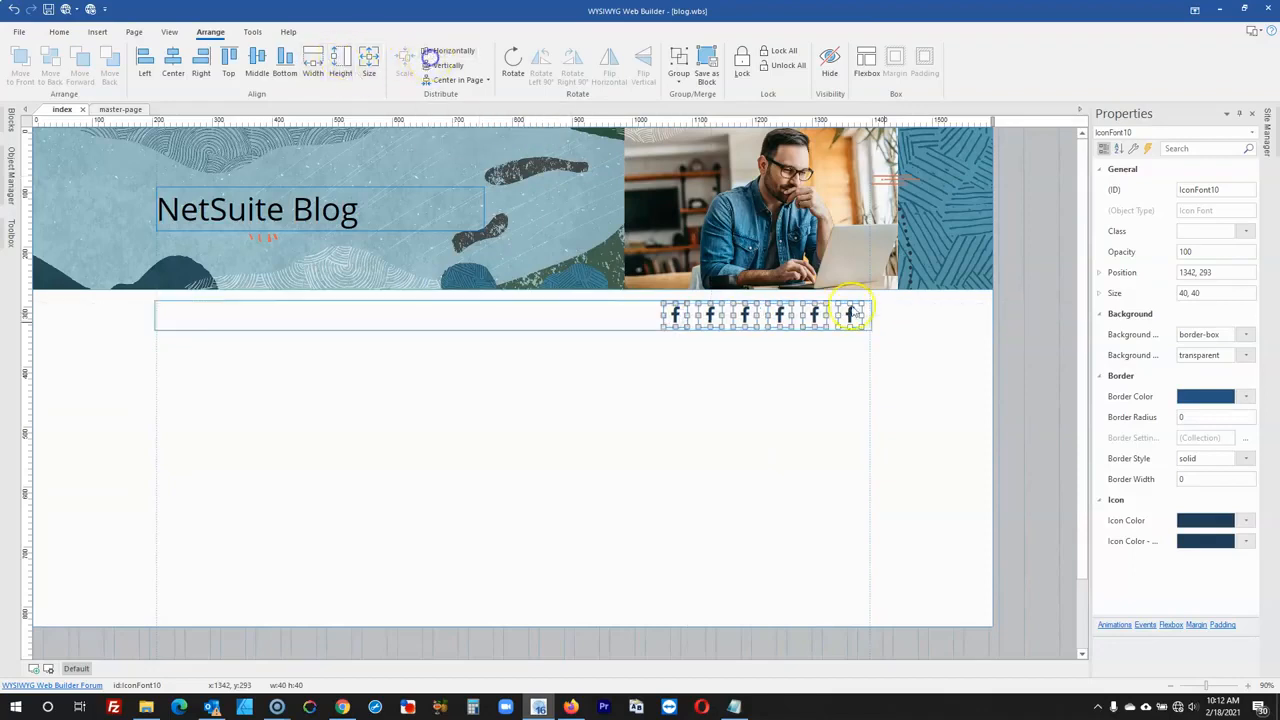
{"action": "left_click", "coordinate": [1018, 328]}
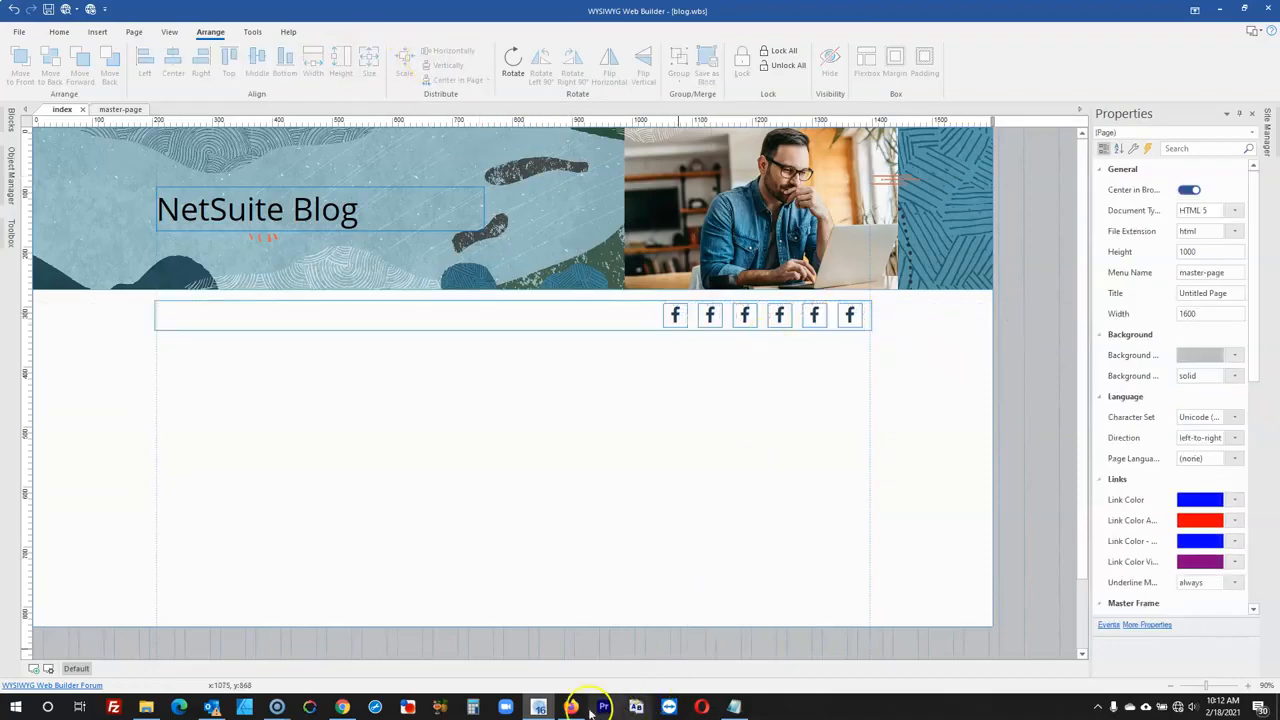
- Replace the second icon in the social bar with the FontAwesome twitter icon
{"action": "left_click", "coordinate": [580, 709]}
{"action": "left_click", "coordinate": [584, 708]}
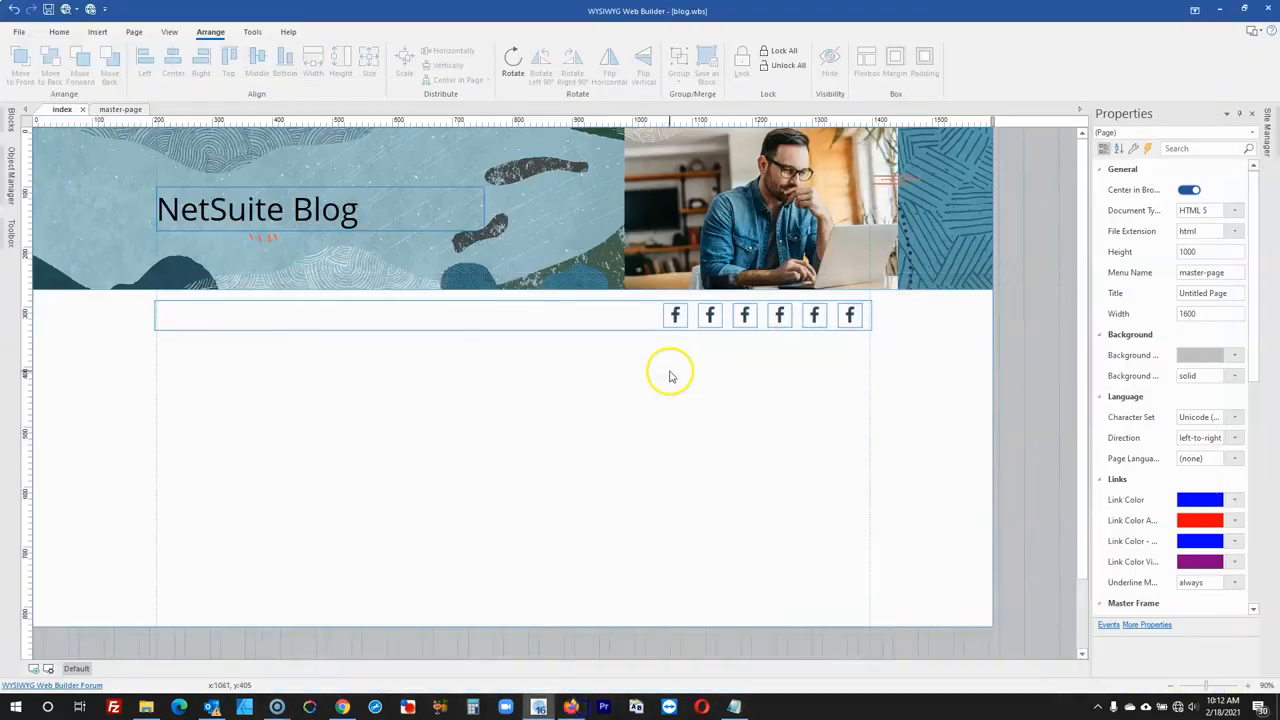
{"action": "double_click", "coordinate": [707, 317]}
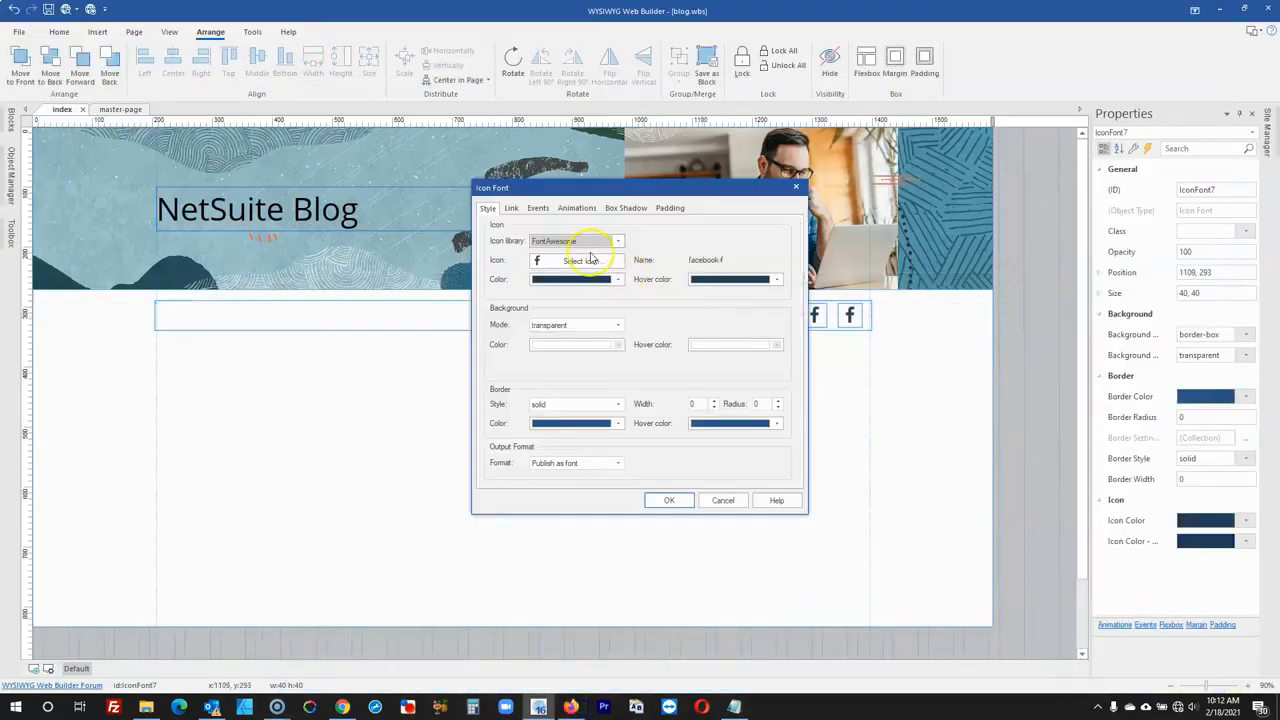
{"action": "left_click", "coordinate": [582, 260]}
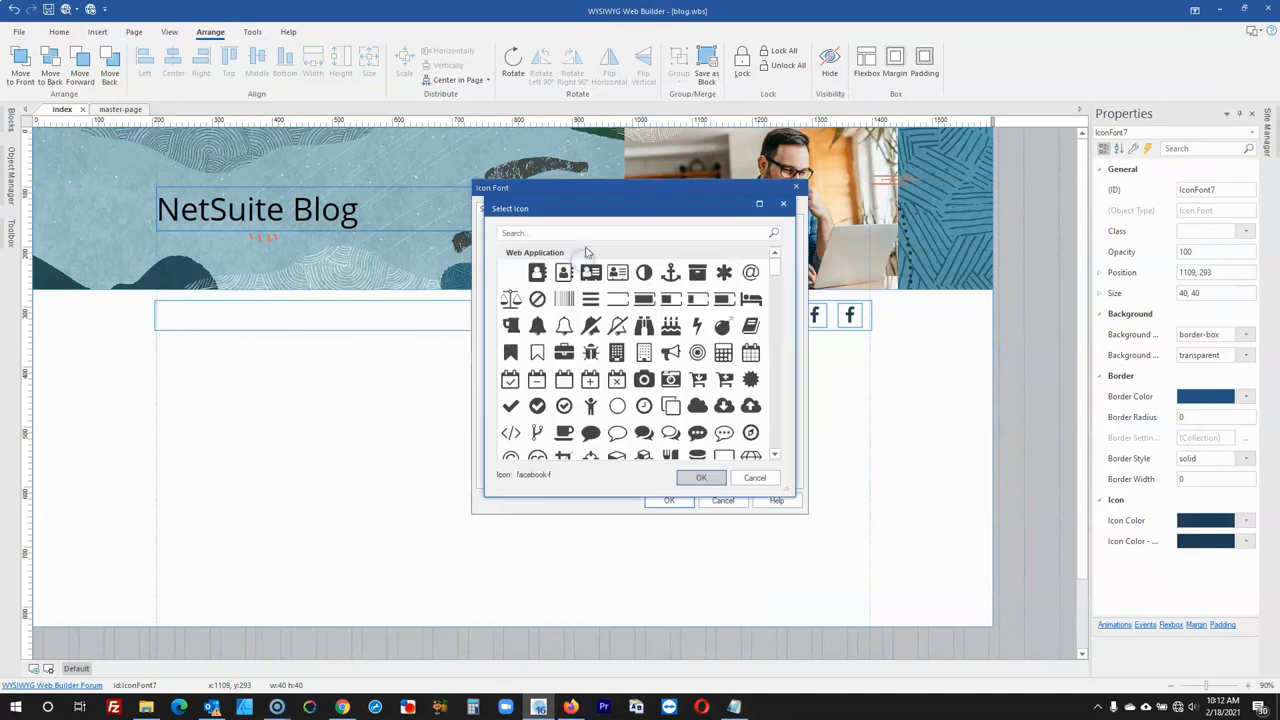
{"action": "type", "text": "tw"}
{"action": "left_click", "coordinate": [537, 310]}
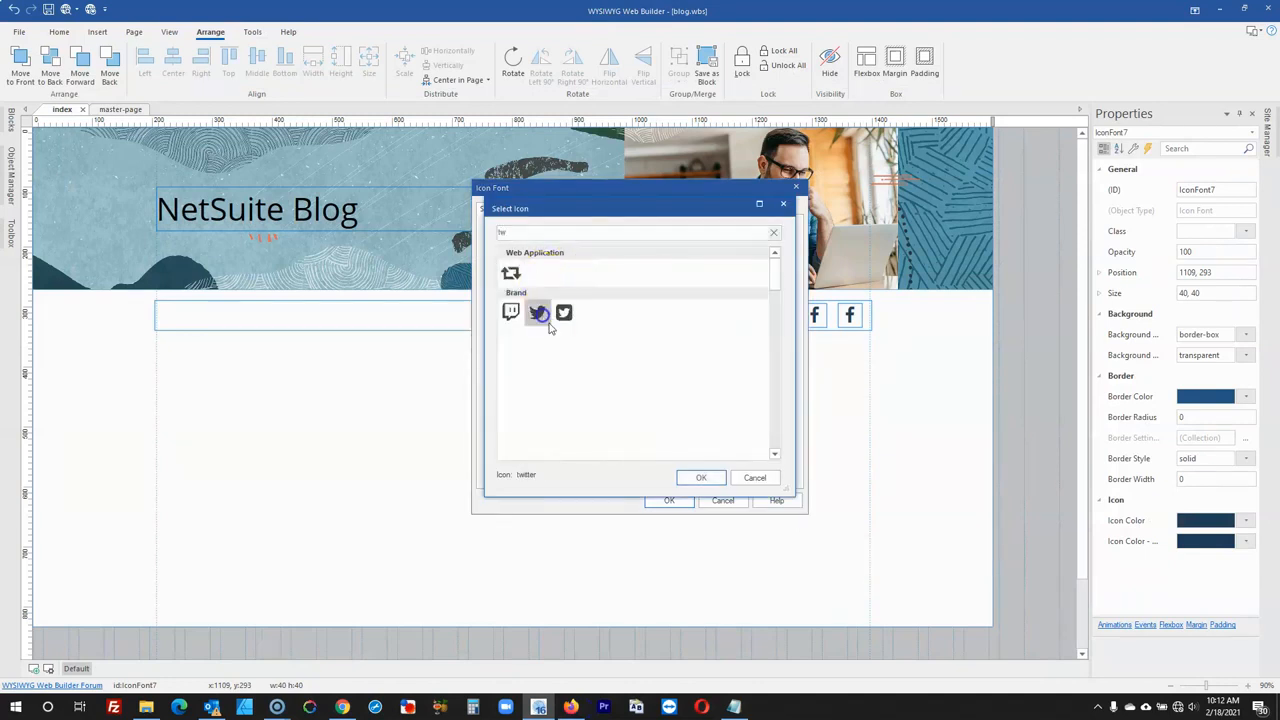
{"action": "left_click", "coordinate": [701, 477]}
{"action": "left_click", "coordinate": [669, 500]}
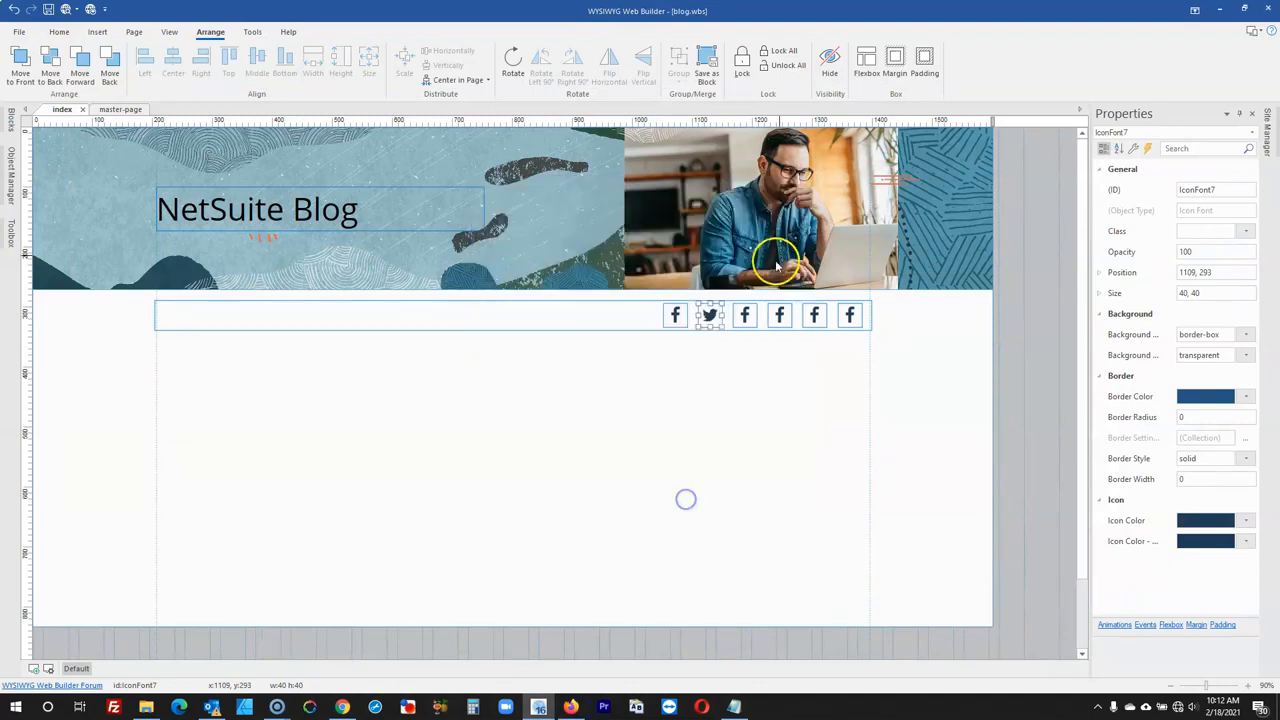
- Replace the third icon in the social bar with the FontAwesome linkedin icon
{"action": "left_click", "coordinate": [749, 316]}
{"action": "double_click", "coordinate": [749, 316]}
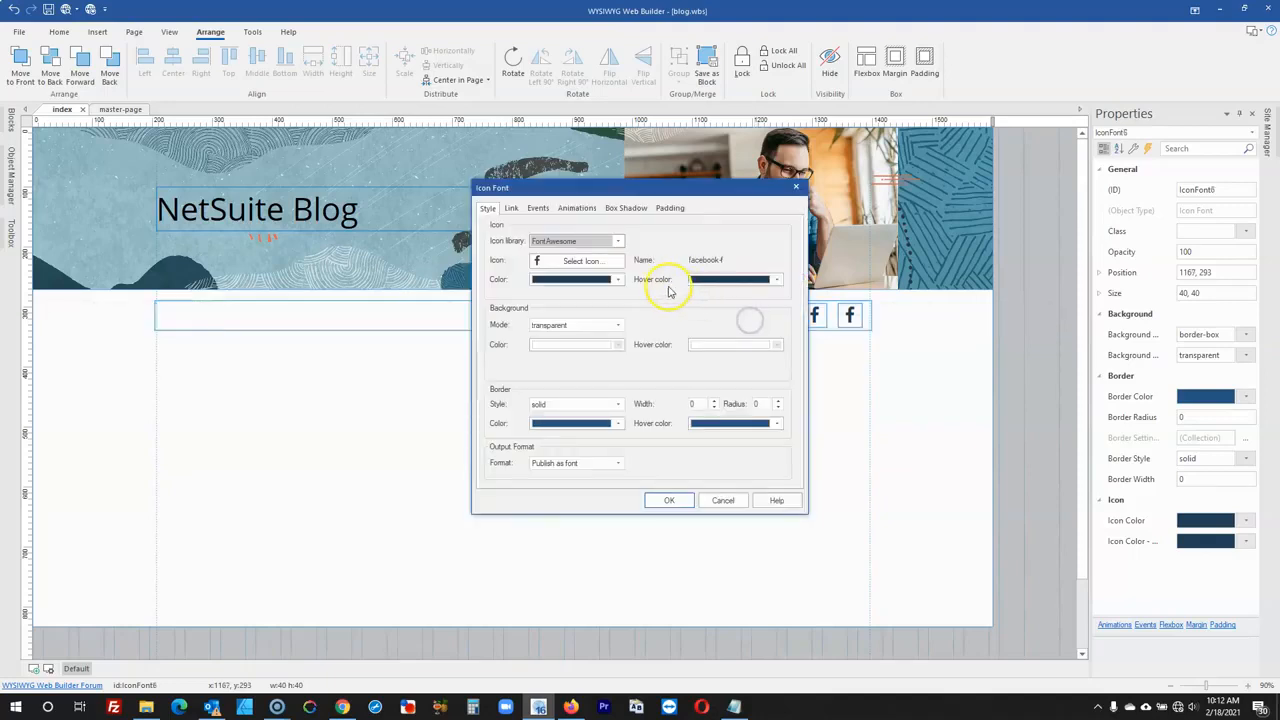
{"action": "left_click", "coordinate": [584, 258]}
{"action": "type", "text": "lin"}
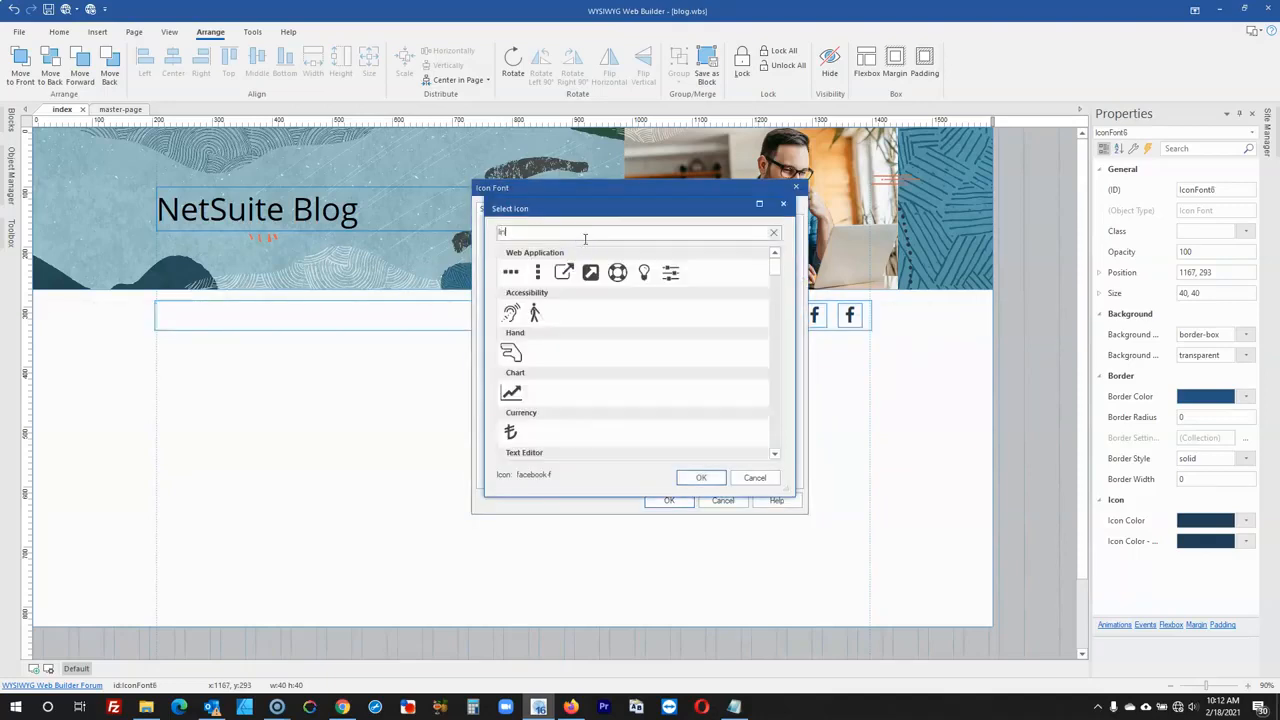
{"action": "left_click", "coordinate": [510, 432]}
{"action": "left_click", "coordinate": [701, 477]}
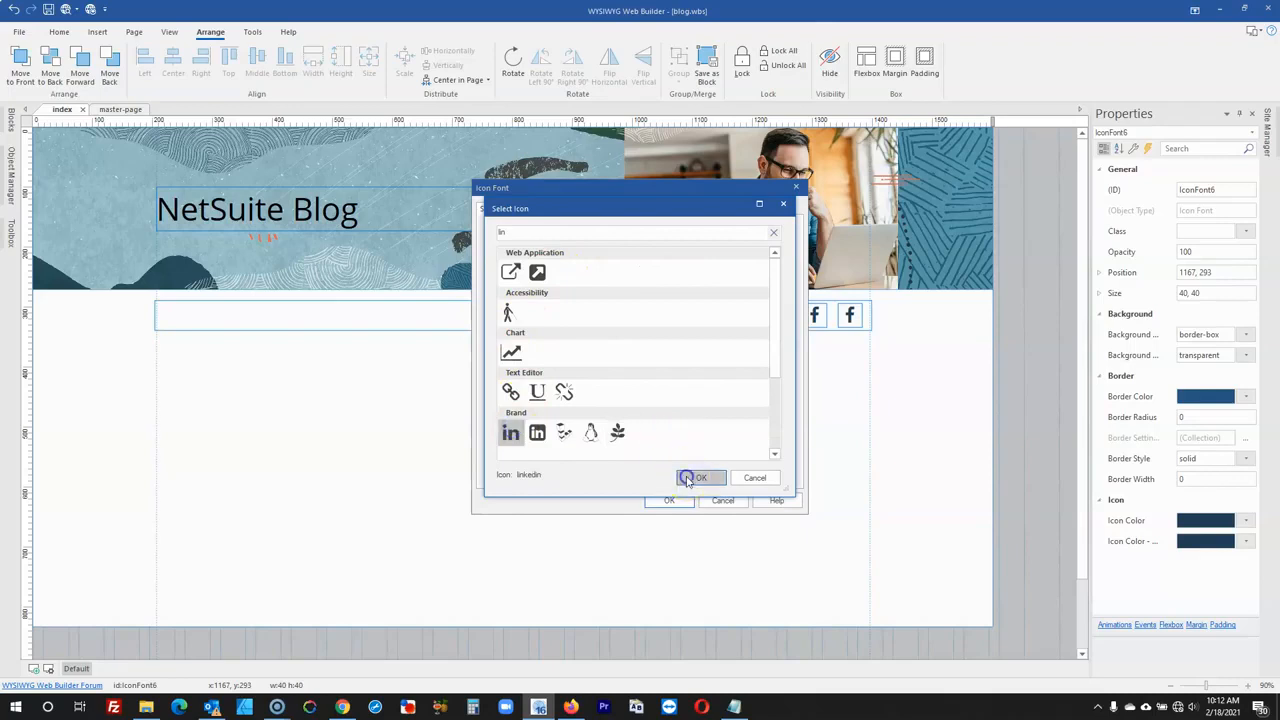
{"action": "left_click", "coordinate": [667, 500]}
- Check the icon order on the original blog and replace the fourth social bar icon with the YouTube icon
{"action": "double_click", "coordinate": [782, 318]}
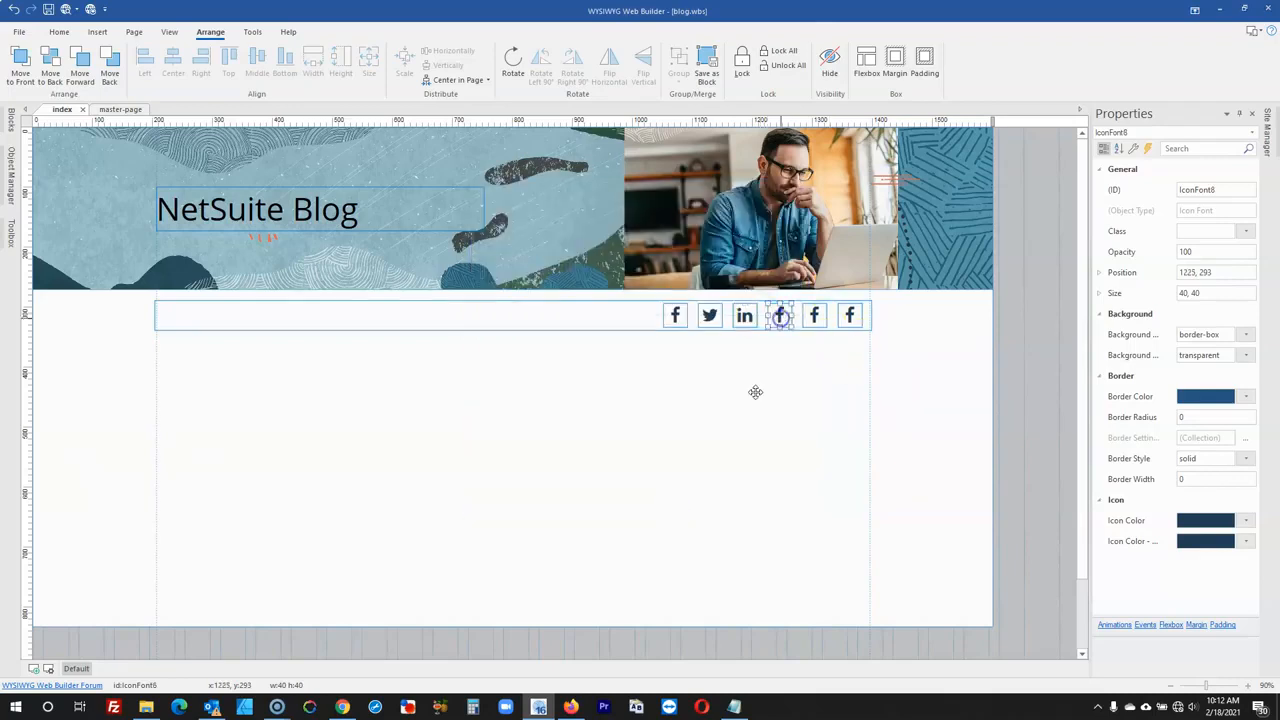
{"action": "left_click", "coordinate": [570, 707]}
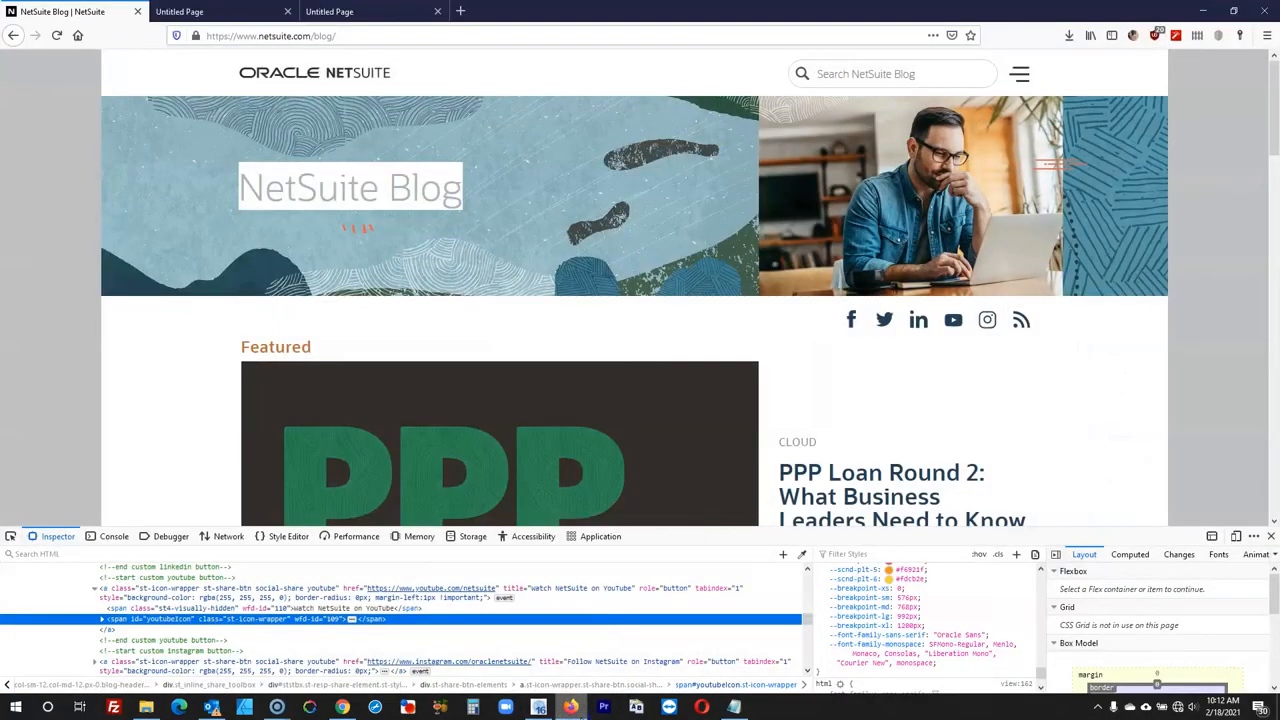
{"action": "left_click", "coordinate": [570, 707]}
{"action": "left_click", "coordinate": [568, 261]}
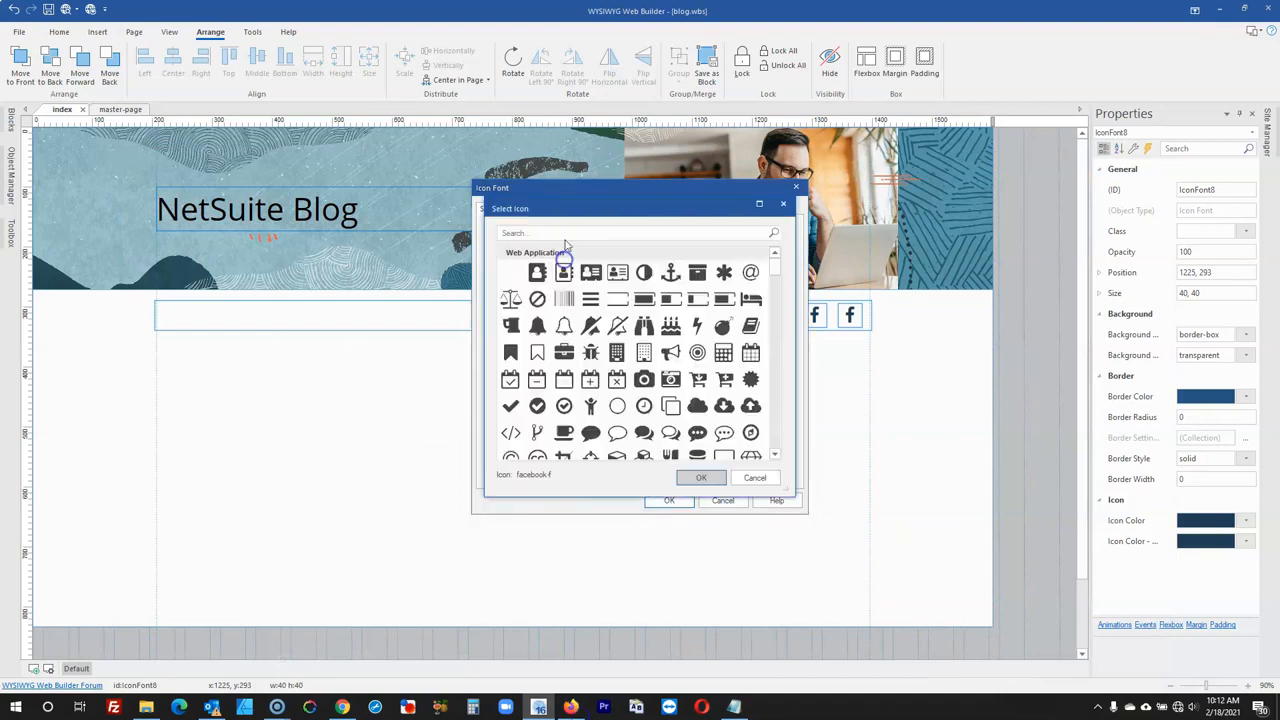
{"action": "left_click", "coordinate": [568, 232]}
{"action": "type", "text": "yo"}
{"action": "left_click", "coordinate": [564, 275]}
{"action": "left_click", "coordinate": [694, 476]}
{"action": "left_click", "coordinate": [669, 500]}
- Replace the fifth icon in the social bar with the FontAwesome Instagram icon
{"action": "double_click", "coordinate": [820, 316]}
{"action": "left_click", "coordinate": [598, 260]}
{"action": "left_click", "coordinate": [590, 234]}
{"action": "type", "text": "in"}
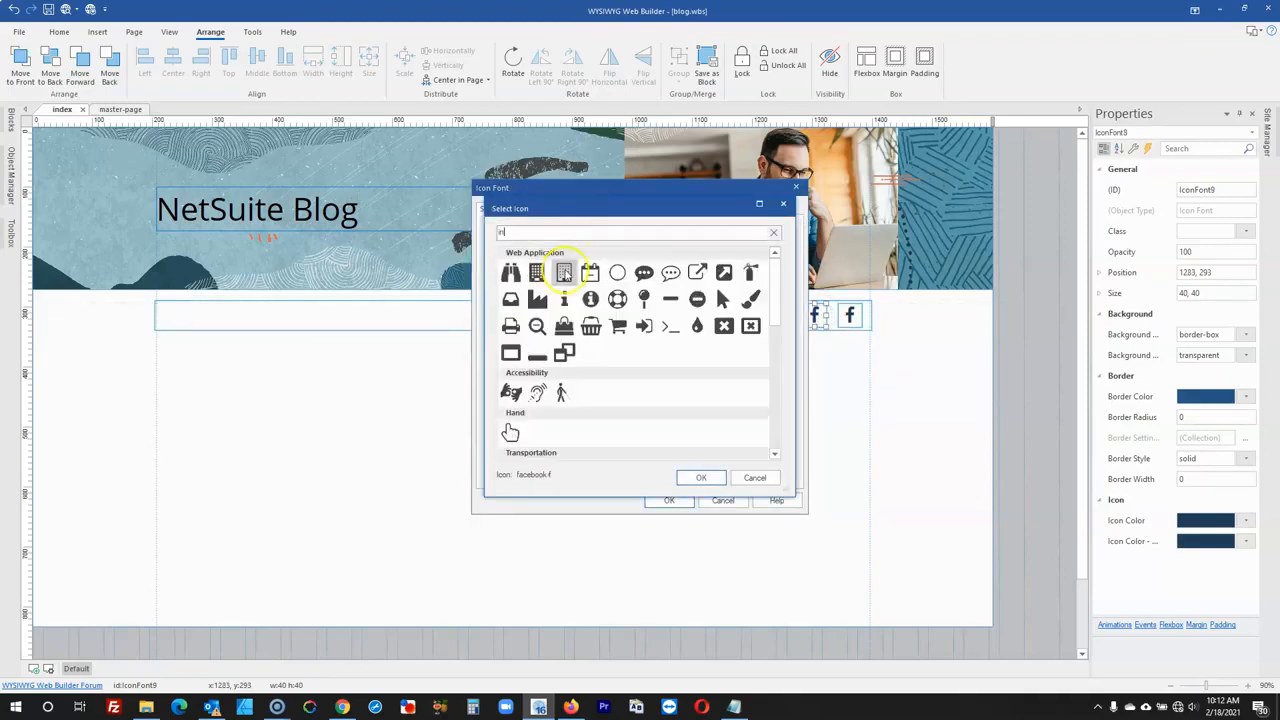
{"action": "type", "text": "s"}
{"action": "left_click", "coordinate": [511, 276]}
{"action": "left_click", "coordinate": [708, 477]}
{"action": "left_click", "coordinate": [669, 500]}
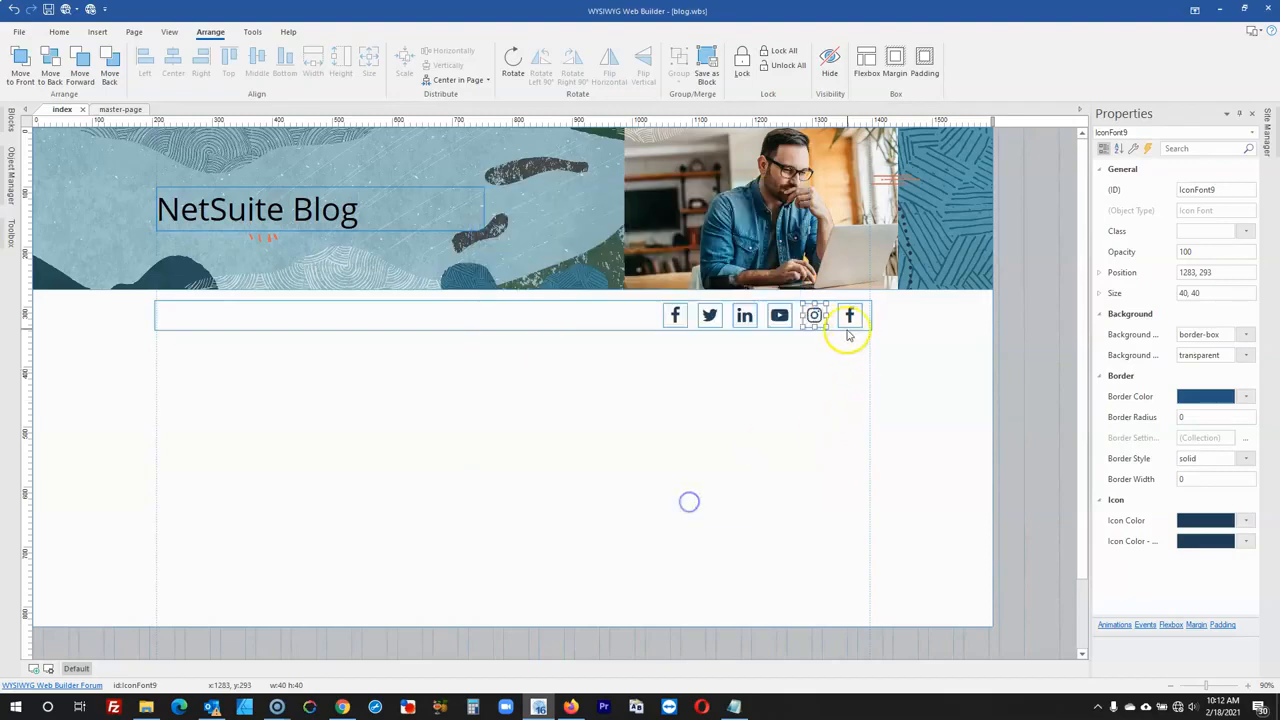
- Replace the last icon in the social bar with the FontAwesome RSS icon
{"action": "double_click", "coordinate": [849, 315]}
{"action": "left_click", "coordinate": [572, 259]}
{"action": "type", "text": "rss"}
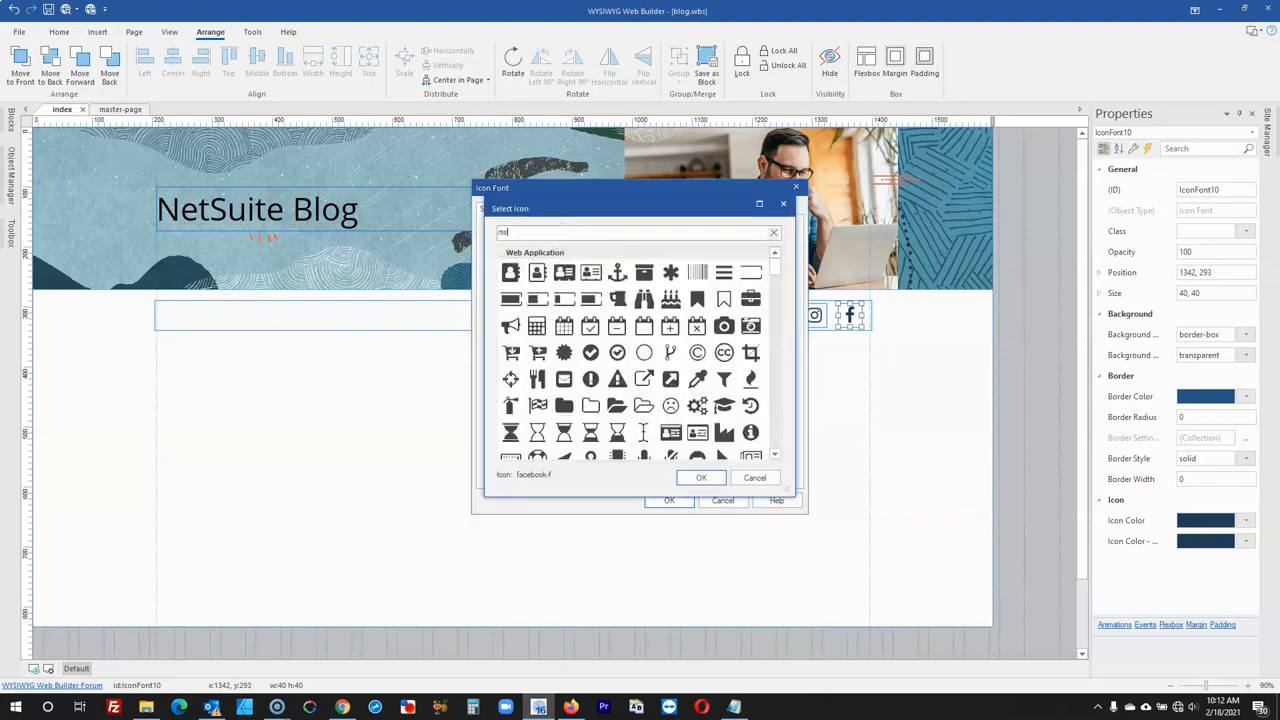
{"action": "left_click", "coordinate": [511, 272]}
{"action": "left_click", "coordinate": [695, 484]}
{"action": "left_click", "coordinate": [668, 500]}
{"action": "left_click", "coordinate": [1012, 348]}
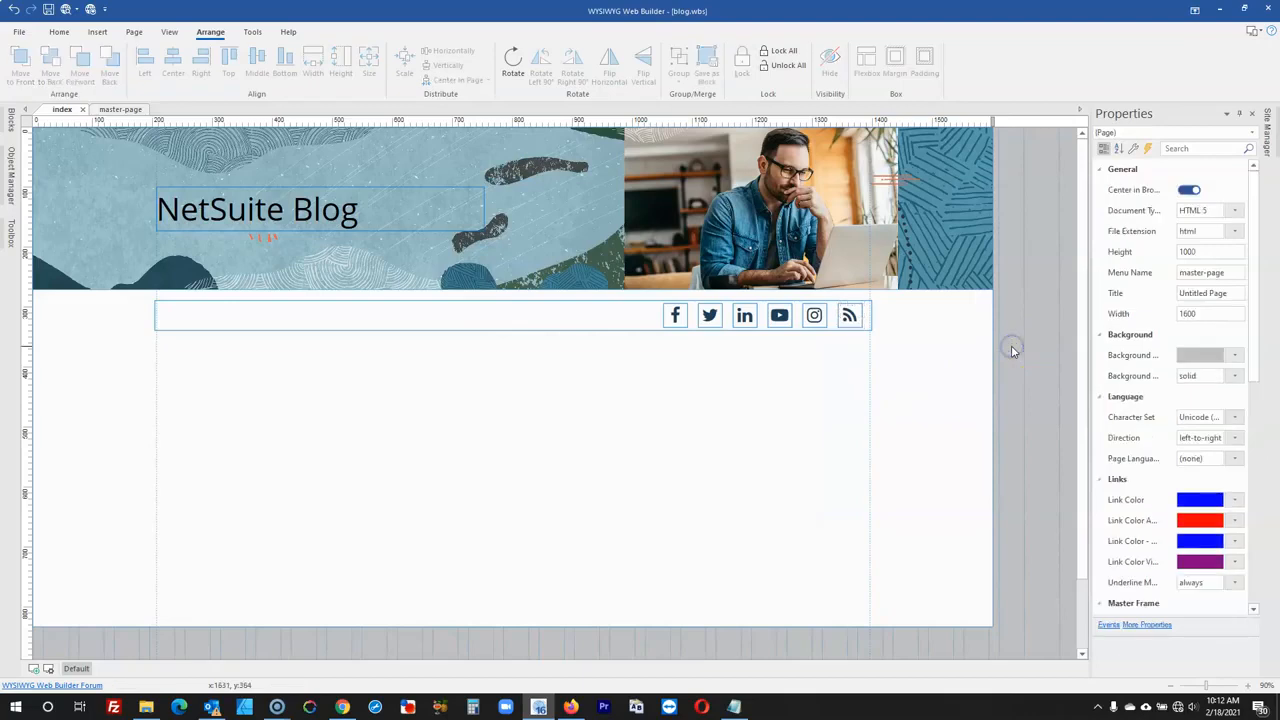
- Preview the index page in the browser and close the older preview tabs
{"action": "left_click", "coordinate": [66, 10]}
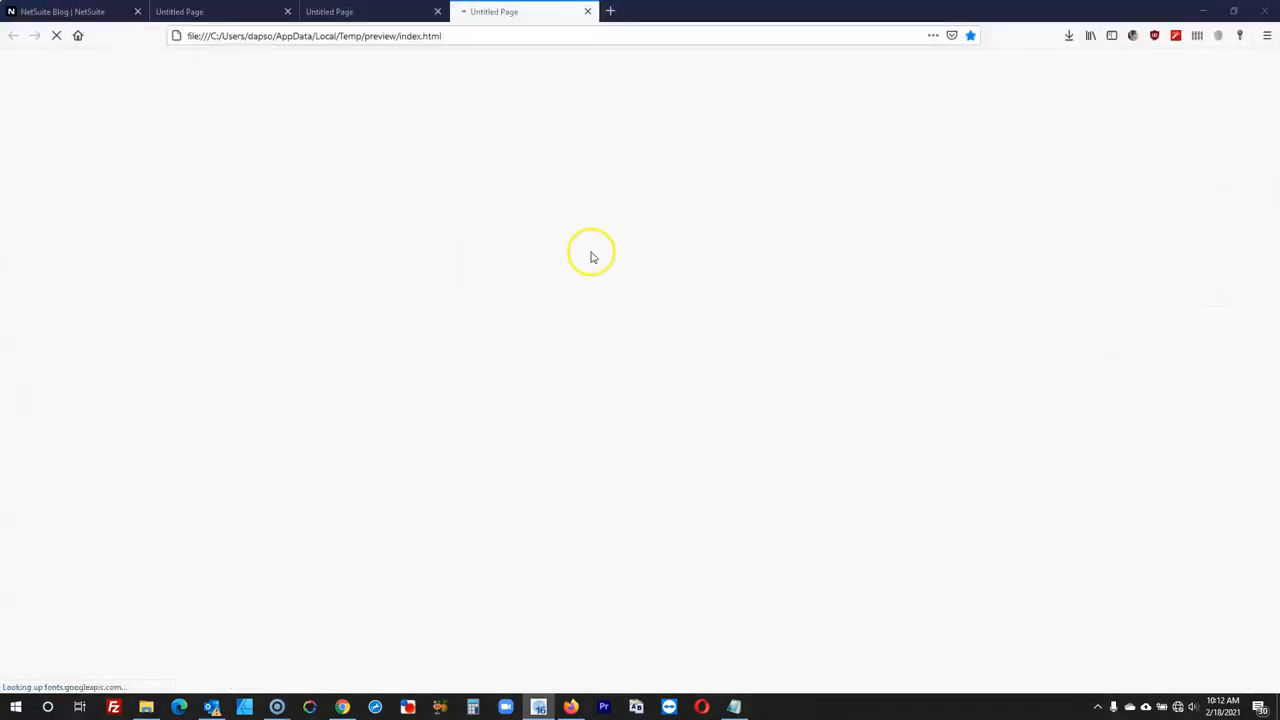
{"action": "left_click", "coordinate": [420, 14]}
{"action": "left_click", "coordinate": [439, 12]}
{"action": "left_click", "coordinate": [240, 8]}
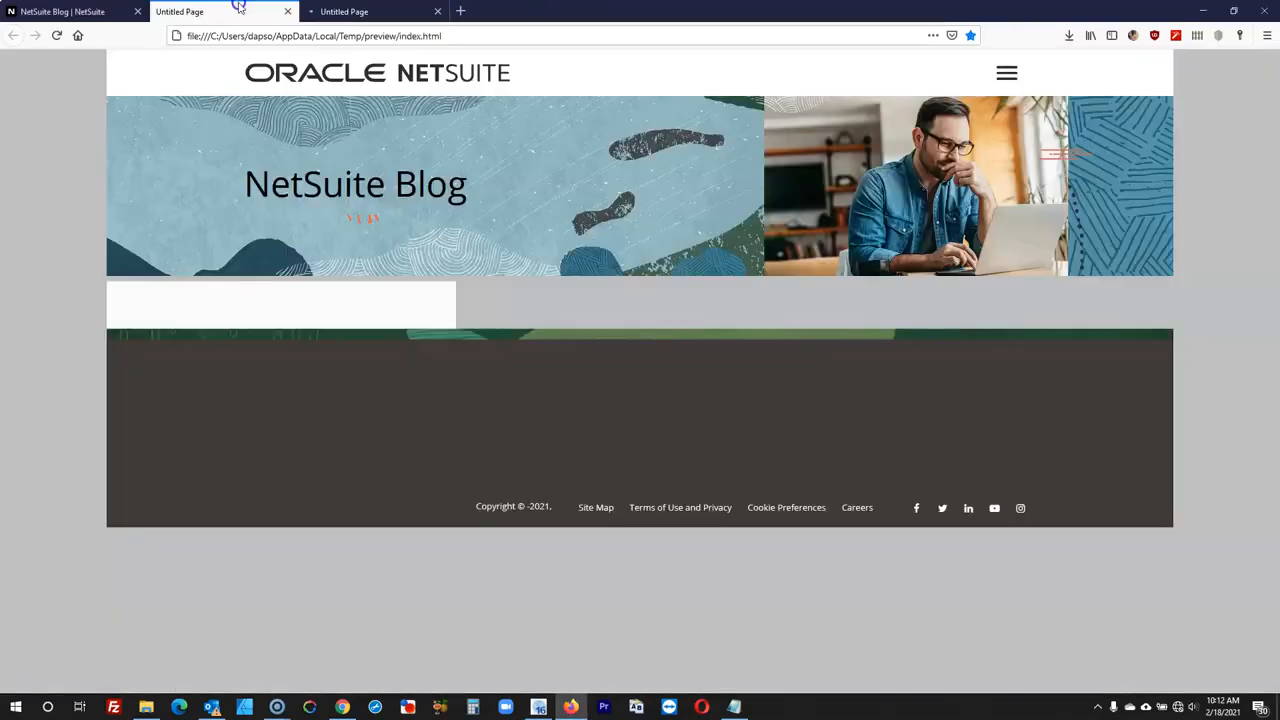
{"action": "left_click", "coordinate": [289, 13]}
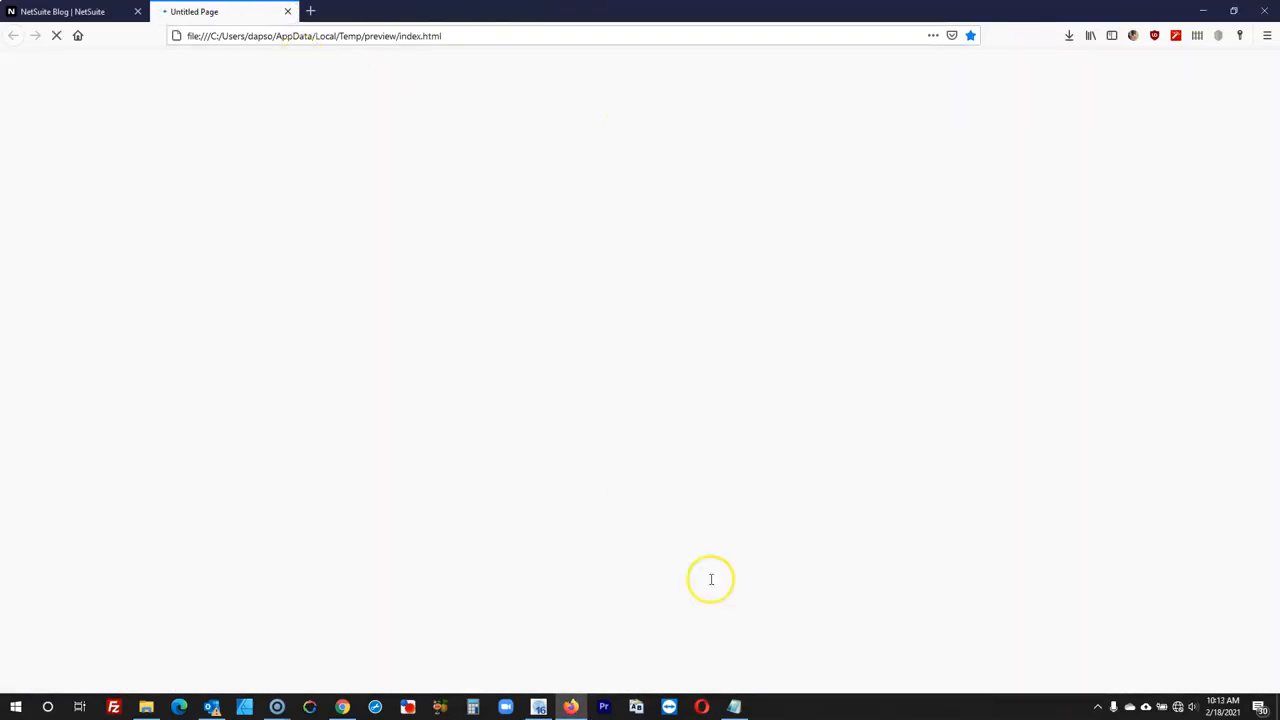
- Compare the social icon bar in the design and the preview with the original NetSuite Blog page
{"action": "left_click", "coordinate": [538, 707]}
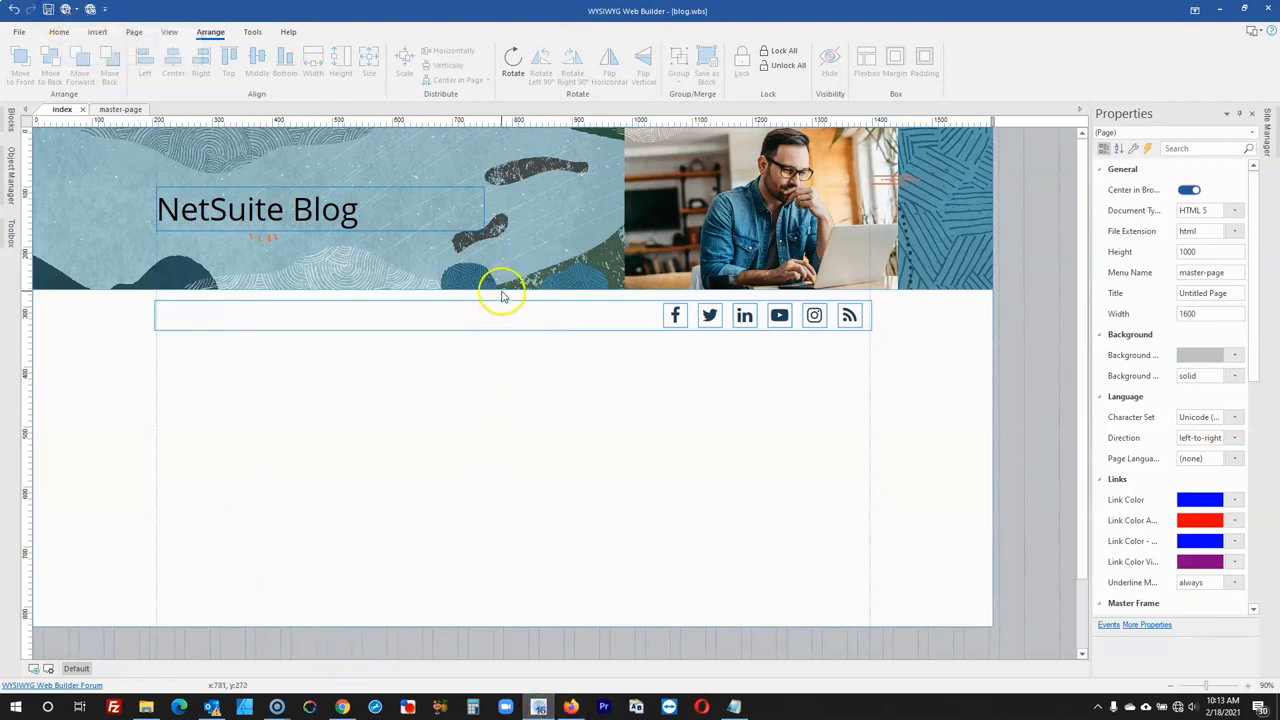
{"action": "left_click", "coordinate": [568, 707]}
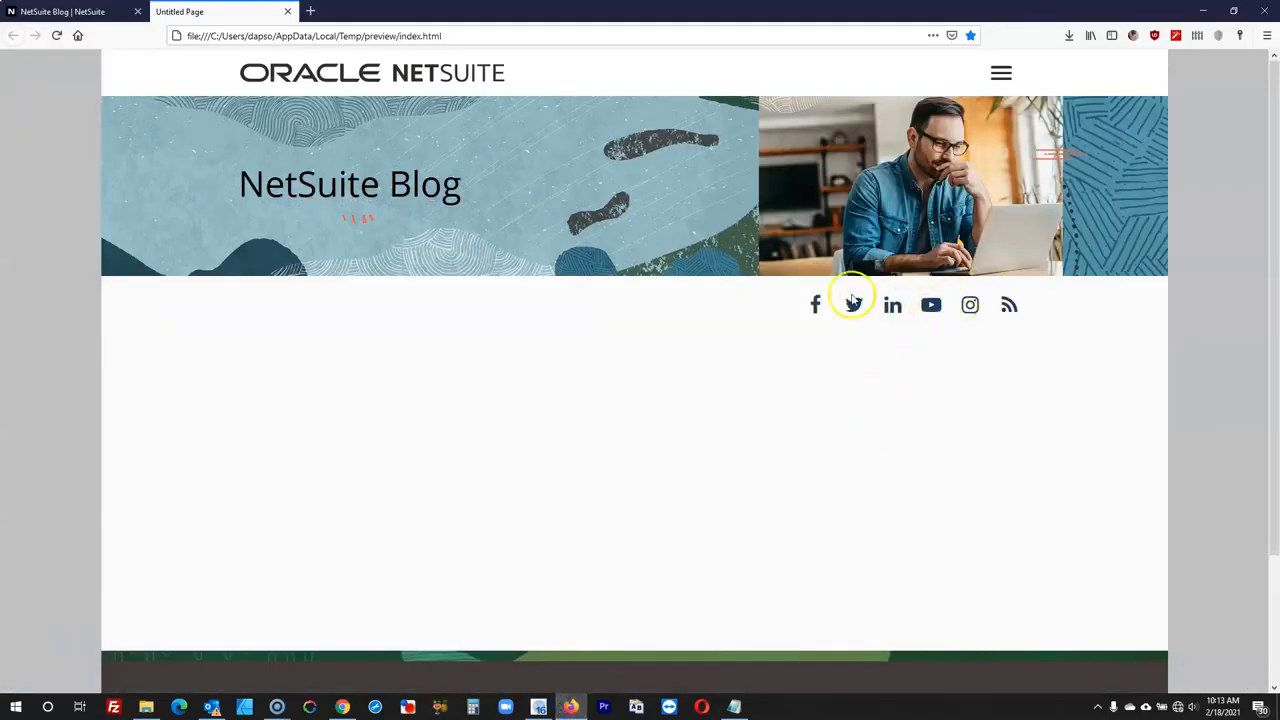
{"action": "left_click", "coordinate": [100, 12]}
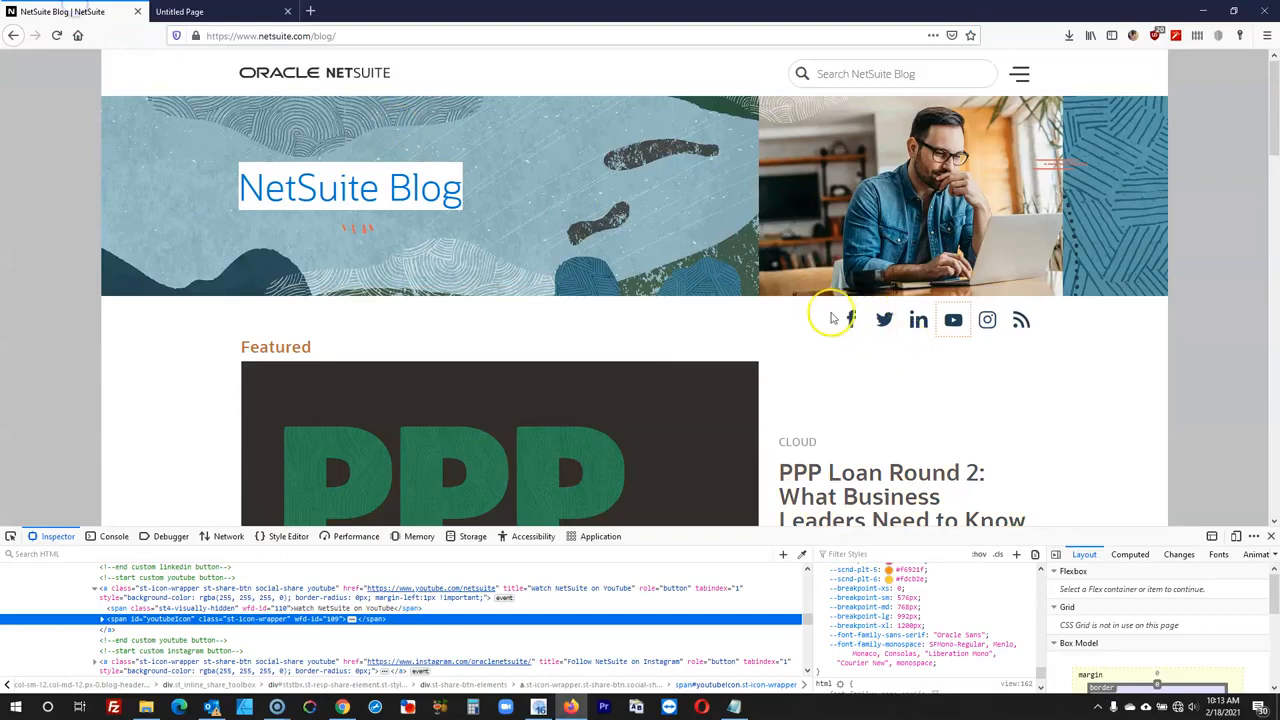
- Examine the position and spacing of the social icons in the preview against the original NetSuite Blog page
{"action": "left_click", "coordinate": [238, 14]}
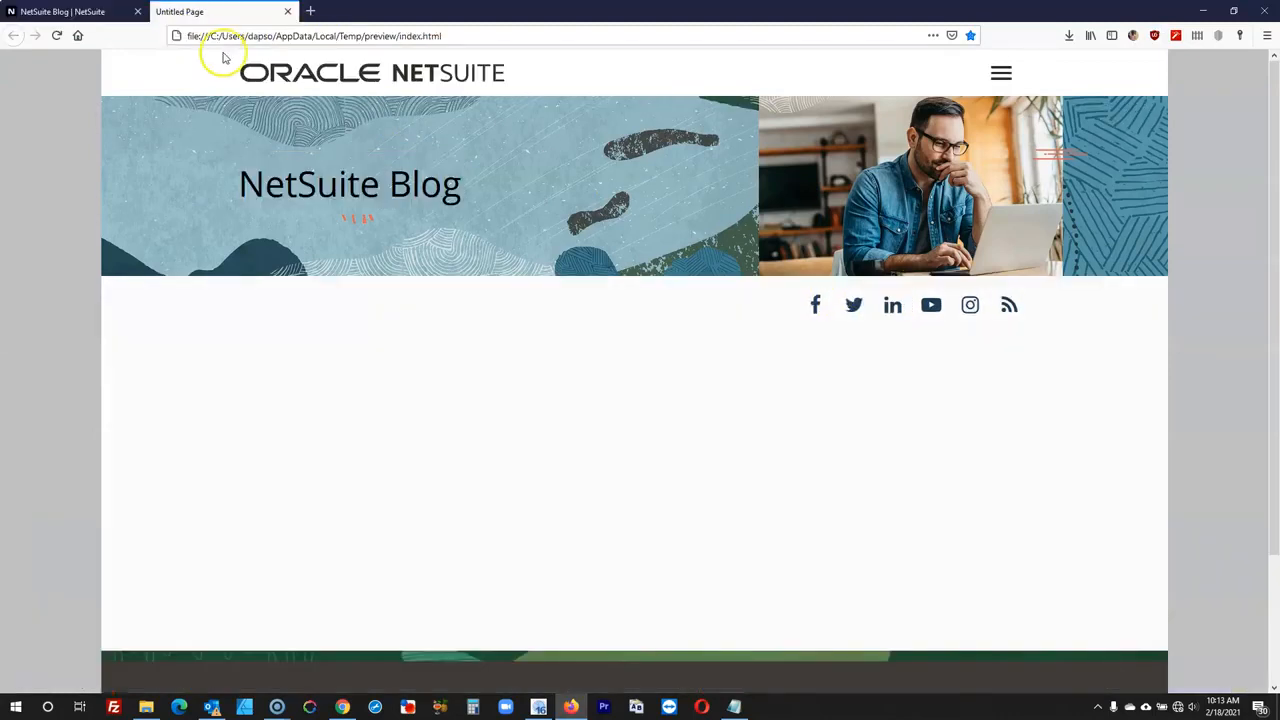
{"action": "left_click", "coordinate": [100, 12]}
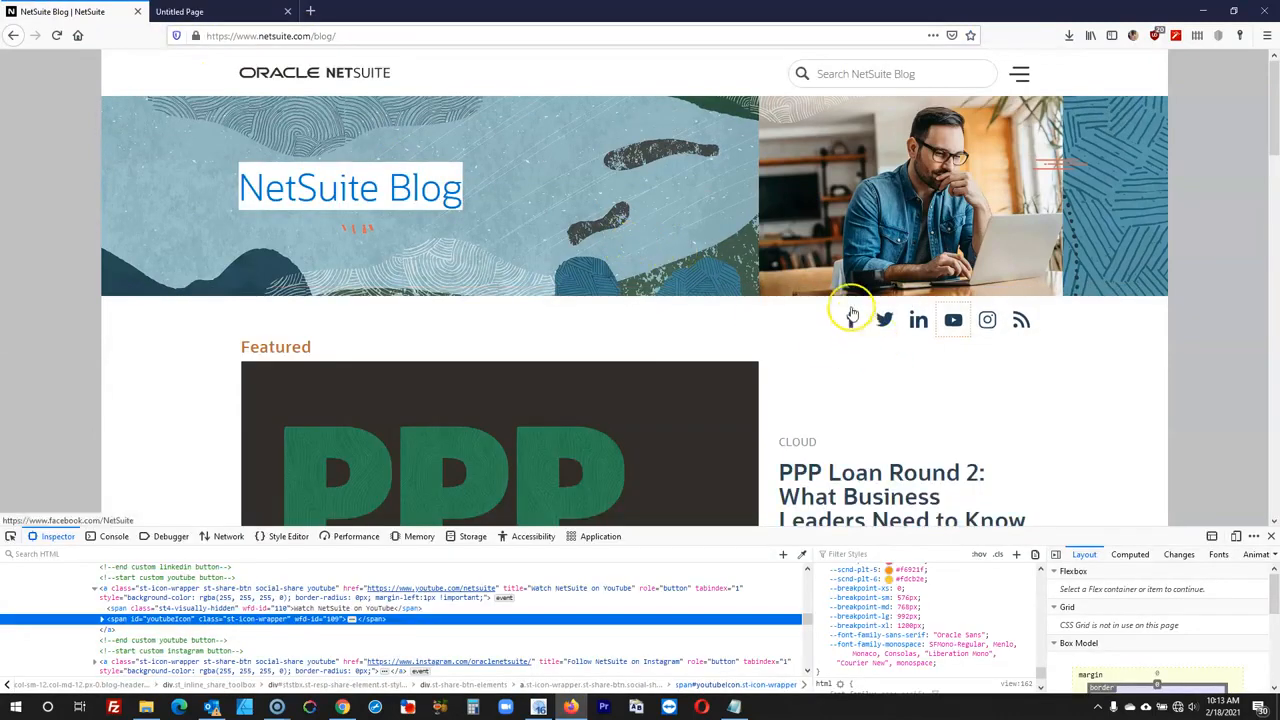
{"action": "key", "text": "ctrl+Tab"}
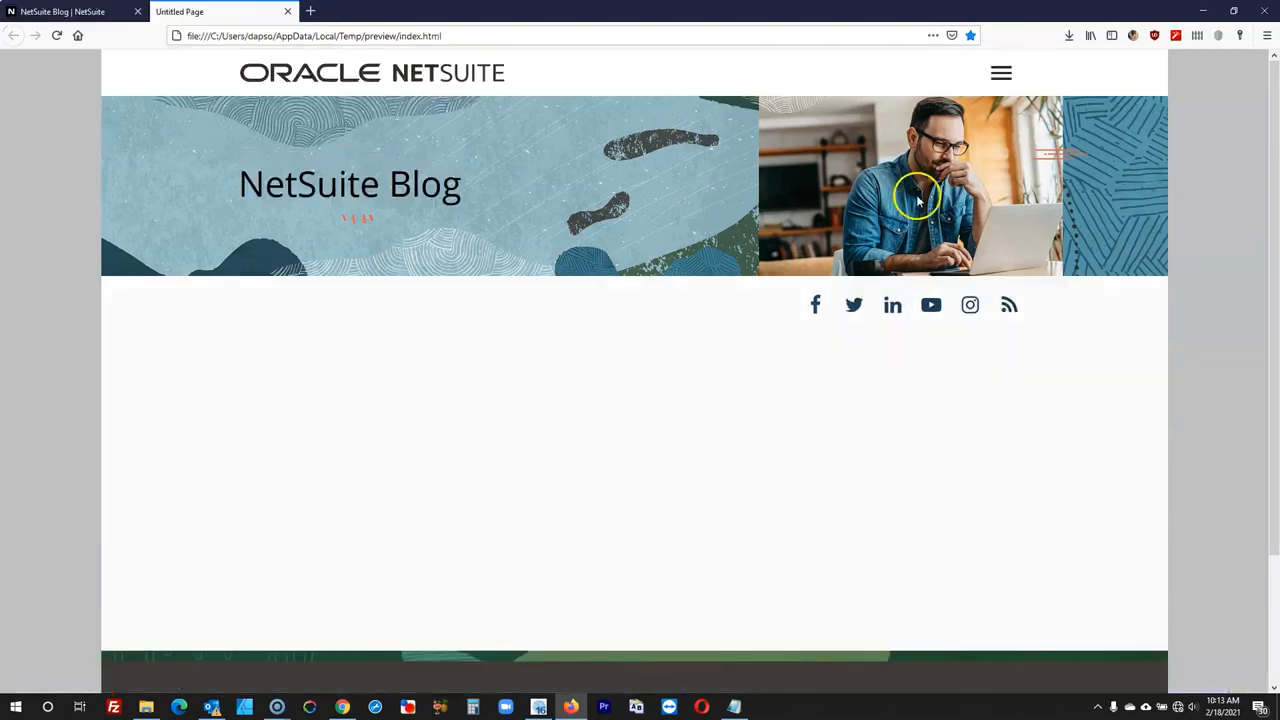
{"action": "key", "text": "ctrl+Tab"}
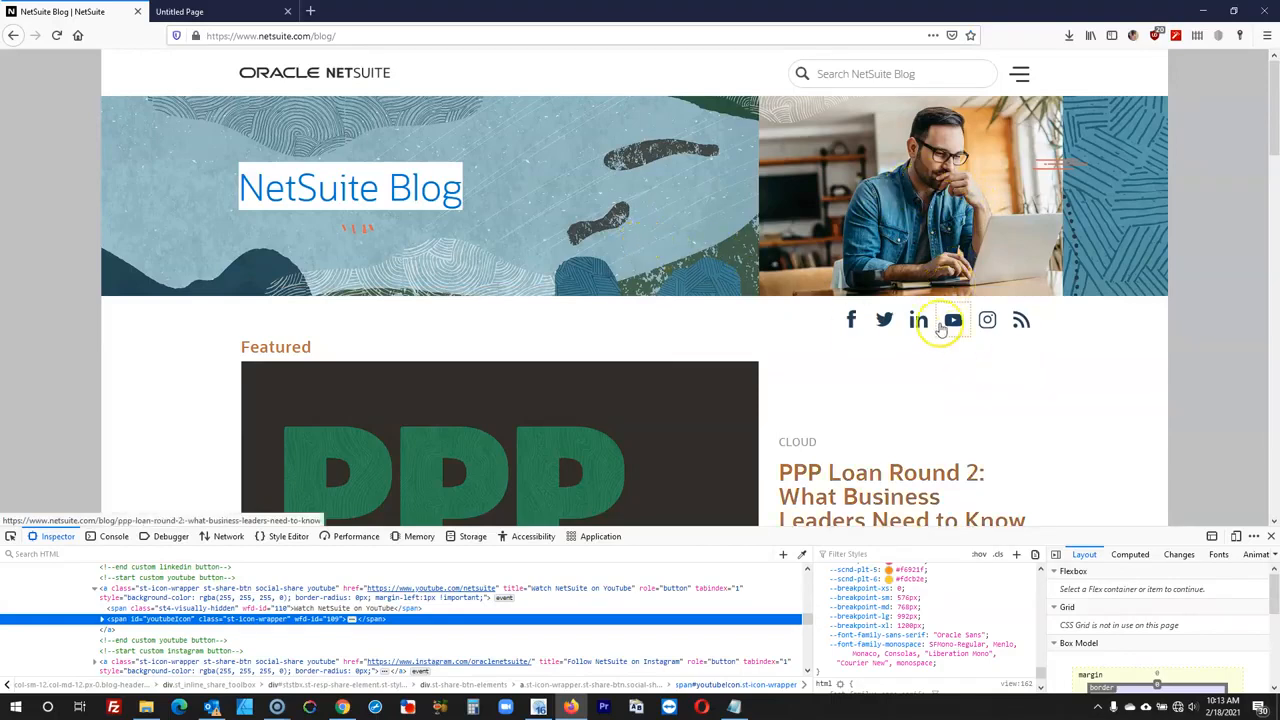
{"action": "key", "text": "ctrl+Tab"}
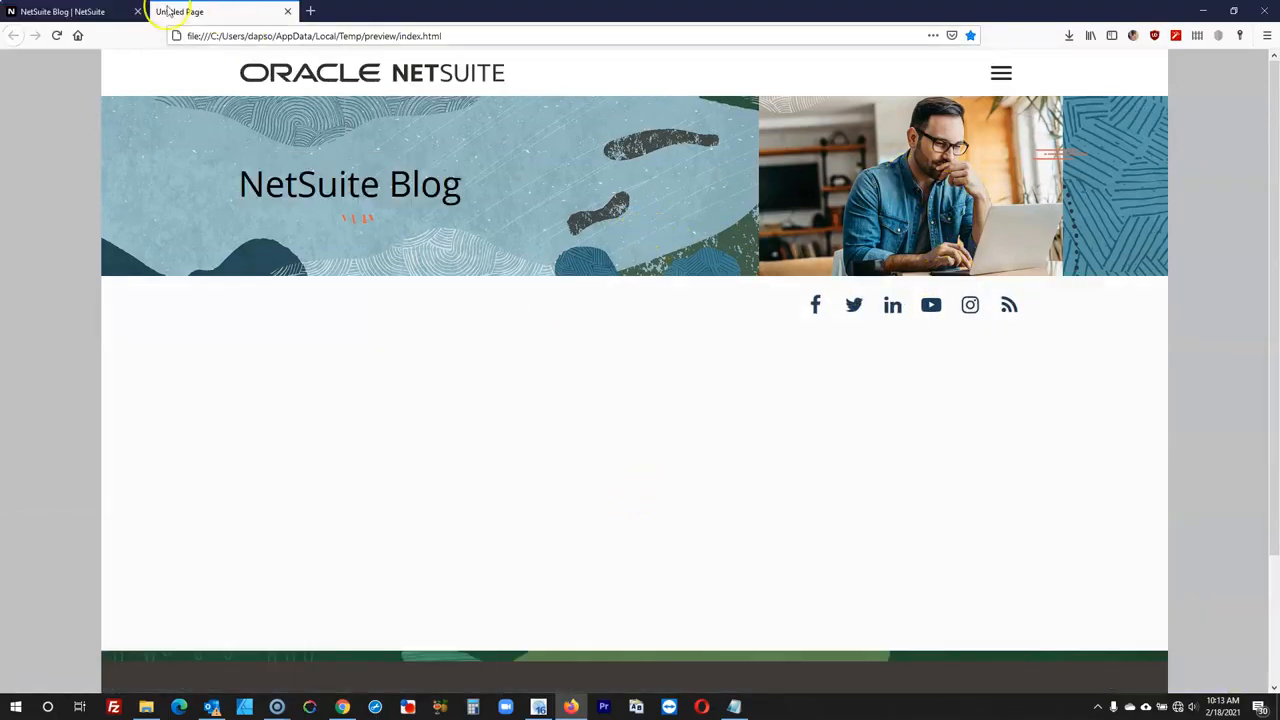
{"action": "key", "text": "ctrl+Tab"}
{"action": "key", "text": "ctrl+Tab"}
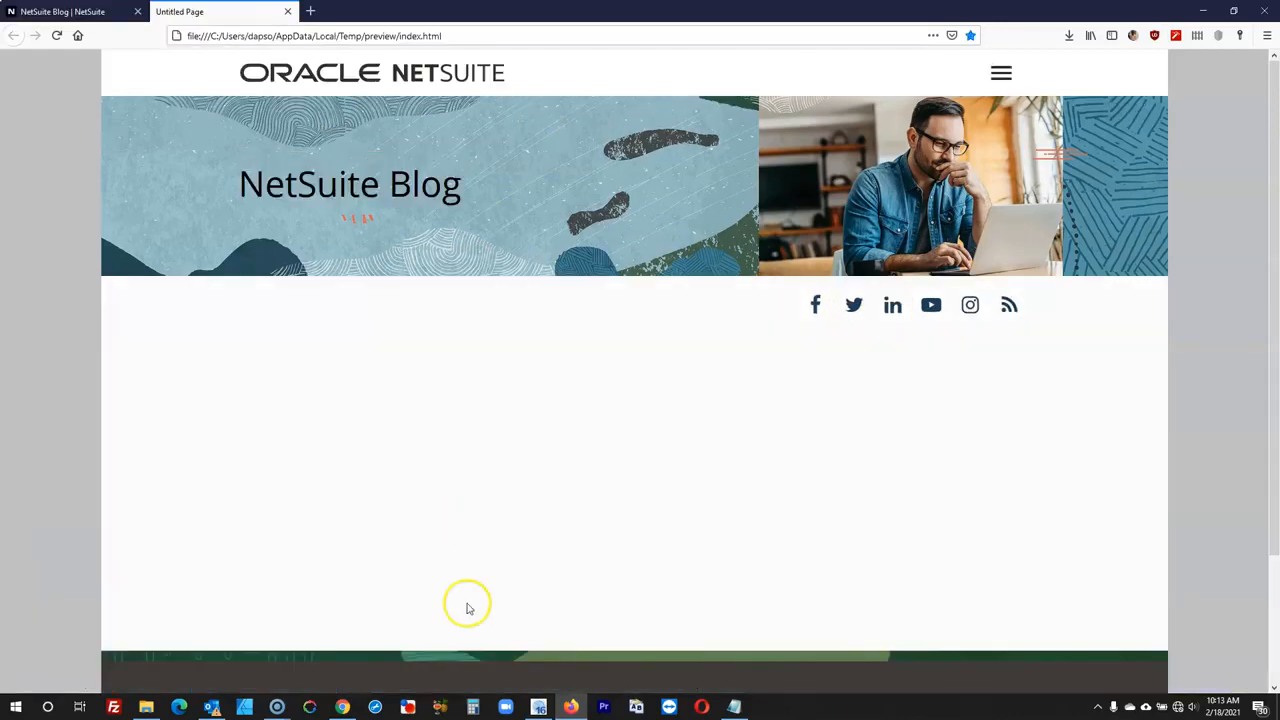
- In WYSIWYG Web Builder, move the Facebook icon closer to the Twitter icon and distribute the six social icons evenly horizontally
{"action": "left_click", "coordinate": [538, 707]}
{"action": "left_click", "coordinate": [677, 320]}
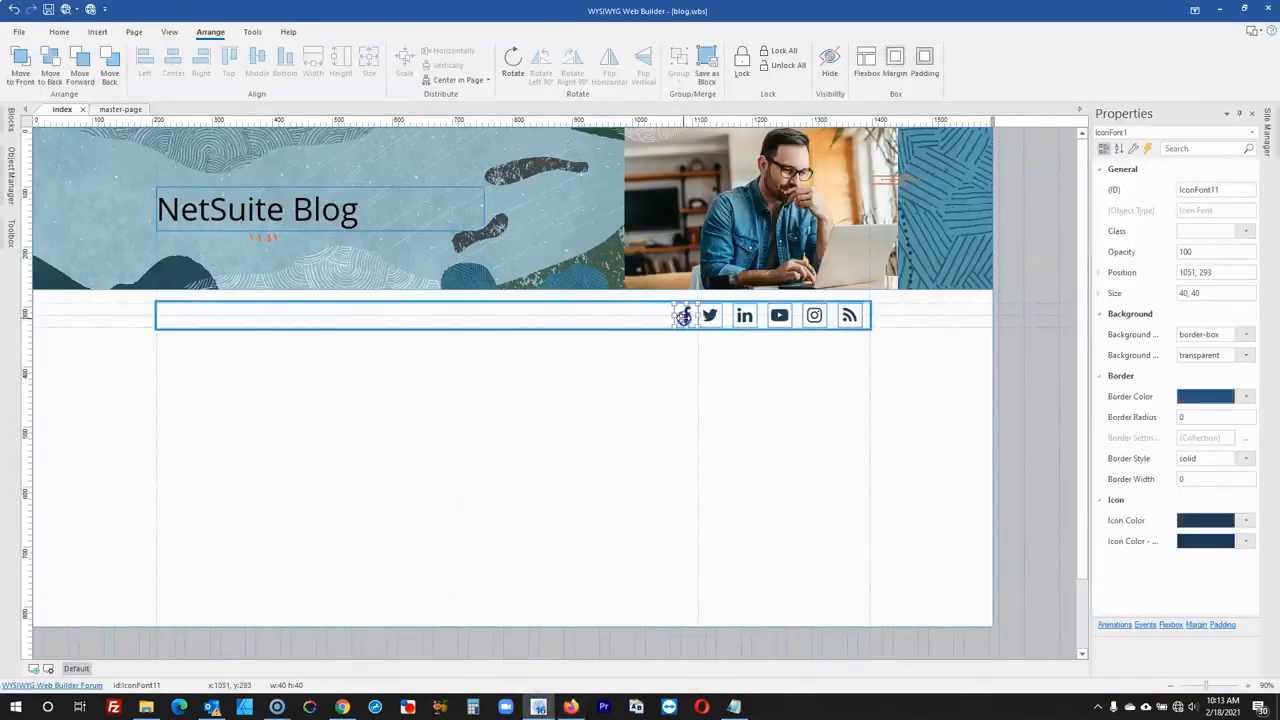
{"action": "left_click_drag", "start_coordinate": [685, 317], "coordinate": [685, 316]}
{"action": "left_click", "coordinate": [706, 318], "text": "shift"}
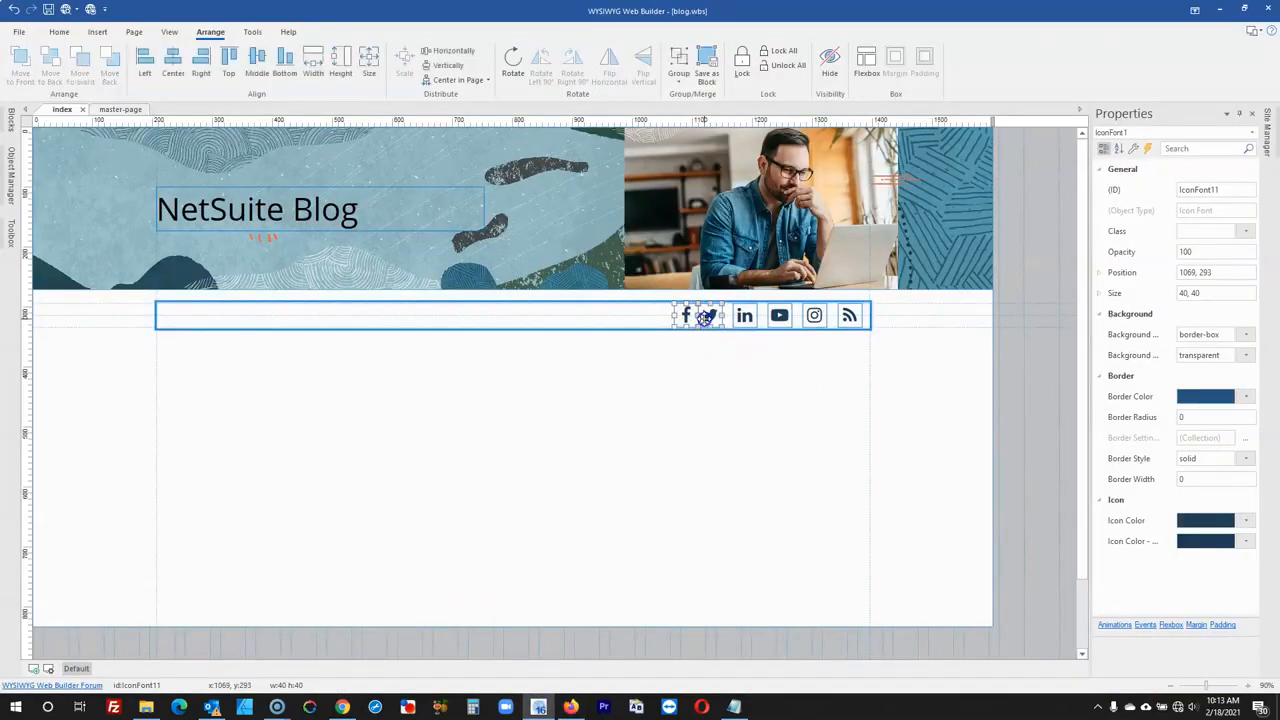
{"action": "left_click", "coordinate": [779, 316], "text": "shift"}
{"action": "left_click", "coordinate": [814, 316], "text": "shift"}
{"action": "left_click", "coordinate": [846, 316], "text": "shift"}
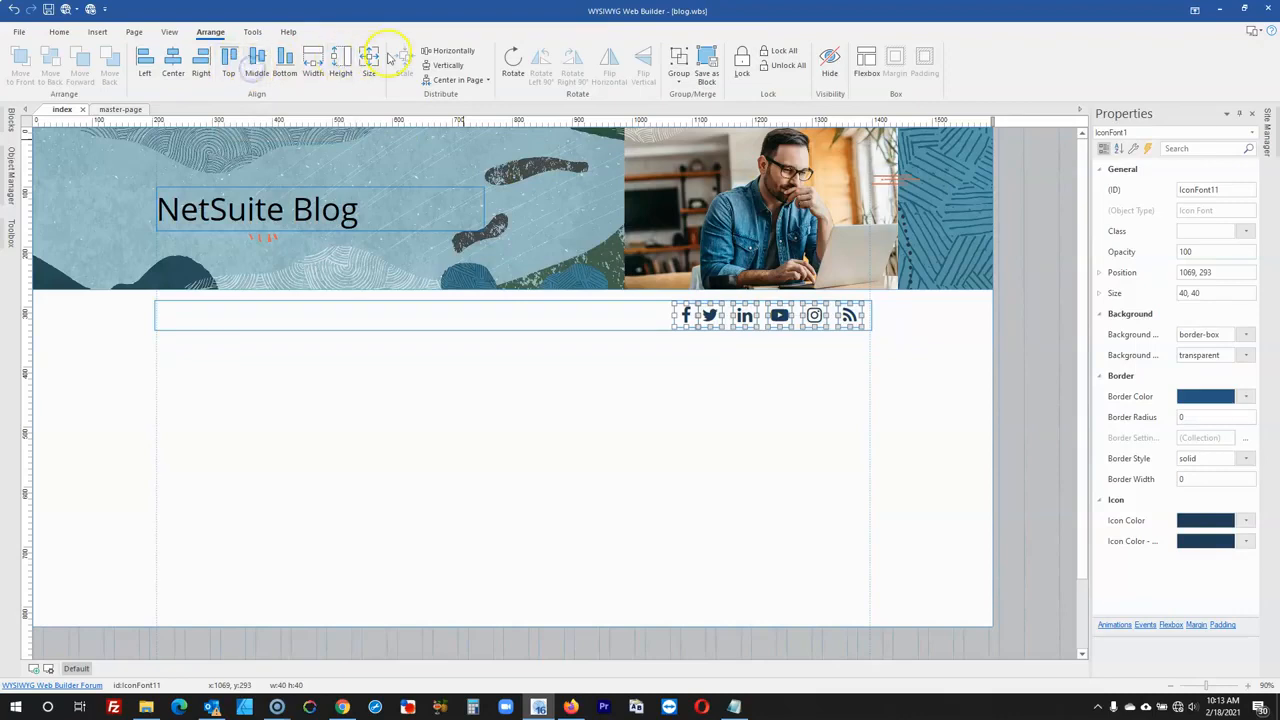
{"action": "left_click", "coordinate": [432, 50]}
{"action": "left_click", "coordinate": [1020, 377]}
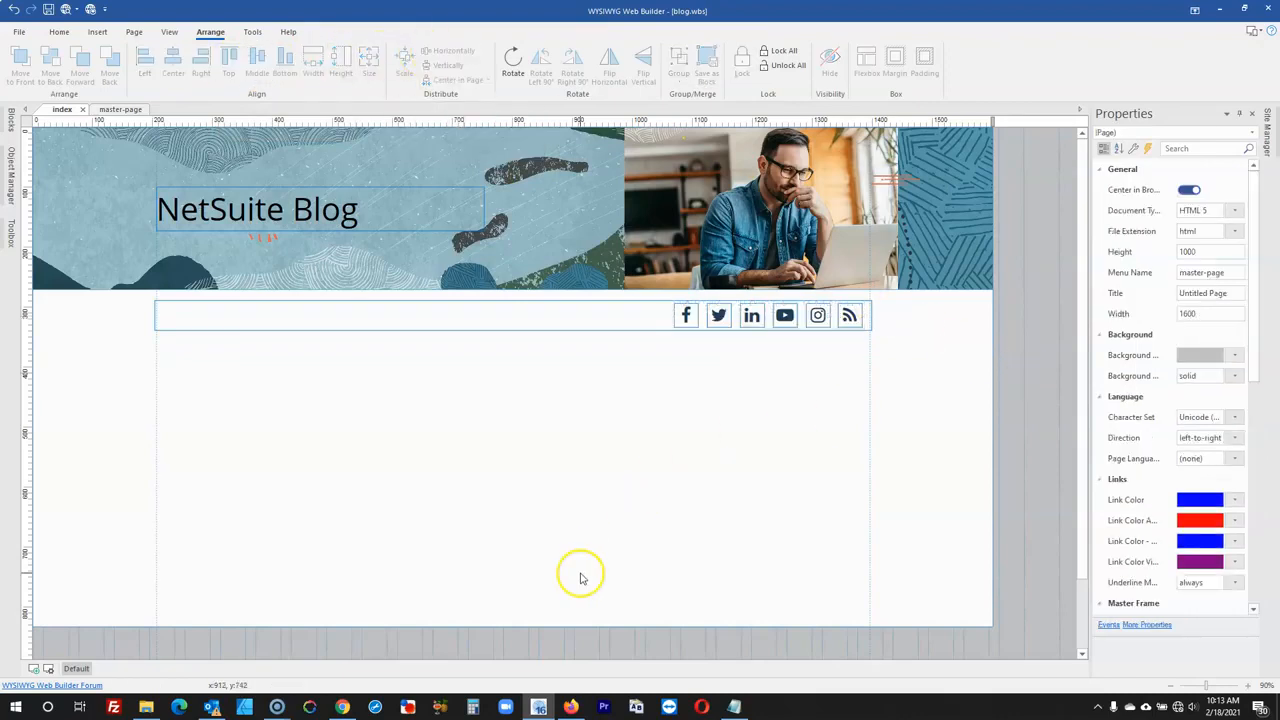
- Examine the Featured heading and article section on the original NetSuite Blog page in the browser
{"action": "left_click", "coordinate": [566, 709]}
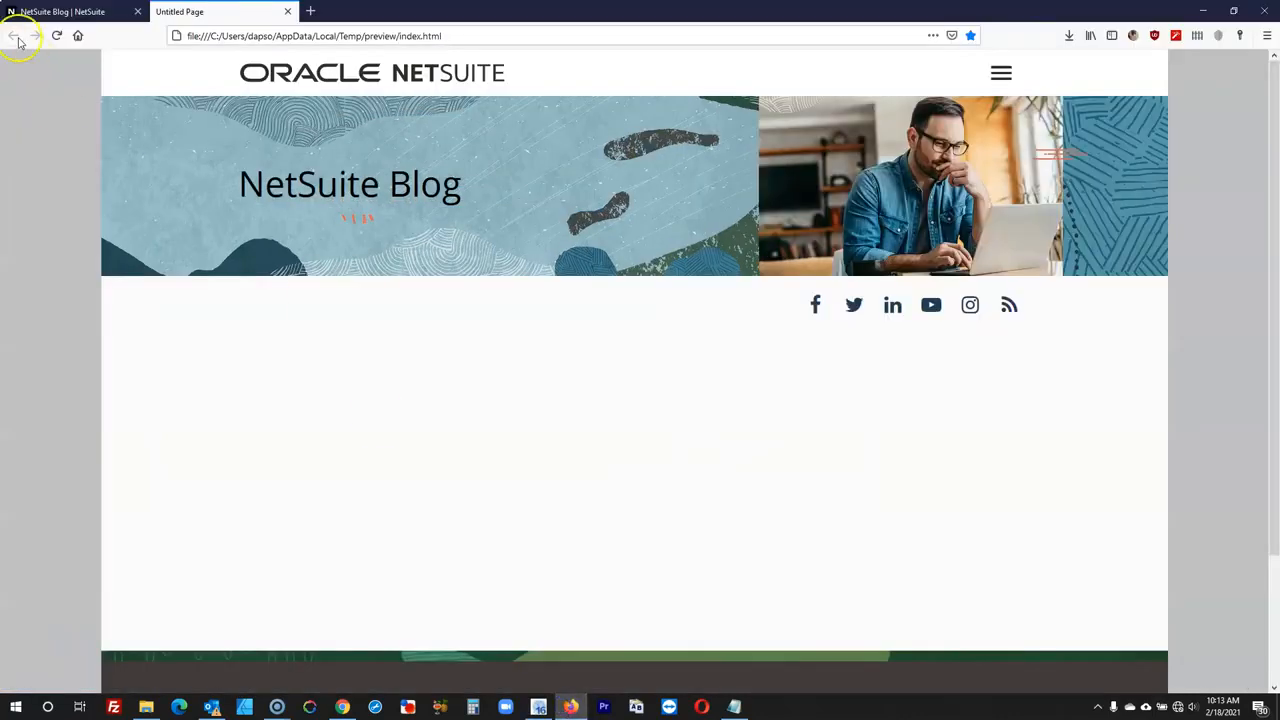
{"action": "left_click", "coordinate": [56, 14]}
{"action": "scroll", "coordinate": [312, 385], "scroll_direction": "down", "scroll_amount": 4}
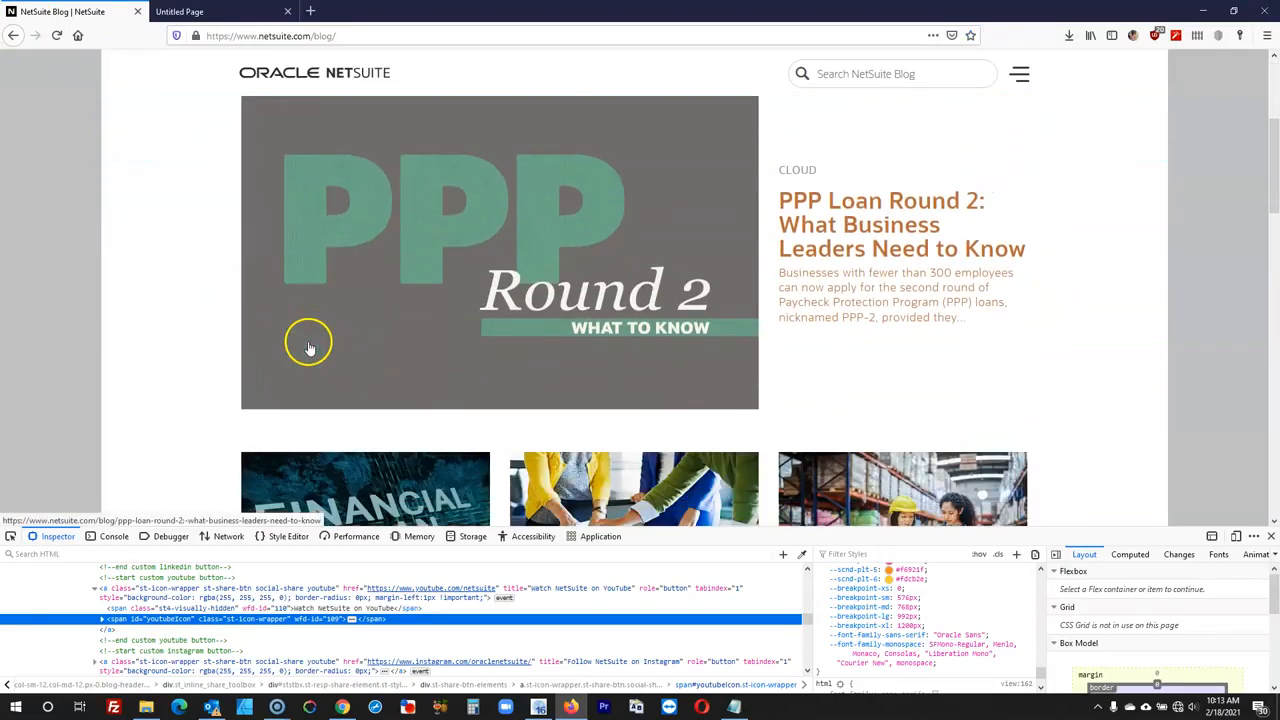
{"action": "scroll", "coordinate": [309, 346], "scroll_direction": "up", "scroll_amount": 1}
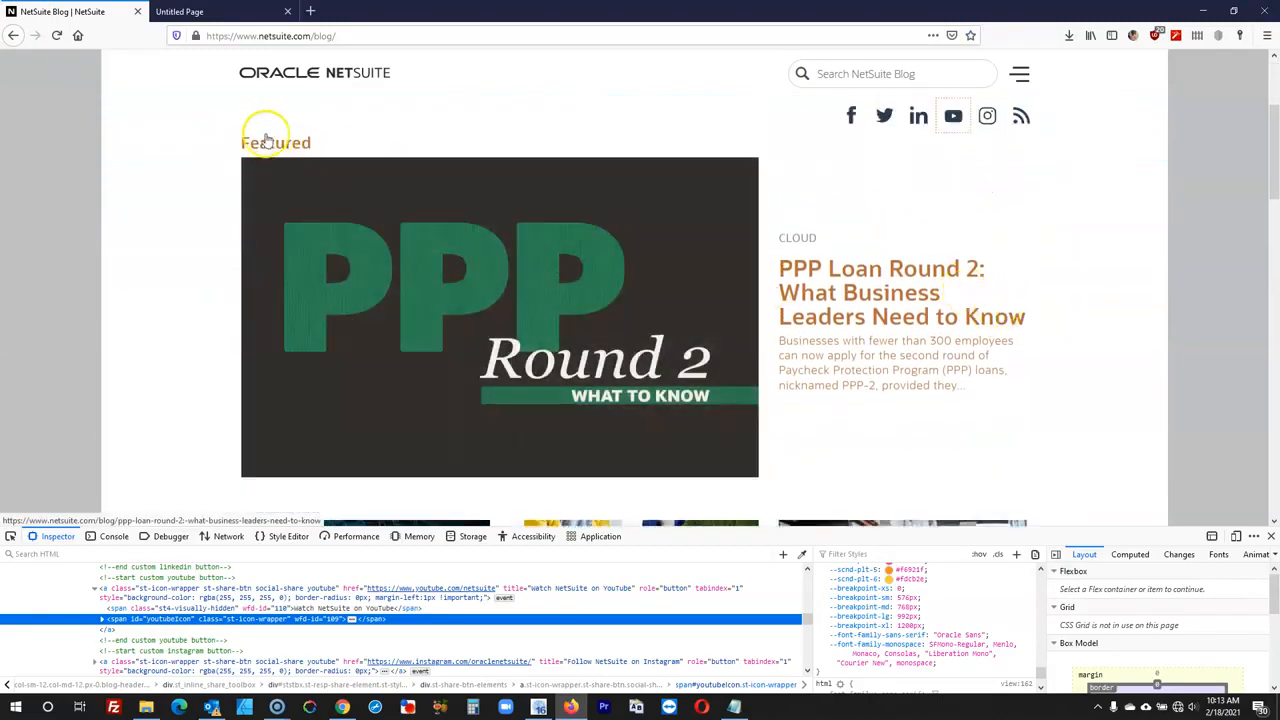
{"action": "left_click_drag", "start_coordinate": [370, 162], "coordinate": [321, 141]}
{"action": "scroll", "coordinate": [553, 292], "scroll_direction": "down", "scroll_amount": 2}
{"action": "scroll", "coordinate": [560, 277], "scroll_direction": "up", "scroll_amount": 2}
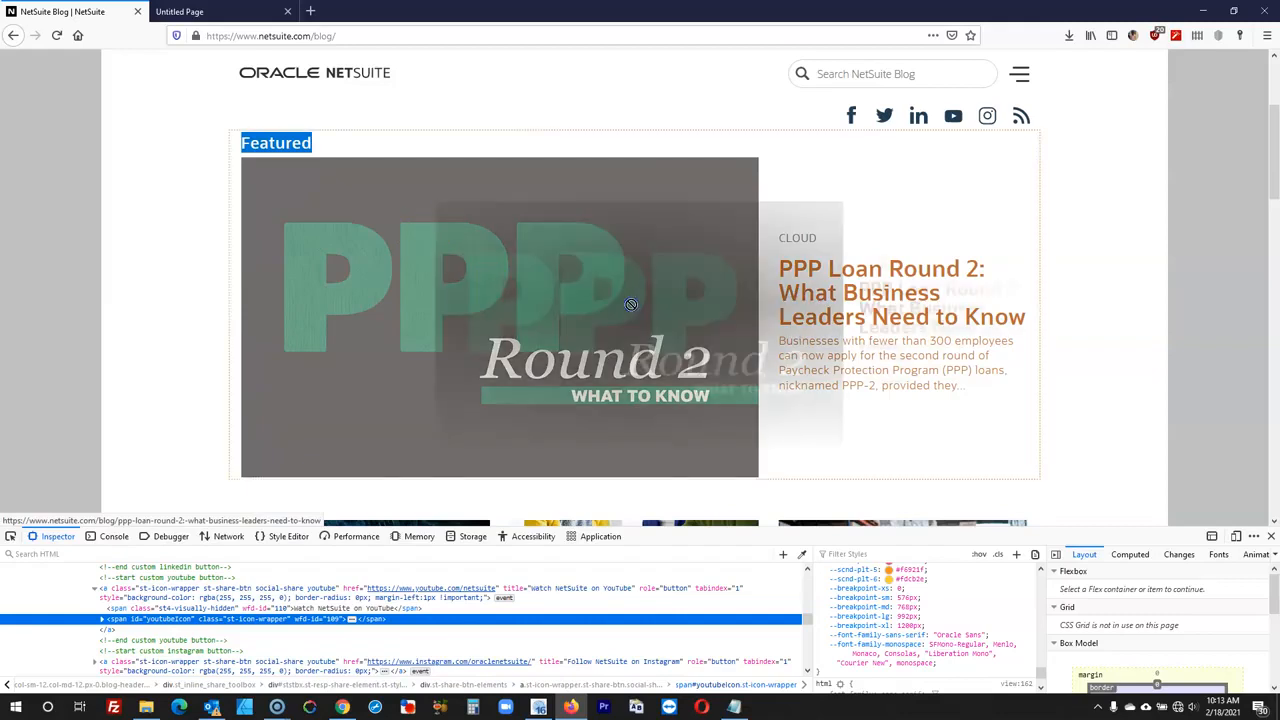
{"action": "left_click", "coordinate": [1122, 316]}
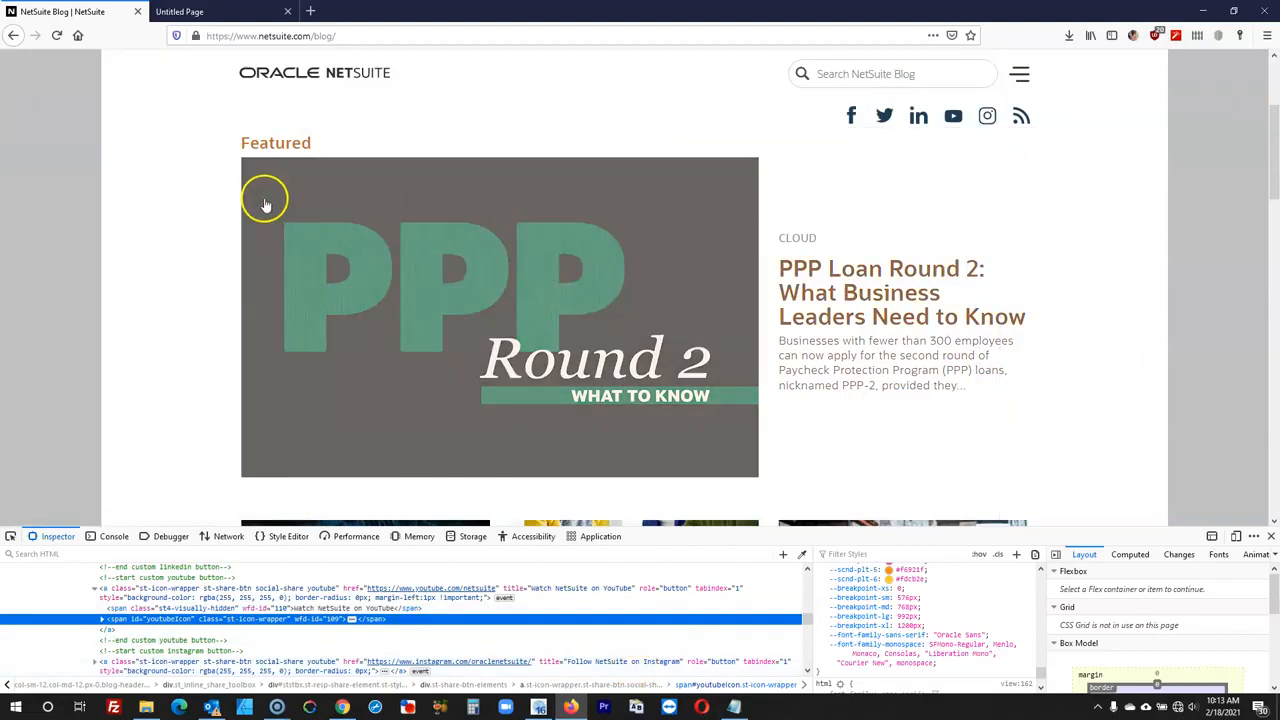
- Copy the Featured heading on the original blog page, close the developer tools and review the article layout
{"action": "left_click_drag", "start_coordinate": [305, 145], "coordinate": [313, 144]}
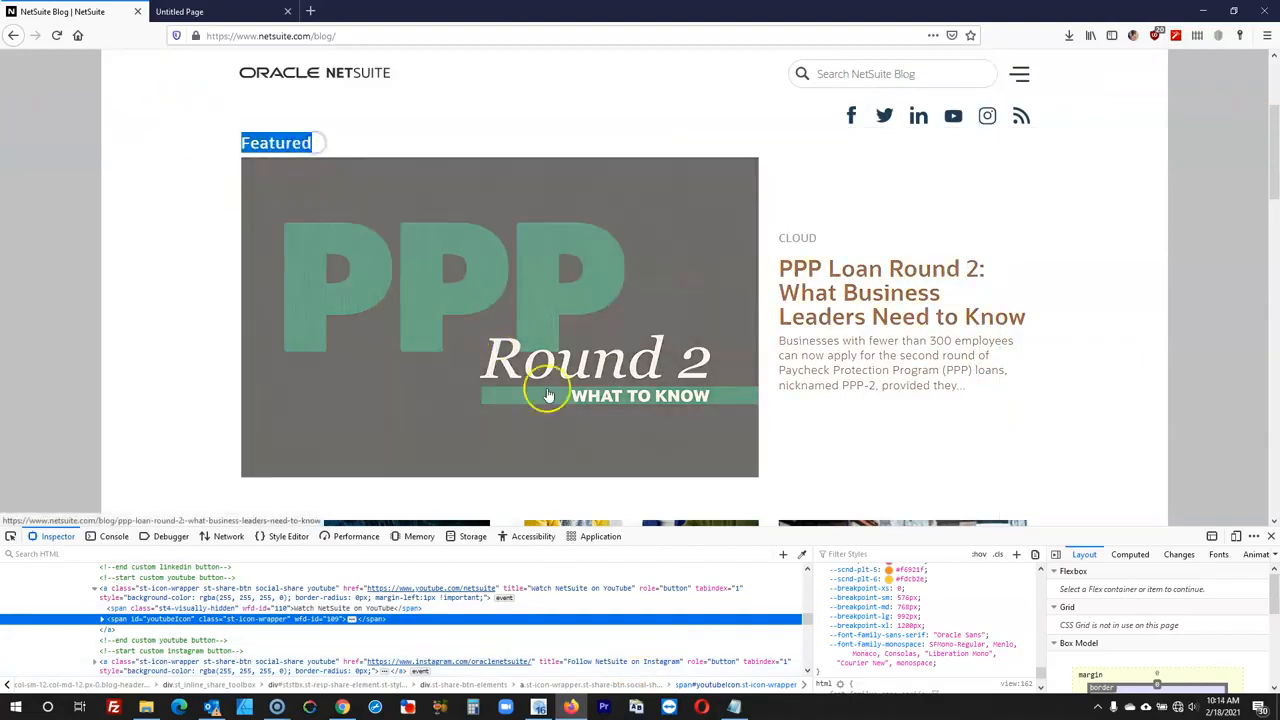
{"action": "left_click", "coordinate": [1271, 536]}
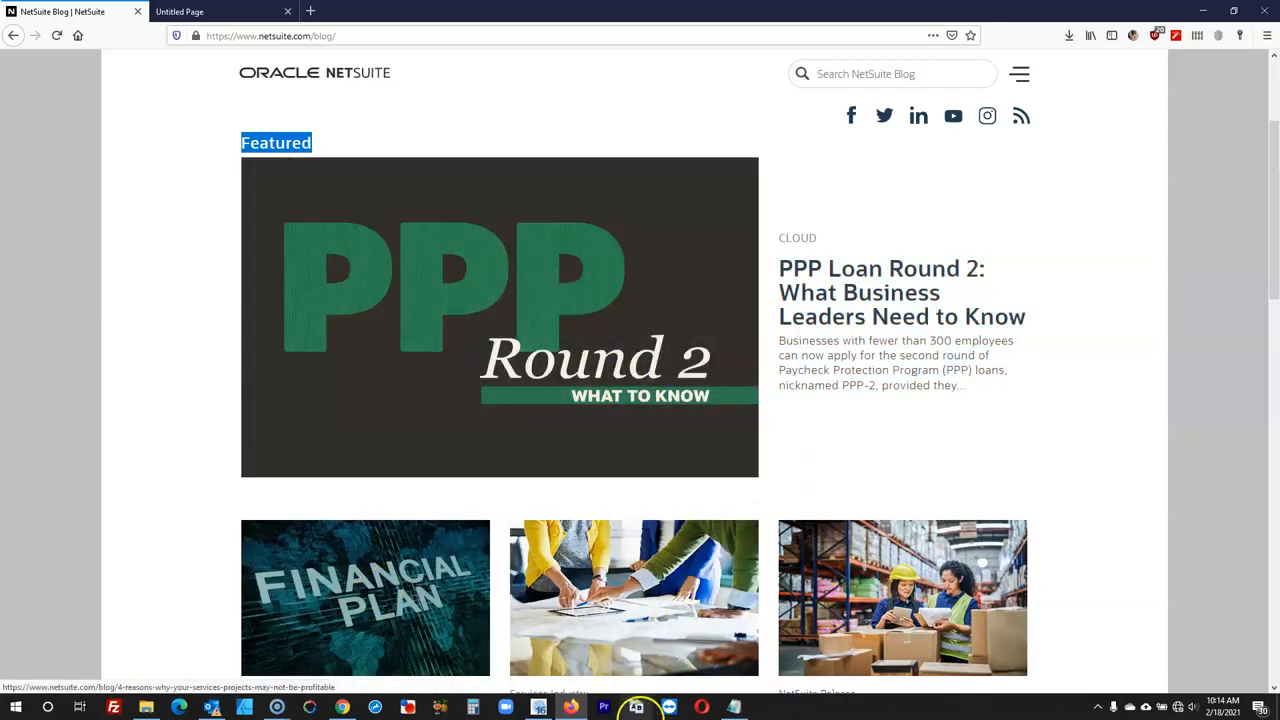
{"action": "scroll", "coordinate": [640, 475], "scroll_direction": "down", "scroll_amount": 2}
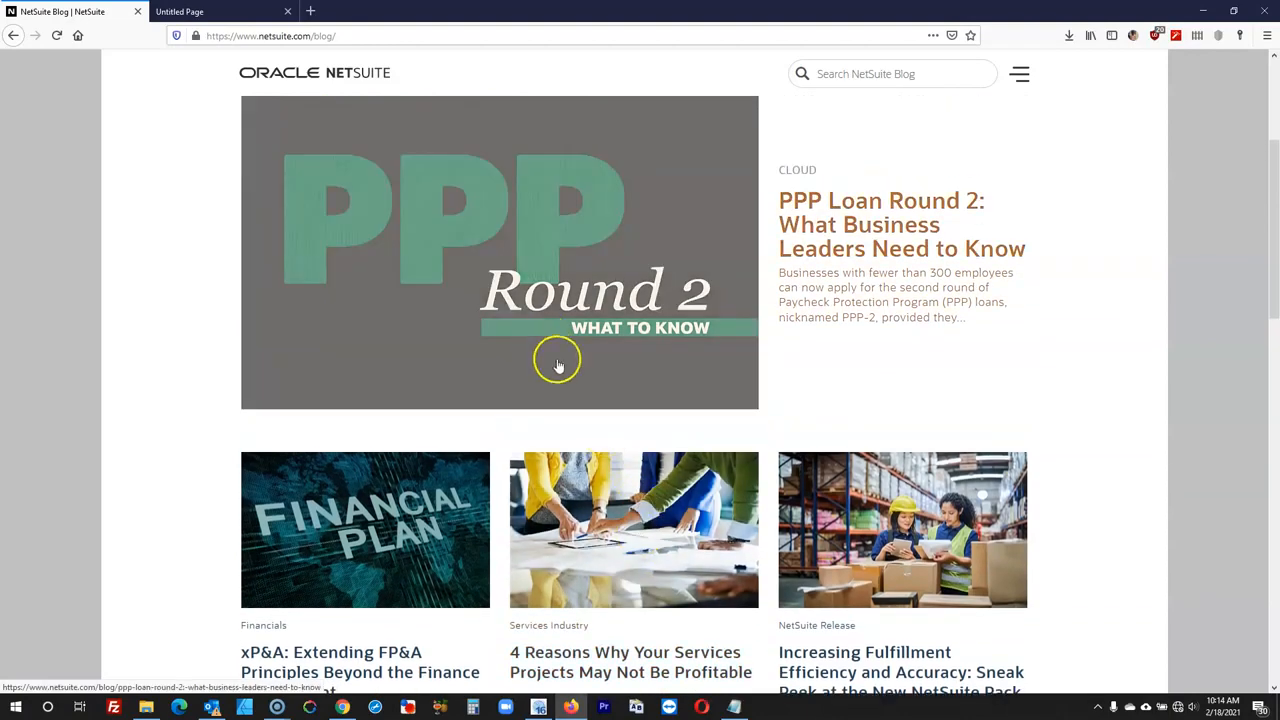
{"action": "scroll", "coordinate": [557, 357], "scroll_direction": "up", "scroll_amount": 2}
{"action": "scroll", "coordinate": [523, 300], "scroll_direction": "down", "scroll_amount": 3}
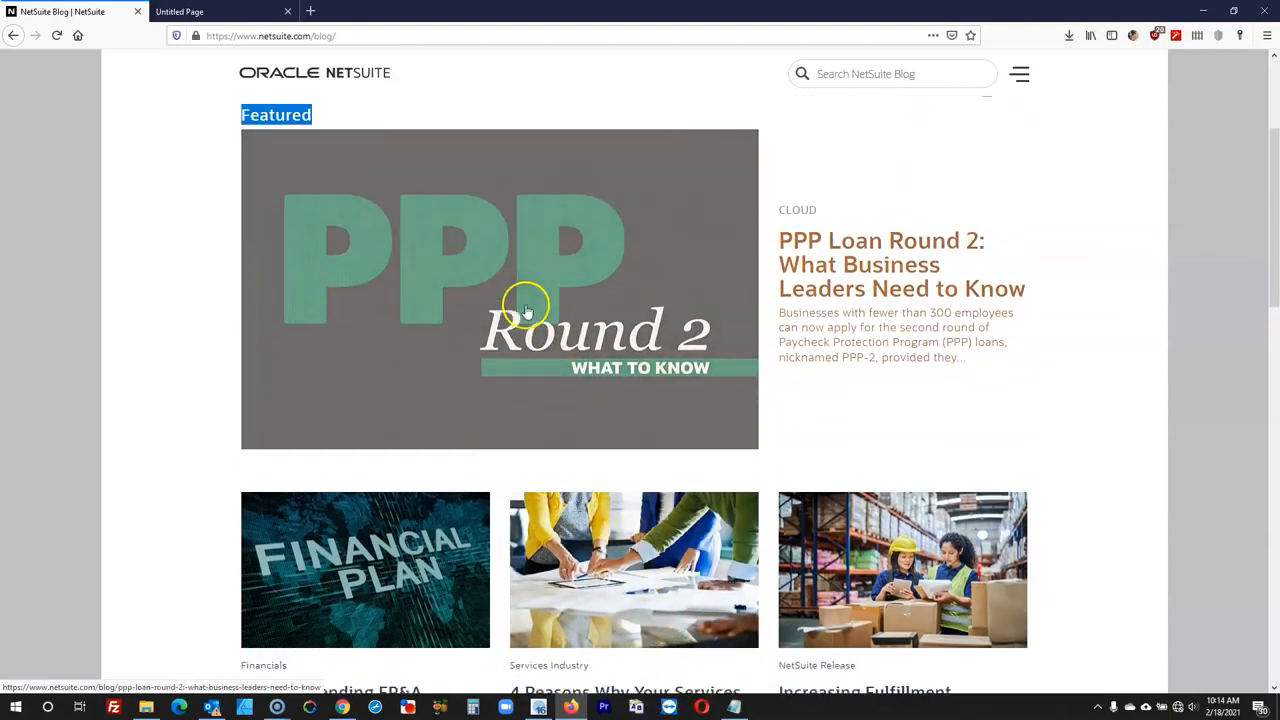
{"action": "scroll", "coordinate": [520, 306], "scroll_direction": "up", "scroll_amount": 3}
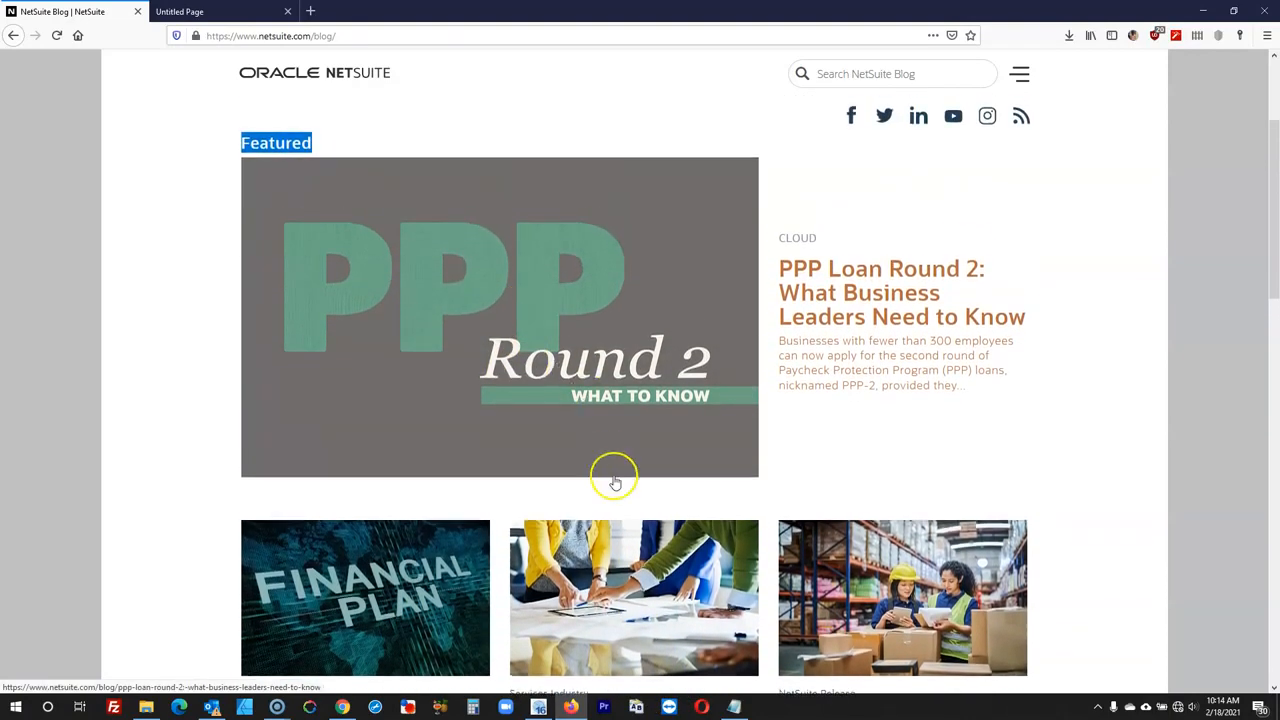
- In WYSIWYG Web Builder, extend the content layer below the banner to a height of 874 and paste the copied text into it
{"action": "left_click", "coordinate": [540, 706]}
{"action": "left_click", "coordinate": [375, 459]}
{"action": "scroll", "coordinate": [546, 489], "scroll_direction": "down", "scroll_amount": 1}
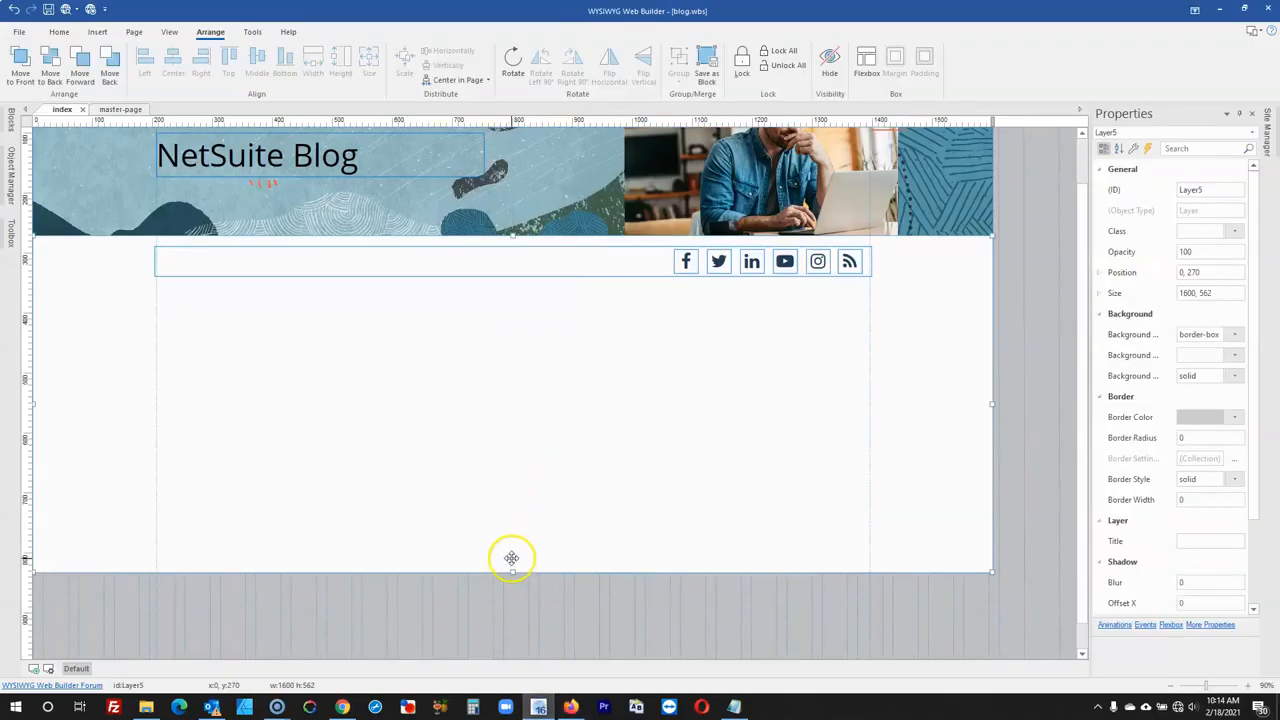
{"action": "left_click_drag", "start_coordinate": [510, 577], "coordinate": [512, 687]}
{"action": "scroll", "coordinate": [447, 493], "scroll_direction": "up", "scroll_amount": 2}
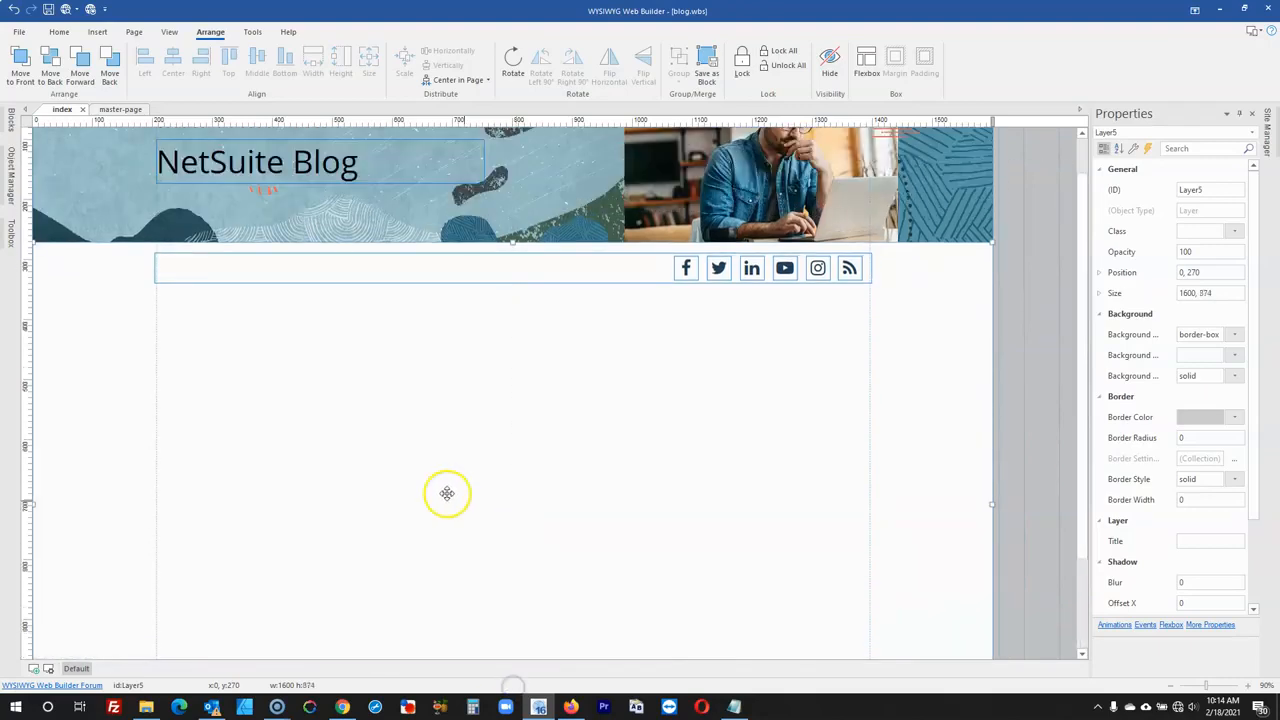
{"action": "left_click", "coordinate": [257, 402]}
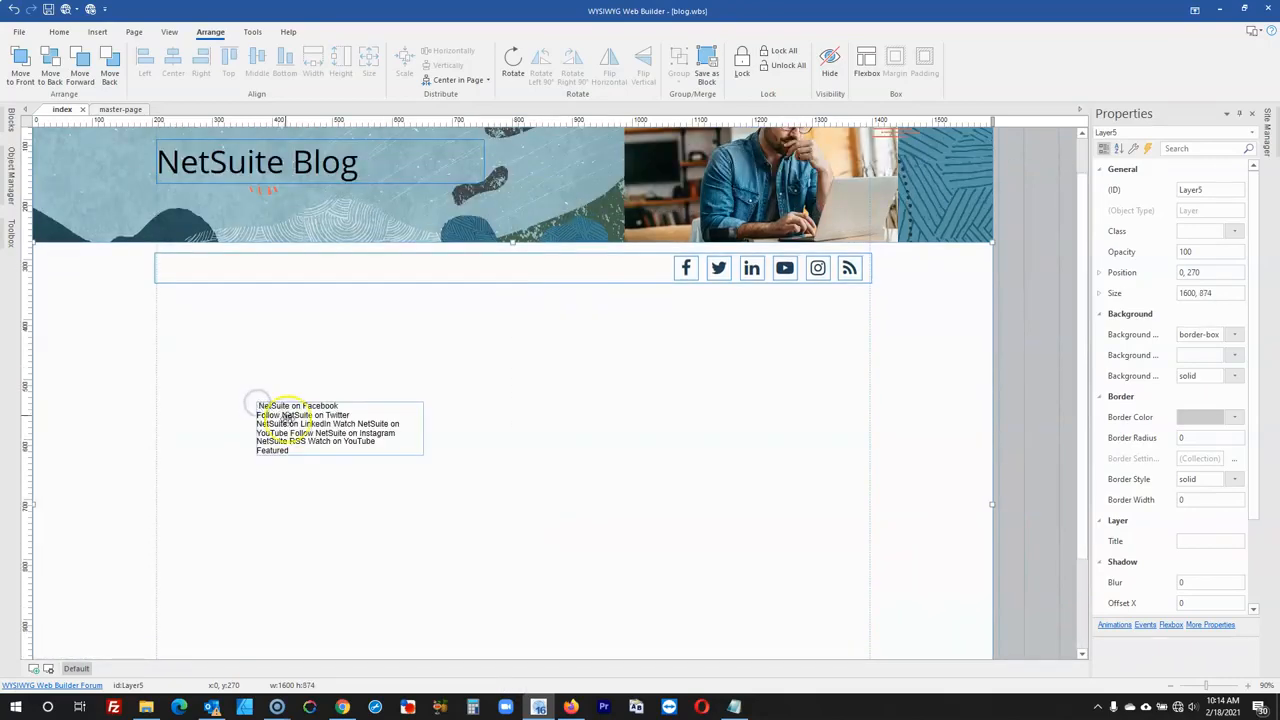
{"action": "left_click", "coordinate": [568, 706]}
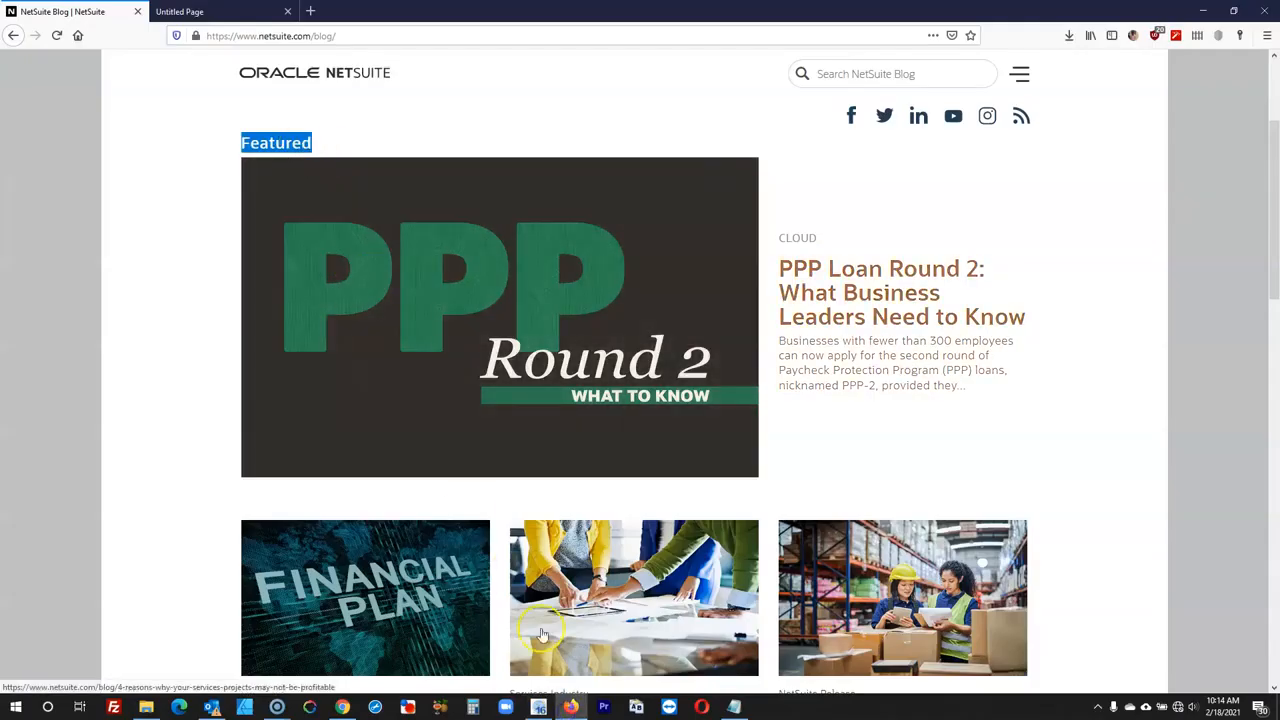
{"action": "left_click", "coordinate": [538, 706]}
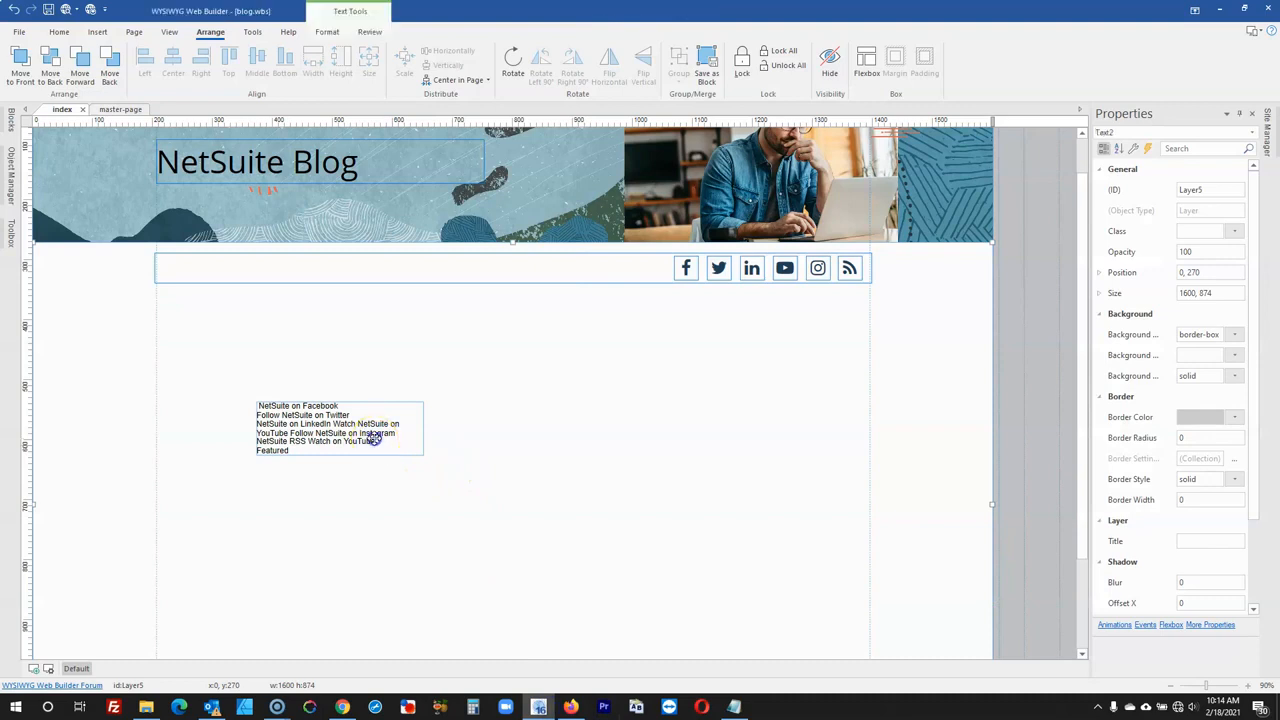
{"action": "left_click", "coordinate": [373, 440]}
{"action": "key", "text": "Delete"}
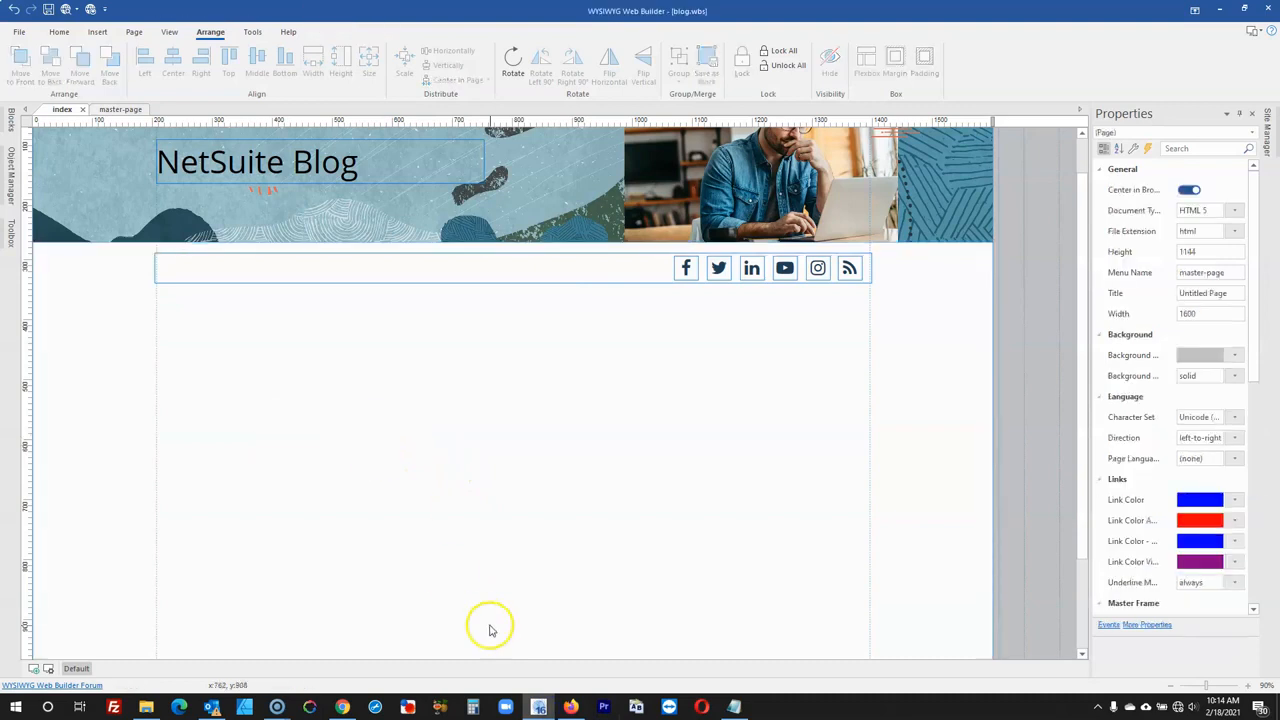
{"action": "left_click", "coordinate": [230, 383]}
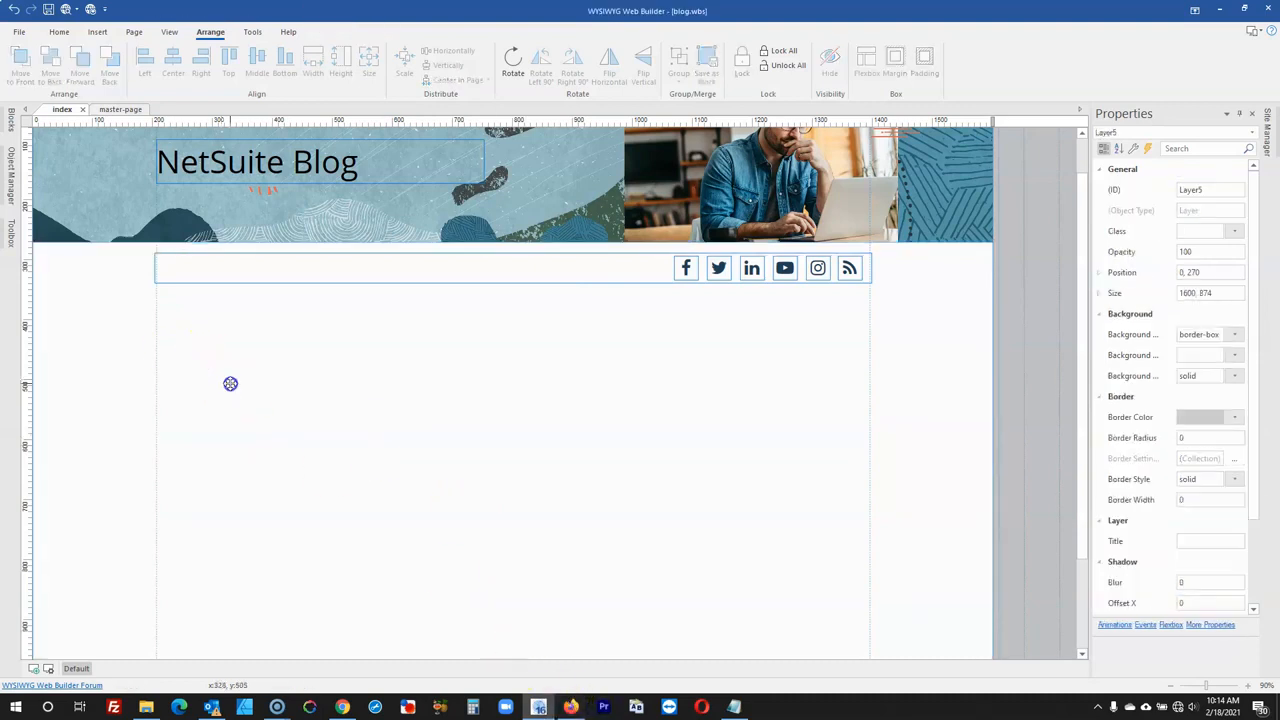
{"action": "key", "text": "ctrl+z"}
- Replace the entire content of the pasted text object with "Featured" and finish editing it
{"action": "double_click", "coordinate": [296, 424]}
{"action": "key", "text": "ctrl+a"}
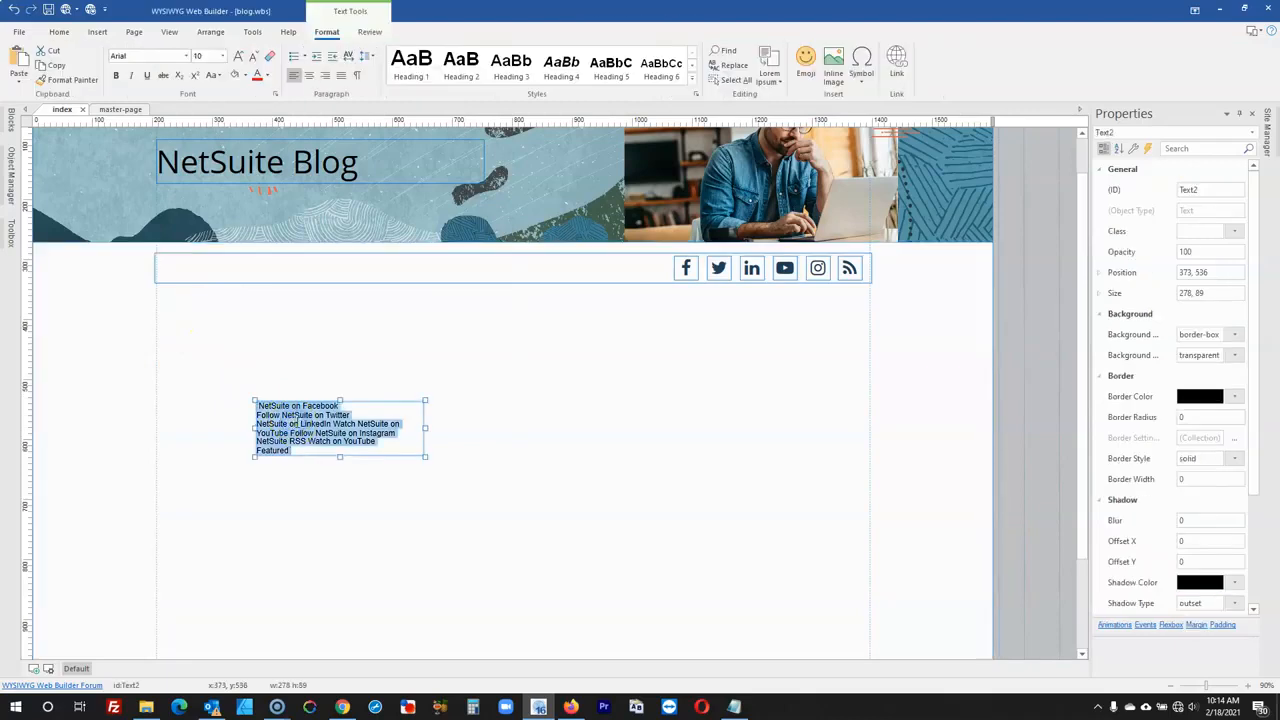
{"action": "key", "text": "Delete"}
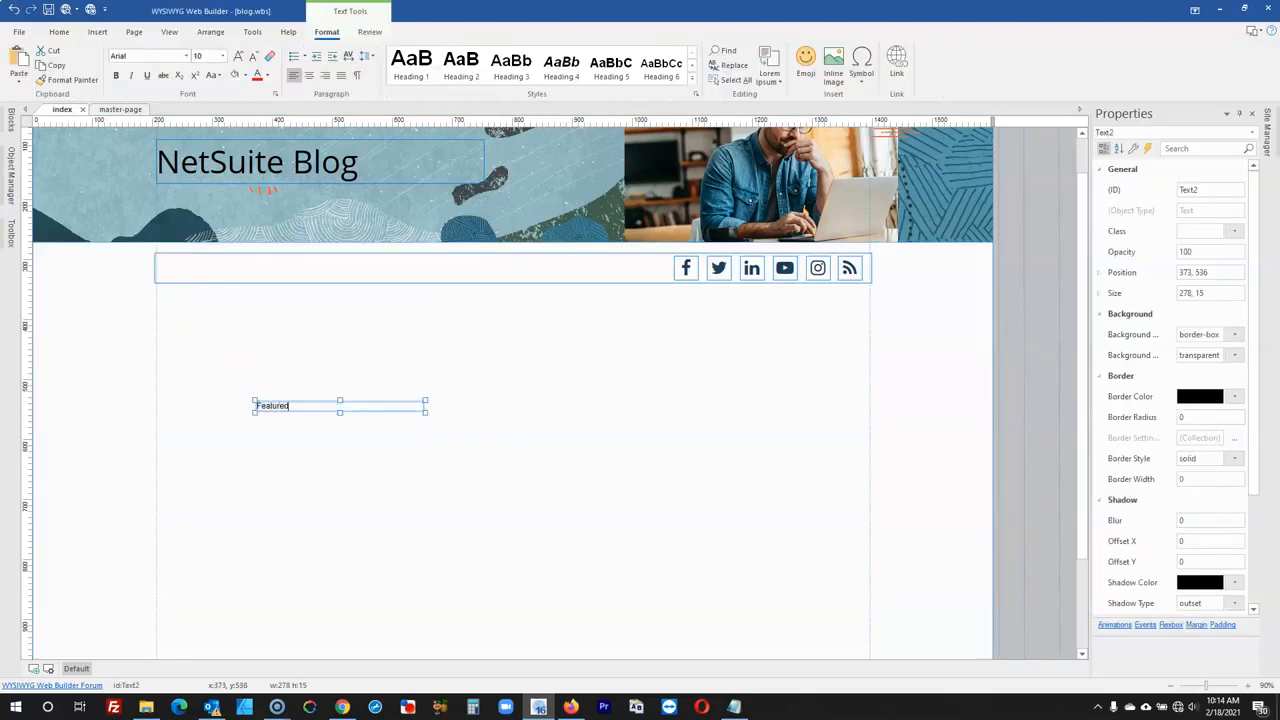
{"action": "left_click", "coordinate": [364, 514]}
- Switch to the original blog page in the browser and inspect the Featured heading's element styles
{"action": "left_click", "coordinate": [583, 711]}
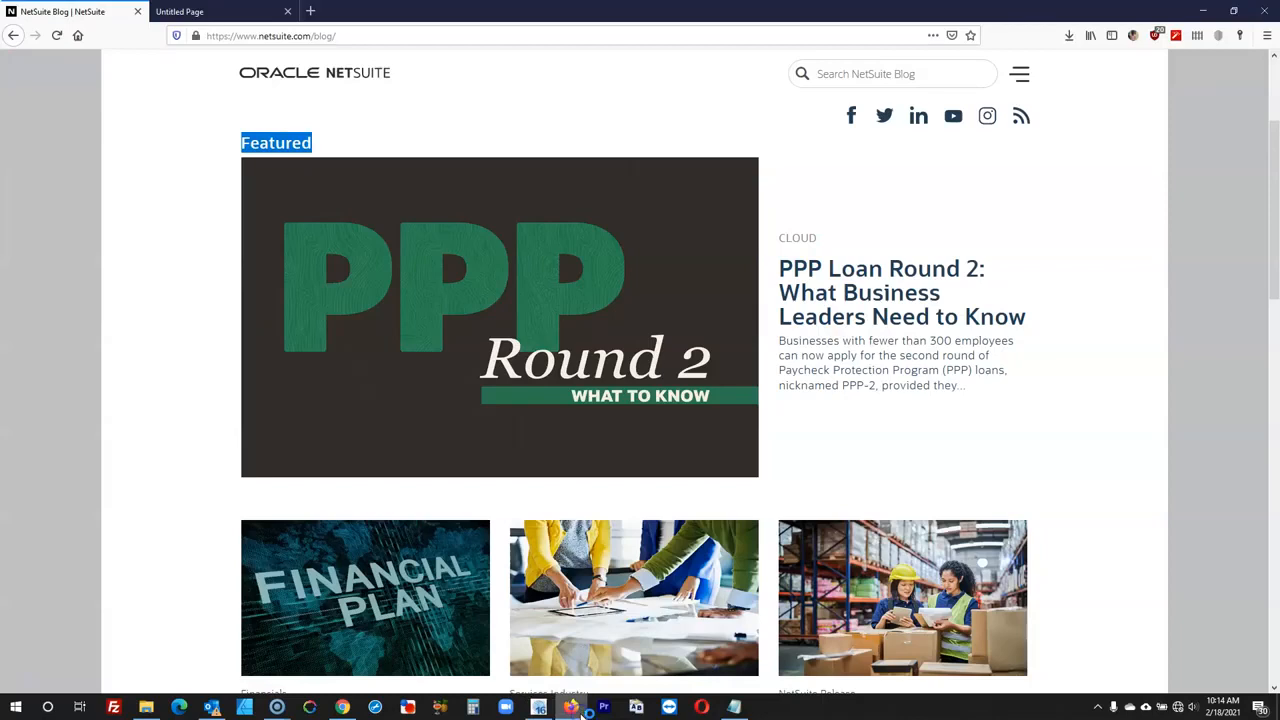
{"action": "left_click", "coordinate": [338, 117]}
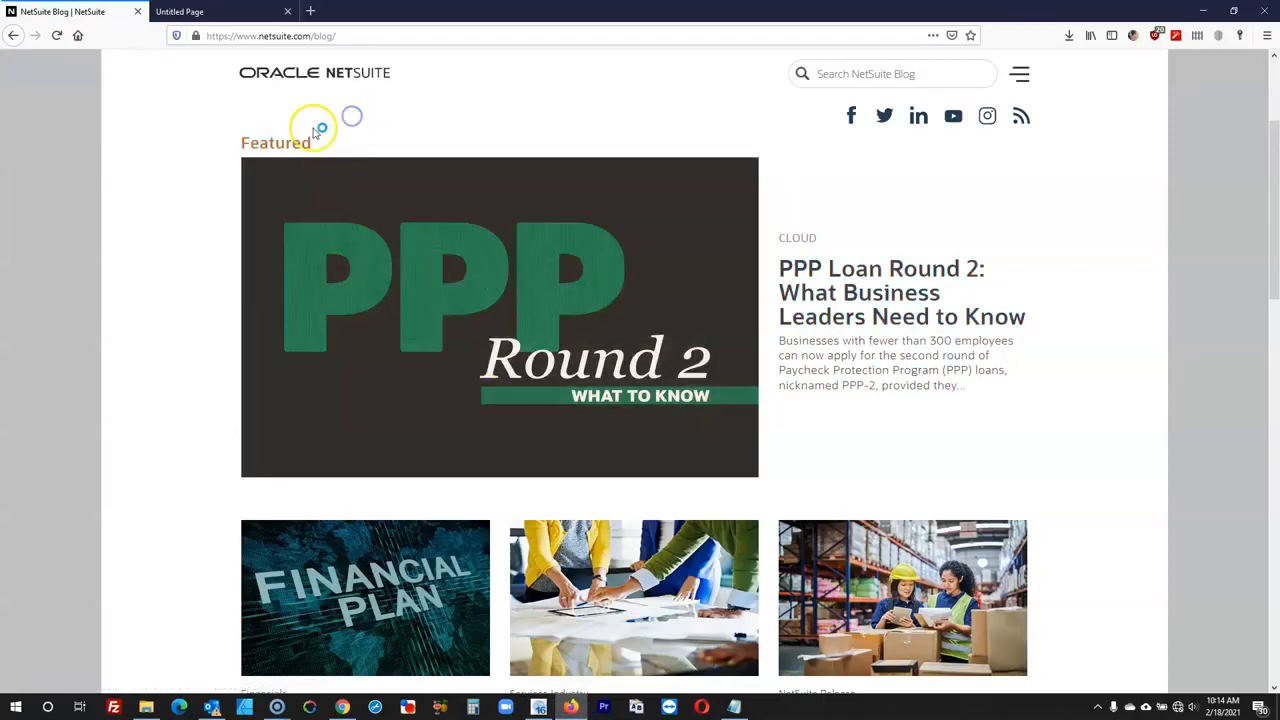
{"action": "left_click", "coordinate": [603, 712]}
{"action": "right_click", "coordinate": [603, 707]}
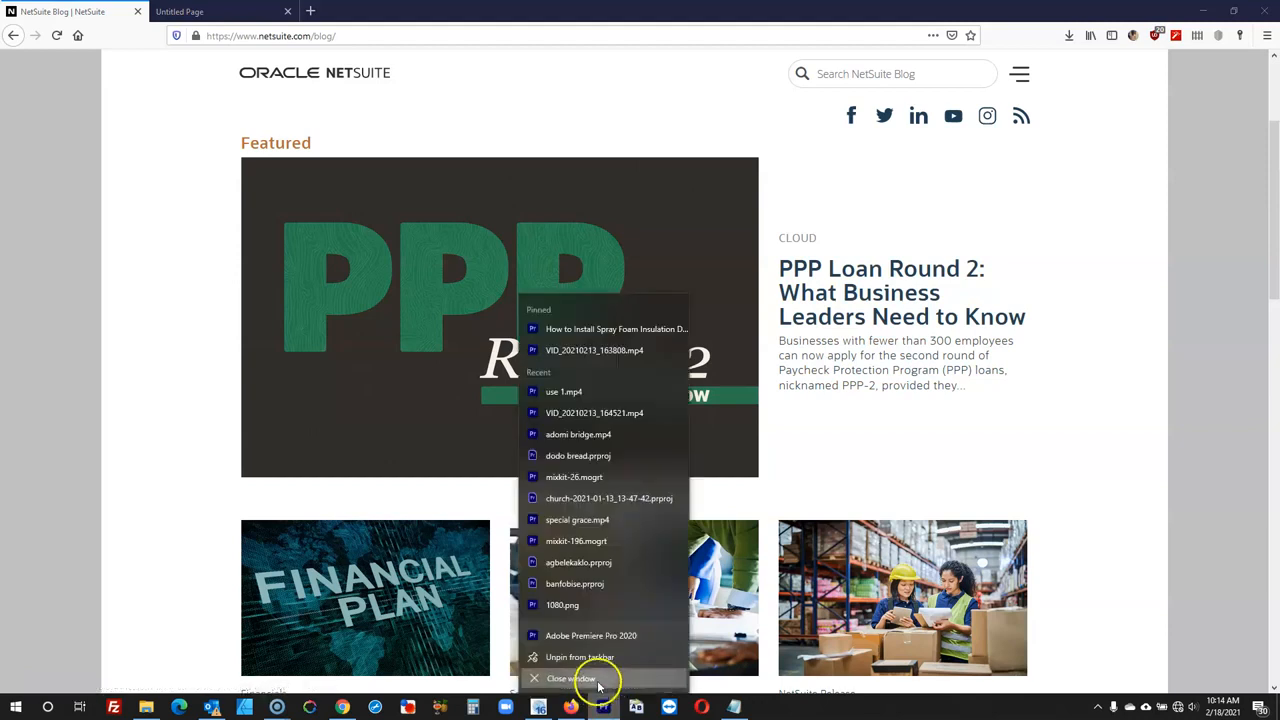
{"action": "left_click", "coordinate": [114, 183]}
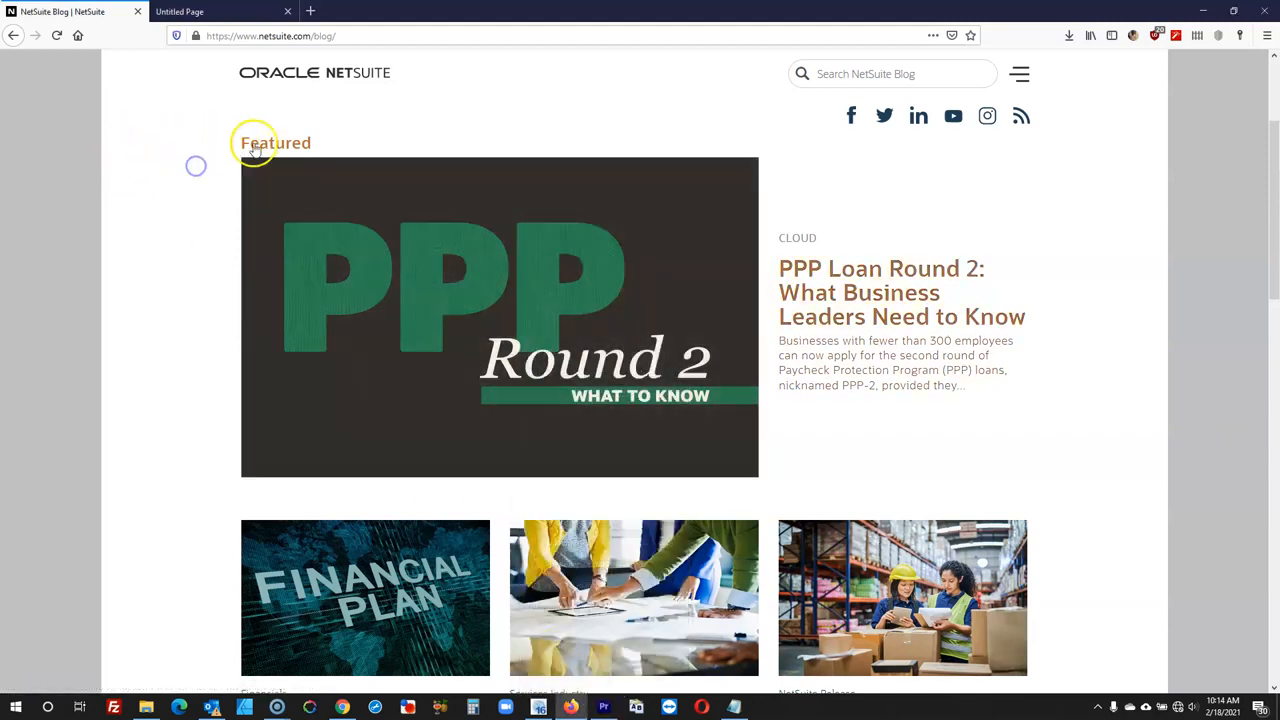
{"action": "right_click", "coordinate": [259, 141]}
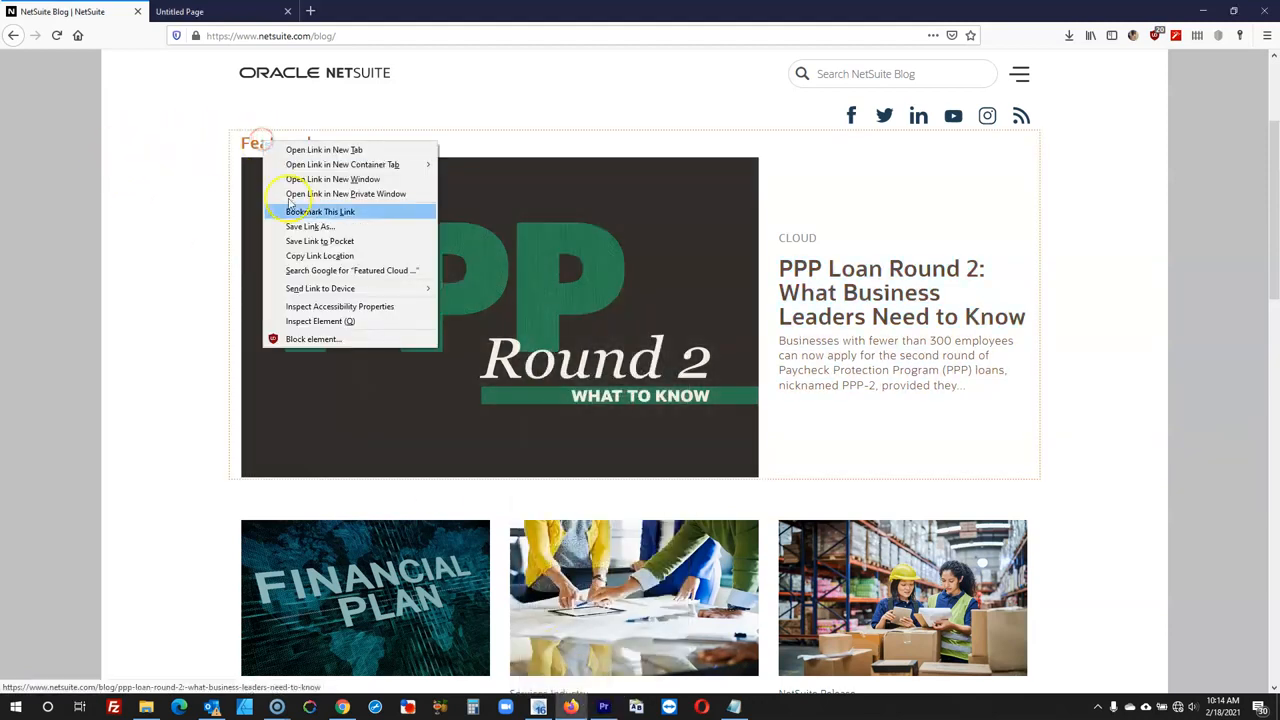
{"action": "left_click", "coordinate": [313, 321]}
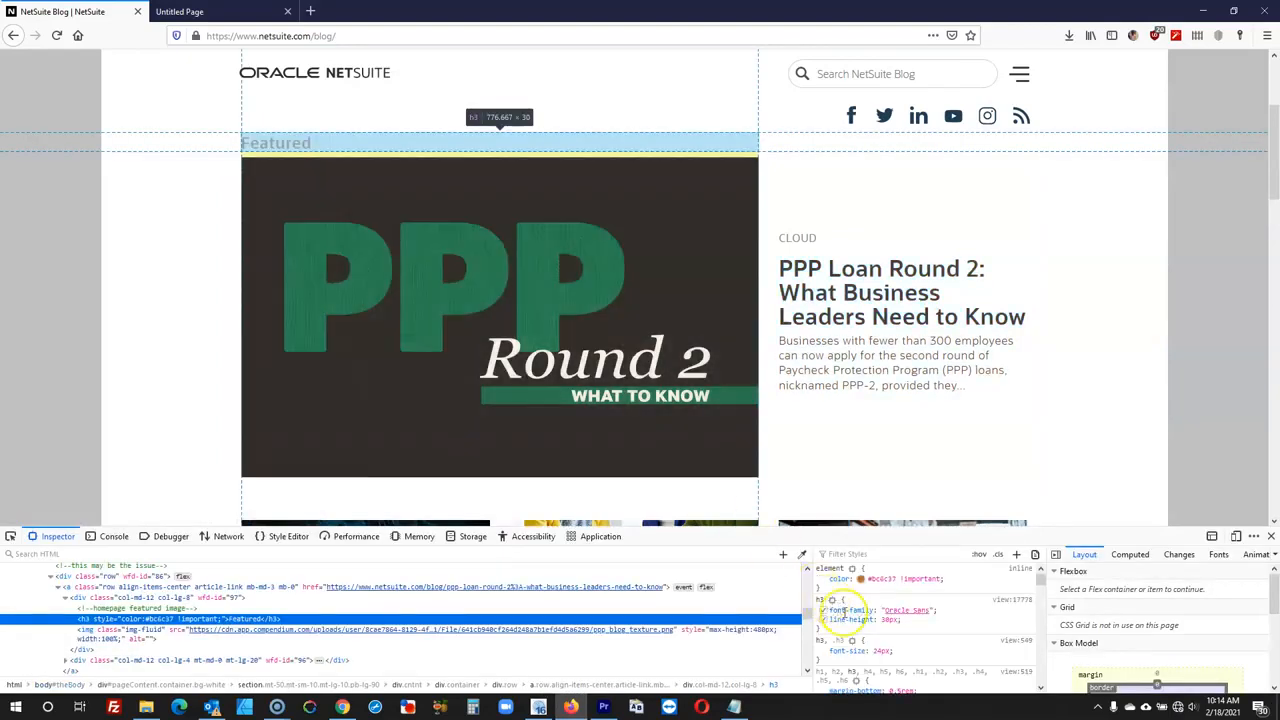
- Close the developer tools and, in WYSIWYG Web Builder, move the Featured text to the content area's left guide at about 203, 387
{"action": "left_click", "coordinate": [1271, 536]}
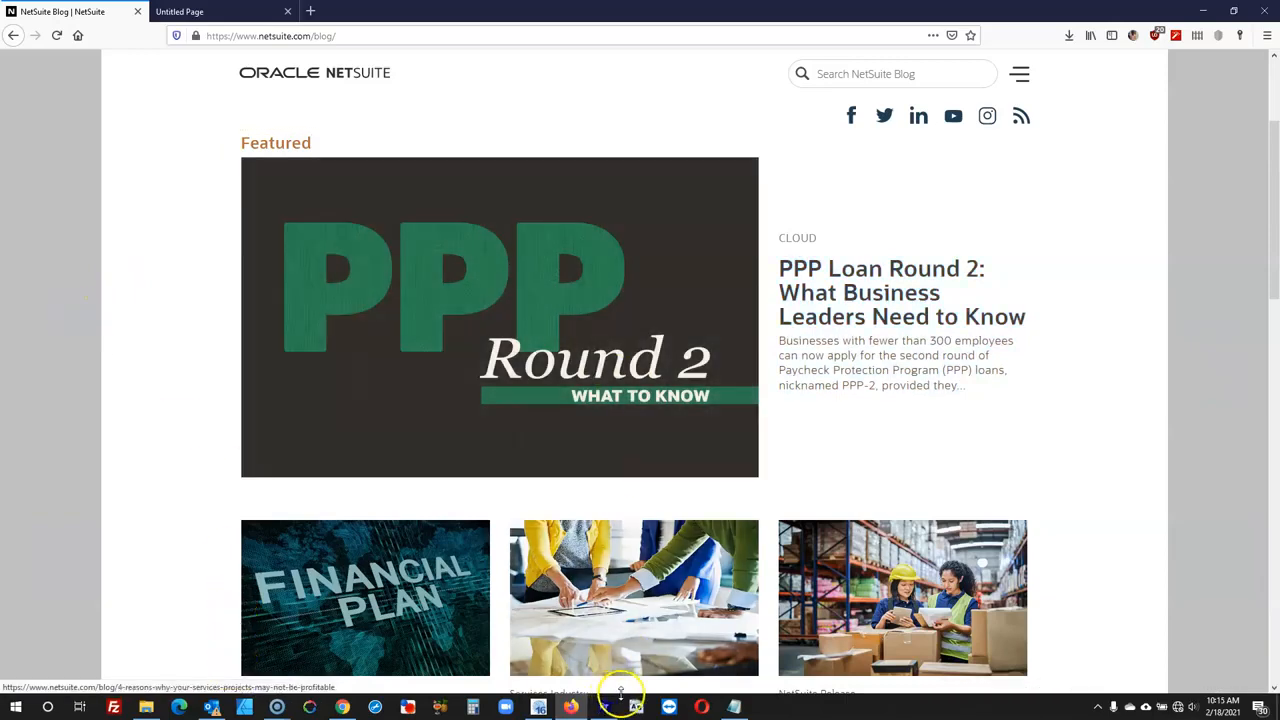
{"action": "left_click", "coordinate": [538, 707]}
{"action": "left_click_drag", "start_coordinate": [280, 403], "coordinate": [188, 319]}
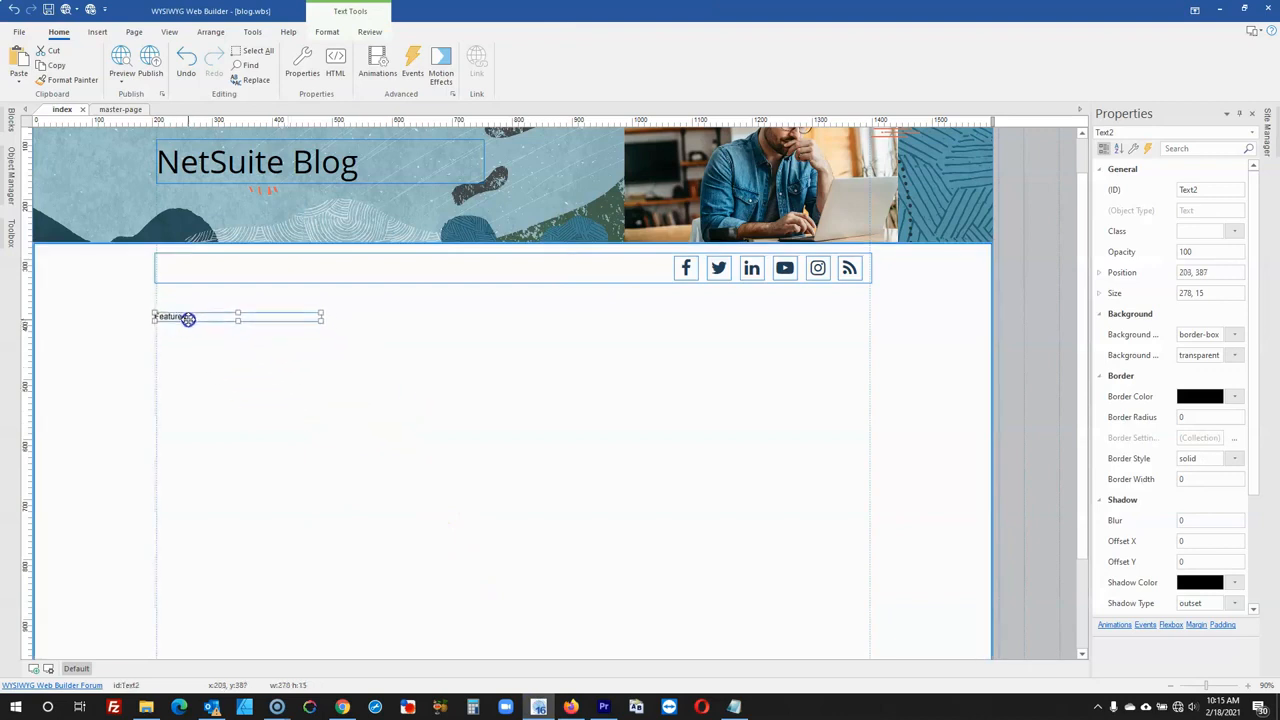
- Draw a layer about 934 by 211 below the Featured text and align it with the left content guide
{"action": "mouse_move", "coordinate": [11, 234]}
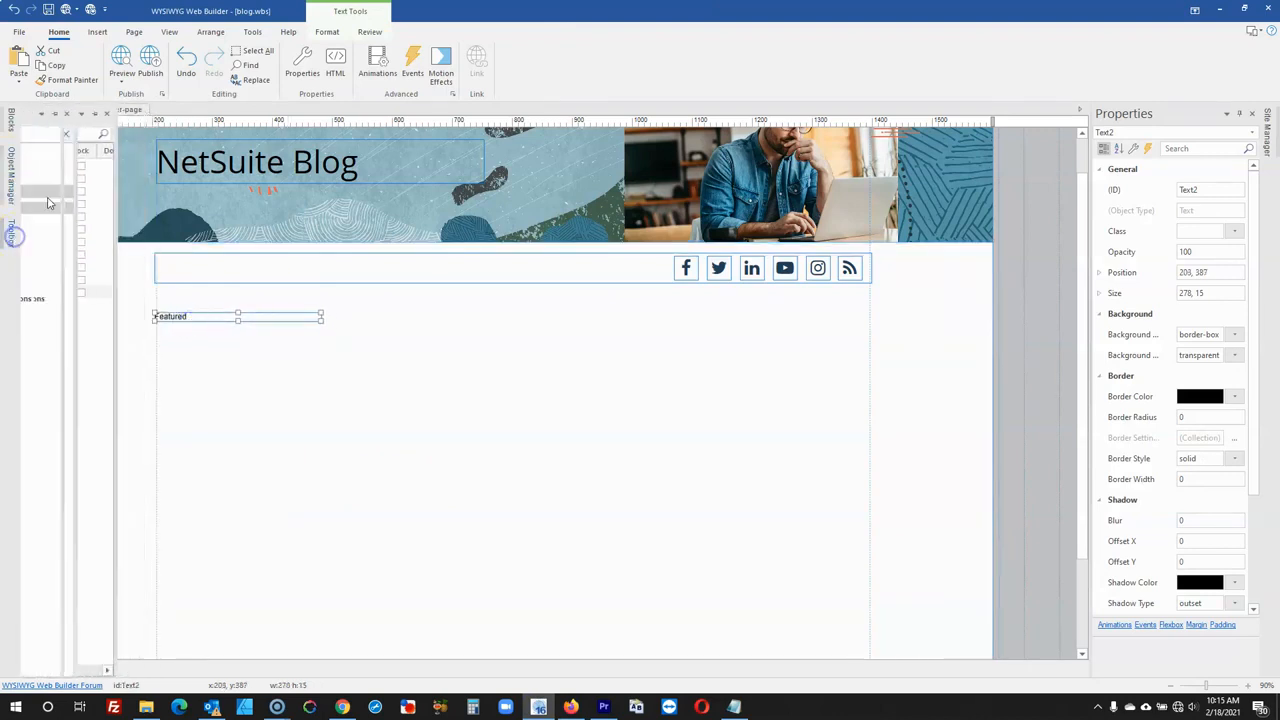
{"action": "left_click", "coordinate": [83, 168]}
{"action": "left_click_drag", "start_coordinate": [255, 410], "coordinate": [816, 537]}
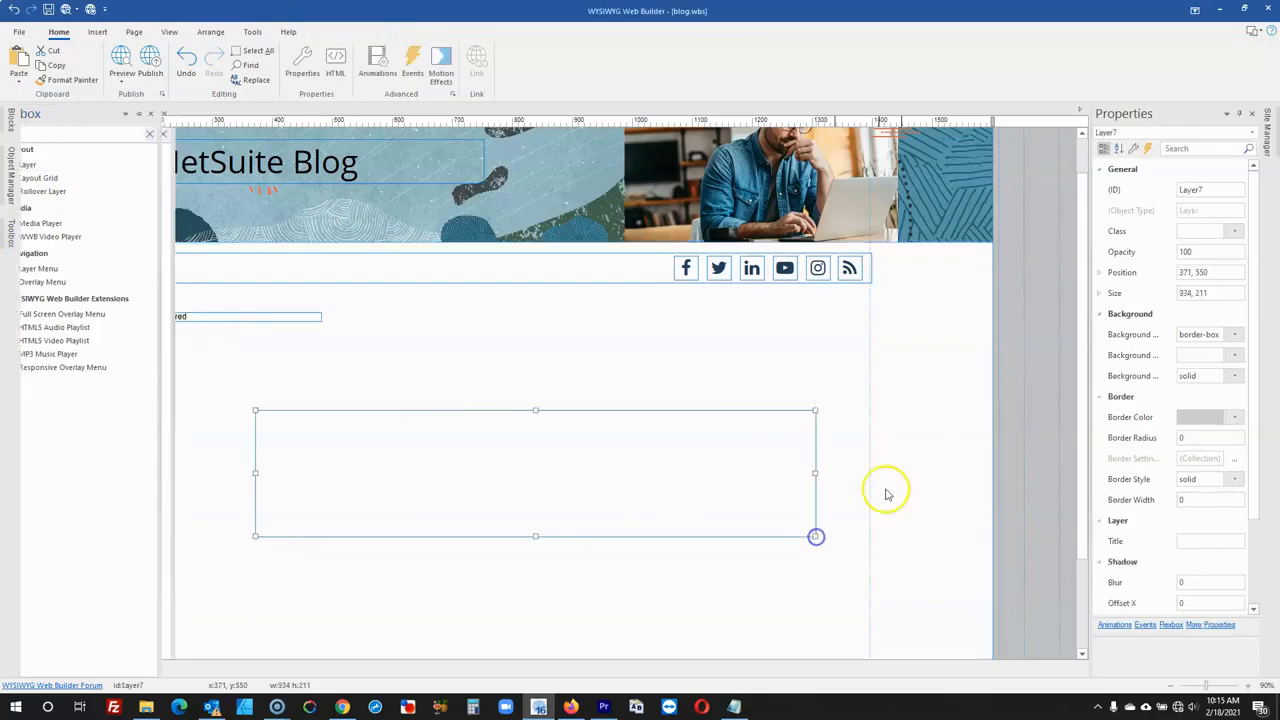
{"action": "mouse_move", "coordinate": [520, 447]}
{"action": "left_mouse_down"}
{"action": "mouse_move", "coordinate": [434, 420]}
{"action": "mouse_move", "coordinate": [417, 397]}
{"action": "left_mouse_up"}
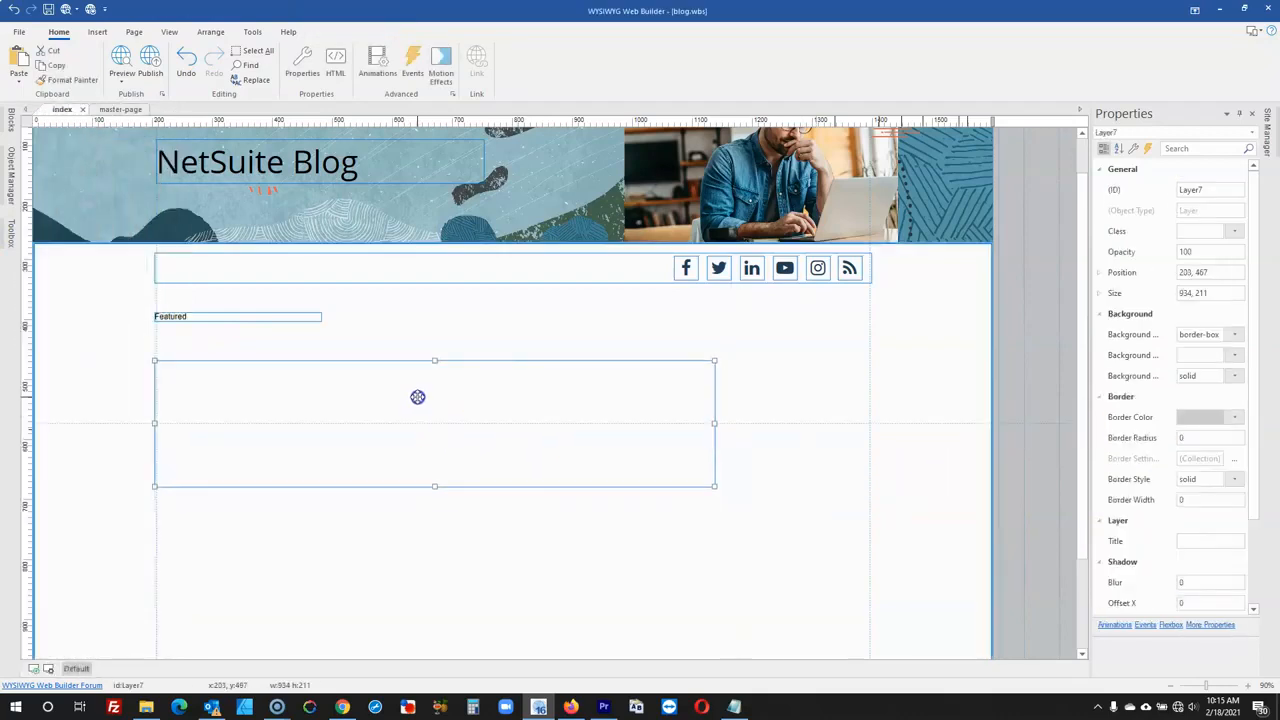
- Check the original blog layout, move the new layer directly under the Featured text and enlarge it to about 1195 by 375
{"action": "left_click", "coordinate": [572, 707]}
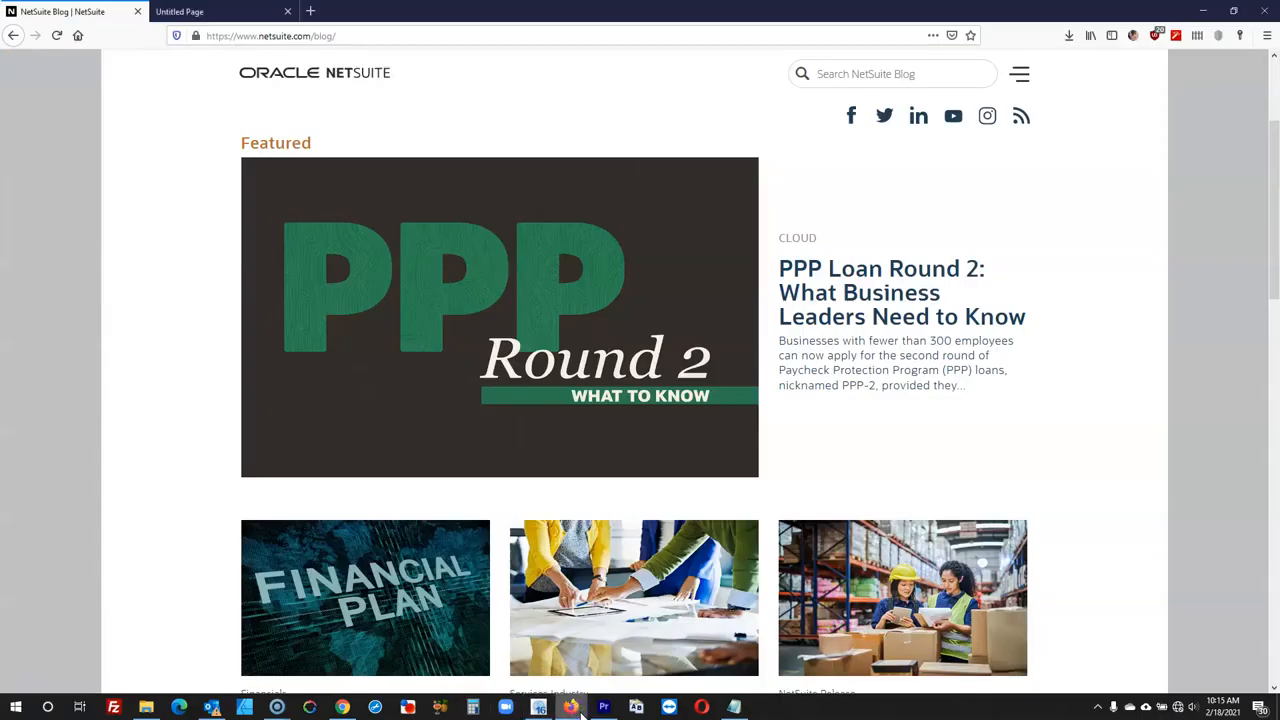
{"action": "left_click", "coordinate": [578, 710]}
{"action": "left_click_drag", "start_coordinate": [323, 400], "coordinate": [335, 377]}
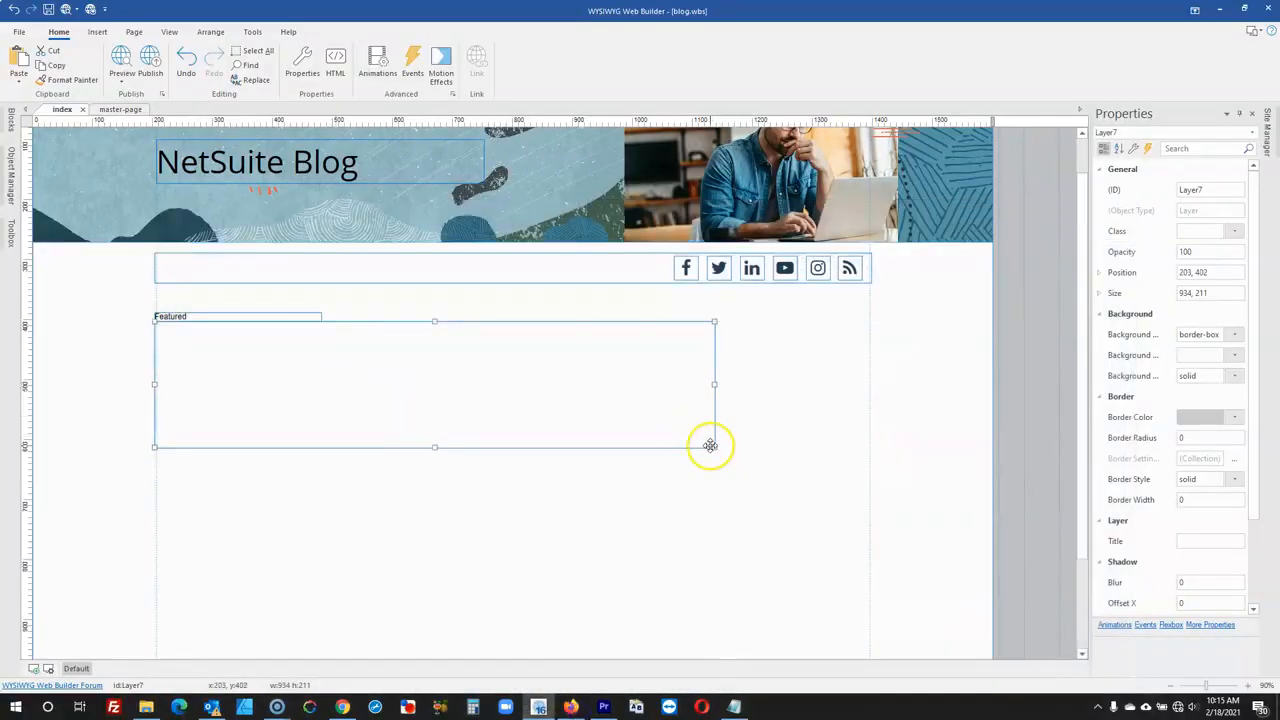
{"action": "left_click_drag", "start_coordinate": [713, 447], "coordinate": [874, 546]}
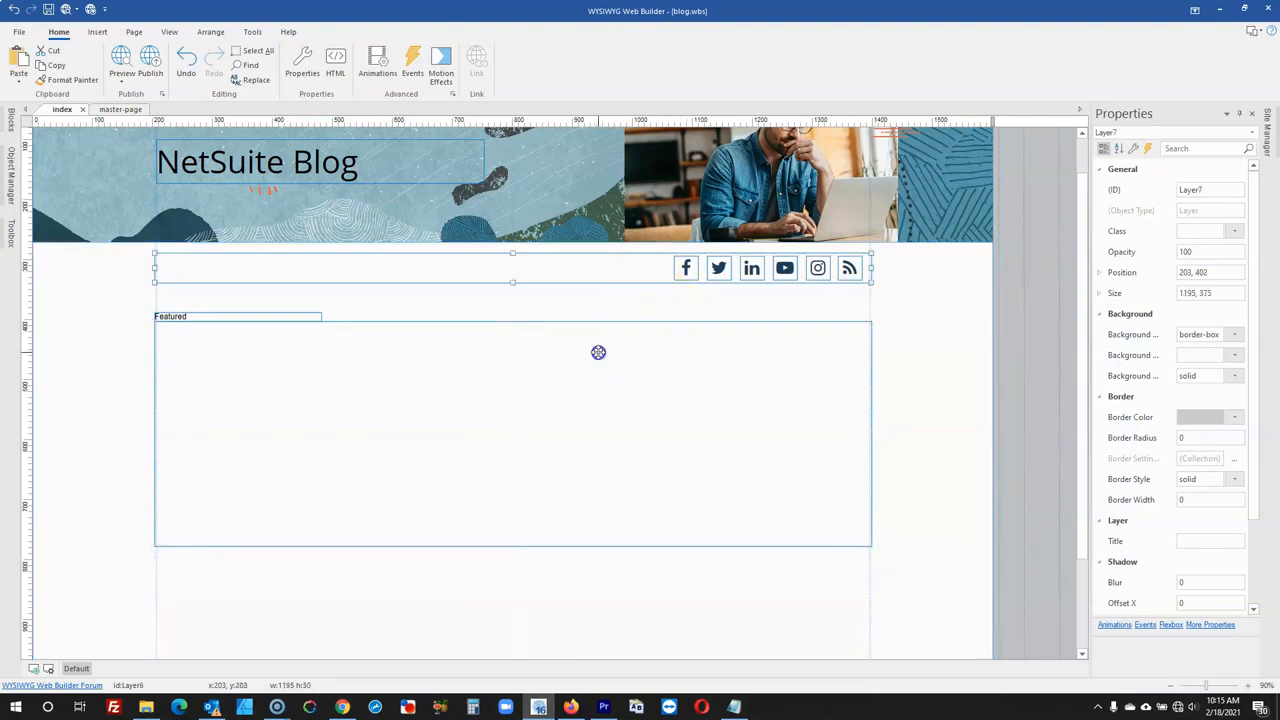
- Center the new layer and the social icon bar layer horizontally in the page
{"action": "right_click", "coordinate": [461, 418]}
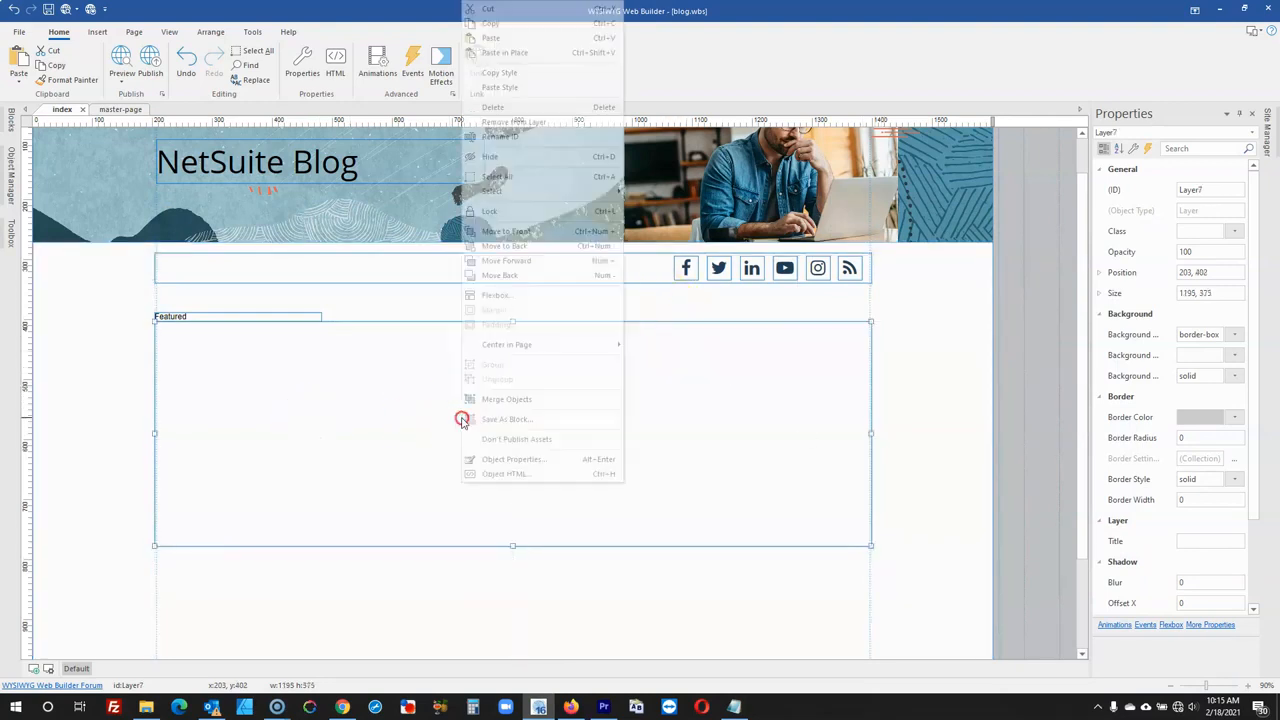
{"action": "left_click", "coordinate": [599, 343]}
{"action": "left_click", "coordinate": [631, 344]}
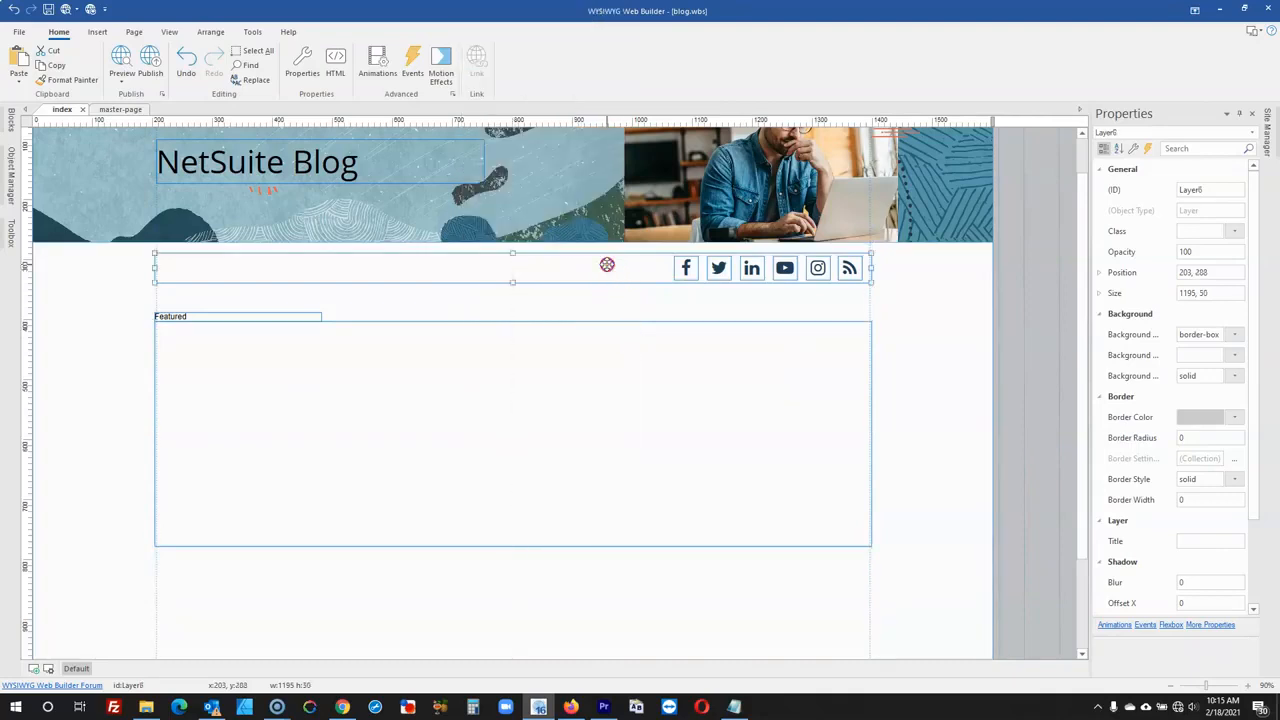
{"action": "right_click", "coordinate": [607, 264]}
{"action": "left_click", "coordinate": [748, 344]}
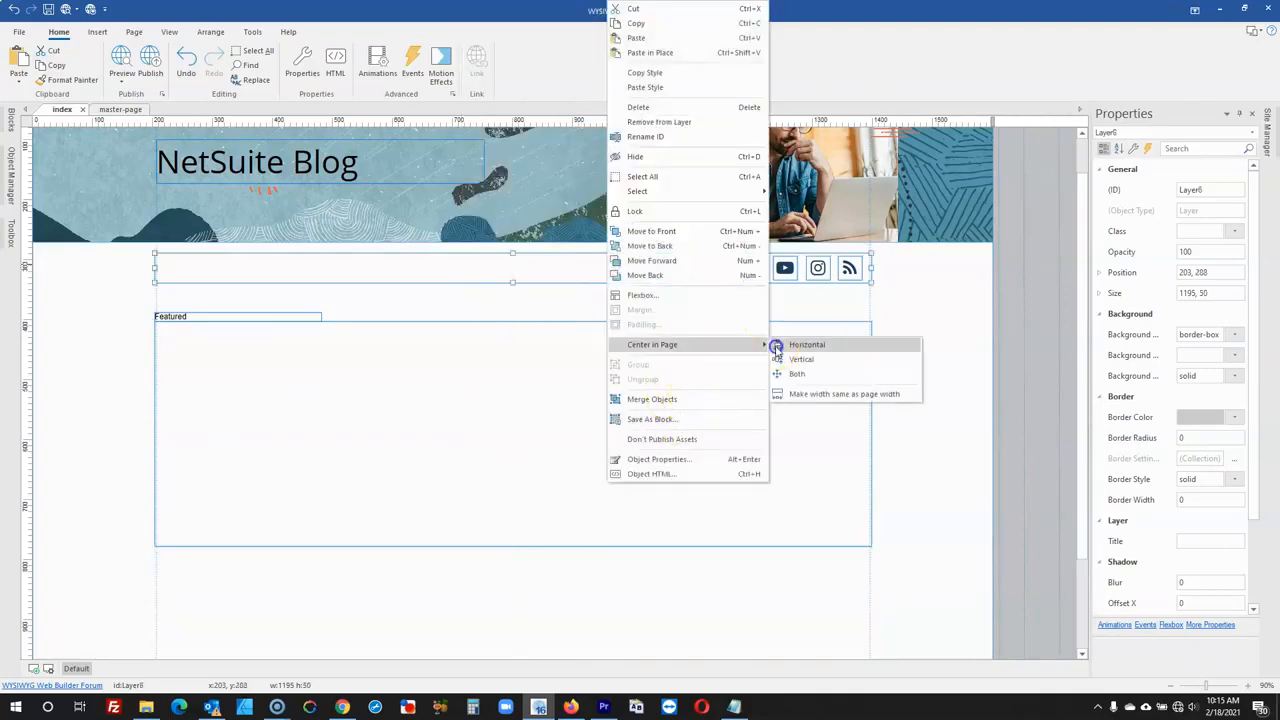
{"action": "left_click", "coordinate": [771, 344]}
{"action": "left_click", "coordinate": [495, 388]}
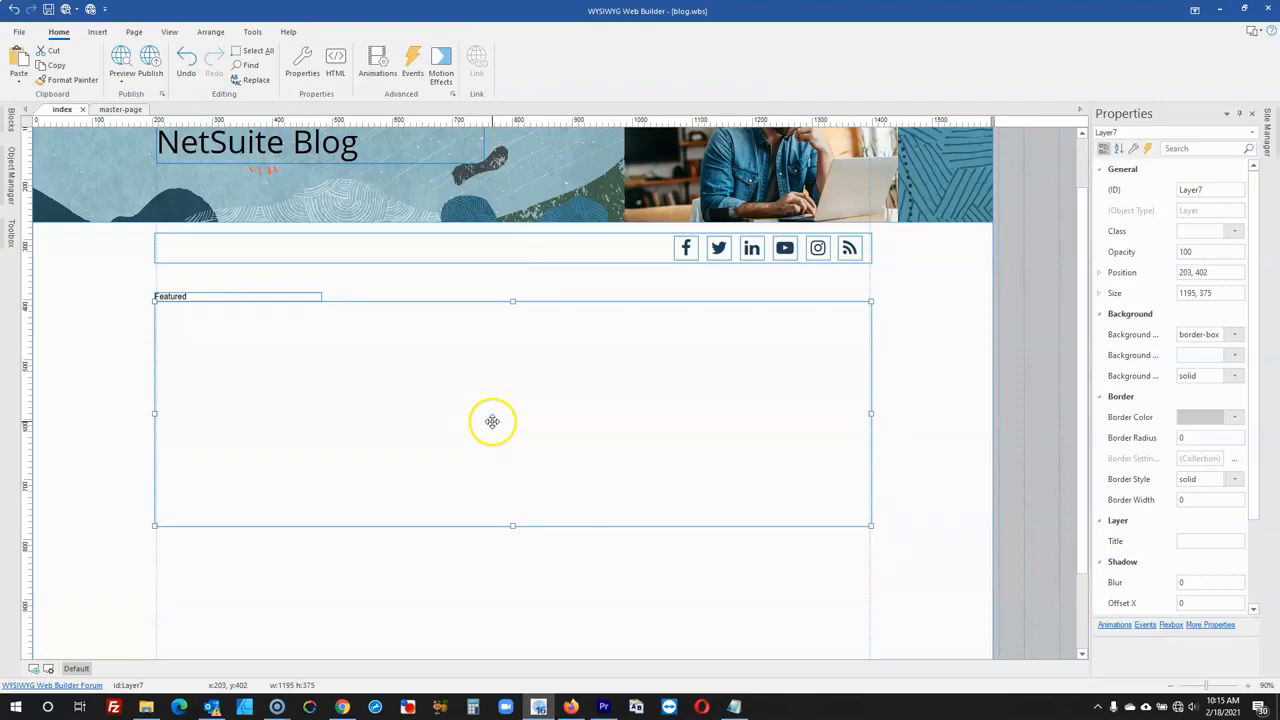
- Move the Featured text up to a vertical position of about 376, leaving a gap above the layer
{"action": "left_click", "coordinate": [260, 297]}
{"action": "key", "text": "Up"}
{"action": "key", "text": "Up"}
{"action": "key", "text": "Up"}
{"action": "key", "text": "Up"}
{"action": "key", "text": "Up"}
{"action": "key", "text": "Up"}
{"action": "key", "text": "Up"}
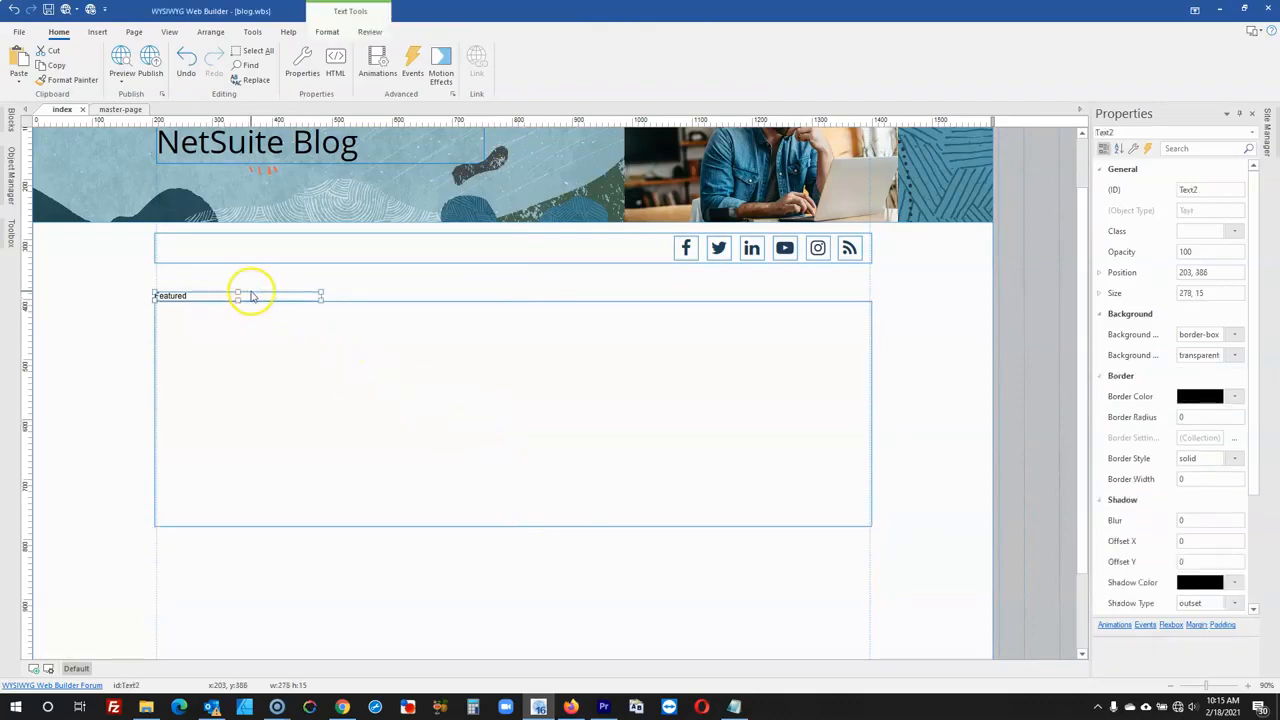
{"action": "left_click_drag", "start_coordinate": [234, 295], "coordinate": [232, 289]}
- Set the Featured text to font size 25 and bold
{"action": "double_click", "coordinate": [232, 289]}
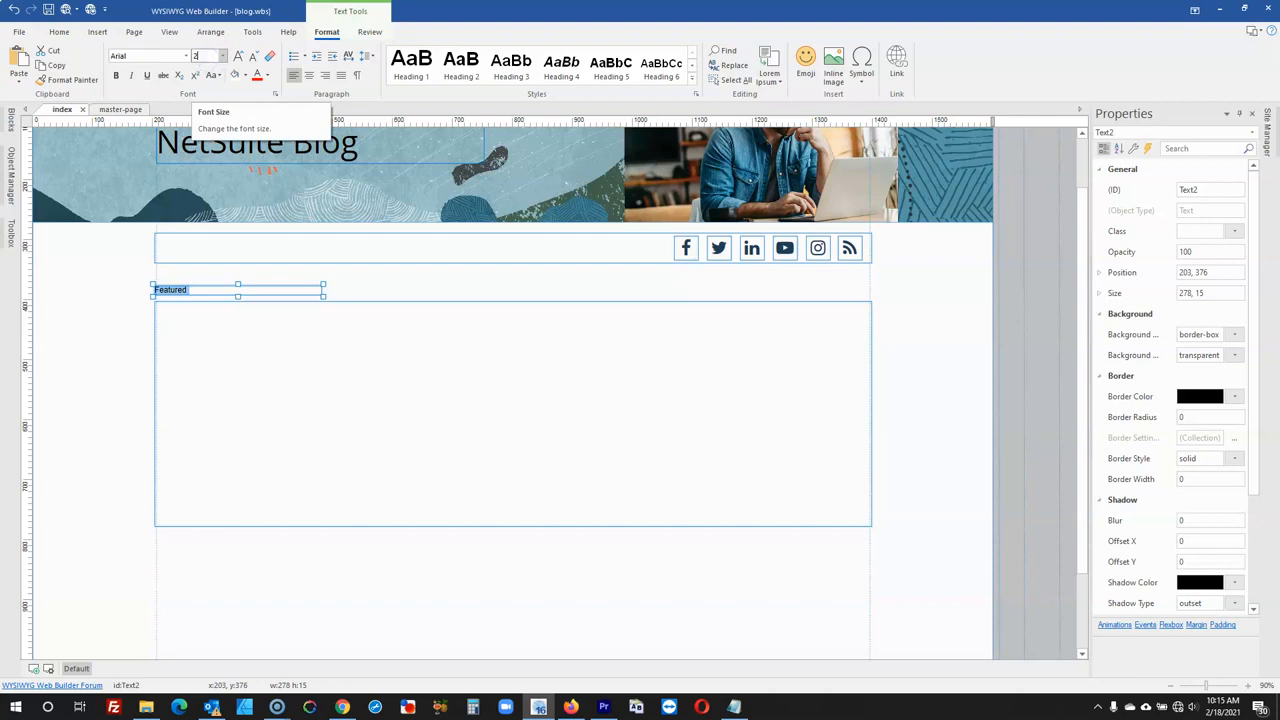
{"action": "type", "text": "25"}
{"action": "key", "text": "Return"}
{"action": "left_click", "coordinate": [116, 77]}
- Switch to the original blog page in the browser, inspect the Featured heading and copy its color code #bc6c37
{"action": "left_click", "coordinate": [565, 707]}
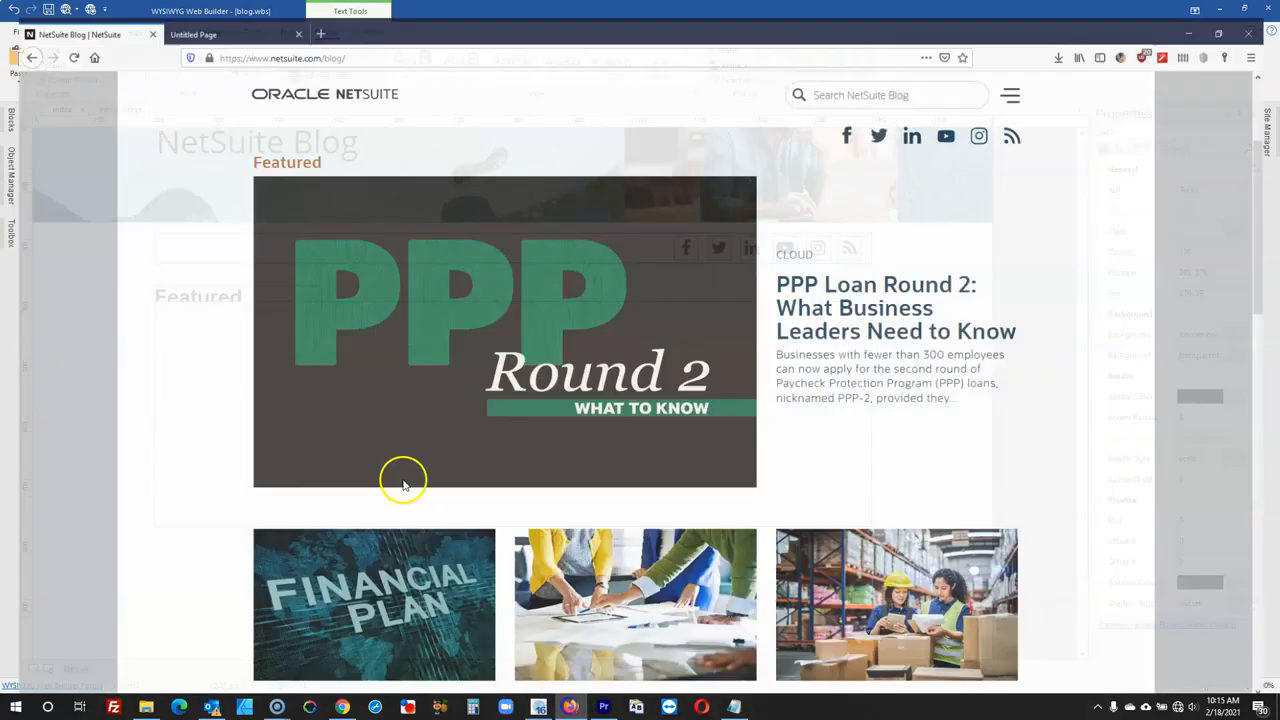
{"action": "right_click", "coordinate": [275, 143]}
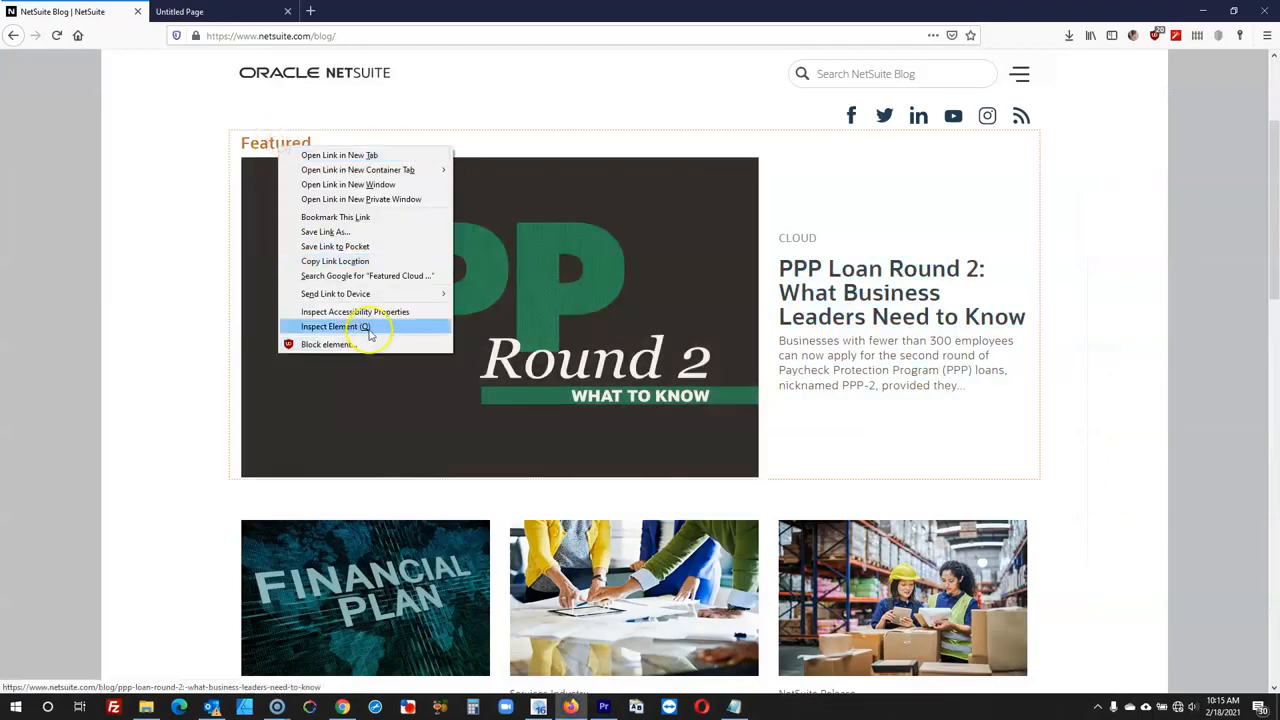
{"action": "left_click", "coordinate": [335, 326]}
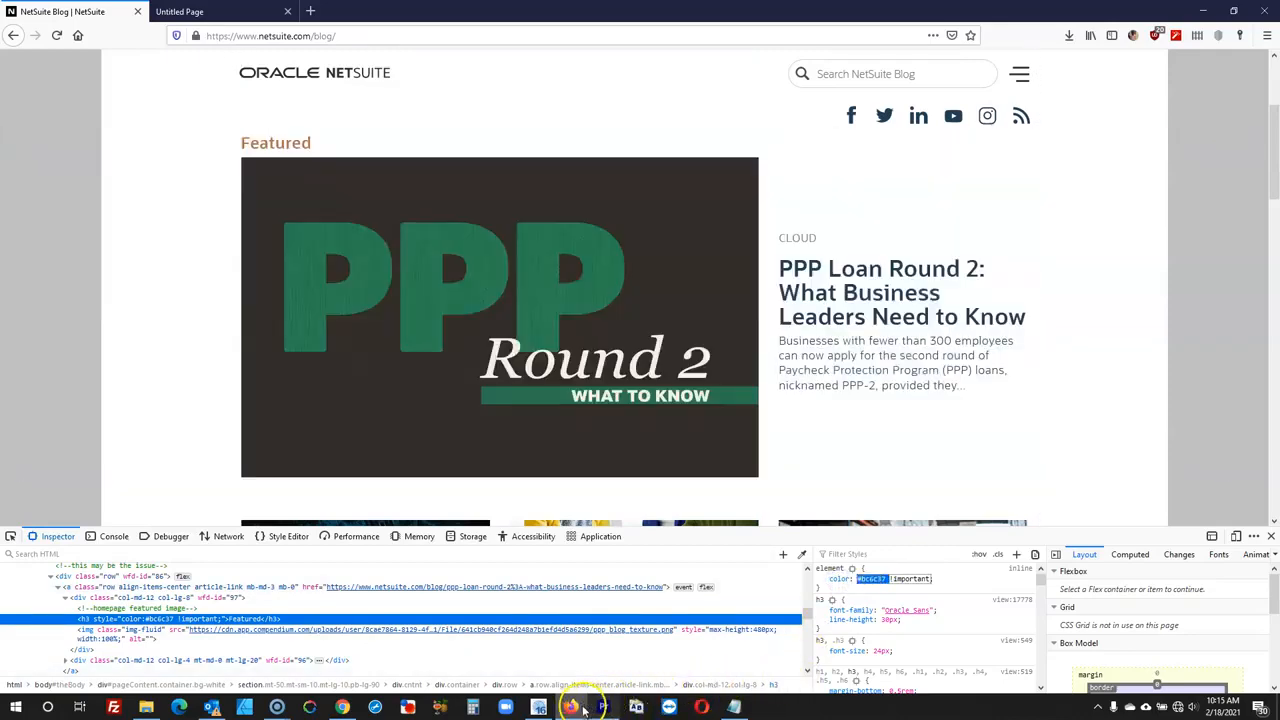
- Return to WYSIWYG Web Builder and move the Featured heading up to a vertical position of 363, just above the layer
{"action": "left_click", "coordinate": [538, 707]}
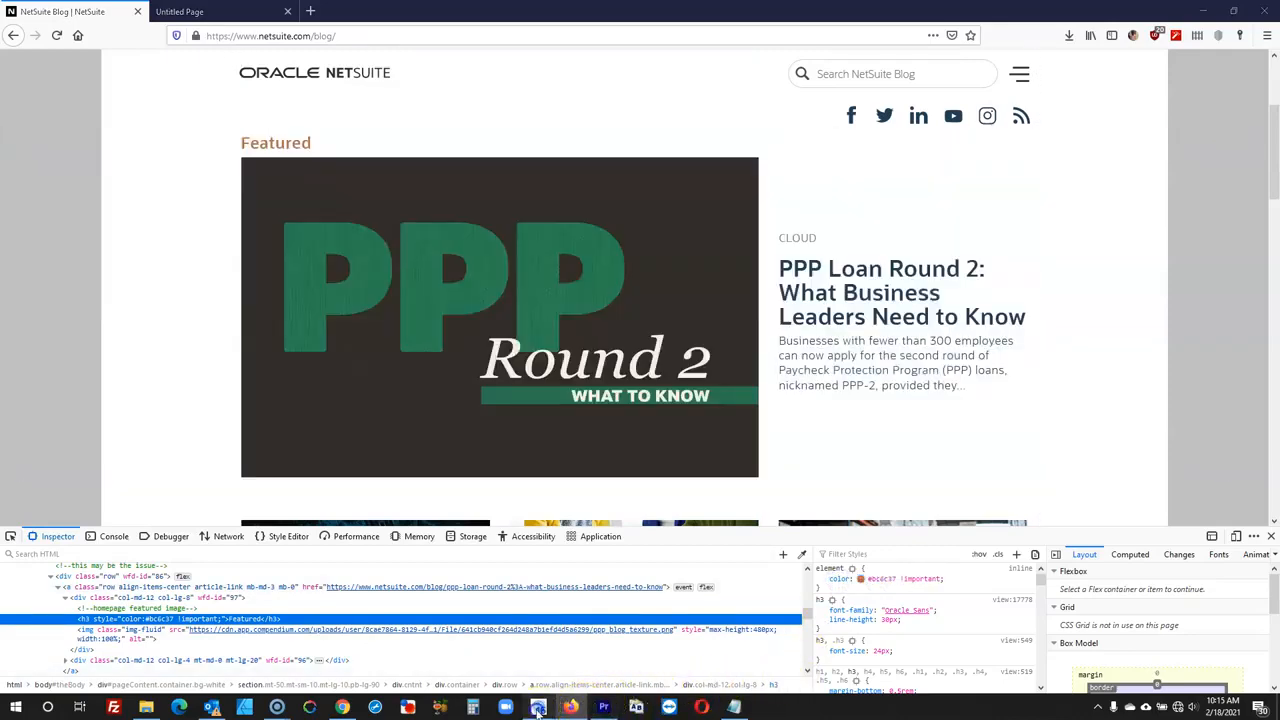
{"action": "left_click", "coordinate": [293, 327]}
{"action": "left_click_drag", "start_coordinate": [260, 295], "coordinate": [260, 288]}
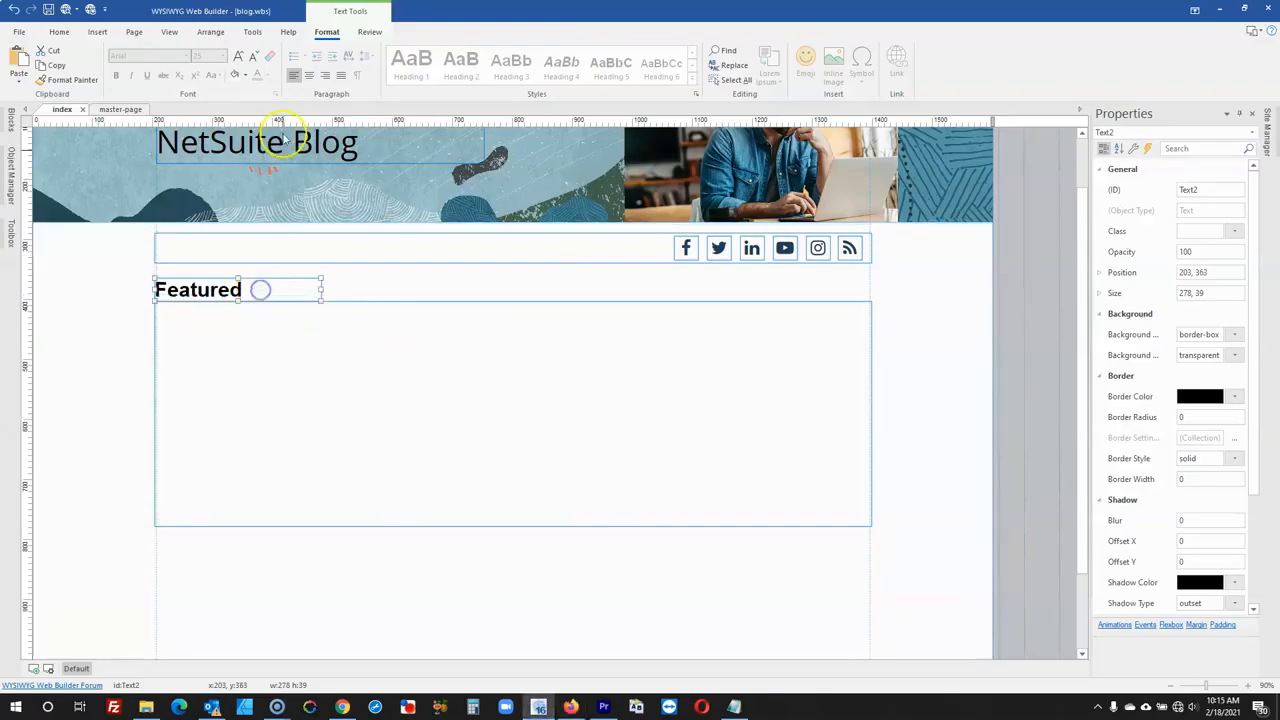
- Change the font color of the whole Featured heading to #BC6C37 and finish editing the text
{"action": "double_click", "coordinate": [244, 289]}
{"action": "key", "text": "ctrl+a"}
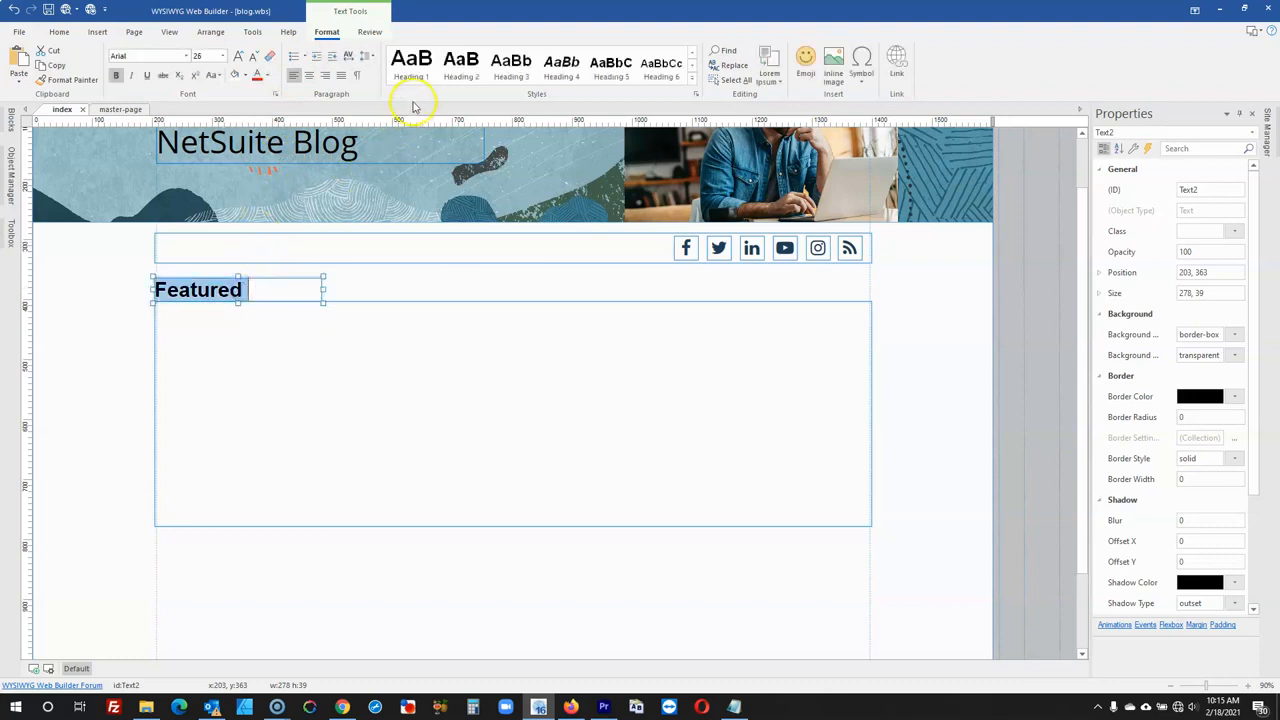
{"action": "left_click", "coordinate": [262, 76]}
{"action": "left_click", "coordinate": [300, 262]}
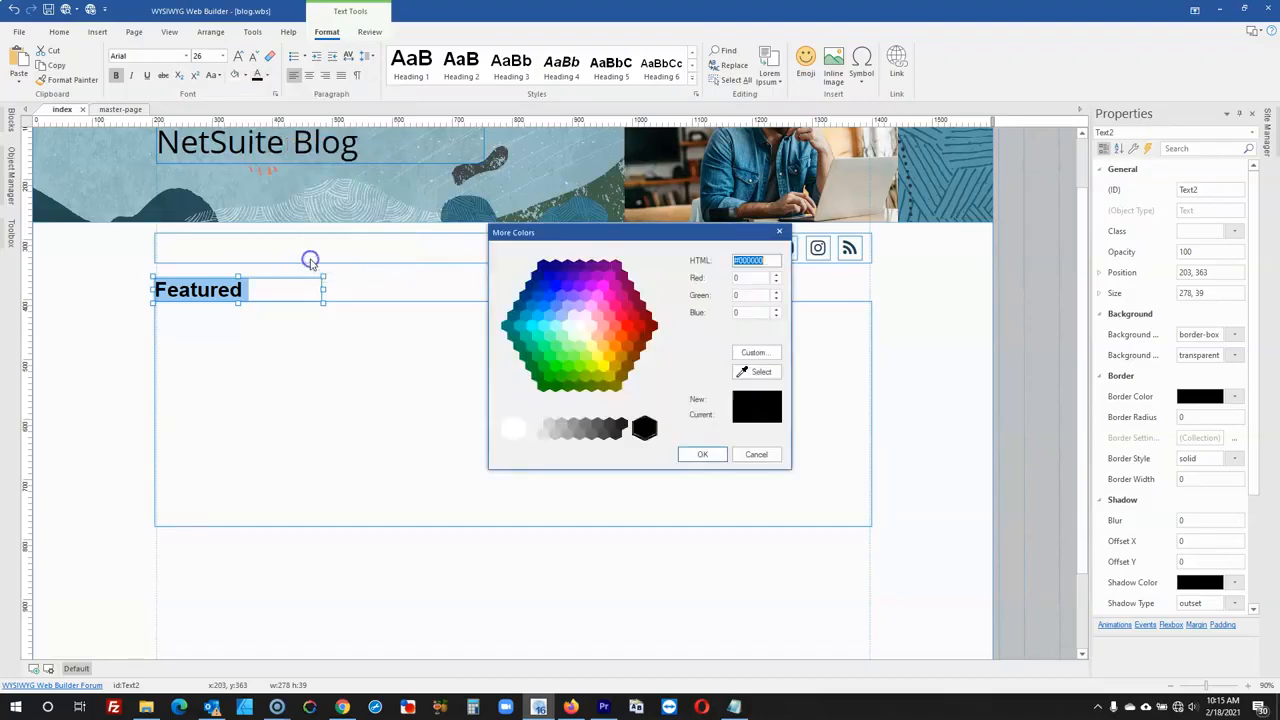
{"action": "left_click", "coordinate": [703, 456]}
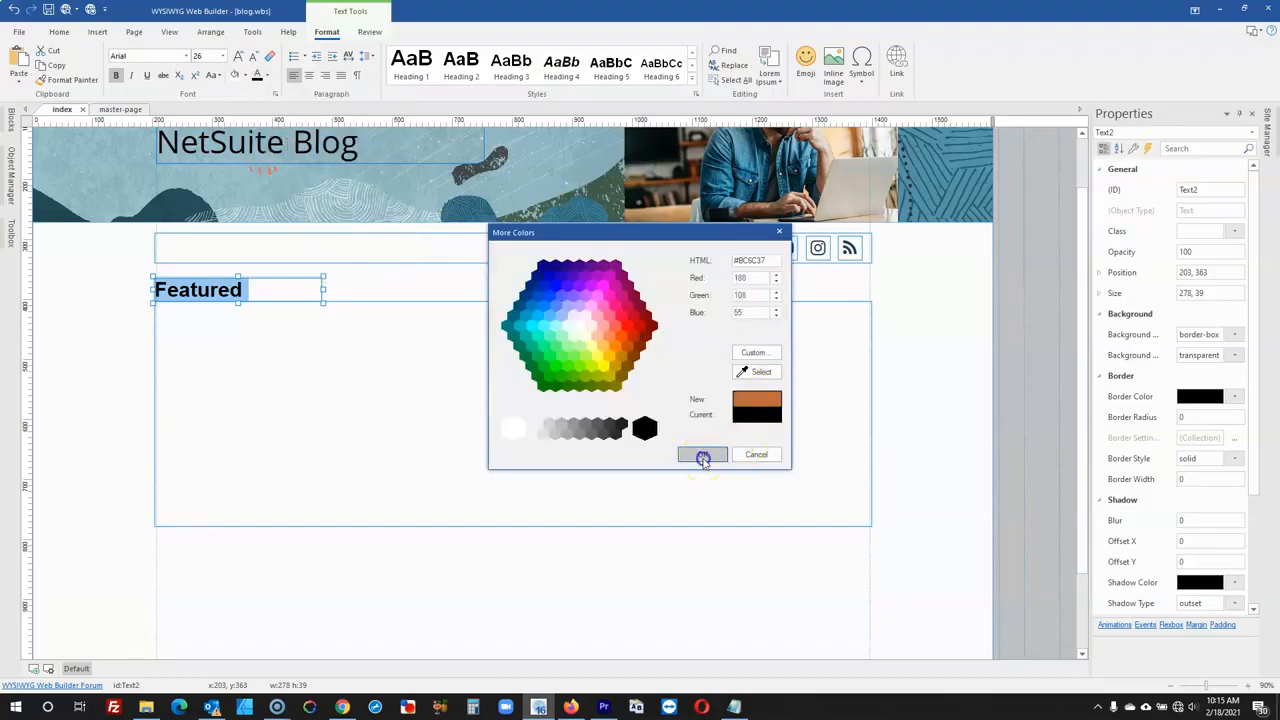
{"action": "left_click", "coordinate": [1017, 321]}
{"action": "left_click", "coordinate": [281, 291]}
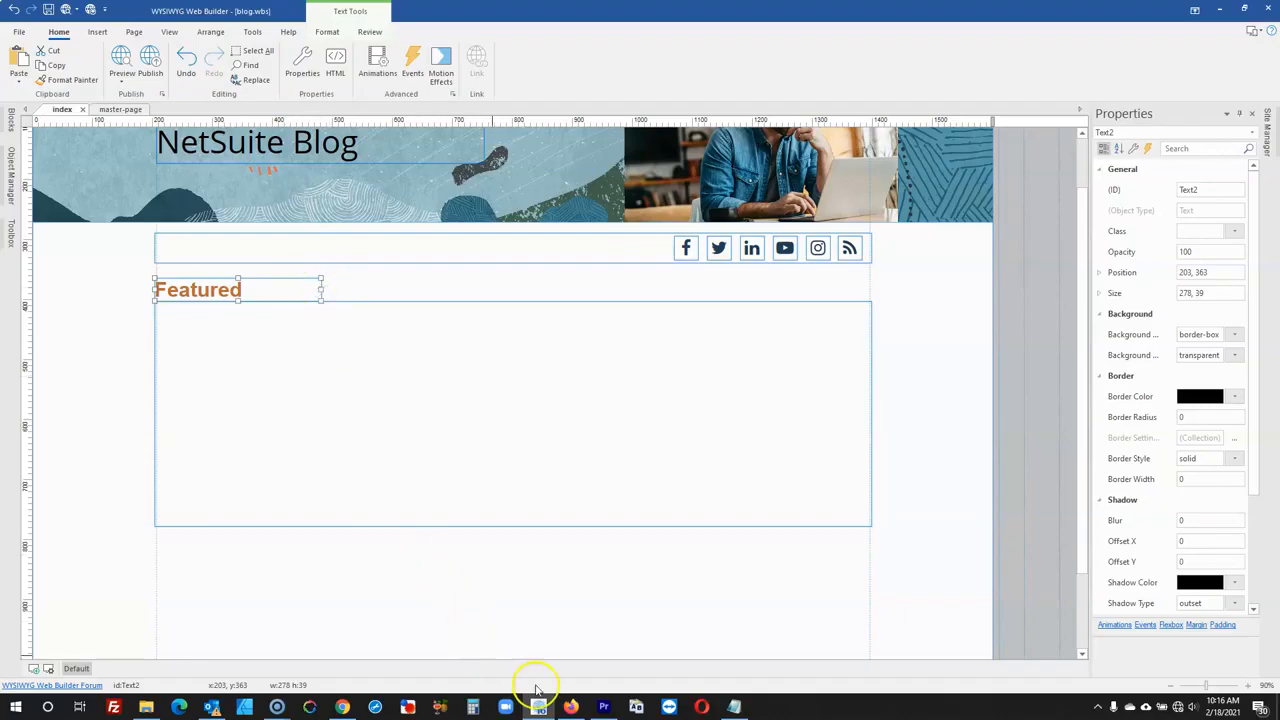
- Inspect the featured article on the original page and try a height of 776 for the layer below the Featured heading
{"action": "left_click", "coordinate": [570, 707]}
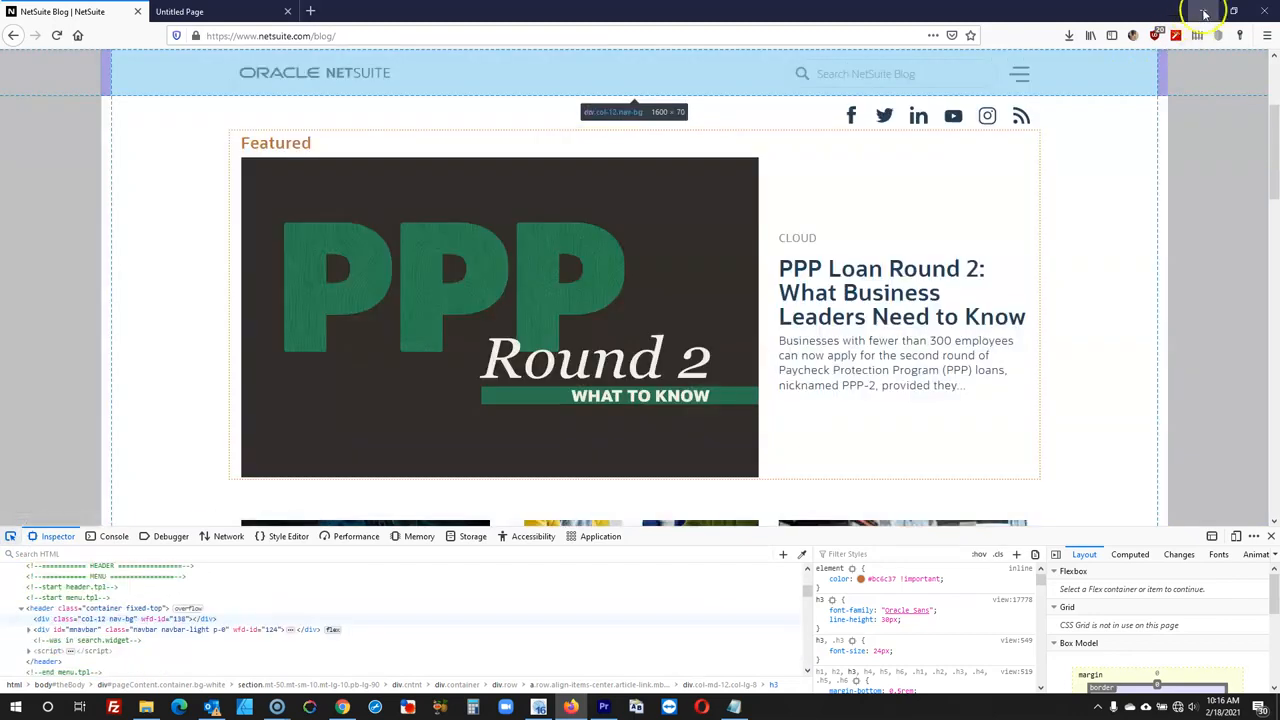
{"action": "left_click", "coordinate": [1203, 11]}
{"action": "left_click", "coordinate": [452, 327]}
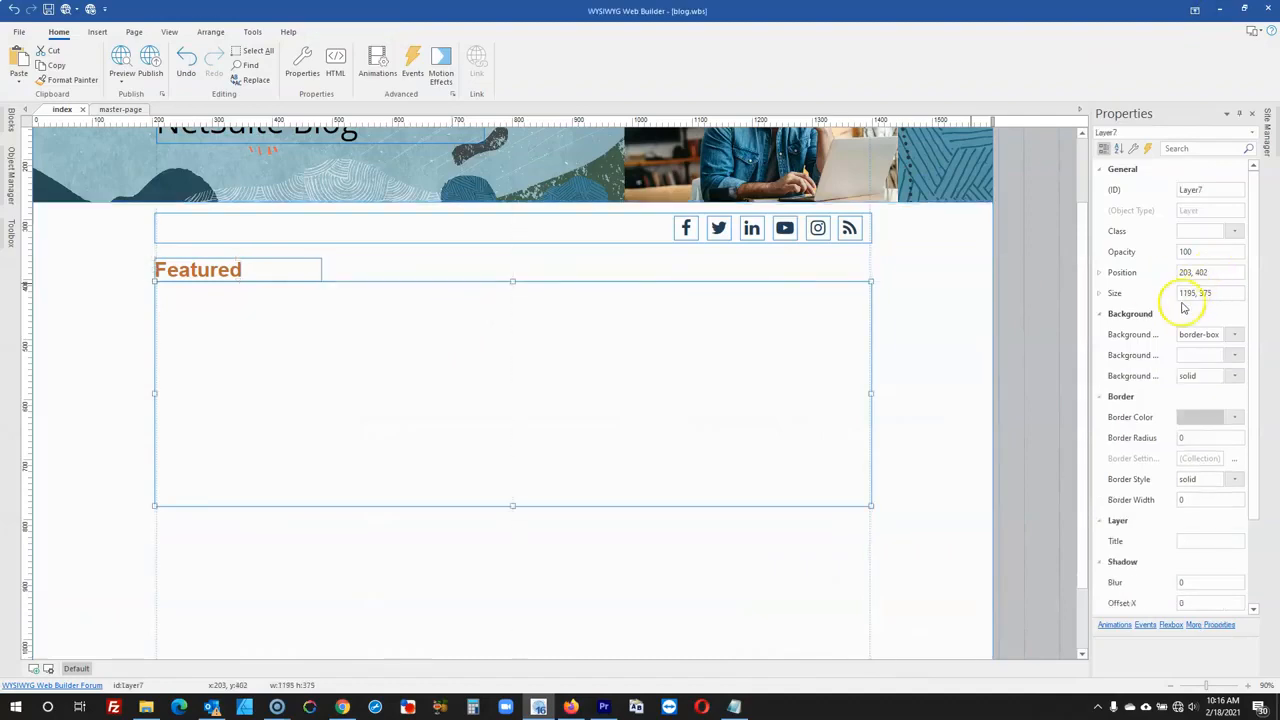
{"action": "left_click", "coordinate": [1196, 289]}
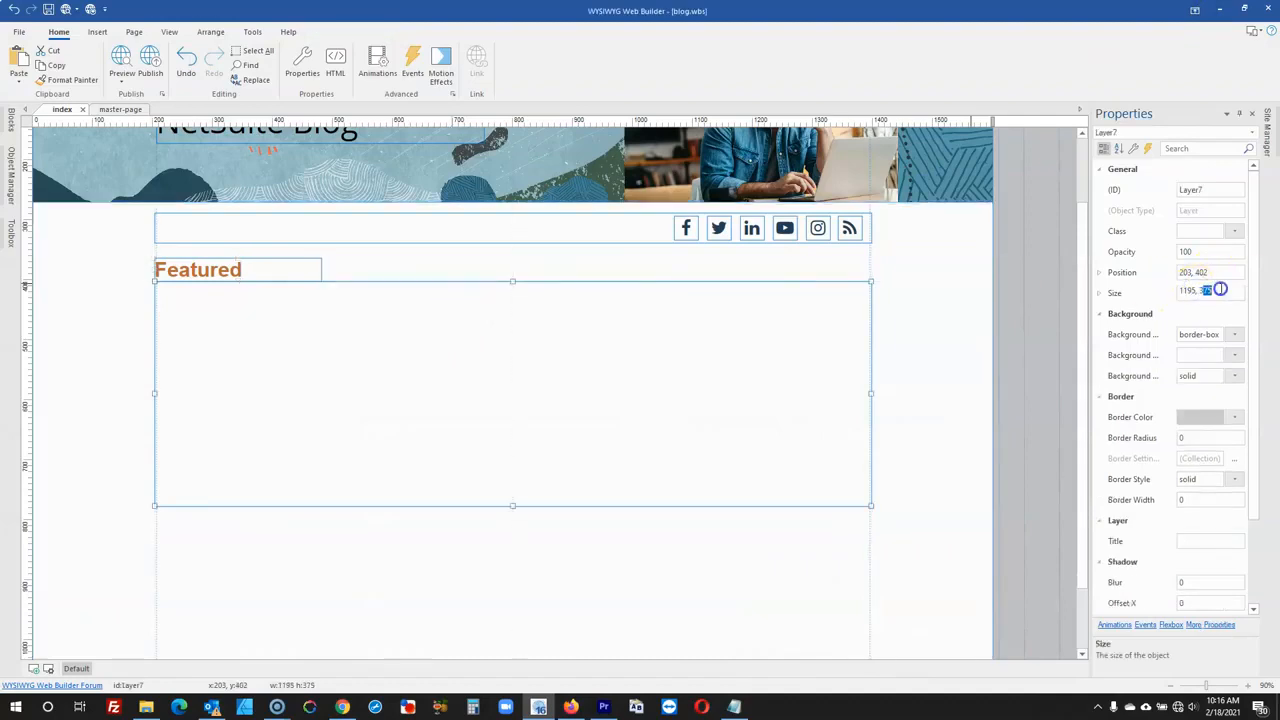
{"action": "type", "text": "776"}
{"action": "key", "text": "Return"}
{"action": "scroll", "coordinate": [1014, 391], "scroll_direction": "down", "scroll_amount": 2}
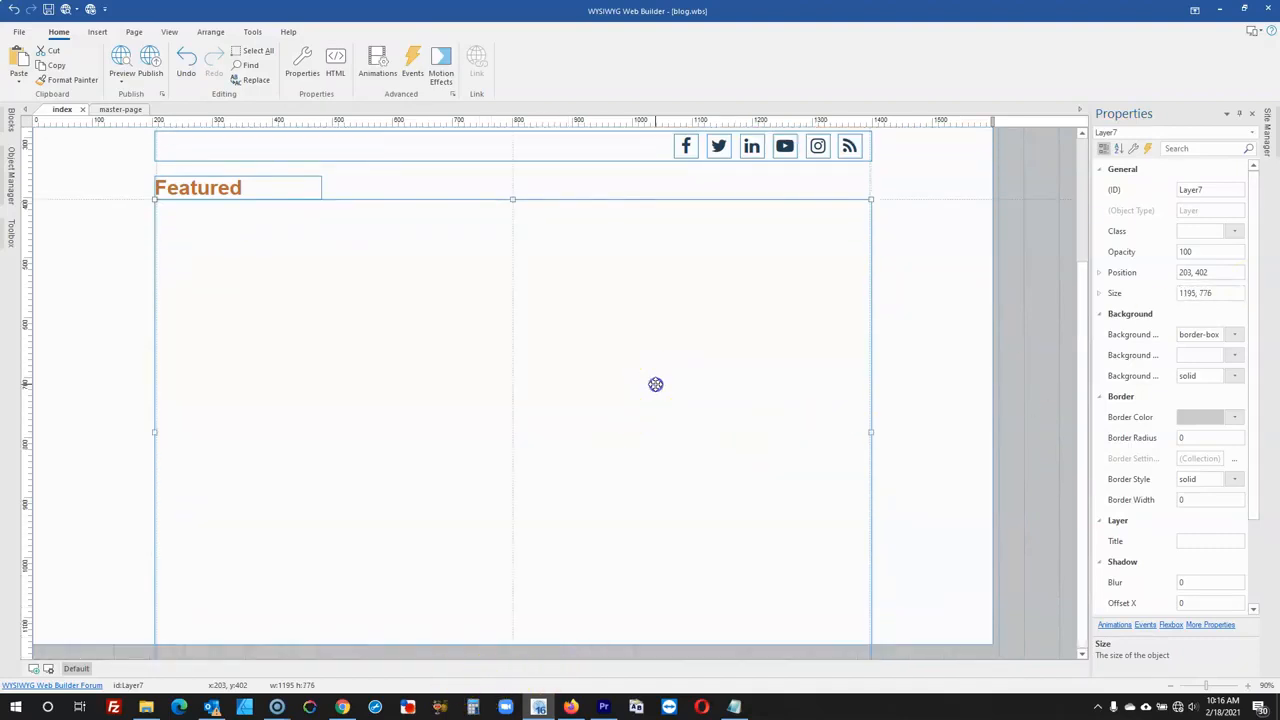
- Set the height of the layer below the Featured heading to 480
{"action": "left_click_drag", "start_coordinate": [1201, 289], "coordinate": [1244, 293]}
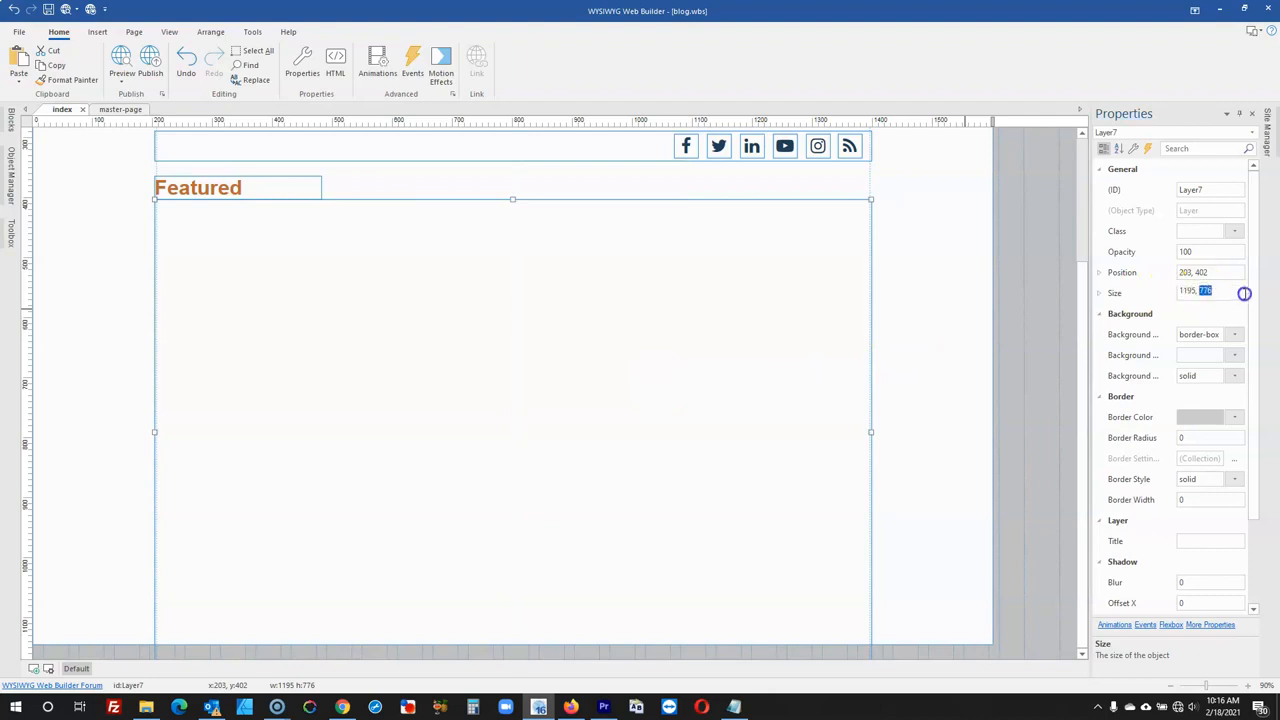
{"action": "type", "text": "480"}
{"action": "key", "text": "Return"}
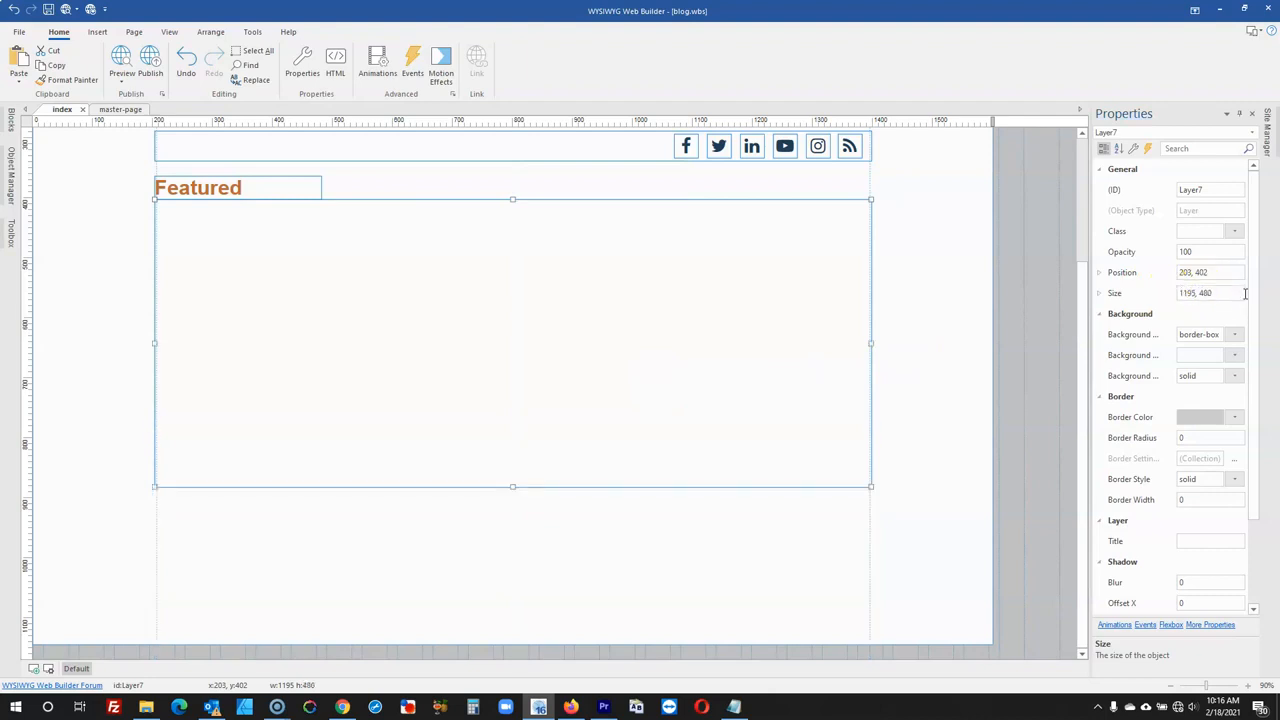
{"action": "left_click", "coordinate": [1034, 356]}
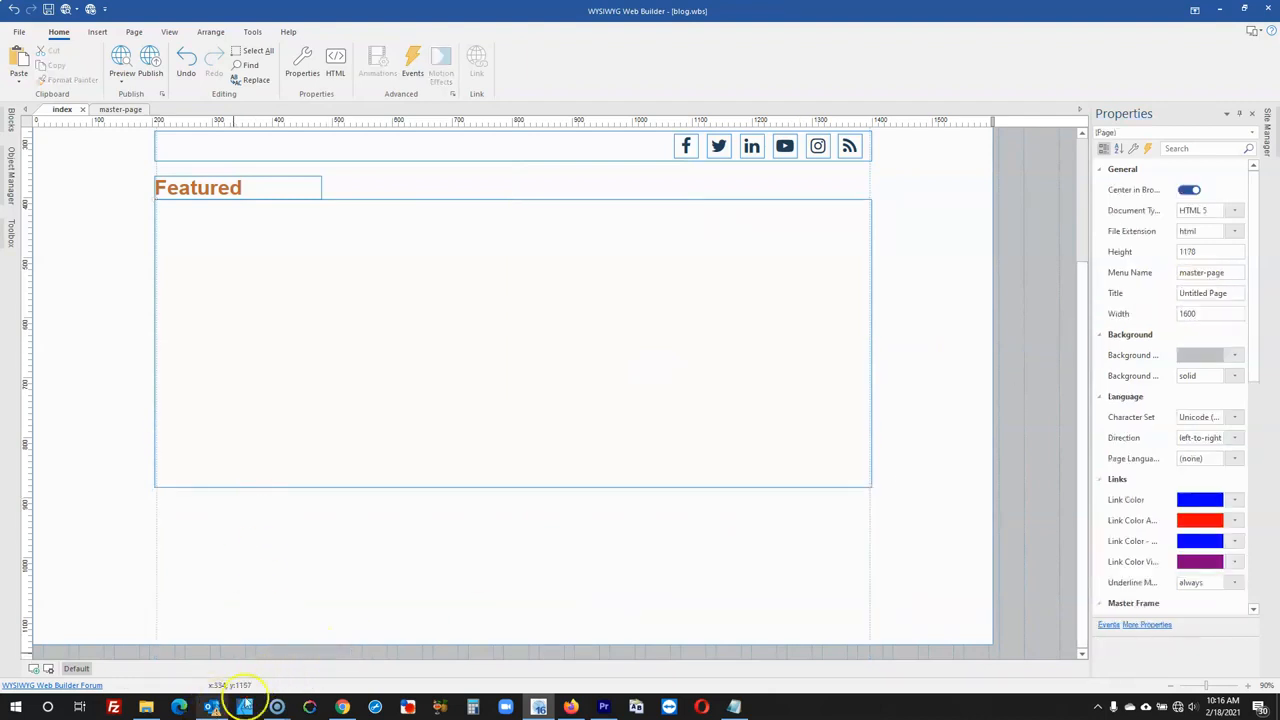
- Insert ppp_blog_texture.png from the David folder in File Explorer onto the page over the Featured layer, at about 297, 600
{"action": "left_click", "coordinate": [146, 706]}
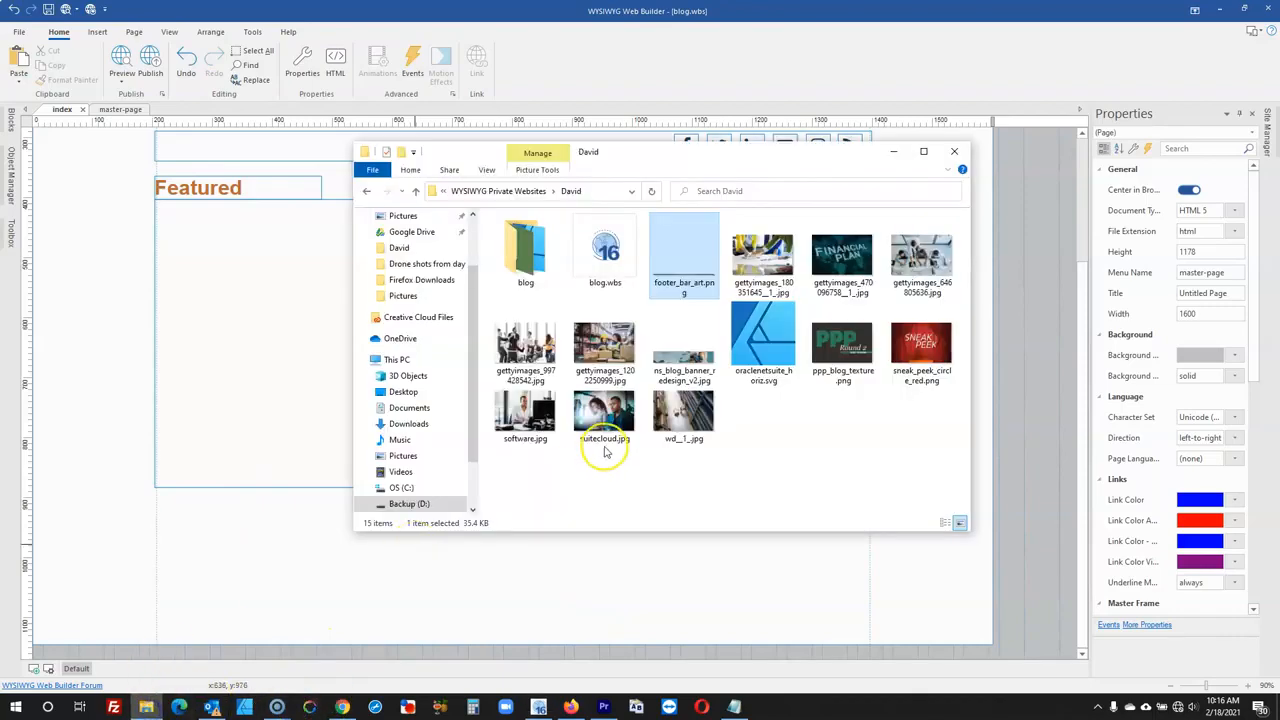
{"action": "left_click", "coordinate": [703, 485]}
{"action": "left_click_drag", "start_coordinate": [841, 343], "coordinate": [213, 321]}
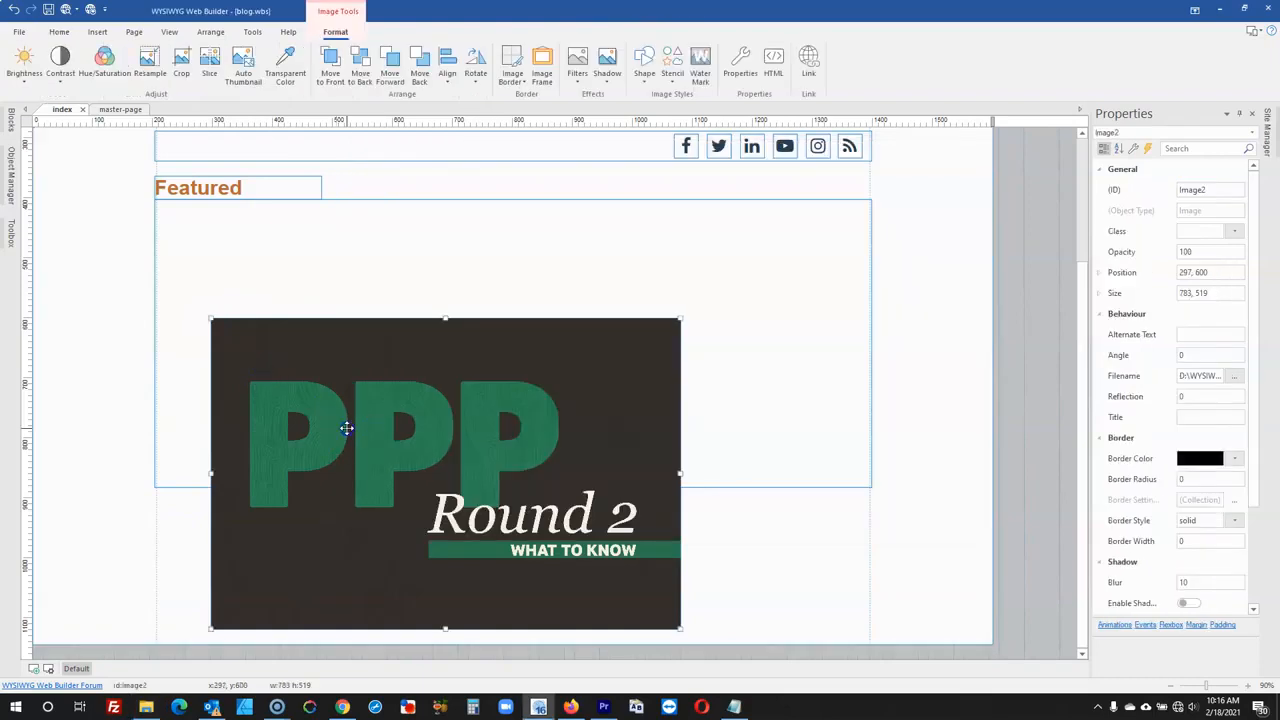
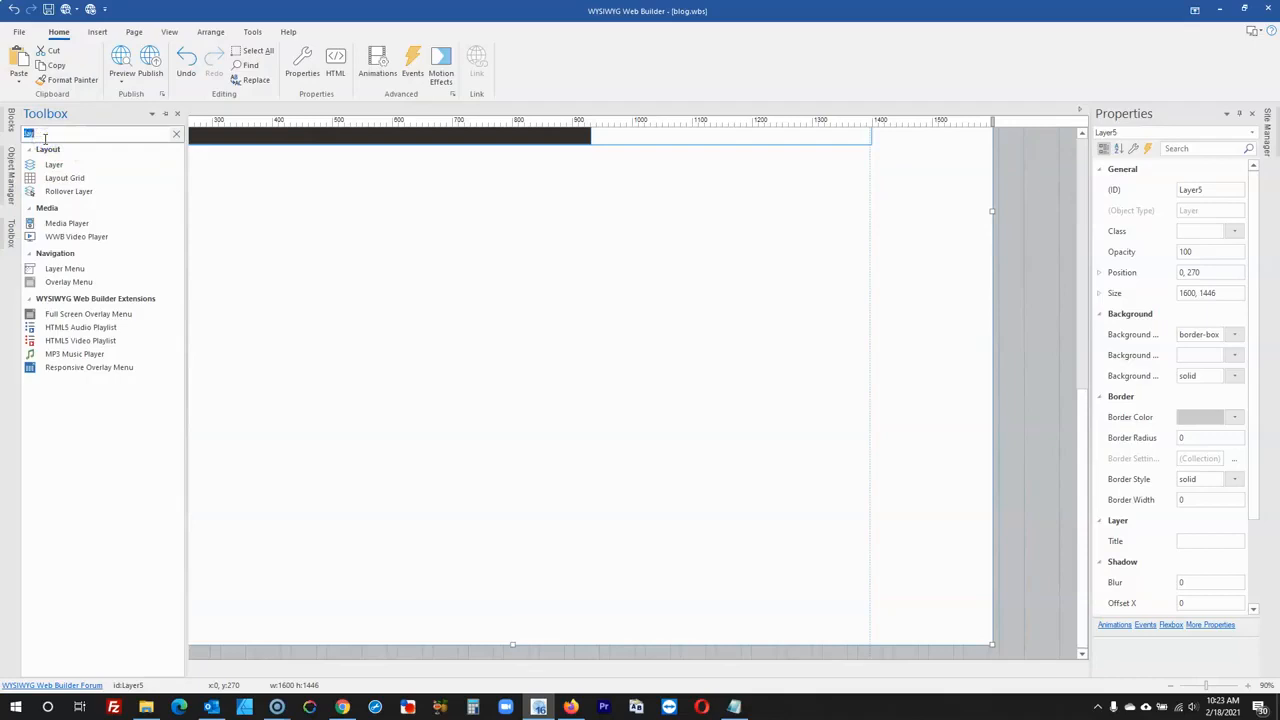
- Insert a Card 373 by 280 below the Featured section and move it to about 207, 949
{"action": "left_click", "coordinate": [55, 197]}
{"action": "mouse_move", "coordinate": [236, 224]}
{"action": "left_mouse_down"}
{"action": "mouse_move", "coordinate": [354, 337]}
{"action": "mouse_move", "coordinate": [470, 388]}
{"action": "left_mouse_up"}
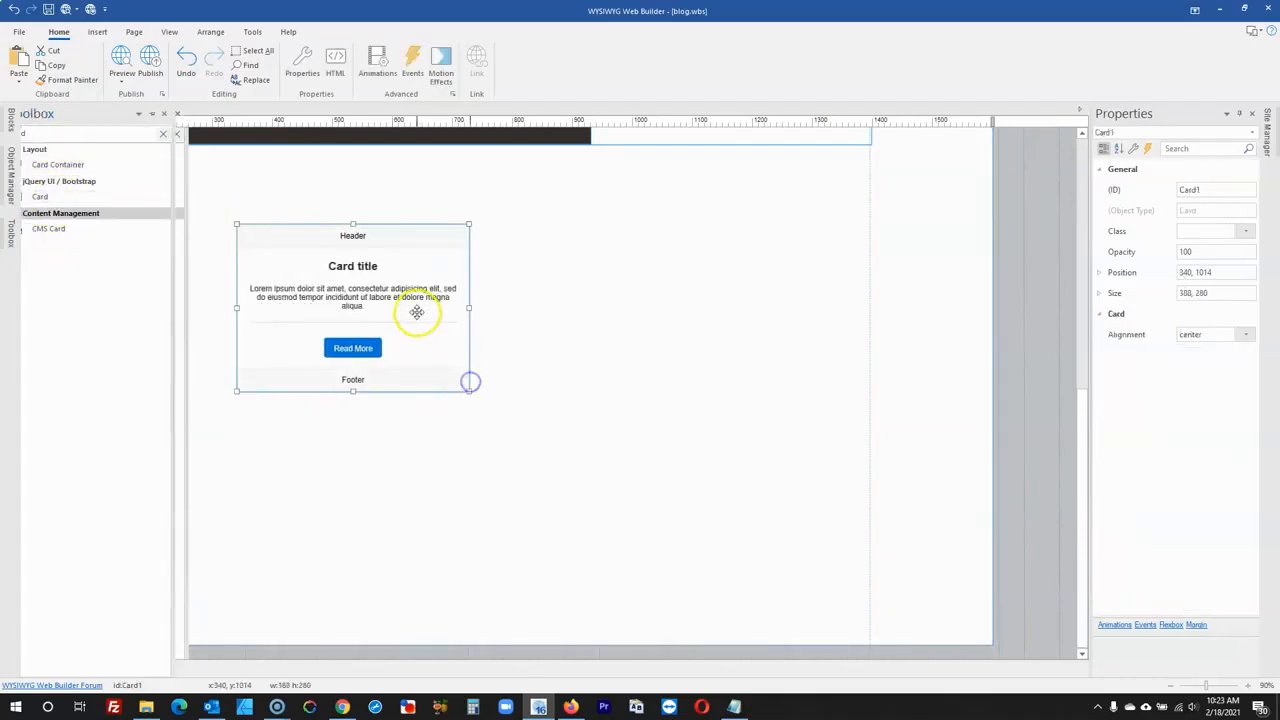
{"action": "double_click", "coordinate": [1193, 291]}
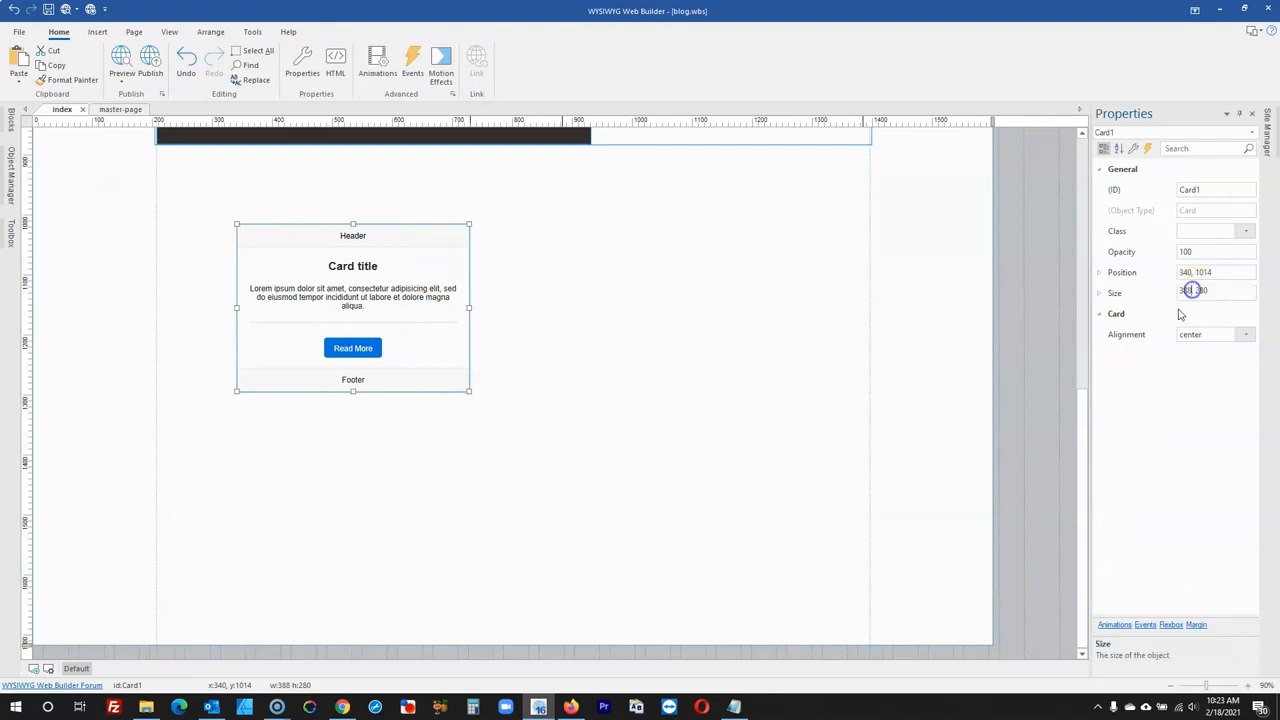
{"action": "type", "text": "373"}
{"action": "key", "text": "Return"}
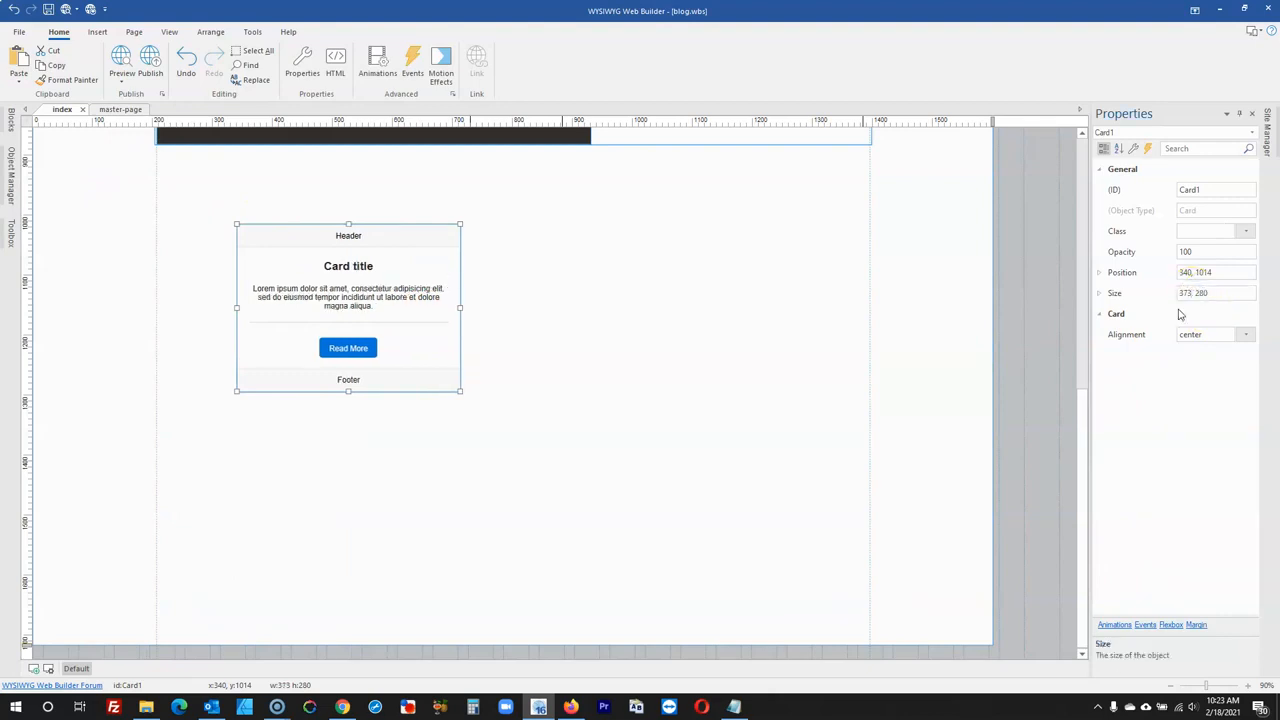
{"action": "left_click_drag", "start_coordinate": [348, 303], "coordinate": [268, 262]}
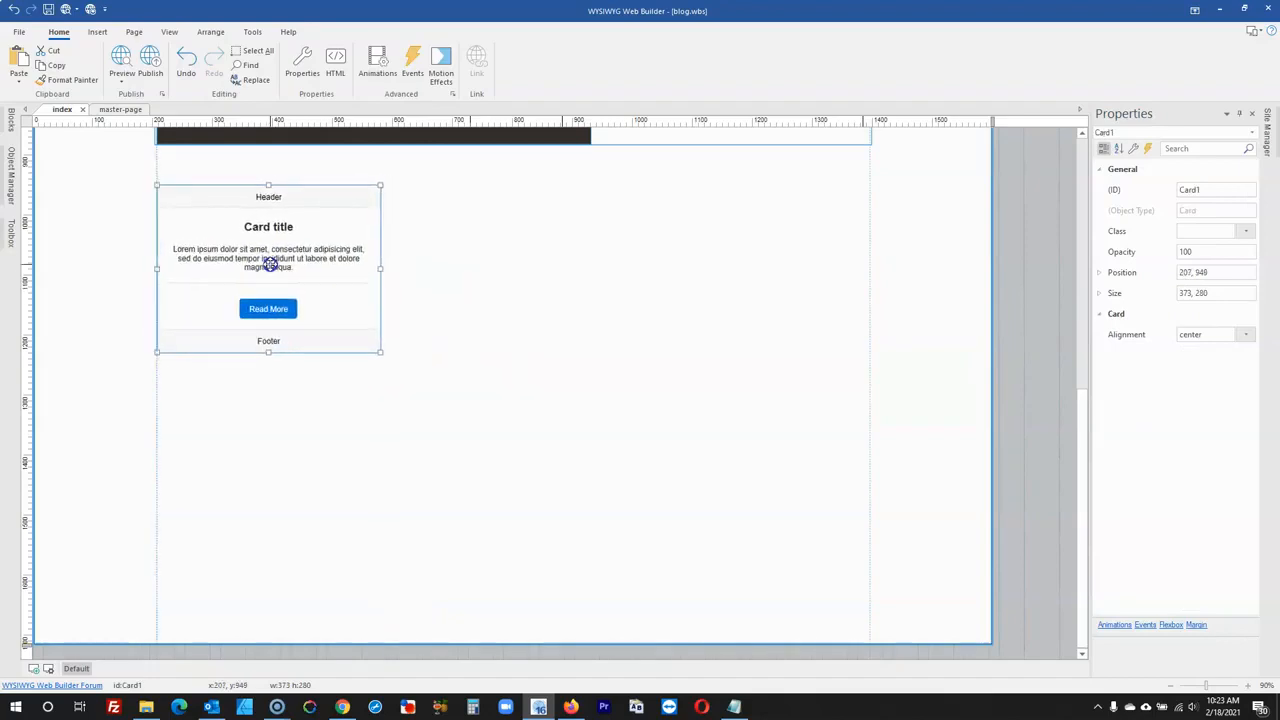
- Remove all the default items from the new card and apply the change
{"action": "double_click", "coordinate": [268, 262]}
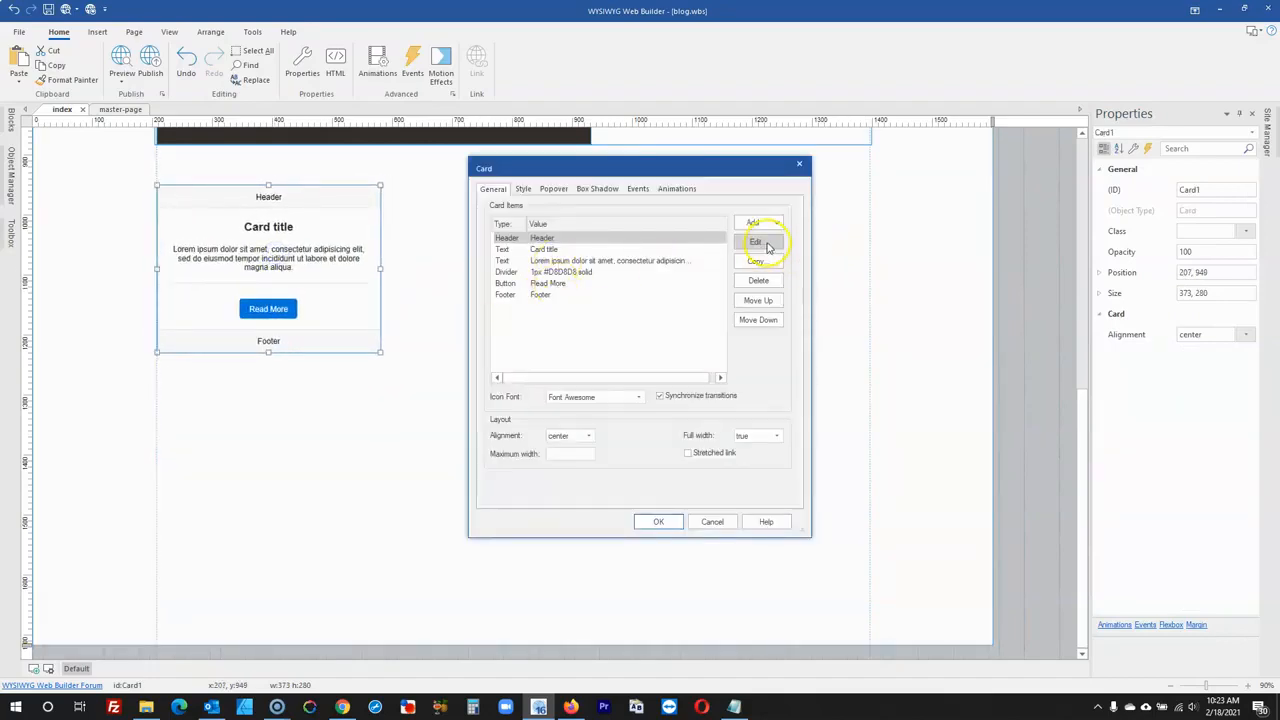
{"action": "left_click", "coordinate": [758, 280]}
{"action": "left_click", "coordinate": [758, 280]}
{"action": "left_click", "coordinate": [758, 280]}
{"action": "left_click", "coordinate": [758, 280]}
{"action": "left_click", "coordinate": [758, 280]}
{"action": "left_click", "coordinate": [758, 280]}
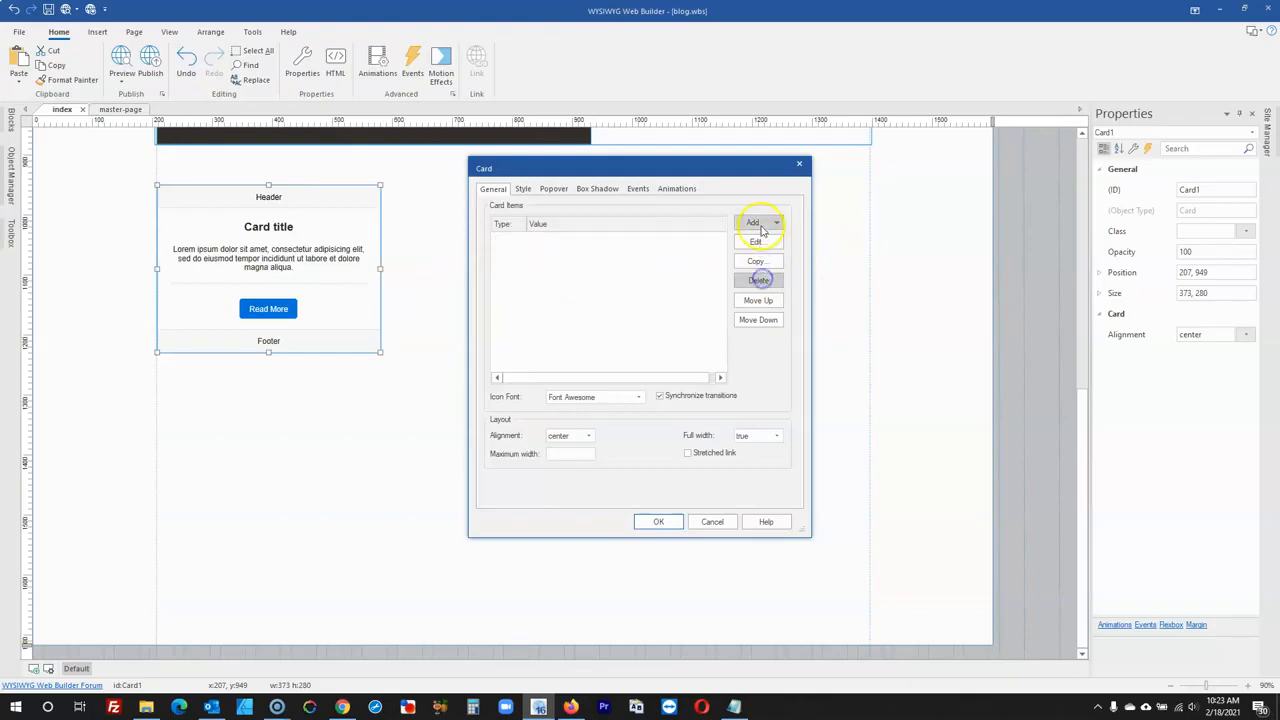
{"action": "left_click", "coordinate": [658, 521]}
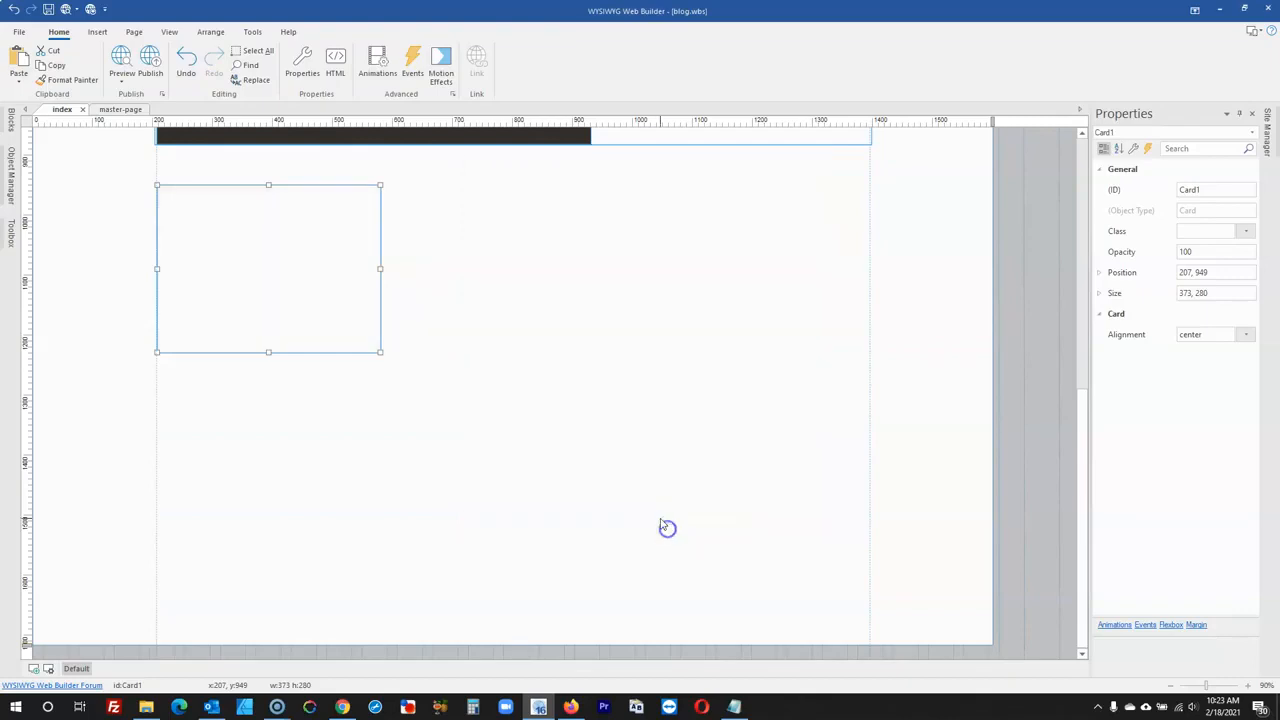
- Check the article cards on the original page and add the Financial Plan image gettyimages_470096758__1_.jpg to the empty card
{"action": "left_click", "coordinate": [568, 707]}
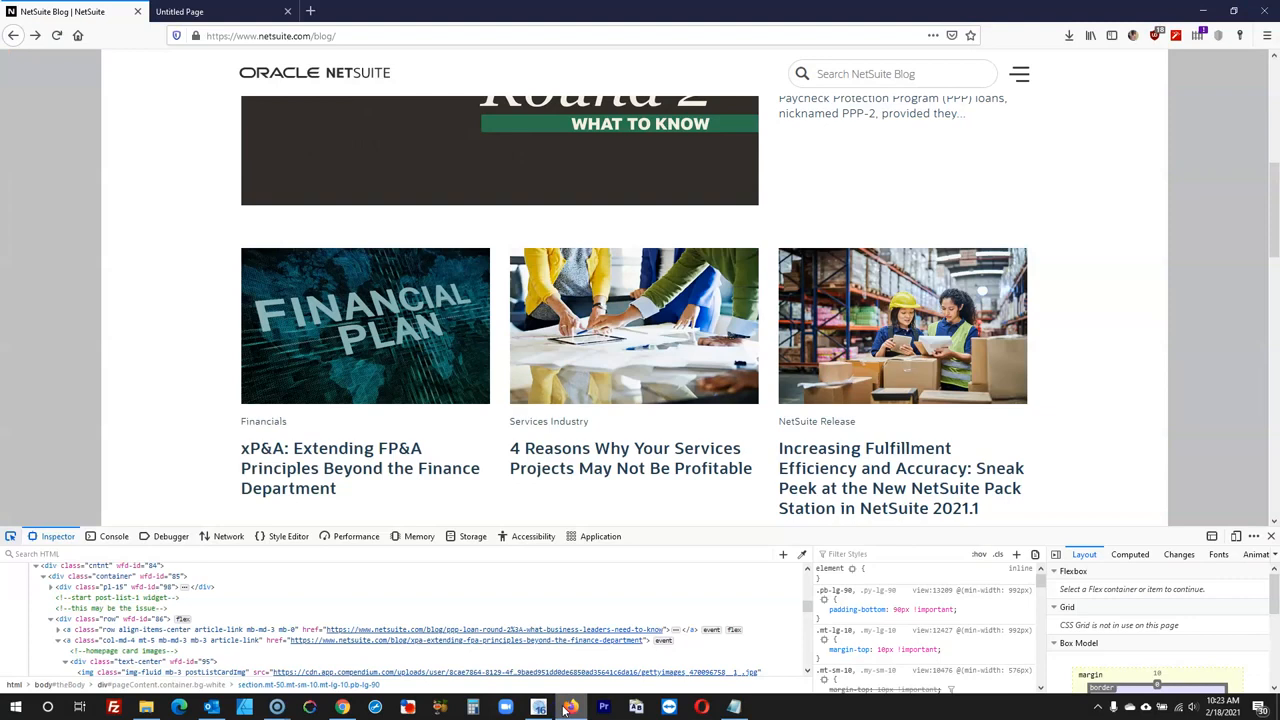
{"action": "scroll", "coordinate": [426, 443], "scroll_direction": "down", "scroll_amount": 1}
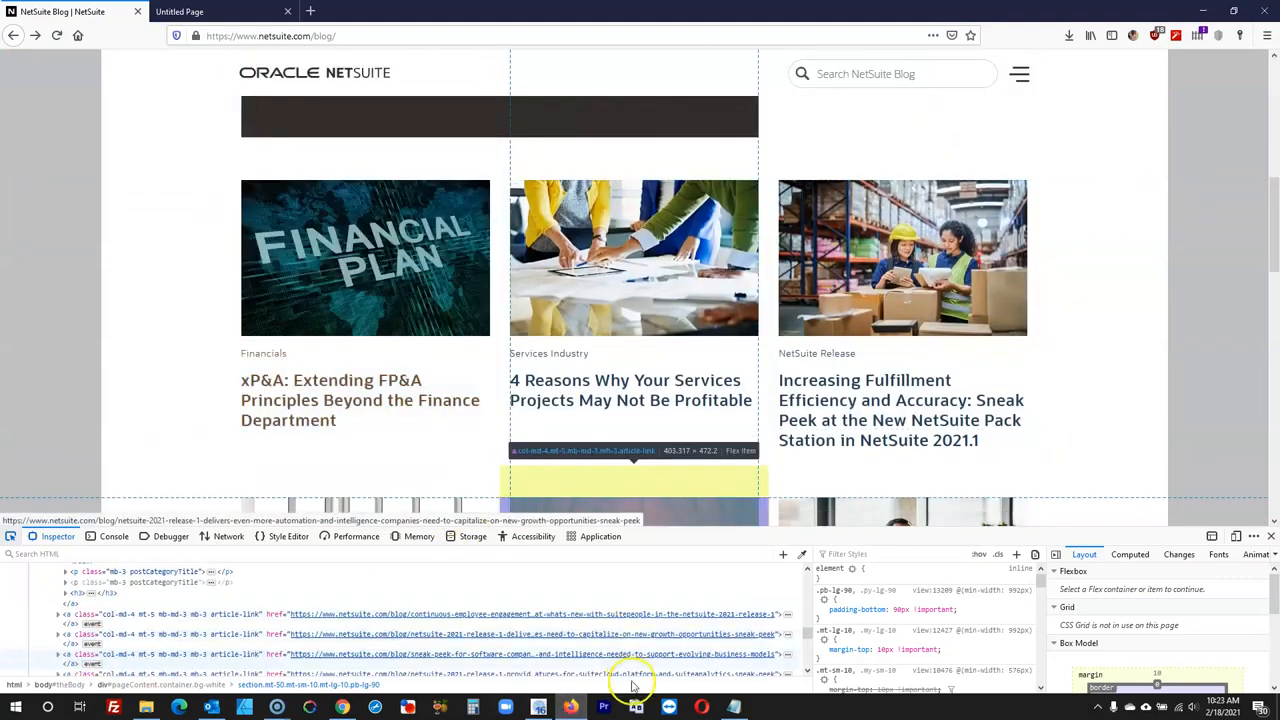
{"action": "left_click", "coordinate": [636, 707]}
{"action": "double_click", "coordinate": [297, 305]}
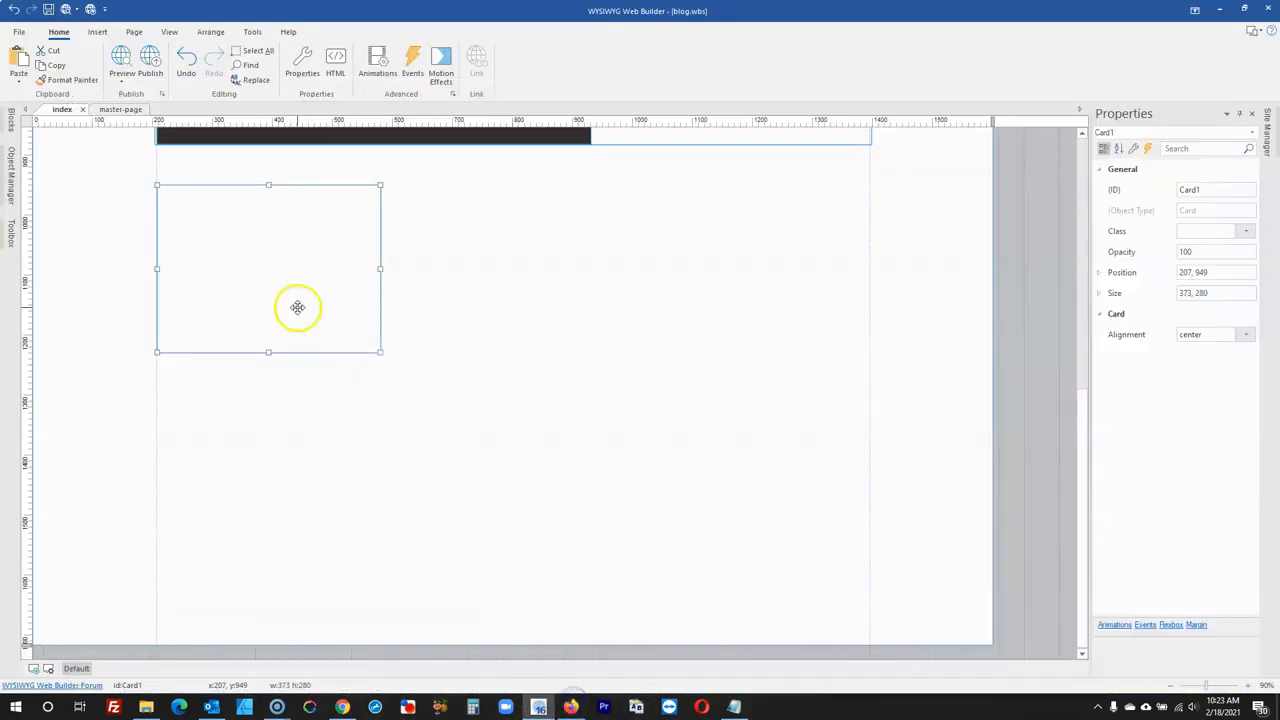
{"action": "left_click", "coordinate": [750, 222]}
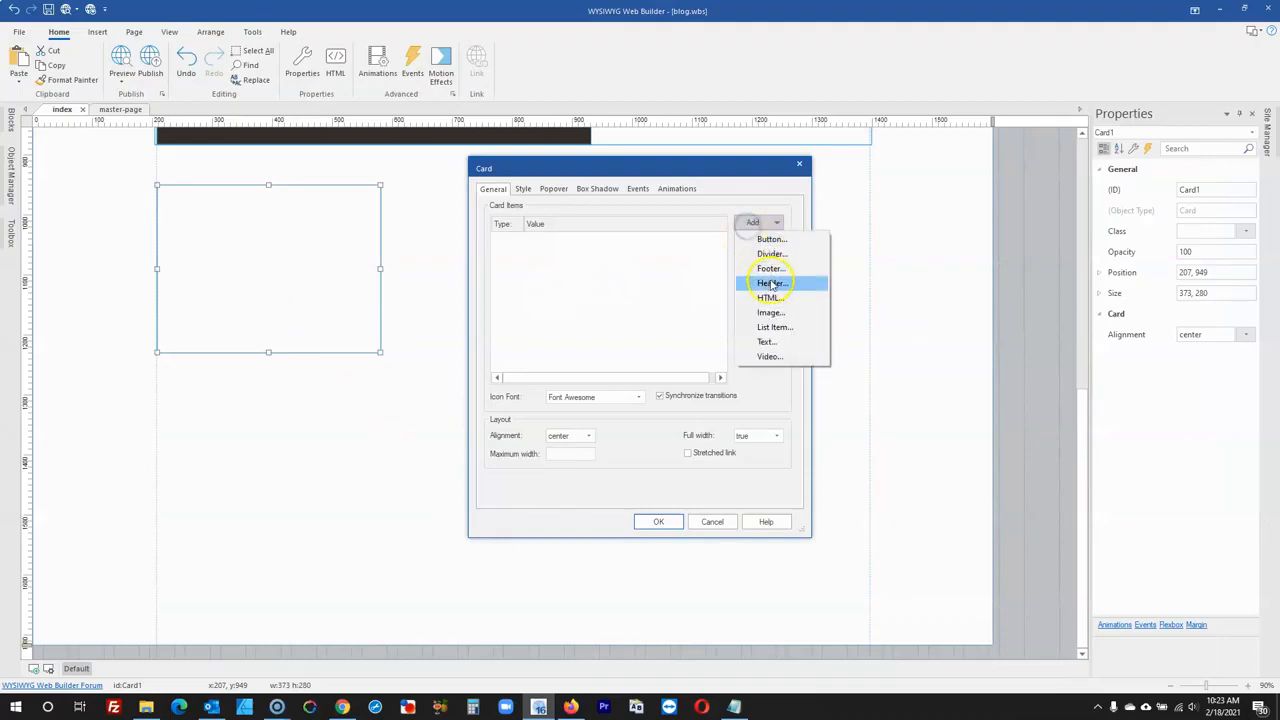
{"action": "left_click", "coordinate": [770, 313]}
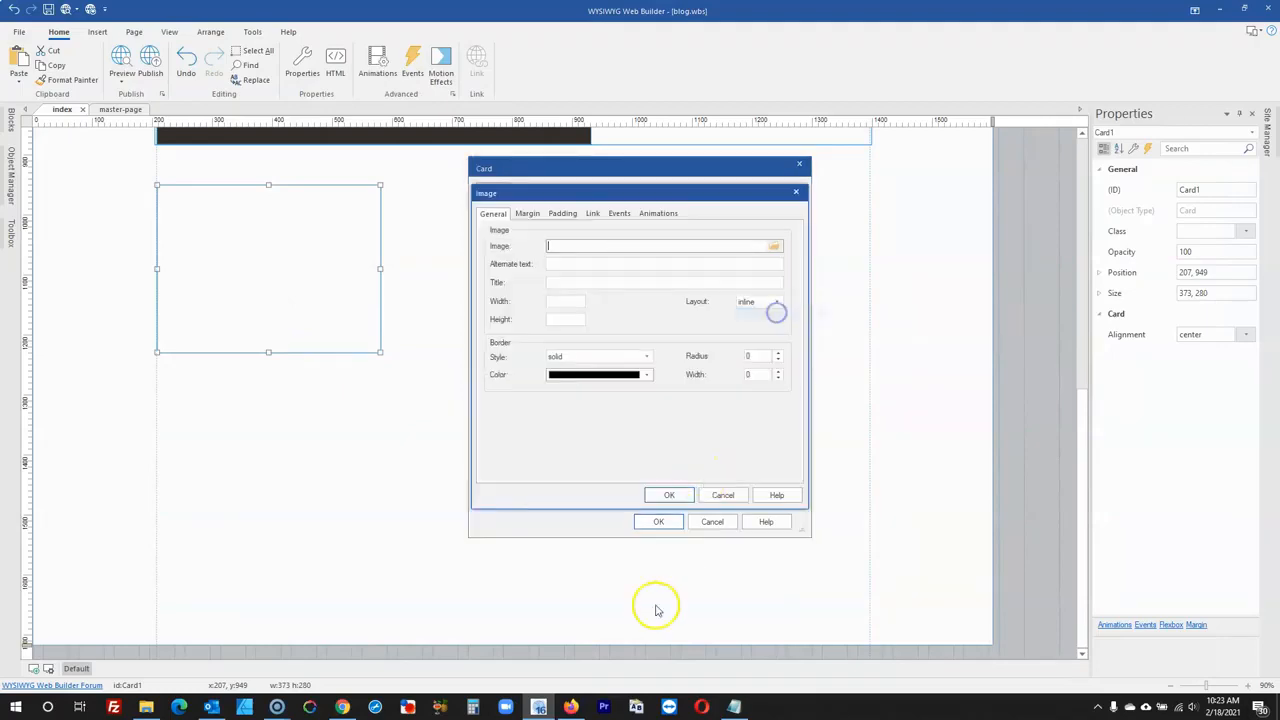
{"action": "left_click", "coordinate": [571, 707]}
{"action": "left_click", "coordinate": [538, 707]}
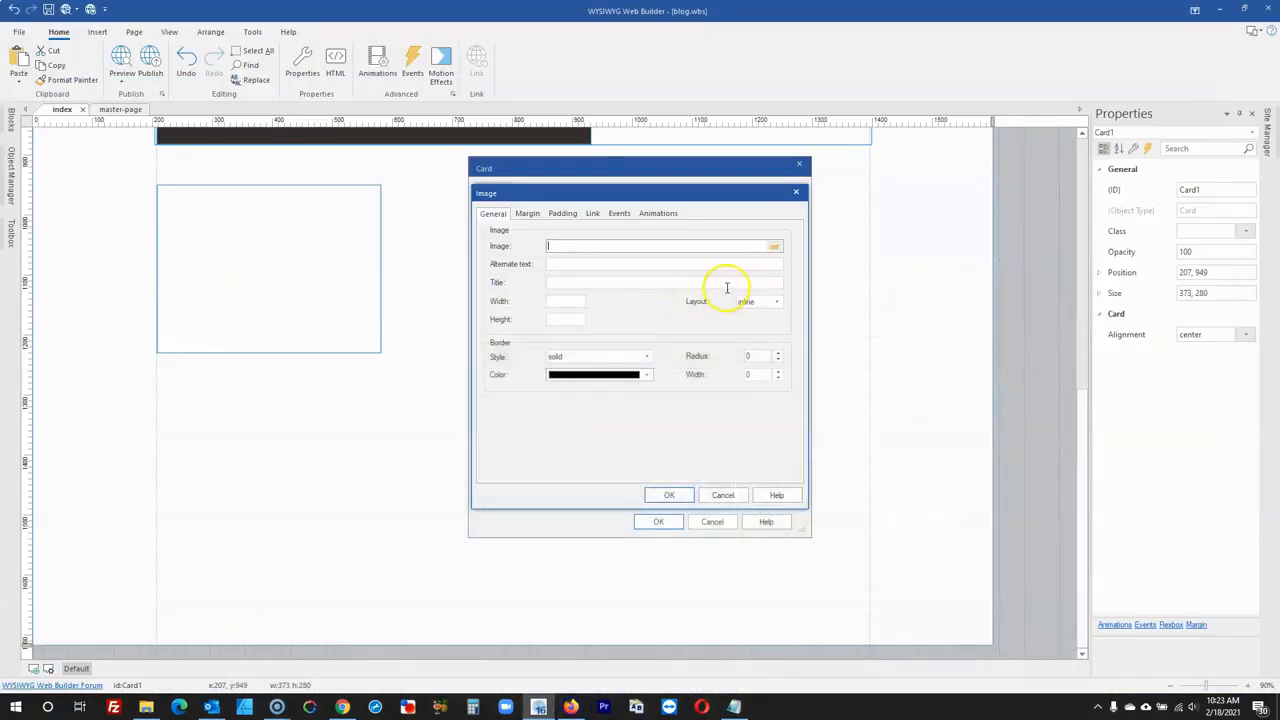
{"action": "left_click", "coordinate": [777, 249]}
{"action": "double_click", "coordinate": [690, 288]}
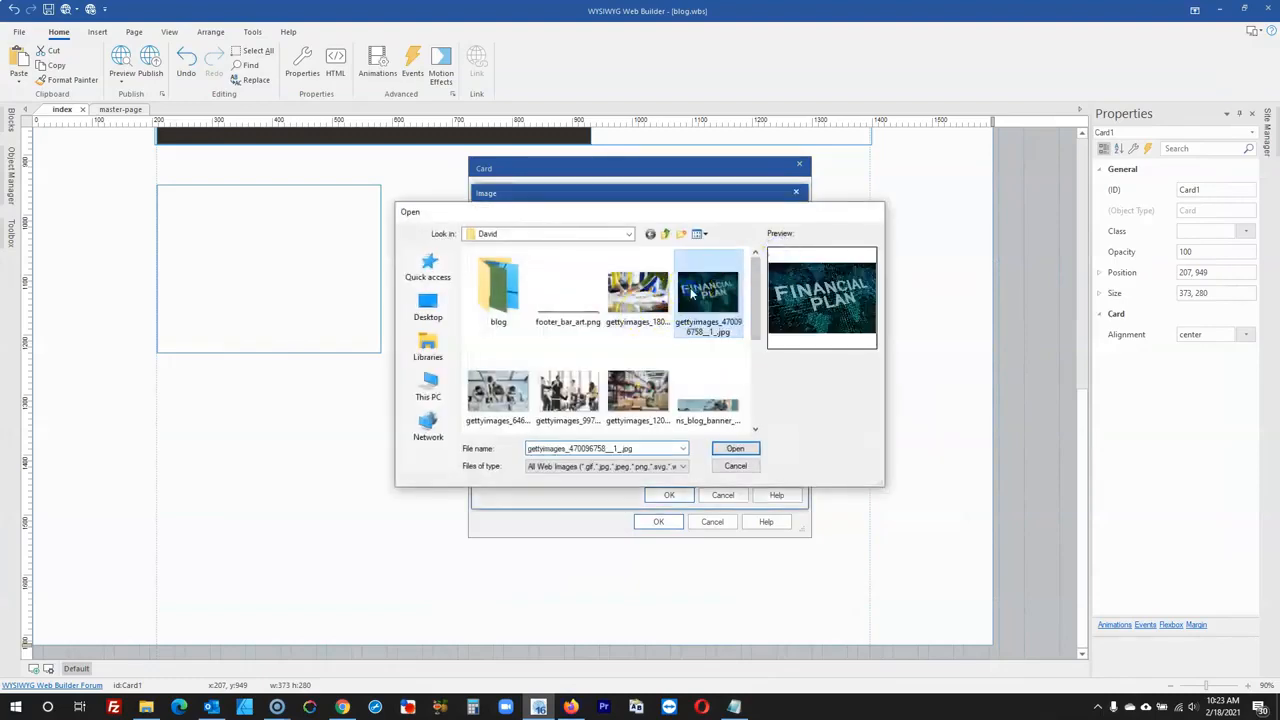
{"action": "left_click", "coordinate": [665, 494]}
{"action": "left_click", "coordinate": [656, 521]}
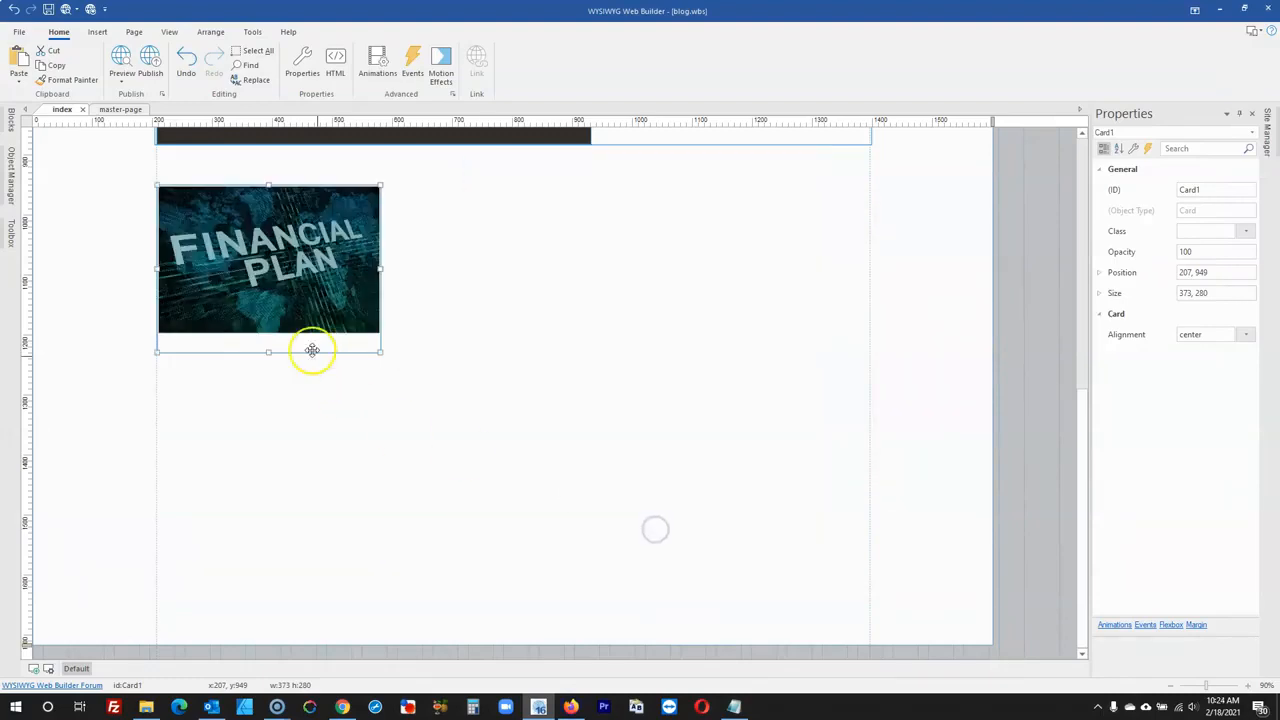
- Extend the card's height to about 399 and add a text item below the image reading Financial
{"action": "left_click_drag", "start_coordinate": [267, 353], "coordinate": [267, 423]}
{"action": "double_click", "coordinate": [261, 380]}
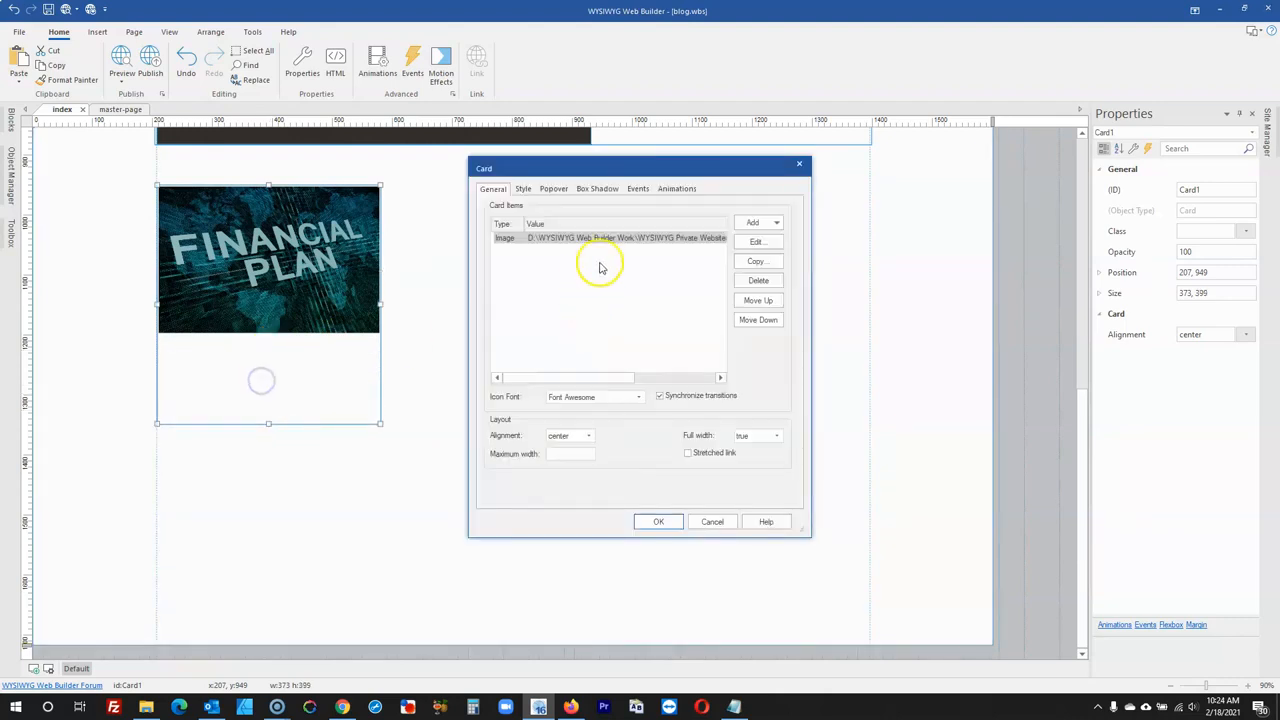
{"action": "left_click", "coordinate": [760, 222]}
{"action": "left_click", "coordinate": [770, 343]}
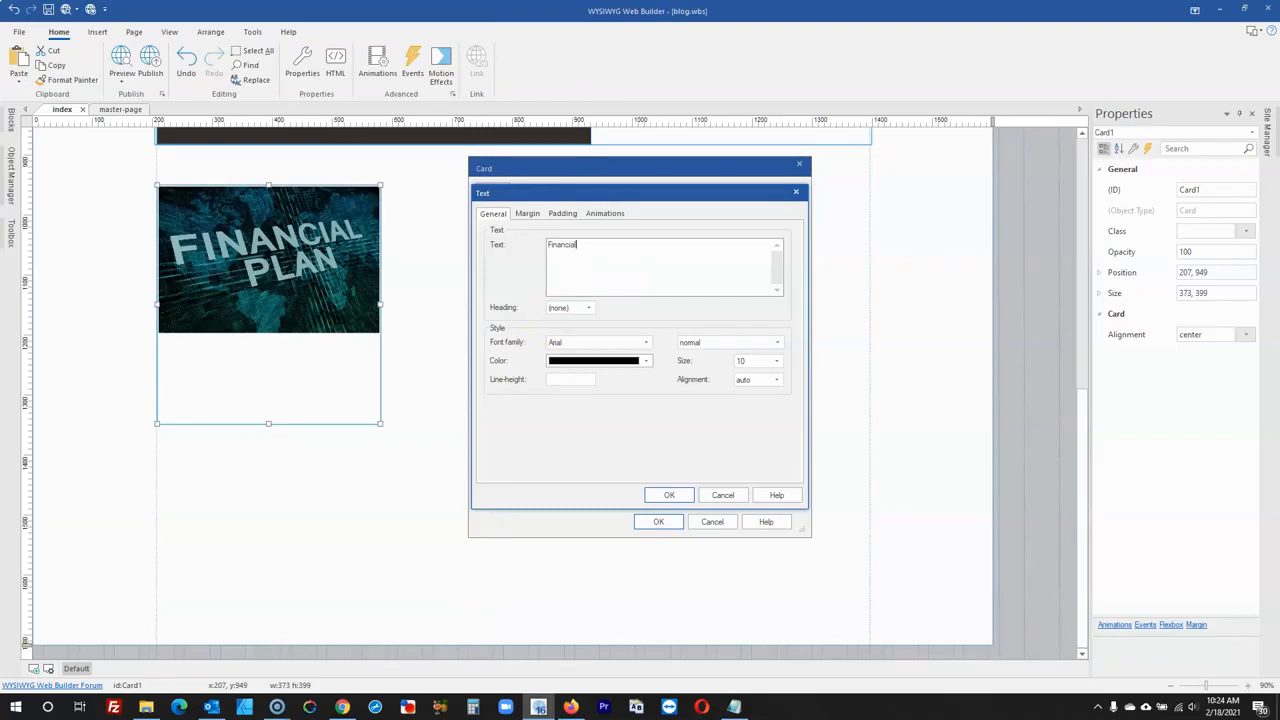
- Copy the first article's title, P&A: Extending FP&A Principles Beyond the Finance Department, from the original page into Notepad
{"action": "left_click", "coordinate": [570, 707]}
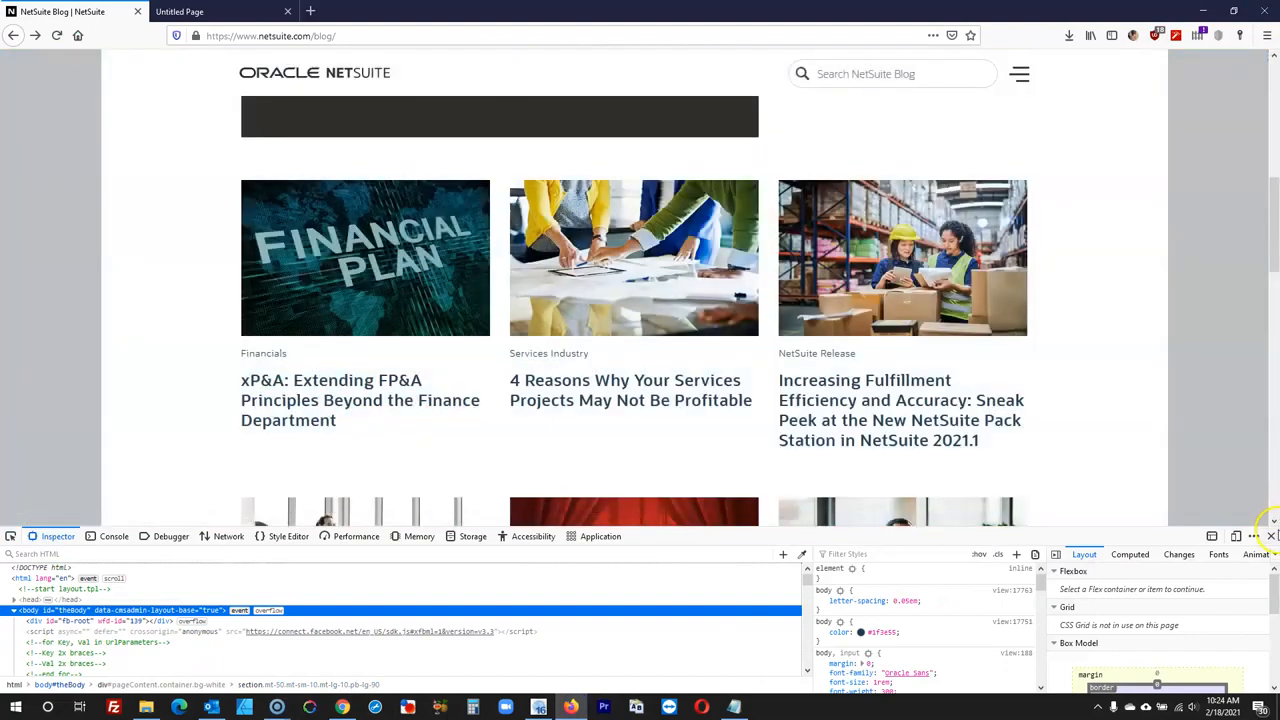
{"action": "left_click", "coordinate": [1270, 537]}
{"action": "left_click_drag", "start_coordinate": [346, 422], "coordinate": [246, 390]}
{"action": "key", "text": "ctrl+c"}
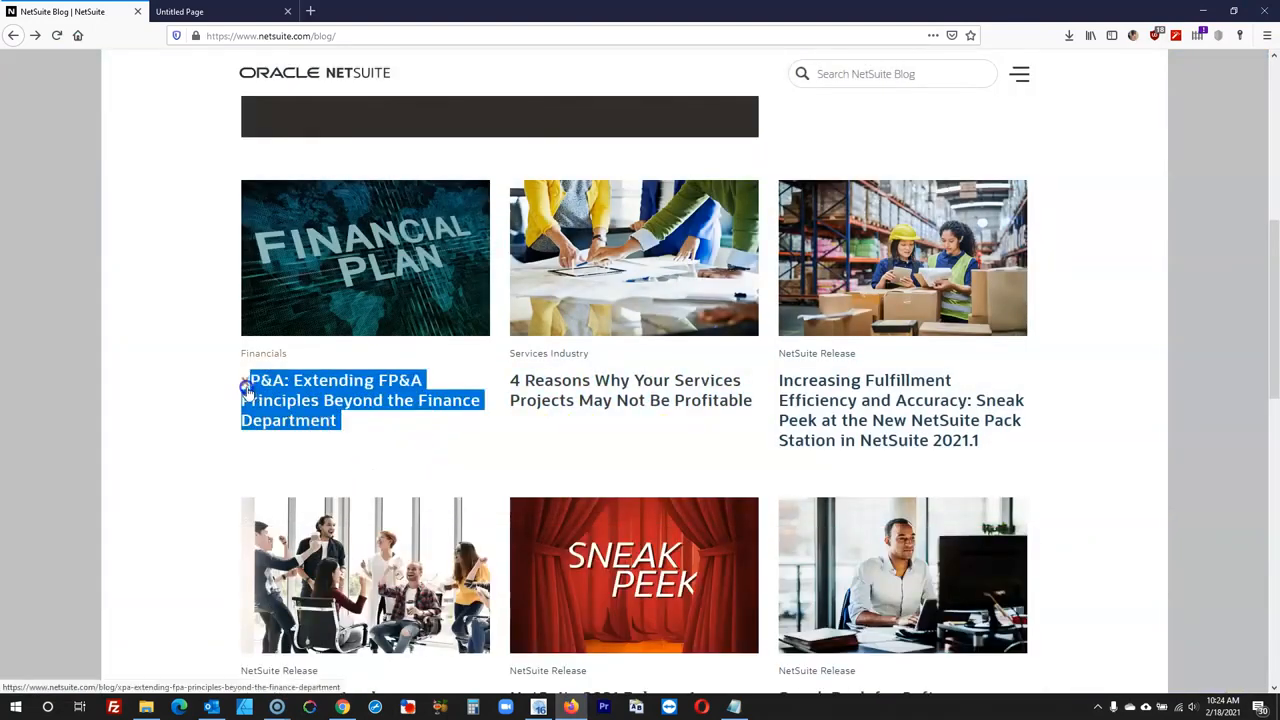
{"action": "left_click", "coordinate": [734, 707]}
{"action": "key", "text": "ctrl+v"}
- Add the missing x at the start of the title in Notepad and copy the whole line
{"action": "key", "text": "ctrl+a"}
{"action": "left_click", "coordinate": [492, 96]}
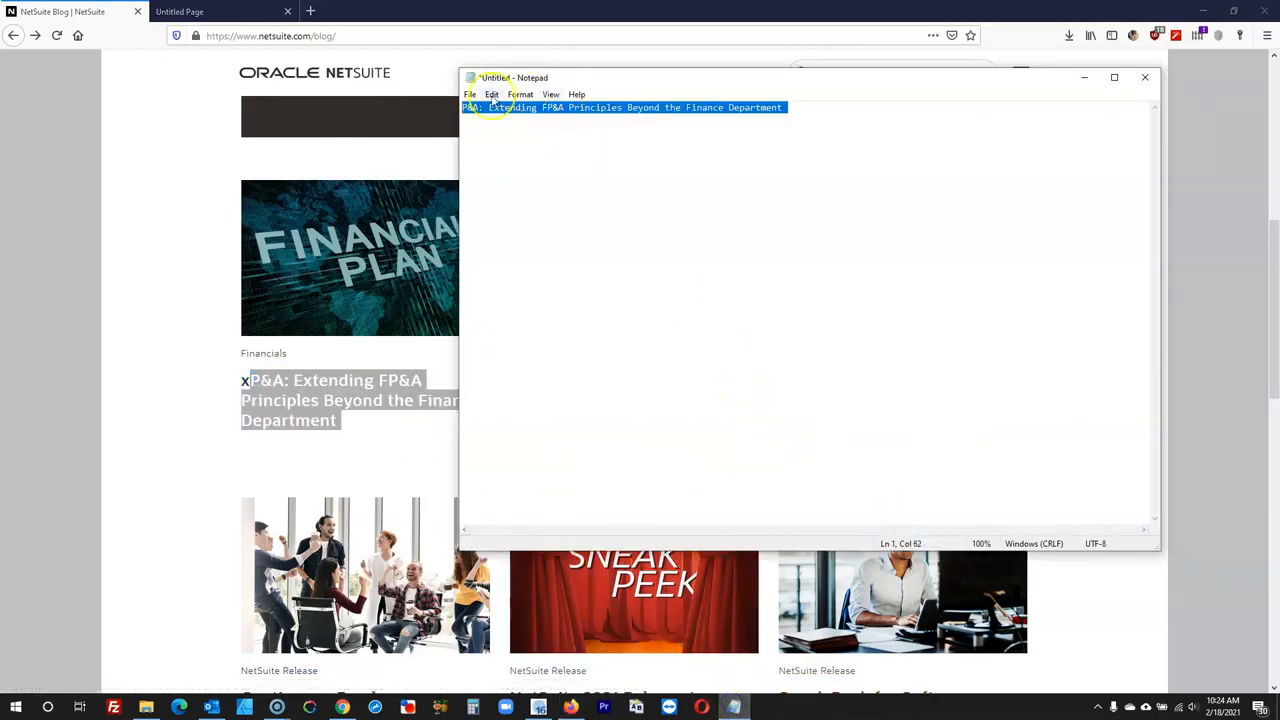
{"action": "left_click", "coordinate": [463, 108]}
{"action": "type", "text": "x"}
{"action": "key", "text": "ctrl+a"}
{"action": "key", "text": "ctrl+c"}
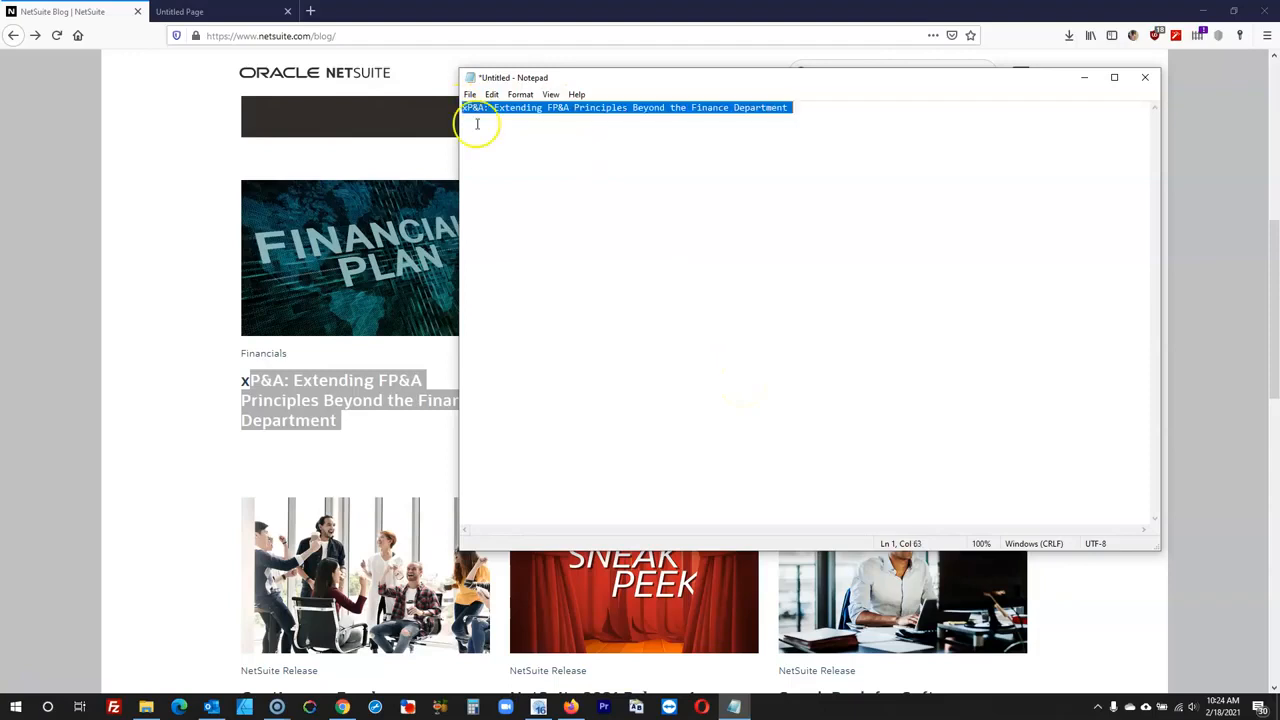
- Back in WYSIWYG Web Builder, complete the card's category text as Financials and set its font to Open Sans
{"action": "left_click", "coordinate": [538, 707]}
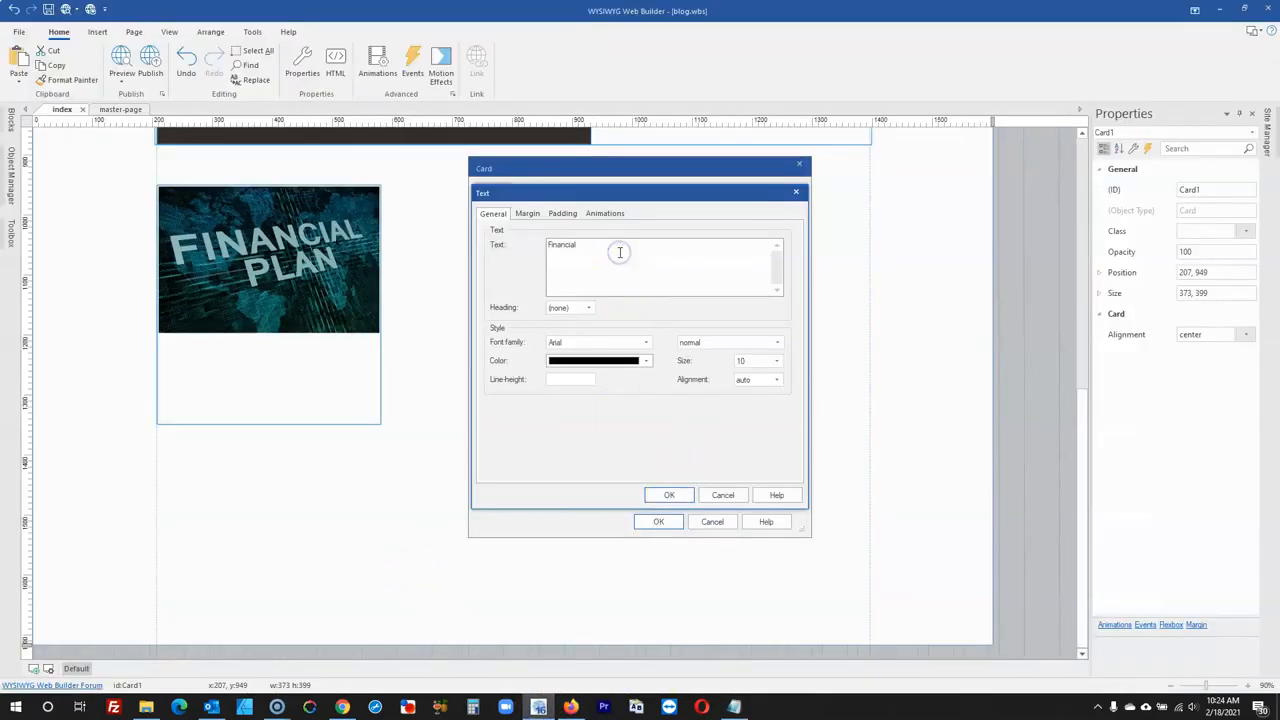
{"action": "left_click", "coordinate": [606, 346]}
{"action": "key", "text": "o"}
{"action": "left_click", "coordinate": [625, 605]}
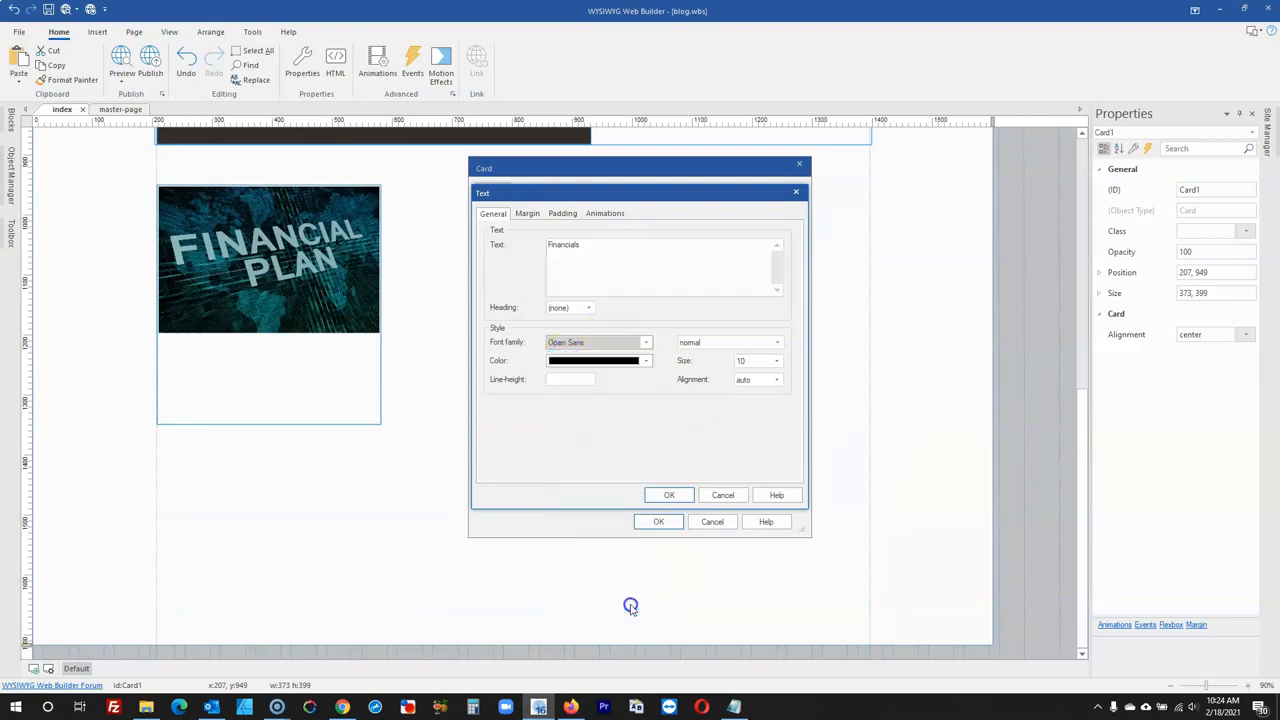
{"action": "left_click", "coordinate": [684, 495]}
- Add a second text item to the card with the copied xP&A title, in Open Sans at size 20
{"action": "left_click", "coordinate": [759, 223]}
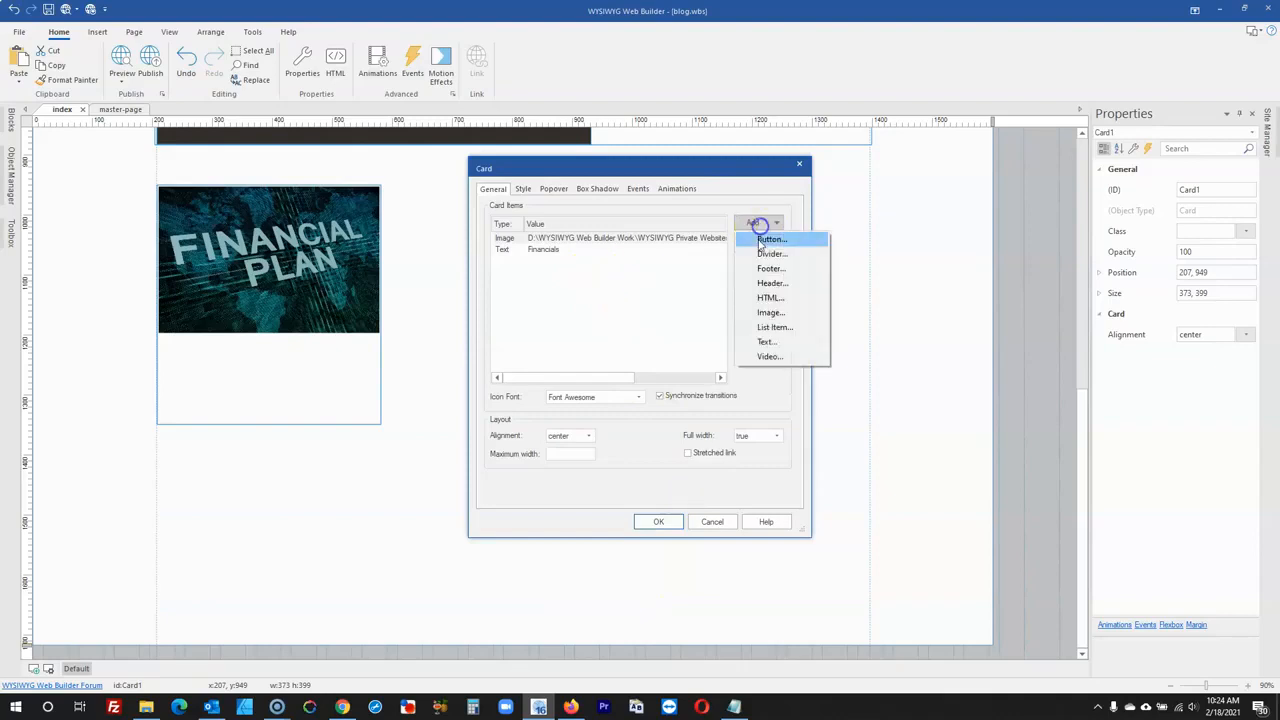
{"action": "left_click", "coordinate": [767, 341]}
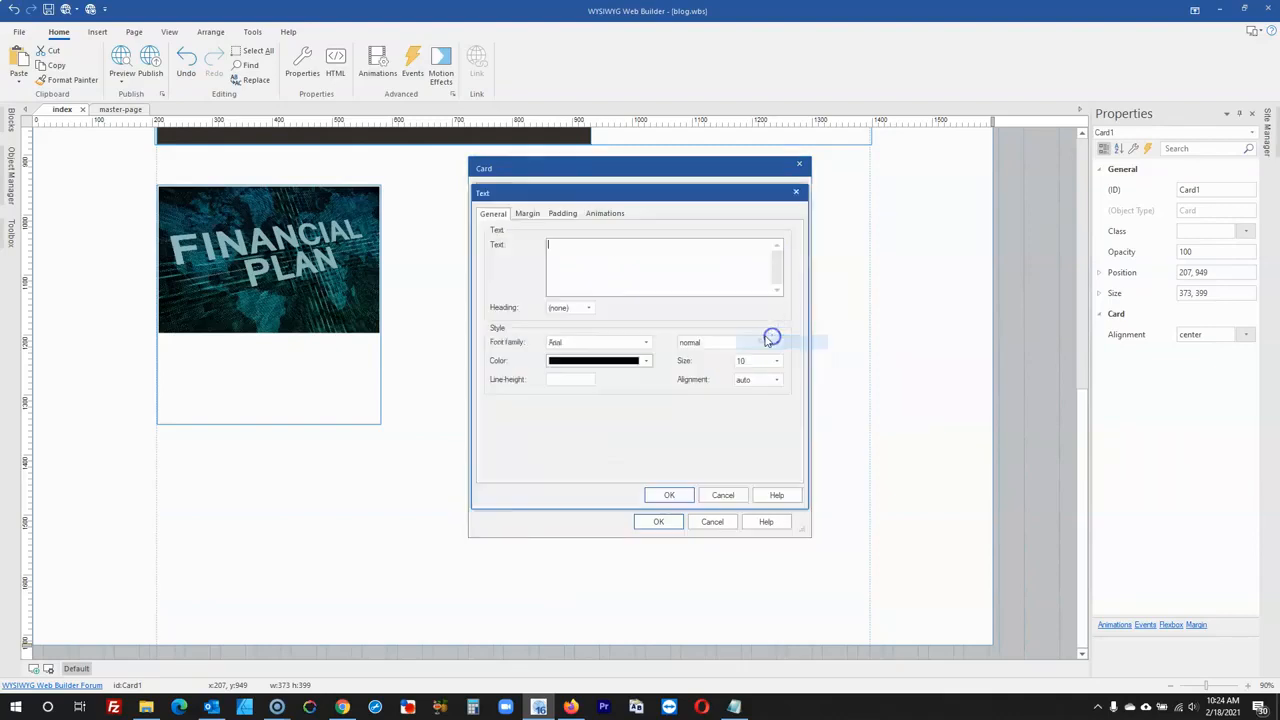
{"action": "left_click", "coordinate": [609, 266]}
{"action": "key", "text": "ctrl+v"}
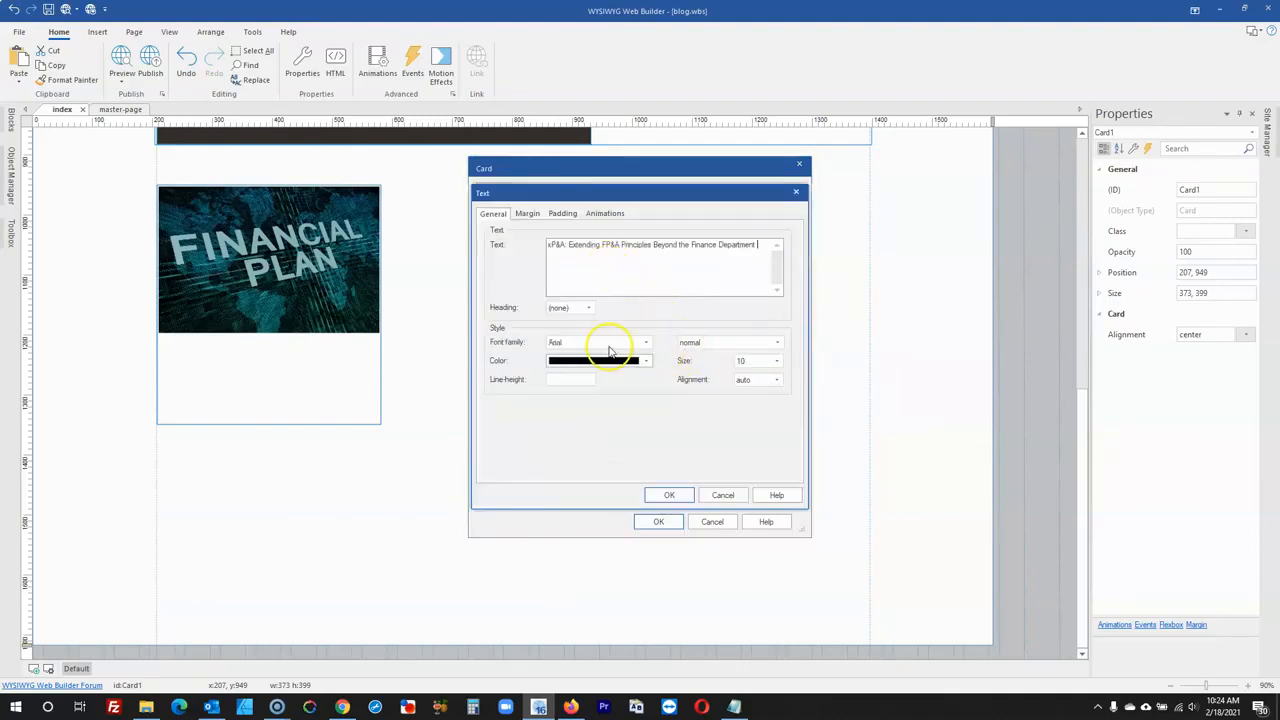
{"action": "left_click", "coordinate": [567, 342]}
{"action": "scroll", "coordinate": [598, 480], "scroll_direction": "down", "scroll_amount": 5}
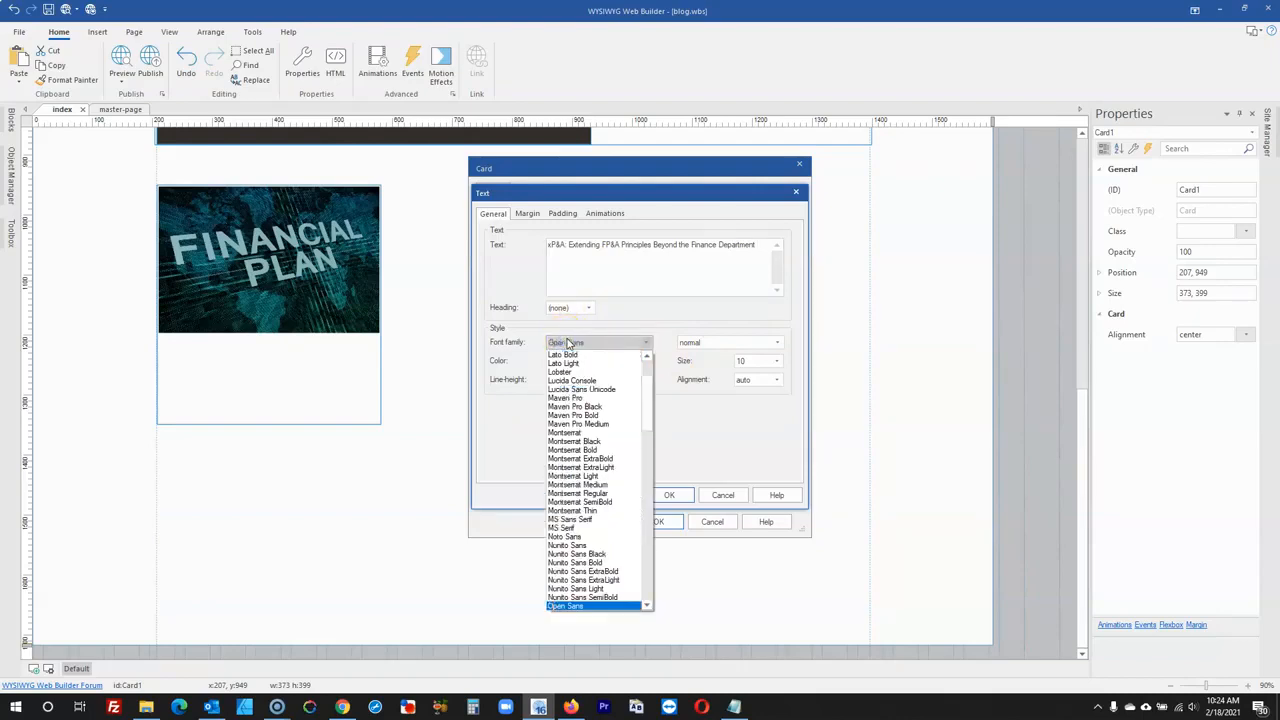
{"action": "left_click", "coordinate": [587, 563]}
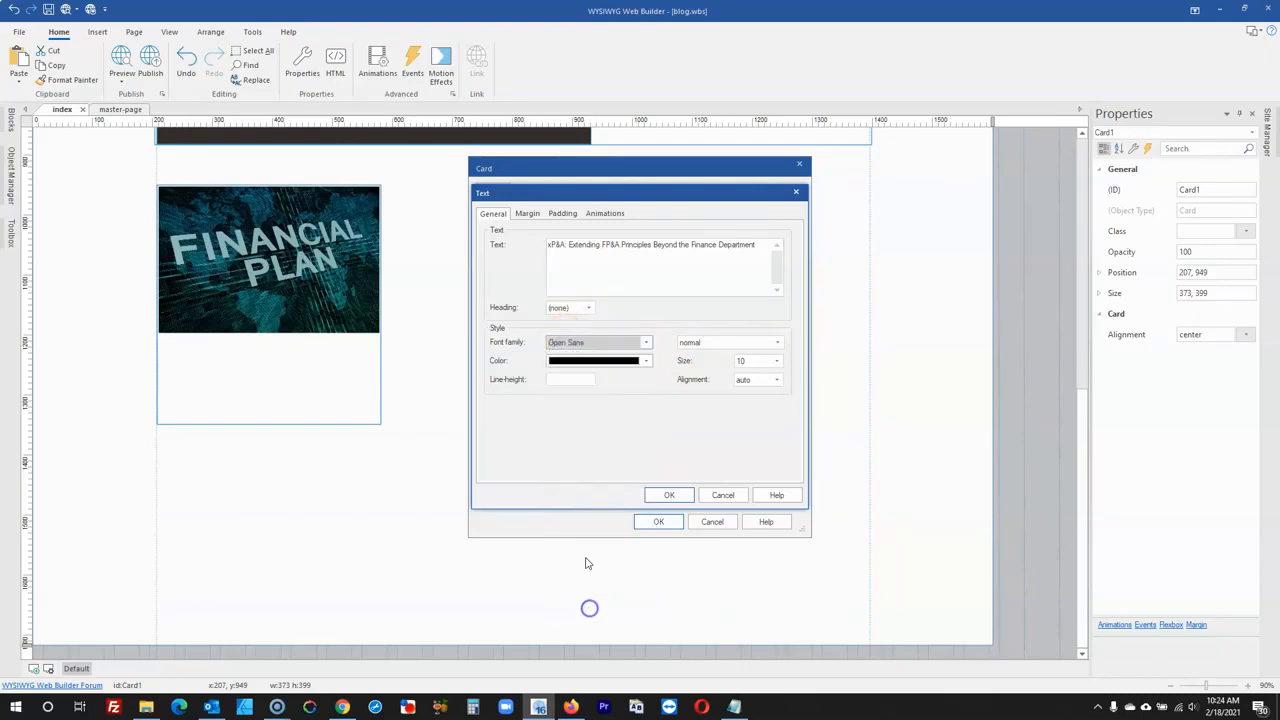
{"action": "left_click", "coordinate": [758, 366]}
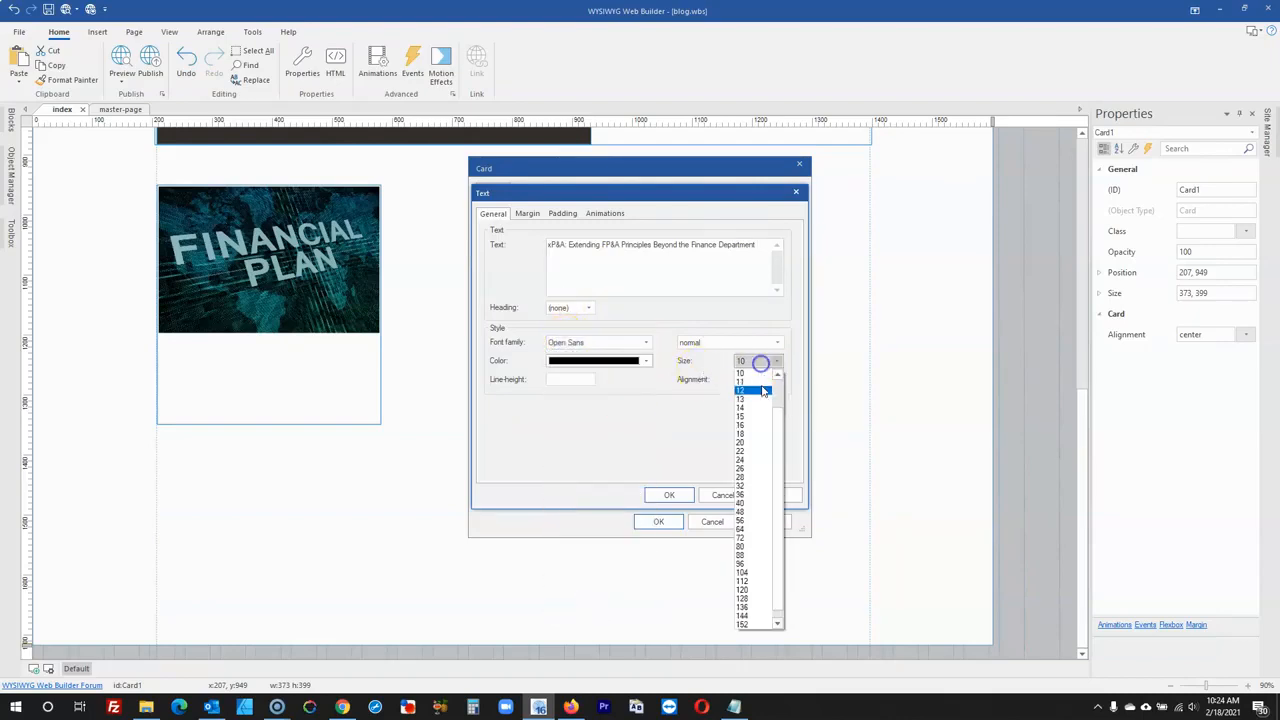
{"action": "left_click", "coordinate": [746, 444]}
{"action": "left_click", "coordinate": [664, 494]}
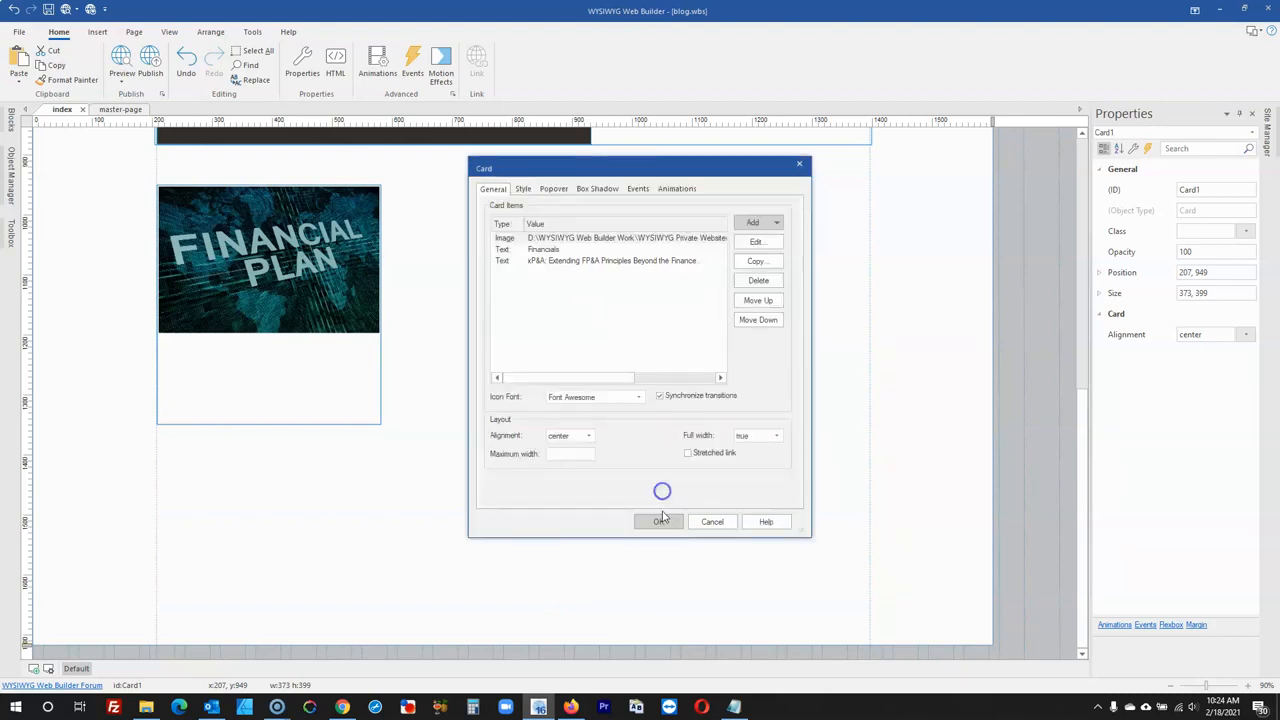
{"action": "left_click", "coordinate": [660, 521]}
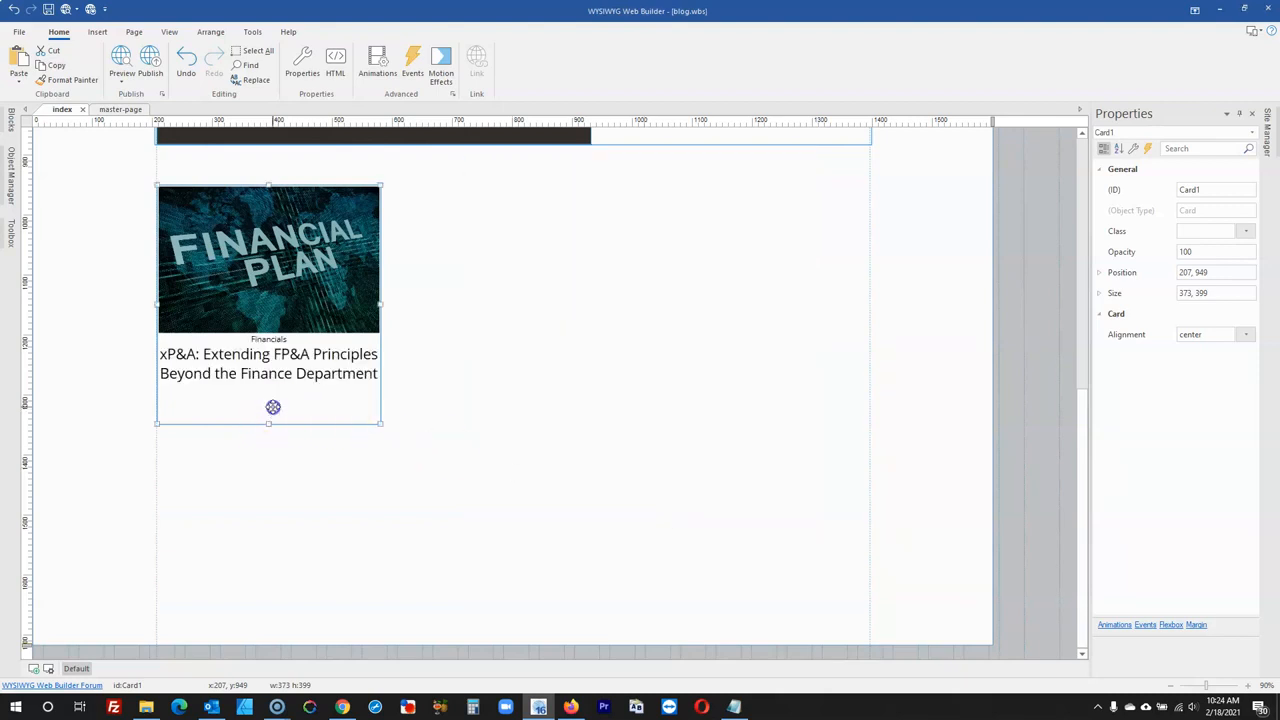
- Set the card's layout alignment to left
{"action": "double_click", "coordinate": [270, 407]}
{"action": "left_click", "coordinate": [566, 437]}
{"action": "left_click", "coordinate": [560, 446]}
{"action": "left_click", "coordinate": [650, 521]}
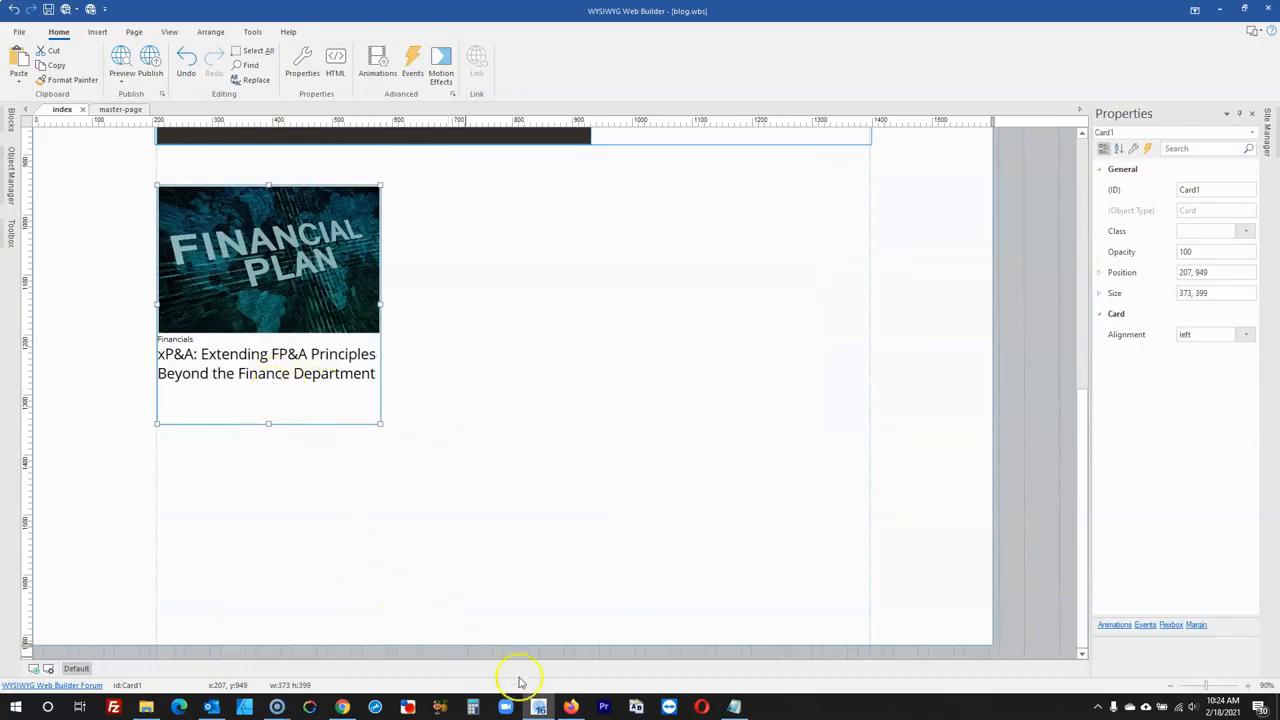
- Compare the card with the NetSuite blog in Firefox and set the card's title text size to 20
{"action": "left_click", "coordinate": [570, 707]}
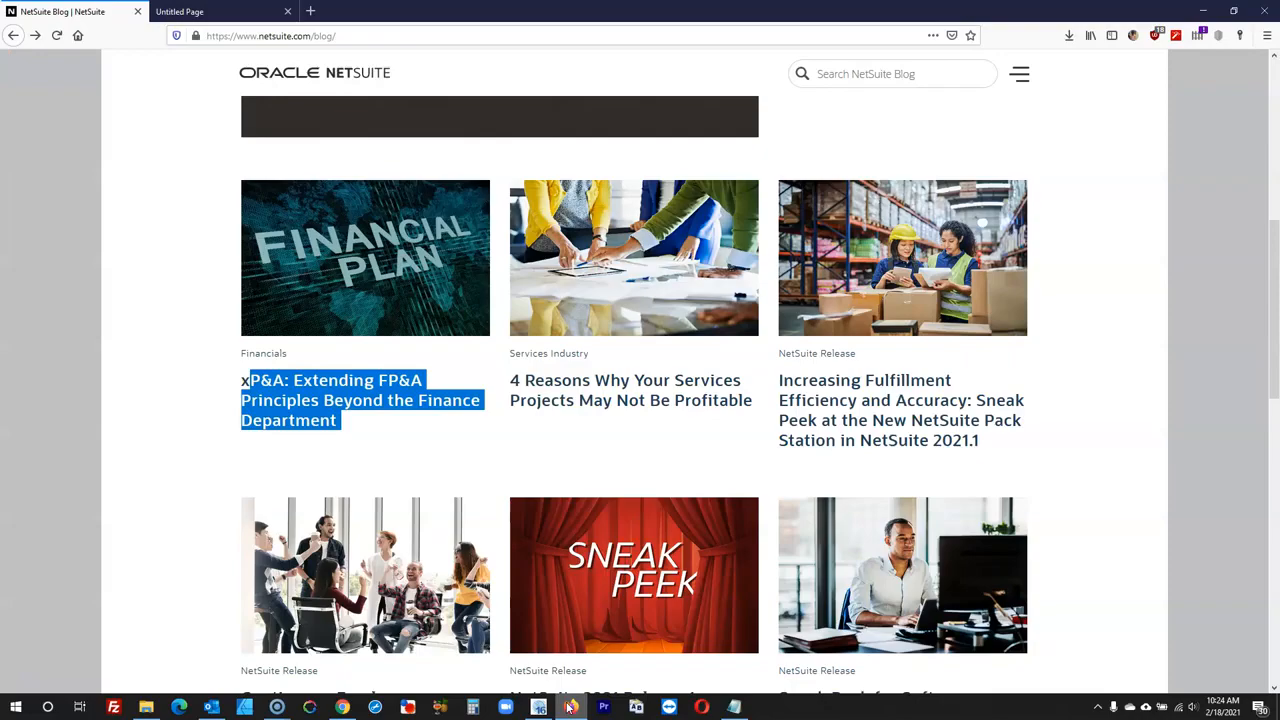
{"action": "left_click", "coordinate": [570, 707]}
{"action": "double_click", "coordinate": [249, 408]}
{"action": "double_click", "coordinate": [548, 260]}
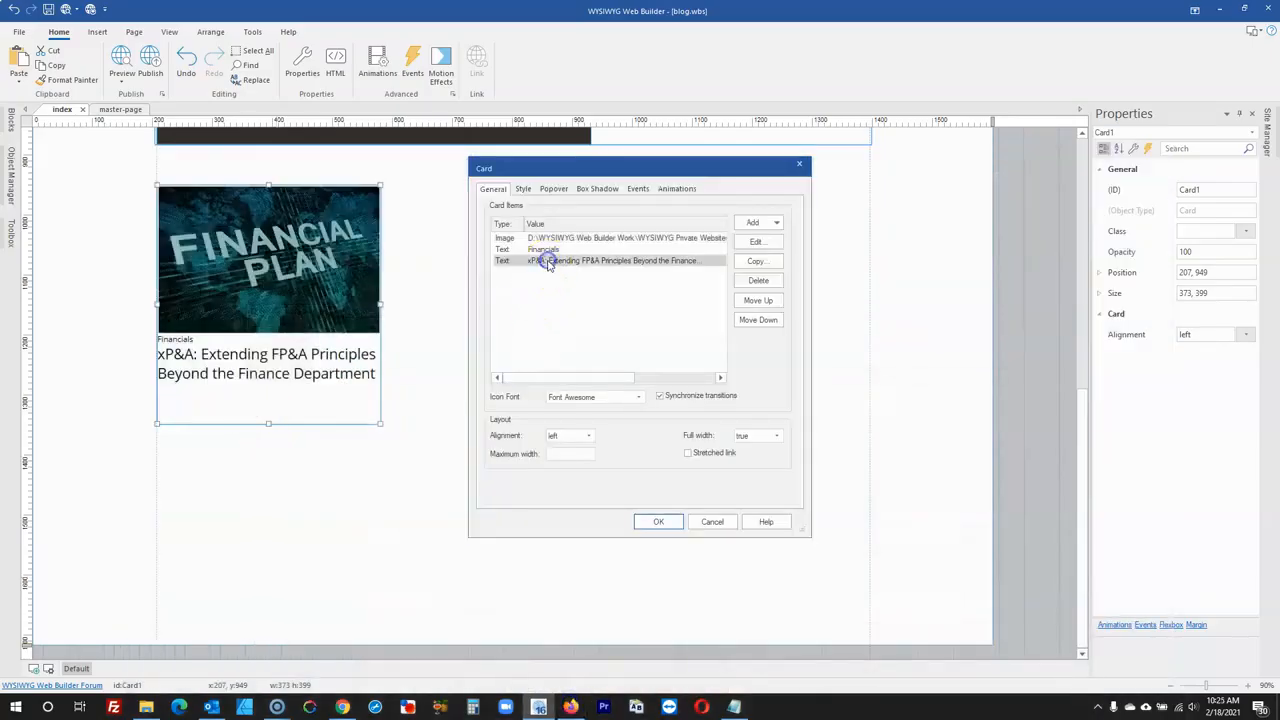
{"action": "left_click", "coordinate": [766, 361]}
{"action": "left_click", "coordinate": [752, 436]}
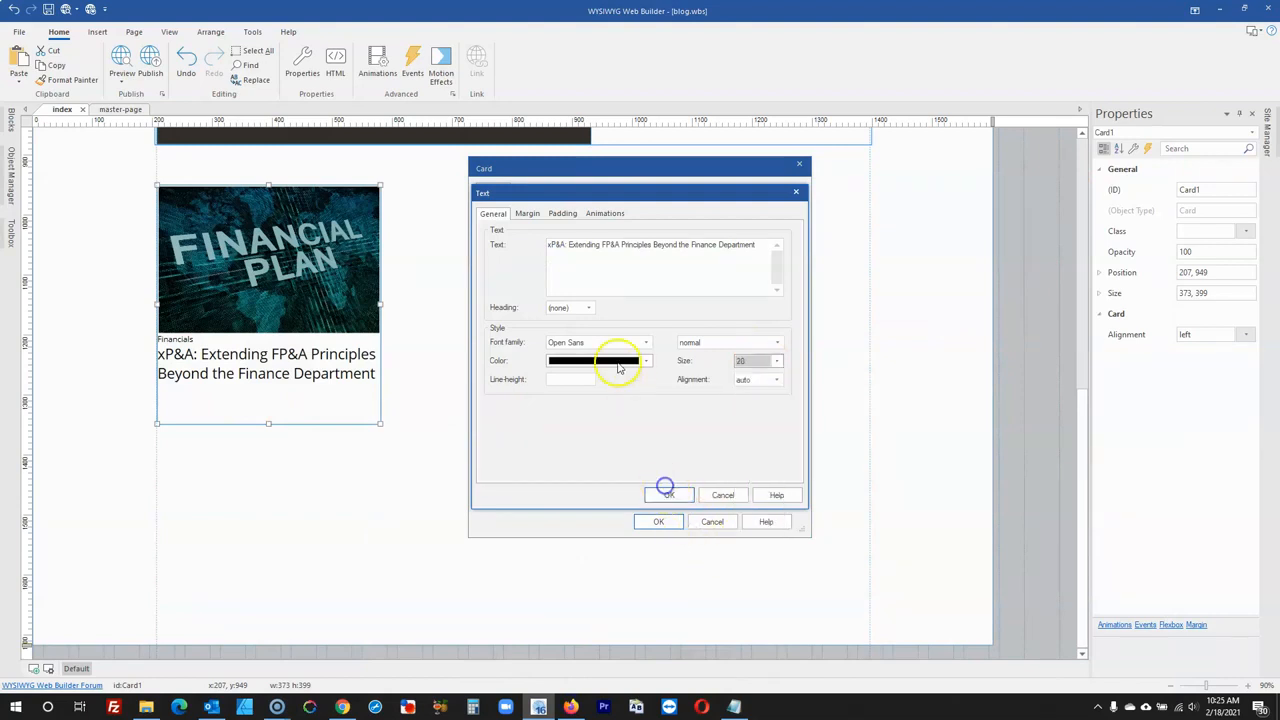
{"action": "left_click", "coordinate": [665, 494]}
- Set the Financials text's top padding to 8, add bottom padding, and extend the card's height to 411
{"action": "left_click", "coordinate": [540, 249]}
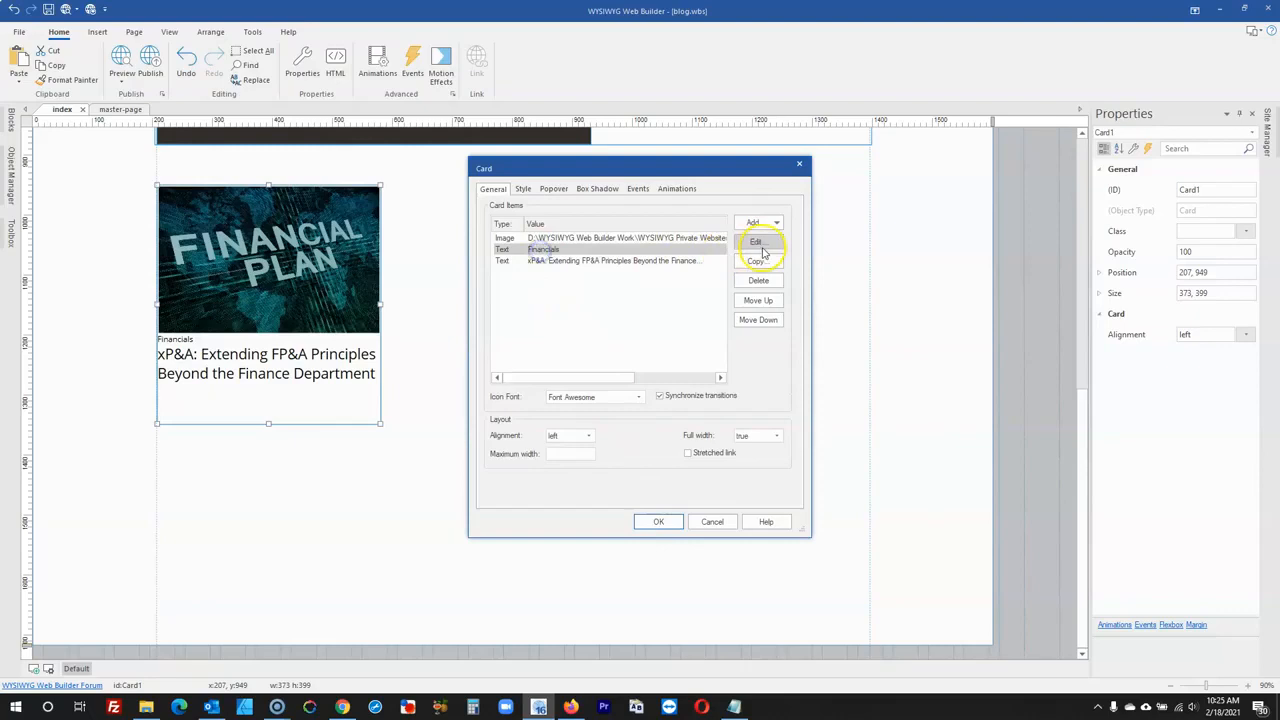
{"action": "double_click", "coordinate": [611, 251]}
{"action": "left_click", "coordinate": [578, 213]}
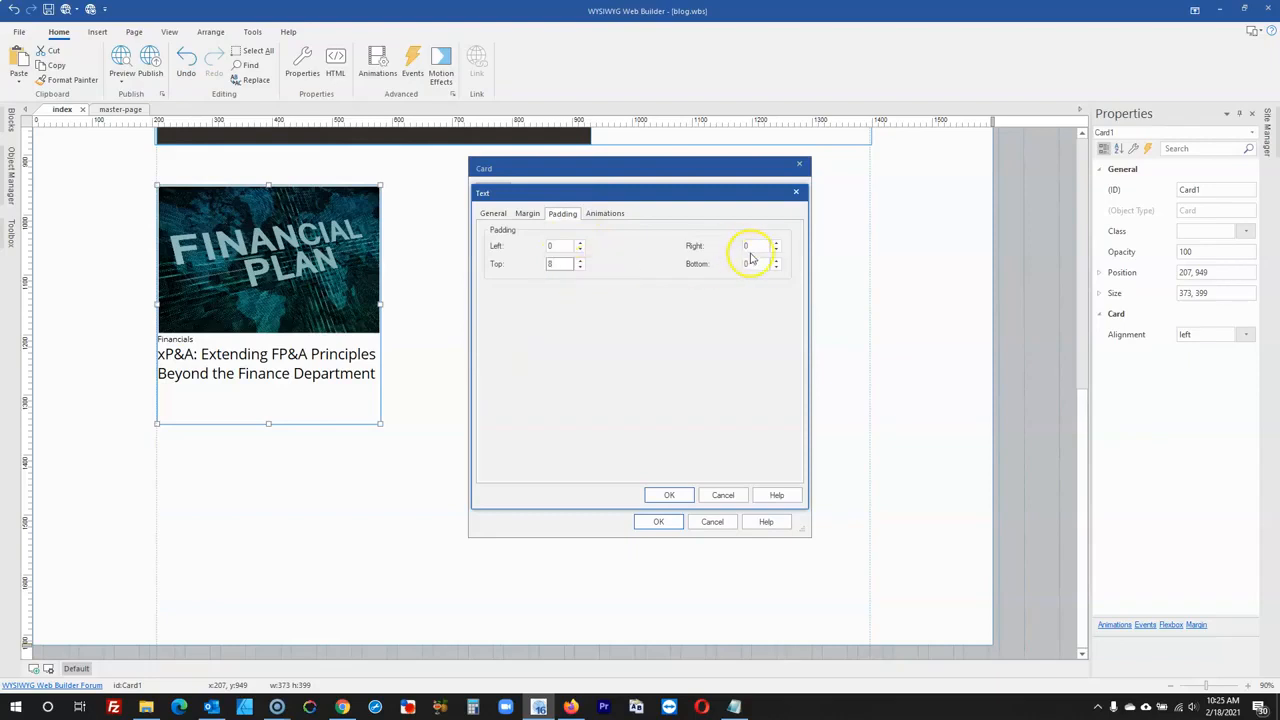
{"action": "left_click", "coordinate": [669, 494]}
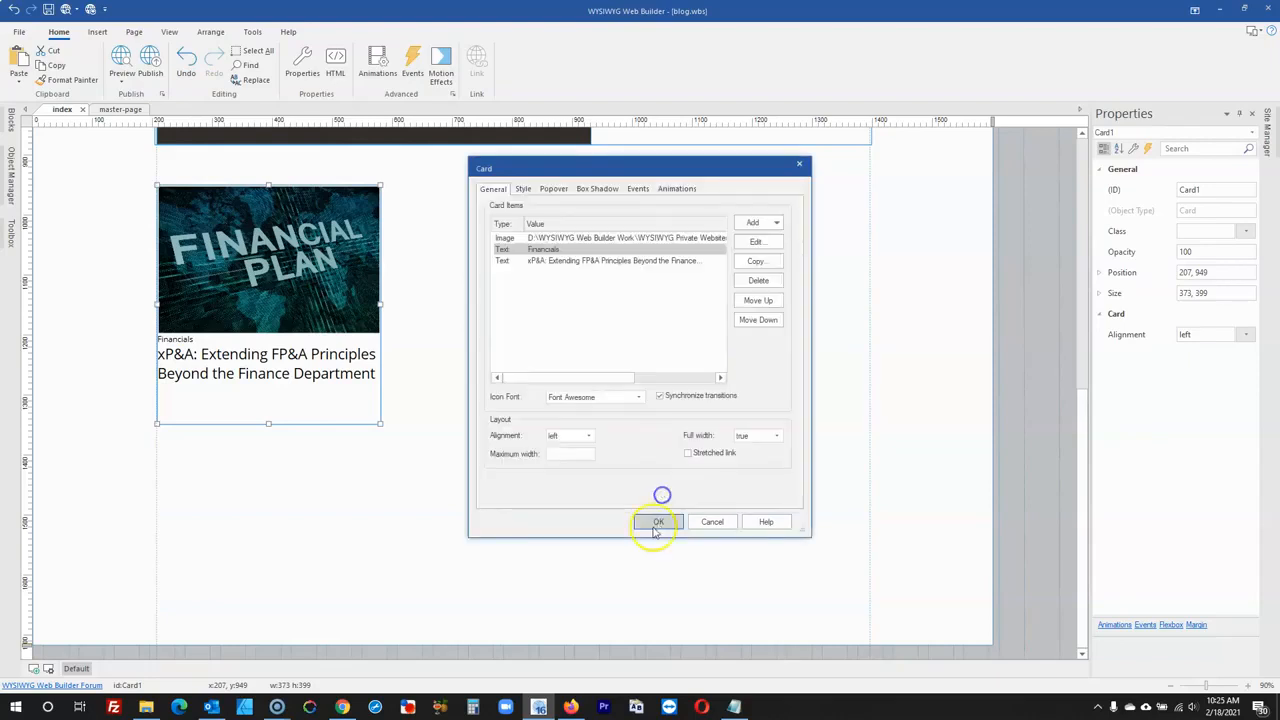
{"action": "left_click", "coordinate": [658, 521]}
{"action": "left_click_drag", "start_coordinate": [267, 424], "coordinate": [267, 431]}
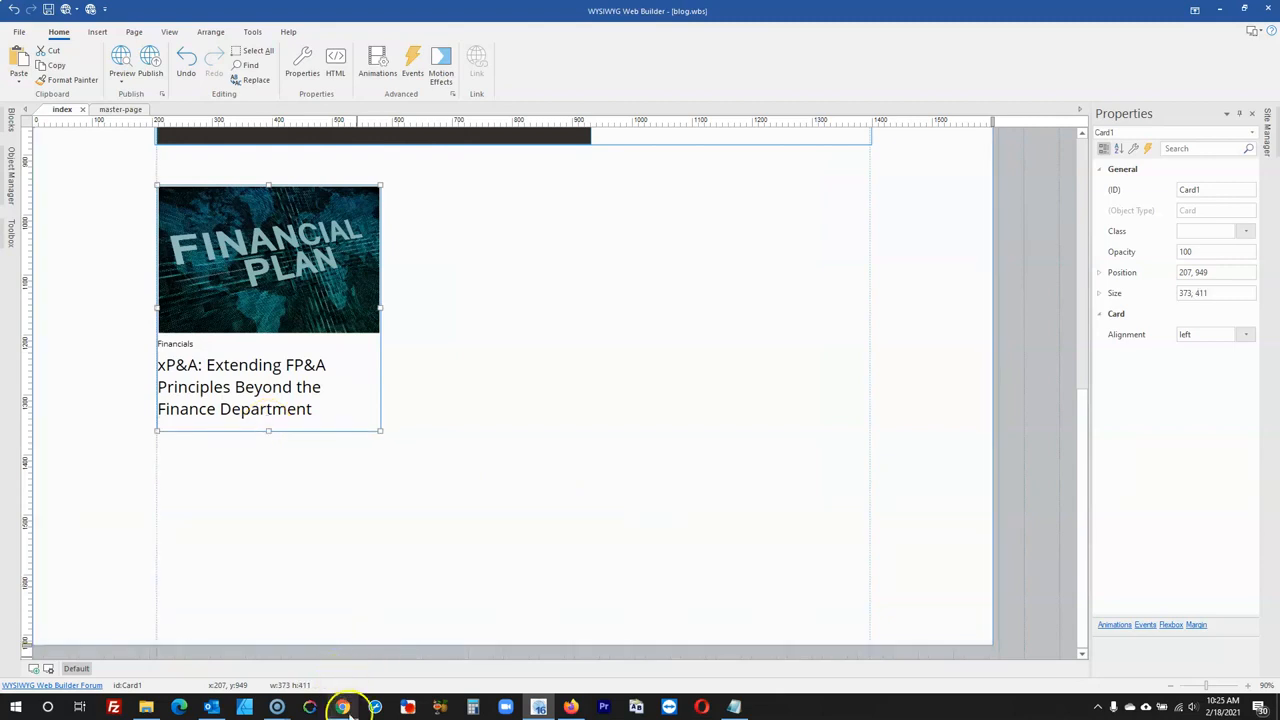
- Compare the card with the original blog page again and set the title's text size to 18
{"action": "left_click", "coordinate": [571, 707]}
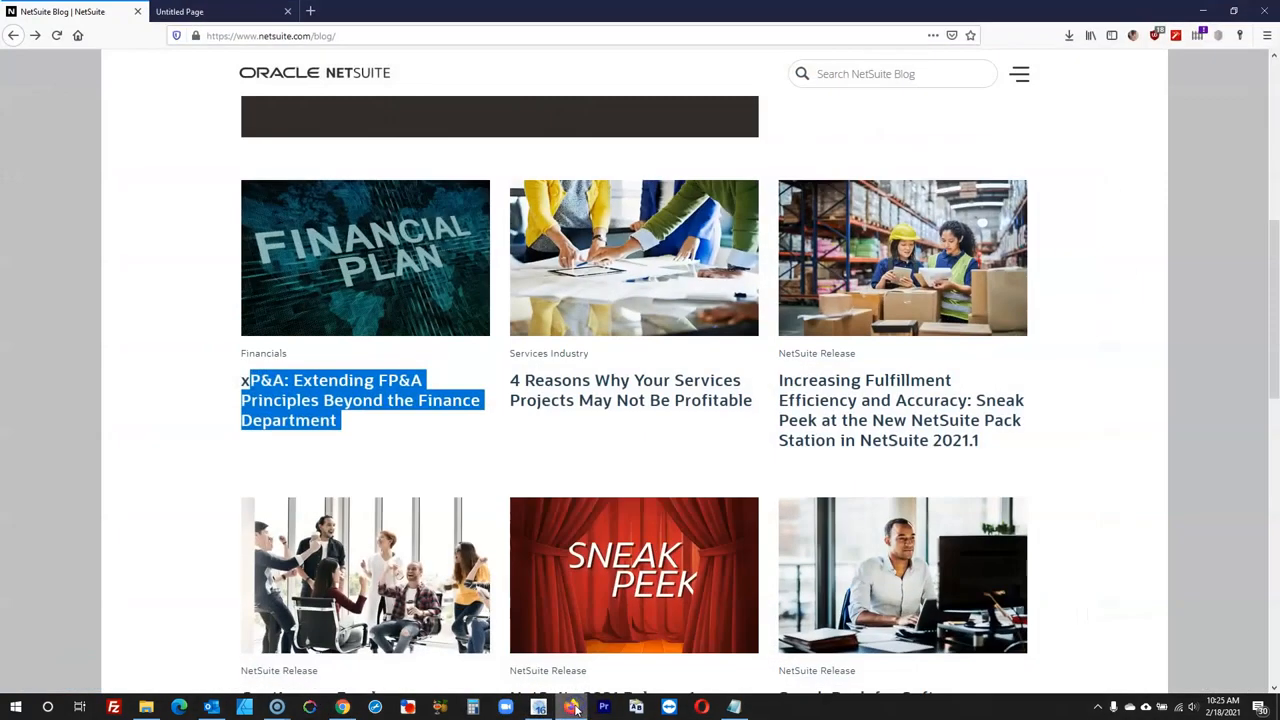
{"action": "left_click", "coordinate": [575, 709]}
{"action": "left_click", "coordinate": [575, 709]}
{"action": "left_click", "coordinate": [575, 709]}
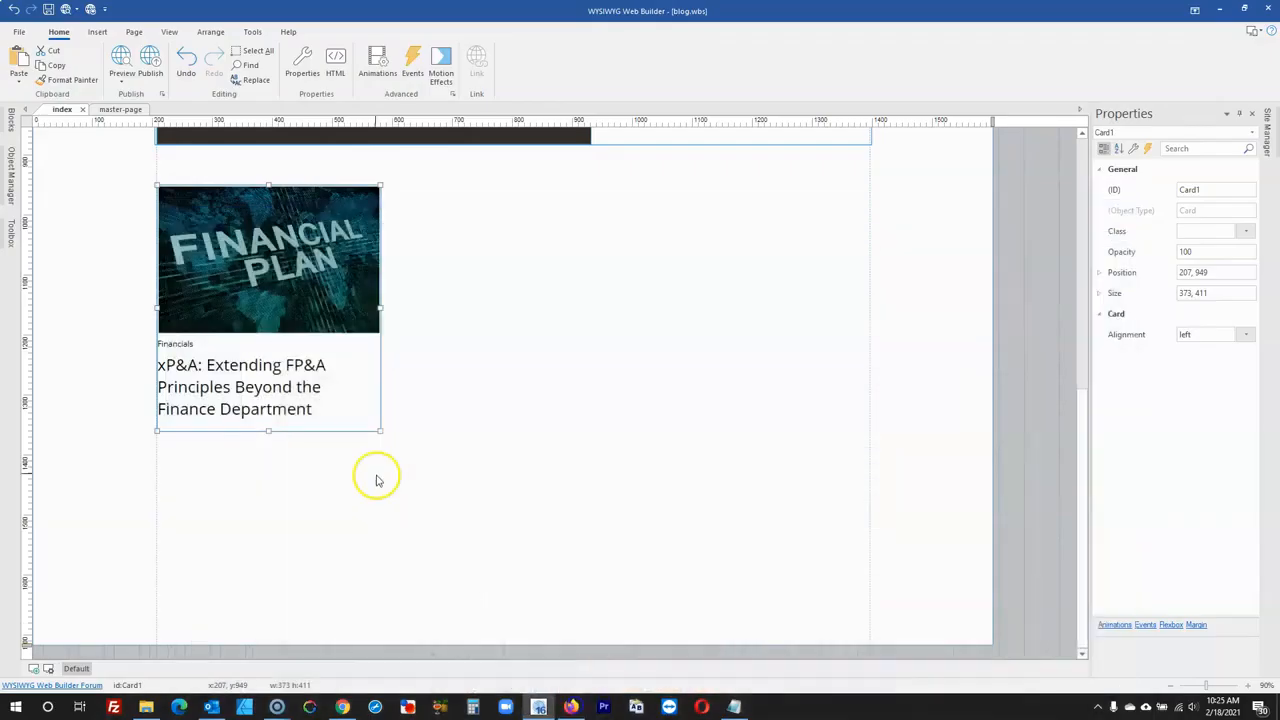
{"action": "double_click", "coordinate": [300, 389]}
{"action": "left_click", "coordinate": [583, 260]}
{"action": "double_click", "coordinate": [583, 260]}
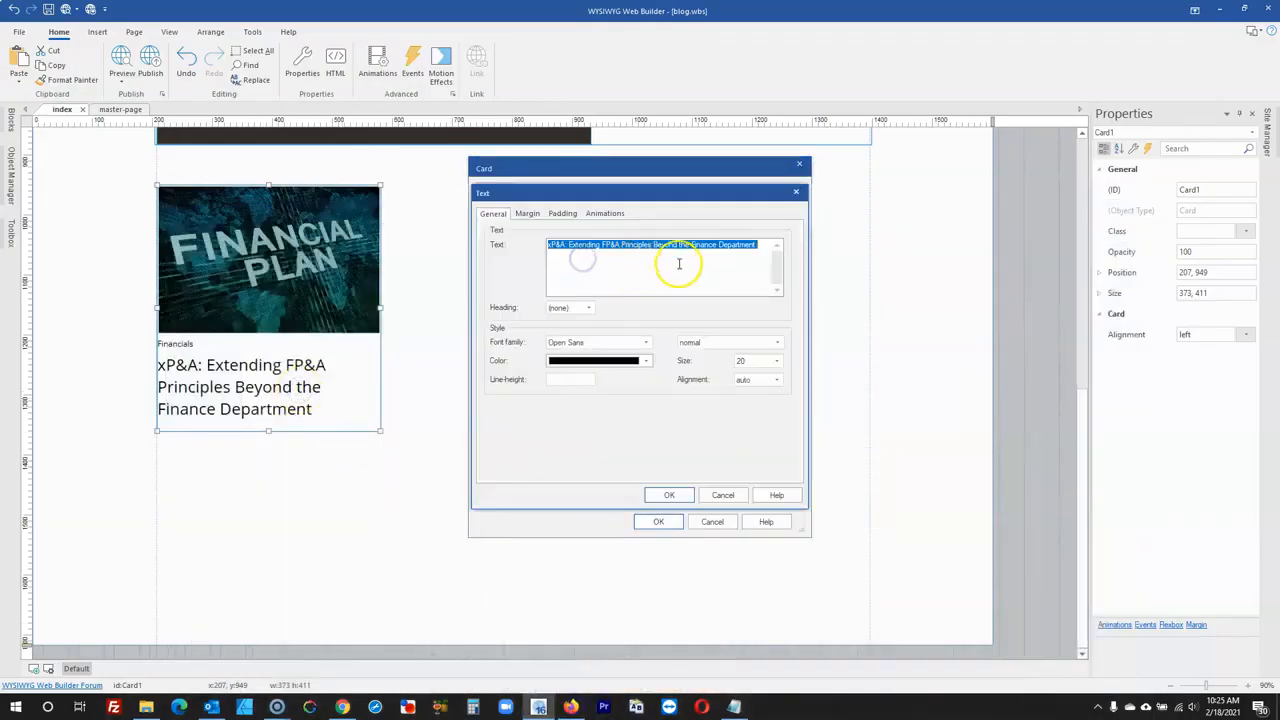
{"action": "left_click", "coordinate": [752, 362]}
{"action": "left_click", "coordinate": [750, 426]}
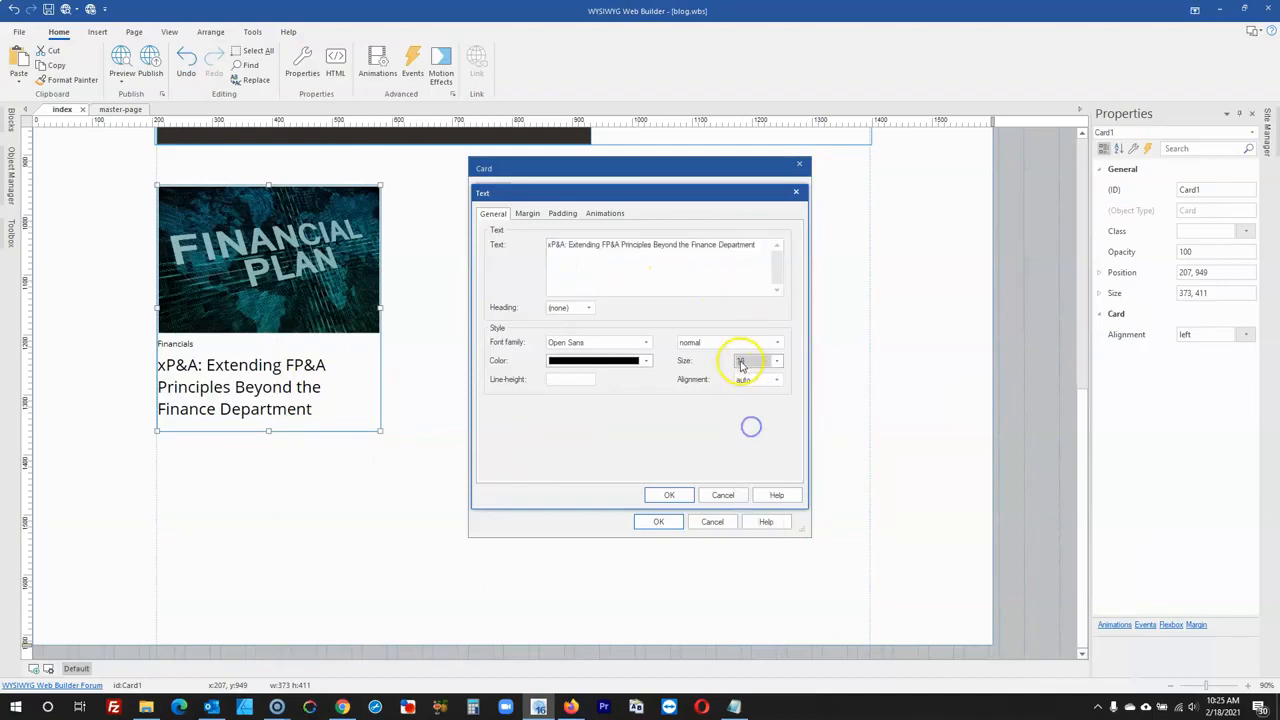
{"action": "left_click", "coordinate": [668, 495]}
{"action": "left_click", "coordinate": [660, 522]}
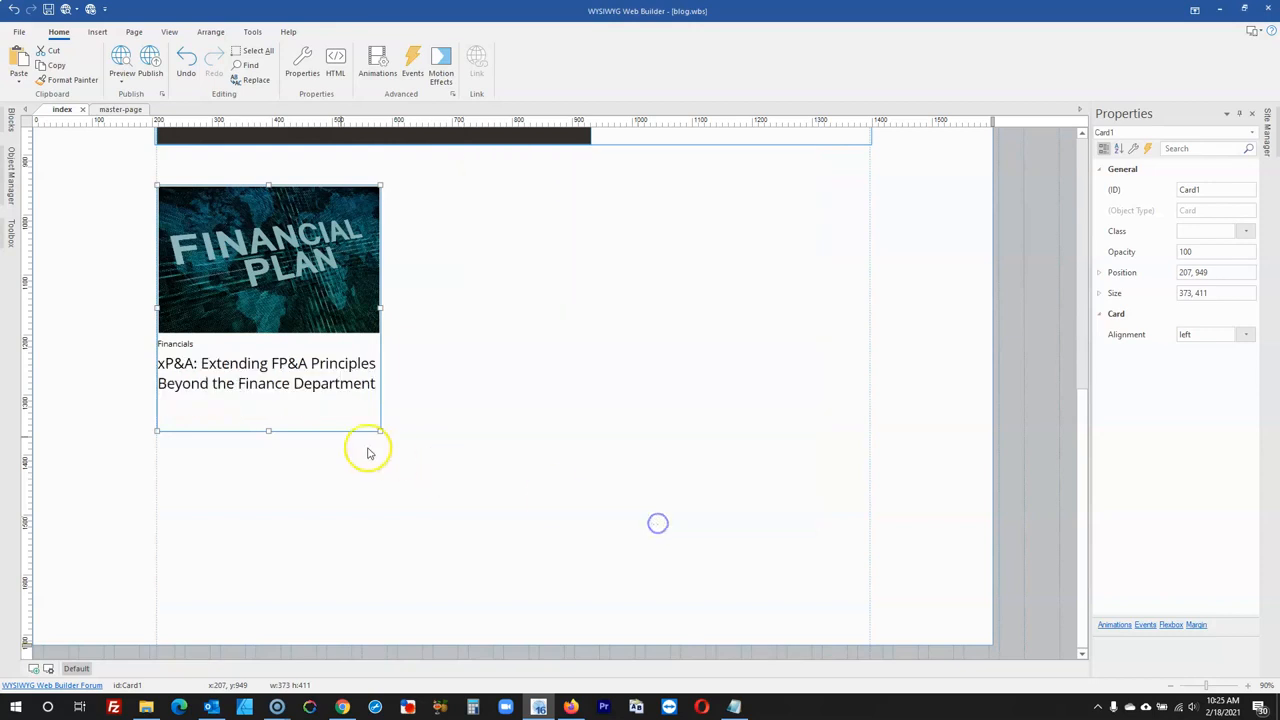
- Preview the page in the browser and examine the first article card's outline and text, returning to WYSIWYG Web Builder
{"action": "left_click", "coordinate": [245, 352]}
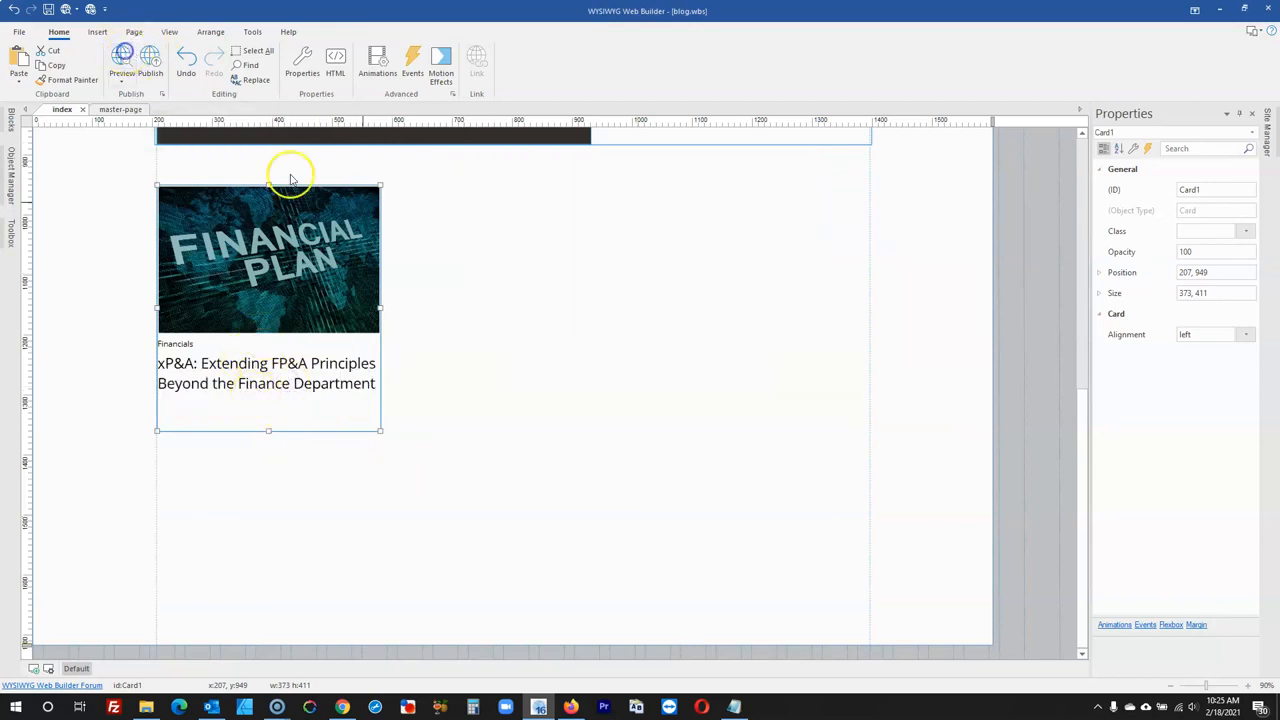
{"action": "scroll", "coordinate": [434, 229], "scroll_direction": "down", "scroll_amount": 4}
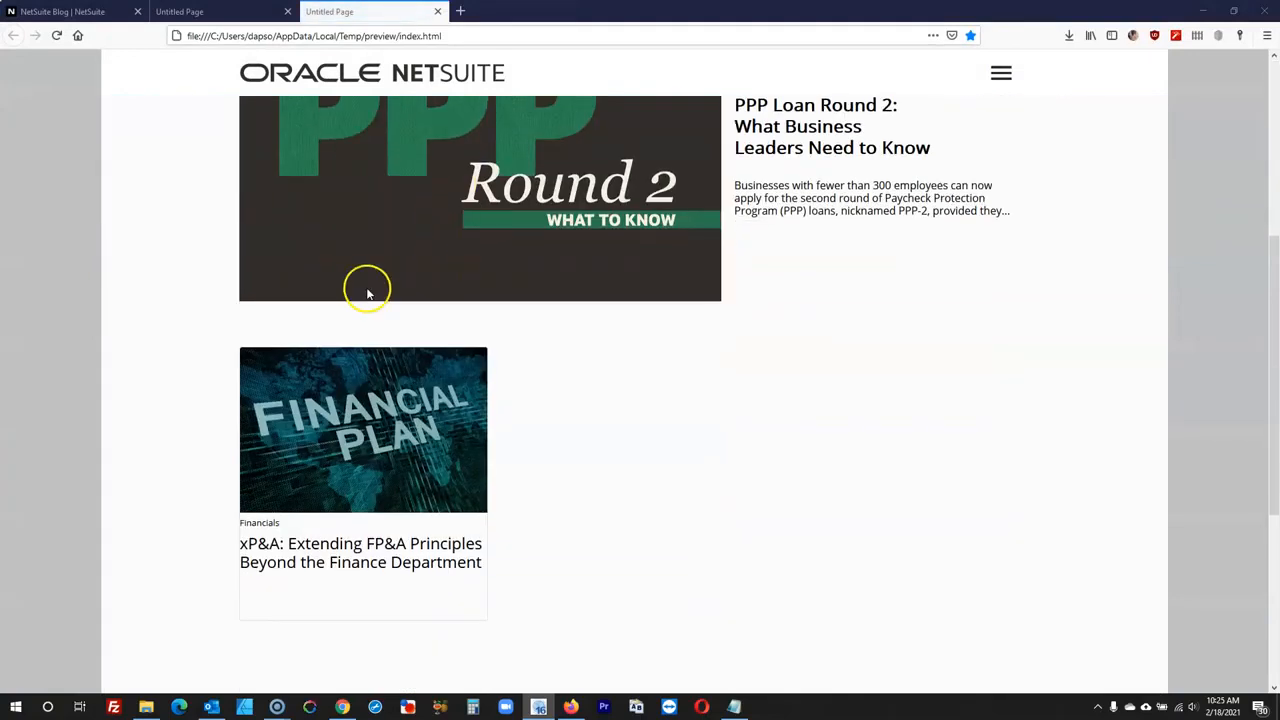
{"action": "scroll", "coordinate": [367, 293], "scroll_direction": "down", "scroll_amount": 1}
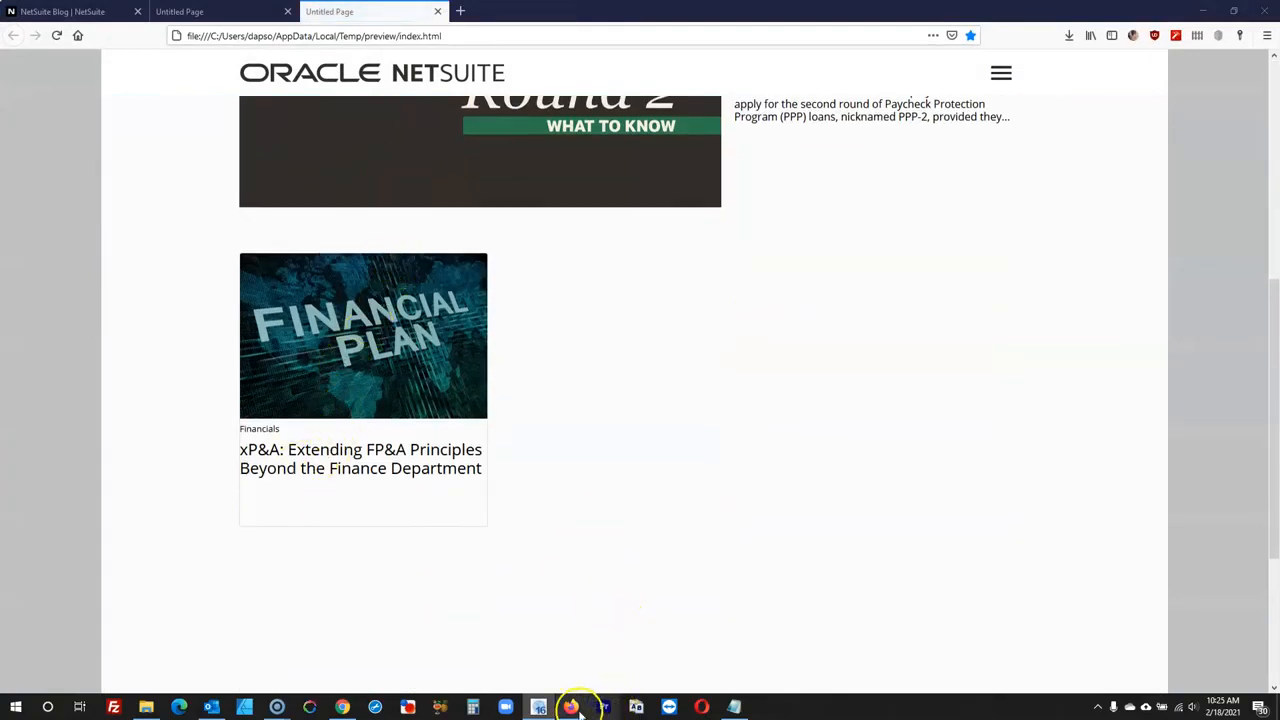
{"action": "left_click", "coordinate": [538, 707]}
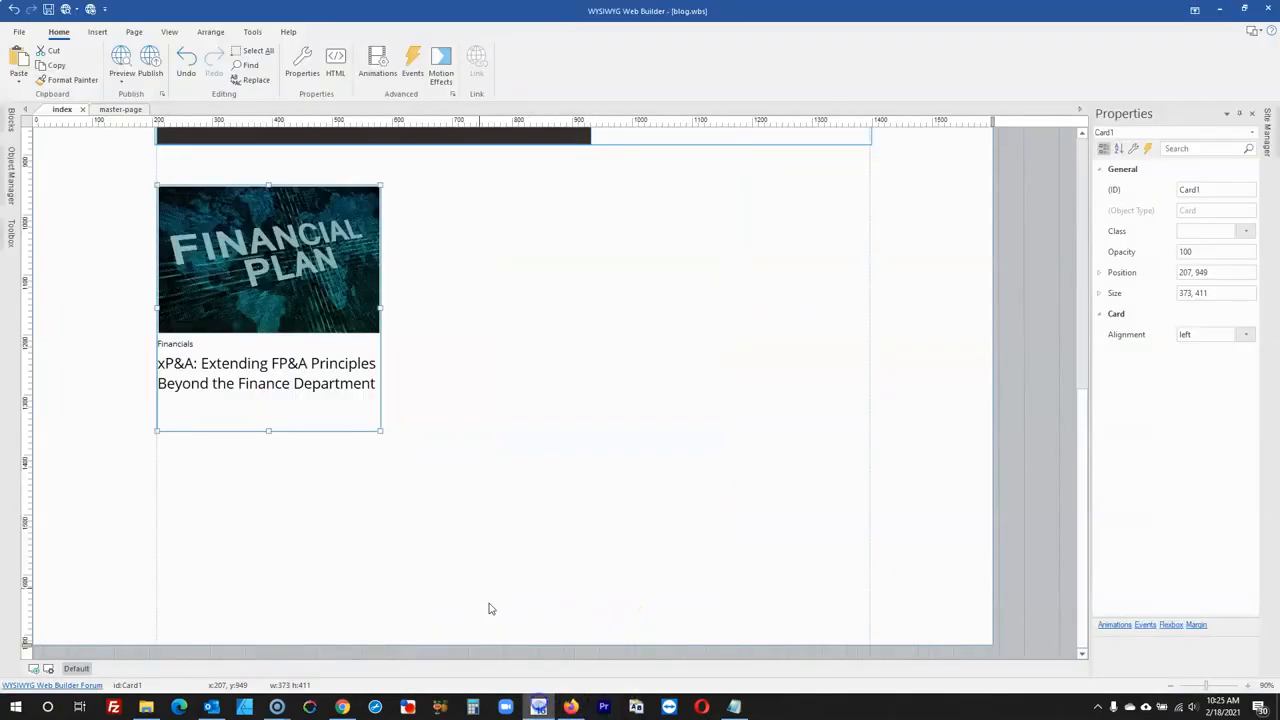
- Remove the card's border by setting both its border radius and border width to 0
{"action": "double_click", "coordinate": [339, 419]}
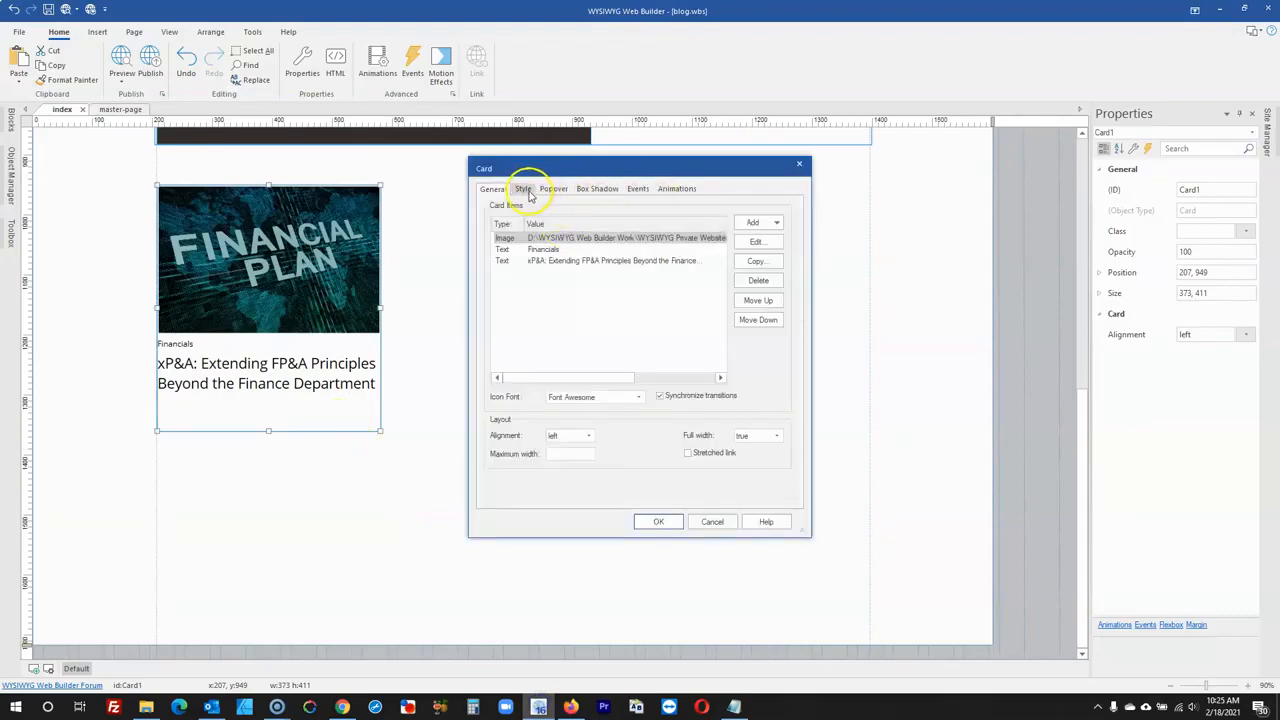
{"action": "left_click", "coordinate": [525, 190]}
{"action": "left_click", "coordinate": [782, 395]}
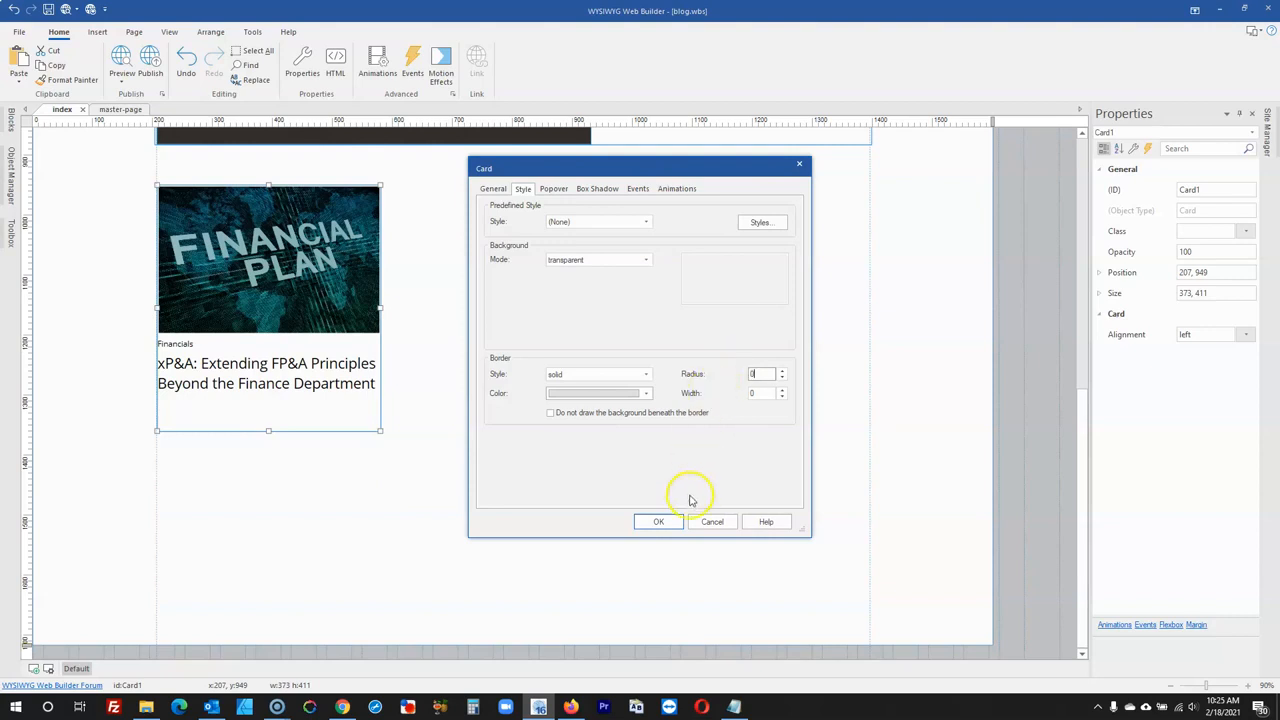
{"action": "left_click", "coordinate": [657, 522]}
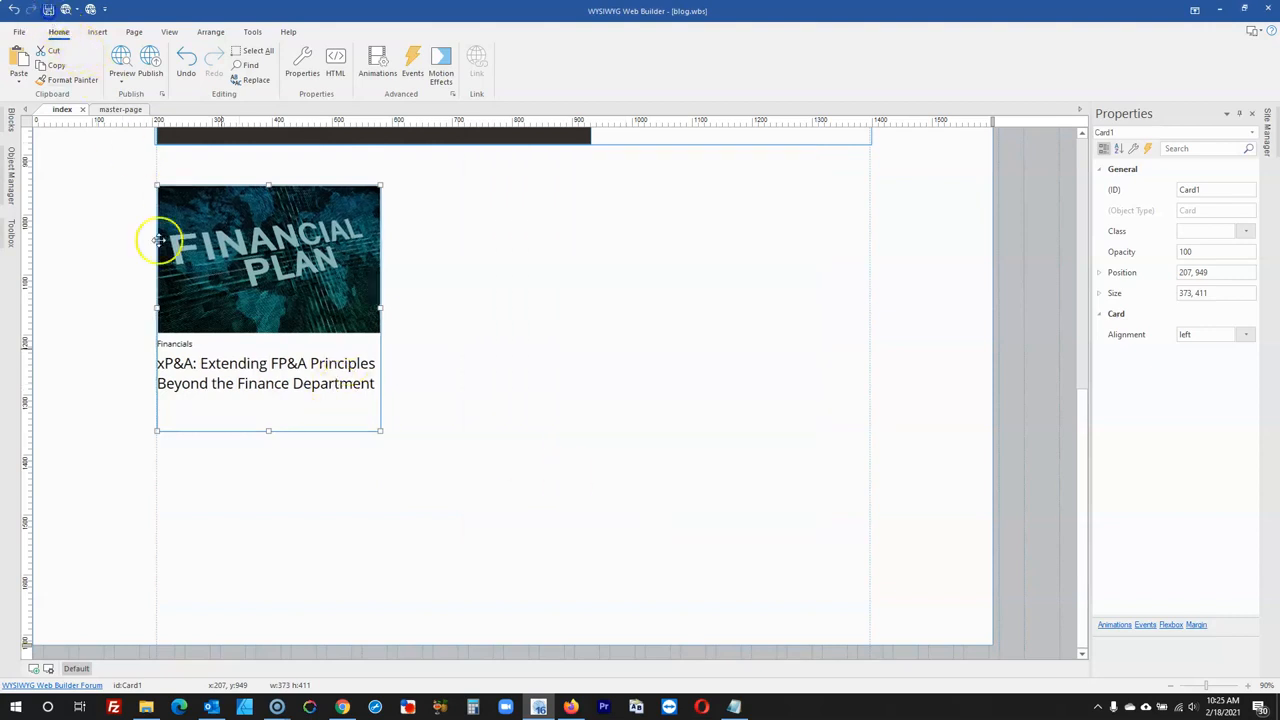
- Check the text spacing on the original NetSuite blog and set the Financials text's top and bottom padding to 12
{"action": "left_click", "coordinate": [570, 707]}
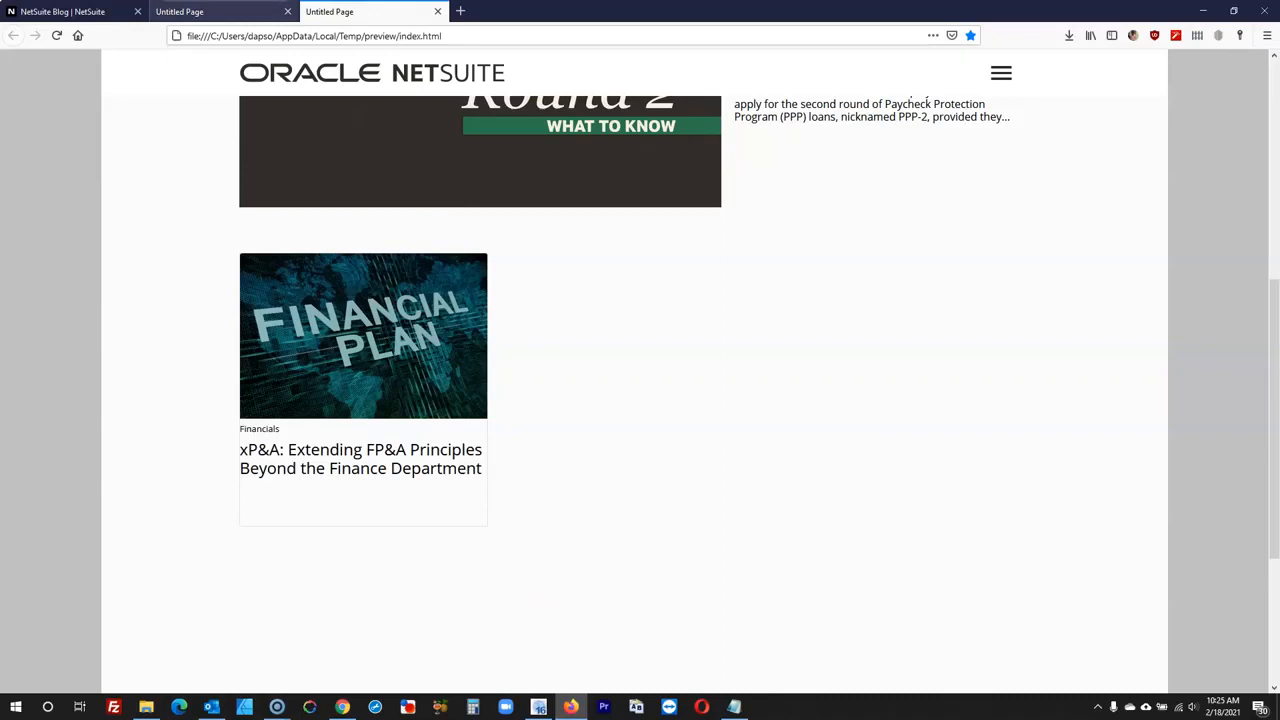
{"action": "left_click", "coordinate": [66, 12]}
{"action": "left_click", "coordinate": [36, 346]}
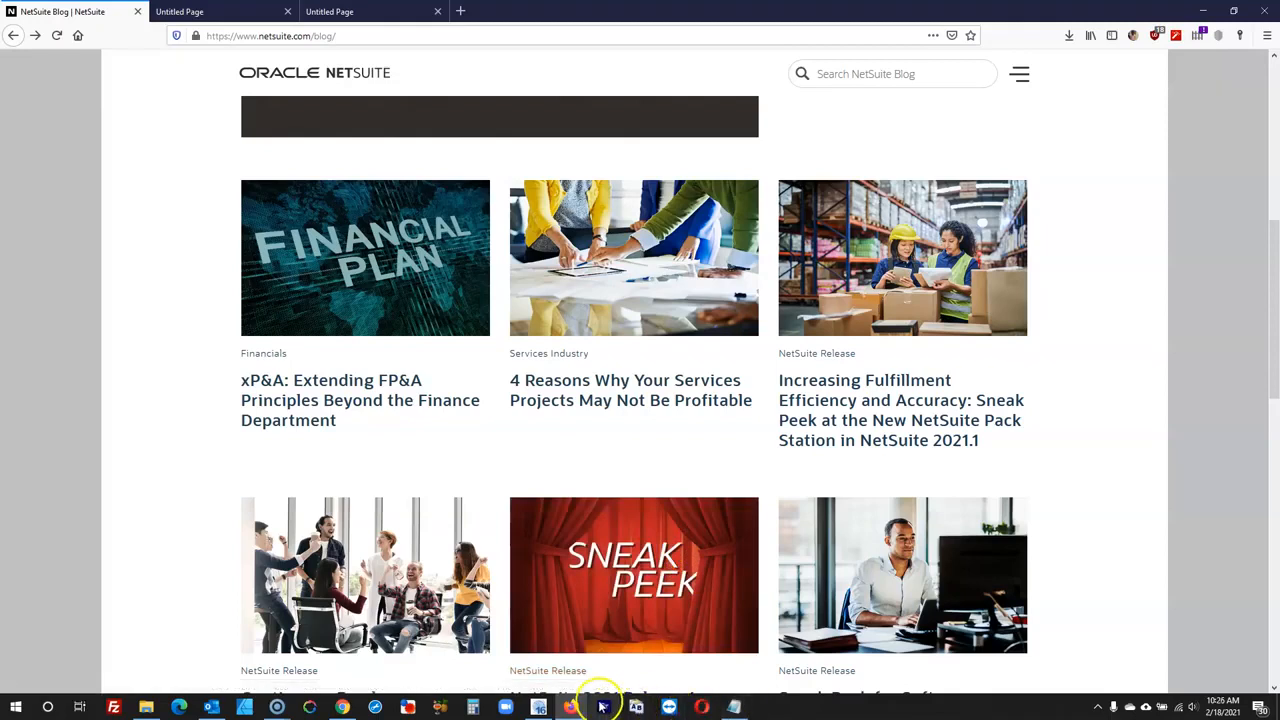
{"action": "left_click", "coordinate": [538, 707]}
{"action": "double_click", "coordinate": [309, 309]}
{"action": "double_click", "coordinate": [545, 249]}
{"action": "left_click", "coordinate": [563, 213]}
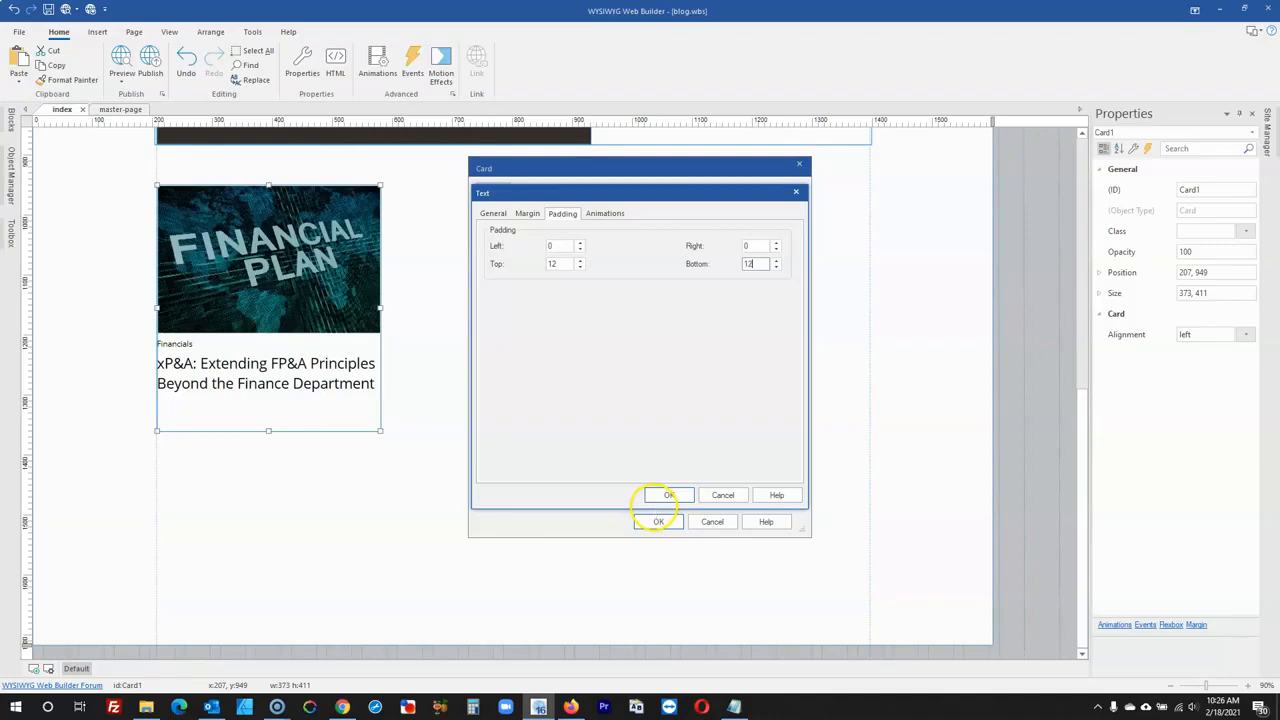
{"action": "left_click", "coordinate": [668, 497]}
{"action": "left_click", "coordinate": [658, 521]}
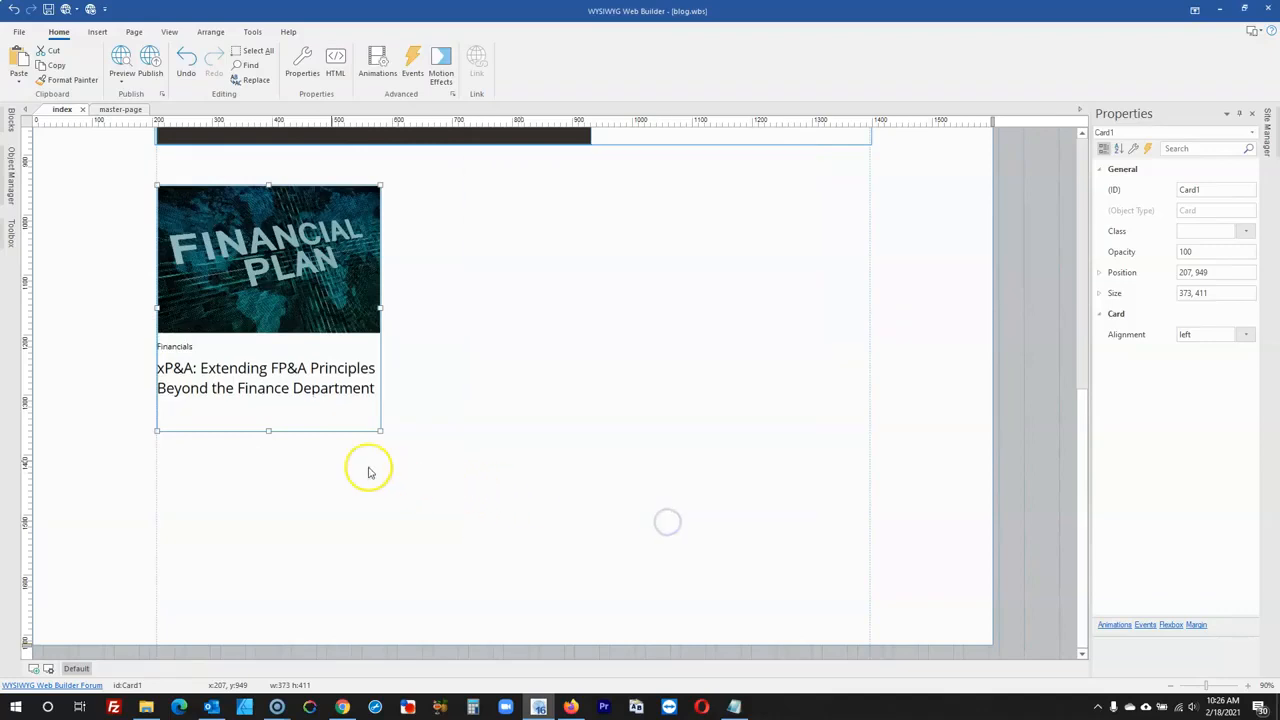
- Set the left padding of the card's Financials text to 2
{"action": "left_click", "coordinate": [283, 330]}
{"action": "double_click", "coordinate": [279, 332]}
{"action": "double_click", "coordinate": [514, 249]}
{"action": "left_click", "coordinate": [555, 213]}
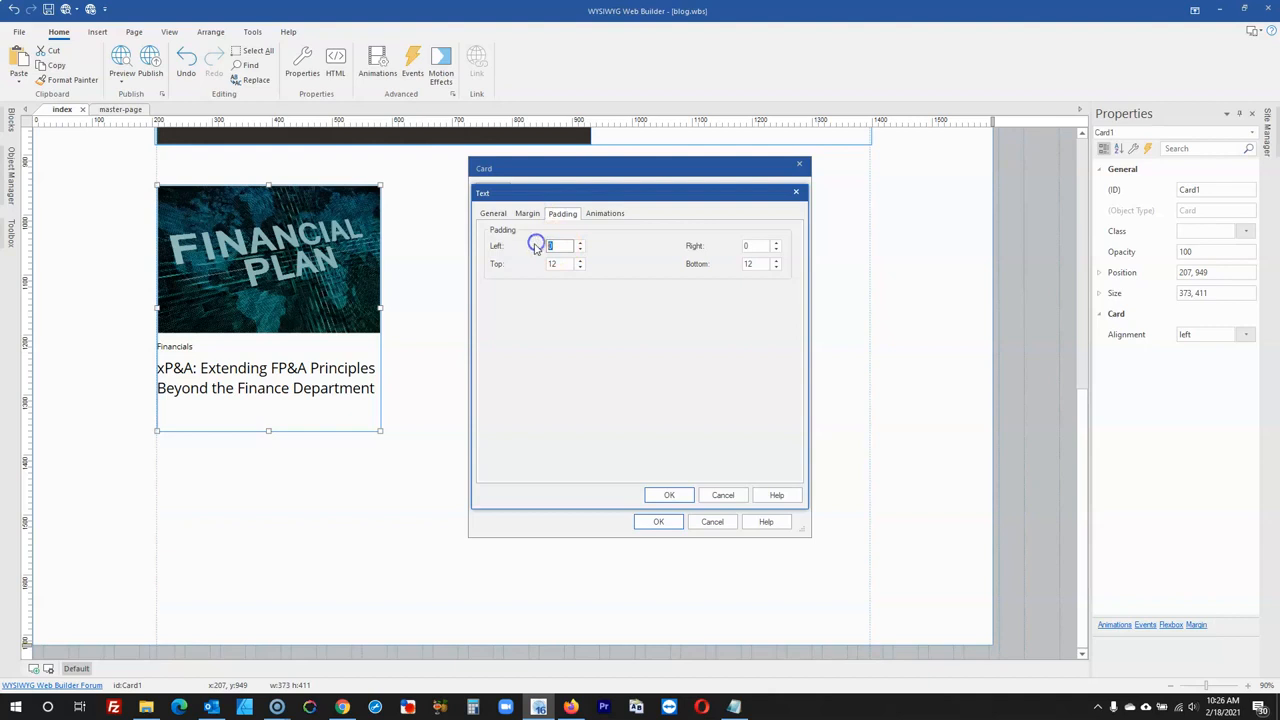
{"action": "left_click", "coordinate": [669, 495]}
{"action": "left_click", "coordinate": [658, 521]}
- Set the left padding of the card's xP&A title text to 2
{"action": "double_click", "coordinate": [287, 388]}
{"action": "double_click", "coordinate": [520, 260]}
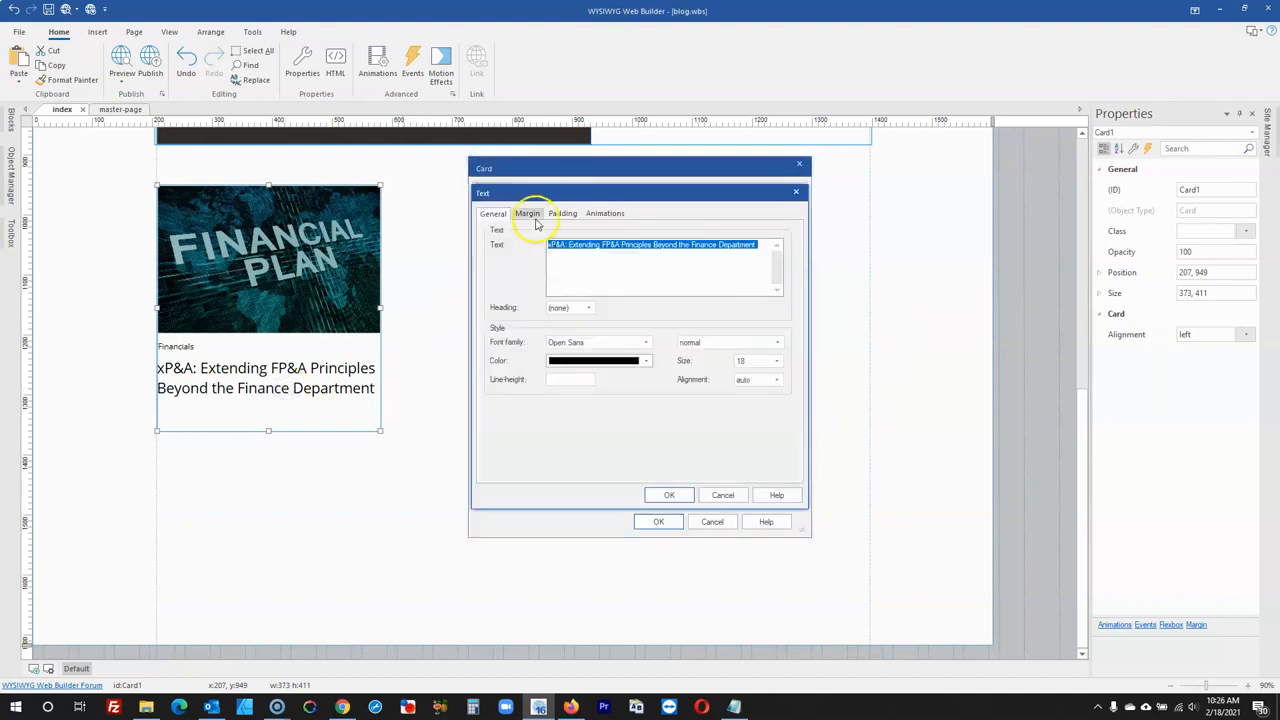
{"action": "left_click", "coordinate": [529, 215]}
{"action": "left_click", "coordinate": [561, 216]}
{"action": "left_click", "coordinate": [669, 495]}
{"action": "left_click", "coordinate": [658, 521]}
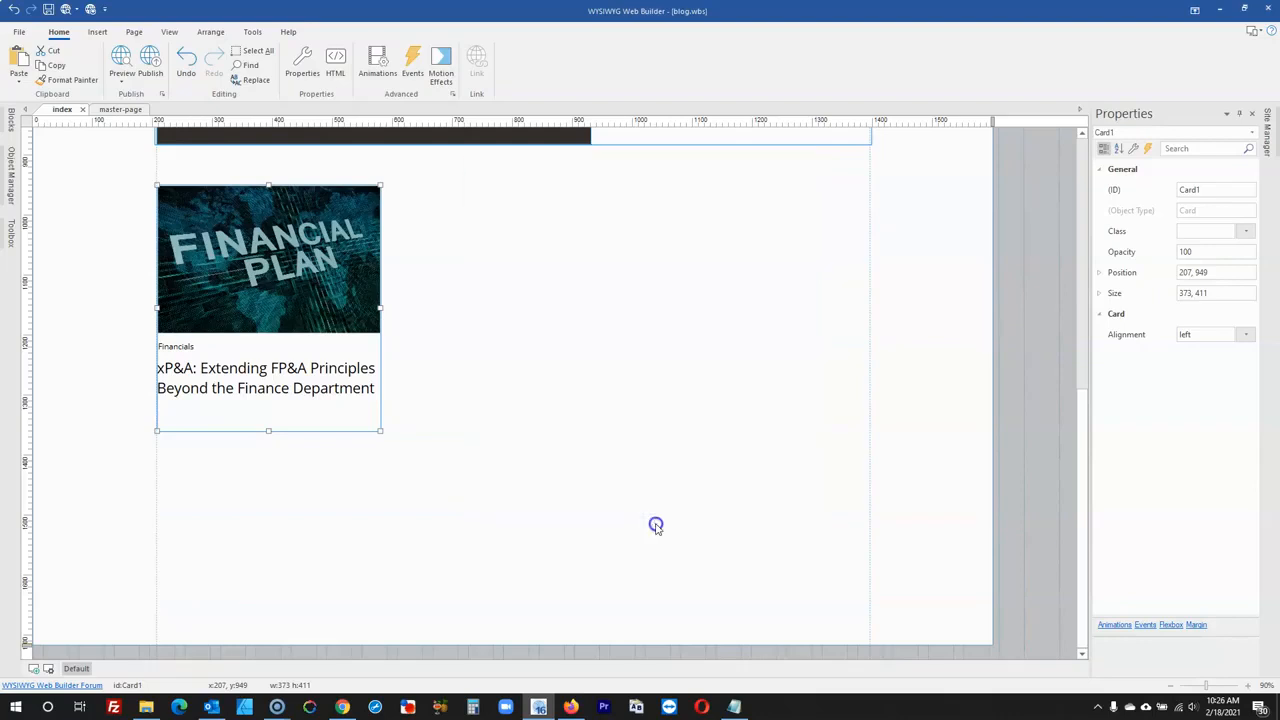
- Set the right padding of both the Financials text and the xP&A title text in the card
{"action": "double_click", "coordinate": [337, 371]}
{"action": "double_click", "coordinate": [583, 250]}
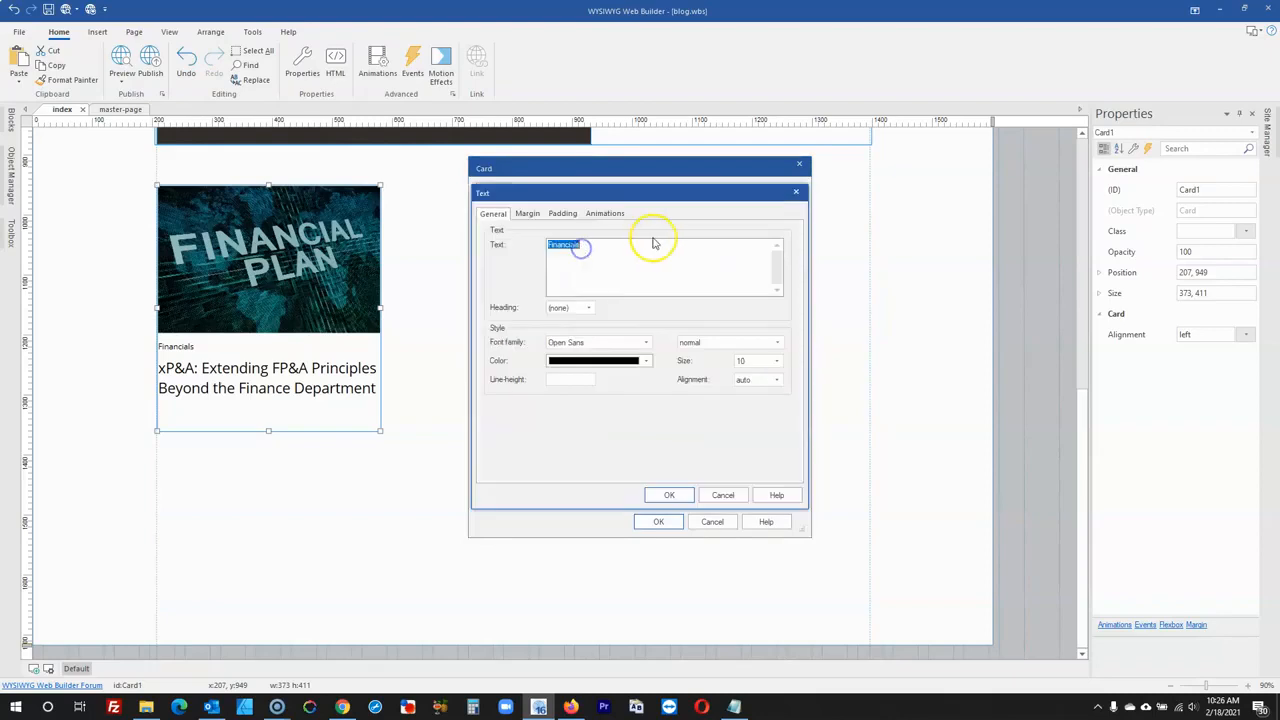
{"action": "left_click", "coordinate": [556, 215]}
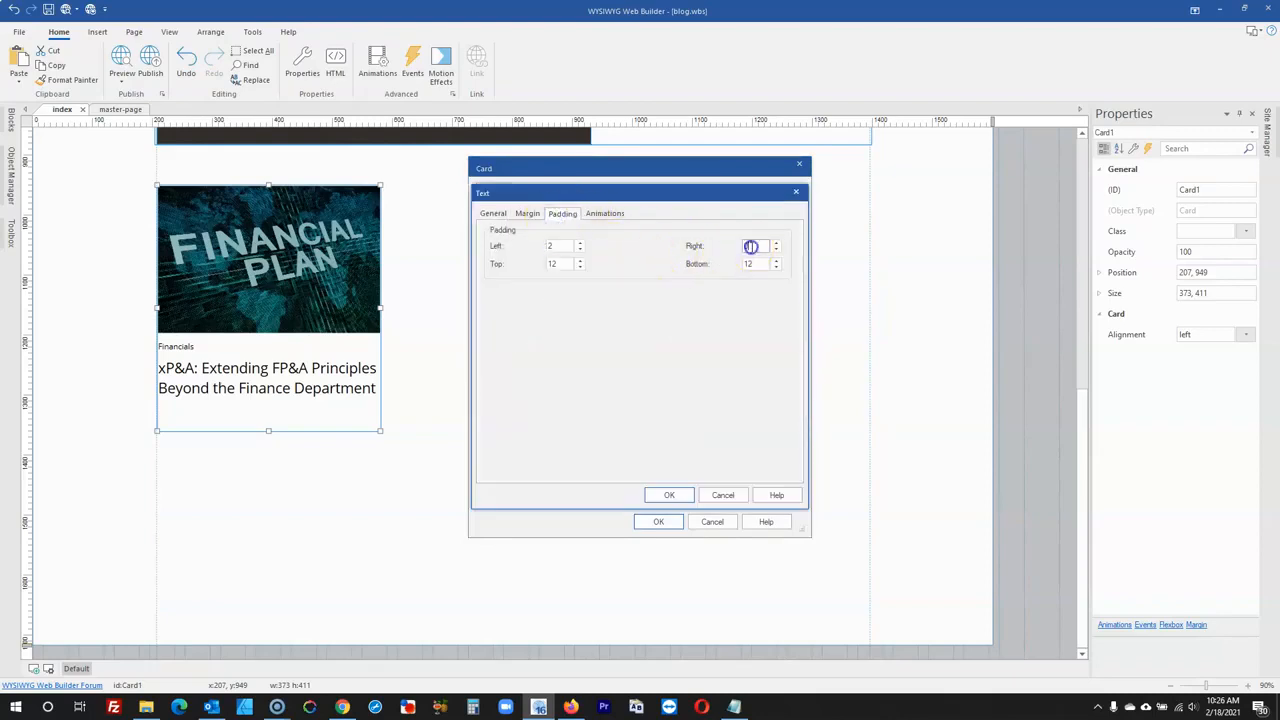
{"action": "left_click", "coordinate": [688, 494]}
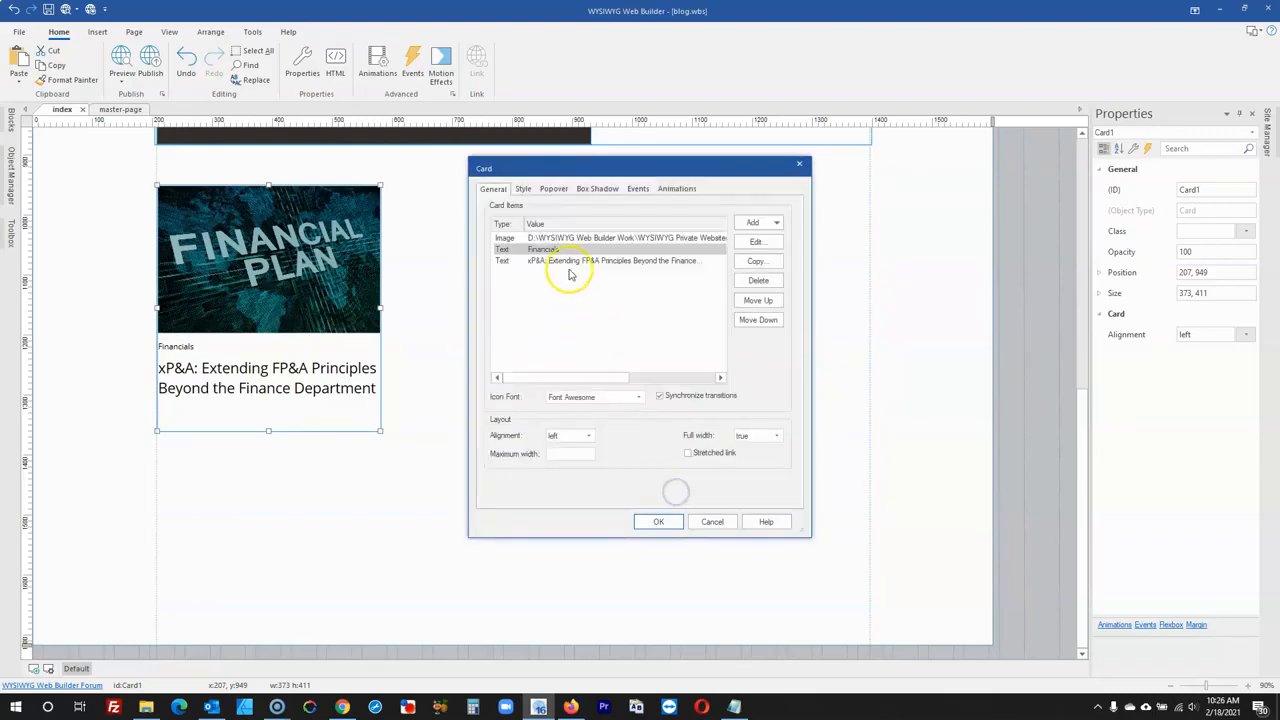
{"action": "double_click", "coordinate": [569, 258]}
{"action": "left_click", "coordinate": [562, 213]}
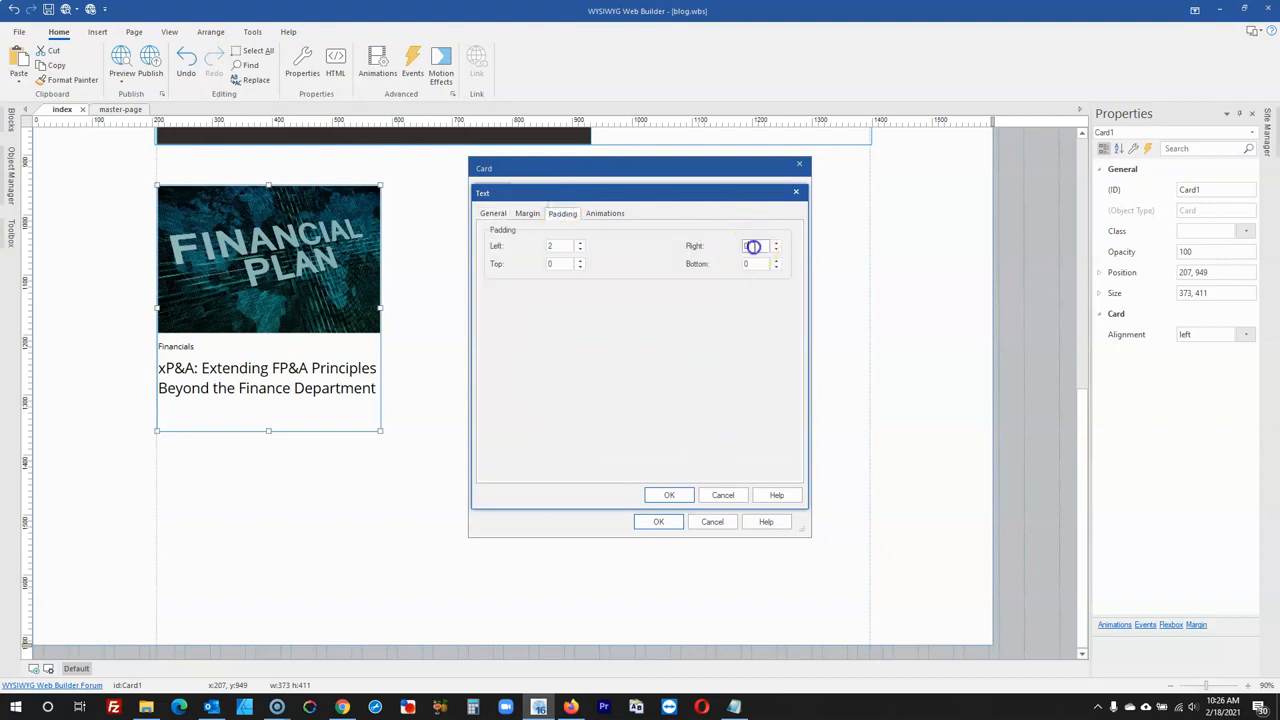
{"action": "left_click", "coordinate": [669, 495]}
{"action": "left_click", "coordinate": [658, 521]}
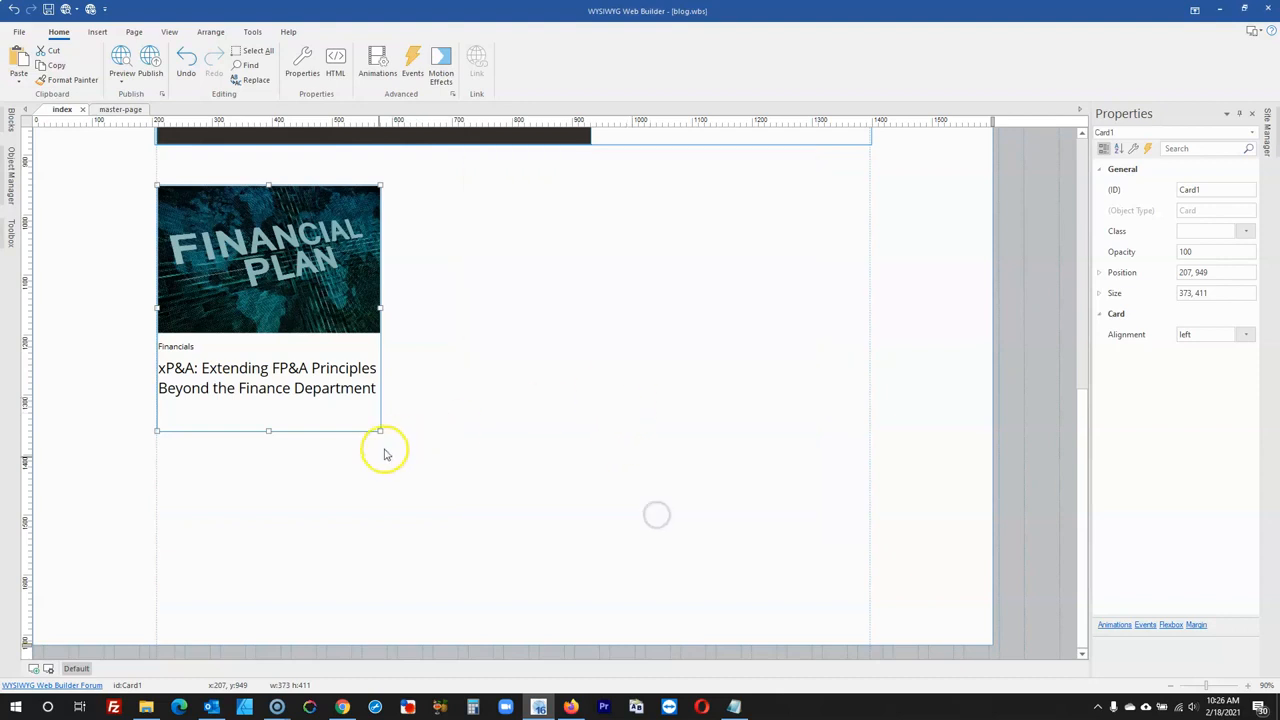
- Paste two copies of the card into the same row, the second at 644, 949 and the third at 1025, 949
{"action": "key", "text": "ctrl+v"}
{"action": "left_click_drag", "start_coordinate": [471, 283], "coordinate": [467, 217]}
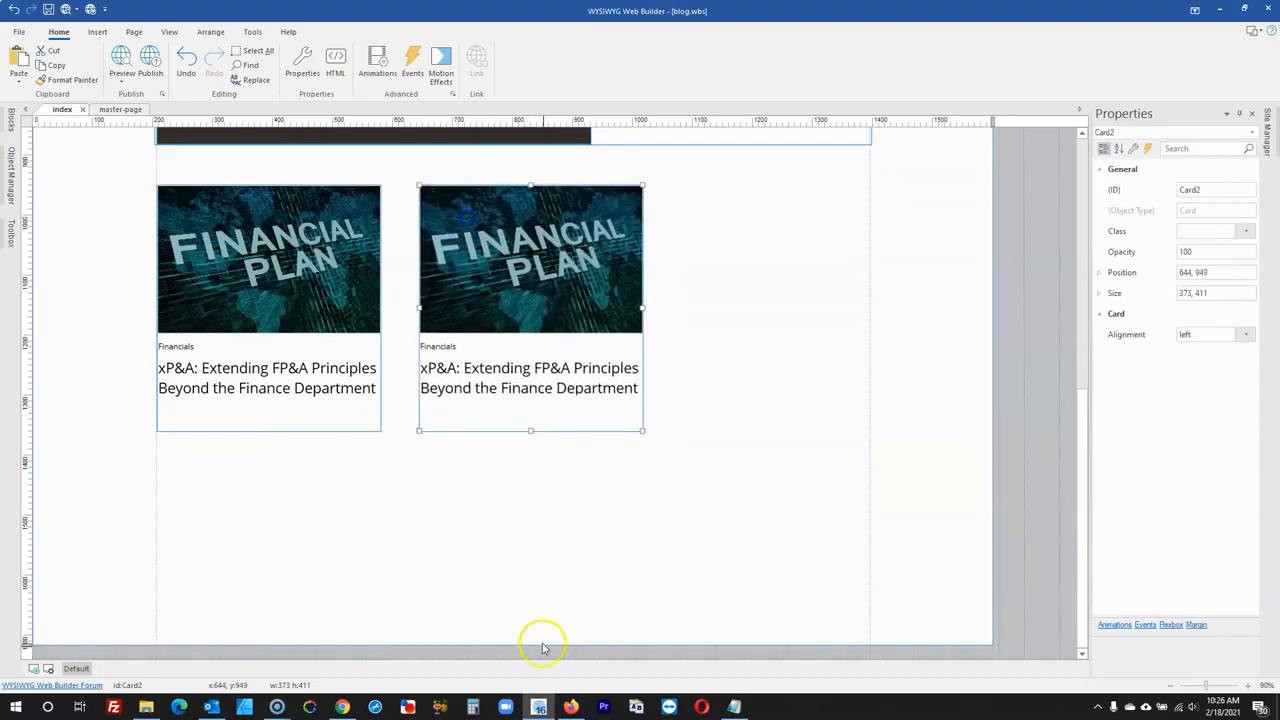
{"action": "left_click", "coordinate": [568, 706]}
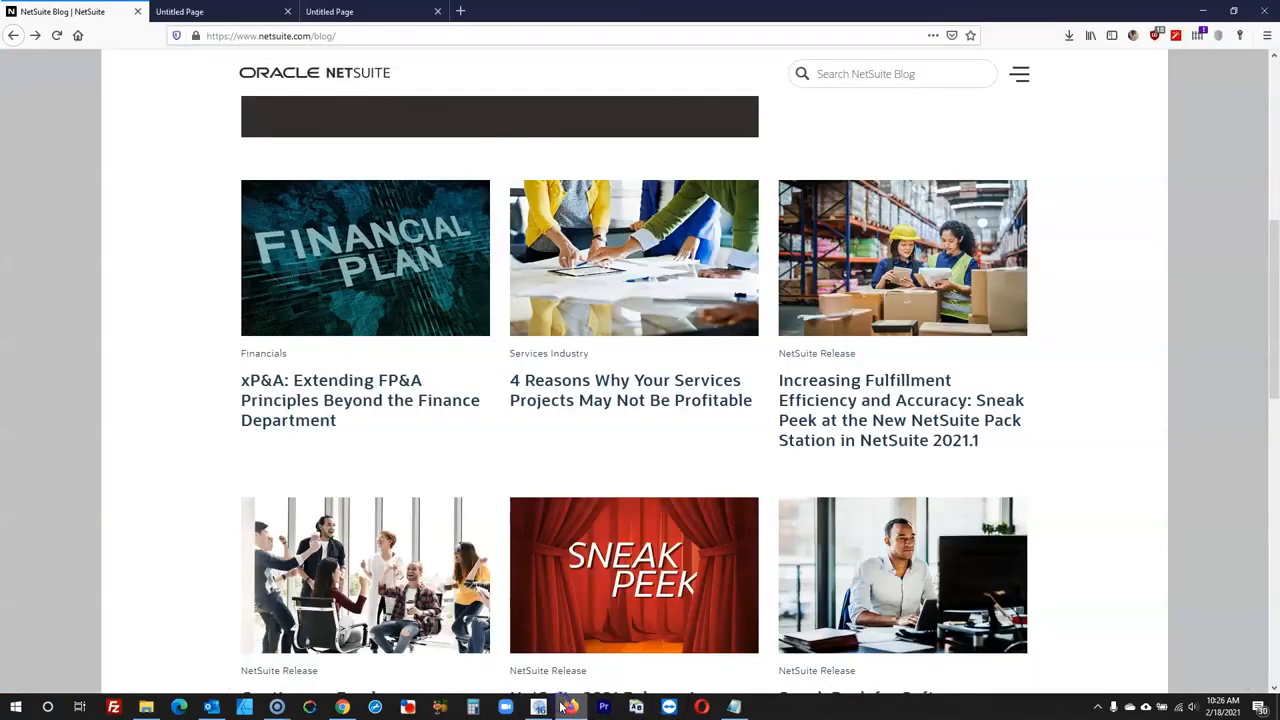
{"action": "left_click", "coordinate": [568, 712]}
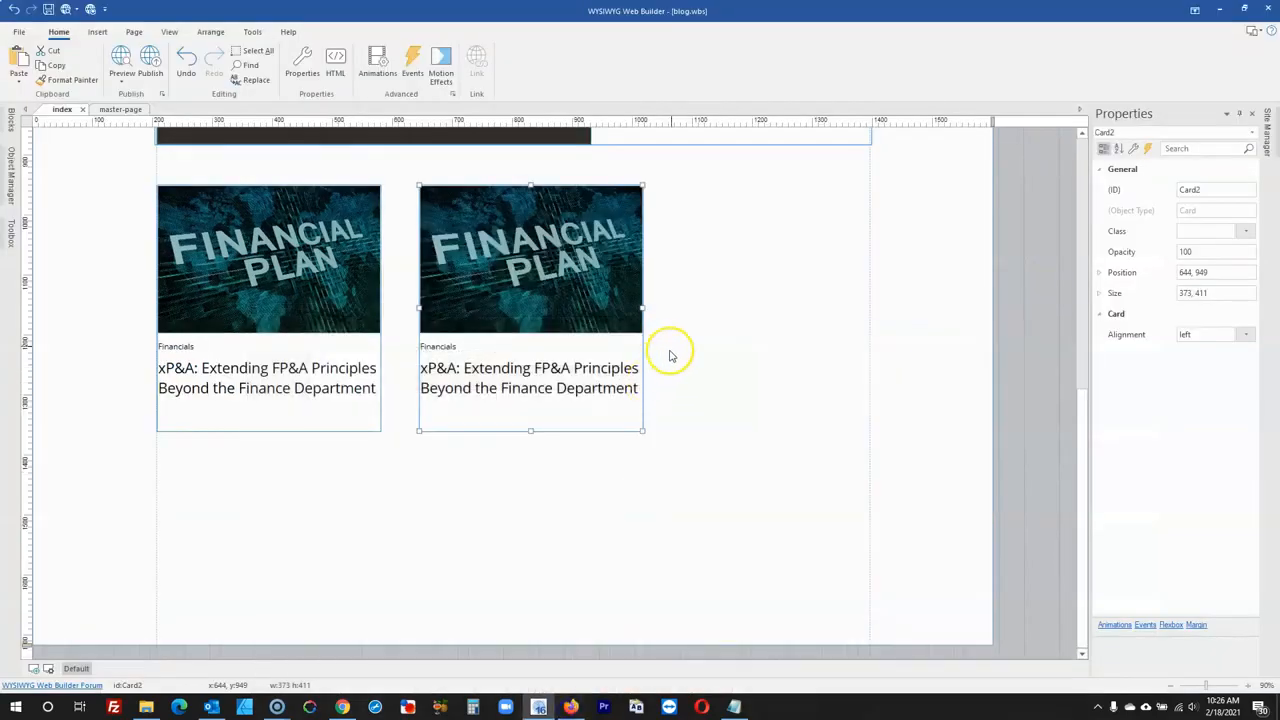
{"action": "key", "text": "ctrl+v"}
{"action": "left_click_drag", "start_coordinate": [735, 353], "coordinate": [723, 210]}
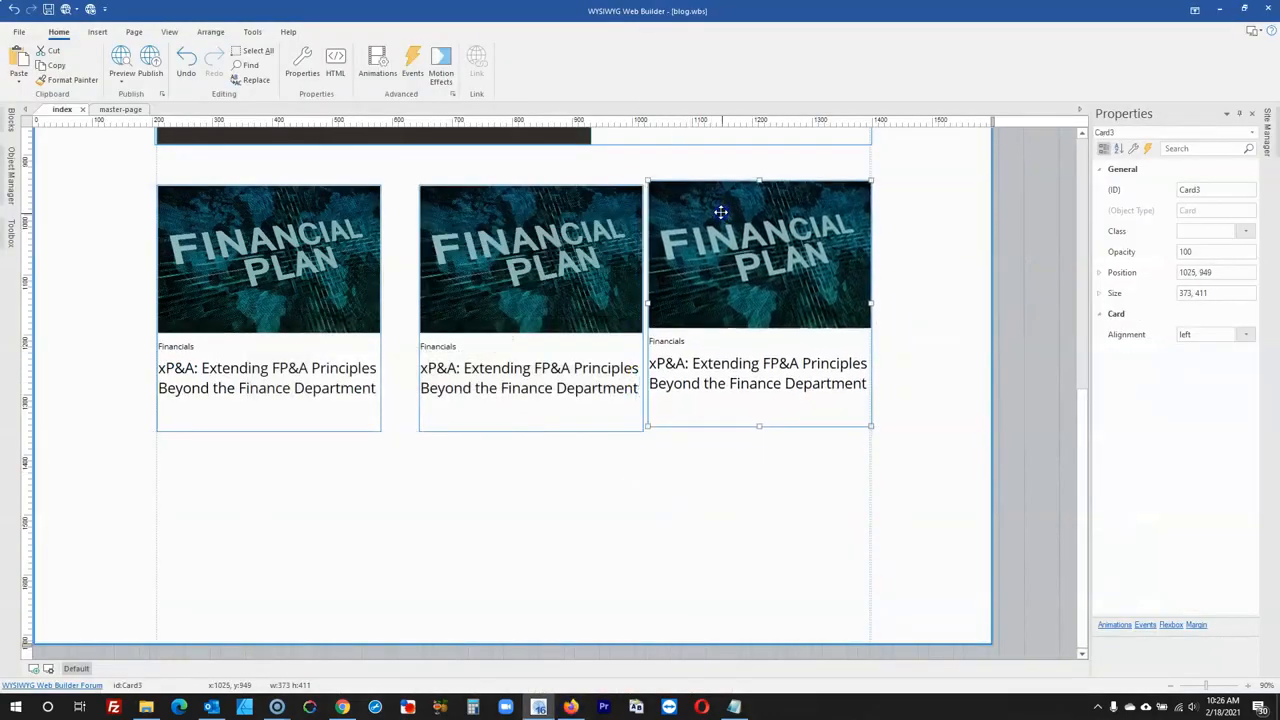
- Select all three cards and distribute them evenly in the horizontal direction
{"action": "left_click", "coordinate": [611, 239], "text": "shift"}
{"action": "left_click", "coordinate": [306, 297], "text": "shift"}
{"action": "left_click", "coordinate": [448, 50]}
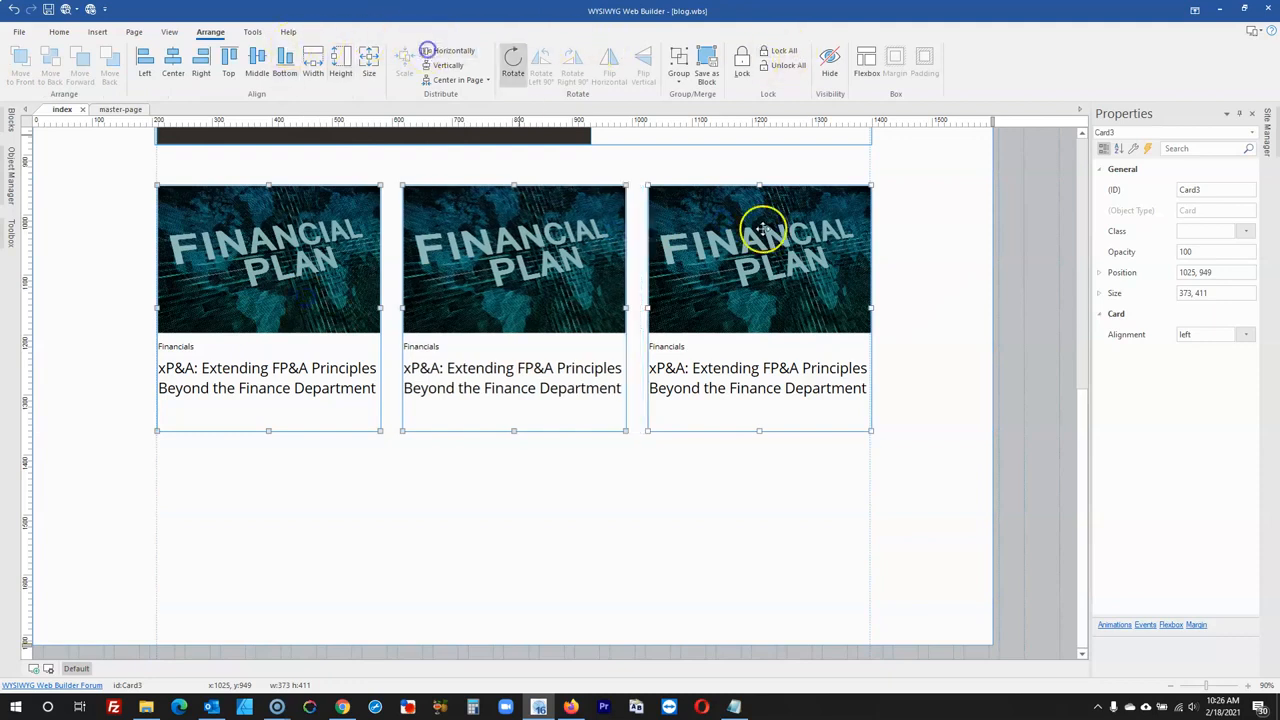
{"action": "left_click", "coordinate": [1045, 350]}
- Switch to the NetSuite blog in Firefox and open the article "4 Reasons Why Your Services Projects May Not Be Profitable"
{"action": "left_click", "coordinate": [570, 707]}
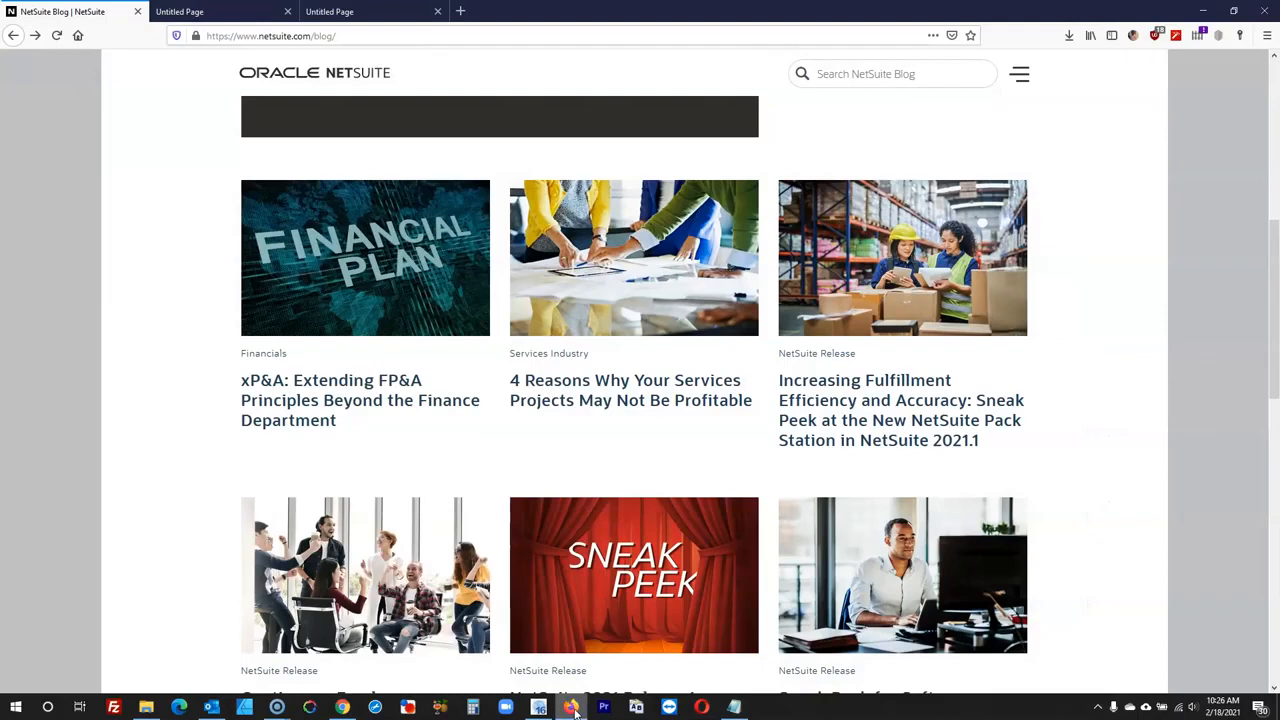
{"action": "left_click", "coordinate": [750, 446]}
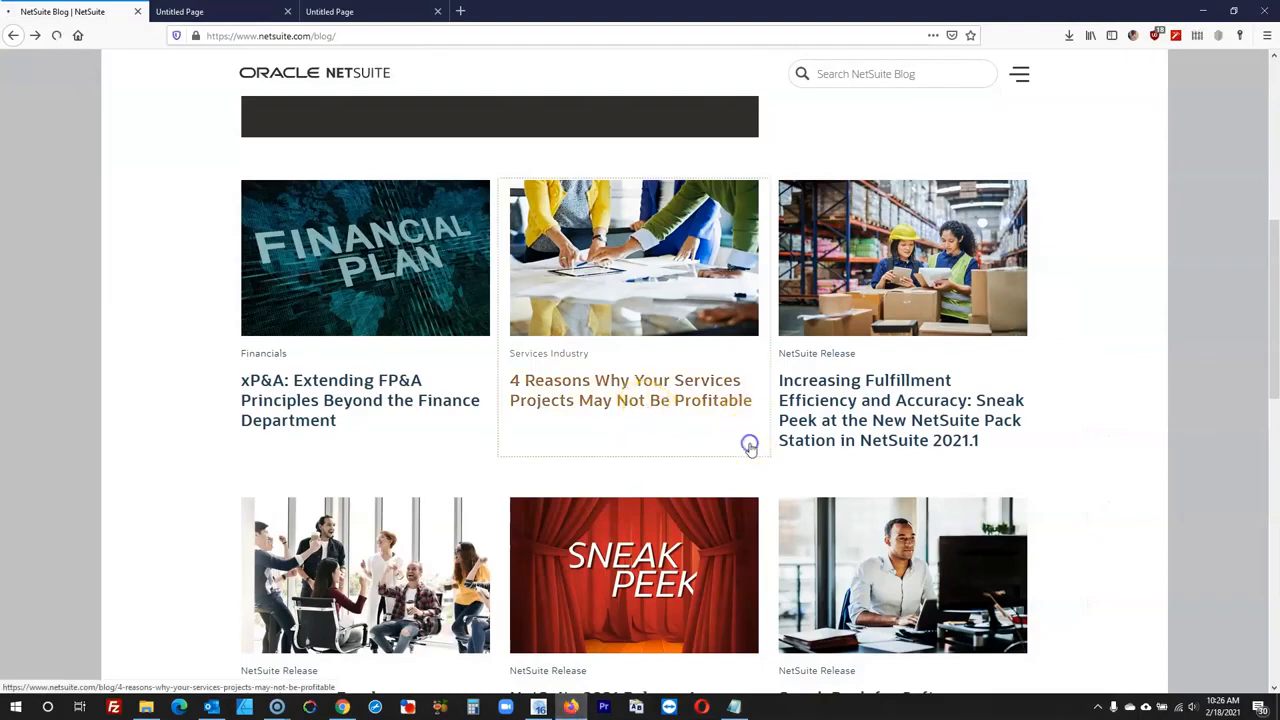
- Reload the NetSuite blog page and inspect the HTML of its article card section
{"action": "left_click", "coordinate": [57, 35]}
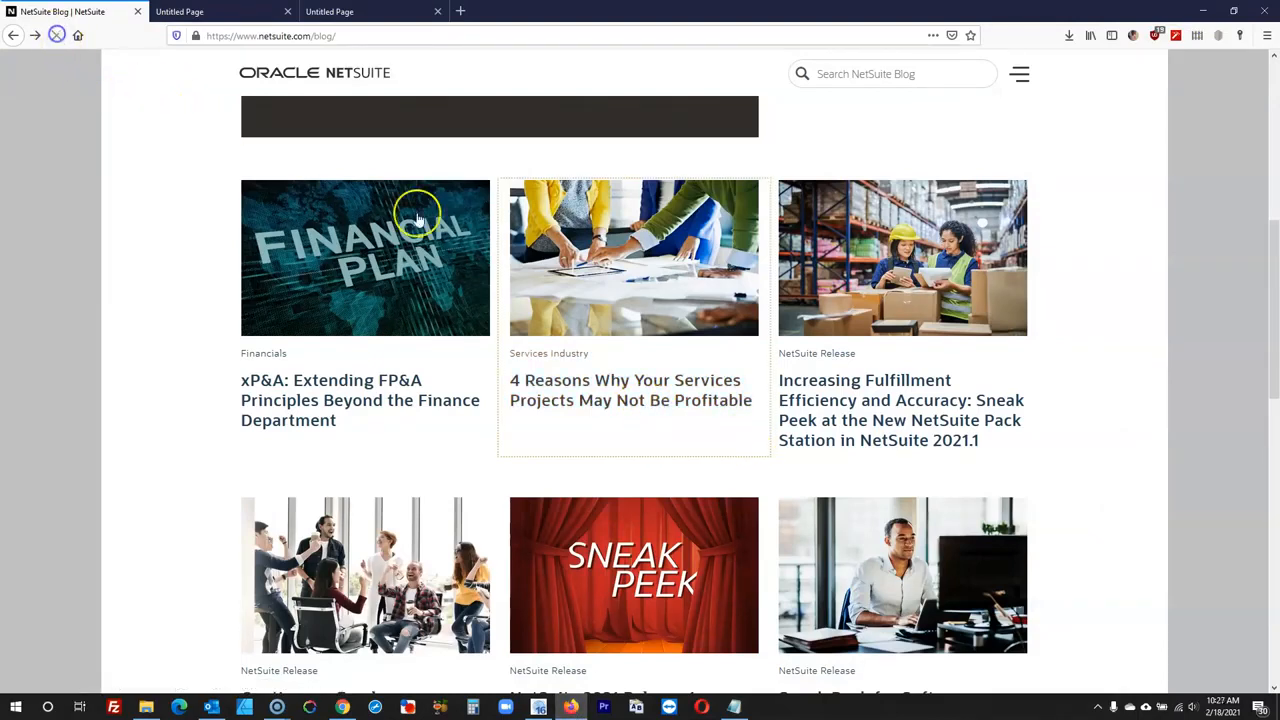
{"action": "left_click", "coordinate": [654, 359]}
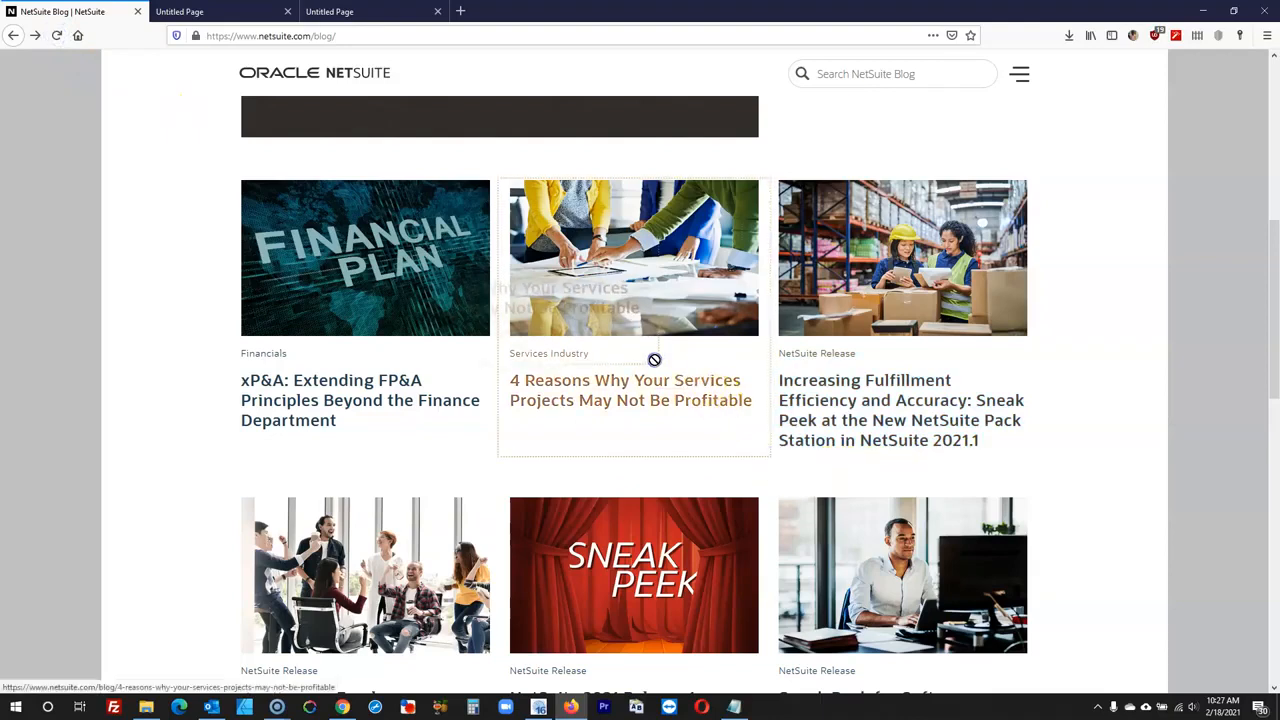
{"action": "right_click", "coordinate": [136, 592]}
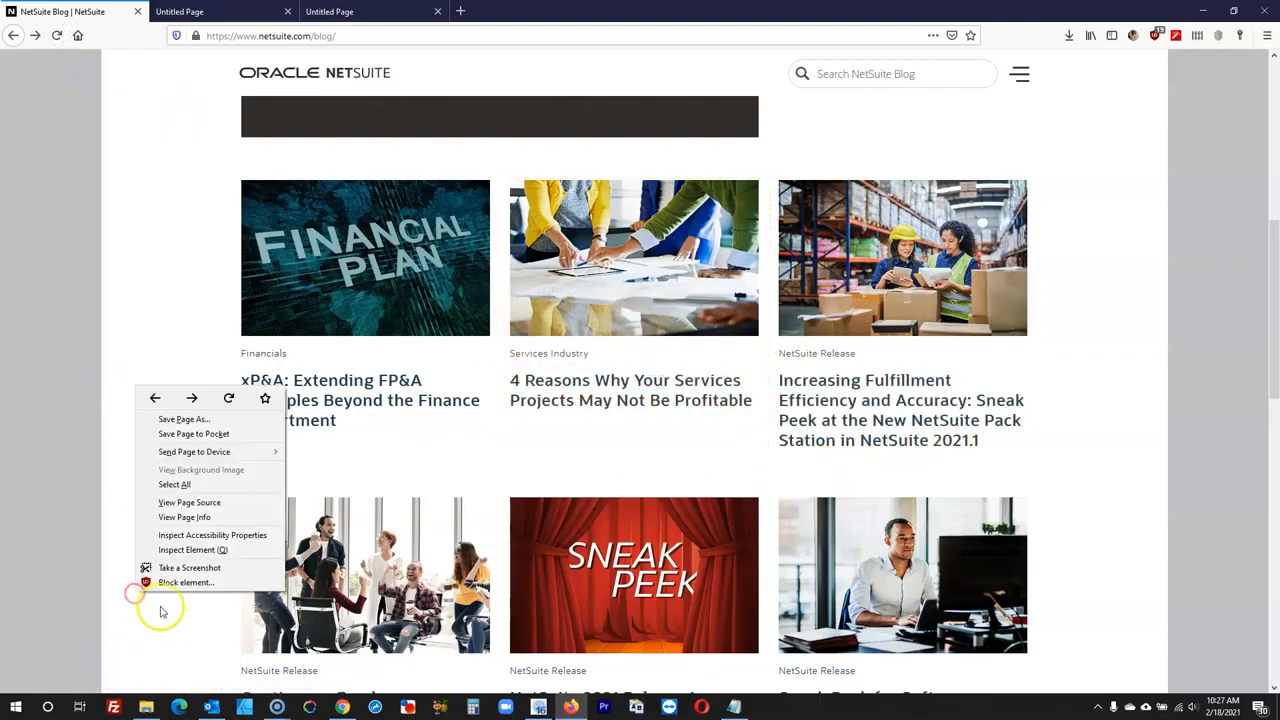
{"action": "left_click", "coordinate": [194, 550]}
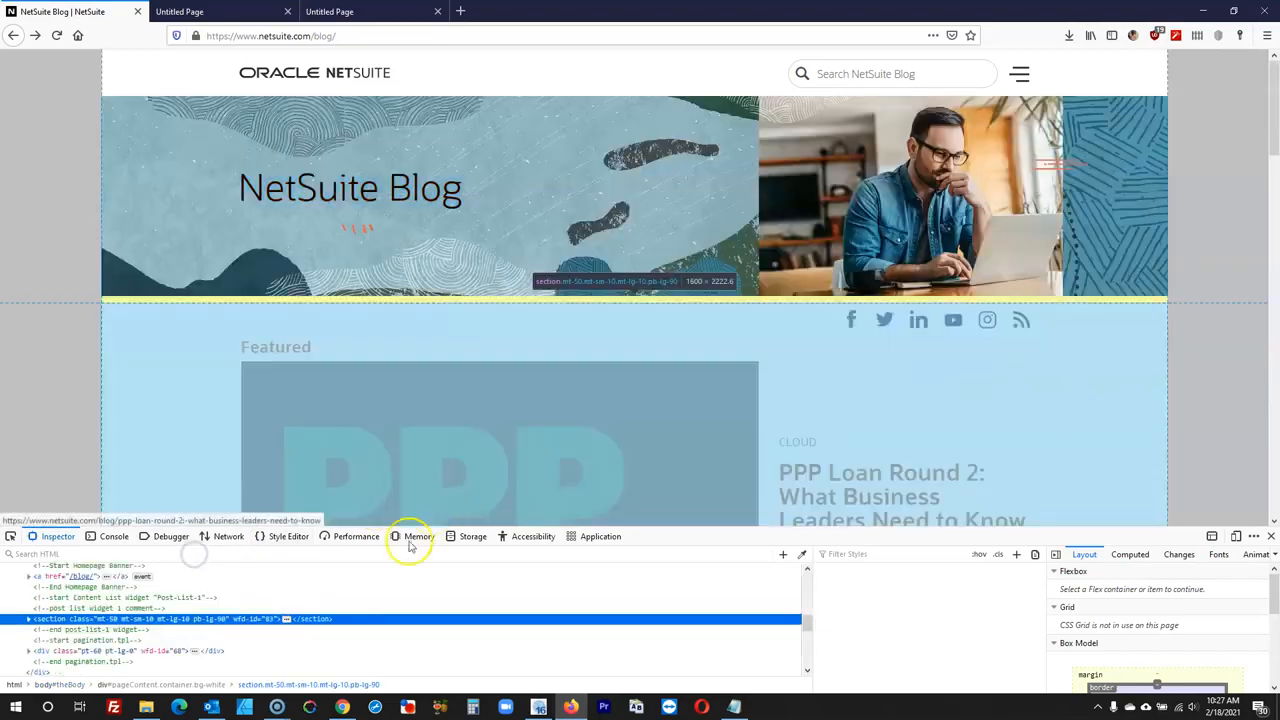
{"action": "scroll", "coordinate": [280, 400], "scroll_direction": "down", "scroll_amount": 6}
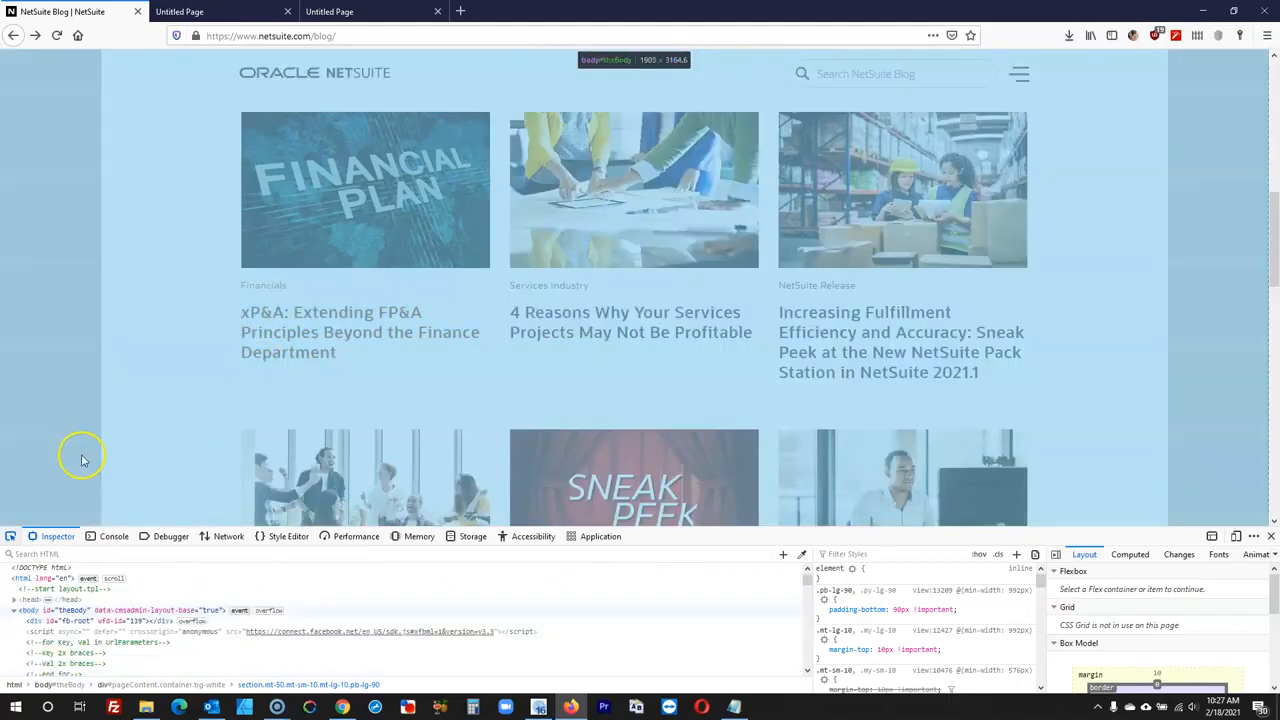
{"action": "left_click", "coordinate": [80, 451]}
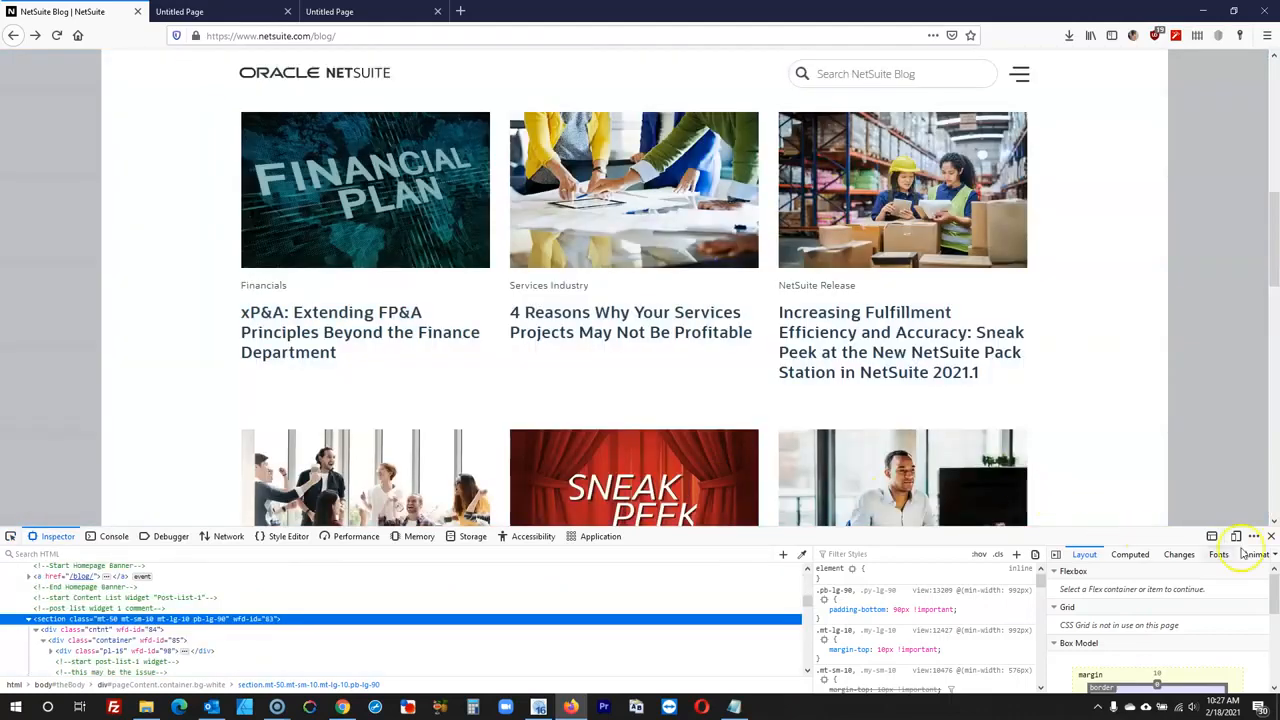
{"action": "left_click", "coordinate": [1273, 535]}
- Copy the title "4 Reasons Why Your Services Projects May Not Be Profitable" from the blog page into Notepad
{"action": "scroll", "coordinate": [457, 320], "scroll_direction": "down", "scroll_amount": 10}
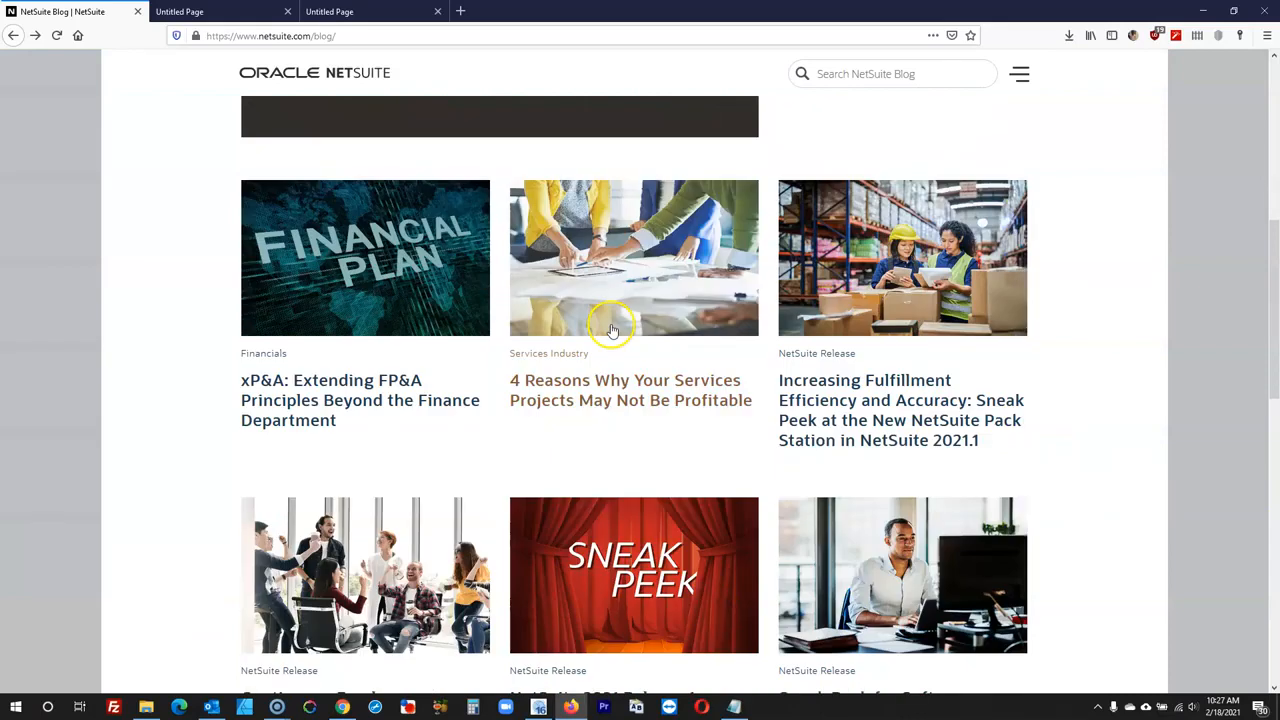
{"action": "scroll", "coordinate": [612, 330], "scroll_direction": "up", "scroll_amount": 3}
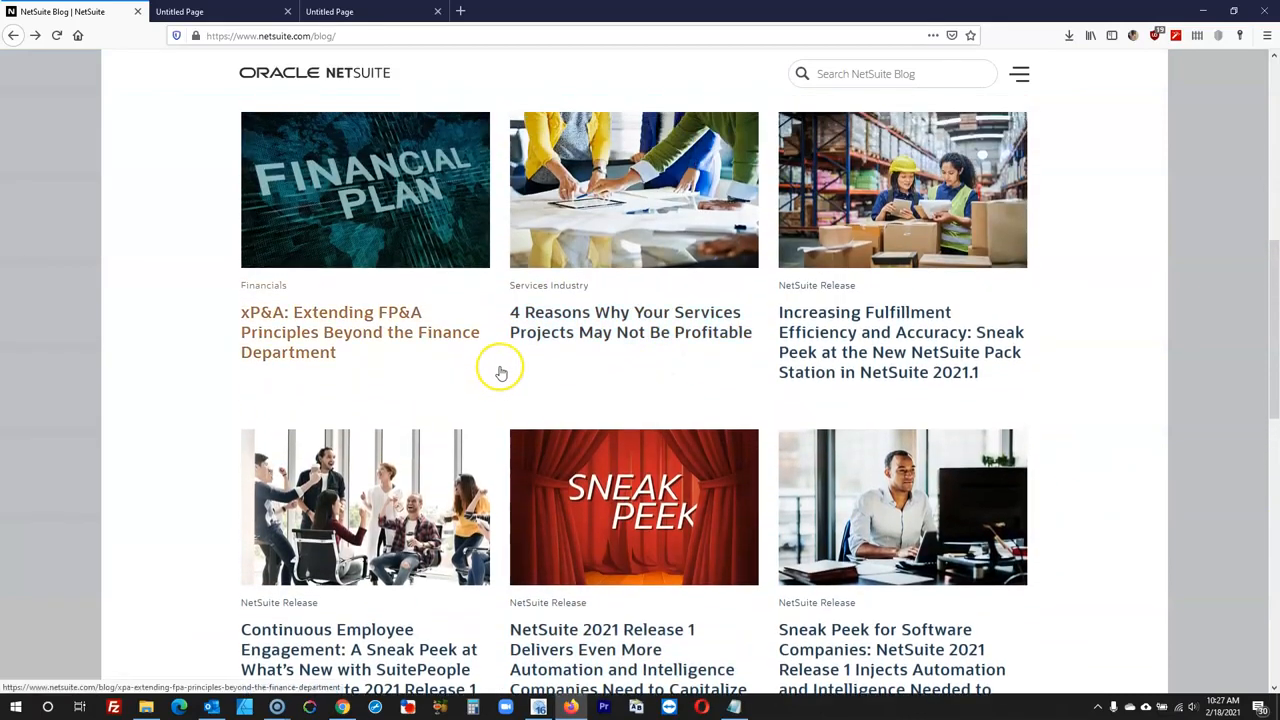
{"action": "left_click_drag", "start_coordinate": [508, 383], "coordinate": [513, 316]}
{"action": "key", "text": "ctrl+c"}
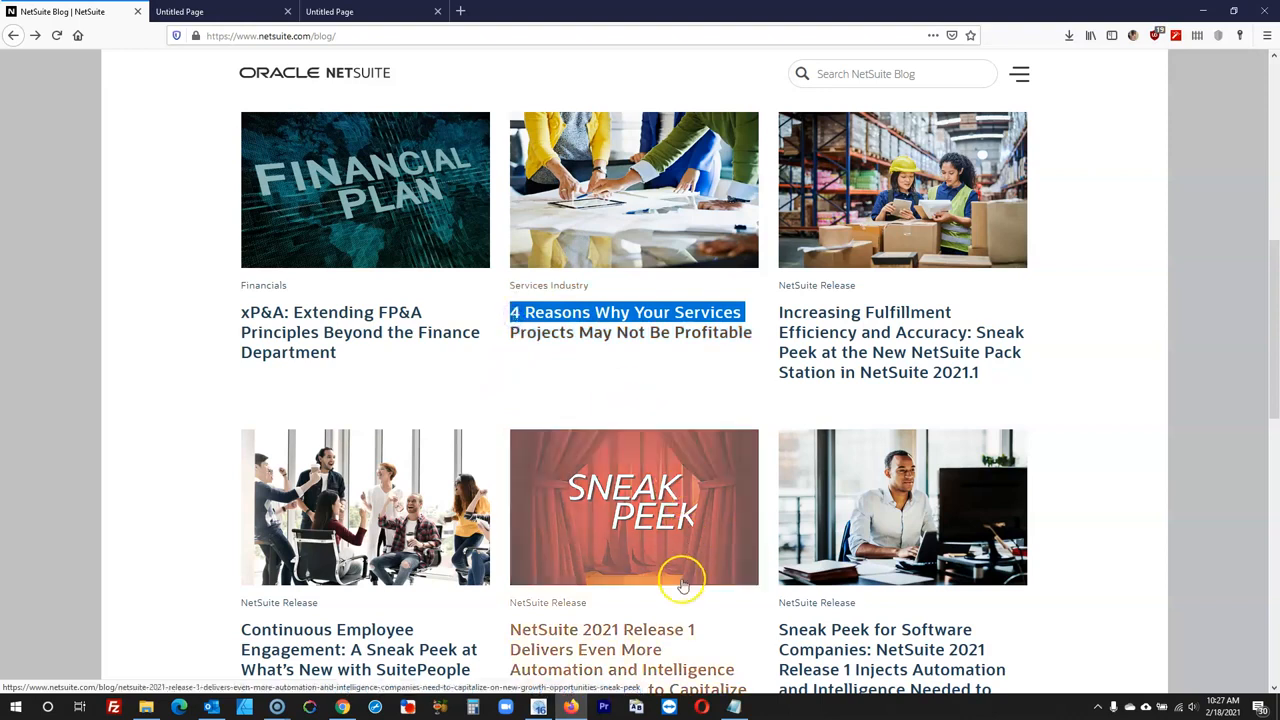
{"action": "left_click", "coordinate": [734, 706]}
{"action": "key", "text": "ctrl+v"}
- Copy the third article's "NetSuite Release" category and its title about the New NetSuite Pack Station from the blog page into Notepad
{"action": "left_click", "coordinate": [205, 474]}
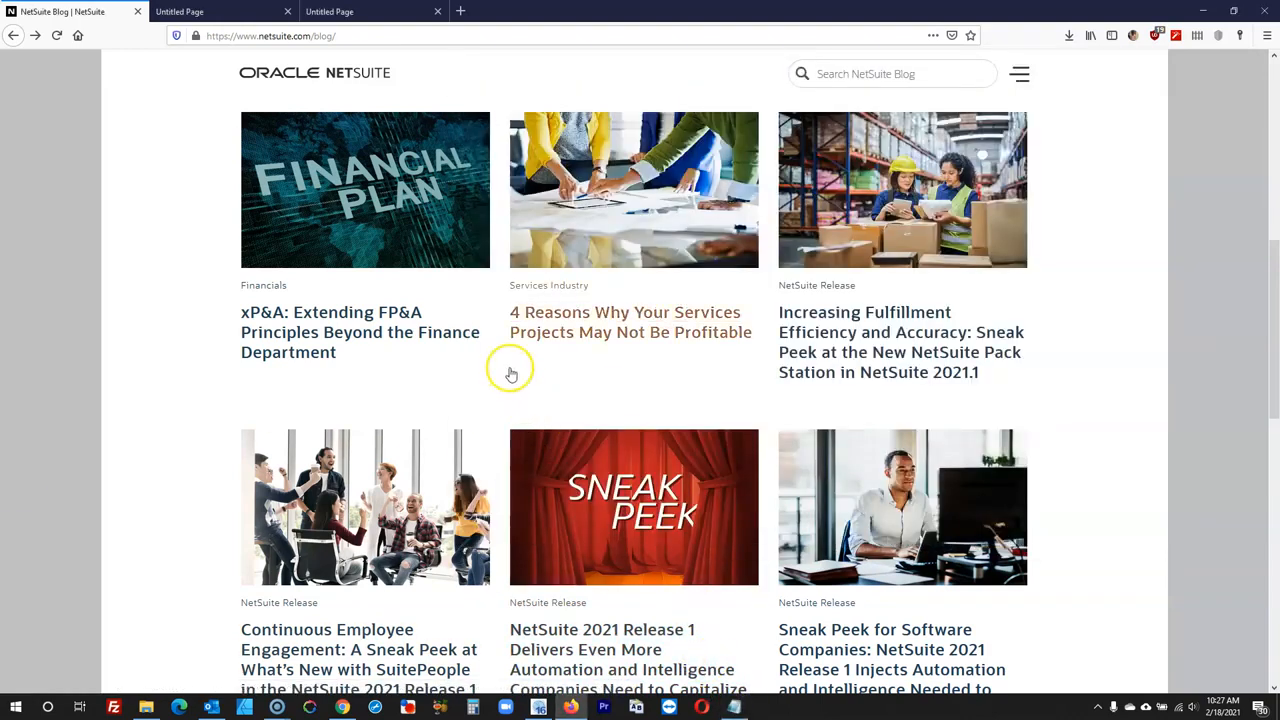
{"action": "left_click_drag", "start_coordinate": [509, 406], "coordinate": [511, 356]}
{"action": "left_click", "coordinate": [498, 419]}
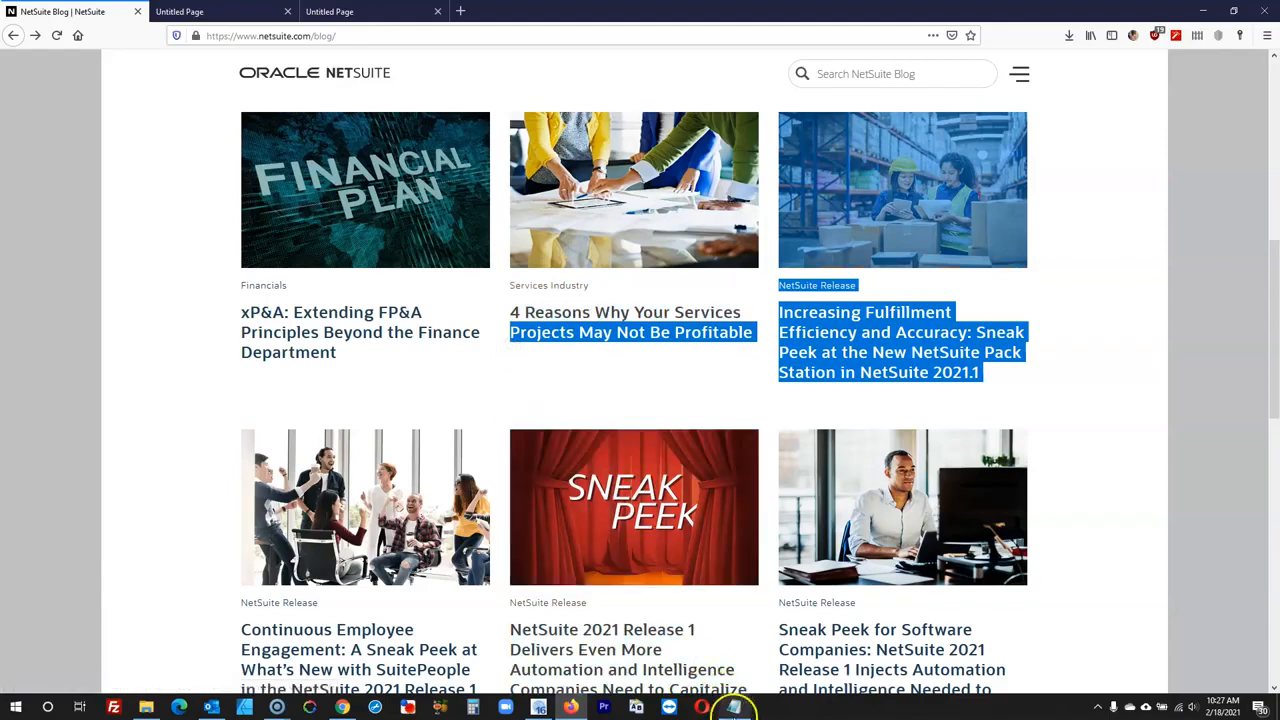
{"action": "left_click", "coordinate": [734, 707]}
{"action": "key", "text": "ctrl+v"}
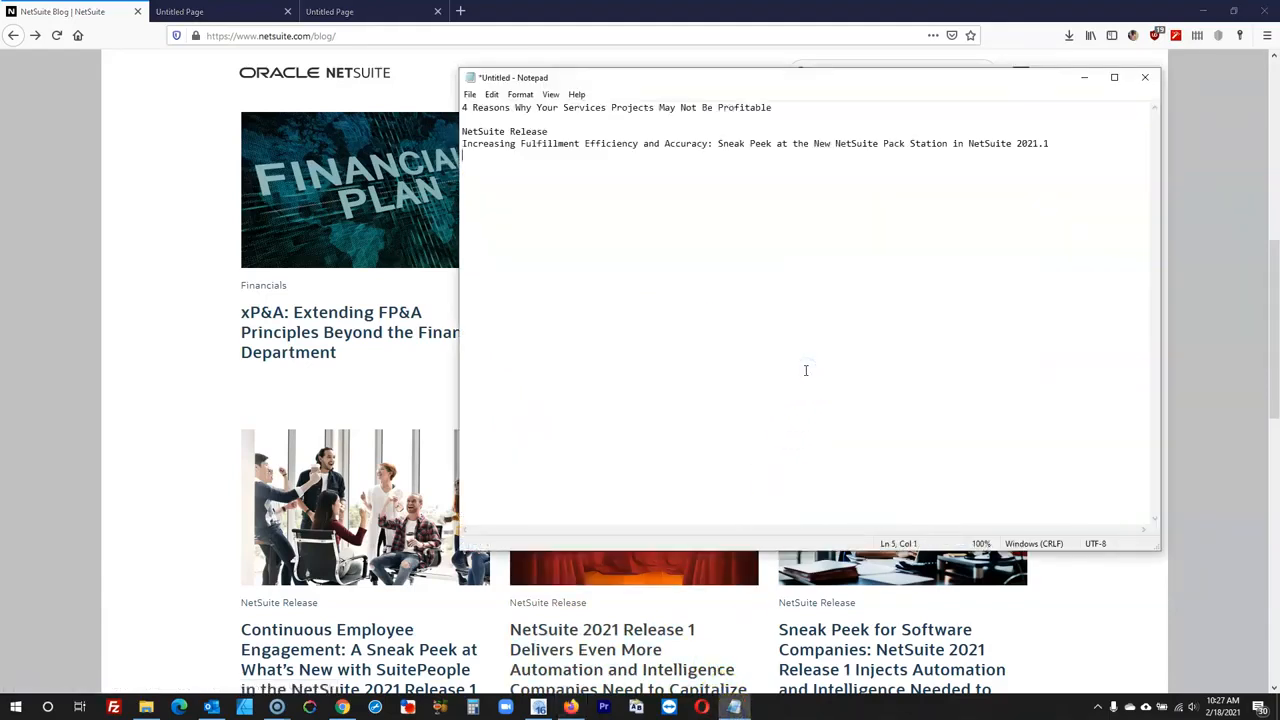
- Move the "4 Reasons Why Your Services Projects May Not Be Profitable" title from Notepad into the middle card's title in WYSIWYG Web Builder
{"action": "left_click_drag", "start_coordinate": [784, 104], "coordinate": [447, 87]}
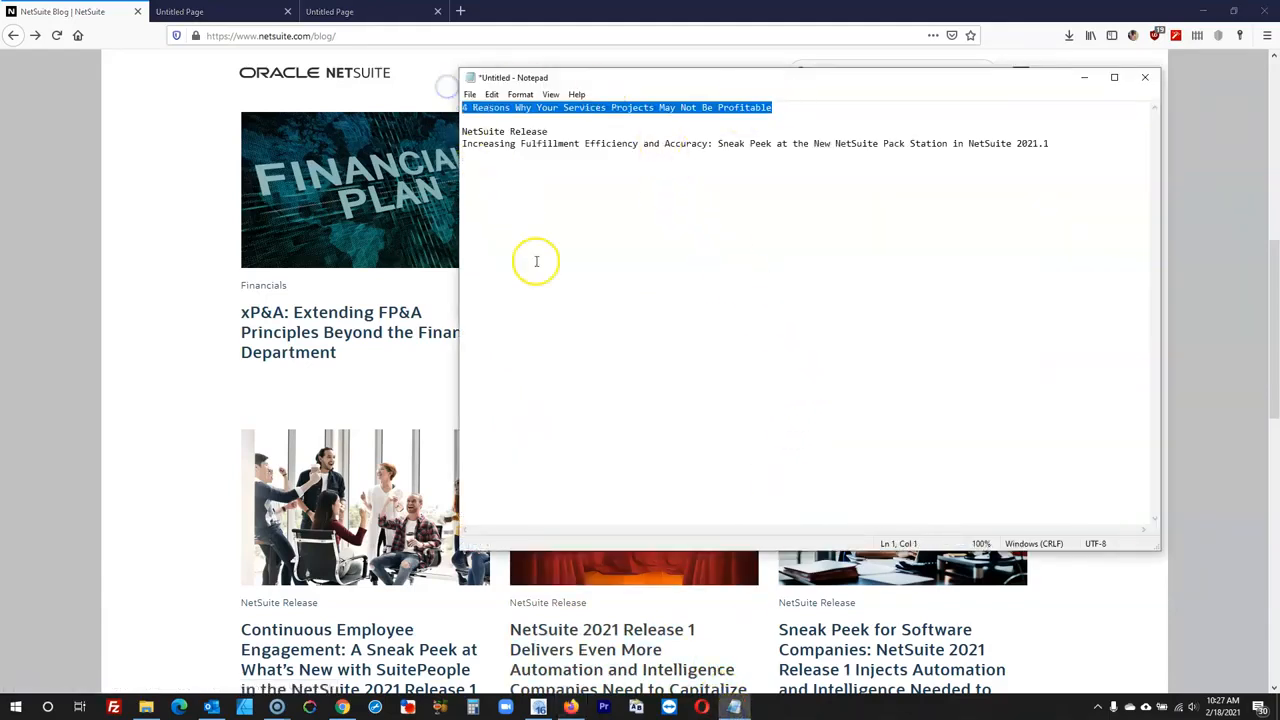
{"action": "left_click", "coordinate": [539, 707]}
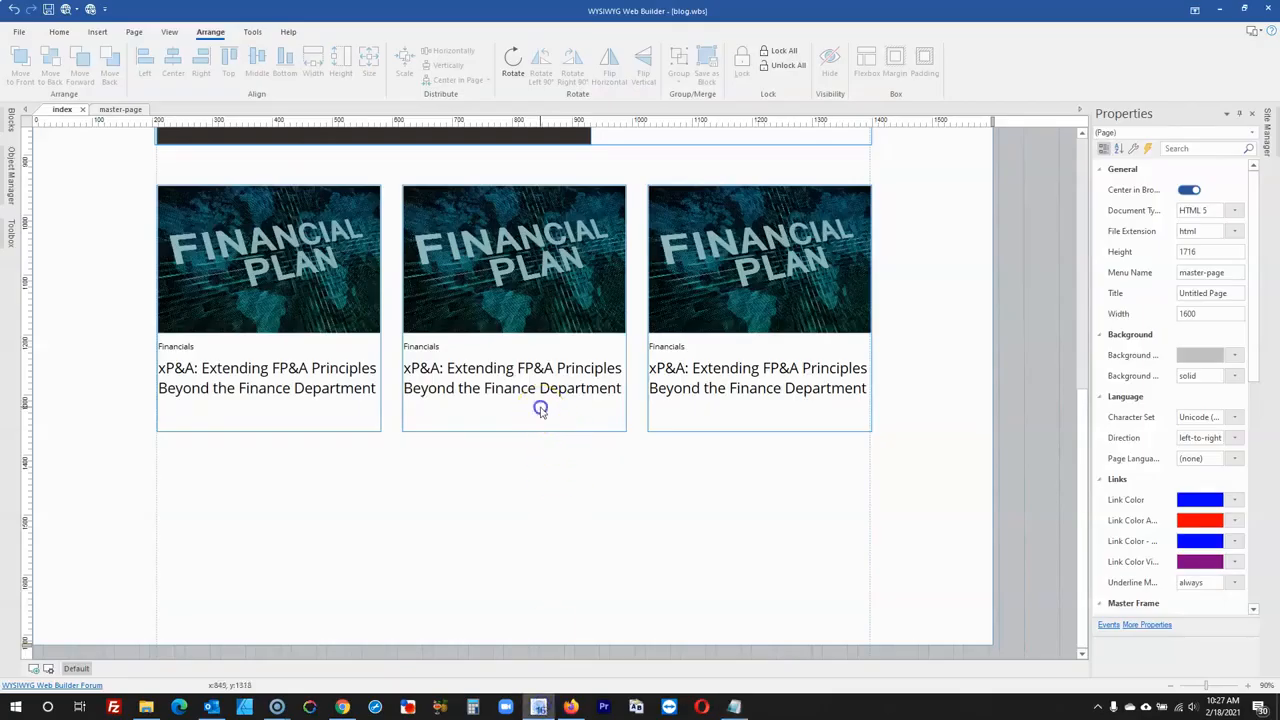
{"action": "double_click", "coordinate": [540, 406]}
{"action": "double_click", "coordinate": [543, 263]}
{"action": "key", "text": "ctrl+v"}
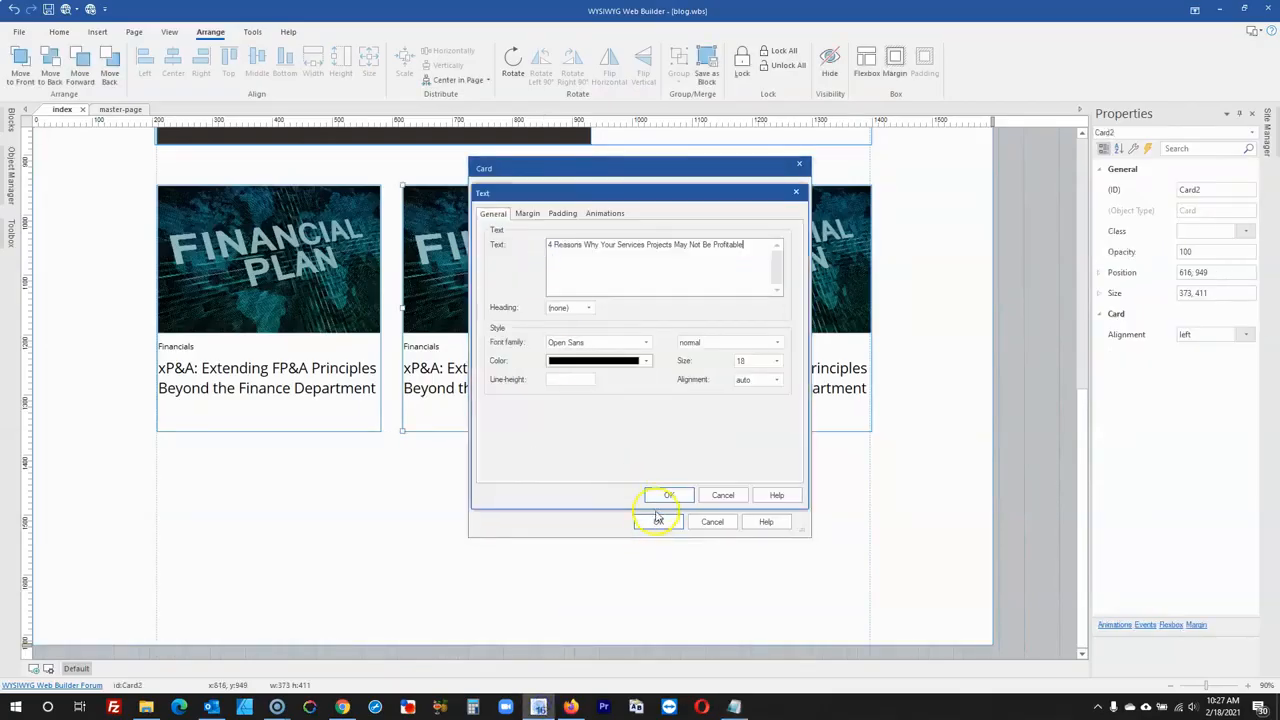
{"action": "left_click", "coordinate": [664, 492]}
- Set the middle card's category text to "Service Industry" and apply the card changes
{"action": "left_click", "coordinate": [572, 707]}
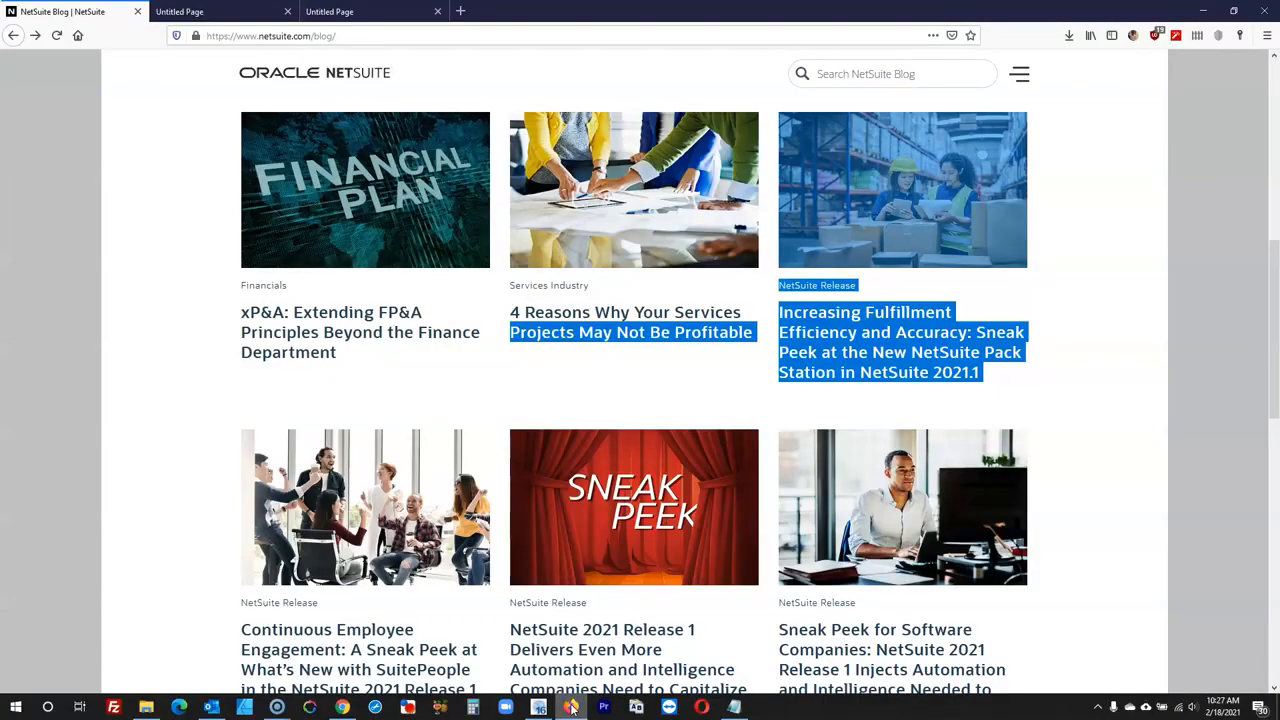
{"action": "left_click", "coordinate": [539, 707]}
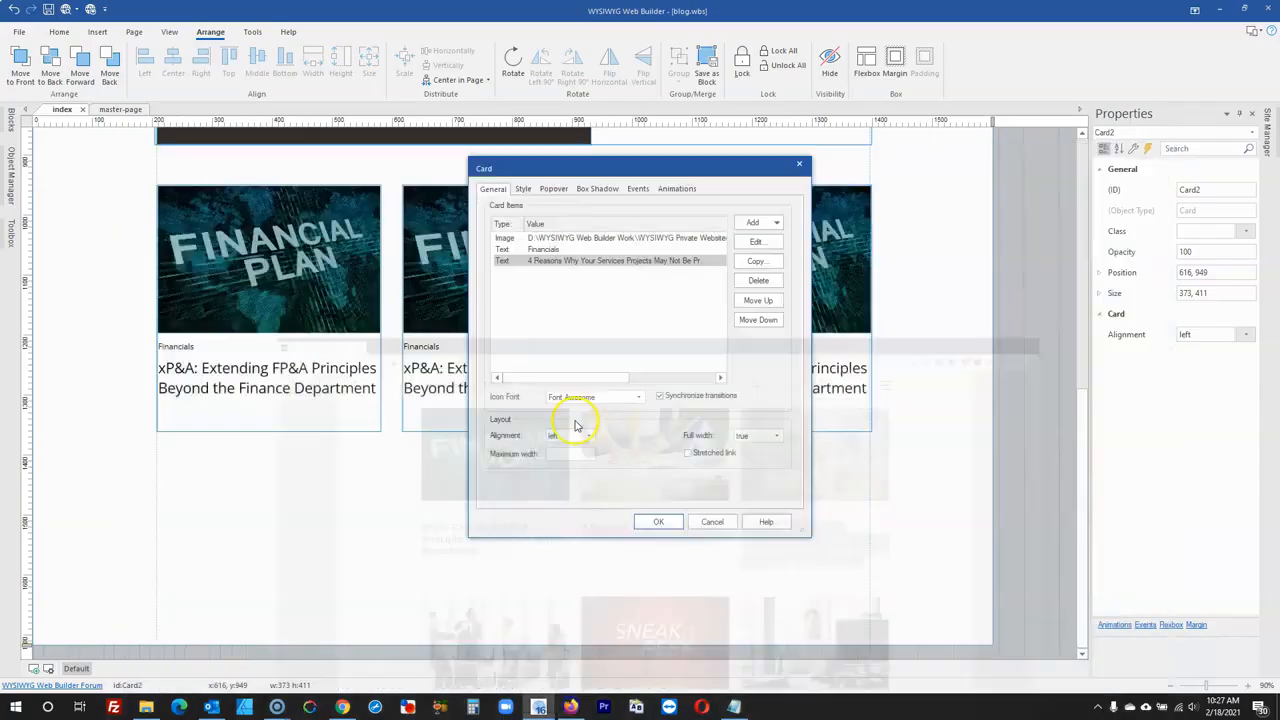
{"action": "double_click", "coordinate": [543, 249]}
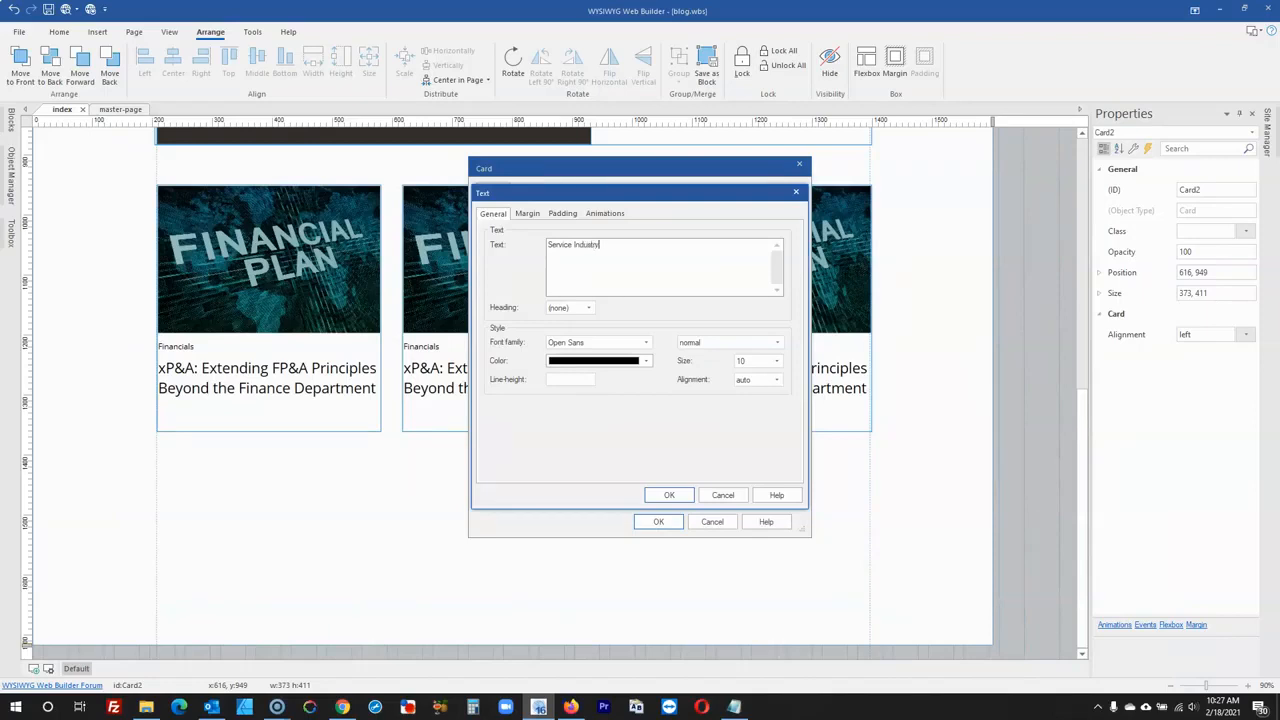
{"action": "left_click", "coordinate": [669, 495]}
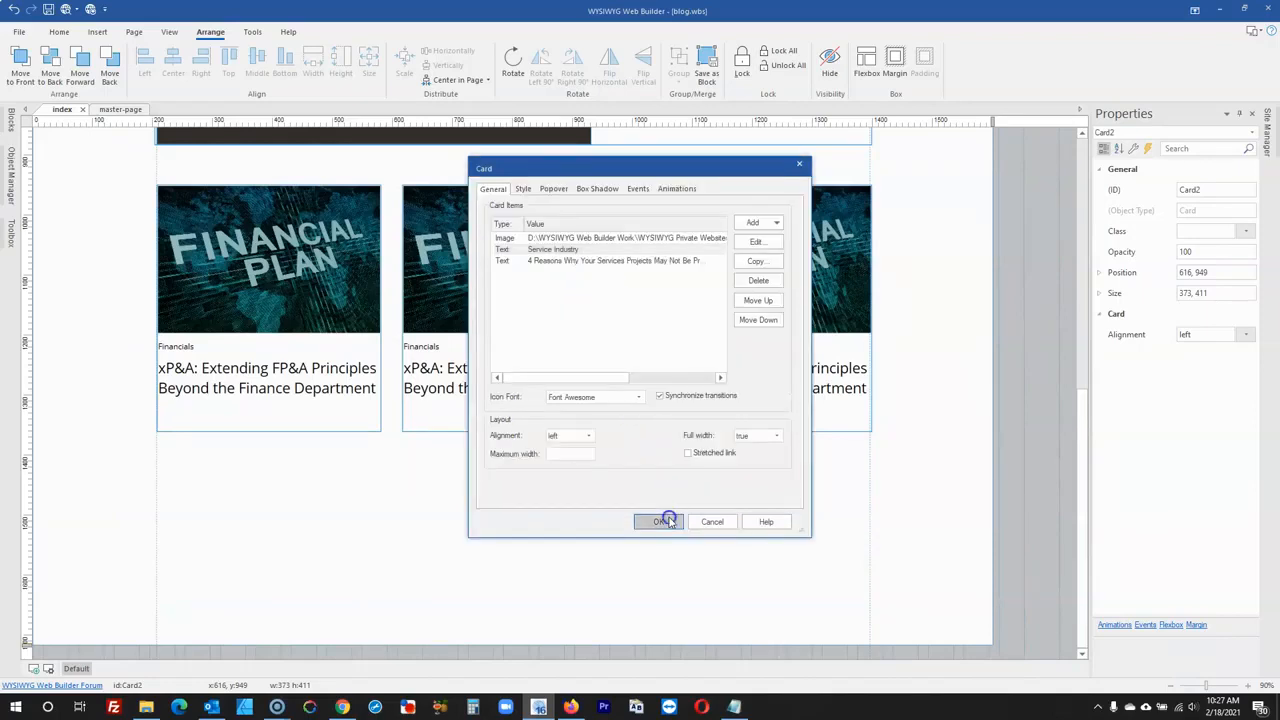
{"action": "left_click", "coordinate": [658, 521]}
{"action": "left_click", "coordinate": [1054, 349]}
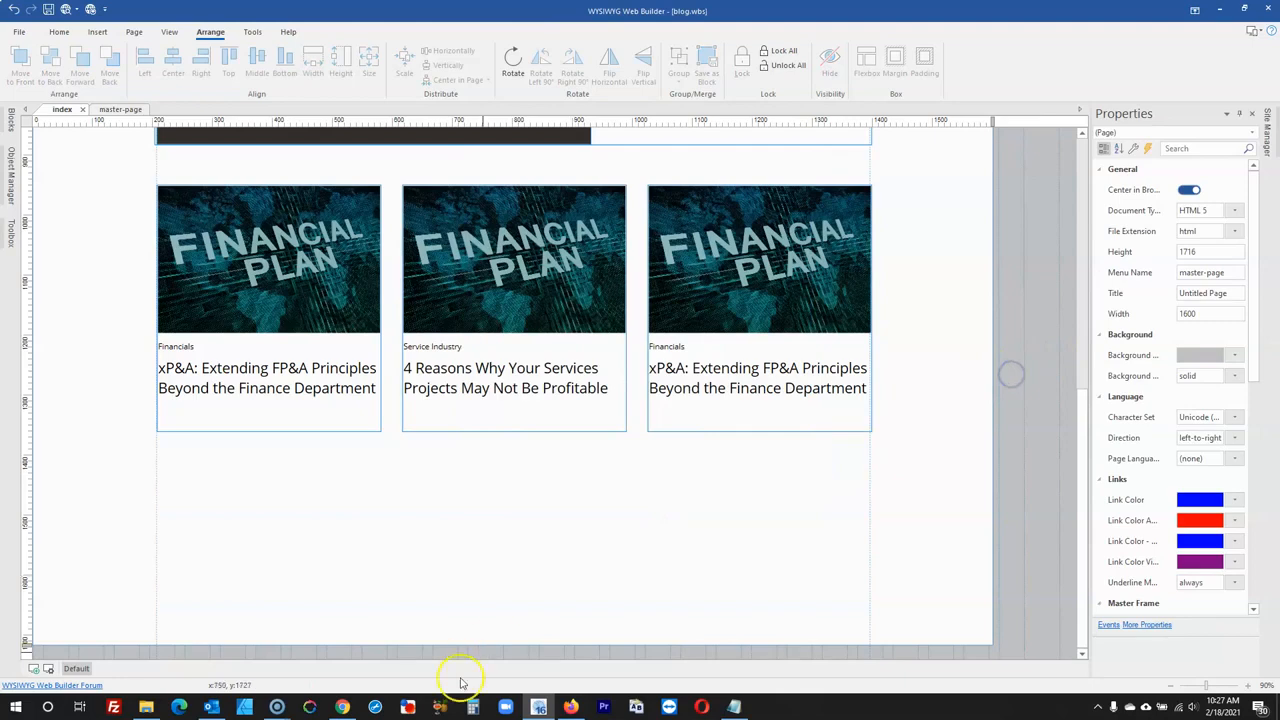
- Replace the middle card's image with the photo of people working around a table
{"action": "left_click", "coordinate": [571, 707]}
{"action": "left_click", "coordinate": [571, 707]}
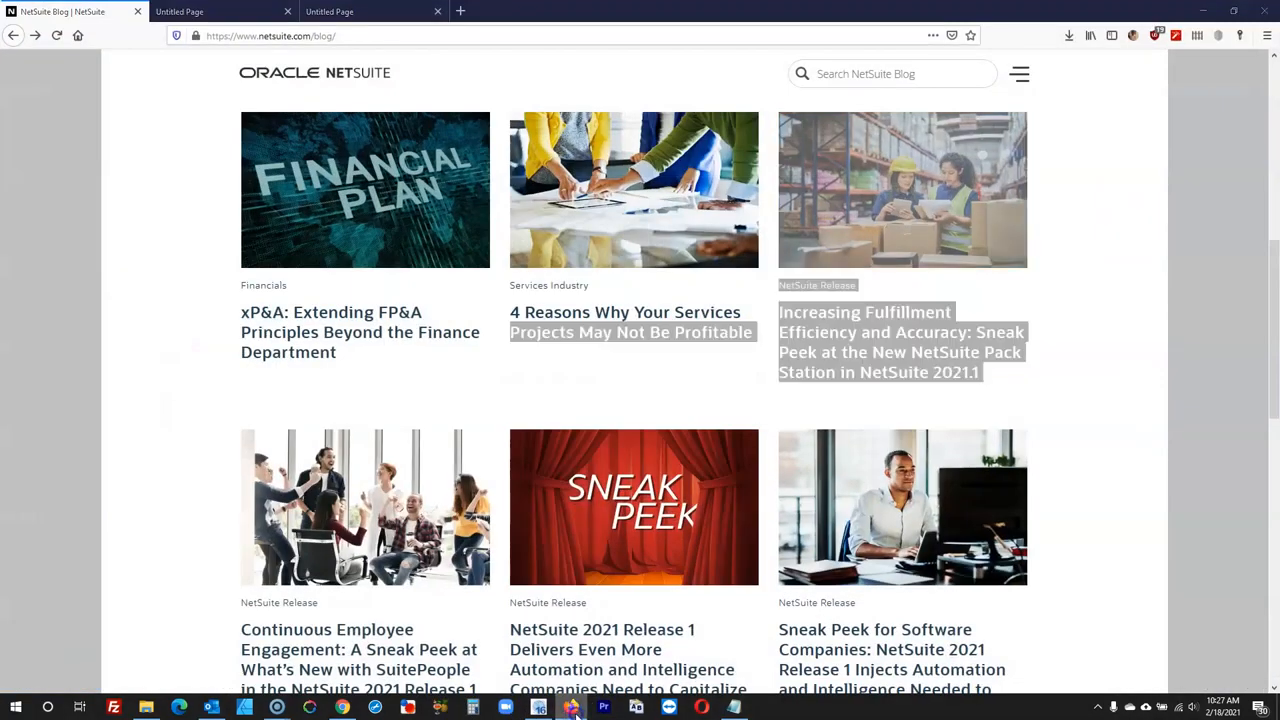
{"action": "double_click", "coordinate": [526, 226]}
{"action": "left_click", "coordinate": [757, 245]}
{"action": "left_click", "coordinate": [773, 246]}
{"action": "double_click", "coordinate": [652, 289]}
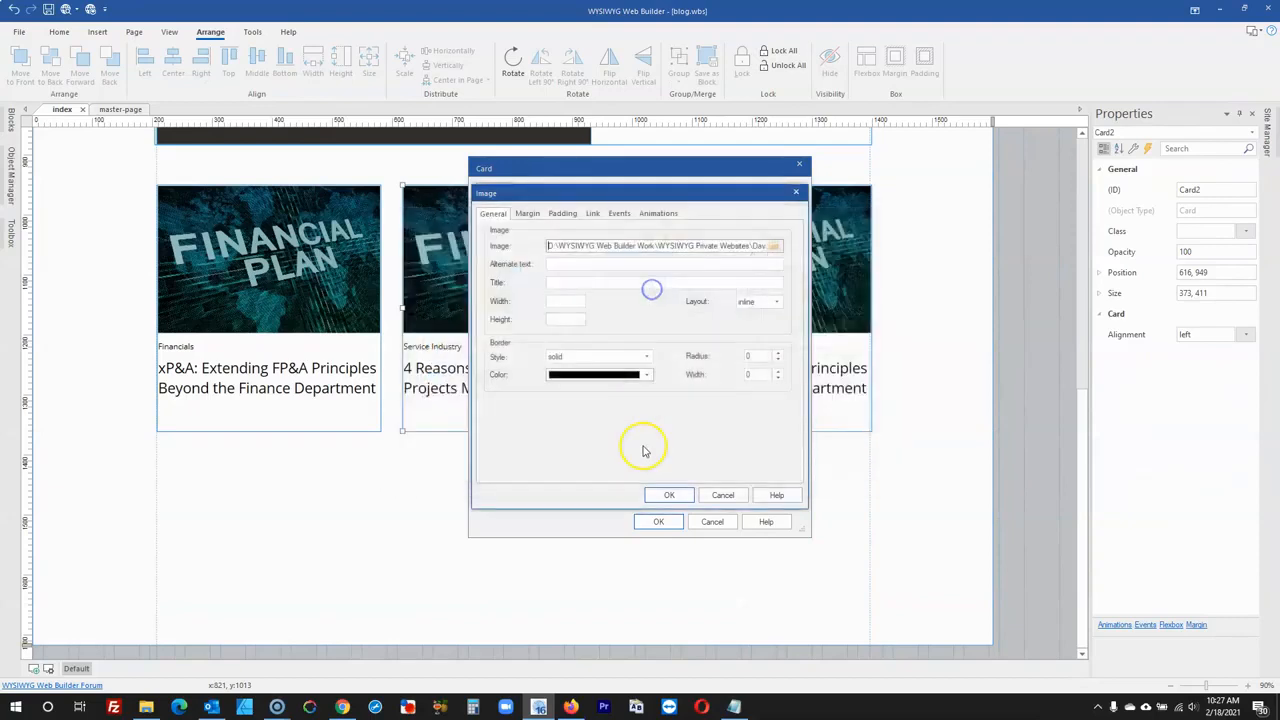
{"action": "left_click", "coordinate": [669, 495]}
{"action": "left_click", "coordinate": [658, 521]}
{"action": "left_click", "coordinate": [1011, 374]}
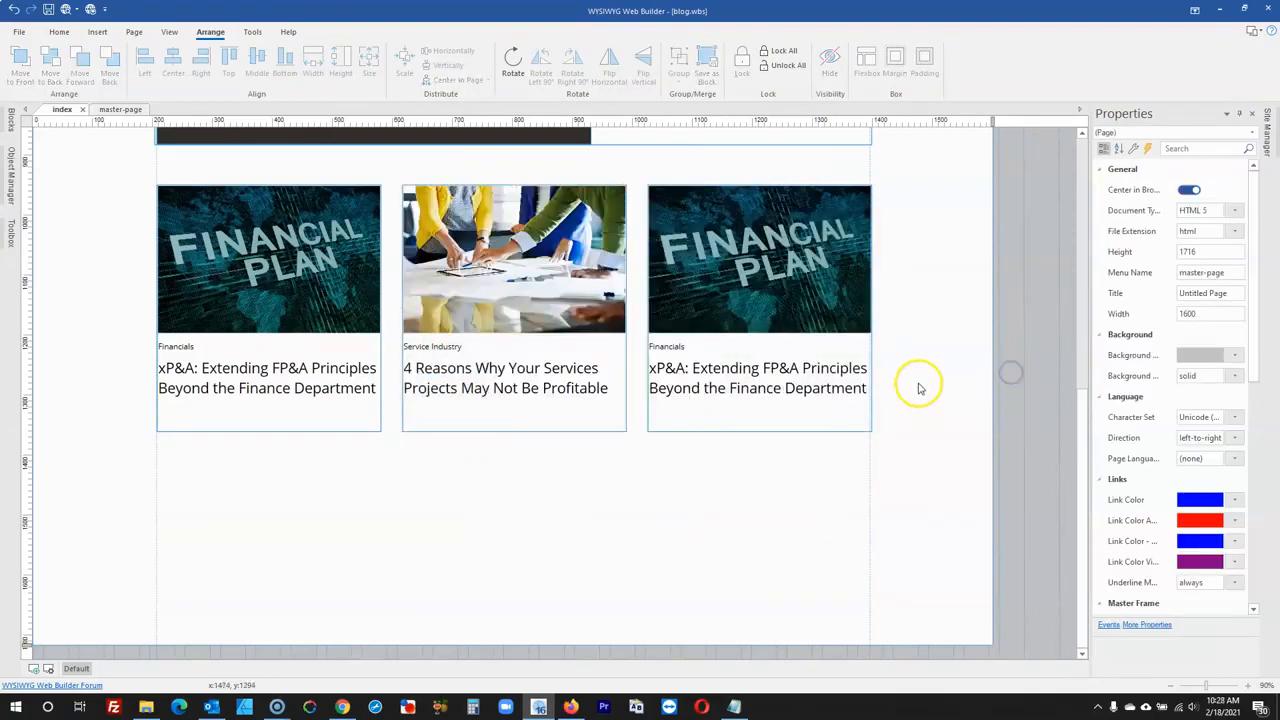
- Set the third card's title to "Increasing Fulfillment Efficiency and Accuracy: Sneak Peek at the New NetSuite Pack Station in NetSuite 2021.1", cut from Notepad
{"action": "left_click", "coordinate": [567, 391]}
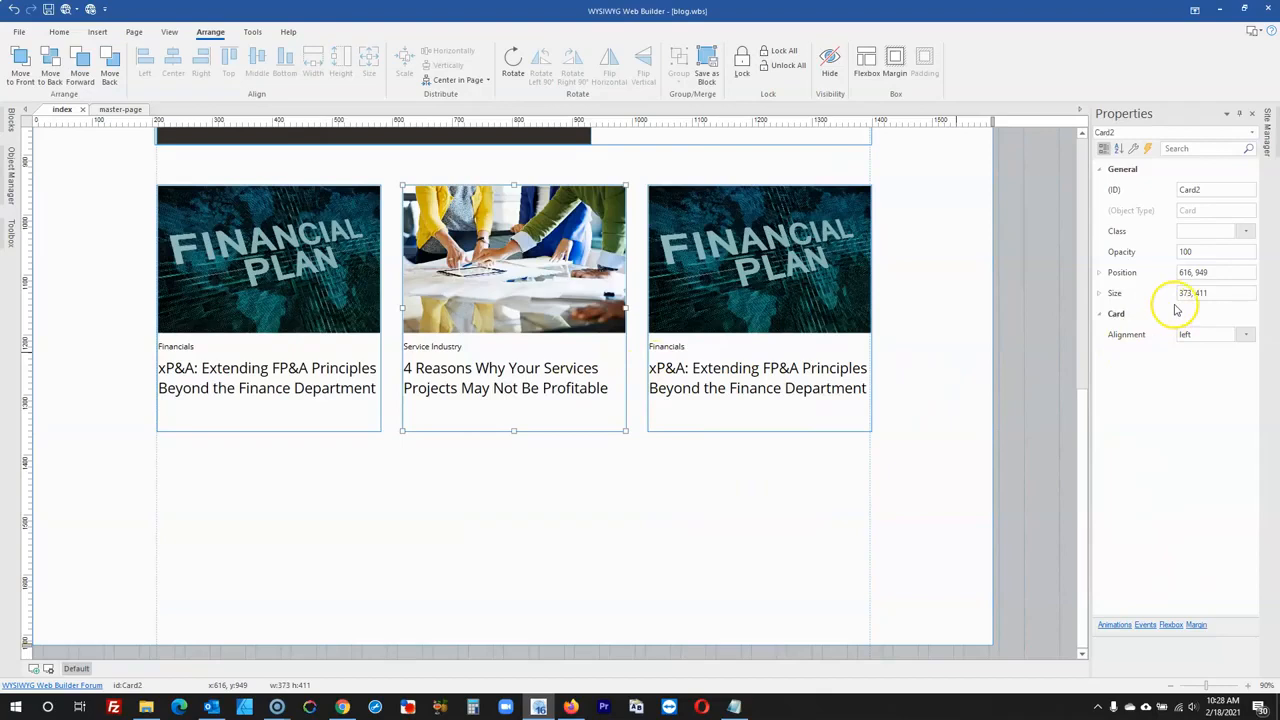
{"action": "left_click", "coordinate": [571, 707]}
{"action": "left_click", "coordinate": [1194, 294]}
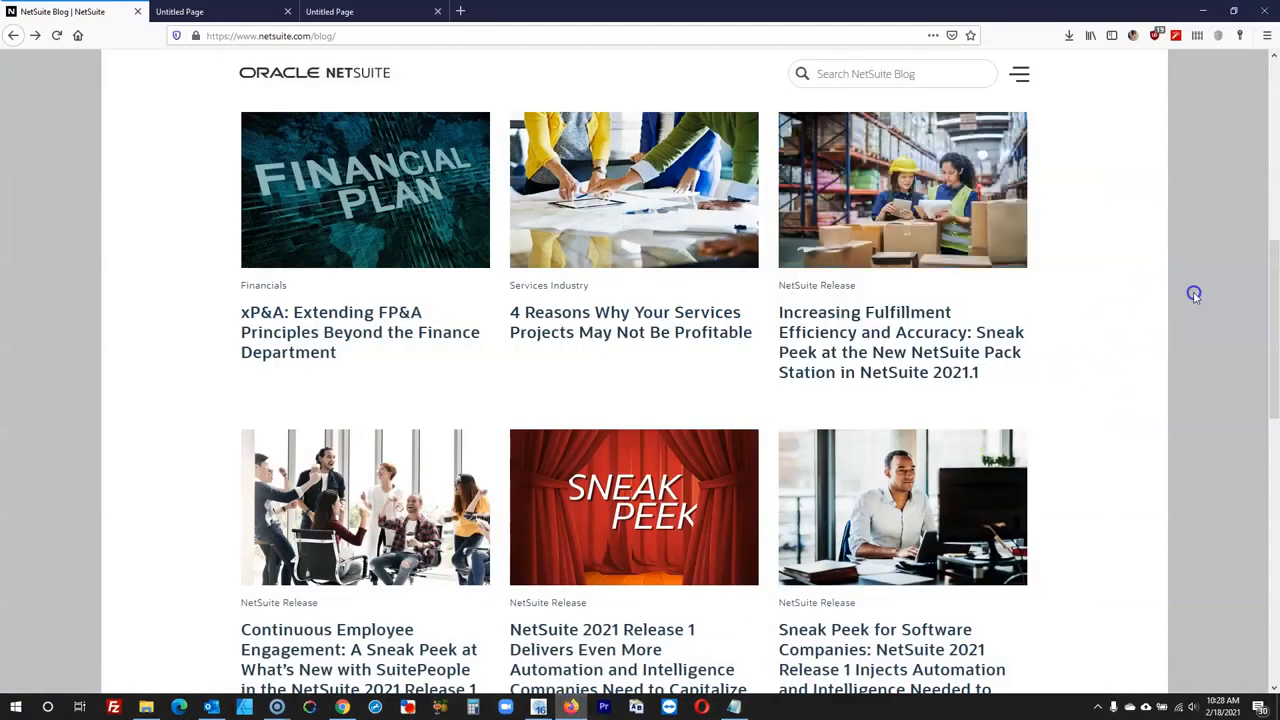
{"action": "scroll", "coordinate": [829, 543], "scroll_direction": "up", "scroll_amount": 2}
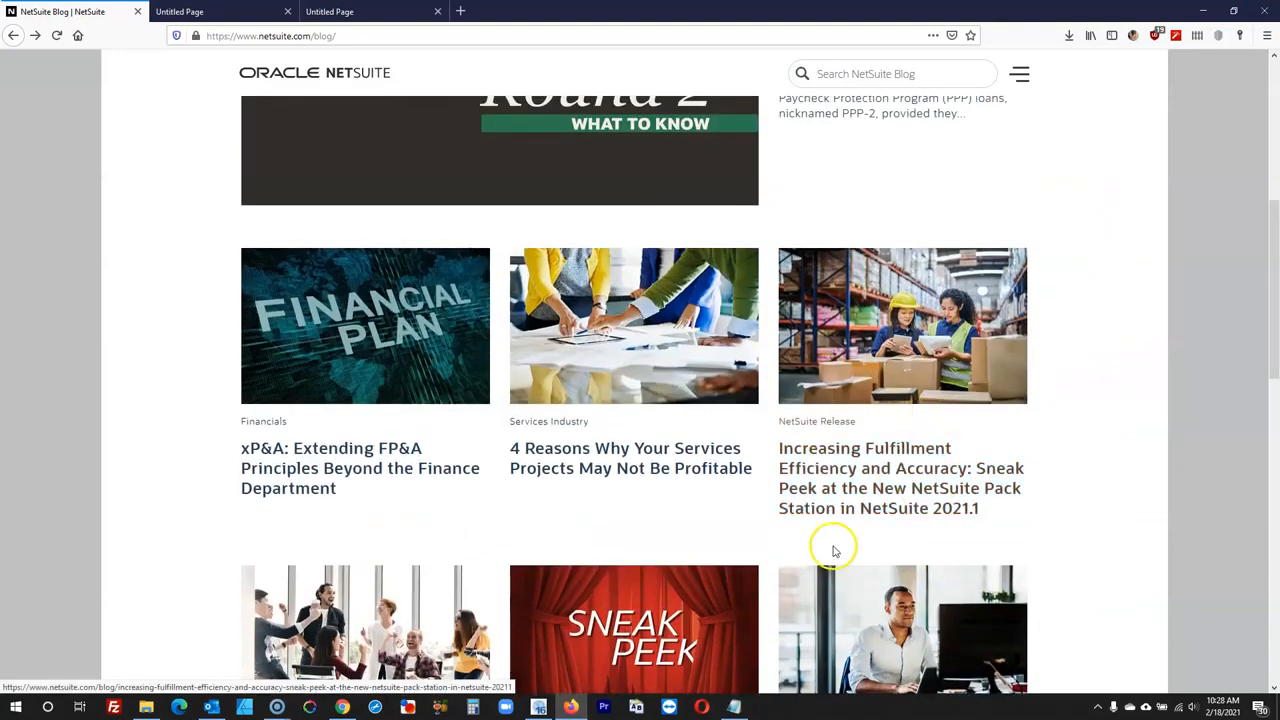
{"action": "left_click", "coordinate": [734, 707]}
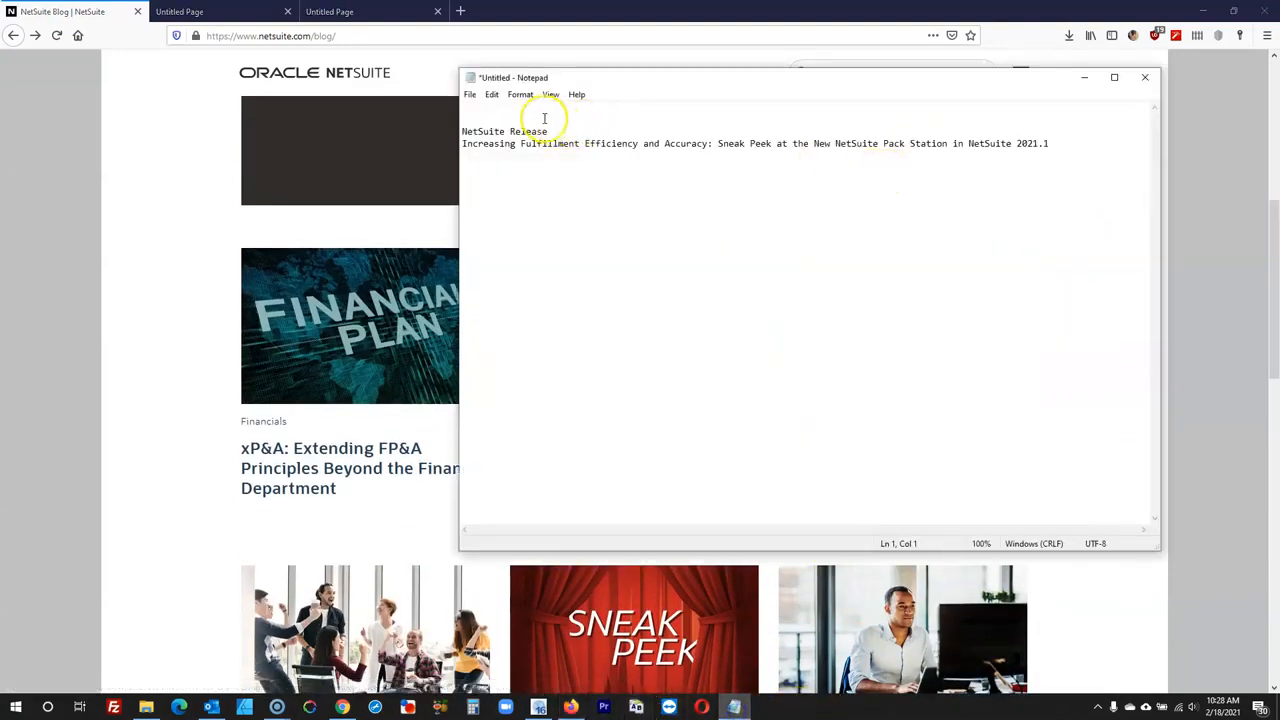
{"action": "left_click_drag", "start_coordinate": [527, 166], "coordinate": [461, 143]}
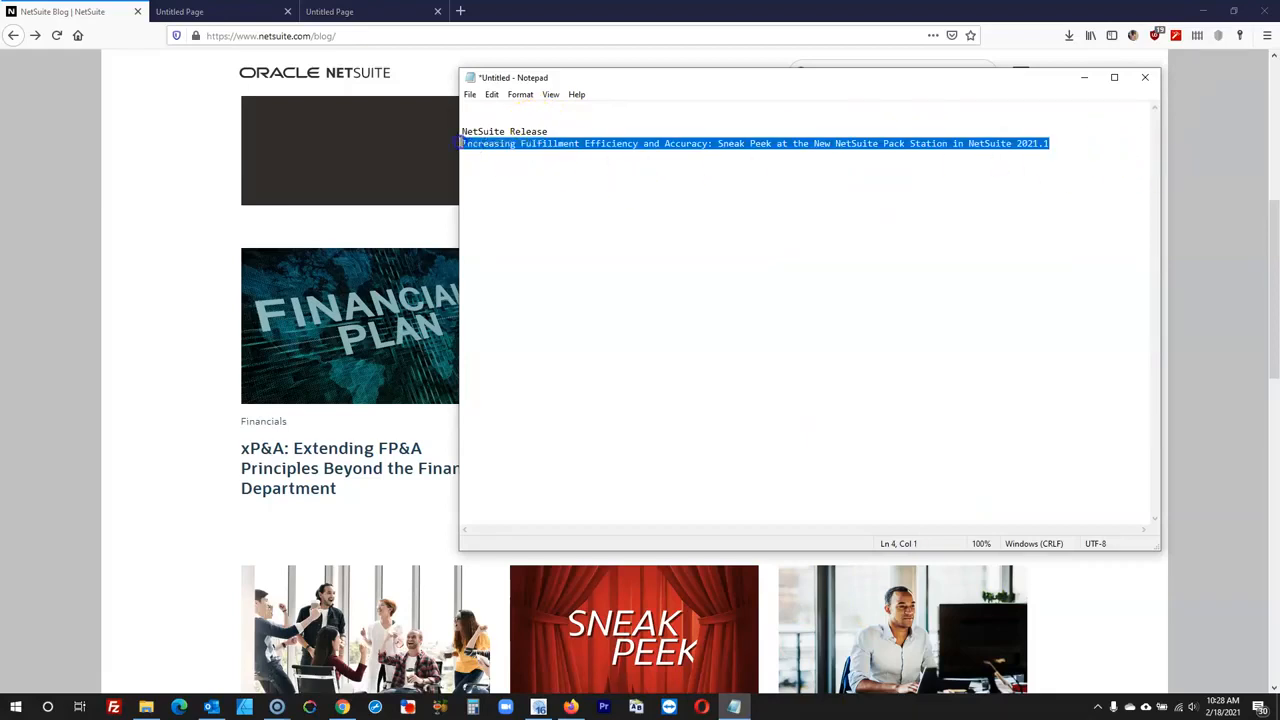
{"action": "key", "text": "ctrl+x"}
{"action": "left_click", "coordinate": [538, 707]}
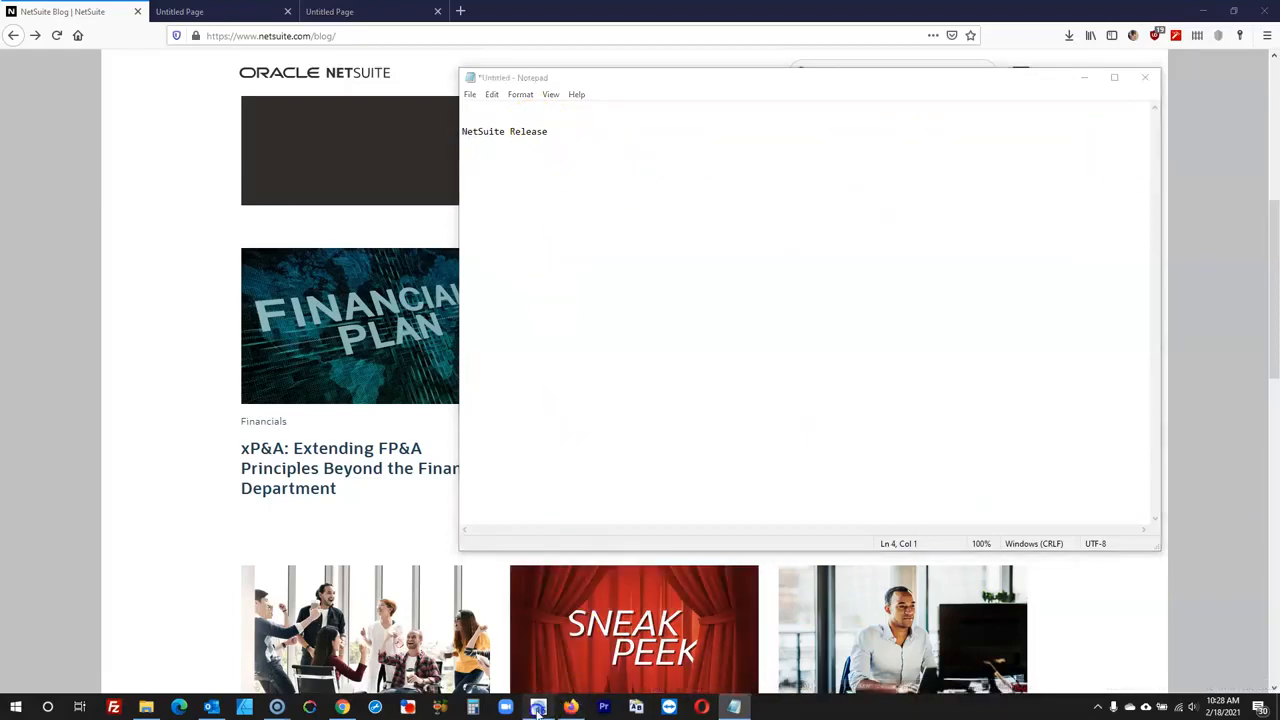
{"action": "double_click", "coordinate": [688, 421]}
{"action": "double_click", "coordinate": [574, 261]}
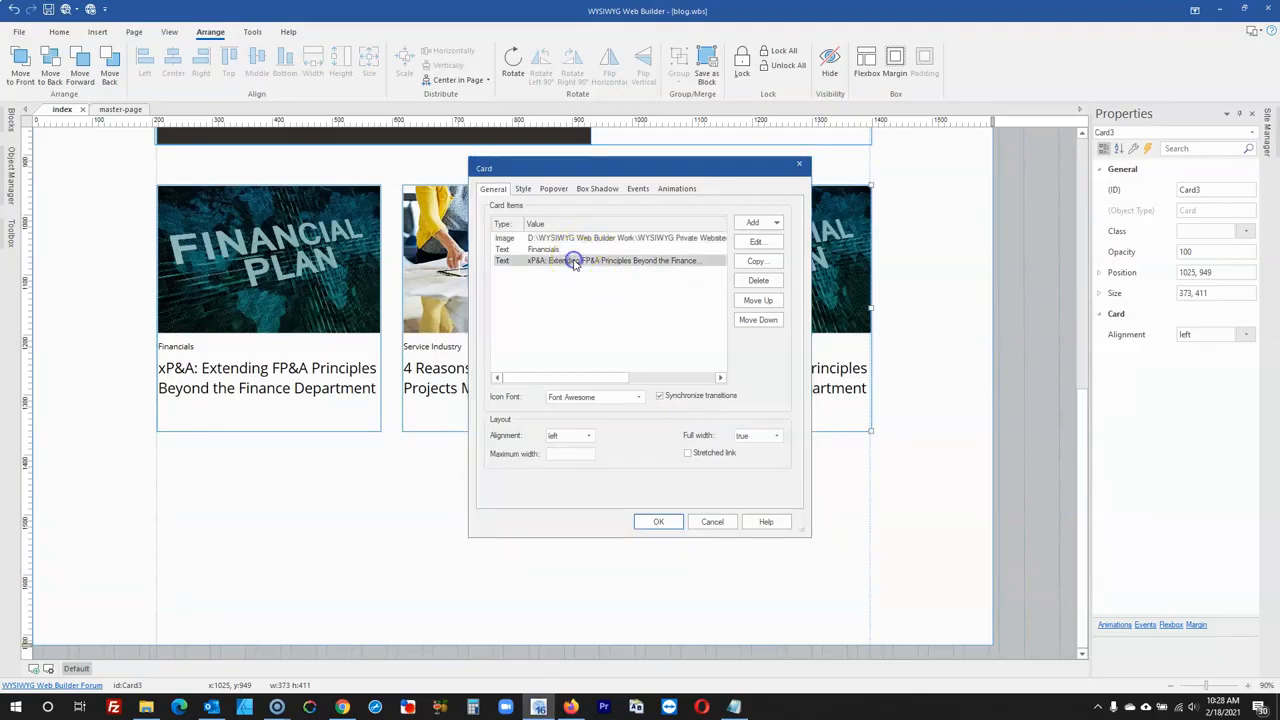
{"action": "key", "text": "ctrl+v"}
- Move "NetSuite Release" from Notepad into the third card's category text and apply the card changes
{"action": "left_click", "coordinate": [734, 707]}
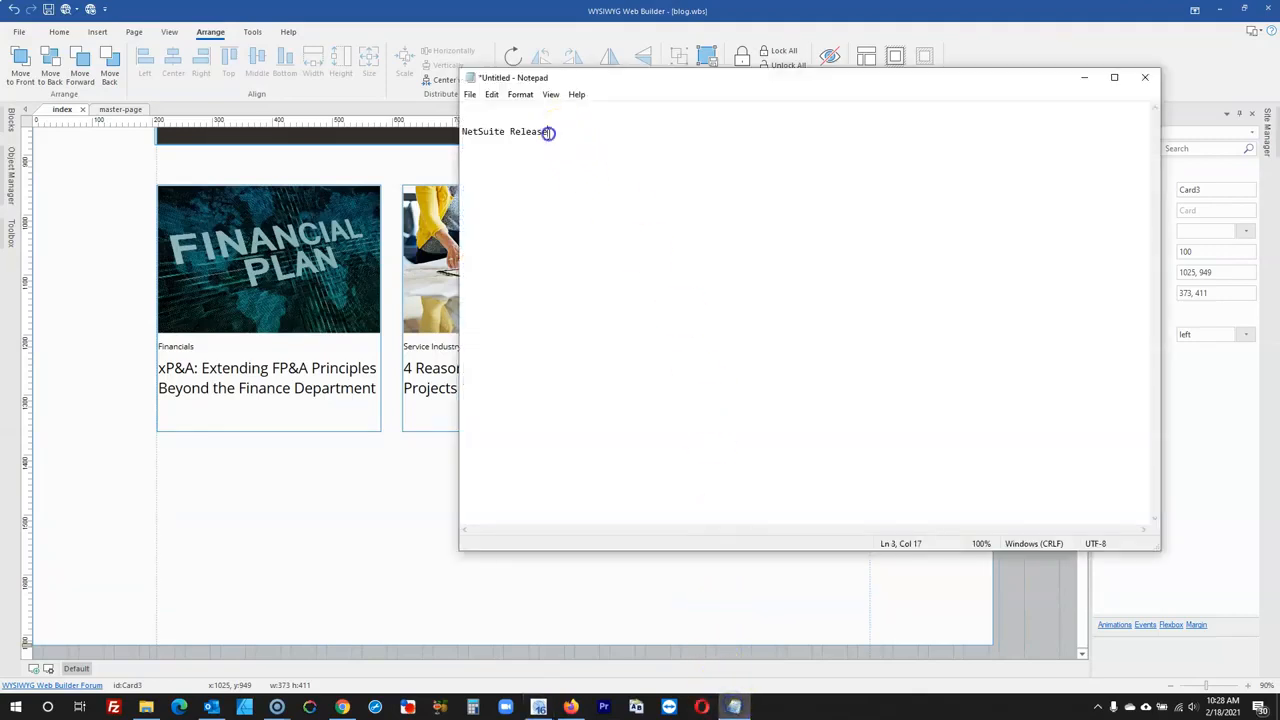
{"action": "key", "text": "ctrl+x"}
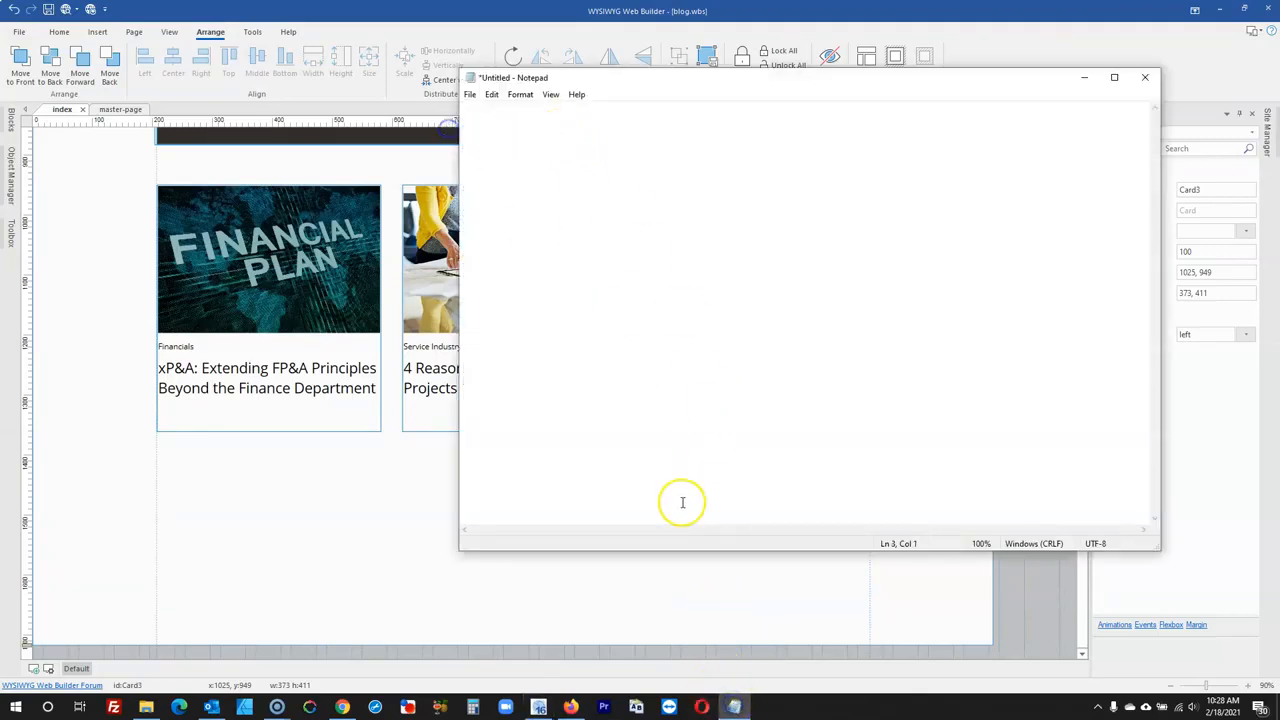
{"action": "left_click", "coordinate": [538, 707]}
{"action": "left_click", "coordinate": [669, 495]}
{"action": "double_click", "coordinate": [541, 247]}
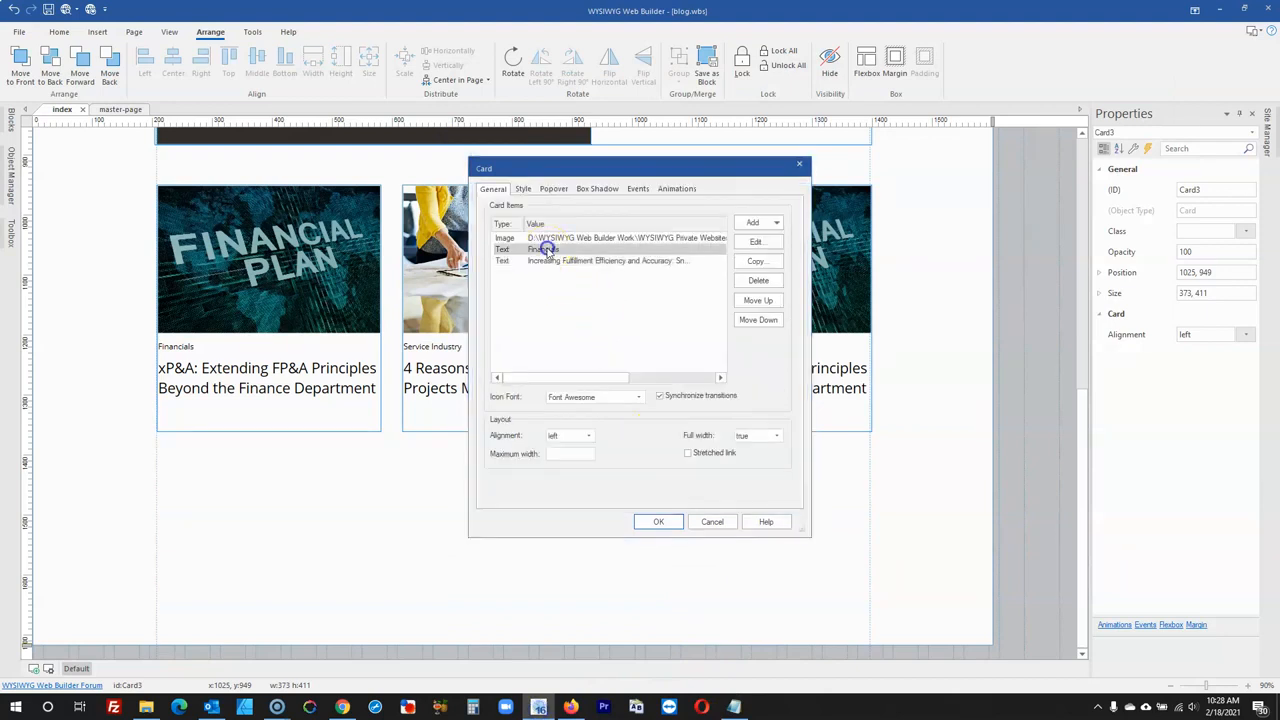
{"action": "key", "text": "ctrl+v"}
{"action": "left_click", "coordinate": [669, 495]}
{"action": "left_click", "coordinate": [661, 520]}
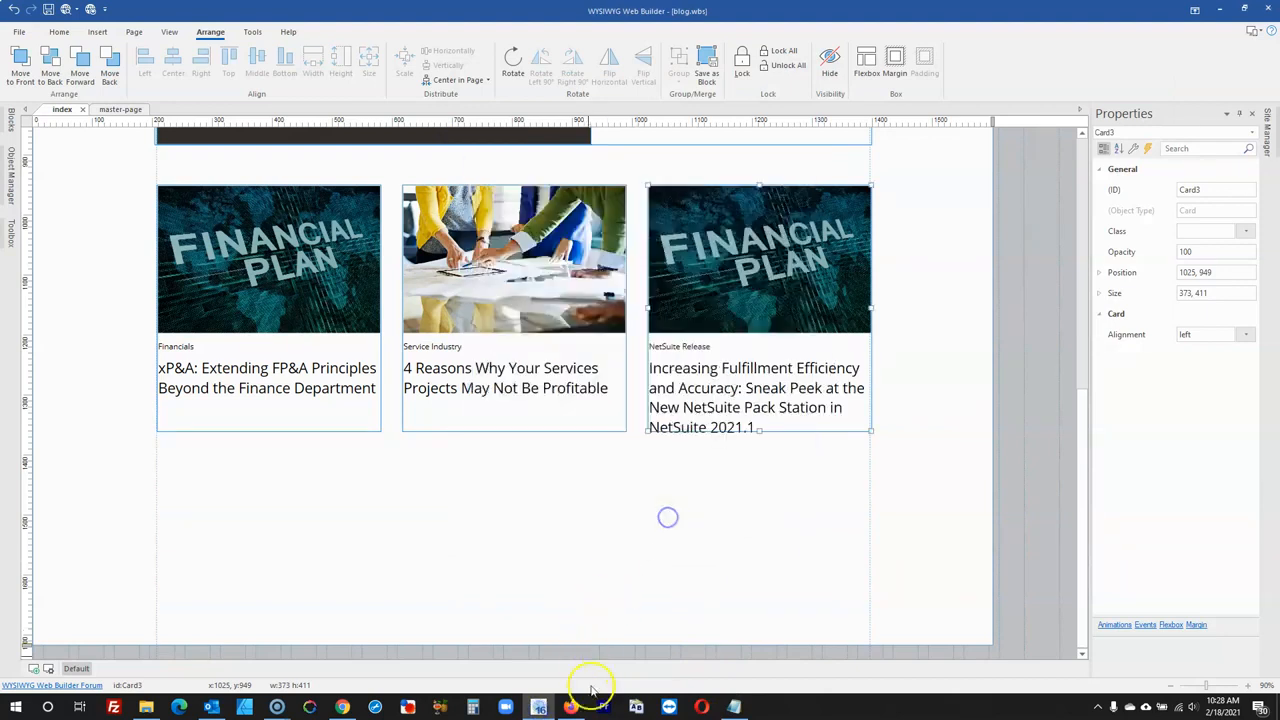
- Replace the third card's image with the photo of two workers among warehouse boxes and apply the card changes
{"action": "left_click", "coordinate": [571, 707]}
{"action": "left_click", "coordinate": [571, 707]}
{"action": "double_click", "coordinate": [802, 220]}
{"action": "left_click", "coordinate": [757, 245]}
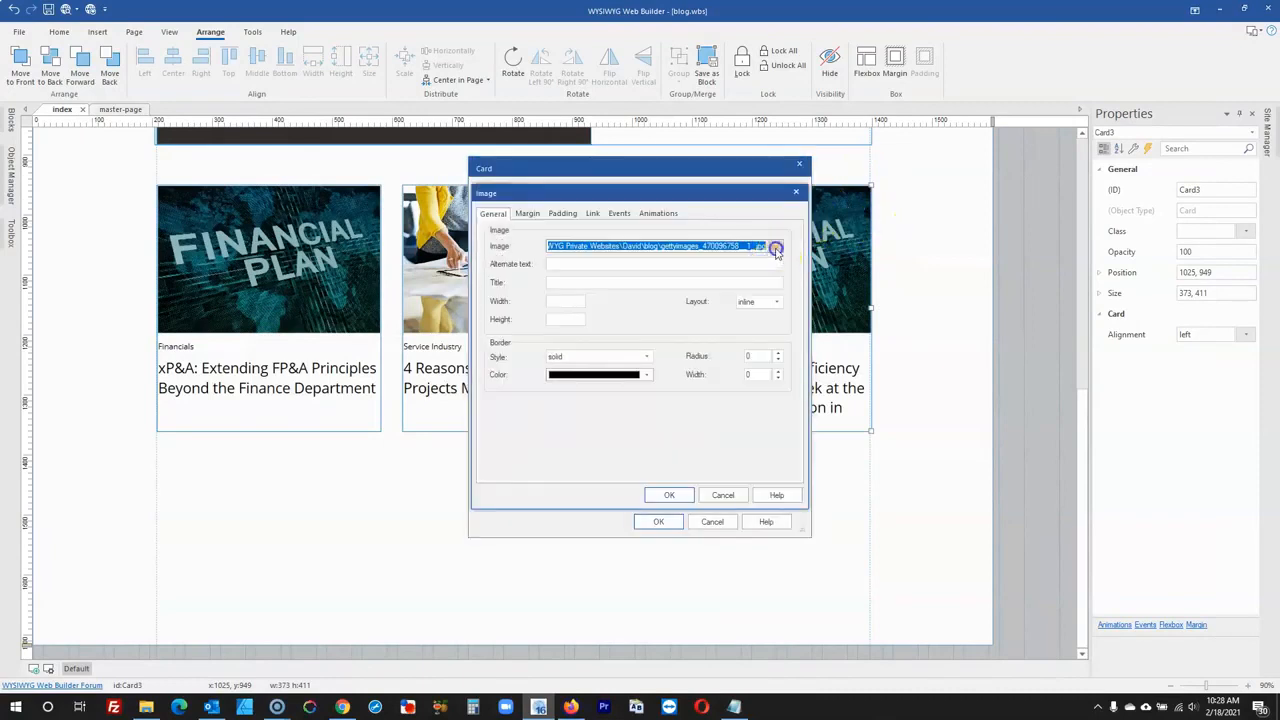
{"action": "left_click", "coordinate": [776, 248]}
{"action": "scroll", "coordinate": [720, 357], "scroll_direction": "down", "scroll_amount": 3}
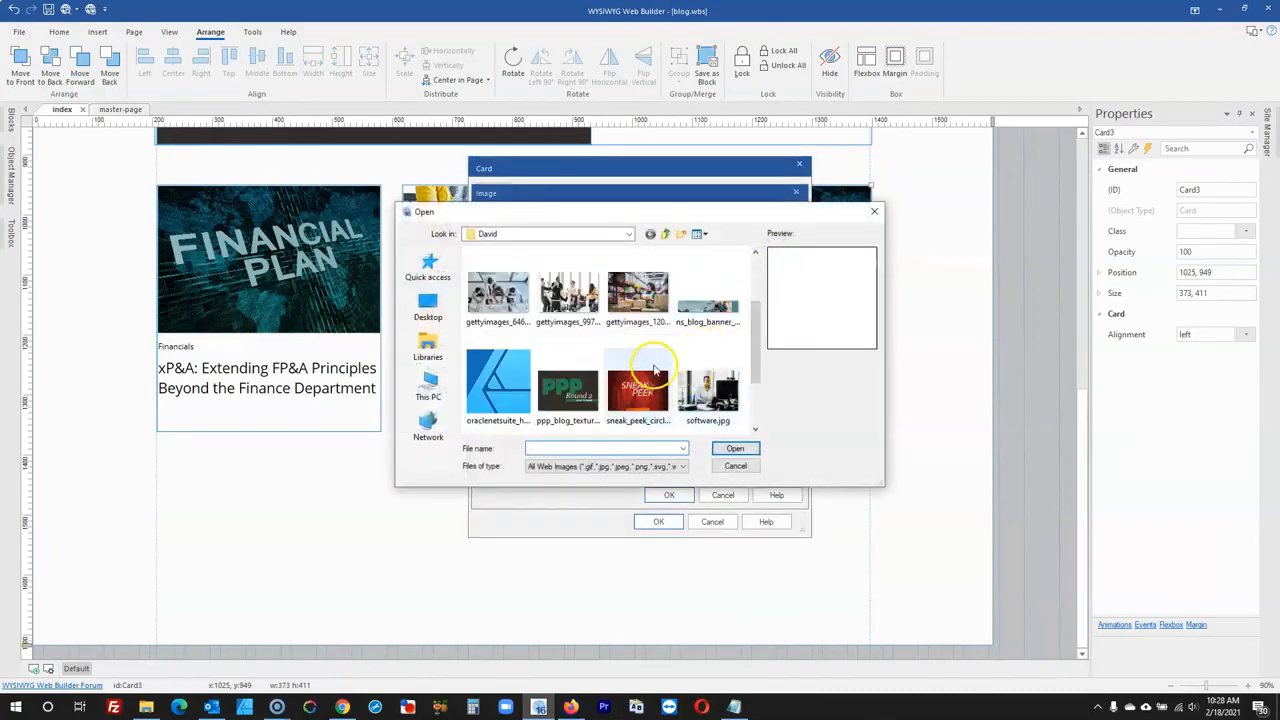
{"action": "left_click", "coordinate": [638, 293]}
{"action": "left_click", "coordinate": [735, 448]}
{"action": "left_click", "coordinate": [669, 495]}
{"action": "left_click", "coordinate": [658, 521]}
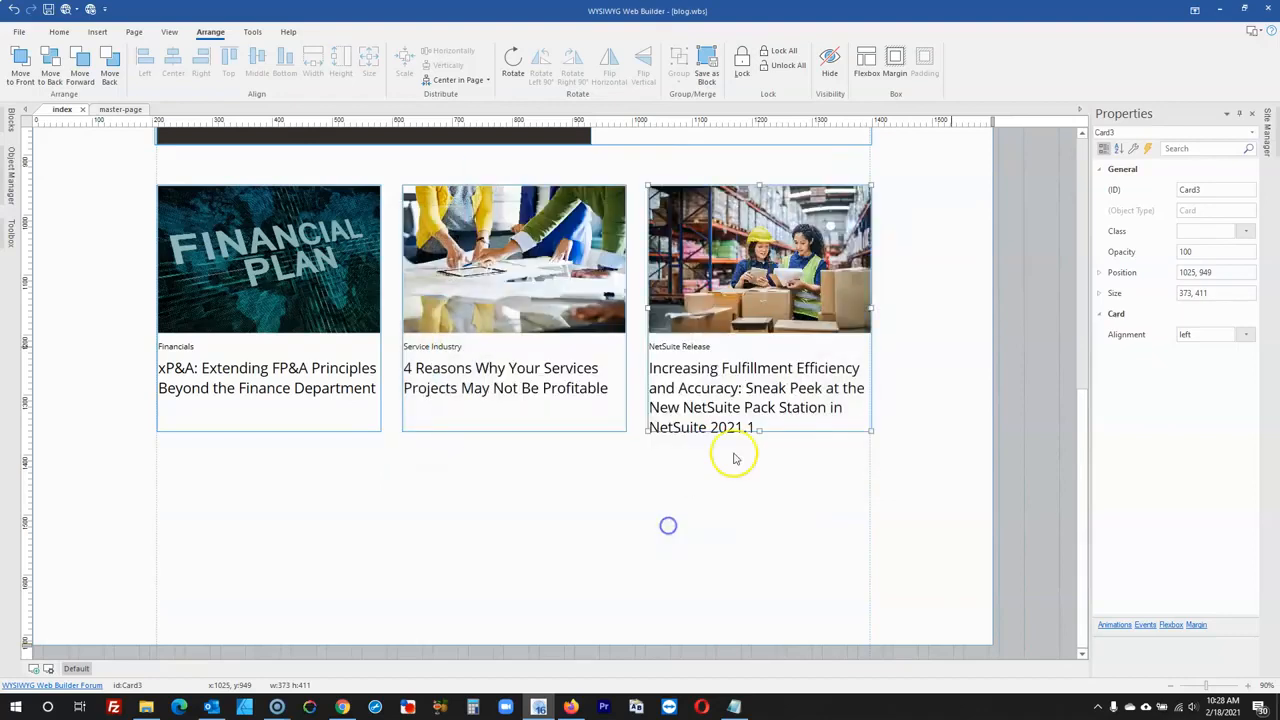
{"action": "left_click", "coordinate": [1032, 302]}
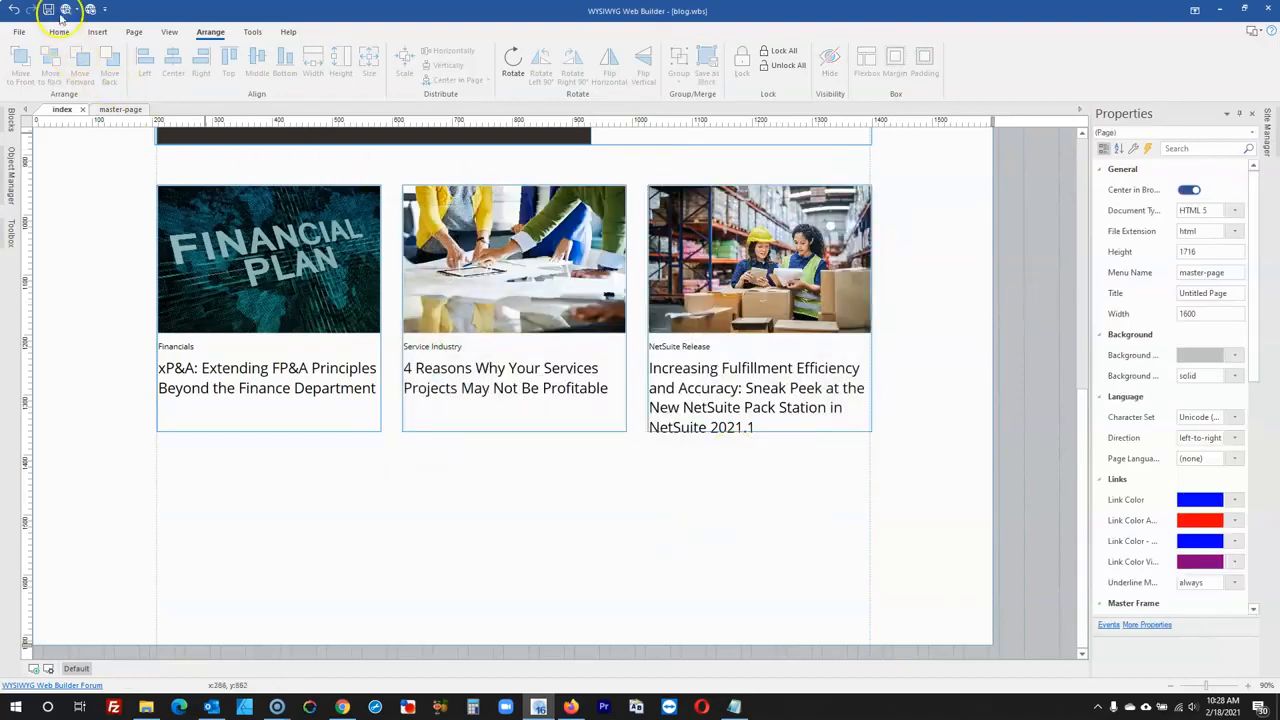
- Preview the page in the browser and look over the three article cards below the featured article
{"action": "left_click", "coordinate": [63, 11]}
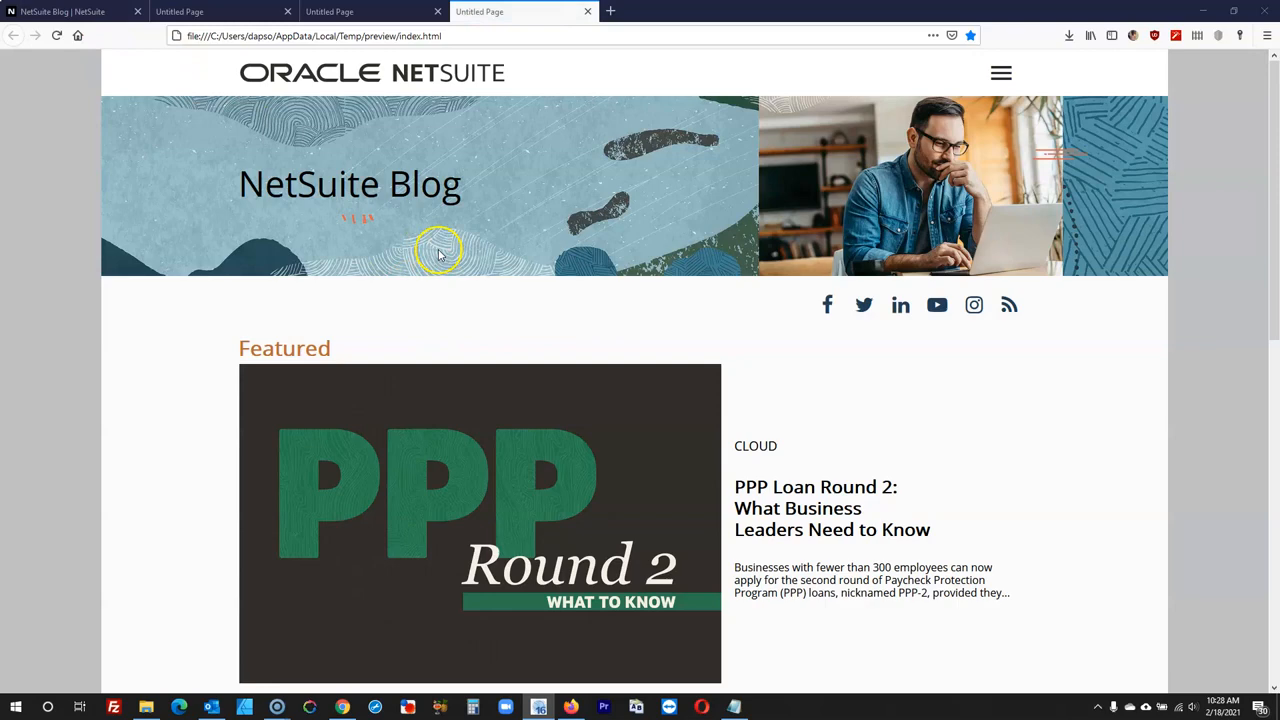
{"action": "scroll", "coordinate": [438, 262], "scroll_direction": "down", "scroll_amount": 5}
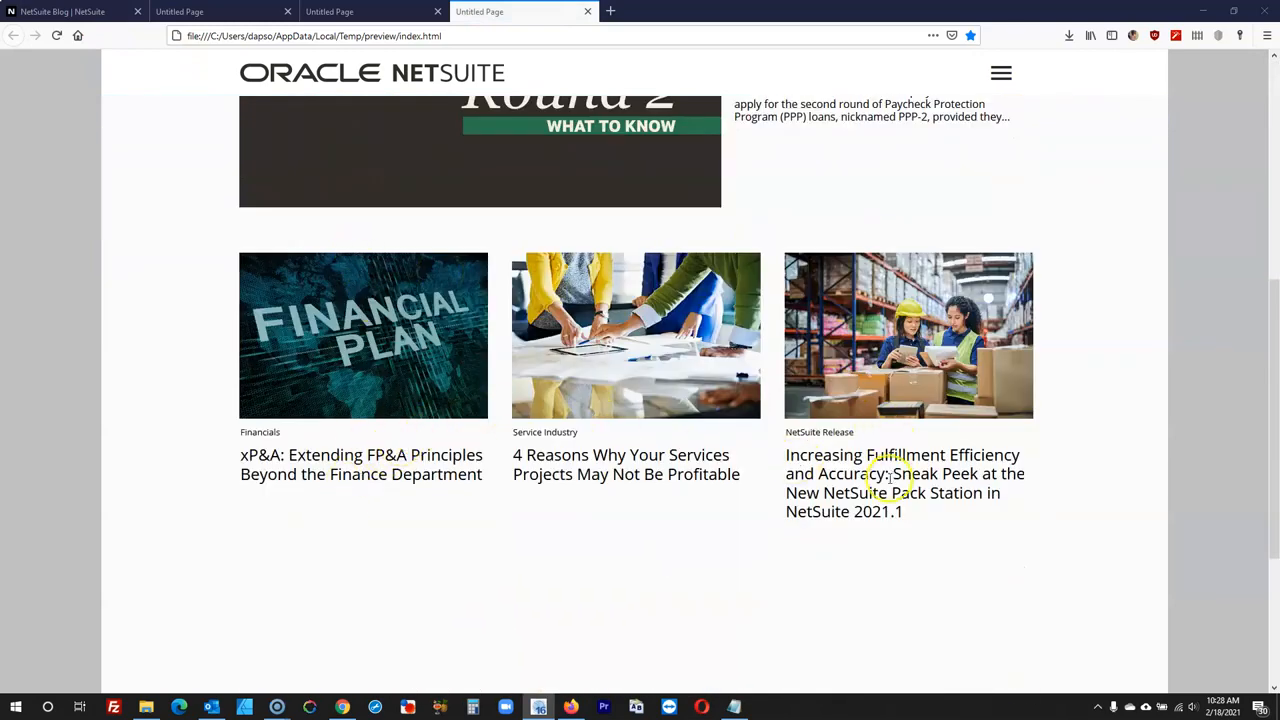
{"action": "scroll", "coordinate": [805, 430], "scroll_direction": "up", "scroll_amount": 5}
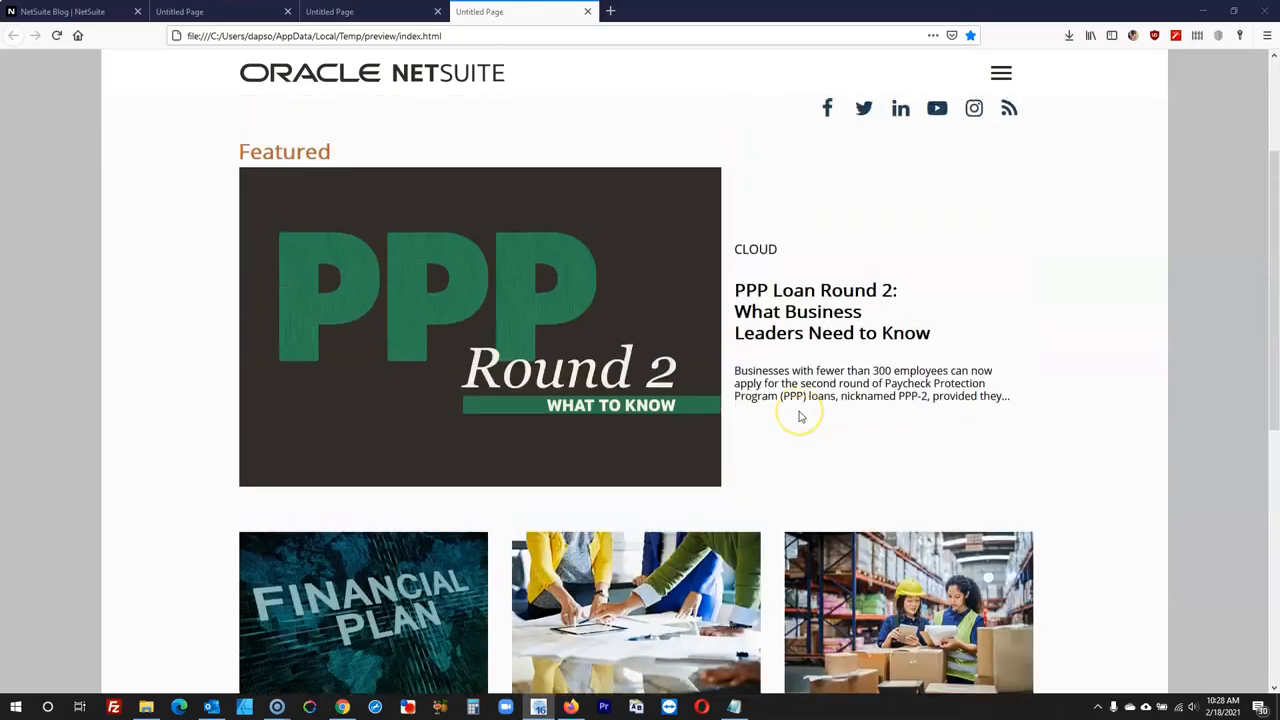
{"action": "scroll", "coordinate": [800, 416], "scroll_direction": "down", "scroll_amount": 4}
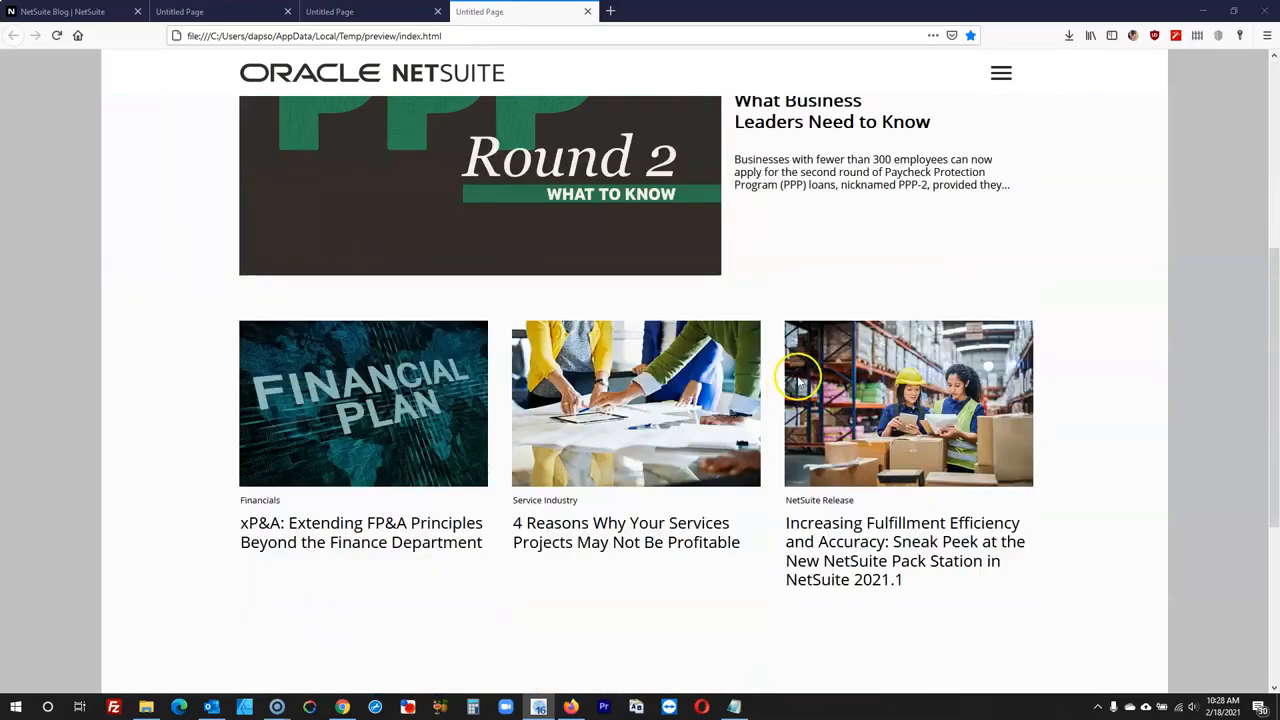
- Test the header's hamburger menu in the preview by opening and closing it and scrolling the page while it is open
{"action": "left_click", "coordinate": [1001, 76]}
{"action": "left_click", "coordinate": [1001, 78]}
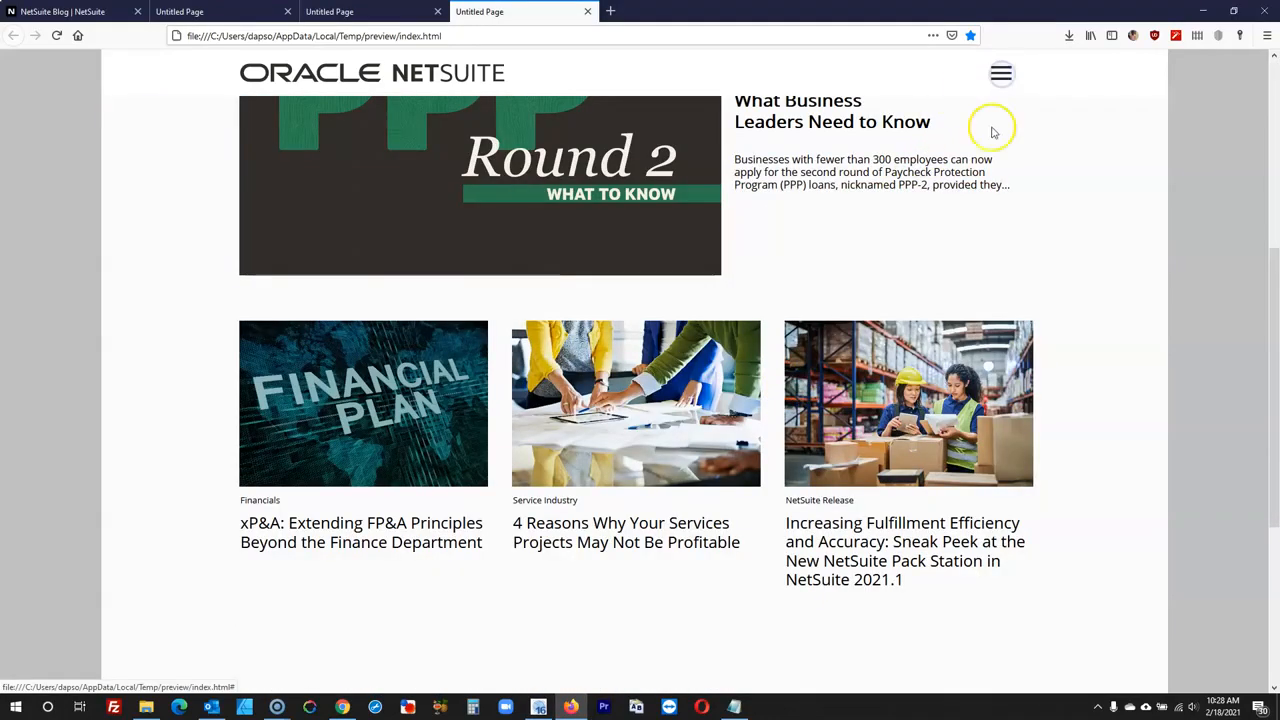
{"action": "left_click", "coordinate": [995, 73]}
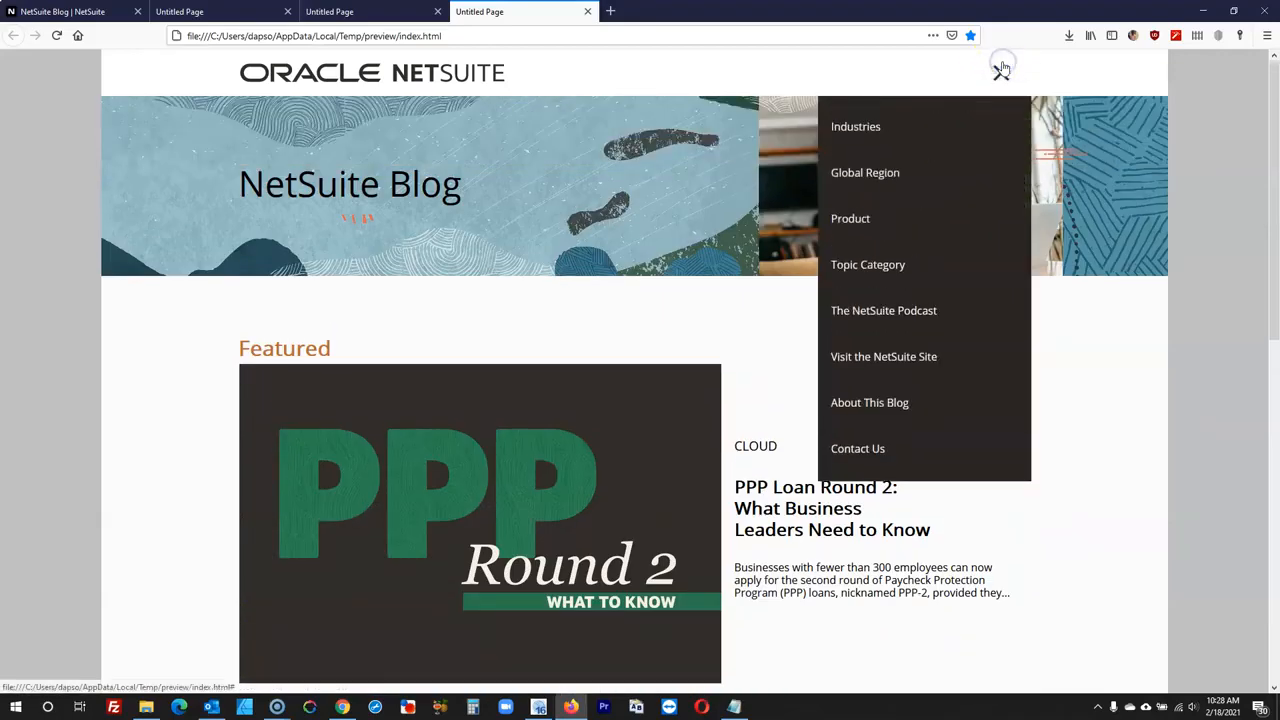
{"action": "scroll", "coordinate": [757, 329], "scroll_direction": "down", "scroll_amount": 5}
{"action": "scroll", "coordinate": [752, 344], "scroll_direction": "up", "scroll_amount": 5}
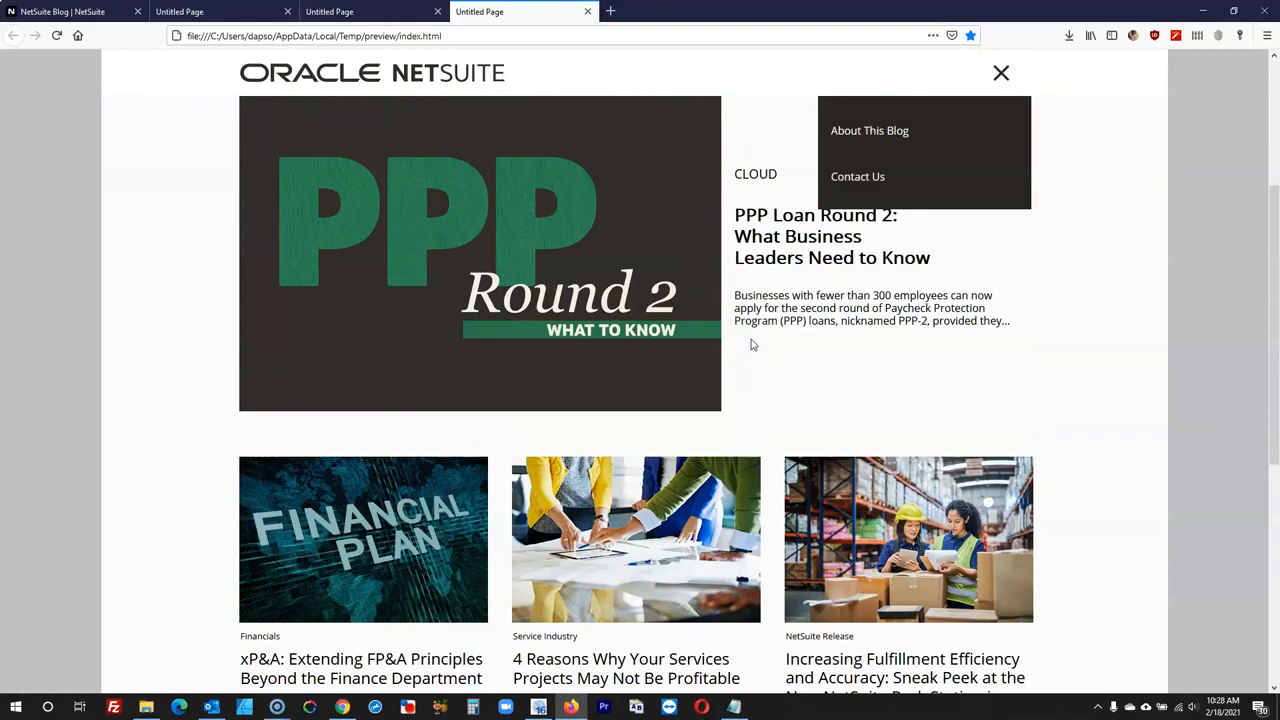
{"action": "left_click", "coordinate": [1001, 73]}
{"action": "left_click", "coordinate": [1001, 73]}
{"action": "scroll", "coordinate": [740, 255], "scroll_direction": "down", "scroll_amount": 3}
{"action": "scroll", "coordinate": [738, 245], "scroll_direction": "up", "scroll_amount": 3}
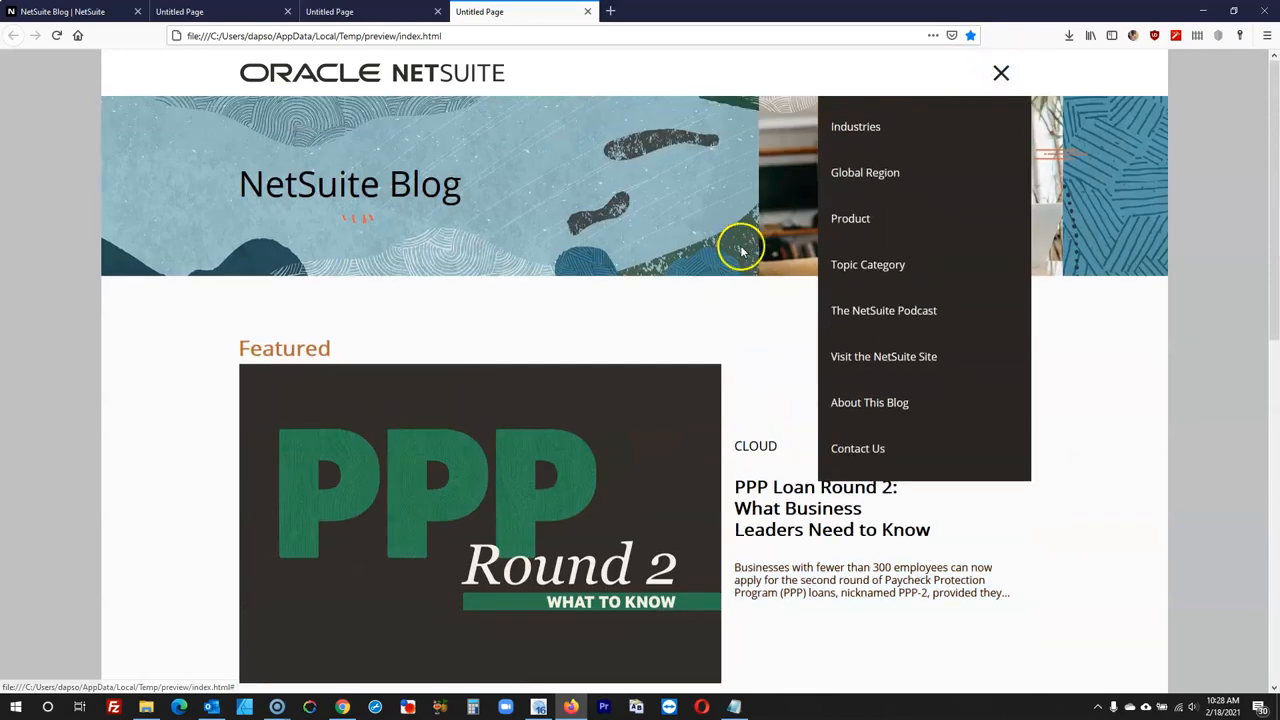
{"action": "left_click", "coordinate": [1000, 76]}
{"action": "left_click", "coordinate": [1000, 76]}
{"action": "scroll", "coordinate": [811, 274], "scroll_direction": "down", "scroll_amount": 3}
{"action": "scroll", "coordinate": [815, 278], "scroll_direction": "up", "scroll_amount": 3}
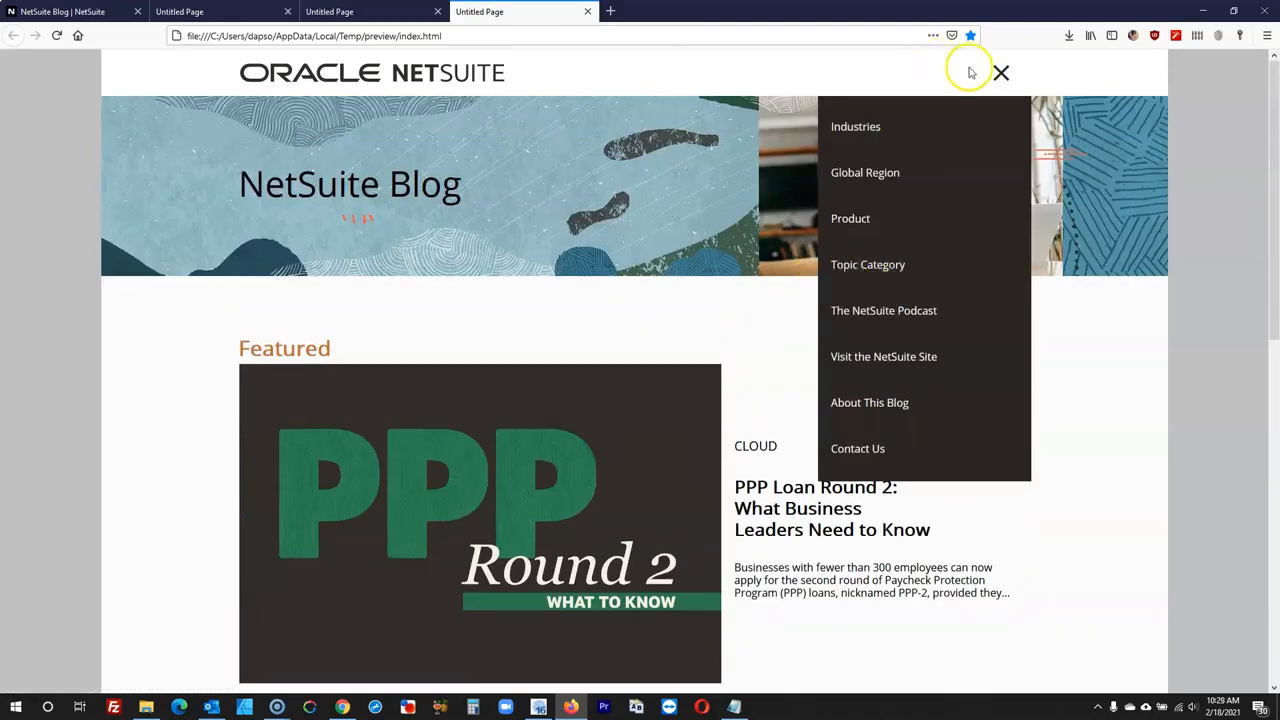
{"action": "left_click", "coordinate": [1001, 75]}
{"action": "left_click", "coordinate": [1001, 76]}
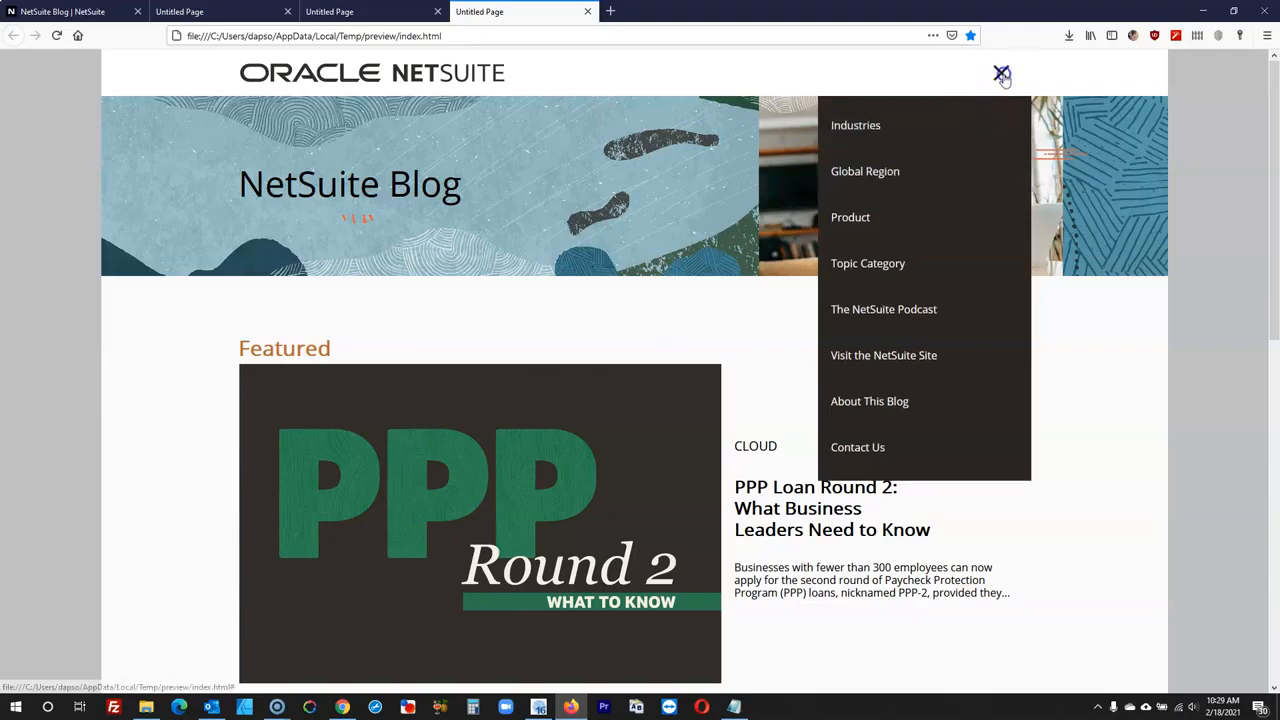
{"action": "left_click", "coordinate": [1001, 74]}
- Switch to WYSIWYG Web Builder and draw a layer about 871 by 216 on the master page, positioned at 0, 70 under the header
{"action": "left_click", "coordinate": [538, 707]}
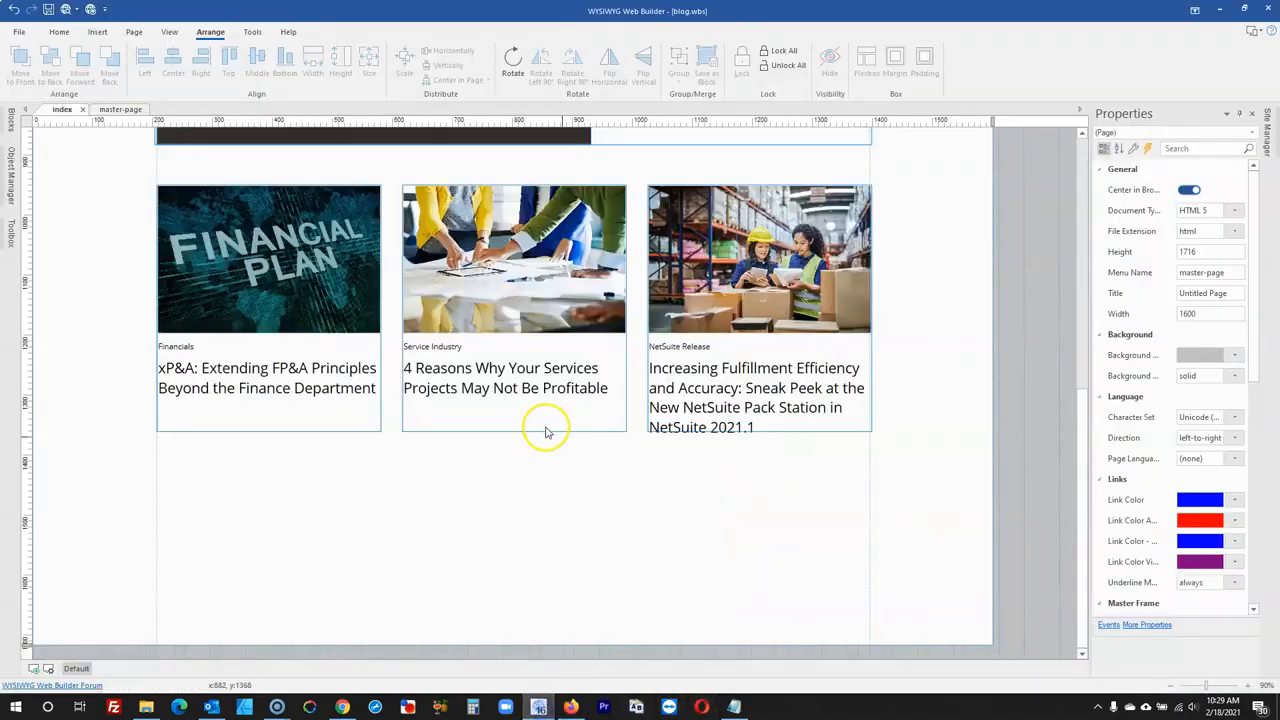
{"action": "left_click", "coordinate": [120, 109]}
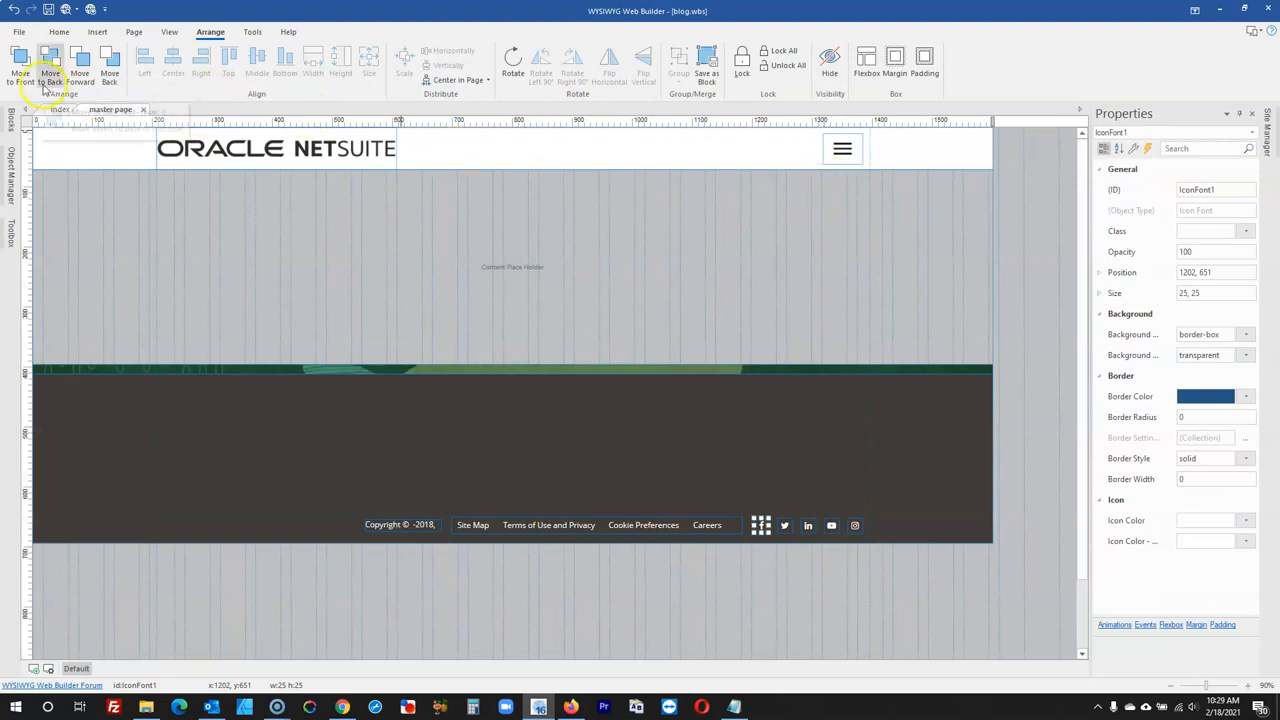
{"action": "left_click", "coordinate": [8, 253]}
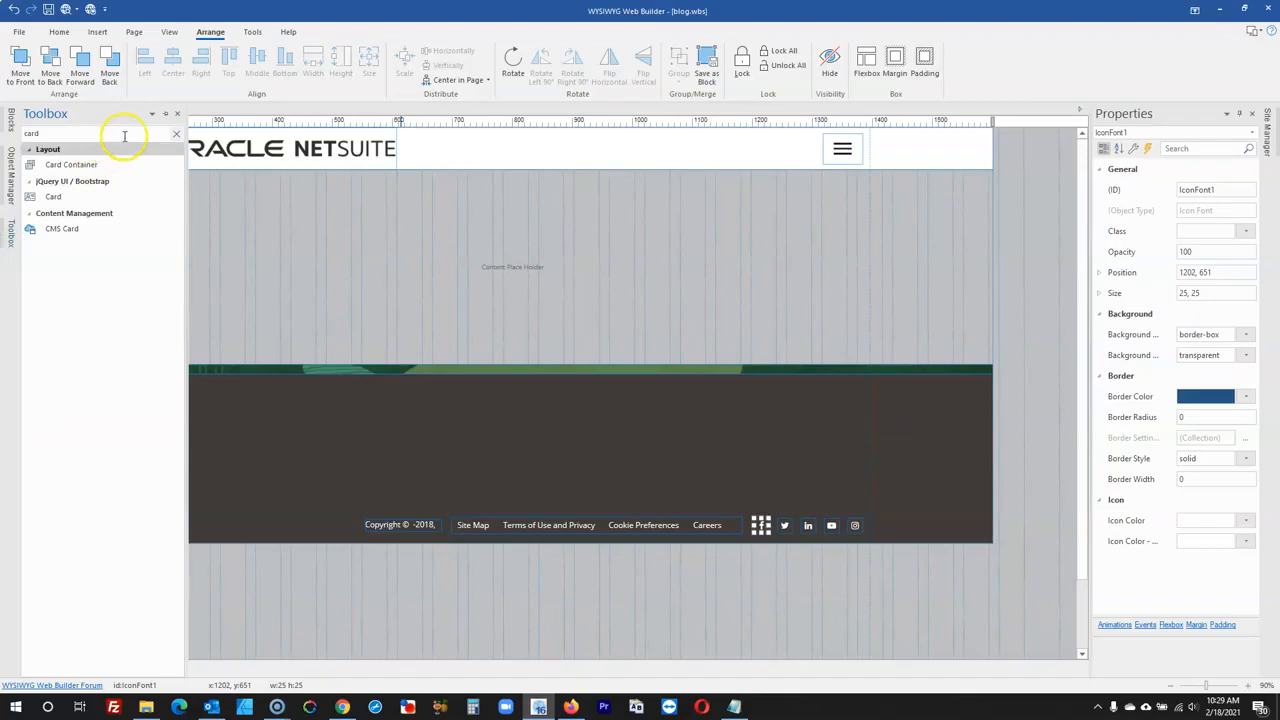
{"action": "left_click", "coordinate": [155, 149]}
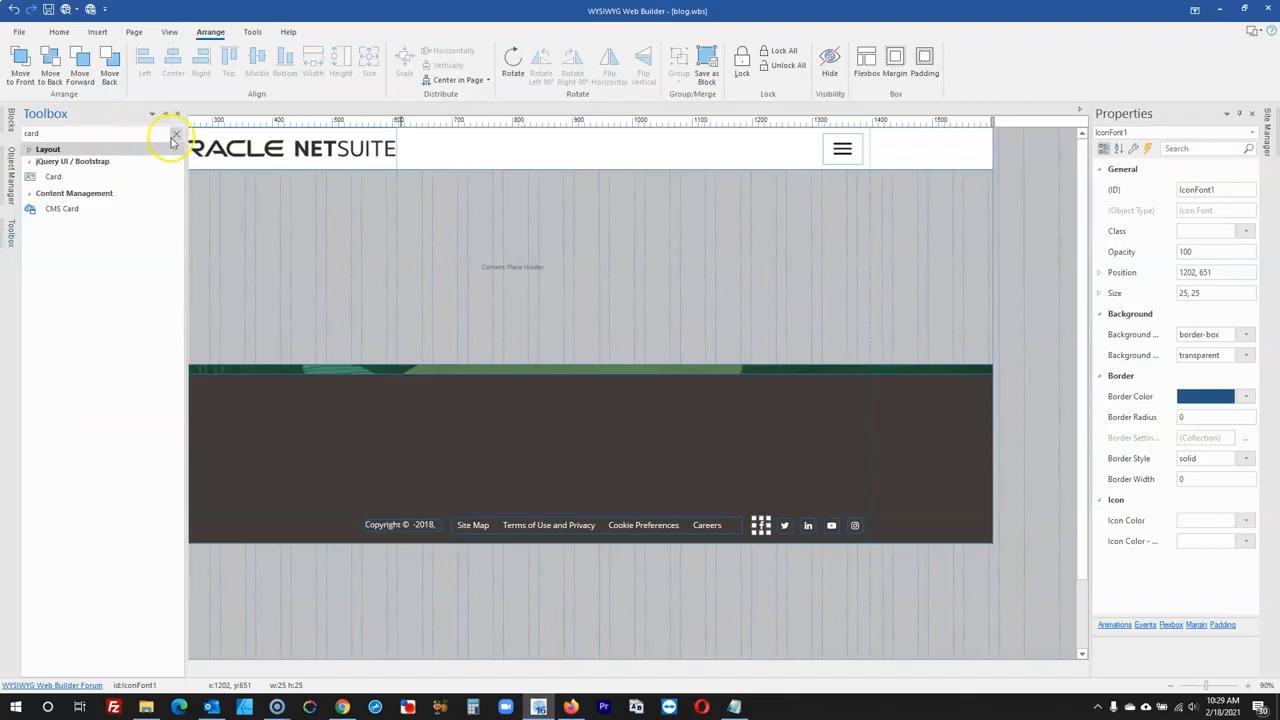
{"action": "left_click", "coordinate": [175, 134]}
{"action": "type", "text": "lay"}
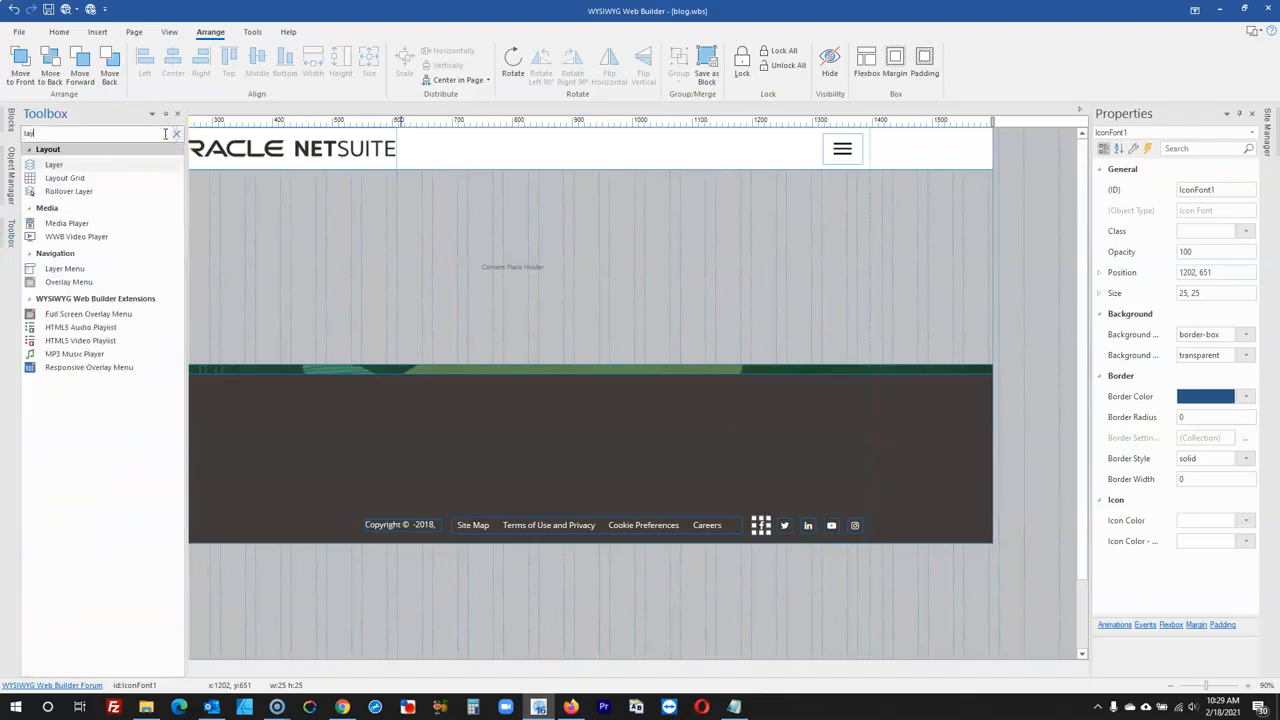
{"action": "mouse_move", "coordinate": [108, 164]}
{"action": "left_mouse_down"}
{"action": "mouse_move", "coordinate": [700, 323]}
{"action": "mouse_move", "coordinate": [777, 331]}
{"action": "left_mouse_up"}
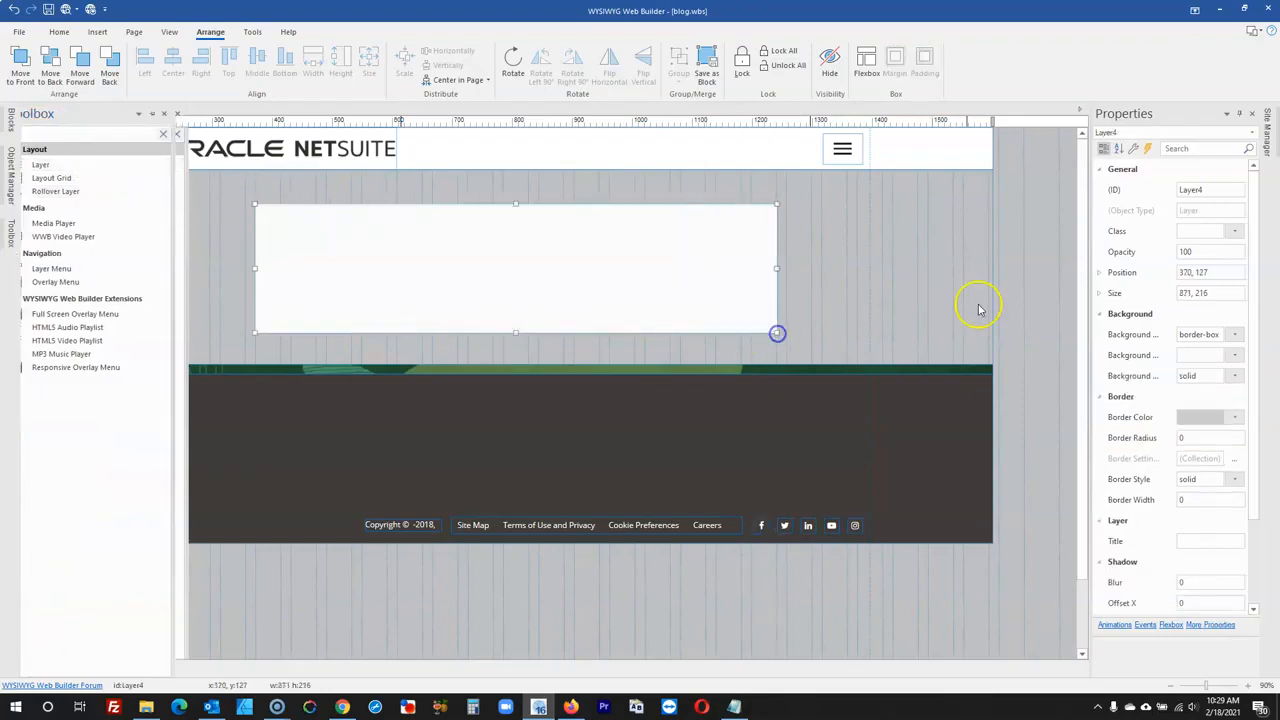
{"action": "left_click", "coordinate": [1032, 274]}
{"action": "left_click_drag", "start_coordinate": [620, 269], "coordinate": [414, 249]}
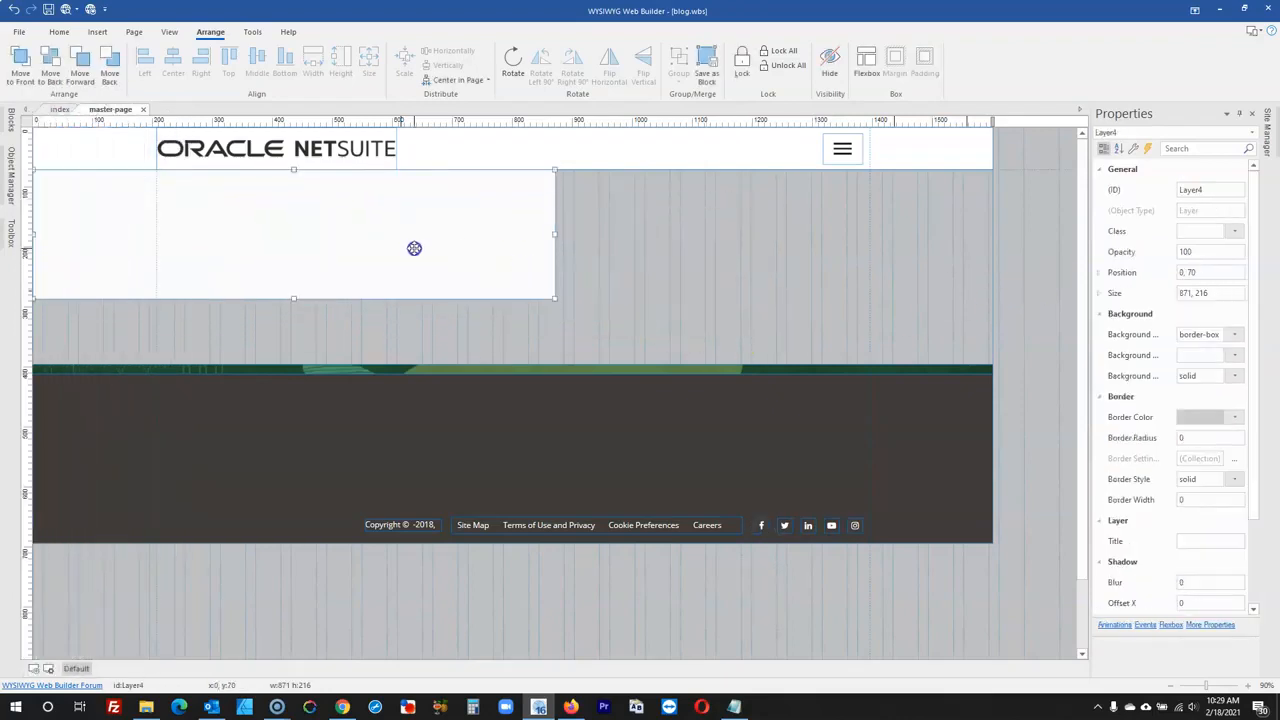
- Show the hidden navigation layer on the master page
{"action": "left_click", "coordinate": [10, 195]}
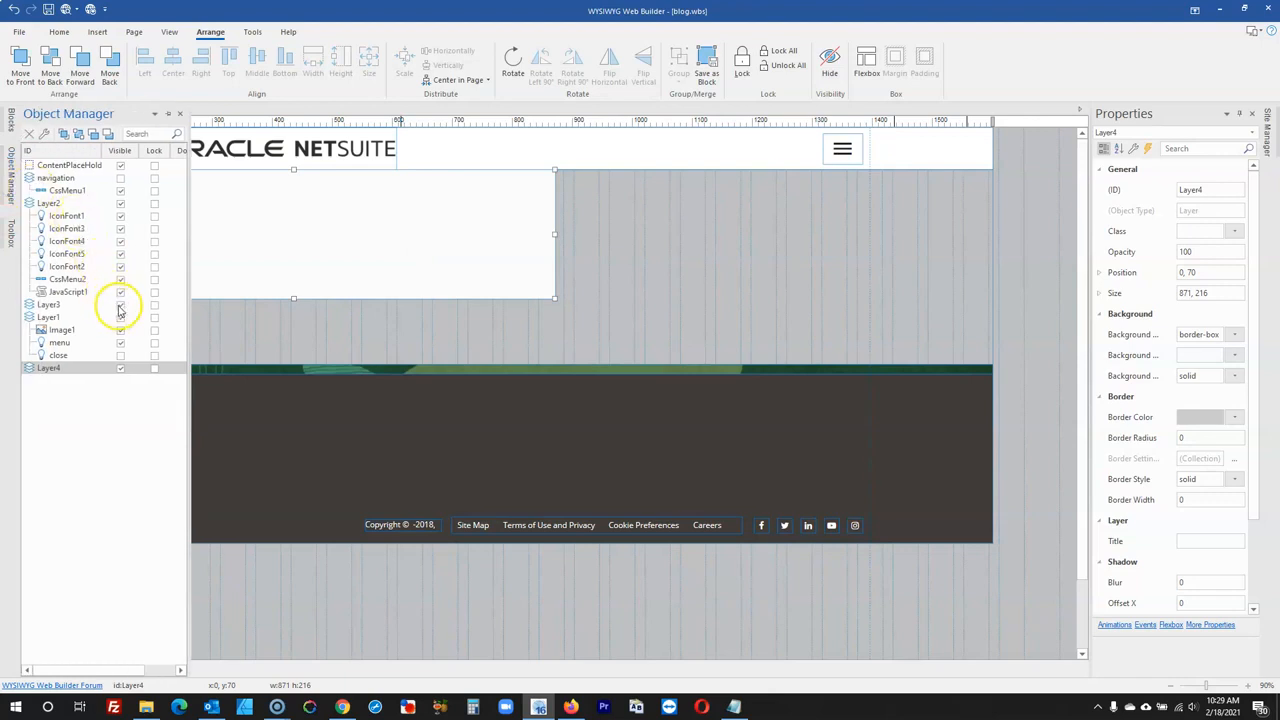
{"action": "left_click", "coordinate": [120, 179]}
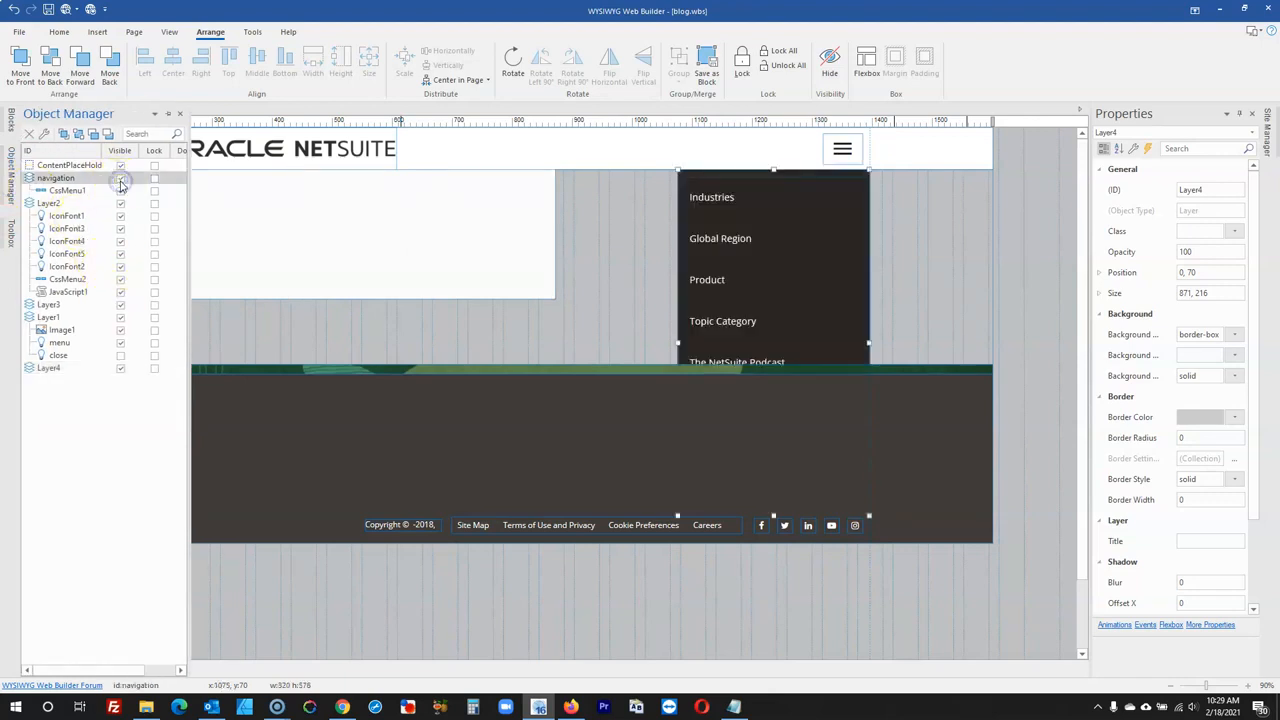
- Move the footer layers down below the navigation menu and extend the content placeholder down to the footer
{"action": "left_click", "coordinate": [1000, 378]}
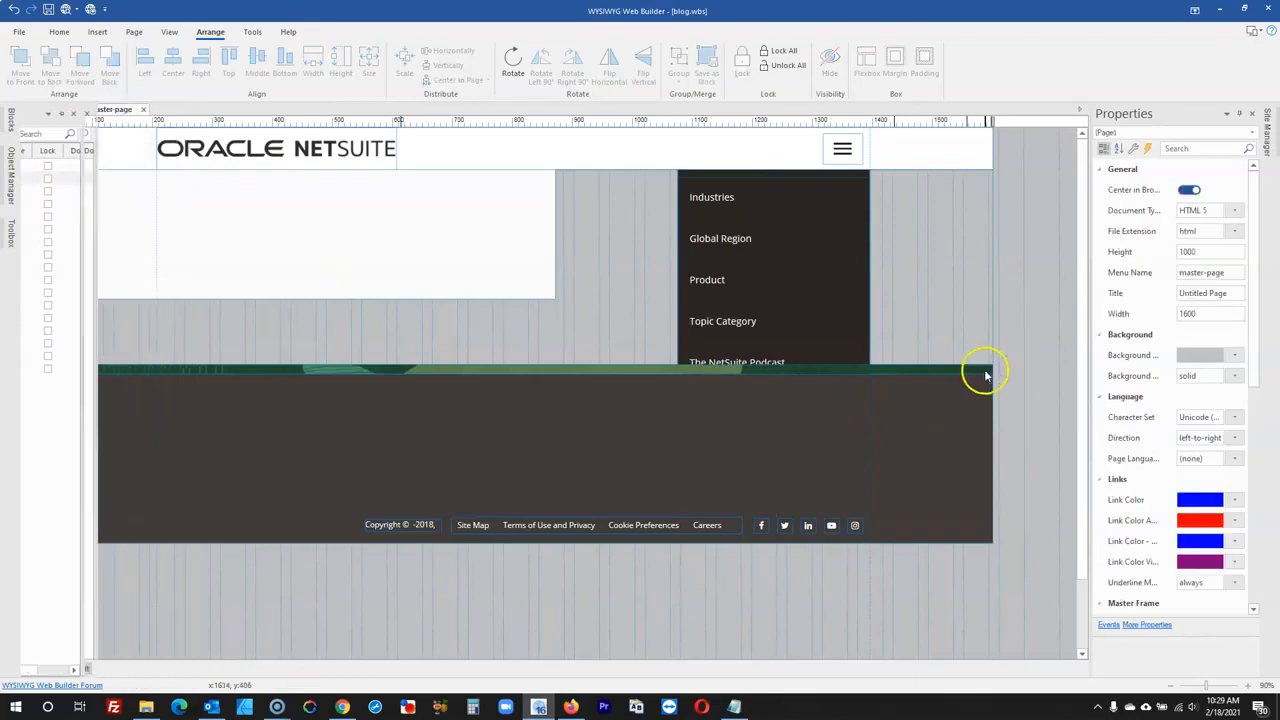
{"action": "left_click", "coordinate": [985, 370]}
{"action": "left_click_drag", "start_coordinate": [981, 395], "coordinate": [943, 554]}
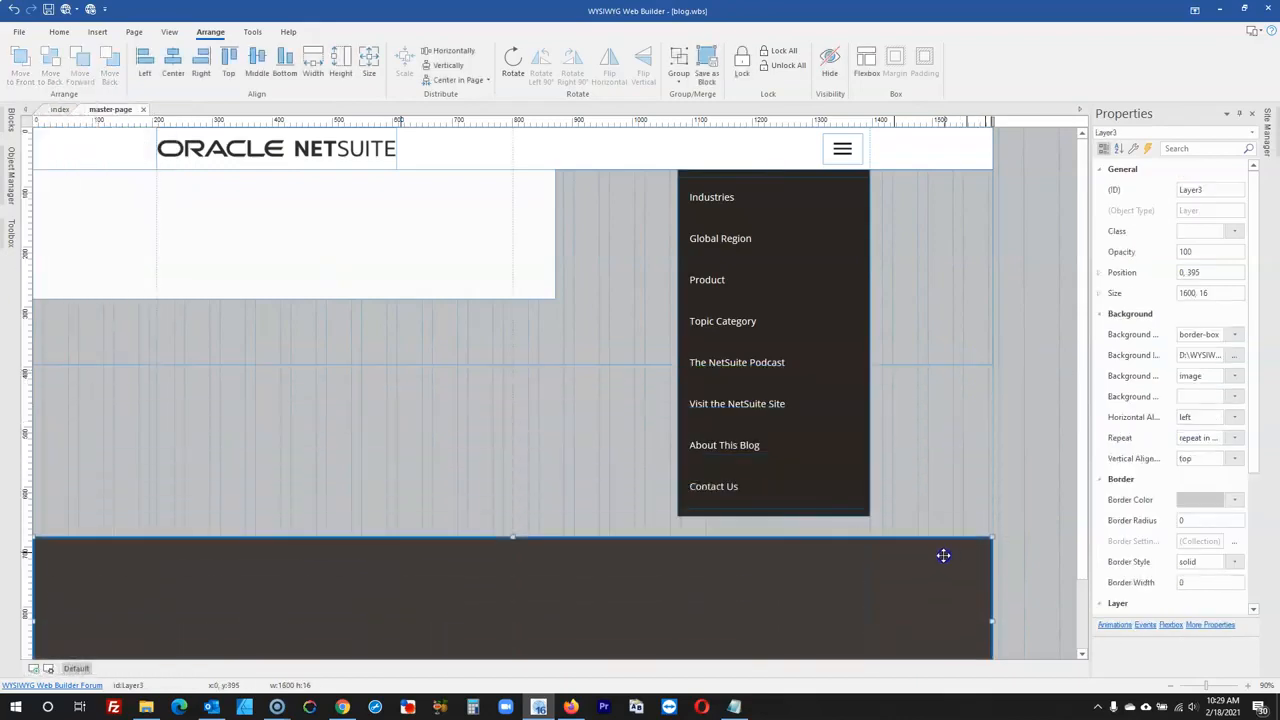
{"action": "left_click", "coordinate": [911, 335]}
{"action": "left_click_drag", "start_coordinate": [512, 363], "coordinate": [497, 542]}
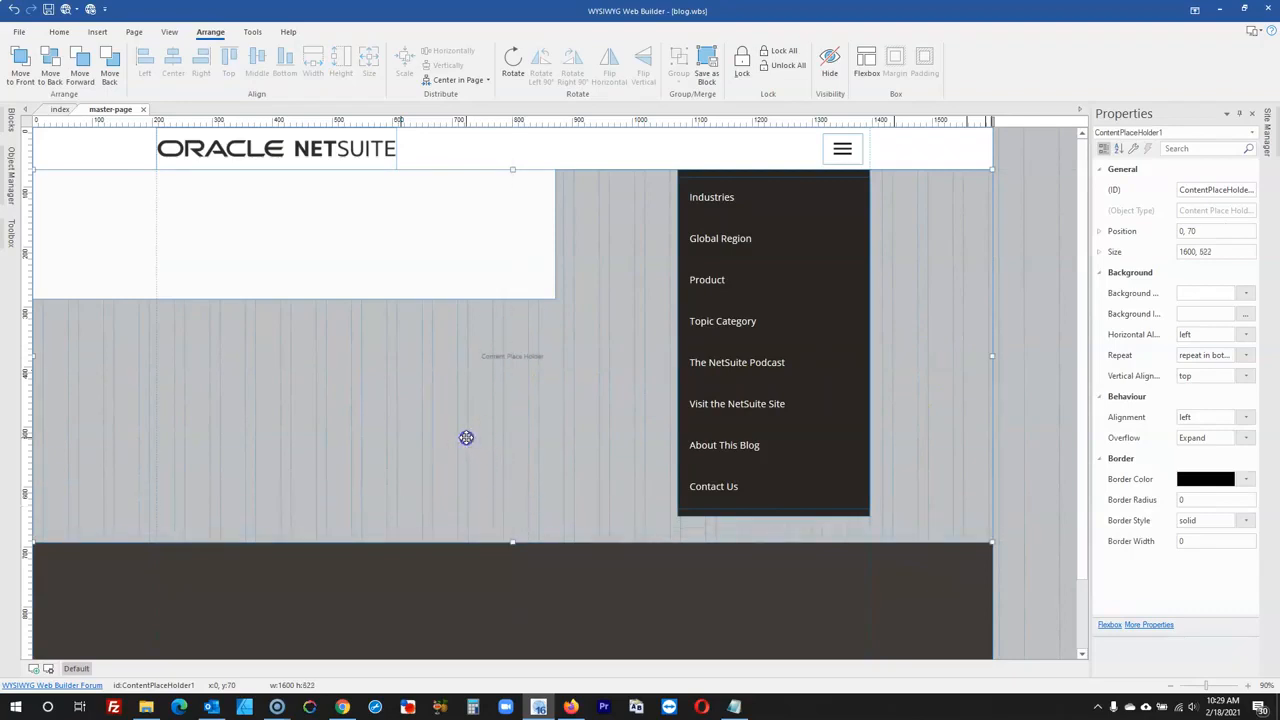
- Move the new white layer to position 0, 0 and enlarge it to 1600 by 648
{"action": "left_click", "coordinate": [505, 217]}
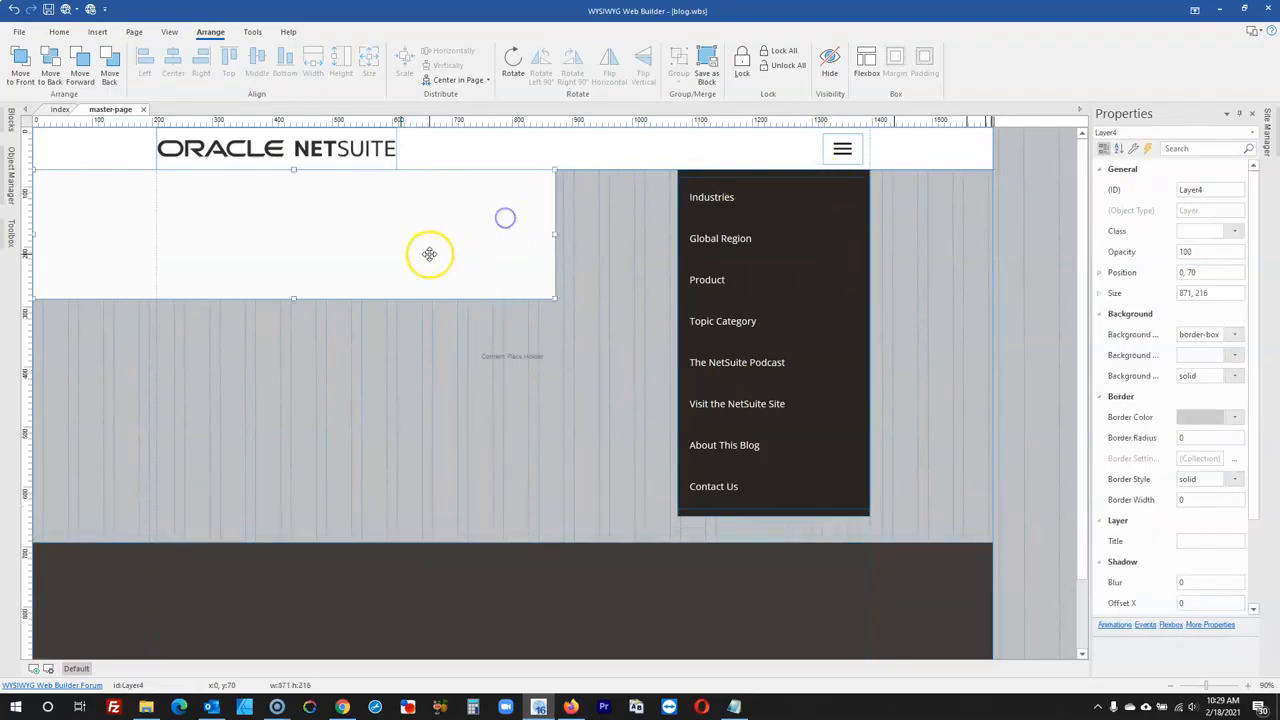
{"action": "left_click_drag", "start_coordinate": [429, 254], "coordinate": [383, 193]}
{"action": "left_click_drag", "start_coordinate": [293, 256], "coordinate": [293, 517]}
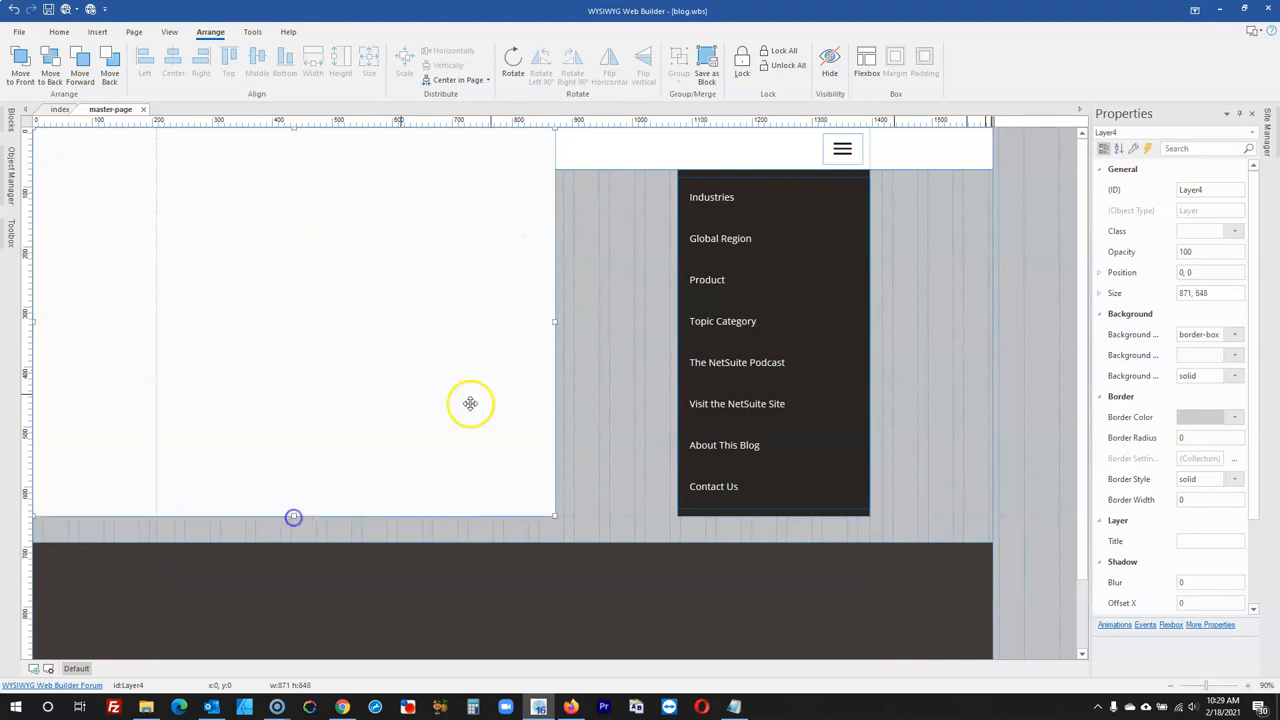
{"action": "left_click_drag", "start_coordinate": [554, 321], "coordinate": [989, 287]}
{"action": "left_click", "coordinate": [1054, 249]}
{"action": "left_click", "coordinate": [974, 303]}
- Send the white layer back one level so that it sits behind the header
{"action": "right_click", "coordinate": [972, 303]}
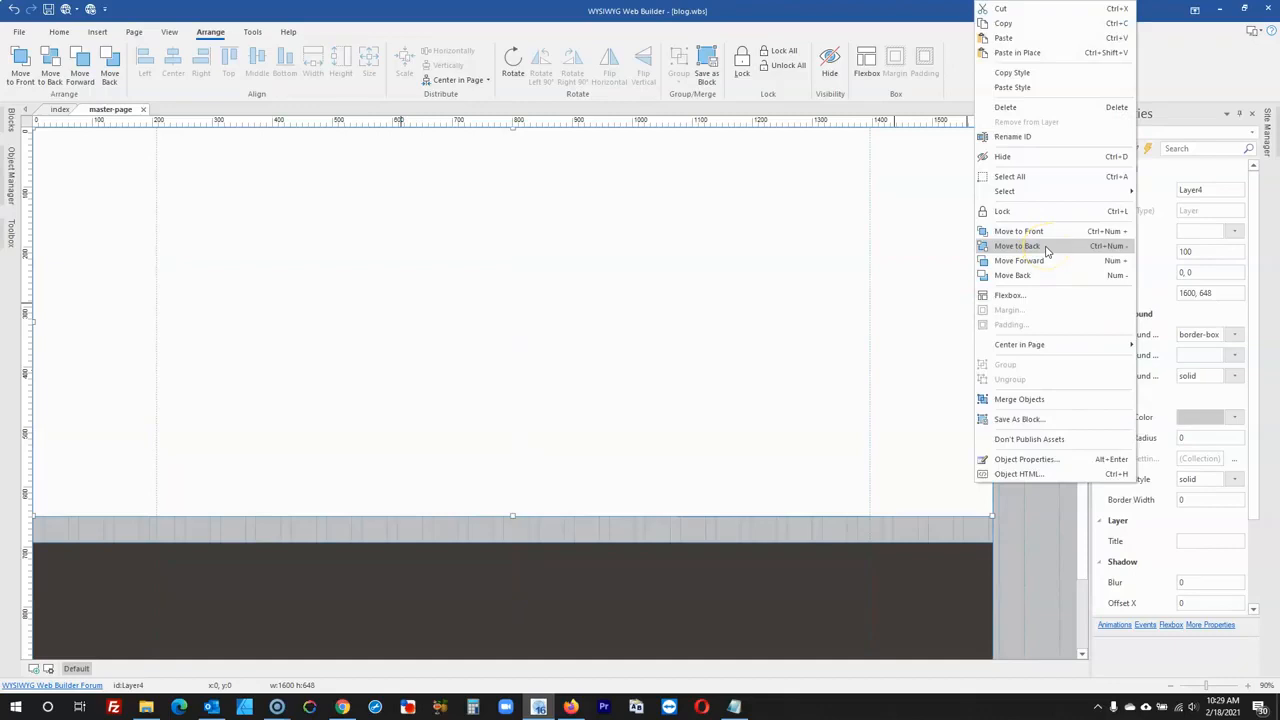
{"action": "left_click", "coordinate": [1030, 275]}
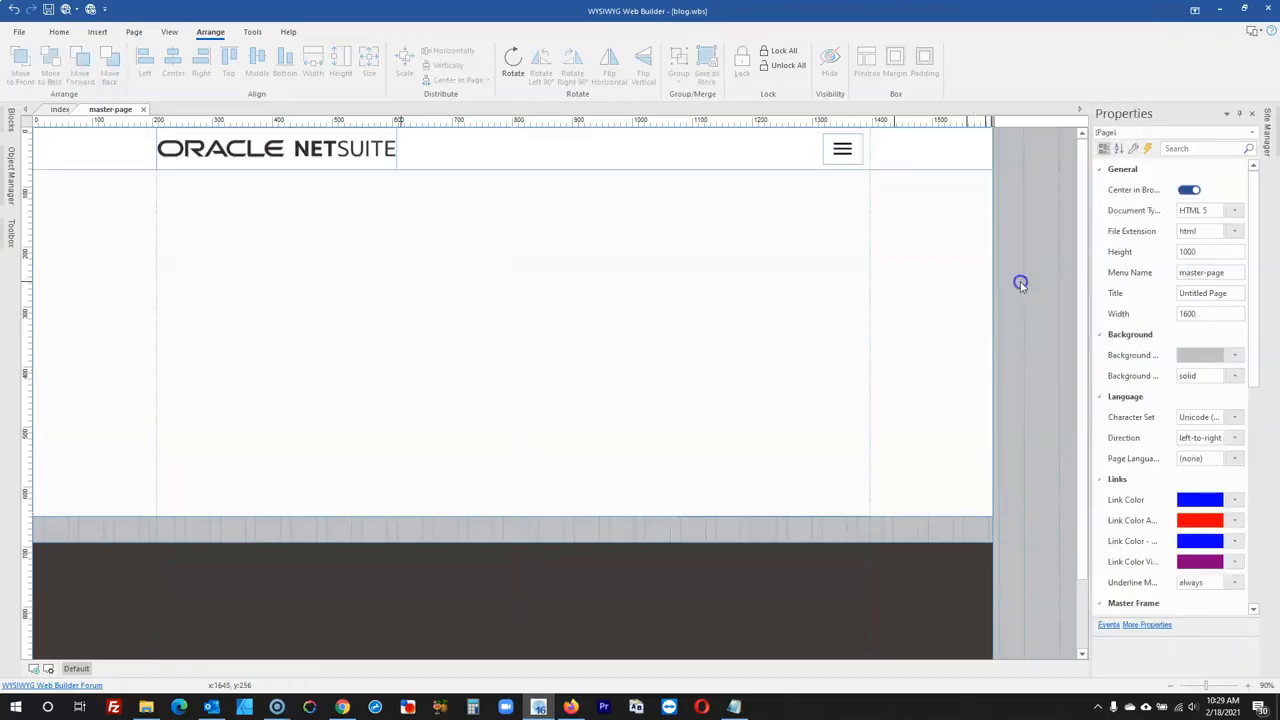
{"action": "left_click", "coordinate": [958, 290]}
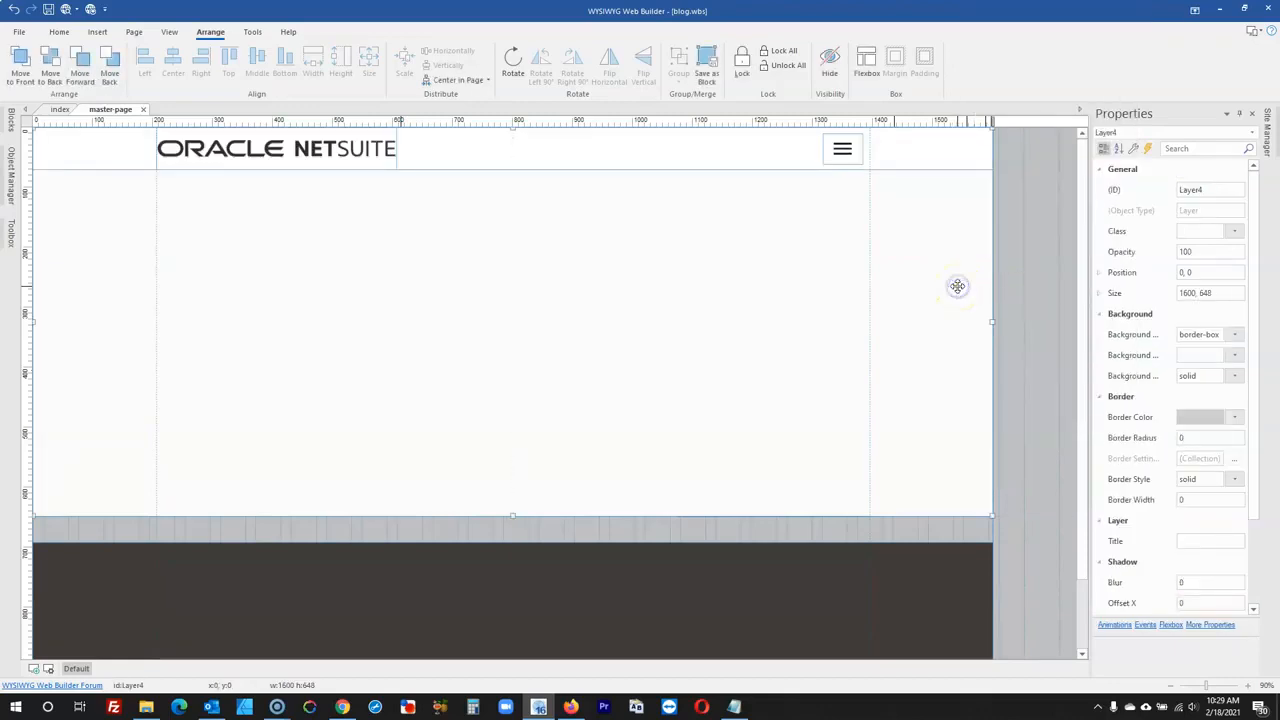
{"action": "left_click", "coordinate": [993, 277]}
- Place the navigation menu in front of the white layer at position 1075, 70, with the white layer at 0, 0
{"action": "left_click", "coordinate": [949, 264]}
{"action": "left_click_drag", "start_coordinate": [956, 266], "coordinate": [878, 392]}
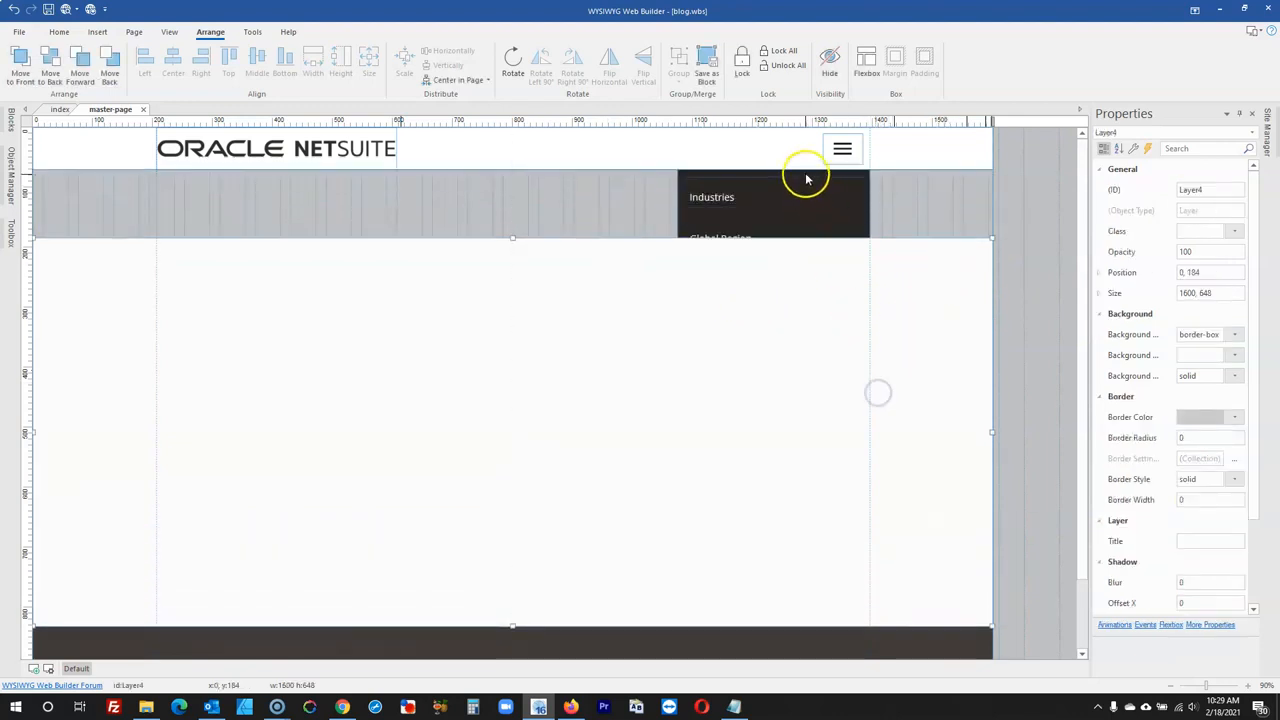
{"action": "left_click_drag", "start_coordinate": [806, 178], "coordinate": [796, 260]}
{"action": "left_click", "coordinate": [889, 267]}
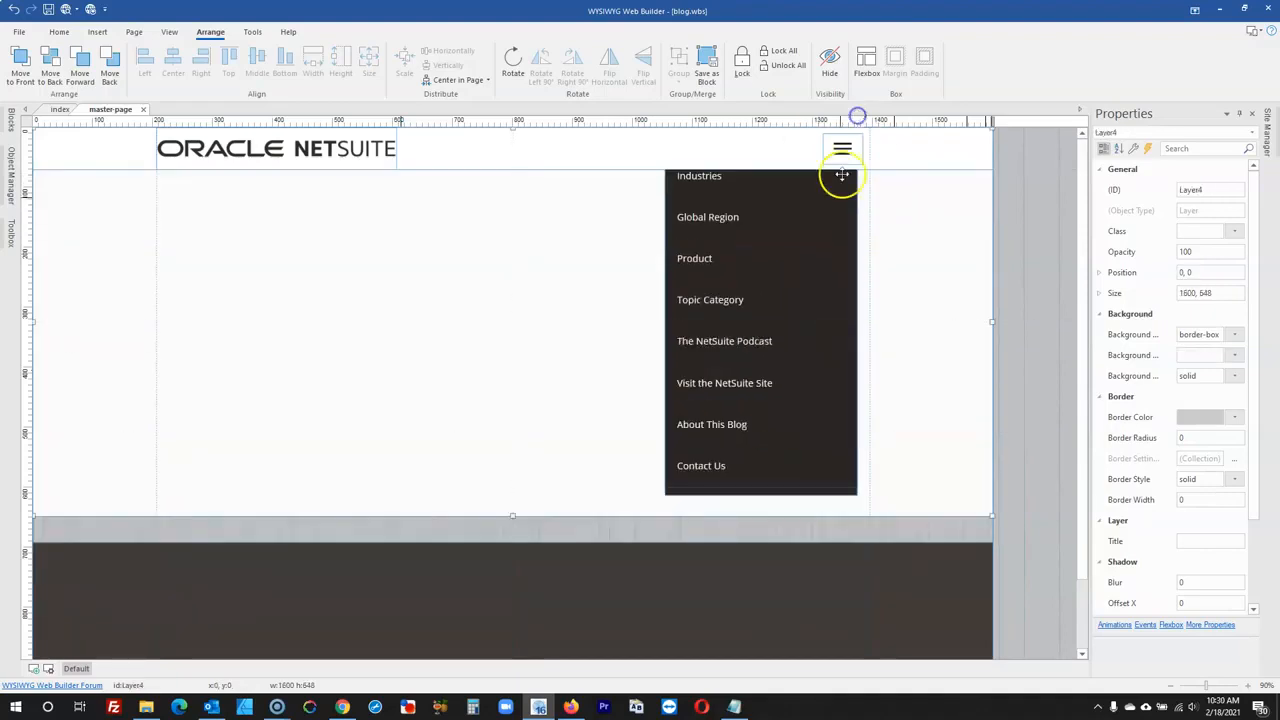
{"action": "left_click_drag", "start_coordinate": [698, 497], "coordinate": [697, 512]}
{"action": "left_click_drag", "start_coordinate": [698, 513], "coordinate": [706, 511]}
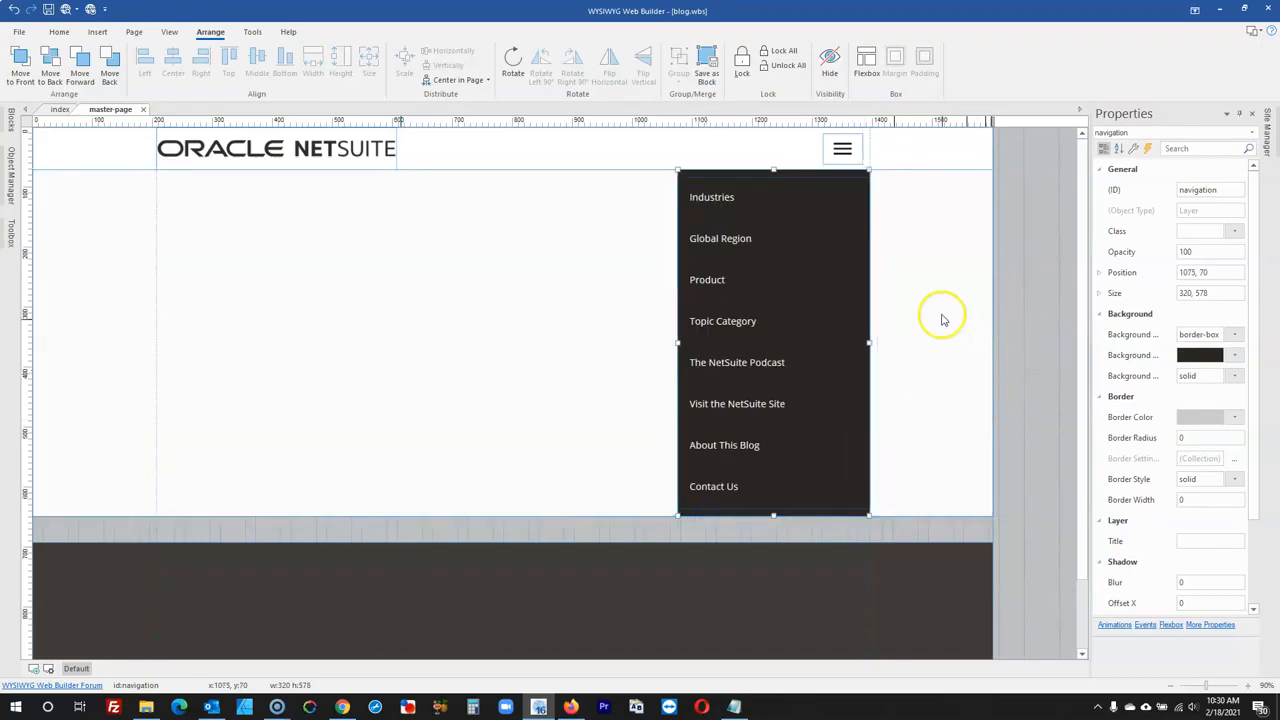
{"action": "left_click", "coordinate": [945, 257]}
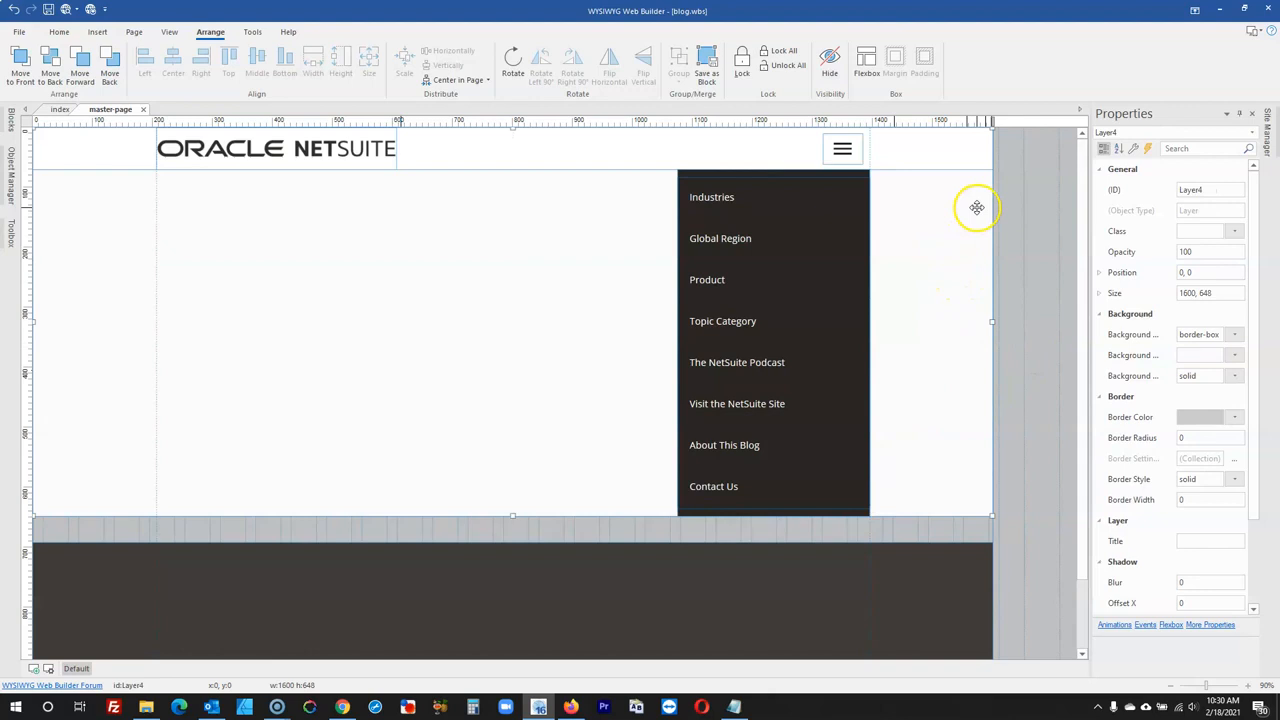
- Rename the full-width layer as navigation and the dark menu layer as nav
{"action": "left_click", "coordinate": [1229, 194]}
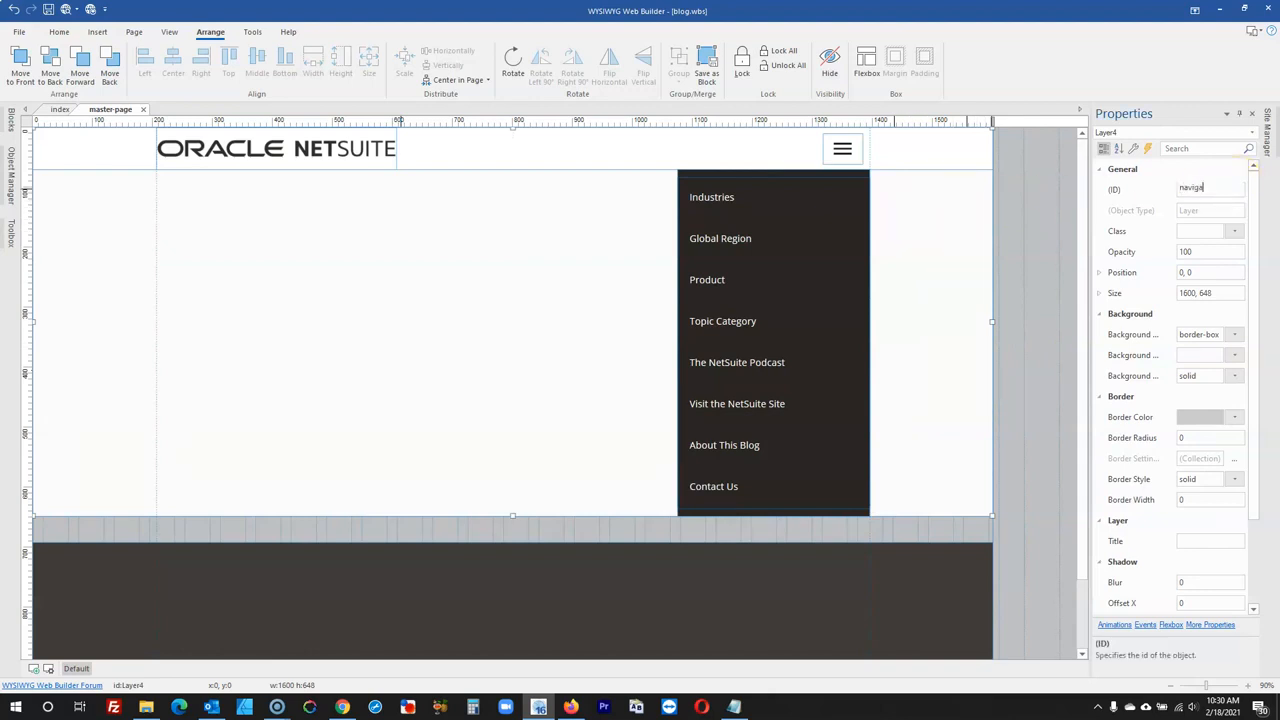
{"action": "left_click", "coordinate": [1049, 221]}
{"action": "left_click", "coordinate": [865, 175]}
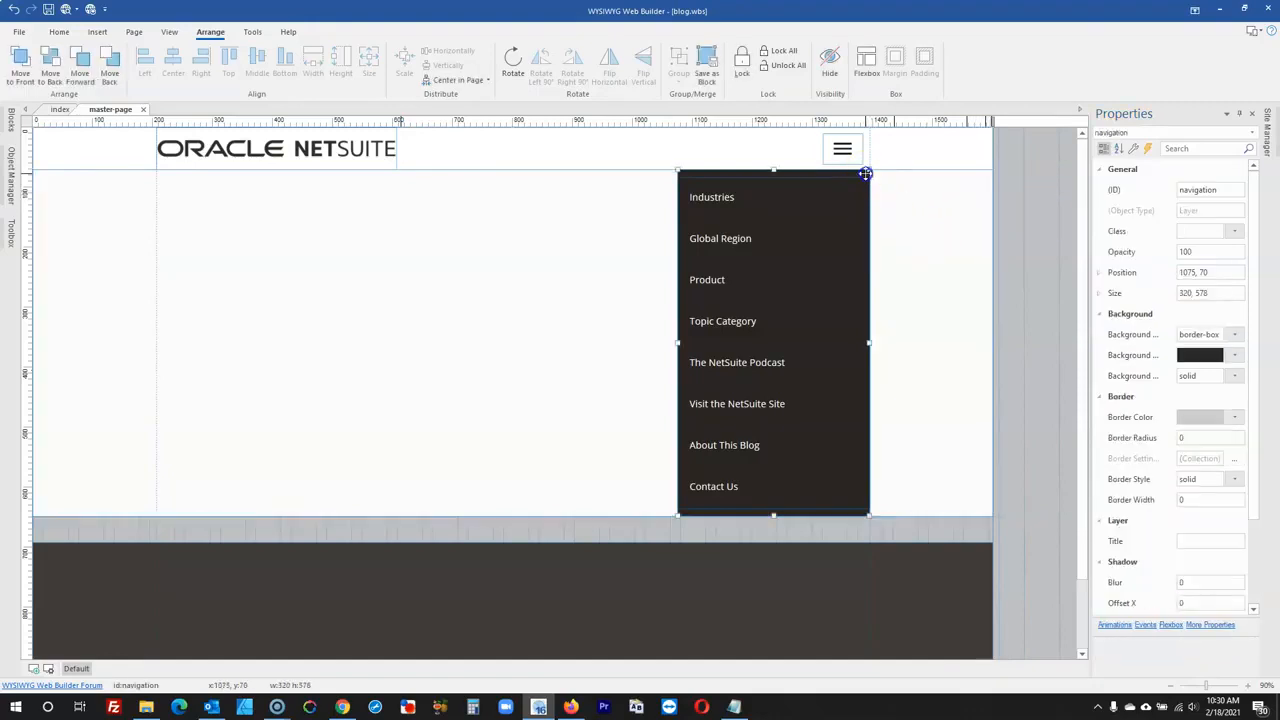
{"action": "left_click", "coordinate": [1227, 188]}
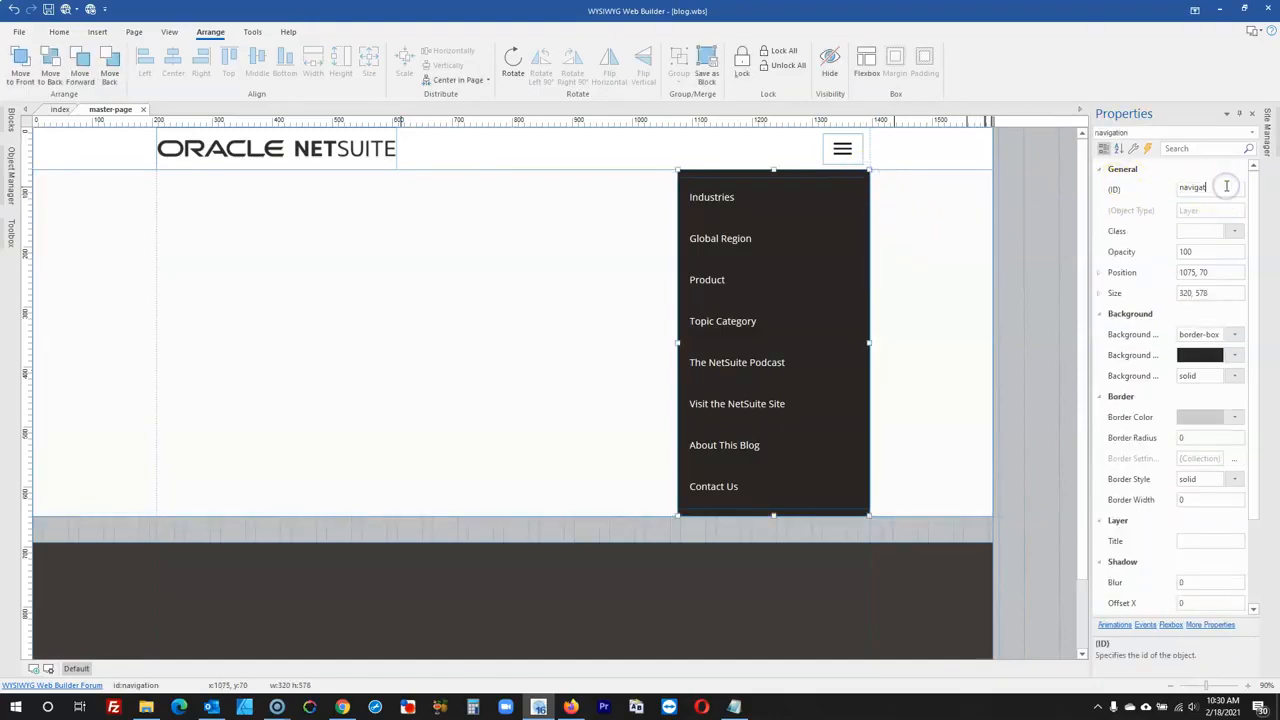
{"action": "left_click", "coordinate": [1008, 266]}
- Make the background of the full-width navigation layer transparent
{"action": "double_click", "coordinate": [963, 260]}
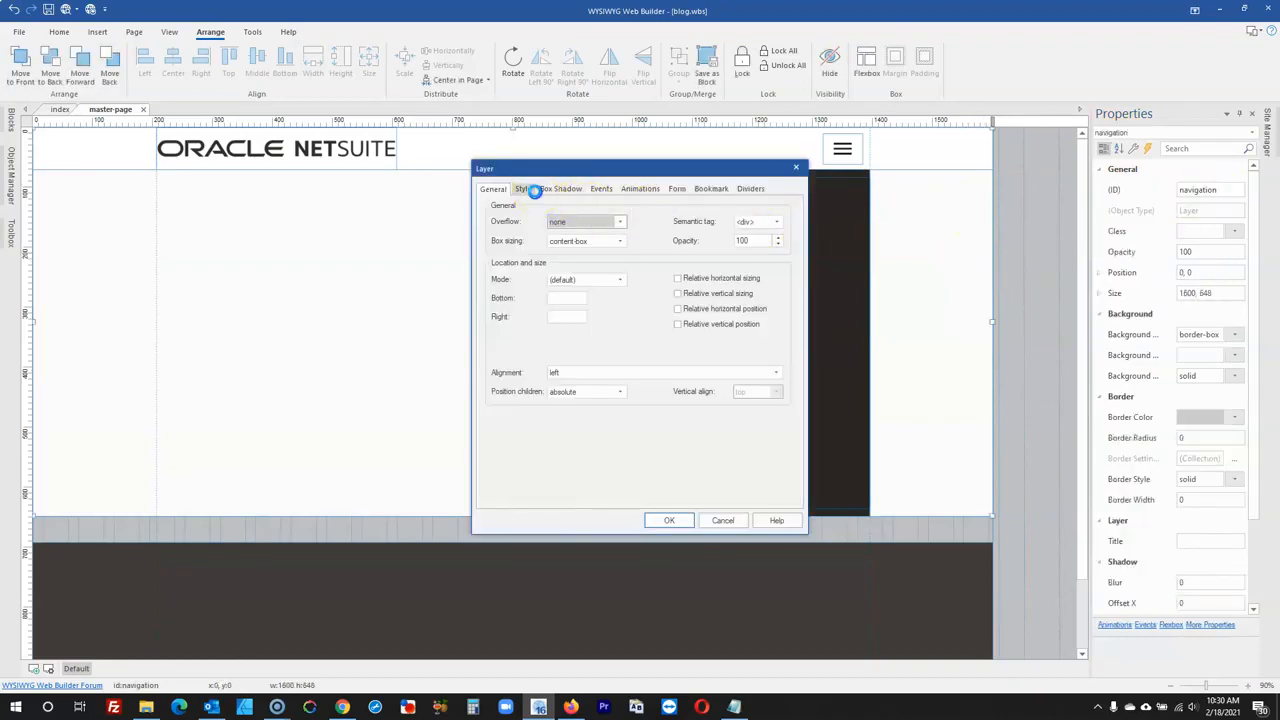
{"action": "left_click", "coordinate": [535, 190]}
{"action": "left_click", "coordinate": [565, 262]}
{"action": "left_click", "coordinate": [565, 272]}
{"action": "left_click", "coordinate": [667, 521]}
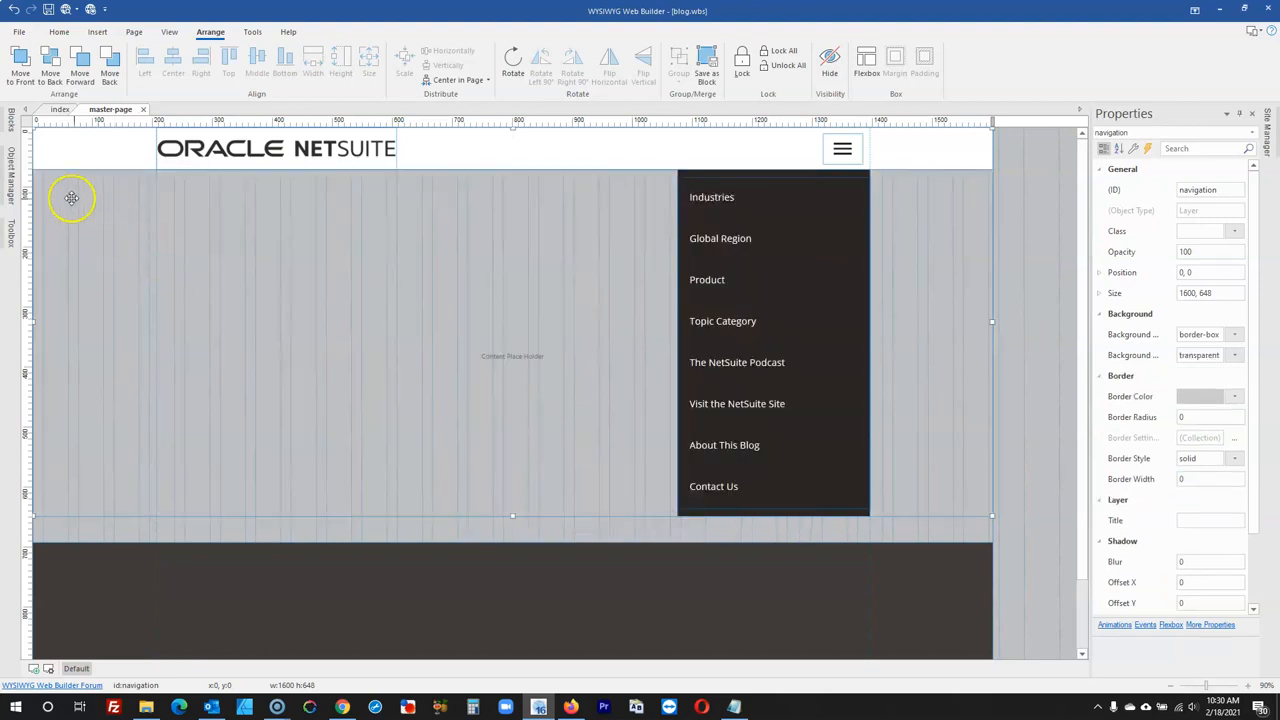
- Hide the navigation layer on the master page
{"action": "left_click", "coordinate": [8, 178]}
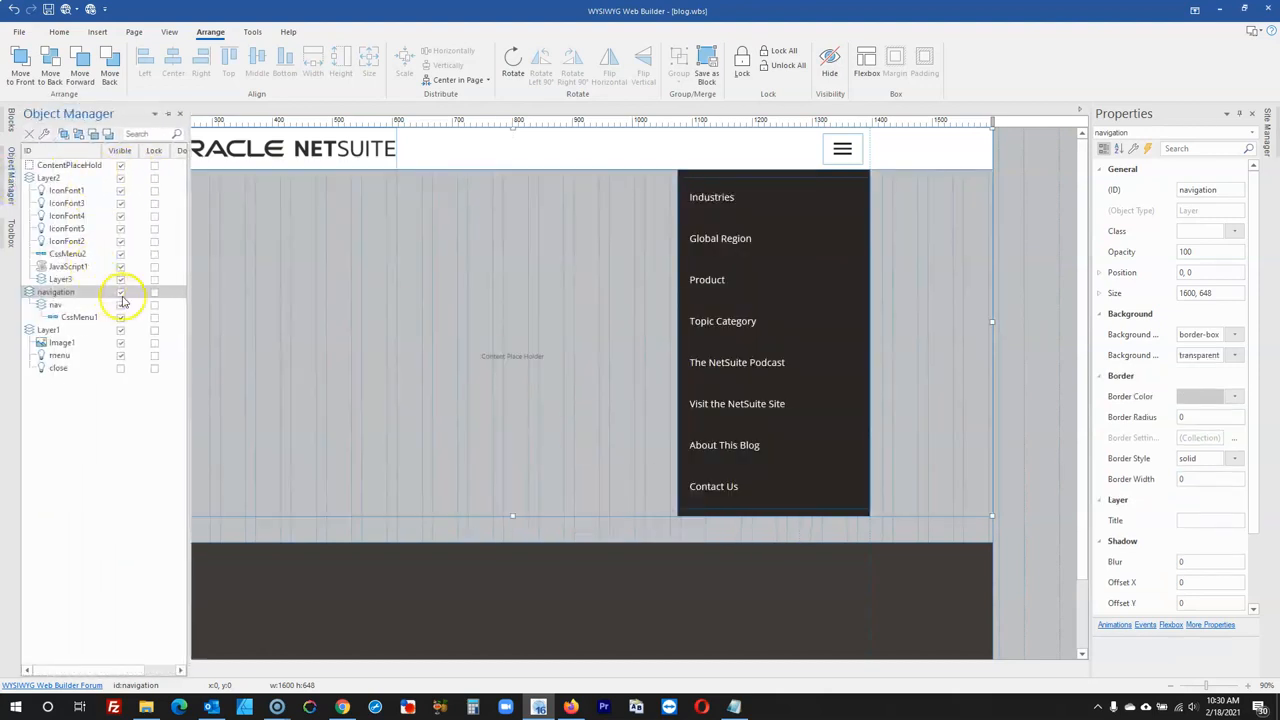
{"action": "left_click", "coordinate": [121, 292]}
{"action": "left_click", "coordinate": [1034, 234]}
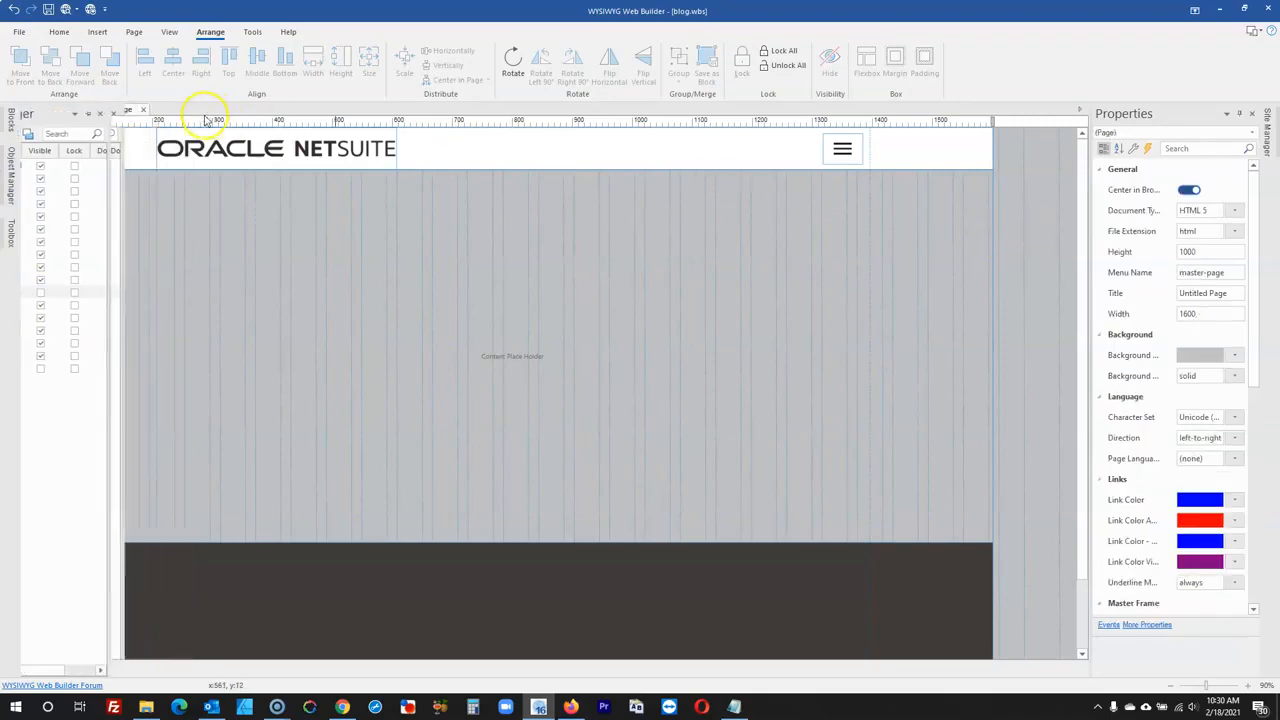
- Preview the index page in the browser and test the header menu by opening it, scrolling the page and toggling it
{"action": "left_click", "coordinate": [60, 111]}
{"action": "left_click", "coordinate": [73, 10]}
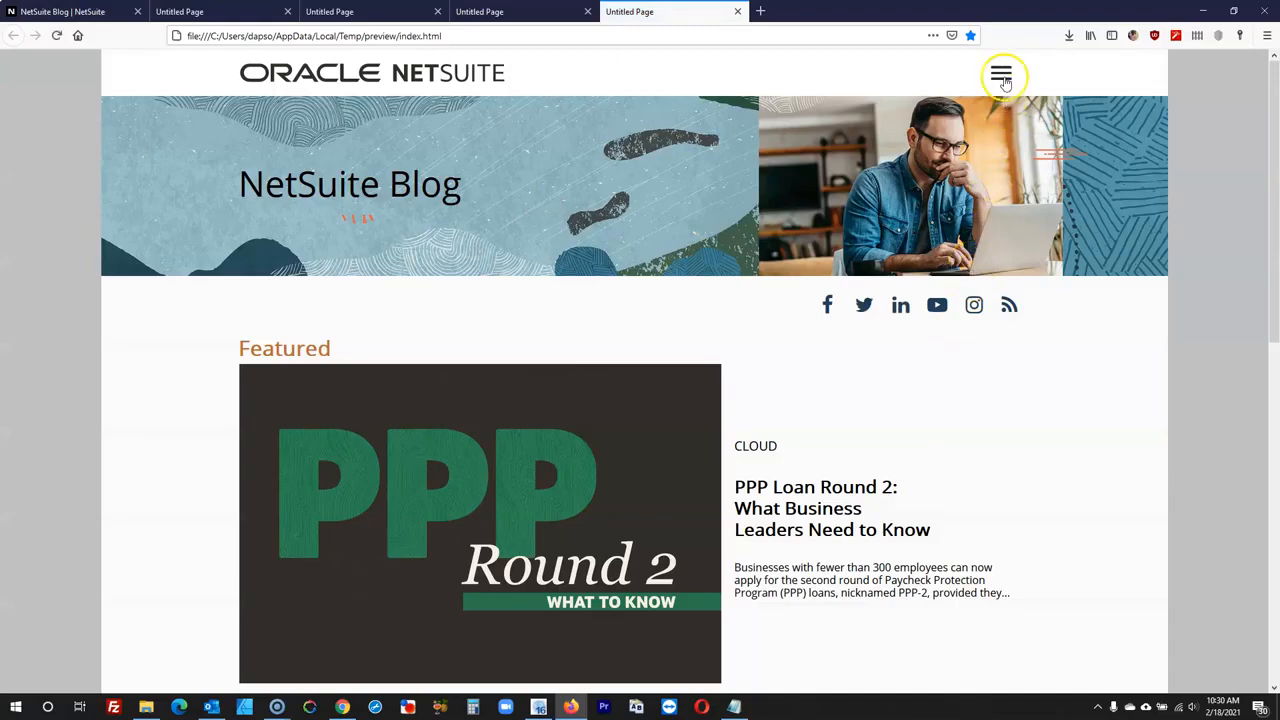
{"action": "left_click", "coordinate": [1002, 78]}
{"action": "scroll", "coordinate": [700, 408], "scroll_direction": "down", "scroll_amount": 3}
{"action": "scroll", "coordinate": [699, 336], "scroll_direction": "up", "scroll_amount": 3}
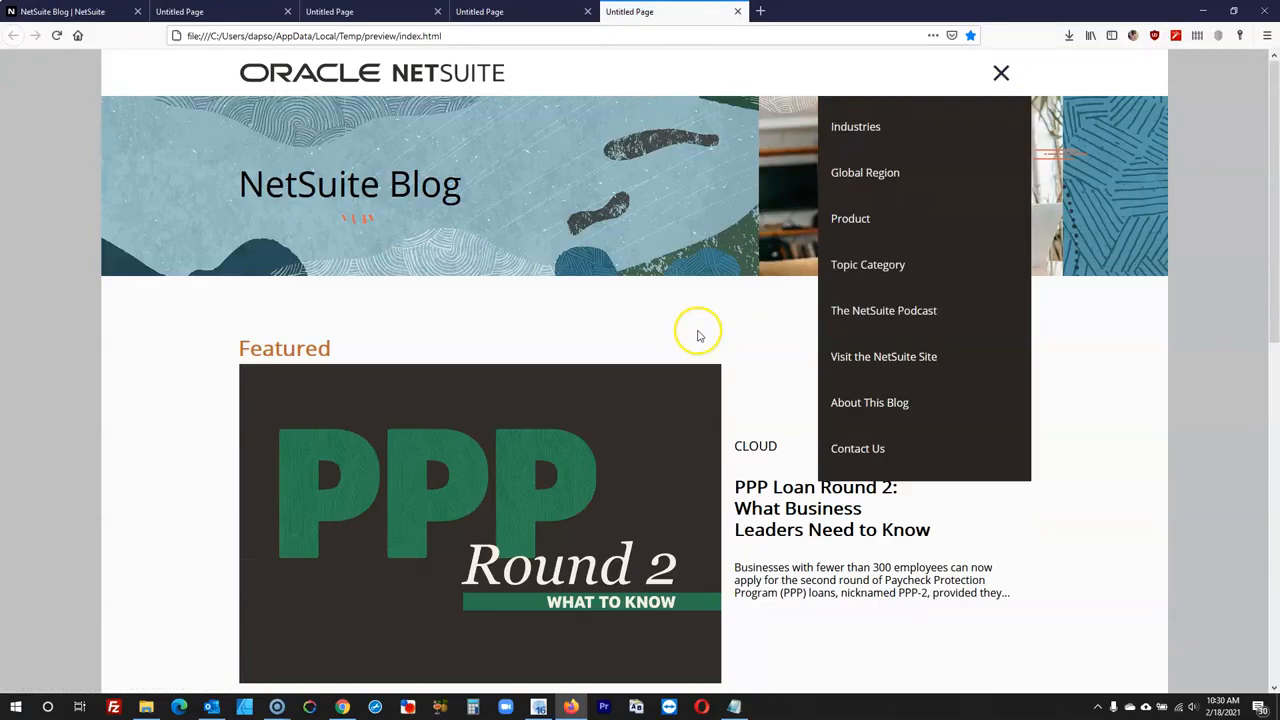
{"action": "scroll", "coordinate": [697, 334], "scroll_direction": "down", "scroll_amount": 5}
{"action": "scroll", "coordinate": [689, 331], "scroll_direction": "up", "scroll_amount": 5}
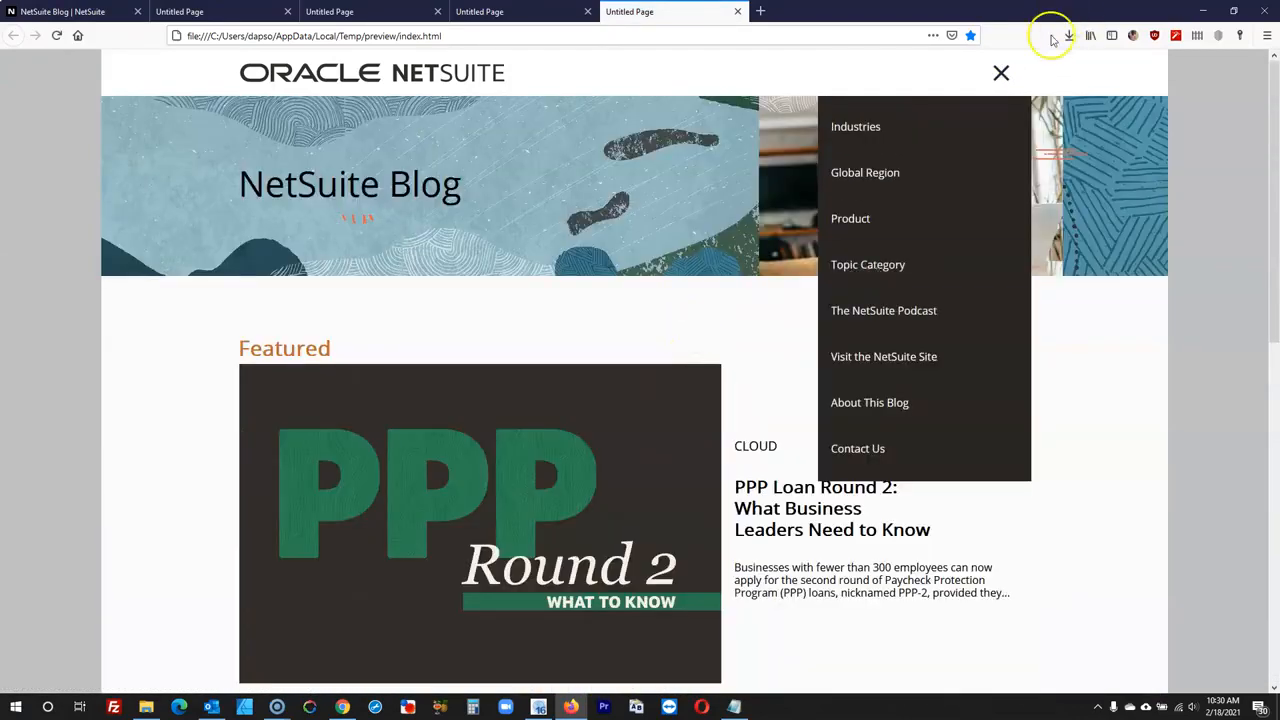
{"action": "left_click", "coordinate": [1001, 73]}
{"action": "left_click", "coordinate": [1001, 73]}
{"action": "left_click", "coordinate": [1203, 11]}
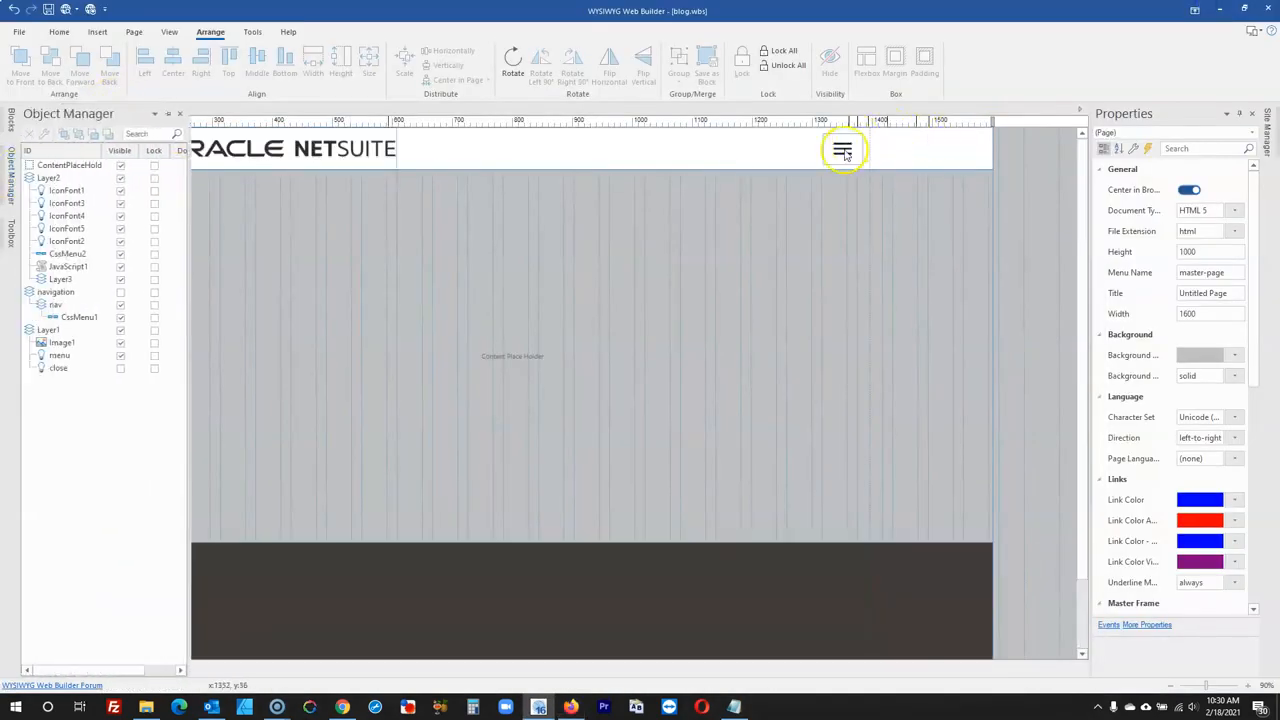
- Retarget the hamburger icon's onclick show-with-effect event for the nav layer to the navigation layer
{"action": "left_click", "coordinate": [843, 149]}
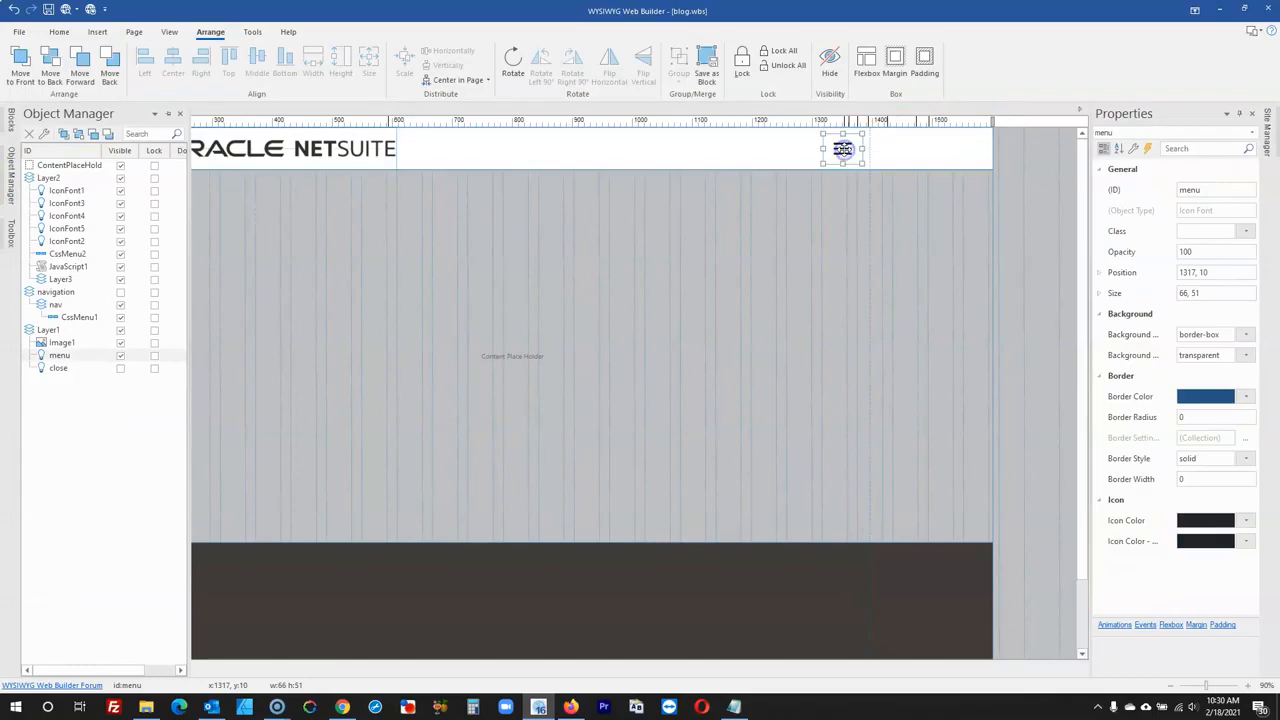
{"action": "double_click", "coordinate": [843, 149]}
{"action": "left_click", "coordinate": [536, 208]}
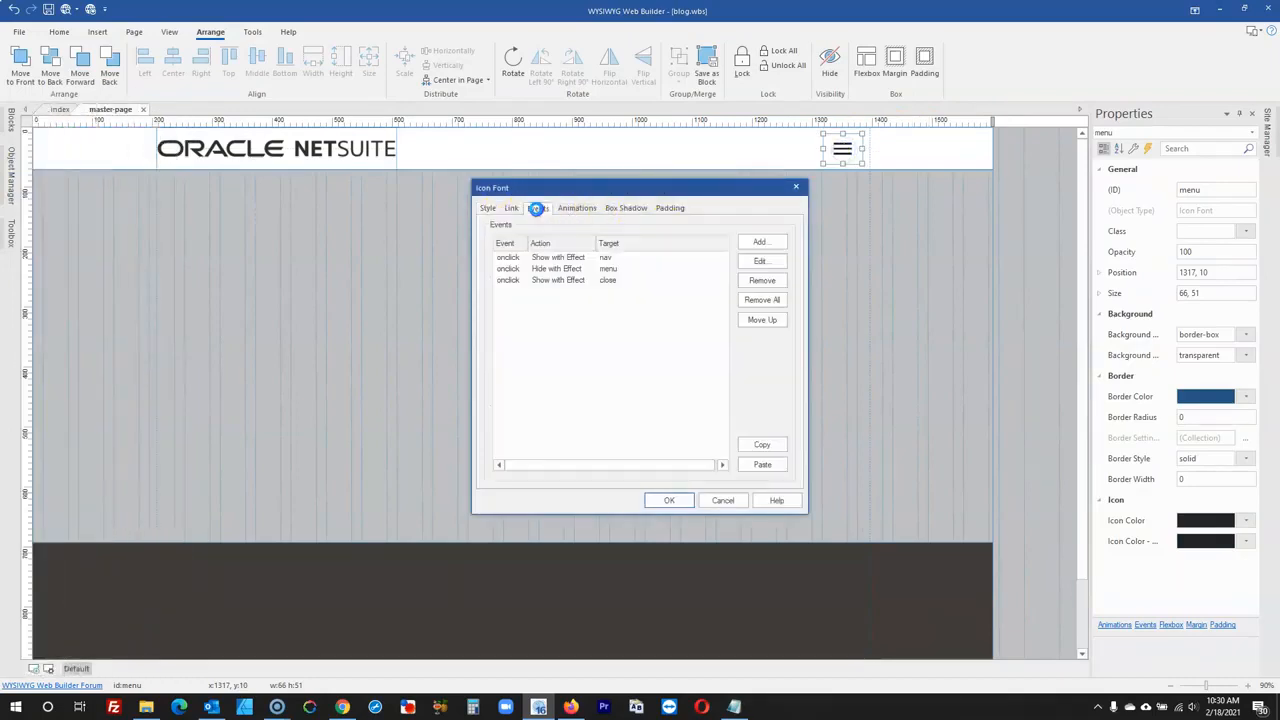
{"action": "double_click", "coordinate": [585, 257]}
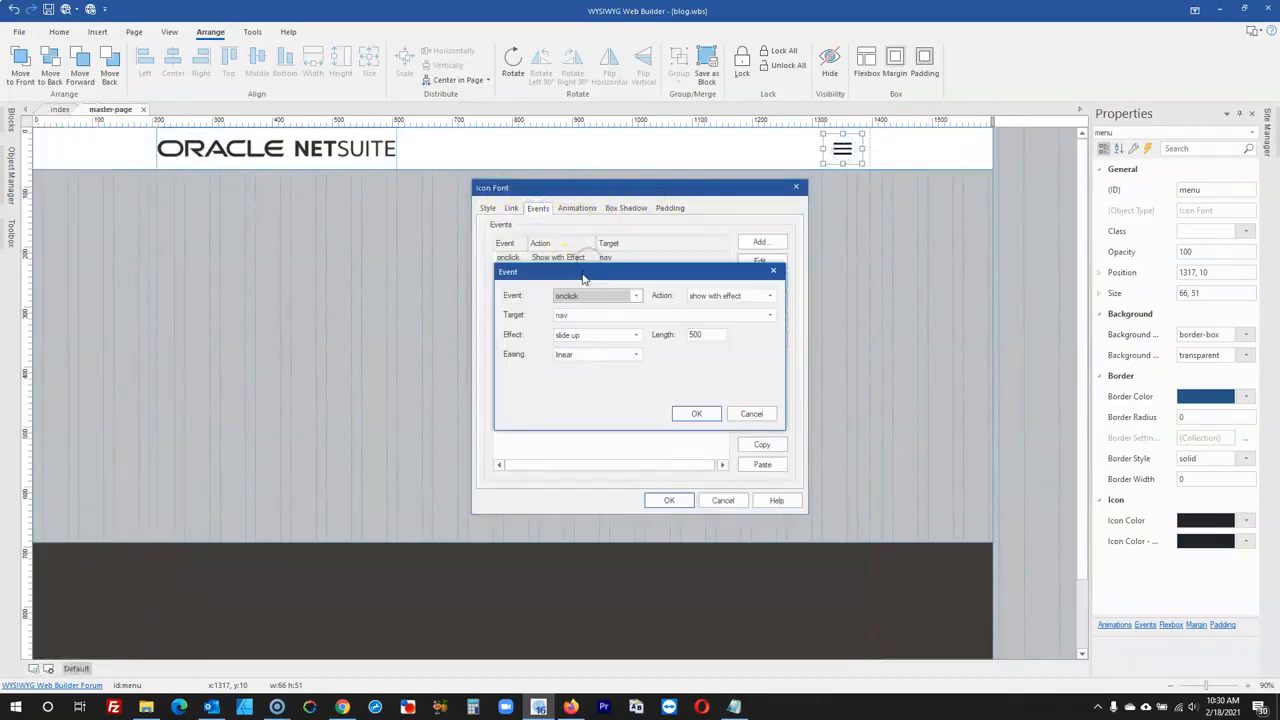
{"action": "left_click", "coordinate": [588, 319]}
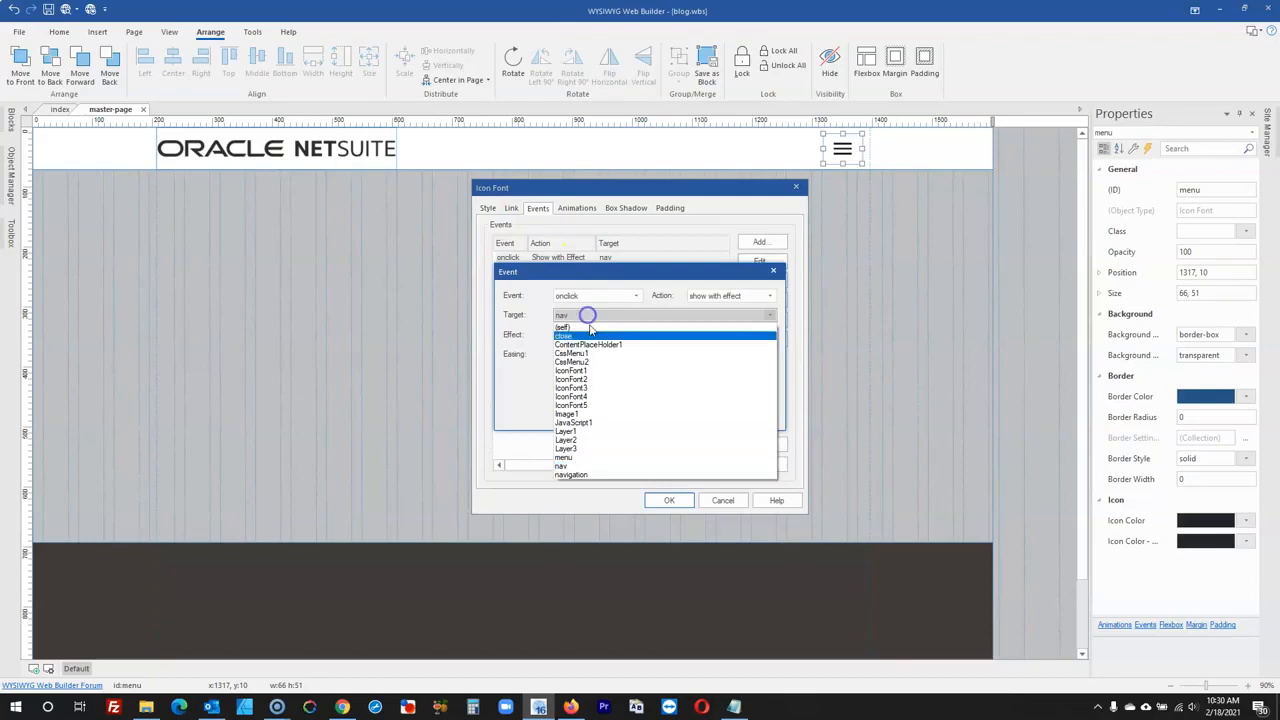
{"action": "left_click", "coordinate": [585, 475]}
{"action": "left_click", "coordinate": [695, 414]}
{"action": "left_click", "coordinate": [668, 500]}
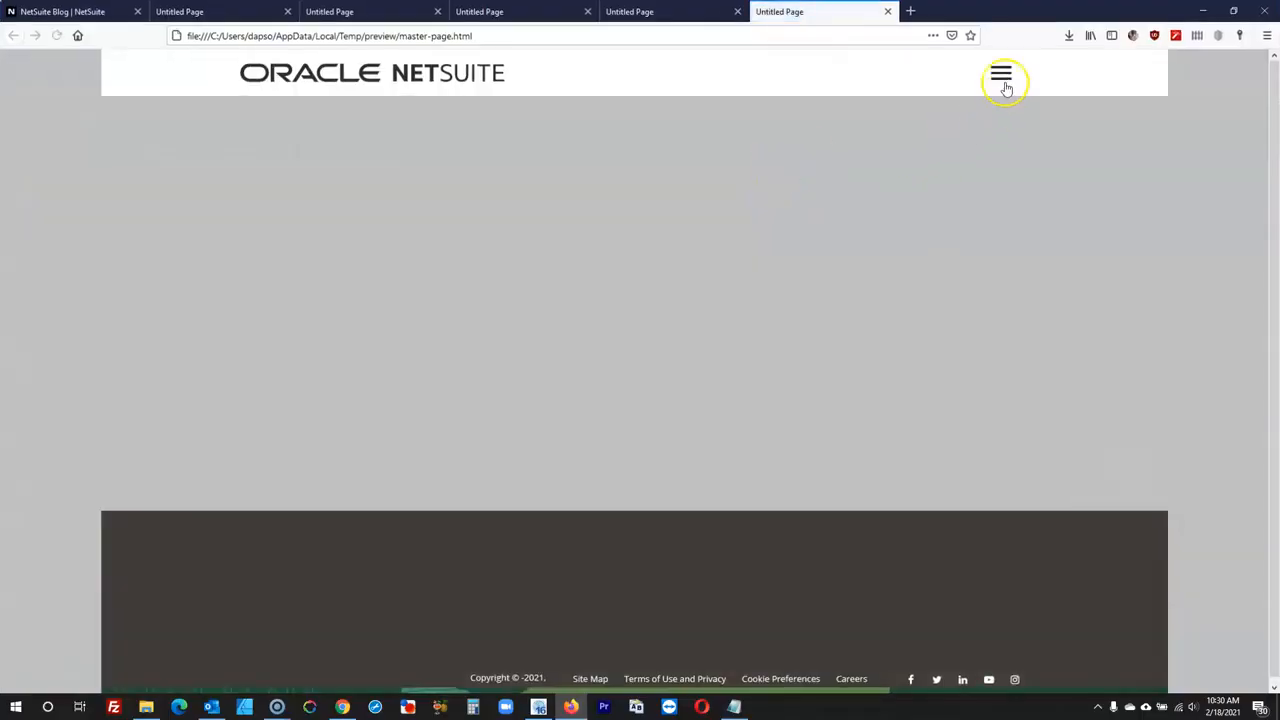
- Test opening the menu in the master page's browser preview and return to the master page in WYSIWYG Web Builder
{"action": "left_click", "coordinate": [1002, 80]}
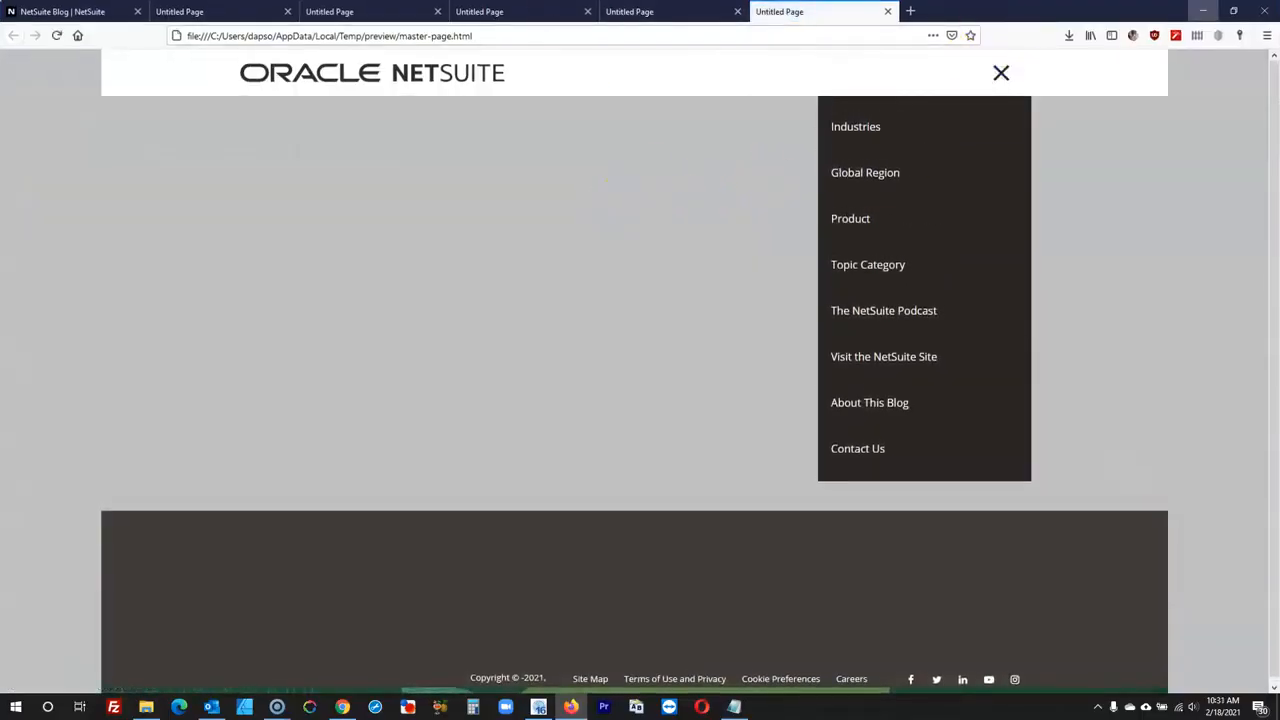
{"action": "left_click", "coordinate": [1203, 11]}
{"action": "left_click", "coordinate": [60, 109]}
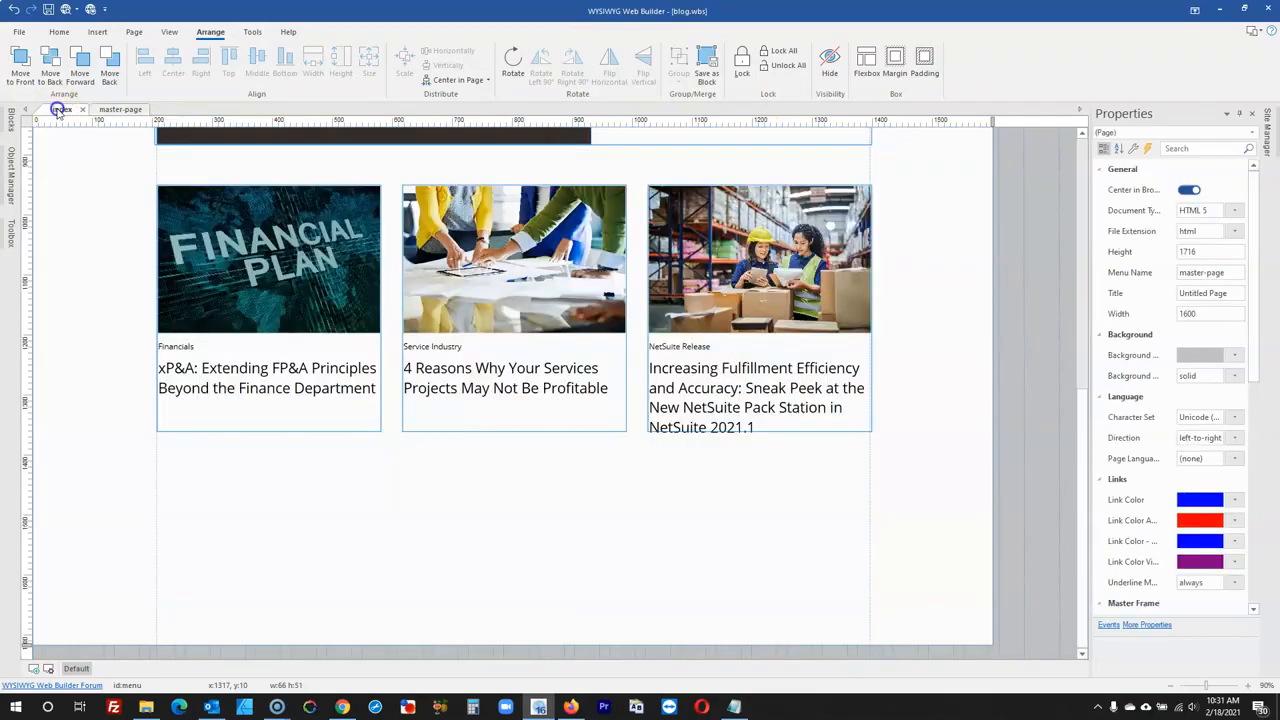
{"action": "left_click", "coordinate": [119, 109]}
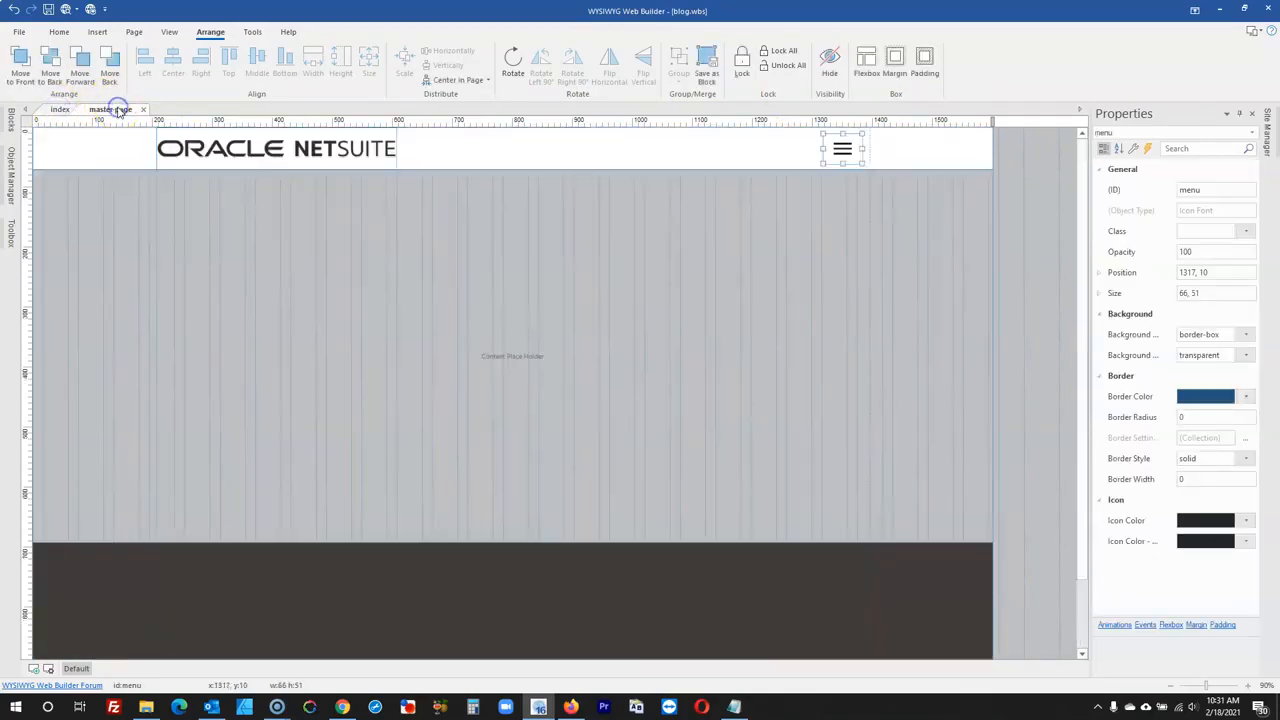
- Make the navigation layer a docking layer centered horizontally, unhiding it for the edit and hiding it again
{"action": "left_click", "coordinate": [12, 170]}
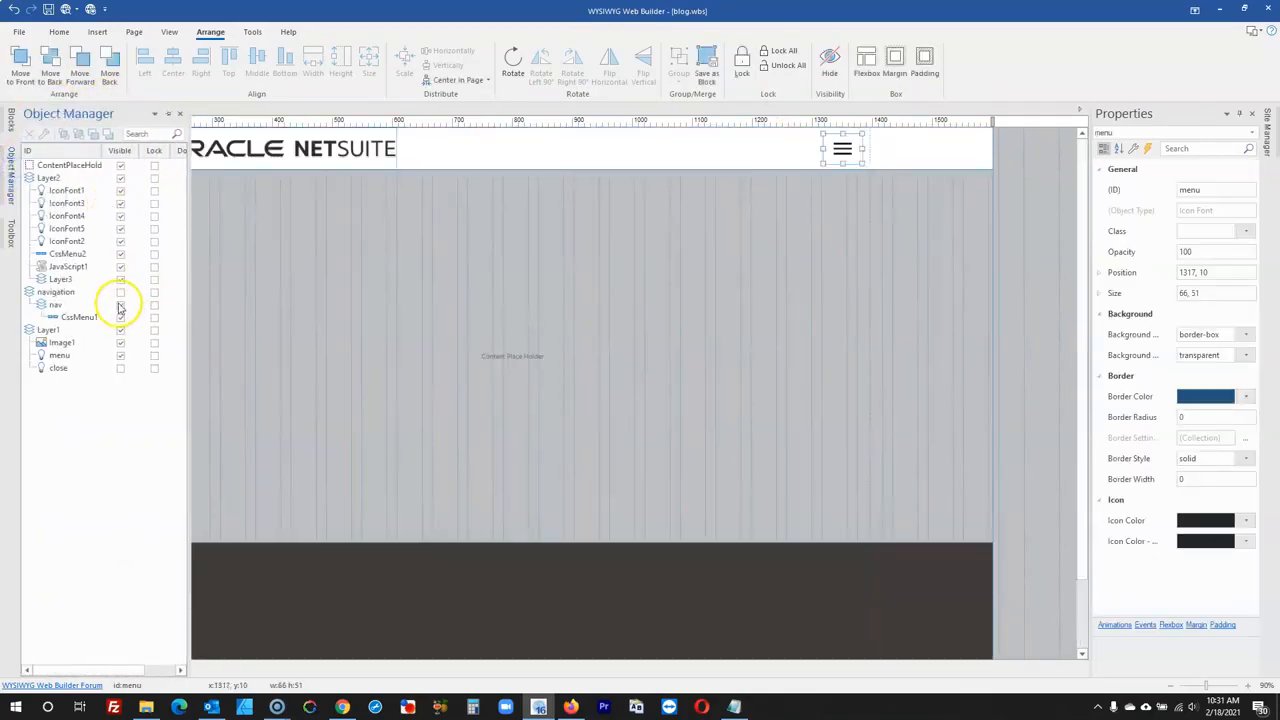
{"action": "left_click", "coordinate": [120, 292]}
{"action": "double_click", "coordinate": [403, 255]}
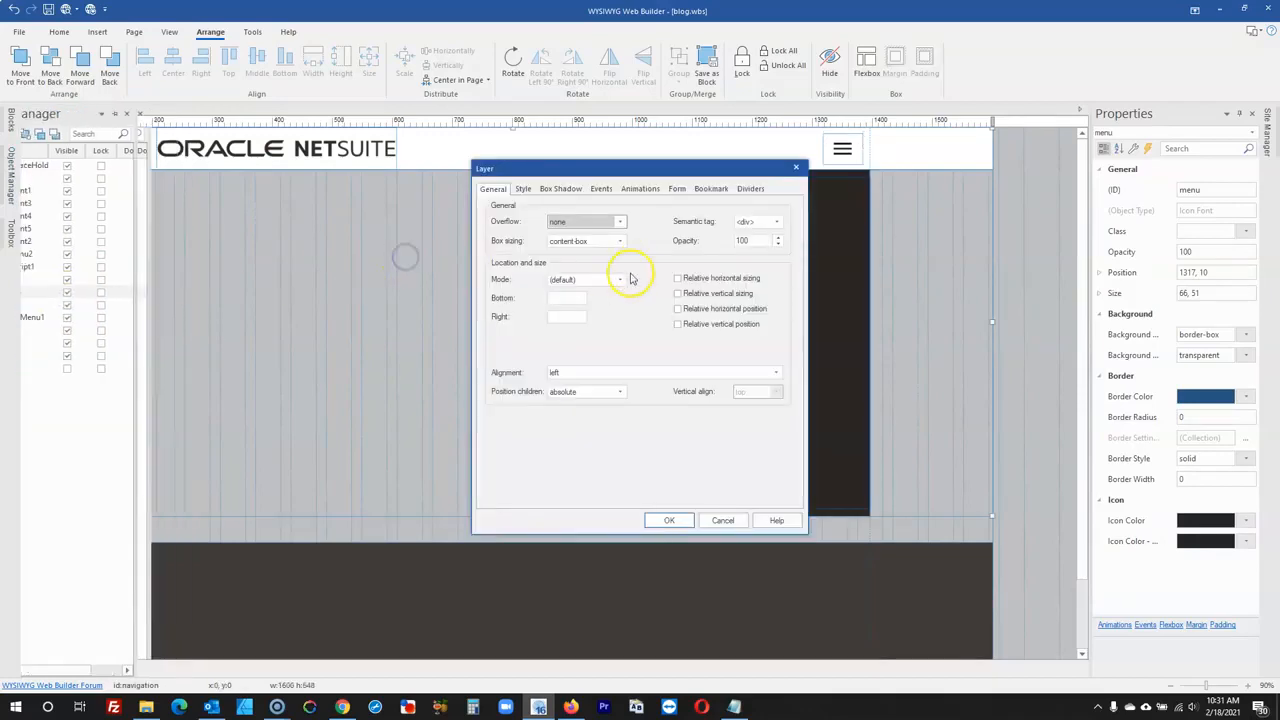
{"action": "left_click", "coordinate": [565, 279]}
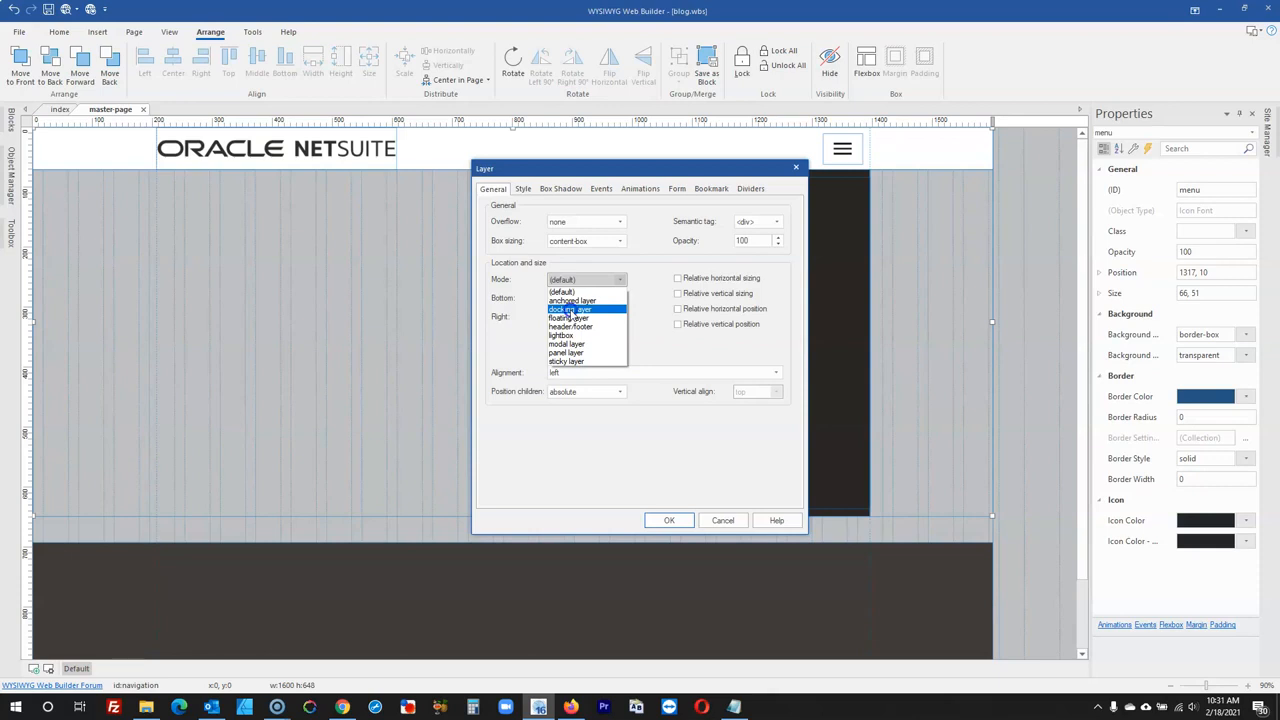
{"action": "left_click", "coordinate": [569, 310]}
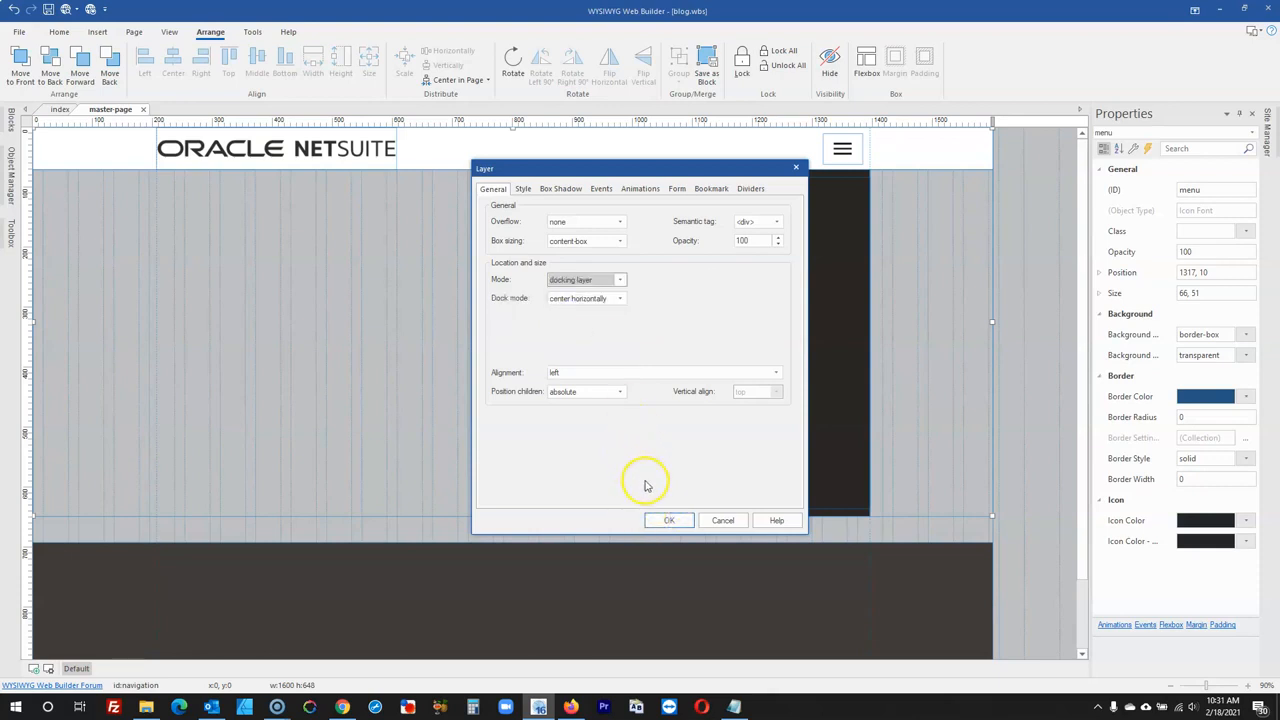
{"action": "left_click", "coordinate": [665, 520]}
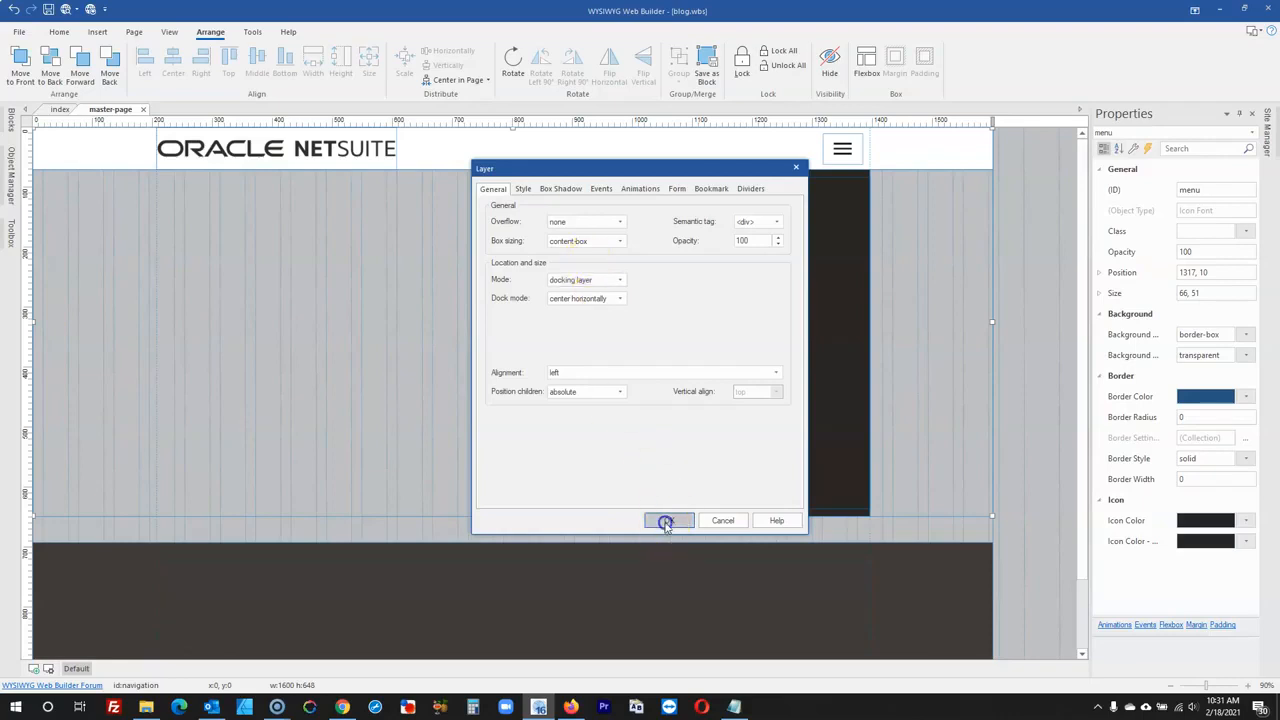
{"action": "mouse_move", "coordinate": [13, 162]}
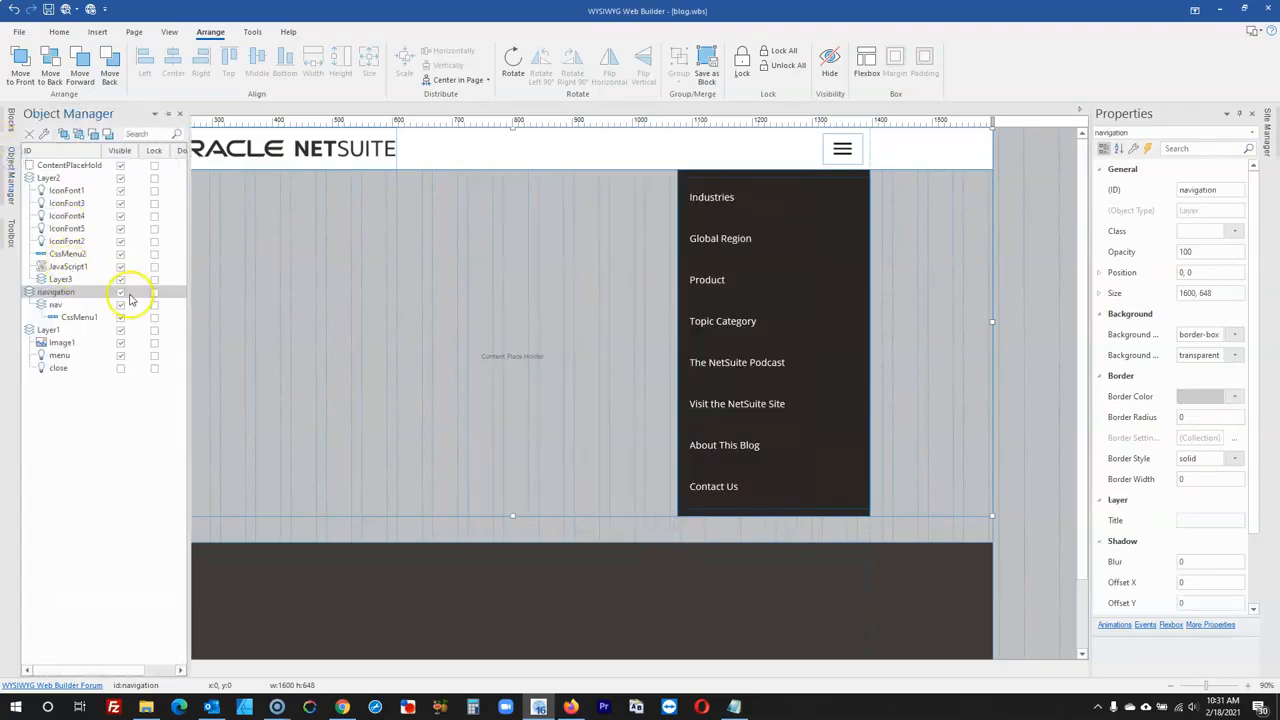
{"action": "left_click", "coordinate": [121, 291]}
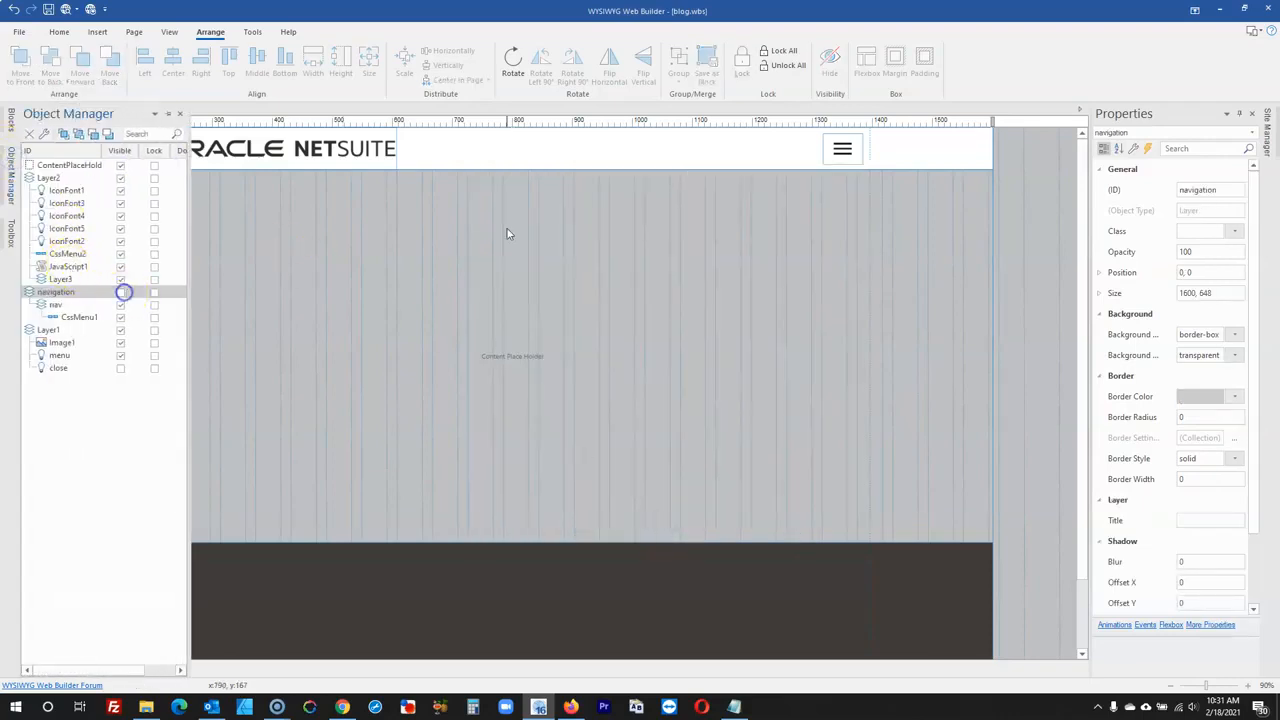
- Unhide the close icon and retarget its onclick hide-with-effect event for the nav layer to the navigation layer
{"action": "left_click", "coordinate": [121, 369]}
{"action": "double_click", "coordinate": [843, 150]}
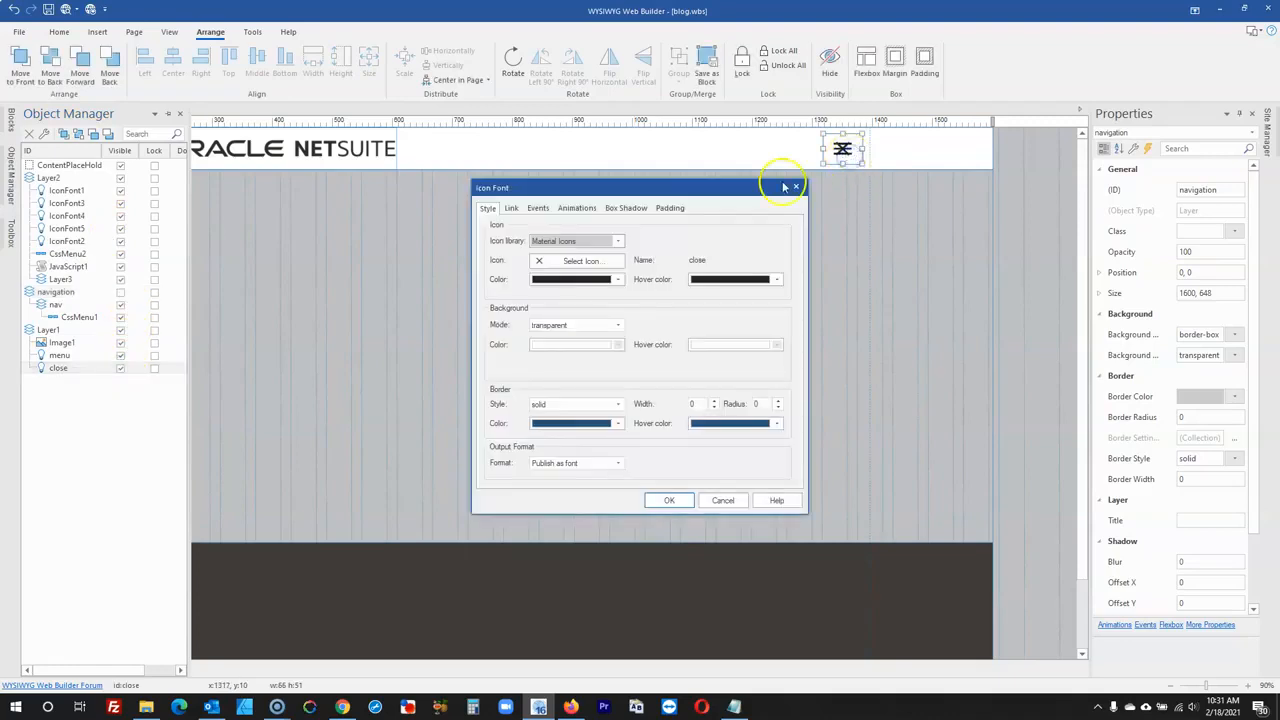
{"action": "left_click", "coordinate": [538, 208]}
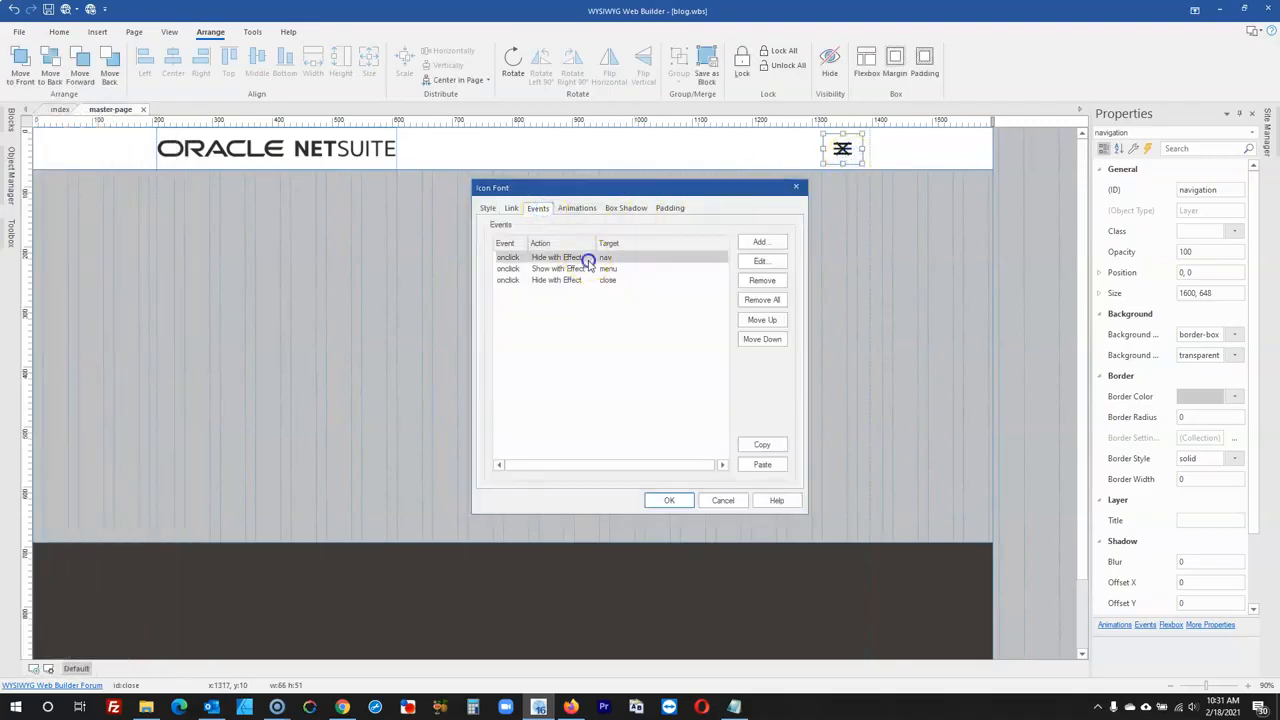
{"action": "double_click", "coordinate": [588, 260]}
{"action": "left_click", "coordinate": [614, 315]}
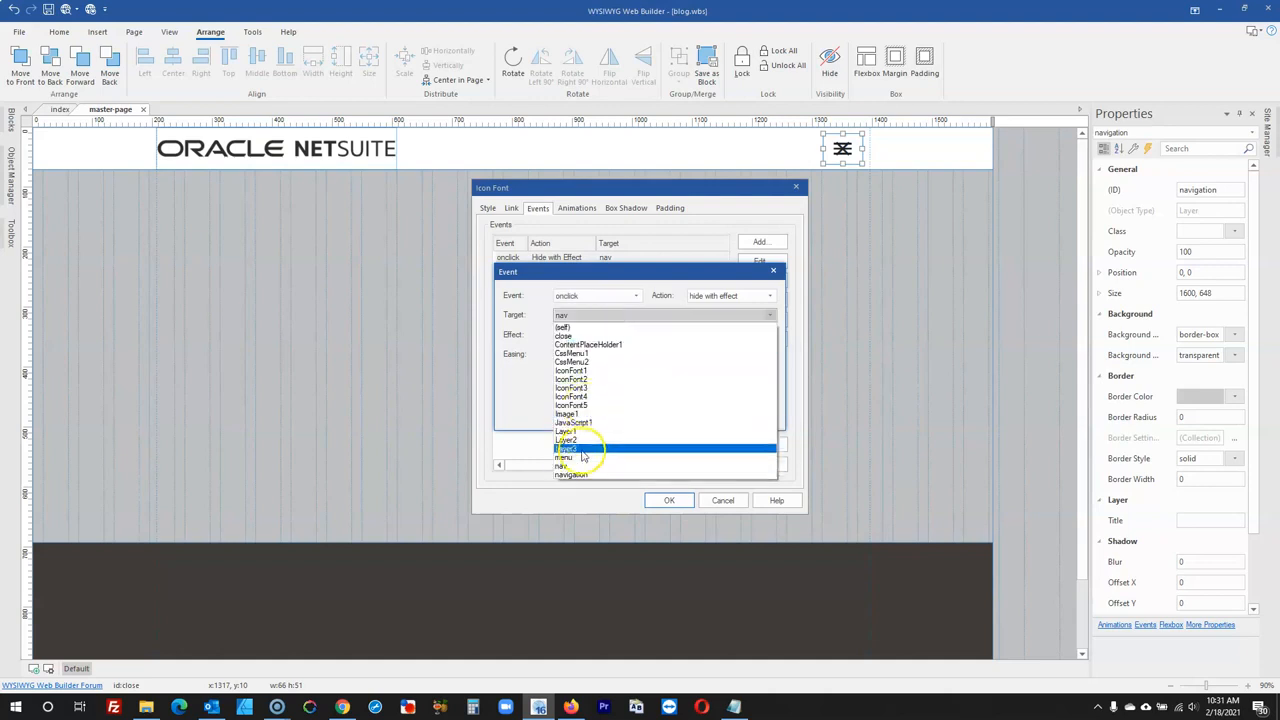
{"action": "left_click", "coordinate": [583, 452]}
{"action": "left_click", "coordinate": [697, 414]}
{"action": "left_click", "coordinate": [669, 500]}
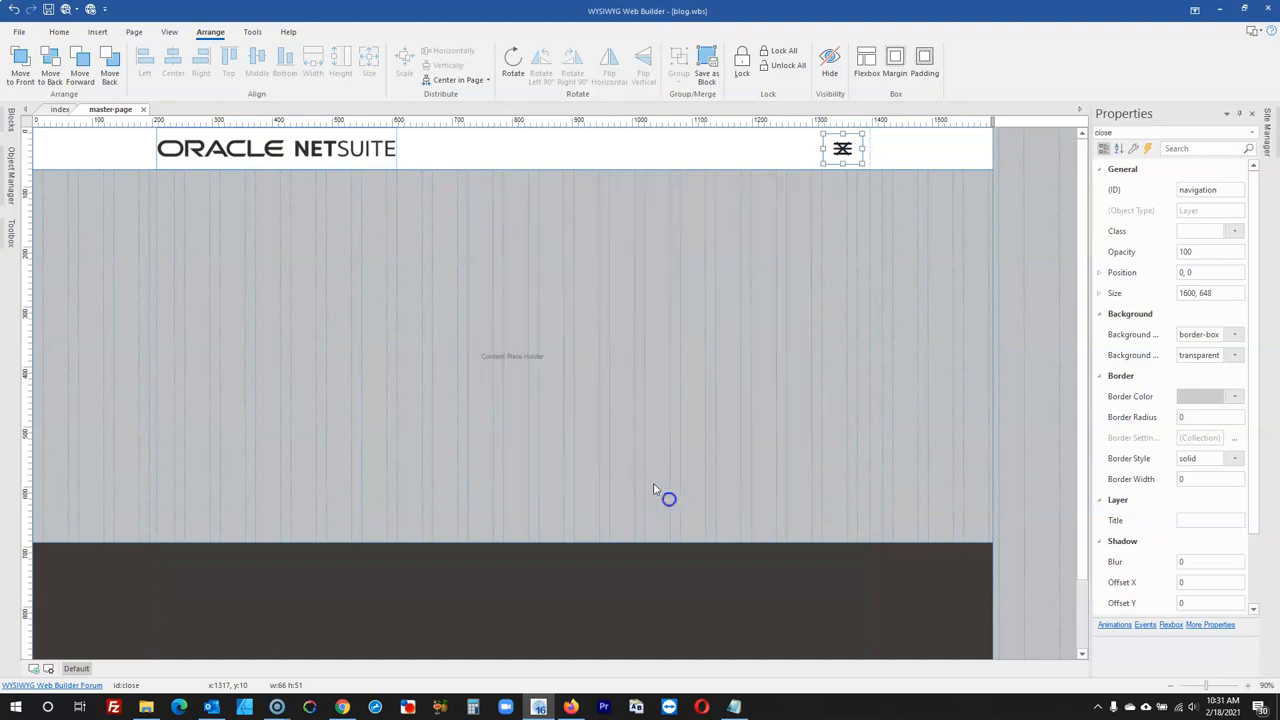
- Hide the close icon on the master page again
{"action": "left_click", "coordinate": [12, 172]}
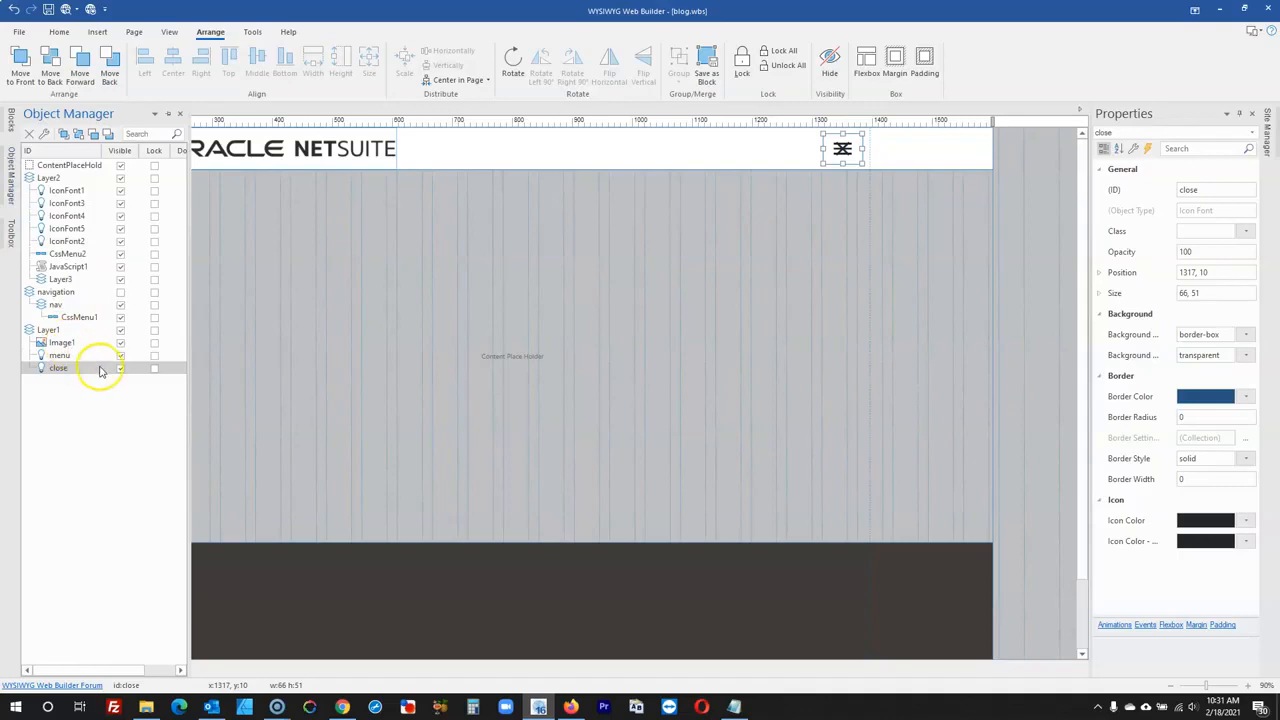
{"action": "left_click", "coordinate": [121, 369]}
{"action": "left_click", "coordinate": [1020, 274]}
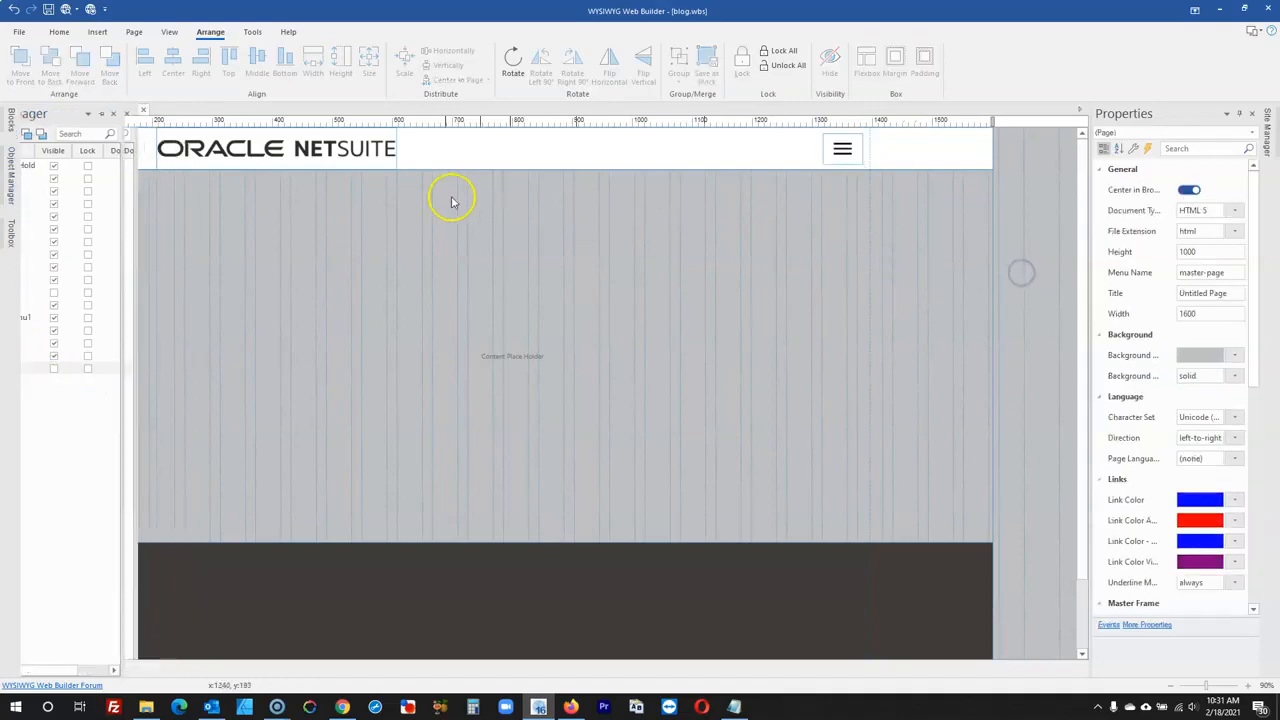
- Preview the index page in the browser, open the header menu and scroll to check how it stays in place
{"action": "left_click", "coordinate": [58, 108]}
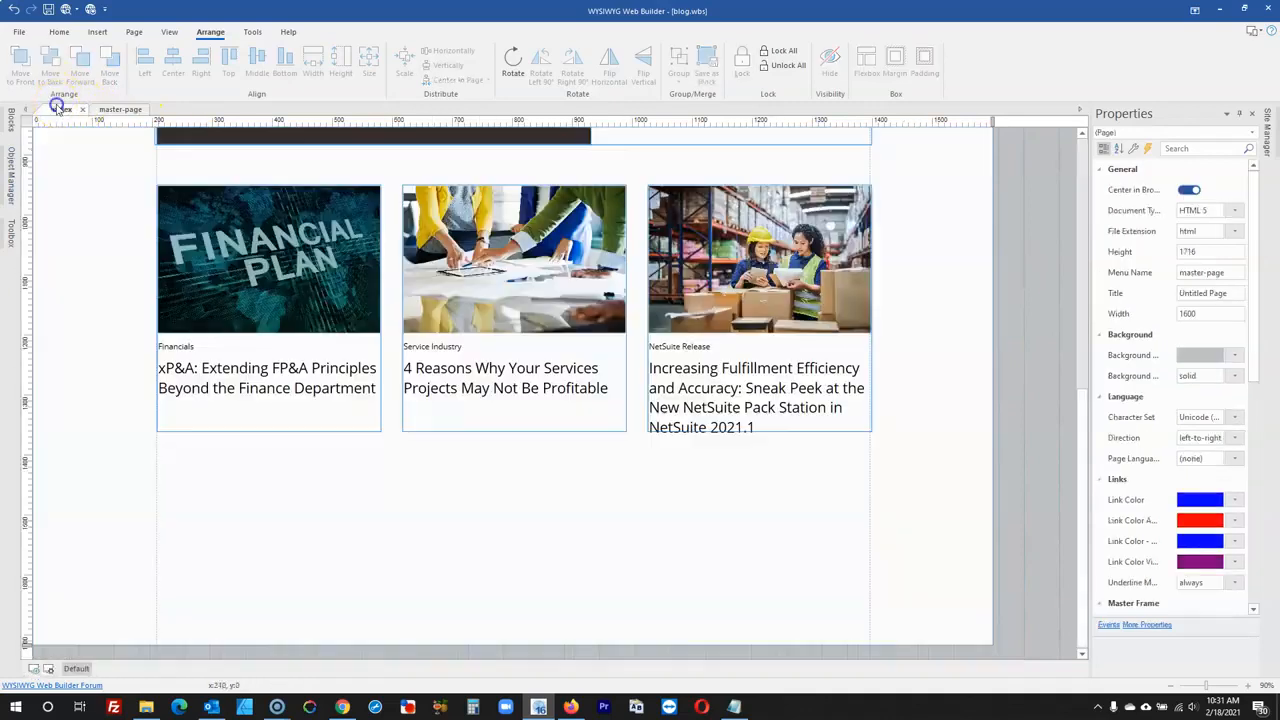
{"action": "left_click", "coordinate": [67, 10]}
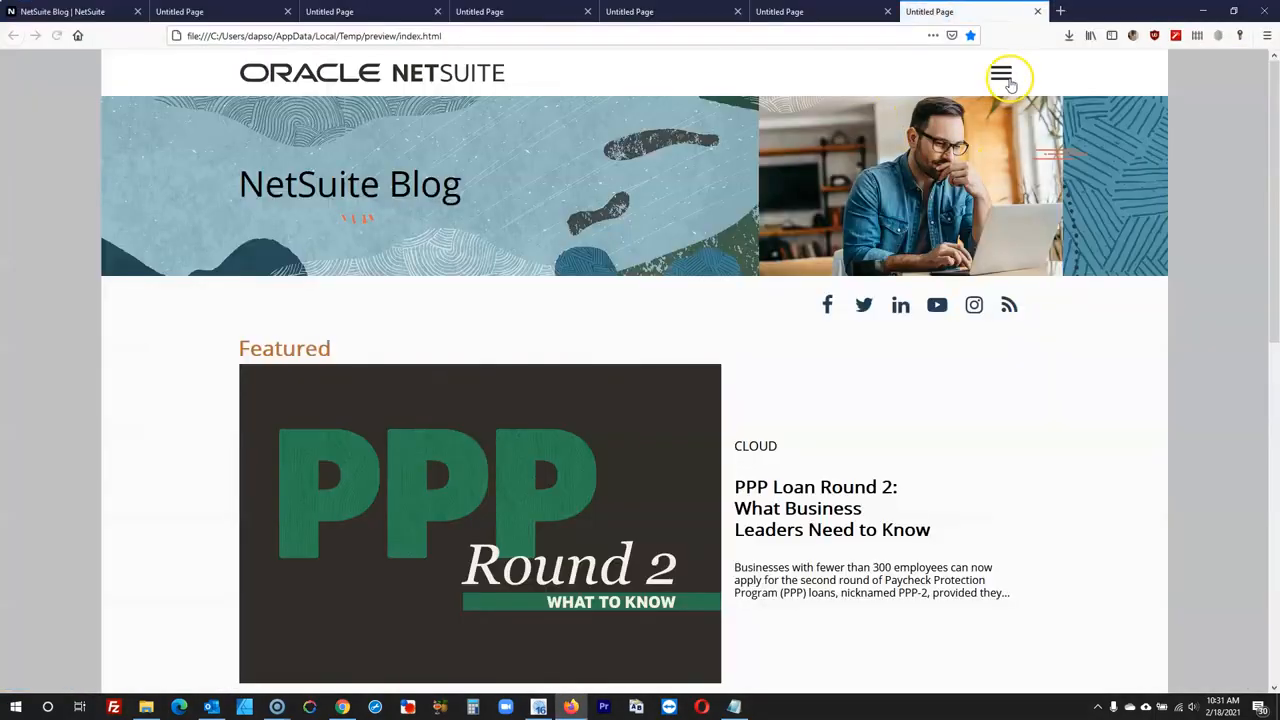
{"action": "left_click", "coordinate": [1000, 75]}
{"action": "scroll", "coordinate": [628, 220], "scroll_direction": "down", "scroll_amount": 5}
{"action": "scroll", "coordinate": [770, 140], "scroll_direction": "up", "scroll_amount": 4}
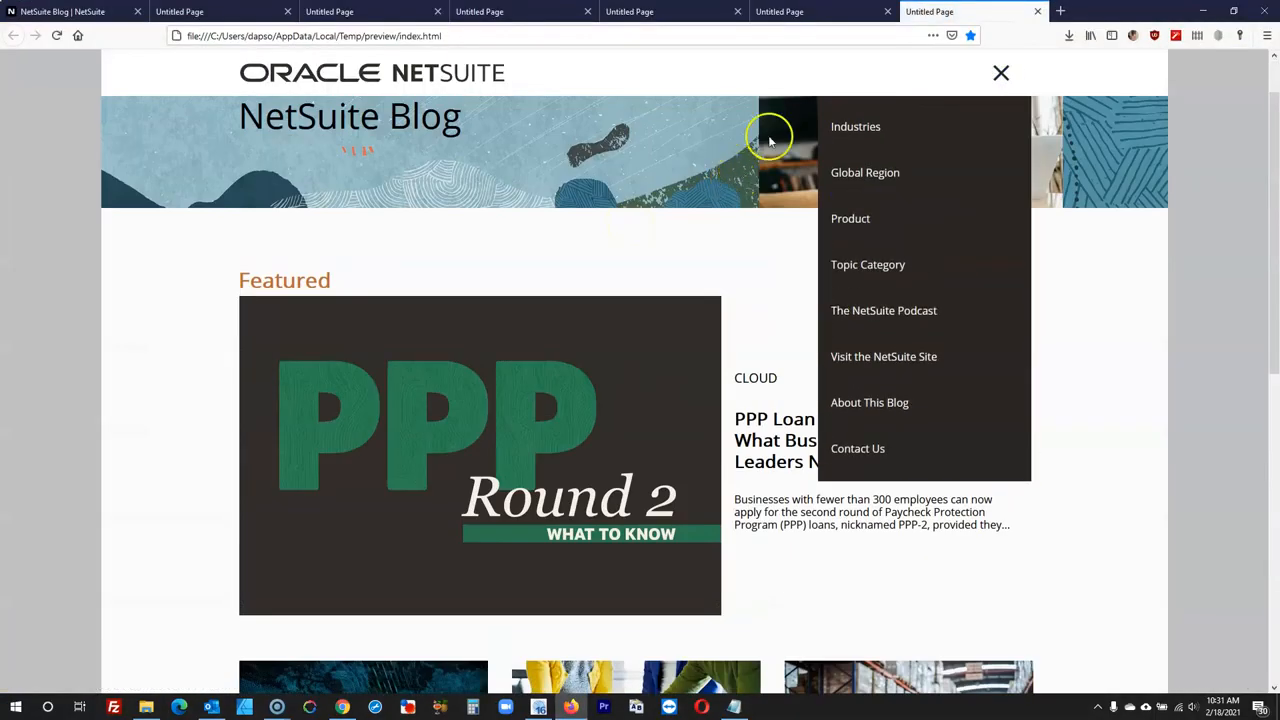
- Compare how the open header menu behaves while scrolling in the index page preview and on the live NetSuite blog
{"action": "scroll", "coordinate": [752, 462], "scroll_direction": "down", "scroll_amount": 4}
{"action": "scroll", "coordinate": [880, 330], "scroll_direction": "up", "scroll_amount": 4}
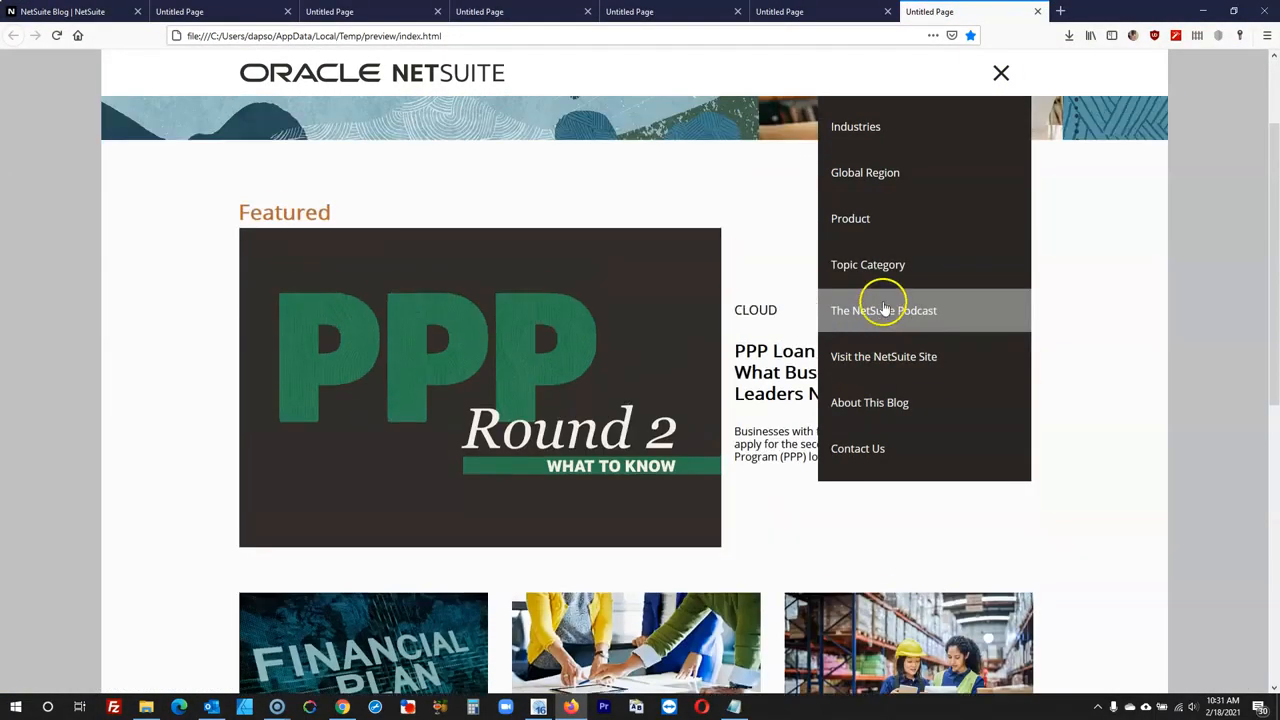
{"action": "scroll", "coordinate": [895, 315], "scroll_direction": "down", "scroll_amount": 5}
{"action": "scroll", "coordinate": [181, 96], "scroll_direction": "up", "scroll_amount": 2}
{"action": "left_click", "coordinate": [62, 11]}
{"action": "left_click", "coordinate": [1019, 74]}
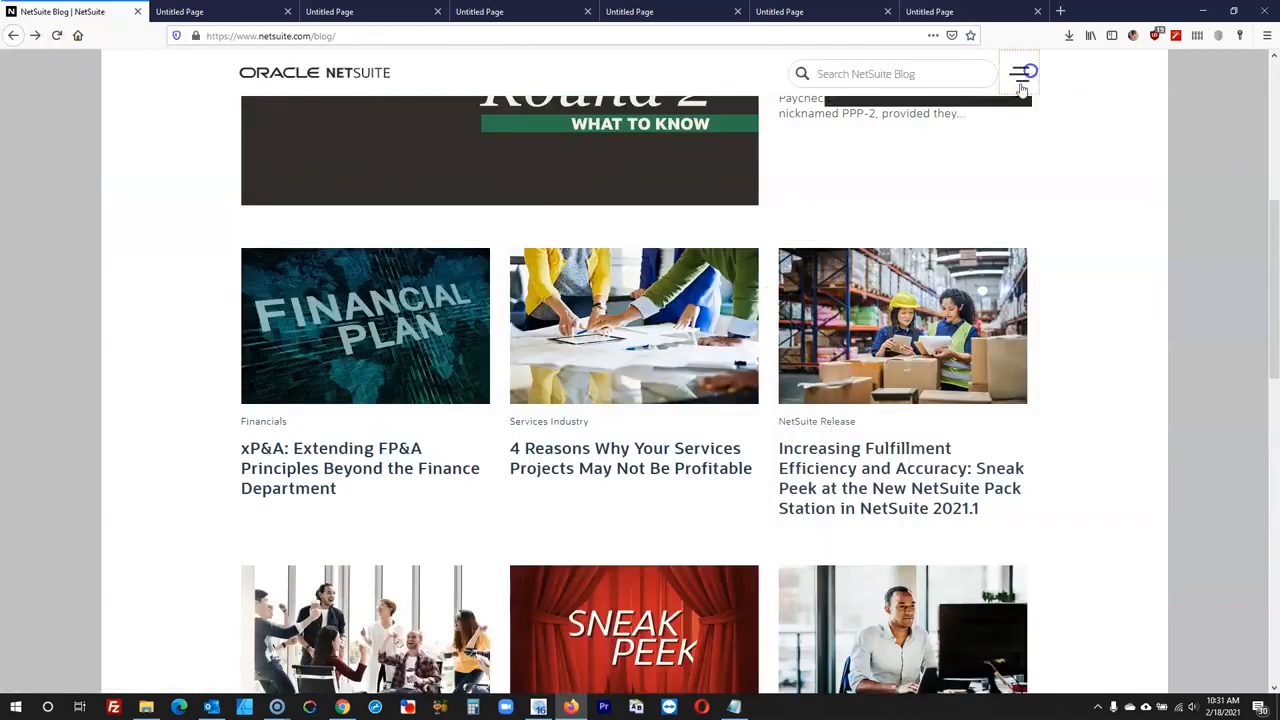
{"action": "scroll", "coordinate": [686, 340], "scroll_direction": "down", "scroll_amount": 2}
{"action": "scroll", "coordinate": [706, 663], "scroll_direction": "up", "scroll_amount": 1}
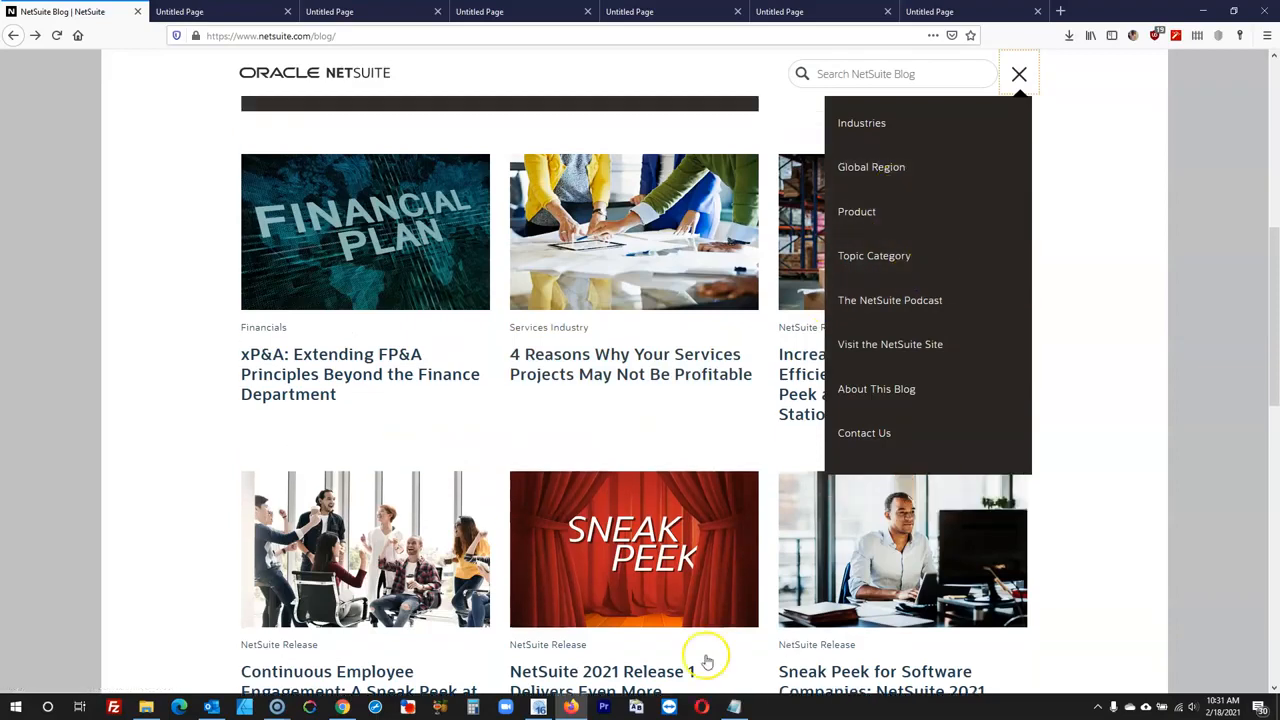
{"action": "scroll", "coordinate": [705, 352], "scroll_direction": "up", "scroll_amount": 5}
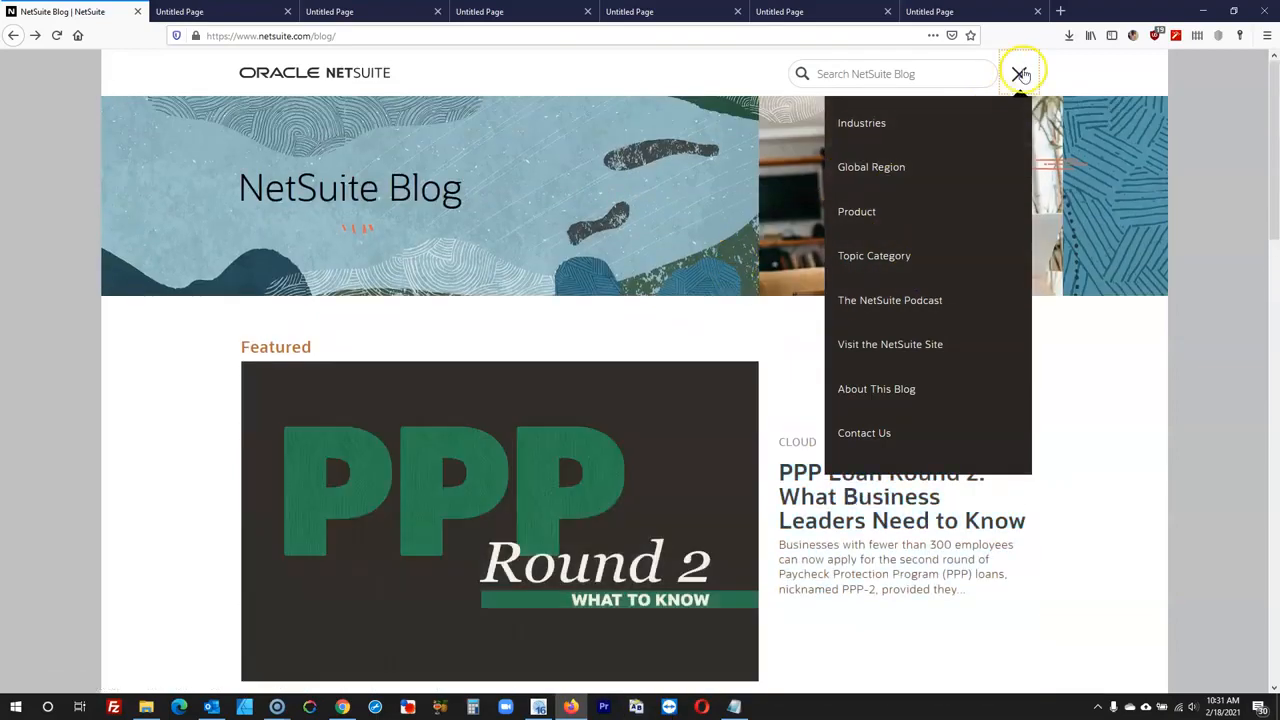
{"action": "left_click", "coordinate": [1020, 70]}
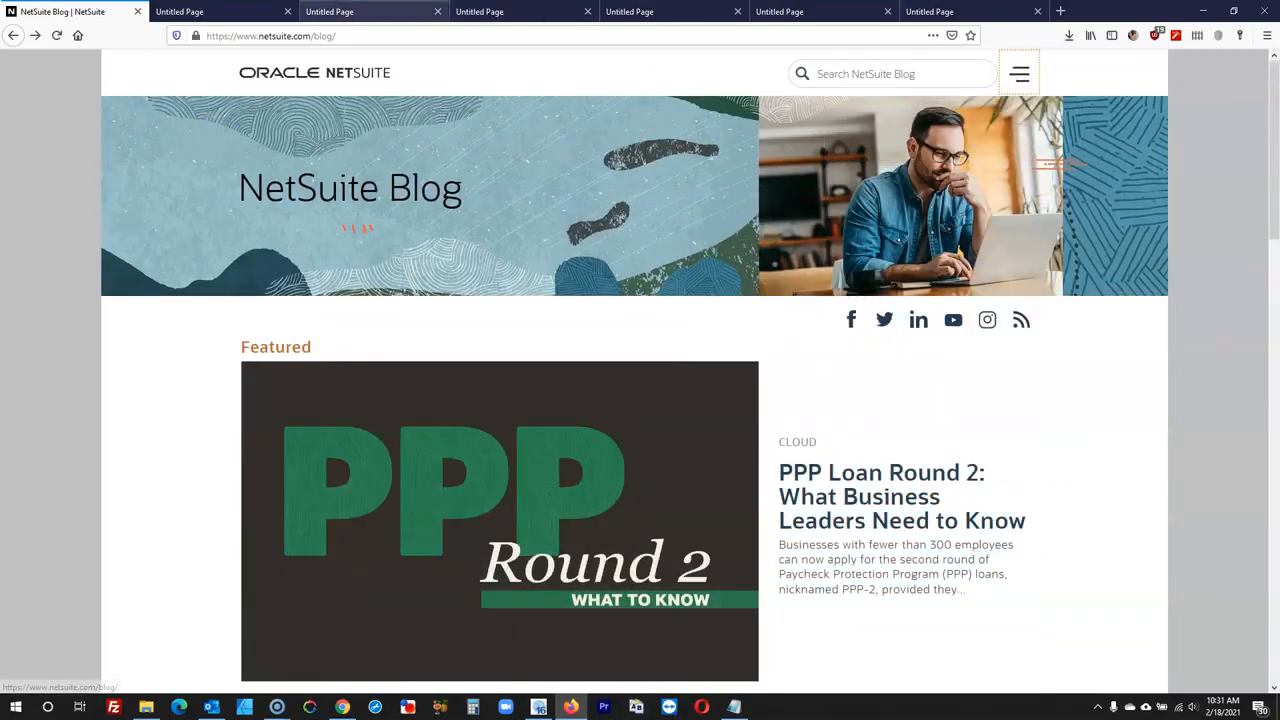
- Close the older preview tabs and test the header menu's closing, opening and scrolling behaviour in the remaining index page preview
{"action": "left_click", "coordinate": [286, 13]}
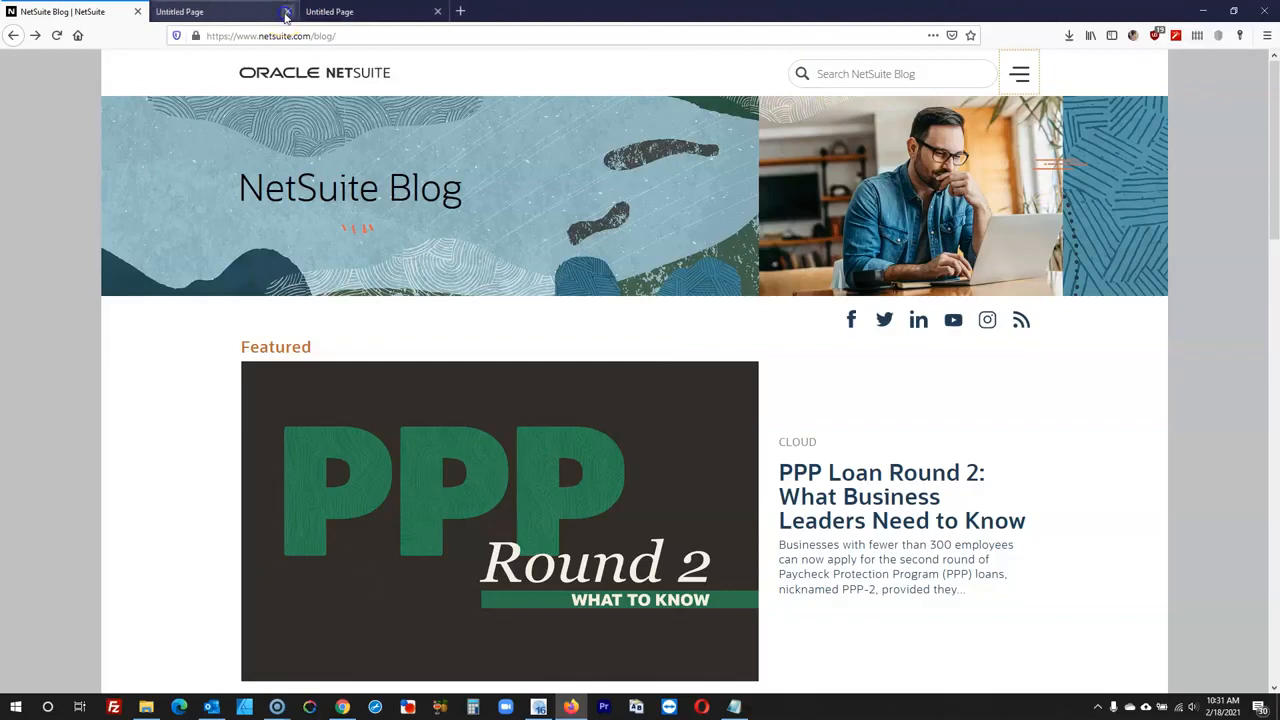
{"action": "left_click", "coordinate": [240, 11]}
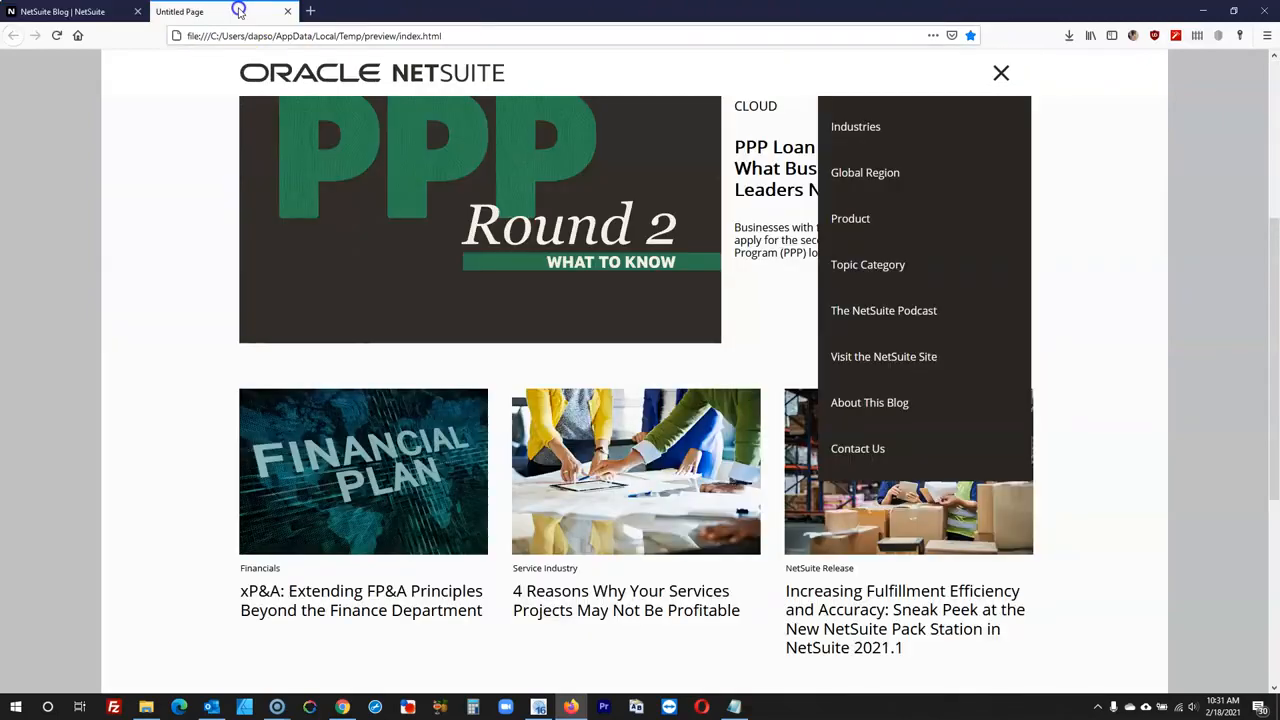
{"action": "left_click", "coordinate": [1000, 71]}
{"action": "left_click", "coordinate": [1000, 72]}
{"action": "scroll", "coordinate": [880, 300], "scroll_direction": "up", "scroll_amount": 3}
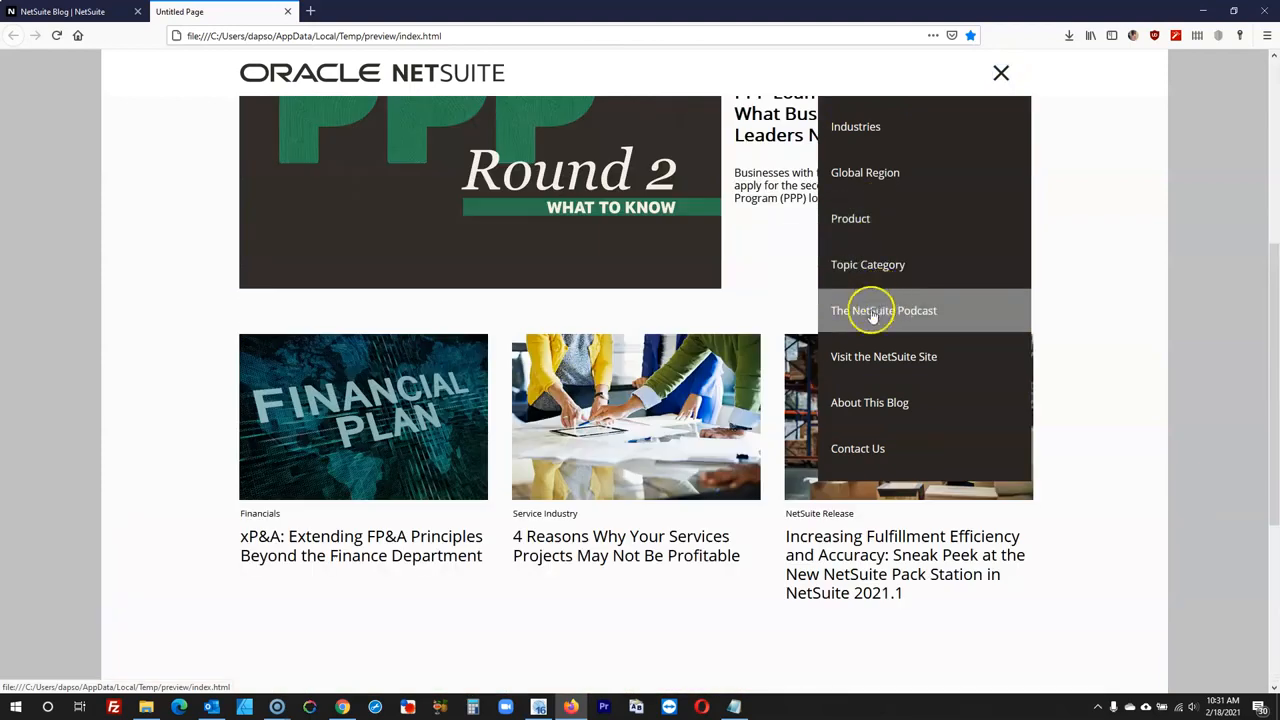
{"action": "scroll", "coordinate": [872, 315], "scroll_direction": "up", "scroll_amount": 3}
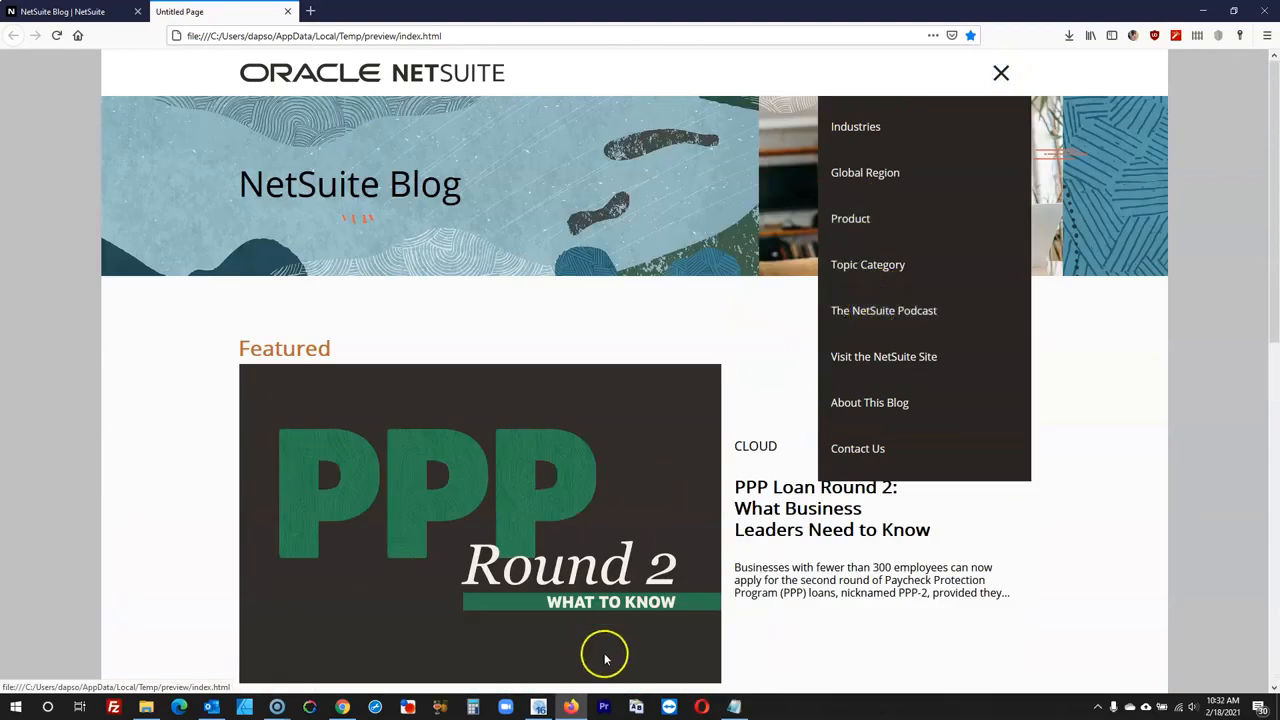
- Unhide the navigation layer on the master page, narrow it from its left side to about 637 px wide, and preview the page
{"action": "left_click", "coordinate": [538, 707]}
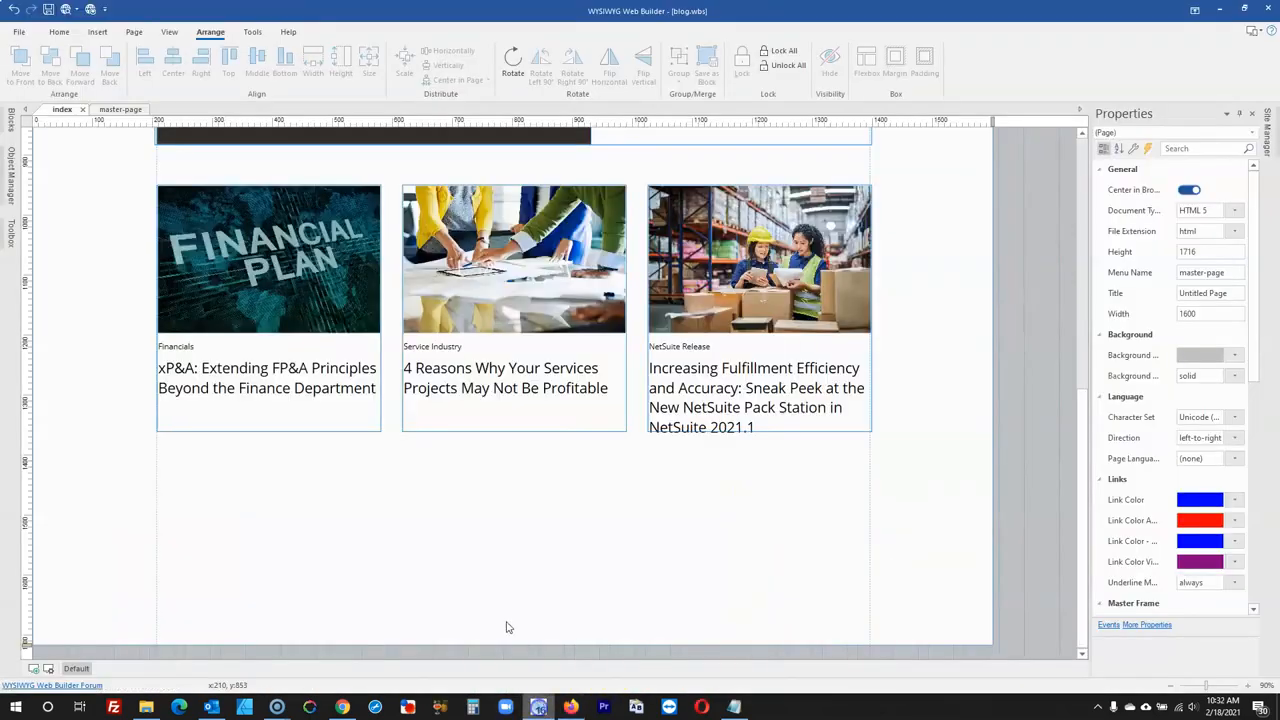
{"action": "left_click", "coordinate": [121, 109]}
{"action": "mouse_move", "coordinate": [10, 180]}
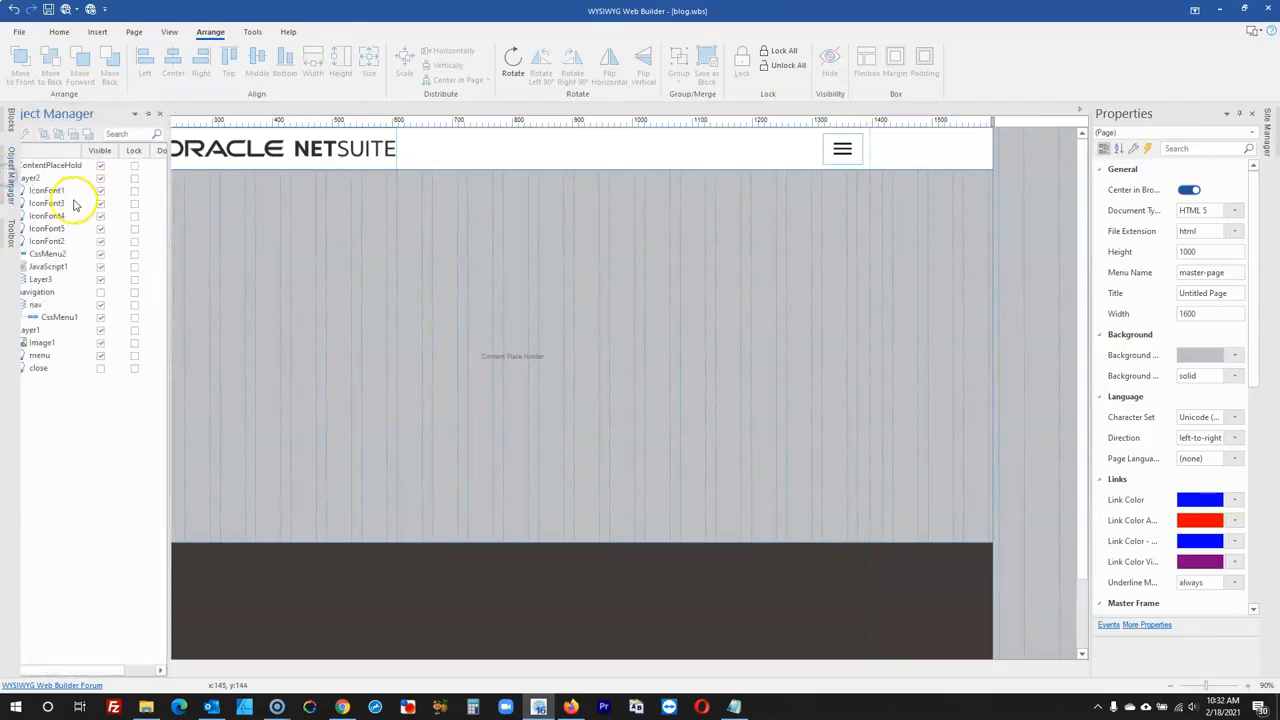
{"action": "left_click", "coordinate": [120, 293]}
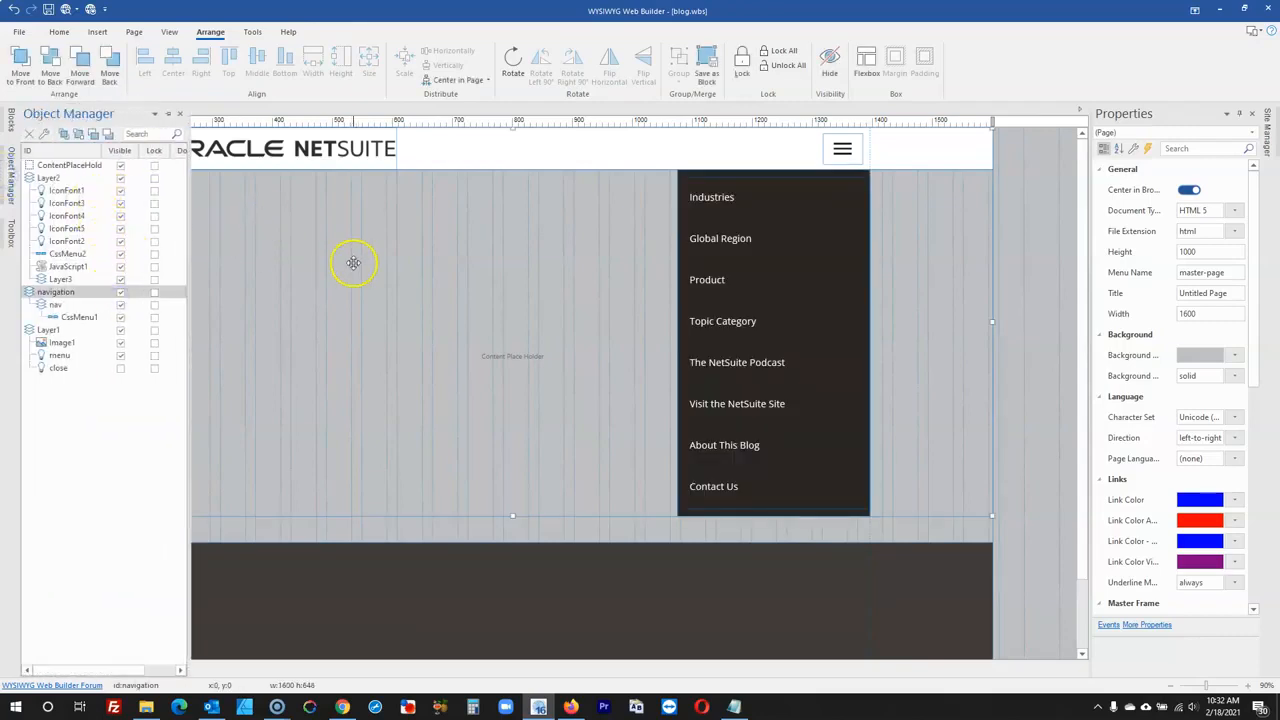
{"action": "left_click", "coordinate": [569, 263]}
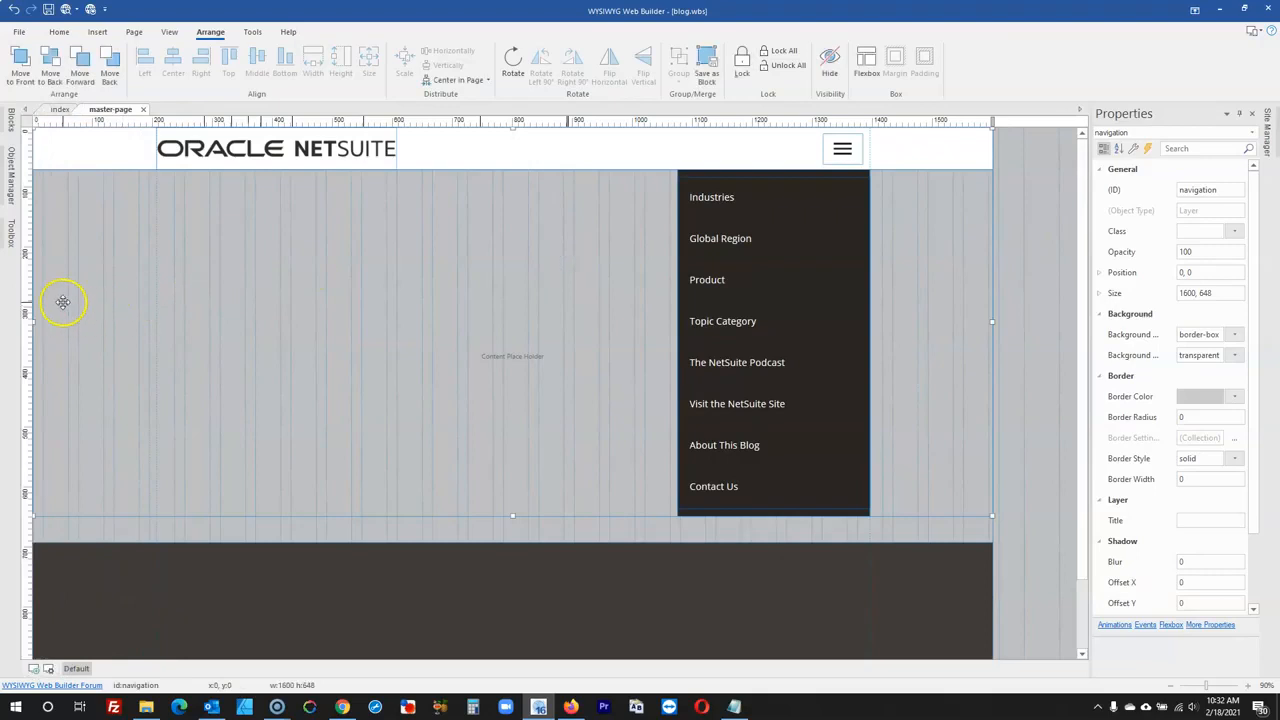
{"action": "left_click_drag", "start_coordinate": [33, 320], "coordinate": [611, 278]}
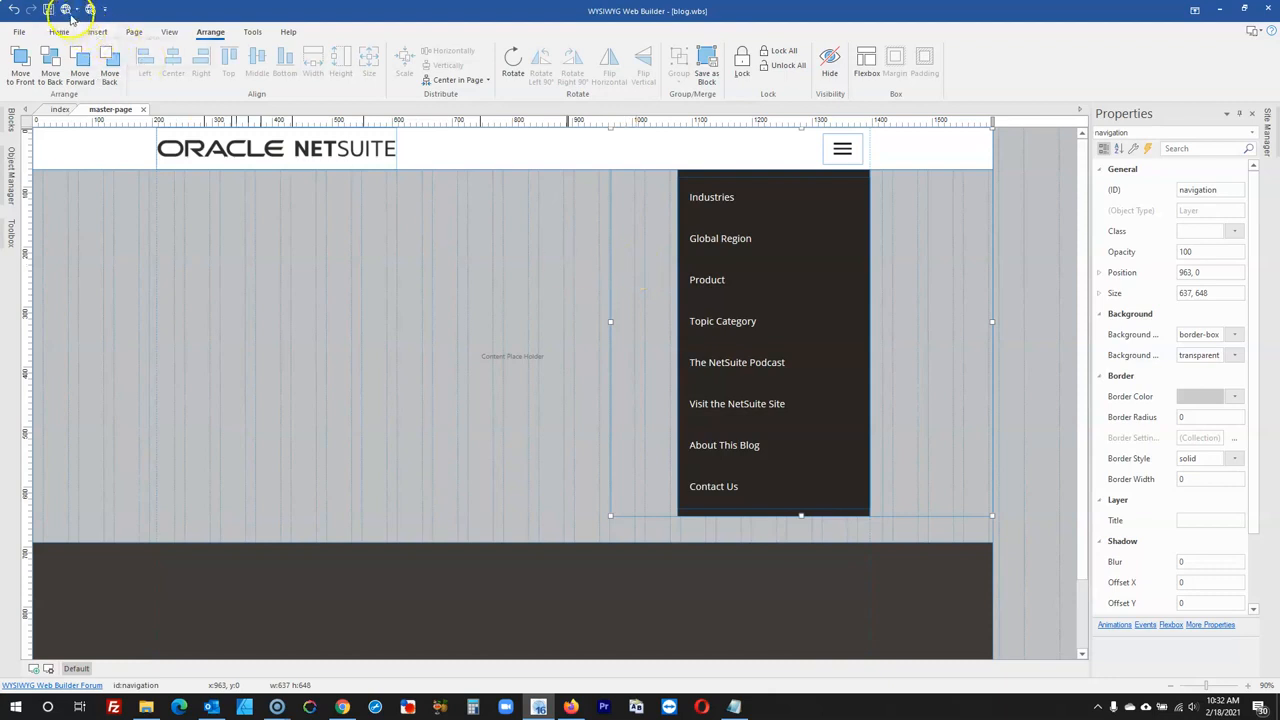
{"action": "left_click", "coordinate": [66, 11]}
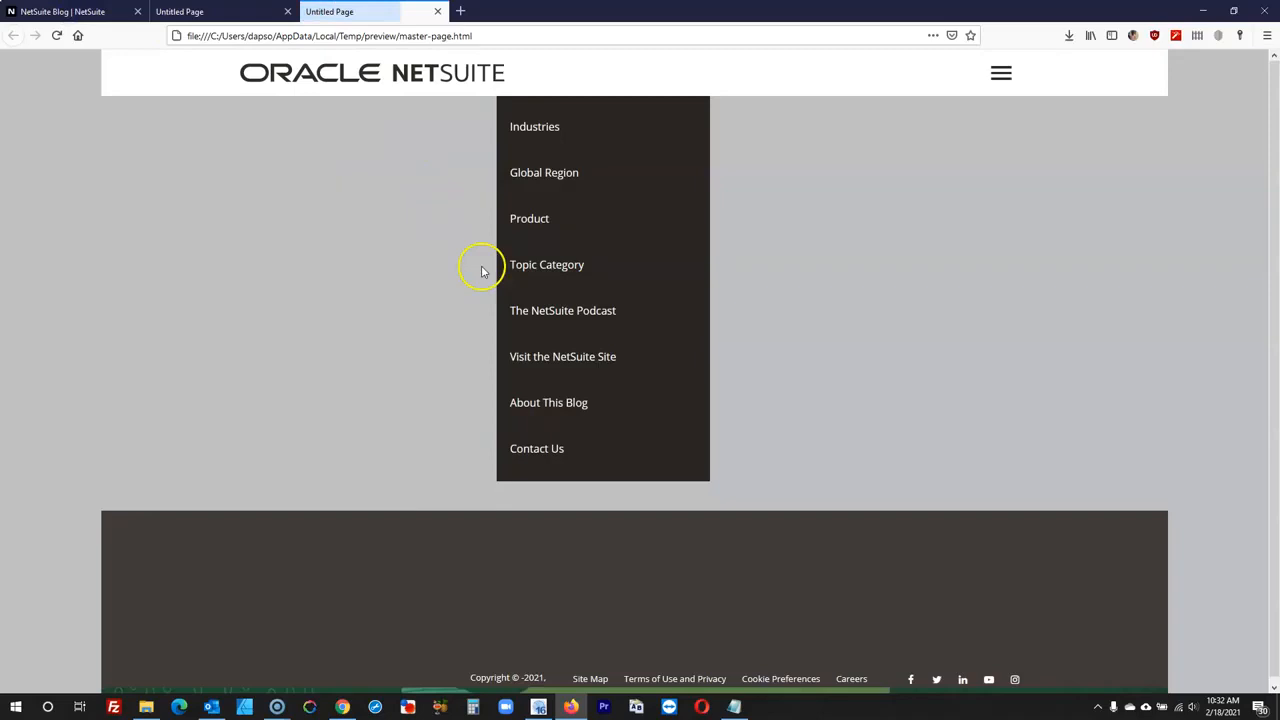
{"action": "left_click", "coordinate": [60, 12]}
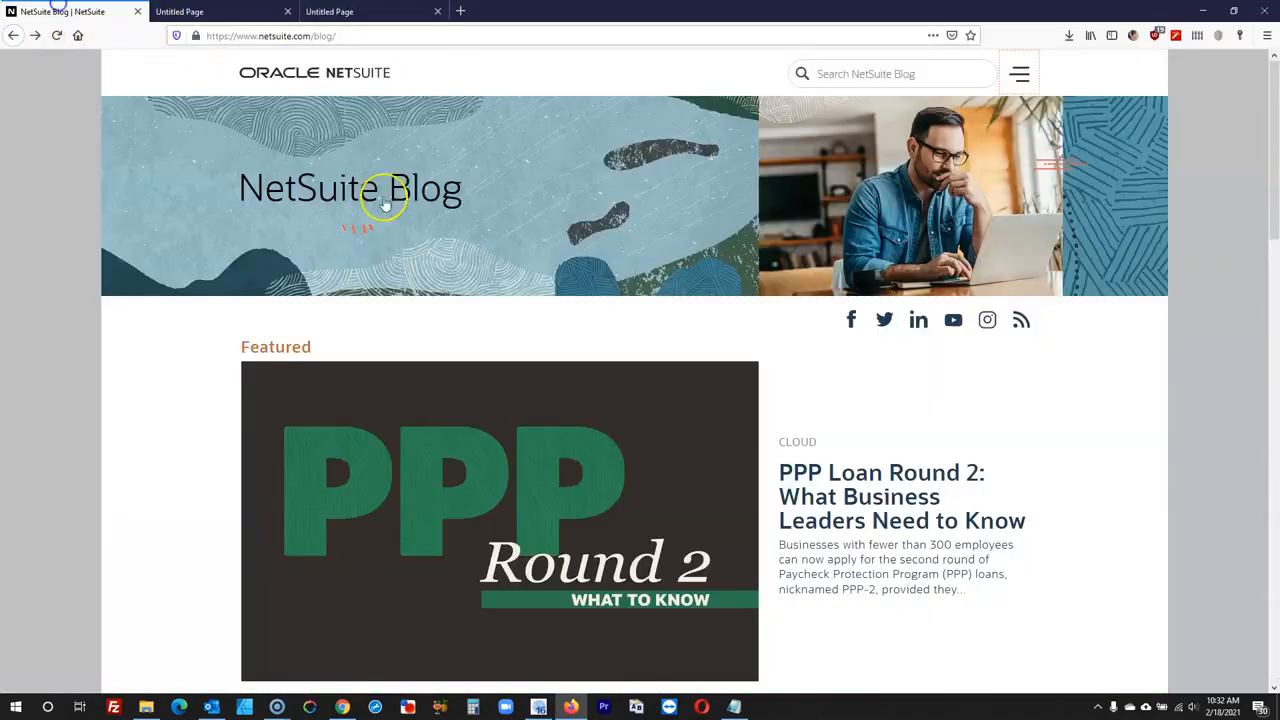
{"action": "left_click", "coordinate": [541, 703]}
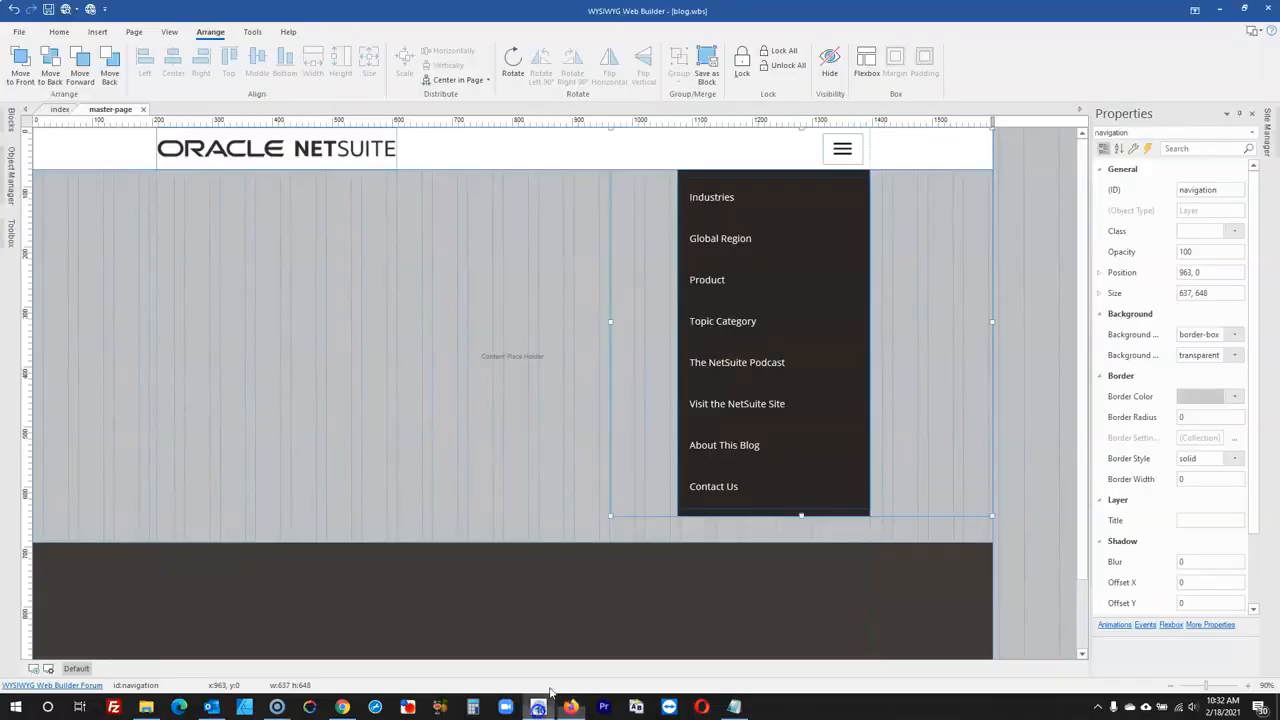
- Undo the navigation layer's width change and hide the layer again, checking Layer2's area by briefly toggling its visibility
{"action": "left_click", "coordinate": [1007, 401]}
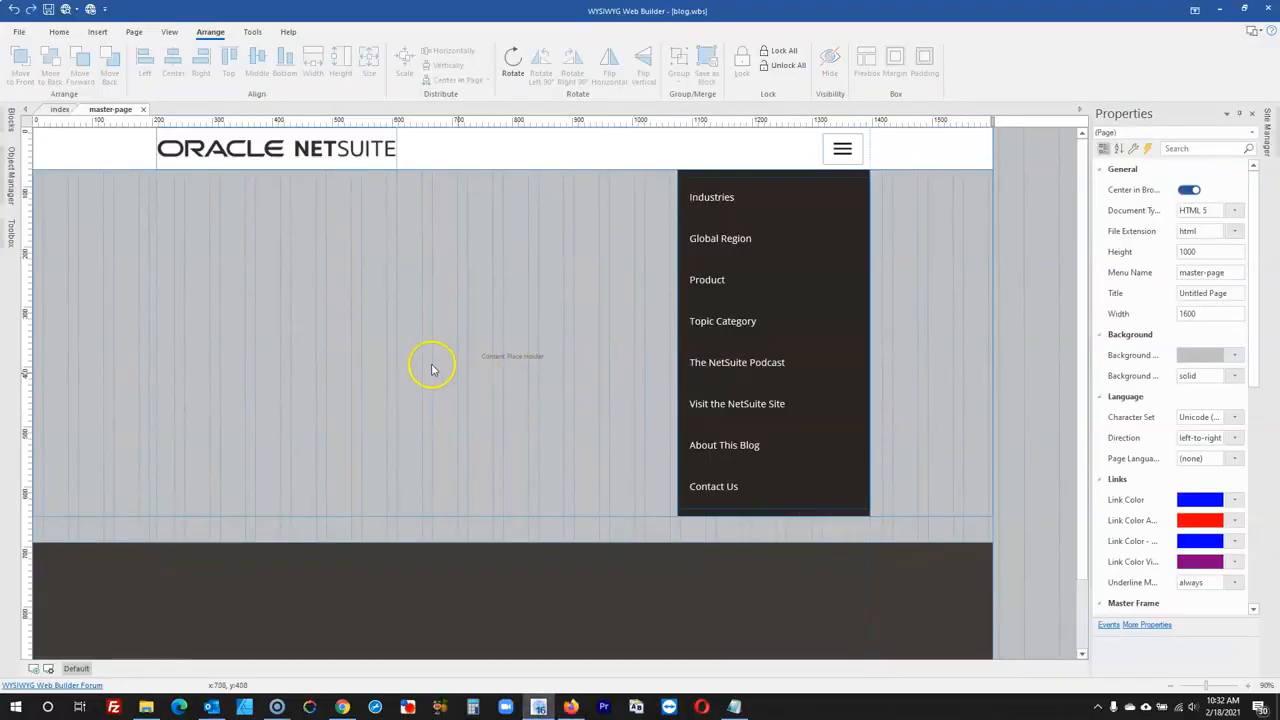
{"action": "scroll", "coordinate": [480, 370], "scroll_direction": "down", "scroll_amount": 2}
{"action": "scroll", "coordinate": [191, 220], "scroll_direction": "up", "scroll_amount": 2}
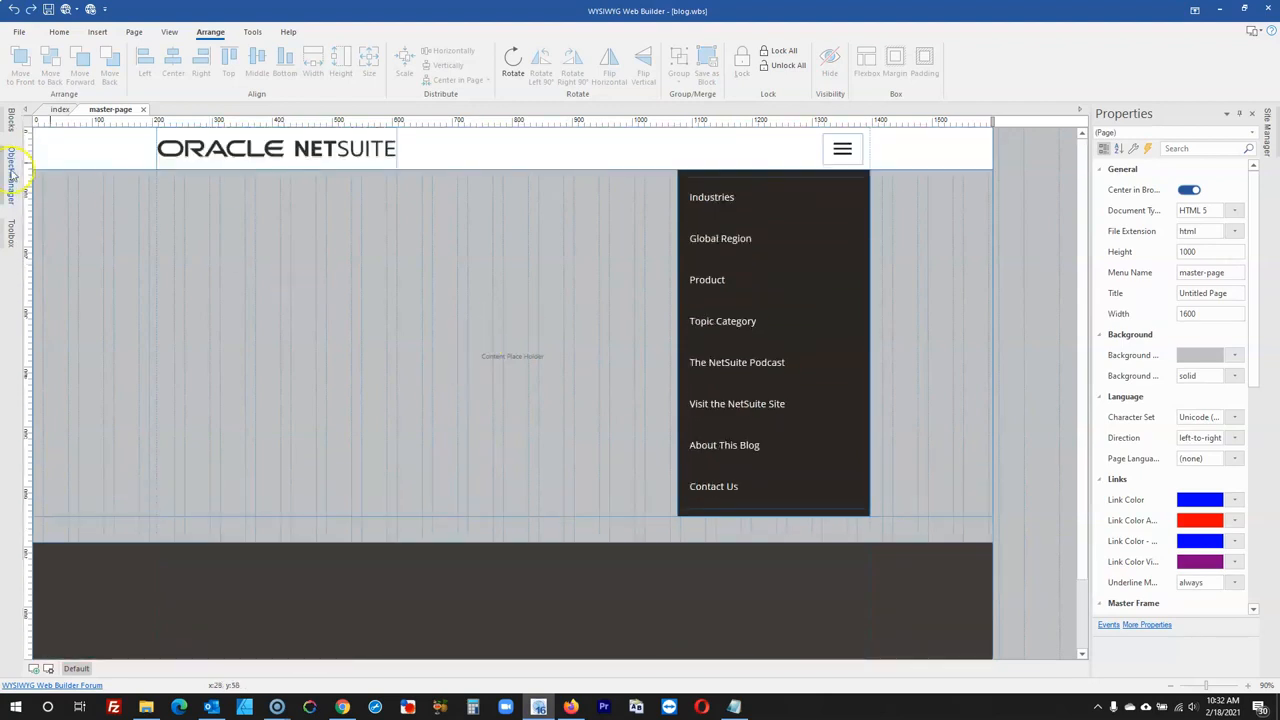
{"action": "left_click", "coordinate": [11, 172]}
{"action": "left_click", "coordinate": [120, 179]}
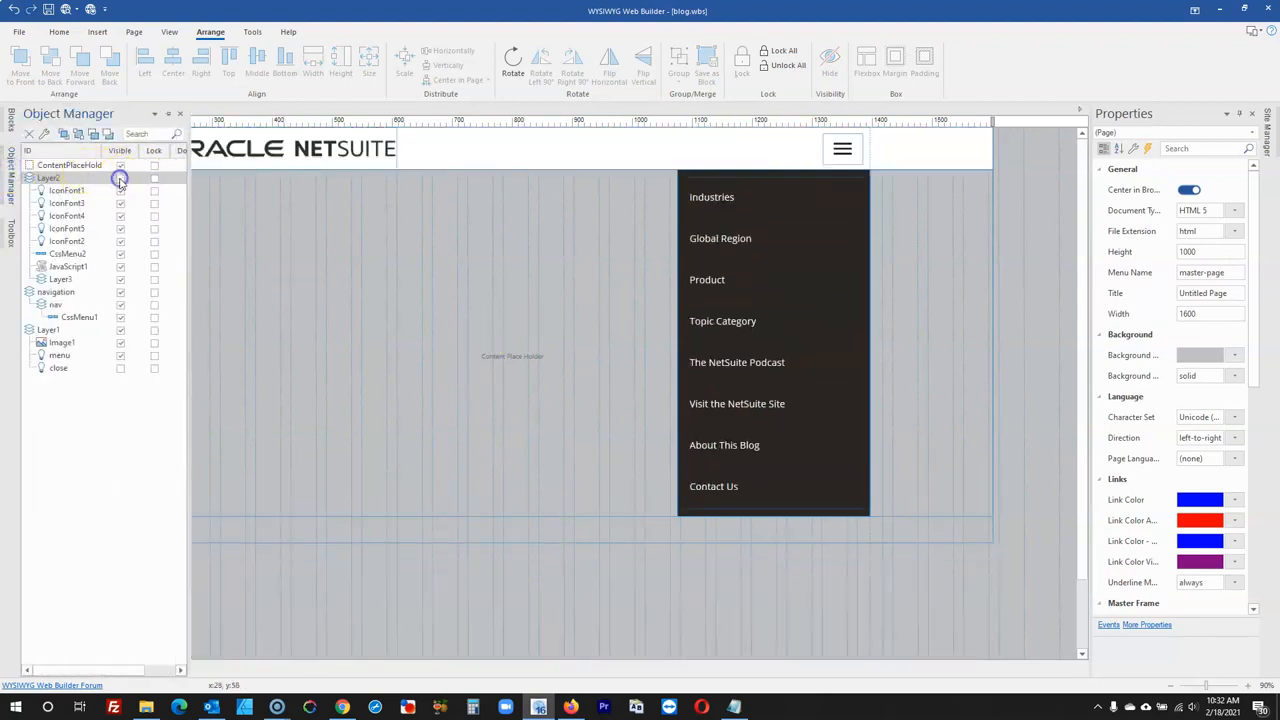
{"action": "left_click", "coordinate": [120, 179]}
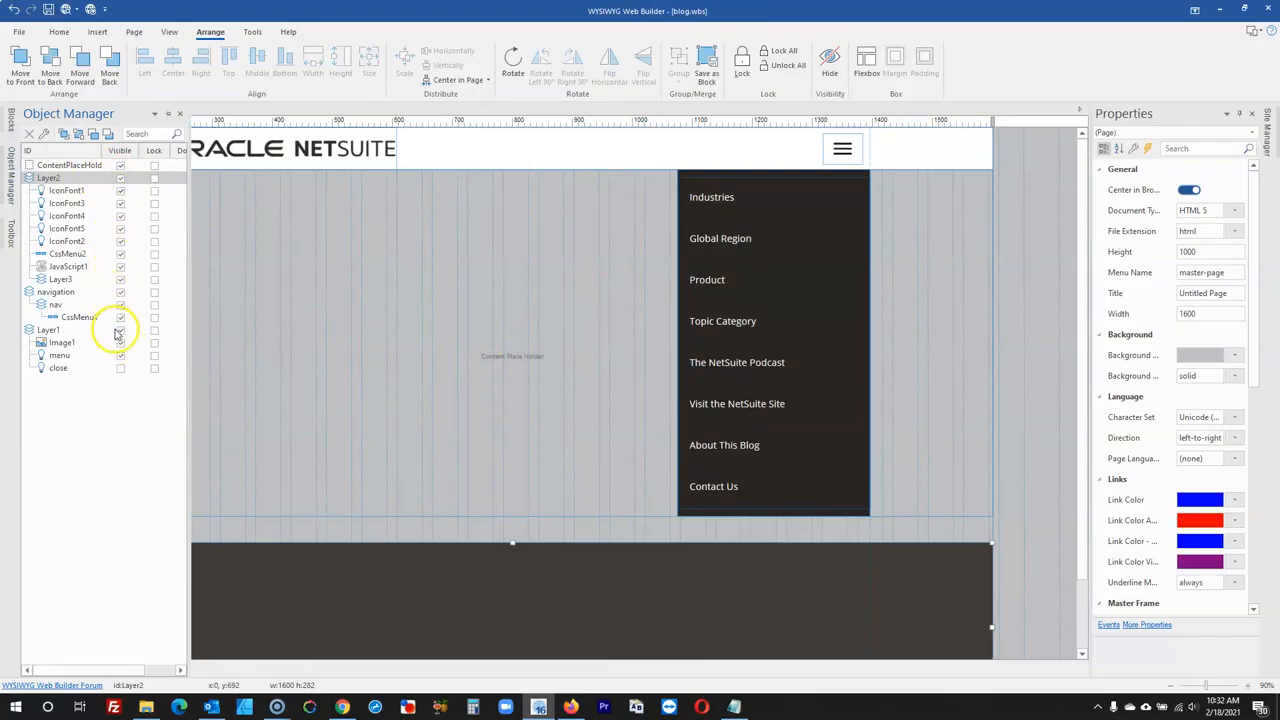
{"action": "left_click", "coordinate": [589, 414]}
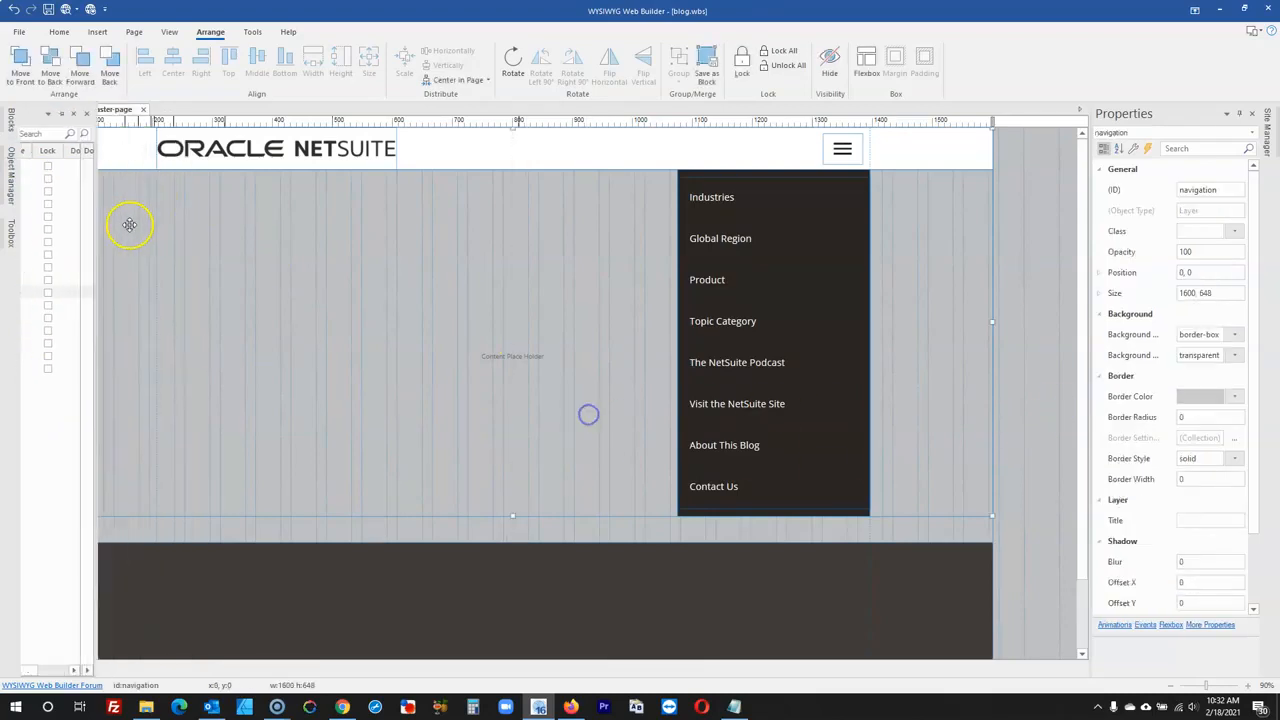
{"action": "left_click", "coordinate": [14, 186]}
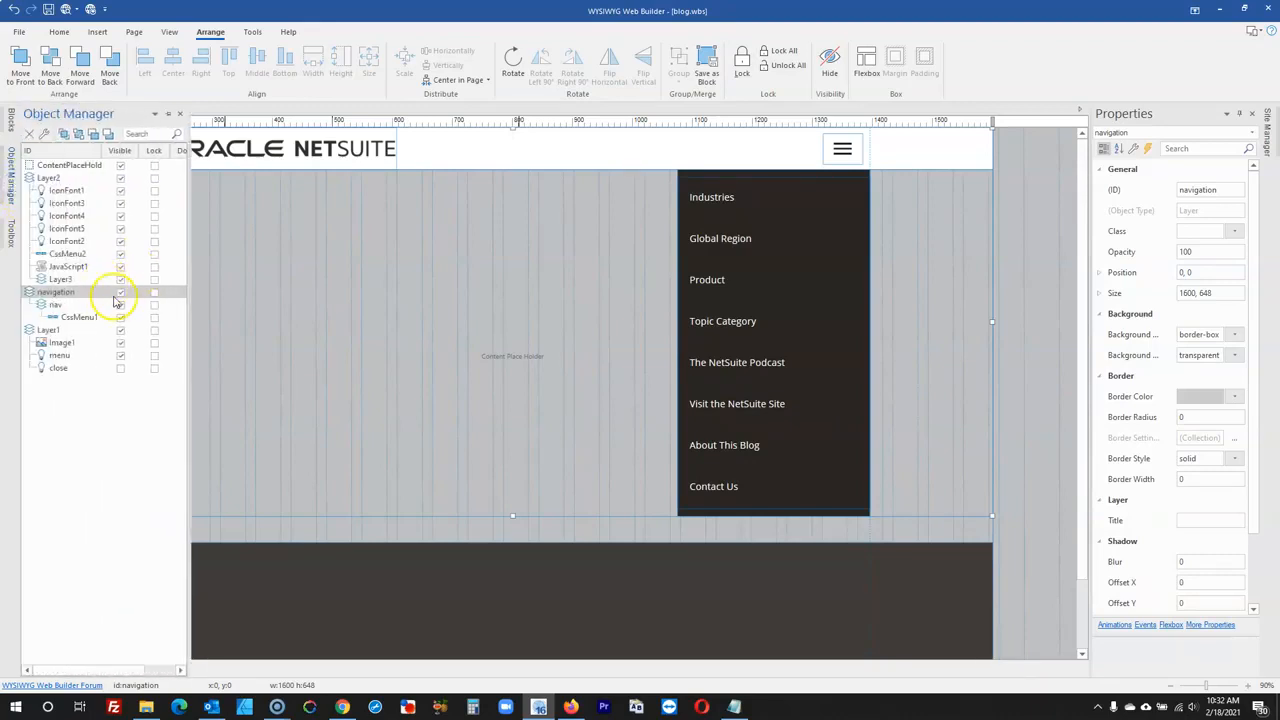
{"action": "left_click", "coordinate": [120, 291]}
{"action": "left_click", "coordinate": [1005, 275]}
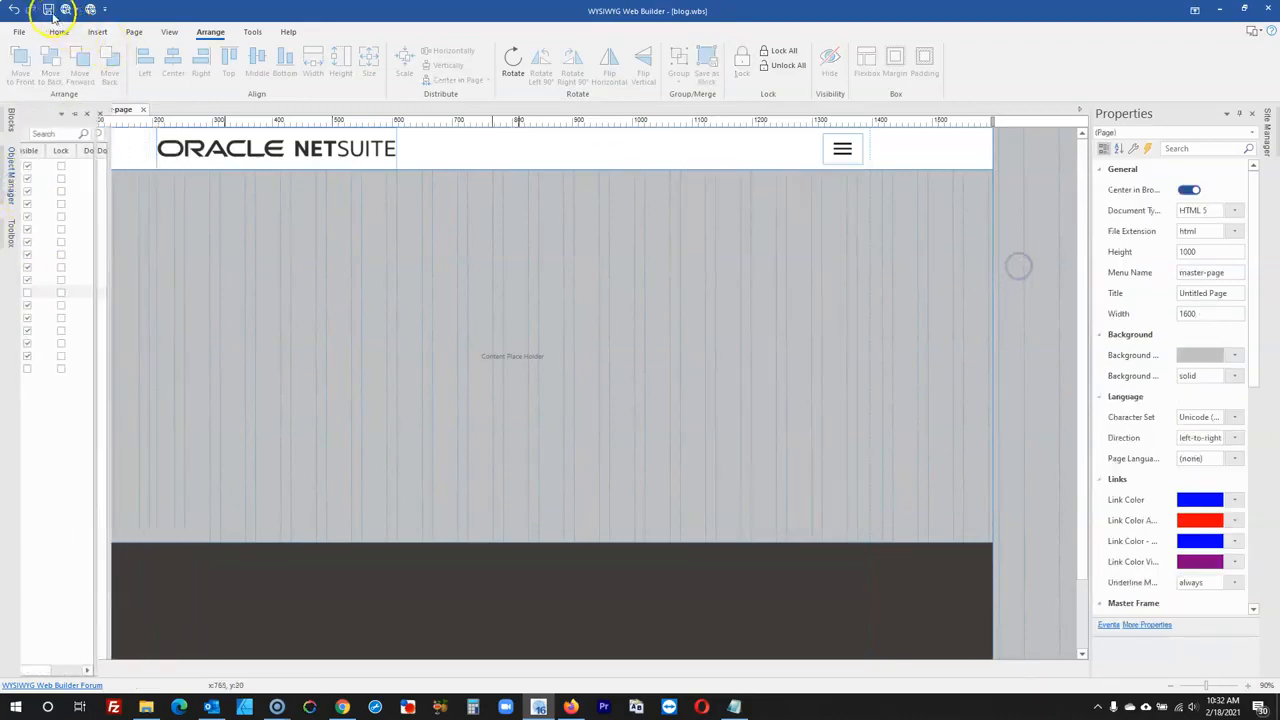
- On the index page, enlarge the NetSuite Release card and set its size to 373, 435
{"action": "left_click", "coordinate": [58, 110]}
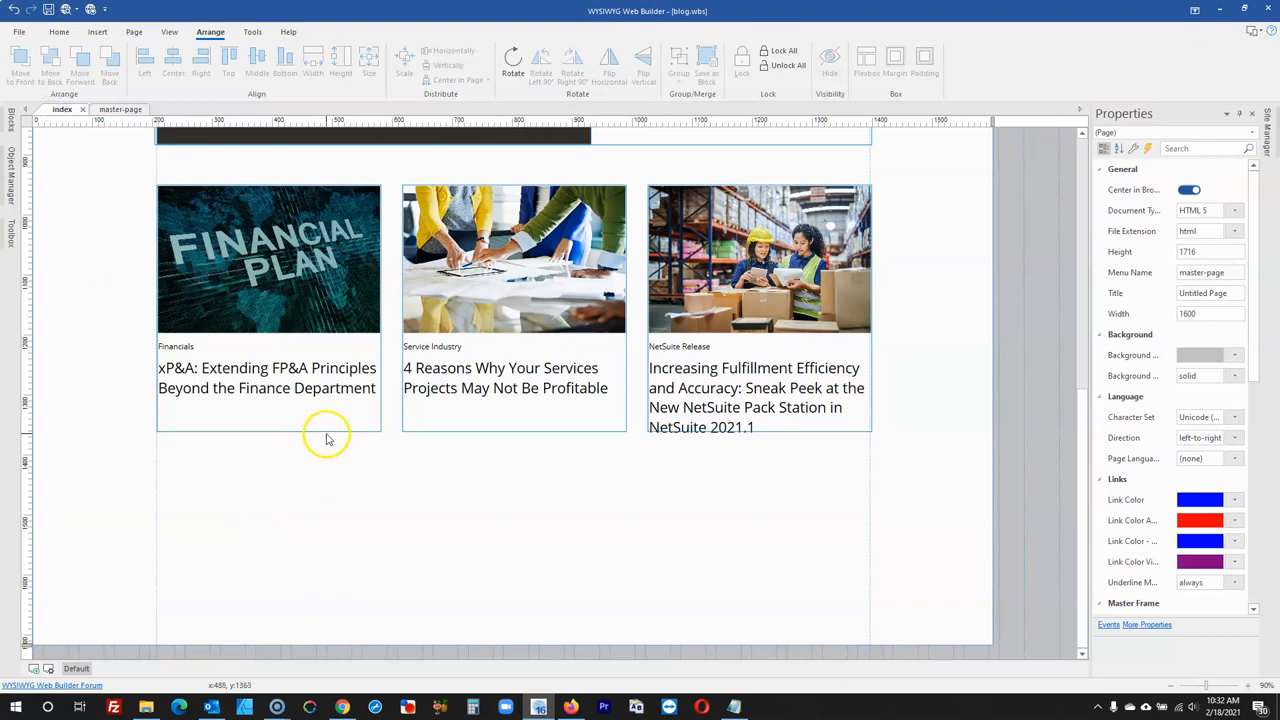
{"action": "left_click", "coordinate": [758, 399]}
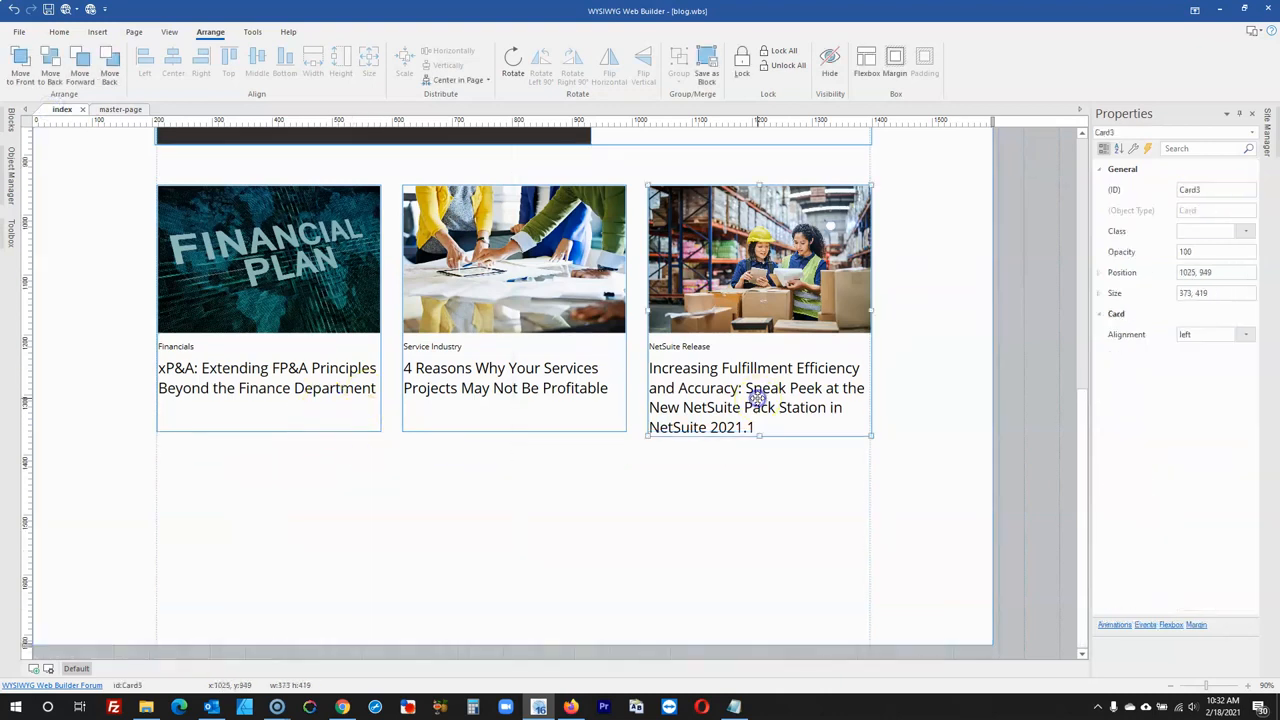
{"action": "left_click_drag", "start_coordinate": [759, 434], "coordinate": [760, 445]}
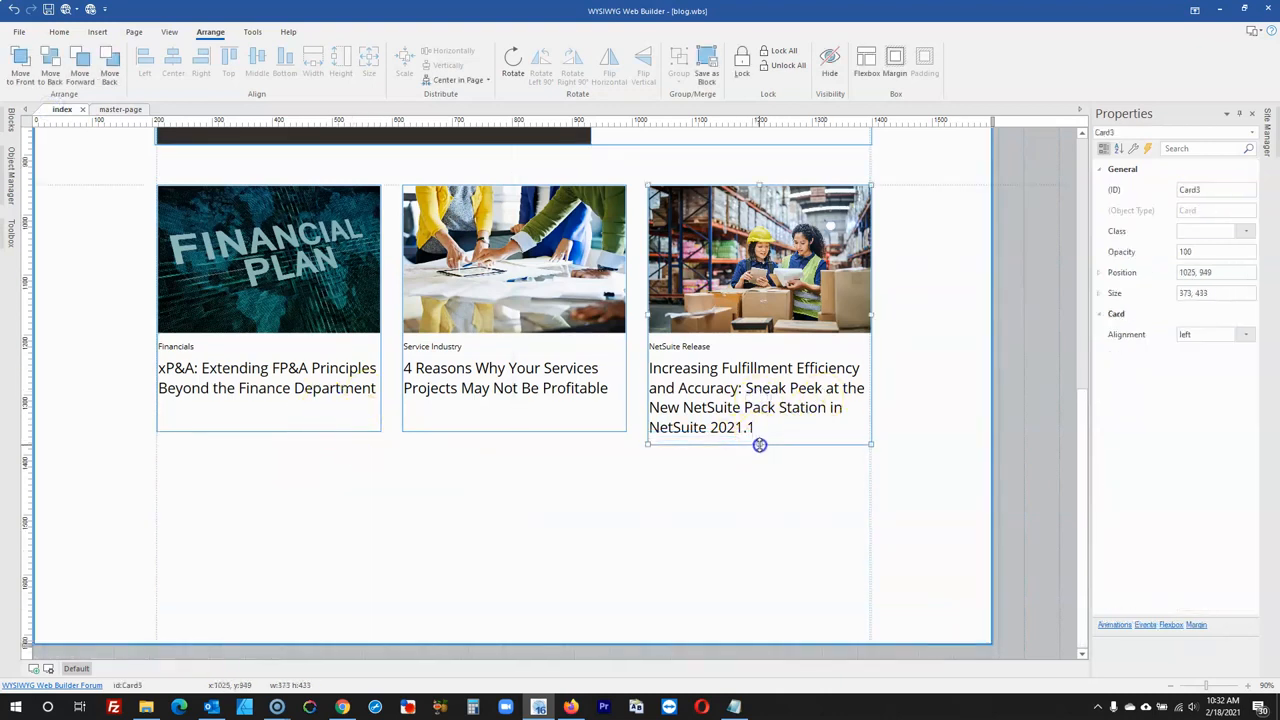
{"action": "left_click", "coordinate": [1206, 291]}
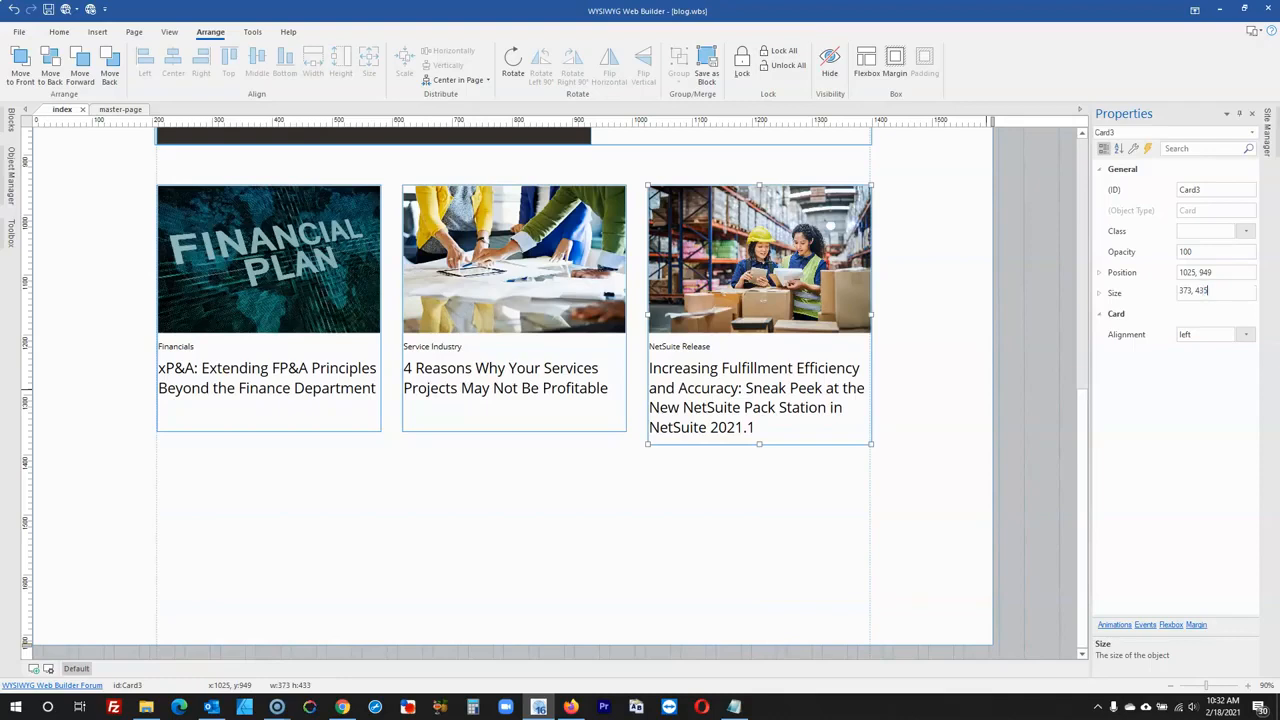
{"action": "key", "text": "Return"}
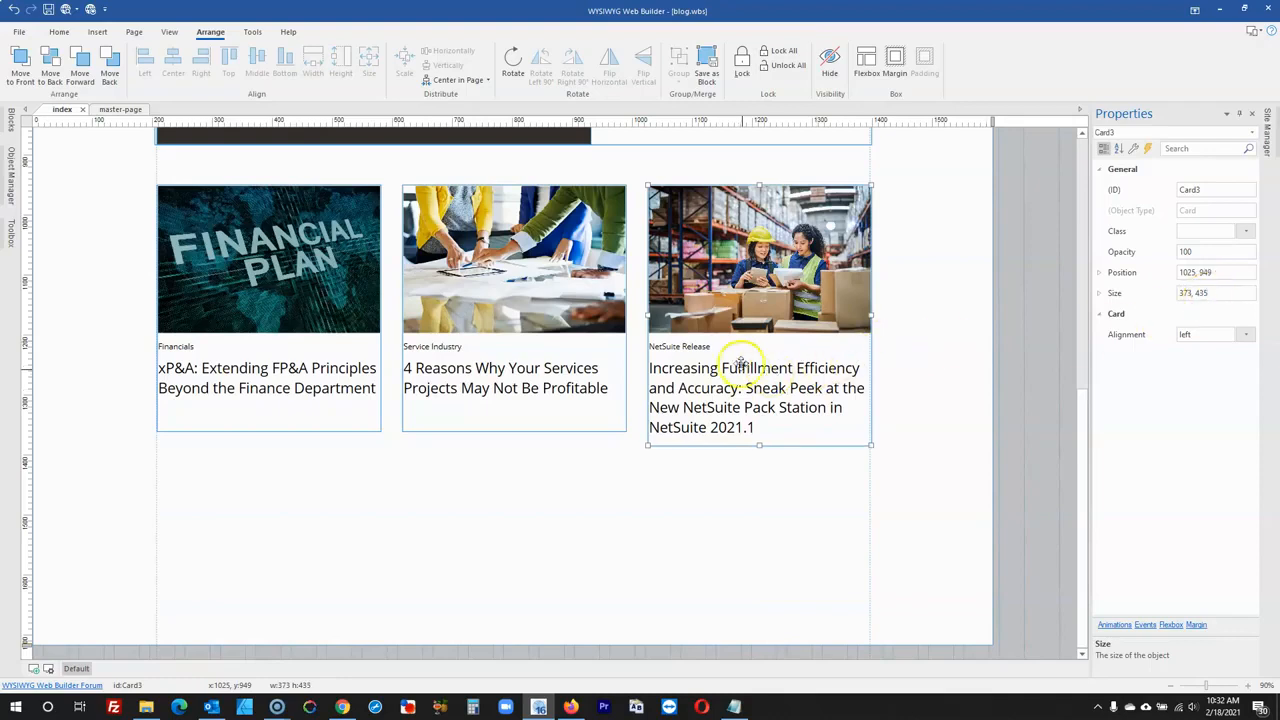
- Set the size of the Service Industry and Financials cards to 373, 435
{"action": "left_click", "coordinate": [571, 338]}
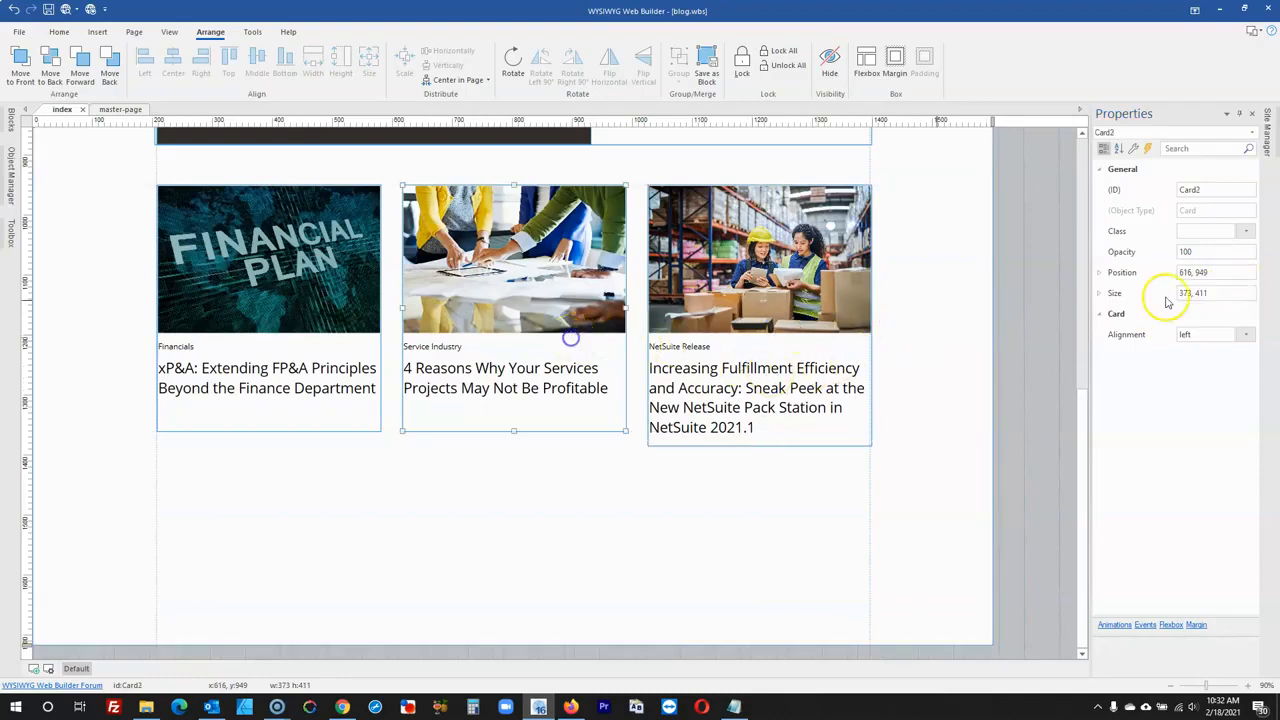
{"action": "left_click", "coordinate": [358, 306]}
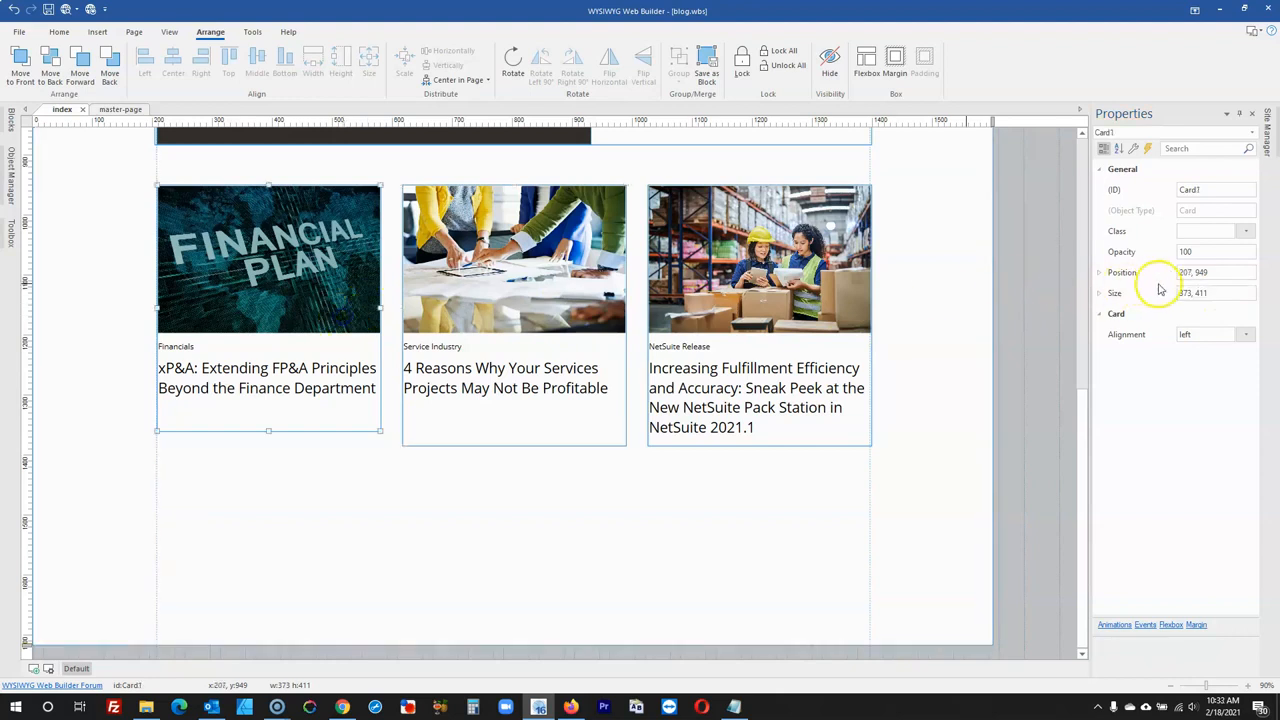
{"action": "left_click_drag", "start_coordinate": [1221, 293], "coordinate": [1063, 286]}
{"action": "type", "text": "373, 435"}
{"action": "left_click", "coordinate": [1015, 303]}
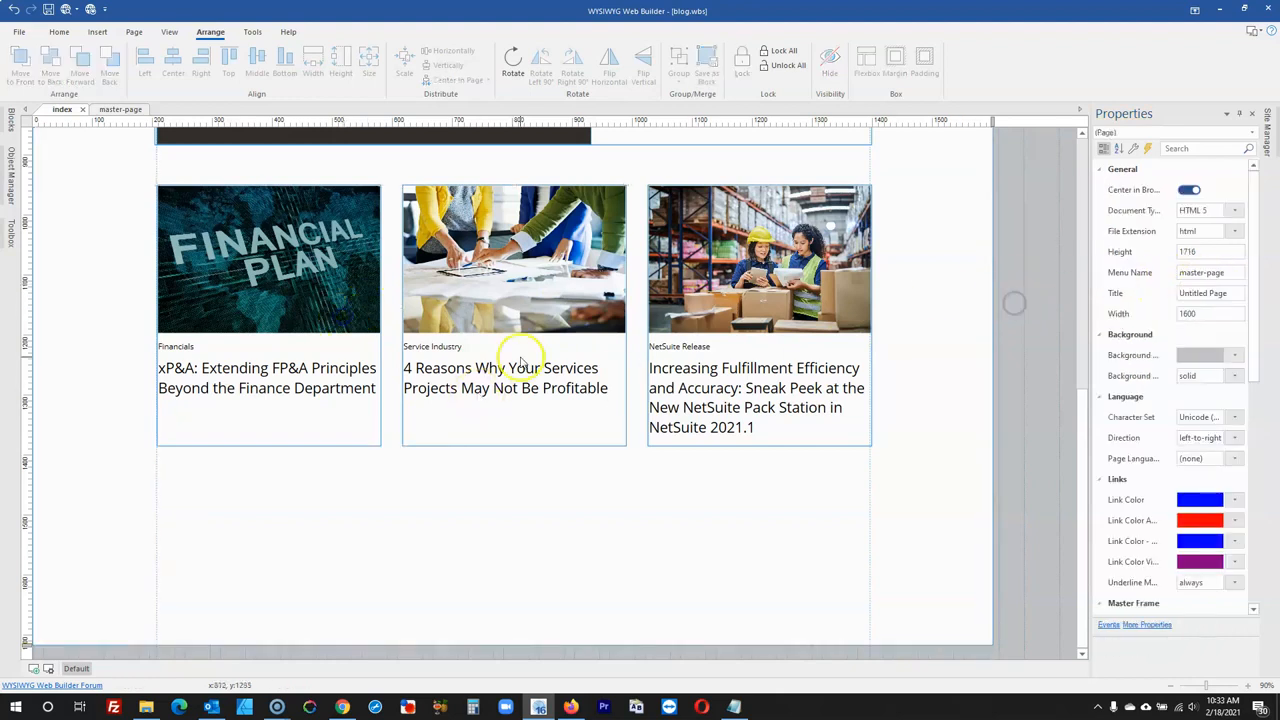
- Extend the index page's content layer below the cards to a height of about 1870 px
{"action": "left_click", "coordinate": [467, 527]}
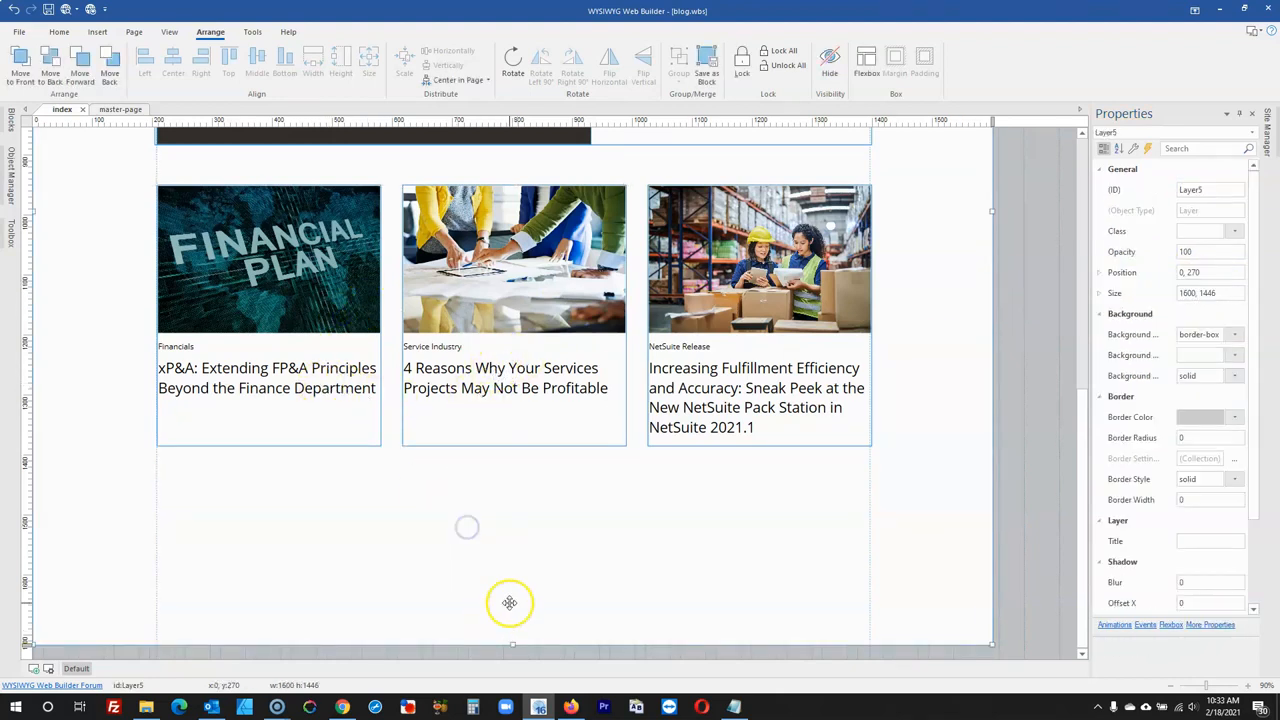
{"action": "left_click_drag", "start_coordinate": [511, 642], "coordinate": [463, 580]}
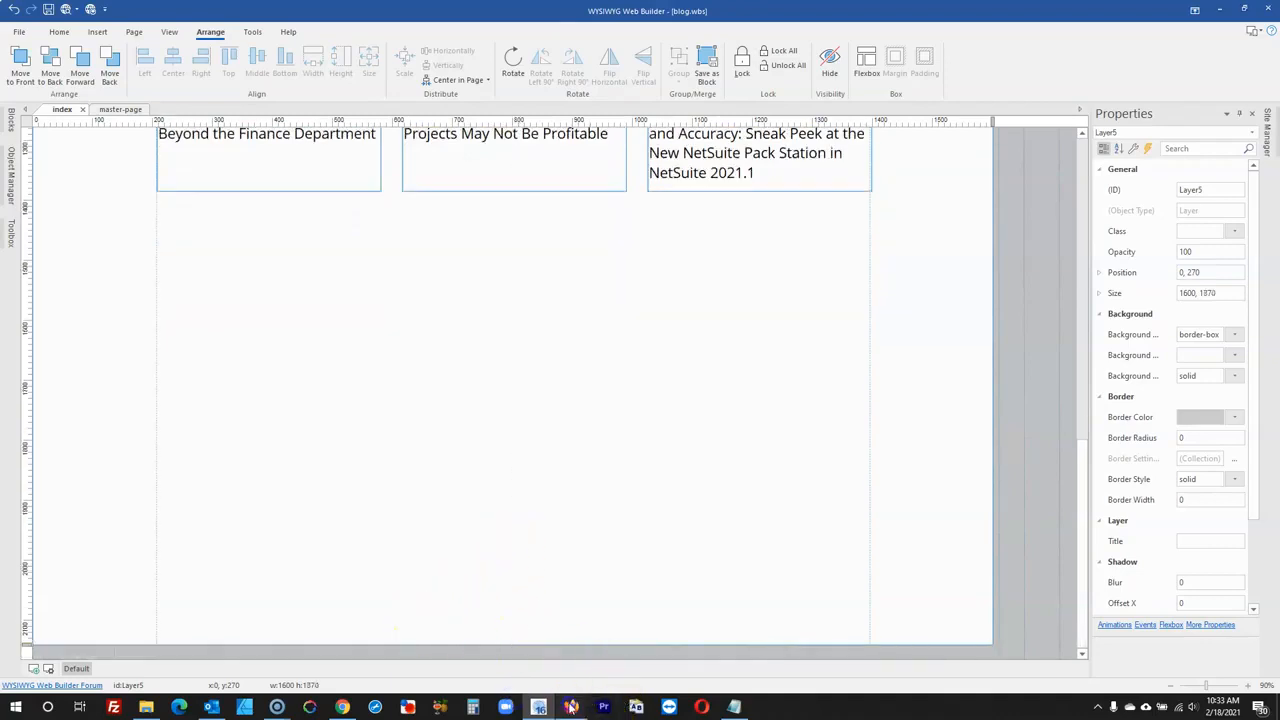
- Switch to Firefox and close the preview tabs of the index page and the master page
{"action": "left_click", "coordinate": [572, 707]}
{"action": "left_click", "coordinate": [268, 12]}
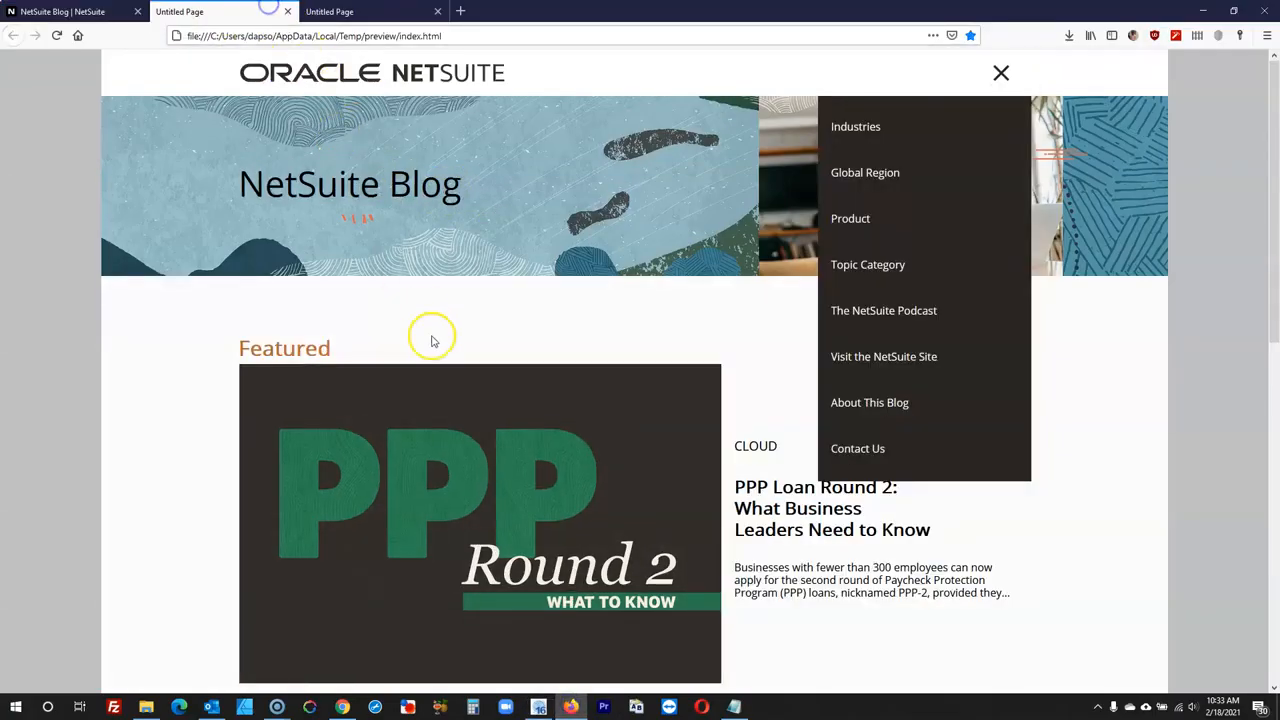
{"action": "scroll", "coordinate": [432, 341], "scroll_direction": "down", "scroll_amount": 3}
{"action": "left_click", "coordinate": [287, 11]}
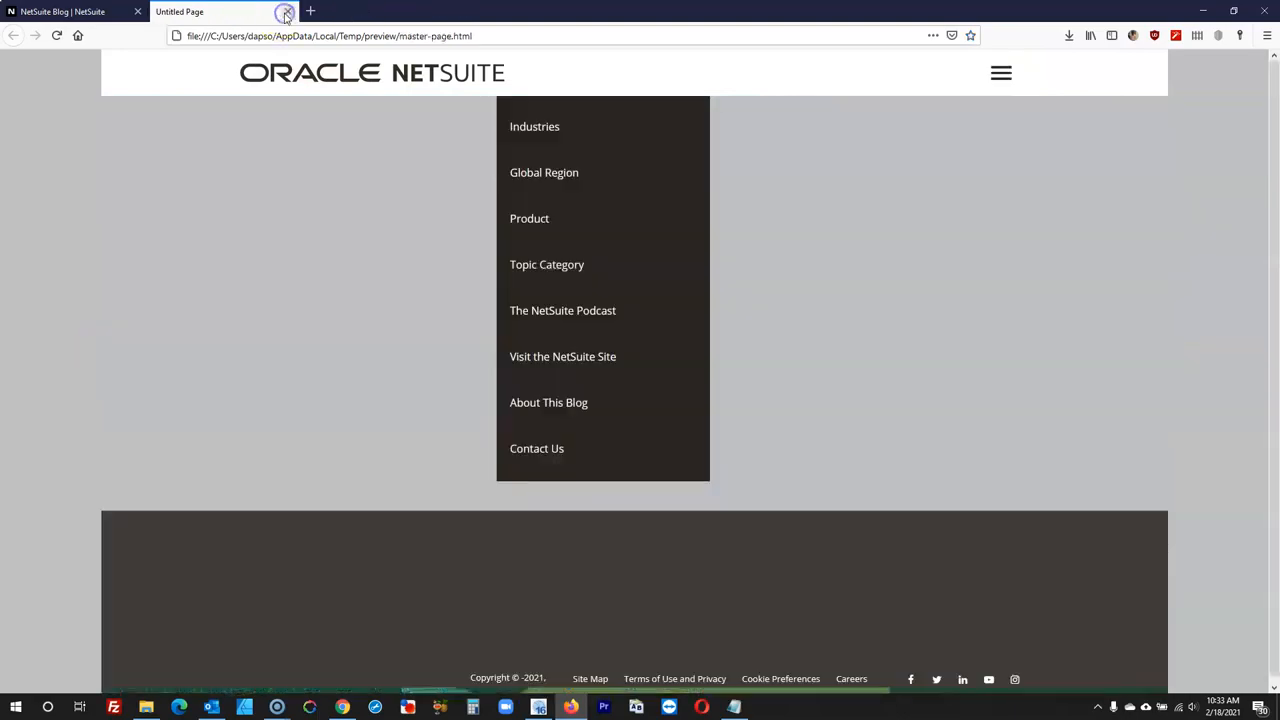
{"action": "left_click", "coordinate": [287, 11]}
- Check the remaining card rows on the NetSuite blog, return to WYSIWYG Web Builder and extend the content layer to a height of about 2224 px
{"action": "scroll", "coordinate": [254, 466], "scroll_direction": "down", "scroll_amount": 5}
{"action": "scroll", "coordinate": [254, 466], "scroll_direction": "down", "scroll_amount": 9}
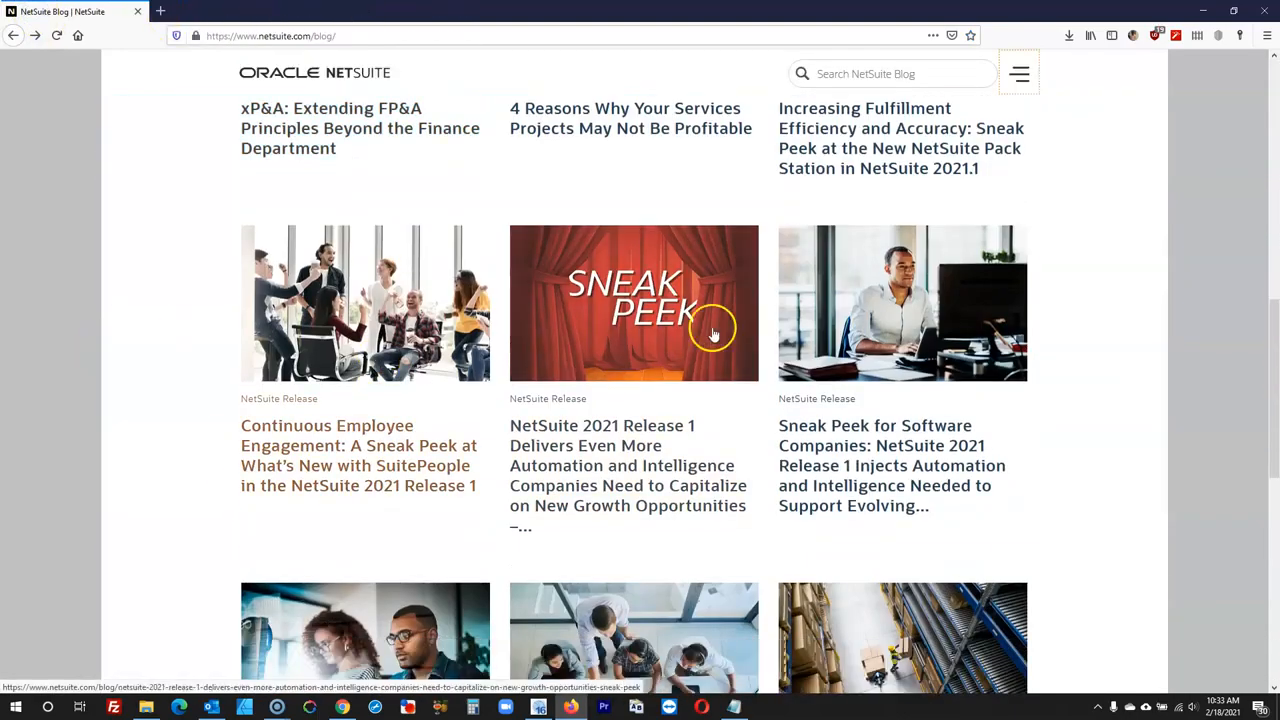
{"action": "scroll", "coordinate": [543, 414], "scroll_direction": "up", "scroll_amount": 5}
{"action": "scroll", "coordinate": [900, 409], "scroll_direction": "down", "scroll_amount": 10}
{"action": "scroll", "coordinate": [706, 508], "scroll_direction": "up", "scroll_amount": 2}
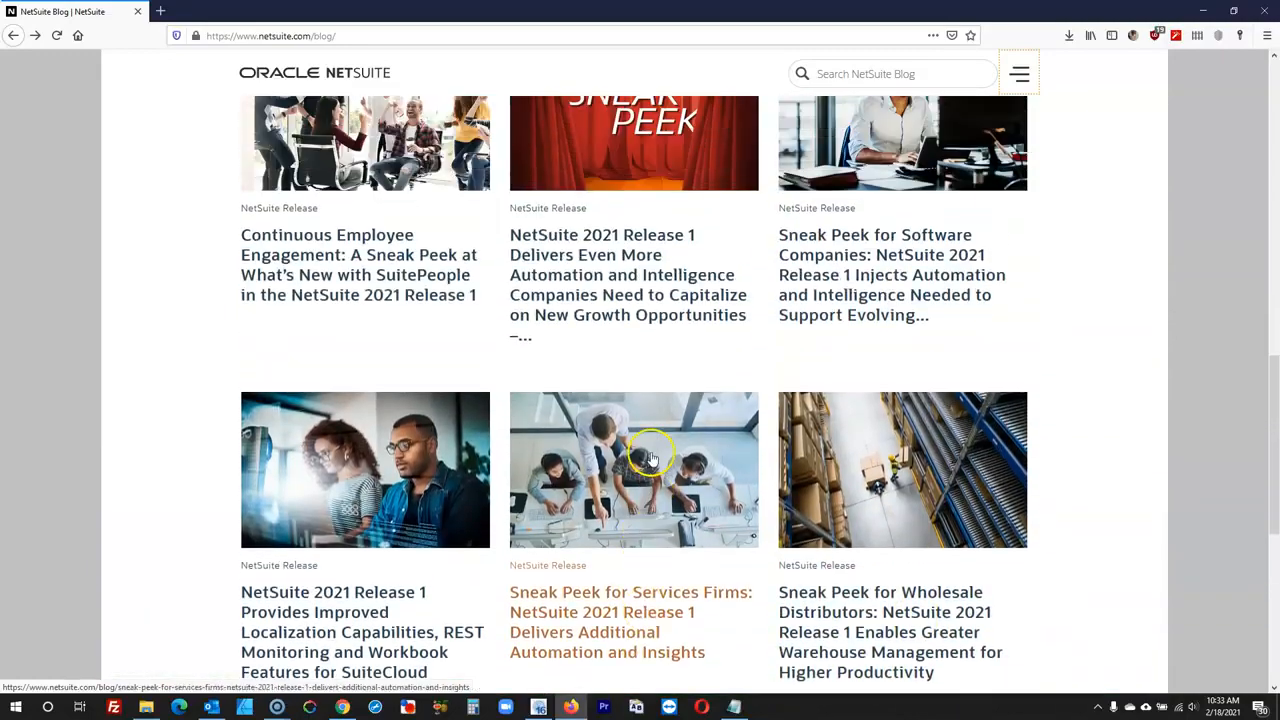
{"action": "scroll", "coordinate": [663, 443], "scroll_direction": "down", "scroll_amount": 3}
{"action": "left_click", "coordinate": [538, 707]}
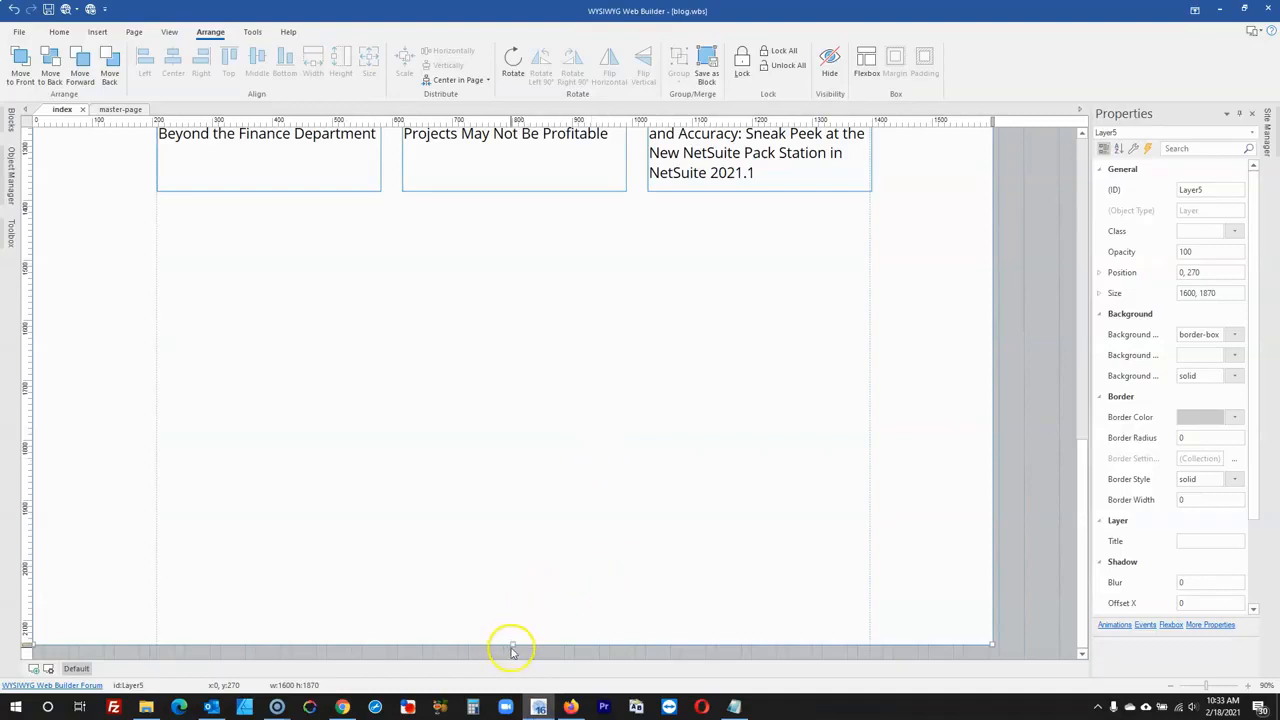
{"action": "left_click_drag", "start_coordinate": [511, 642], "coordinate": [514, 691]}
- Copy the three blog cards and paste them as a second row below, with its first card at about 207, 1429
{"action": "scroll", "coordinate": [511, 529], "scroll_direction": "up", "scroll_amount": 5}
{"action": "left_click", "coordinate": [347, 340]}
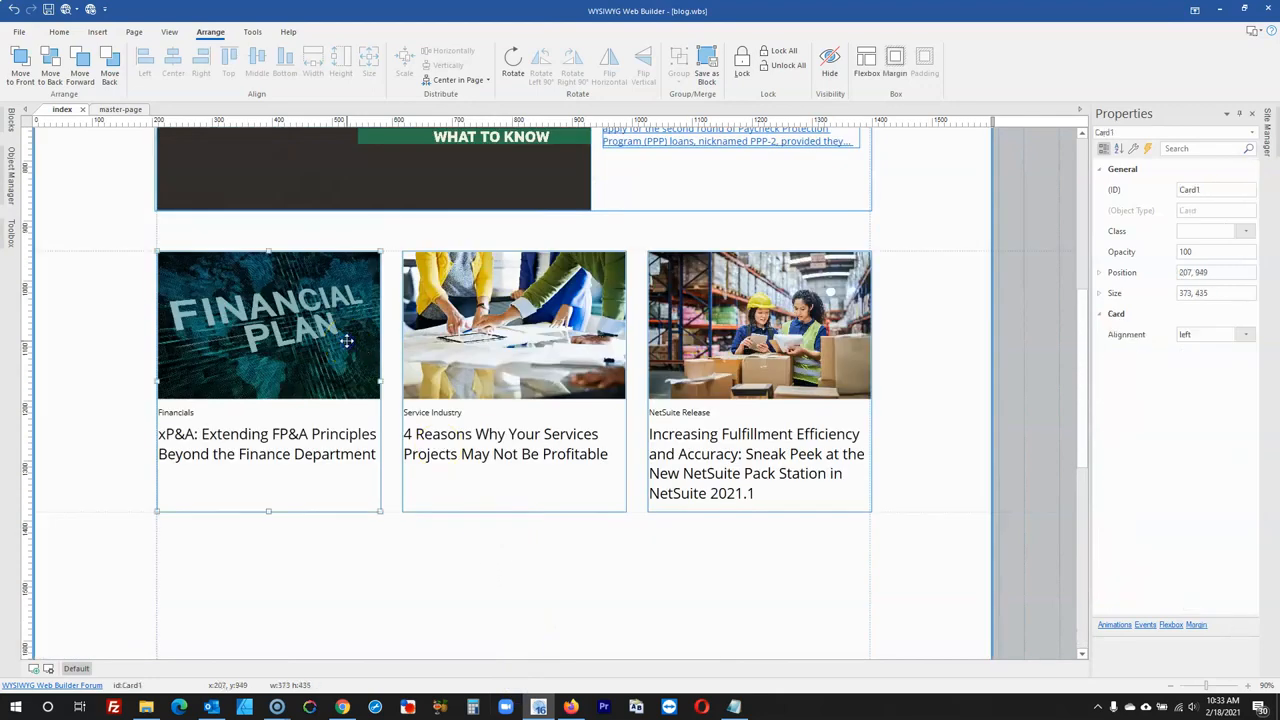
{"action": "left_click", "coordinate": [553, 364], "text": "shift"}
{"action": "left_click", "coordinate": [690, 376], "text": "shift"}
{"action": "scroll", "coordinate": [236, 355], "scroll_direction": "down", "scroll_amount": 2}
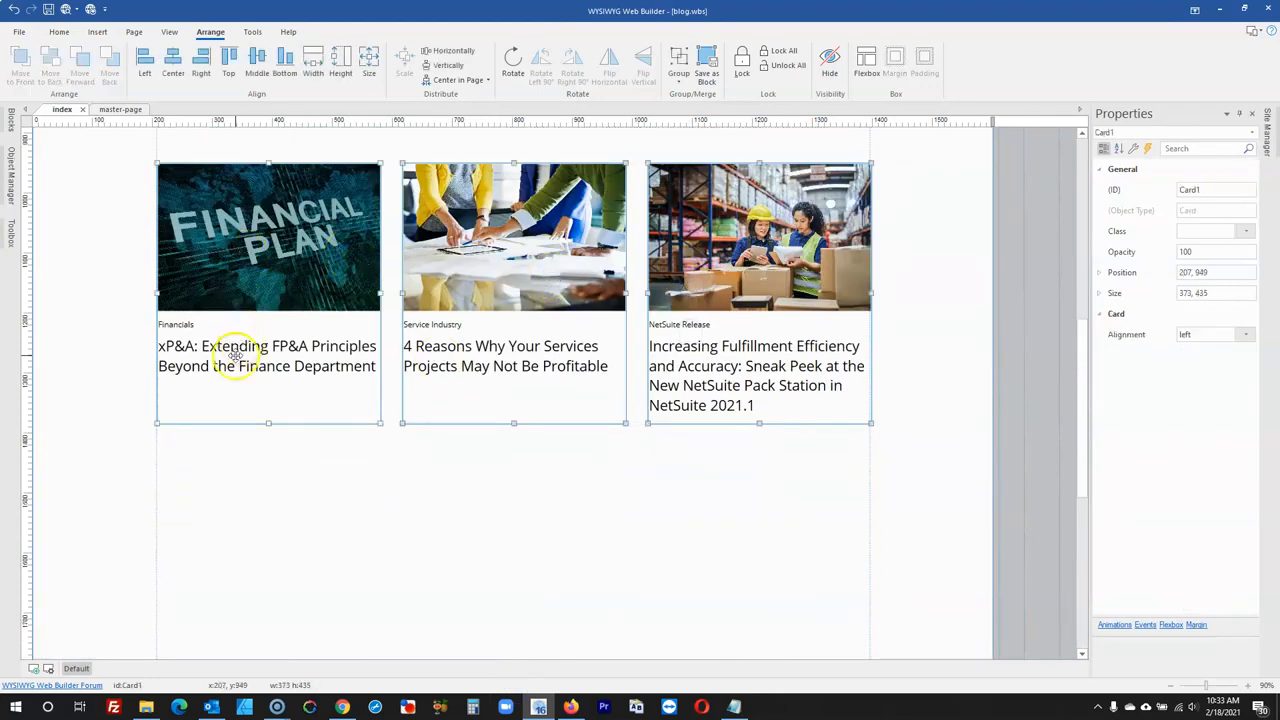
{"action": "key", "text": "ctrl+c"}
{"action": "left_click", "coordinate": [211, 477]}
{"action": "key", "text": "ctrl+v"}
{"action": "left_click_drag", "start_coordinate": [307, 503], "coordinate": [257, 484]}
- Paste the three cards again as a third row beneath the second, at a vertical position of about 1922
{"action": "scroll", "coordinate": [229, 487], "scroll_direction": "down", "scroll_amount": 5}
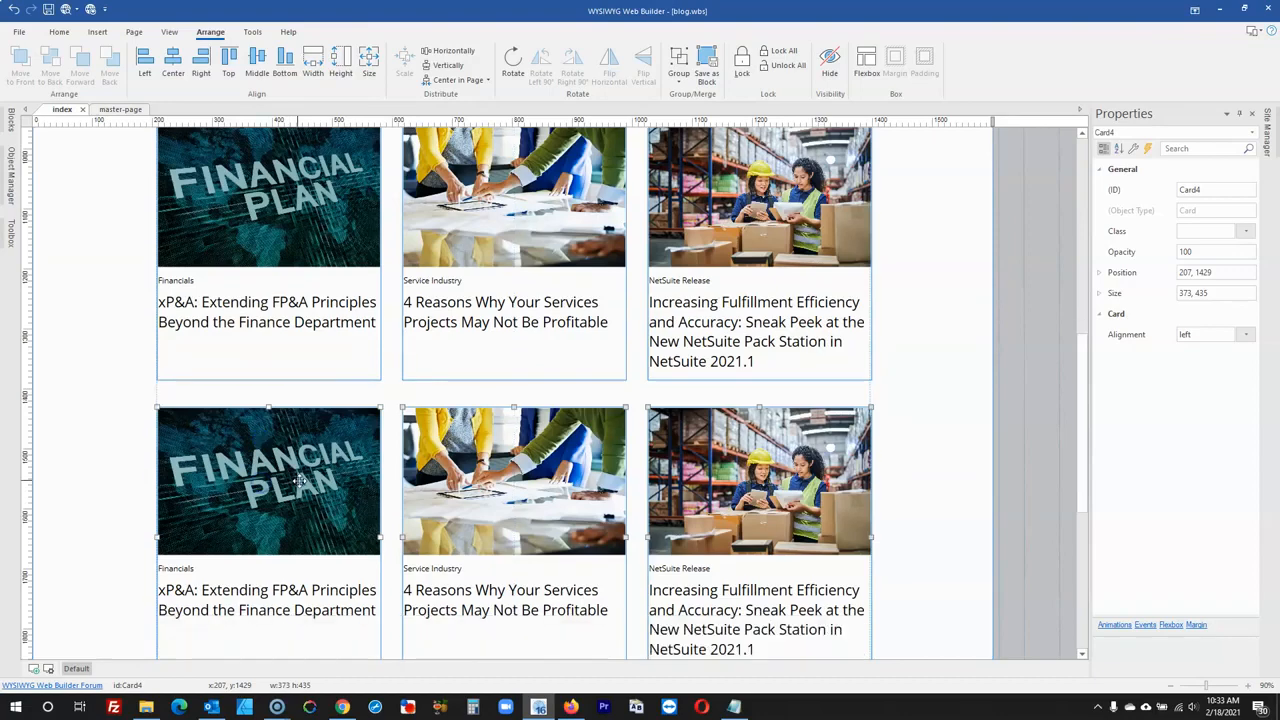
{"action": "left_click", "coordinate": [229, 434]}
{"action": "key", "text": "ctrl+v"}
{"action": "left_click_drag", "start_coordinate": [278, 458], "coordinate": [208, 327]}
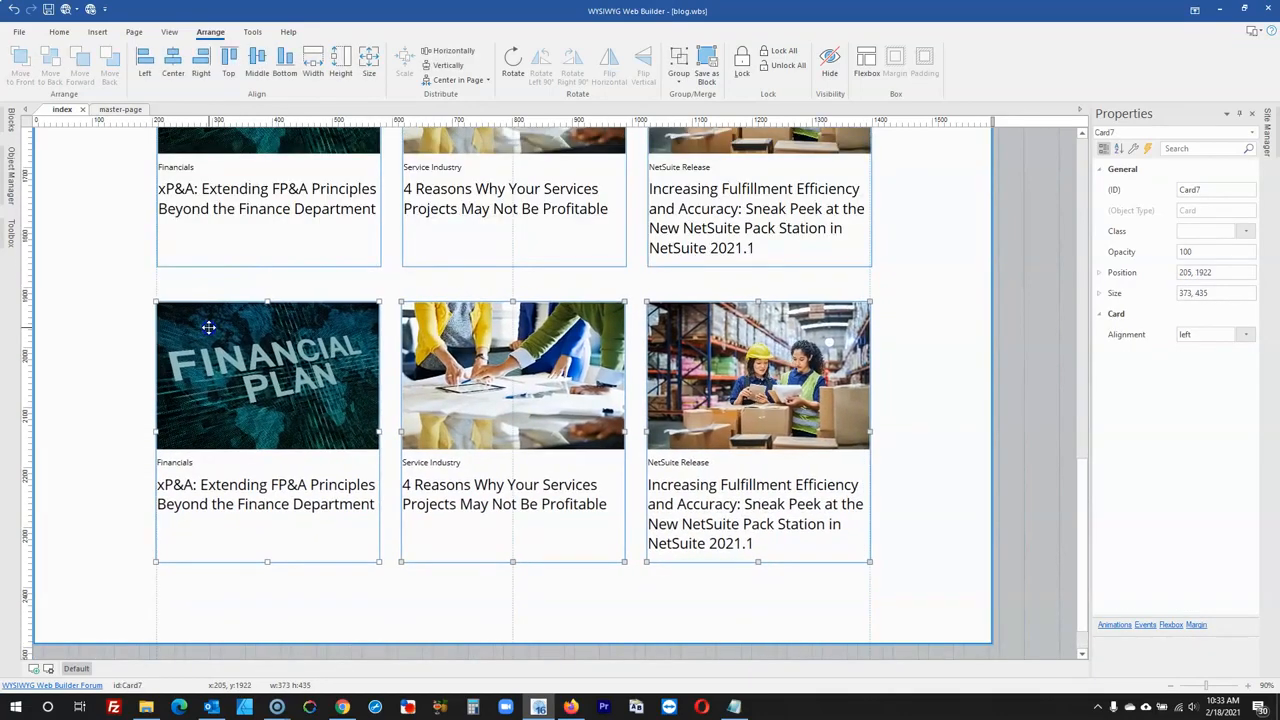
- Select the NetSuite Release cards of all three rows and distribute them vertically
{"action": "left_click", "coordinate": [1055, 376]}
{"action": "scroll", "coordinate": [857, 437], "scroll_direction": "down", "scroll_amount": 1}
{"action": "left_click", "coordinate": [764, 556]}
{"action": "left_click", "coordinate": [741, 174], "text": "shift"}
{"action": "left_click", "coordinate": [425, 80]}
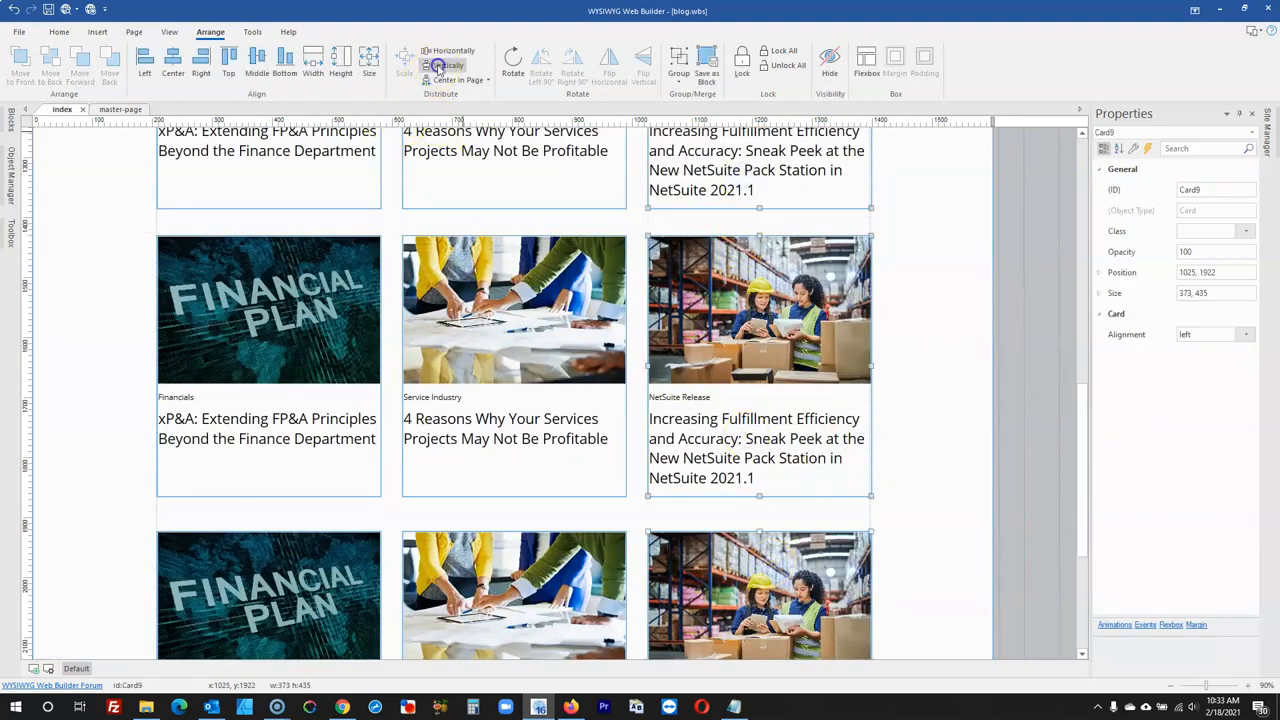
{"action": "left_click", "coordinate": [1010, 305]}
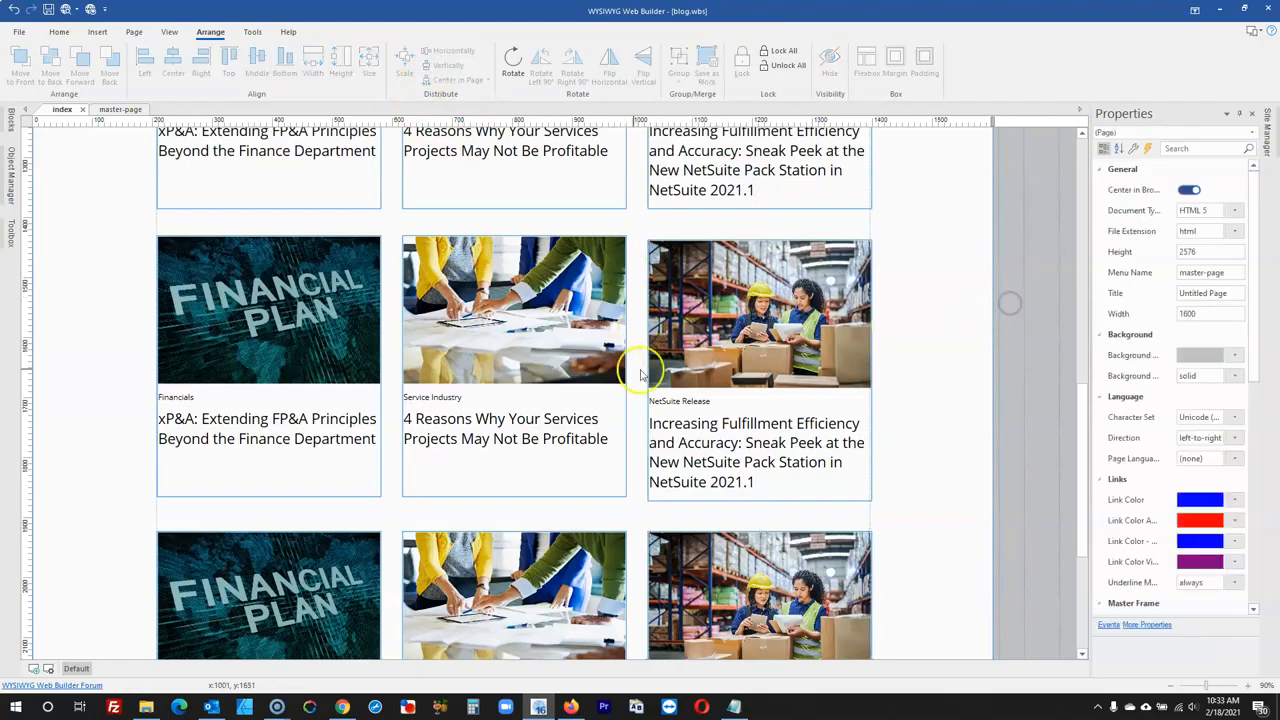
- Align the middles of the second row's three cards to the NetSuite Release card
{"action": "left_click", "coordinate": [238, 356]}
{"action": "left_click", "coordinate": [513, 333], "text": "shift"}
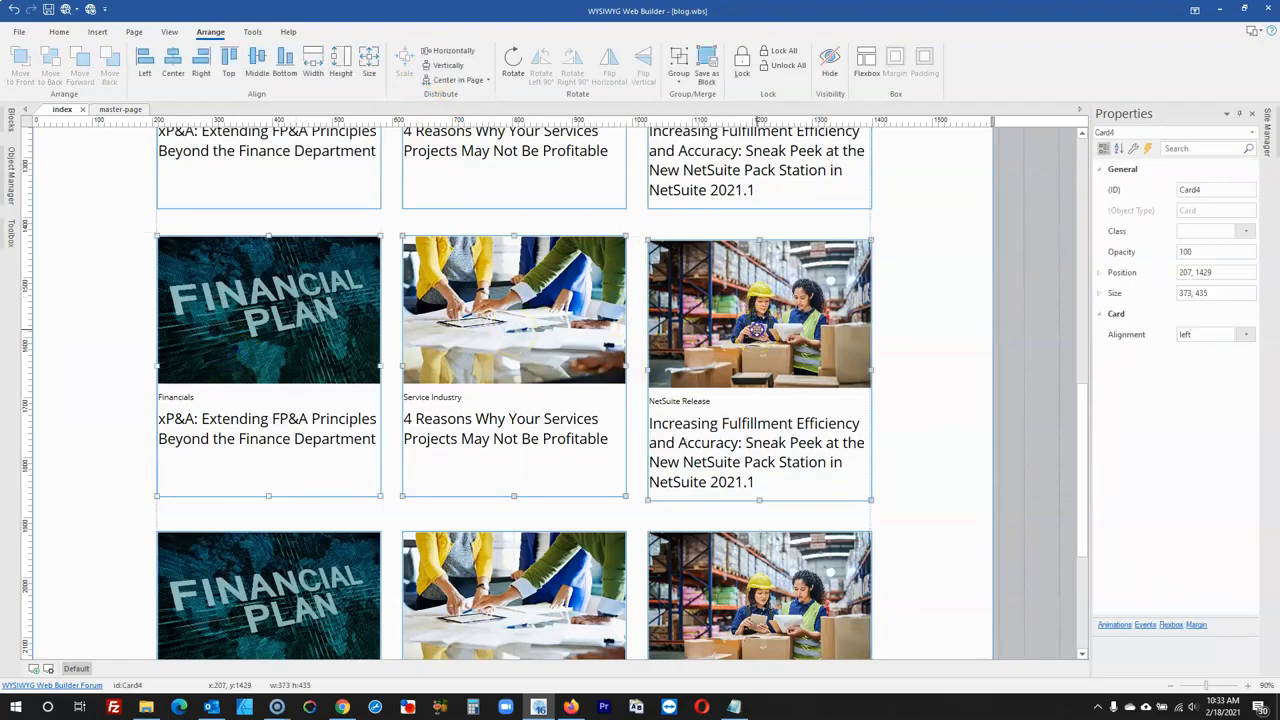
{"action": "left_click", "coordinate": [257, 62]}
{"action": "left_click", "coordinate": [957, 306]}
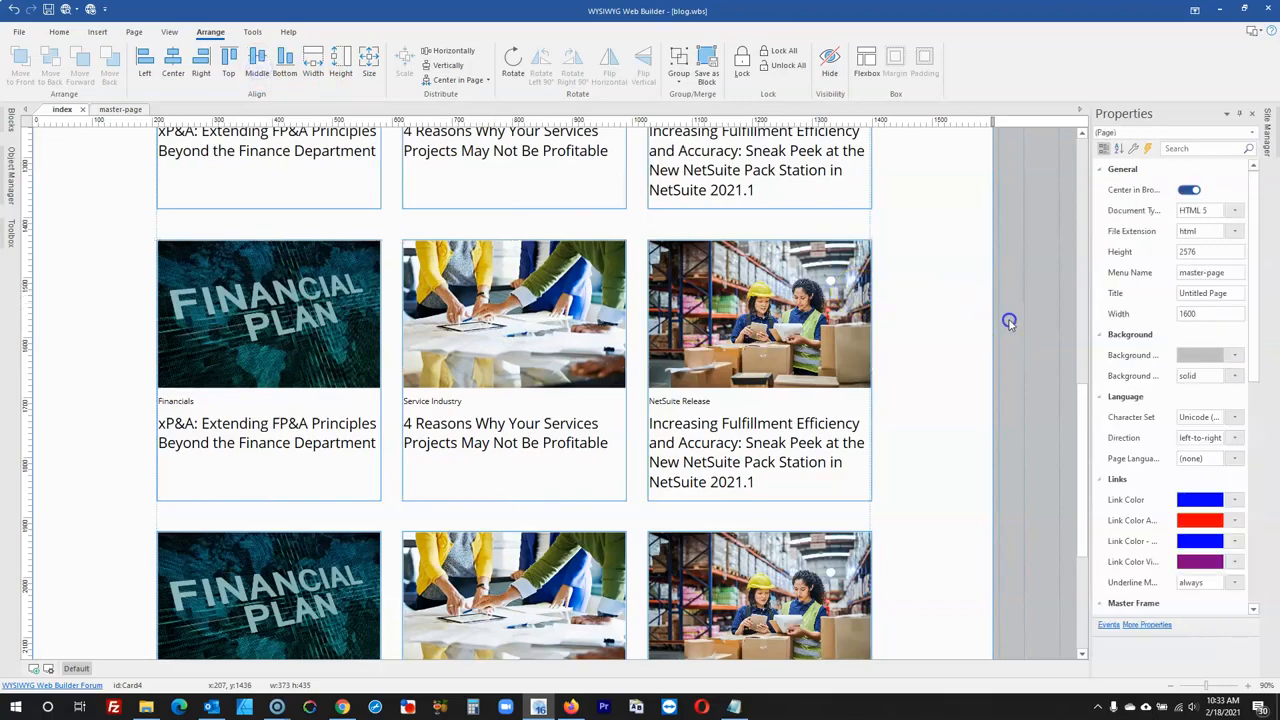
- Check the blog's second card row and replace the image of the second row's Financials card with the team photo gettyimages_997428542.jpg
{"action": "left_click", "coordinate": [572, 707]}
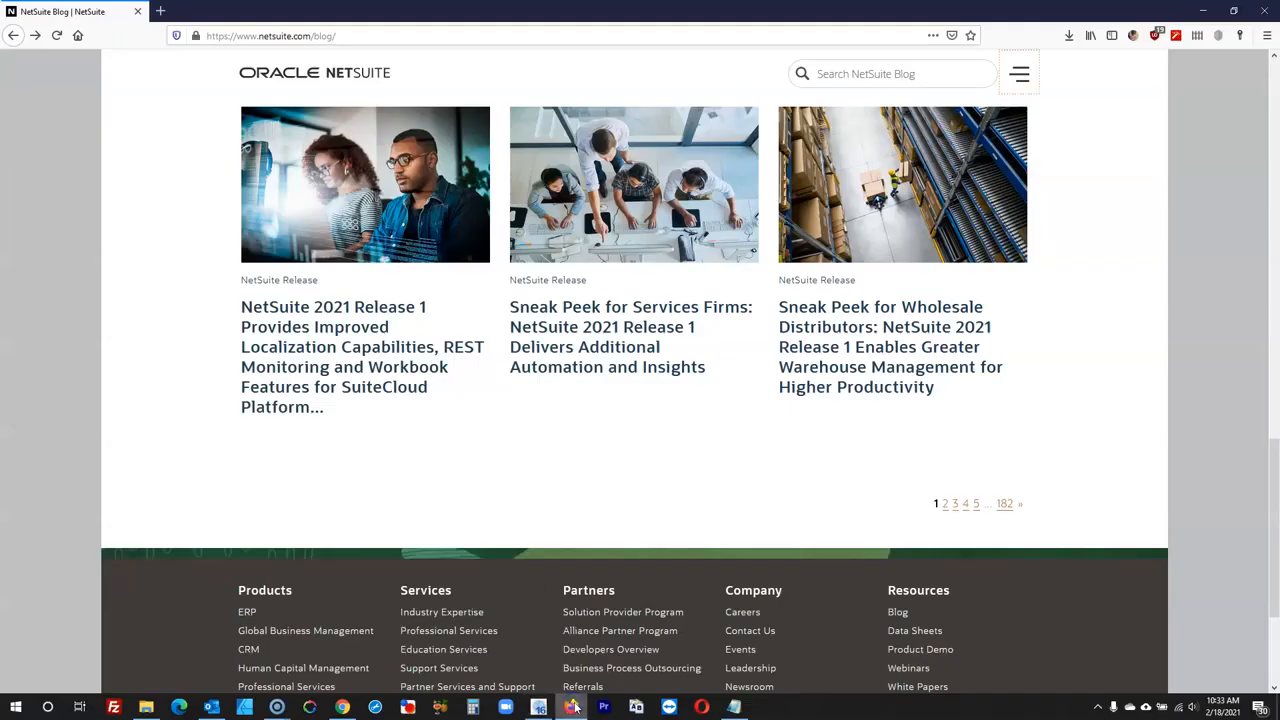
{"action": "scroll", "coordinate": [586, 480], "scroll_direction": "up", "scroll_amount": 5}
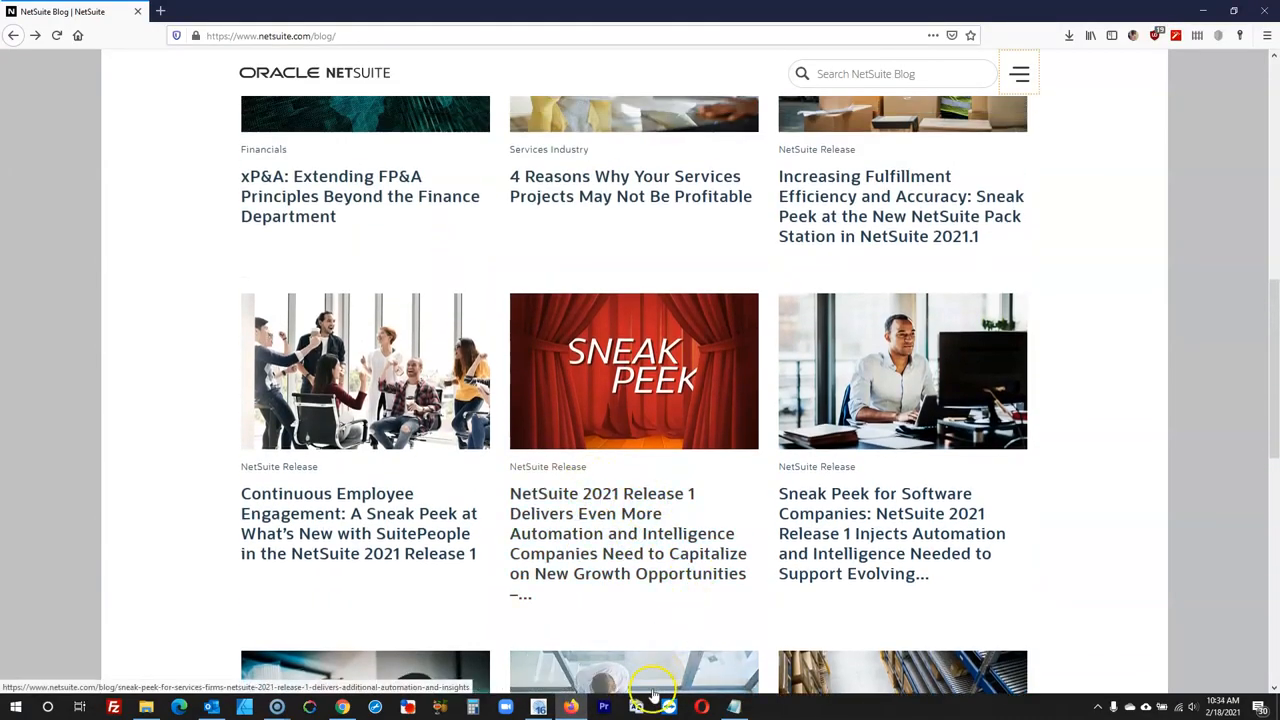
{"action": "left_click", "coordinate": [538, 707]}
{"action": "left_click", "coordinate": [337, 314]}
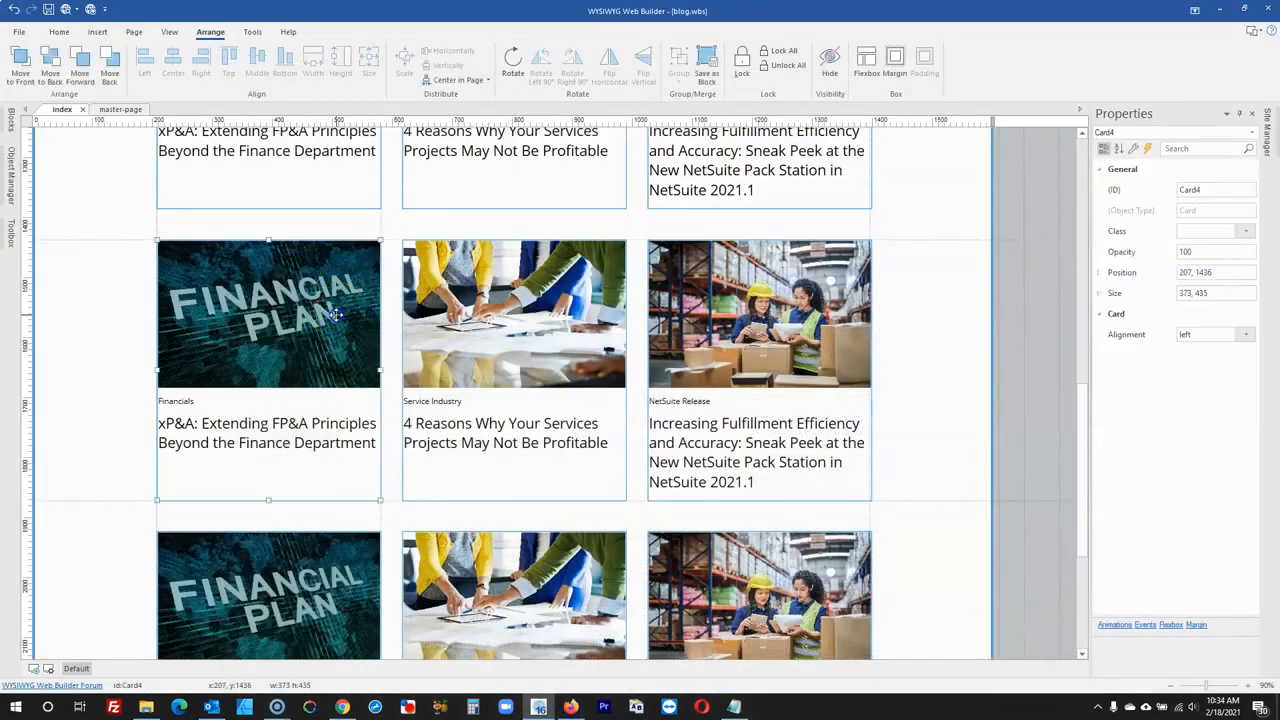
{"action": "double_click", "coordinate": [337, 314]}
{"action": "left_click", "coordinate": [755, 242]}
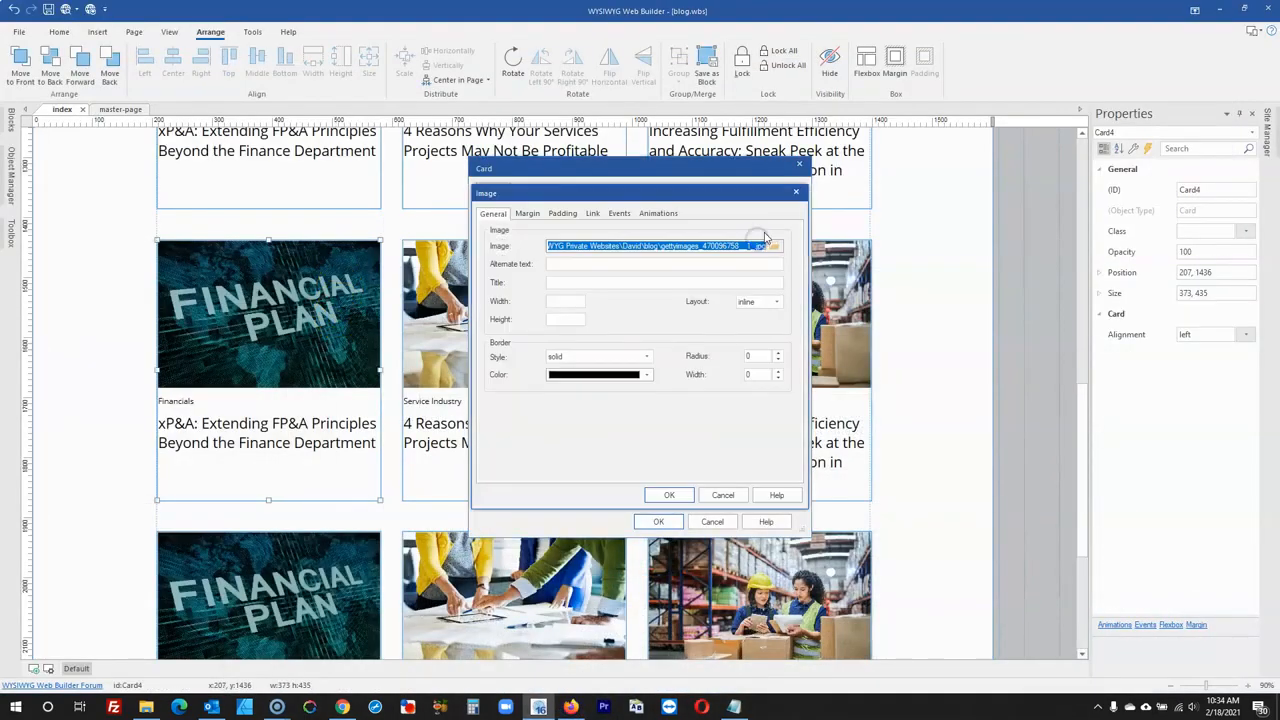
{"action": "left_click", "coordinate": [775, 246]}
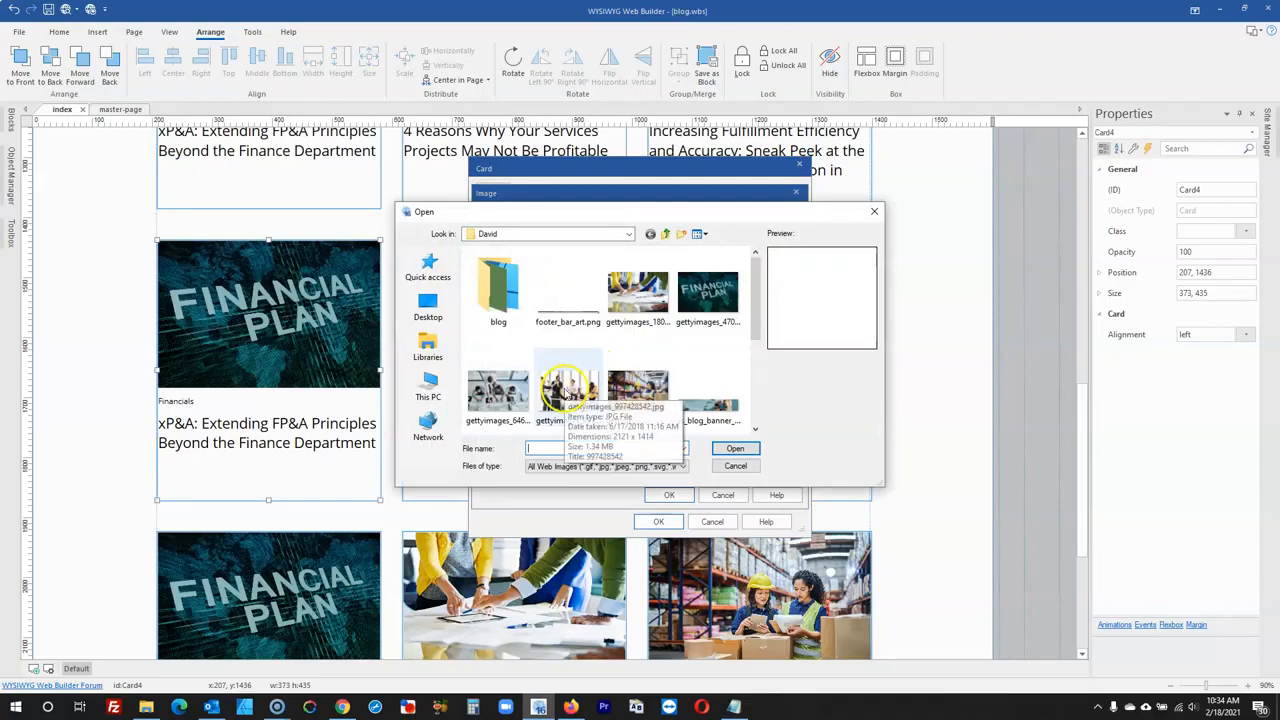
{"action": "double_click", "coordinate": [573, 425]}
{"action": "left_click", "coordinate": [669, 495]}
{"action": "left_click", "coordinate": [658, 521]}
- Replace the image of the second row's Service Industry card with the red Sneak Peek curtain picture
{"action": "left_click", "coordinate": [577, 362]}
{"action": "double_click", "coordinate": [577, 362]}
{"action": "left_click", "coordinate": [760, 263]}
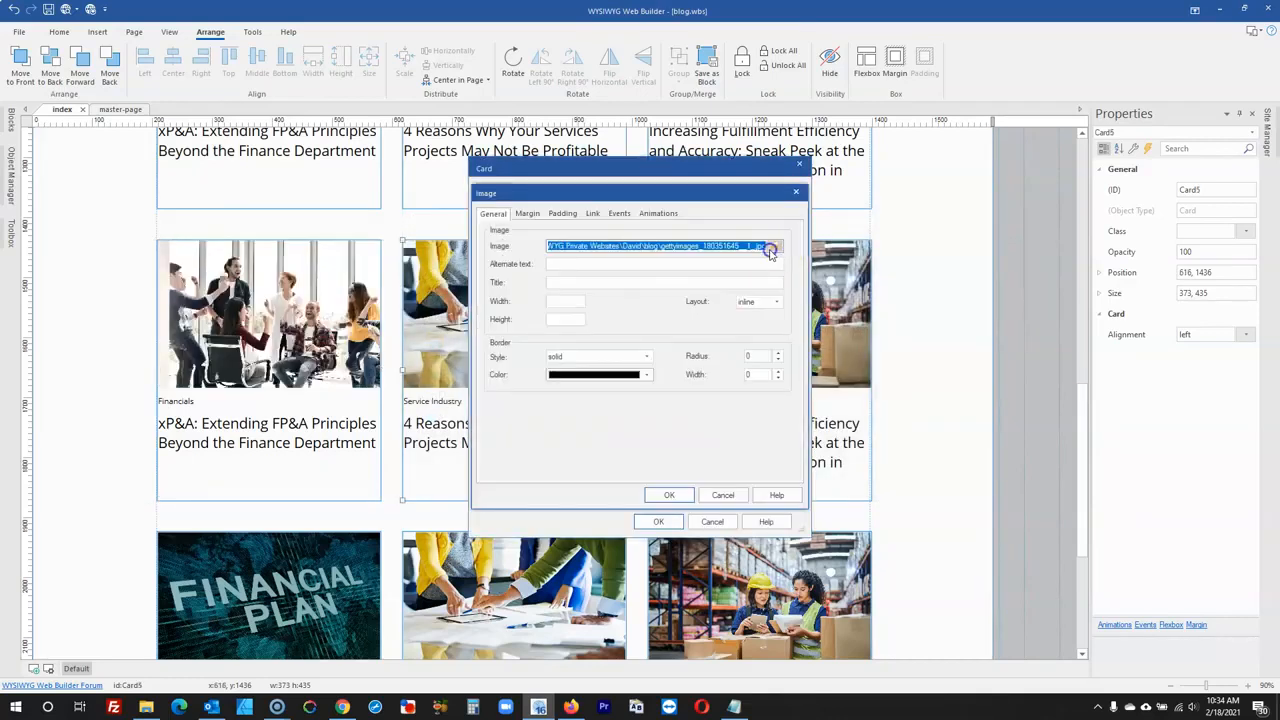
{"action": "left_click", "coordinate": [770, 248]}
{"action": "scroll", "coordinate": [620, 340], "scroll_direction": "down", "scroll_amount": 3}
{"action": "double_click", "coordinate": [648, 376]}
{"action": "left_click", "coordinate": [669, 495]}
{"action": "left_click", "coordinate": [658, 521]}
- Replace the image of the second row's NetSuite Release card with software.jpg
{"action": "left_click", "coordinate": [700, 300]}
{"action": "double_click", "coordinate": [700, 300]}
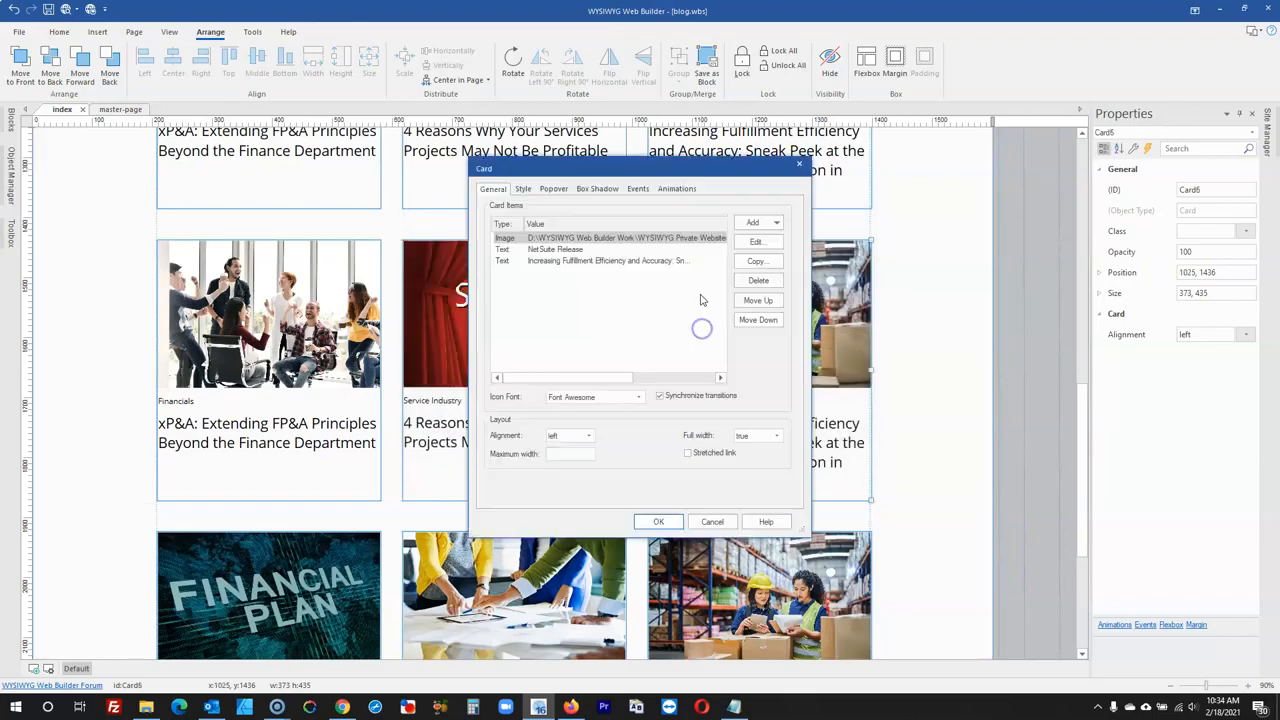
{"action": "left_click", "coordinate": [756, 242]}
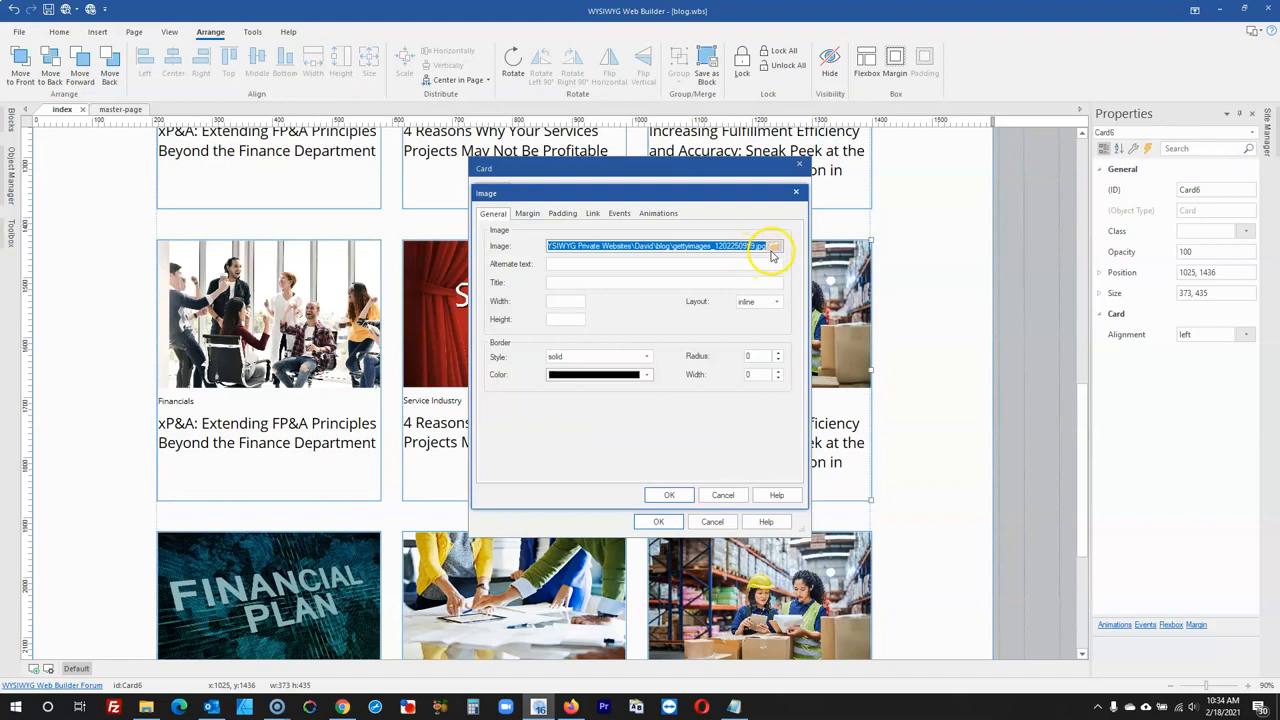
{"action": "left_click", "coordinate": [775, 246]}
{"action": "scroll", "coordinate": [706, 323], "scroll_direction": "down", "scroll_amount": 3}
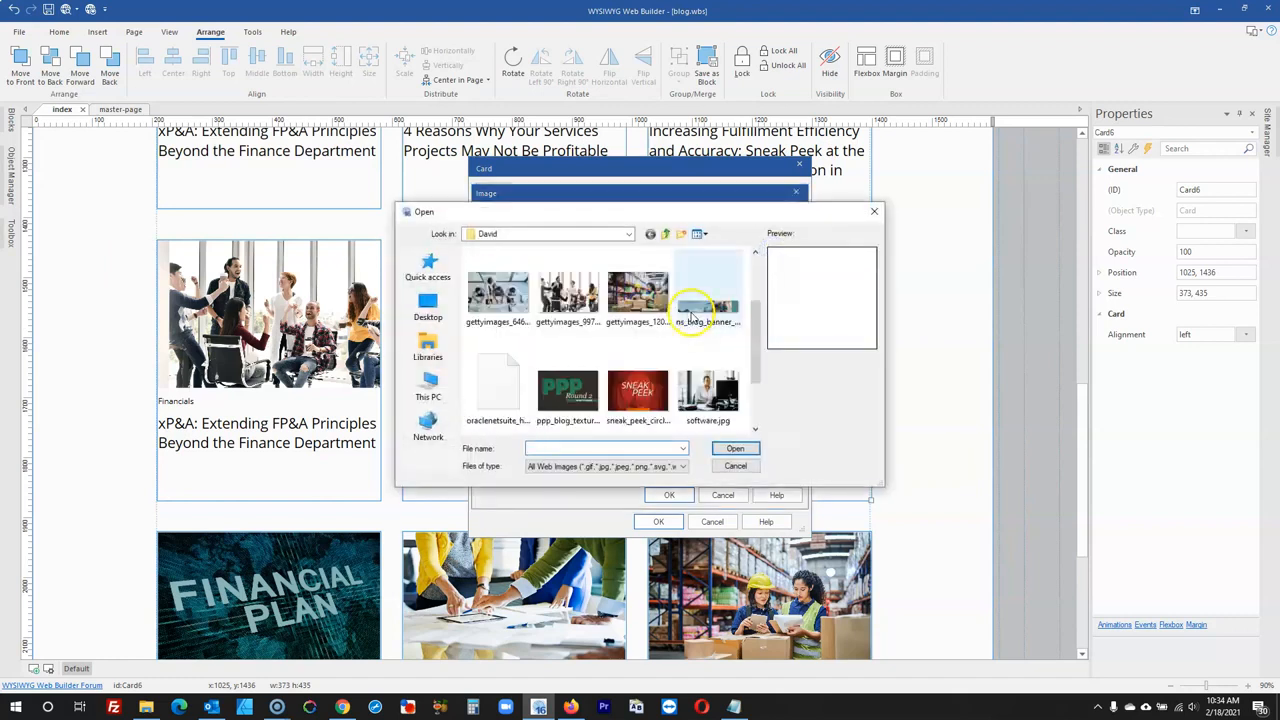
{"action": "double_click", "coordinate": [707, 393]}
{"action": "left_click", "coordinate": [667, 493]}
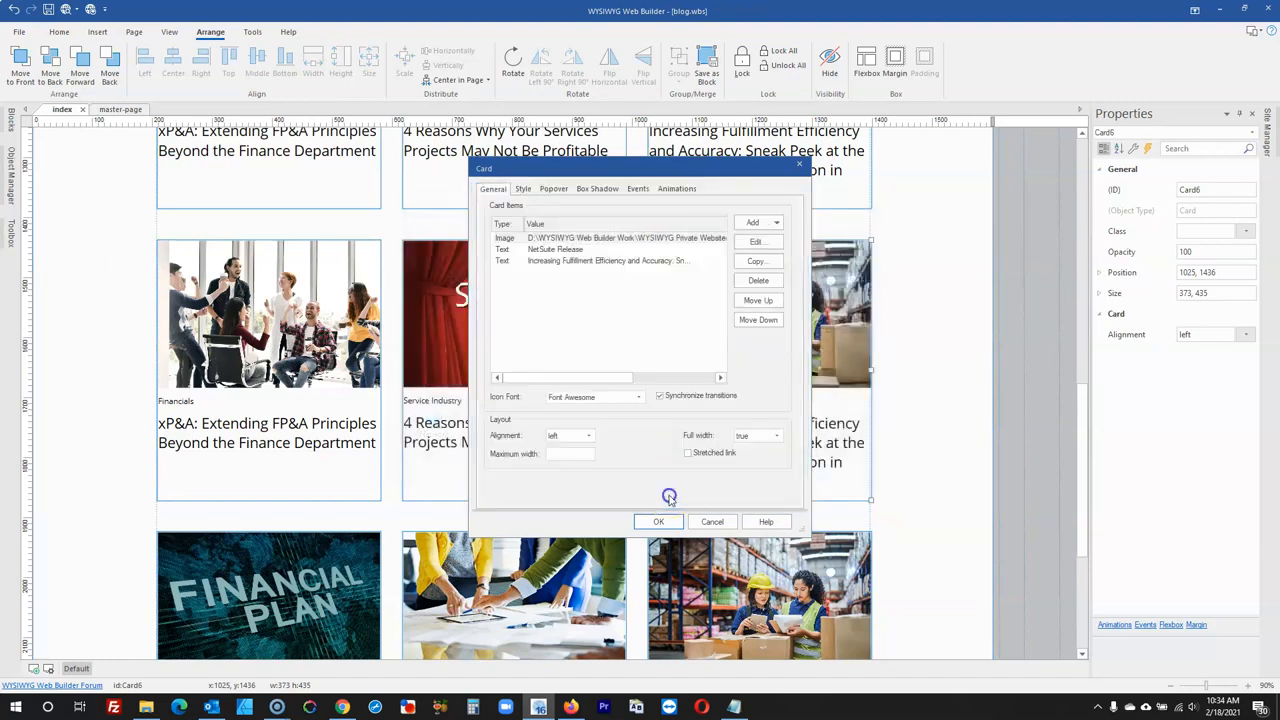
{"action": "left_click", "coordinate": [660, 520]}
- Check the blog's third card row and replace the image of the third row's Financials card with suitecloud.jpg
{"action": "scroll", "coordinate": [567, 553], "scroll_direction": "down", "scroll_amount": 3}
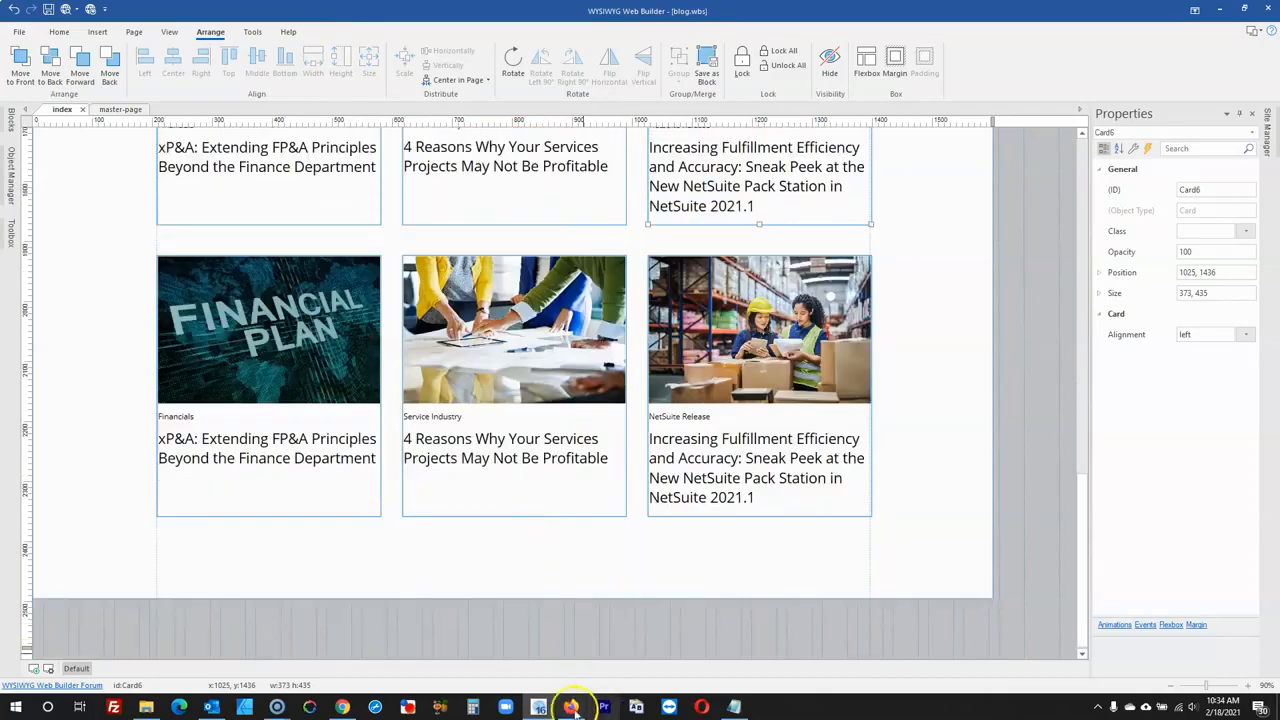
{"action": "left_click", "coordinate": [570, 707]}
{"action": "scroll", "coordinate": [514, 557], "scroll_direction": "down", "scroll_amount": 3}
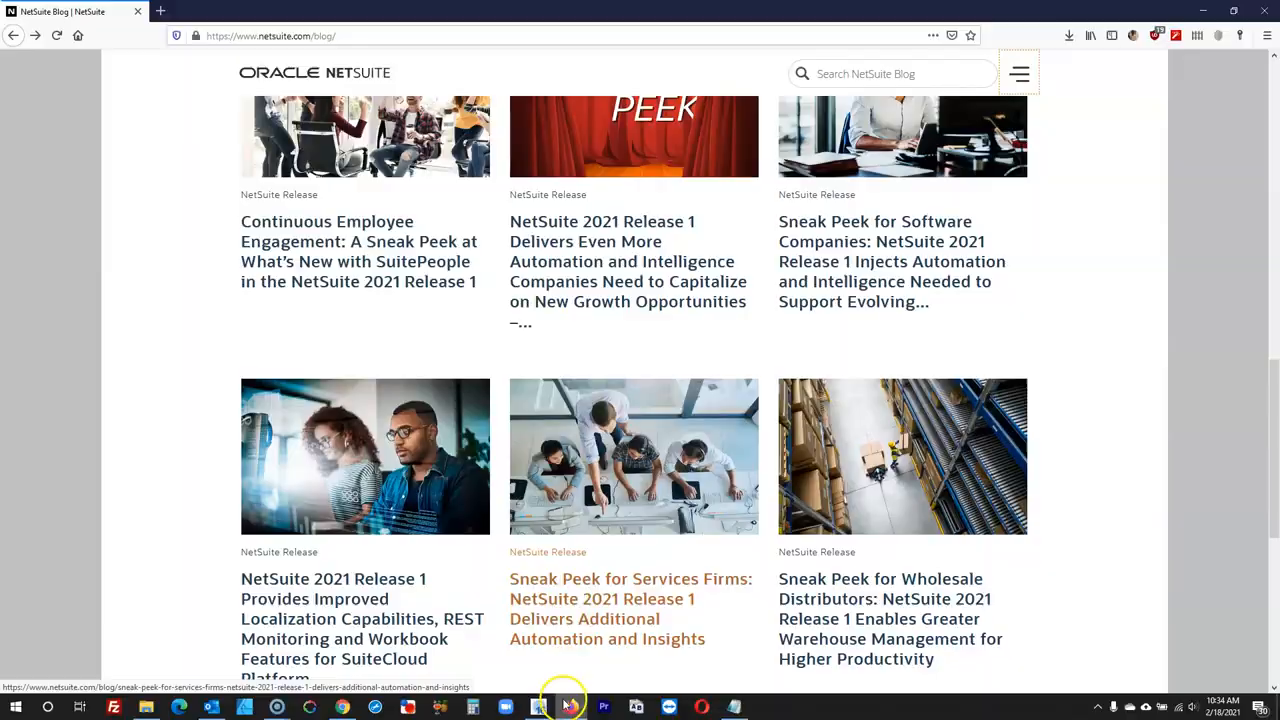
{"action": "left_click", "coordinate": [538, 707]}
{"action": "double_click", "coordinate": [346, 375]}
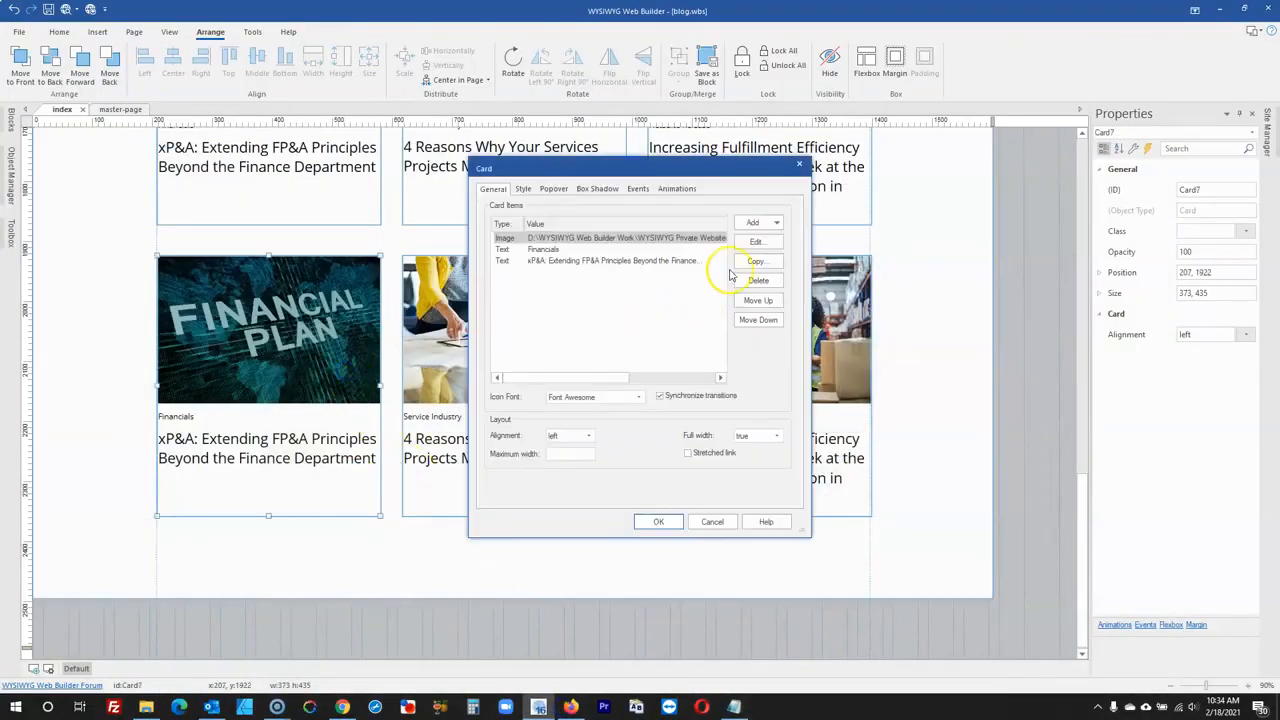
{"action": "left_click", "coordinate": [755, 241]}
{"action": "left_click", "coordinate": [780, 246]}
{"action": "scroll", "coordinate": [663, 334], "scroll_direction": "down", "scroll_amount": 5}
{"action": "double_click", "coordinate": [500, 395]}
{"action": "left_click", "coordinate": [688, 496]}
{"action": "left_click", "coordinate": [660, 520]}
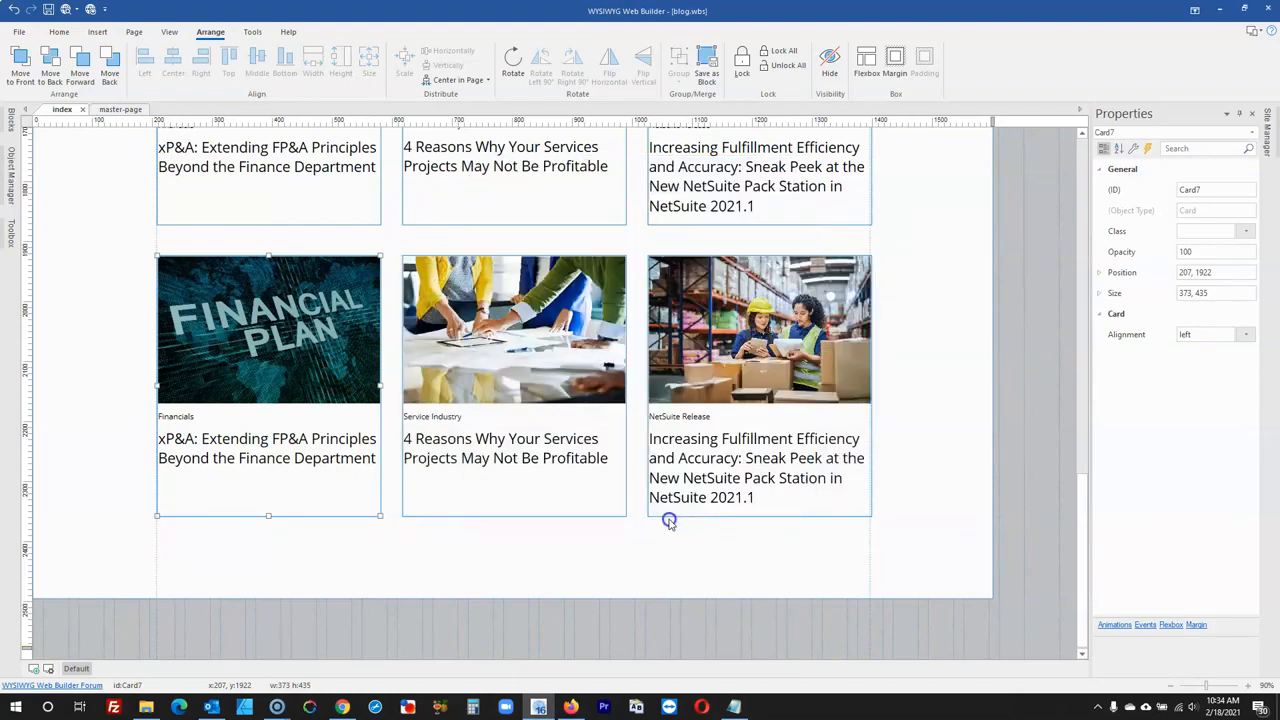
- Replace the image of the third row's Service Industry card with the gettyimages_646 photo of people working at a shared desk
{"action": "double_click", "coordinate": [514, 510]}
{"action": "left_click", "coordinate": [757, 244]}
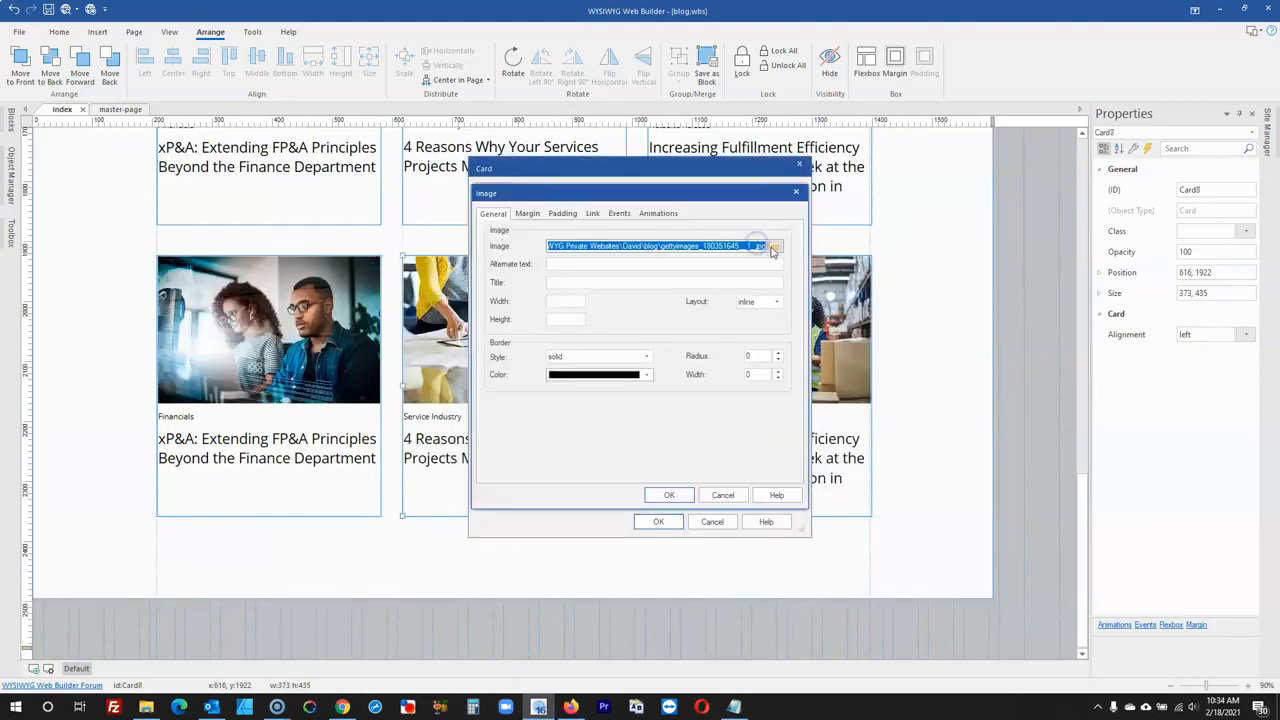
{"action": "left_click", "coordinate": [770, 246]}
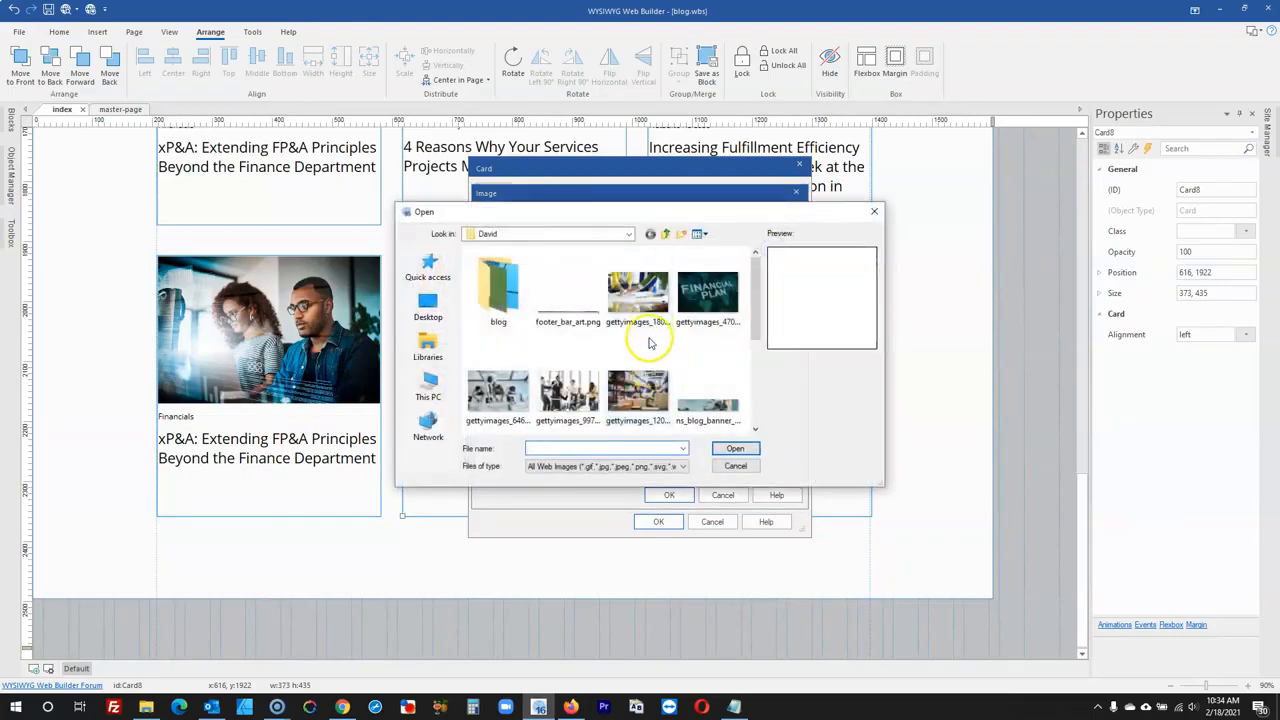
{"action": "scroll", "coordinate": [588, 398], "scroll_direction": "down", "scroll_amount": 5}
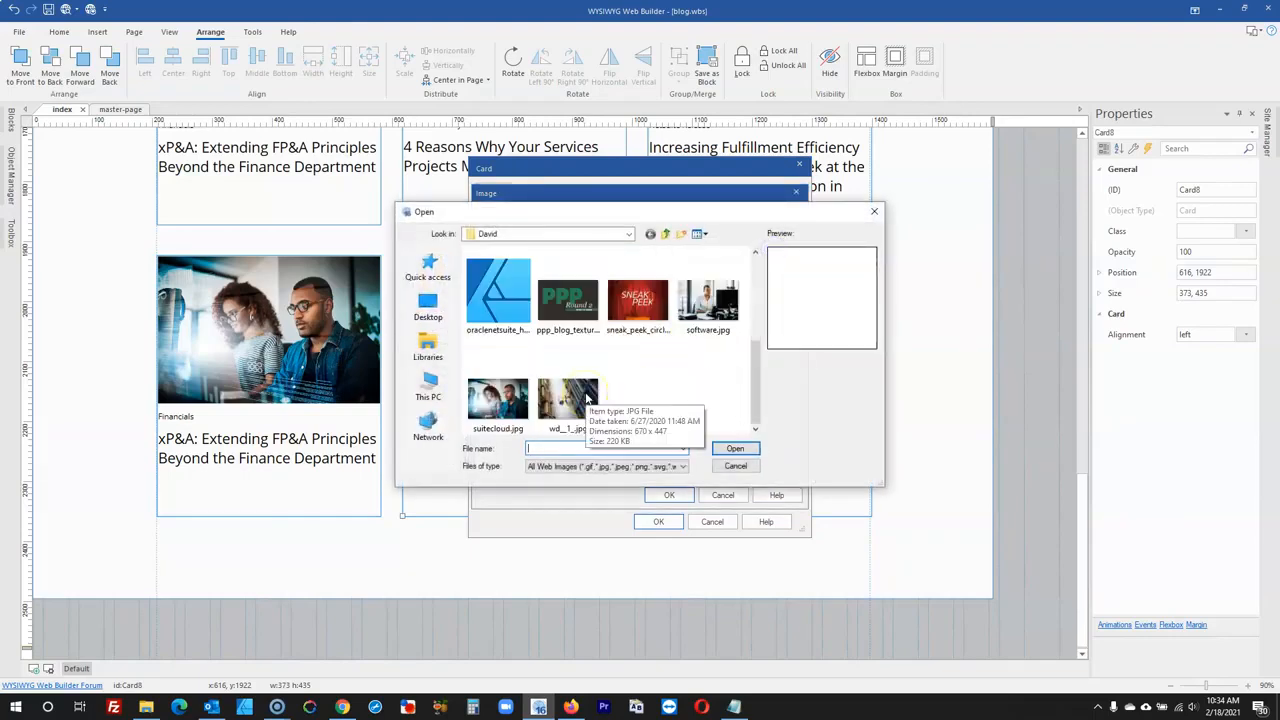
{"action": "scroll", "coordinate": [588, 398], "scroll_direction": "up", "scroll_amount": 5}
{"action": "double_click", "coordinate": [500, 395]}
{"action": "left_click", "coordinate": [682, 496]}
{"action": "left_click", "coordinate": [670, 519]}
- Replace the image of the third row's NetSuite Release card with the warehouse photo wd__1_.jpg
{"action": "double_click", "coordinate": [668, 514]}
{"action": "left_click", "coordinate": [755, 242]}
{"action": "left_click", "coordinate": [777, 245]}
{"action": "scroll", "coordinate": [629, 411], "scroll_direction": "down", "scroll_amount": 5}
{"action": "left_click", "coordinate": [568, 400]}
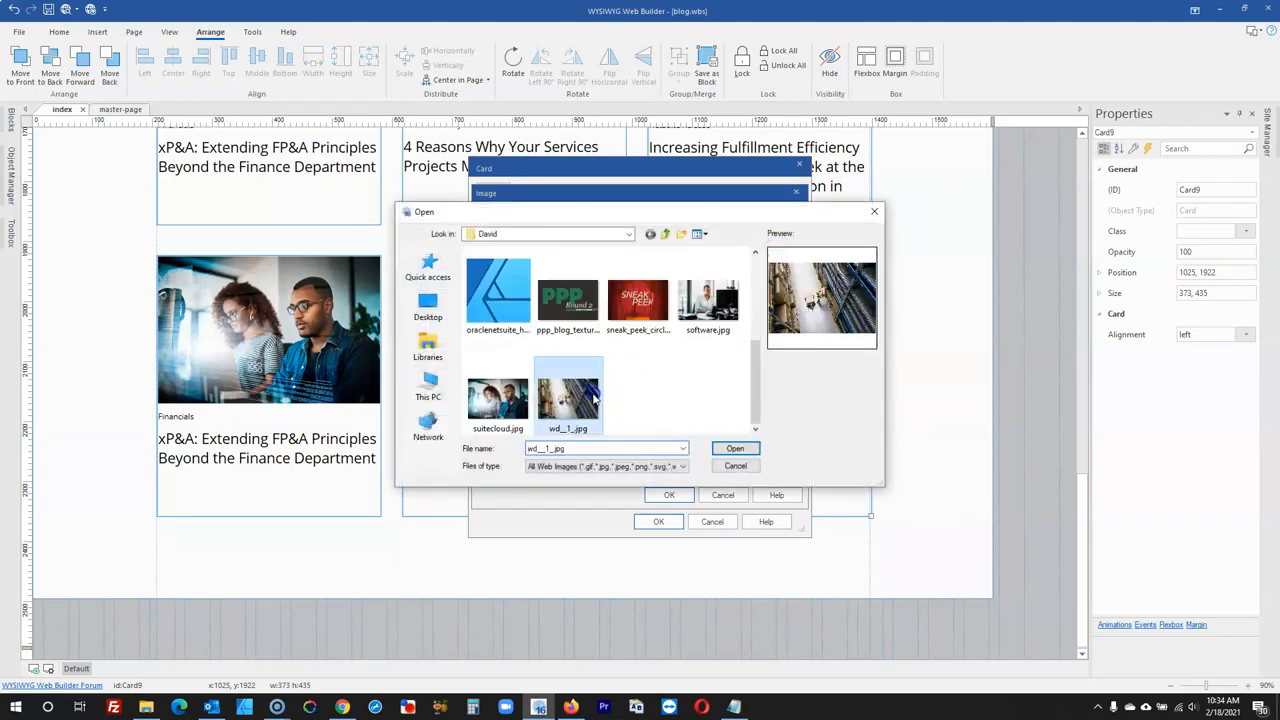
{"action": "double_click", "coordinate": [594, 398]}
{"action": "left_click", "coordinate": [669, 495]}
{"action": "left_click", "coordinate": [658, 521]}
{"action": "left_click", "coordinate": [1023, 461]}
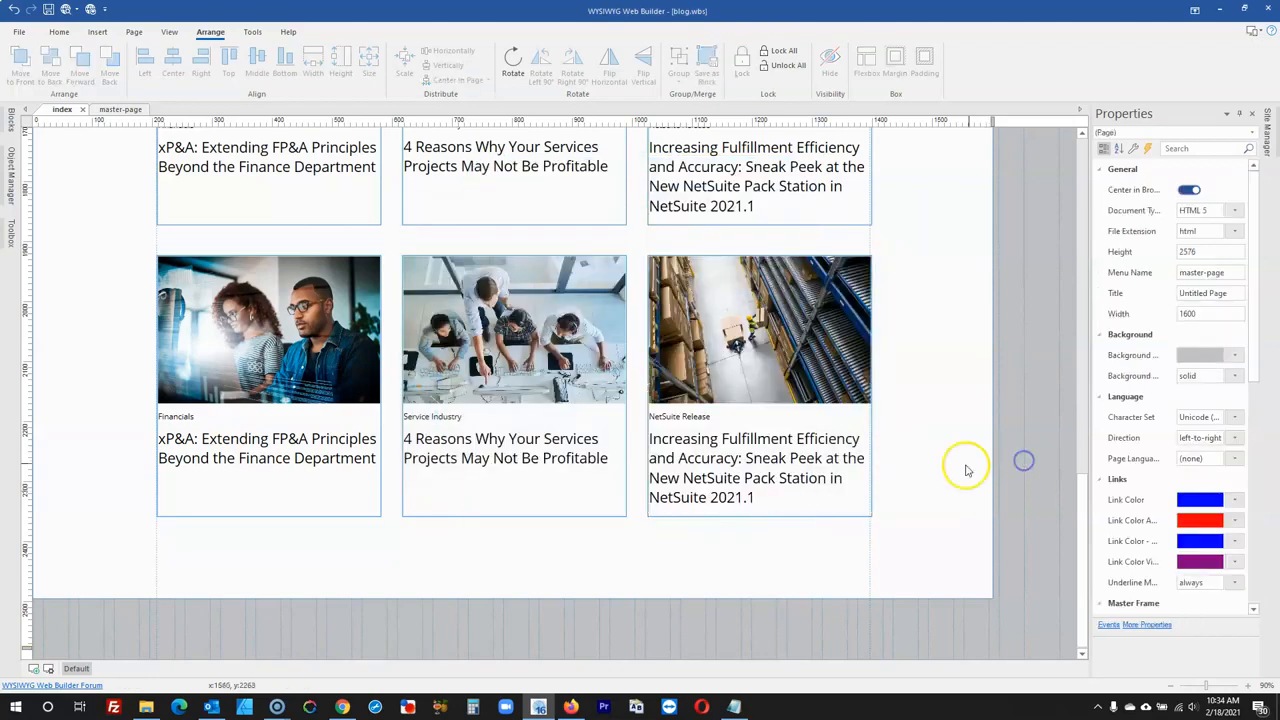
- Compare the space below the blog's last card row with the bottom of the content layer, and review the card rows above
{"action": "left_click", "coordinate": [571, 705]}
{"action": "scroll", "coordinate": [546, 497], "scroll_direction": "down", "scroll_amount": 3}
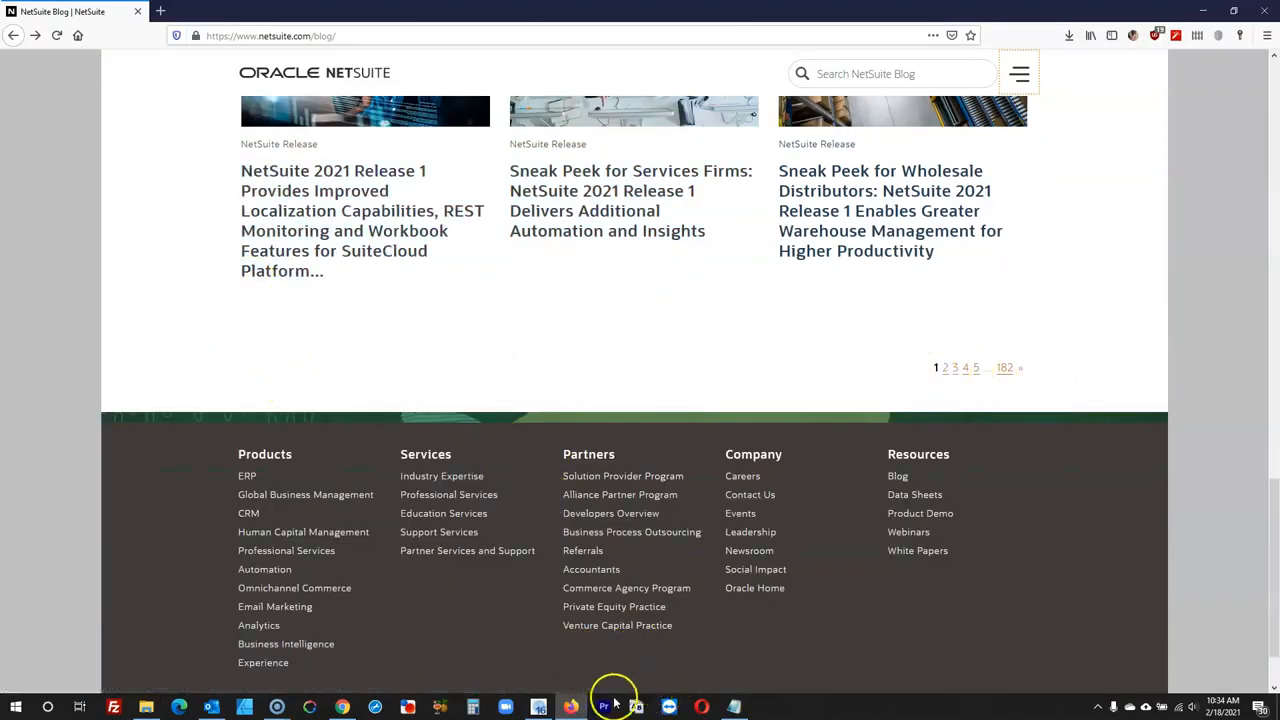
{"action": "left_click", "coordinate": [538, 706]}
{"action": "left_click", "coordinate": [719, 566]}
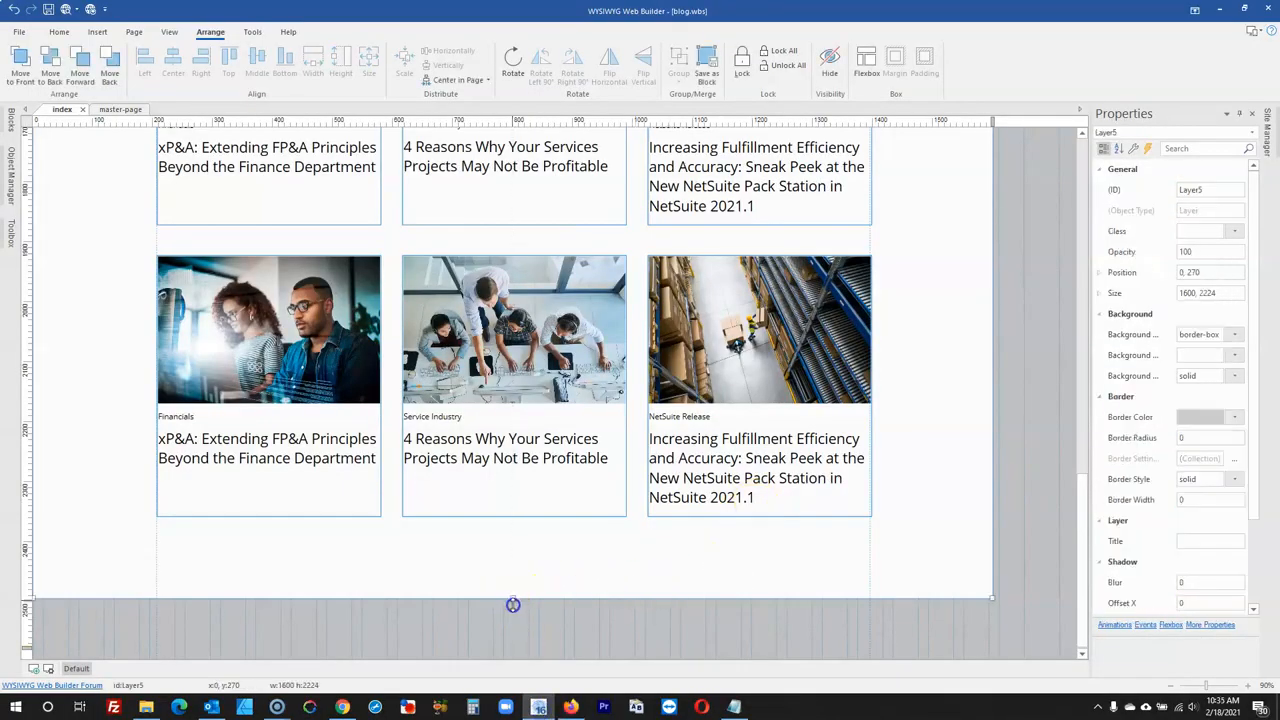
{"action": "scroll", "coordinate": [513, 606], "scroll_direction": "up", "scroll_amount": 3}
{"action": "left_click", "coordinate": [339, 525]}
{"action": "scroll", "coordinate": [339, 525], "scroll_direction": "up", "scroll_amount": 3}
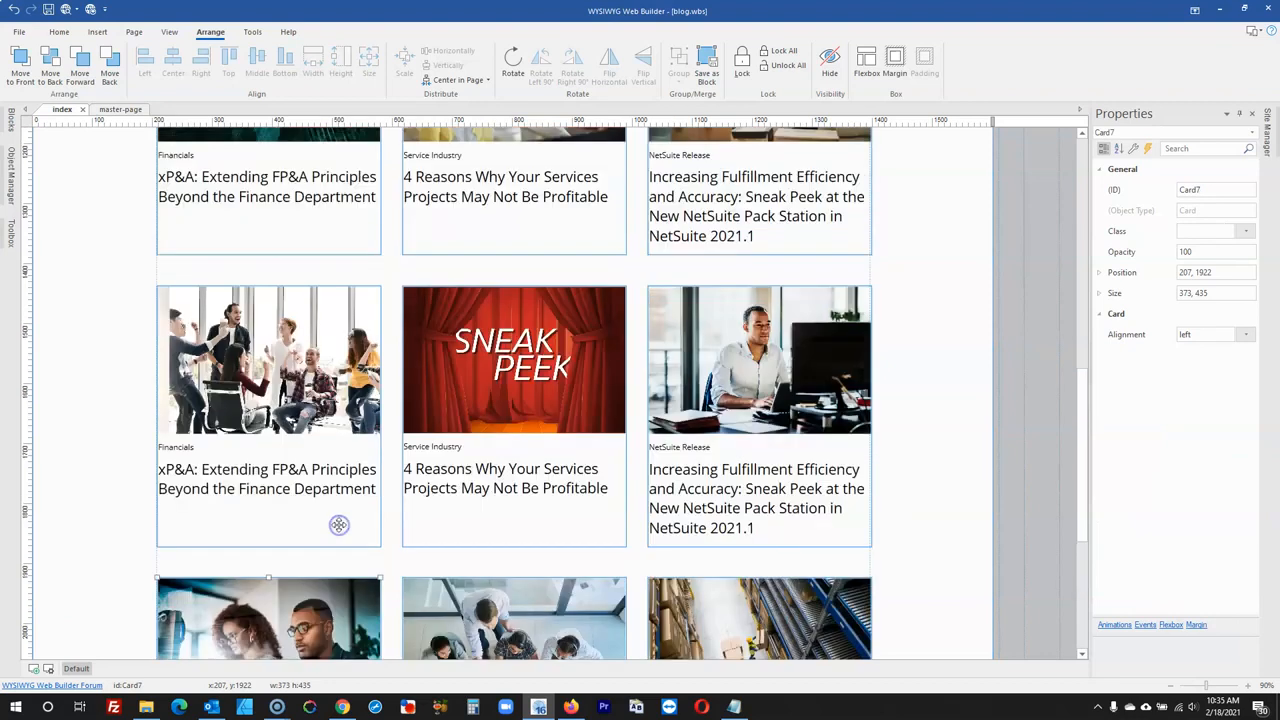
- Align the Financials cards in the first column along their left edges and the NetSuite Release cards along their right edges
{"action": "left_click", "coordinate": [317, 459], "text": "shift"}
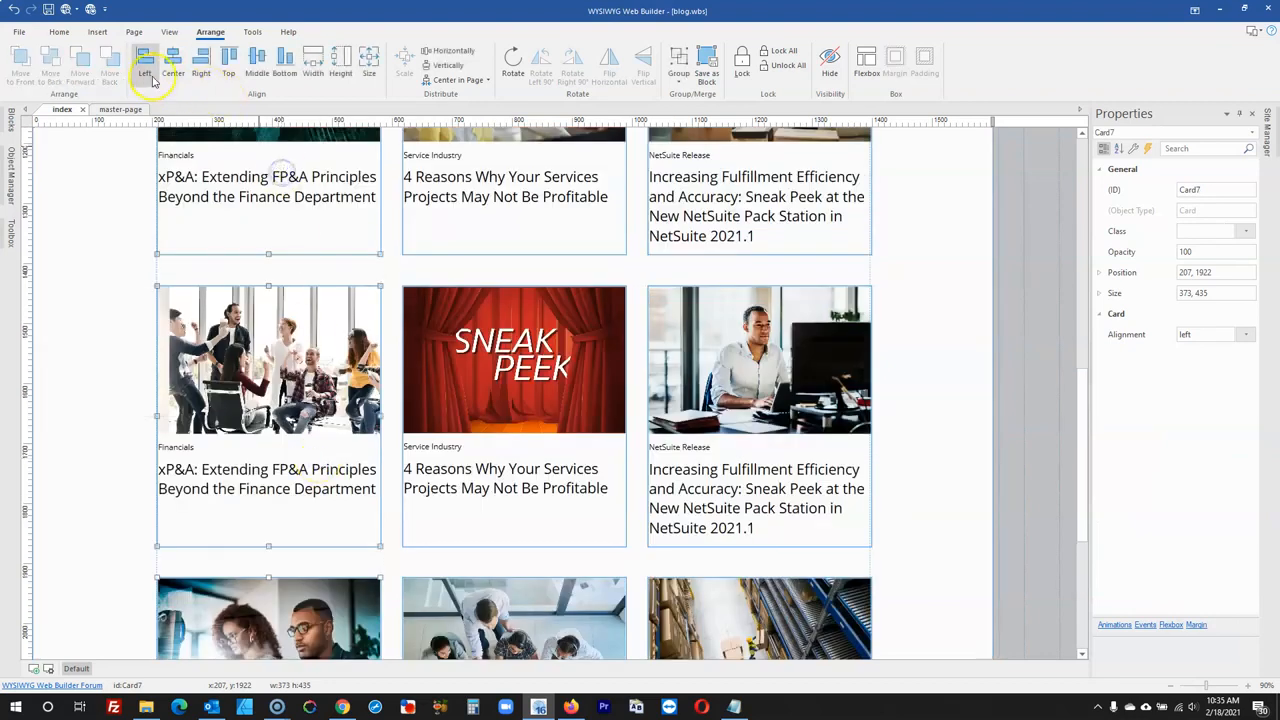
{"action": "scroll", "coordinate": [728, 491], "scroll_direction": "down", "scroll_amount": 1}
{"action": "left_click", "coordinate": [733, 535]}
{"action": "left_click", "coordinate": [734, 434], "text": "shift"}
{"action": "left_click", "coordinate": [703, 149], "text": "shift"}
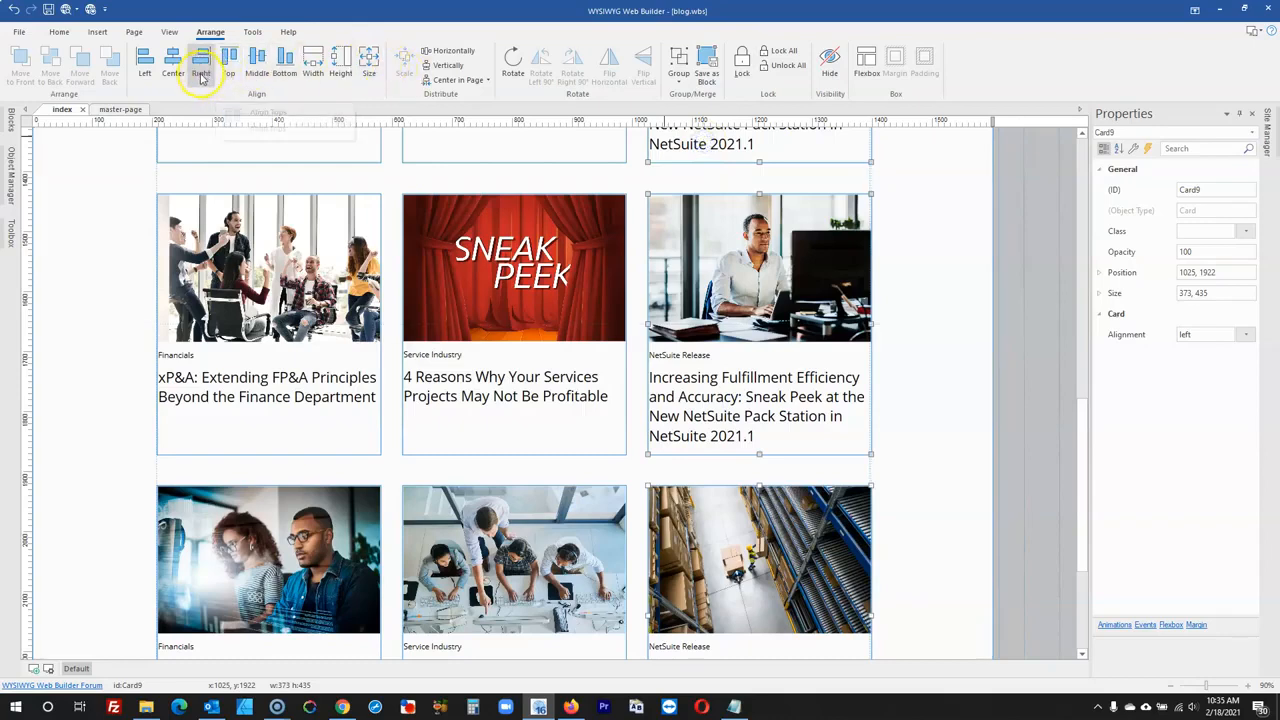
{"action": "left_click", "coordinate": [1040, 407]}
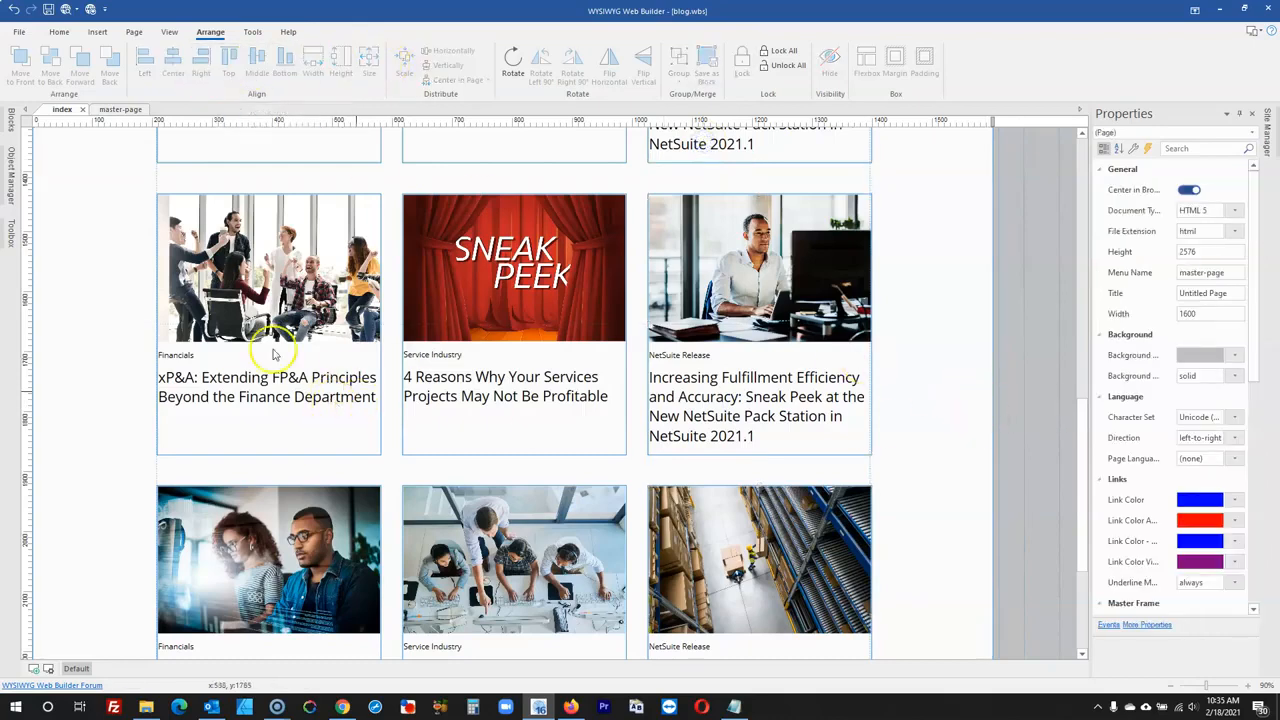
- Insert a Pagination object about 282 by 34 px in the blank space below the third card row
{"action": "scroll", "coordinate": [273, 353], "scroll_direction": "down", "scroll_amount": 3}
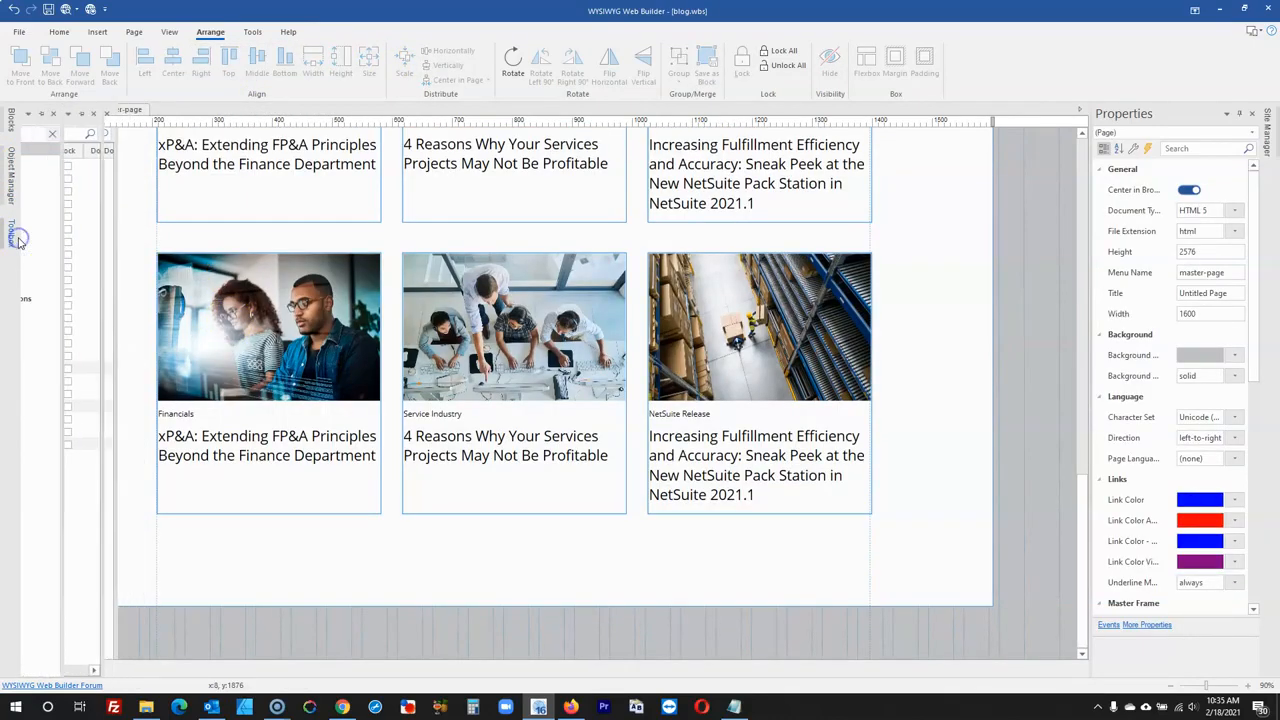
{"action": "mouse_move", "coordinate": [14, 237]}
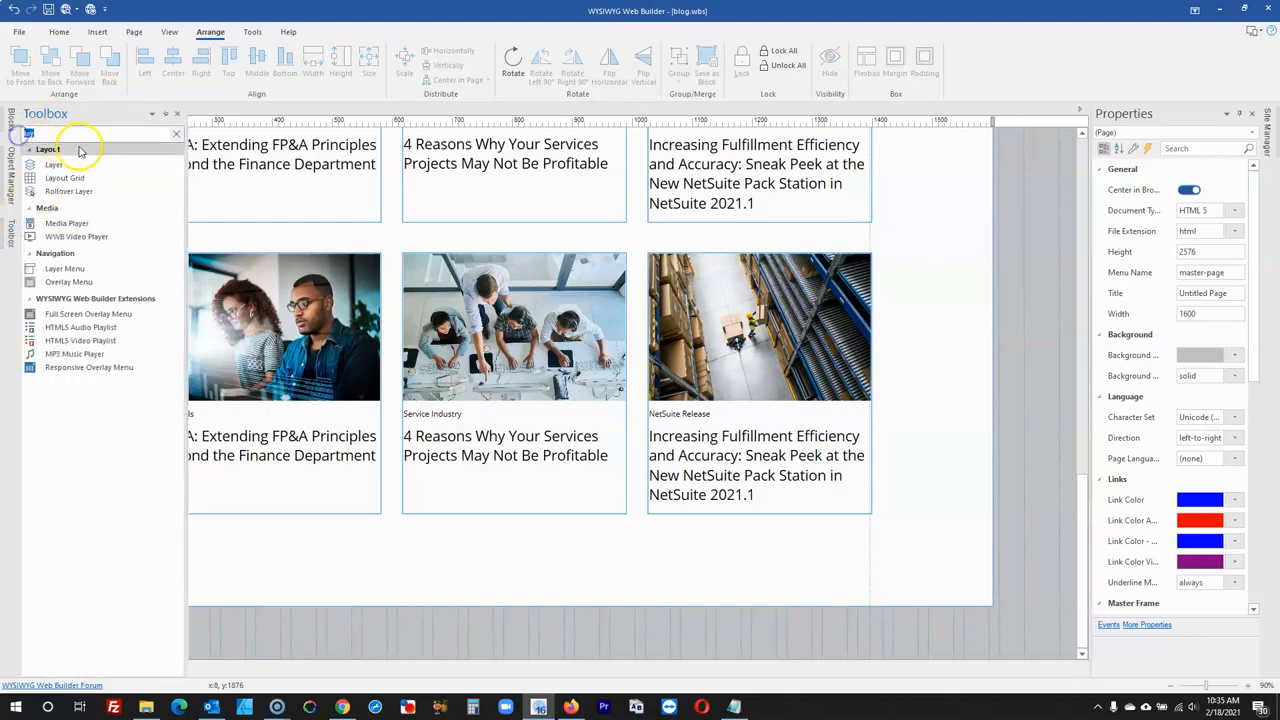
{"action": "type", "text": "pagi"}
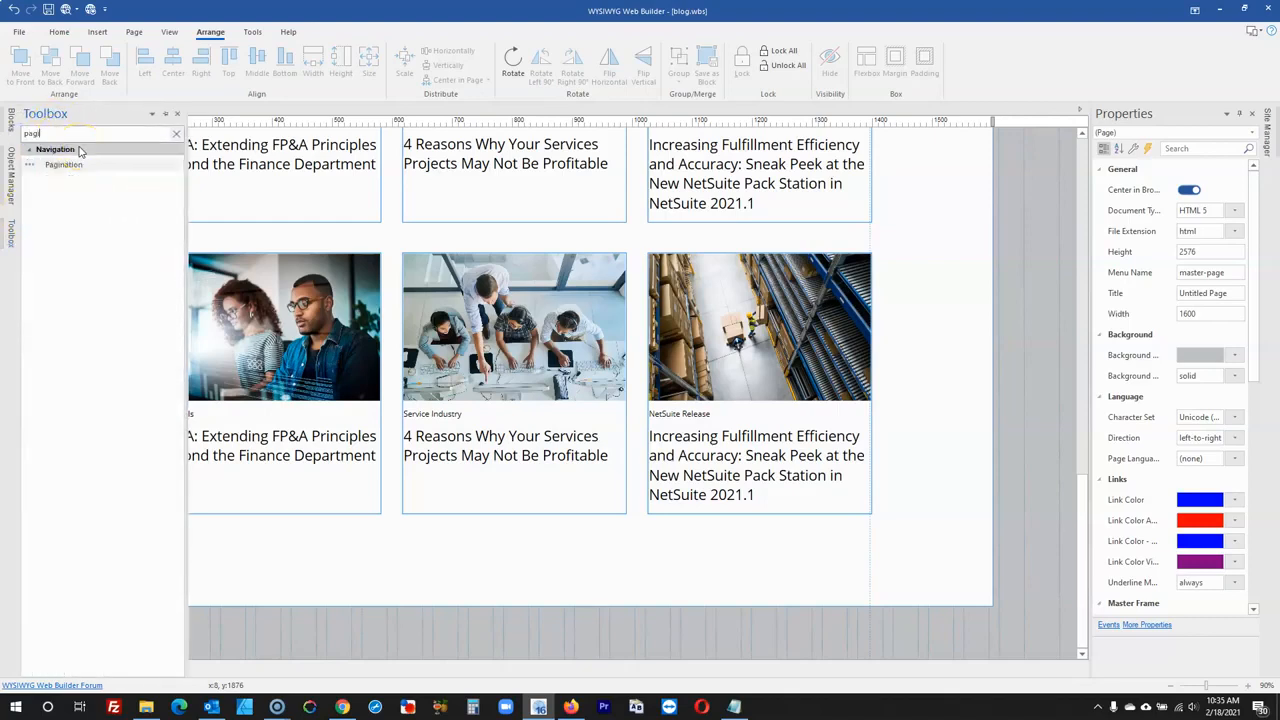
{"action": "left_click", "coordinate": [66, 164]}
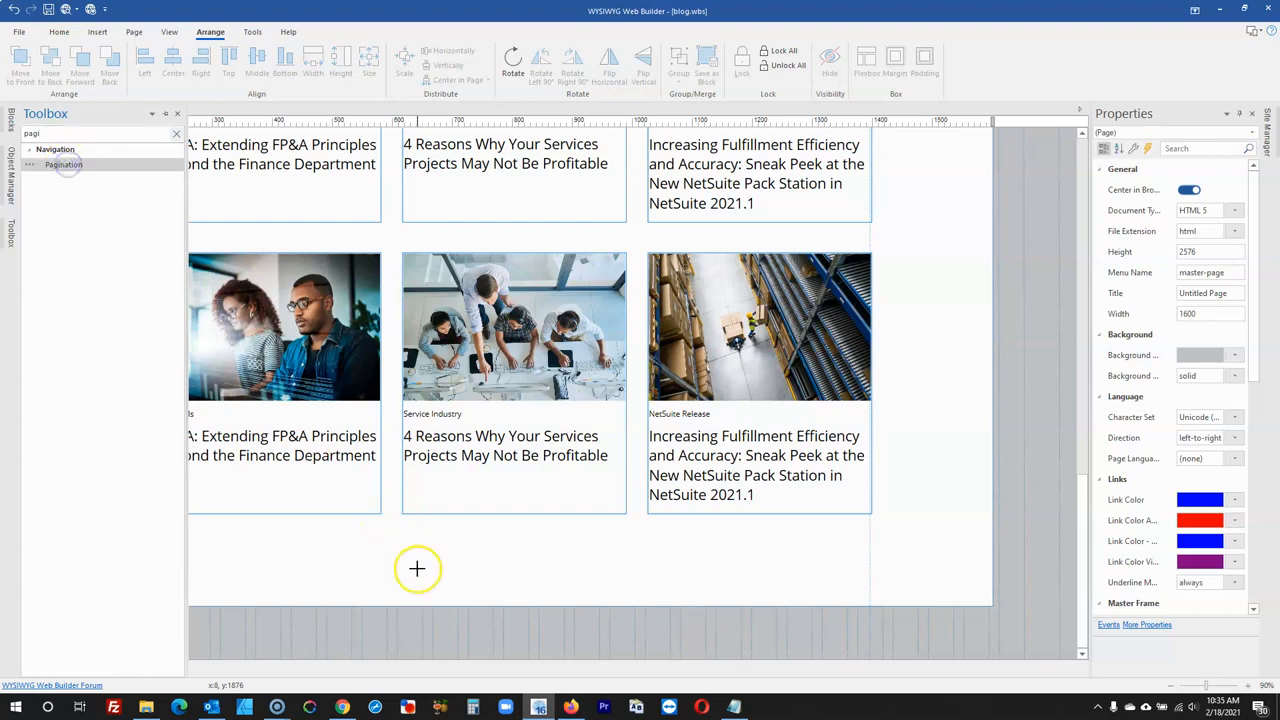
{"action": "mouse_move", "coordinate": [490, 557]}
{"action": "left_mouse_down"}
{"action": "mouse_move", "coordinate": [668, 576]}
{"action": "mouse_move", "coordinate": [667, 617]}
{"action": "left_mouse_up"}
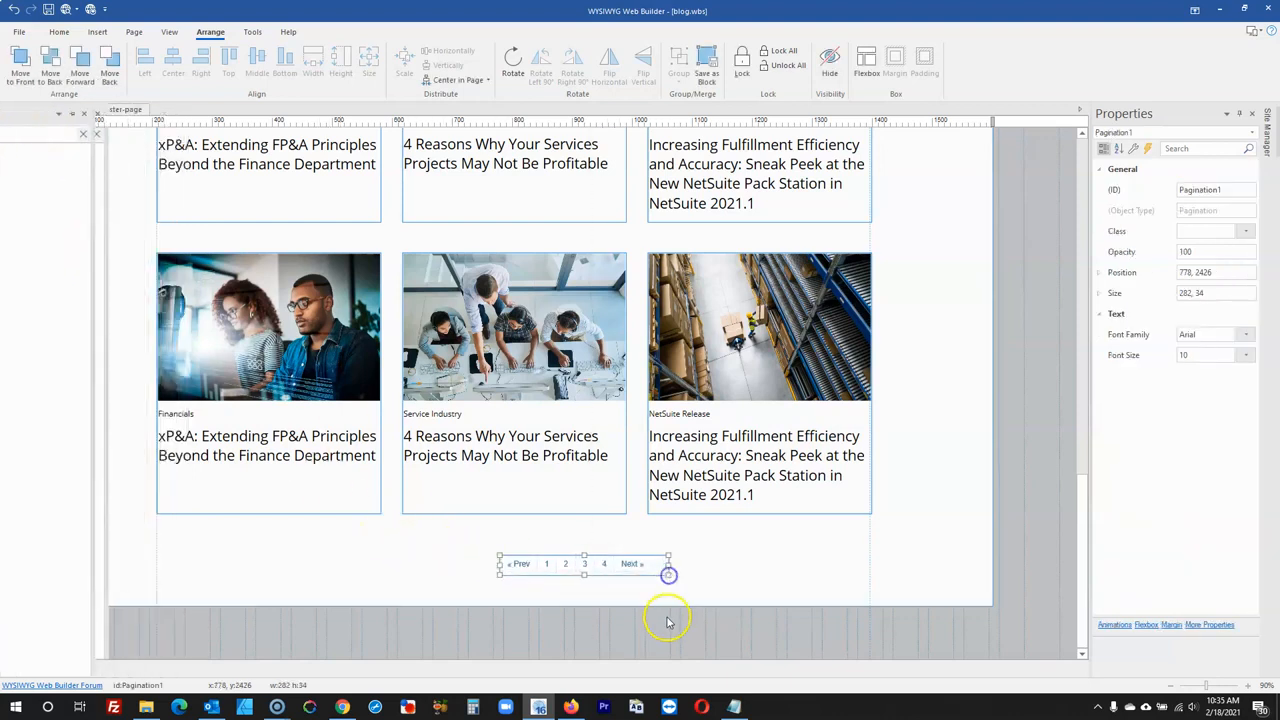
- Check the original blog's page-number placement and move the pagination beneath the NetSuite Release card, to about 1113, 2442
{"action": "left_click", "coordinate": [571, 707]}
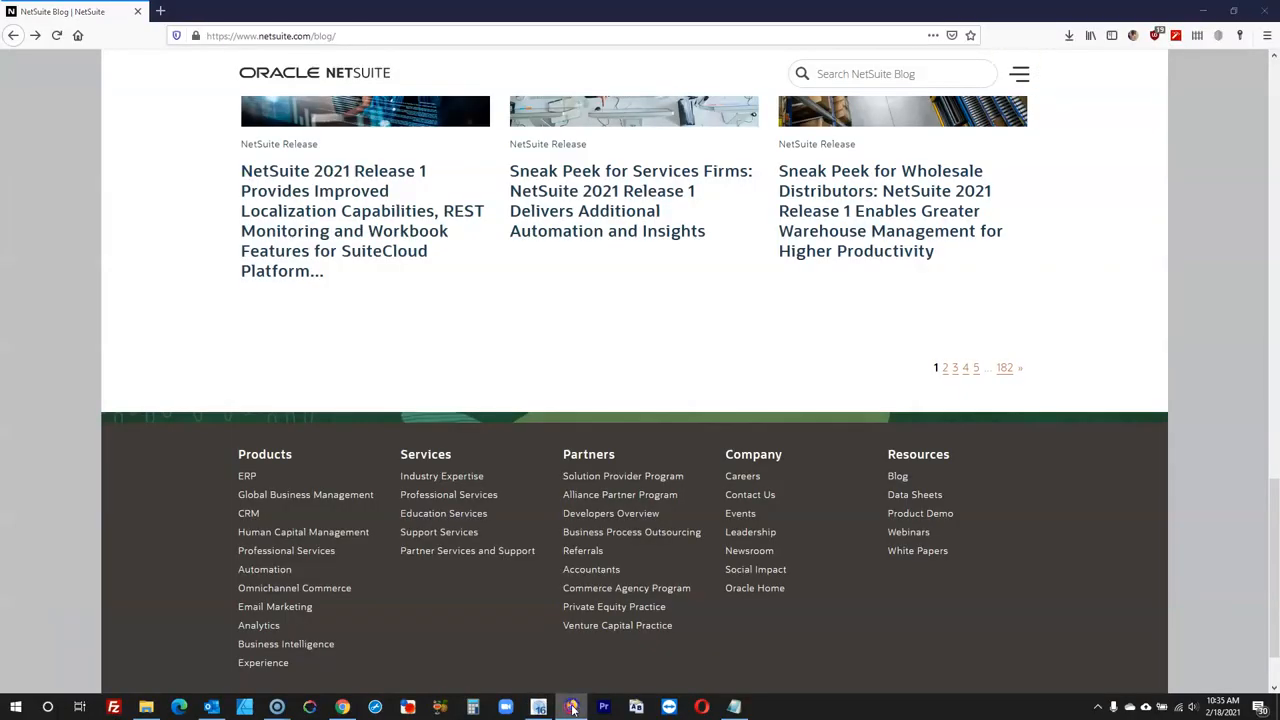
{"action": "left_click", "coordinate": [571, 707]}
{"action": "left_click_drag", "start_coordinate": [614, 558], "coordinate": [817, 573]}
- Review the pagination's item, style and synchronization settings and set its alignment to right
{"action": "double_click", "coordinate": [817, 573]}
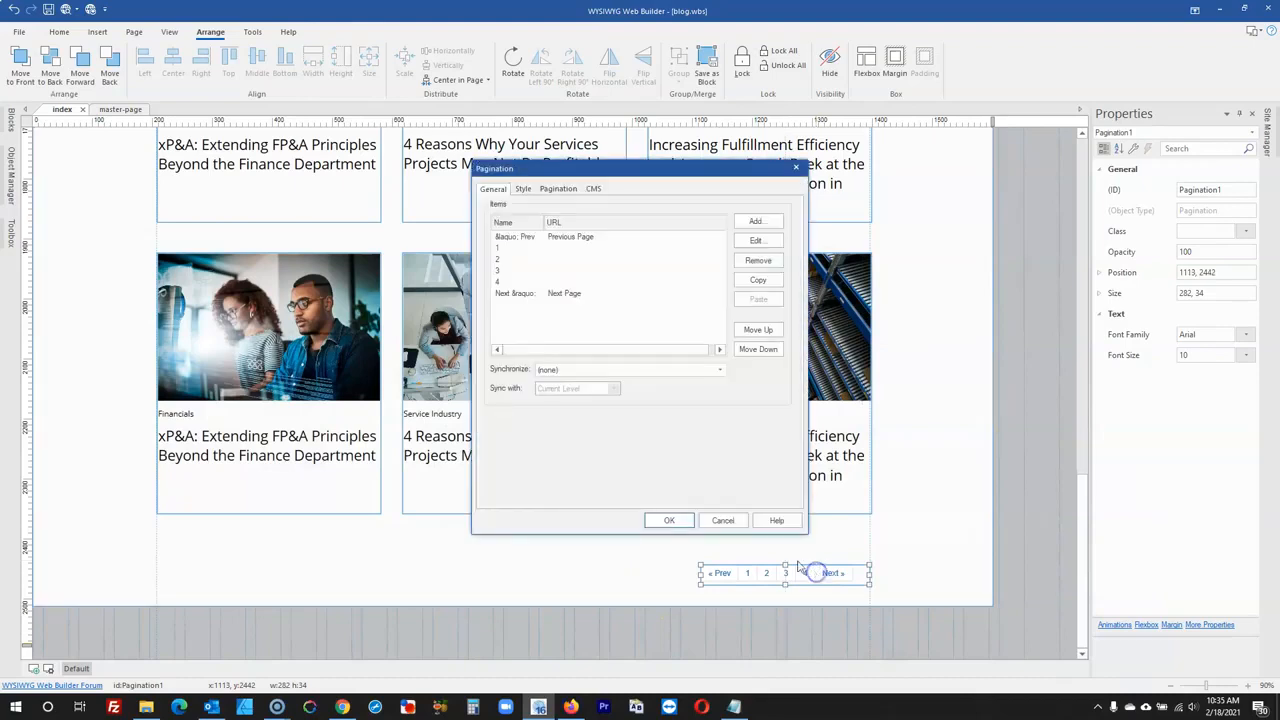
{"action": "left_click", "coordinate": [522, 189]}
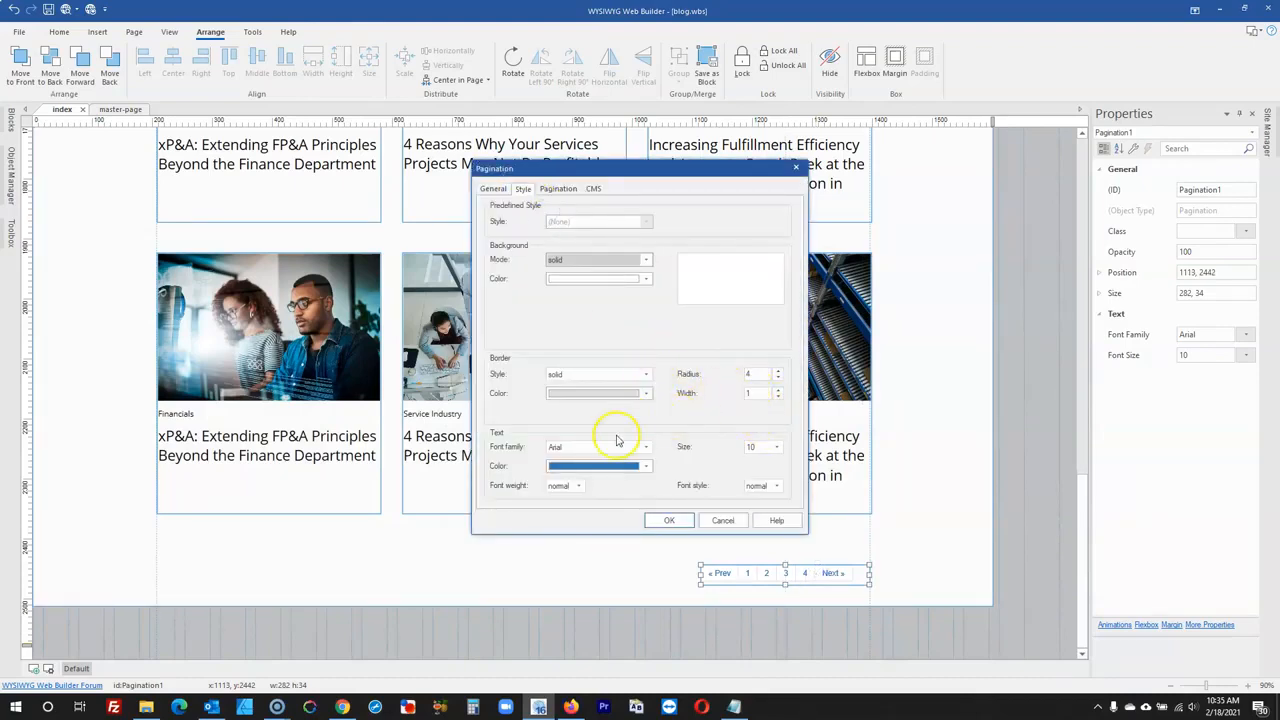
{"action": "left_click", "coordinate": [576, 487]}
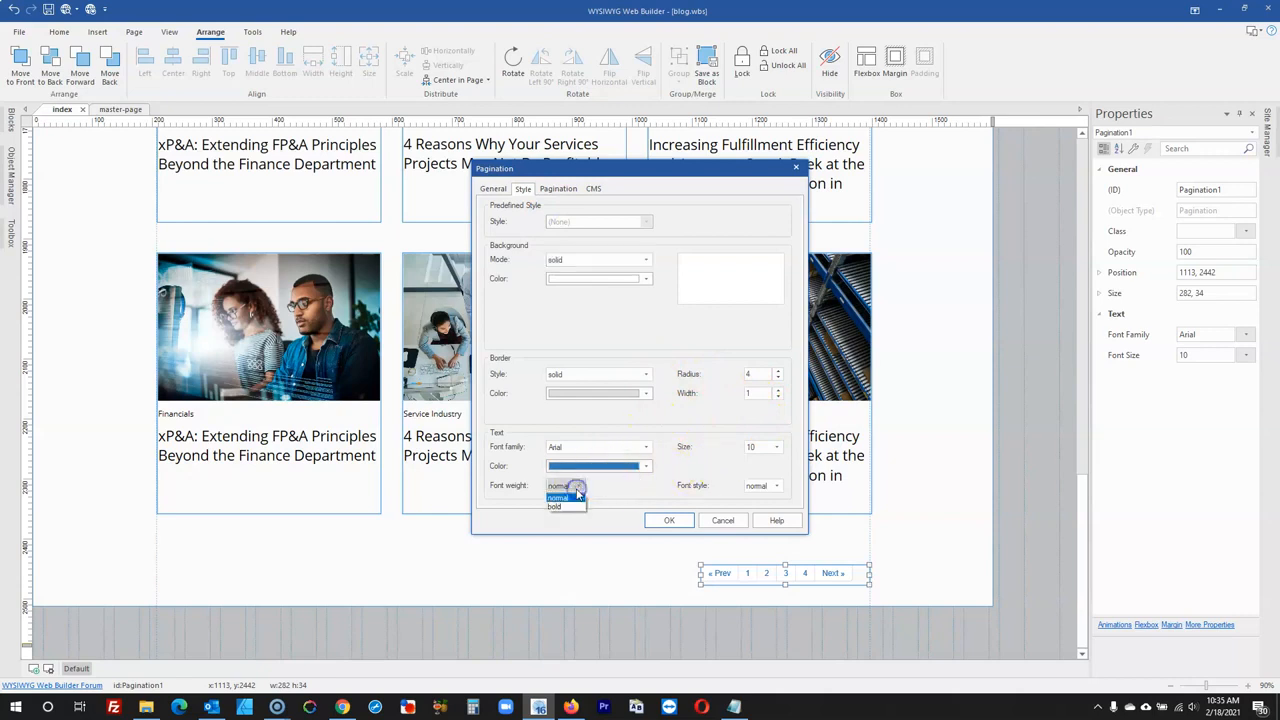
{"action": "left_click", "coordinate": [493, 189]}
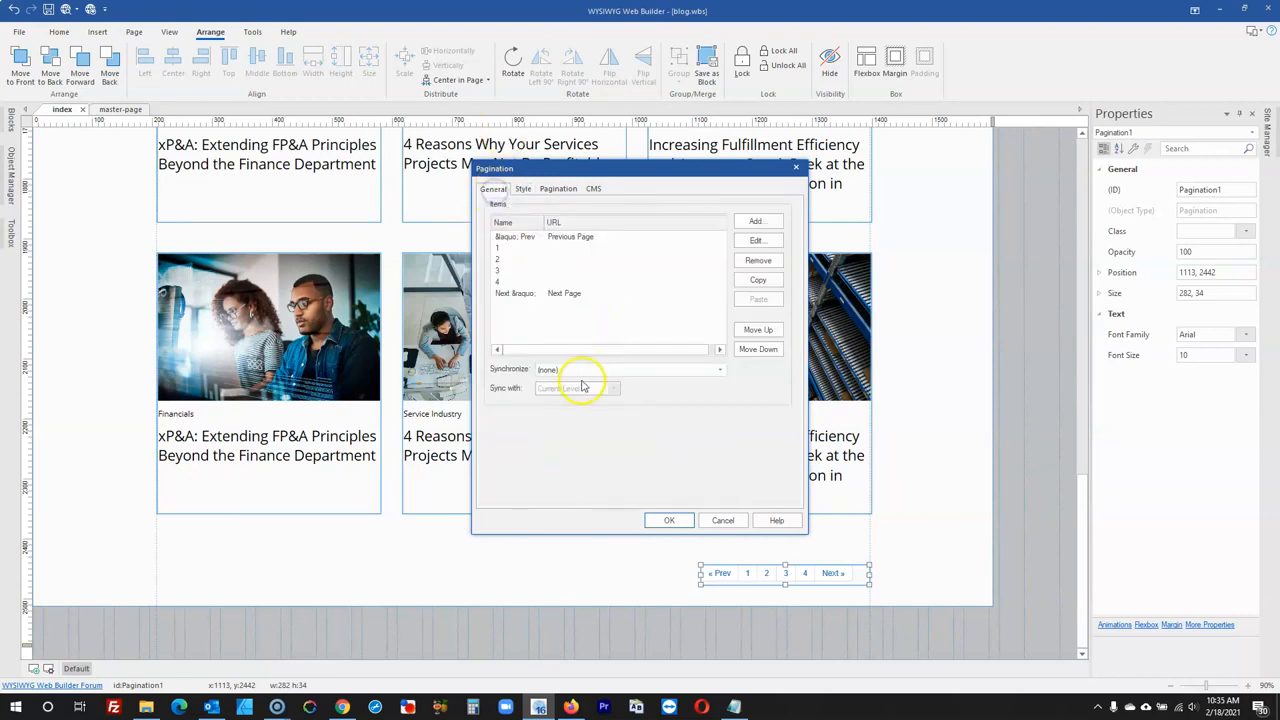
{"action": "left_click", "coordinate": [585, 368]}
{"action": "left_click", "coordinate": [585, 370]}
{"action": "left_click", "coordinate": [523, 189]}
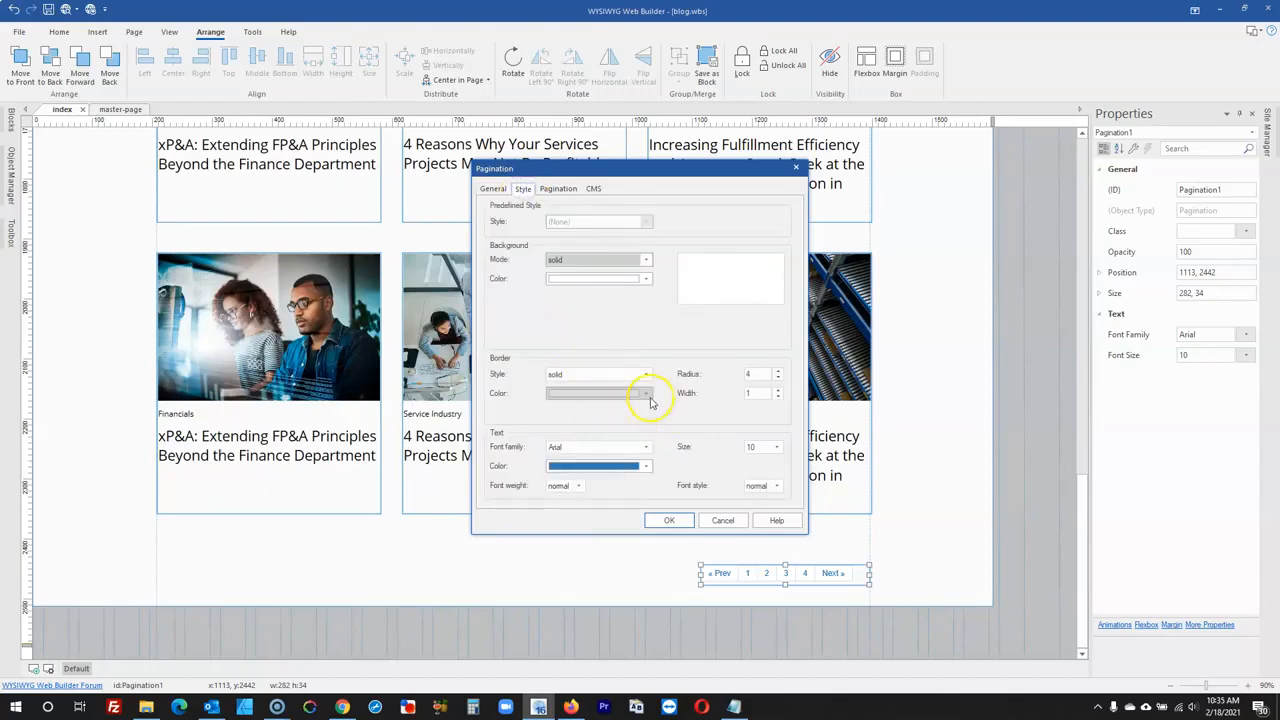
{"action": "left_click", "coordinate": [557, 189]}
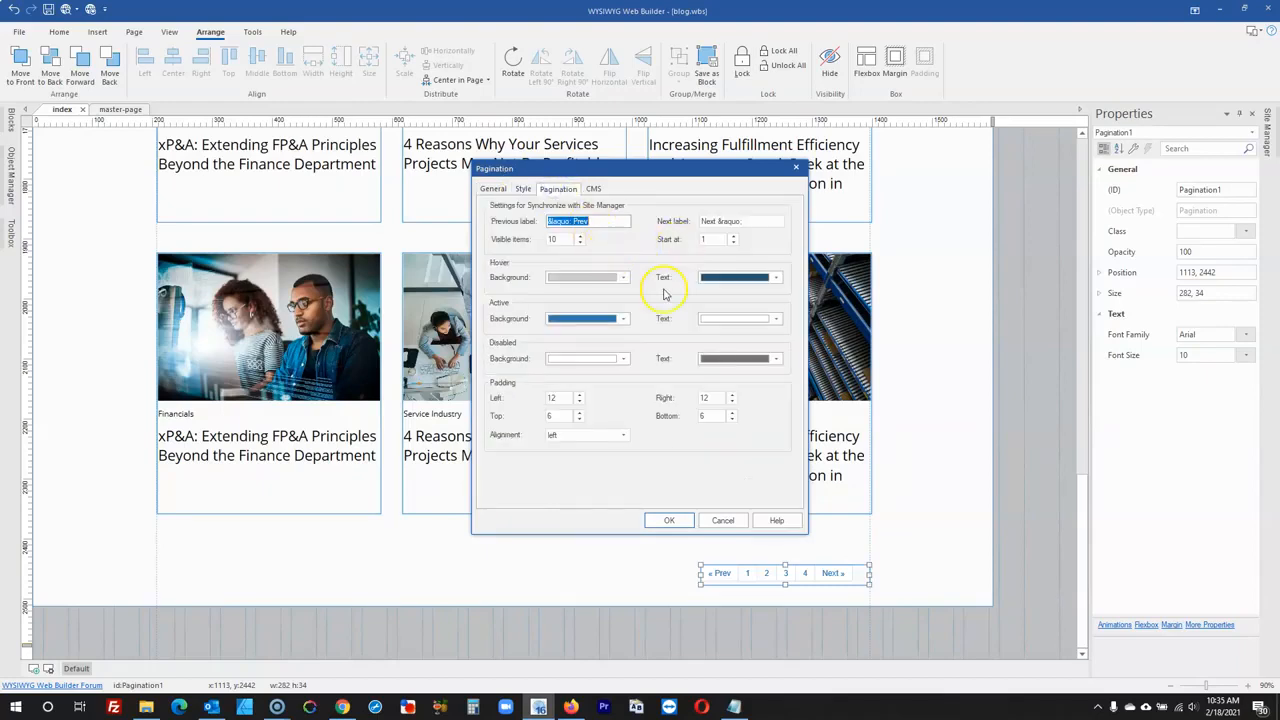
{"action": "left_click", "coordinate": [574, 434]}
{"action": "left_click", "coordinate": [561, 463]}
{"action": "left_click", "coordinate": [685, 519]}
{"action": "left_click", "coordinate": [710, 618]}
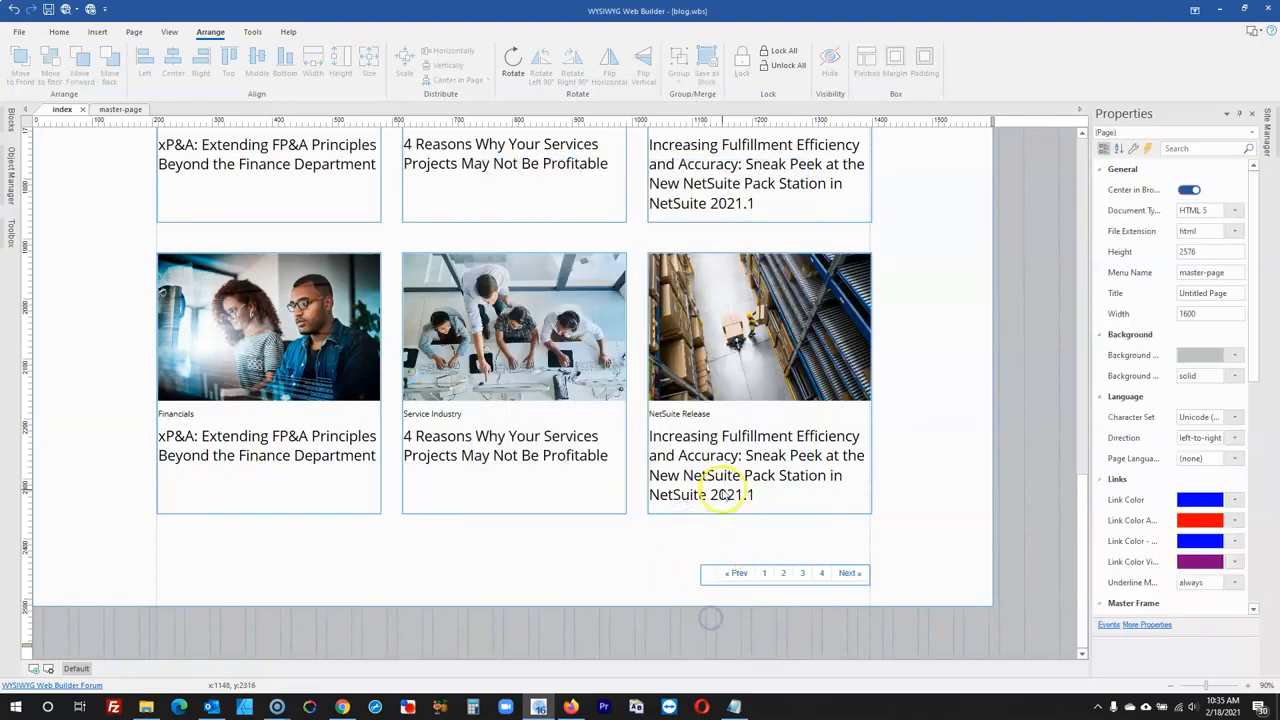
- Compare the pagination with the original blog's and reduce its height to 29 px
{"action": "left_click", "coordinate": [573, 706]}
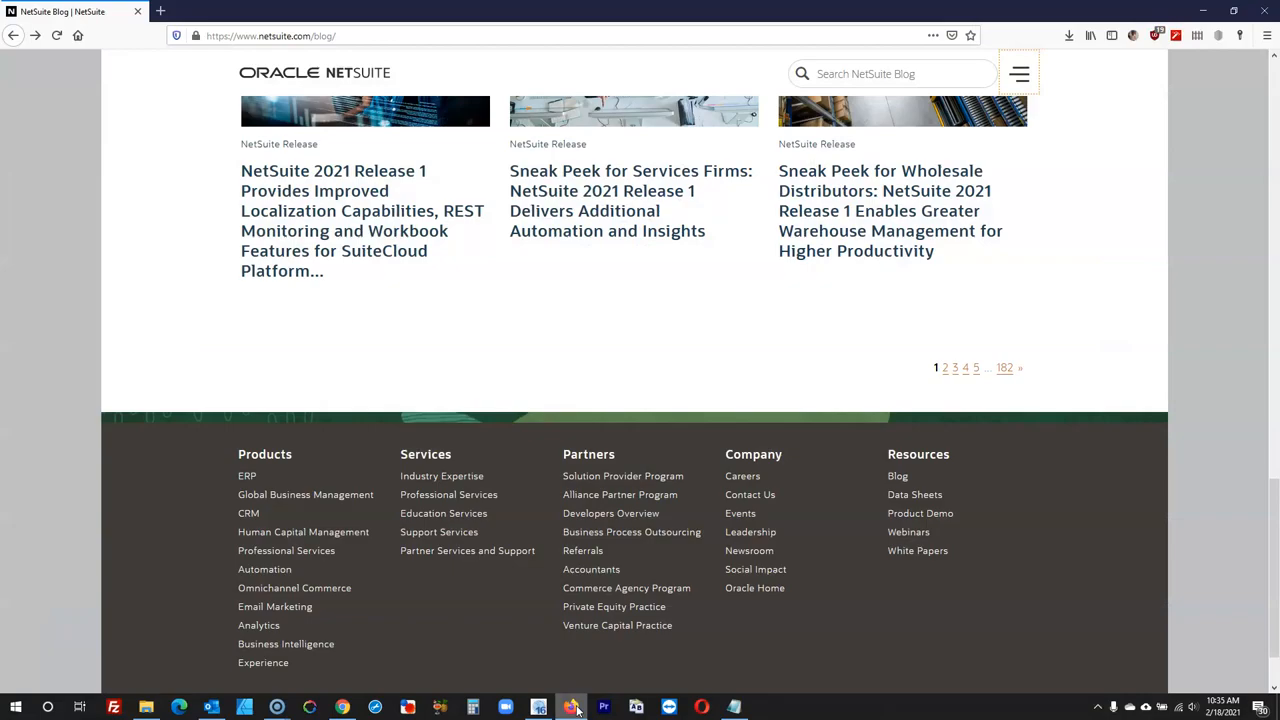
{"action": "left_click", "coordinate": [574, 707]}
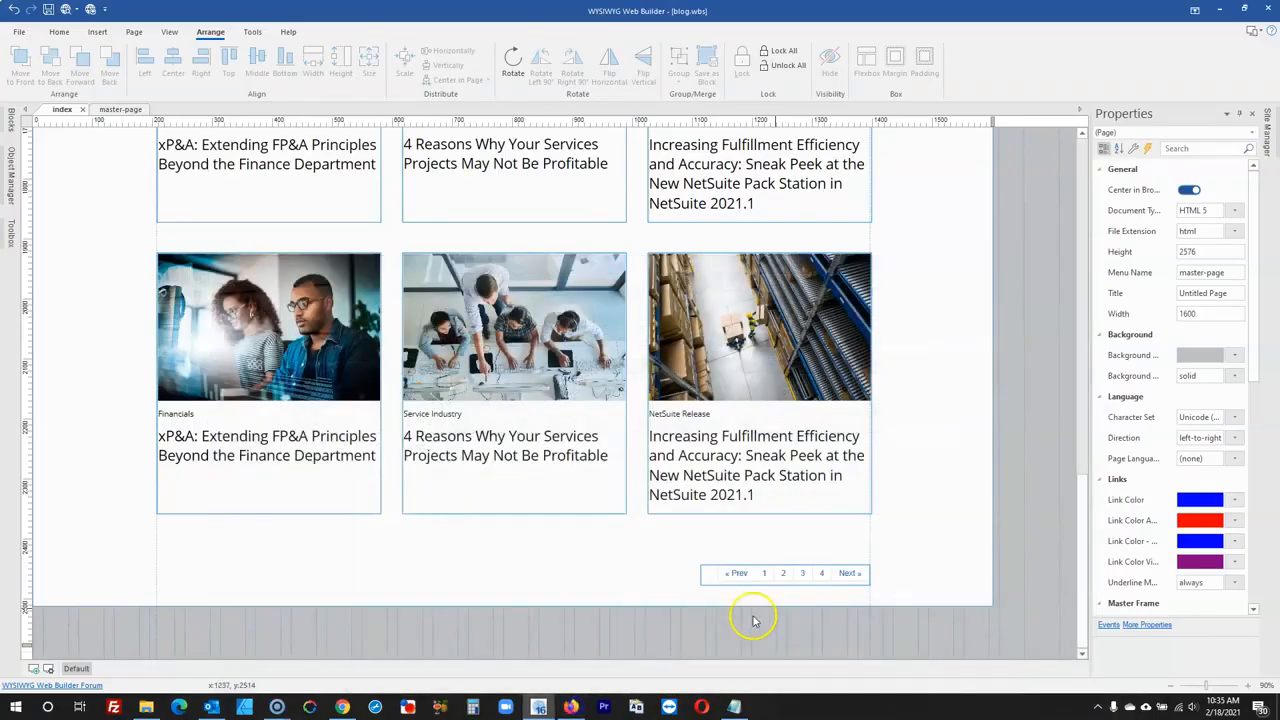
{"action": "left_click", "coordinate": [799, 578]}
{"action": "left_click_drag", "start_coordinate": [785, 585], "coordinate": [785, 583]}
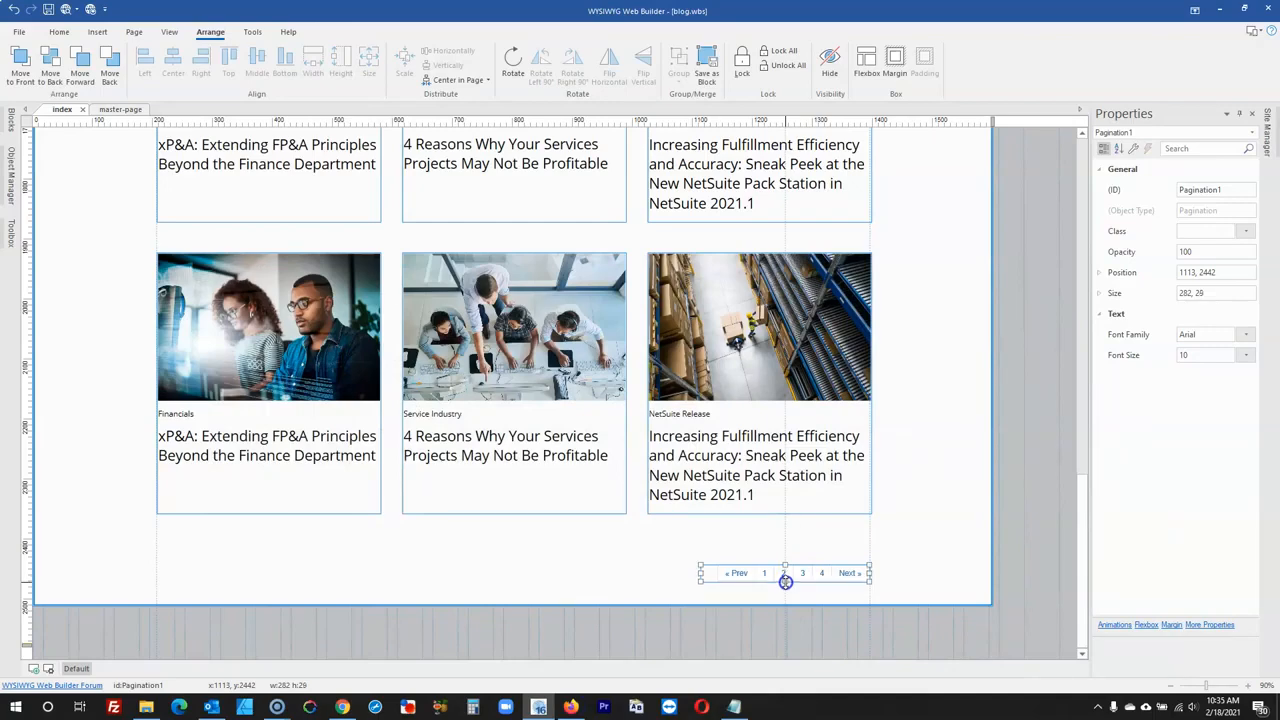
- Raise the pagination to about y 2424 after checking the original, and align its right edge with the third row's NetSuite Release card
{"action": "left_click", "coordinate": [572, 707]}
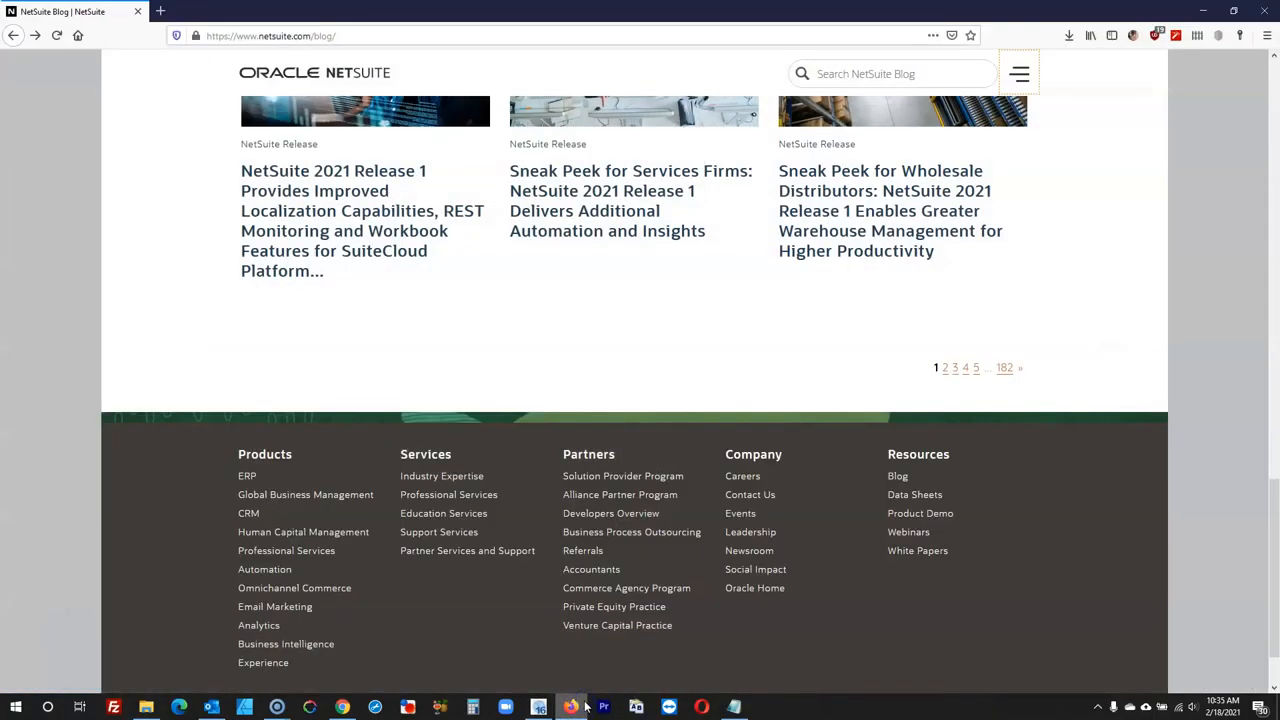
{"action": "left_click", "coordinate": [585, 706]}
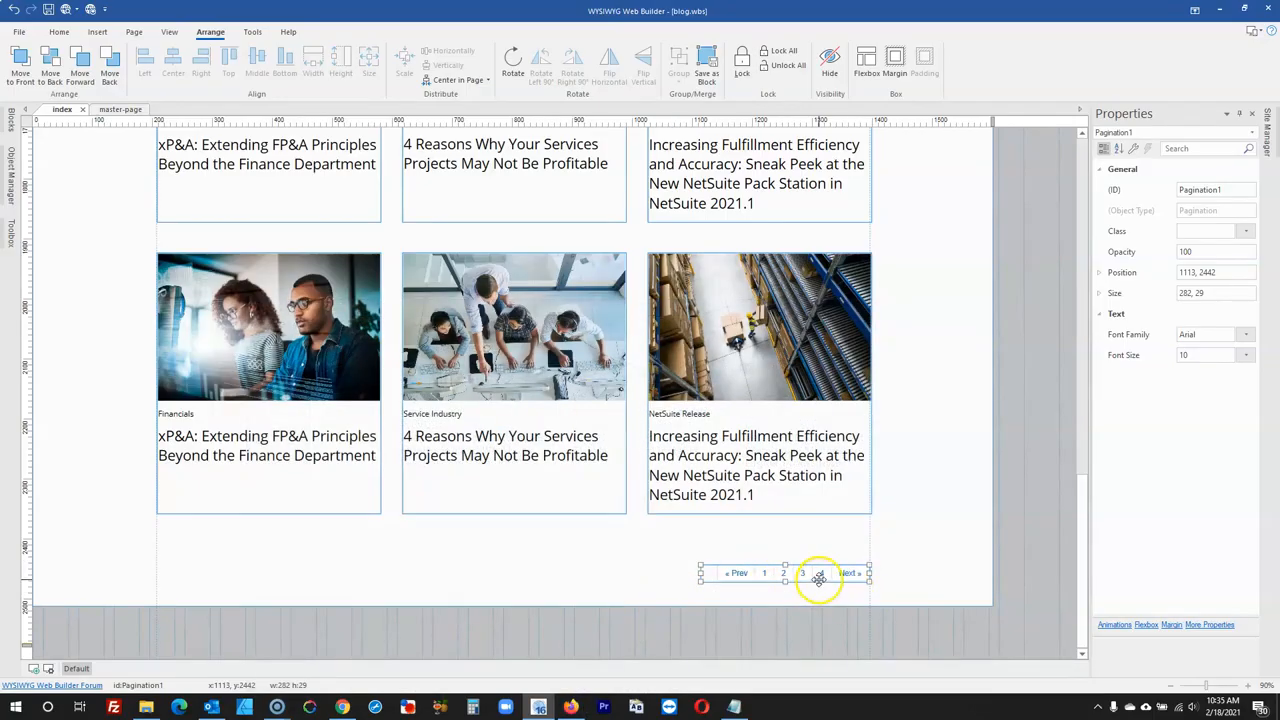
{"action": "left_click", "coordinate": [572, 707]}
{"action": "left_click", "coordinate": [572, 707]}
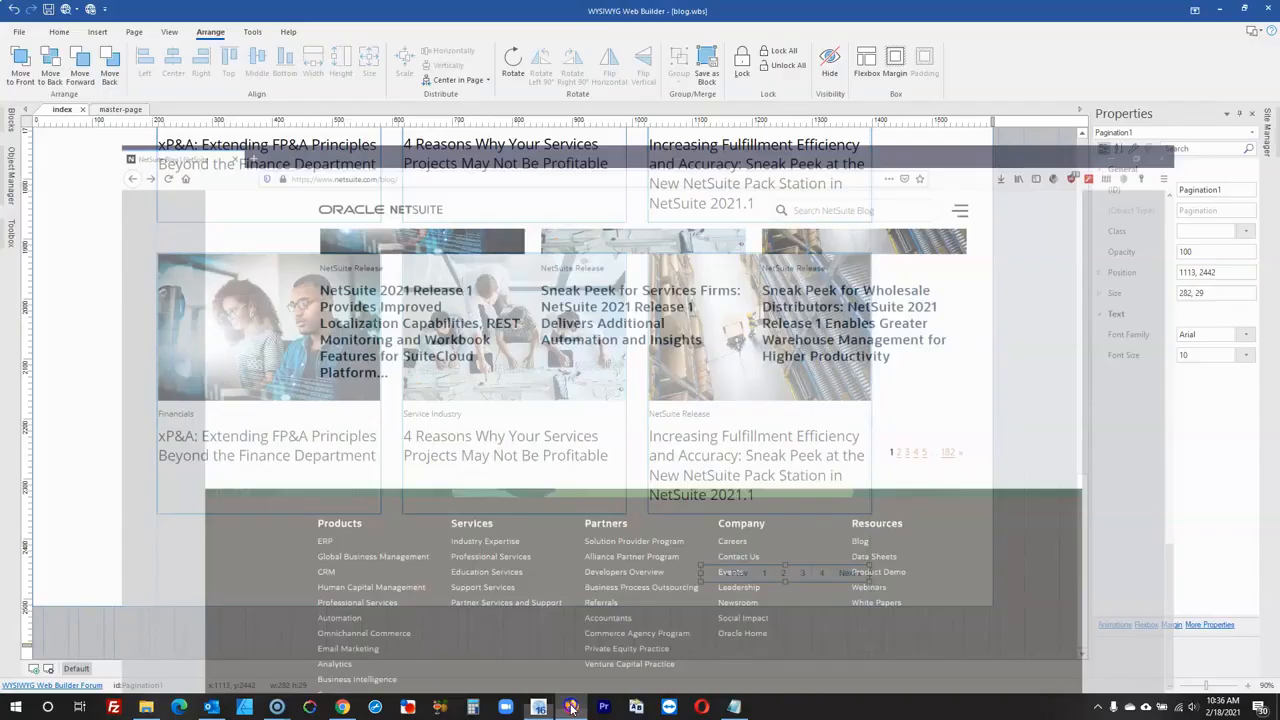
{"action": "left_click_drag", "start_coordinate": [815, 571], "coordinate": [818, 562]}
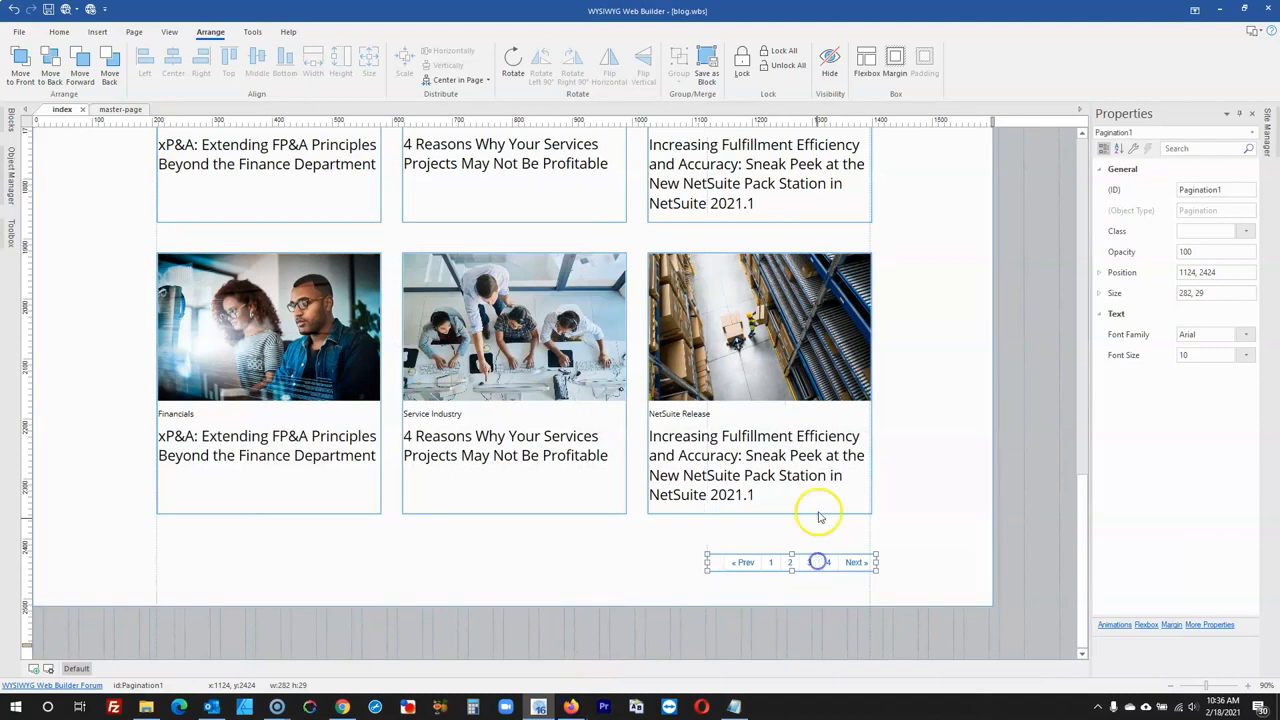
{"action": "left_click", "coordinate": [830, 465], "text": "shift"}
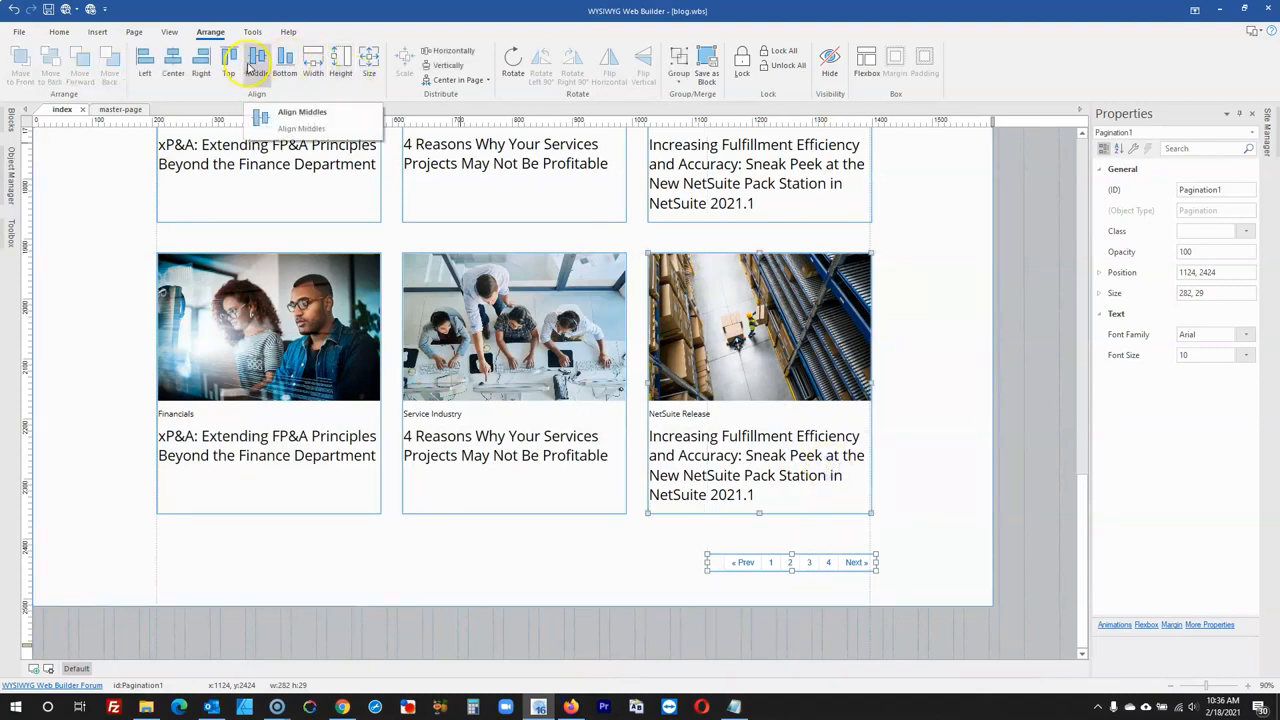
{"action": "left_click", "coordinate": [211, 64]}
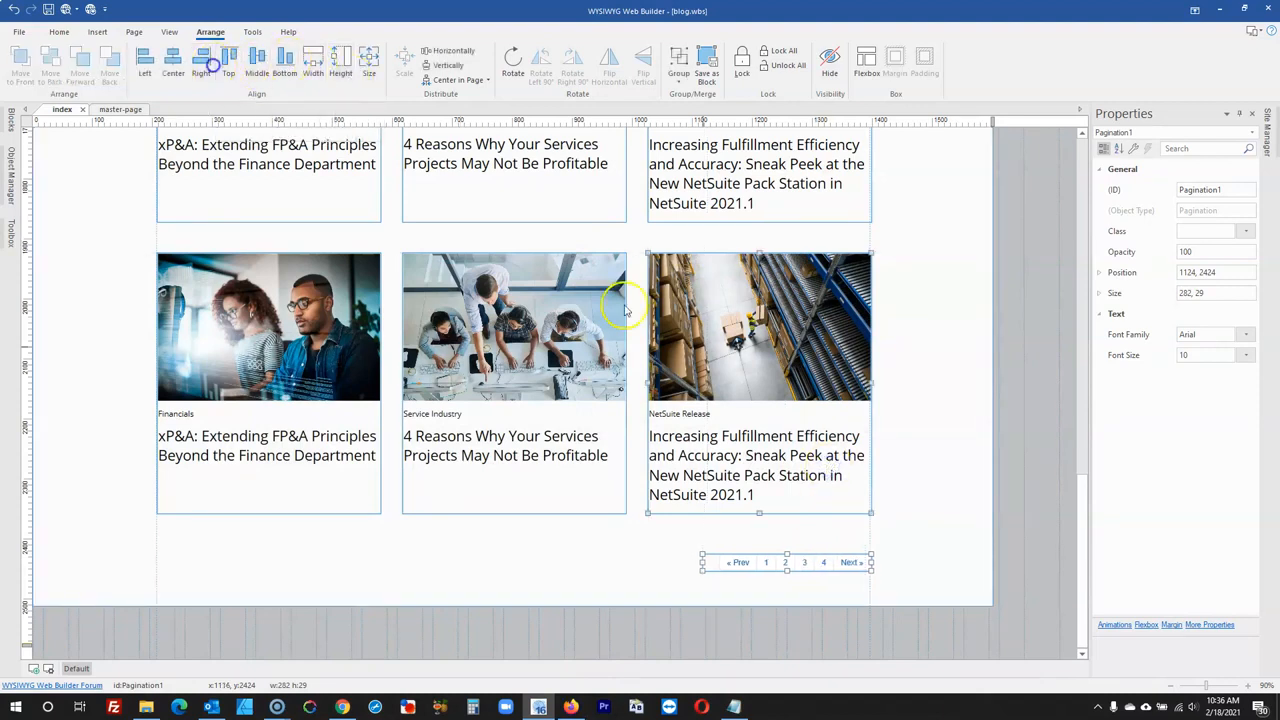
{"action": "left_click", "coordinate": [1010, 480]}
- Compare the upper part of the page with the original blog's header and search field, and open master-page.html for editing
{"action": "scroll", "coordinate": [955, 425], "scroll_direction": "up", "scroll_amount": 15}
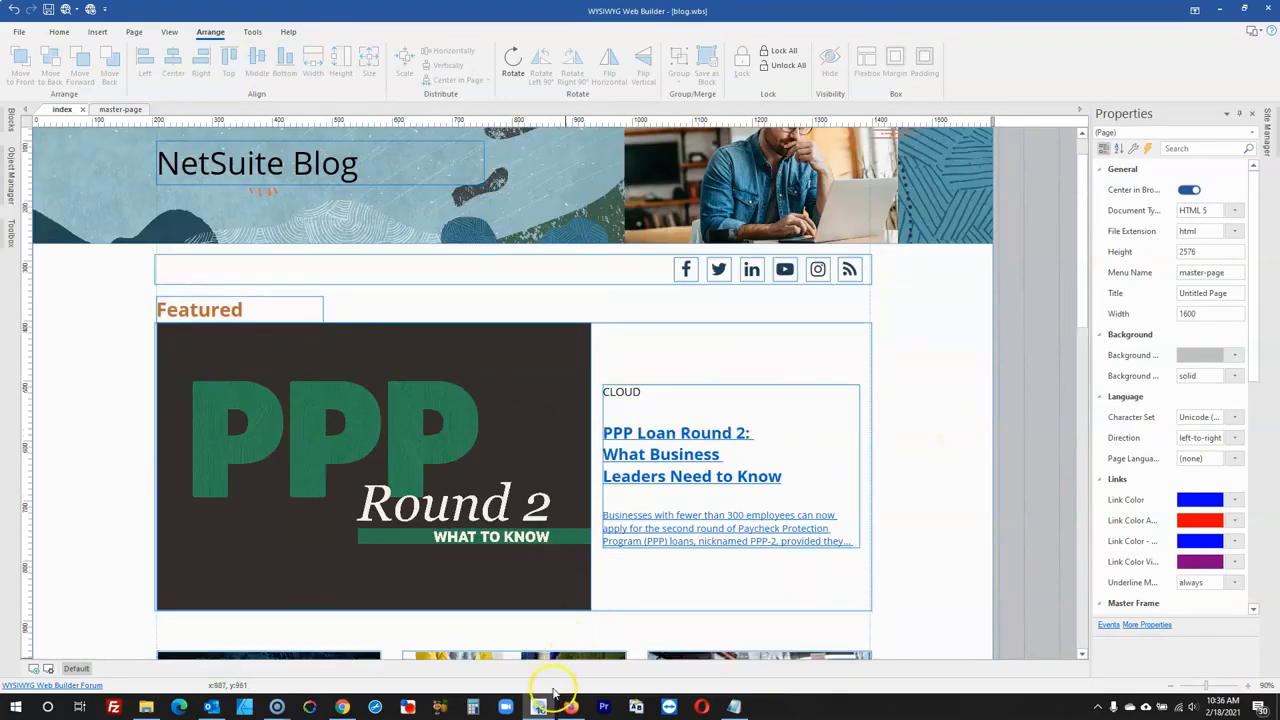
{"action": "left_click", "coordinate": [570, 707]}
{"action": "scroll", "coordinate": [600, 575], "scroll_direction": "up", "scroll_amount": 15}
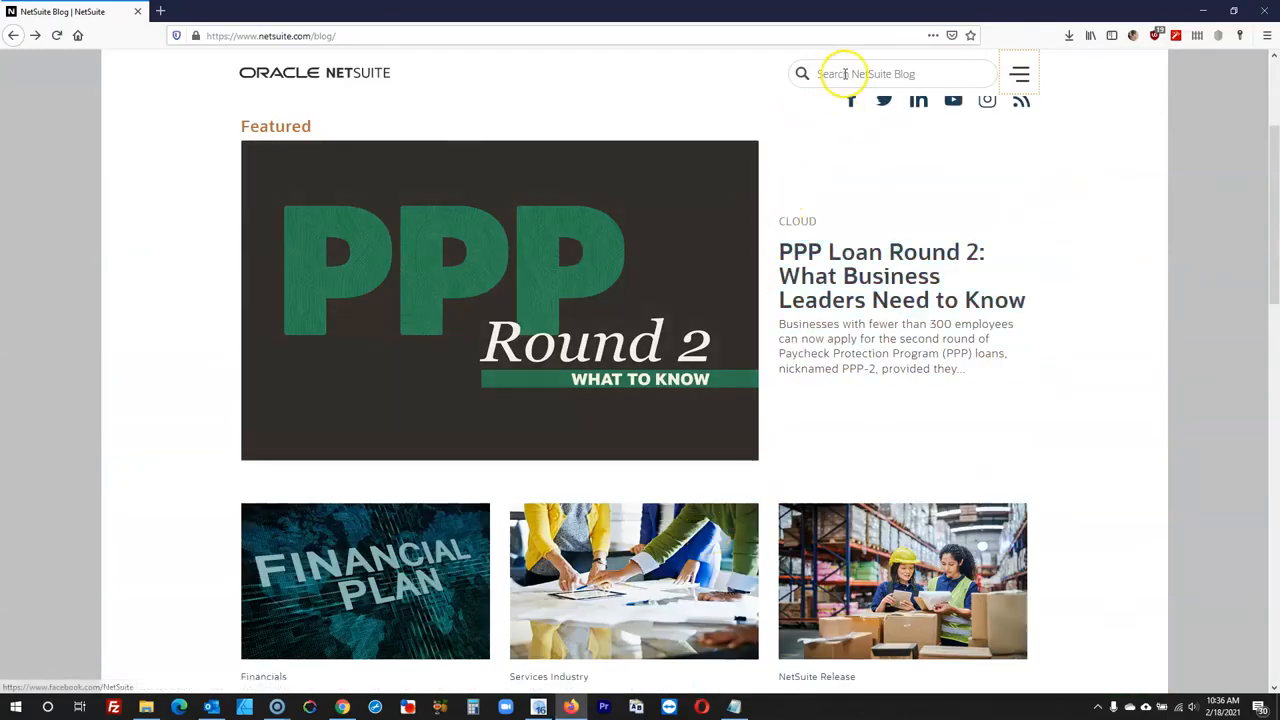
{"action": "scroll", "coordinate": [950, 88], "scroll_direction": "up", "scroll_amount": 3}
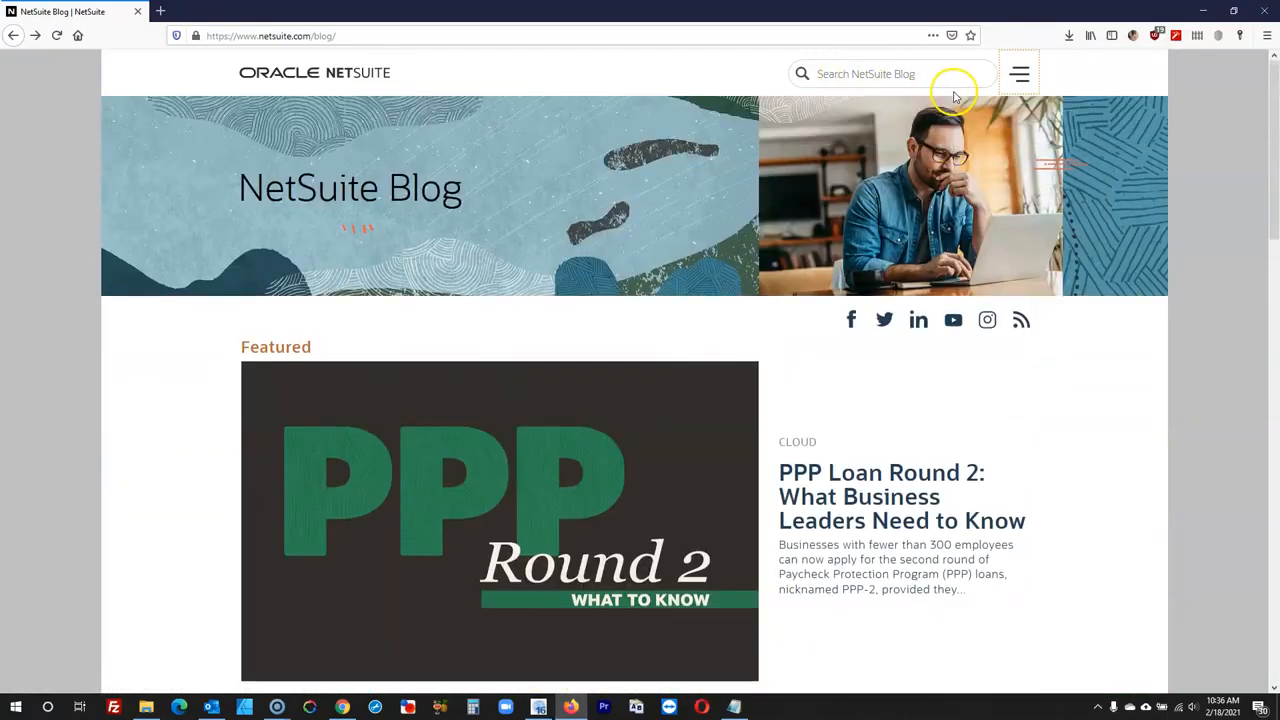
{"action": "left_click", "coordinate": [1200, 11]}
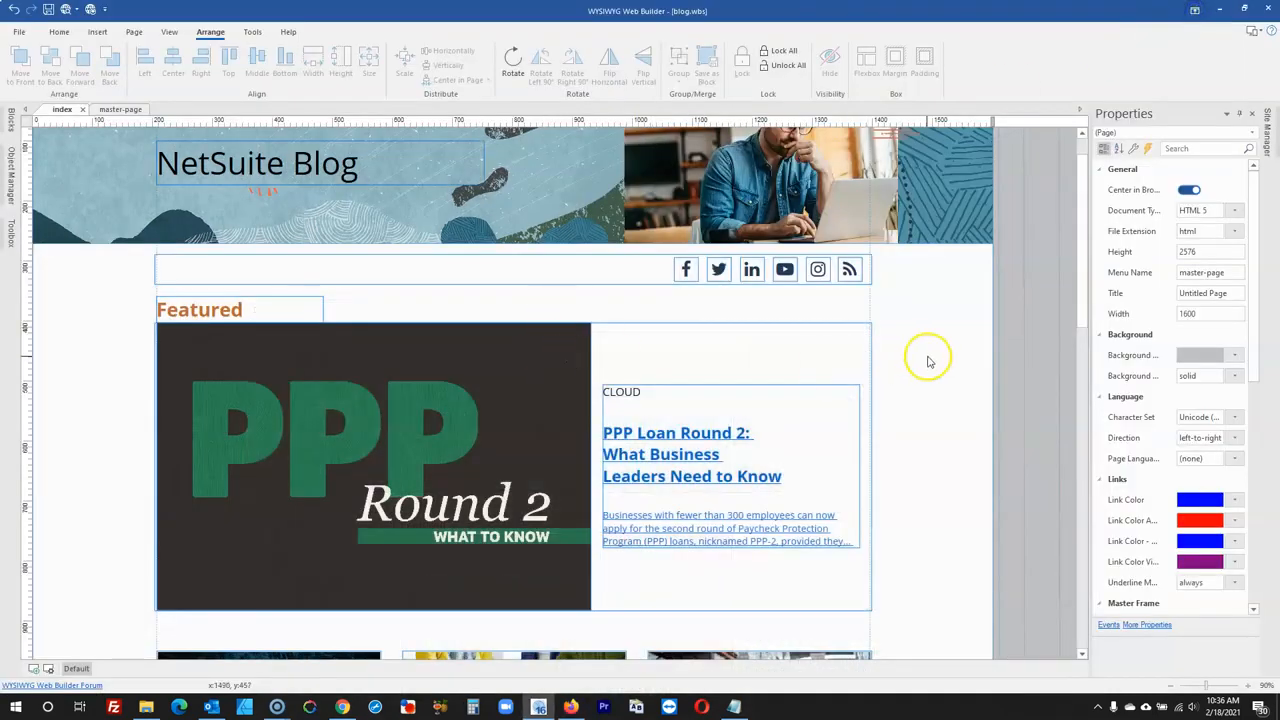
{"action": "left_click", "coordinate": [1270, 145]}
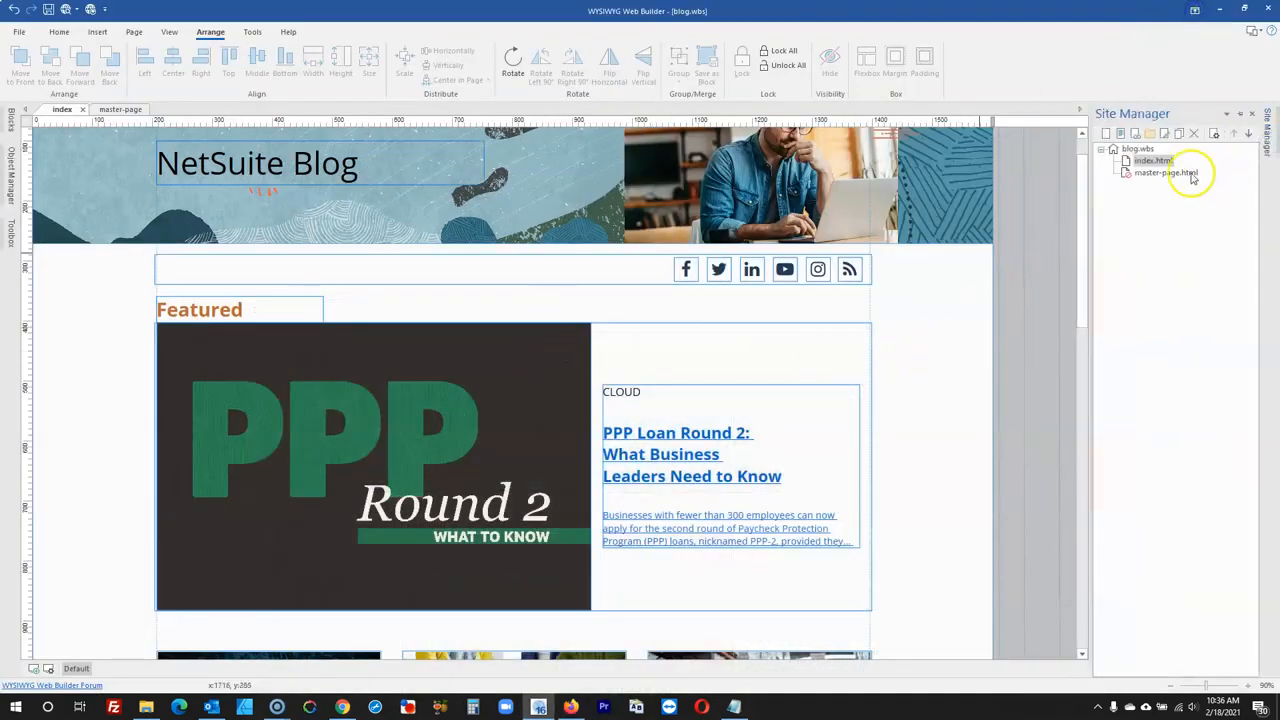
{"action": "double_click", "coordinate": [1180, 172]}
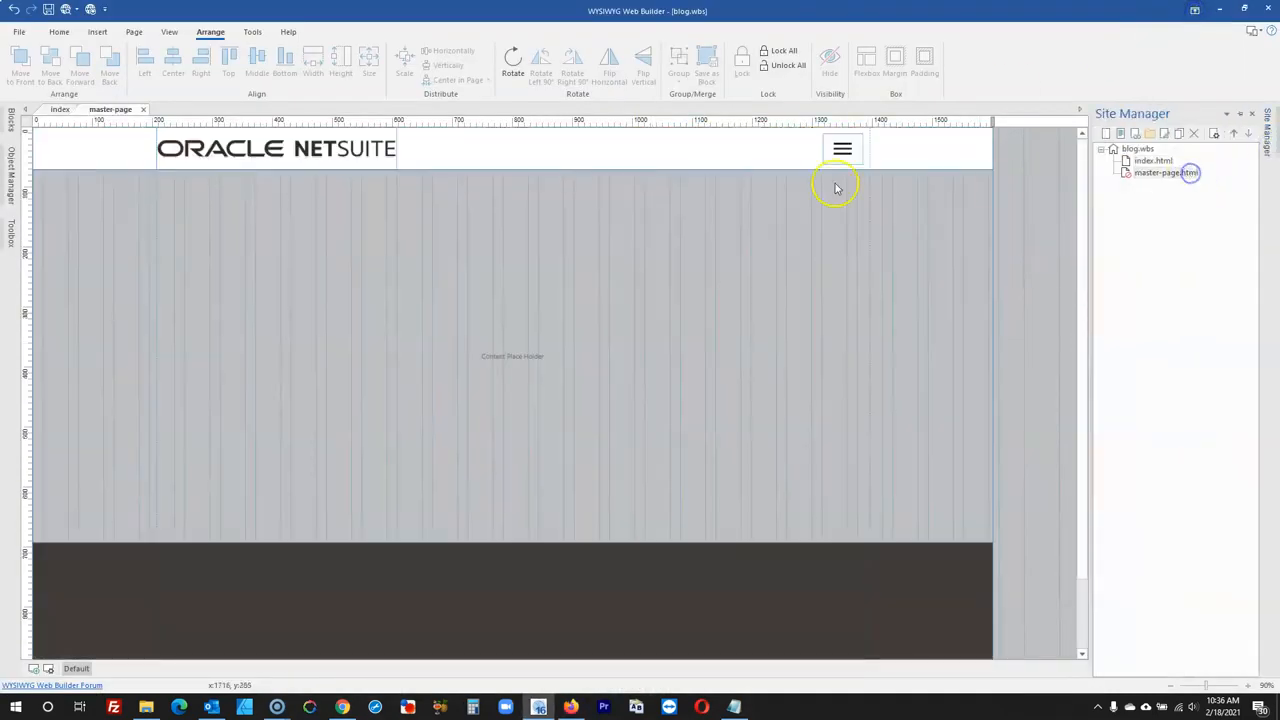
- Add a Site Search about 318 by 53 px to the master page, moving its field beside the header's menu icon and its Search button into the header
{"action": "left_click", "coordinate": [11, 233]}
{"action": "left_click", "coordinate": [180, 135]}
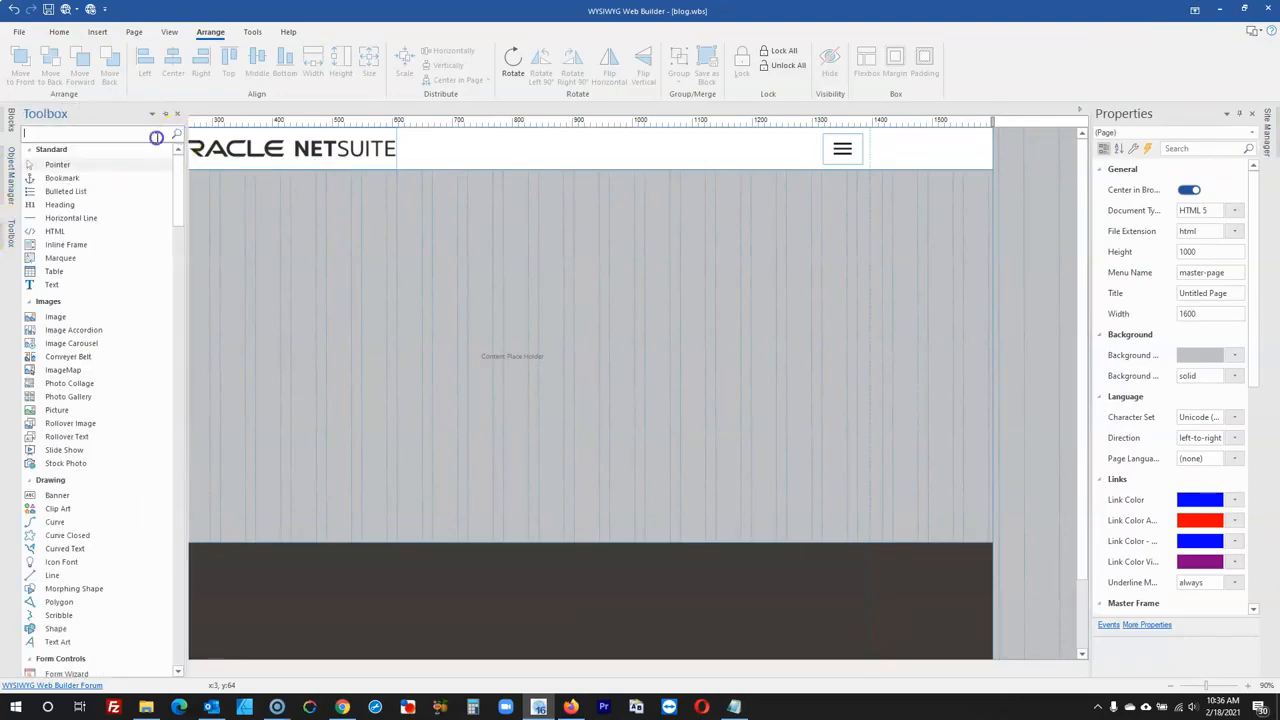
{"action": "type", "text": "searc"}
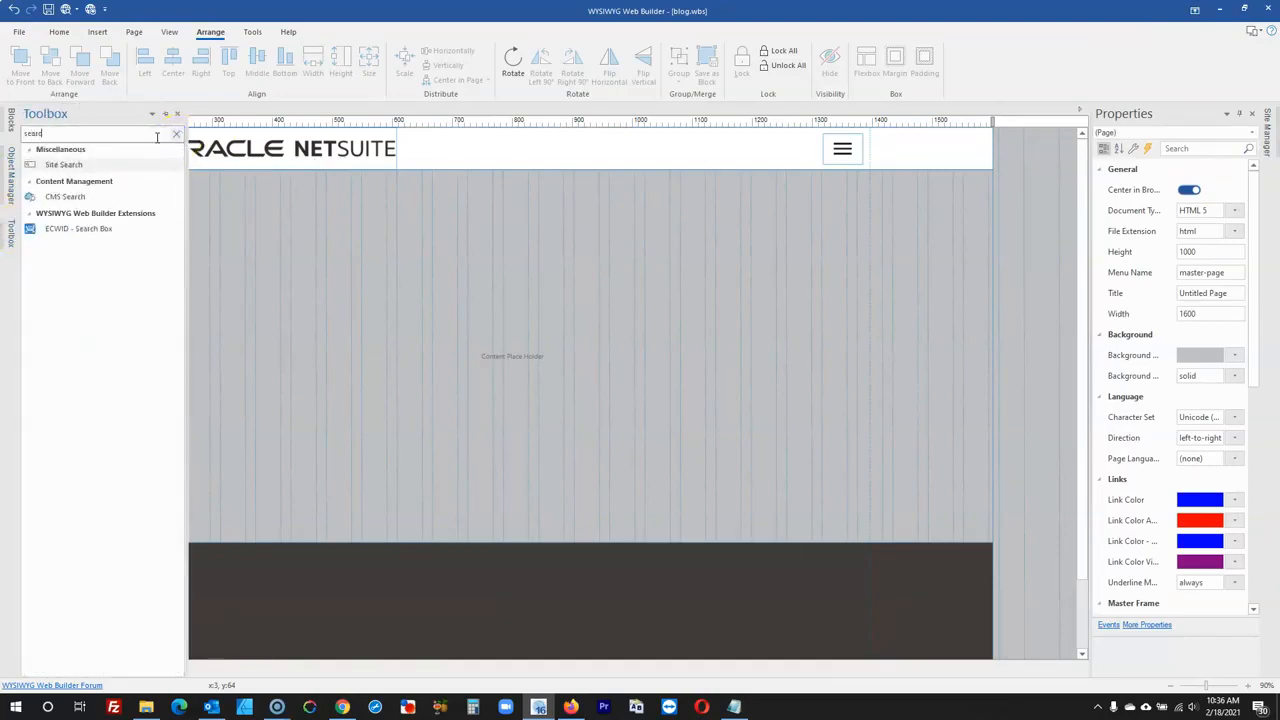
{"action": "left_click", "coordinate": [64, 165]}
{"action": "left_click_drag", "start_coordinate": [336, 241], "coordinate": [525, 272]}
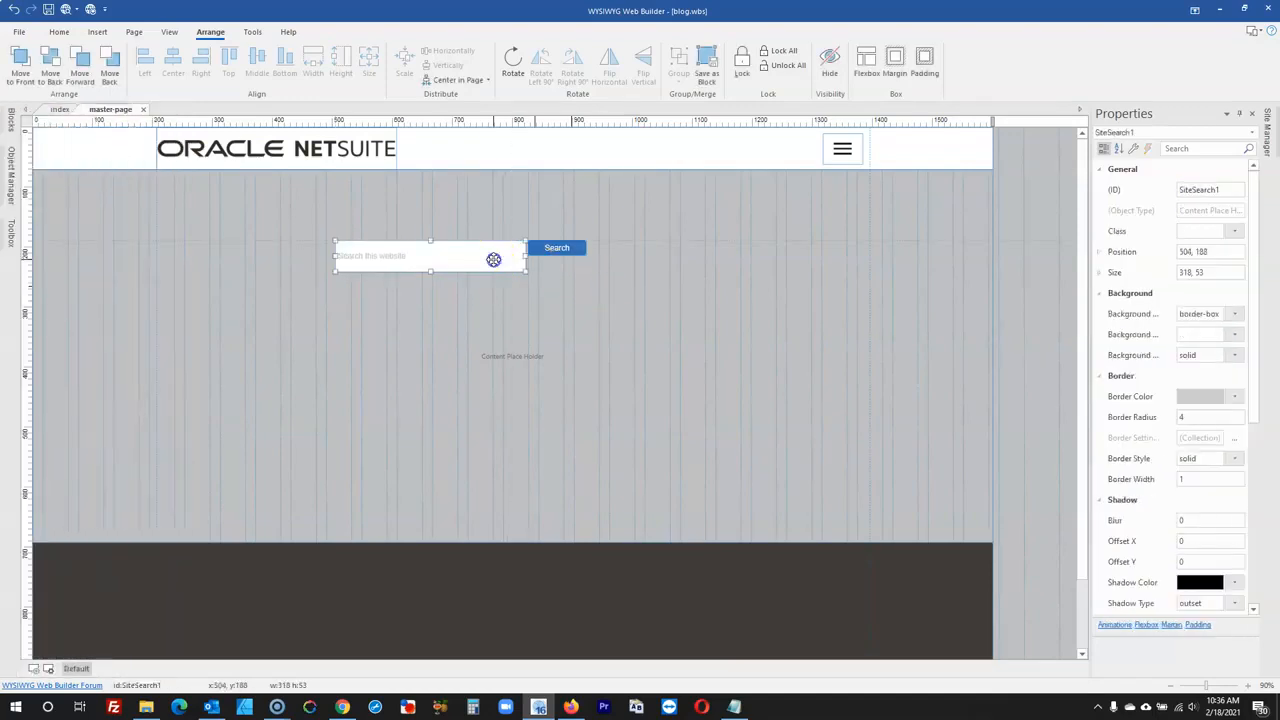
{"action": "left_click_drag", "start_coordinate": [501, 261], "coordinate": [780, 161]}
{"action": "left_click_drag", "start_coordinate": [580, 246], "coordinate": [587, 156]}
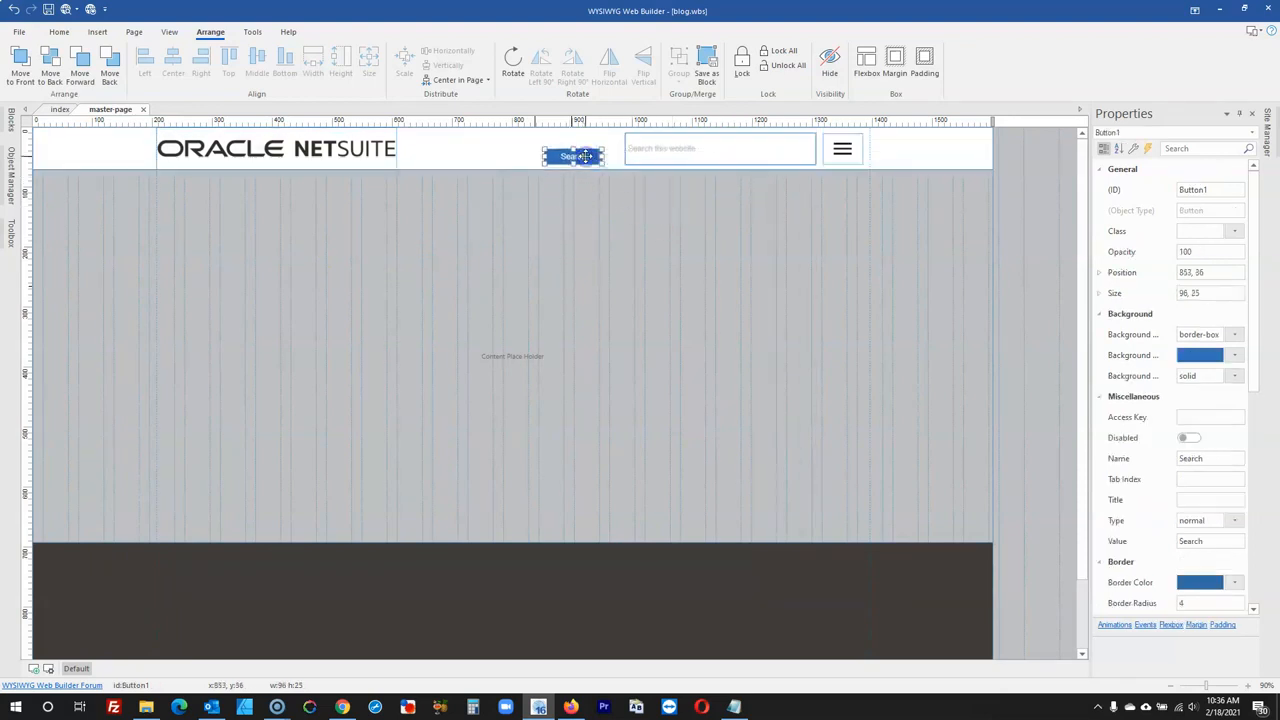
- Delete the Search button from the master page header and glance at the original blog's search field
{"action": "key", "text": "Delete"}
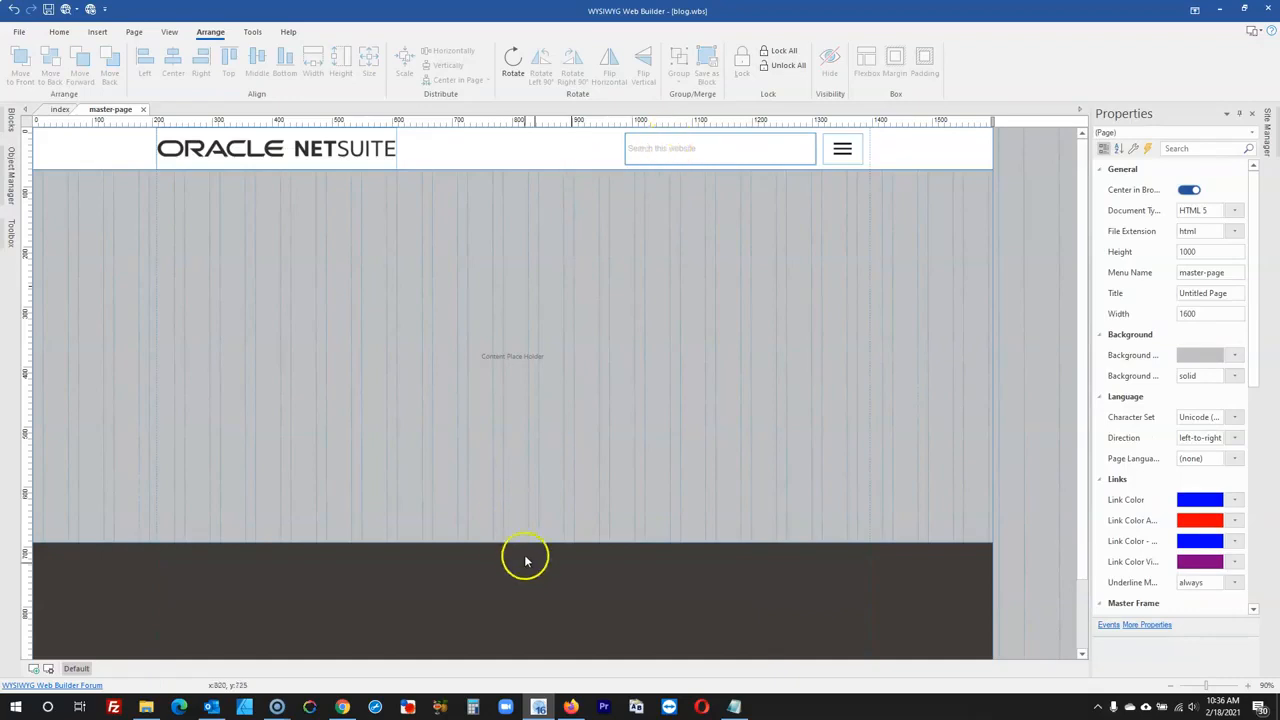
{"action": "left_click", "coordinate": [568, 707]}
{"action": "left_click", "coordinate": [568, 707]}
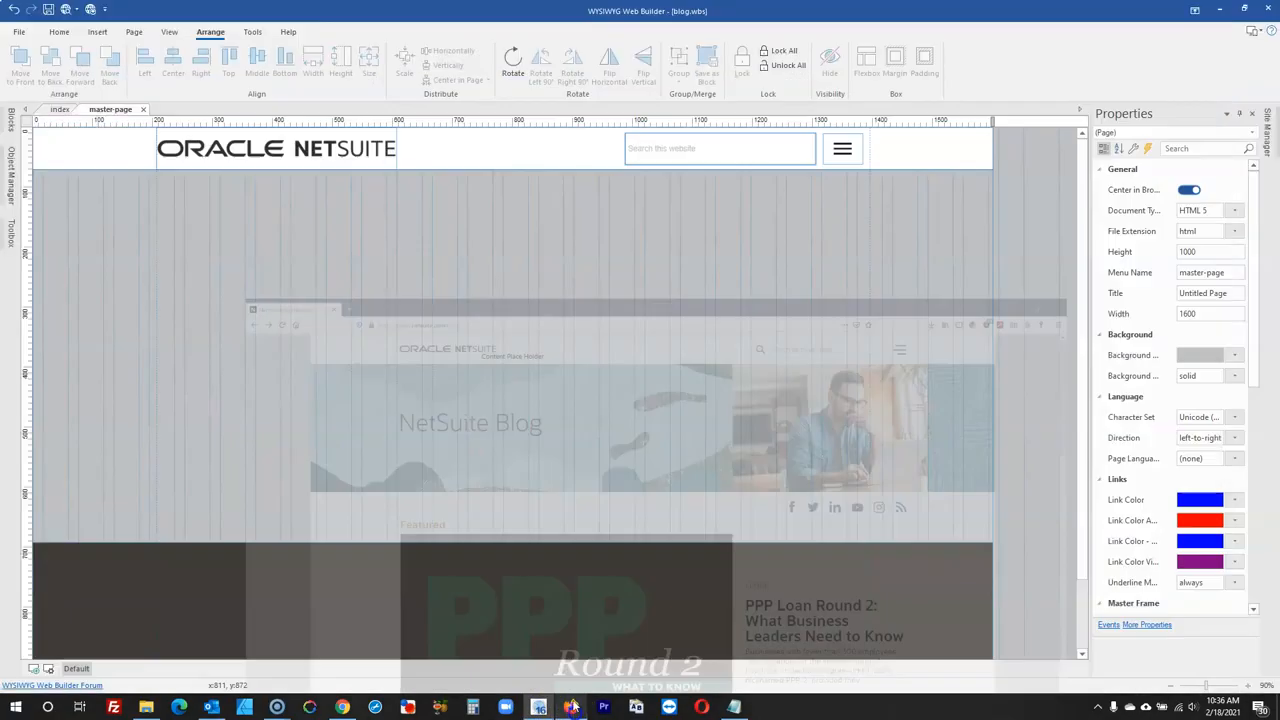
- Set the site search placeholder to "Search NetSuite Blog", copying the blog's name from the original page's banner heading
{"action": "double_click", "coordinate": [648, 155]}
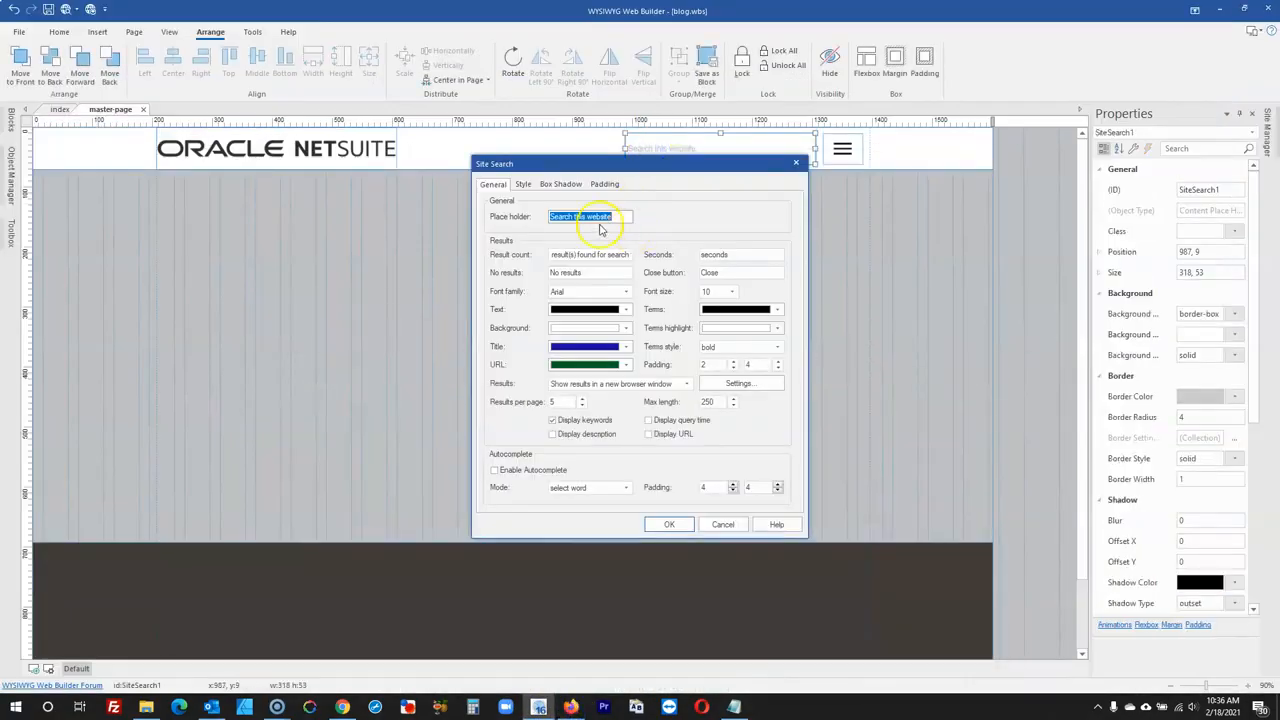
{"action": "left_click", "coordinate": [569, 707]}
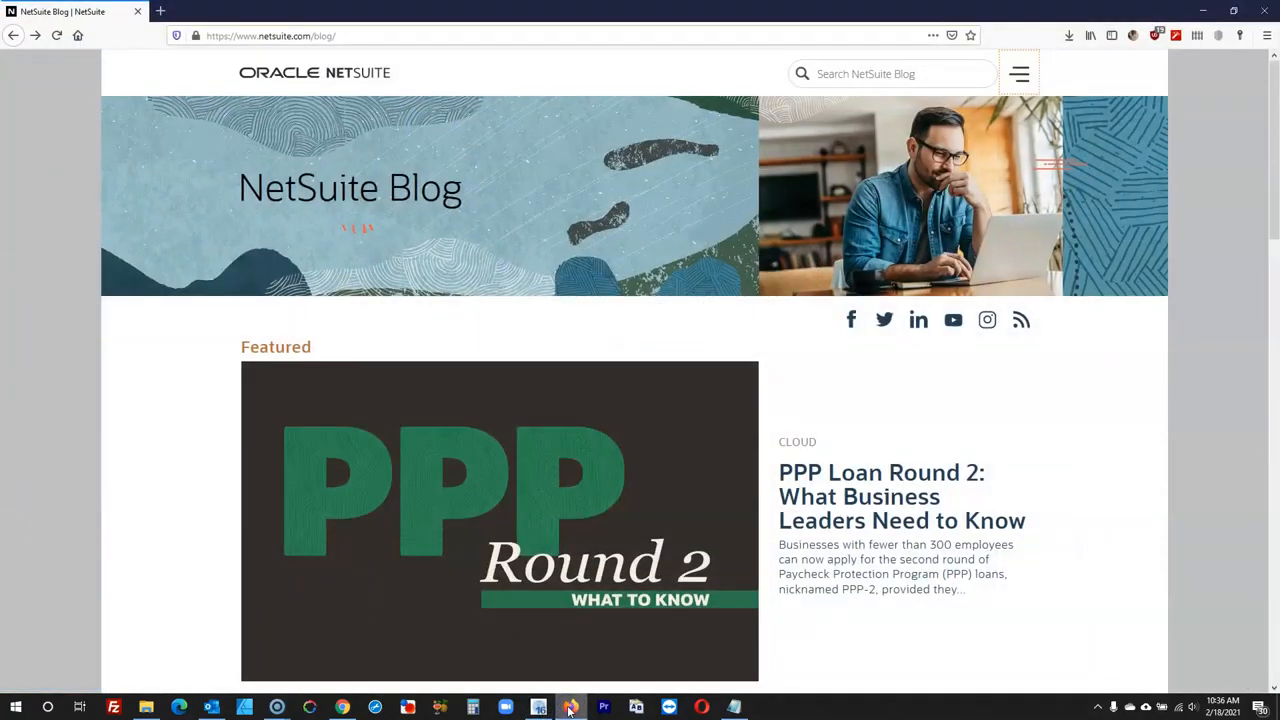
{"action": "left_click", "coordinate": [865, 73]}
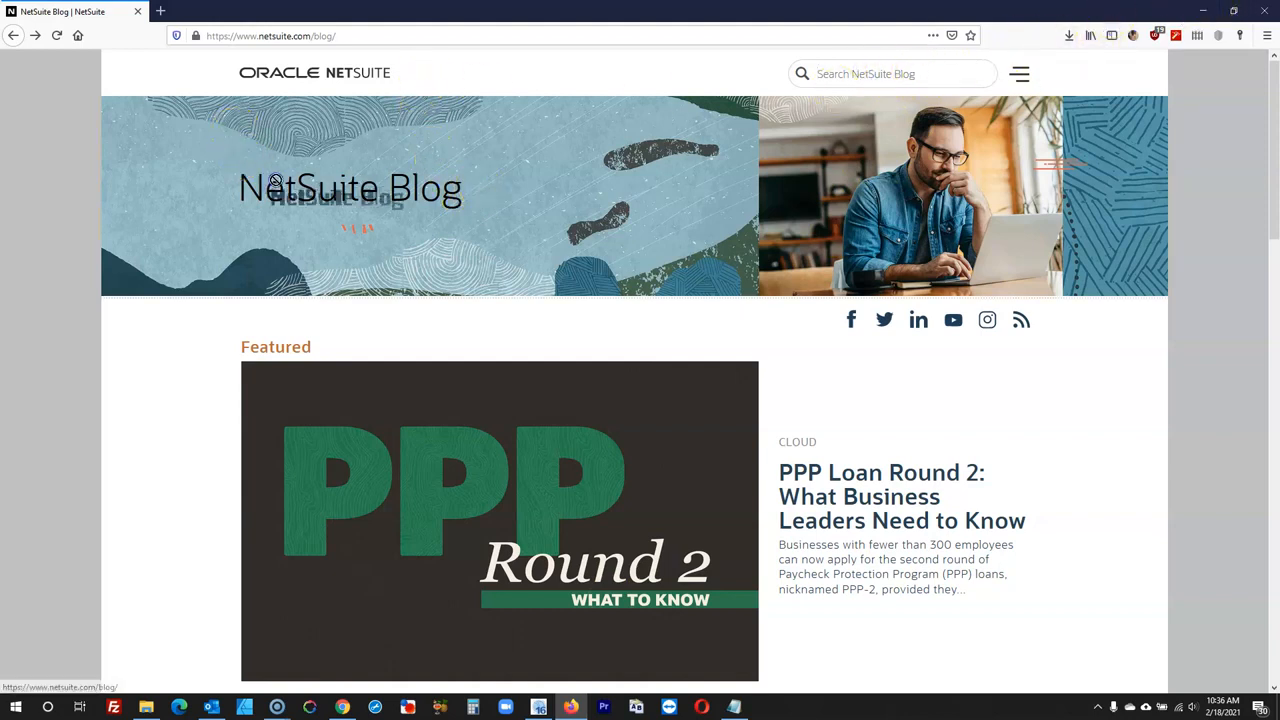
{"action": "left_click_drag", "start_coordinate": [239, 187], "coordinate": [451, 191]}
{"action": "key", "text": "ctrl+c"}
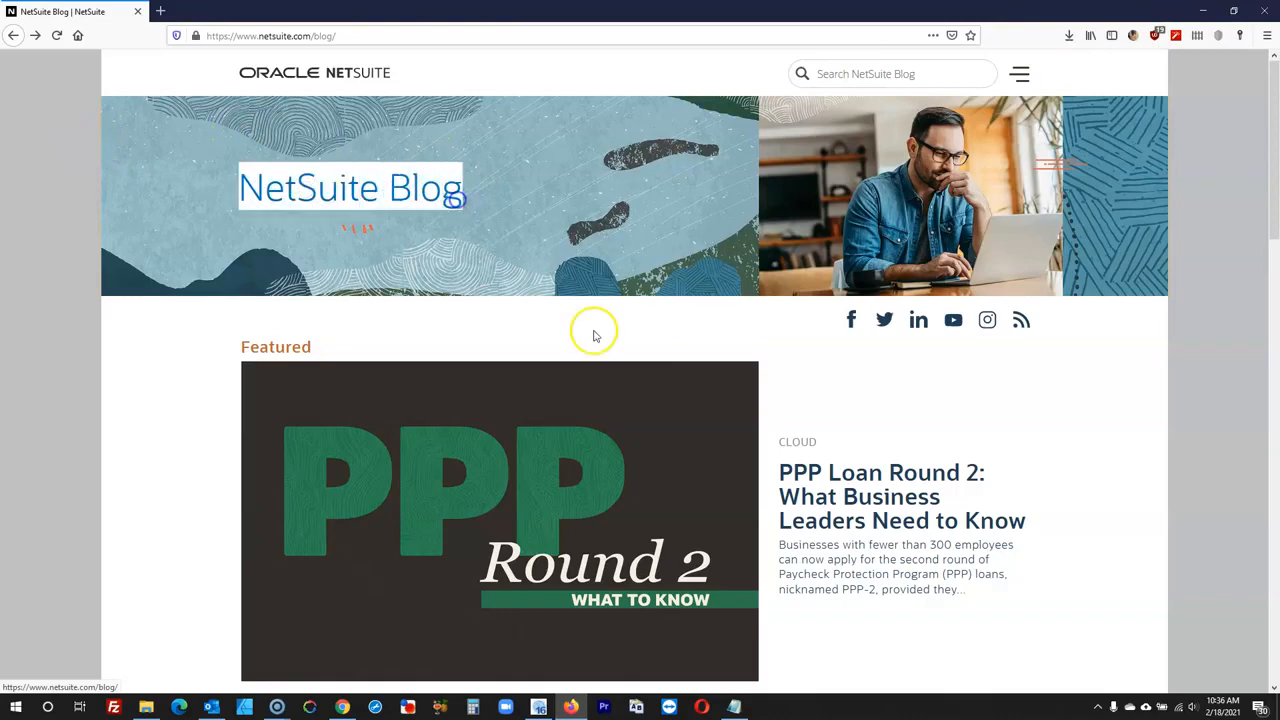
{"action": "left_click", "coordinate": [538, 707]}
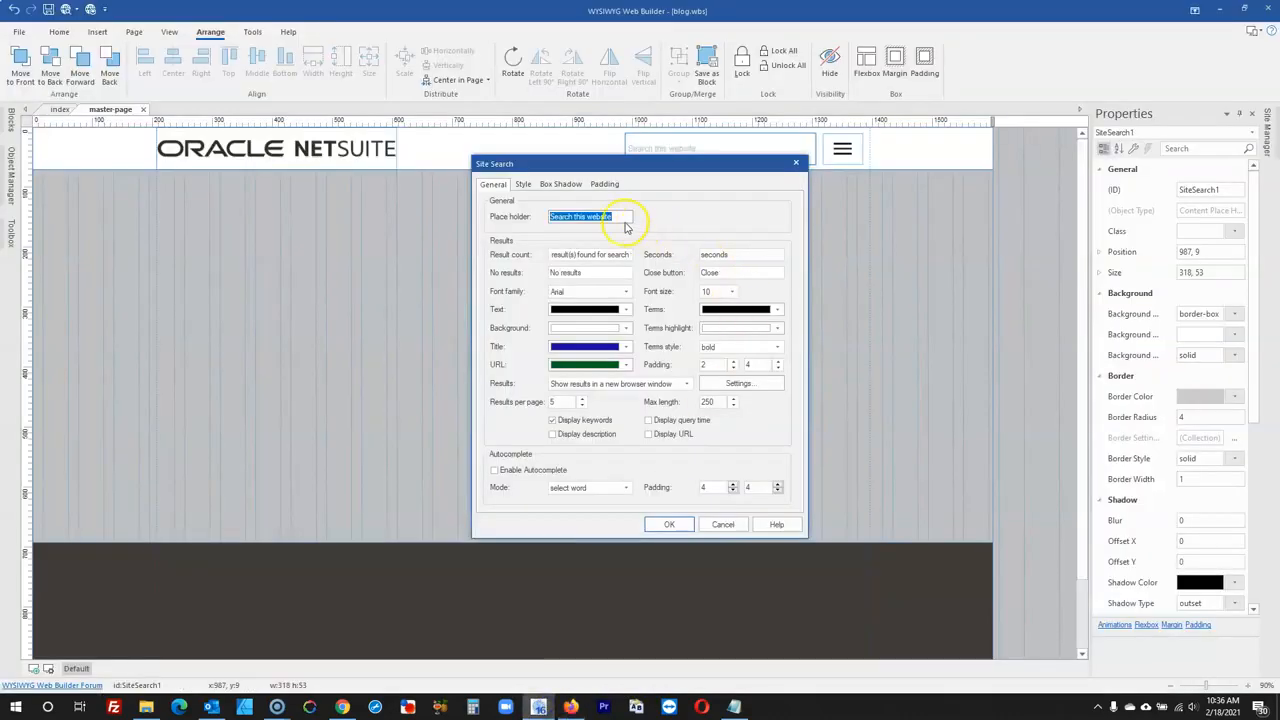
{"action": "left_click", "coordinate": [574, 216]}
{"action": "key", "text": "ctrl+v"}
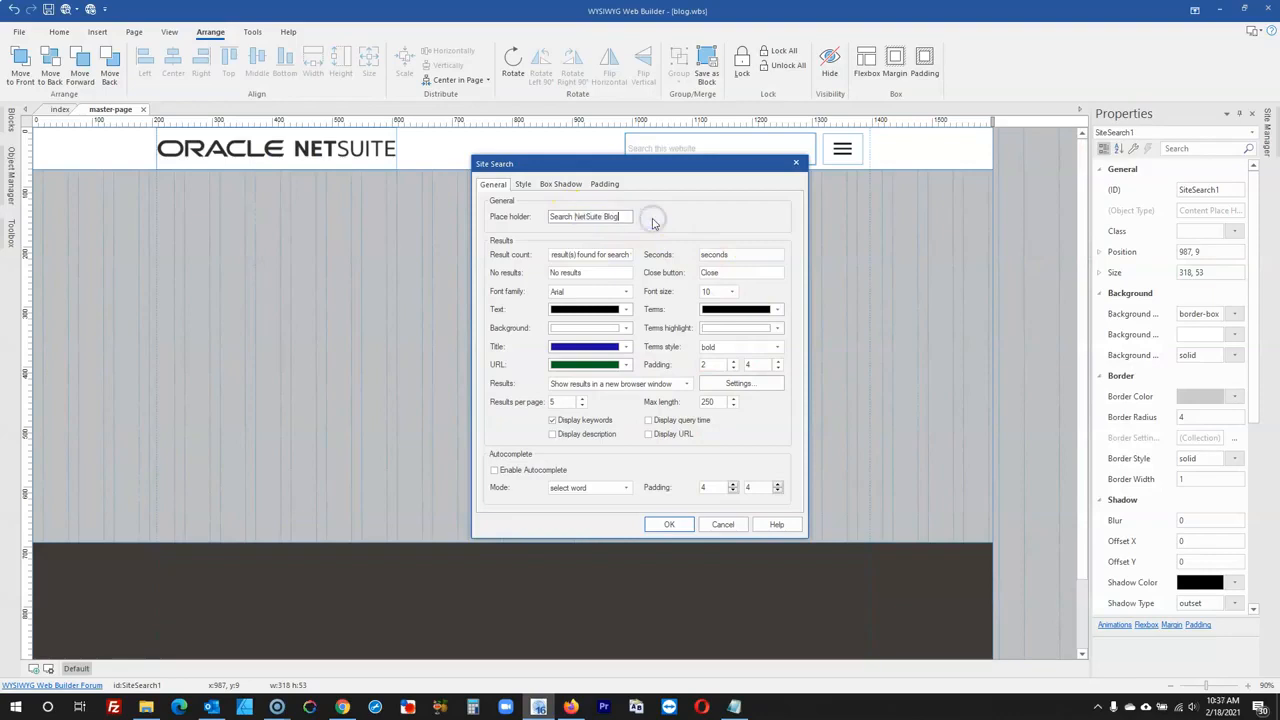
{"action": "left_click", "coordinate": [670, 527]}
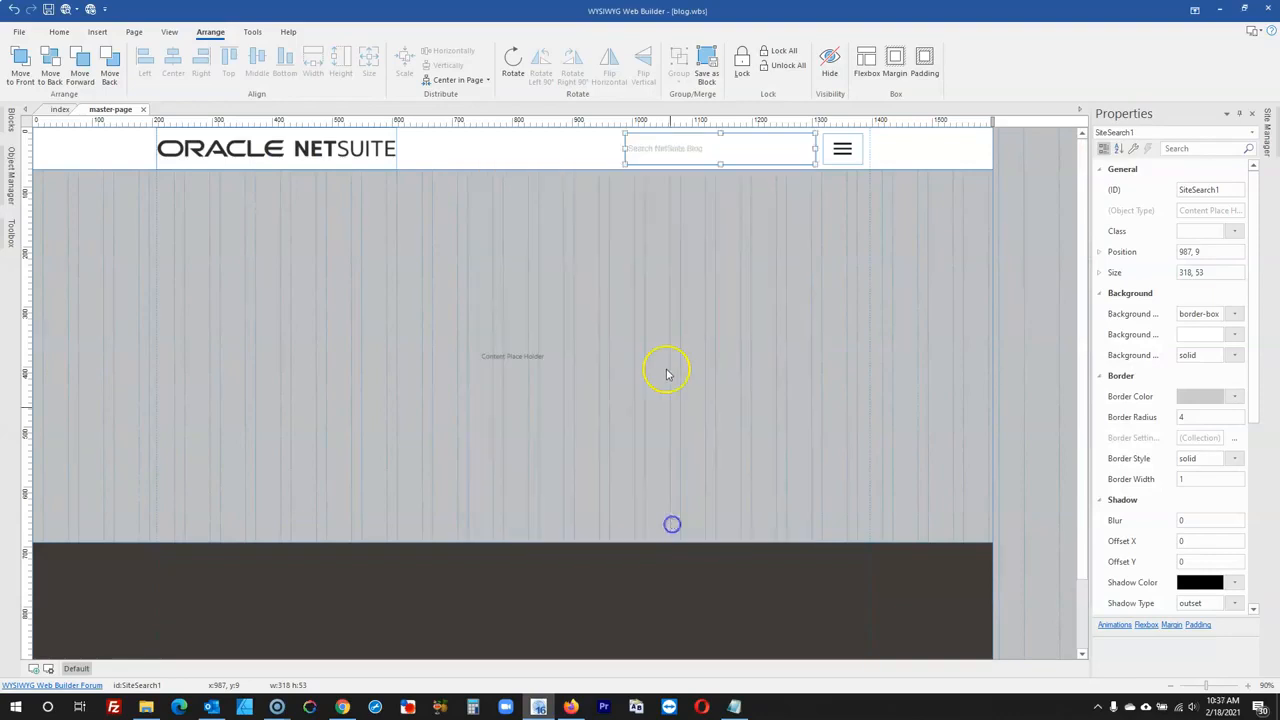
- Style the site search field with Open Sans text at size 12 and a border radius of 10
{"action": "double_click", "coordinate": [689, 148]}
{"action": "left_click", "coordinate": [523, 184]}
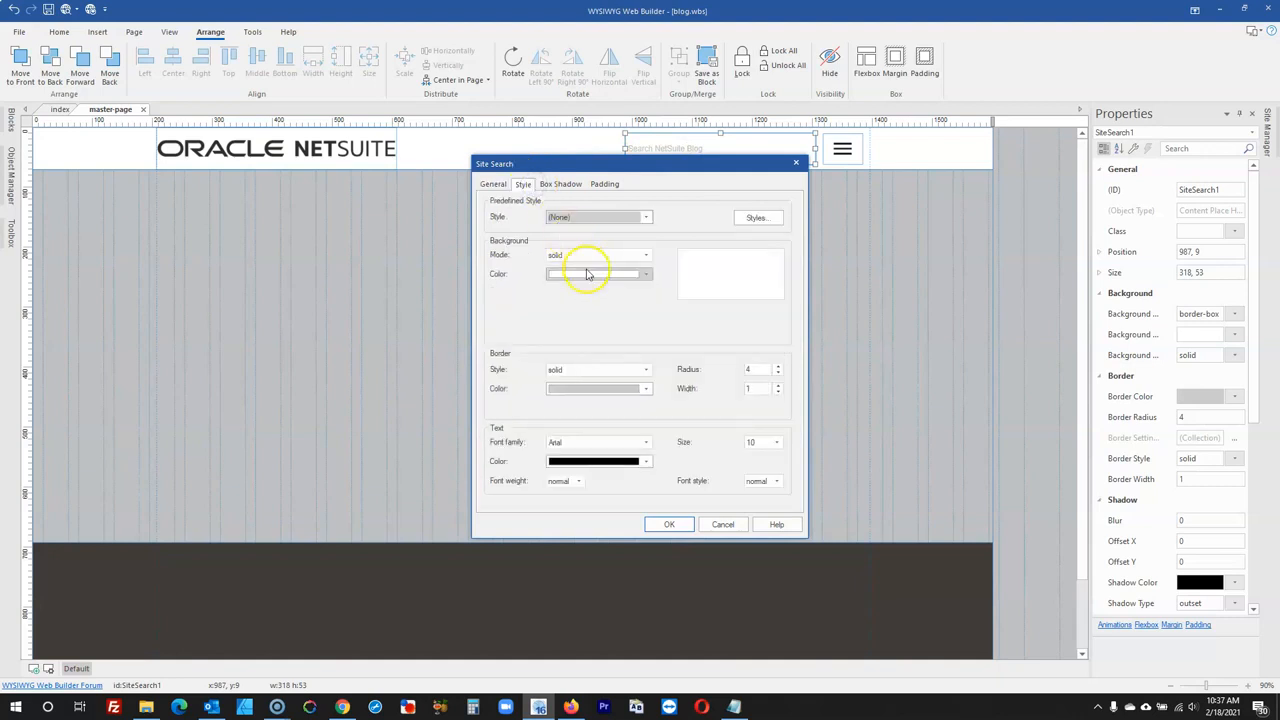
{"action": "left_click", "coordinate": [607, 443]}
{"action": "key", "text": "o"}
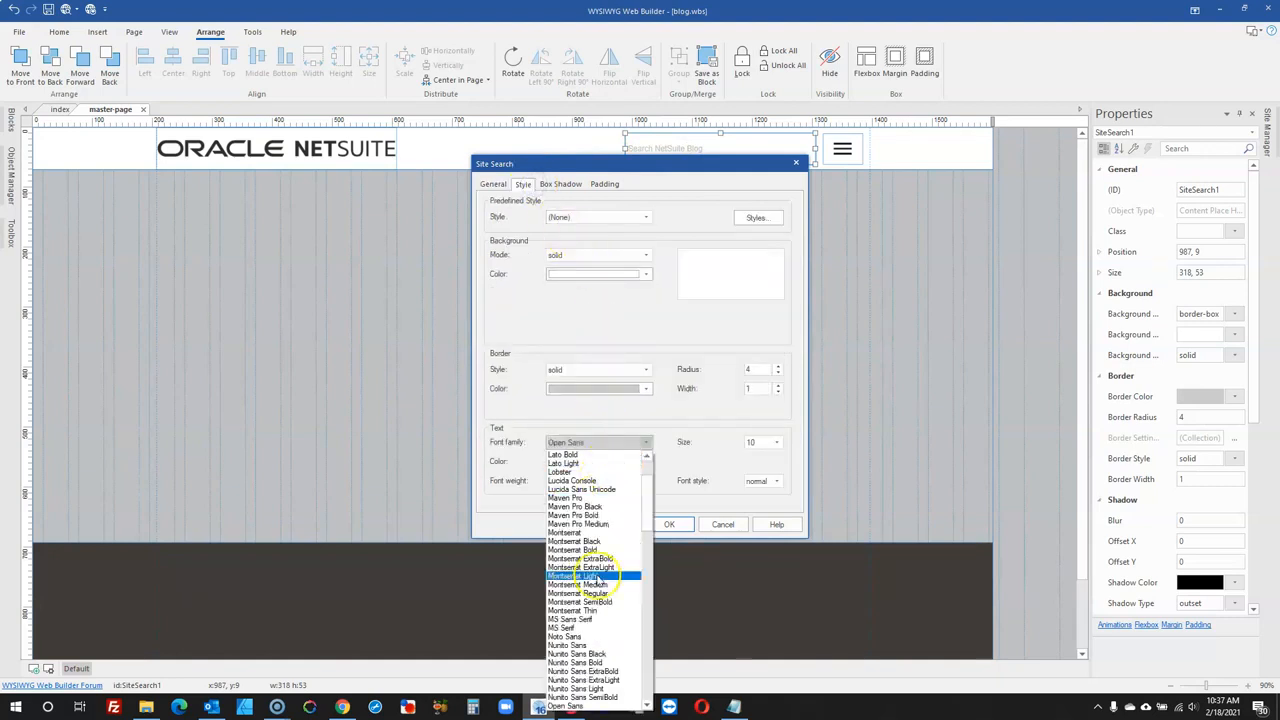
{"action": "left_click", "coordinate": [566, 705]}
{"action": "left_click", "coordinate": [762, 441]}
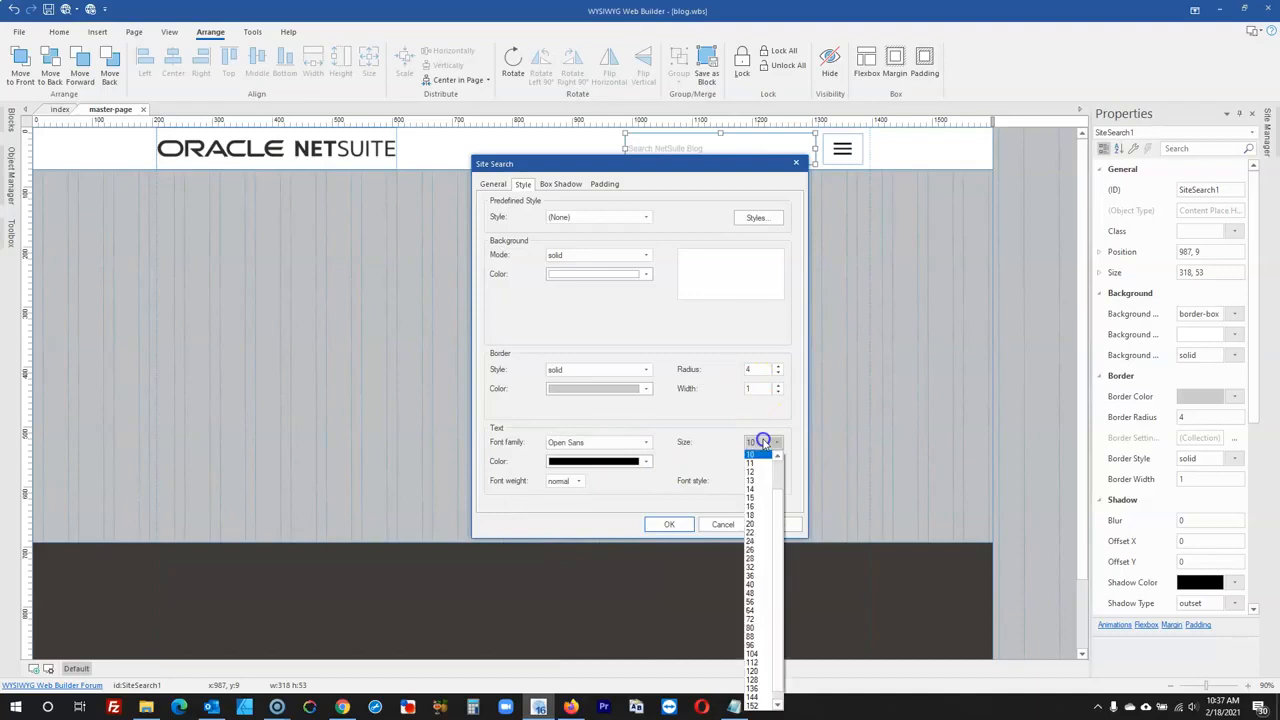
{"action": "left_click", "coordinate": [755, 474]}
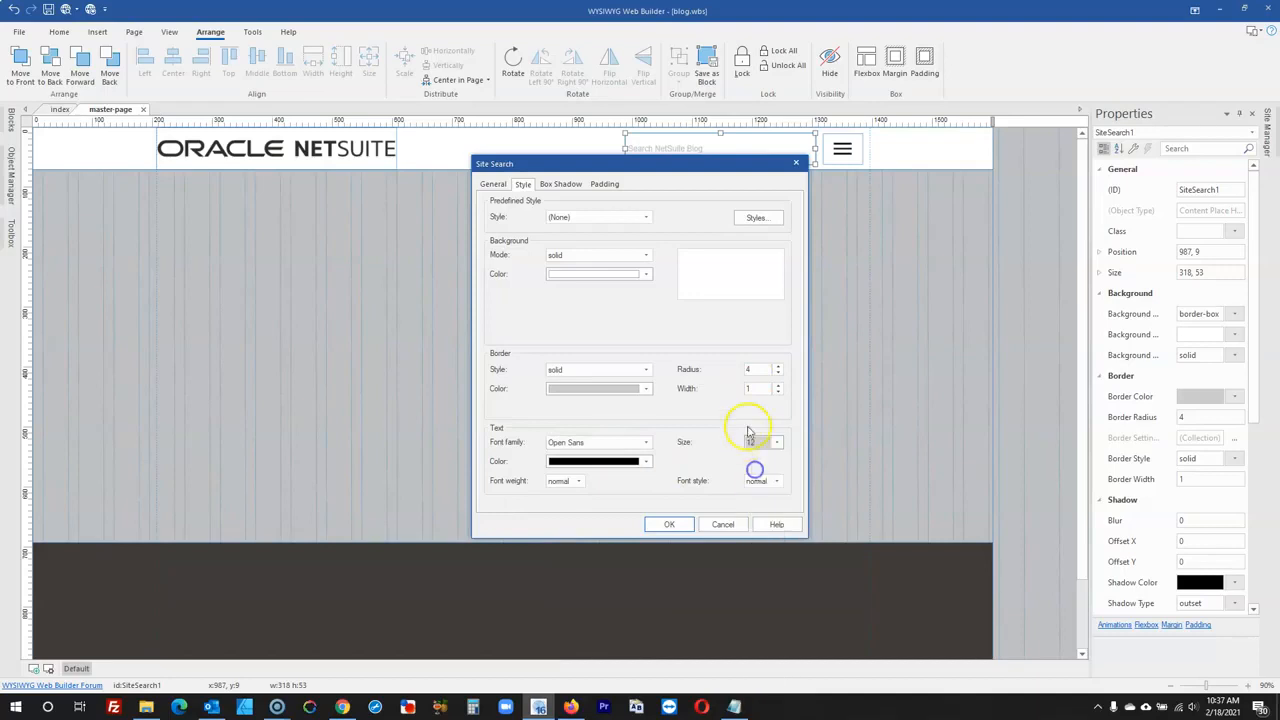
{"action": "left_click", "coordinate": [753, 369]}
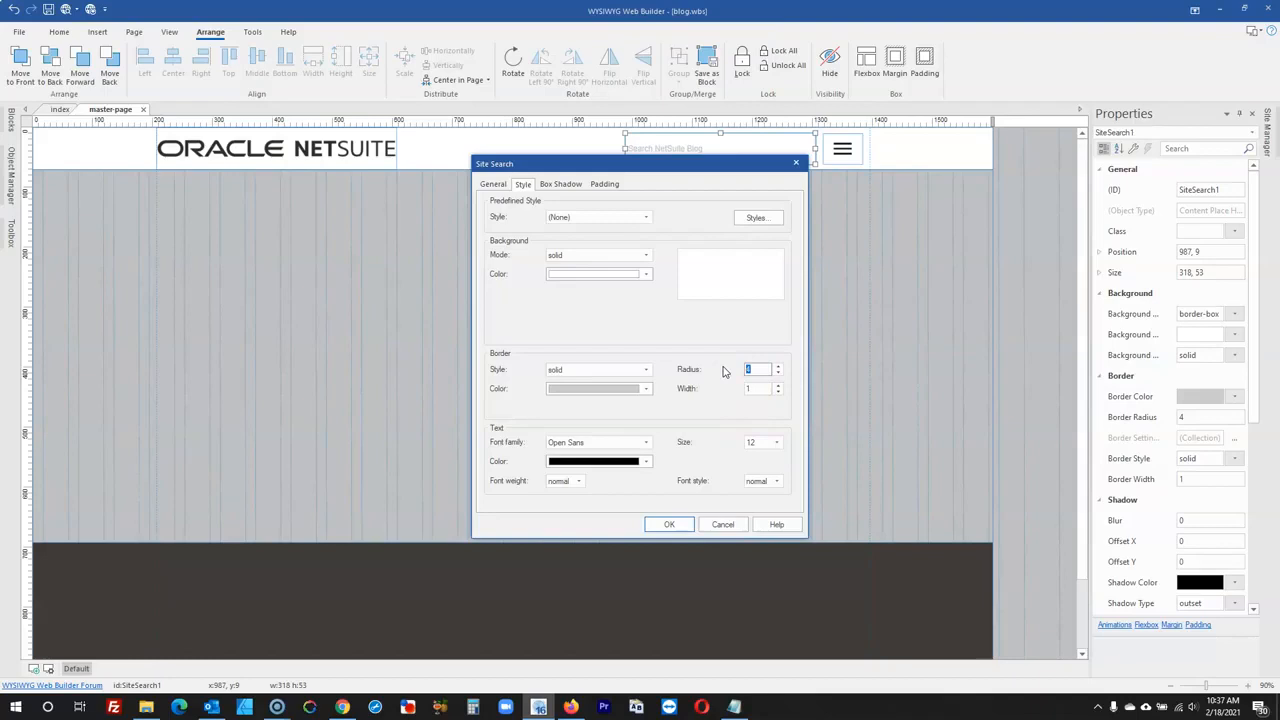
{"action": "type", "text": "10"}
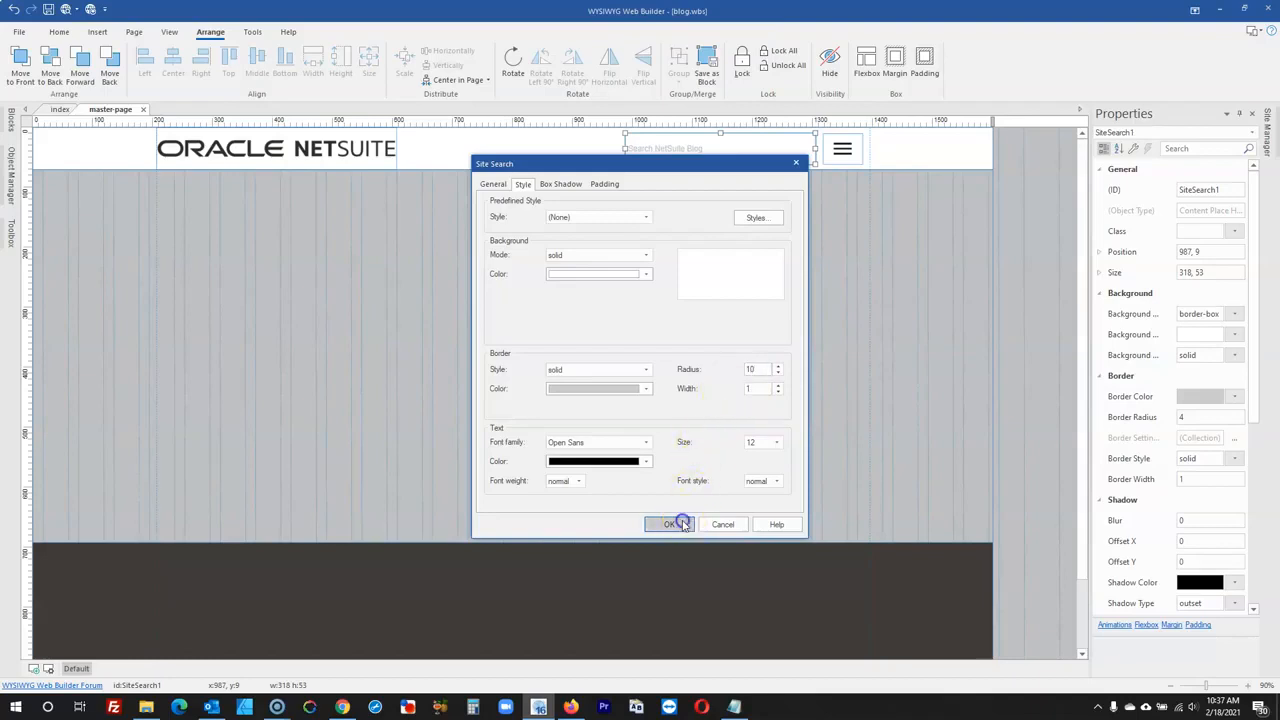
{"action": "left_click", "coordinate": [669, 524]}
- Preview the master page, compare its search field with the original blog's, and set the field's border radius to 20
{"action": "left_click", "coordinate": [1010, 180]}
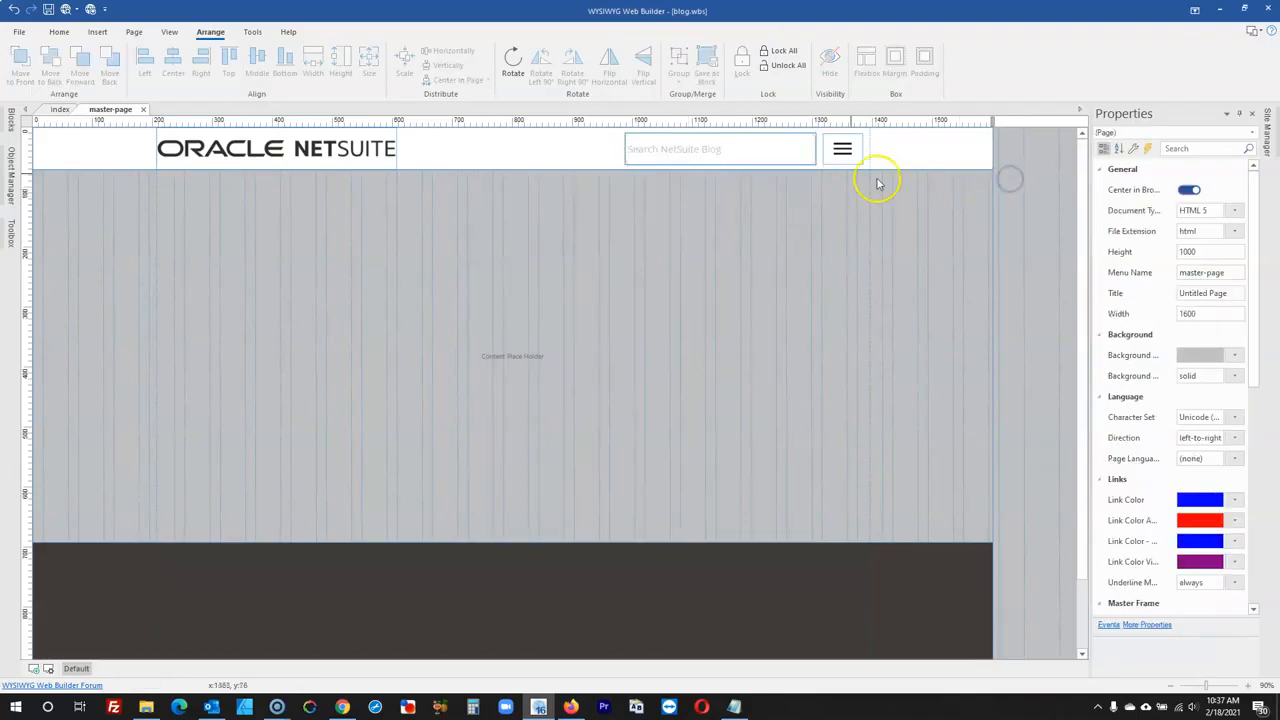
{"action": "key", "text": "F5"}
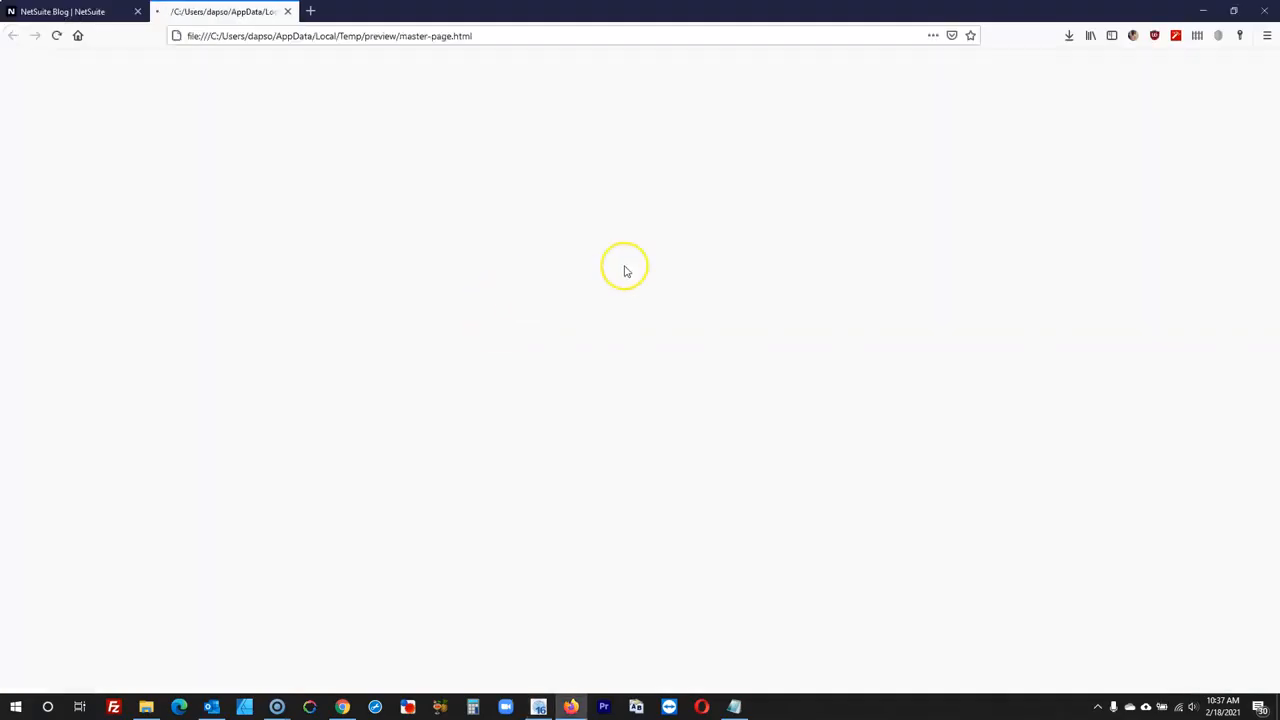
{"action": "left_click", "coordinate": [113, 8]}
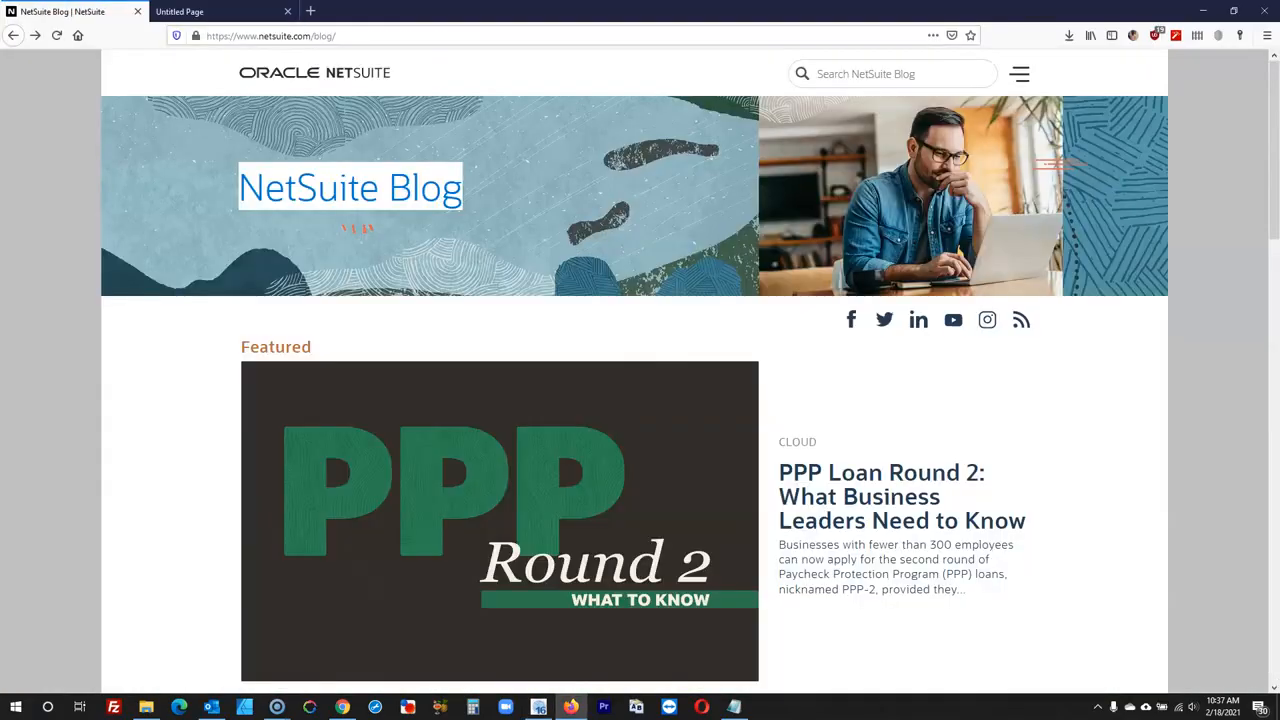
{"action": "left_click", "coordinate": [240, 12]}
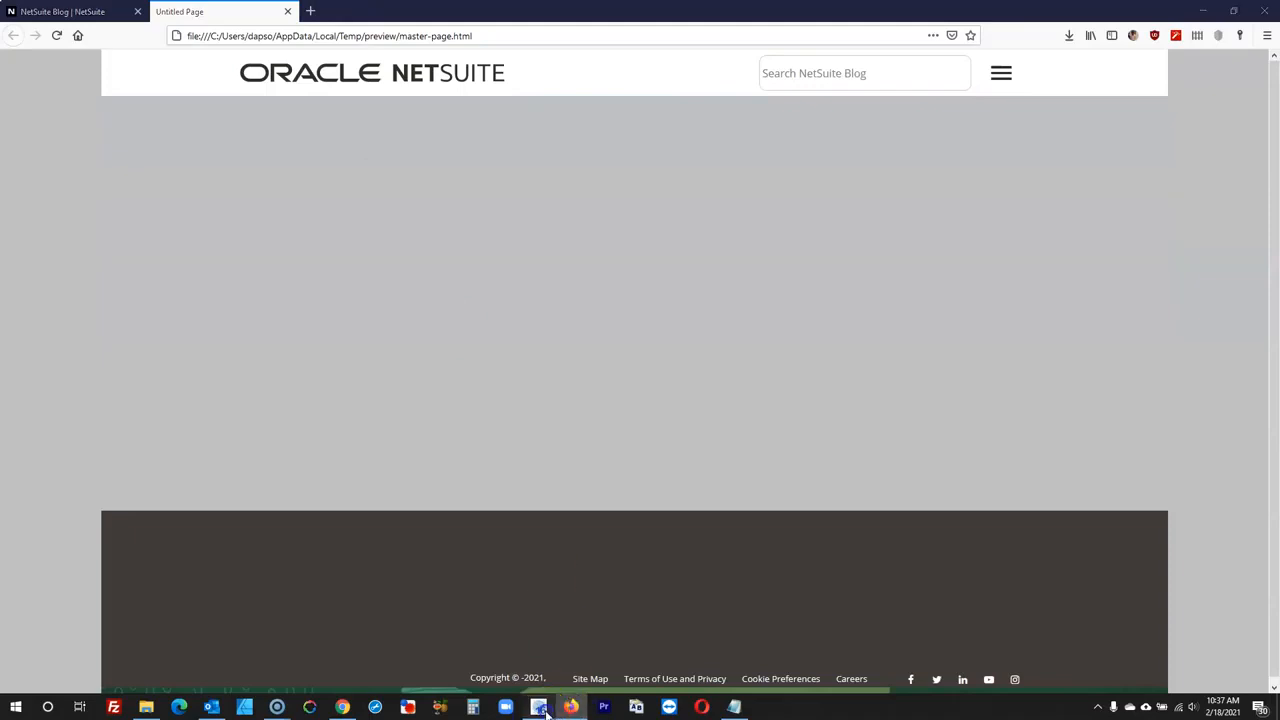
{"action": "left_click", "coordinate": [538, 706]}
{"action": "double_click", "coordinate": [730, 138]}
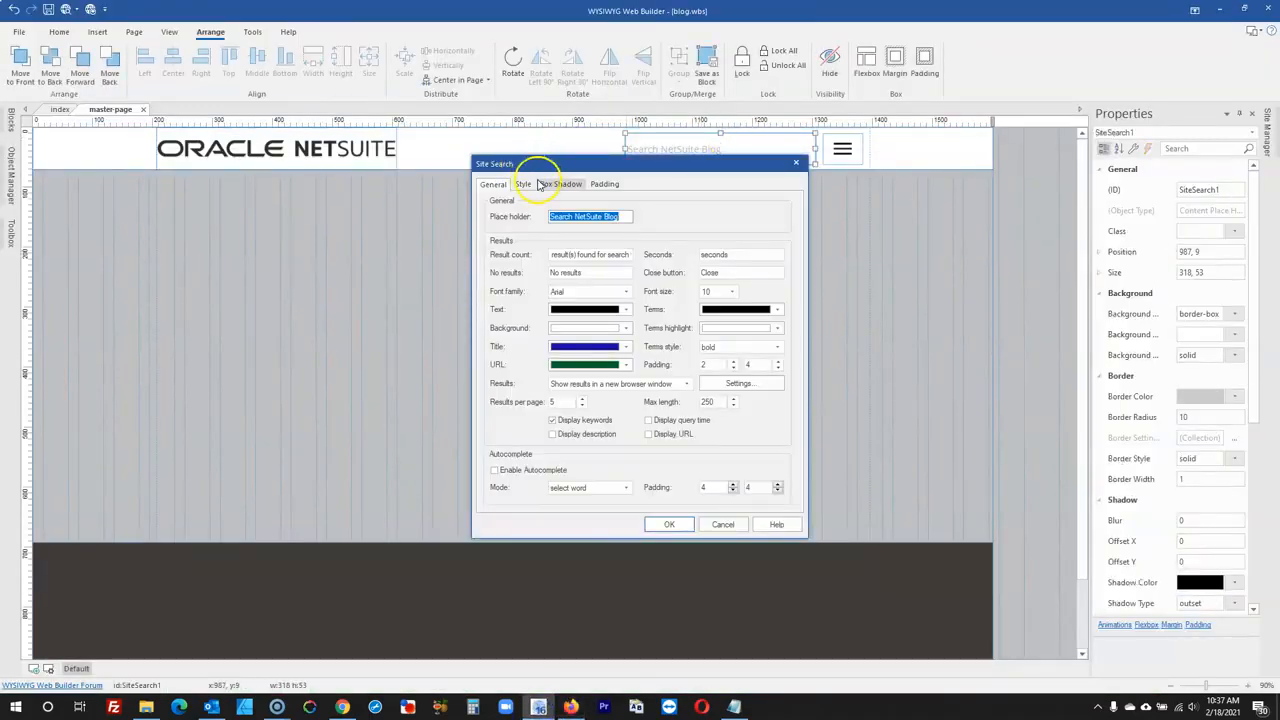
{"action": "left_click", "coordinate": [715, 291]}
{"action": "left_click", "coordinate": [714, 288]}
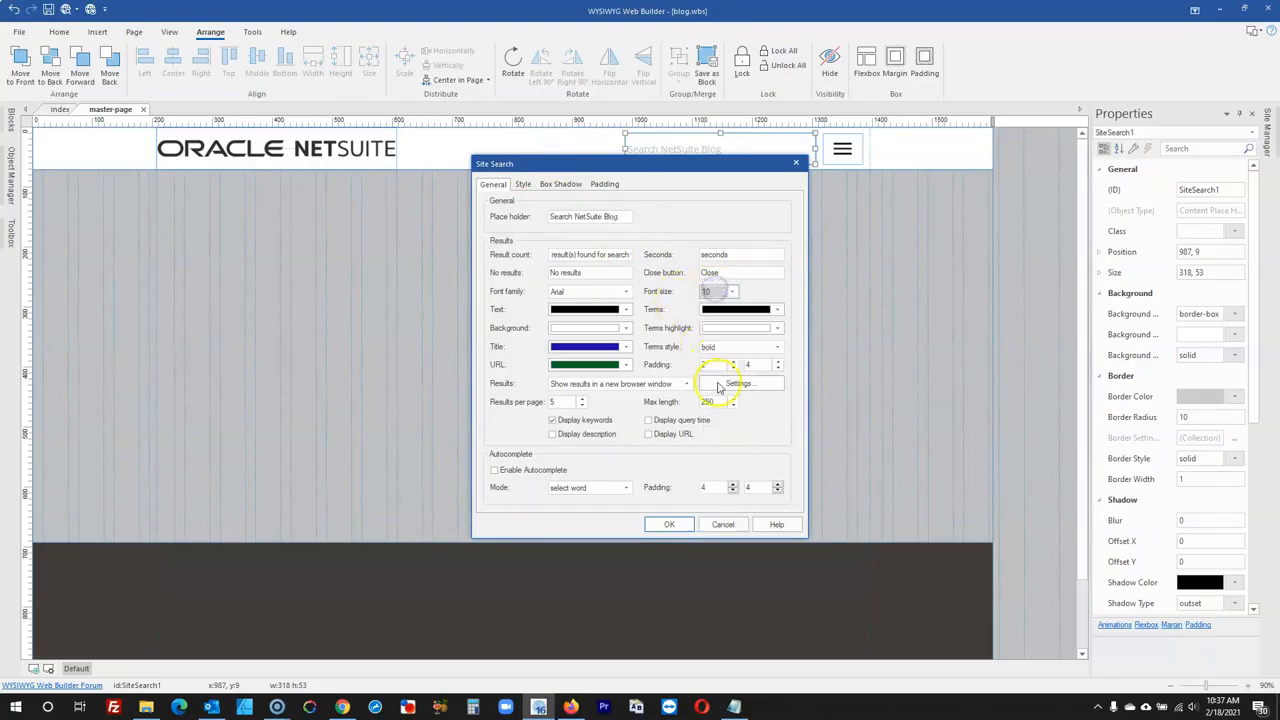
{"action": "left_click", "coordinate": [523, 184]}
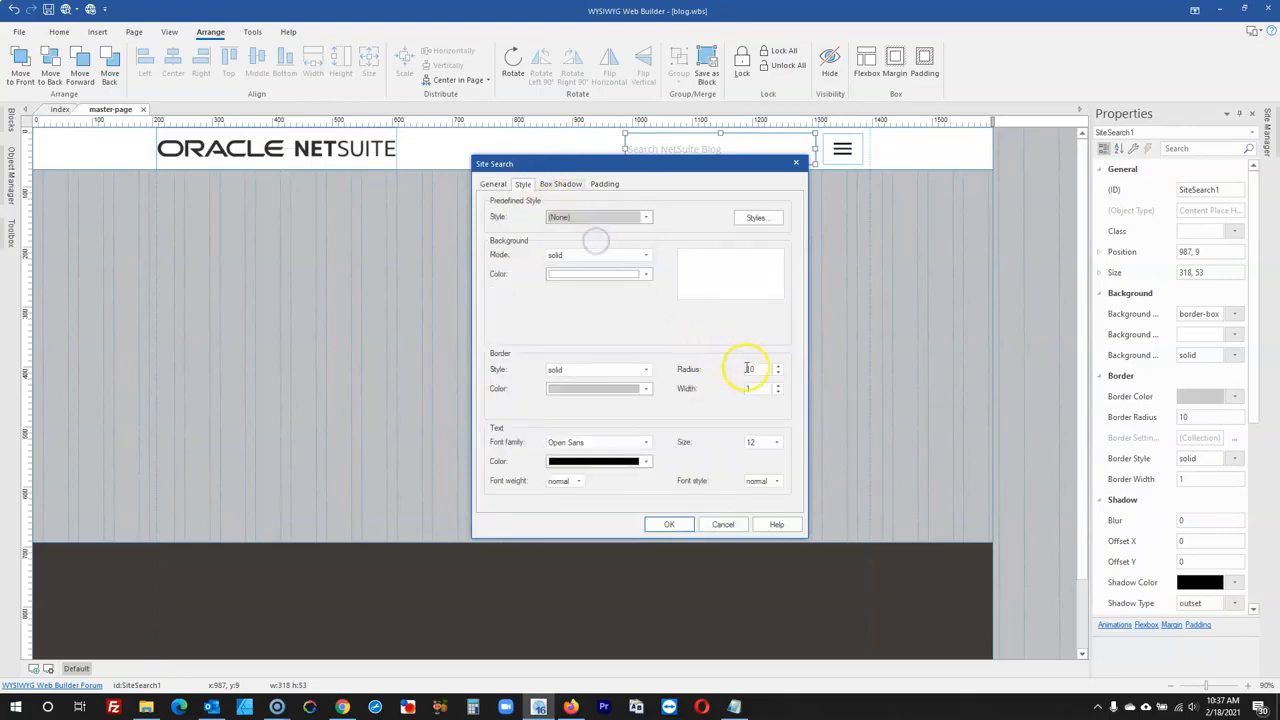
{"action": "left_click_drag", "start_coordinate": [748, 369], "coordinate": [725, 370]}
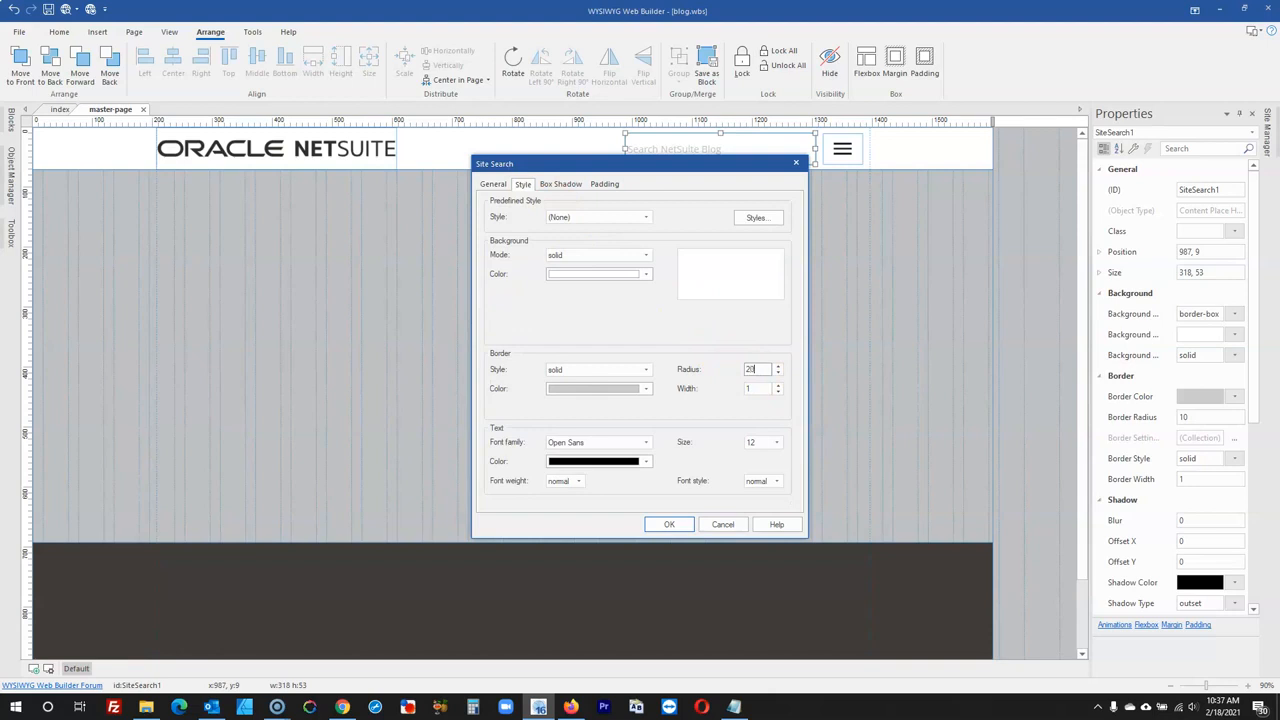
{"action": "left_click", "coordinate": [669, 524]}
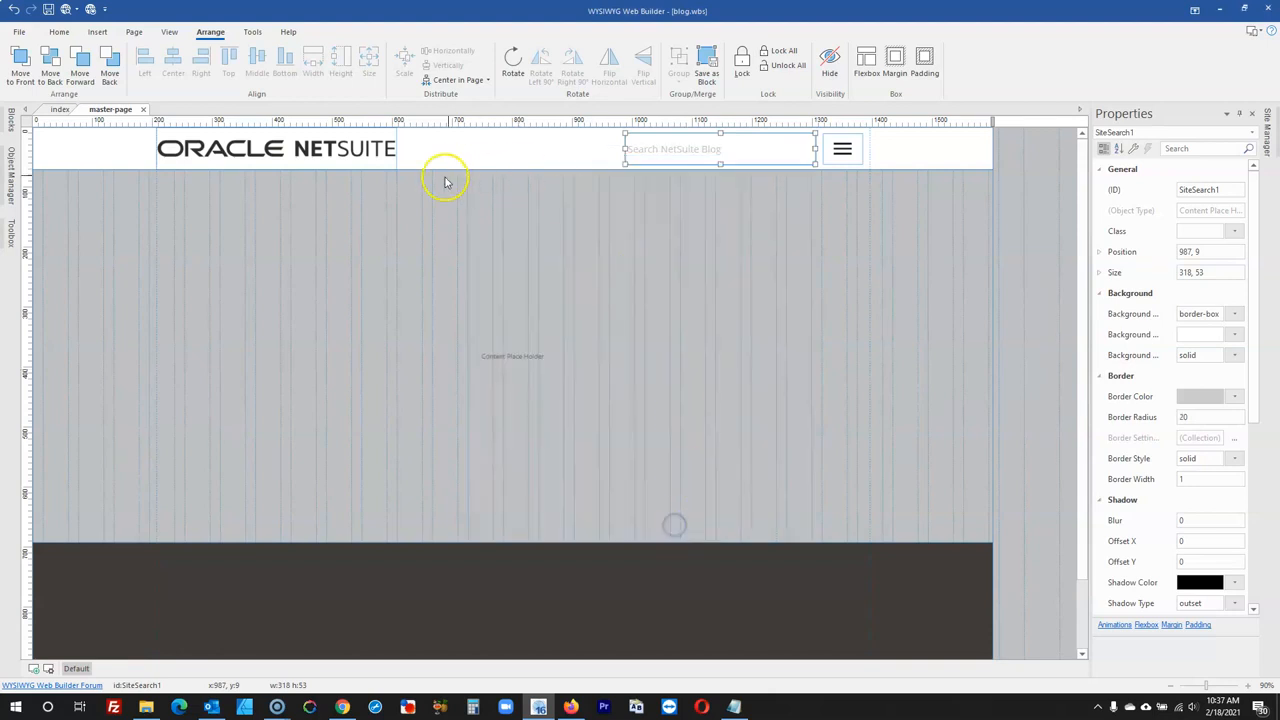
- Set the site search field's border radius to 25
{"action": "double_click", "coordinate": [668, 147]}
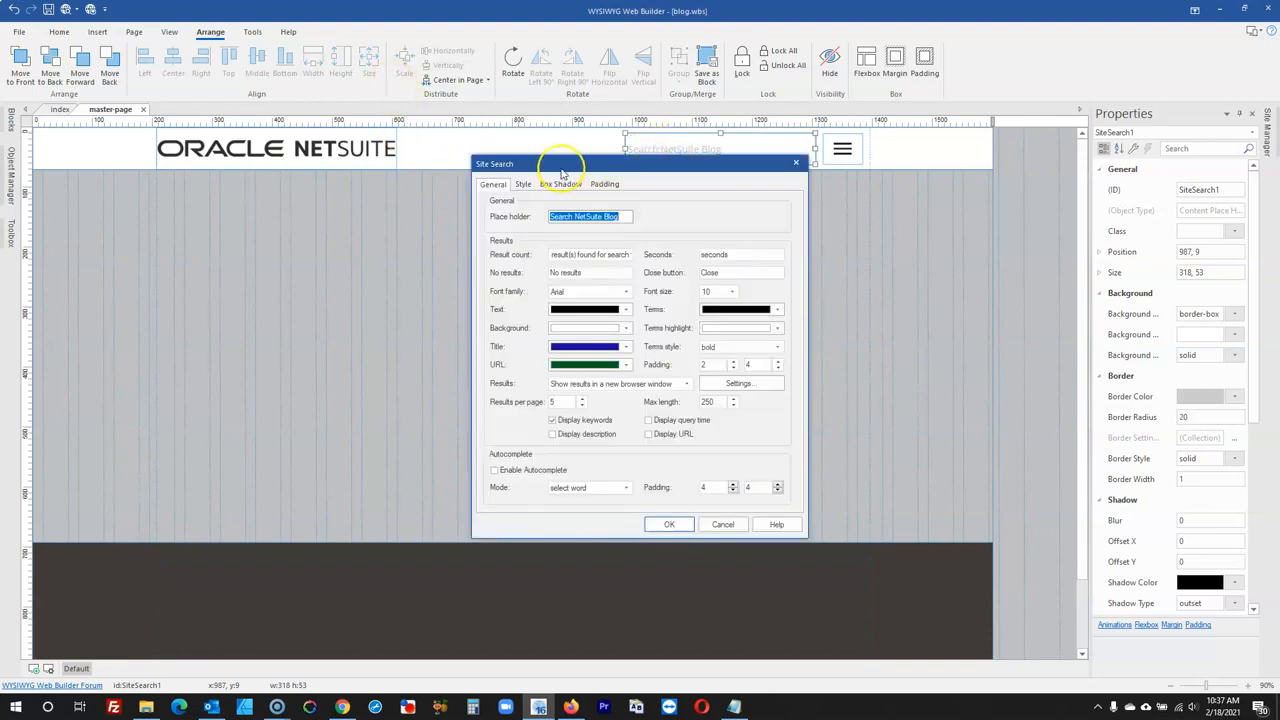
{"action": "left_click", "coordinate": [523, 184]}
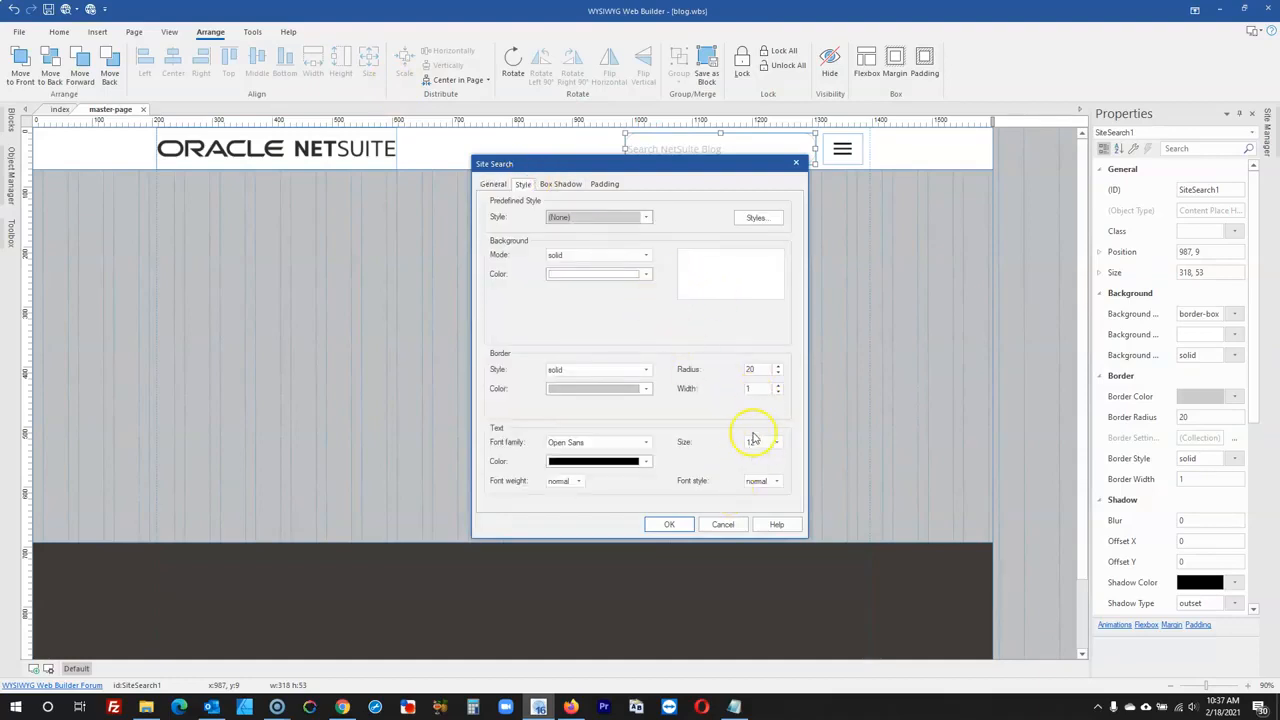
{"action": "double_click", "coordinate": [766, 372]}
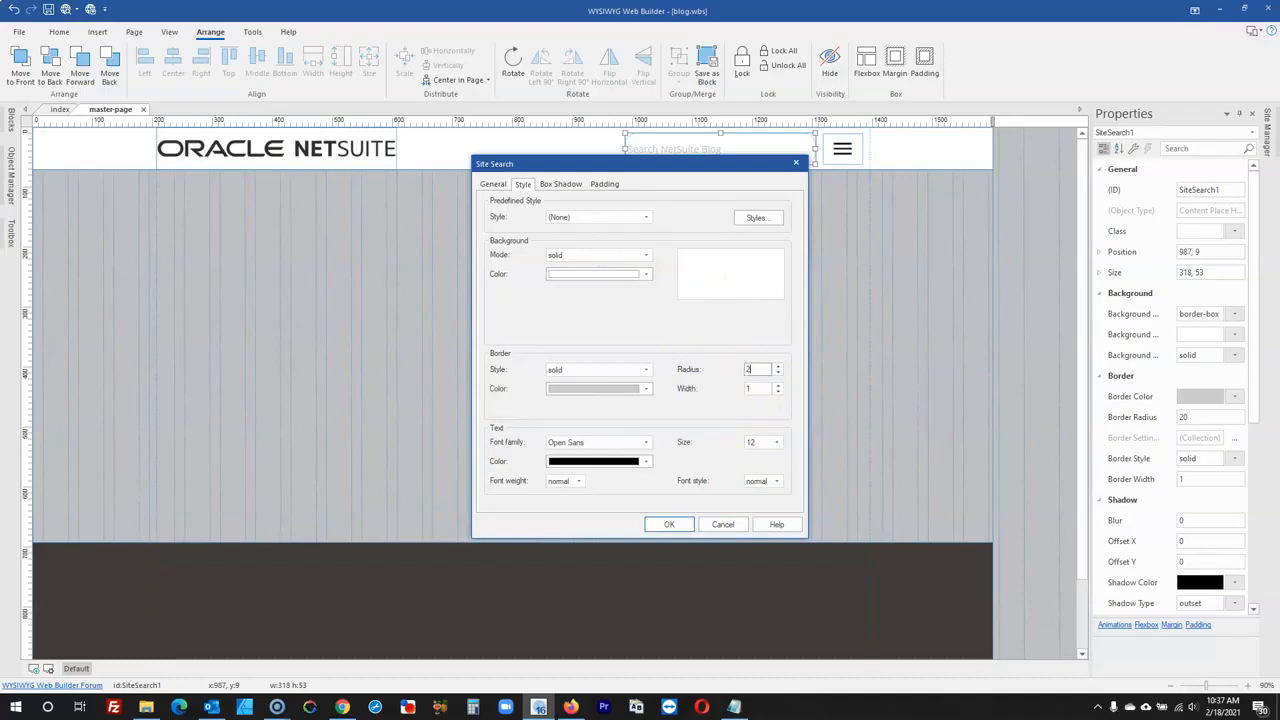
{"action": "type", "text": "25"}
{"action": "left_click", "coordinate": [668, 524]}
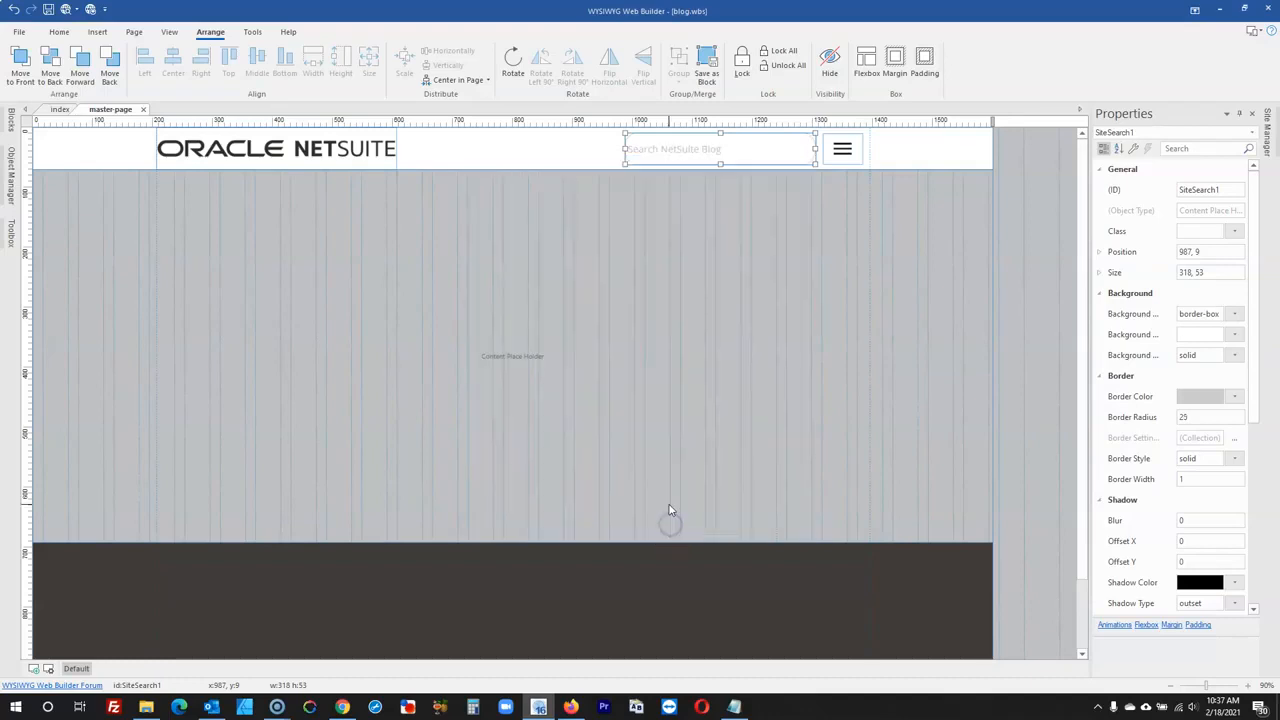
- Set the site search field's left padding to 20
{"action": "double_click", "coordinate": [688, 150]}
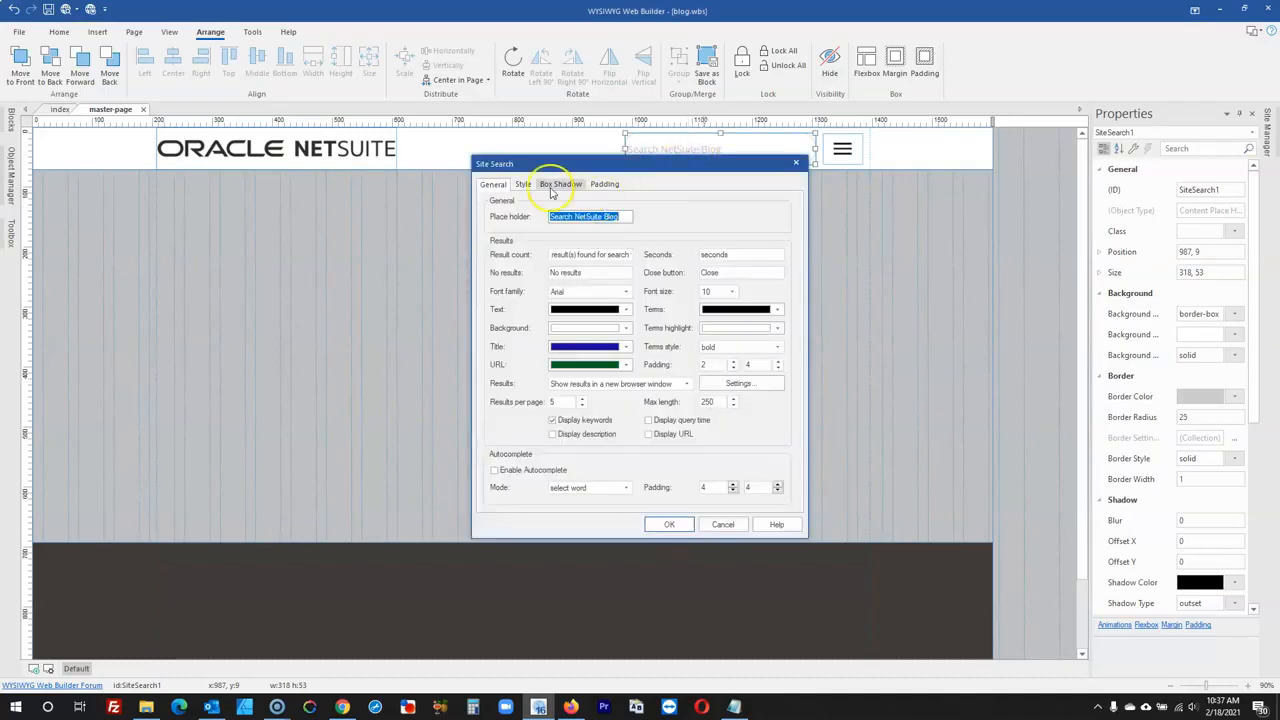
{"action": "left_click", "coordinate": [604, 184]}
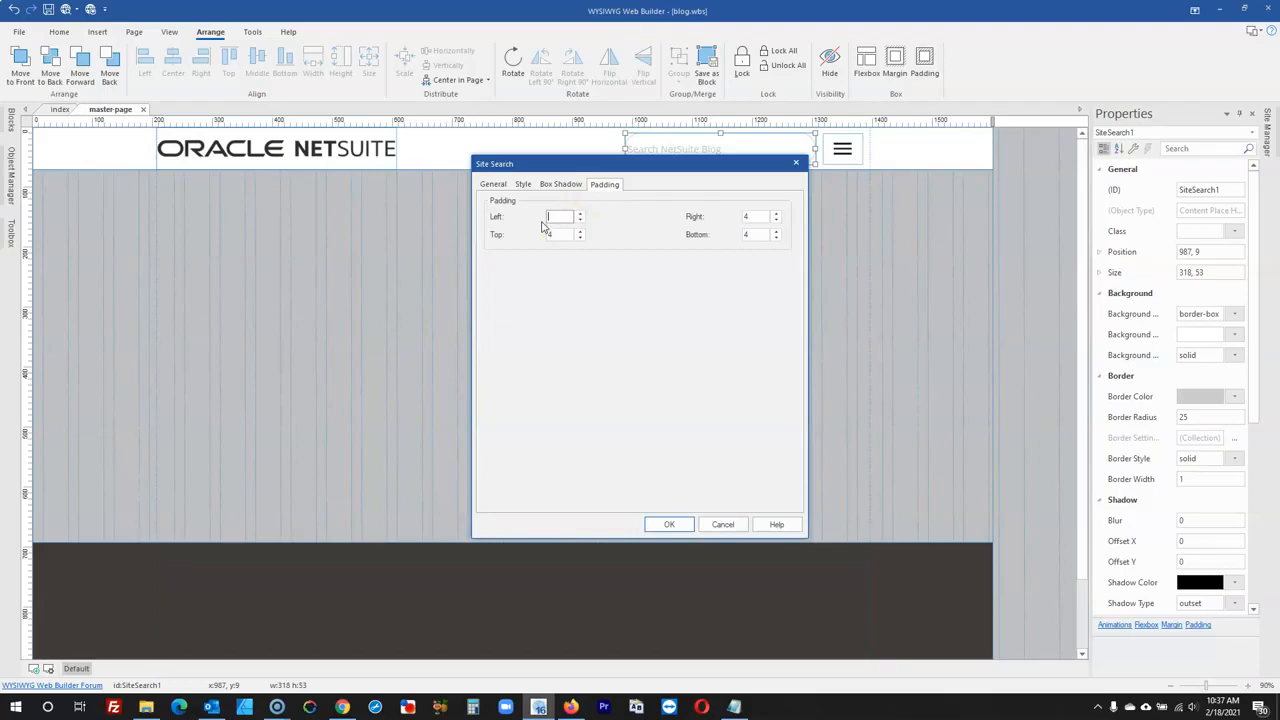
{"action": "type", "text": "20"}
{"action": "left_click", "coordinate": [662, 522]}
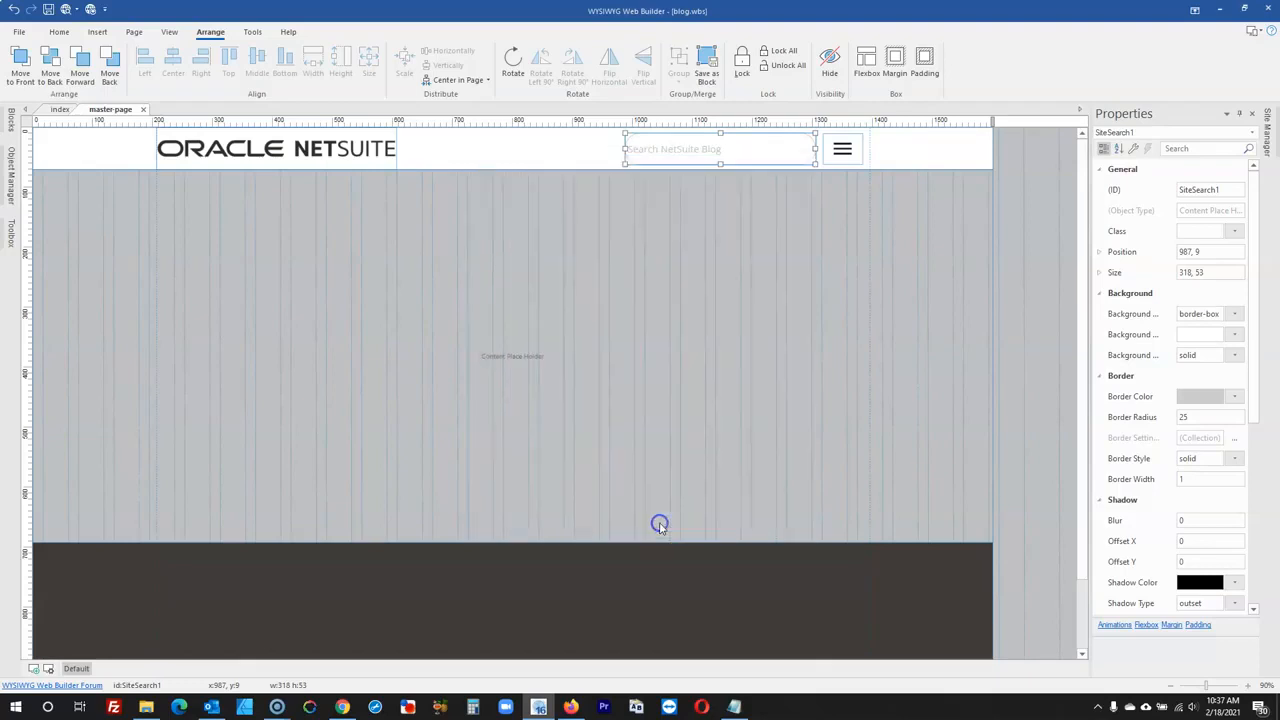
- Increase the site search field's left padding beyond 20 so the placeholder text sits further inside the field
{"action": "double_click", "coordinate": [642, 155]}
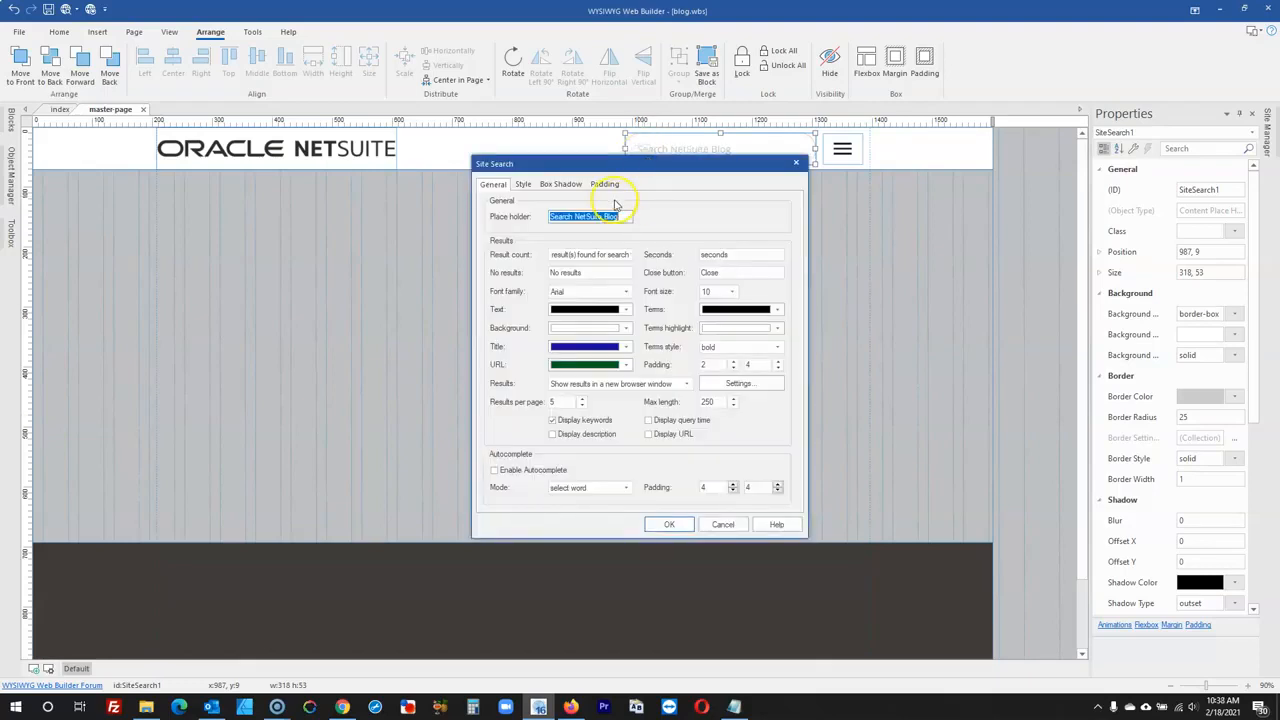
{"action": "left_click", "coordinate": [604, 184]}
{"action": "double_click", "coordinate": [568, 216]}
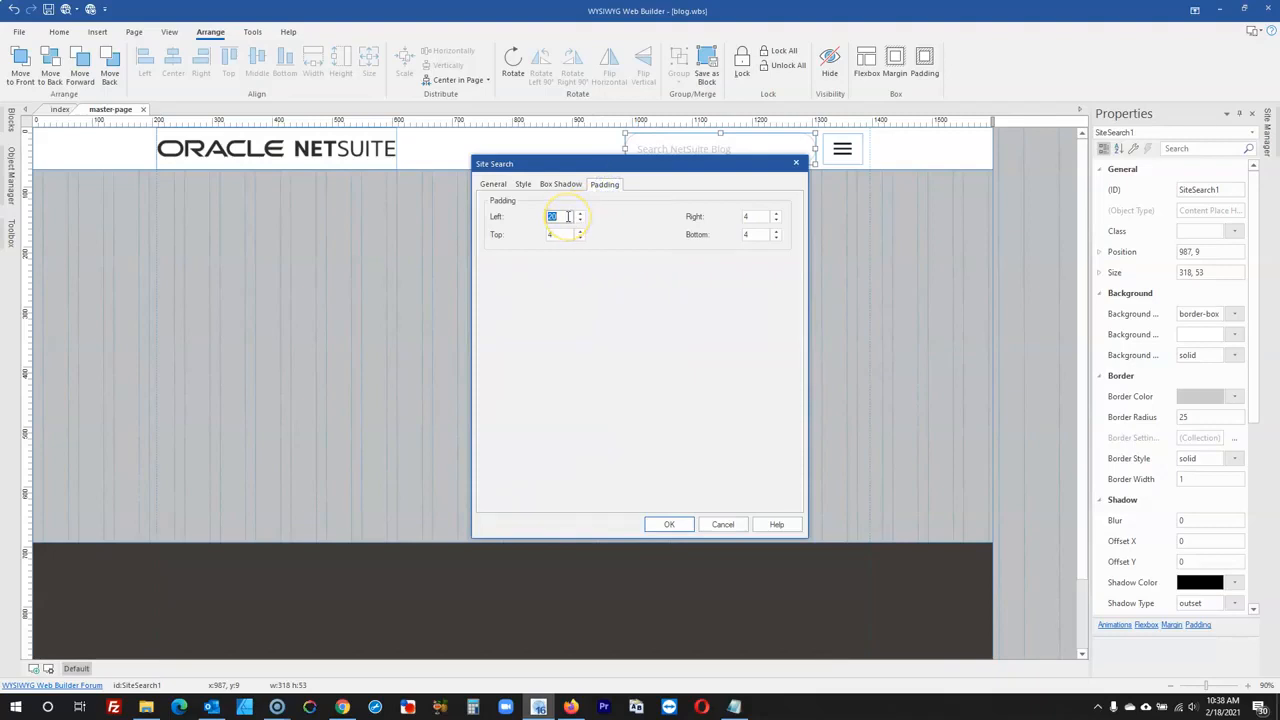
{"action": "left_click", "coordinate": [665, 522]}
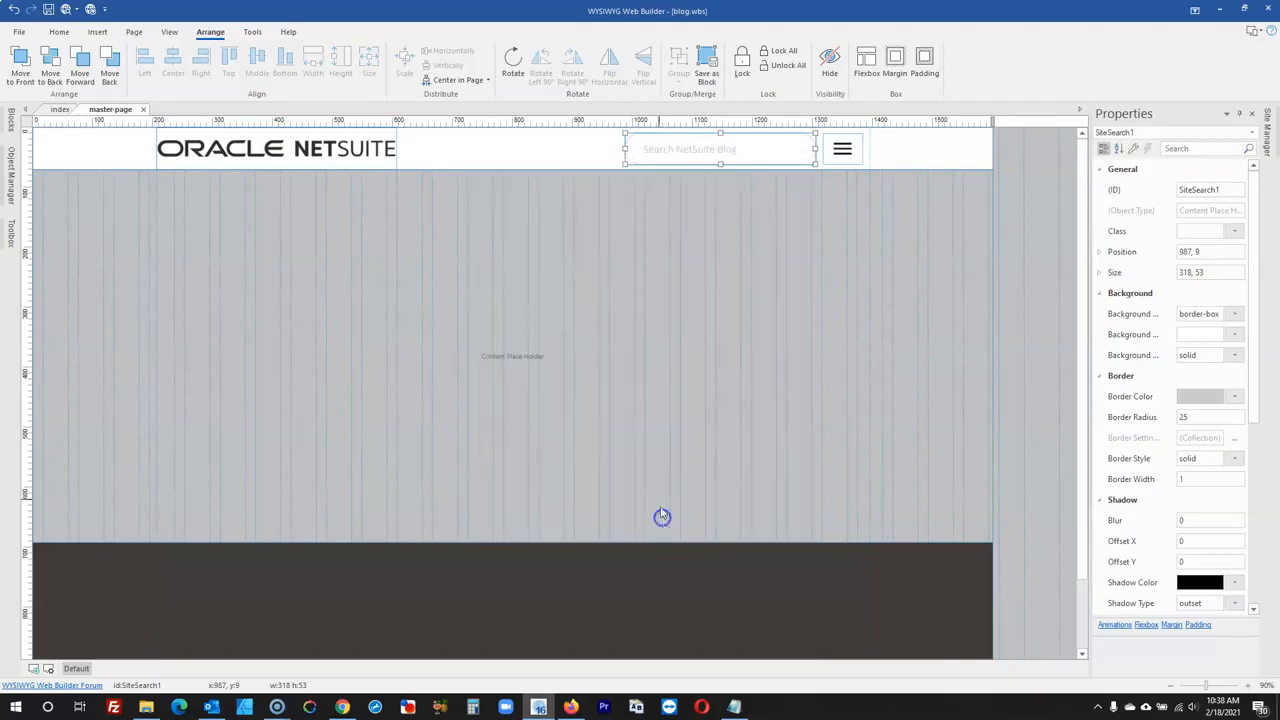
- Enable autocomplete for the site search and display the description and URL in results shown in a new browser window
{"action": "double_click", "coordinate": [677, 151]}
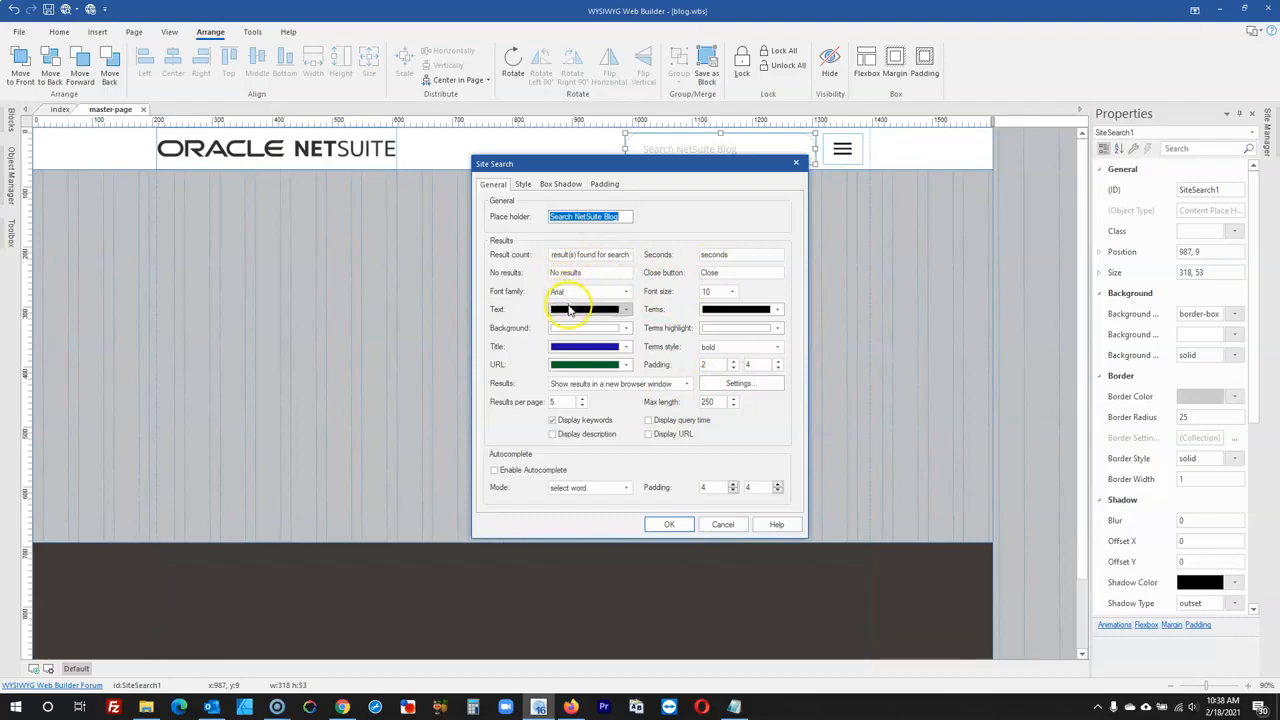
{"action": "left_click", "coordinate": [561, 475]}
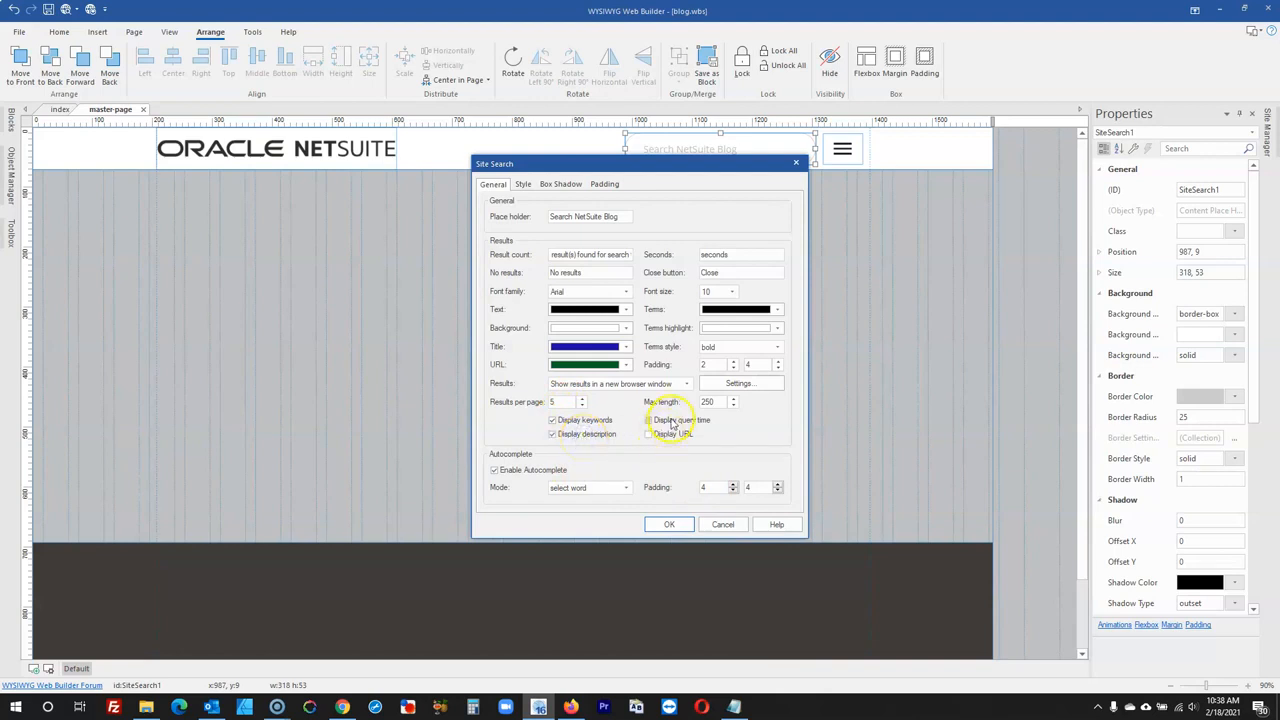
{"action": "left_click", "coordinate": [645, 385]}
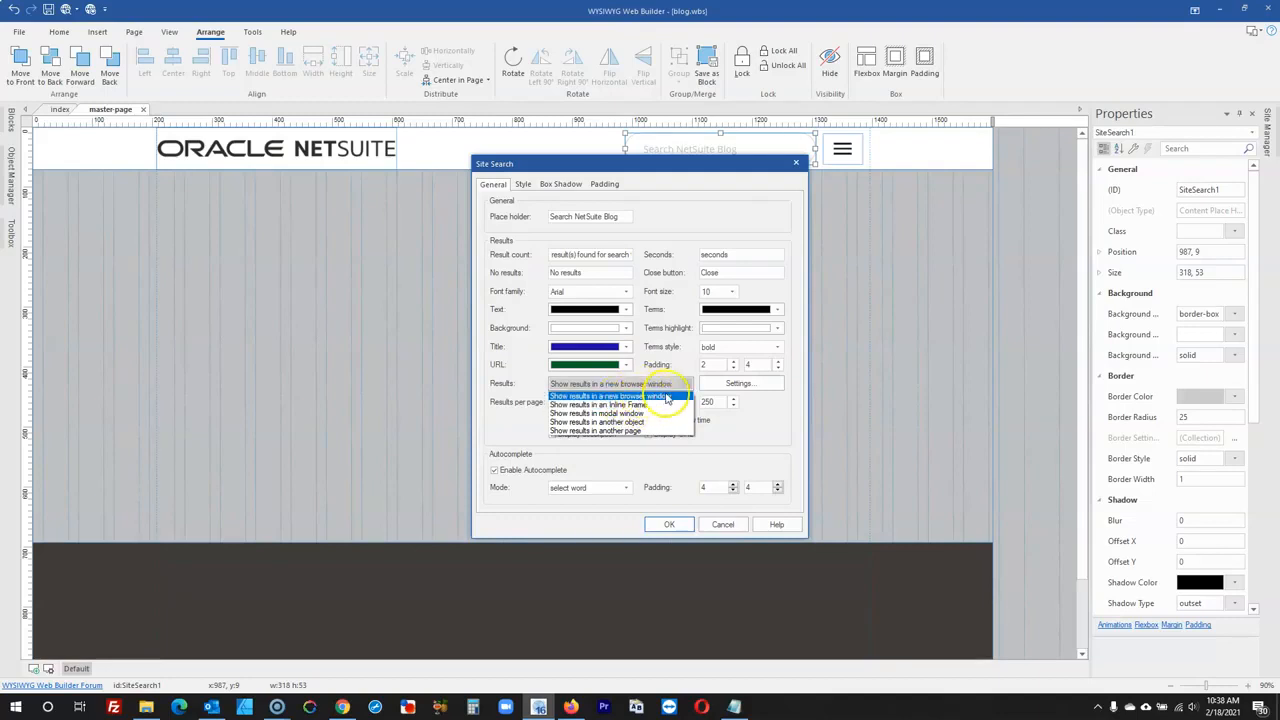
{"action": "left_click", "coordinate": [667, 397]}
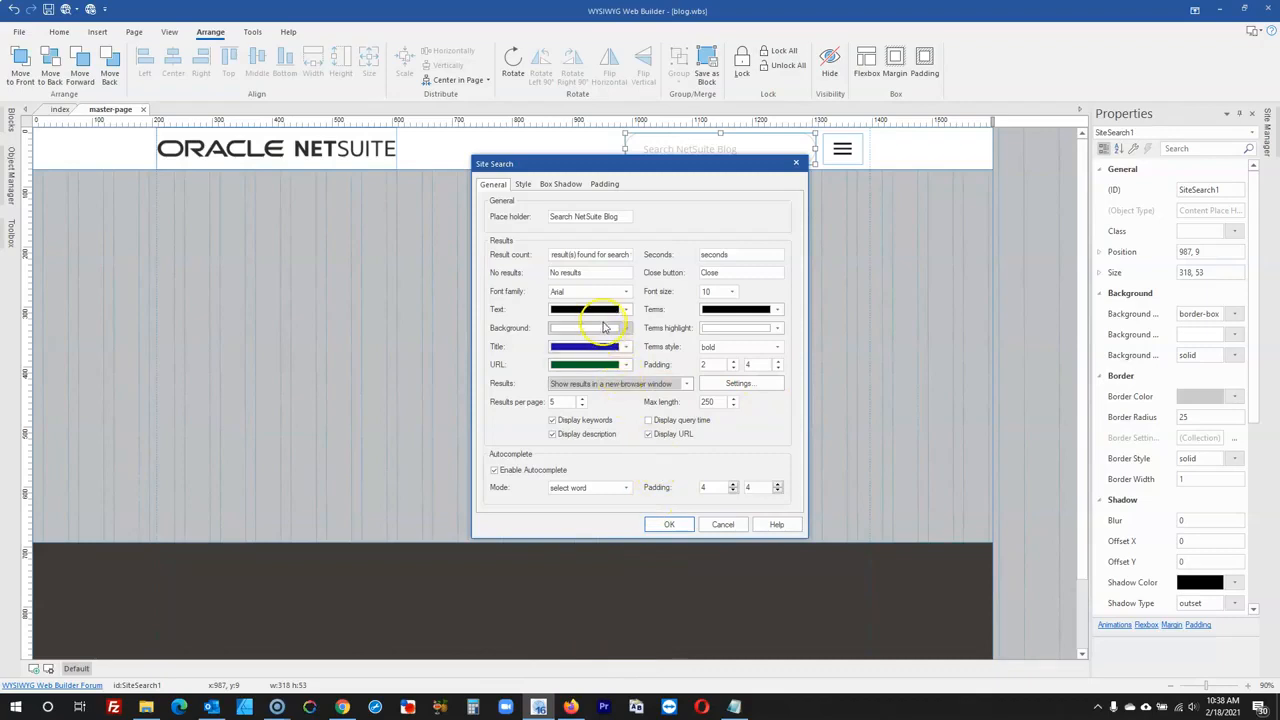
- Set the site search results font to Open Sans at size 11 and apply the search settings
{"action": "left_click", "coordinate": [597, 291]}
{"action": "key", "text": "o"}
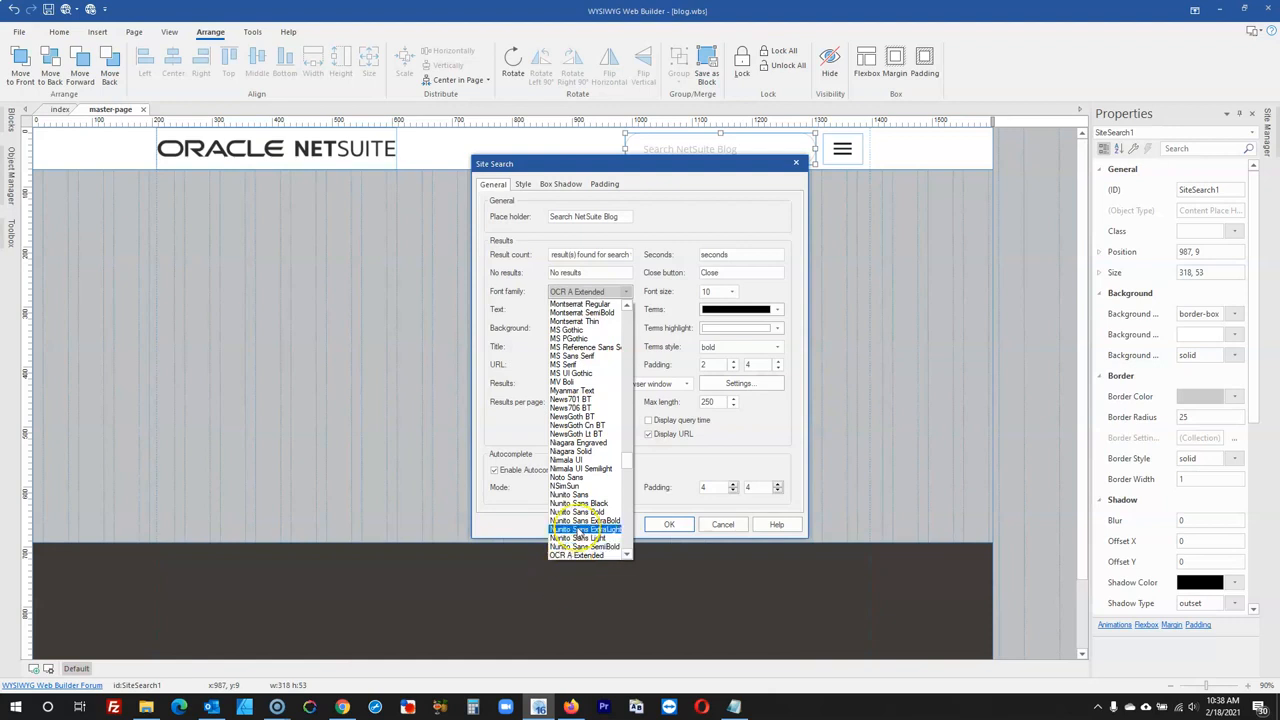
{"action": "scroll", "coordinate": [580, 537], "scroll_direction": "down", "scroll_amount": 1}
{"action": "scroll", "coordinate": [578, 540], "scroll_direction": "down", "scroll_amount": 1}
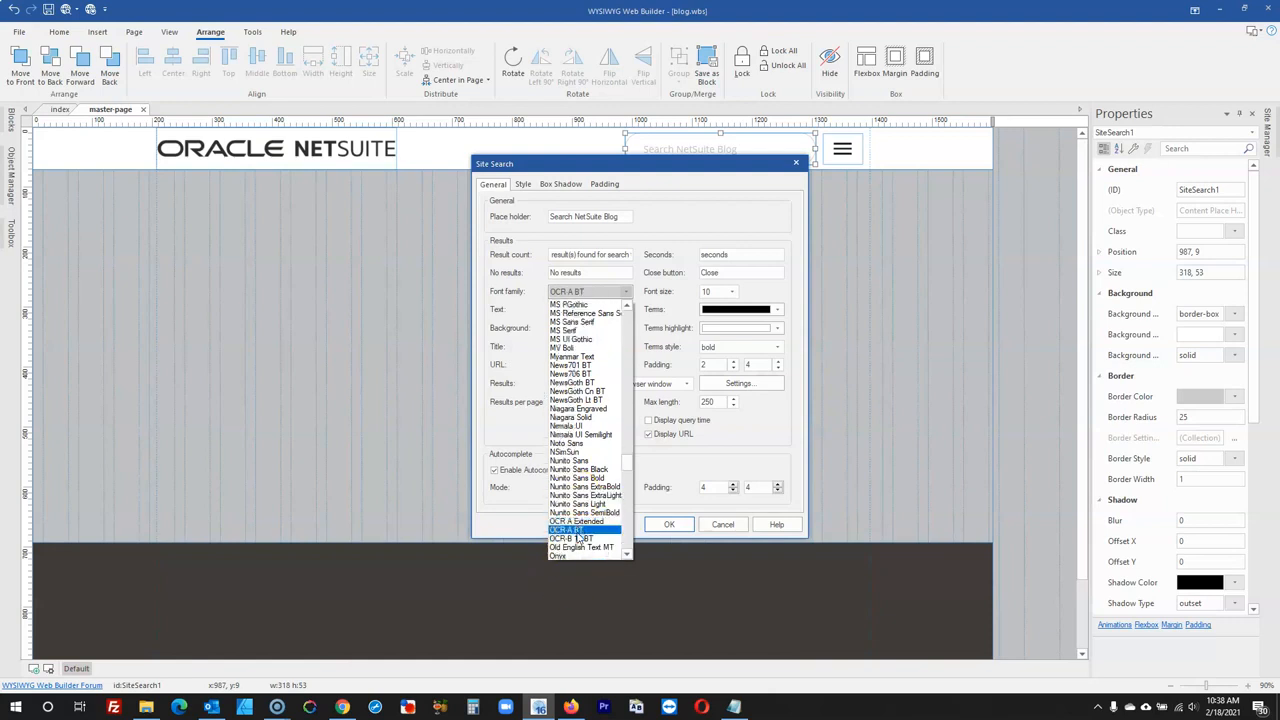
{"action": "left_click", "coordinate": [576, 546]}
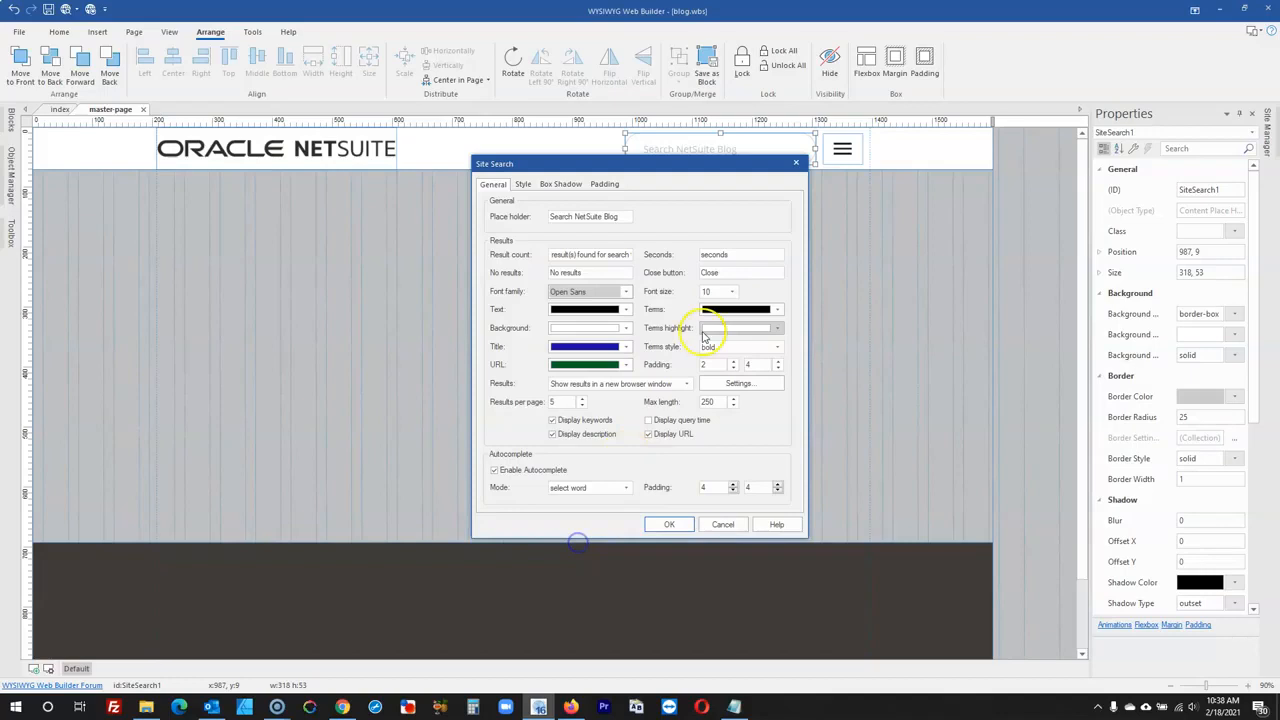
{"action": "left_click", "coordinate": [718, 291]}
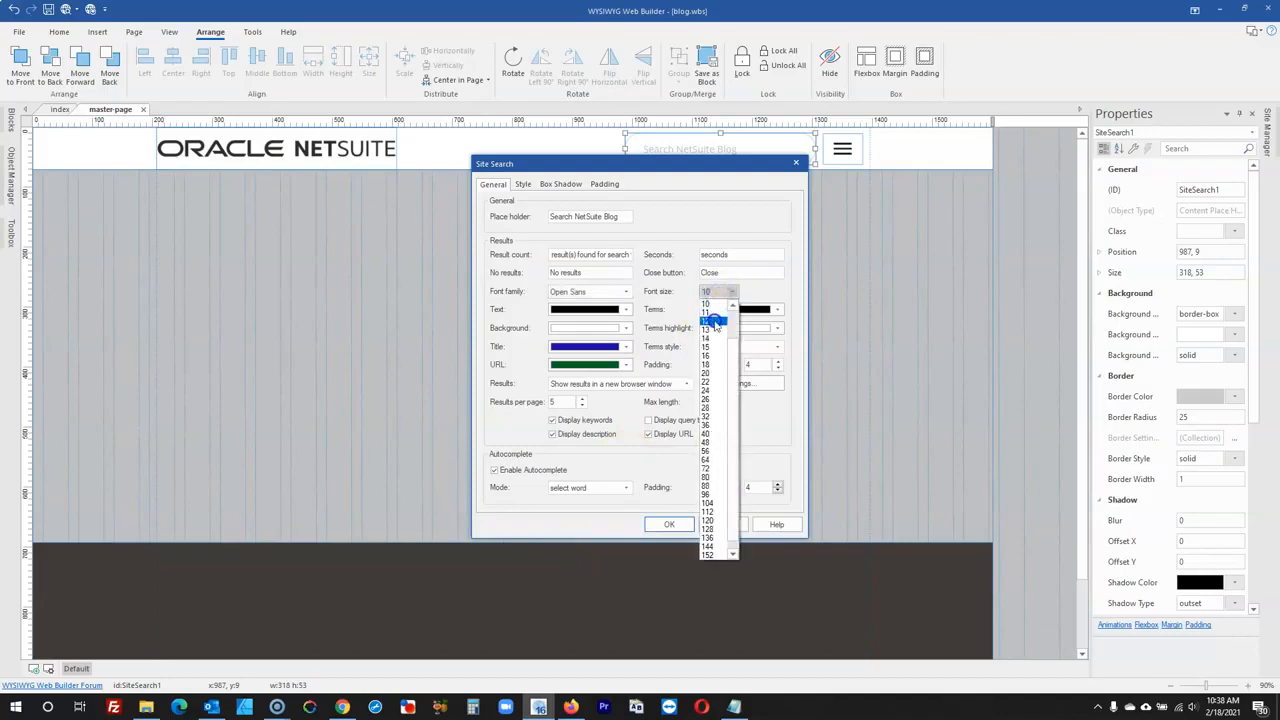
{"action": "left_click", "coordinate": [712, 315]}
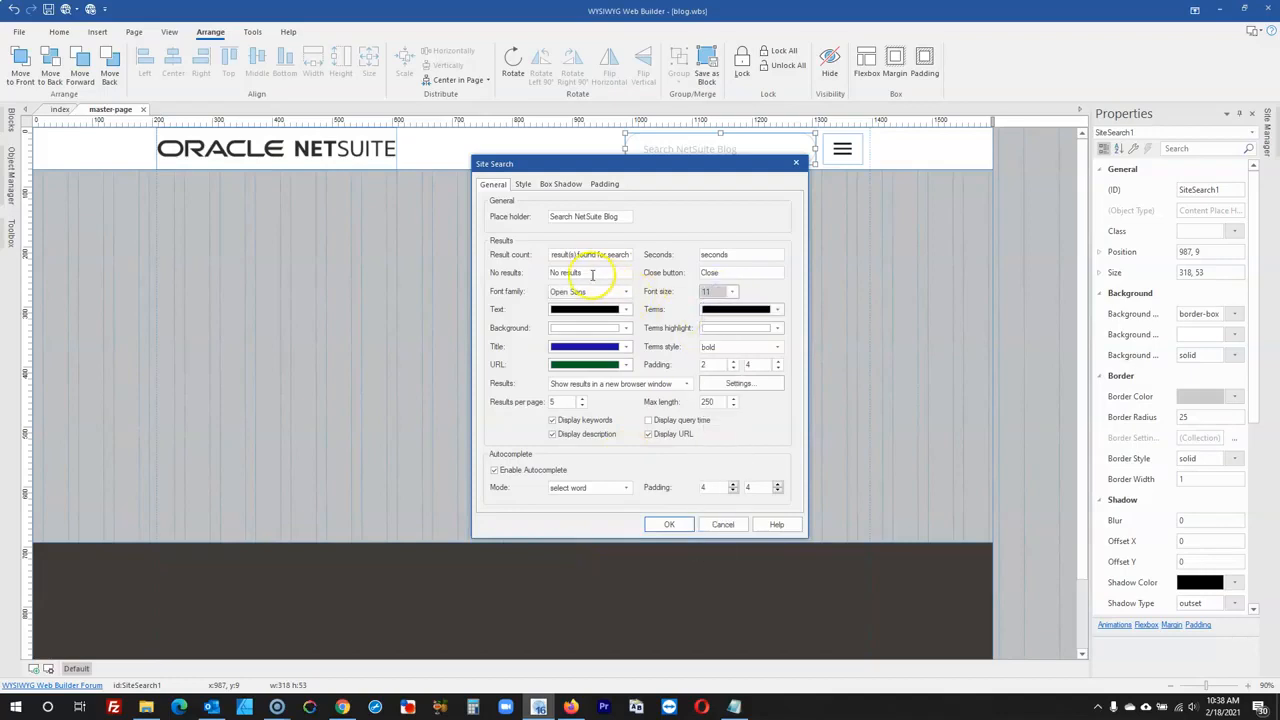
{"action": "left_click", "coordinate": [707, 272]}
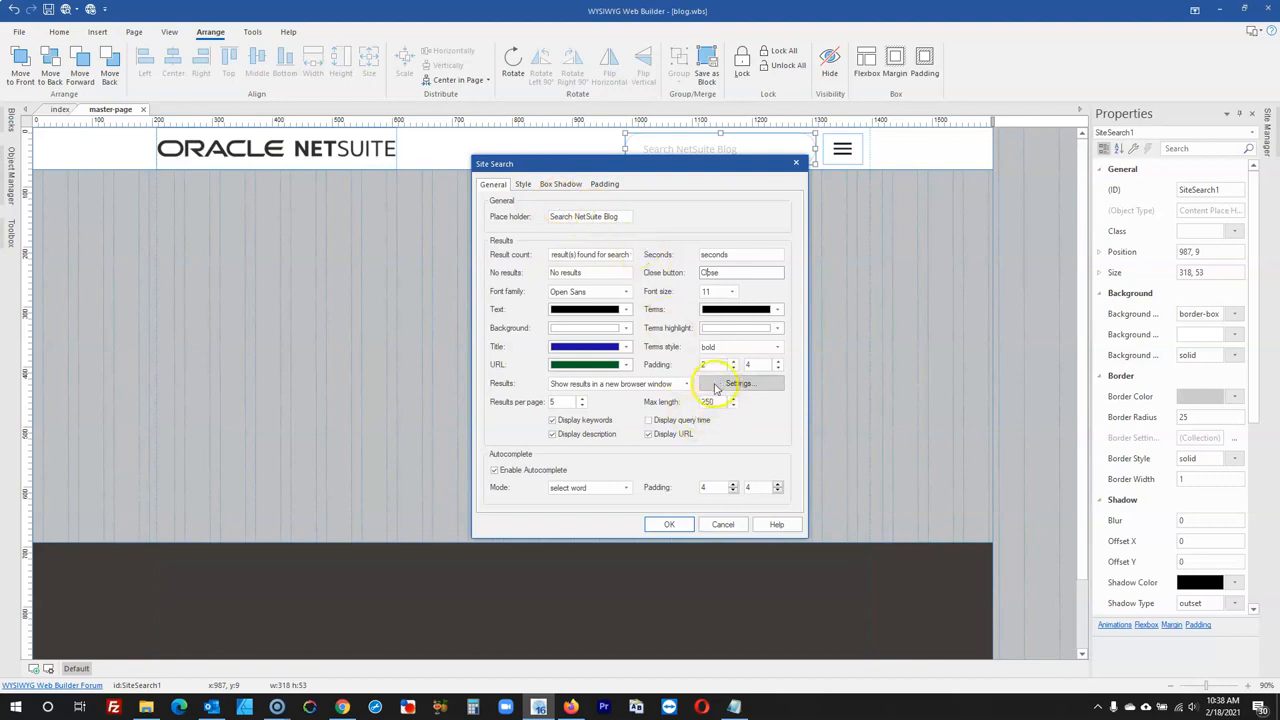
{"action": "left_click", "coordinate": [580, 384]}
{"action": "left_click", "coordinate": [590, 384]}
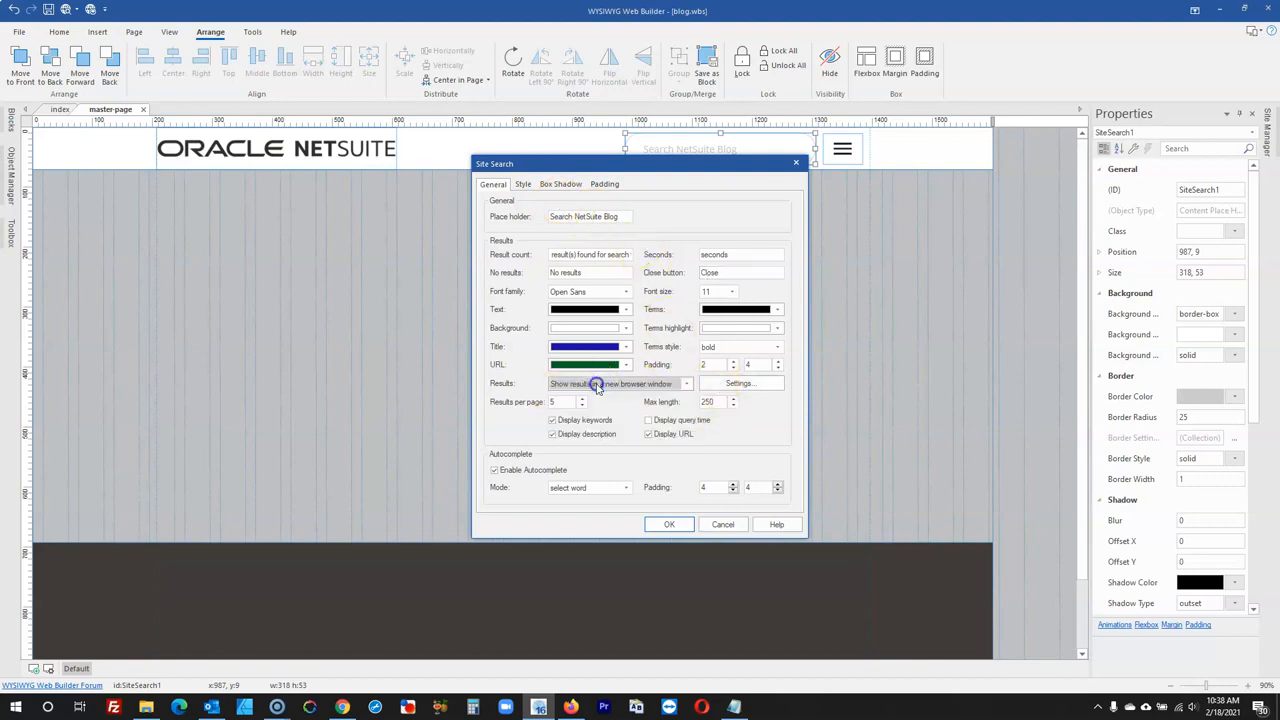
{"action": "left_click", "coordinate": [669, 526]}
{"action": "left_click", "coordinate": [1051, 336]}
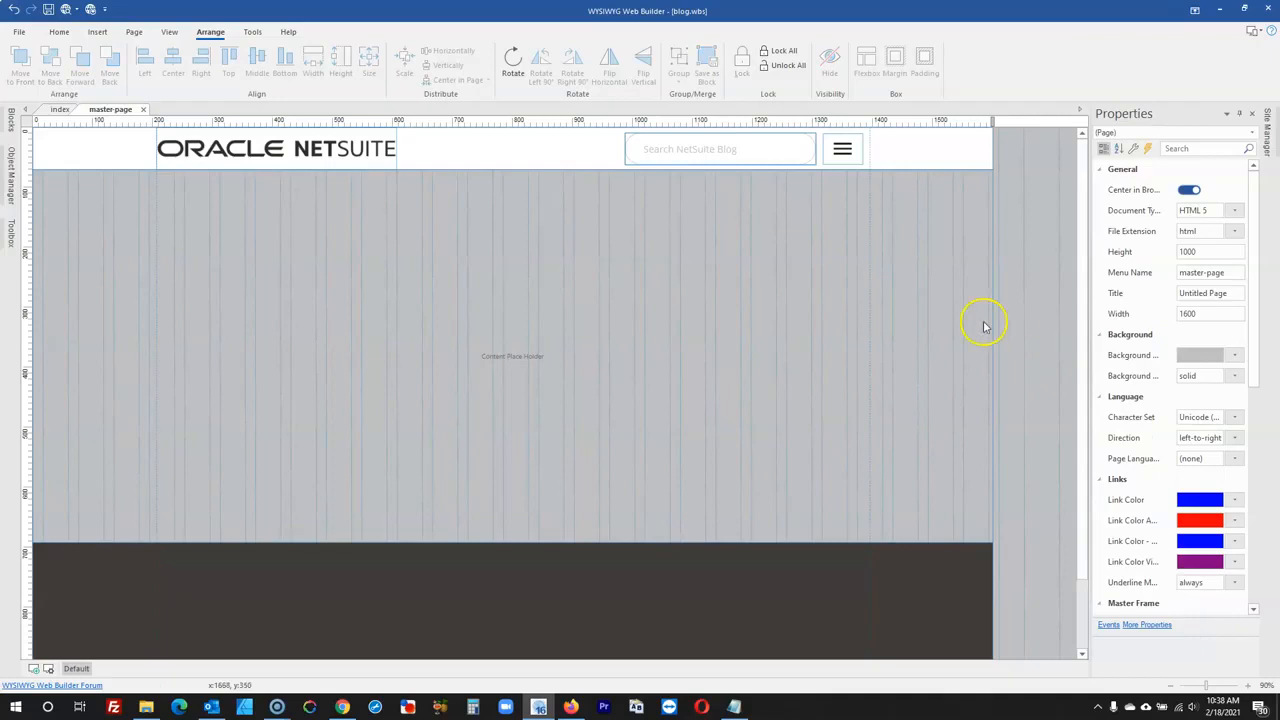
- Duplicate the hamburger menu icon beside the site search field and open the copy's icon settings
{"action": "left_click", "coordinate": [841, 151]}
{"action": "left_click", "coordinate": [598, 151]}
{"action": "key", "text": "ctrl+v"}
{"action": "double_click", "coordinate": [611, 157]}
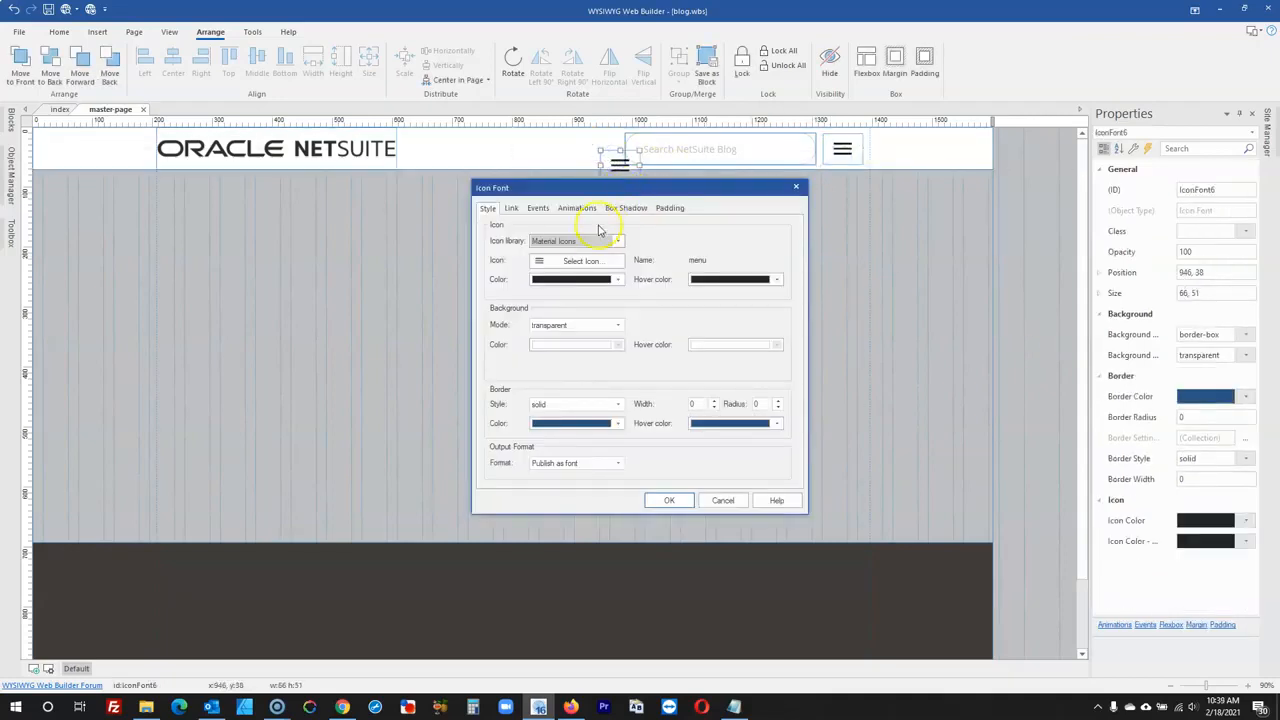
{"action": "left_click", "coordinate": [579, 260]}
{"action": "left_click", "coordinate": [574, 234]}
{"action": "type", "text": "sear"}
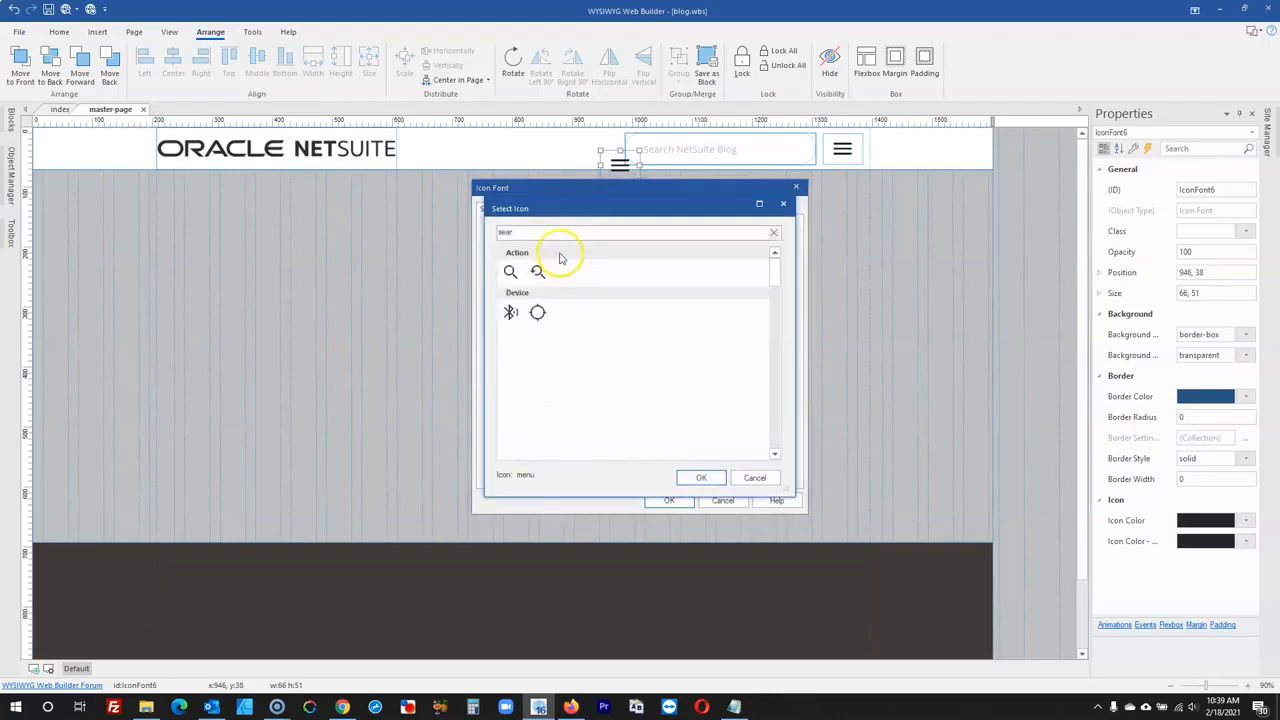
{"action": "type", "text": "mag"}
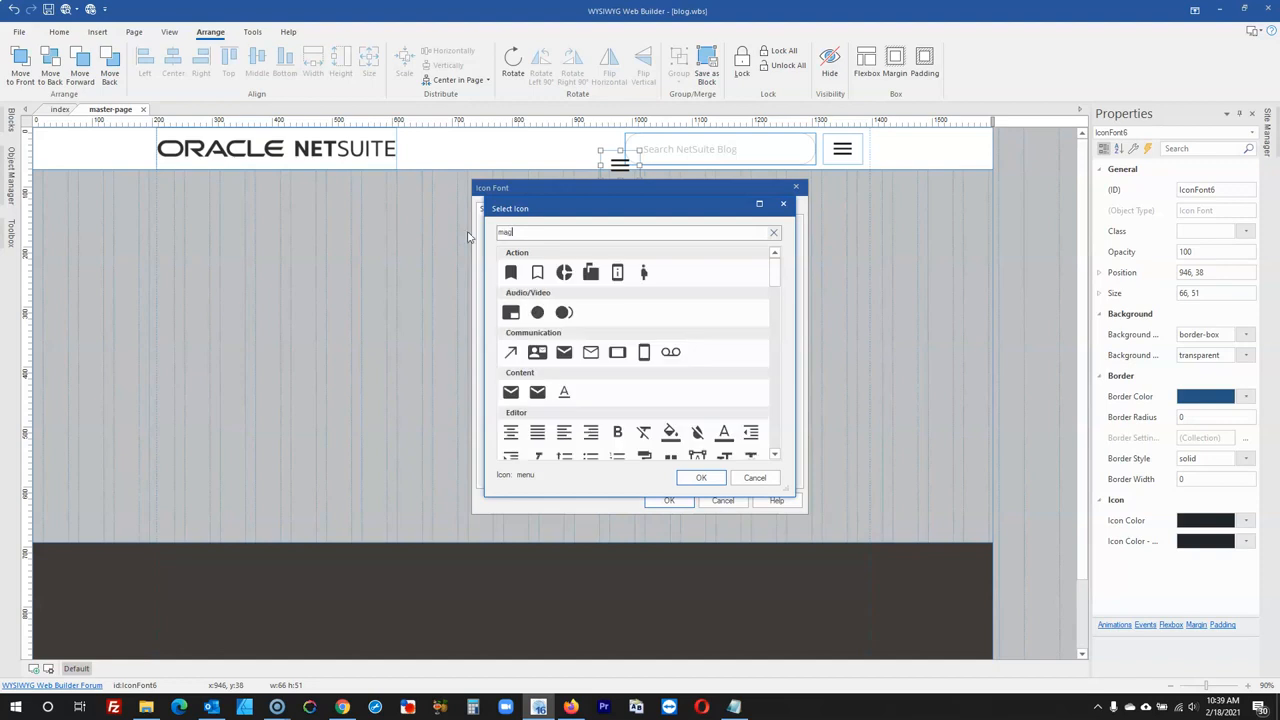
{"action": "left_click", "coordinate": [534, 235]}
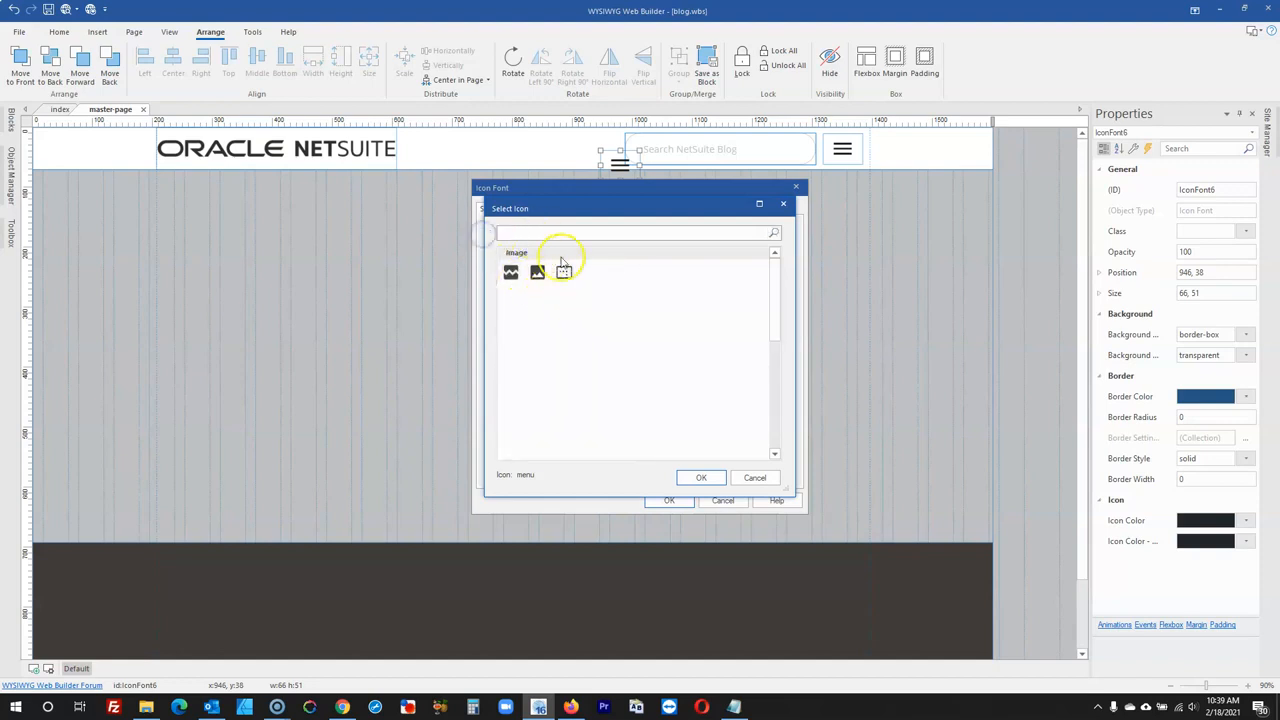
{"action": "key", "text": "BackSpace"}
{"action": "left_click", "coordinate": [783, 203]}
- Change the copied icon to the plain search magnifier from the FontAwesome library, using the original blog's search field as reference
{"action": "left_click", "coordinate": [600, 241]}
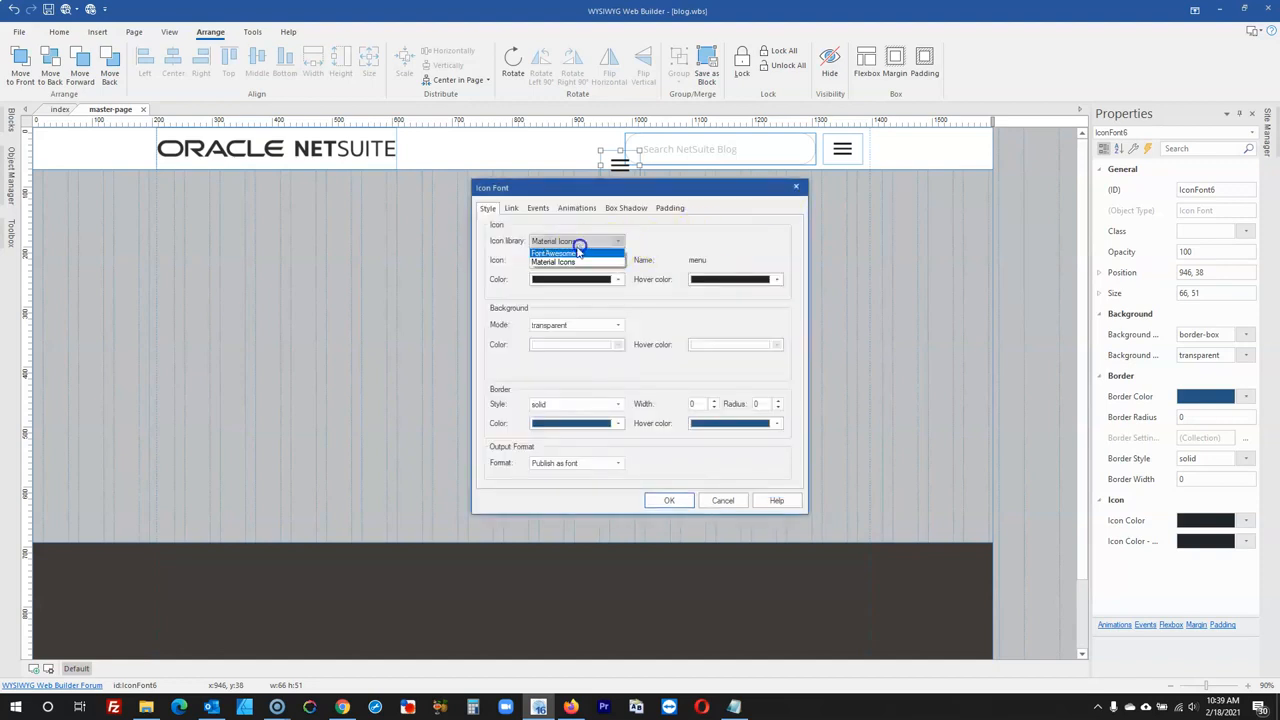
{"action": "left_click", "coordinate": [565, 258]}
{"action": "left_click", "coordinate": [563, 260]}
{"action": "left_click", "coordinate": [564, 233]}
{"action": "type", "text": "s"}
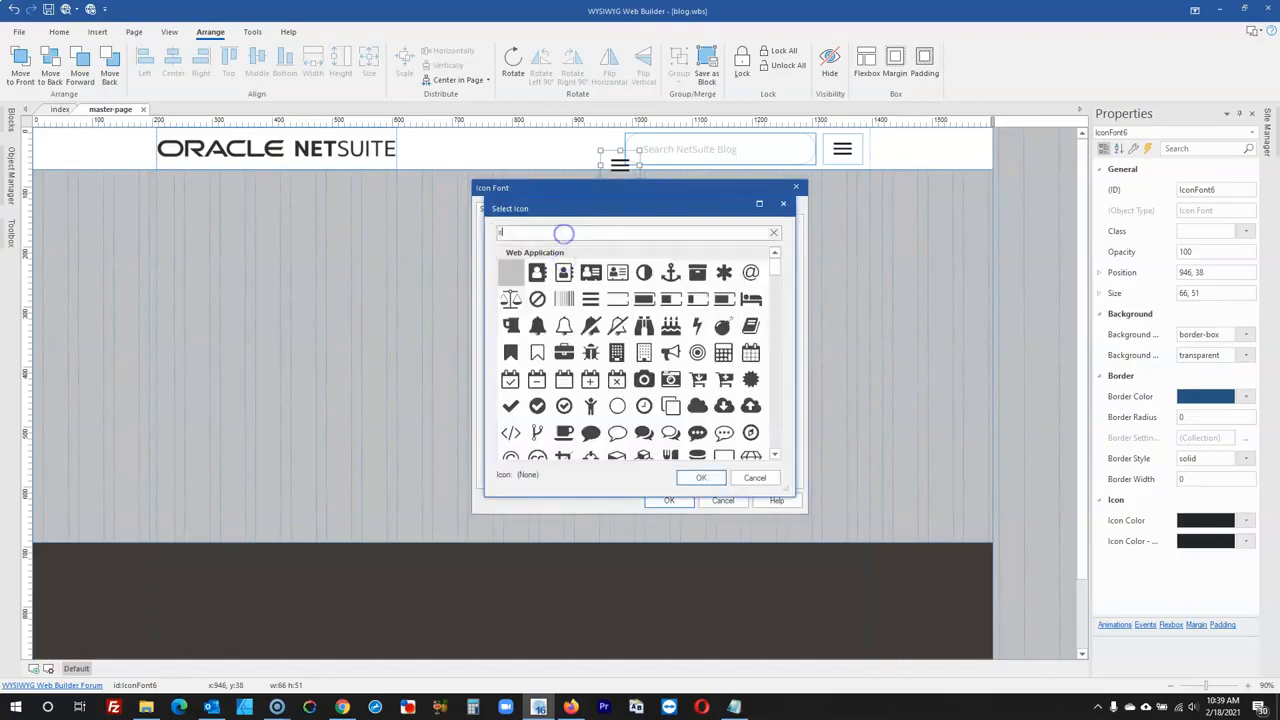
{"action": "type", "text": "ear"}
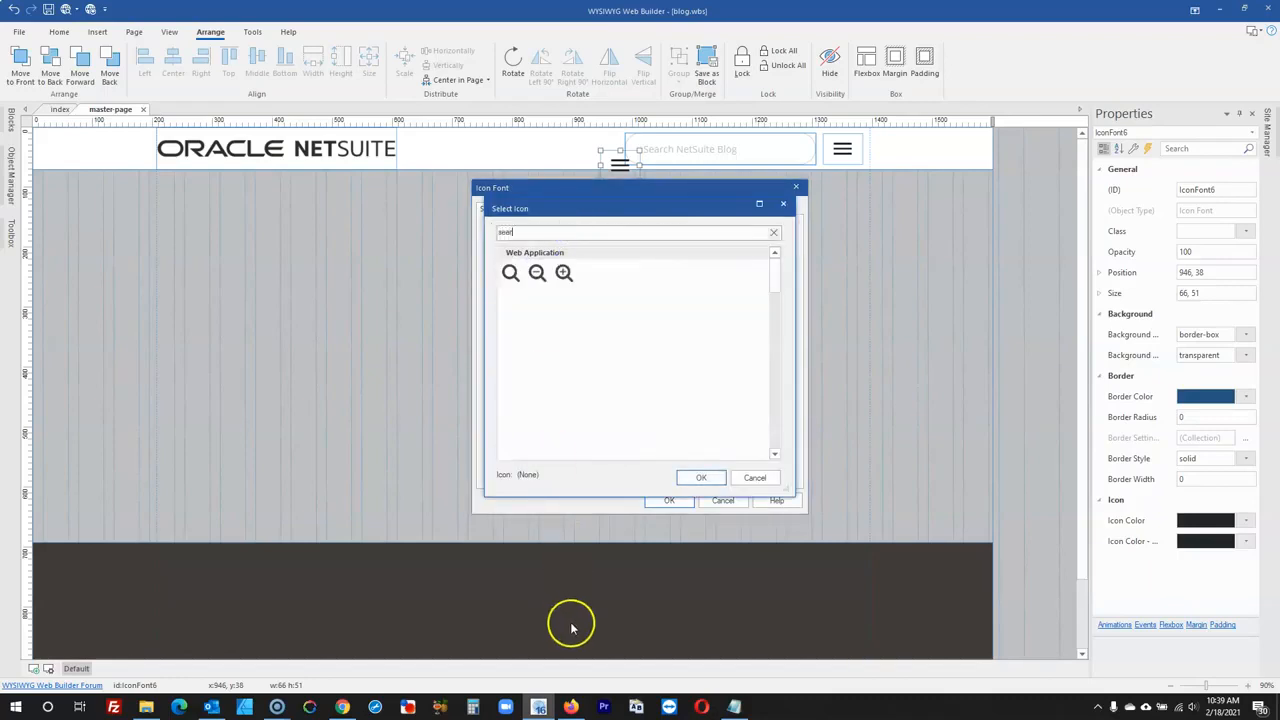
{"action": "left_click", "coordinate": [570, 707]}
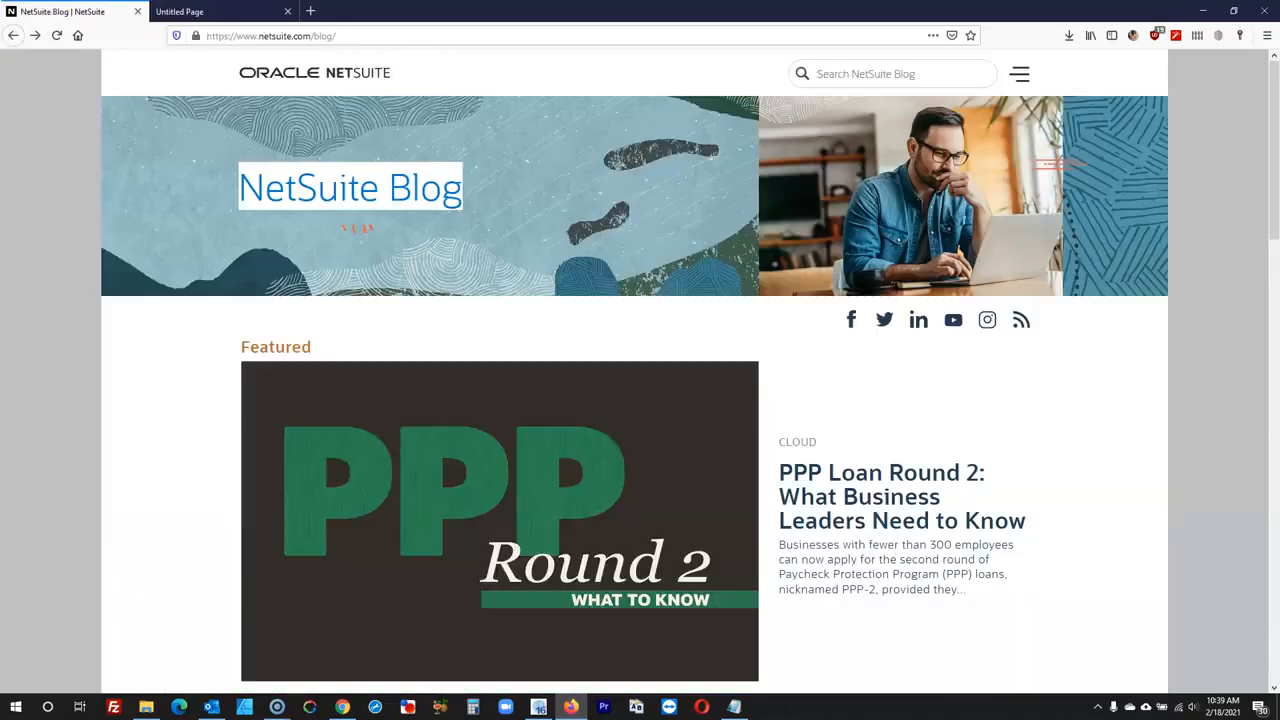
{"action": "left_click", "coordinate": [1203, 11]}
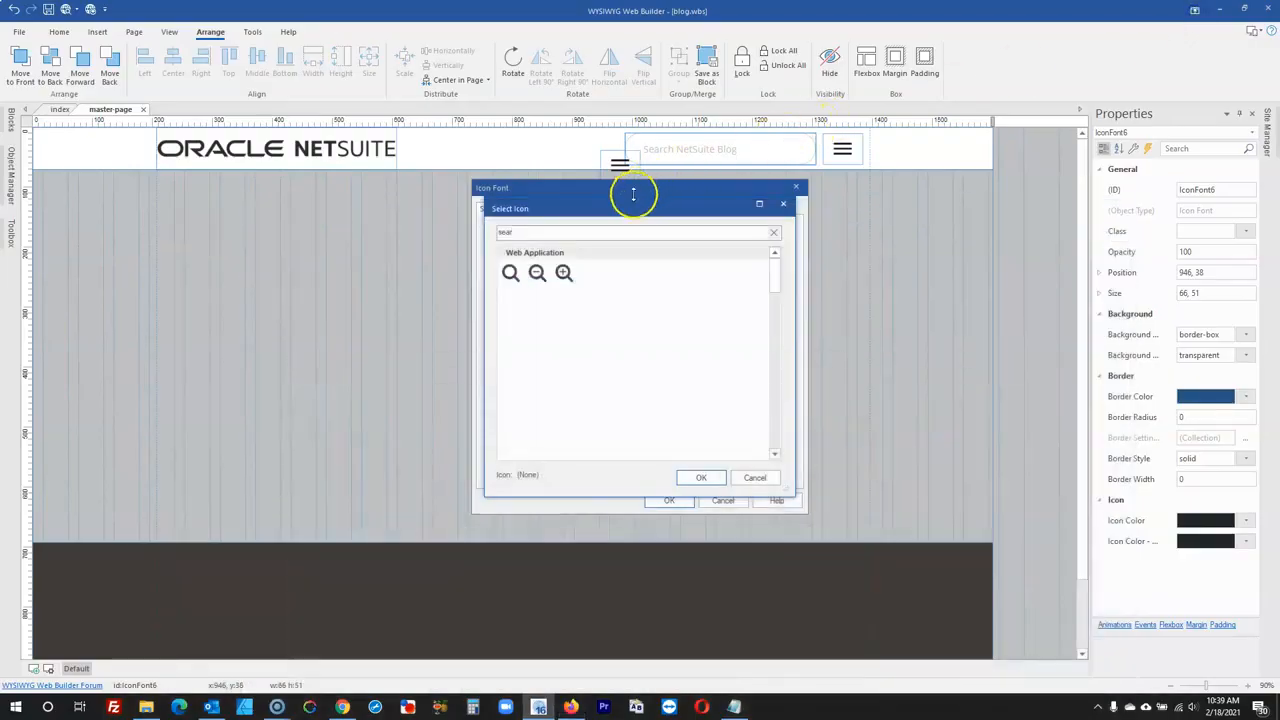
{"action": "left_click_drag", "start_coordinate": [547, 234], "coordinate": [451, 233]}
{"action": "type", "text": "ma"}
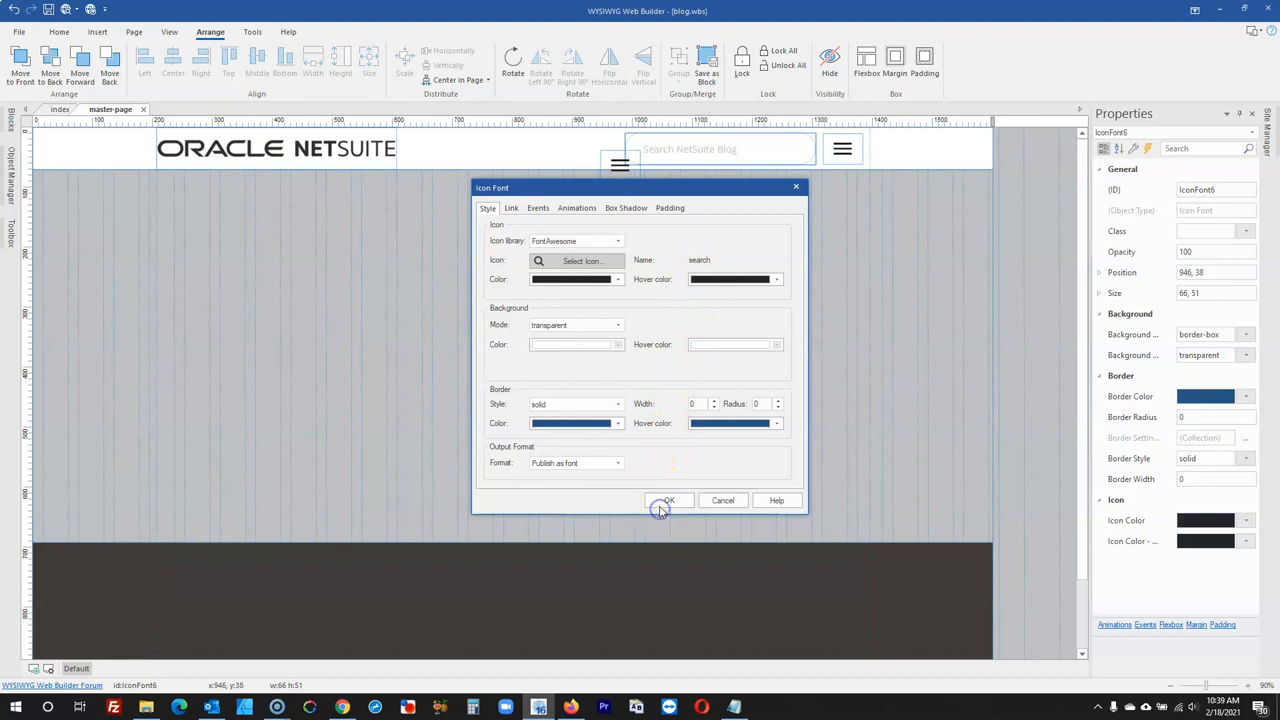
{"action": "left_click", "coordinate": [664, 502]}
{"action": "left_click", "coordinate": [649, 246]}
- Shrink the magnifier icon and set its size to 30 by 30
{"action": "left_click", "coordinate": [620, 165]}
{"action": "left_click_drag", "start_coordinate": [632, 176], "coordinate": [624, 170]}
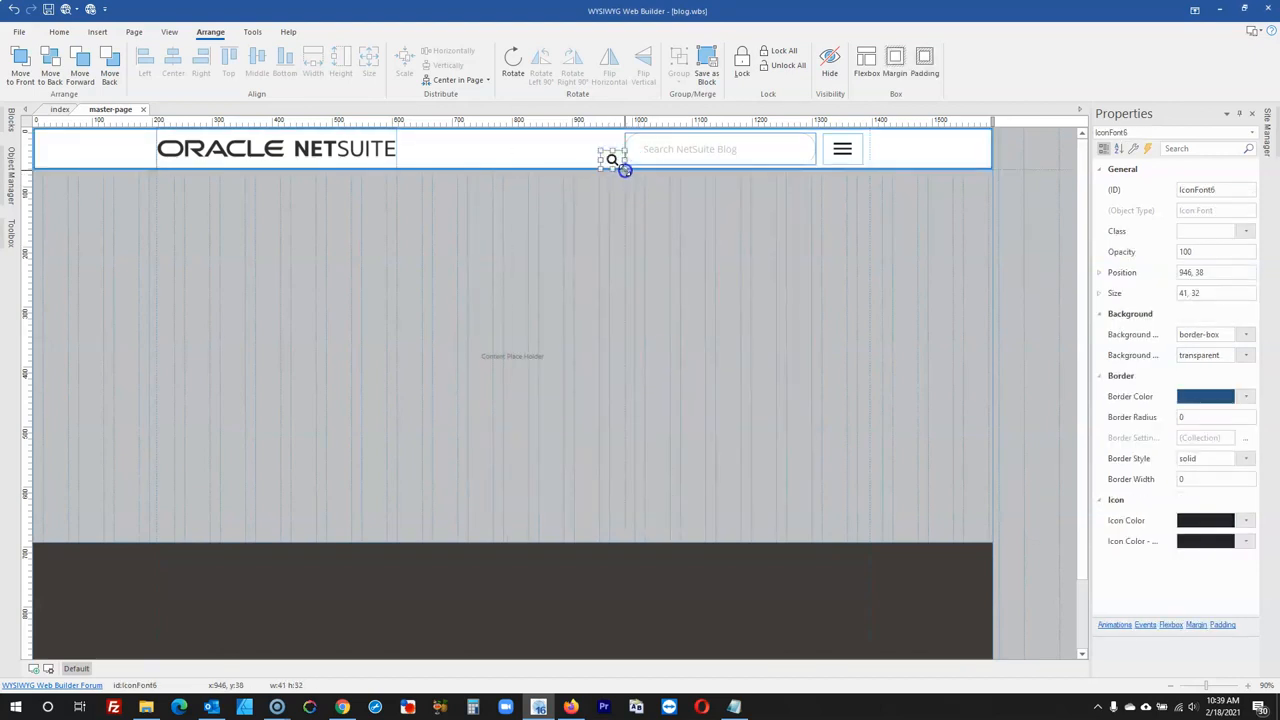
{"action": "left_click", "coordinate": [1205, 292]}
{"action": "type", "text": "30"}
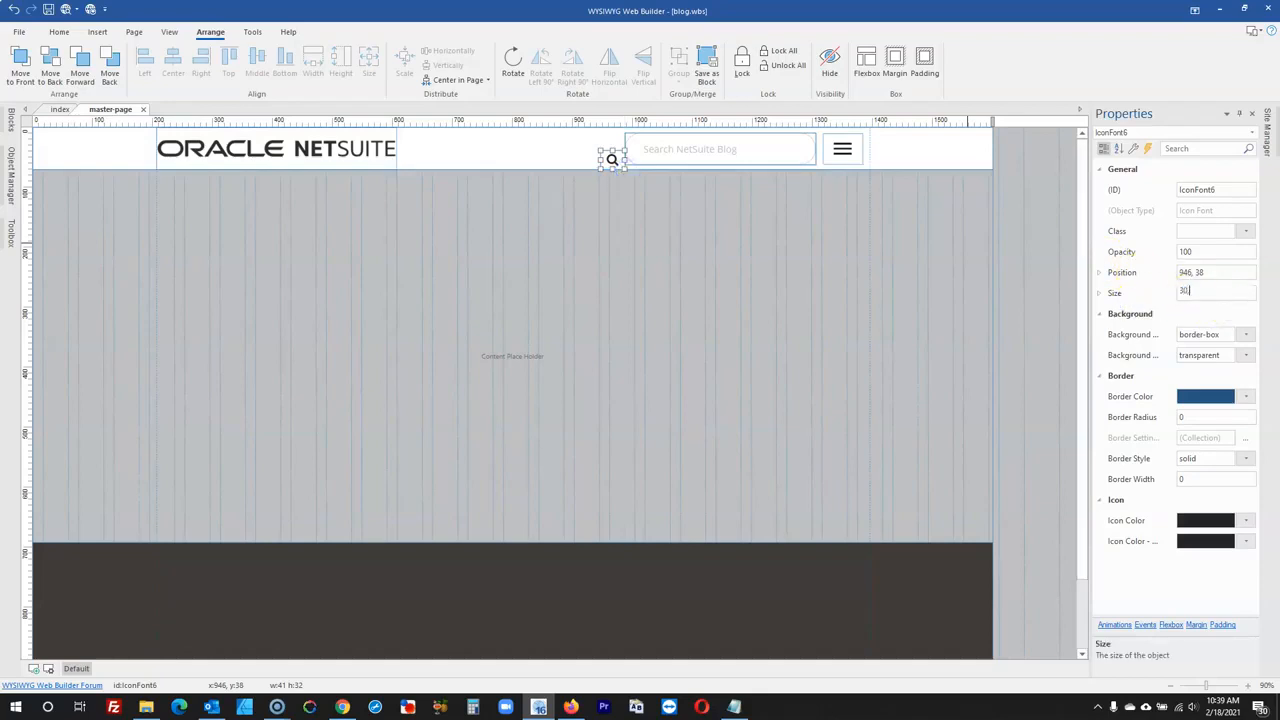
{"action": "type", "text": ", 30"}
{"action": "key", "text": "Return"}
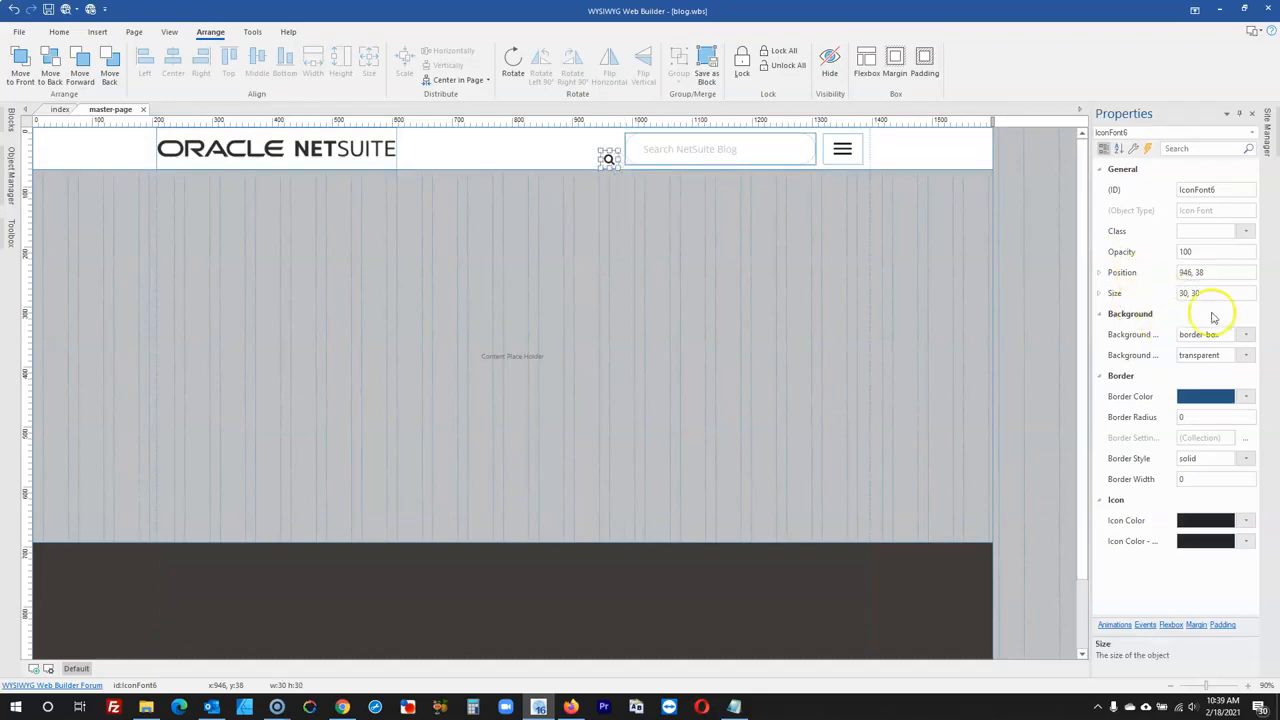
- Move the magnifier icon inside the start of the site search field and set its size to 33 by 33
{"action": "left_click", "coordinate": [989, 240]}
{"action": "left_click", "coordinate": [631, 148]}
{"action": "mouse_move", "coordinate": [631, 148]}
{"action": "left_mouse_down"}
{"action": "mouse_move", "coordinate": [634, 132]}
{"action": "mouse_move", "coordinate": [634, 148]}
{"action": "left_mouse_up"}
{"action": "left_click_drag", "start_coordinate": [1226, 296], "coordinate": [1135, 302]}
{"action": "type", "text": "33, 33"}
{"action": "key", "text": "Return"}
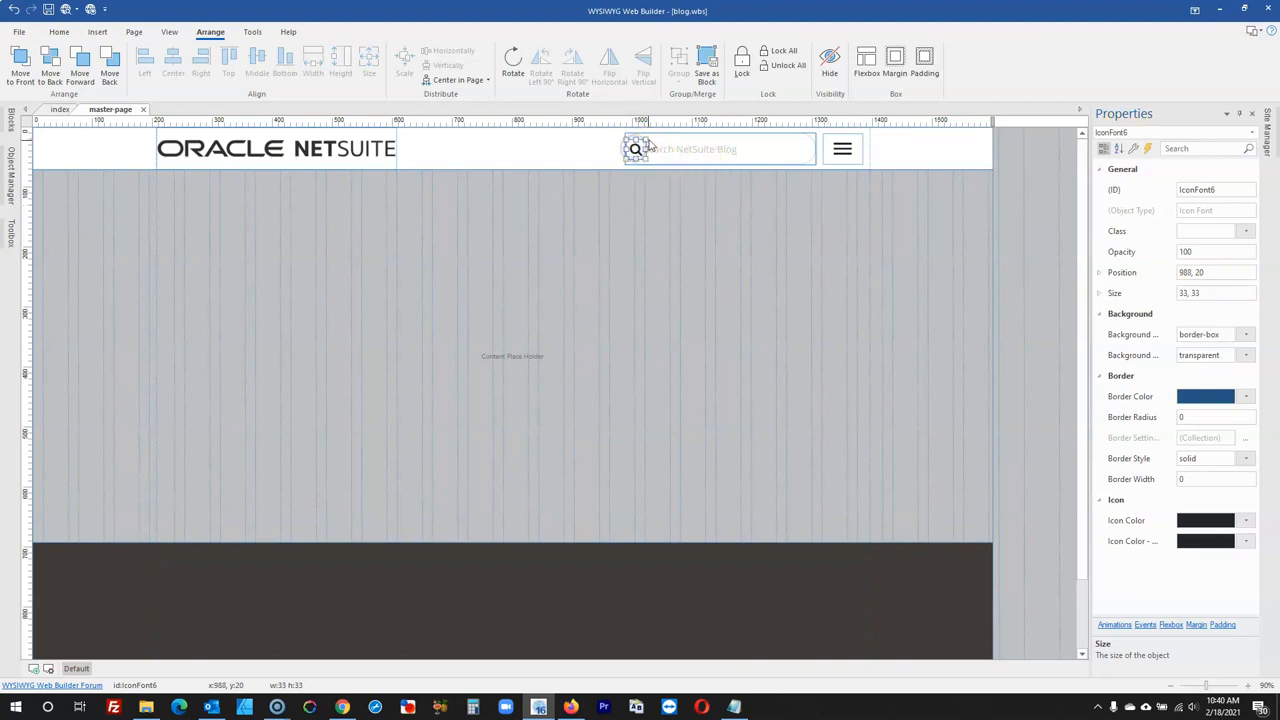
- Shift the magnifier icon slightly right to x position 994 and center it vertically
{"action": "left_click_drag", "start_coordinate": [646, 144], "coordinate": [654, 149]}
{"action": "right_click", "coordinate": [642, 152]}
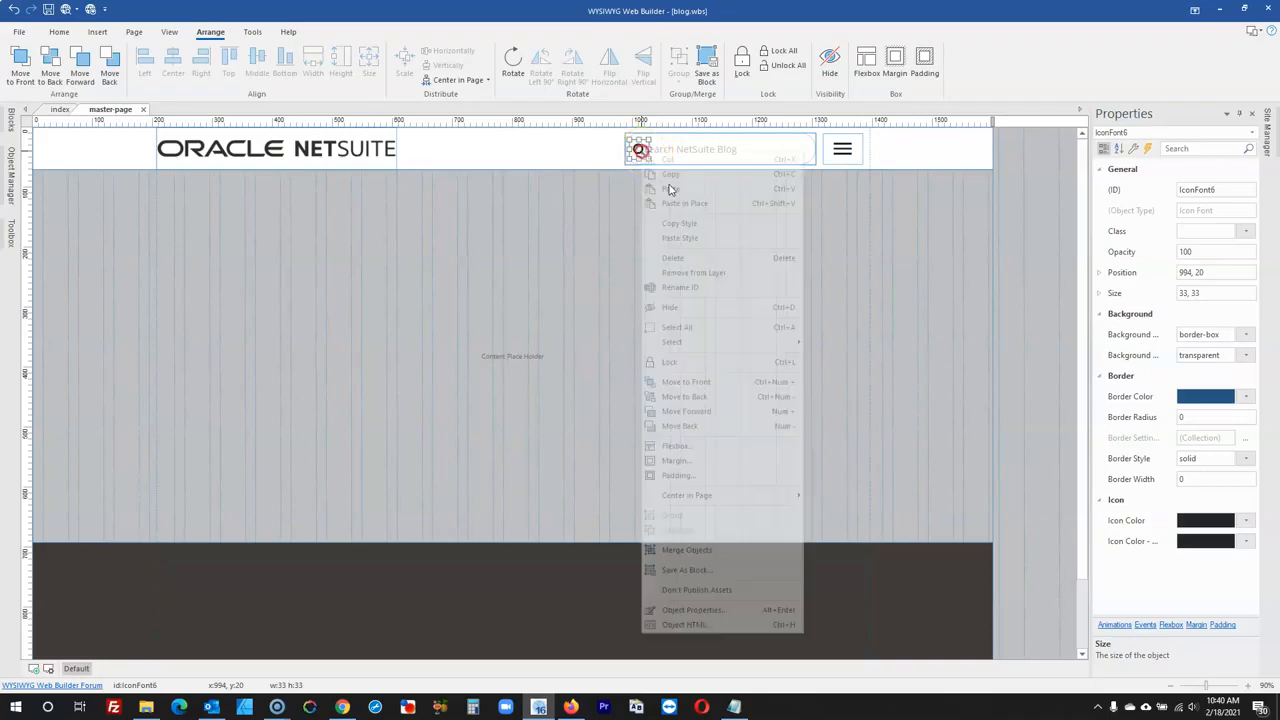
{"action": "left_click", "coordinate": [778, 496]}
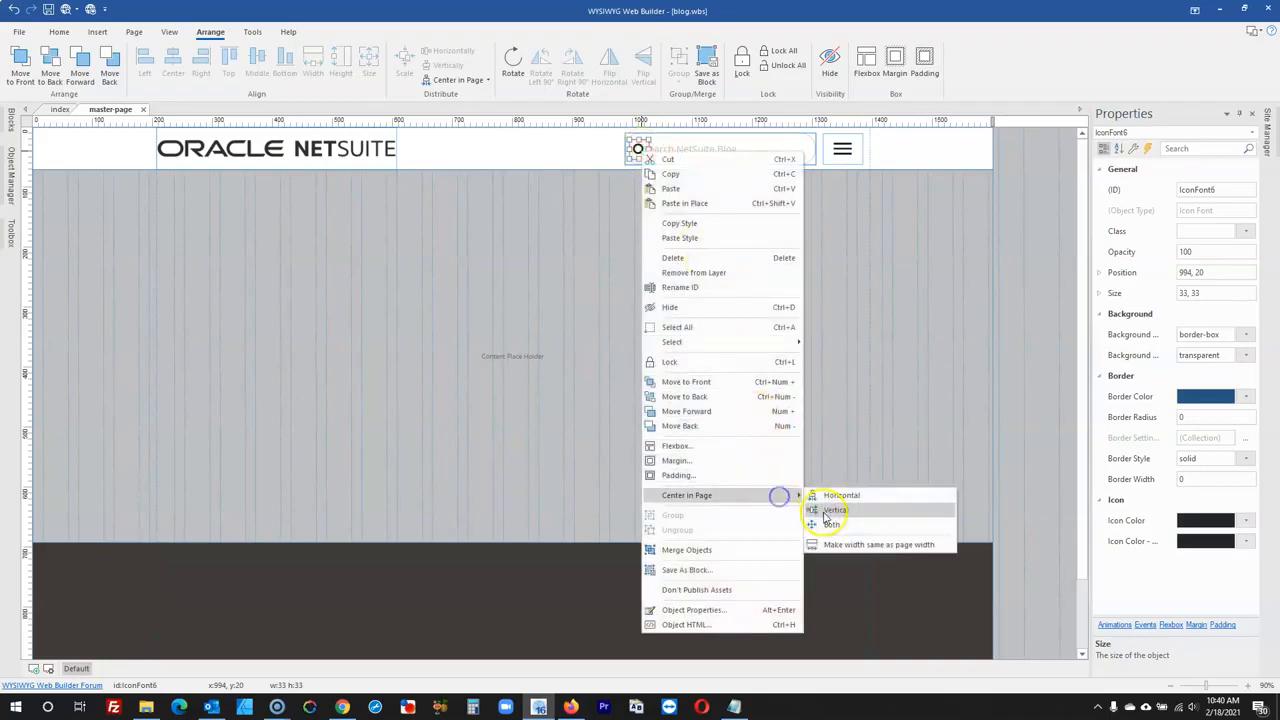
{"action": "left_click", "coordinate": [826, 512]}
{"action": "left_click", "coordinate": [1011, 254]}
- Set the site search field's left padding to 40 so the placeholder text clears the magnifier icon
{"action": "left_click", "coordinate": [740, 151]}
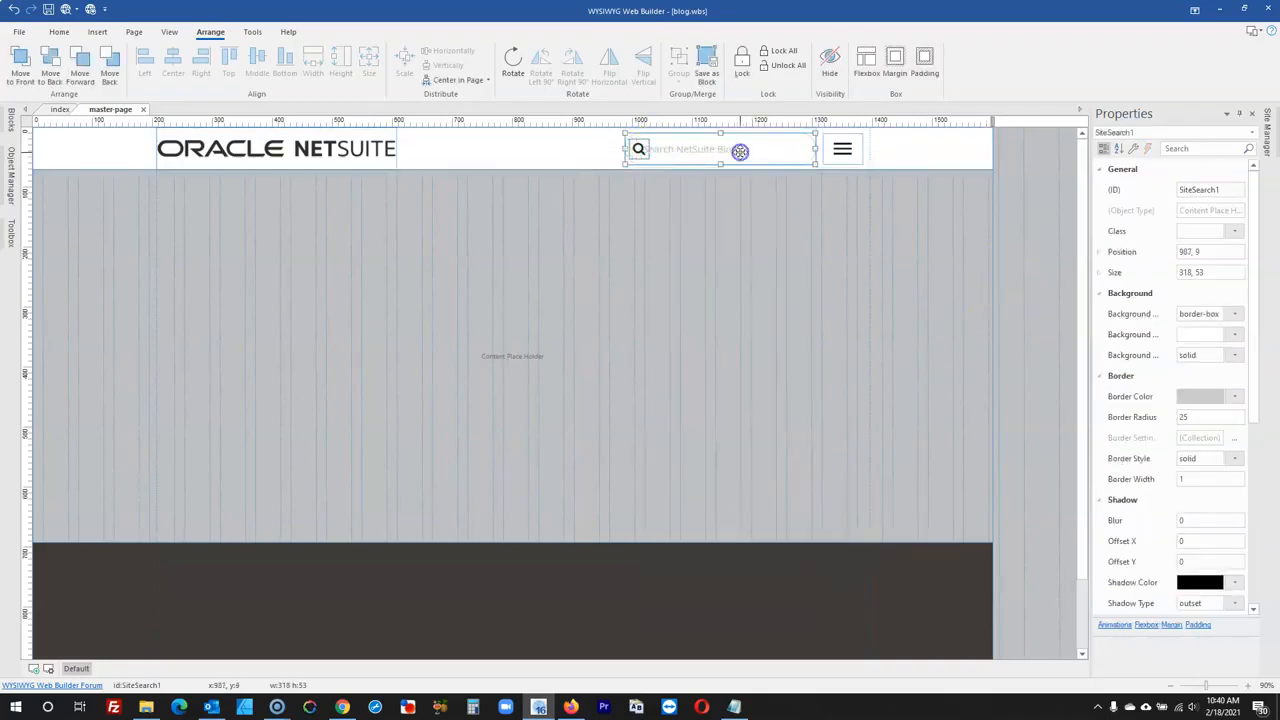
{"action": "double_click", "coordinate": [740, 151]}
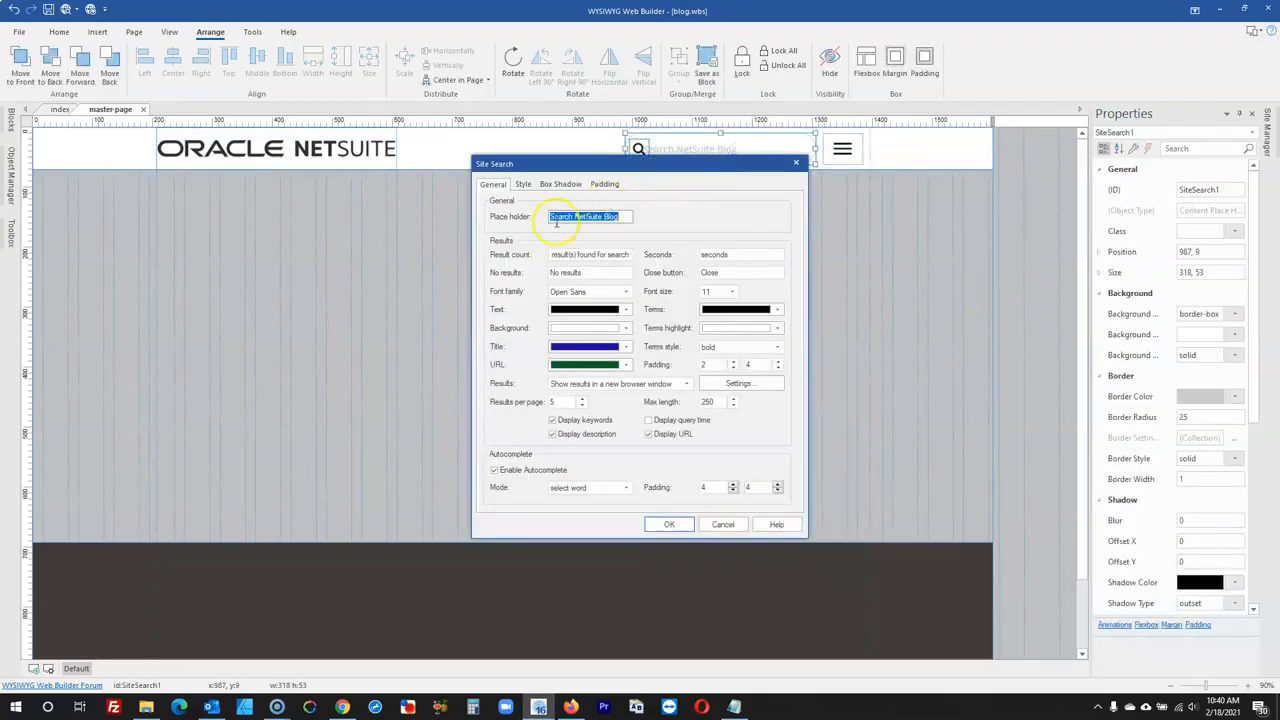
{"action": "left_click", "coordinate": [605, 187]}
{"action": "left_click", "coordinate": [566, 215]}
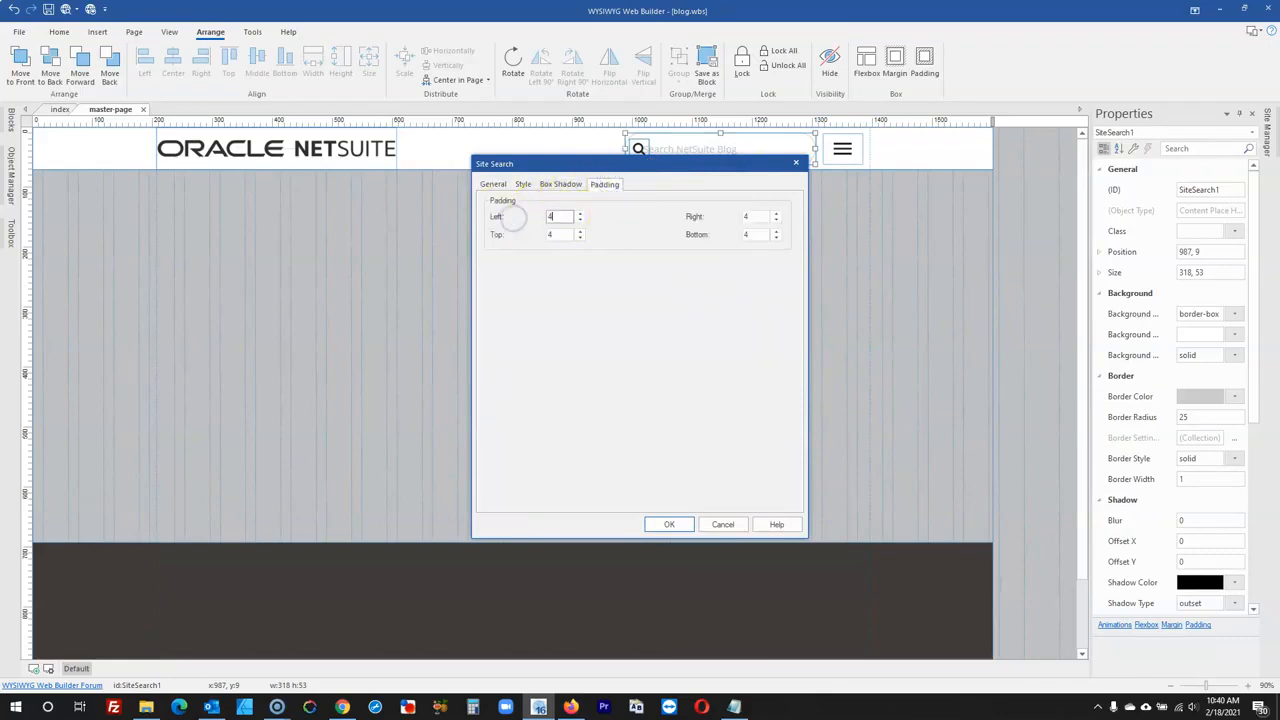
{"action": "type", "text": "40"}
{"action": "left_click", "coordinate": [672, 524]}
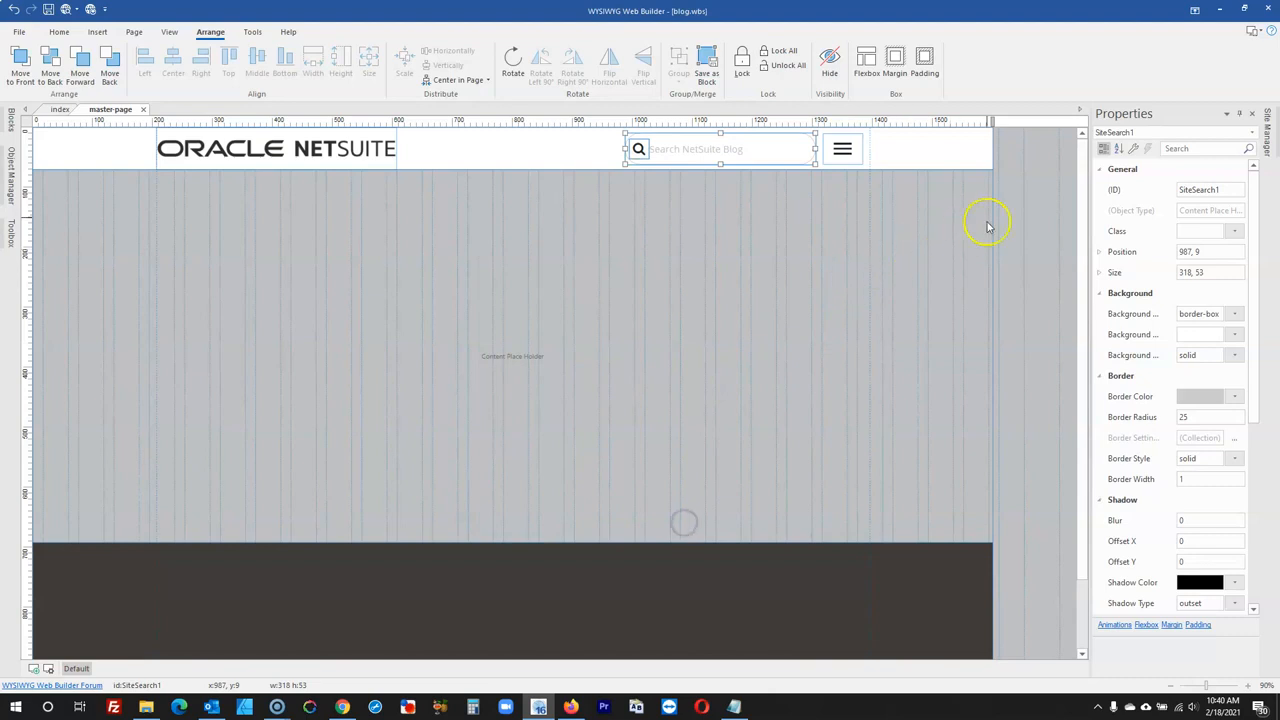
{"action": "left_click", "coordinate": [1030, 210]}
- Inspect the dimensions of the search box in the header of the live NetSuite blog page
{"action": "left_click", "coordinate": [709, 148]}
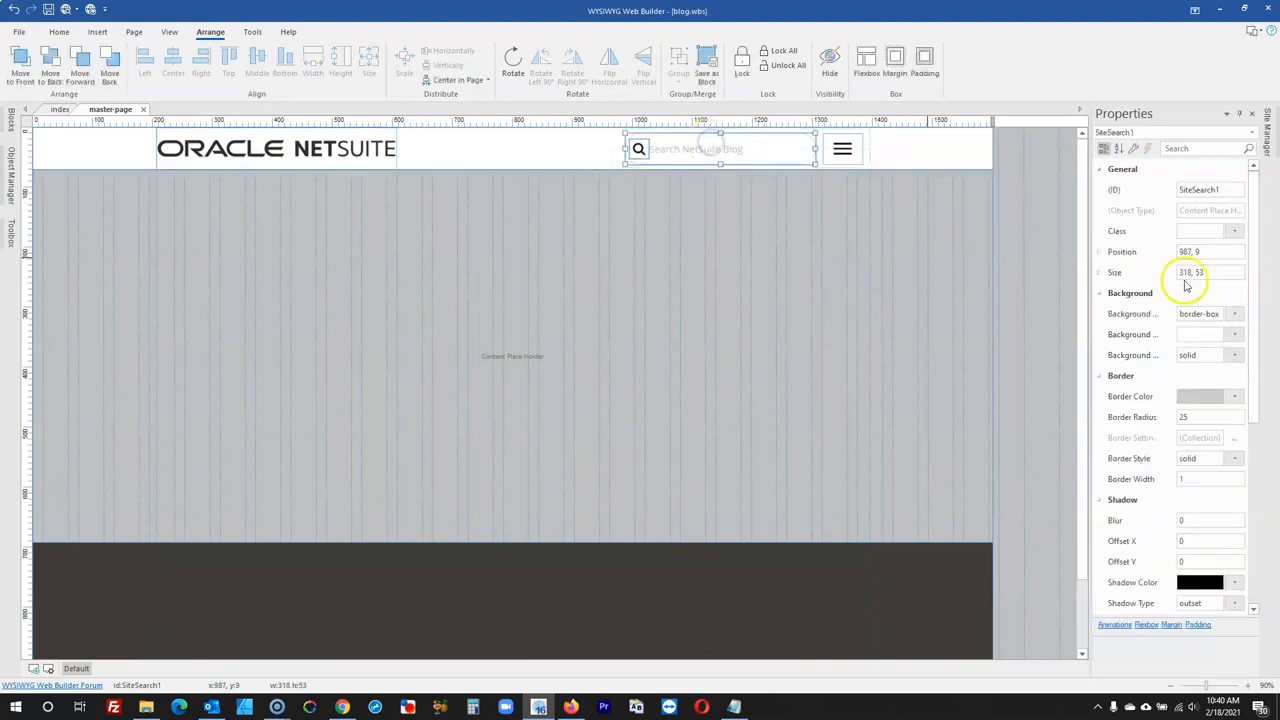
{"action": "left_click", "coordinate": [570, 707]}
{"action": "right_click", "coordinate": [124, 66]}
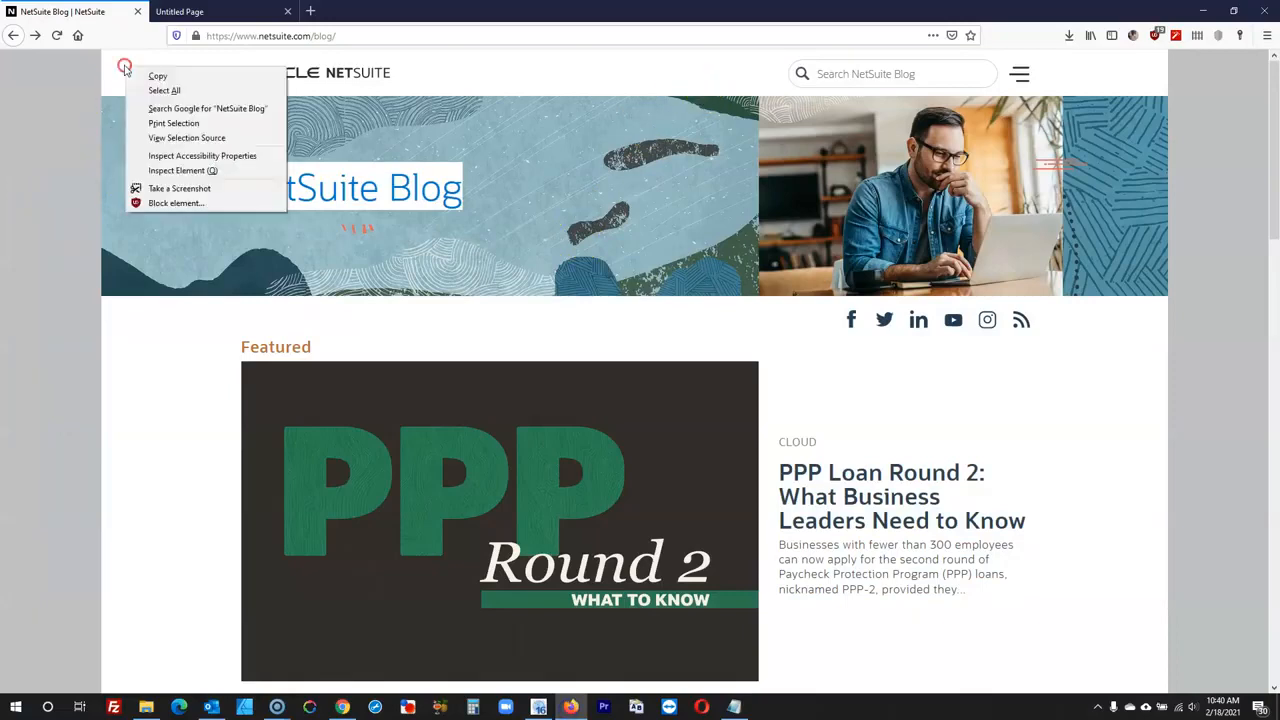
{"action": "left_click", "coordinate": [180, 170]}
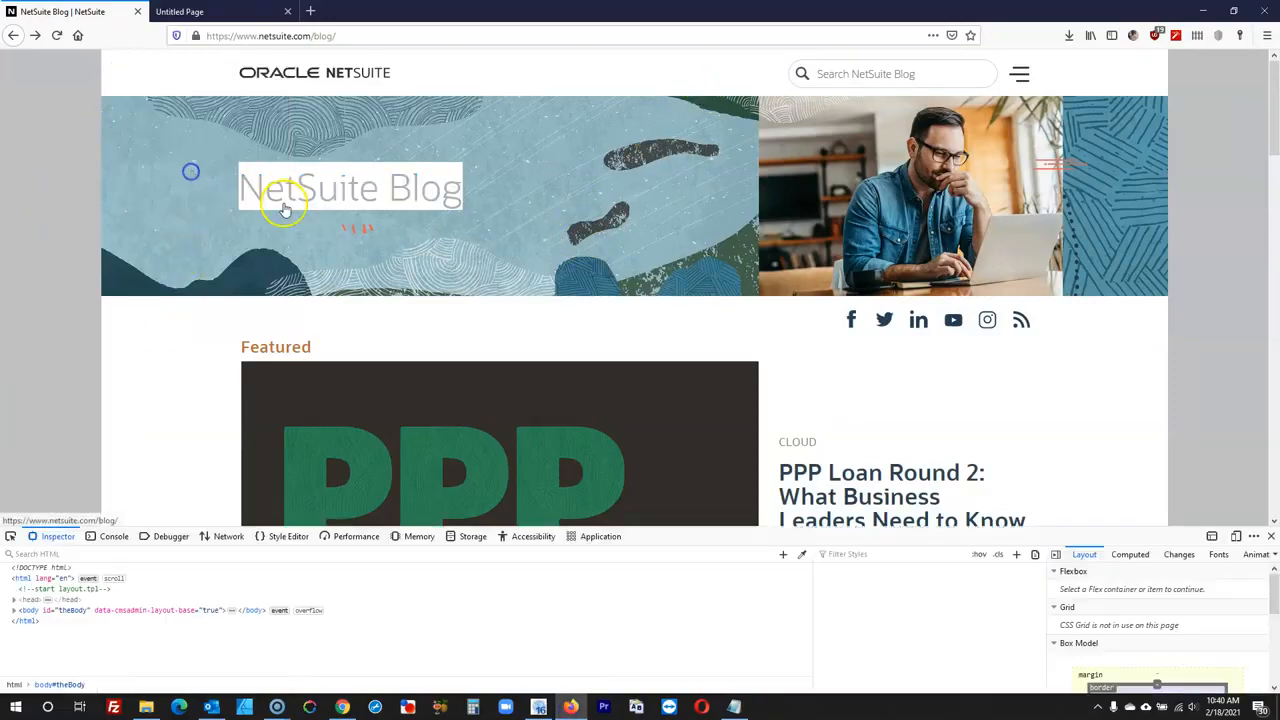
{"action": "left_click", "coordinate": [11, 537]}
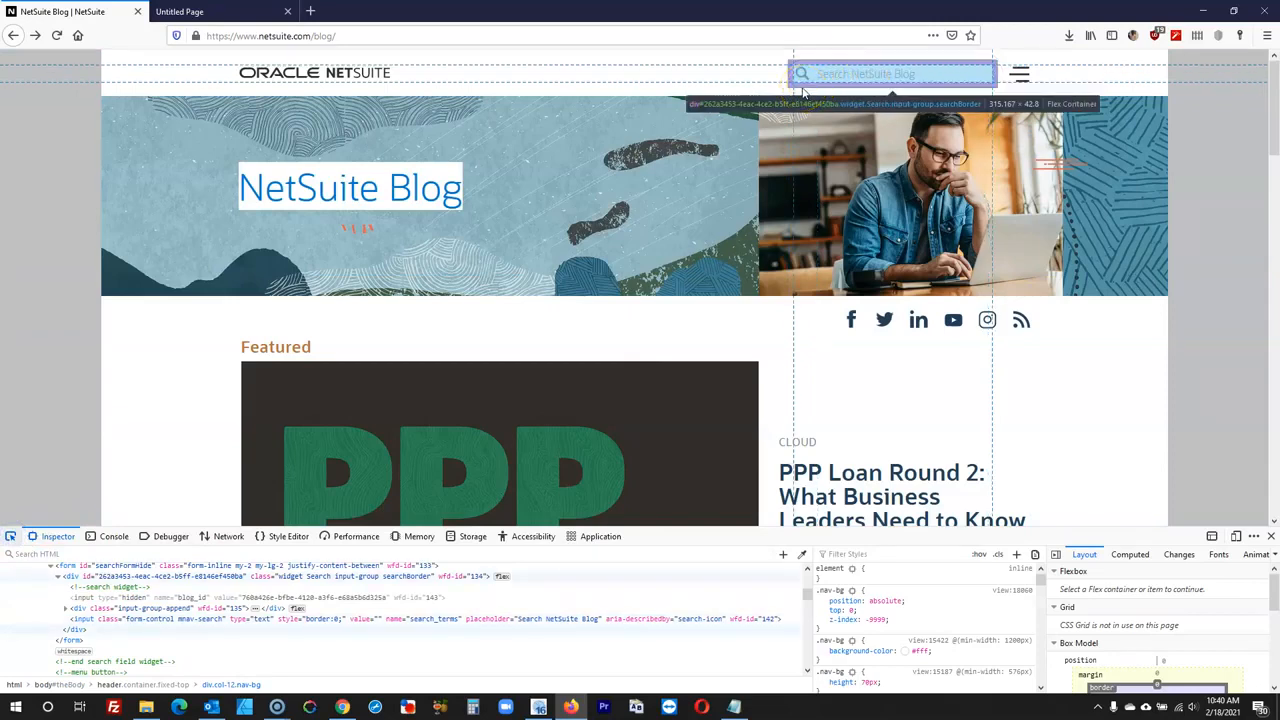
- Adjust the site search field's width and preview the master page in the browser
{"action": "left_click", "coordinate": [1206, 11]}
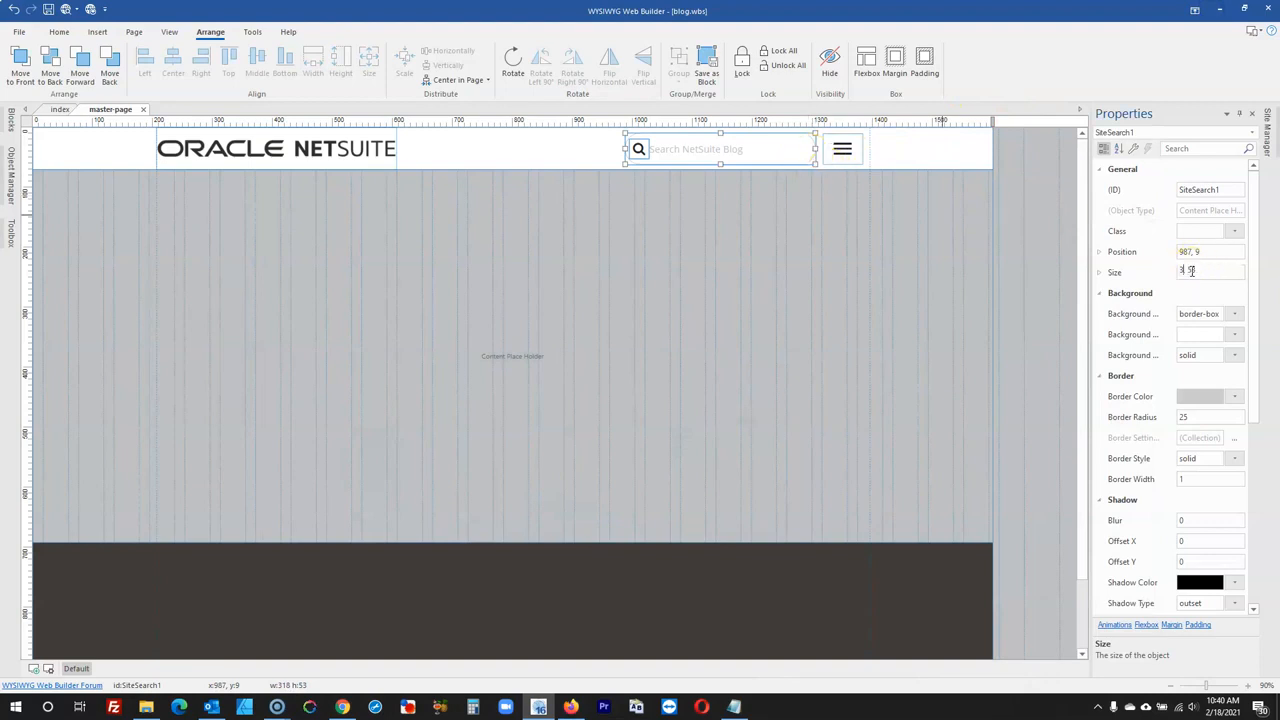
{"action": "left_click", "coordinate": [1043, 217]}
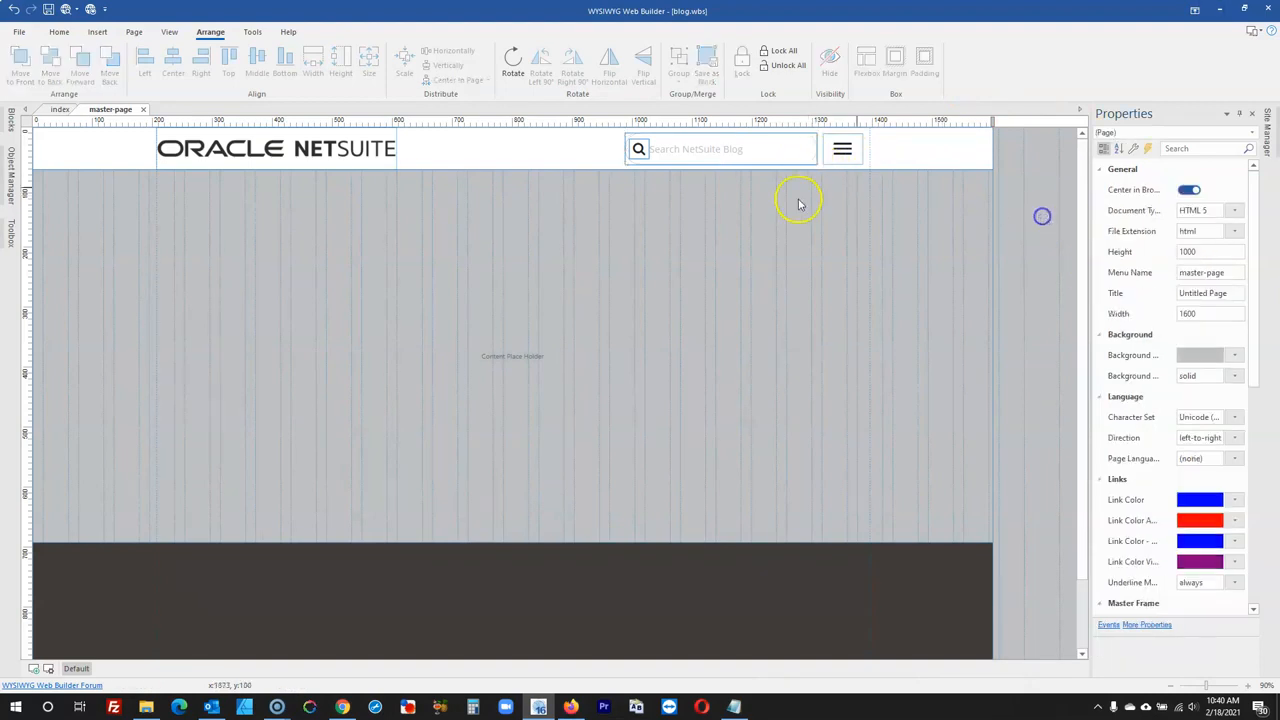
{"action": "left_click", "coordinate": [640, 149]}
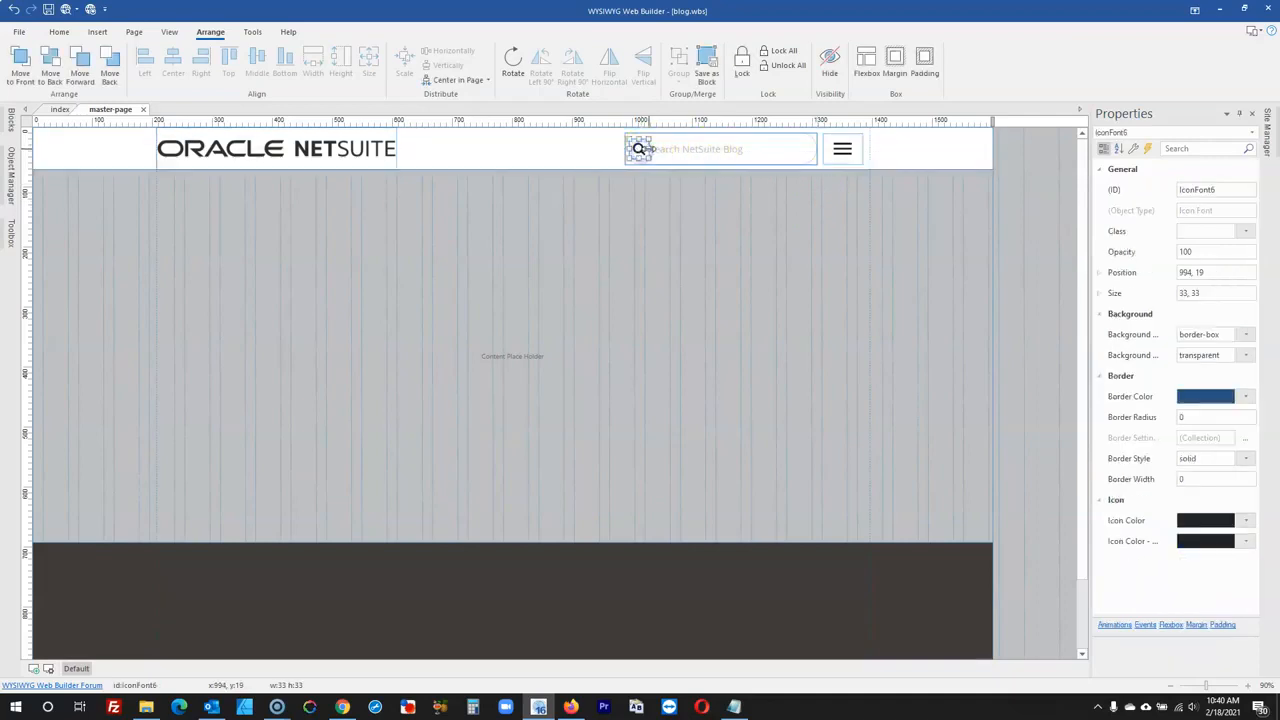
{"action": "left_click", "coordinate": [66, 9]}
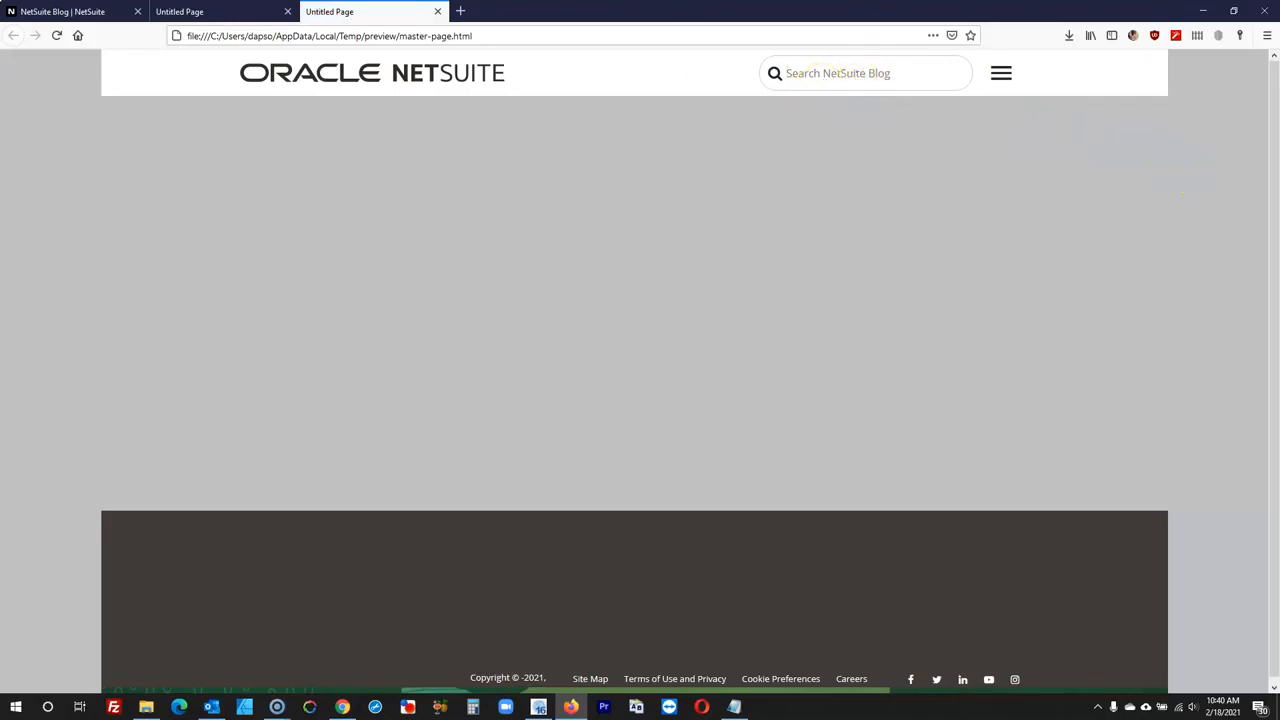
- Compare the header search box of the live blog with the preview and close the outdated preview page
{"action": "left_click", "coordinate": [64, 12]}
{"action": "left_click", "coordinate": [69, 161]}
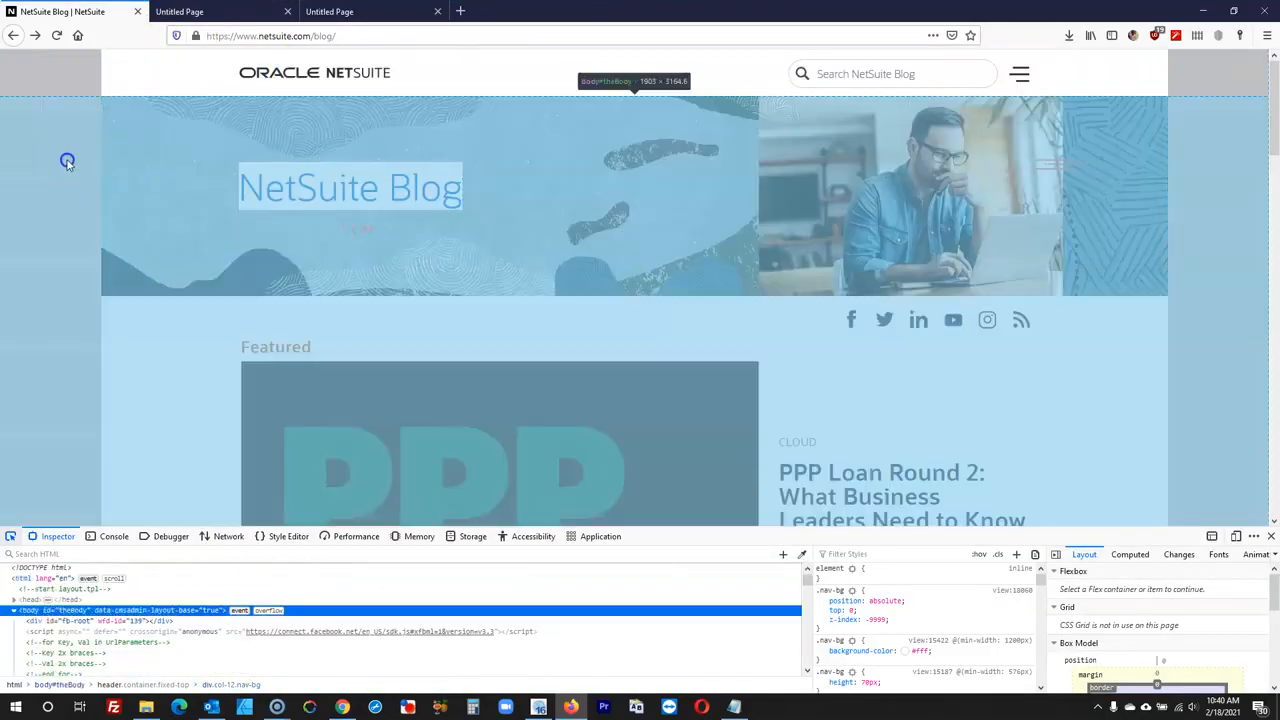
{"action": "key", "text": "ctrl+Tab"}
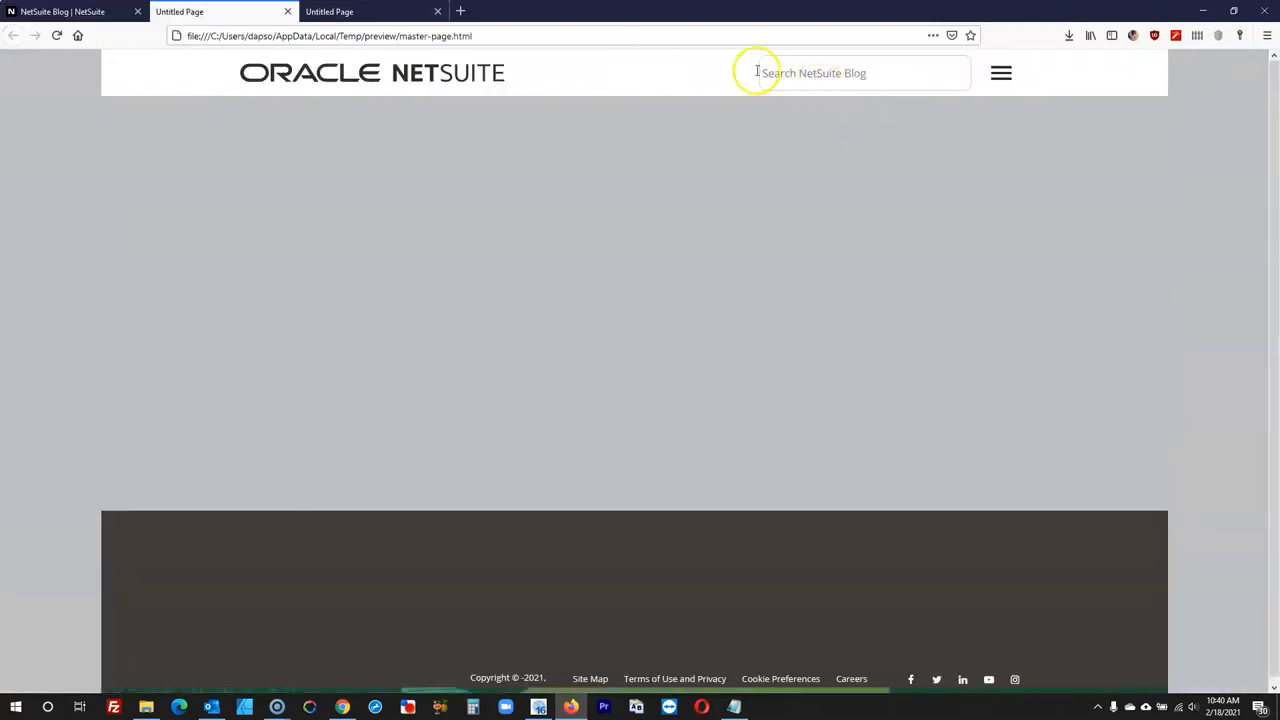
{"action": "left_click", "coordinate": [287, 11]}
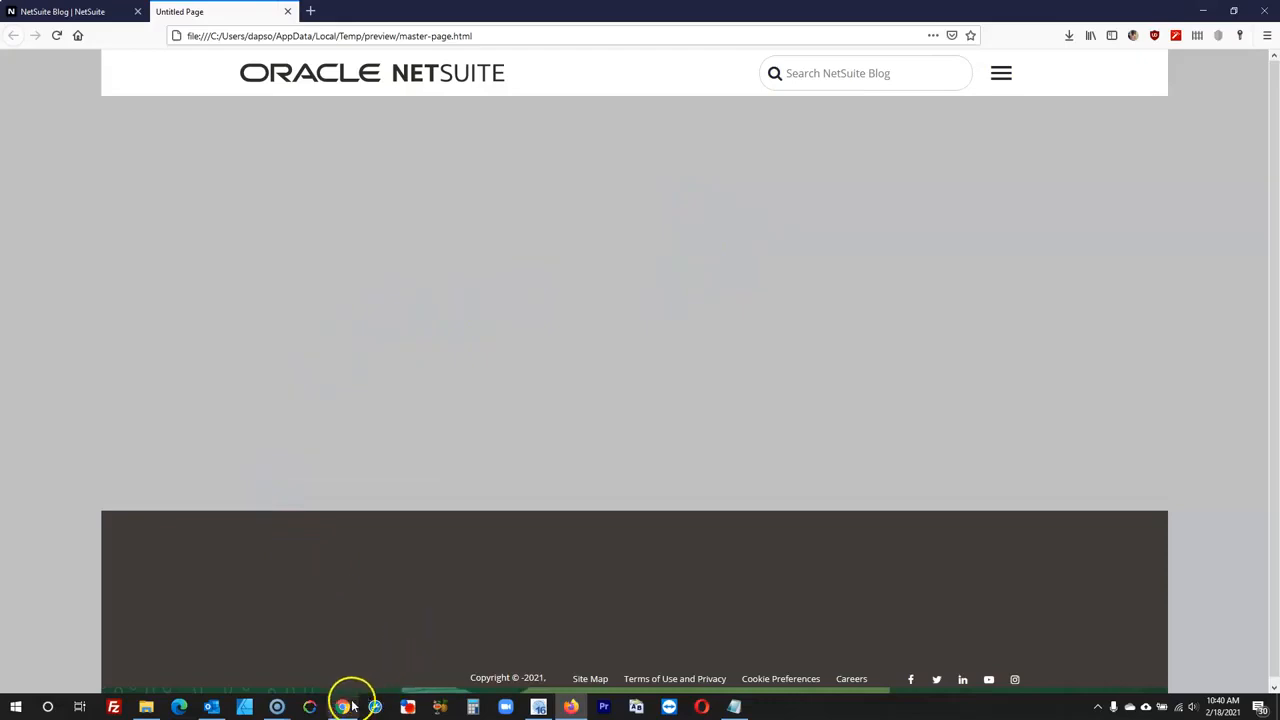
{"action": "mouse_move", "coordinate": [277, 705]}
{"action": "left_click", "coordinate": [240, 658]}
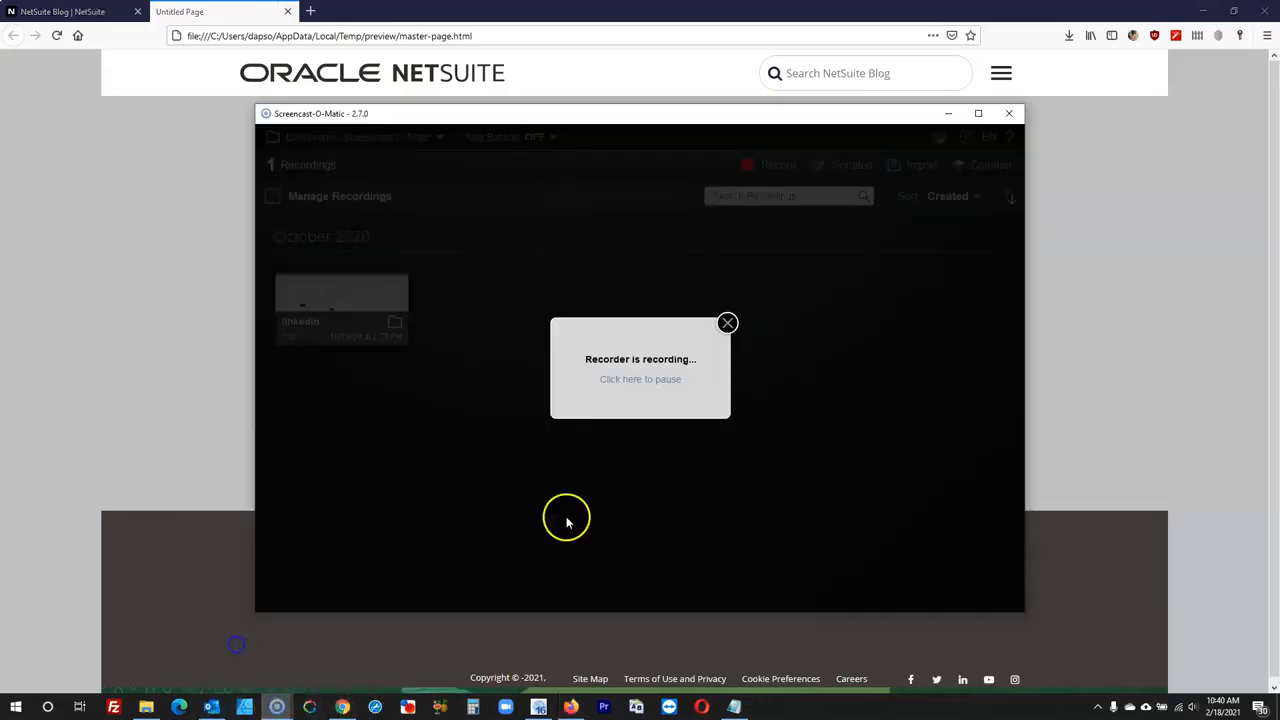
{"action": "left_click", "coordinate": [653, 381]}
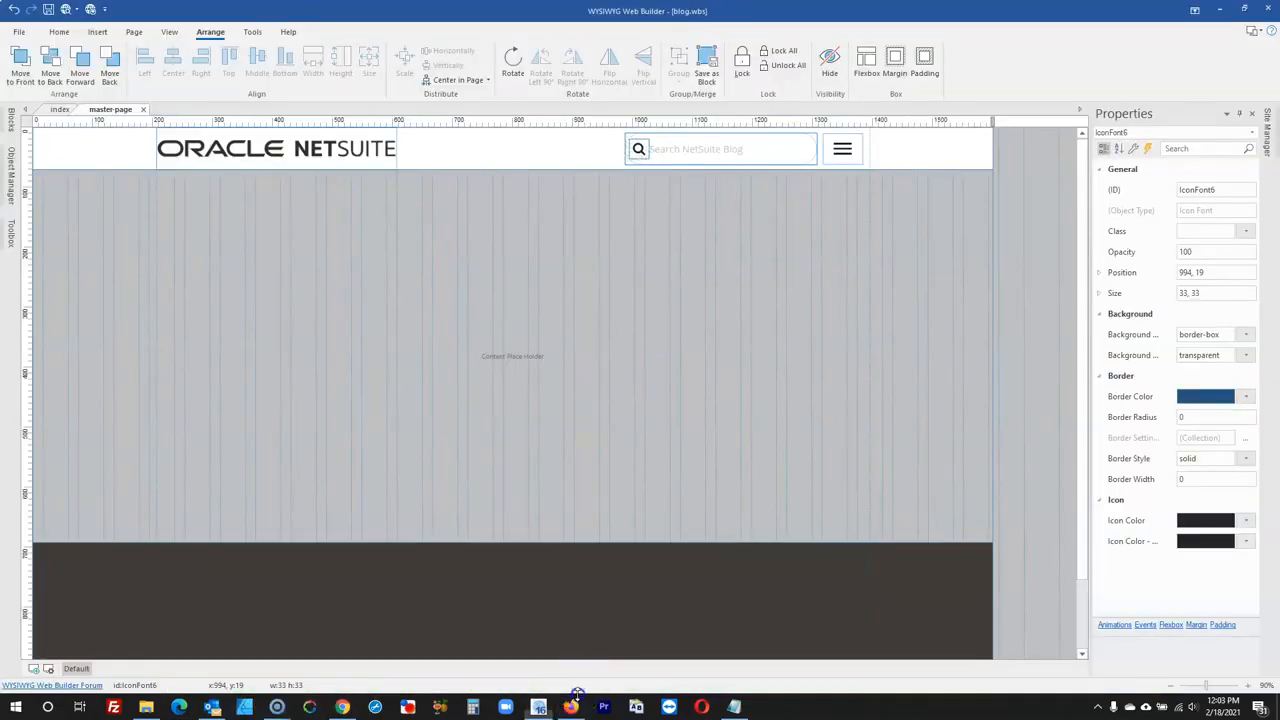
- Search the live NetSuite blog for "arti", examine the layout of the results page, and return to the blog's main page
{"action": "left_click", "coordinate": [570, 705]}
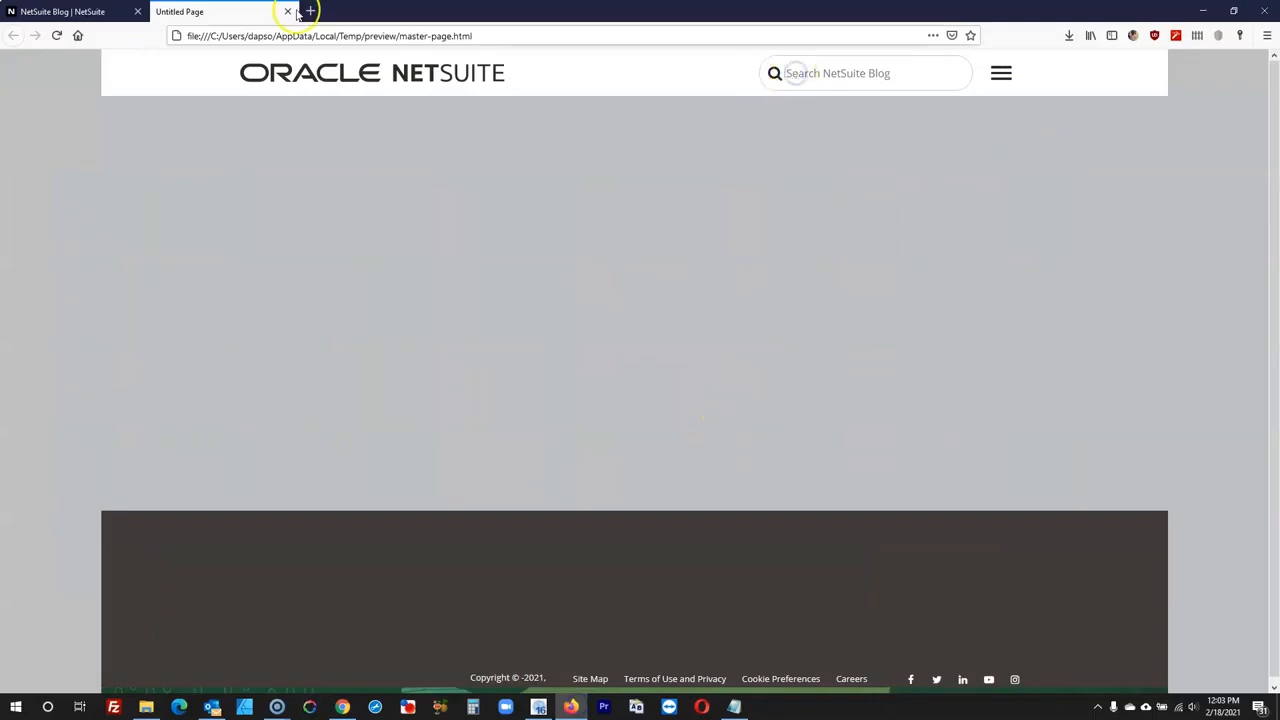
{"action": "key", "text": "alt+p"}
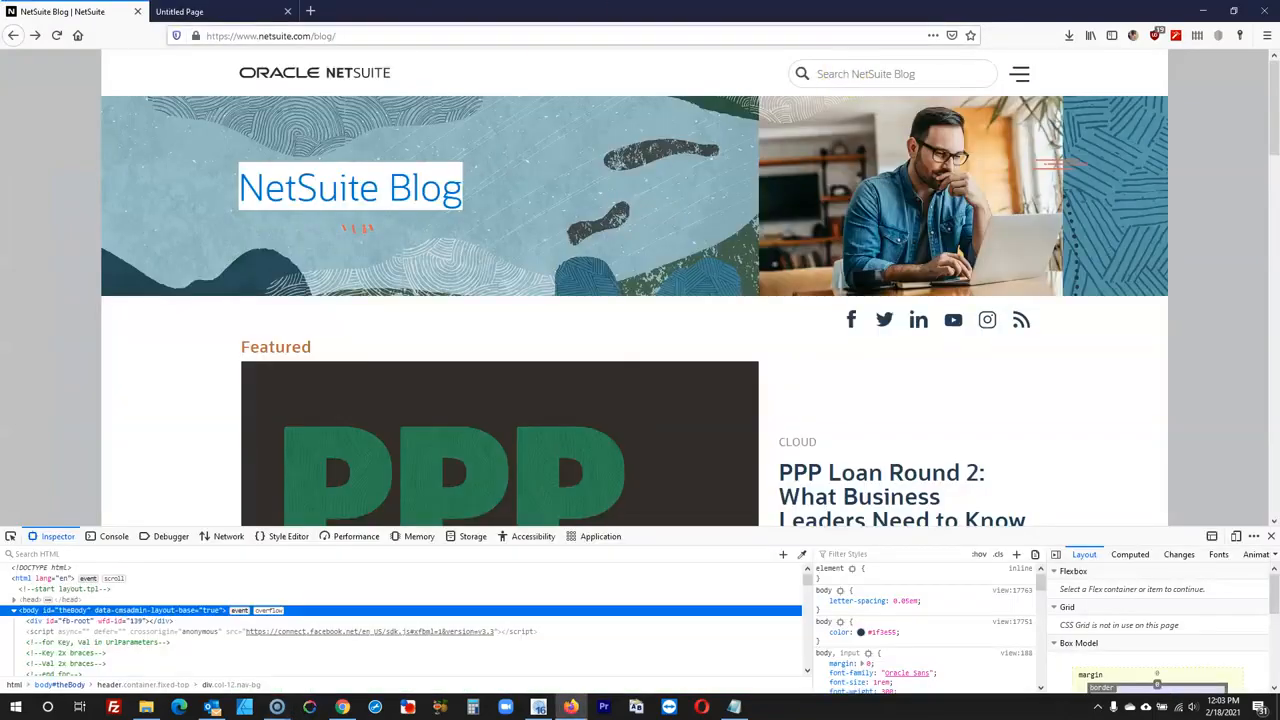
{"action": "left_click", "coordinate": [879, 74]}
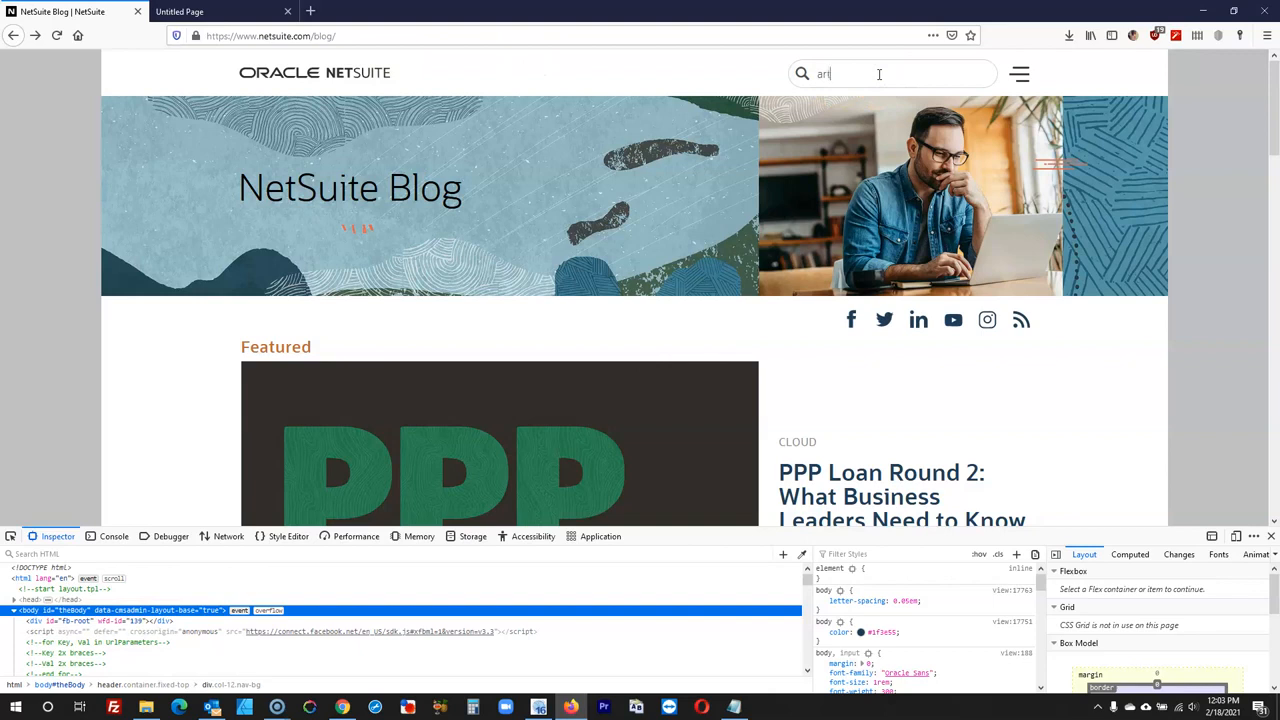
{"action": "key", "text": "Return"}
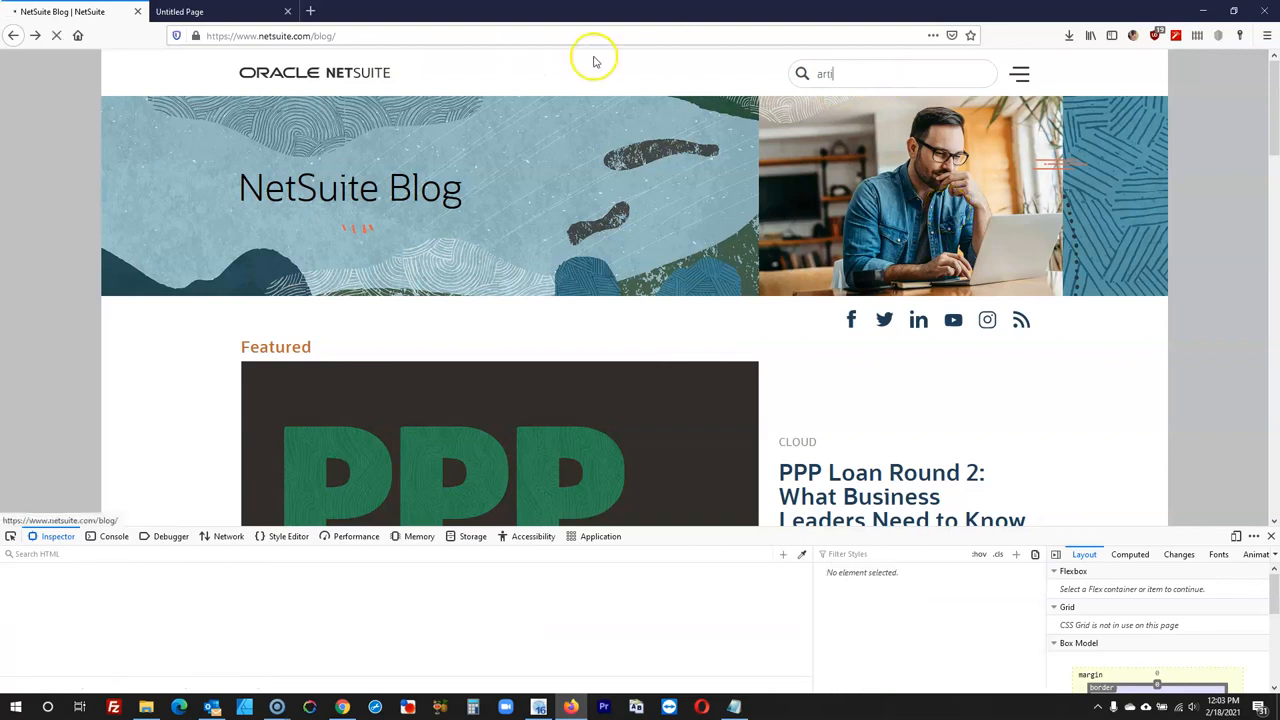
{"action": "left_click", "coordinate": [1271, 536]}
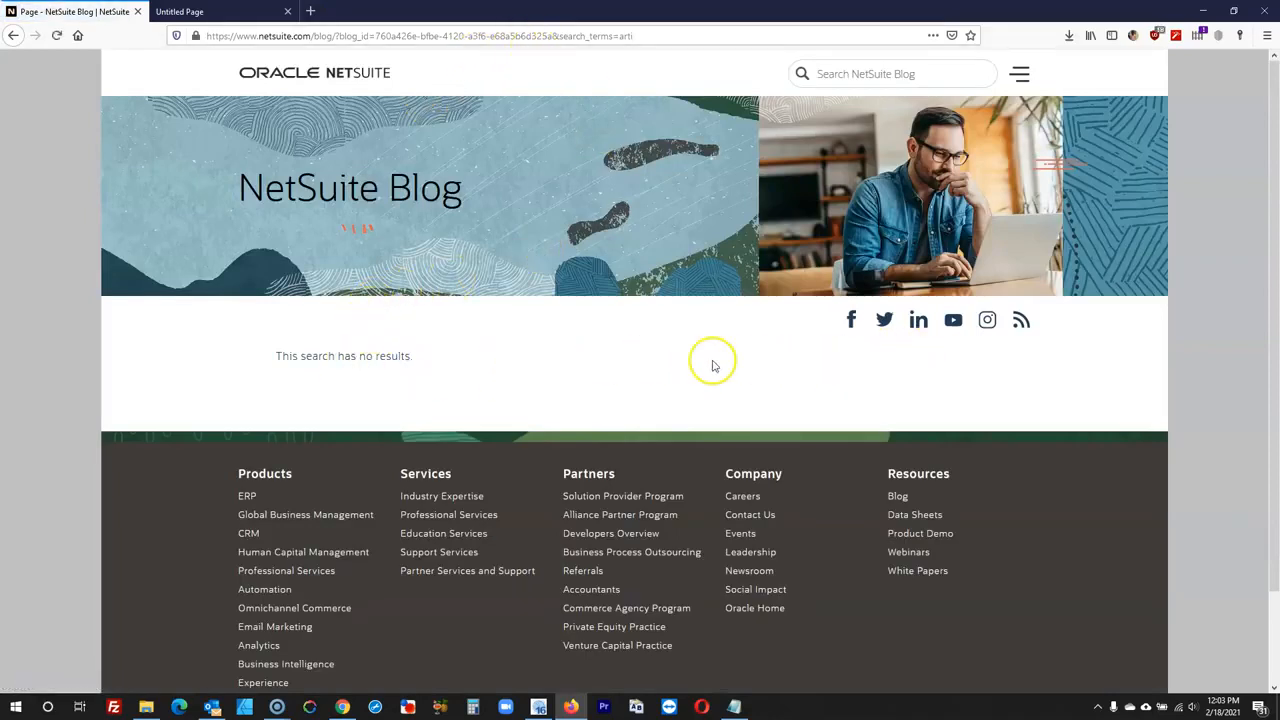
{"action": "scroll", "coordinate": [428, 346], "scroll_direction": "down", "scroll_amount": 1}
{"action": "scroll", "coordinate": [352, 331], "scroll_direction": "up", "scroll_amount": 1}
{"action": "left_click", "coordinate": [13, 36]}
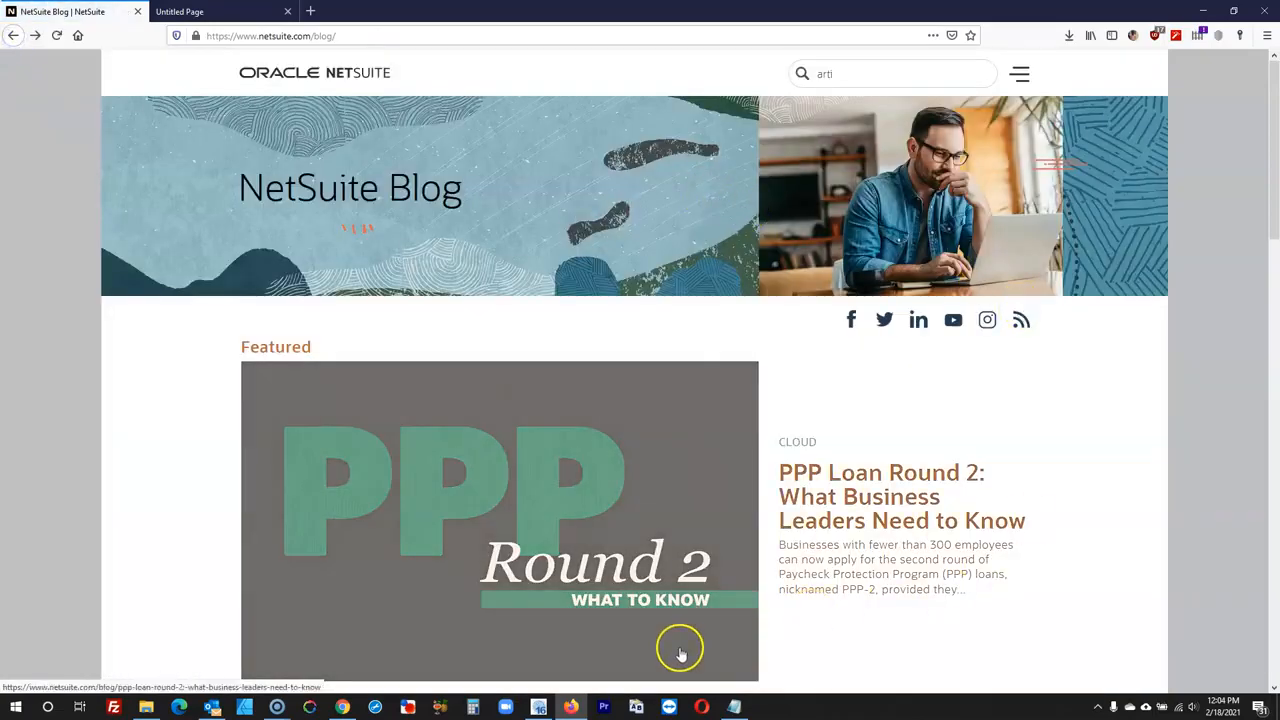
- In WYSIWYG Web Builder, clone index.html, rename the copy serch-results, and place it above master-page.html in the site tree
{"action": "left_click", "coordinate": [566, 707]}
{"action": "left_click", "coordinate": [1006, 277]}
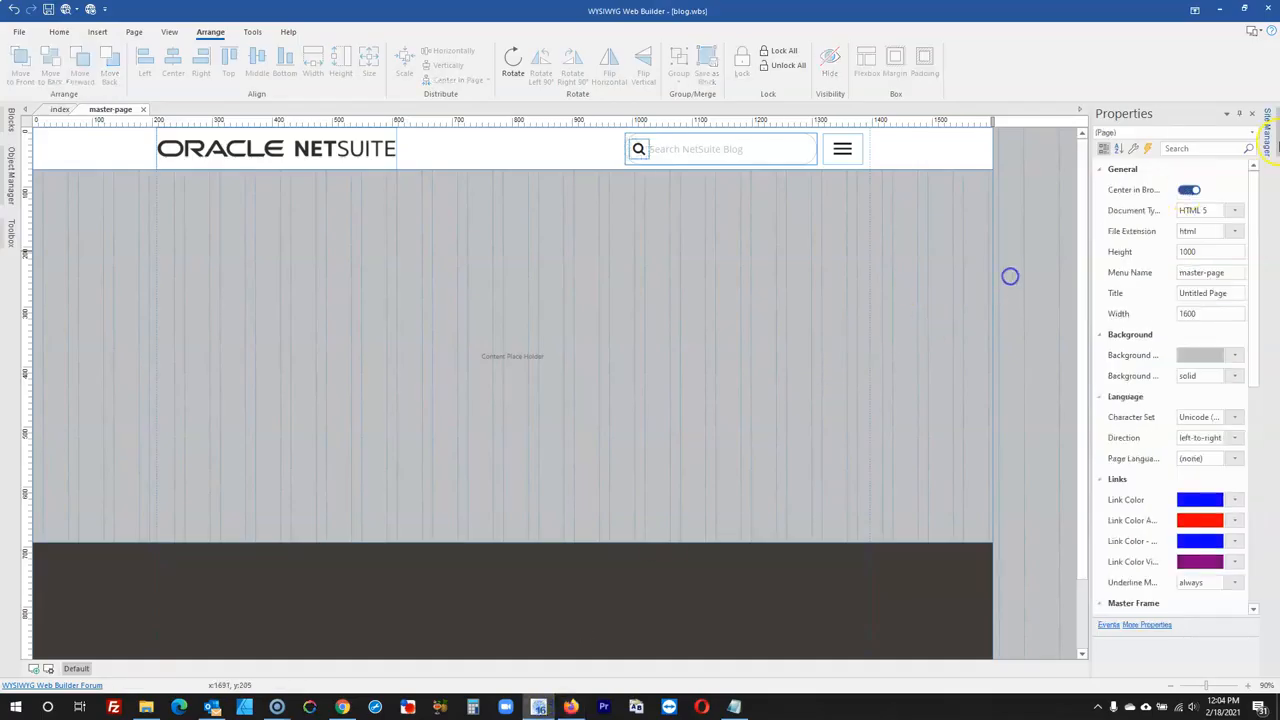
{"action": "mouse_move", "coordinate": [1275, 130]}
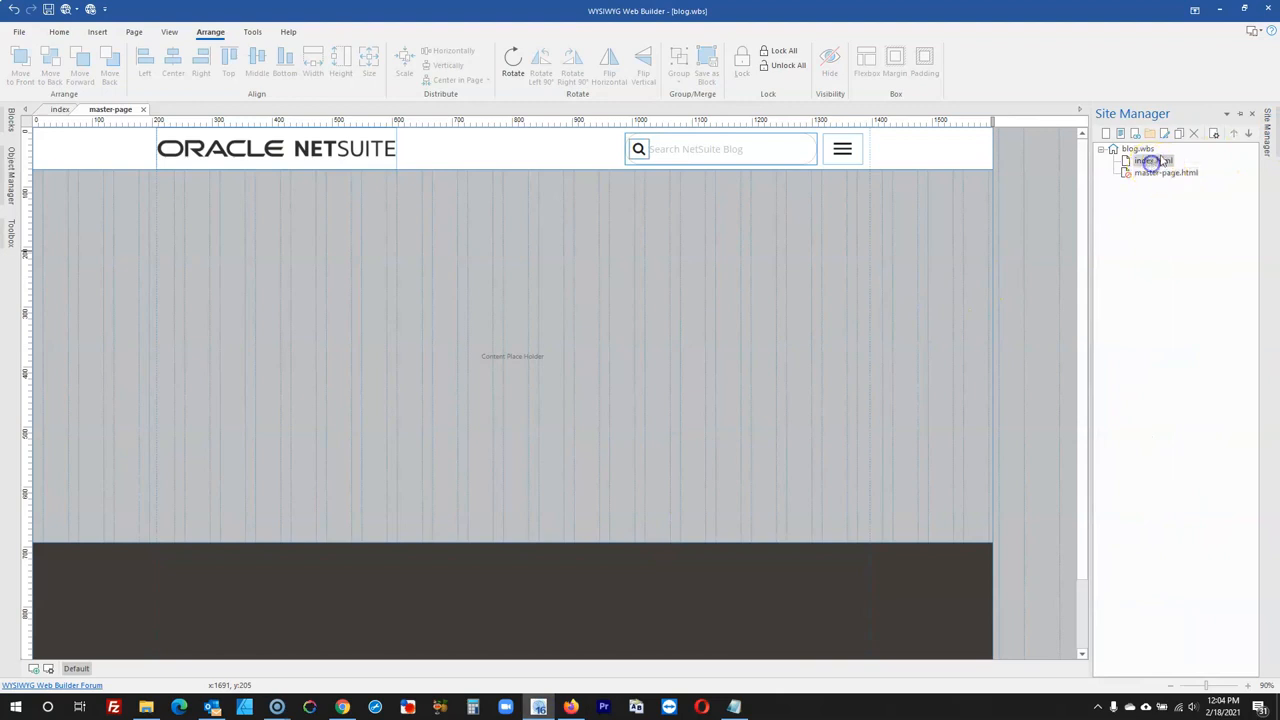
{"action": "left_click", "coordinate": [1180, 133]}
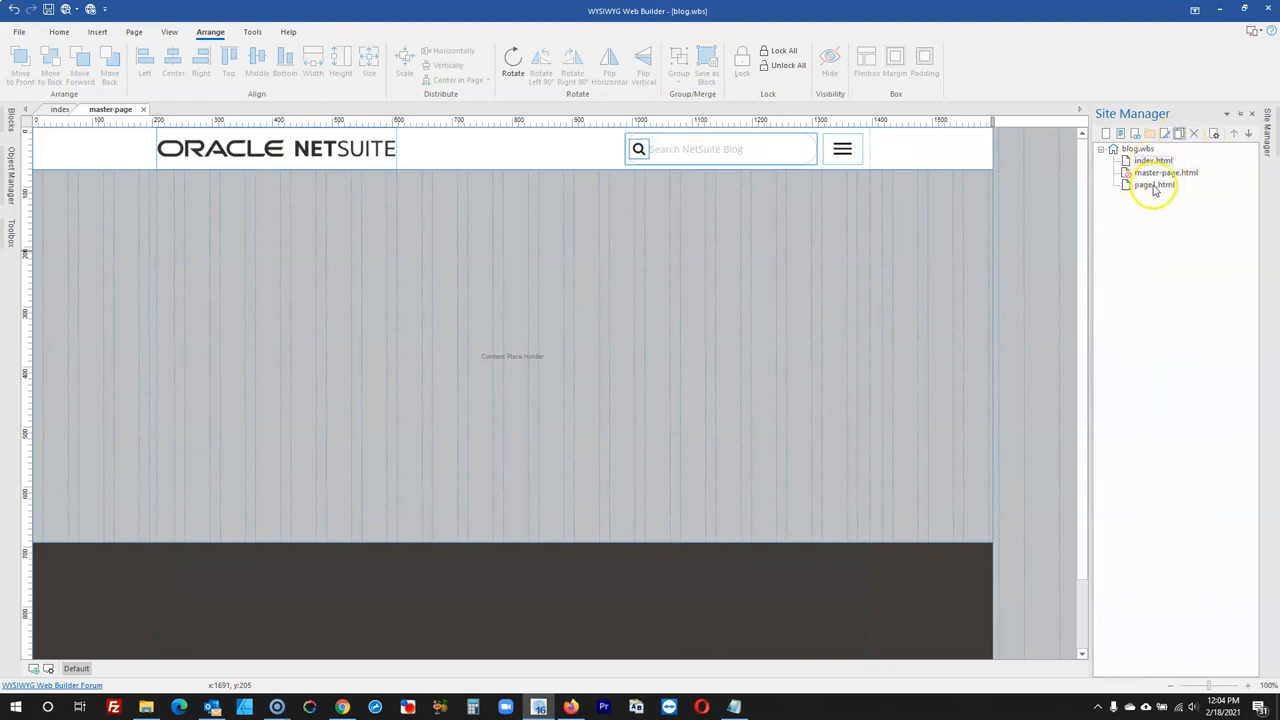
{"action": "right_click", "coordinate": [1155, 186]}
{"action": "left_click", "coordinate": [1122, 320]}
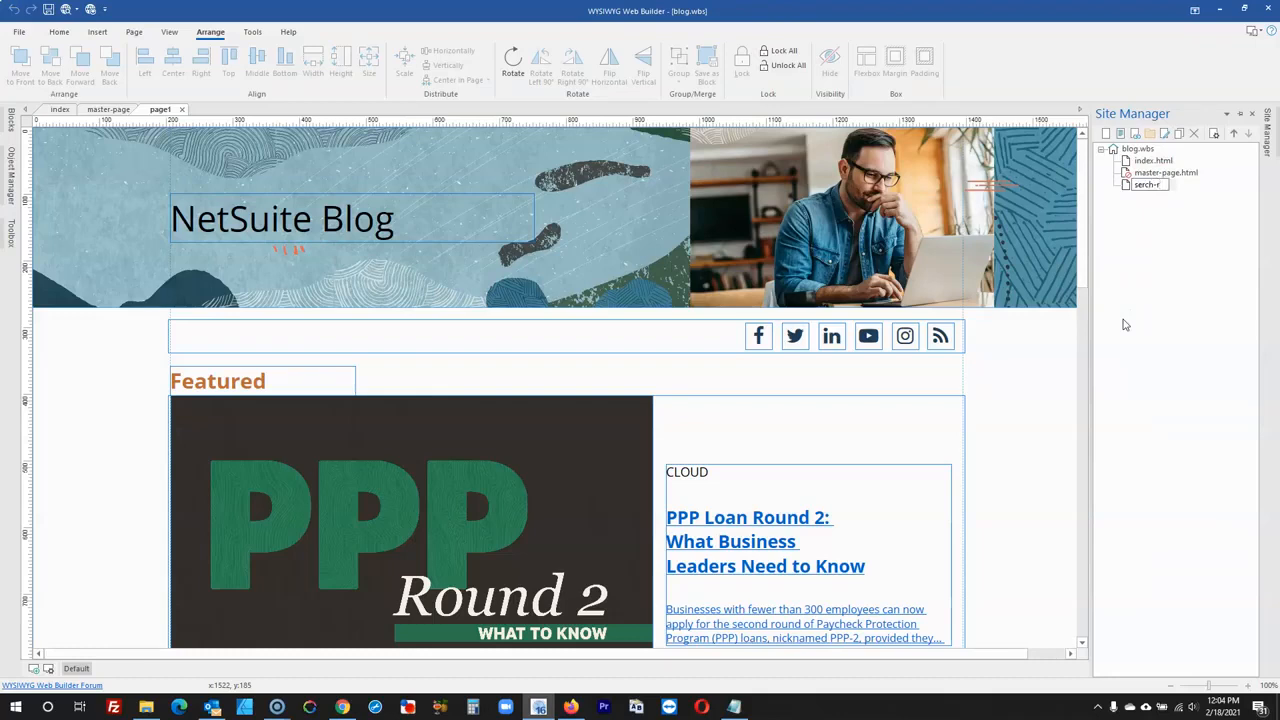
{"action": "type", "text": "serch-results"}
{"action": "left_click", "coordinate": [1208, 355]}
{"action": "left_click", "coordinate": [1234, 133]}
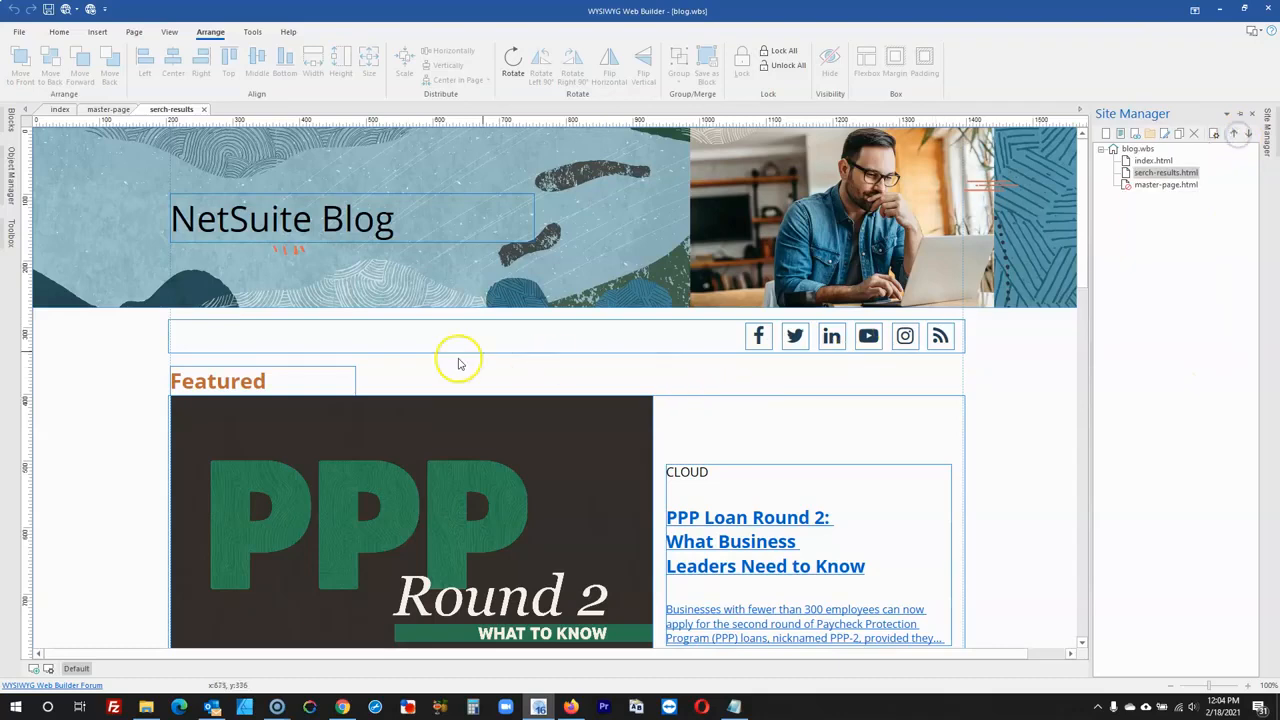
- Delete the social icon row, the Featured heading, and the featured article's image and text from the serch-results page
{"action": "left_click", "coordinate": [330, 328]}
{"action": "left_click", "coordinate": [266, 377]}
{"action": "left_click", "coordinate": [277, 410]}
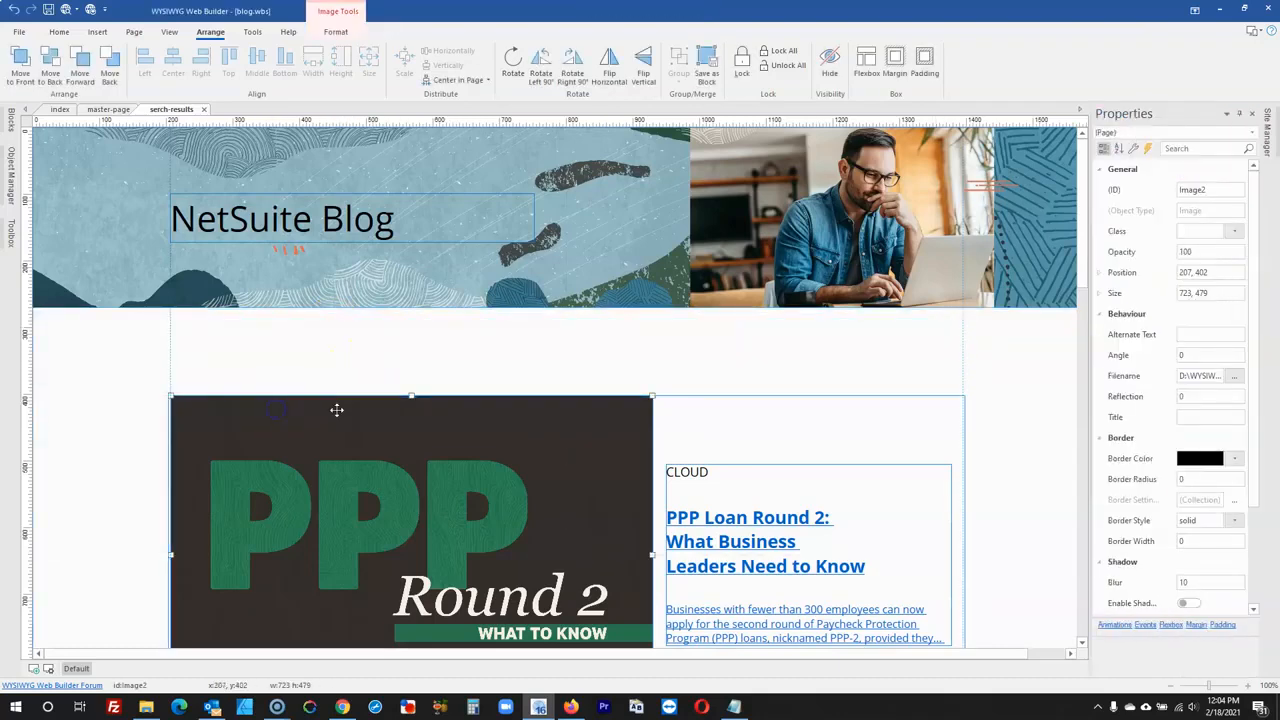
{"action": "key", "text": "Delete"}
{"action": "scroll", "coordinate": [529, 380], "scroll_direction": "down", "scroll_amount": 1}
{"action": "left_click", "coordinate": [680, 368]}
{"action": "key", "text": "Delete"}
- Delete the three article cards in the first row below the featured section
{"action": "scroll", "coordinate": [600, 390], "scroll_direction": "down", "scroll_amount": 4}
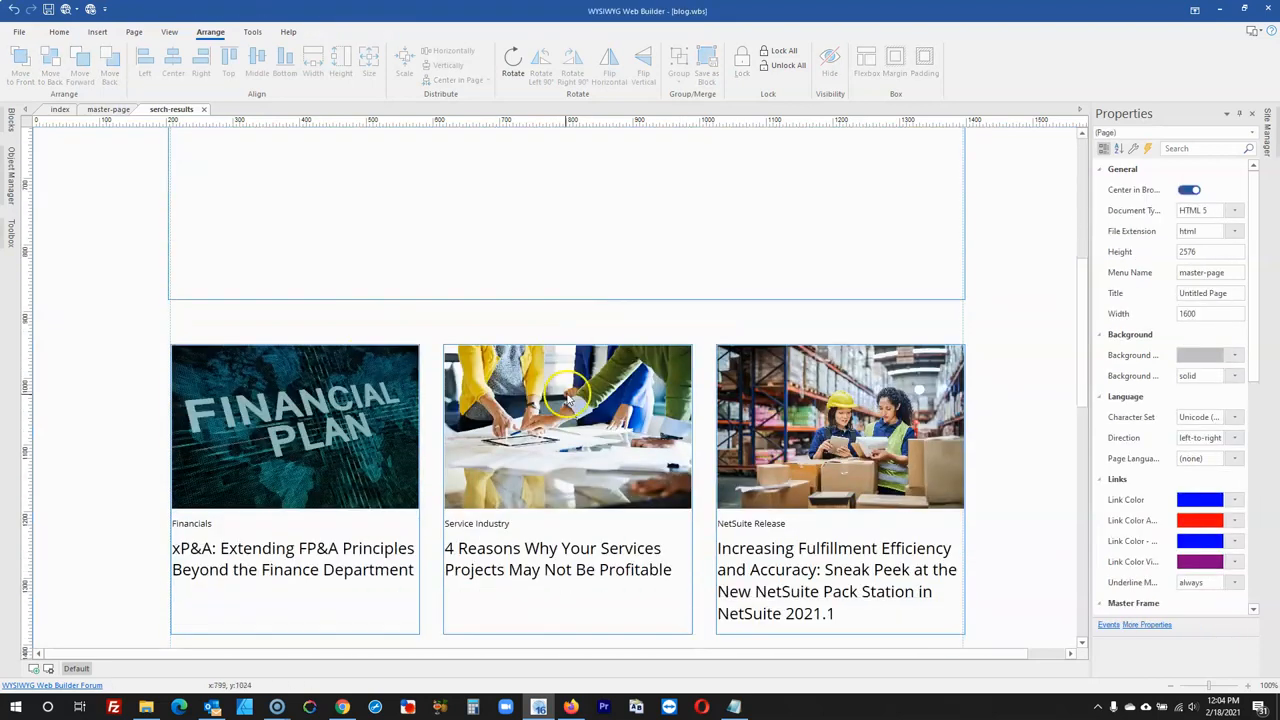
{"action": "left_click", "coordinate": [568, 400]}
{"action": "left_click", "coordinate": [386, 400]}
{"action": "key", "text": "Delete"}
{"action": "left_click", "coordinate": [612, 417]}
{"action": "key", "text": "Delete"}
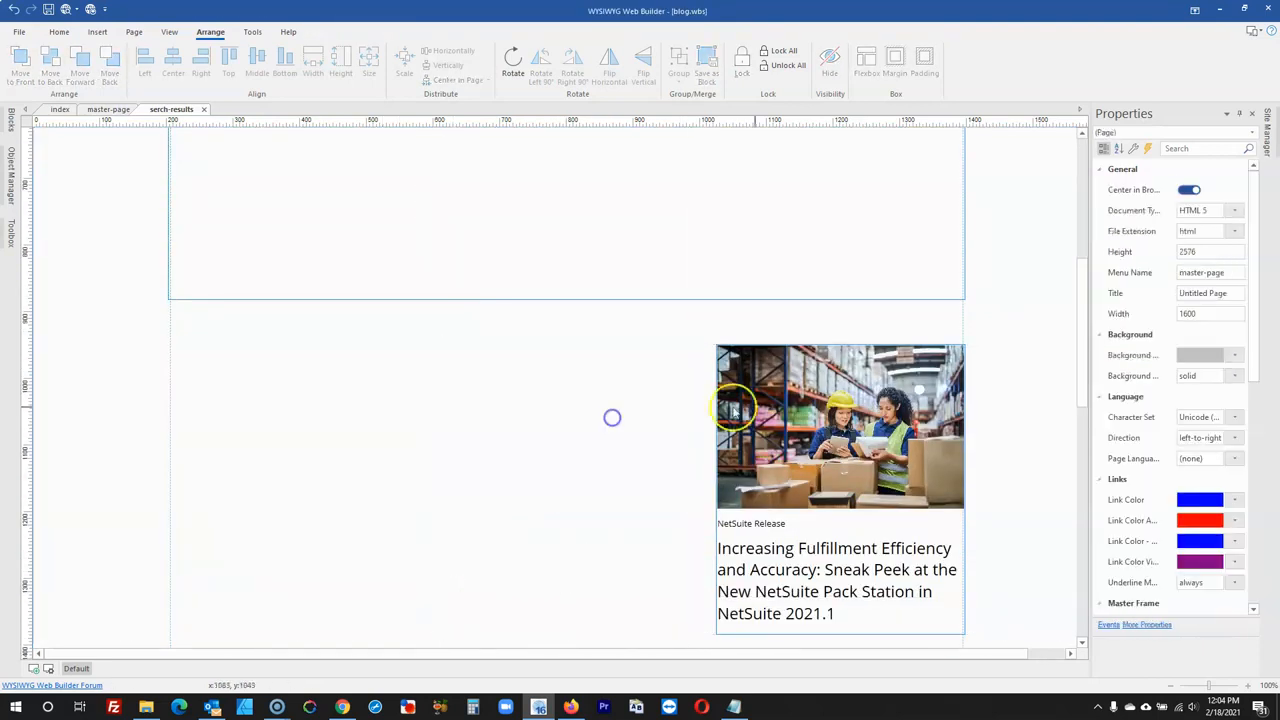
{"action": "left_click", "coordinate": [866, 400]}
{"action": "key", "text": "Delete"}
- Delete the three article cards in the second row
{"action": "left_click", "coordinate": [583, 426]}
{"action": "key", "text": "Delete"}
{"action": "left_click", "coordinate": [387, 441]}
{"action": "key", "text": "Delete"}
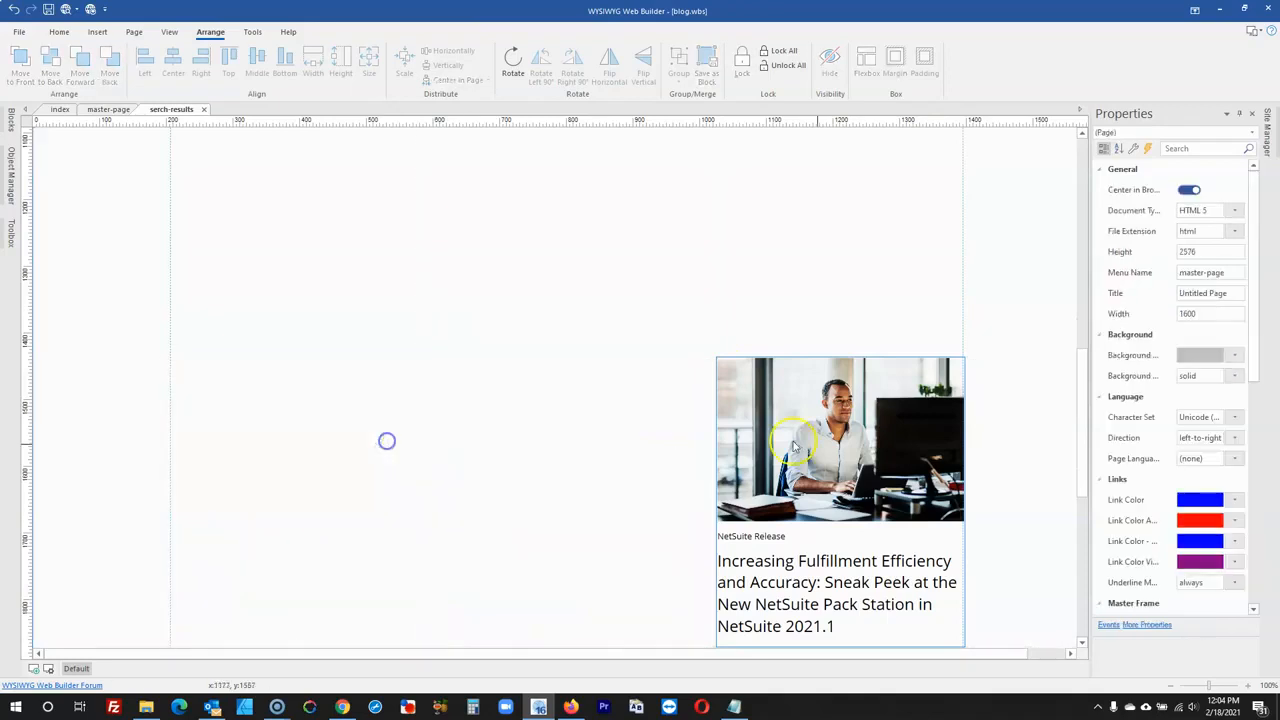
{"action": "left_click", "coordinate": [831, 446]}
{"action": "key", "text": "Delete"}
- Delete the three article cards in the last row and the pagination below them
{"action": "scroll", "coordinate": [728, 395], "scroll_direction": "down", "scroll_amount": 3}
{"action": "left_click", "coordinate": [449, 500]}
{"action": "key", "text": "Delete"}
{"action": "left_click", "coordinate": [345, 510]}
{"action": "key", "text": "Delete"}
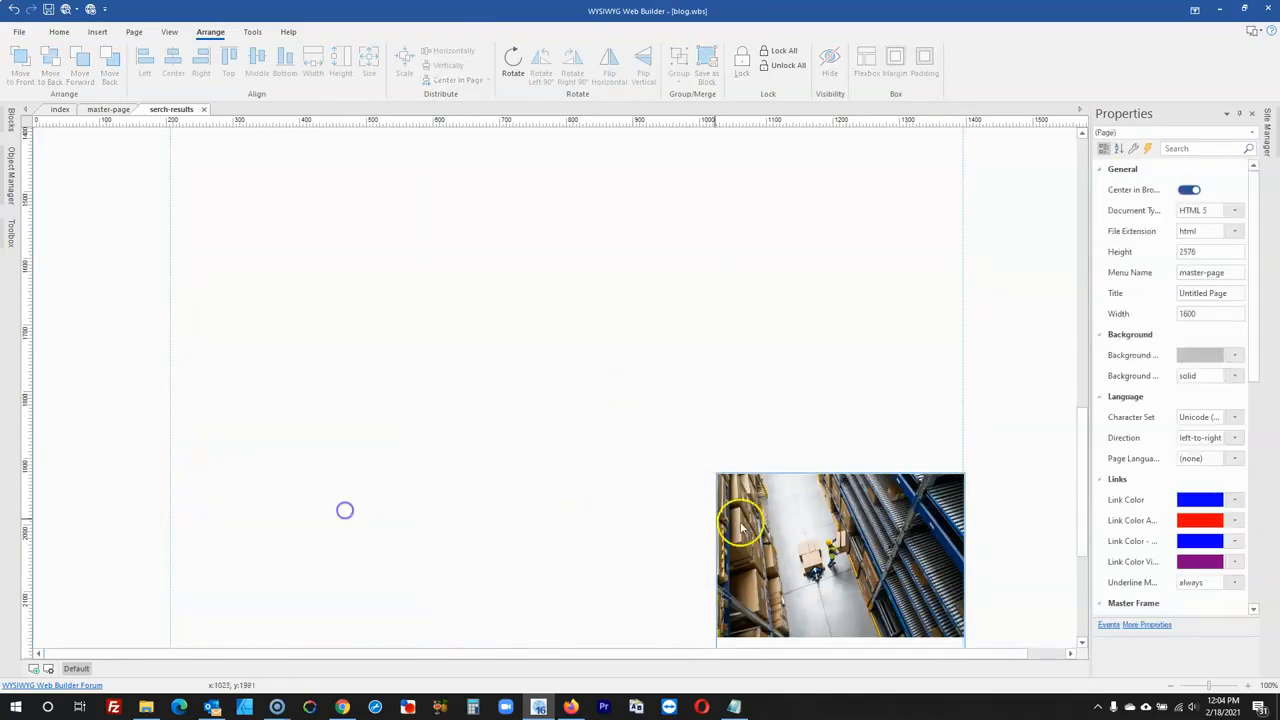
{"action": "left_click", "coordinate": [741, 530]}
{"action": "key", "text": "Delete"}
{"action": "scroll", "coordinate": [671, 428], "scroll_direction": "down", "scroll_amount": 3}
{"action": "left_click", "coordinate": [875, 545]}
{"action": "key", "text": "Delete"}
{"action": "scroll", "coordinate": [862, 484], "scroll_direction": "up", "scroll_amount": 20}
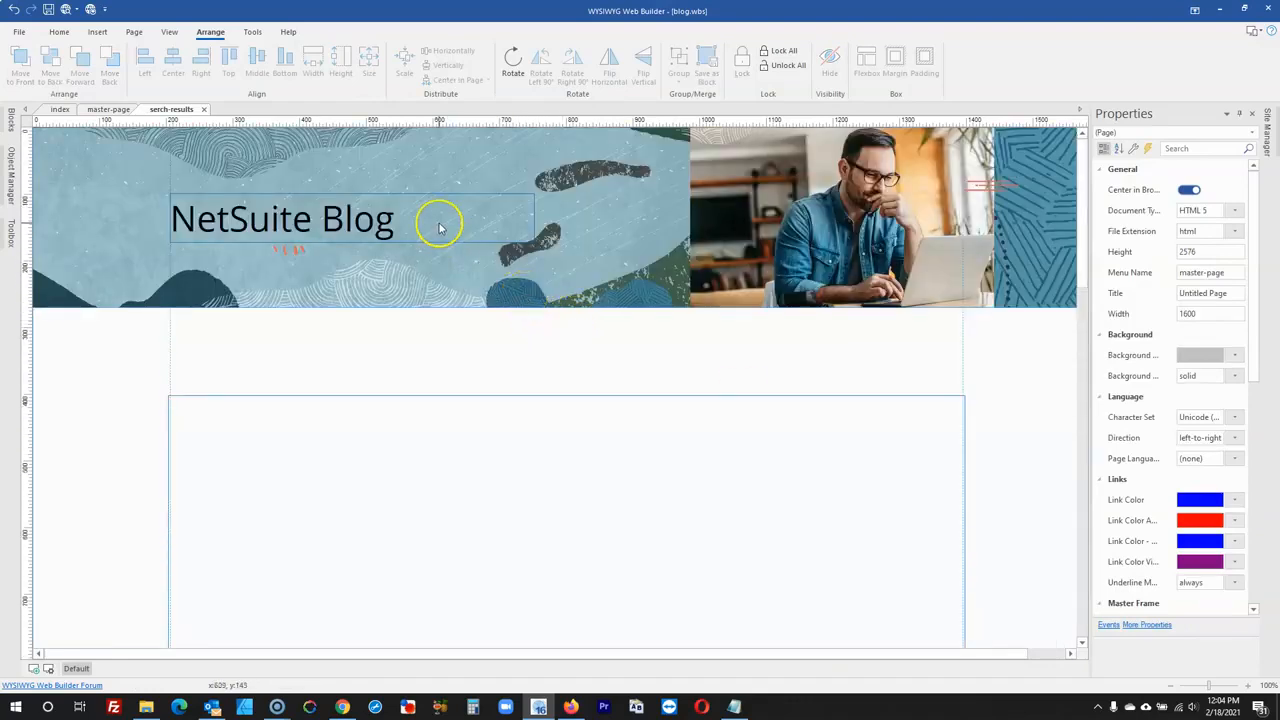
- Set the mode of the NetSuite Blog banner layer to floating layer
{"action": "left_click", "coordinate": [477, 307]}
{"action": "double_click", "coordinate": [610, 292]}
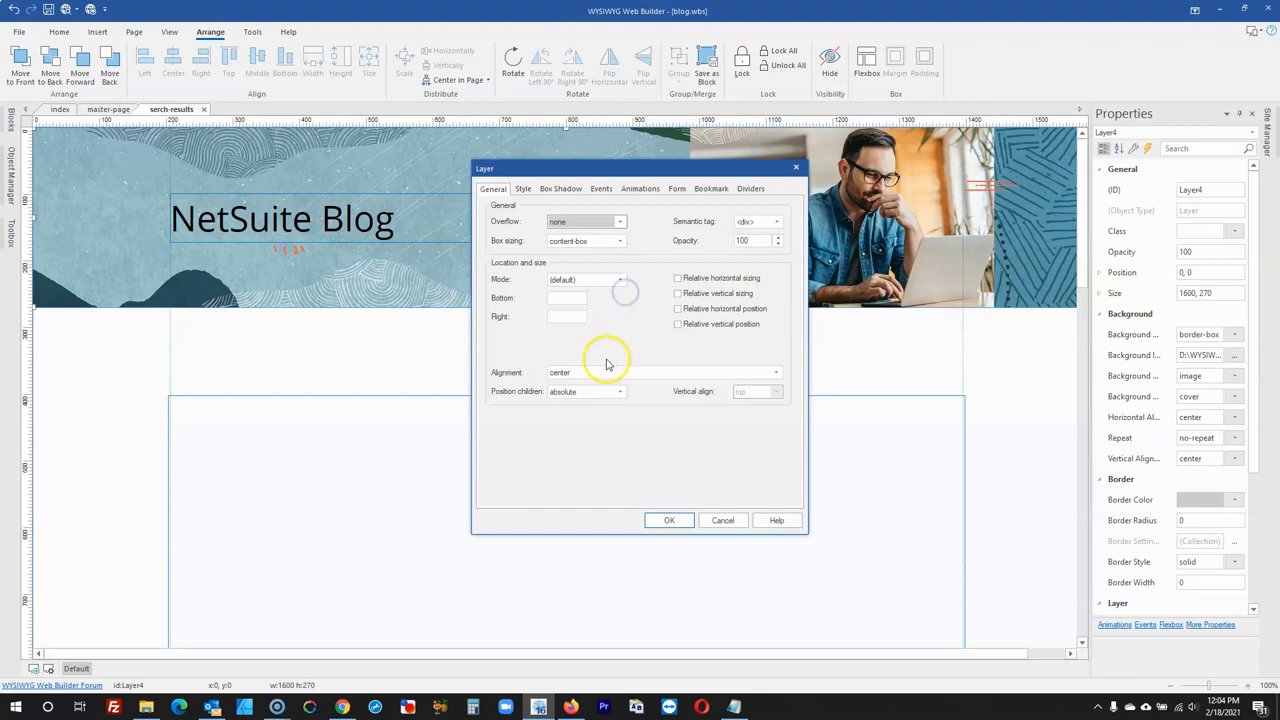
{"action": "left_click", "coordinate": [575, 281]}
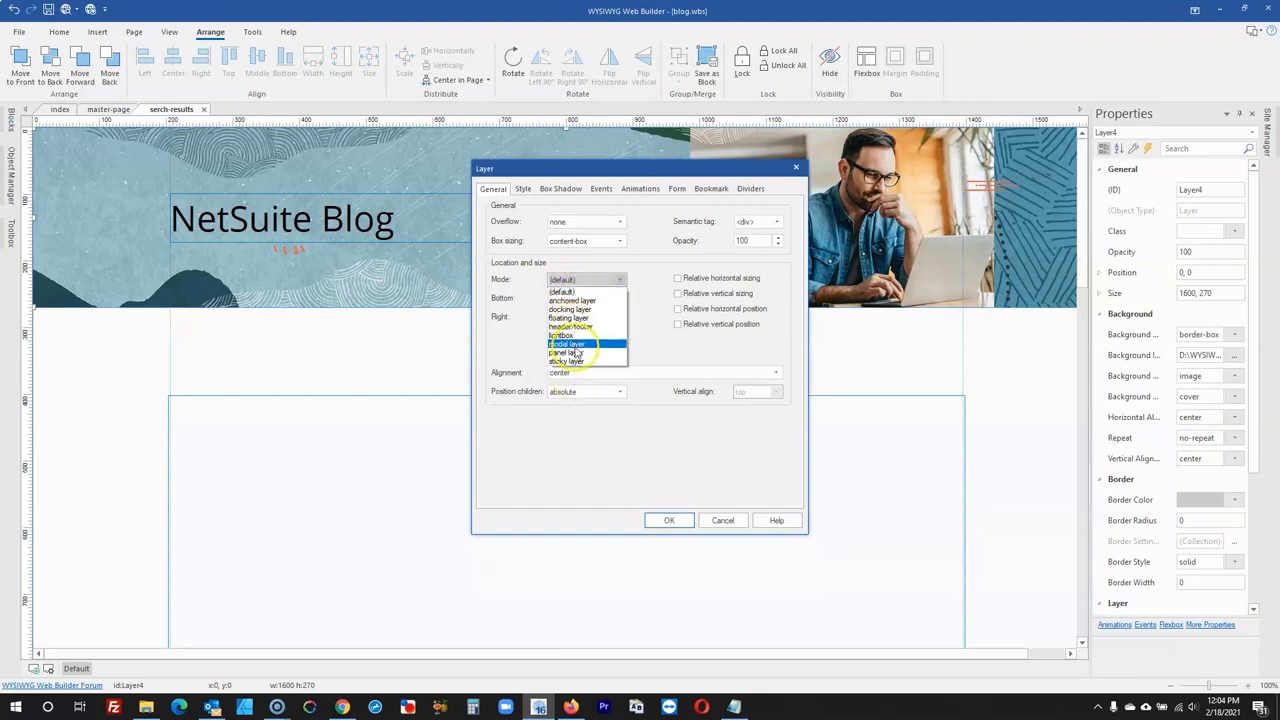
{"action": "left_click", "coordinate": [570, 317]}
{"action": "left_click", "coordinate": [669, 520]}
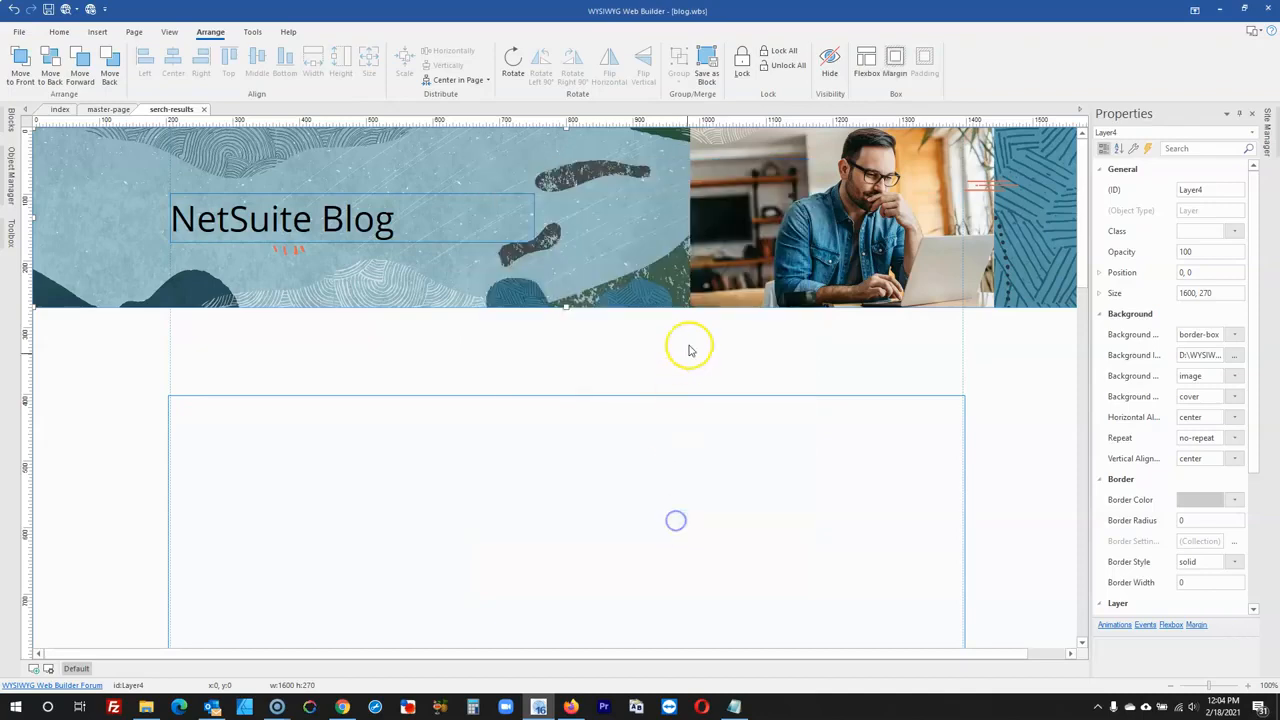
- Move the white content layer down from the banner to y position 471
{"action": "left_click", "coordinate": [688, 350]}
{"action": "left_click_drag", "start_coordinate": [687, 325], "coordinate": [464, 454]}
- Insert a layout grid directly beneath the NetSuite Blog banner and move the white content layer up to y position 450
{"action": "left_click", "coordinate": [14, 236]}
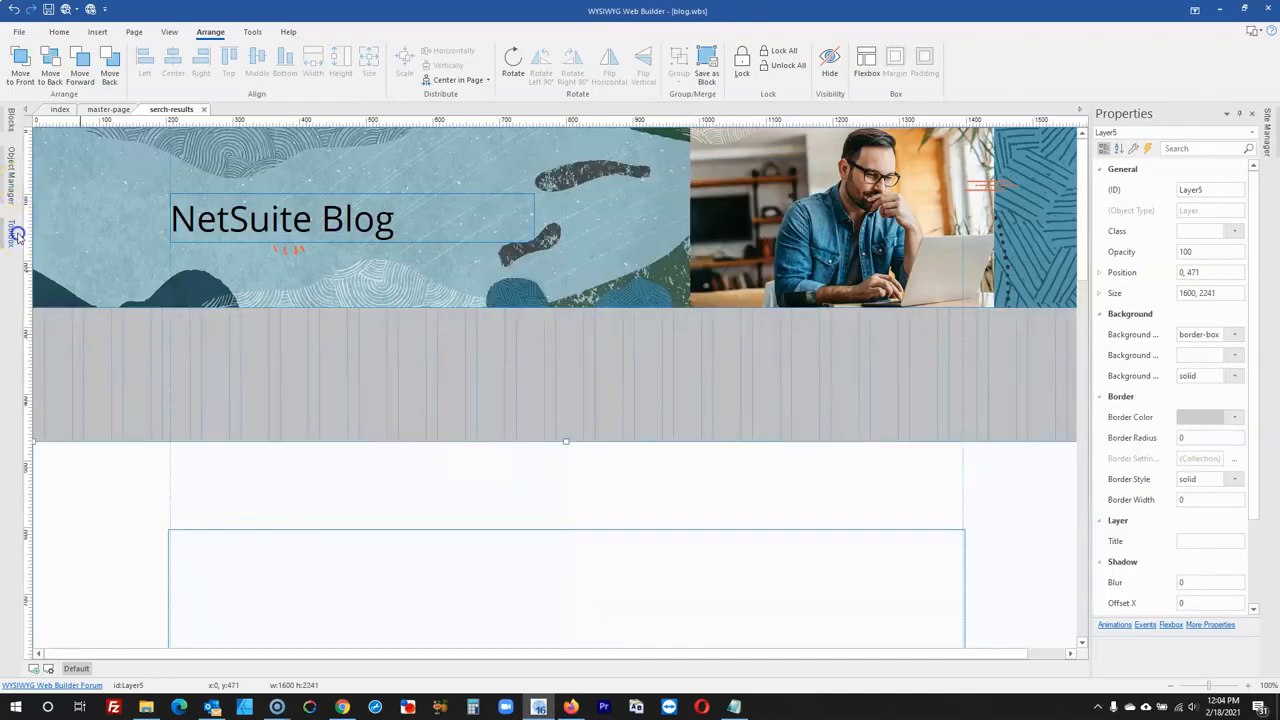
{"action": "left_click", "coordinate": [179, 135]}
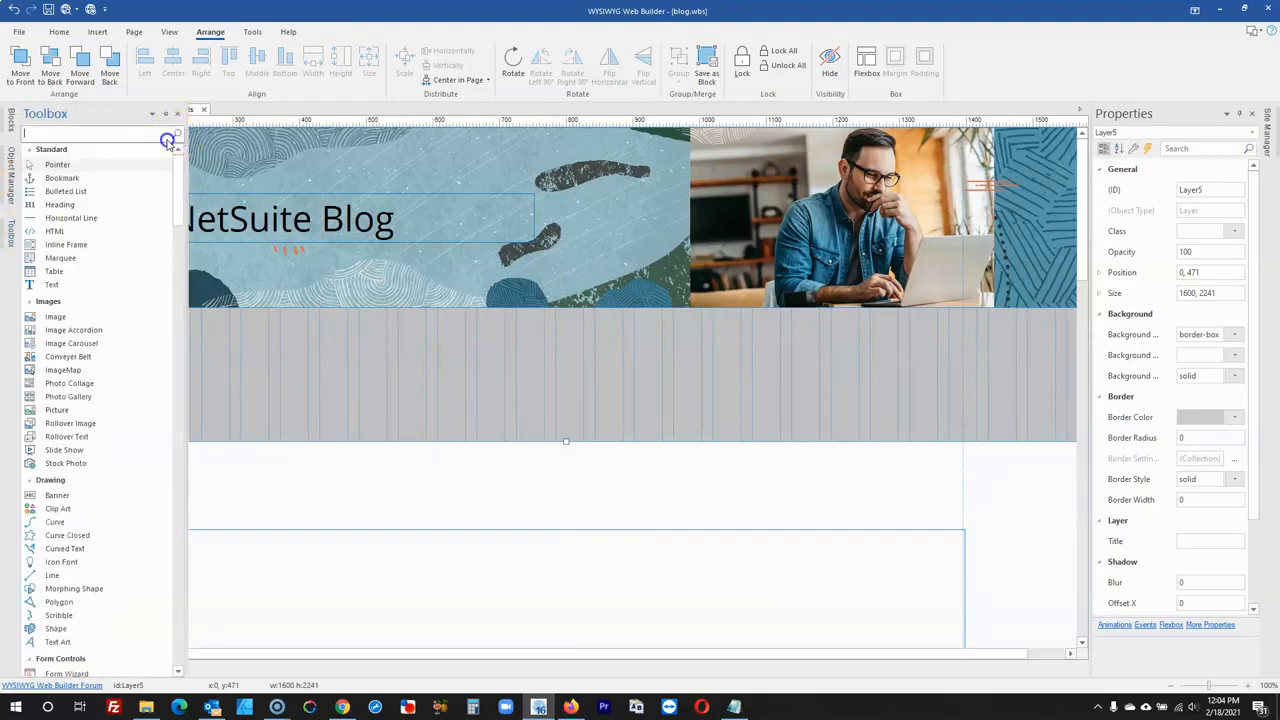
{"action": "type", "text": "lay"}
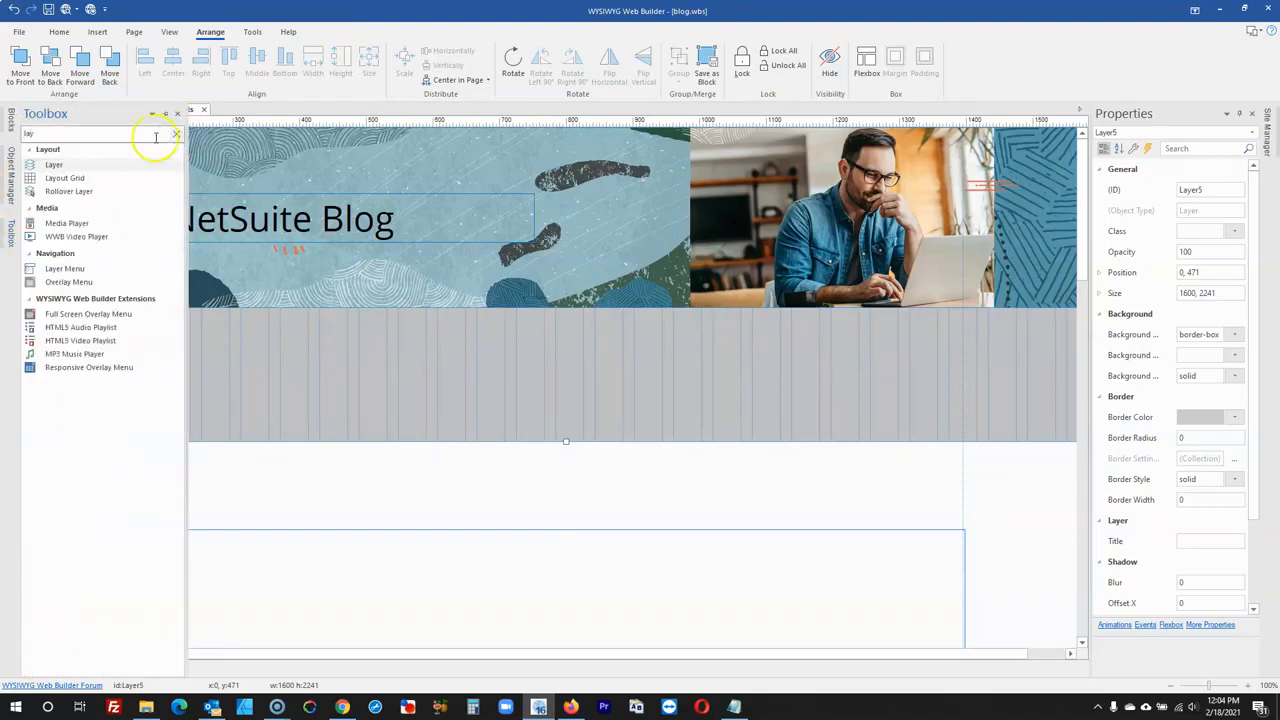
{"action": "left_click_drag", "start_coordinate": [64, 177], "coordinate": [366, 350]}
{"action": "scroll", "coordinate": [366, 351], "scroll_direction": "down", "scroll_amount": 2}
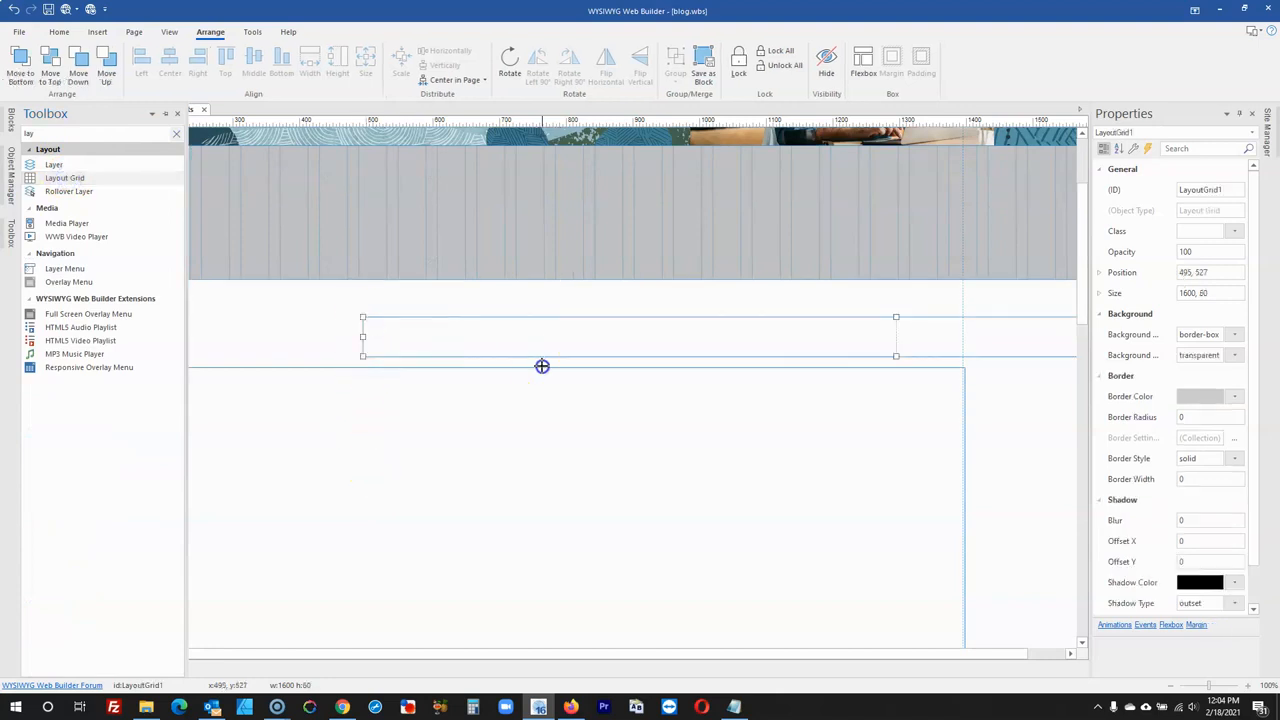
{"action": "left_click_drag", "start_coordinate": [541, 366], "coordinate": [563, 400]}
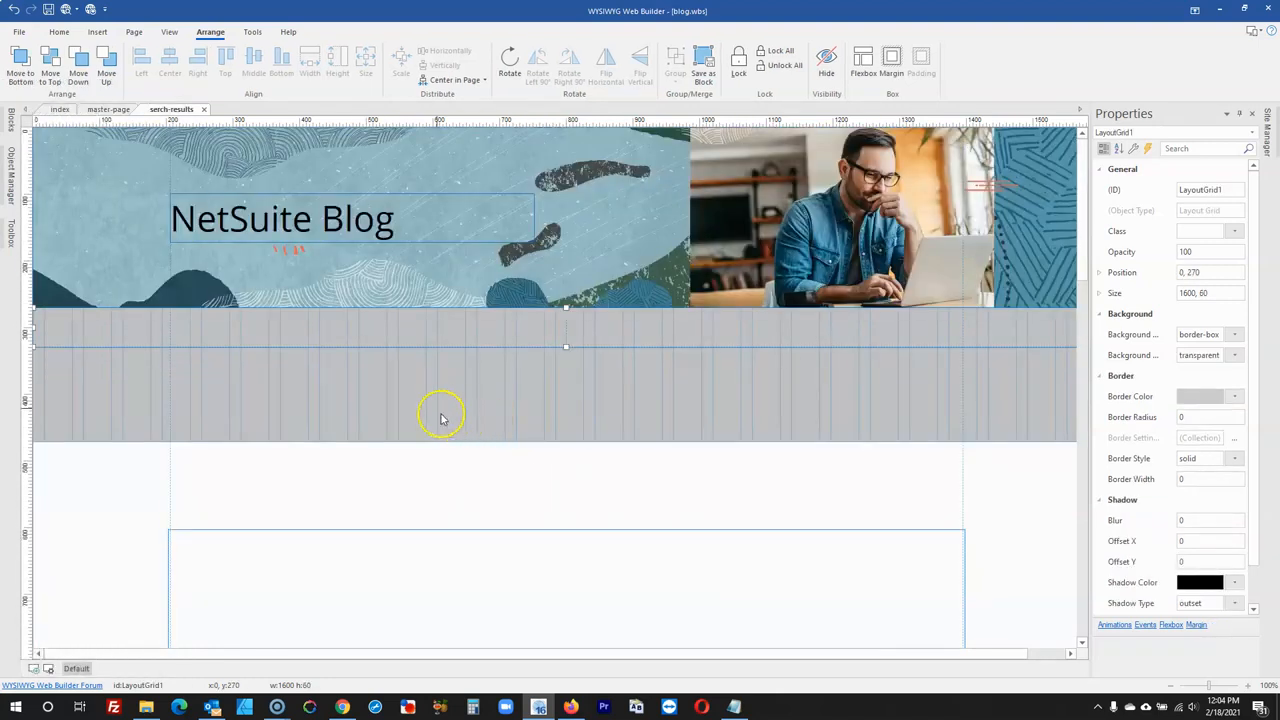
{"action": "left_click", "coordinate": [391, 480]}
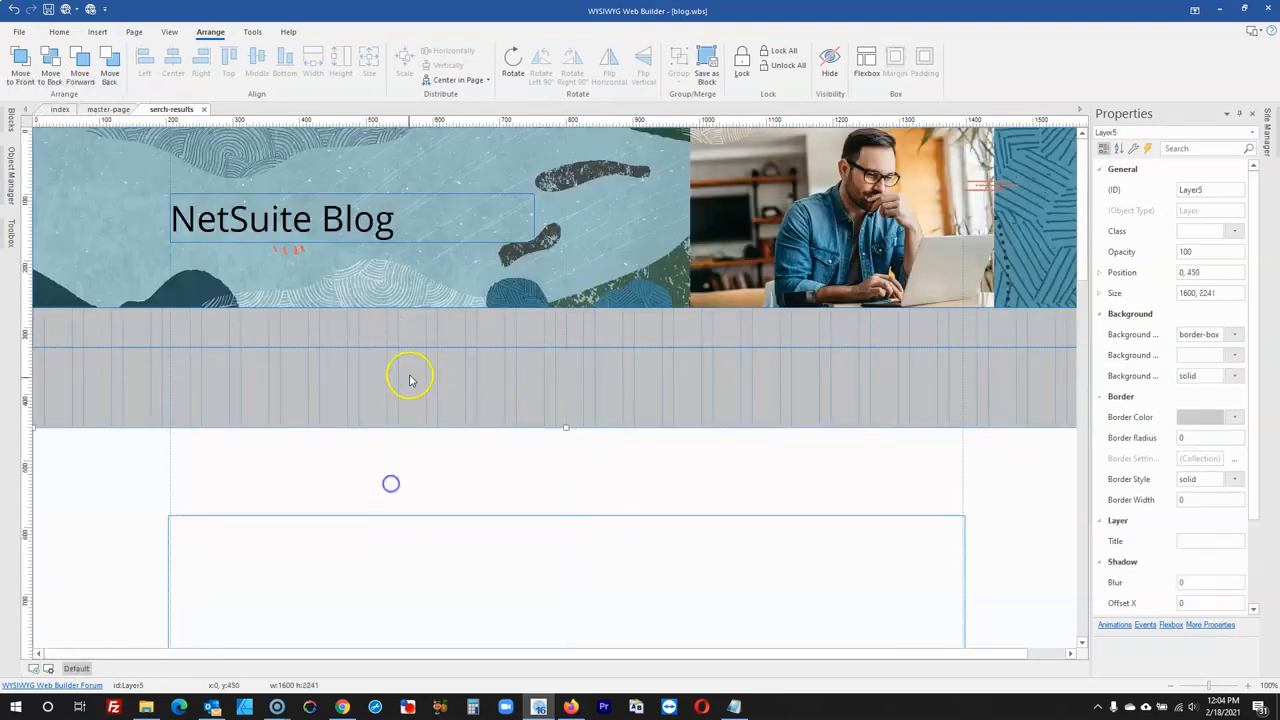
{"action": "left_click", "coordinate": [553, 337]}
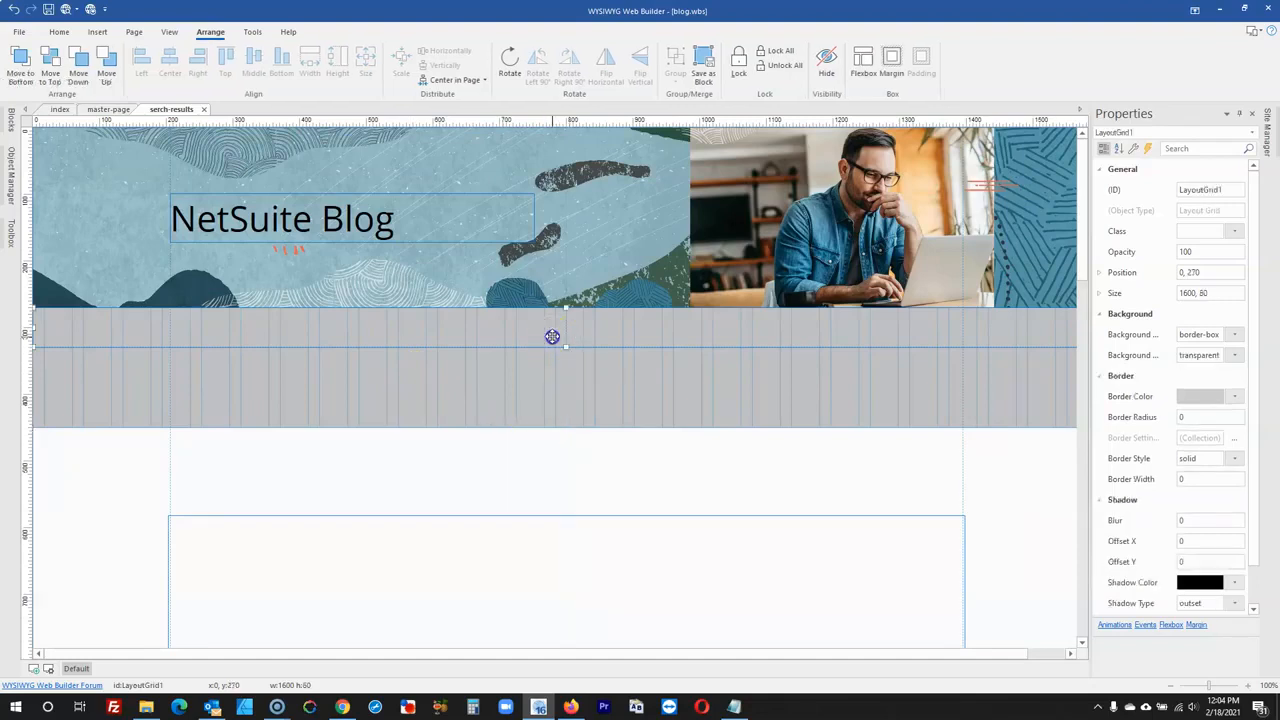
{"action": "double_click", "coordinate": [552, 336]}
{"action": "left_click", "coordinate": [747, 451]}
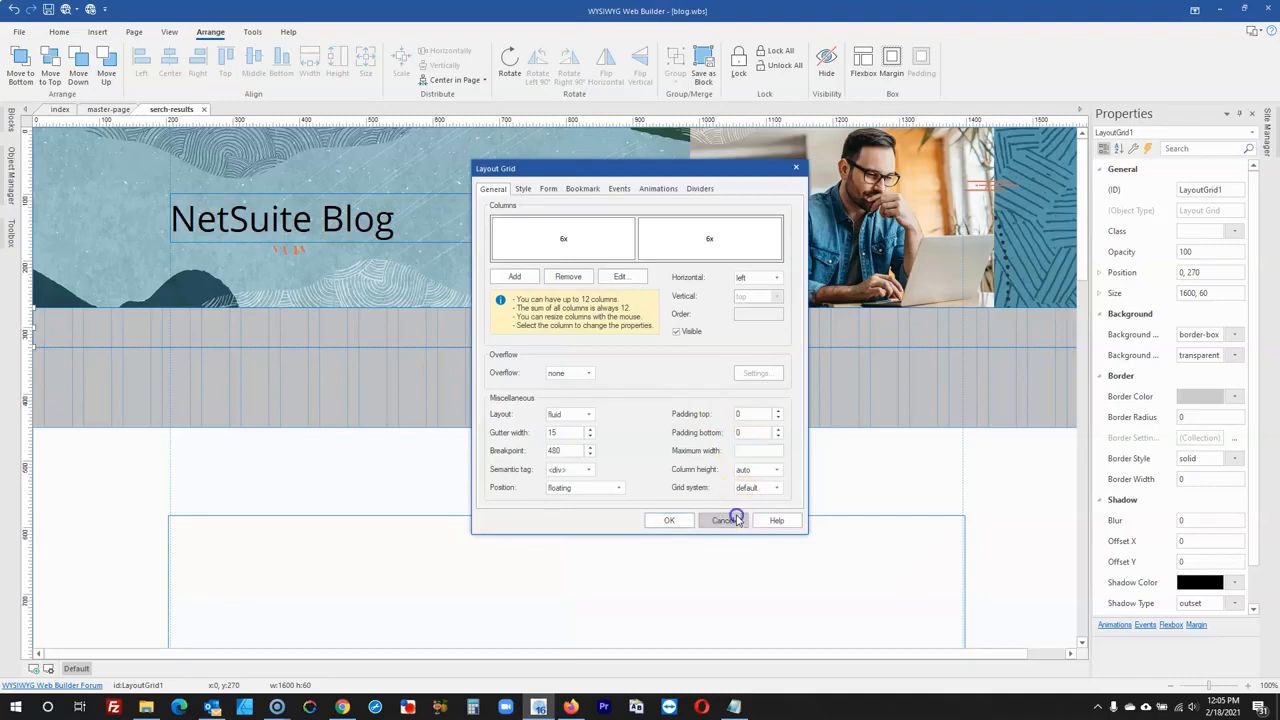
{"action": "left_click", "coordinate": [725, 520]}
{"action": "left_click", "coordinate": [735, 530]}
{"action": "left_click", "coordinate": [672, 390]}
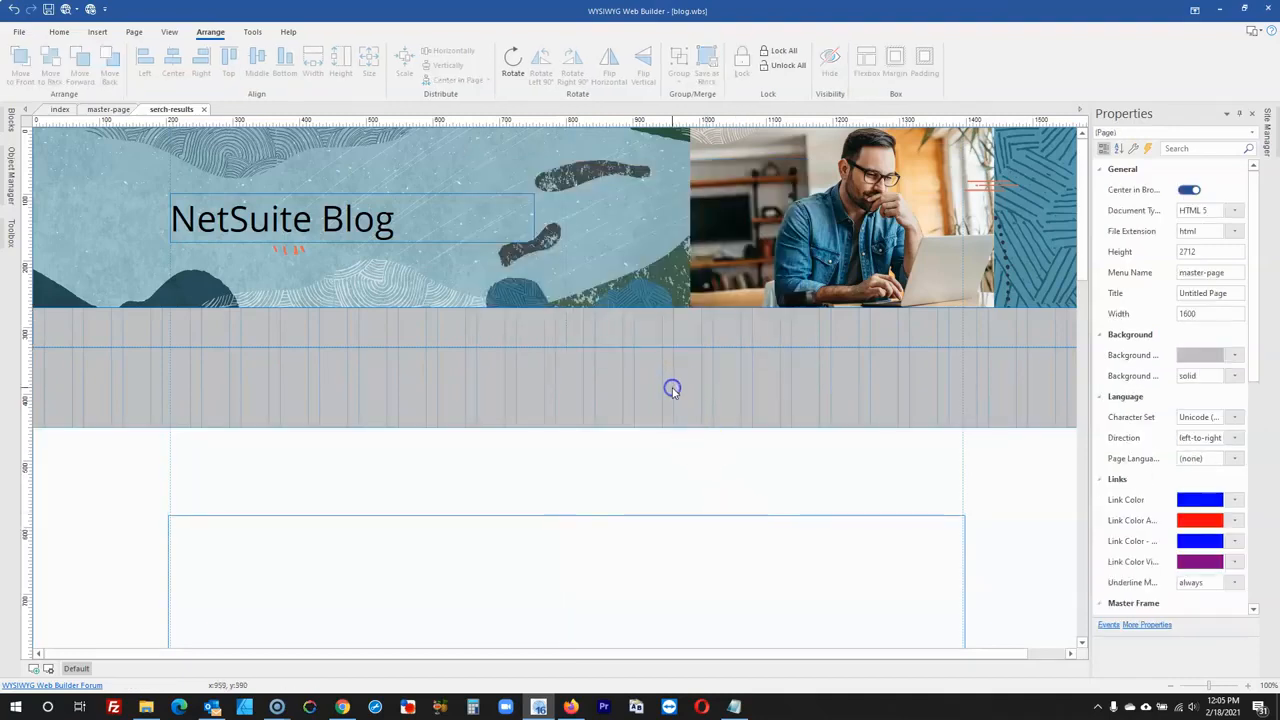
- Set the layout grid's maximum width to 1195 and its top padding to 50
{"action": "double_click", "coordinate": [659, 337]}
{"action": "left_click", "coordinate": [757, 449]}
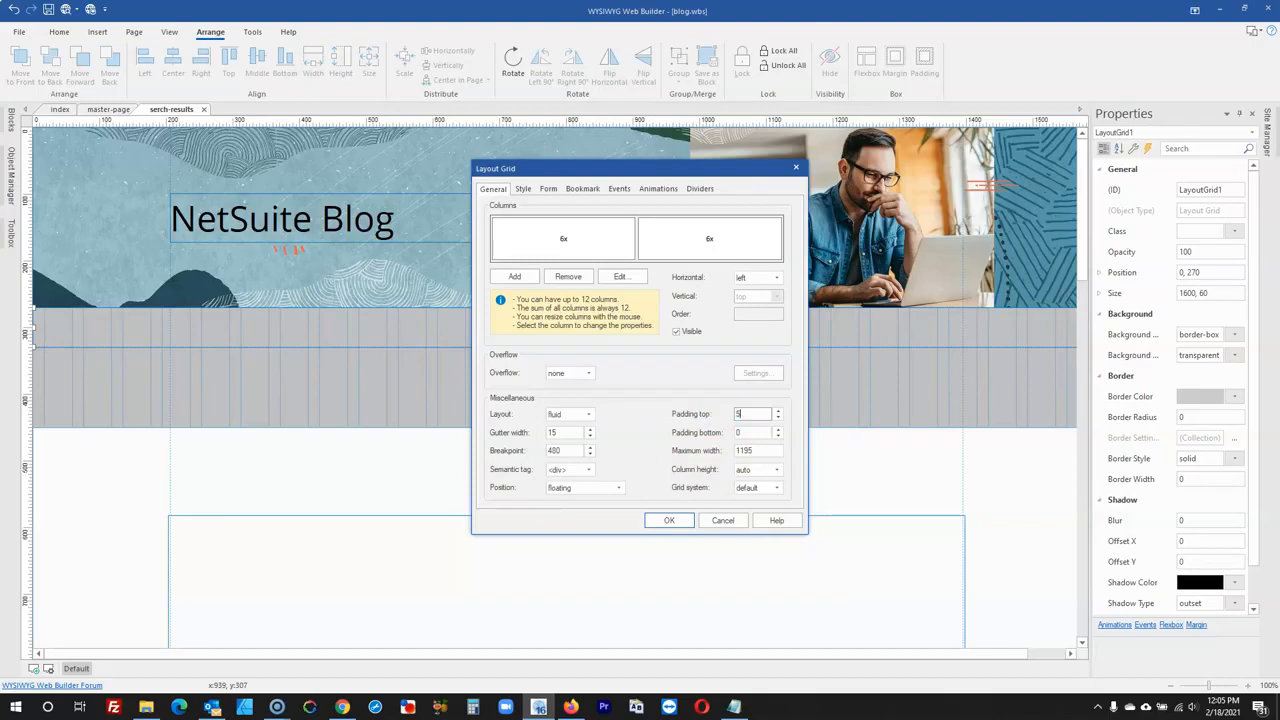
{"action": "left_click", "coordinate": [723, 521]}
{"action": "left_click", "coordinate": [720, 451]}
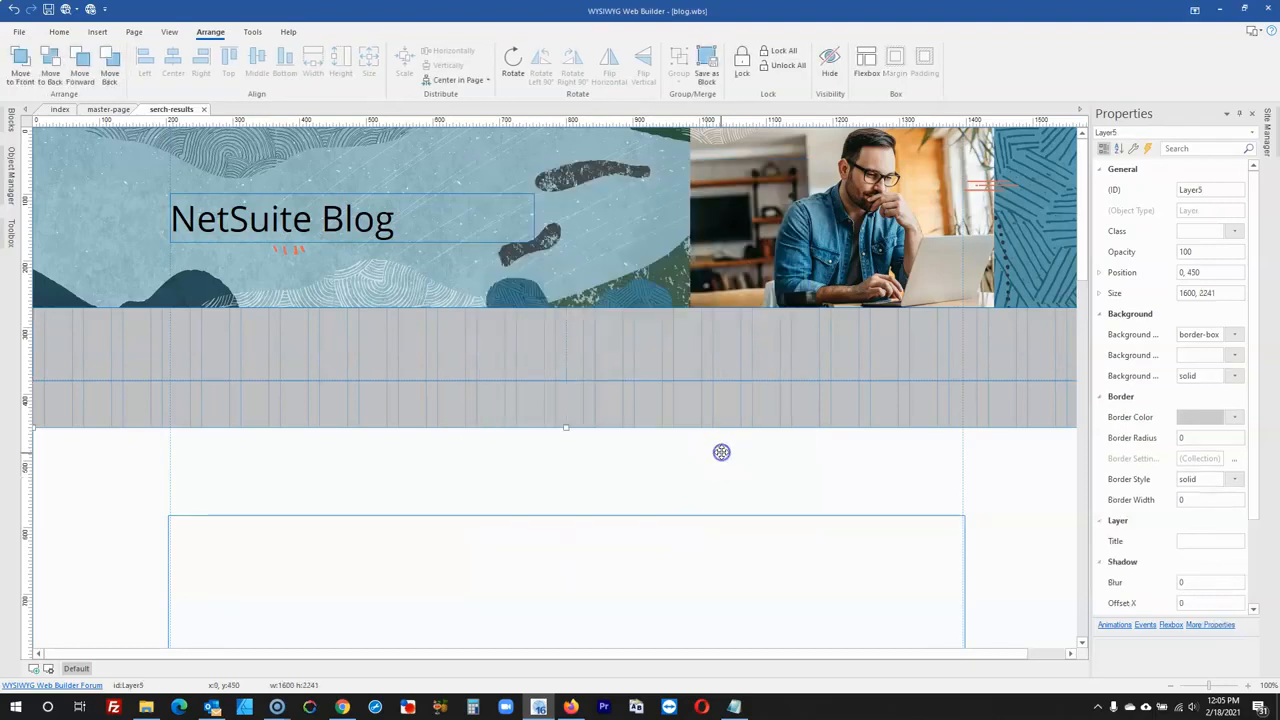
- Copy the social media icons layer from the index page and return to the search results page
{"action": "left_click", "coordinate": [60, 109]}
{"action": "left_click", "coordinate": [663, 276]}
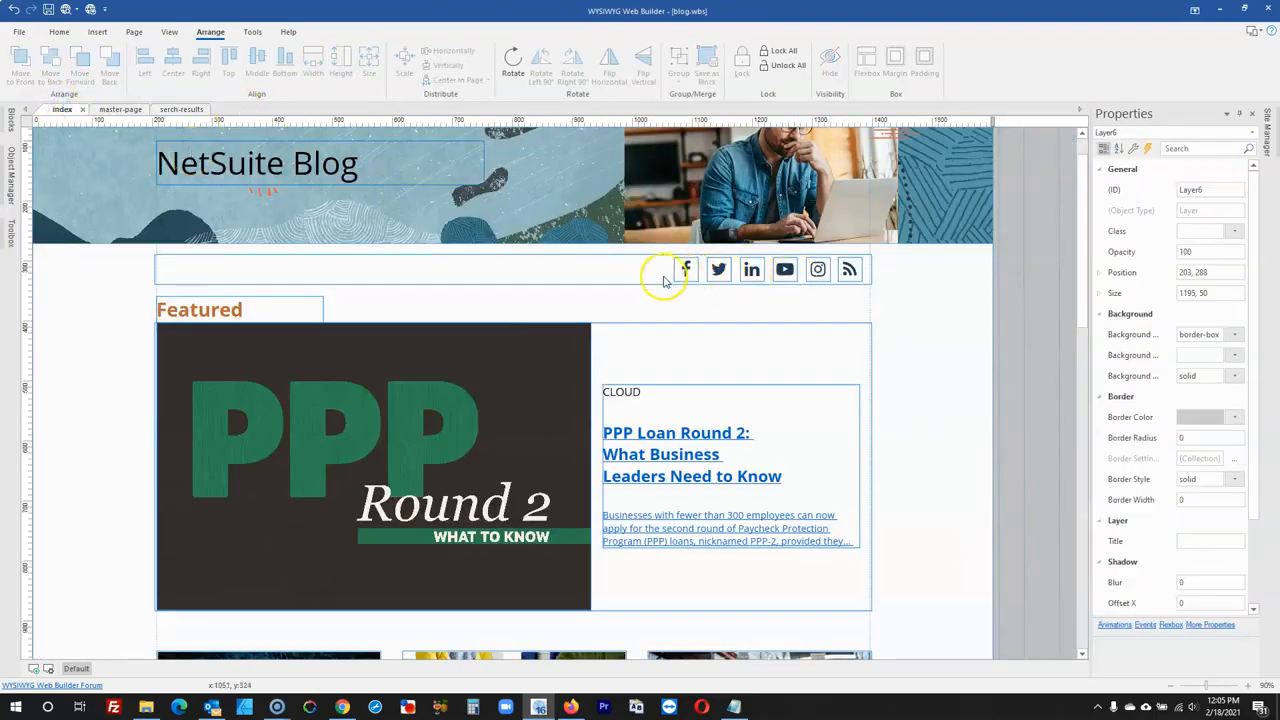
{"action": "left_click", "coordinate": [181, 109]}
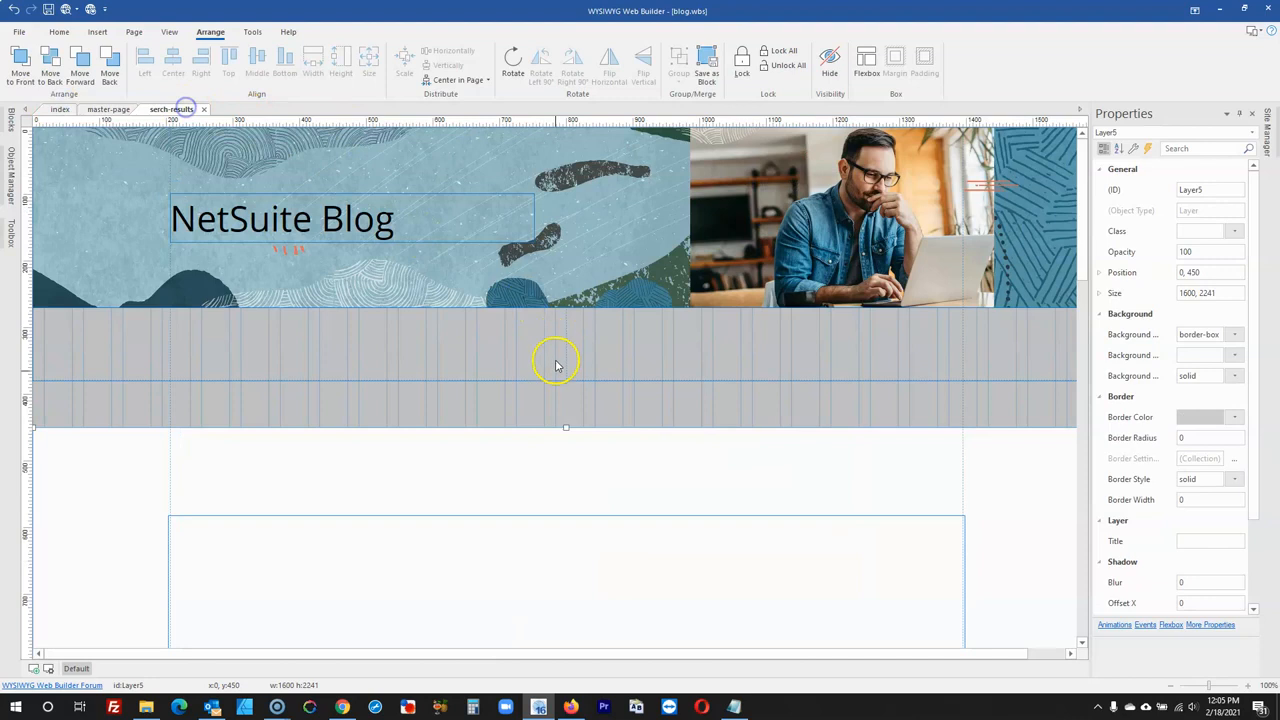
- Delete the empty outlined box inside the white content layer
{"action": "scroll", "coordinate": [551, 444], "scroll_direction": "down", "scroll_amount": 5}
{"action": "left_click", "coordinate": [546, 437]}
{"action": "key", "text": "Delete"}
- Shrink the white content layer from its lower edge to a height of about 82
{"action": "left_click", "coordinate": [600, 491]}
{"action": "scroll", "coordinate": [600, 493], "scroll_direction": "down", "scroll_amount": 10}
{"action": "scroll", "coordinate": [597, 516], "scroll_direction": "down", "scroll_amount": 3}
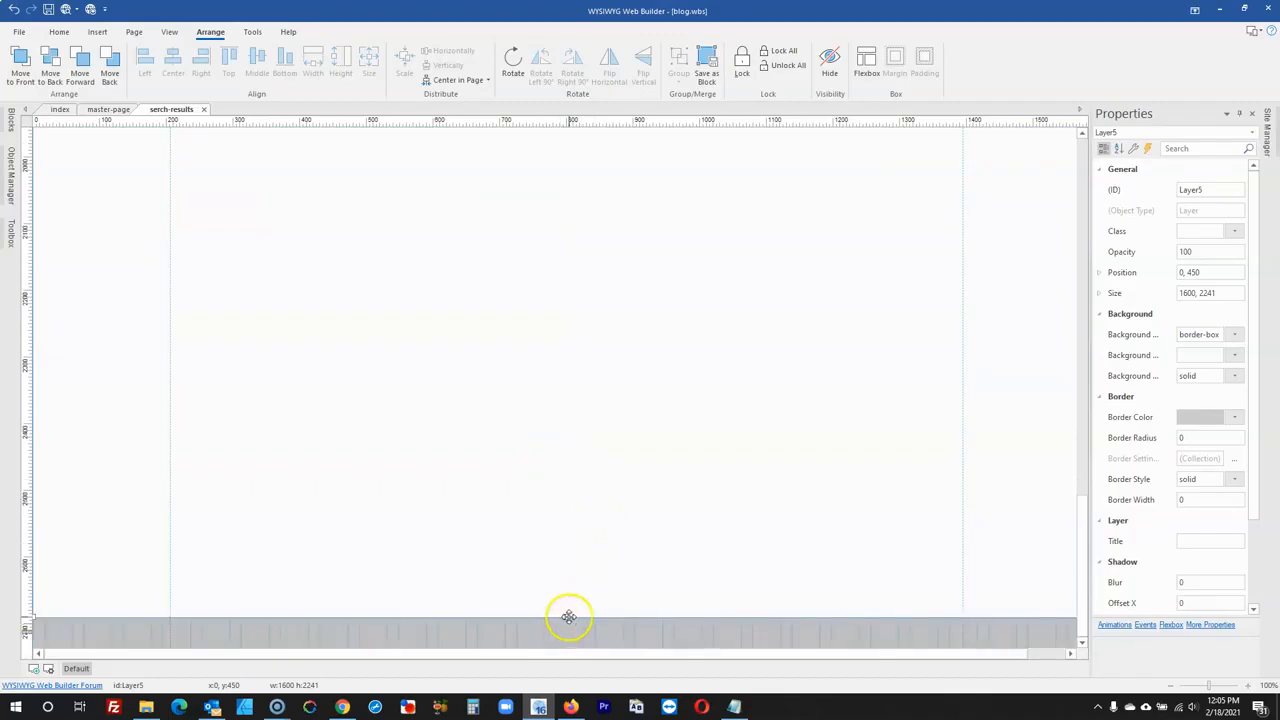
{"action": "left_click_drag", "start_coordinate": [566, 615], "coordinate": [646, 109]}
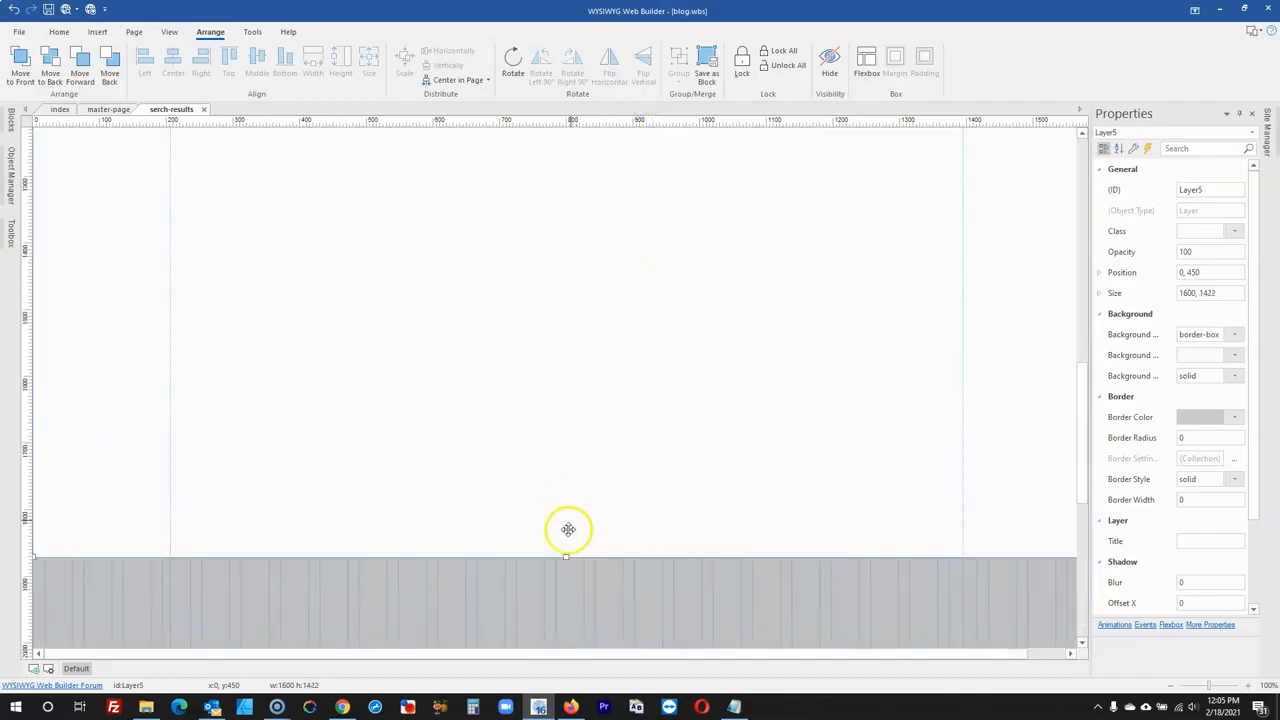
{"action": "left_click_drag", "start_coordinate": [565, 556], "coordinate": [654, 183]}
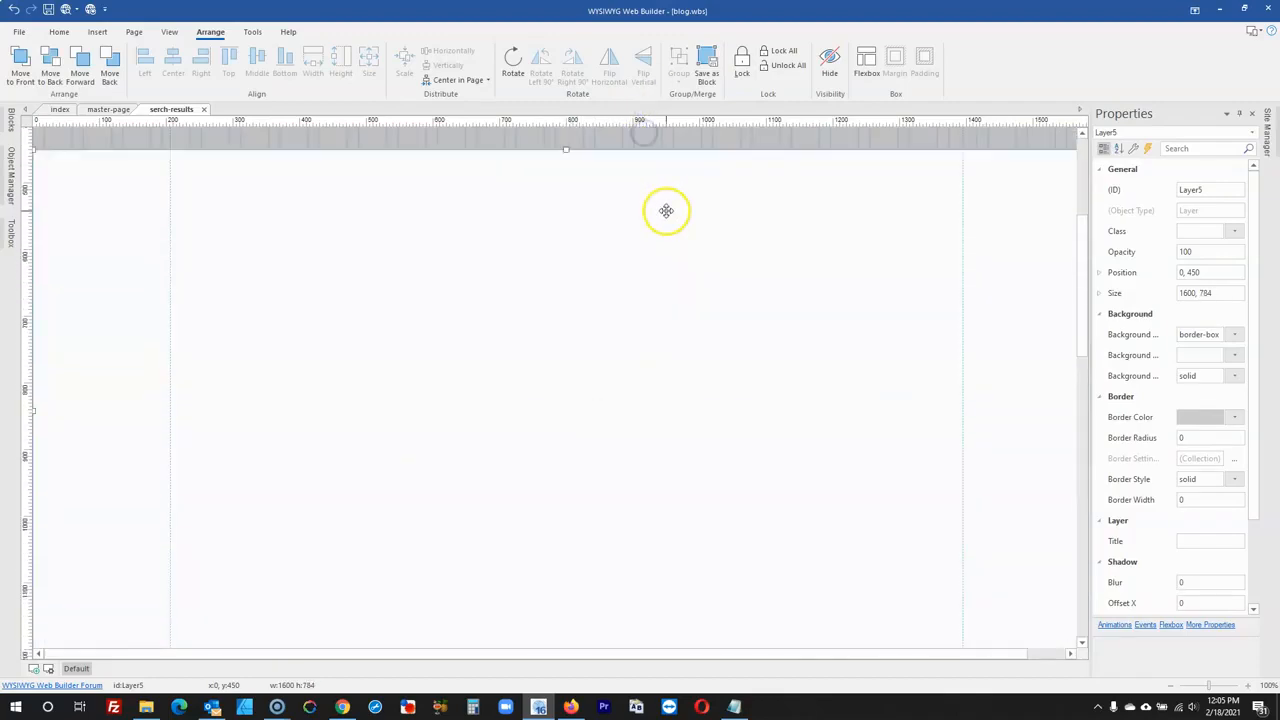
{"action": "left_click_drag", "start_coordinate": [565, 515], "coordinate": [700, 163]}
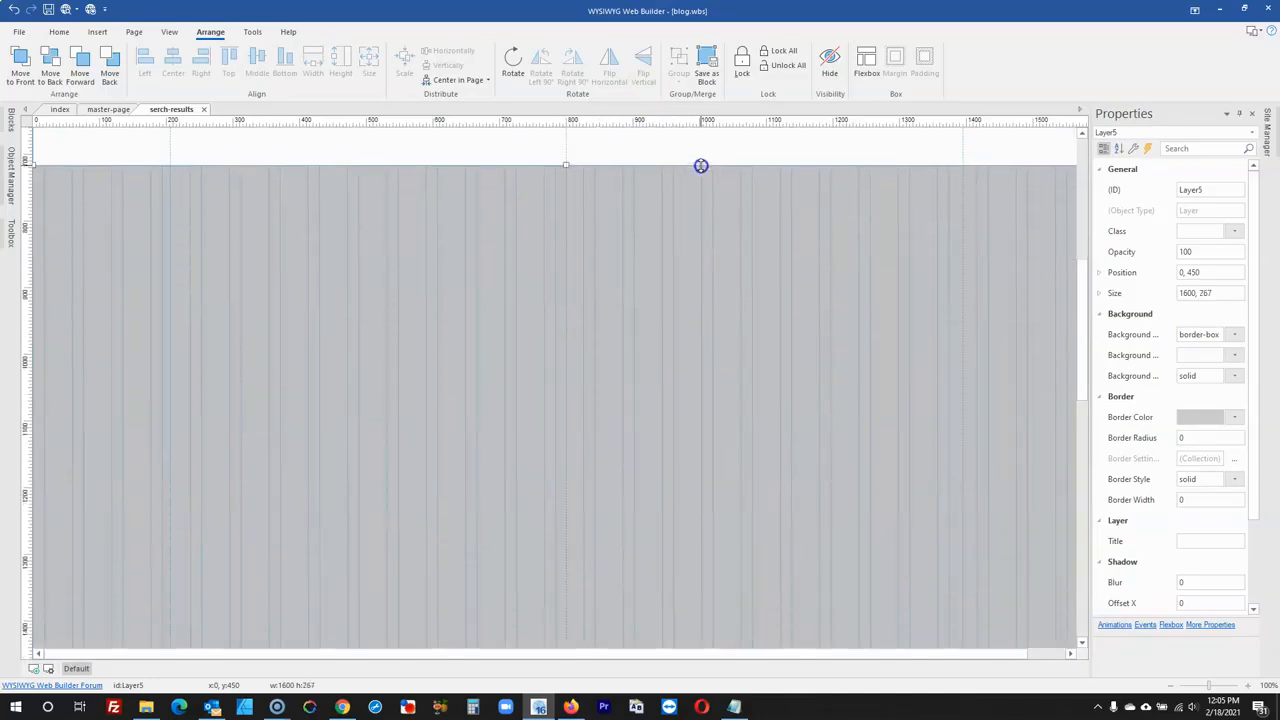
{"action": "scroll", "coordinate": [888, 558], "scroll_direction": "down", "scroll_amount": 1}
{"action": "left_click_drag", "start_coordinate": [512, 385], "coordinate": [534, 277]}
- Paste the social media icons layer and place it inside the white layer at about x 200, y 460
{"action": "left_click", "coordinate": [528, 326]}
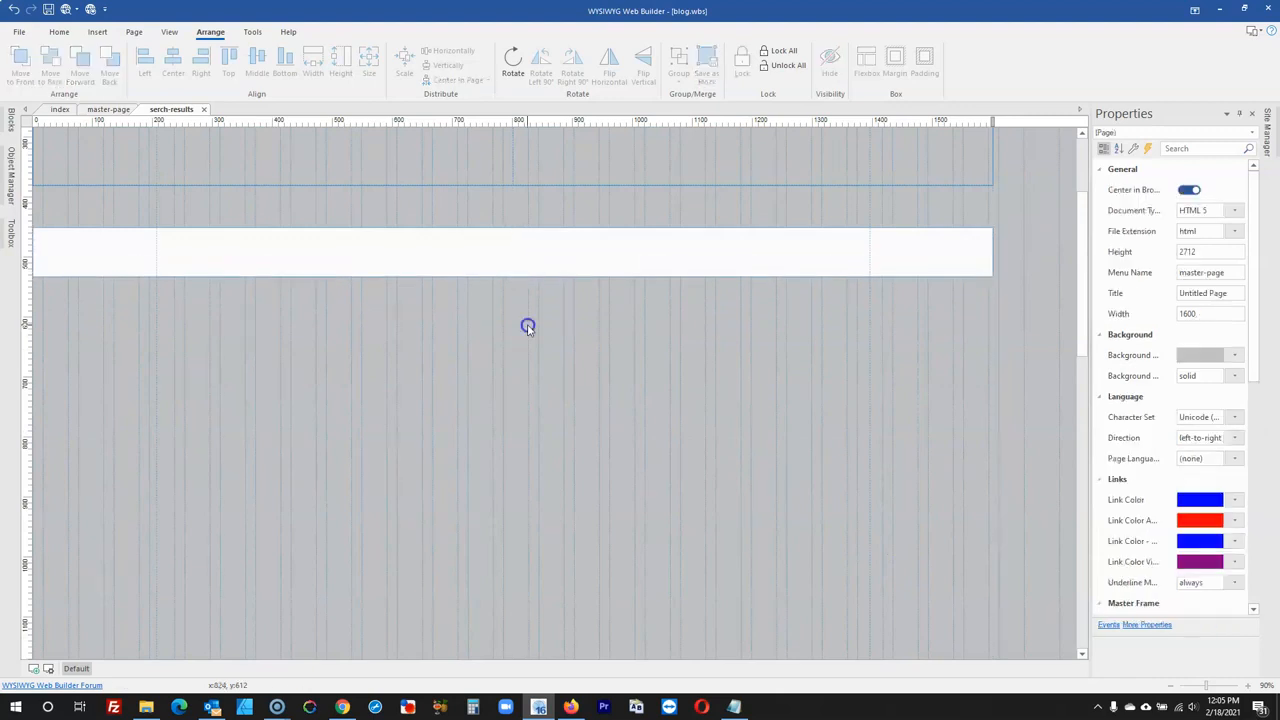
{"action": "key", "text": "ctrl+v"}
{"action": "left_click_drag", "start_coordinate": [662, 342], "coordinate": [447, 260]}
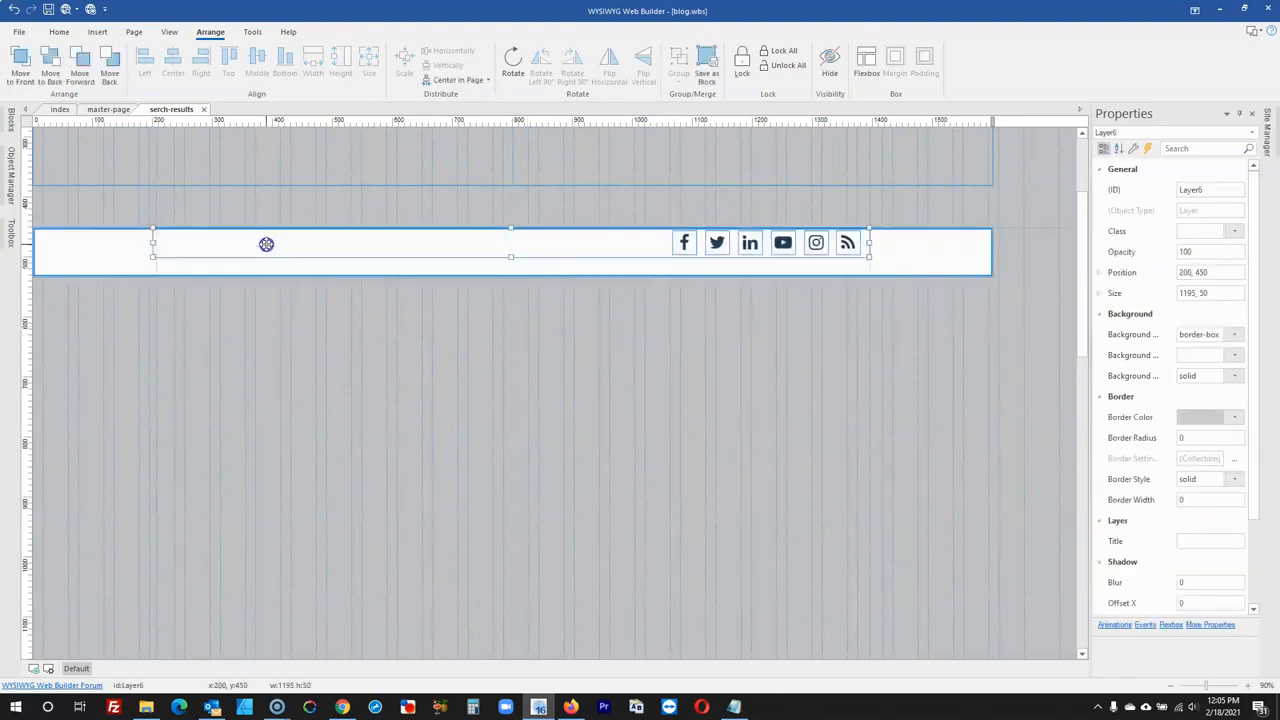
{"action": "left_click", "coordinate": [112, 109]}
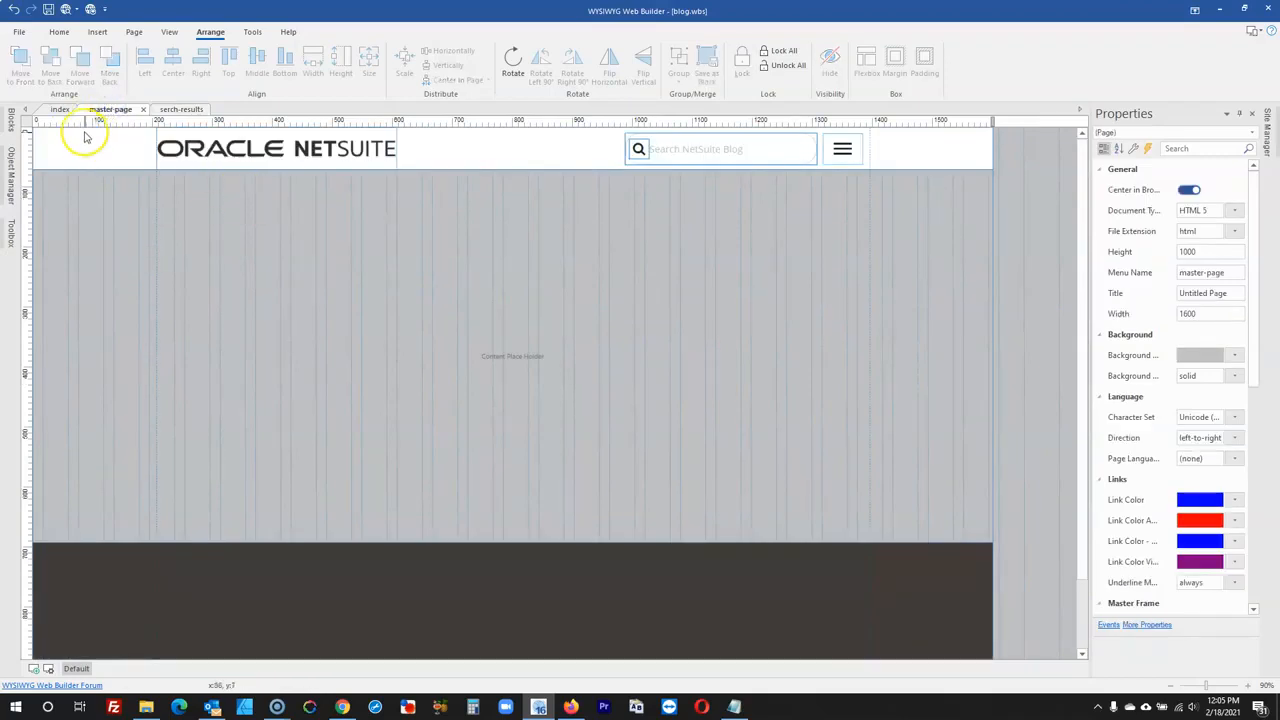
{"action": "left_click", "coordinate": [60, 109]}
{"action": "left_click", "coordinate": [394, 306]}
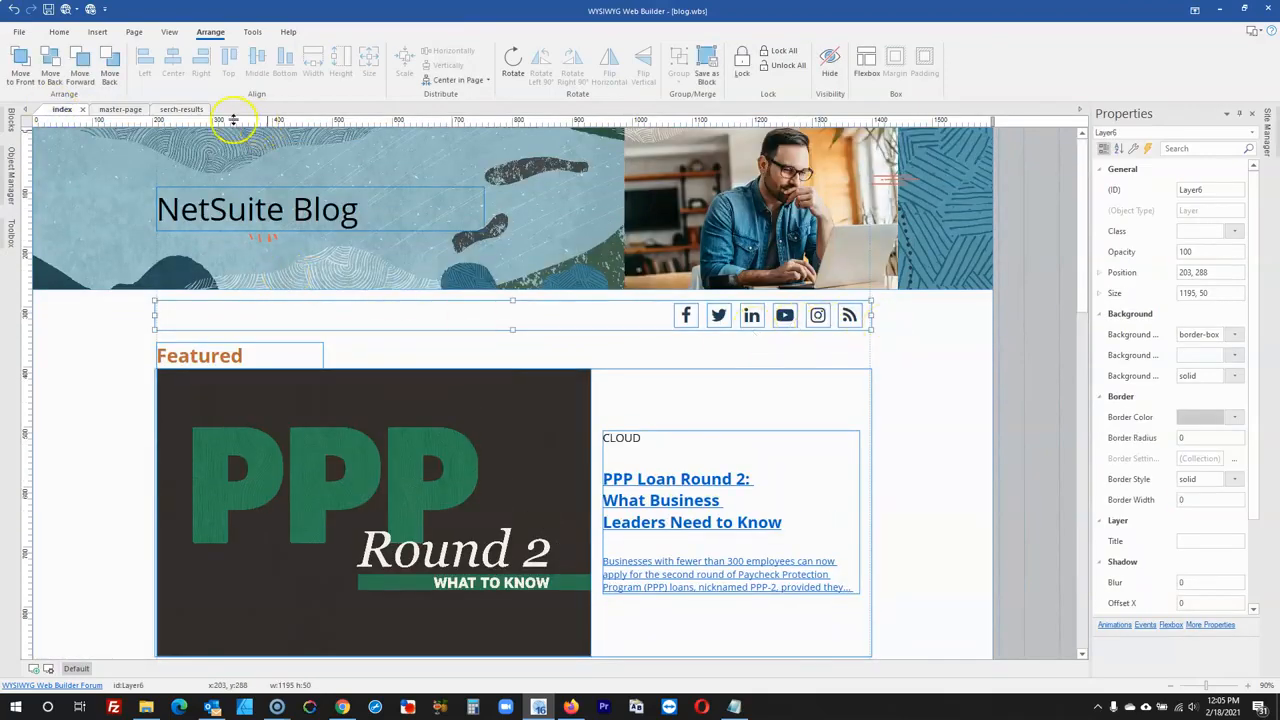
{"action": "left_click", "coordinate": [128, 109]}
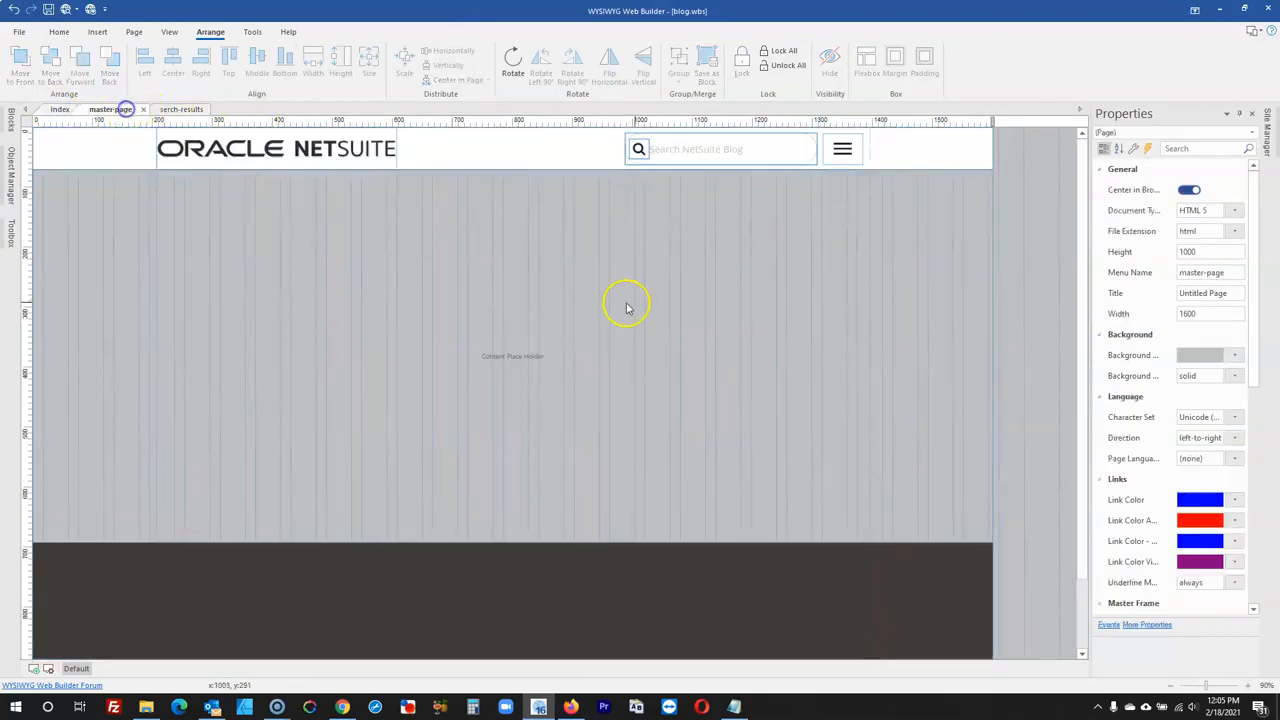
{"action": "left_click", "coordinate": [198, 112]}
- Set the height of the white layer behind the social media icons to 70
{"action": "left_click", "coordinate": [557, 374]}
{"action": "left_click", "coordinate": [584, 268]}
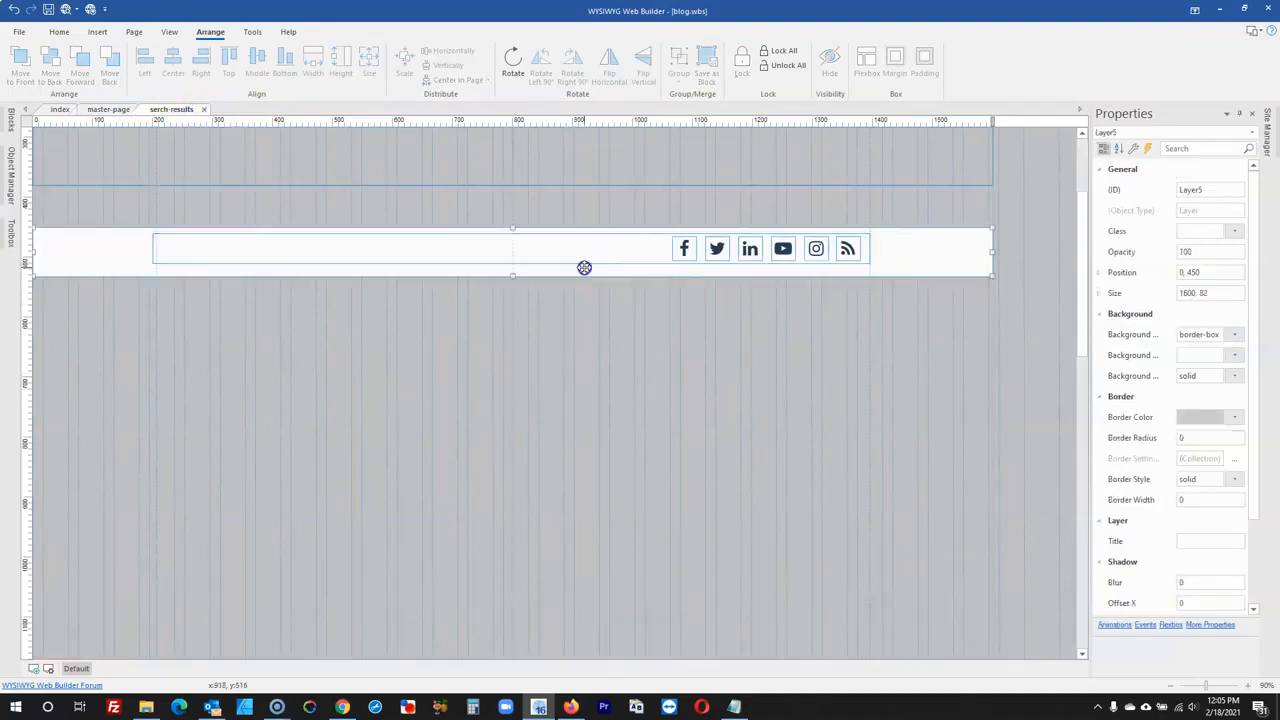
{"action": "left_click", "coordinate": [1227, 291]}
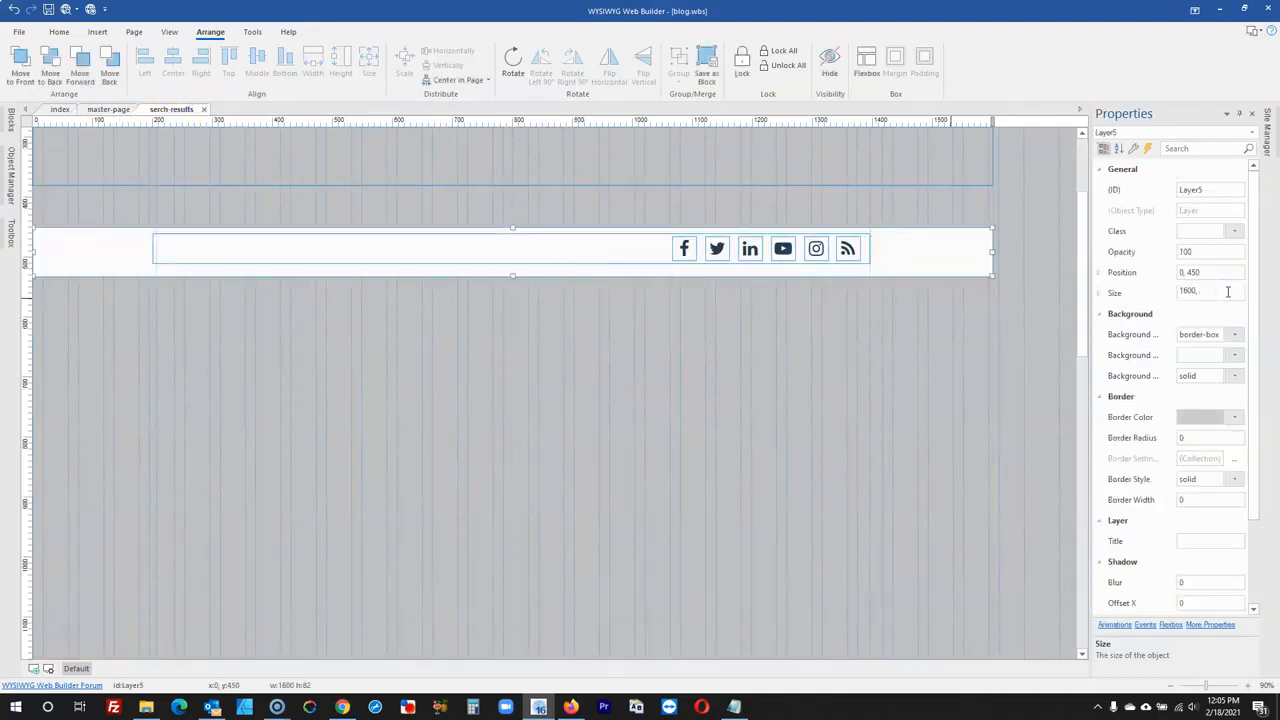
{"action": "left_click", "coordinate": [754, 330]}
- Try to center the social media icons layer in the page
{"action": "left_click", "coordinate": [623, 251]}
{"action": "right_click", "coordinate": [623, 251]}
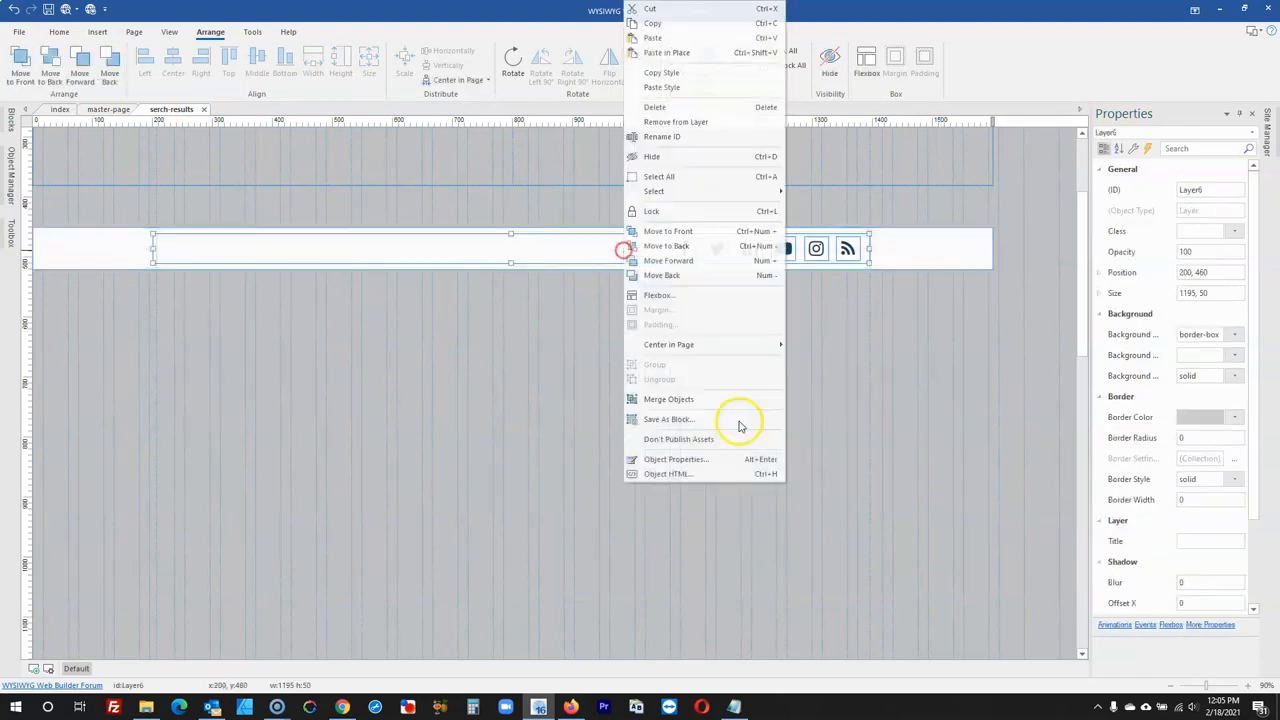
{"action": "left_click", "coordinate": [757, 348]}
{"action": "left_click", "coordinate": [811, 363]}
{"action": "left_click", "coordinate": [883, 383]}
- Set the mode of the white layer containing the social media icons to floating layer
{"action": "scroll", "coordinate": [930, 347], "scroll_direction": "up", "scroll_amount": 2}
{"action": "left_click", "coordinate": [925, 398]}
{"action": "right_click", "coordinate": [925, 398]}
{"action": "double_click", "coordinate": [877, 387]}
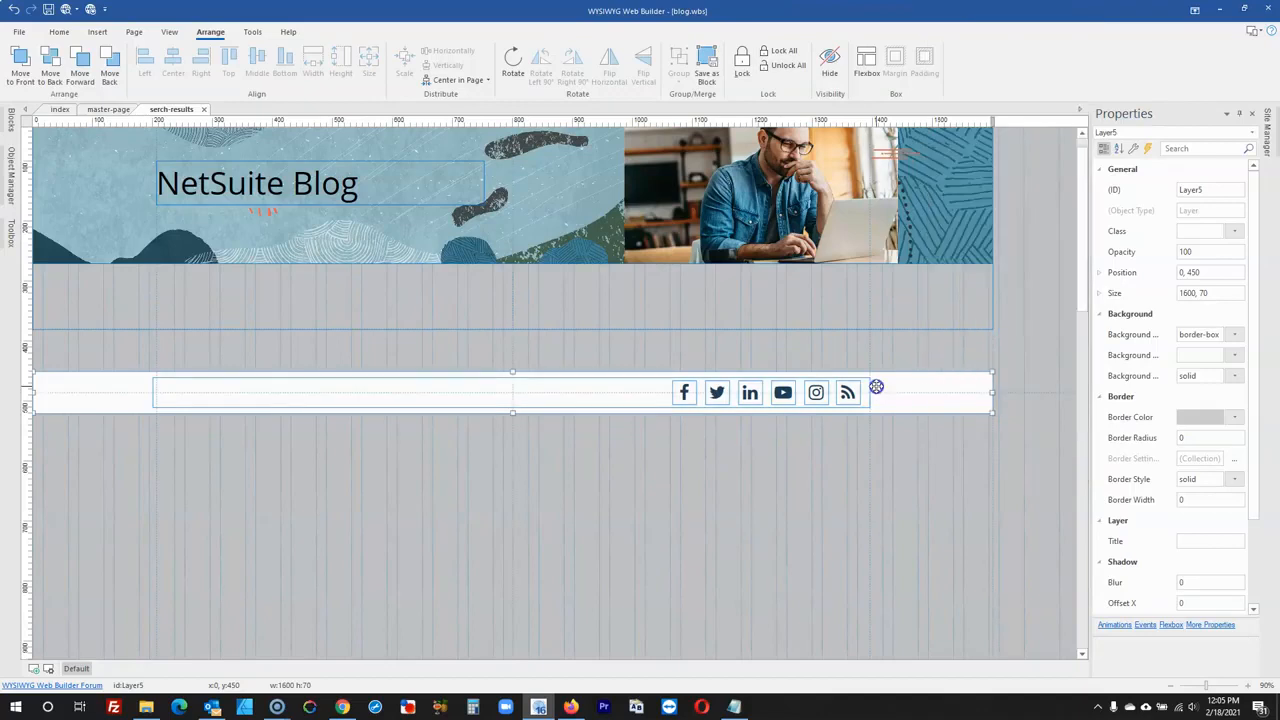
{"action": "left_click", "coordinate": [568, 282]}
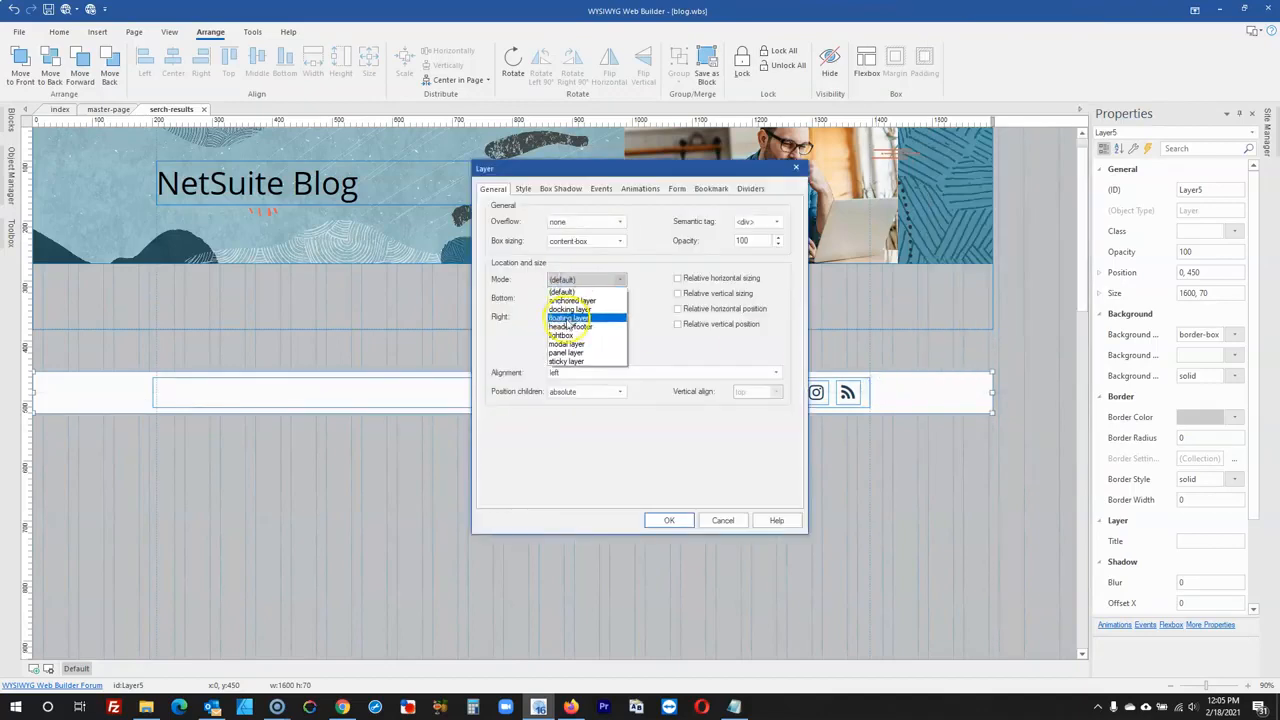
{"action": "left_click", "coordinate": [567, 319]}
{"action": "left_click", "coordinate": [670, 522]}
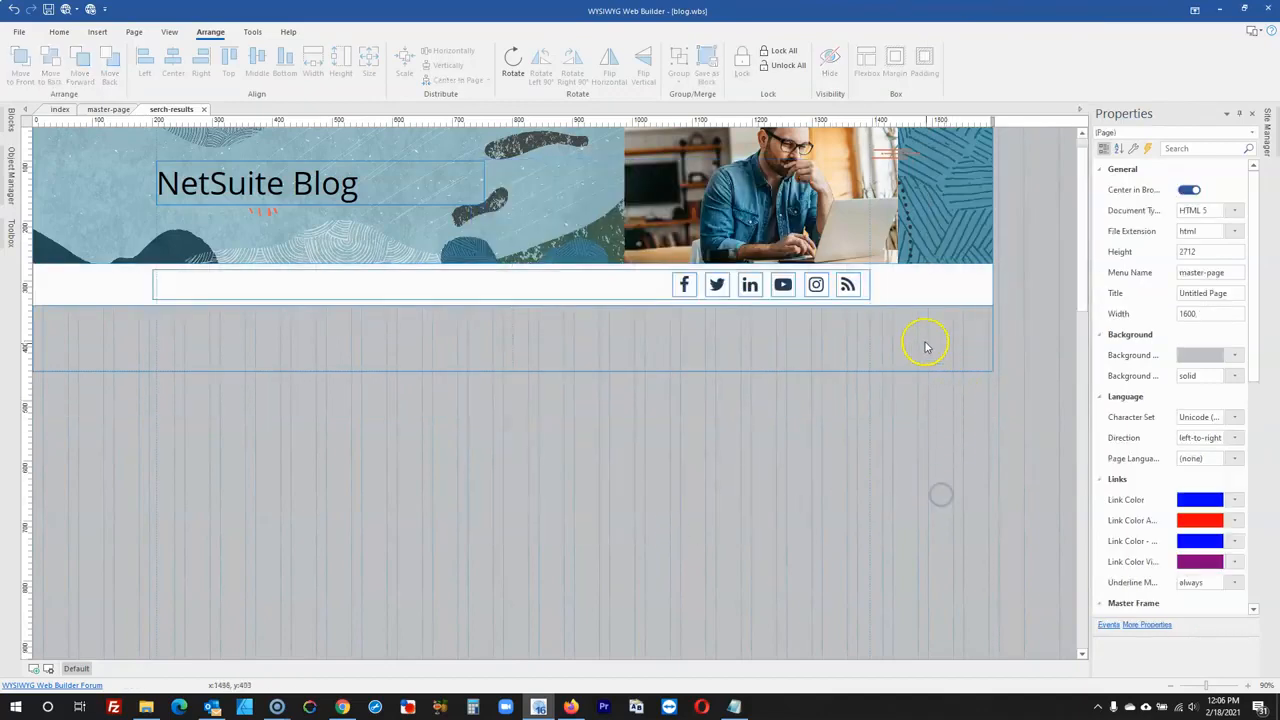
- Give the layout grid below the social media icons a solid white background
{"action": "left_click", "coordinate": [921, 341]}
{"action": "double_click", "coordinate": [463, 349]}
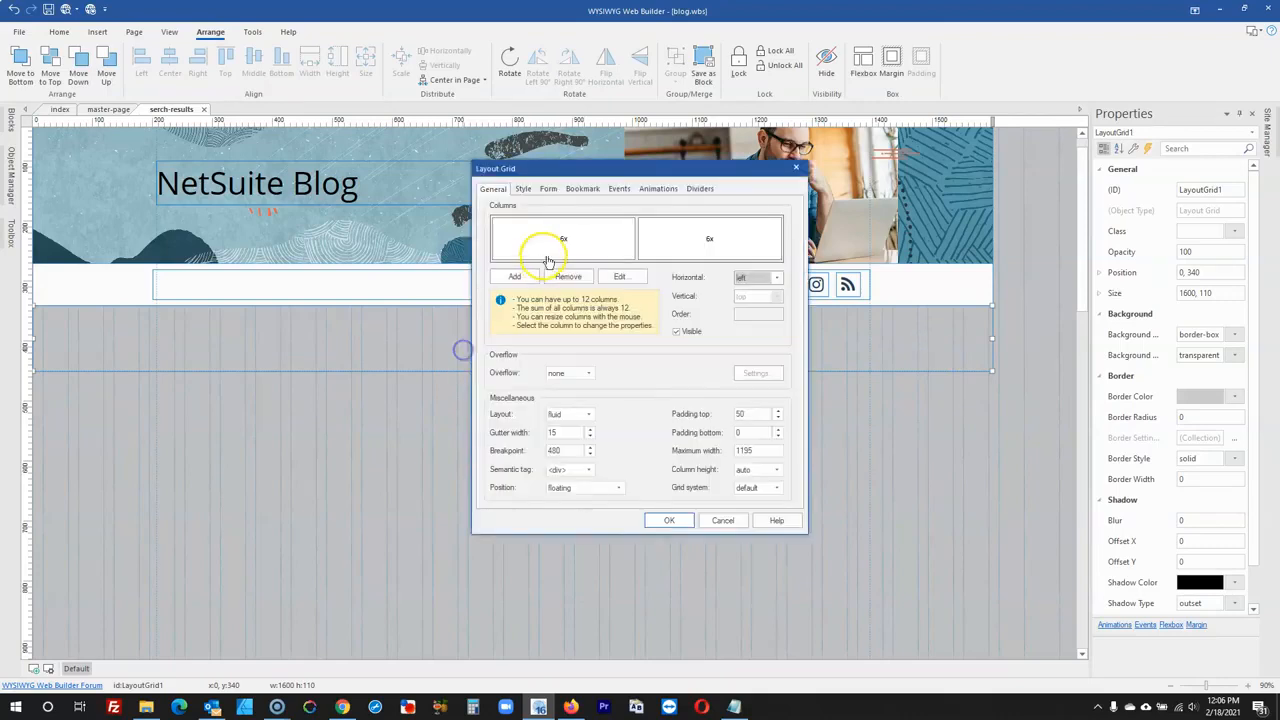
{"action": "left_click", "coordinate": [523, 188]}
{"action": "left_click", "coordinate": [570, 262]}
{"action": "left_click", "coordinate": [565, 271]}
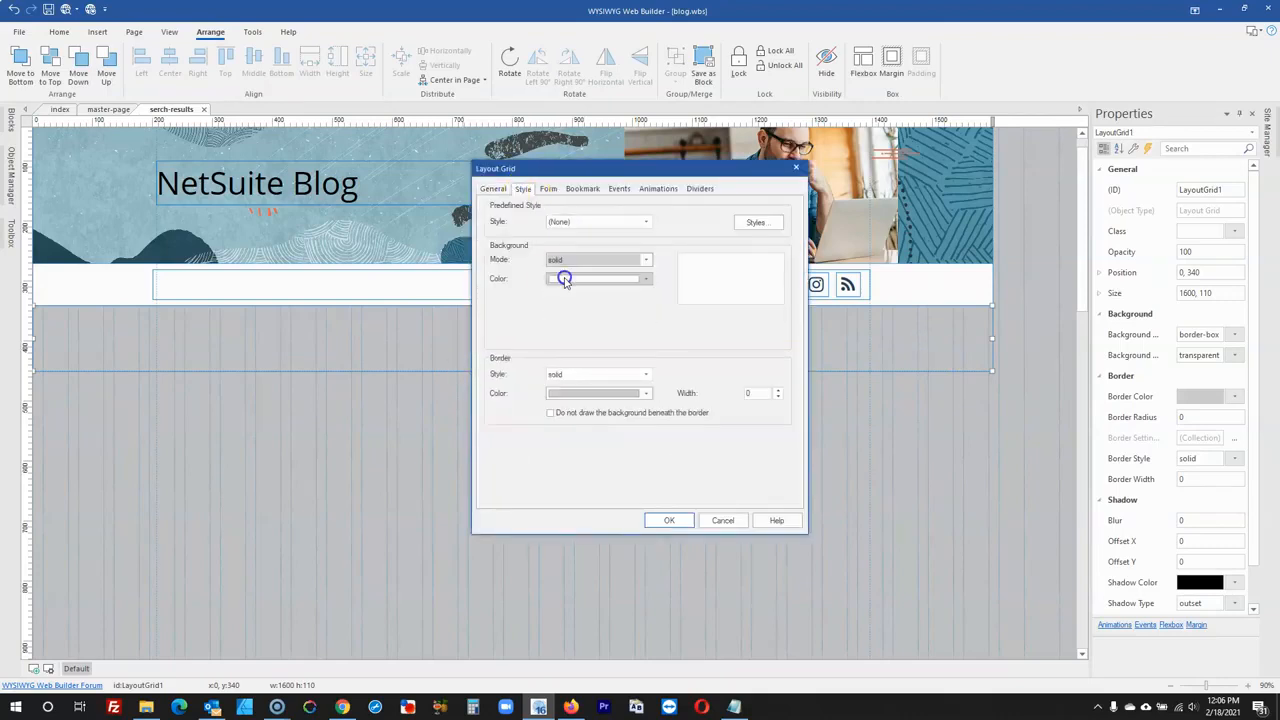
{"action": "left_click", "coordinate": [562, 279]}
{"action": "left_click", "coordinate": [660, 519]}
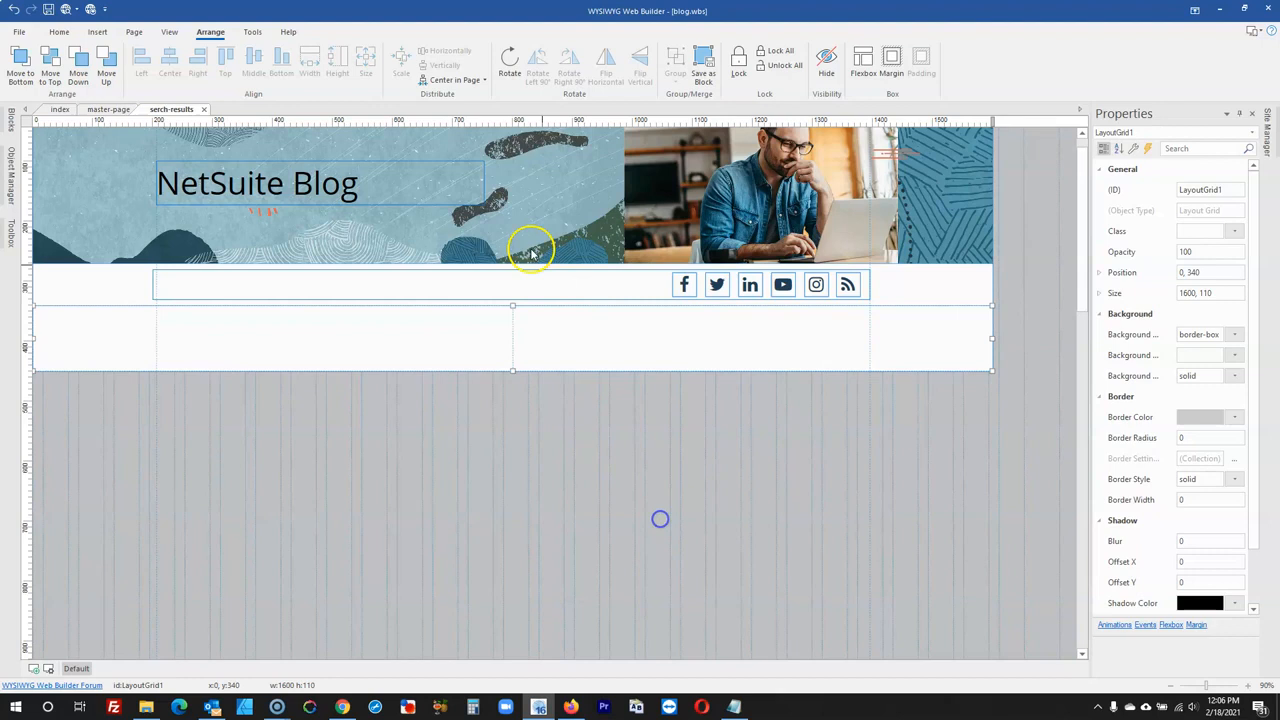
- Reduce the empty layout grid below the social icons to a single 12x column
{"action": "left_click", "coordinate": [508, 449]}
{"action": "double_click", "coordinate": [534, 327]}
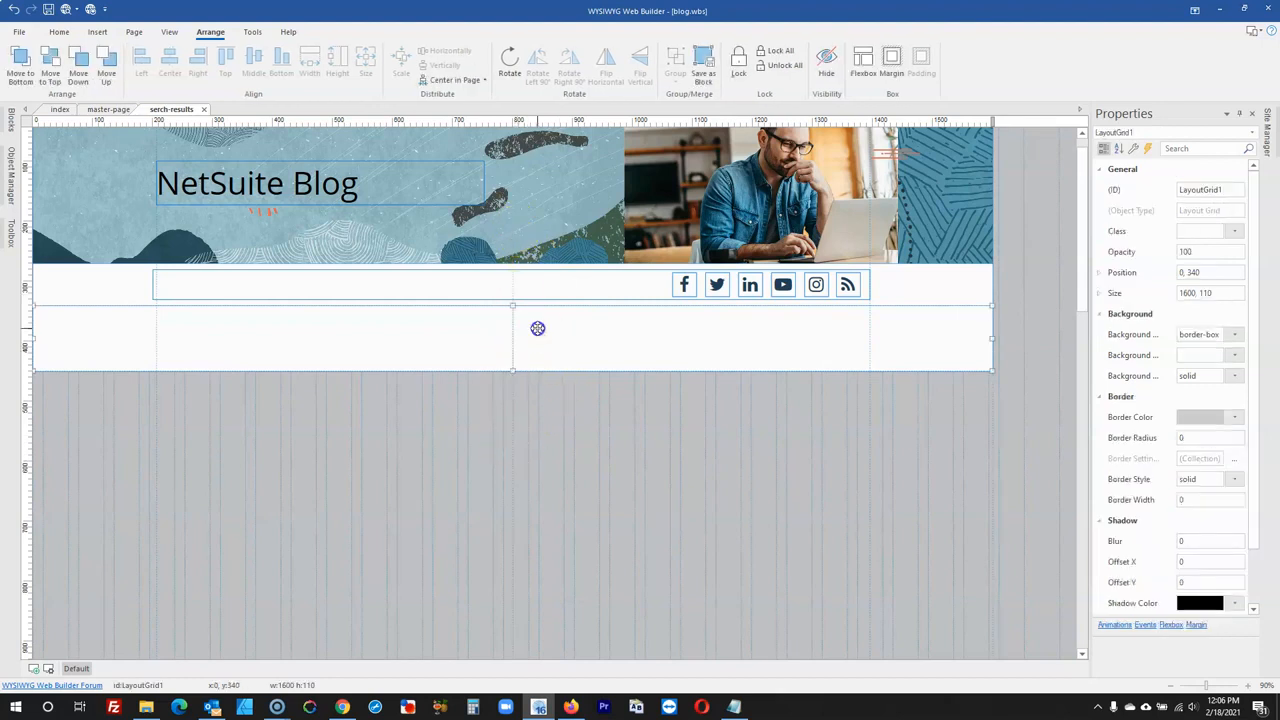
{"action": "left_click", "coordinate": [514, 277]}
{"action": "left_click_drag", "start_coordinate": [614, 240], "coordinate": [551, 241]}
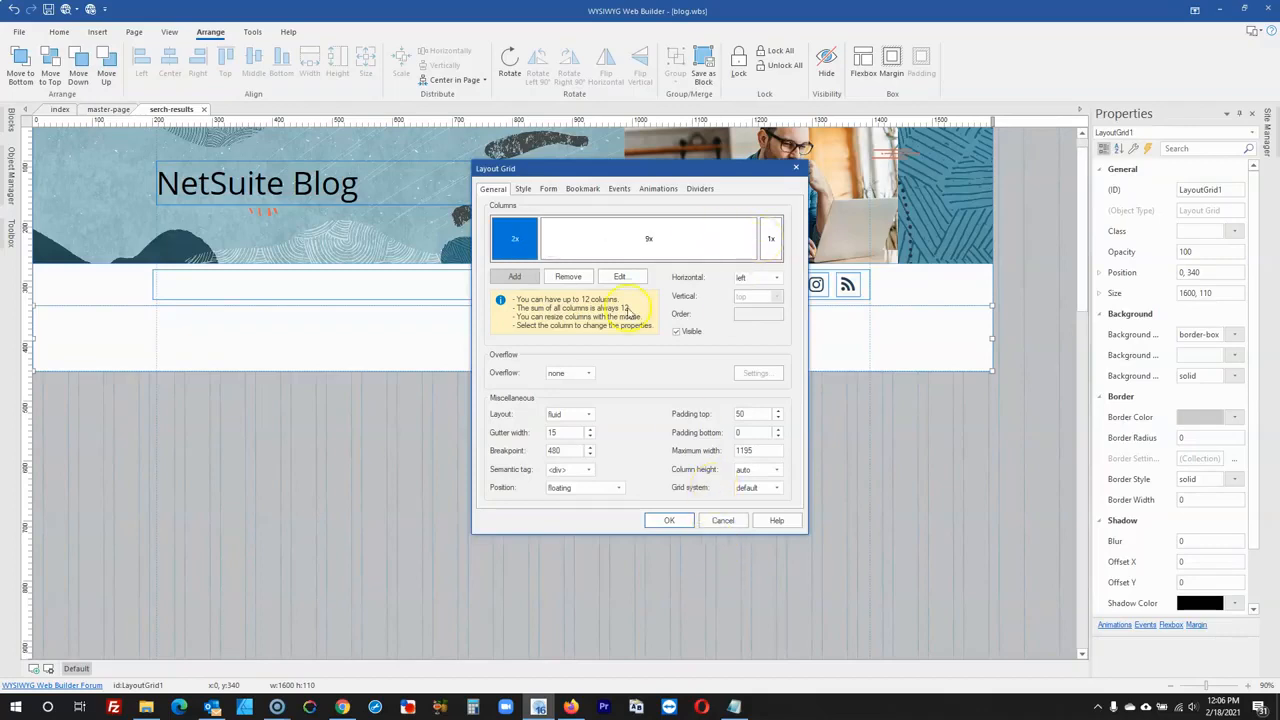
{"action": "left_click", "coordinate": [548, 280]}
{"action": "left_click", "coordinate": [549, 278]}
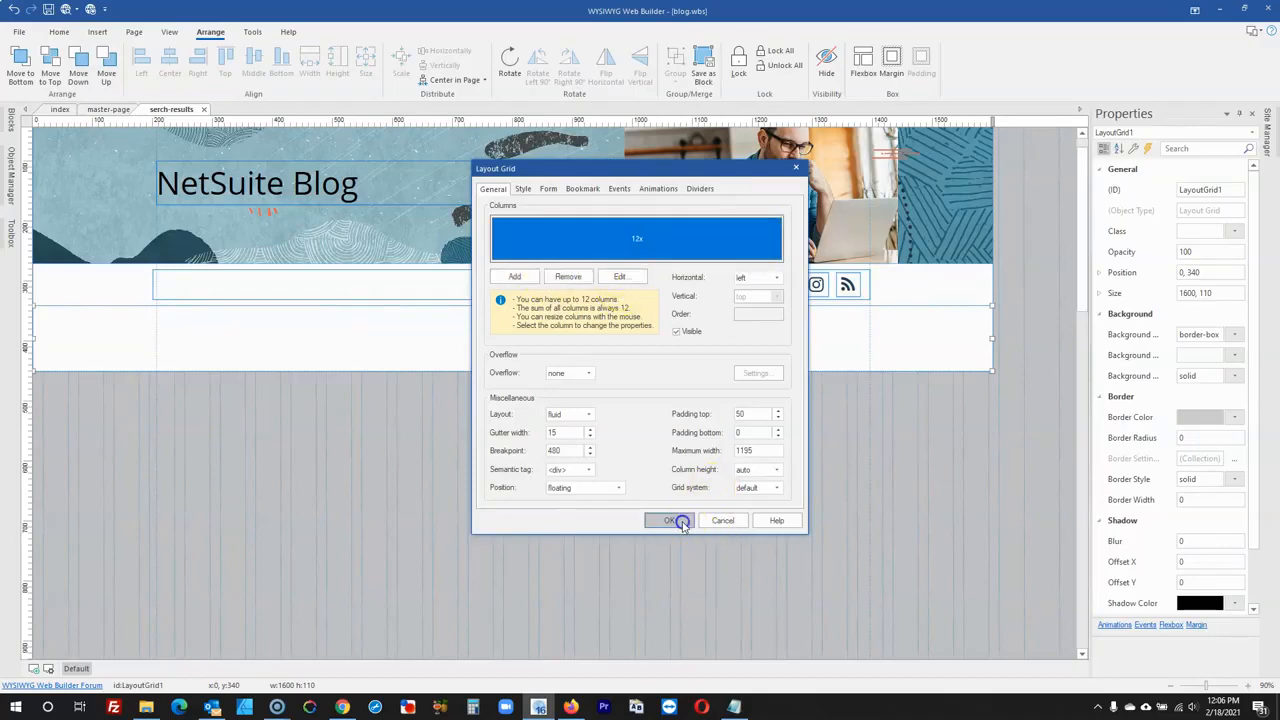
{"action": "left_click", "coordinate": [669, 519]}
{"action": "left_click", "coordinate": [534, 366]}
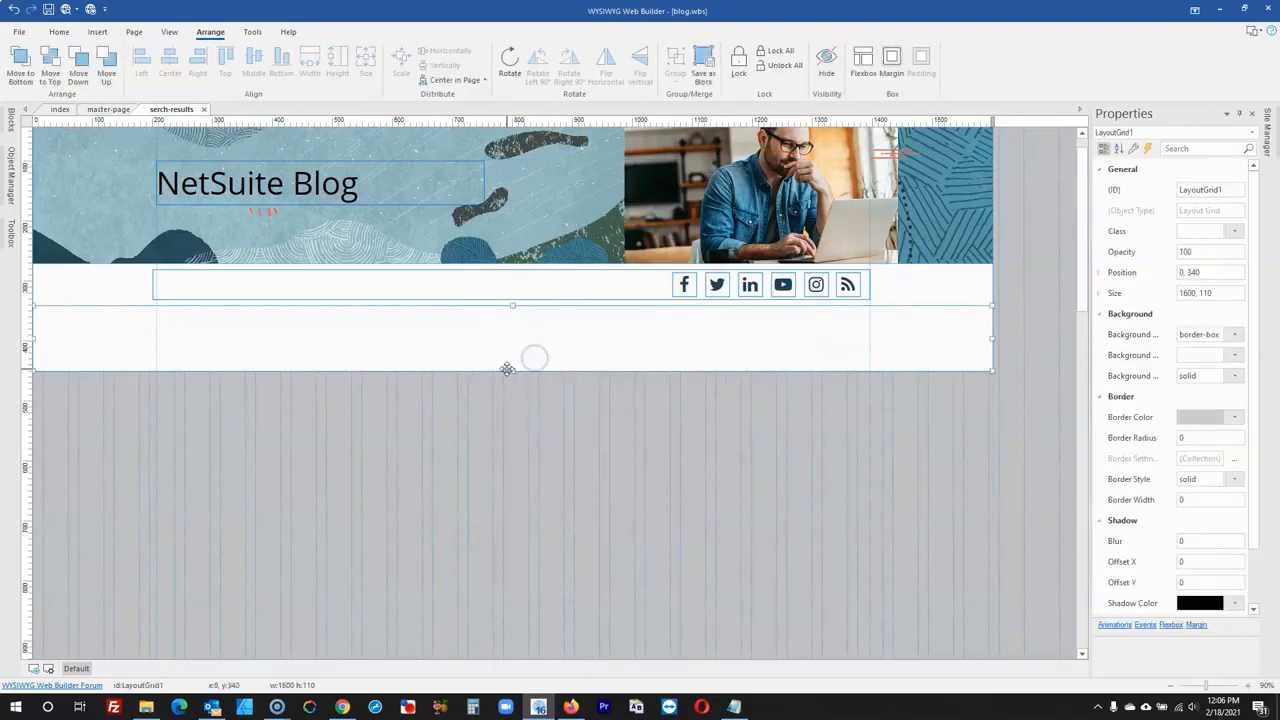
- Set the bottom padding of the empty layout grid to 100
{"action": "double_click", "coordinate": [507, 369]}
{"action": "left_click", "coordinate": [751, 432]}
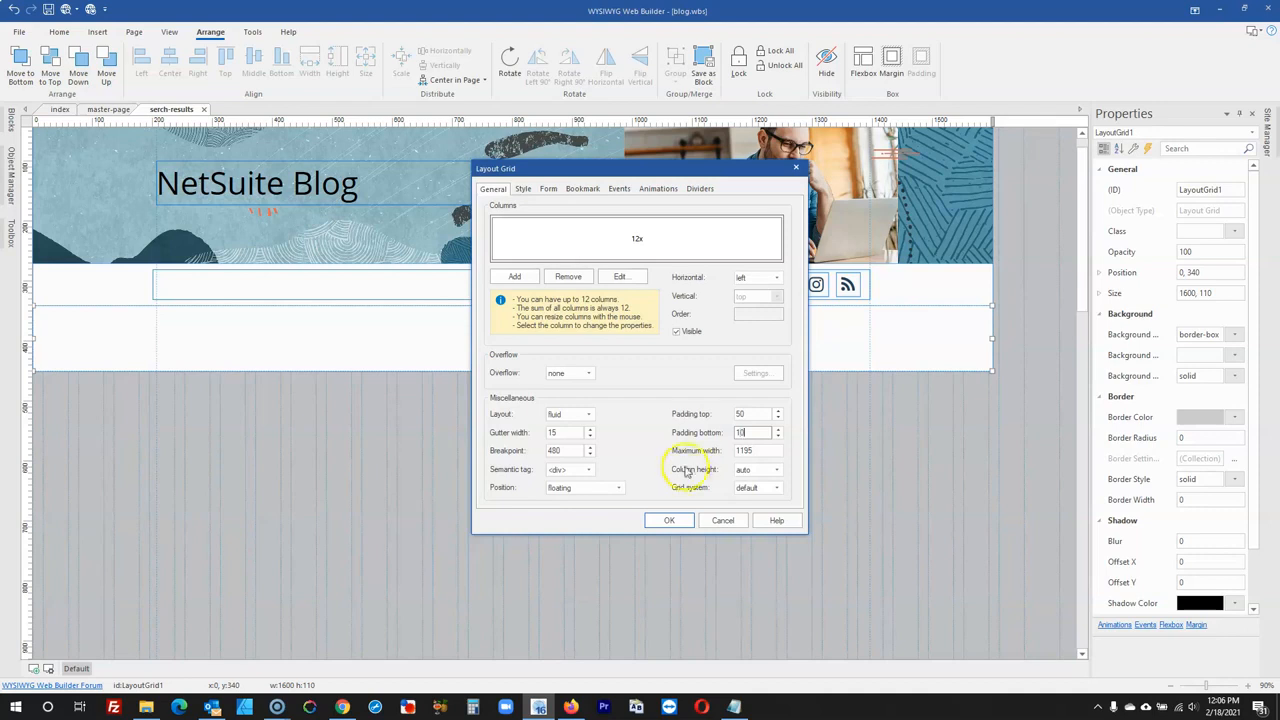
{"action": "left_click", "coordinate": [669, 522]}
{"action": "left_click", "coordinate": [337, 381]}
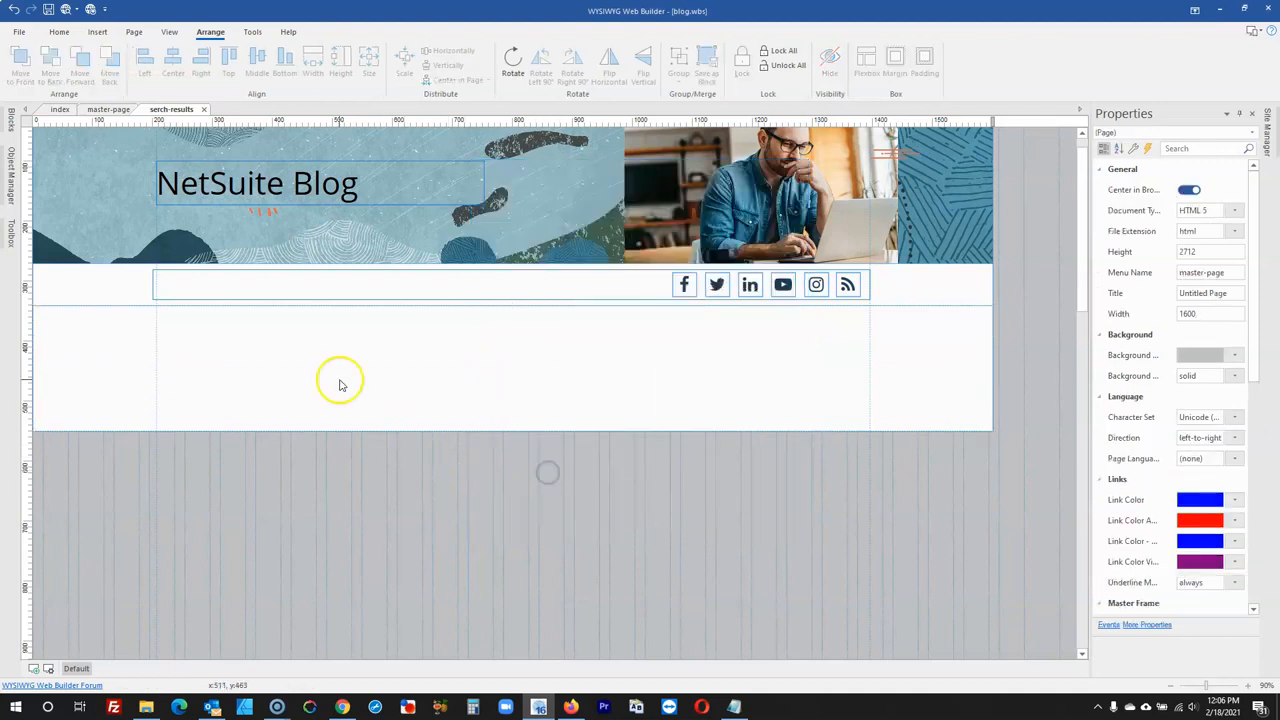
- Change the ID of the empty layout grid to search
{"action": "left_click", "coordinate": [463, 386]}
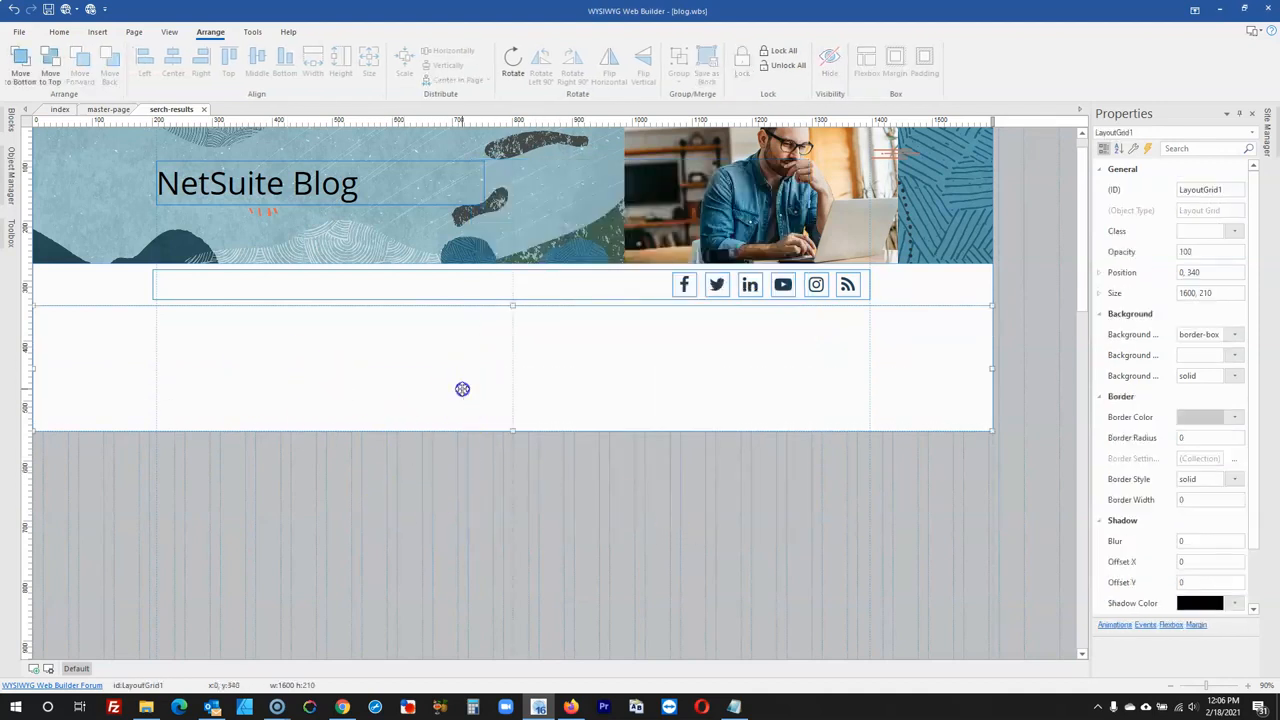
{"action": "mouse_move", "coordinate": [8, 238]}
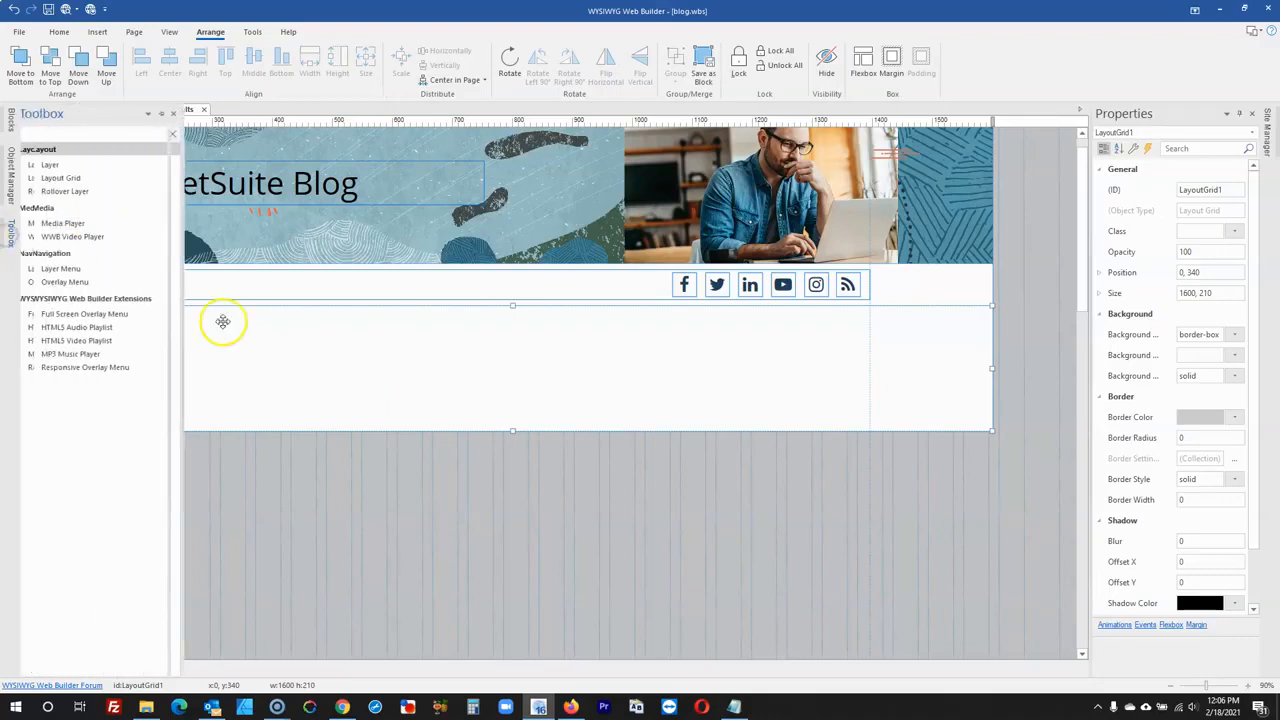
{"action": "left_click", "coordinate": [420, 486]}
{"action": "left_click", "coordinate": [500, 386]}
{"action": "left_click", "coordinate": [1233, 190]}
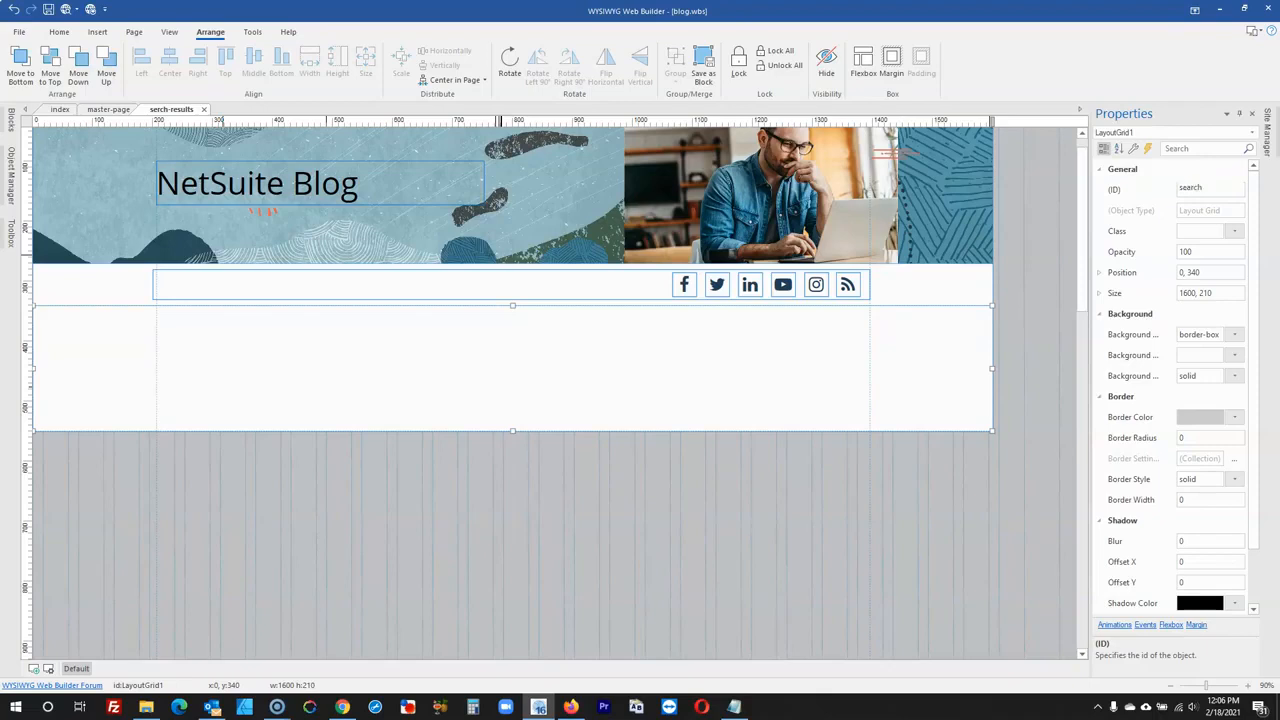
{"action": "left_click", "coordinate": [843, 516]}
- On the master-page, set the site search to show results in another page and choose the serch-results page as its target
{"action": "scroll", "coordinate": [843, 518], "scroll_direction": "up", "scroll_amount": 1}
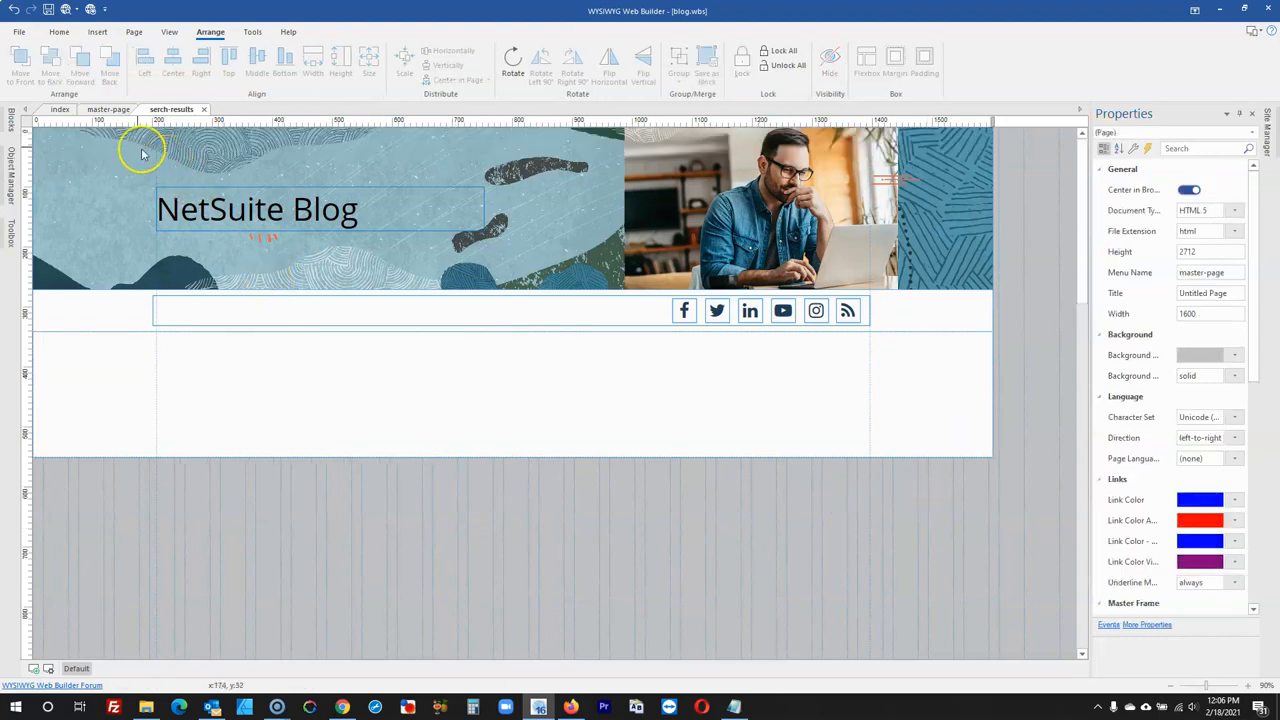
{"action": "left_click", "coordinate": [104, 109]}
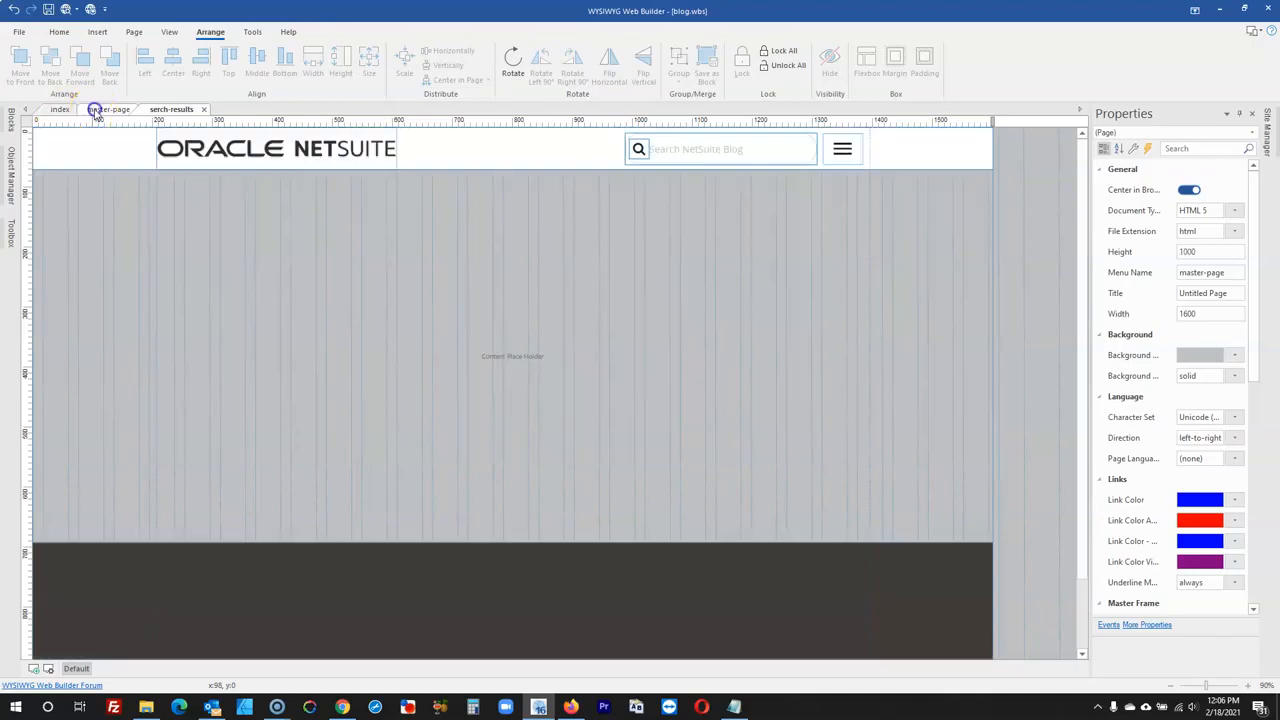
{"action": "double_click", "coordinate": [734, 151]}
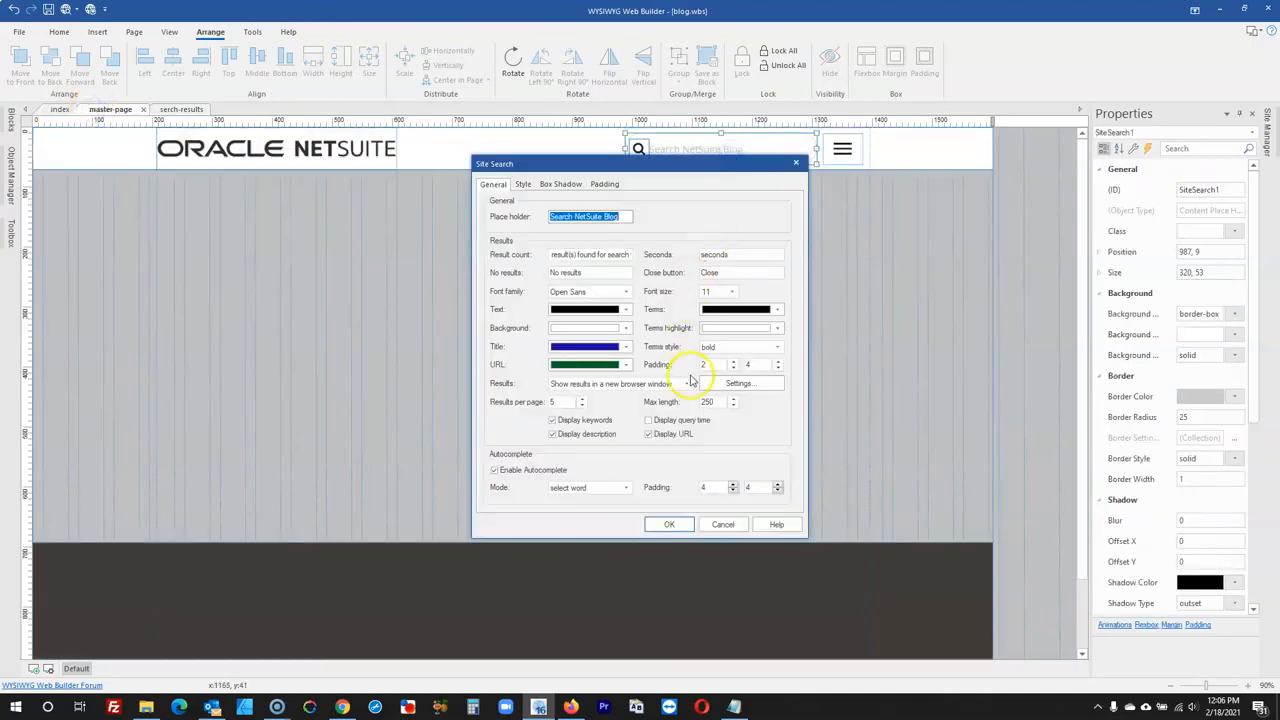
{"action": "left_click", "coordinate": [686, 387]}
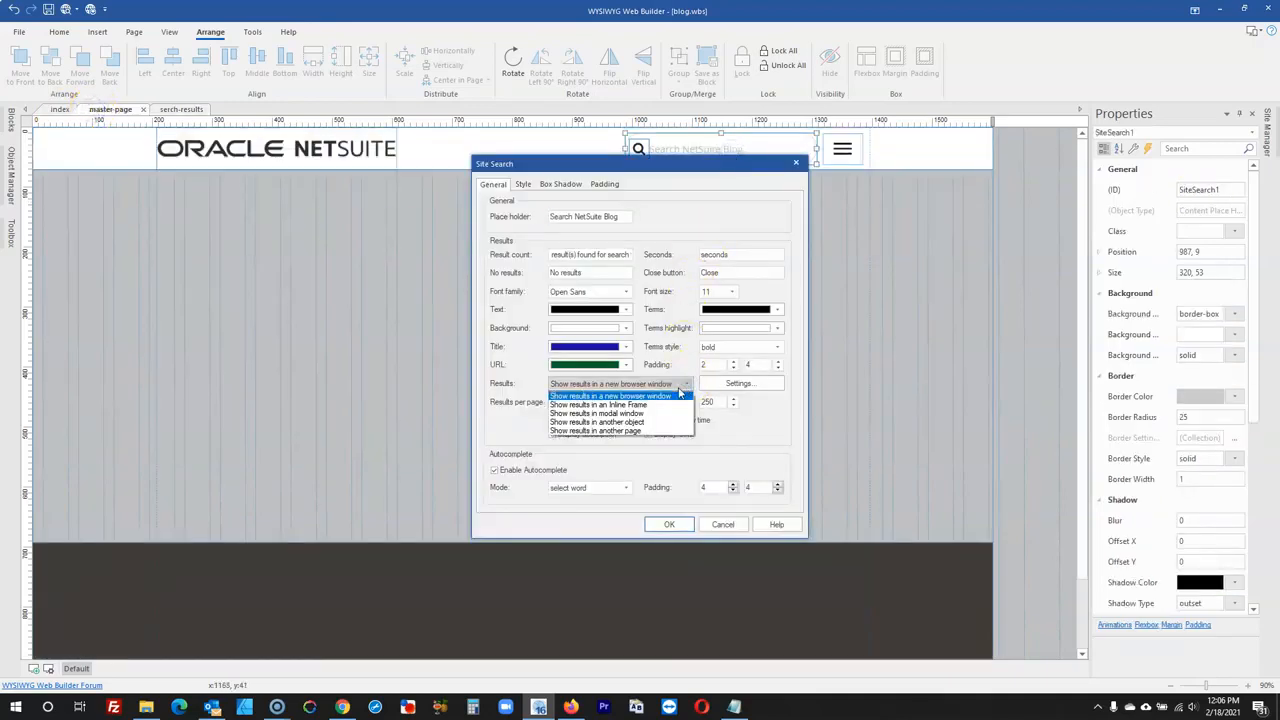
{"action": "left_click", "coordinate": [626, 431]}
{"action": "left_click", "coordinate": [710, 386]}
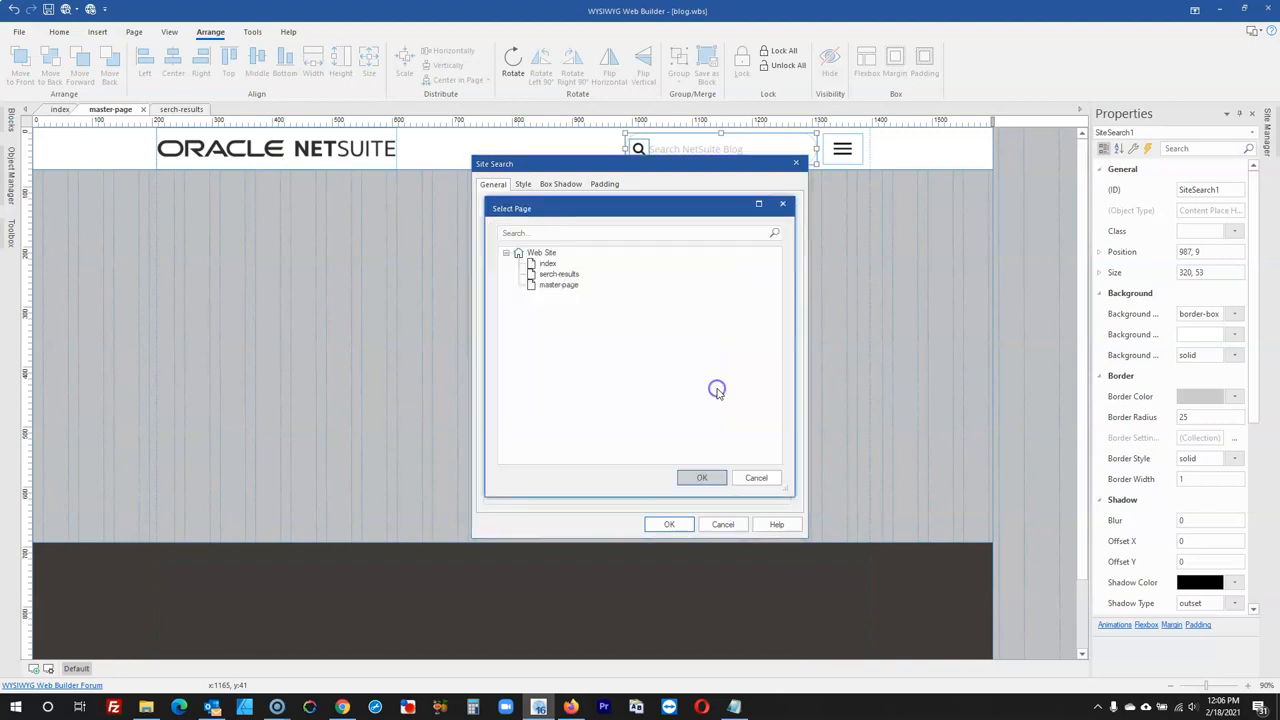
{"action": "double_click", "coordinate": [558, 273]}
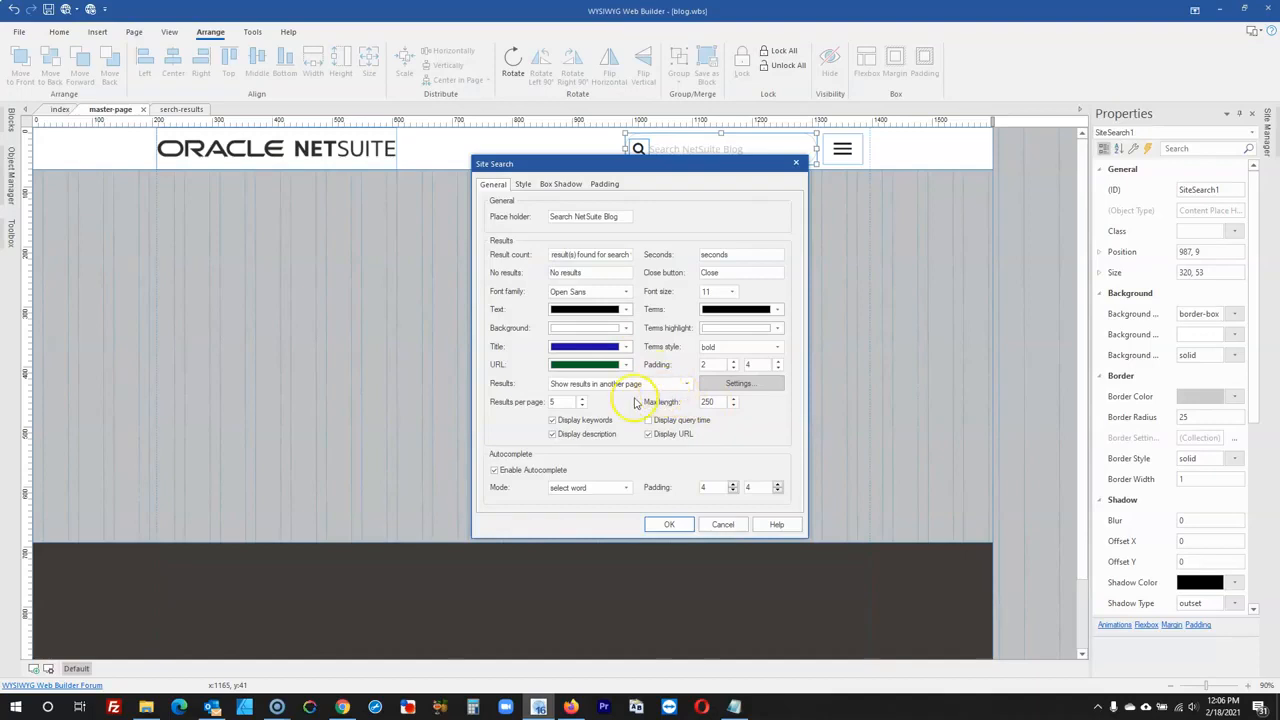
{"action": "left_click", "coordinate": [613, 385]}
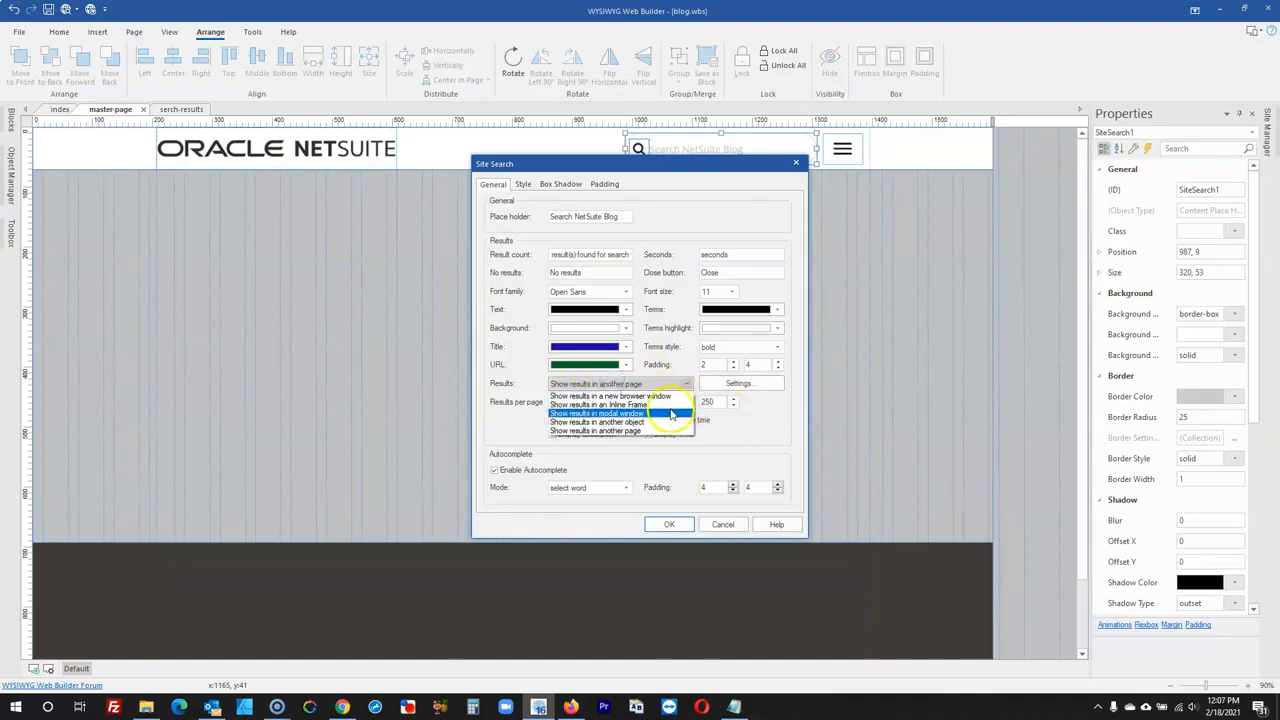
{"action": "left_click", "coordinate": [658, 422]}
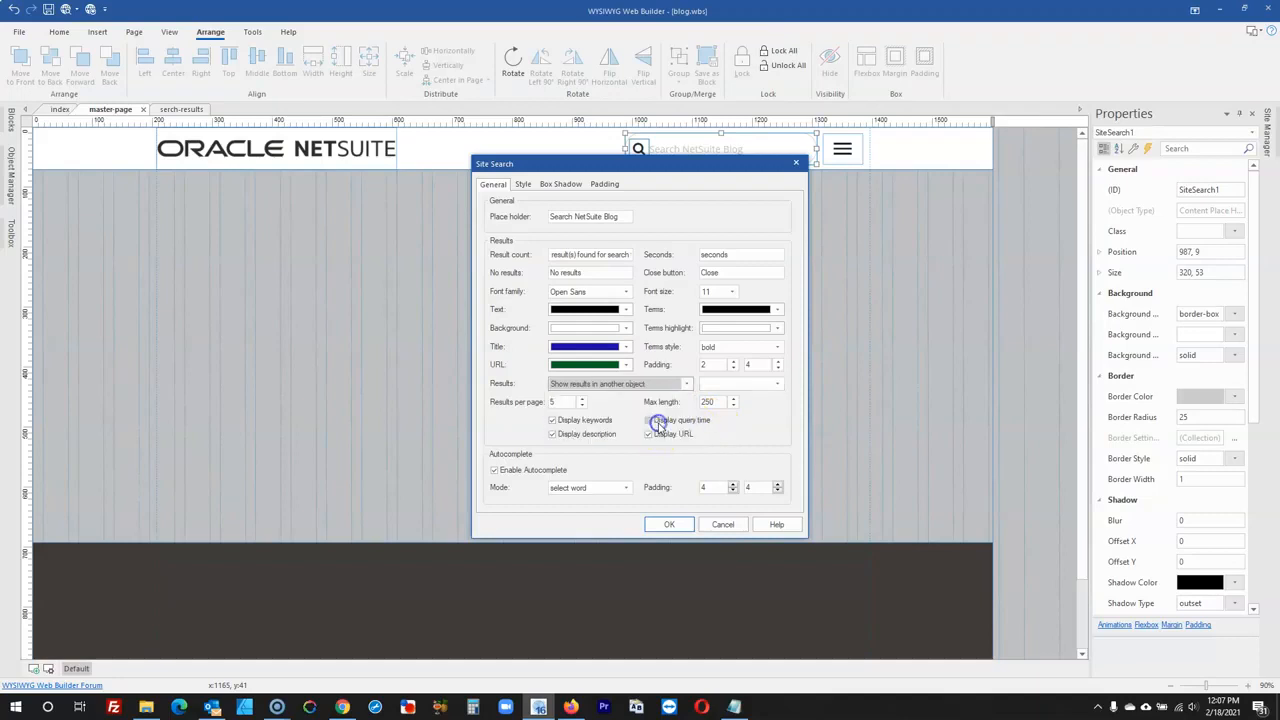
{"action": "left_click", "coordinate": [687, 385]}
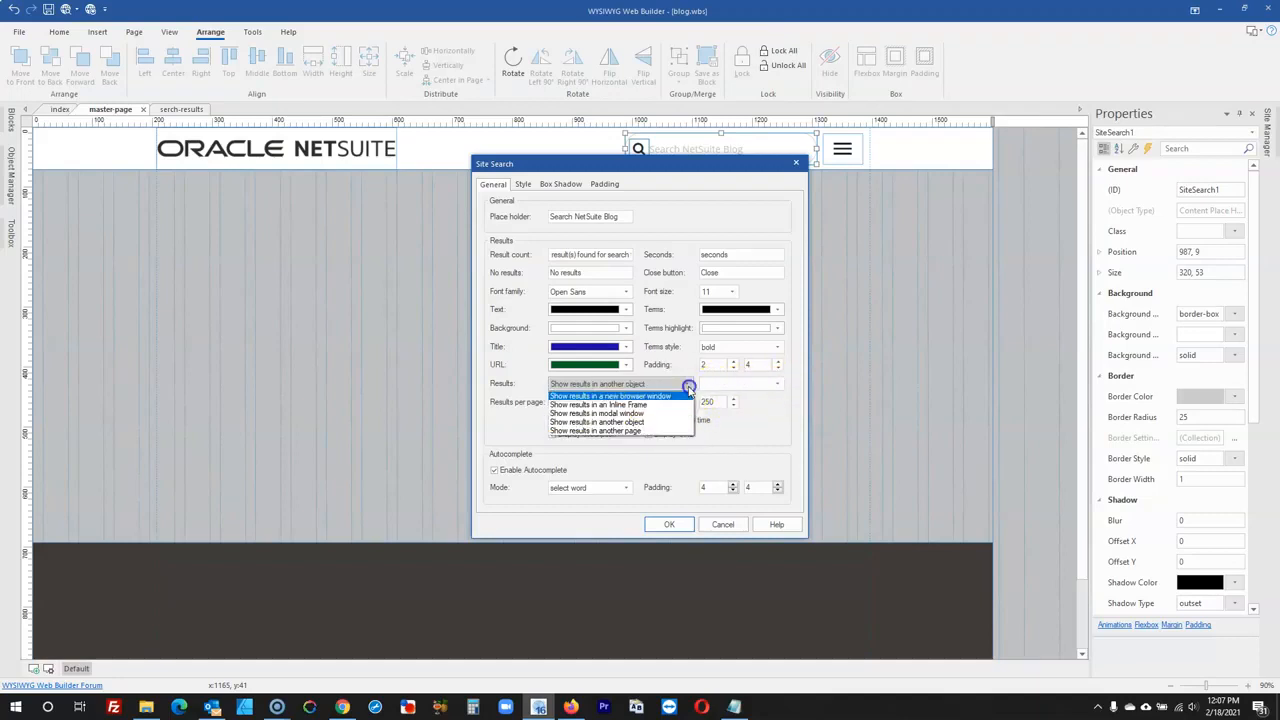
{"action": "left_click", "coordinate": [608, 431]}
- Apply the site search settings and reselect serch-results as the page that displays the search results
{"action": "left_click", "coordinate": [669, 524]}
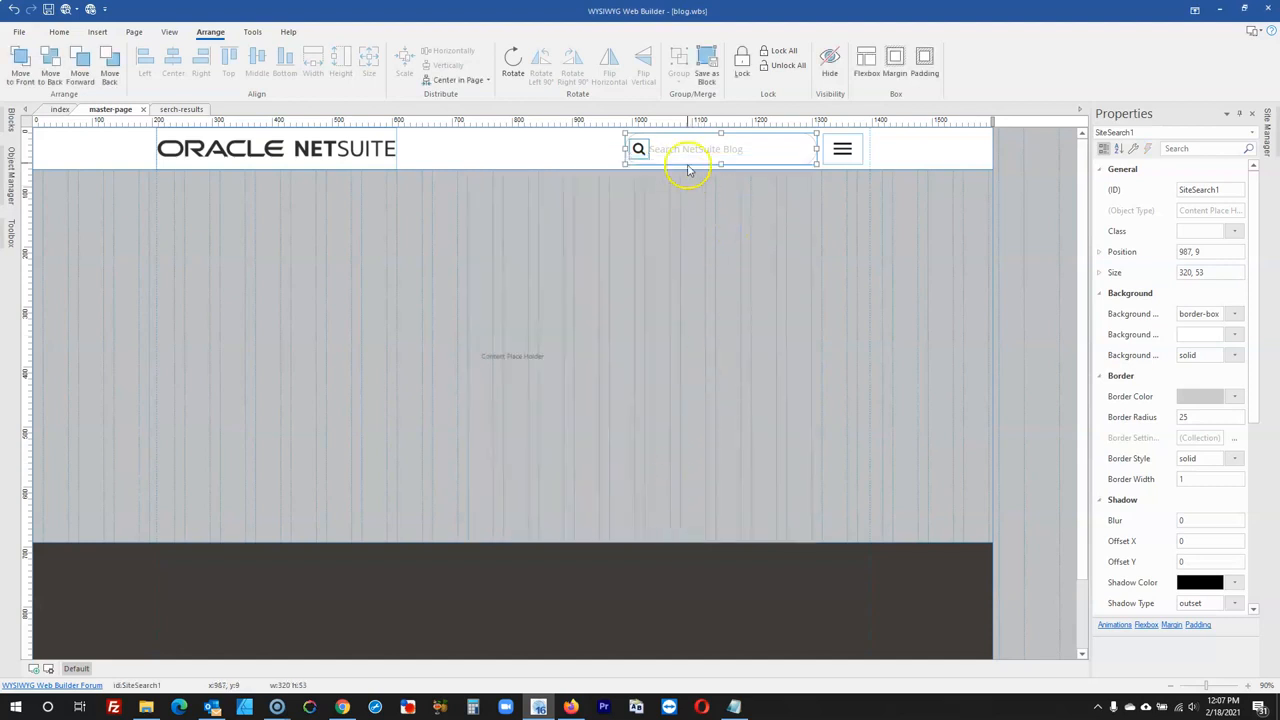
{"action": "double_click", "coordinate": [680, 147]}
{"action": "left_click", "coordinate": [733, 385]}
{"action": "double_click", "coordinate": [560, 274]}
{"action": "left_click", "coordinate": [666, 524]}
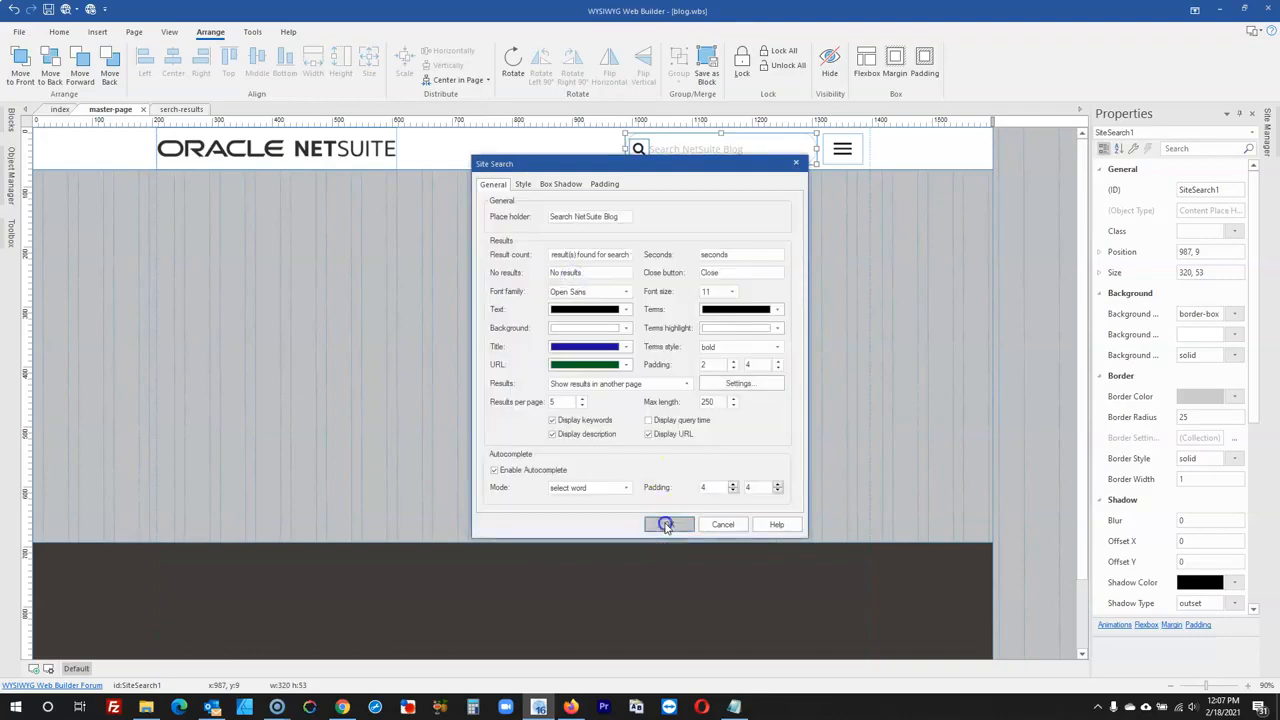
{"action": "left_click", "coordinate": [1012, 347]}
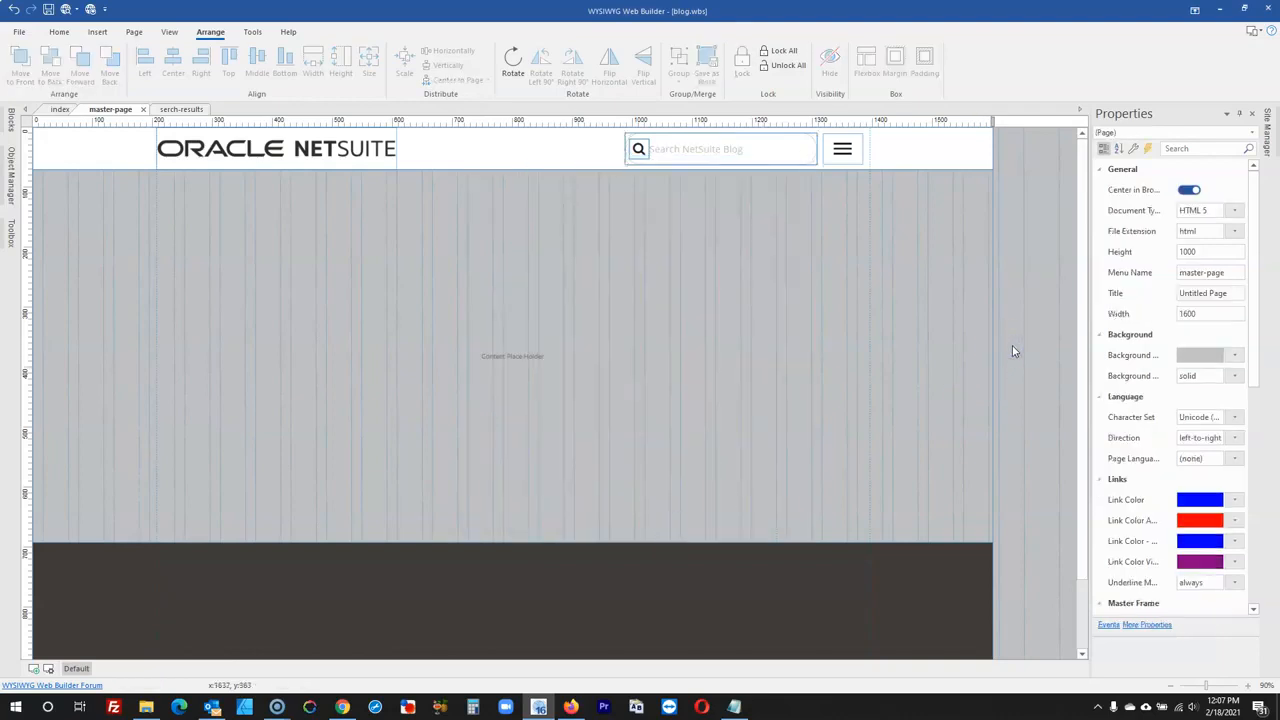
- Launch the XAMPP Control Panel and minimize its window
{"action": "key", "text": "super"}
{"action": "type", "text": "xamm"}
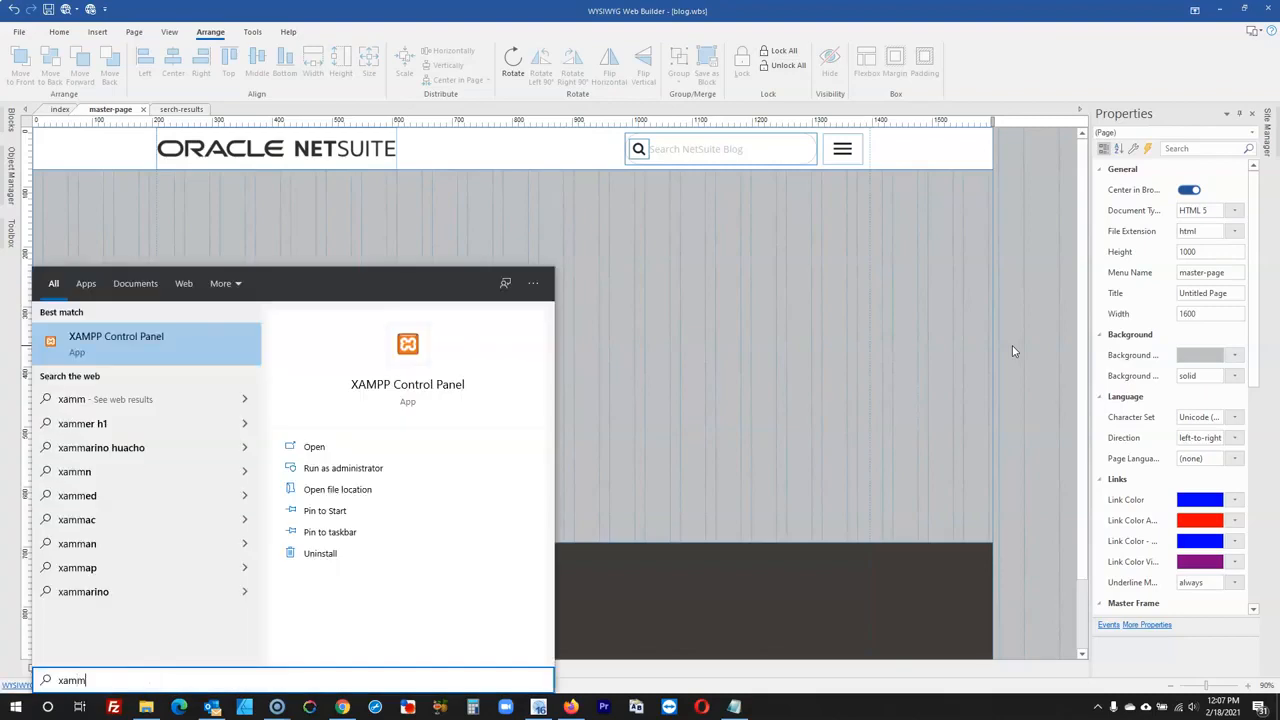
{"action": "key", "text": "Return"}
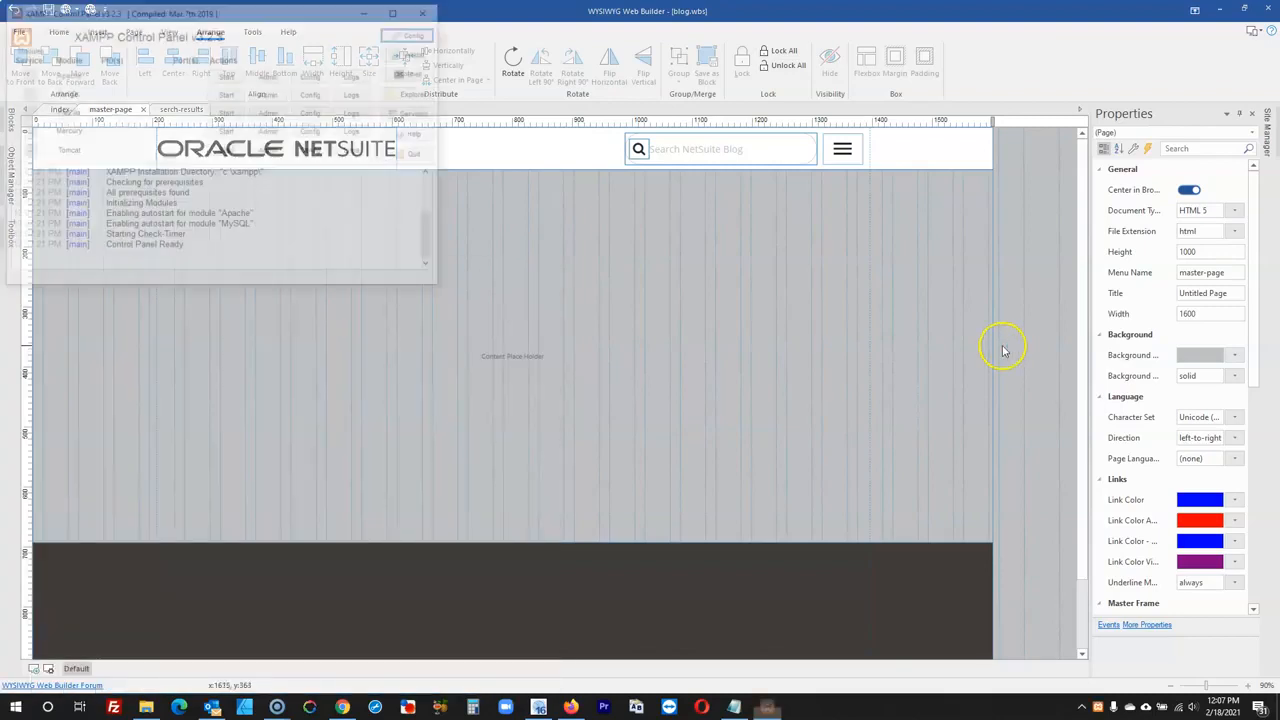
{"action": "left_click", "coordinate": [370, 12]}
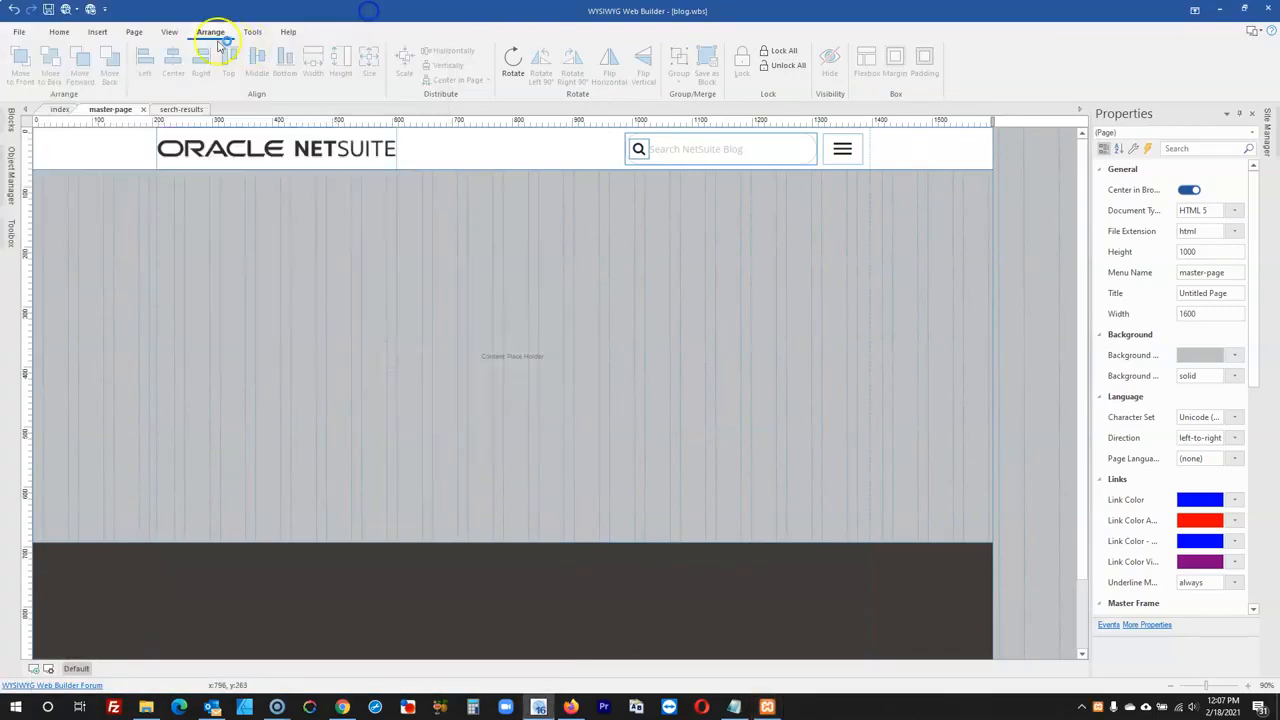
- Start adding a new publish location for the web site and browse to the C:\xampp\htdocs folder
{"action": "left_click", "coordinate": [94, 10]}
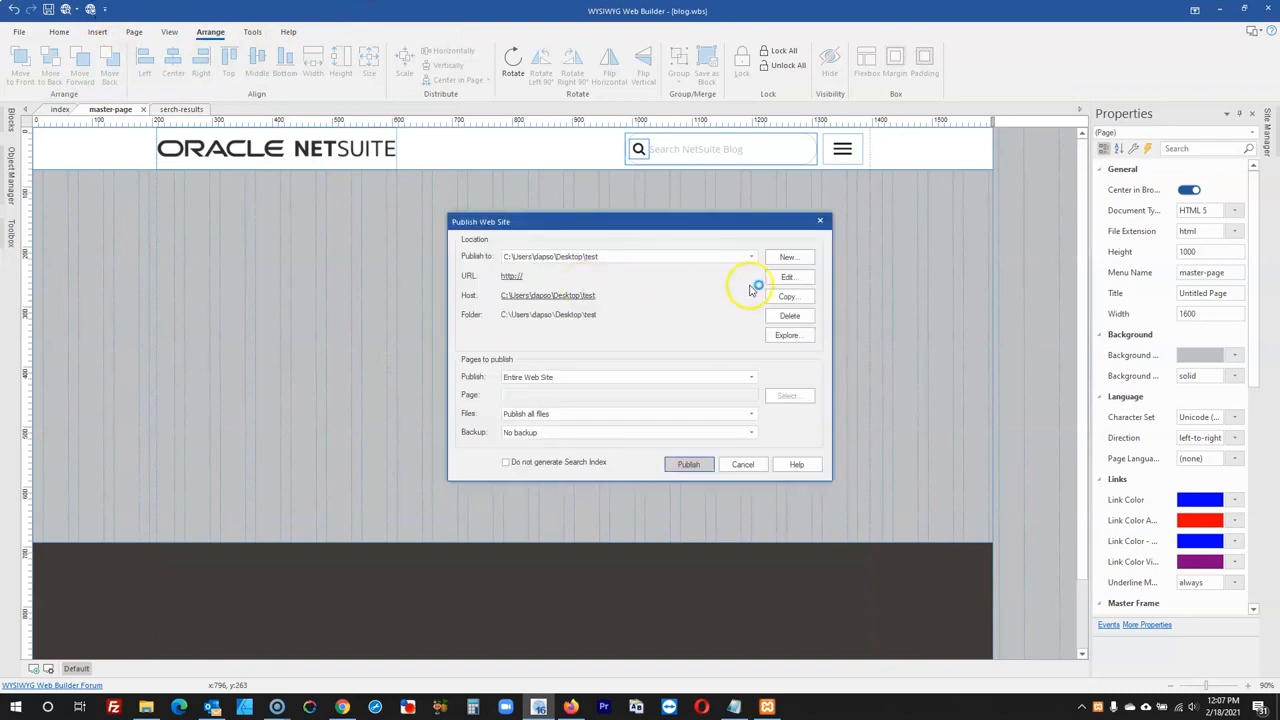
{"action": "left_click", "coordinate": [785, 258]}
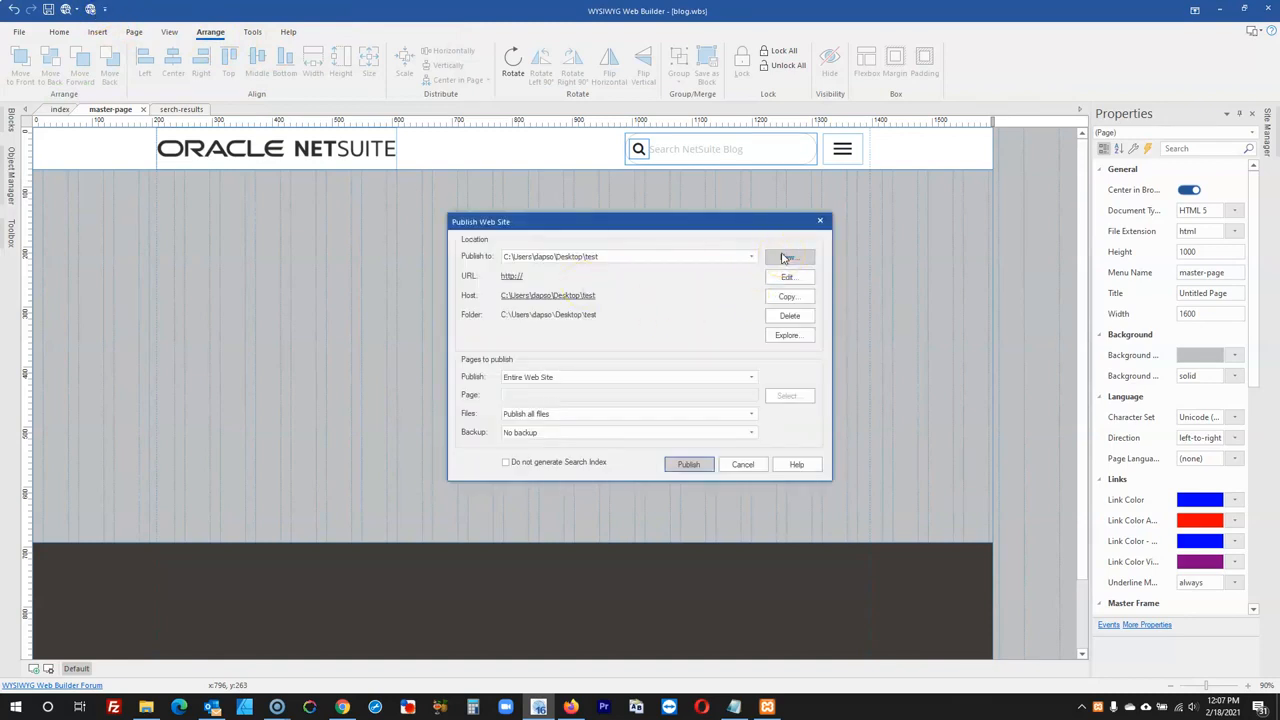
{"action": "left_click", "coordinate": [780, 334]}
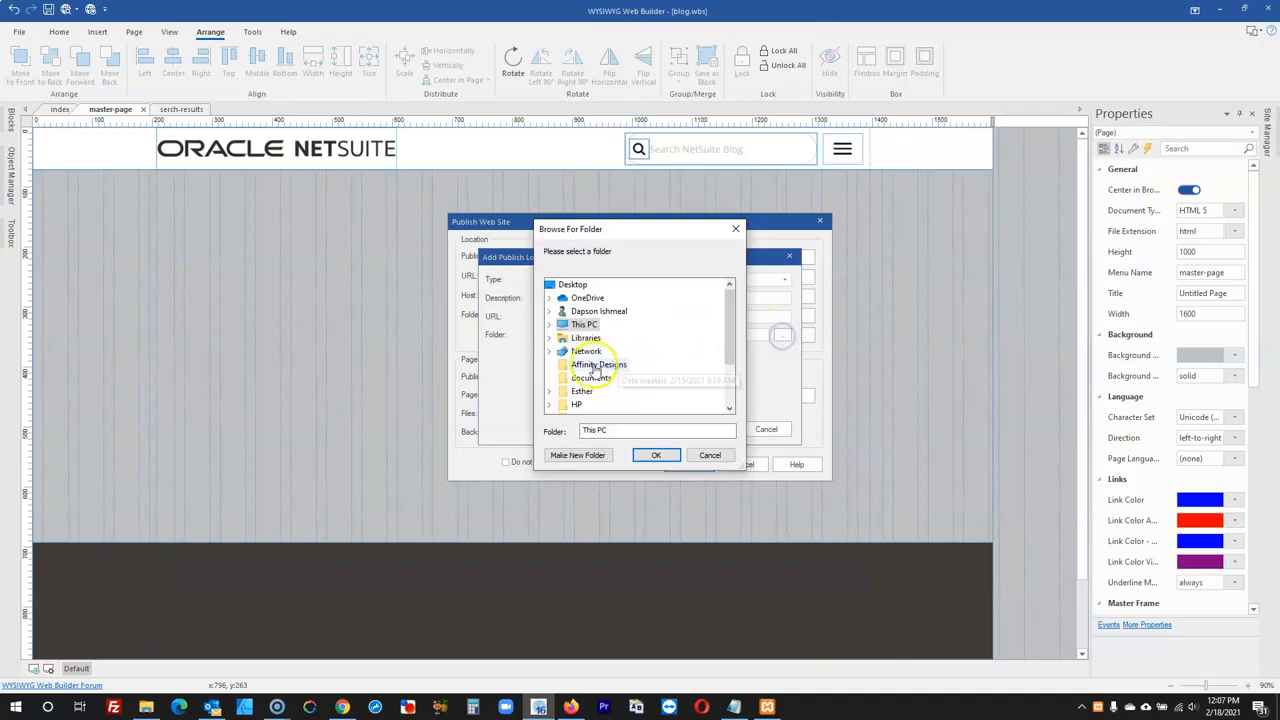
{"action": "left_click", "coordinate": [548, 325]}
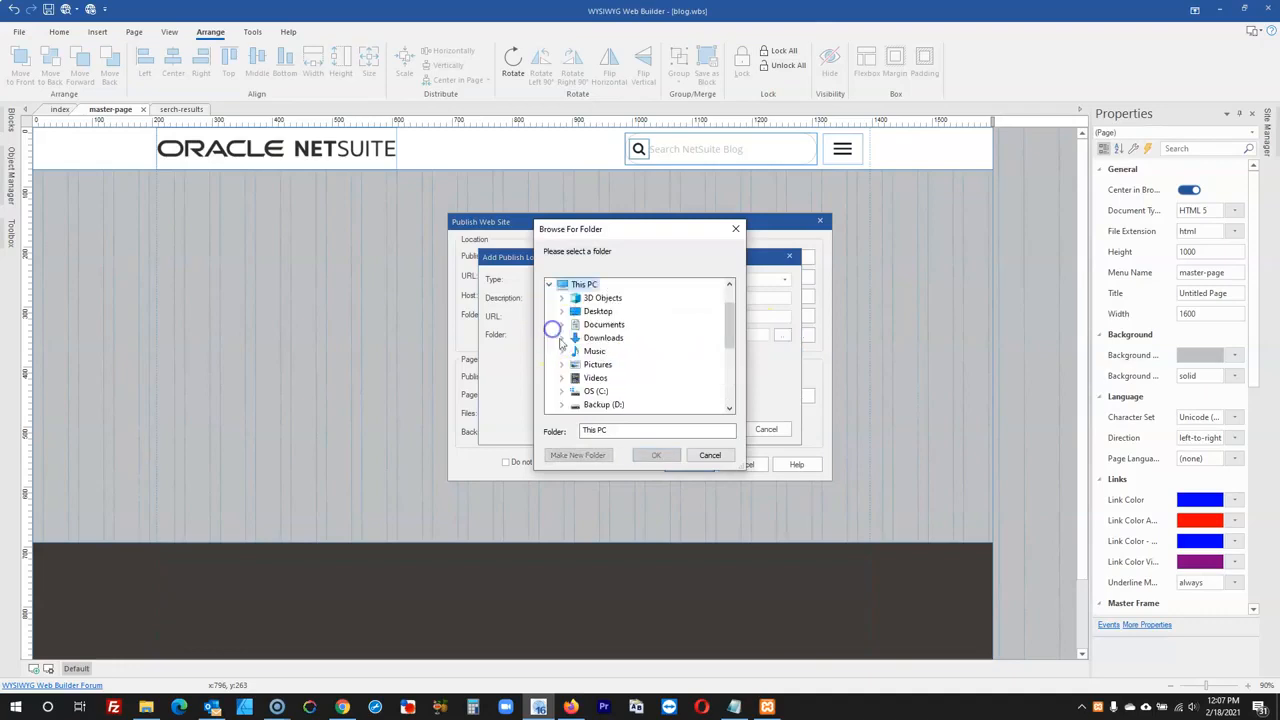
{"action": "left_click", "coordinate": [563, 391]}
{"action": "left_click", "coordinate": [574, 365]}
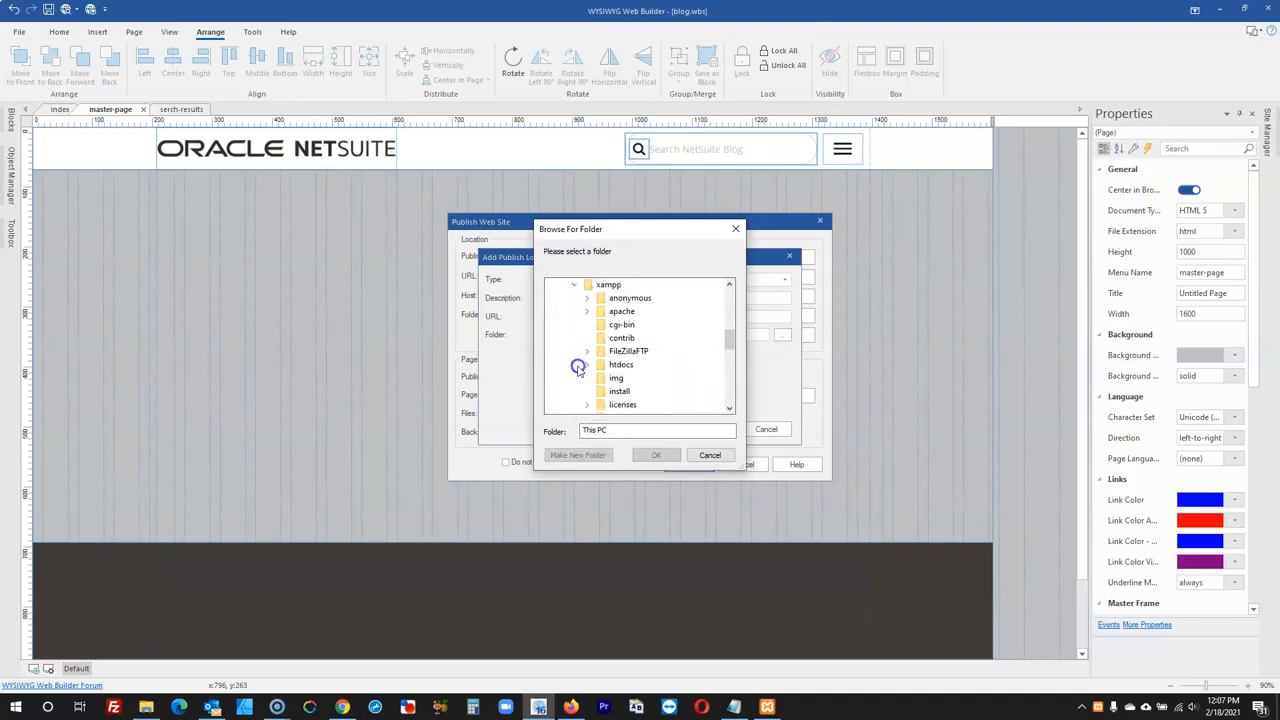
{"action": "left_click", "coordinate": [588, 366]}
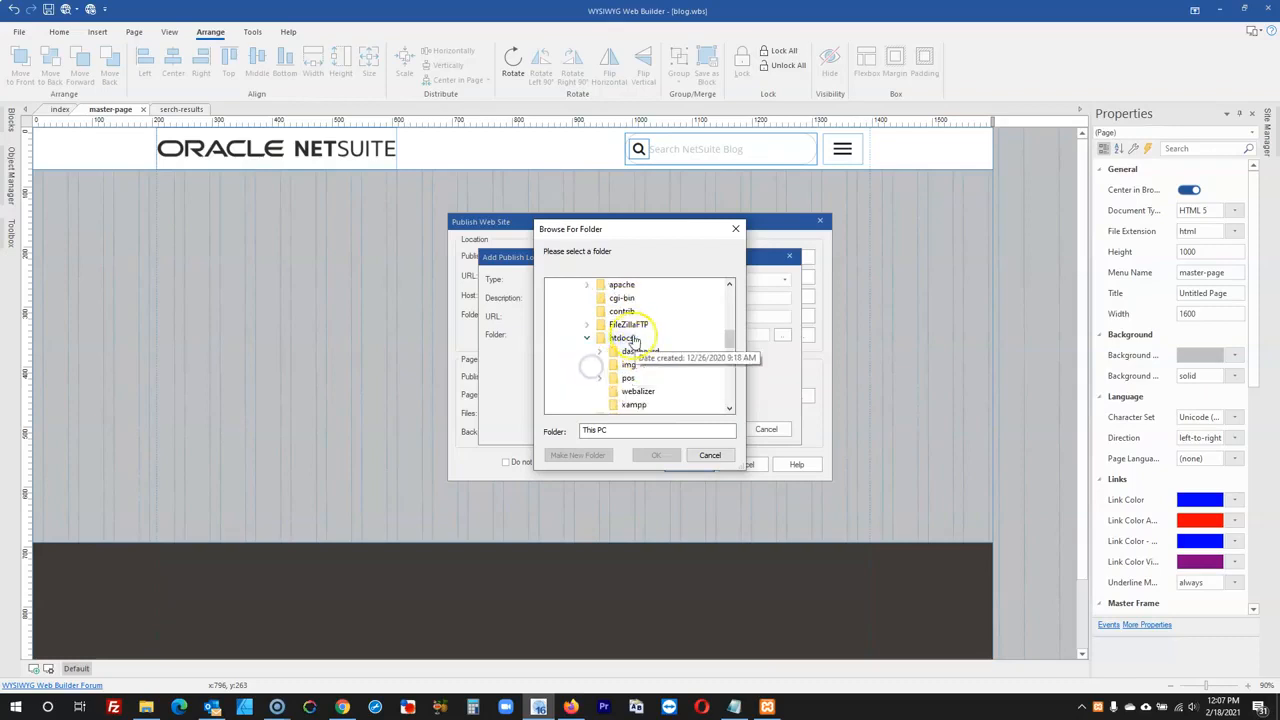
{"action": "left_click", "coordinate": [626, 338]}
- Create a folder named test-site inside htdocs and add it as the publish location
{"action": "left_click", "coordinate": [578, 455]}
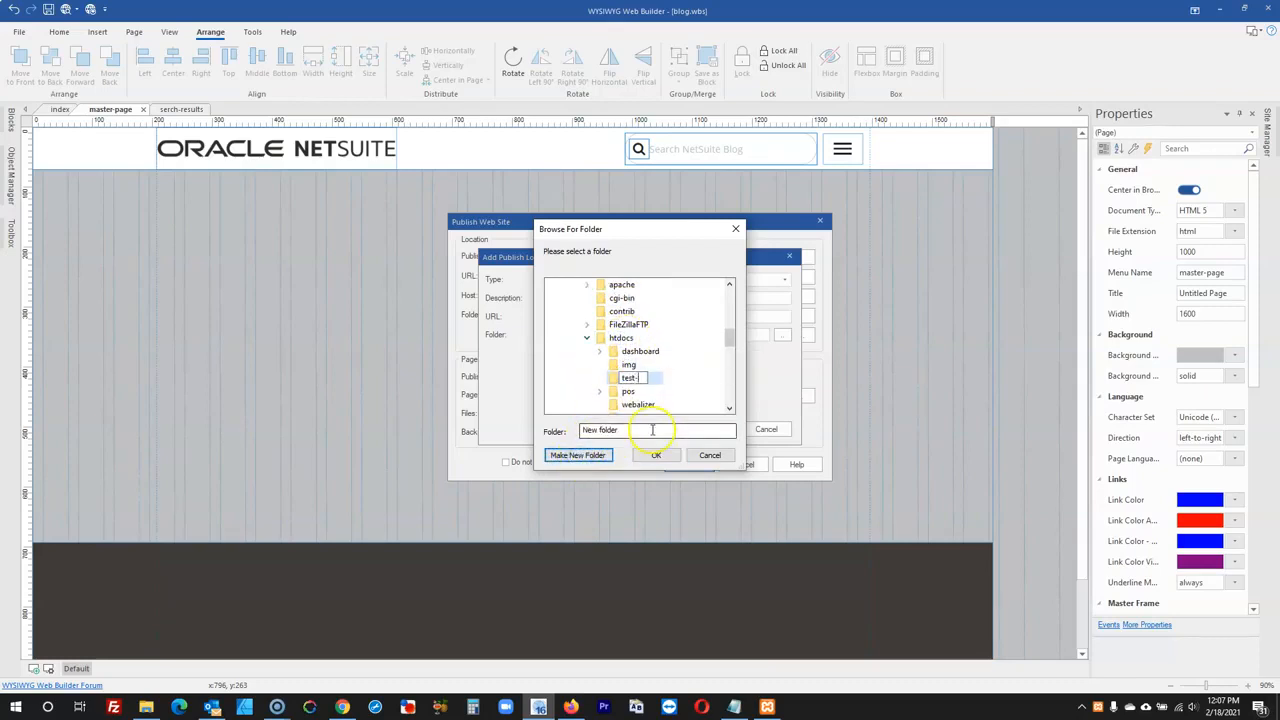
{"action": "scroll", "coordinate": [700, 366], "scroll_direction": "down", "scroll_amount": 1}
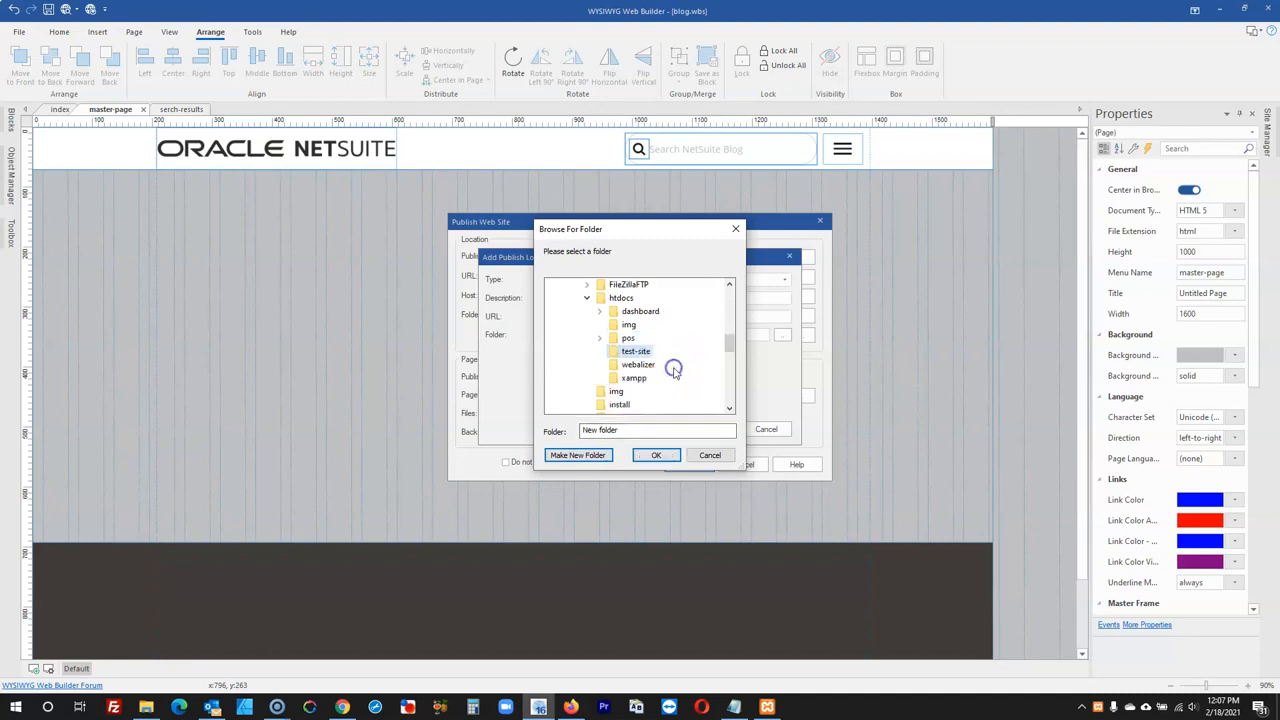
{"action": "left_click", "coordinate": [640, 366]}
{"action": "left_click", "coordinate": [636, 352]}
{"action": "left_click", "coordinate": [656, 455]}
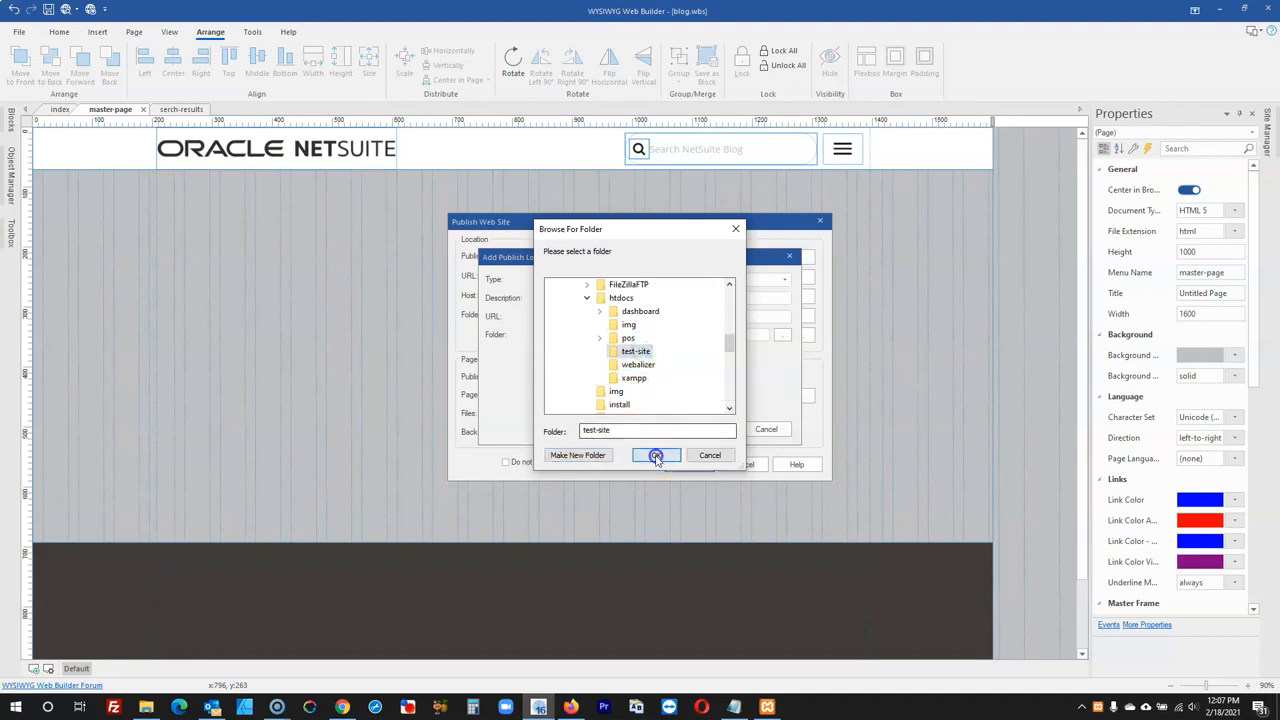
{"action": "left_click", "coordinate": [712, 430]}
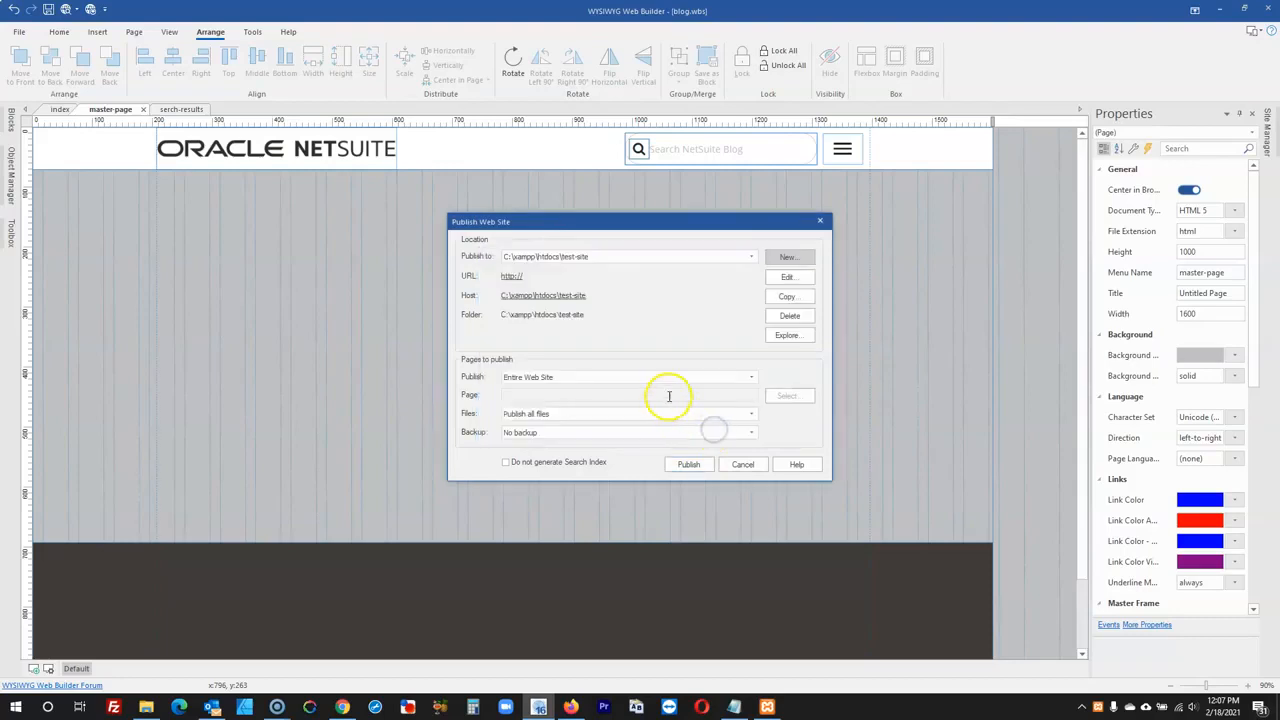
- Publish the entire web site to C:\xampp\htdocs\test-site and switch to Firefox
{"action": "left_click", "coordinate": [688, 464]}
{"action": "left_click", "coordinate": [570, 707]}
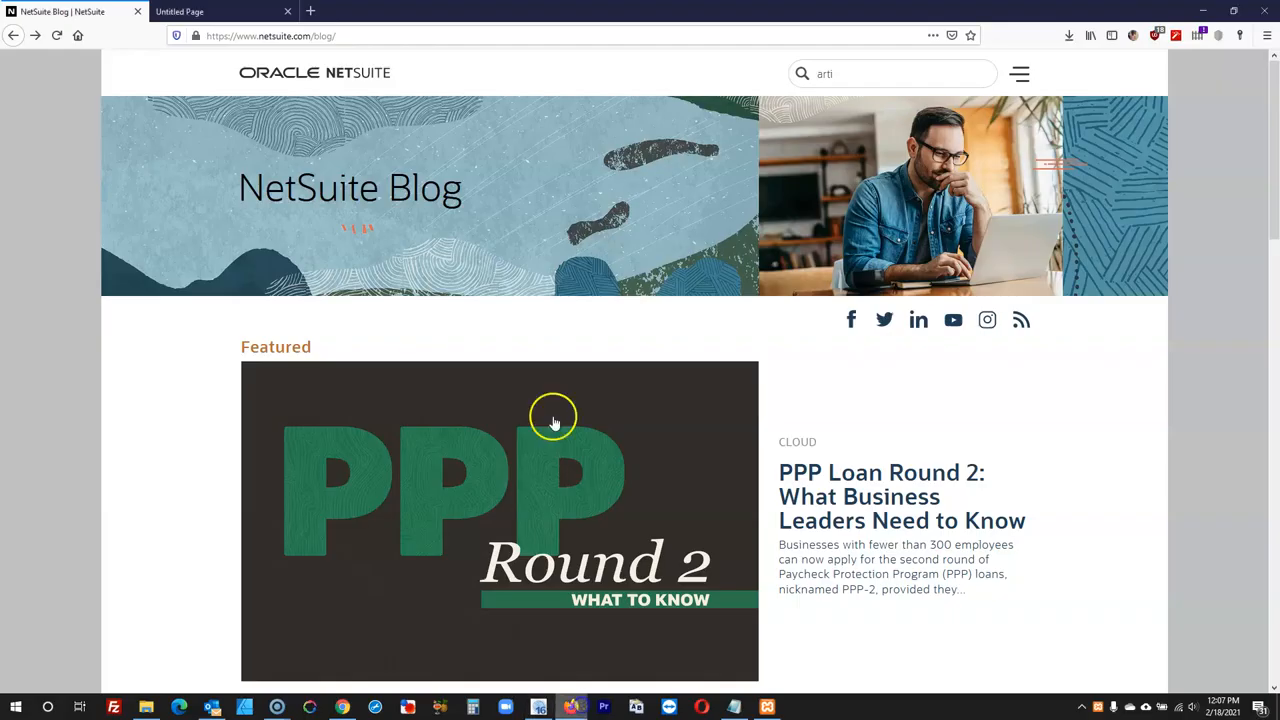
- Open localhost/test-site in a new browser tab to view the published site
{"action": "left_click", "coordinate": [313, 9]}
{"action": "type", "text": "localhost/t"}
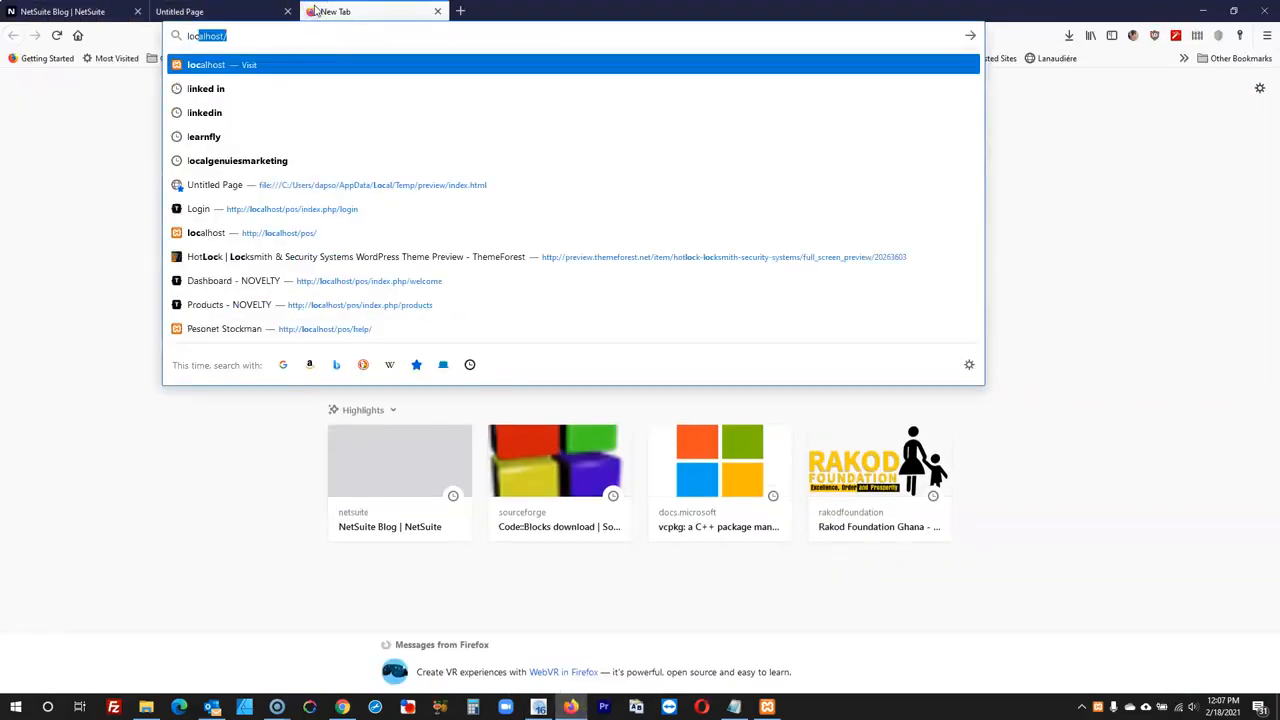
{"action": "type", "text": "est-site"}
{"action": "key", "text": "Return"}
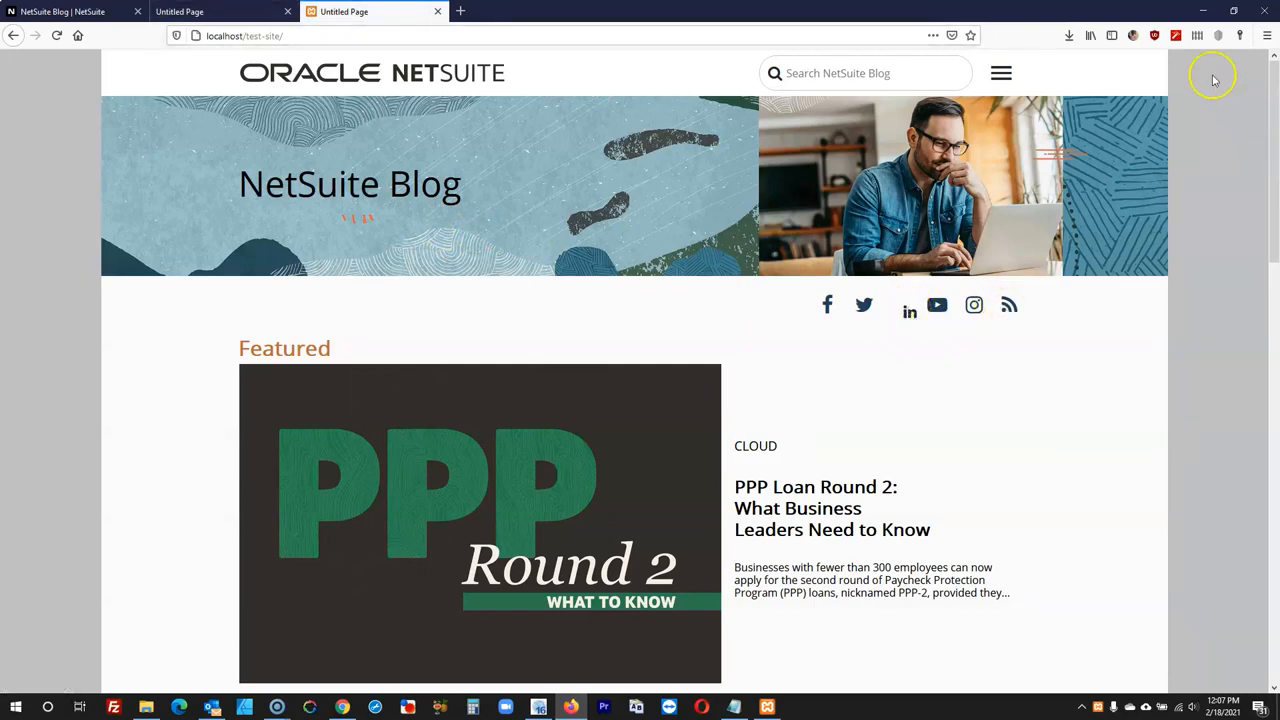
- Return to WYSIWYG Web Builder, close the publishing report and select the LinkedIn icon on the index page
{"action": "left_click", "coordinate": [1203, 10]}
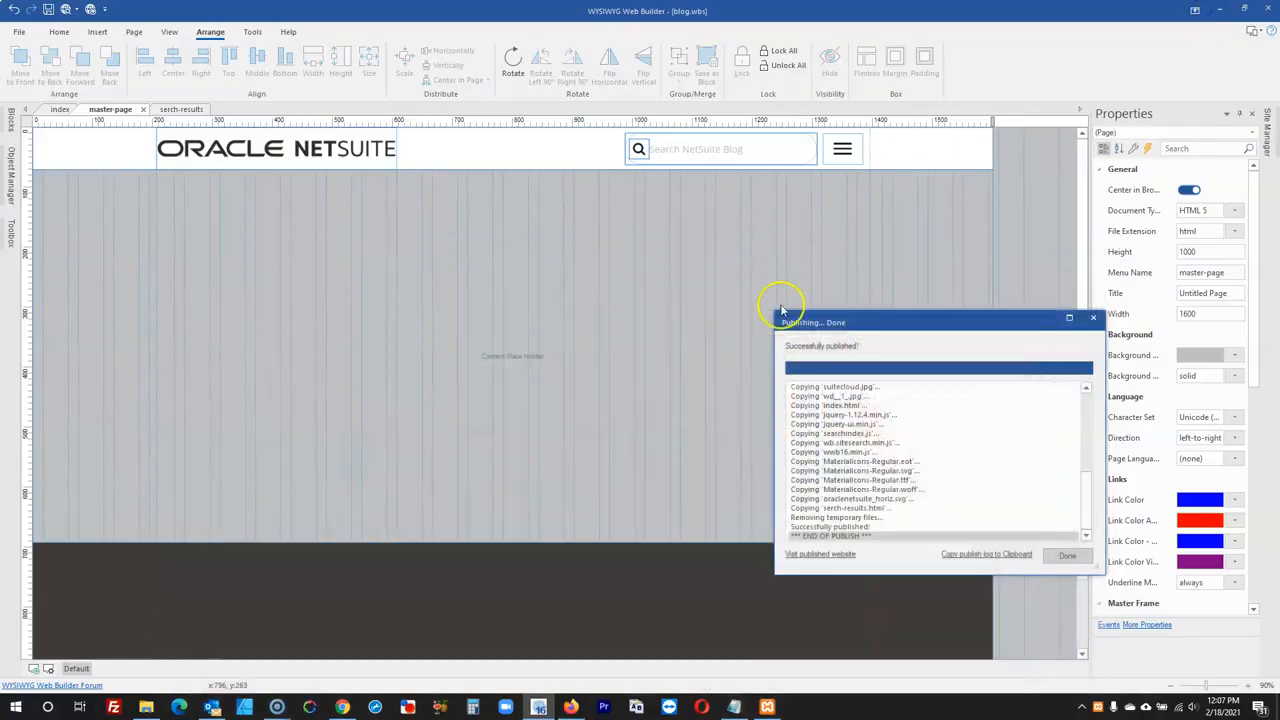
{"action": "left_click", "coordinate": [1062, 552]}
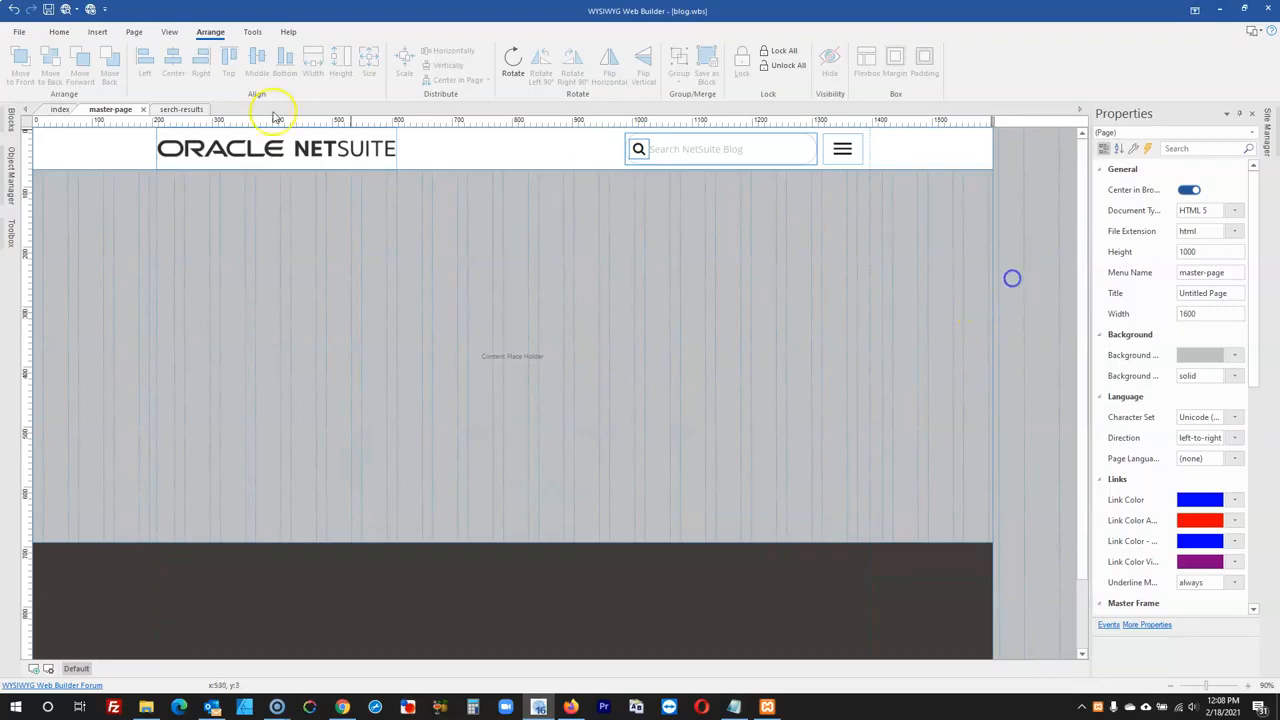
{"action": "left_click", "coordinate": [58, 109]}
{"action": "left_click", "coordinate": [755, 318]}
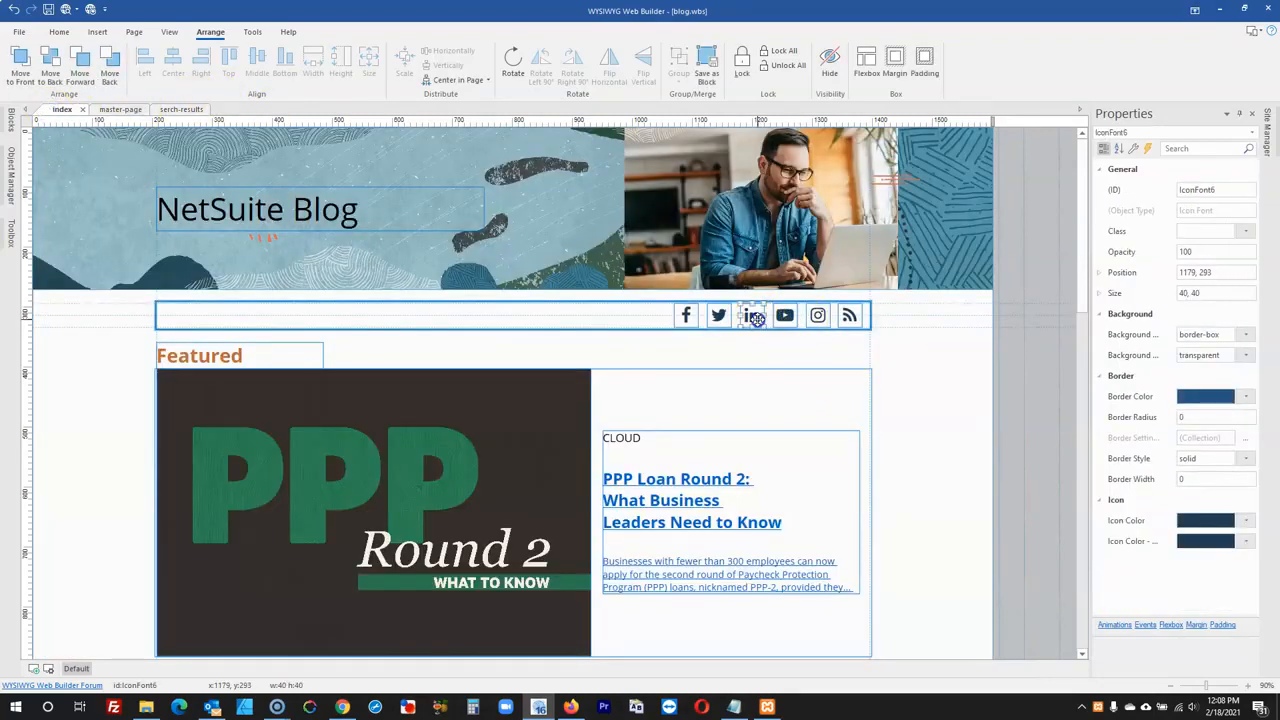
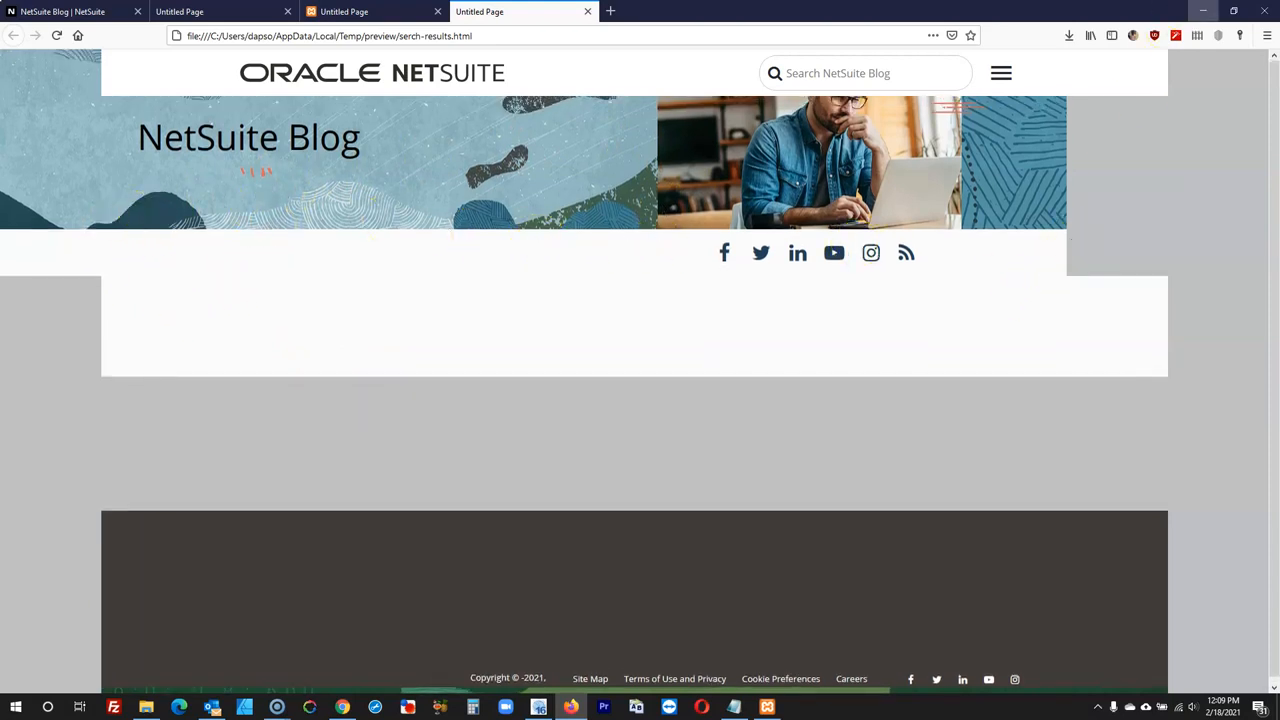
- Back in WYSIWYG Web Builder, delete the search-results layout grid and set the social icon layer's mode to (default)
{"action": "left_click", "coordinate": [1203, 11]}
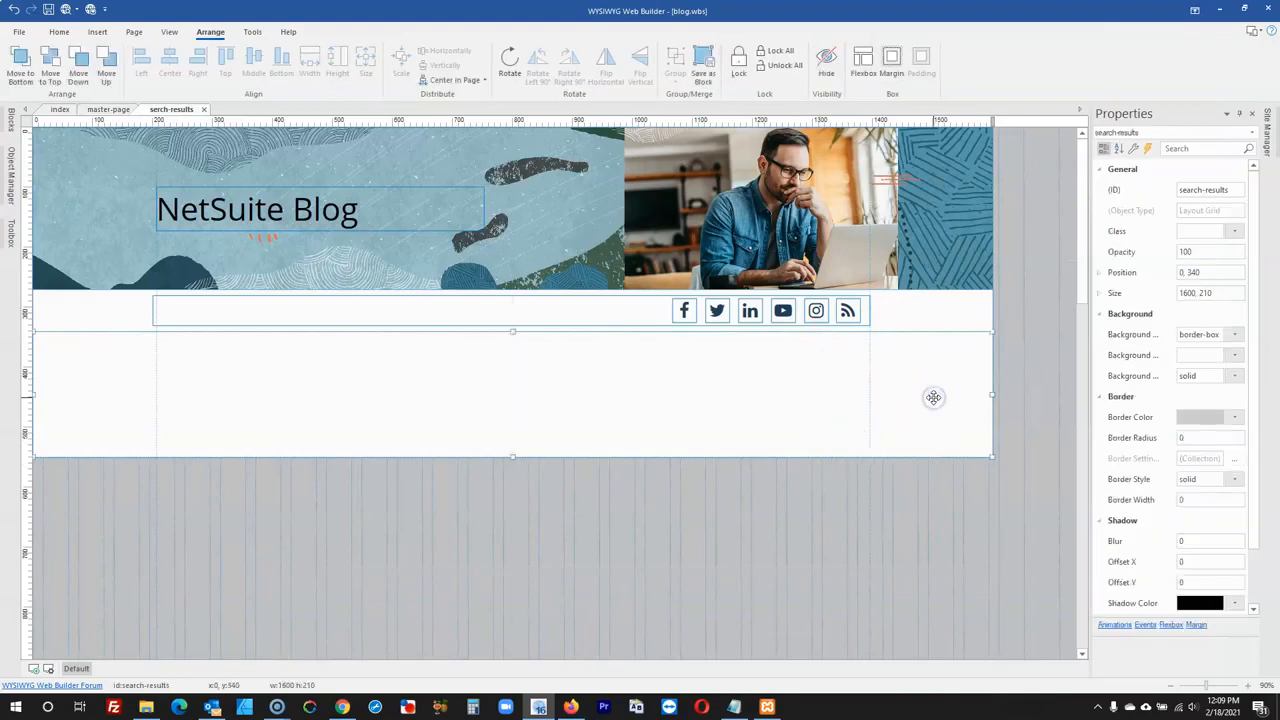
{"action": "double_click", "coordinate": [920, 323]}
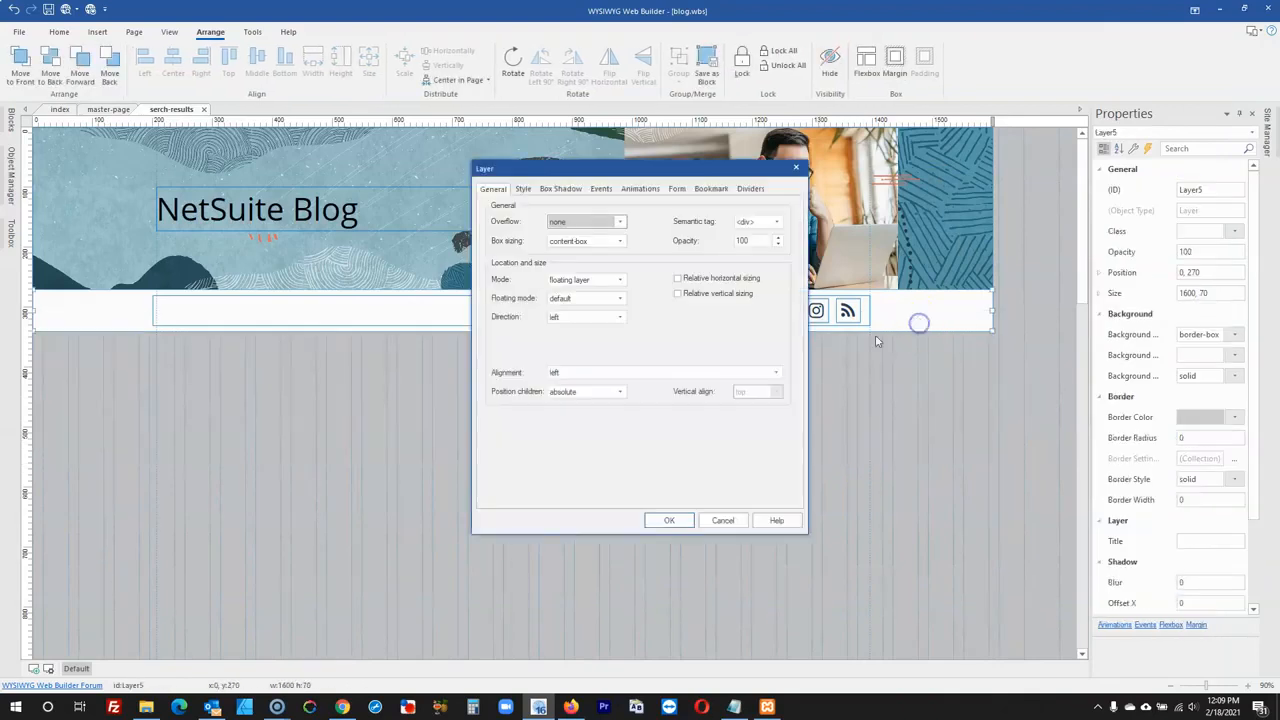
{"action": "left_click", "coordinate": [586, 279]}
{"action": "left_click", "coordinate": [572, 300]}
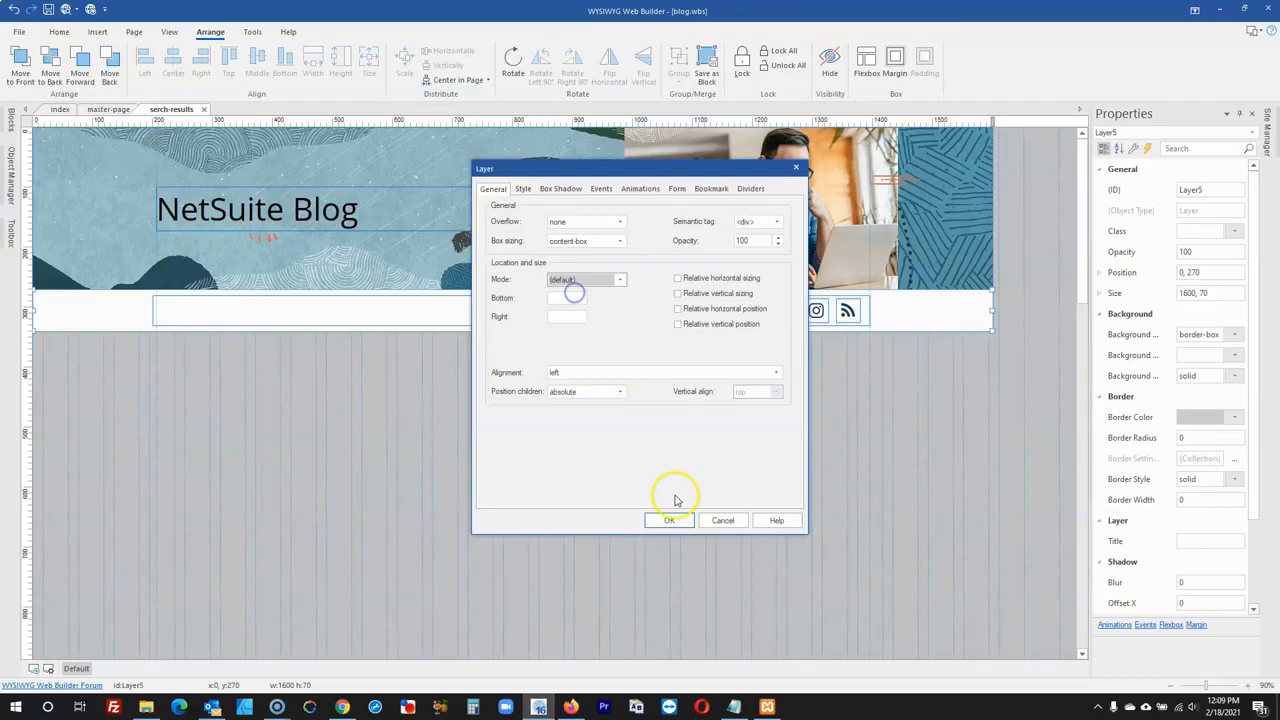
{"action": "left_click", "coordinate": [669, 520]}
- Set the mode of the NetSuite Blog banner layer to (default)
{"action": "left_click", "coordinate": [967, 214]}
{"action": "double_click", "coordinate": [967, 214]}
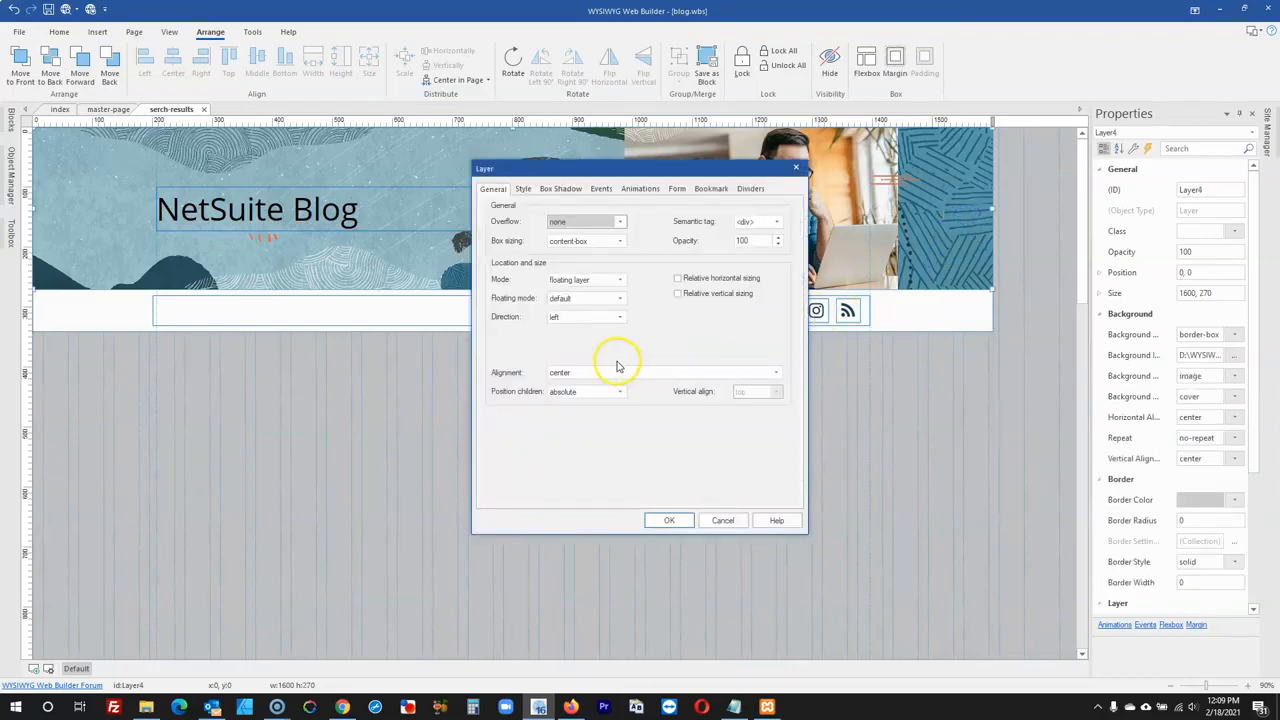
{"action": "left_click", "coordinate": [586, 279]}
{"action": "left_click", "coordinate": [578, 290]}
{"action": "left_click", "coordinate": [662, 519]}
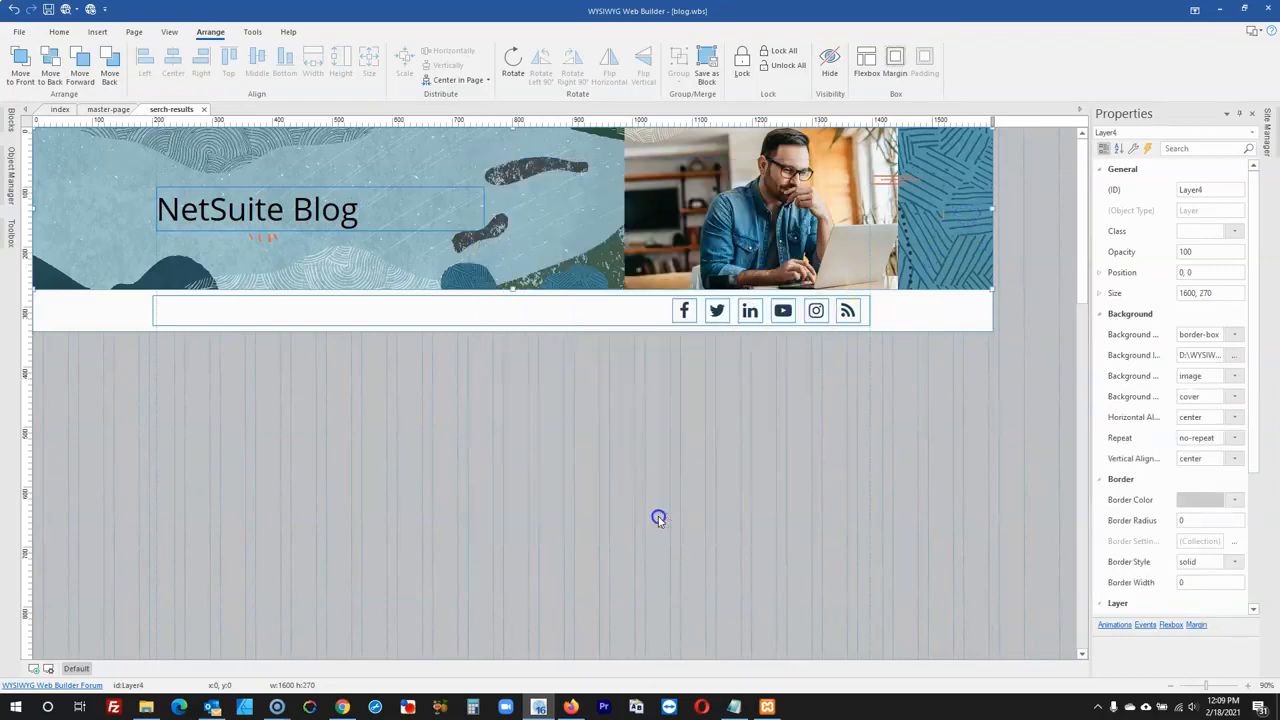
- Draw a new layer about 538 by 267 below the social icon strip and align it with the page's left edge
{"action": "left_click", "coordinate": [572, 458]}
{"action": "left_click", "coordinate": [8, 246]}
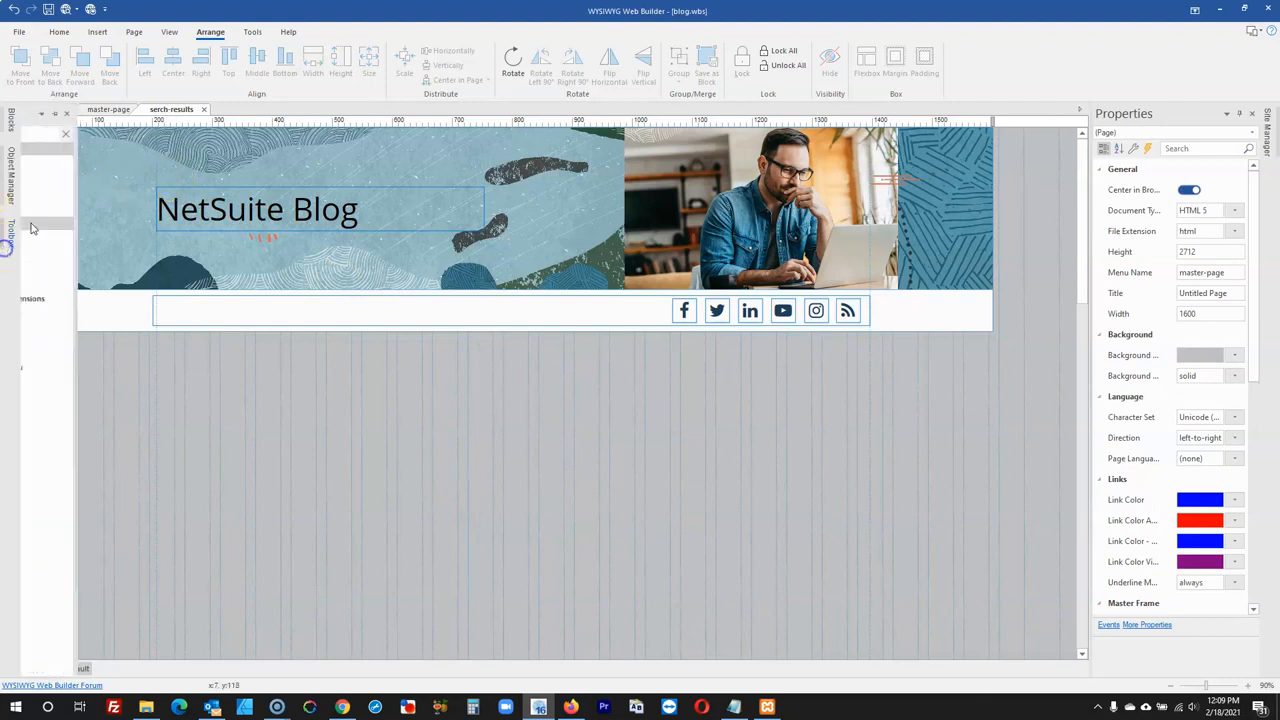
{"action": "left_click", "coordinate": [77, 163]}
{"action": "left_click_drag", "start_coordinate": [274, 377], "coordinate": [595, 536]}
{"action": "left_click", "coordinate": [763, 492]}
{"action": "mouse_move", "coordinate": [482, 470]}
{"action": "left_mouse_down"}
{"action": "mouse_move", "coordinate": [229, 440]}
{"action": "mouse_move", "coordinate": [219, 428]}
{"action": "left_mouse_up"}
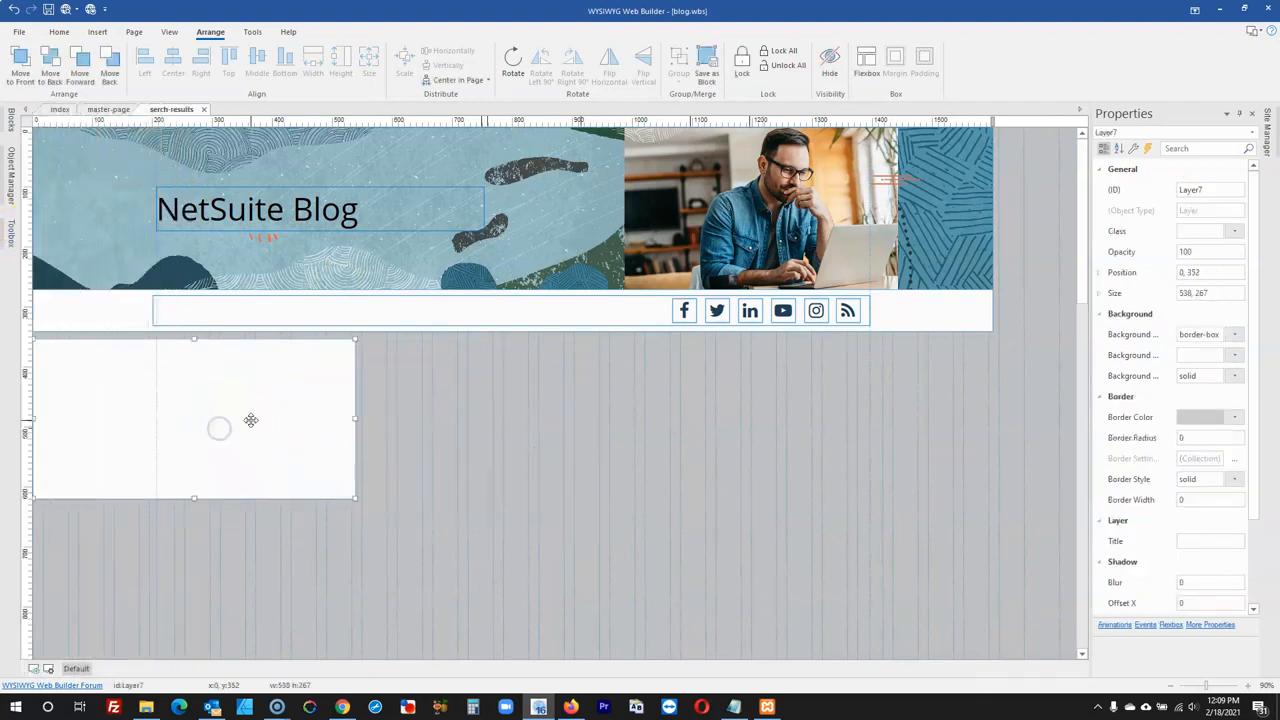
- Resize the new layer to 1600, 500 and move it flush against the social icon strip at position 0, 340
{"action": "left_click", "coordinate": [1110, 299]}
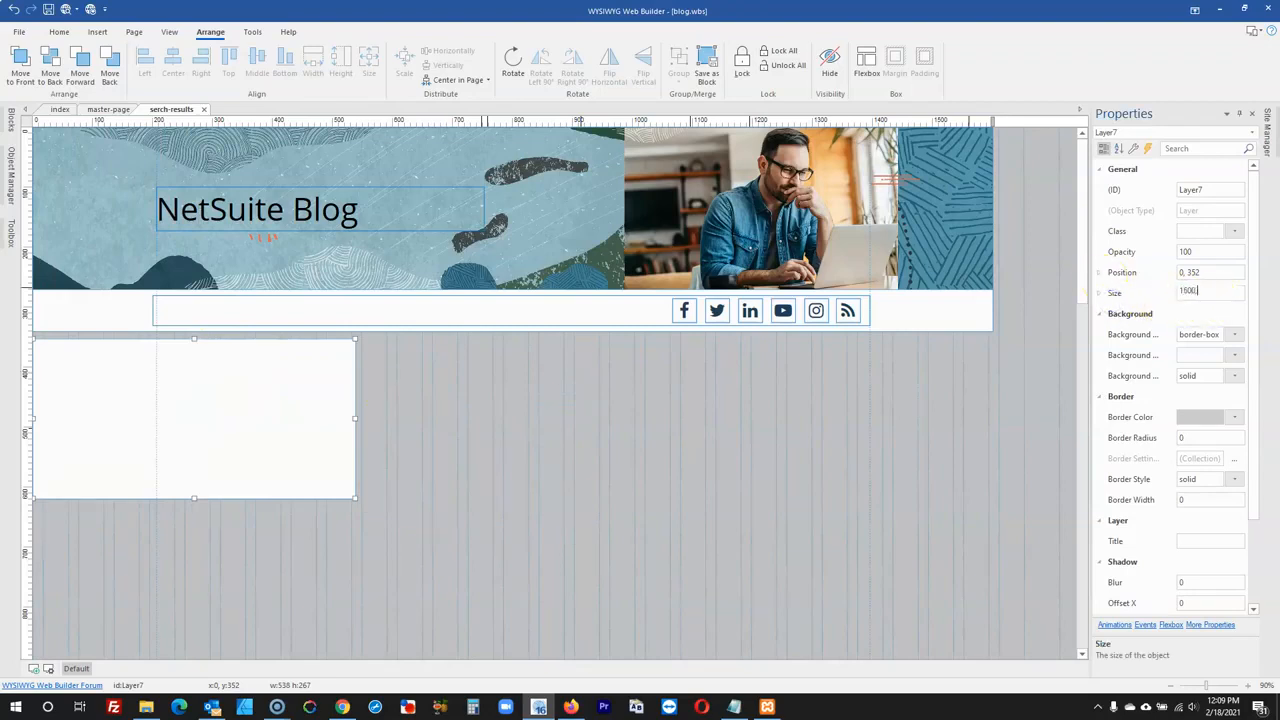
{"action": "key", "text": "Return"}
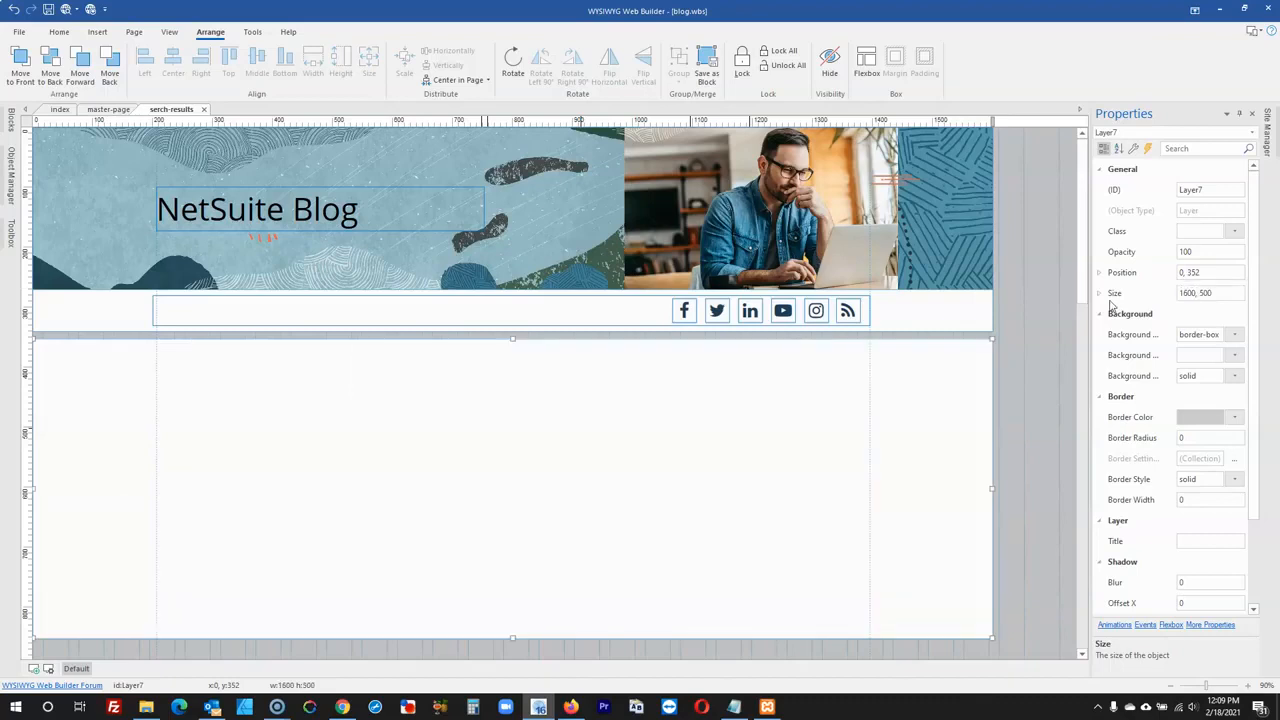
{"action": "left_click_drag", "start_coordinate": [775, 457], "coordinate": [761, 452]}
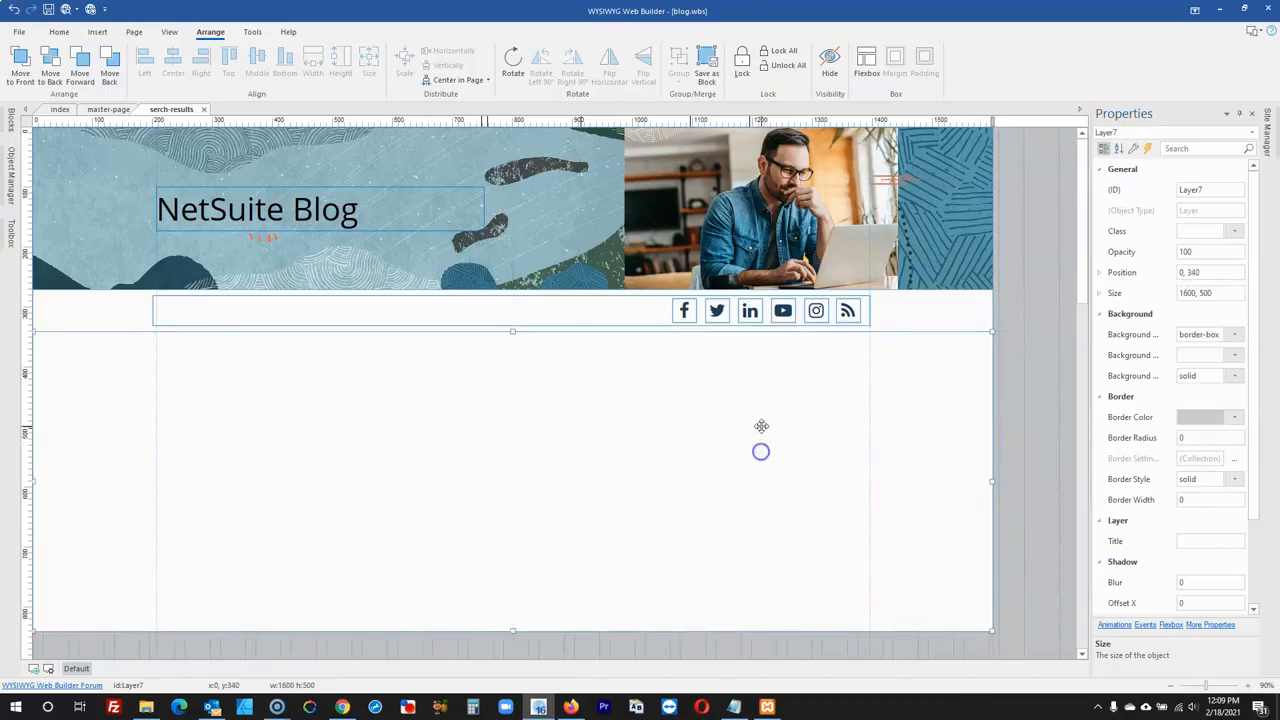
- Set the new content layer's mode to (default) and its alignment to center
{"action": "left_click", "coordinate": [1045, 374]}
{"action": "double_click", "coordinate": [743, 407]}
{"action": "left_click", "coordinate": [575, 283]}
{"action": "left_click", "coordinate": [578, 290]}
{"action": "left_click", "coordinate": [600, 372]}
{"action": "left_click", "coordinate": [594, 396]}
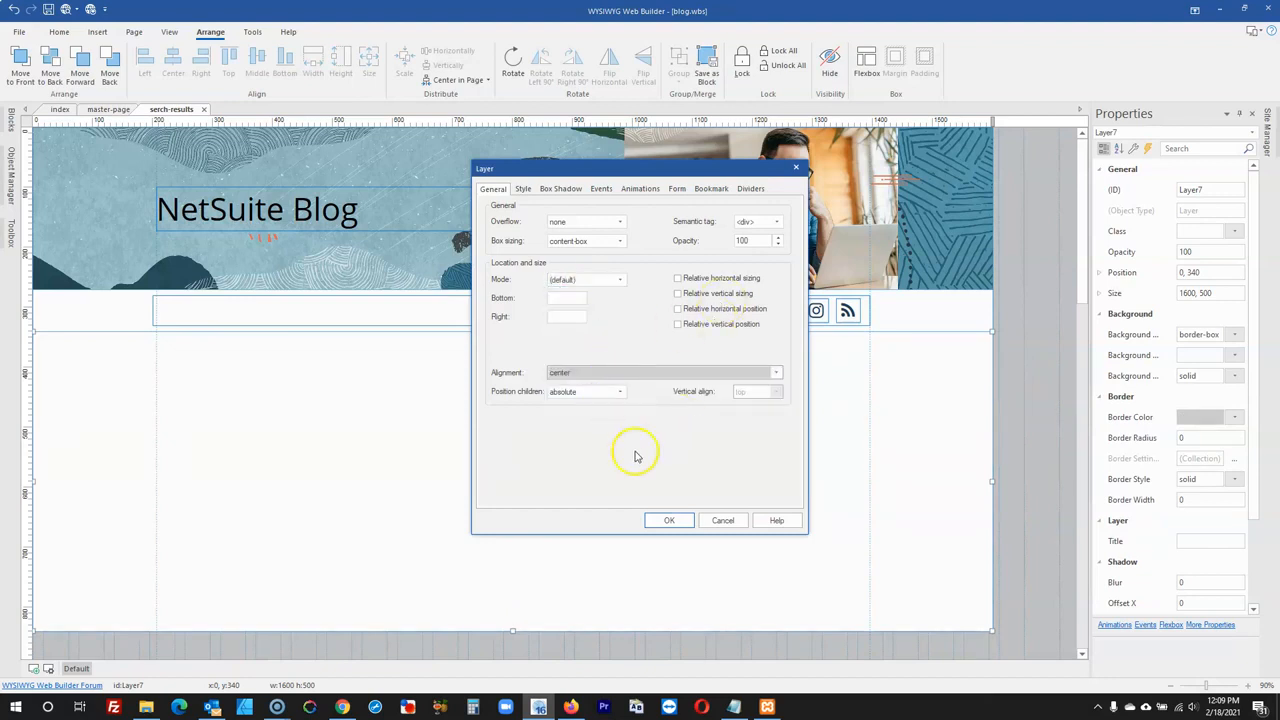
{"action": "left_click", "coordinate": [669, 520]}
{"action": "left_click", "coordinate": [1050, 430]}
- Extend the content layer's bottom edge downward to a height of about 534
{"action": "left_click", "coordinate": [837, 418]}
{"action": "scroll", "coordinate": [680, 420], "scroll_direction": "down", "scroll_amount": 3}
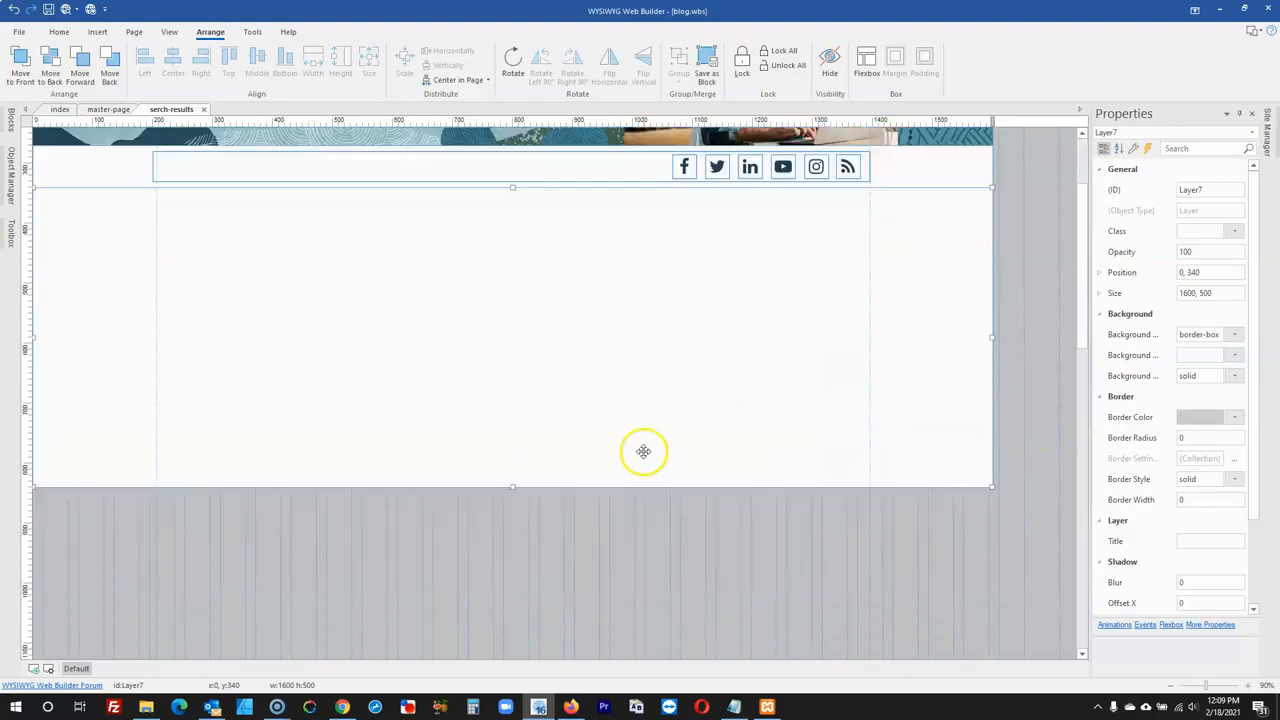
{"action": "left_click_drag", "start_coordinate": [513, 487], "coordinate": [510, 508]}
{"action": "left_click", "coordinate": [1003, 303]}
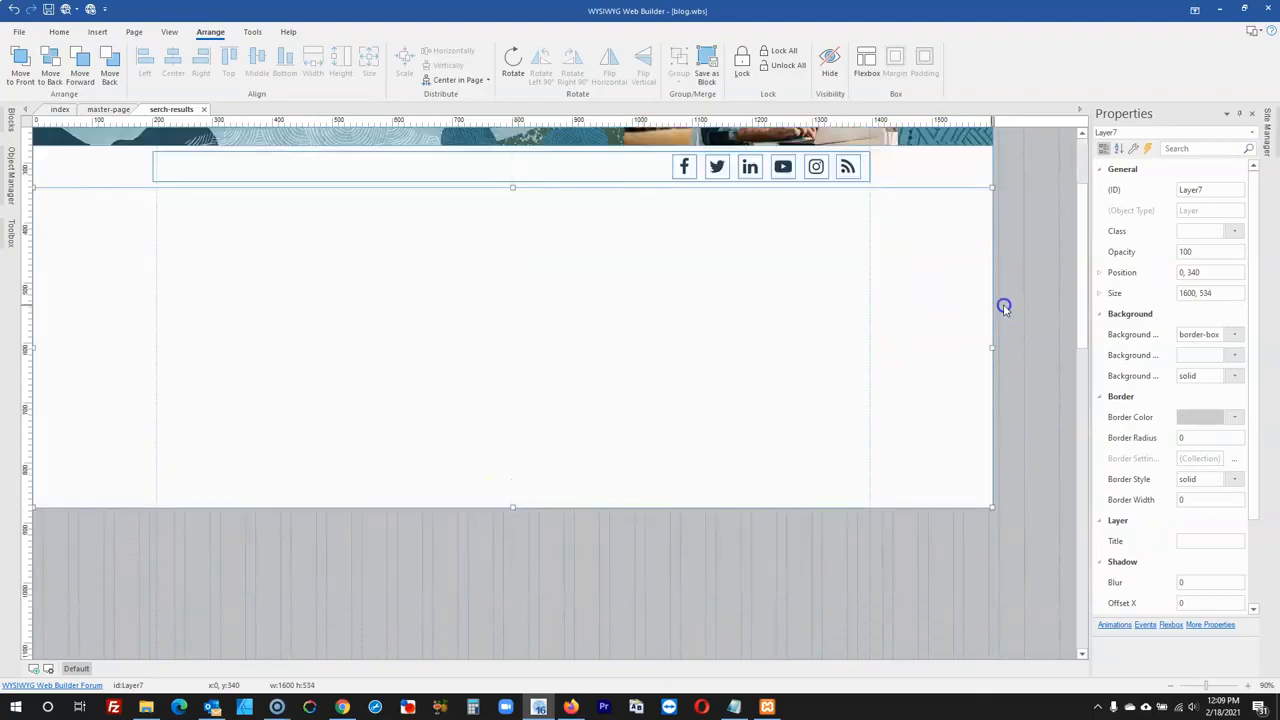
{"action": "scroll", "coordinate": [960, 315], "scroll_direction": "up", "scroll_amount": 3}
- On the master page, set the site search's results page to serch-results
{"action": "left_click", "coordinate": [108, 109]}
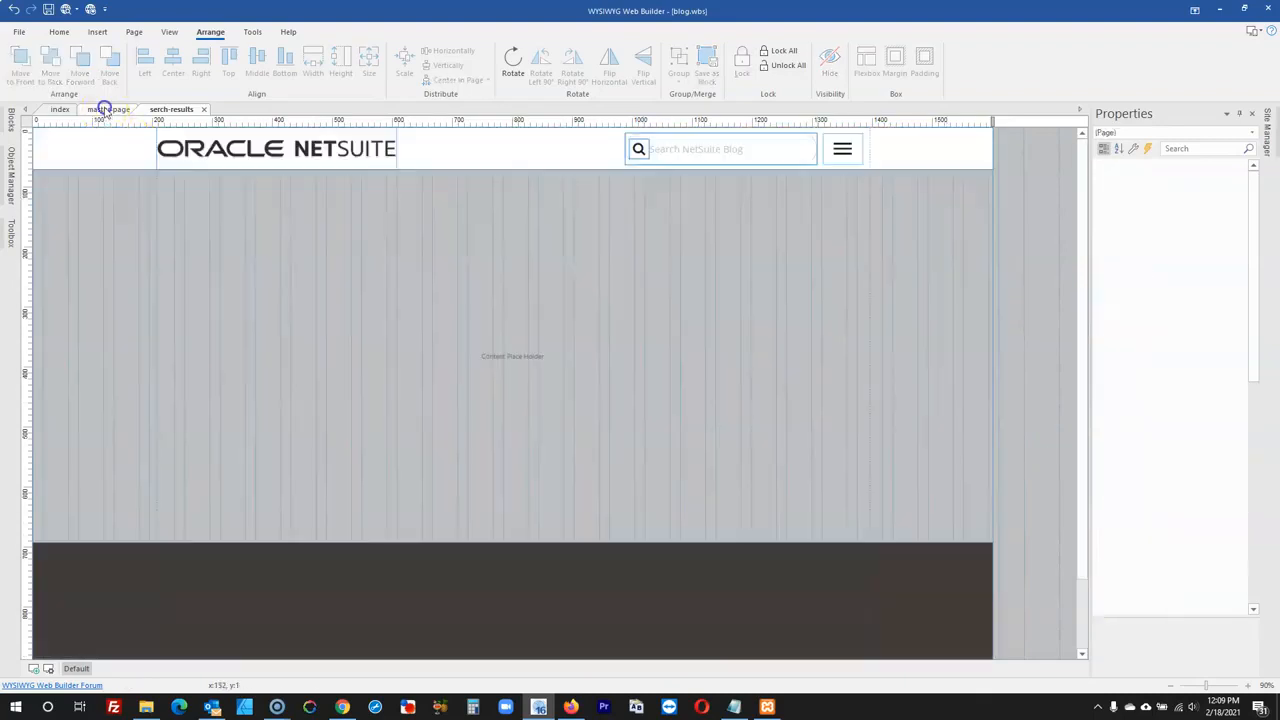
{"action": "double_click", "coordinate": [748, 147]}
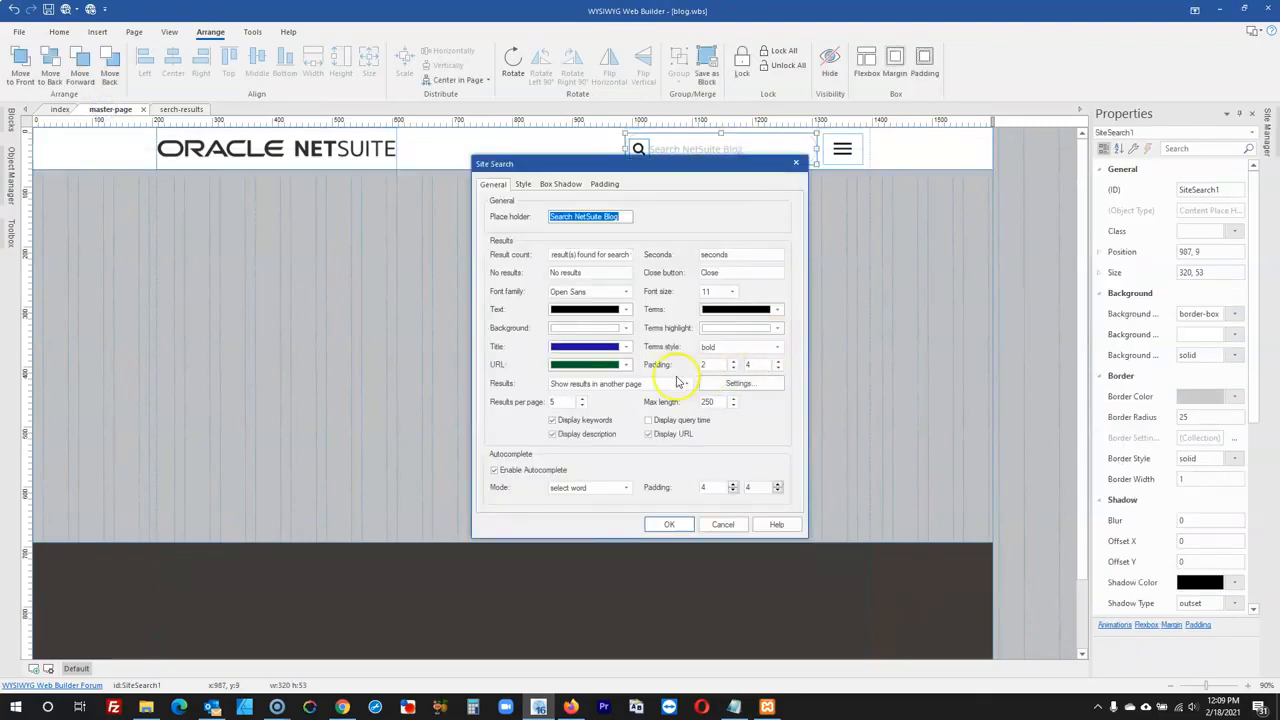
{"action": "left_click", "coordinate": [735, 385]}
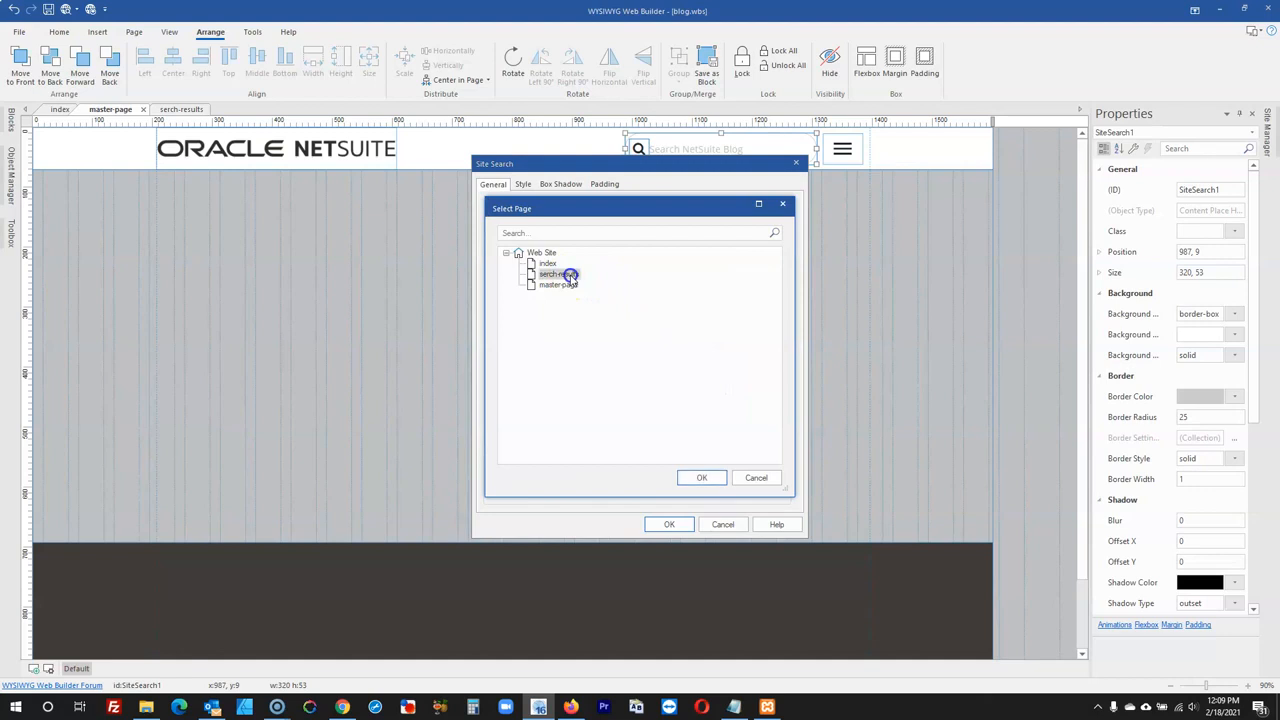
{"action": "double_click", "coordinate": [559, 274]}
{"action": "left_click", "coordinate": [670, 525]}
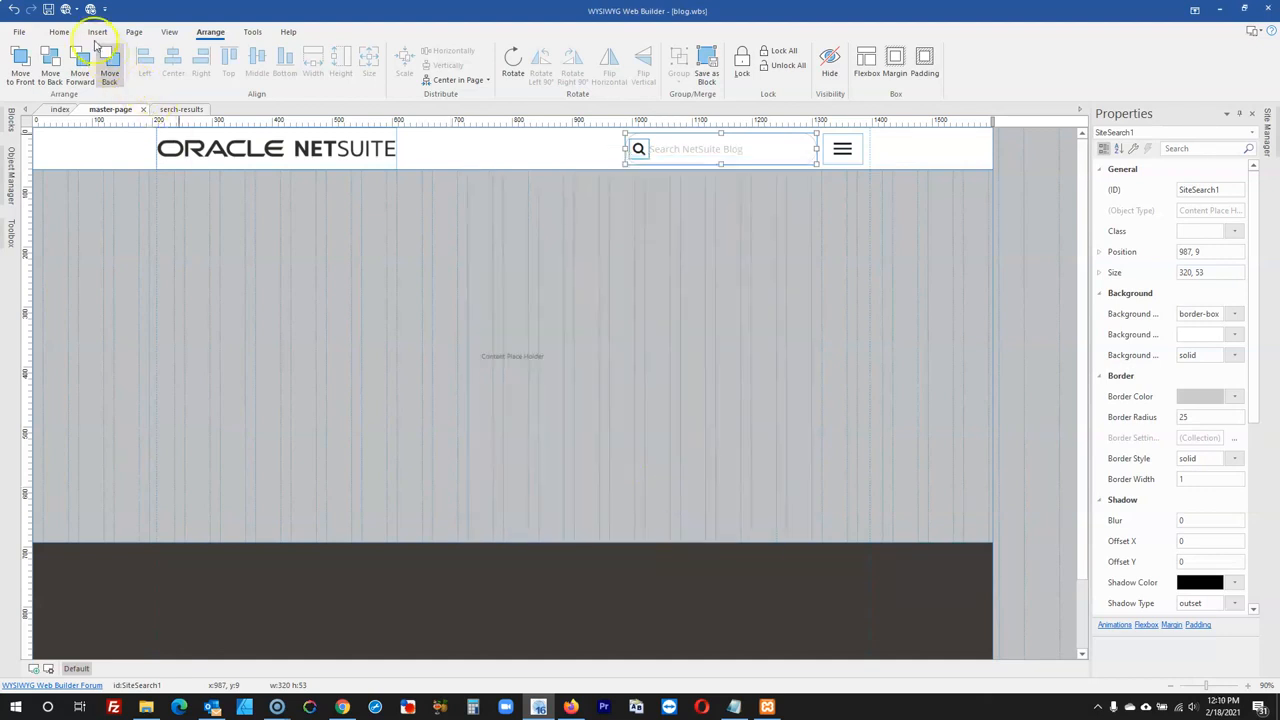
- Publish the web site again, switch to Firefox and close the local serch-results preview tab
{"action": "left_click", "coordinate": [88, 9]}
{"action": "left_click", "coordinate": [690, 464]}
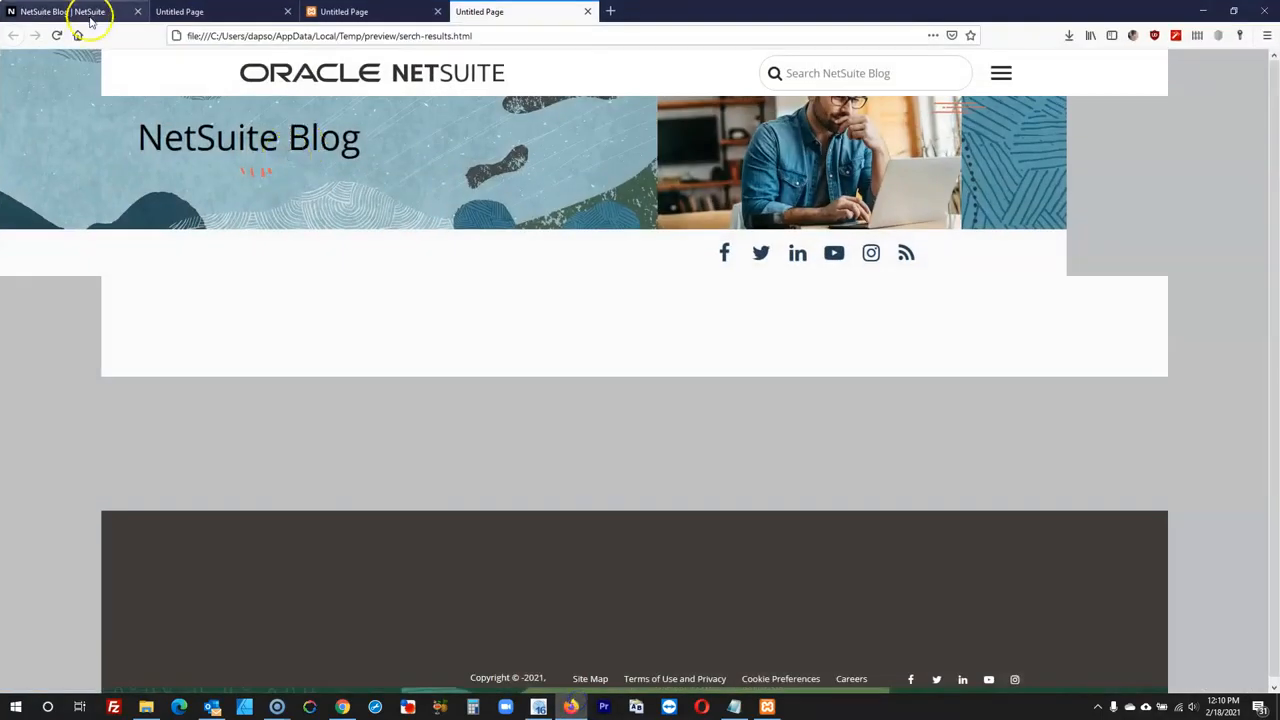
{"action": "left_click", "coordinate": [57, 35]}
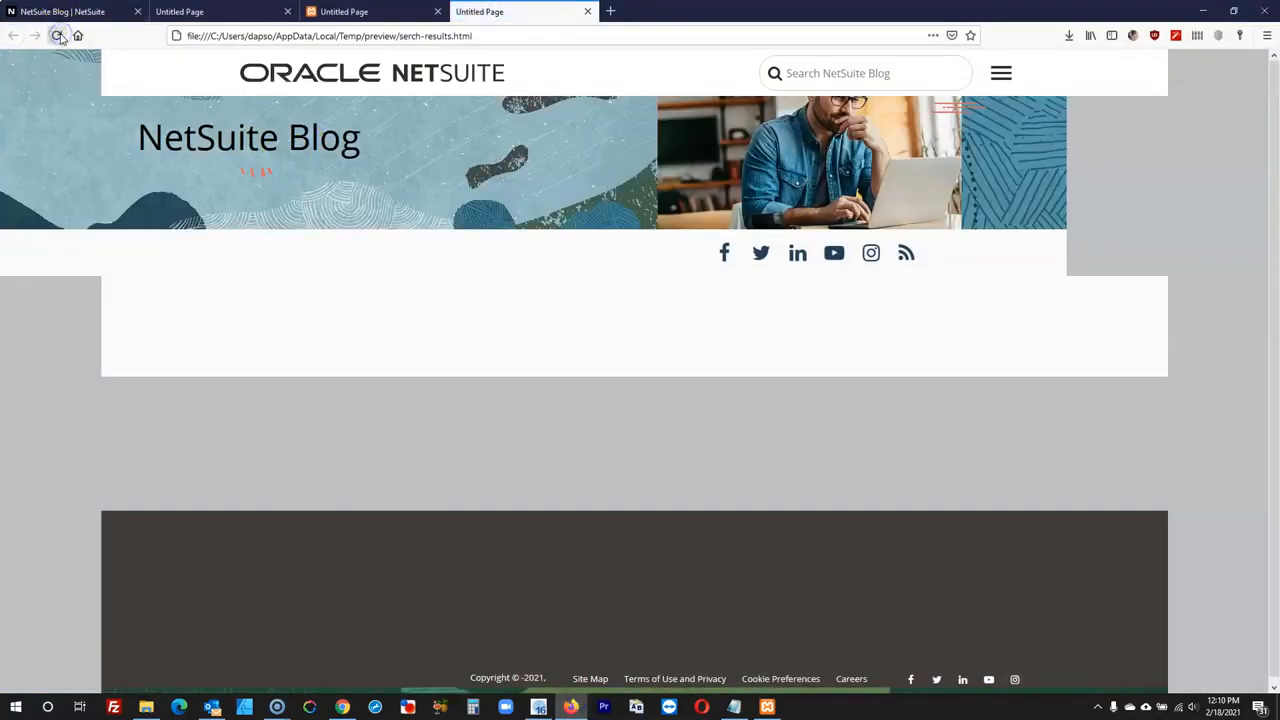
{"action": "left_click", "coordinate": [587, 11]}
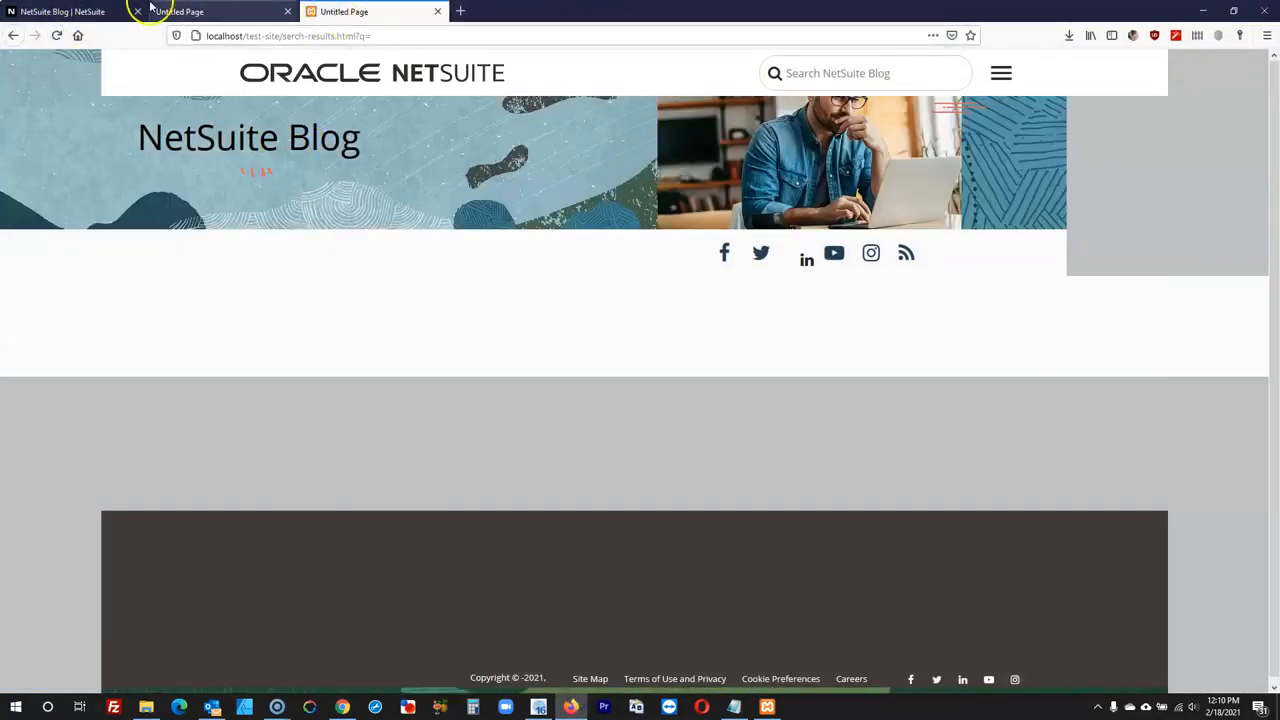
- Reload the published search results page, look it over and go back to the blog's home page
{"action": "left_click", "coordinate": [57, 35]}
{"action": "scroll", "coordinate": [831, 223], "scroll_direction": "down", "scroll_amount": 3}
{"action": "scroll", "coordinate": [826, 220], "scroll_direction": "up", "scroll_amount": 3}
{"action": "left_click", "coordinate": [13, 36]}
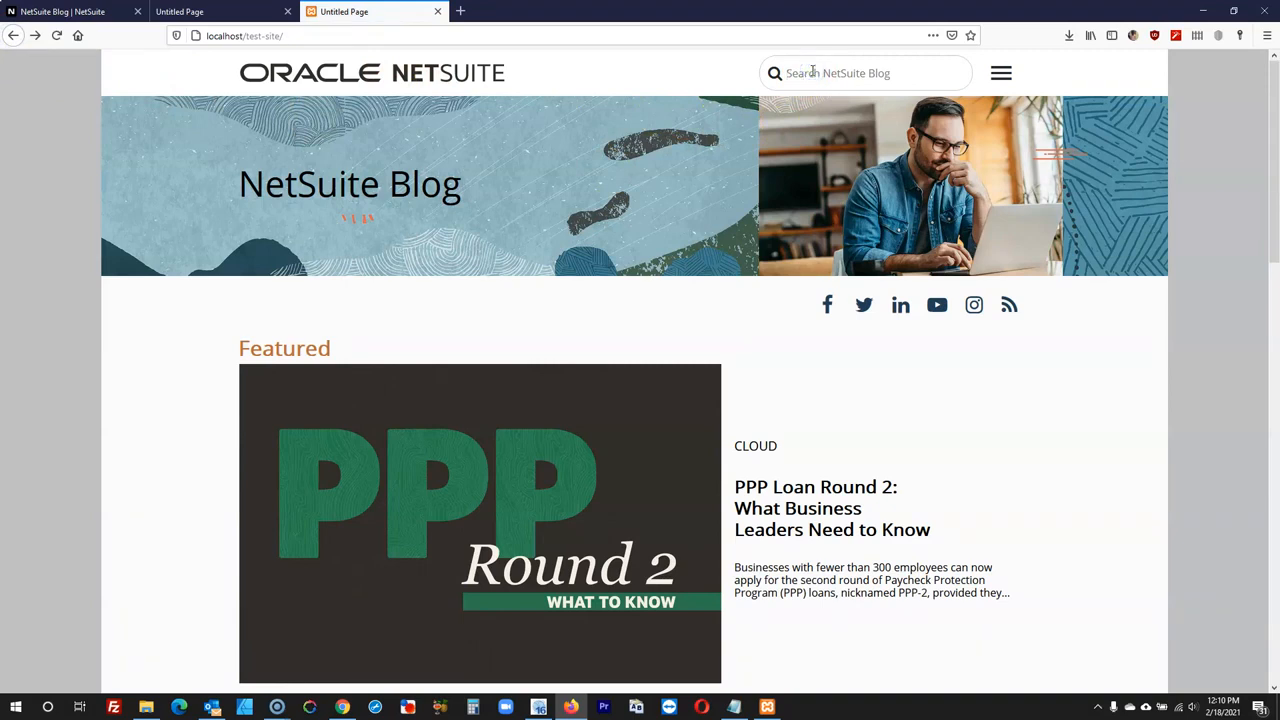
- Search the published blog for "ppp" and examine the search results page from banner to footer
{"action": "type", "text": "ppp"}
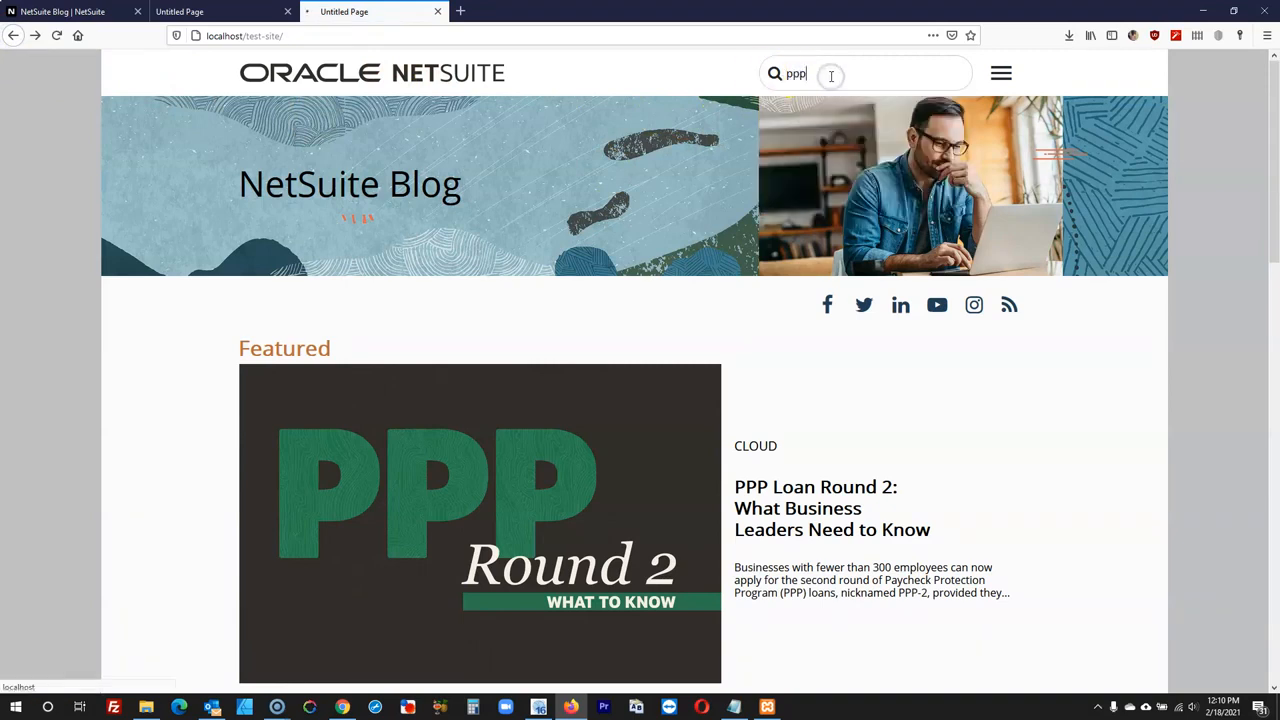
{"action": "key", "text": "Return"}
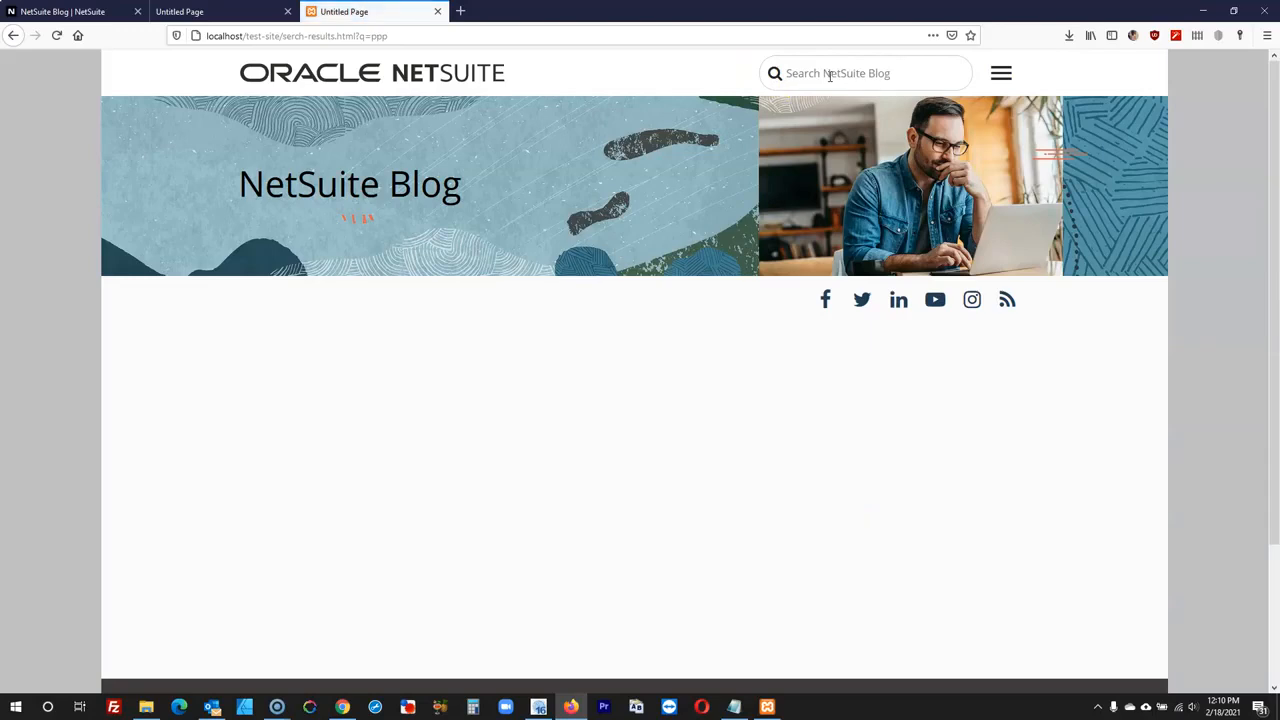
{"action": "scroll", "coordinate": [590, 255], "scroll_direction": "down", "scroll_amount": 5}
{"action": "scroll", "coordinate": [600, 300], "scroll_direction": "up", "scroll_amount": 5}
{"action": "scroll", "coordinate": [900, 330], "scroll_direction": "down", "scroll_amount": 1}
{"action": "scroll", "coordinate": [778, 323], "scroll_direction": "up", "scroll_amount": 1}
{"action": "scroll", "coordinate": [605, 315], "scroll_direction": "down", "scroll_amount": 2}
{"action": "scroll", "coordinate": [605, 315], "scroll_direction": "up", "scroll_amount": 2}
- Switch back to WYSIWYG Web Builder and close the publishing report
{"action": "left_click", "coordinate": [538, 707]}
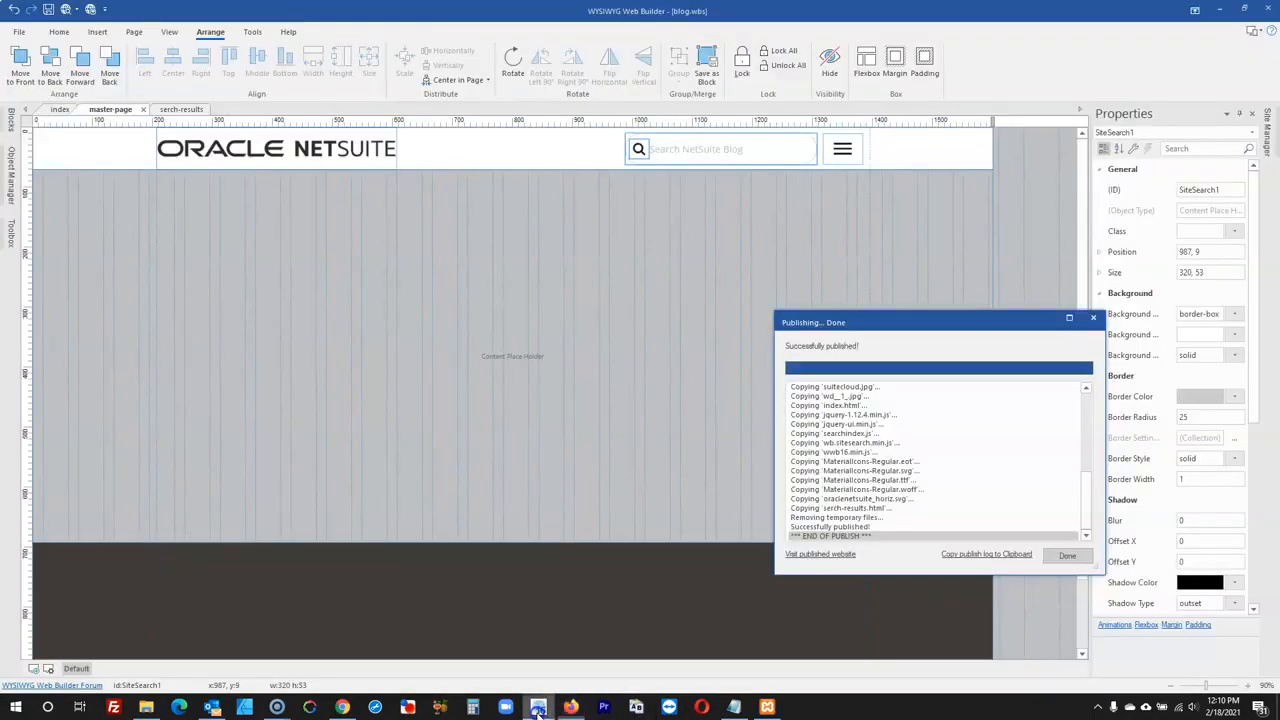
{"action": "left_click", "coordinate": [1067, 555]}
{"action": "left_click", "coordinate": [1032, 375]}
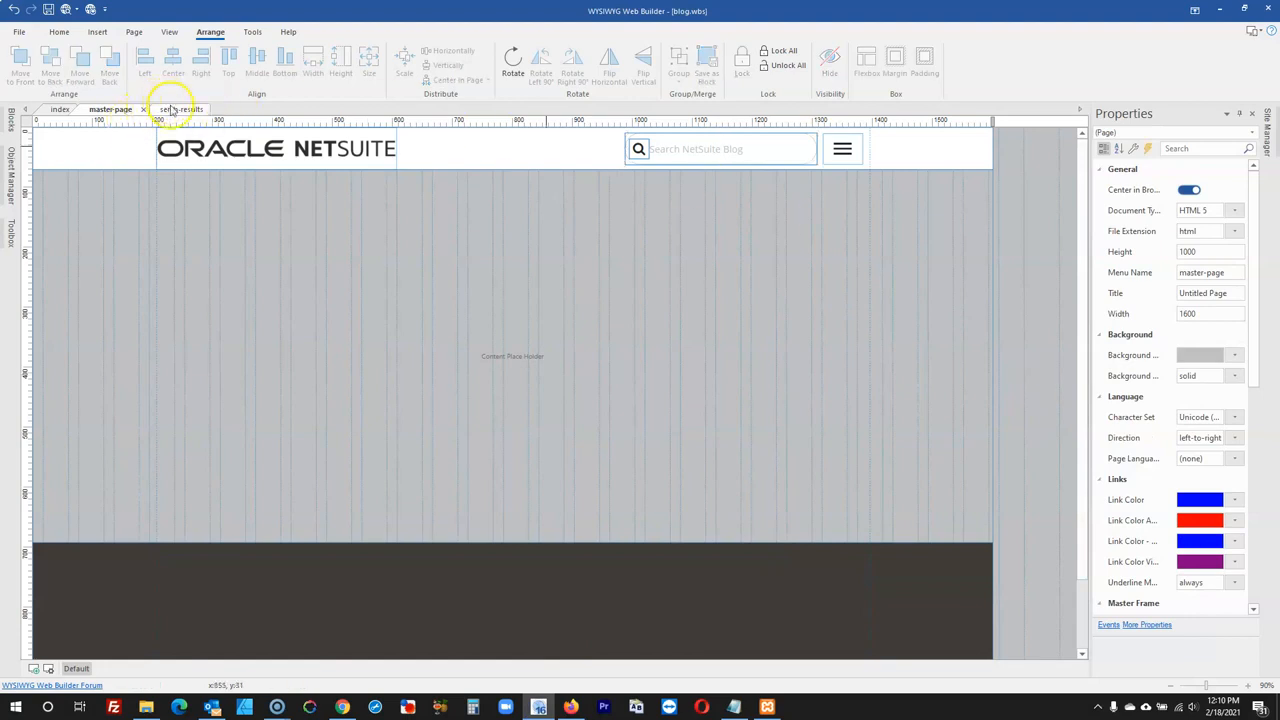
- Look through the serch-results and index pages and return to the master page
{"action": "left_click", "coordinate": [176, 110]}
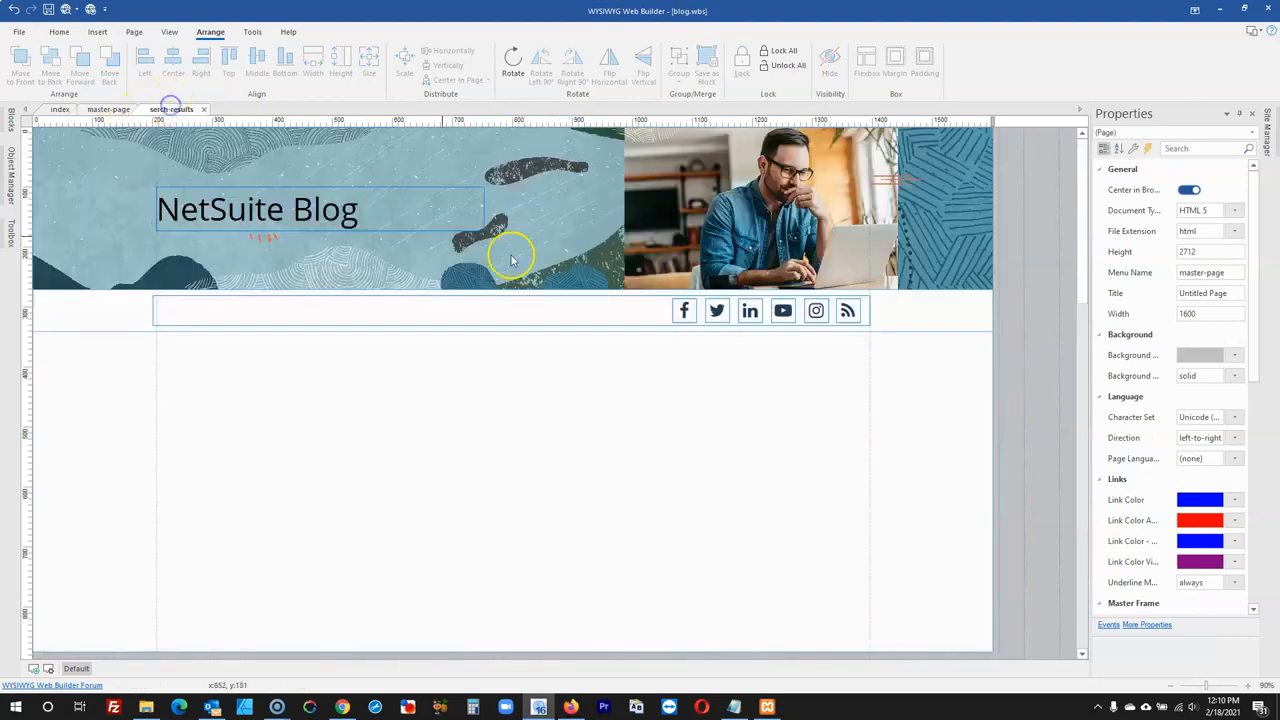
{"action": "left_click", "coordinate": [95, 111]}
{"action": "left_click", "coordinate": [60, 110]}
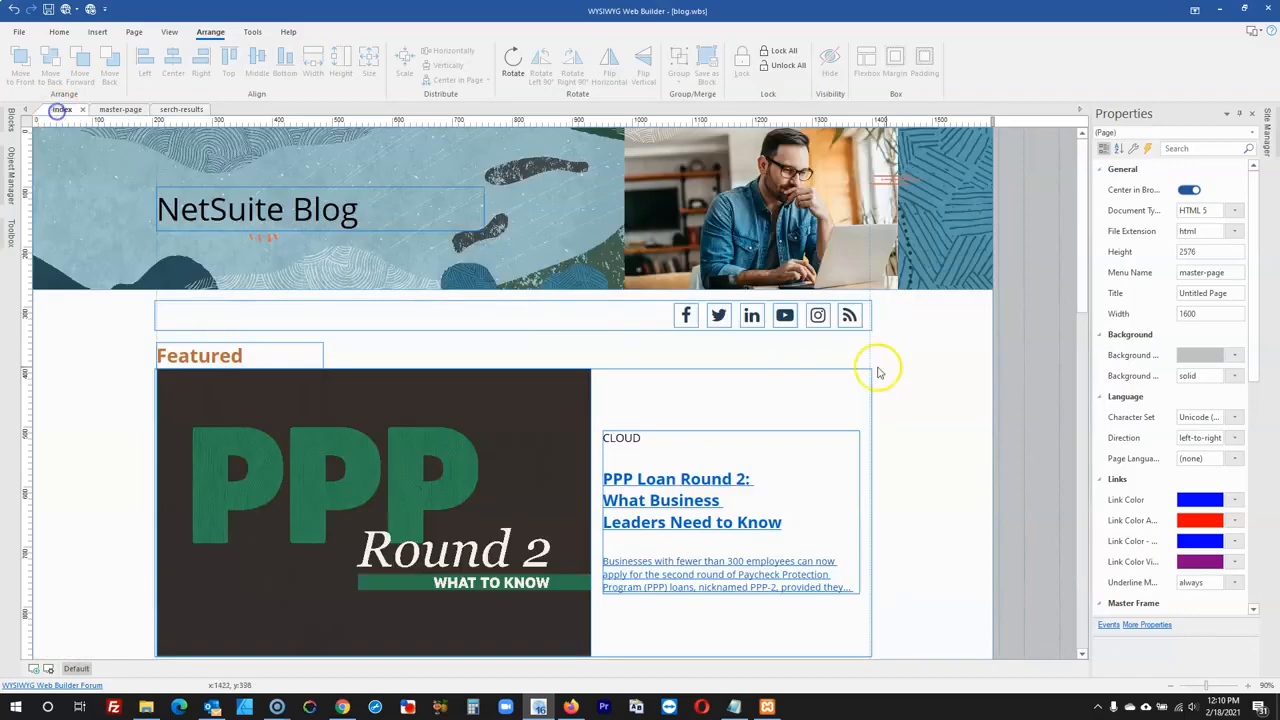
{"action": "right_click", "coordinate": [1028, 345]}
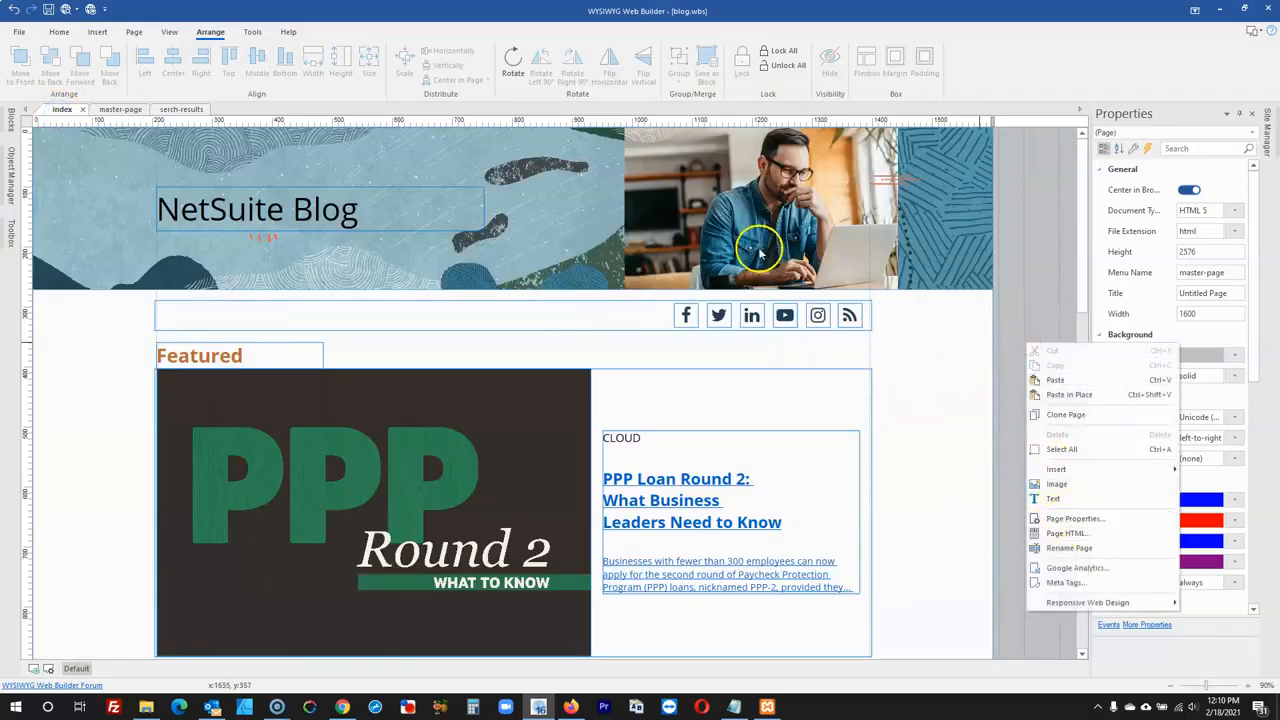
{"action": "left_click", "coordinate": [131, 110]}
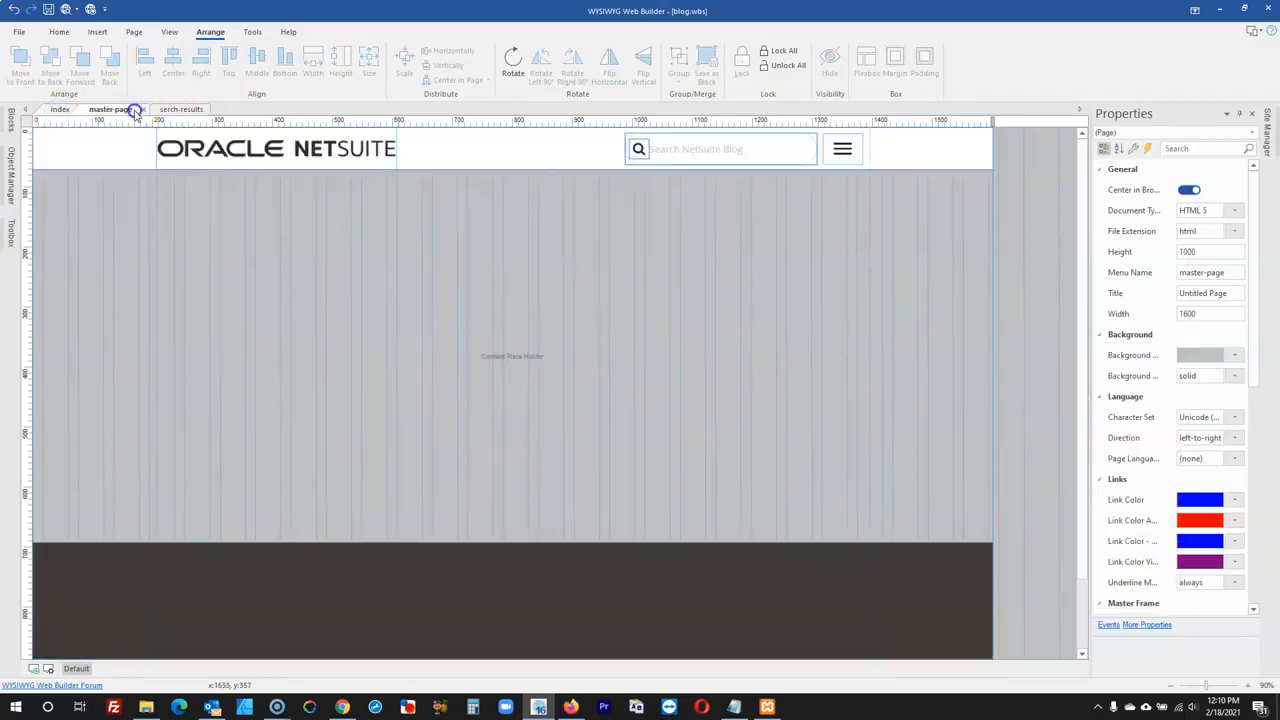
- Try showing the header site search's results in another object and look through the available target objects
{"action": "double_click", "coordinate": [749, 151]}
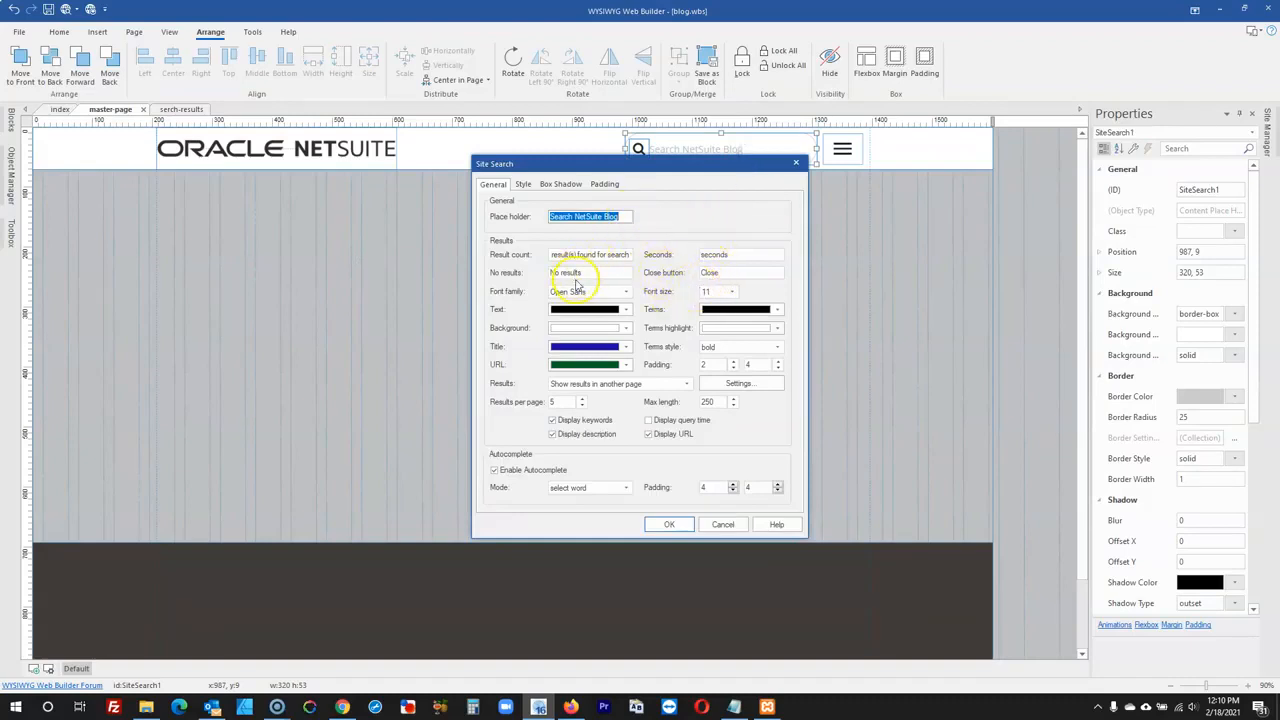
{"action": "left_click", "coordinate": [654, 385]}
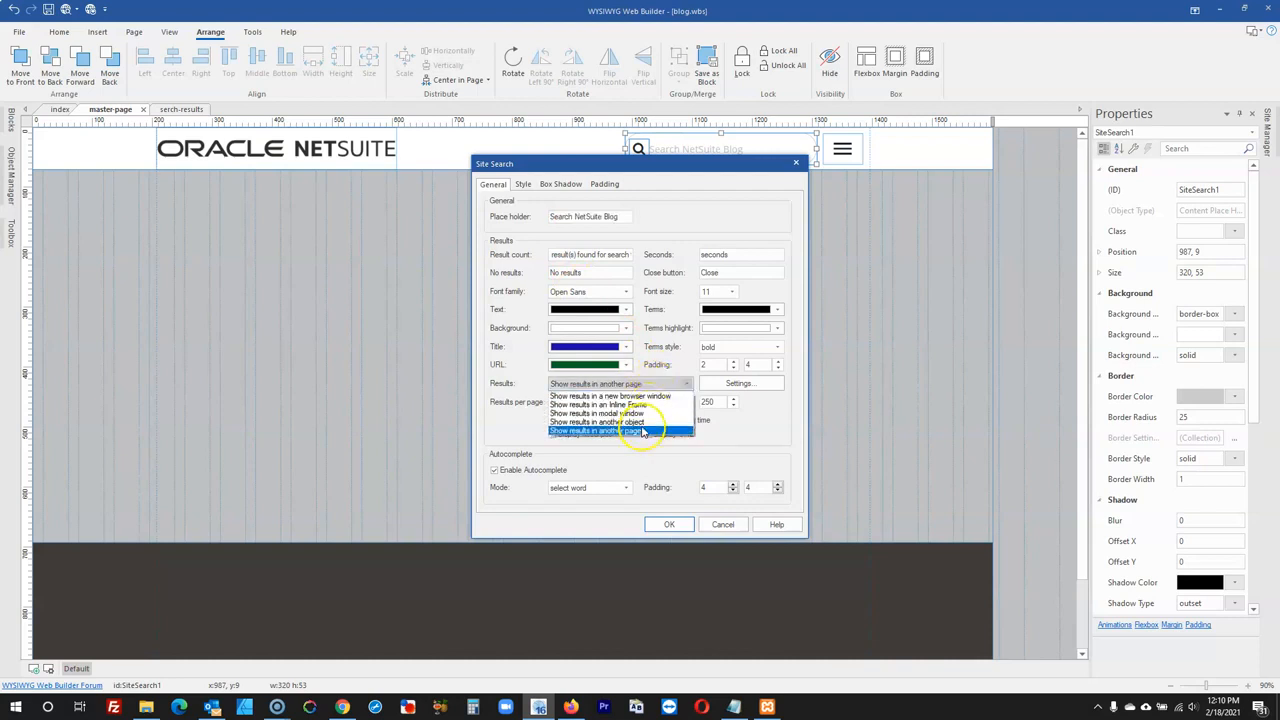
{"action": "left_click", "coordinate": [645, 424]}
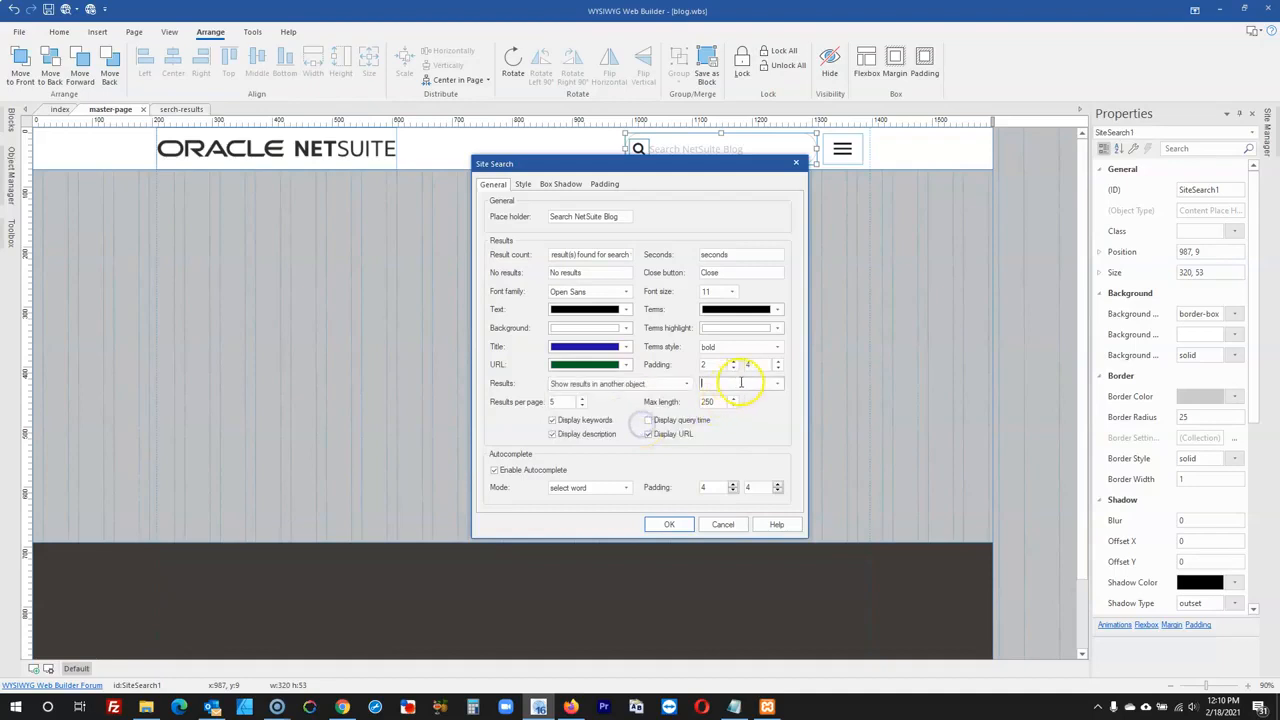
{"action": "left_click", "coordinate": [779, 384]}
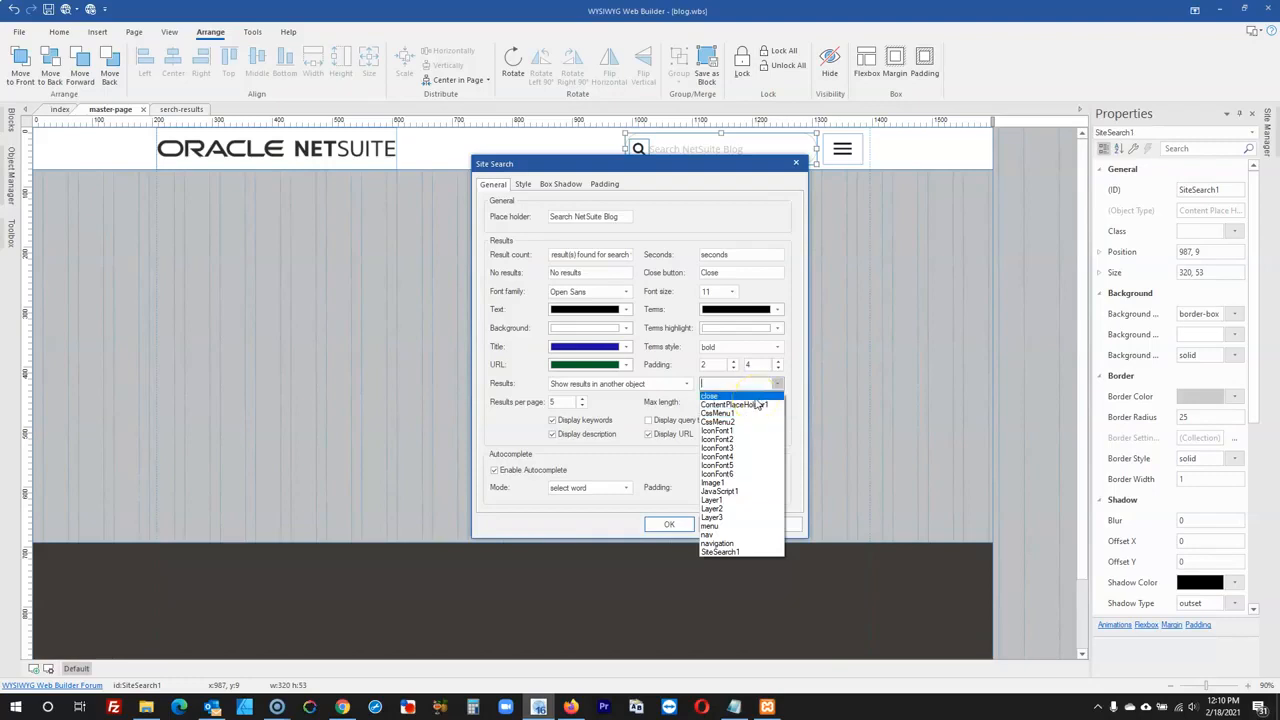
{"action": "left_click", "coordinate": [794, 459]}
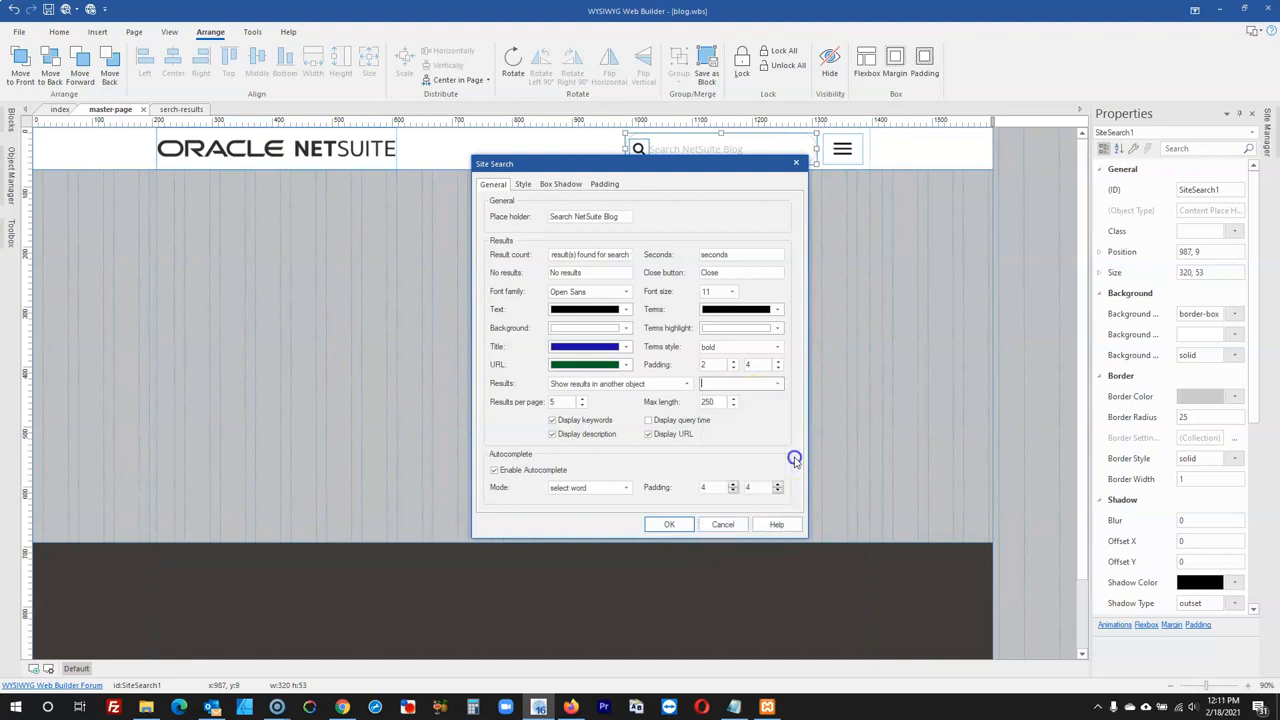
- Set the site search to show its results in a modal window, checking the modal dialog's settings without changing them
{"action": "left_click", "coordinate": [687, 384]}
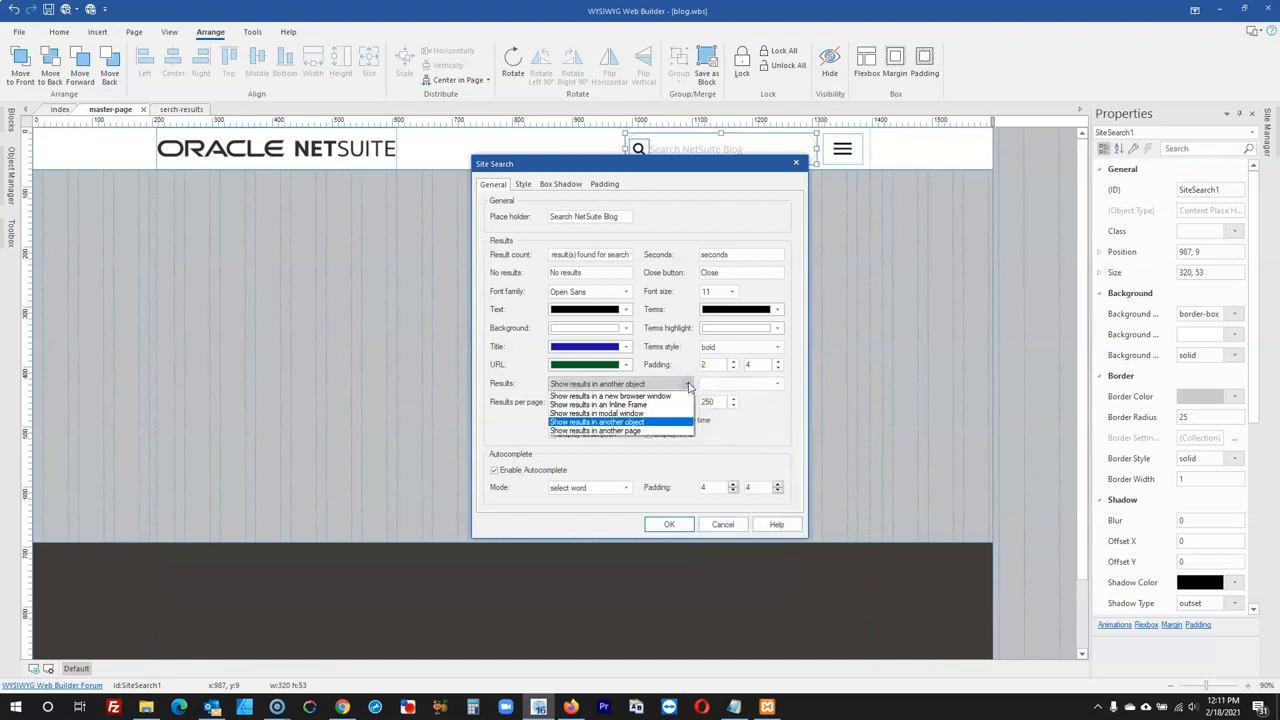
{"action": "left_click", "coordinate": [638, 415]}
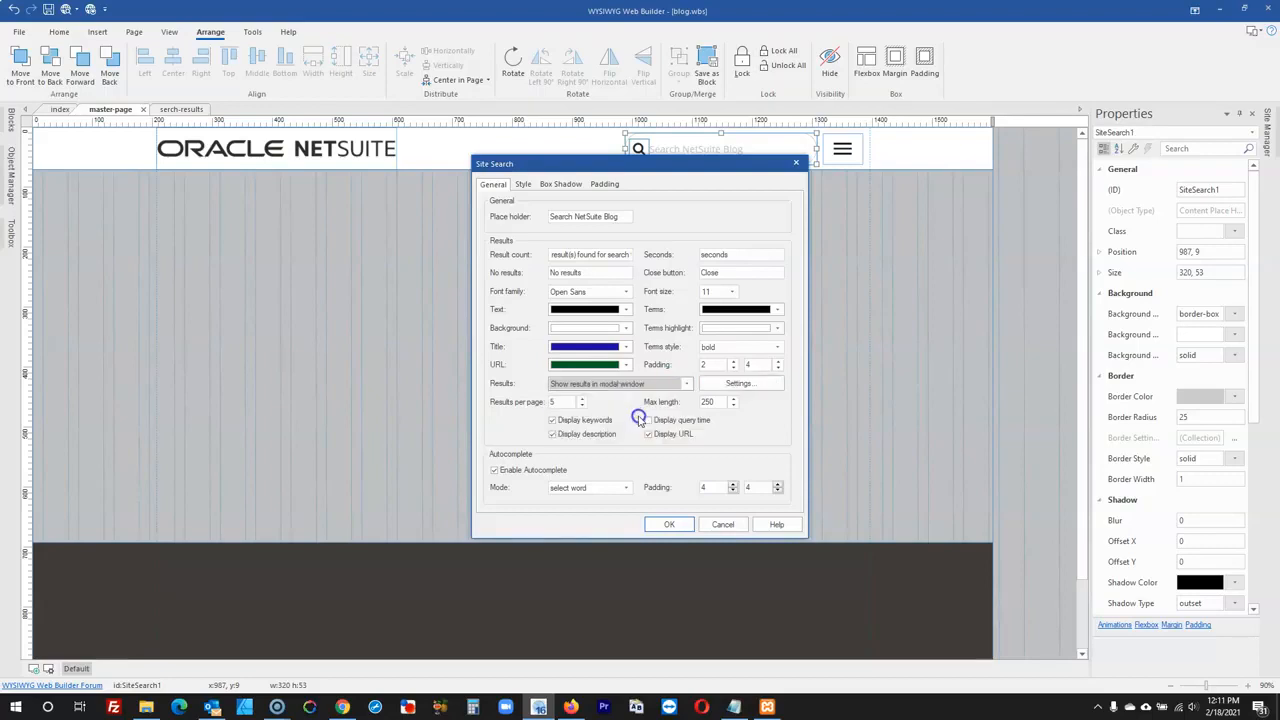
{"action": "left_click", "coordinate": [726, 386]}
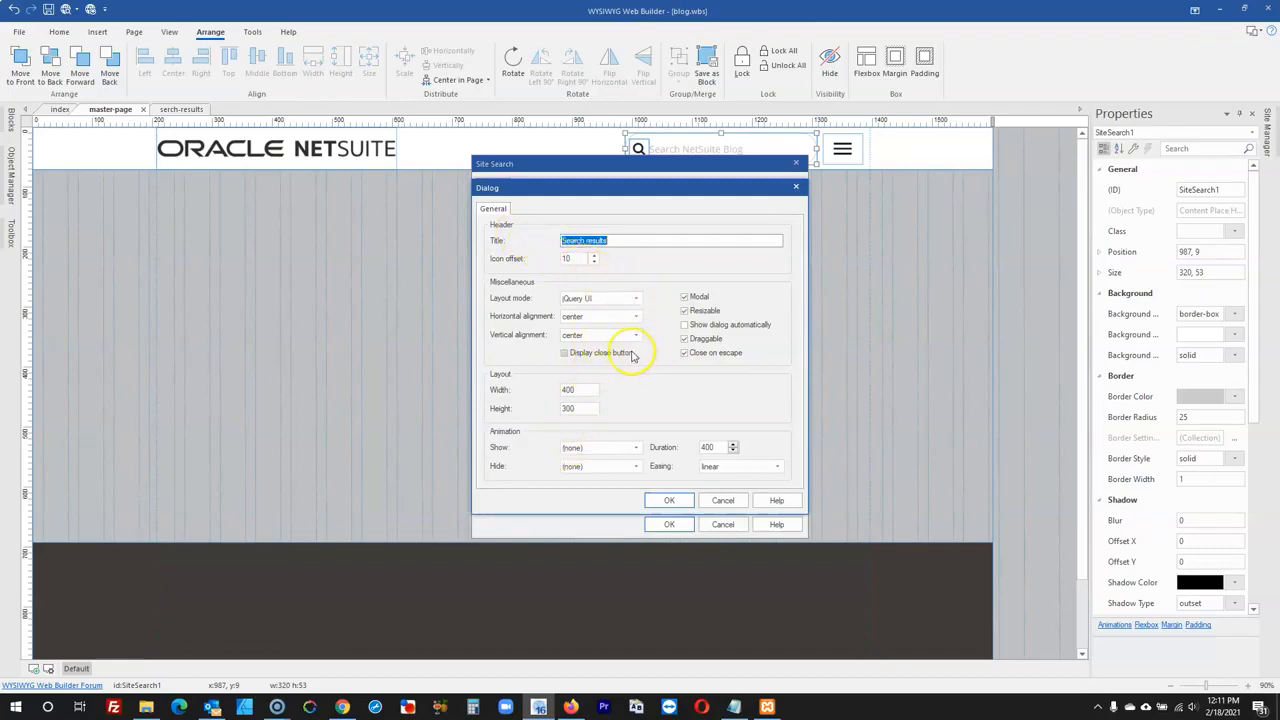
{"action": "left_click", "coordinate": [726, 501]}
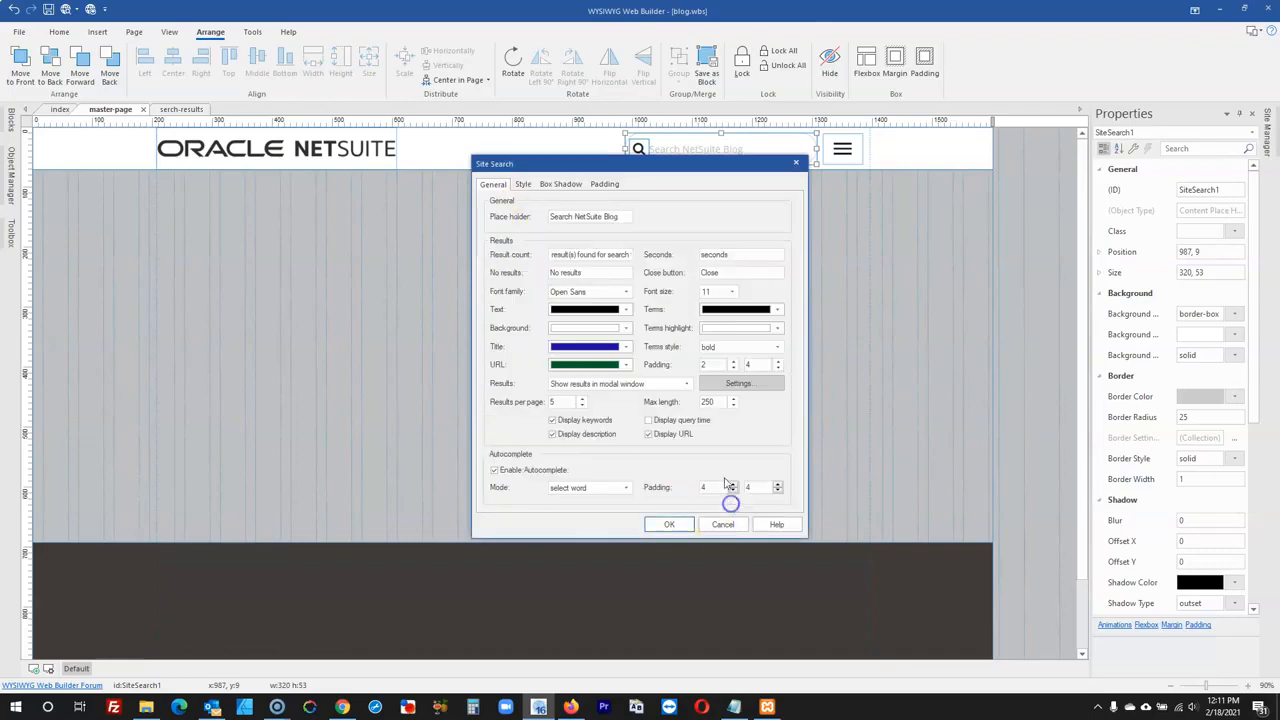
{"action": "left_click", "coordinate": [686, 385]}
{"action": "left_click", "coordinate": [686, 385]}
{"action": "left_click", "coordinate": [686, 385]}
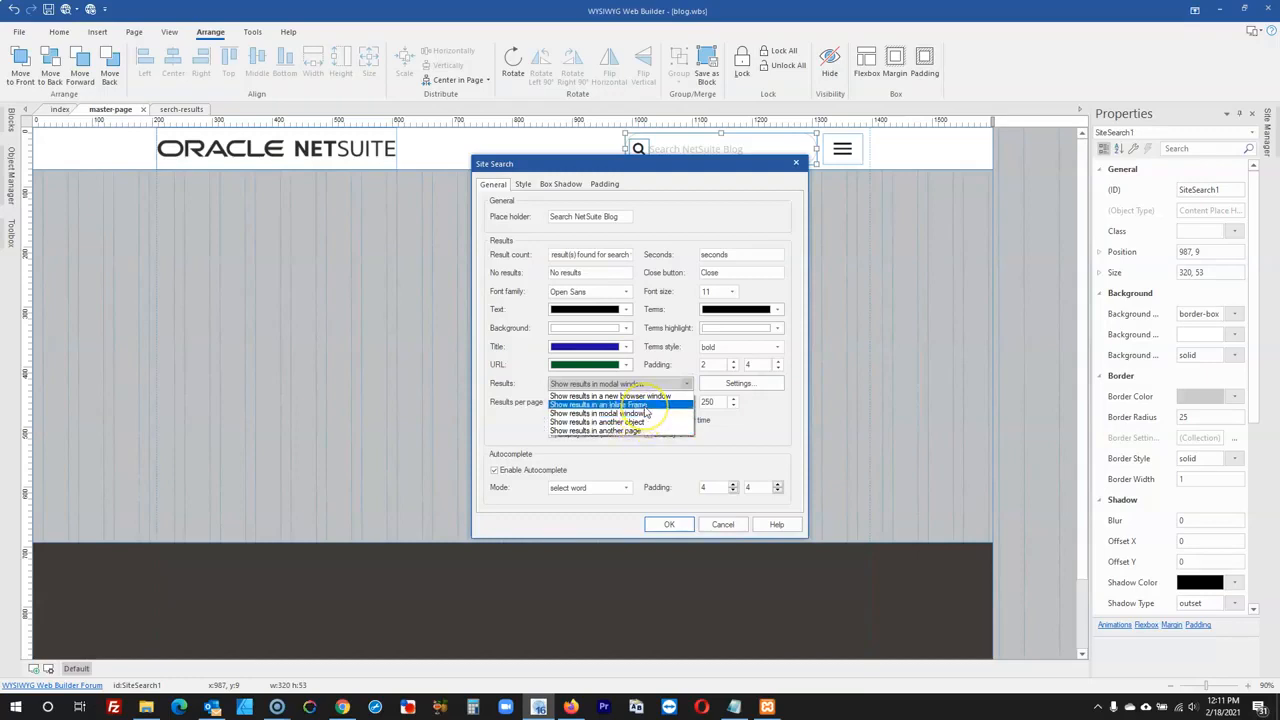
{"action": "left_click", "coordinate": [646, 412]}
{"action": "left_click", "coordinate": [669, 527]}
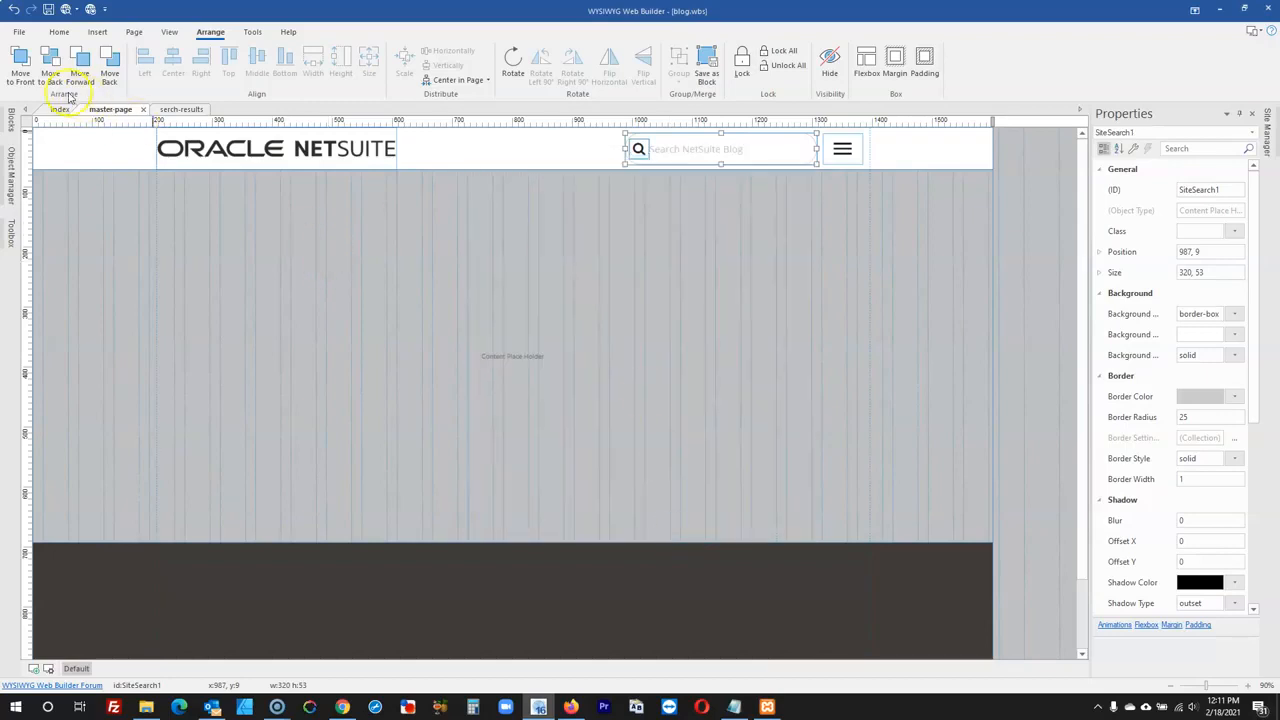
- Publish the entire web site from the index page to C:\xampp\htdocs\test-site
{"action": "left_click", "coordinate": [61, 109]}
{"action": "left_click", "coordinate": [90, 12]}
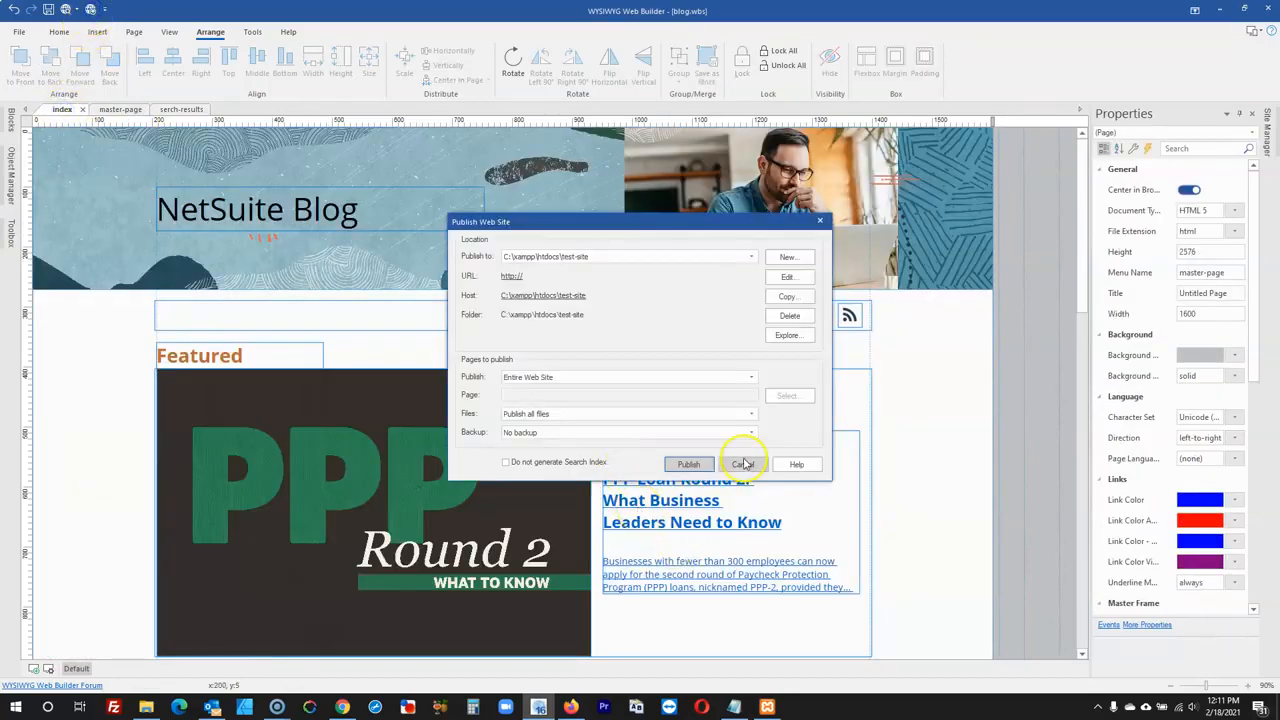
{"action": "left_click", "coordinate": [706, 463]}
- Switch to Firefox, close the extra test-site tab and load the published blog's home page at localhost/test-site/
{"action": "left_click", "coordinate": [572, 707]}
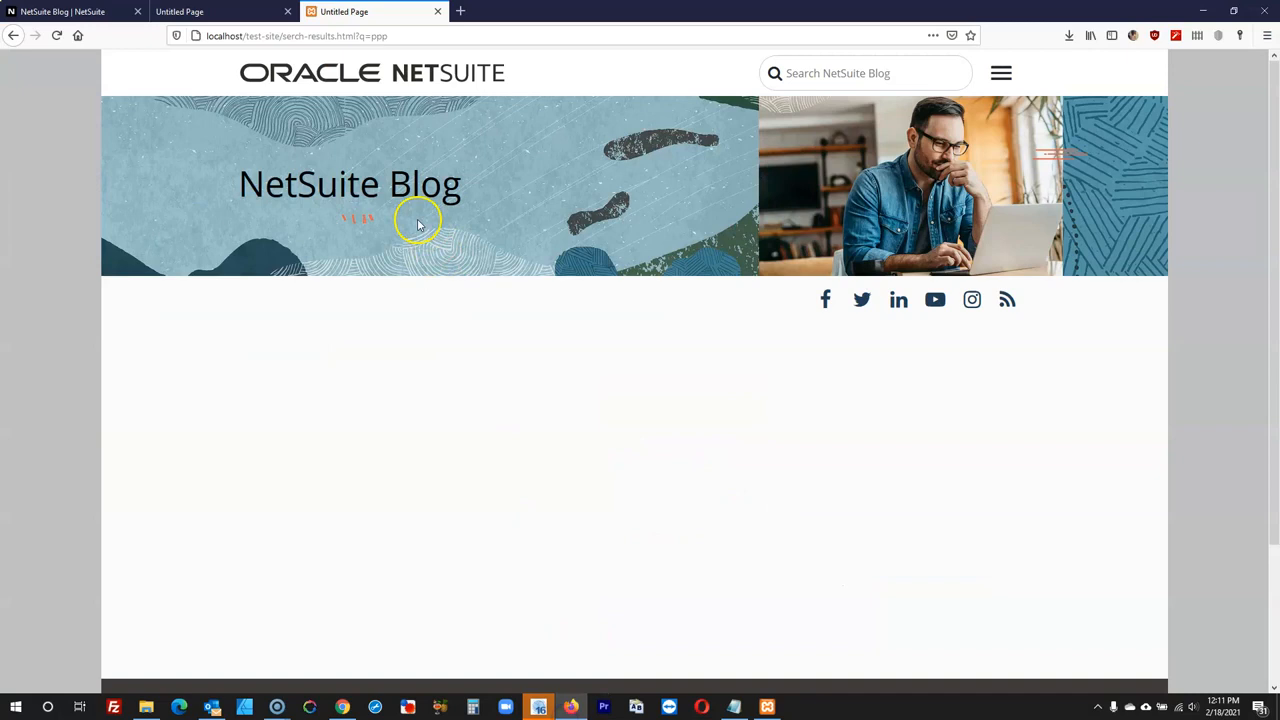
{"action": "left_click", "coordinate": [90, 12]}
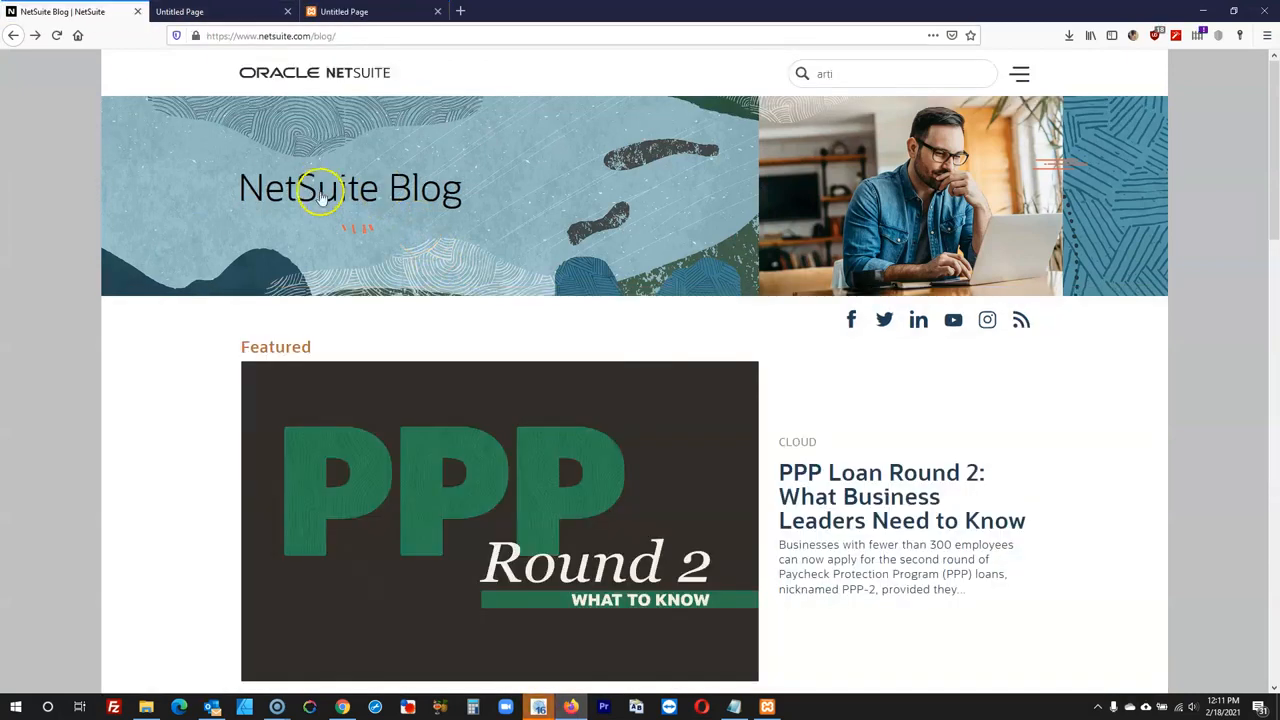
{"action": "left_click", "coordinate": [287, 11]}
{"action": "left_click", "coordinate": [190, 13]}
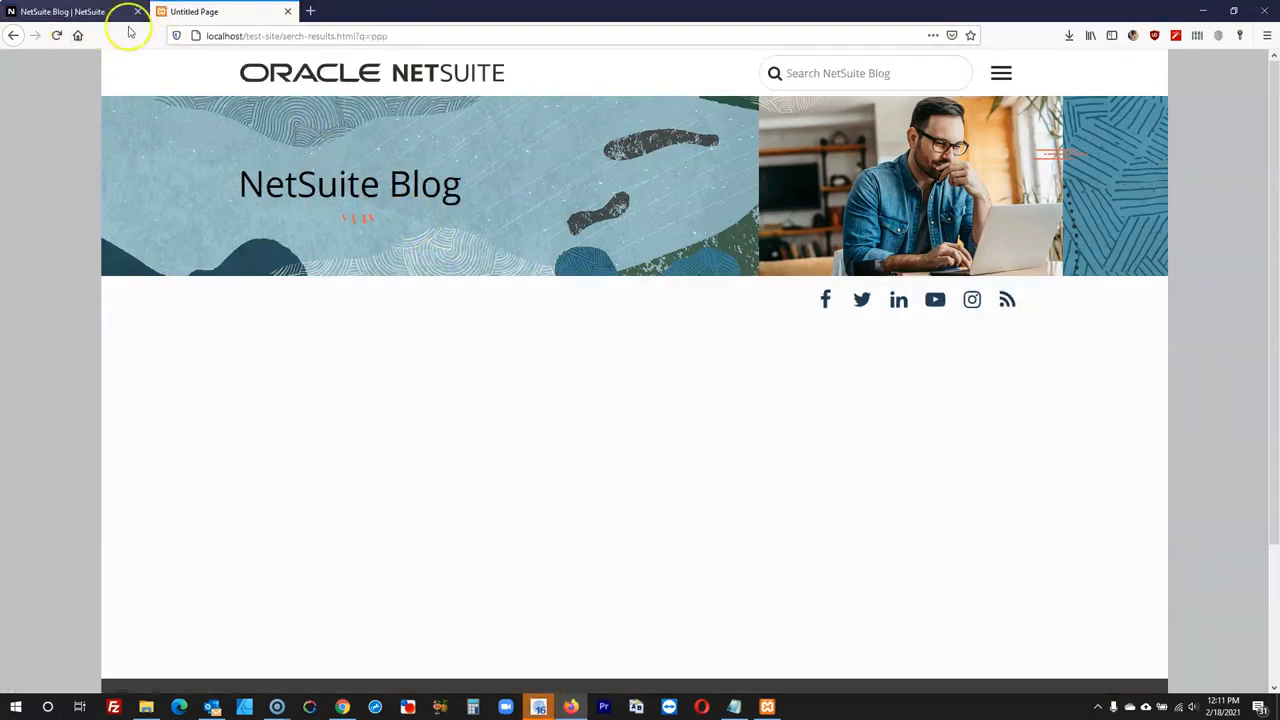
{"action": "left_click", "coordinate": [56, 42]}
{"action": "left_click", "coordinate": [57, 39]}
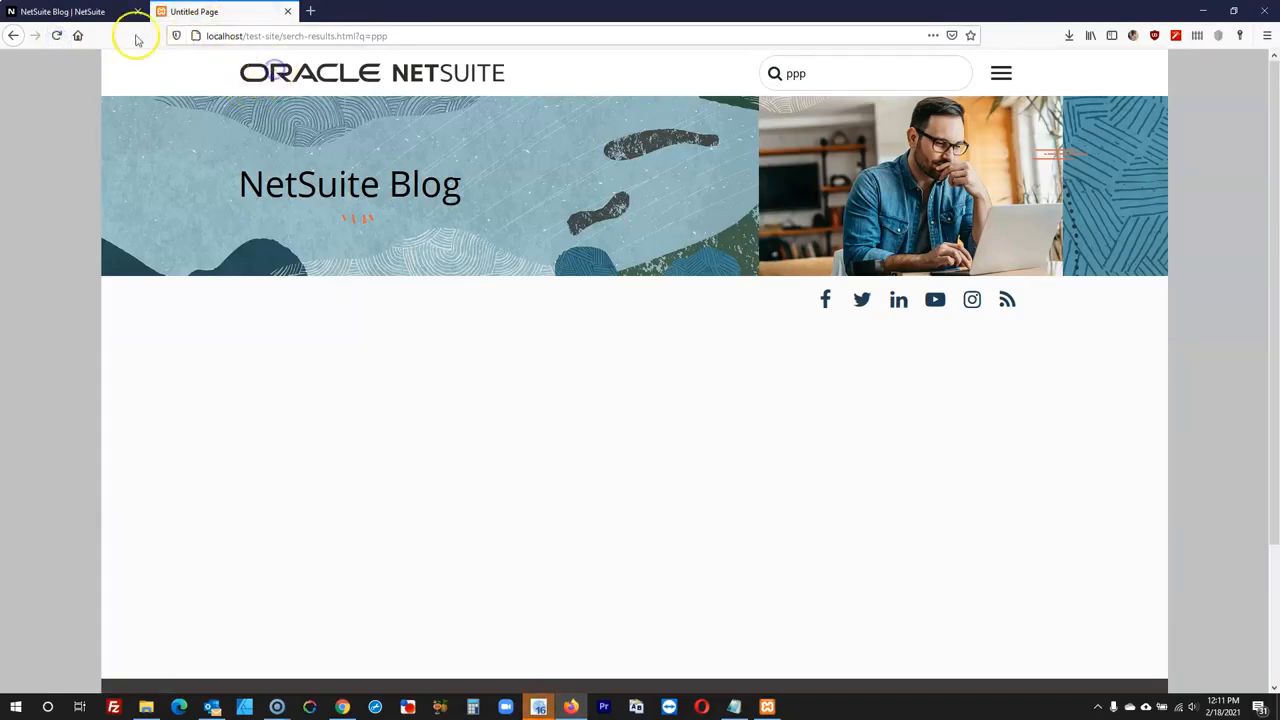
{"action": "left_click_drag", "start_coordinate": [281, 36], "coordinate": [800, 48]}
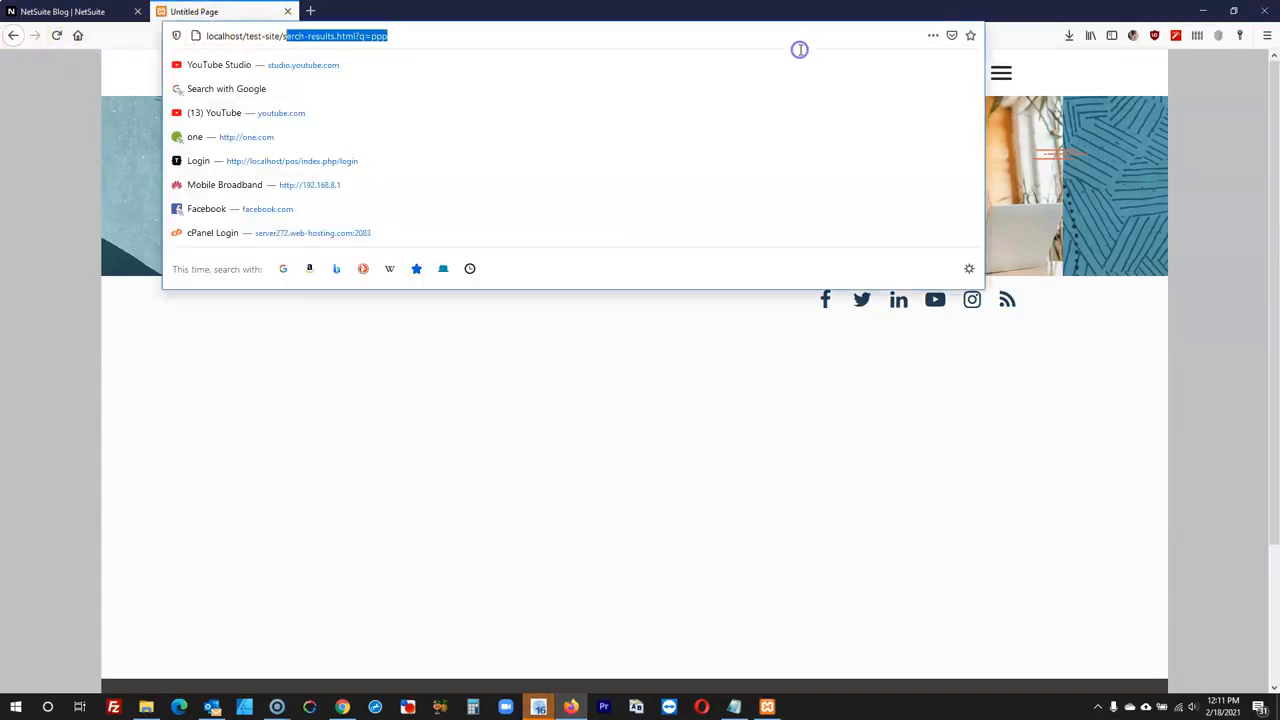
{"action": "type", "text": "s"}
{"action": "key", "text": "BackSpace"}
{"action": "key", "text": "Return"}
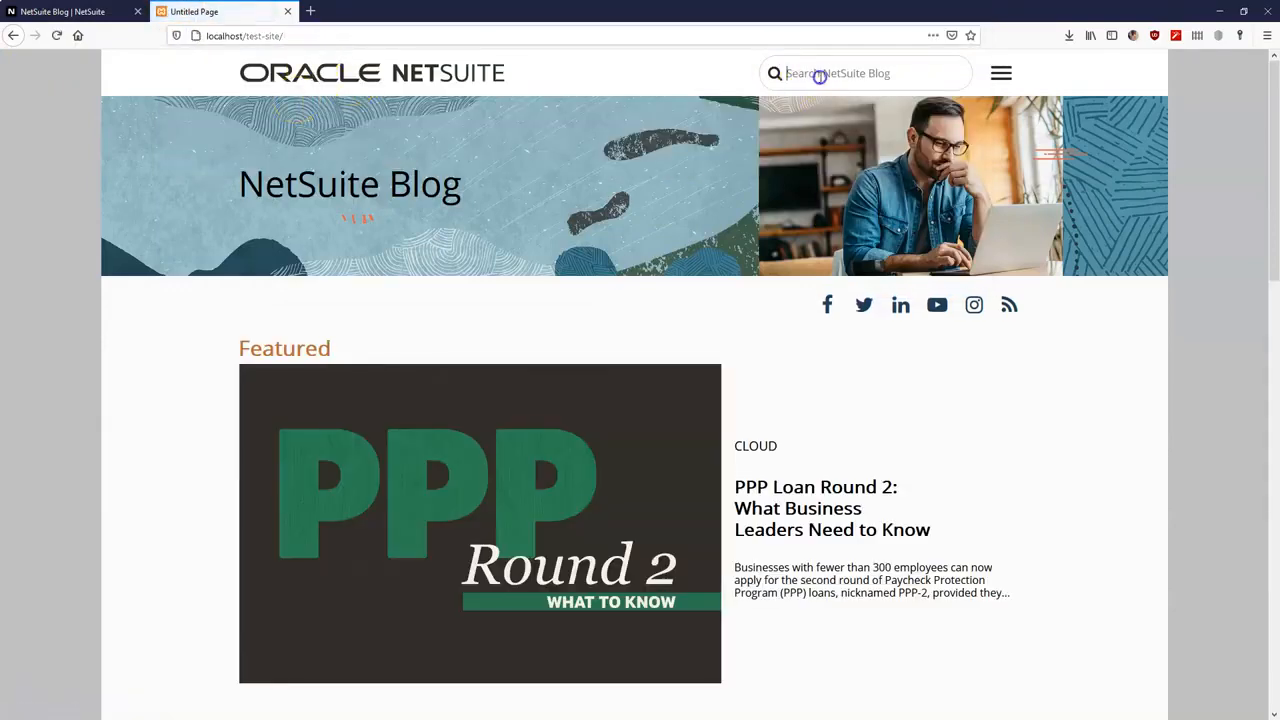
- Search the published blog's home page for "ppp" to test the modal results window
{"action": "scroll", "coordinate": [819, 77], "scroll_direction": "down", "scroll_amount": 1}
{"action": "type", "text": "pp"}
{"action": "key", "text": "Return"}
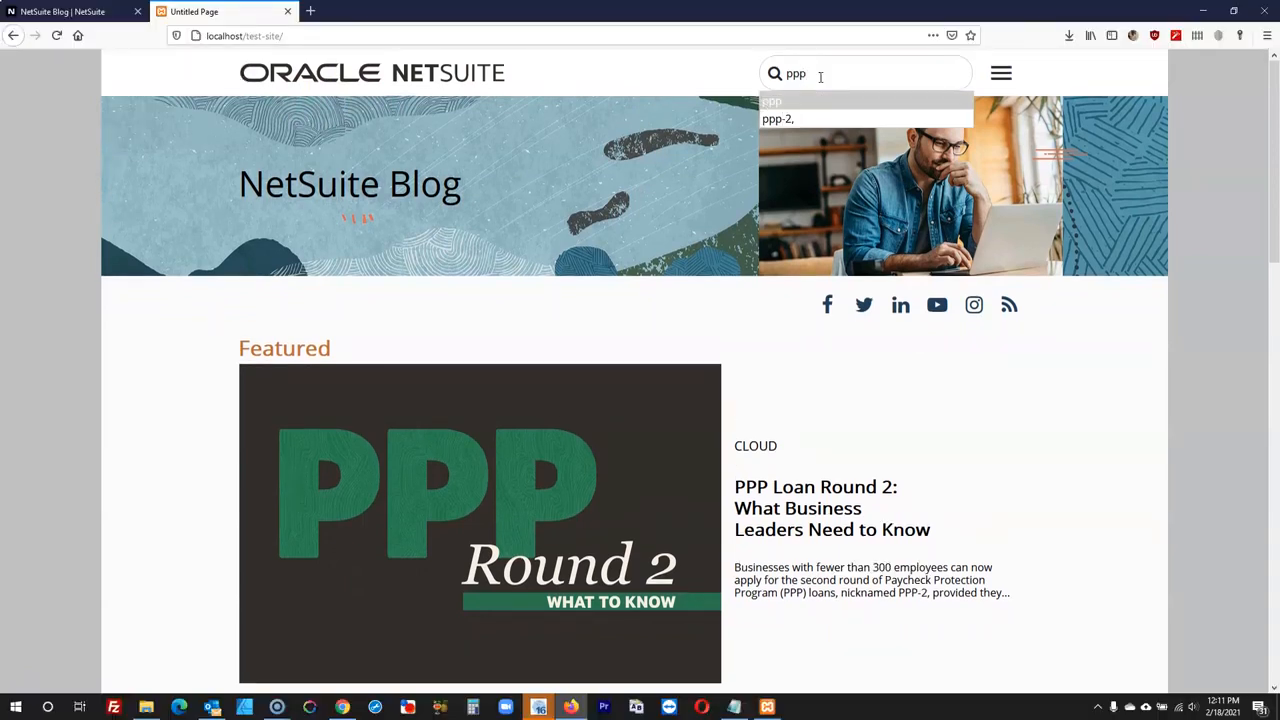
{"action": "left_click", "coordinate": [810, 101]}
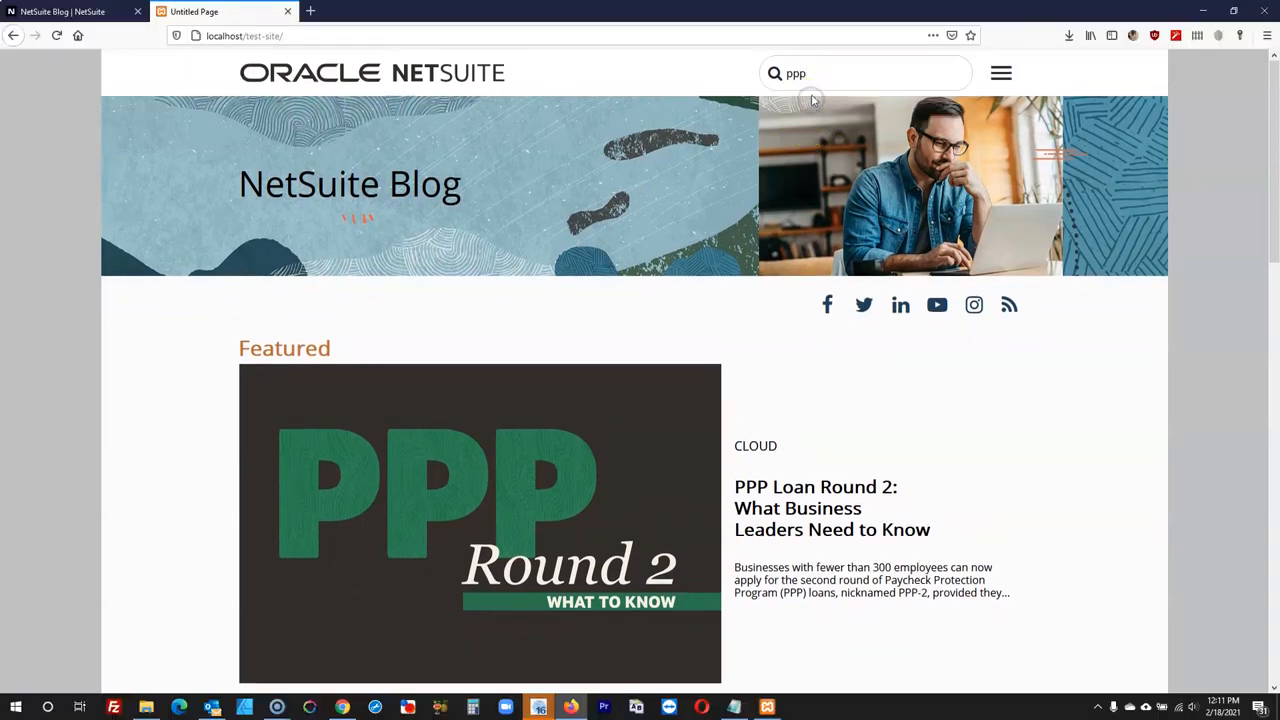
{"action": "scroll", "coordinate": [826, 140], "scroll_direction": "down", "scroll_amount": 5}
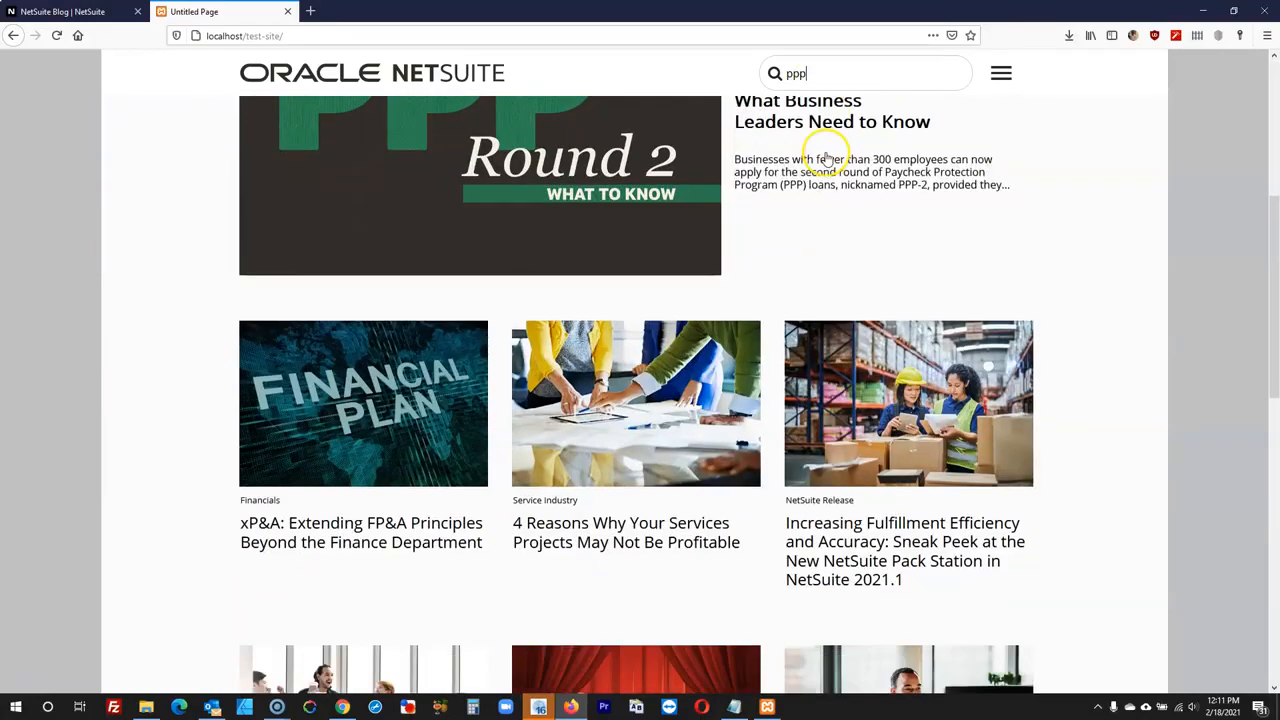
{"action": "scroll", "coordinate": [825, 148], "scroll_direction": "up", "scroll_amount": 5}
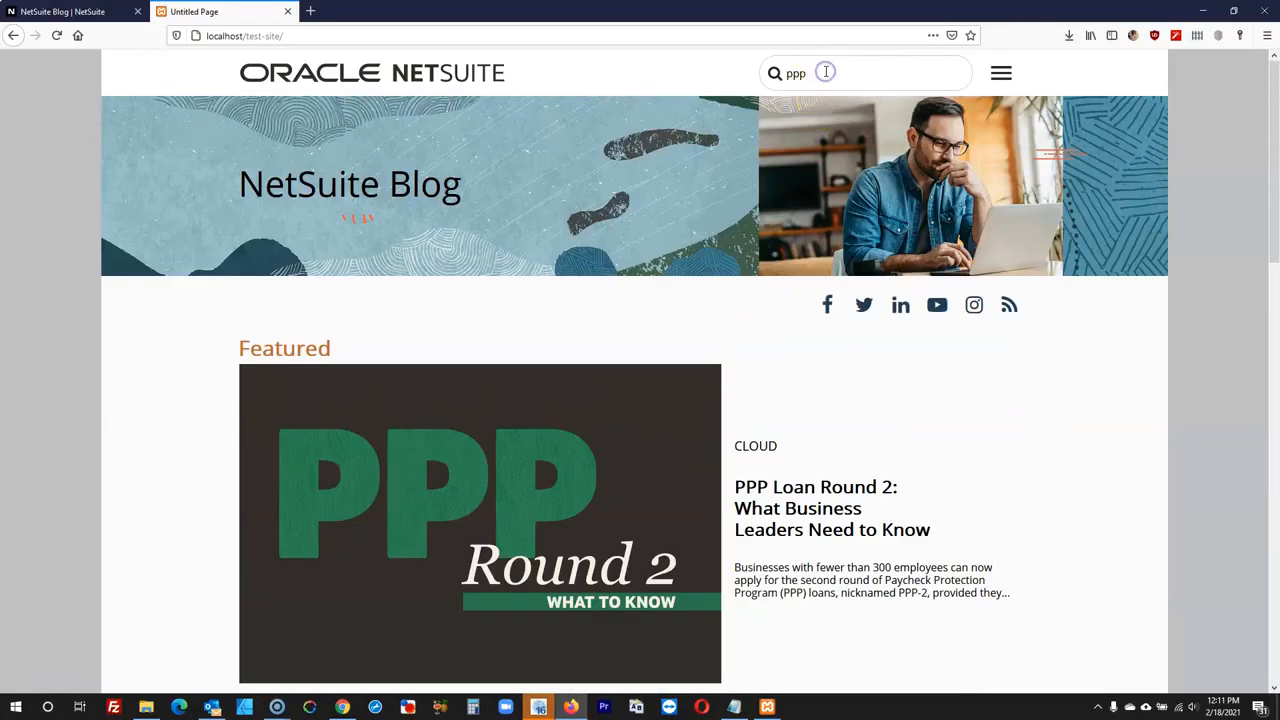
{"action": "key", "text": "Return"}
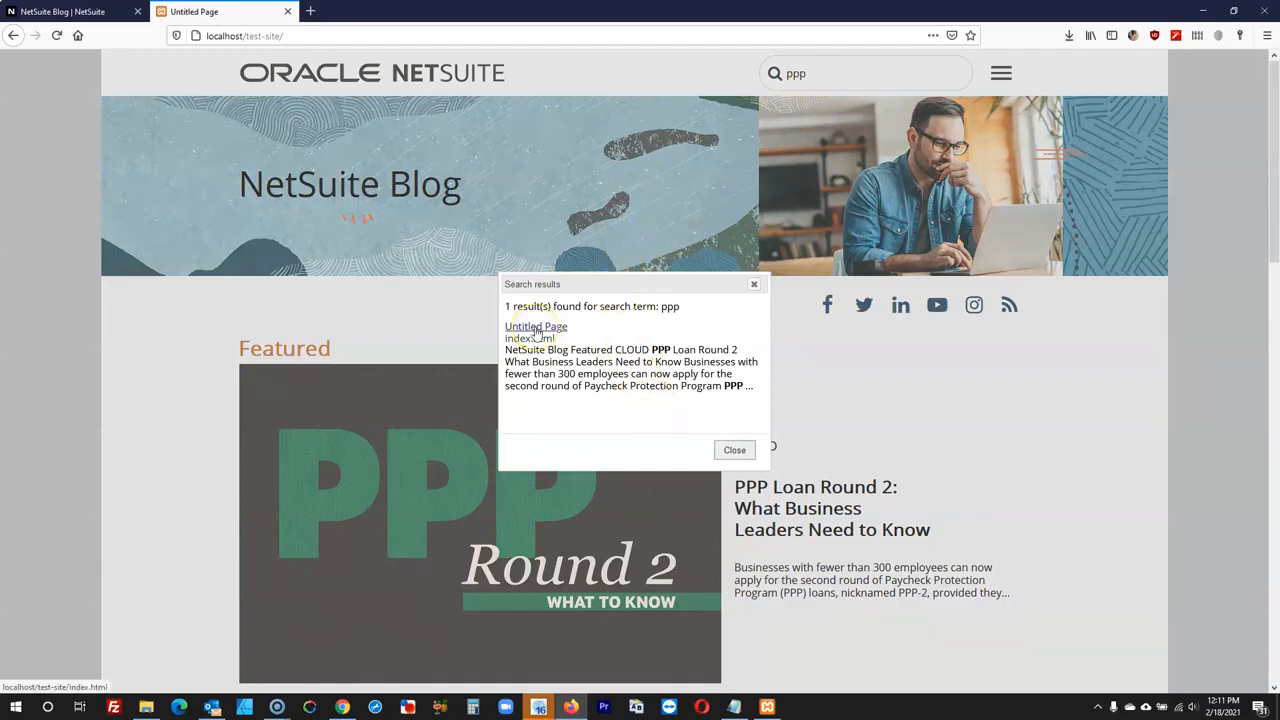
- Examine the search results window over the home page, move it over the banner and close it
{"action": "scroll", "coordinate": [537, 334], "scroll_direction": "down", "scroll_amount": 2}
{"action": "scroll", "coordinate": [543, 334], "scroll_direction": "up", "scroll_amount": 2}
{"action": "left_click_drag", "start_coordinate": [637, 284], "coordinate": [423, 238]}
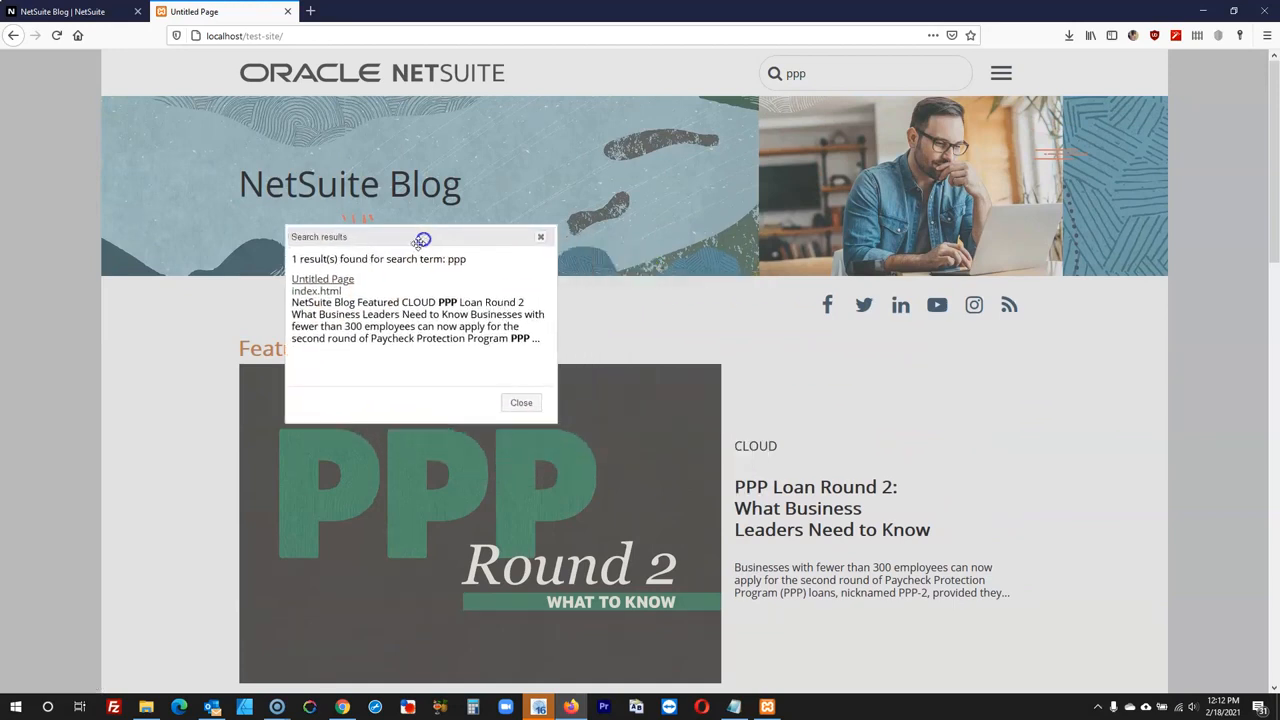
{"action": "scroll", "coordinate": [470, 355], "scroll_direction": "down", "scroll_amount": 1}
{"action": "scroll", "coordinate": [475, 360], "scroll_direction": "up", "scroll_amount": 1}
{"action": "left_click", "coordinate": [521, 403]}
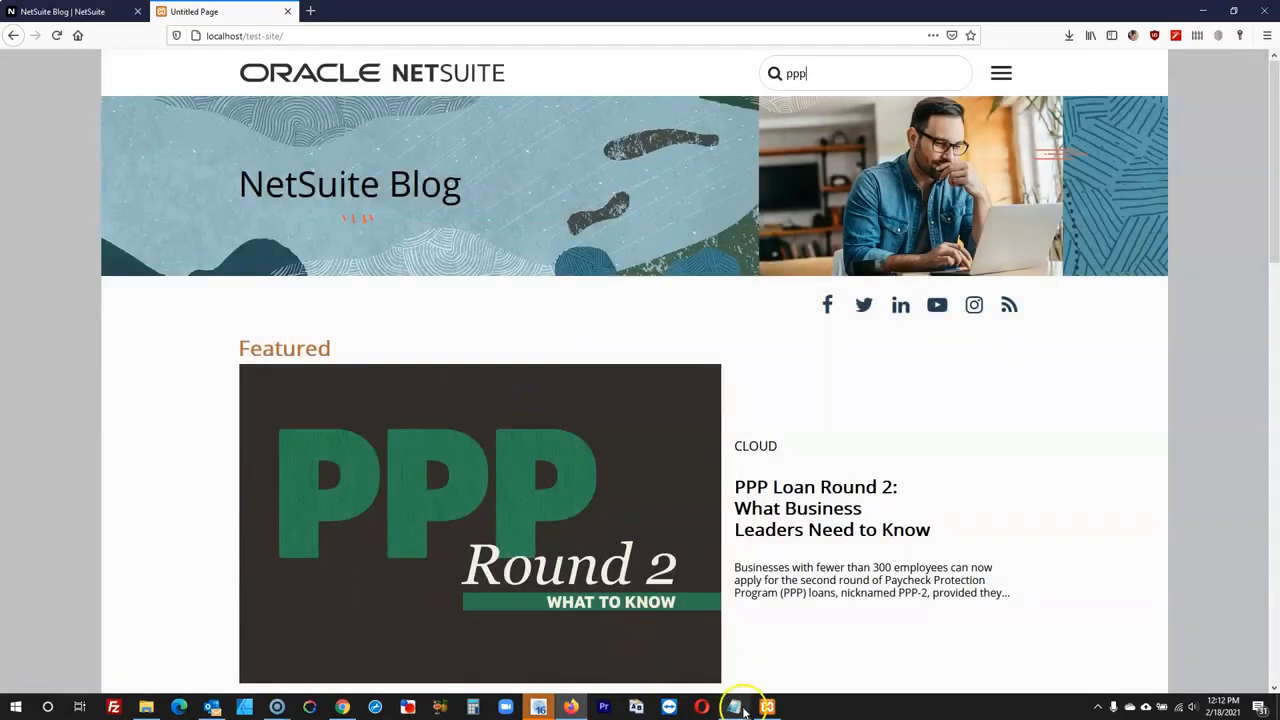
- Switch back to WYSIWYG Web Builder, open master-page.html and open the header site search's properties
{"action": "left_click", "coordinate": [538, 707]}
{"action": "left_click", "coordinate": [1066, 556]}
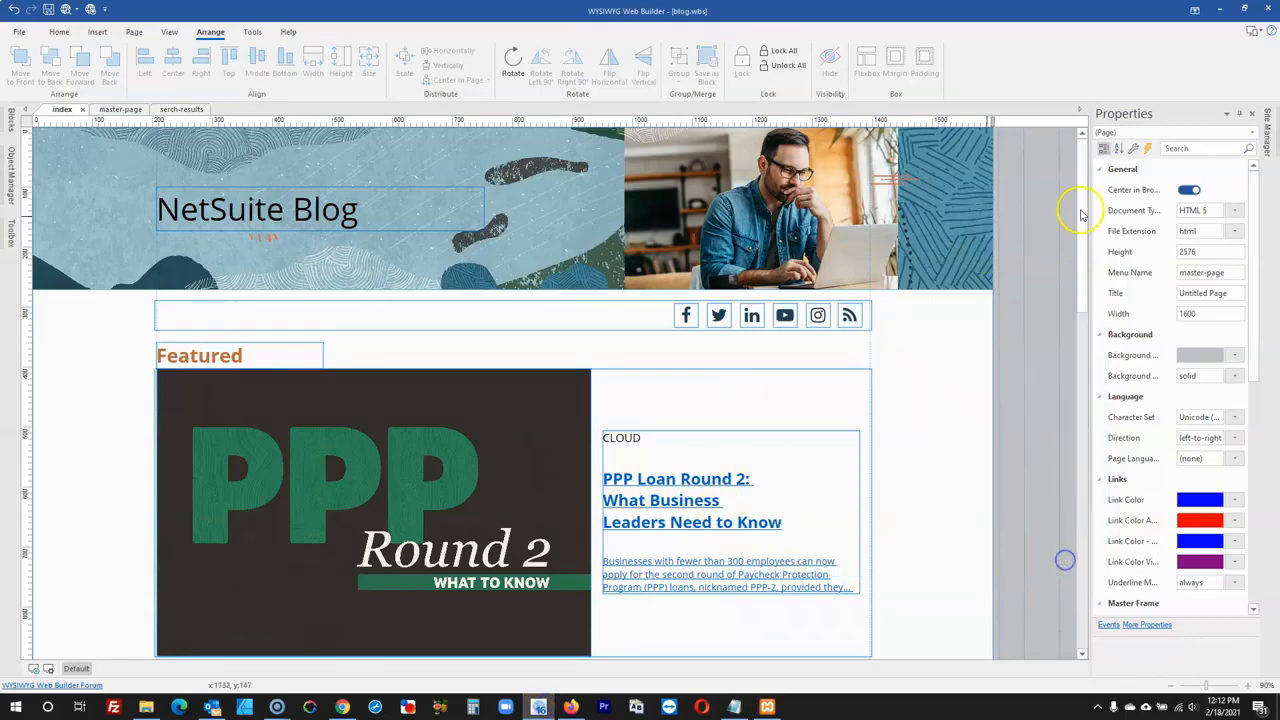
{"action": "left_click", "coordinate": [1266, 136]}
{"action": "double_click", "coordinate": [1166, 184]}
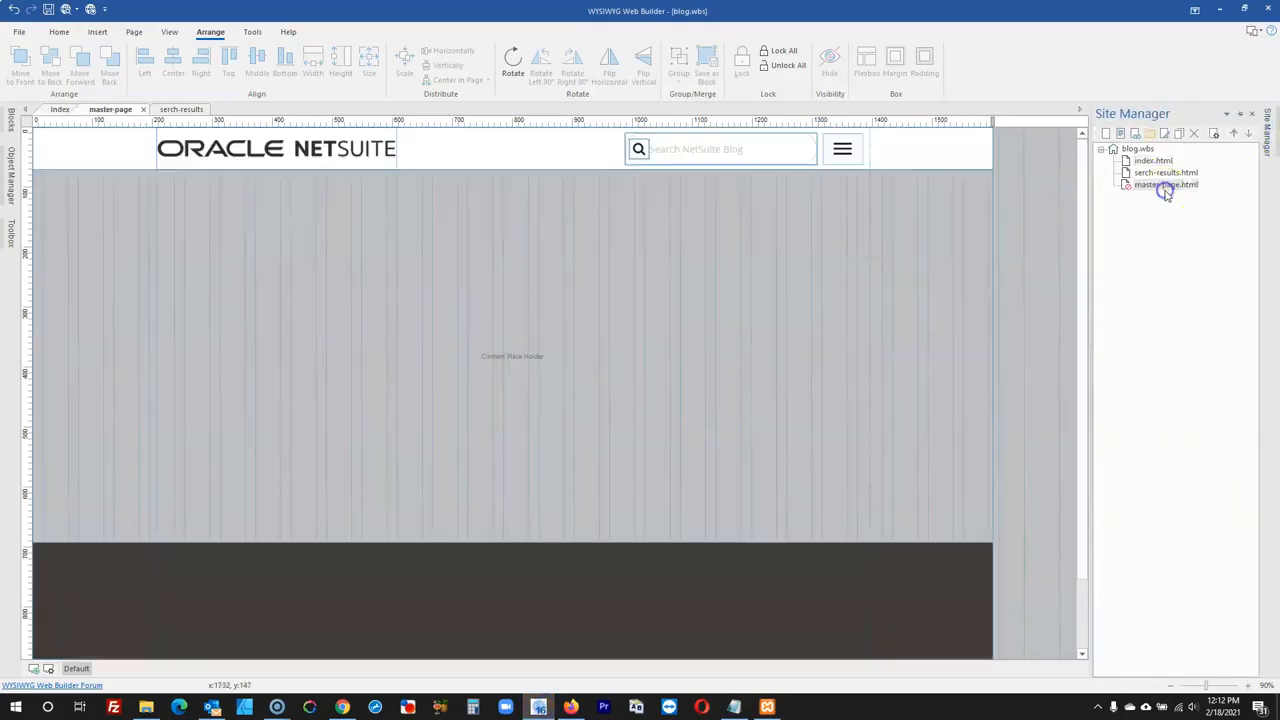
{"action": "double_click", "coordinate": [775, 147]}
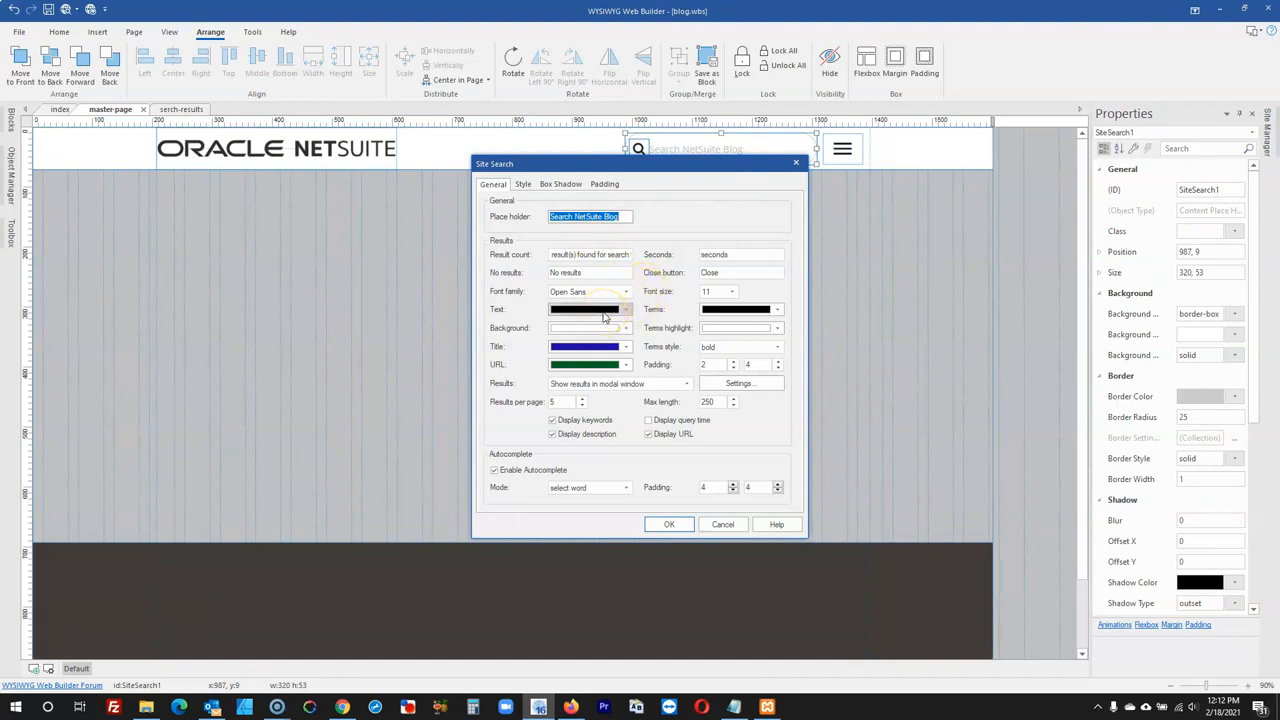
- Set the width of the modal search results dialog to 1200
{"action": "left_click", "coordinate": [736, 384]}
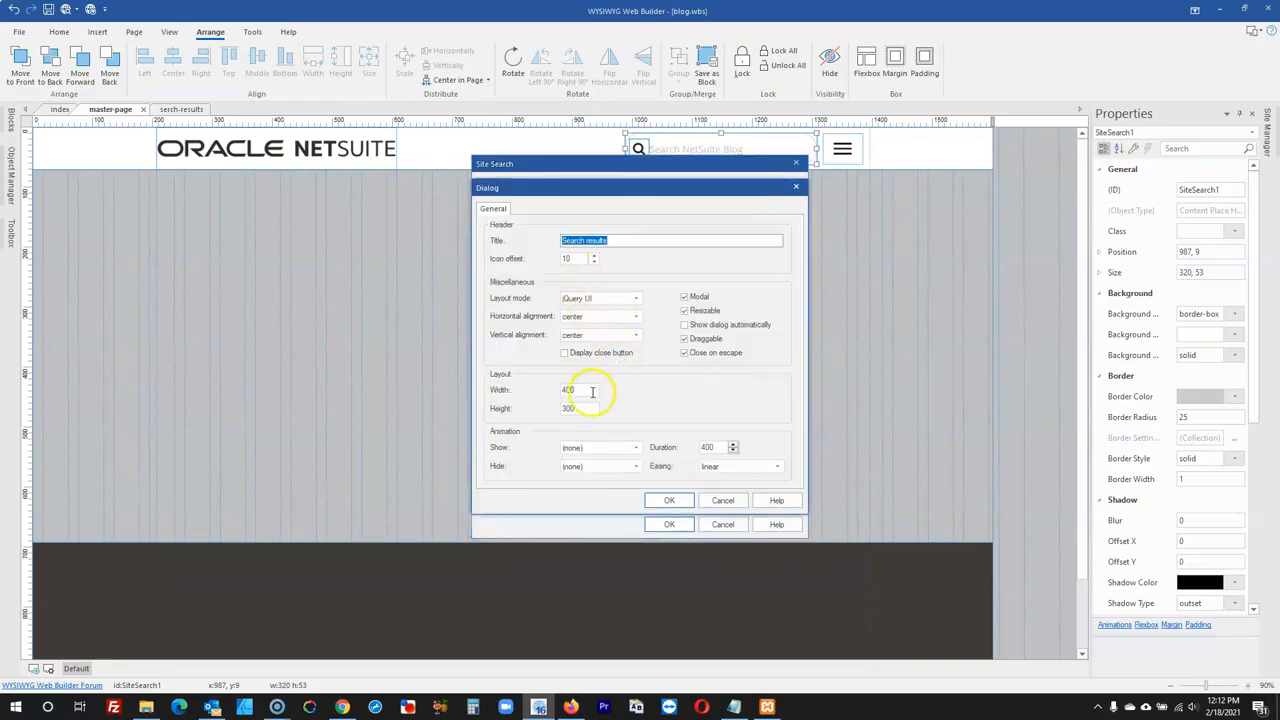
{"action": "left_click_drag", "start_coordinate": [592, 392], "coordinate": [550, 385]}
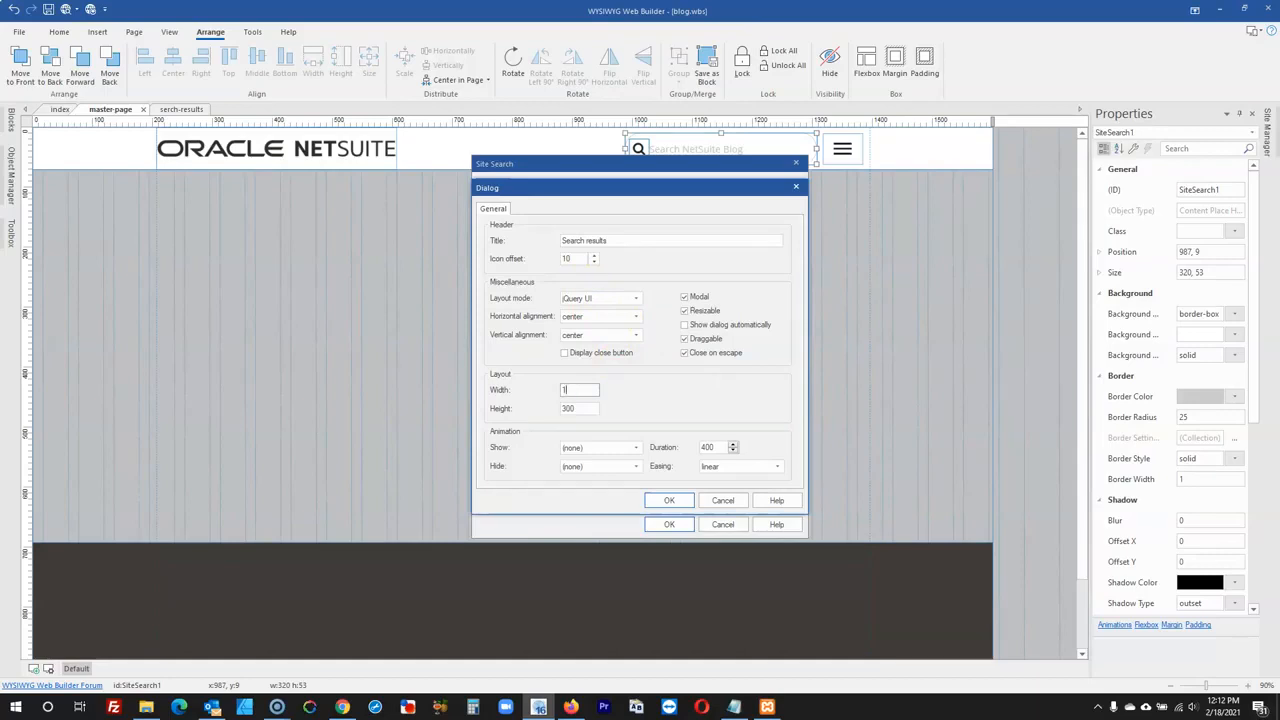
{"action": "left_click", "coordinate": [591, 408]}
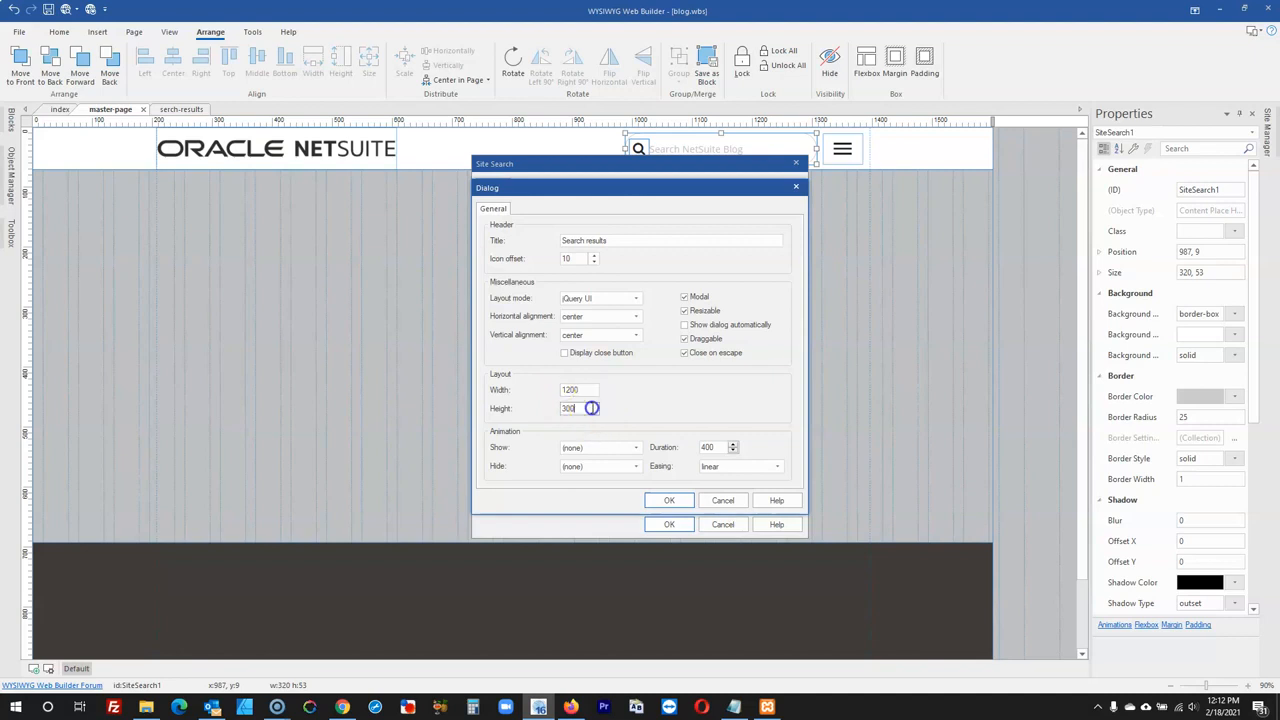
- Set both the show and hide animations of the search results dialog to fade
{"action": "left_click", "coordinate": [579, 450]}
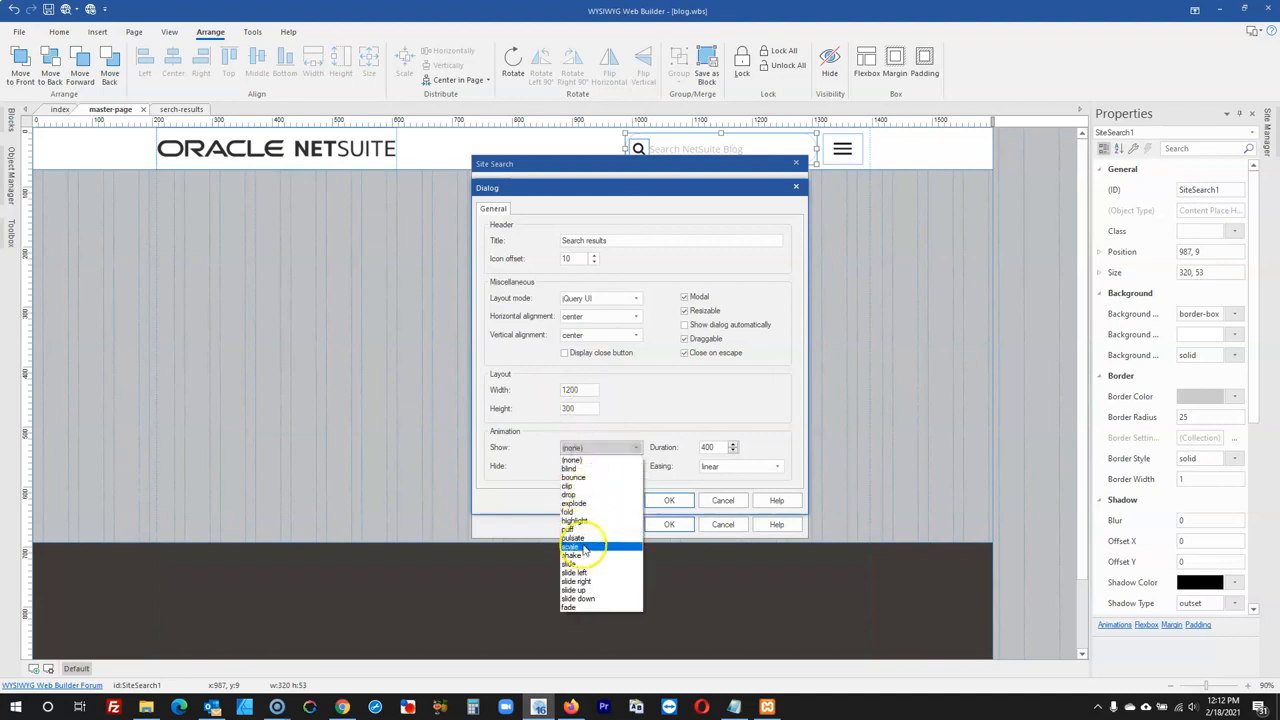
{"action": "left_click", "coordinate": [588, 607]}
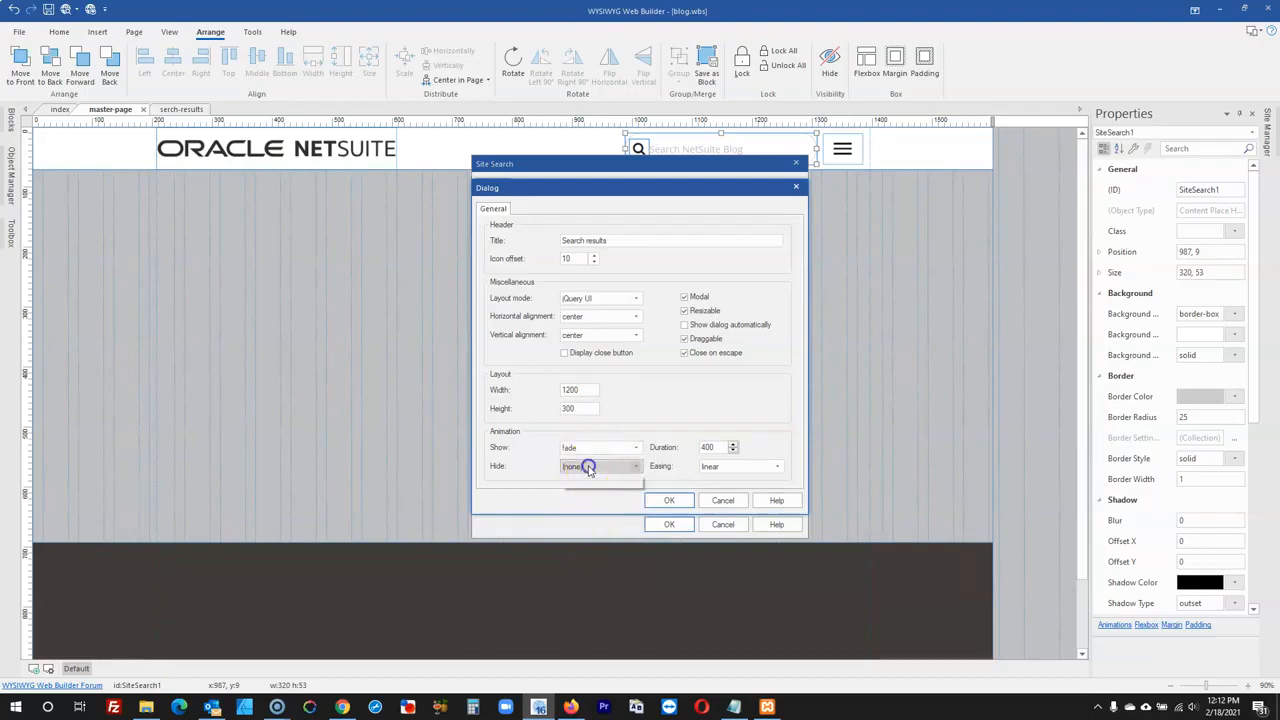
{"action": "left_click", "coordinate": [586, 466]}
{"action": "left_click", "coordinate": [584, 627]}
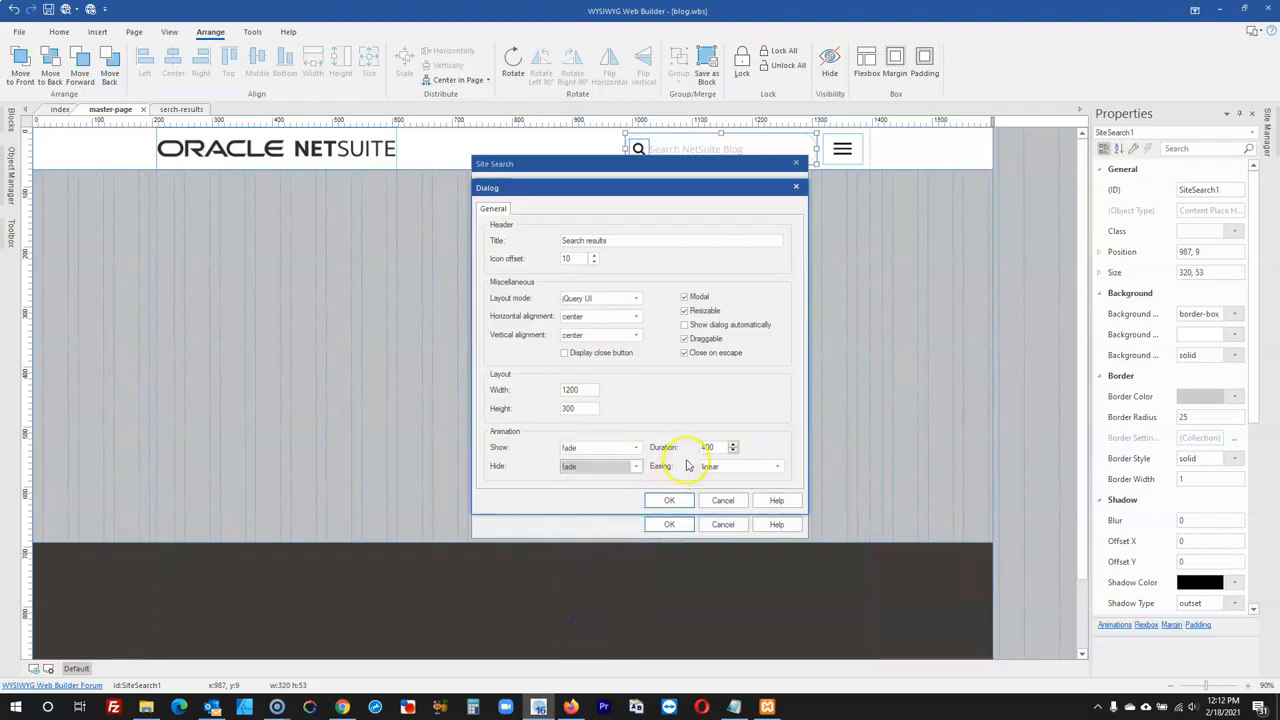
- Set the search results dialog's height to 600, with dragging turned off and the close button displayed
{"action": "left_click_drag", "start_coordinate": [592, 409], "coordinate": [547, 404]}
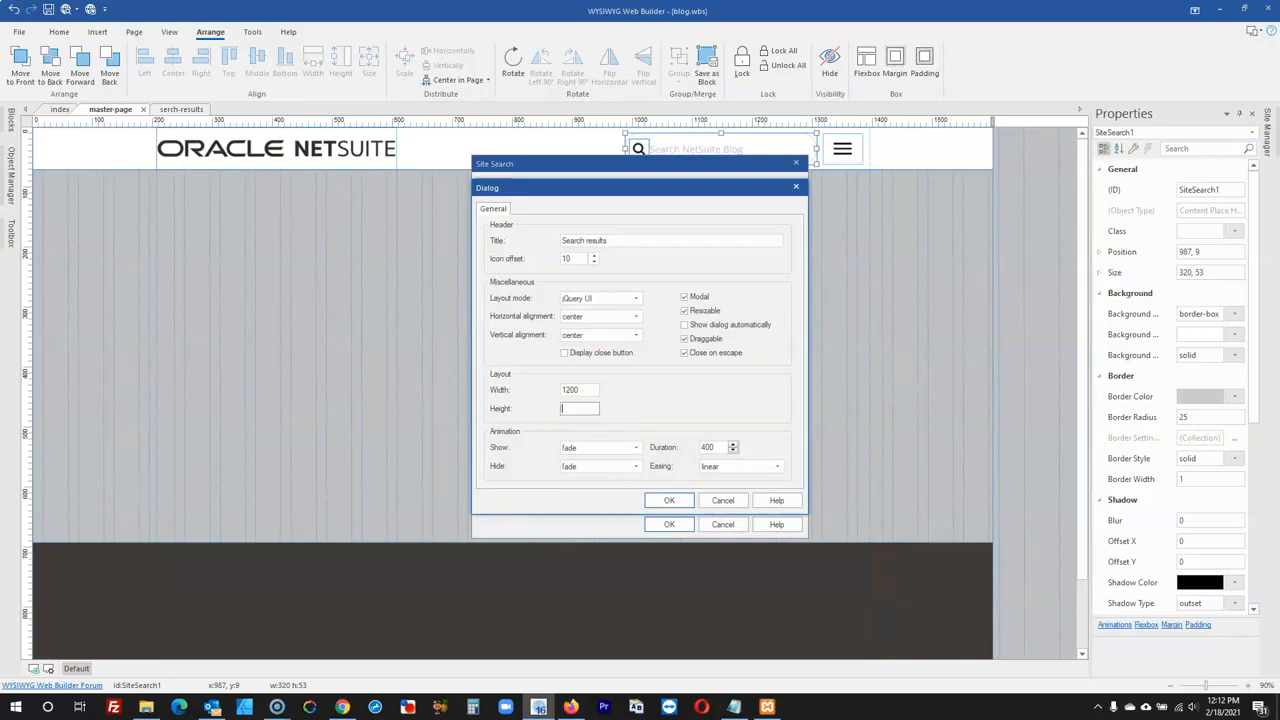
{"action": "left_click", "coordinate": [695, 341]}
- Change the results dialog's layout mode to Bootstrap with absolute position as horizontal alignment, and accept the site search settings
{"action": "left_click", "coordinate": [614, 298]}
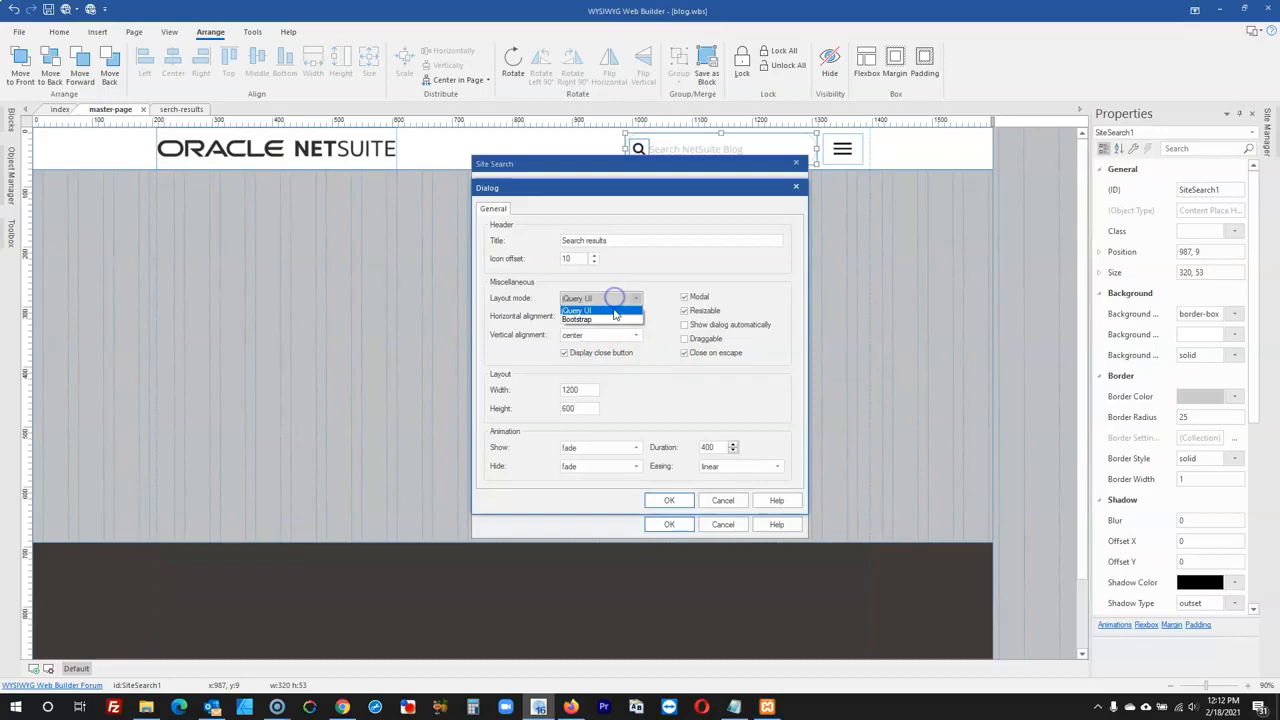
{"action": "left_click", "coordinate": [612, 317]}
{"action": "left_click", "coordinate": [621, 318]}
{"action": "left_click", "coordinate": [620, 317]}
{"action": "left_click", "coordinate": [621, 317]}
{"action": "left_click", "coordinate": [611, 355]}
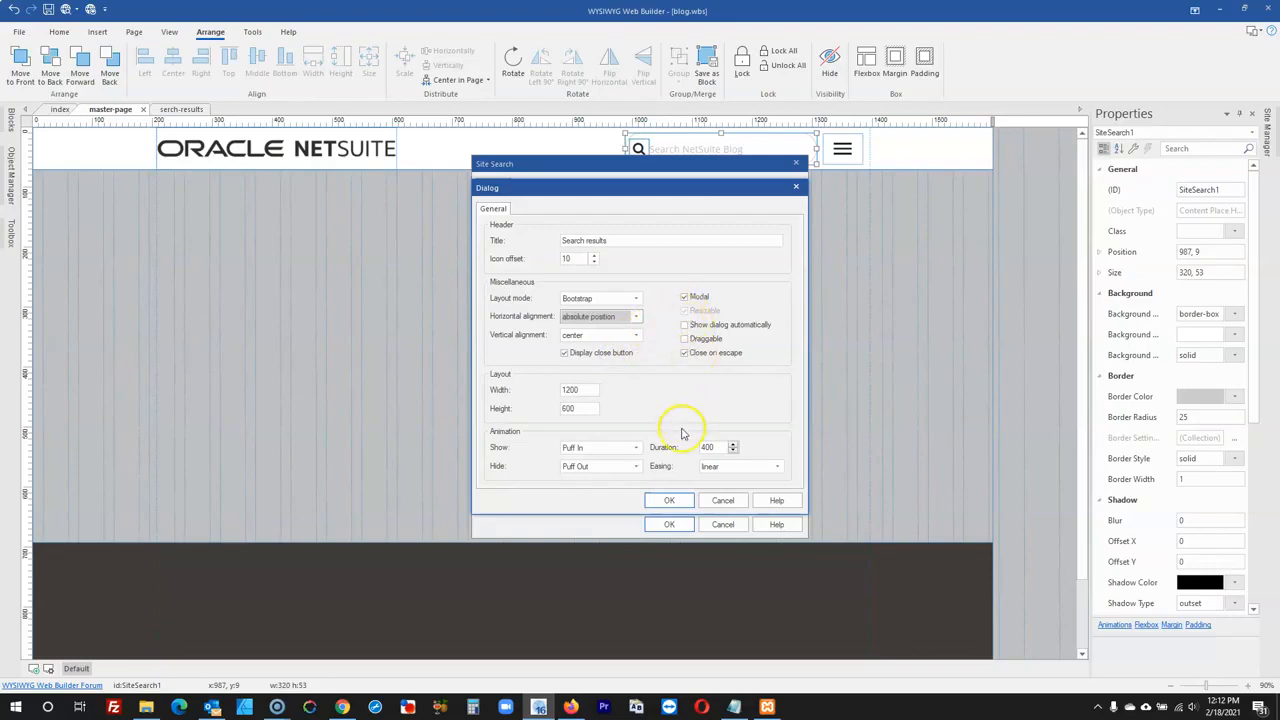
{"action": "left_click", "coordinate": [695, 297]}
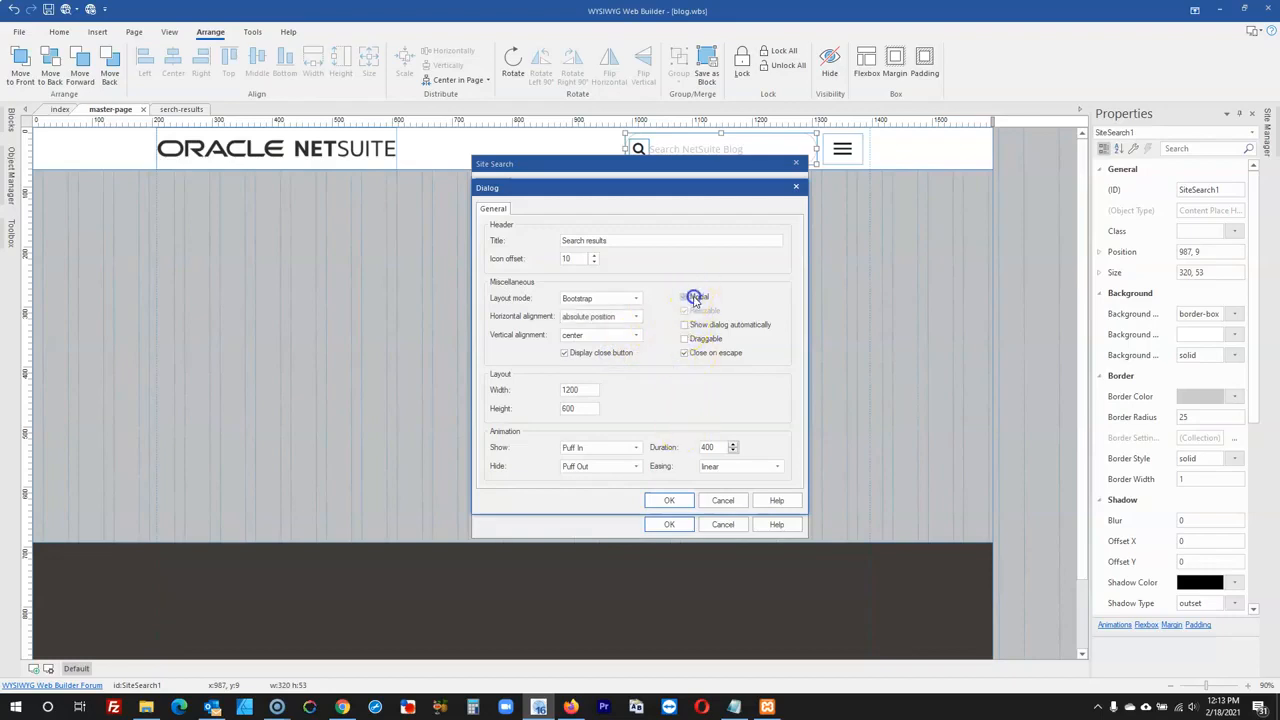
{"action": "left_click", "coordinate": [669, 500]}
{"action": "left_click", "coordinate": [669, 524]}
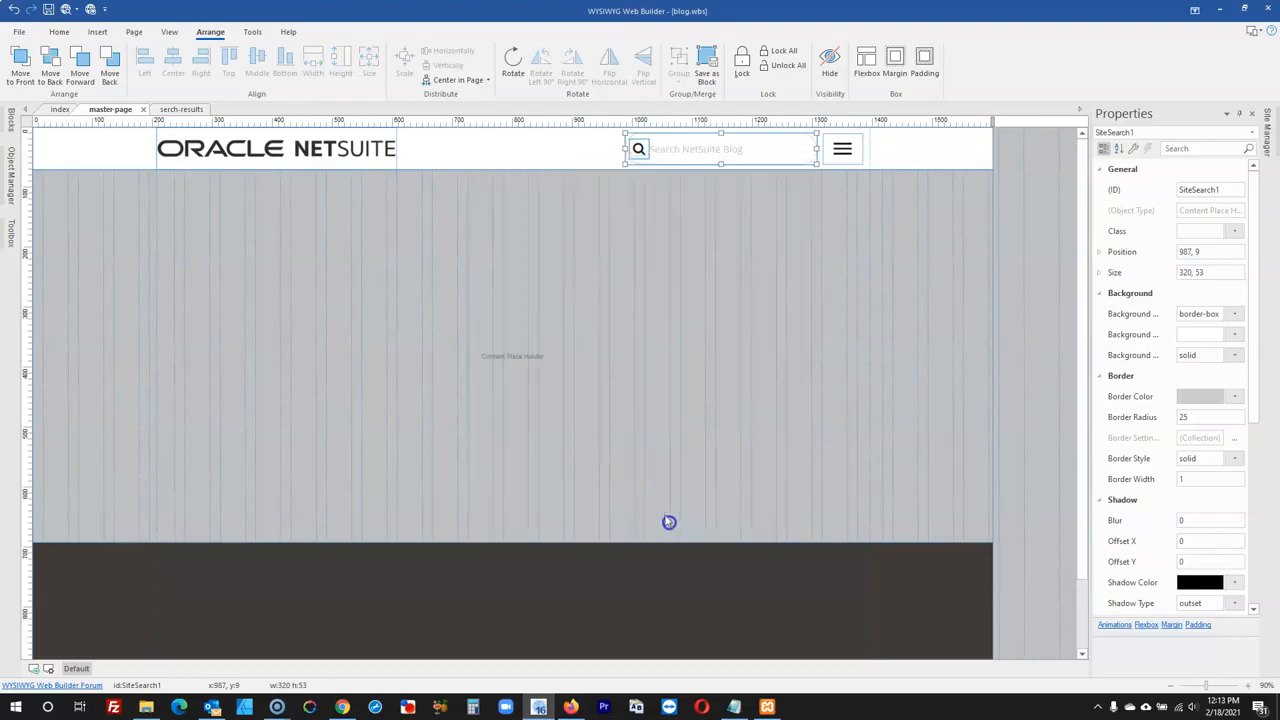
- Reopen the header site search's properties and check the autocomplete mode options, keeping select word
{"action": "double_click", "coordinate": [681, 157]}
{"action": "left_click", "coordinate": [624, 488]}
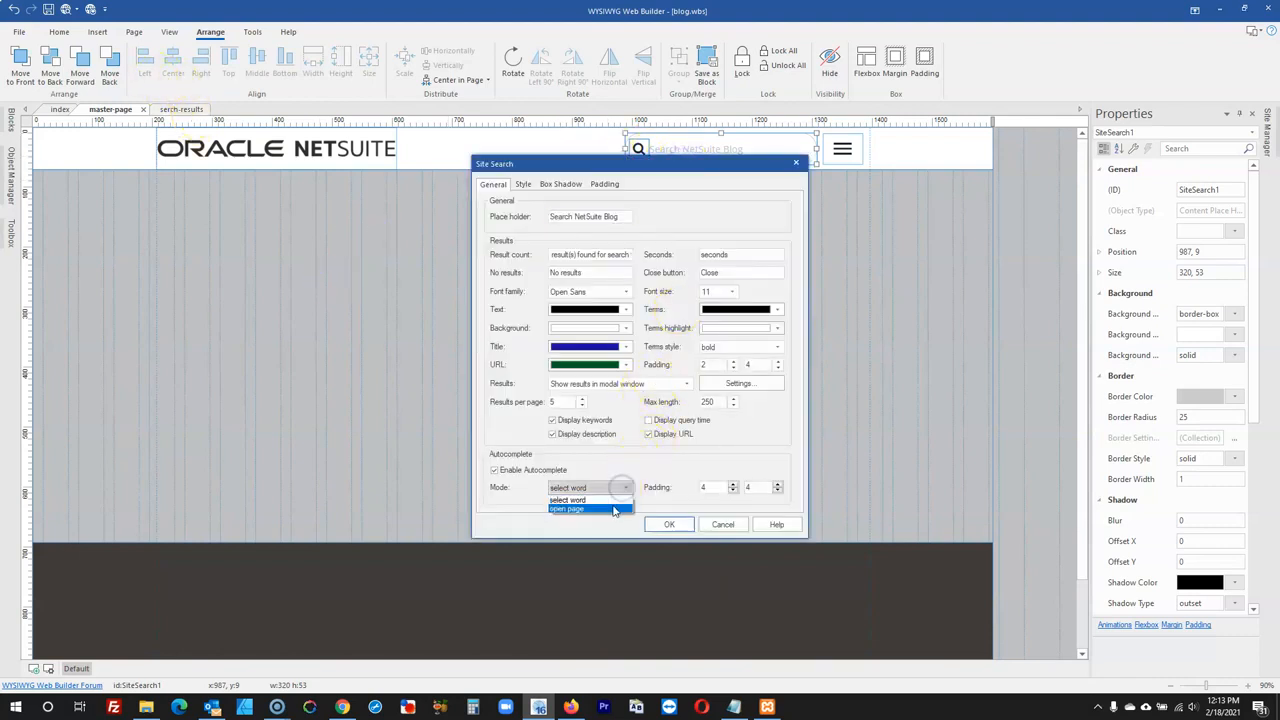
{"action": "left_click", "coordinate": [638, 463]}
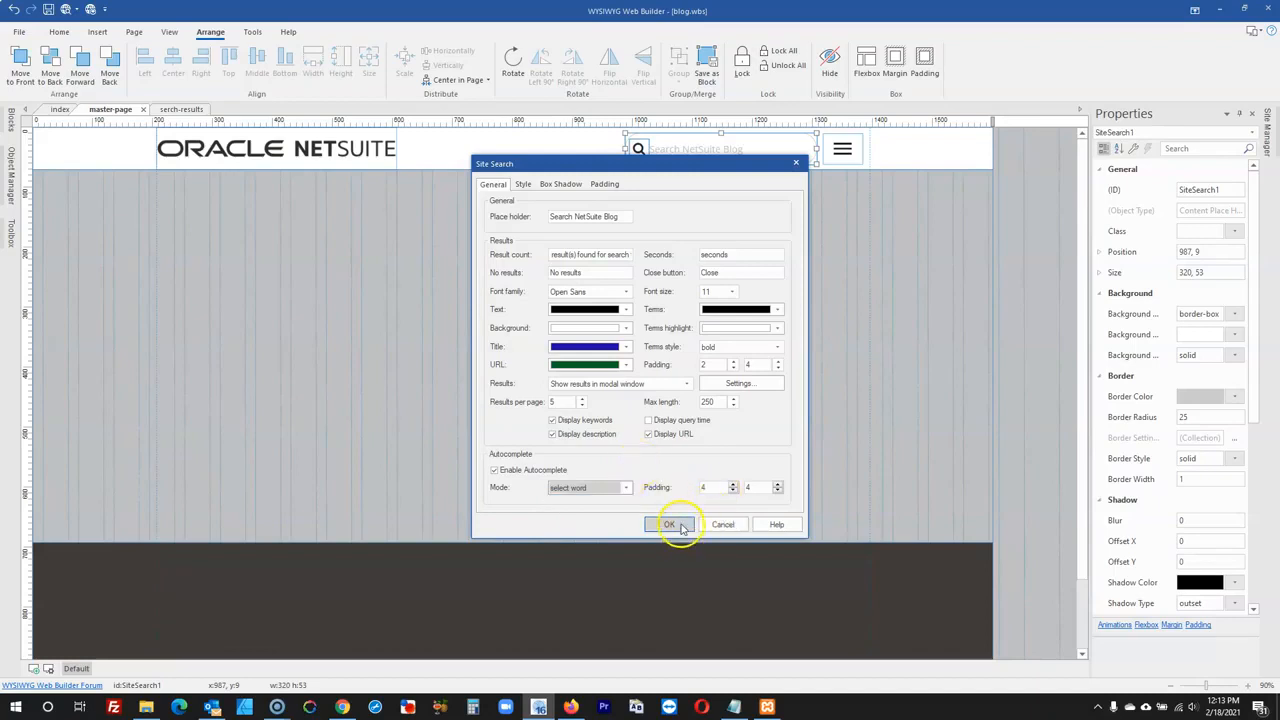
{"action": "left_click", "coordinate": [668, 525]}
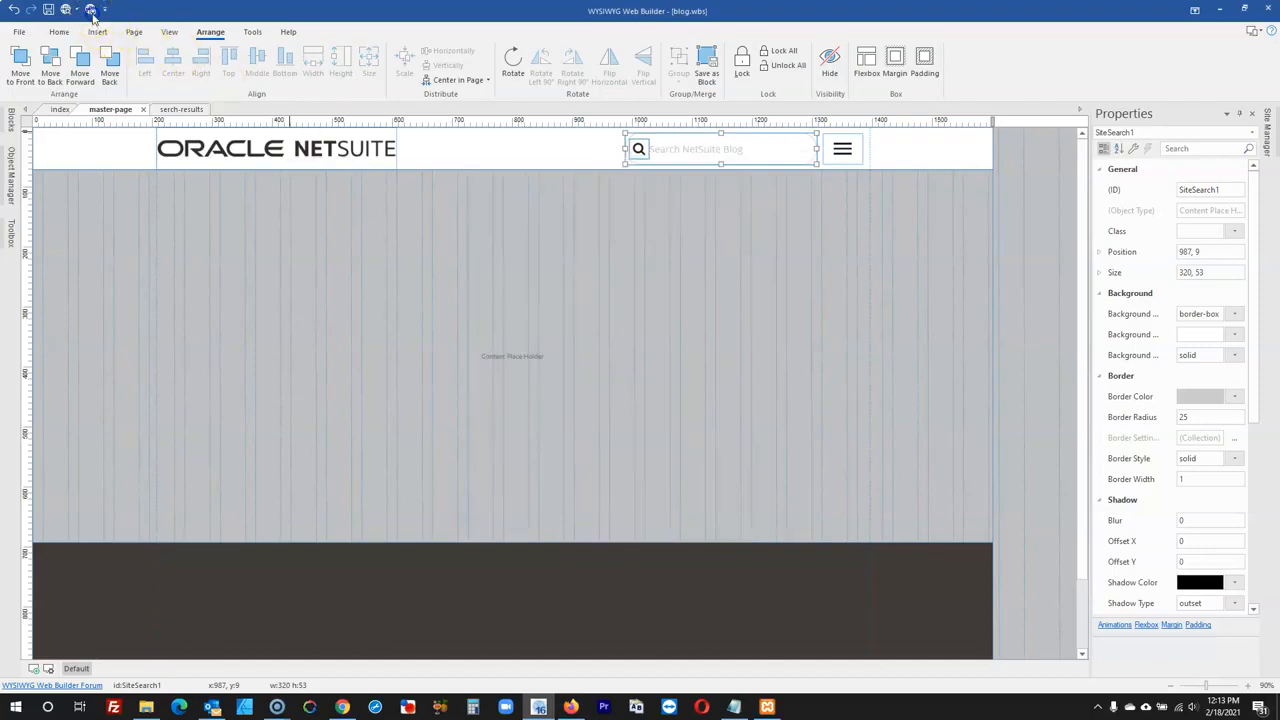
- Publish the entire web site to C:\xampp\htdocs\test-site and reload the local test site in Firefox
{"action": "left_click", "coordinate": [90, 9]}
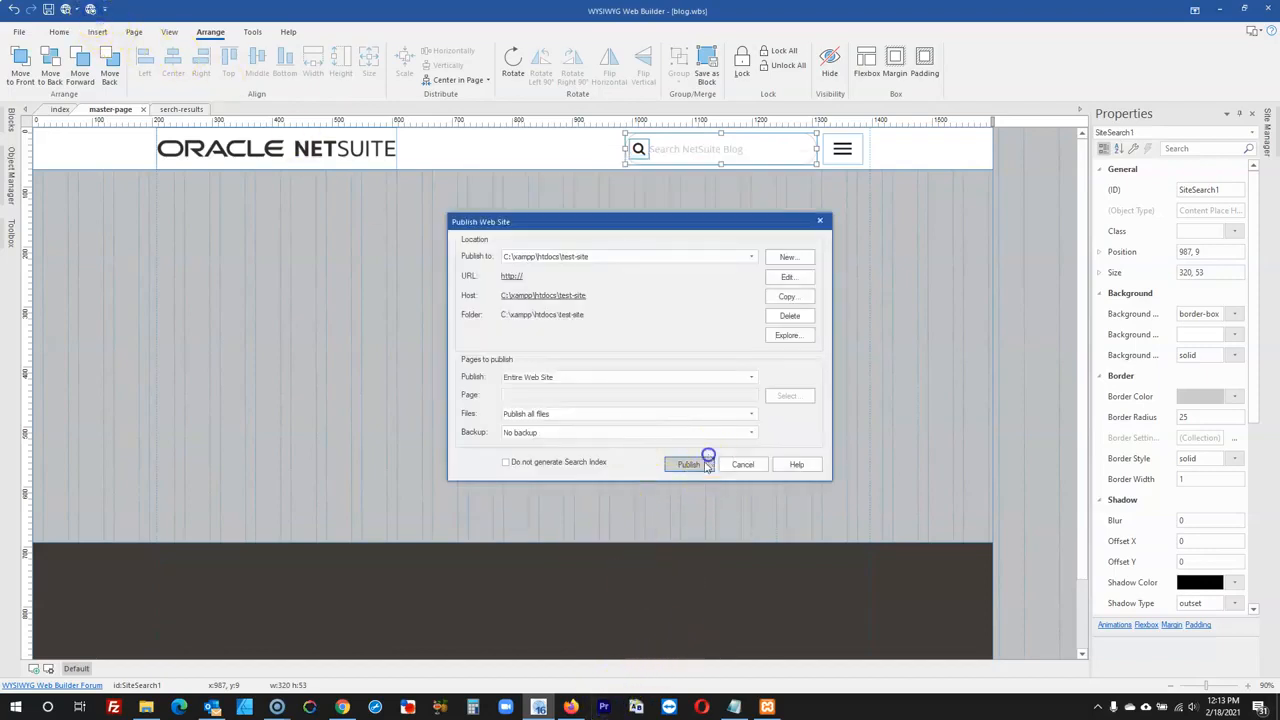
{"action": "left_click", "coordinate": [690, 464]}
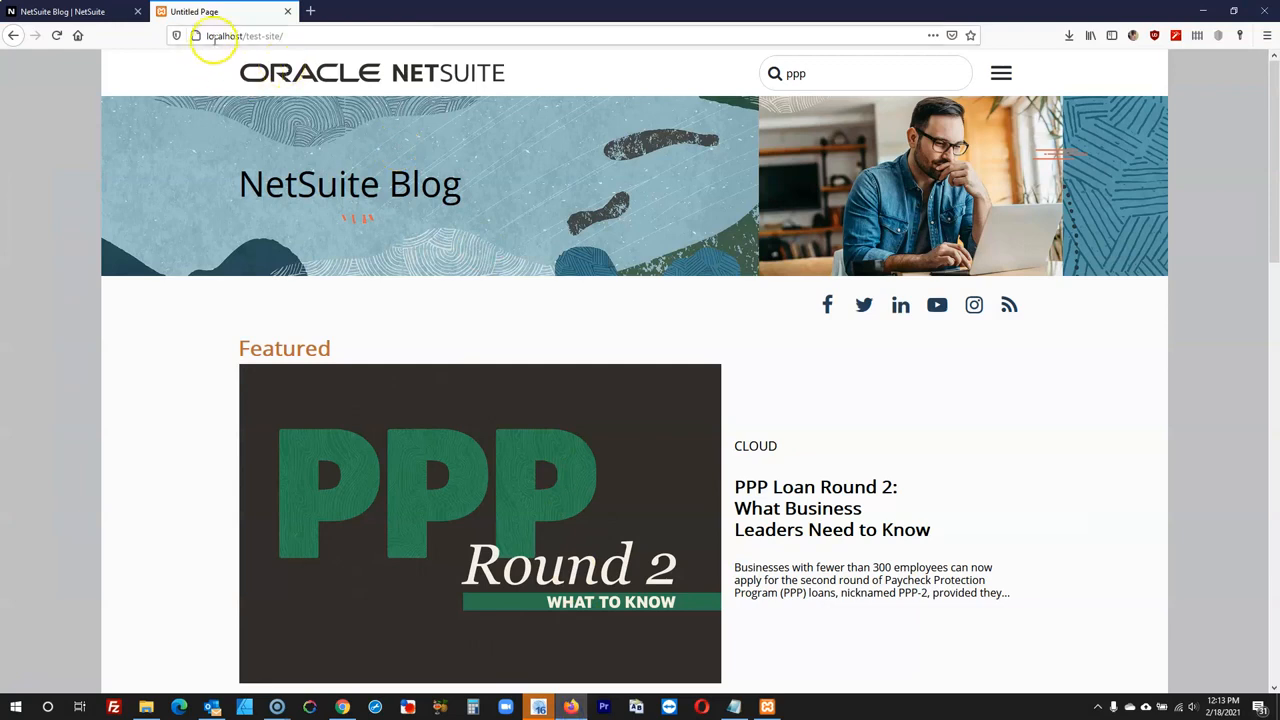
{"action": "left_click", "coordinate": [57, 36]}
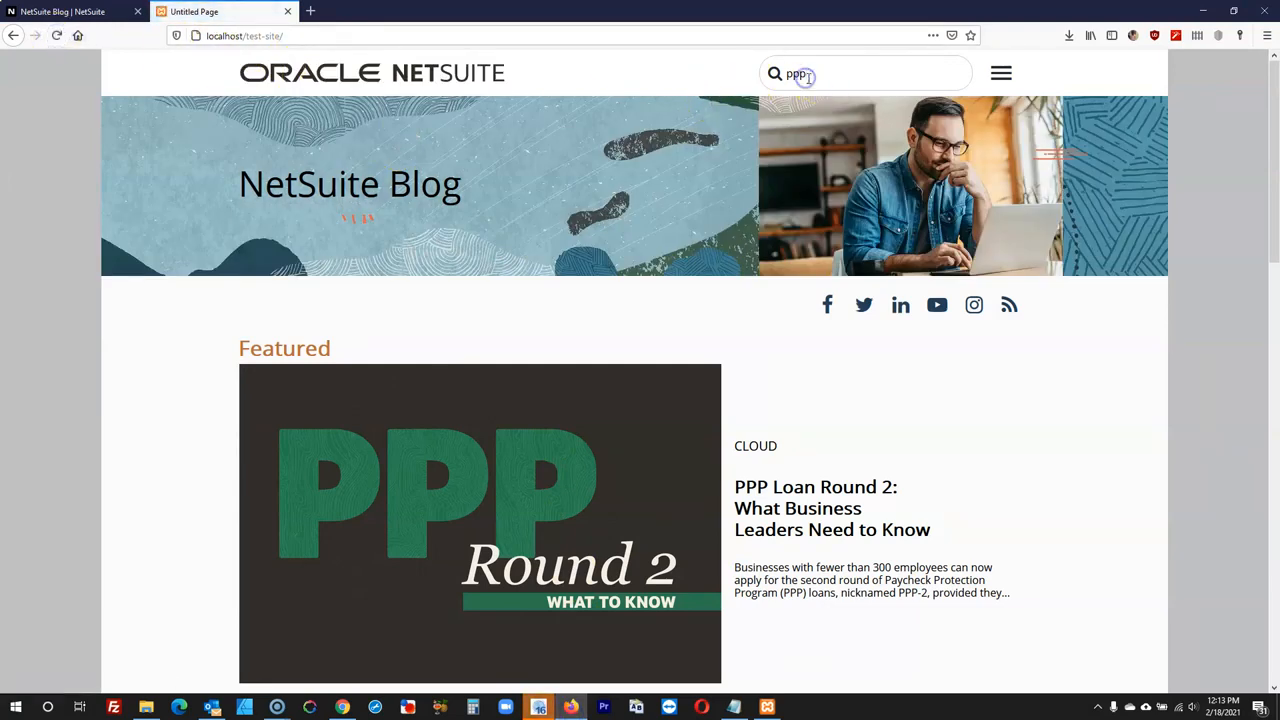
- Search the local test site for ppp, examine the results window, and view the live NetSuite blog for comparison
{"action": "left_click", "coordinate": [805, 76]}
{"action": "left_click", "coordinate": [797, 116]}
{"action": "left_click", "coordinate": [822, 78]}
{"action": "key", "text": "BackSpace"}
{"action": "key", "text": "BackSpace"}
{"action": "key", "text": "BackSpace"}
{"action": "left_click", "coordinate": [789, 103]}
{"action": "key", "text": "Return"}
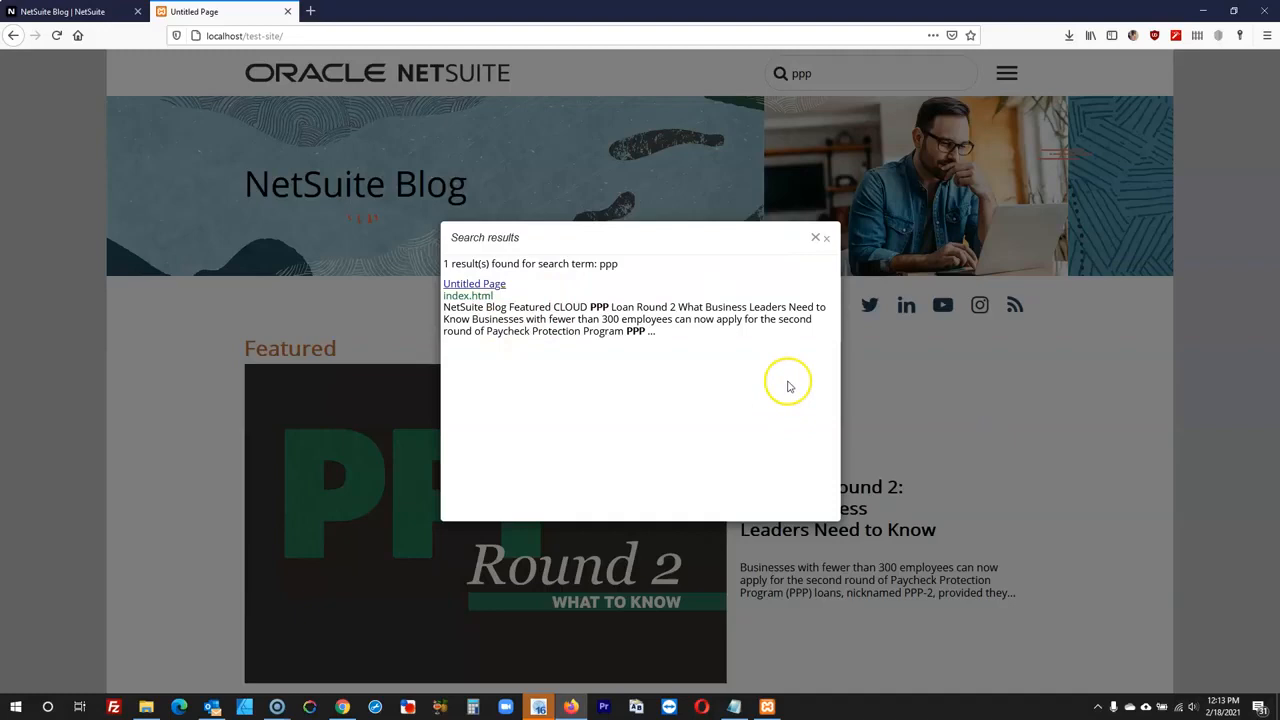
{"action": "left_click", "coordinate": [70, 11]}
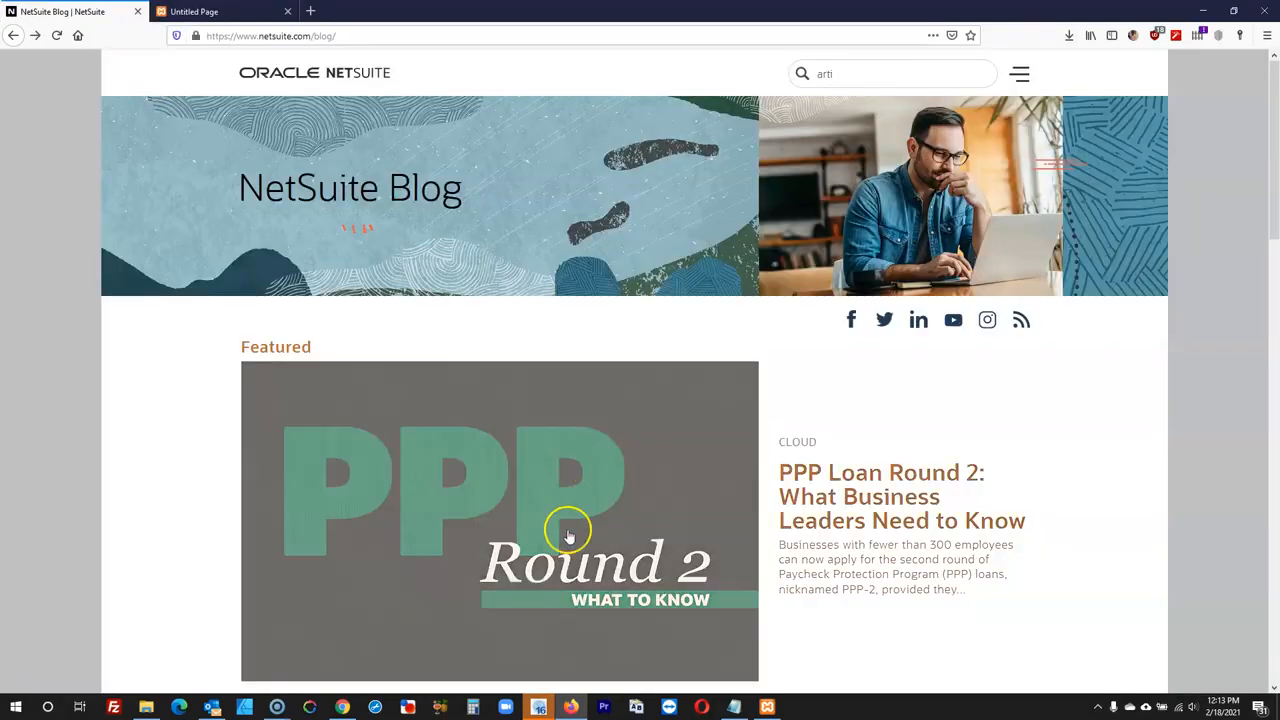
- Back in WYSIWYG Web Builder, set the search results dialog's horizontal alignment to center and turn off closing on escape
{"action": "left_click", "coordinate": [538, 707]}
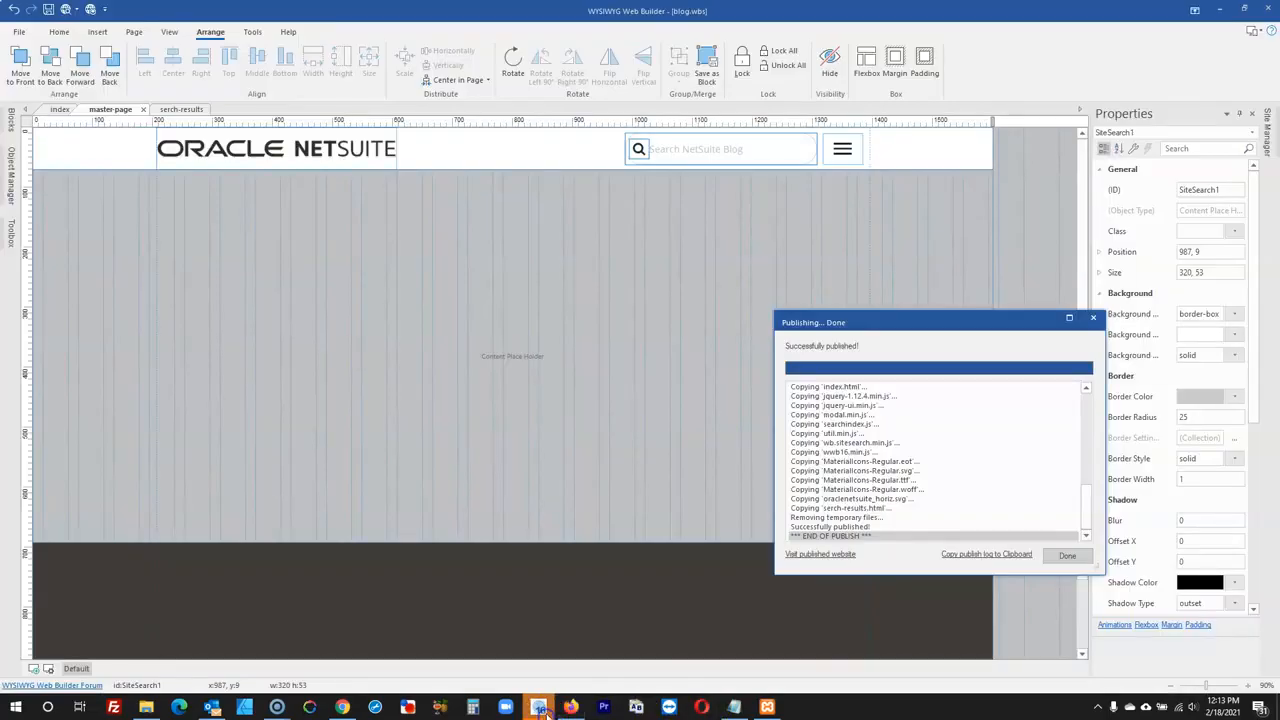
{"action": "left_click", "coordinate": [1062, 559]}
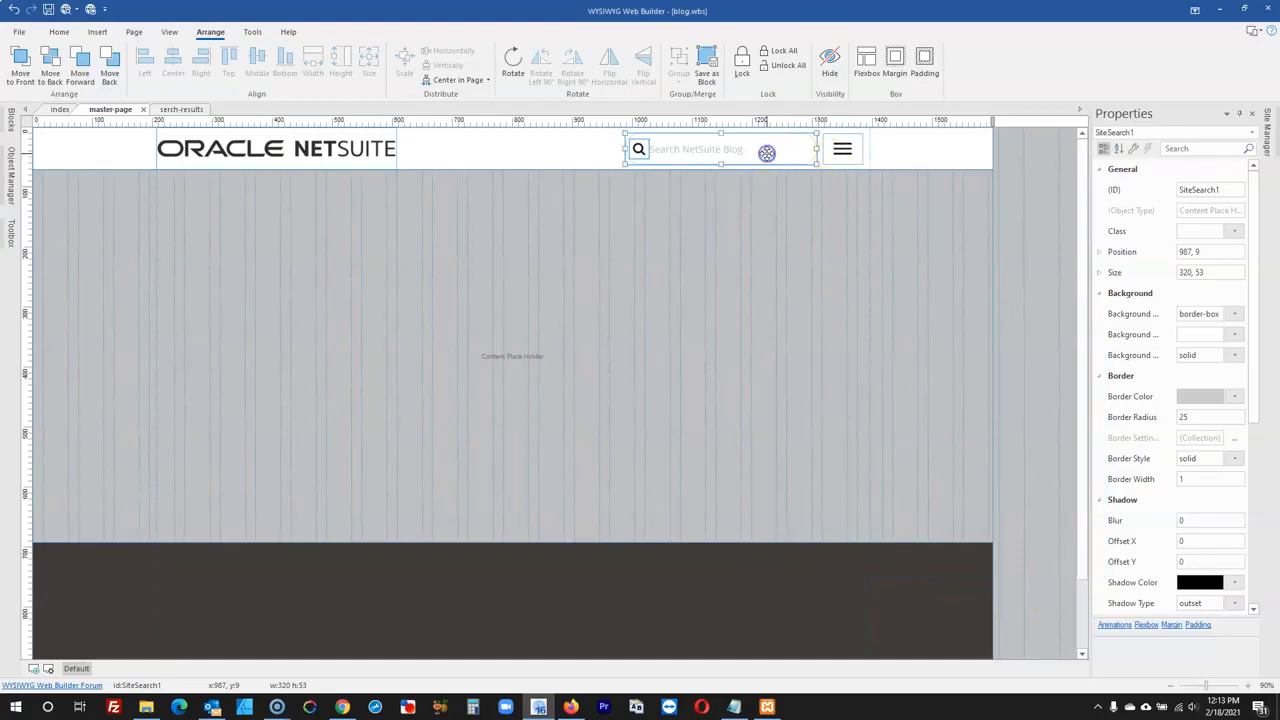
{"action": "double_click", "coordinate": [766, 152]}
{"action": "left_click", "coordinate": [741, 383]}
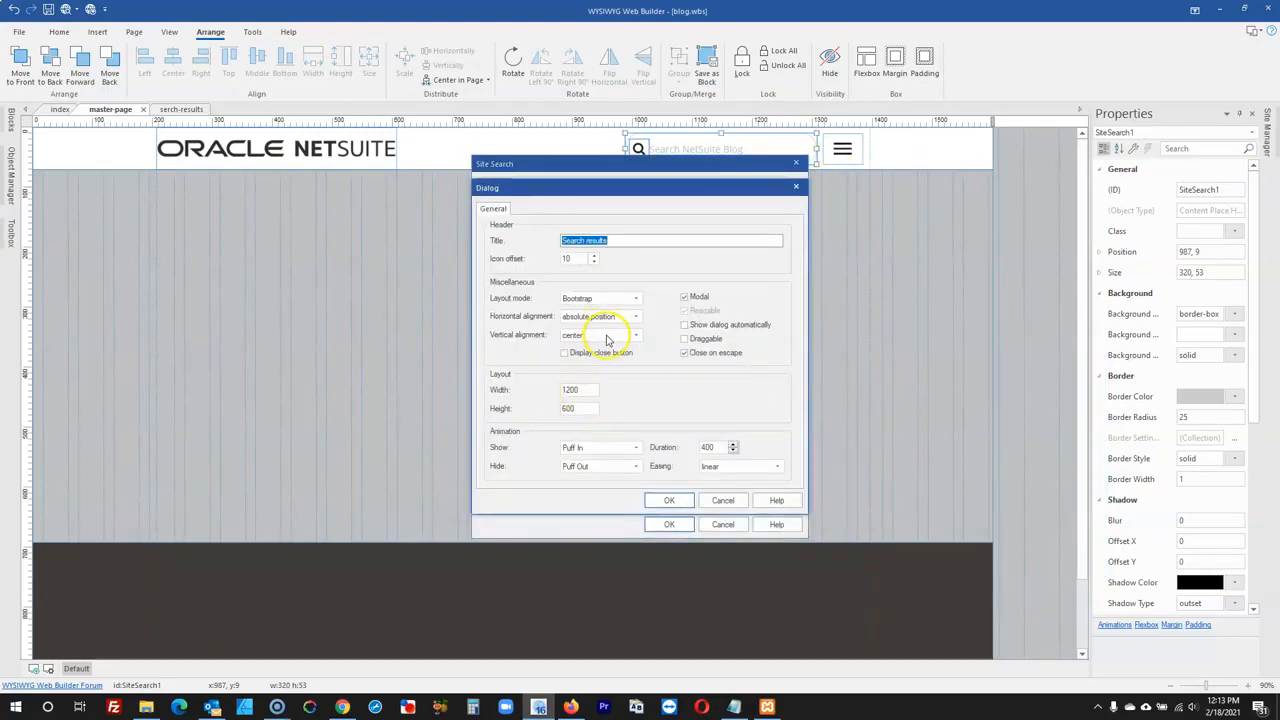
{"action": "left_click", "coordinate": [633, 318]}
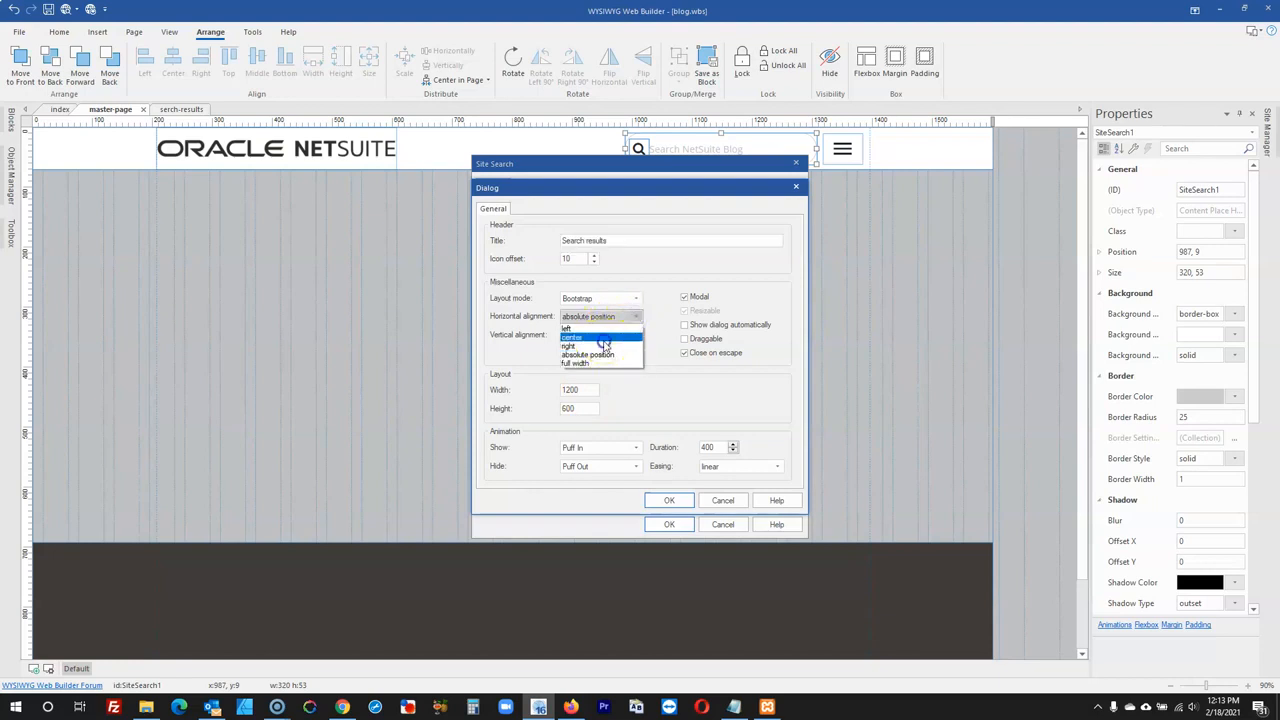
{"action": "left_click", "coordinate": [604, 338]}
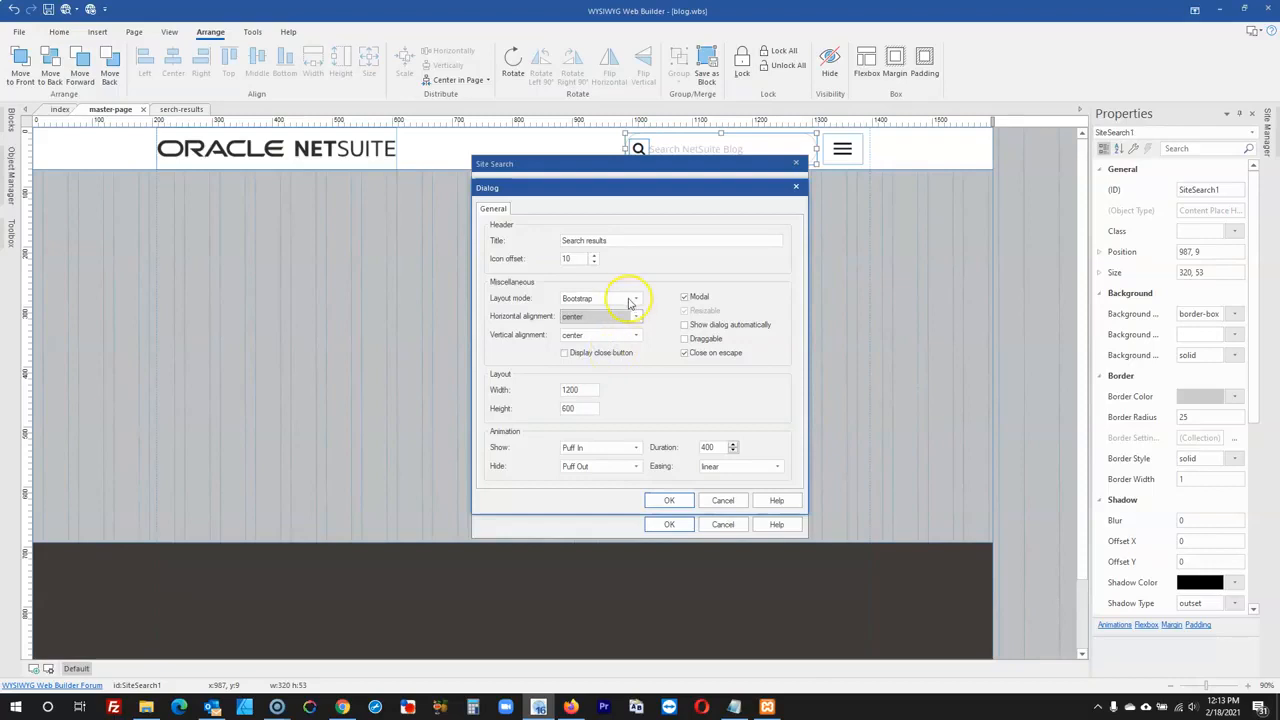
{"action": "left_click", "coordinate": [697, 355]}
{"action": "left_click", "coordinate": [669, 500]}
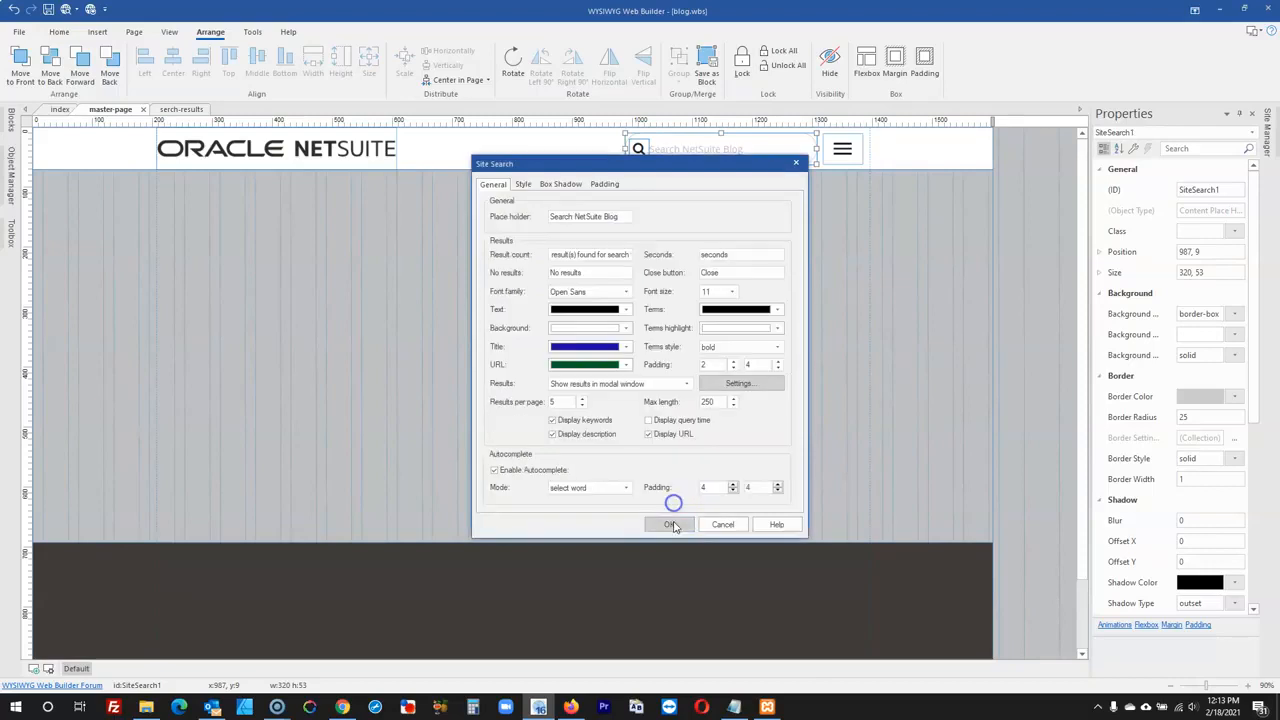
{"action": "left_click", "coordinate": [669, 524]}
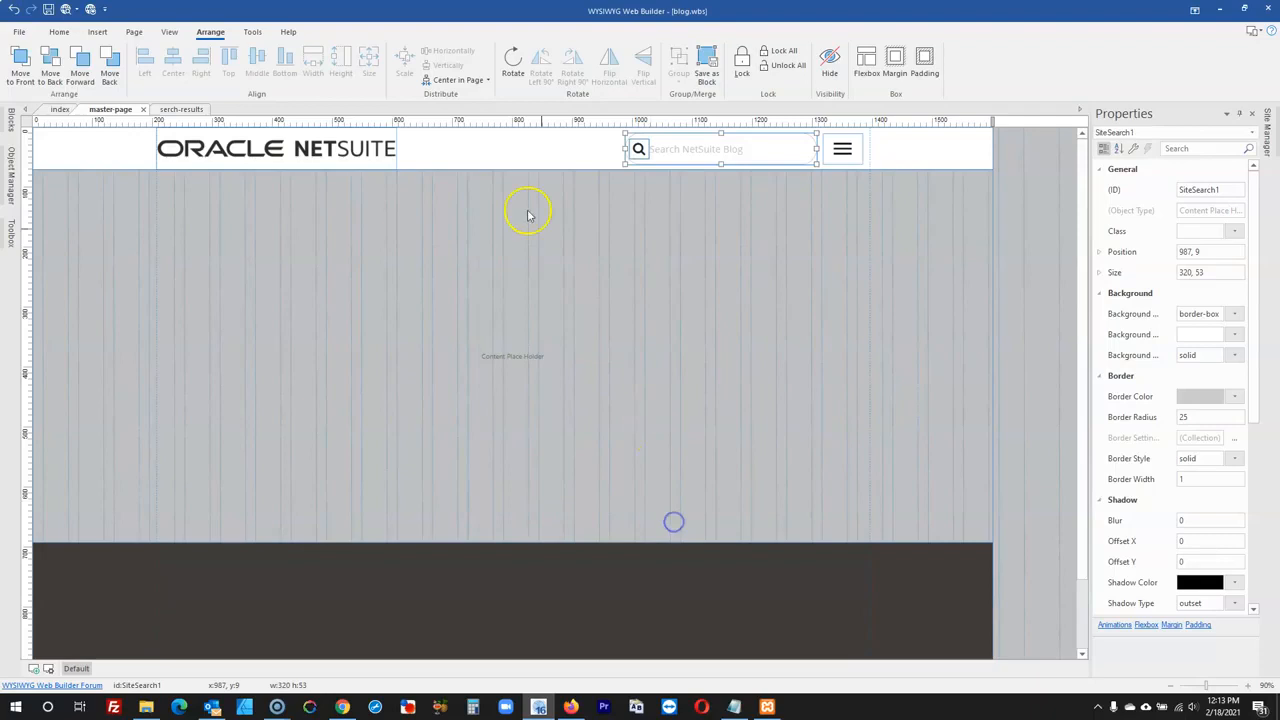
- Publish the entire site to the local test-site folder again and refresh localhost/test-site in Firefox
{"action": "left_click", "coordinate": [91, 10]}
{"action": "left_click", "coordinate": [703, 462]}
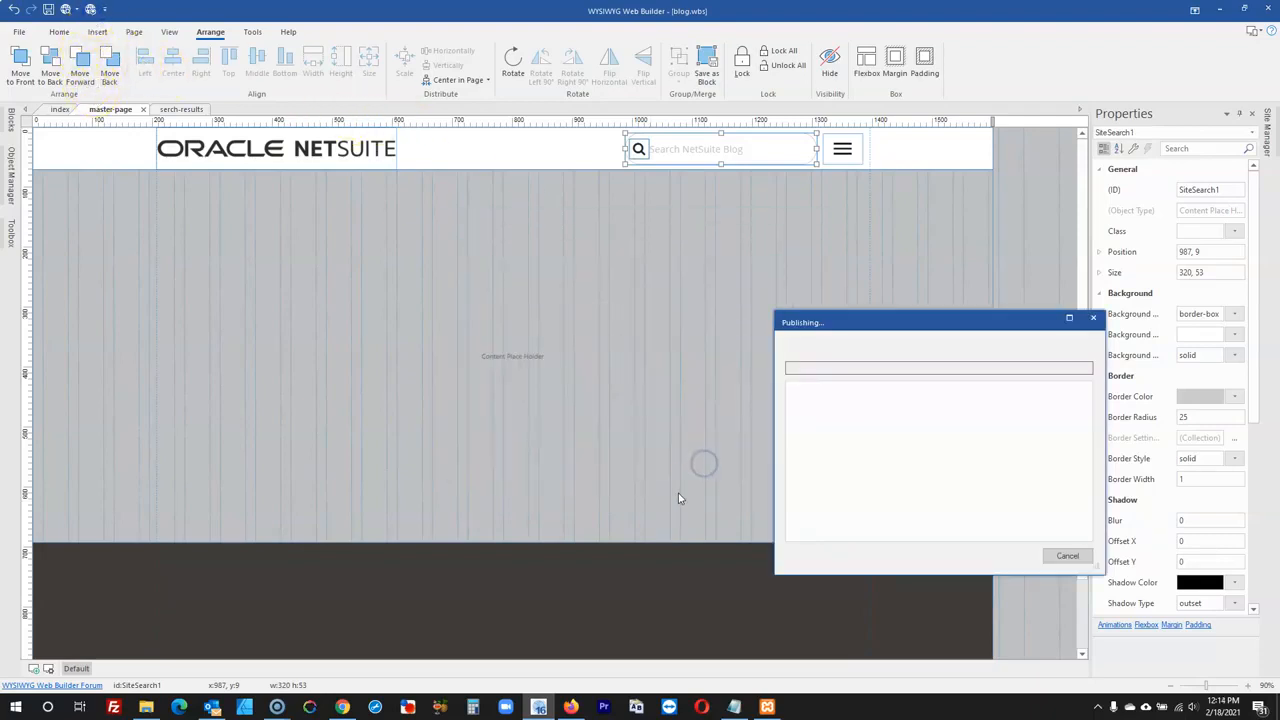
{"action": "left_click", "coordinate": [566, 707]}
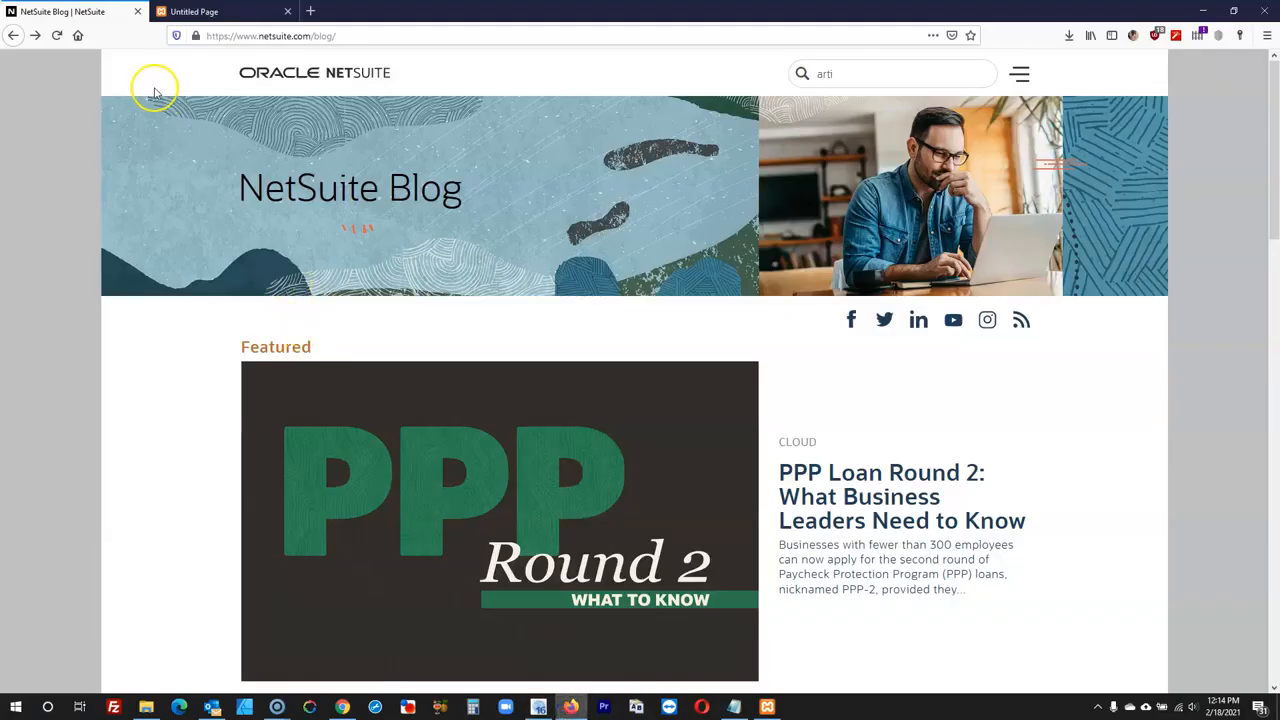
{"action": "left_click", "coordinate": [58, 36]}
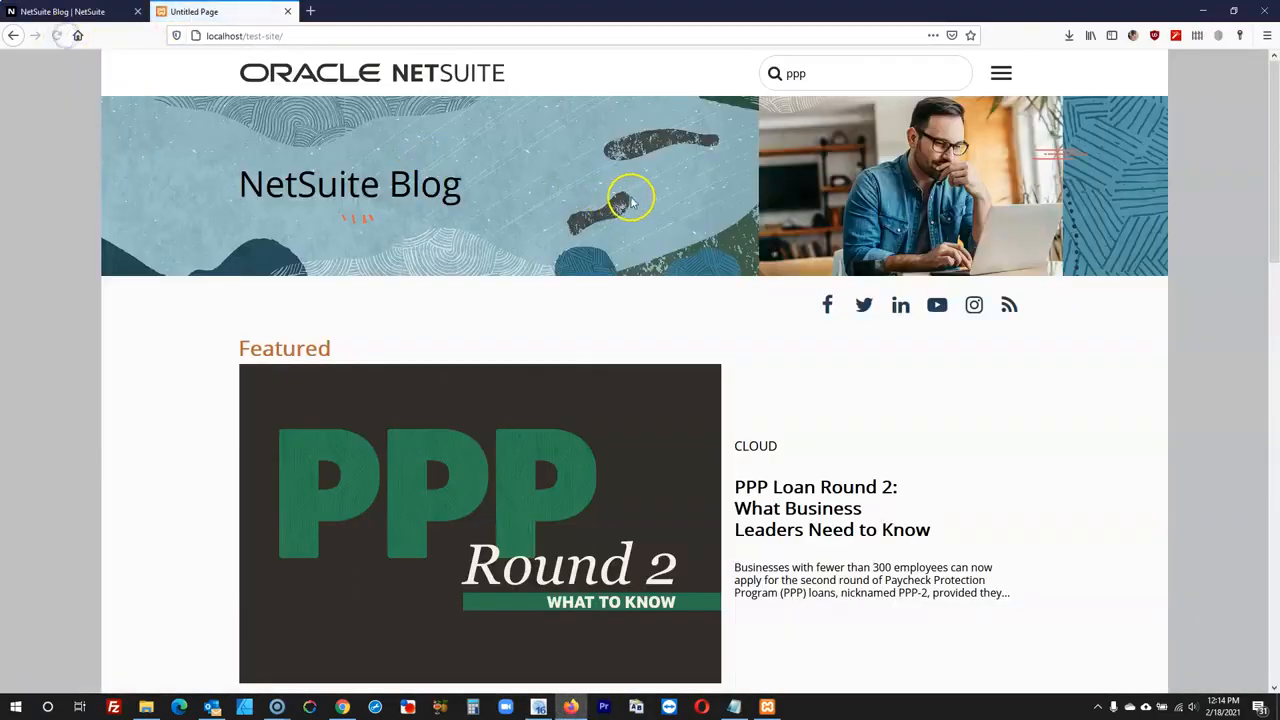
{"action": "left_click", "coordinate": [62, 37]}
{"action": "left_click", "coordinate": [60, 38]}
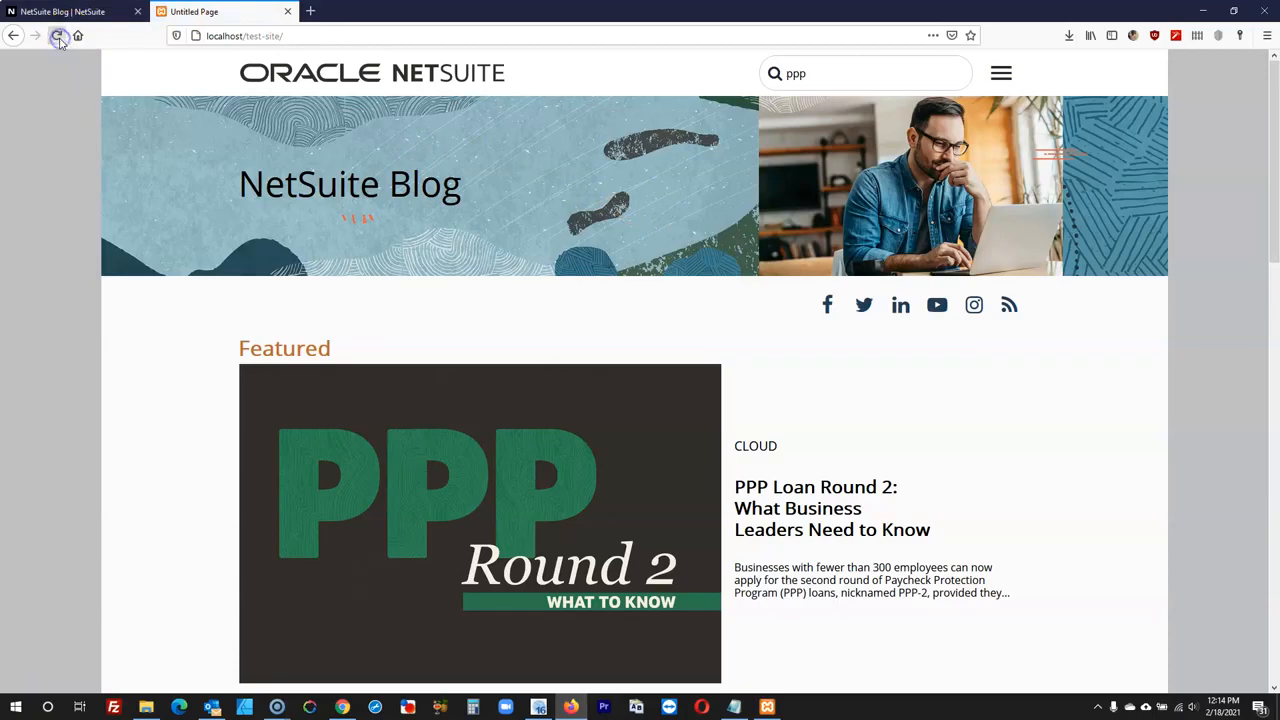
- Search the refreshed test site for ppp, check the results window and close it
{"action": "left_click", "coordinate": [922, 81]}
{"action": "key", "text": "Return"}
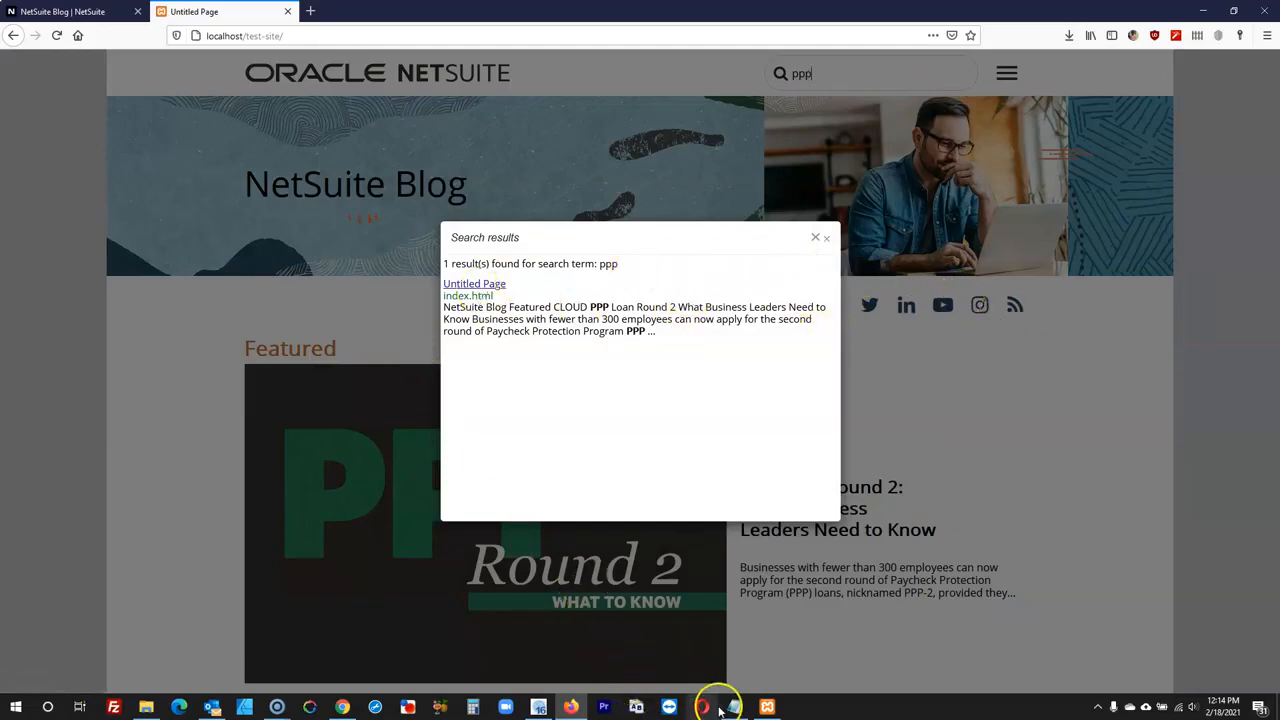
{"action": "left_click", "coordinate": [829, 242]}
- Return to WYSIWYG Web Builder, turn off the results dialog's modal option and turn closing on escape back on
{"action": "left_click", "coordinate": [540, 706]}
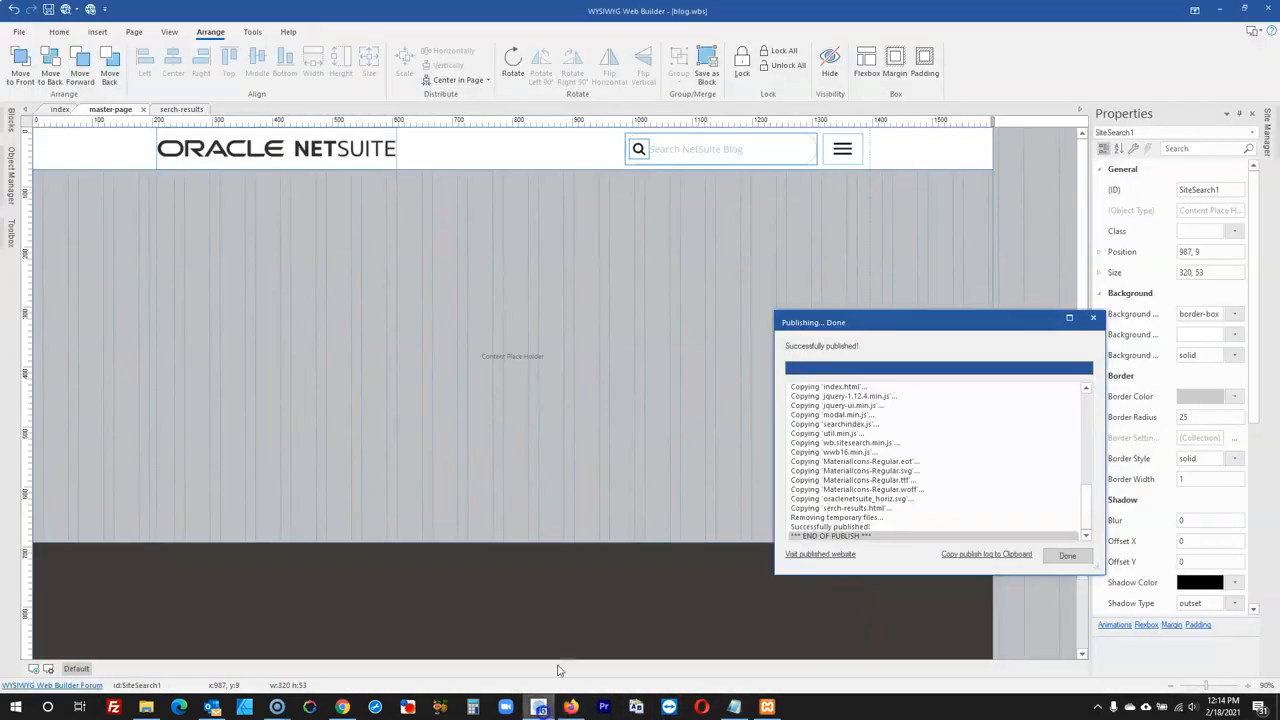
{"action": "left_click", "coordinate": [1067, 555]}
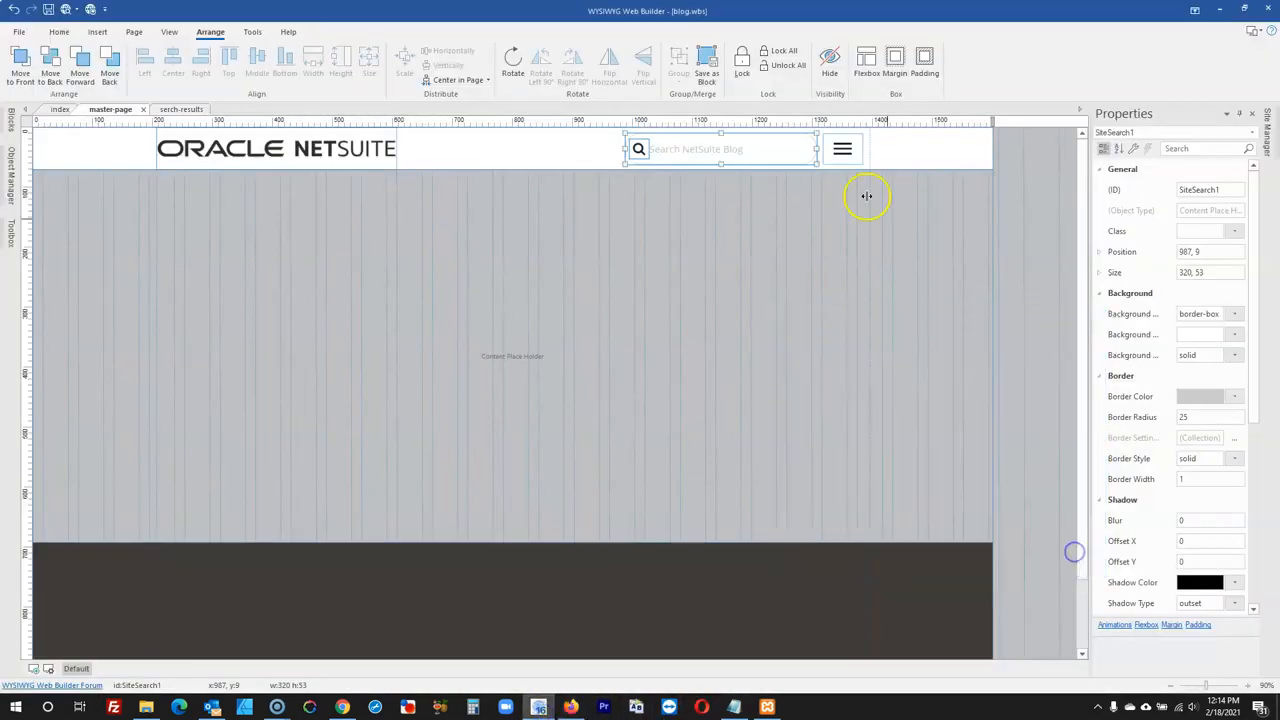
{"action": "double_click", "coordinate": [766, 141]}
{"action": "left_click", "coordinate": [742, 383]}
{"action": "left_click", "coordinate": [710, 352]}
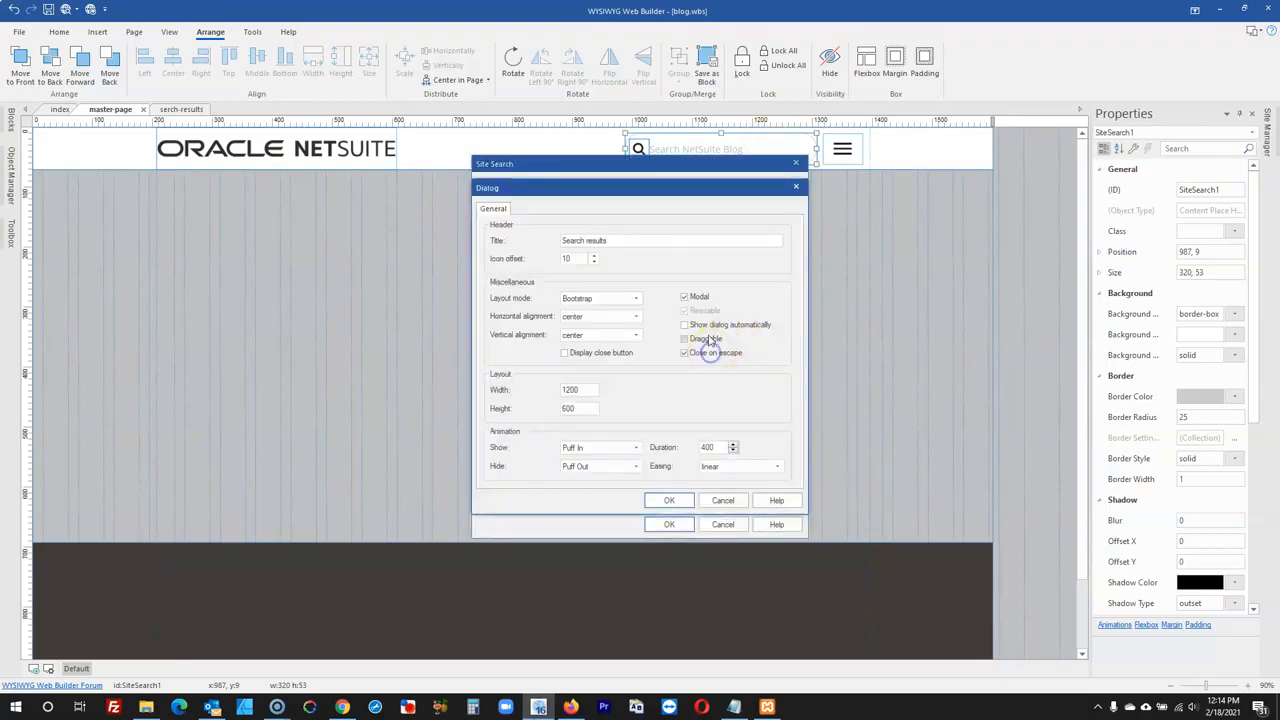
{"action": "left_click", "coordinate": [669, 500]}
{"action": "left_click", "coordinate": [669, 524]}
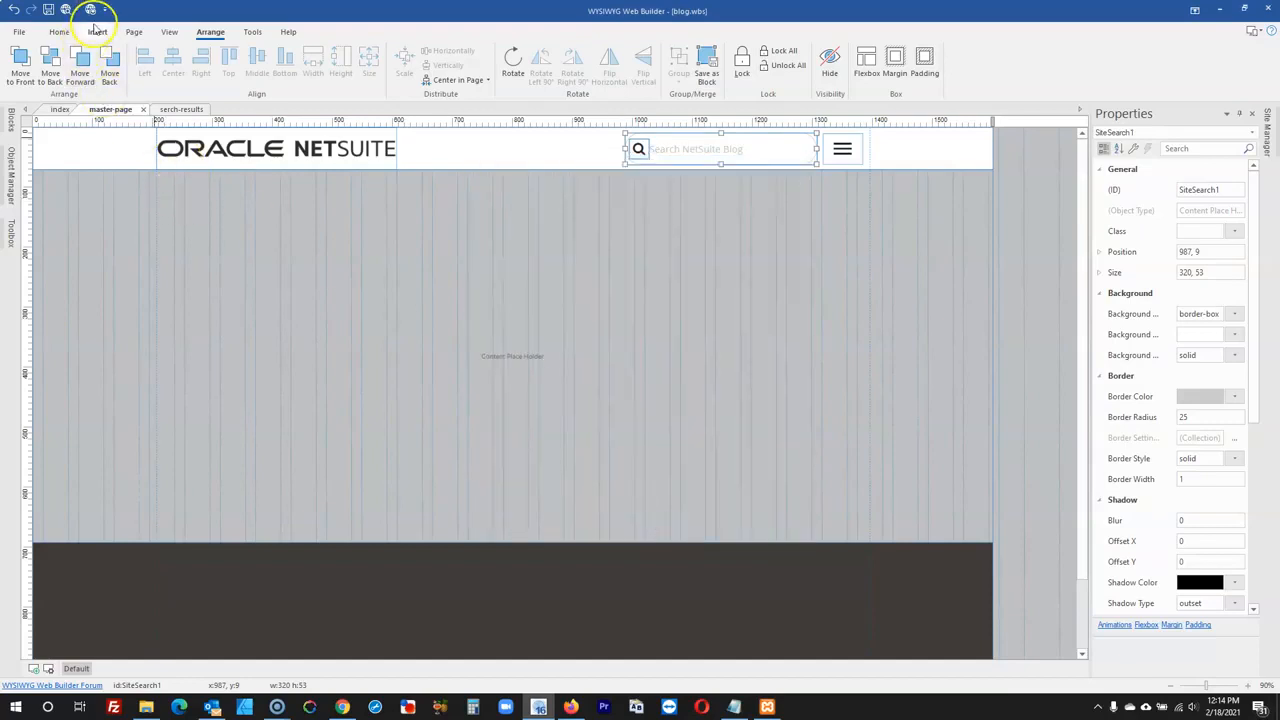
- Republish the entire site and test the ppp search on the reloaded local test site
{"action": "left_click", "coordinate": [90, 9]}
{"action": "left_click", "coordinate": [707, 465]}
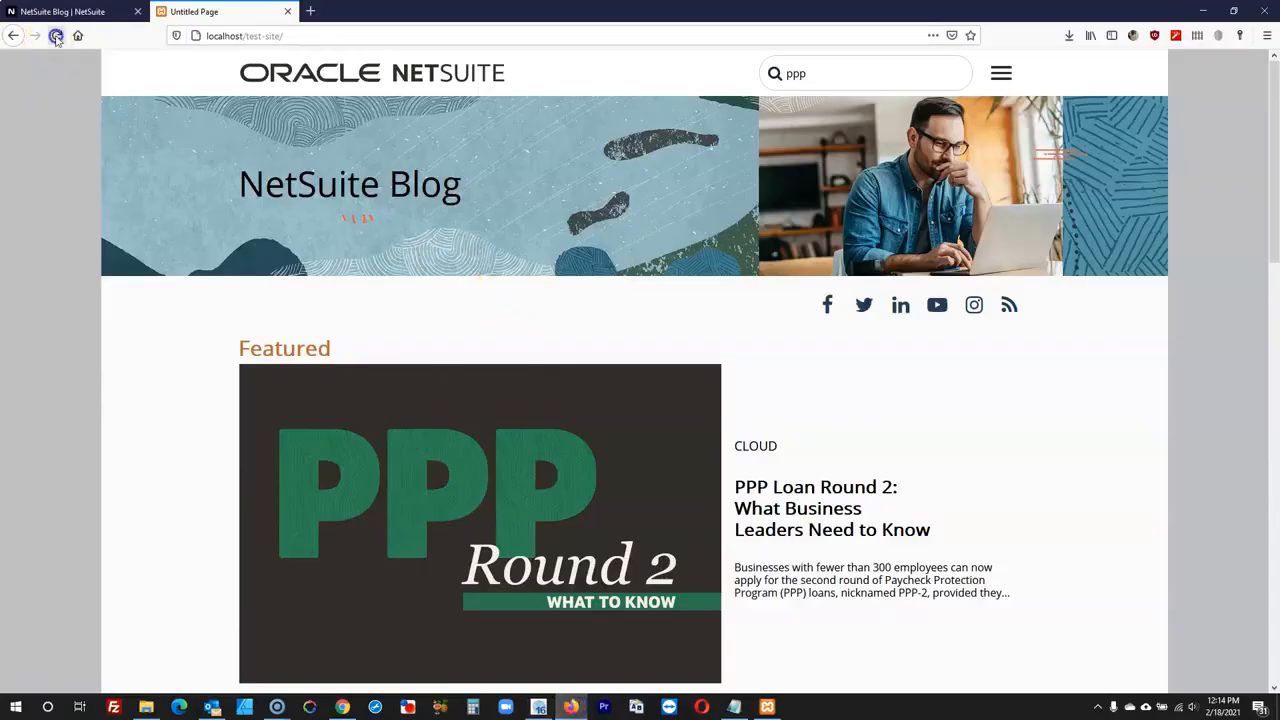
{"action": "left_click", "coordinate": [870, 76]}
{"action": "key", "text": "Return"}
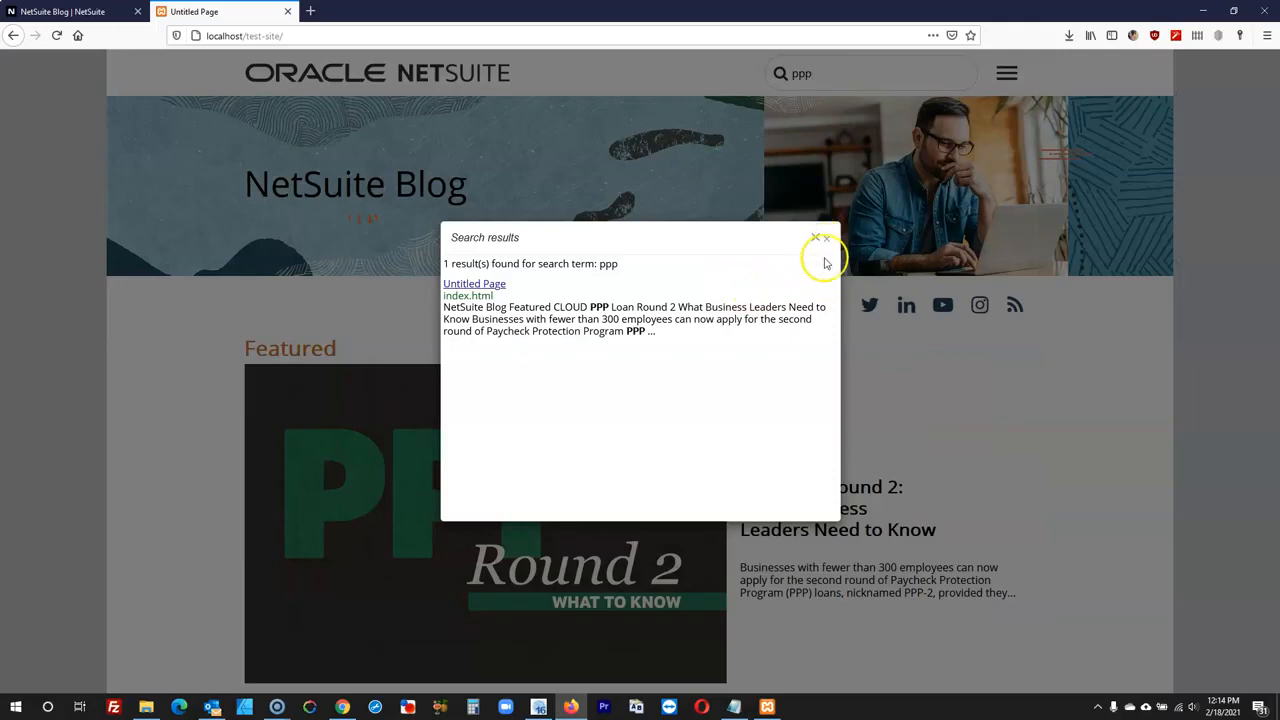
- Go back to WYSIWYG Web Builder, reopen the search results dialog's settings and turn off closing on escape
{"action": "left_click", "coordinate": [538, 707]}
{"action": "left_click", "coordinate": [1068, 557]}
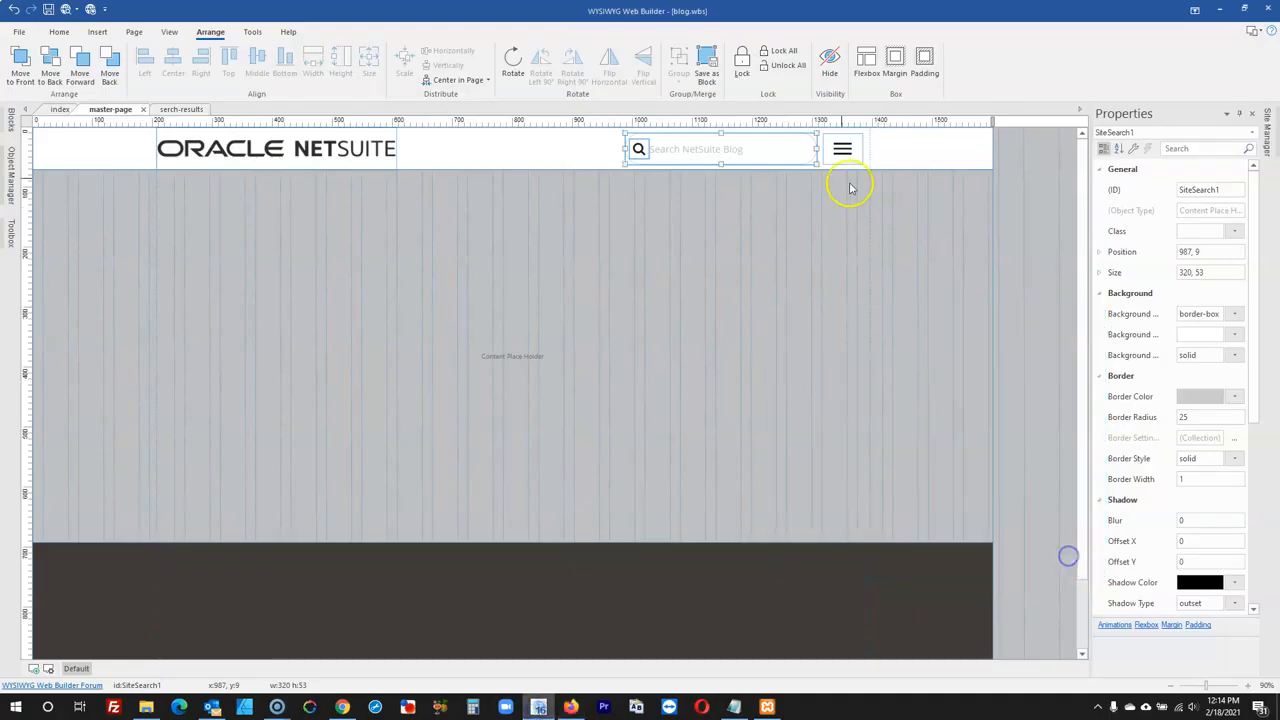
{"action": "double_click", "coordinate": [668, 152]}
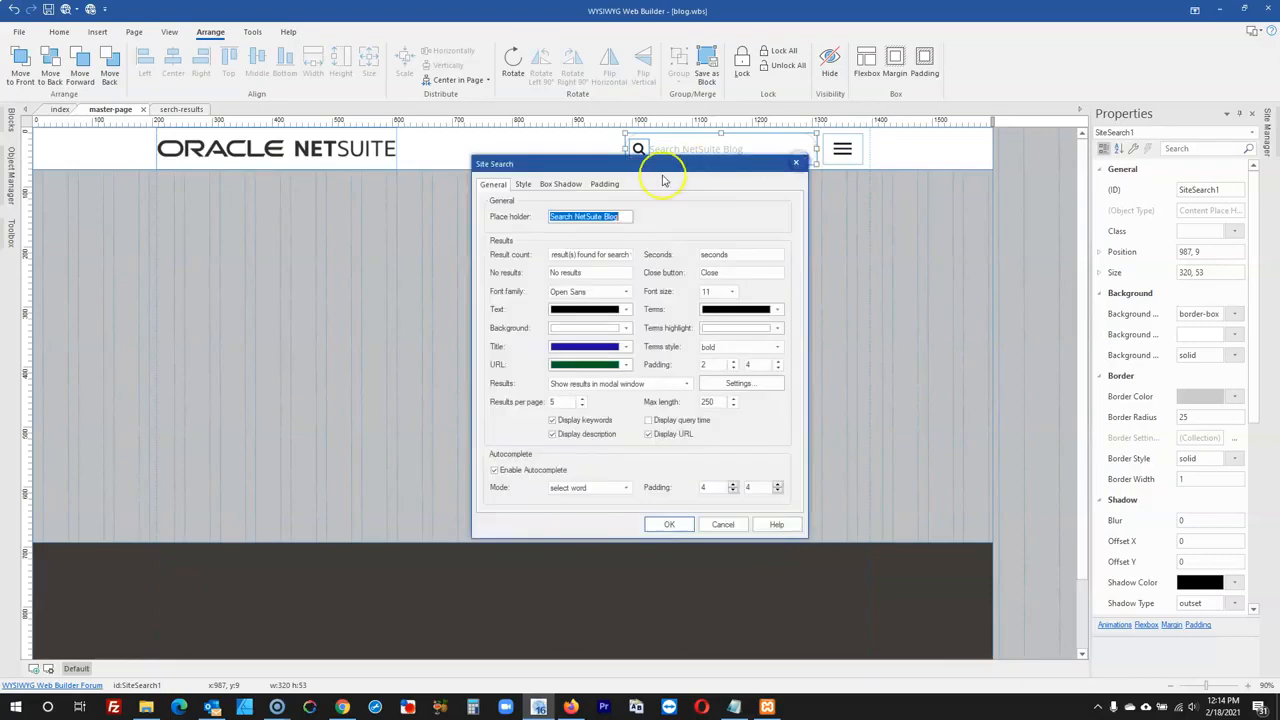
{"action": "left_click", "coordinate": [737, 382]}
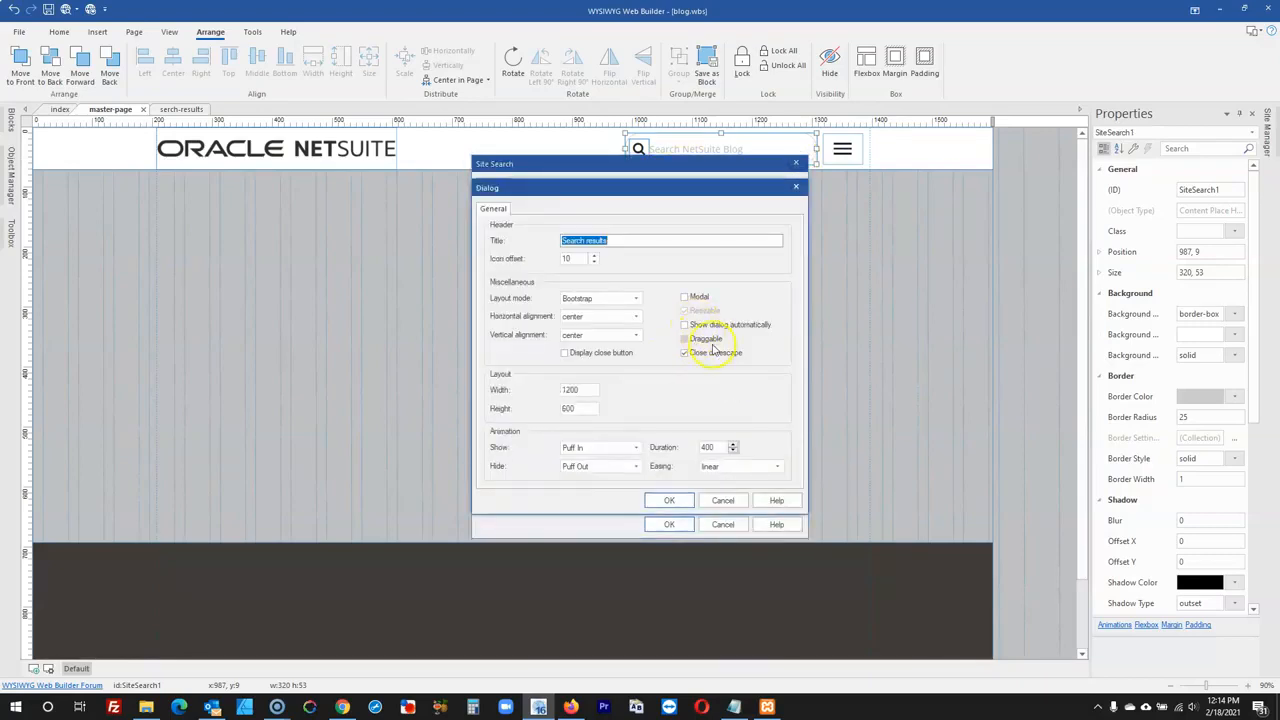
{"action": "left_click", "coordinate": [708, 358]}
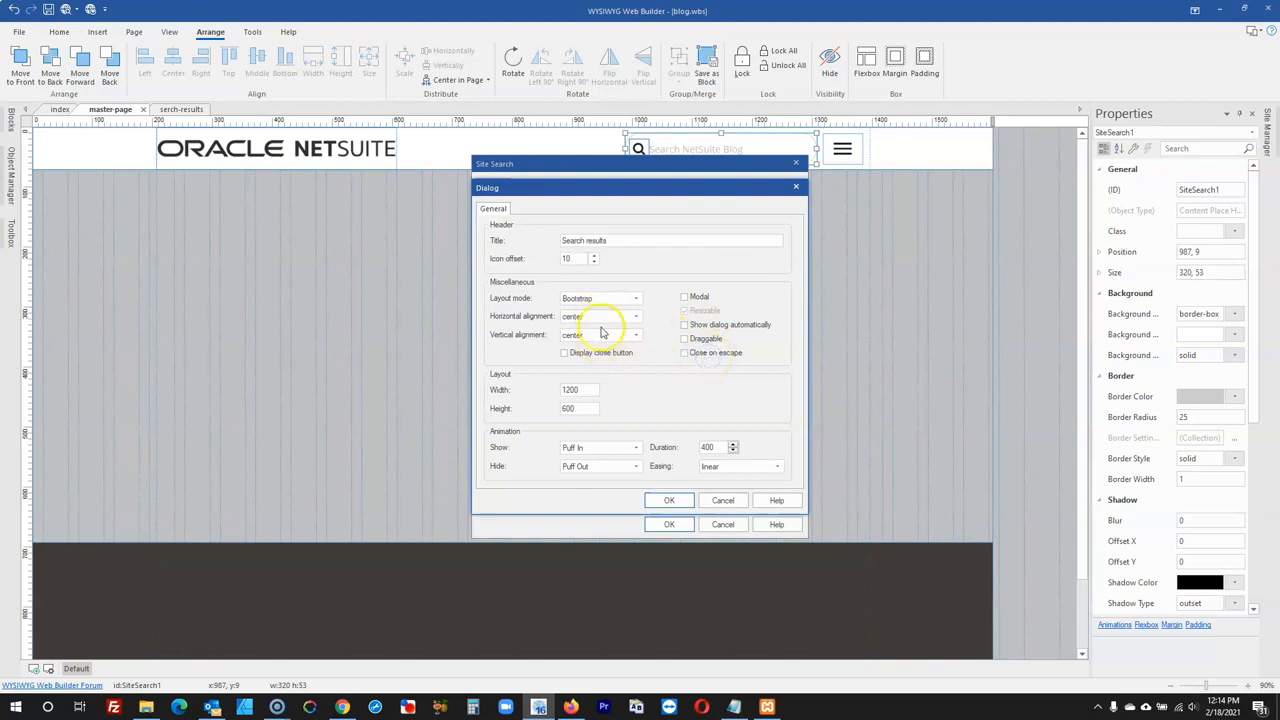
- Set the results dialog's vertical alignment to full height and its horizontal alignment to full width, and apply the settings
{"action": "left_click", "coordinate": [602, 318]}
{"action": "left_click", "coordinate": [603, 320]}
{"action": "left_click", "coordinate": [602, 340]}
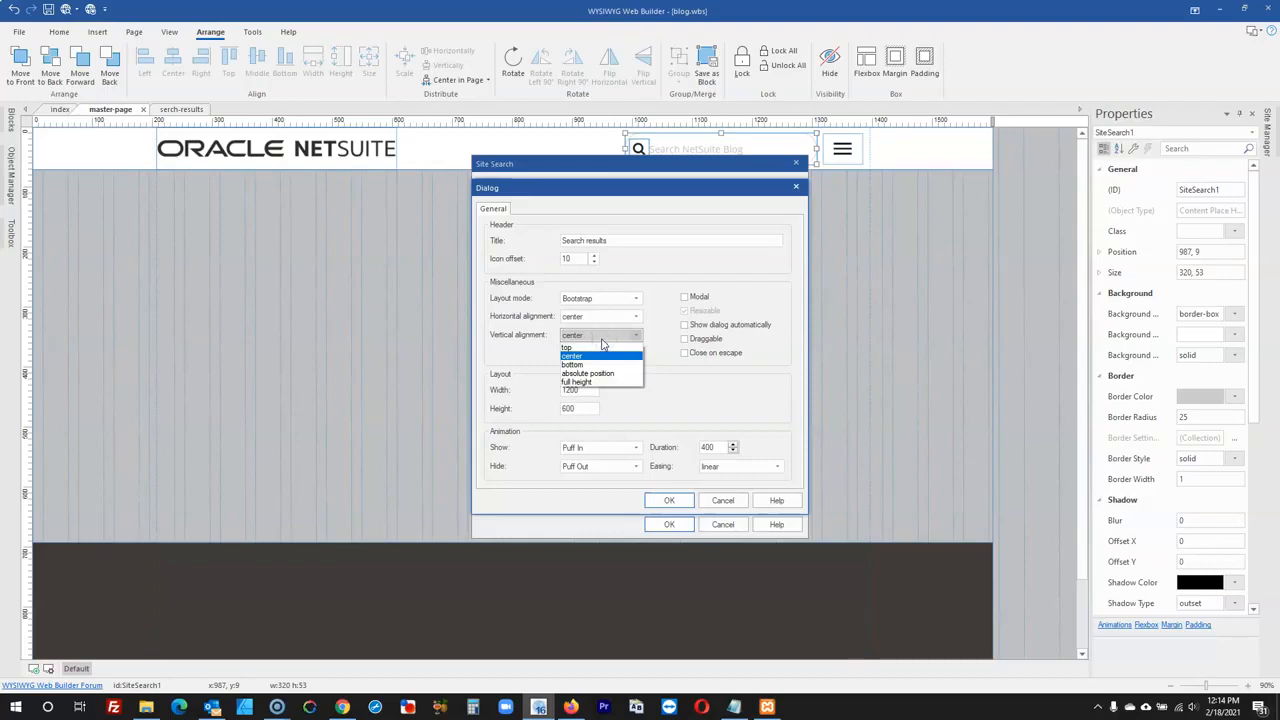
{"action": "left_click", "coordinate": [590, 384]}
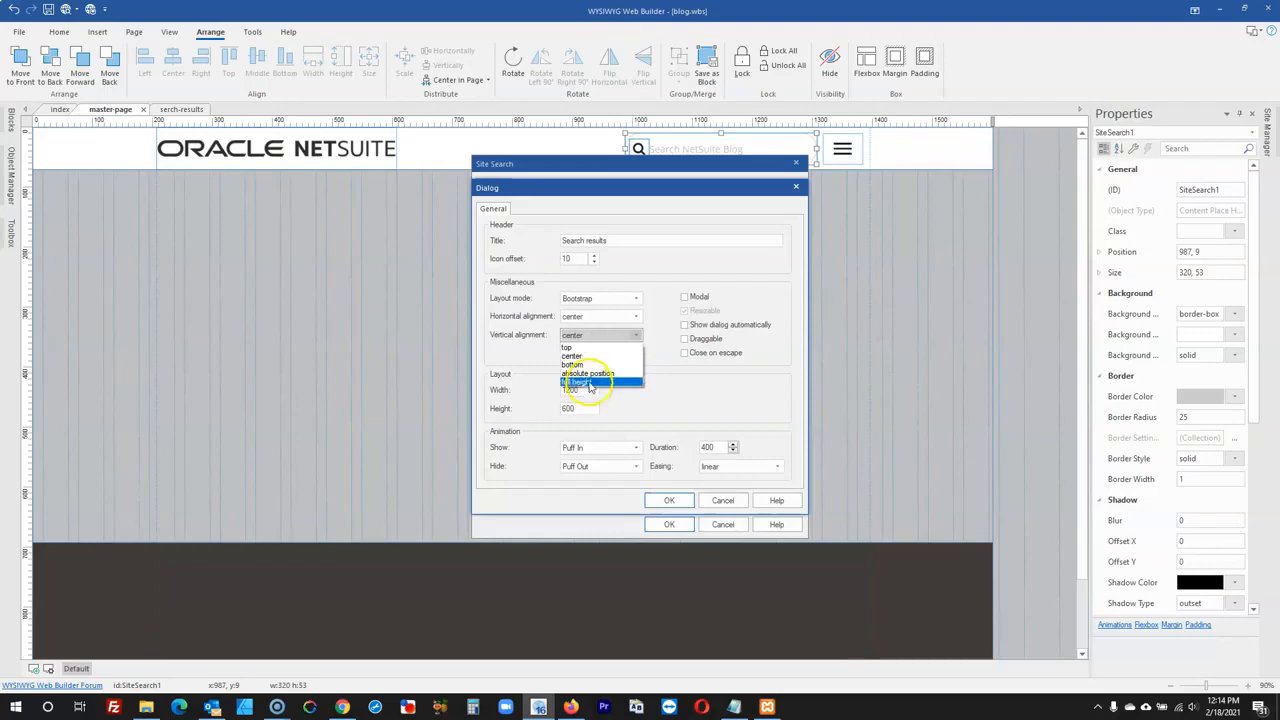
{"action": "left_click", "coordinate": [598, 316]}
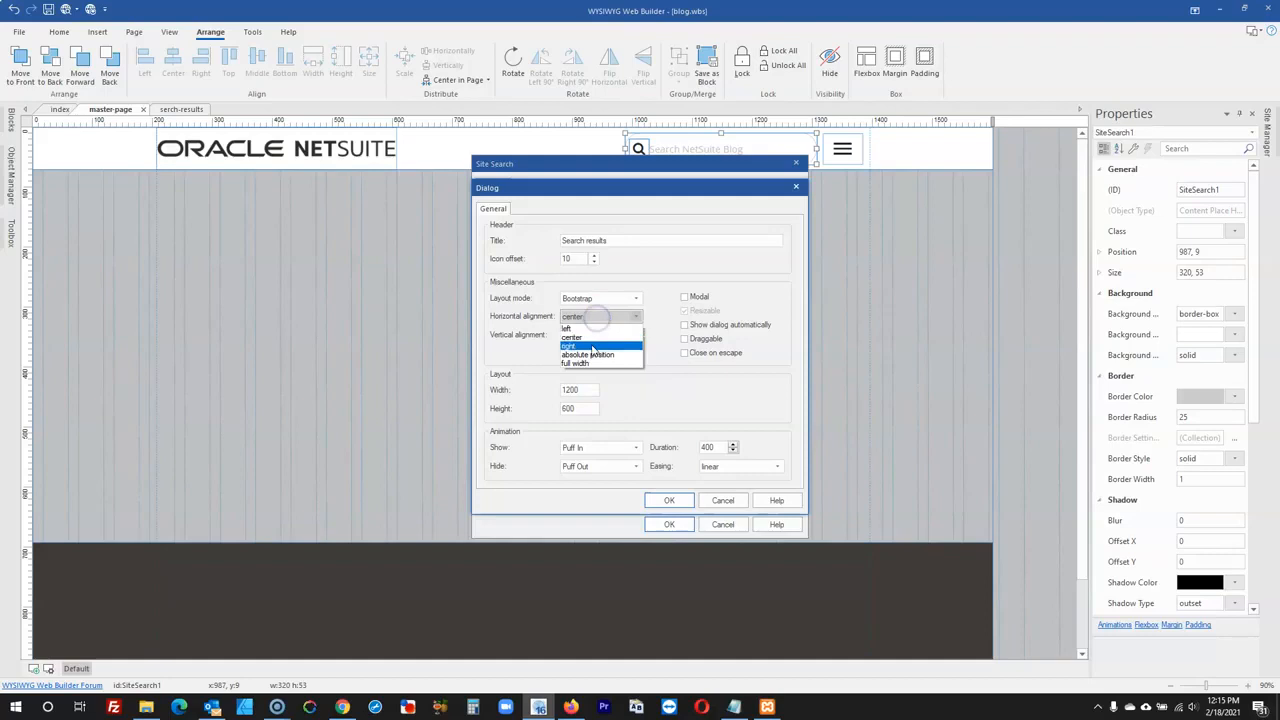
{"action": "left_click", "coordinate": [588, 363]}
{"action": "left_click", "coordinate": [669, 500]}
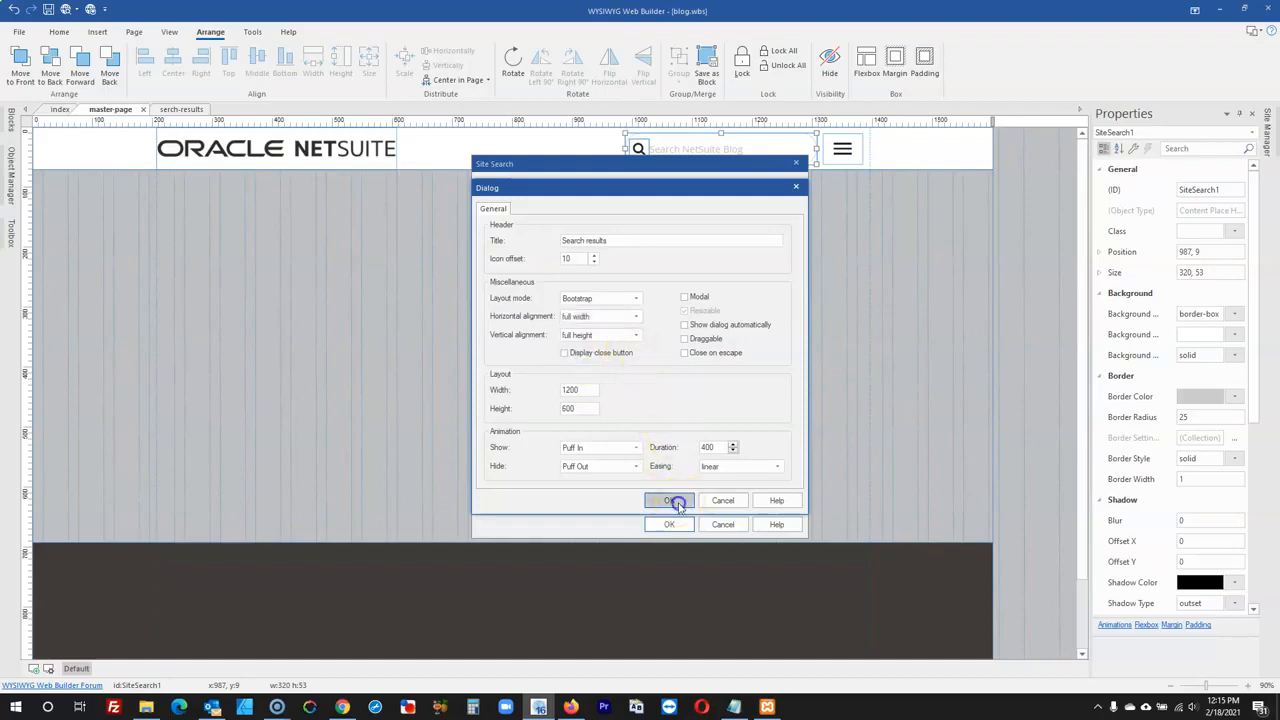
{"action": "left_click", "coordinate": [669, 524]}
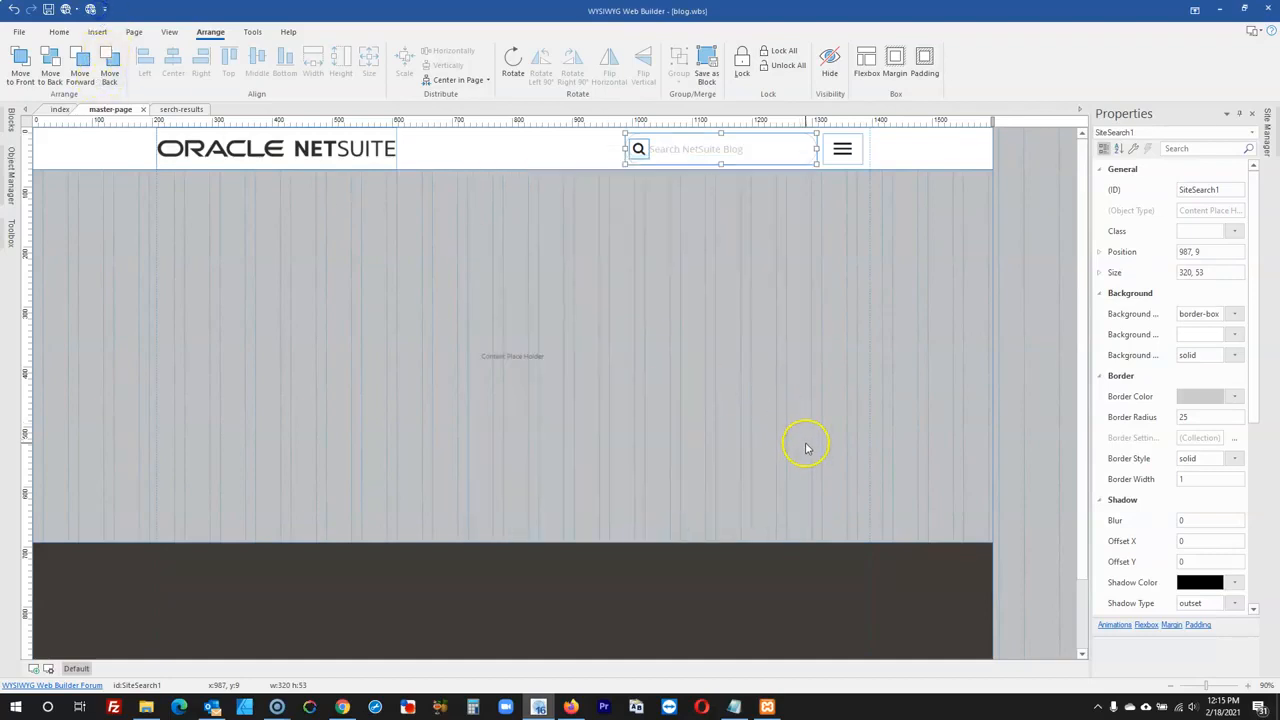
- Republish the entire site and run the ppp search twice in Firefox on the local test site, reloading the page before each search
{"action": "left_click", "coordinate": [91, 10]}
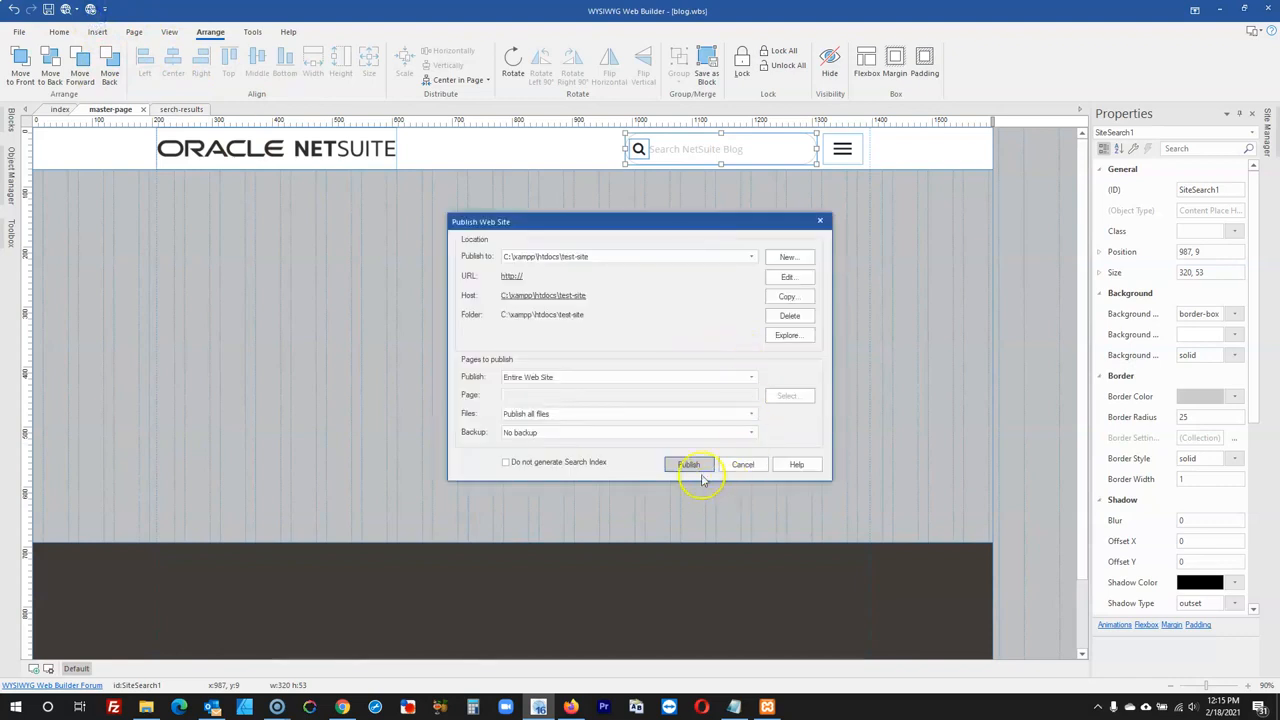
{"action": "left_click", "coordinate": [700, 463]}
{"action": "left_click", "coordinate": [570, 706]}
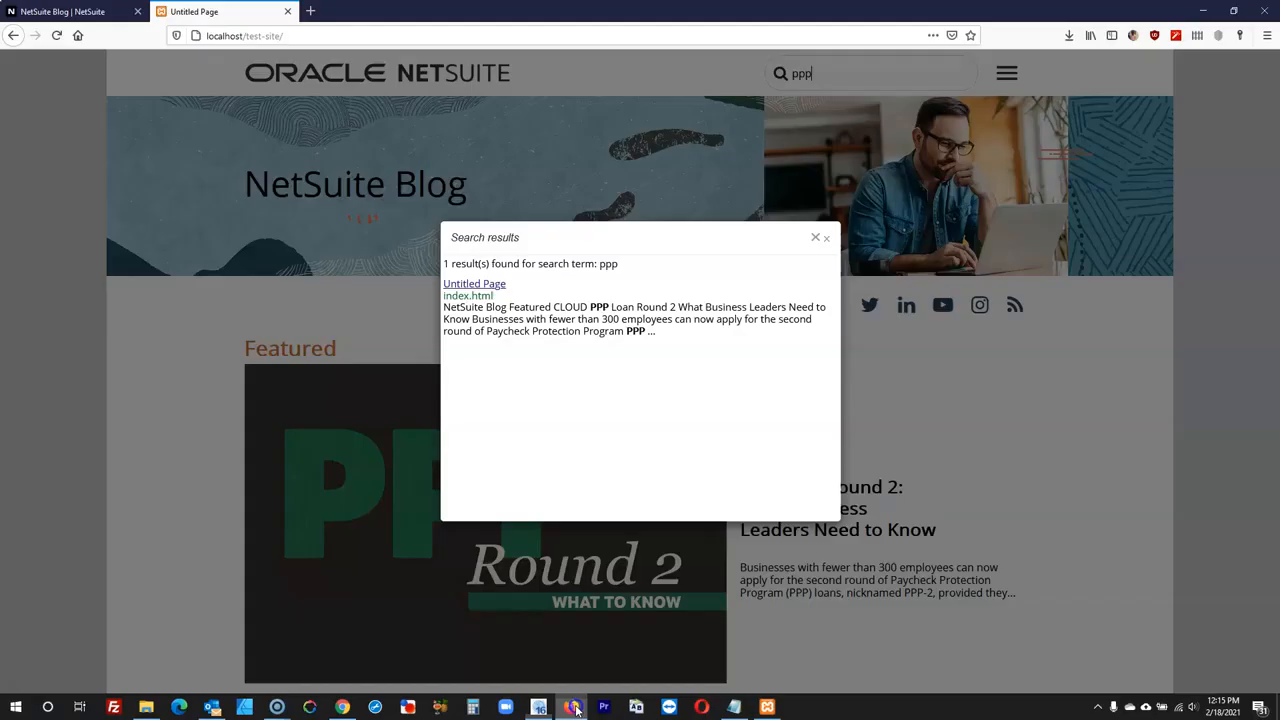
{"action": "left_click", "coordinate": [57, 36]}
{"action": "left_click", "coordinate": [900, 74]}
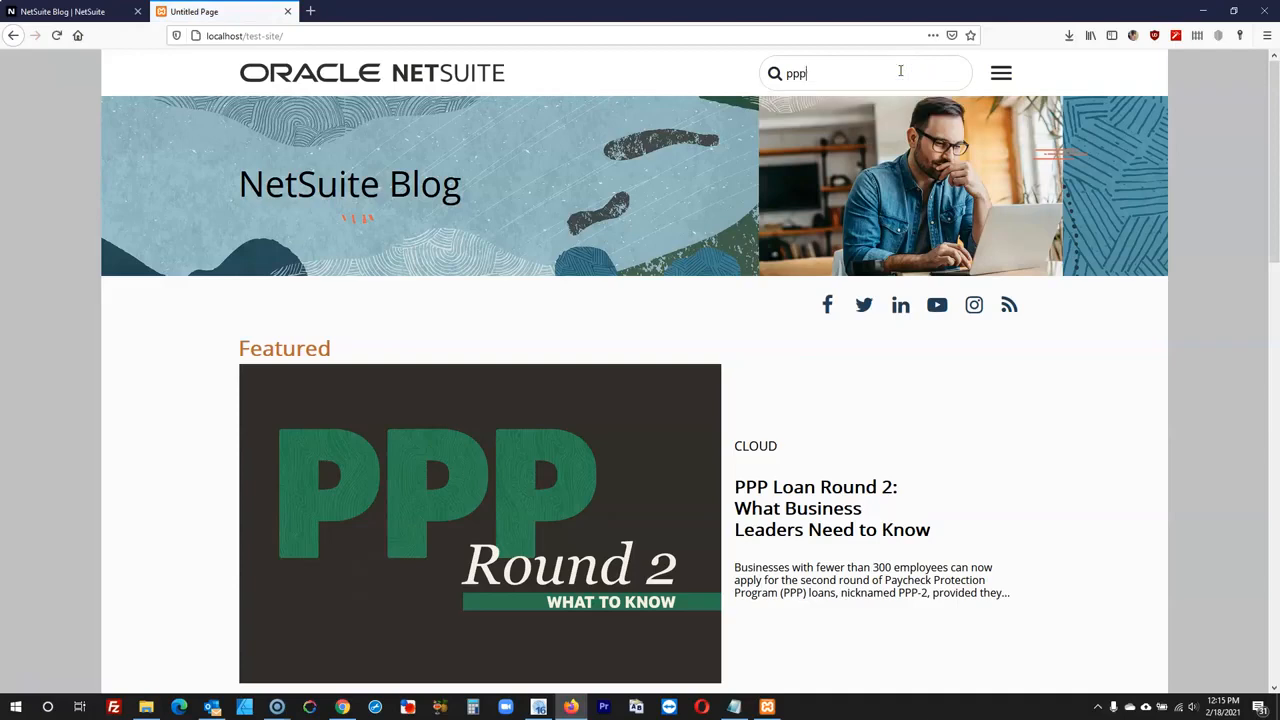
{"action": "key", "text": "Return"}
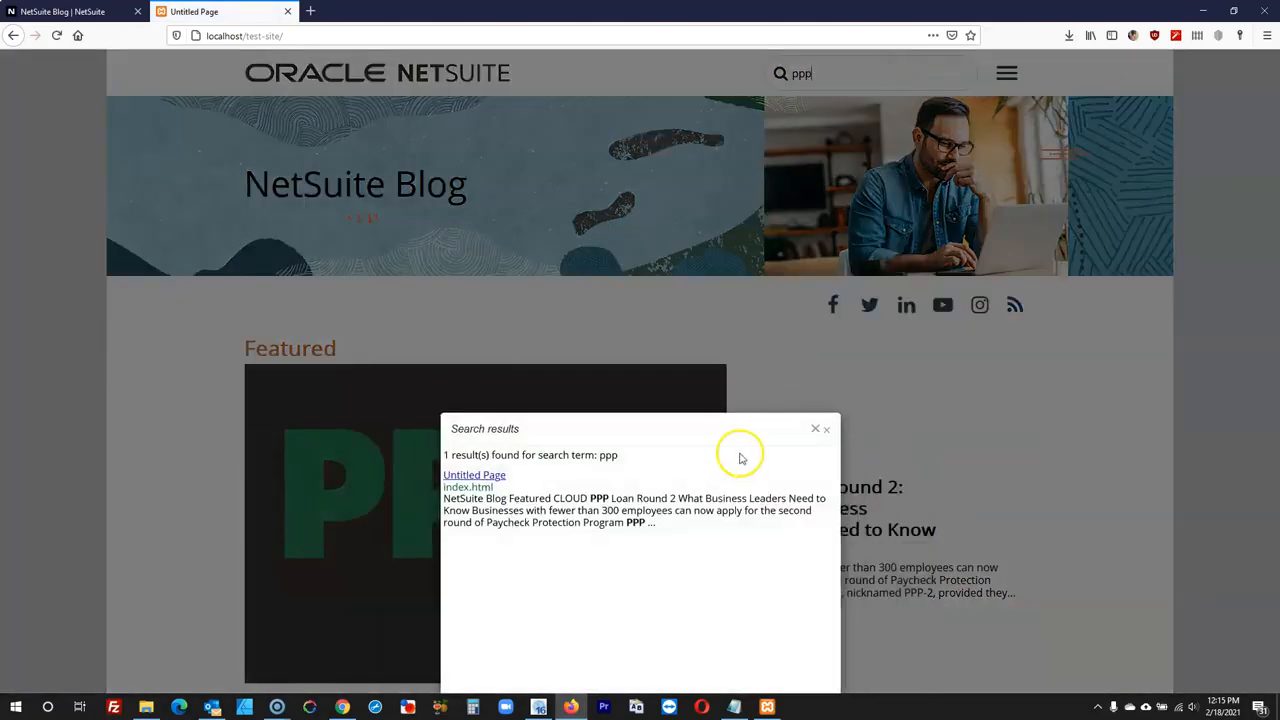
{"action": "left_click", "coordinate": [816, 429]}
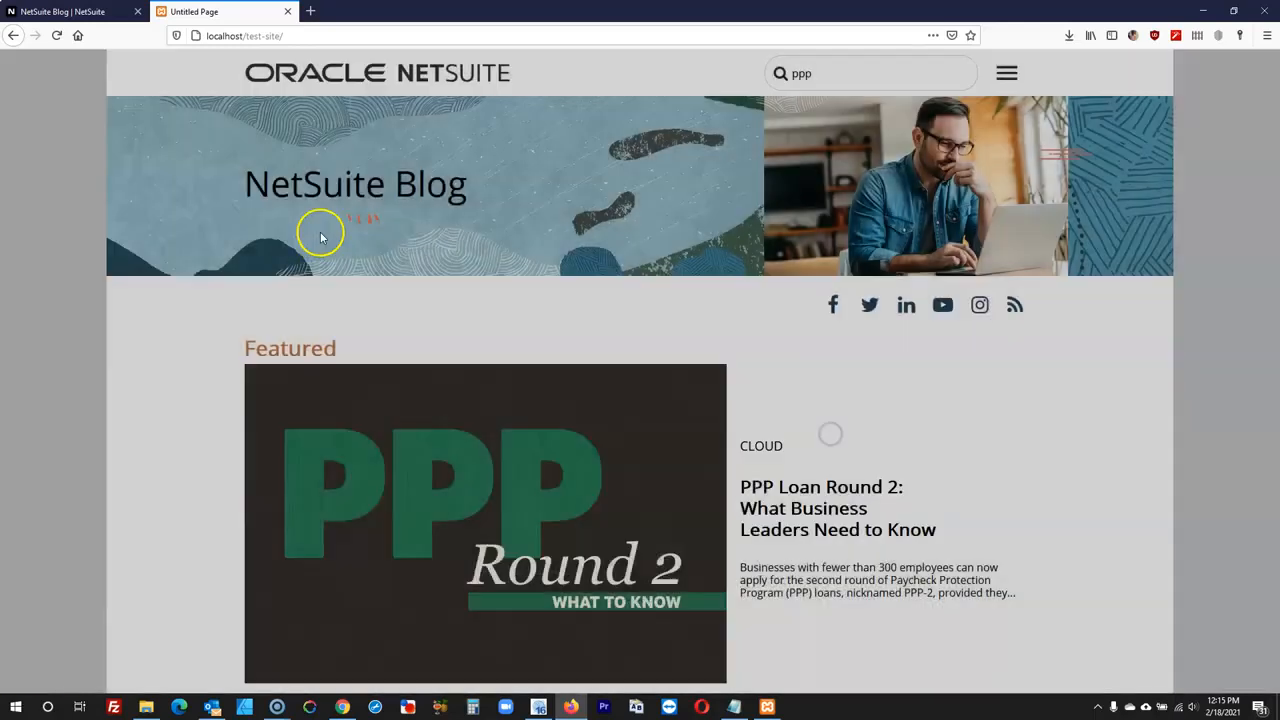
{"action": "left_click", "coordinate": [61, 42]}
{"action": "left_click", "coordinate": [806, 73]}
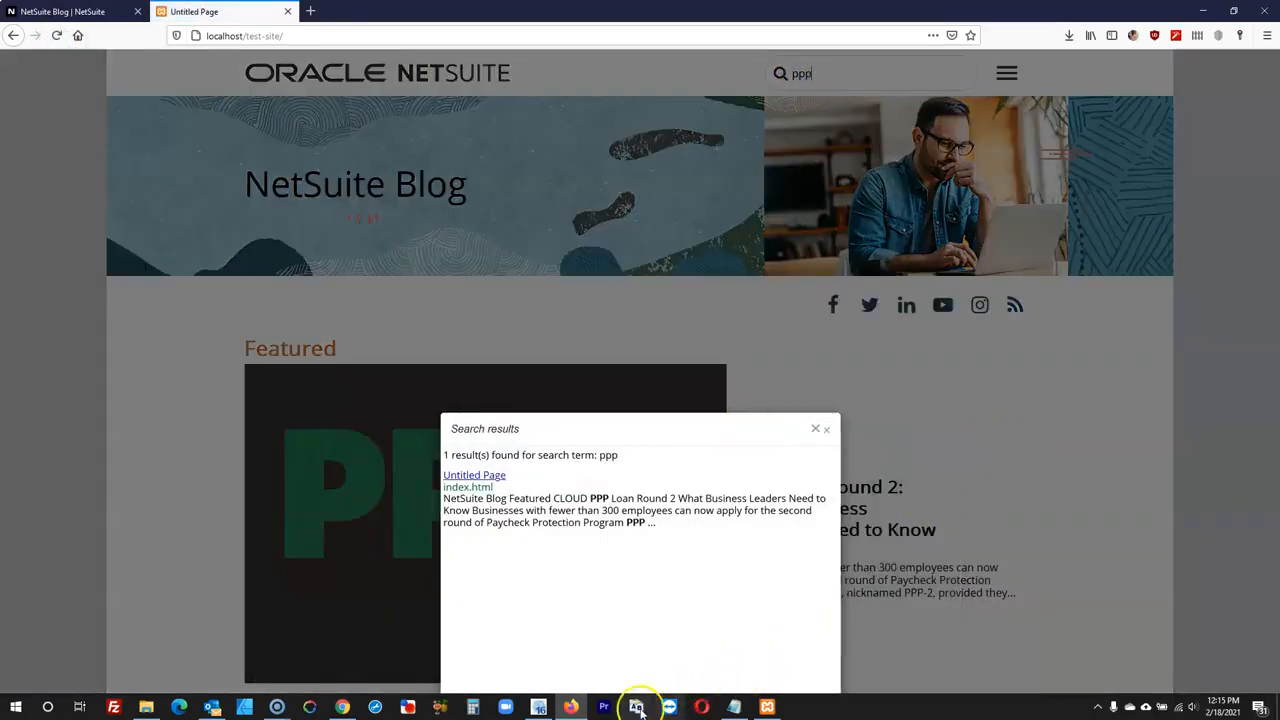
- Return to WYSIWYG Web Builder, reopen the search results dialog's settings and set both vertical and horizontal alignment to center
{"action": "left_click", "coordinate": [538, 707]}
{"action": "left_click", "coordinate": [1050, 551]}
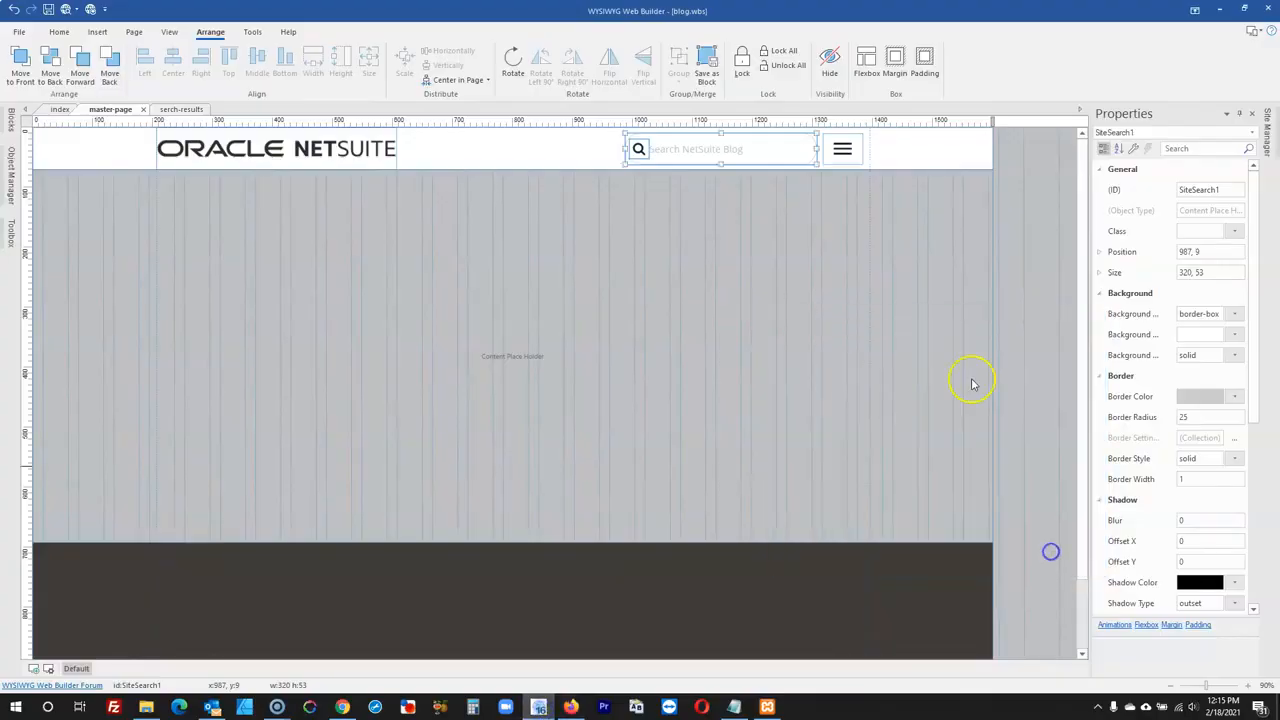
{"action": "double_click", "coordinate": [771, 152]}
{"action": "left_click", "coordinate": [750, 384]}
{"action": "left_click", "coordinate": [600, 334]}
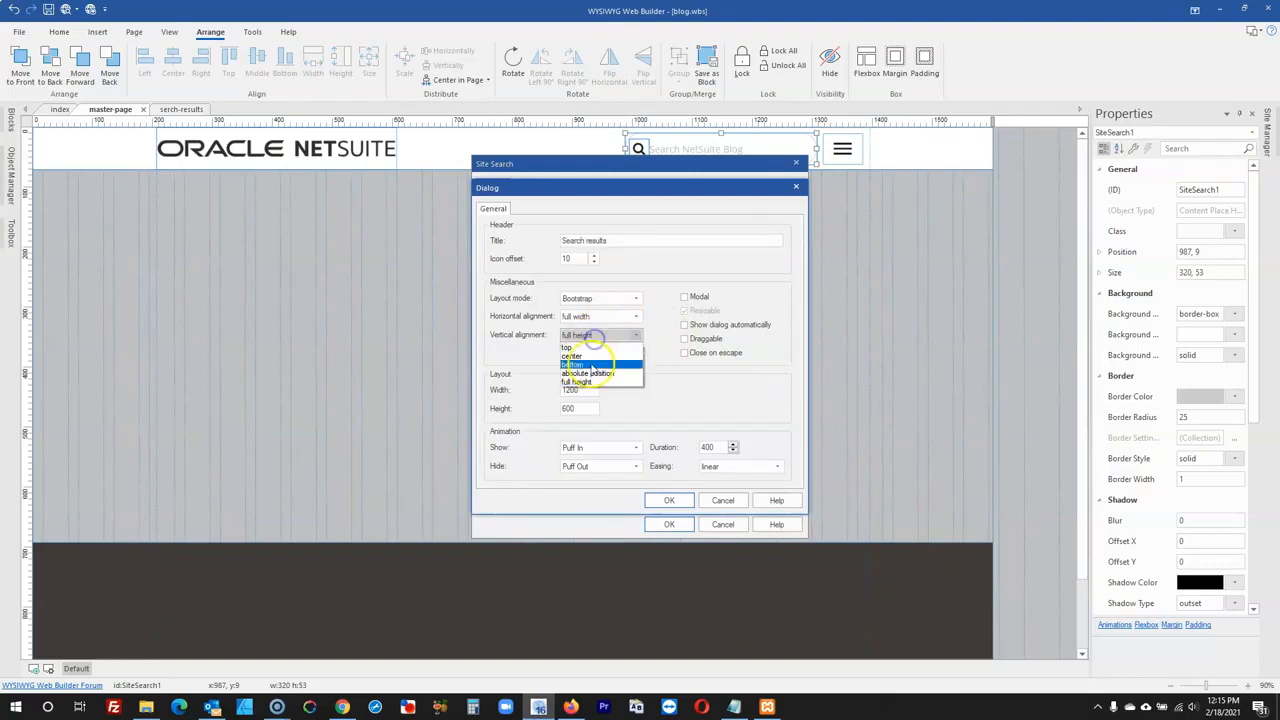
{"action": "left_click", "coordinate": [592, 357]}
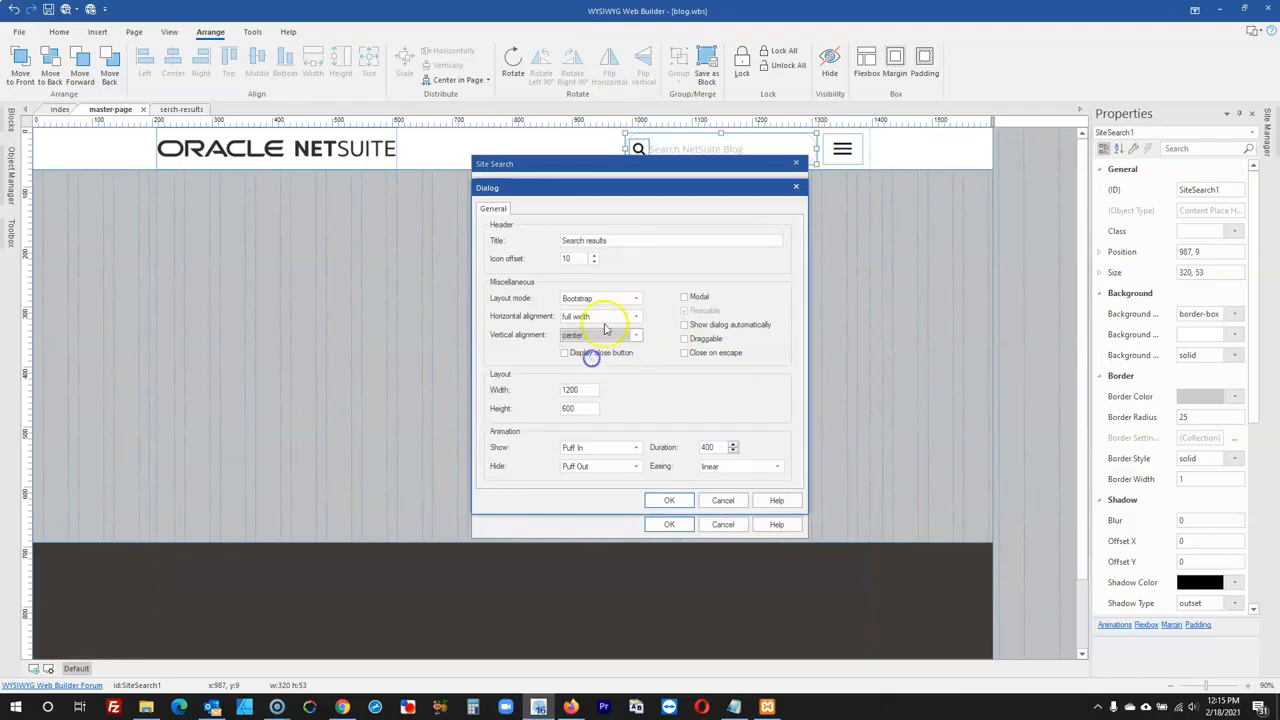
{"action": "left_click", "coordinate": [603, 316]}
{"action": "left_click", "coordinate": [600, 340]}
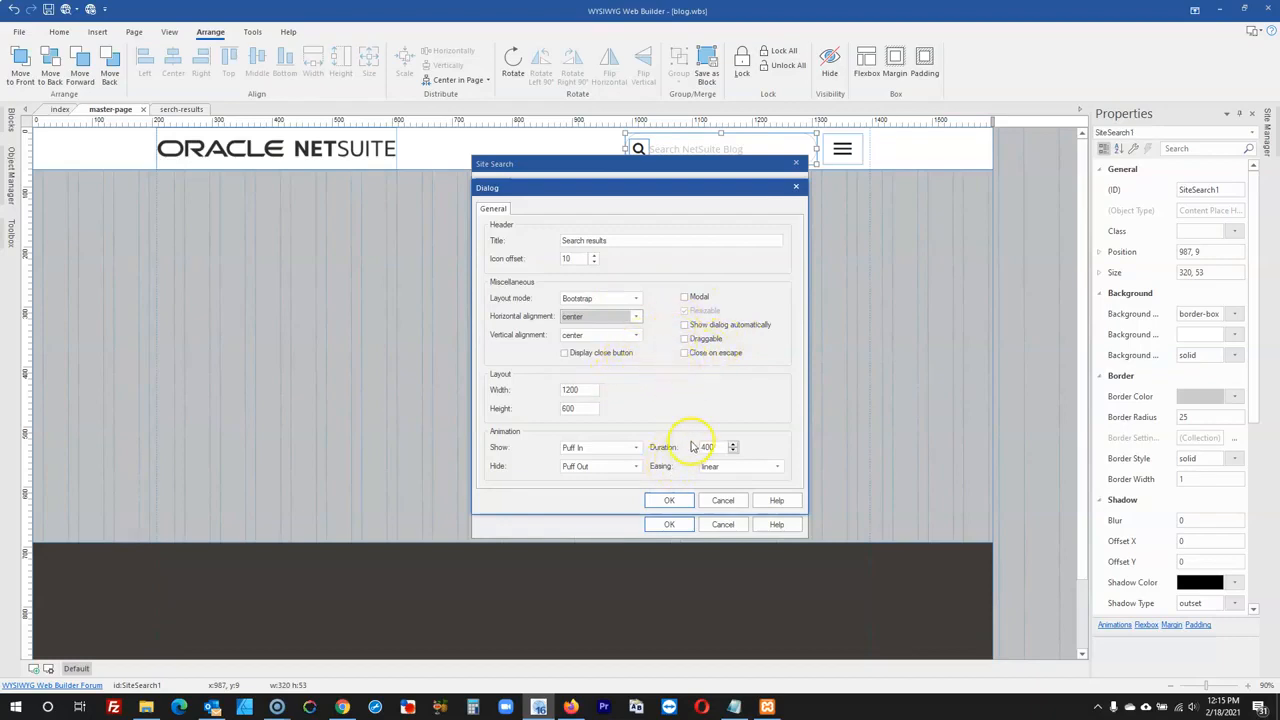
- Set the results dialog's show animation to Fade In and its hide animation to Fade Out, and apply the settings
{"action": "left_click", "coordinate": [607, 446]}
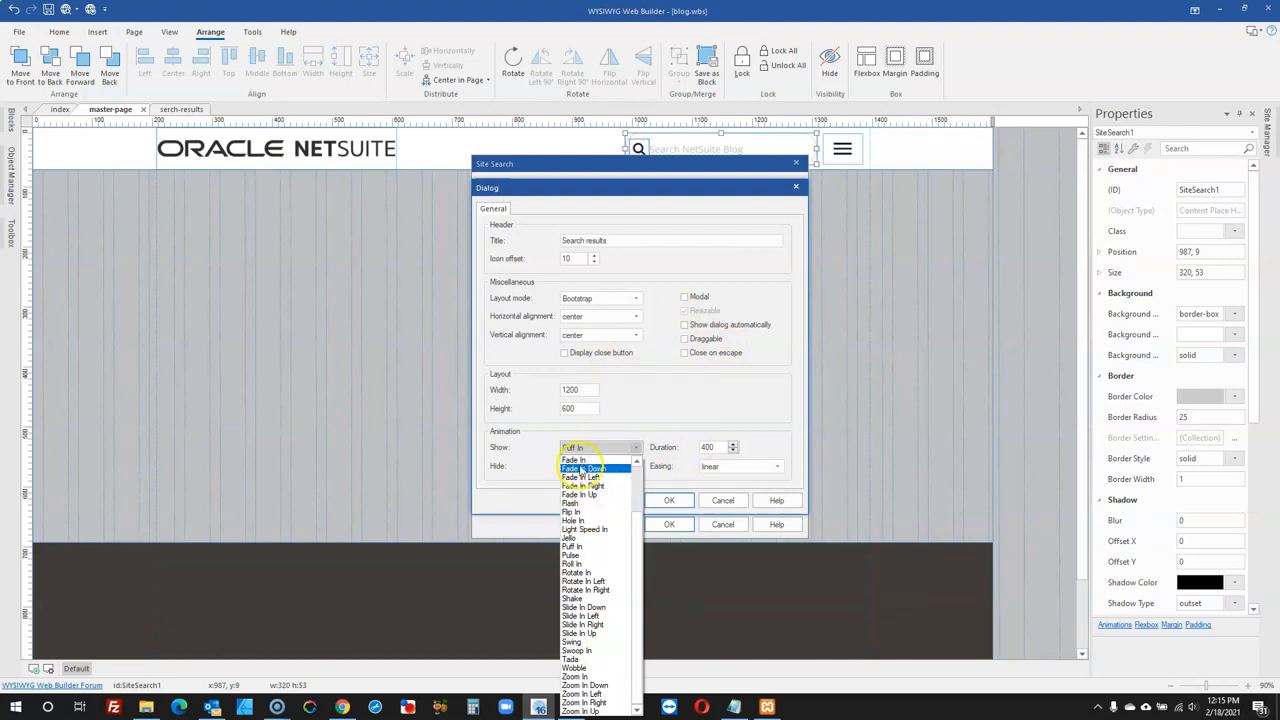
{"action": "left_click", "coordinate": [580, 460]}
{"action": "left_click", "coordinate": [594, 467]}
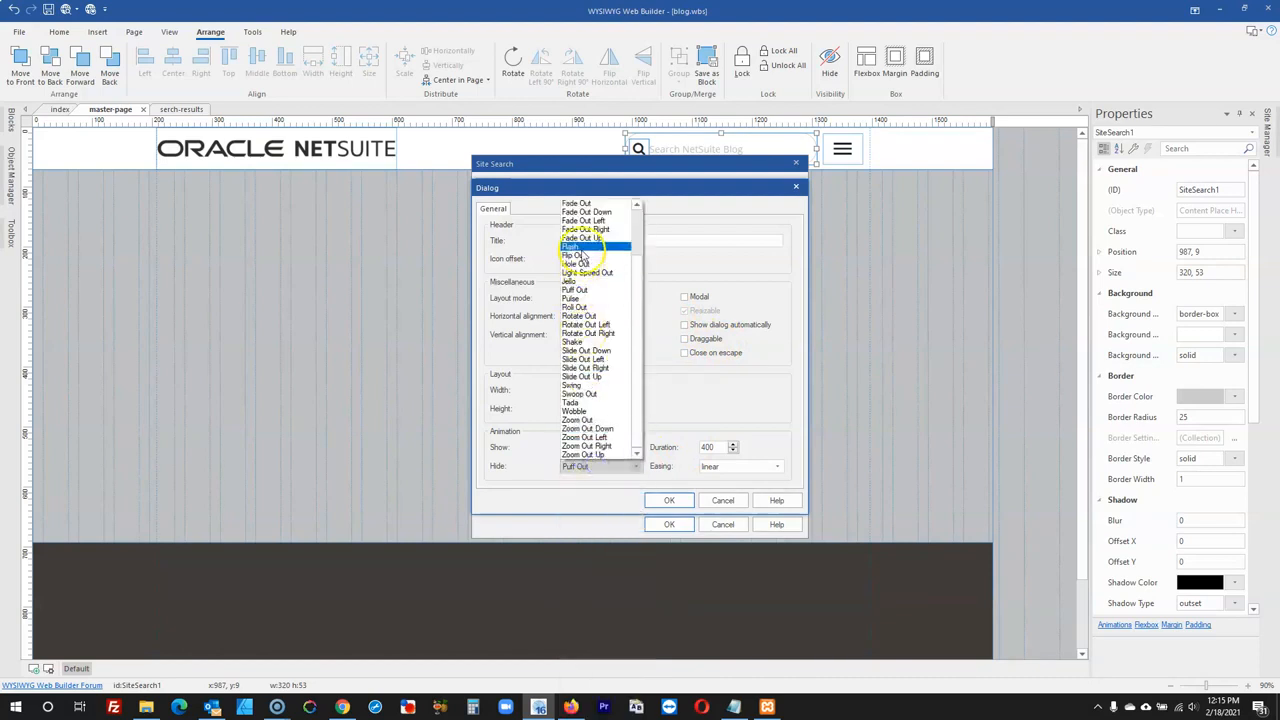
{"action": "left_click", "coordinate": [605, 203]}
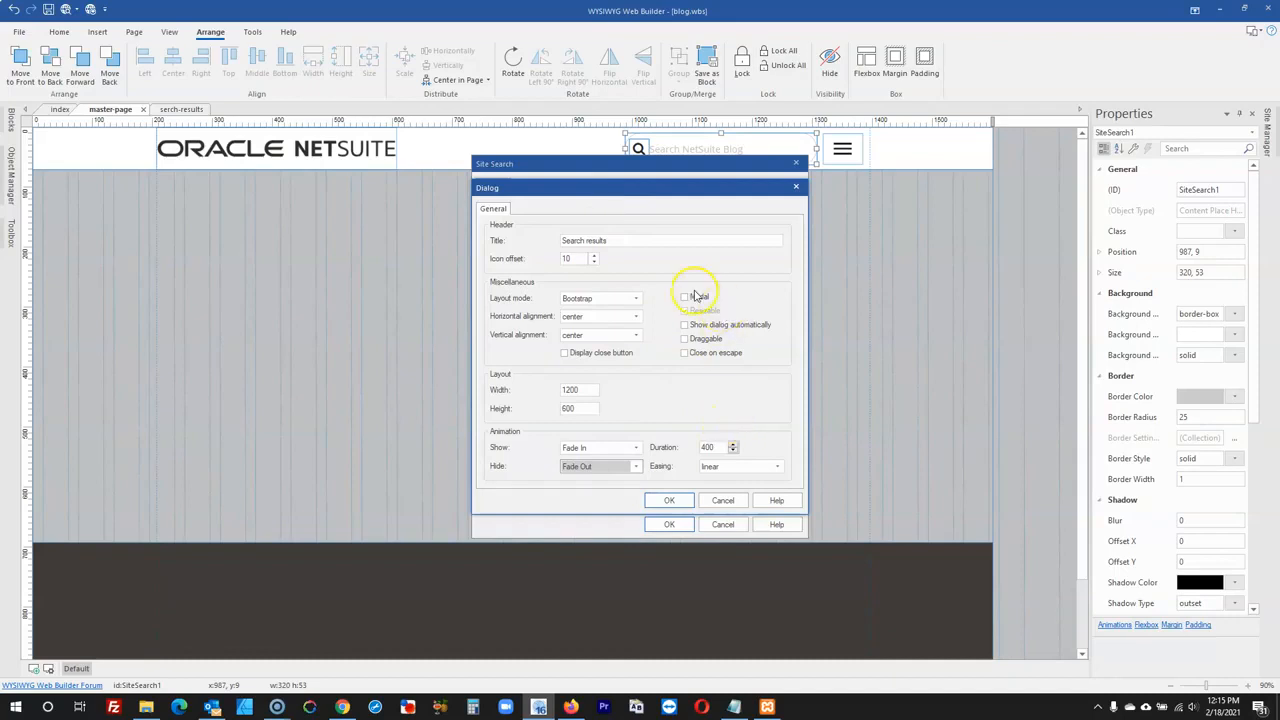
{"action": "left_click", "coordinate": [672, 525]}
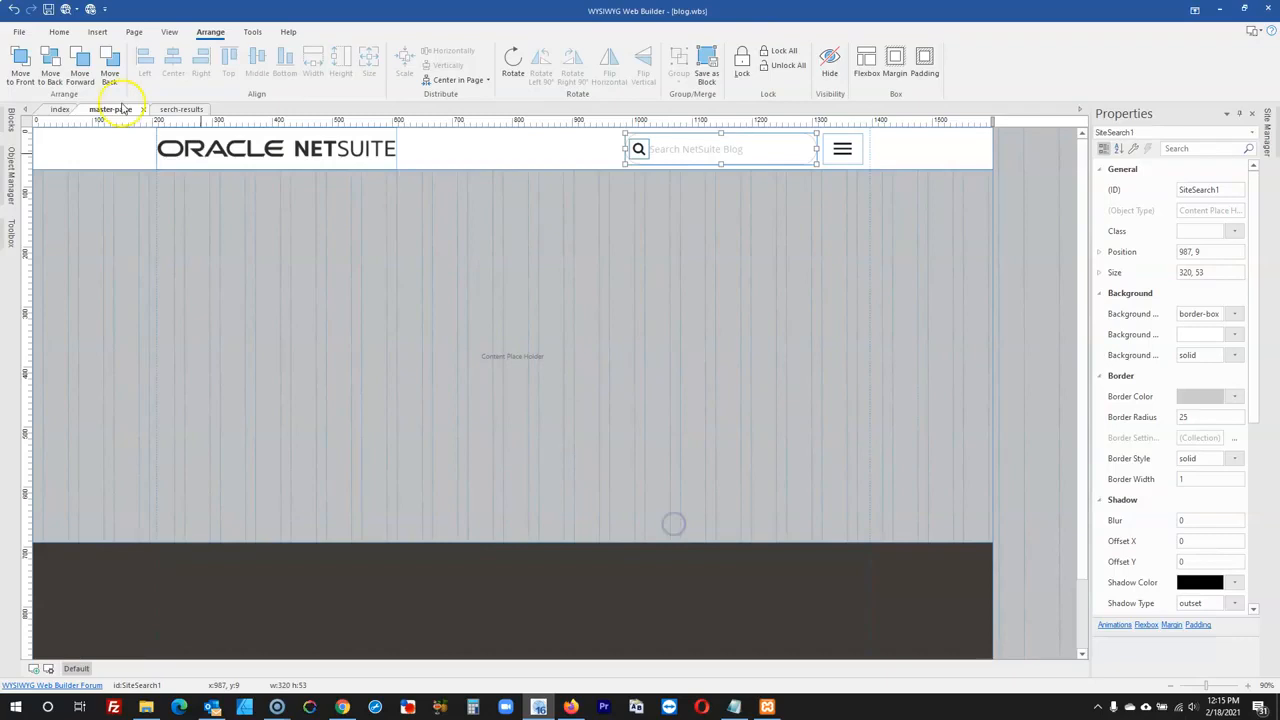
- Republish the entire site, test the ppp search in Firefox on the reloaded local test site and close the results window
{"action": "left_click", "coordinate": [91, 10]}
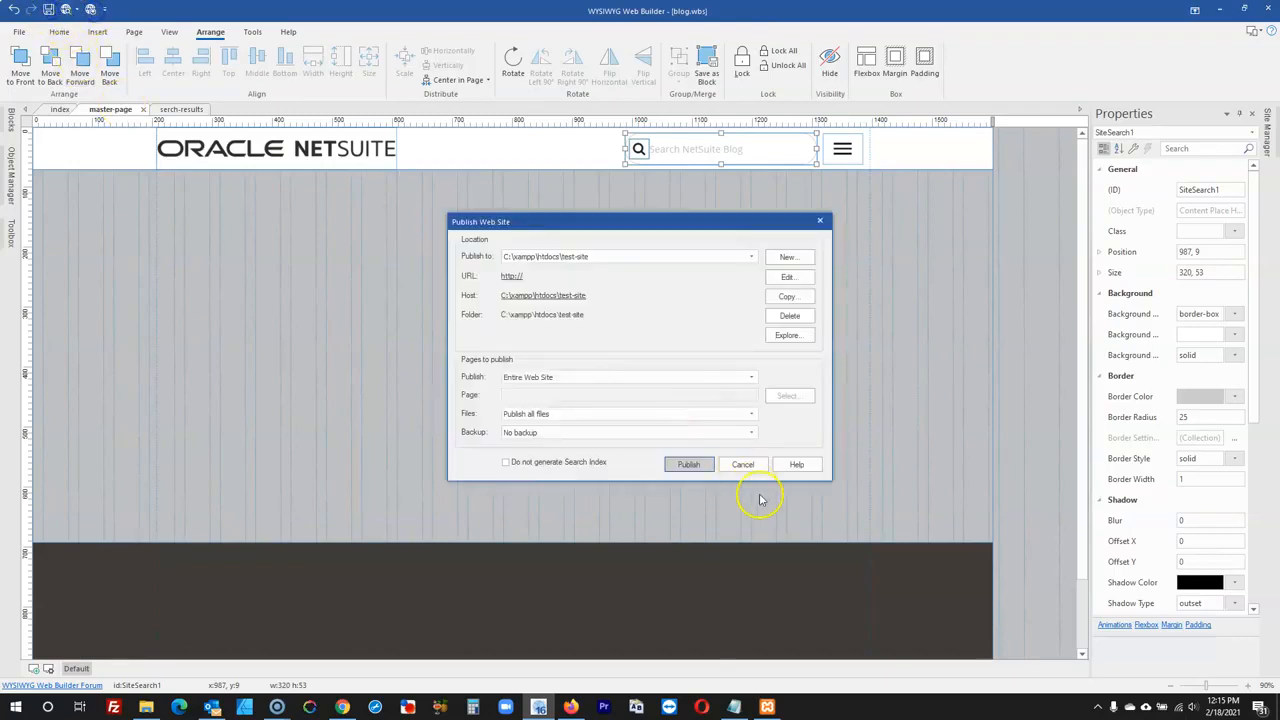
{"action": "left_click", "coordinate": [690, 464]}
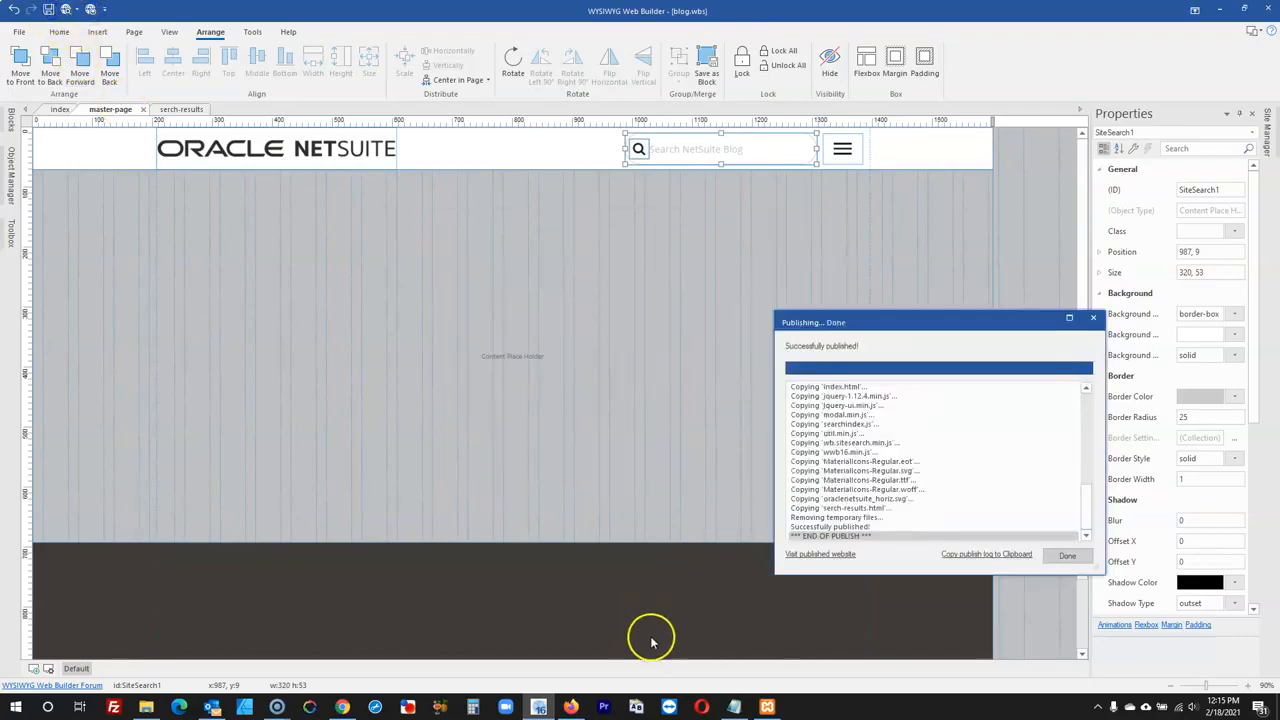
{"action": "left_click", "coordinate": [570, 706]}
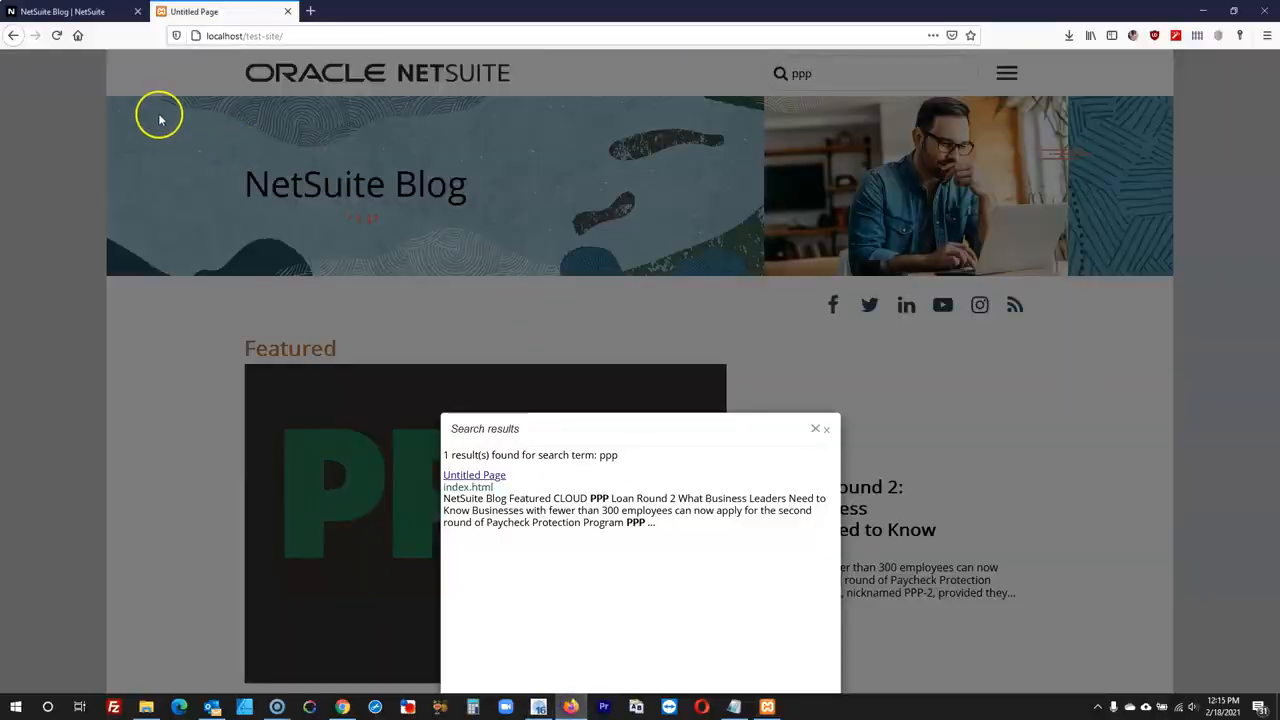
{"action": "left_click", "coordinate": [57, 37]}
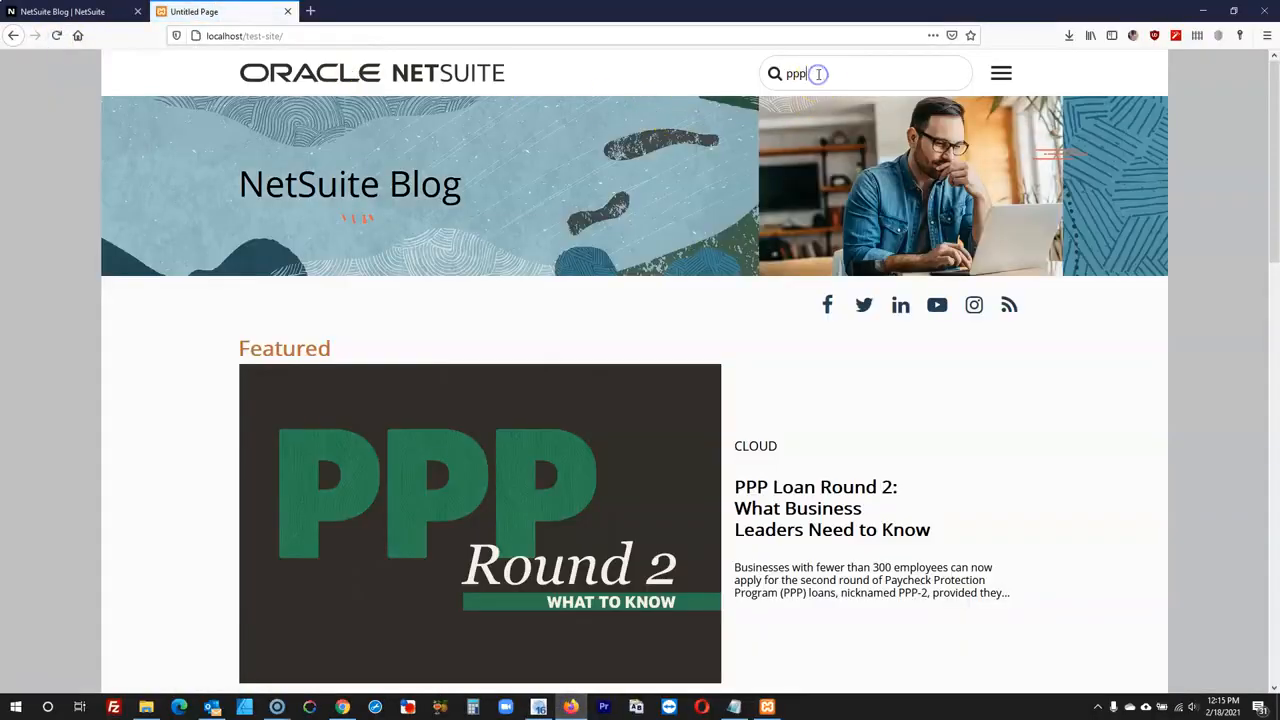
{"action": "key", "text": "Return"}
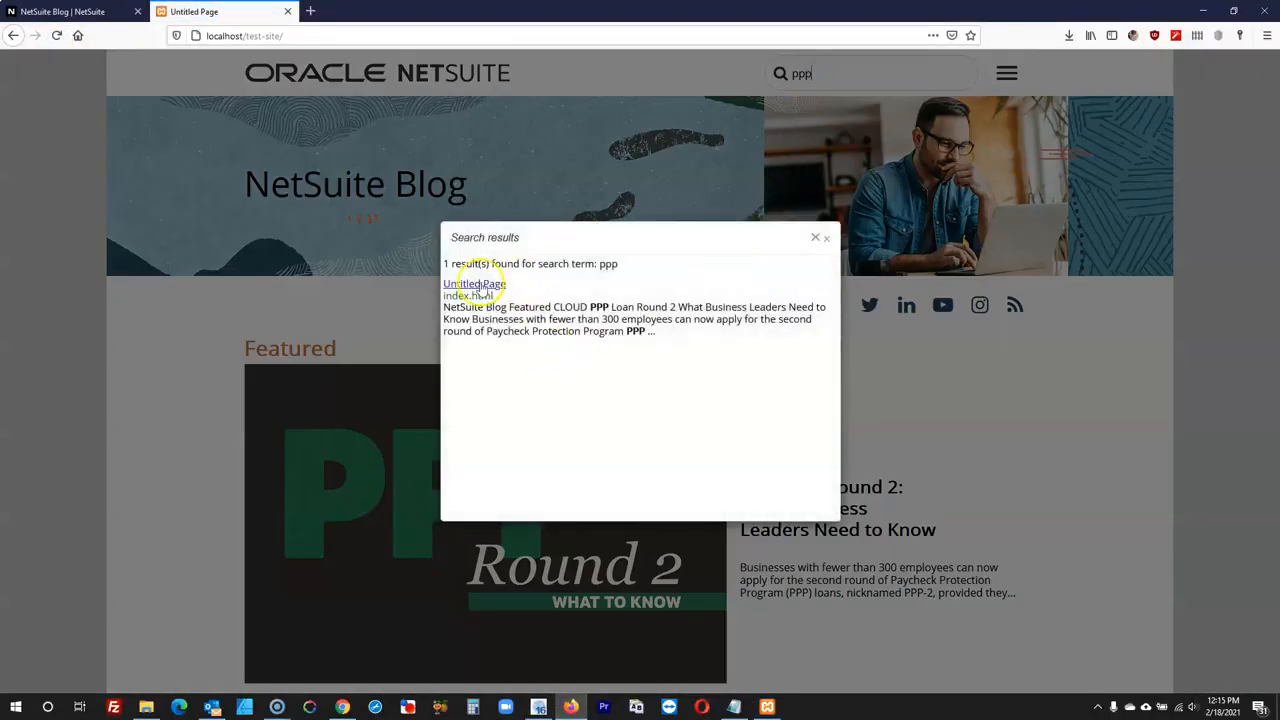
{"action": "left_click", "coordinate": [815, 245]}
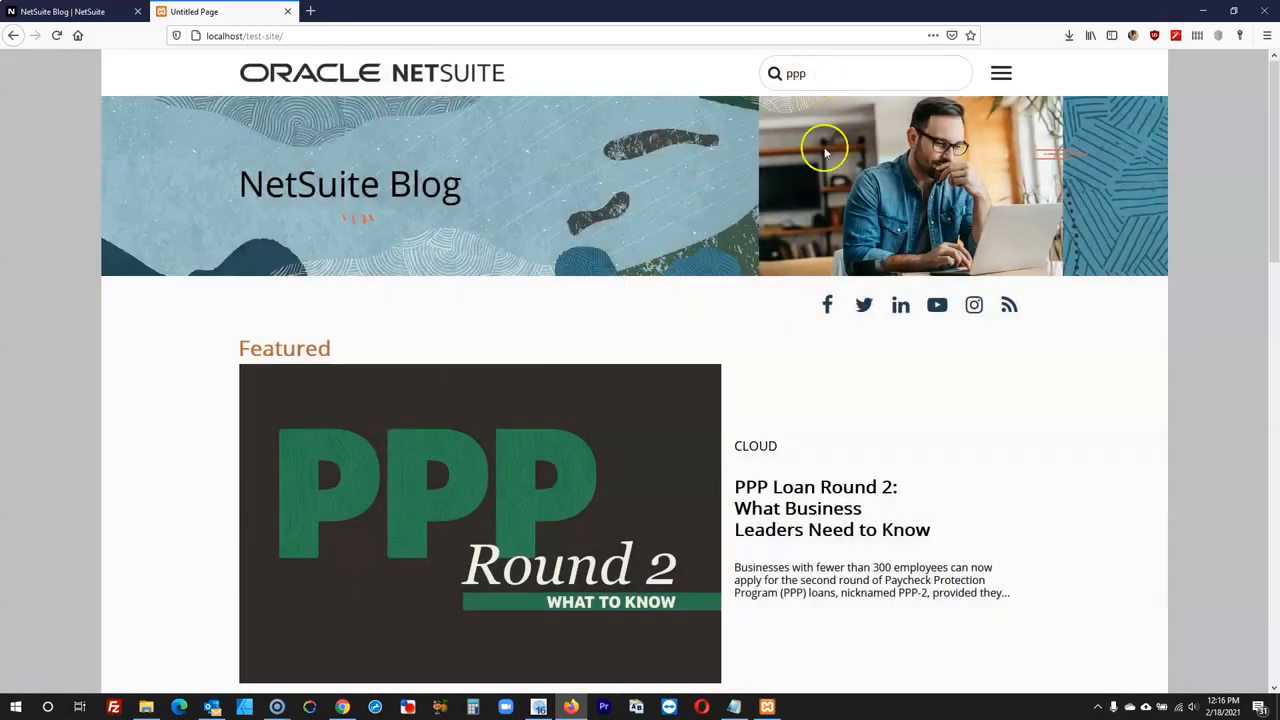
- Look over the local test page from top to bottom and compare it with the original NetSuite blog
{"action": "scroll", "coordinate": [838, 182], "scroll_direction": "down", "scroll_amount": 3}
{"action": "scroll", "coordinate": [743, 214], "scroll_direction": "down", "scroll_amount": 10}
{"action": "scroll", "coordinate": [743, 220], "scroll_direction": "up", "scroll_amount": 10}
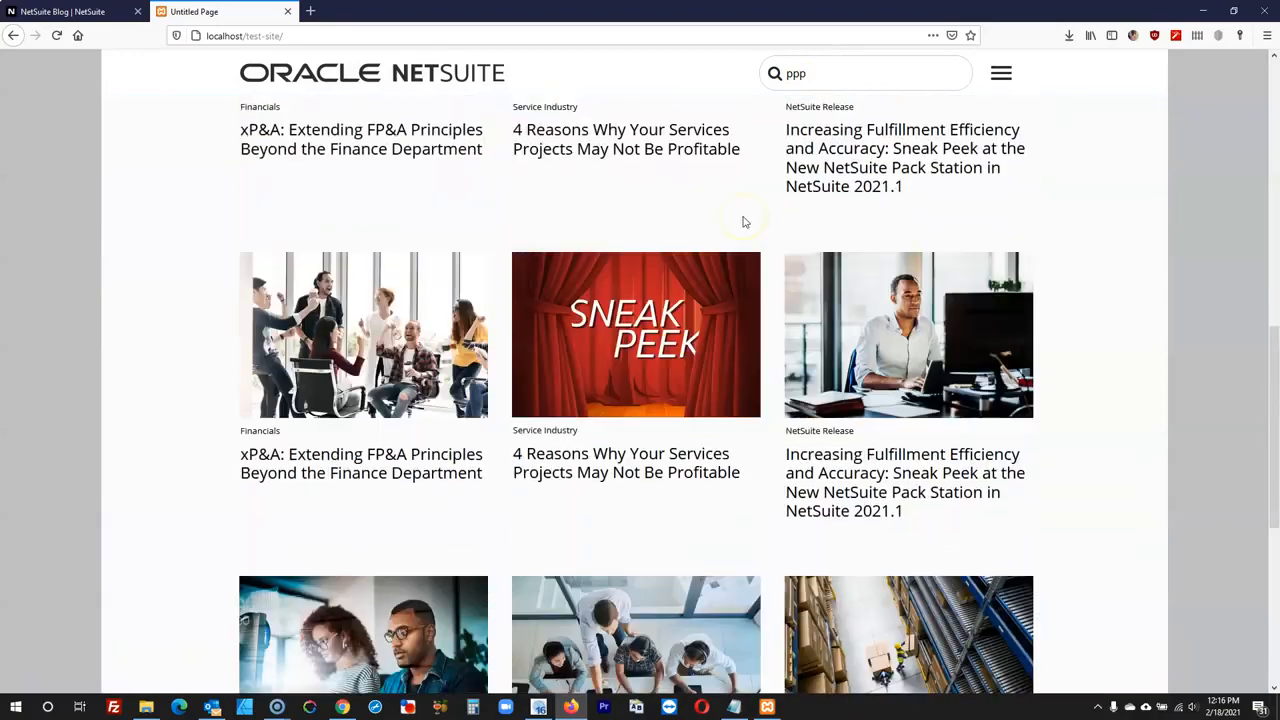
{"action": "scroll", "coordinate": [744, 222], "scroll_direction": "up", "scroll_amount": 3}
{"action": "left_click", "coordinate": [70, 12]}
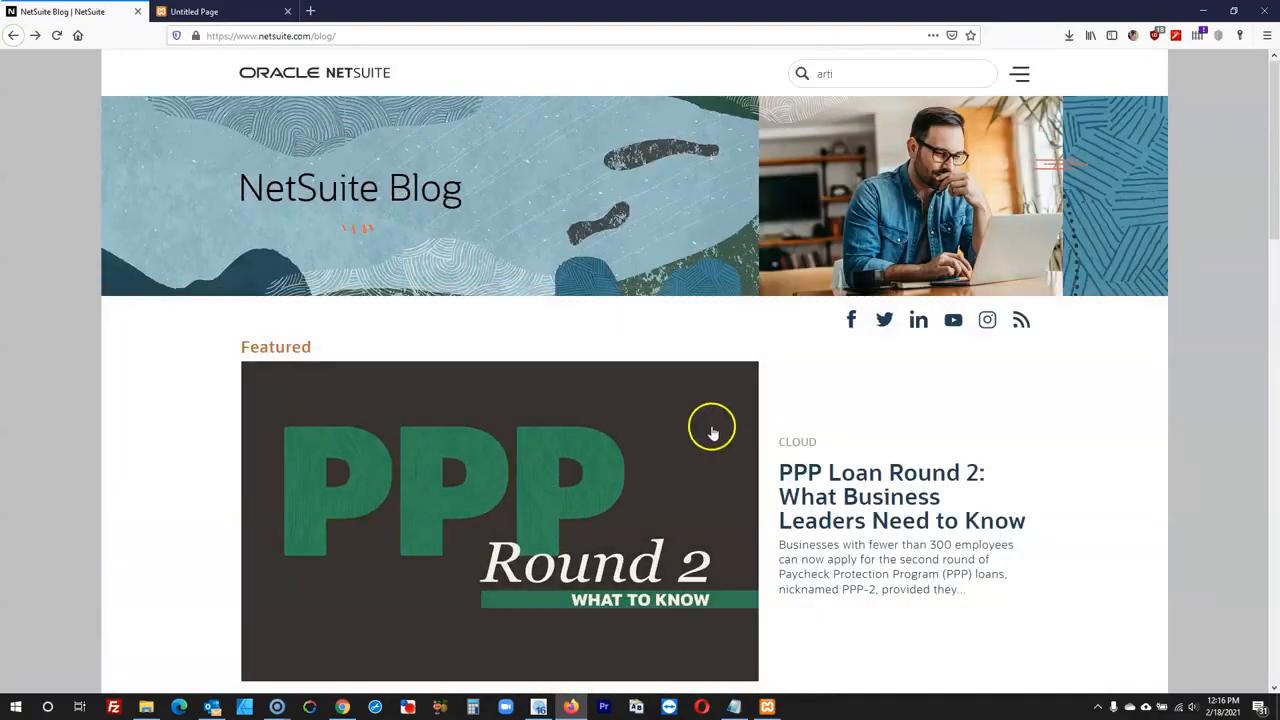
- Back in WYSIWYG Web Builder, switch the search results dialog to jQuery UI layout mode, with modal on and resizable off
{"action": "left_click", "coordinate": [538, 707]}
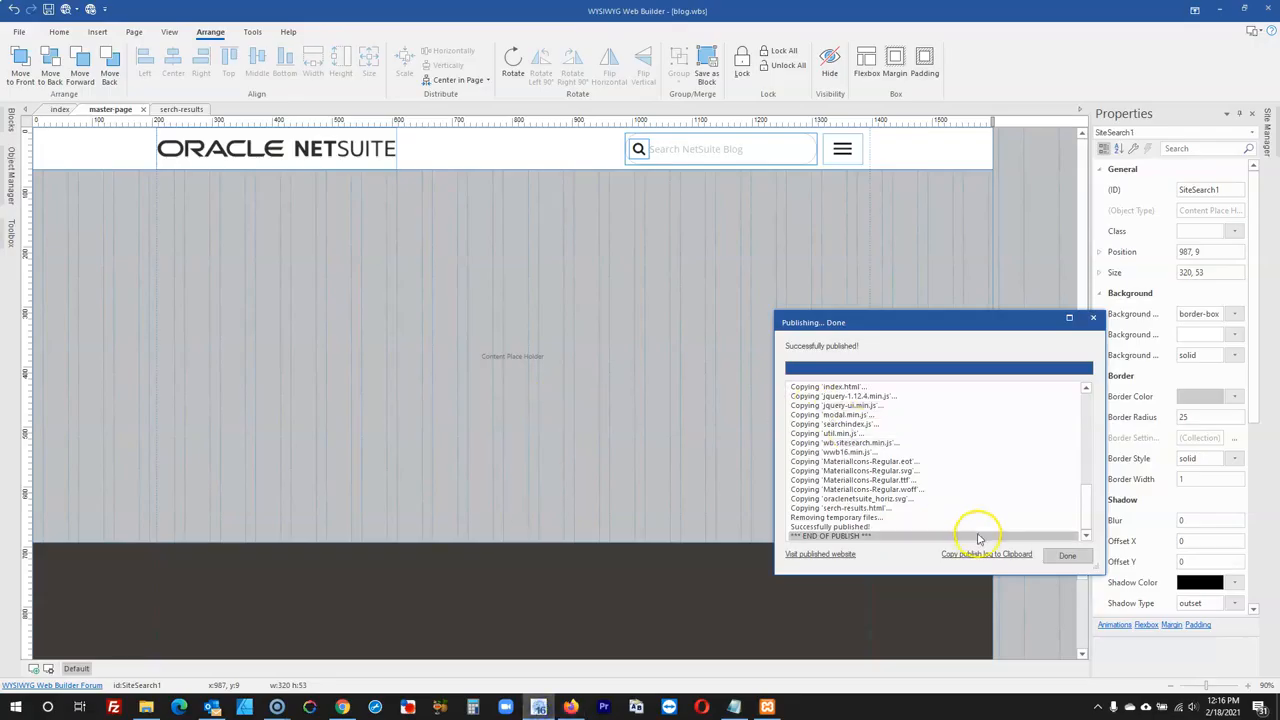
{"action": "left_click", "coordinate": [1048, 558]}
{"action": "left_click", "coordinate": [775, 160]}
{"action": "double_click", "coordinate": [770, 148]}
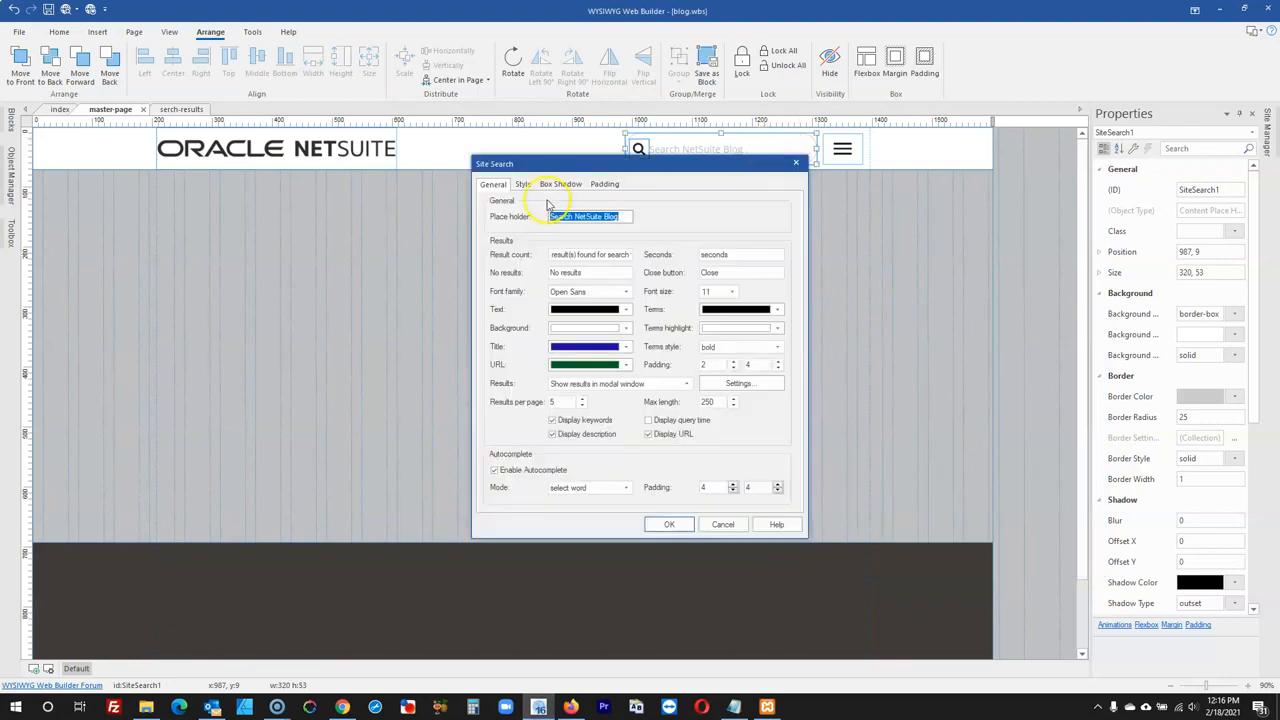
{"action": "left_click", "coordinate": [736, 382]}
{"action": "left_click", "coordinate": [615, 298]}
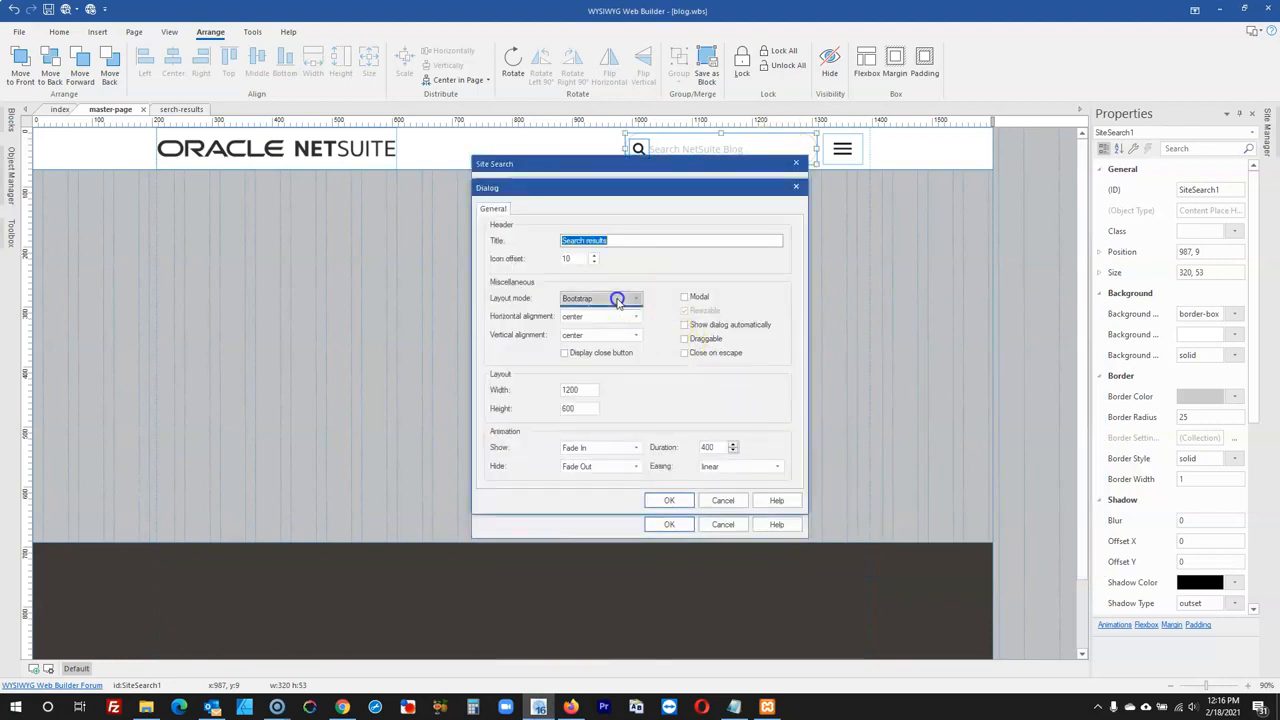
{"action": "left_click", "coordinate": [596, 311]}
{"action": "left_click", "coordinate": [687, 297]}
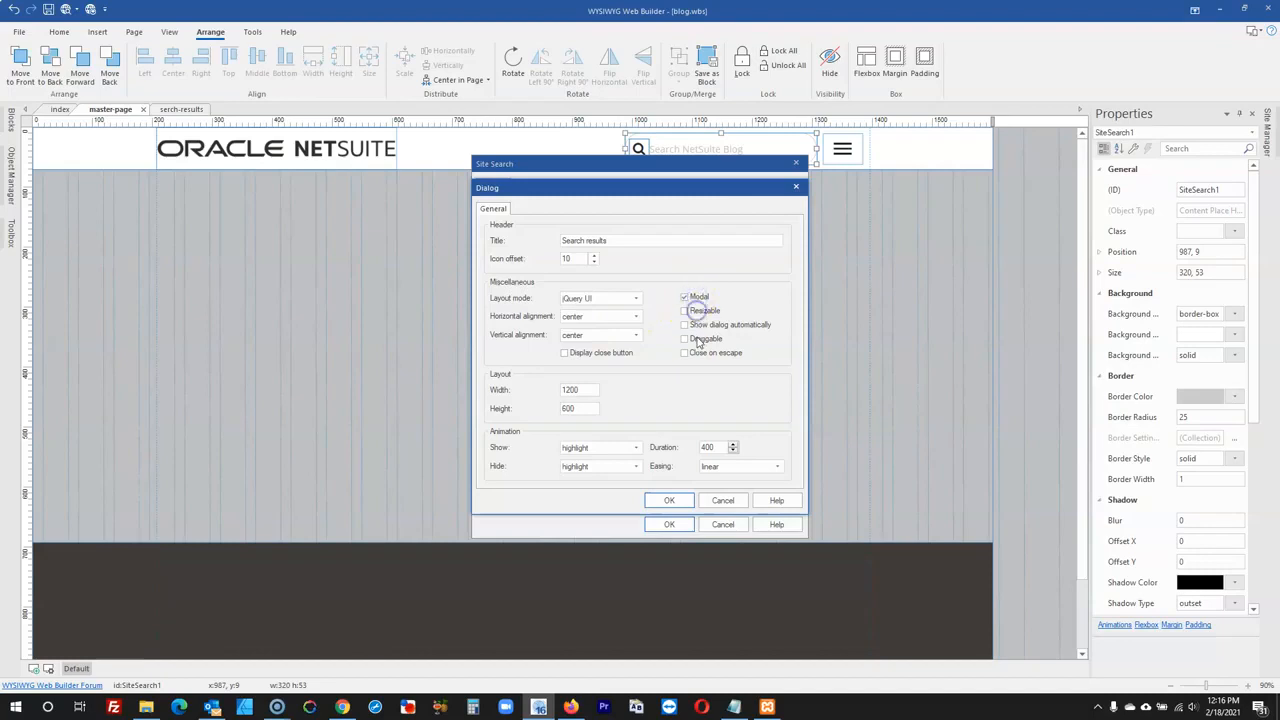
- Set the results dialog's horizontal alignment to full width, check the vertical alignment options and apply the site search settings
{"action": "left_click", "coordinate": [585, 316]}
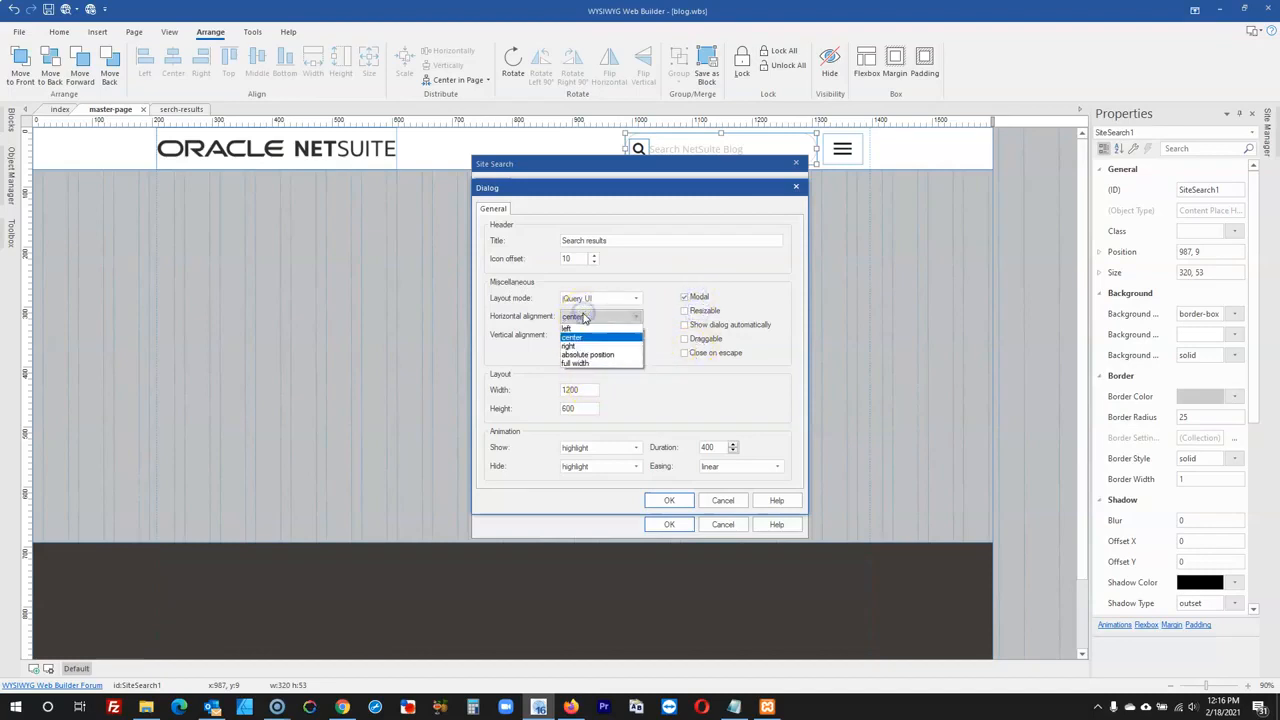
{"action": "left_click", "coordinate": [586, 360]}
{"action": "left_click", "coordinate": [594, 334]}
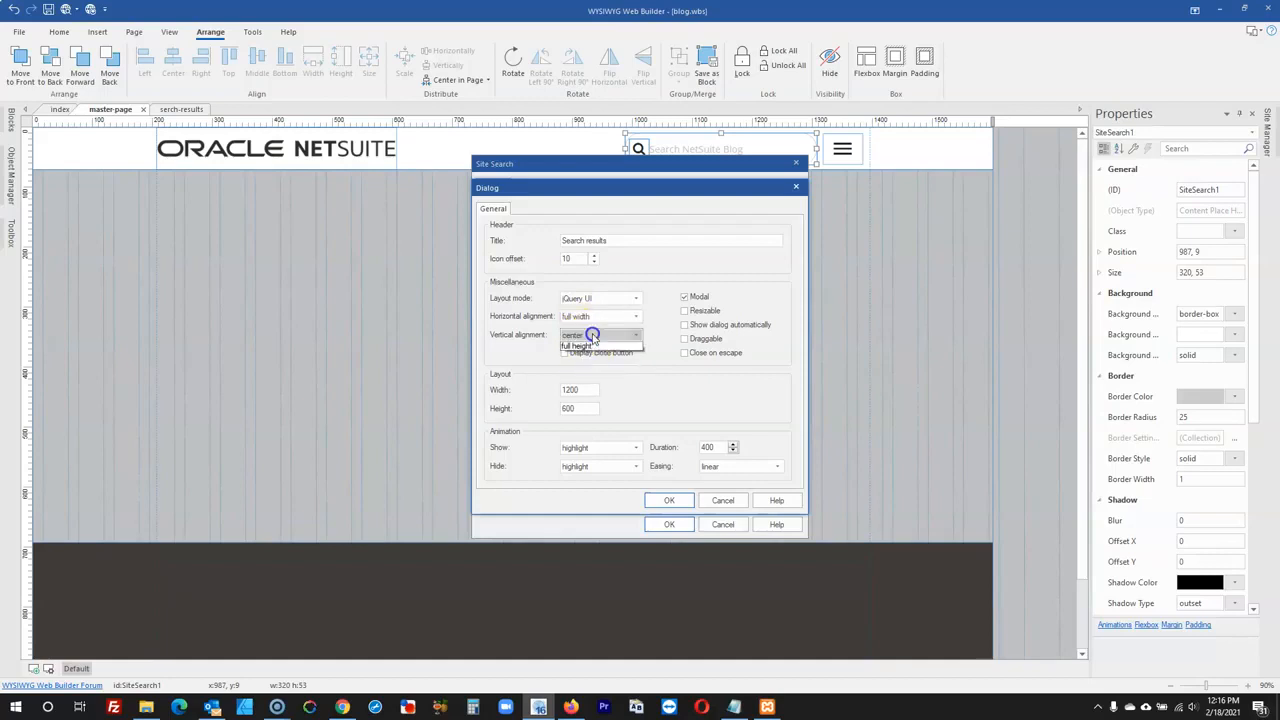
{"action": "left_click", "coordinate": [671, 379]}
{"action": "left_click", "coordinate": [669, 500]}
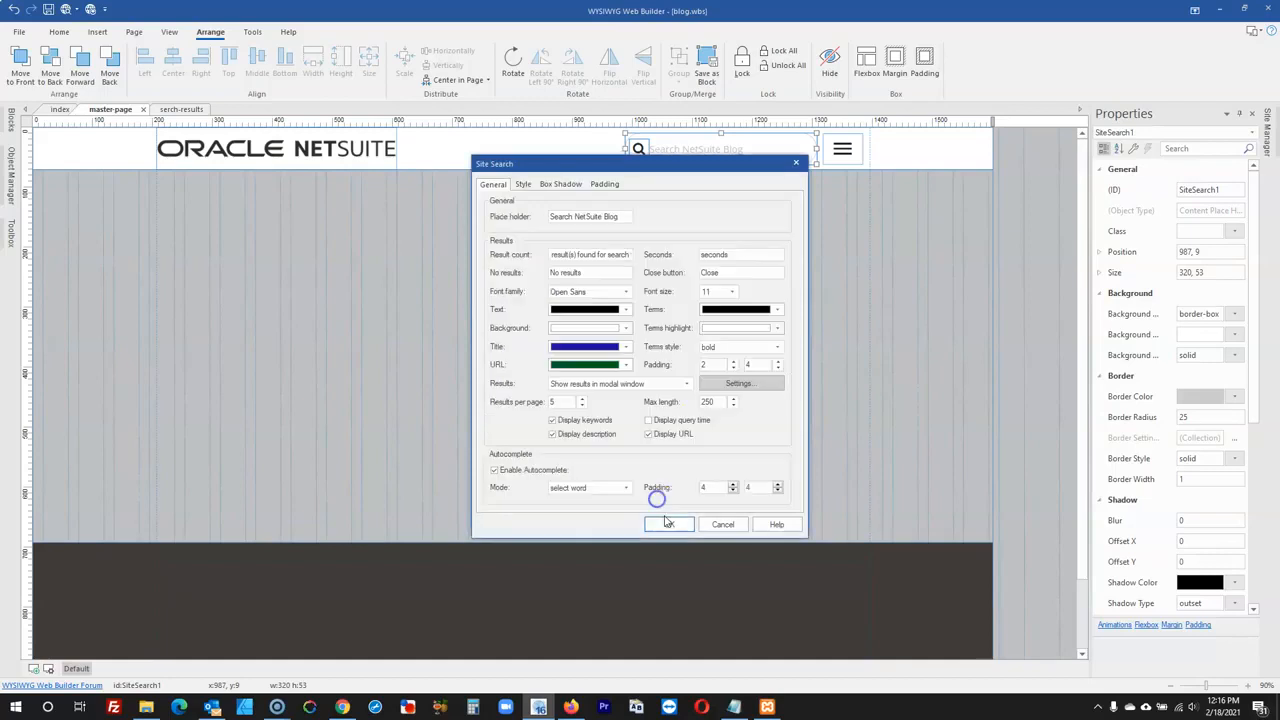
{"action": "left_click", "coordinate": [669, 524]}
- Publish the entire site to the local test folder, reload the test page in Firefox and run the ppp search
{"action": "left_click", "coordinate": [90, 9]}
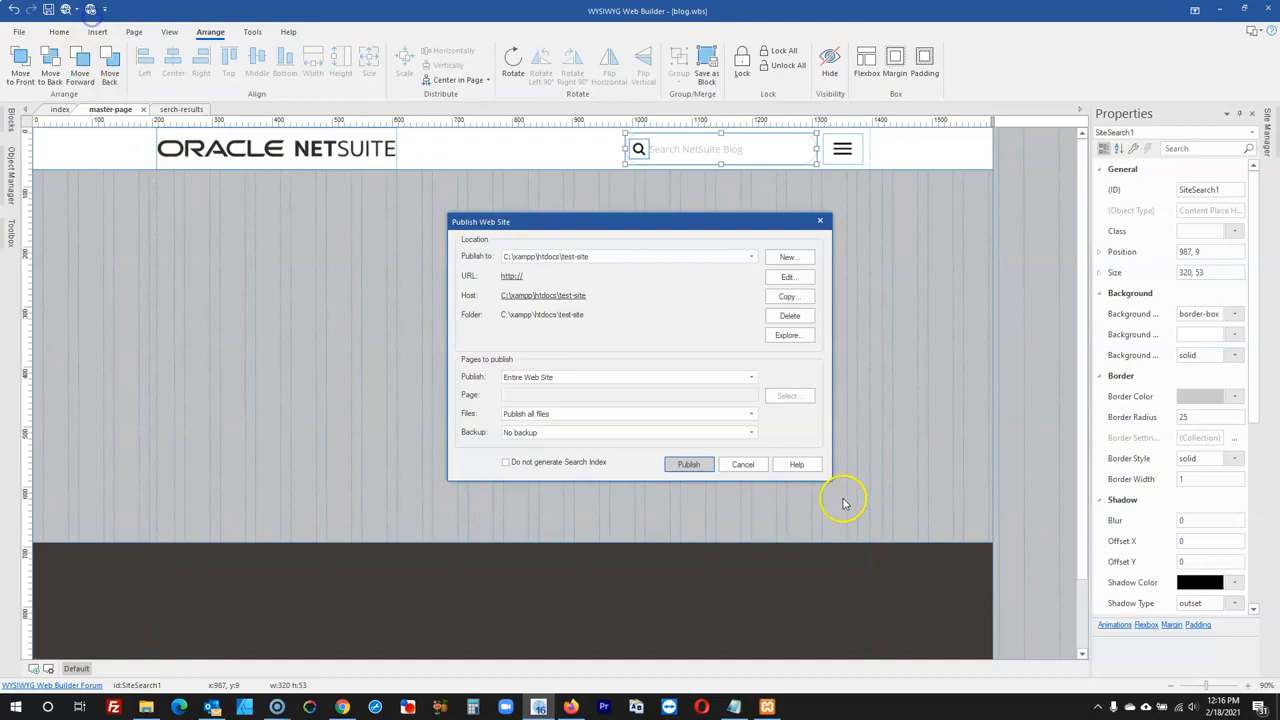
{"action": "left_click", "coordinate": [688, 464]}
{"action": "left_click", "coordinate": [570, 707]}
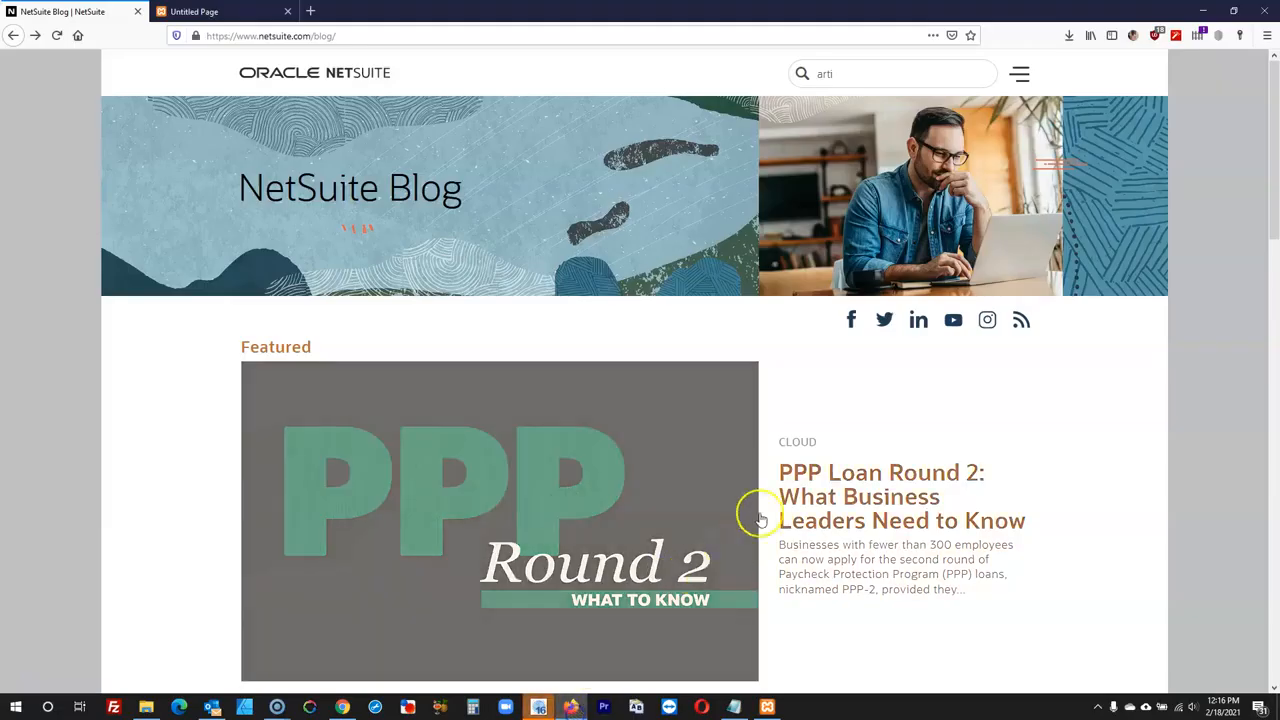
{"action": "left_click", "coordinate": [57, 35]}
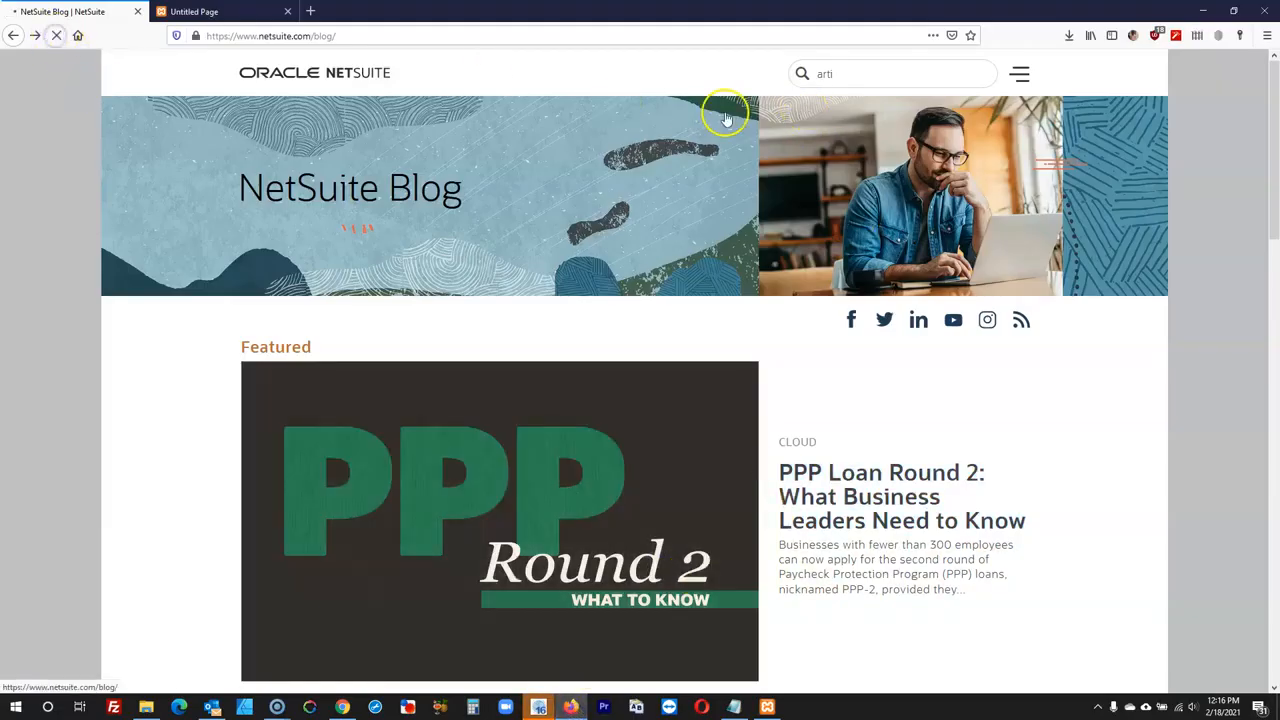
{"action": "left_click", "coordinate": [181, 20]}
{"action": "left_click", "coordinate": [818, 78]}
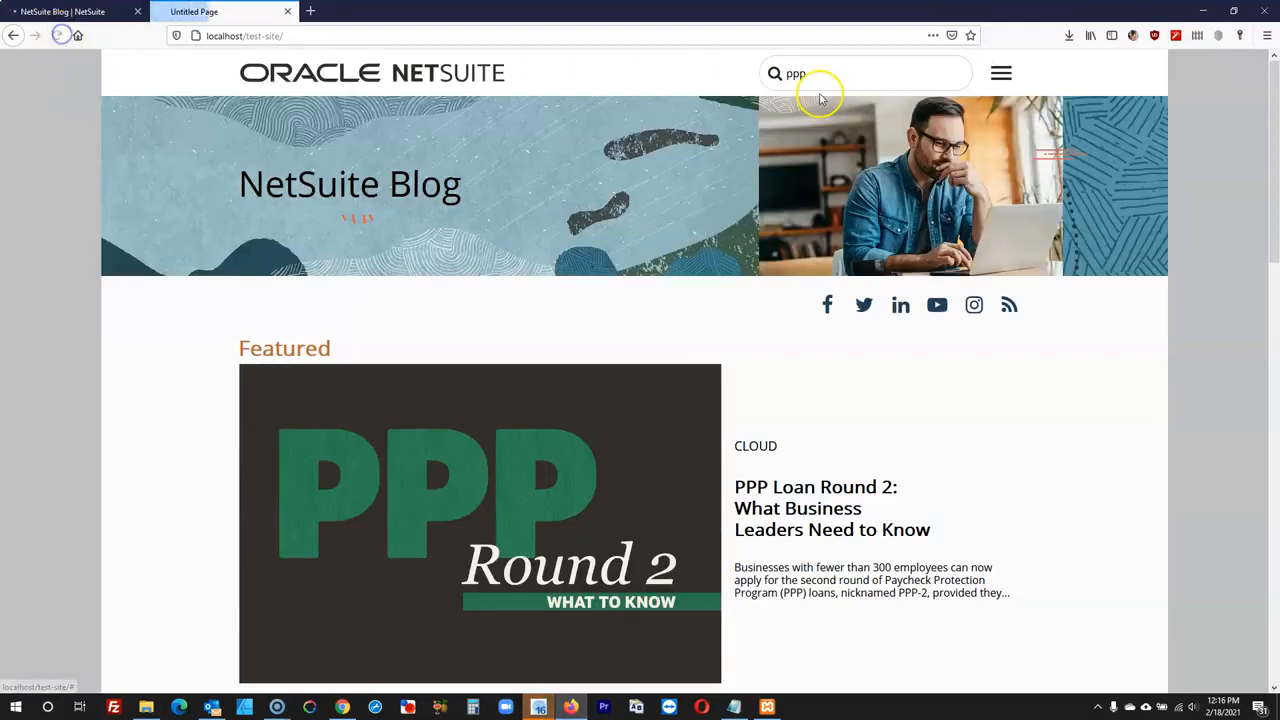
{"action": "key", "text": "Return"}
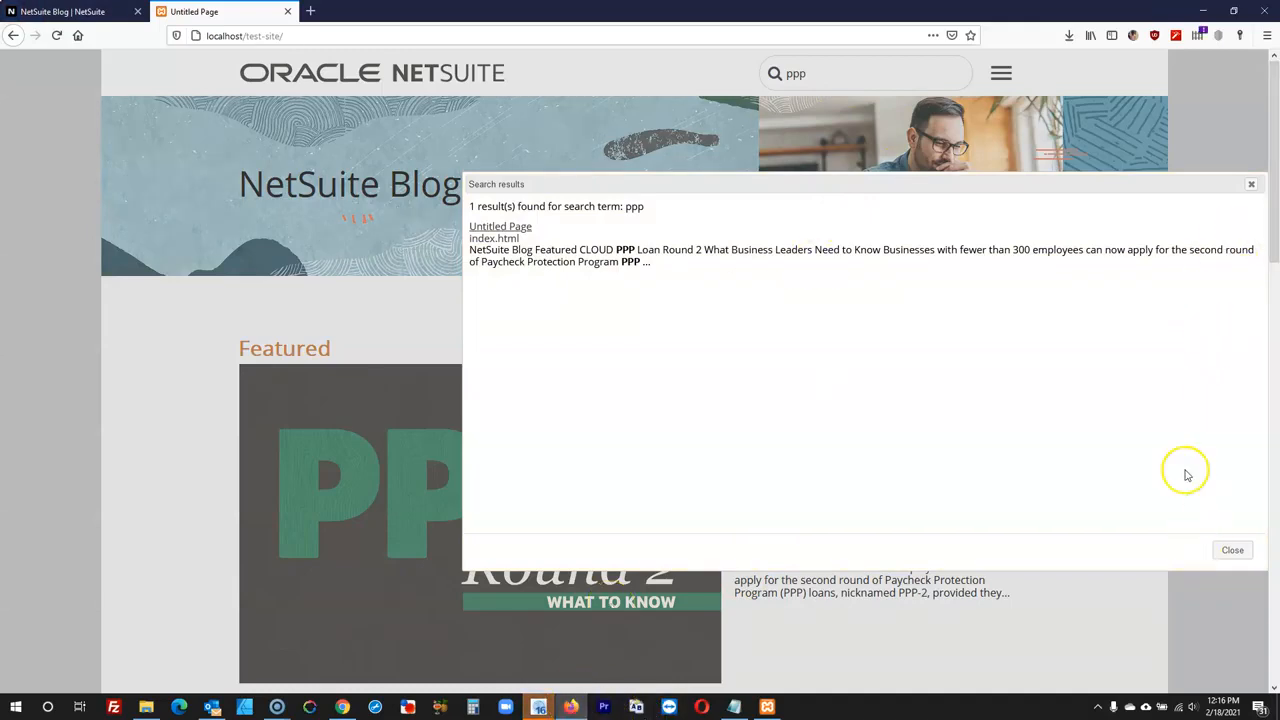
- Back in WYSIWYG Web Builder, set the results dialog to full height, 1600 wide, with the close button displayed, and apply the settings
{"action": "left_click", "coordinate": [539, 708]}
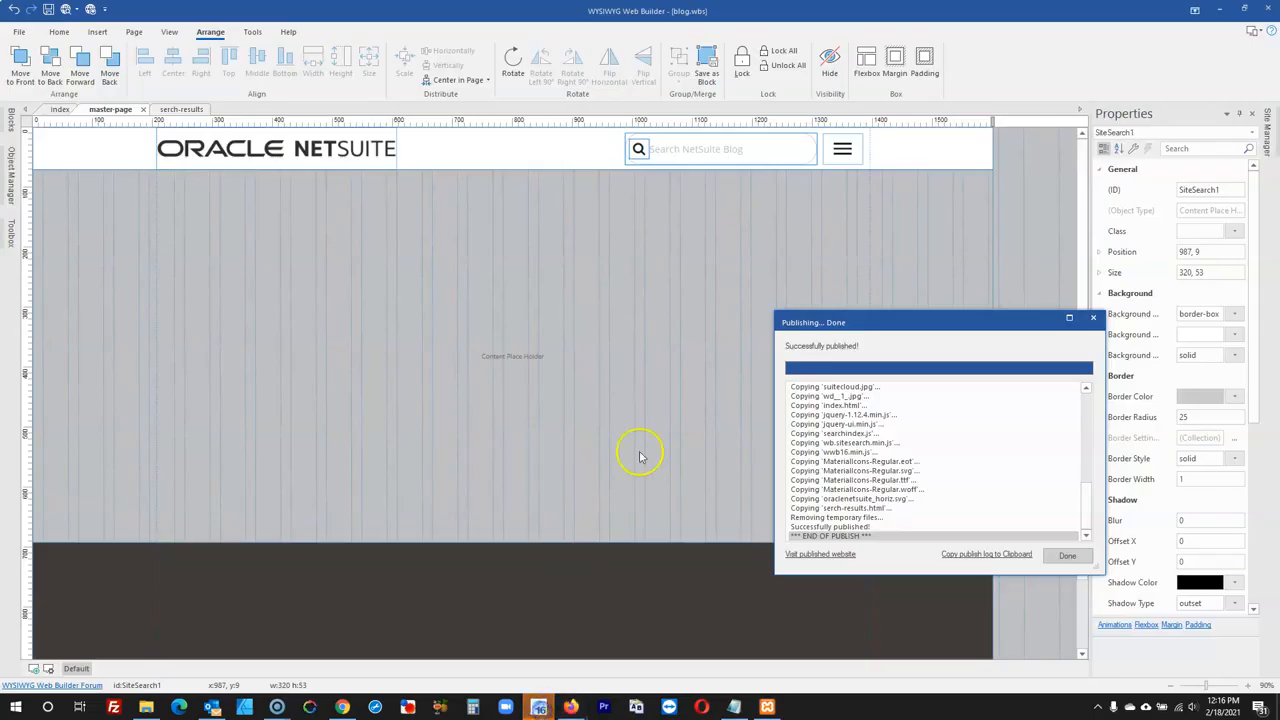
{"action": "left_click", "coordinate": [1068, 556]}
{"action": "double_click", "coordinate": [789, 160]}
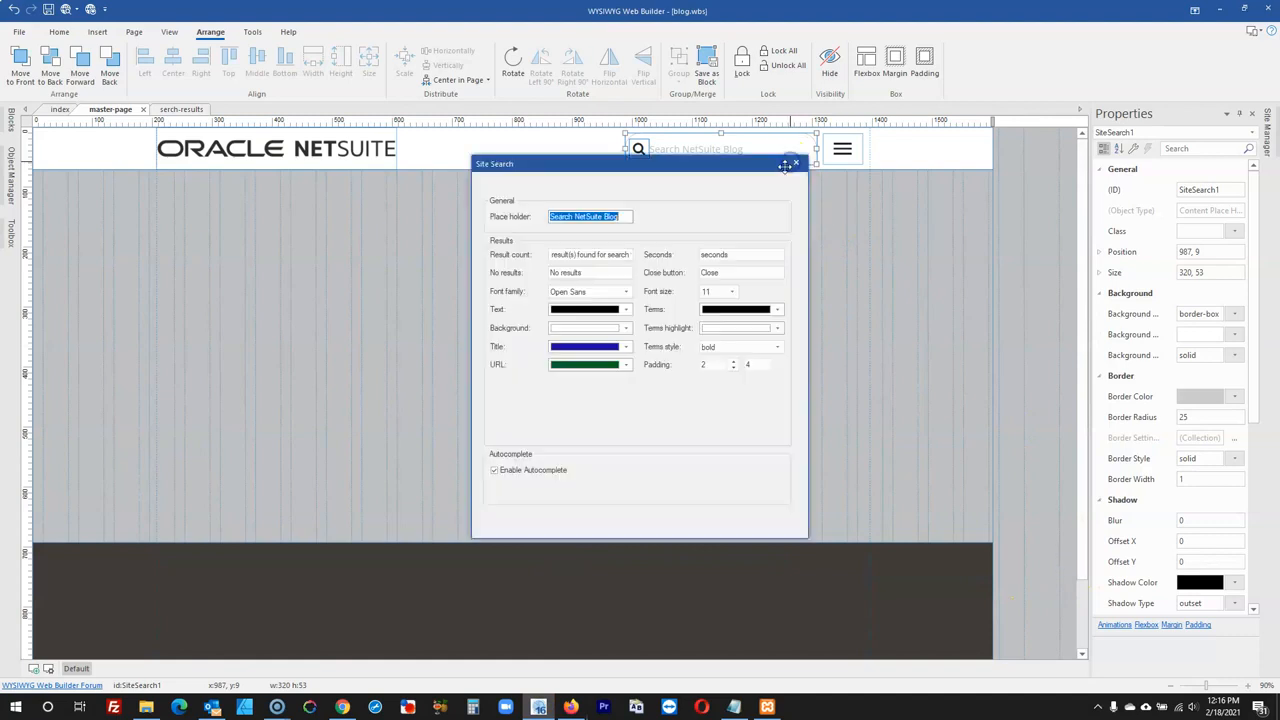
{"action": "left_click", "coordinate": [720, 384]}
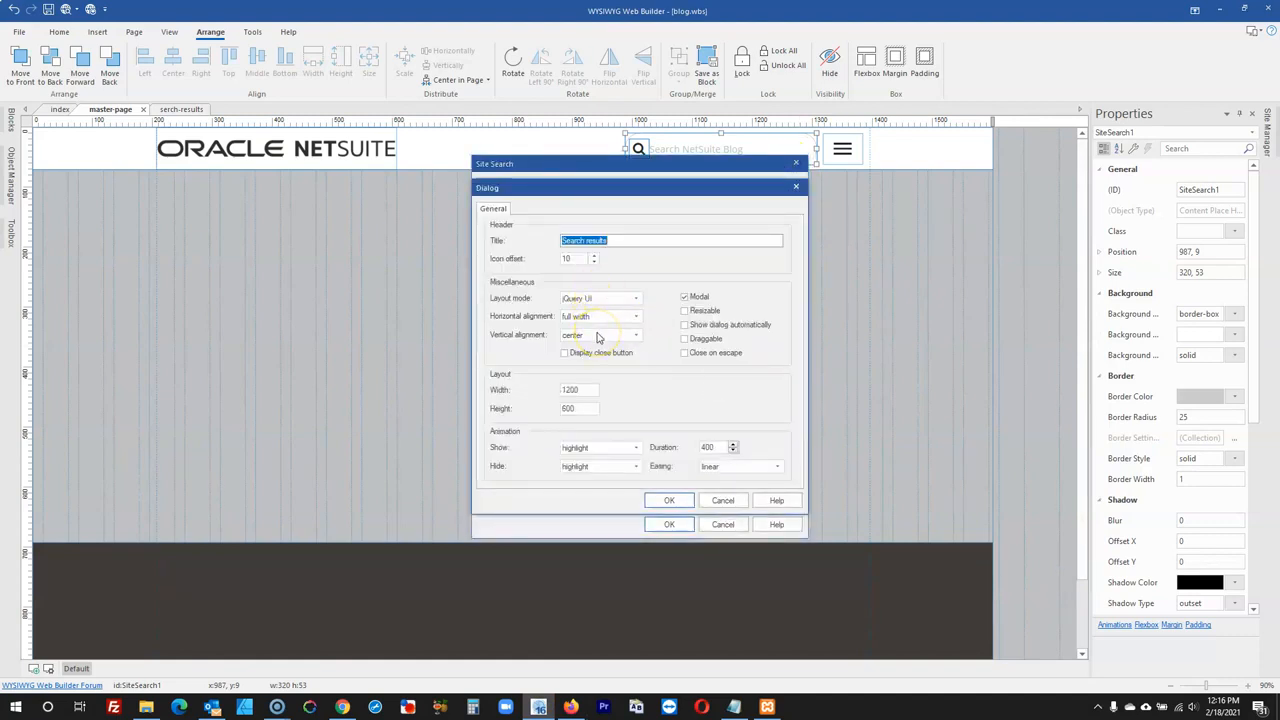
{"action": "left_click", "coordinate": [597, 337]}
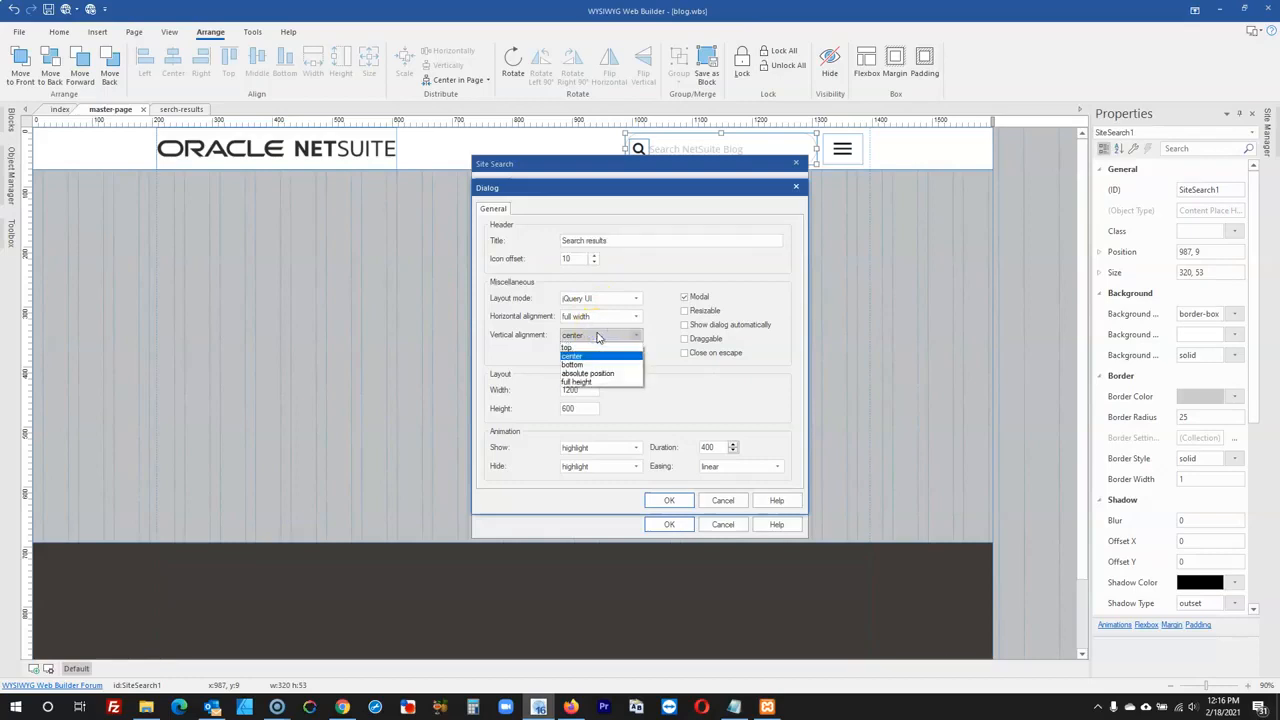
{"action": "left_click", "coordinate": [591, 384]}
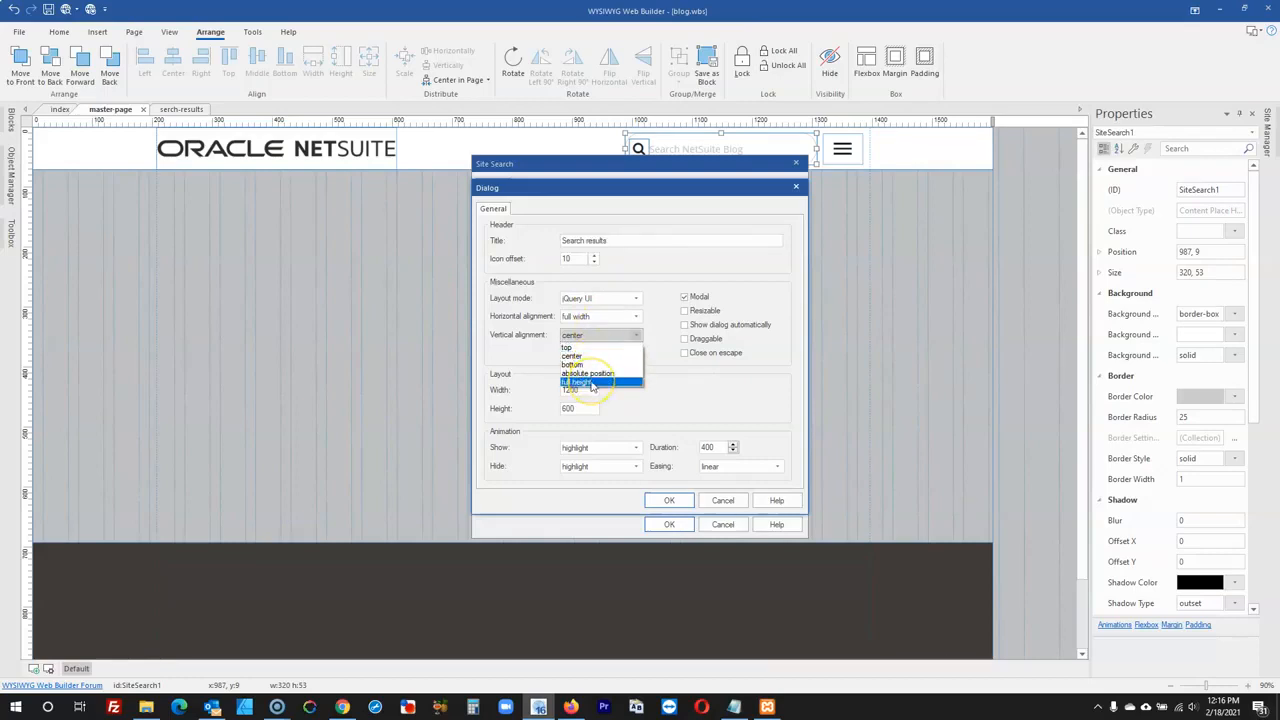
{"action": "left_click", "coordinate": [591, 384]}
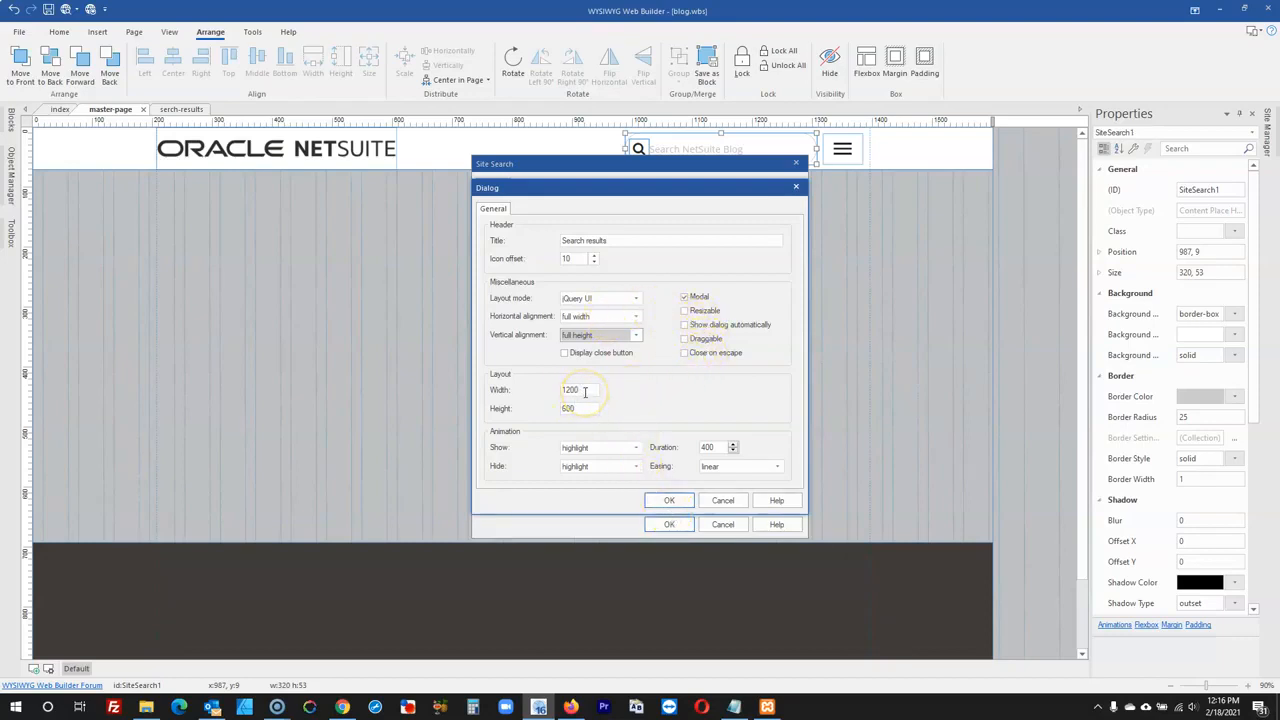
{"action": "left_click_drag", "start_coordinate": [585, 391], "coordinate": [542, 388]}
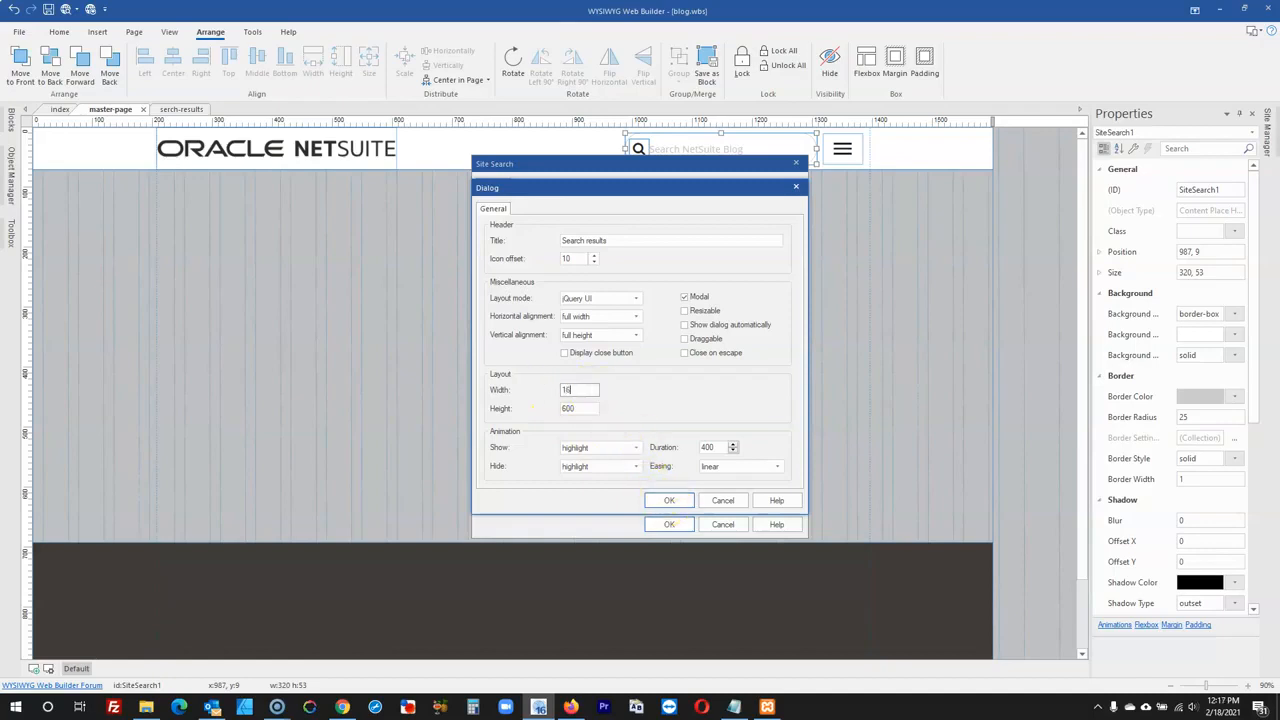
{"action": "left_click", "coordinate": [672, 503]}
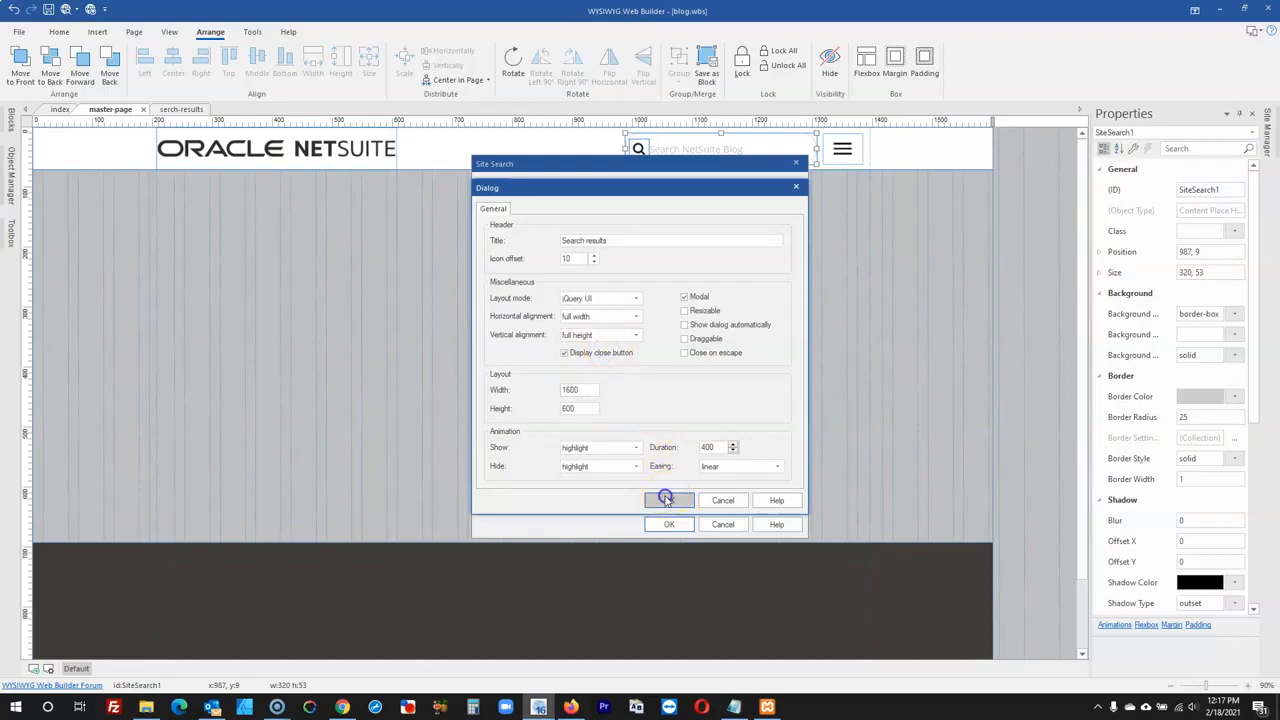
{"action": "left_click", "coordinate": [669, 524]}
- Republish the site, rerun the ppp search on the reloaded test page in Firefox and inspect the results window's placement
{"action": "left_click", "coordinate": [90, 9]}
{"action": "left_click", "coordinate": [700, 466]}
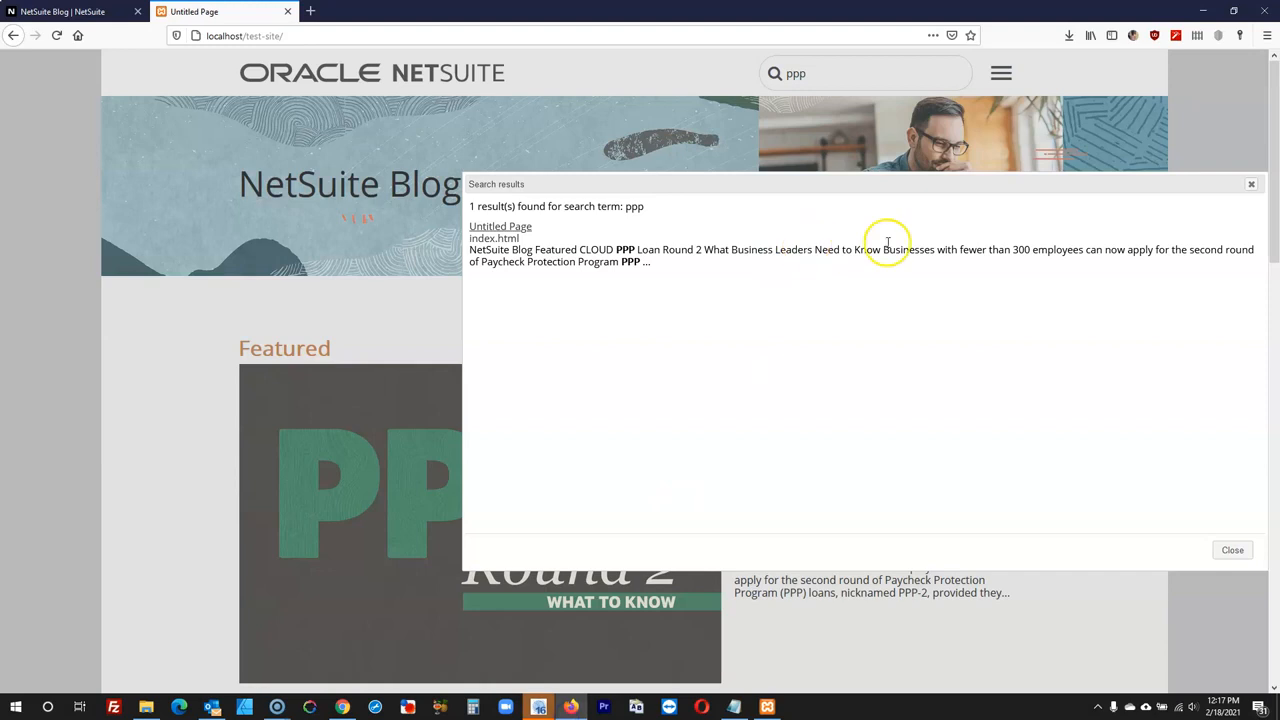
{"action": "left_click", "coordinate": [1245, 187]}
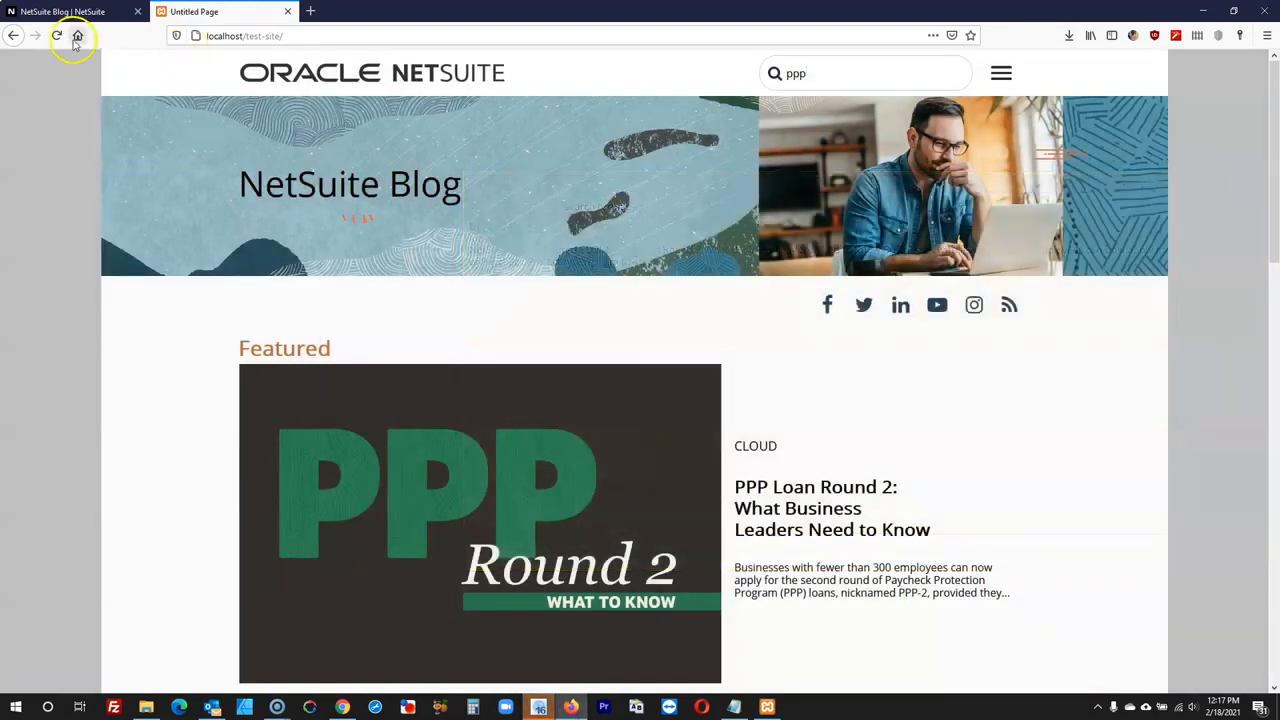
{"action": "key", "text": "Return"}
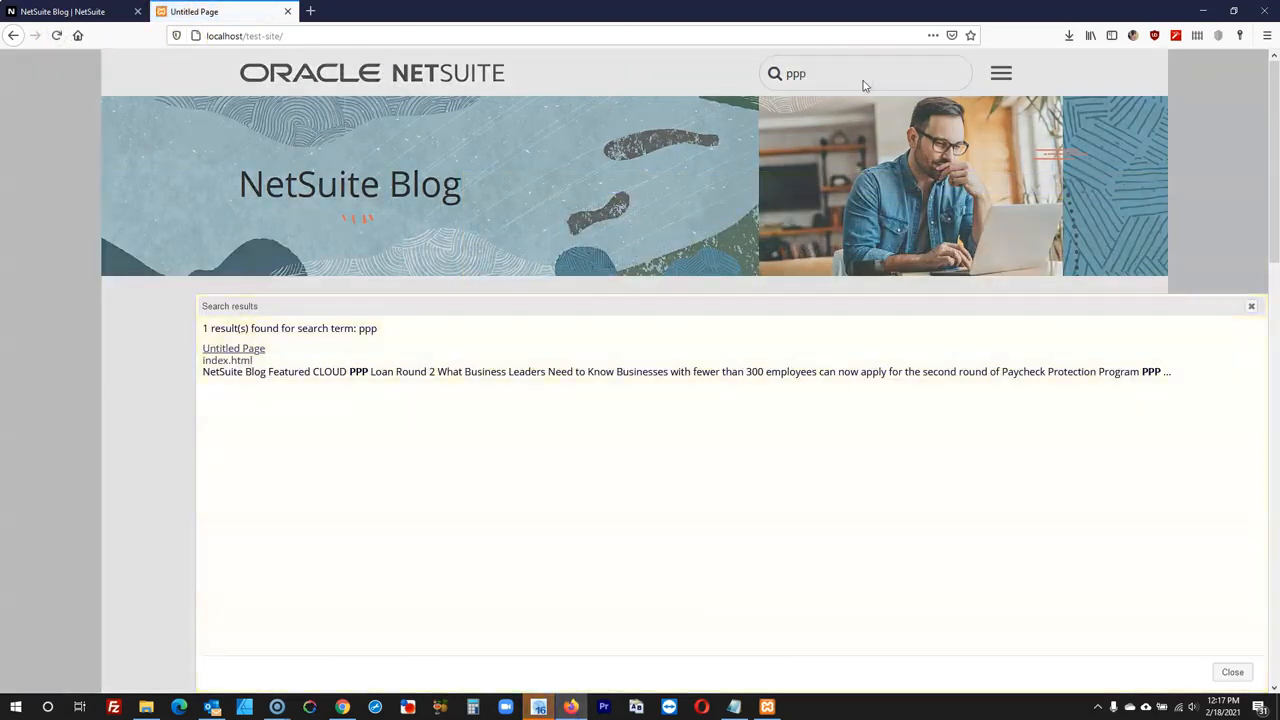
{"action": "scroll", "coordinate": [686, 378], "scroll_direction": "down", "scroll_amount": 3}
{"action": "scroll", "coordinate": [686, 378], "scroll_direction": "up", "scroll_amount": 3}
{"action": "scroll", "coordinate": [683, 374], "scroll_direction": "down", "scroll_amount": 4}
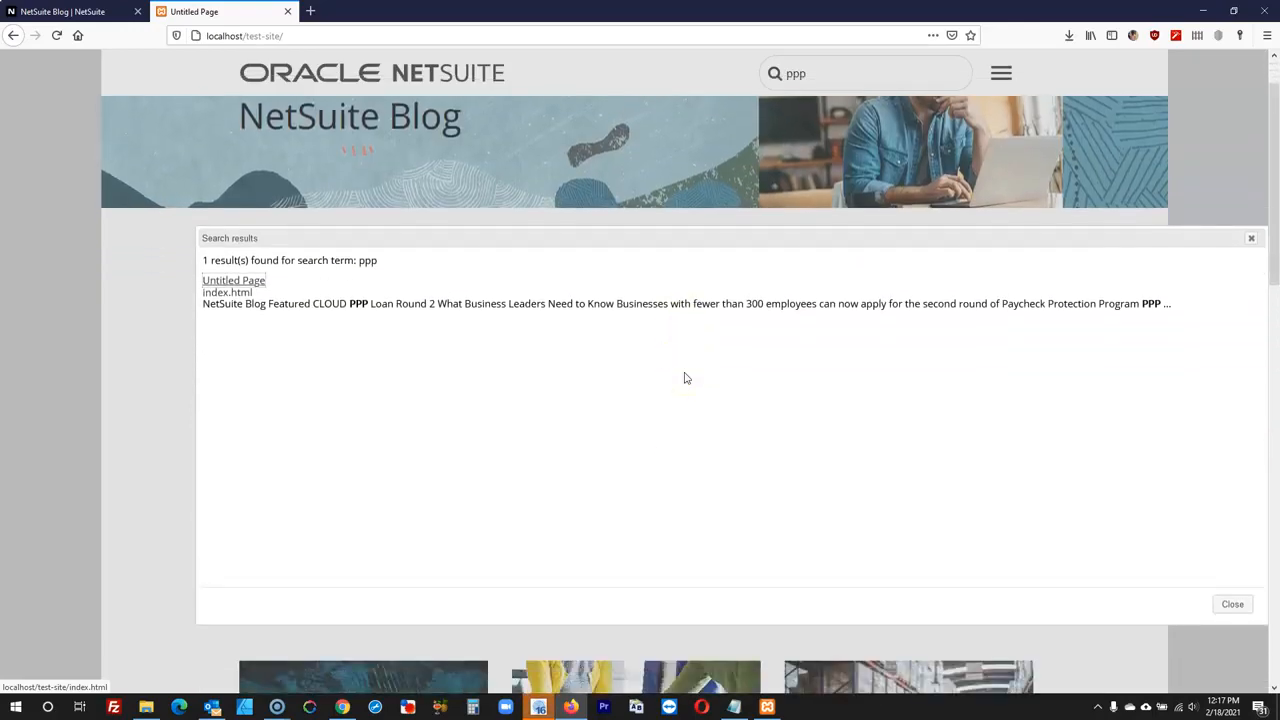
{"action": "scroll", "coordinate": [686, 378], "scroll_direction": "up", "scroll_amount": 4}
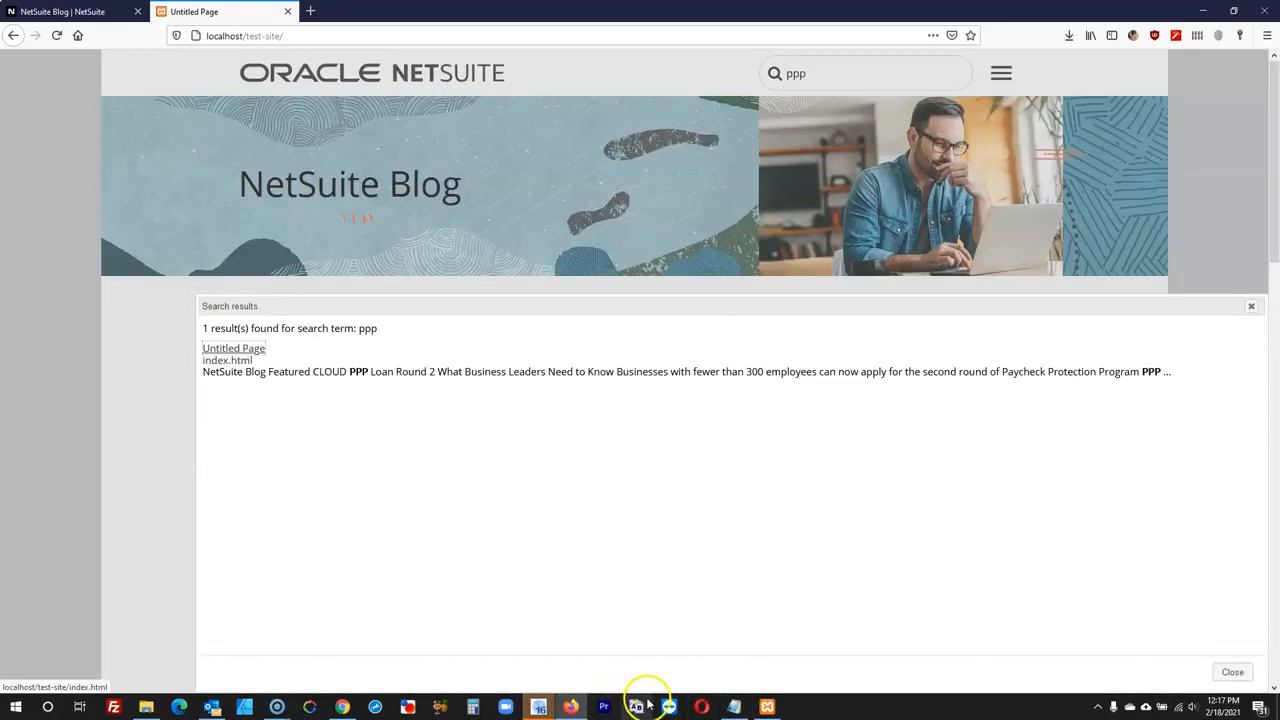
- Back in WYSIWYG Web Builder, reopen the site search's results dialog settings and switch the layout mode to Bootstrap
{"action": "left_click", "coordinate": [538, 707]}
{"action": "left_click", "coordinate": [1067, 555]}
{"action": "double_click", "coordinate": [790, 149]}
{"action": "left_click", "coordinate": [720, 388]}
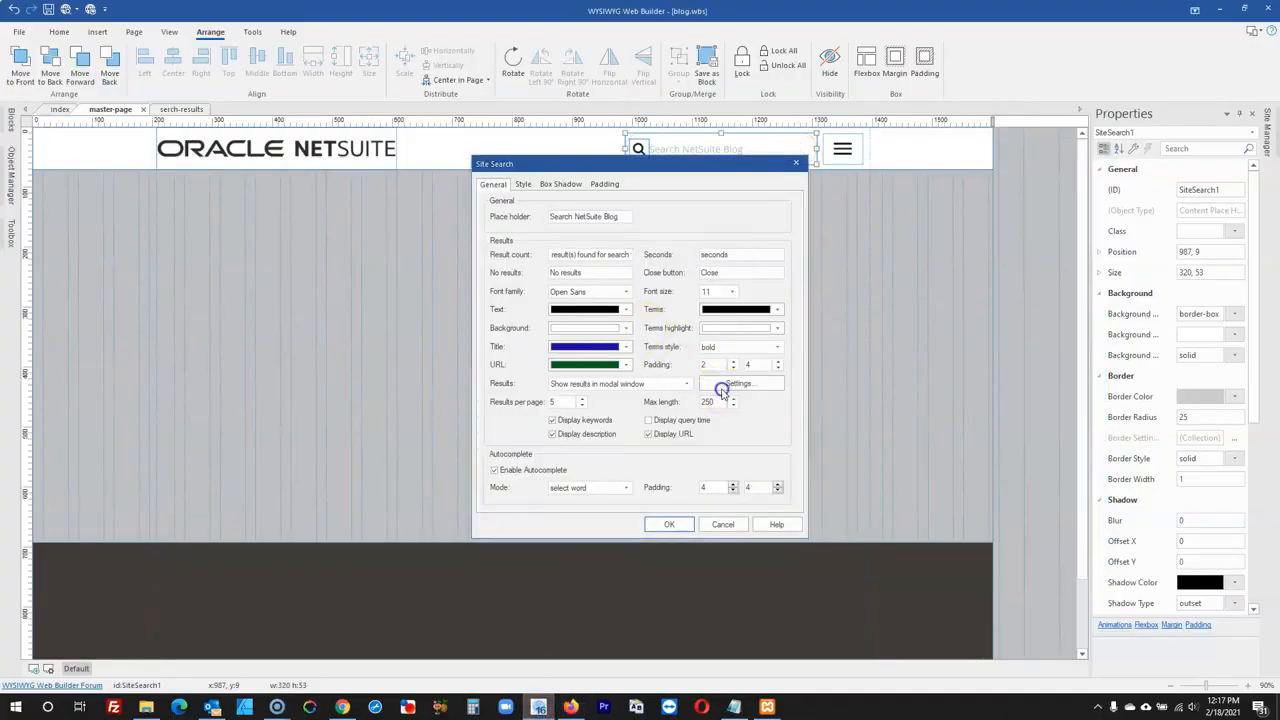
{"action": "left_click", "coordinate": [612, 321]}
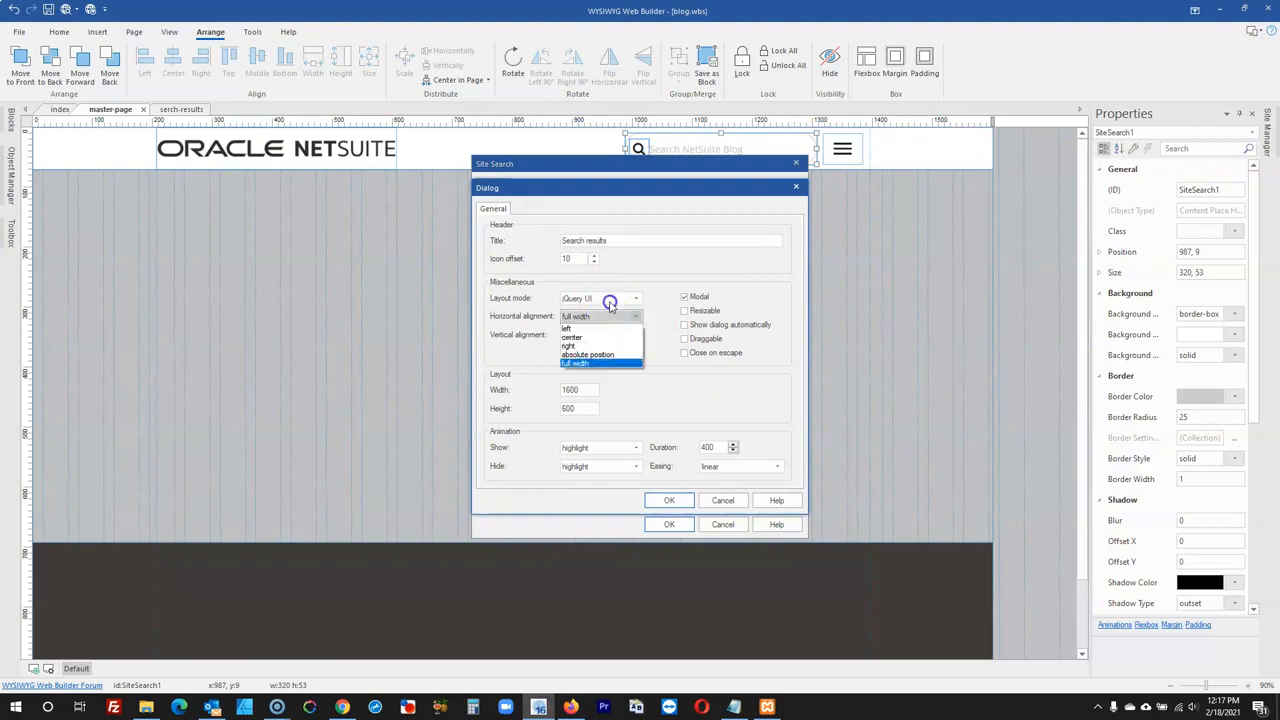
{"action": "left_click", "coordinate": [609, 298]}
- Set the results dialog's horizontal and vertical alignment to center and apply the site search settings
{"action": "left_click", "coordinate": [612, 319]}
{"action": "left_click", "coordinate": [600, 316]}
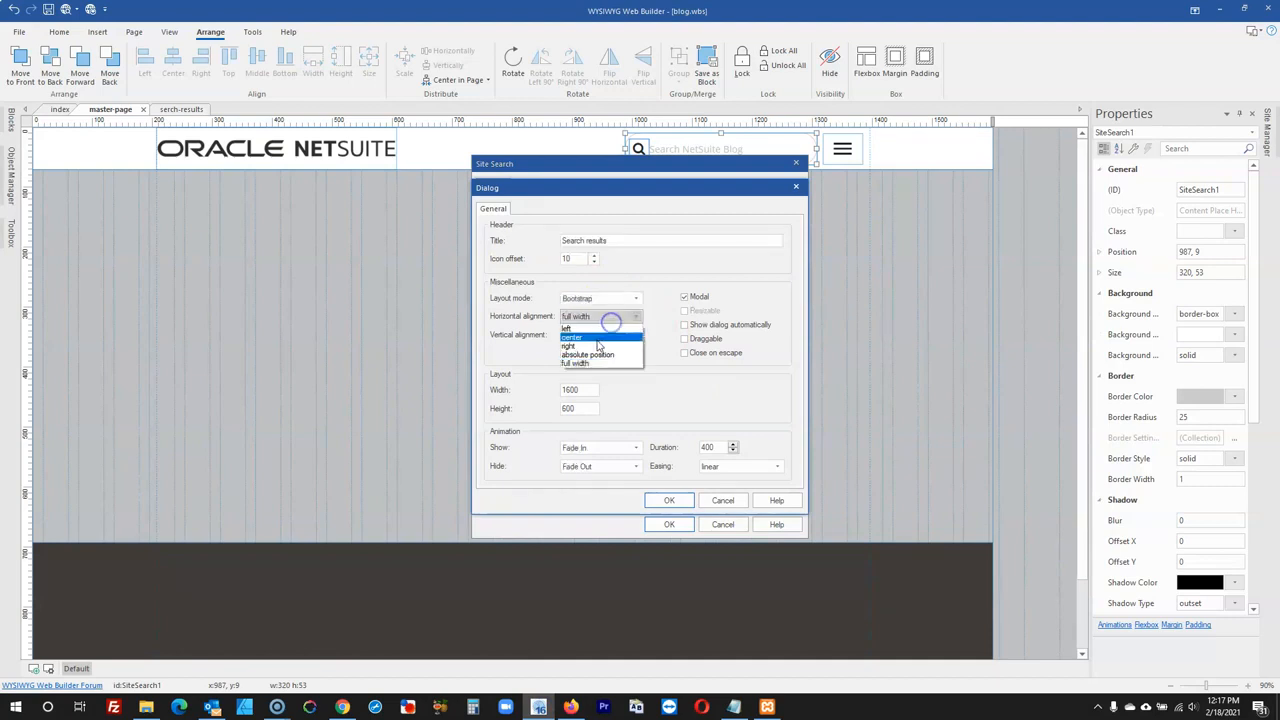
{"action": "left_click", "coordinate": [598, 334]}
{"action": "left_click", "coordinate": [597, 334]}
{"action": "left_click", "coordinate": [597, 356]}
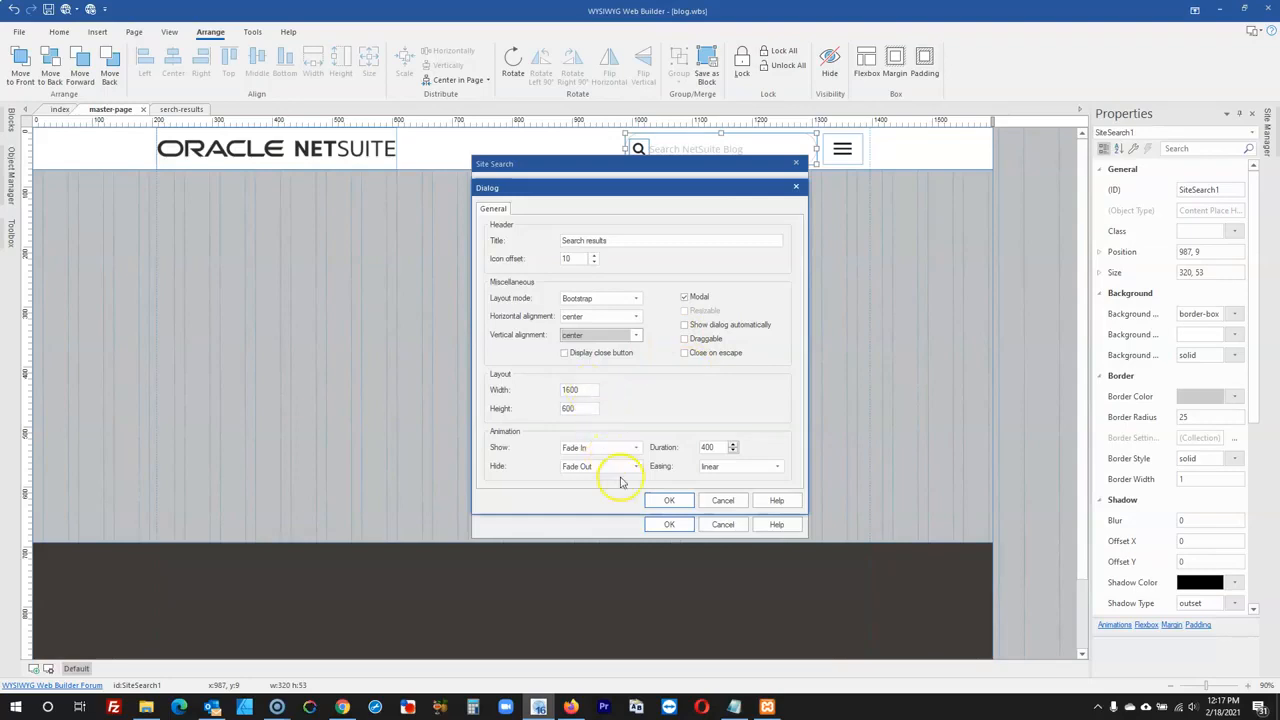
{"action": "left_click", "coordinate": [667, 500]}
{"action": "left_click", "coordinate": [664, 524]}
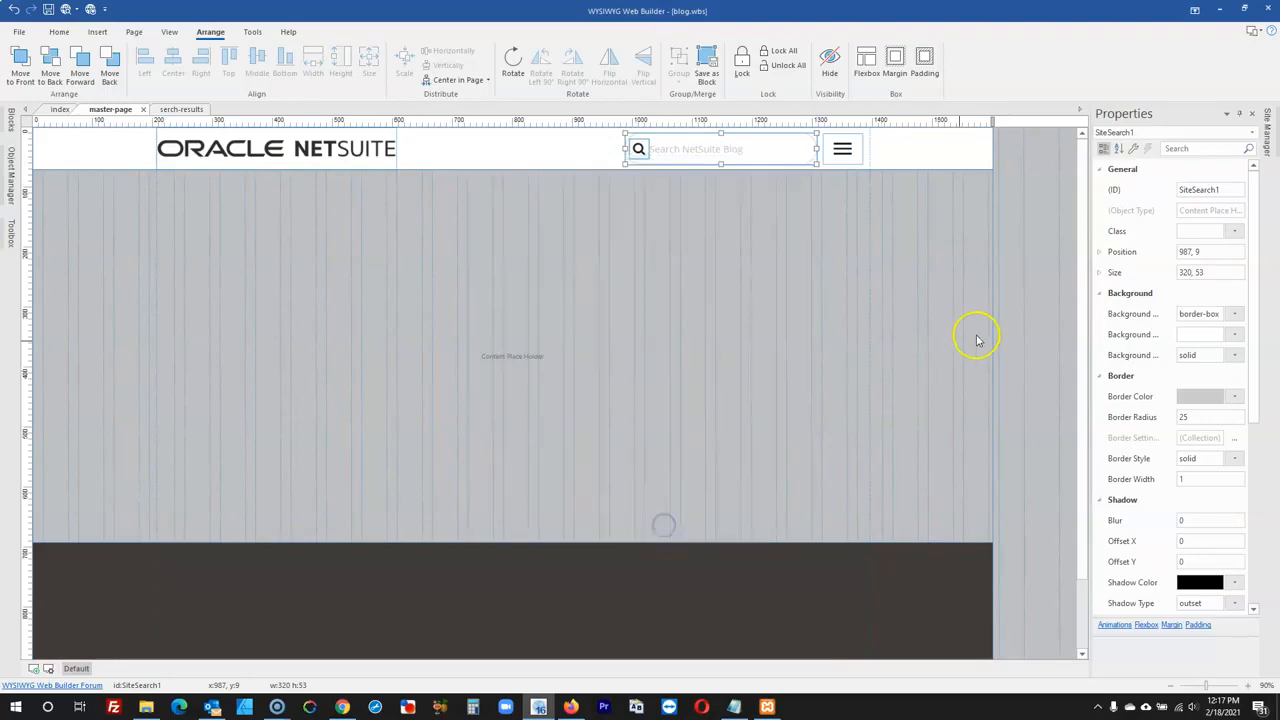
- Look over the master page down to its footer and compare it with the index page's article cards
{"action": "left_click", "coordinate": [1037, 308]}
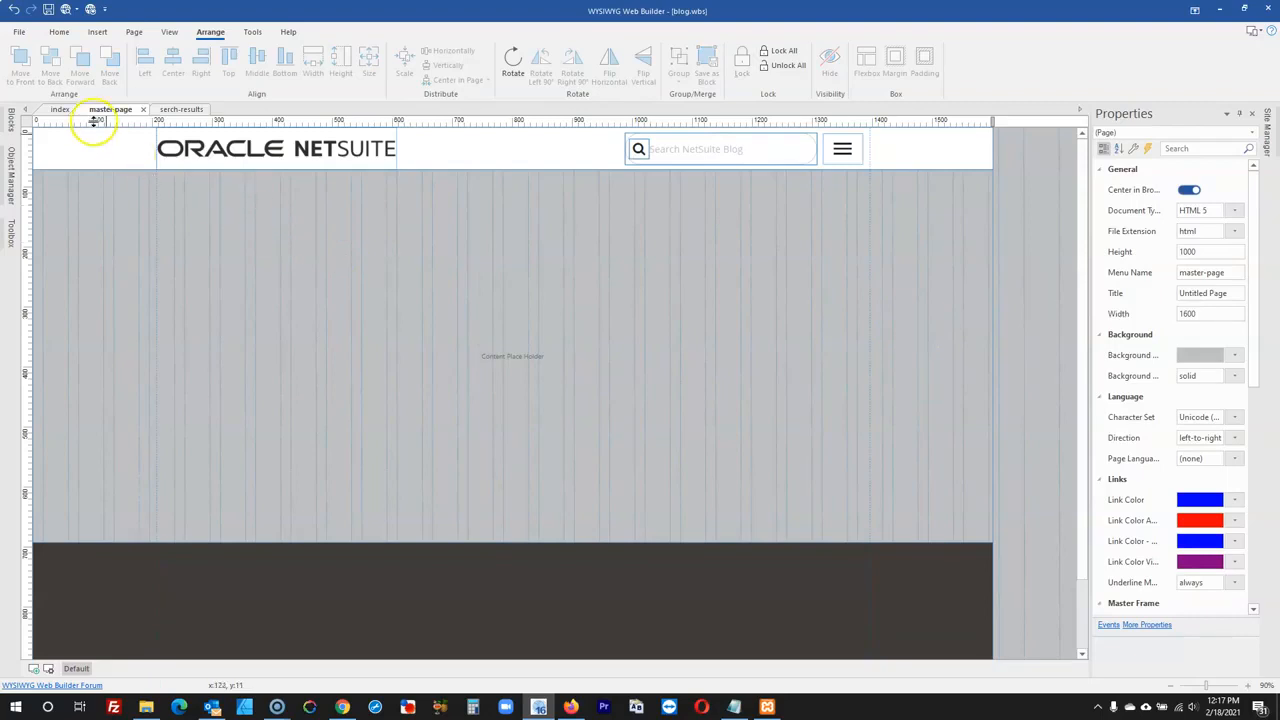
{"action": "scroll", "coordinate": [297, 449], "scroll_direction": "down", "scroll_amount": 2}
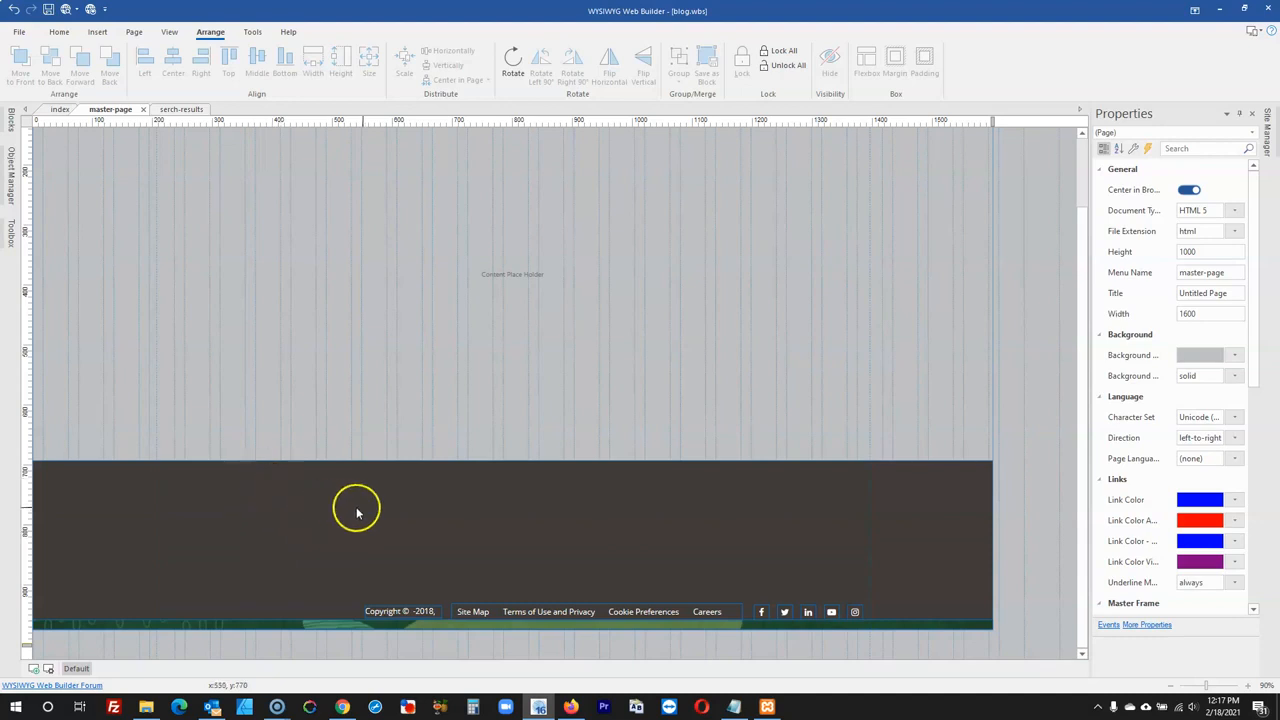
{"action": "scroll", "coordinate": [349, 518], "scroll_direction": "up", "scroll_amount": 1}
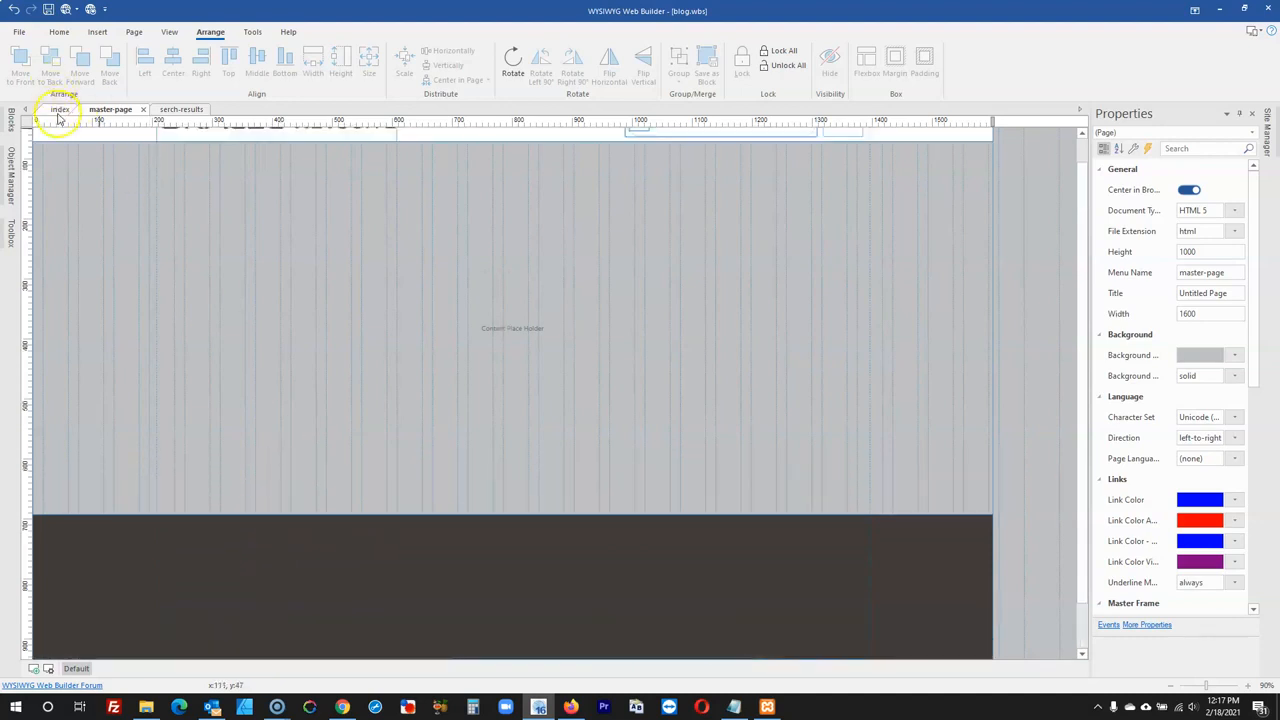
{"action": "left_click", "coordinate": [60, 109]}
{"action": "scroll", "coordinate": [714, 337], "scroll_direction": "down", "scroll_amount": 6}
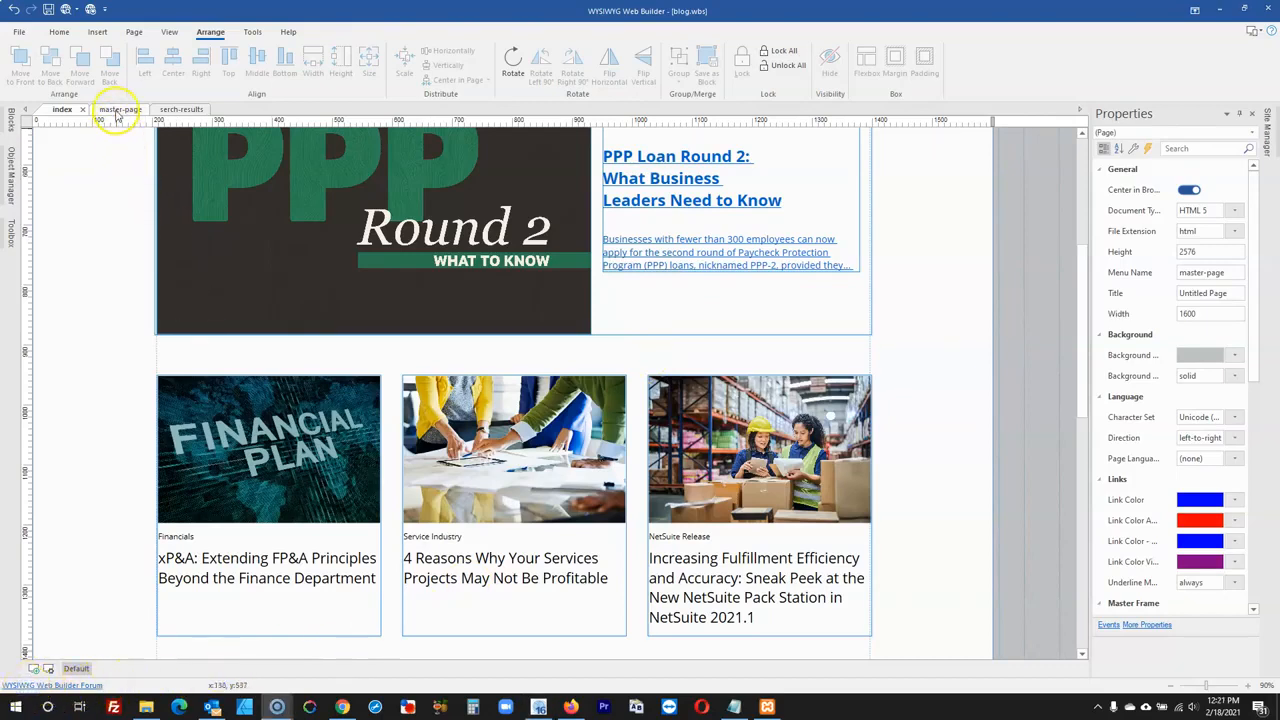
{"action": "left_click", "coordinate": [117, 110]}
{"action": "scroll", "coordinate": [408, 380], "scroll_direction": "down", "scroll_amount": 1}
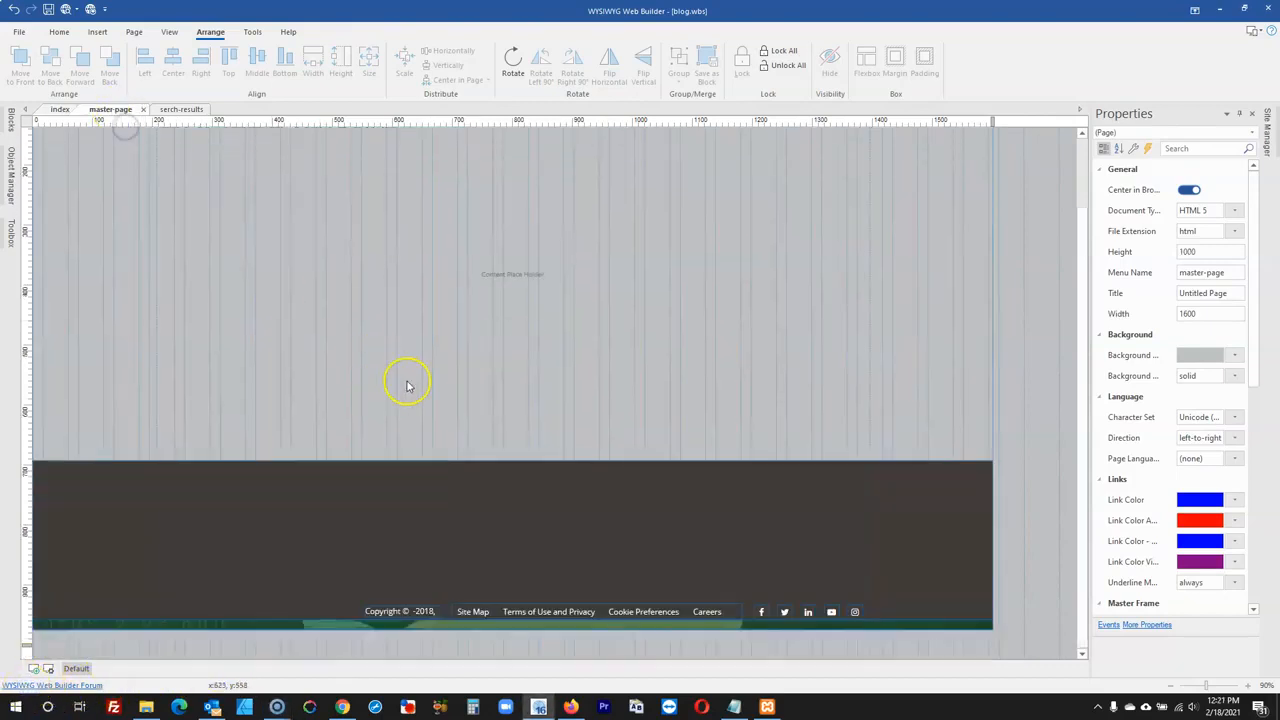
- In Firefox, close the local test page and examine the original NetSuite blog's article cards, pagination and footer
{"action": "left_click", "coordinate": [568, 698]}
{"action": "scroll", "coordinate": [283, 165], "scroll_direction": "down", "scroll_amount": 3}
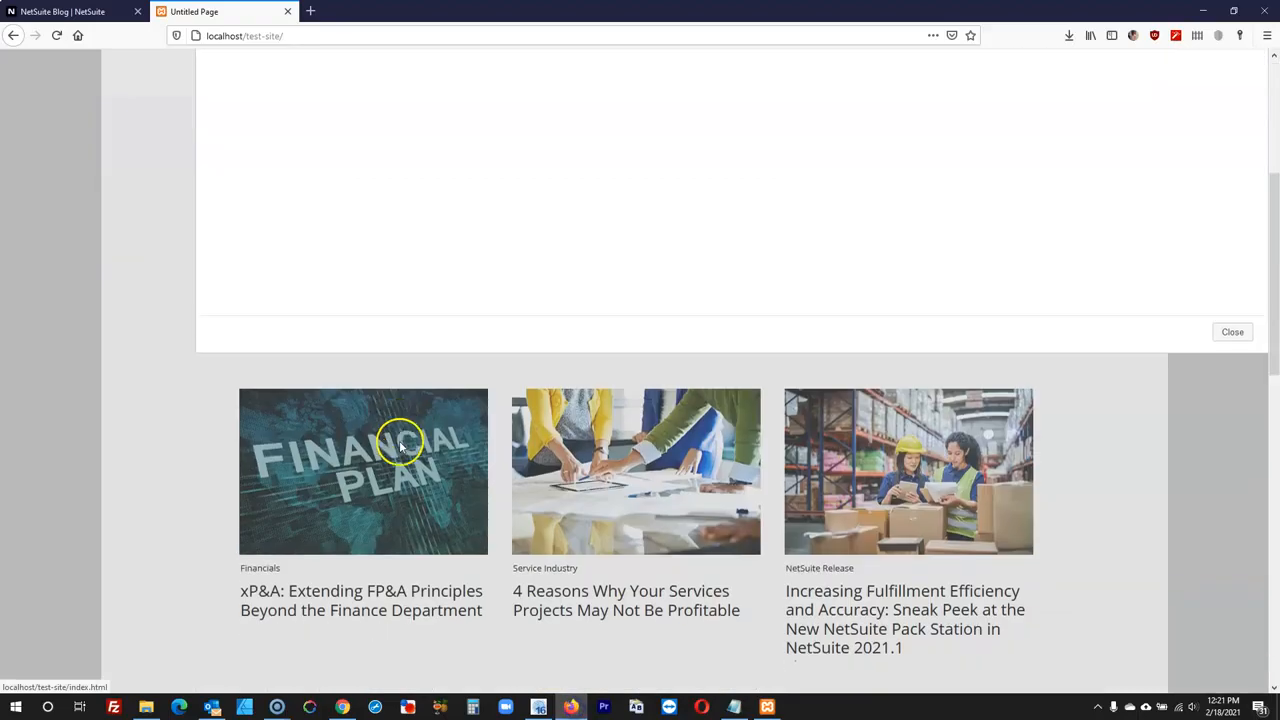
{"action": "left_click", "coordinate": [284, 12]}
{"action": "scroll", "coordinate": [306, 306], "scroll_direction": "down", "scroll_amount": 15}
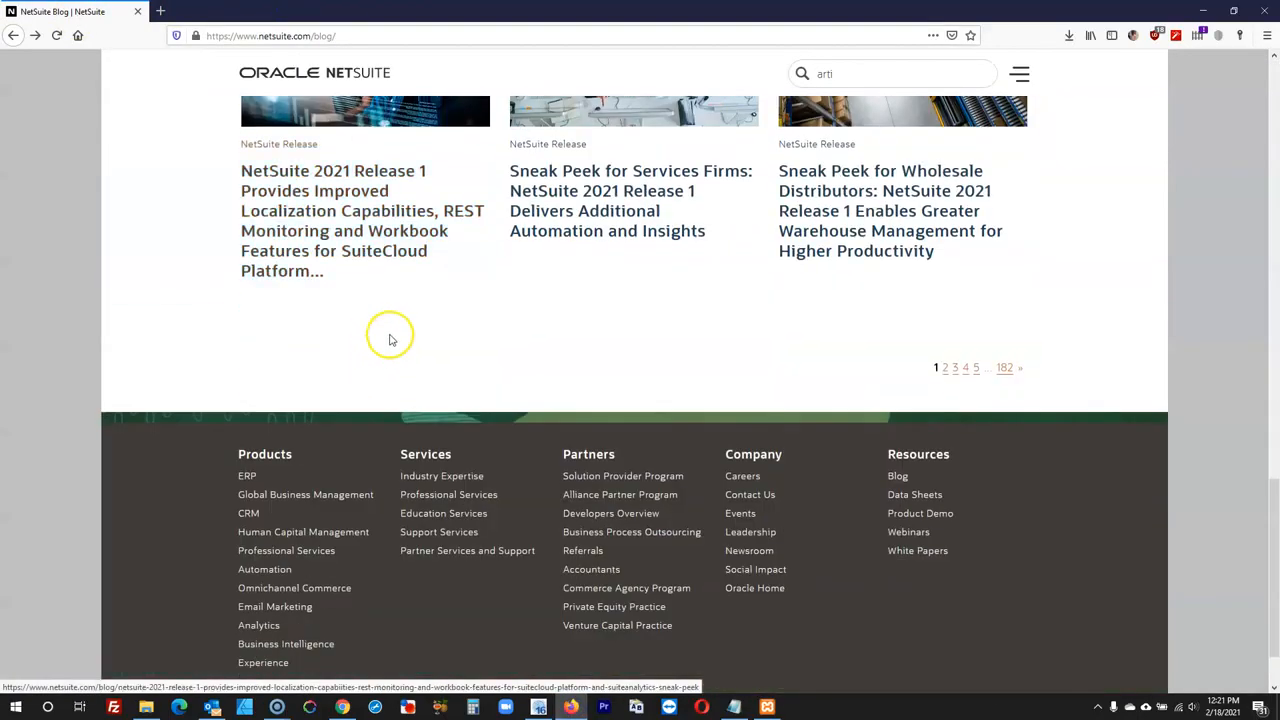
{"action": "scroll", "coordinate": [390, 340], "scroll_direction": "down", "scroll_amount": 2}
{"action": "scroll", "coordinate": [600, 250], "scroll_direction": "up", "scroll_amount": 5}
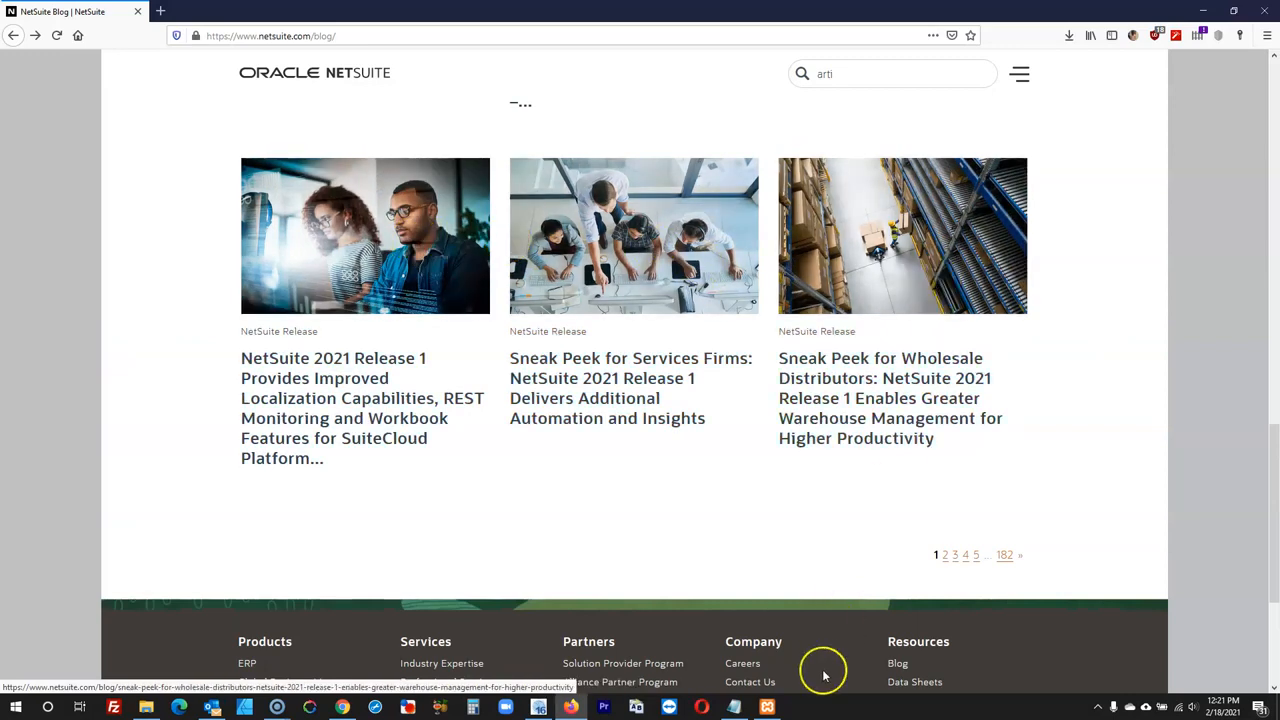
- Back in WYSIWYG Web Builder, inspect the event and link settings of the index page's first card image without changing them
{"action": "left_click", "coordinate": [537, 708]}
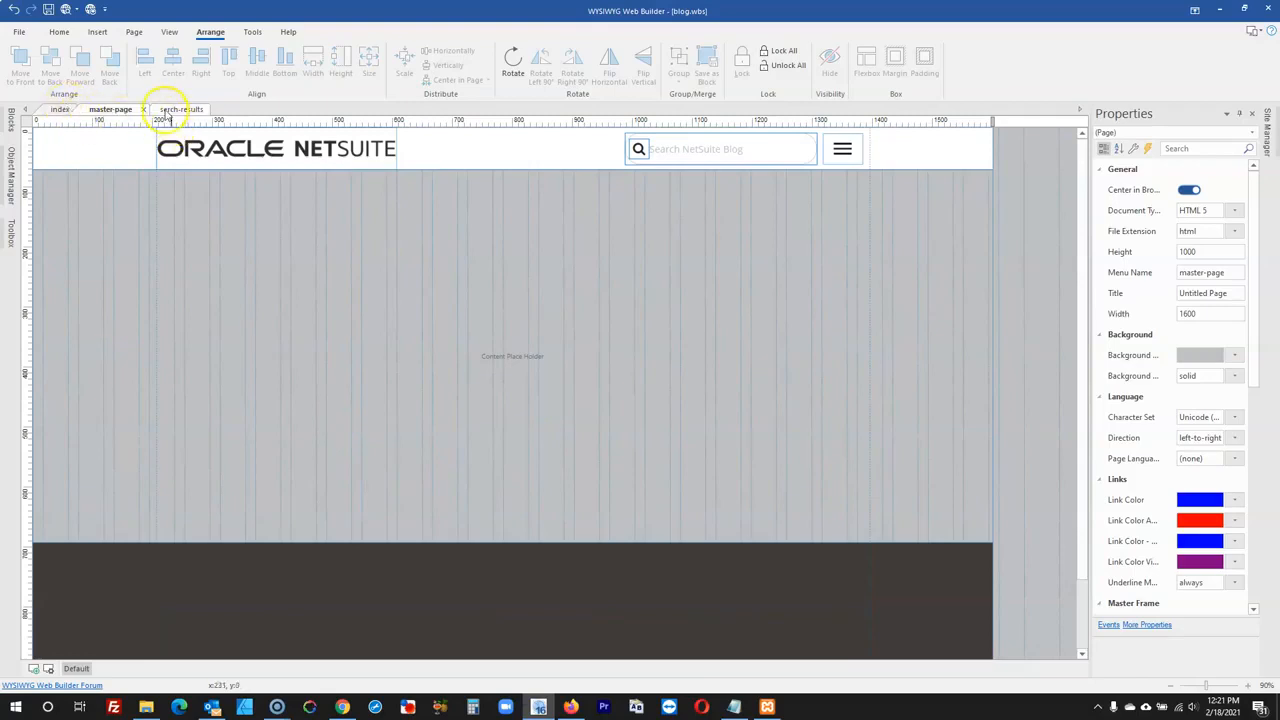
{"action": "left_click", "coordinate": [59, 109]}
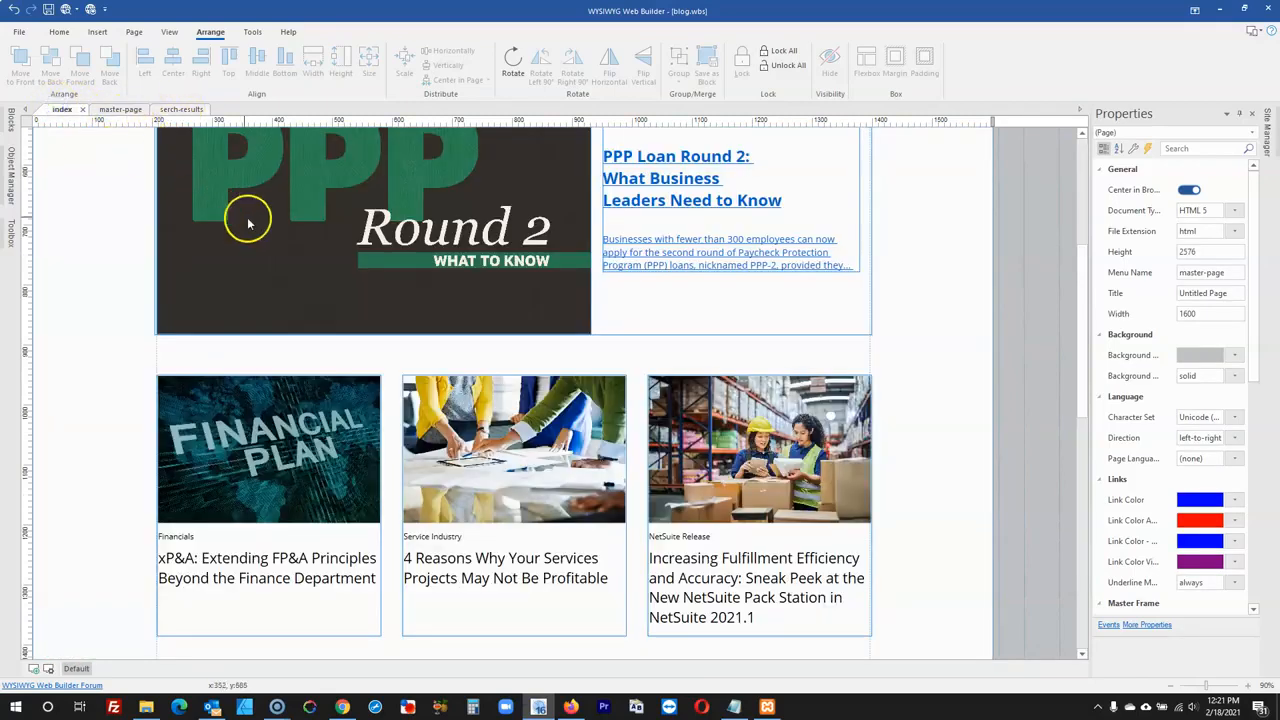
{"action": "scroll", "coordinate": [569, 272], "scroll_direction": "up", "scroll_amount": 2}
{"action": "scroll", "coordinate": [500, 362], "scroll_direction": "down", "scroll_amount": 1}
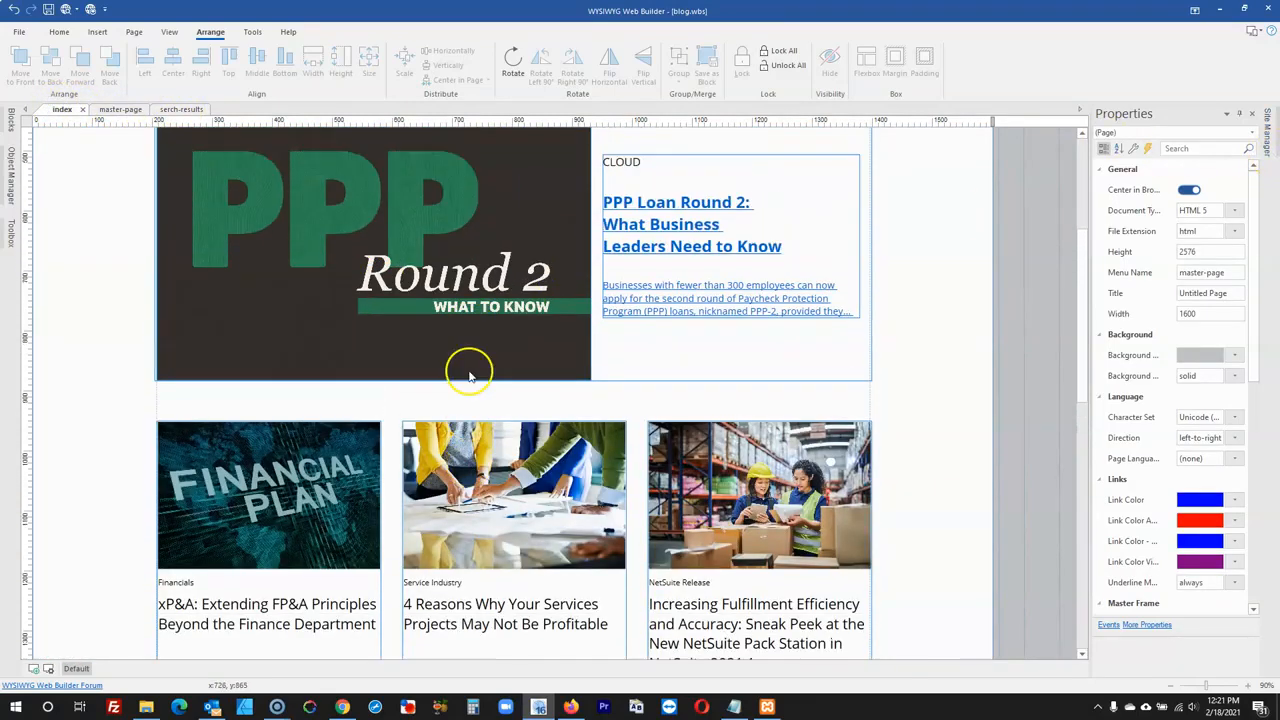
{"action": "double_click", "coordinate": [305, 470]}
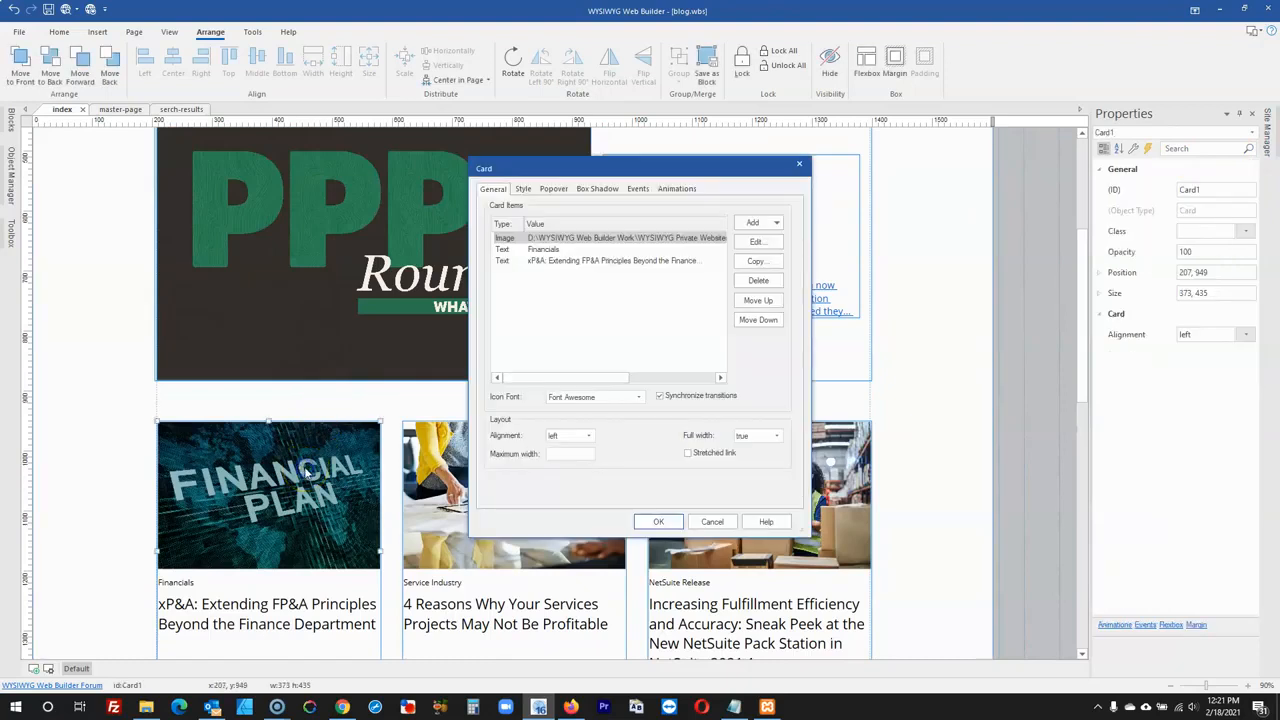
{"action": "double_click", "coordinate": [617, 247]}
{"action": "left_click", "coordinate": [620, 214]}
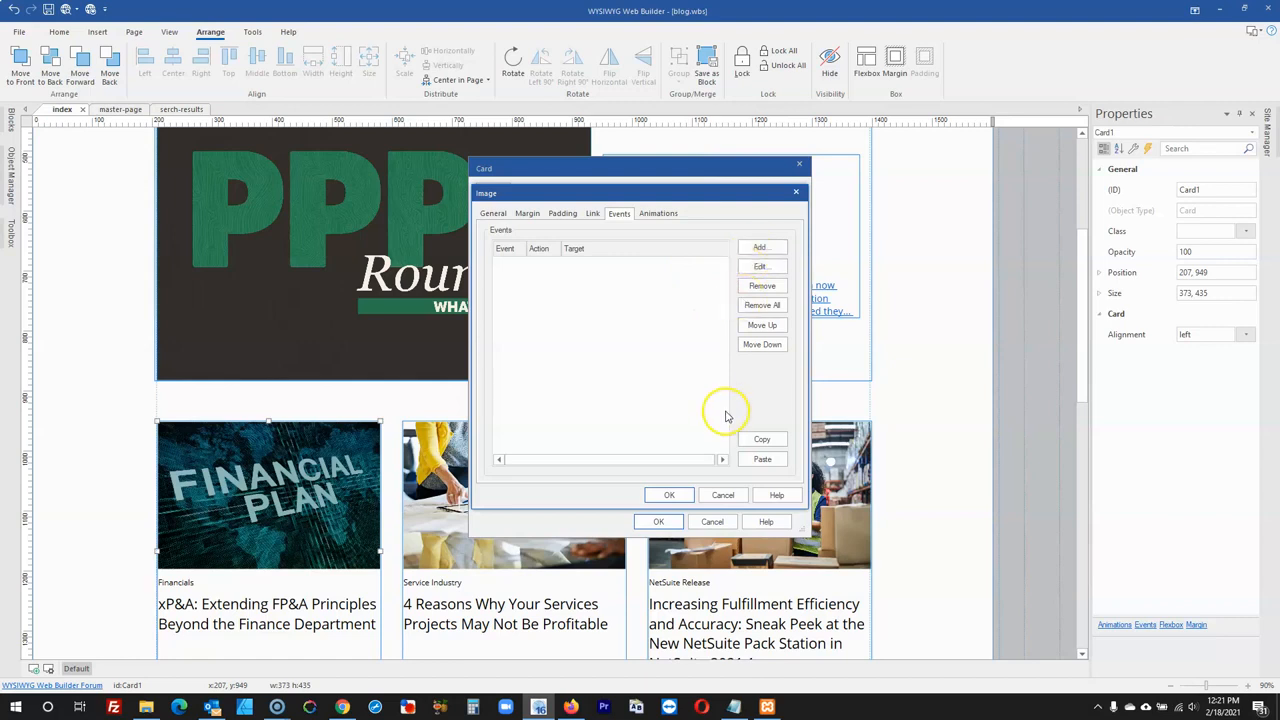
{"action": "left_click", "coordinate": [593, 214]}
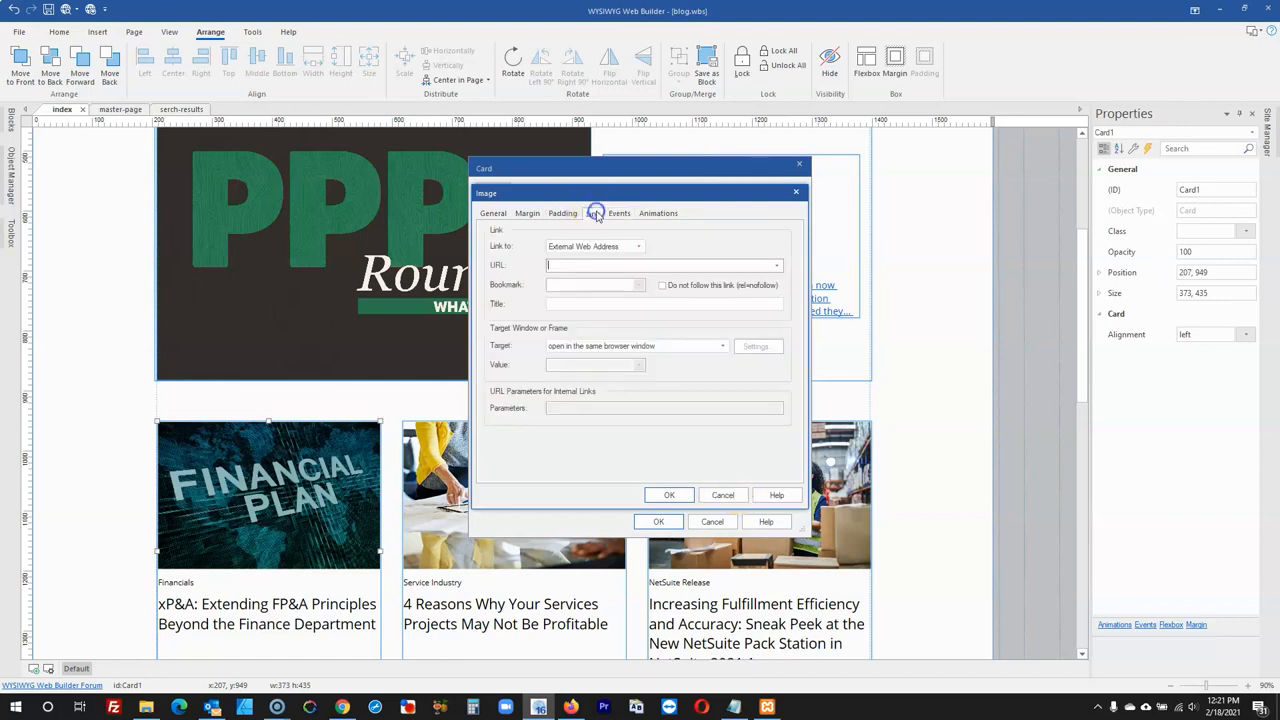
{"action": "left_click", "coordinate": [721, 495]}
{"action": "left_click", "coordinate": [714, 519]}
- Review the index page's lower cards and pagination, and compare the master page footer with the original NetSuite footer in Firefox
{"action": "scroll", "coordinate": [600, 420], "scroll_direction": "down", "scroll_amount": 8}
{"action": "scroll", "coordinate": [560, 385], "scroll_direction": "down", "scroll_amount": 1}
{"action": "scroll", "coordinate": [500, 410], "scroll_direction": "up", "scroll_amount": 2}
{"action": "scroll", "coordinate": [440, 435], "scroll_direction": "down", "scroll_amount": 2}
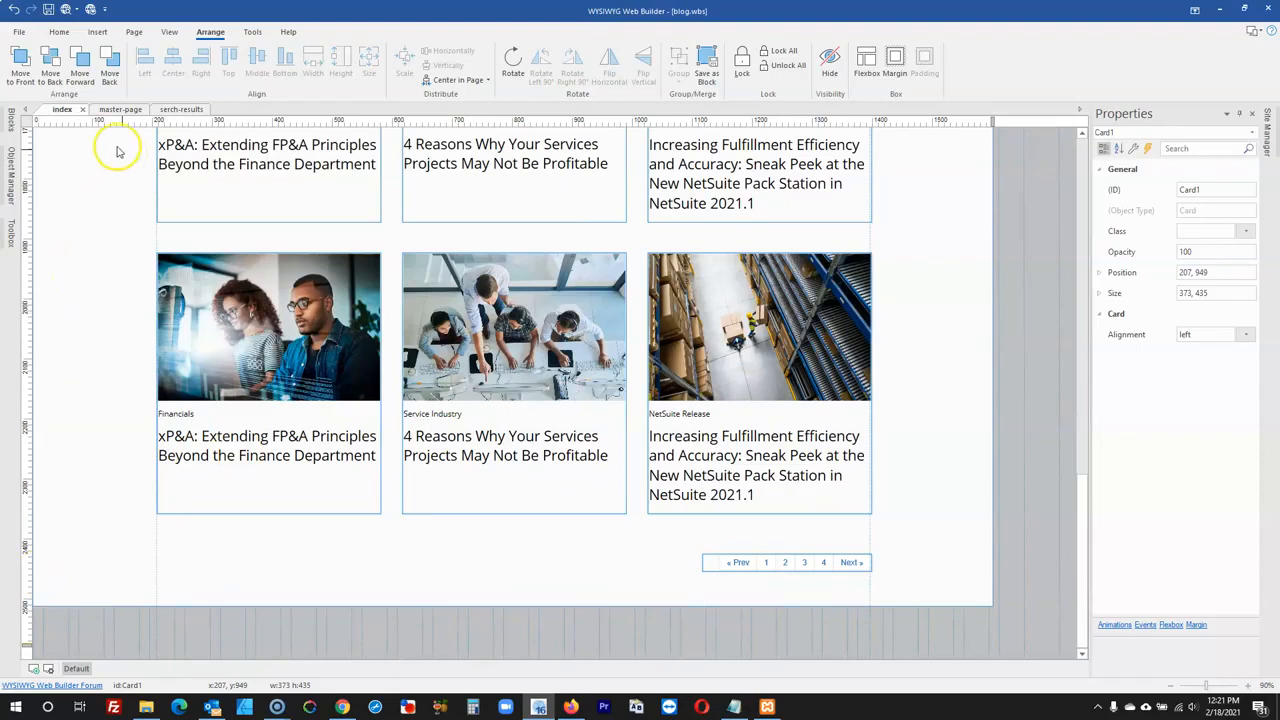
{"action": "left_click", "coordinate": [116, 110]}
{"action": "scroll", "coordinate": [340, 274], "scroll_direction": "down", "scroll_amount": 1}
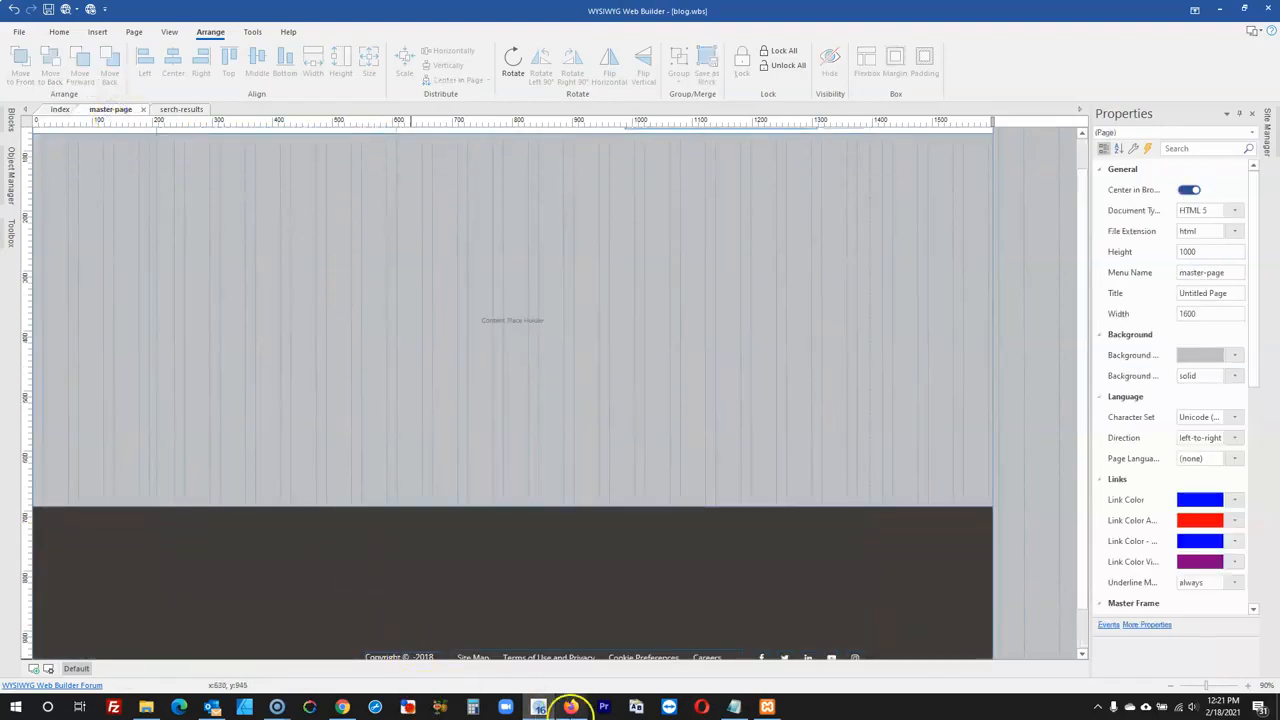
{"action": "left_click", "coordinate": [570, 706]}
{"action": "scroll", "coordinate": [520, 597], "scroll_direction": "down", "scroll_amount": 3}
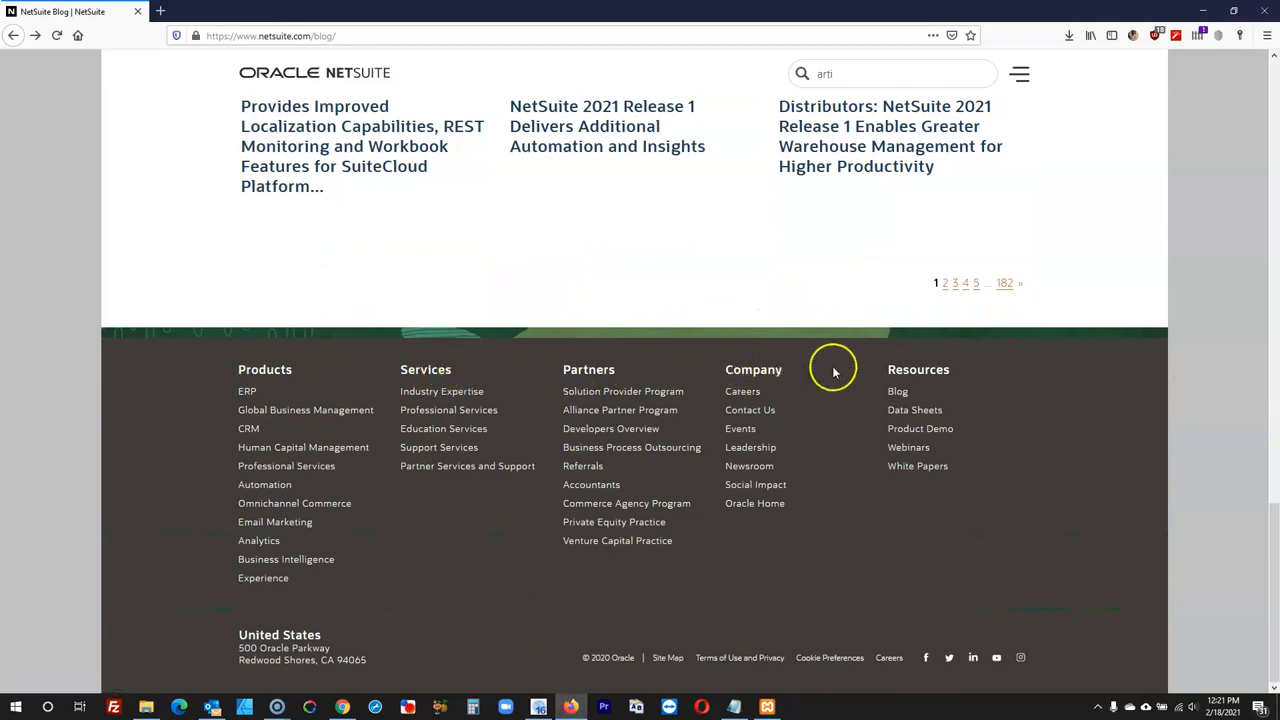
{"action": "left_click", "coordinate": [1207, 12]}
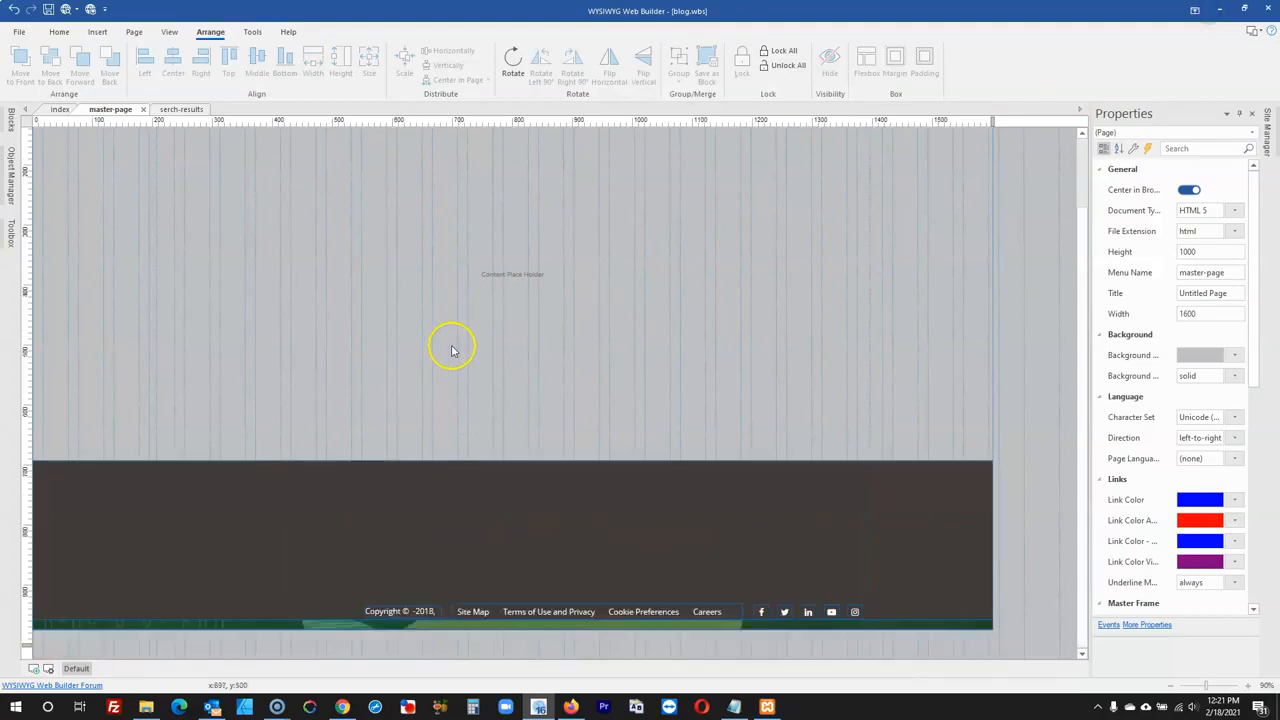
- Move the green decorative strip to the footer's upper edge and set the dark footer layer to 1600 by 332 at position 0, 708
{"action": "left_click", "coordinate": [437, 485]}
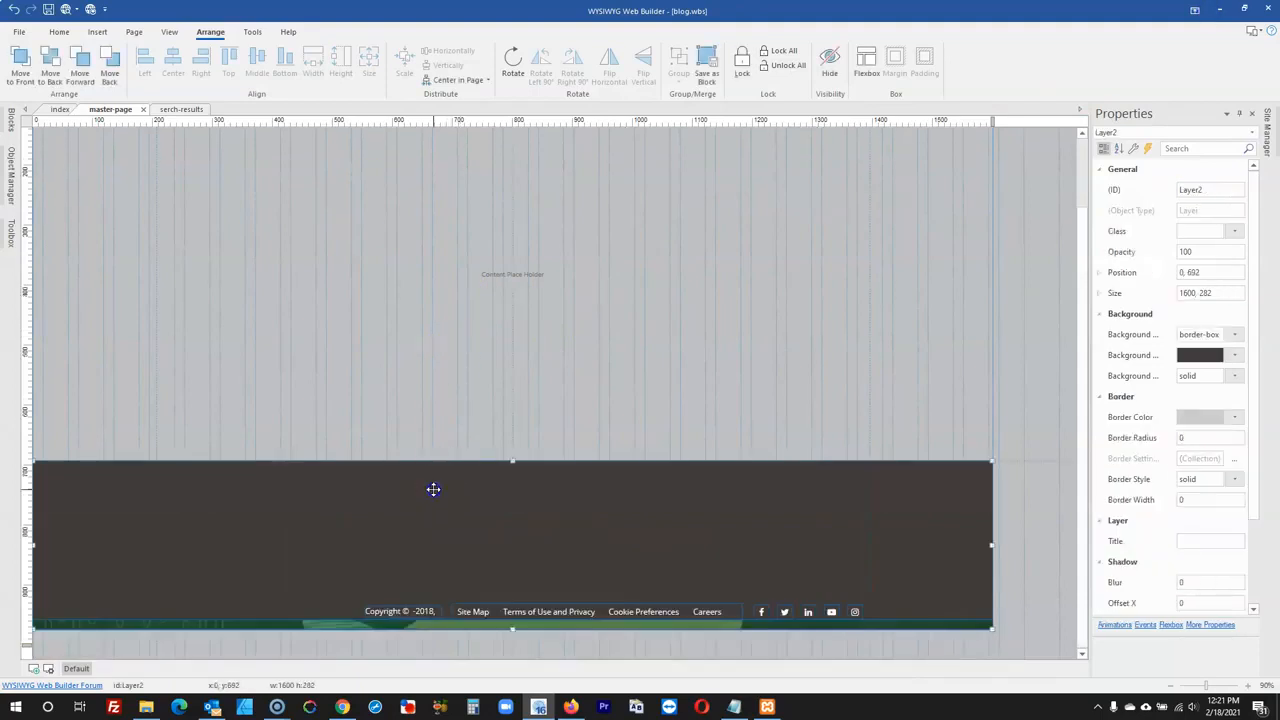
{"action": "left_click", "coordinate": [237, 623]}
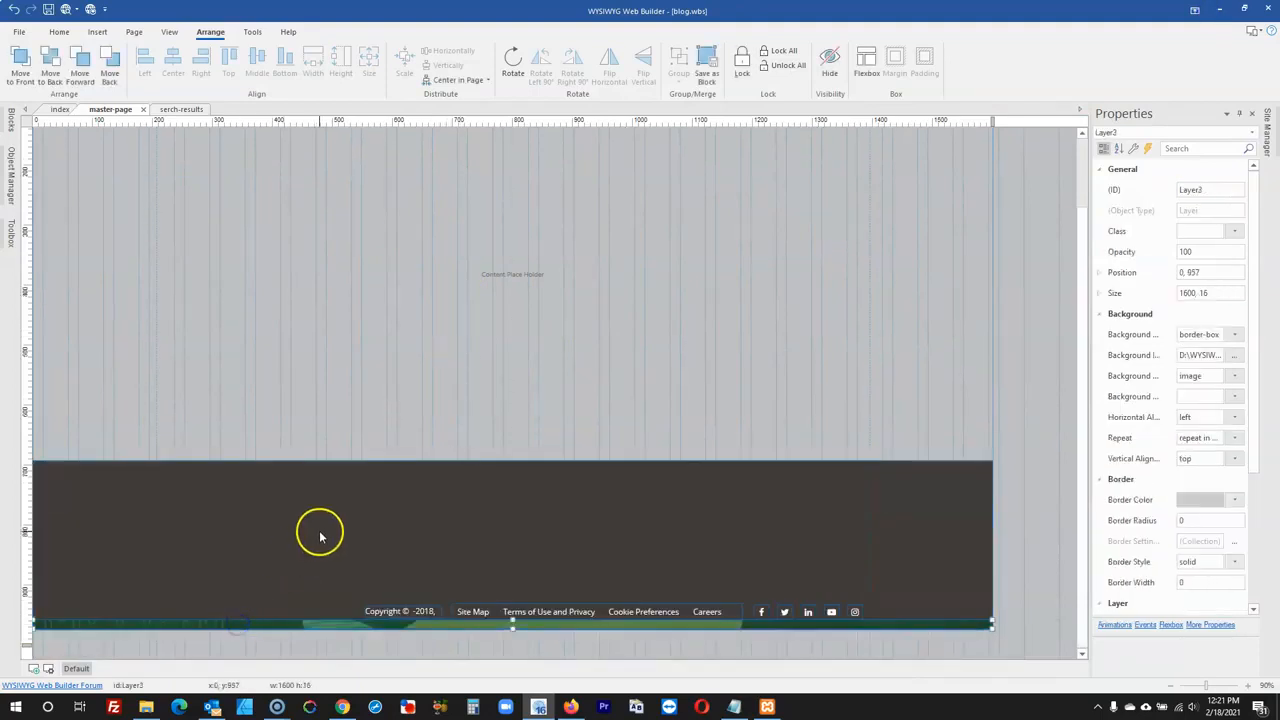
{"action": "left_click", "coordinate": [363, 527]}
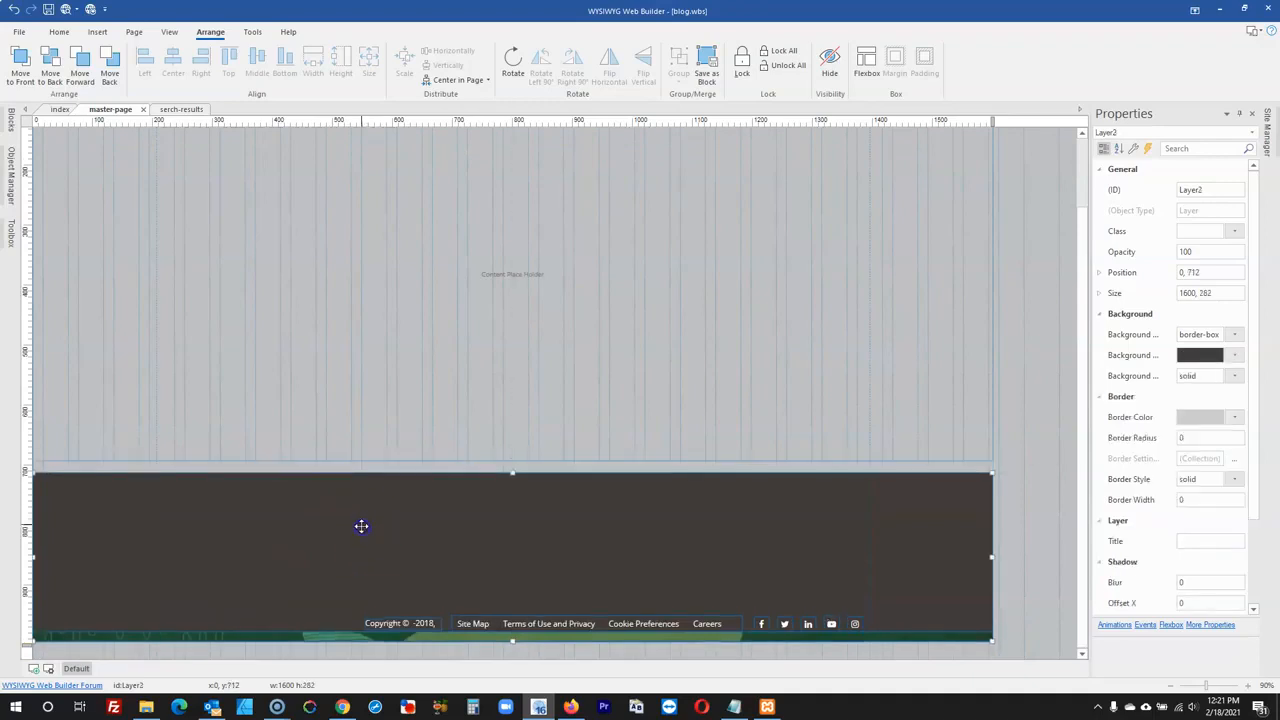
{"action": "left_click", "coordinate": [647, 637]}
{"action": "left_click_drag", "start_coordinate": [647, 637], "coordinate": [651, 469]}
{"action": "left_click_drag", "start_coordinate": [634, 513], "coordinate": [634, 523]}
{"action": "left_click_drag", "start_coordinate": [620, 471], "coordinate": [619, 468]}
{"action": "left_click_drag", "start_coordinate": [607, 515], "coordinate": [518, 466]}
- Place a text object about 220 px wide in the upper part of the dark footer layer
{"action": "left_click", "coordinate": [14, 238]}
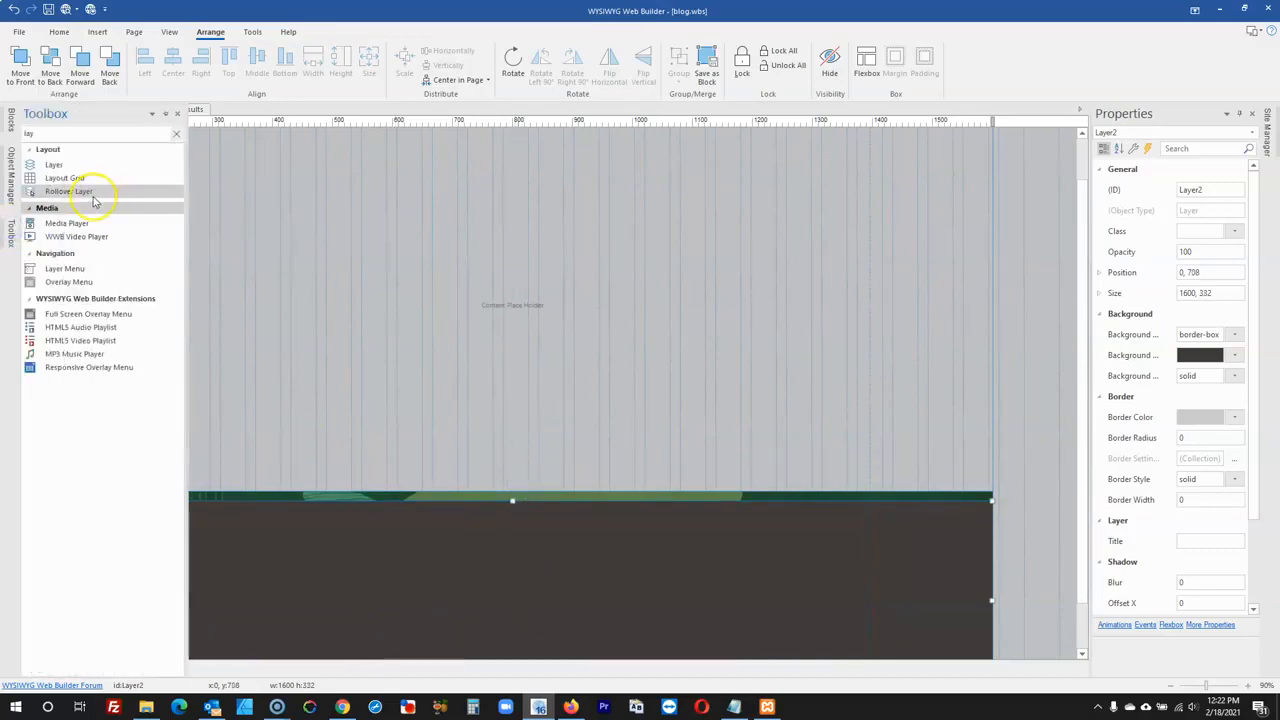
{"action": "left_click", "coordinate": [170, 135]}
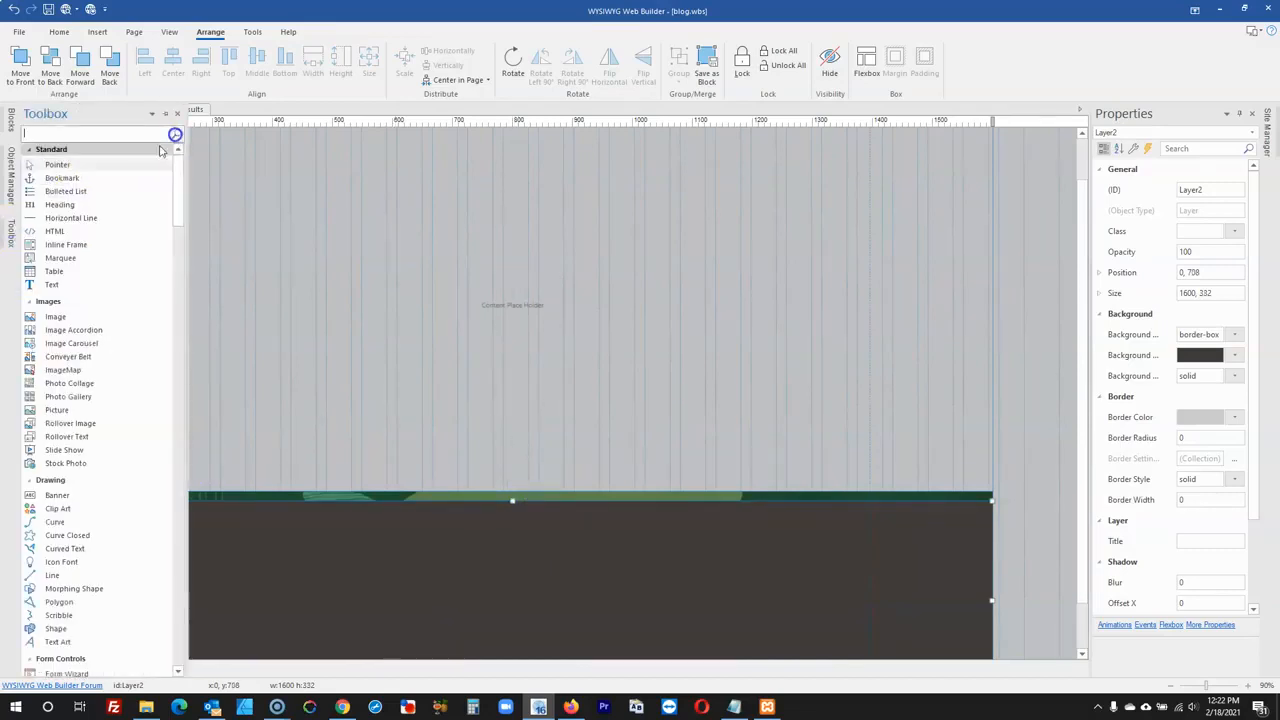
{"action": "left_click", "coordinate": [50, 284]}
{"action": "left_click_drag", "start_coordinate": [296, 536], "coordinate": [377, 540]}
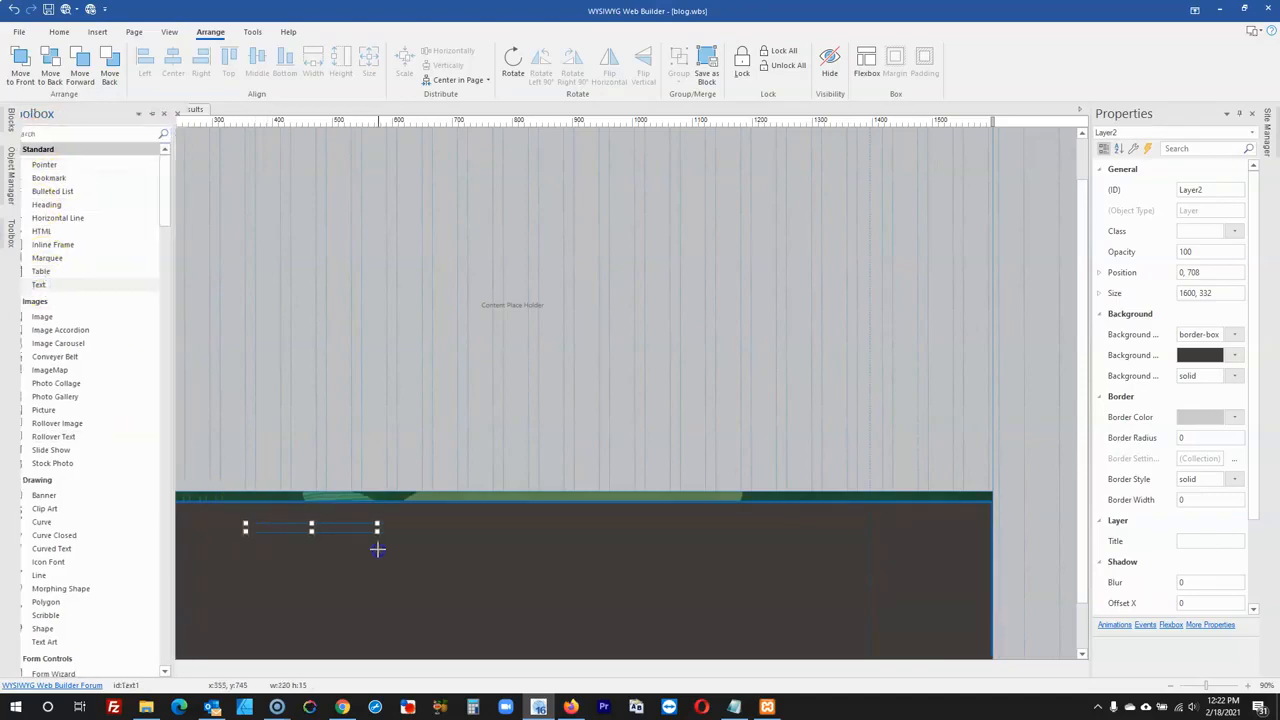
- Copy the "Products" heading from the original NetSuite footer in Firefox and use it as the new footer text object's content
{"action": "left_click", "coordinate": [557, 698]}
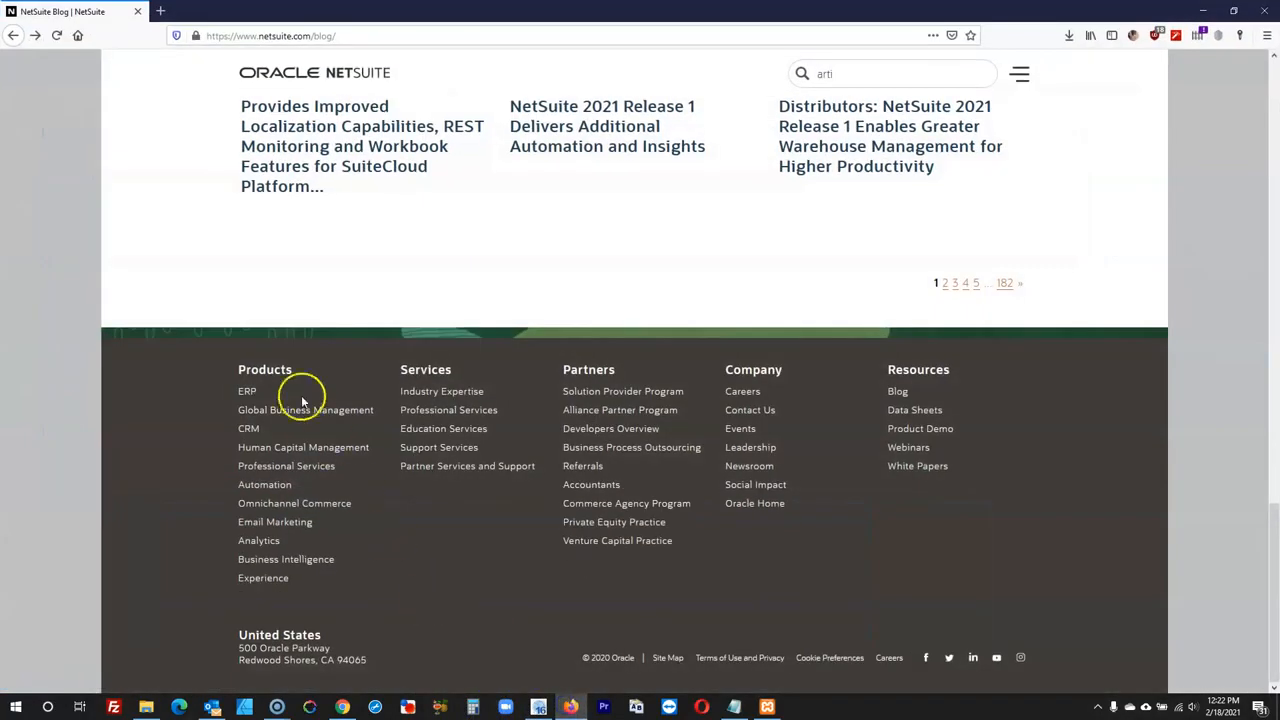
{"action": "left_click_drag", "start_coordinate": [254, 368], "coordinate": [245, 372]}
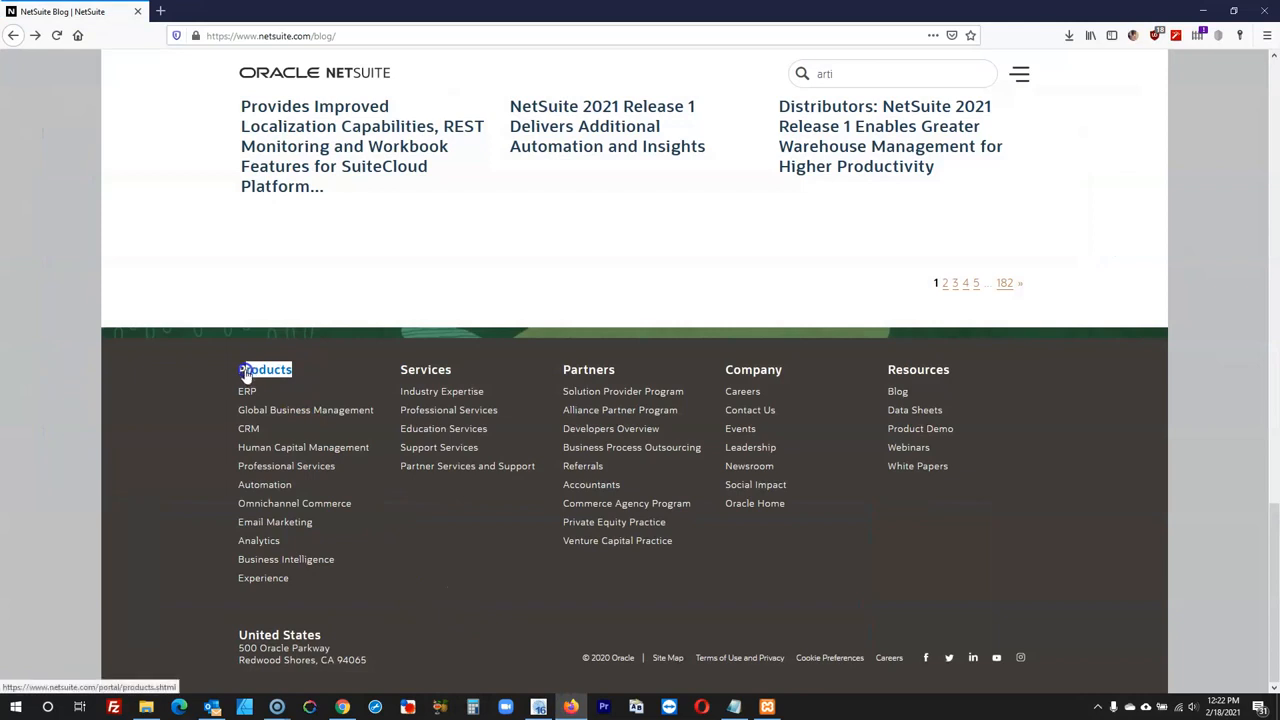
{"action": "left_click", "coordinate": [1195, 9]}
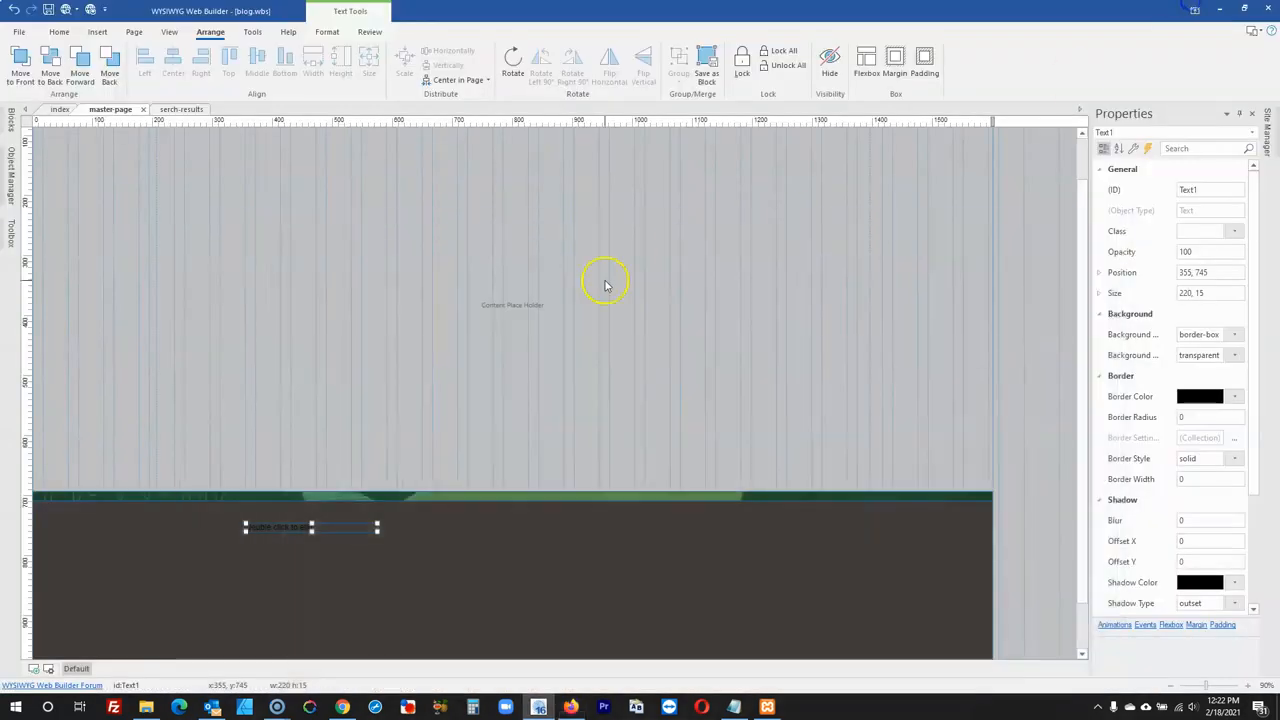
{"action": "double_click", "coordinate": [349, 528]}
{"action": "left_click", "coordinate": [396, 552]}
- Format the Products heading at font size 14 in white and compare it with the original footer heading in Firefox
{"action": "triple_click", "coordinate": [346, 528]}
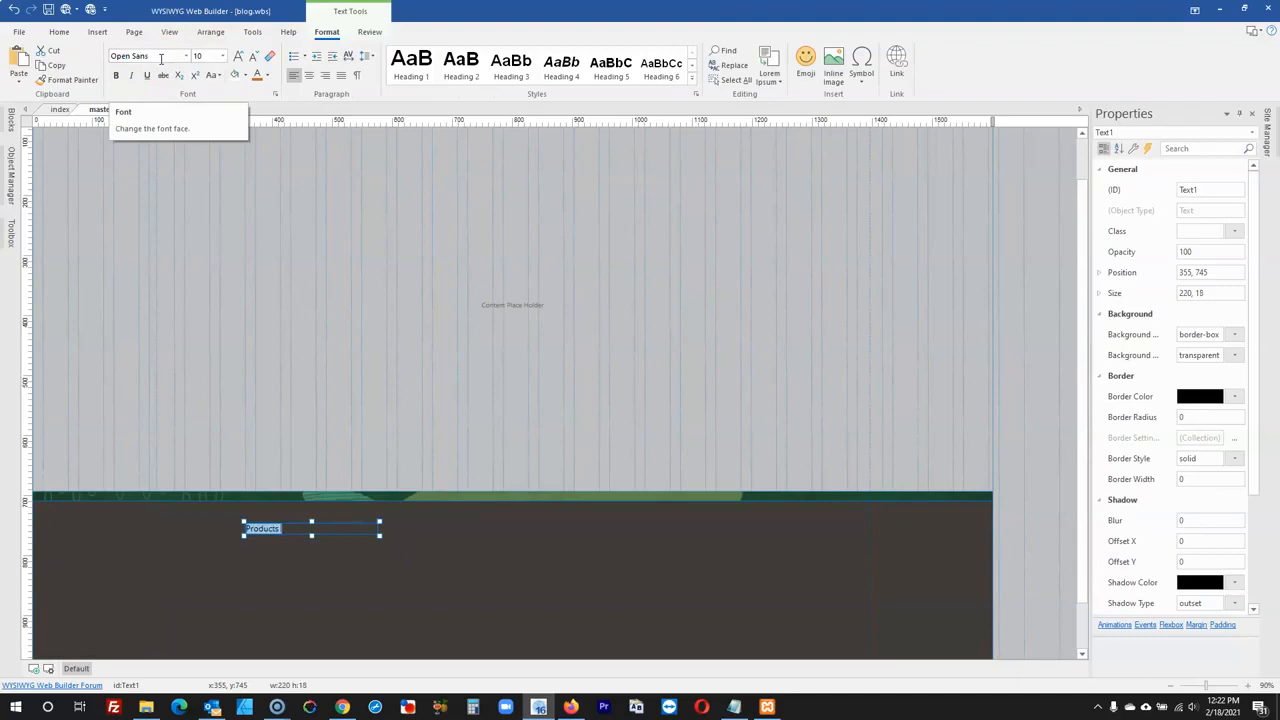
{"action": "left_click", "coordinate": [201, 56]}
{"action": "type", "text": "14"}
{"action": "key", "text": "Return"}
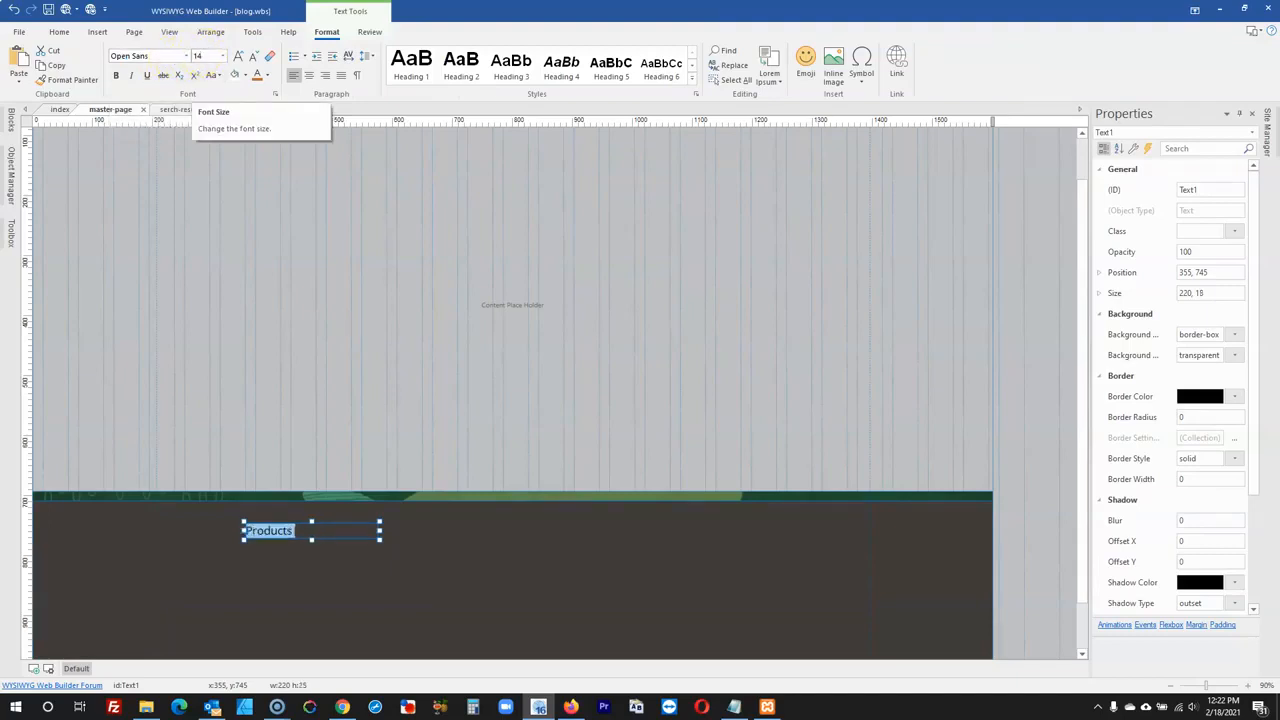
{"action": "left_click", "coordinate": [267, 77]}
{"action": "left_click", "coordinate": [262, 208]}
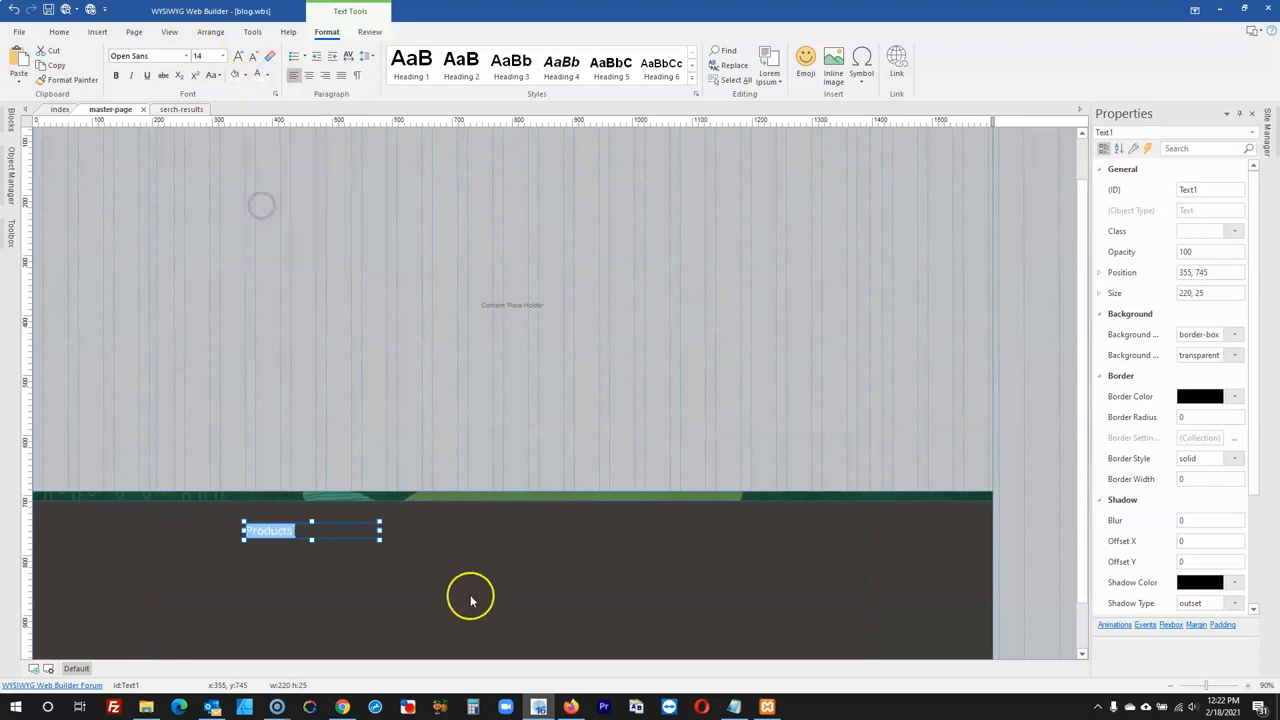
{"action": "left_click", "coordinate": [569, 707]}
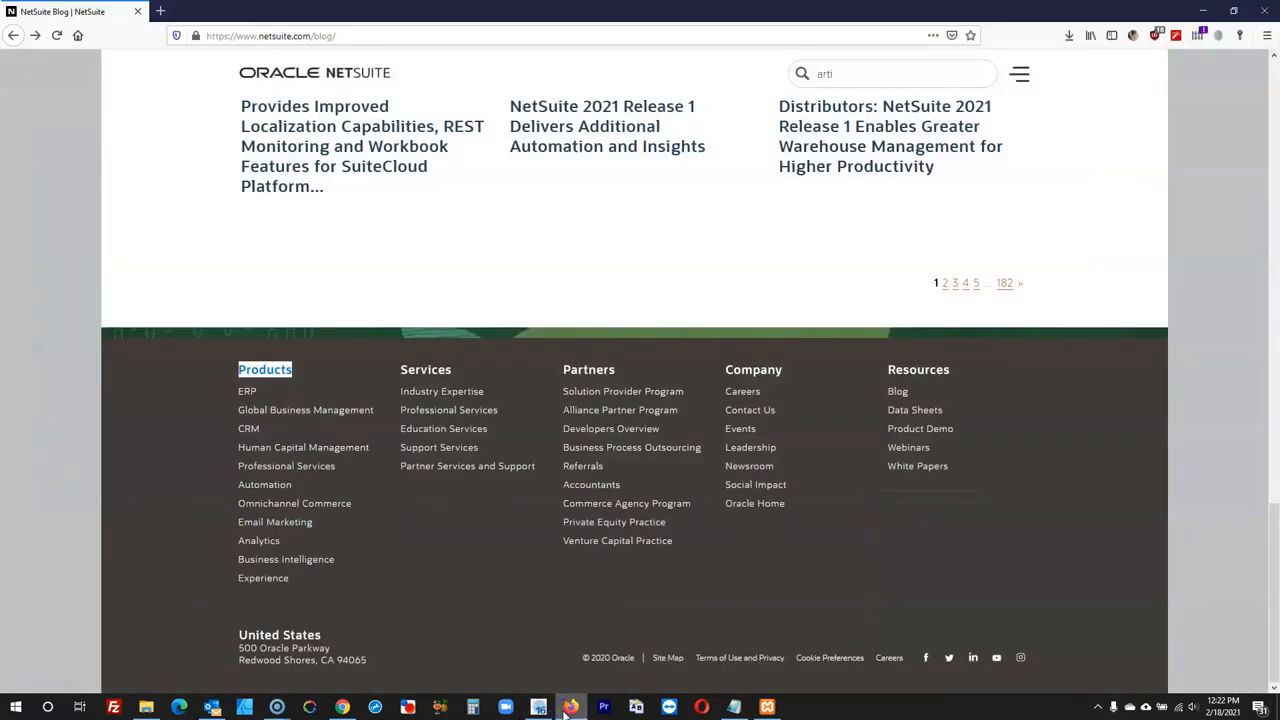
{"action": "left_click", "coordinate": [569, 707]}
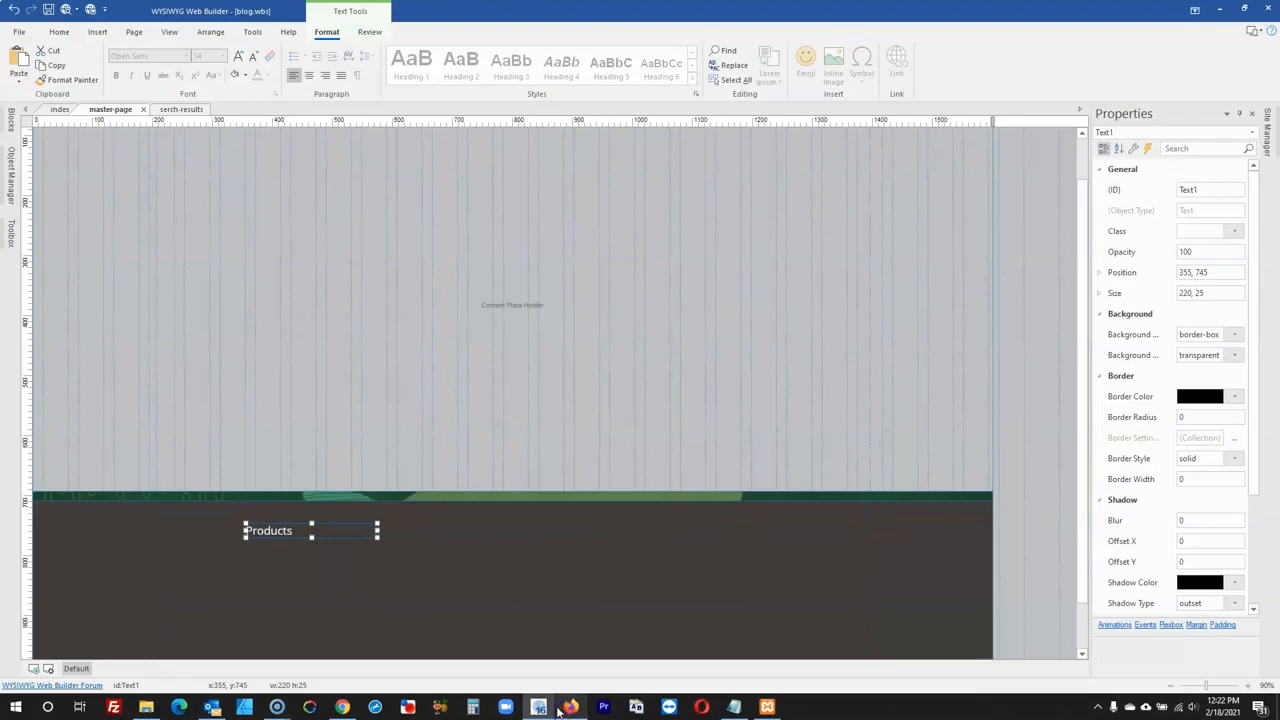
- Set the Products heading's font size to 16 and check it against the original footer
{"action": "double_click", "coordinate": [323, 531]}
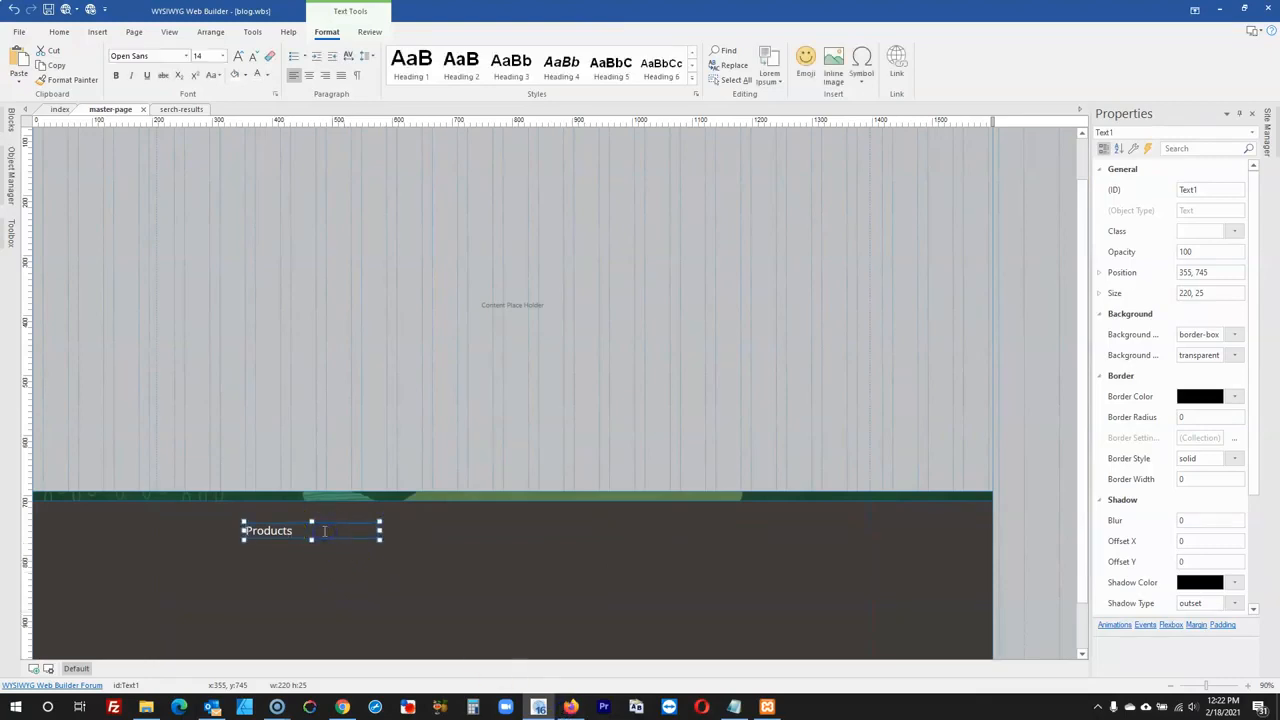
{"action": "left_click", "coordinate": [205, 56]}
{"action": "type", "text": "16"}
{"action": "key", "text": "Return"}
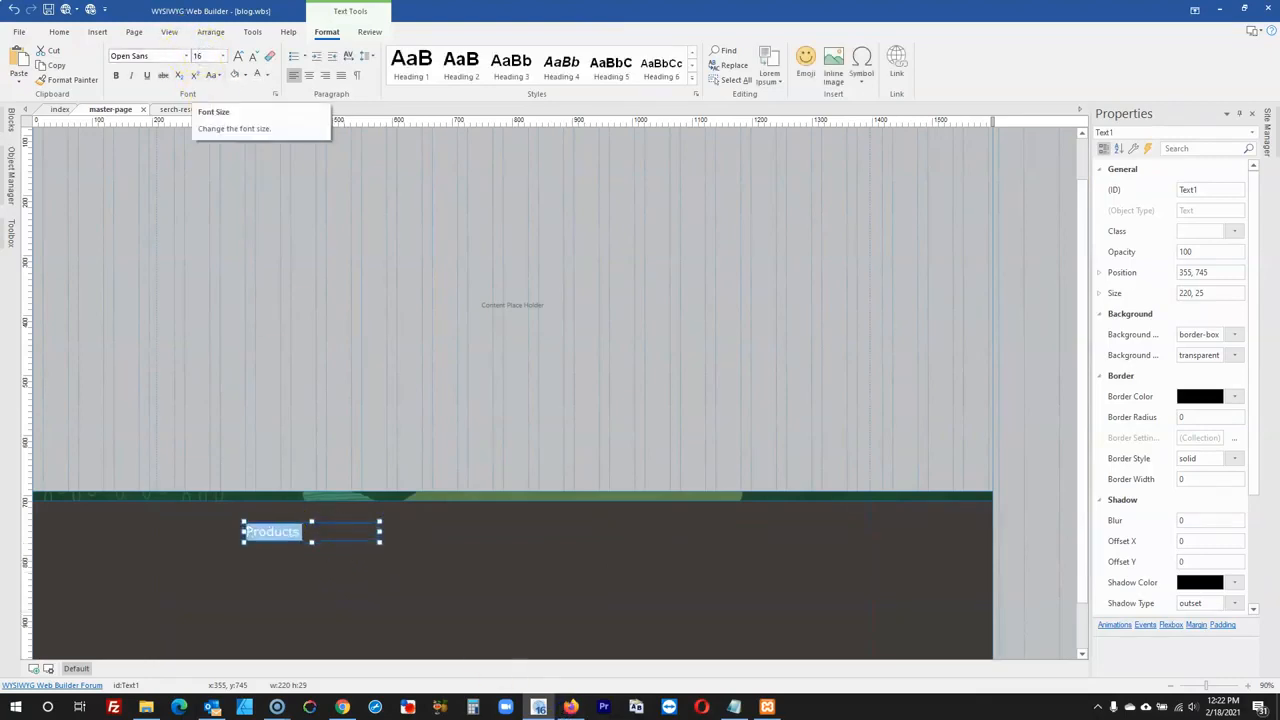
{"action": "left_click", "coordinate": [570, 706]}
{"action": "left_click", "coordinate": [570, 706]}
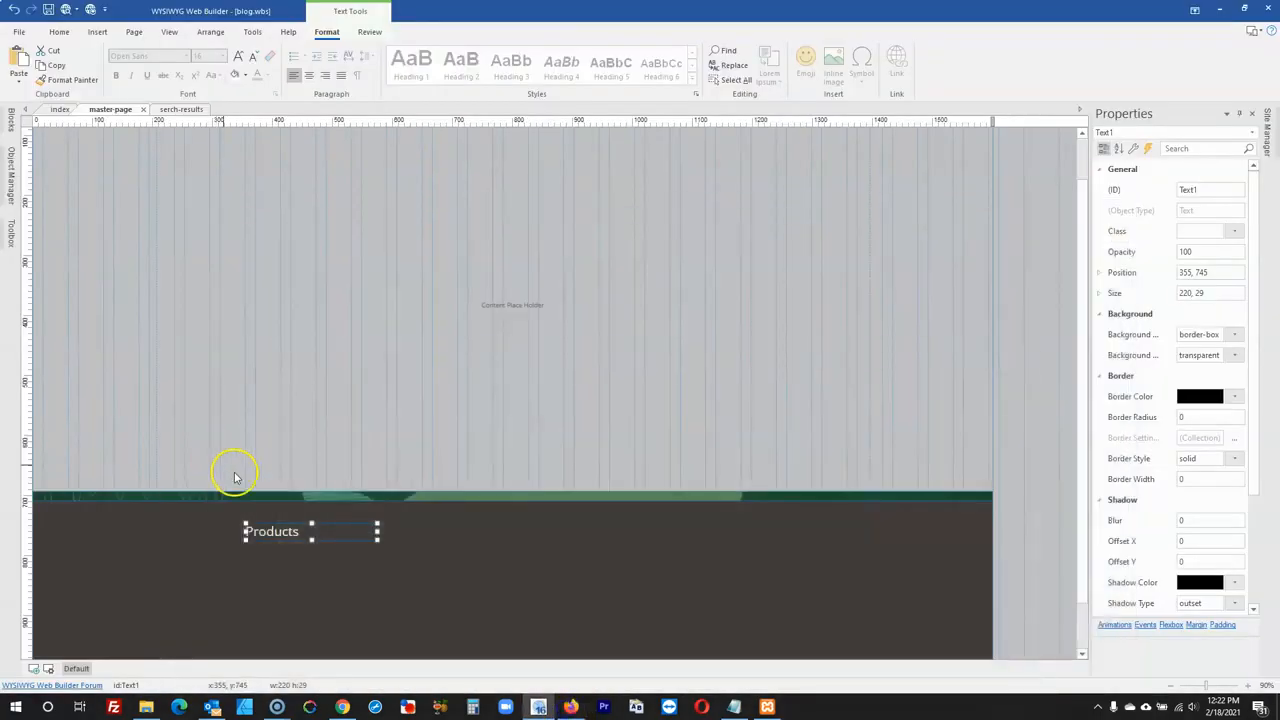
- Make the Products heading bold, move it to position 206, 745, and check the original footer in Firefox
{"action": "double_click", "coordinate": [258, 530]}
{"action": "left_click", "coordinate": [277, 571]}
{"action": "left_click_drag", "start_coordinate": [266, 531], "coordinate": [193, 529]}
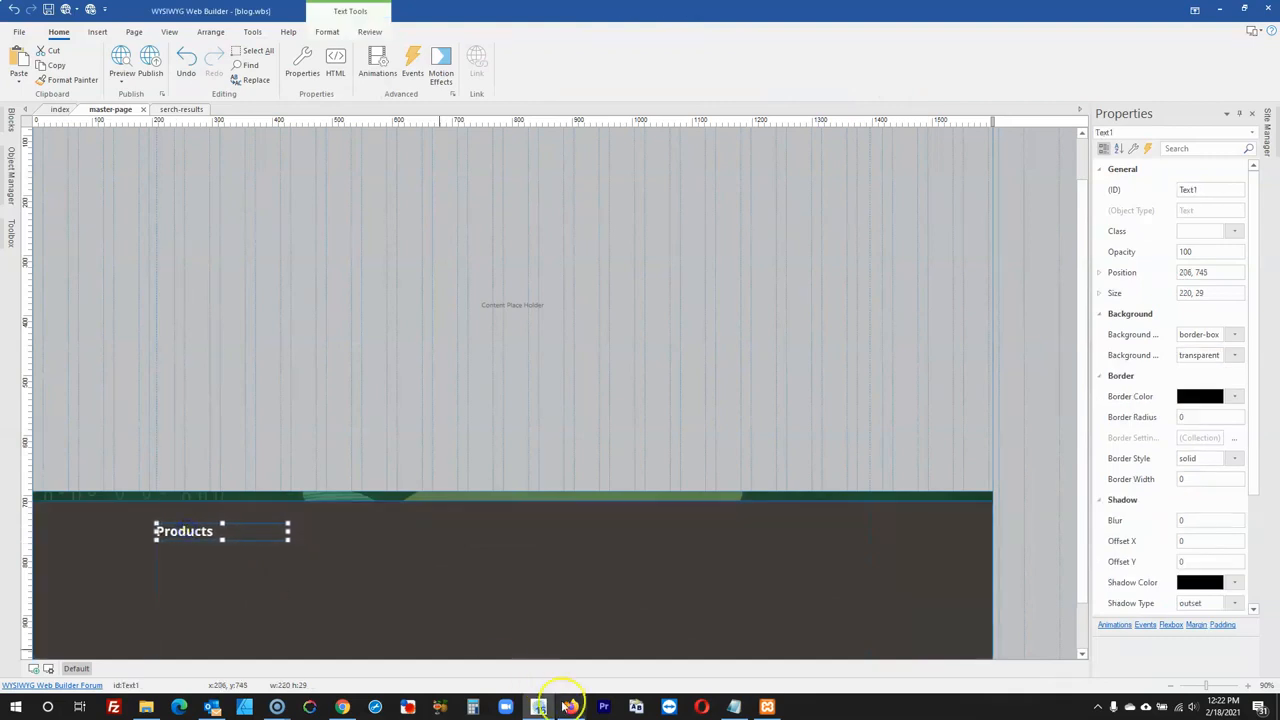
{"action": "left_click", "coordinate": [570, 706]}
{"action": "key", "text": "alt+Tab"}
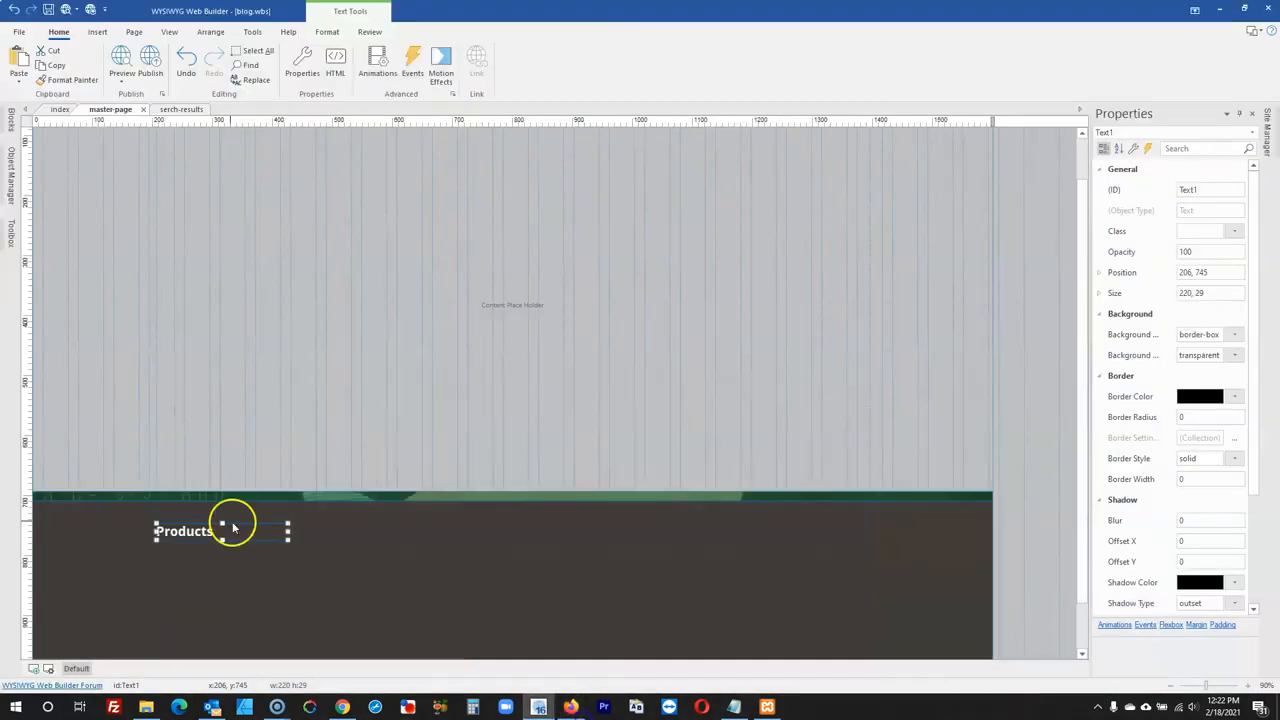
- Duplicate the footer's Site Map, Terms of Use, Cookie Preferences and Careers menu into the empty area below the Products heading
{"action": "scroll", "coordinate": [233, 523], "scroll_direction": "down", "scroll_amount": 3}
{"action": "left_click", "coordinate": [471, 625]}
{"action": "key", "text": "ctrl+c"}
{"action": "left_click", "coordinate": [394, 508]}
{"action": "key", "text": "ctrl+v"}
- Change the duplicated footer menu's layout mode to vertical
{"action": "double_click", "coordinate": [431, 518]}
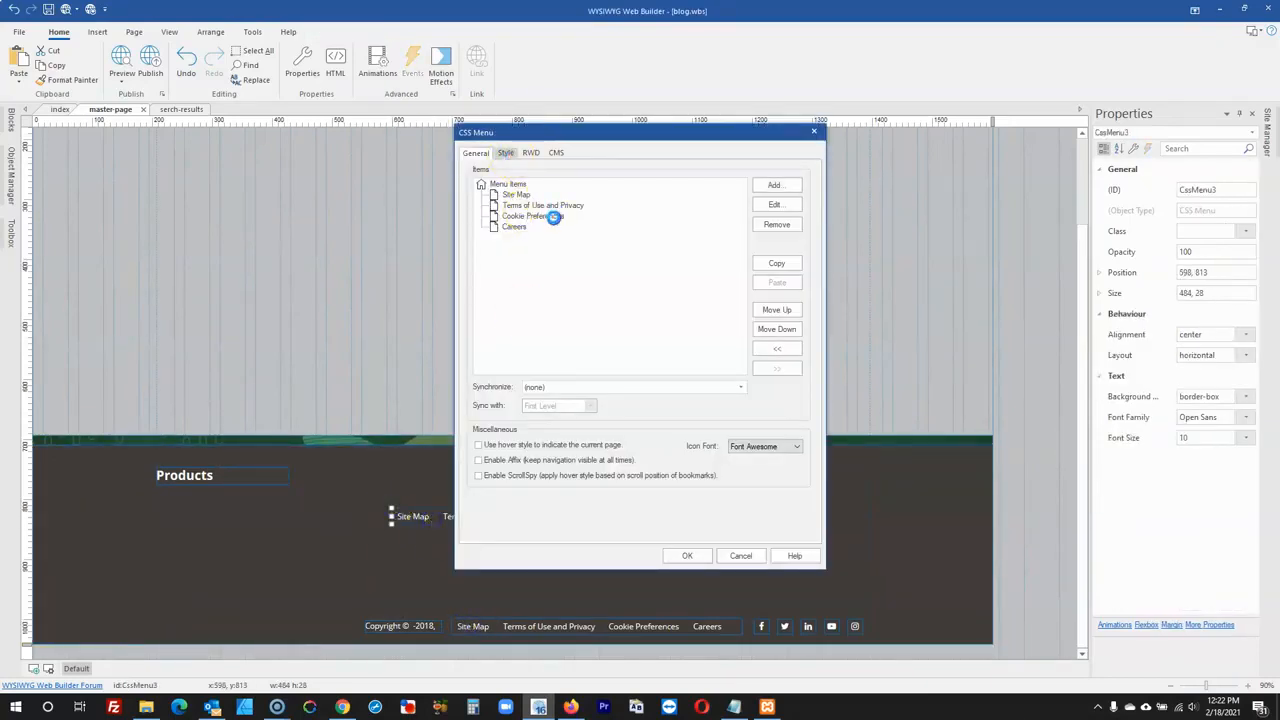
{"action": "left_click", "coordinate": [560, 205]}
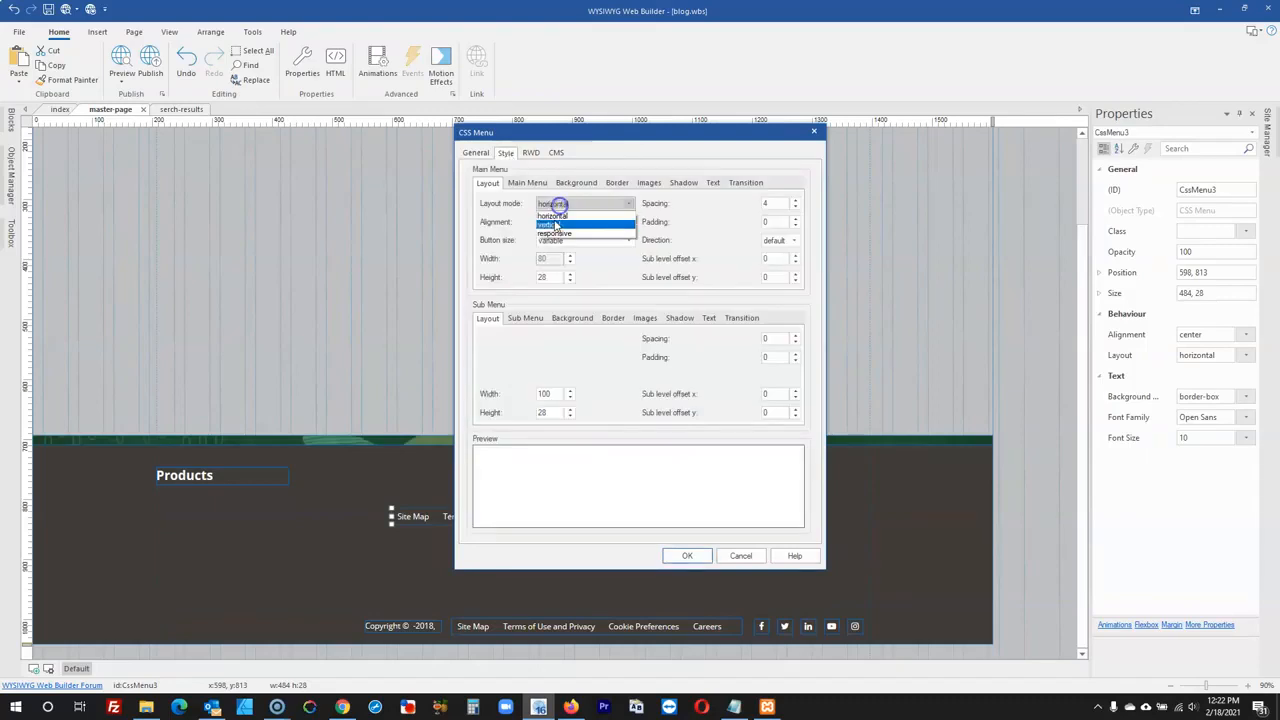
{"action": "left_click", "coordinate": [549, 224]}
{"action": "left_click", "coordinate": [687, 555]}
- Set the vertical menu's main menu text to size 11 with left alignment
{"action": "double_click", "coordinate": [517, 538]}
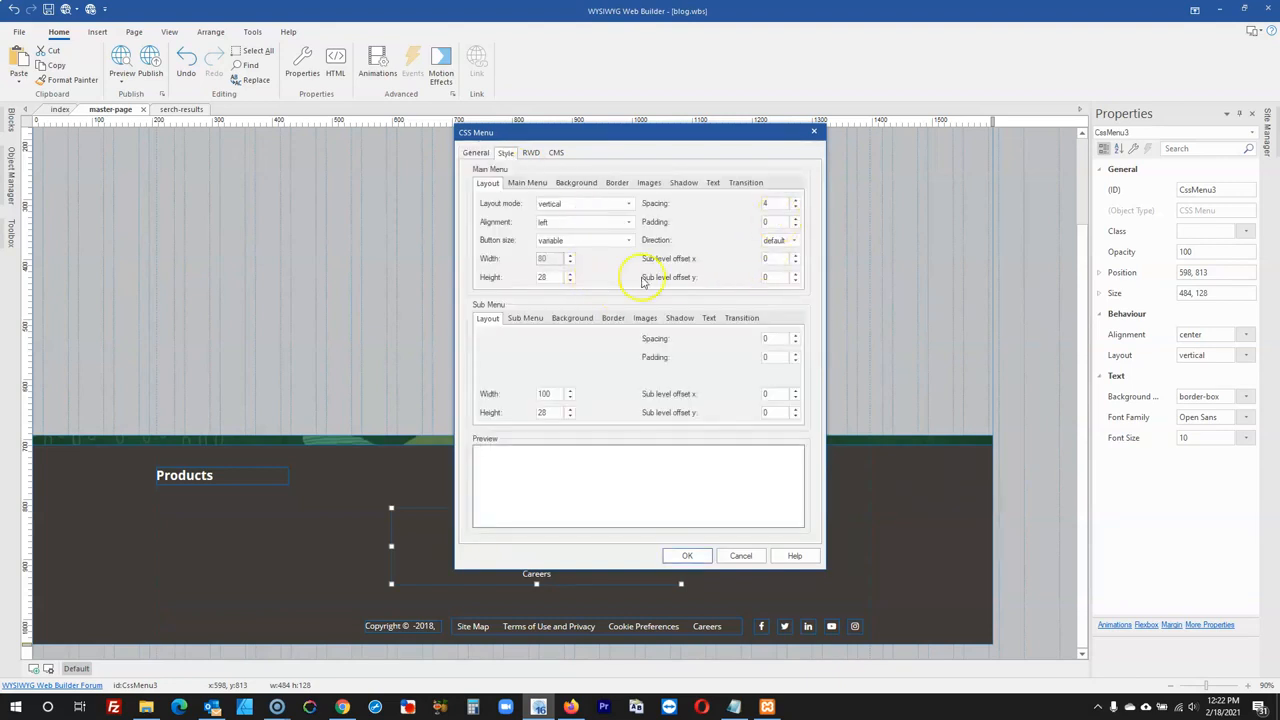
{"action": "left_click", "coordinate": [712, 183]}
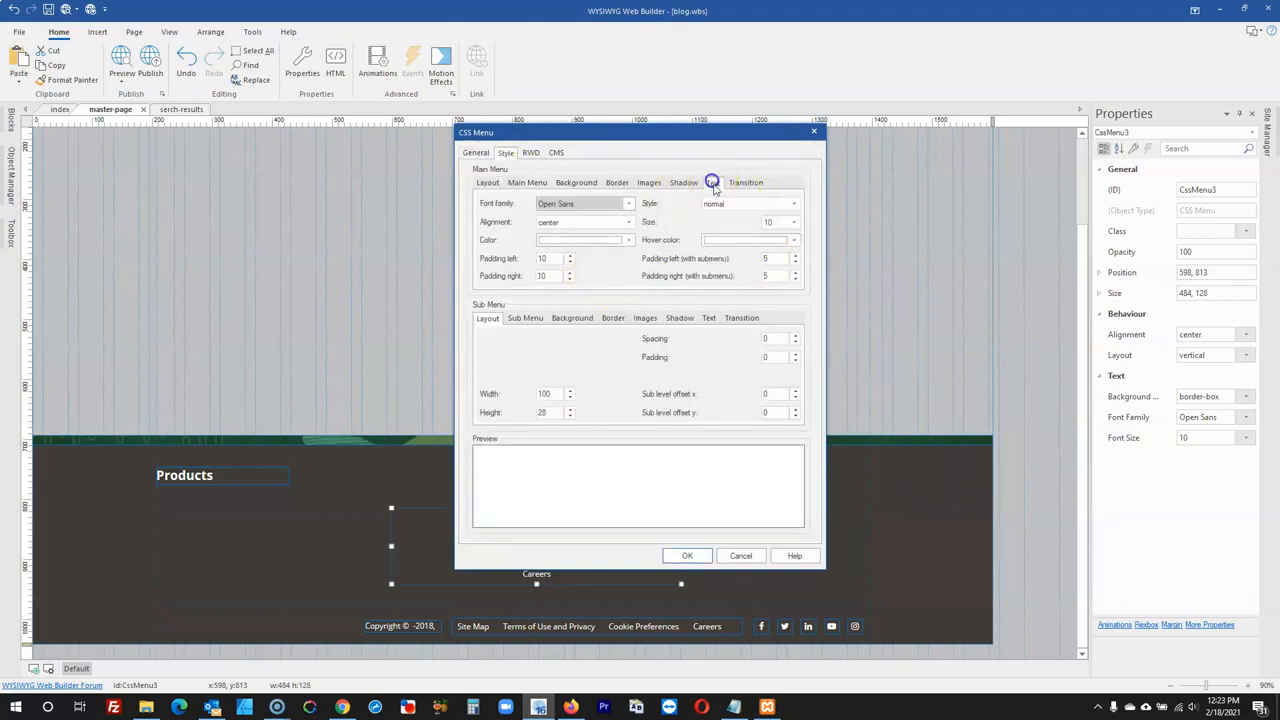
{"action": "left_click", "coordinate": [771, 224]}
{"action": "left_click", "coordinate": [771, 241]}
{"action": "left_click", "coordinate": [614, 222]}
{"action": "left_click", "coordinate": [573, 236]}
{"action": "left_click", "coordinate": [687, 555]}
- Move the vertical menu directly beneath the Products heading at position 206, 774 and narrow it to about 228 px
{"action": "left_click_drag", "start_coordinate": [337, 545], "coordinate": [264, 546]}
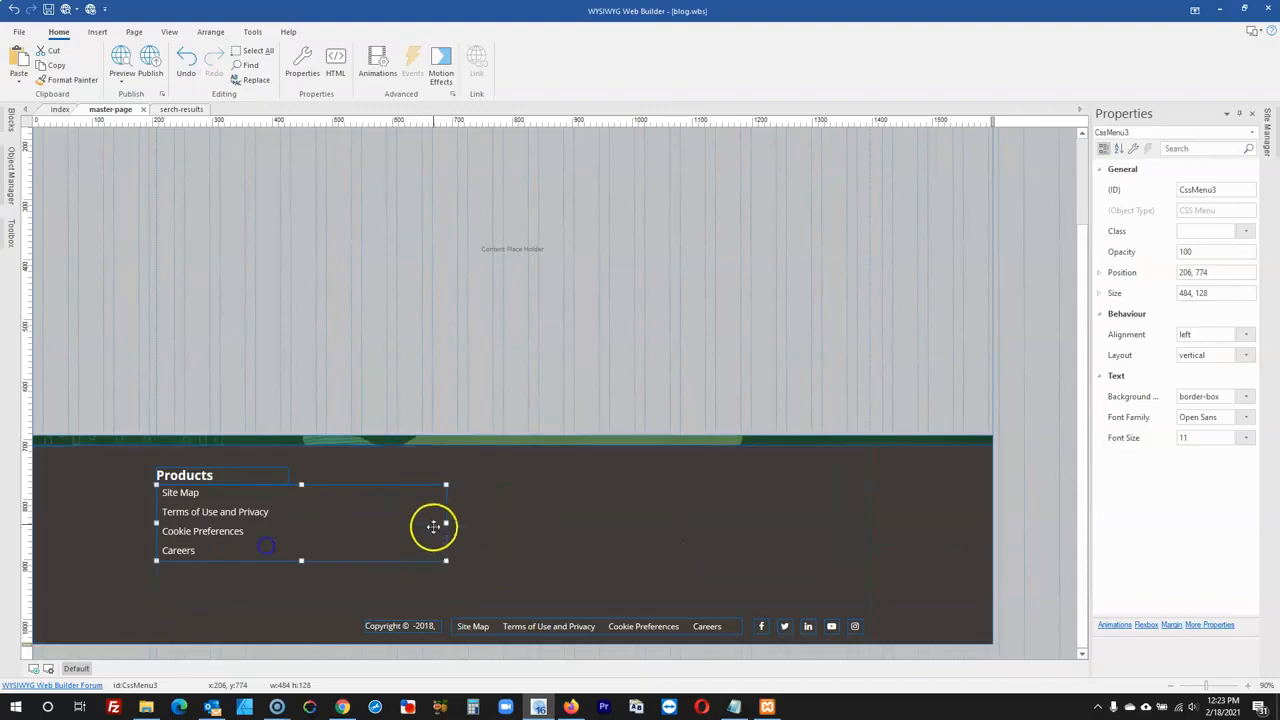
{"action": "left_click_drag", "start_coordinate": [446, 523], "coordinate": [312, 524]}
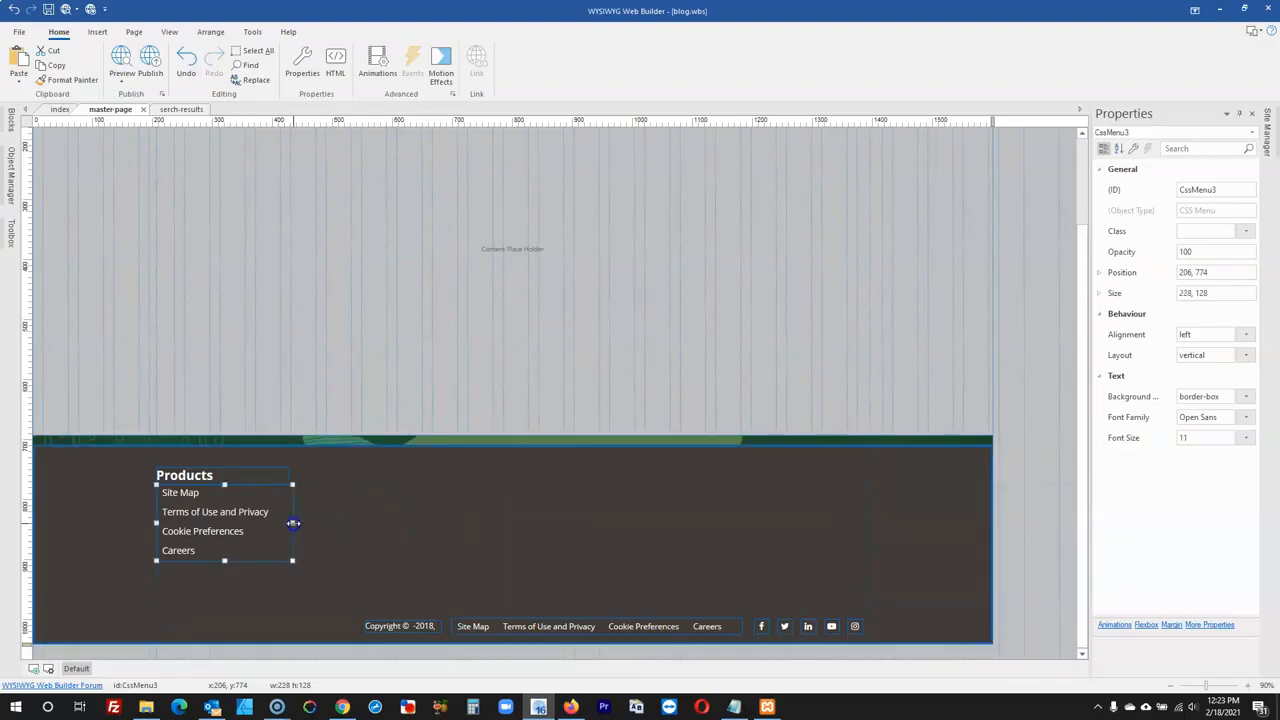
- Place two copies of the Products heading in the same footer row, at positions 520, 745 and 807, 745
{"action": "left_click", "coordinate": [570, 707]}
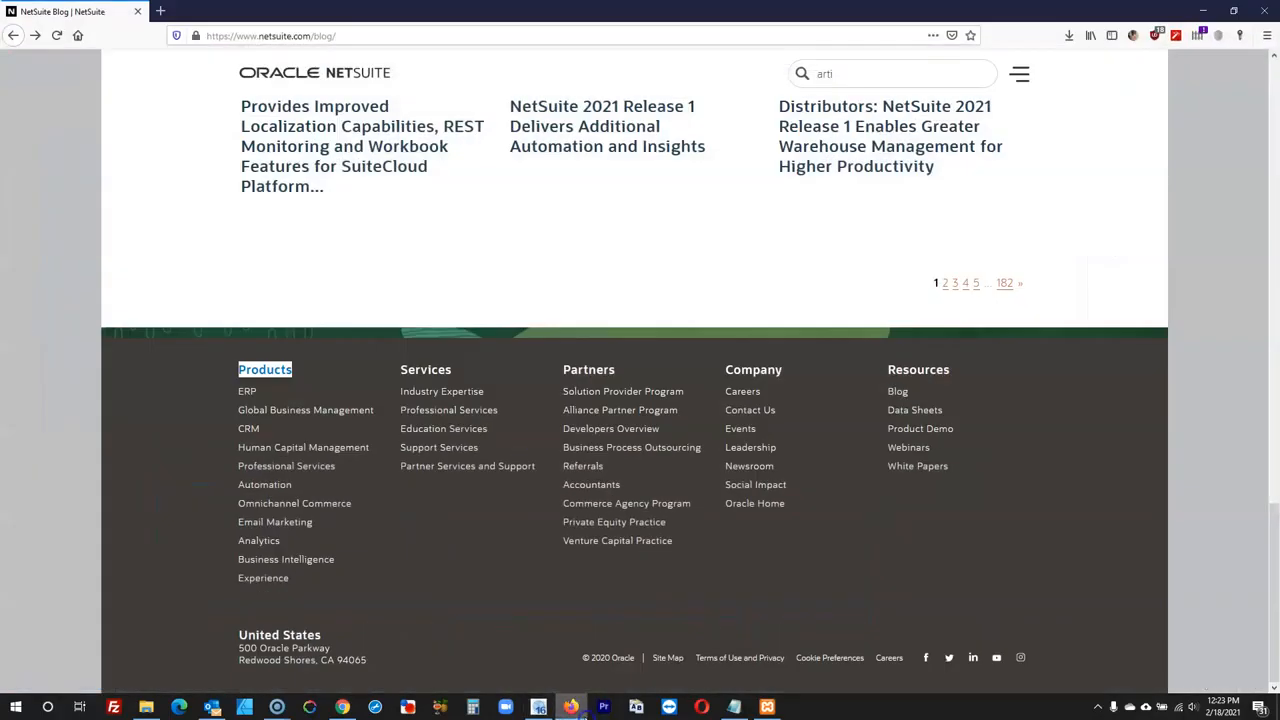
{"action": "left_click", "coordinate": [539, 707]}
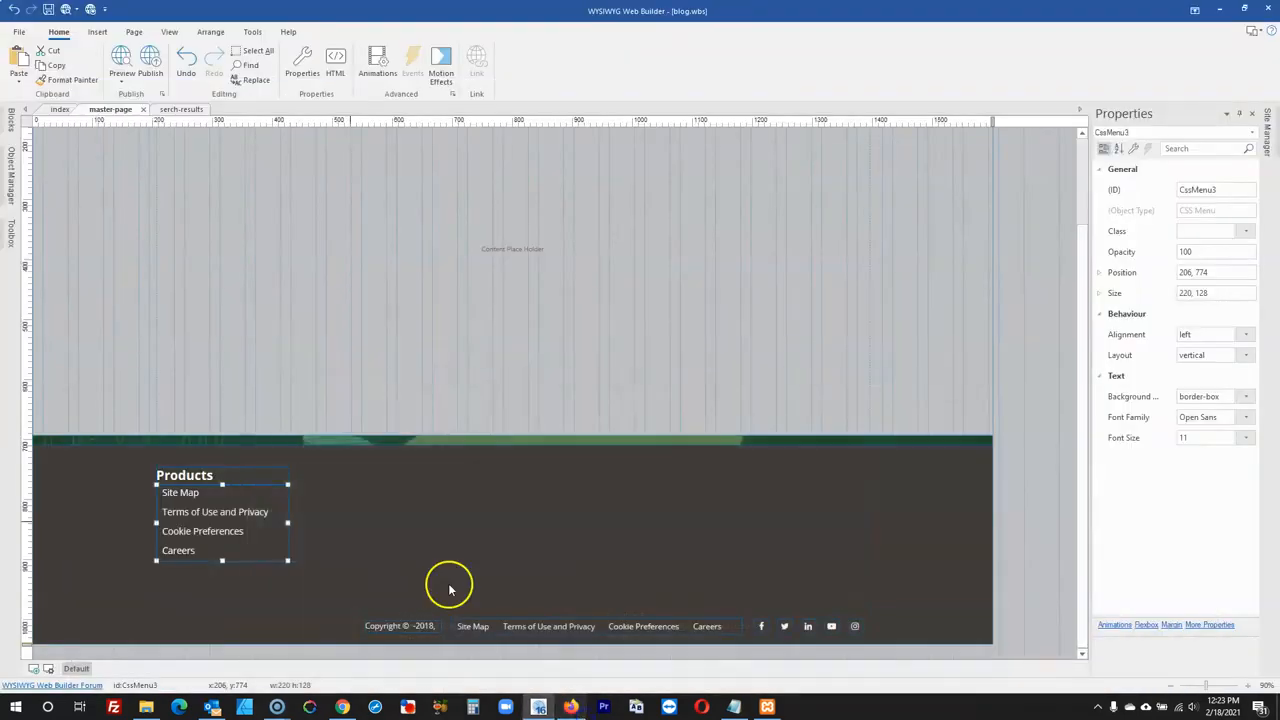
{"action": "left_click", "coordinate": [199, 472]}
{"action": "left_click", "coordinate": [351, 471]}
{"action": "key", "text": "ctrl+v"}
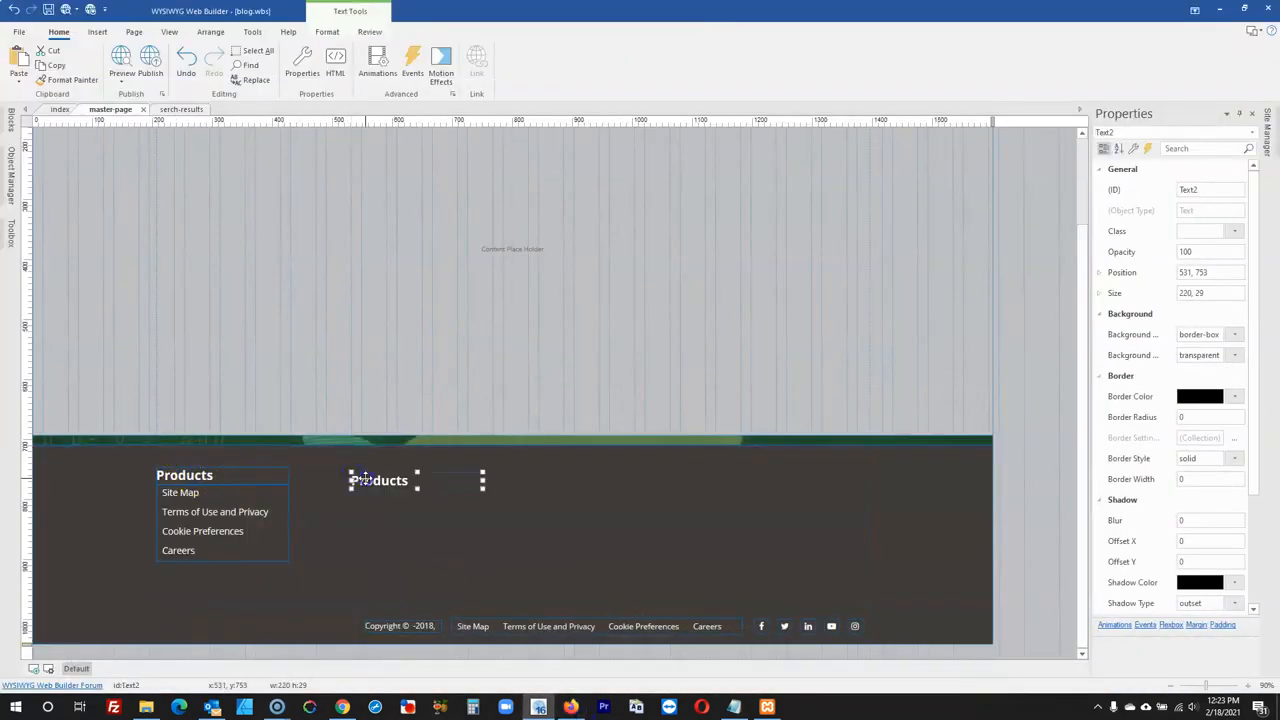
{"action": "left_click", "coordinate": [503, 477]}
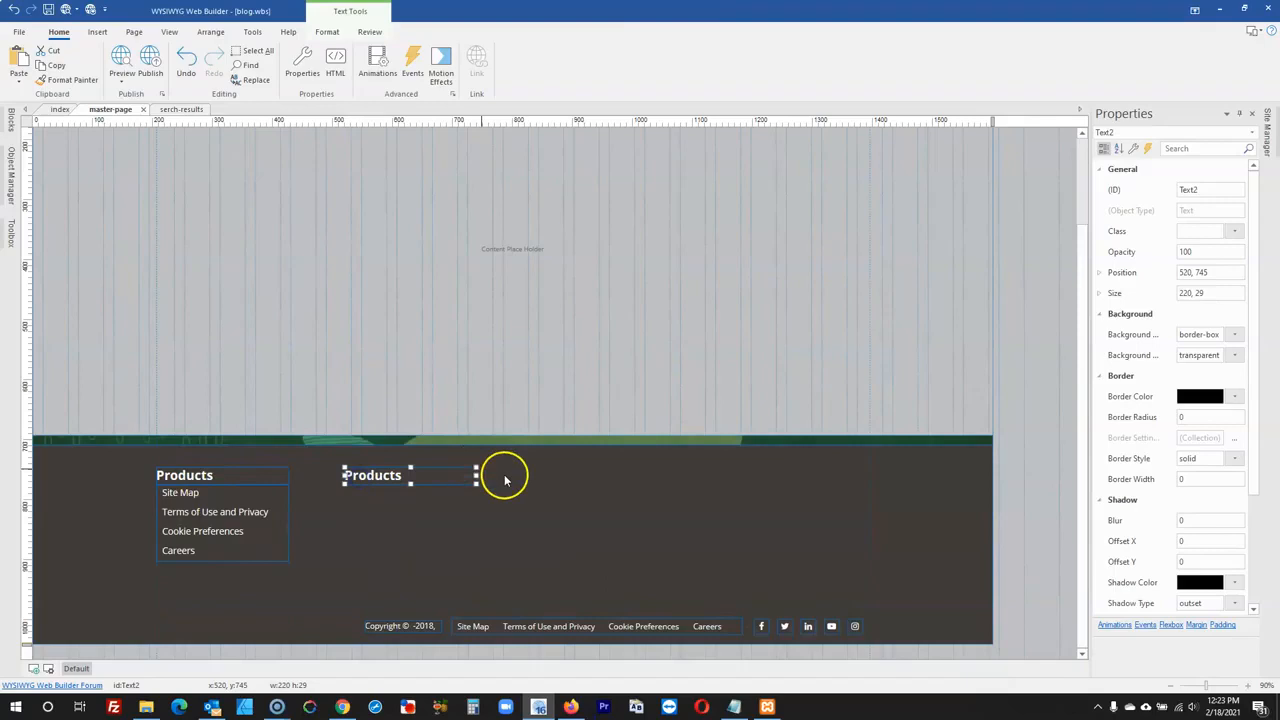
{"action": "key", "text": "ctrl+v"}
{"action": "left_click_drag", "start_coordinate": [535, 481], "coordinate": [537, 469]}
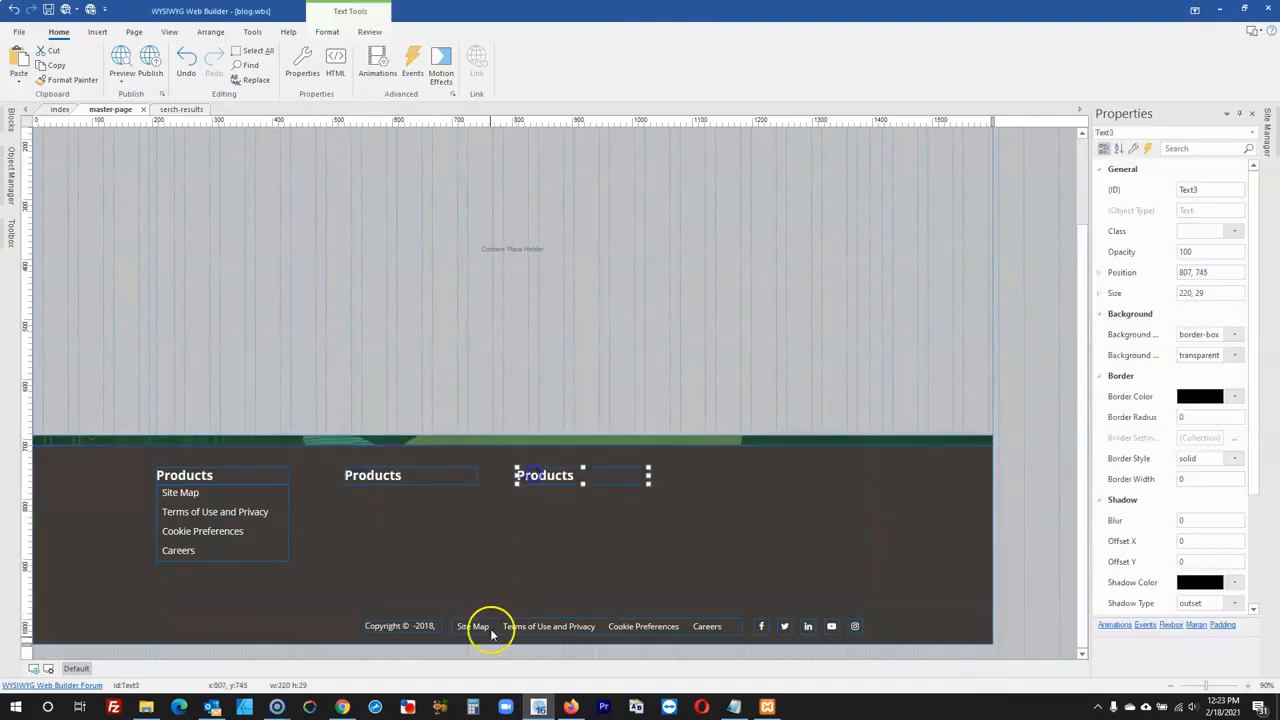
- Add a third copy of the Products heading to the footer row at position 1060, 745
{"action": "left_click", "coordinate": [576, 710]}
{"action": "left_click", "coordinate": [576, 710]}
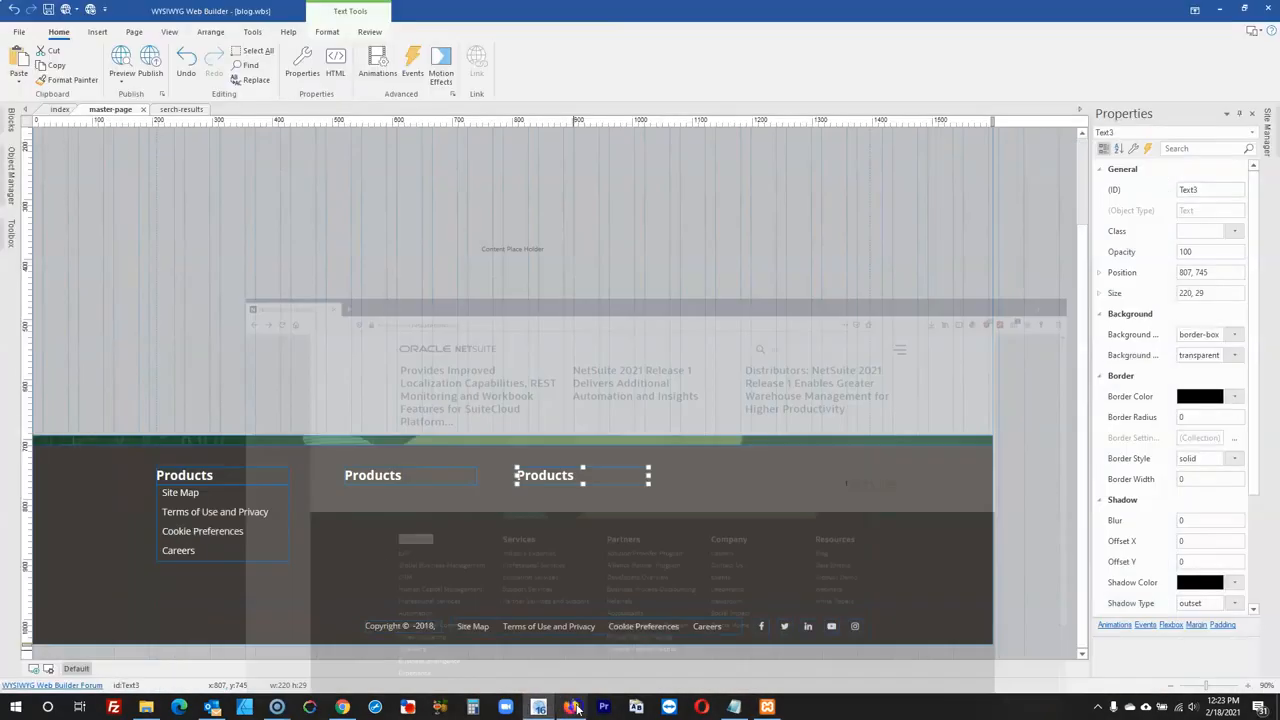
{"action": "left_click", "coordinate": [673, 477]}
{"action": "key", "text": "ctrl+v"}
{"action": "left_click_drag", "start_coordinate": [673, 486], "coordinate": [672, 472]}
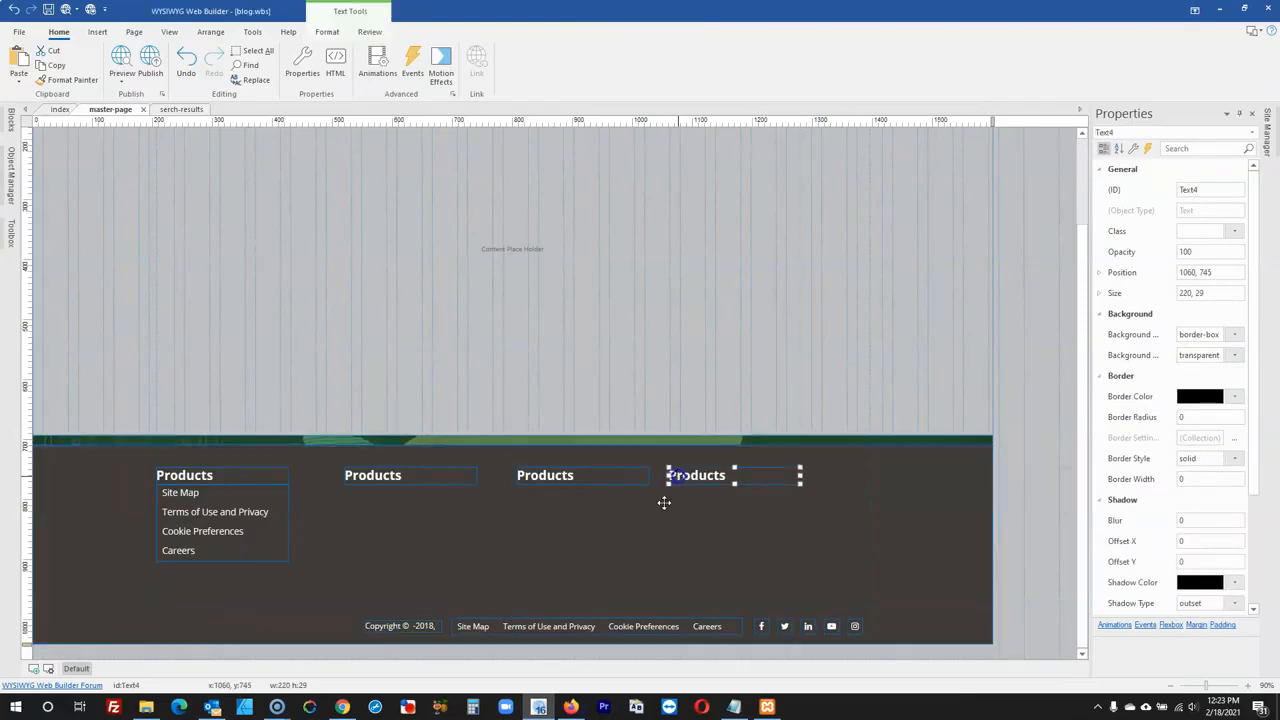
- Add a fourth copy of the Products heading at position 1239, 745 and narrow it to about 156 px
{"action": "left_click", "coordinate": [575, 708]}
{"action": "left_click", "coordinate": [575, 708]}
{"action": "left_click", "coordinate": [829, 466]}
{"action": "key", "text": "ctrl+v"}
{"action": "left_click_drag", "start_coordinate": [840, 474], "coordinate": [766, 476]}
{"action": "left_click_drag", "start_coordinate": [885, 476], "coordinate": [848, 478]}
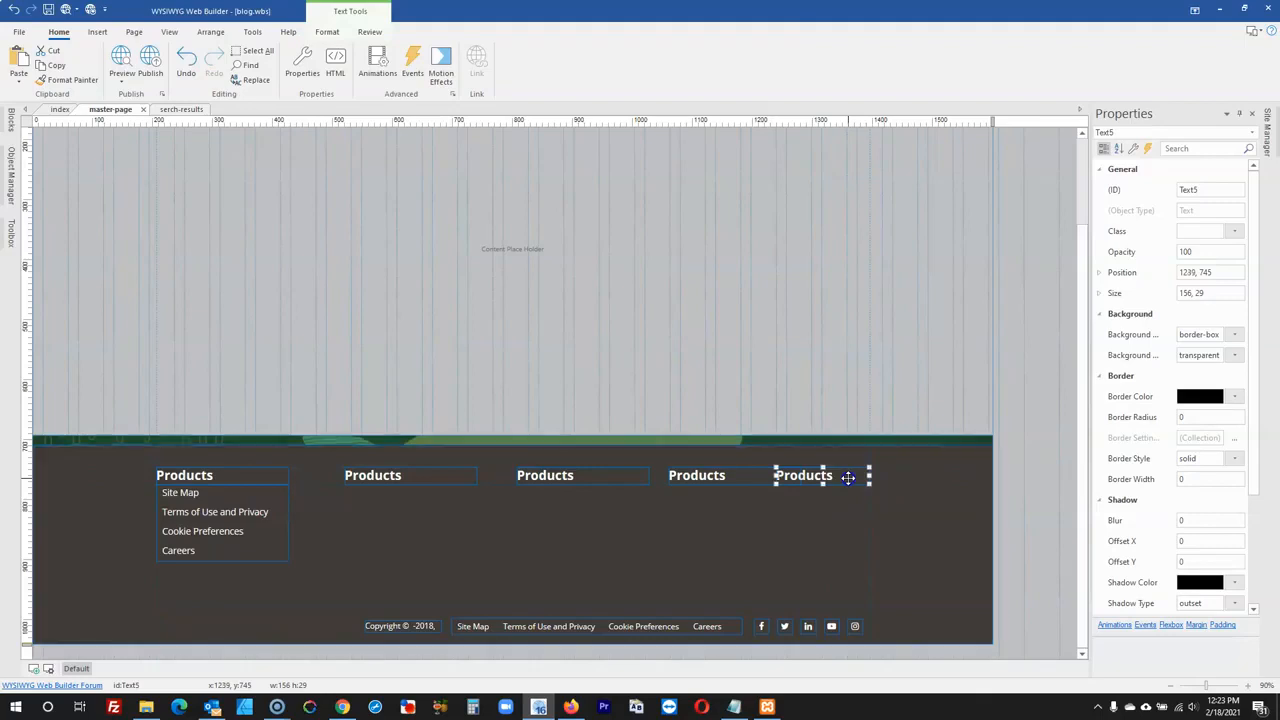
- Change the text of the last footer heading to Resources
{"action": "double_click", "coordinate": [848, 476]}
{"action": "type", "text": "Resources"}
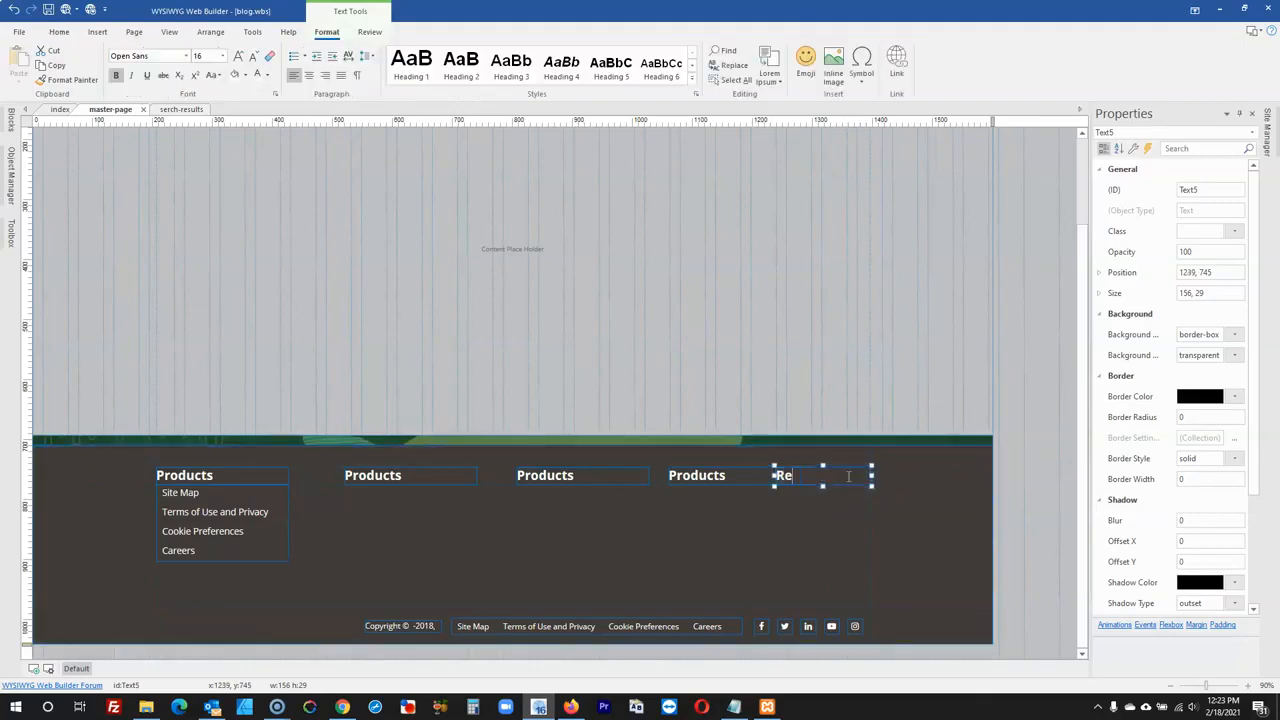
{"action": "left_click", "coordinate": [919, 495]}
- Set the size of the heading just before Resources to 156, 29, the same as the Resources heading
{"action": "left_click", "coordinate": [848, 477]}
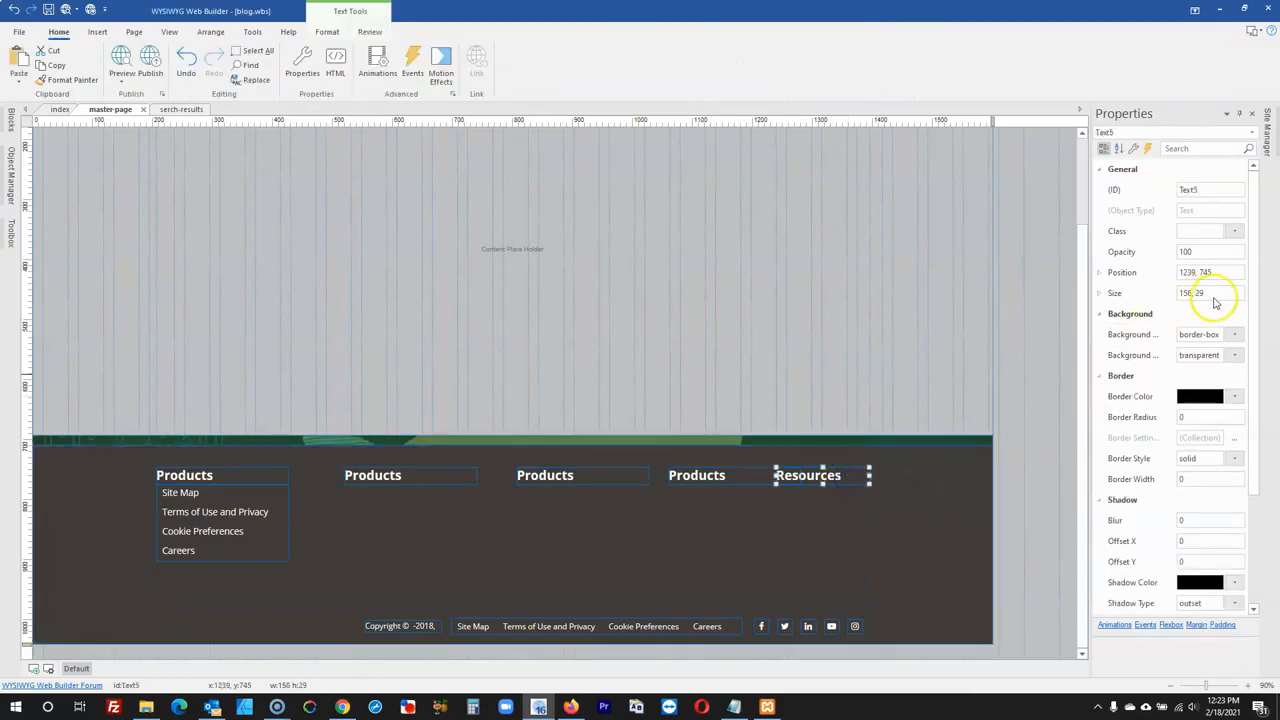
{"action": "left_click", "coordinate": [262, 477]}
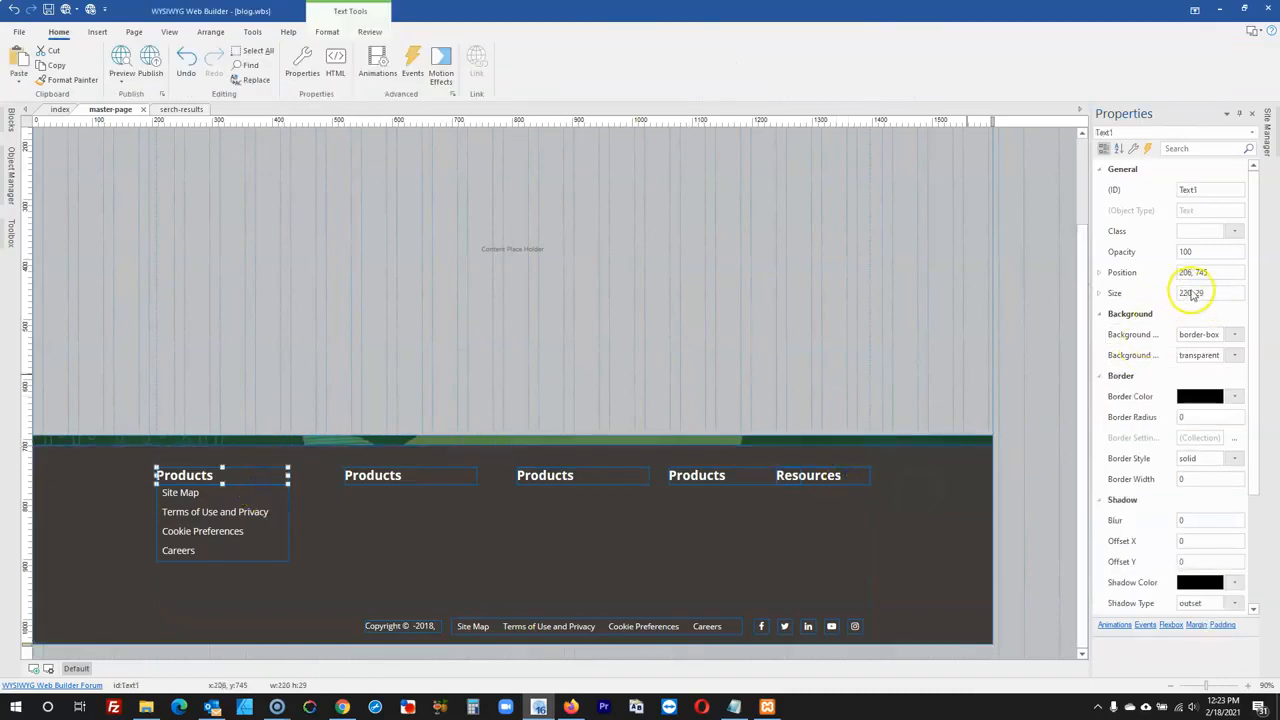
{"action": "left_click", "coordinate": [451, 472]}
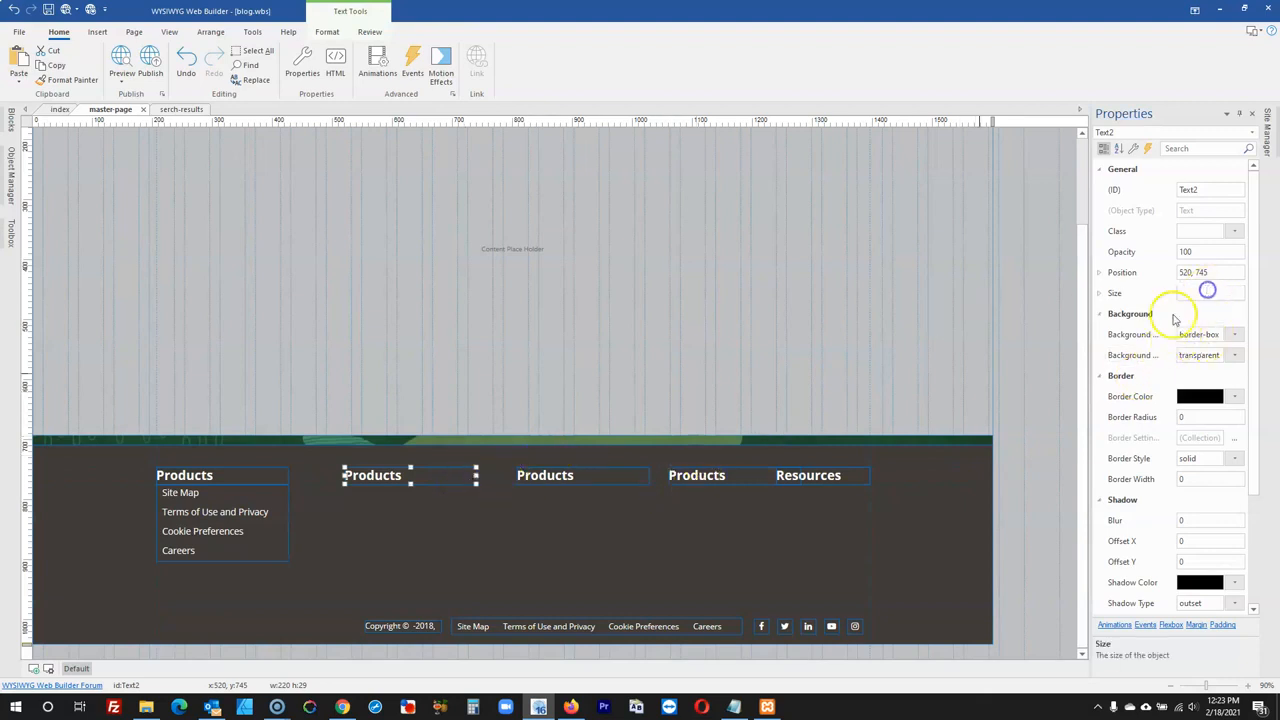
{"action": "left_click", "coordinate": [840, 476]}
{"action": "left_click", "coordinate": [1150, 291]}
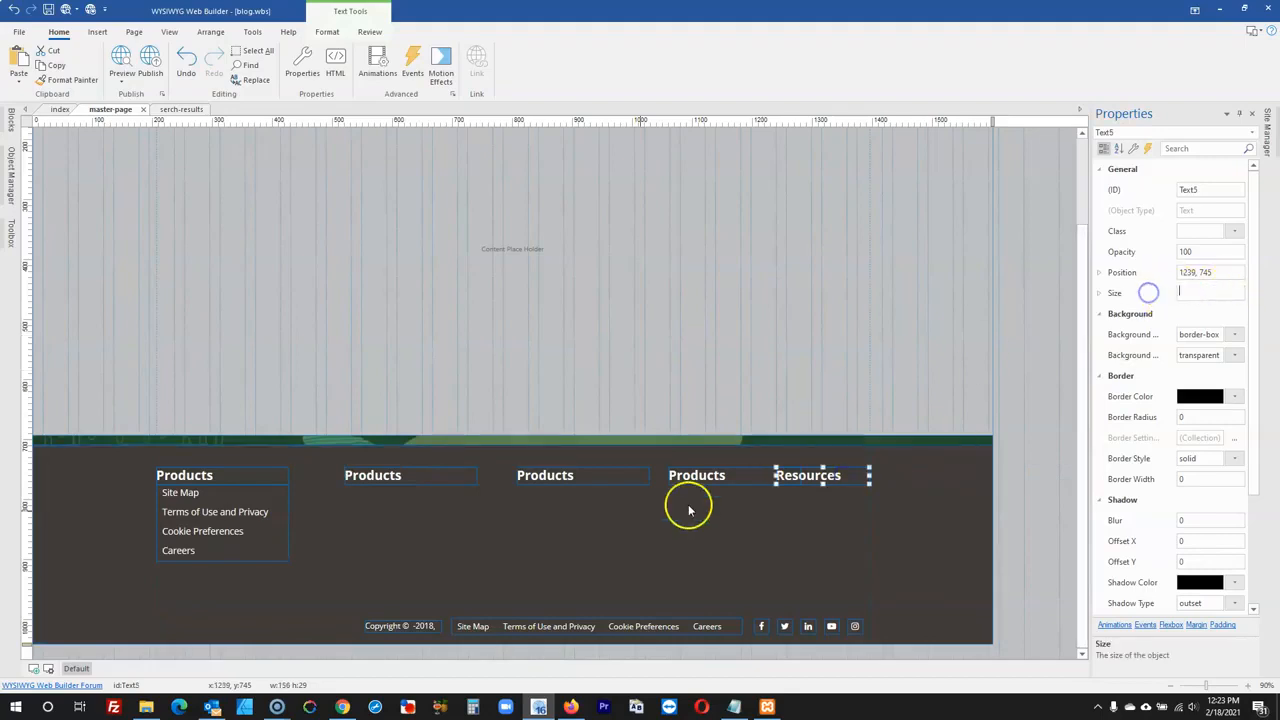
{"action": "left_click", "coordinate": [981, 479]}
{"action": "left_click", "coordinate": [862, 481]}
{"action": "left_click", "coordinate": [1217, 291]}
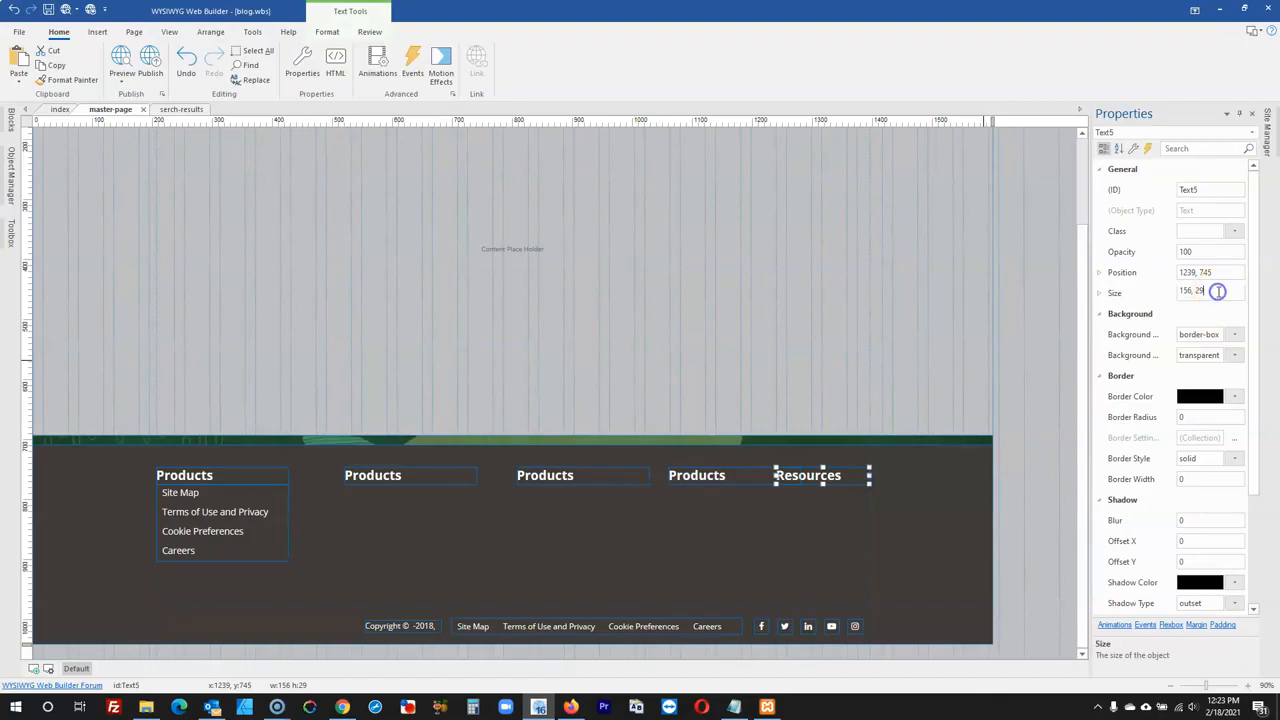
{"action": "left_click", "coordinate": [748, 473]}
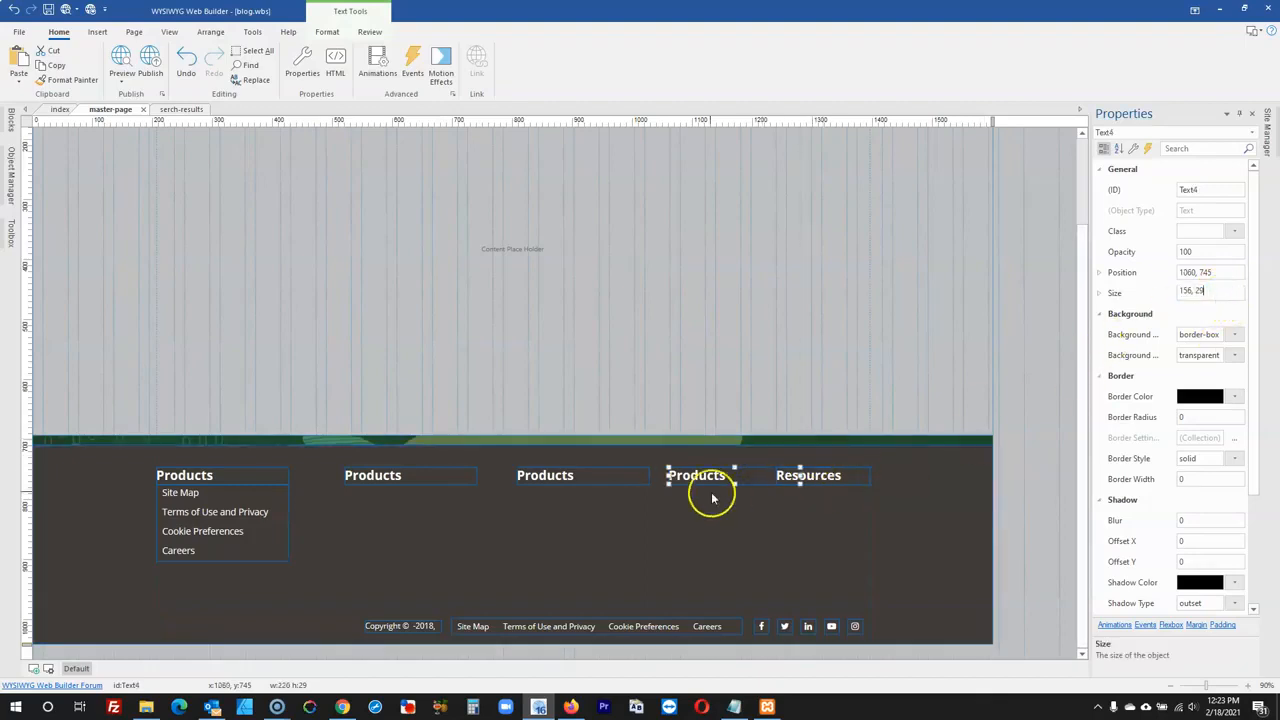
- Set the width of the first three footer headings to 156 as well
{"action": "left_click", "coordinate": [610, 477]}
{"action": "left_click", "coordinate": [1212, 292]}
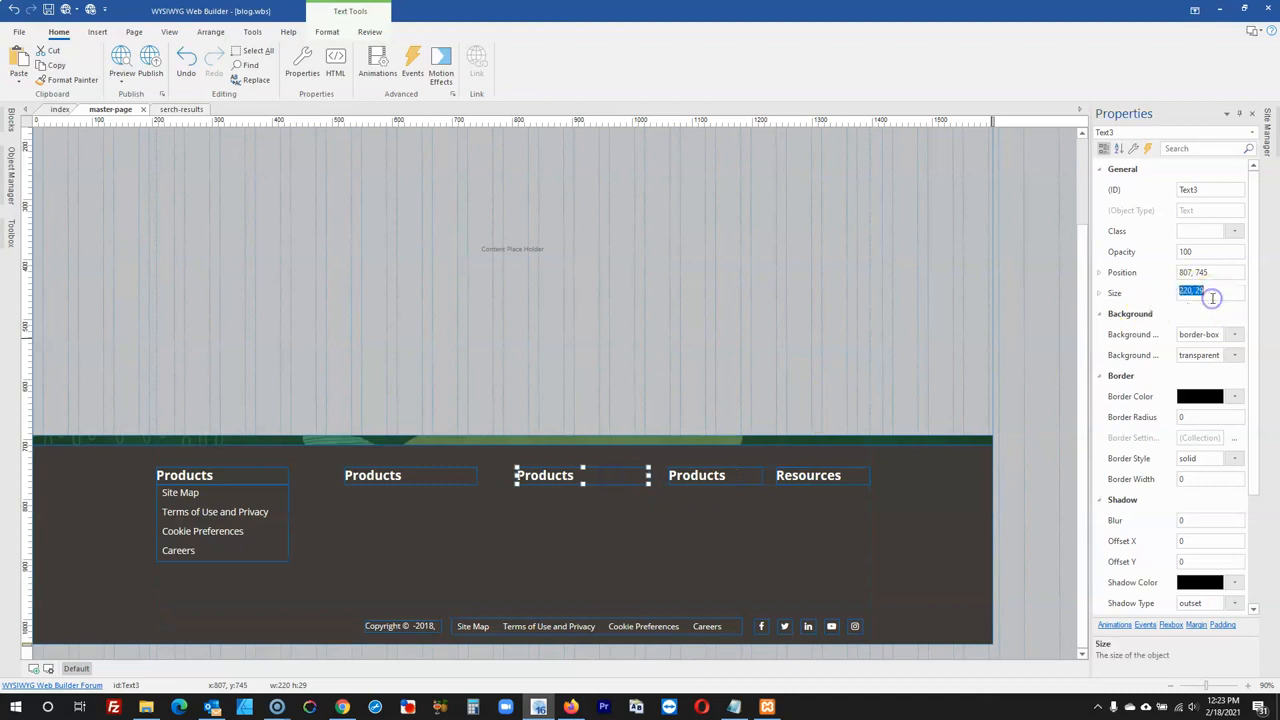
{"action": "left_click", "coordinate": [444, 480]}
{"action": "double_click", "coordinate": [1188, 292]}
{"action": "type", "text": "156"}
{"action": "left_click", "coordinate": [268, 477]}
{"action": "double_click", "coordinate": [1188, 292]}
{"action": "type", "text": "156"}
{"action": "left_click", "coordinate": [1001, 463]}
- Distribute all five footer headings evenly in the horizontal direction
{"action": "left_click", "coordinate": [830, 475]}
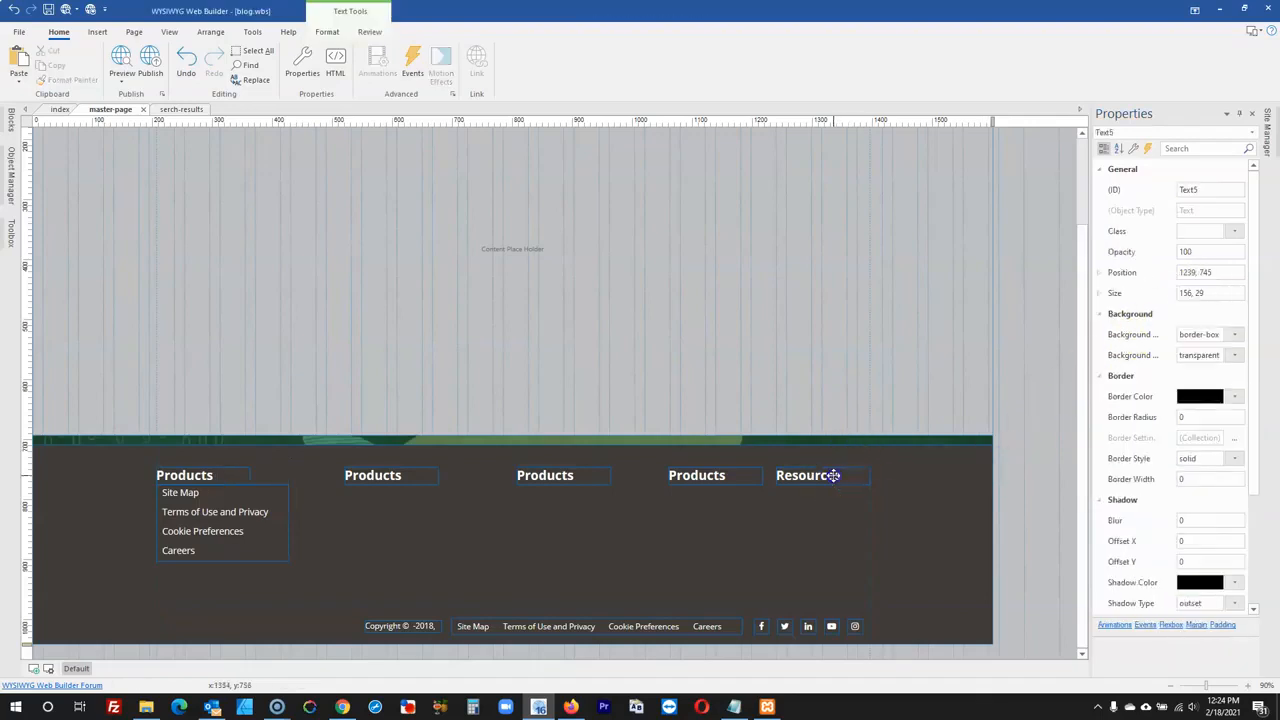
{"action": "left_click", "coordinate": [686, 471], "text": "shift"}
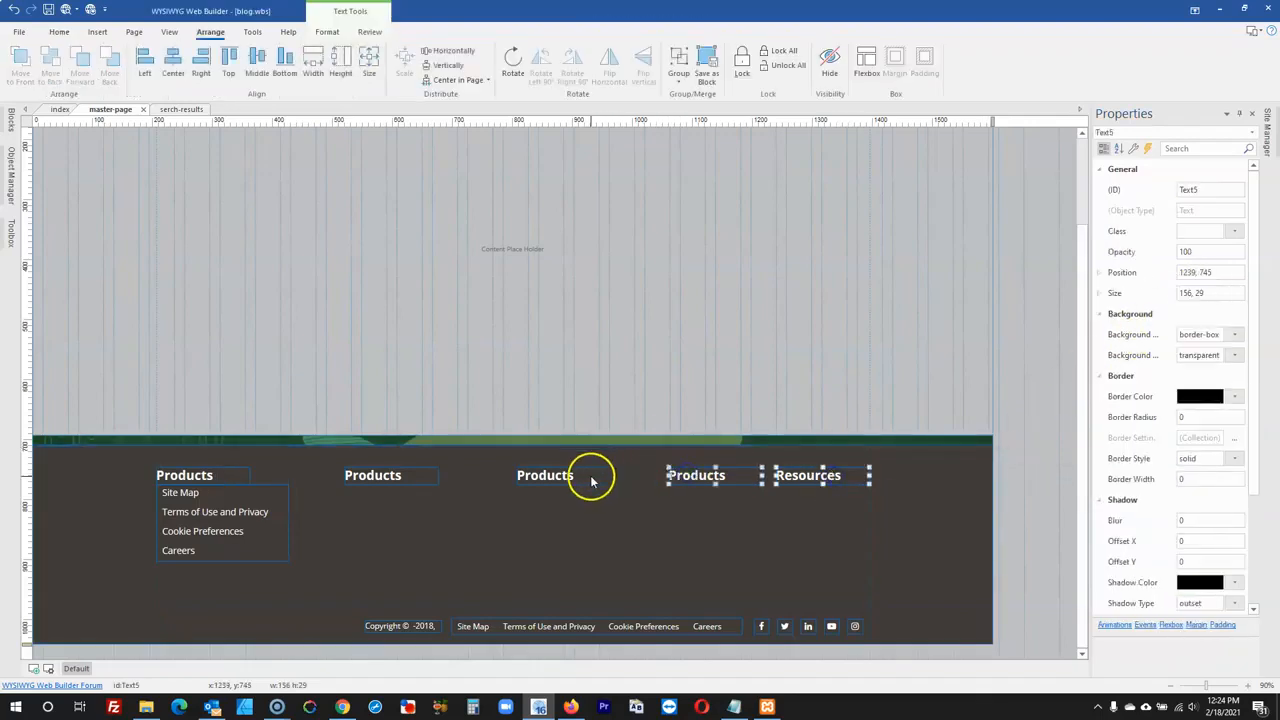
{"action": "left_click", "coordinate": [409, 474], "text": "shift"}
{"action": "left_click", "coordinate": [245, 475], "text": "shift"}
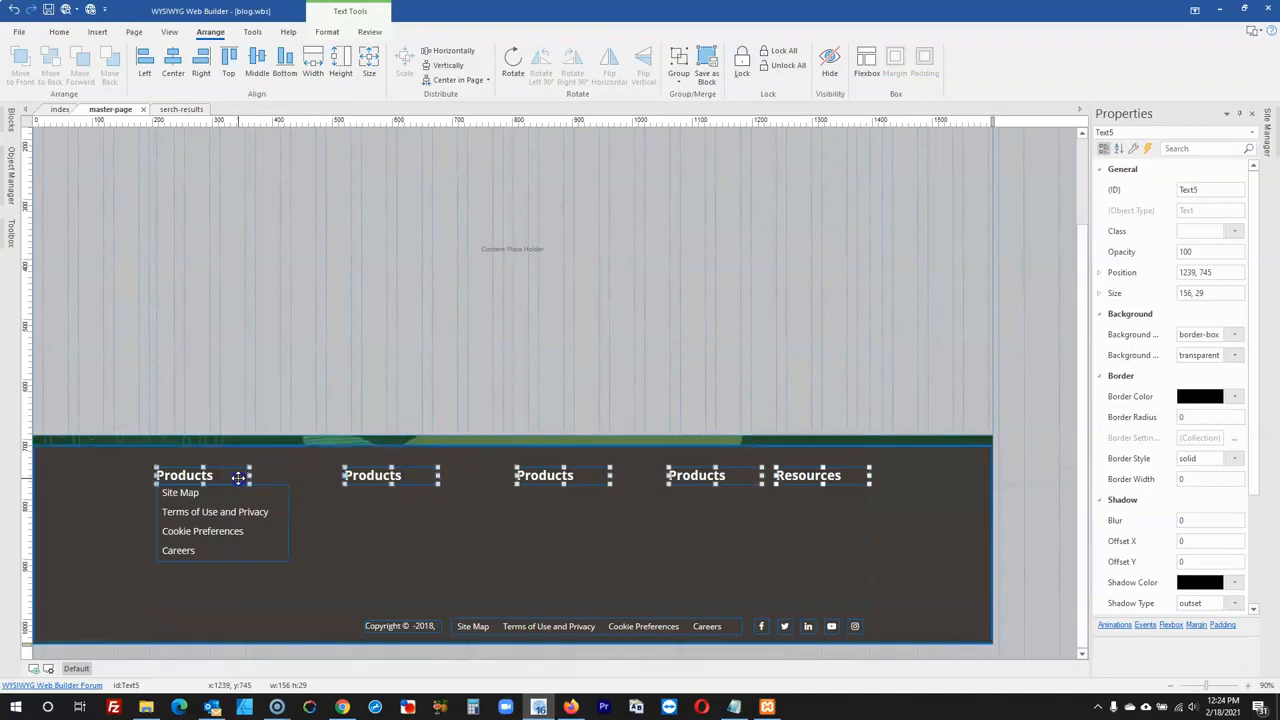
{"action": "left_click", "coordinate": [447, 50]}
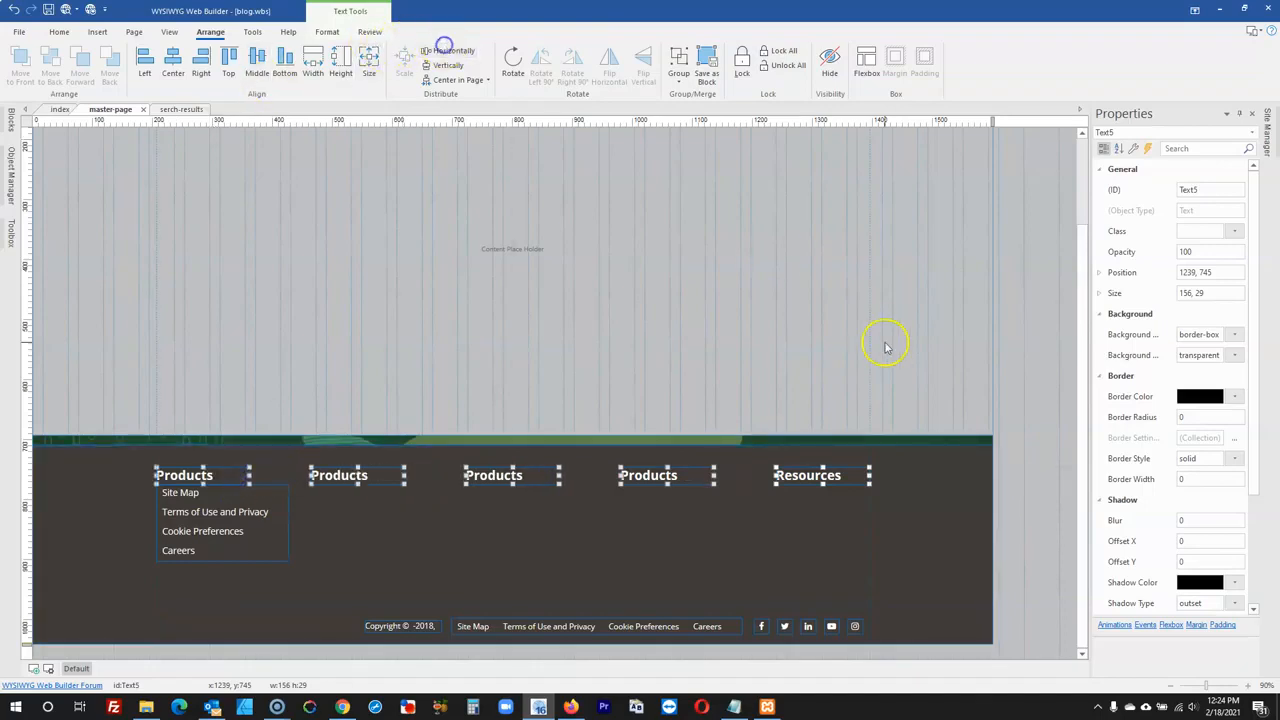
{"action": "left_click", "coordinate": [1032, 445]}
- Retitle the second, third and fourth footer headings as Services, Partners and Company, following the original NetSuite footer
{"action": "left_click", "coordinate": [574, 707]}
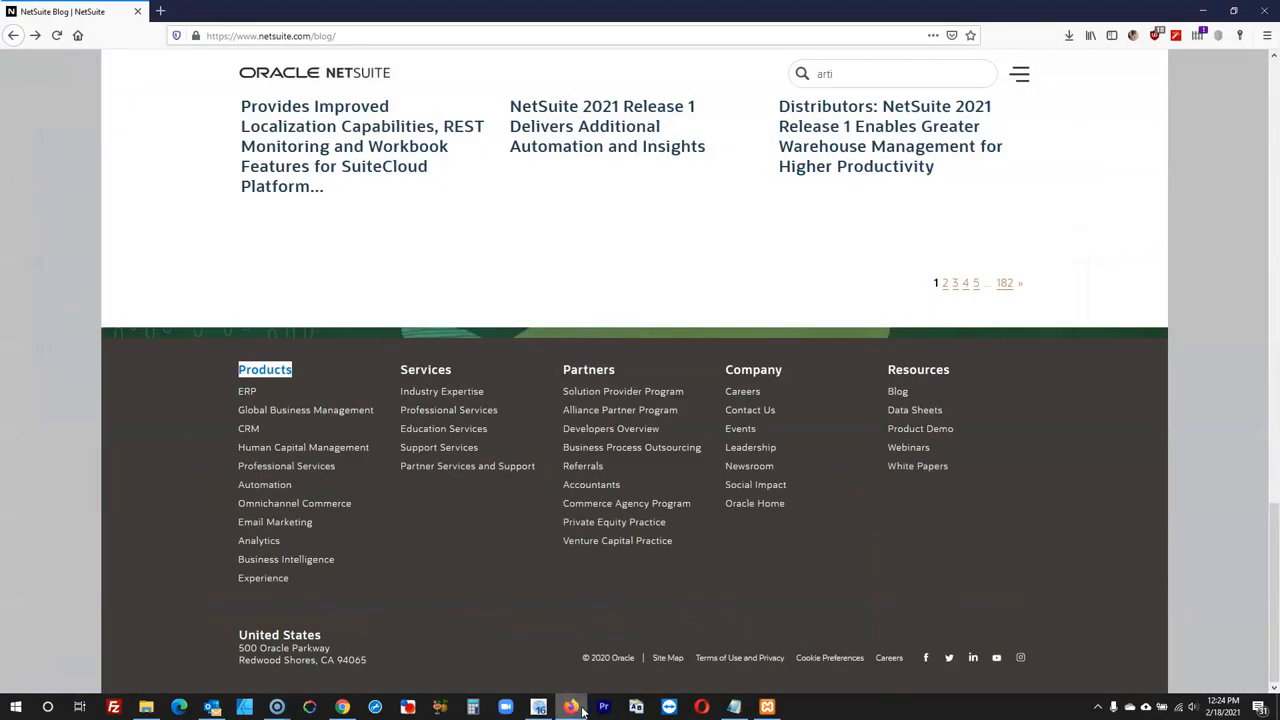
{"action": "left_click", "coordinate": [583, 710]}
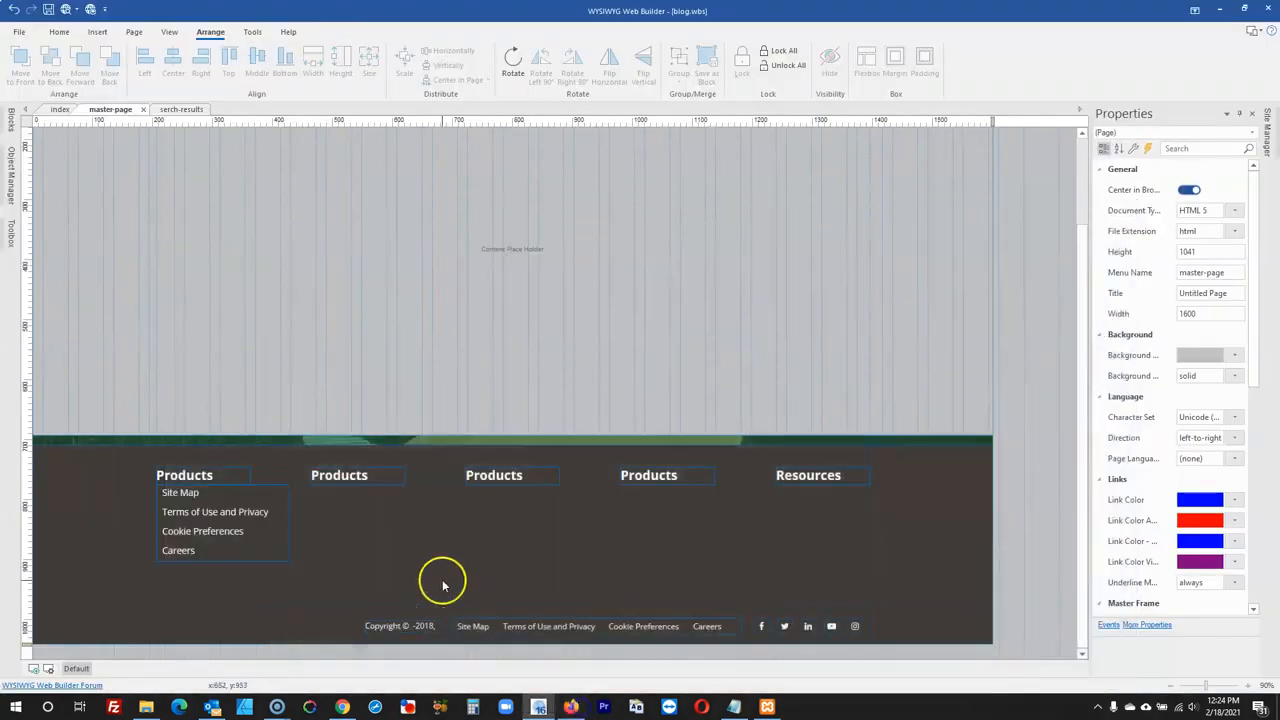
{"action": "double_click", "coordinate": [369, 474]}
{"action": "type", "text": "Services"}
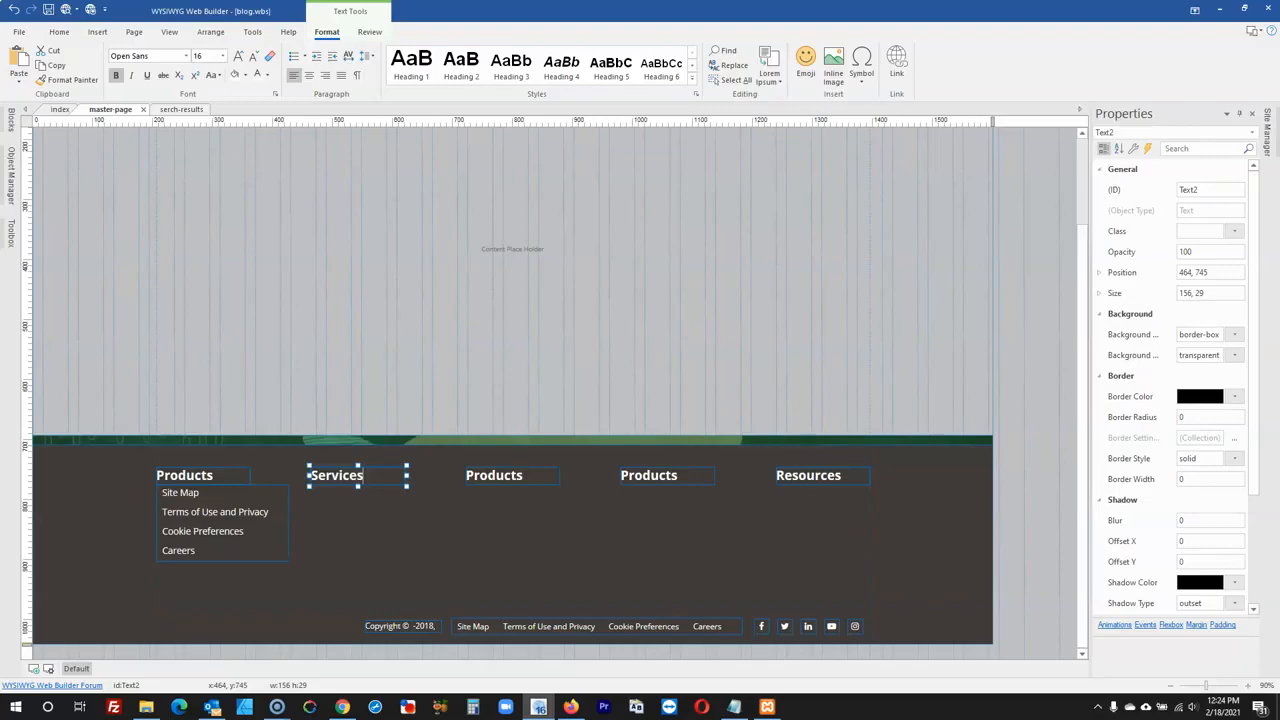
{"action": "double_click", "coordinate": [545, 475]}
{"action": "type", "text": "Par"}
{"action": "left_click", "coordinate": [634, 472]}
{"action": "double_click", "coordinate": [667, 476]}
{"action": "type", "text": "Company"}
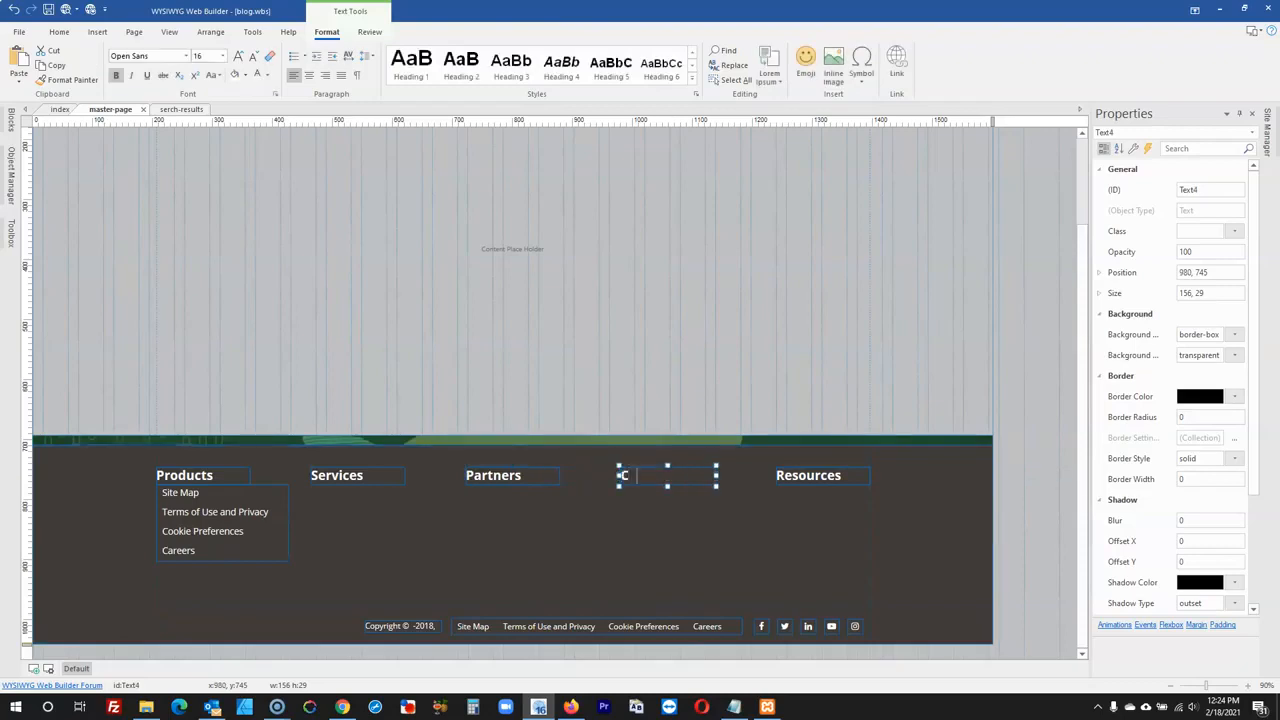
{"action": "left_click", "coordinate": [1020, 427]}
- Duplicate the vertical menu under Products and place one copy directly beneath each of the Services and Partners headings
{"action": "left_click", "coordinate": [572, 707]}
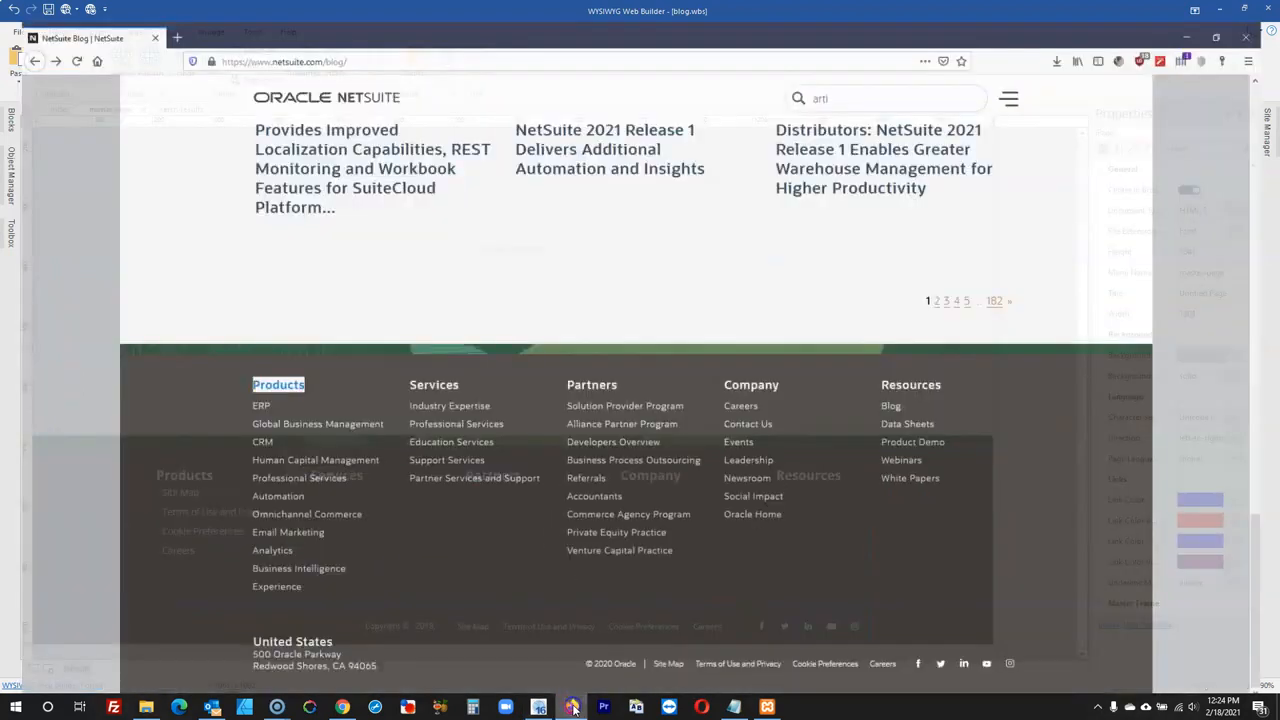
{"action": "left_click", "coordinate": [538, 707]}
{"action": "left_click", "coordinate": [272, 527]}
{"action": "key", "text": "ctrl+c"}
{"action": "left_click", "coordinate": [366, 517]}
{"action": "key", "text": "ctrl+v"}
{"action": "left_click_drag", "start_coordinate": [370, 520], "coordinate": [333, 494]}
{"action": "left_click", "coordinate": [537, 517]}
{"action": "key", "text": "ctrl+v"}
{"action": "left_click_drag", "start_coordinate": [529, 524], "coordinate": [484, 507]}
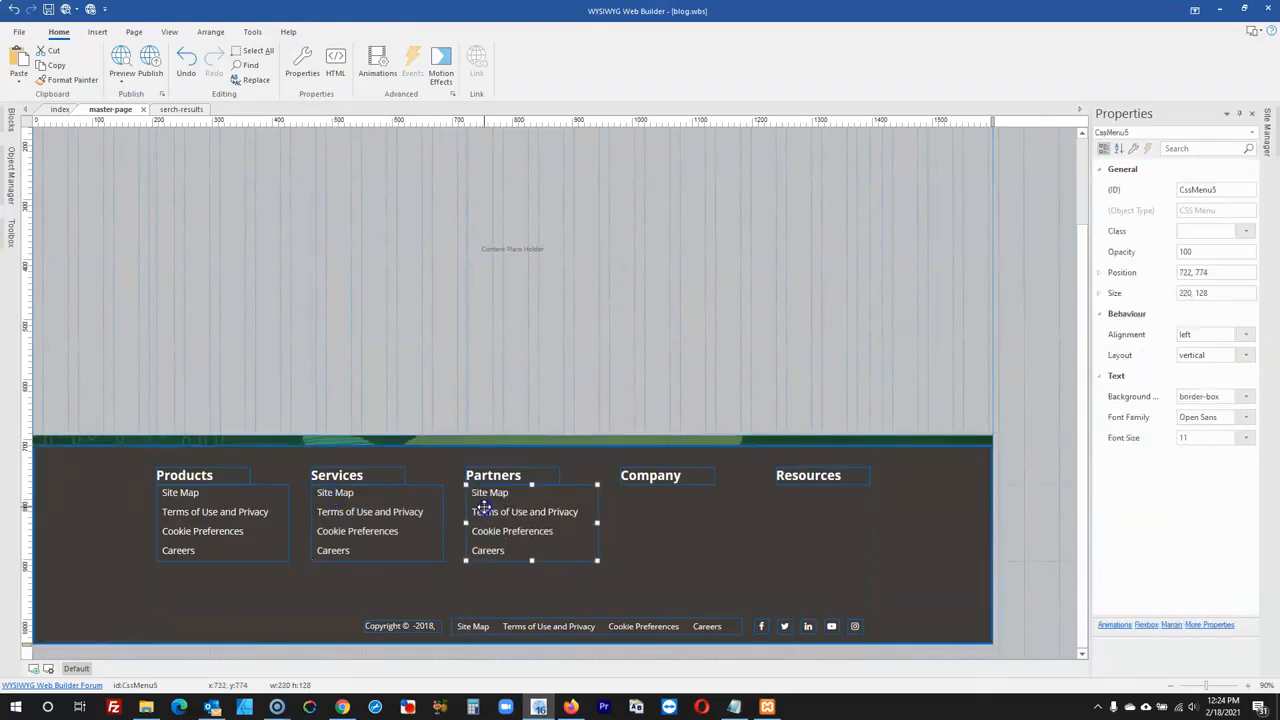
- Place two more copies of the vertical menu directly beneath the Company and Resources headings
{"action": "left_click", "coordinate": [572, 706]}
{"action": "left_click", "coordinate": [575, 706]}
{"action": "left_click", "coordinate": [666, 522]}
{"action": "key", "text": "ctrl+v"}
{"action": "left_click_drag", "start_coordinate": [706, 548], "coordinate": [663, 511]}
{"action": "left_click", "coordinate": [791, 508]}
{"action": "key", "text": "ctrl+v"}
{"action": "left_click_drag", "start_coordinate": [803, 524], "coordinate": [791, 501]}
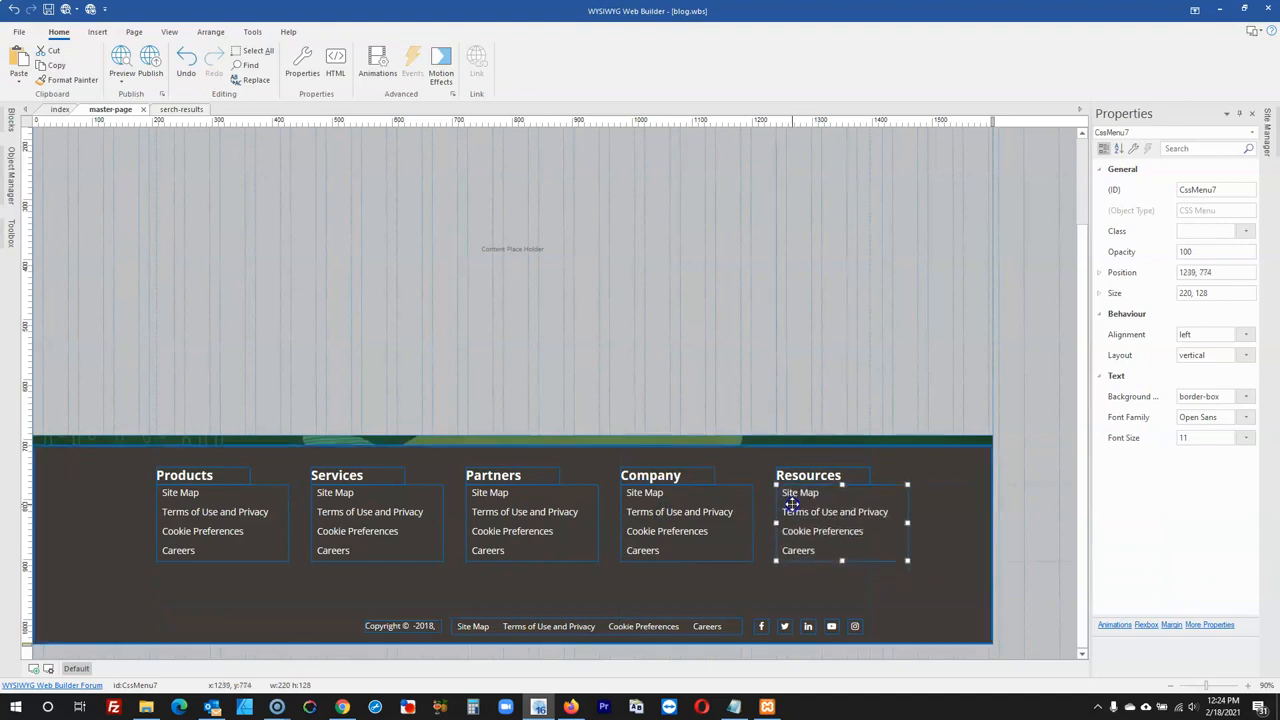
- Rename the Site Map item of the Resources menu to Blog, as in the original footer
{"action": "left_click", "coordinate": [570, 707]}
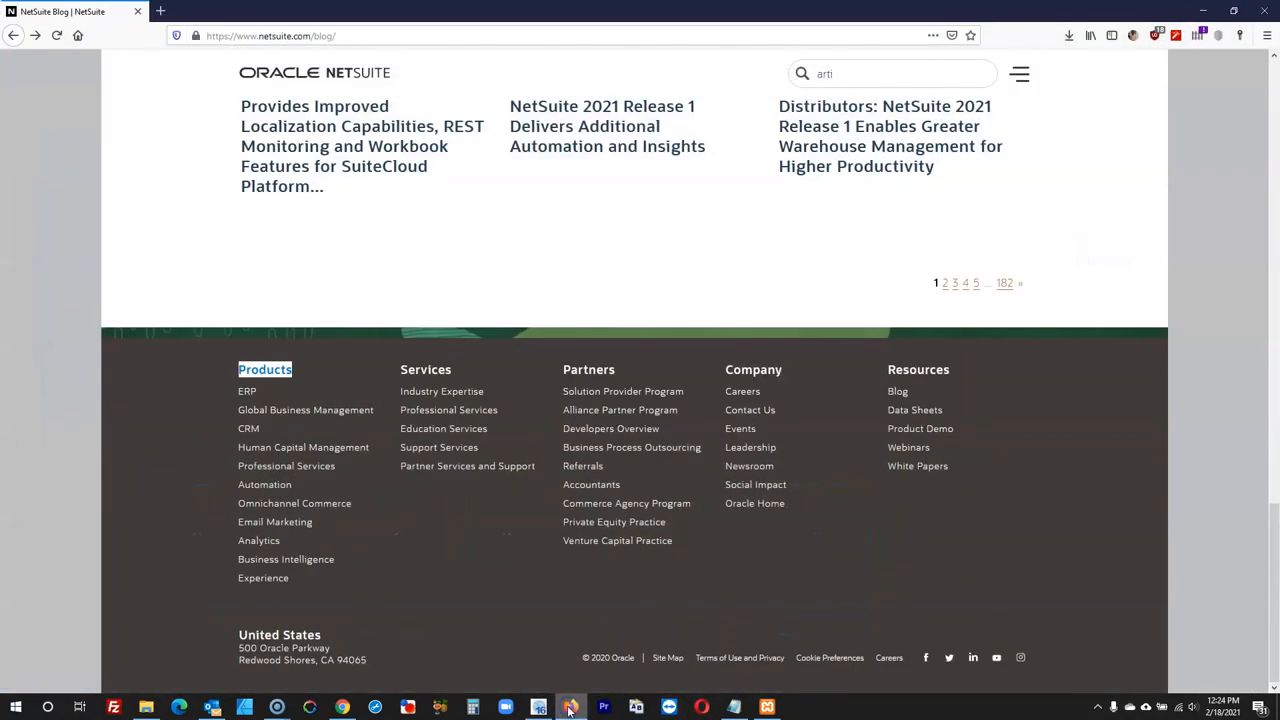
{"action": "left_click", "coordinate": [570, 707]}
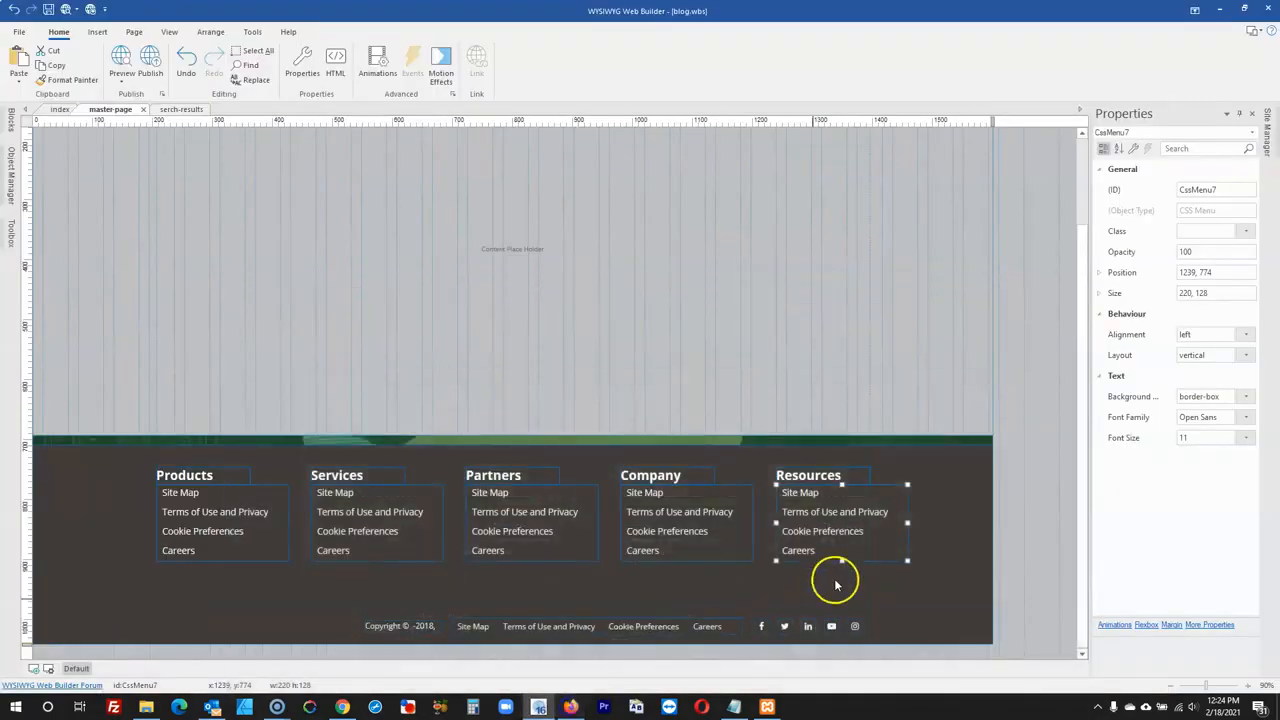
{"action": "left_click", "coordinate": [570, 707]}
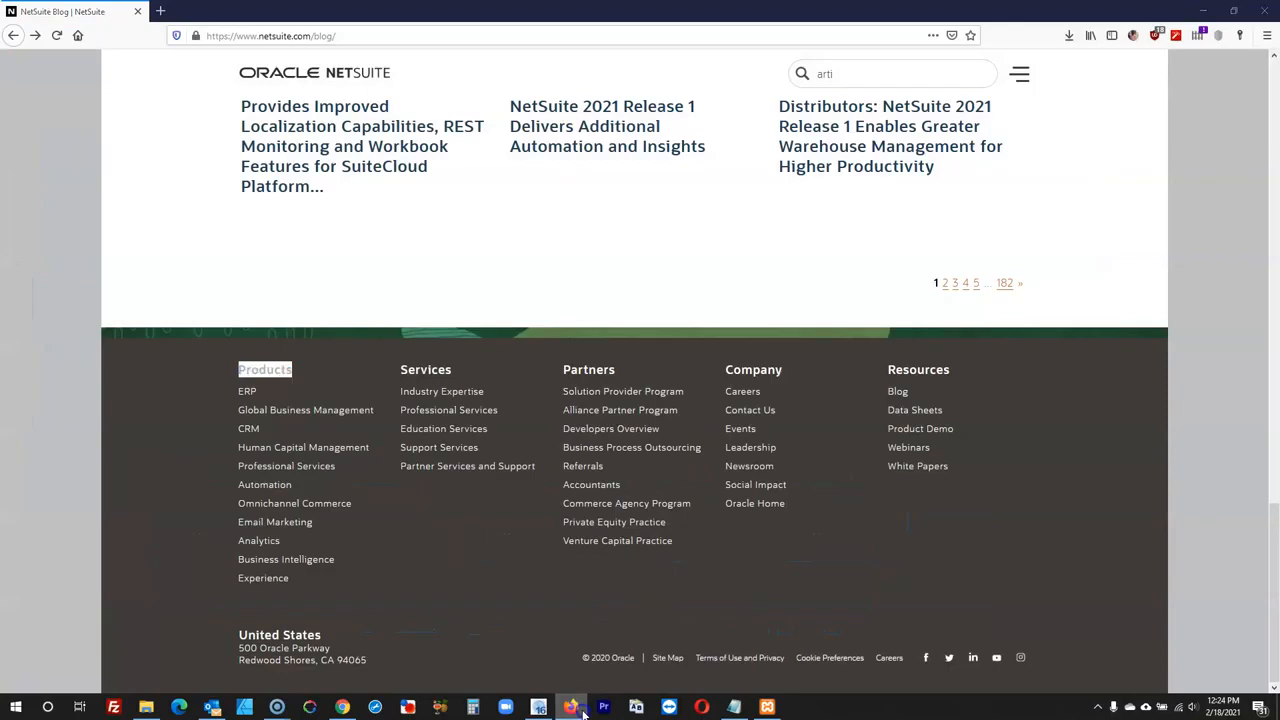
{"action": "left_click", "coordinate": [578, 708]}
{"action": "double_click", "coordinate": [883, 534]}
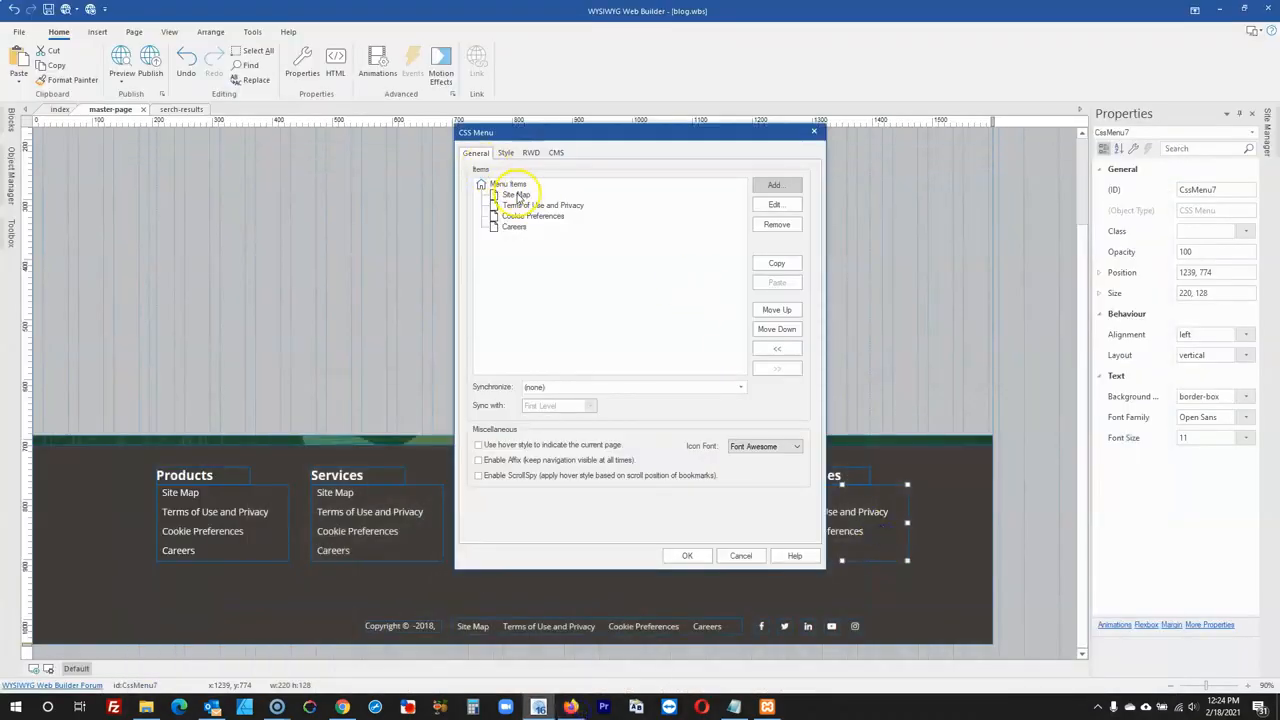
{"action": "double_click", "coordinate": [517, 196]}
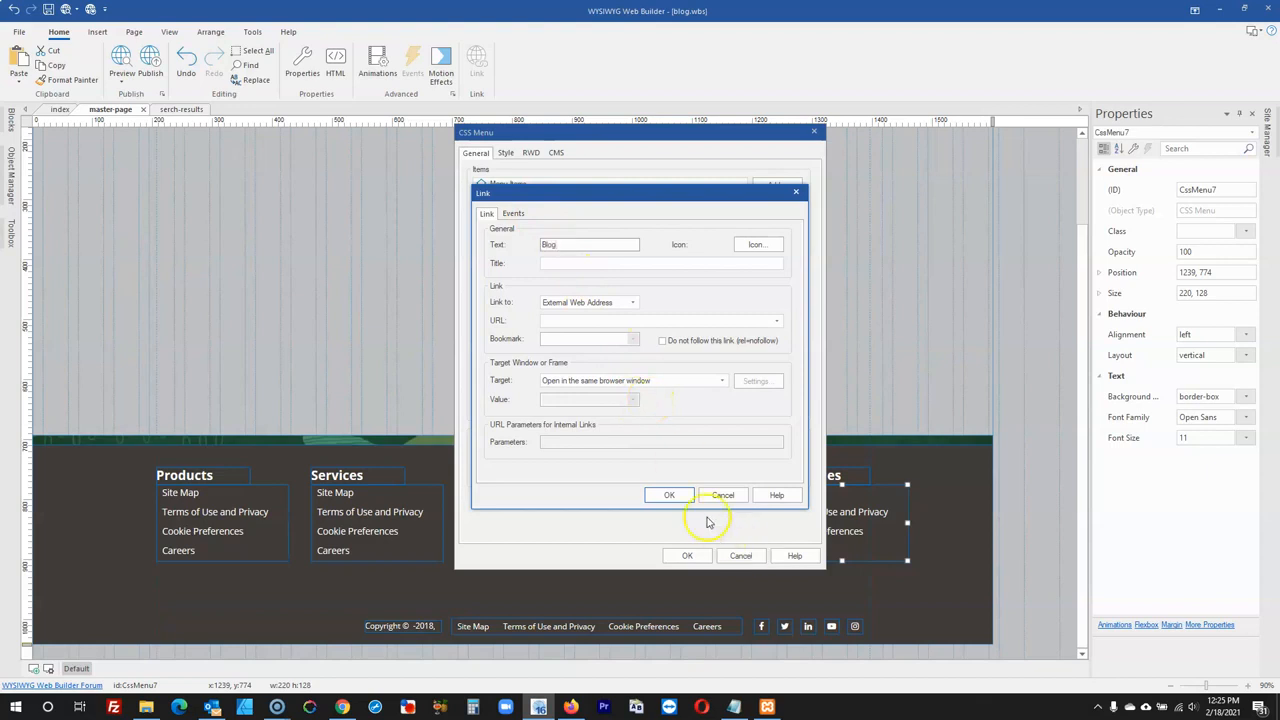
{"action": "left_click", "coordinate": [672, 496]}
- Rename the Terms of Use and Privacy item of the Resources menu to Data Sheets, as in the original footer
{"action": "left_click", "coordinate": [571, 708]}
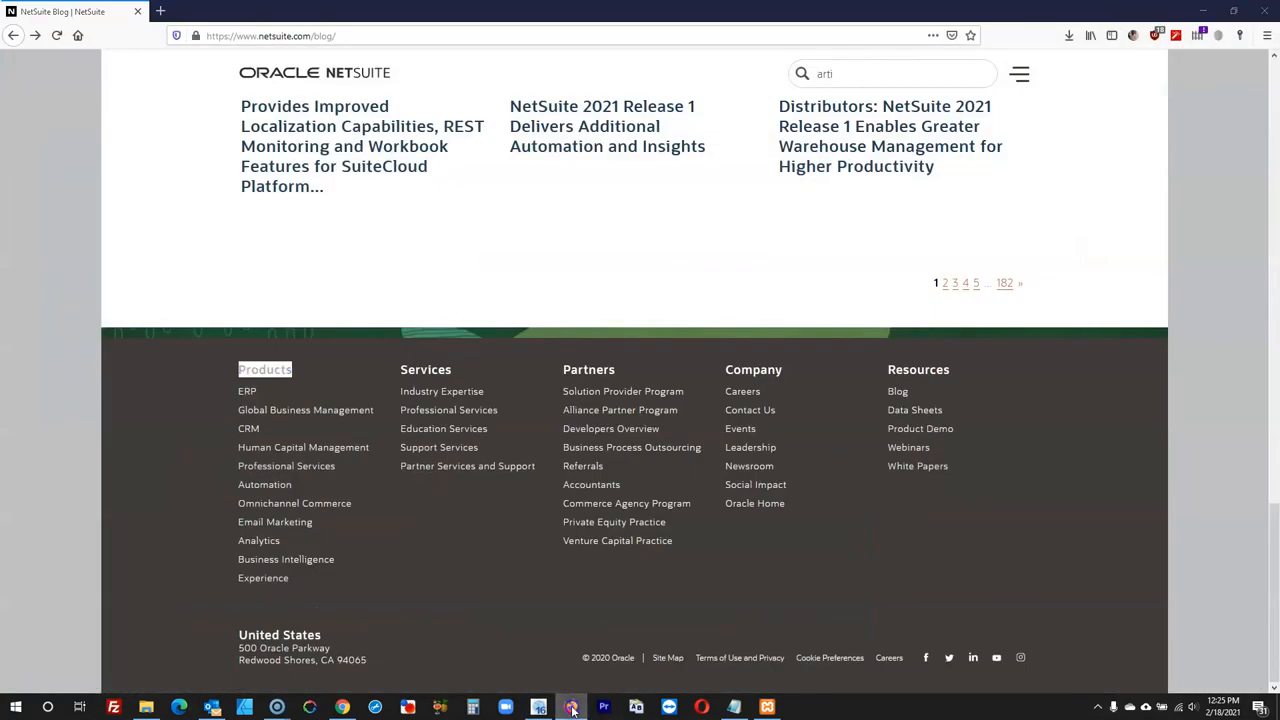
{"action": "left_click", "coordinate": [571, 708]}
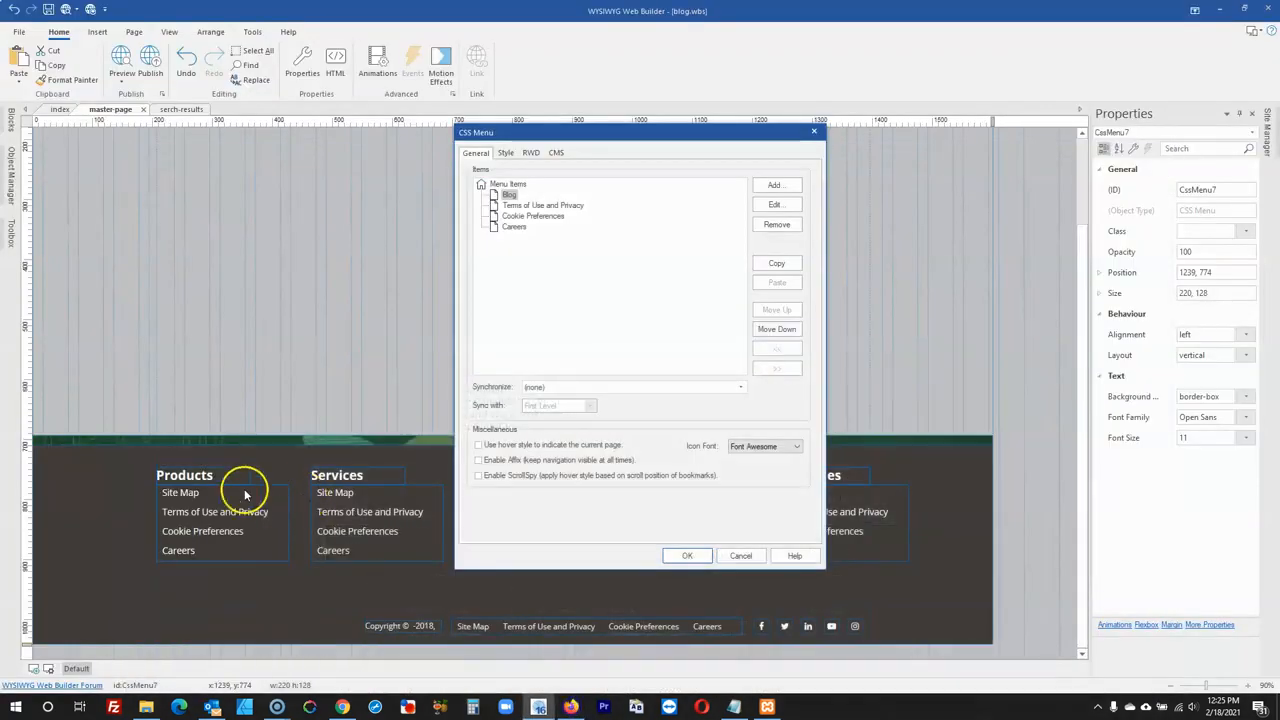
{"action": "double_click", "coordinate": [538, 205]}
{"action": "type", "text": "Datas"}
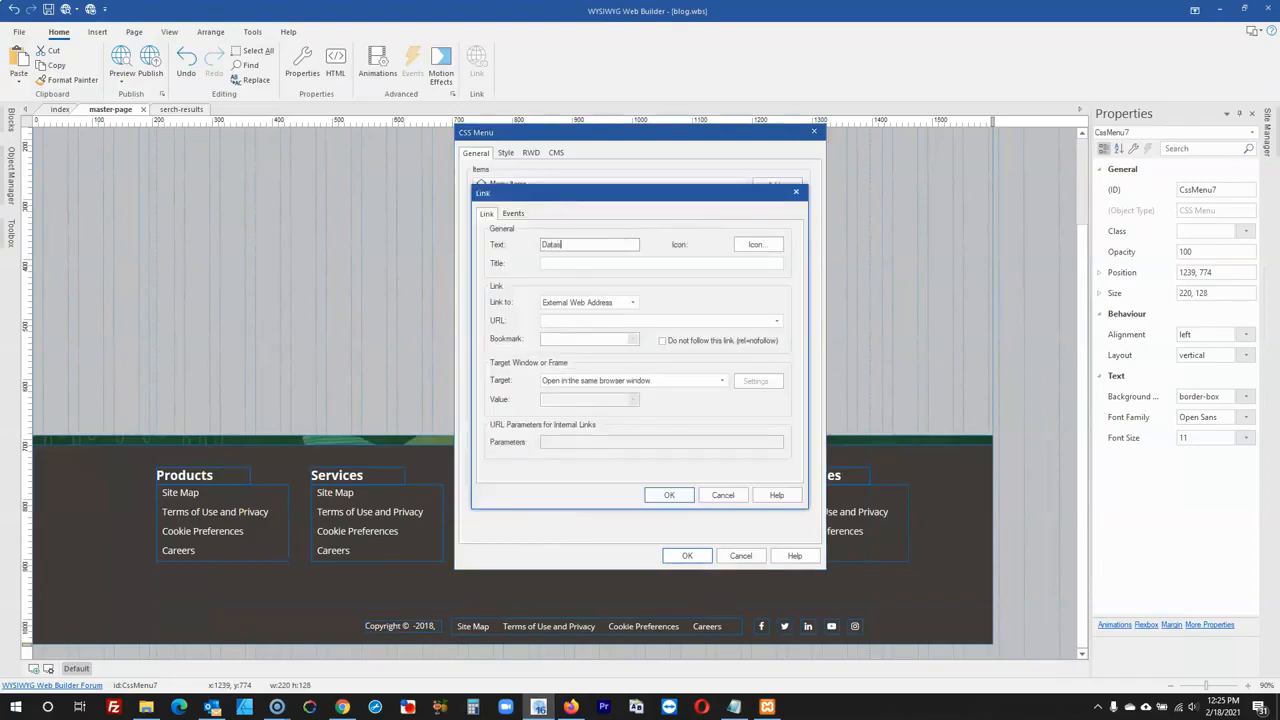
{"action": "type", "text": "heet"}
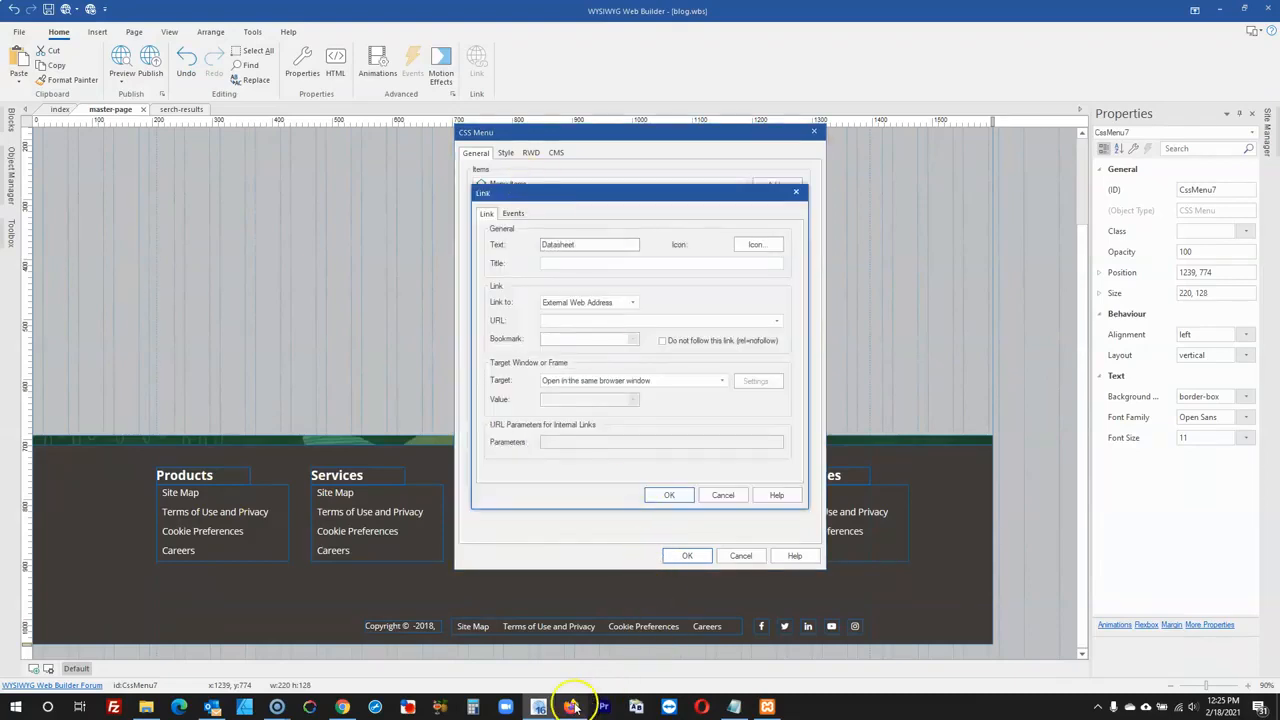
{"action": "left_click", "coordinate": [571, 708]}
{"action": "left_click", "coordinate": [571, 708]}
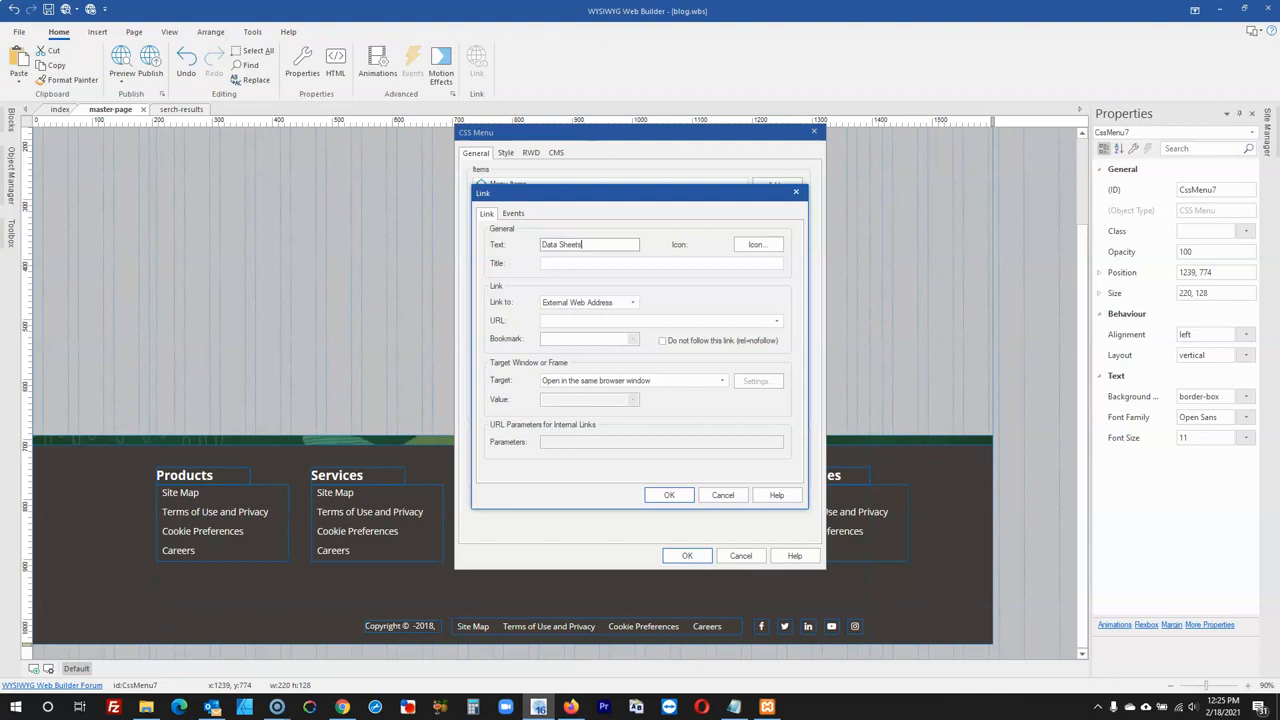
{"action": "left_click", "coordinate": [669, 495]}
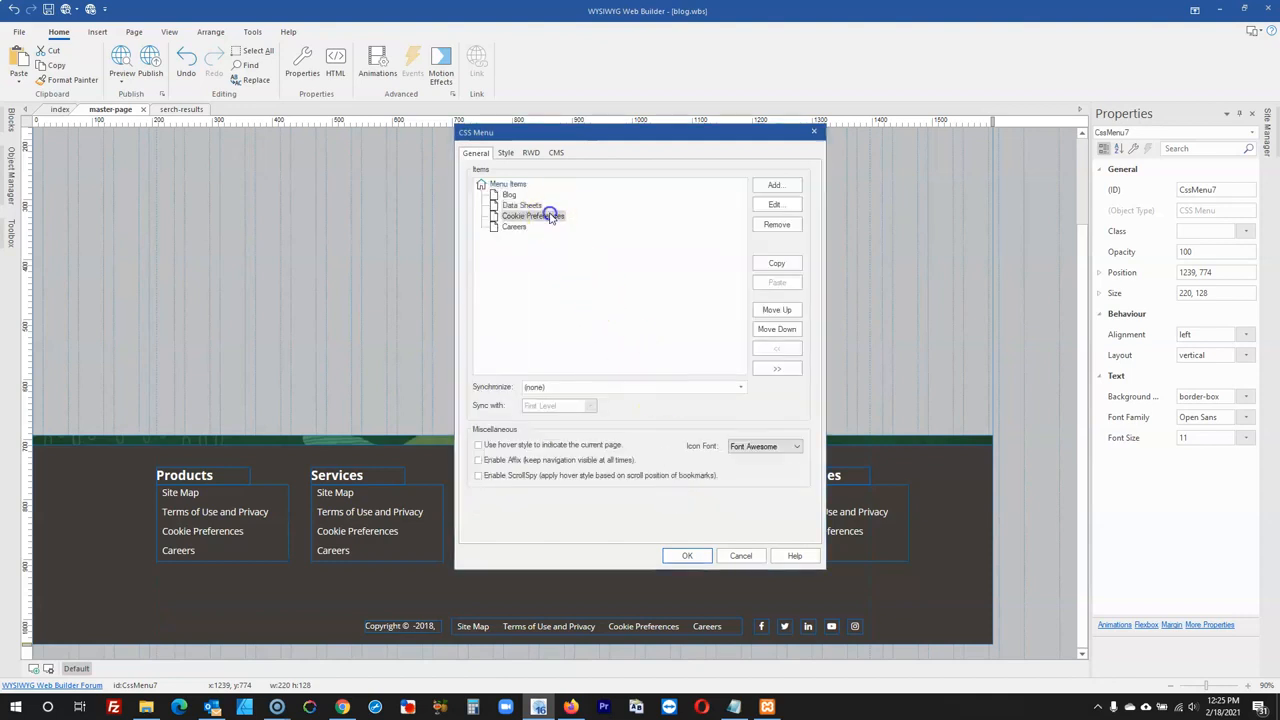
- Rename the Cookie Preferences item of the Resources menu to Product Demo and narrow the menu to about 156 px
{"action": "double_click", "coordinate": [548, 216]}
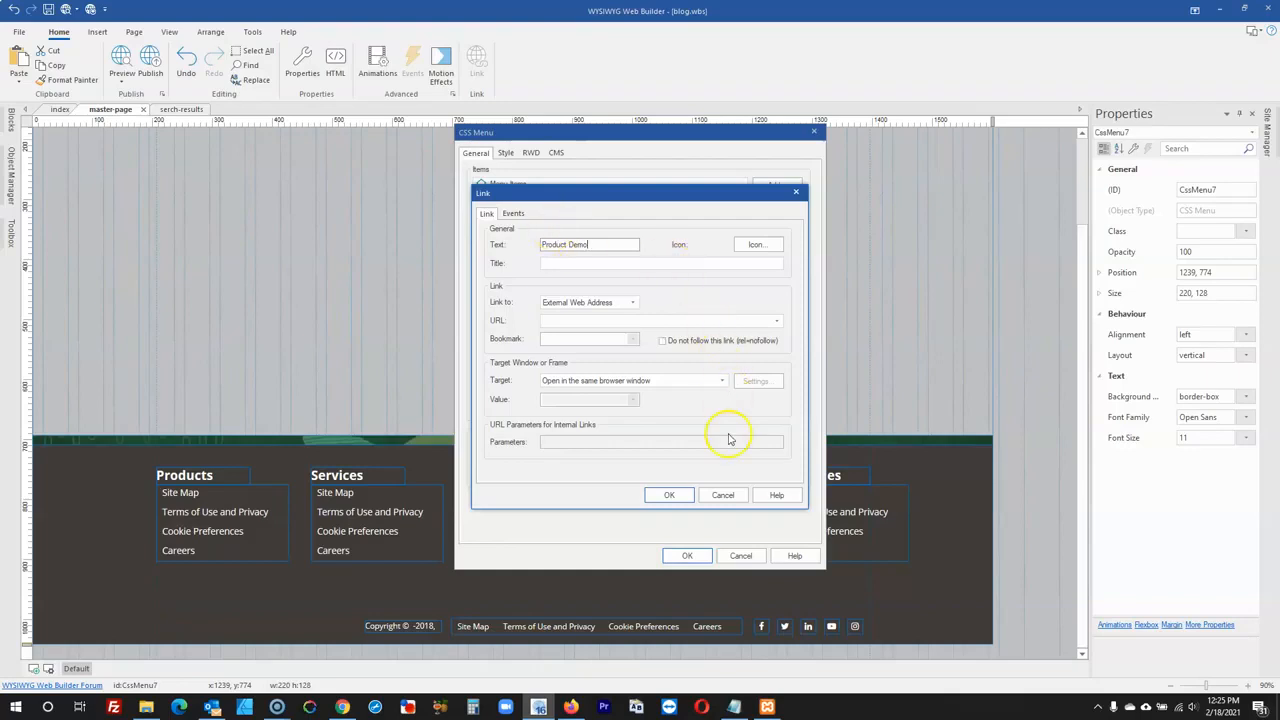
{"action": "left_click", "coordinate": [669, 495]}
{"action": "left_click", "coordinate": [687, 555]}
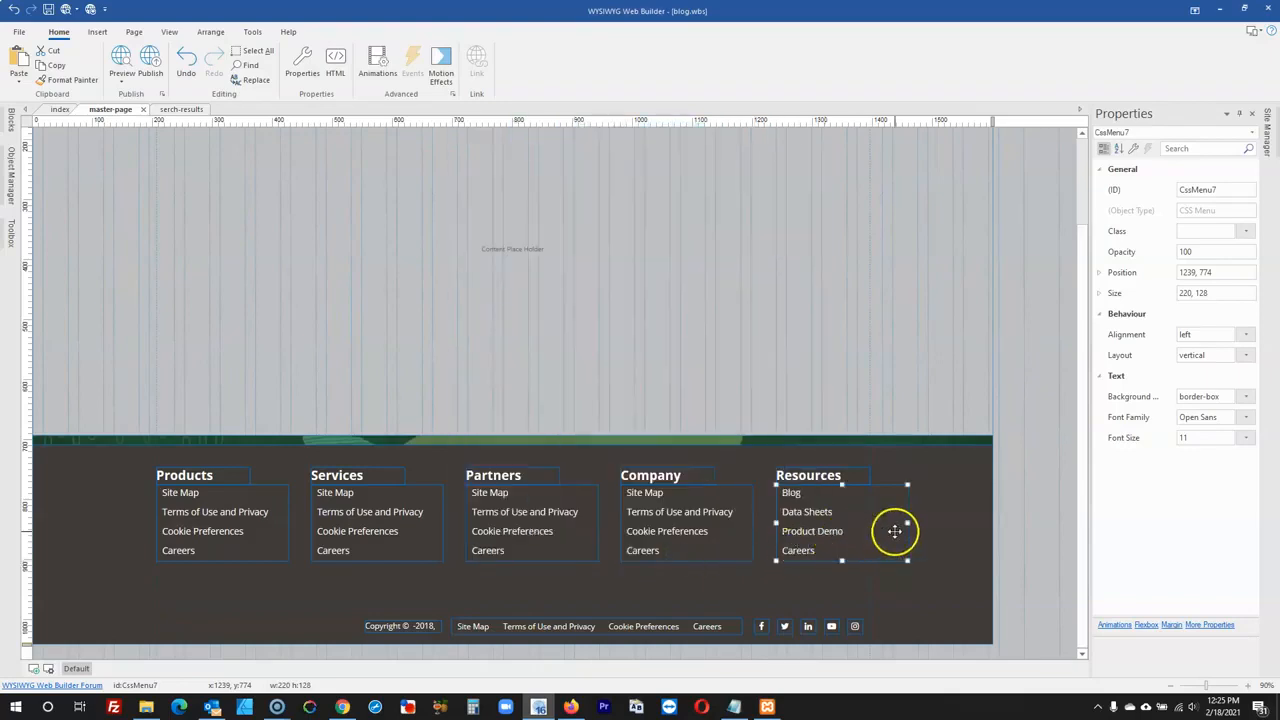
{"action": "left_click_drag", "start_coordinate": [906, 522], "coordinate": [860, 506]}
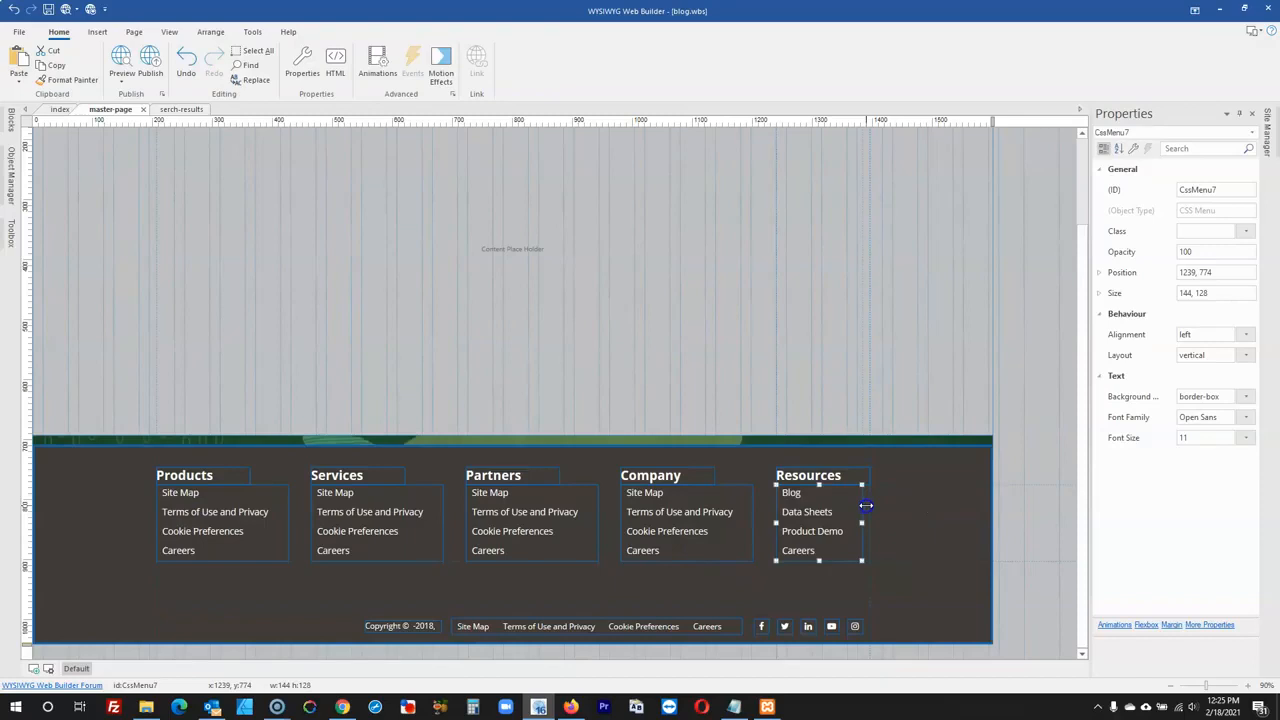
{"action": "left_click", "coordinate": [1054, 423]}
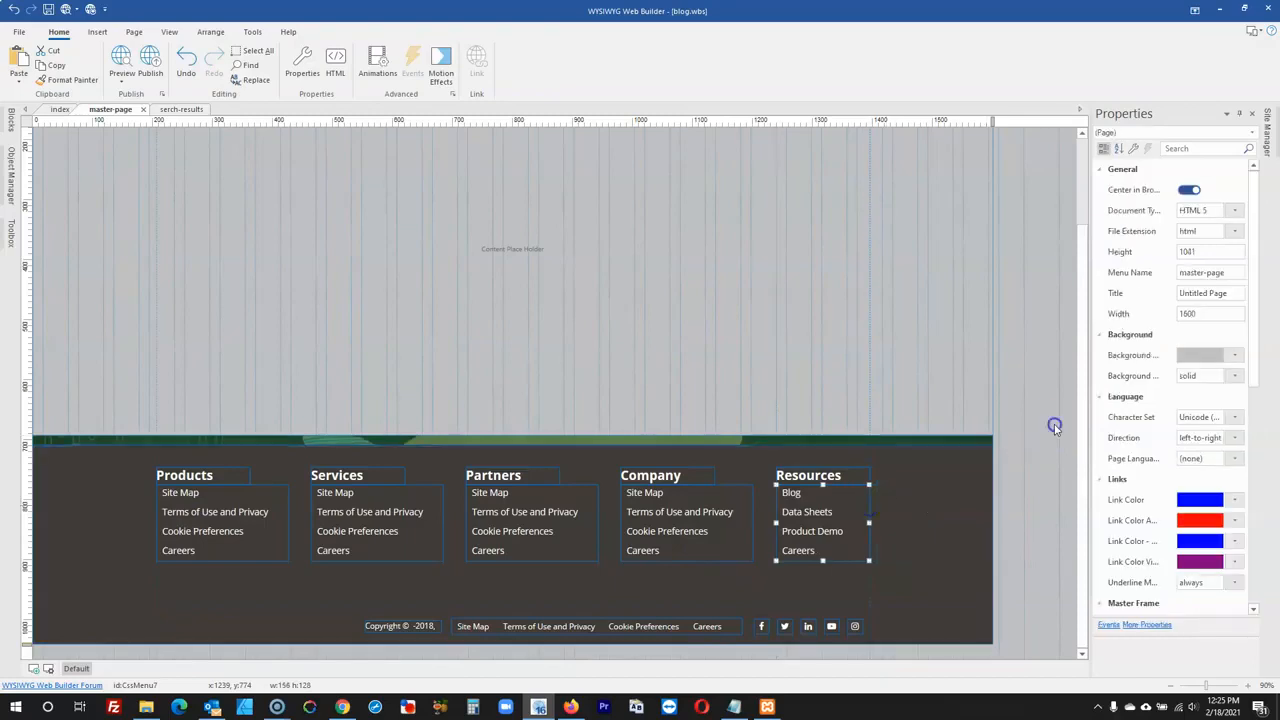
- Set the left text padding of the vertical menu under Products to 0
{"action": "left_click", "coordinate": [248, 515]}
{"action": "double_click", "coordinate": [248, 515]}
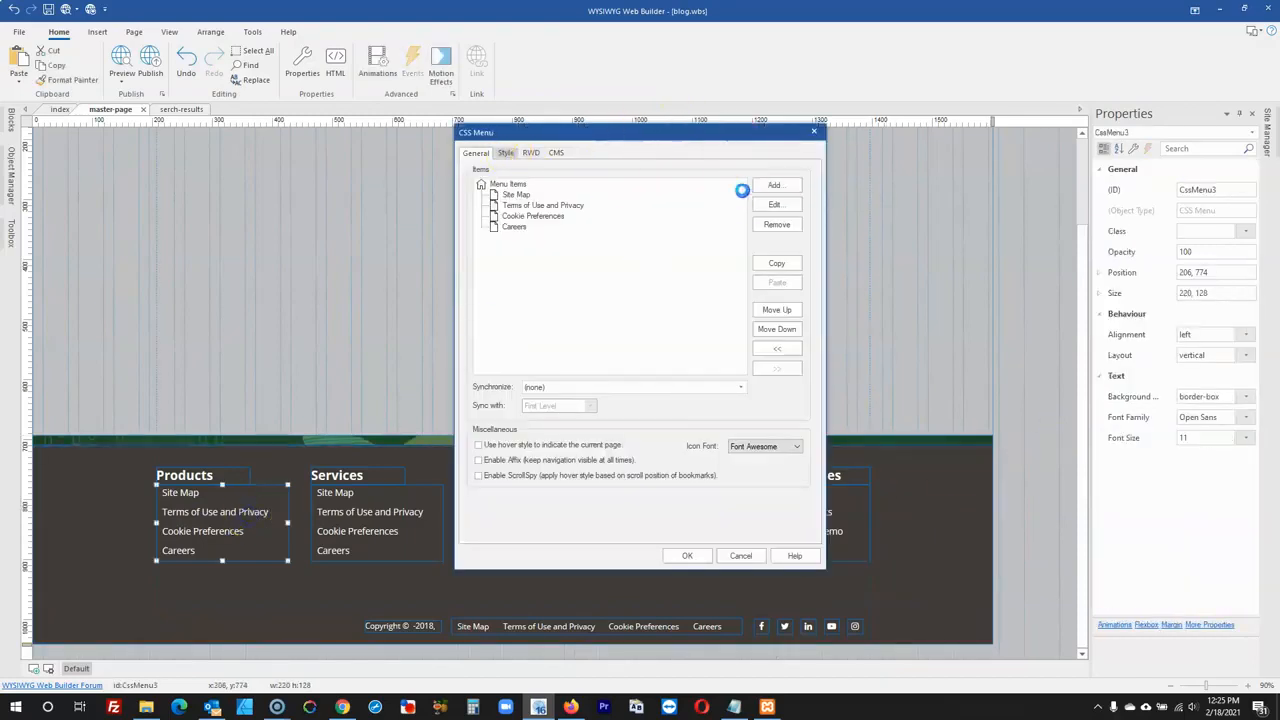
{"action": "left_click", "coordinate": [719, 183]}
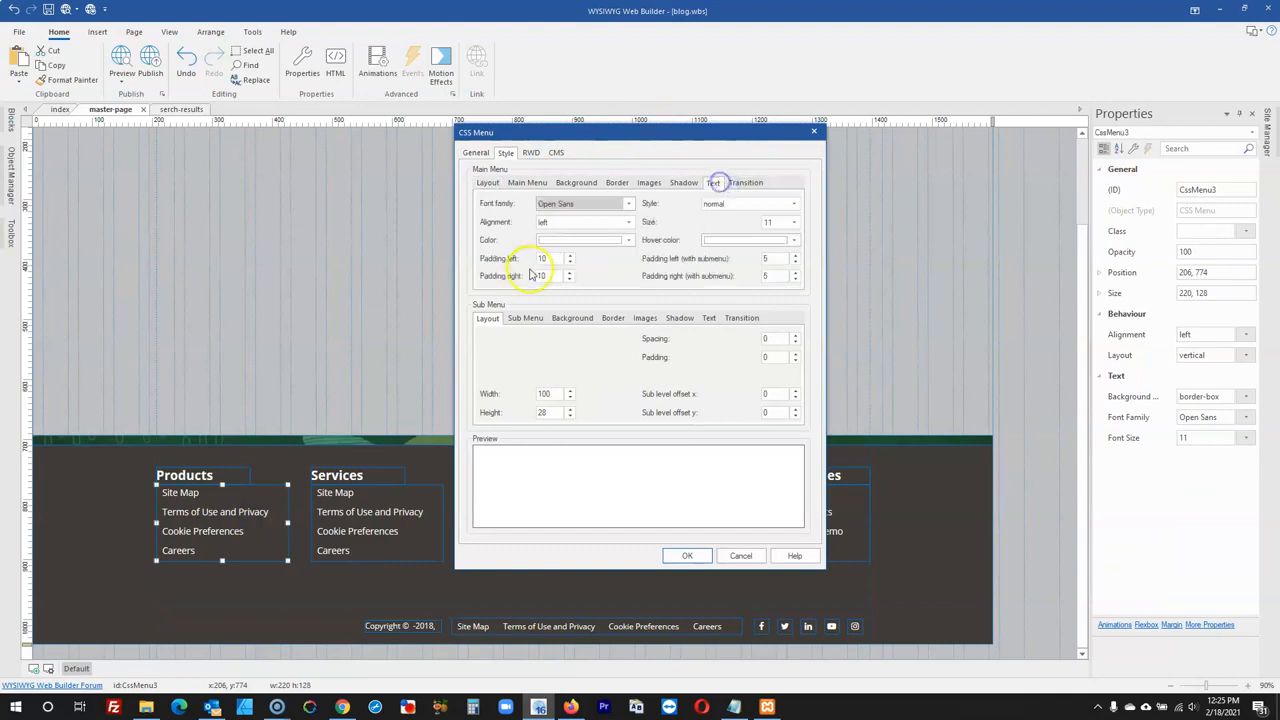
{"action": "left_click_drag", "start_coordinate": [557, 262], "coordinate": [519, 261]}
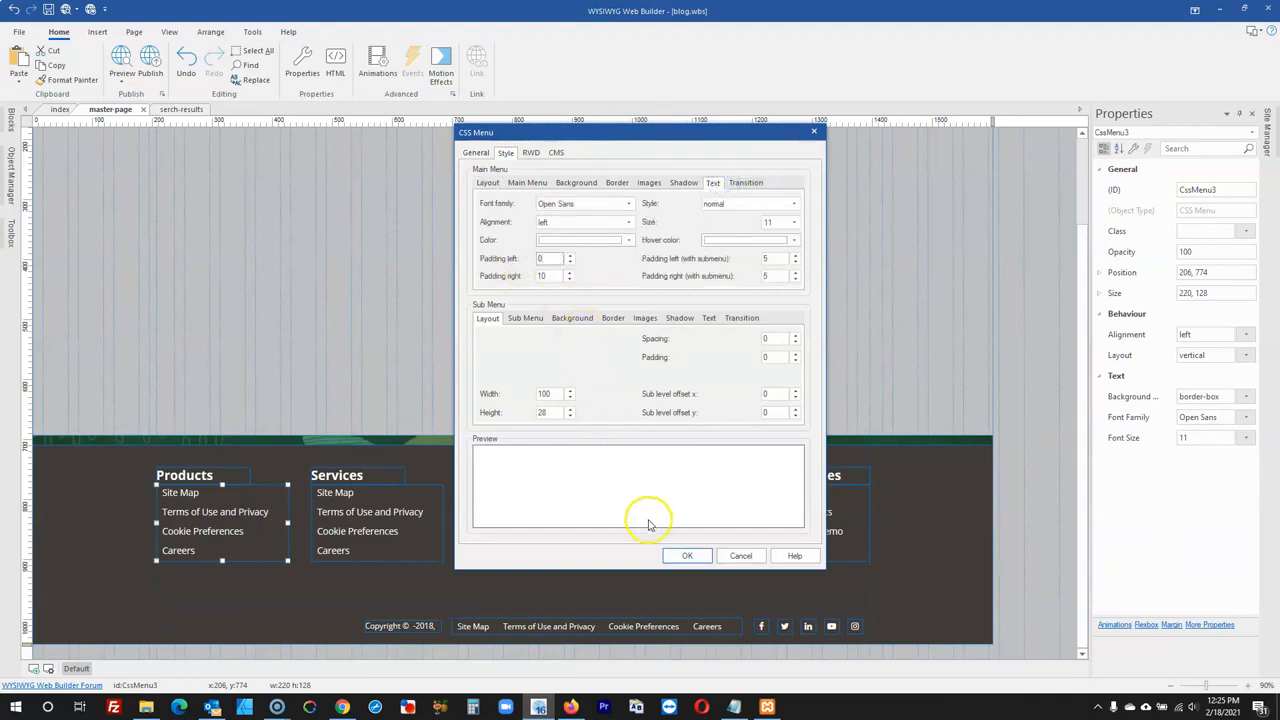
{"action": "left_click", "coordinate": [688, 555]}
- Replace the vertical menu under Services with a copy of the Products menu, aligned directly beneath the heading
{"action": "double_click", "coordinate": [409, 526]}
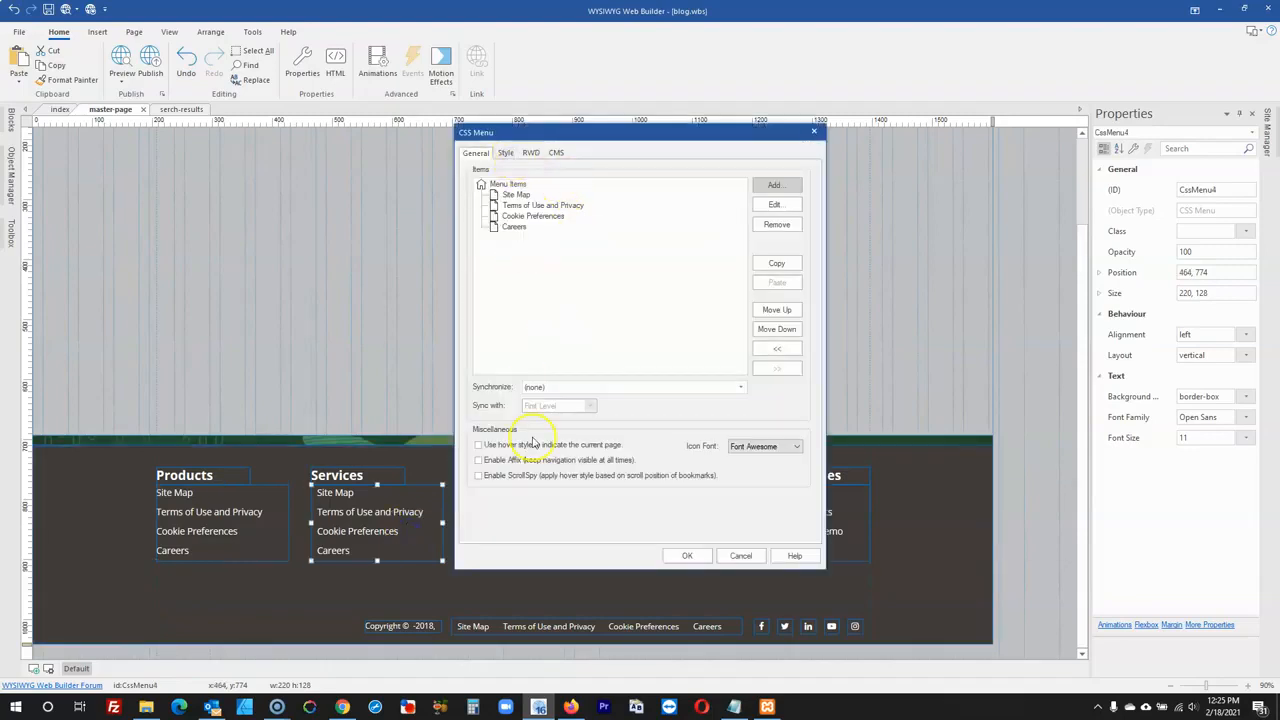
{"action": "left_click", "coordinate": [689, 557]}
{"action": "left_click", "coordinate": [540, 528]}
{"action": "left_click", "coordinate": [646, 520]}
{"action": "left_click", "coordinate": [174, 494]}
{"action": "key", "text": "ctrl+c"}
{"action": "left_click", "coordinate": [372, 486]}
{"action": "key", "text": "ctrl+v"}
{"action": "left_click_drag", "start_coordinate": [394, 508], "coordinate": [326, 499]}
- Place two more copies of the Products menu directly beneath the Partners and Company headings
{"action": "left_click", "coordinate": [443, 509]}
{"action": "key", "text": "ctrl+v"}
{"action": "left_click_drag", "start_coordinate": [541, 522], "coordinate": [490, 493]}
{"action": "left_click", "coordinate": [617, 517]}
{"action": "key", "text": "ctrl+v"}
{"action": "left_click_drag", "start_coordinate": [640, 534], "coordinate": [650, 508]}
- Set the left and right text padding of the Resources menu to 0
{"action": "double_click", "coordinate": [812, 512]}
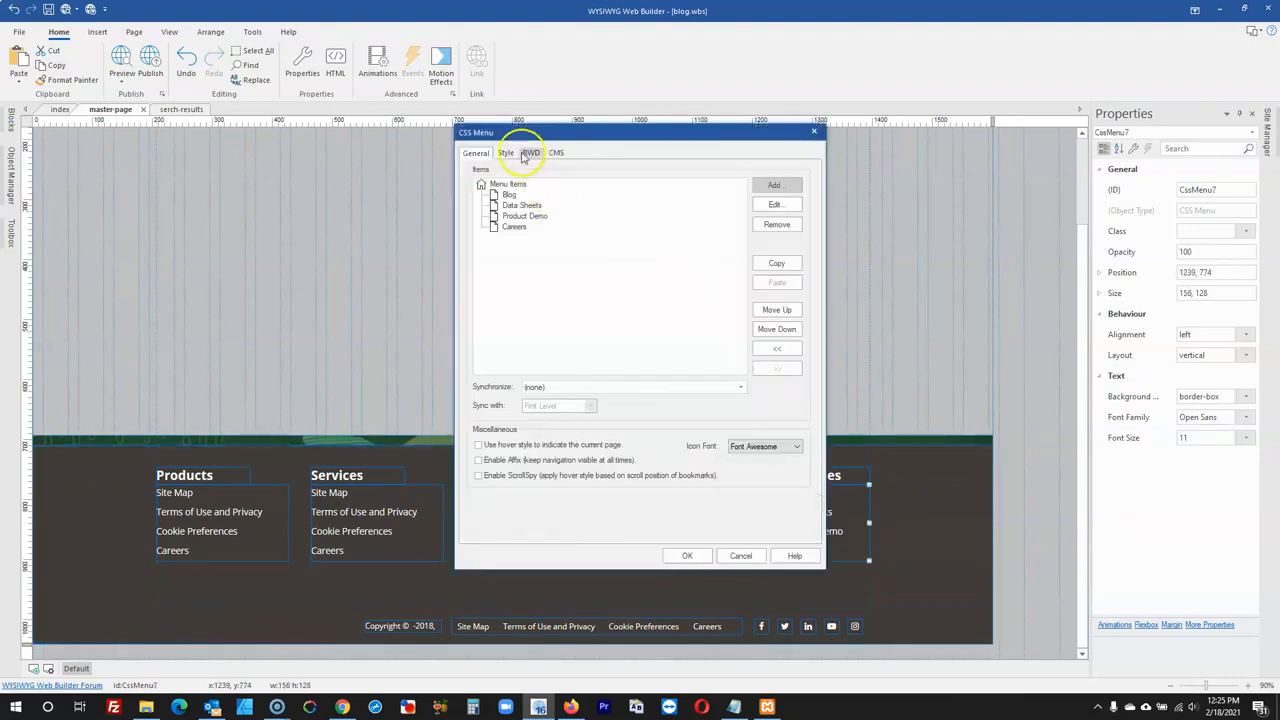
{"action": "left_click", "coordinate": [515, 152]}
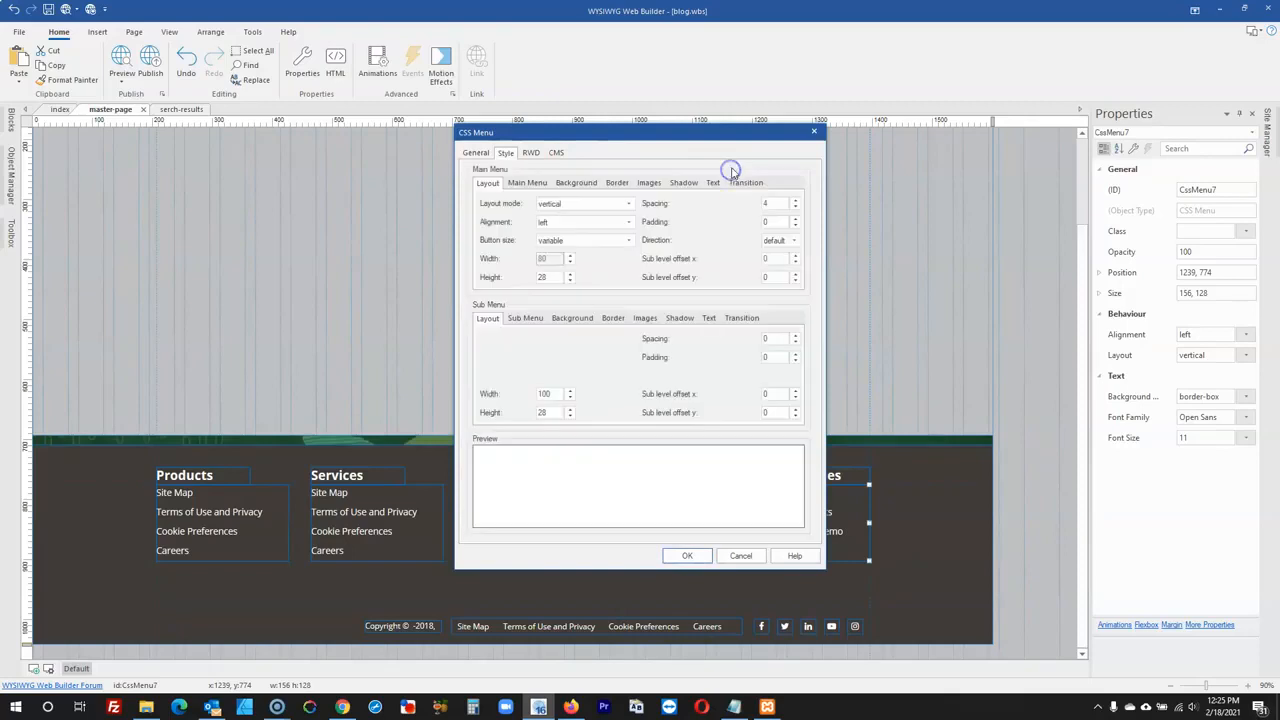
{"action": "left_click", "coordinate": [714, 182]}
{"action": "left_click", "coordinate": [770, 223]}
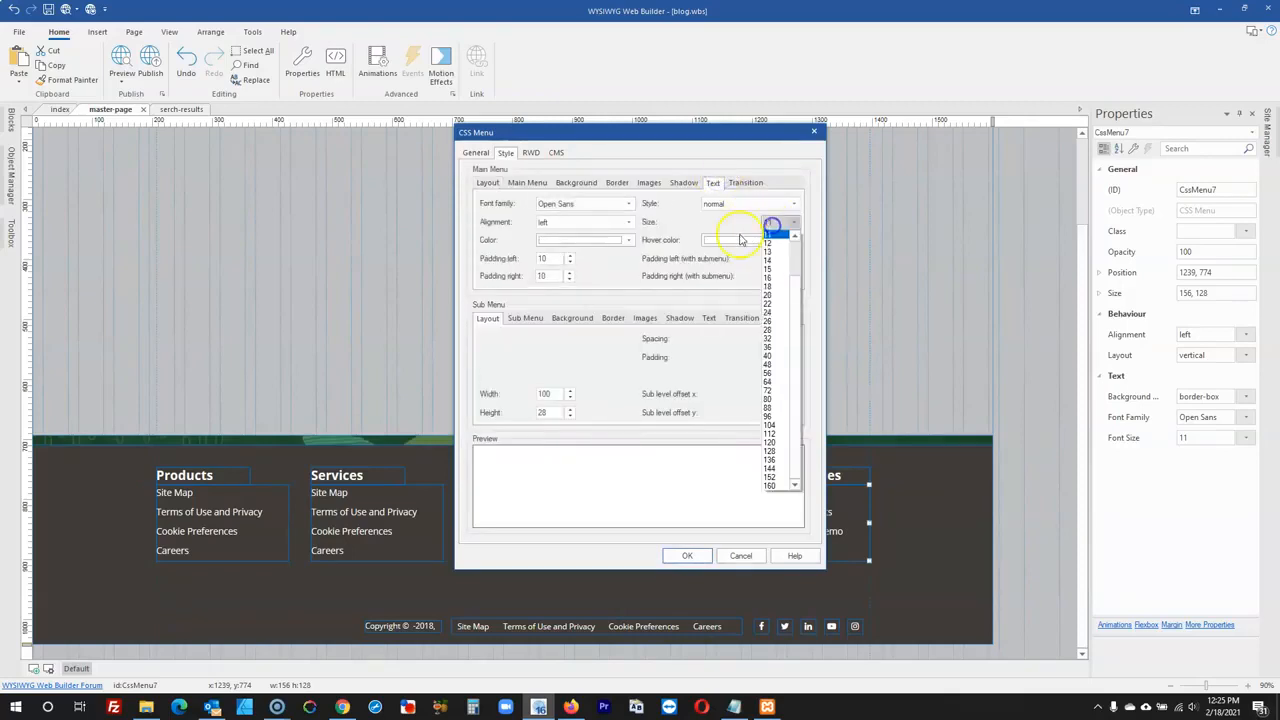
{"action": "left_click", "coordinate": [557, 259]}
{"action": "left_click_drag", "start_coordinate": [557, 259], "coordinate": [517, 276]}
{"action": "type", "text": "0"}
{"action": "left_click", "coordinate": [693, 555]}
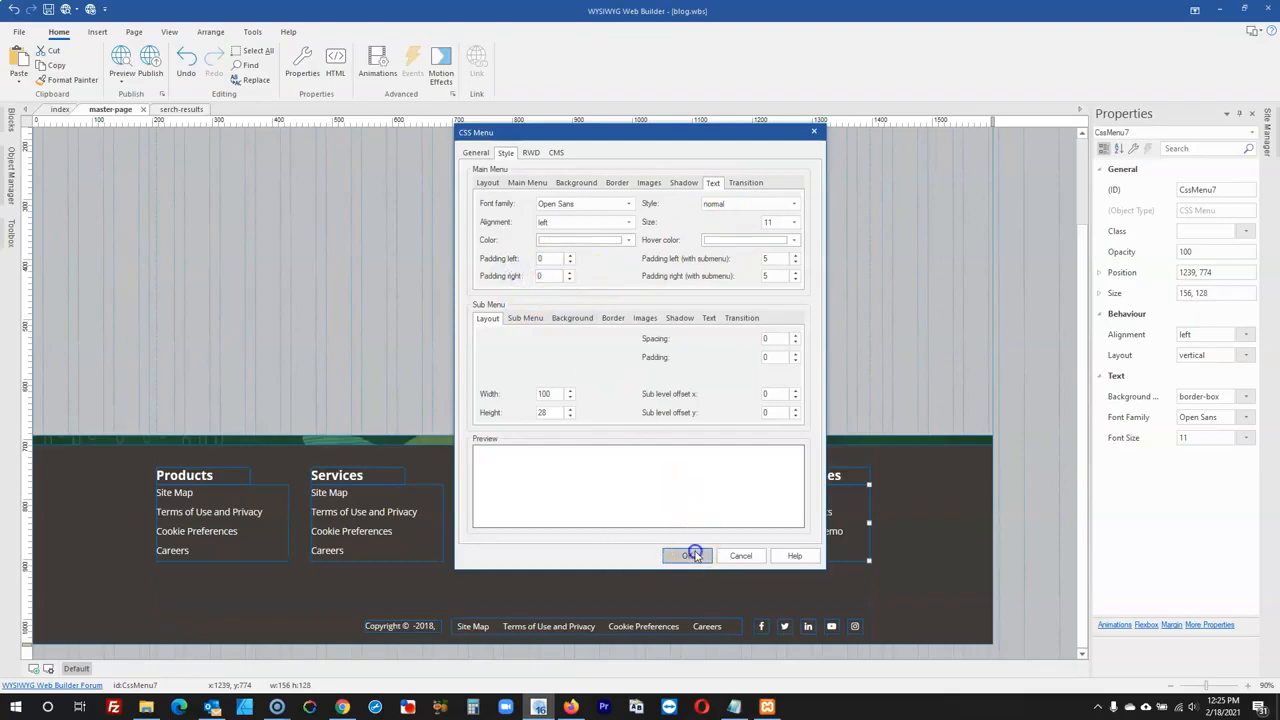
{"action": "left_click", "coordinate": [1012, 467]}
- Duplicate the Products heading and place the copy below the Products menu at about 206, 945, following the original footer
{"action": "left_click", "coordinate": [570, 707]}
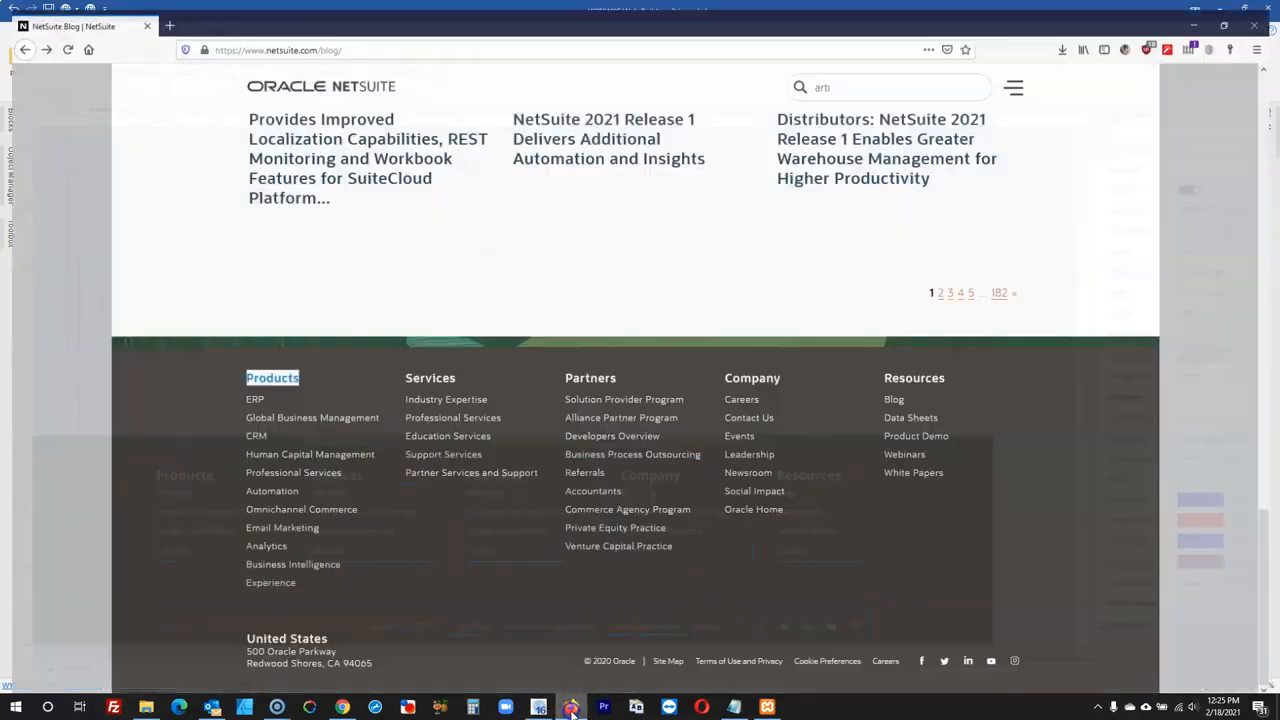
{"action": "left_click", "coordinate": [570, 707]}
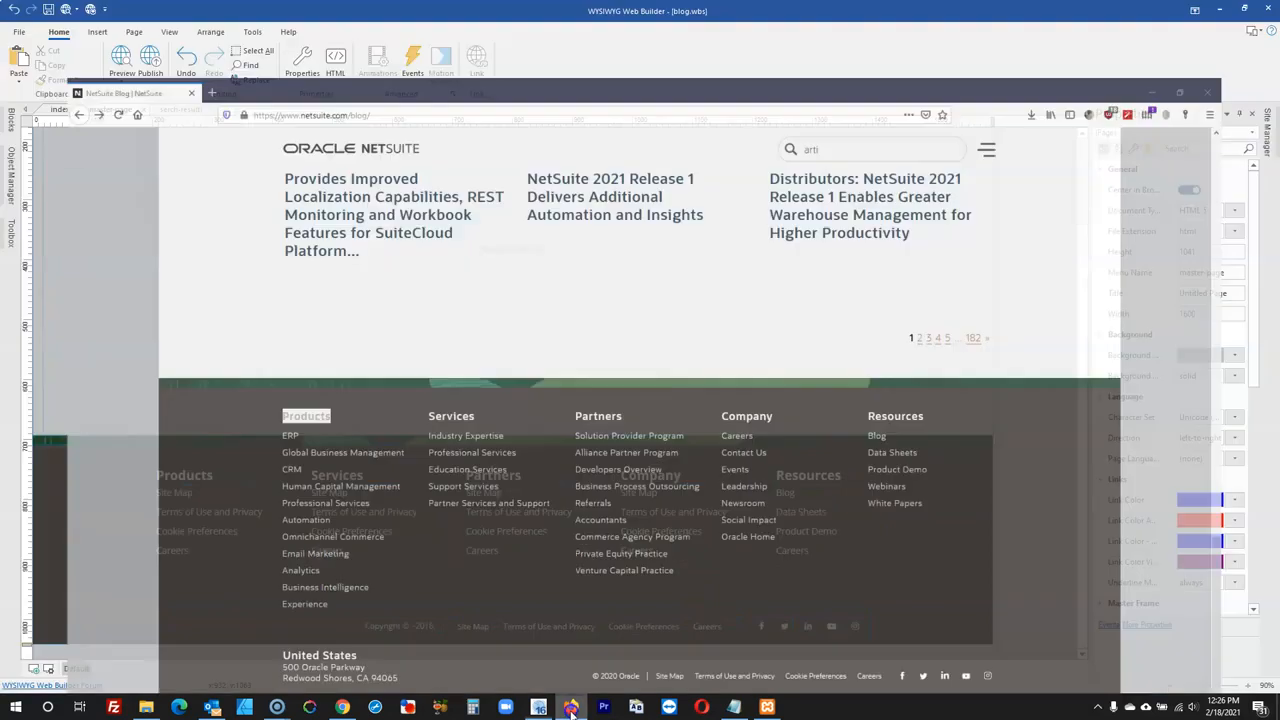
{"action": "left_click", "coordinate": [221, 468]}
{"action": "key", "text": "ctrl+c"}
{"action": "left_click", "coordinate": [203, 597]}
{"action": "key", "text": "ctrl+v"}
{"action": "left_click_drag", "start_coordinate": [220, 607], "coordinate": [171, 596]}
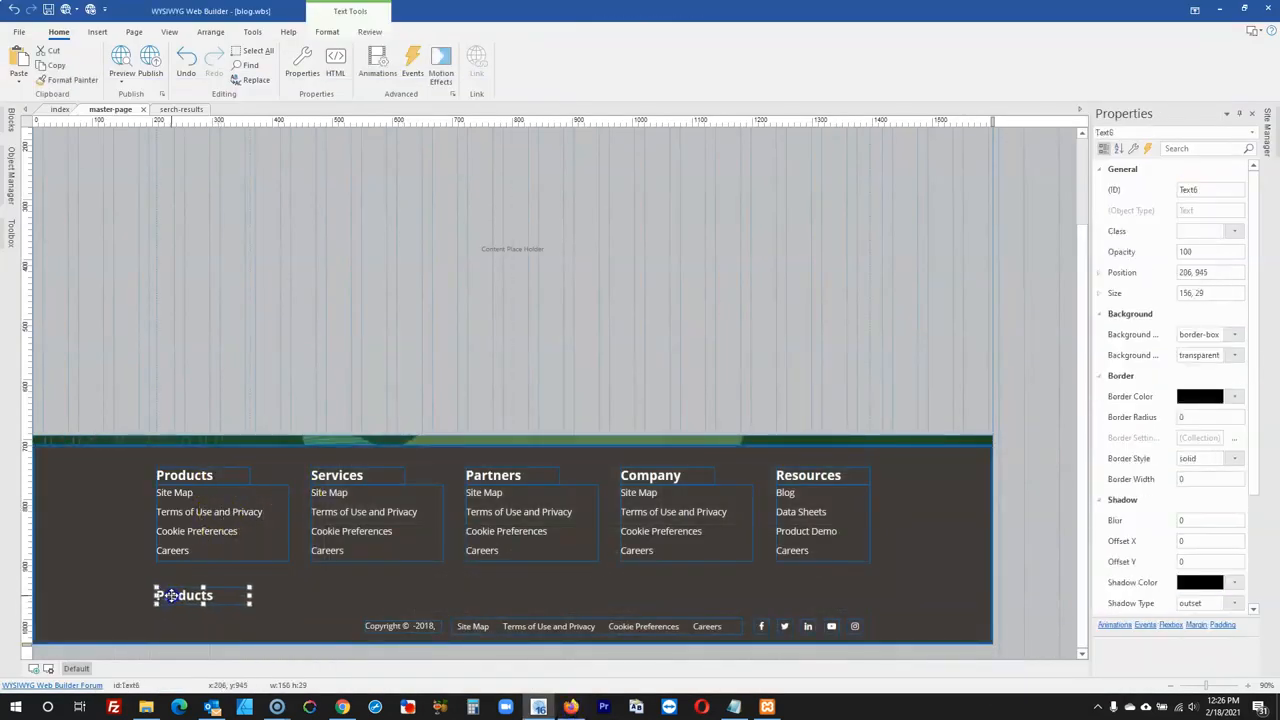
- Replace the duplicated heading's text with United States, copied from the original NetSuite footer
{"action": "left_click", "coordinate": [568, 707]}
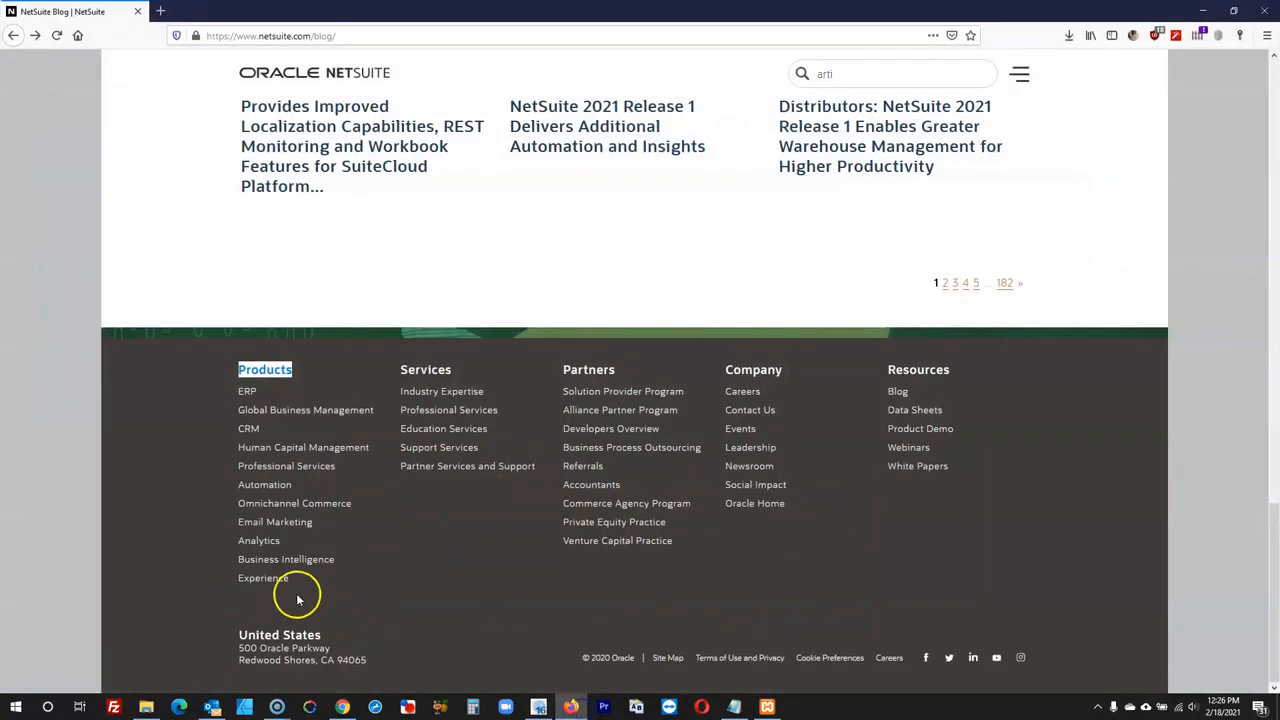
{"action": "left_click_drag", "start_coordinate": [331, 634], "coordinate": [255, 632]}
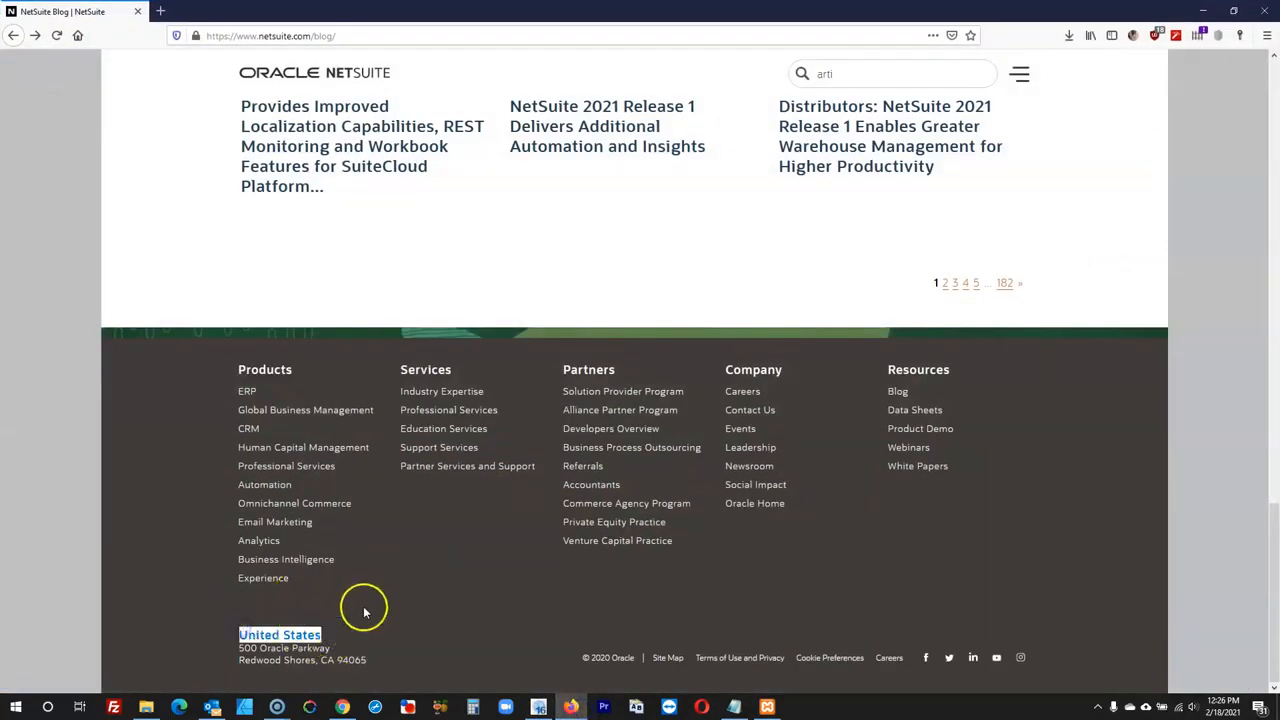
{"action": "left_click", "coordinate": [541, 703]}
{"action": "double_click", "coordinate": [207, 595]}
{"action": "key", "text": "ctrl+a"}
{"action": "key", "text": "ctrl+v"}
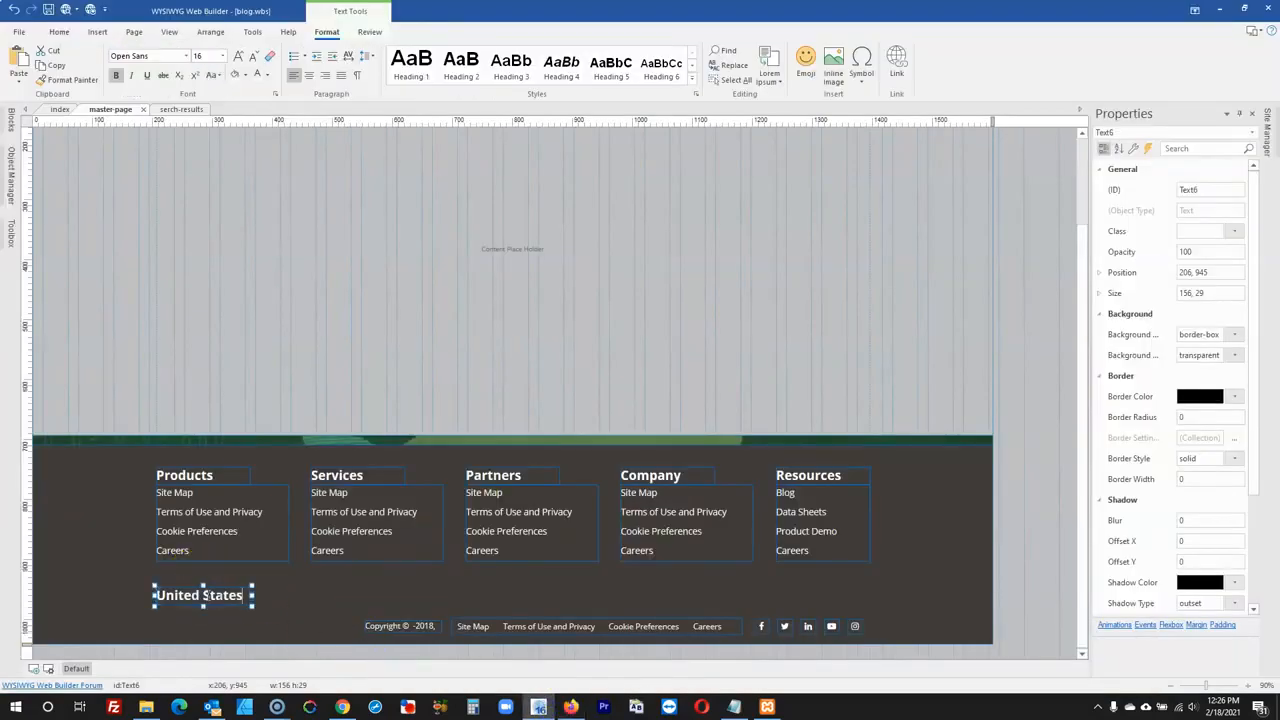
{"action": "left_click", "coordinate": [146, 590]}
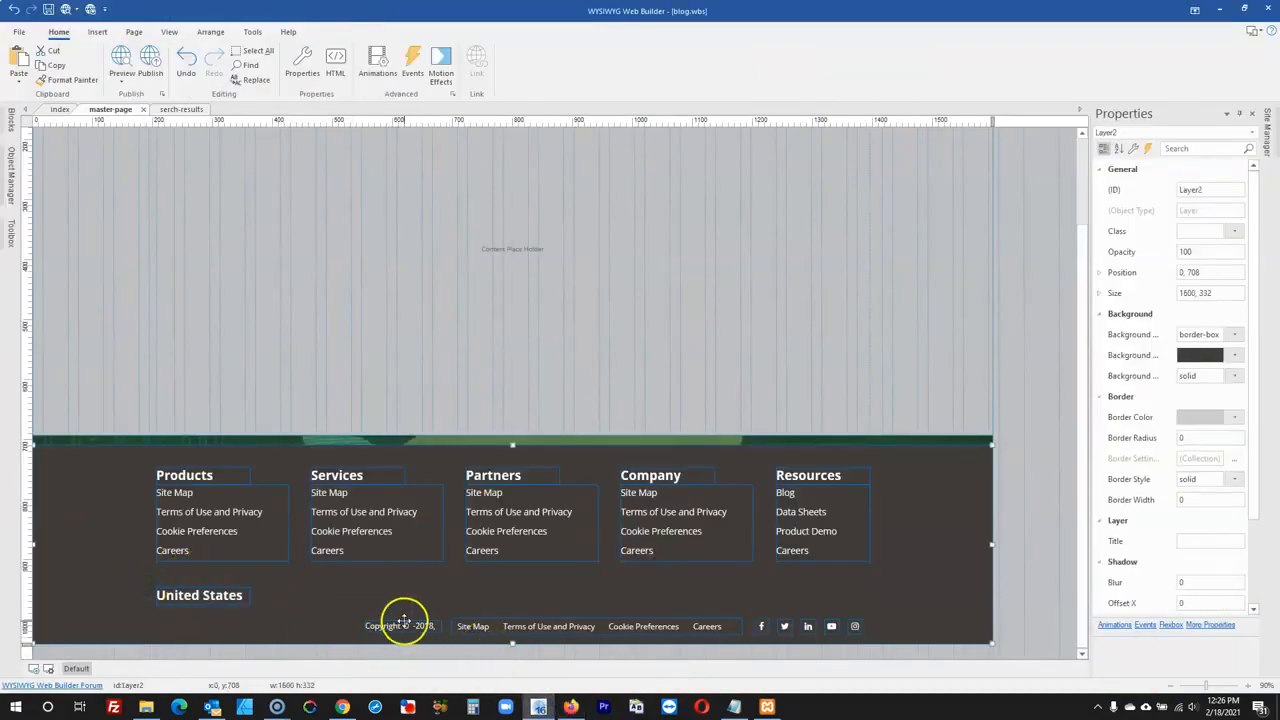
- Copy the two-line company address from the original NetSuite footer and place it directly beneath the United States heading
{"action": "left_click", "coordinate": [578, 707]}
{"action": "left_click", "coordinate": [572, 707]}
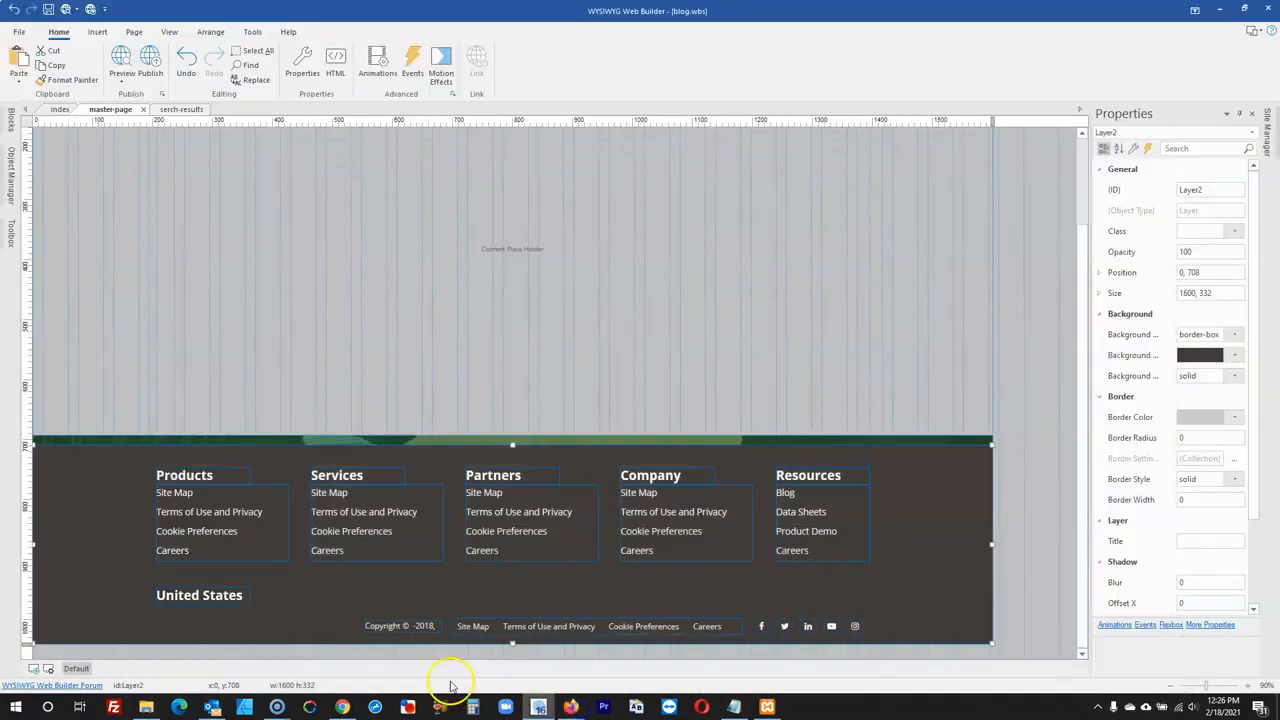
{"action": "left_click", "coordinate": [568, 707]}
{"action": "left_click_drag", "start_coordinate": [238, 648], "coordinate": [352, 660]}
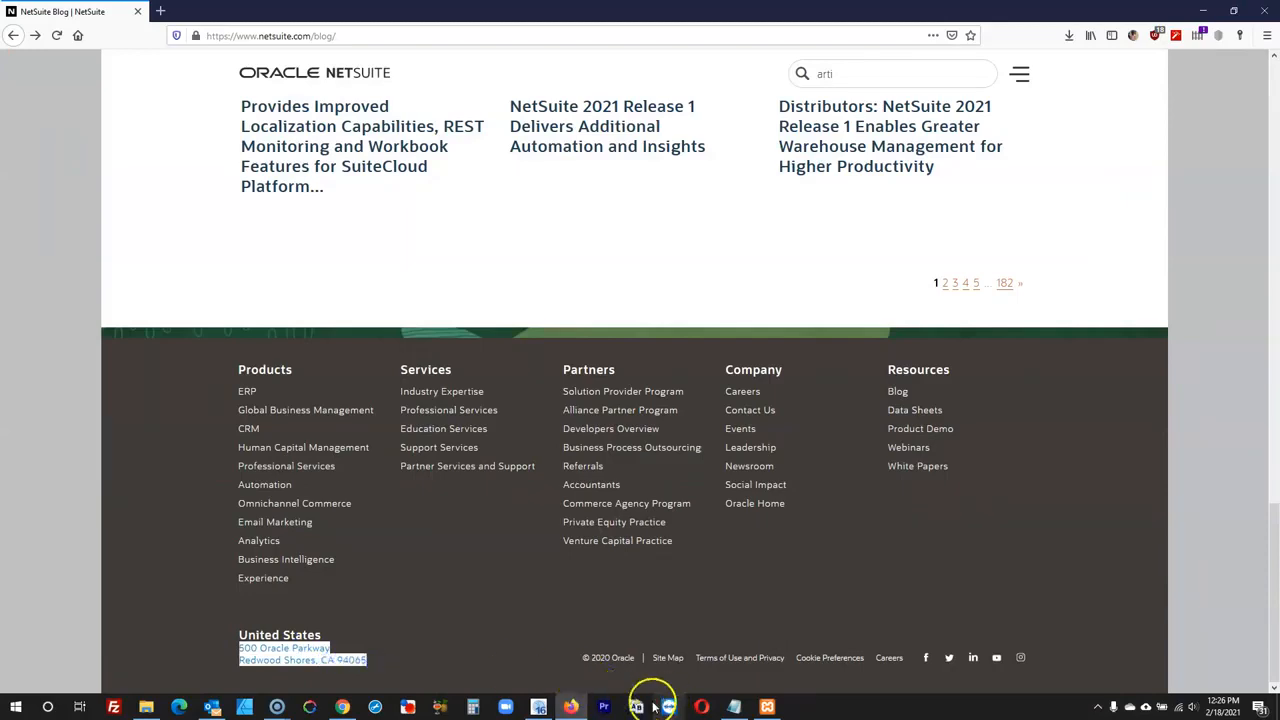
{"action": "left_click", "coordinate": [538, 707]}
{"action": "left_click", "coordinate": [294, 614]}
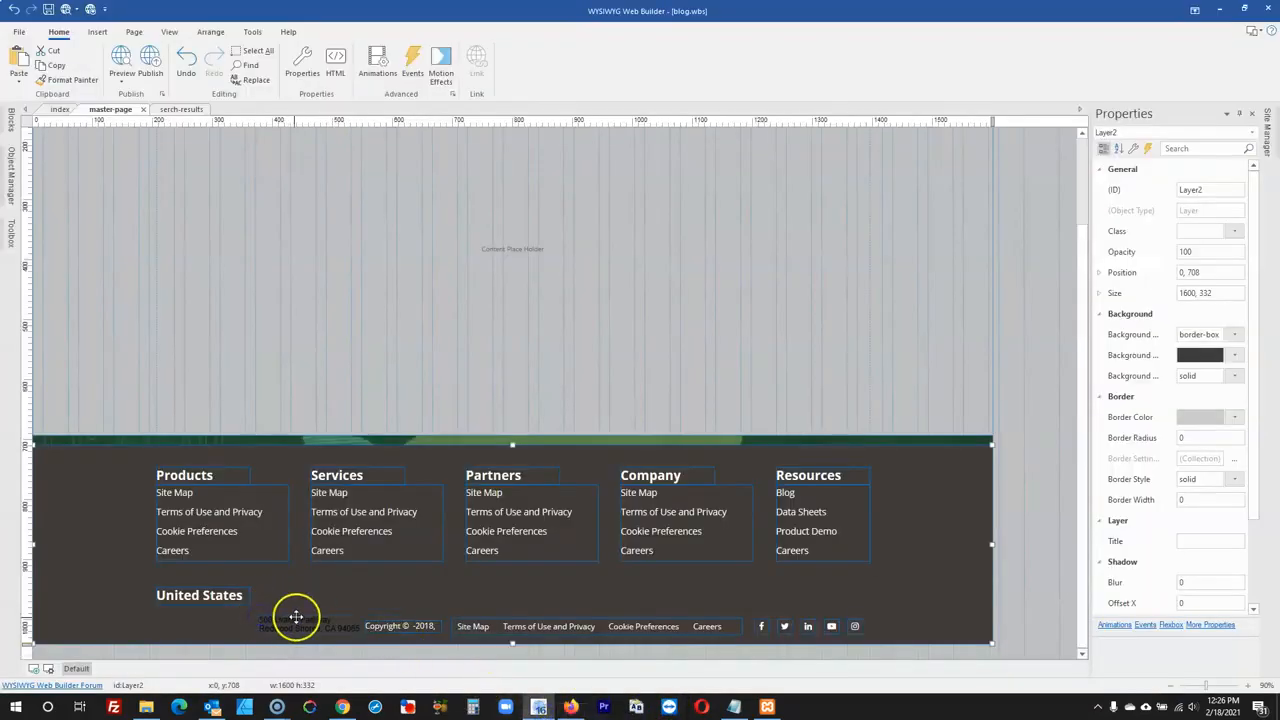
{"action": "key", "text": "ctrl+v"}
{"action": "left_click_drag", "start_coordinate": [240, 617], "coordinate": [193, 609]}
- Format the company address text as Open Sans, size 11, in white
{"action": "double_click", "coordinate": [307, 609]}
{"action": "key", "text": "ctrl+a"}
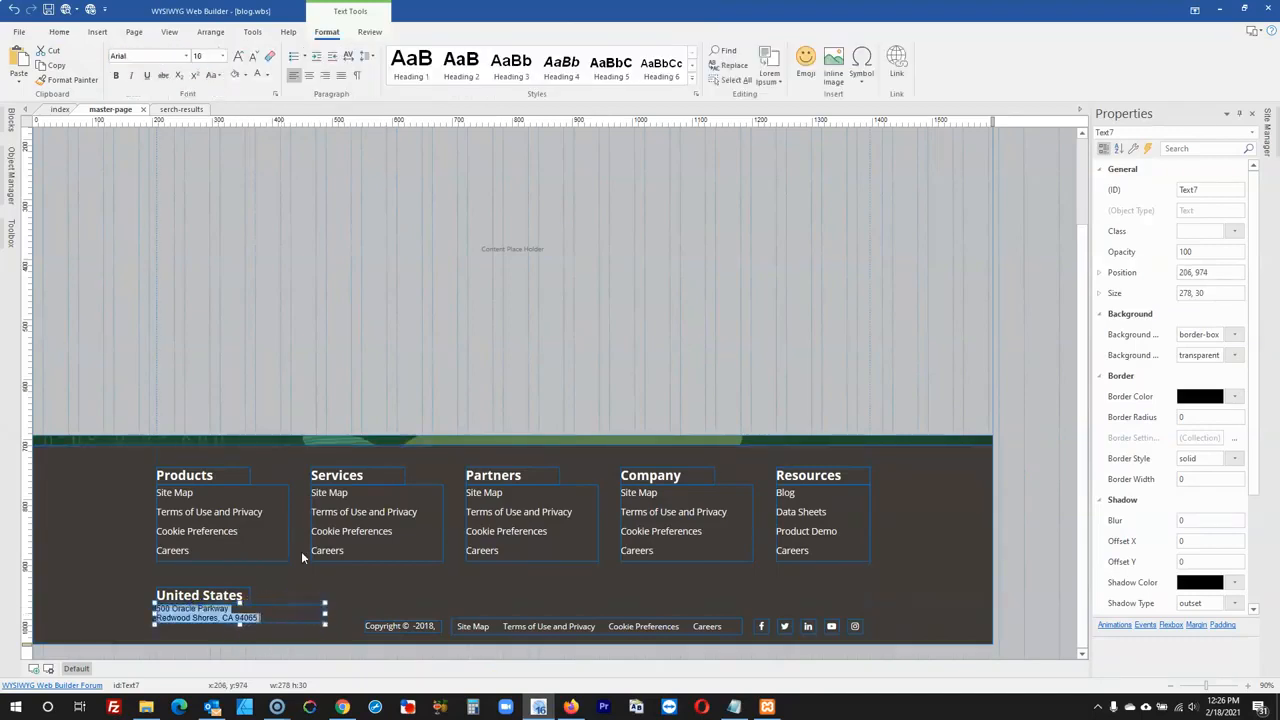
{"action": "type", "text": "Open Sans"}
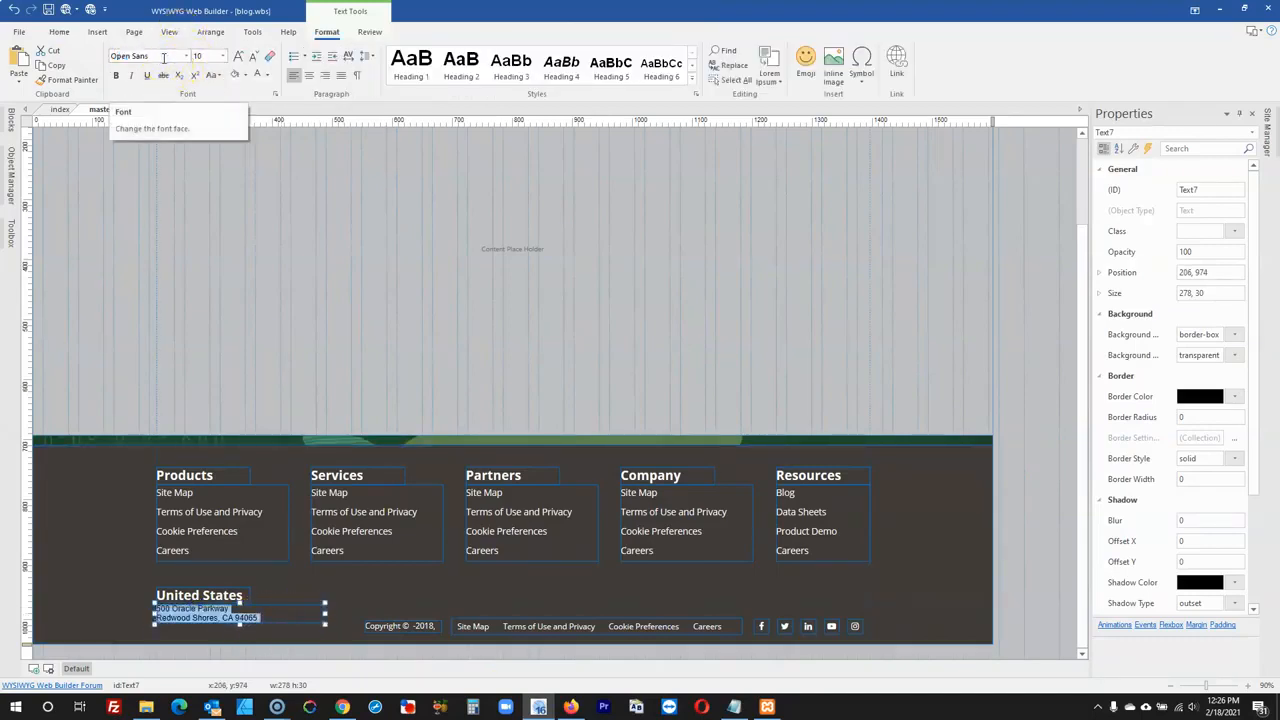
{"action": "key", "text": "Return"}
{"action": "type", "text": "11"}
{"action": "key", "text": "Return"}
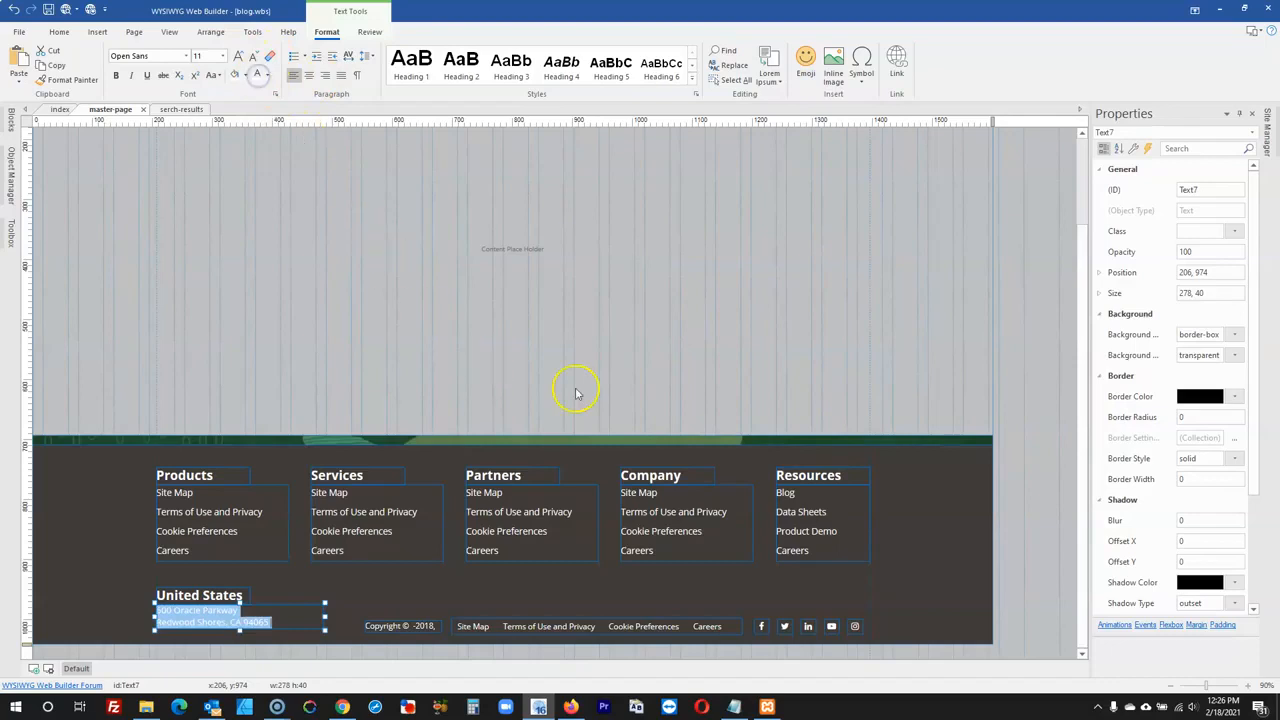
{"action": "left_click", "coordinate": [1009, 391]}
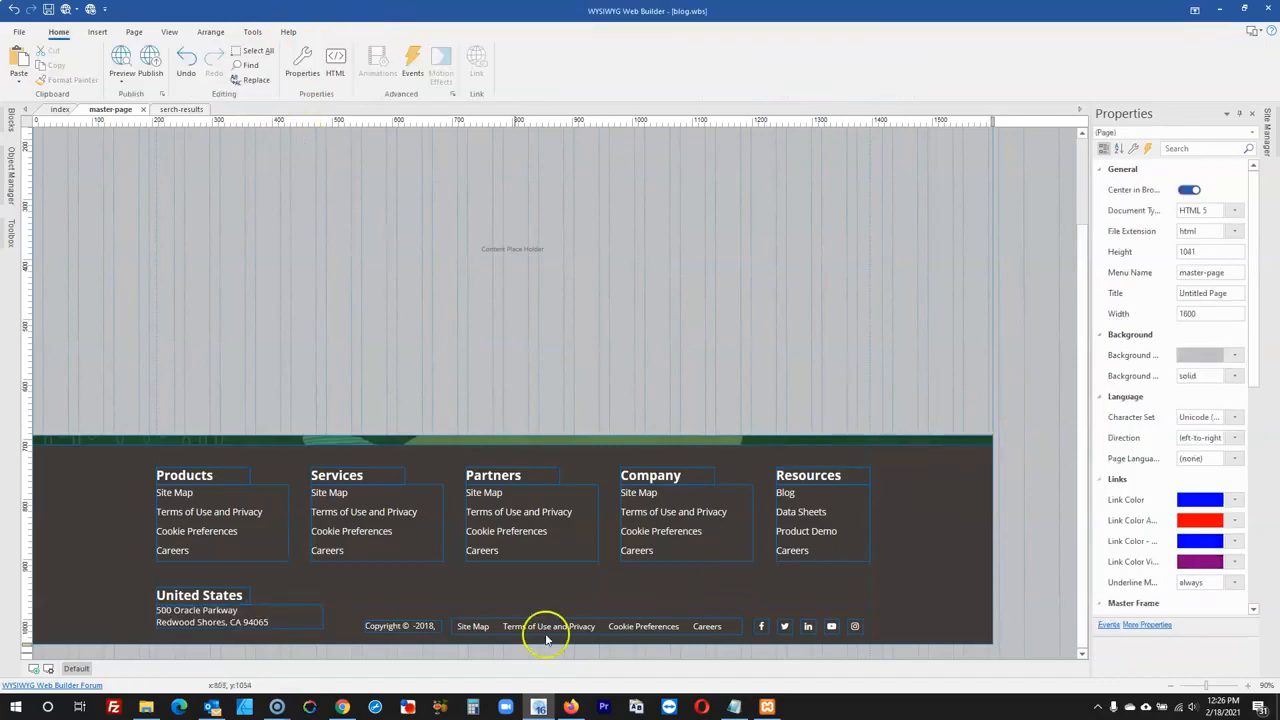
- Compare with the original footer, then extend the dark footer layer downward to a height of about 345 px
{"action": "left_click", "coordinate": [571, 707]}
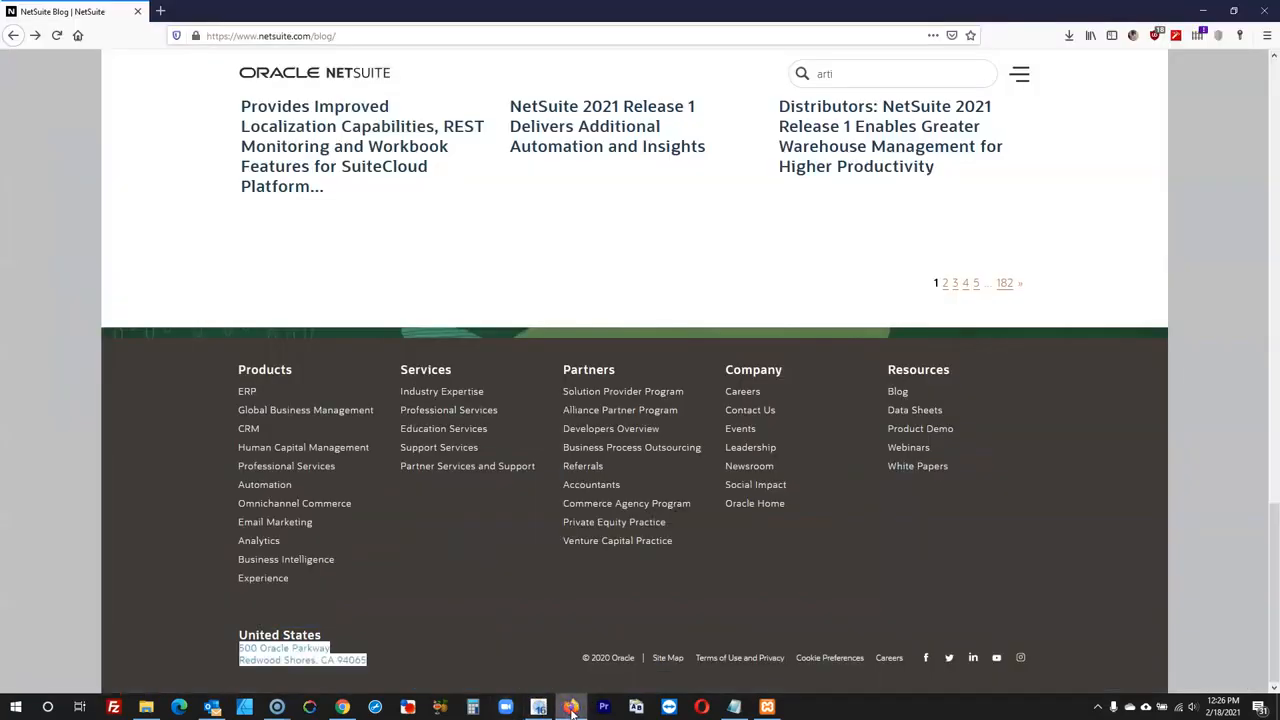
{"action": "left_click", "coordinate": [571, 707]}
{"action": "left_click", "coordinate": [860, 602]}
{"action": "left_click", "coordinate": [514, 628]}
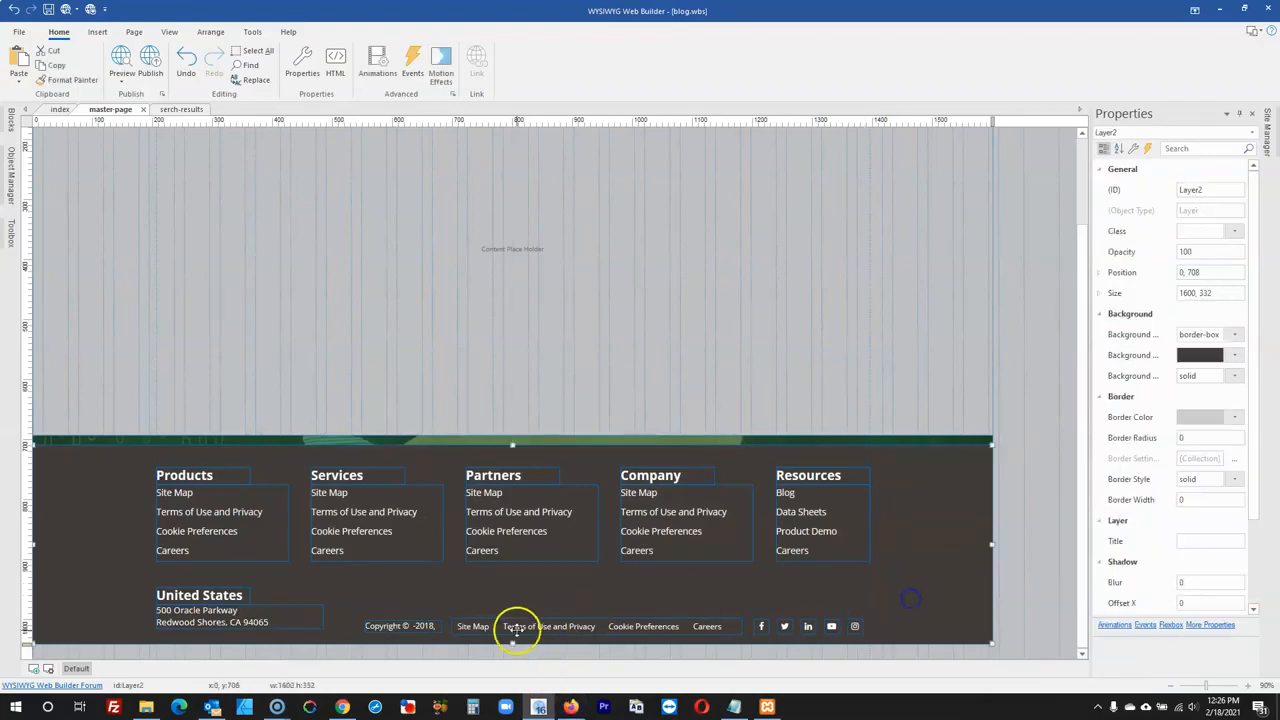
{"action": "left_click_drag", "start_coordinate": [512, 643], "coordinate": [513, 652]}
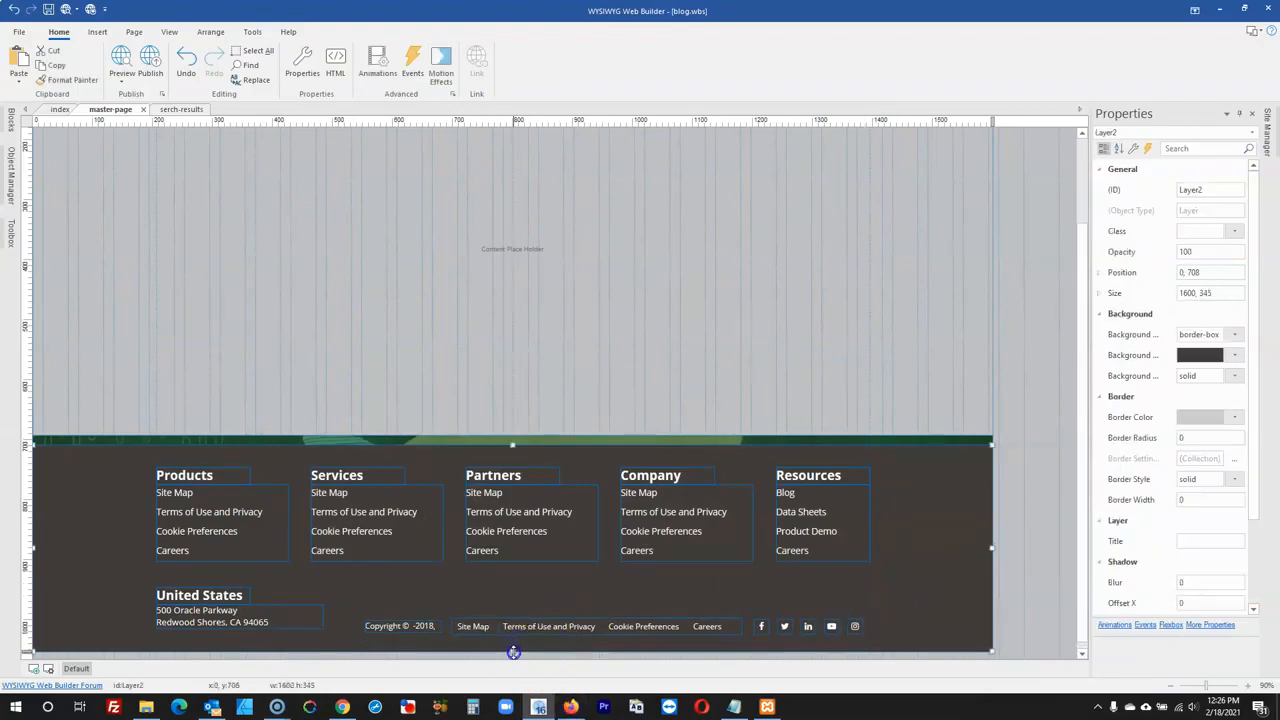
- Compare with the original NetSuite footer and shift the row of five social icons slightly to the right, keeping them level
{"action": "left_click", "coordinate": [1020, 533]}
{"action": "left_click", "coordinate": [895, 559]}
{"action": "left_click", "coordinate": [1008, 386]}
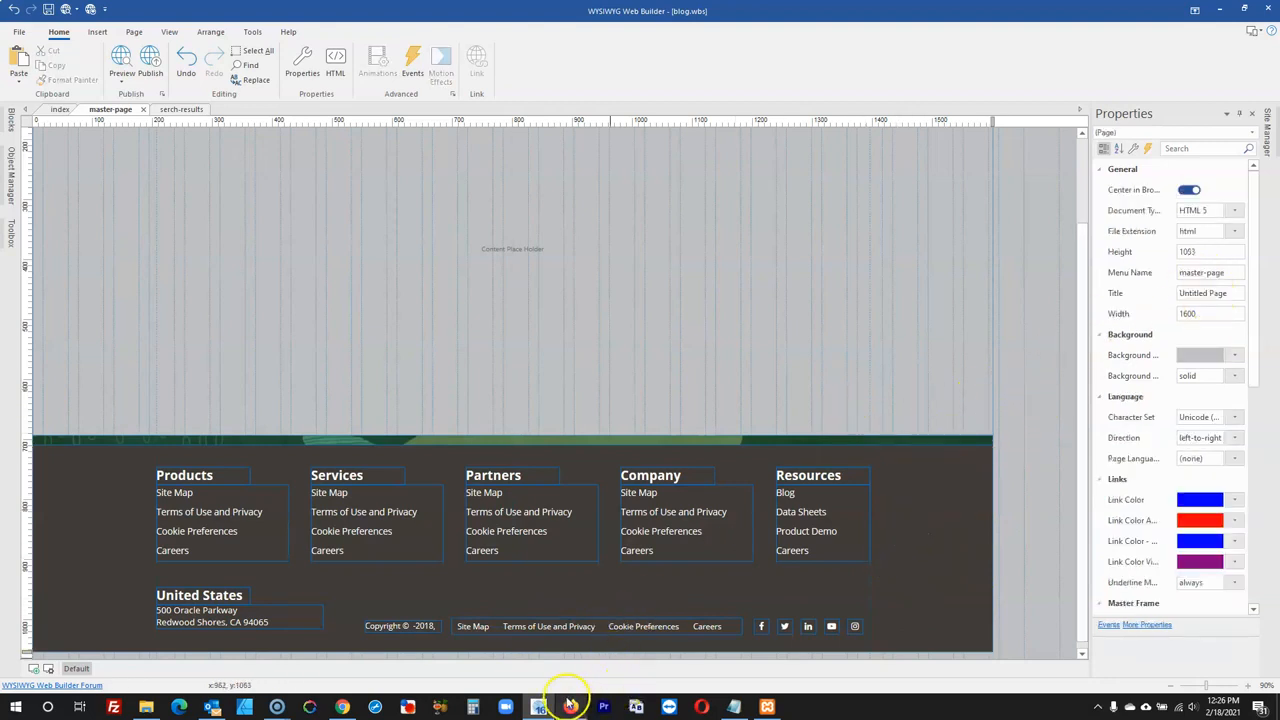
{"action": "left_click", "coordinate": [570, 706]}
{"action": "left_click", "coordinate": [570, 706]}
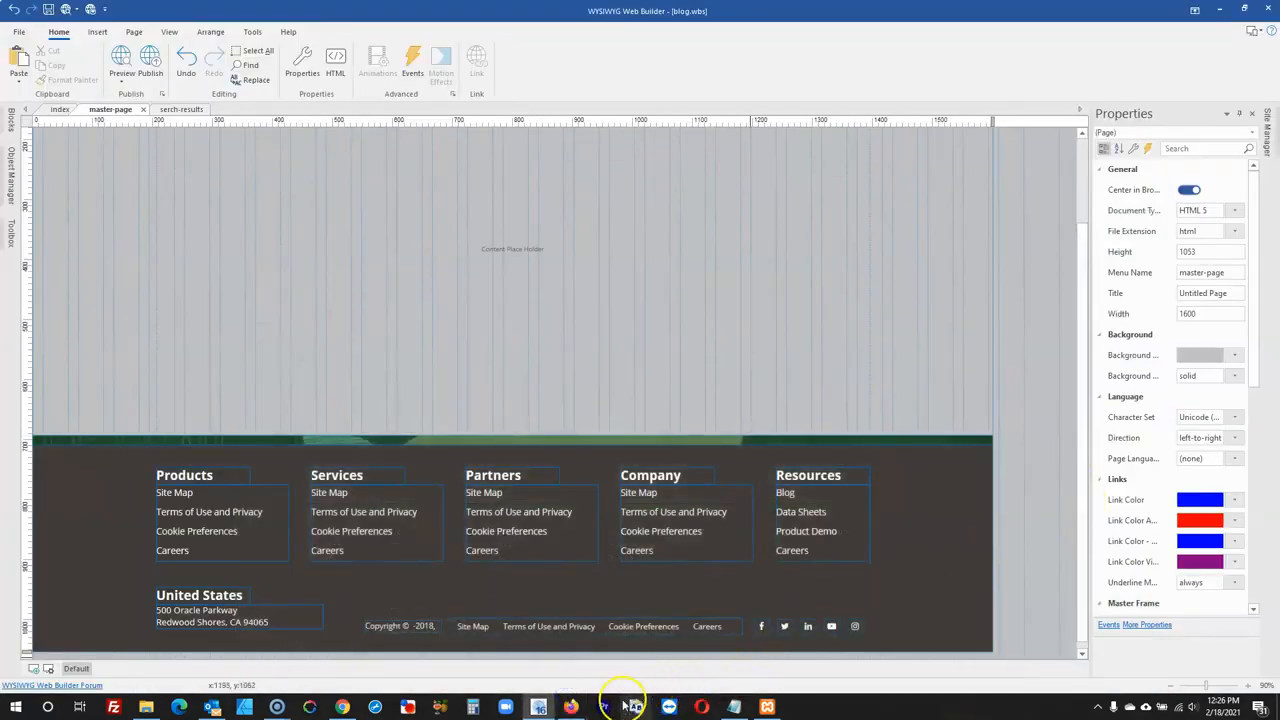
{"action": "left_click", "coordinate": [570, 706]}
{"action": "left_click", "coordinate": [576, 708]}
{"action": "left_click", "coordinate": [856, 626]}
{"action": "left_click", "coordinate": [833, 628], "text": "shift"}
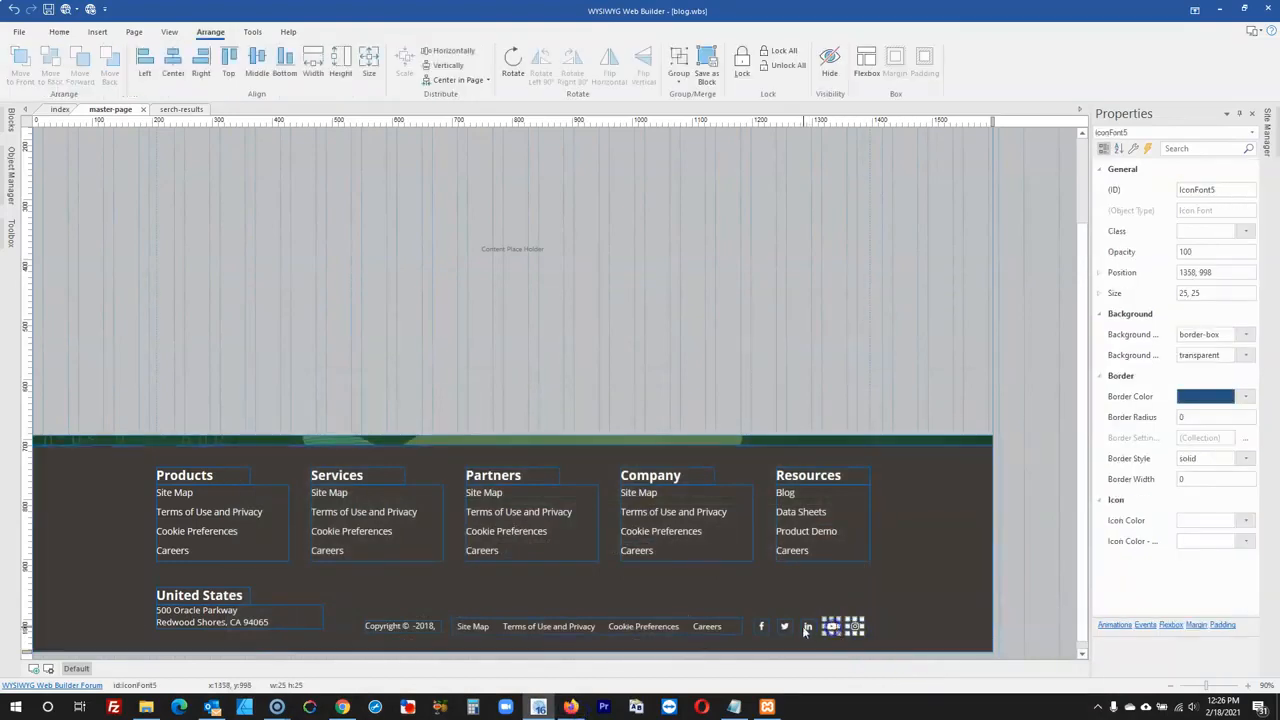
{"action": "left_click", "coordinate": [786, 626], "text": "shift"}
{"action": "left_click_drag", "start_coordinate": [838, 620], "coordinate": [850, 622]}
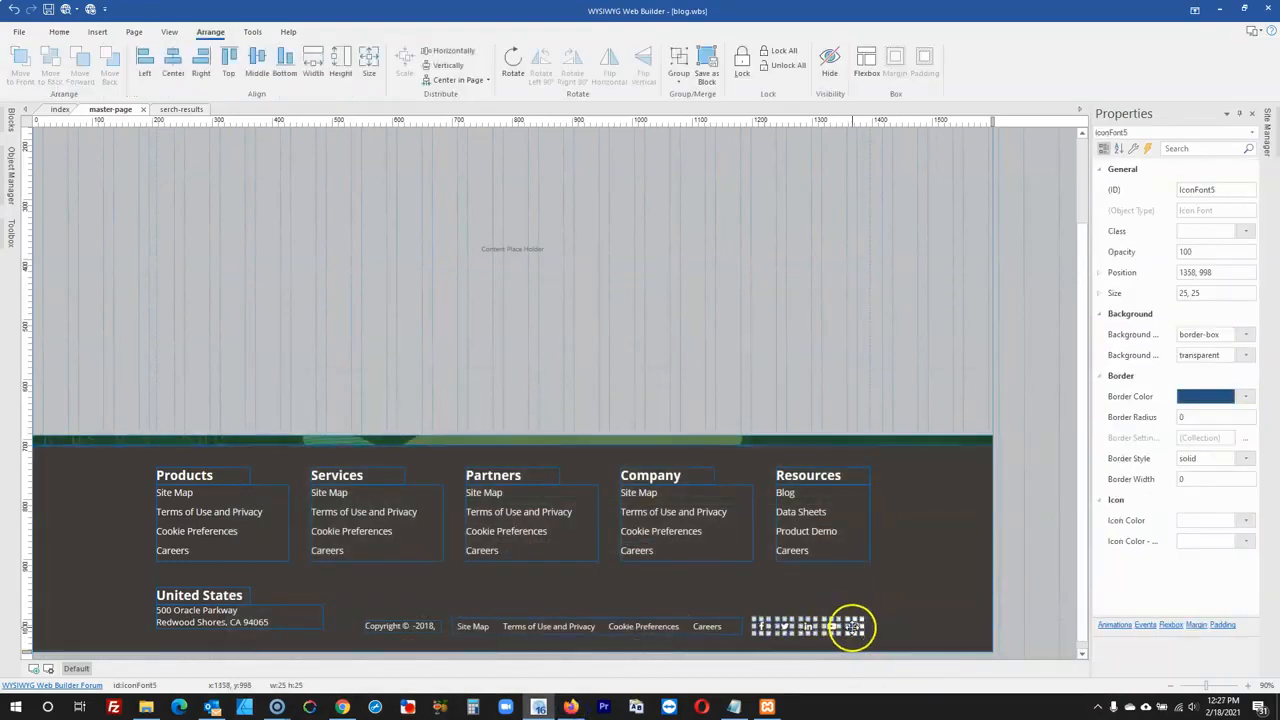
{"action": "left_click", "coordinate": [1021, 525]}
- Move the United States heading and its address block down together so the heading sits at about y 954
{"action": "left_click", "coordinate": [222, 605]}
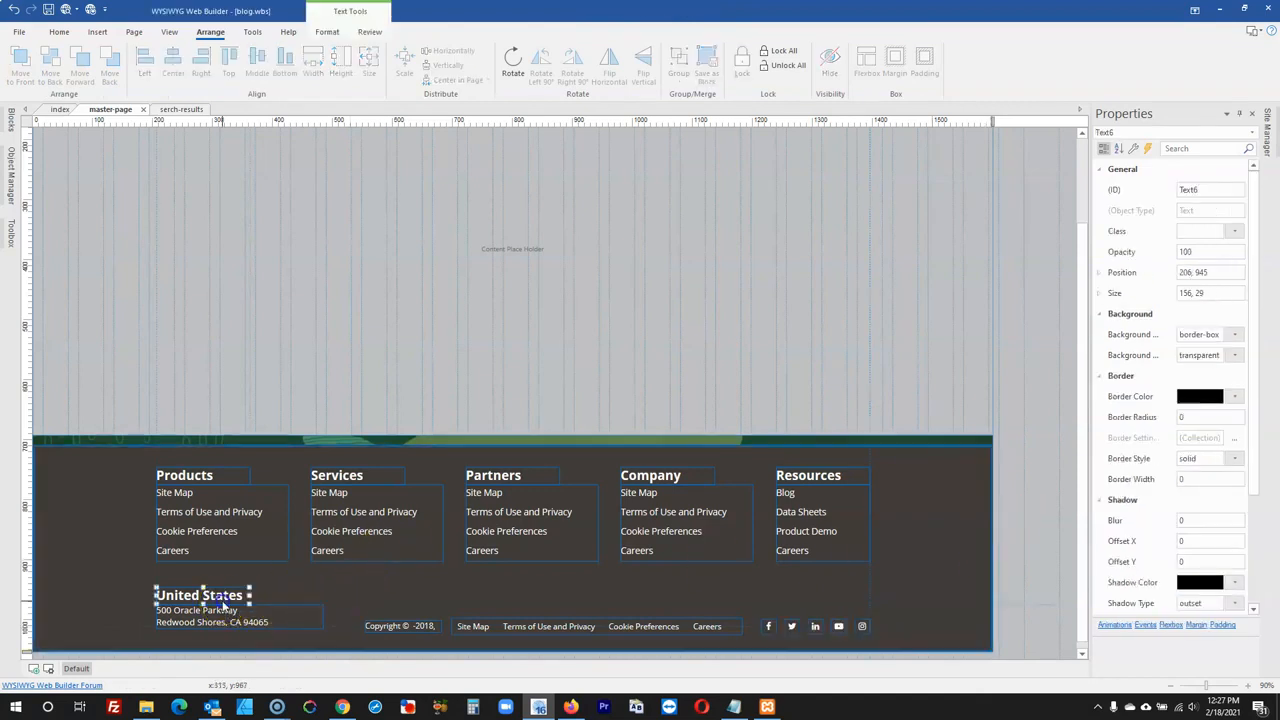
{"action": "left_click", "coordinate": [213, 614], "text": "shift"}
{"action": "left_click_drag", "start_coordinate": [214, 614], "coordinate": [215, 617]}
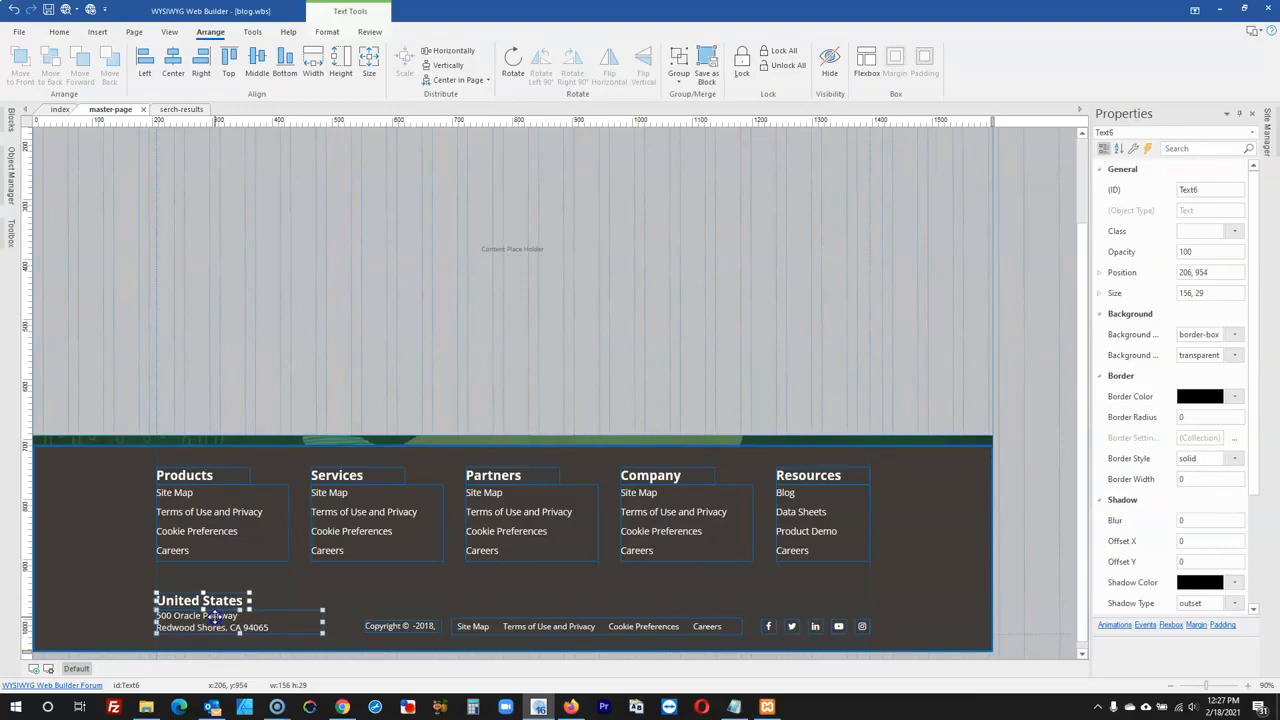
{"action": "left_click", "coordinate": [1022, 444]}
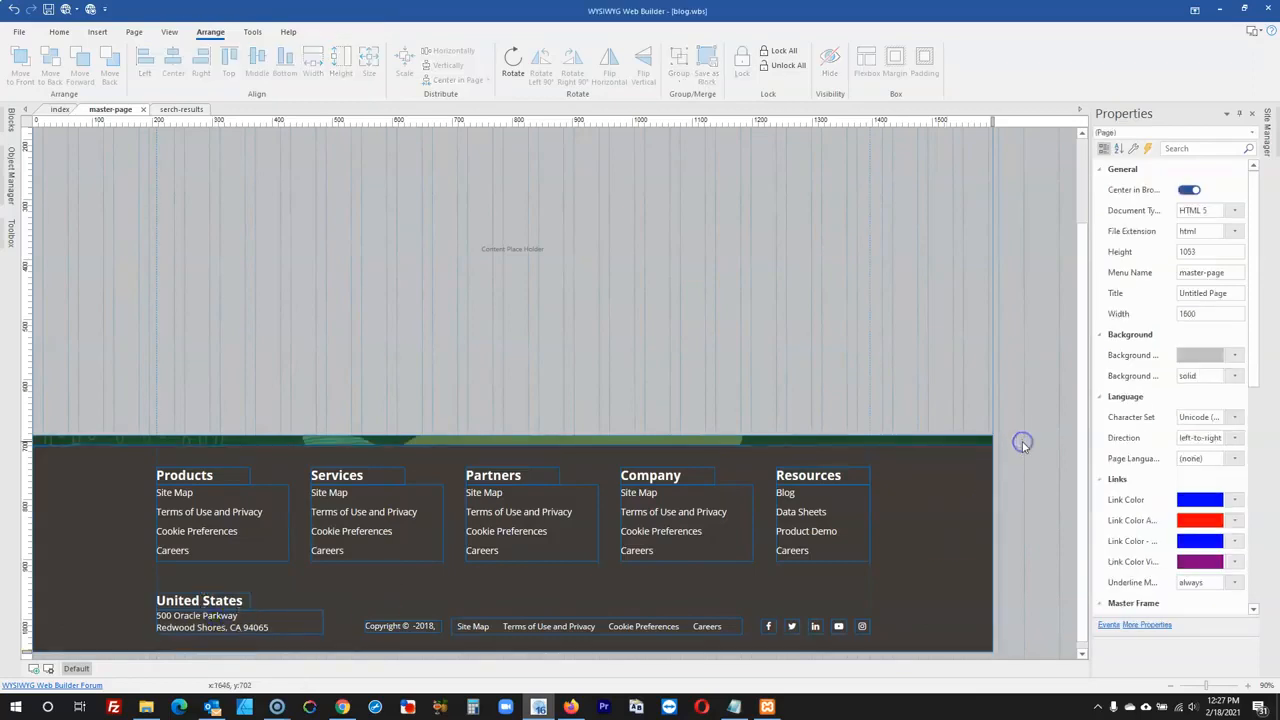
- Preview the index page in the browser and test that the header's hamburger menu opens and closes
{"action": "scroll", "coordinate": [760, 476], "scroll_direction": "up", "scroll_amount": 2}
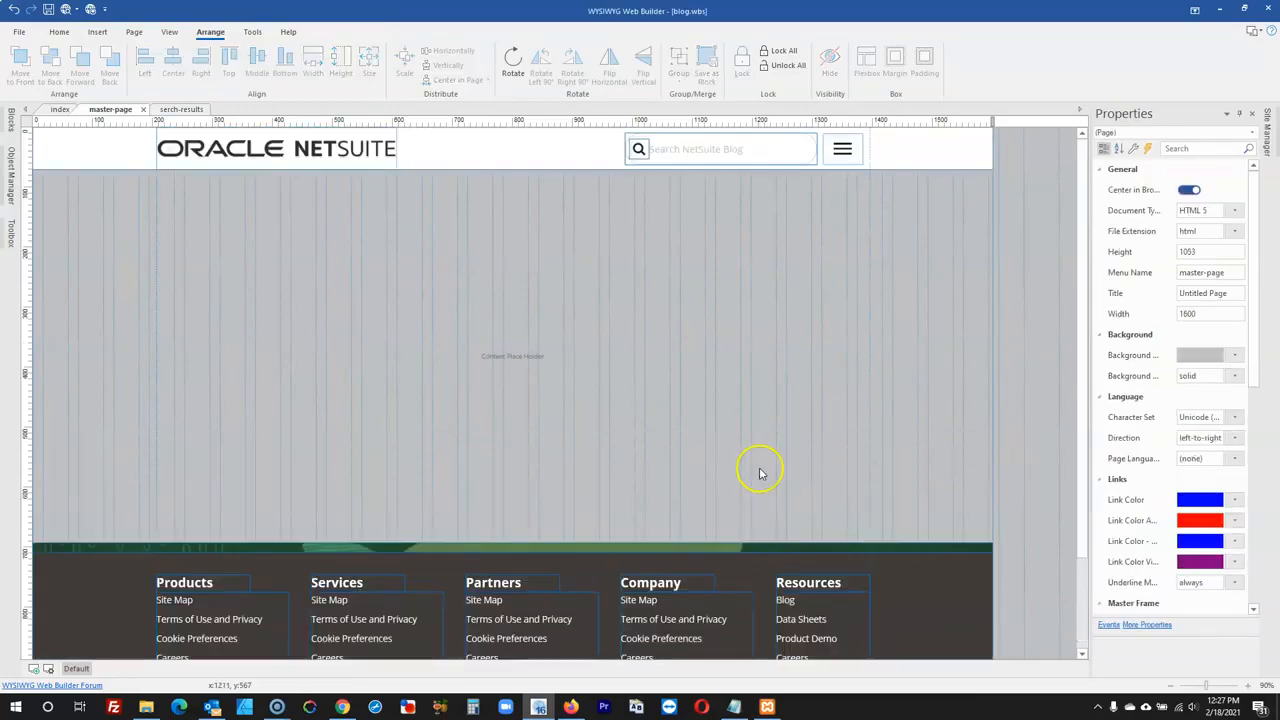
{"action": "left_click", "coordinate": [60, 110]}
{"action": "scroll", "coordinate": [255, 239], "scroll_direction": "up", "scroll_amount": 10}
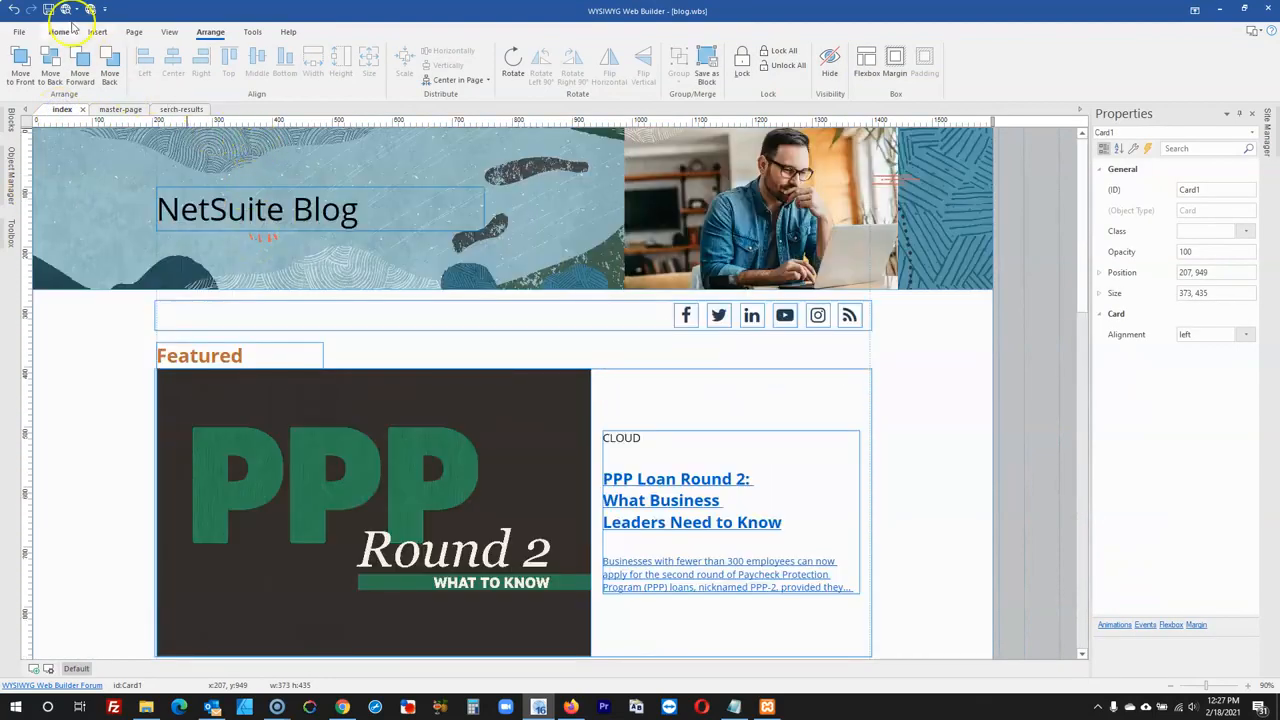
{"action": "left_click", "coordinate": [67, 12]}
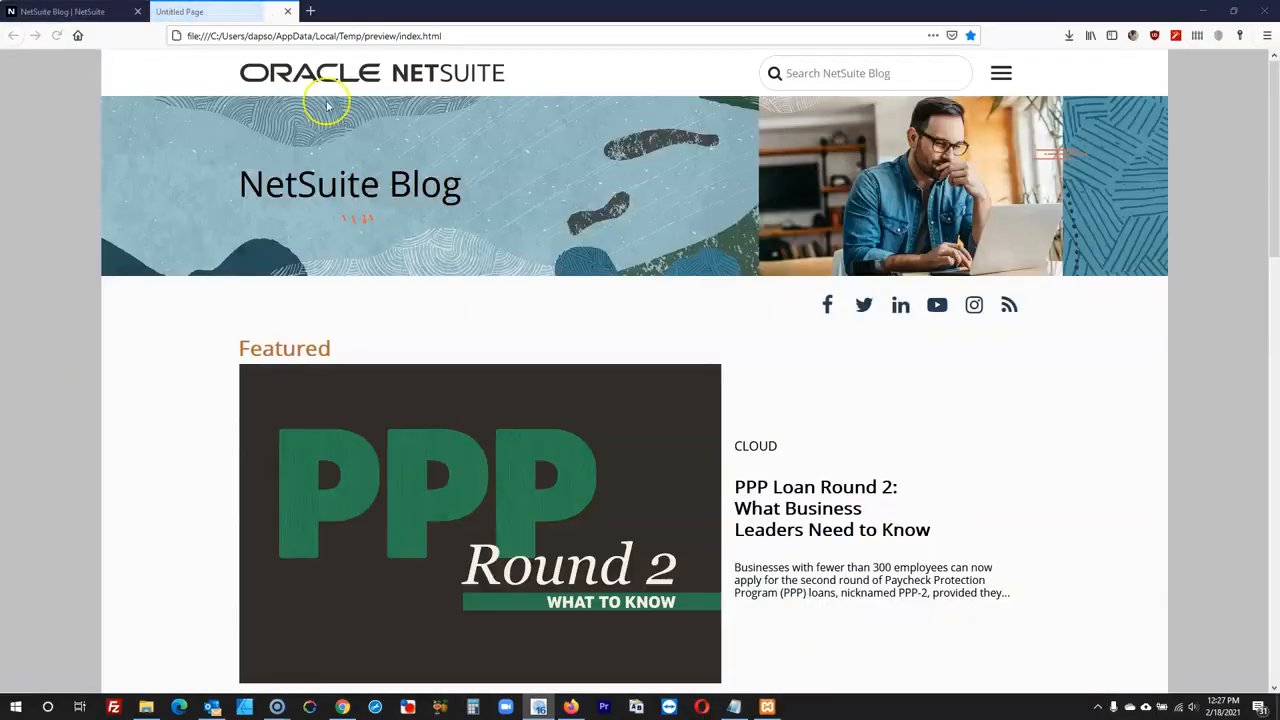
{"action": "left_click", "coordinate": [1004, 74]}
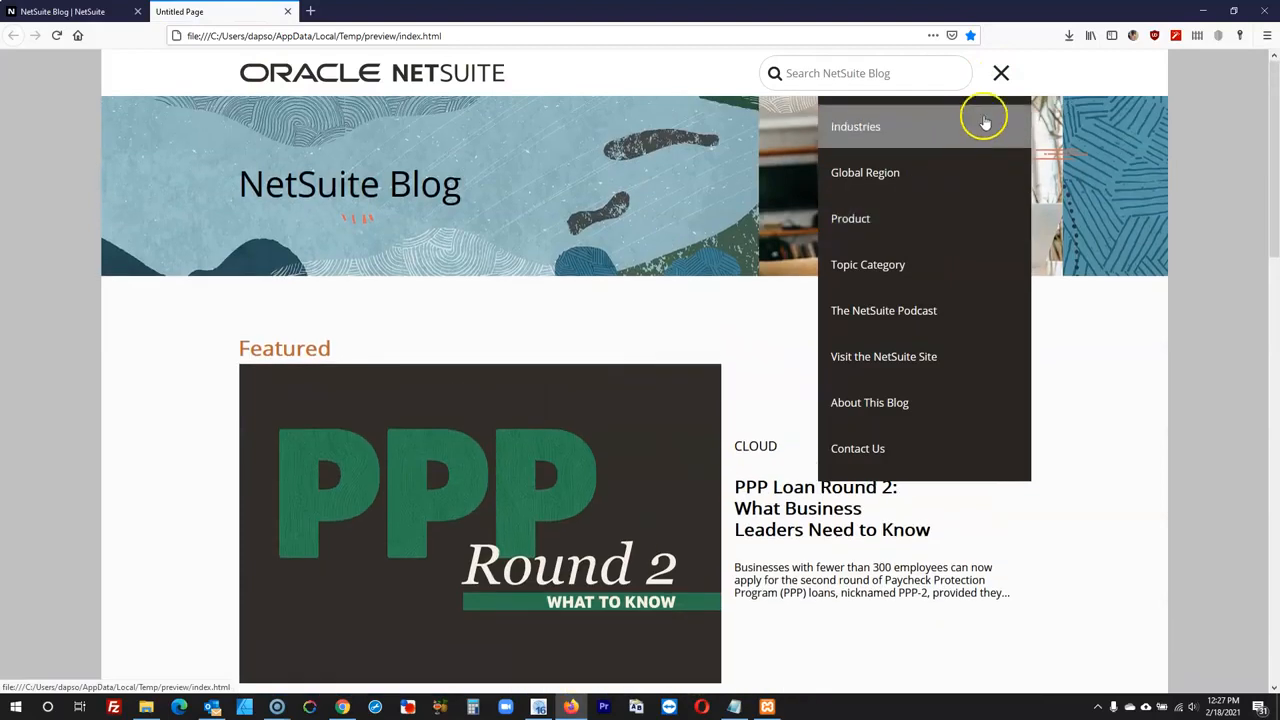
{"action": "left_click", "coordinate": [999, 75]}
- Test the blog search field in the local preview with the term ppp
{"action": "scroll", "coordinate": [971, 177], "scroll_direction": "down", "scroll_amount": 2}
{"action": "scroll", "coordinate": [940, 120], "scroll_direction": "up", "scroll_amount": 2}
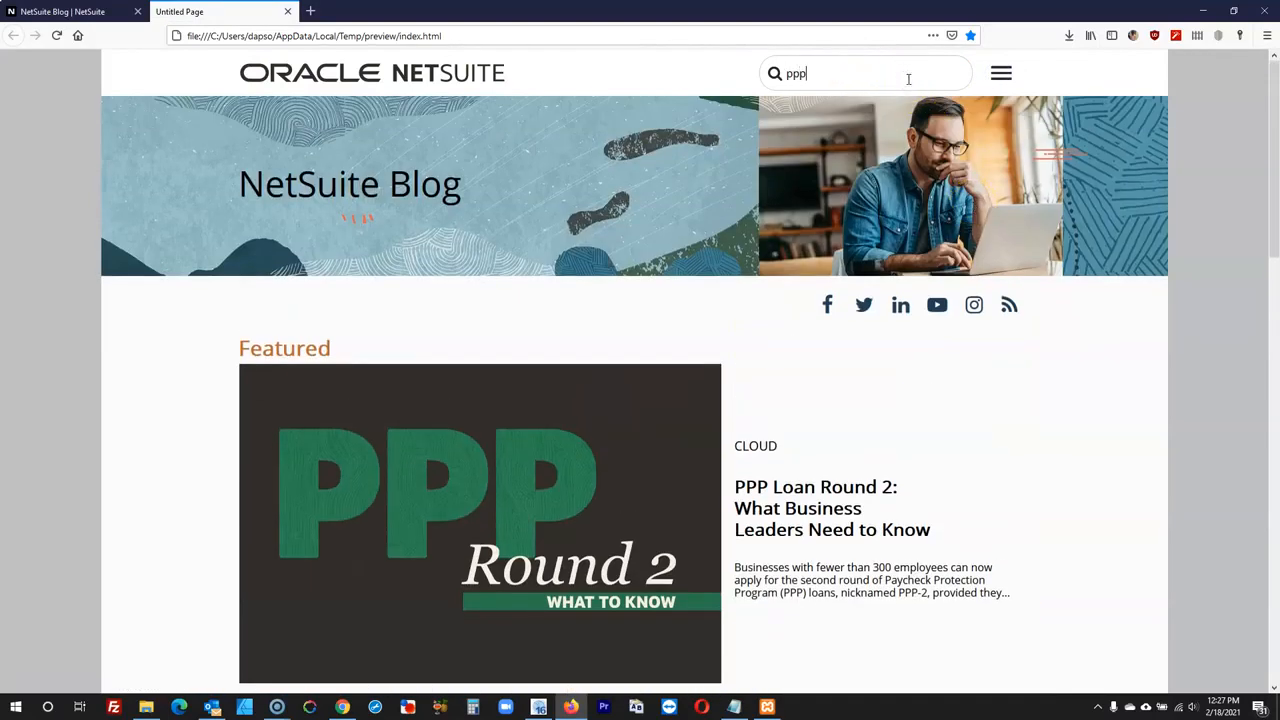
{"action": "key", "text": "Return"}
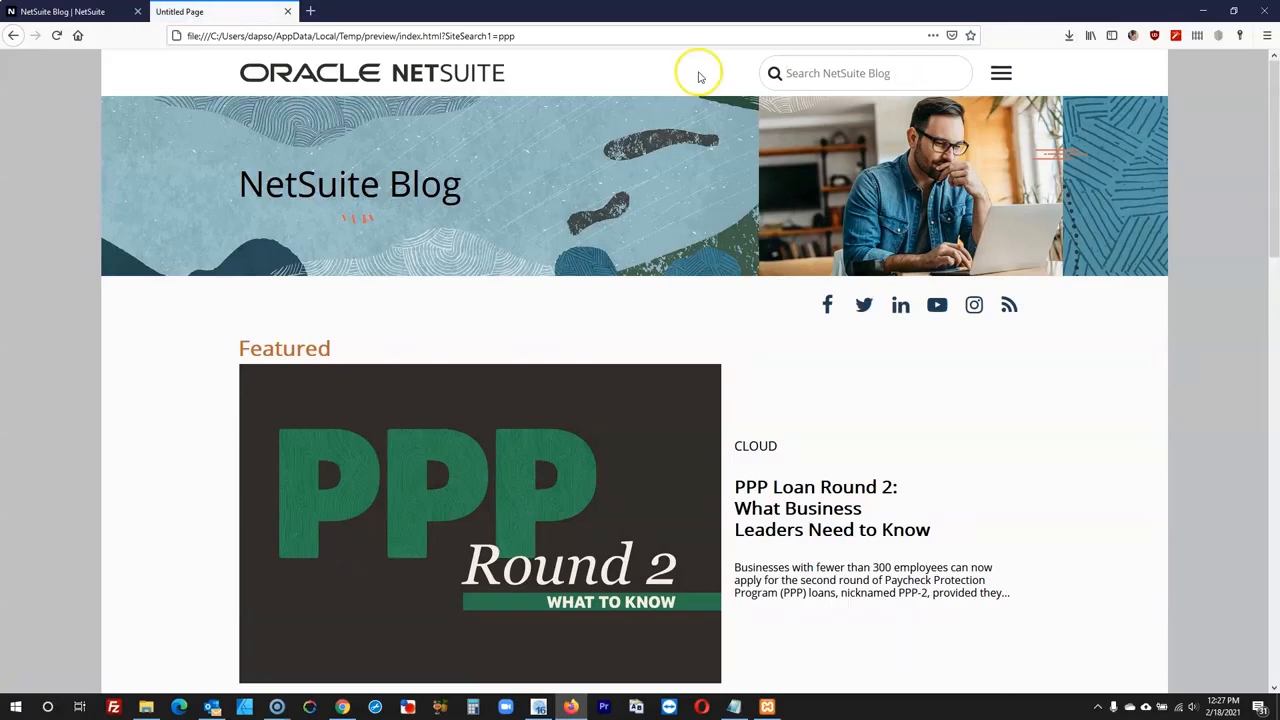
- Return to WYSIWYG Web Builder and publish the entire web site to C:\xampp\htdocs\test-site with all files
{"action": "left_click", "coordinate": [538, 707]}
{"action": "left_click", "coordinate": [91, 11]}
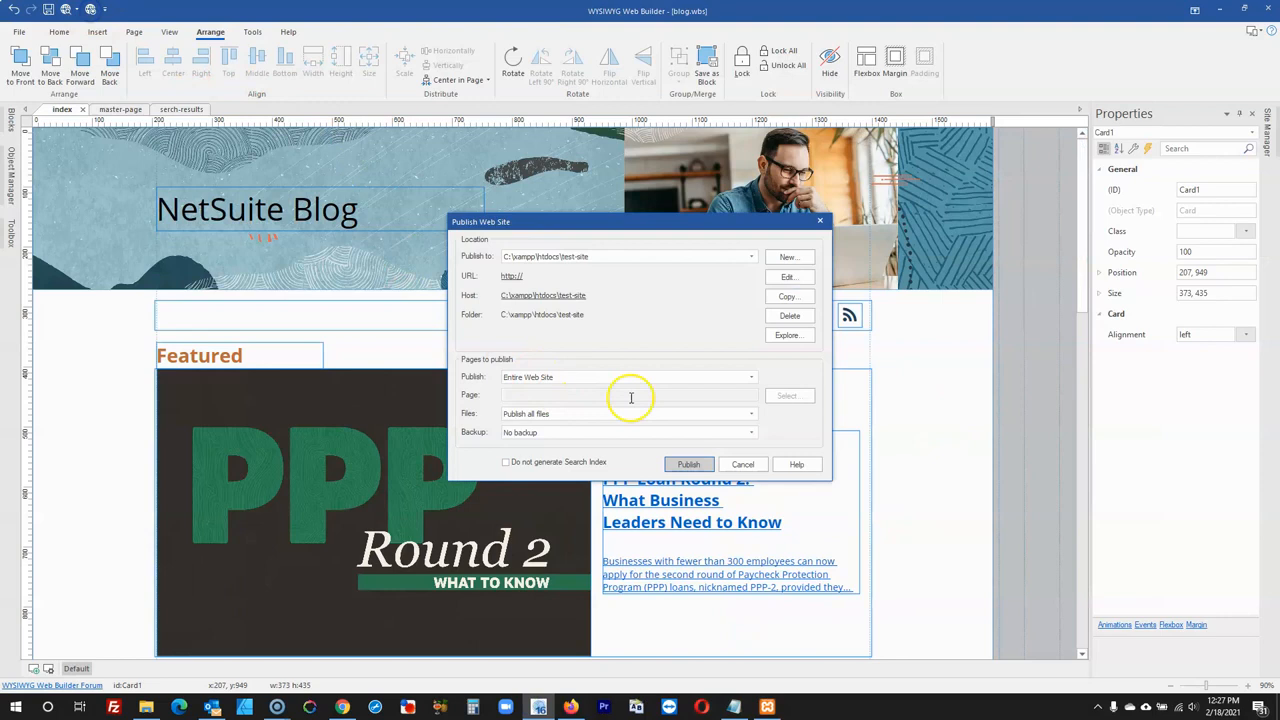
{"action": "left_click", "coordinate": [695, 470]}
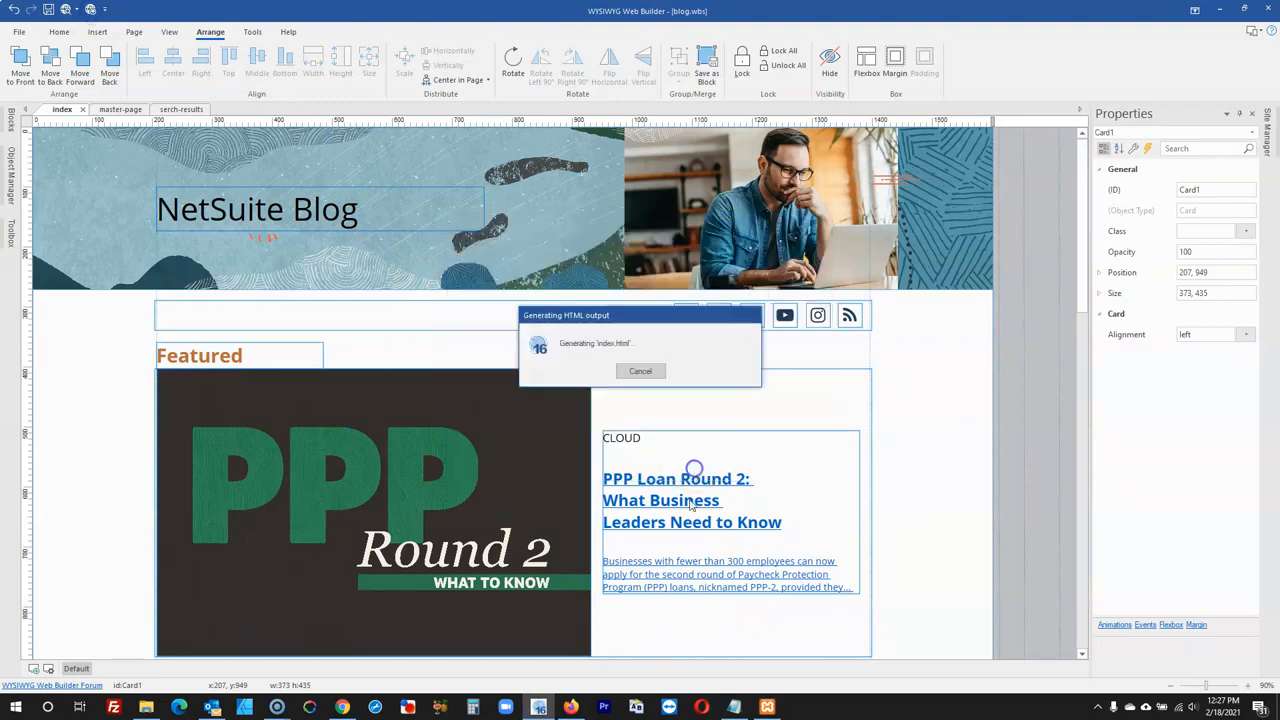
- Switch to Firefox, close the local preview tab and open localhost/test-site/ in a new tab
{"action": "left_click", "coordinate": [572, 708]}
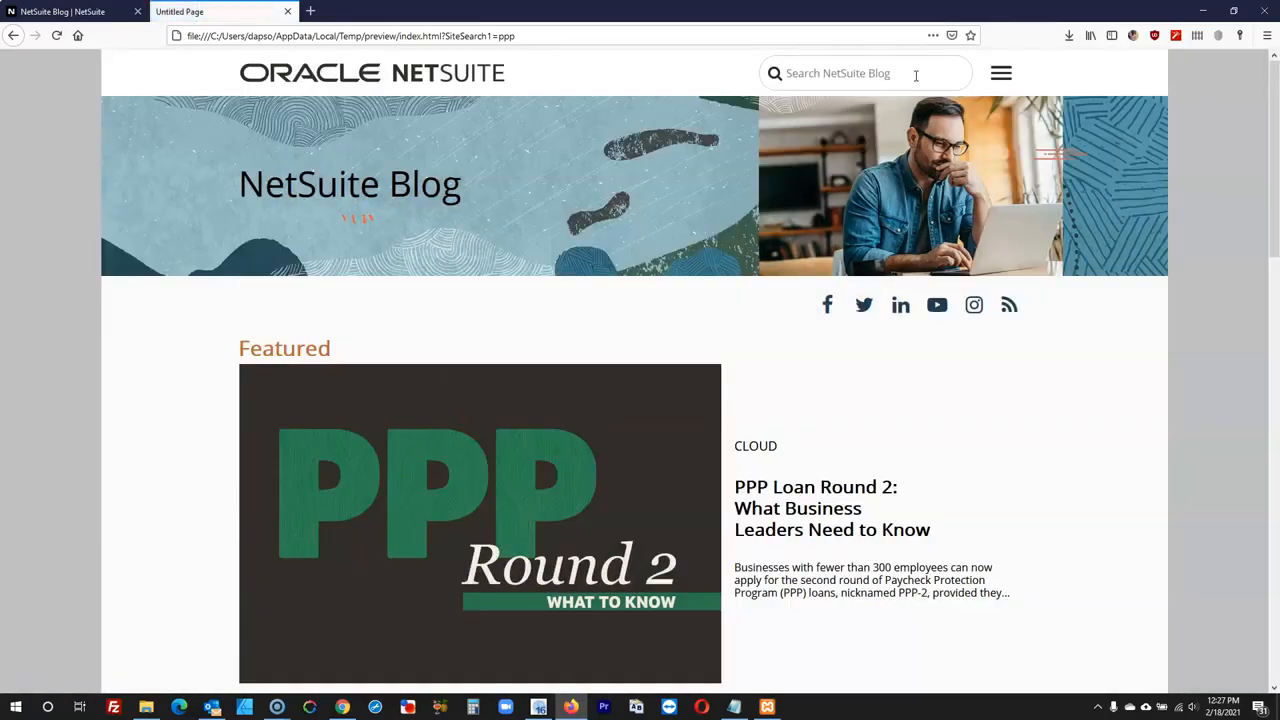
{"action": "left_click", "coordinate": [287, 11]}
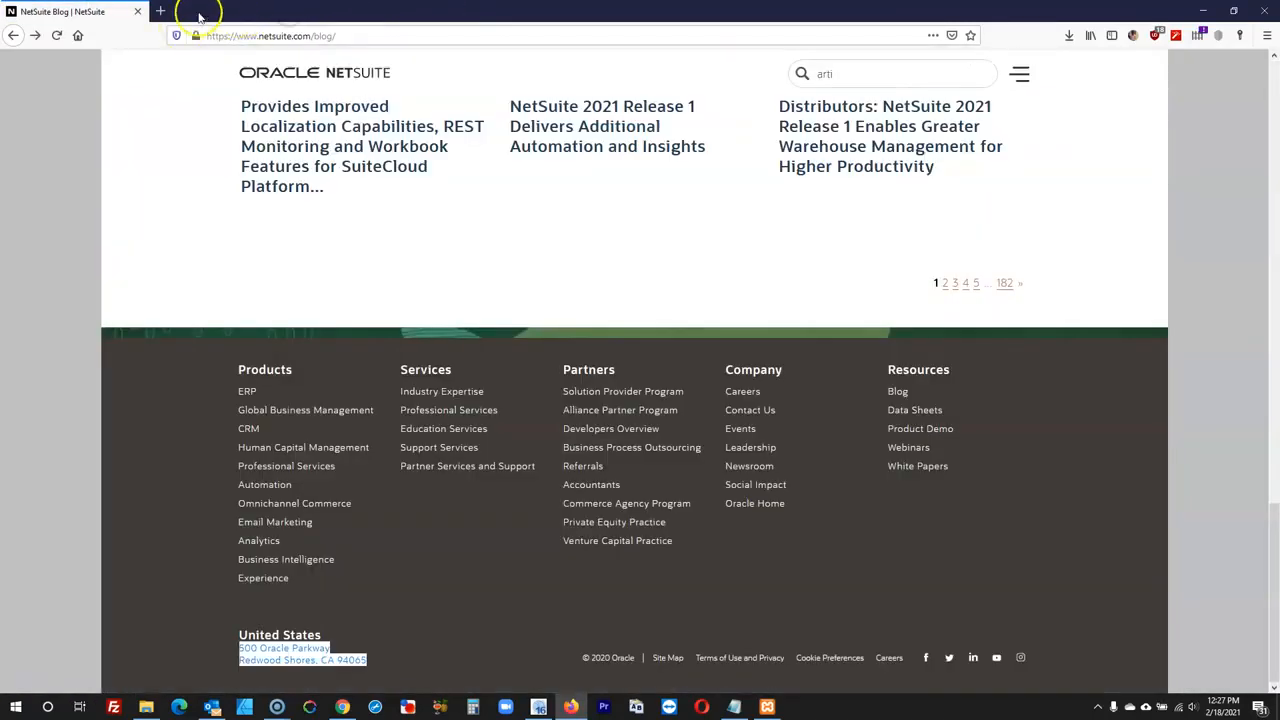
{"action": "left_click", "coordinate": [163, 11]}
{"action": "type", "text": "lhost/"}
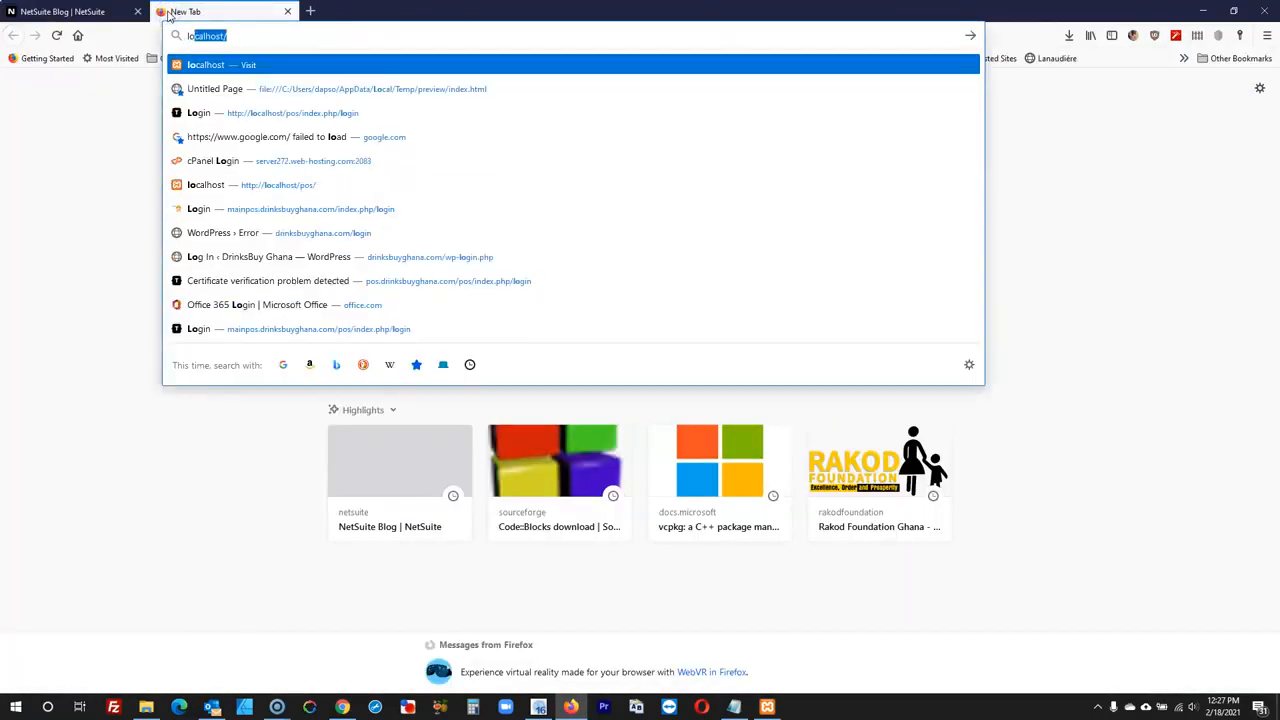
{"action": "type", "text": "test-site/"}
{"action": "key", "text": "Right"}
{"action": "key", "text": "Return"}
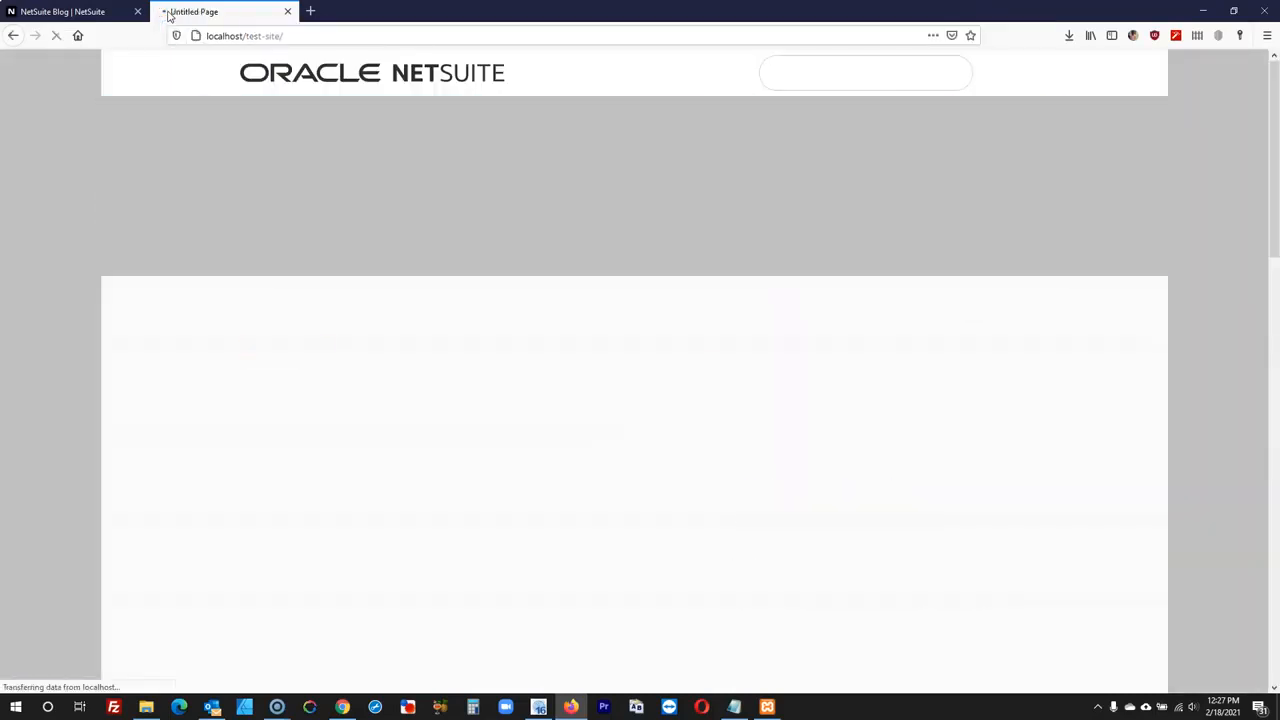
- Search the published site for ppp, close the results popup and look over the article cards
{"action": "left_click", "coordinate": [816, 81]}
{"action": "type", "text": "ppp"}
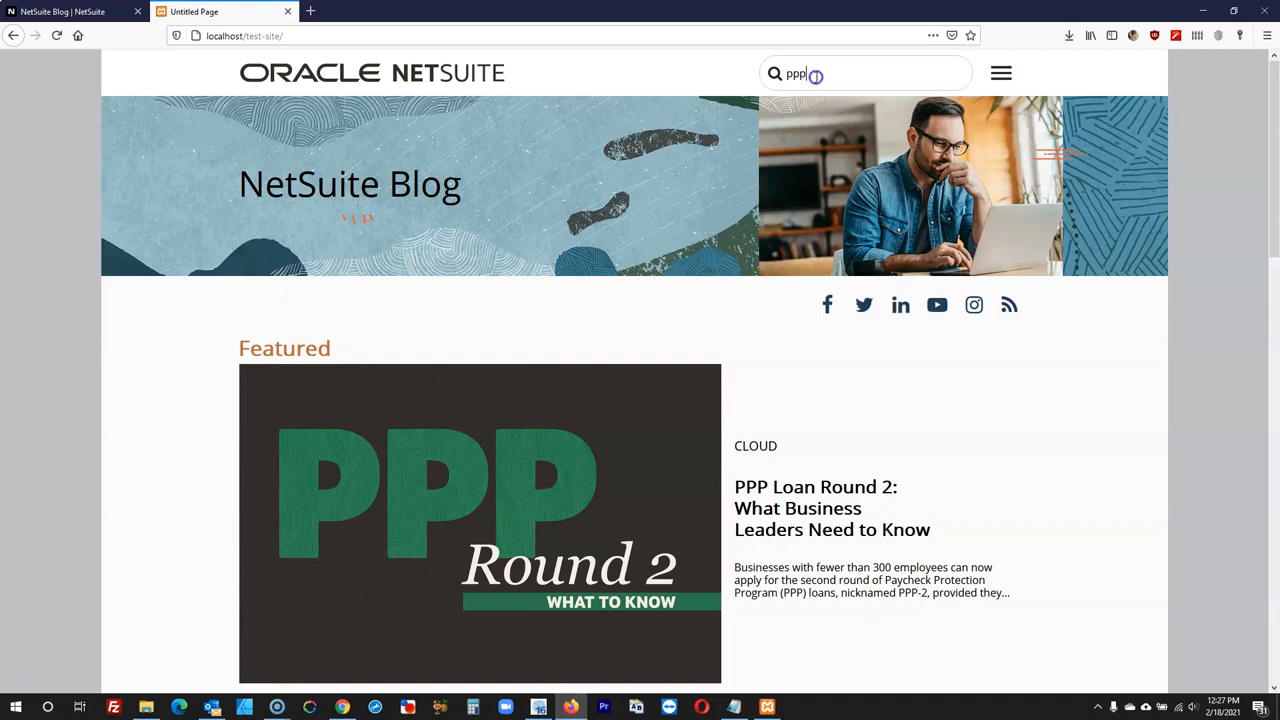
{"action": "key", "text": "Return"}
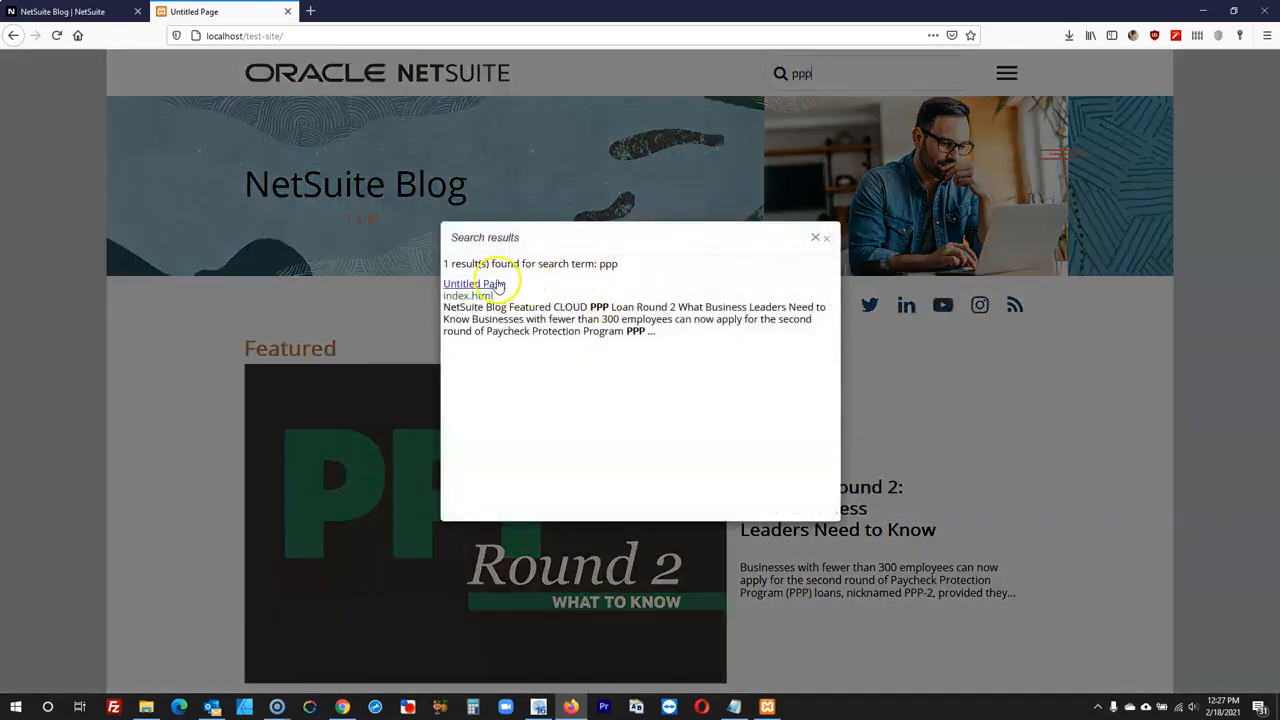
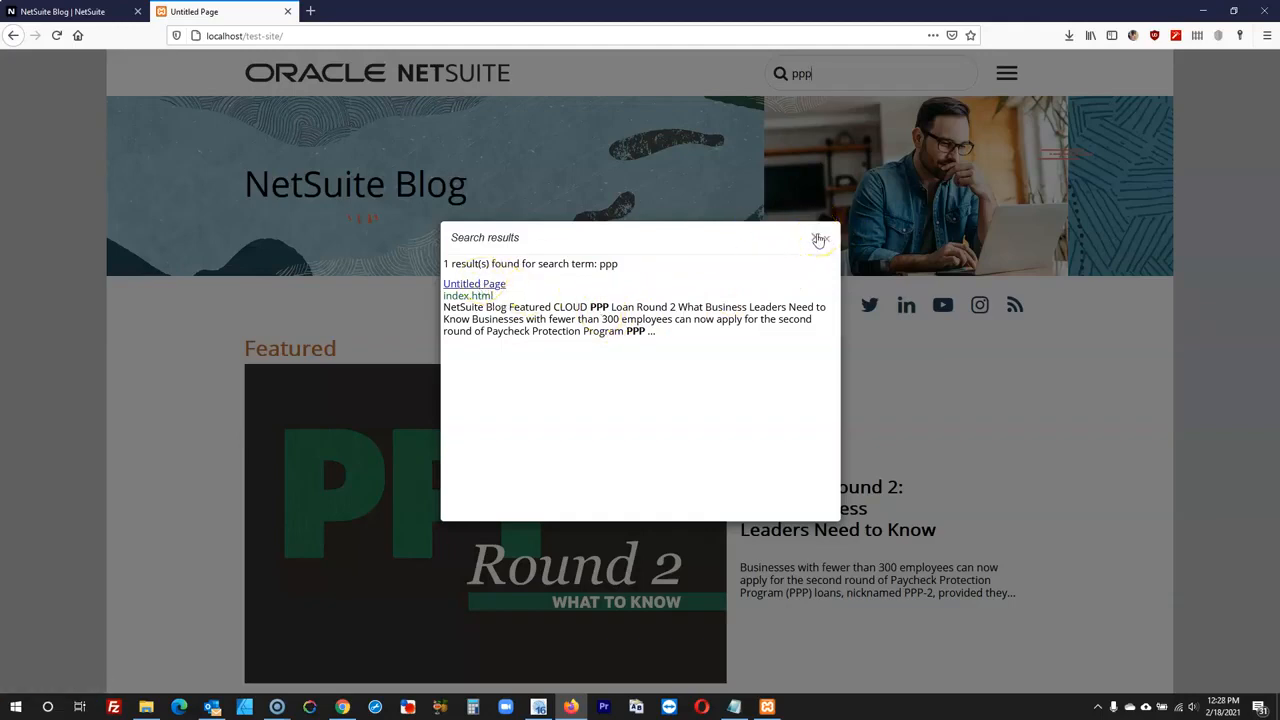
{"action": "left_click", "coordinate": [818, 239]}
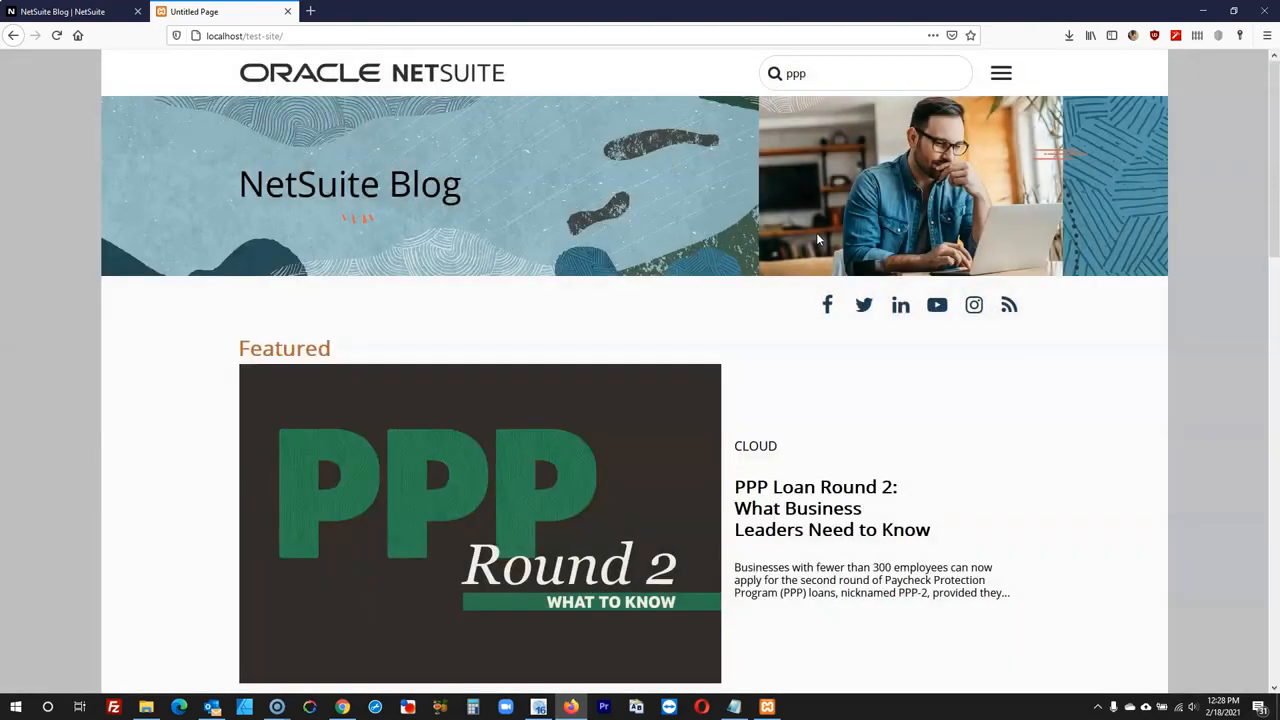
{"action": "scroll", "coordinate": [503, 289], "scroll_direction": "down", "scroll_amount": 5}
{"action": "scroll", "coordinate": [503, 289], "scroll_direction": "down", "scroll_amount": 3}
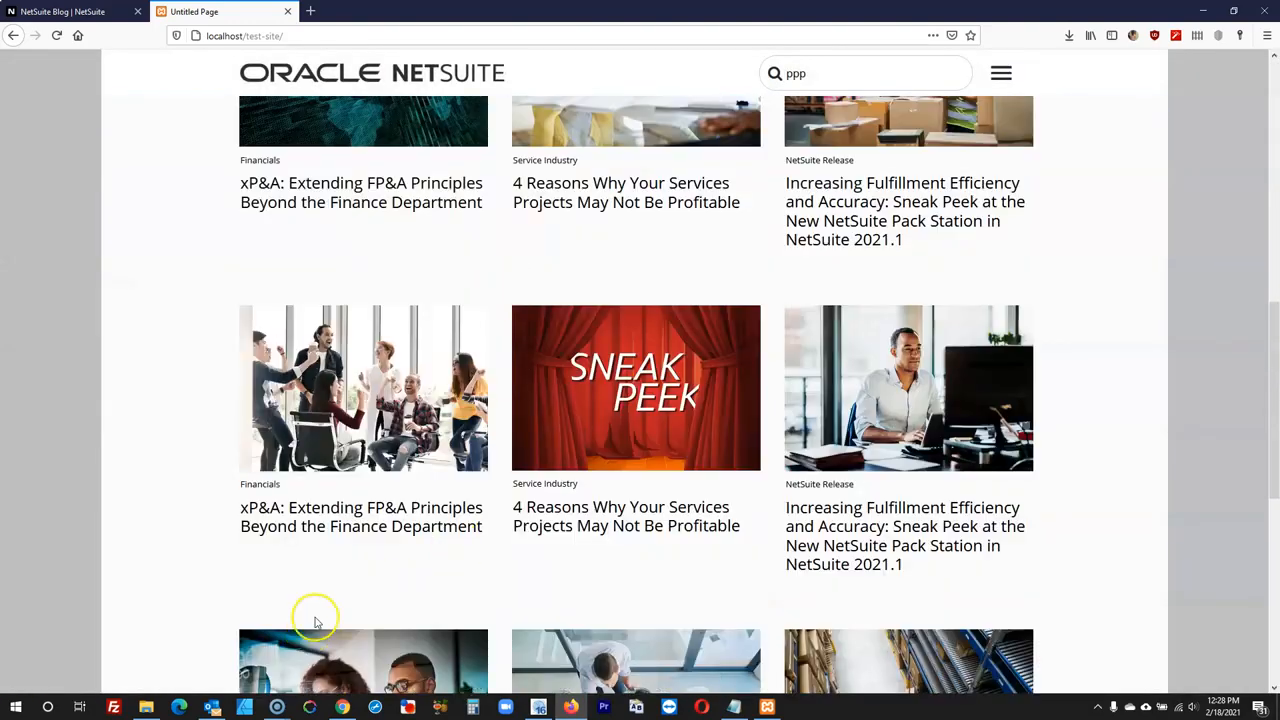
- Back in WYSIWYG Web Builder, open serch-results.html, nest it under master-page.html and exclude it from publishing and navigation synchronization
{"action": "left_click", "coordinate": [538, 707]}
{"action": "left_click", "coordinate": [1066, 556]}
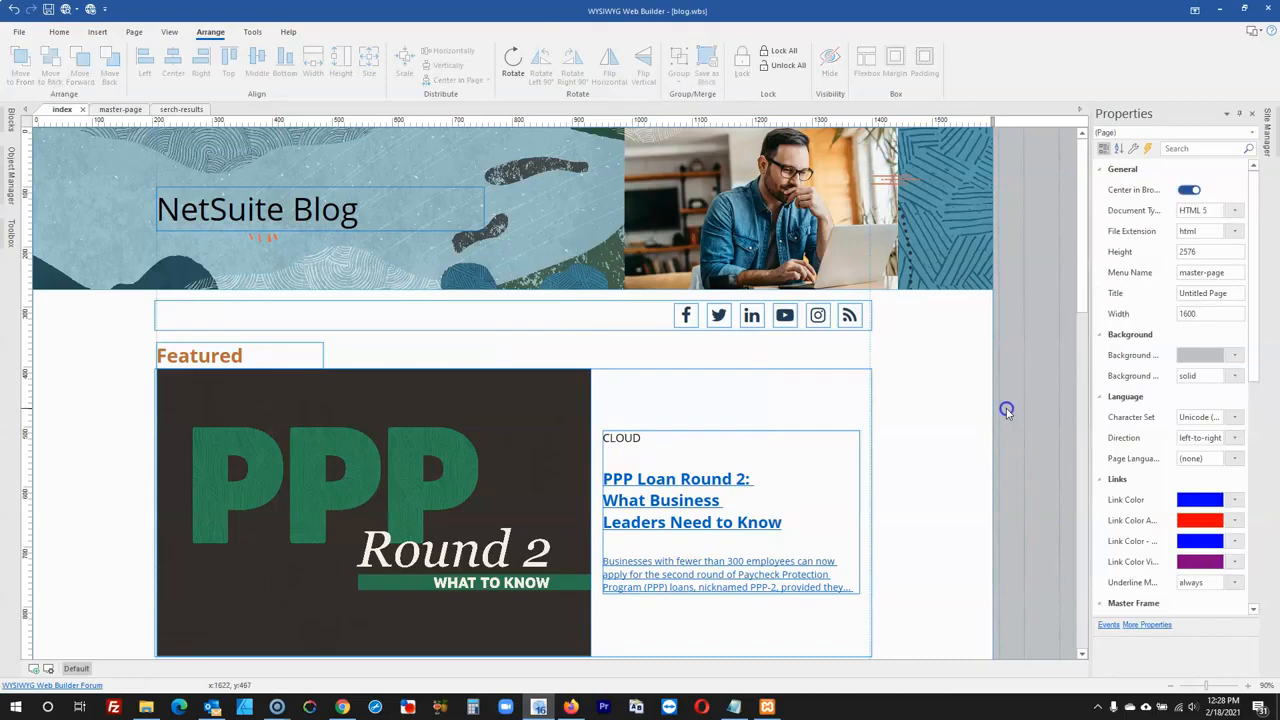
{"action": "left_click", "coordinate": [1272, 140]}
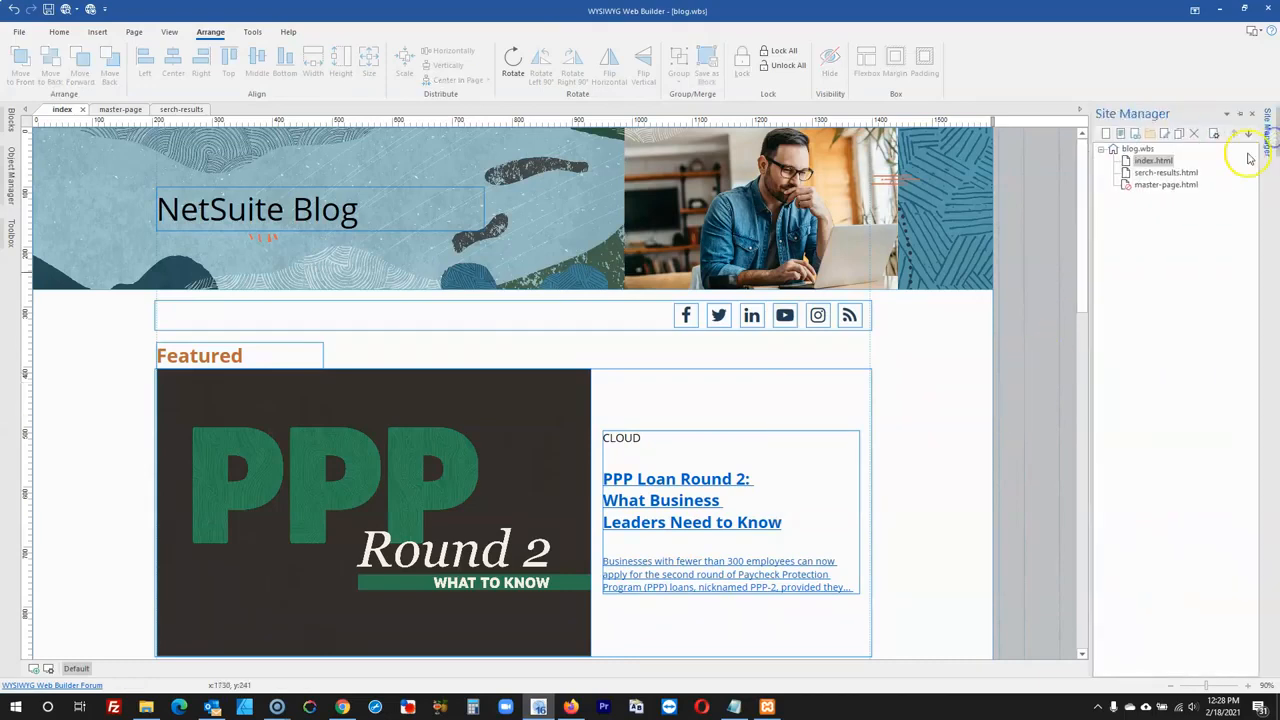
{"action": "double_click", "coordinate": [1162, 173]}
{"action": "left_click_drag", "start_coordinate": [1160, 177], "coordinate": [1160, 186]}
{"action": "right_click", "coordinate": [1160, 188]}
{"action": "left_click", "coordinate": [1120, 482]}
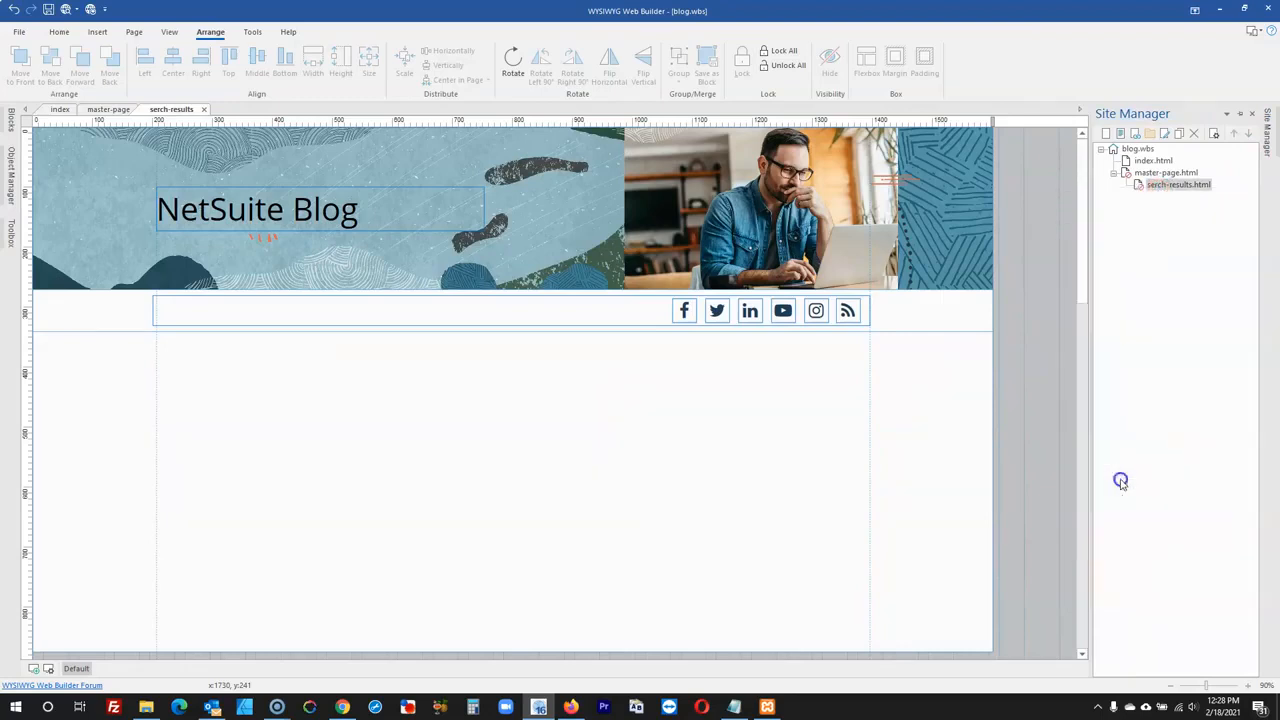
{"action": "right_click", "coordinate": [1163, 185]}
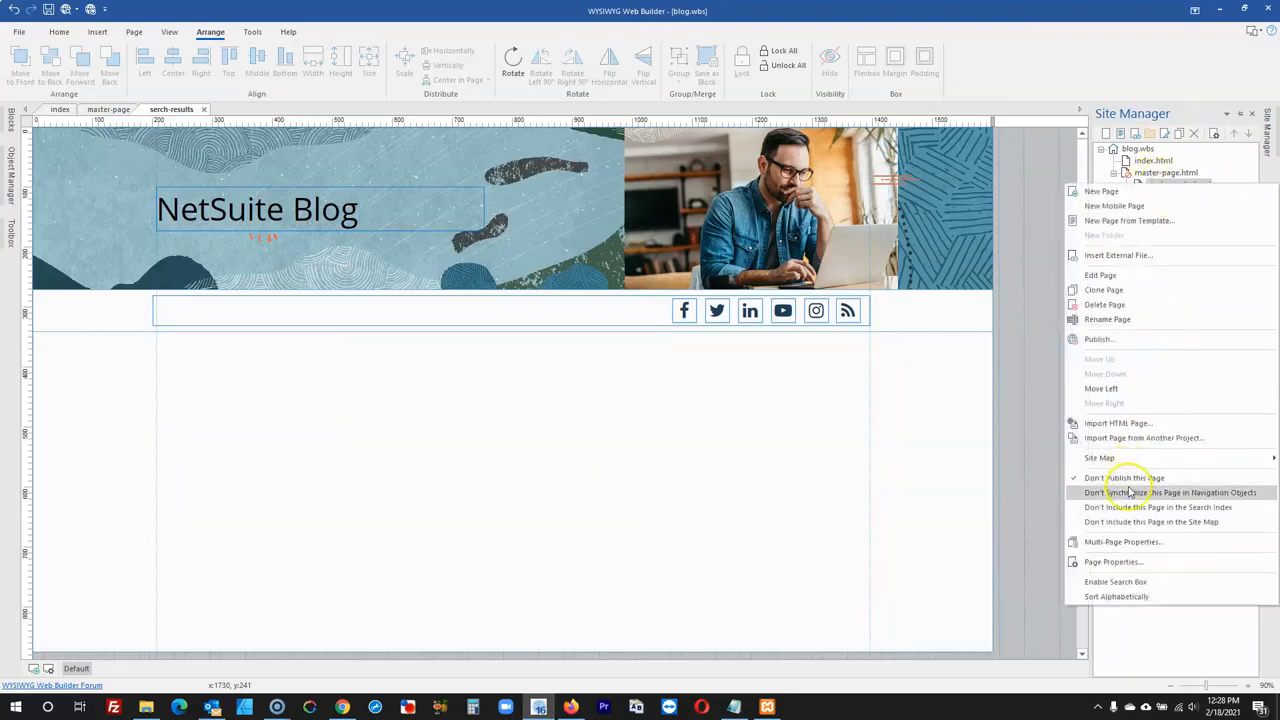
{"action": "left_click", "coordinate": [1129, 492]}
- Delete the serch-results.html page from the site and confirm its removal
{"action": "scroll", "coordinate": [620, 298], "scroll_direction": "down", "scroll_amount": 4}
{"action": "scroll", "coordinate": [600, 299], "scroll_direction": "up", "scroll_amount": 4}
{"action": "left_click", "coordinate": [1169, 221]}
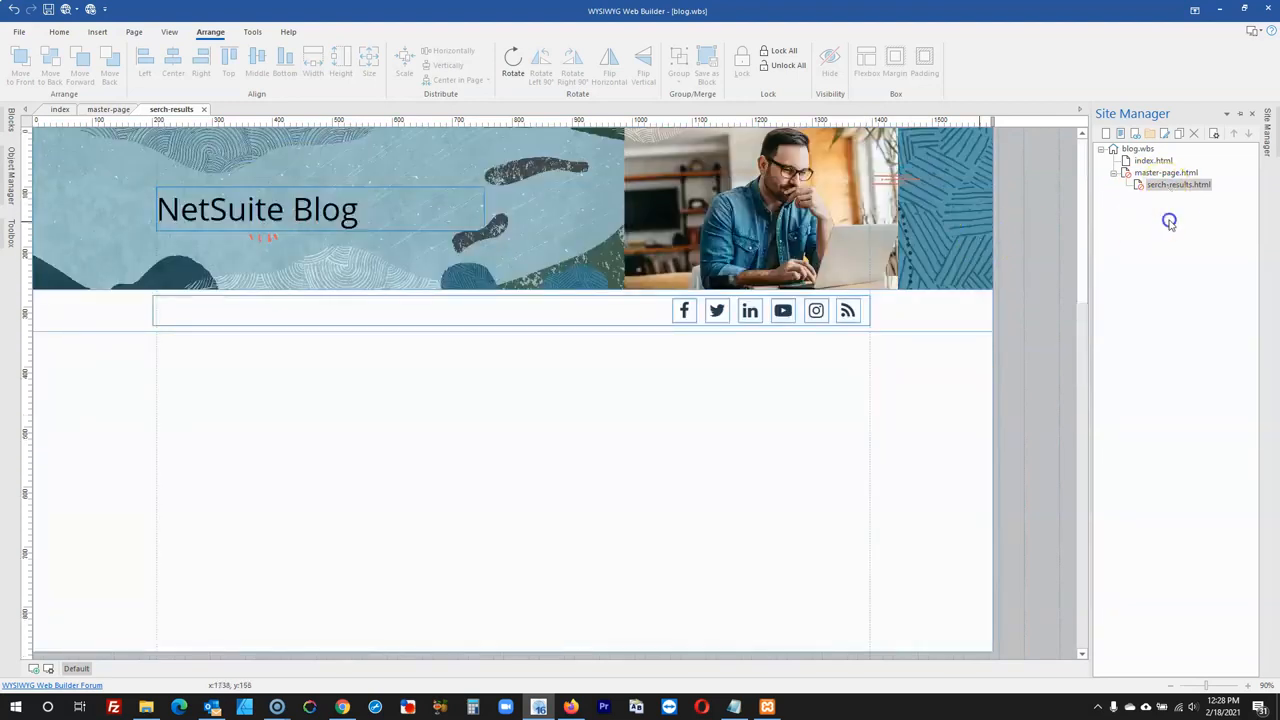
{"action": "left_click", "coordinate": [1174, 185]}
{"action": "key", "text": "Delete"}
{"action": "left_click", "coordinate": [647, 390]}
{"action": "left_click", "coordinate": [1034, 234]}
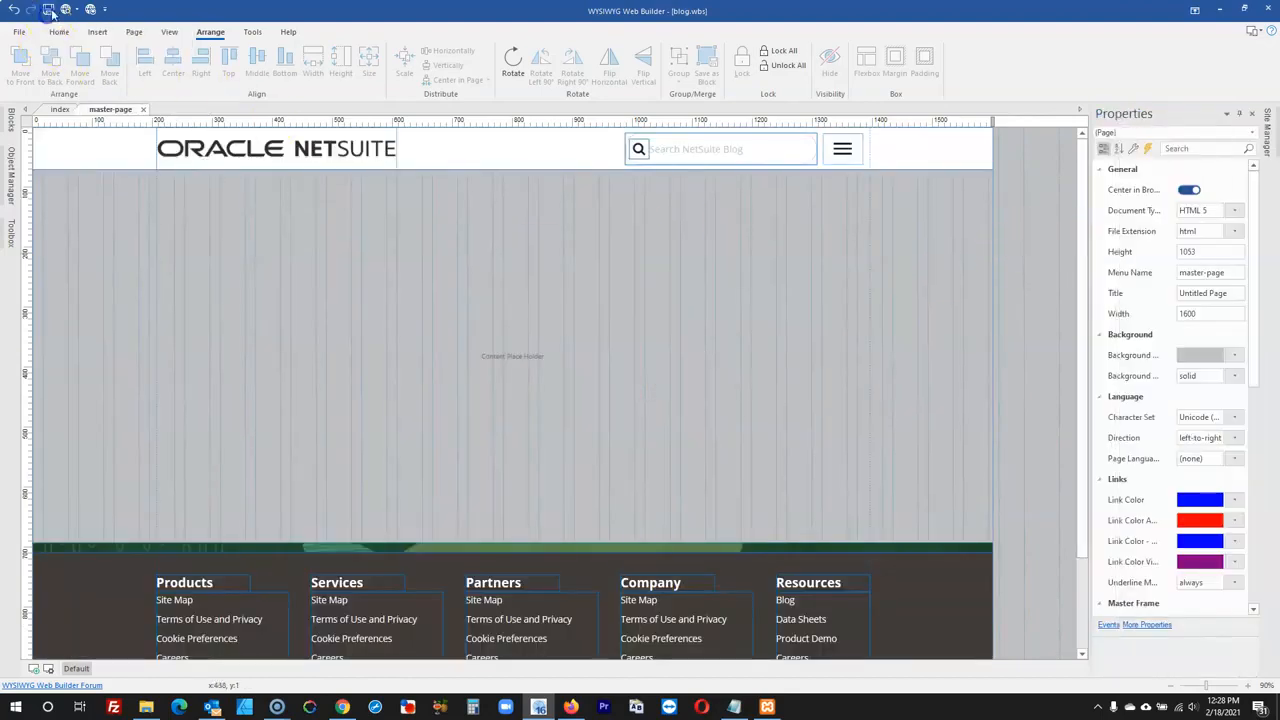
- Review the master page layout, then reopen index.html and examine its banner, featured post and article cards
{"action": "scroll", "coordinate": [309, 337], "scroll_direction": "down", "scroll_amount": 3}
{"action": "scroll", "coordinate": [320, 320], "scroll_direction": "up", "scroll_amount": 2}
{"action": "scroll", "coordinate": [320, 320], "scroll_direction": "up", "scroll_amount": 1}
{"action": "left_click", "coordinate": [1270, 135]}
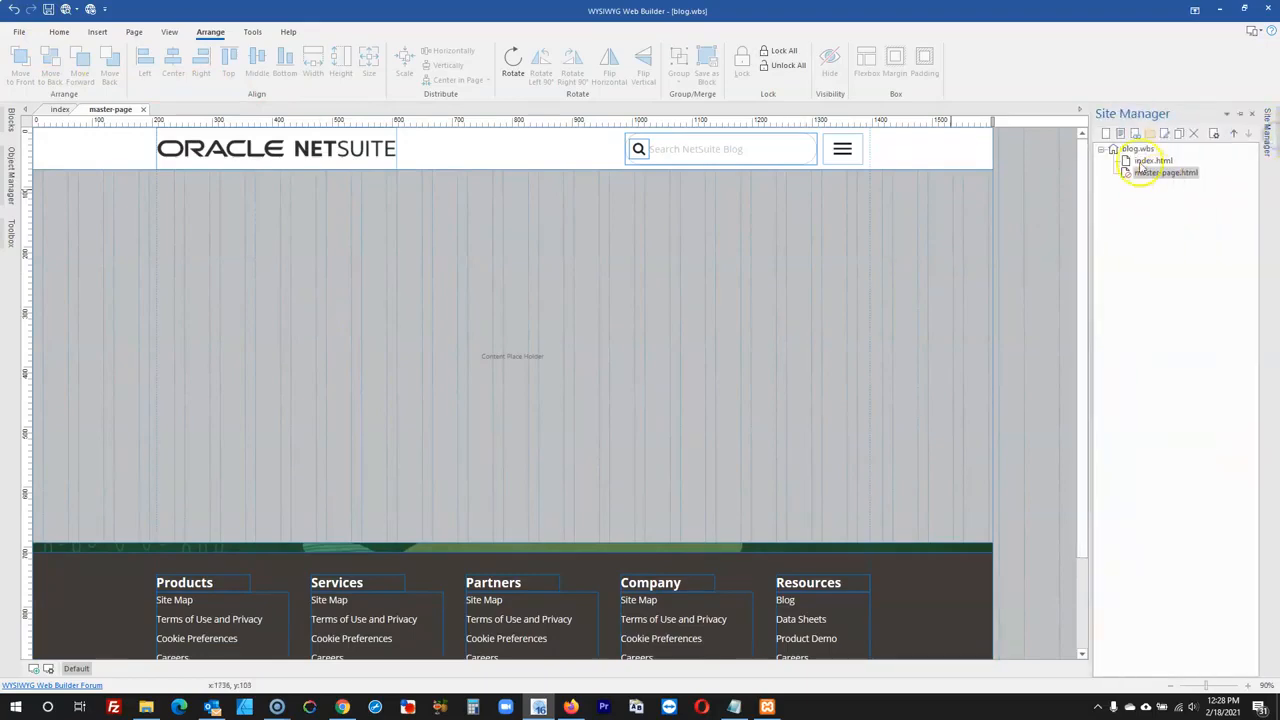
{"action": "double_click", "coordinate": [1175, 160]}
{"action": "scroll", "coordinate": [997, 220], "scroll_direction": "down", "scroll_amount": 5}
{"action": "scroll", "coordinate": [997, 220], "scroll_direction": "down", "scroll_amount": 10}
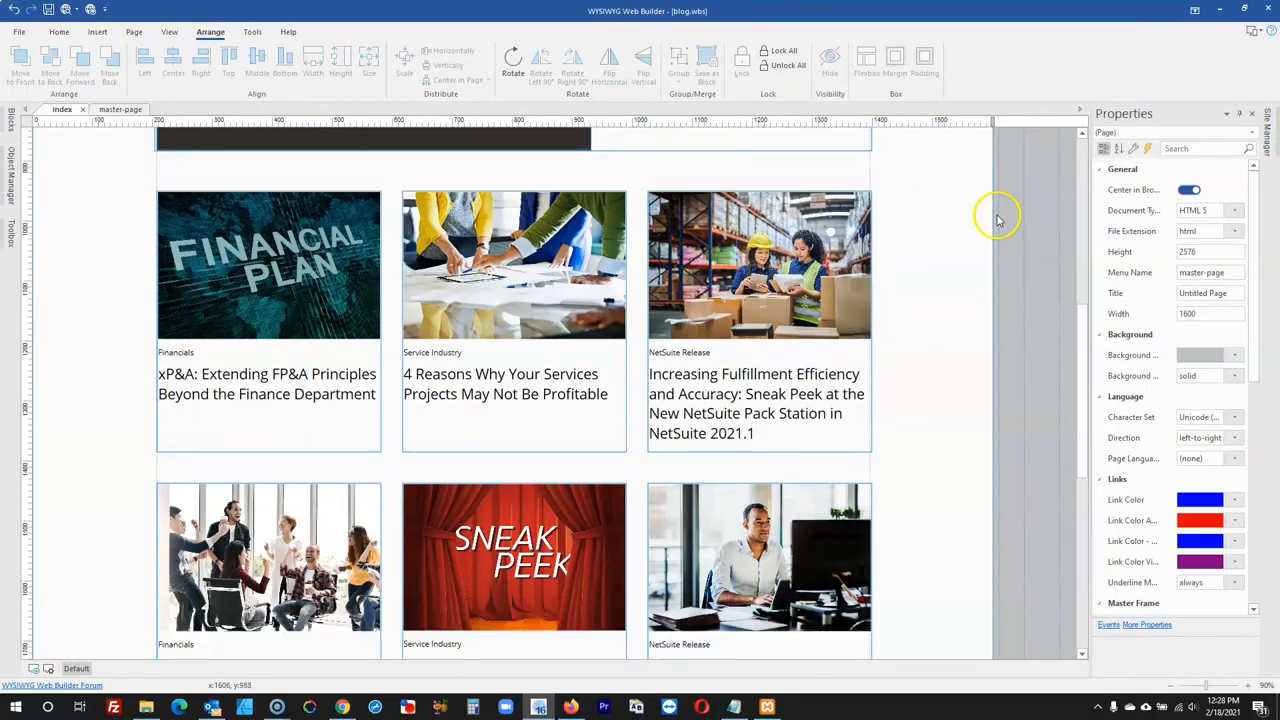
{"action": "scroll", "coordinate": [997, 220], "scroll_direction": "up", "scroll_amount": 12}
{"action": "scroll", "coordinate": [997, 220], "scroll_direction": "up", "scroll_amount": 5}
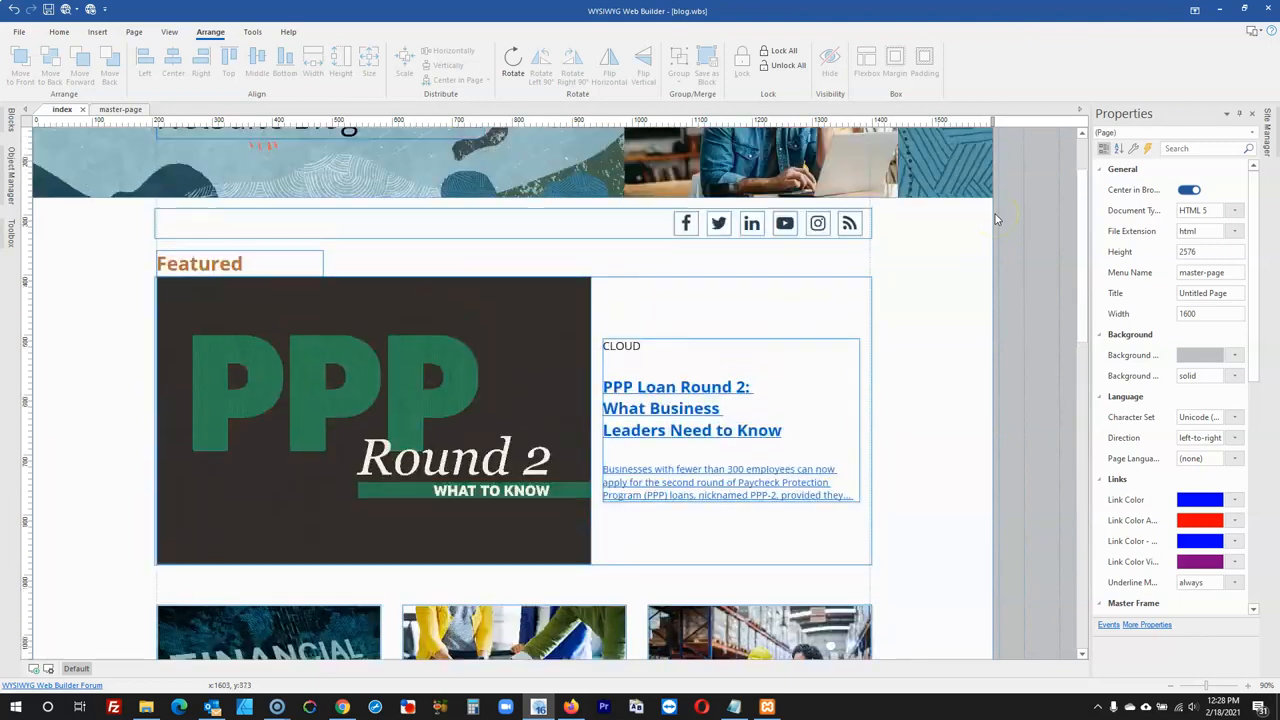